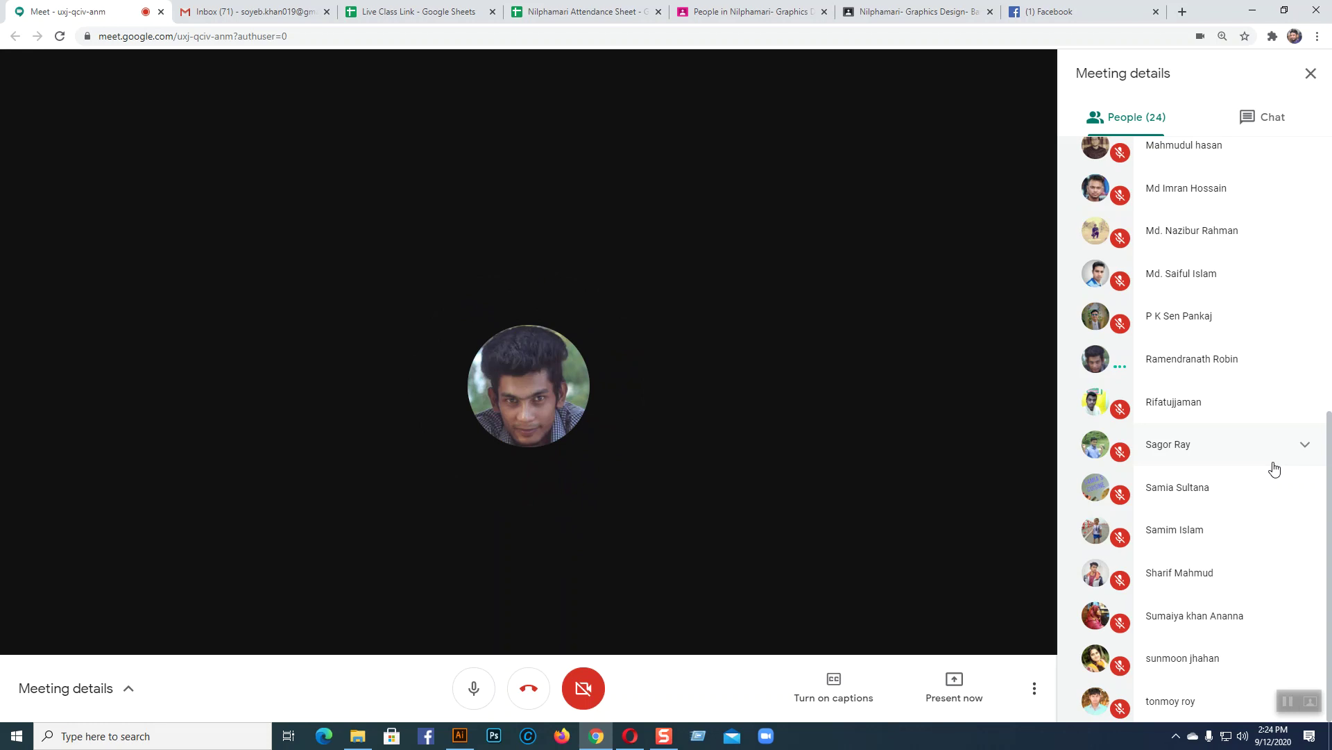
# Step: Check File Explorer and the Illustrator document, then return to the Google Meet call
pyautogui.scroll(5, 1275, 469)
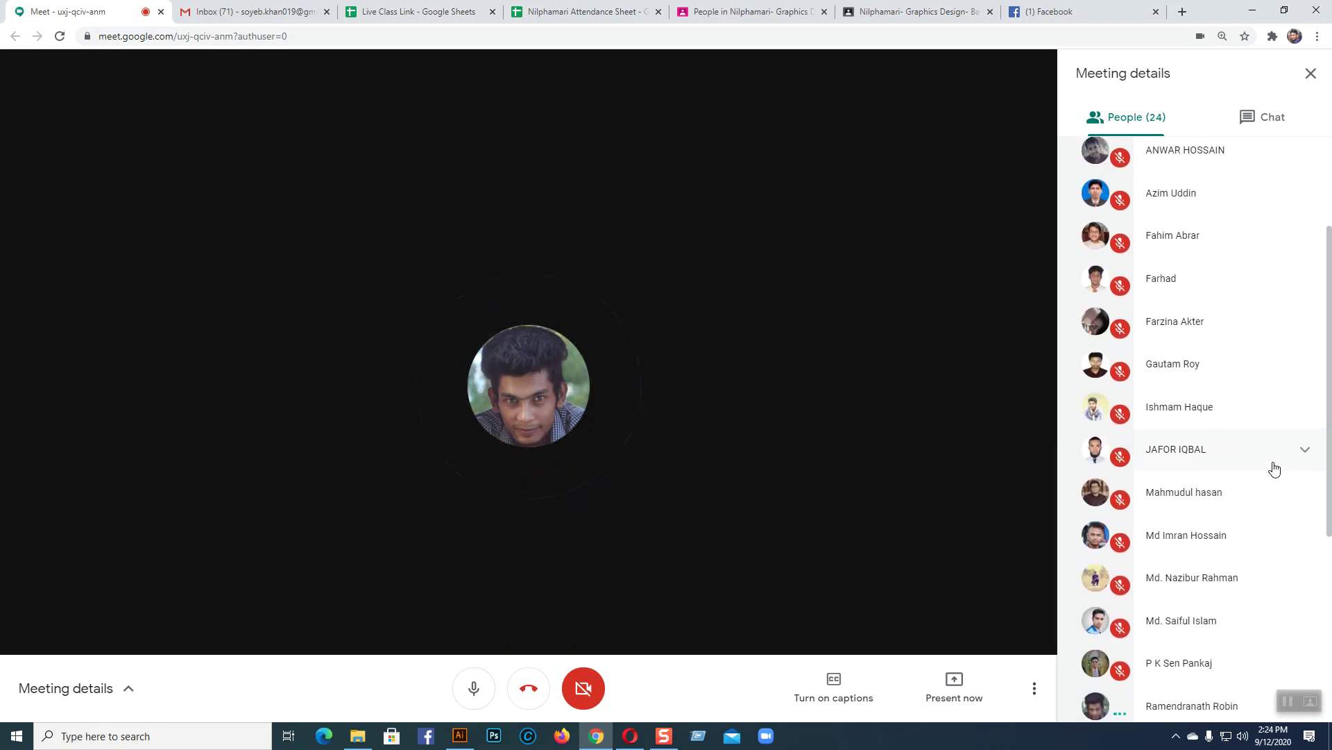
pyautogui.scroll(3, 1275, 469)
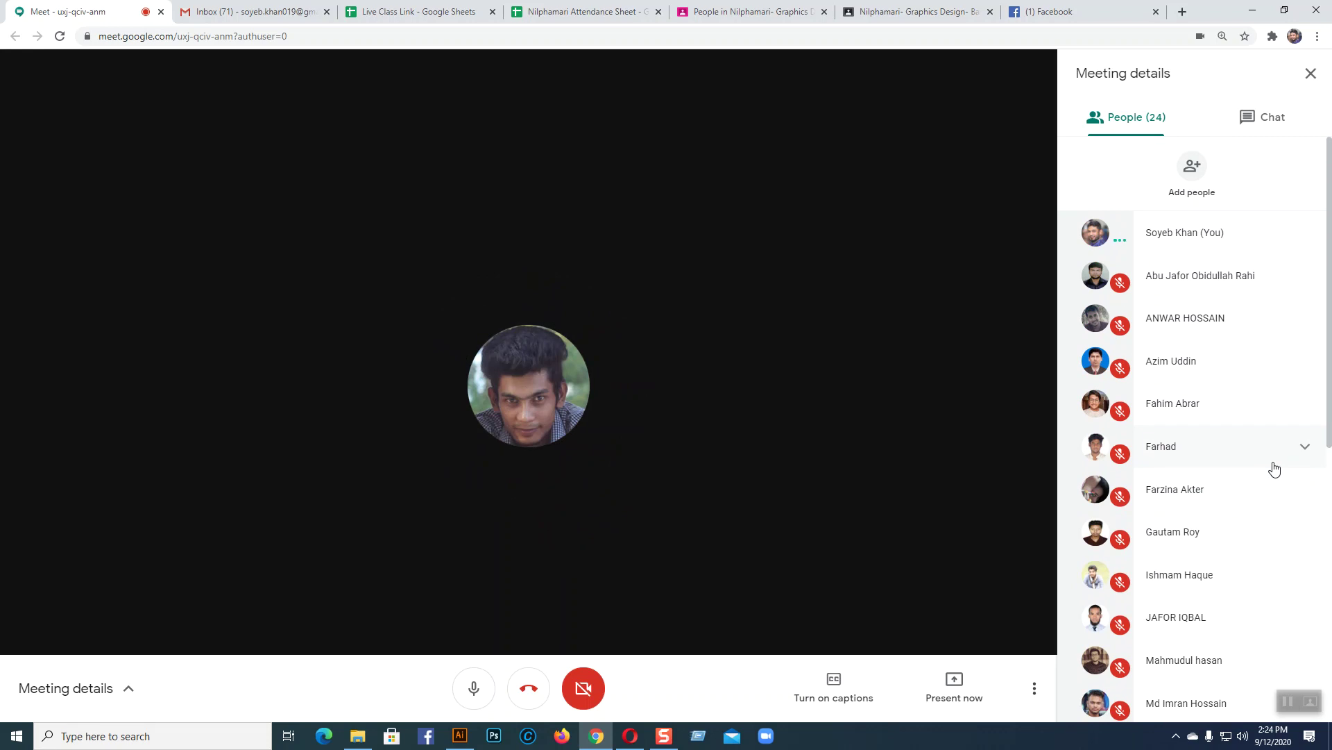
pyautogui.scroll(-7, 1275, 469)
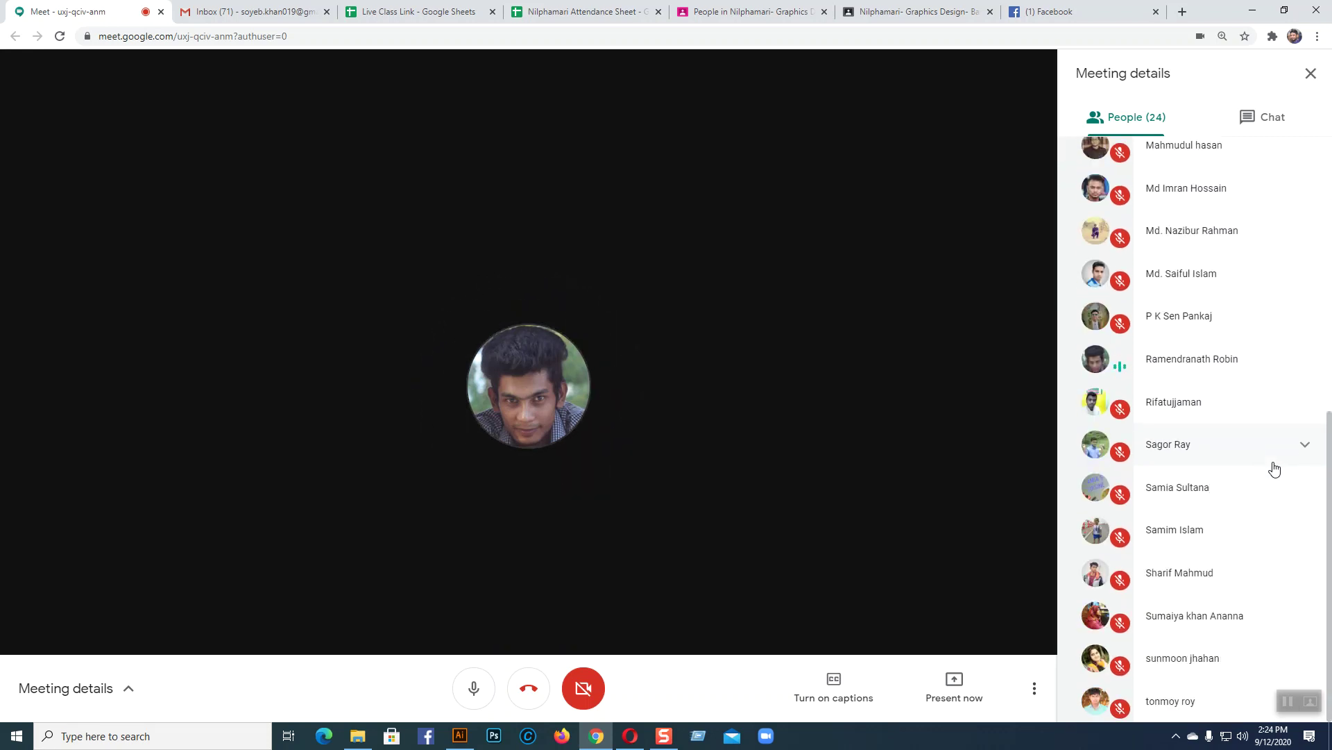
pyautogui.scroll(7, 1275, 469)
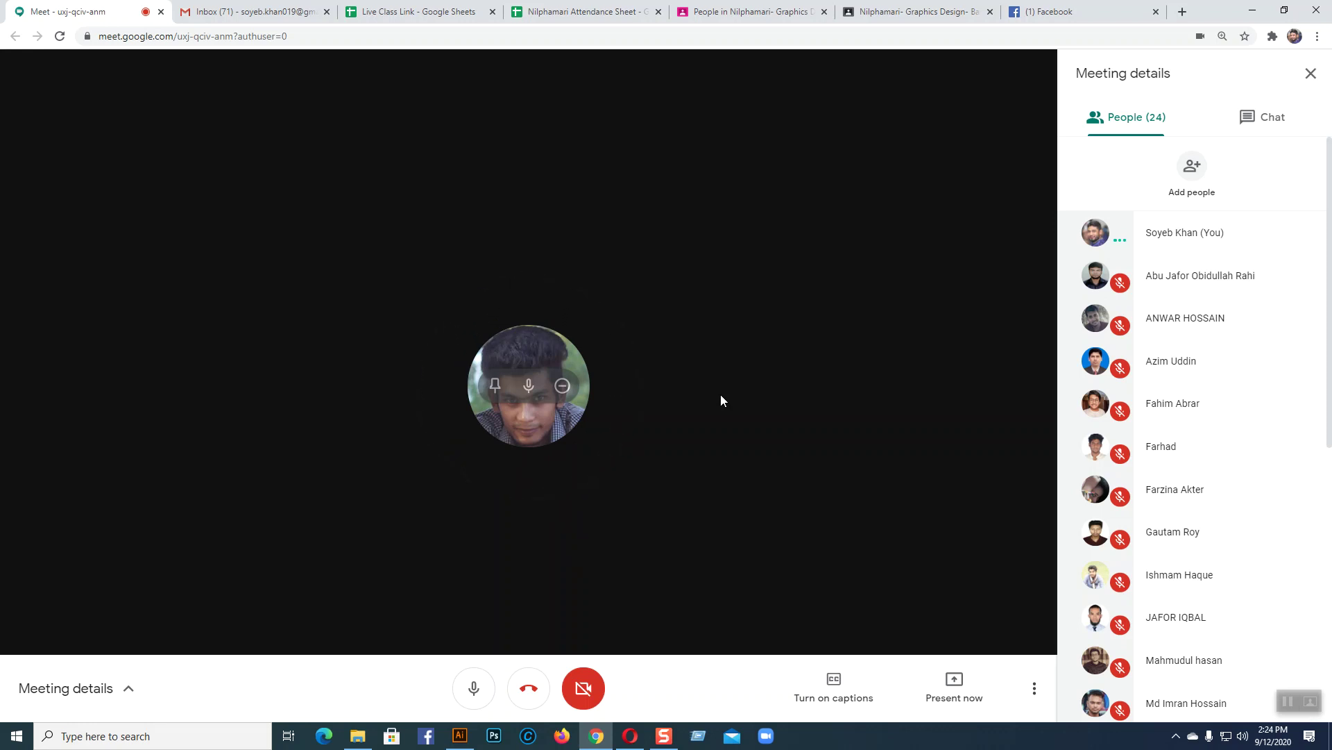
pyautogui.click(359, 739)
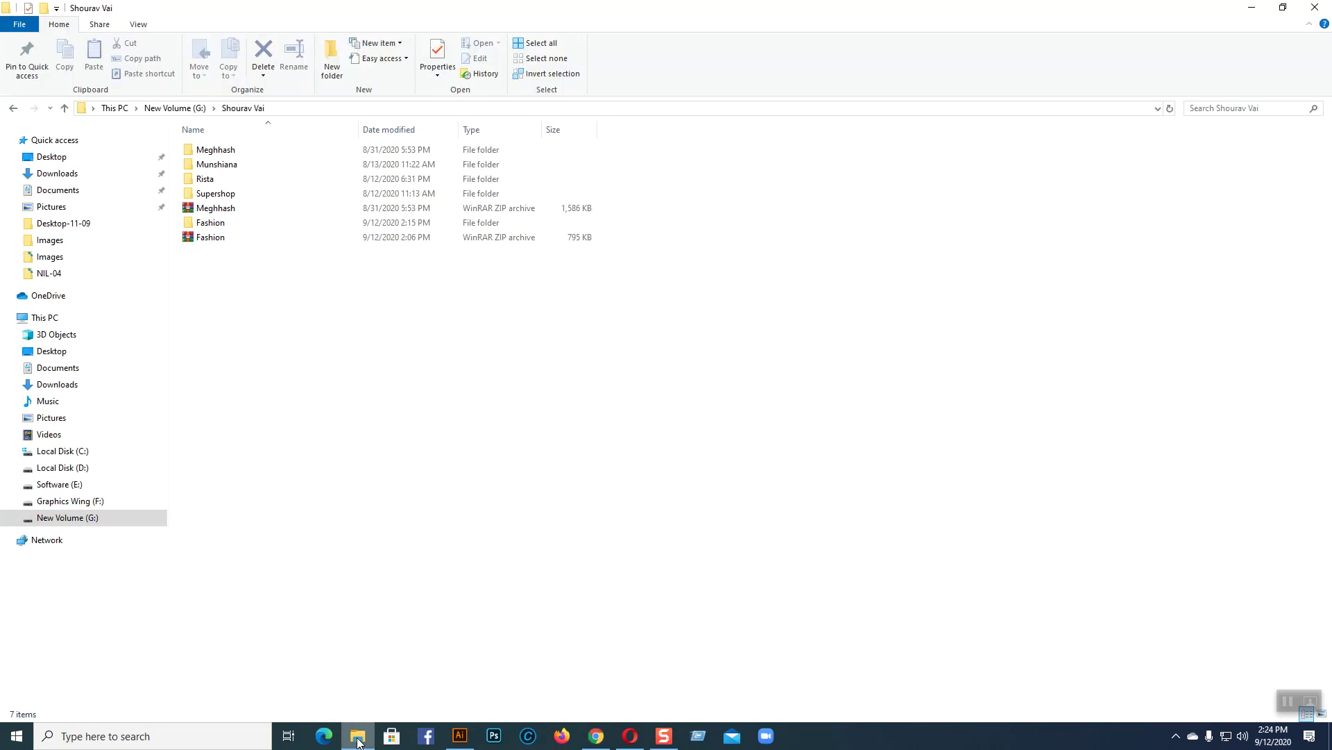
pyautogui.click(460, 736)
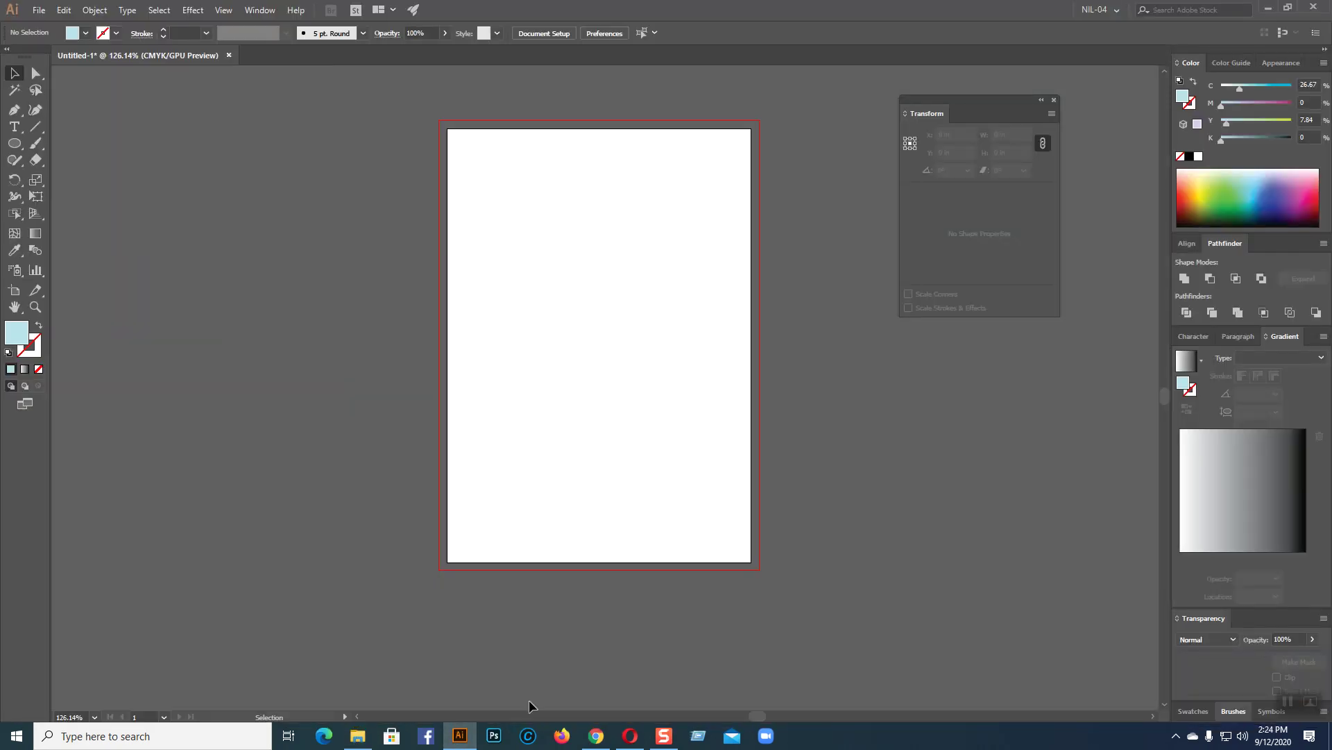
pyautogui.click(597, 736)
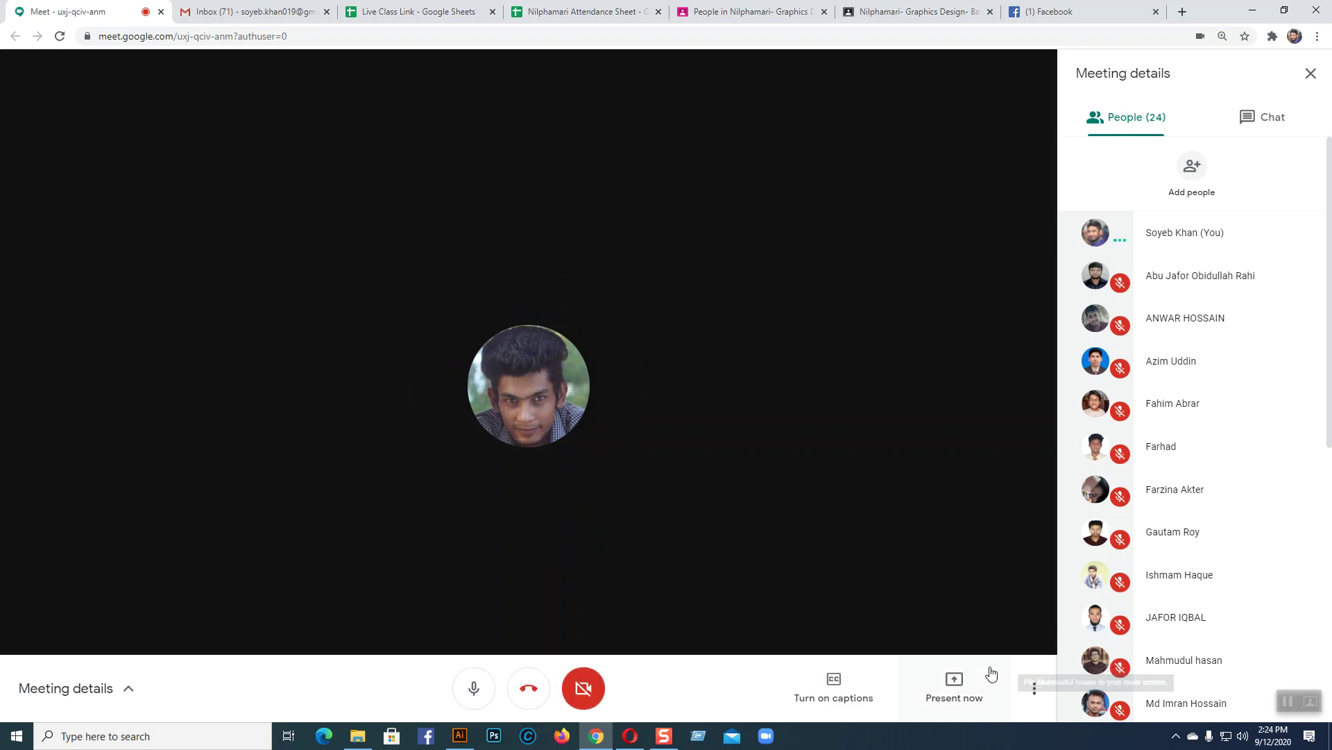
# Step: Present your entire screen in Google Meet and bring the Illustrator document to the front
pyautogui.click(959, 690)
pyautogui.click(925, 557)
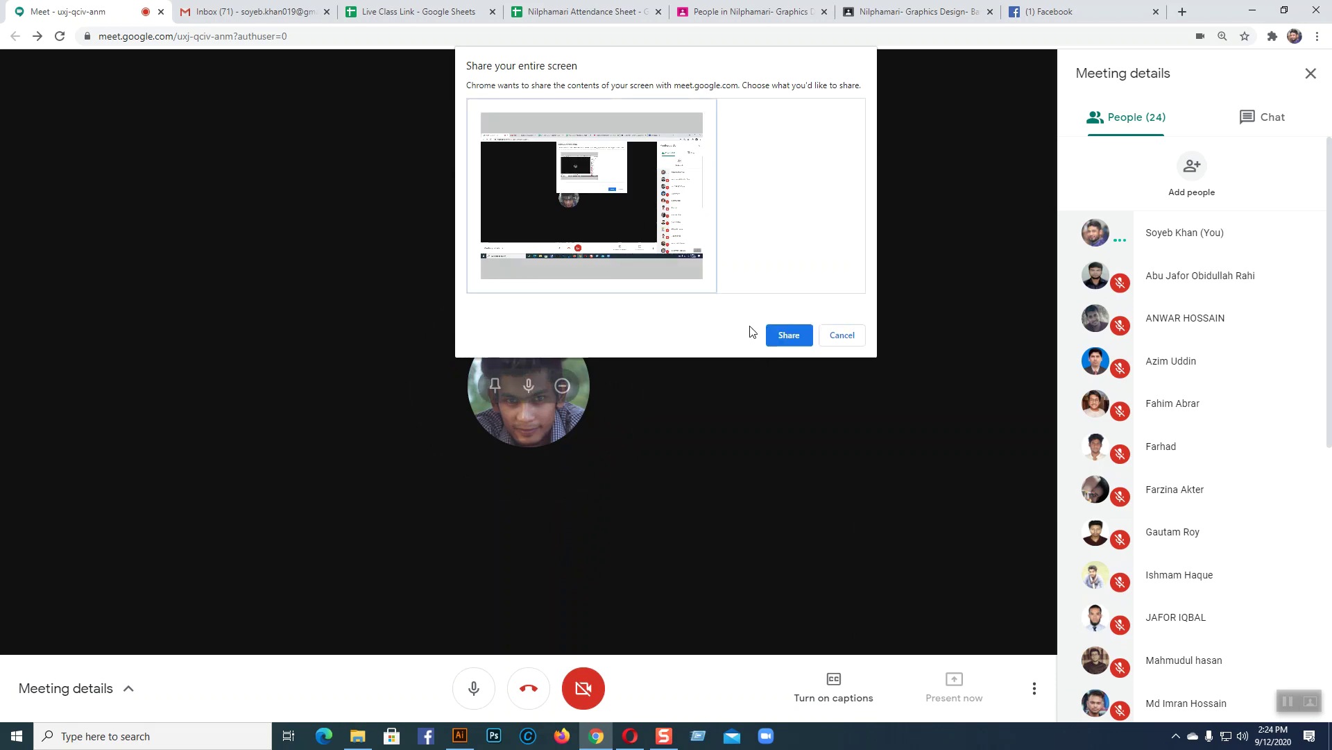
pyautogui.click(792, 336)
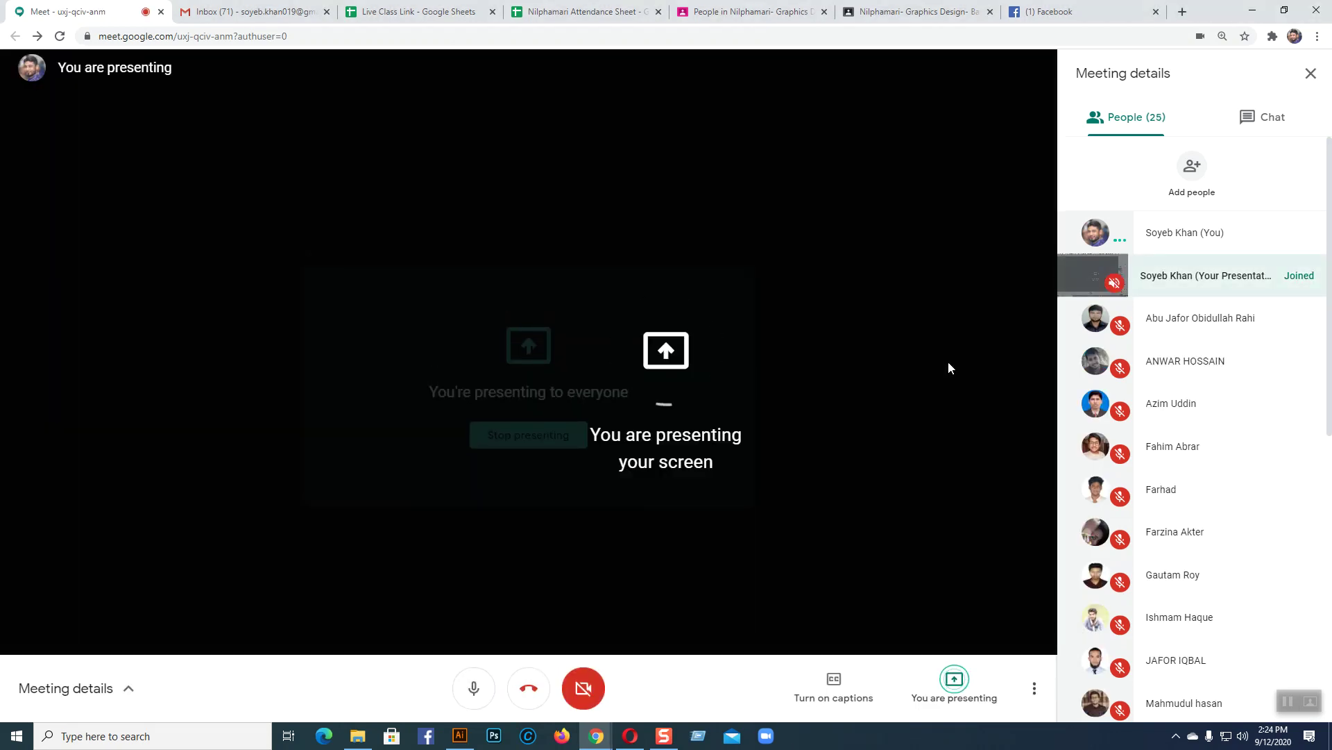
pyautogui.moveTo(464, 739)
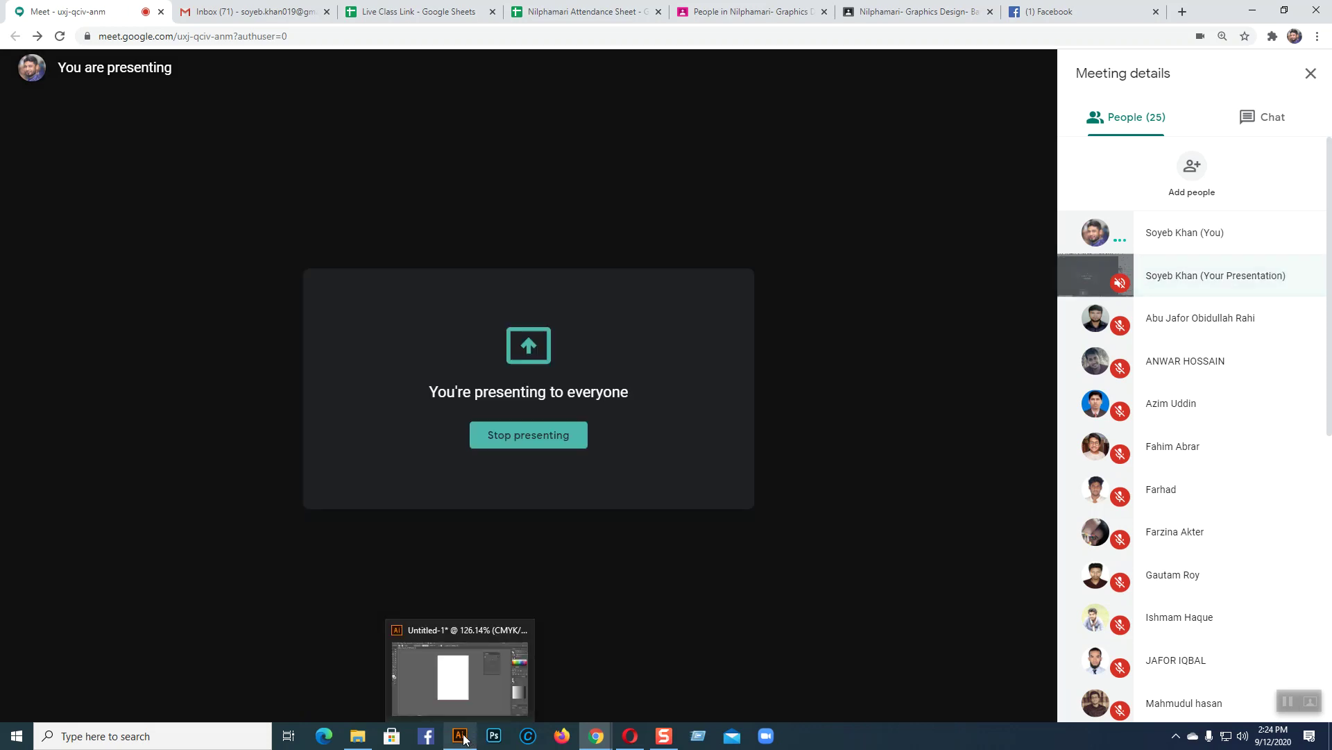
pyautogui.click(464, 737)
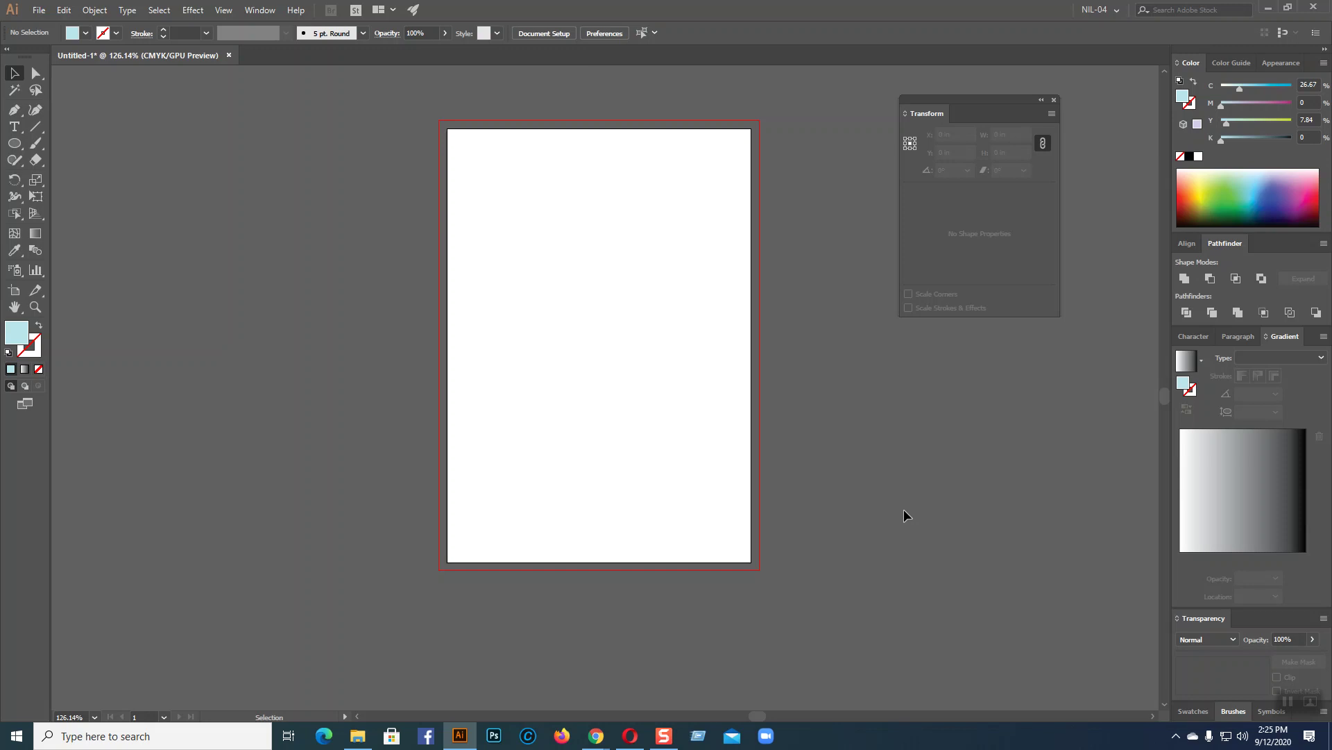
# Step: Switch to the project folder in File Explorer, then go back to the Google Meet presentation window
pyautogui.click(358, 735)
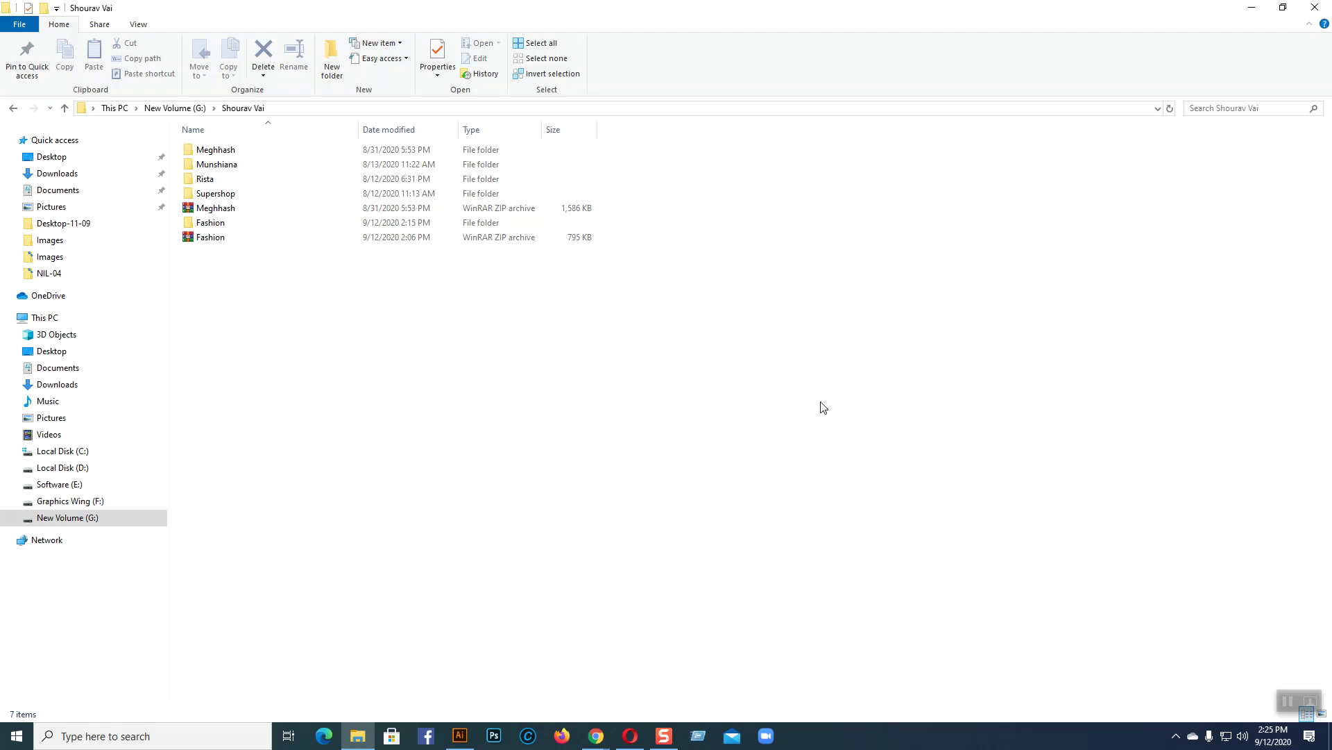
pyautogui.moveTo(596, 735)
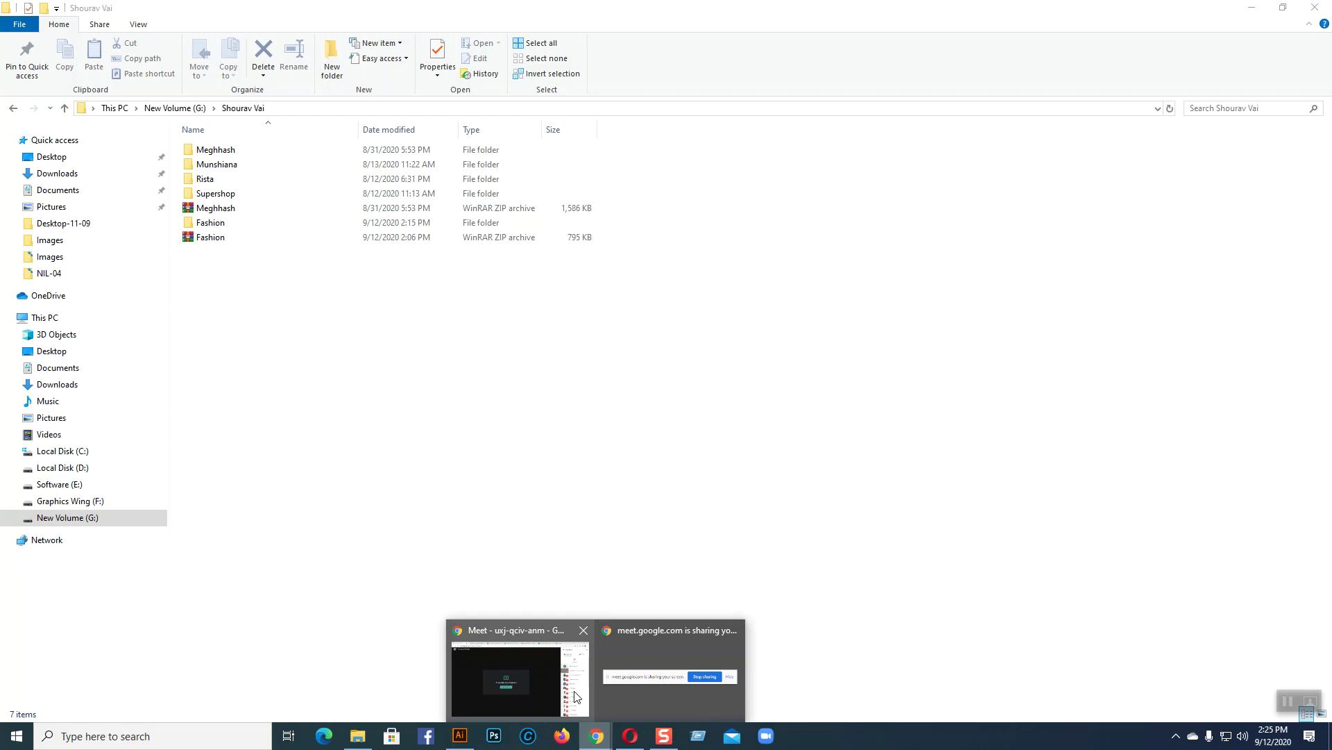
pyautogui.click(575, 694)
# Step: Scroll through the Facebook Messenger conversation, then bring up the project folder on drive G:
pyautogui.hotkey('ctrl', '9')
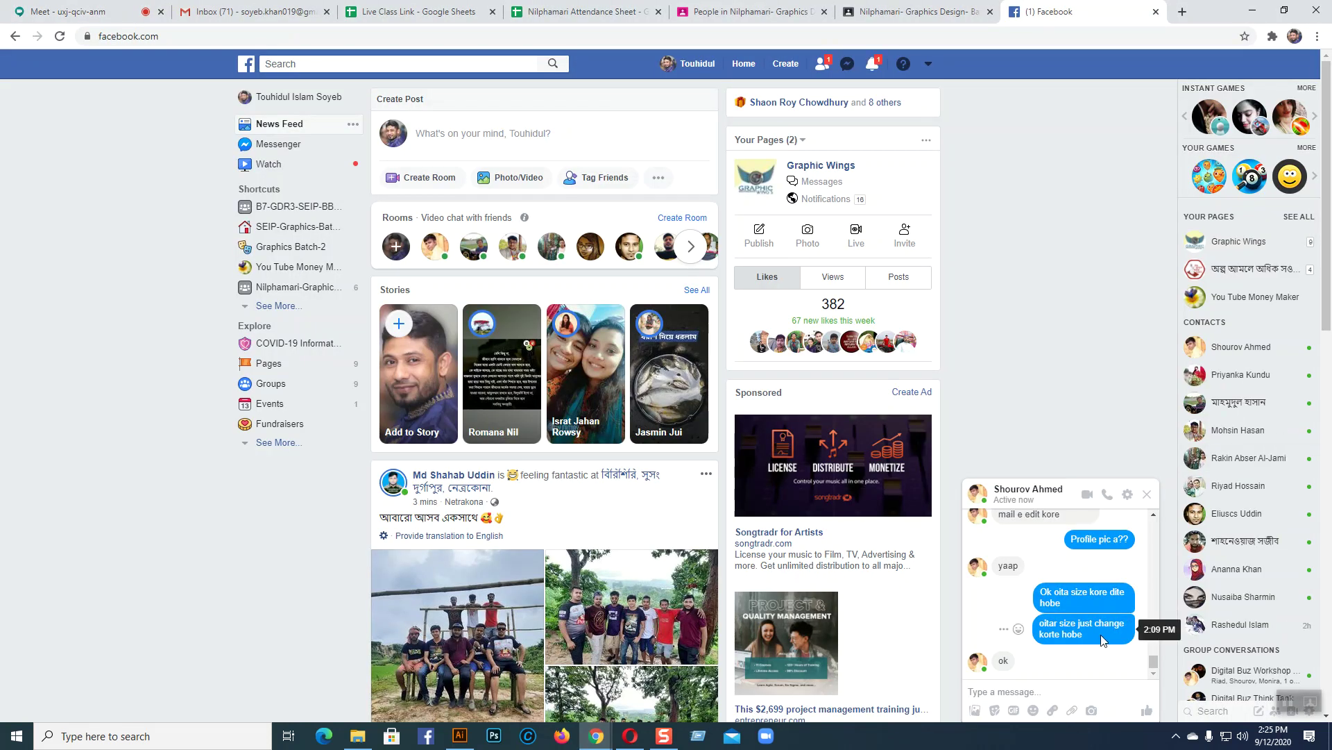
pyautogui.scroll(4, 1104, 640)
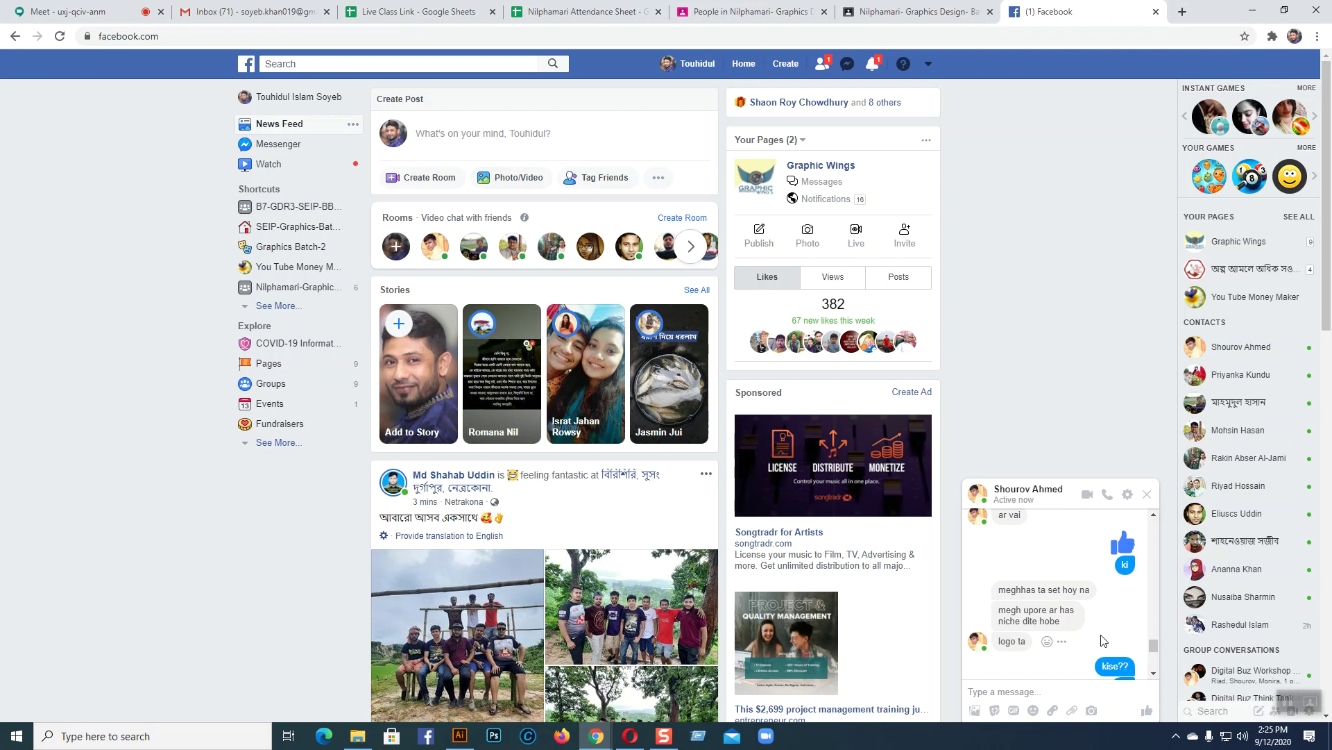
pyautogui.scroll(5, 1103, 640)
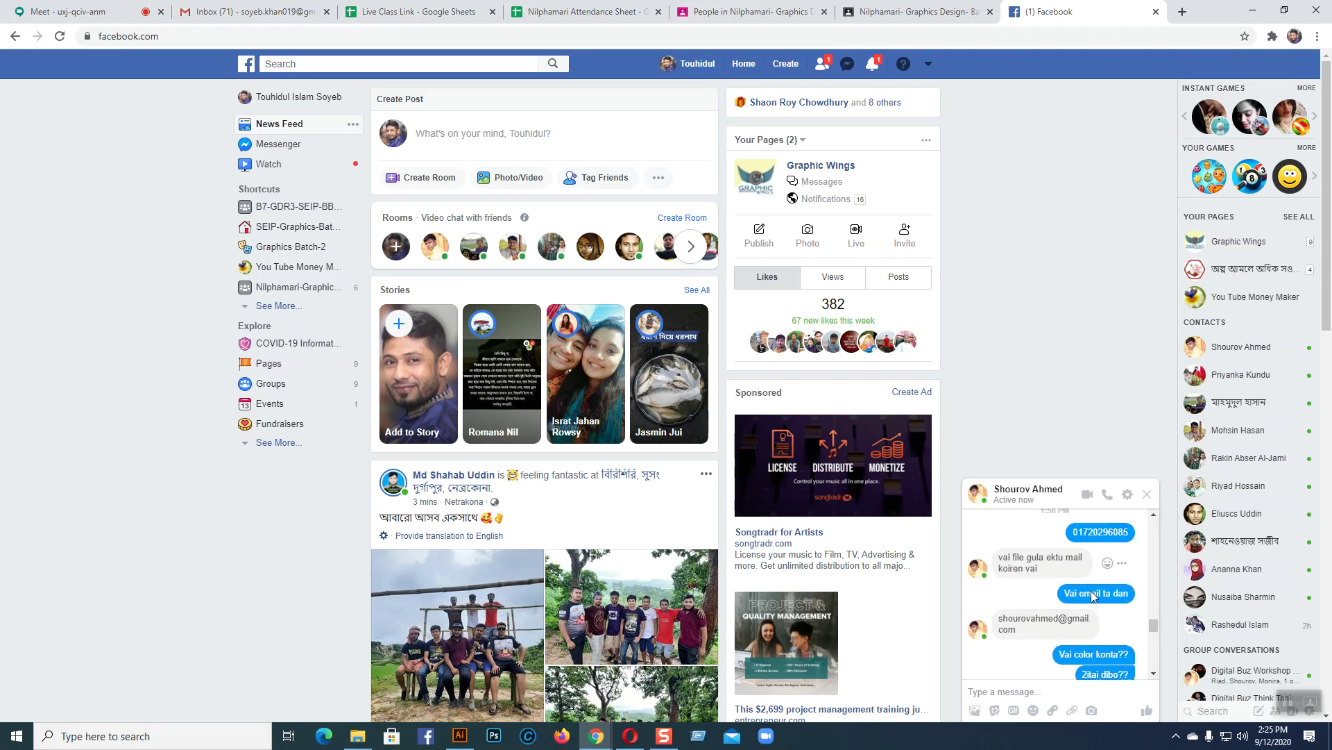
pyautogui.scroll(3, 1086, 604)
pyautogui.scroll(-8, 1081, 612)
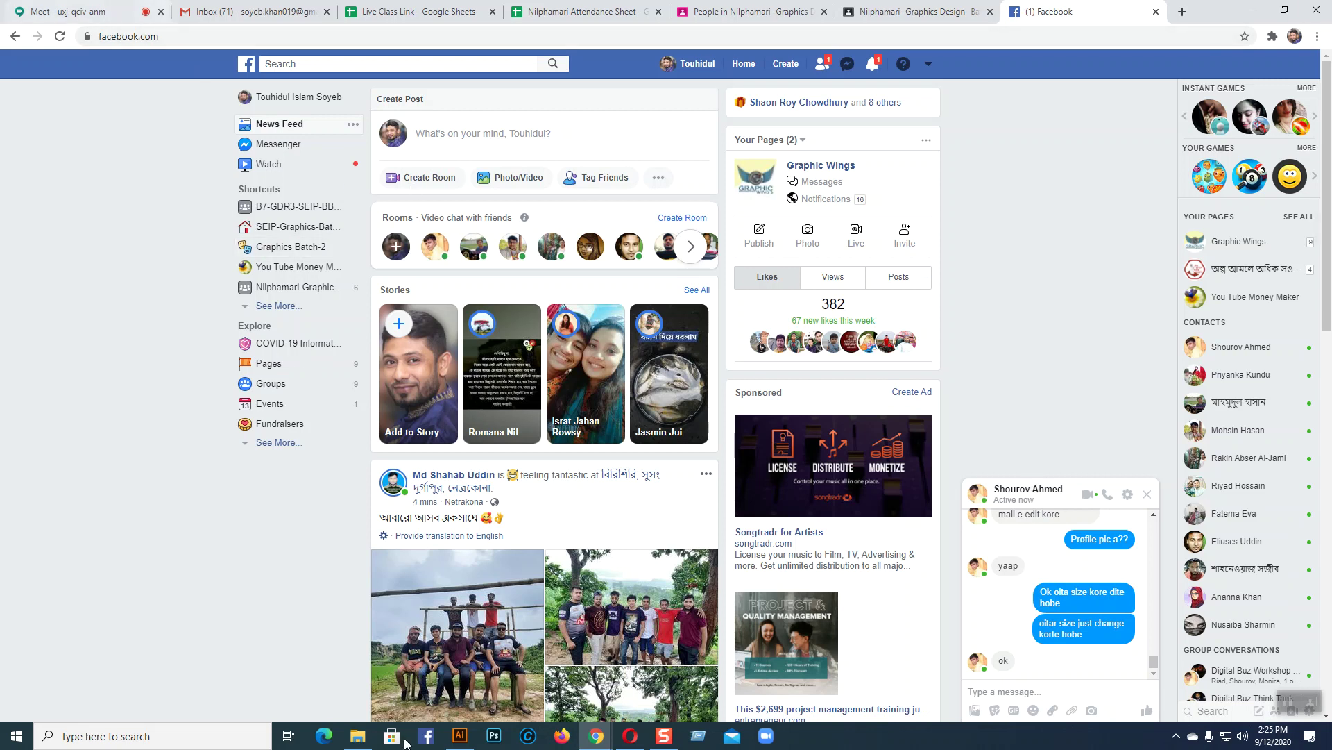
pyautogui.click(357, 736)
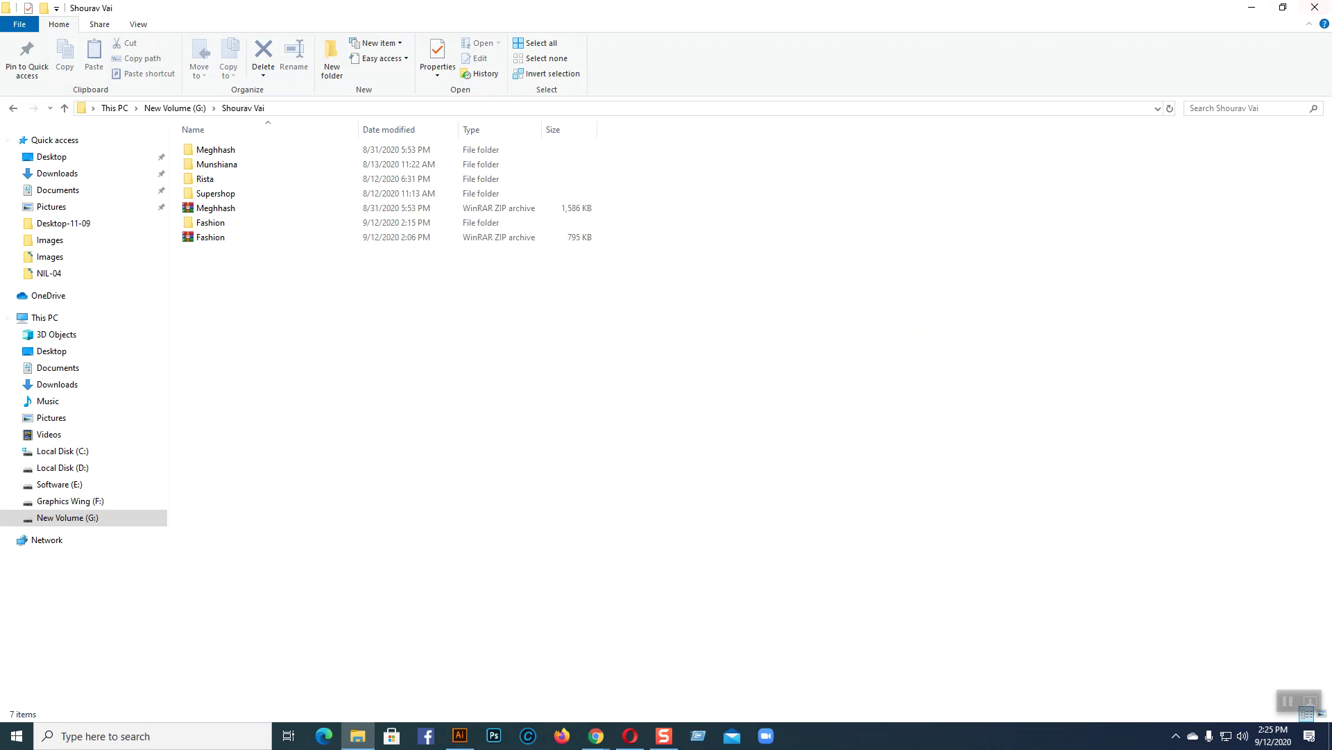
pyautogui.doubleClick(207, 224)
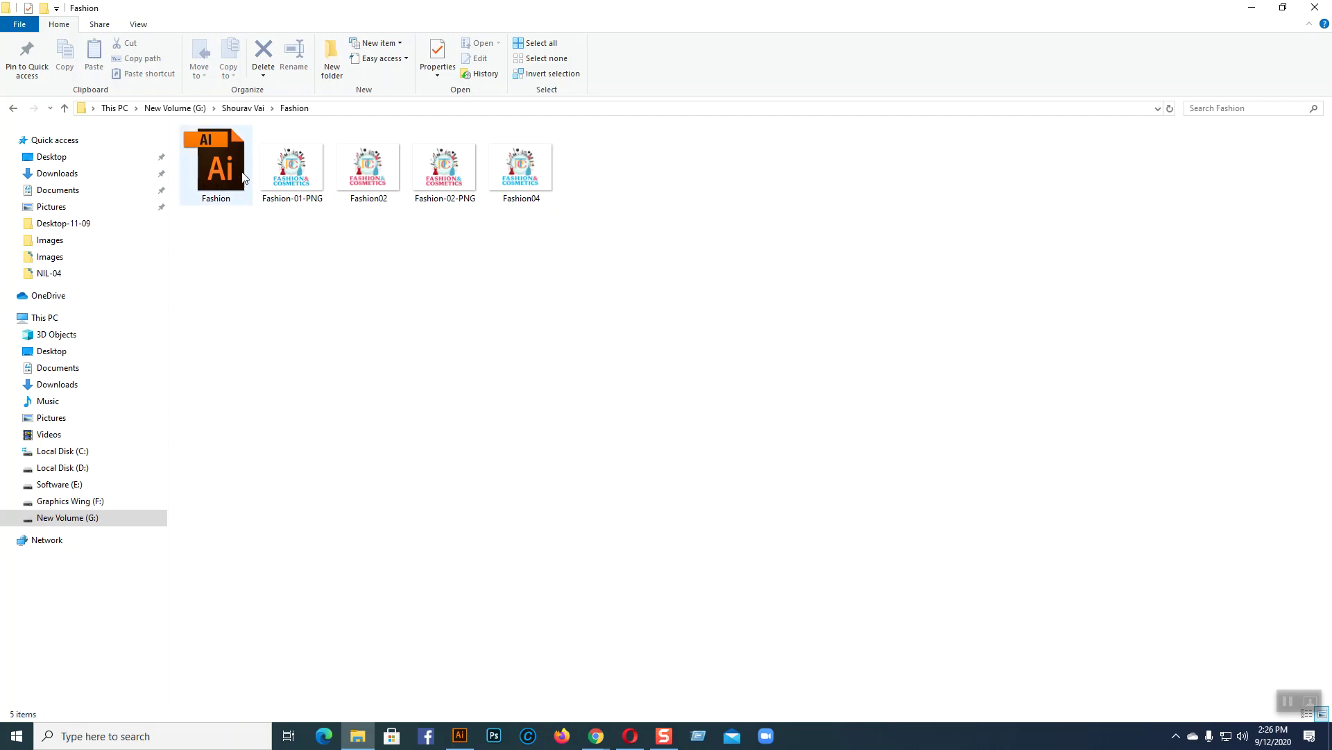
pyautogui.click(65, 108)
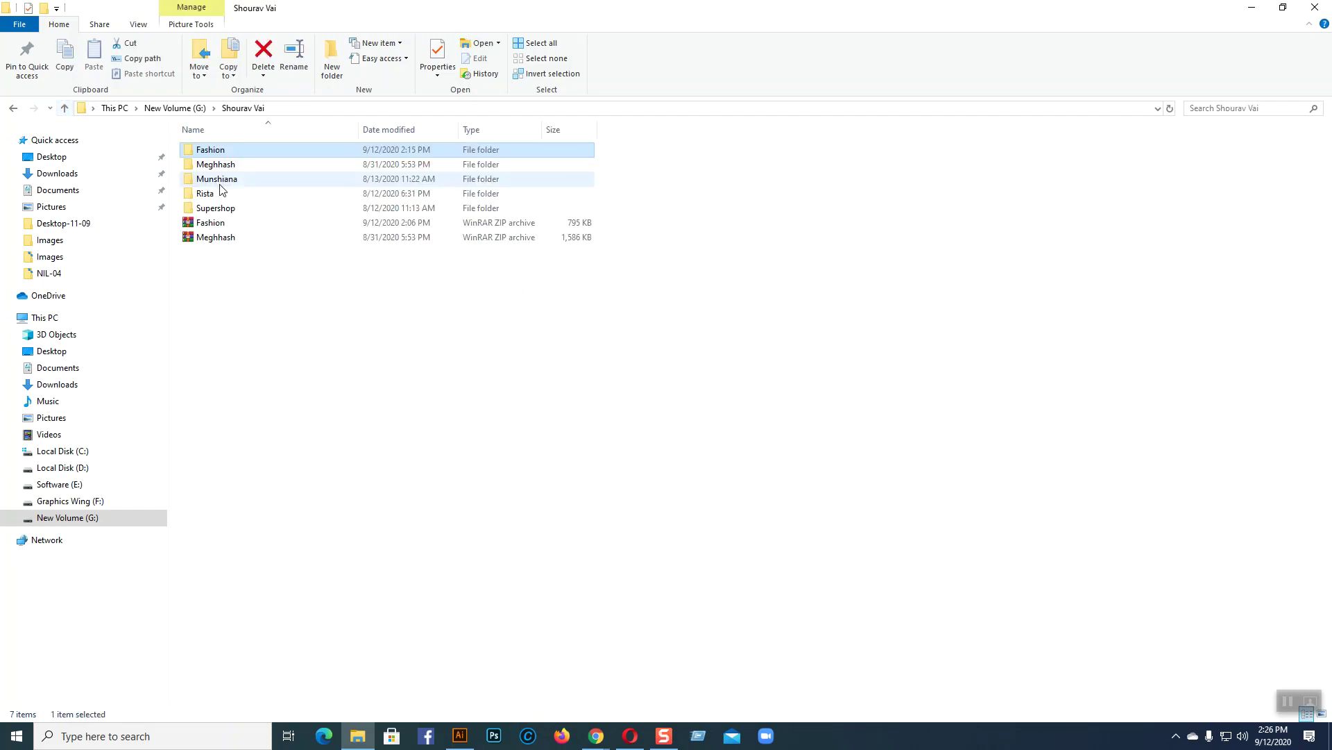
pyautogui.doubleClick(208, 154)
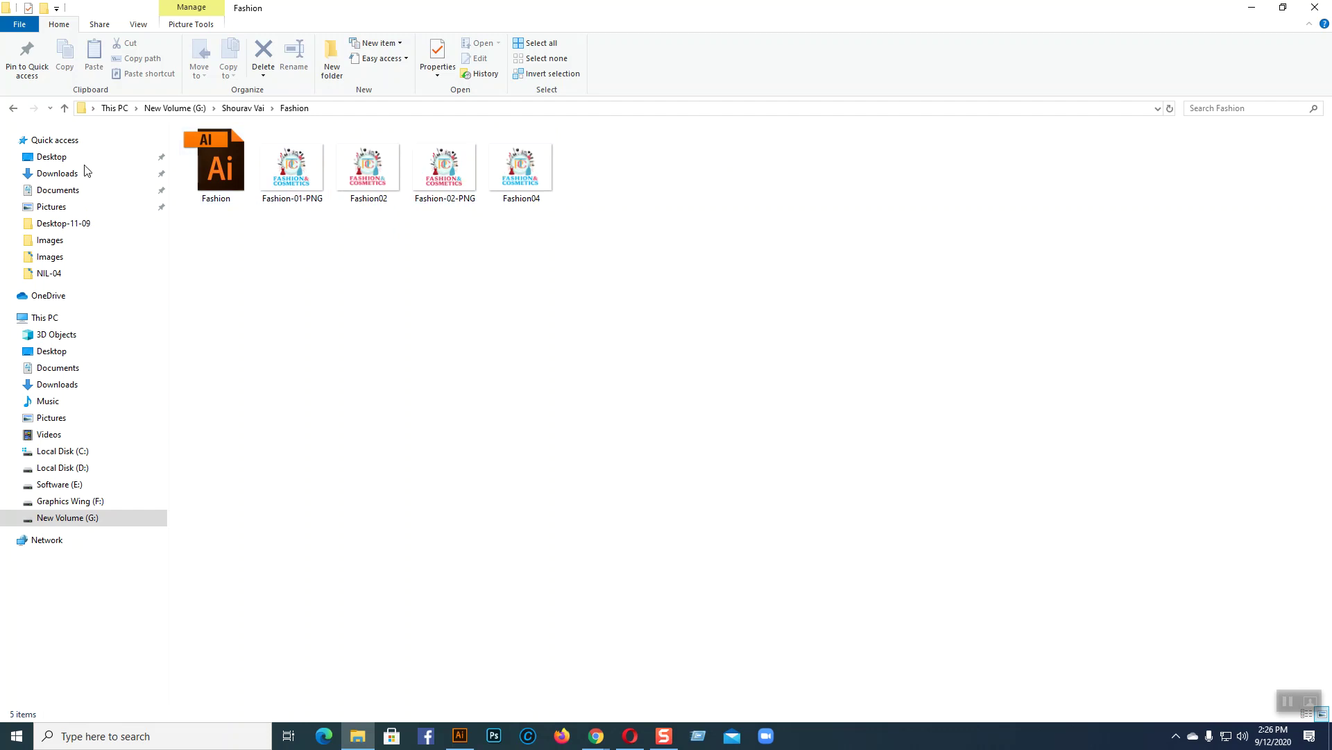
pyautogui.click(64, 109)
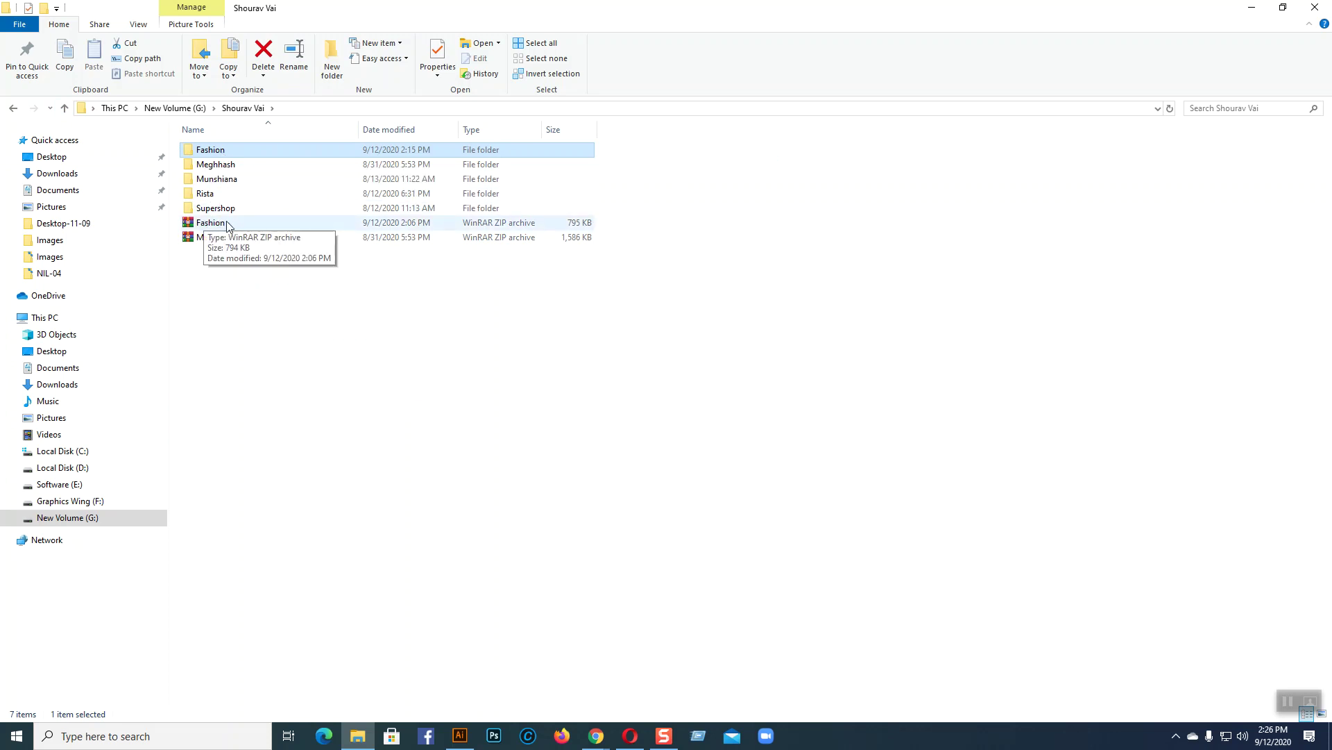
# Step: Compress the Fashion folder into a zip archive
pyautogui.rightClick(240, 151)
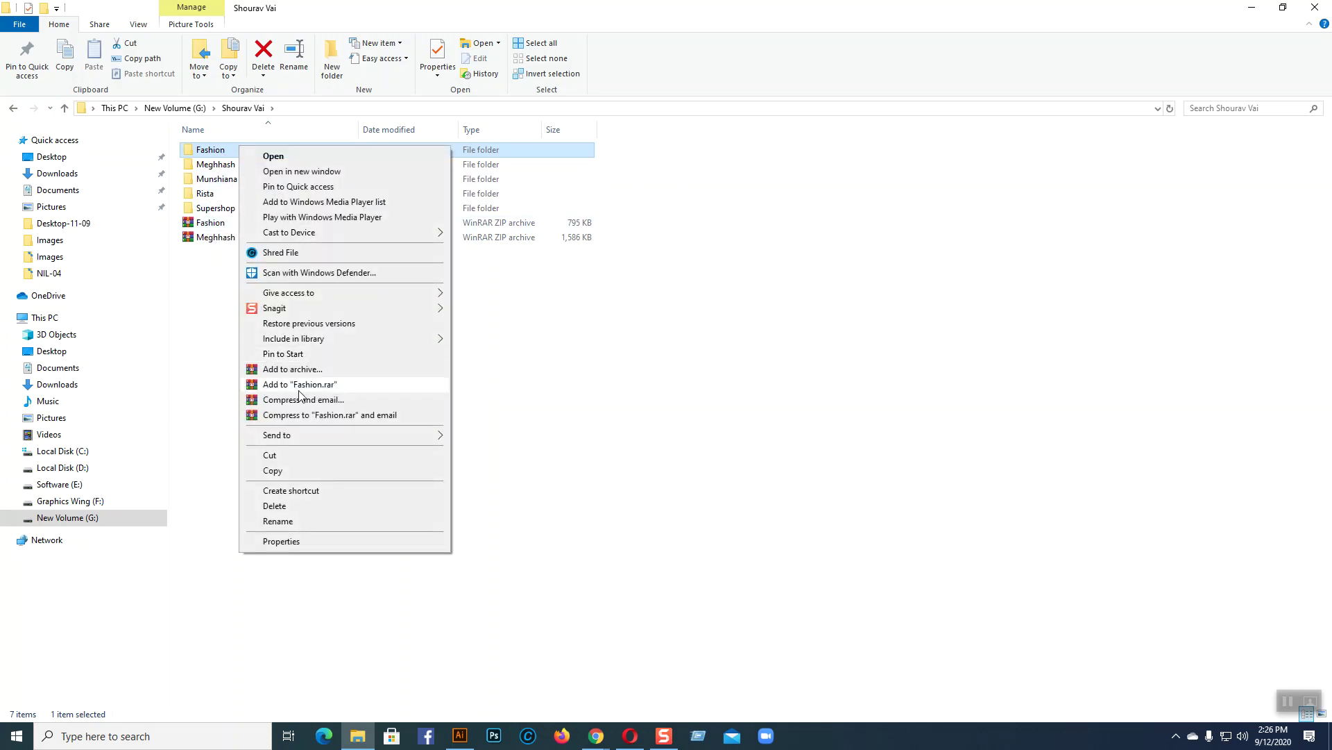
pyautogui.moveTo(279, 440)
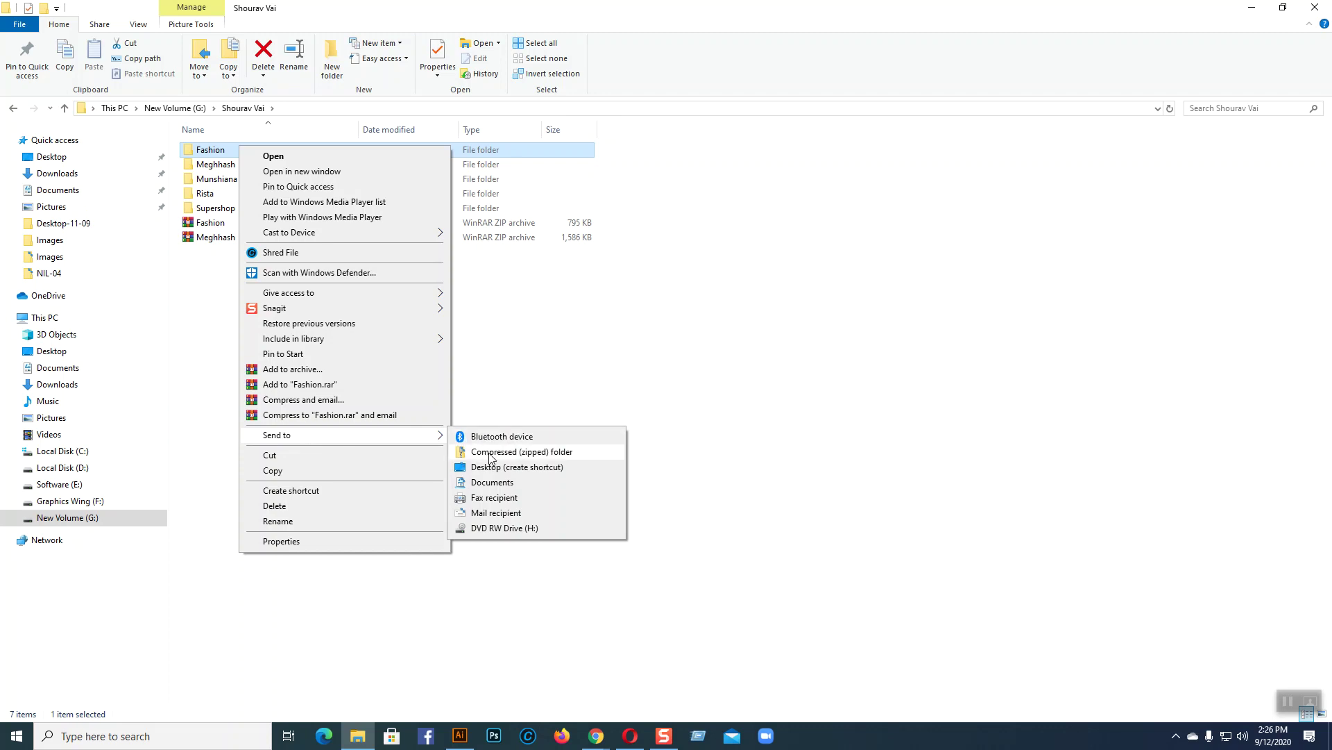
pyautogui.click(567, 454)
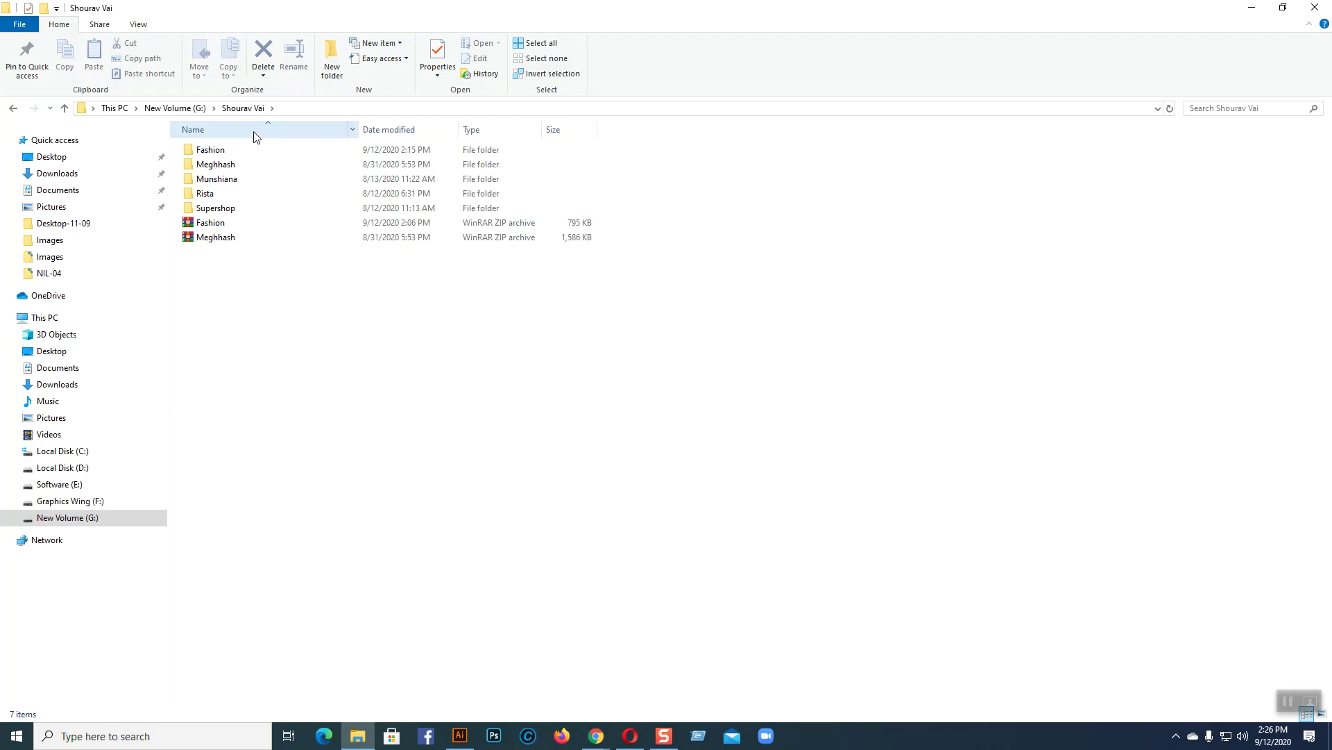
# Step: Look inside Fashion, select its new zip, close File Explorer, and return to Illustrator
pyautogui.doubleClick(222, 150)
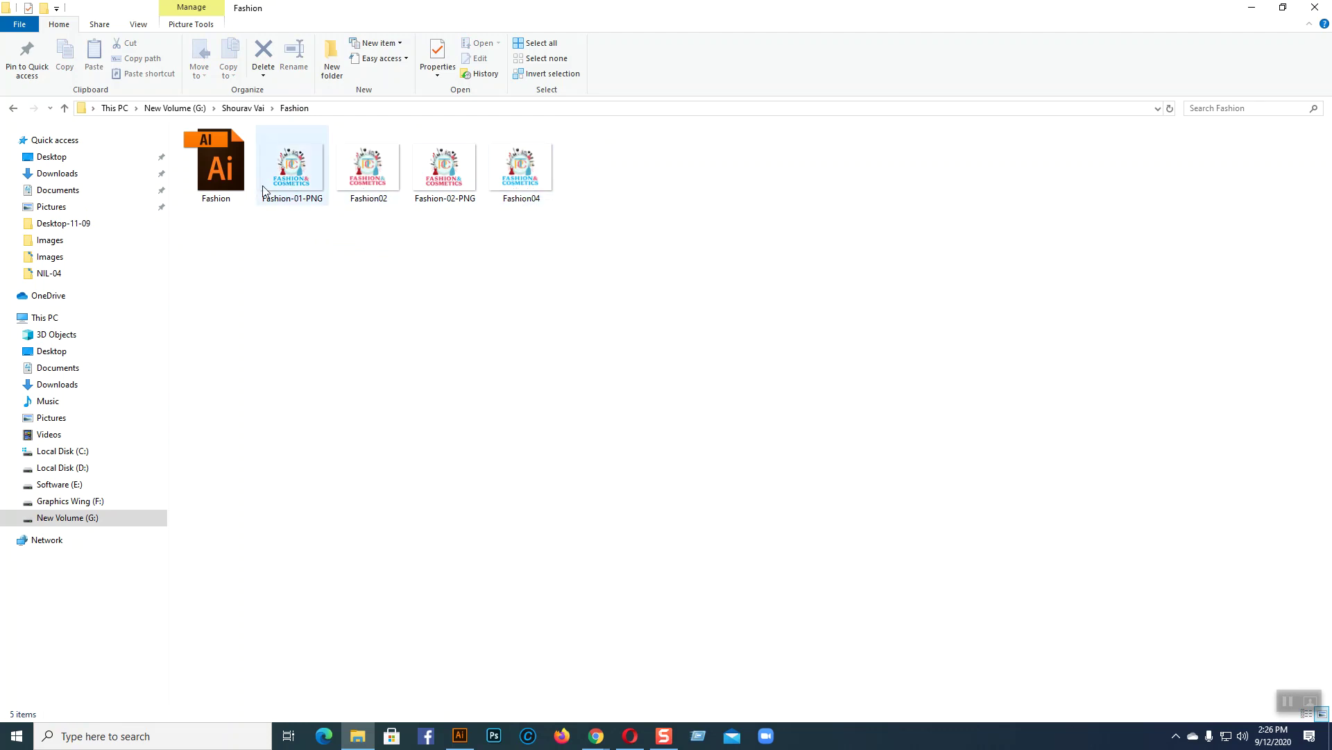
pyautogui.moveTo(226, 160)
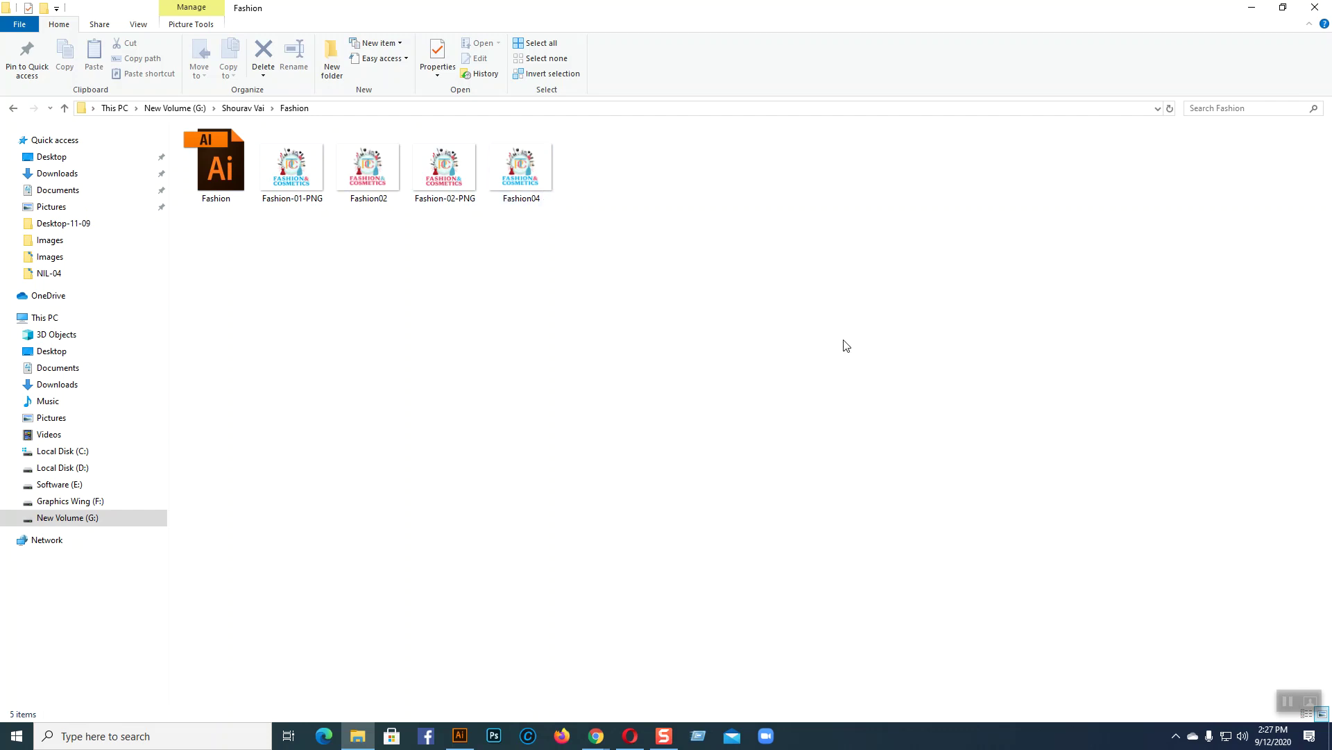
pyautogui.click(65, 108)
pyautogui.click(221, 222)
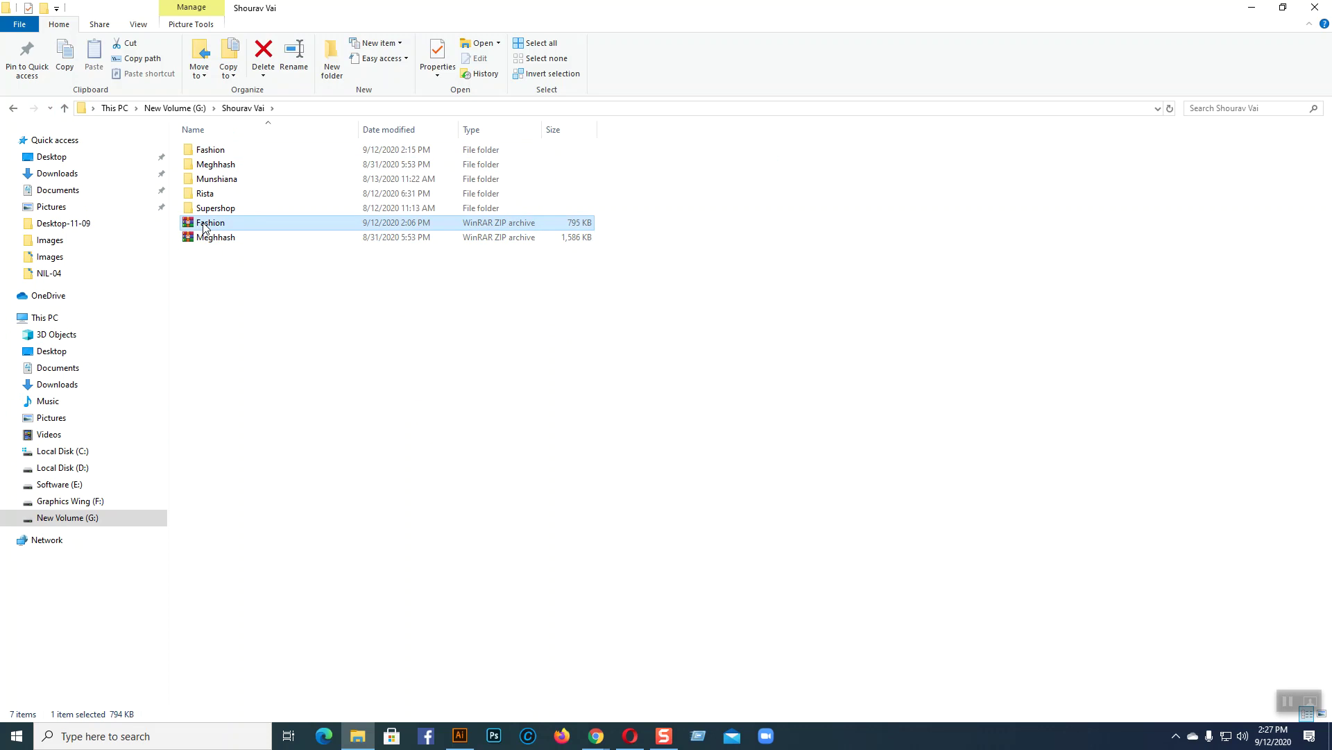
pyautogui.click(1315, 7)
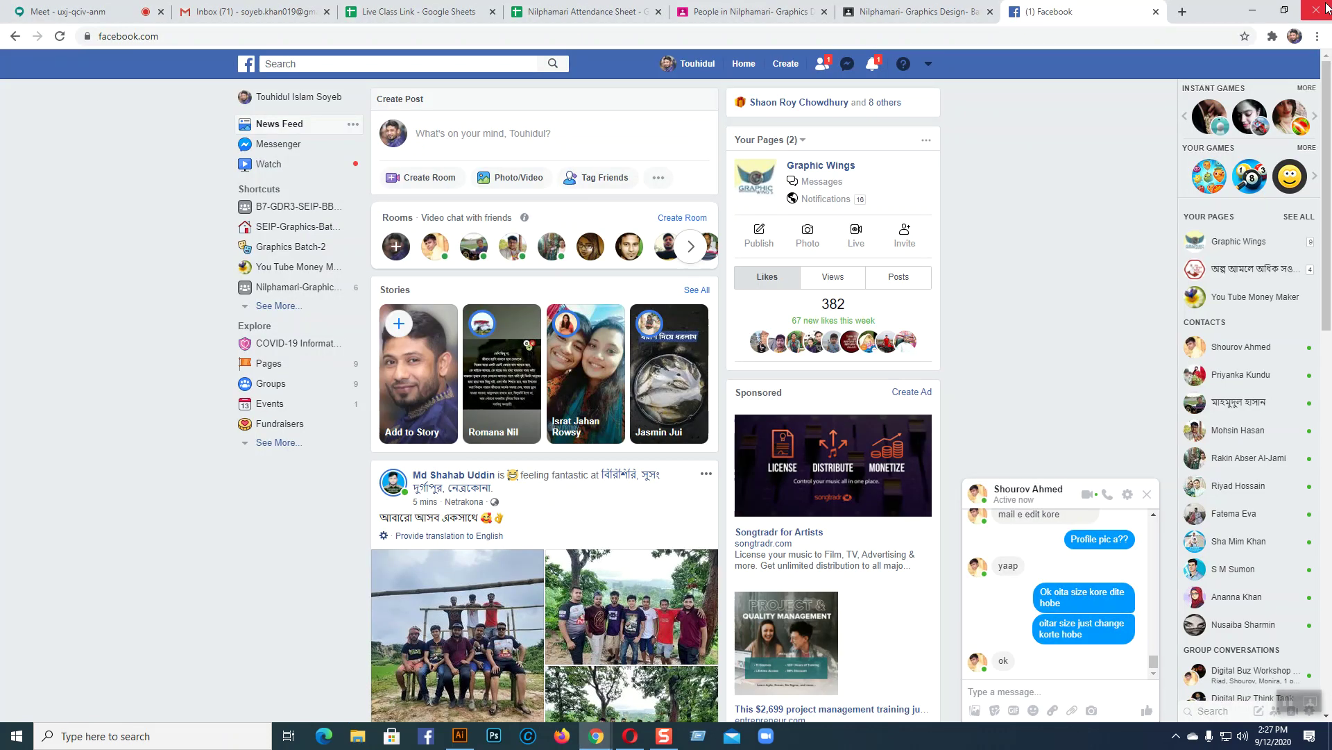
pyautogui.click(459, 736)
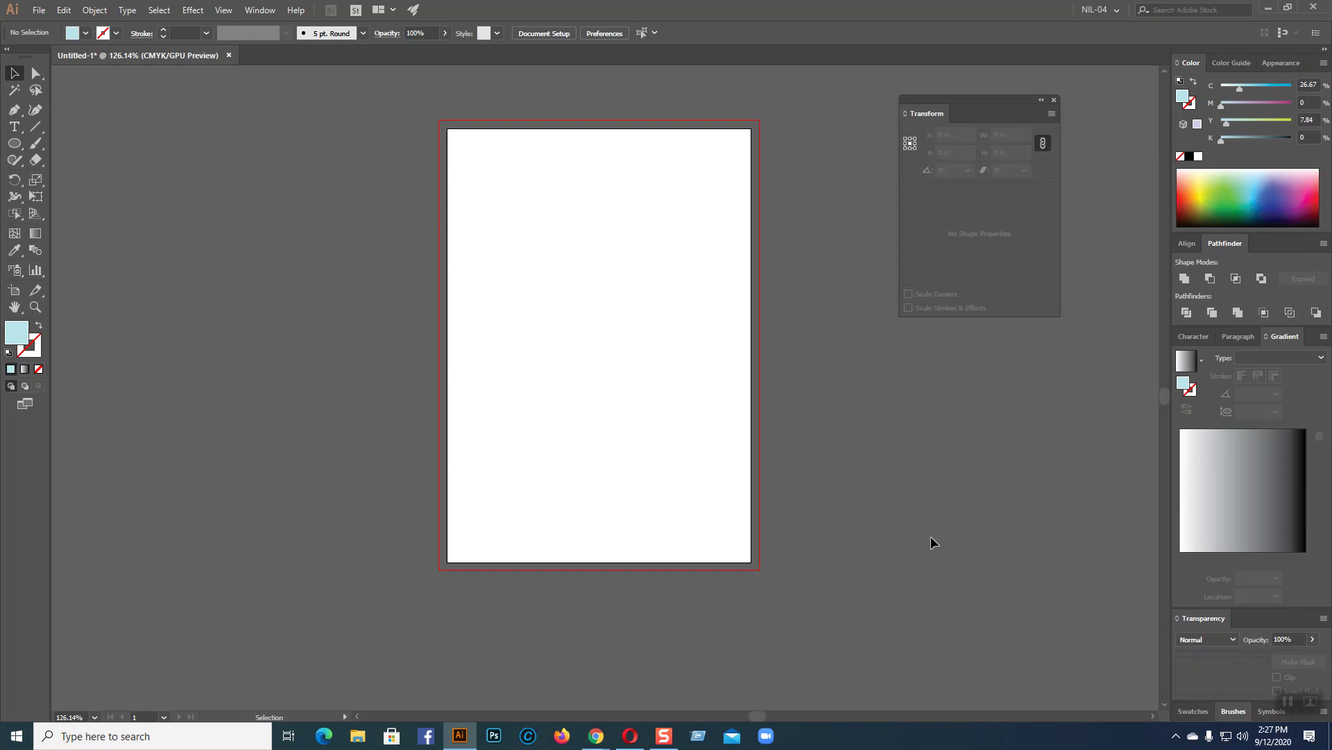
pyautogui.hotkey('ctrl', '+')
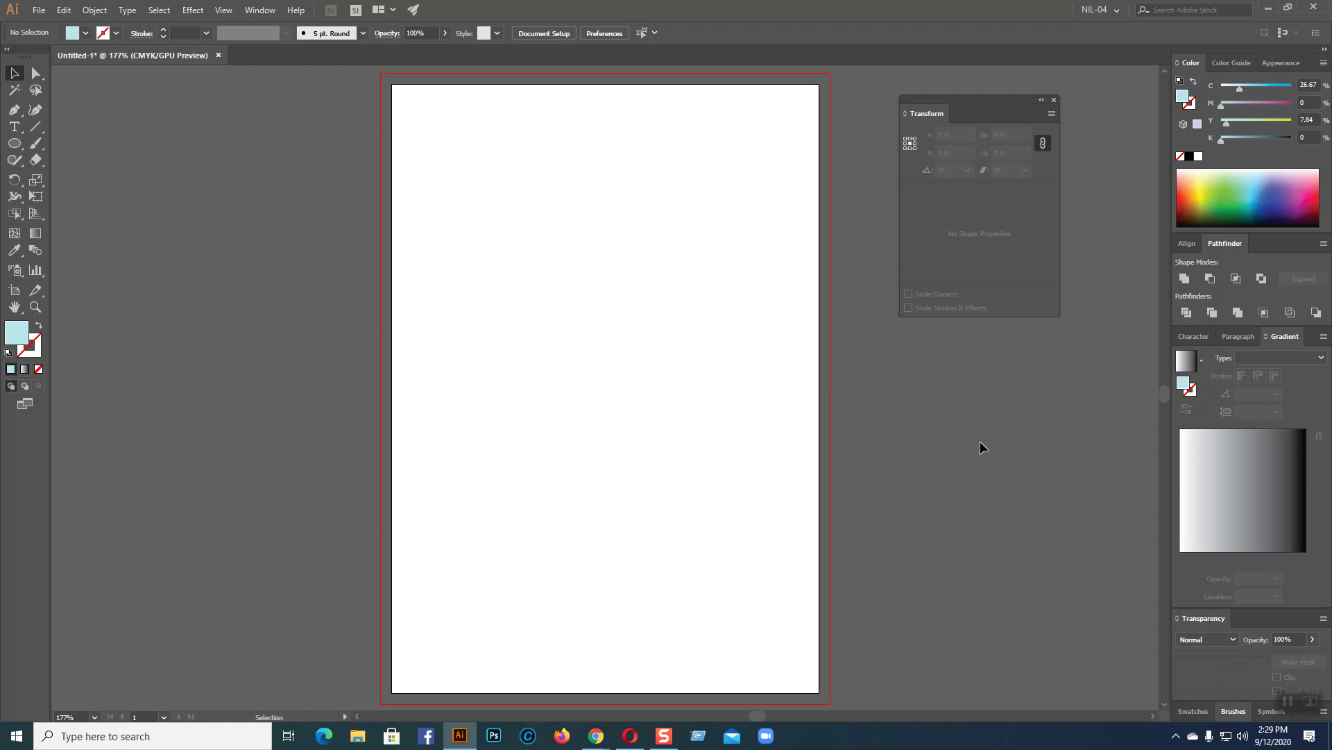
# Step: Zoom and scroll to the artboard's top edge, then pick the Rectangle Tool
pyautogui.hotkey('ctrl', '=')
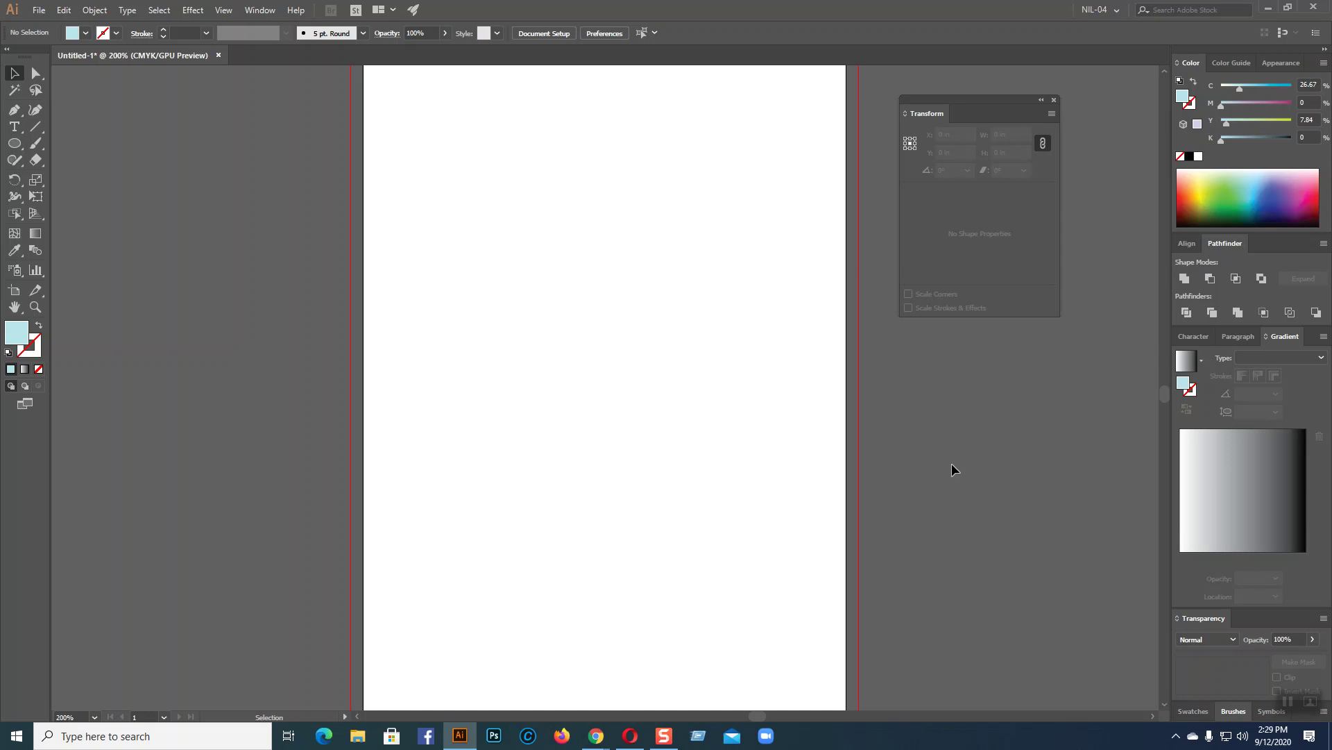
pyautogui.scroll(1, 952, 471)
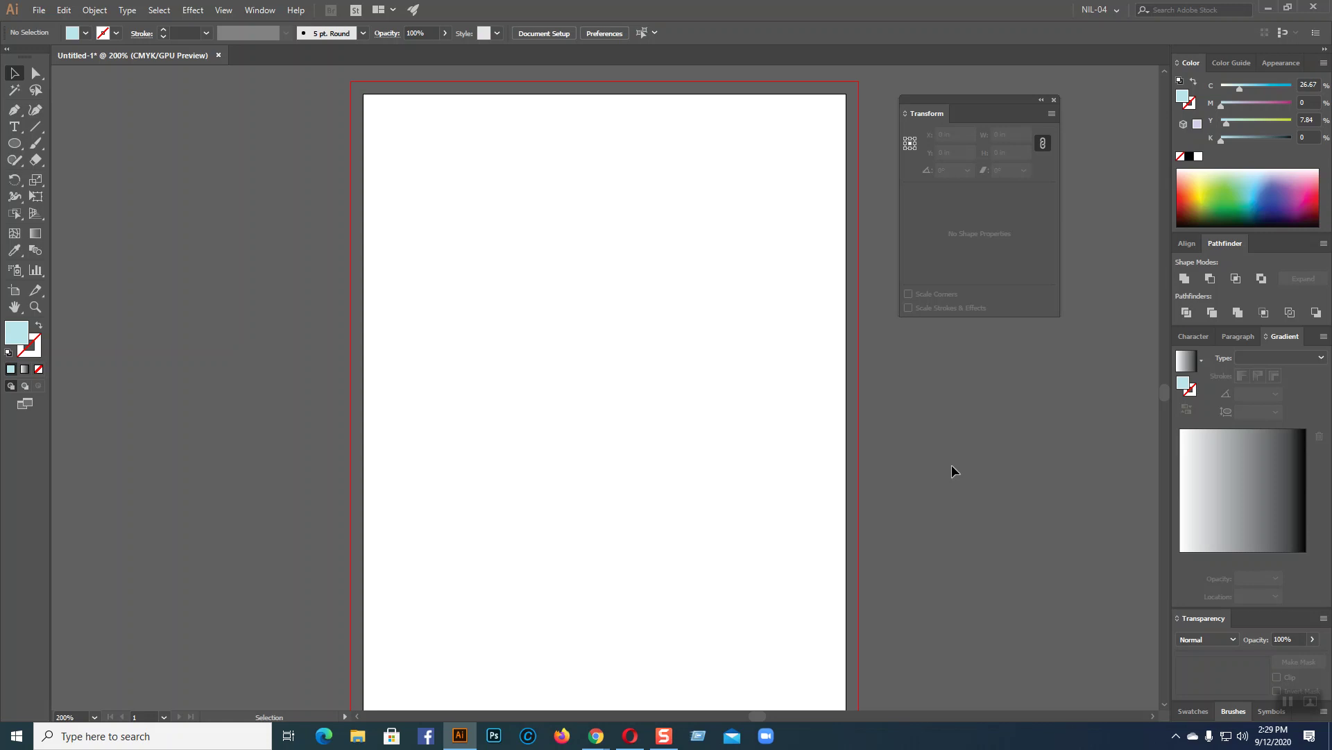
pyautogui.moveTo(14, 143); pyautogui.dragTo(104, 144)
pyautogui.moveTo(459, 162)
pyautogui.mouseDown()
pyautogui.moveTo(576, 253)
pyautogui.moveTo(681, 278)
pyautogui.mouseUp()
pyautogui.click(14, 74)
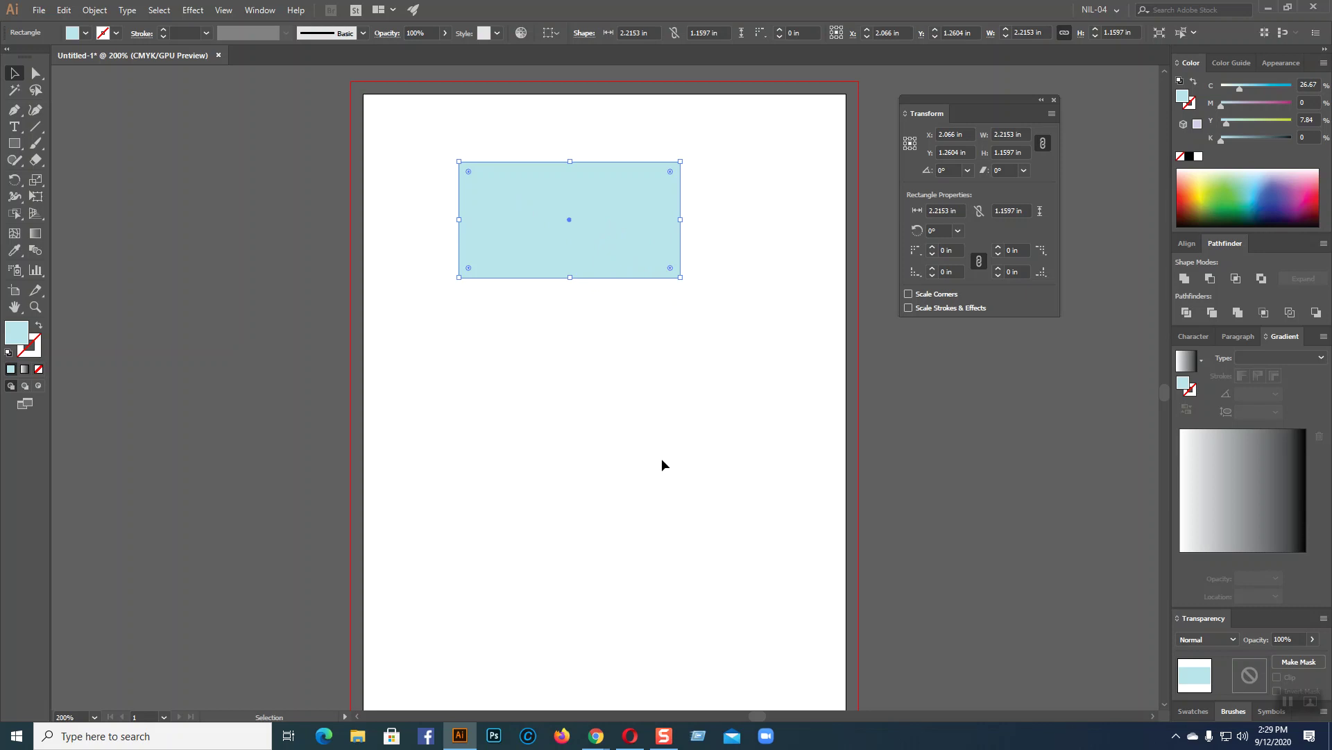
pyautogui.click(663, 416)
pyautogui.click(572, 222)
pyautogui.press('Delete')
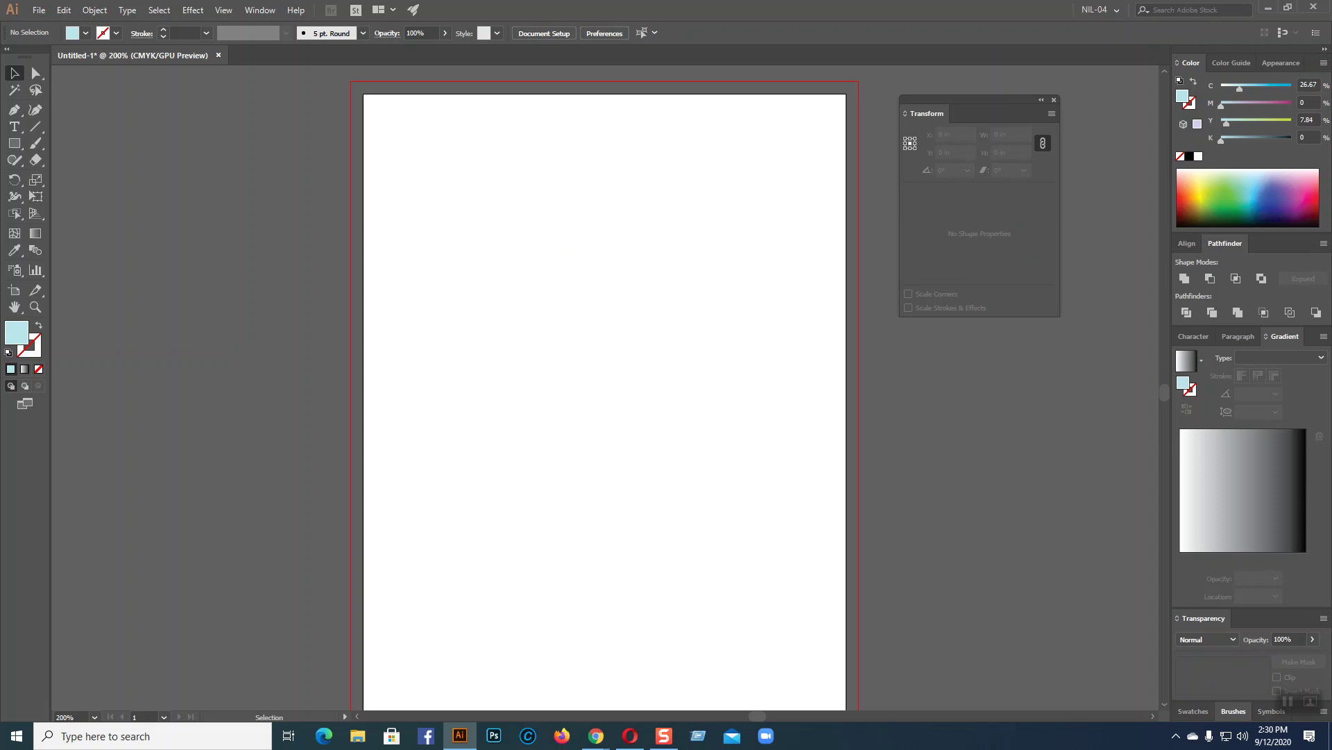
# Step: Create a precise 1 × 1 in square through the Rectangle Tool's size dialog
pyautogui.rightClick(14, 143)
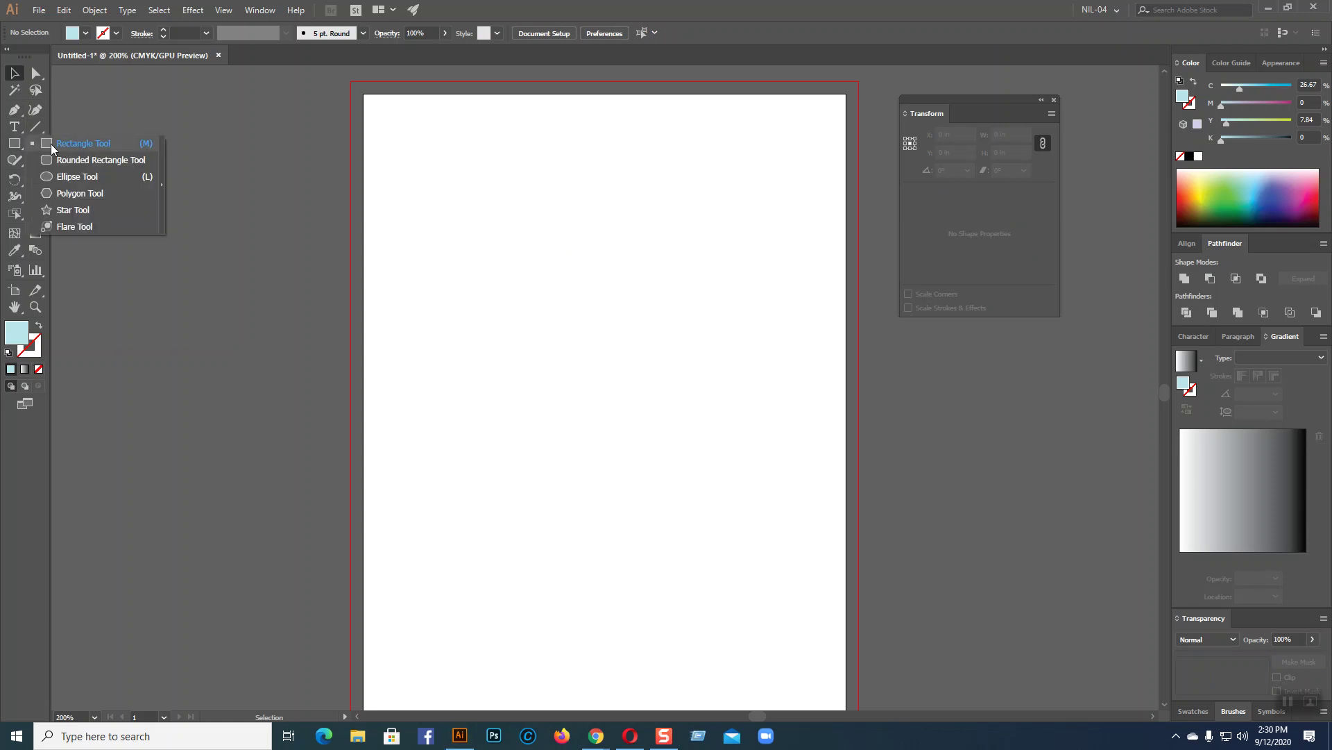
pyautogui.click(51, 144)
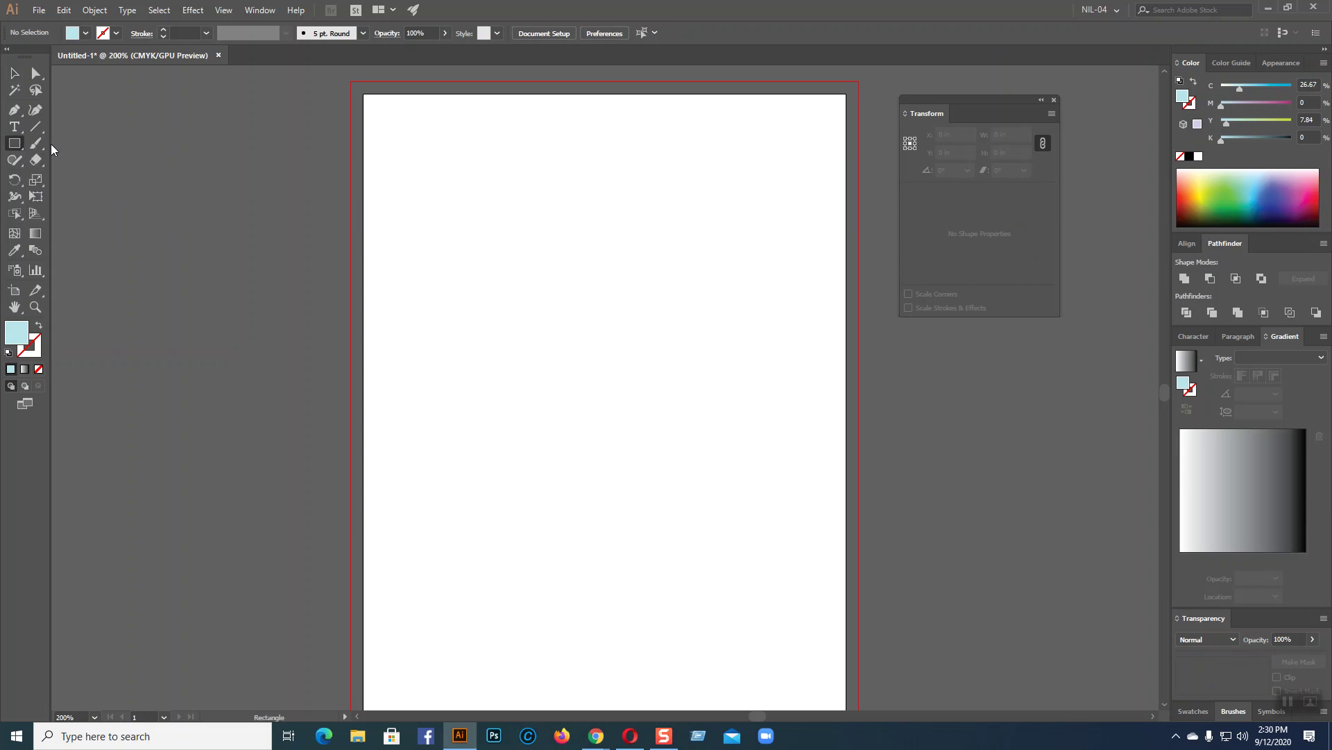
pyautogui.click(513, 228)
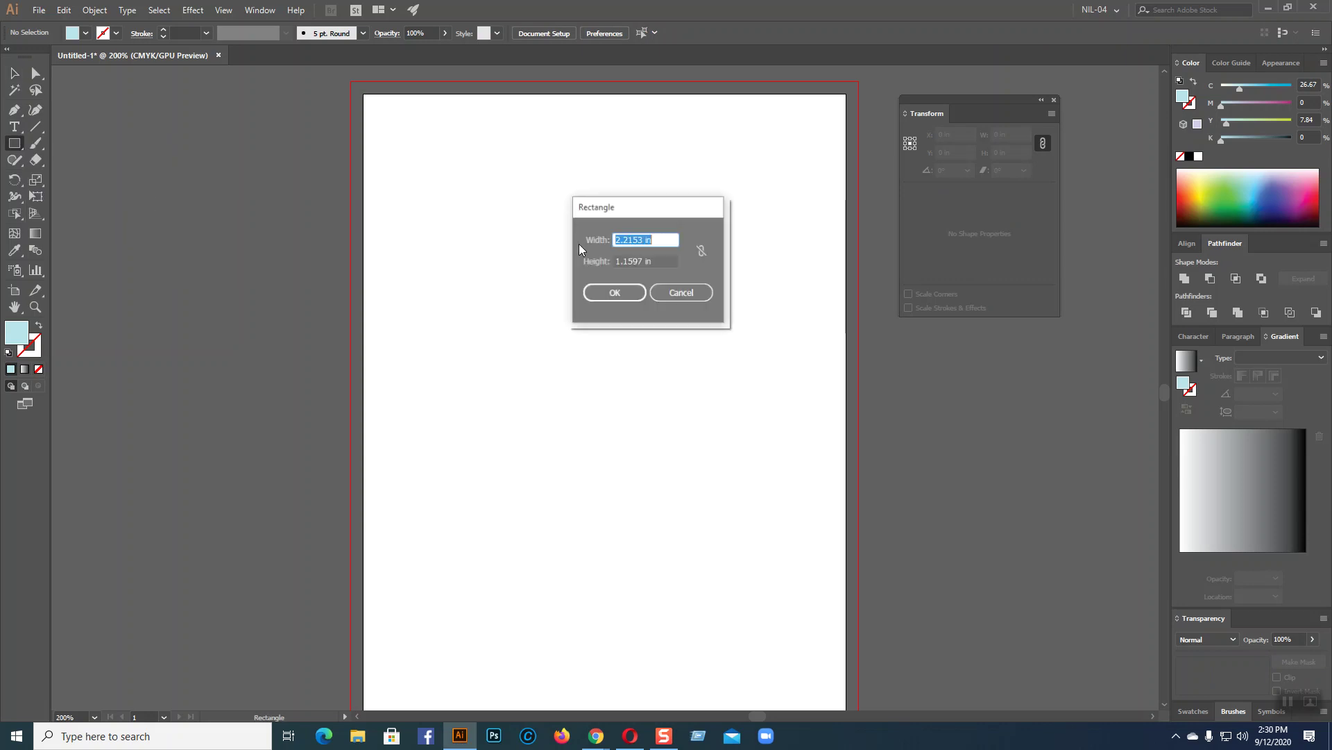
pyautogui.moveTo(643, 241); pyautogui.dragTo(585, 243)
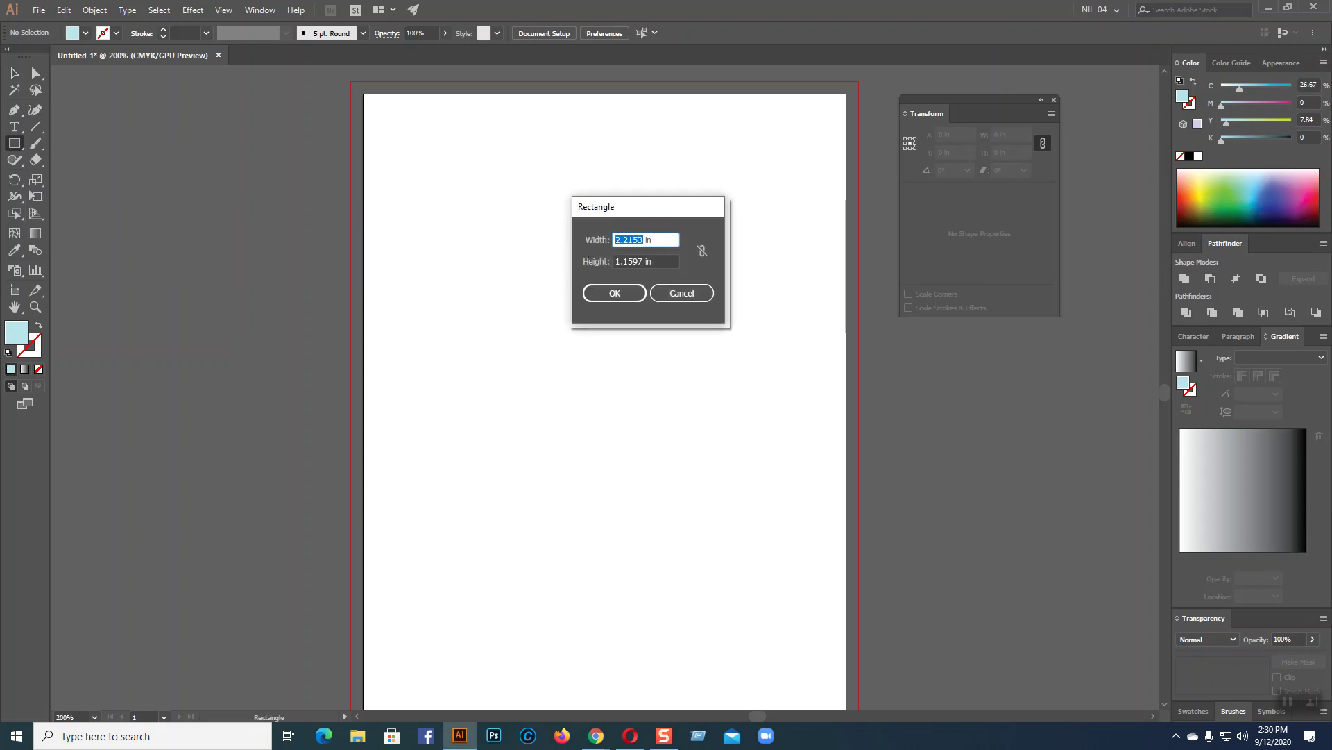
pyautogui.write('1')
pyautogui.press('Tab')
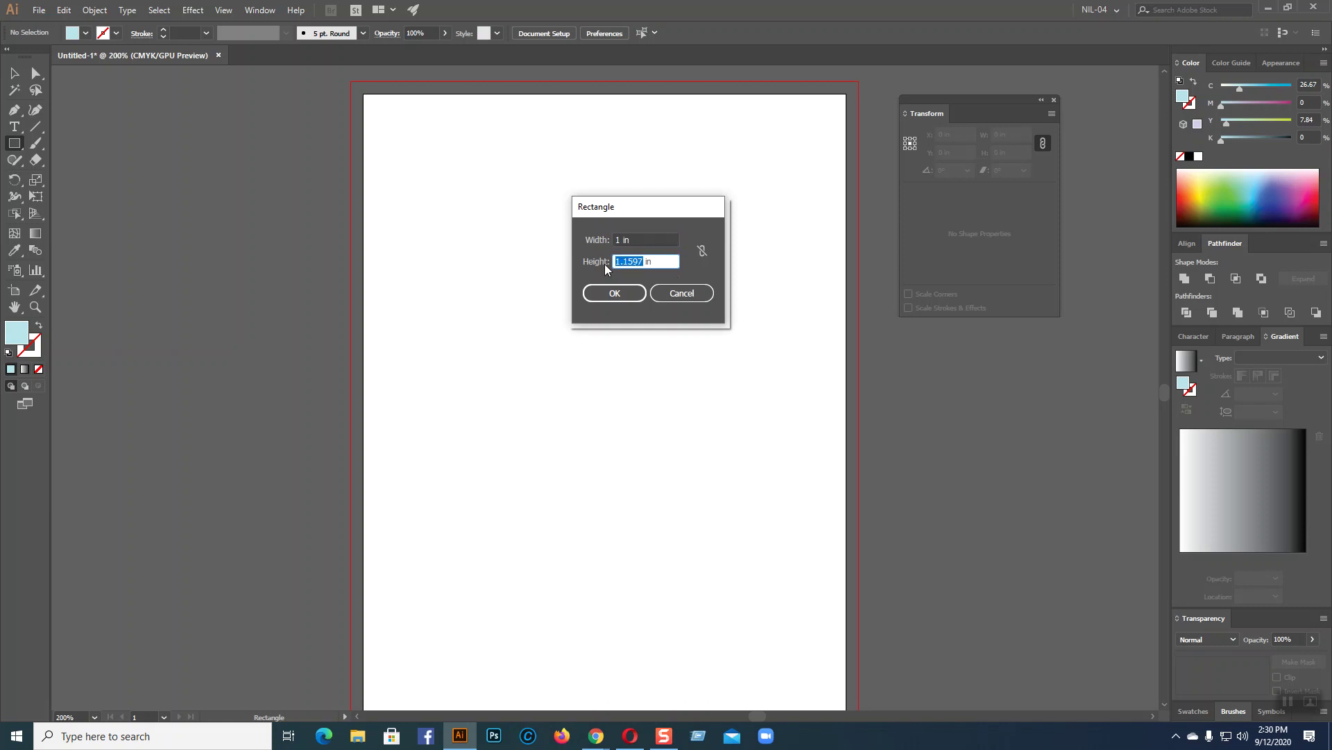
pyautogui.write('1')
pyautogui.click(615, 293)
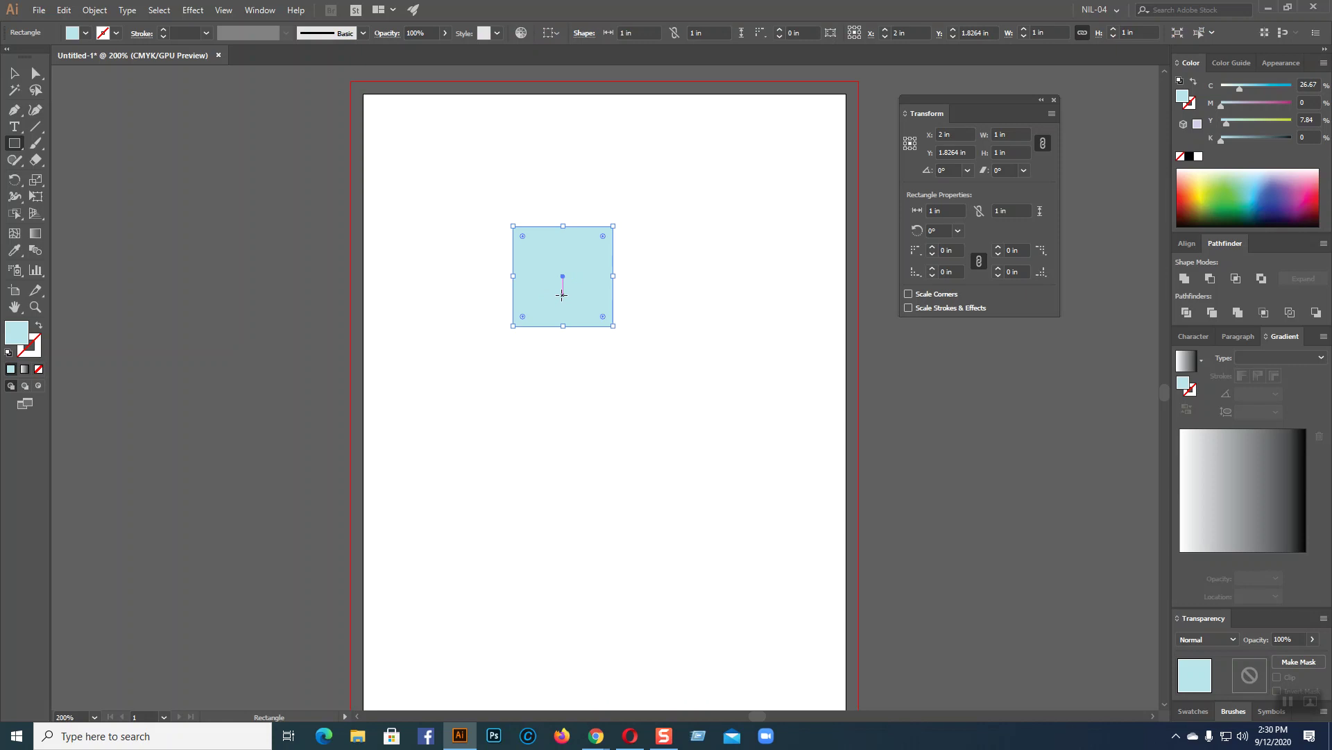
pyautogui.click(15, 72)
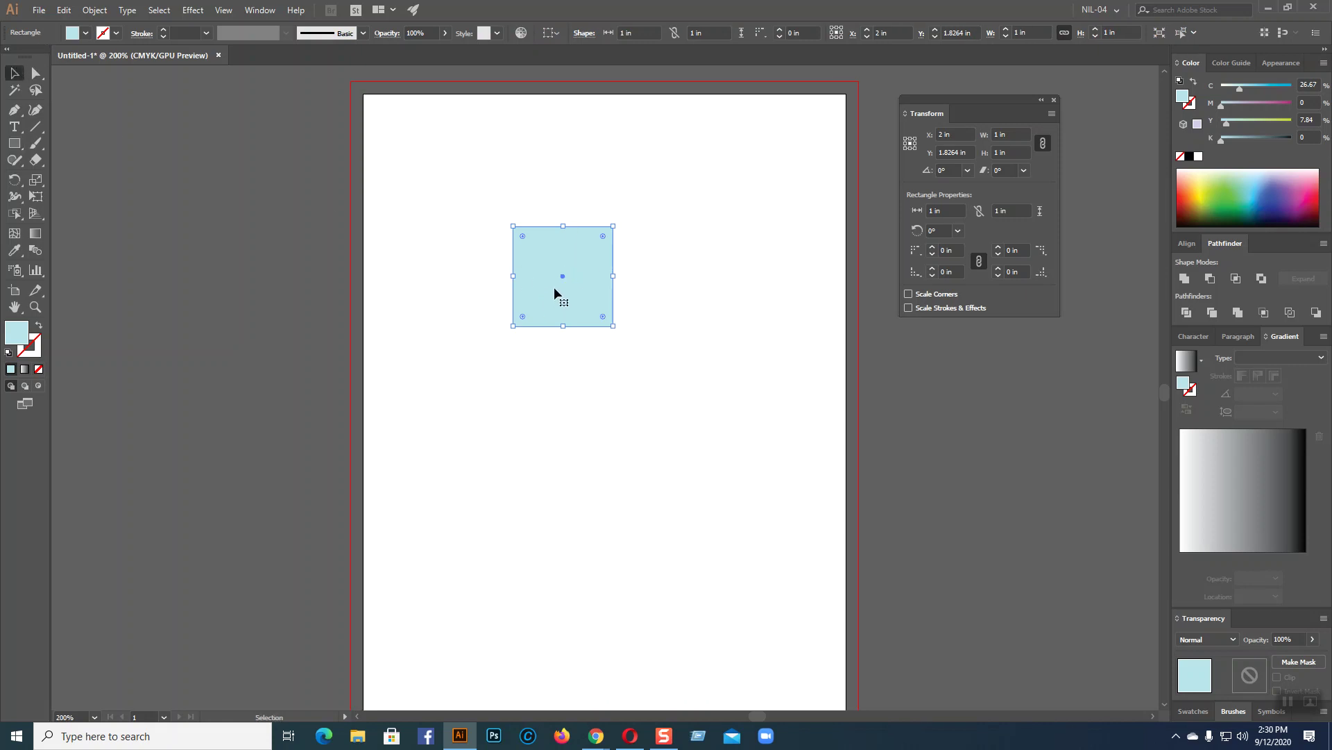
# Step: Delete the 1 in square and draw a new square from its centre
pyautogui.press('Delete')
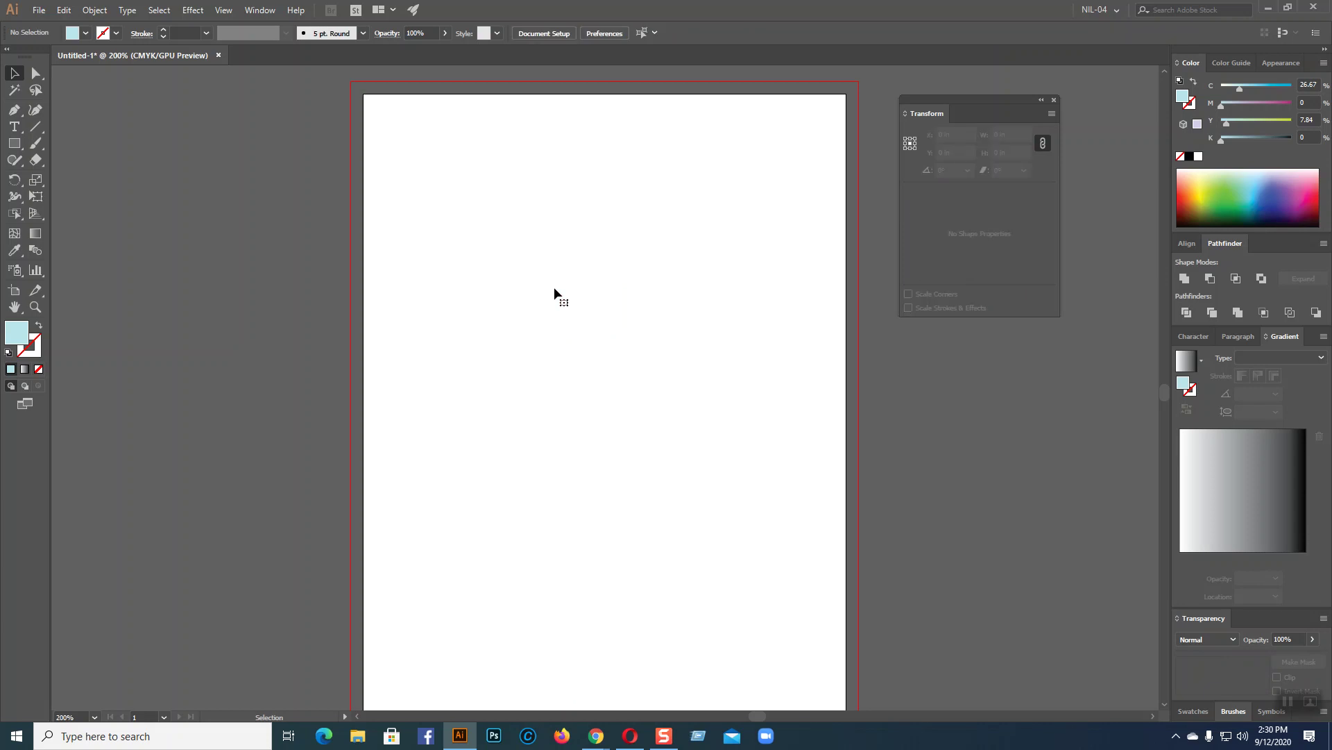
pyautogui.click(14, 143)
pyautogui.moveTo(609, 333); pyautogui.dragTo(707, 453)
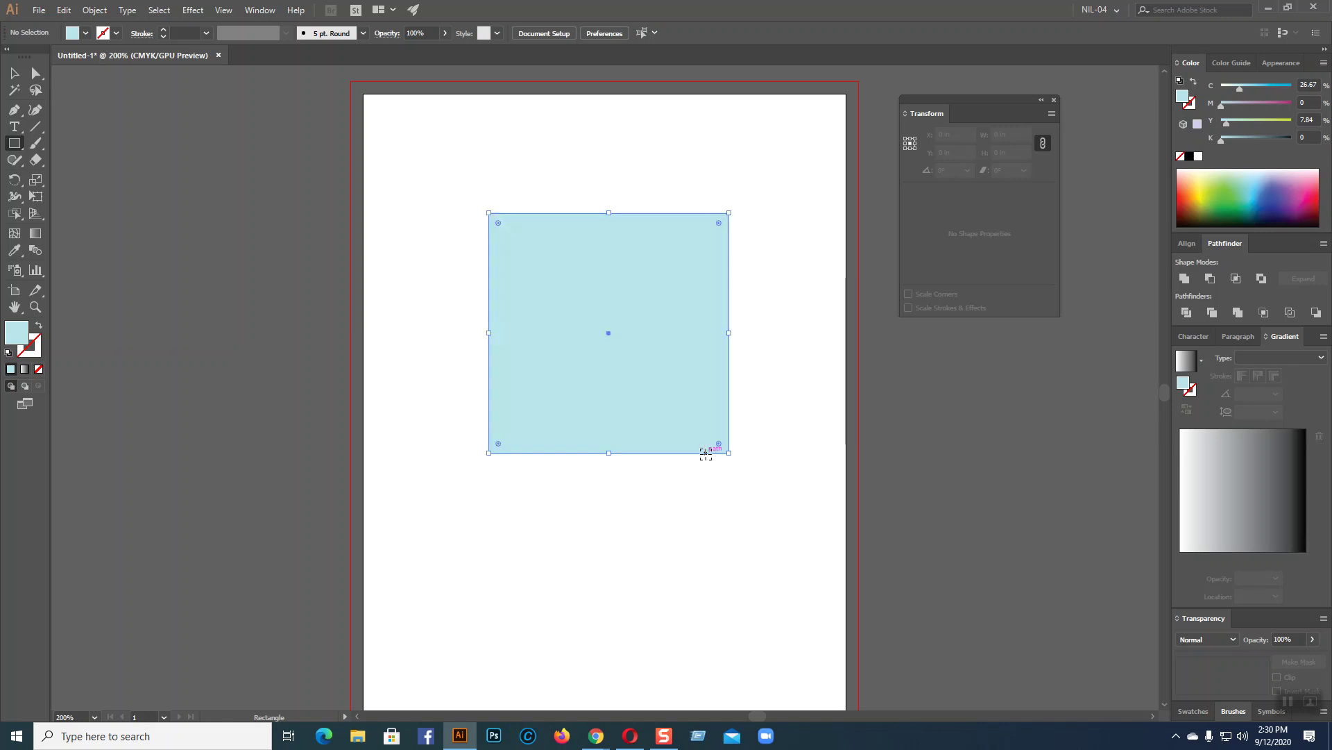
# Step: Resize the new square to about 2.04 × 2.04 in, then delete it
pyautogui.click(9, 76)
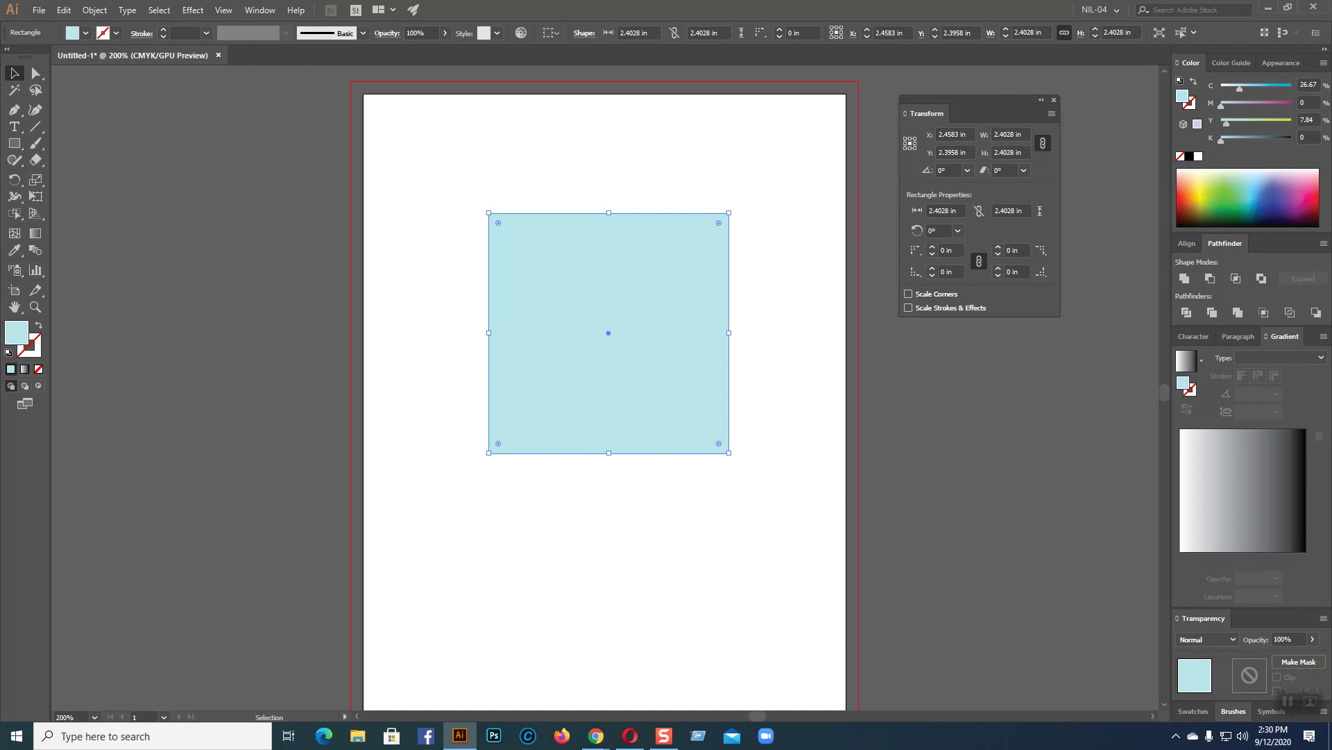
pyautogui.click(801, 388)
pyautogui.click(645, 363)
pyautogui.moveTo(735, 228); pyautogui.dragTo(800, 538)
pyautogui.moveTo(802, 141); pyautogui.dragTo(733, 232)
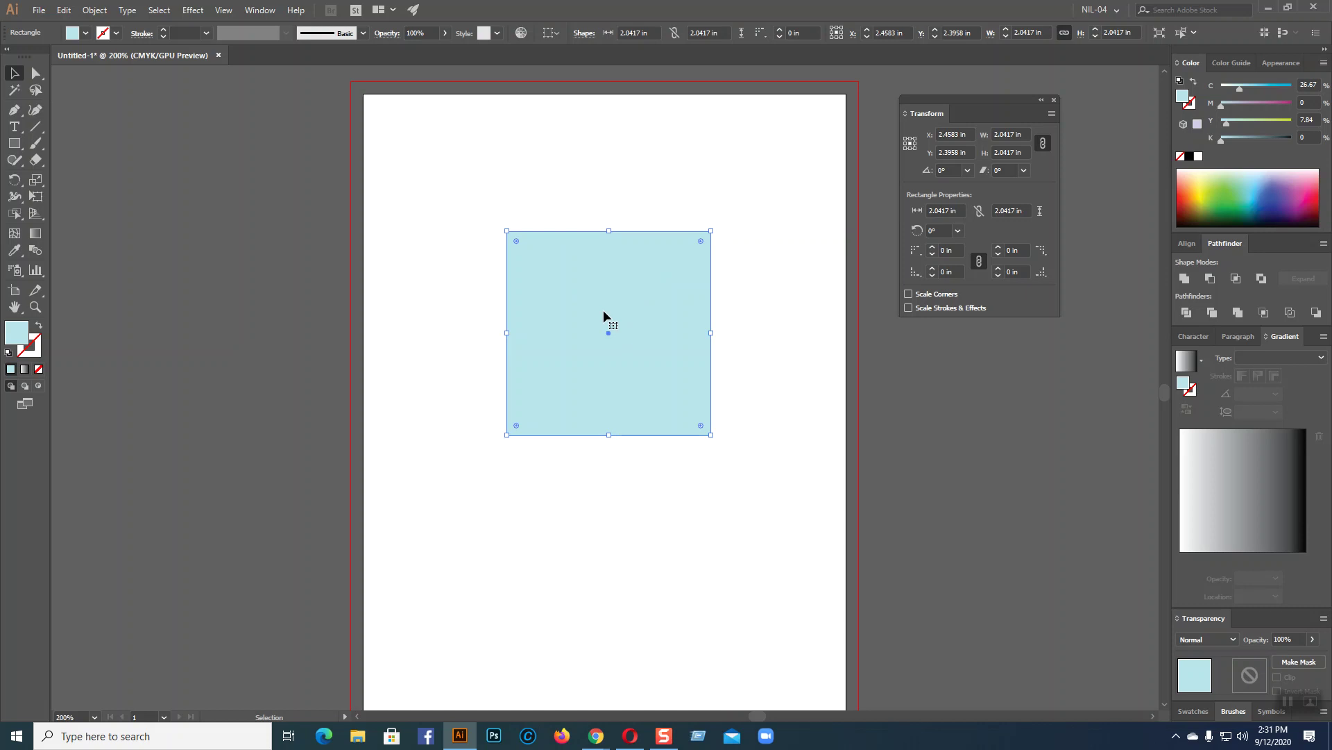
pyautogui.press('Delete')
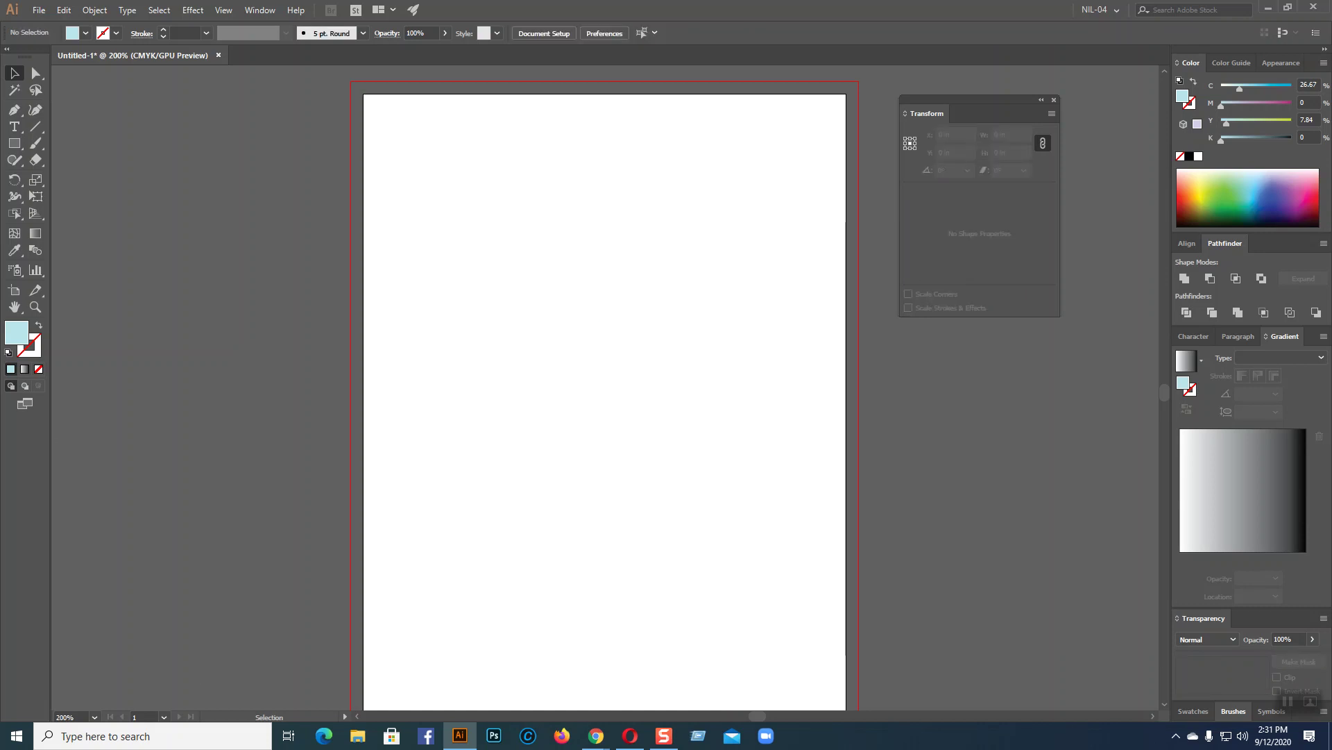
# Step: Draw a light-blue circle from its centre with the Ellipse Tool
pyautogui.rightClick(16, 143)
pyautogui.click(77, 176)
pyautogui.moveTo(605, 322); pyautogui.dragTo(712, 427)
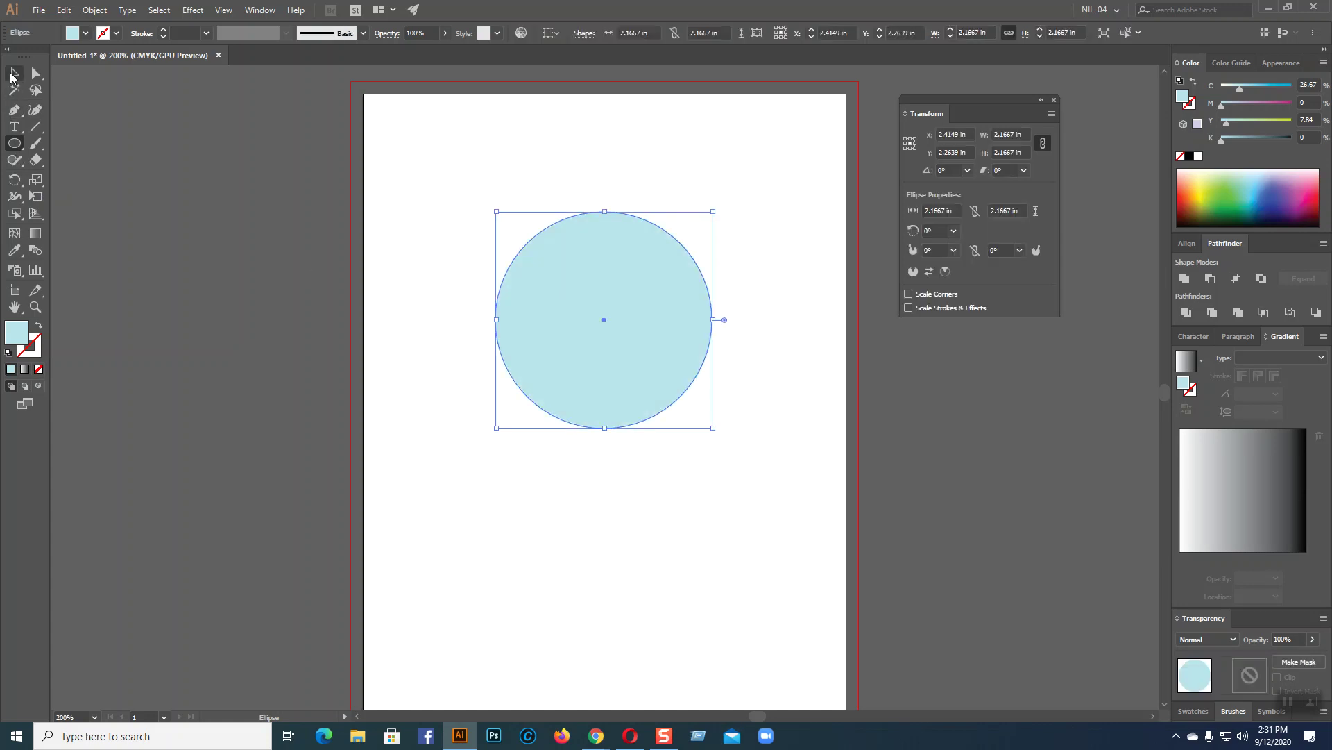
pyautogui.press('v')
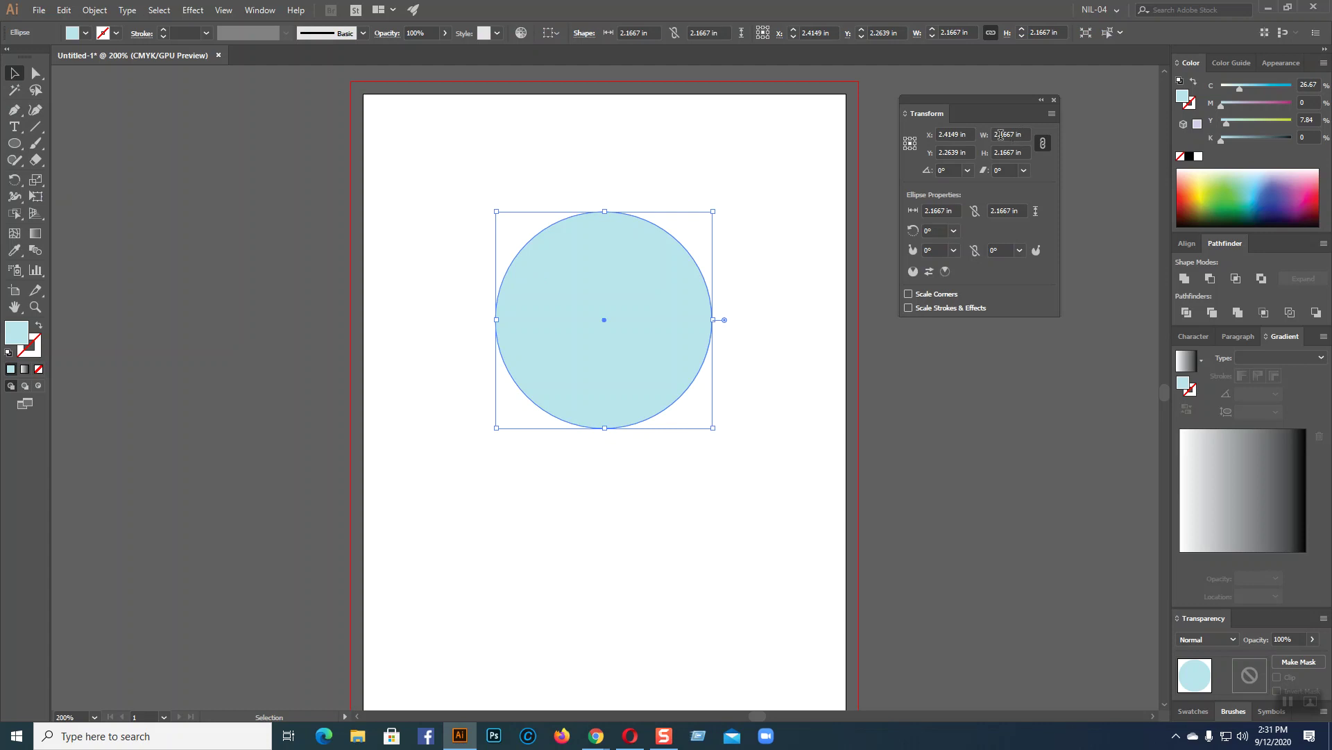
# Step: Scale the circle's width by *1.608, then undo the enlargement
pyautogui.click(1013, 133)
pyautogui.write('*')
pyautogui.write('1.60')
pyautogui.write('8')
pyautogui.press('Return')
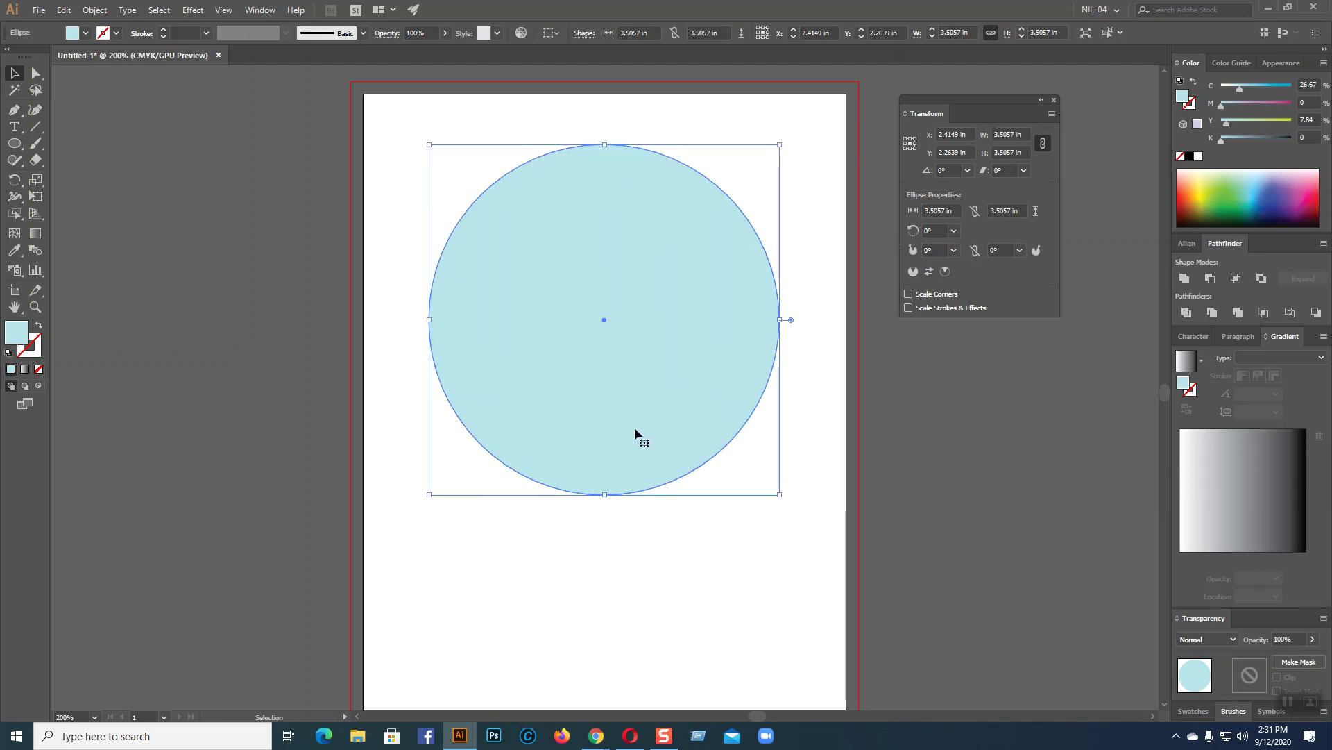
pyautogui.press('a')
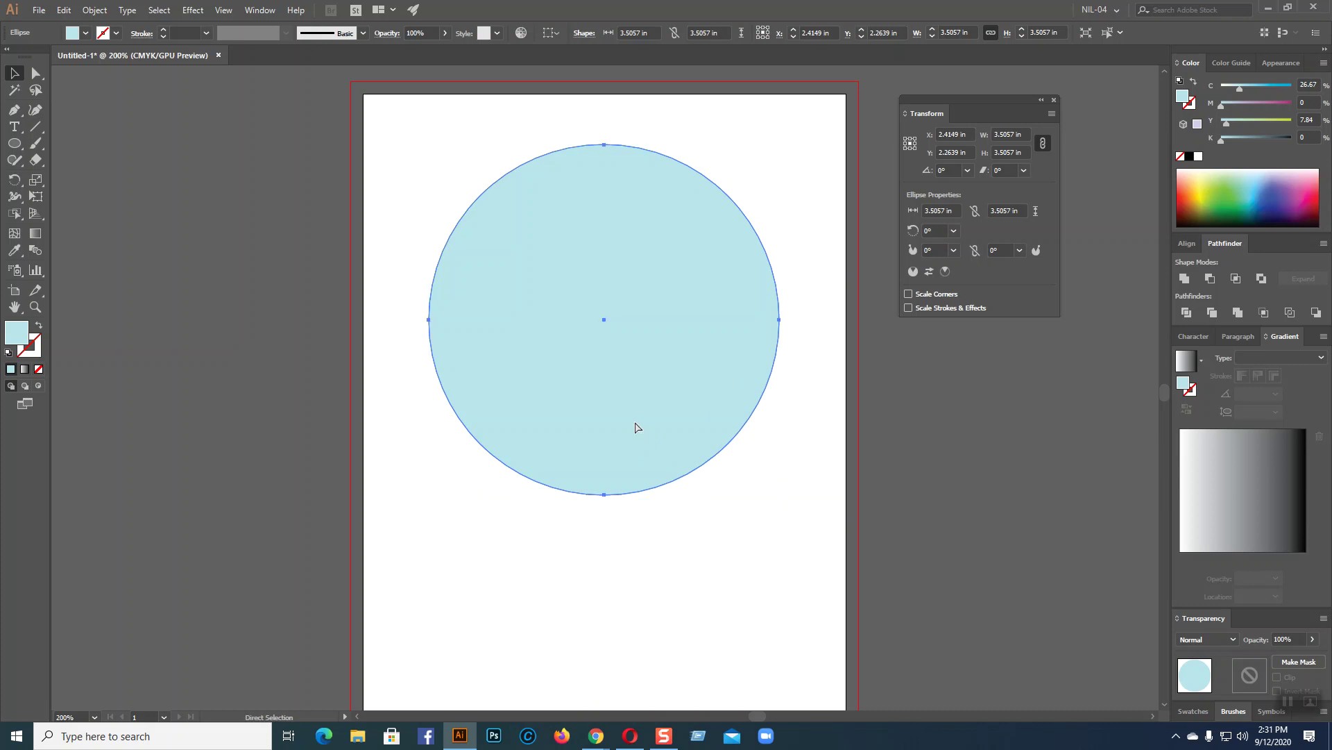
pyautogui.hotkey('ctrl', 'z')
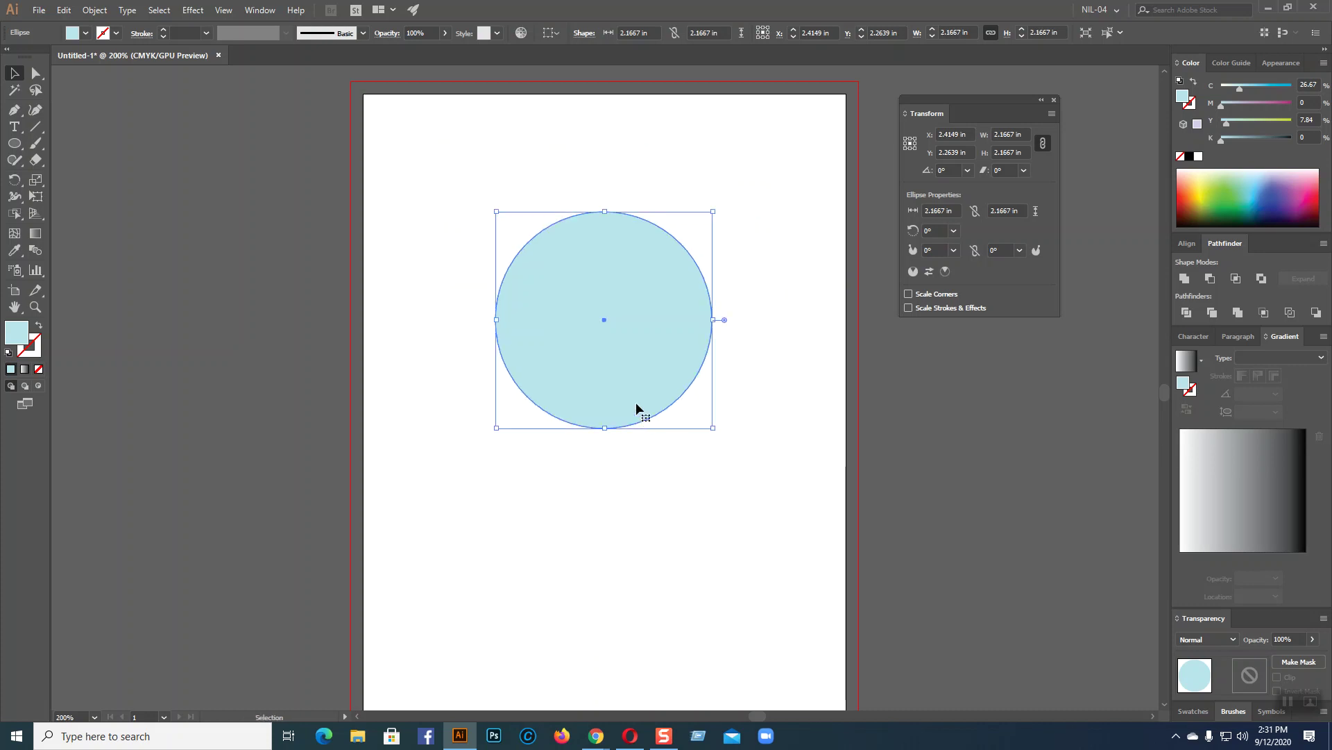
pyautogui.press('v')
# Step: Fill the circle pink and scale its width by *1.618 to 3.5057 in
pyautogui.click(1316, 182)
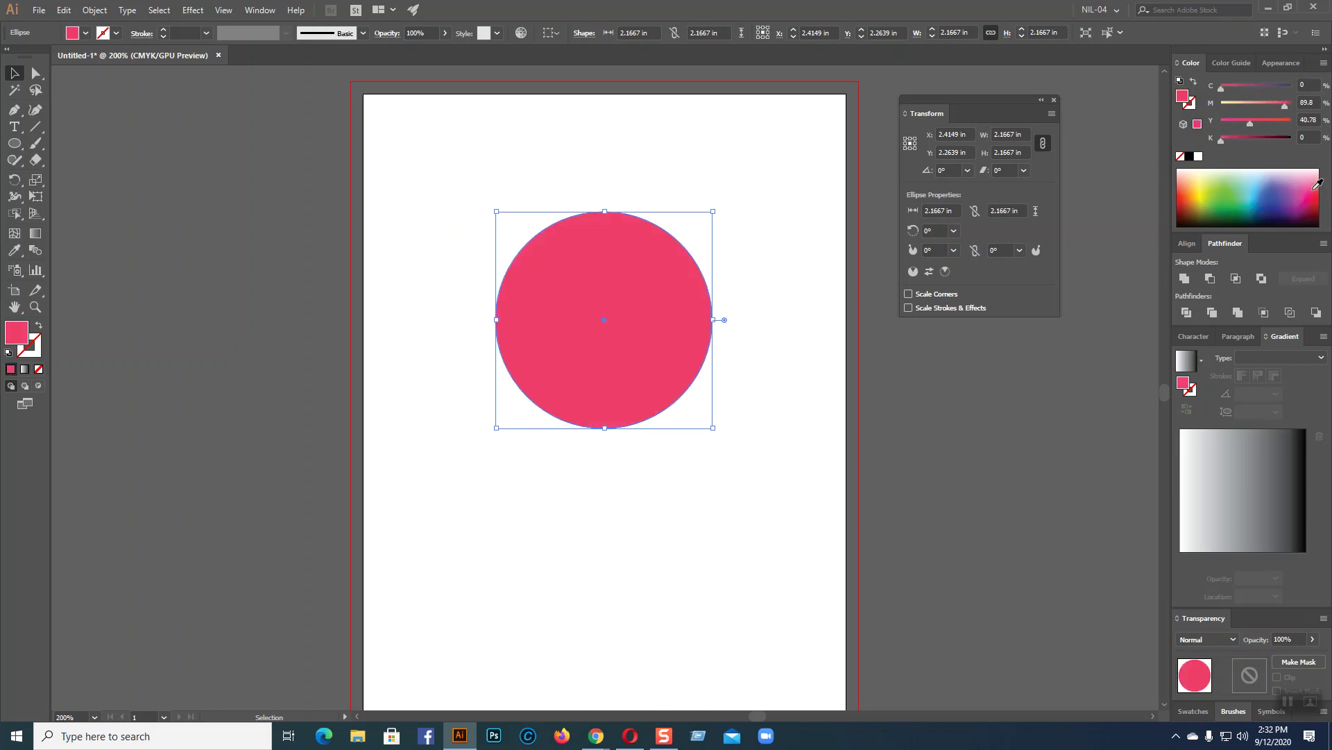
pyautogui.click(1014, 134)
pyautogui.write('*1.618')
pyautogui.click(592, 343)
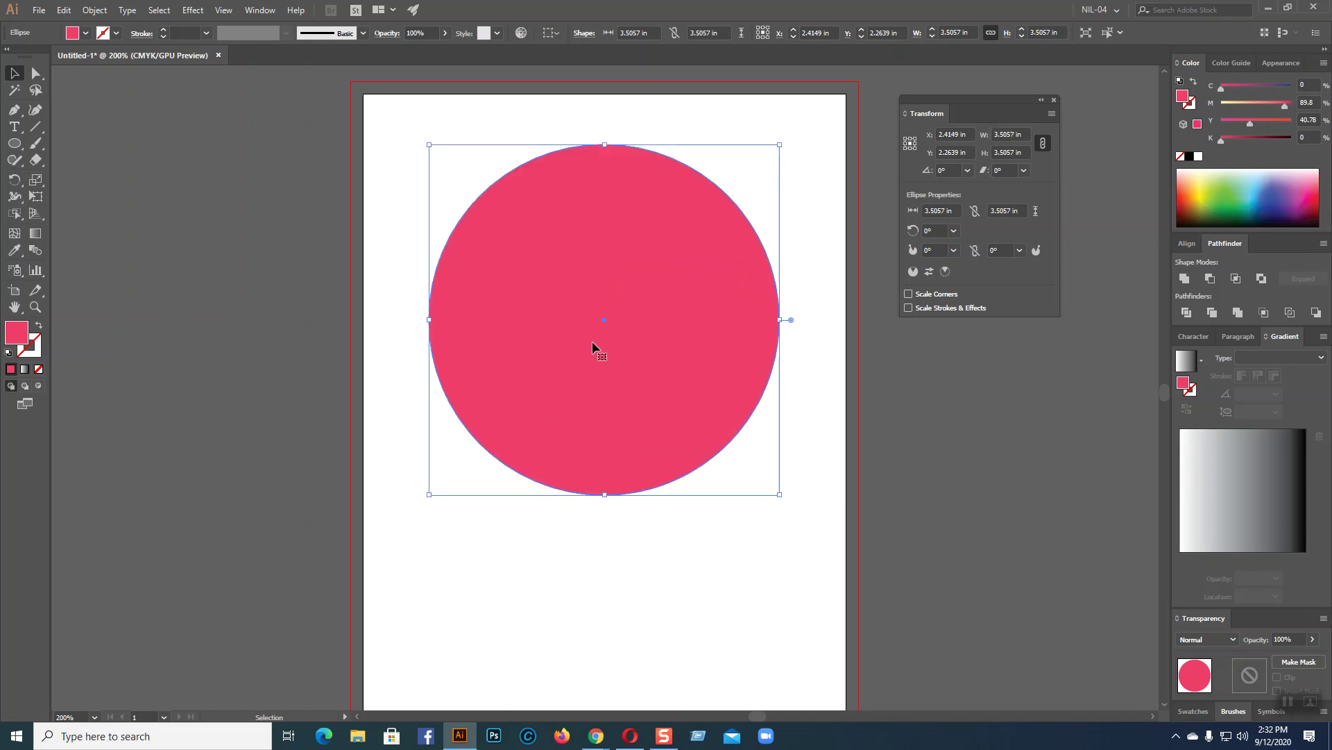
# Step: Give both circles a pink stroke and no fill
pyautogui.click(395, 226)
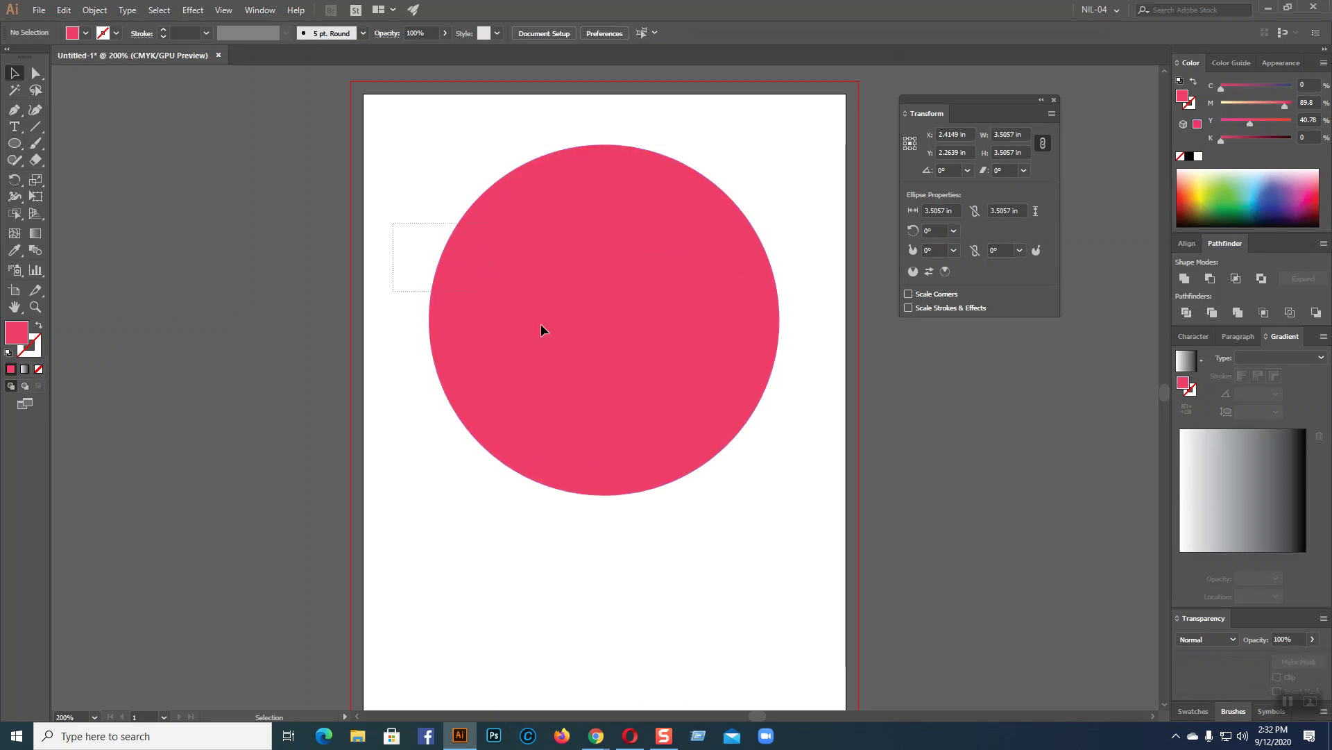
pyautogui.hotkey('ctrl', 'a')
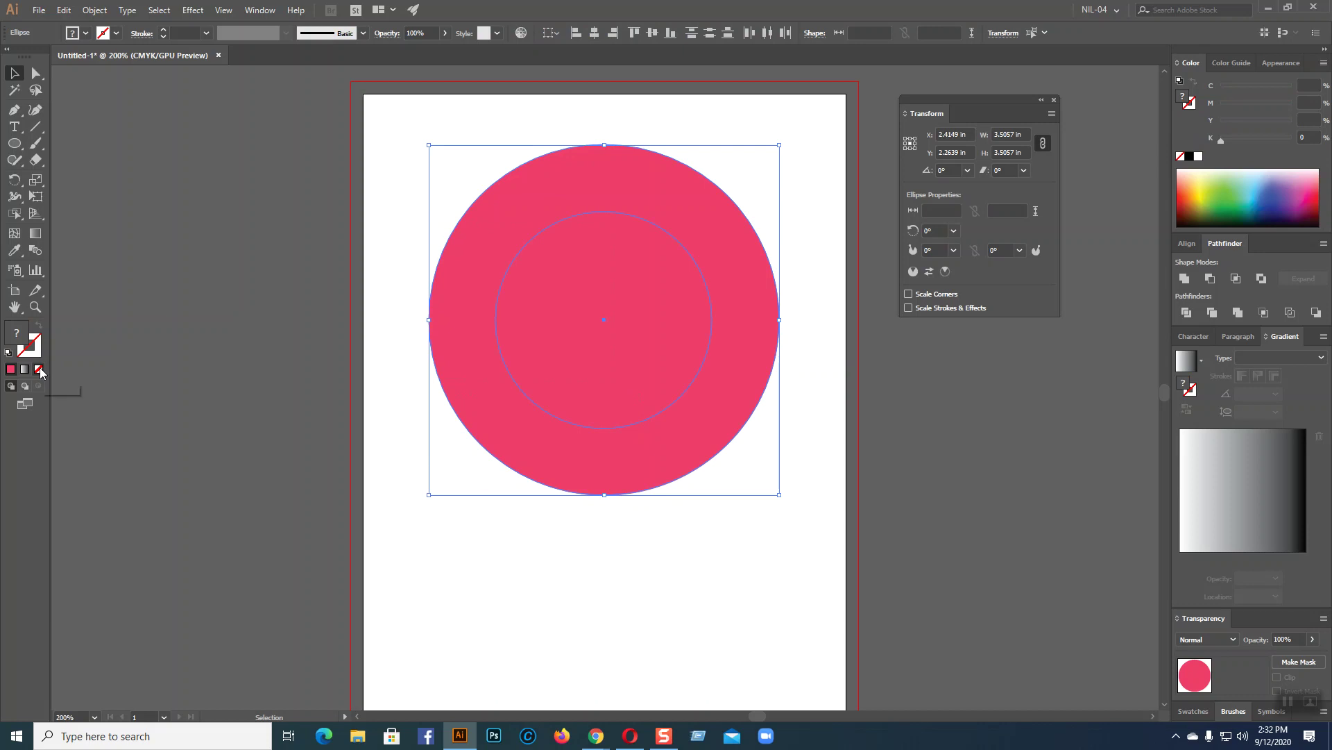
pyautogui.click(11, 369)
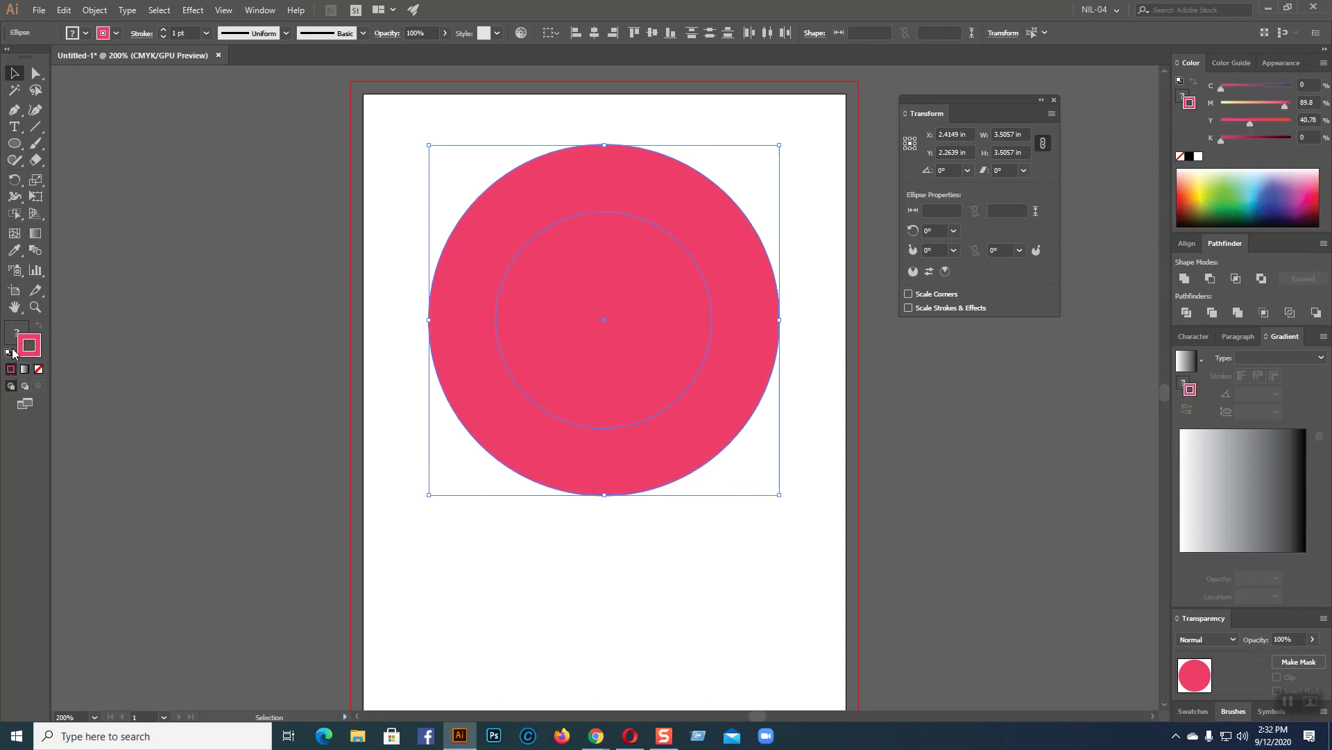
pyautogui.click(39, 368)
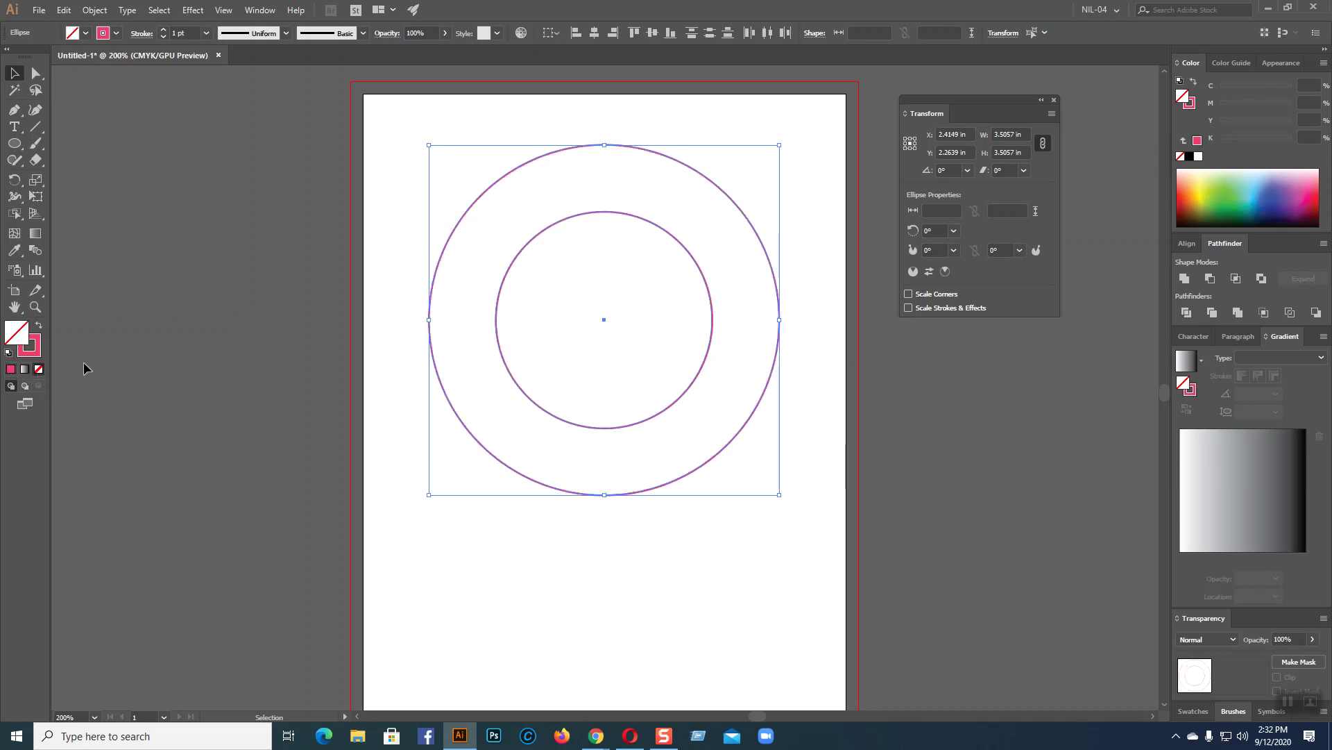
pyautogui.click(344, 343)
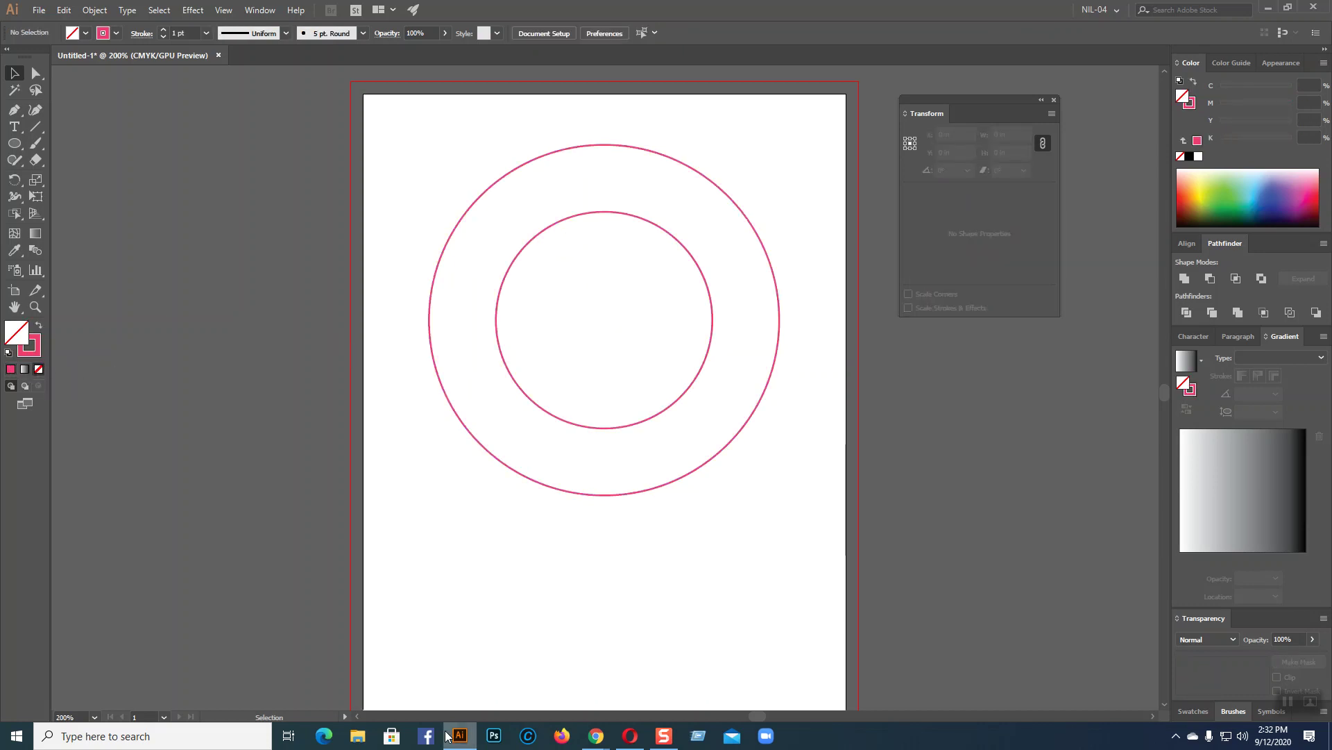
# Step: Enlarge the outer circle by scaling its width by *1.618
pyautogui.click(708, 460)
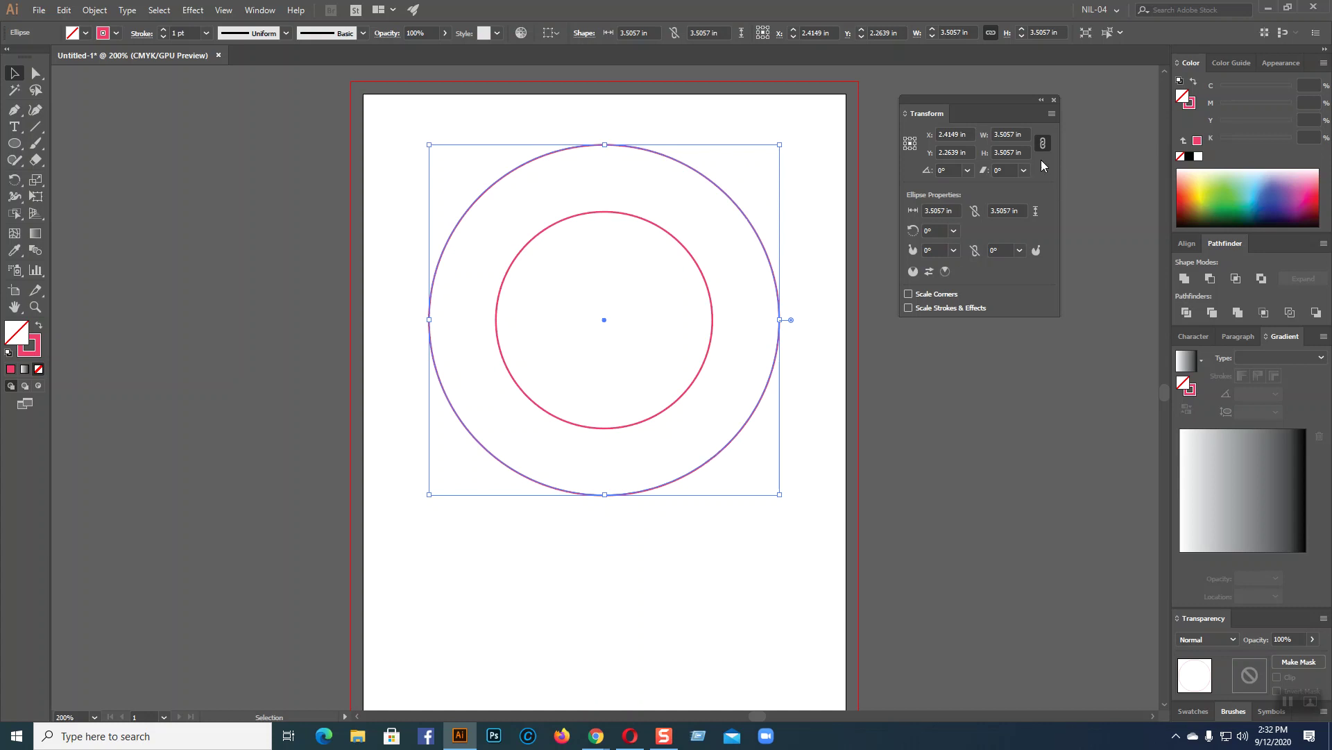
pyautogui.click(1014, 134)
pyautogui.write('*1.618')
pyautogui.press('Return')
pyautogui.click(796, 608)
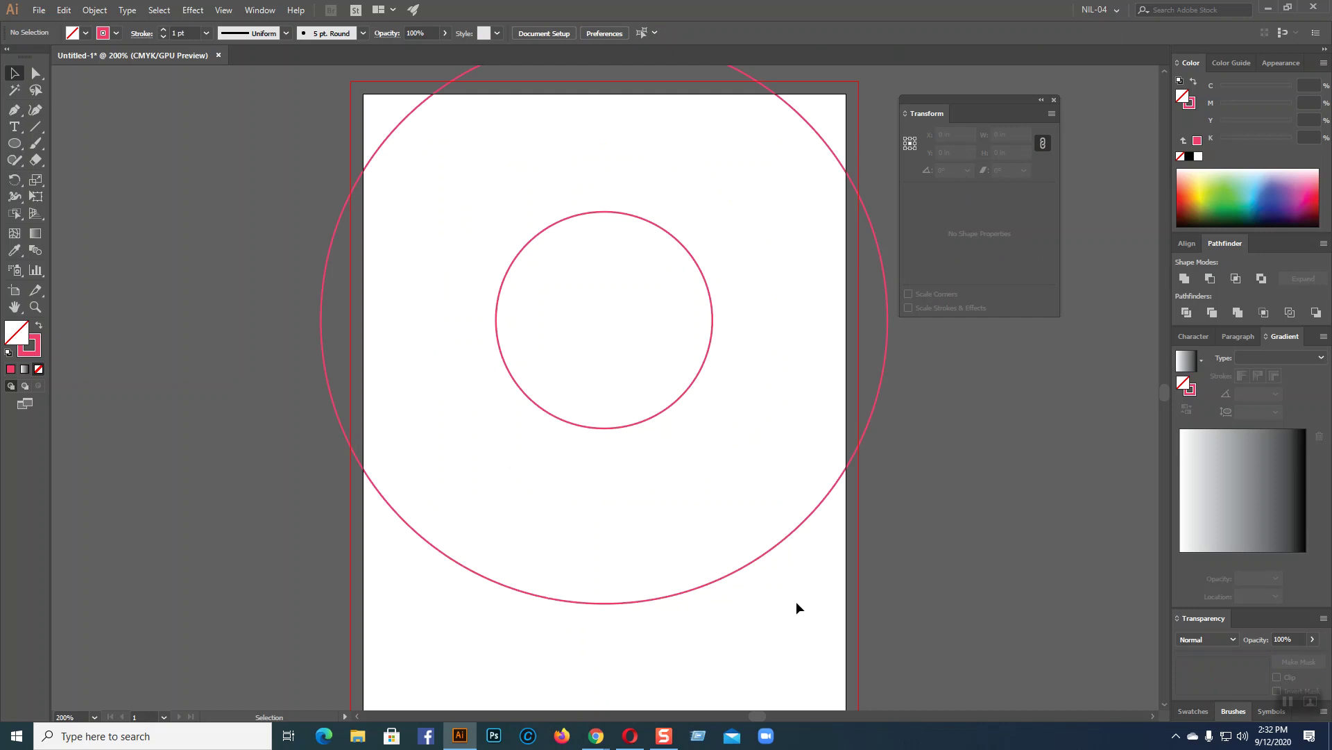
# Step: Delete both circles and switch to the golden ratio search results in Chrome
pyautogui.click(867, 436)
pyautogui.press('Delete')
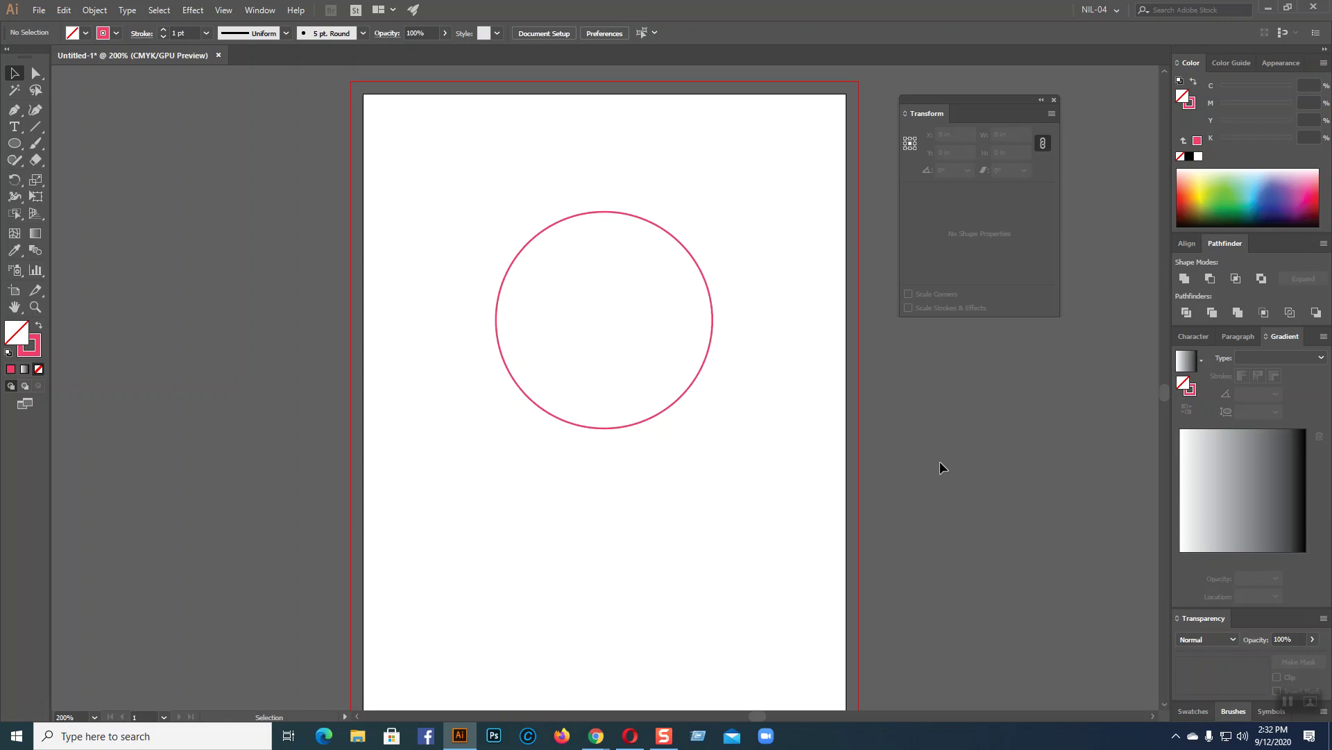
pyautogui.moveTo(581, 174); pyautogui.dragTo(677, 345)
pyautogui.press('Delete')
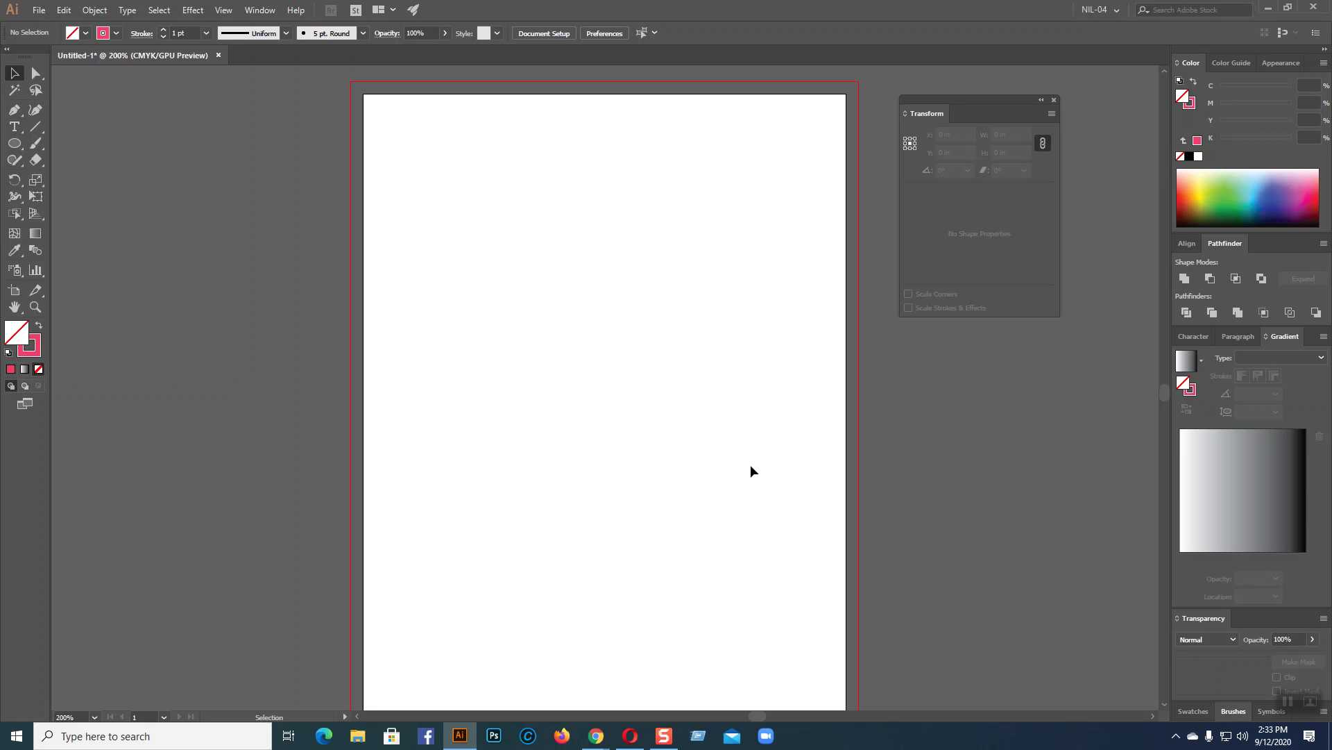
pyautogui.hotkey('alt', 'Tab')
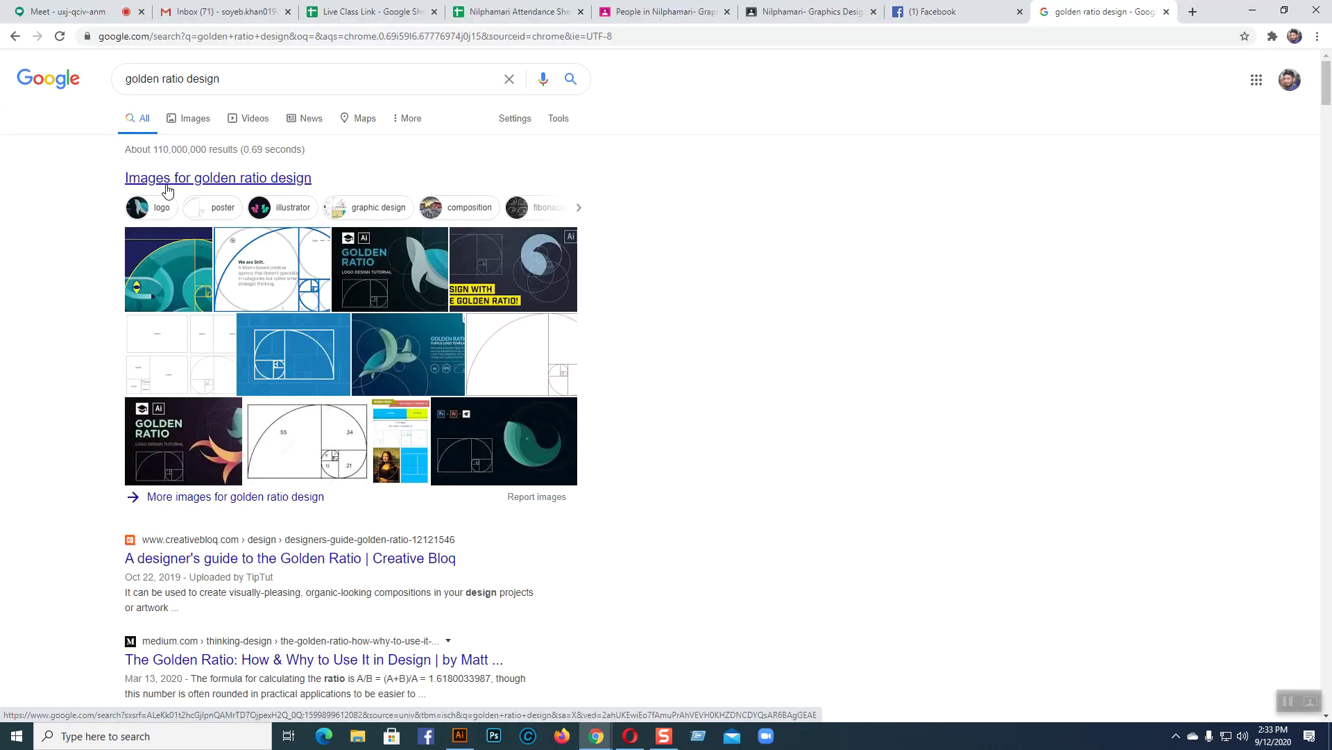
# Step: Browse the Google Images results for golden ratio design, then open a new browser tab
pyautogui.click(166, 188)
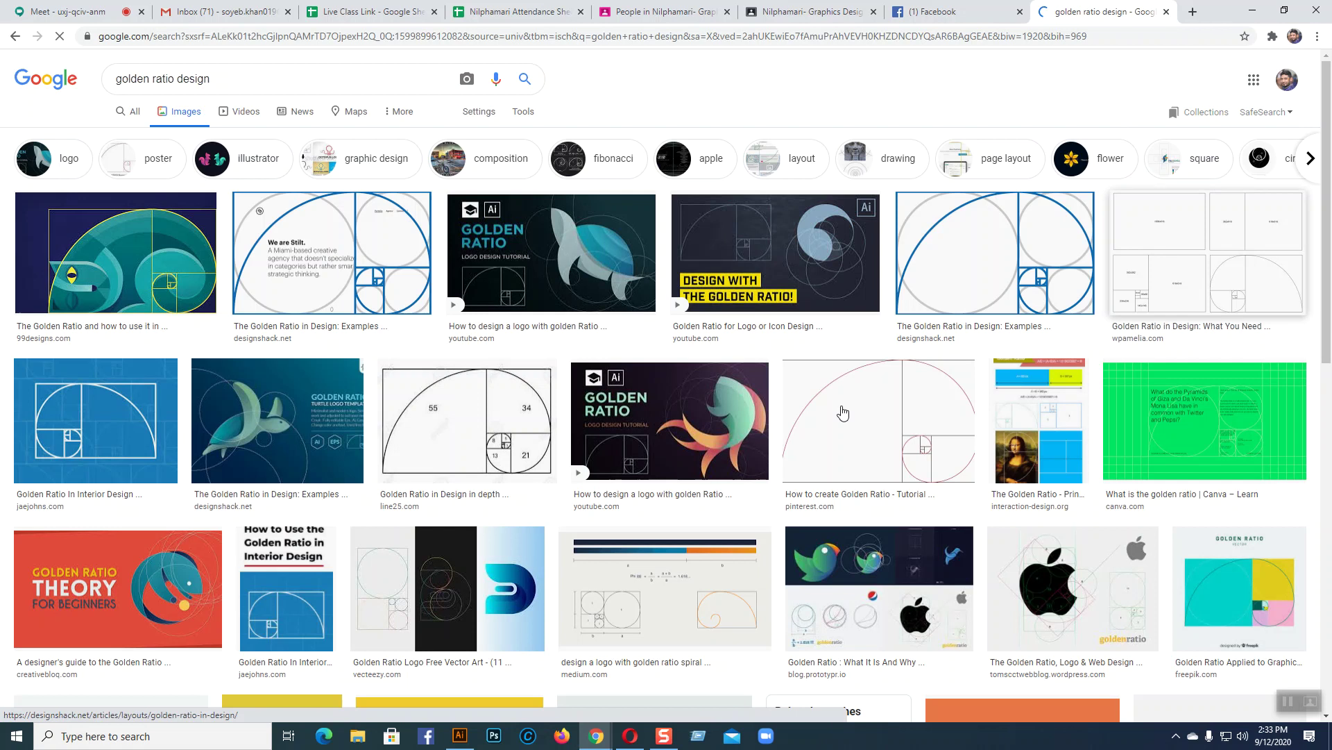
pyautogui.scroll(-10, 843, 413)
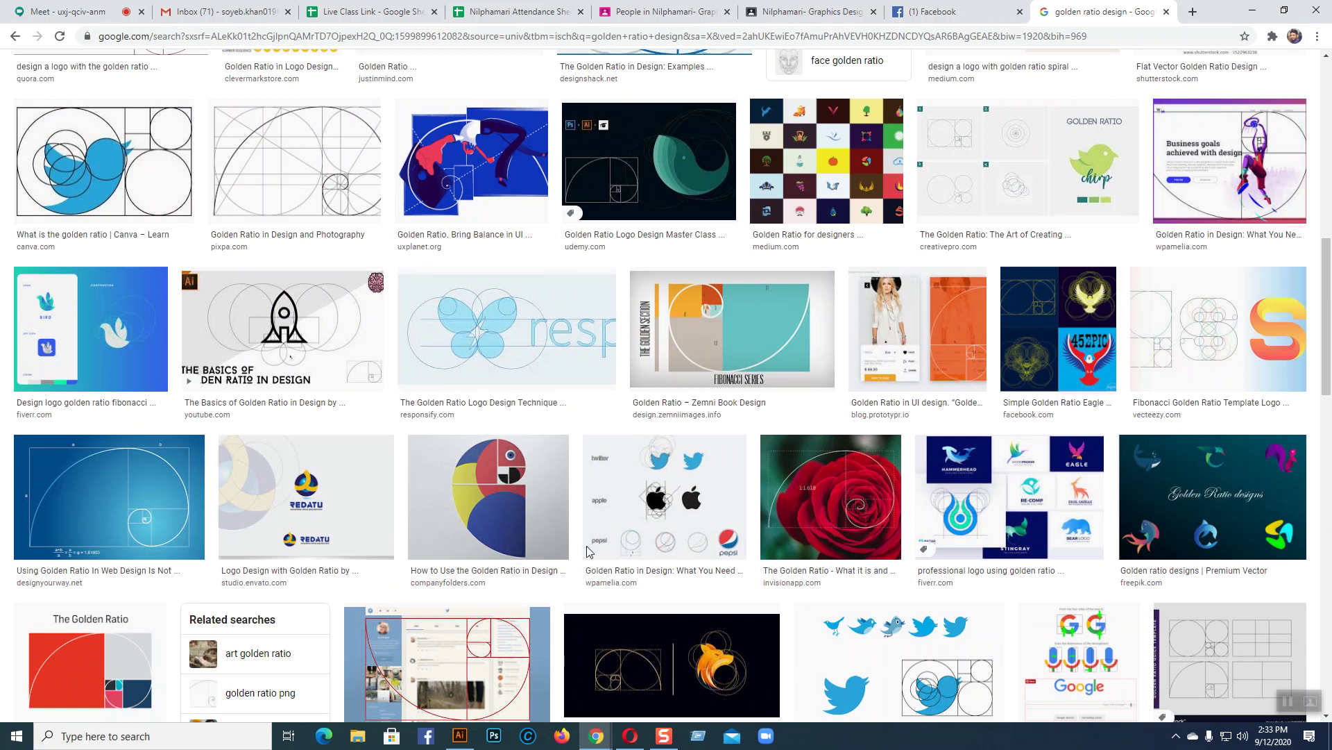
pyautogui.scroll(-5, 583, 486)
pyautogui.scroll(-1, 719, 478)
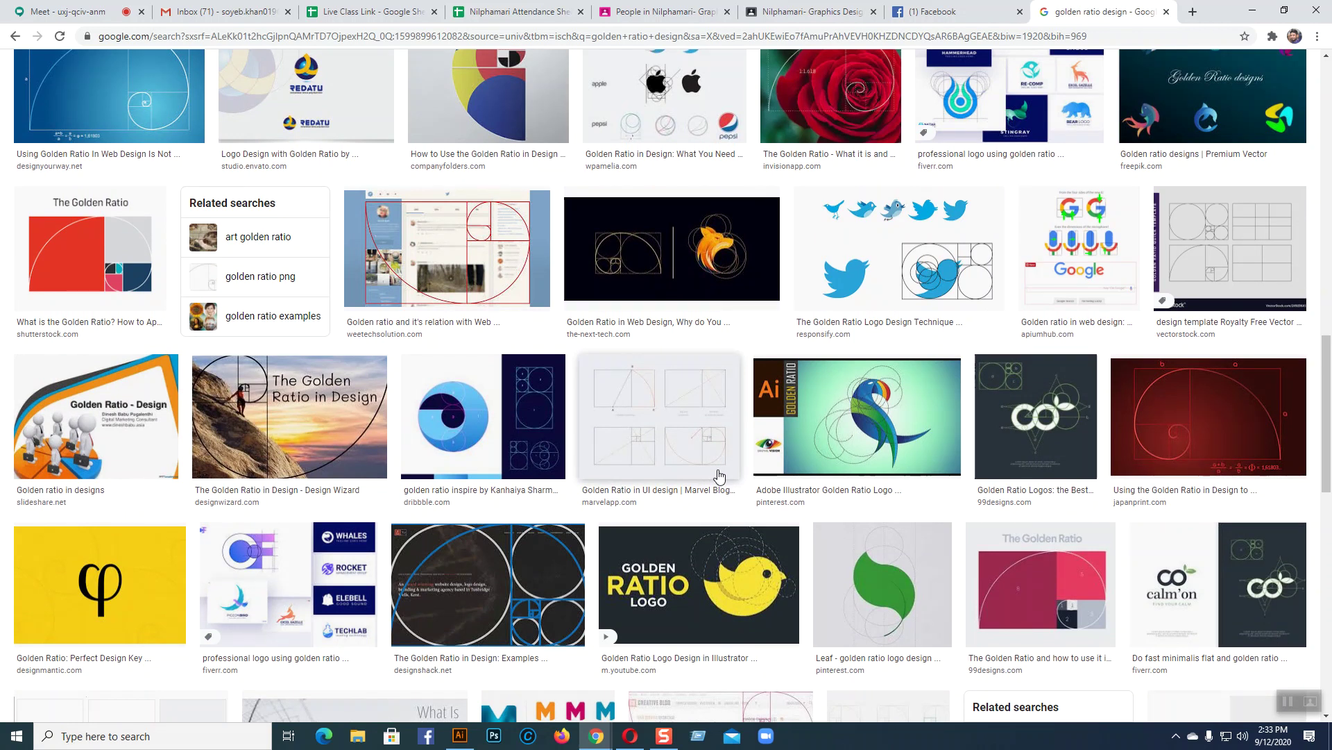
pyautogui.scroll(15, 719, 476)
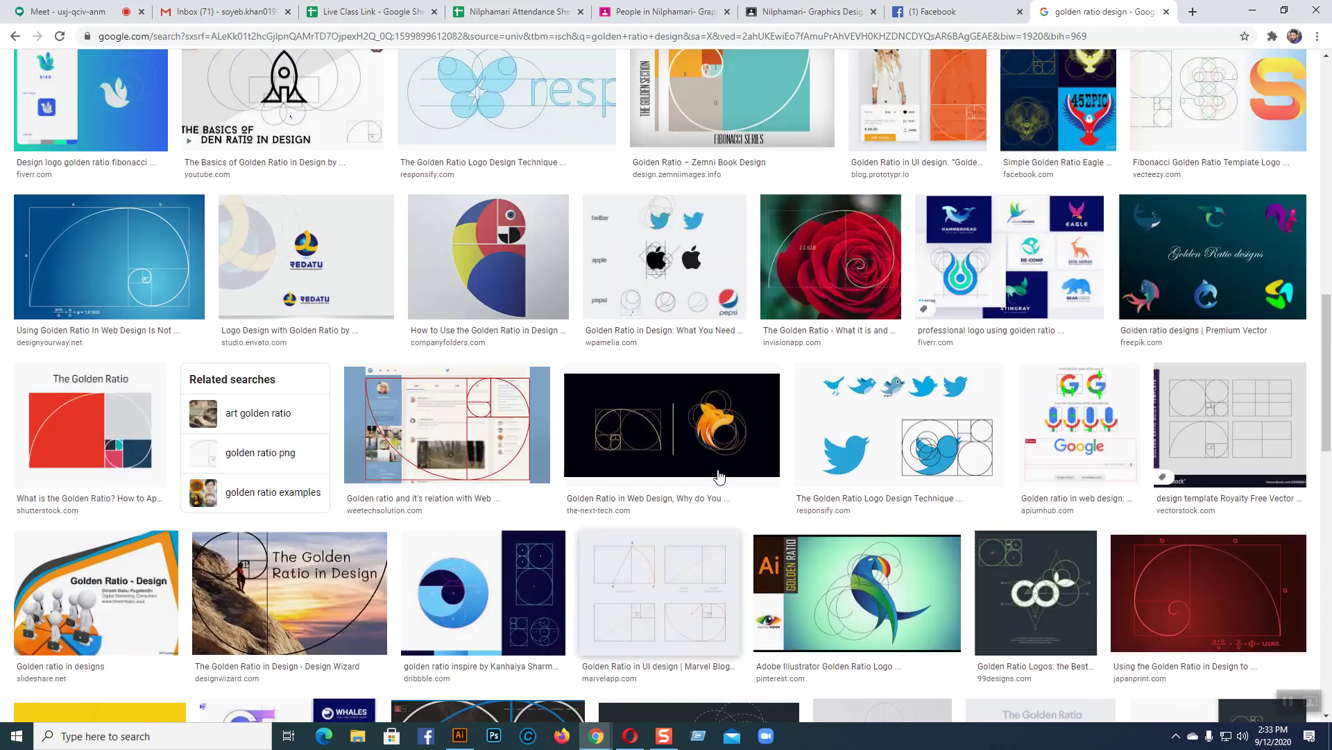
pyautogui.click(1188, 15)
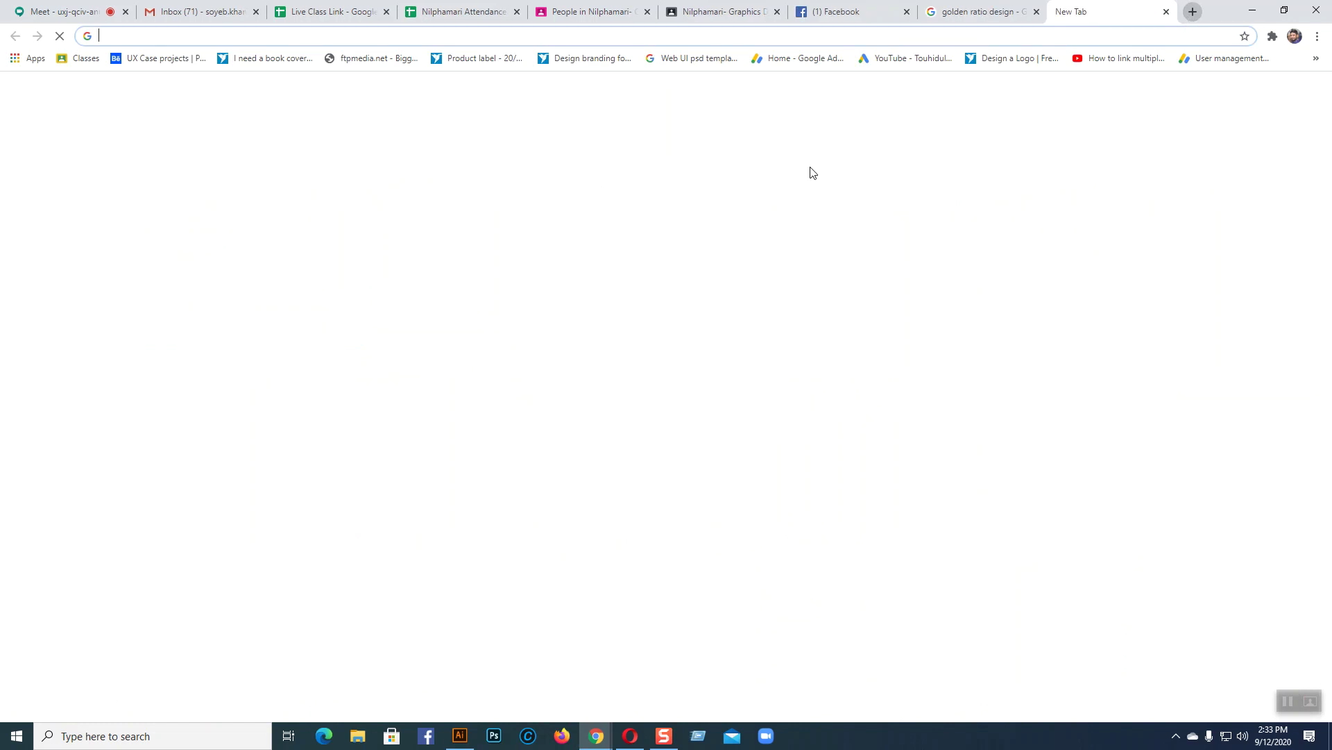
# Step: Search Google Images for 'logo design' and preview the sheet of colourful sample logos
pyautogui.click(546, 291)
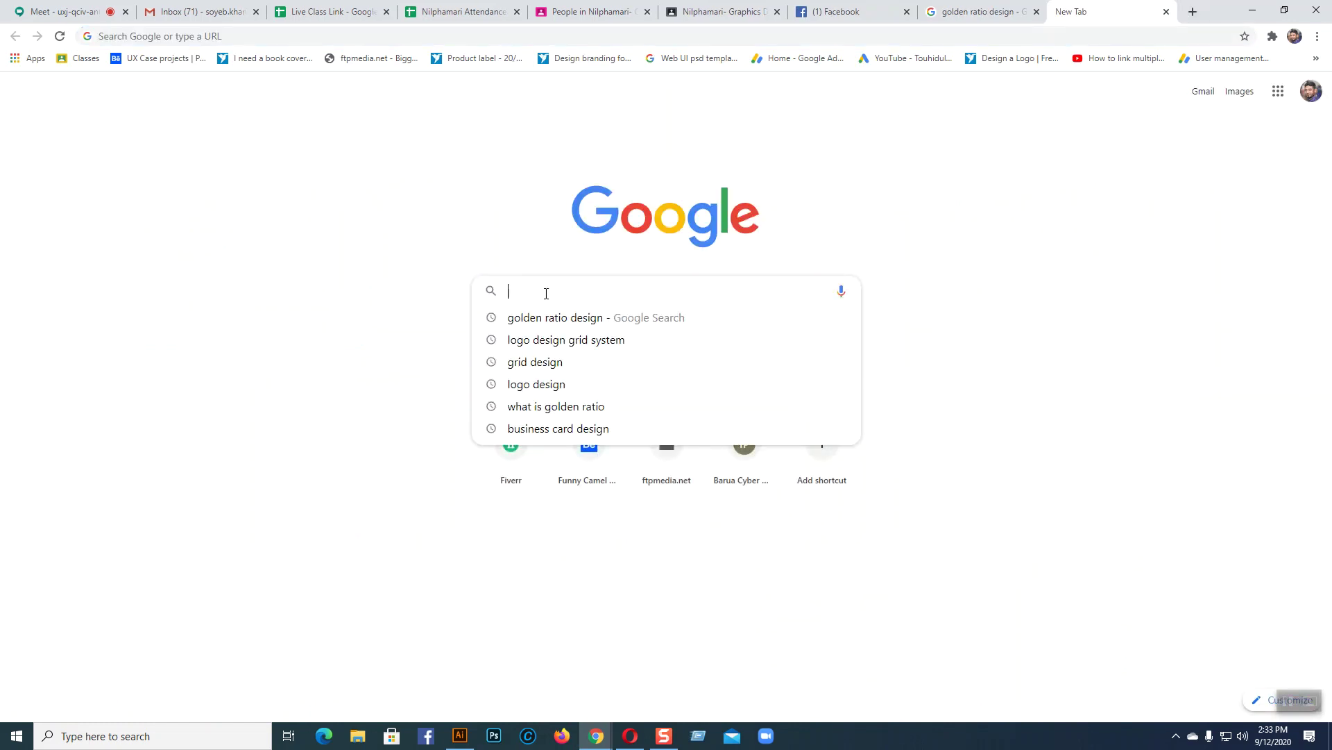
pyautogui.write('Logo')
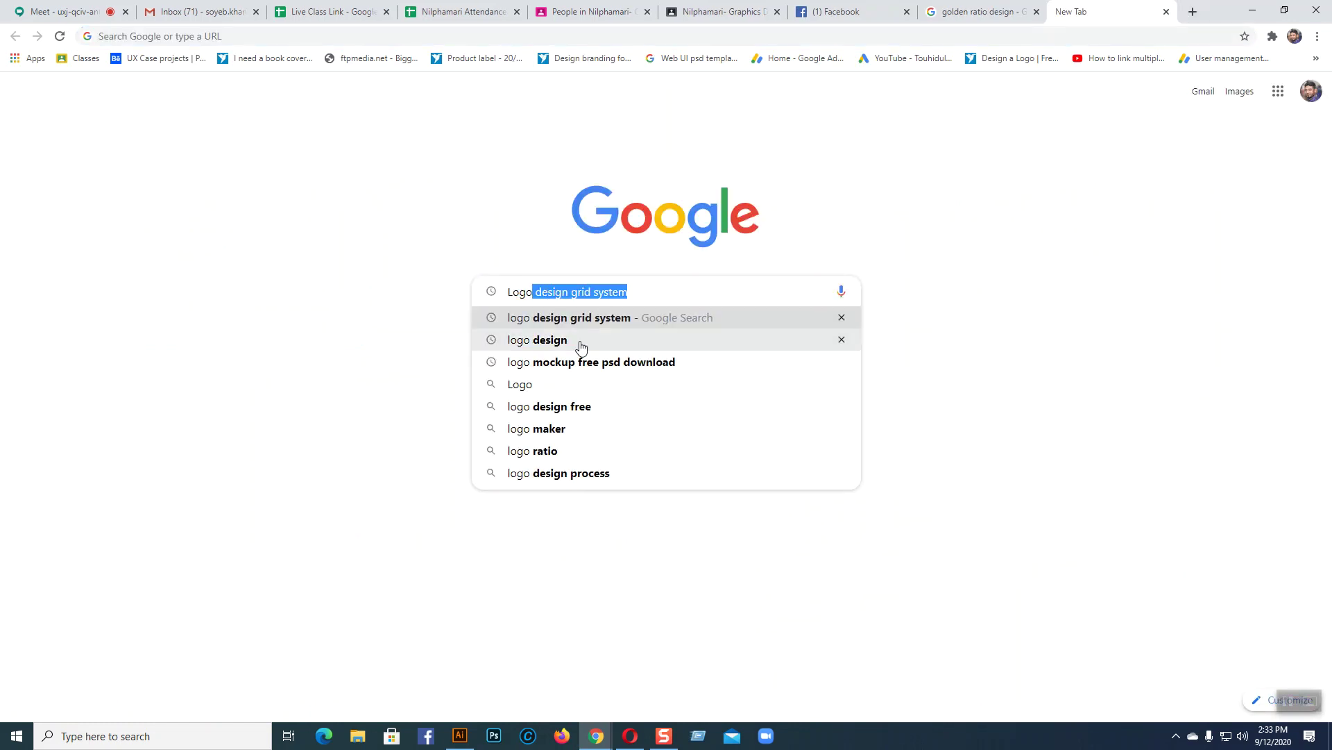
pyautogui.click(576, 346)
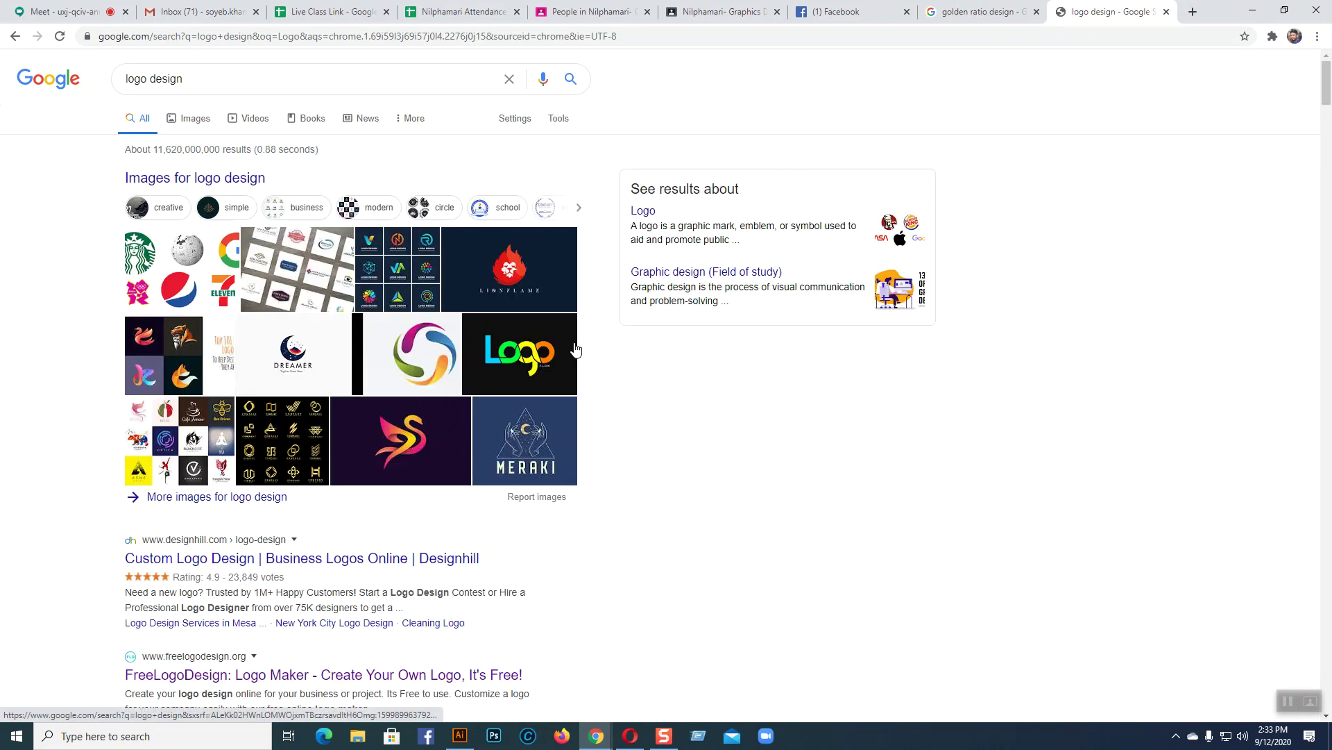
pyautogui.click(181, 179)
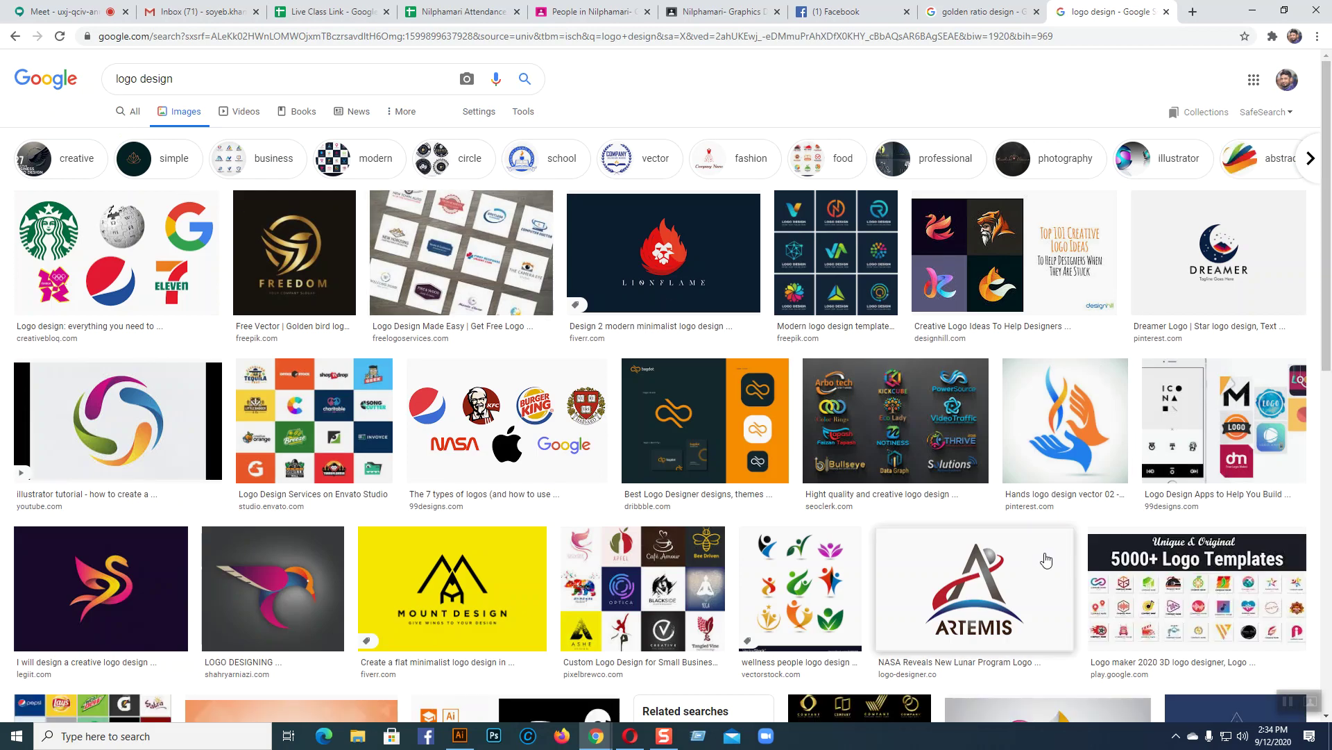
pyautogui.click(848, 462)
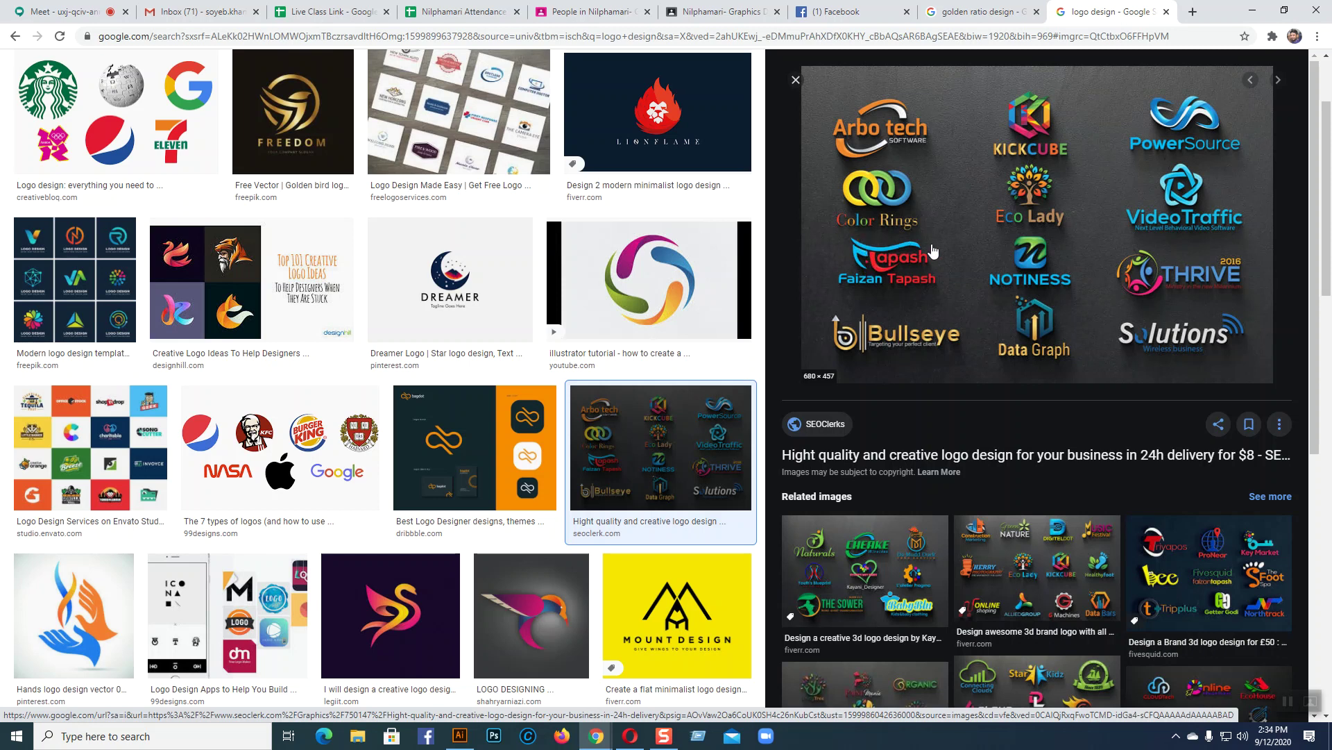
# Step: Visit the previewed image's source page, then return to the logo design results
pyautogui.click(1116, 287)
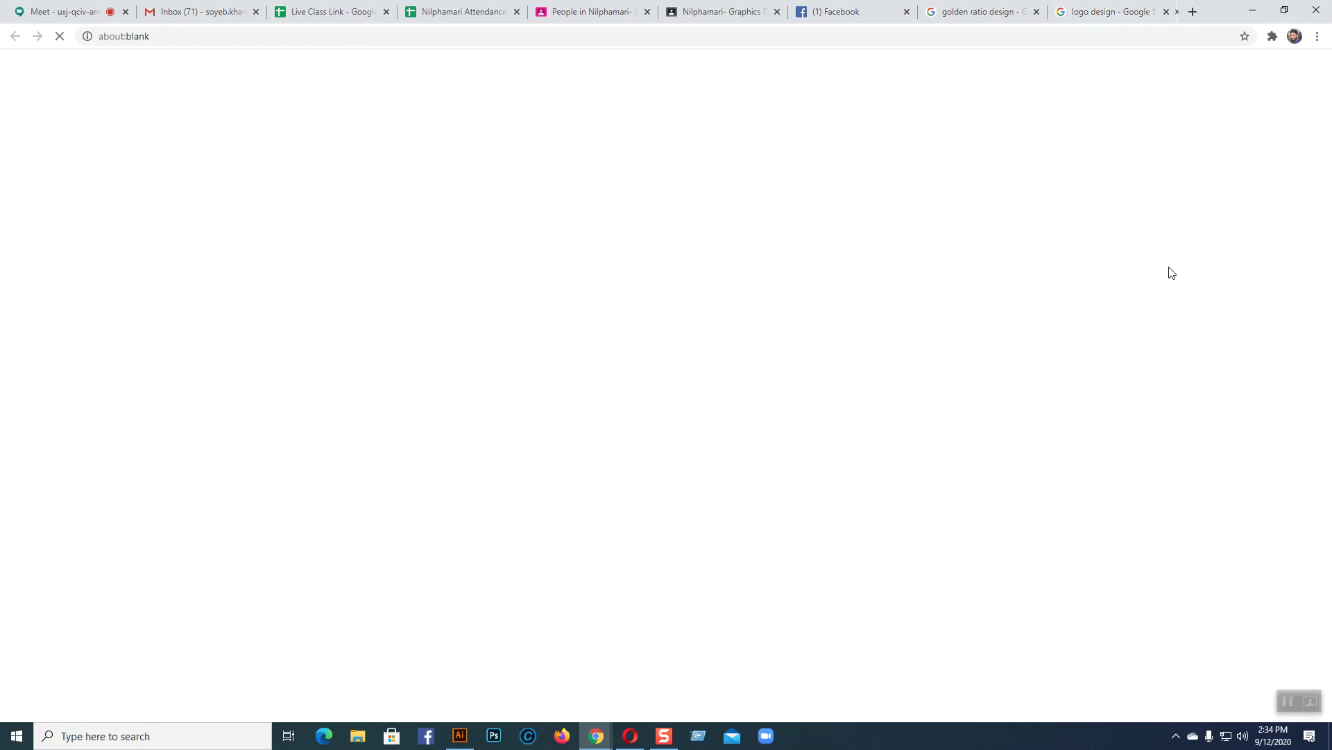
pyautogui.hotkey('ctrl', 'shift', 'Tab')
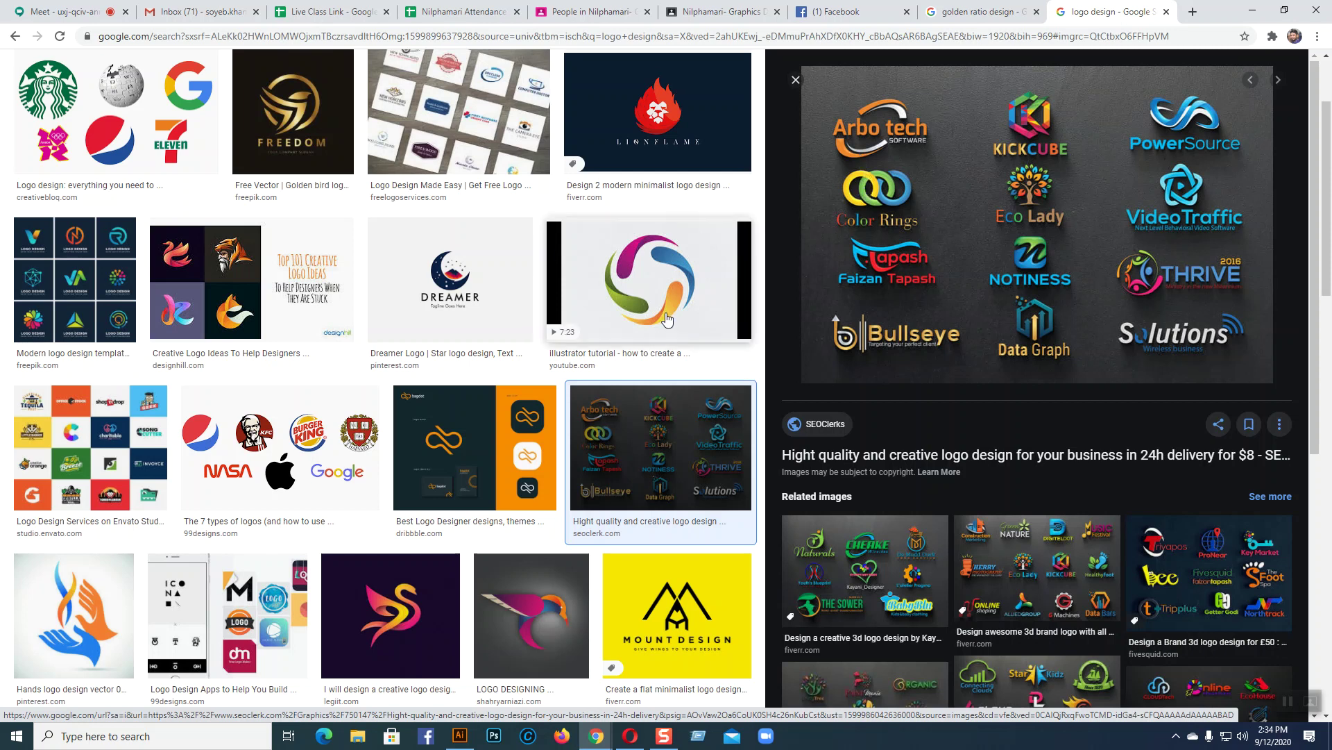
pyautogui.scroll(-3, 698, 323)
# Step: Preview the pink and orange swan, gold Freedom bird and golden wings with wheel logos
pyautogui.click(391, 409)
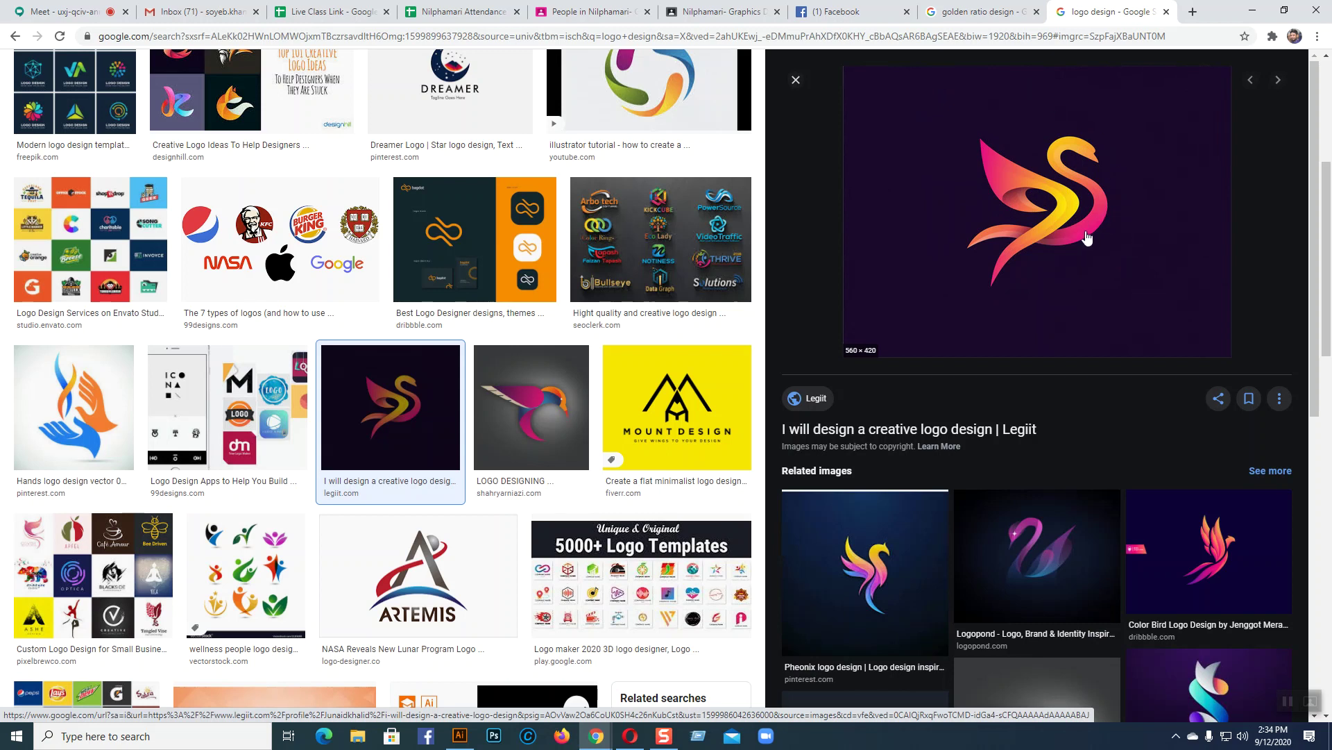
pyautogui.scroll(4, 298, 264)
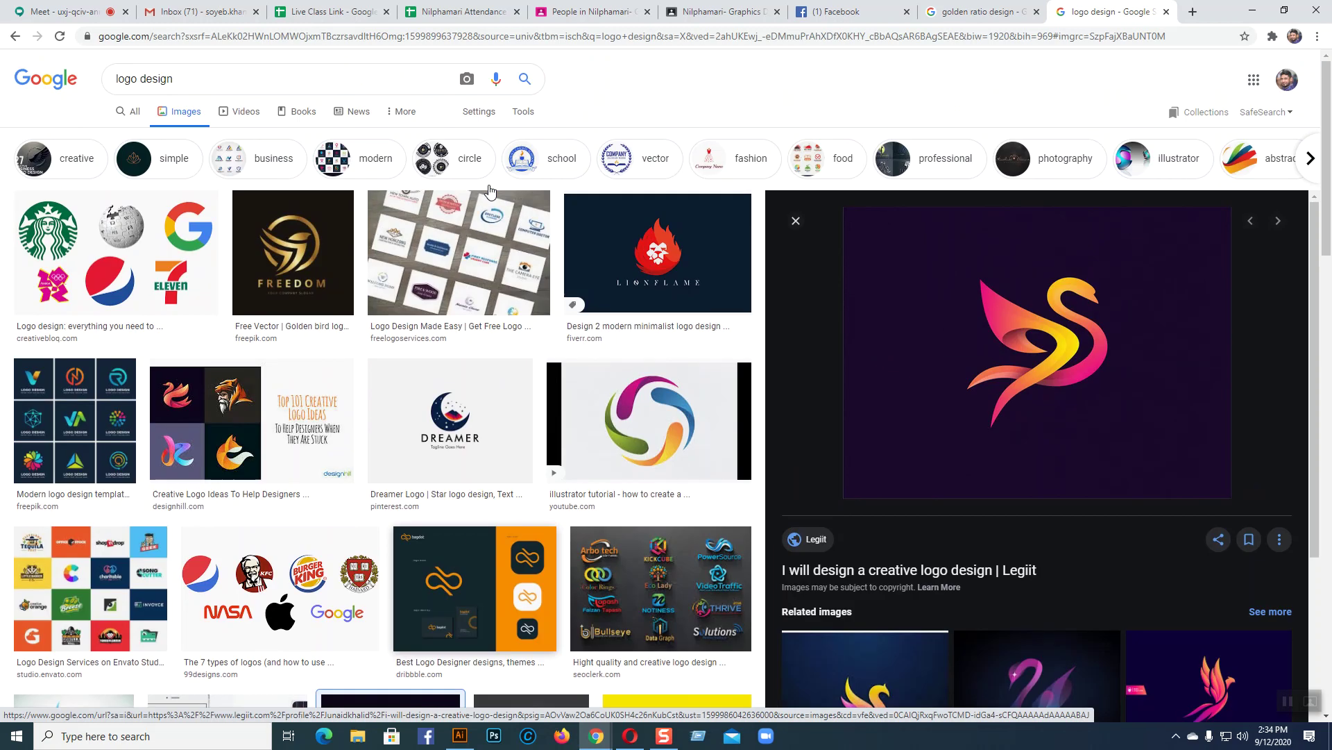
pyautogui.click(295, 252)
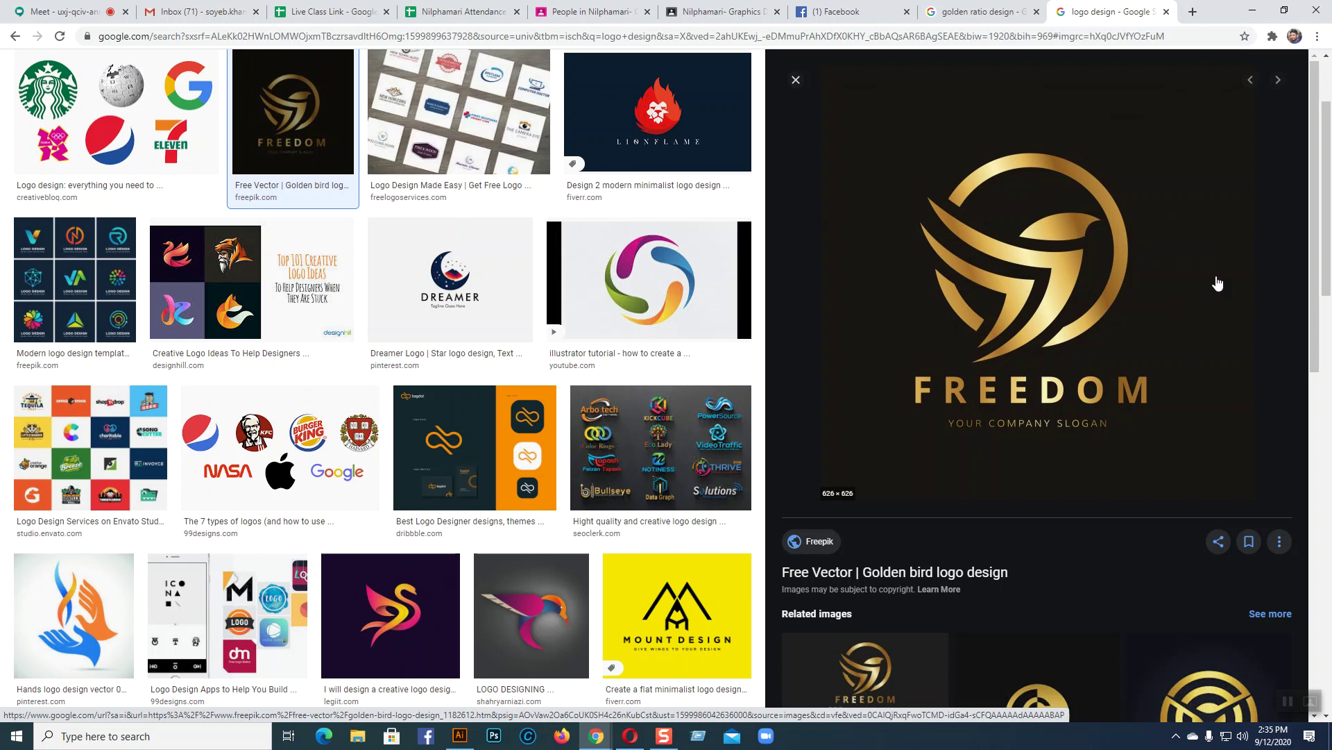
pyautogui.scroll(-5, 1190, 311)
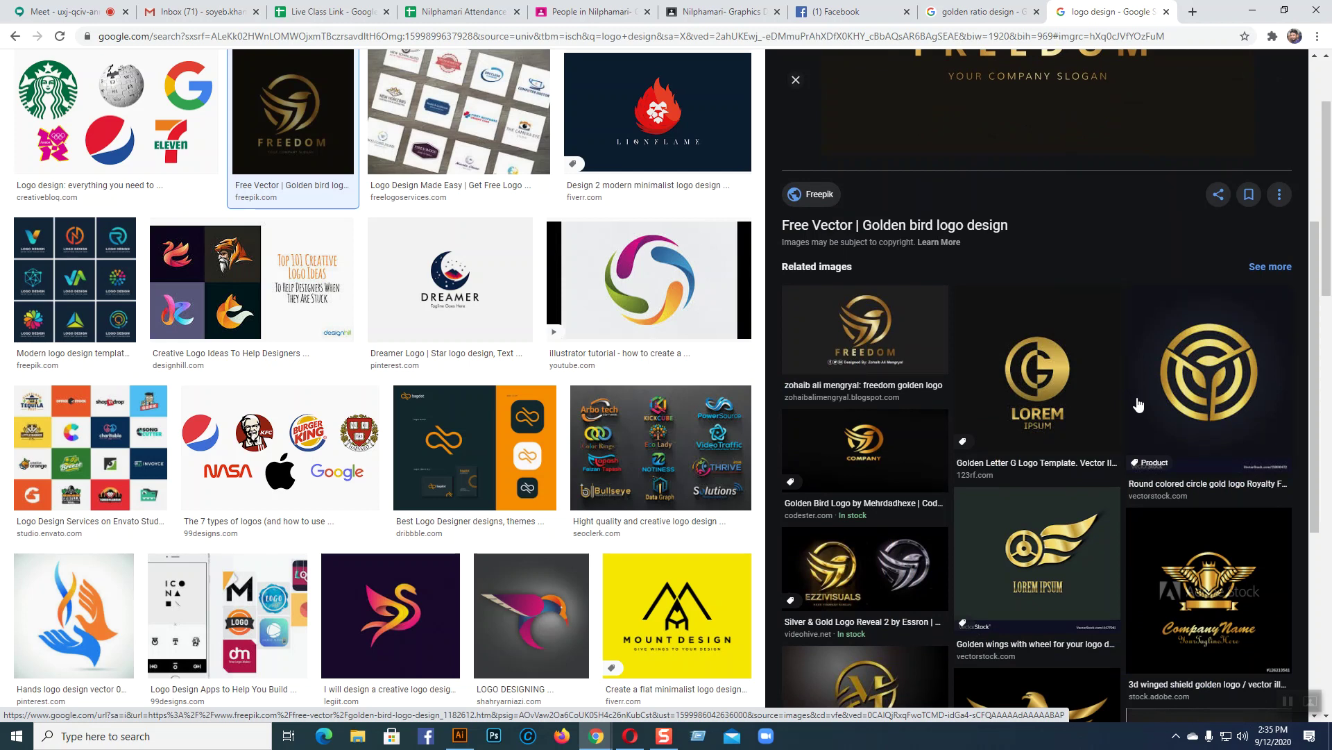
pyautogui.scroll(-3, 1137, 405)
pyautogui.click(1050, 411)
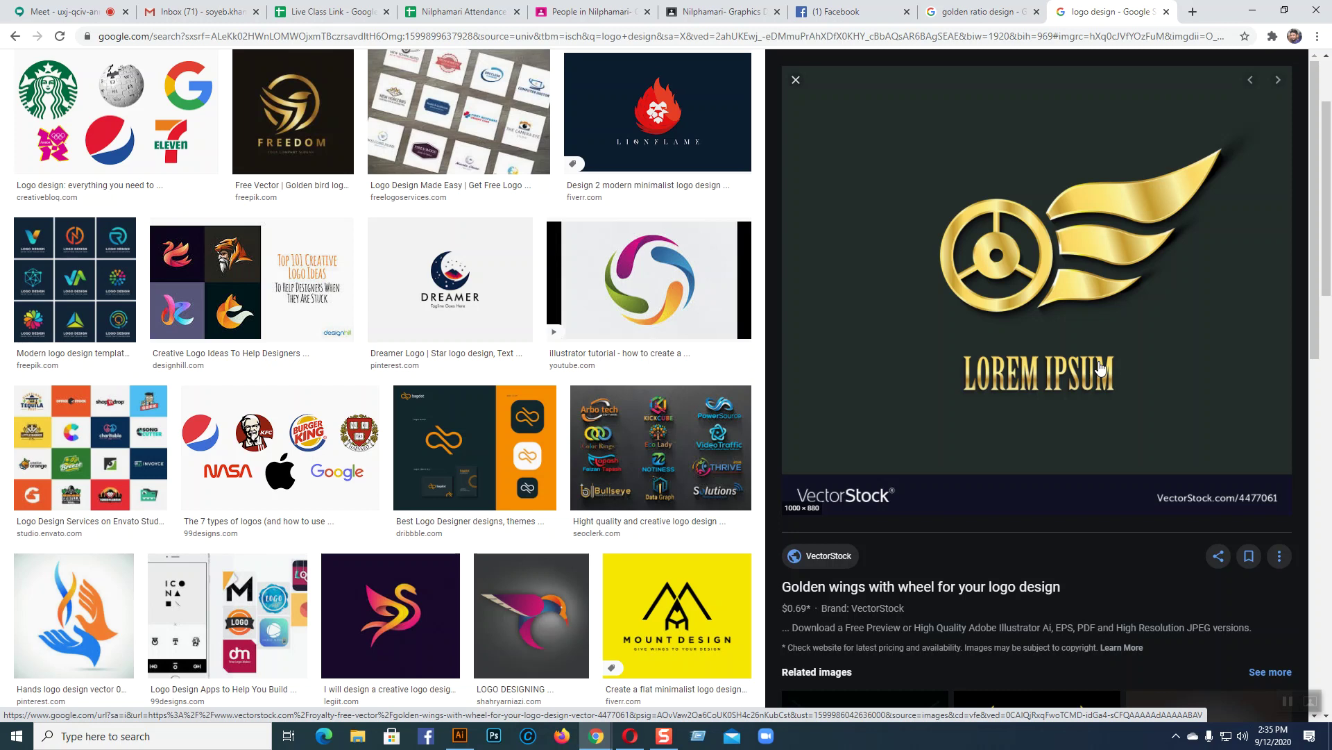
pyautogui.scroll(2, 971, 347)
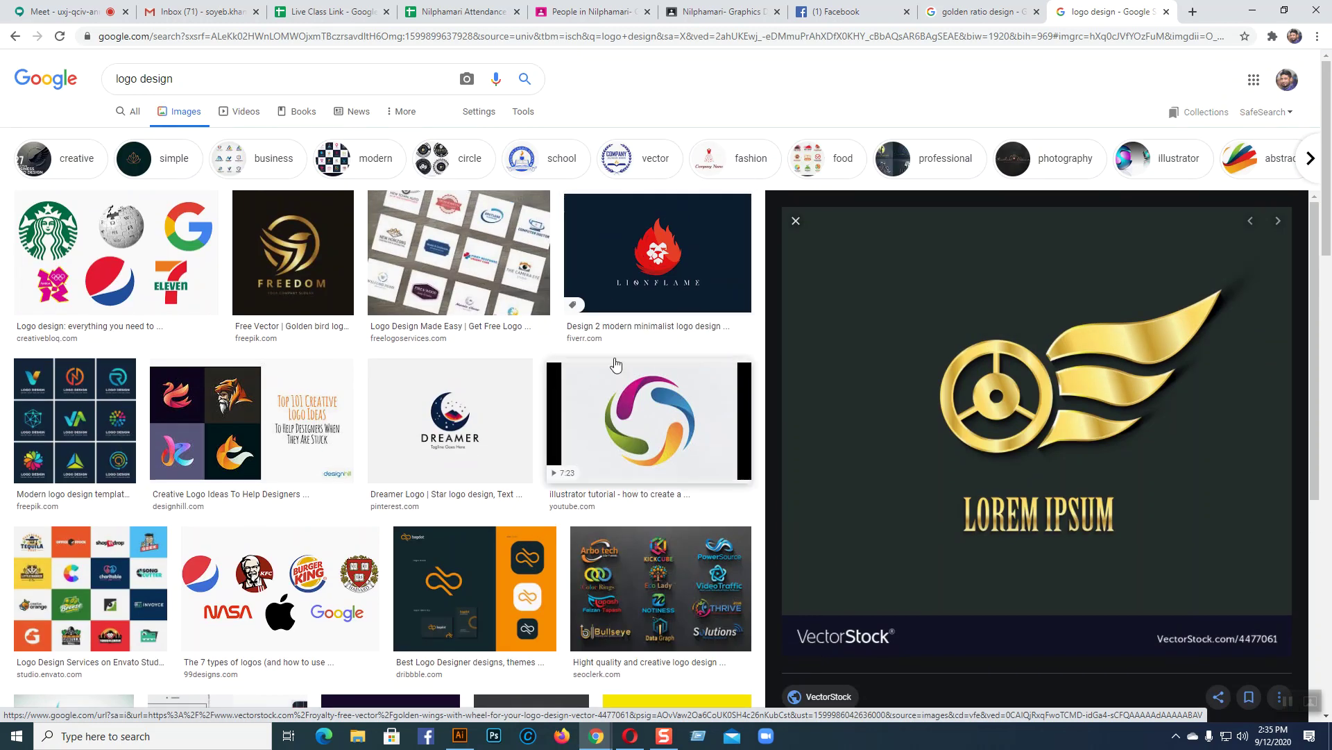
# Step: Back in the golden ratio design results, preview the fish logo tutorial and related turtle and fox logos
pyautogui.click(978, 12)
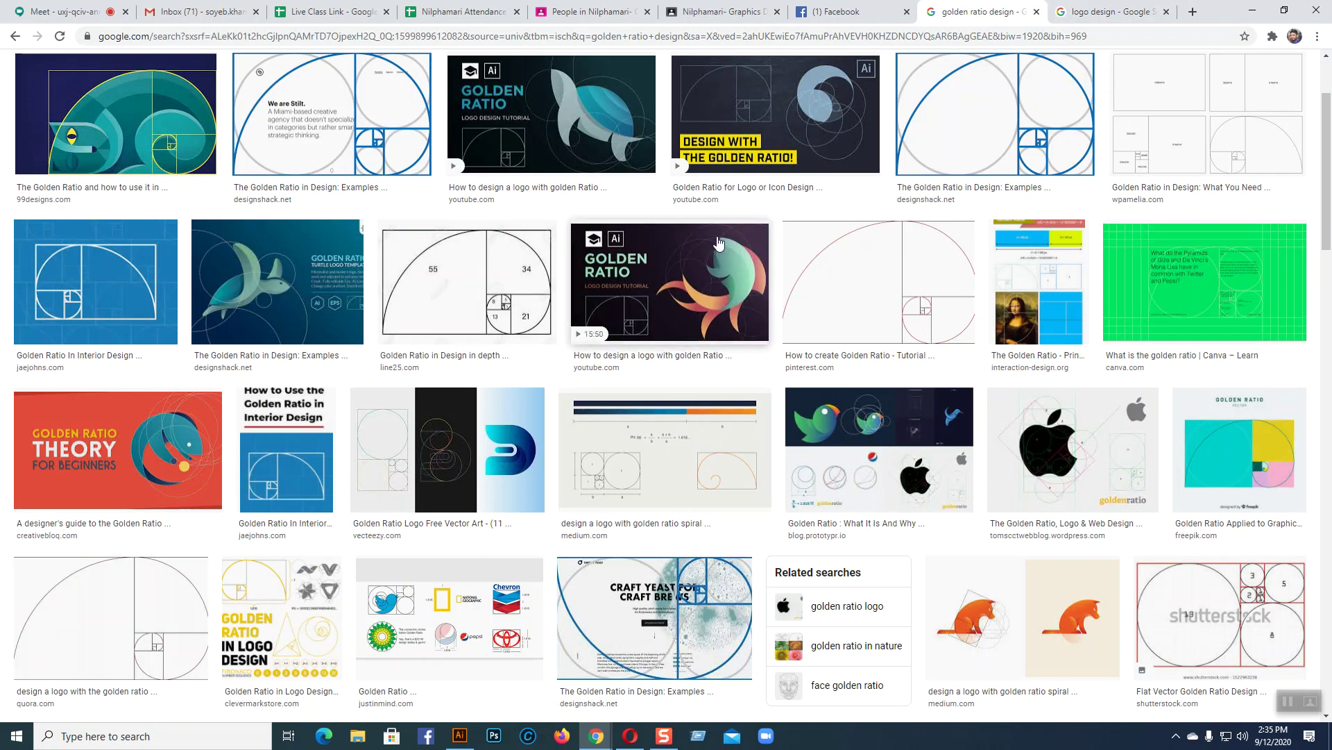
pyautogui.click(737, 267)
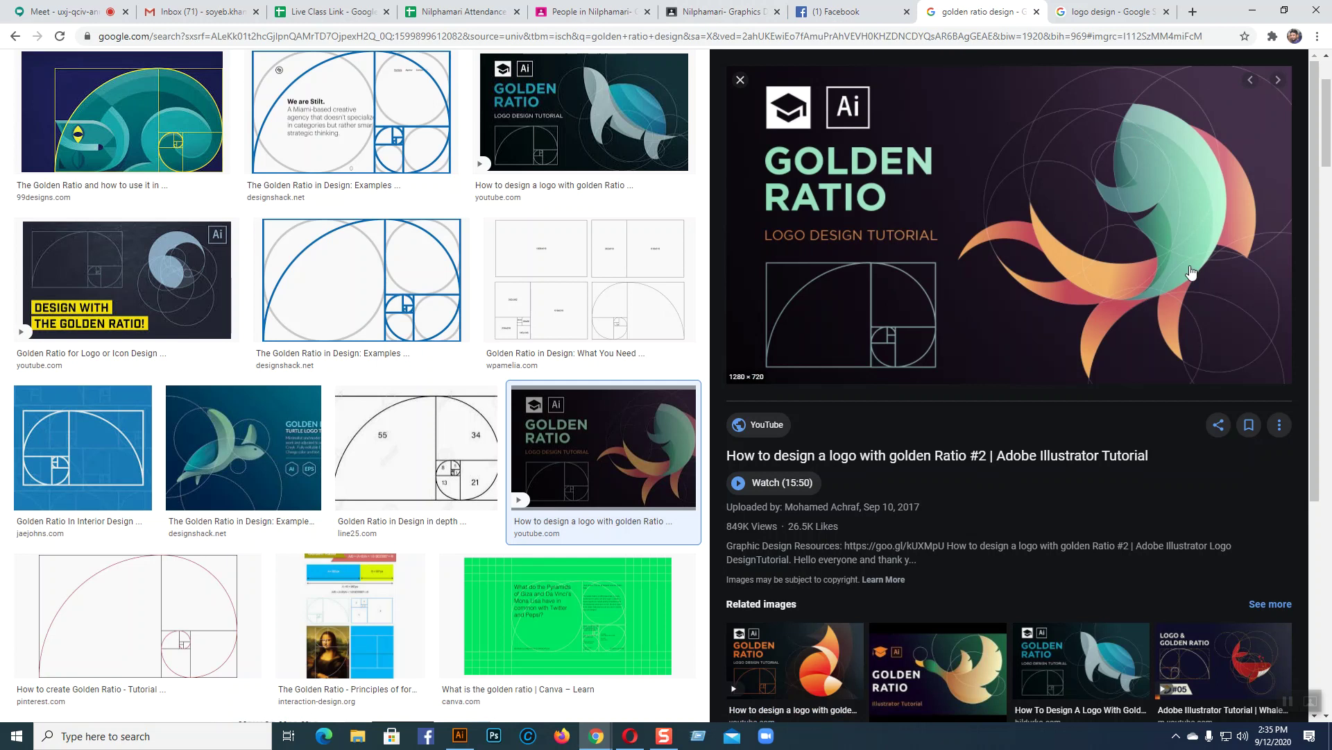
pyautogui.scroll(-5, 1191, 273)
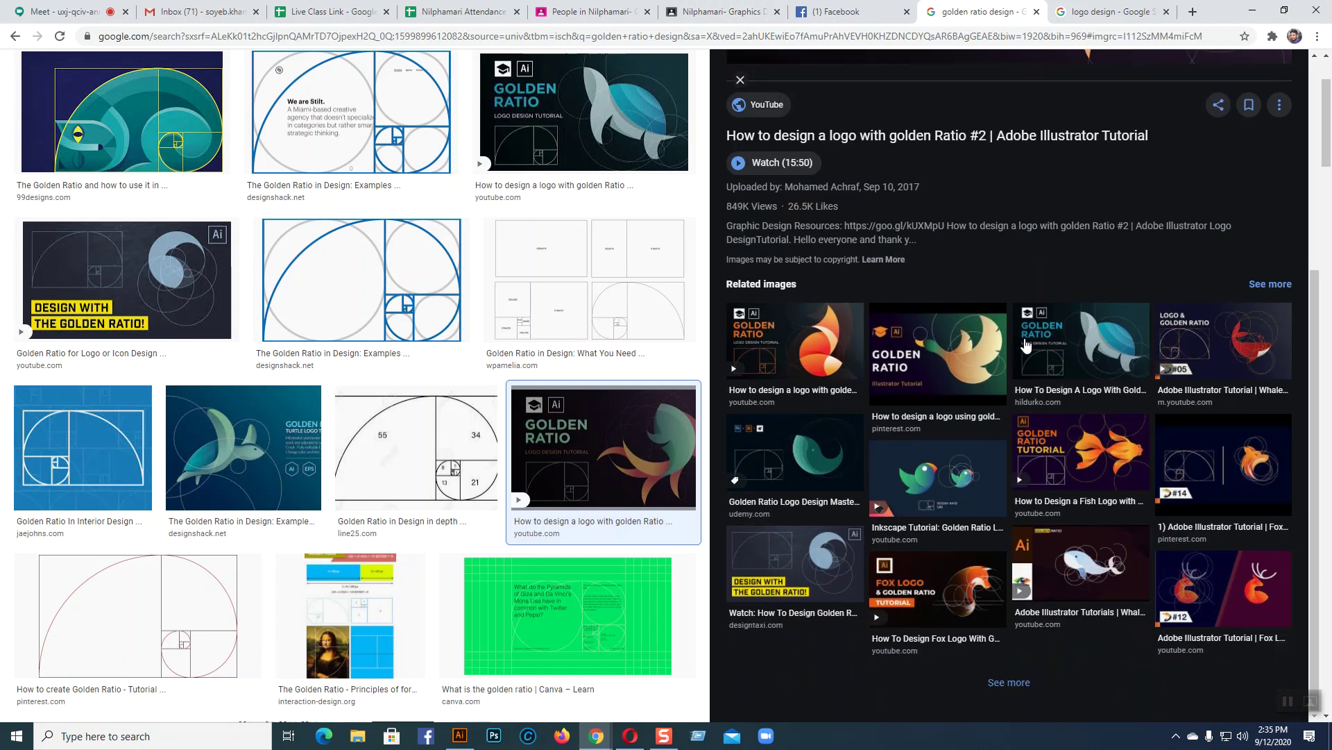
pyautogui.click(1014, 345)
pyautogui.scroll(-4, 1077, 483)
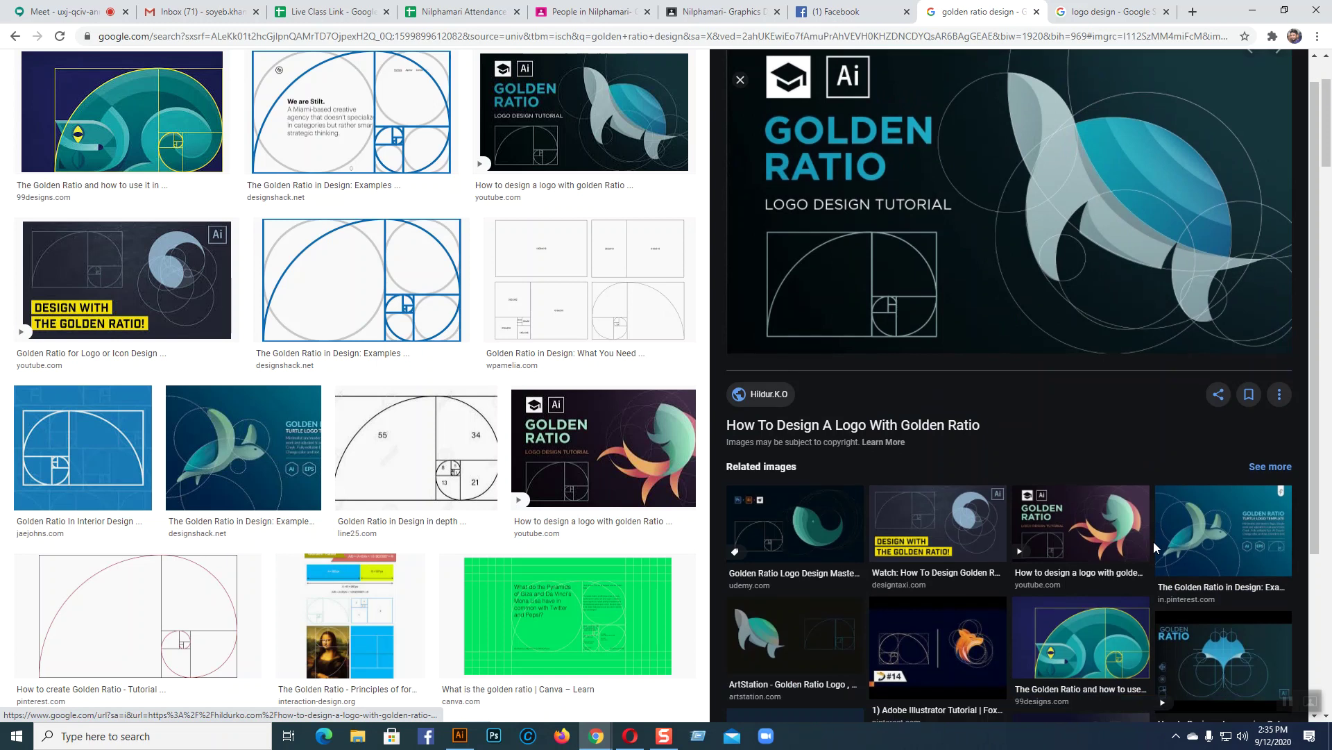
pyautogui.click(967, 423)
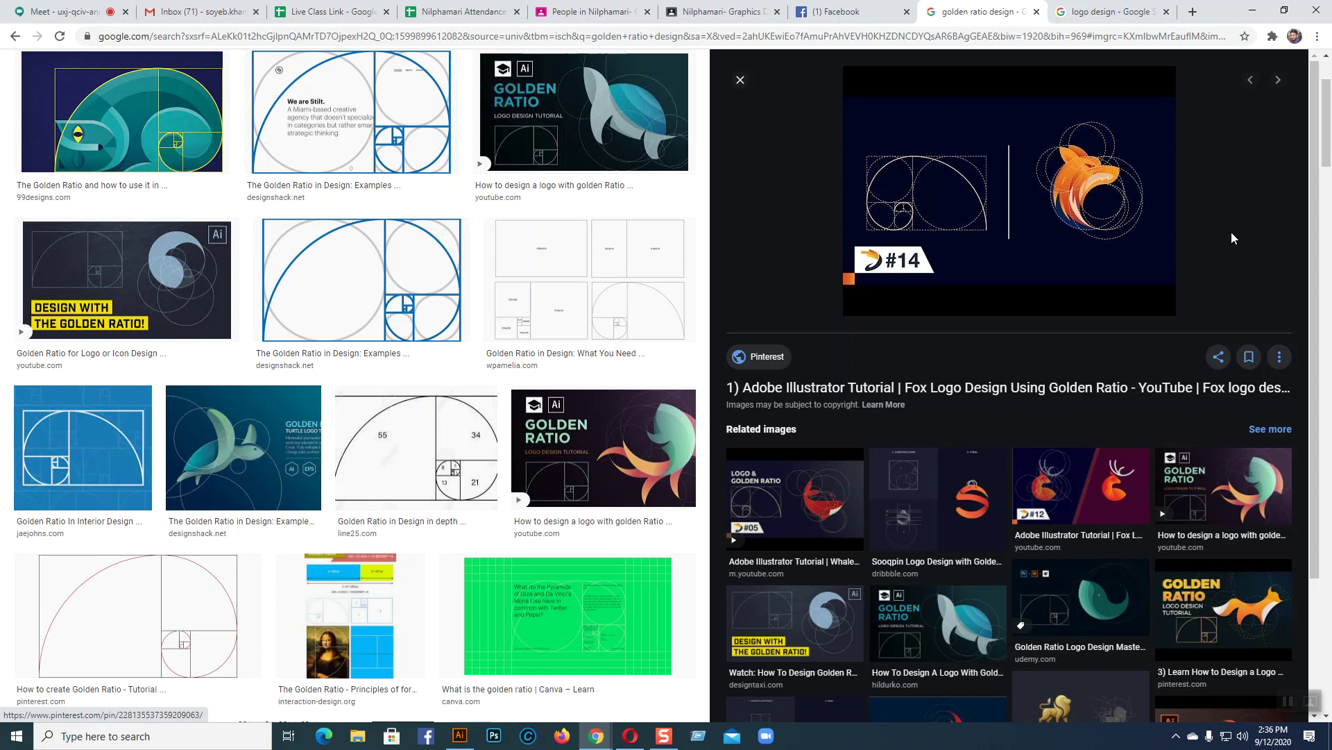
pyautogui.scroll(3, 808, 290)
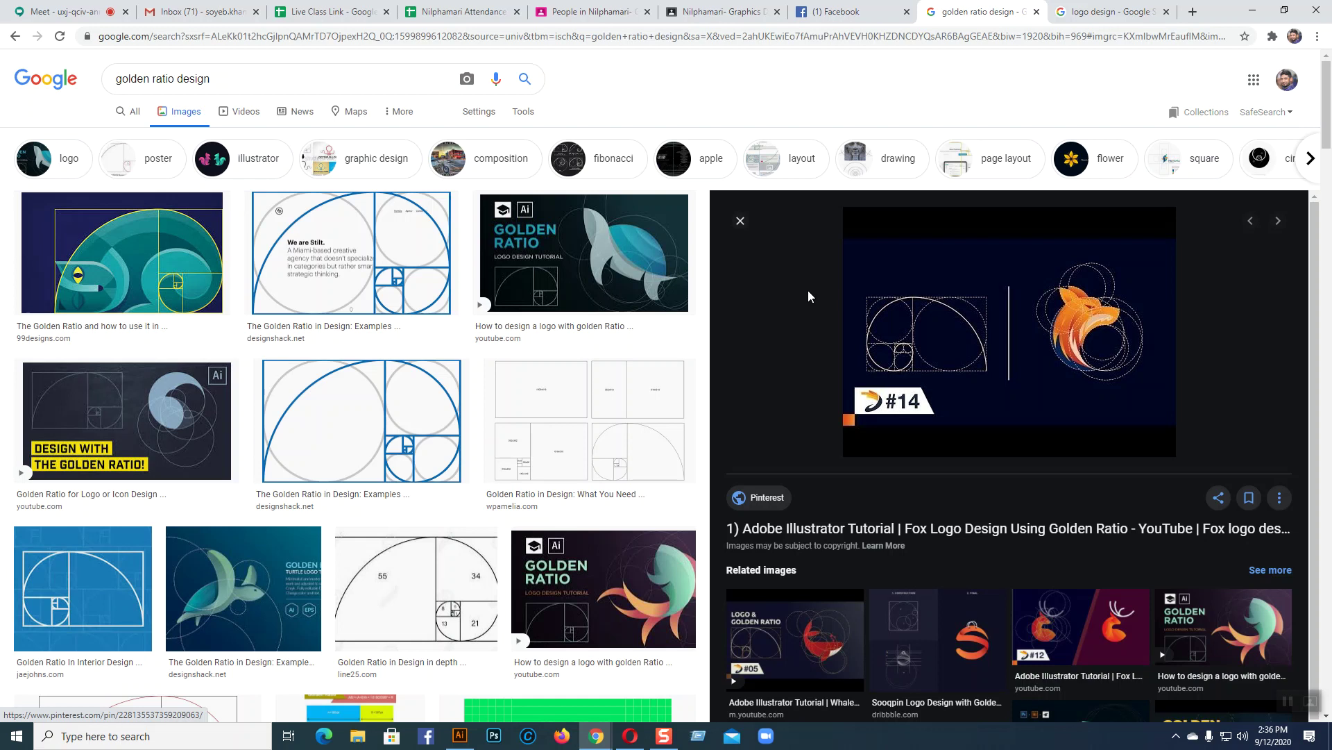
# Step: Preview the Business goals golden ratio layout and scroll through its related images
pyautogui.scroll(-3, 766, 356)
pyautogui.scroll(-10, 774, 371)
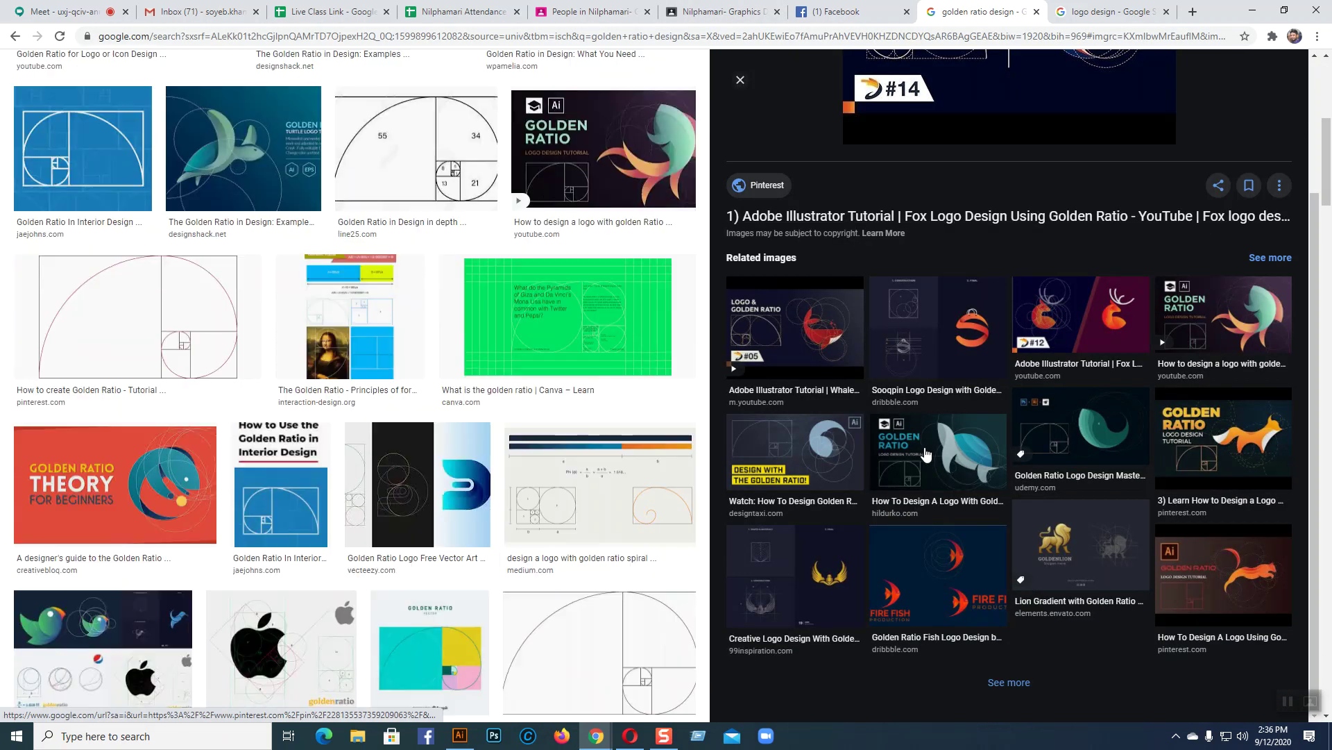
pyautogui.scroll(-6, 602, 505)
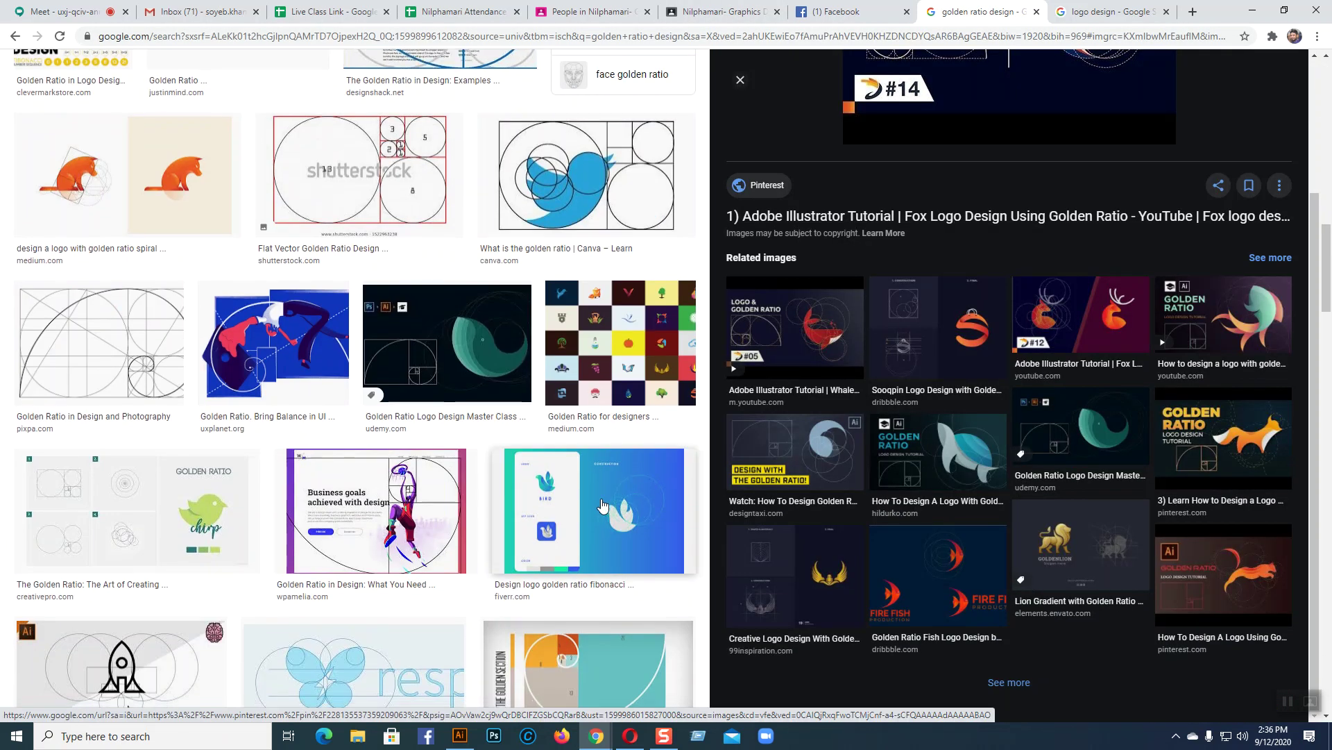
pyautogui.click(353, 158)
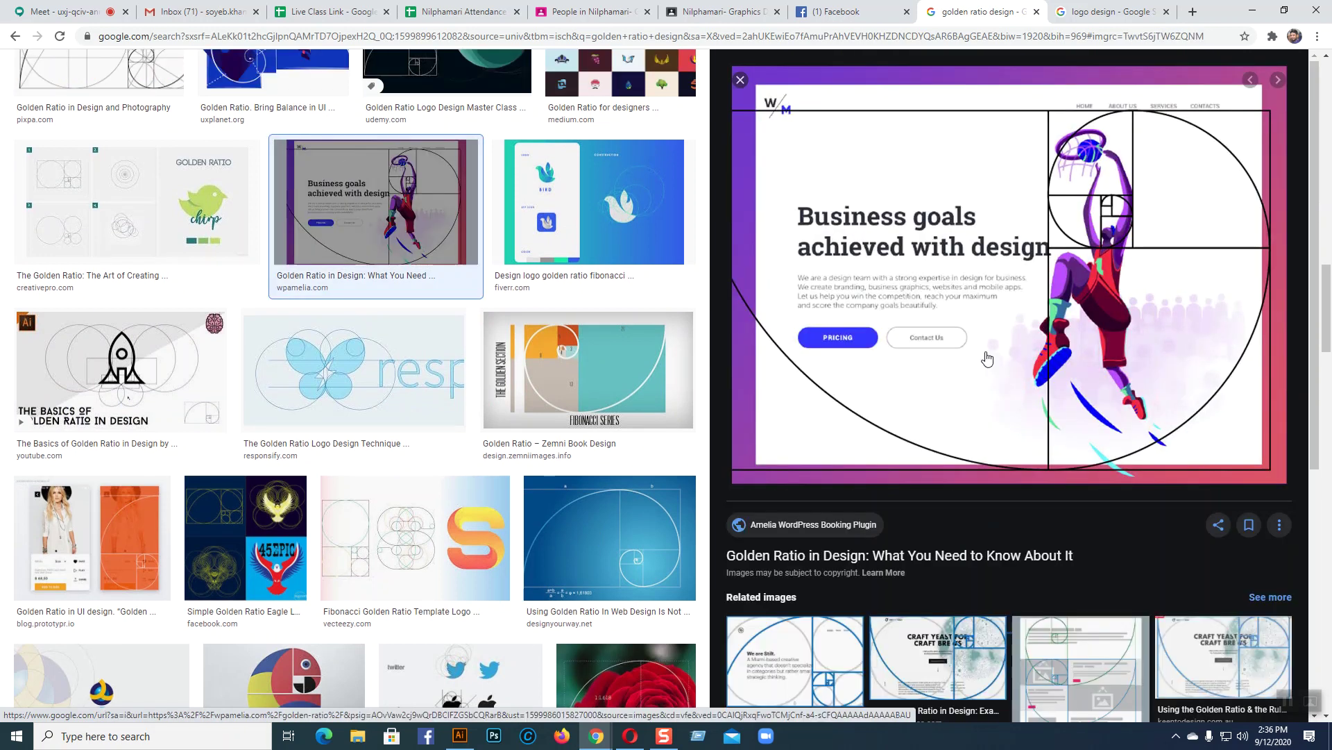
pyautogui.scroll(-5, 966, 369)
pyautogui.scroll(-9, 967, 368)
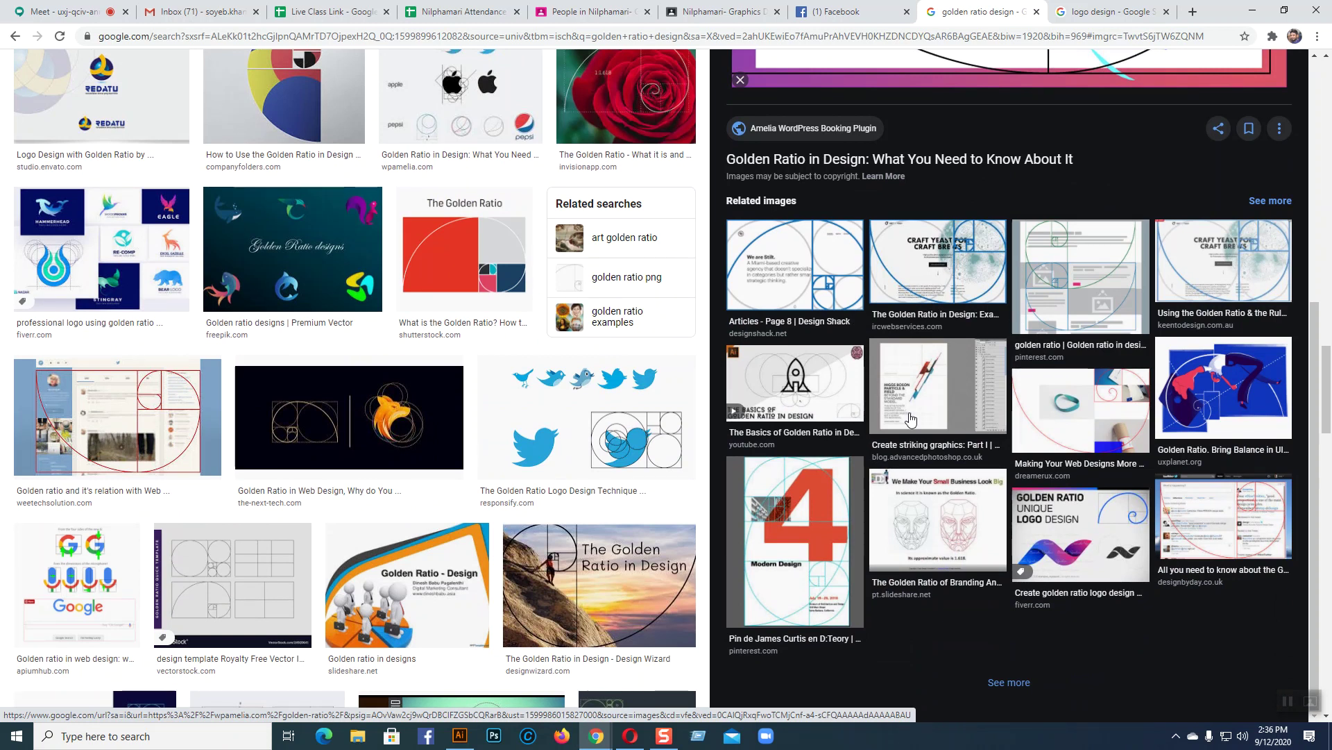
pyautogui.scroll(-12, 628, 264)
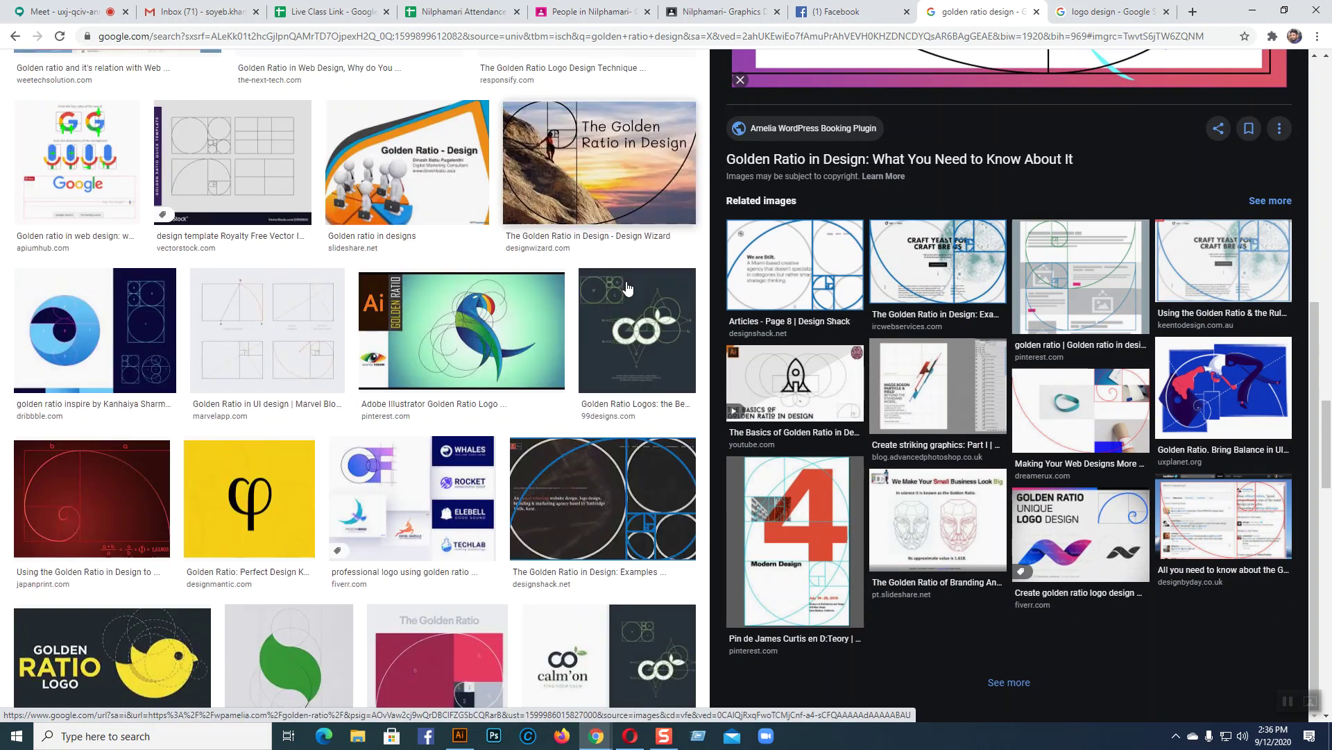
pyautogui.scroll(-8, 628, 291)
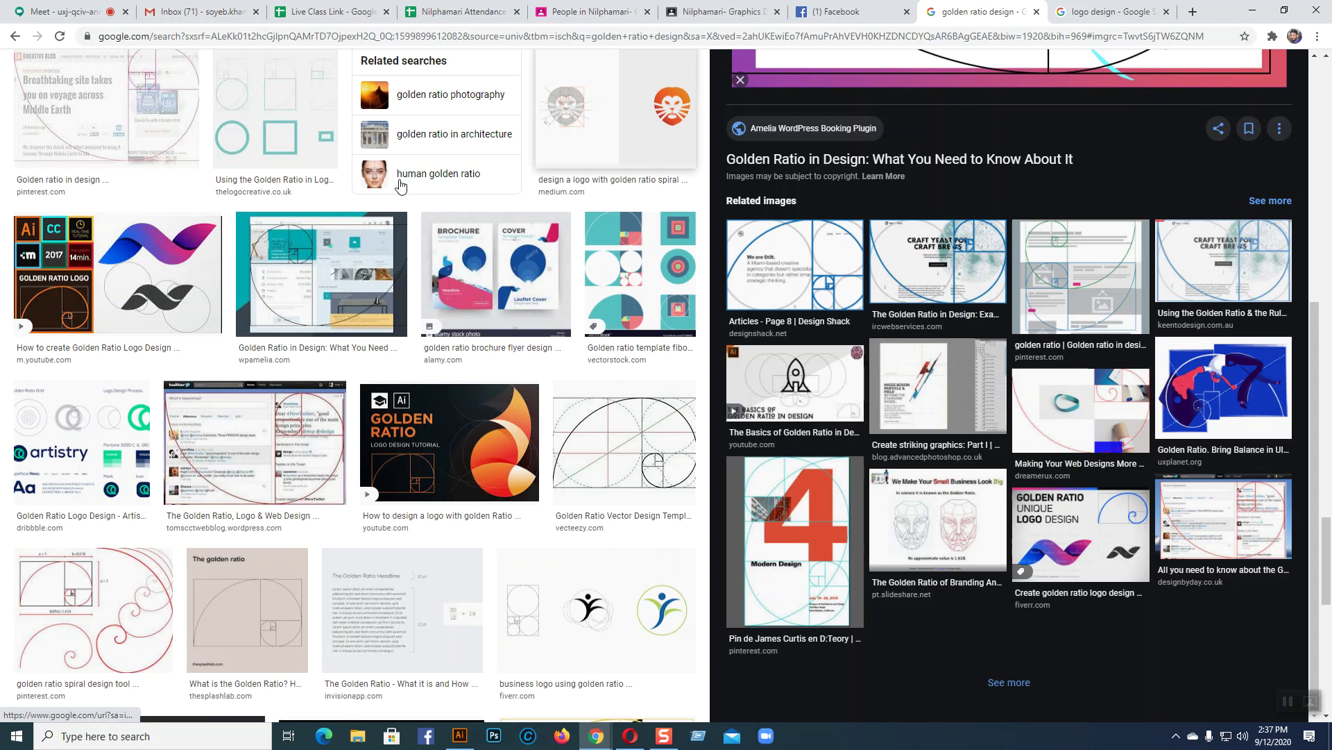
pyautogui.scroll(3, 419, 295)
# Step: Search for human golden ratio and preview the body model, Royalens and Lifes Codes face images
pyautogui.click(436, 383)
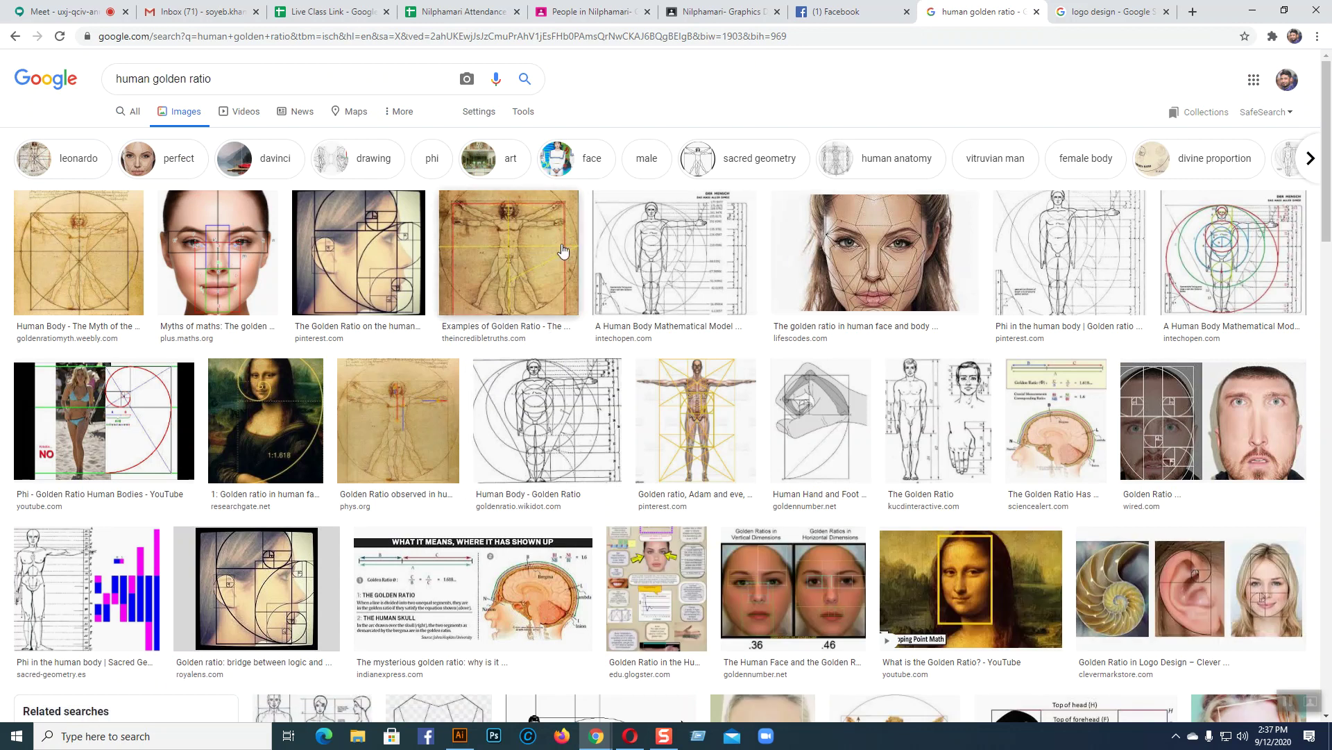
pyautogui.click(632, 261)
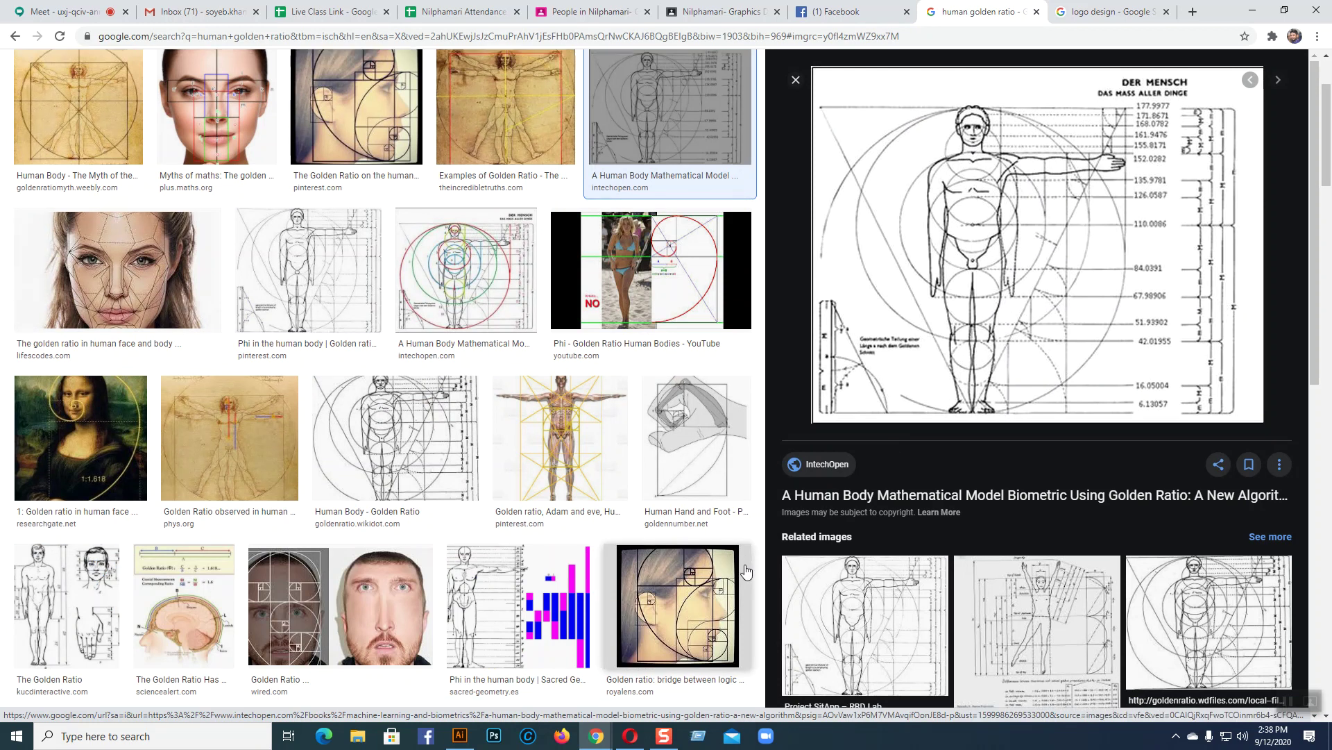
pyautogui.scroll(-2, 750, 486)
pyautogui.click(747, 484)
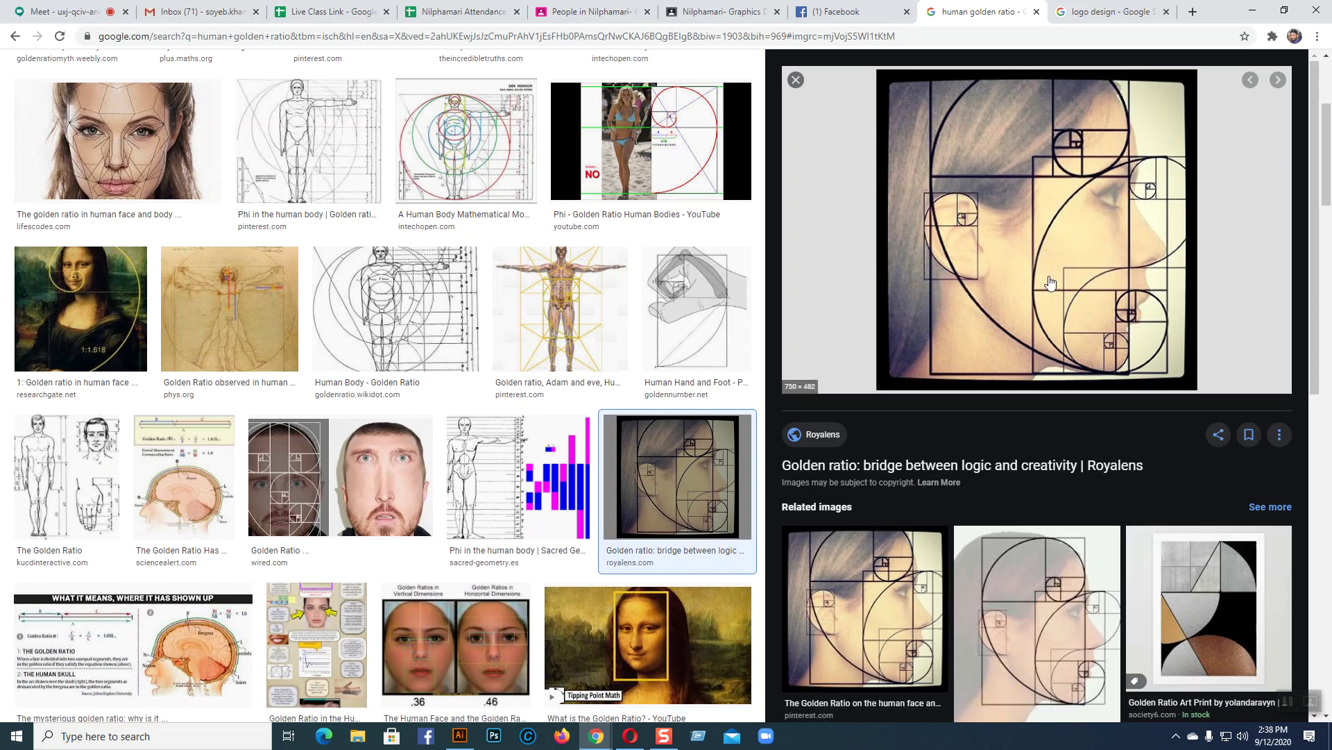
pyautogui.scroll(-5, 1050, 282)
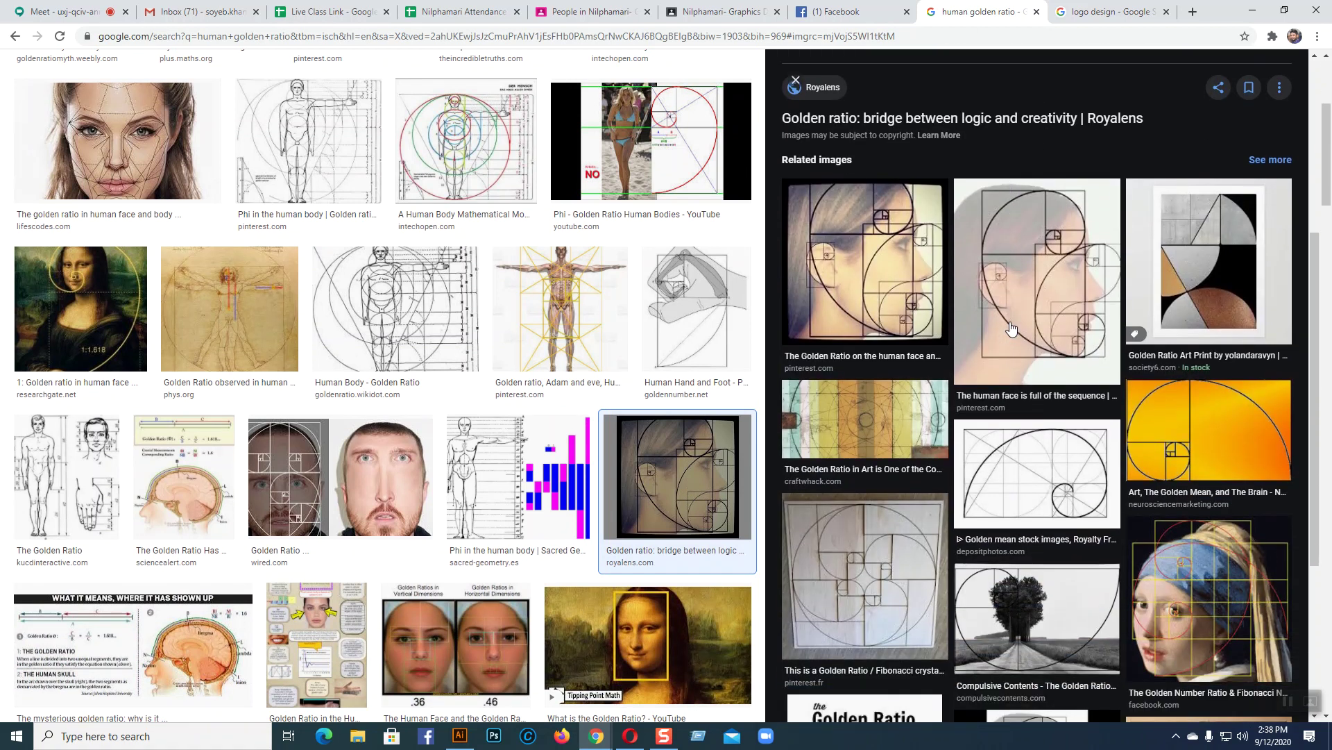
pyautogui.click(161, 174)
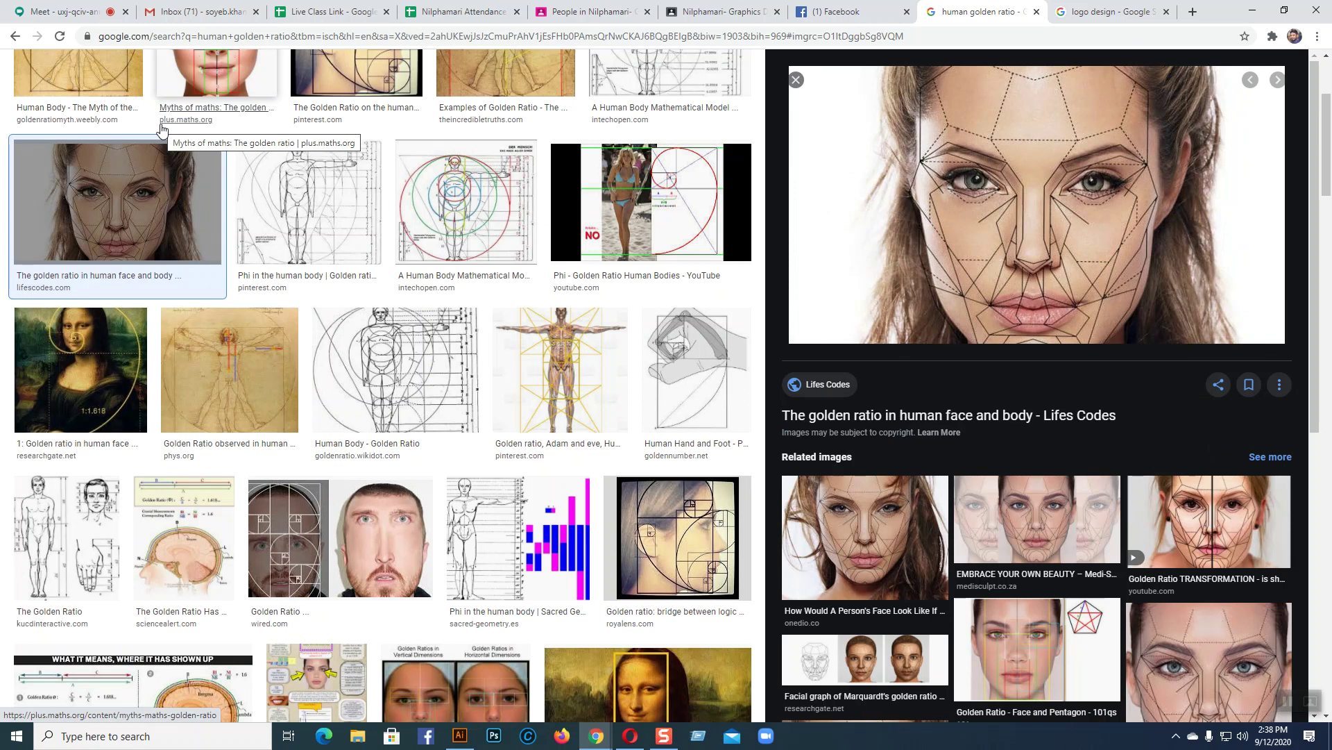
# Step: Scroll through the human golden ratio results and select 'human' in the search query
pyautogui.scroll(3, 465, 201)
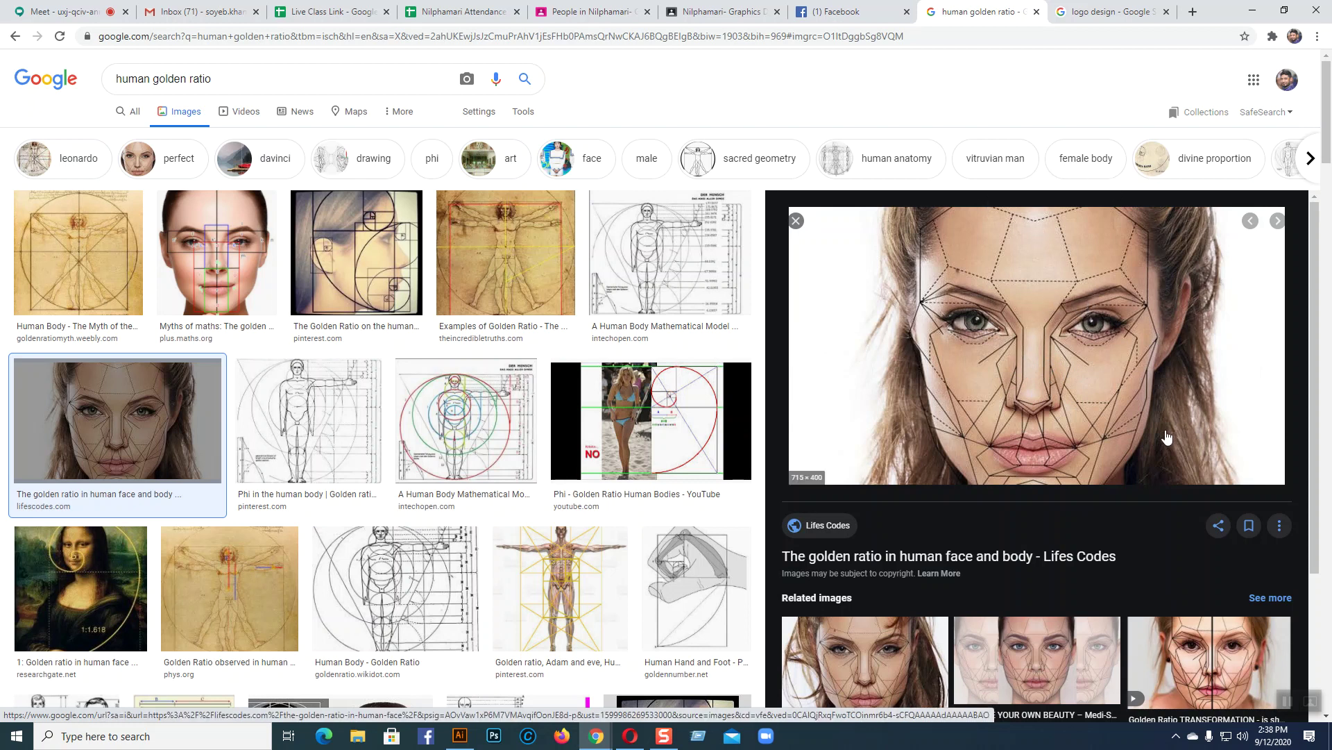
pyautogui.scroll(-8, 1166, 437)
pyautogui.scroll(-15, 633, 563)
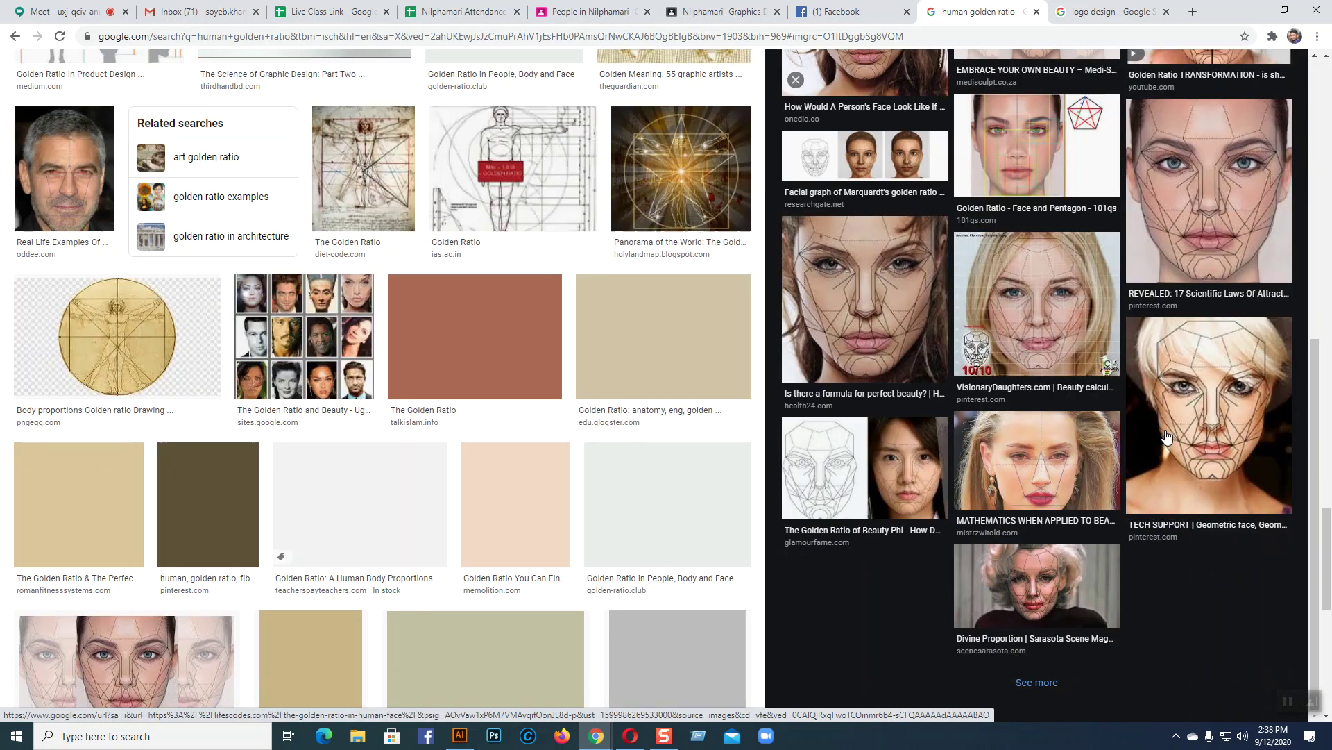
pyautogui.scroll(-9, 633, 564)
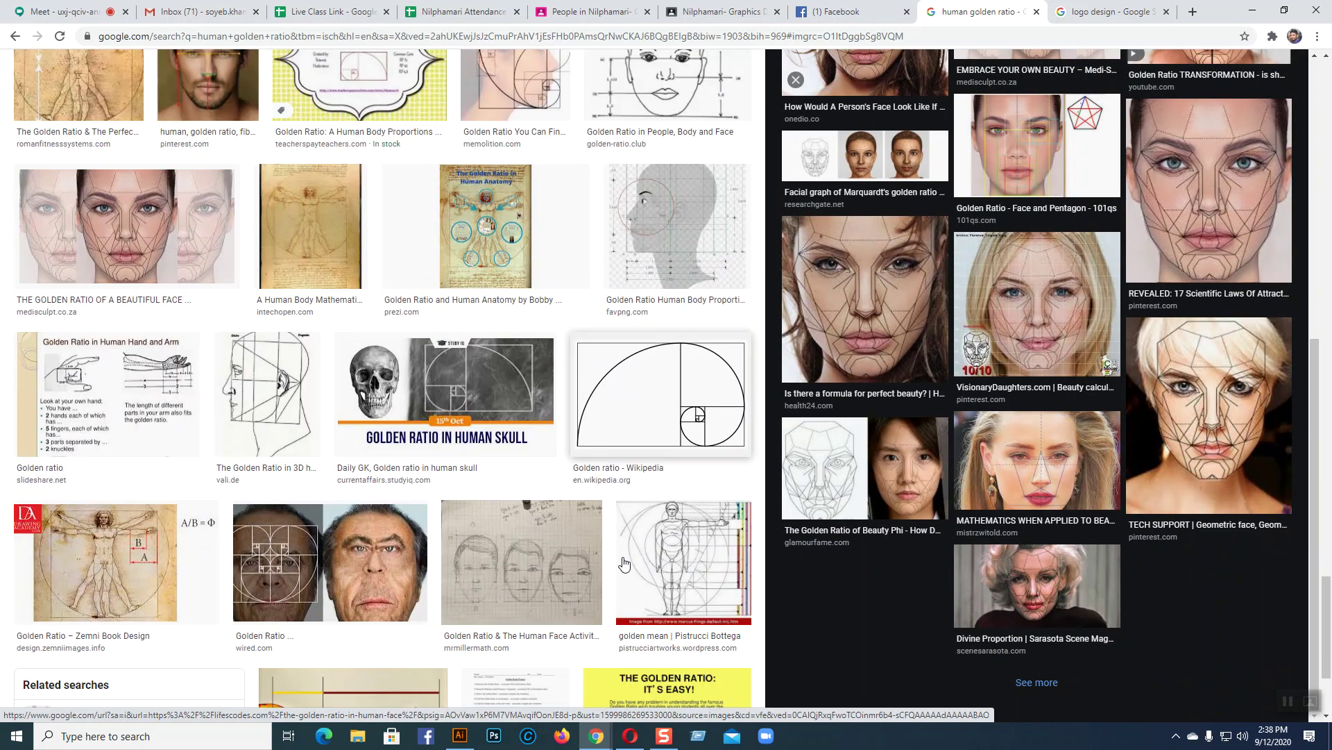
pyautogui.scroll(-5, 781, 565)
pyautogui.scroll(9, 953, 551)
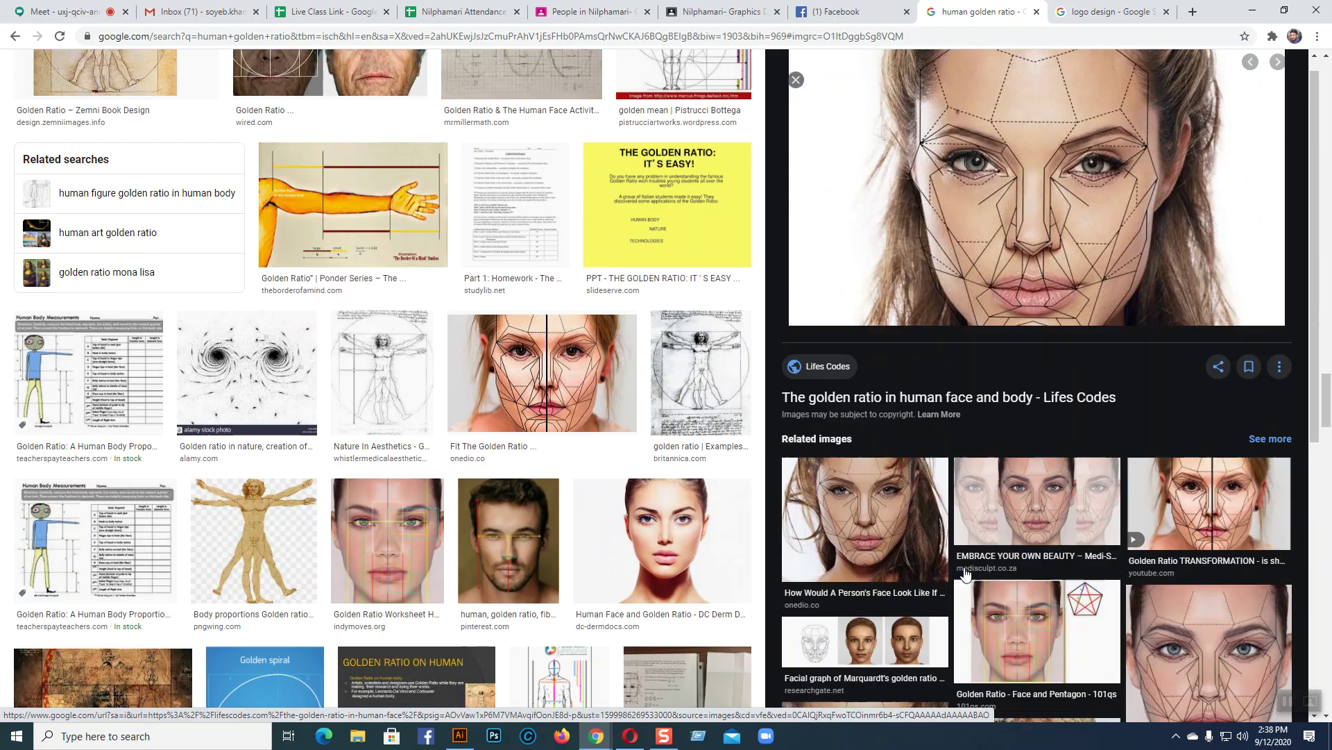
pyautogui.scroll(20, 678, 382)
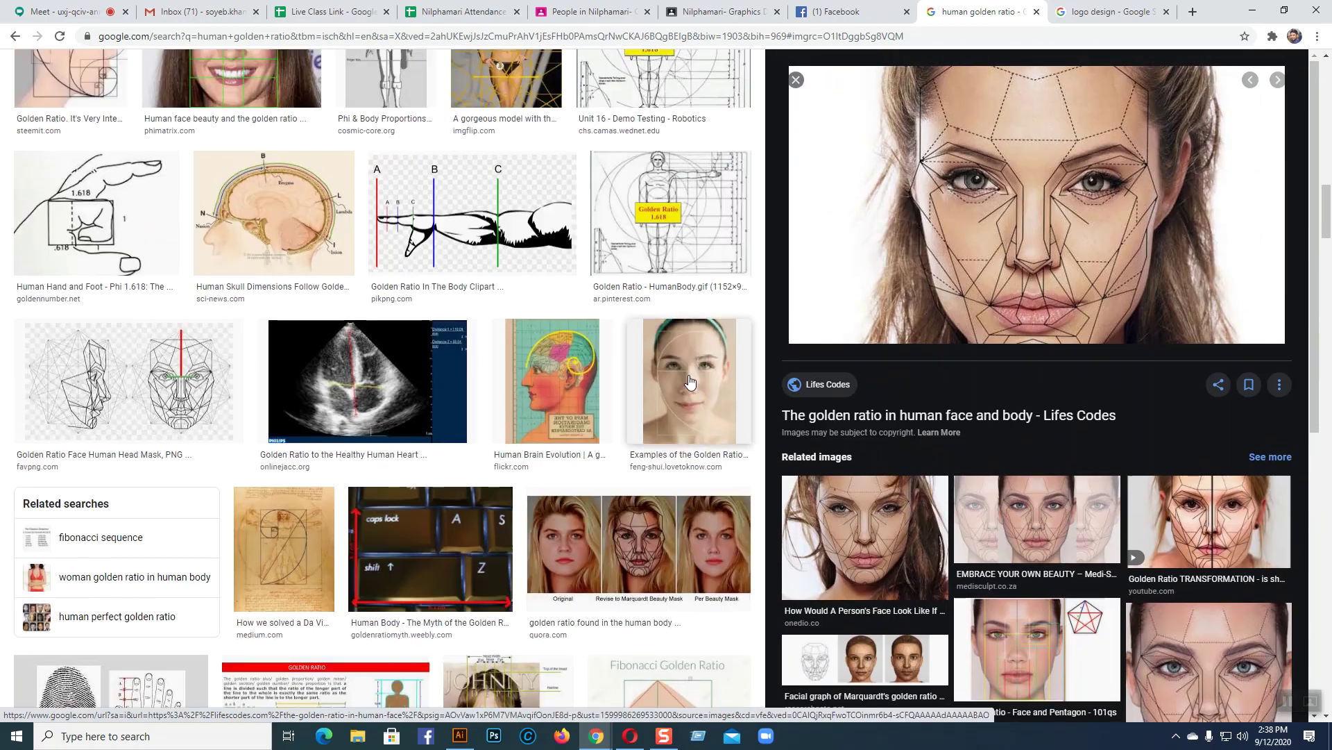
pyautogui.scroll(-5, 846, 415)
pyautogui.scroll(13, 845, 415)
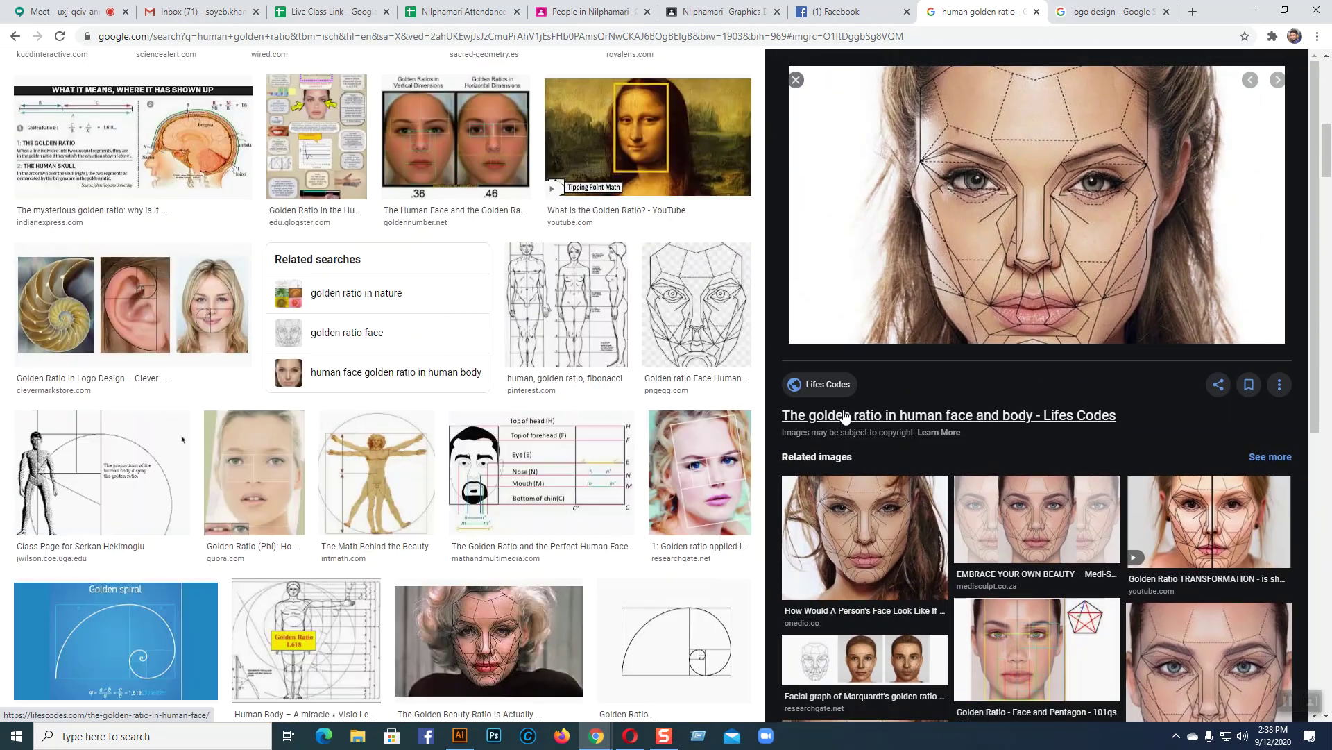
pyautogui.scroll(5, 846, 415)
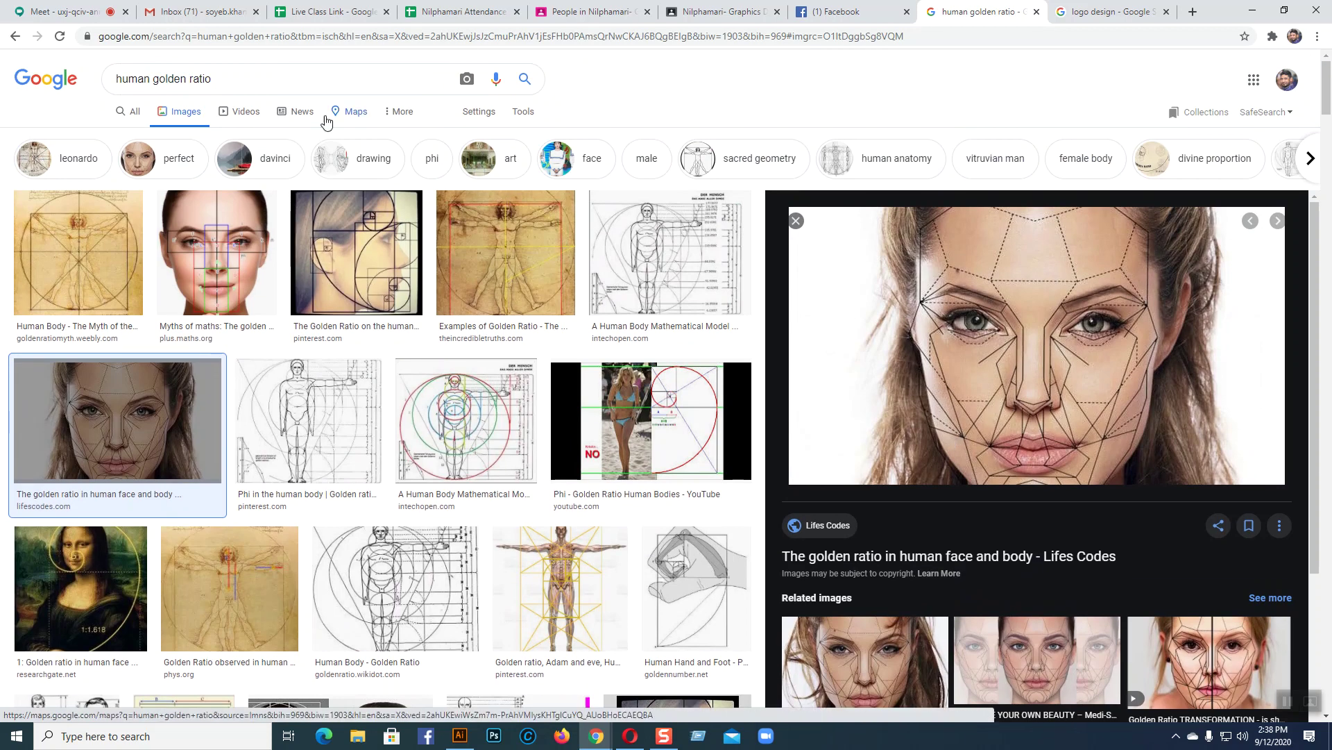
pyautogui.moveTo(152, 79); pyautogui.dragTo(105, 81)
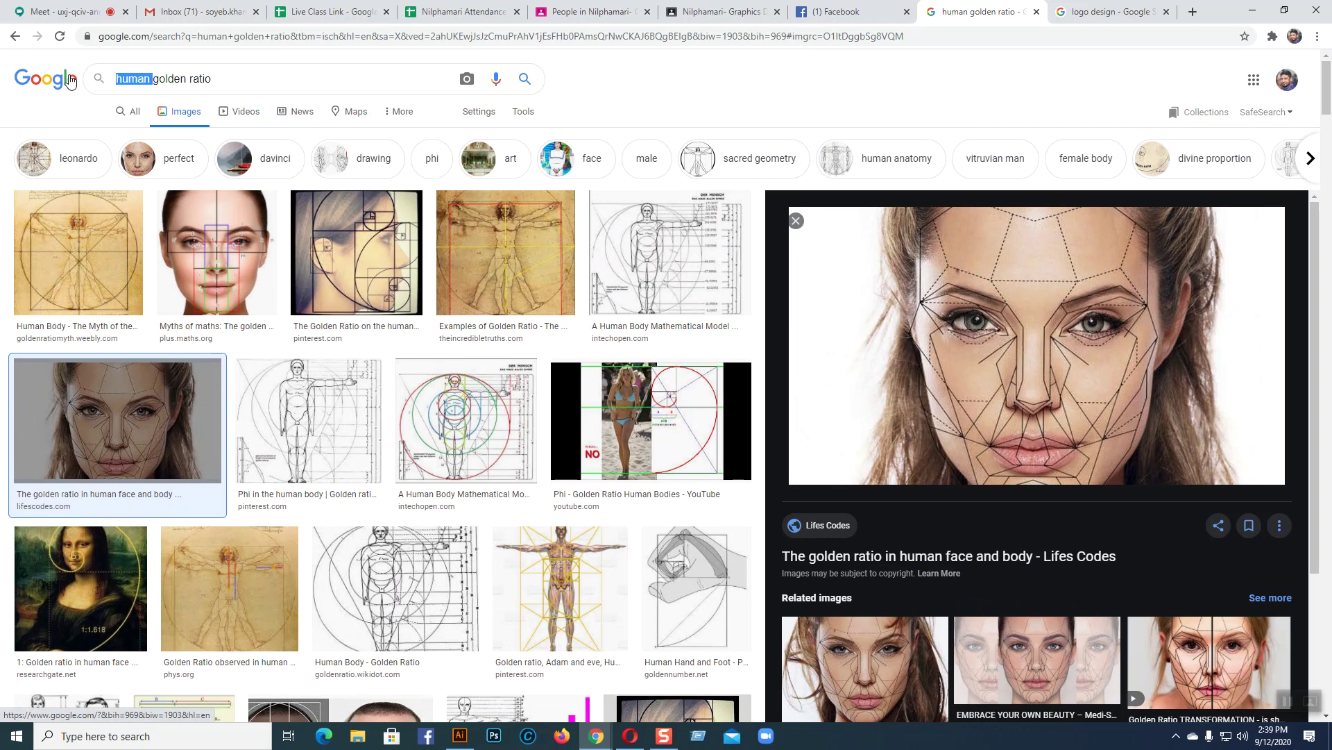
# Step: Search for 'Piramid' golden ratio and preview the Phi, Pi and Great Pyramid and nature pyramid images
pyautogui.write('Piramid')
pyautogui.press('Return')
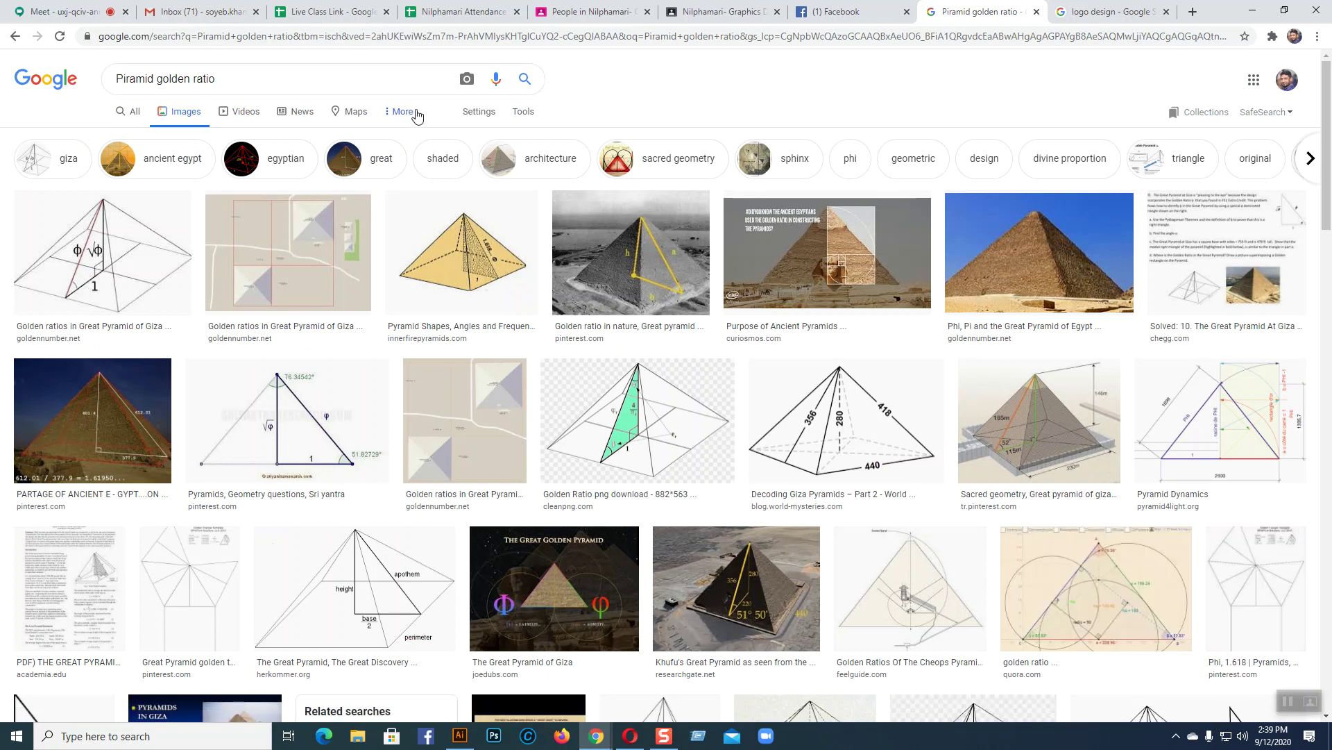
pyautogui.click(1050, 252)
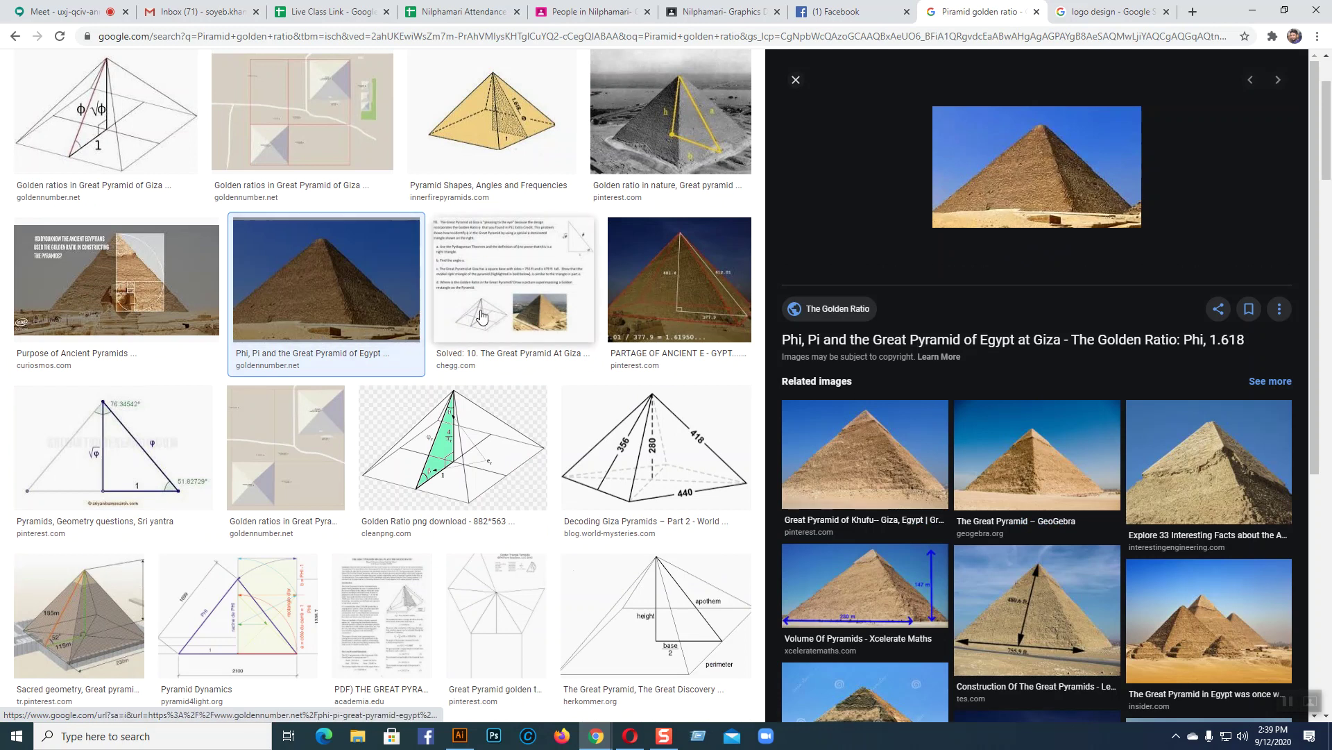
pyautogui.scroll(2, 483, 317)
pyautogui.click(690, 271)
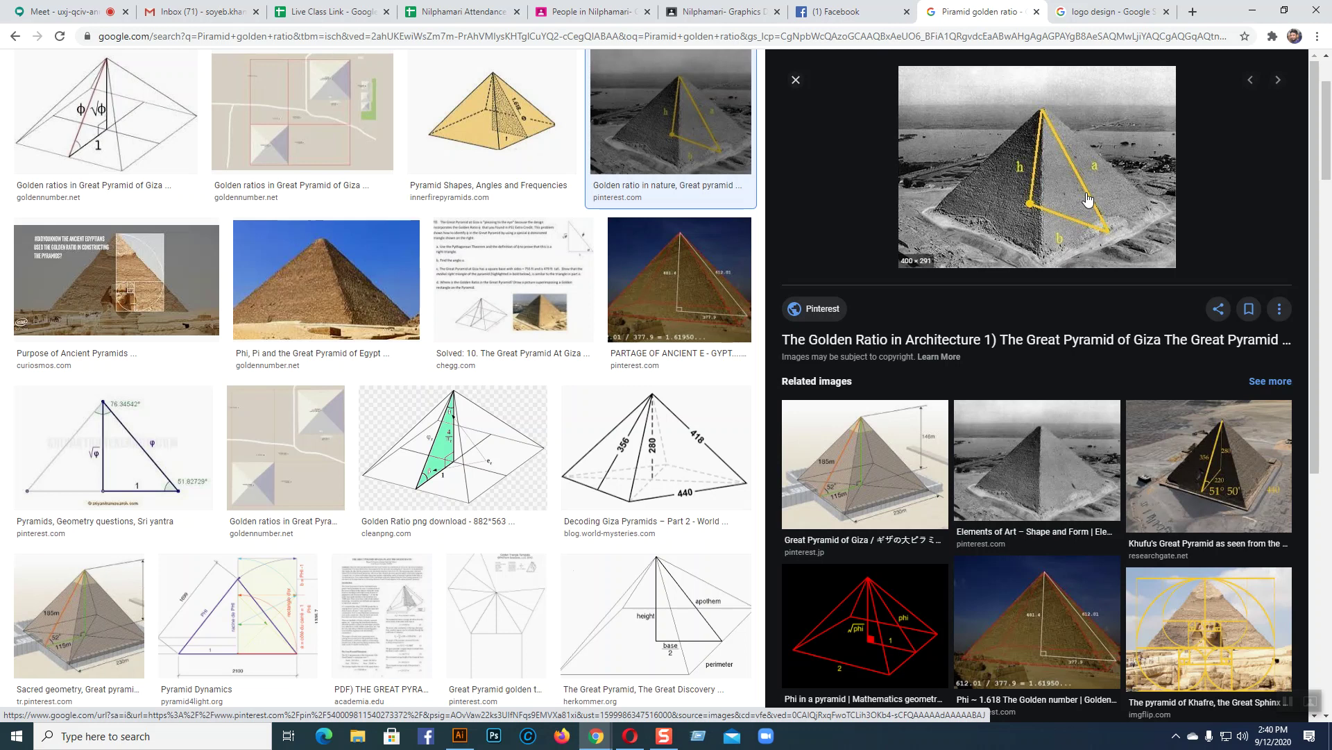
# Step: Check the Google Meet participants list, then return to Adobe Illustrator
pyautogui.hotkey('ctrl', '1')
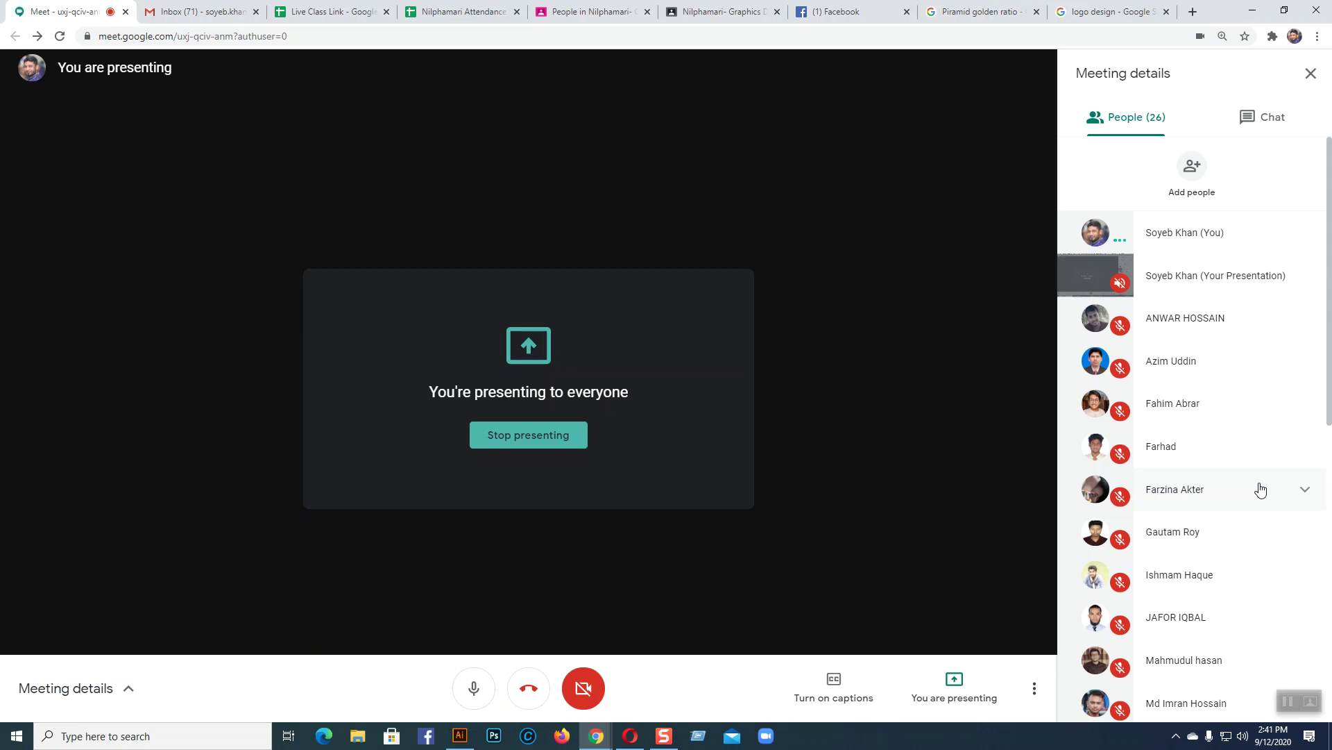
pyautogui.scroll(-9, 1261, 489)
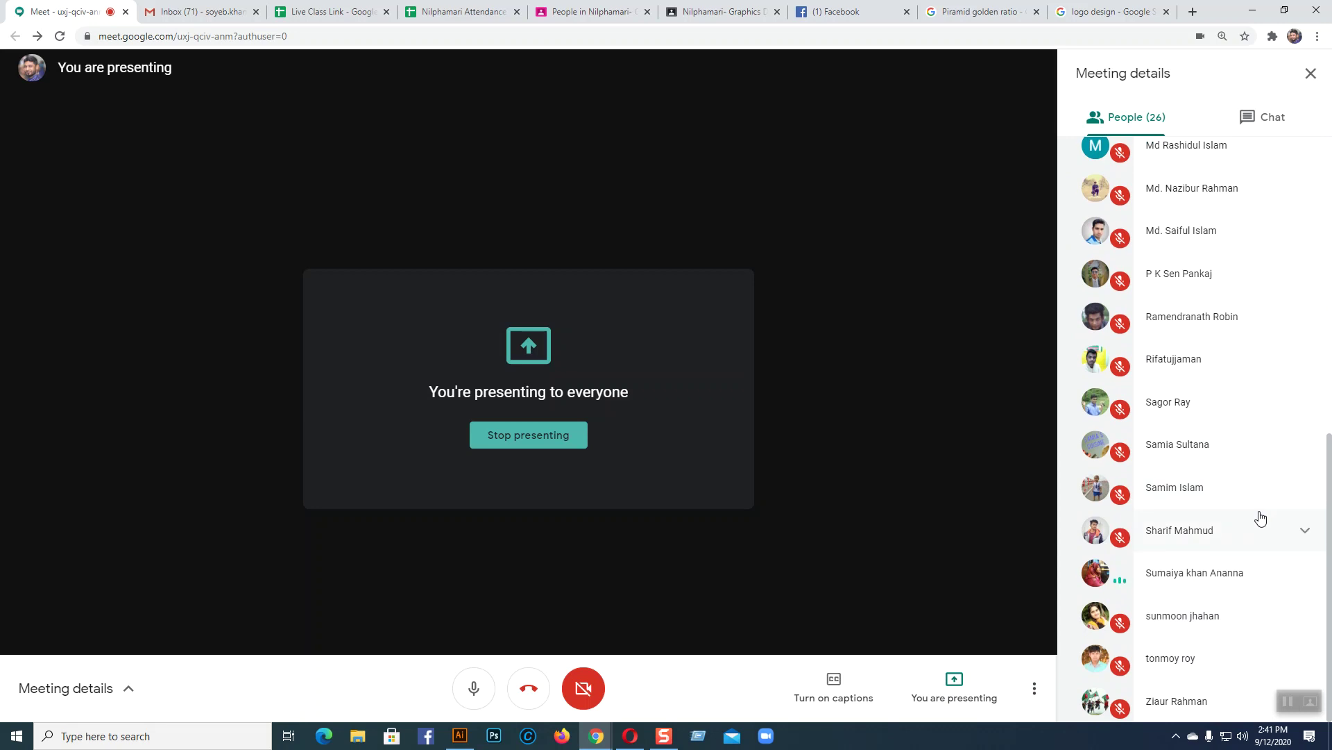
pyautogui.scroll(6, 1261, 517)
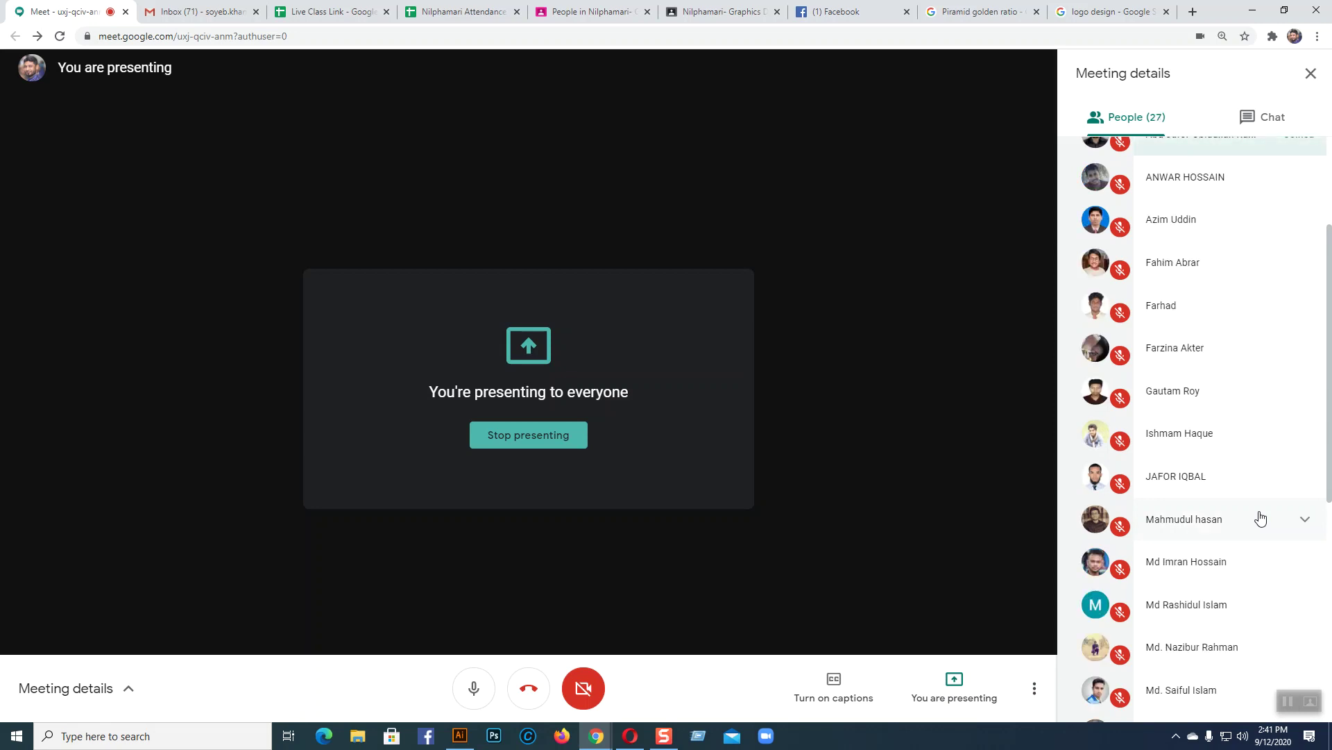
pyautogui.scroll(3, 1291, 555)
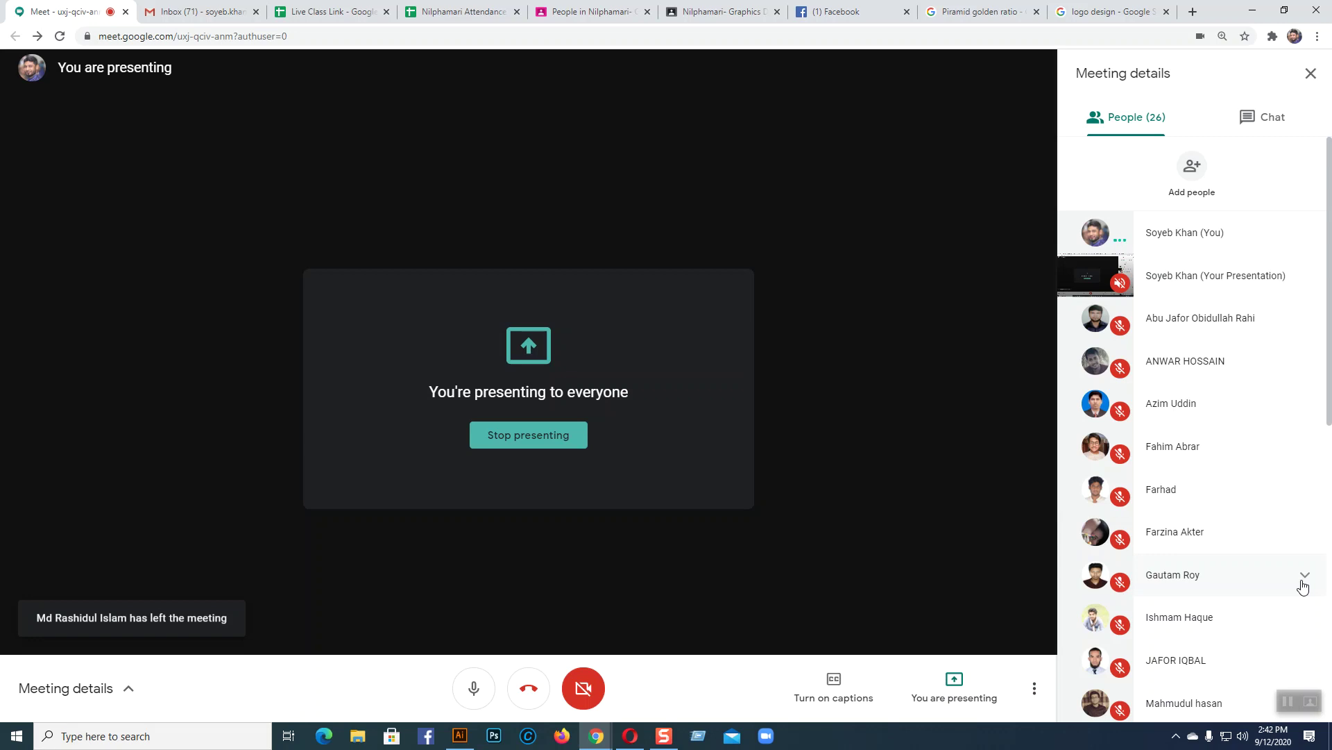
pyautogui.hotkey('alt', 'Tab')
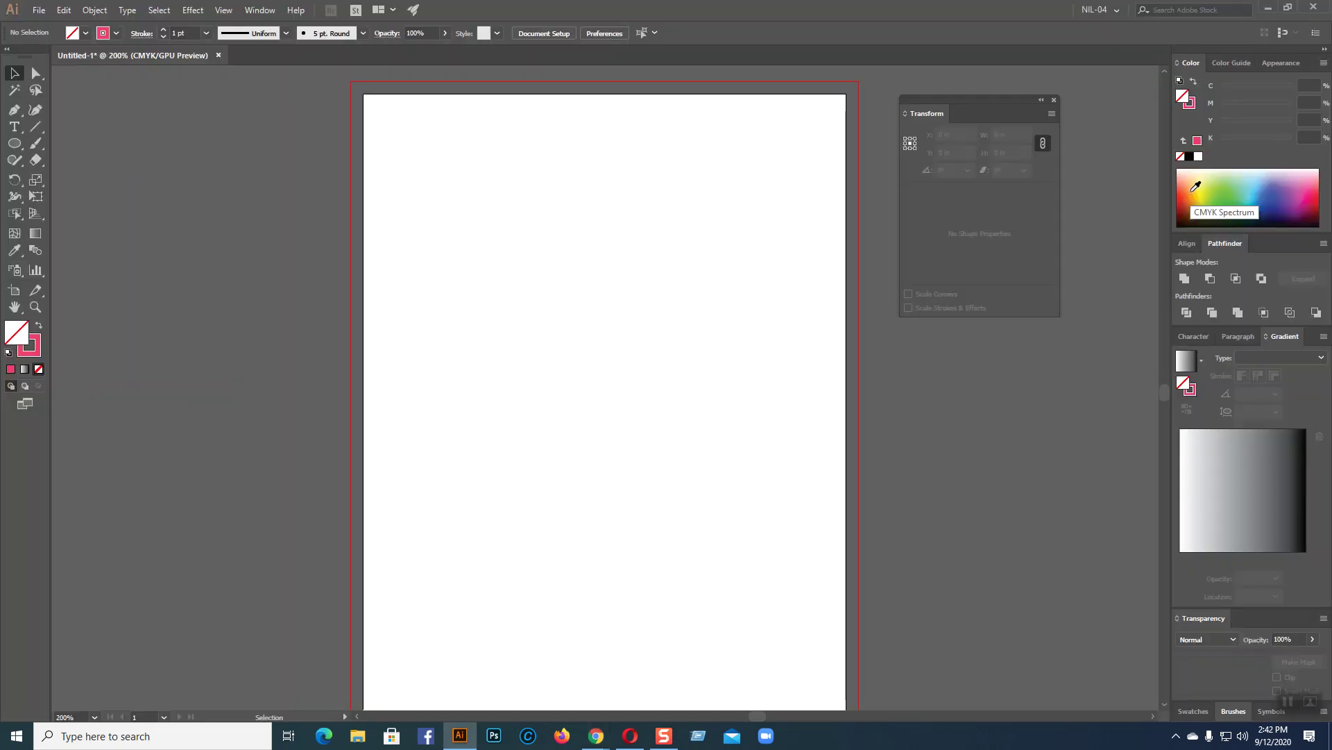
# Step: Start a new Illustrator document with File > New
pyautogui.click(39, 10)
pyautogui.click(53, 26)
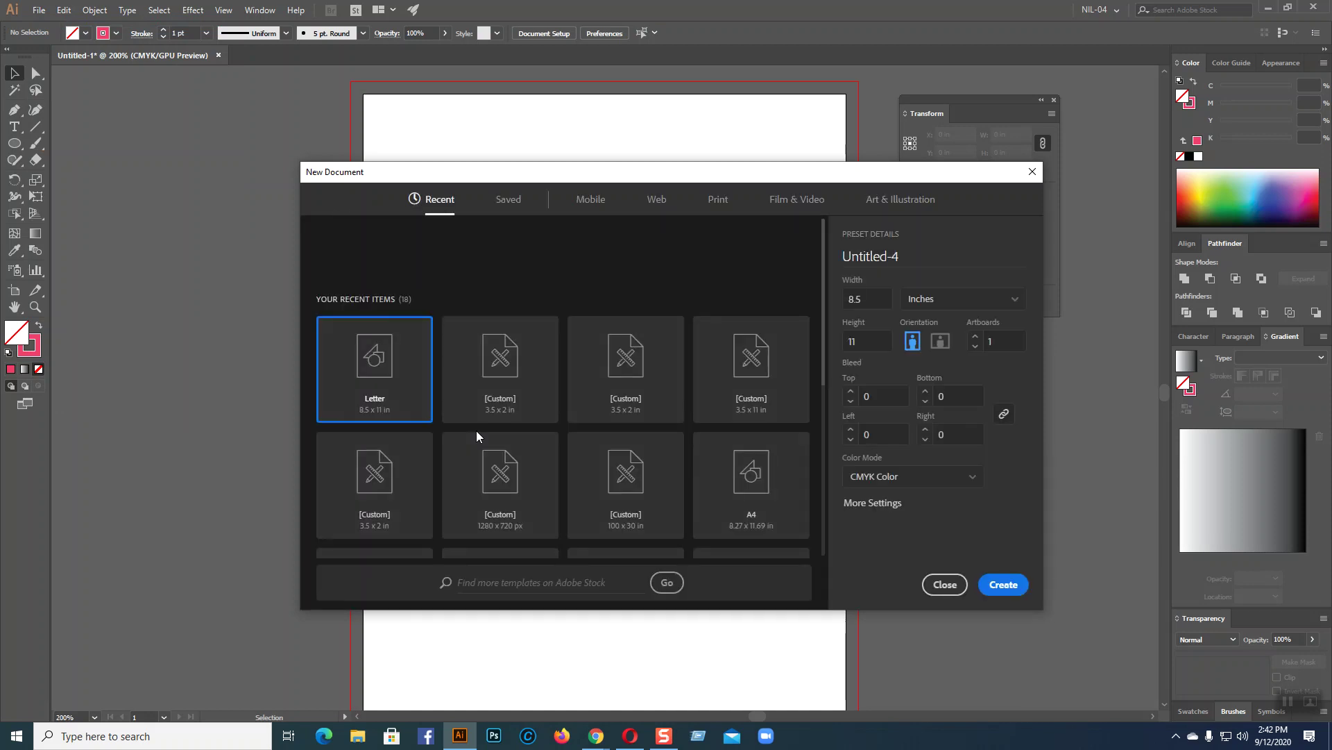
# Step: Create Untitled-4 with a 3.2 × 2 in landscape artboard
pyautogui.click(866, 302)
pyautogui.write('3.2')
pyautogui.press('Tab')
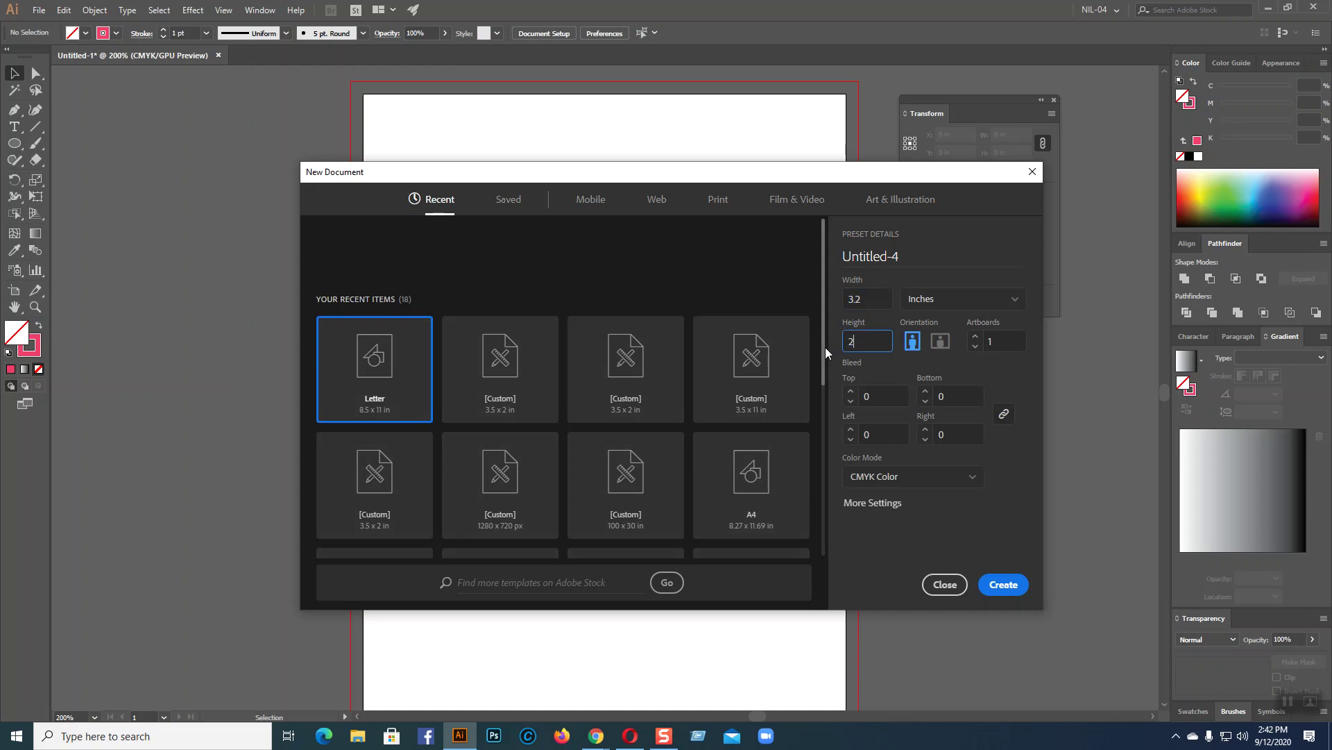
pyautogui.click(1010, 585)
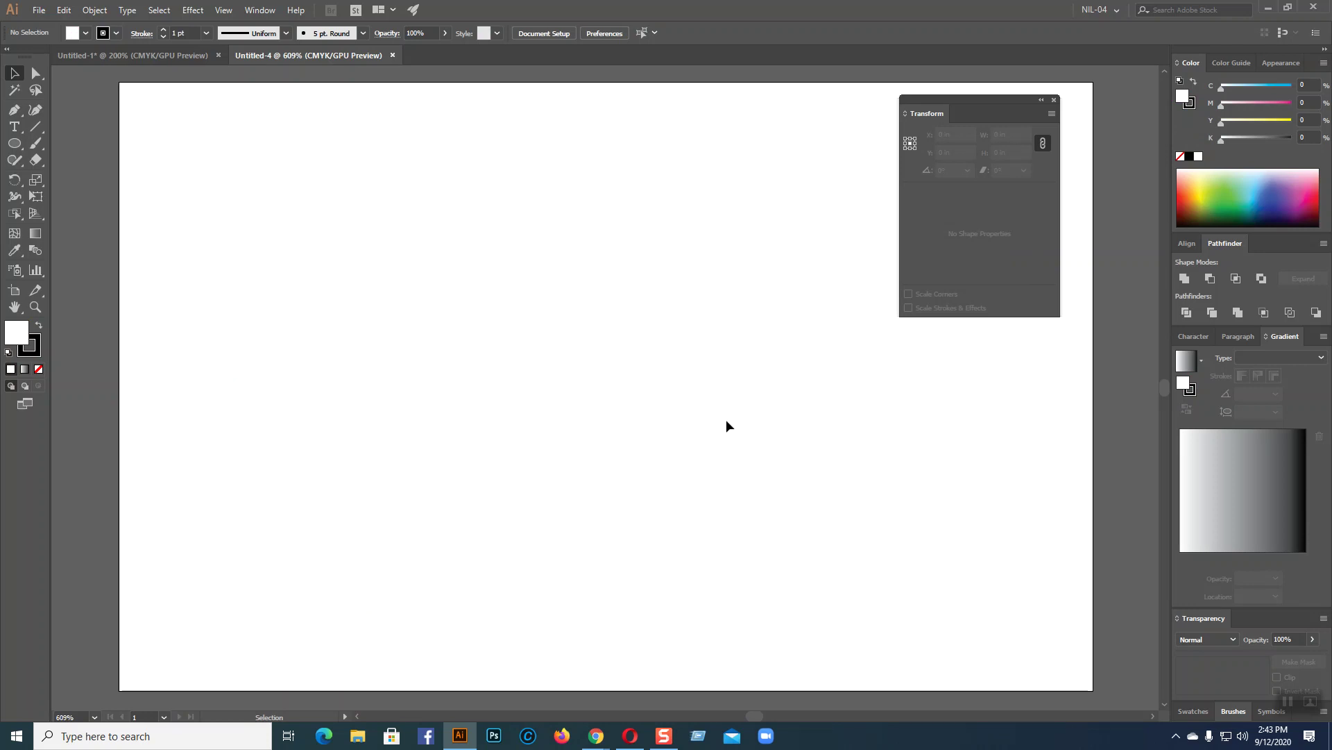
# Step: Enter artboard editing mode from Document Setup, showing Artboard 1 at 3.2 × 2 in
pyautogui.click(545, 33)
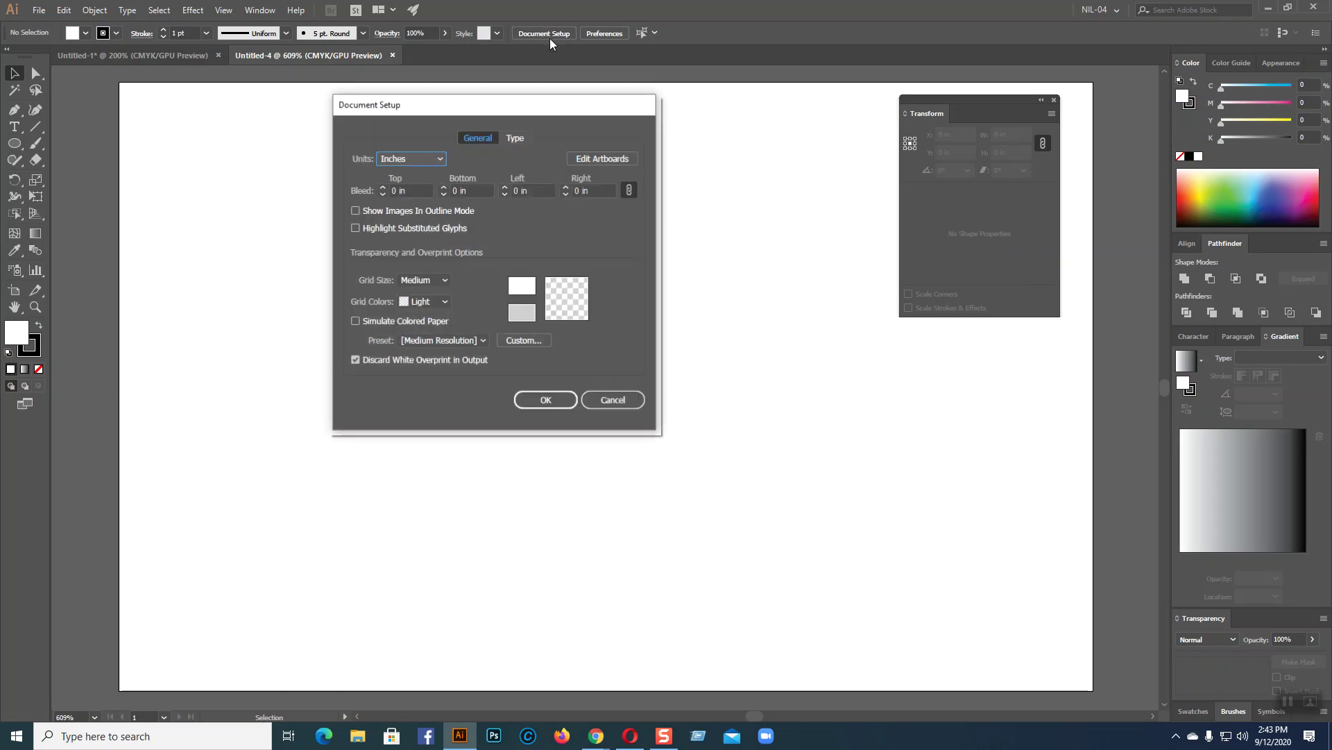
pyautogui.click(590, 160)
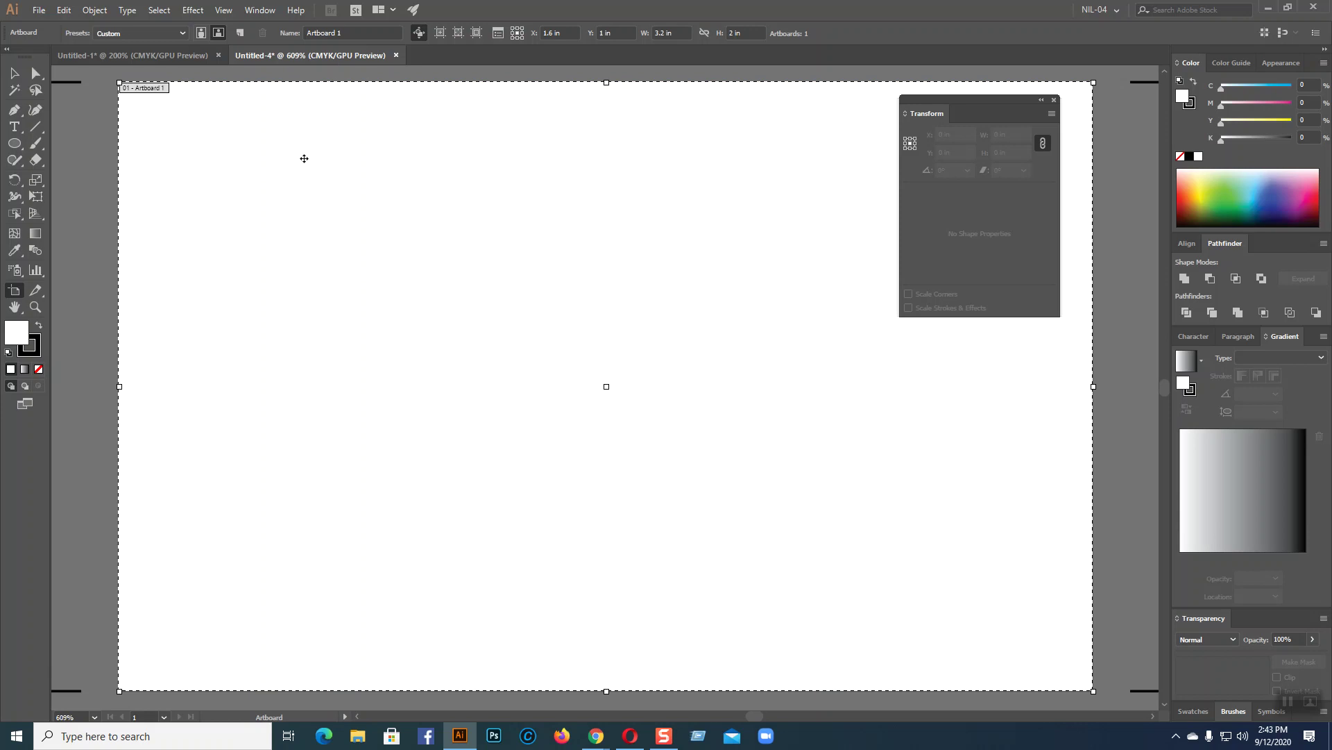
# Step: Add a second same-size 3.2 × 2 in artboard to the right of Artboard 1
pyautogui.click(183, 33)
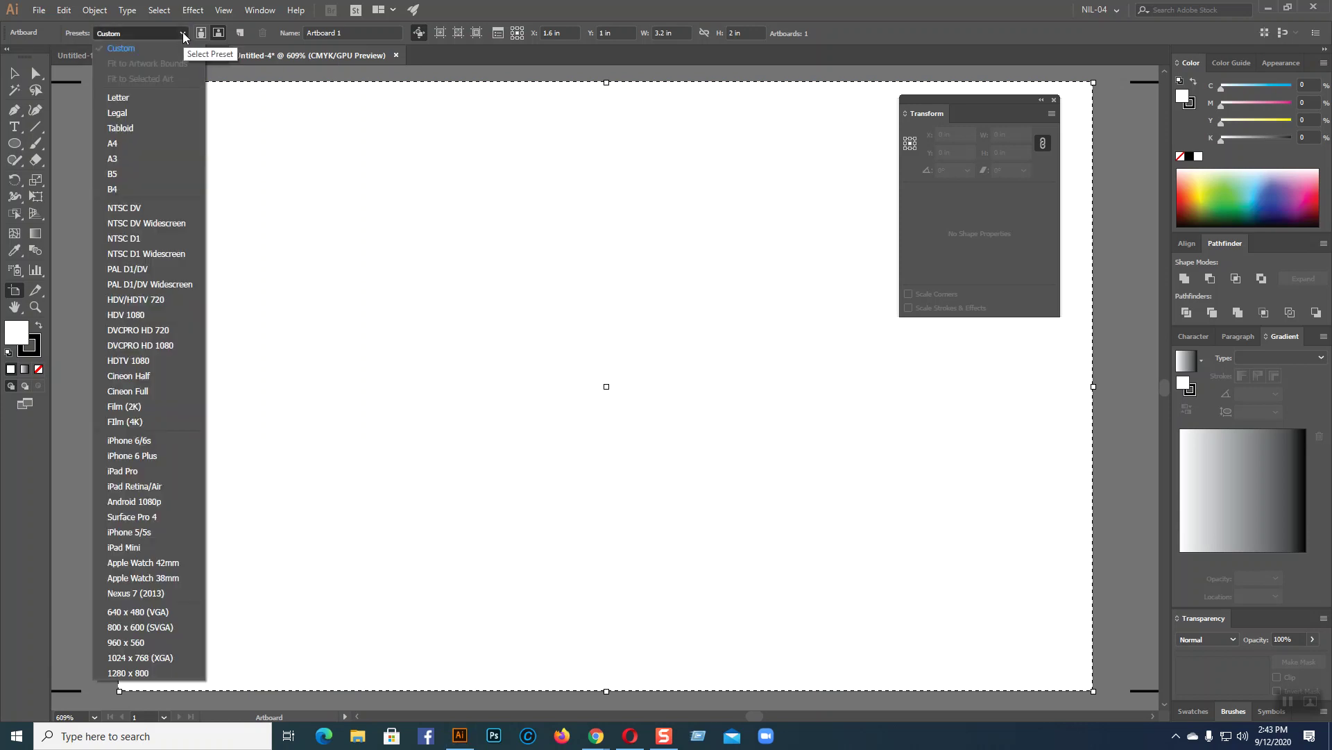
pyautogui.click(181, 32)
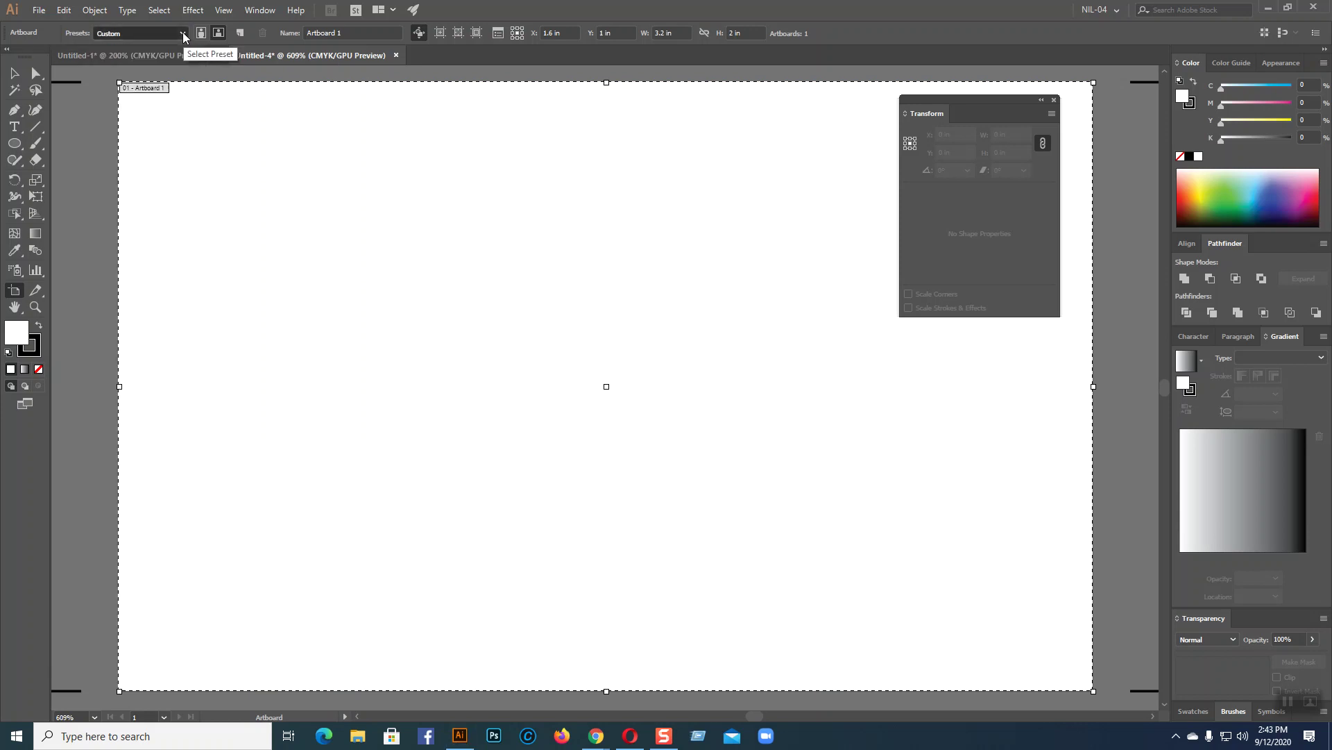
pyautogui.click(240, 33)
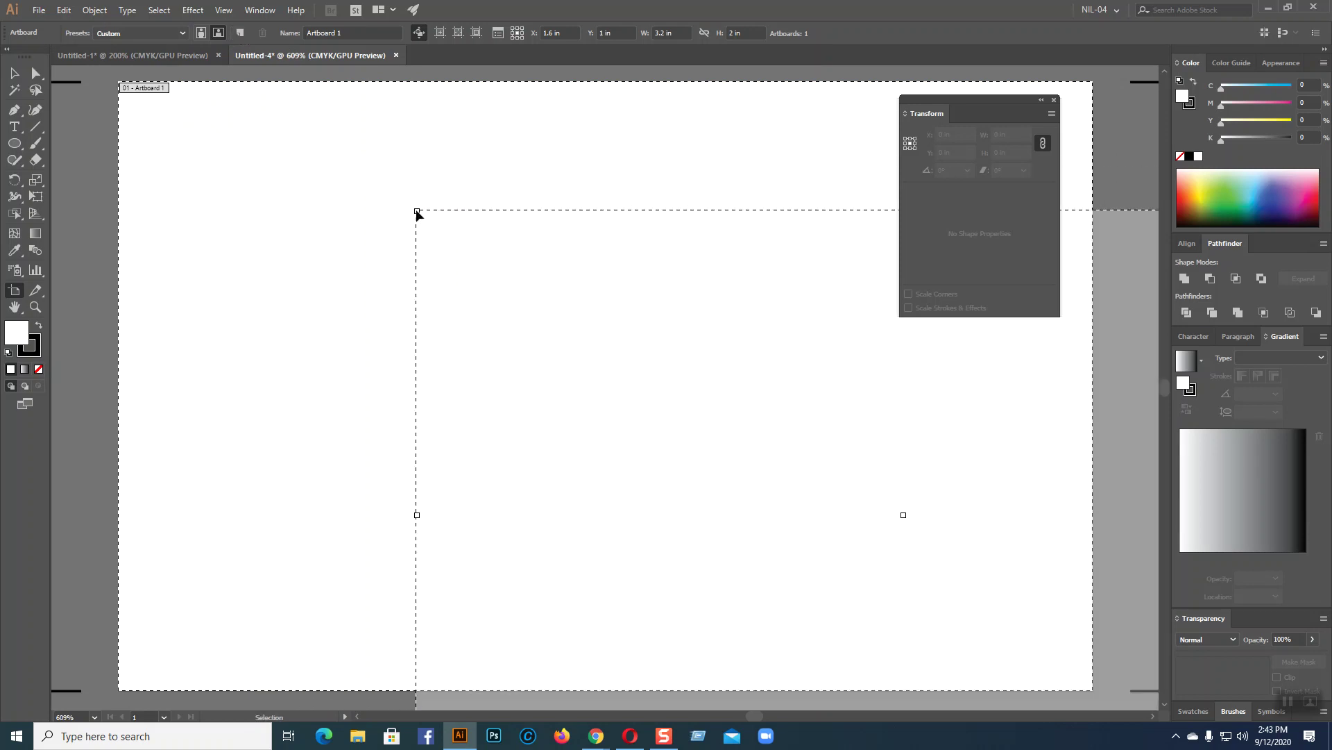
pyautogui.click(415, 211)
pyautogui.hotkey('ctrl', '-')
pyautogui.hotkey('ctrl', '-')
pyautogui.hotkey('ctrl', '-')
pyautogui.hotkey('ctrl', '-')
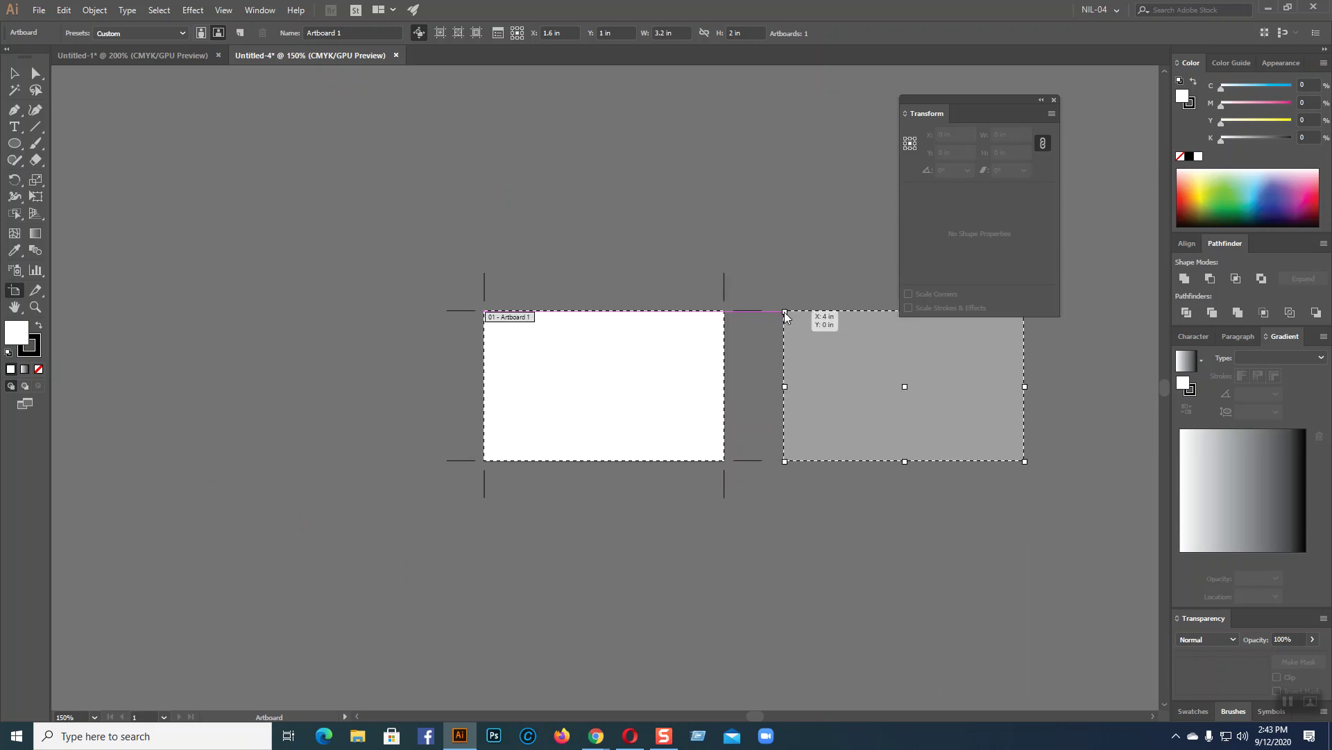
pyautogui.click(775, 314)
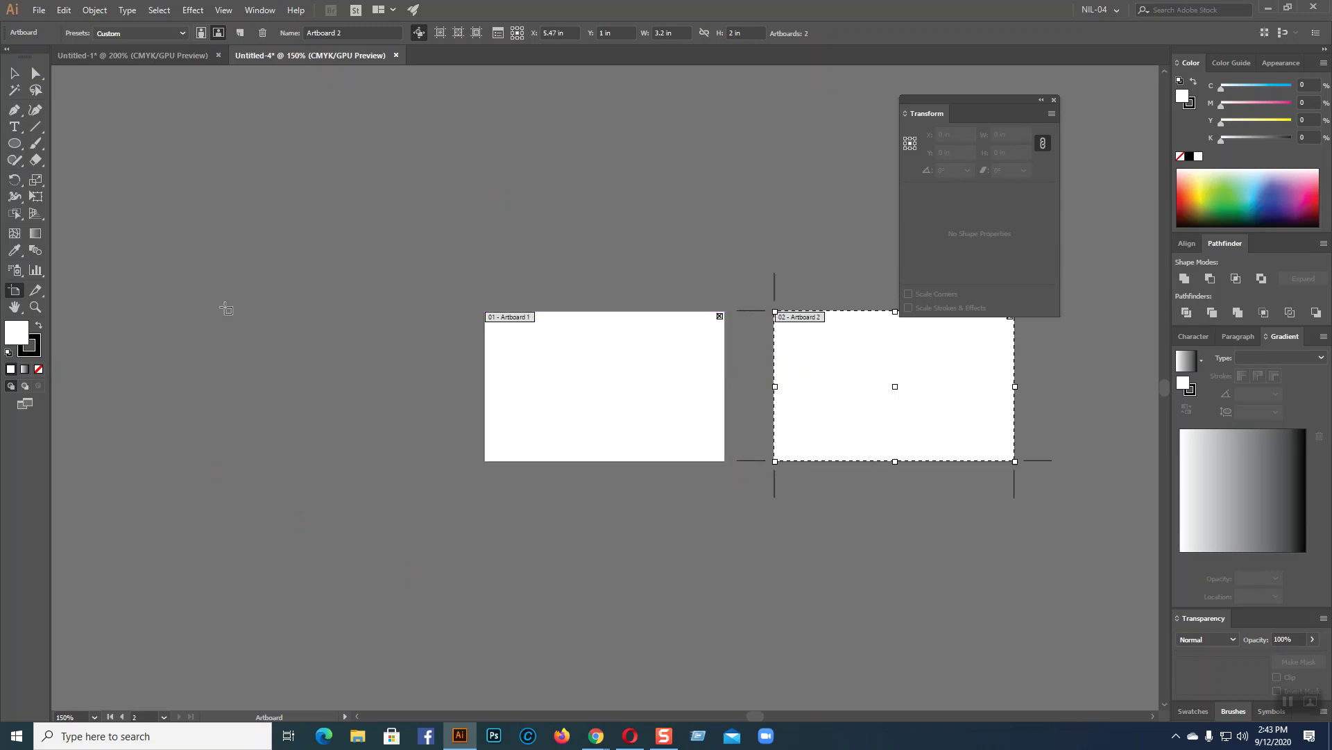
pyautogui.click(11, 72)
pyautogui.hscroll(3, 595, 618)
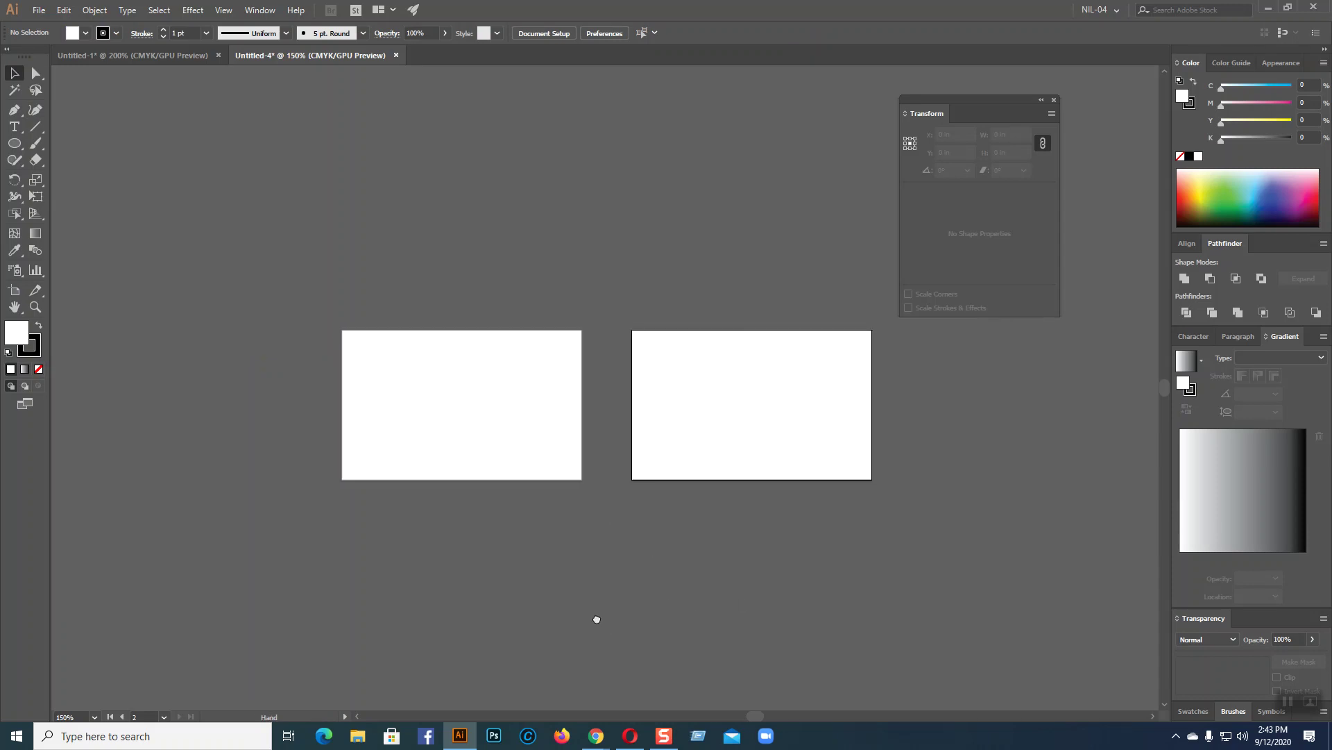
pyautogui.click(547, 32)
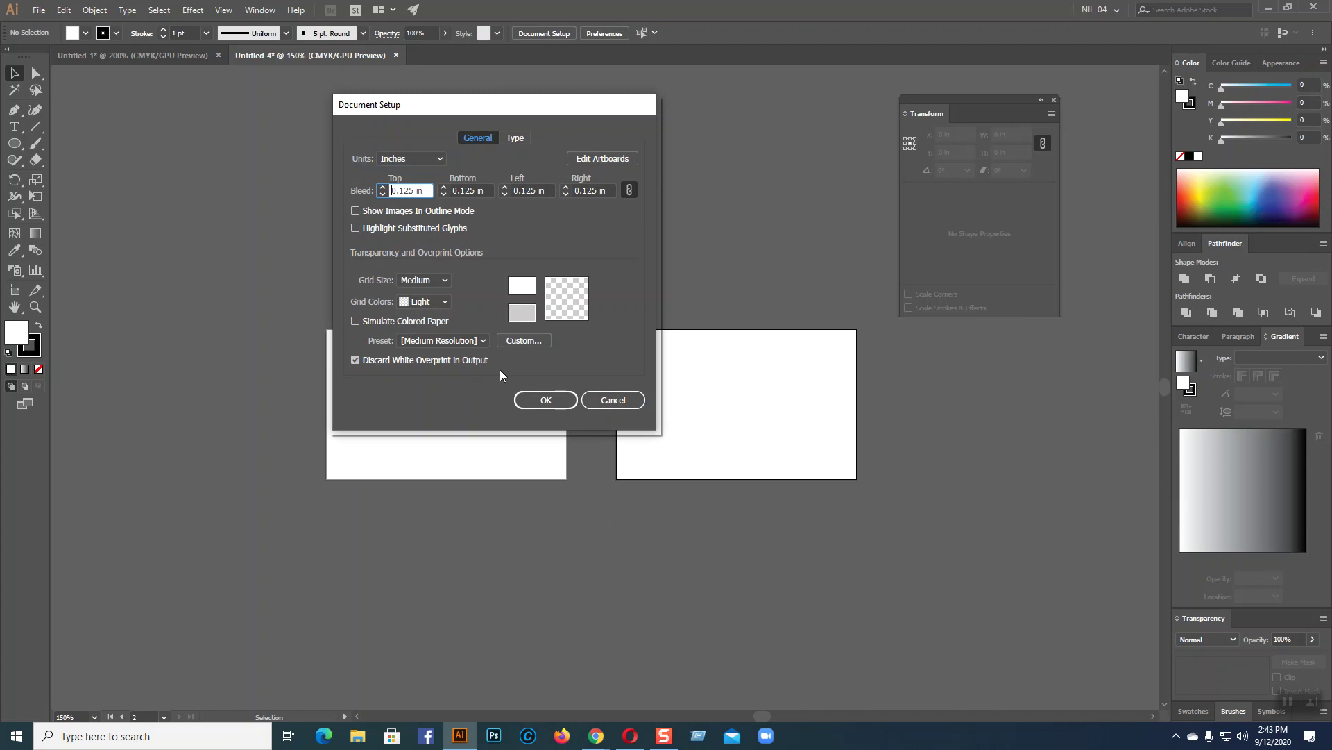
# Step: Apply a 0.125 in bleed to both artboards and zoom in on them
pyautogui.click(562, 401)
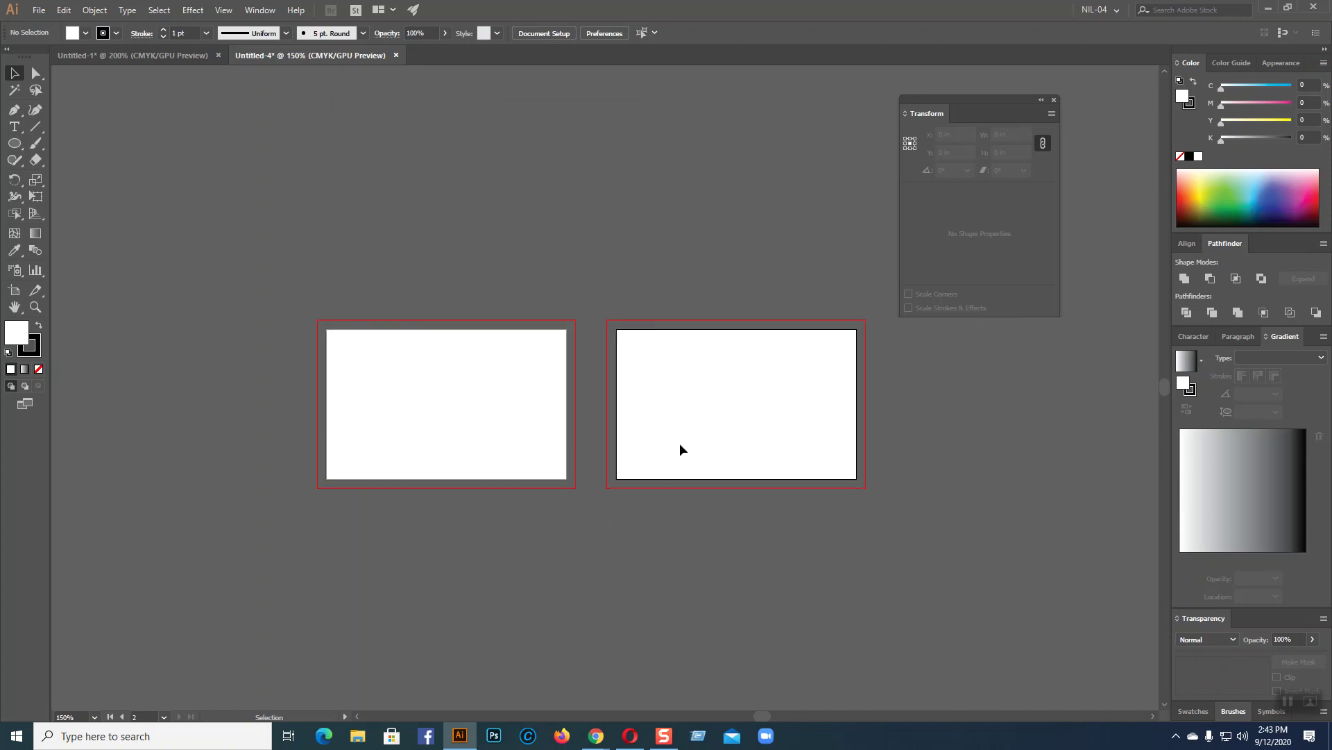
pyautogui.hotkey('ctrl', '+')
pyautogui.hotkey('ctrl', '+')
pyautogui.hotkey('ctrl', '+')
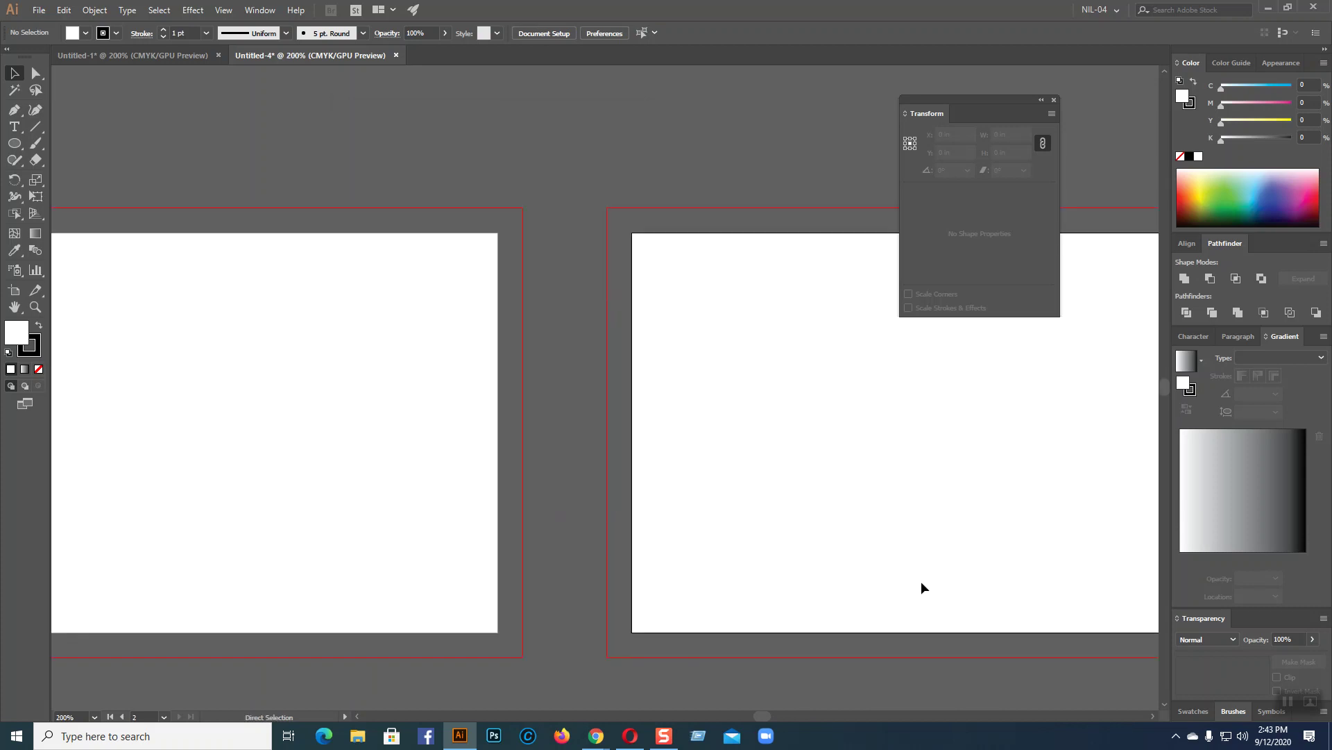
pyautogui.hscroll(-4, 943, 515)
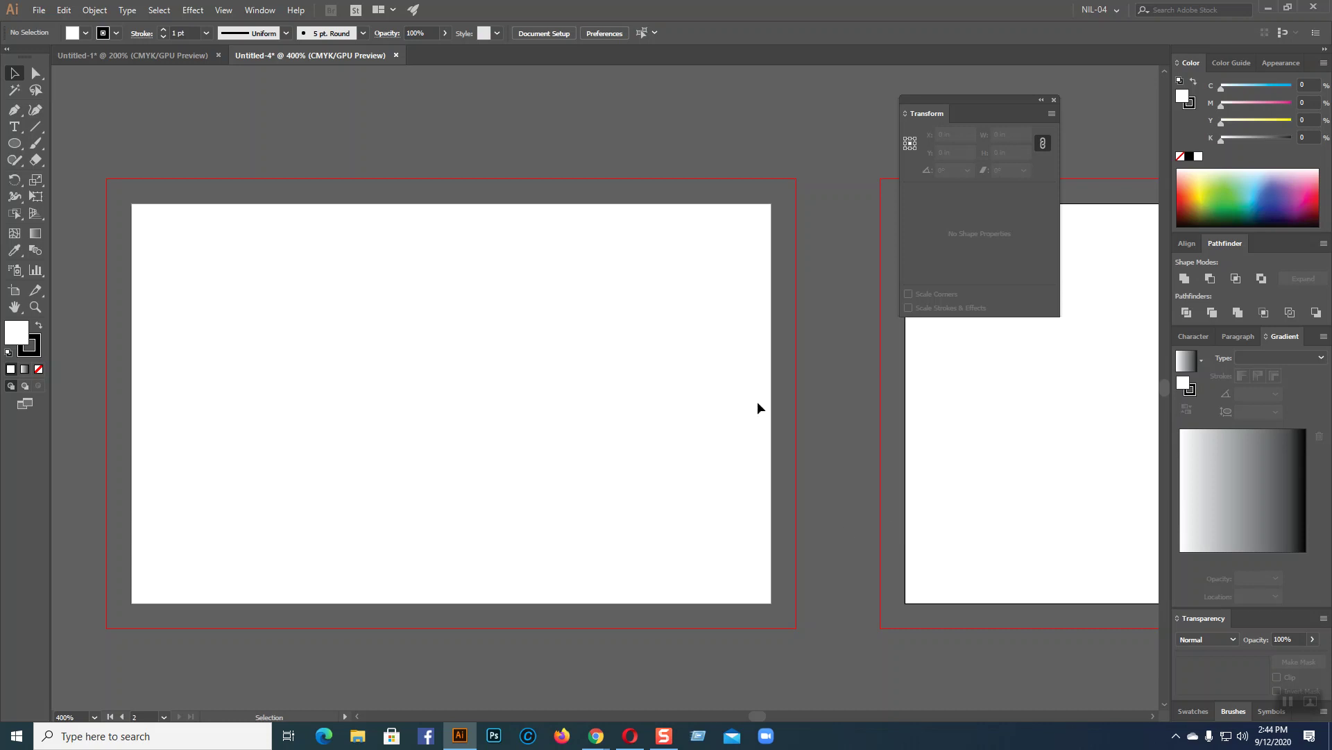
# Step: Make the left artboard active, then bring the Google Meet window to the front
pyautogui.click(581, 411)
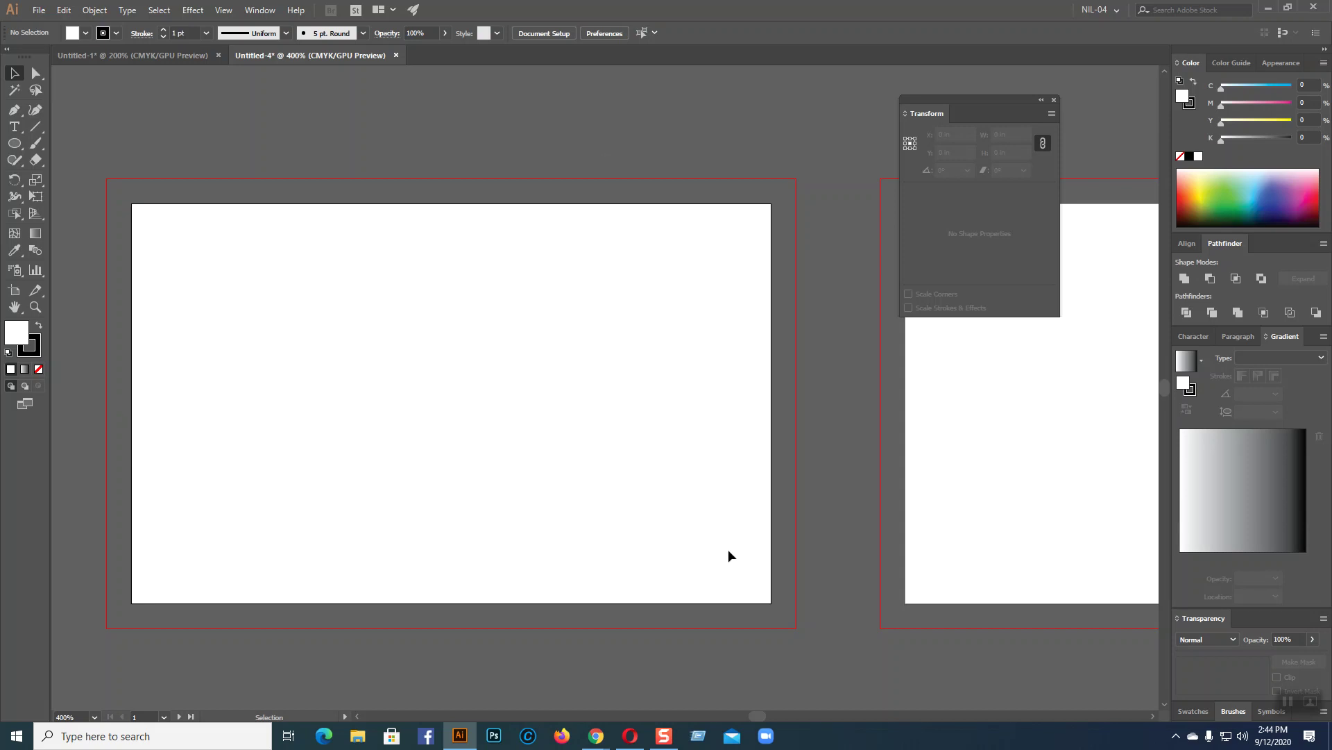
pyautogui.moveTo(594, 734)
pyautogui.click(512, 678)
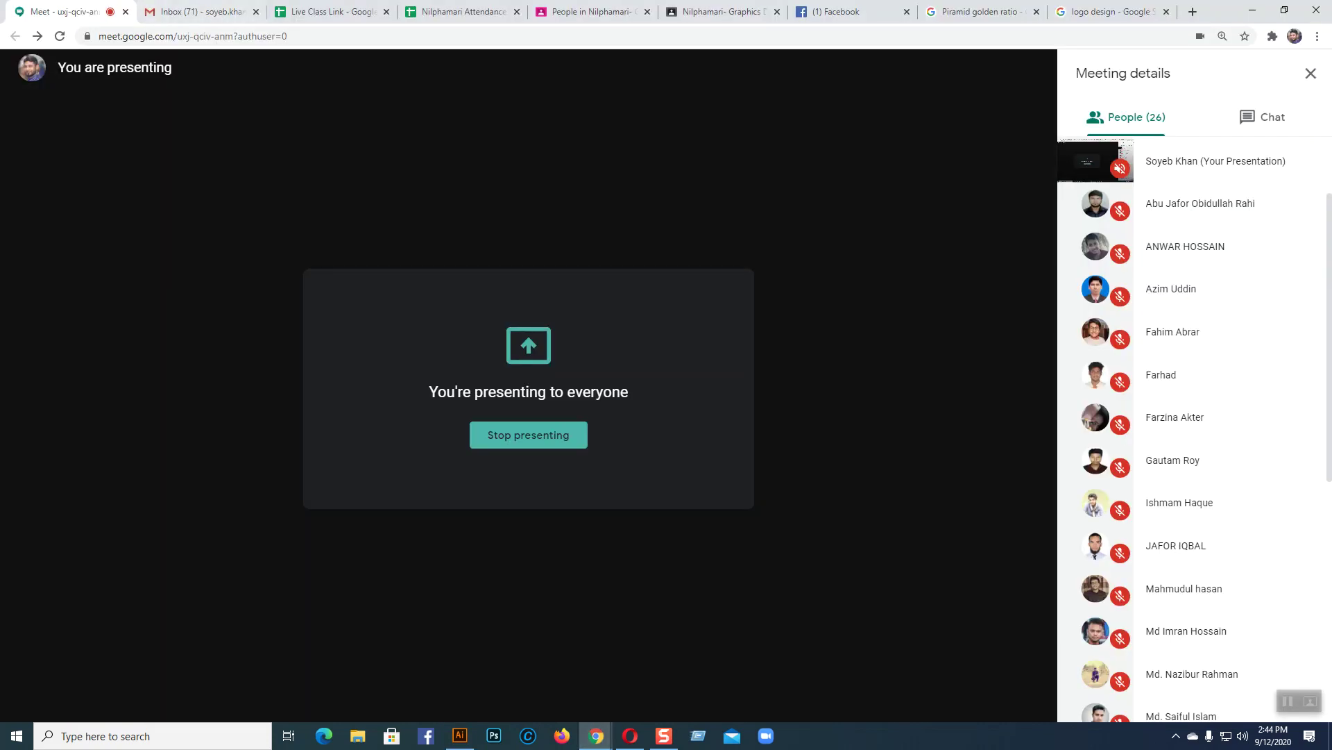
# Step: Preview the student's homework-1-final.jpg business card submission in the class stream, then return to Illustrator
pyautogui.click(576, 12)
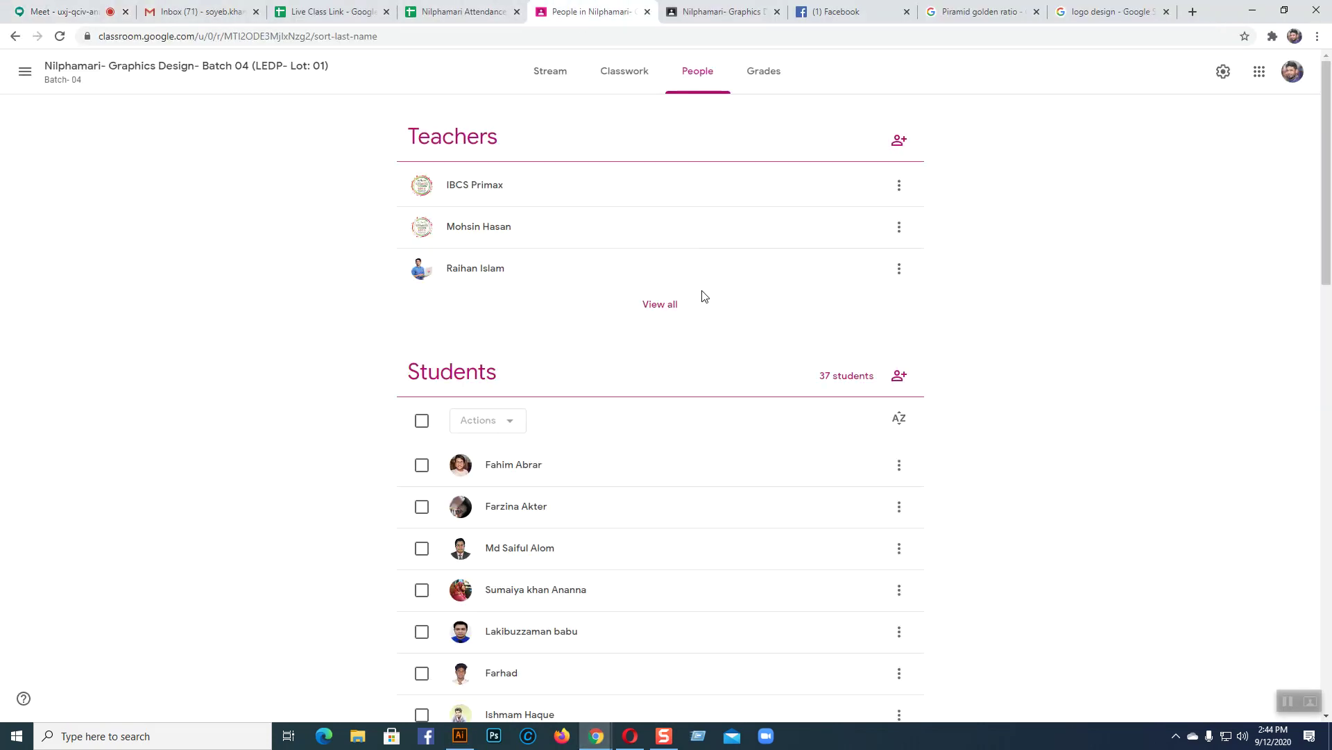
pyautogui.click(576, 87)
pyautogui.scroll(-6, 723, 353)
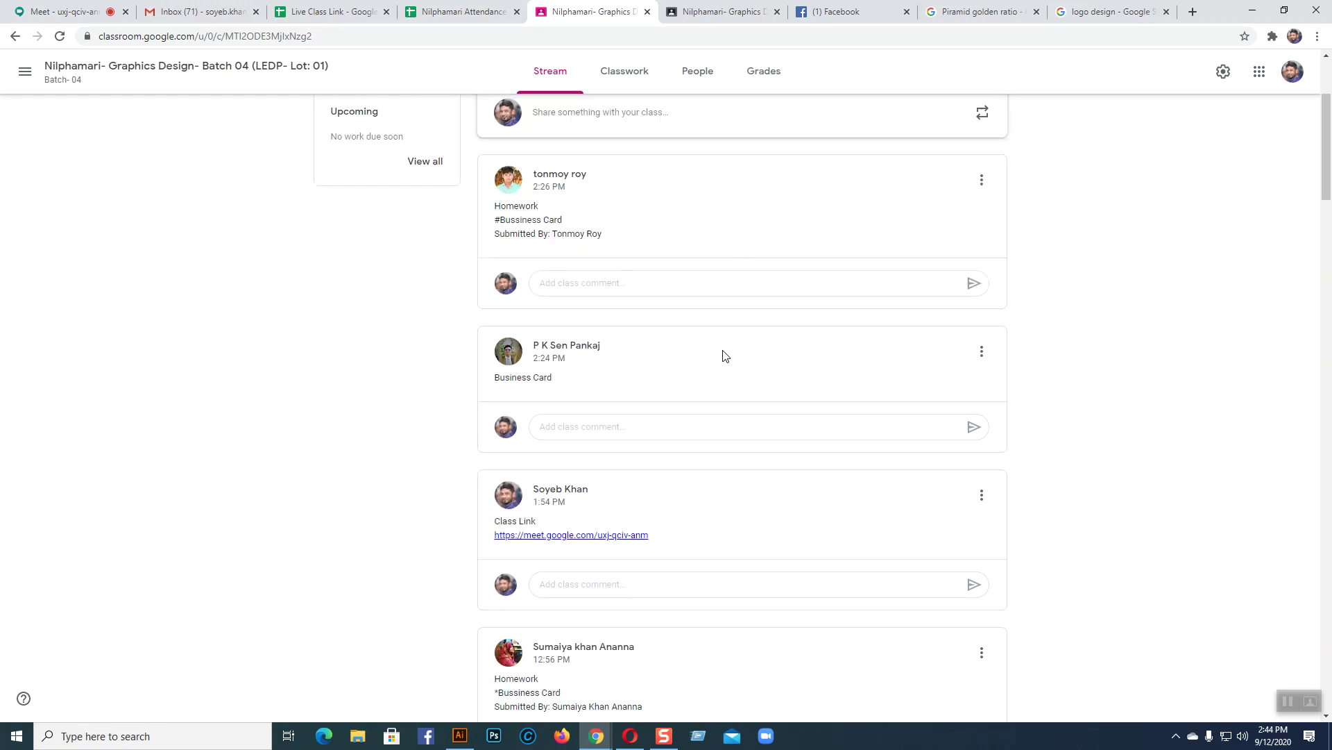
pyautogui.scroll(-12, 723, 356)
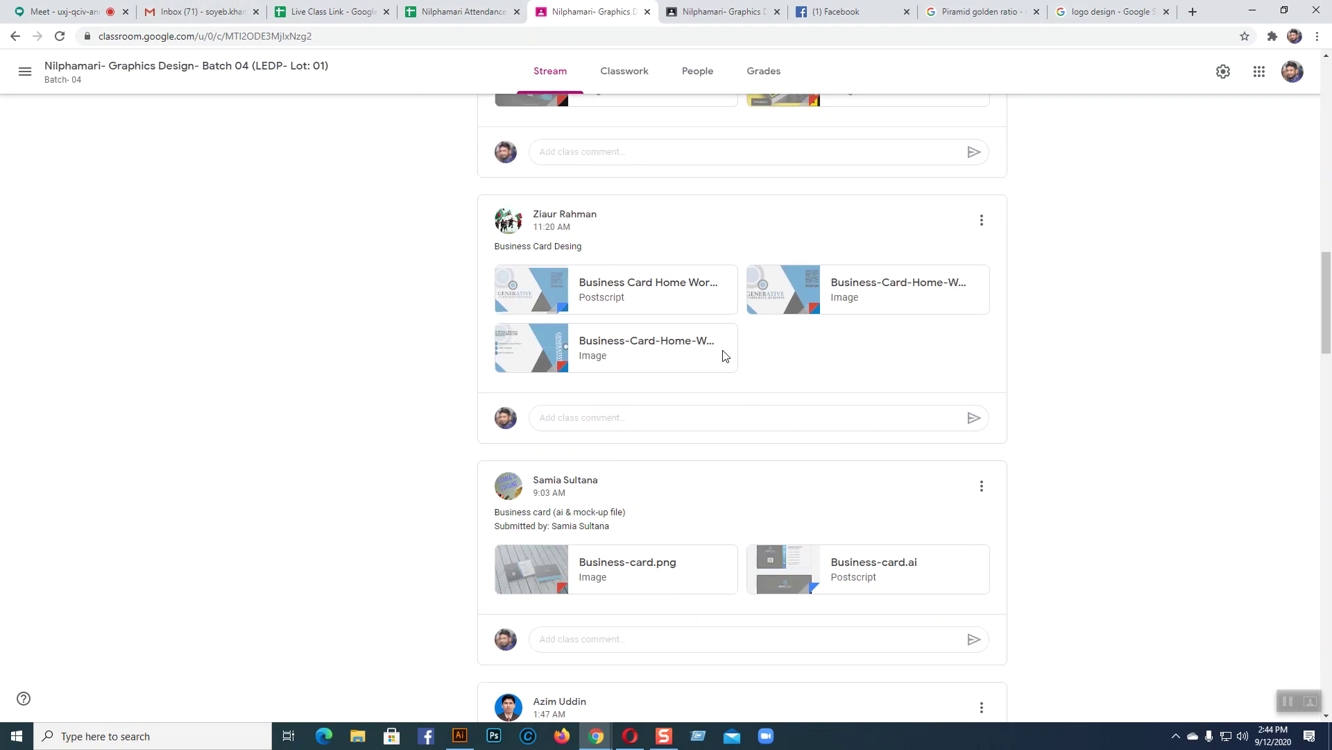
pyautogui.scroll(-3, 723, 355)
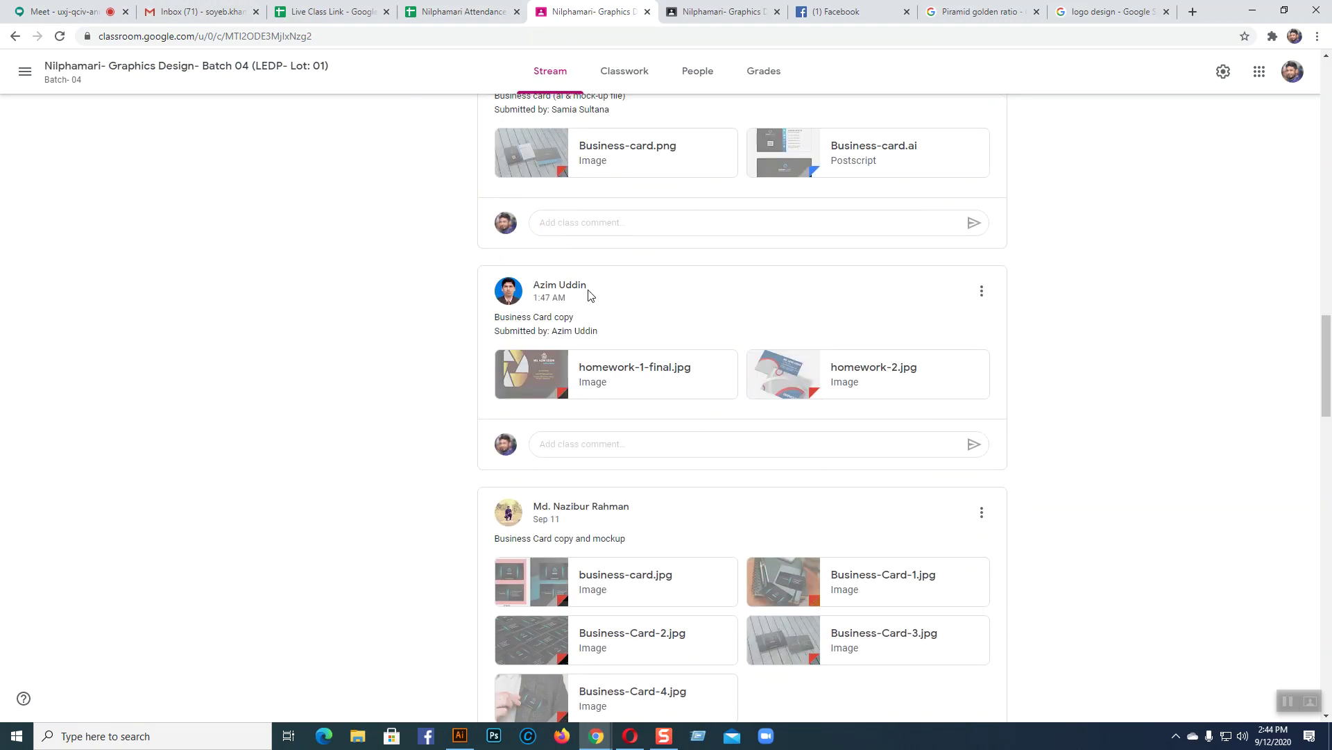
pyautogui.click(568, 384)
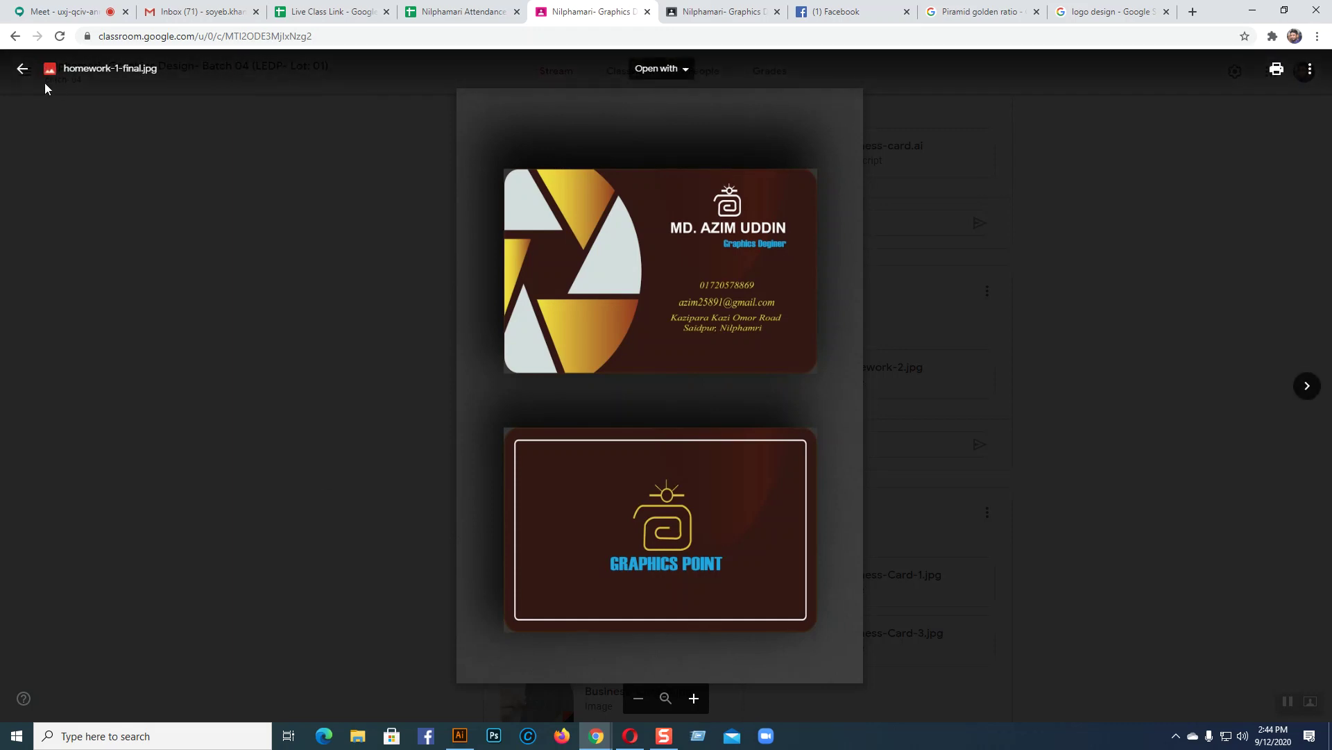
pyautogui.click(24, 66)
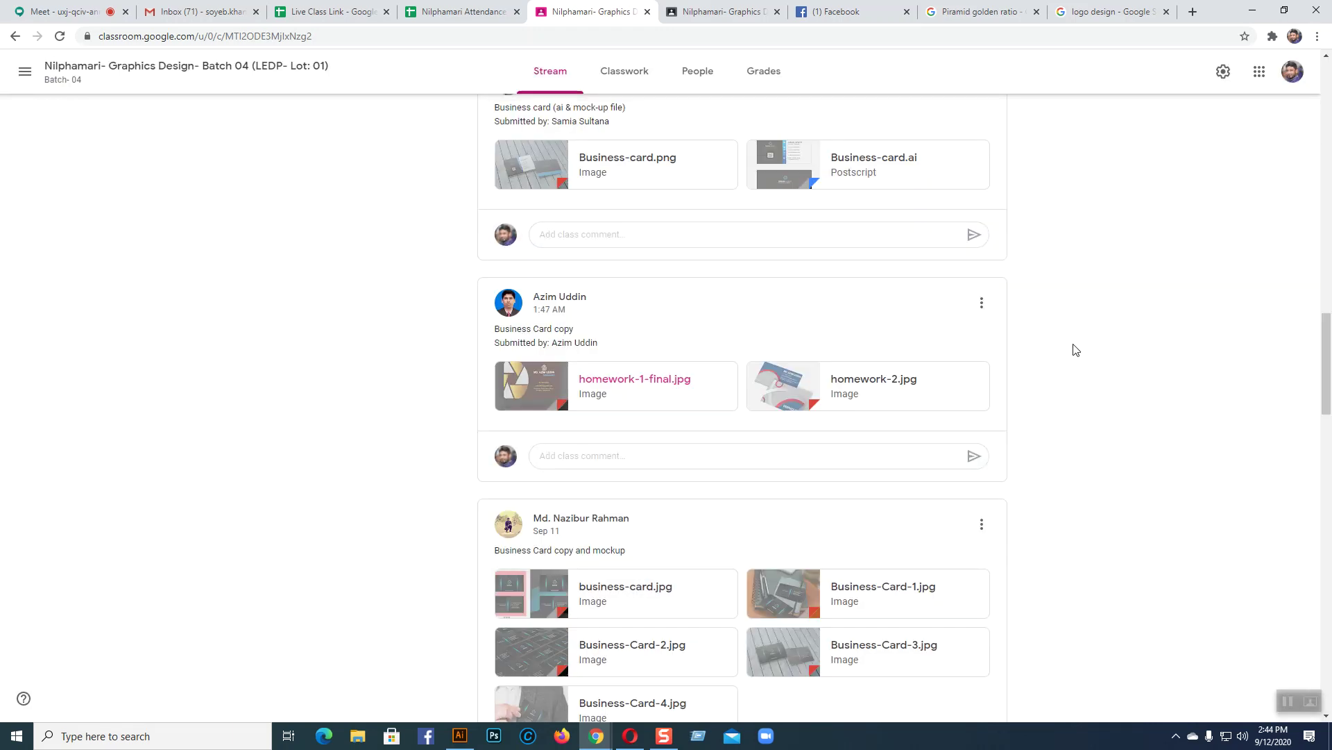
pyautogui.click(459, 734)
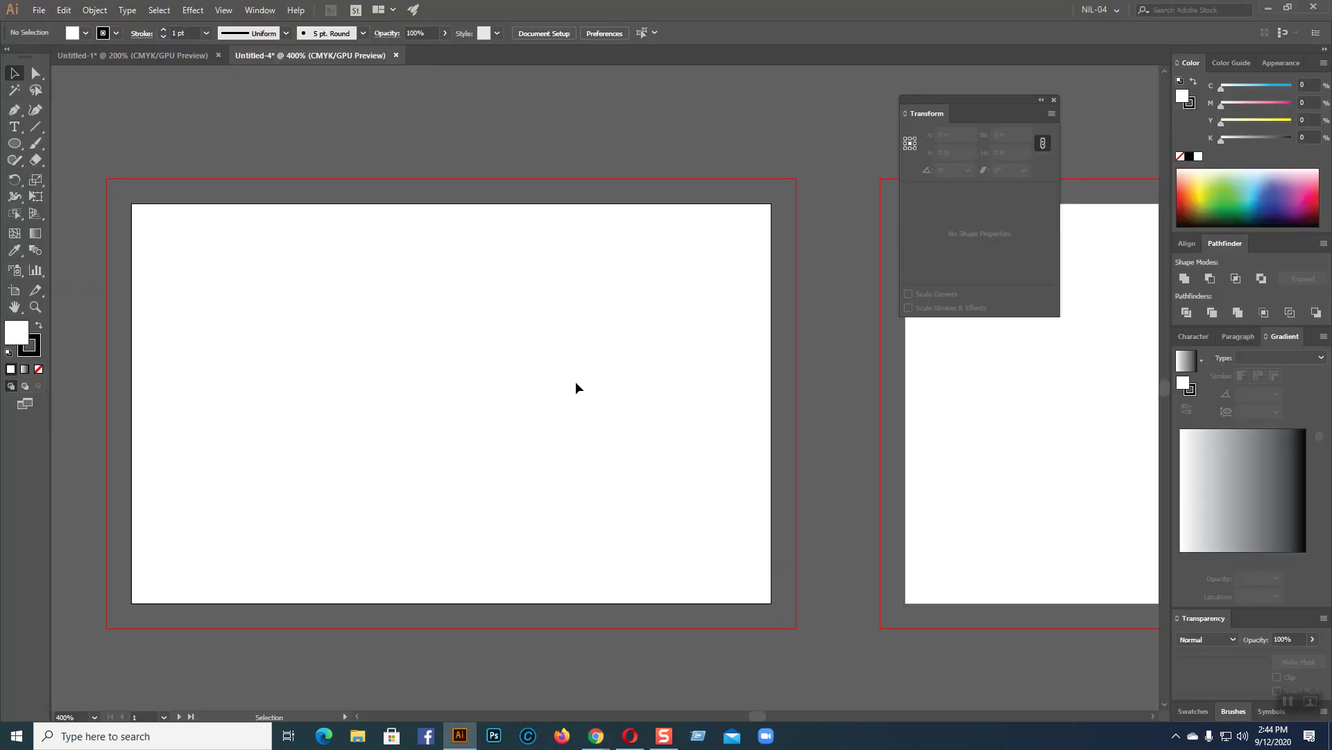
# Step: Check Document Setup, then change artboard 1's width from 3.2 to 3.5 in
pyautogui.click(526, 39)
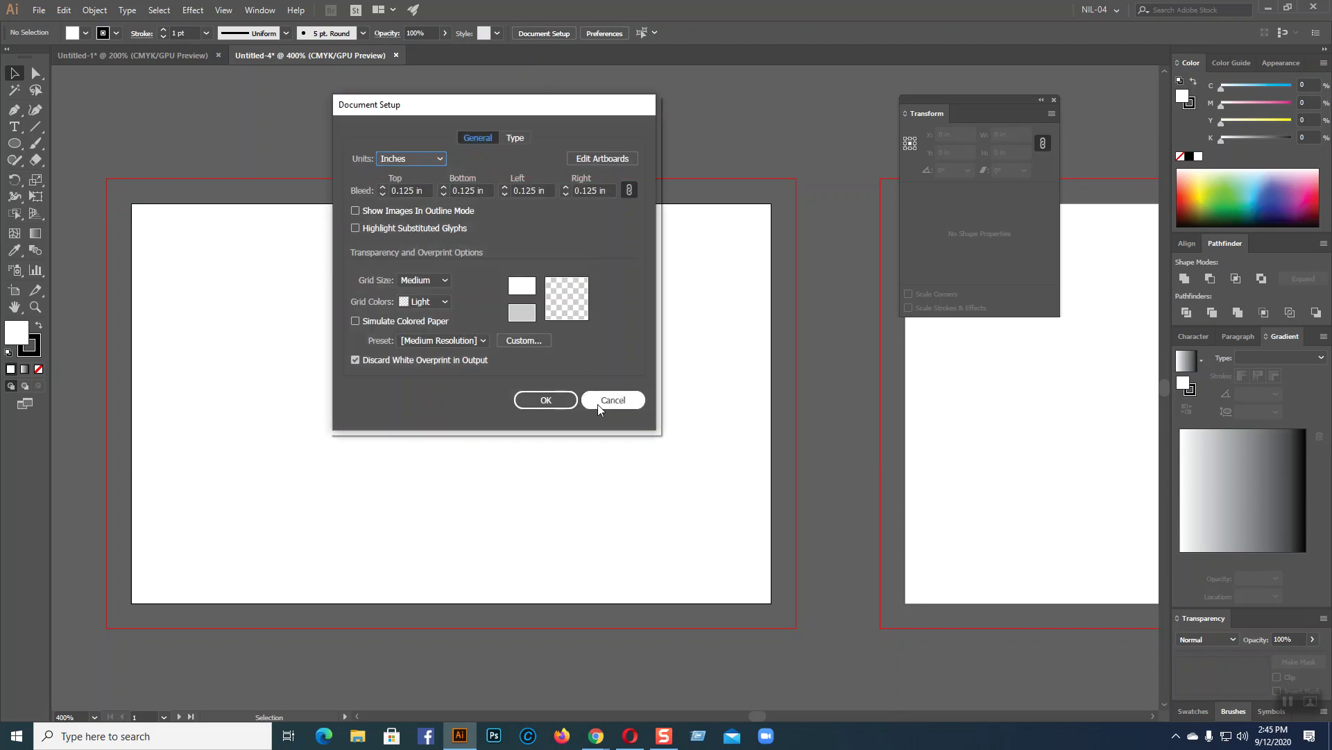
pyautogui.click(610, 400)
pyautogui.click(15, 292)
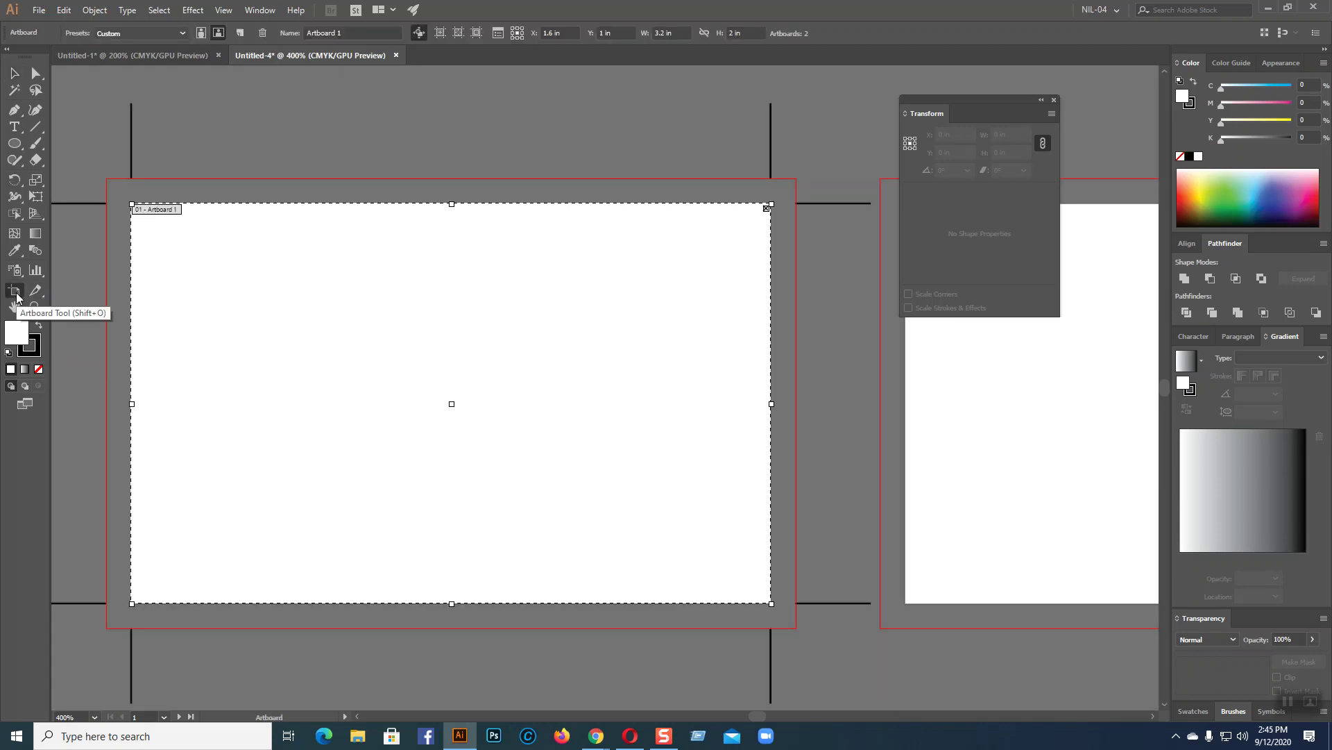
pyautogui.click(667, 32)
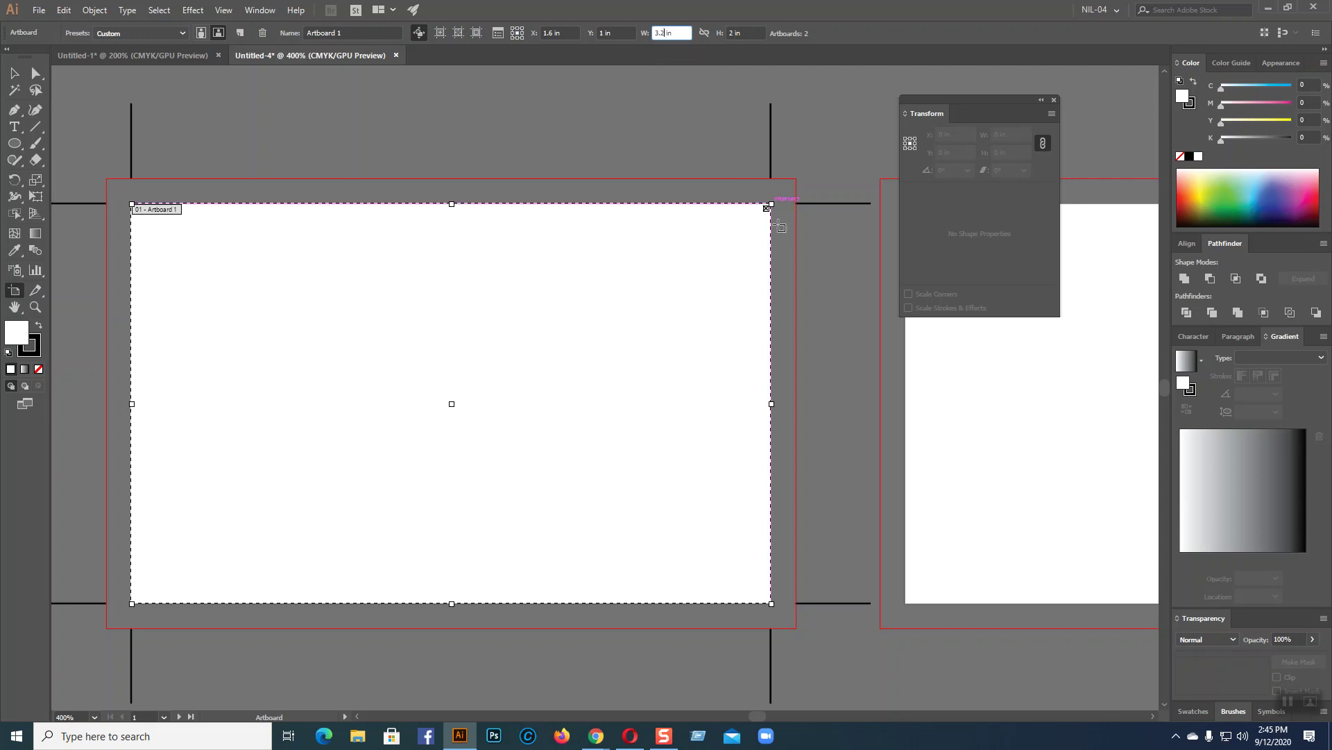
pyautogui.press('BackSpace')
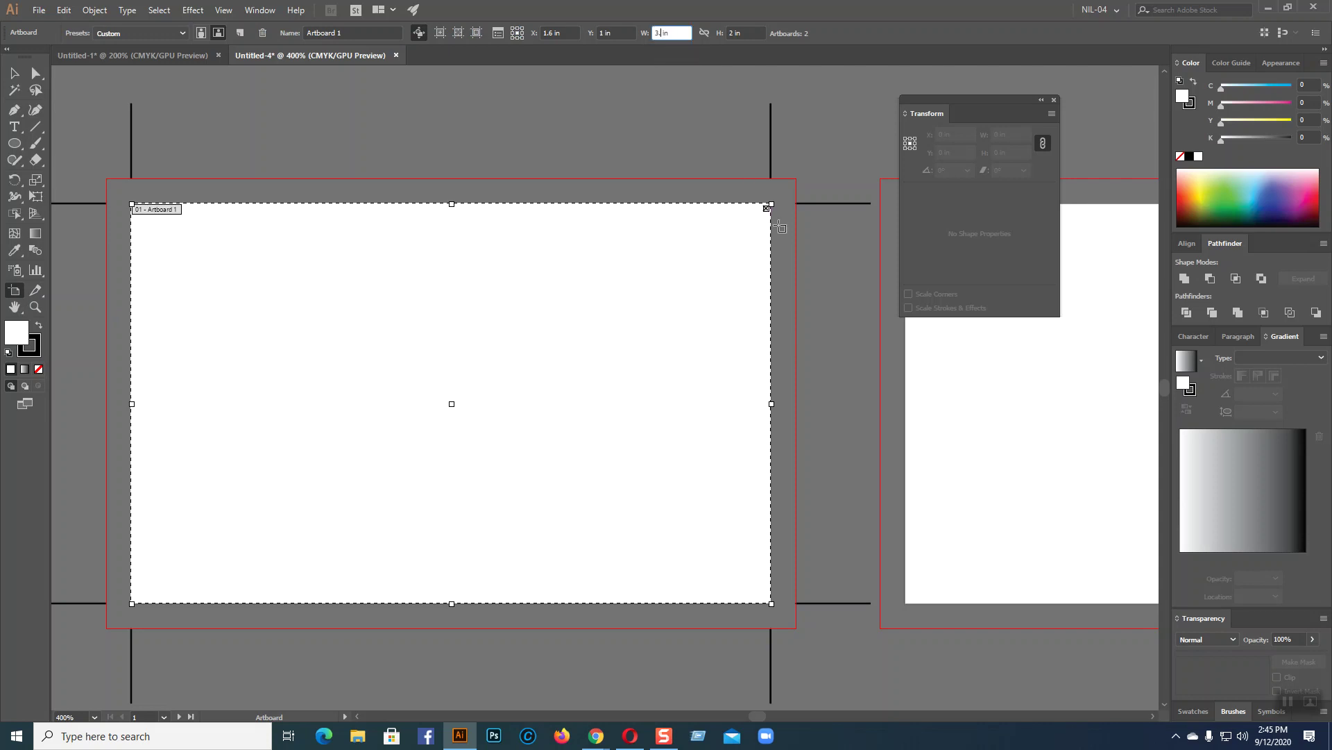
pyautogui.write('5')
pyautogui.press('Return')
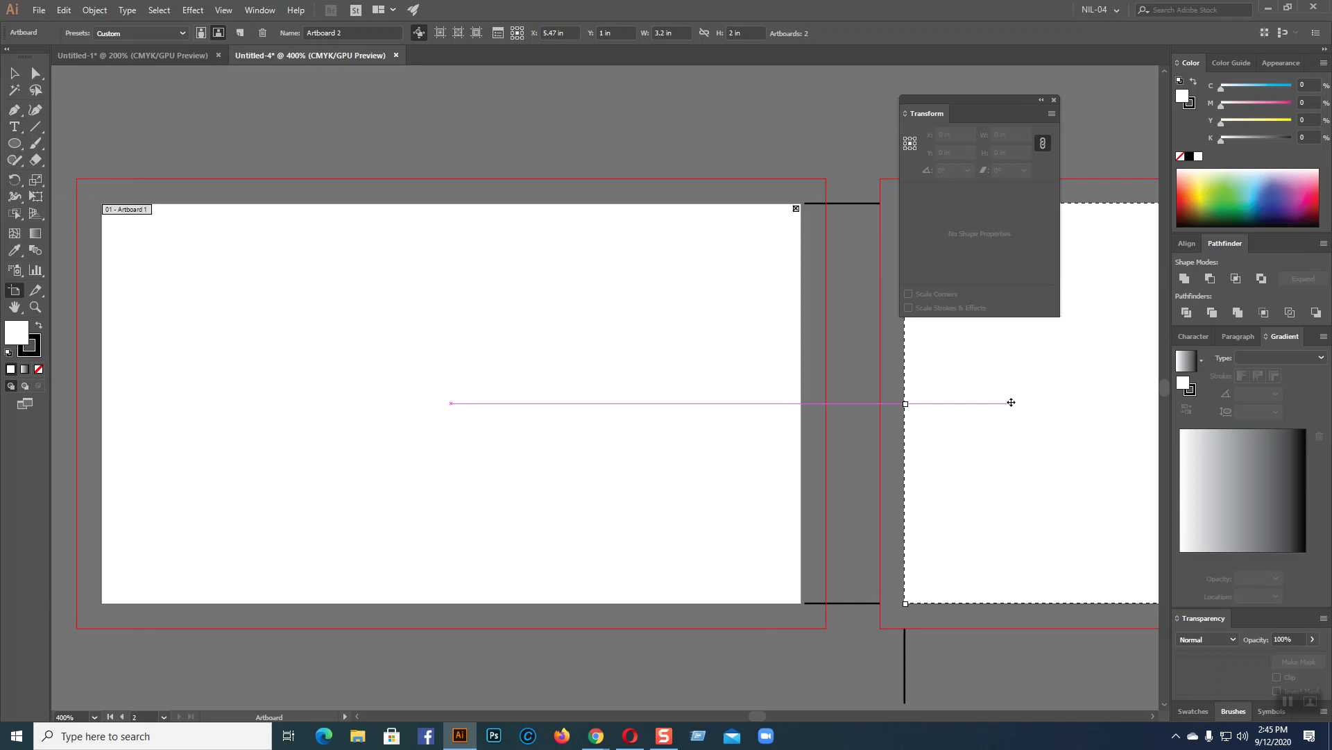
# Step: Set artboard 2's width to 3.5 in as well and exit artboard editing
pyautogui.click(668, 33)
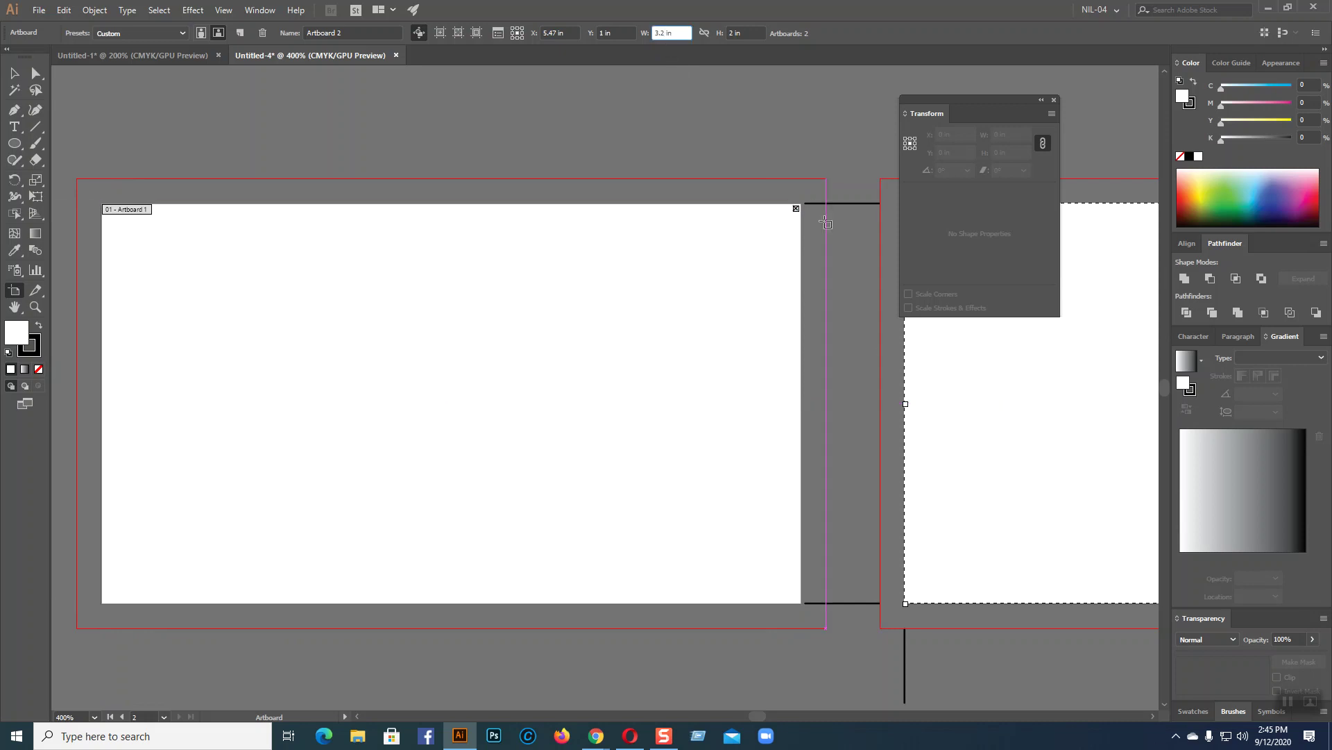
pyautogui.press('BackSpace')
pyautogui.write('5')
pyautogui.press('Return')
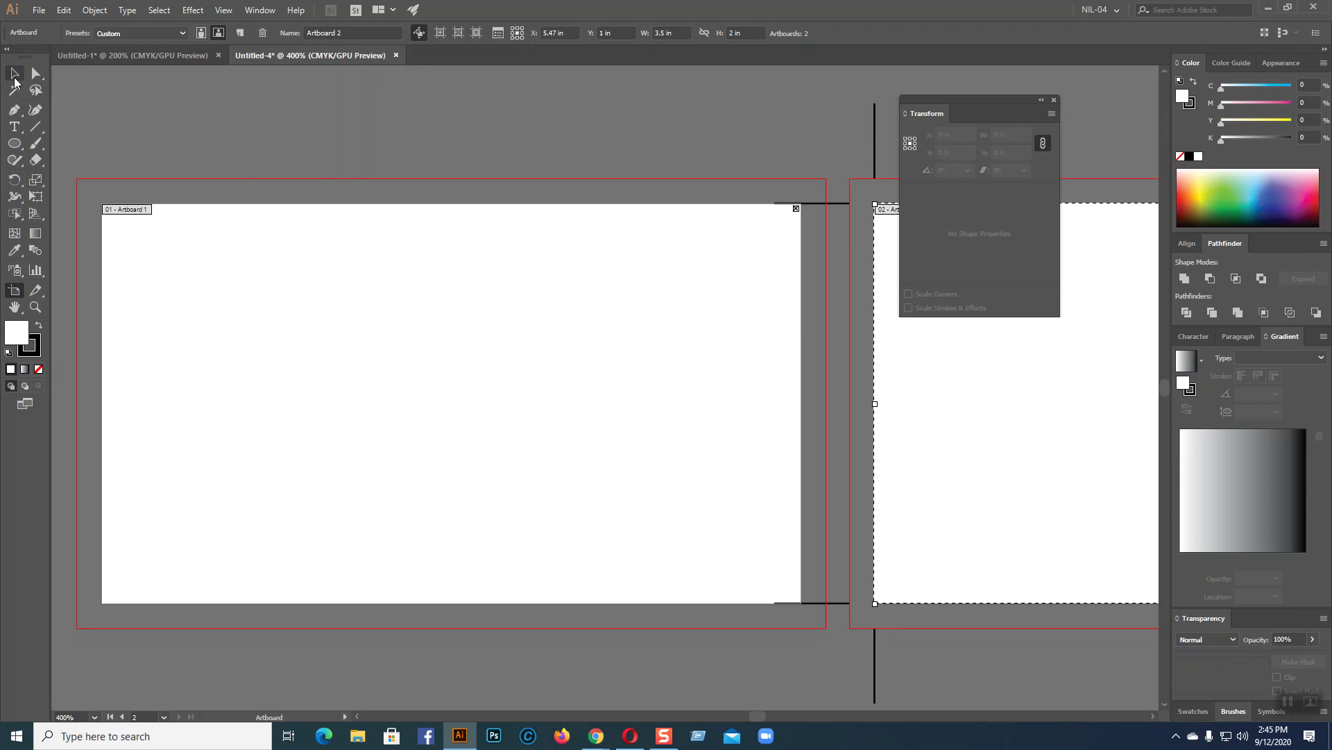
pyautogui.click(14, 74)
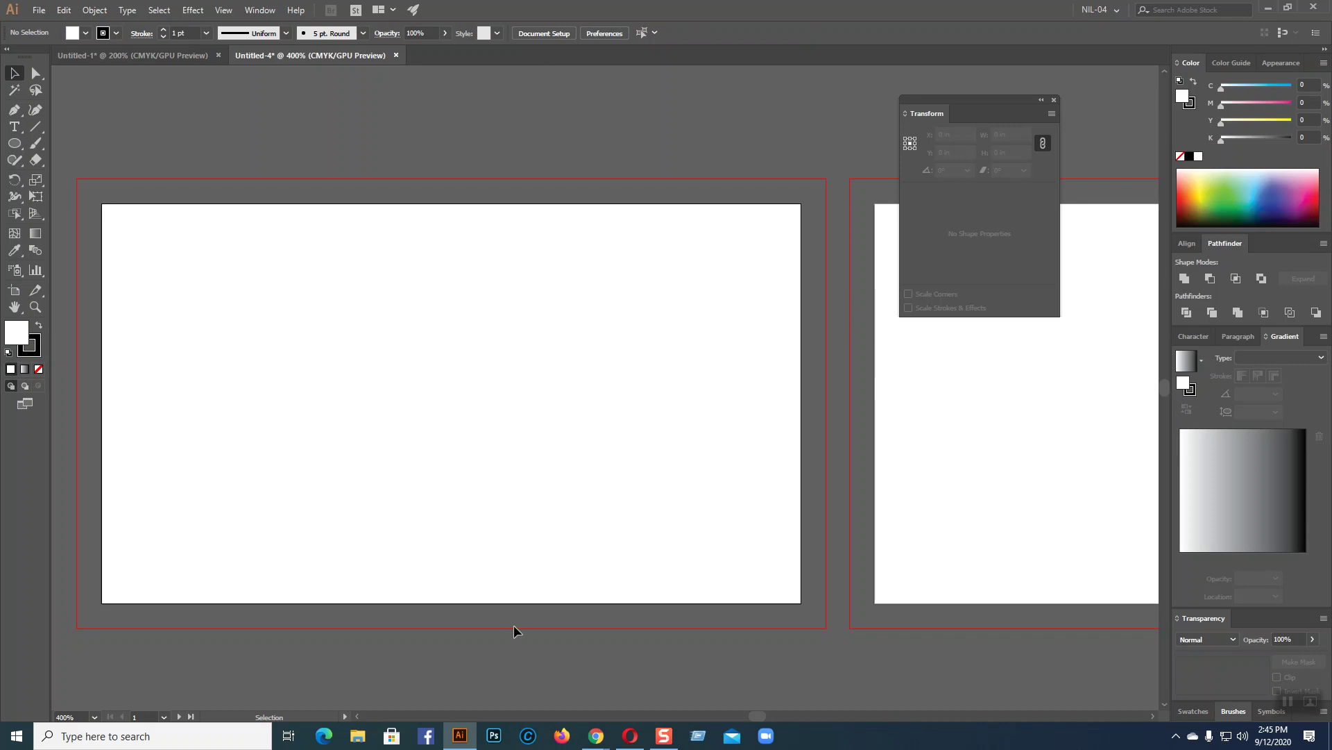
# Step: Recheck Document Setup and artboard 1's size, then leave artboard editing
pyautogui.click(537, 36)
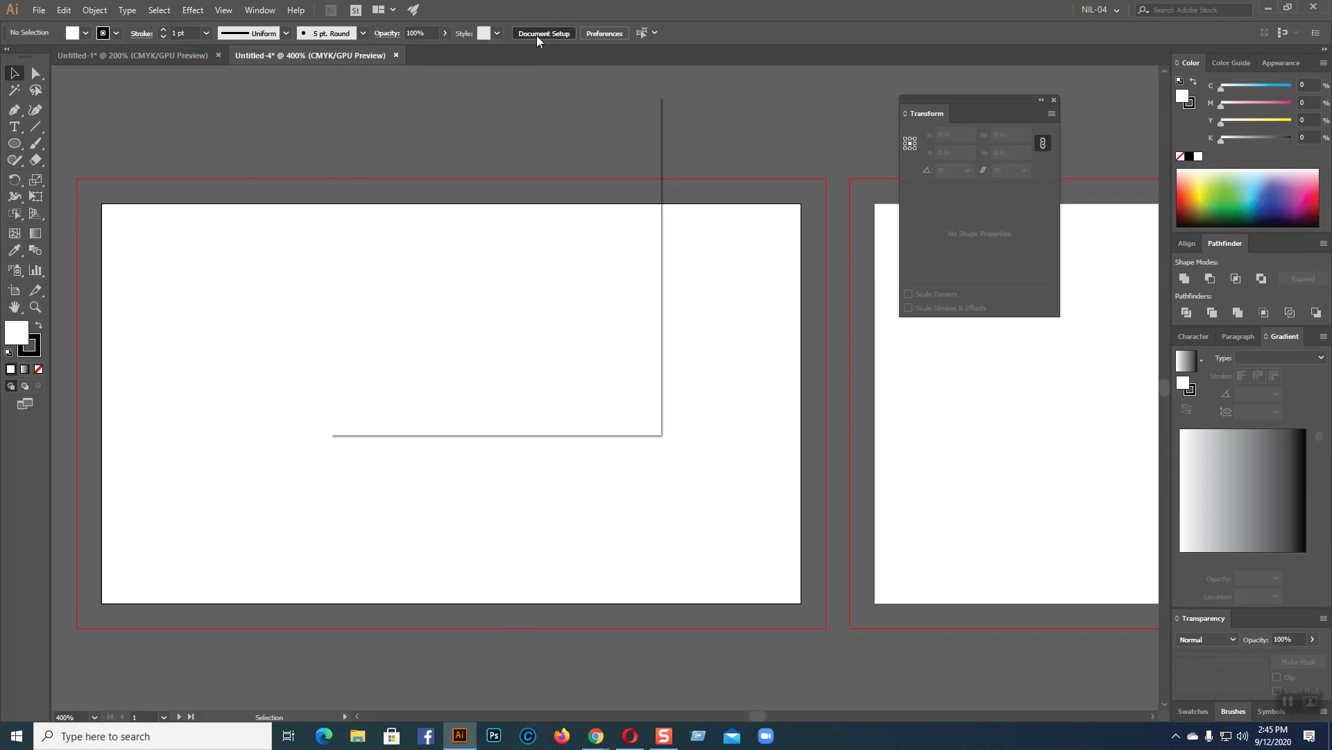
pyautogui.click(614, 398)
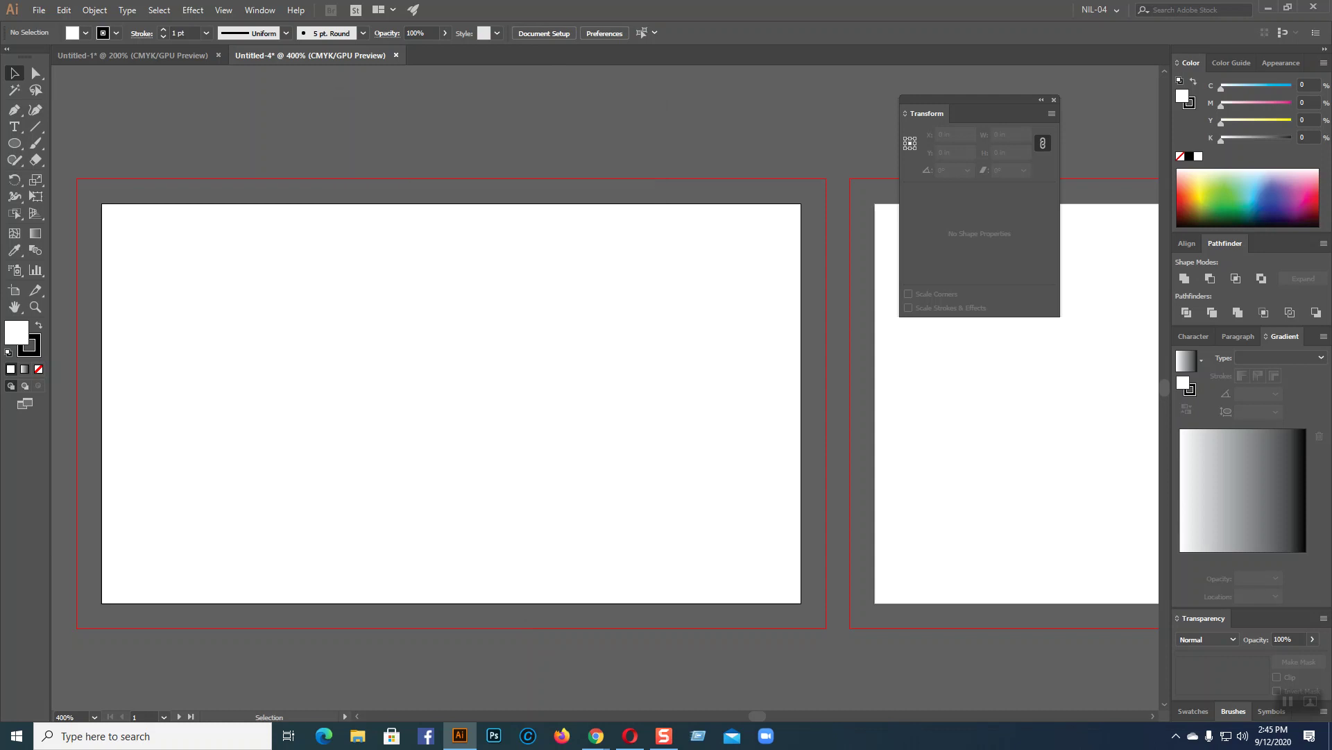
pyautogui.click(14, 290)
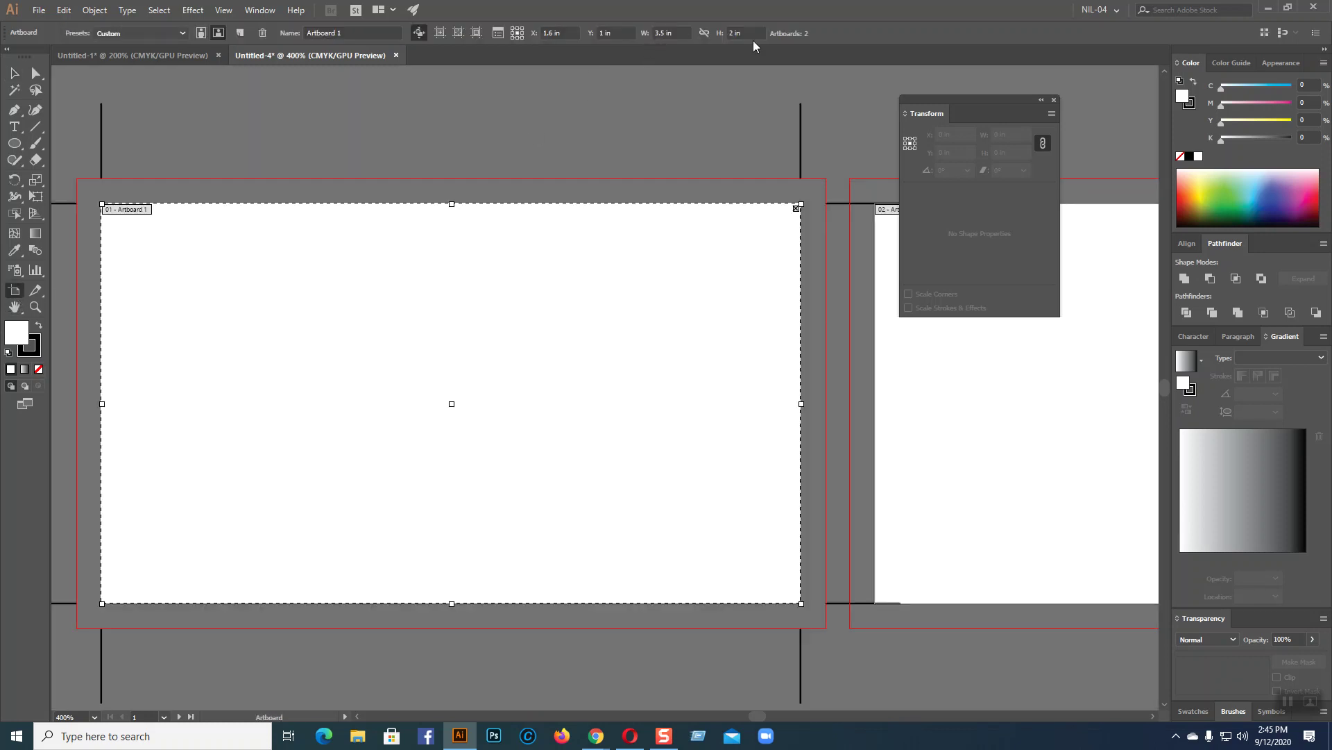
pyautogui.press('Escape')
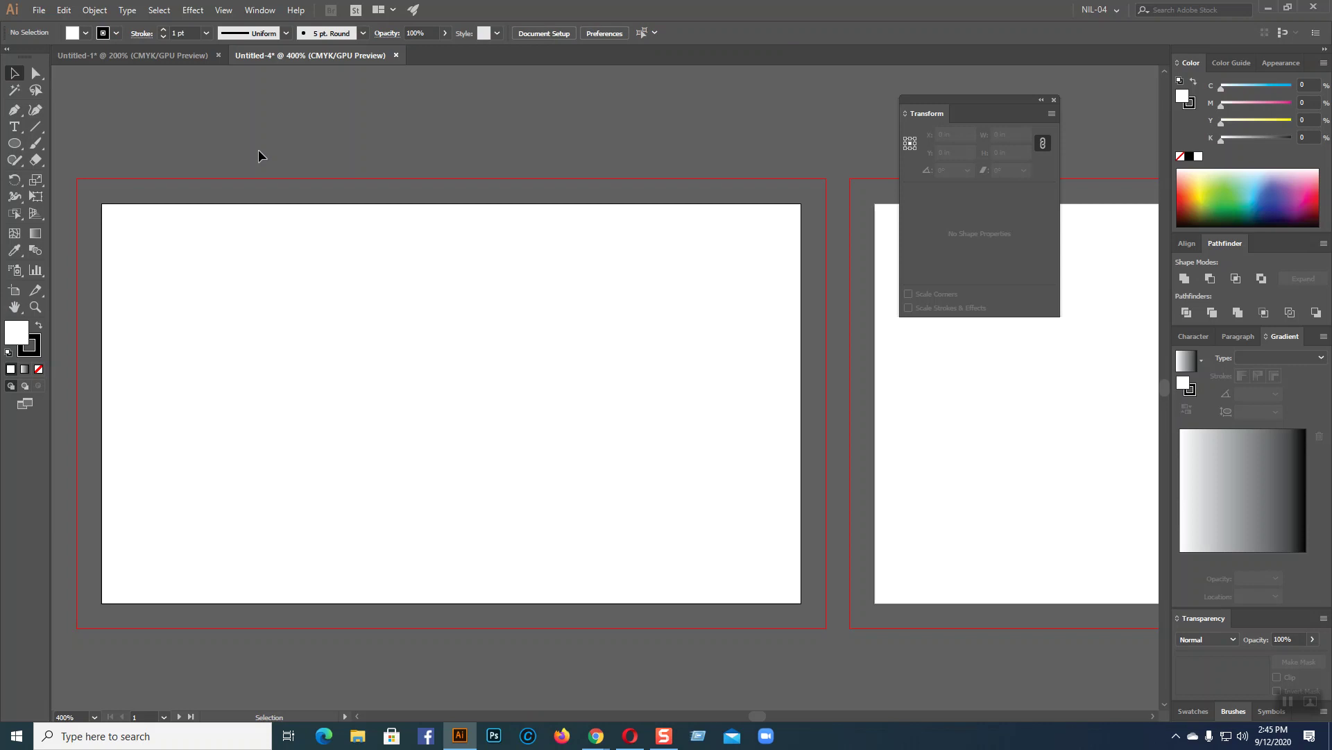
# Step: Move the Transform panel aside and cancel a trial exact-size rectangle
pyautogui.moveTo(1010, 101); pyautogui.dragTo(1082, 71)
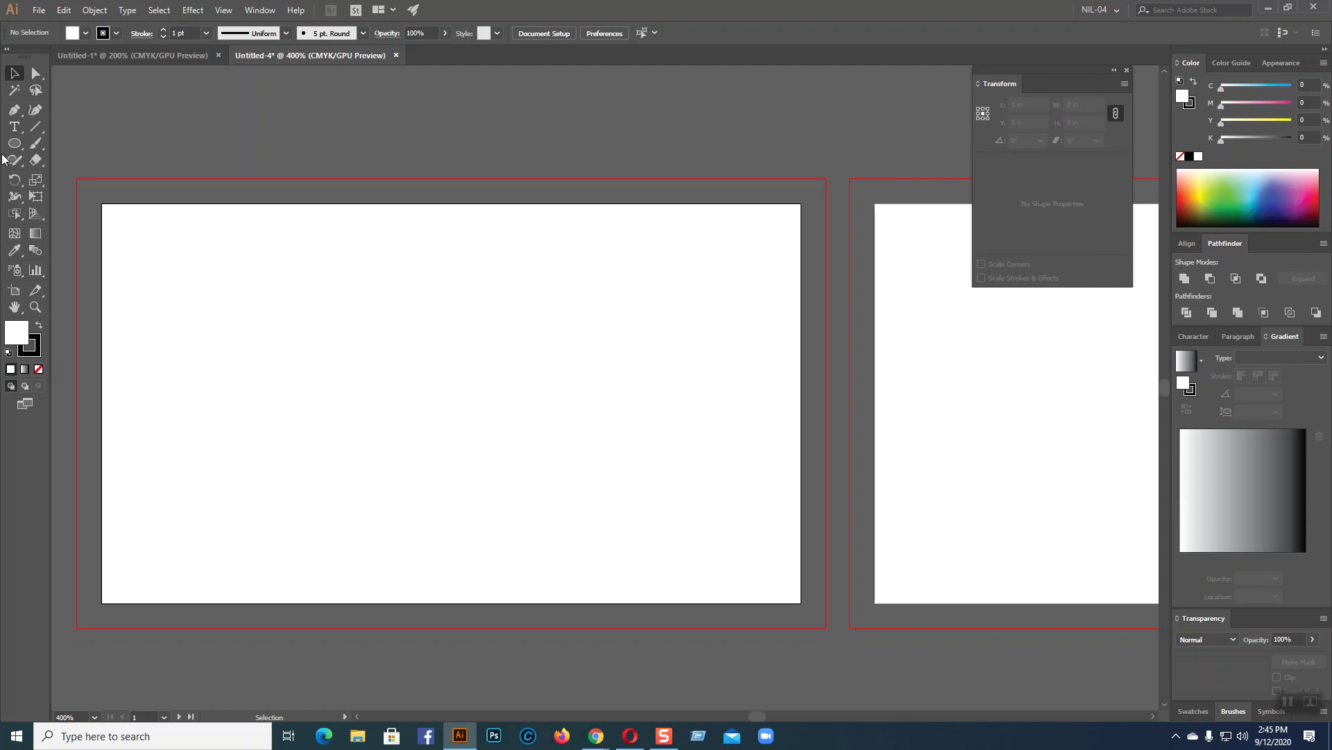
pyautogui.moveTo(10, 152); pyautogui.dragTo(70, 143)
pyautogui.click(456, 302)
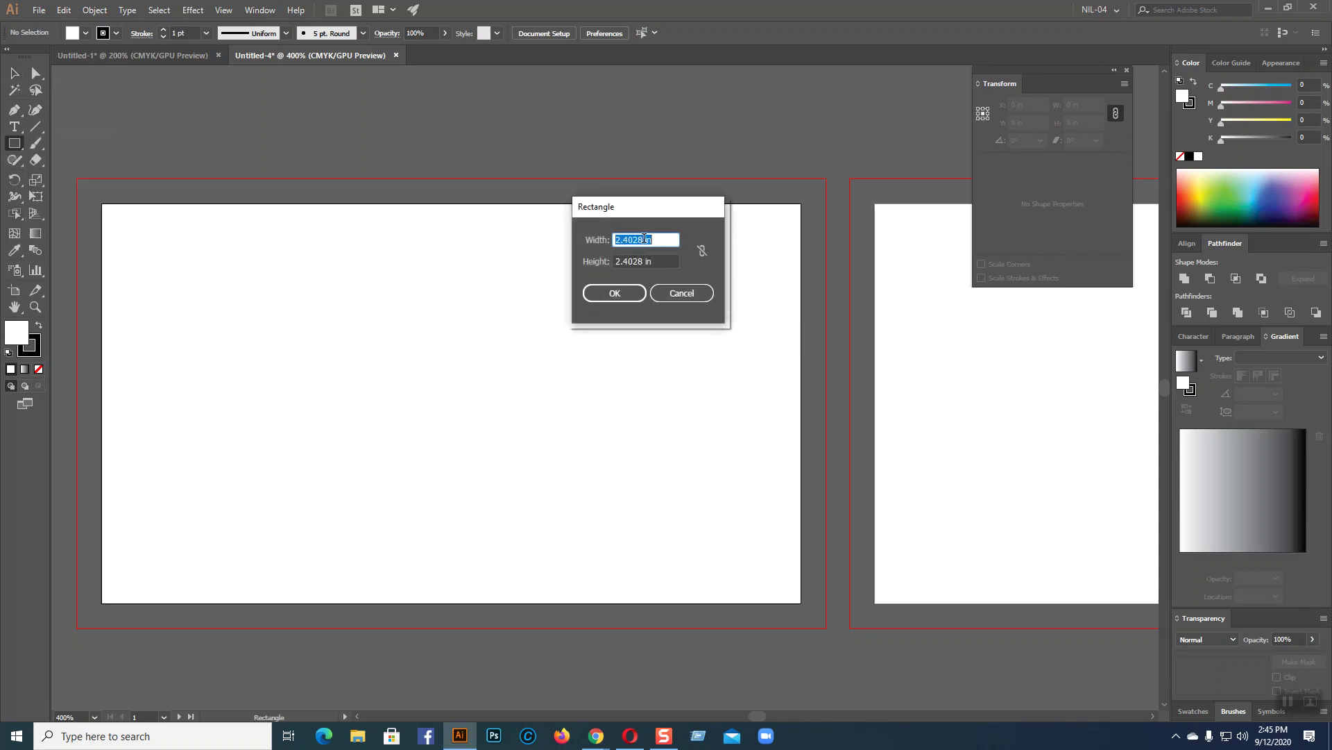
pyautogui.click(682, 293)
pyautogui.press('v')
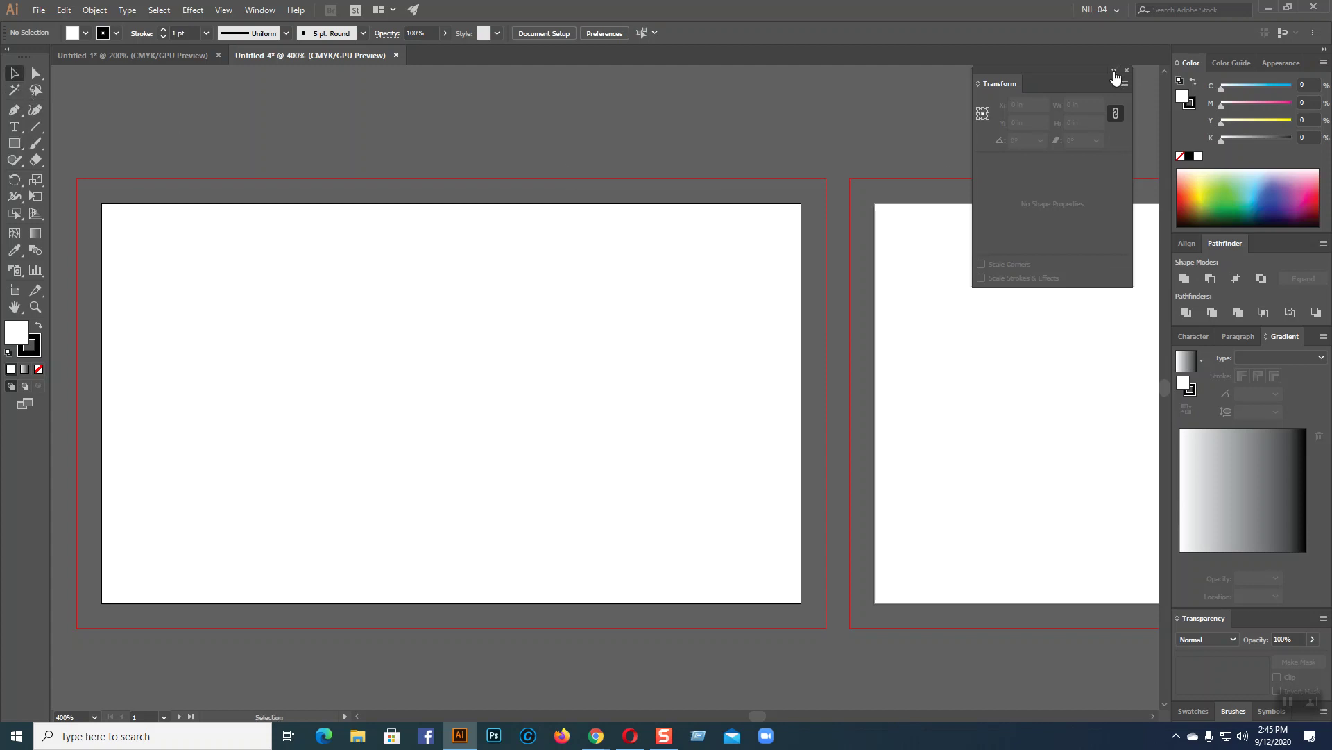
# Step: Close the Transform panel and close Untitled-4 without saving, then switch to Chrome
pyautogui.click(1127, 71)
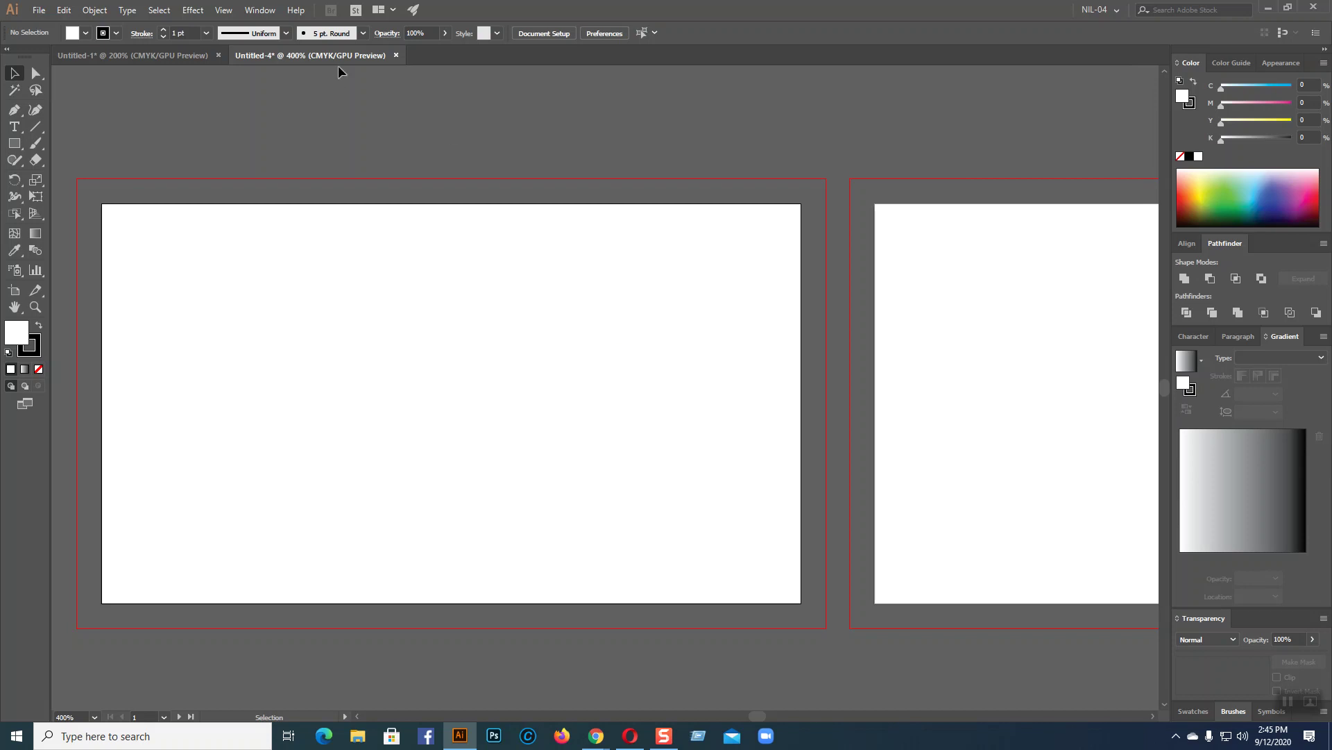
pyautogui.click(395, 56)
pyautogui.click(747, 385)
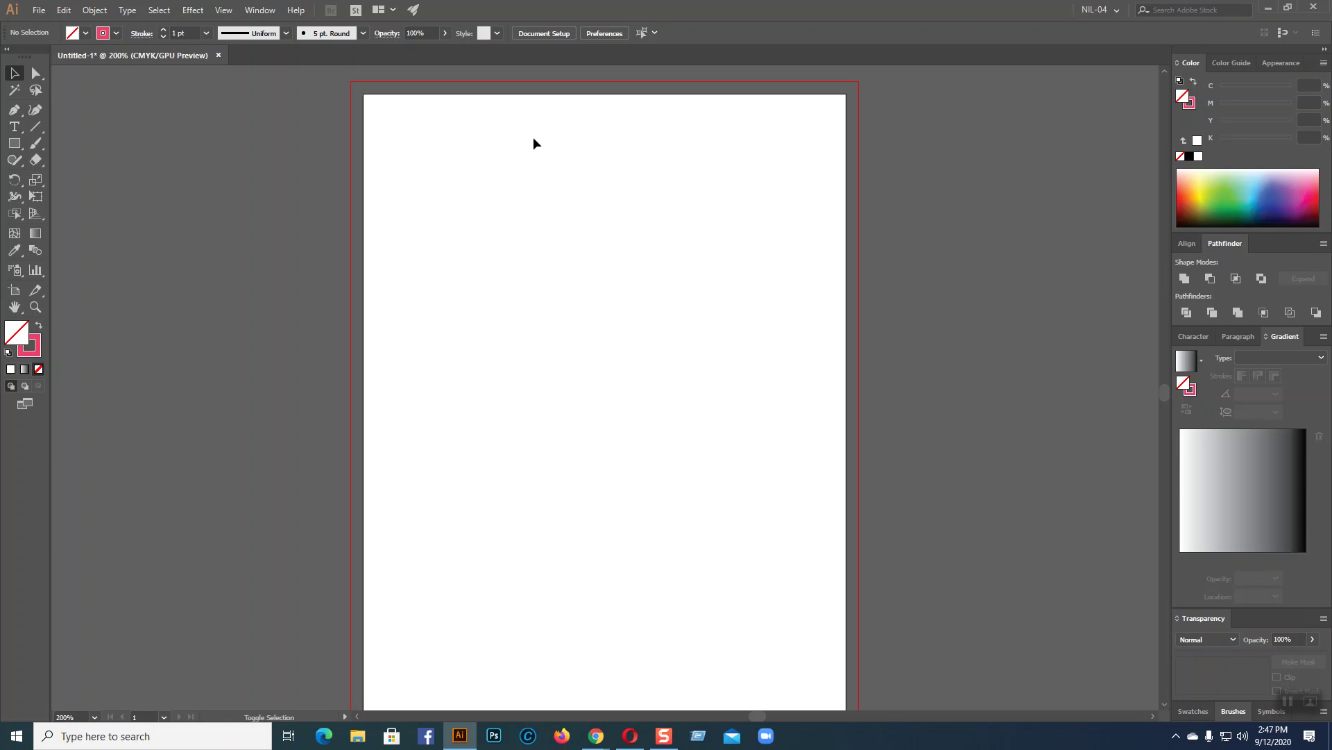
pyautogui.hotkey('alt', 'Tab')
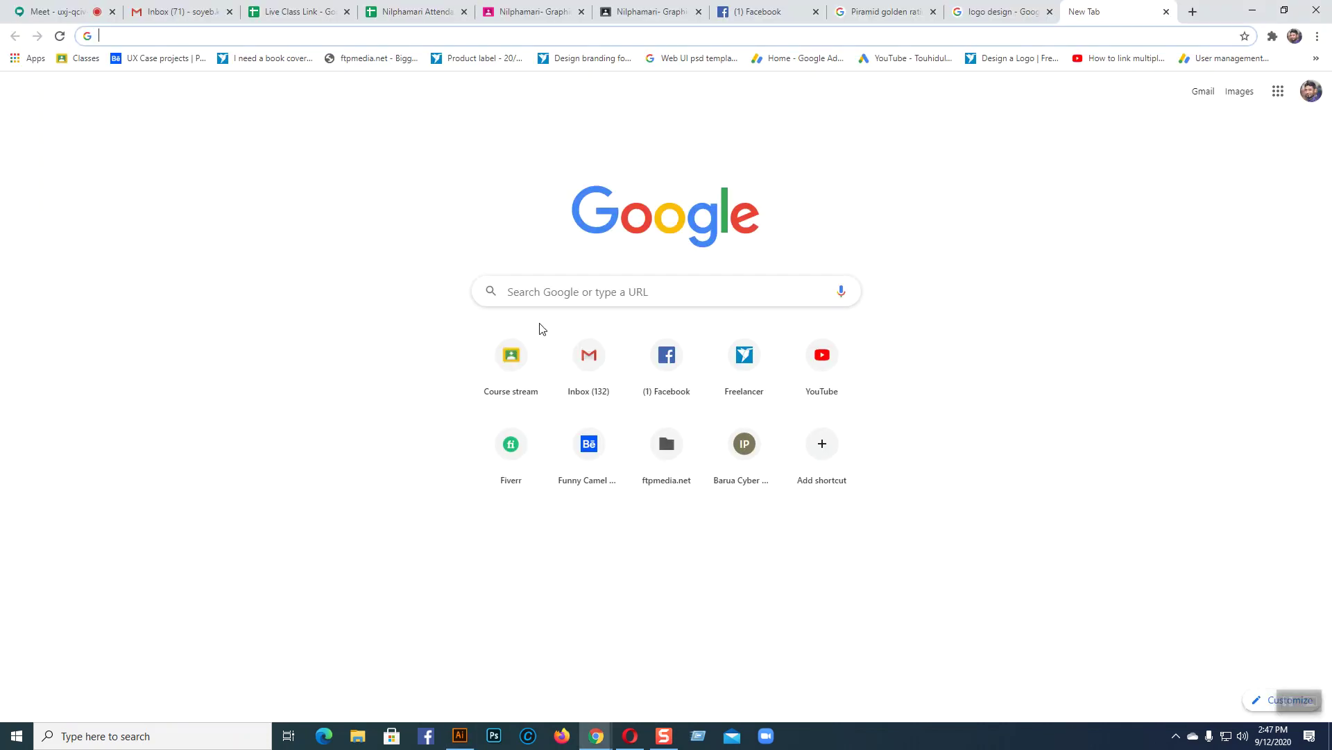
# Step: Search Google for business card design and view the image results
pyautogui.click(518, 294)
pyautogui.write('Busine')
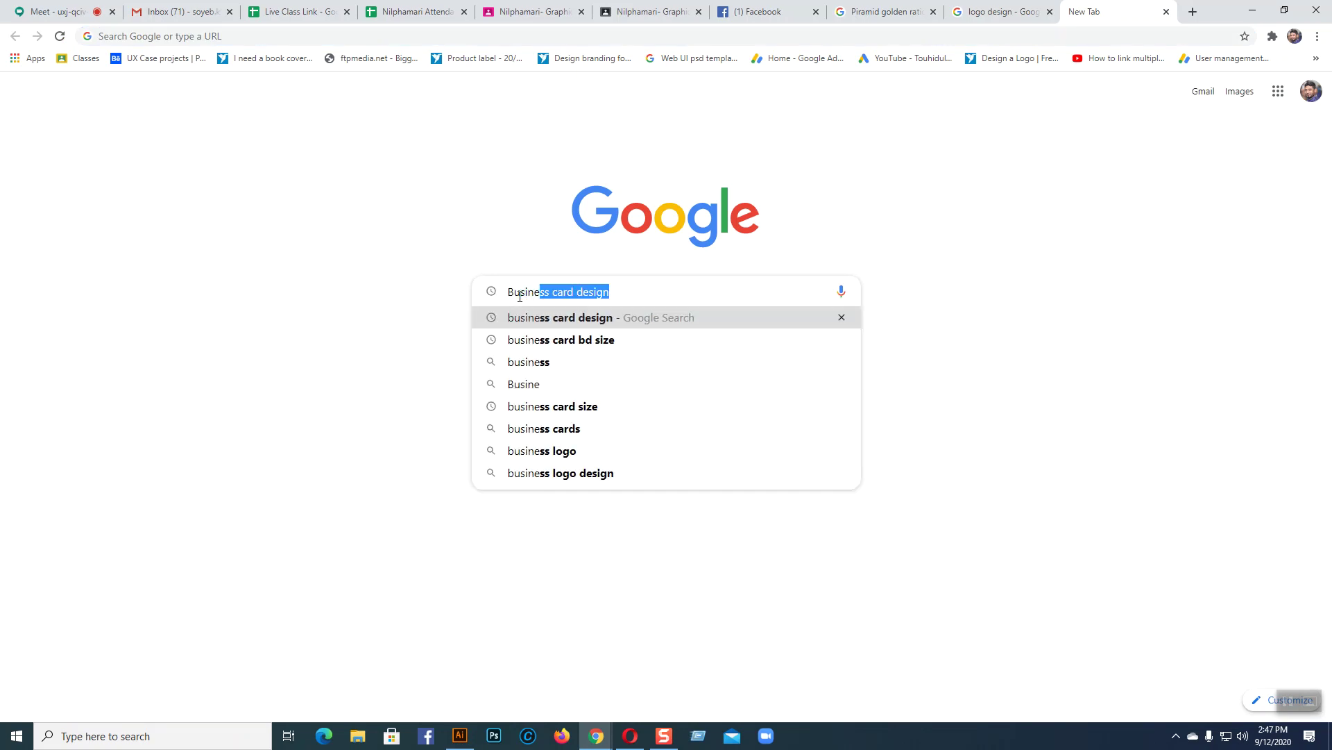
pyautogui.click(583, 318)
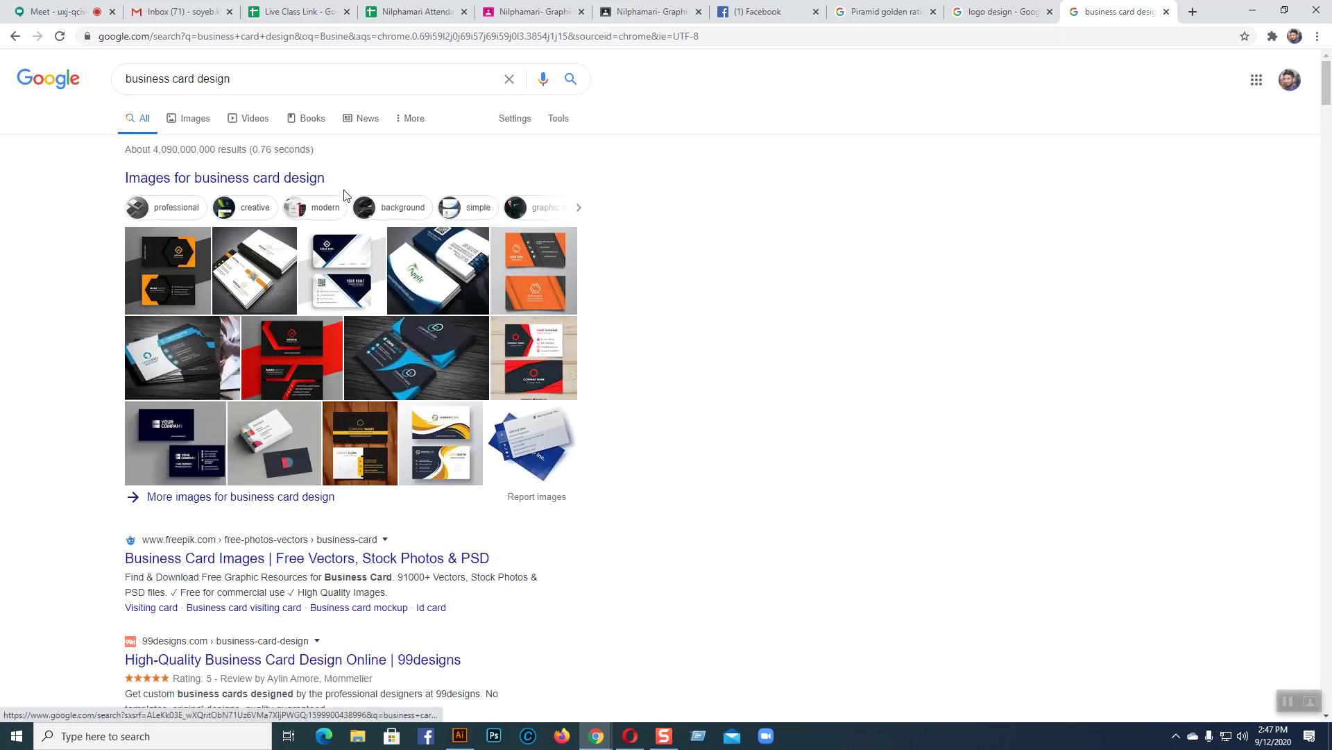
pyautogui.click(254, 187)
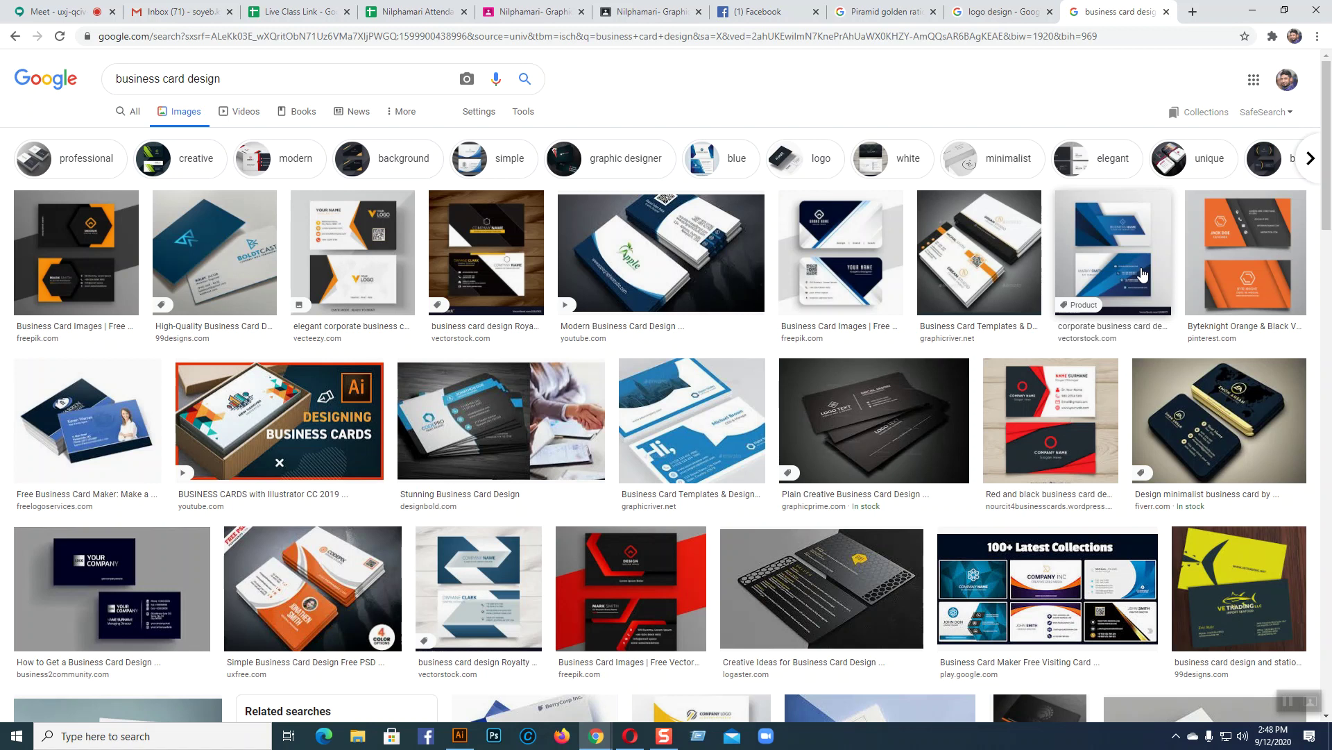
# Step: Briefly return to Illustrator, then bring Chrome back and open a new blank tab
pyautogui.click(459, 736)
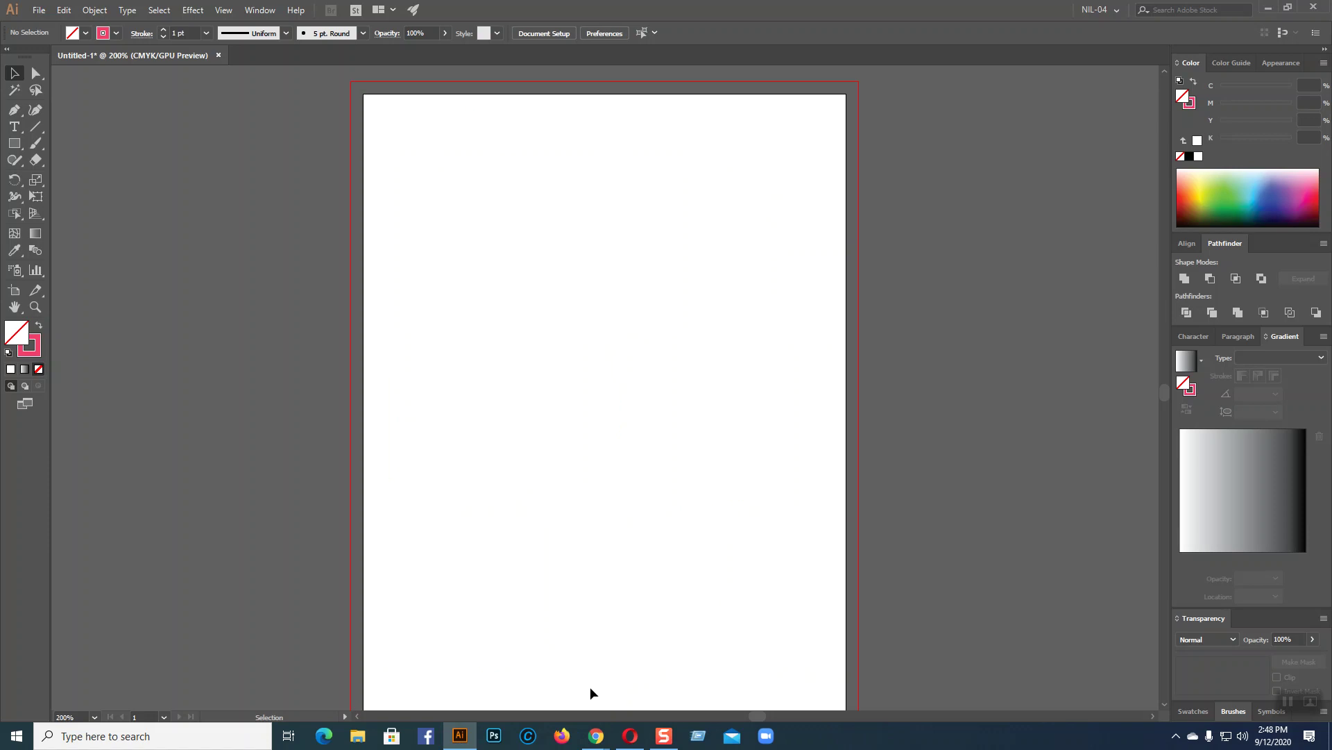
pyautogui.moveTo(597, 735)
pyautogui.click(571, 679)
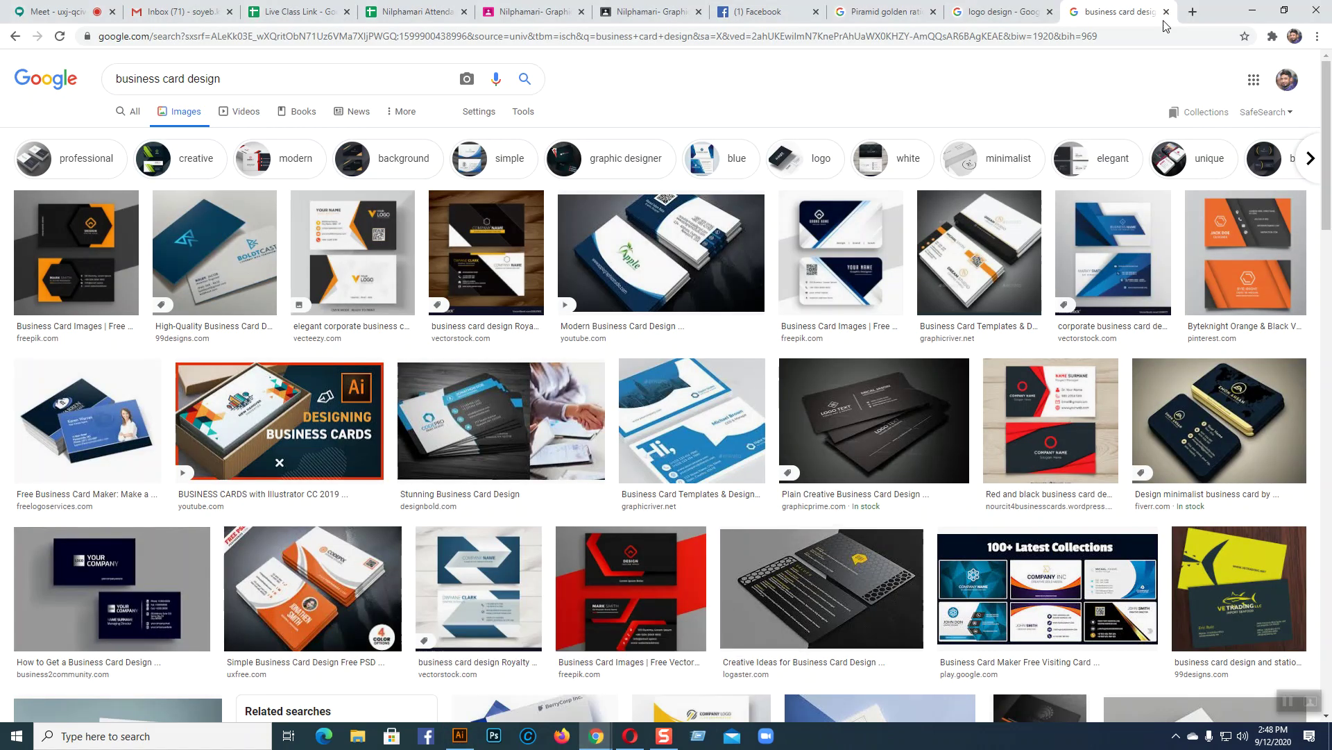
pyautogui.click(1193, 12)
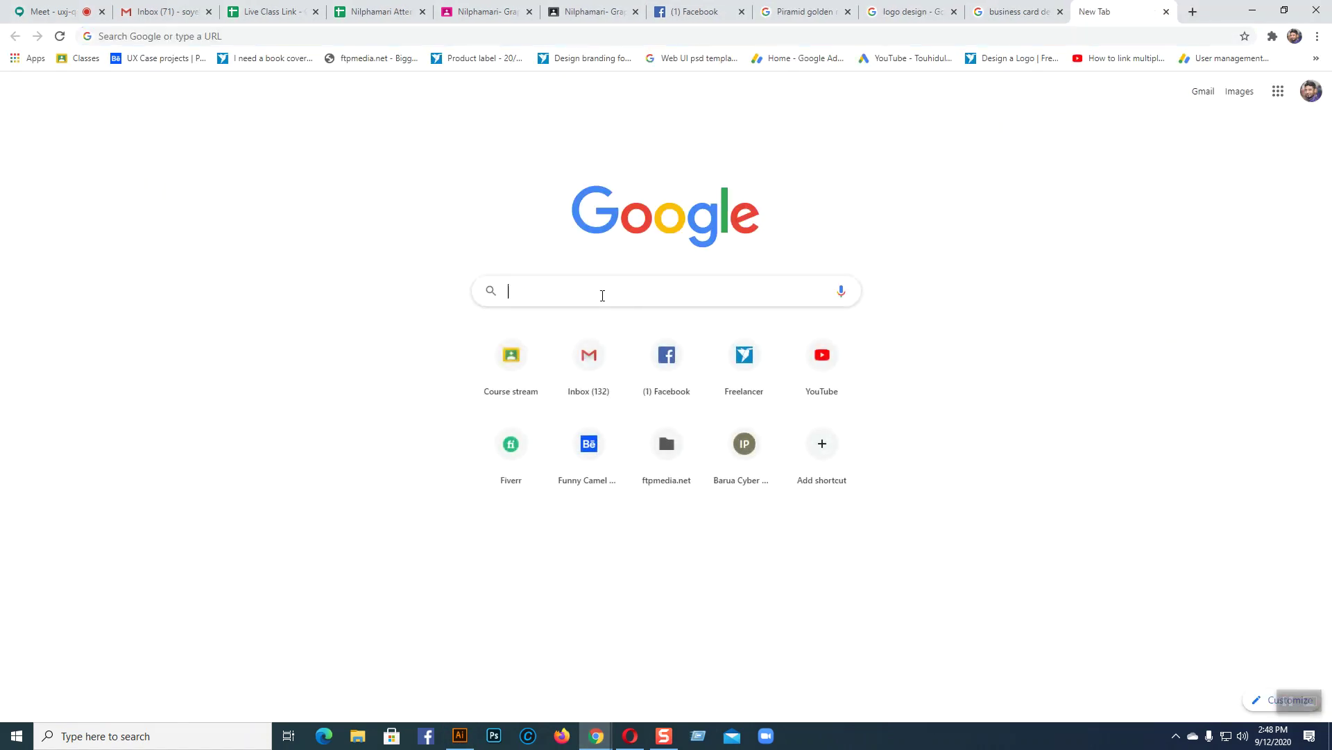
# Step: Search for 'business card size', then refine the query to 'business card size us'
pyautogui.click(602, 295)
pyautogui.write('Business card design')
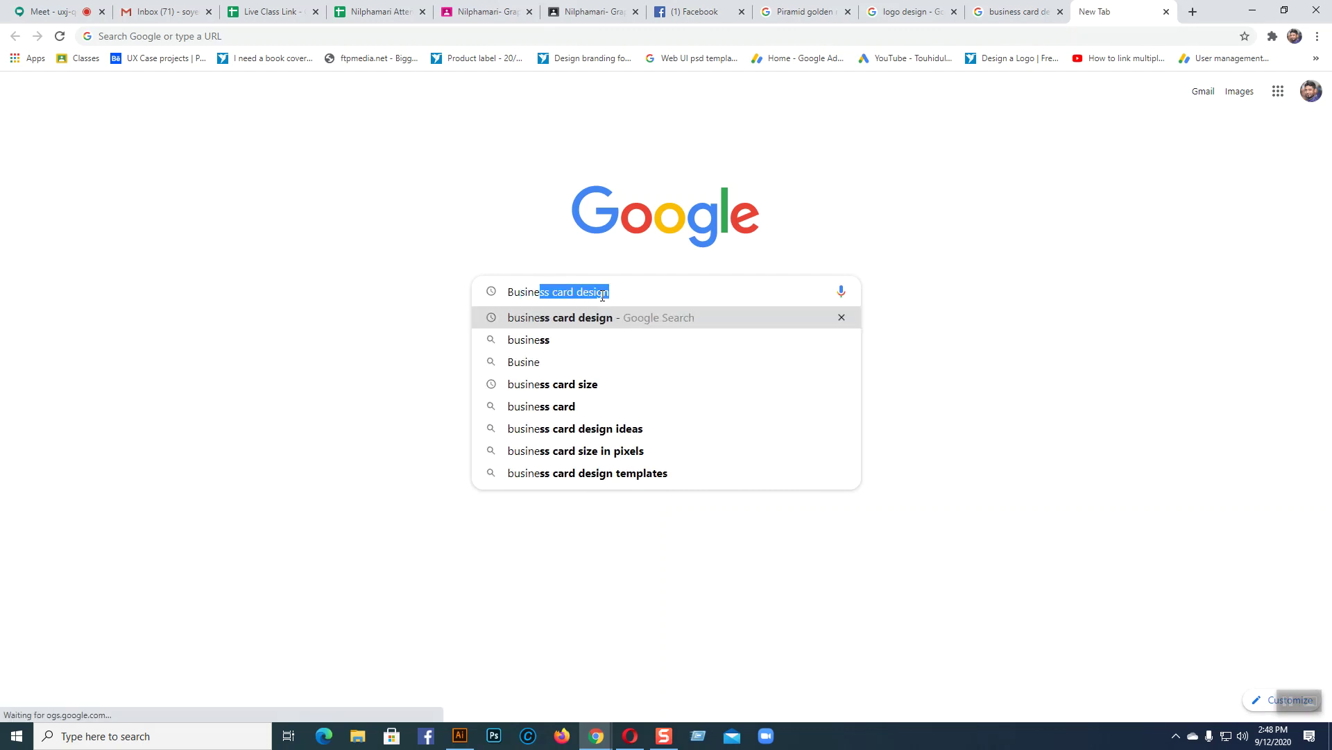
pyautogui.click(584, 383)
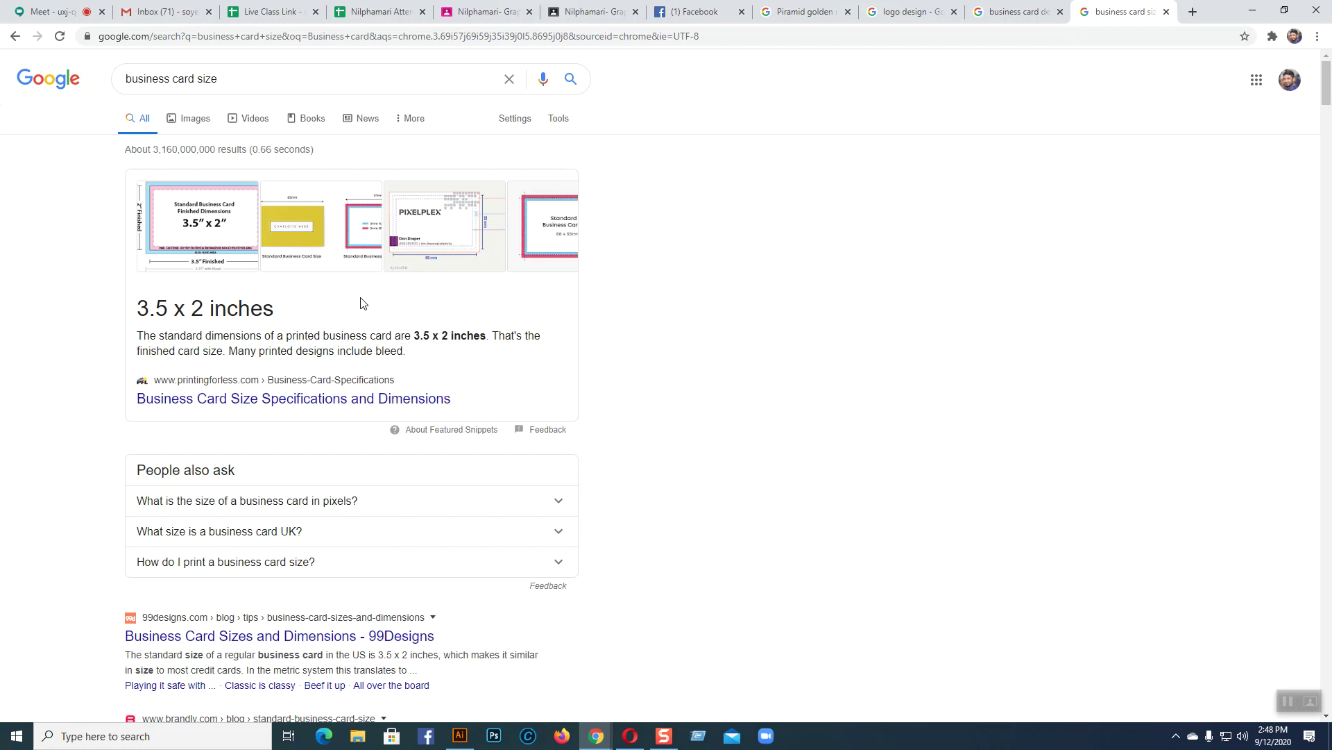
pyautogui.click(232, 73)
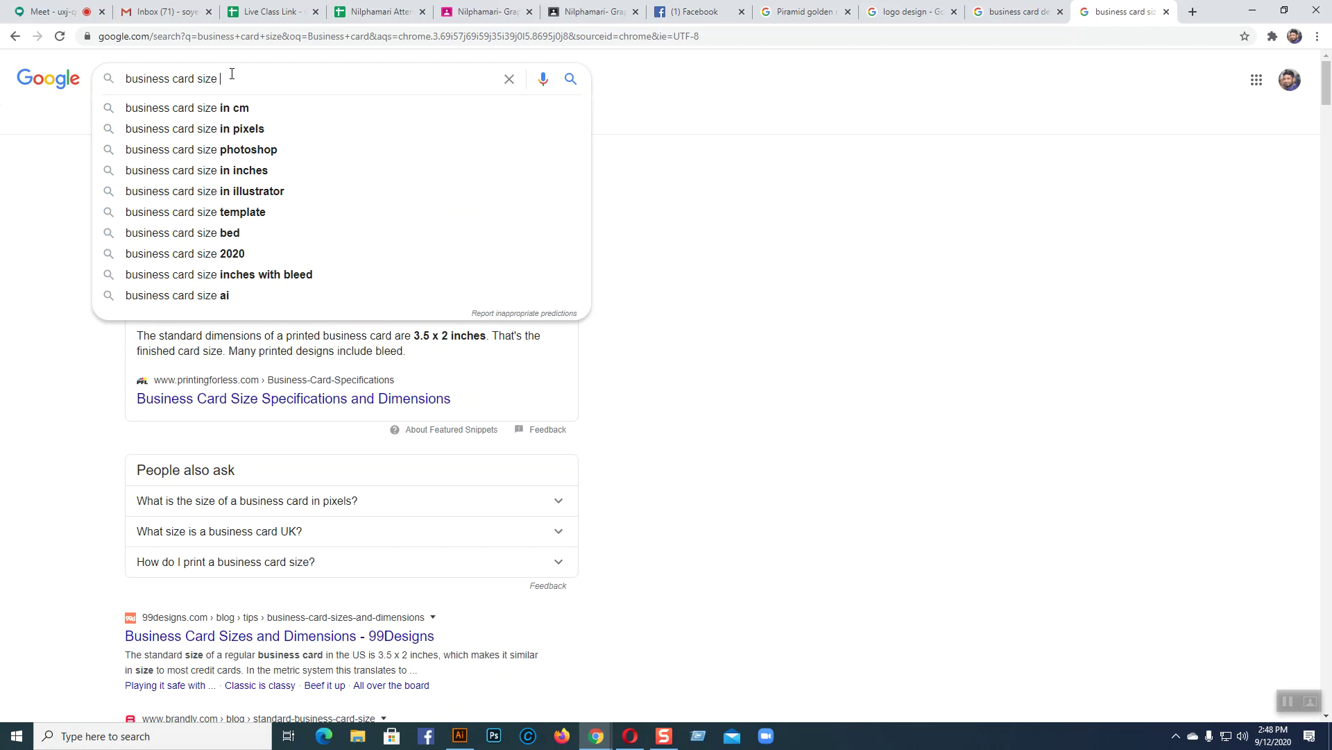
pyautogui.write('us')
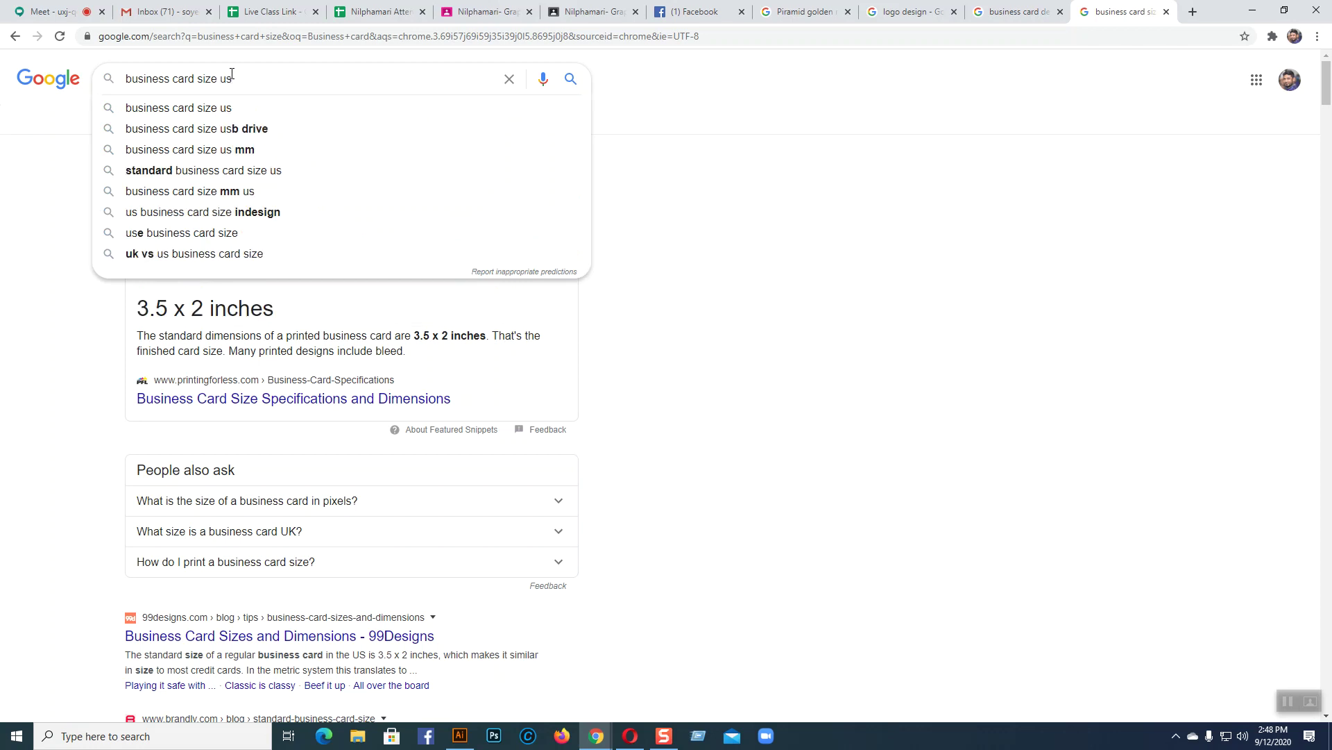
pyautogui.click(236, 109)
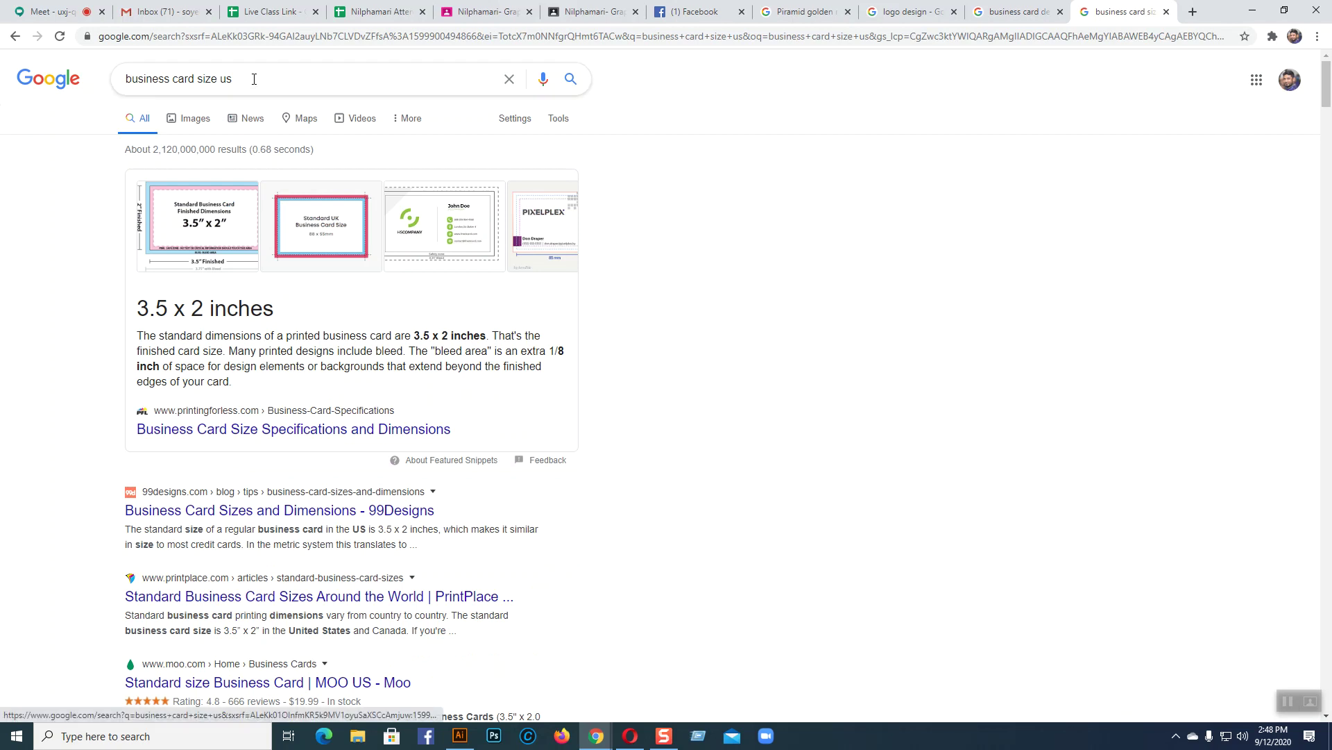
# Step: Dismiss the suggestions to read the 3.5 x 2 in answer, then return to Illustrator
pyautogui.click(248, 77)
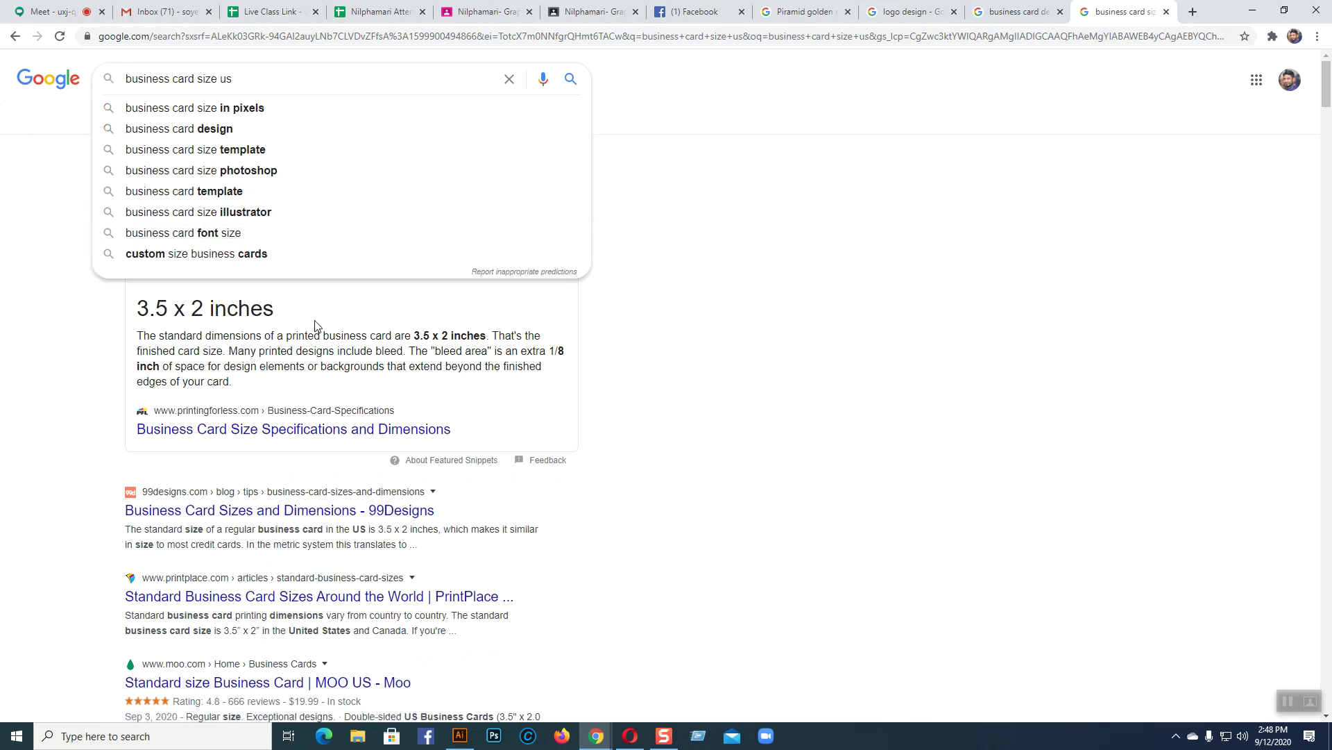
pyautogui.click(651, 347)
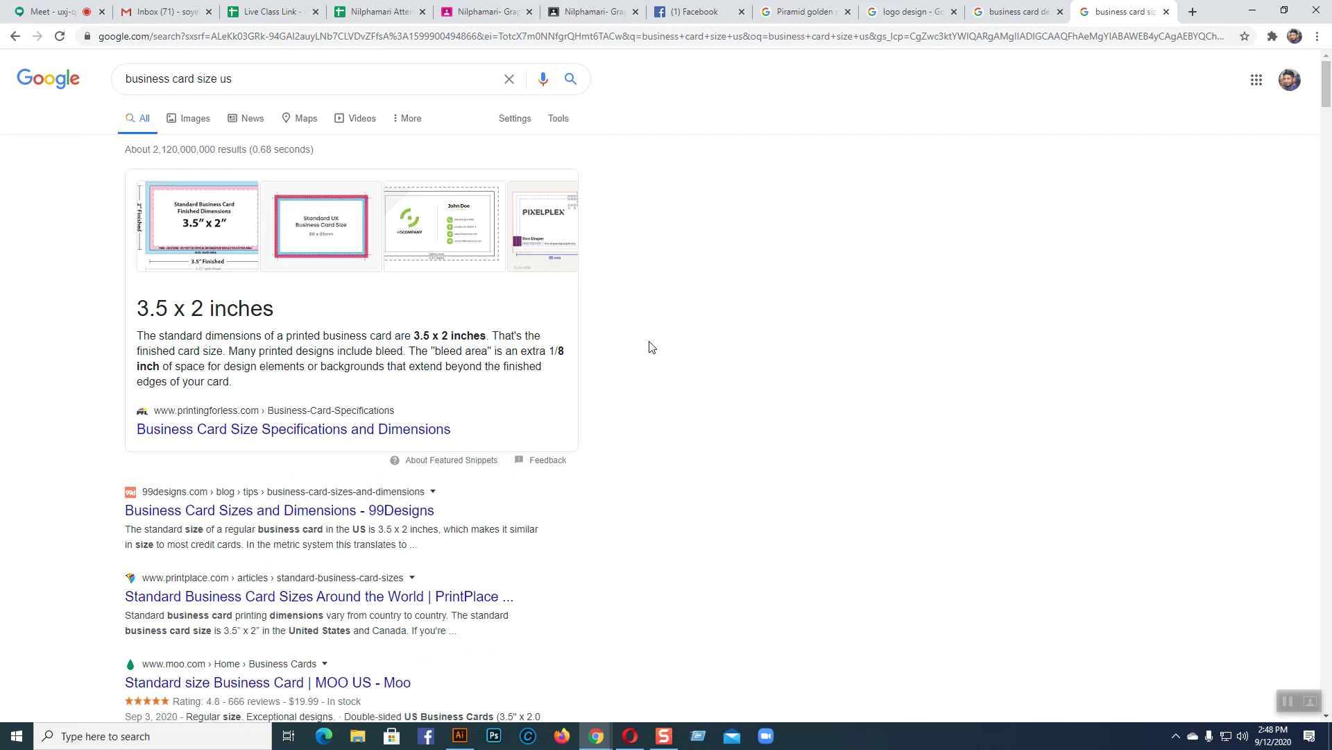
pyautogui.click(279, 80)
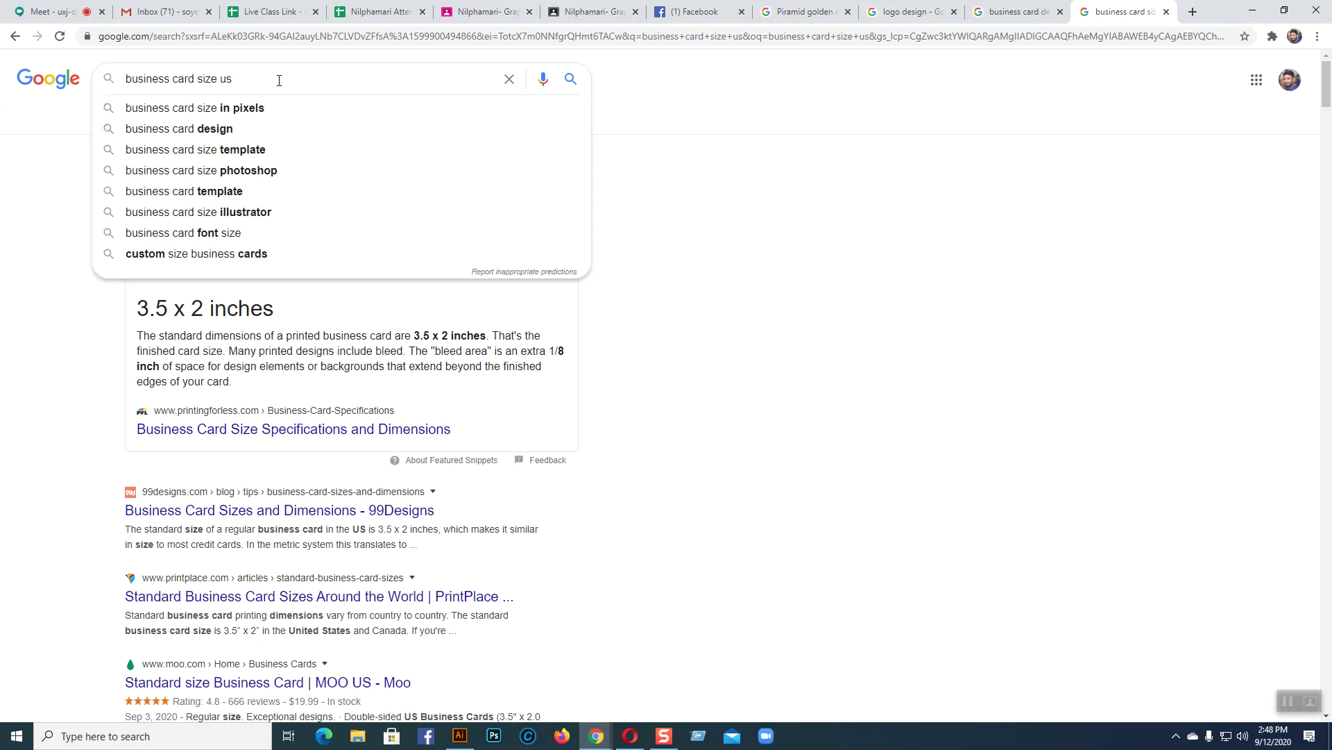
pyautogui.click(658, 274)
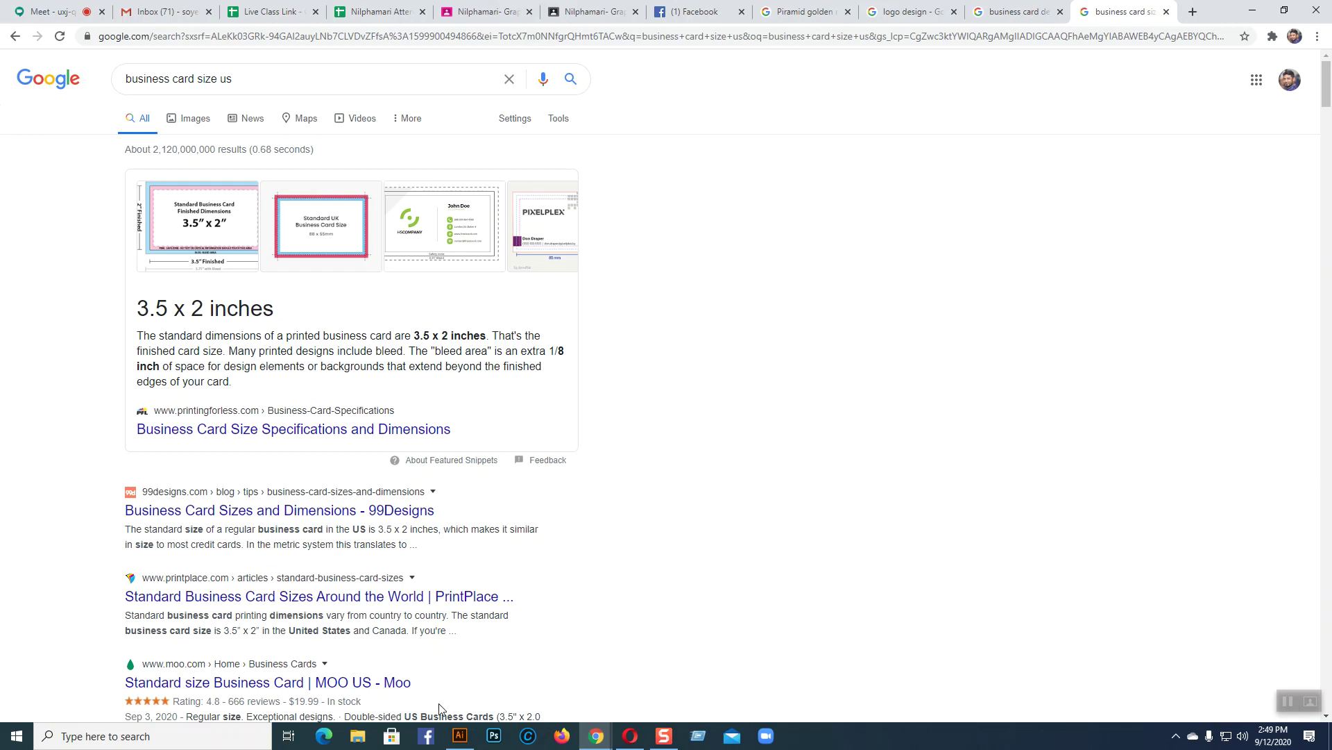
pyautogui.click(460, 736)
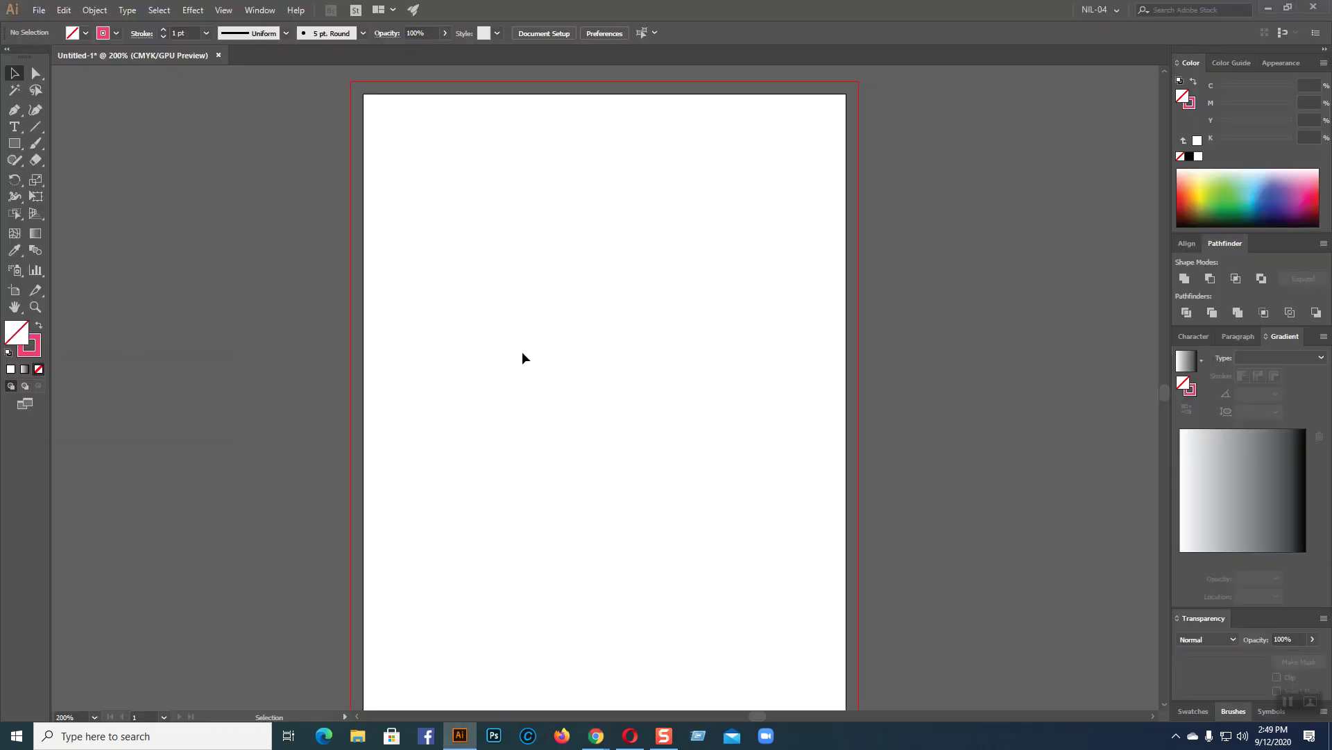
# Step: Create a new document 3.5 × 2 in with 2 artboards and a 0.125 in bleed on all sides
pyautogui.click(39, 9)
pyautogui.click(48, 26)
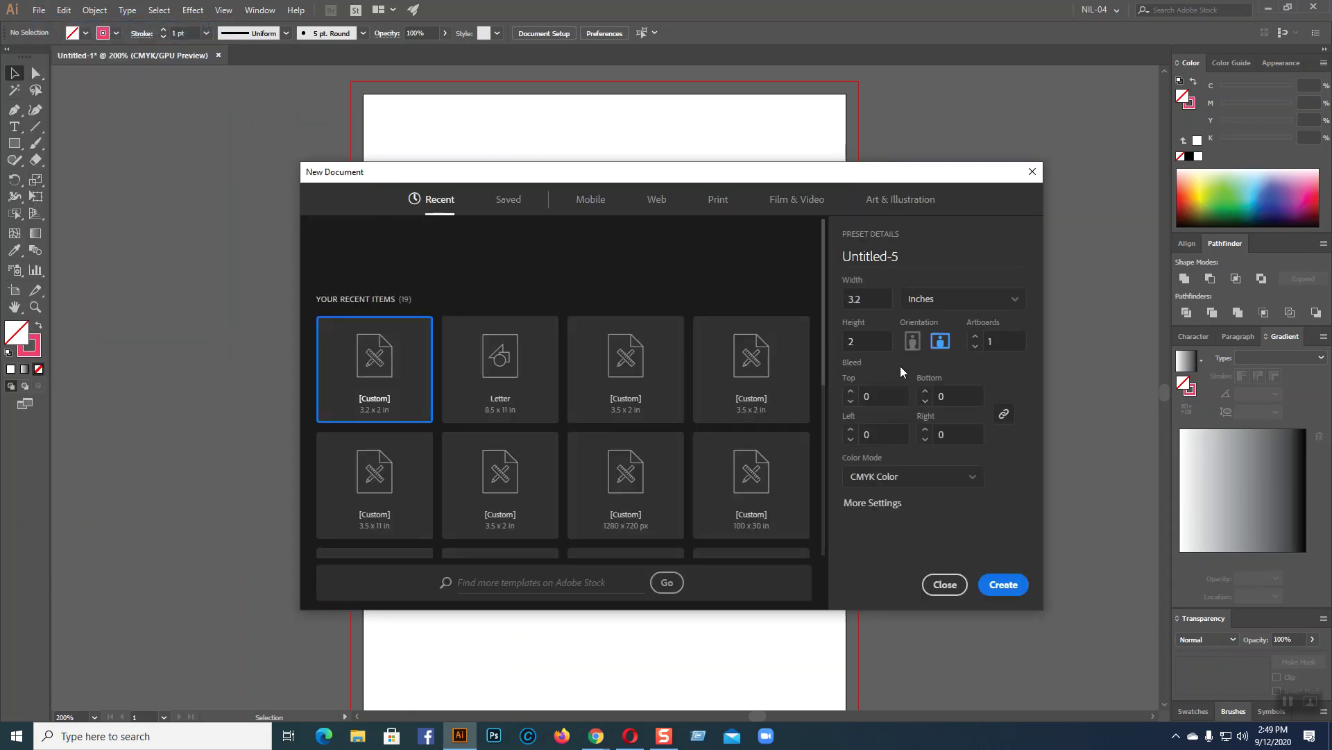
pyautogui.click(860, 300)
pyautogui.click(878, 303)
pyautogui.press('BackSpace')
pyautogui.write('5')
pyautogui.press('BackSpace')
pyautogui.write('.5')
pyautogui.click(975, 336)
pyautogui.click(850, 391)
pyautogui.click(1002, 585)
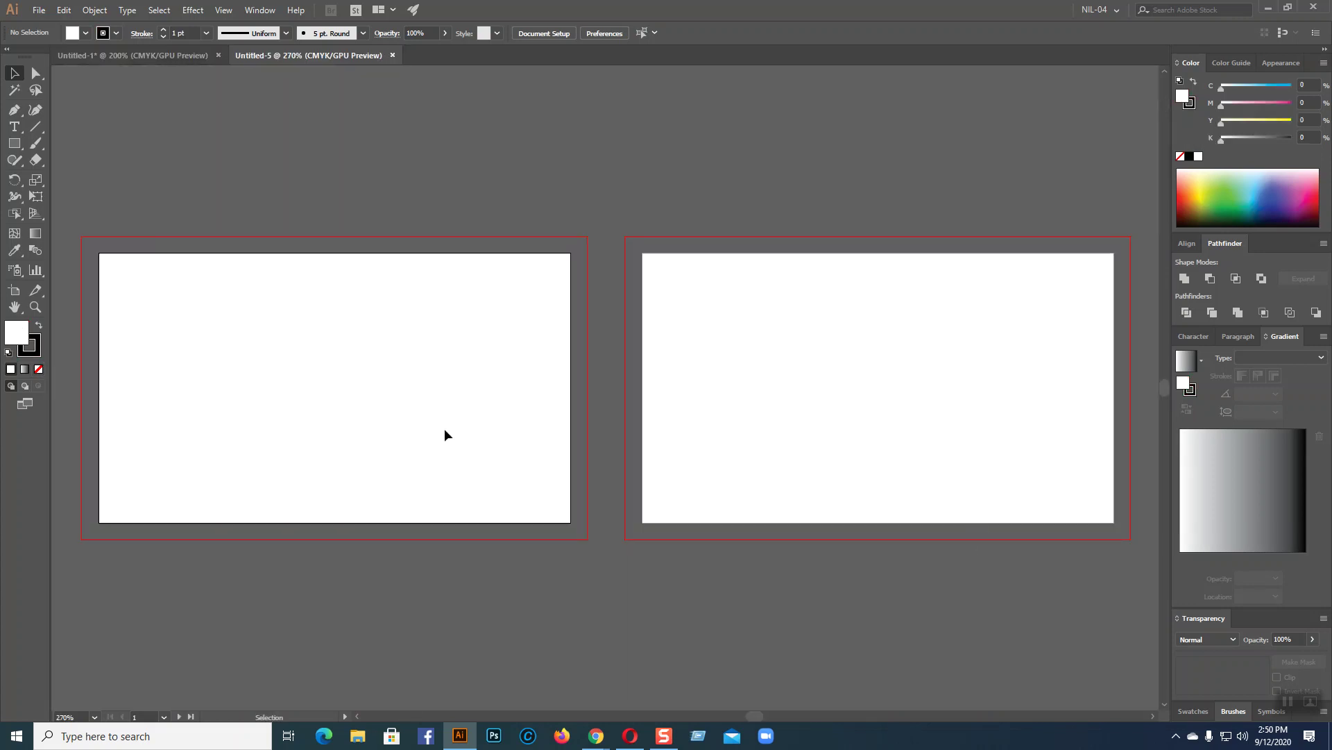
pyautogui.click(846, 382)
pyautogui.click(510, 394)
pyautogui.hotkey('ctrl', '=')
pyautogui.hotkey('ctrl', '=')
pyautogui.hotkey('ctrl', '=')
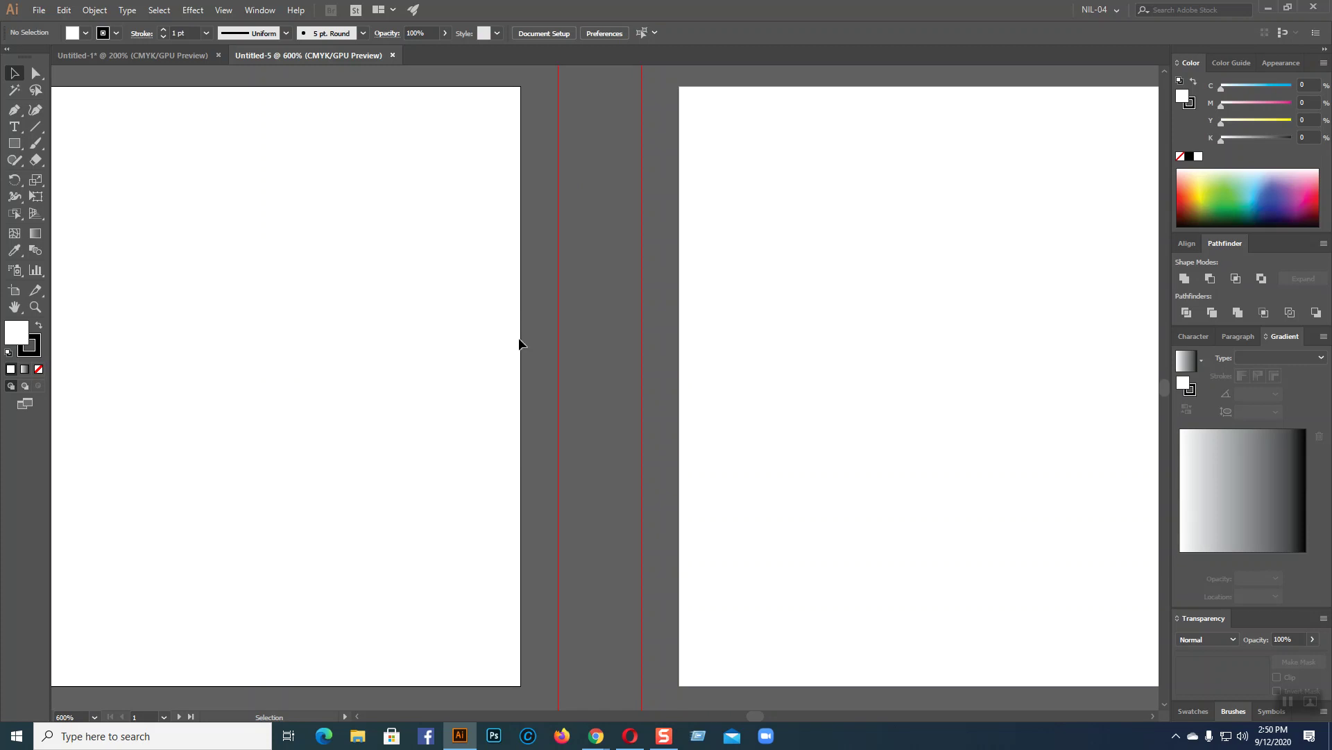
pyautogui.click(753, 343)
pyautogui.click(477, 341)
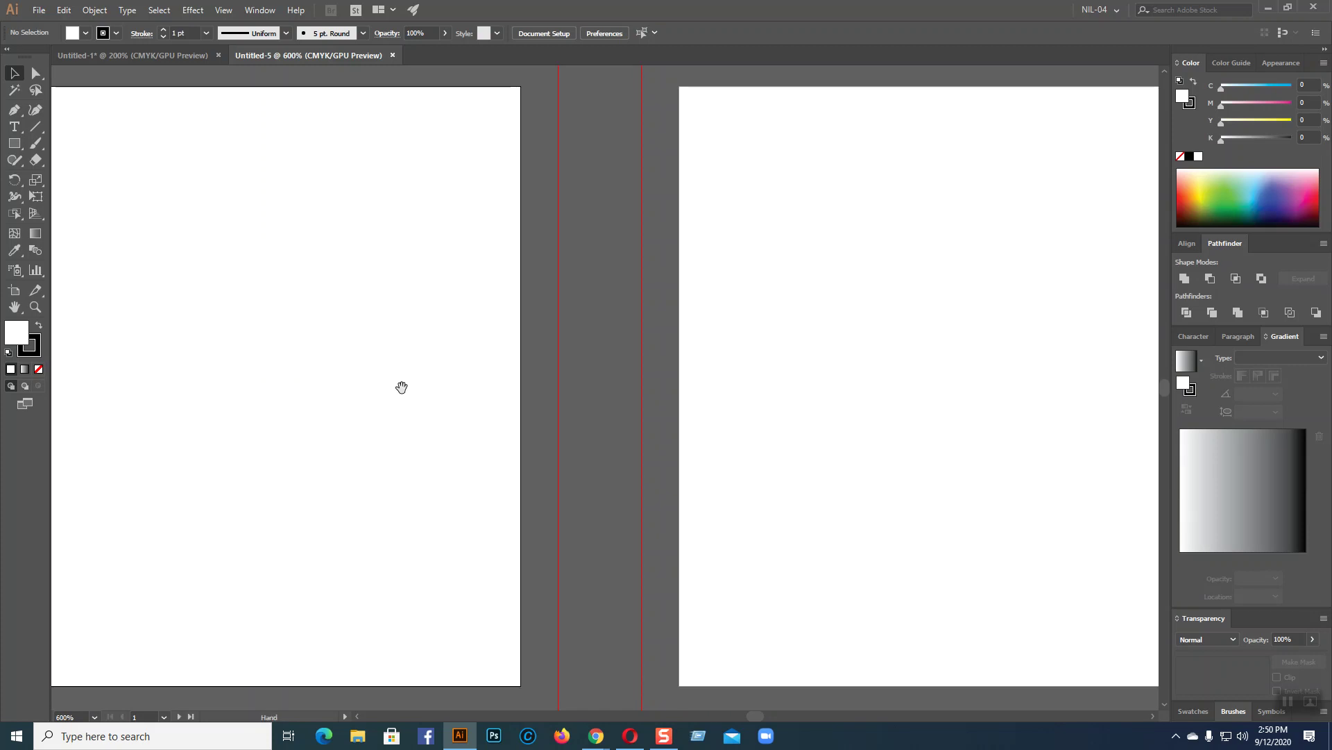
pyautogui.hotkey('ctrl', '-')
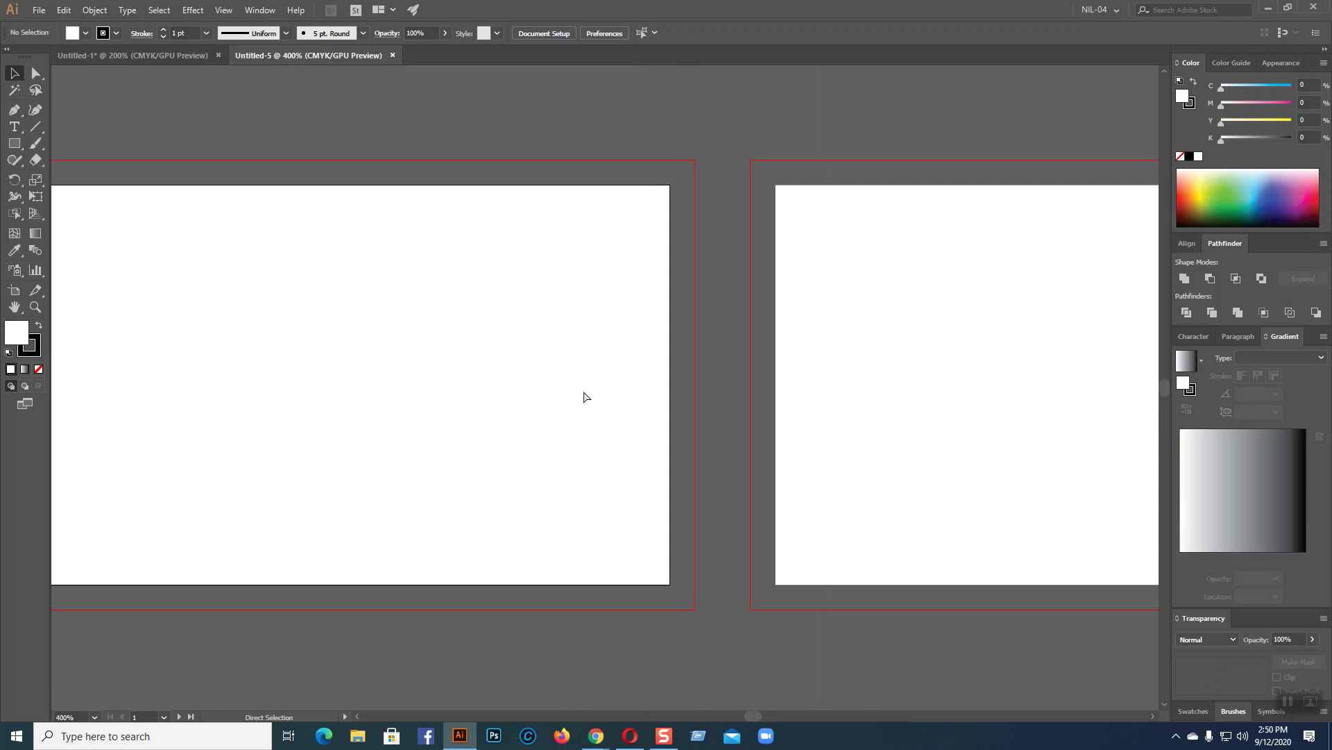
pyautogui.hotkey('ctrl', '-')
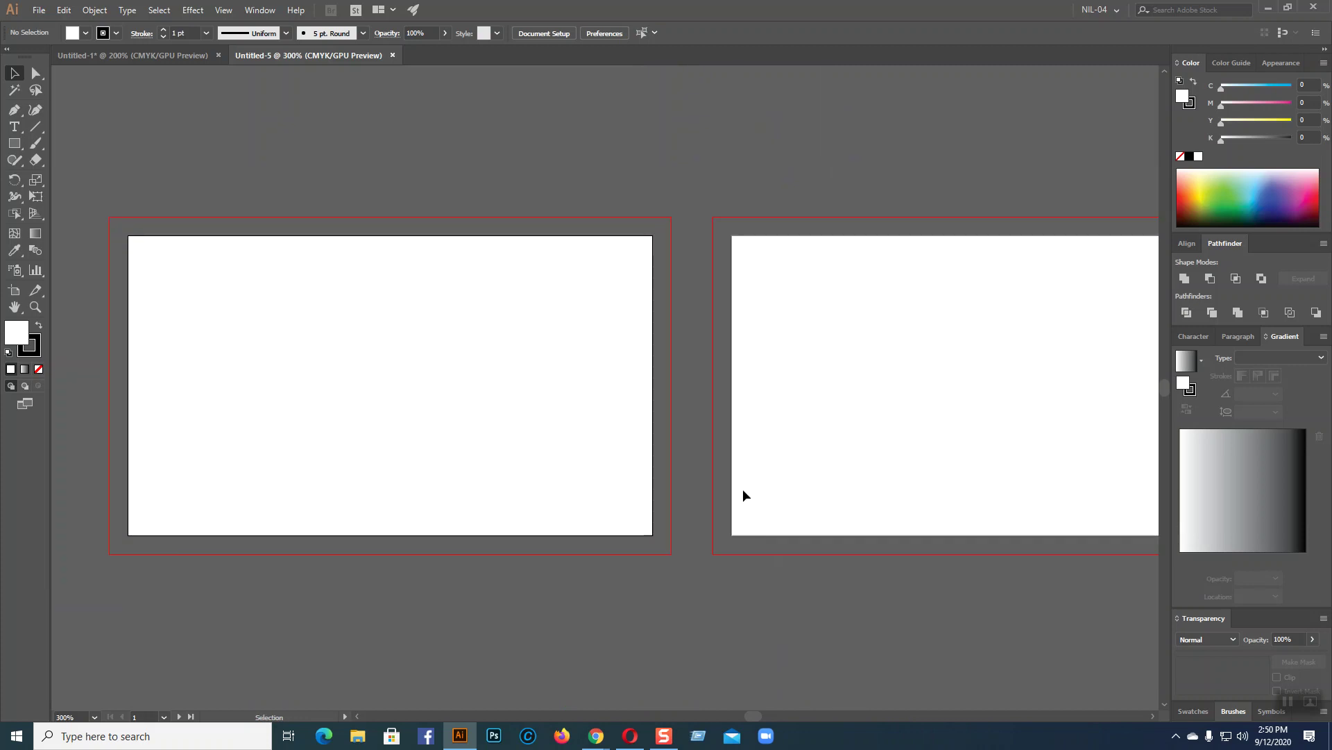
pyautogui.moveTo(559, 421); pyautogui.dragTo(666, 371)
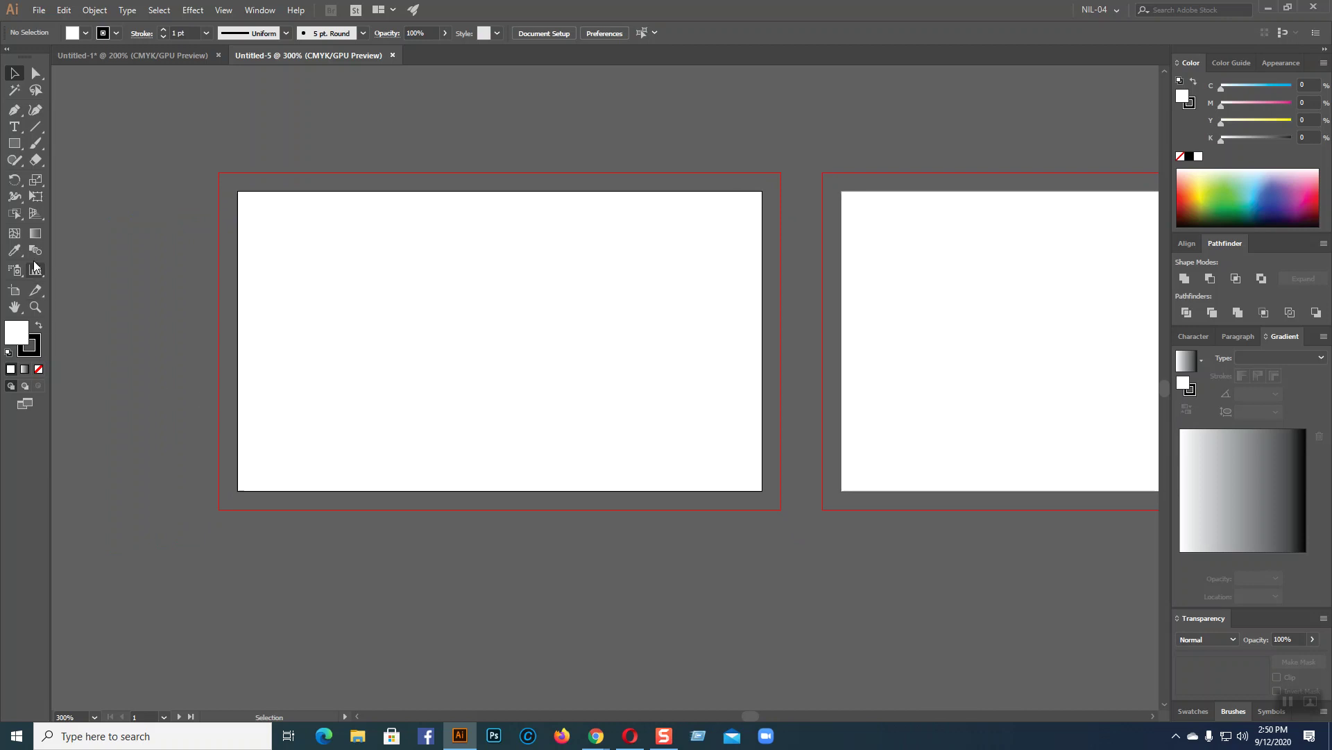
pyautogui.click(14, 143)
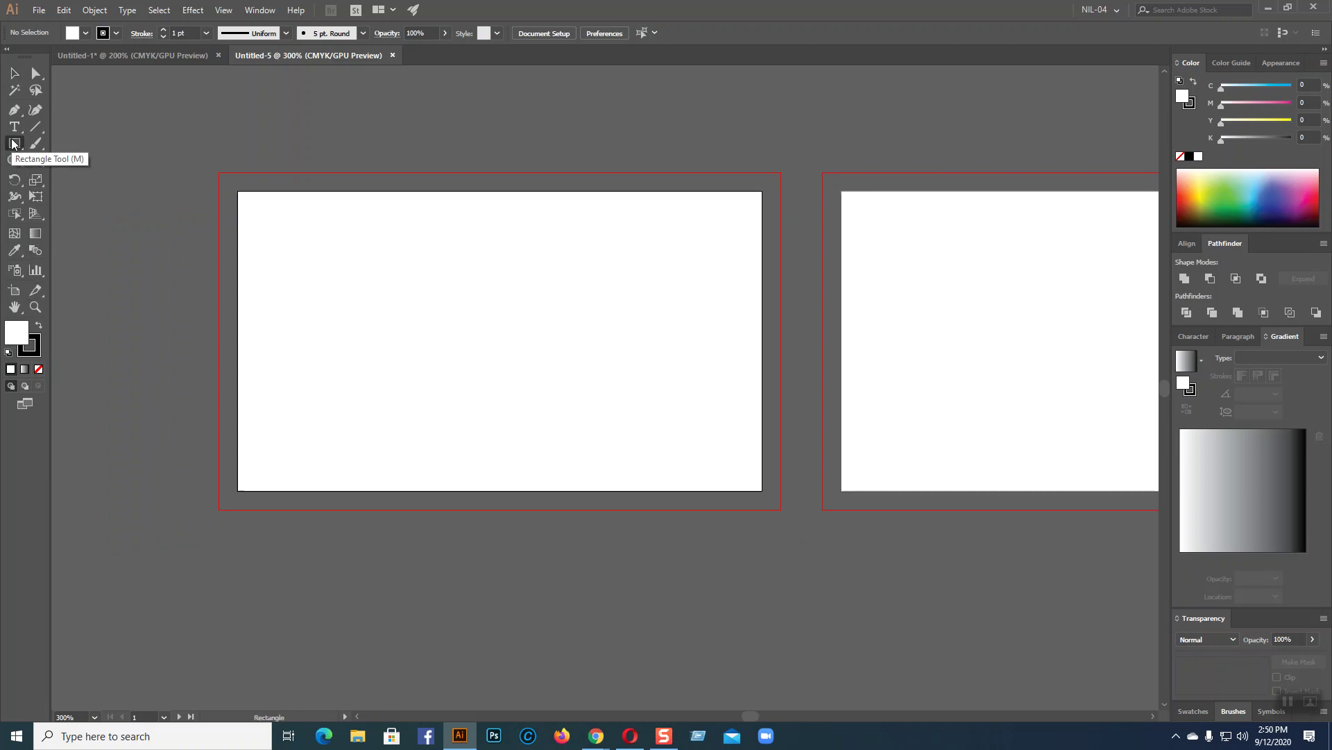
# Step: Create a 3.5 × 2 in rectangle by entering its exact width and height
pyautogui.click(449, 273)
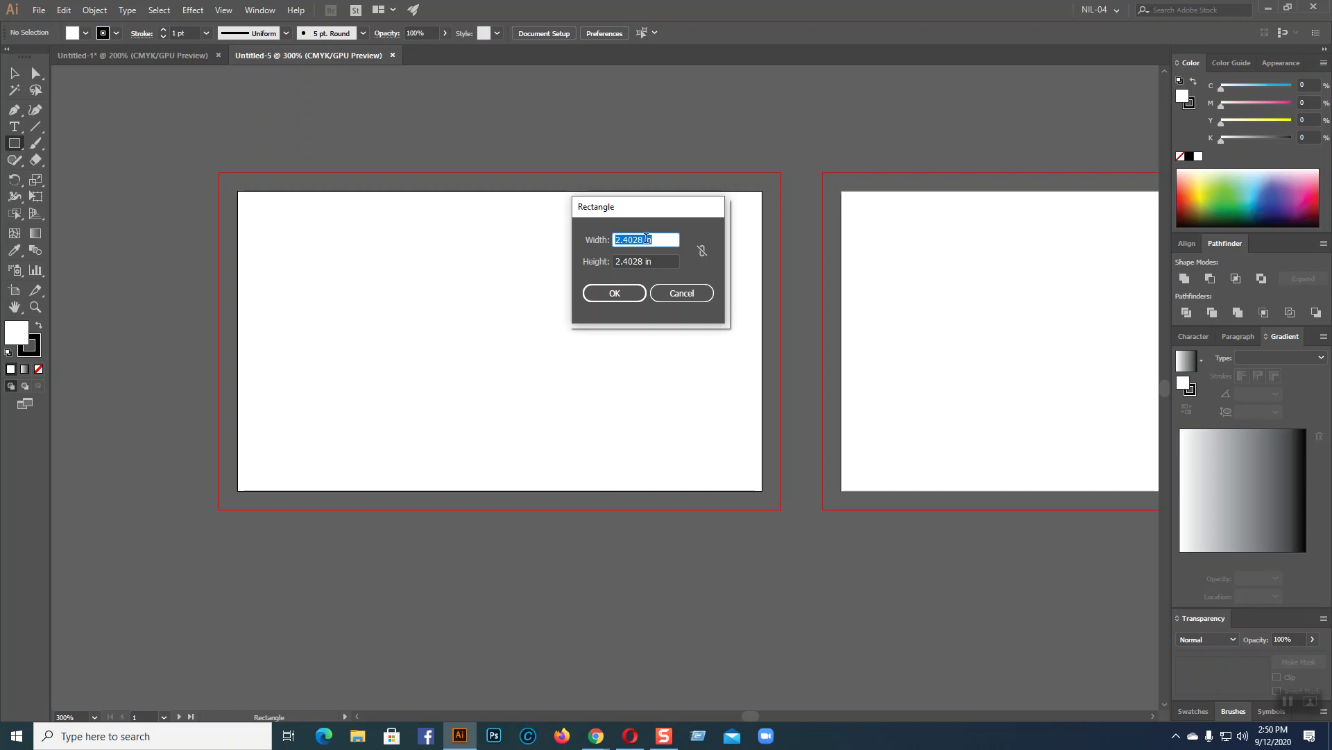
pyautogui.moveTo(644, 240); pyautogui.dragTo(575, 254)
pyautogui.write('3.5')
pyautogui.moveTo(643, 261); pyautogui.dragTo(601, 264)
pyautogui.write('2')
pyautogui.click(624, 291)
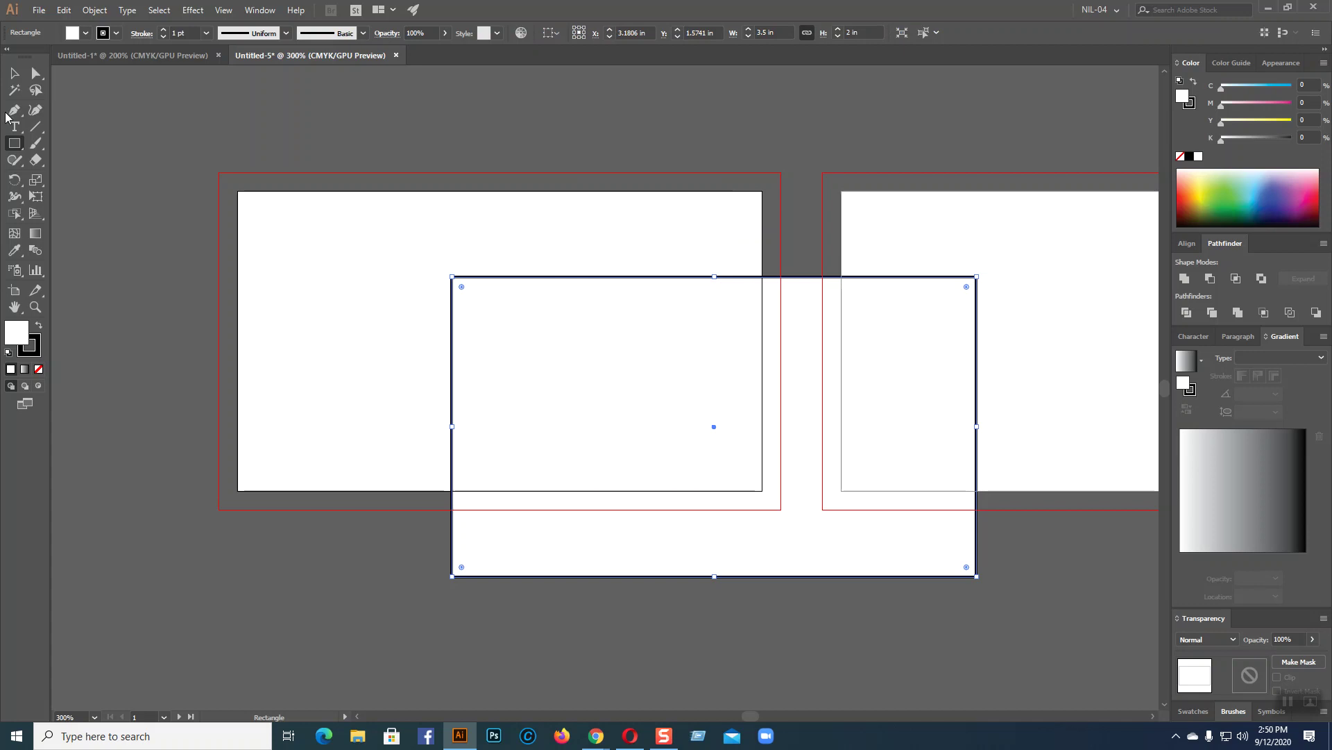
# Step: Move the new rectangle left and down to sit below the left artboard
pyautogui.click(14, 73)
pyautogui.moveTo(604, 361); pyautogui.dragTo(431, 338)
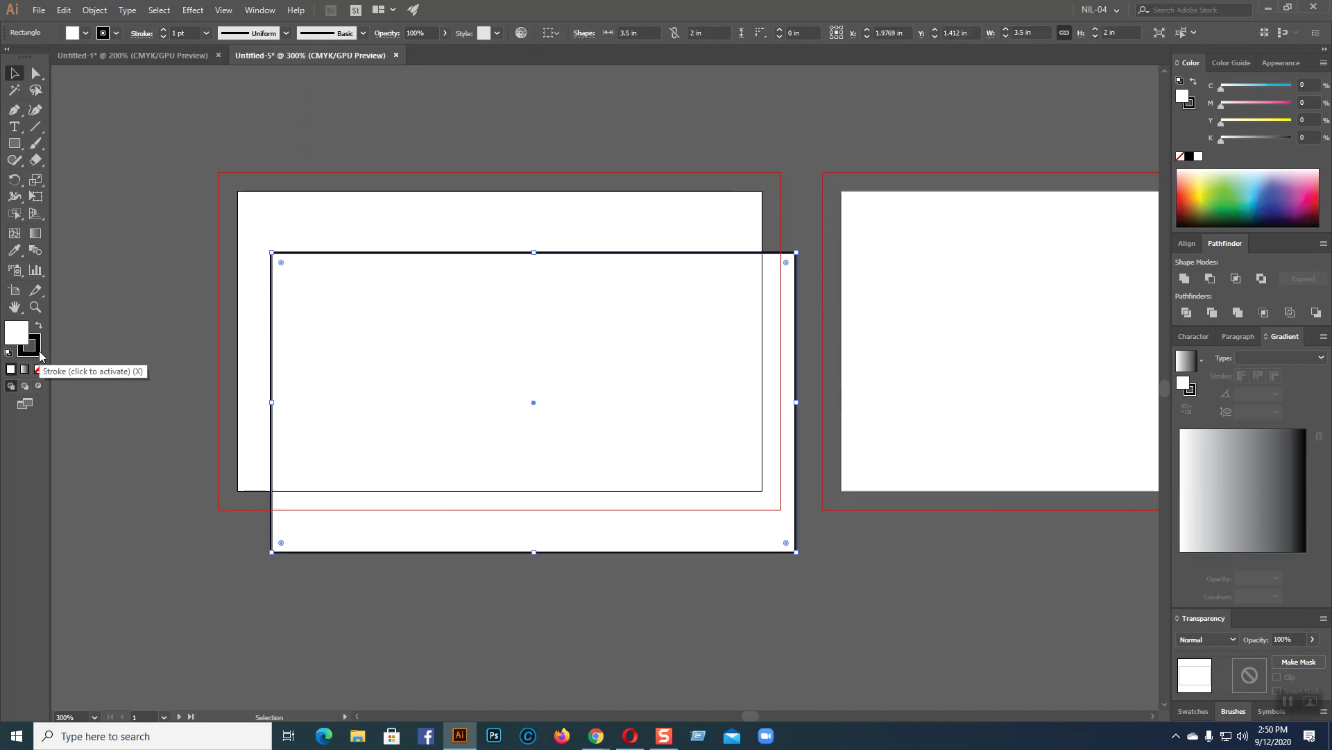
pyautogui.moveTo(618, 338); pyautogui.dragTo(585, 485)
pyautogui.click(592, 261)
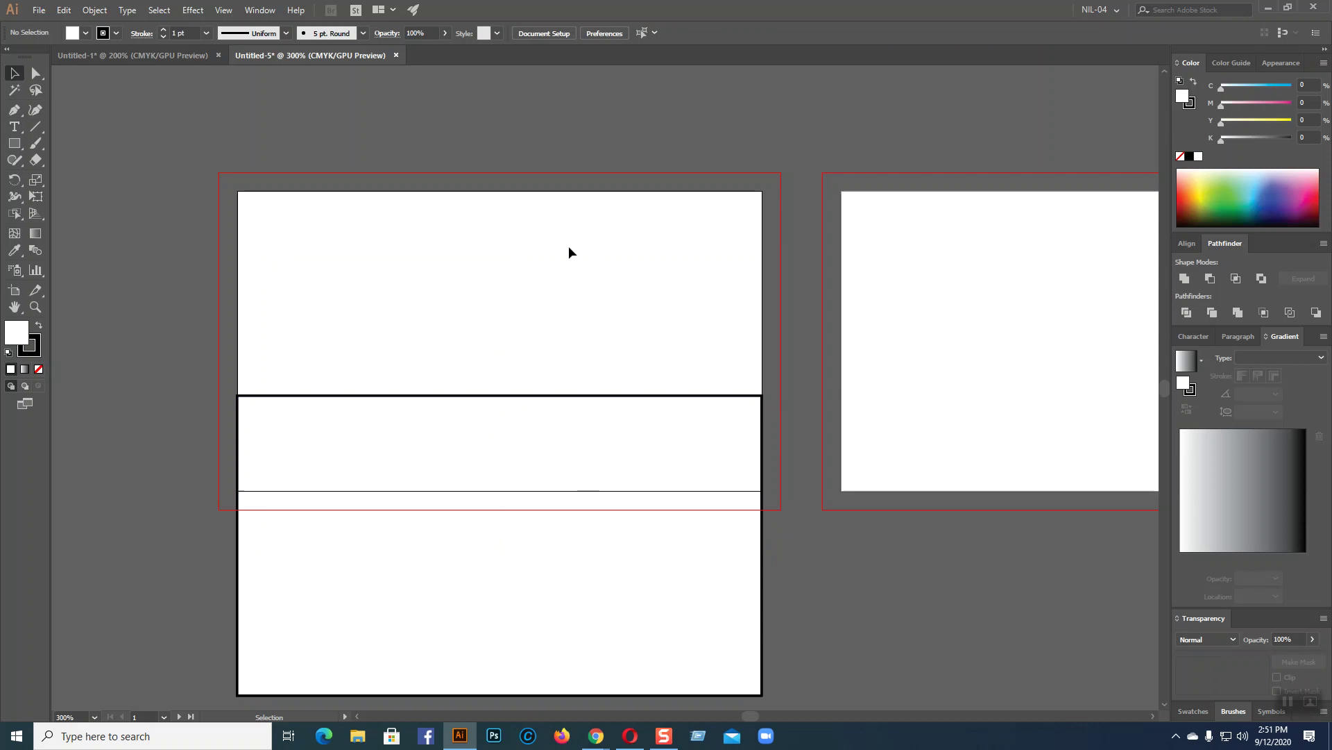
pyautogui.click(536, 458)
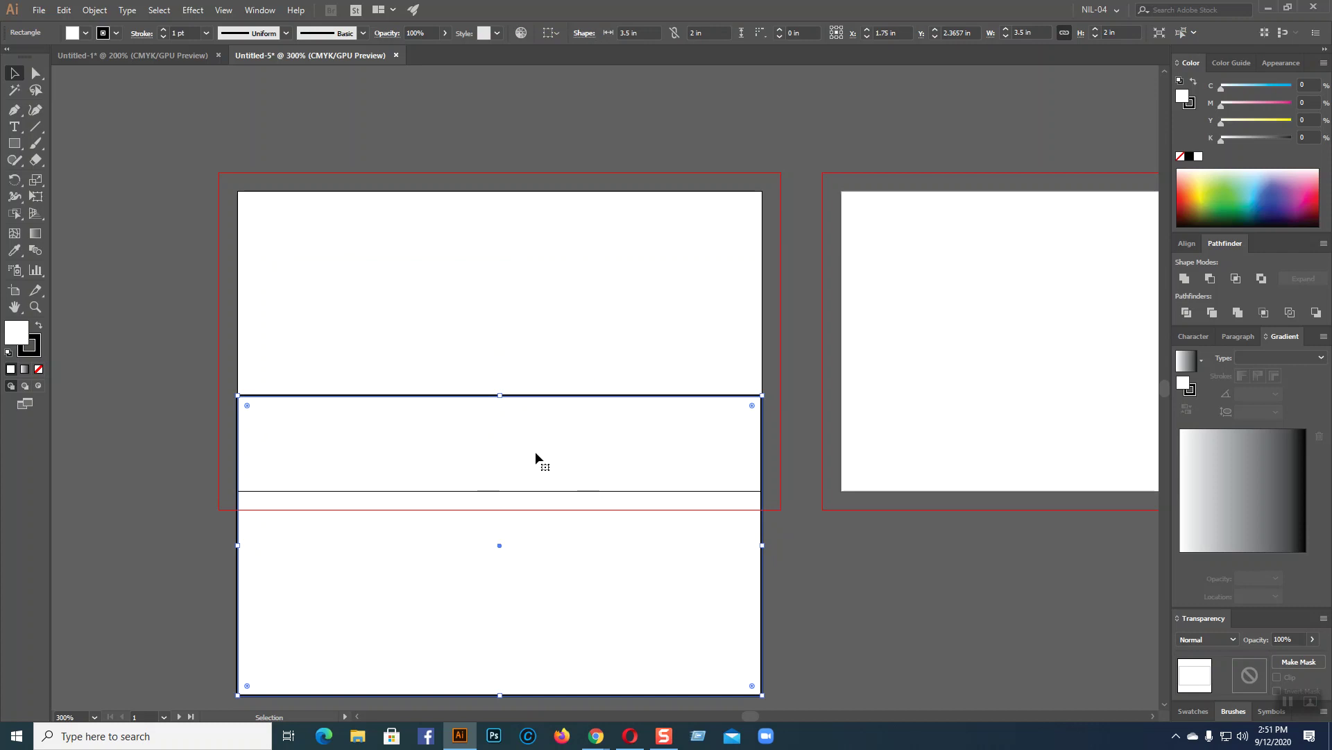
pyautogui.moveTo(535, 451); pyautogui.dragTo(541, 518)
# Step: Draw four trial rectangles on and around the artboard
pyautogui.click(14, 143)
pyautogui.moveTo(643, 213); pyautogui.dragTo(752, 292)
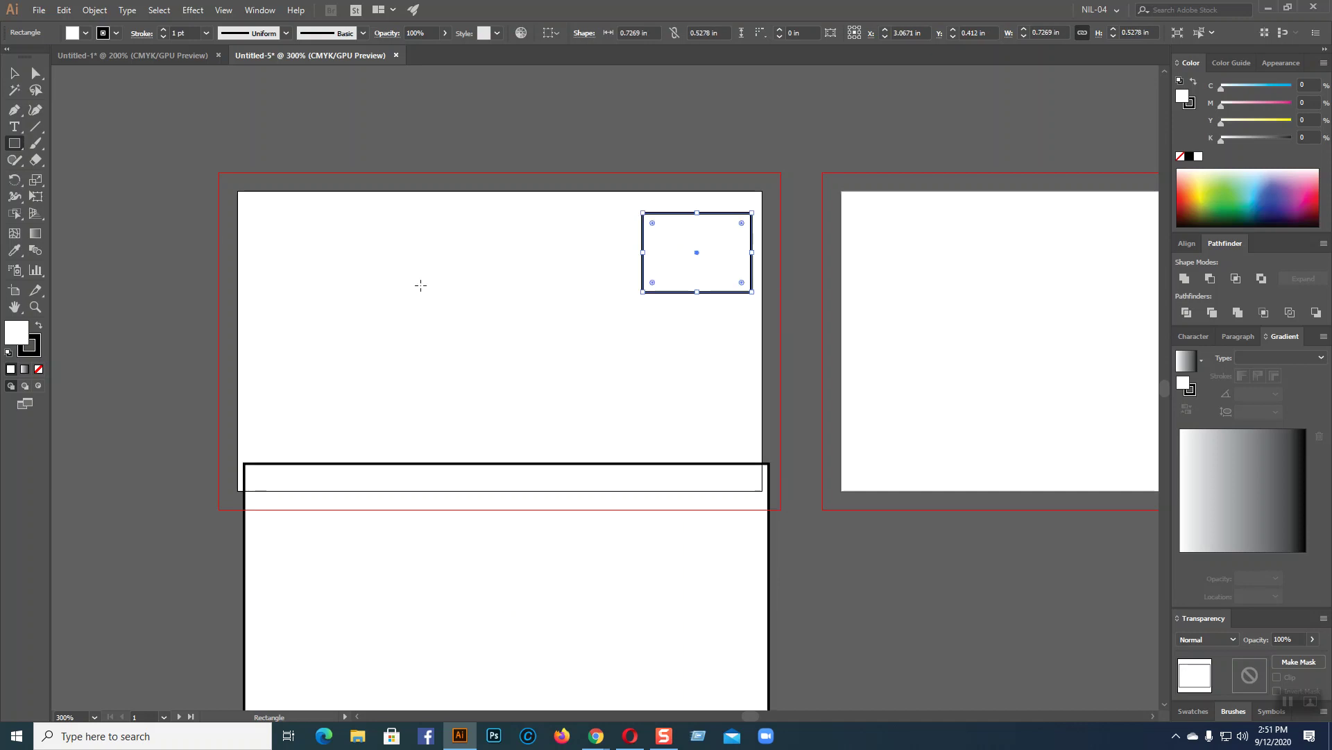
pyautogui.moveTo(286, 236); pyautogui.dragTo(367, 391)
pyautogui.moveTo(446, 331); pyautogui.dragTo(698, 377)
pyautogui.moveTo(456, 404); pyautogui.dragTo(682, 431)
# Step: Move the large rectangle further down, then select the four trial rectangles and delete them
pyautogui.click(14, 73)
pyautogui.moveTo(512, 526); pyautogui.dragTo(511, 608)
pyautogui.moveTo(222, 174); pyautogui.dragTo(722, 485)
pyautogui.scroll(3, 718, 484)
pyautogui.moveTo(703, 410); pyautogui.dragTo(679, 153)
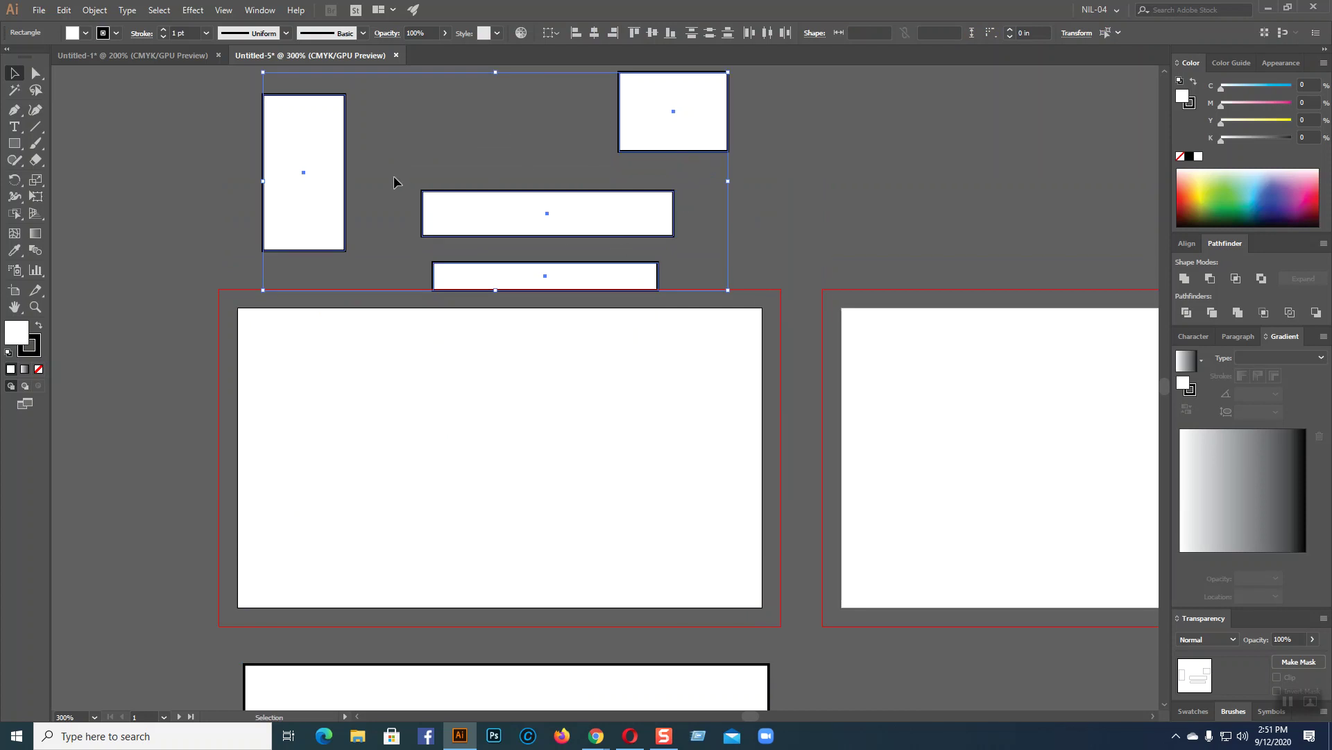
pyautogui.press('Delete')
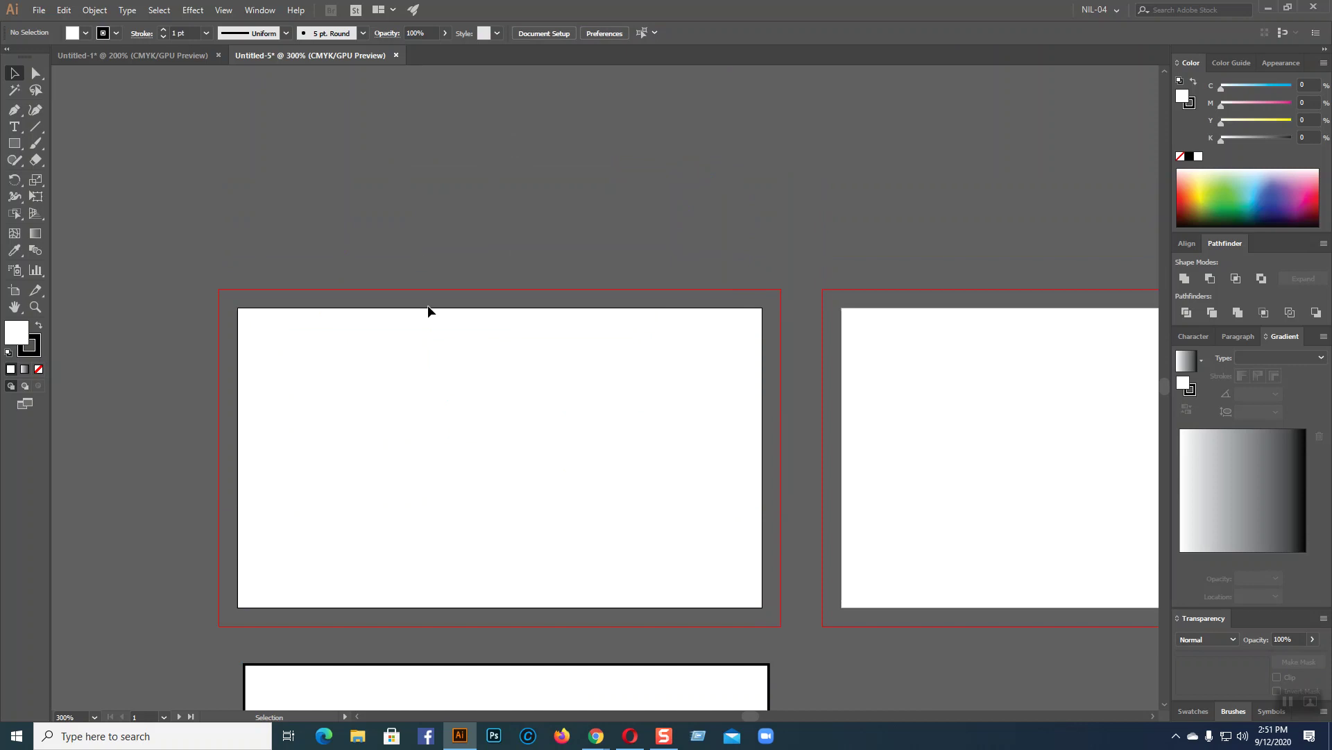
# Step: Move the rectangle onto the left artboard, remove its stroke and fill it red
pyautogui.scroll(-3, 529, 385)
pyautogui.moveTo(532, 575); pyautogui.dragTo(522, 294)
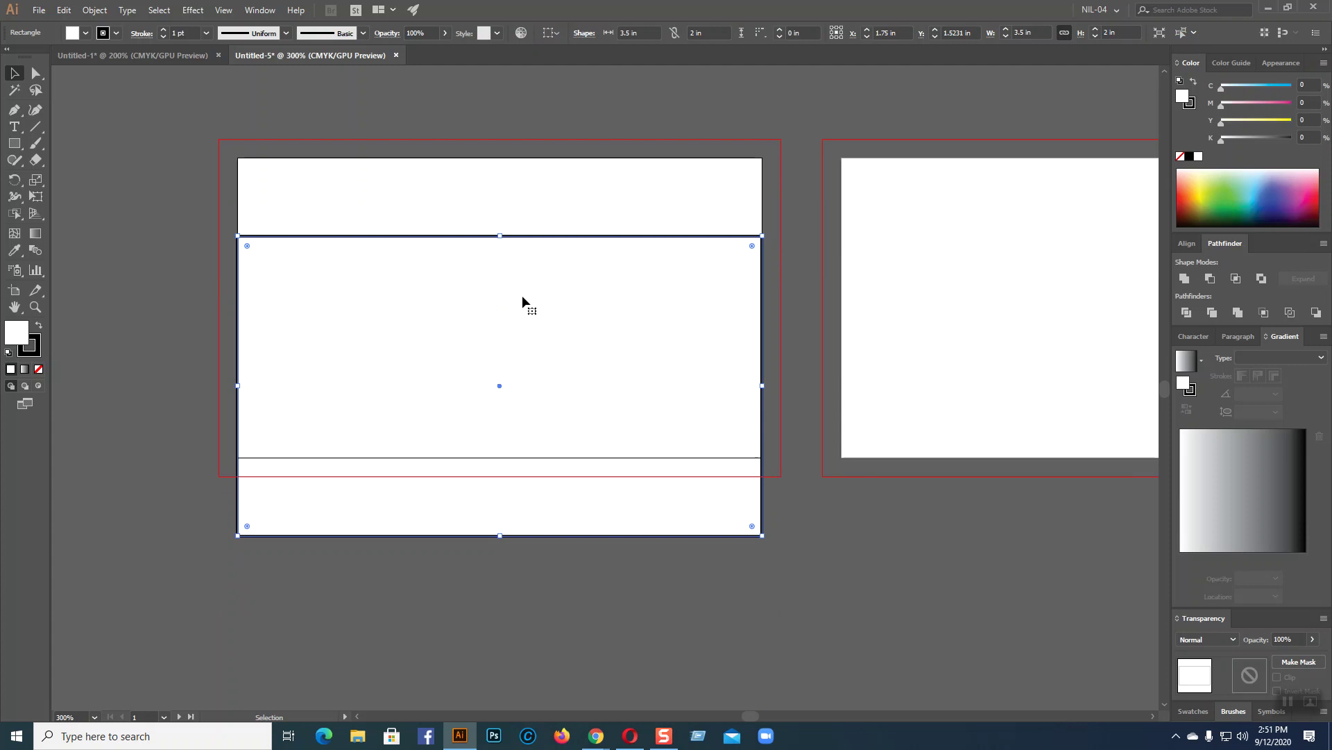
pyautogui.moveTo(522, 294); pyautogui.dragTo(525, 390)
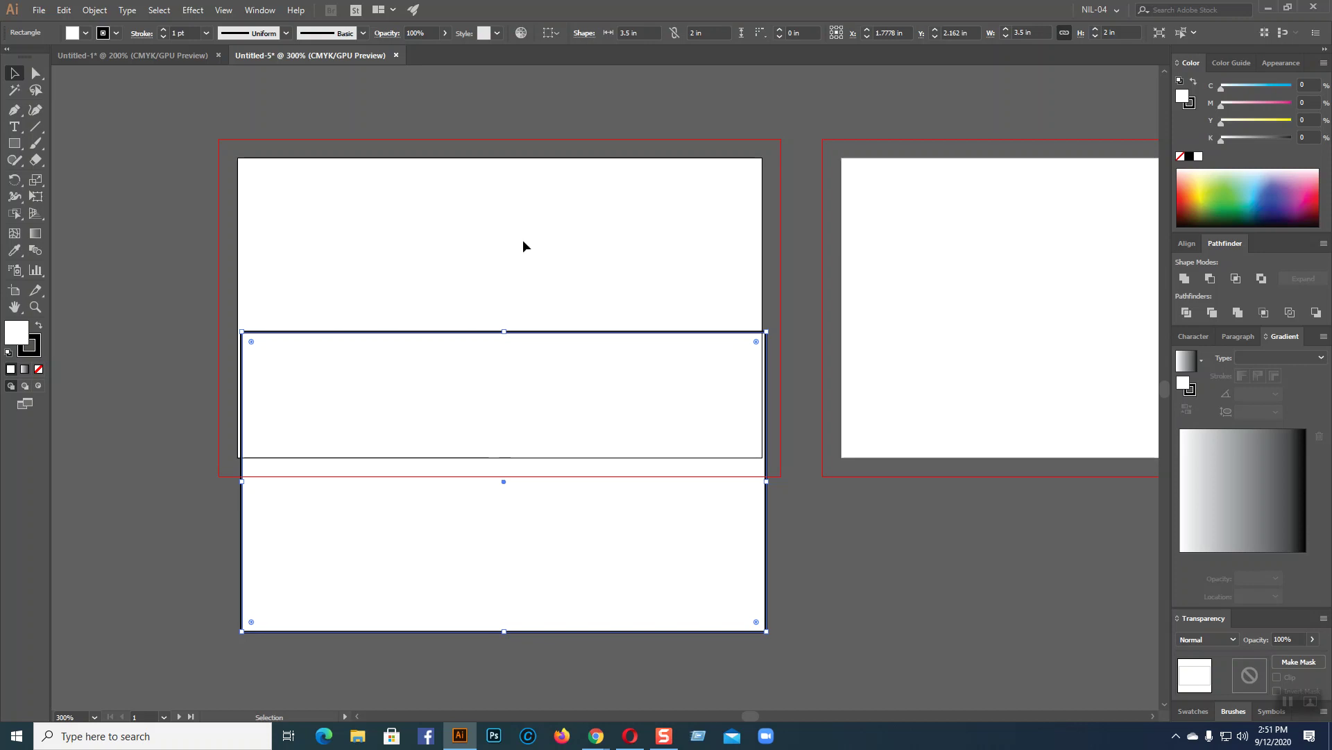
pyautogui.click(35, 350)
pyautogui.click(38, 369)
pyautogui.click(15, 336)
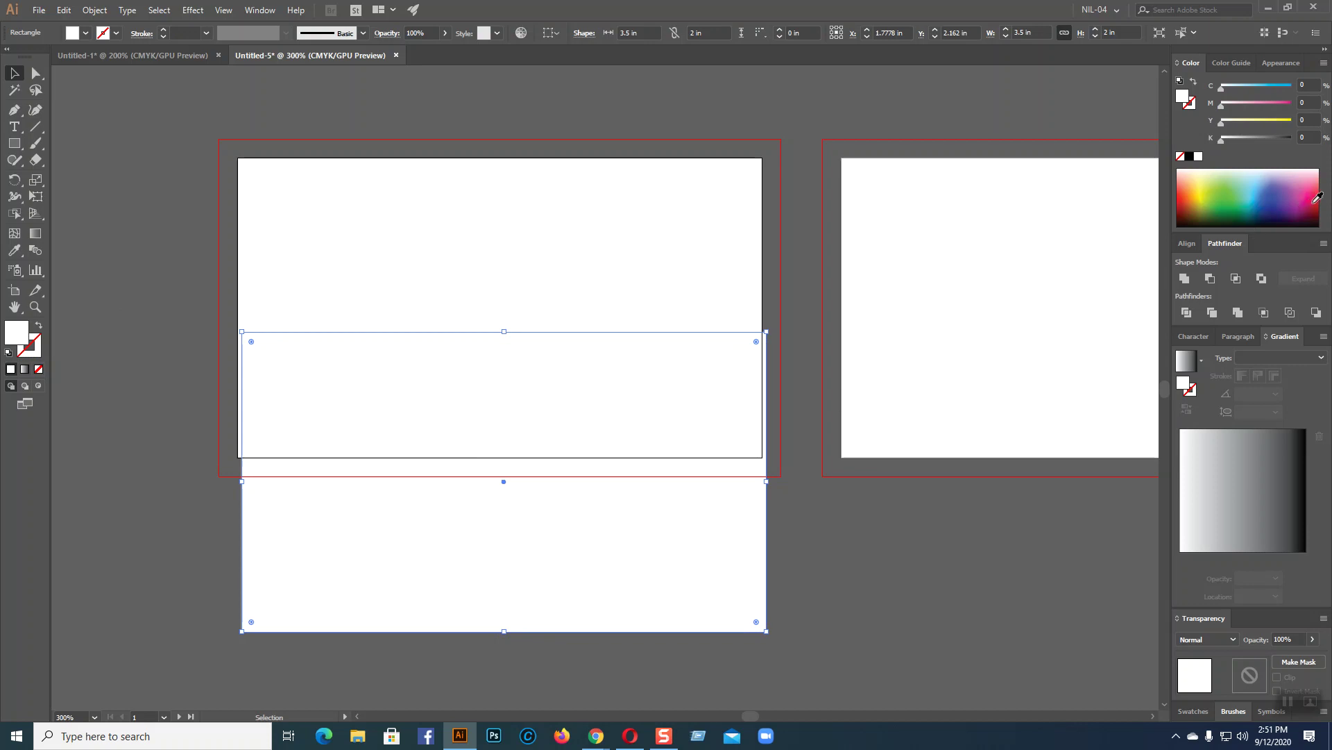
pyautogui.click(1318, 198)
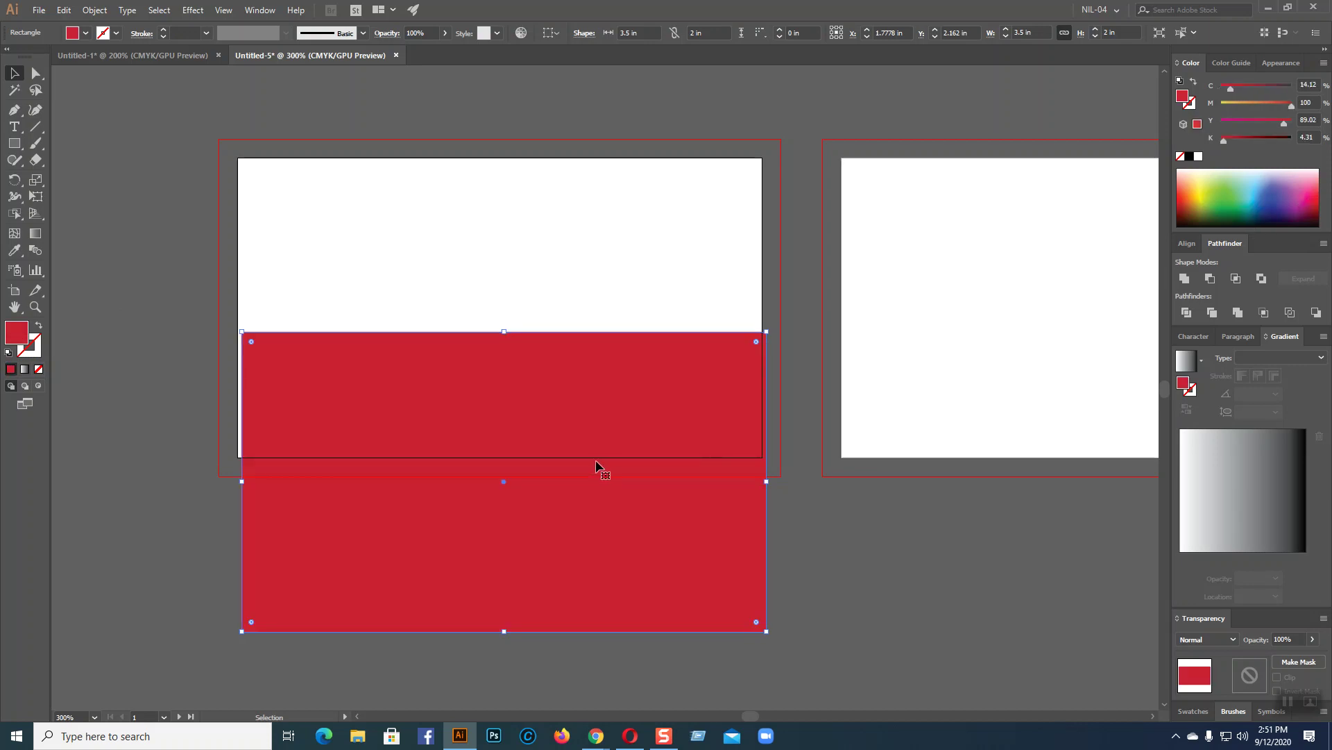
# Step: Align the red rectangle to the artboard, centring it horizontally and vertically
pyautogui.click(1188, 244)
pyautogui.click(1321, 361)
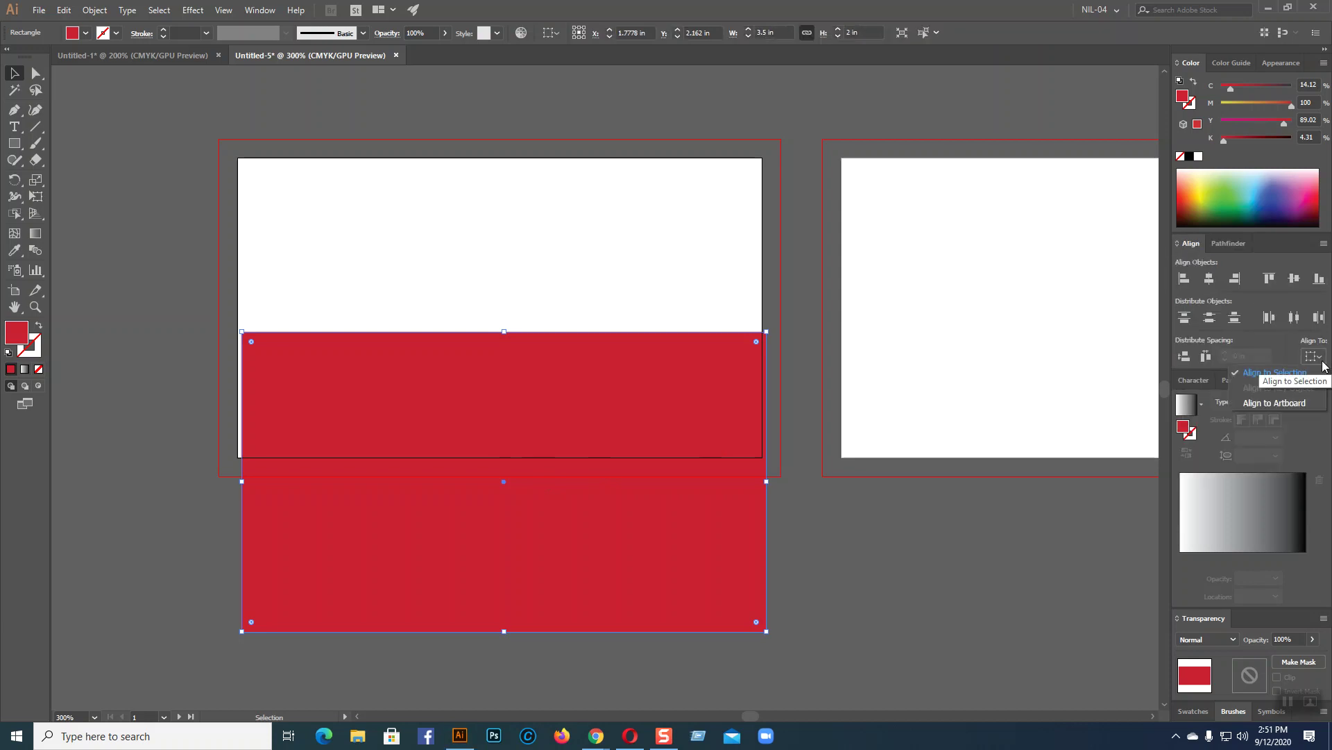
pyautogui.click(1270, 402)
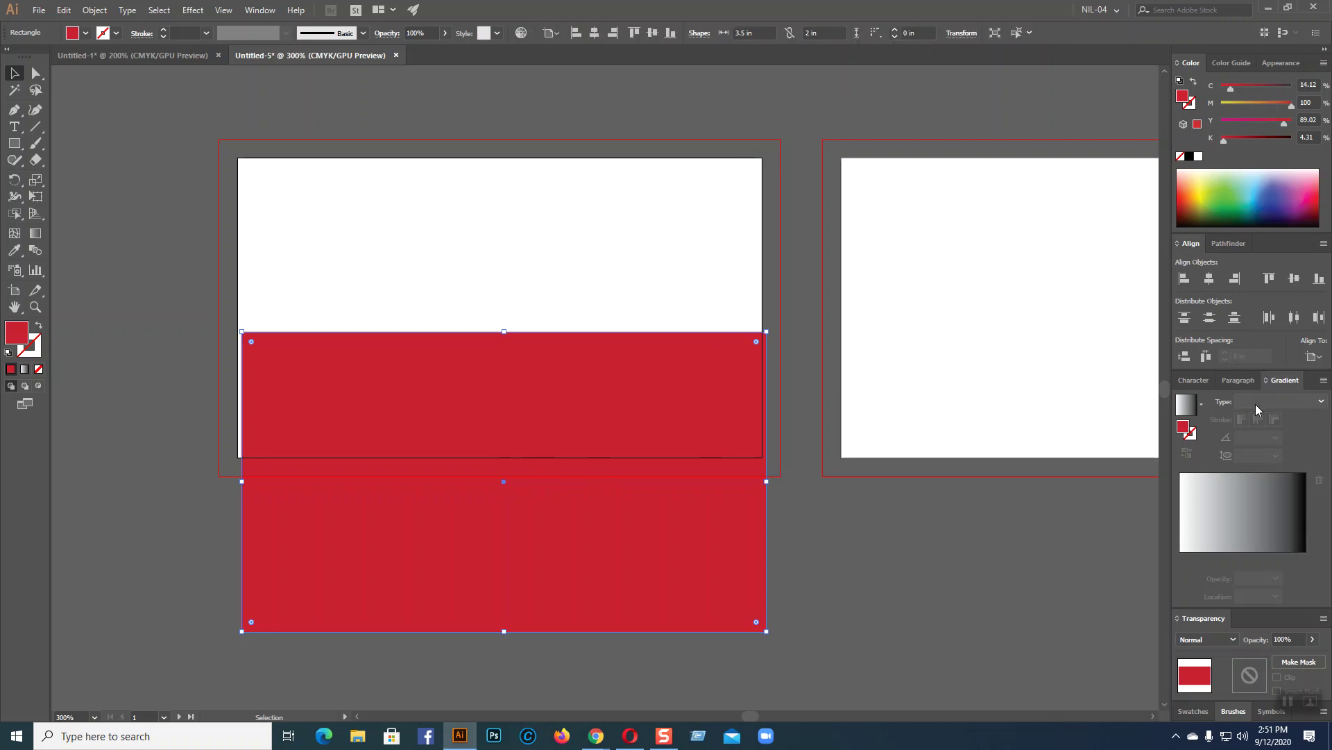
pyautogui.click(1211, 281)
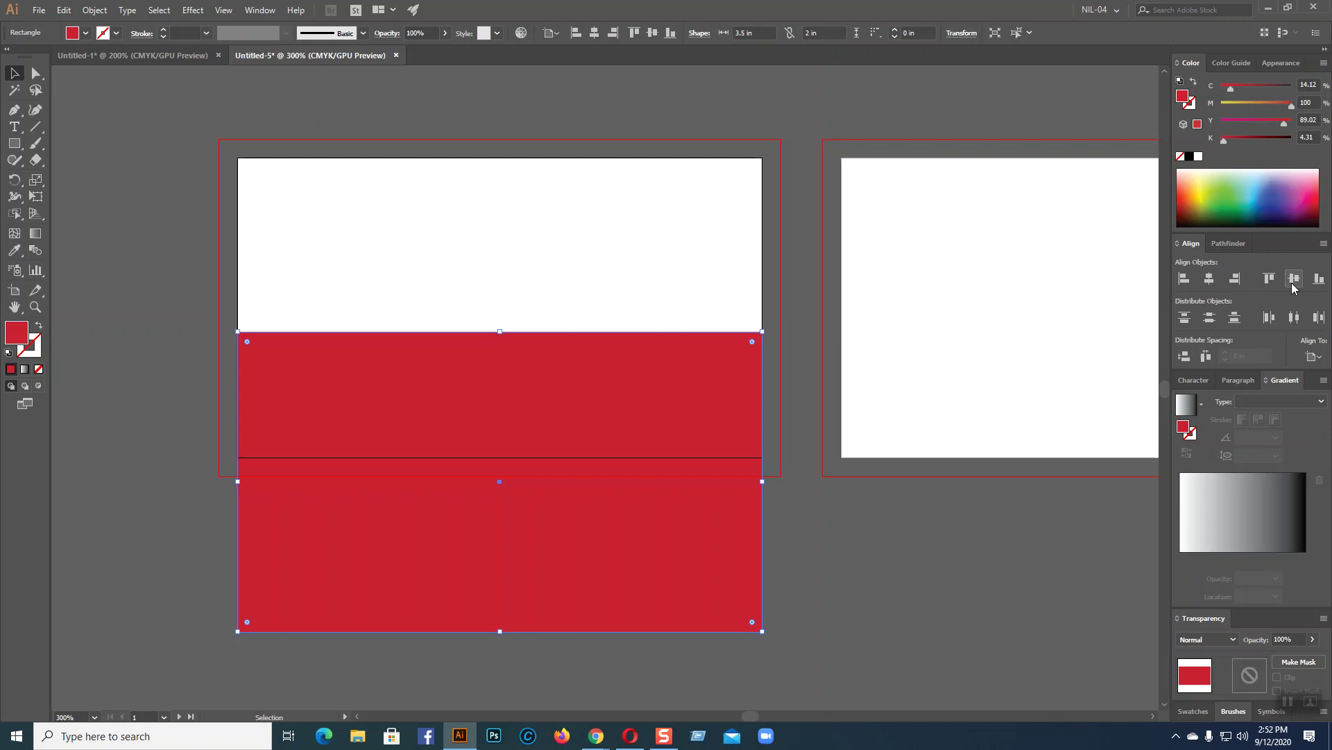
pyautogui.click(1293, 280)
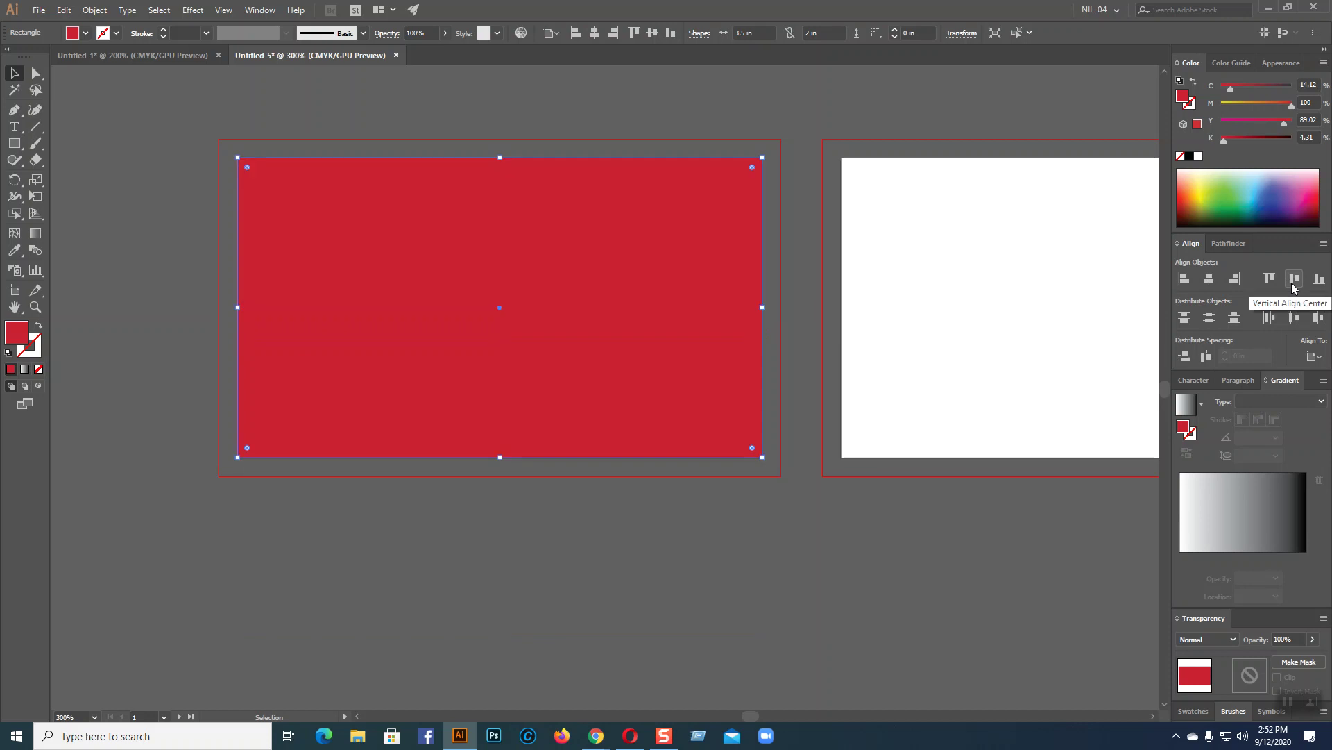
pyautogui.click(817, 511)
pyautogui.click(669, 375)
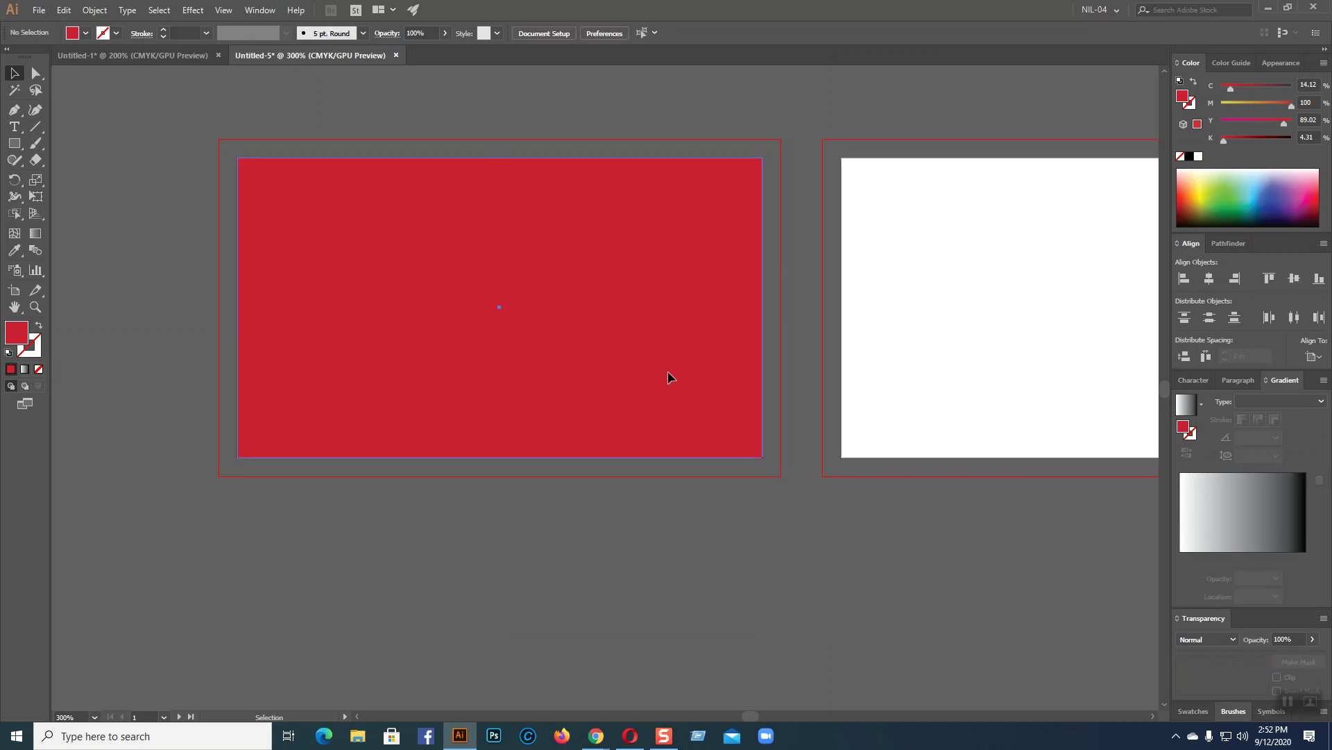
# Step: Alt-drag a copy of the red rectangle onto the second artboard
pyautogui.hscroll(5, 851, 553)
pyautogui.scroll(1, 851, 553)
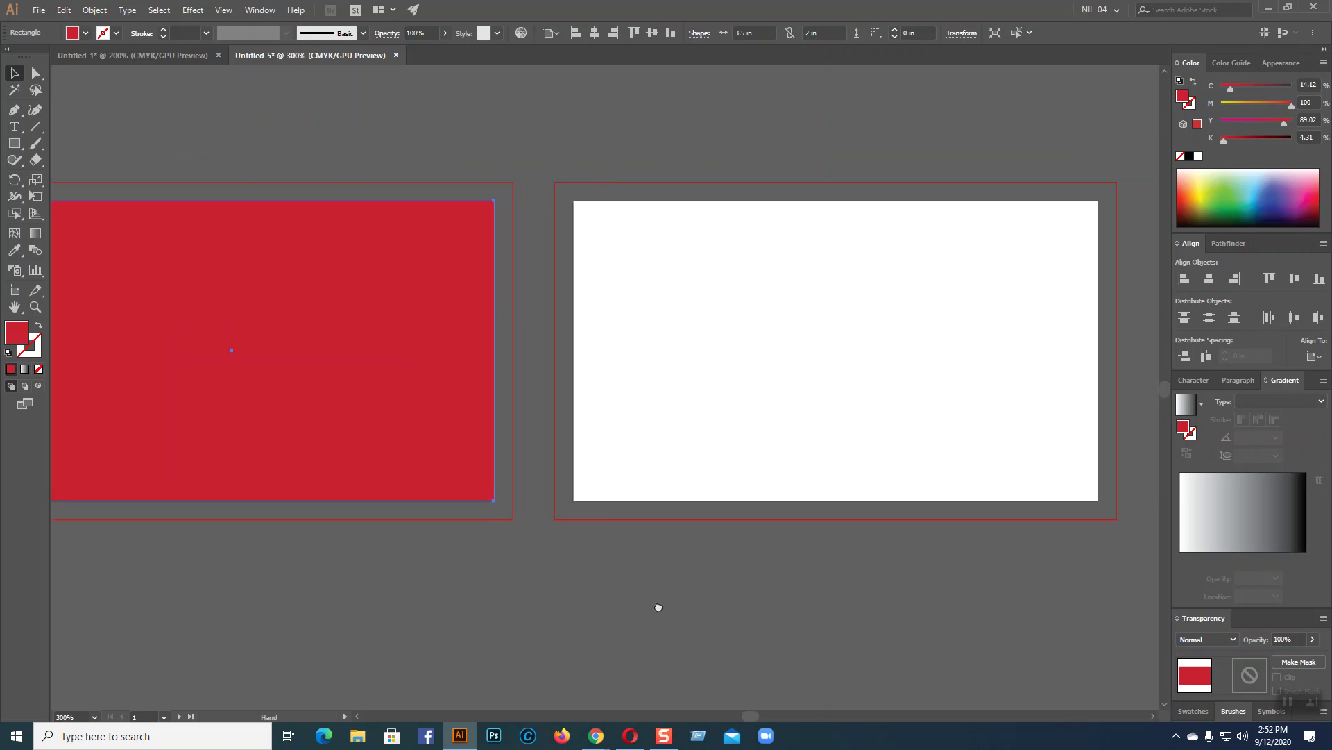
pyautogui.moveTo(388, 428); pyautogui.dragTo(989, 489)
pyautogui.click(922, 219)
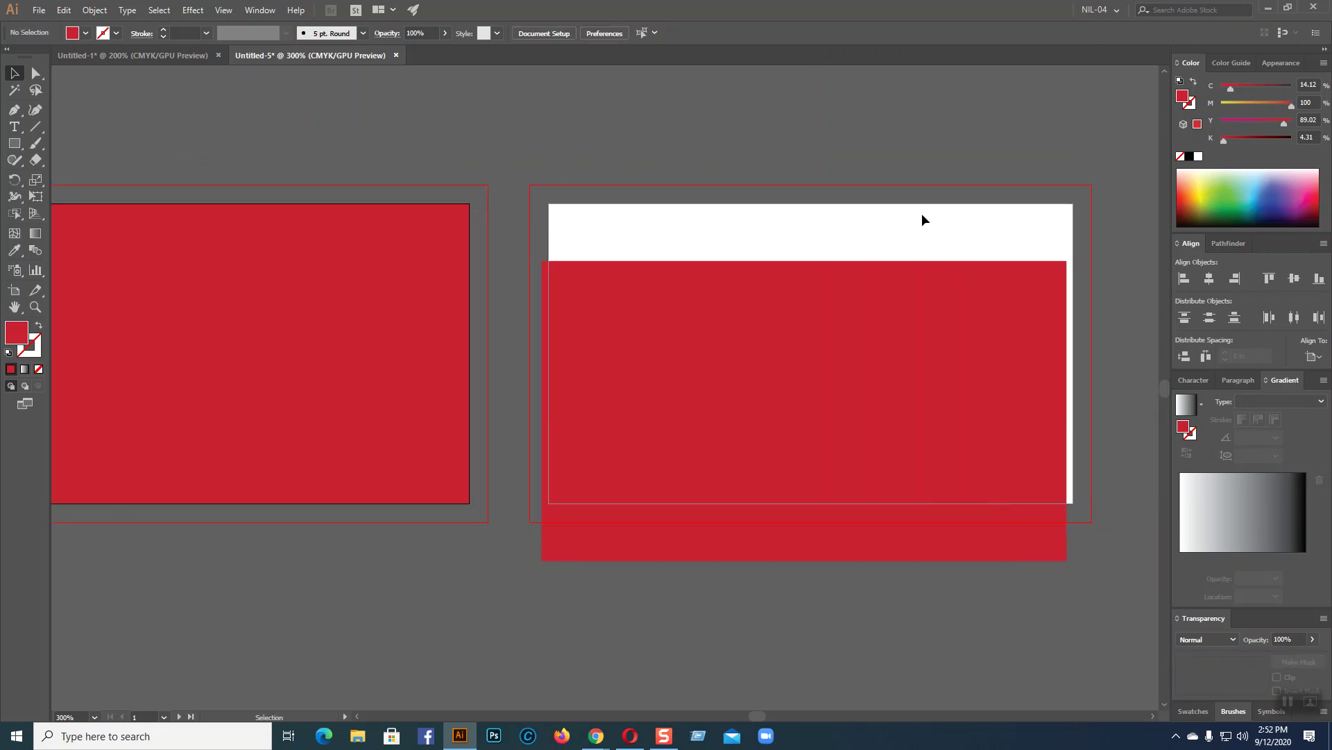
pyautogui.click(821, 218)
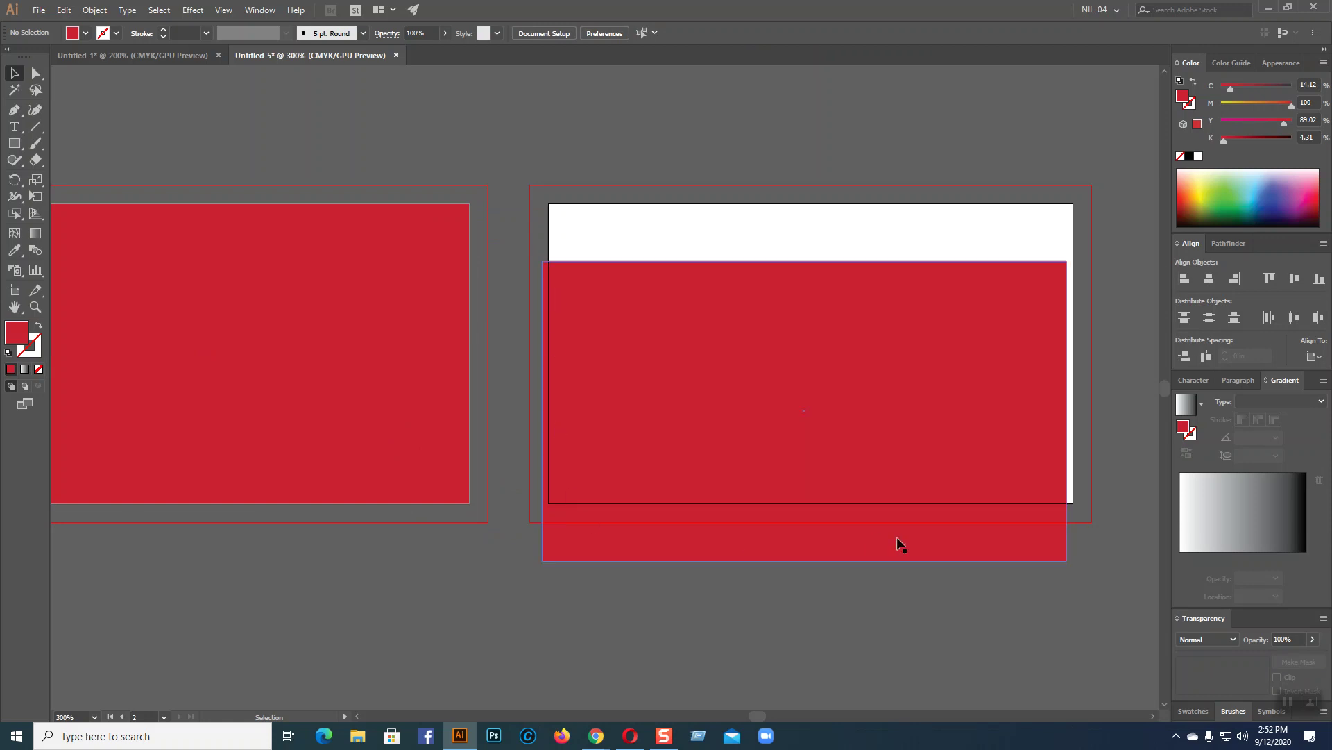
pyautogui.click(858, 472)
pyautogui.click(705, 220)
# Step: Check the left red rectangle's selection, then make the second artboard active
pyautogui.scroll(-4, 771, 609)
pyautogui.scroll(3, 771, 610)
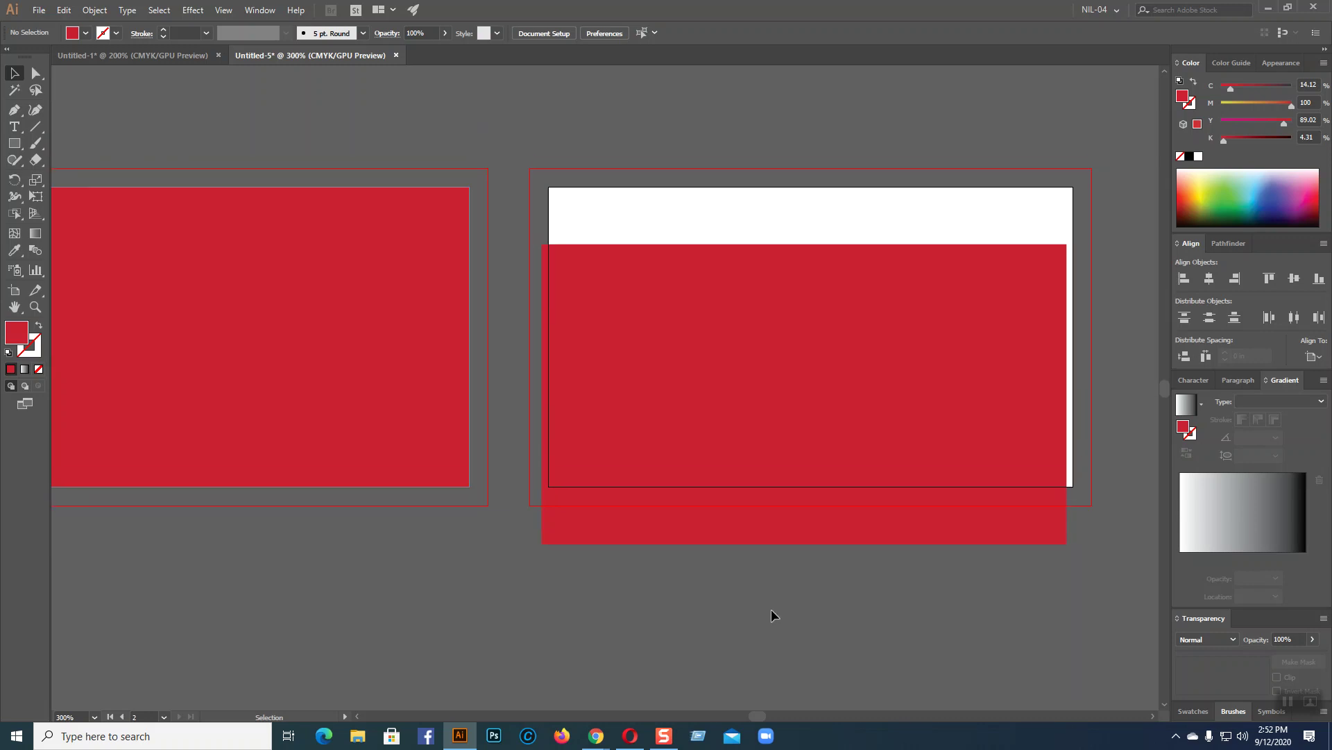
pyautogui.scroll(3, 772, 609)
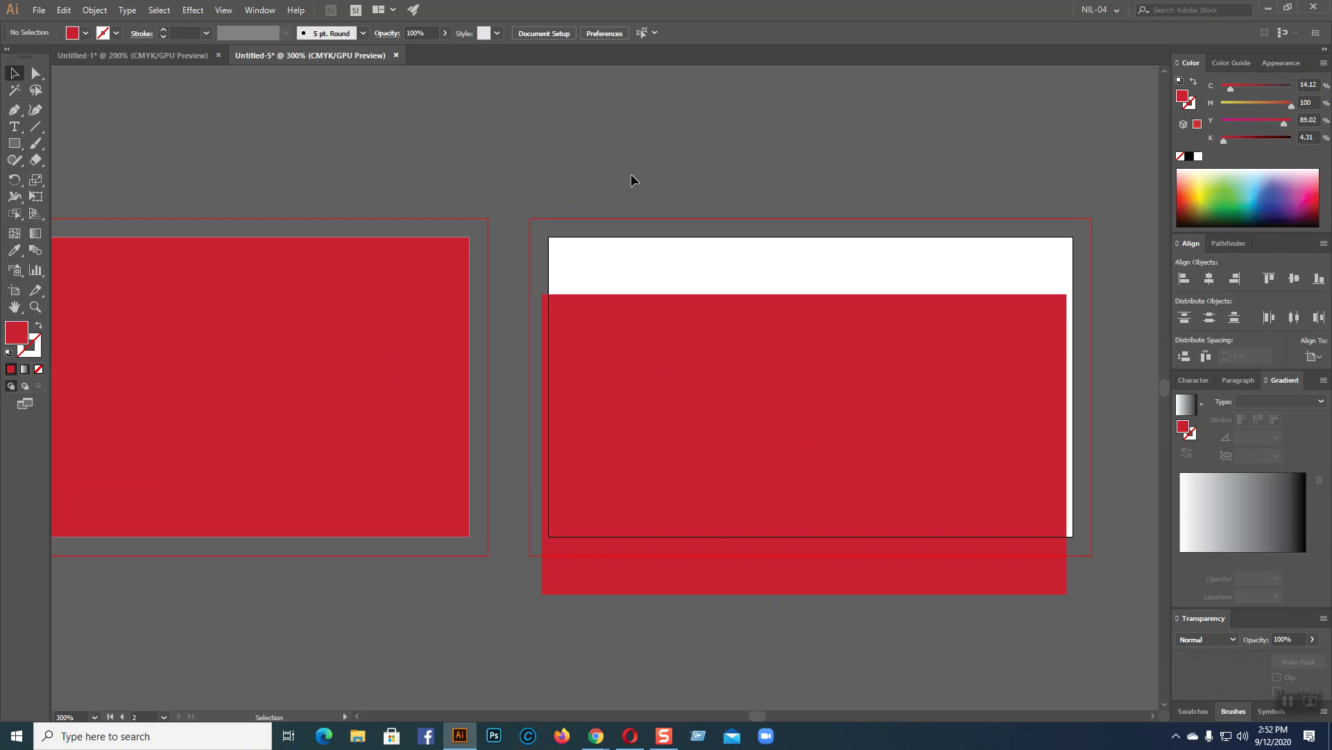
pyautogui.click(380, 273)
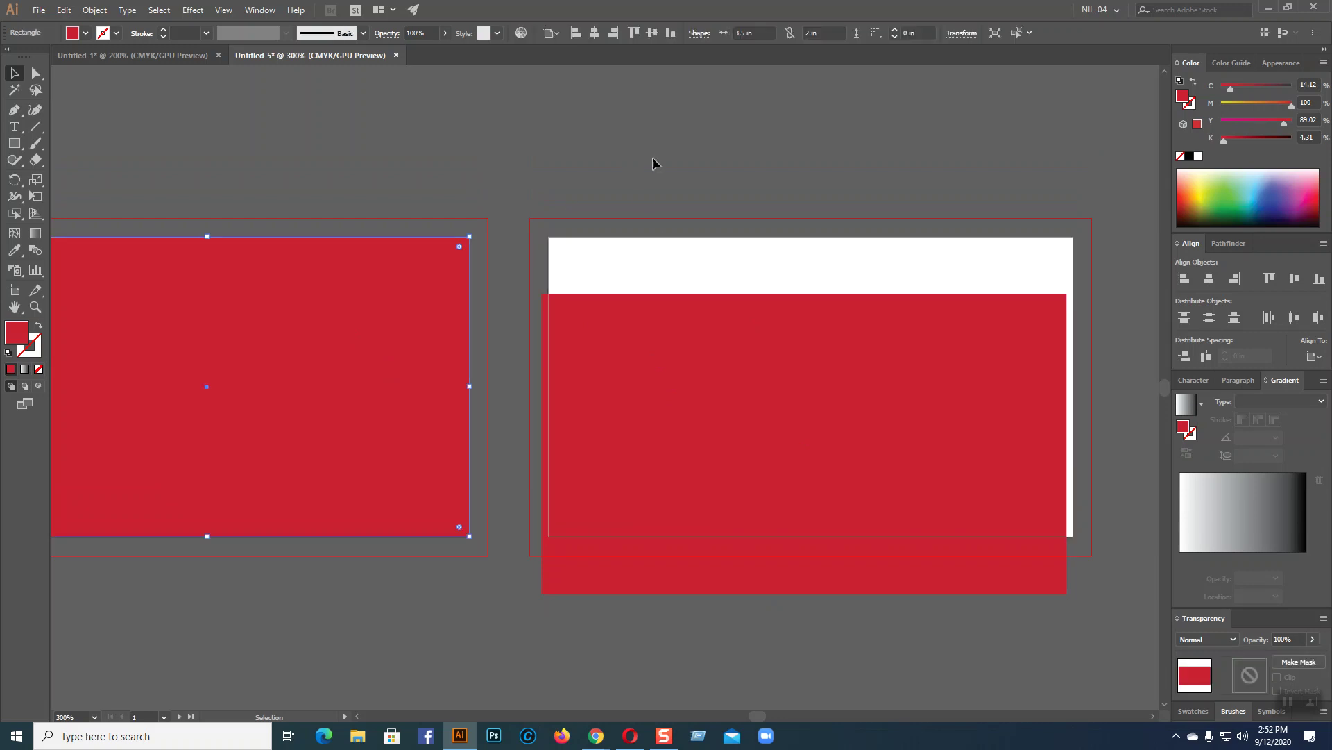
pyautogui.click(687, 148)
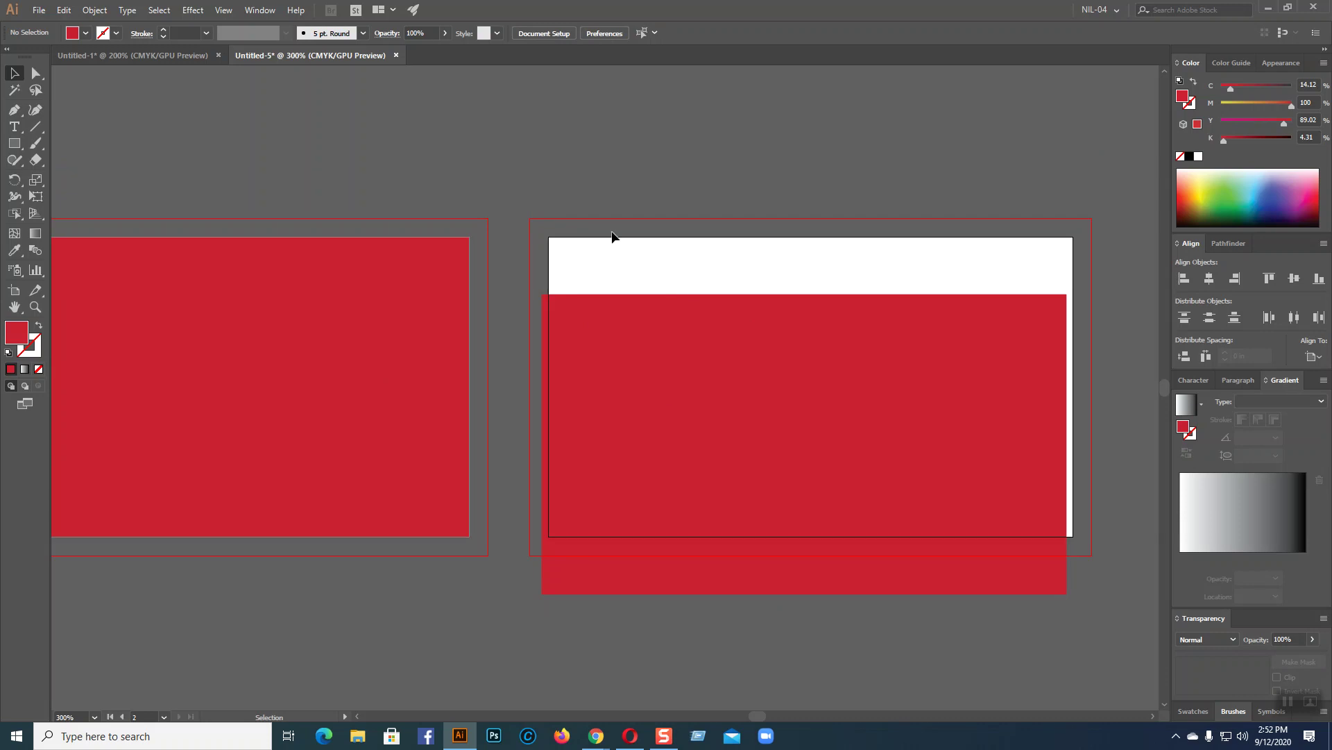
pyautogui.click(377, 289)
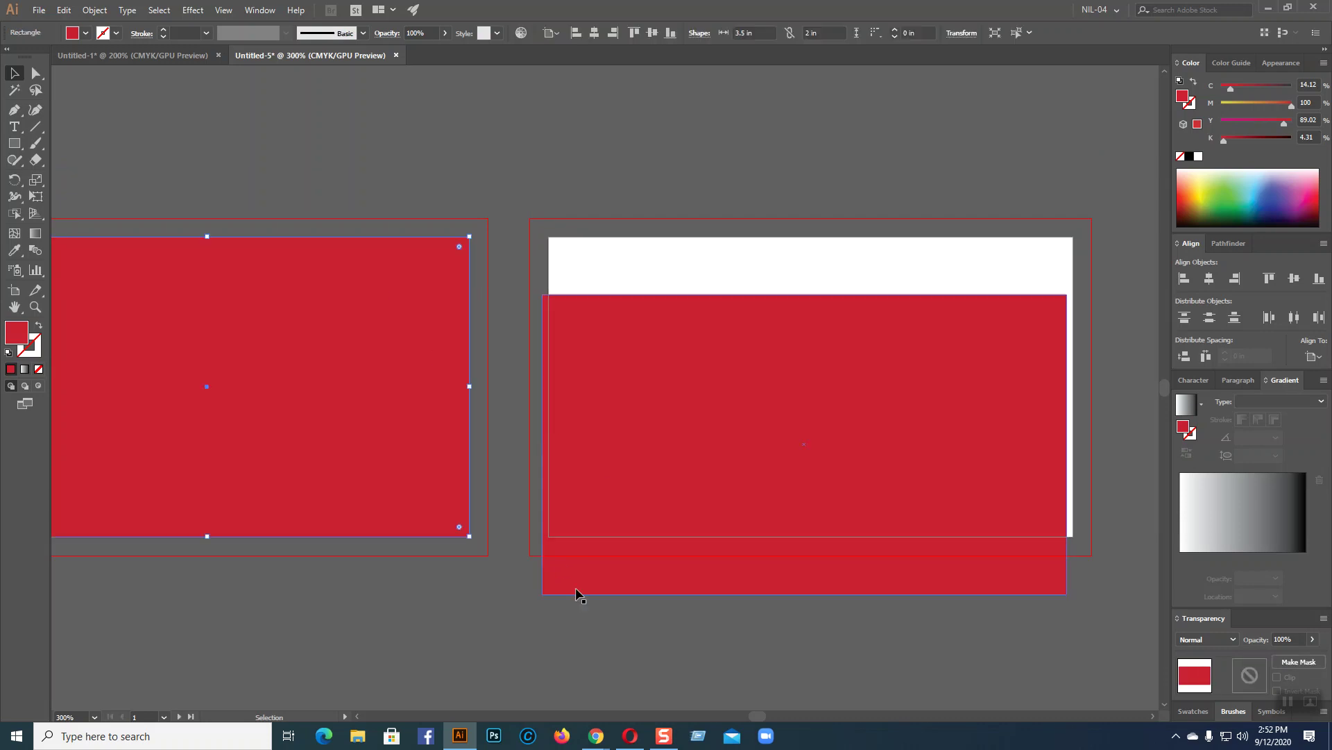
pyautogui.click(622, 635)
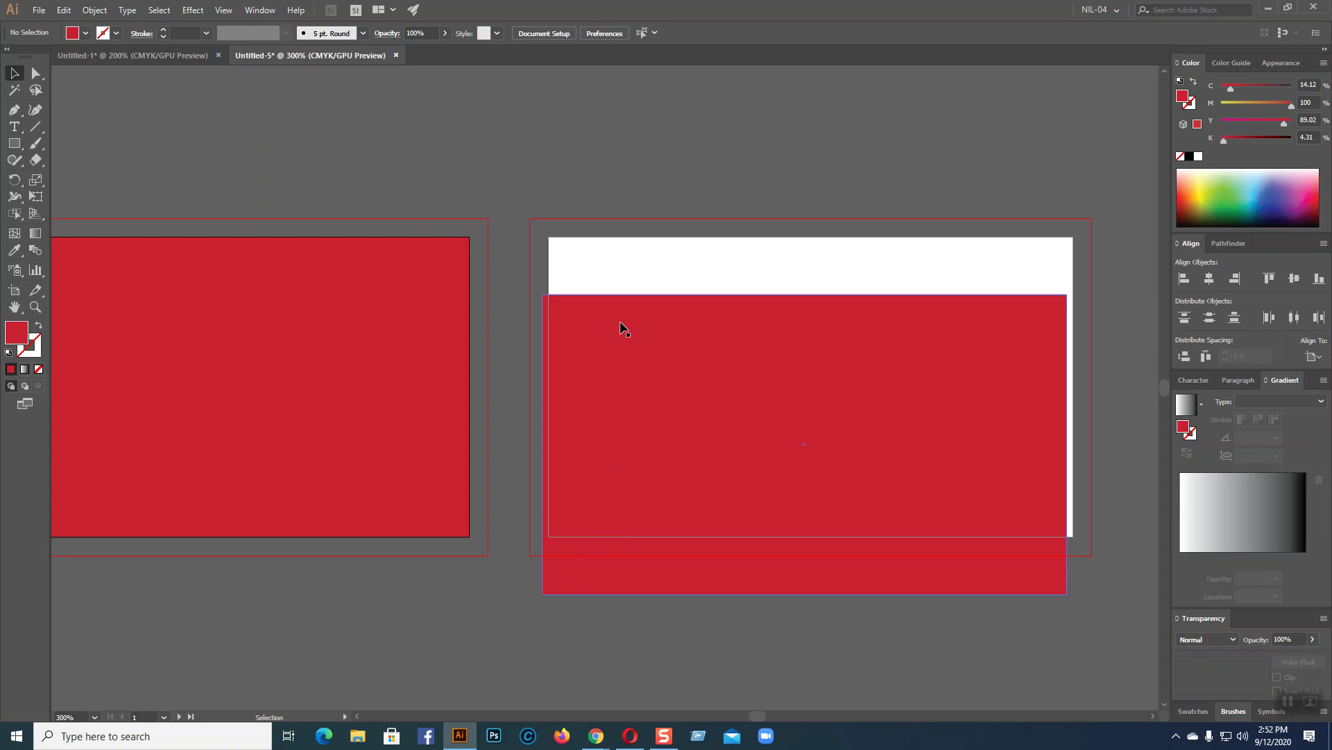
pyautogui.click(612, 274)
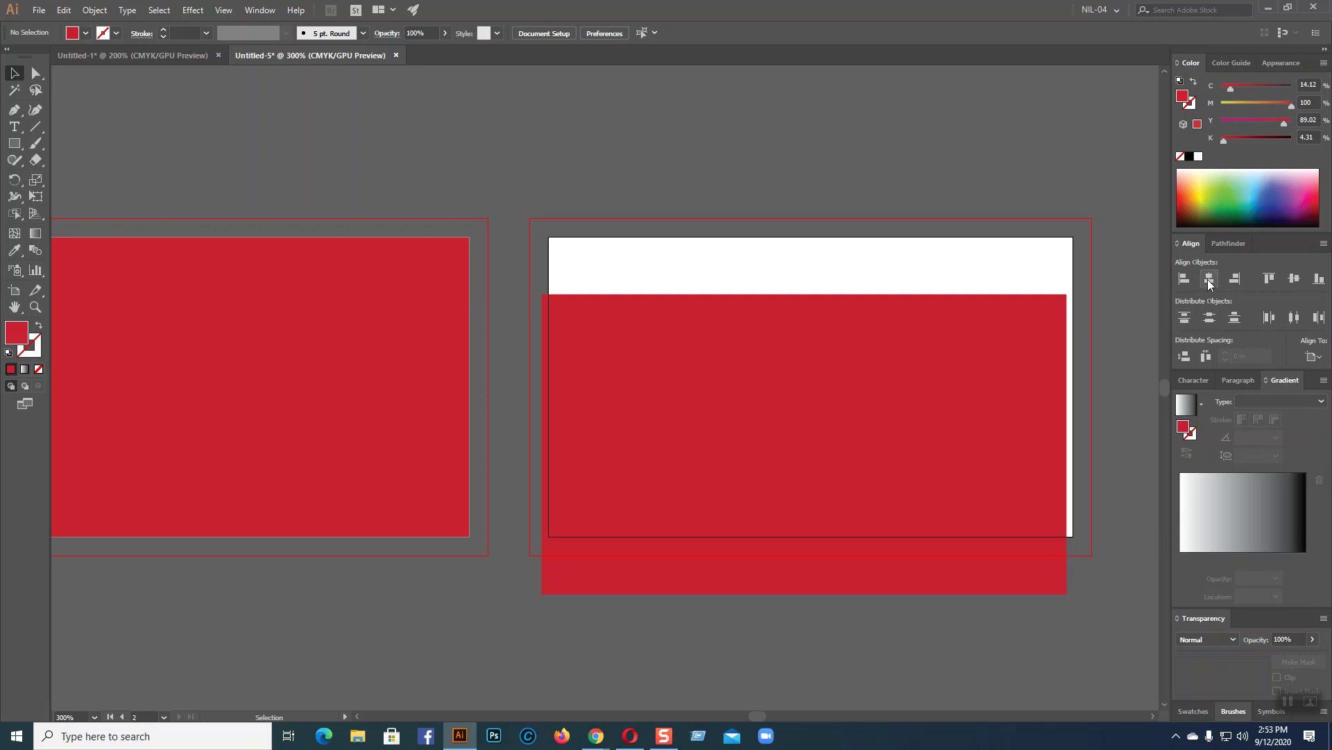
# Step: Centre the copied rectangle horizontally and vertically on the second artboard
pyautogui.click(883, 402)
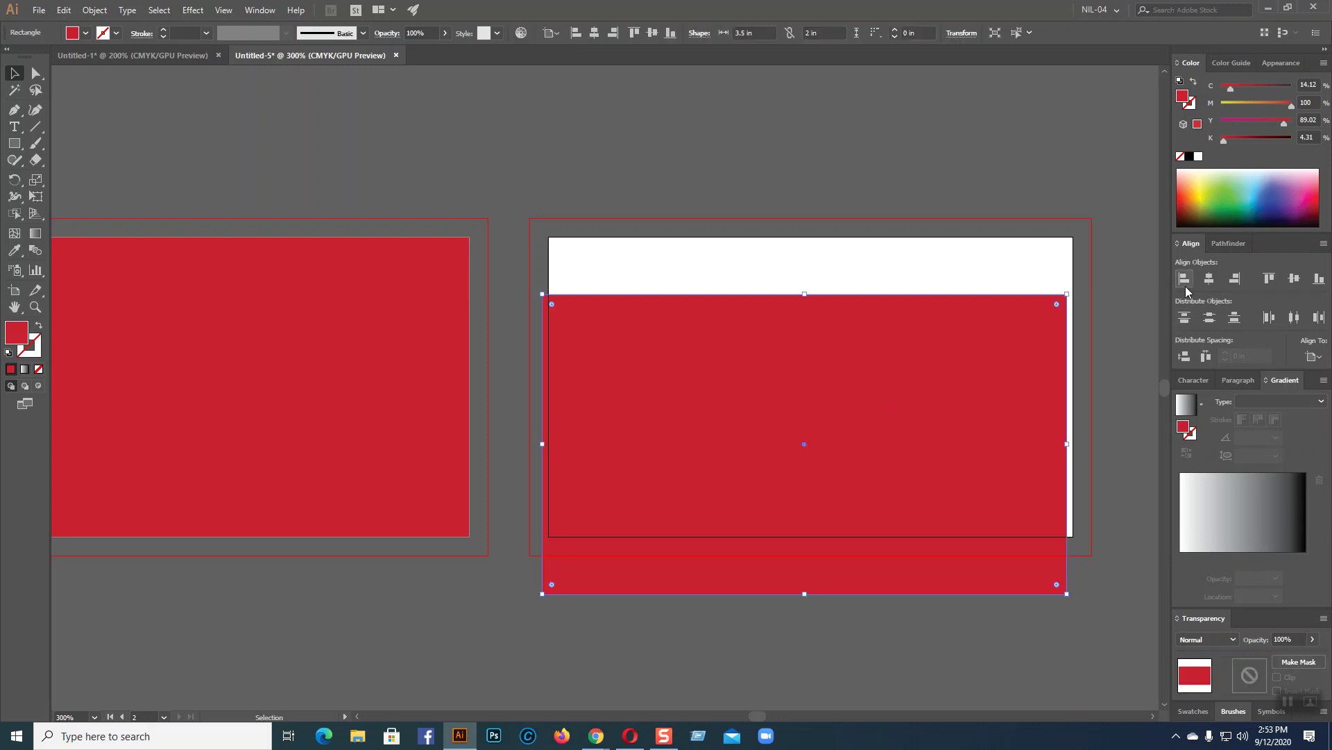
pyautogui.click(1208, 279)
pyautogui.click(1294, 279)
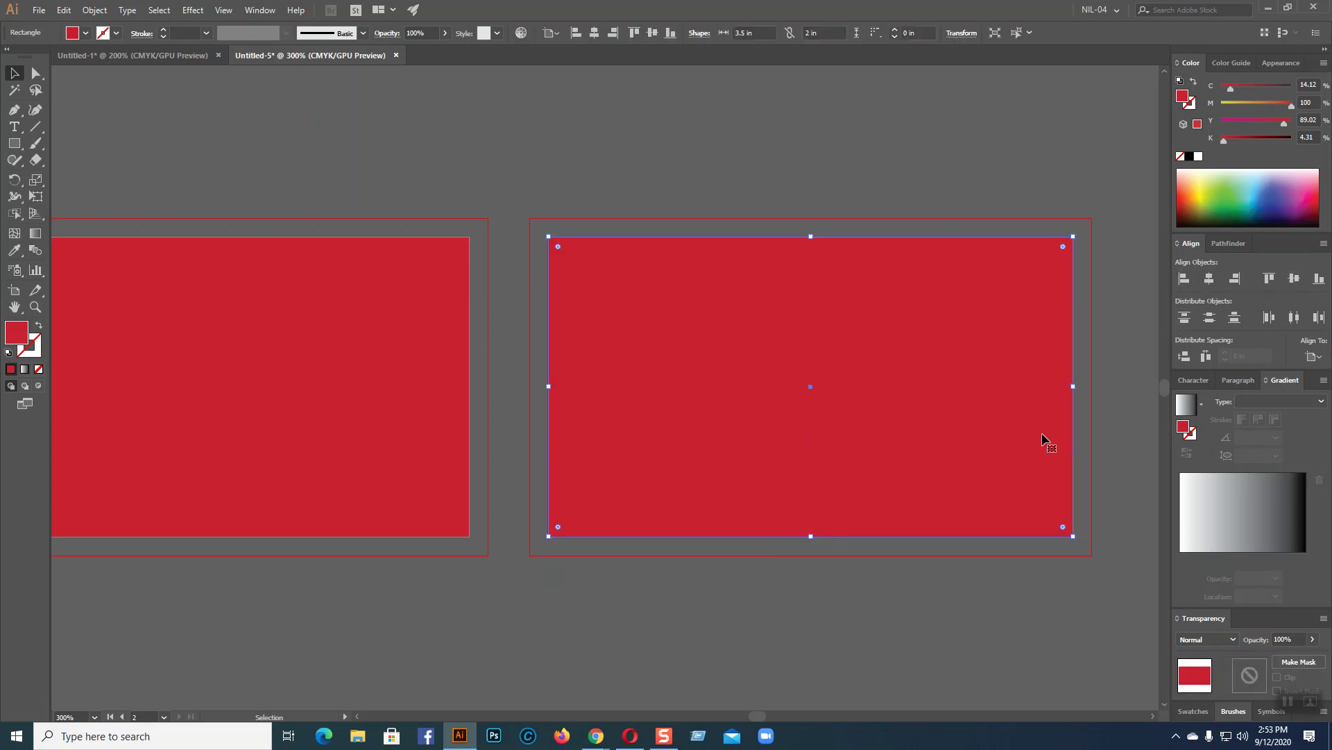
pyautogui.click(819, 696)
# Step: Zoom out to see both red cards, then bring Chrome's search results forward
pyautogui.scroll(-2, 802, 642)
pyautogui.scroll(2, 813, 625)
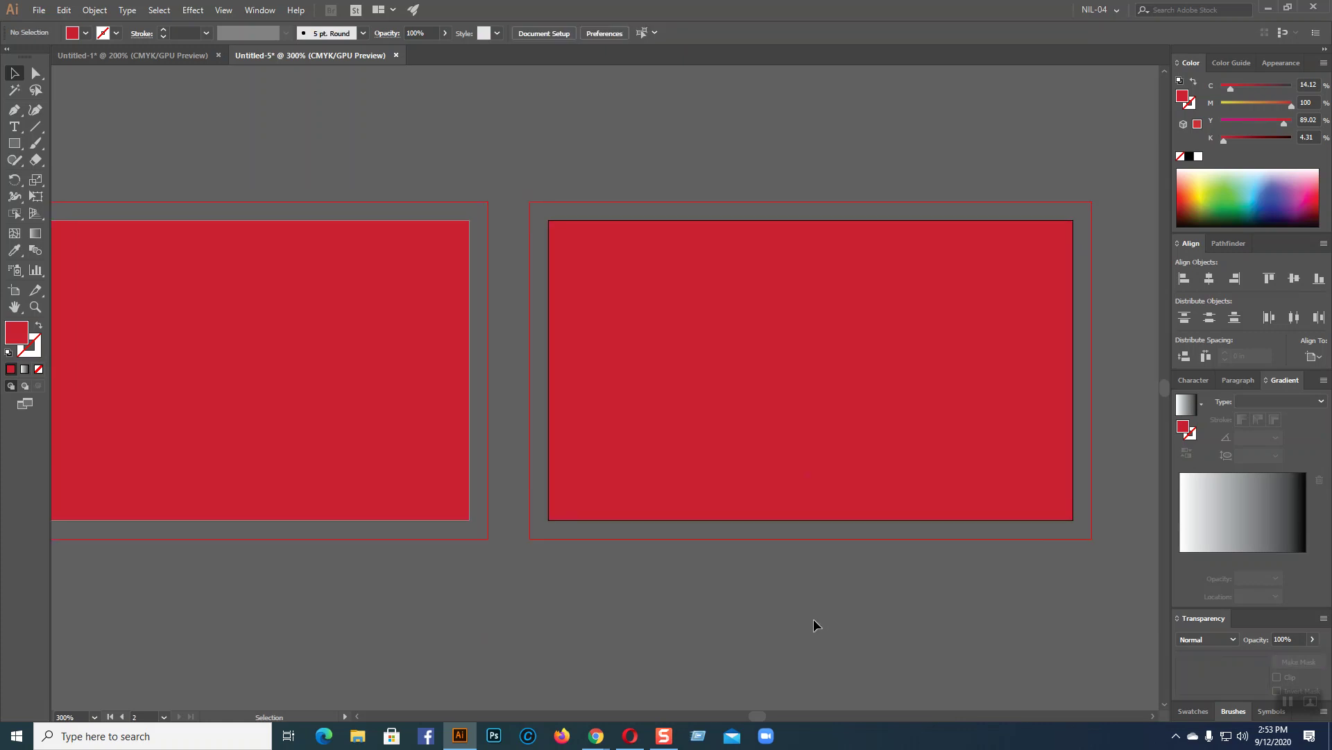
pyautogui.hotkey('ctrl', '-')
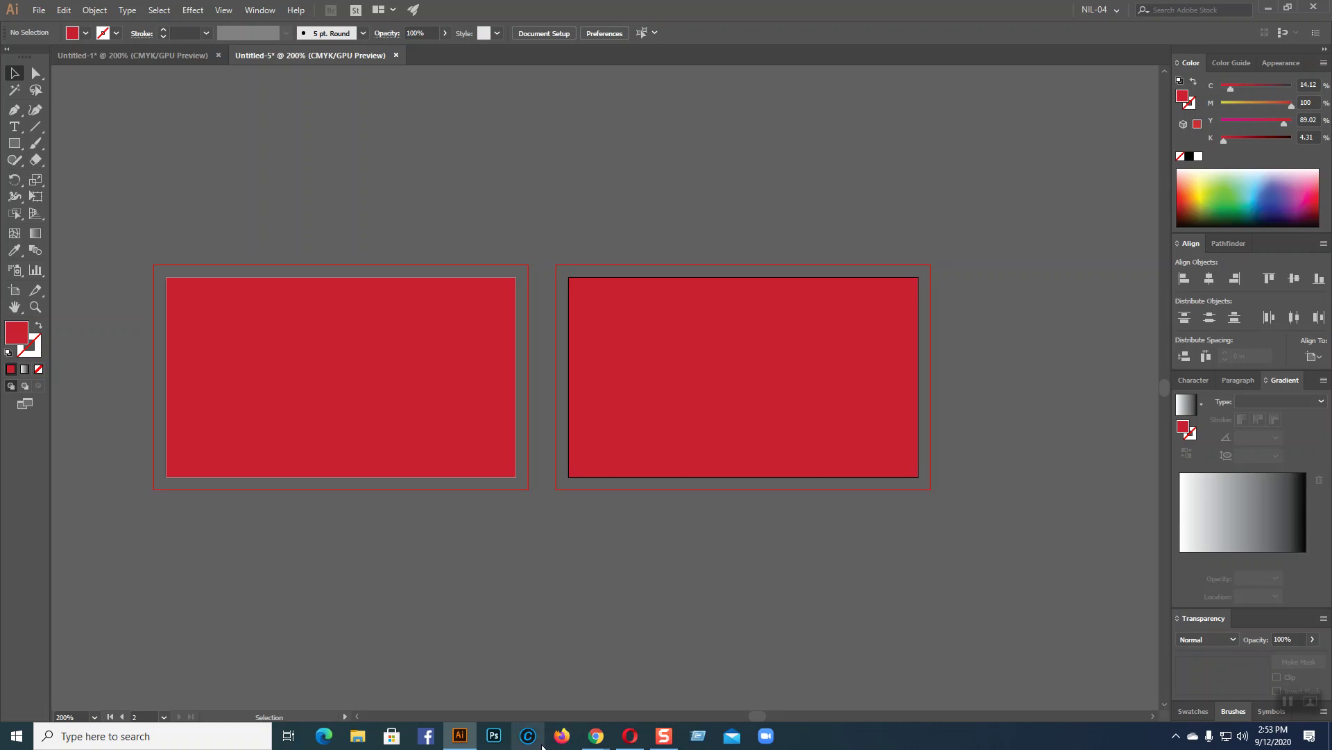
pyautogui.moveTo(596, 736)
pyautogui.click(573, 696)
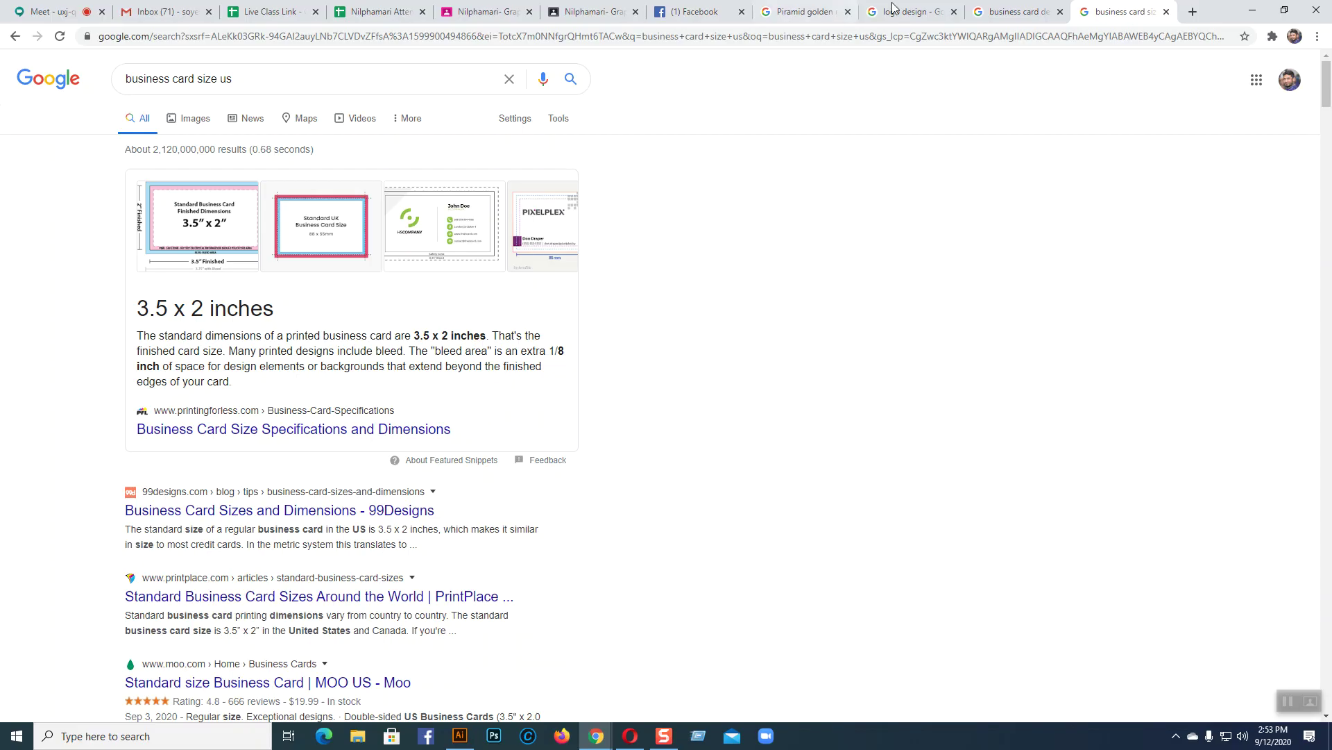
# Step: Preview several card designs, including PSDFreebies' Modern Business Card Design, then return to Illustrator
pyautogui.click(1011, 12)
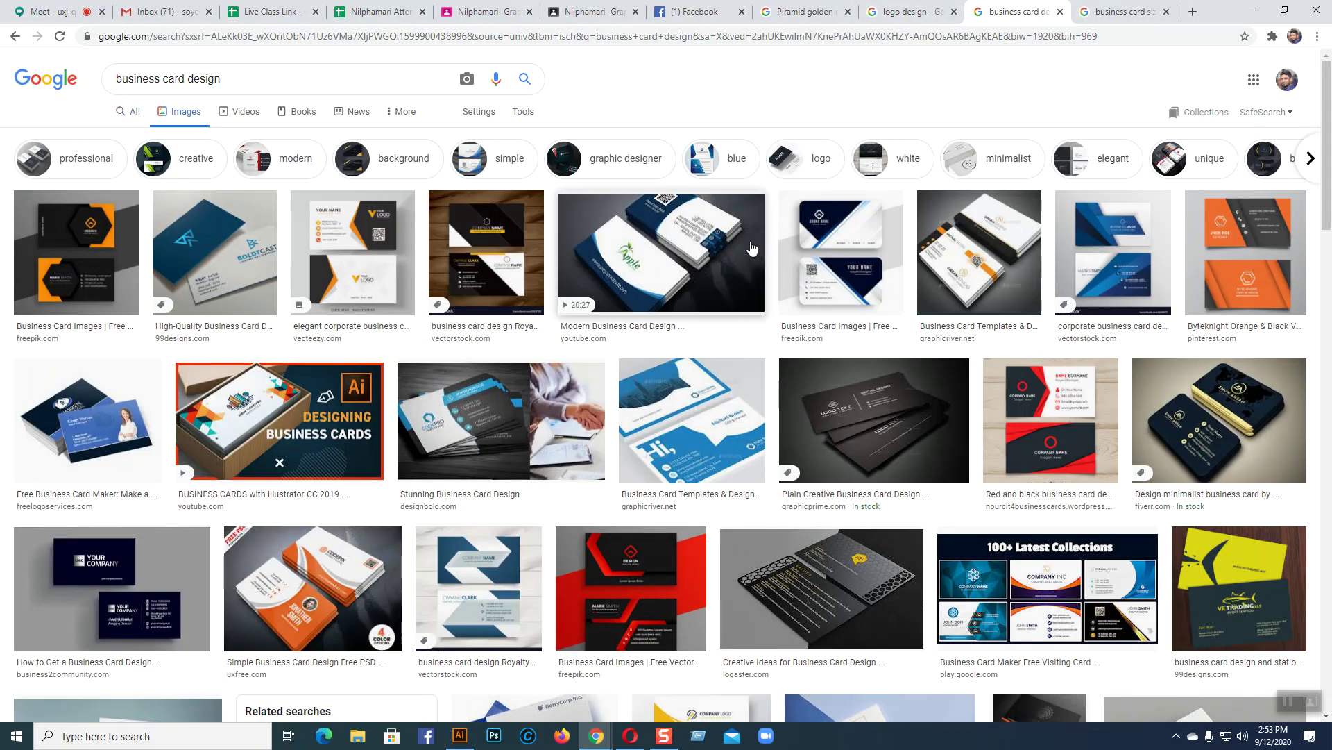
pyautogui.click(660, 253)
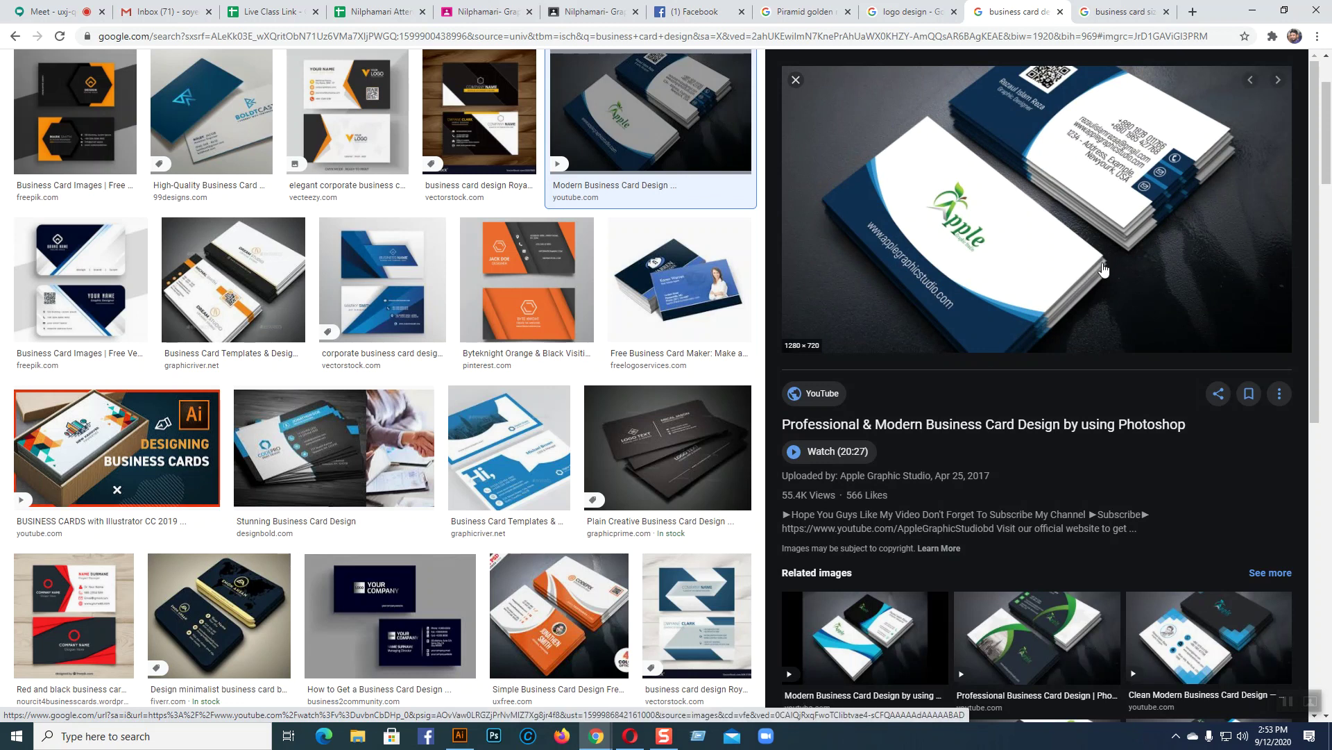
pyautogui.click(1038, 637)
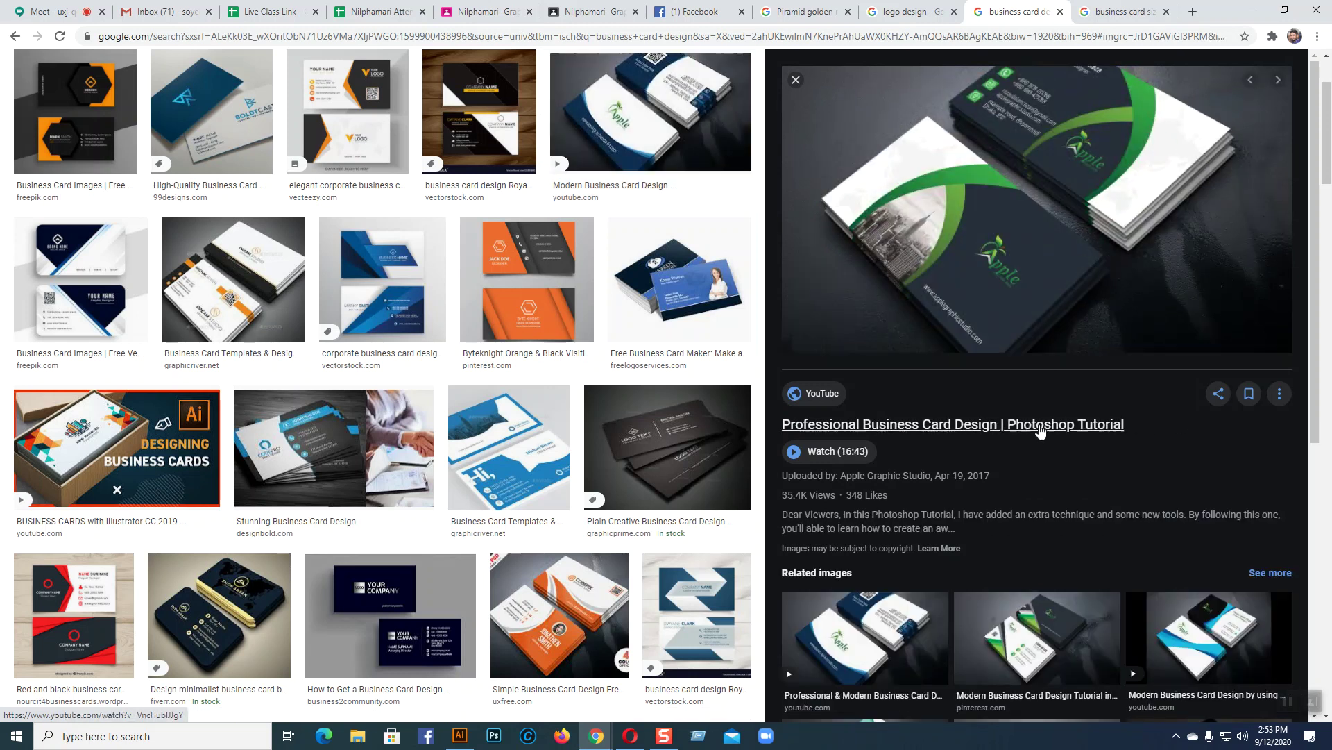
pyautogui.scroll(-4, 1039, 417)
pyautogui.click(1098, 608)
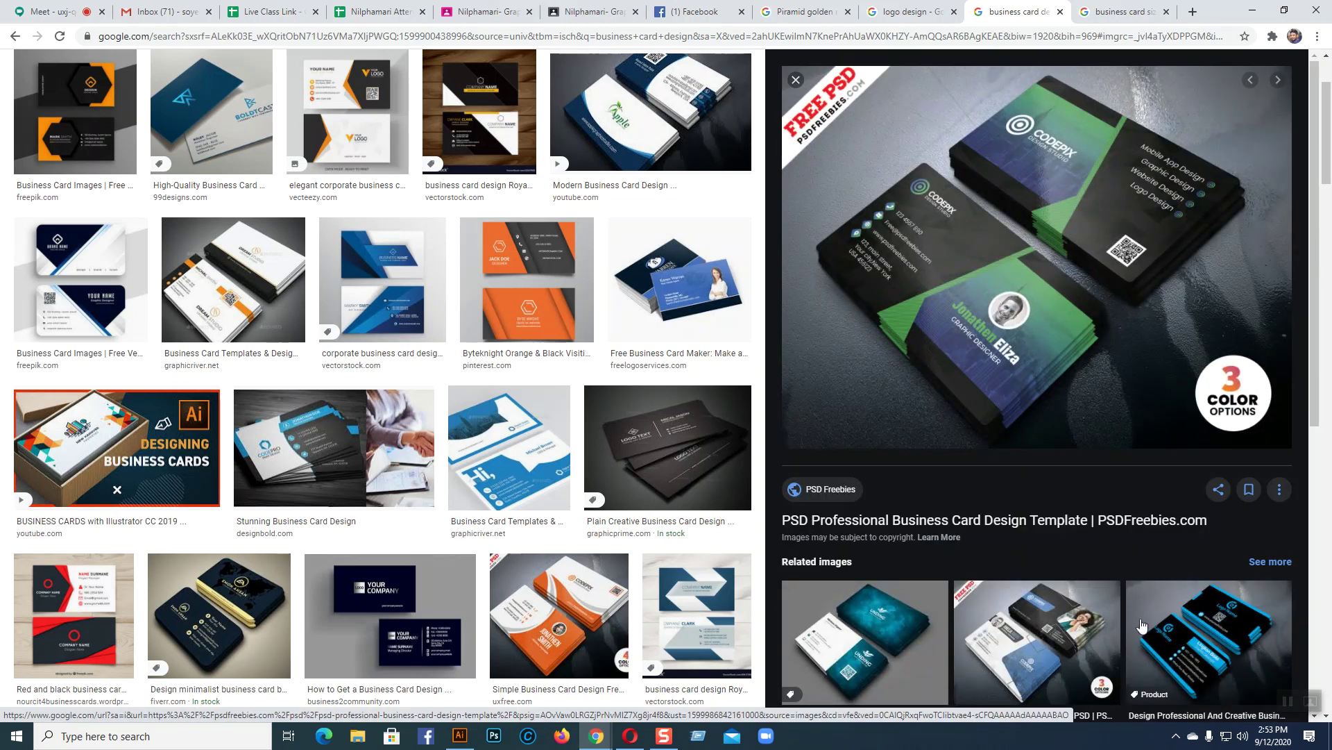
pyautogui.click(1077, 619)
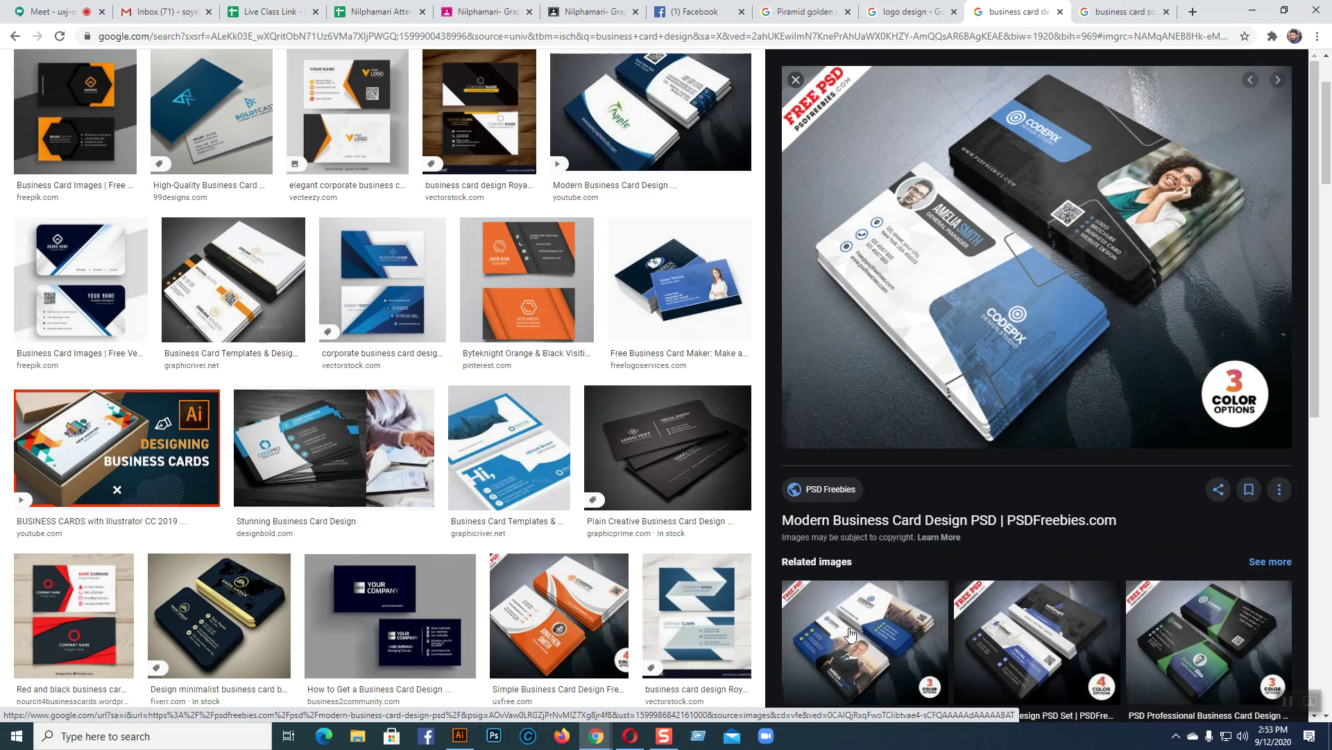
pyautogui.click(461, 737)
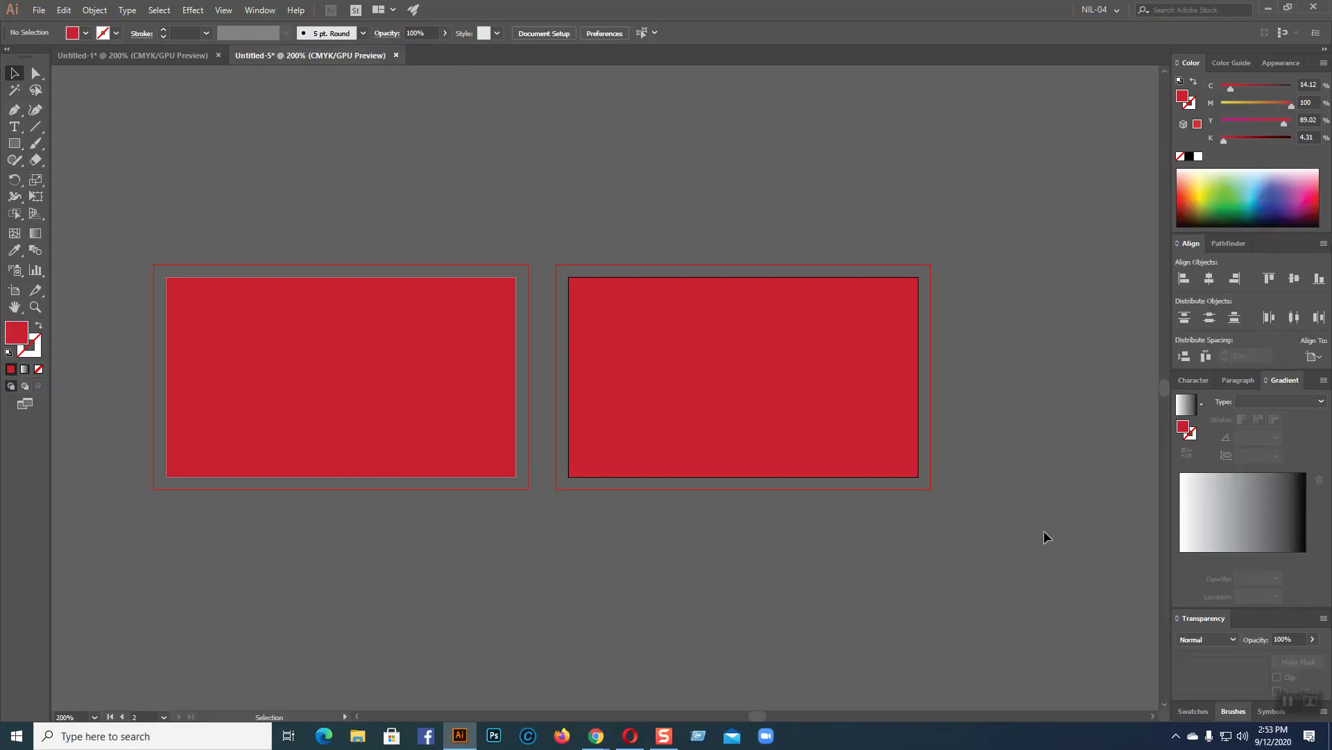
# Step: Select both red card rectangles together
pyautogui.hotkey('ctrl', 'a')
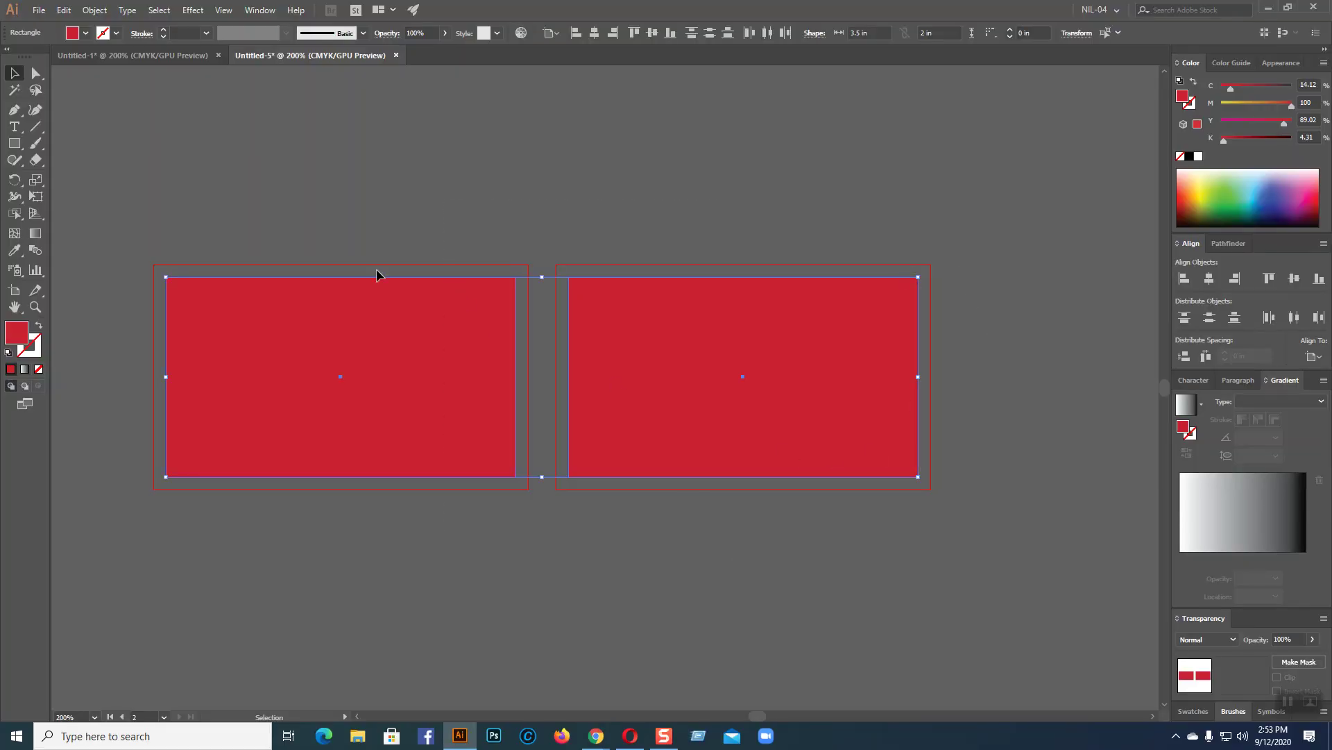
pyautogui.click(701, 641)
pyautogui.moveTo(458, 229); pyautogui.dragTo(713, 521)
pyautogui.click(493, 185)
pyautogui.hotkey('ctrl', 'a')
pyautogui.click(460, 234)
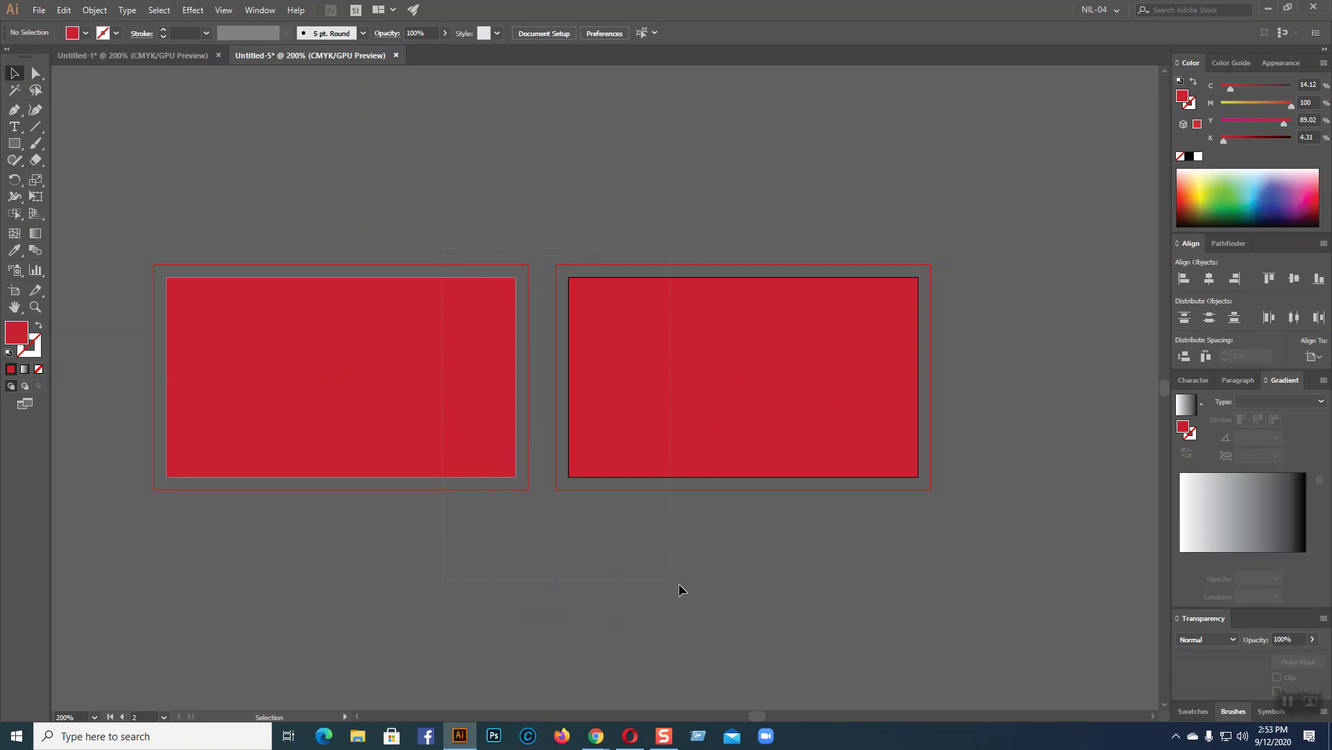
pyautogui.moveTo(678, 585); pyautogui.dragTo(697, 591)
# Step: Zoom to 300% and bring up the Effect > Stylize submenu
pyautogui.hotkey('ctrl', '=')
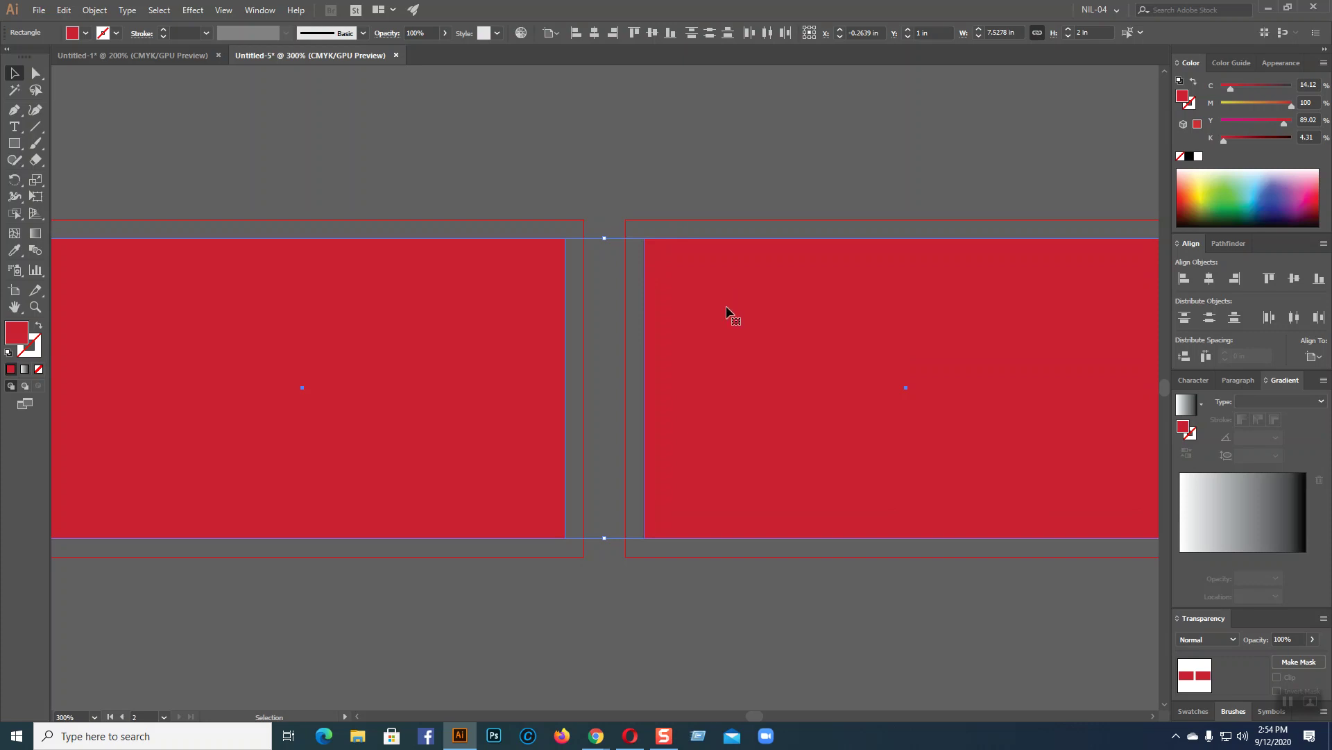
pyautogui.click(192, 10)
pyautogui.moveTo(210, 168)
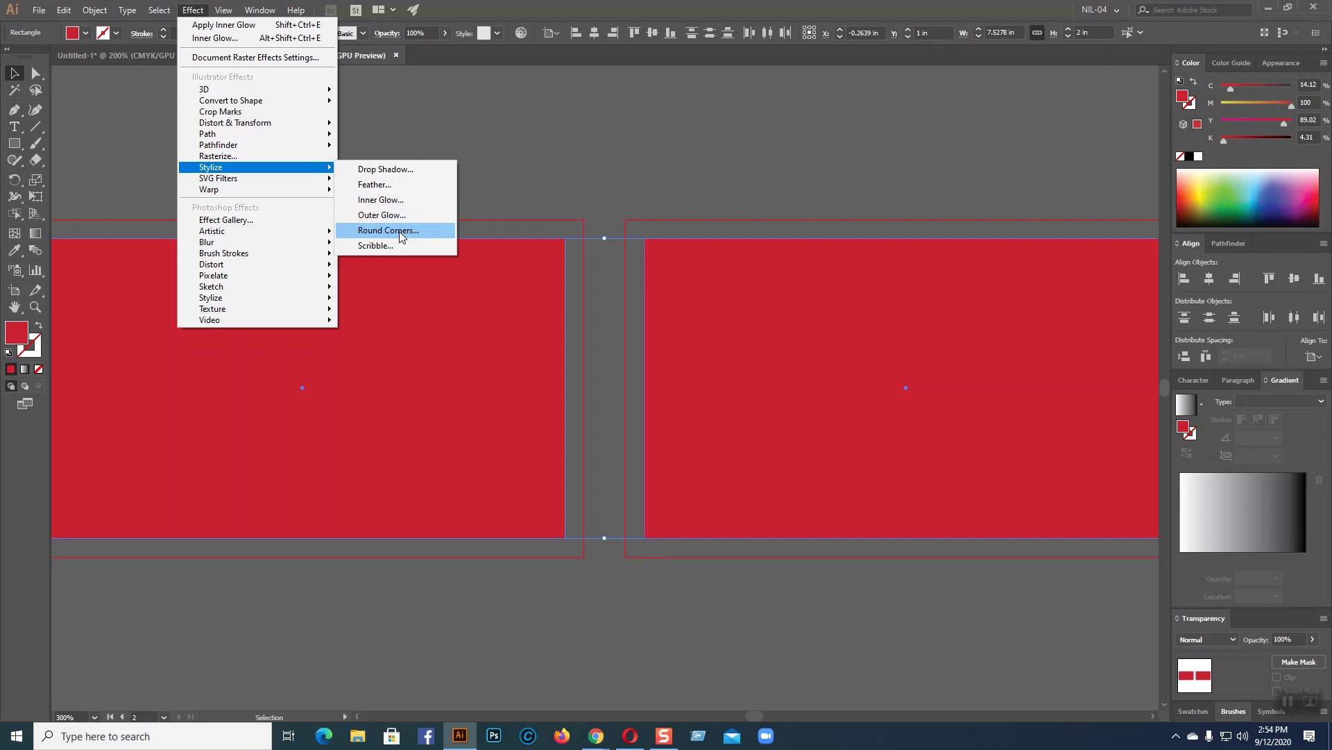
# Step: Apply a 4mm Round Corners effect to both red rectangles, then zoom out to view both cards
pyautogui.click(401, 231)
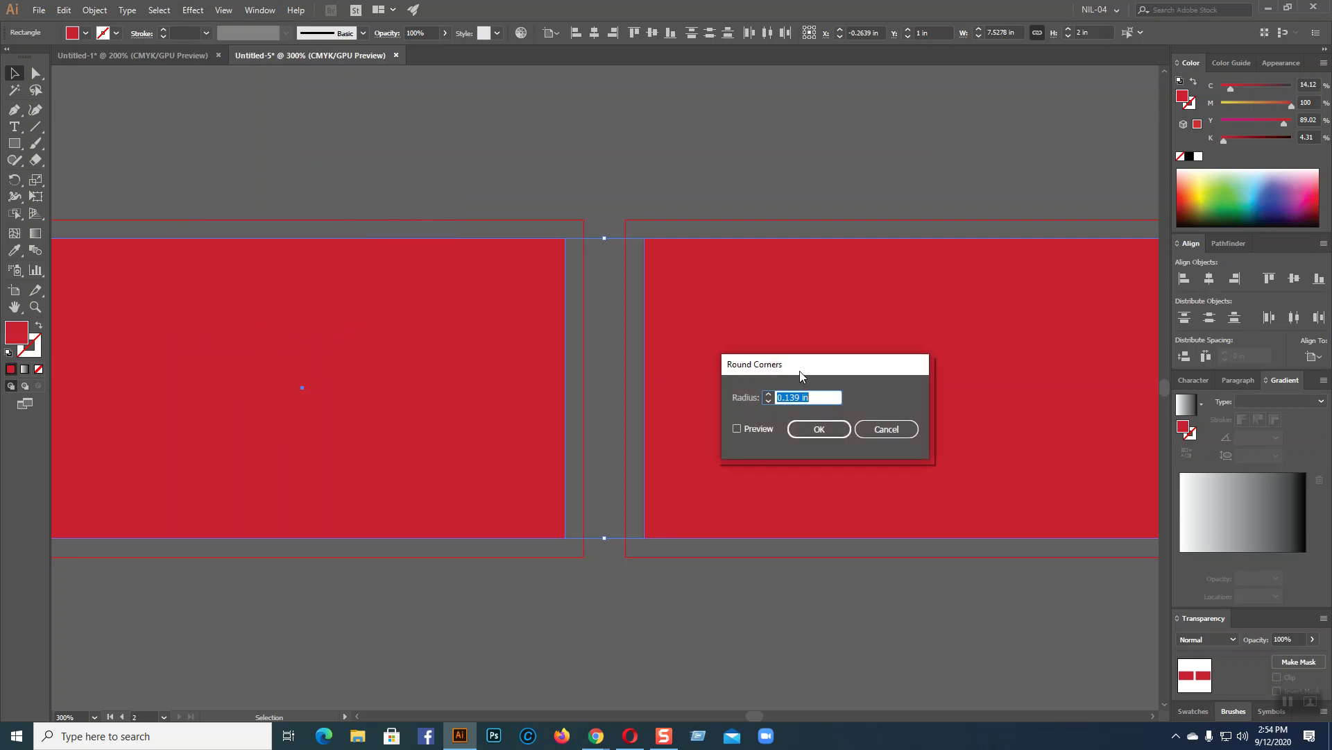
pyautogui.moveTo(800, 366); pyautogui.dragTo(798, 117)
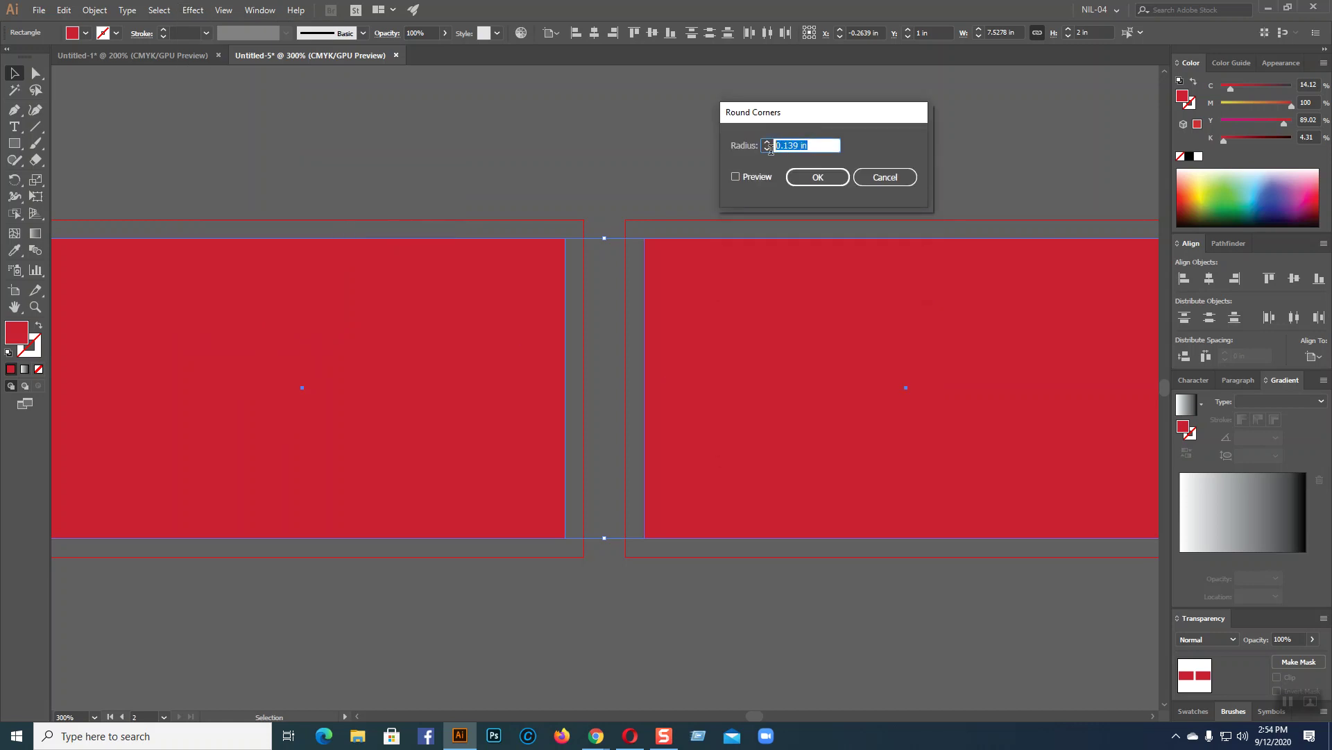
pyautogui.write('4mm')
pyautogui.click(747, 179)
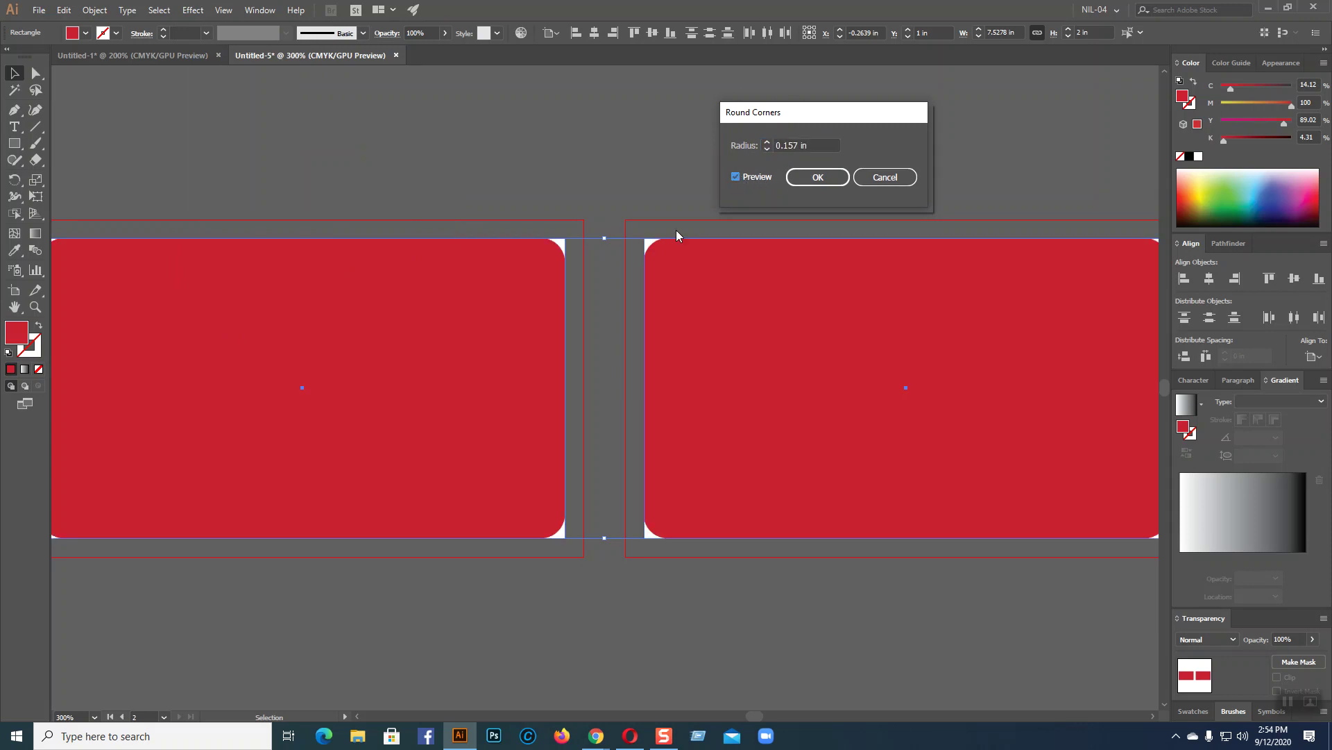
pyautogui.click(830, 180)
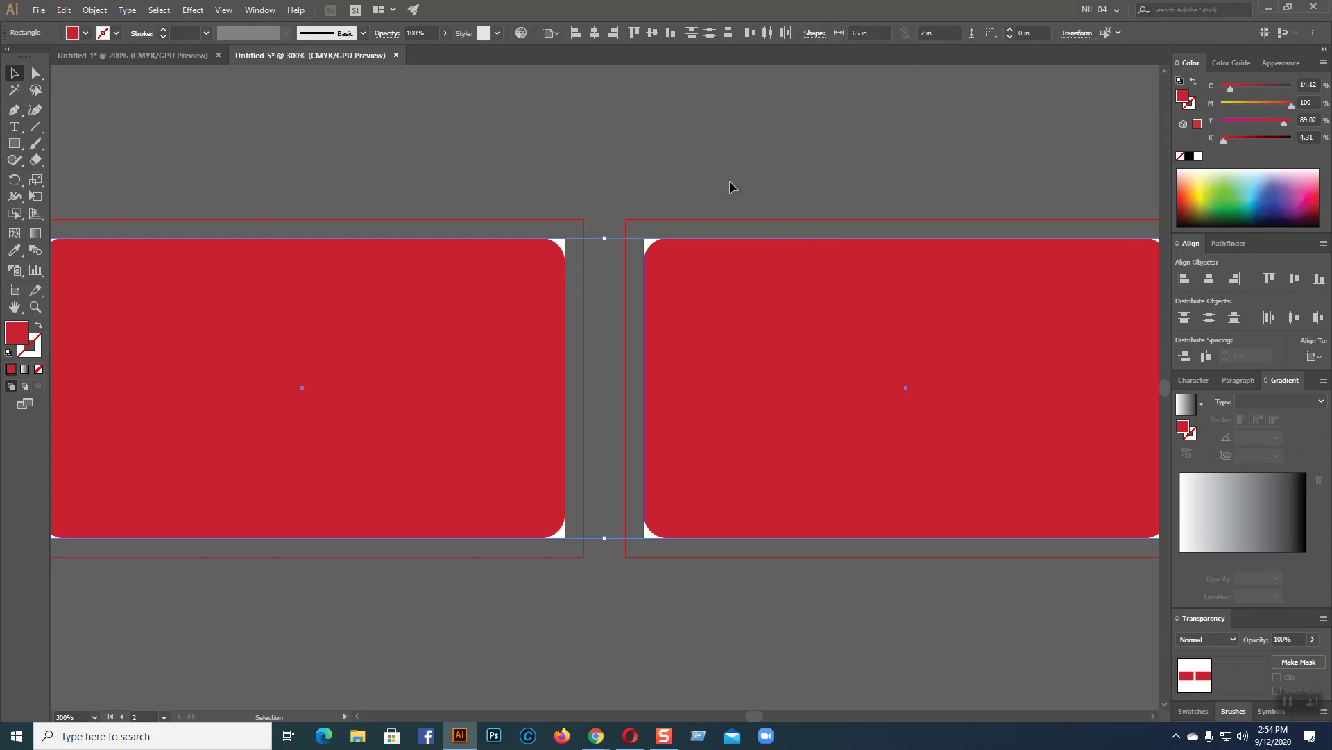
pyautogui.click(679, 171)
pyautogui.hotkey('ctrl', '-')
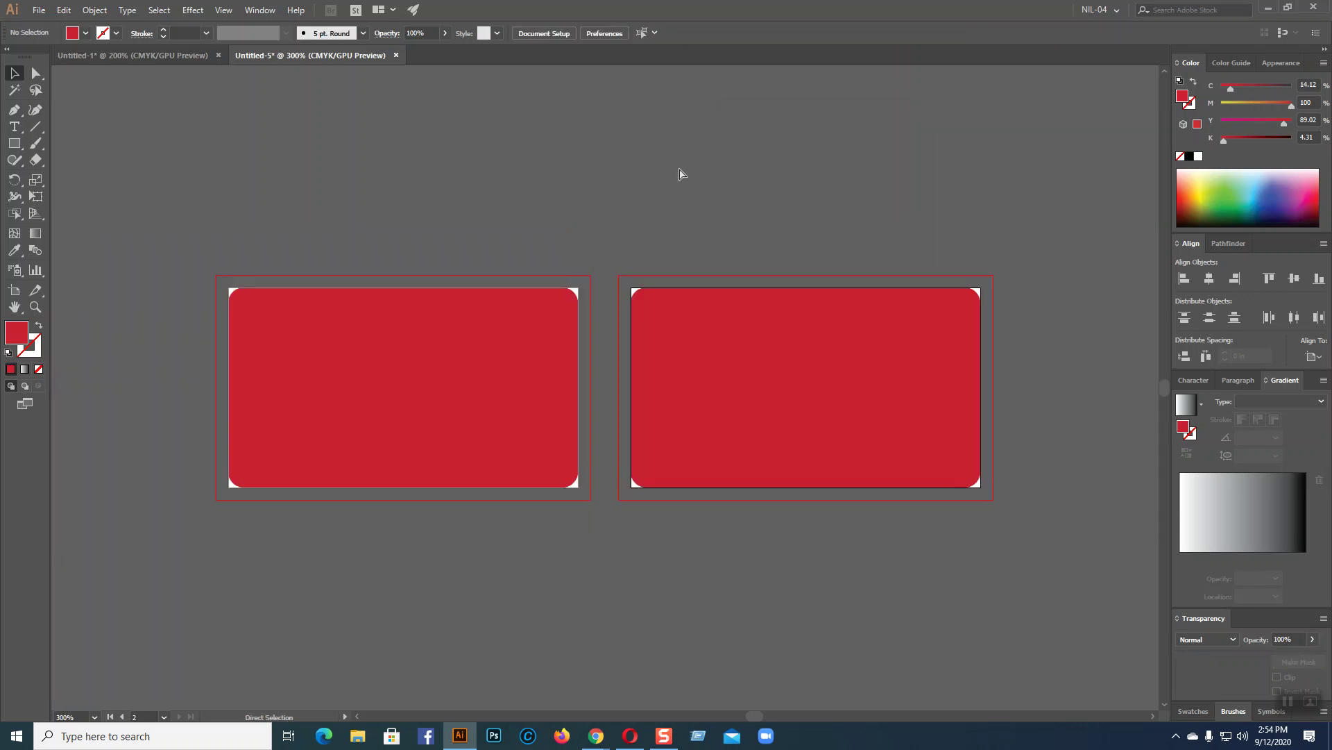
pyautogui.click(749, 345)
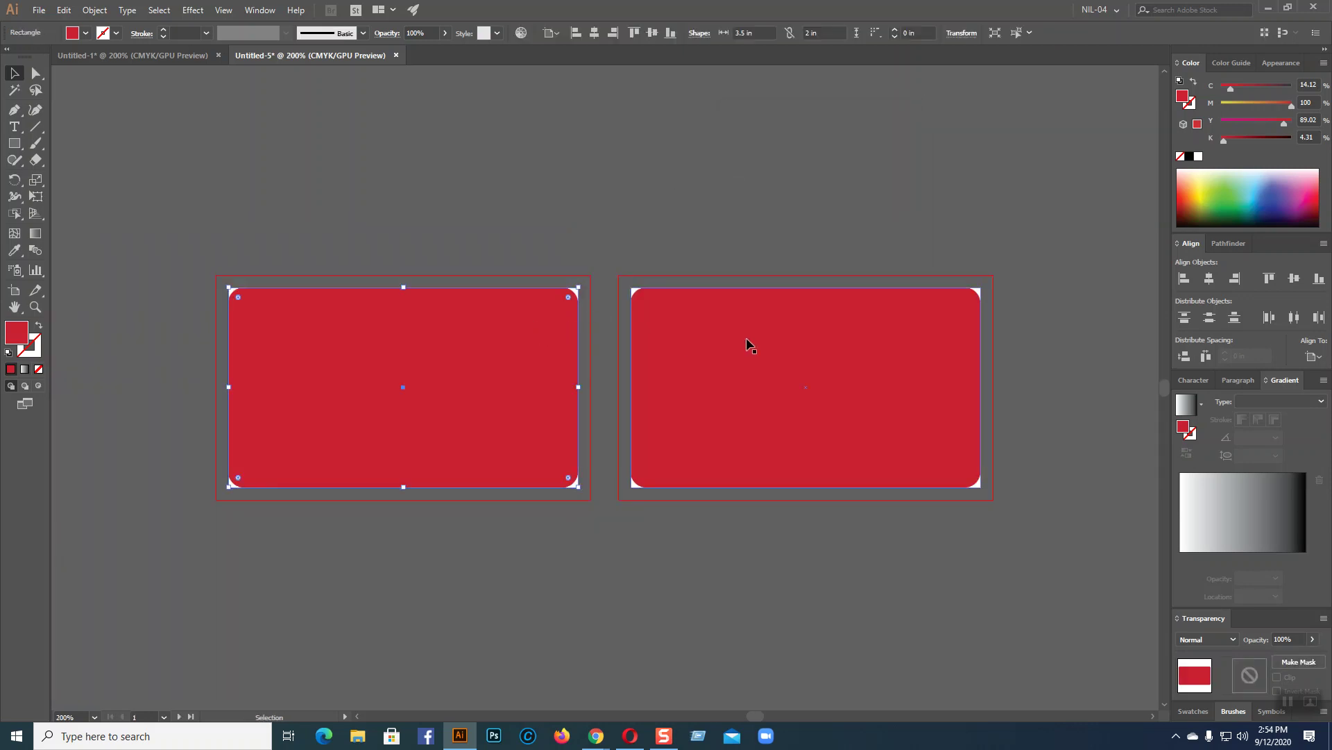
pyautogui.click(500, 345)
pyautogui.click(36, 126)
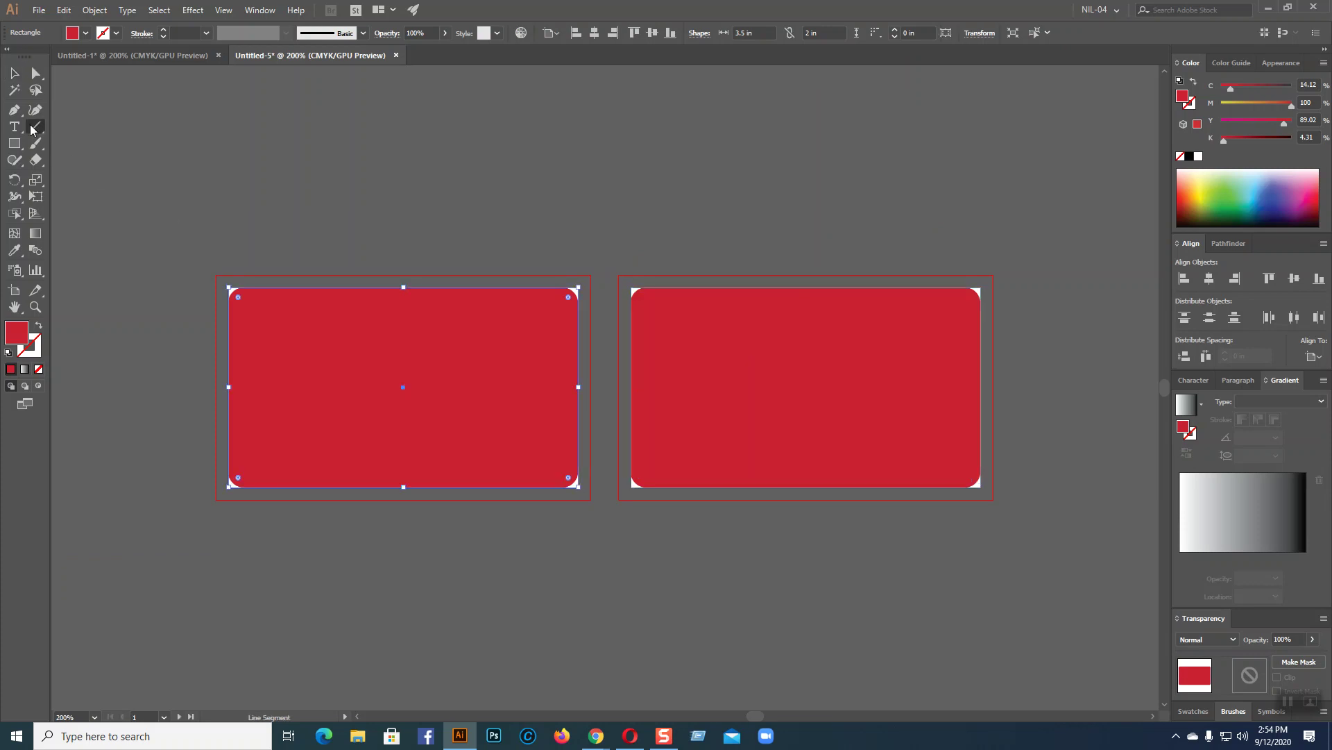
pyautogui.moveTo(473, 226); pyautogui.dragTo(472, 572)
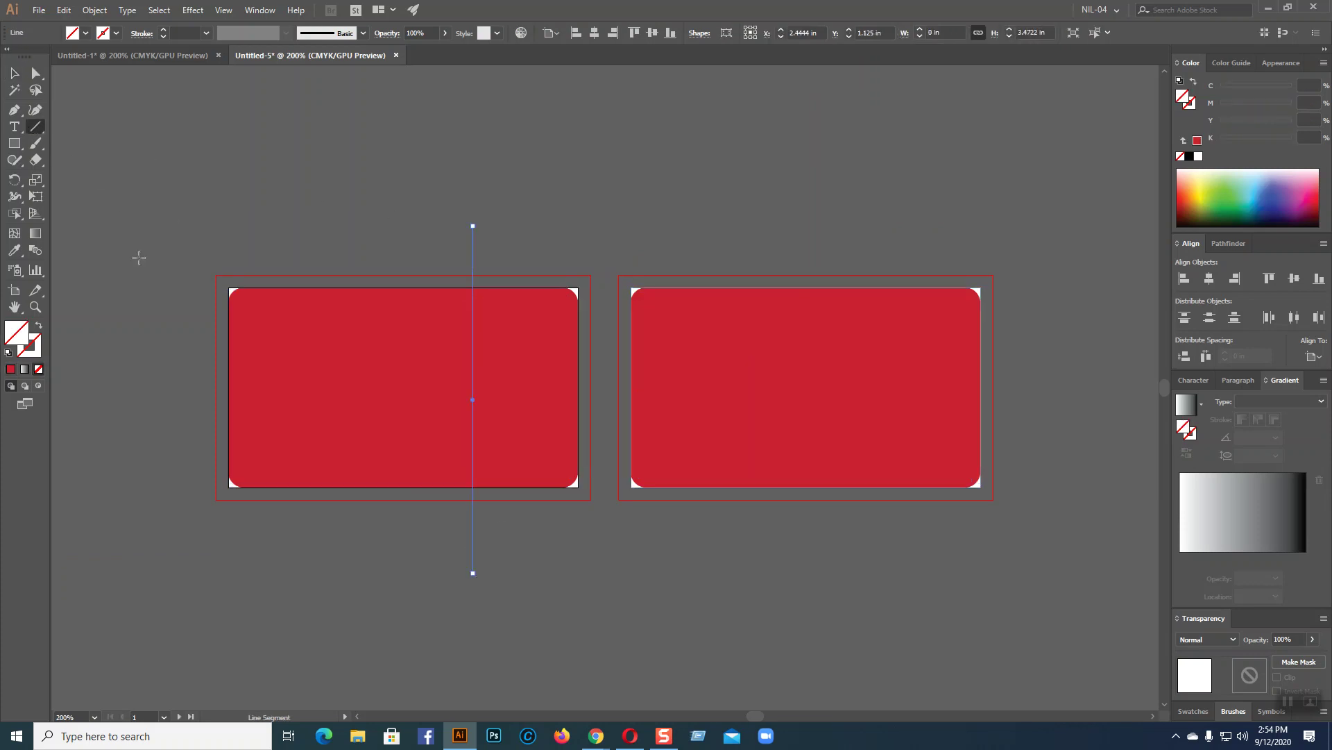
pyautogui.click(15, 72)
pyautogui.click(209, 180)
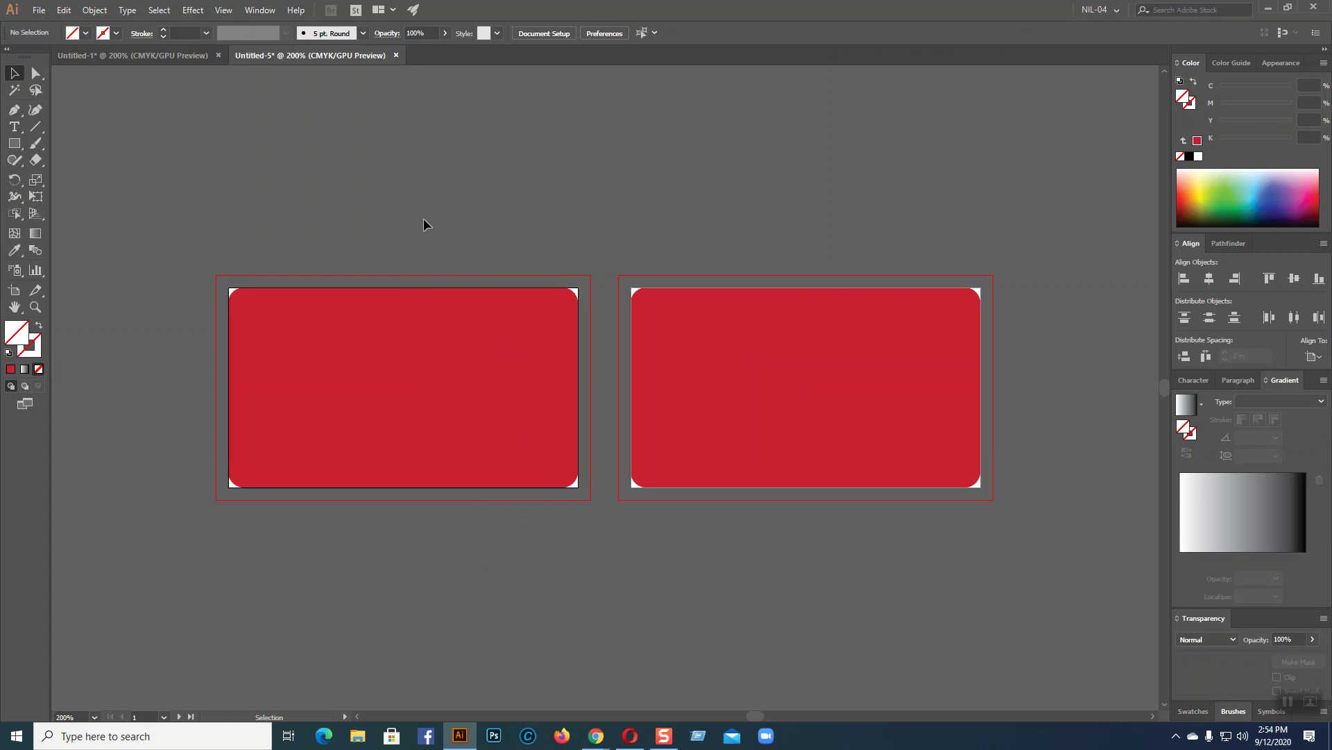
pyautogui.moveTo(523, 365); pyautogui.dragTo(525, 366)
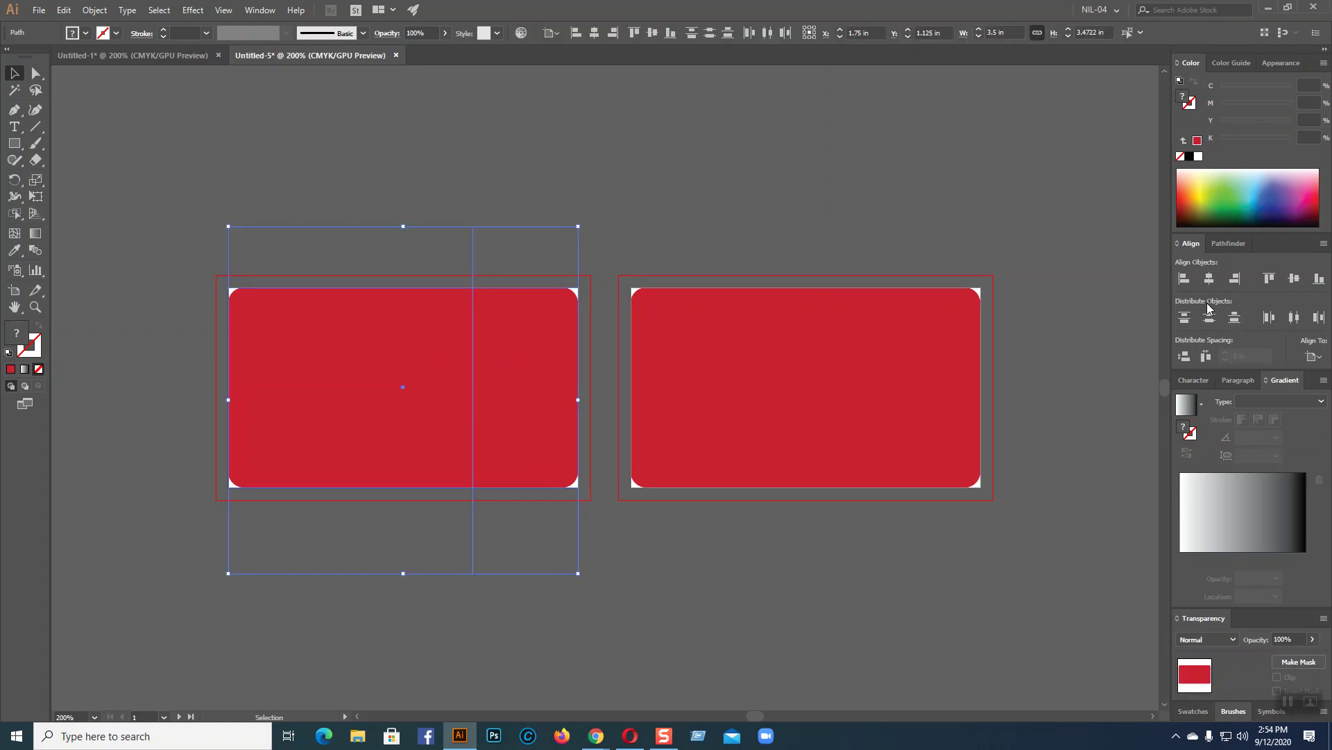
pyautogui.click(1228, 243)
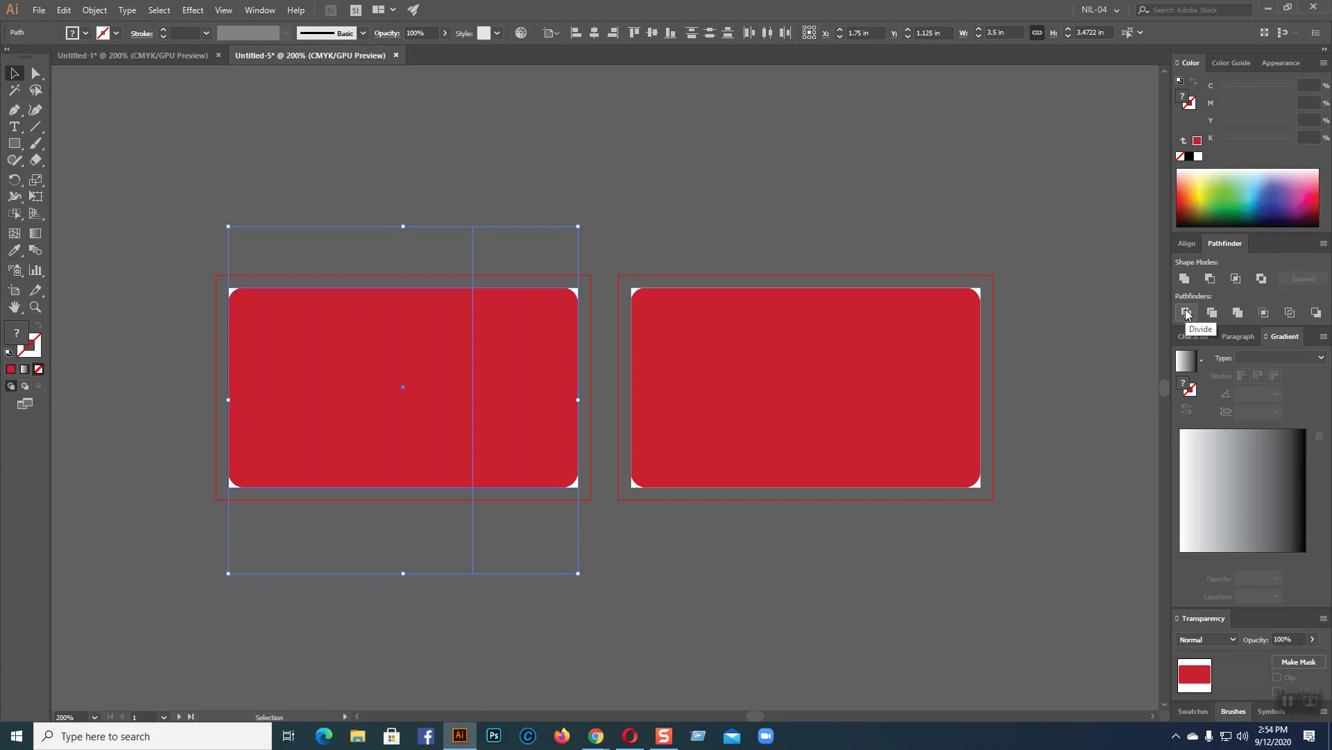
pyautogui.click(1187, 313)
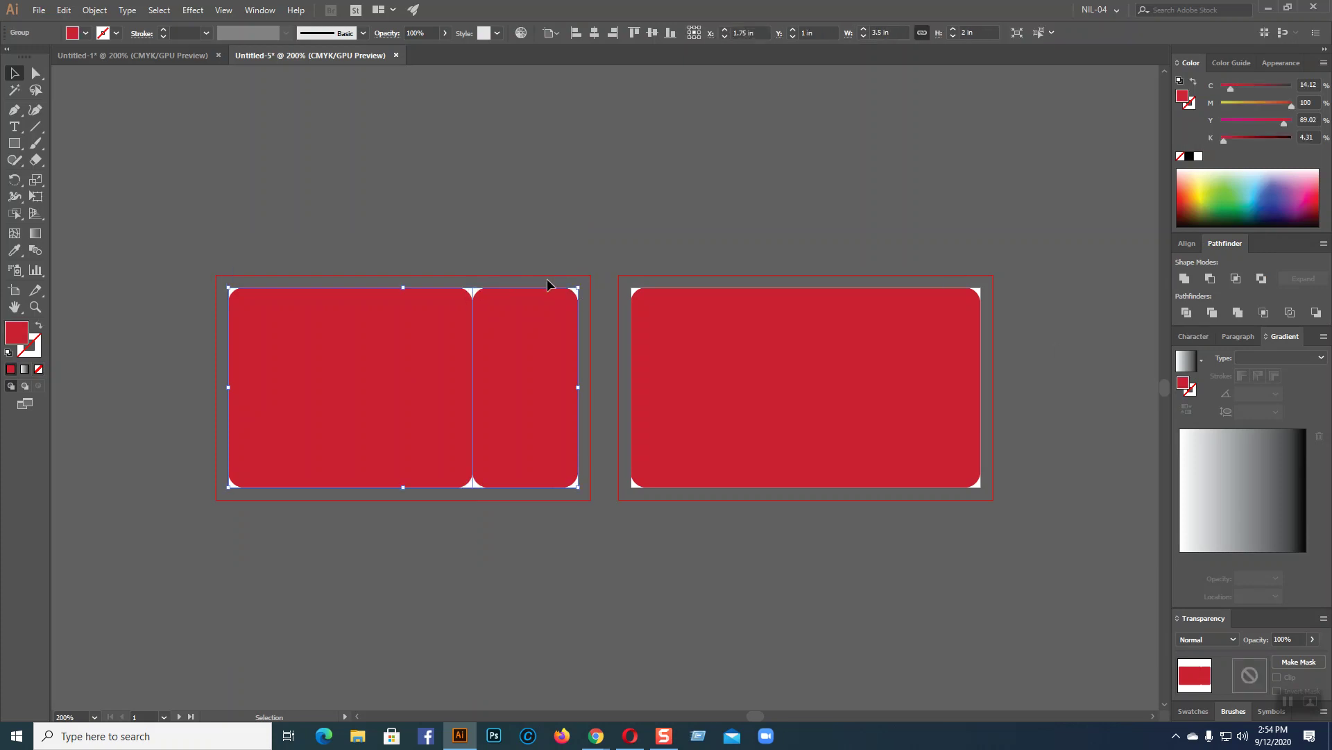
pyautogui.press('a')
pyautogui.hotkey('ctrl', 'z')
pyautogui.click(591, 127)
pyautogui.press('v')
pyautogui.moveTo(517, 244); pyautogui.dragTo(425, 251)
pyautogui.press('Delete')
pyautogui.press('a')
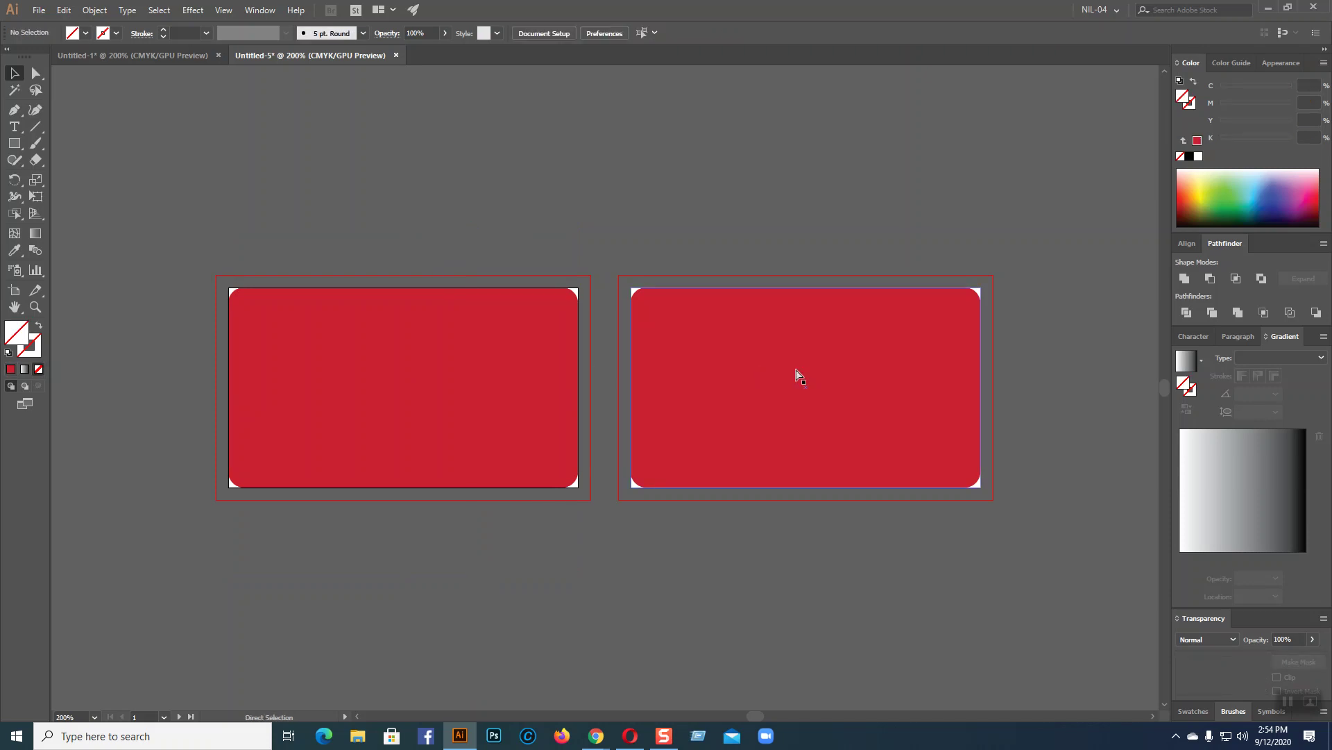
pyautogui.hotkey('ctrl', '=')
pyautogui.press('v')
pyautogui.click(550, 327)
pyautogui.keyDown('shift'); pyautogui.click(709, 352); pyautogui.keyUp('shift')
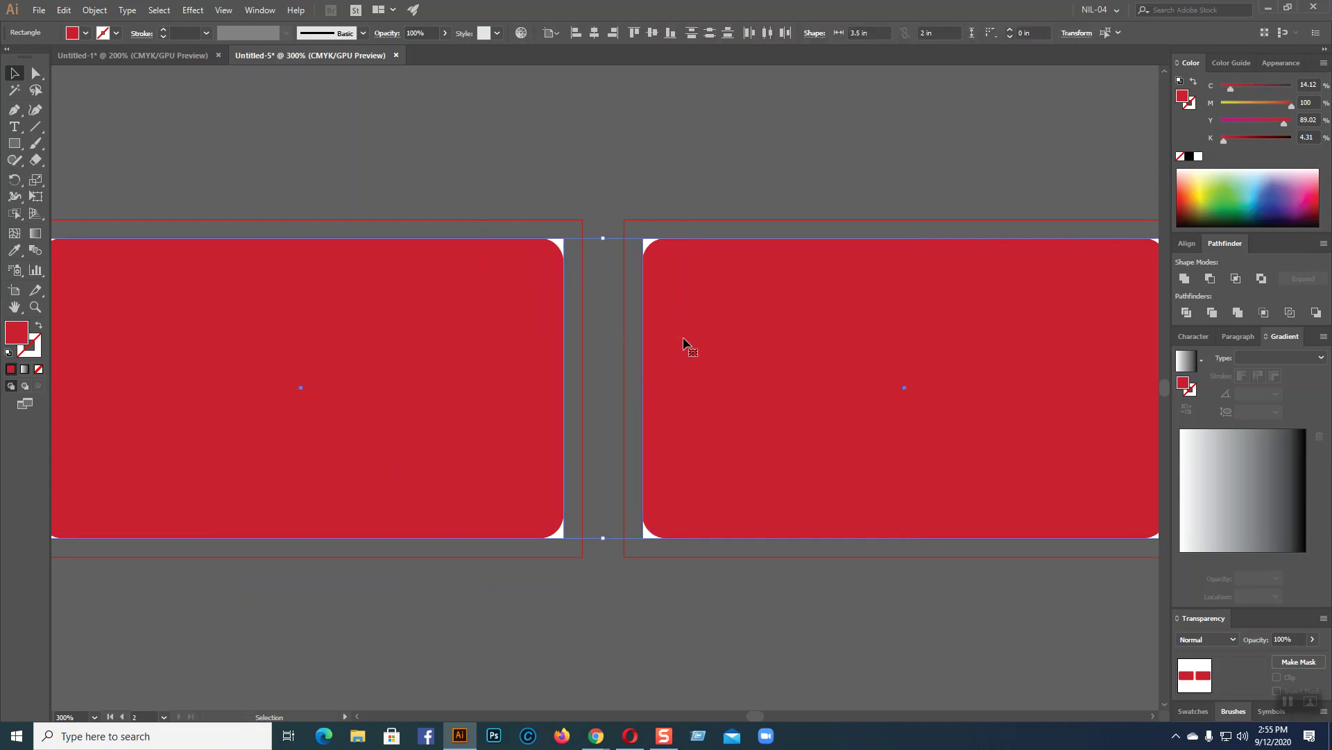
# Step: Reselect the rounded cards and use Expand Appearance to make their rounded corners permanent paths
pyautogui.click(192, 10)
pyautogui.moveTo(222, 180)
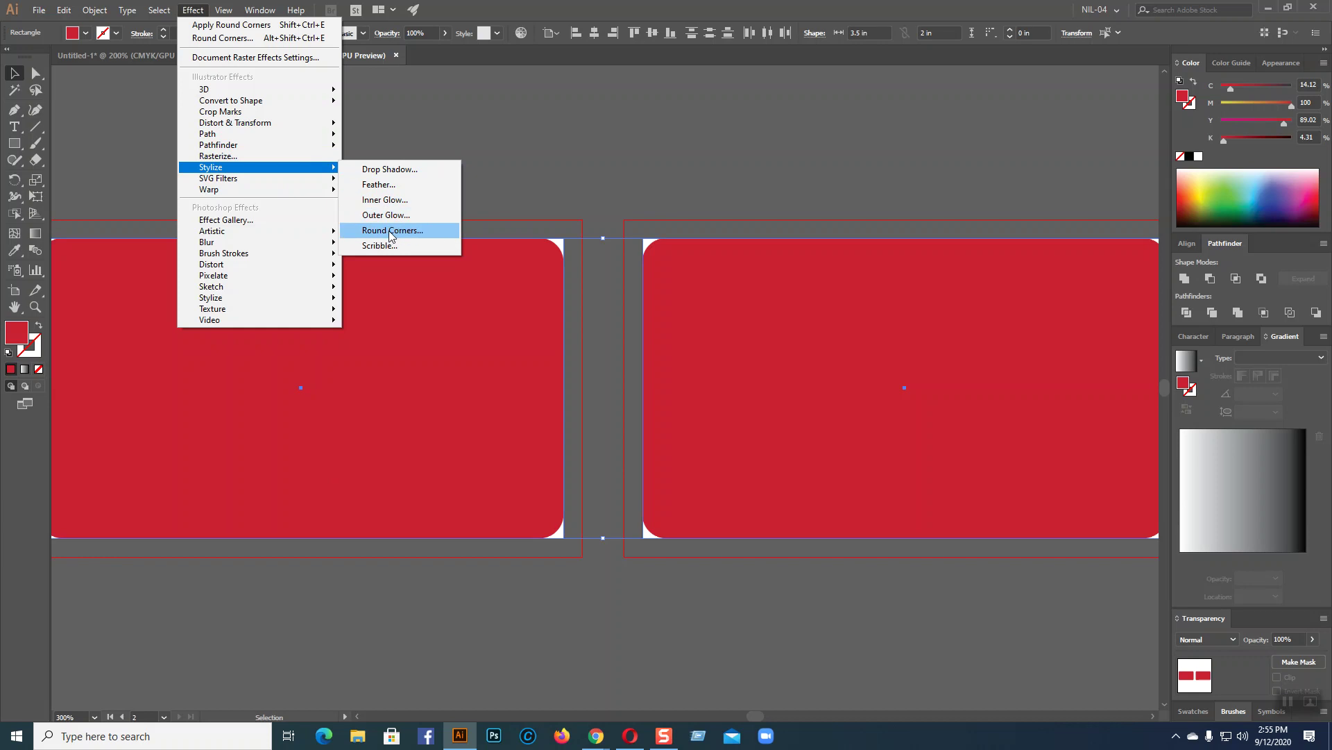
pyautogui.click(524, 210)
pyautogui.click(738, 366)
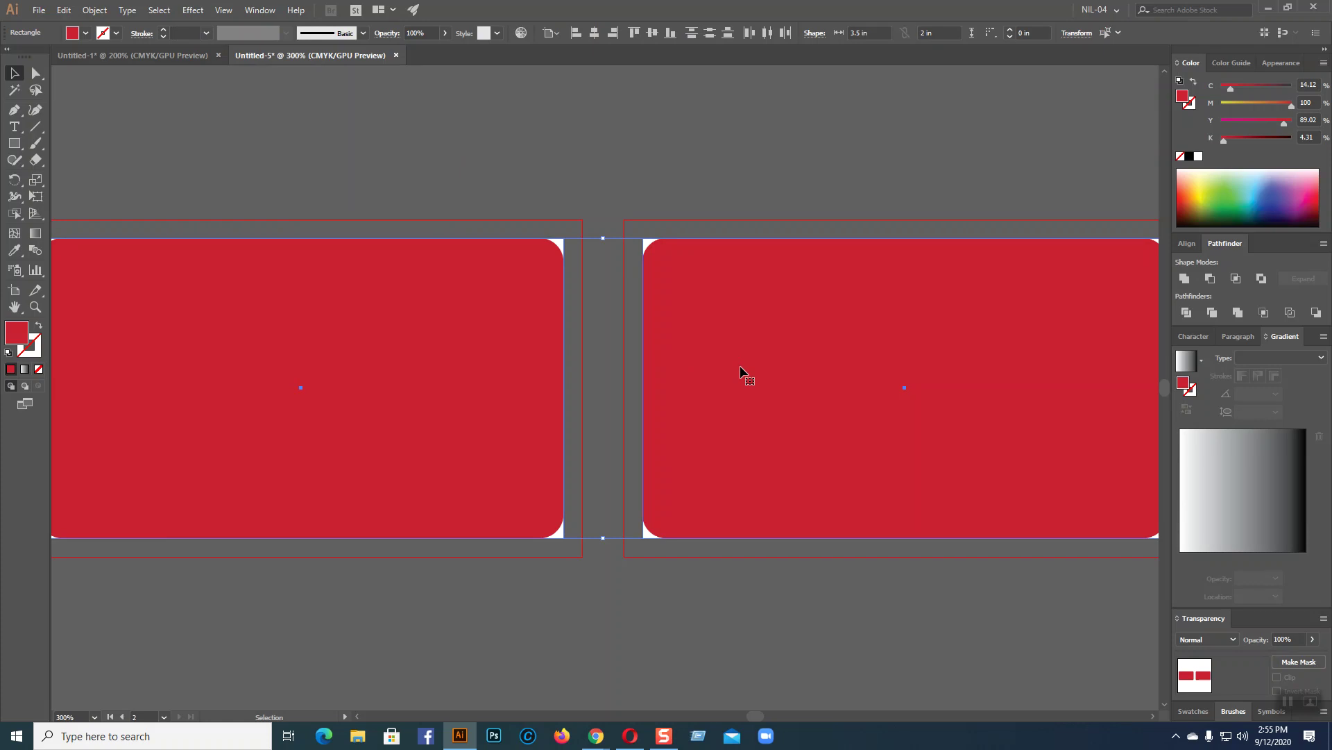
pyautogui.click(97, 10)
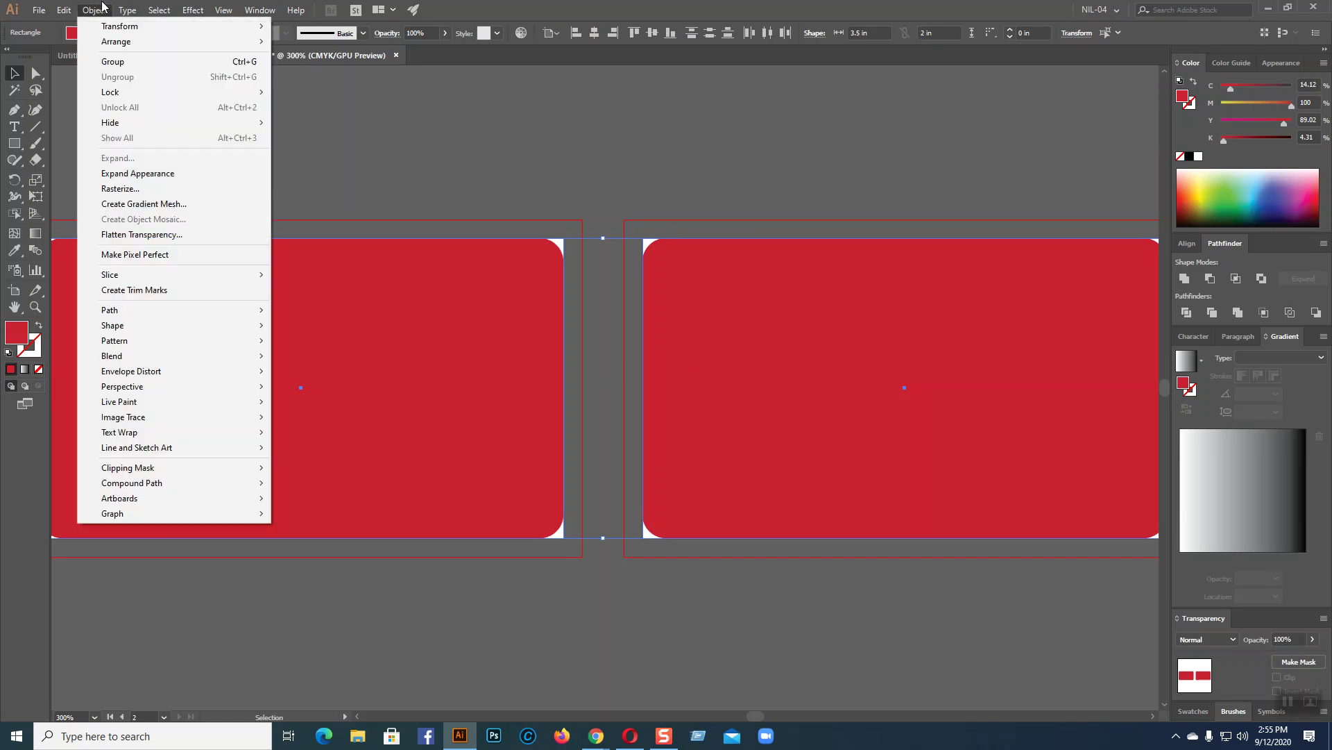
pyautogui.click(123, 177)
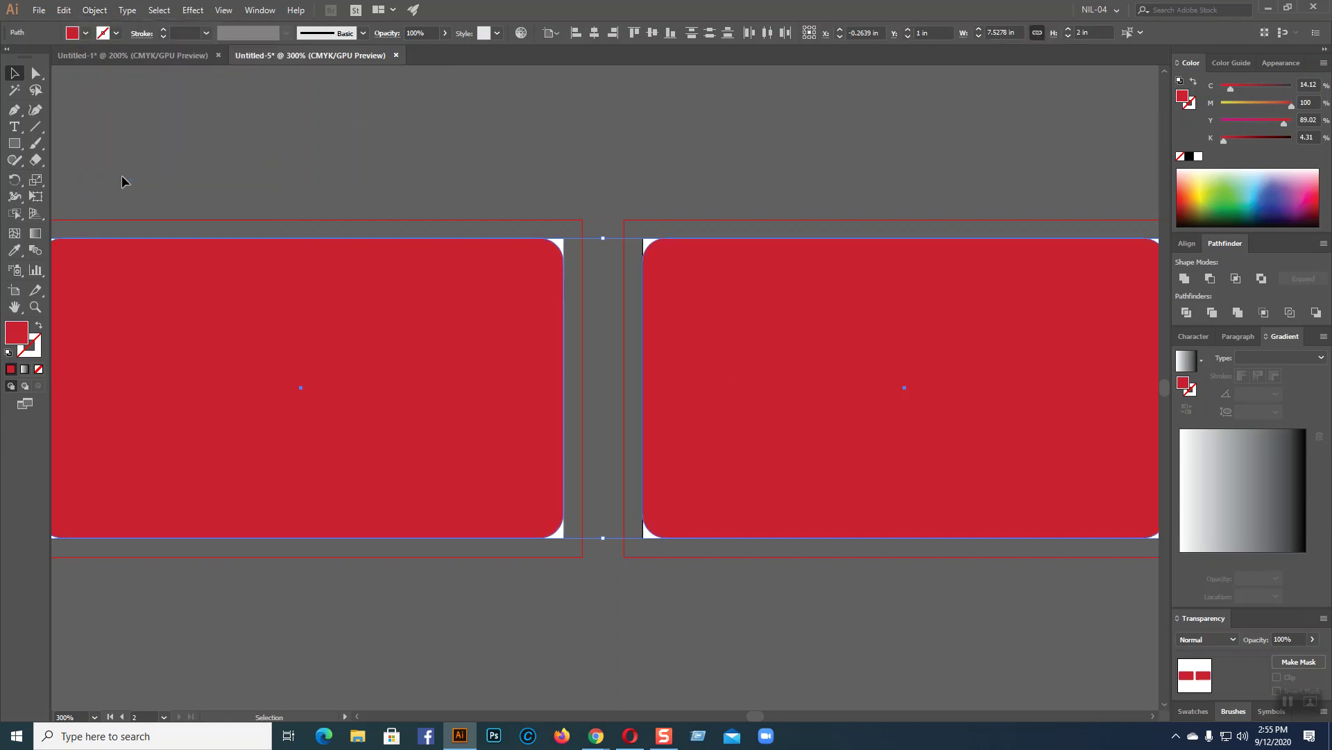
pyautogui.click(564, 176)
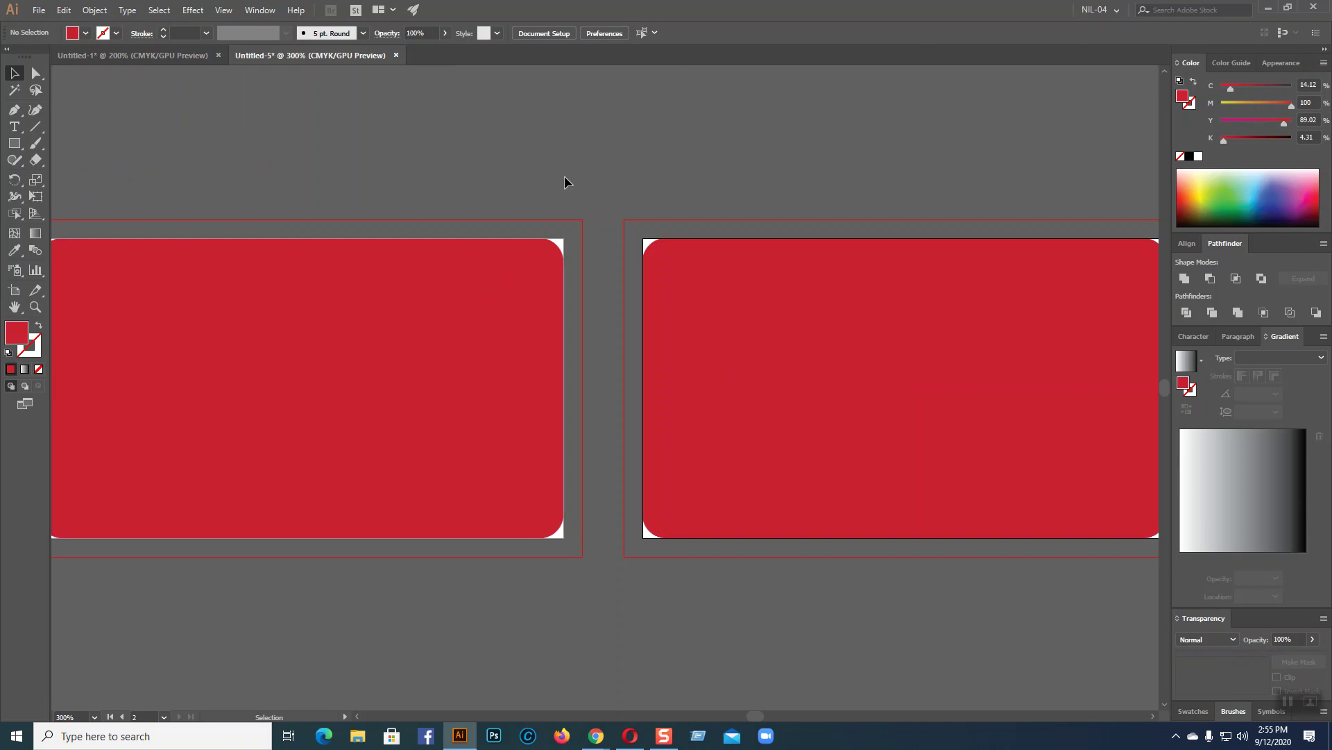
pyautogui.click(495, 308)
pyautogui.moveTo(654, 211); pyautogui.dragTo(748, 188)
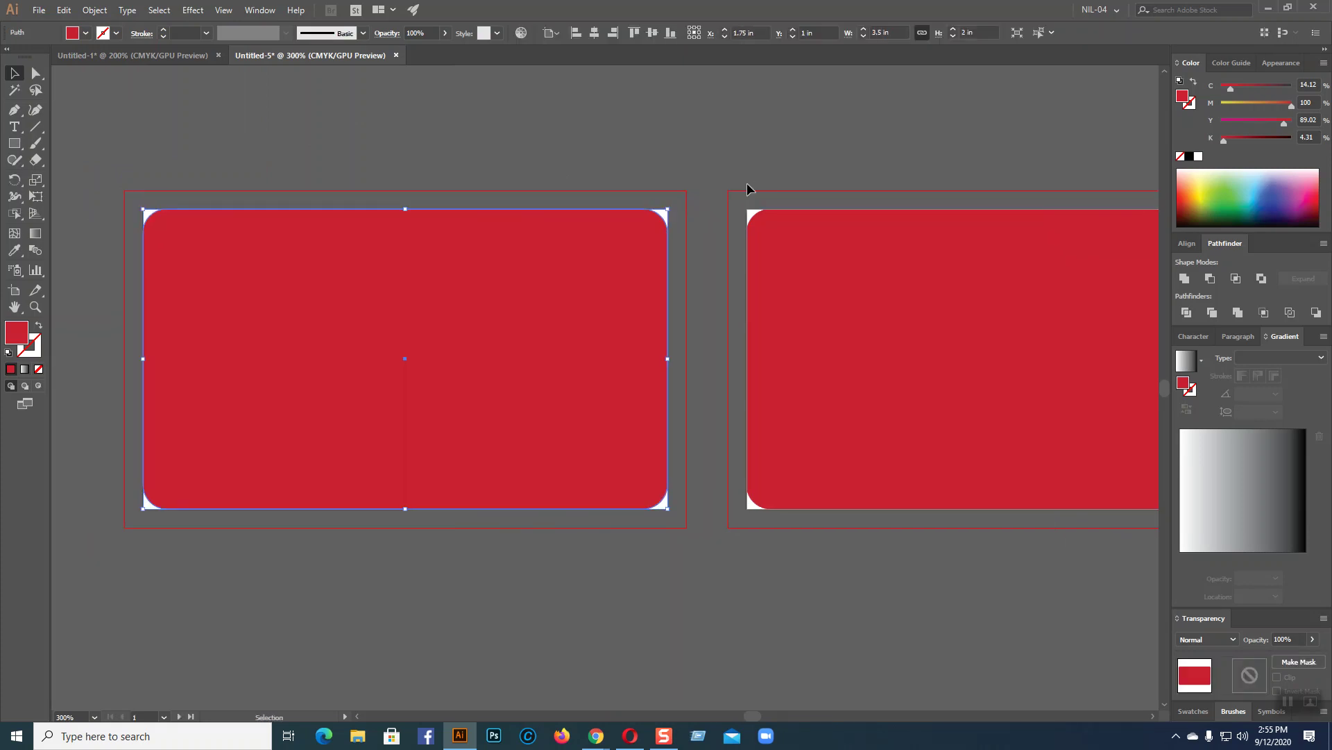
pyautogui.click(1265, 175)
pyautogui.press('a')
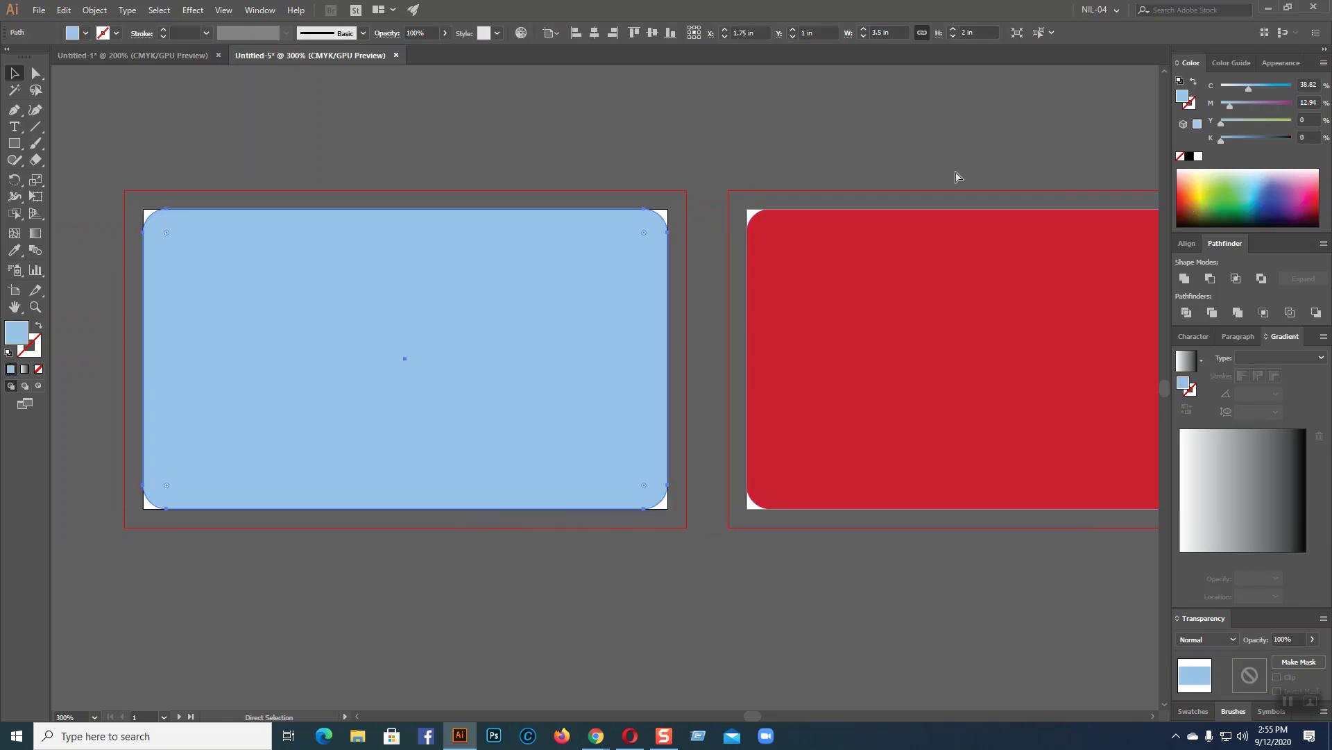
pyautogui.hotkey('ctrl', 'z')
pyautogui.press('v')
pyautogui.click(536, 182)
pyautogui.click(297, 274)
pyautogui.click(140, 150)
pyautogui.press('\\')
pyautogui.moveTo(524, 127); pyautogui.dragTo(524, 614)
pyautogui.press('v')
pyautogui.keyDown('shift'); pyautogui.click(630, 292); pyautogui.keyUp('shift')
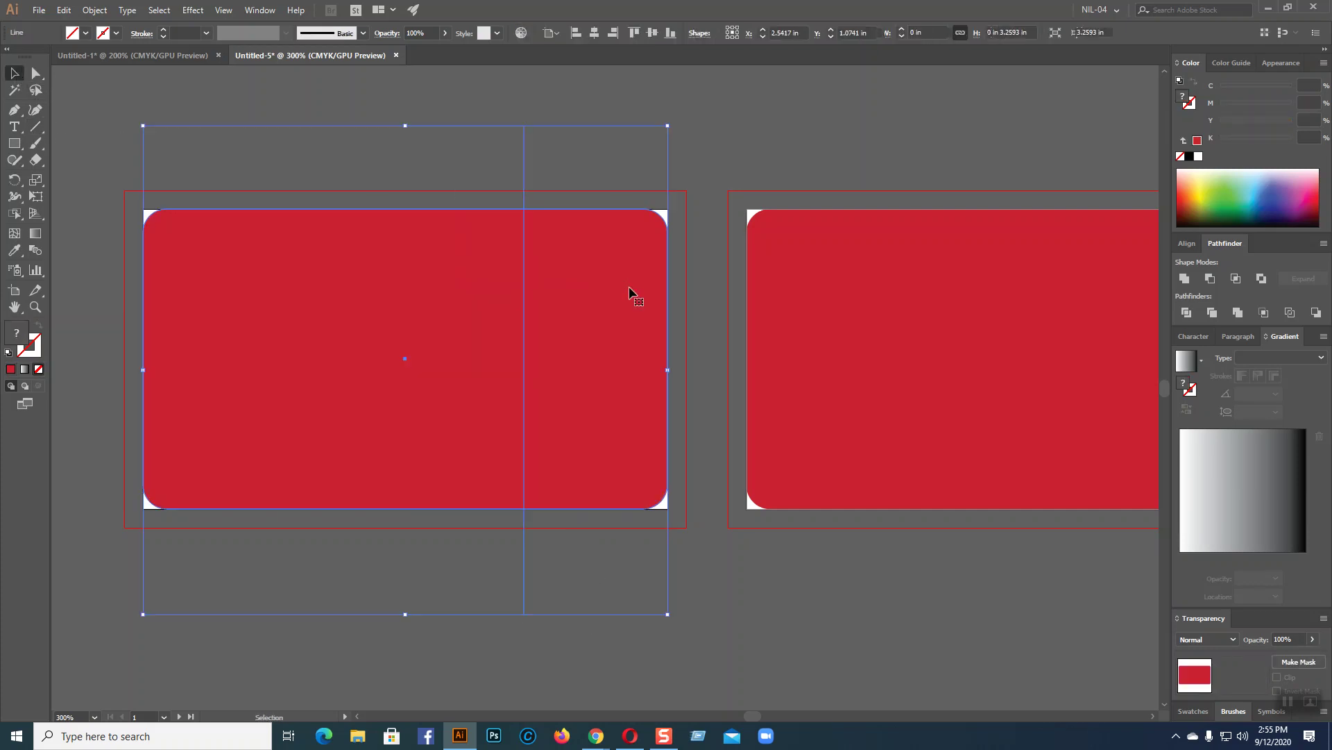
pyautogui.click(1186, 312)
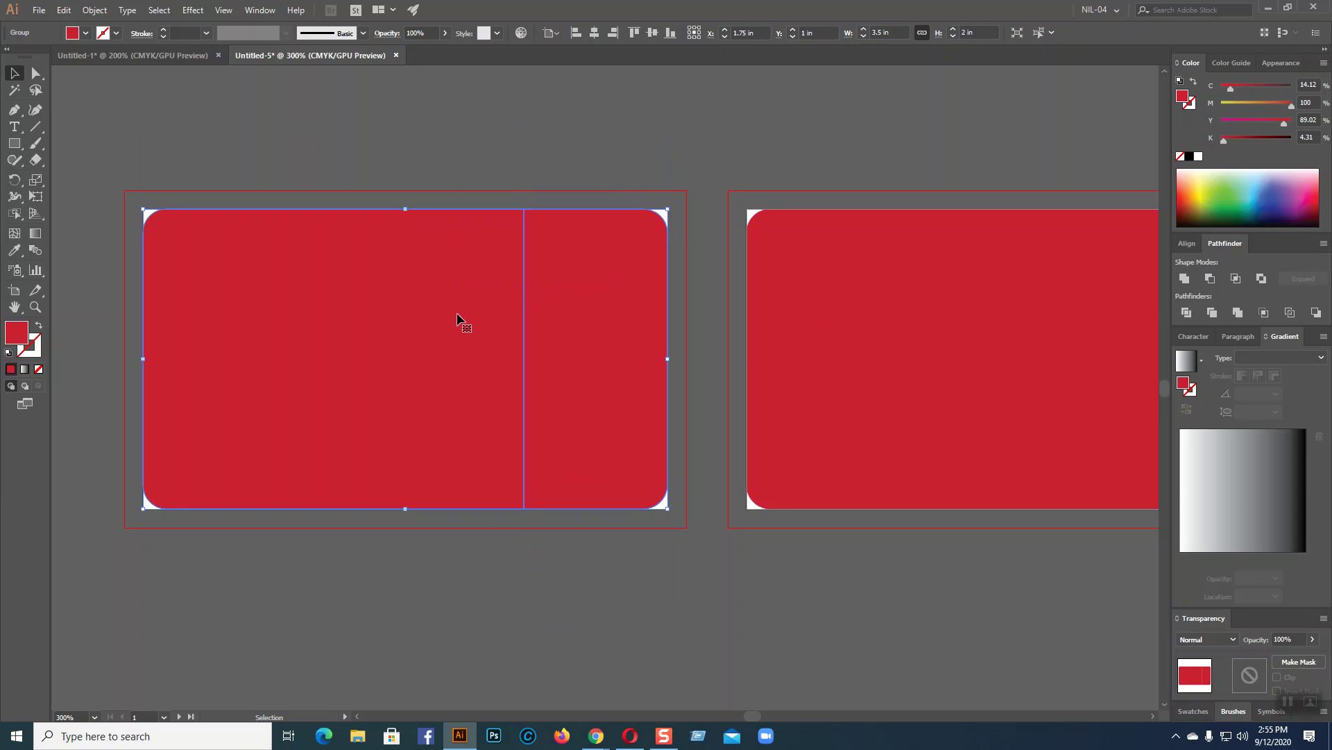
pyautogui.hotkey('ctrl', 'z')
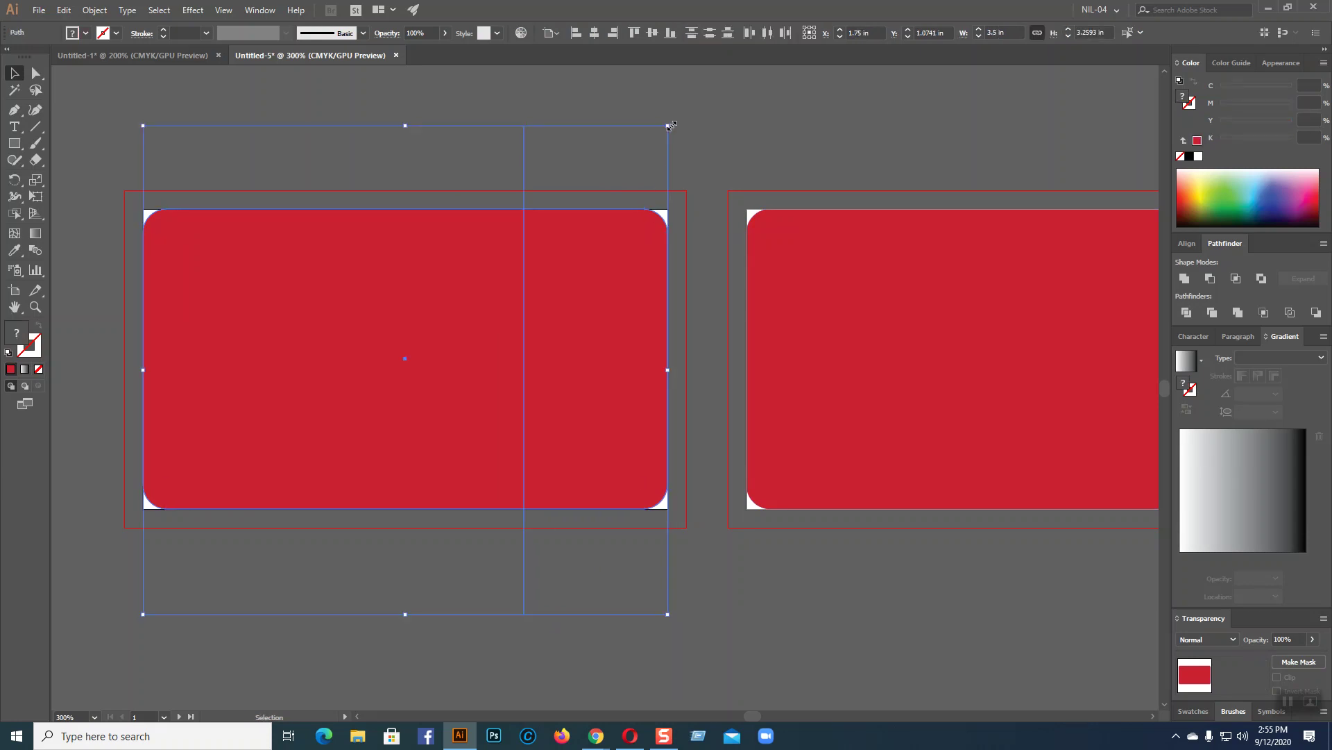
pyautogui.click(627, 152)
pyautogui.moveTo(447, 146); pyautogui.dragTo(443, 144)
pyautogui.click(781, 82)
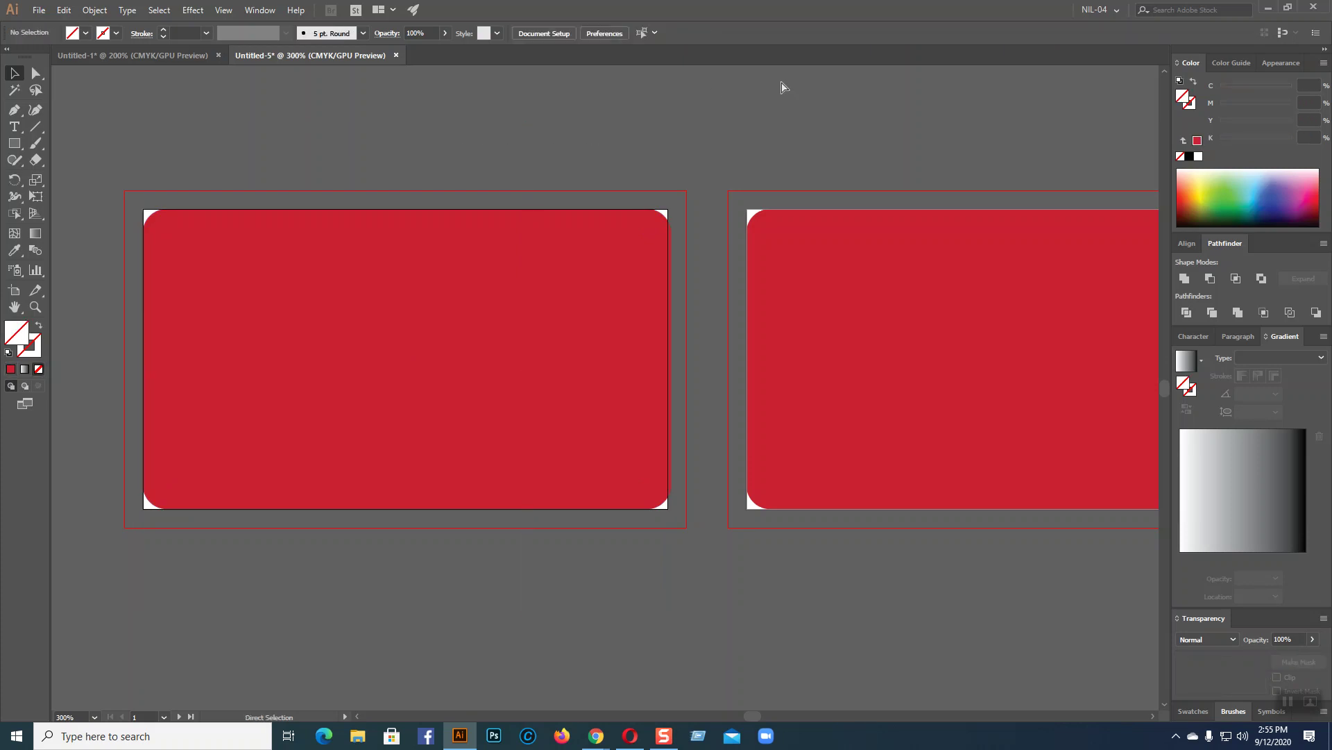
pyautogui.hotkey('ctrl', 'a')
pyautogui.press('v')
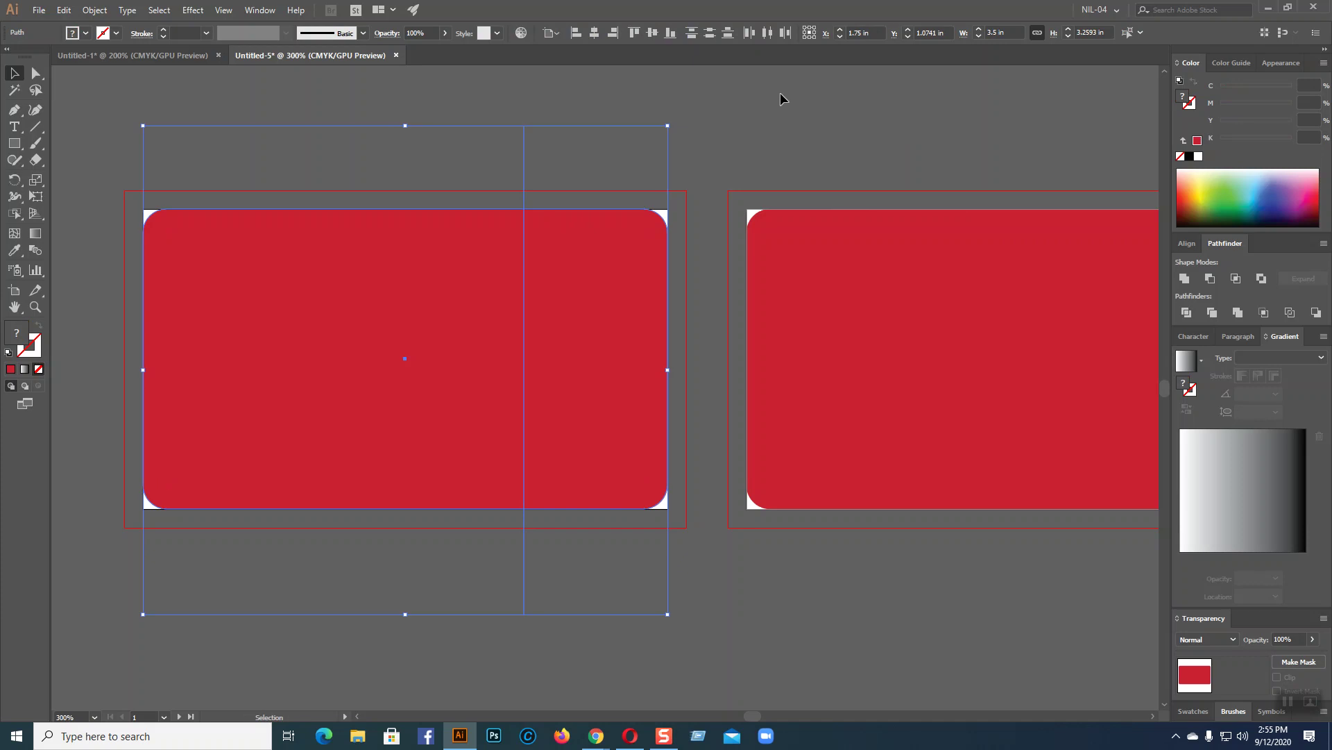
pyautogui.moveTo(668, 138); pyautogui.dragTo(438, 169)
pyautogui.press('Delete')
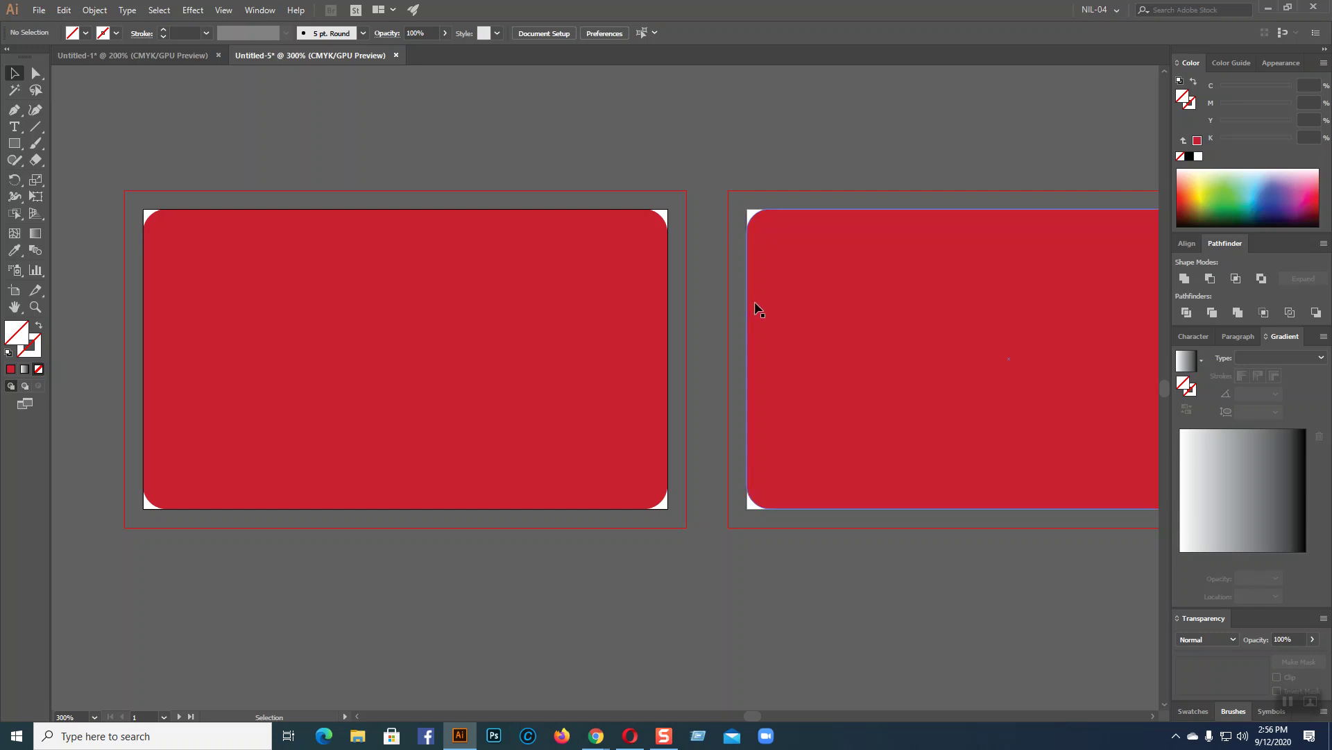
# Step: Divide the red front card with a vertical line right of centre and ungroup the pieces
pyautogui.moveTo(925, 366); pyautogui.dragTo(821, 343)
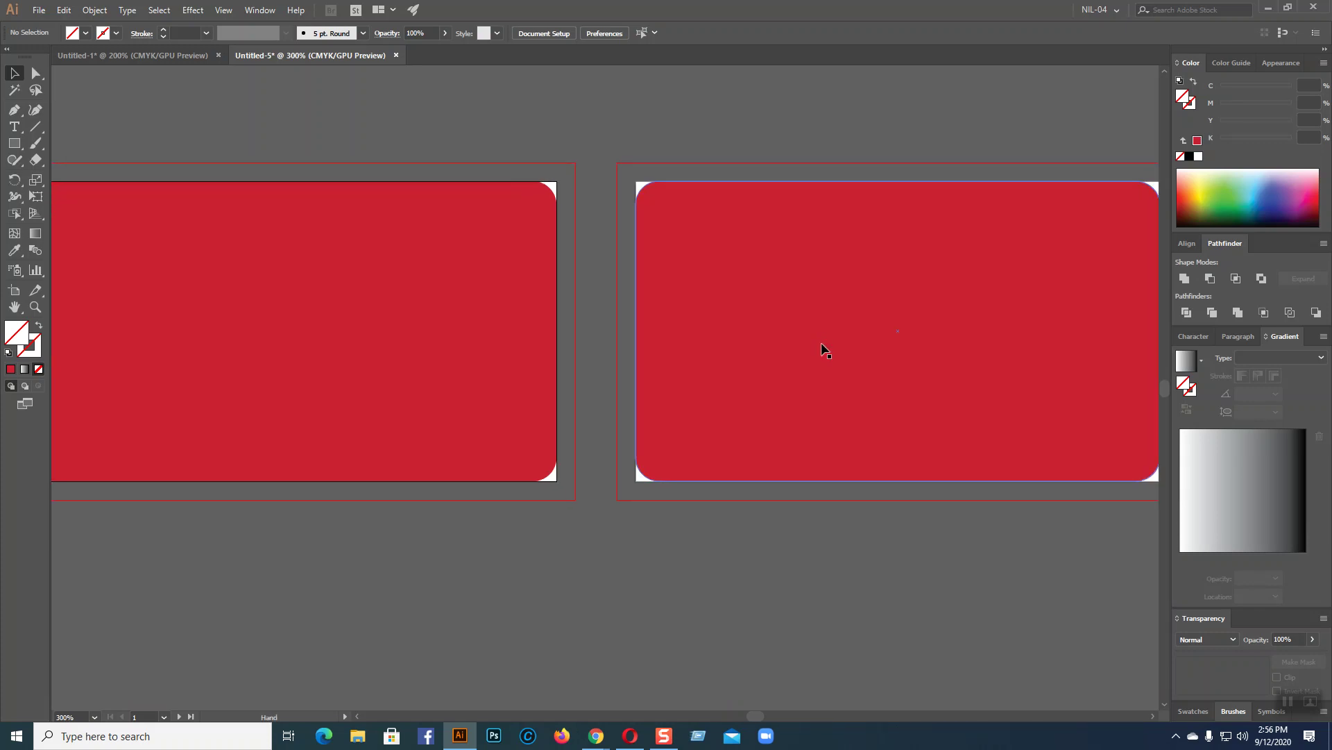
pyautogui.moveTo(505, 367); pyautogui.dragTo(572, 384)
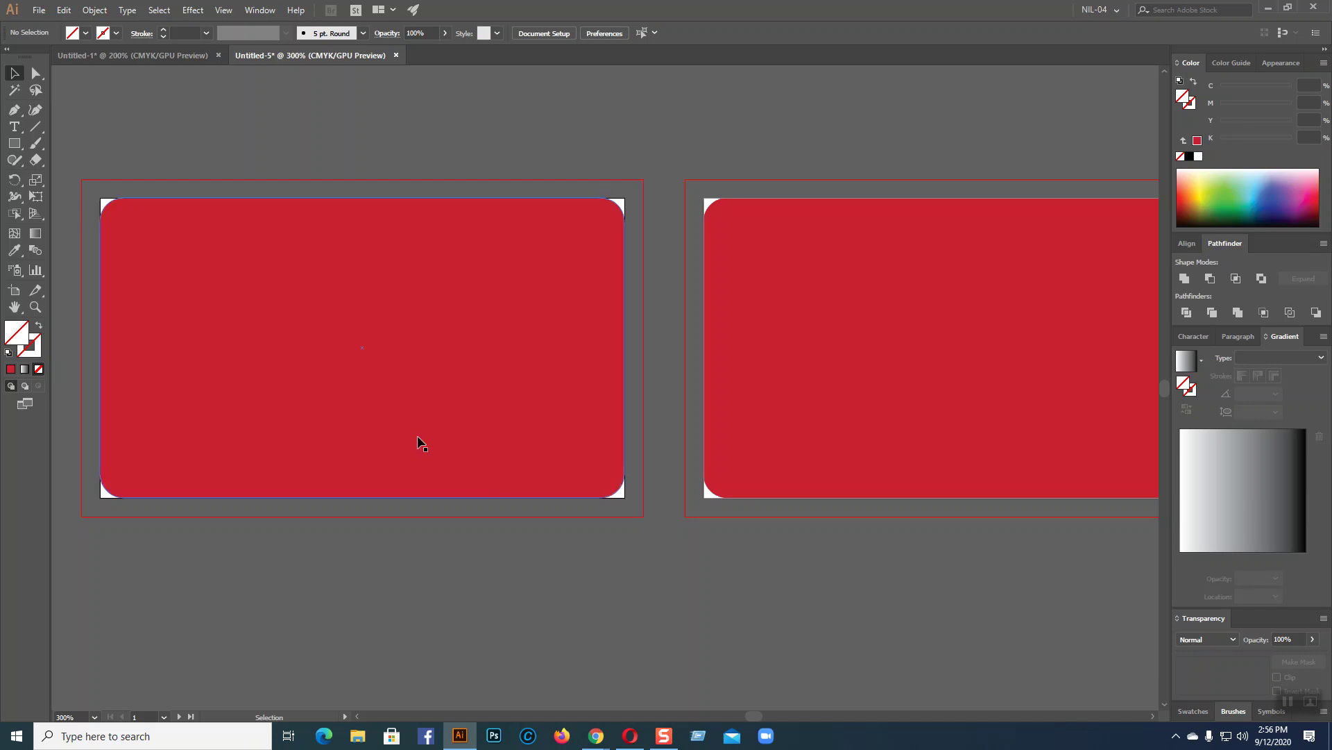
pyautogui.click(390, 345)
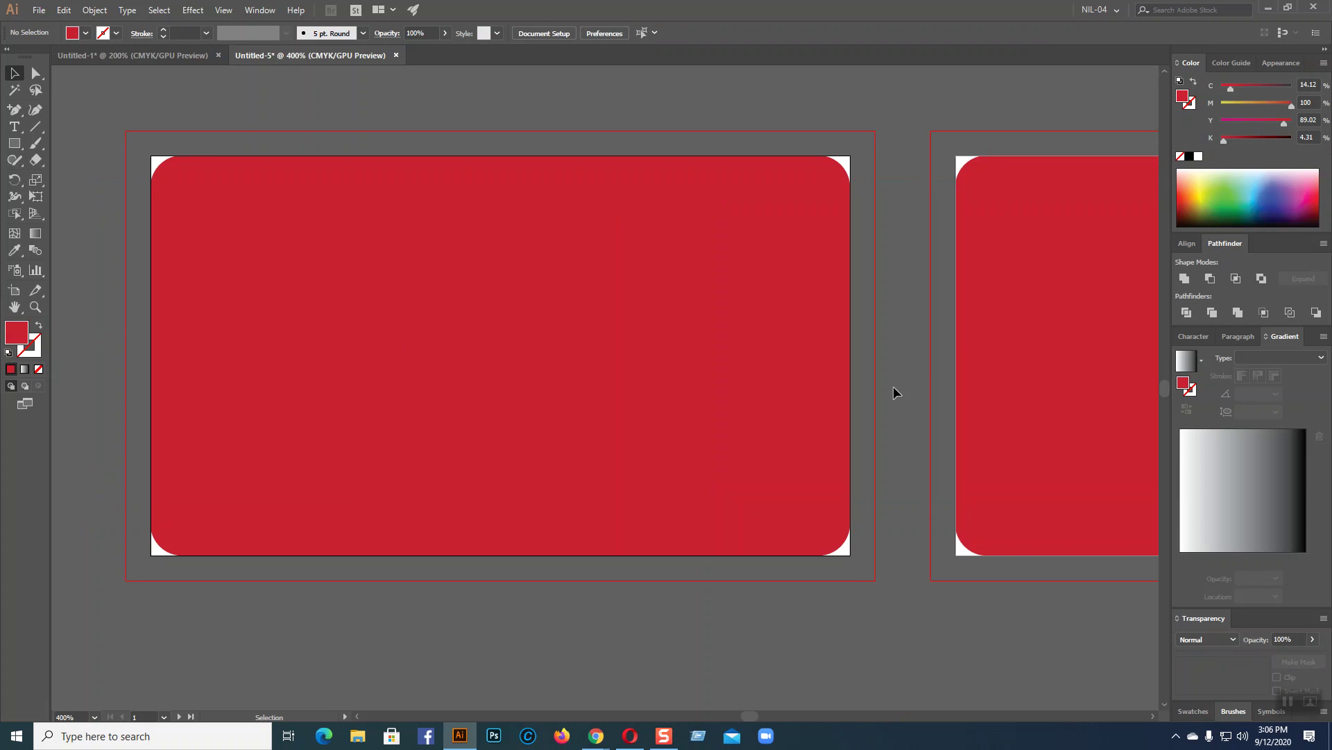
pyautogui.click(624, 289)
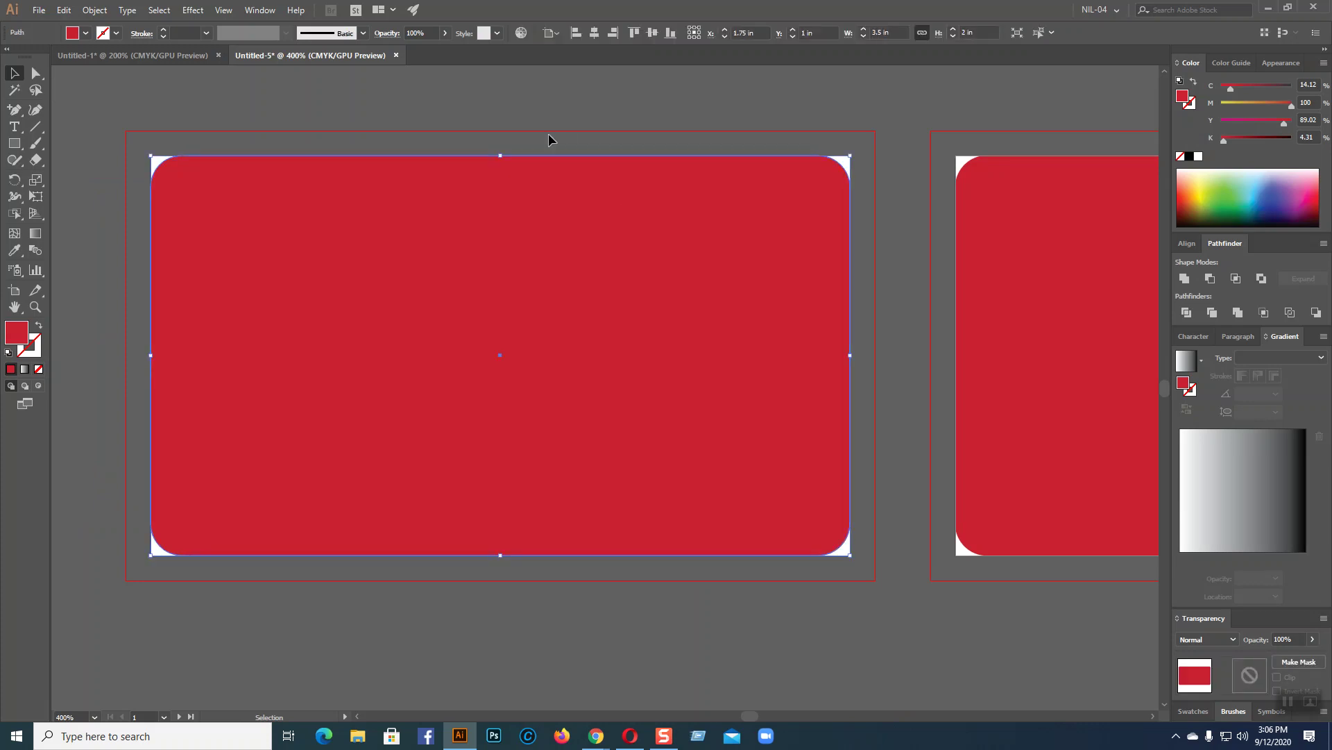
pyautogui.click(924, 263)
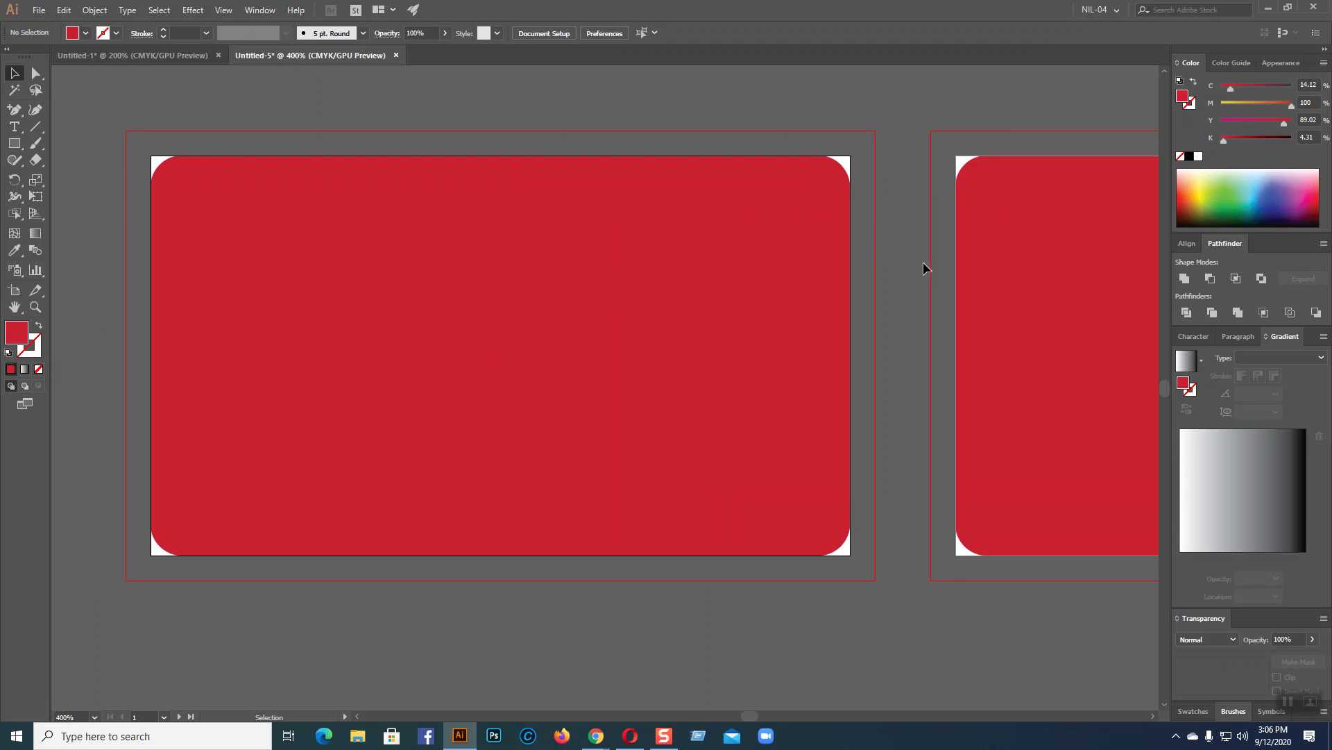
pyautogui.click(34, 127)
pyautogui.moveTo(629, 114); pyautogui.dragTo(629, 617)
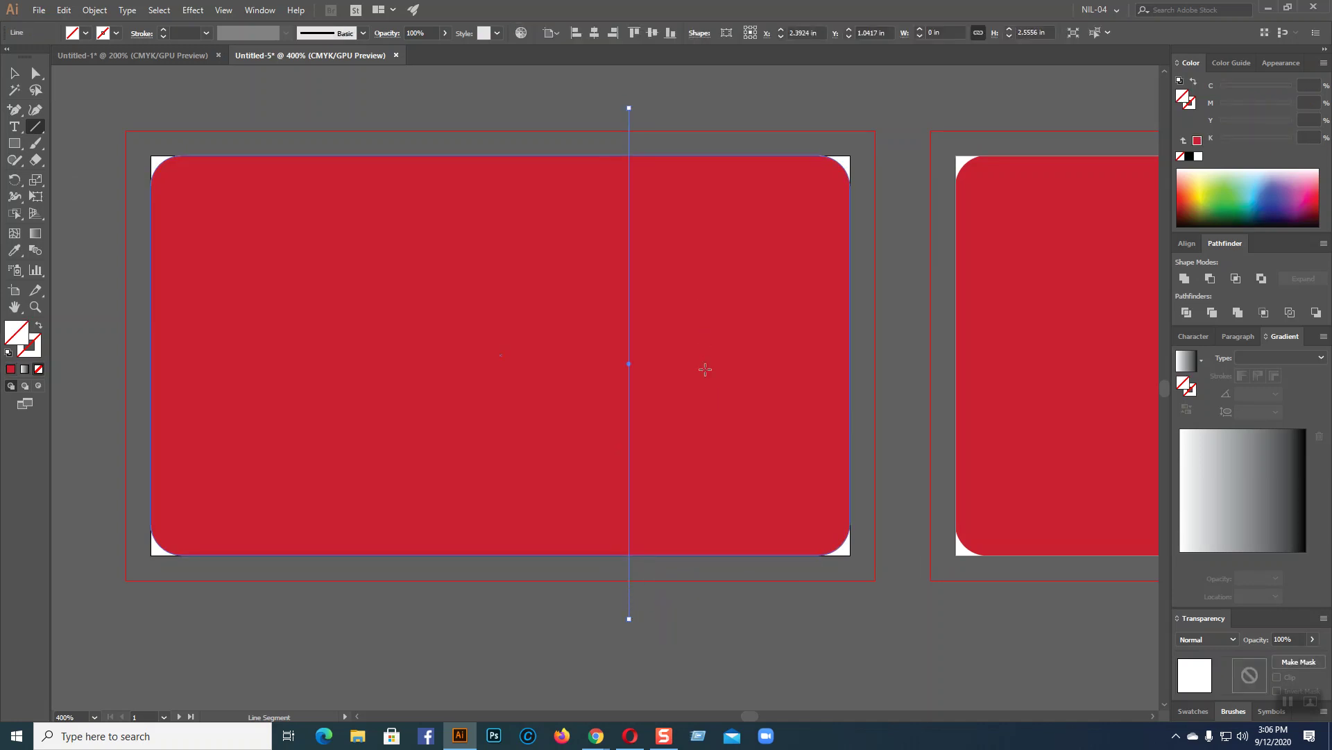
pyautogui.press('v')
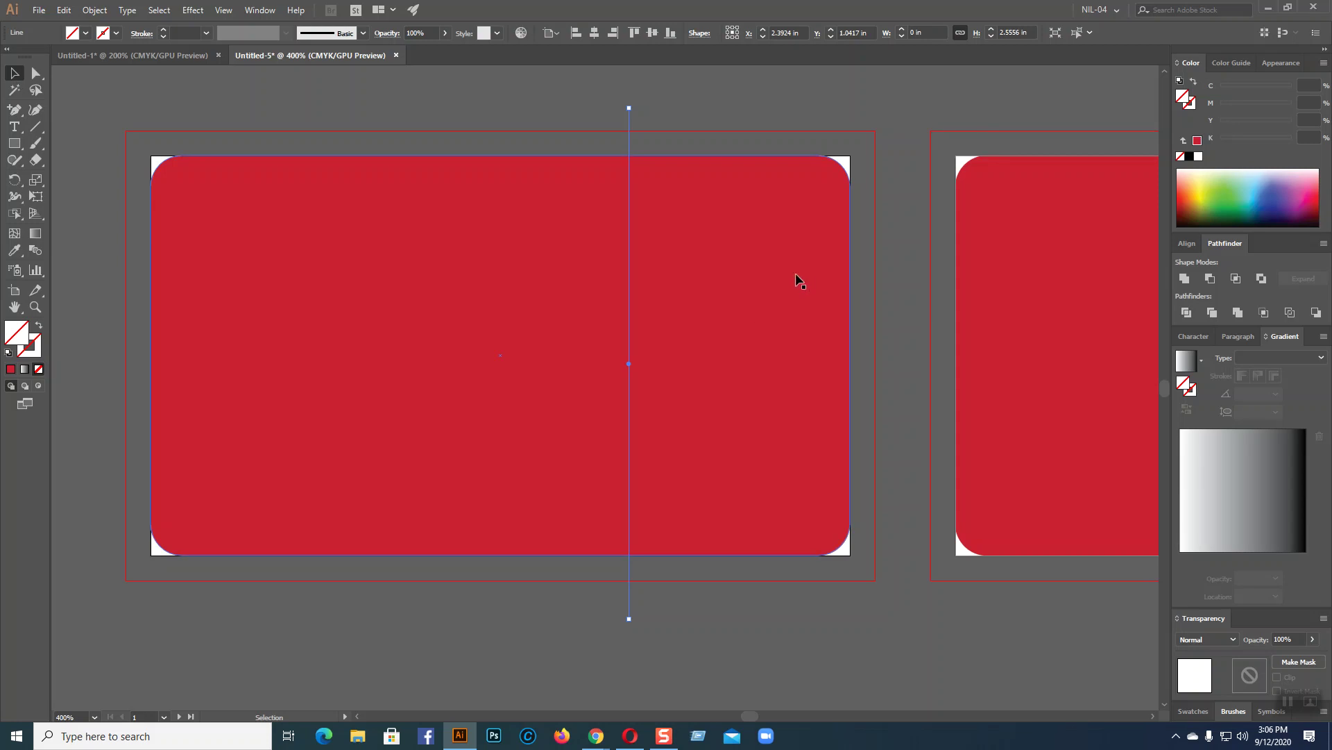
pyautogui.keyDown('shift'); pyautogui.click(798, 281); pyautogui.keyUp('shift')
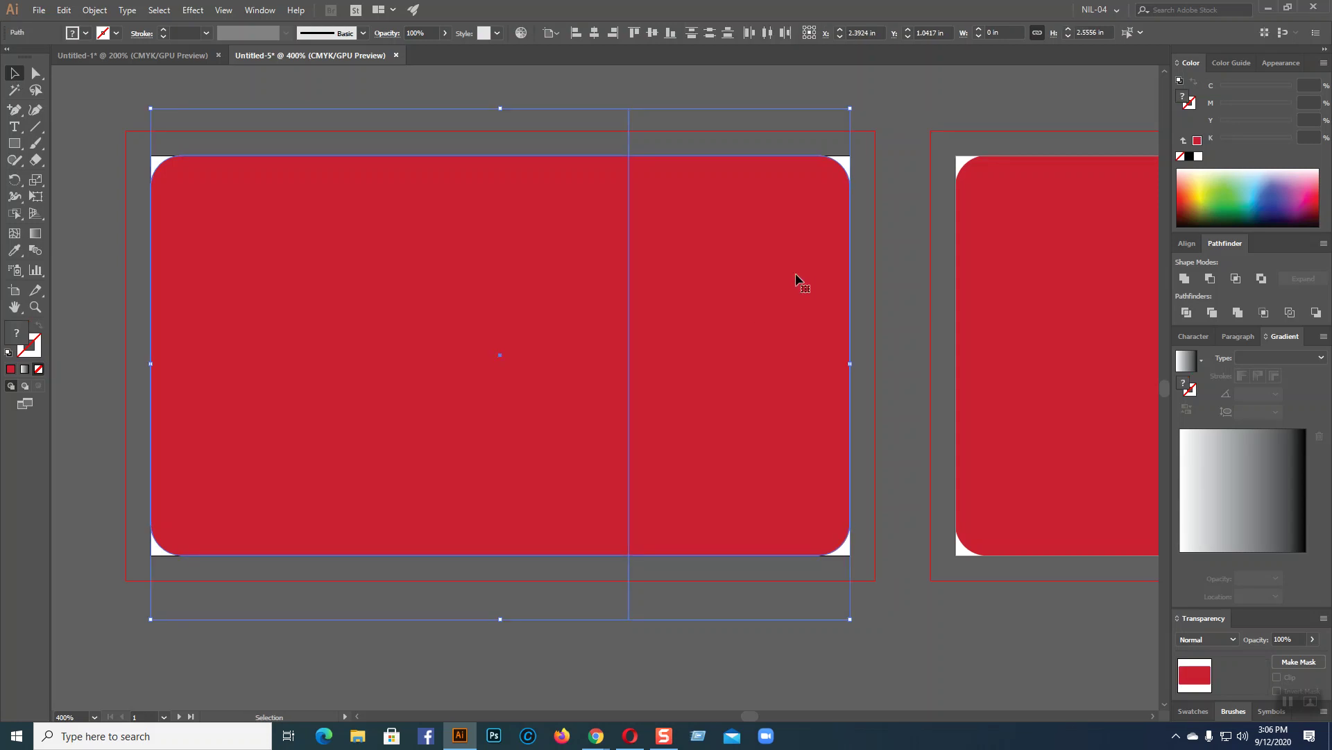
pyautogui.click(1187, 315)
pyautogui.rightClick(785, 313)
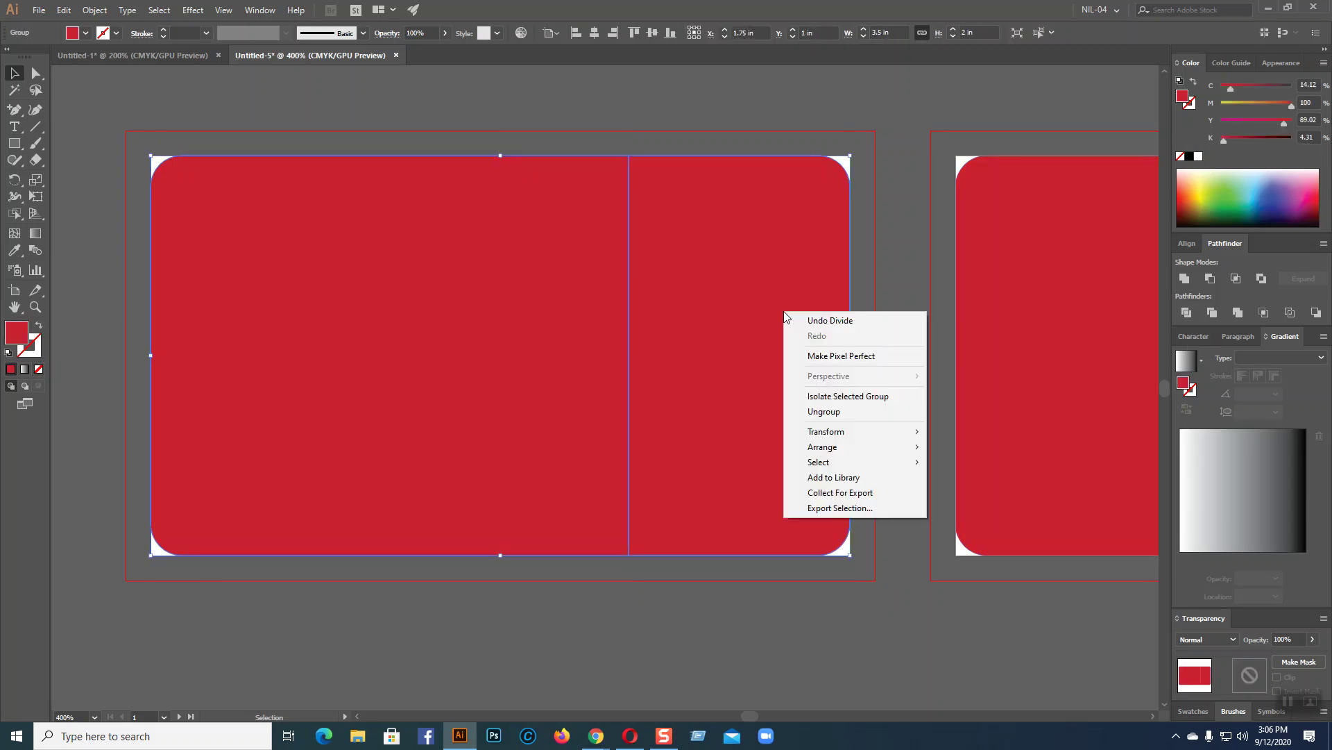
pyautogui.click(821, 412)
# Step: Fill the wide left piece of the card with black
pyautogui.click(740, 663)
pyautogui.click(726, 439)
pyautogui.click(438, 410)
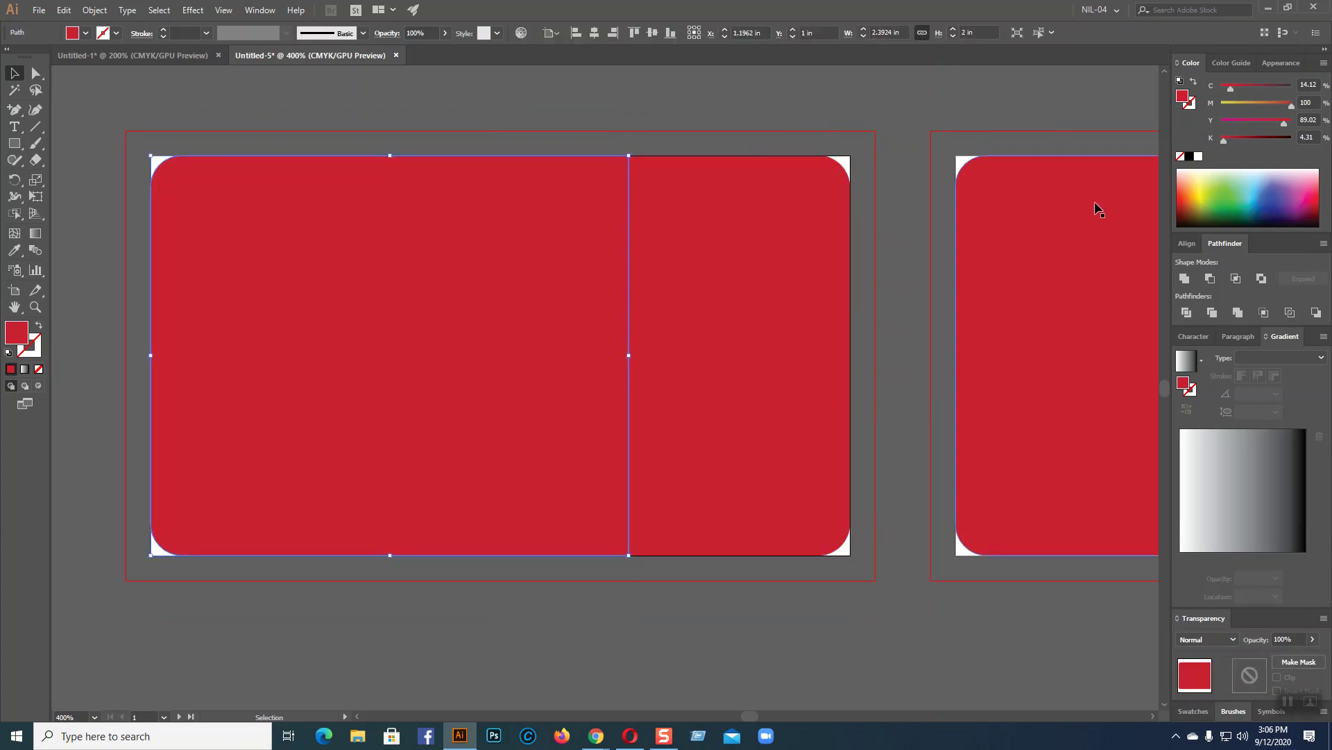
pyautogui.click(1189, 159)
# Step: Lighten the left piece to grey (about 66% K) and fill the narrow right piece white
pyautogui.moveTo(1292, 142); pyautogui.dragTo(1268, 143)
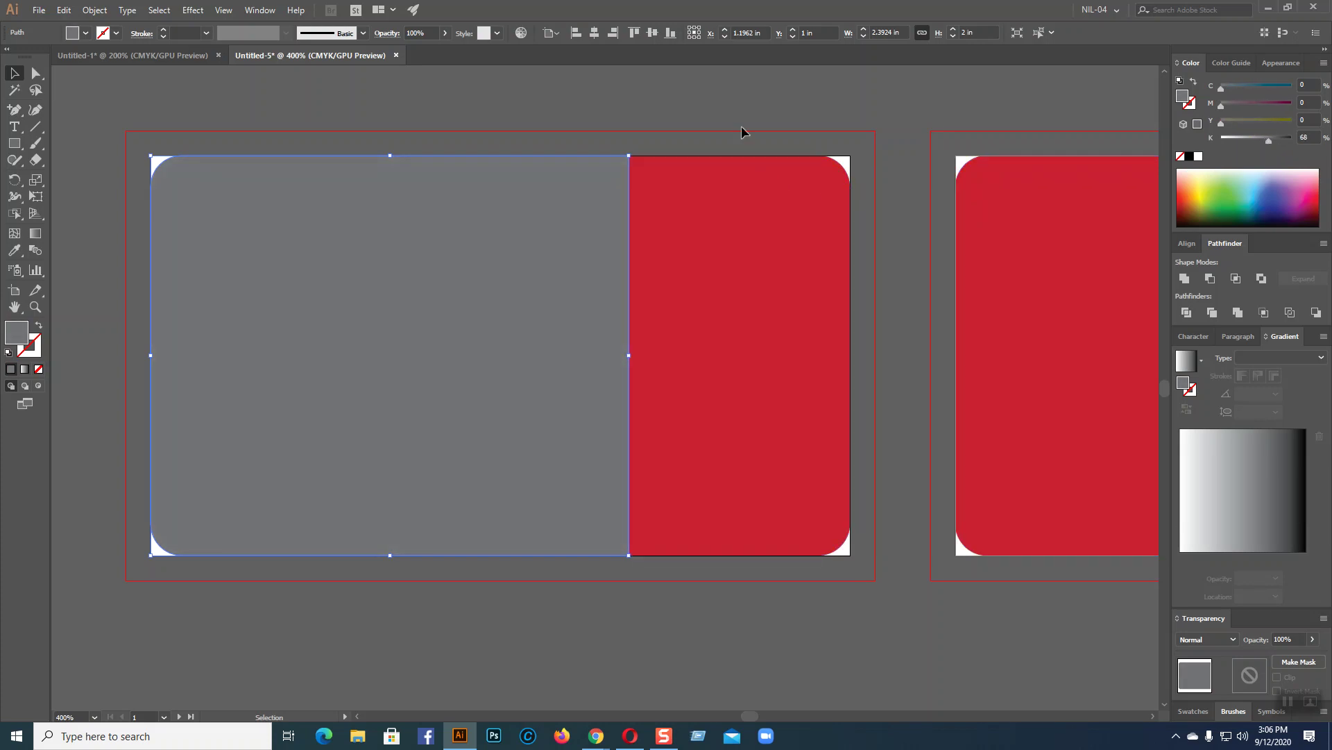
pyautogui.click(672, 102)
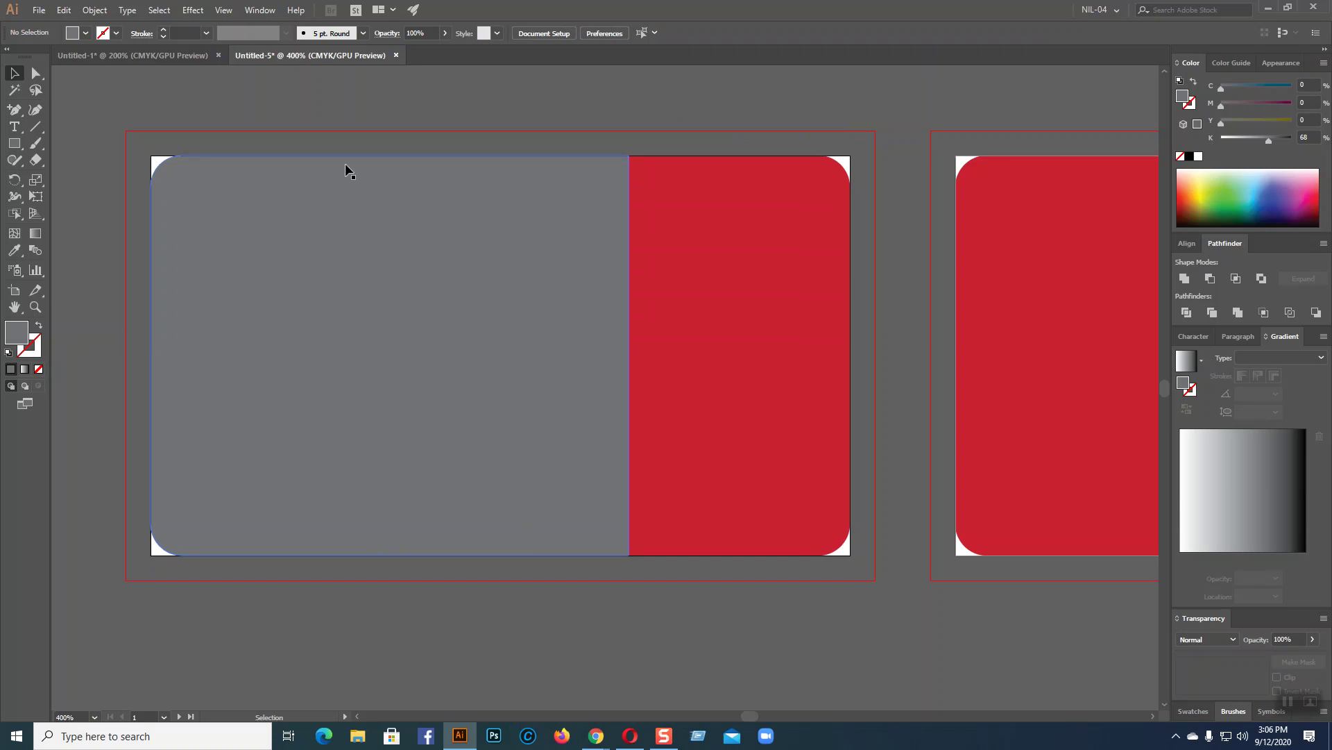
pyautogui.click(770, 375)
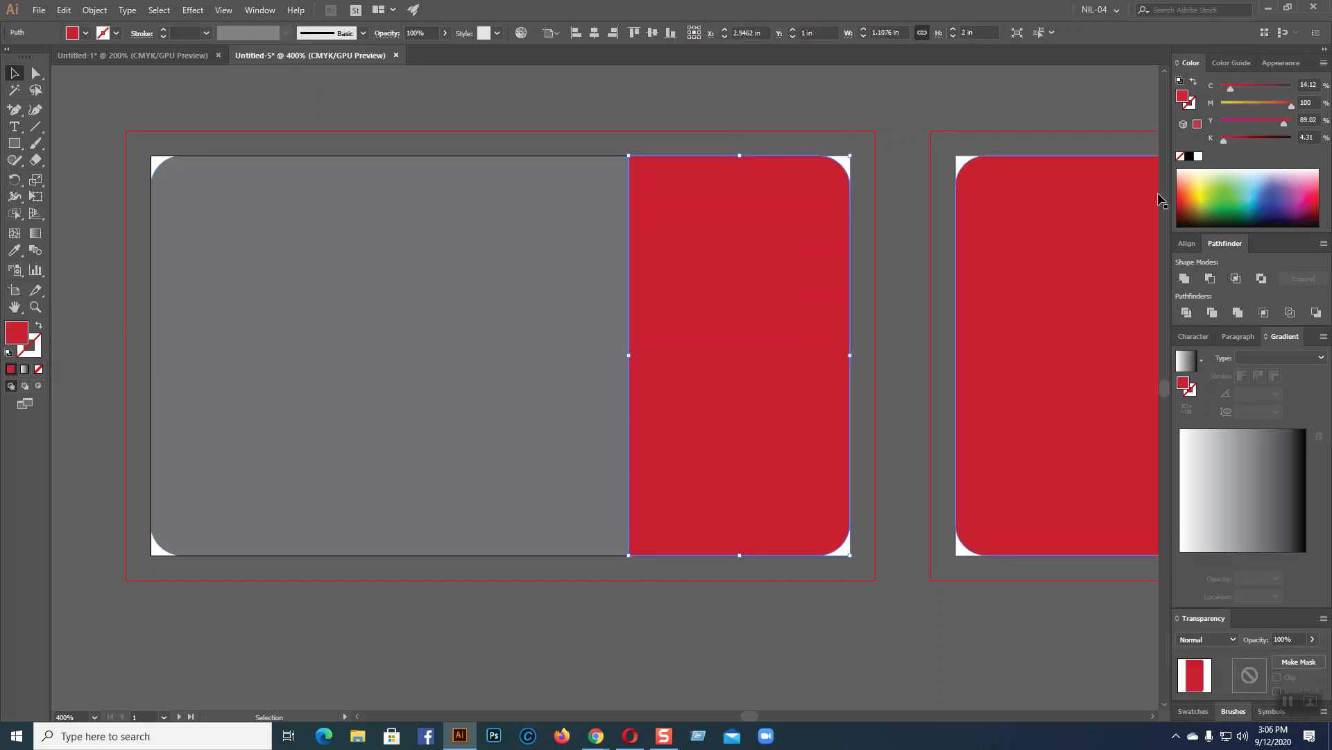
pyautogui.click(1198, 157)
pyautogui.click(703, 125)
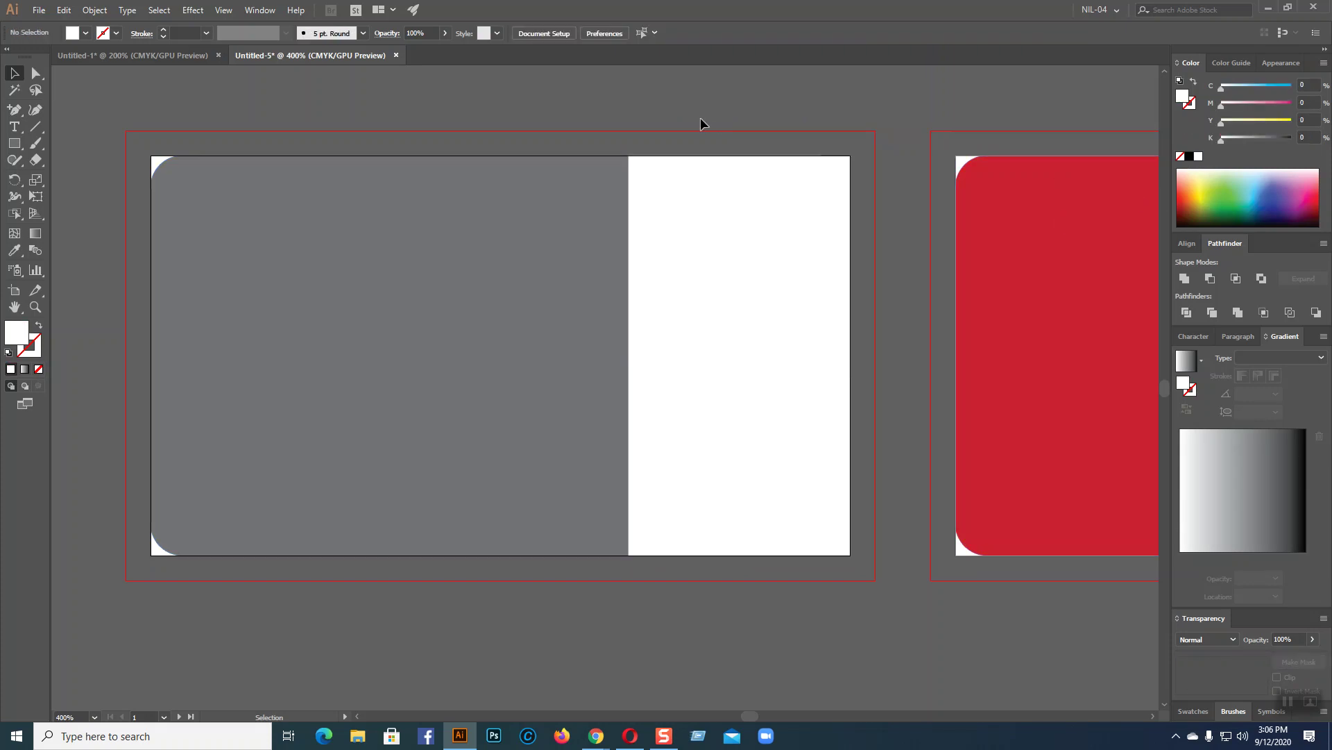
pyautogui.click(398, 298)
pyautogui.click(425, 112)
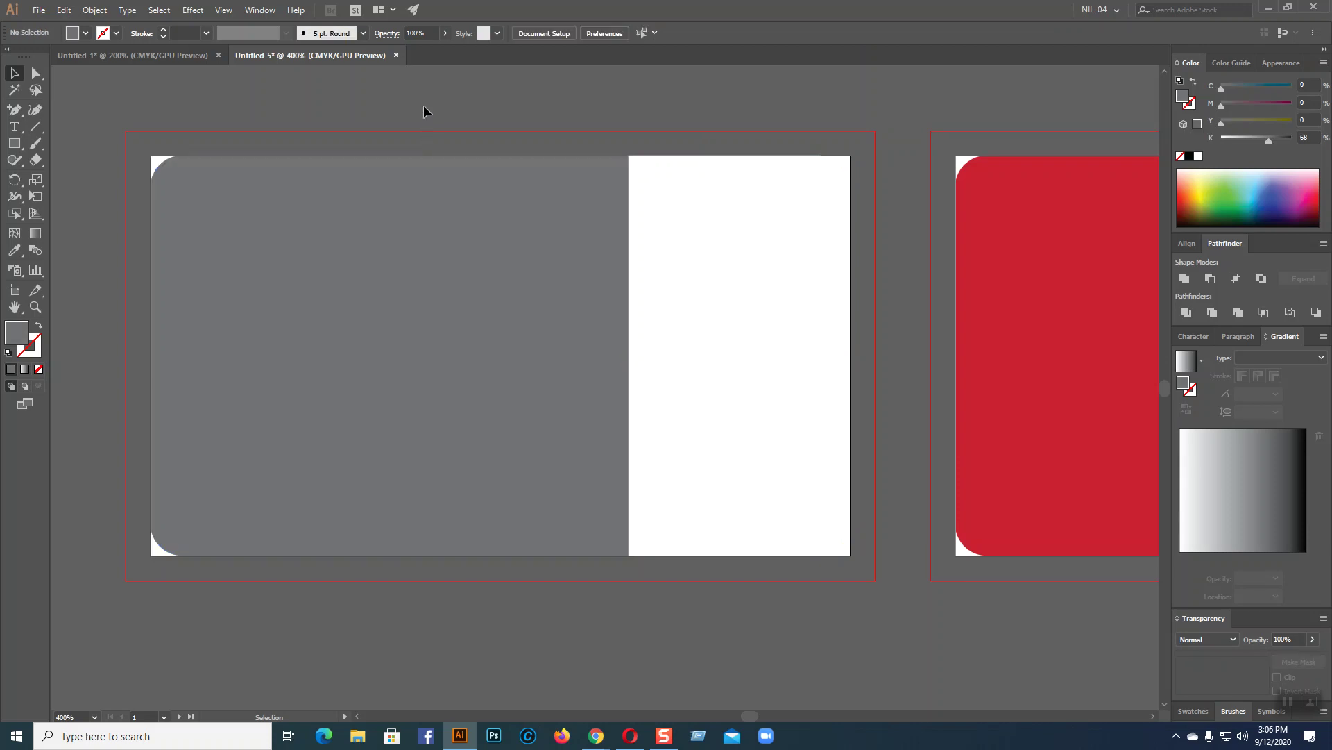
pyautogui.click(378, 271)
pyautogui.click(350, 111)
# Step: Draw a steep slanted line across the grey panel and copy it slightly right
pyautogui.click(35, 126)
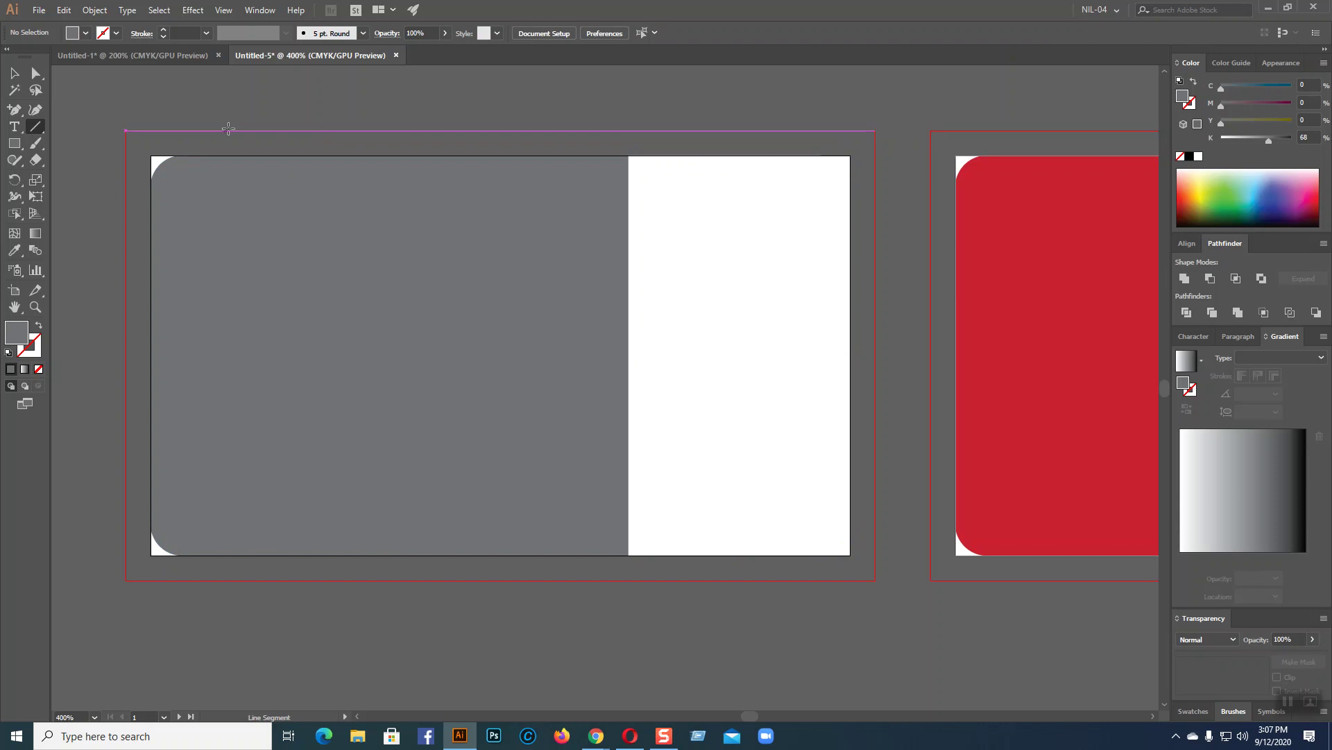
pyautogui.moveTo(237, 118); pyautogui.dragTo(416, 439)
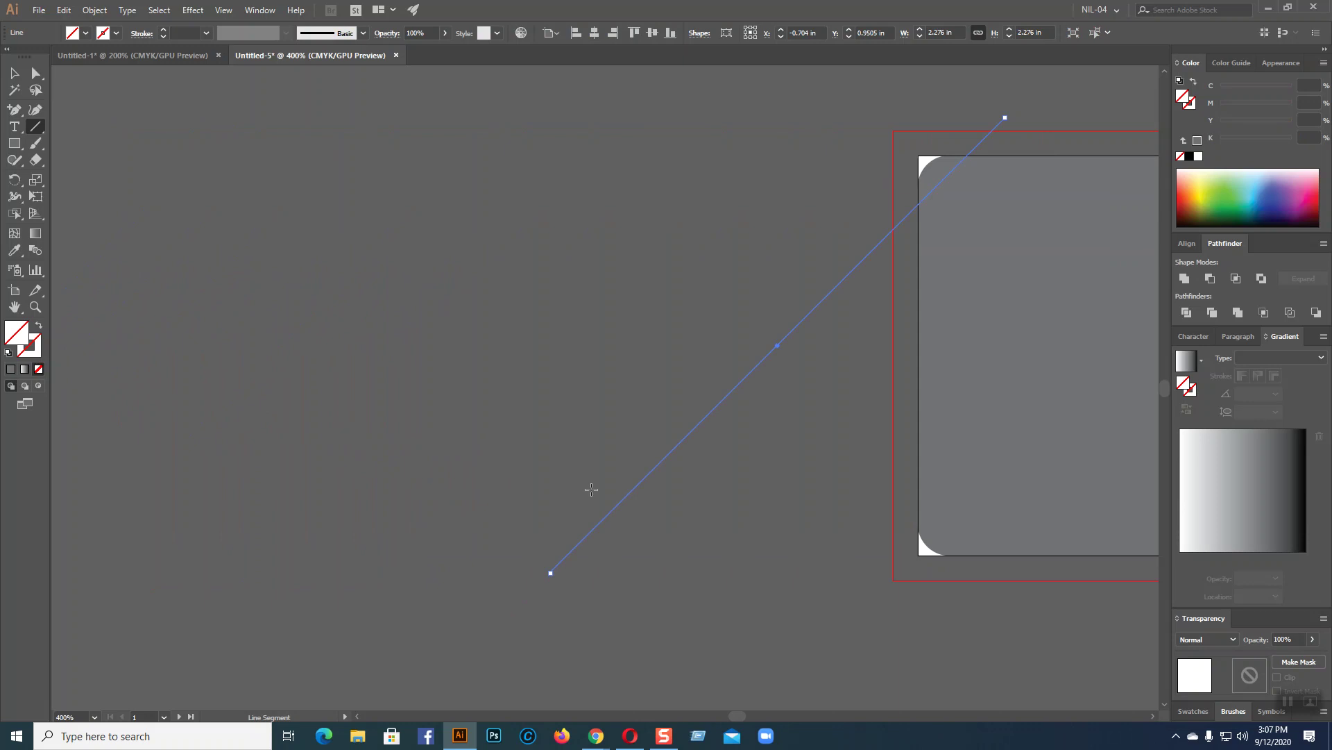
pyautogui.moveTo(916, 444); pyautogui.dragTo(351, 491)
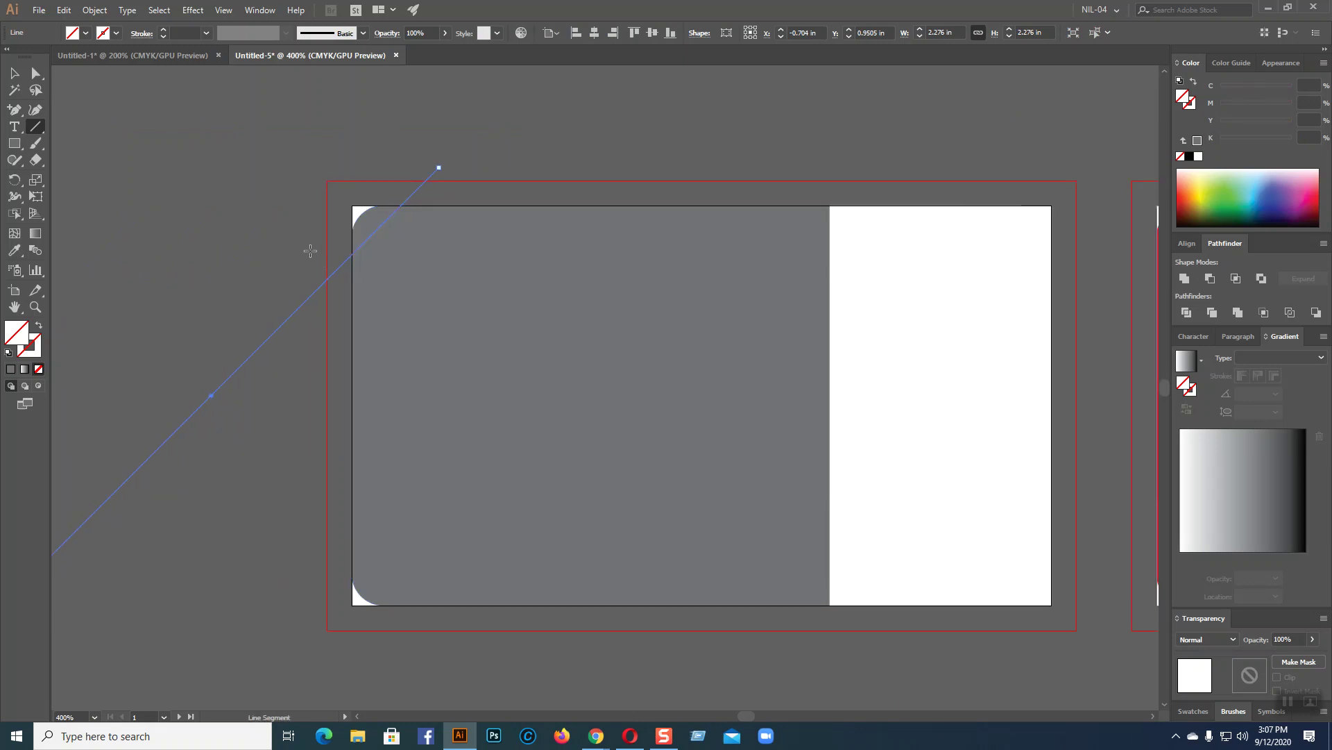
pyautogui.press('v')
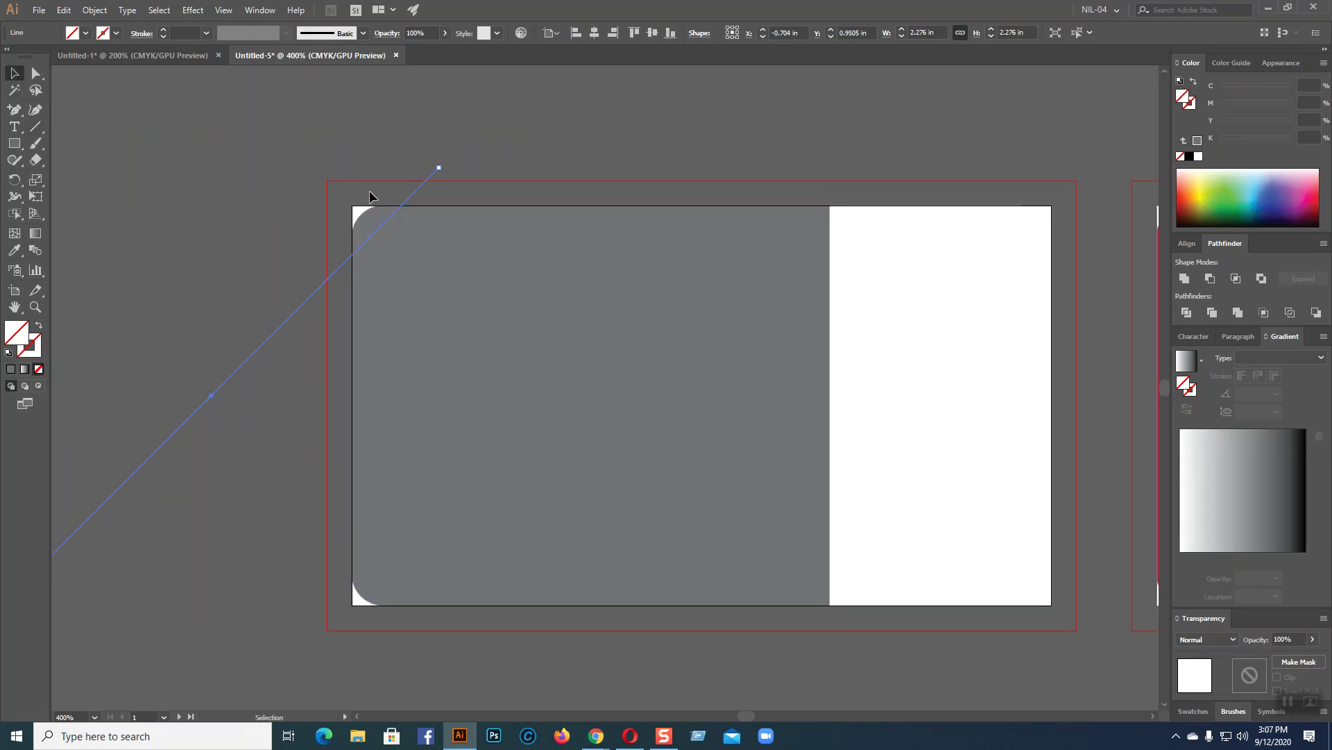
pyautogui.click(370, 196)
pyautogui.click(35, 126)
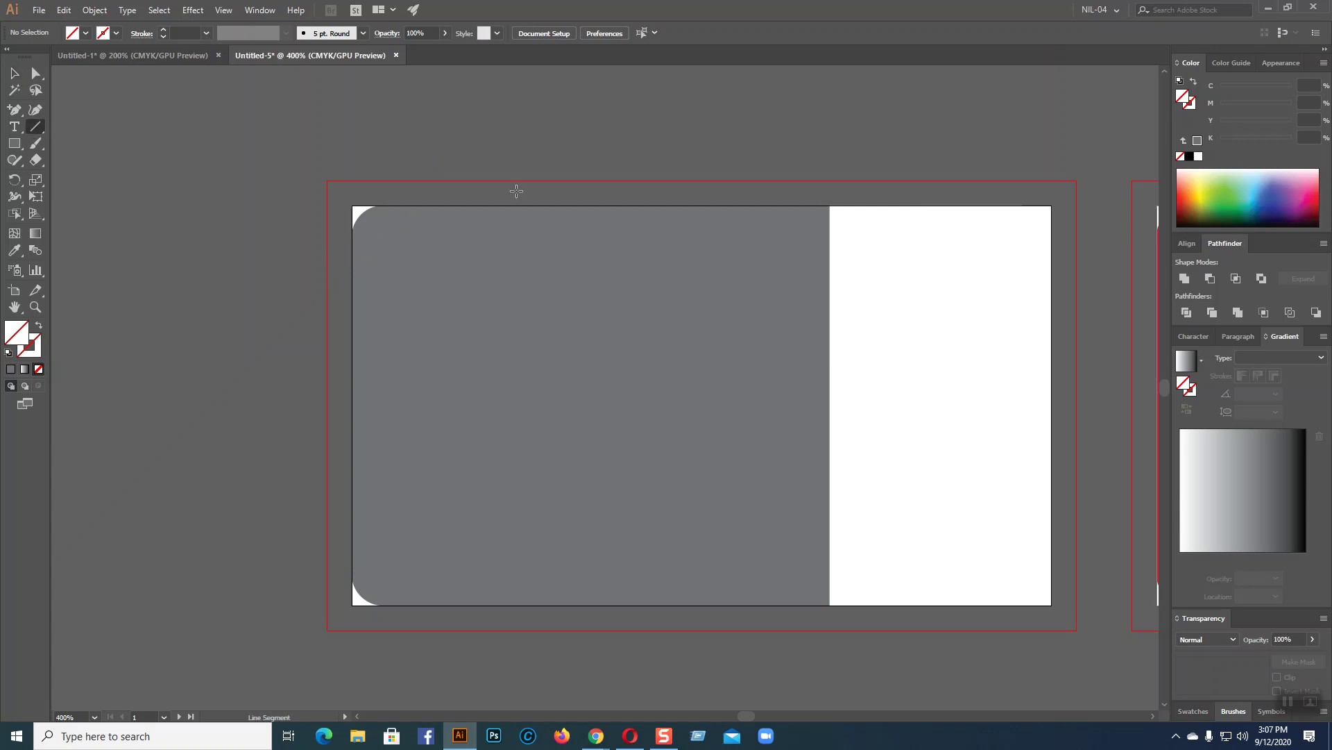
pyautogui.moveTo(601, 168); pyautogui.dragTo(471, 675)
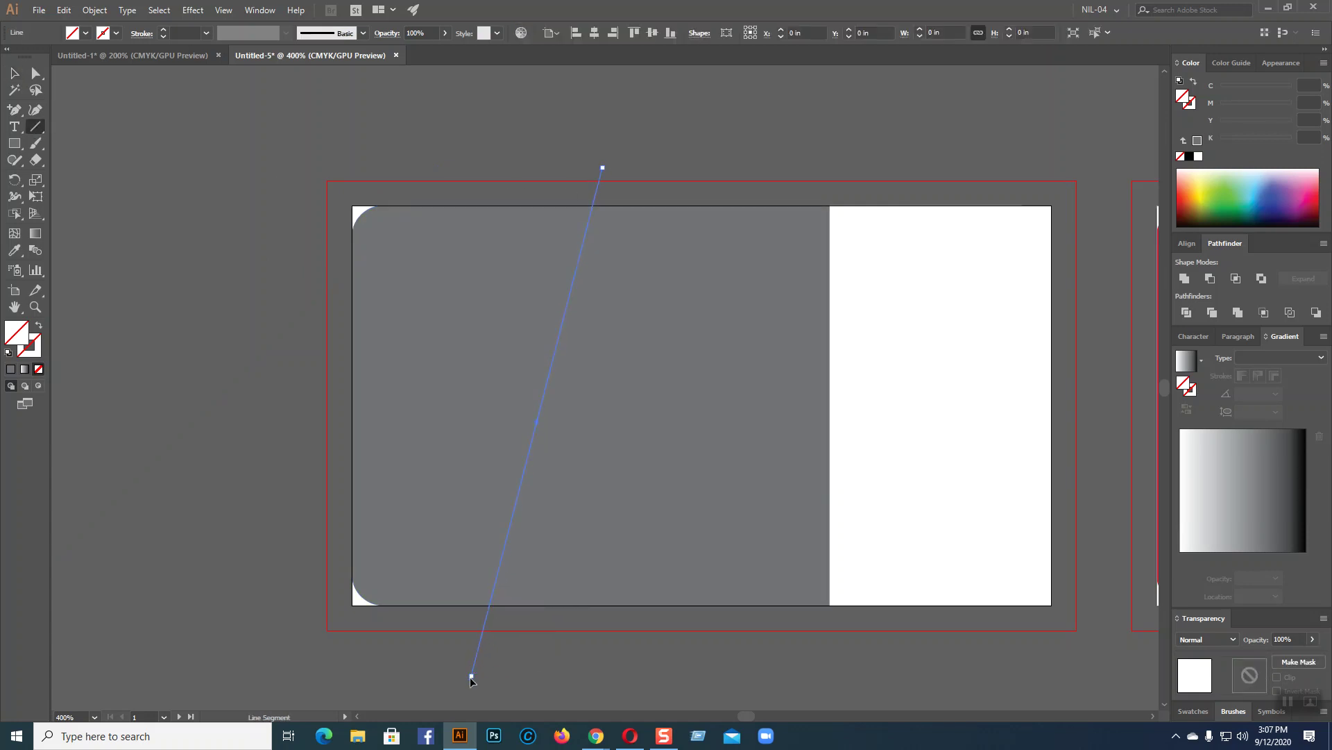
pyautogui.click(17, 78)
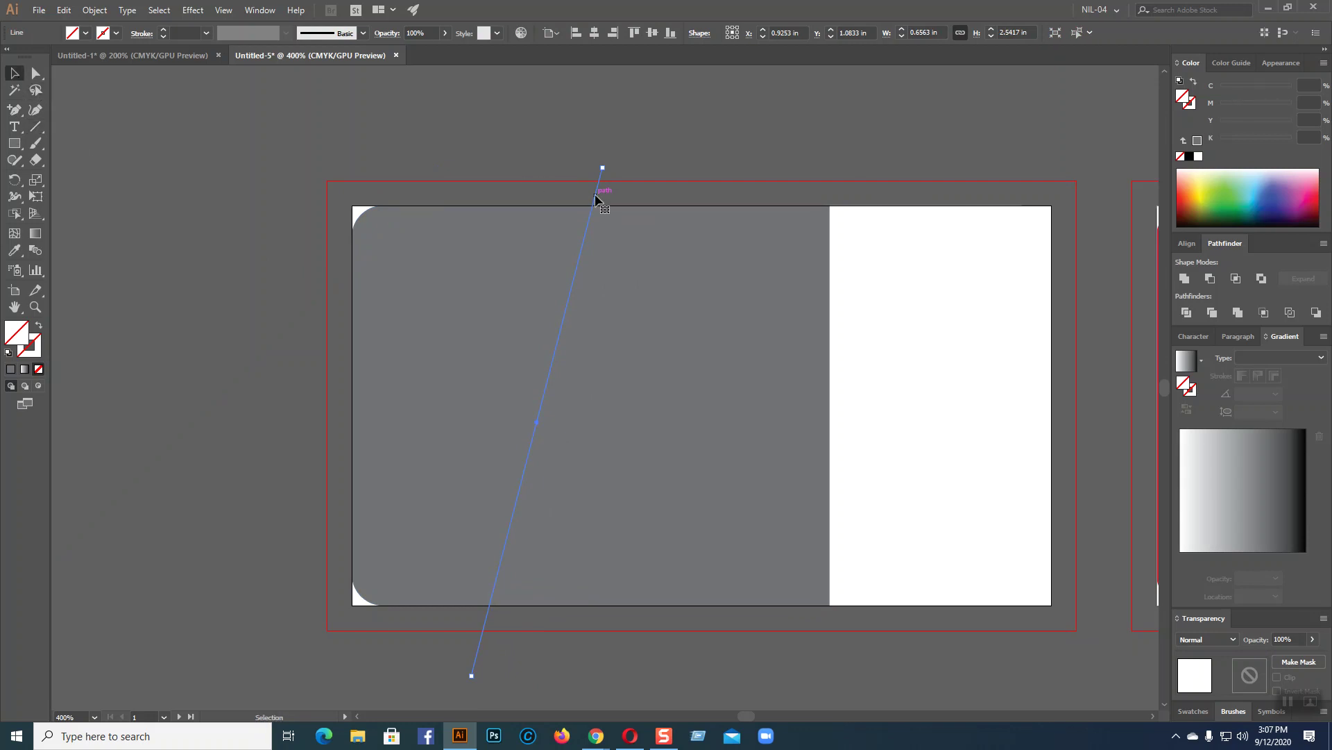
pyautogui.moveTo(595, 199); pyautogui.dragTo(620, 202)
# Step: Give the slanted line a grey stroke and repeat evenly spaced copies with Ctrl+D
pyautogui.click(630, 186)
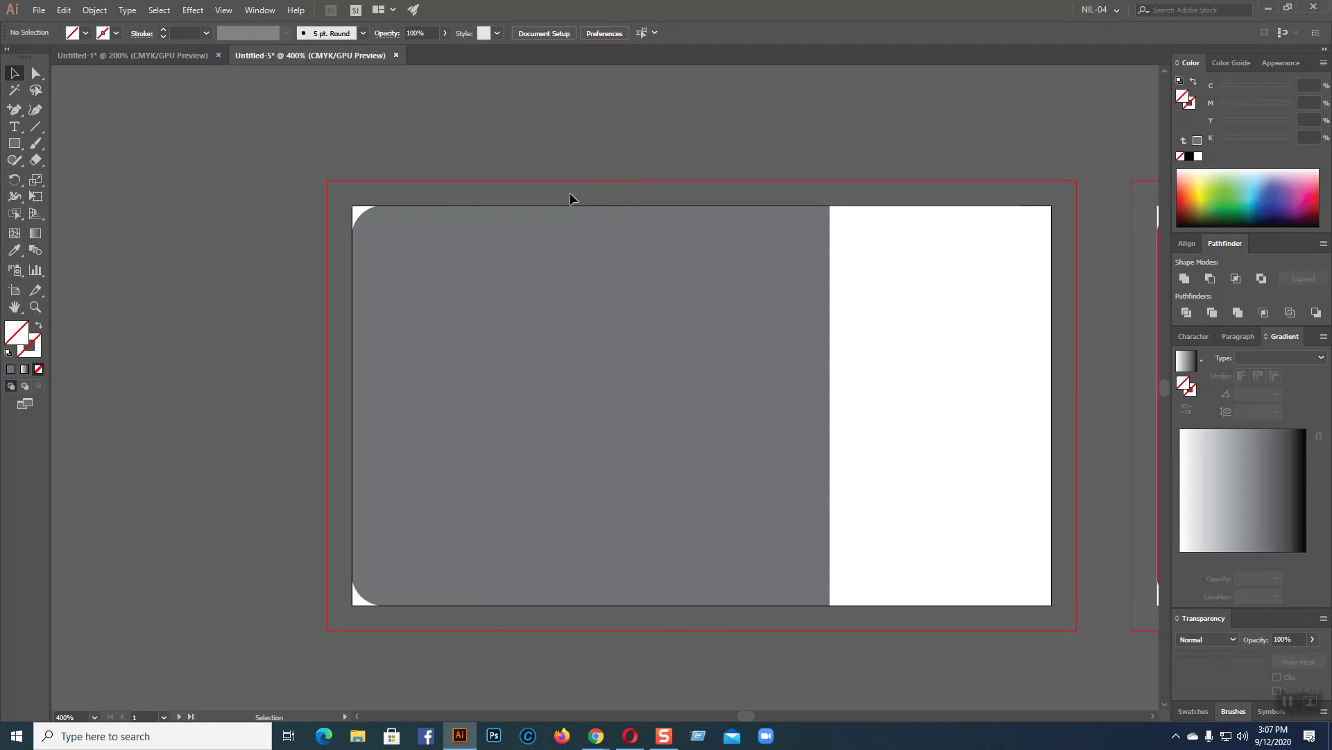
pyautogui.click(598, 186)
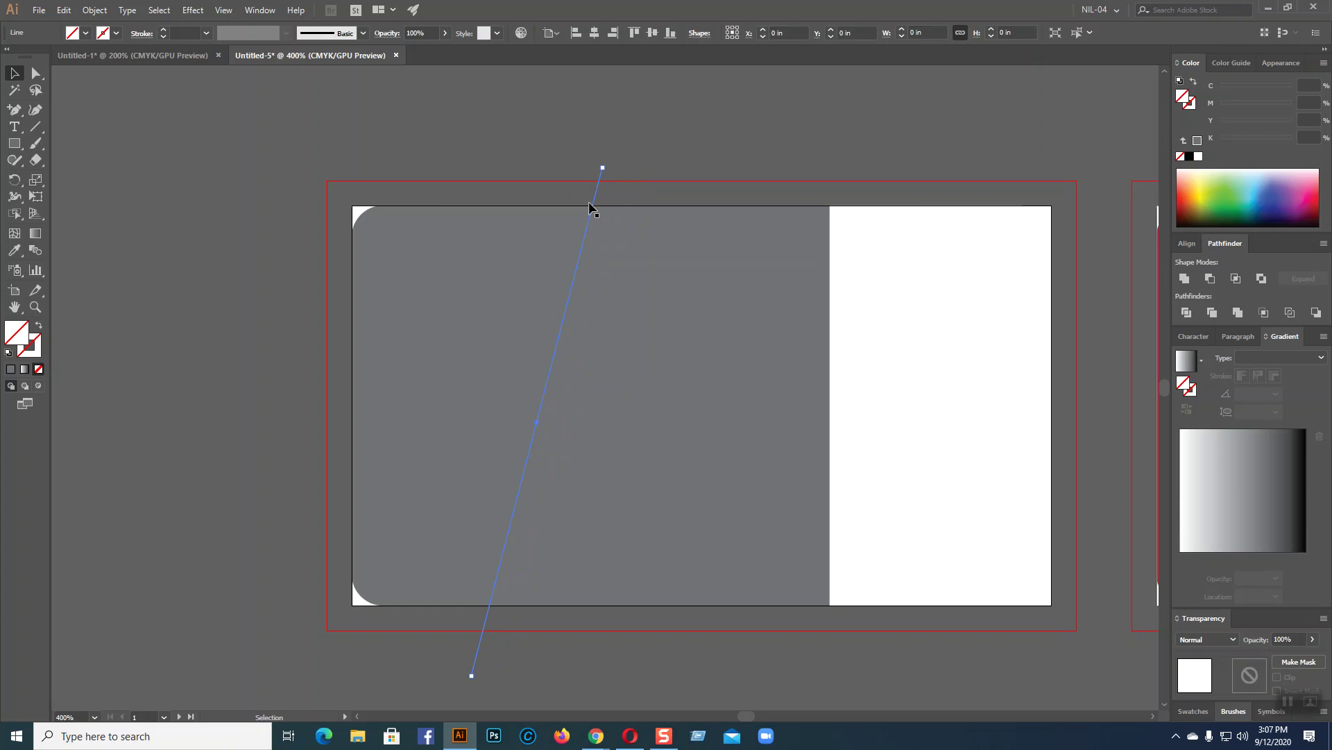
pyautogui.click(12, 370)
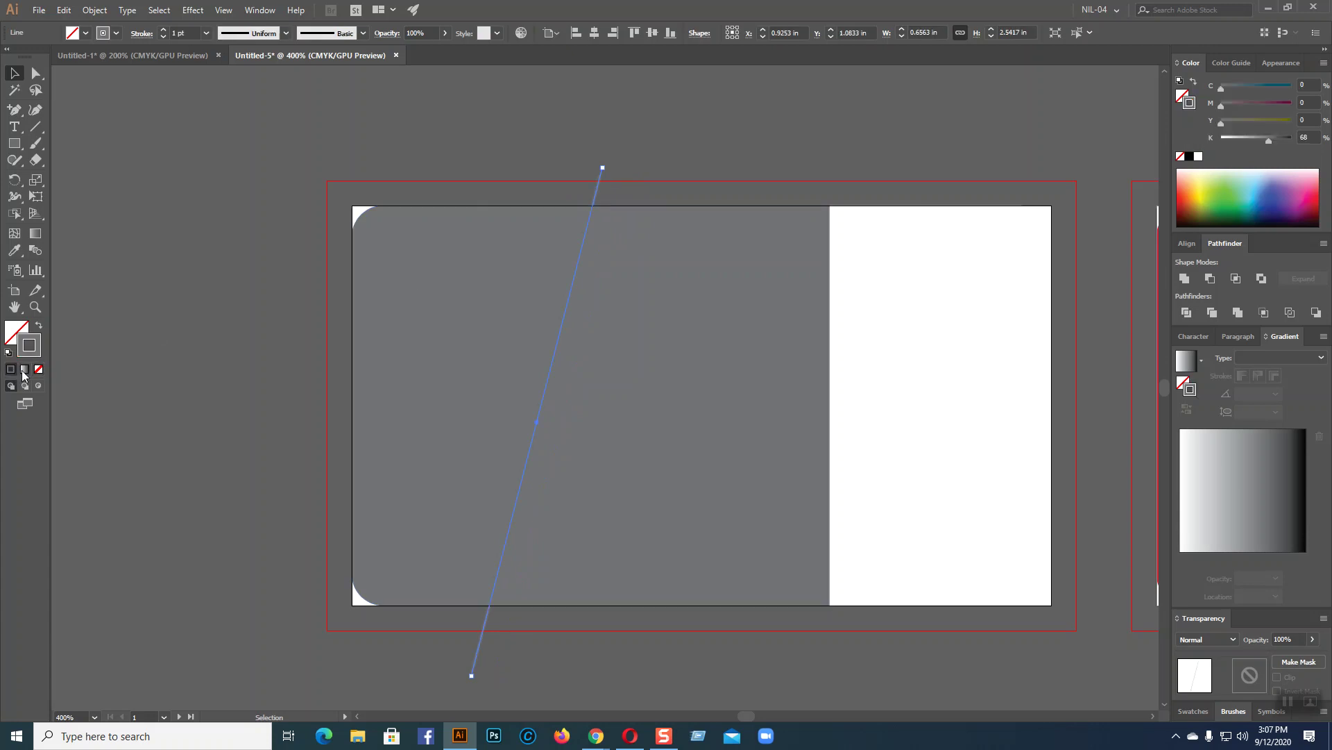
pyautogui.moveTo(1268, 140); pyautogui.dragTo(1272, 140)
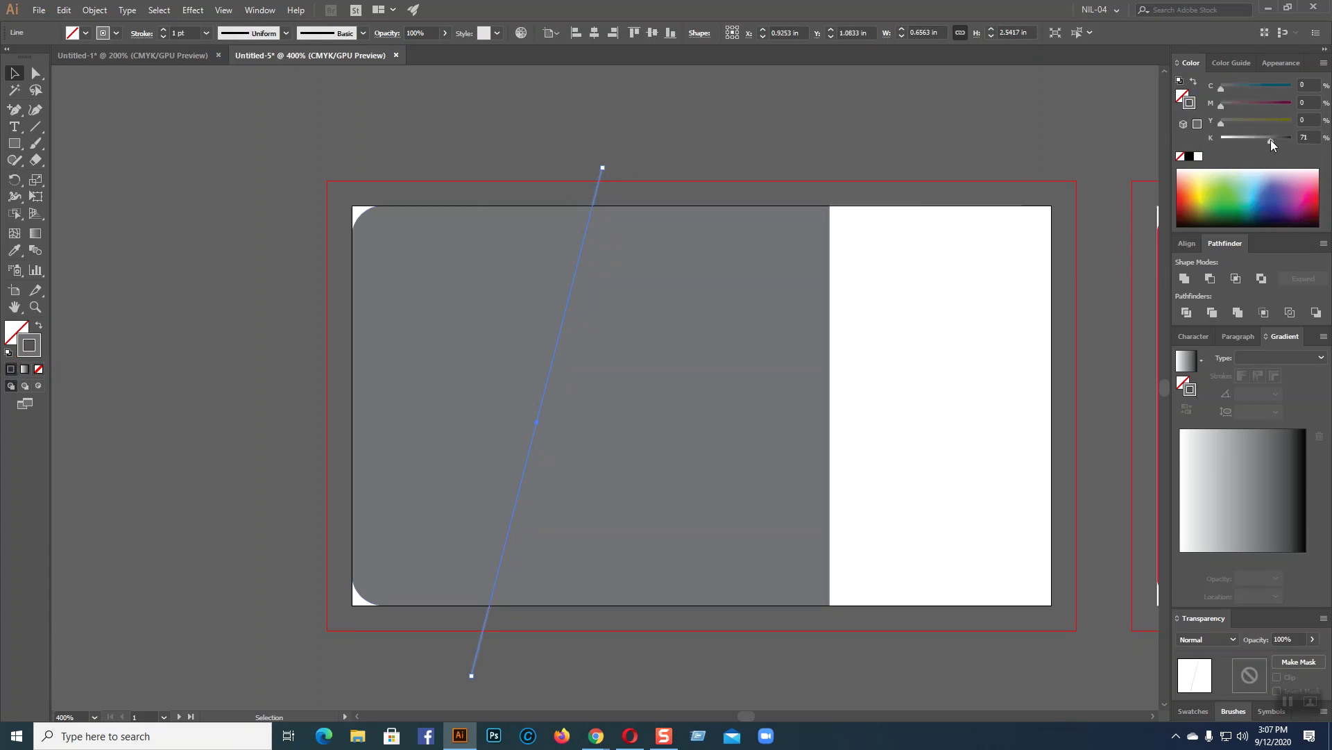
pyautogui.click(691, 130)
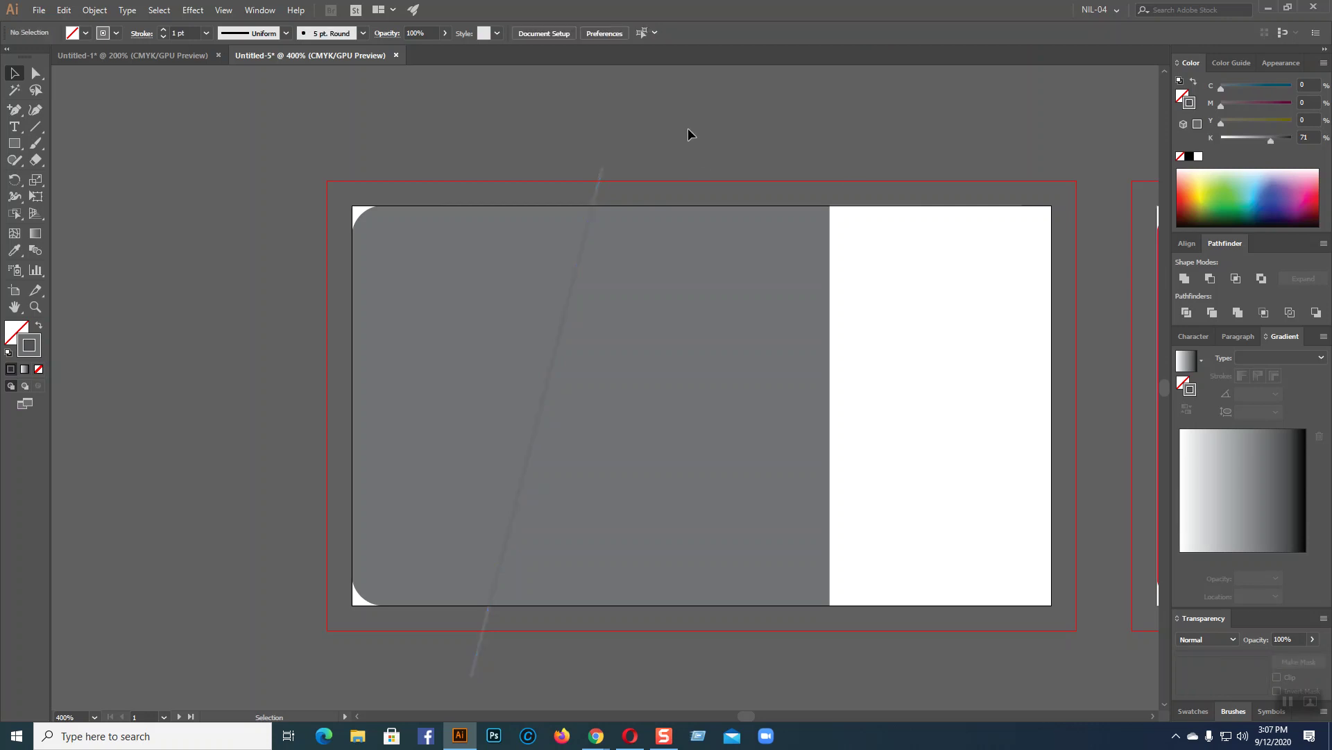
pyautogui.click(595, 197)
pyautogui.moveTo(595, 197); pyautogui.dragTo(615, 198)
pyautogui.hotkey('ctrl', 'd')
pyautogui.hotkey('ctrl', 'd')
pyautogui.hotkey('ctrl', 'd')
pyautogui.hotkey('ctrl', 'd')
pyautogui.hotkey('ctrl', 'd')
pyautogui.hotkey('ctrl', 'd')
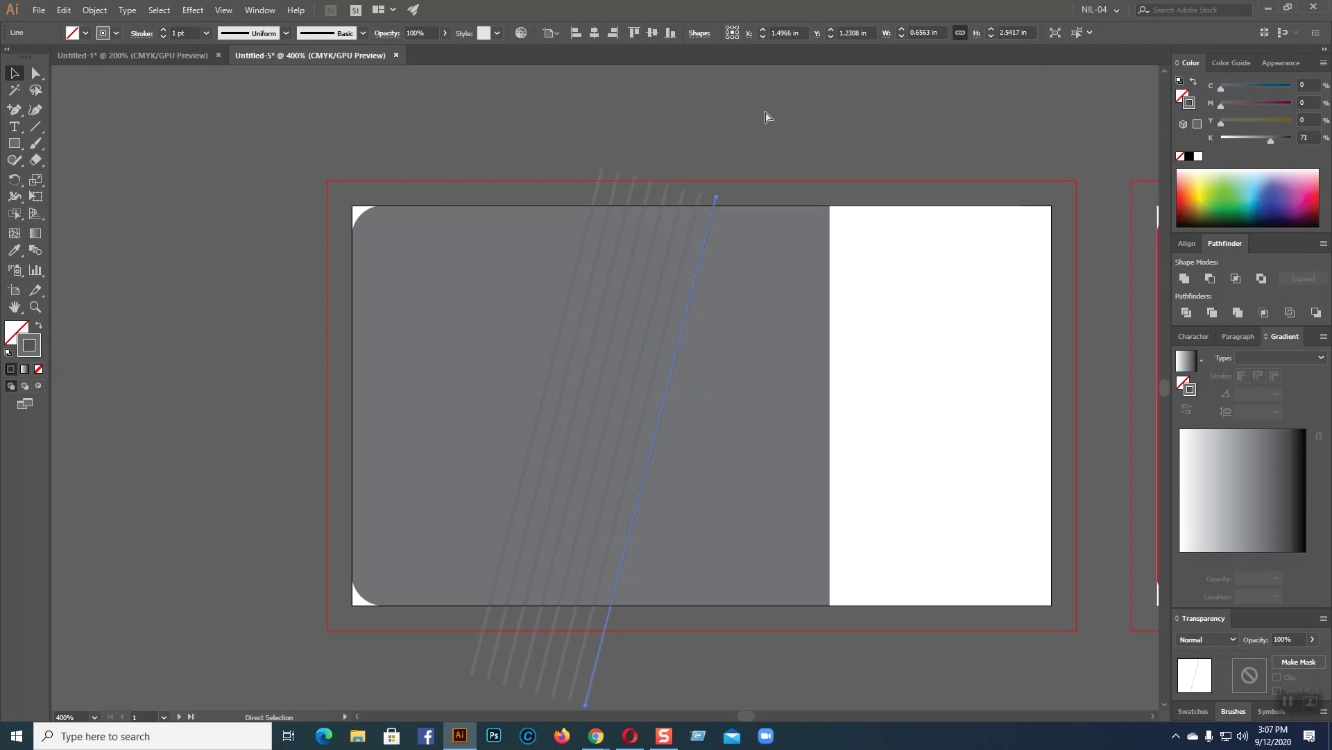
# Step: Lengthen the rightmost diagonal line by raising its top anchor point
pyautogui.click(636, 128)
pyautogui.click(36, 73)
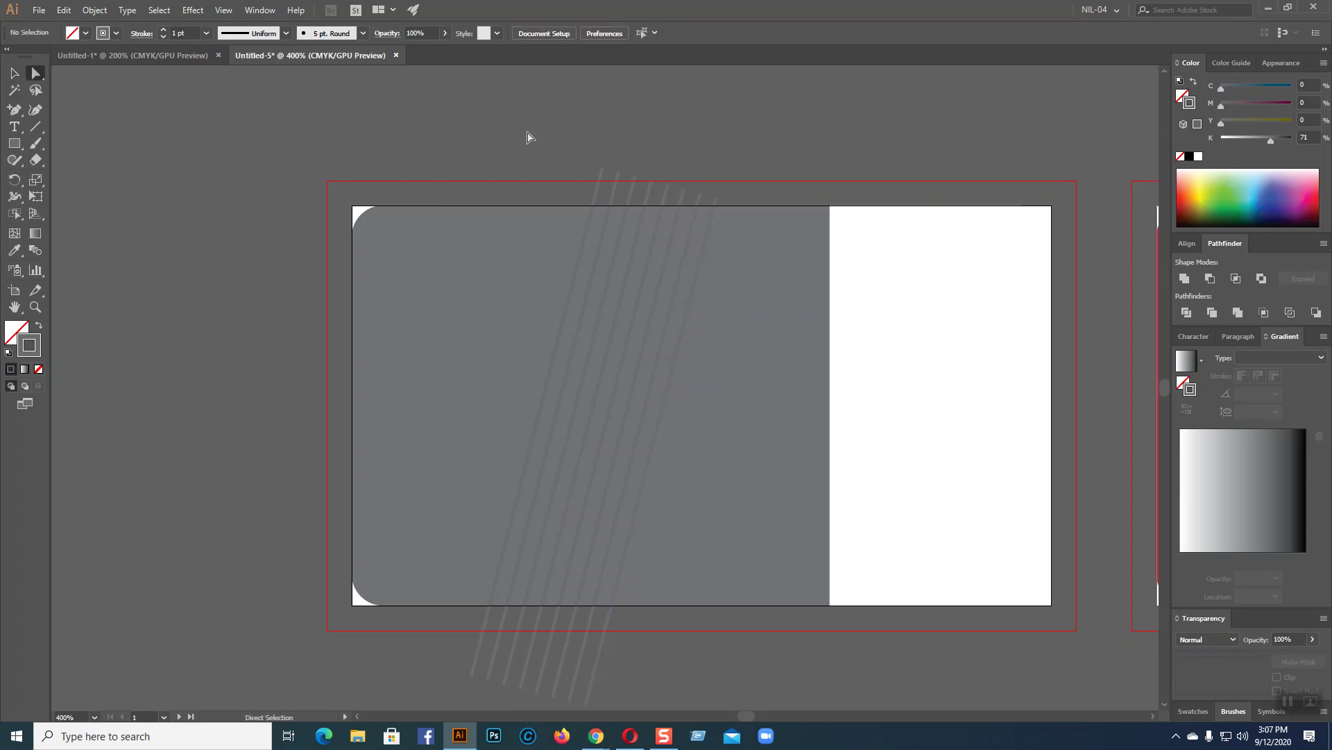
pyautogui.click(717, 200)
pyautogui.moveTo(717, 200); pyautogui.dragTo(735, 137)
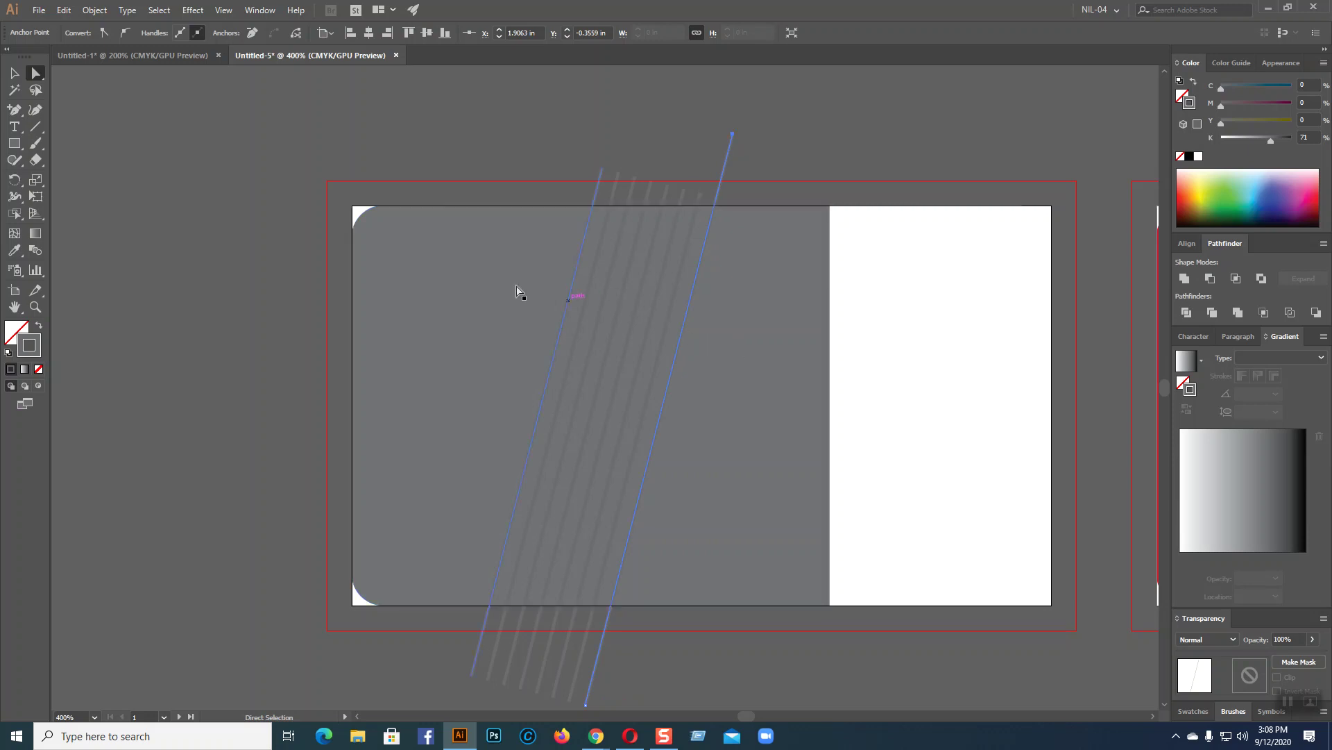
pyautogui.click(23, 71)
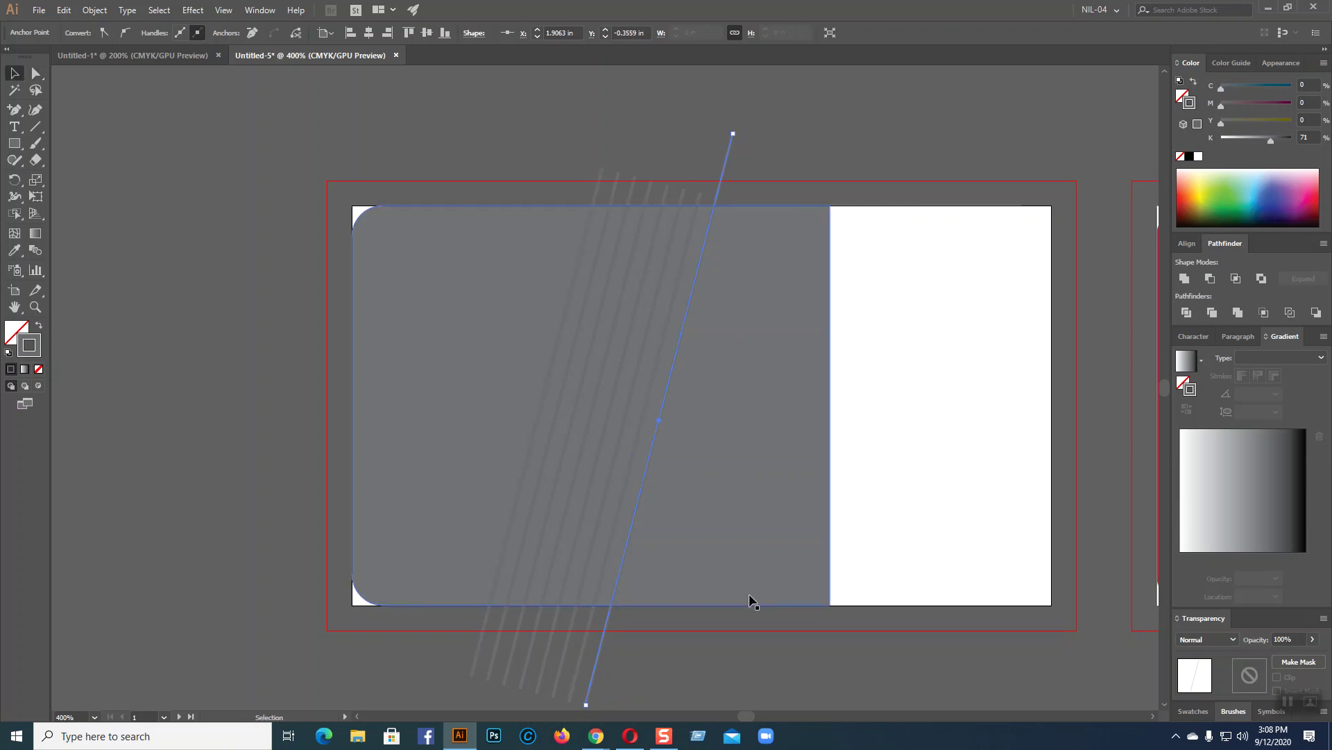
# Step: Add more evenly spaced diagonal line copies toward the right
pyautogui.click(754, 647)
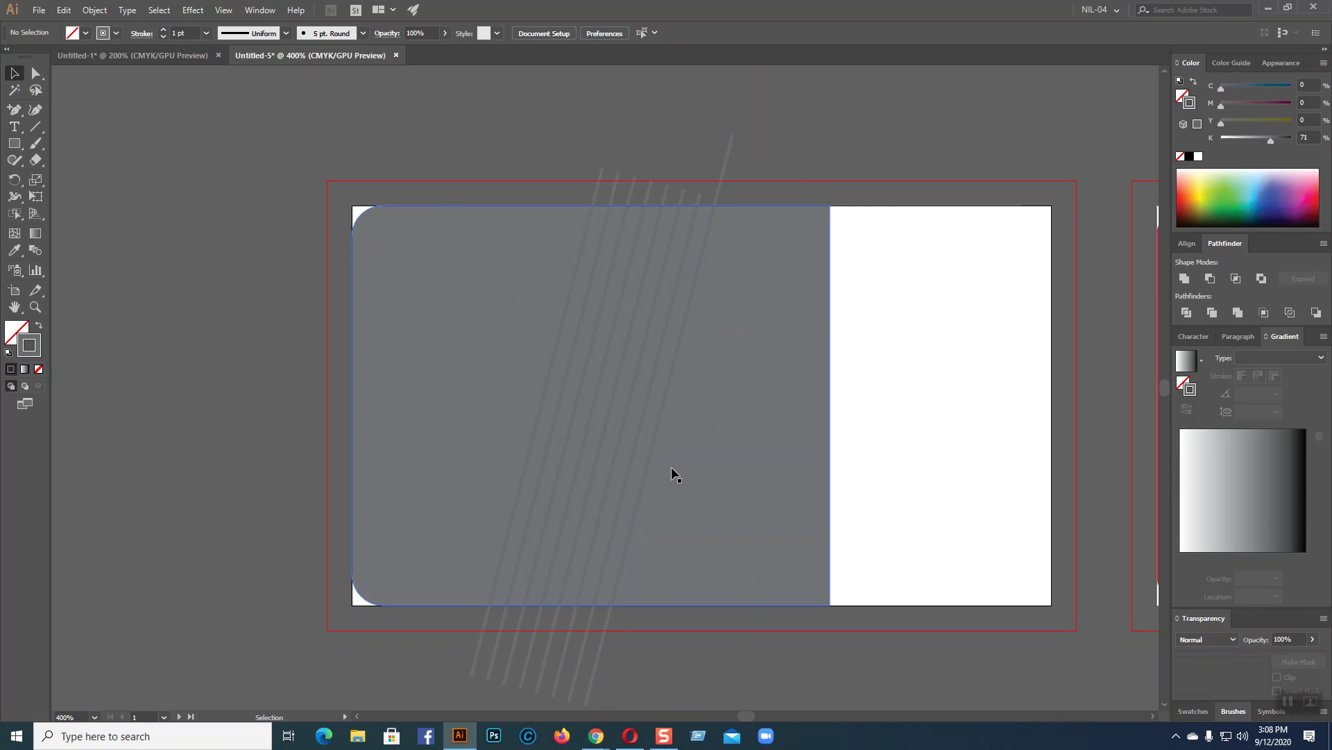
pyautogui.click(658, 428)
pyautogui.click(655, 425)
pyautogui.moveTo(656, 431); pyautogui.dragTo(671, 434)
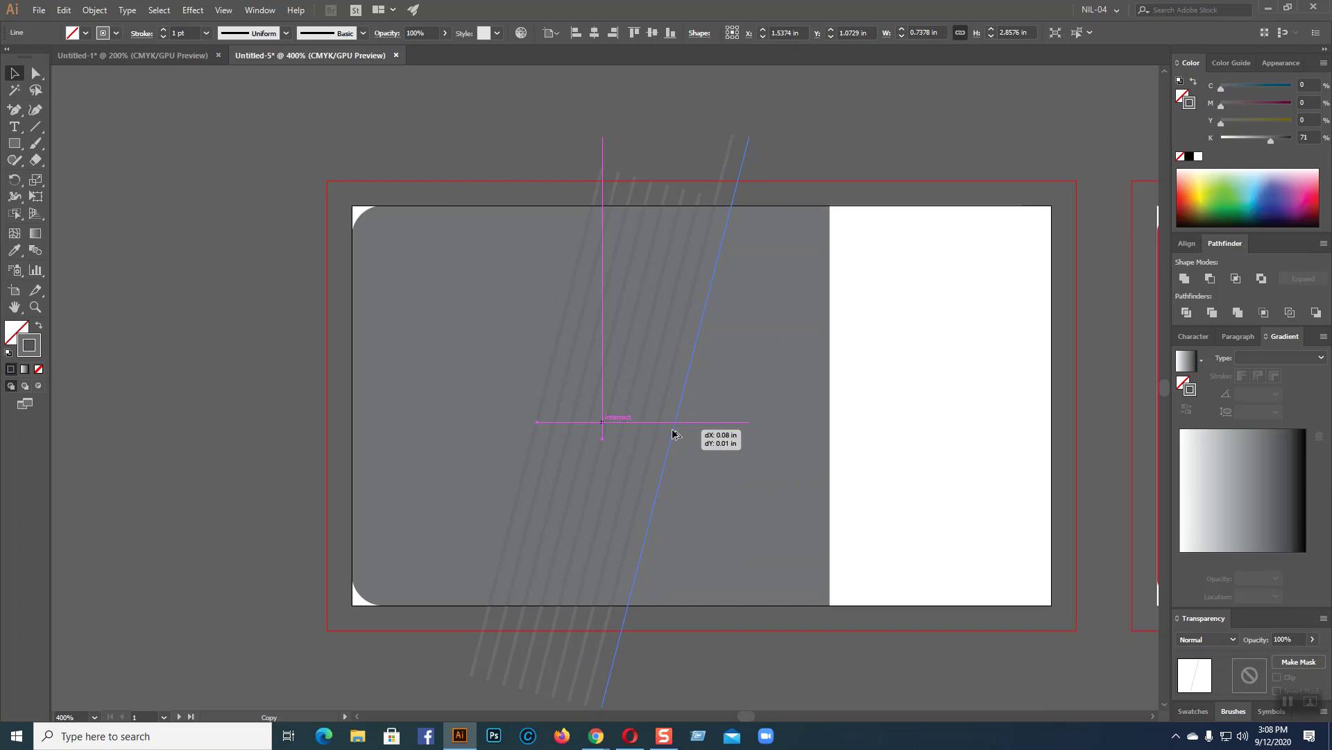
pyautogui.moveTo(672, 434); pyautogui.dragTo(675, 435)
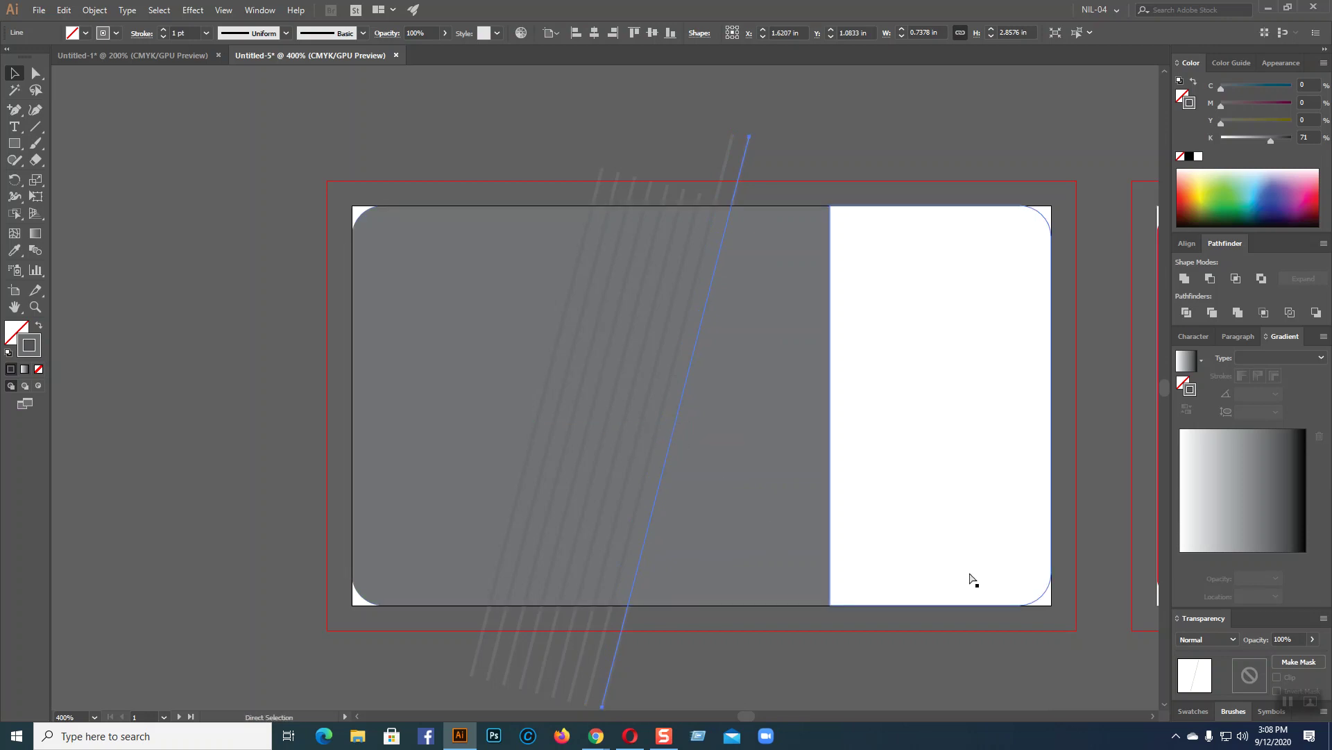
pyautogui.hotkey('ctrl', 'd')
pyautogui.hotkey('ctrl', 'd')
pyautogui.hotkey('ctrl', 'd')
pyautogui.hotkey('ctrl', 'd')
pyautogui.hotkey('ctrl', 'd')
pyautogui.hotkey('ctrl', 'd')
pyautogui.hotkey('ctrl', 'd')
pyautogui.hotkey('ctrl', 'd')
pyautogui.hotkey('ctrl', 'd')
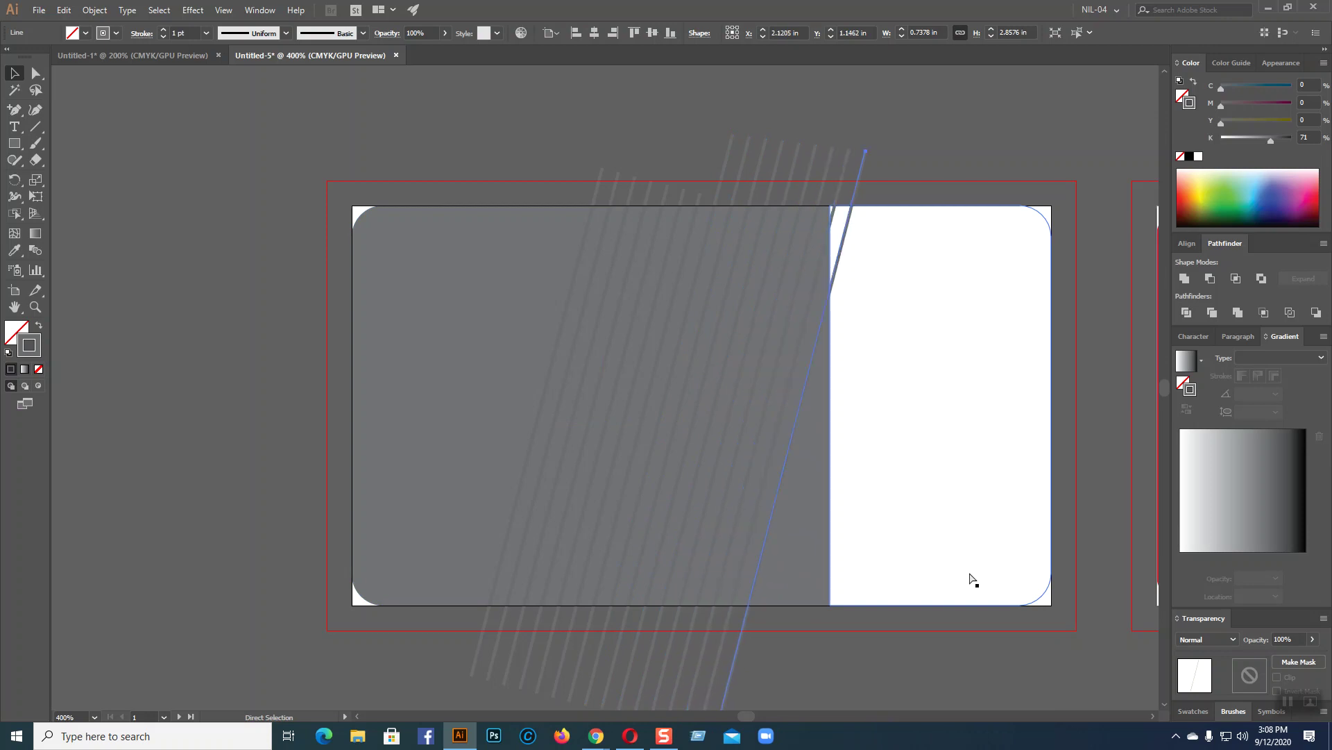
pyautogui.hotkey('ctrl', 'd')
pyautogui.hotkey('ctrl', 'd')
pyautogui.hotkey('ctrl', 'd')
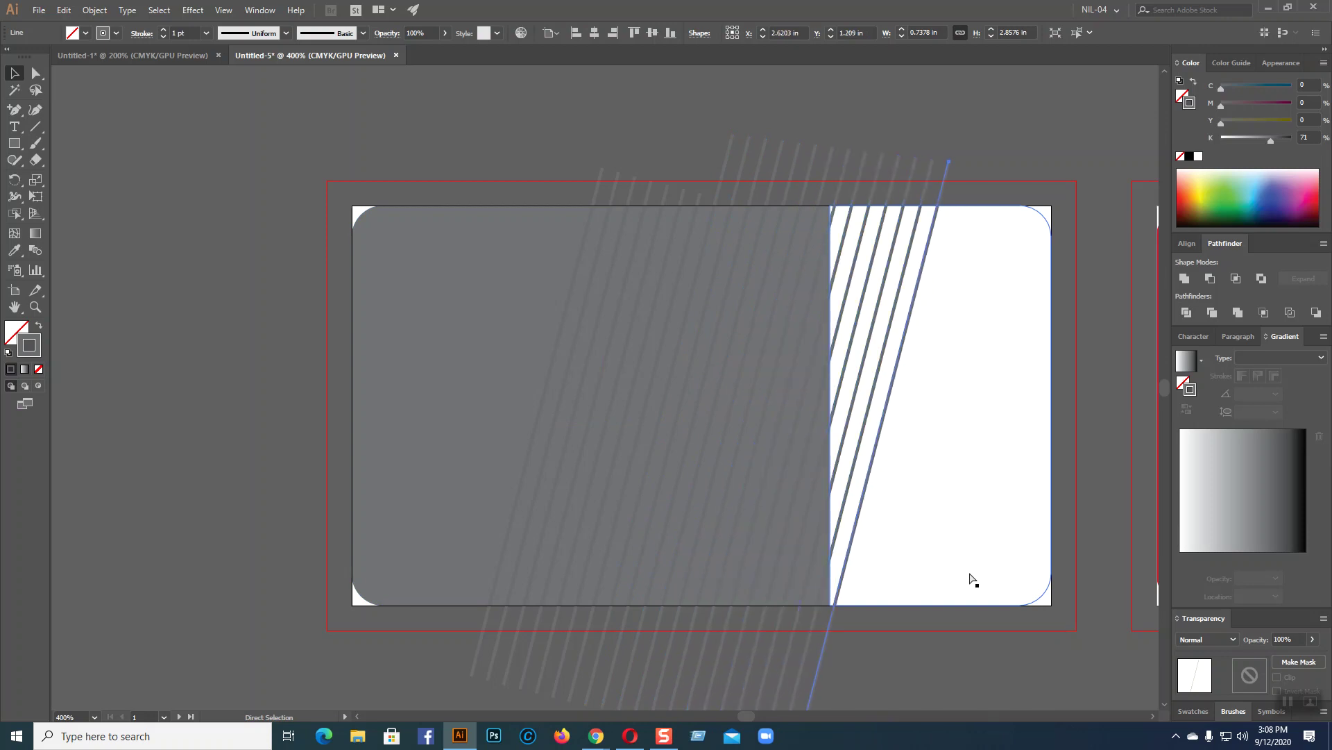
pyautogui.click(953, 651)
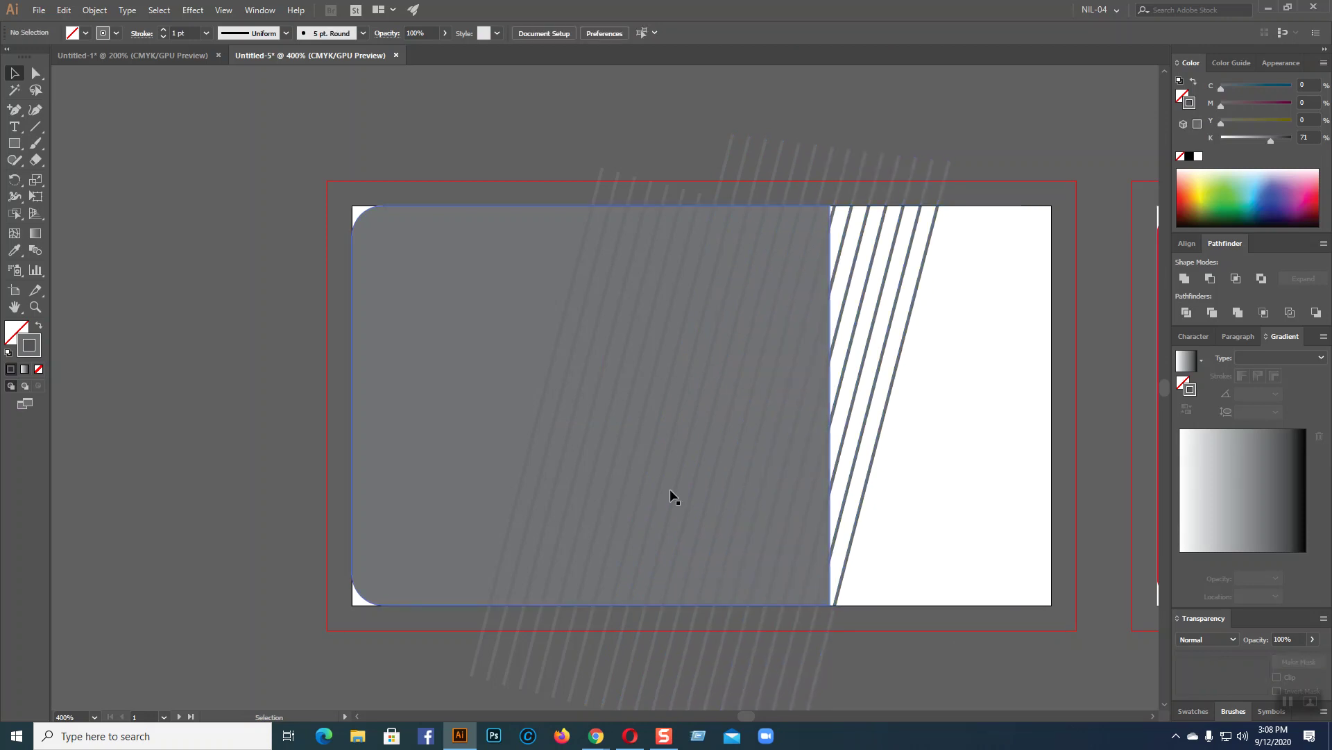
# Step: Repeat diagonal line copies leftward to the panel edge, then select all lines
pyautogui.click(536, 440)
pyautogui.moveTo(535, 440); pyautogui.dragTo(515, 434)
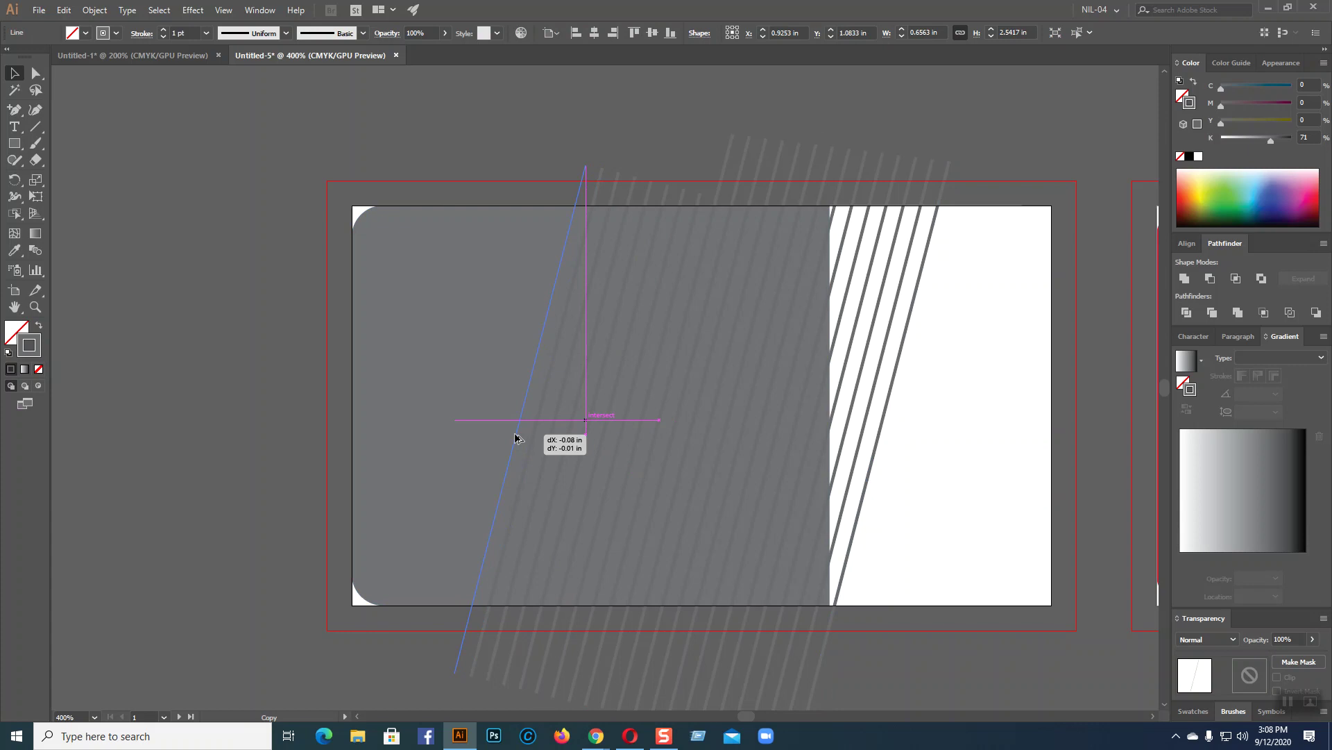
pyautogui.moveTo(515, 437); pyautogui.dragTo(515, 437)
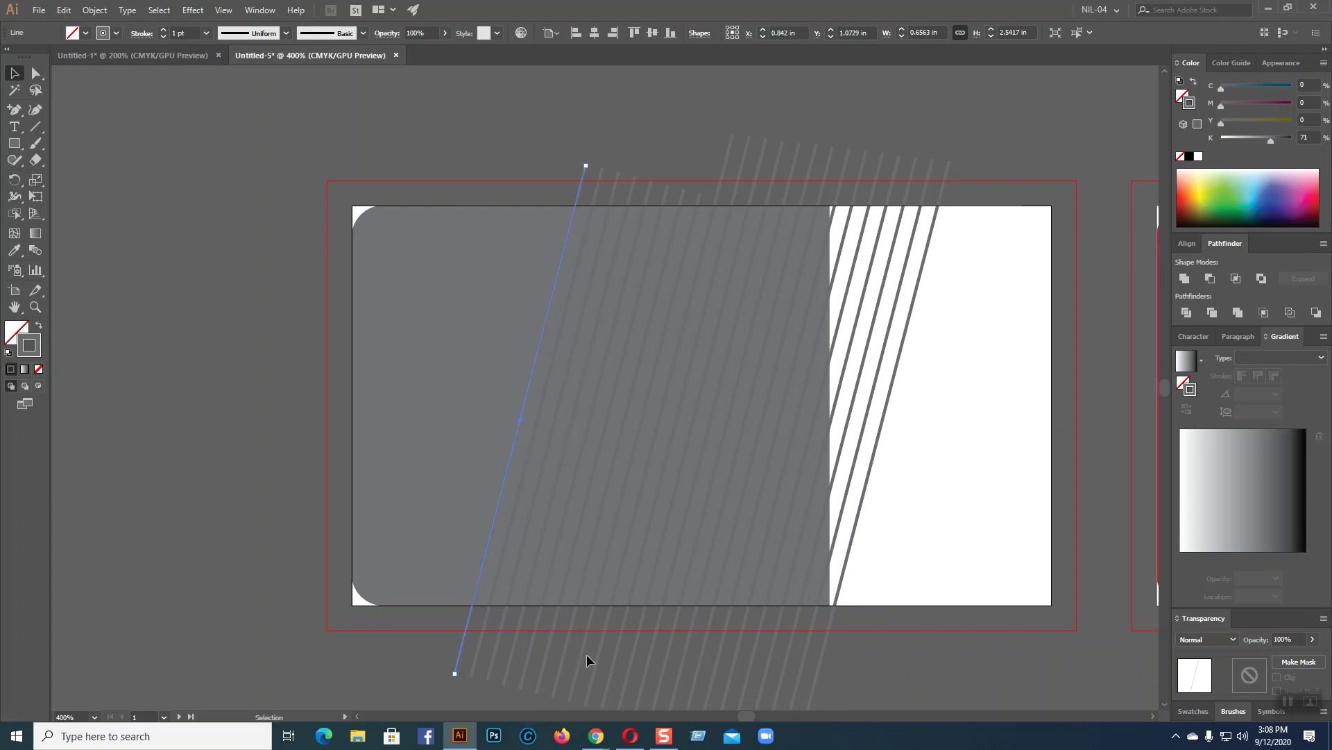
pyautogui.press('Left')
pyautogui.press('Left')
pyautogui.press('Left')
pyautogui.press('Left')
pyautogui.press('Left')
pyautogui.press('Left')
pyautogui.press('Left')
pyautogui.press('Left')
pyautogui.press('Left')
pyautogui.press('Left')
pyautogui.press('Left')
pyautogui.press('Left')
pyautogui.press('Left')
pyautogui.press('Left')
pyautogui.press('Left')
pyautogui.press('Left')
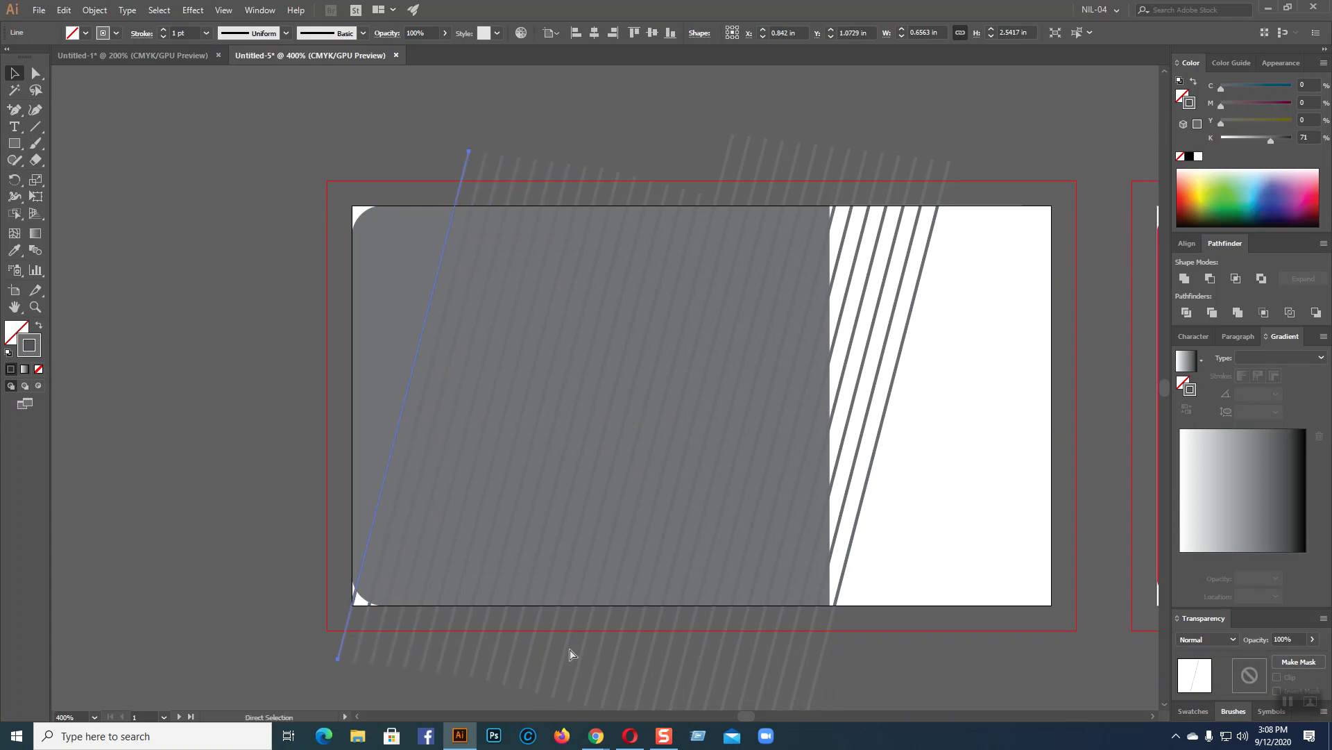
pyautogui.press('Left')
pyautogui.press('Left')
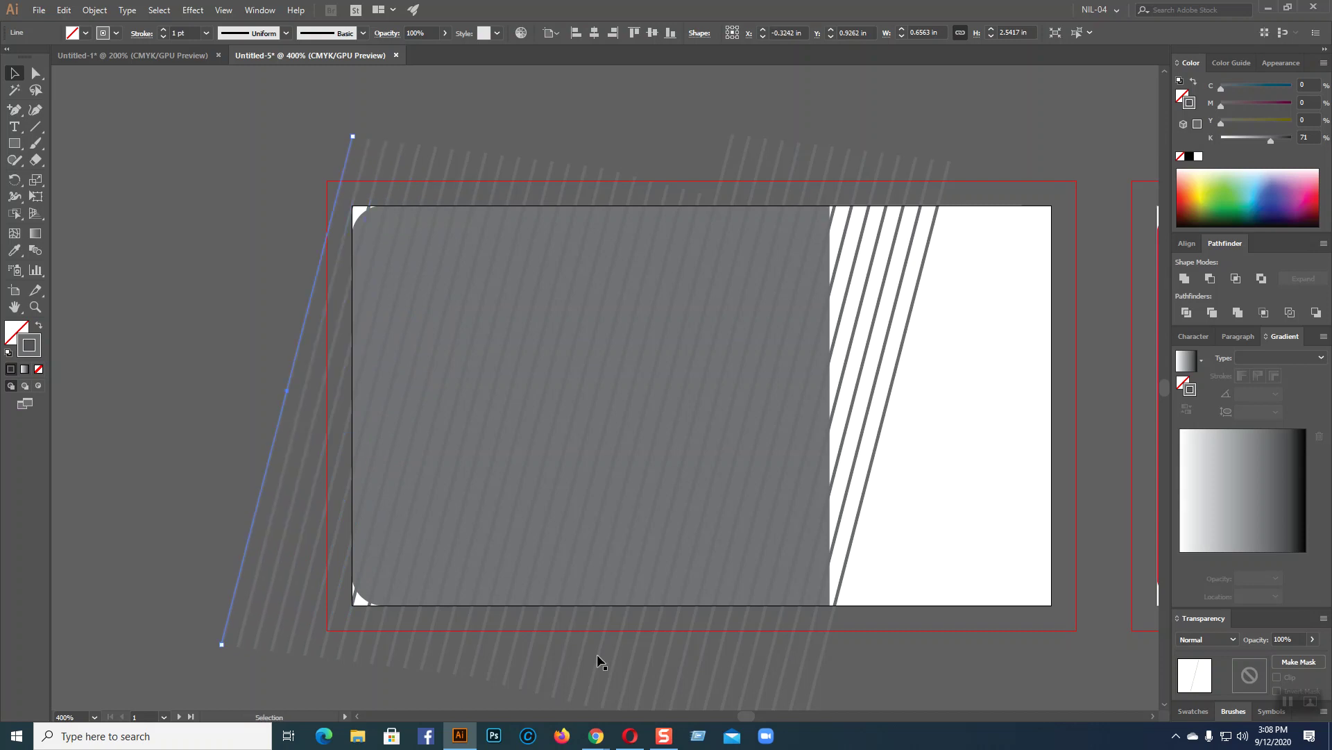
pyautogui.click(1104, 493)
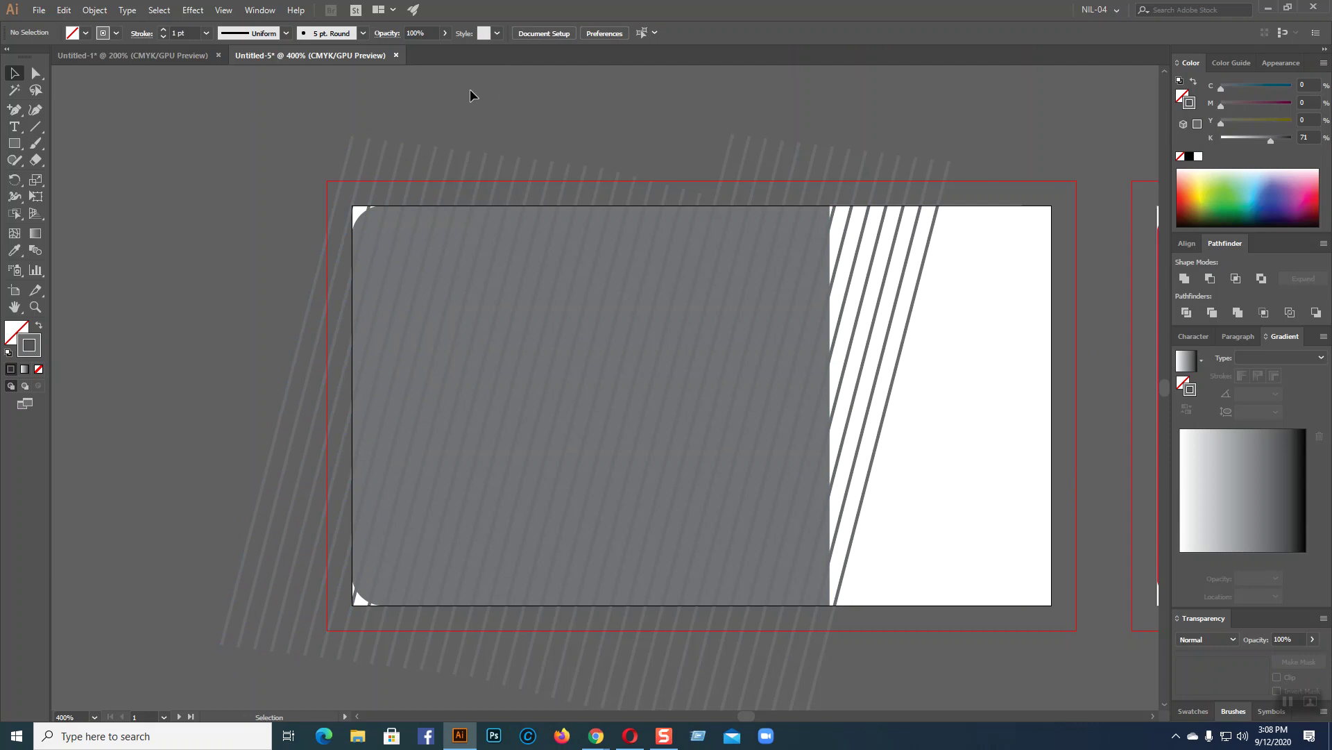
pyautogui.moveTo(244, 105); pyautogui.dragTo(984, 203)
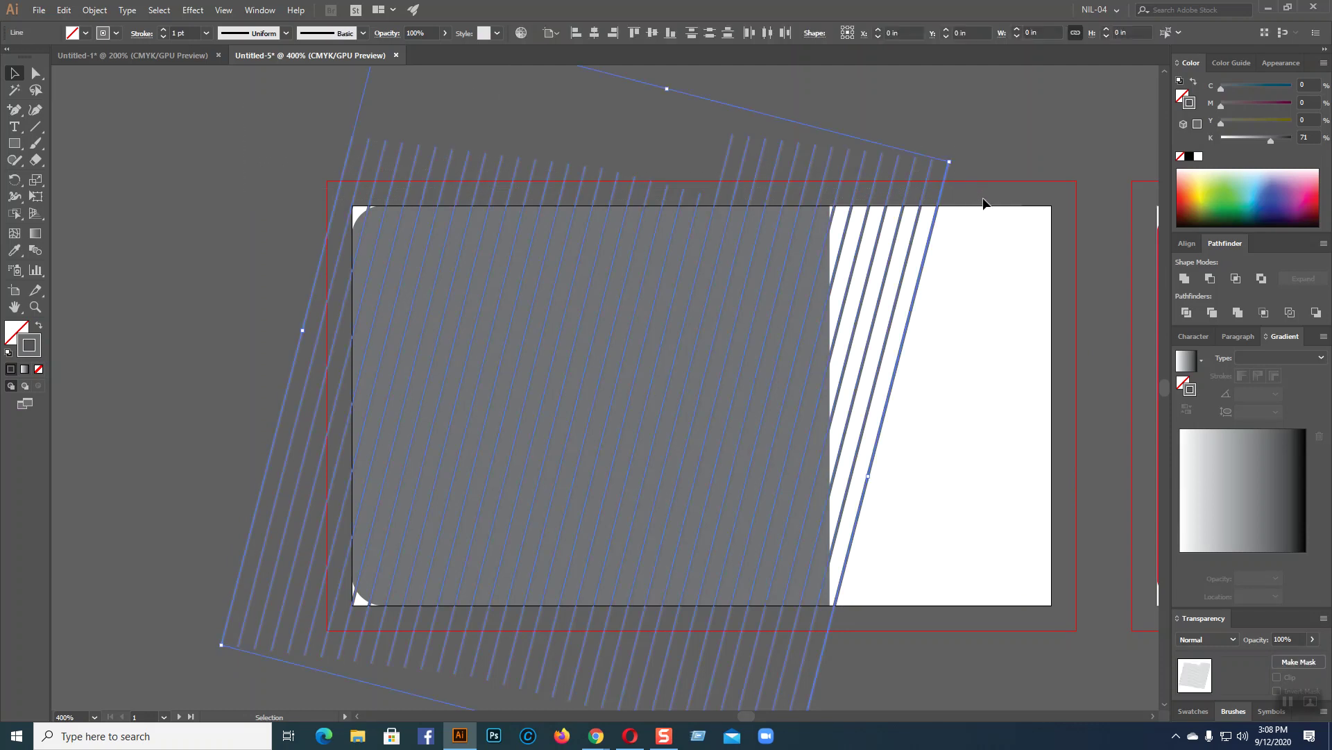
# Step: Set the diagonal lines' opacity to 50%
pyautogui.click(445, 33)
pyautogui.moveTo(446, 50); pyautogui.dragTo(416, 54)
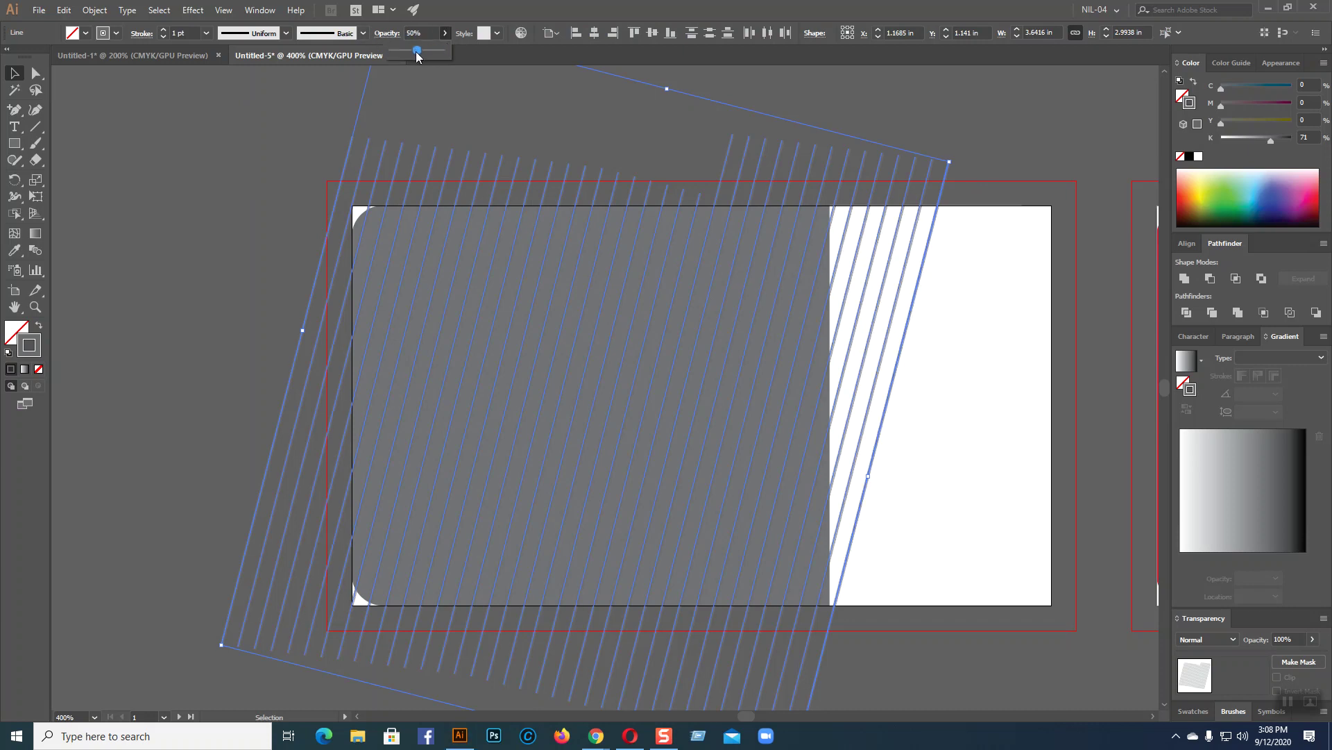
pyautogui.click(986, 137)
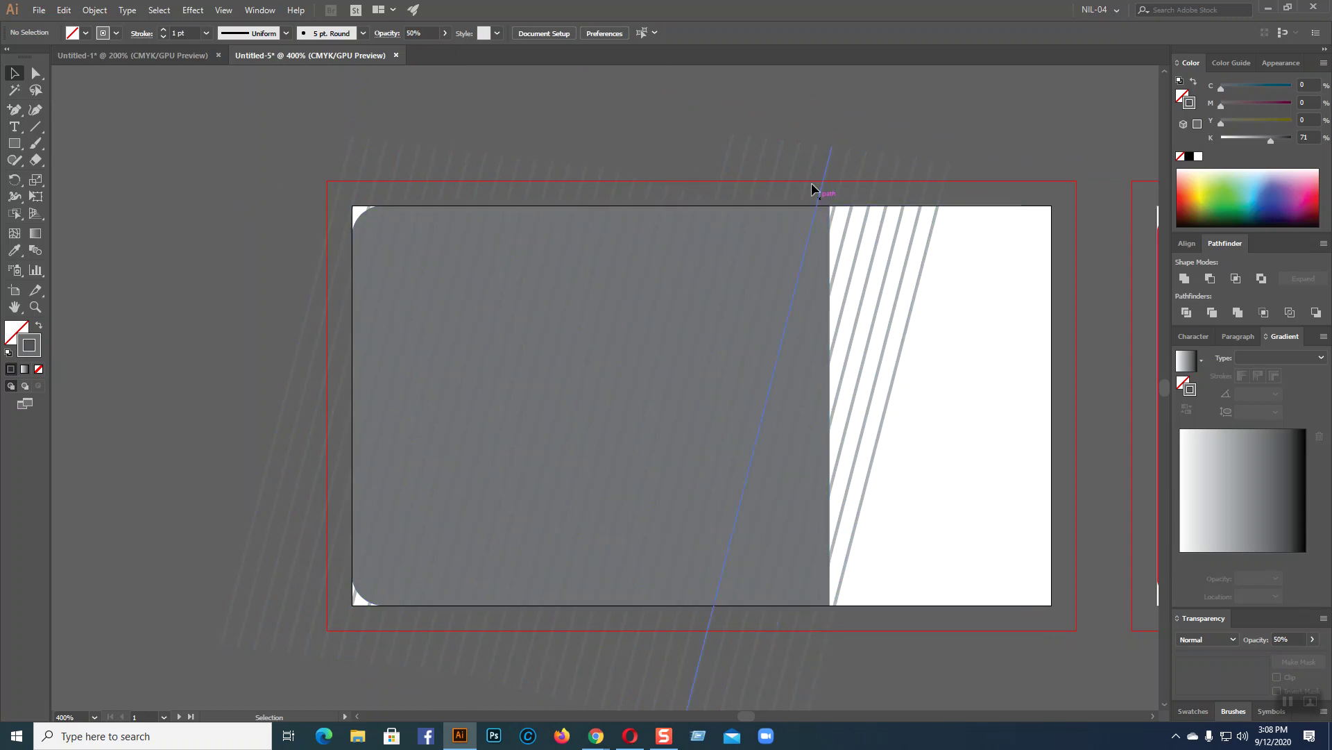
# Step: Select all the artwork except the white right panel
pyautogui.scroll(-1, 400, 502)
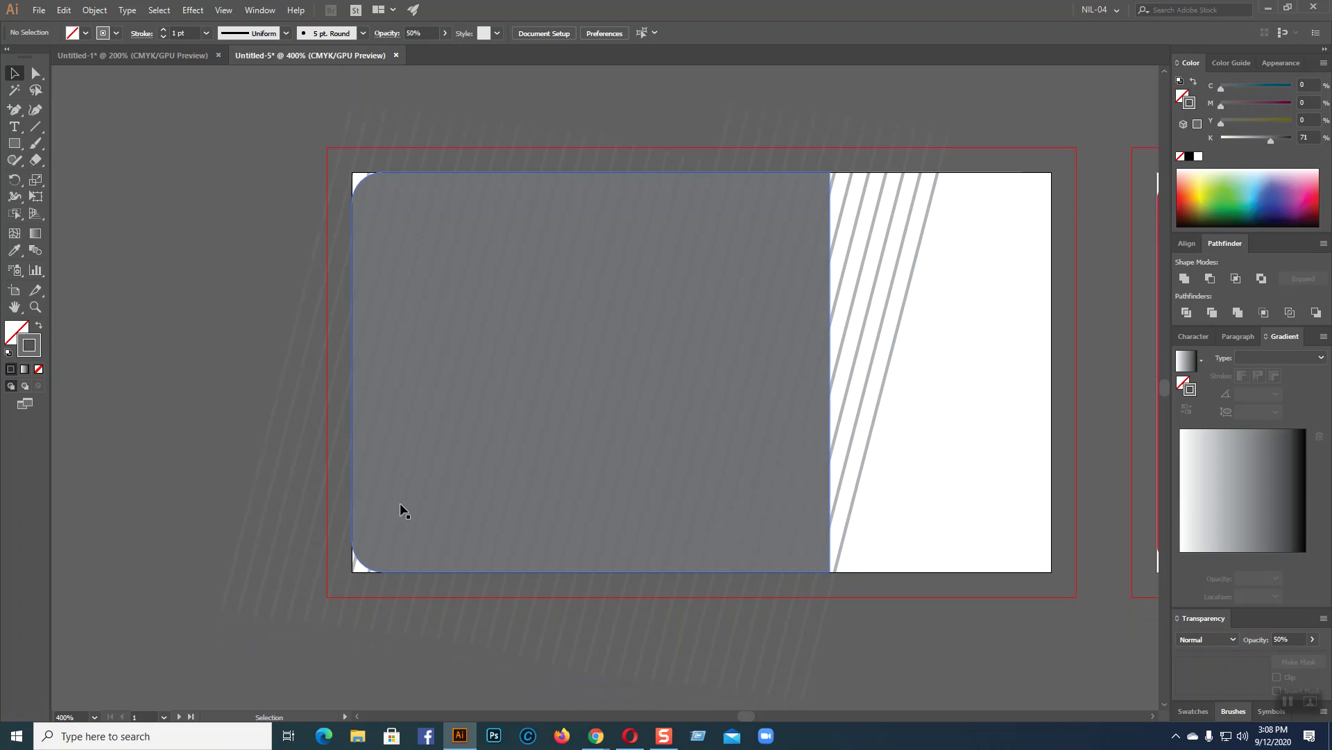
pyautogui.moveTo(250, 116); pyautogui.dragTo(958, 653)
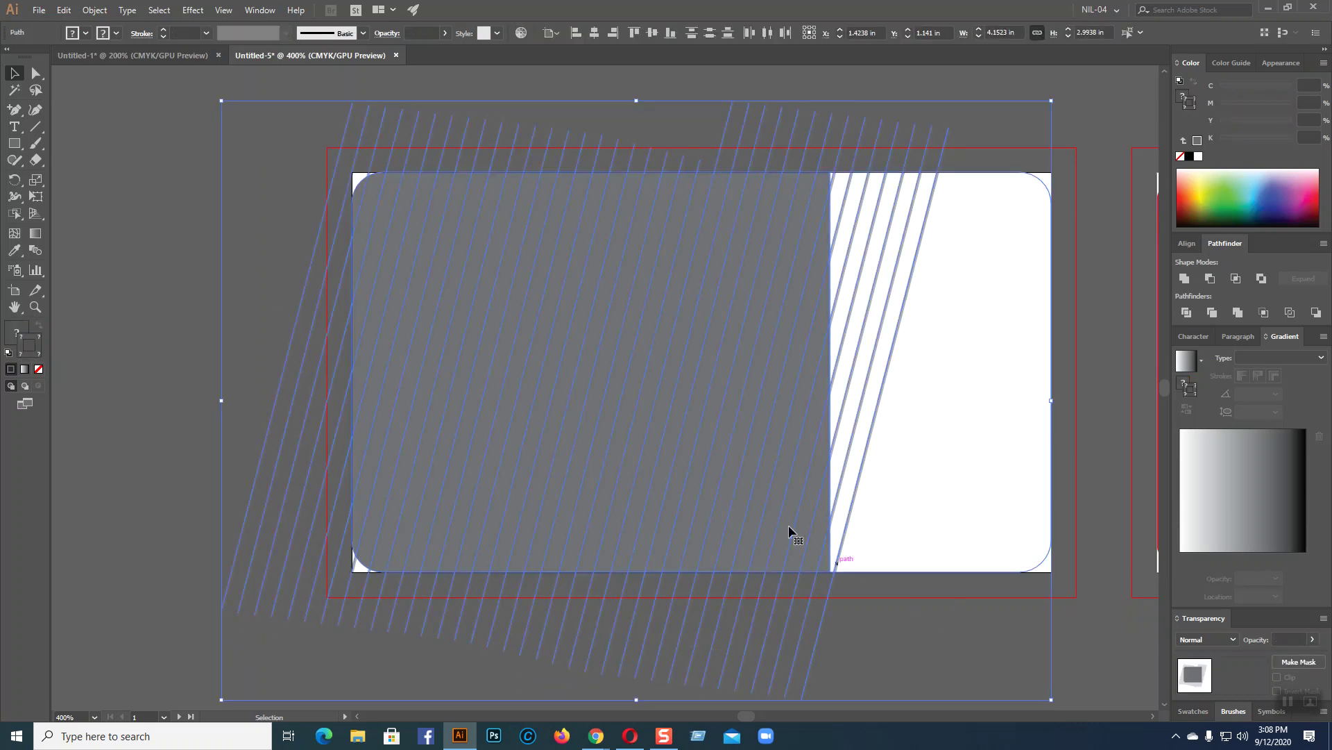
pyautogui.click(1106, 529)
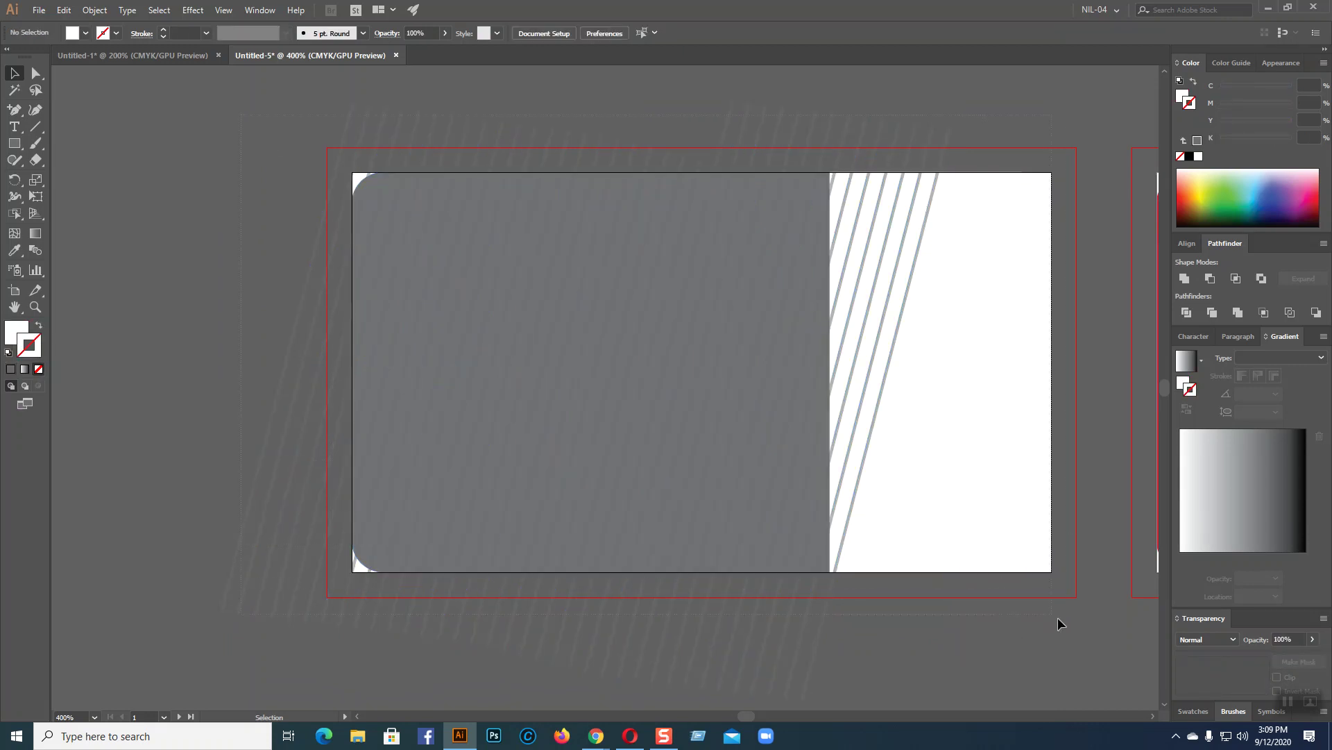
pyautogui.hotkey('ctrl', 'a')
pyautogui.press('v')
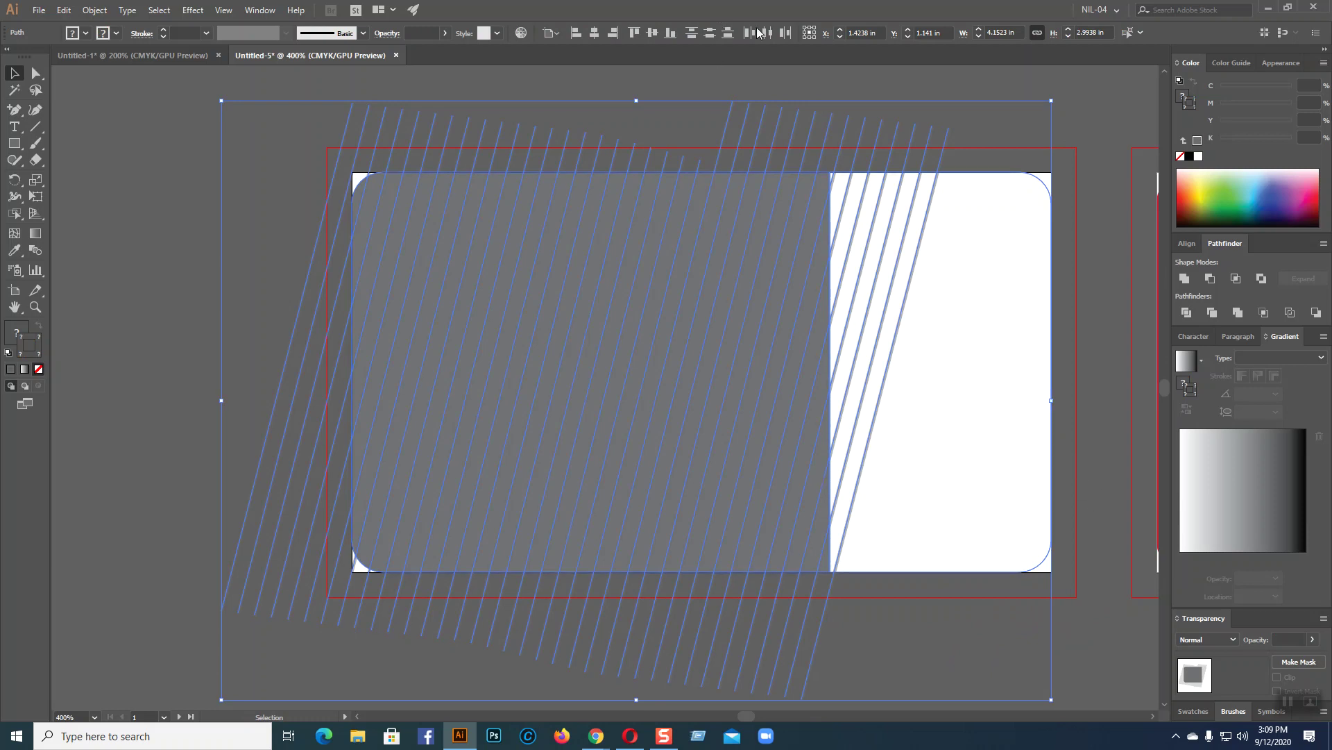
pyautogui.keyDown('shift'); pyautogui.click(1019, 343); pyautogui.keyUp('shift')
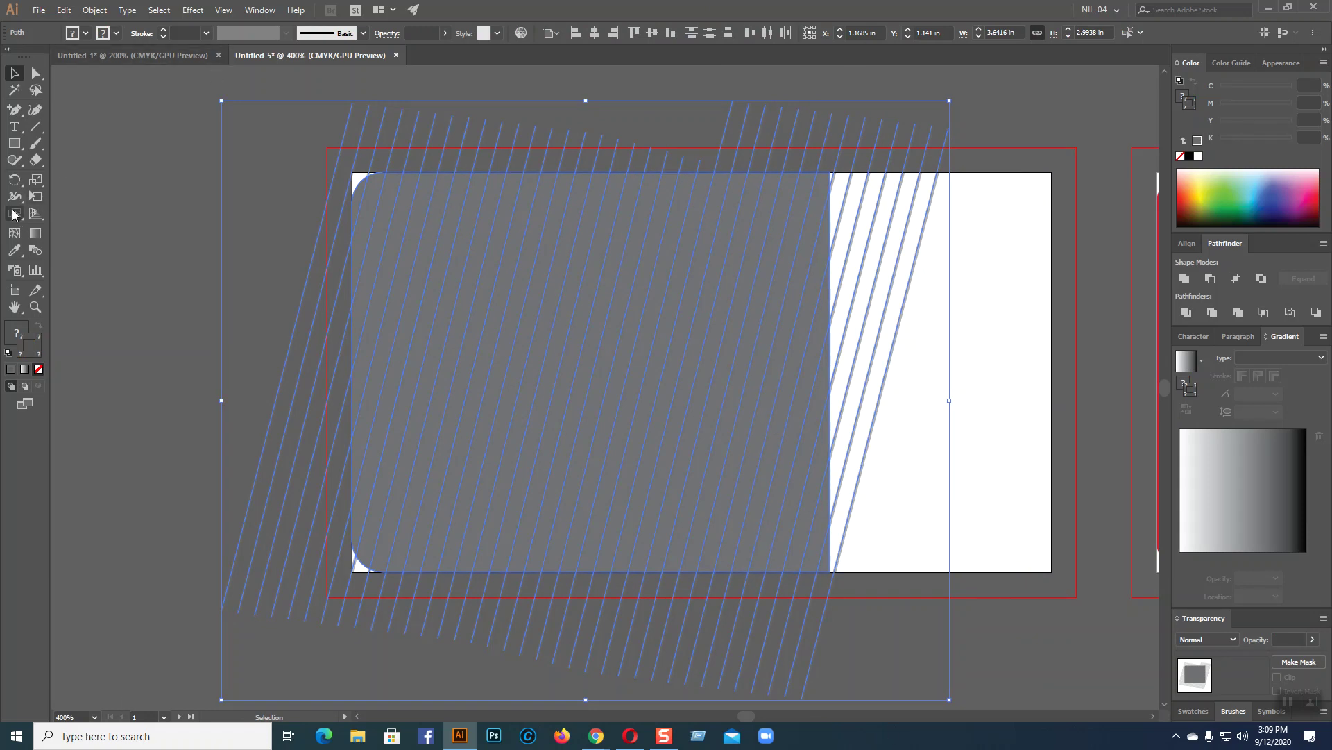
# Step: With Shape Builder, erase the line pieces above the card and left of the panel
pyautogui.moveTo(13, 208); pyautogui.dragTo(56, 215)
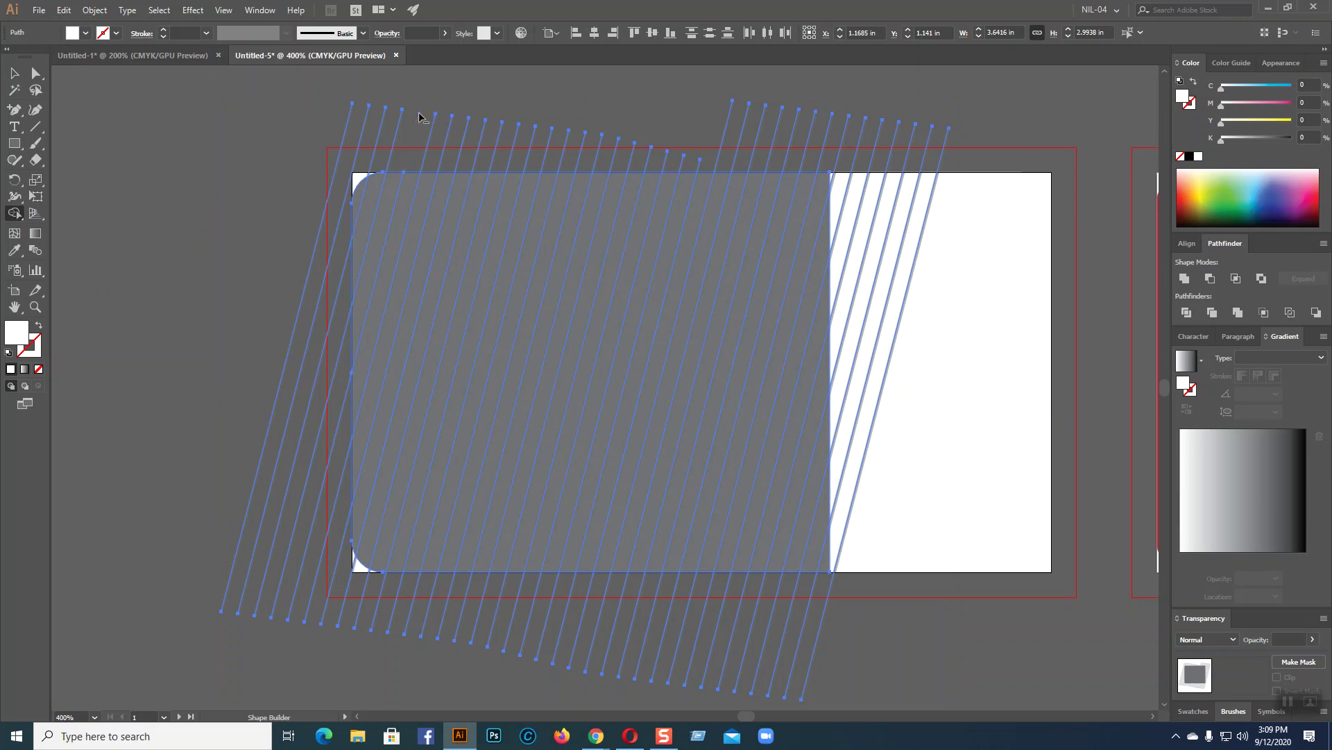
pyautogui.keyDown('alt'); pyautogui.click(437, 116); pyautogui.keyUp('alt')
pyautogui.moveTo(576, 138); pyautogui.dragTo(605, 136)
pyautogui.moveTo(722, 161); pyautogui.dragTo(956, 149)
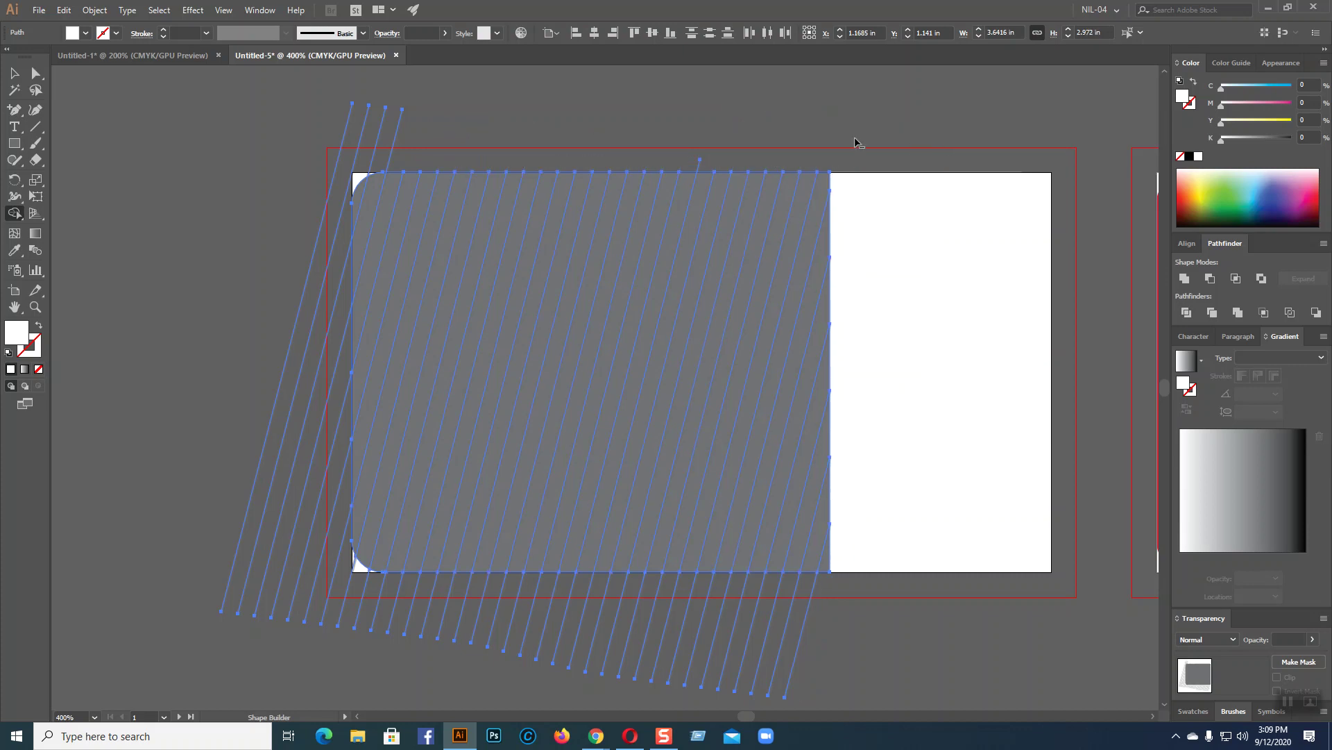
pyautogui.moveTo(288, 207); pyautogui.dragTo(311, 487)
pyautogui.moveTo(324, 651)
pyautogui.mouseDown()
pyautogui.moveTo(360, 626)
pyautogui.moveTo(670, 642)
pyautogui.mouseUp()
# Step: Erase the remaining line pieces below the panel and the leftovers along the top
pyautogui.moveTo(846, 641); pyautogui.dragTo(846, 643)
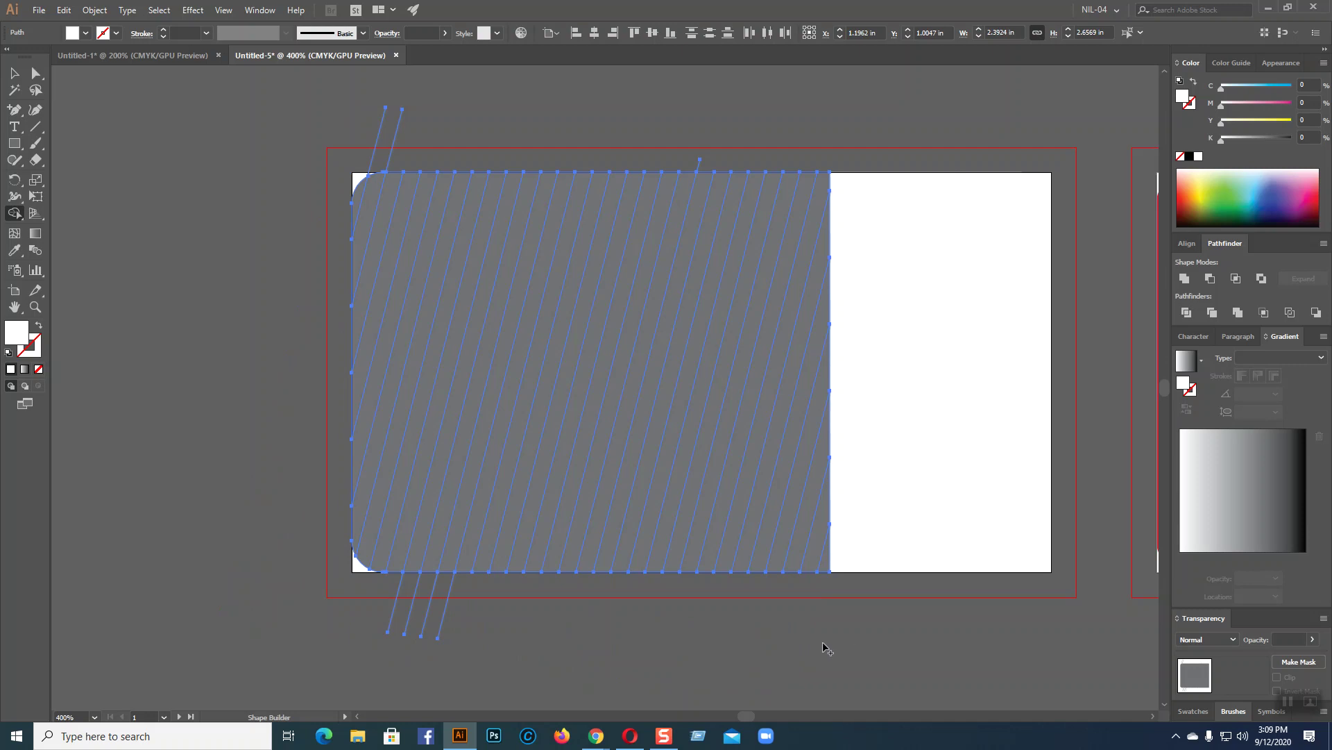
pyautogui.moveTo(519, 636); pyautogui.dragTo(315, 642)
pyautogui.keyDown('alt'); pyautogui.click(392, 615); pyautogui.keyUp('alt')
pyautogui.moveTo(288, 143); pyautogui.dragTo(441, 156)
pyautogui.moveTo(701, 164); pyautogui.dragTo(581, 572)
pyautogui.click(15, 71)
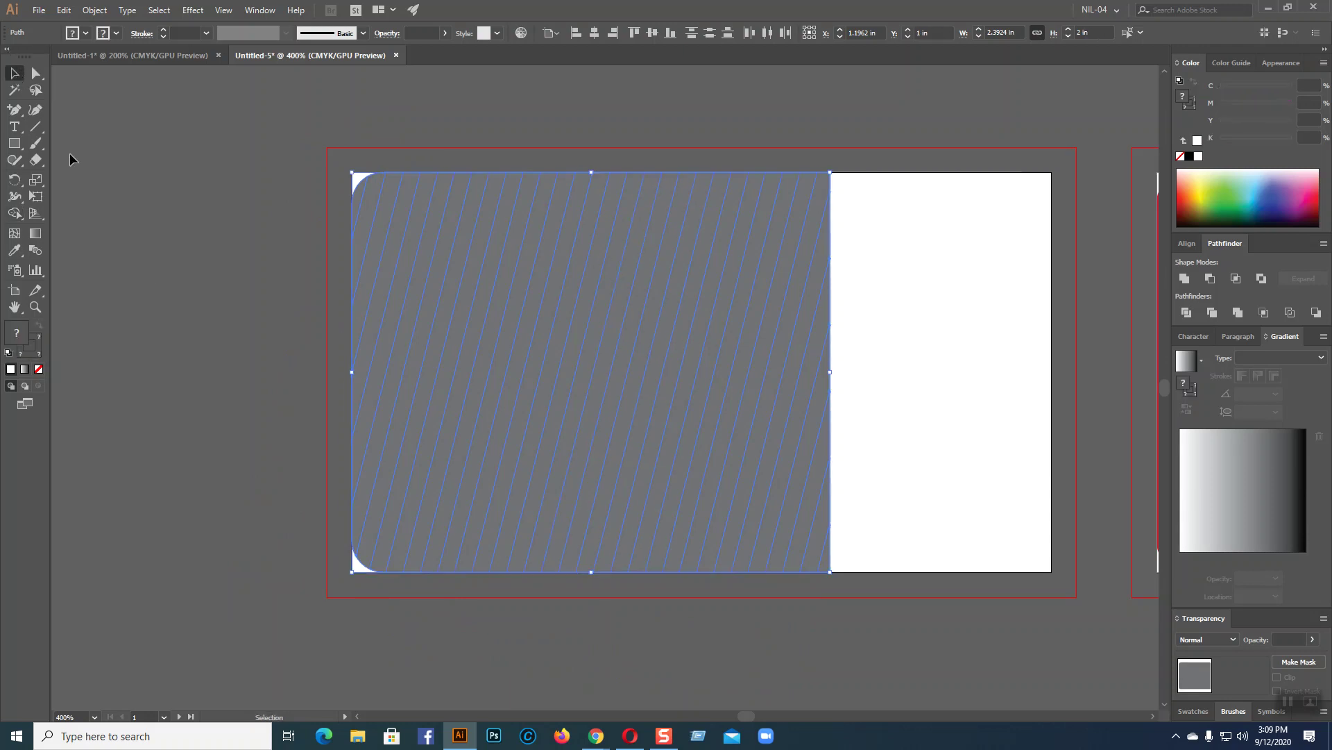
pyautogui.click(118, 203)
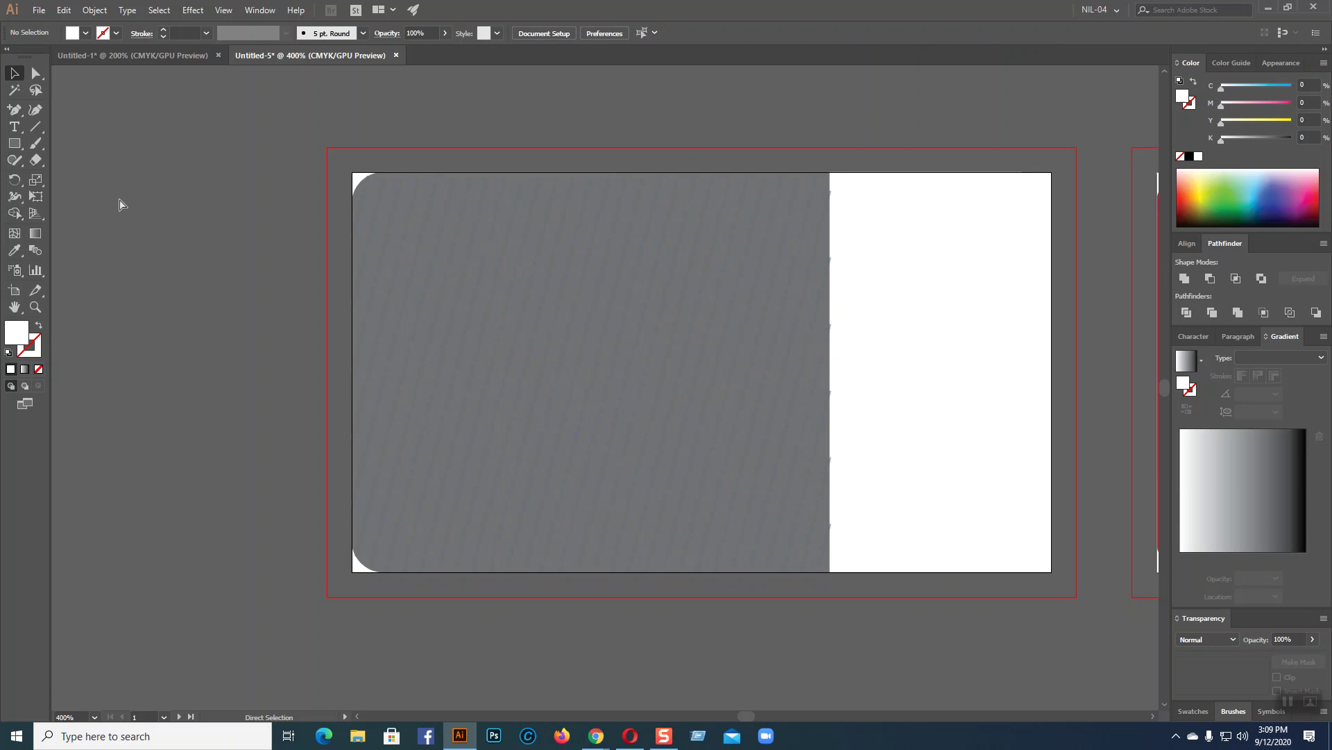
# Step: Delete the stray slanted line at the grey/white panel boundary
pyautogui.hotkey('ctrl', '+')
pyautogui.hotkey('ctrl', '+')
pyautogui.hotkey('ctrl', '+')
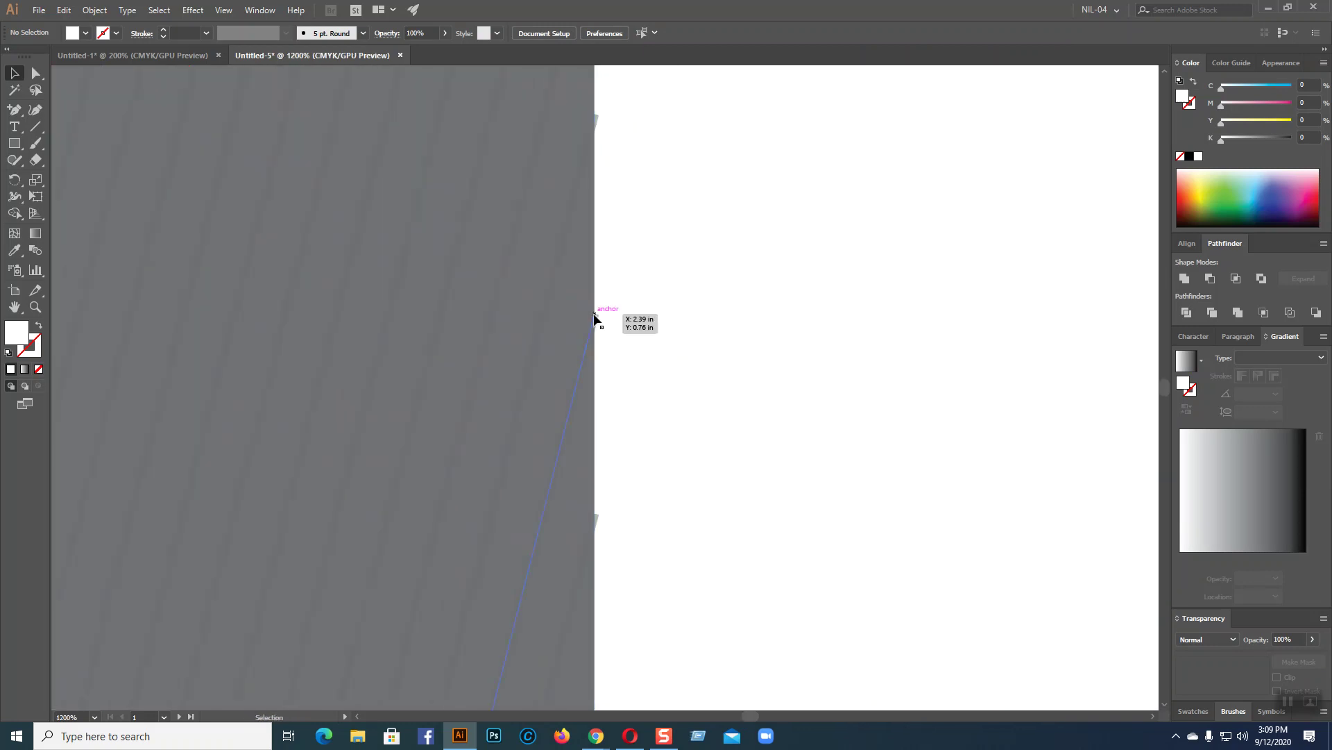
pyautogui.click(600, 326)
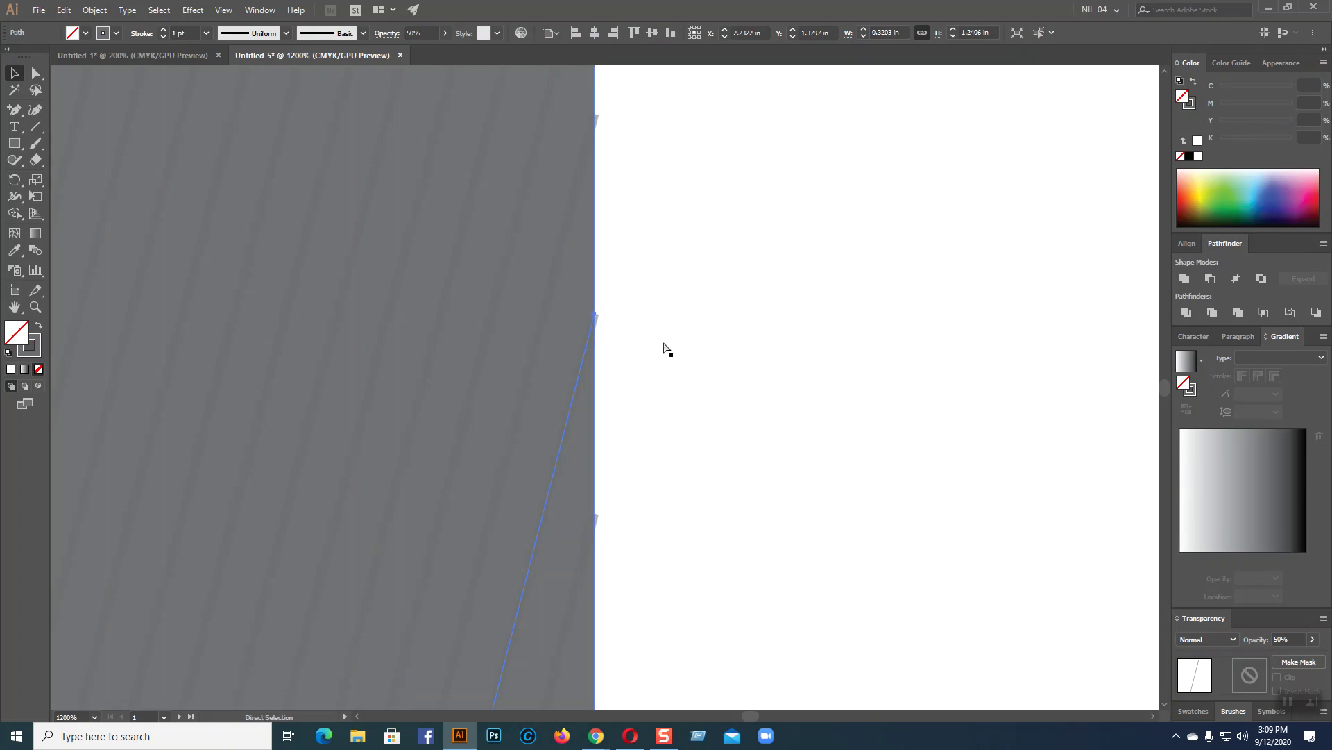
pyautogui.hotkey('ctrl', '-')
pyautogui.hotkey('ctrl', '-')
pyautogui.hotkey('ctrl', '-')
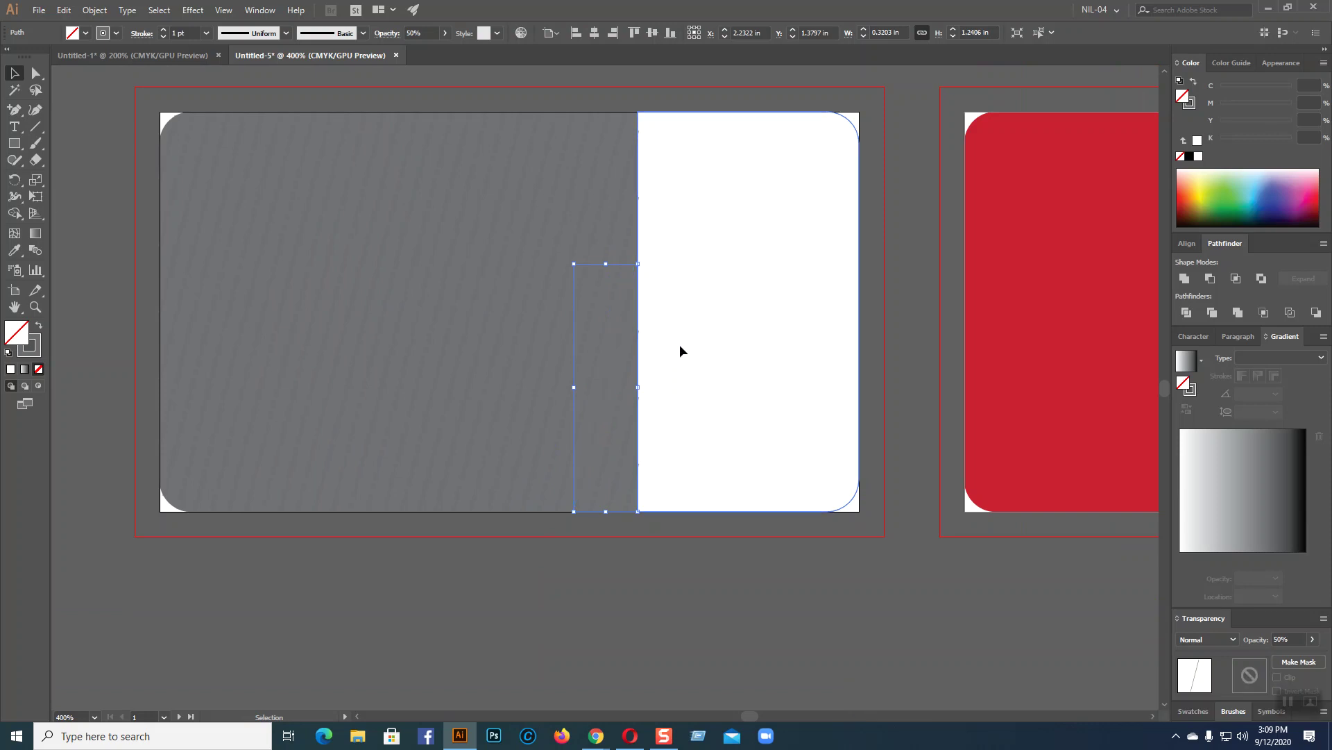
pyautogui.press('Delete')
# Step: Bring the white right panel to the front
pyautogui.click(680, 344)
pyautogui.rightClick(719, 298)
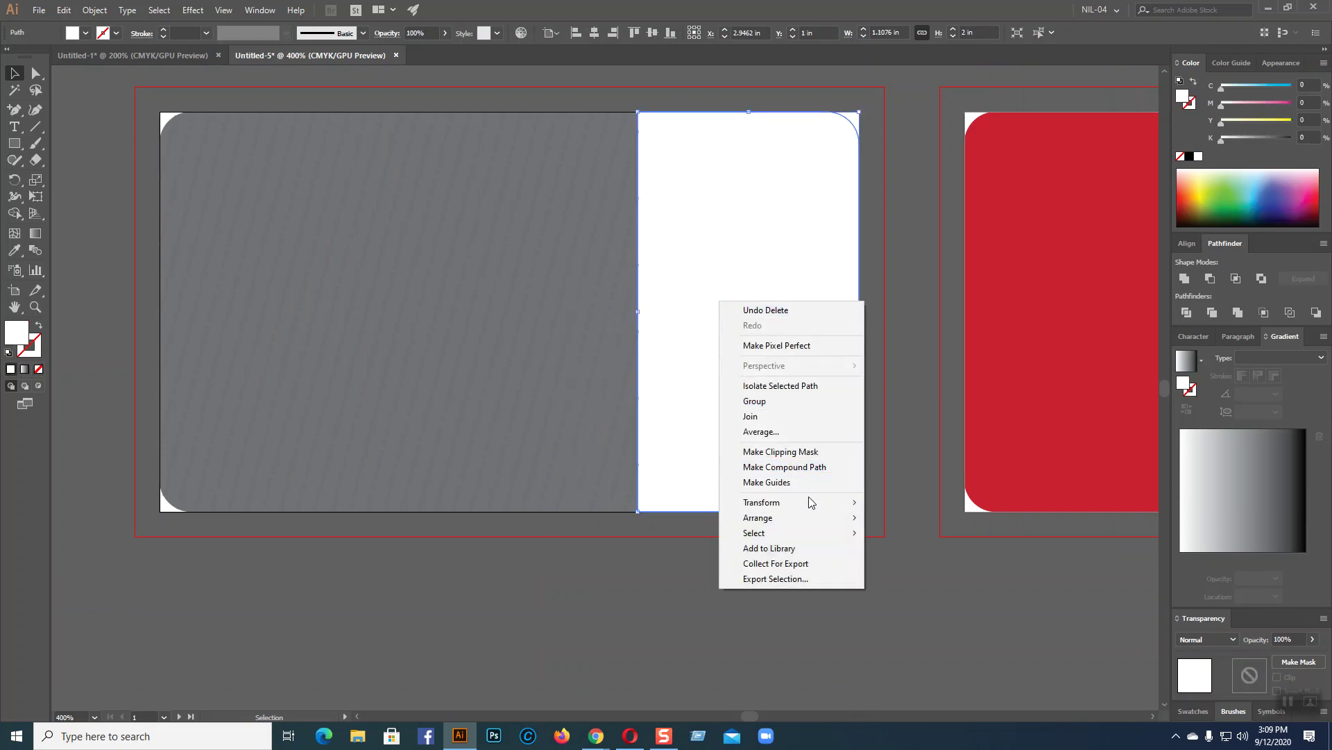
pyautogui.moveTo(826, 526)
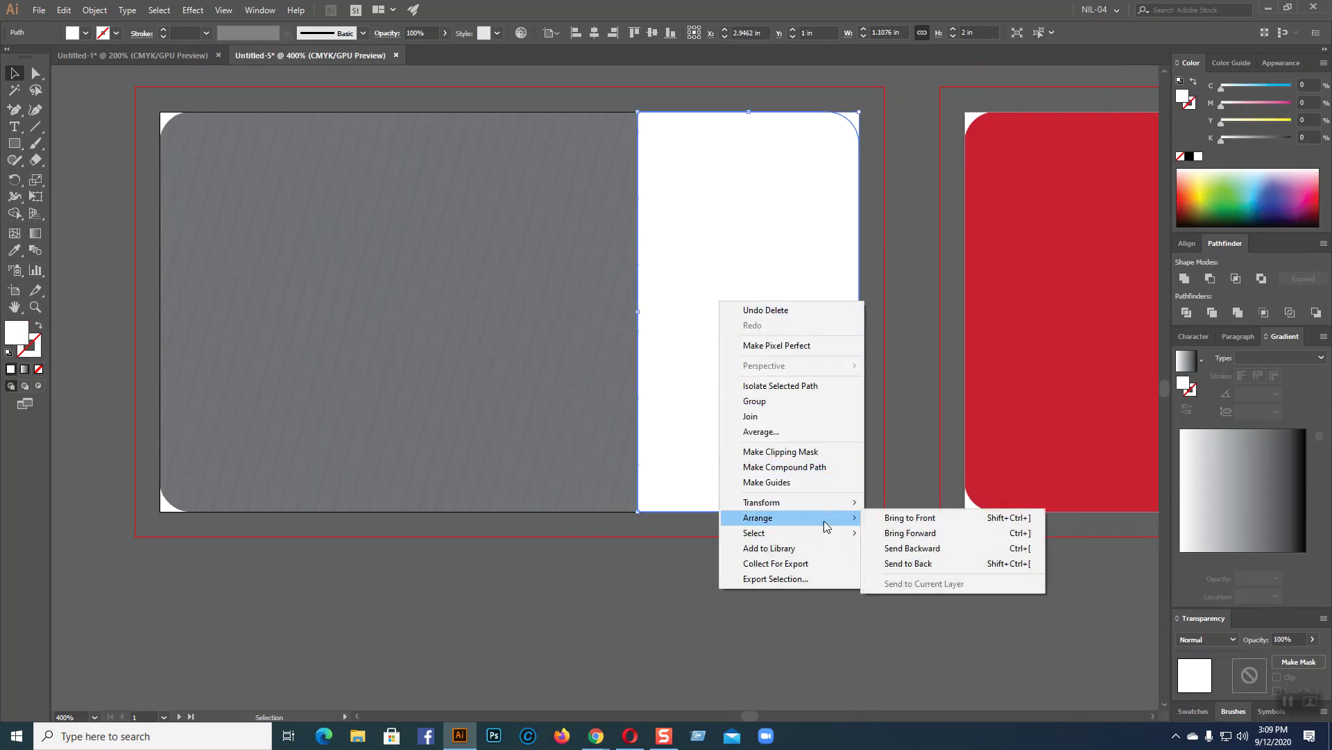
pyautogui.click(895, 518)
pyautogui.click(752, 586)
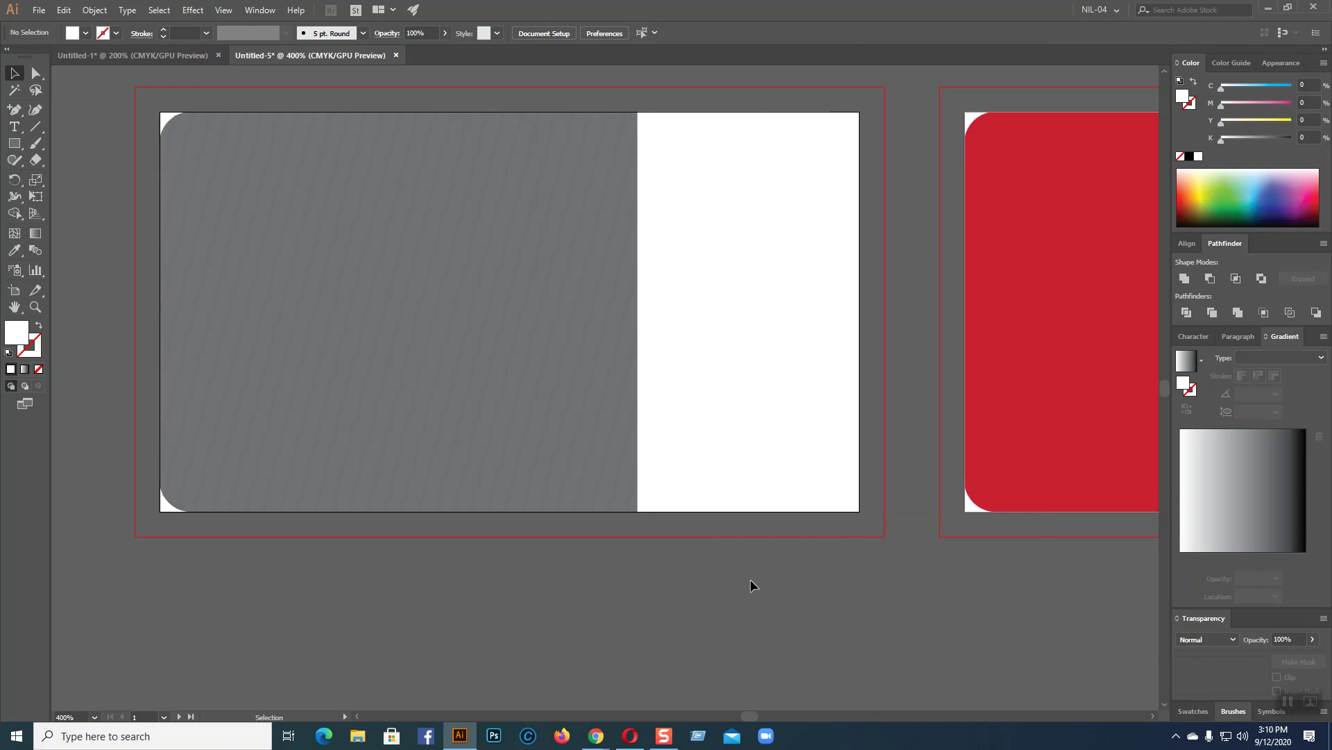
# Step: Hide the gray and white panels to expose the stripe lines
pyautogui.click(171, 505)
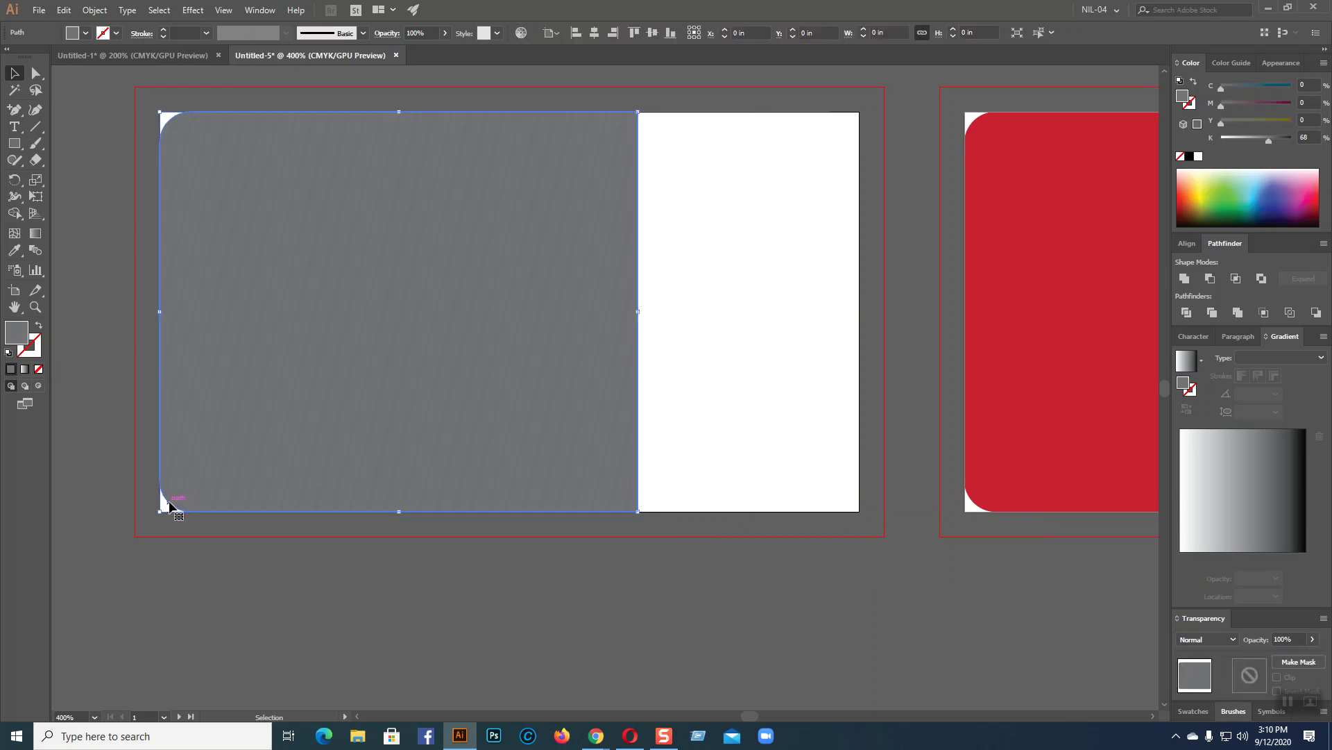
pyautogui.press('a')
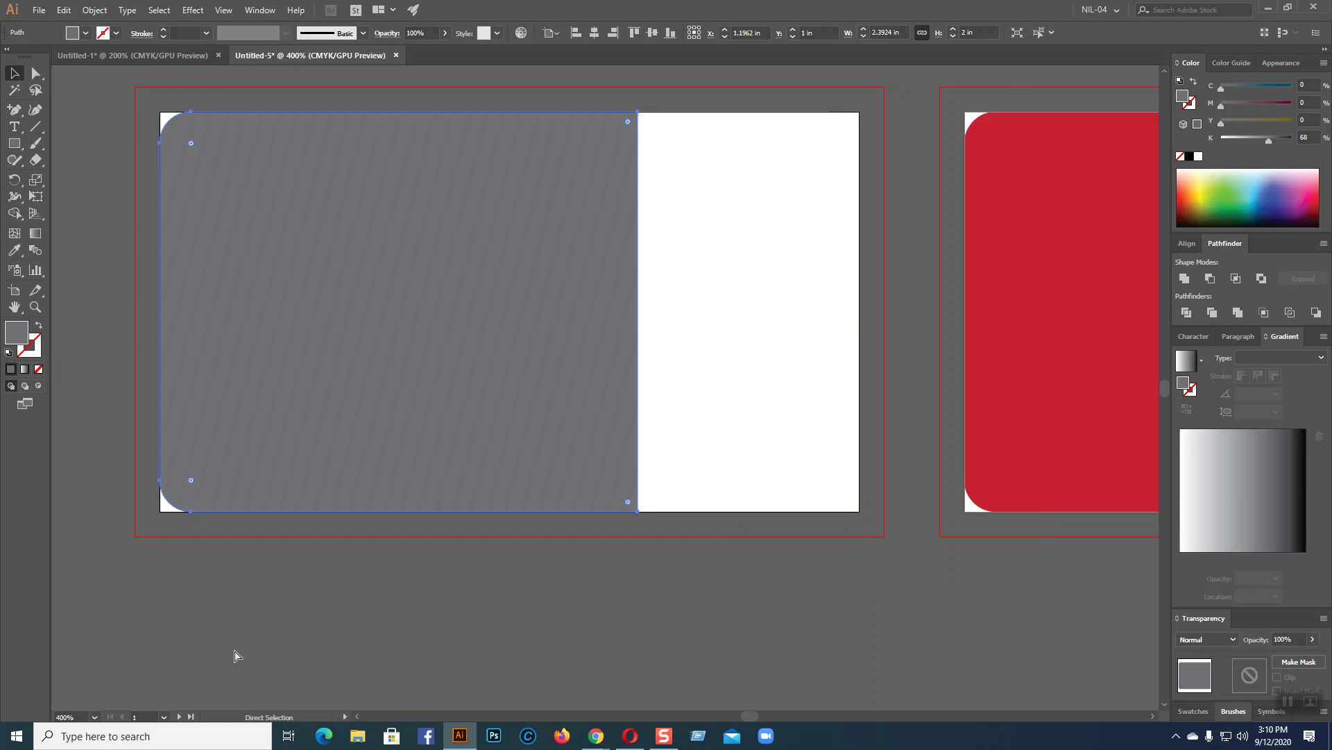
pyautogui.press('Delete')
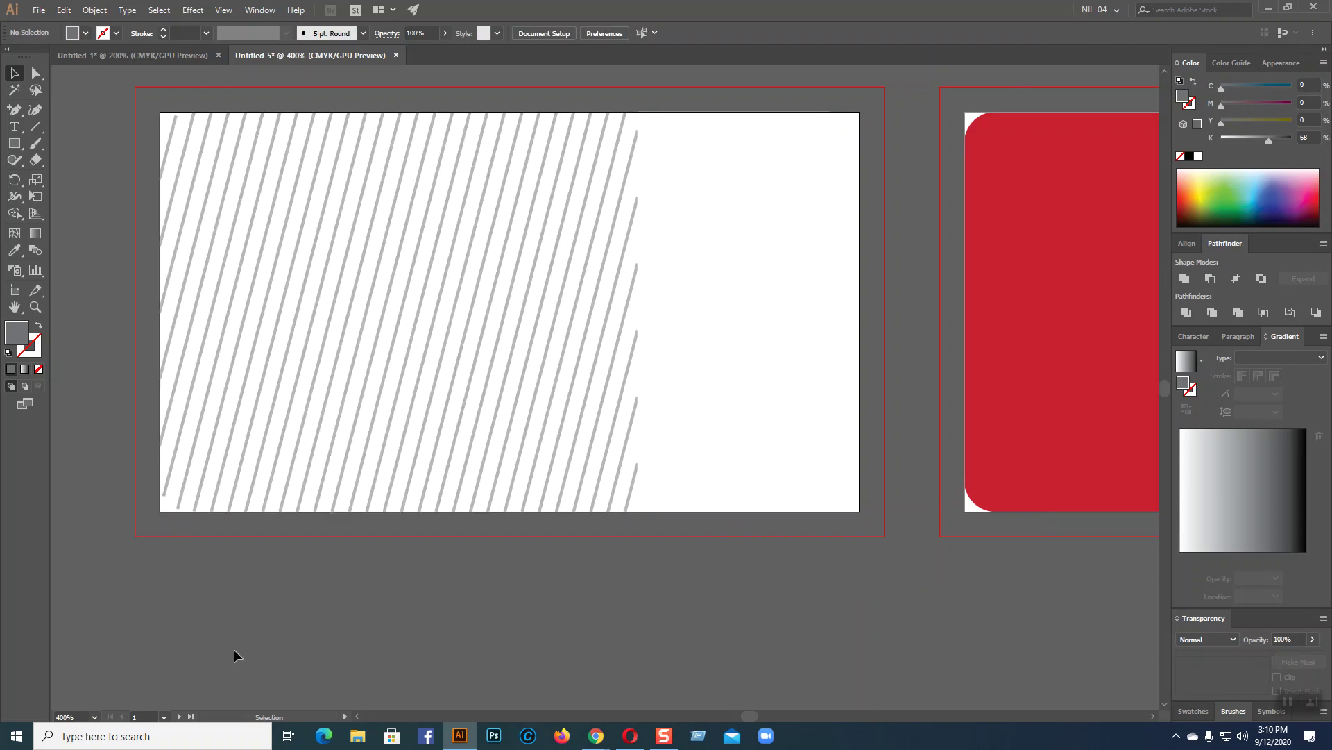
pyautogui.click(747, 239)
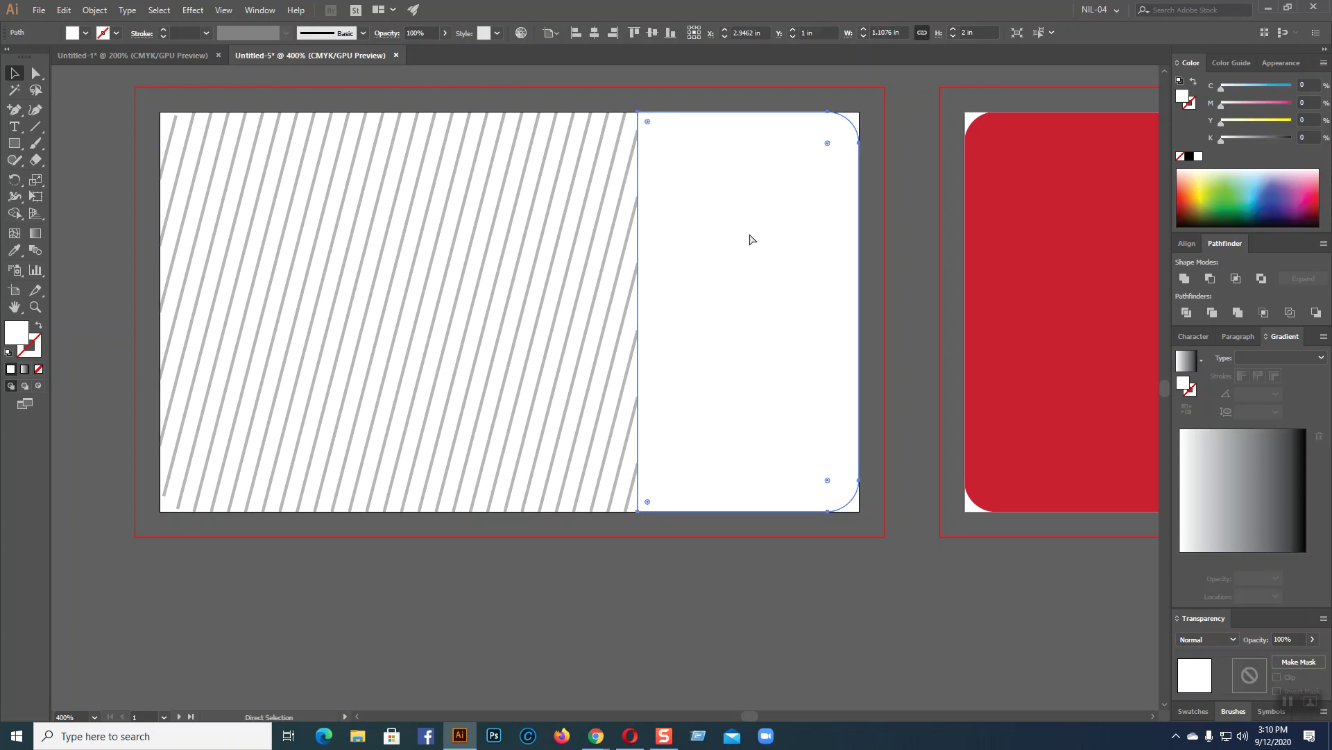
pyautogui.press('Delete')
# Step: Set the stripe lines' stroke weight to 0.25 pt and show the hidden panels again
pyautogui.moveTo(132, 95); pyautogui.dragTo(789, 609)
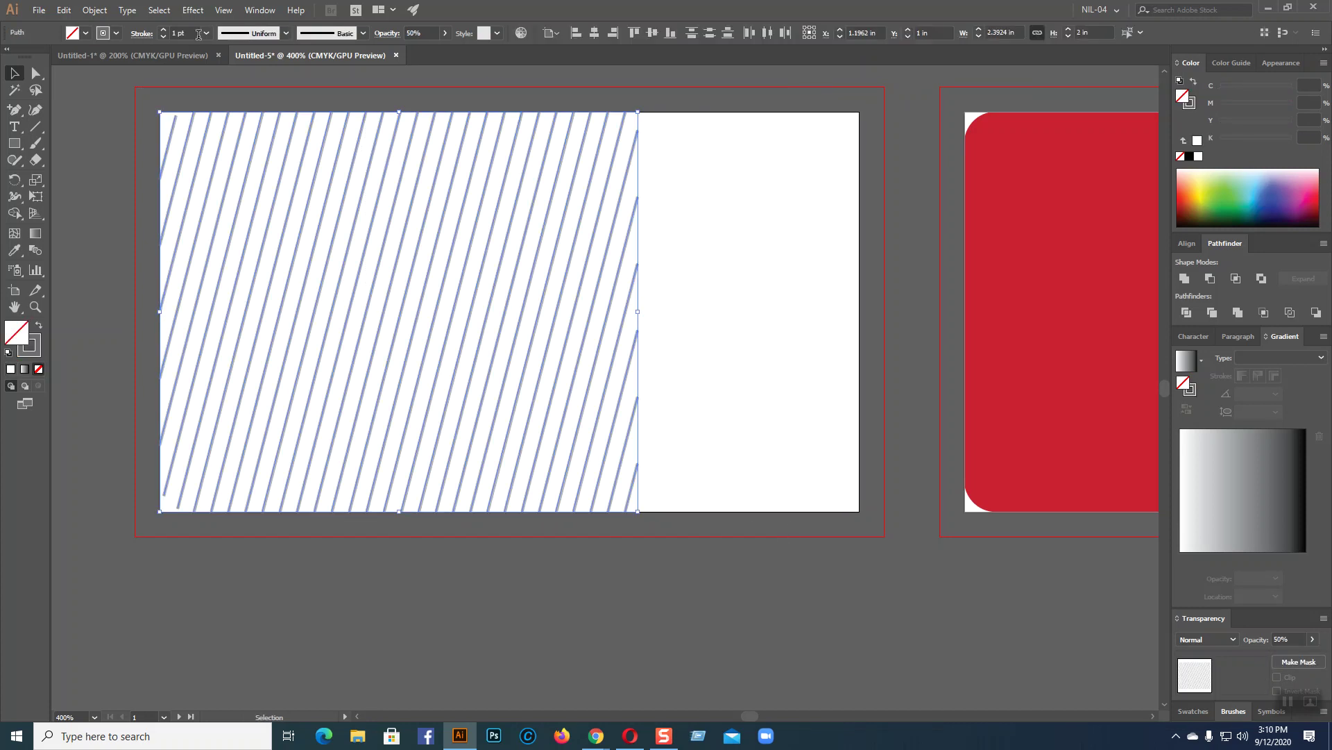
pyautogui.click(206, 32)
pyautogui.click(217, 62)
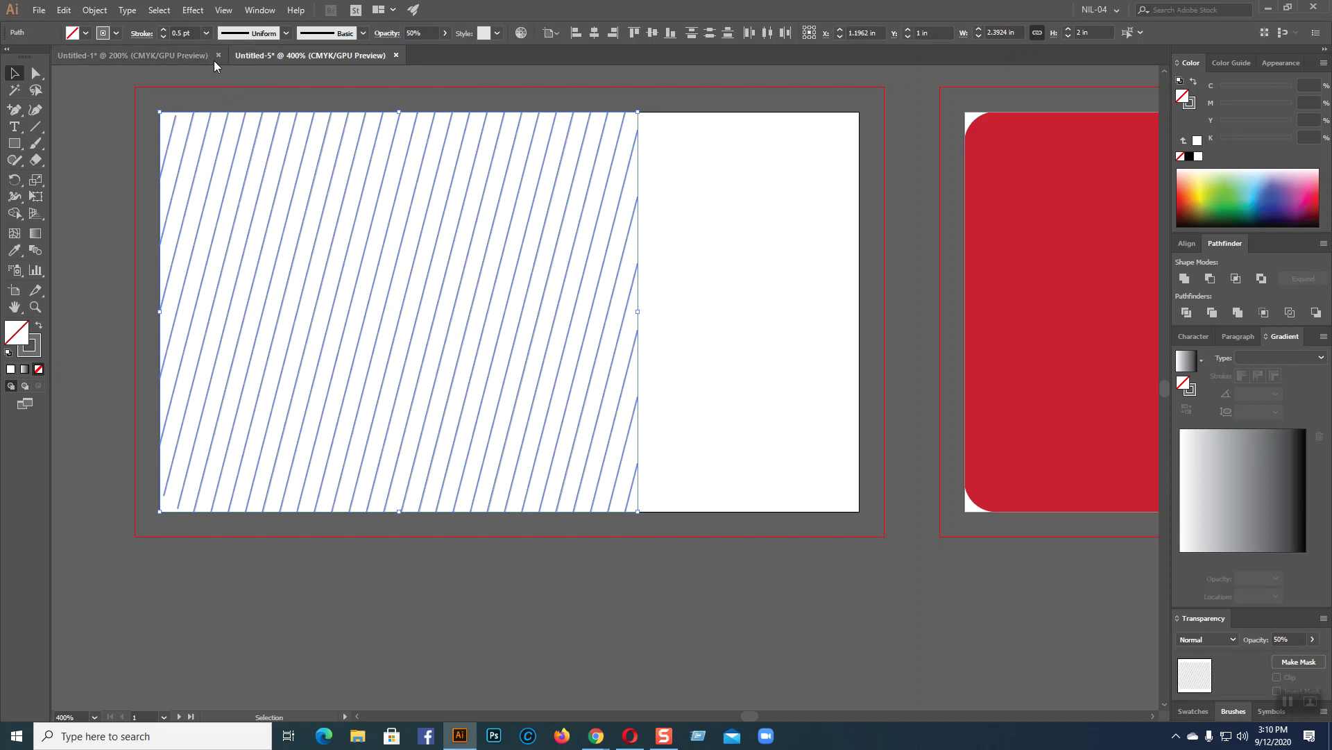
pyautogui.click(832, 288)
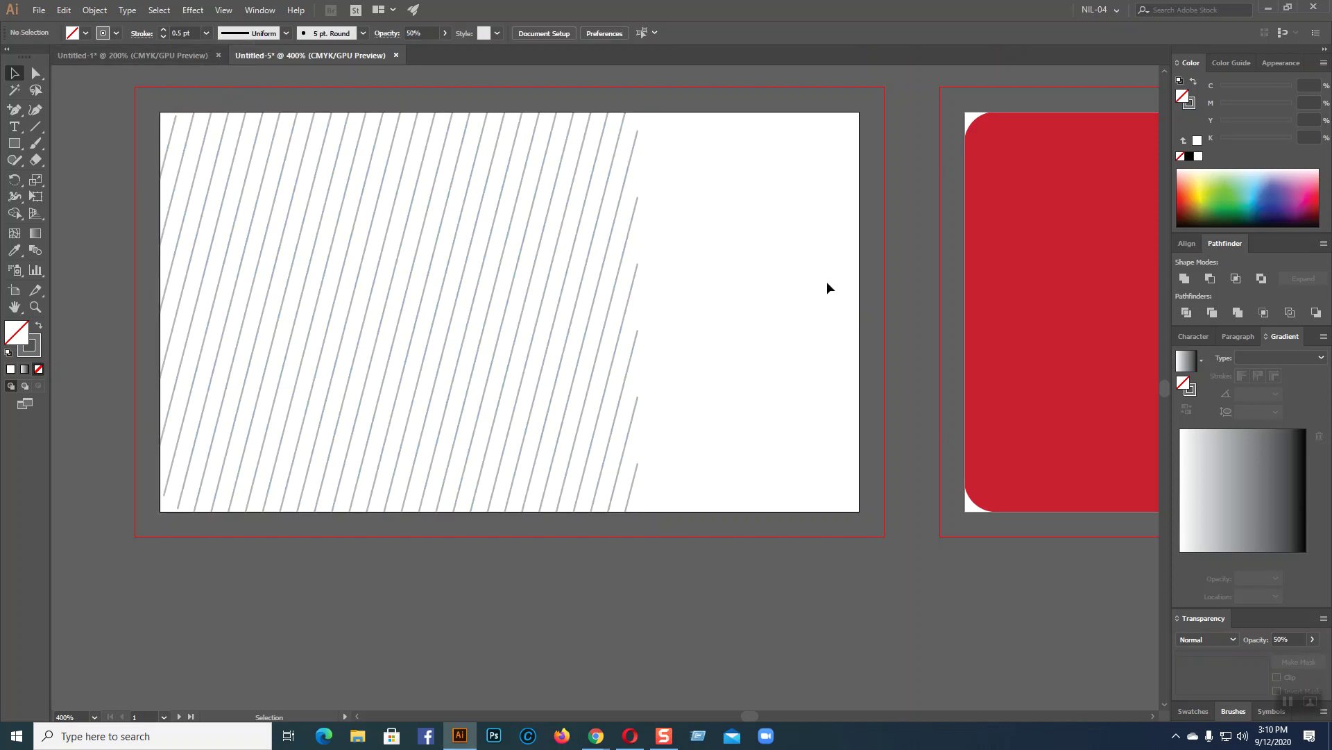
pyautogui.moveTo(144, 121); pyautogui.dragTo(755, 553)
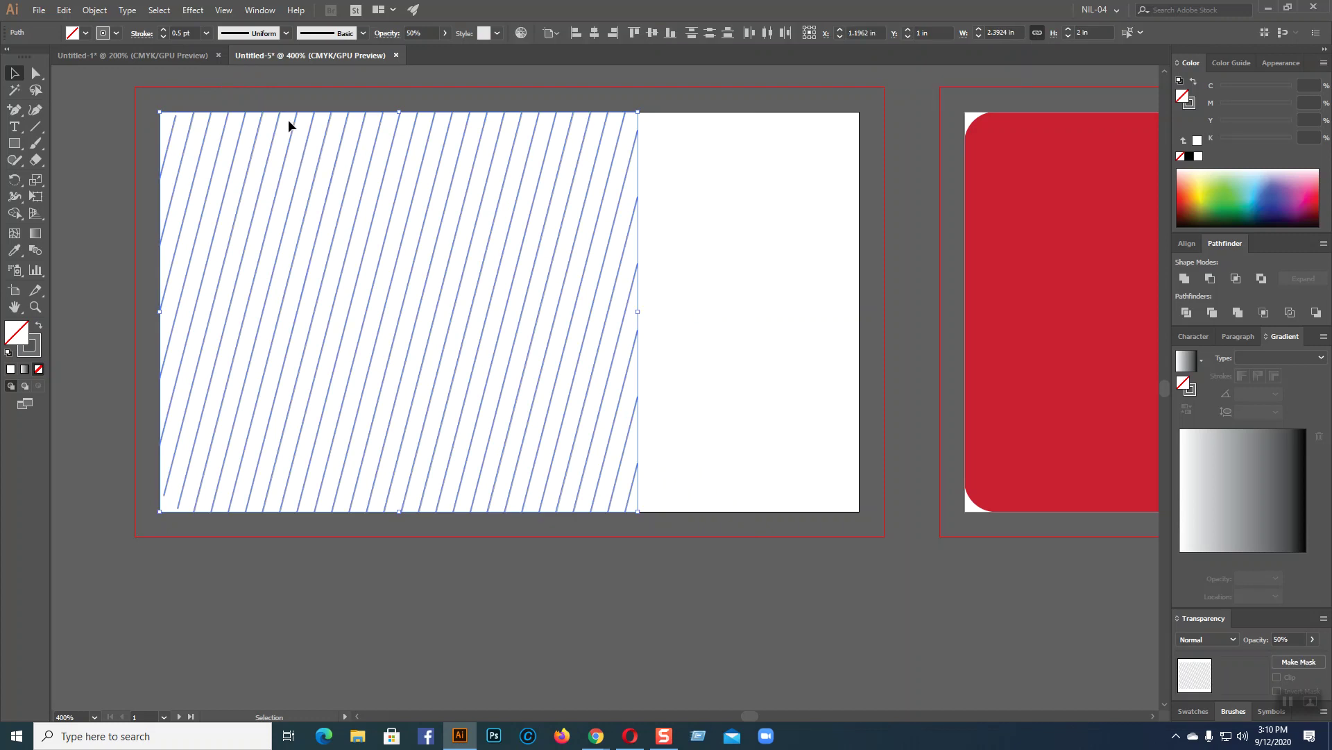
pyautogui.click(206, 33)
pyautogui.click(212, 48)
pyautogui.click(872, 327)
pyautogui.hotkey('ctrl', 'alt')
pyautogui.hotkey('ctrl', 'z')
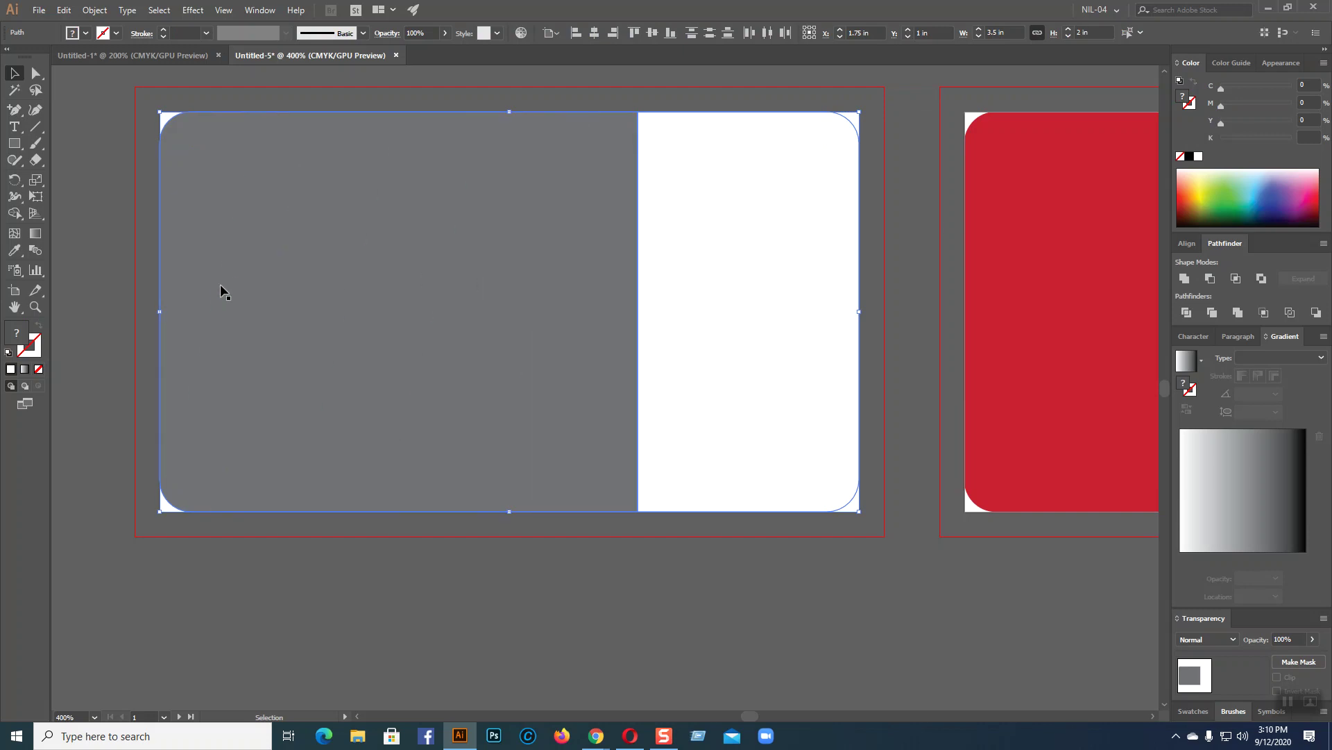
# Step: Select the gray rounded left panel and bring up the Effect menu
pyautogui.click(760, 581)
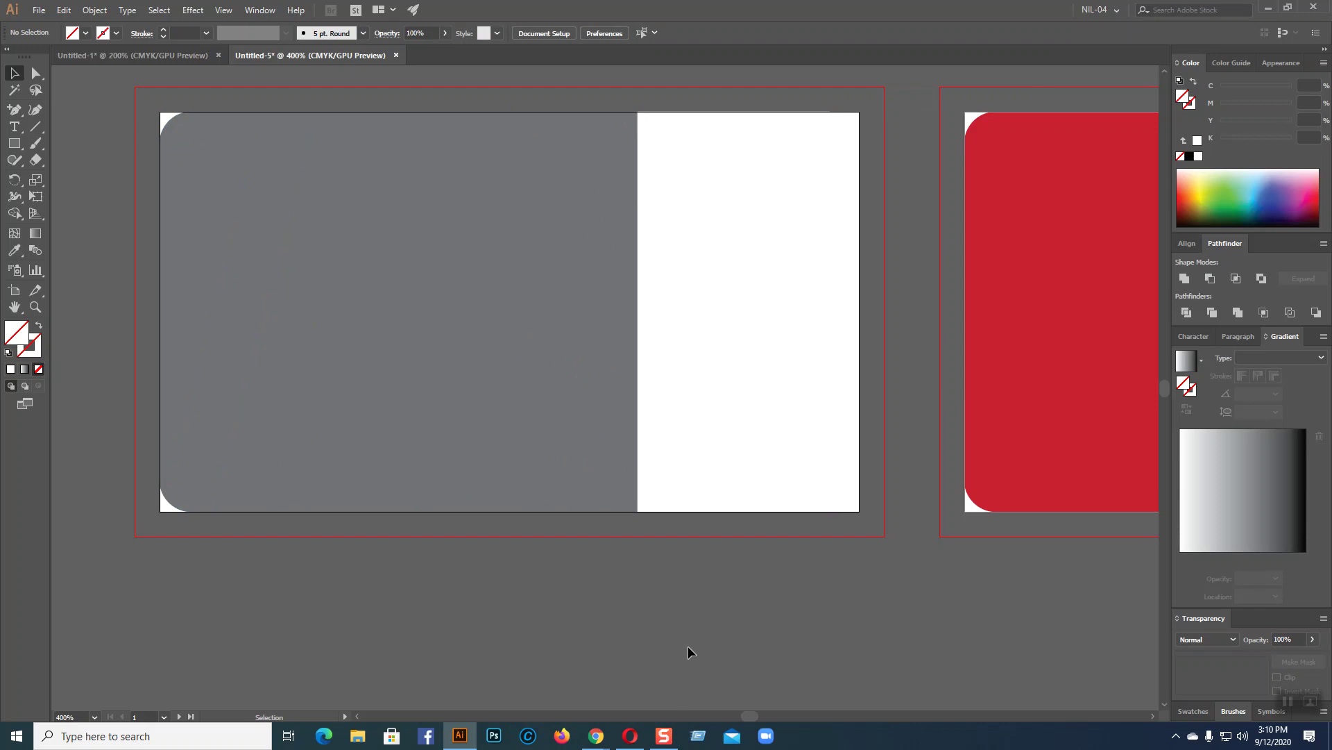
pyautogui.click(778, 363)
pyautogui.click(700, 616)
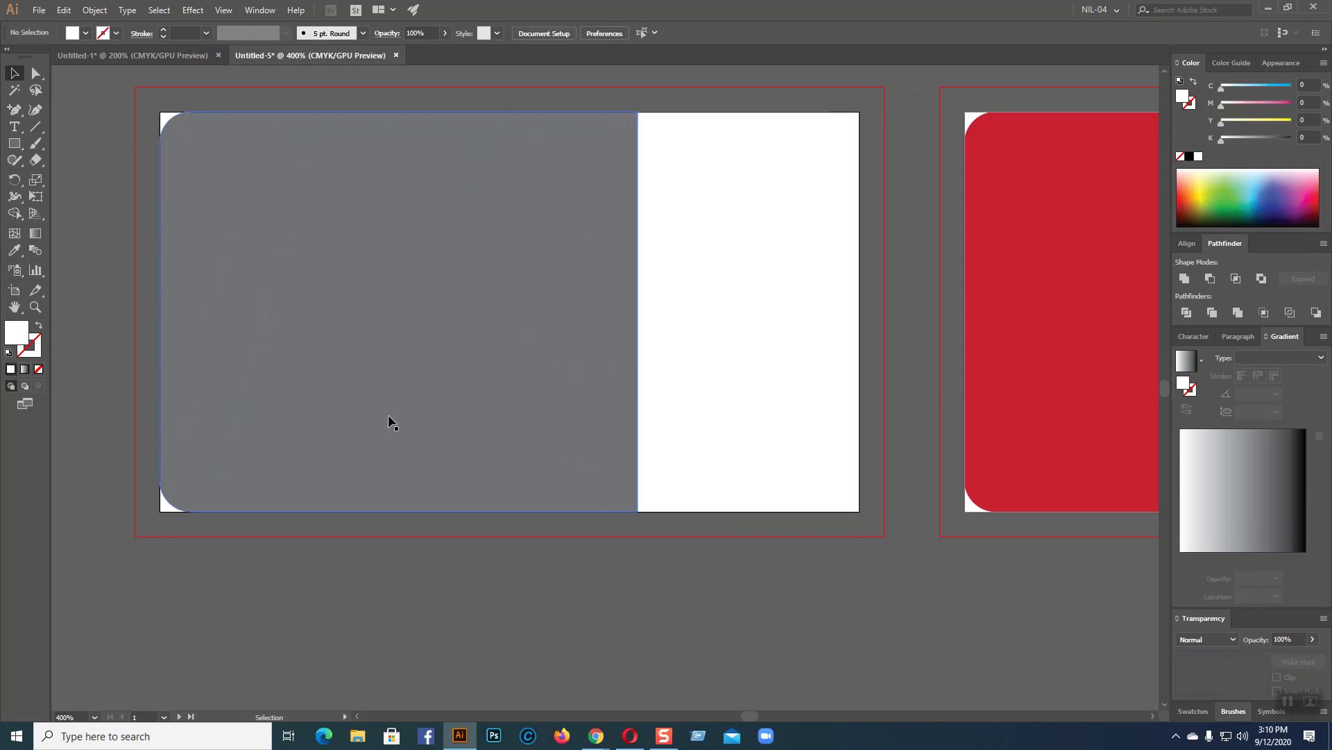
pyautogui.click(173, 506)
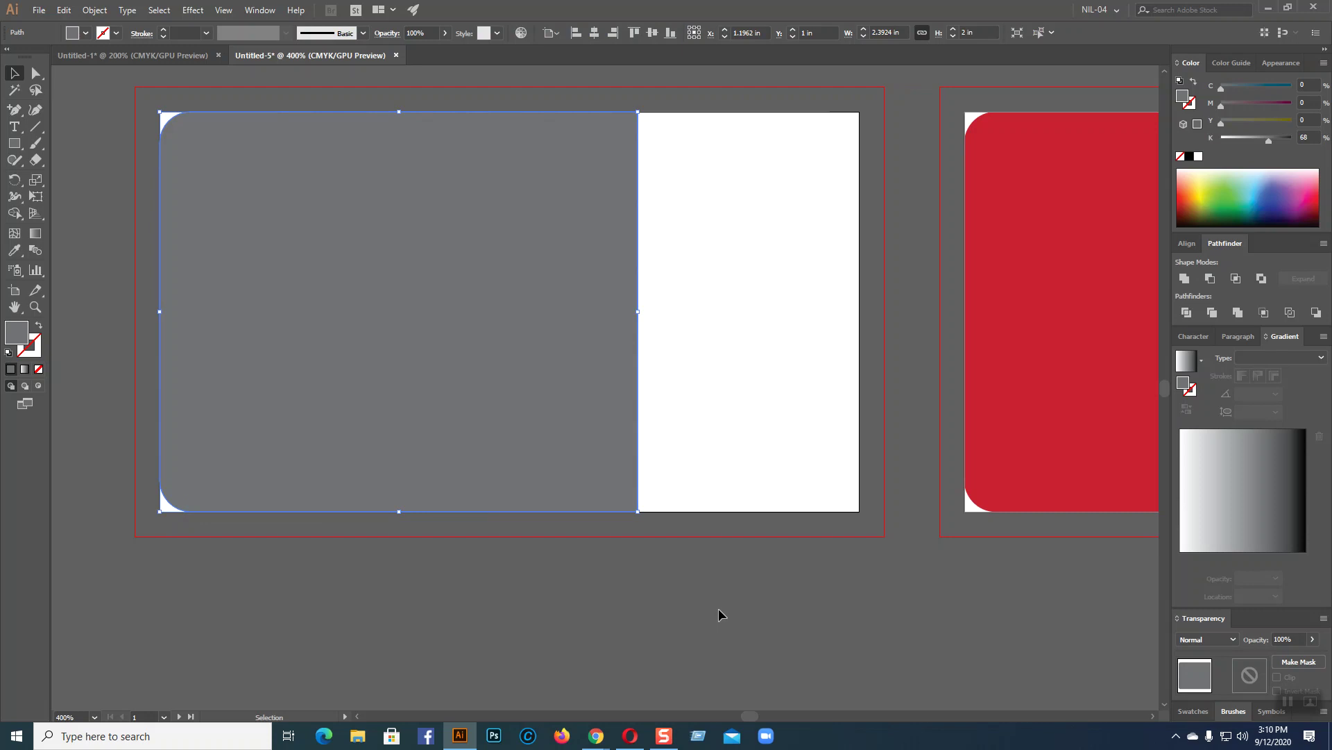
pyautogui.scroll(-1, 718, 608)
pyautogui.scroll(1, 718, 608)
pyautogui.click(193, 10)
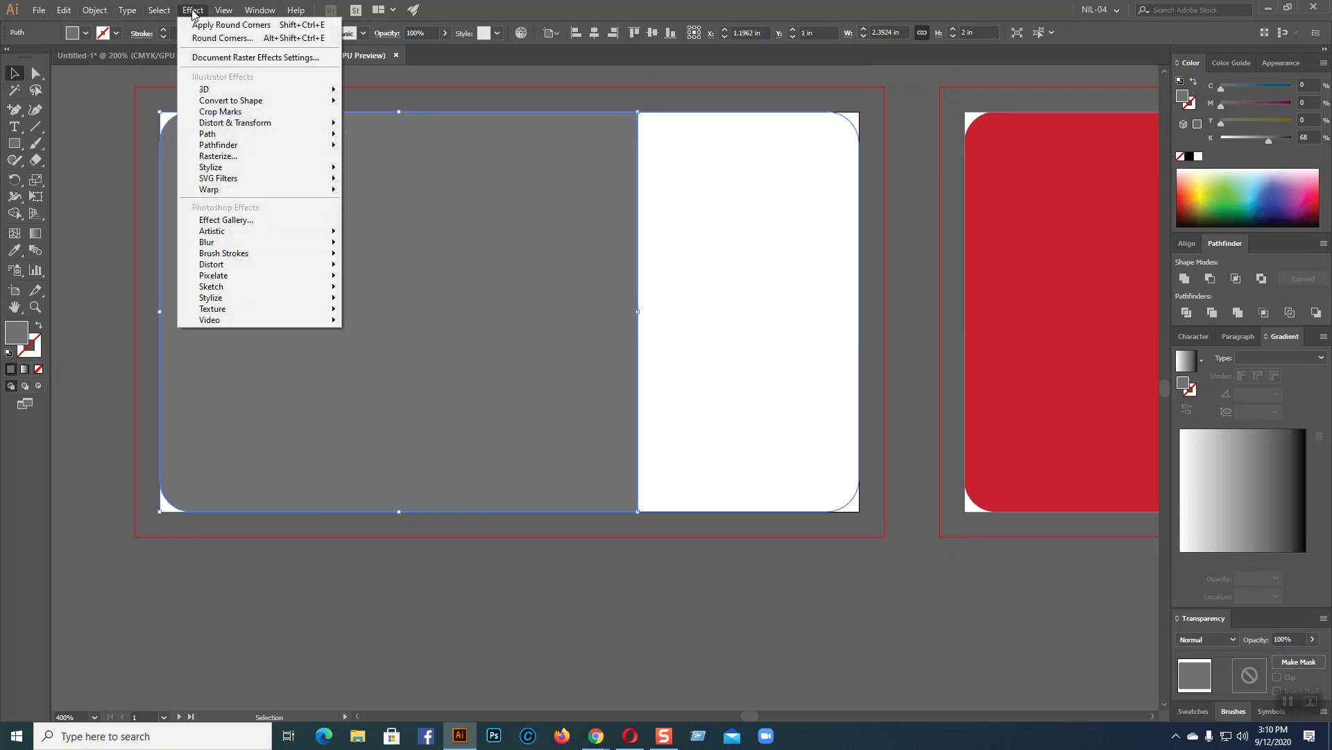
# Step: Preview the Artistic filters on the gray panel, tuning Rough Pastels stroke length and 50% texture scaling
pyautogui.click(237, 223)
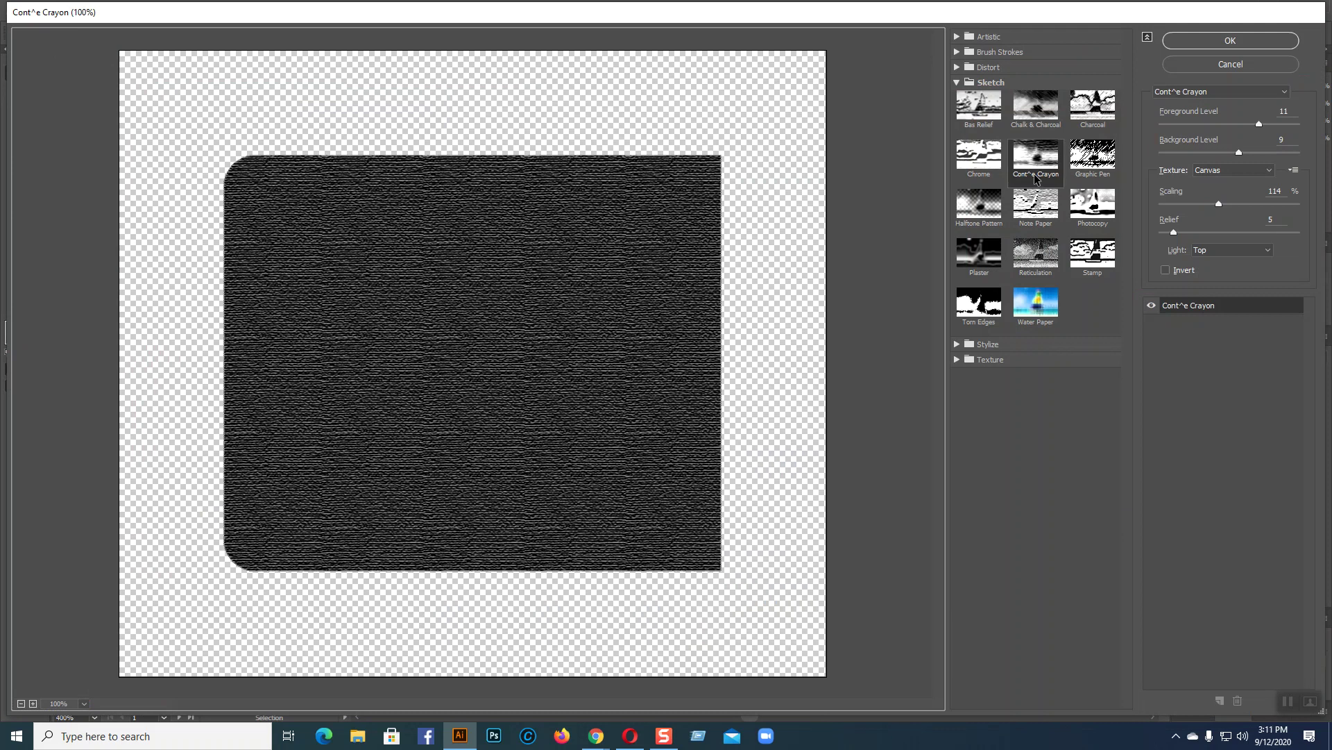
pyautogui.click(957, 82)
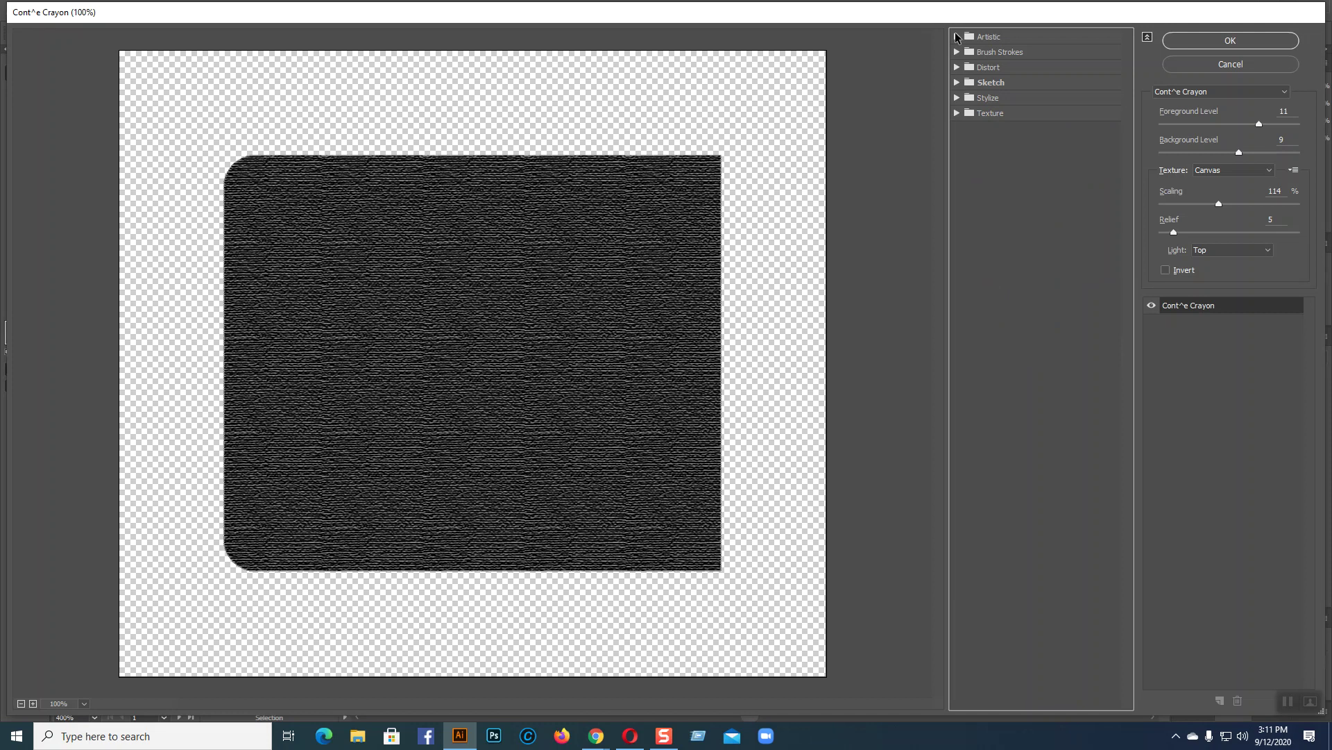
pyautogui.click(957, 36)
pyautogui.click(968, 61)
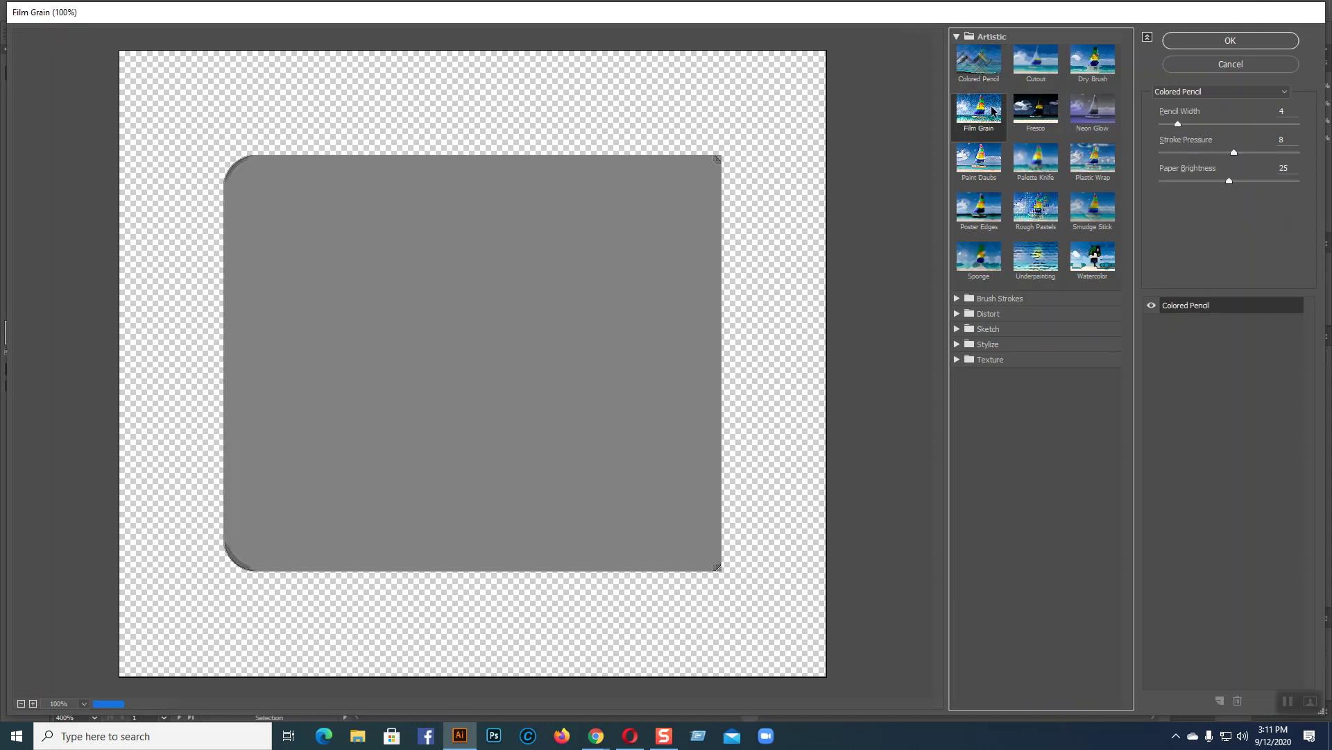
pyautogui.click(993, 111)
pyautogui.click(987, 158)
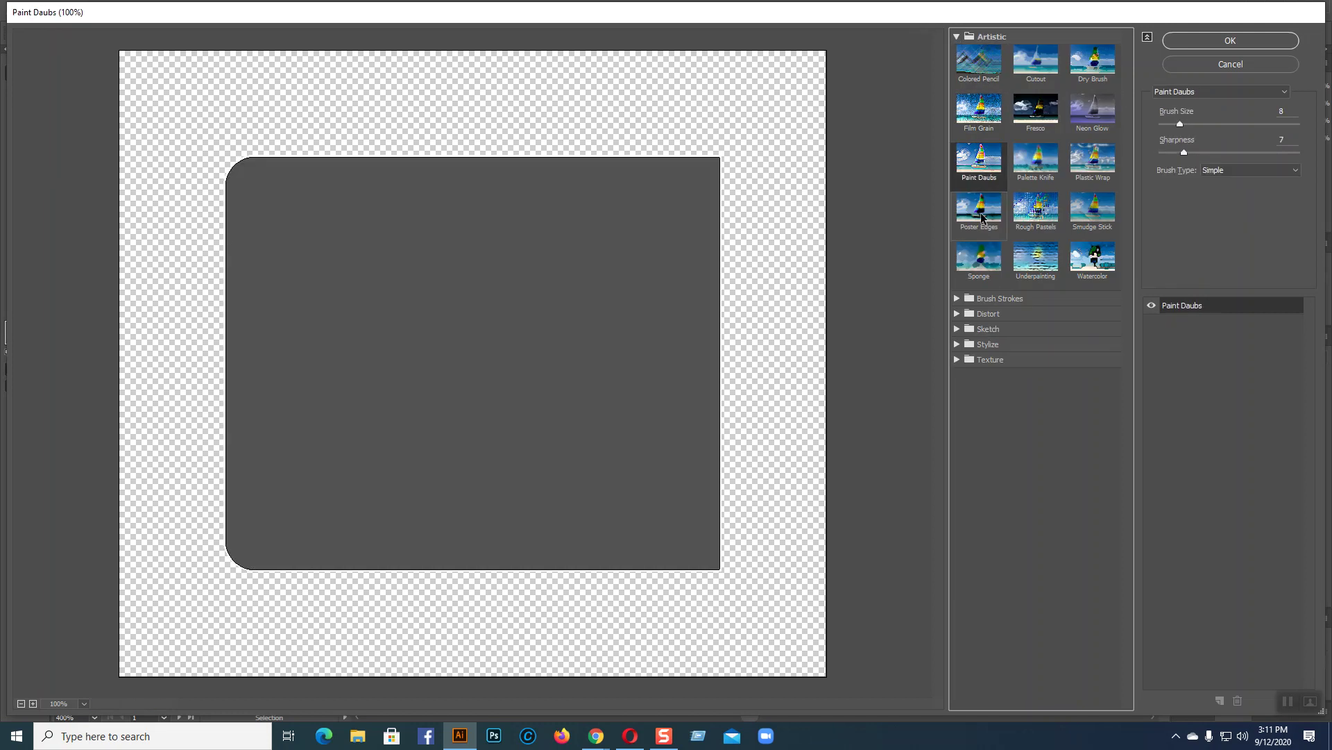
pyautogui.click(982, 218)
pyautogui.click(979, 258)
pyautogui.click(1041, 259)
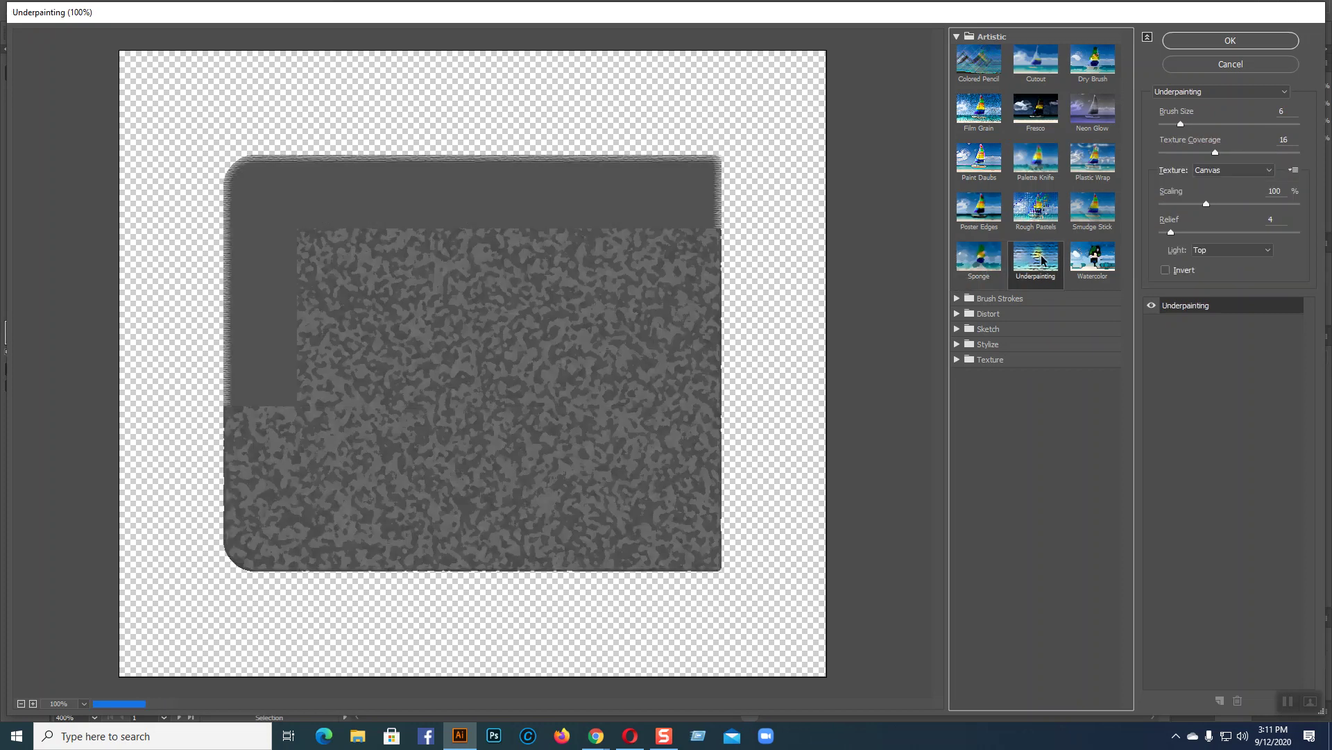
pyautogui.click(1045, 220)
pyautogui.click(1041, 164)
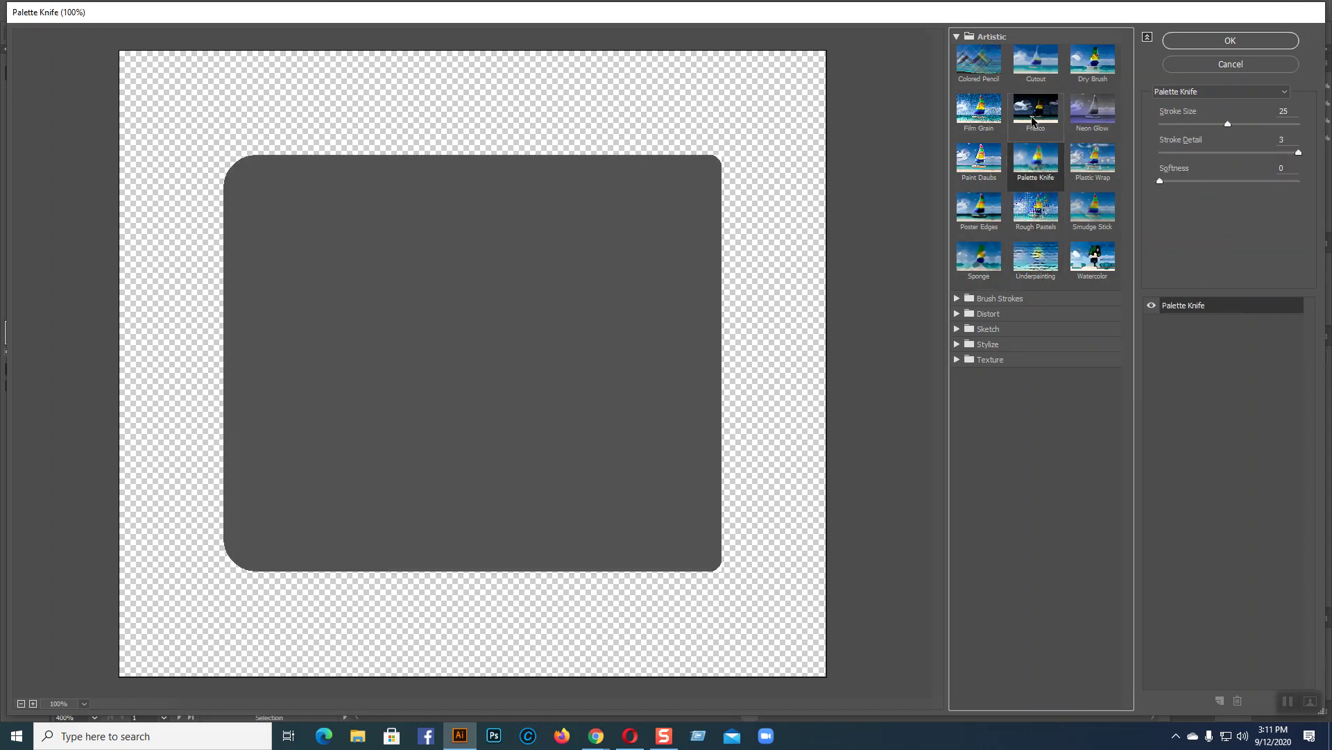
pyautogui.click(1032, 121)
pyautogui.click(1036, 64)
pyautogui.click(1043, 218)
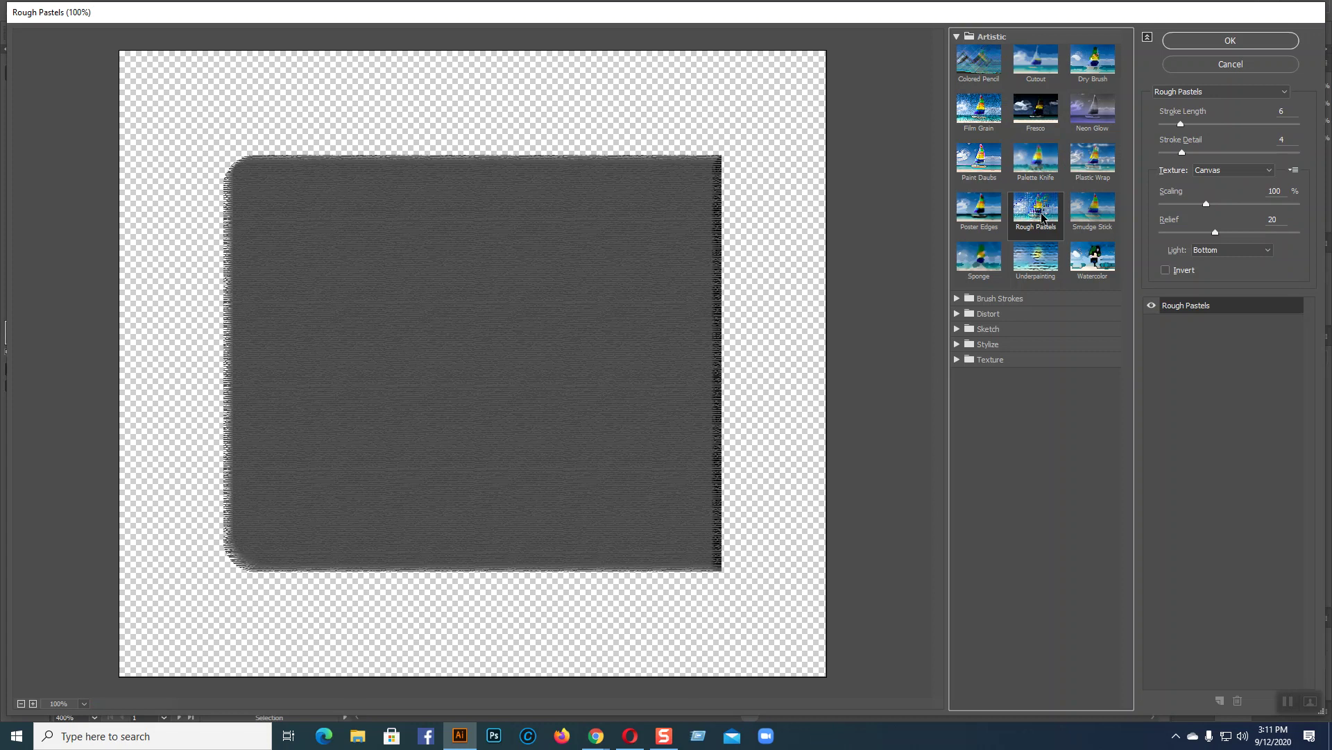
pyautogui.moveTo(1181, 123)
pyautogui.mouseDown()
pyautogui.moveTo(1217, 123)
pyautogui.moveTo(1147, 134)
pyautogui.moveTo(1238, 153)
pyautogui.moveTo(1151, 158)
pyautogui.mouseUp()
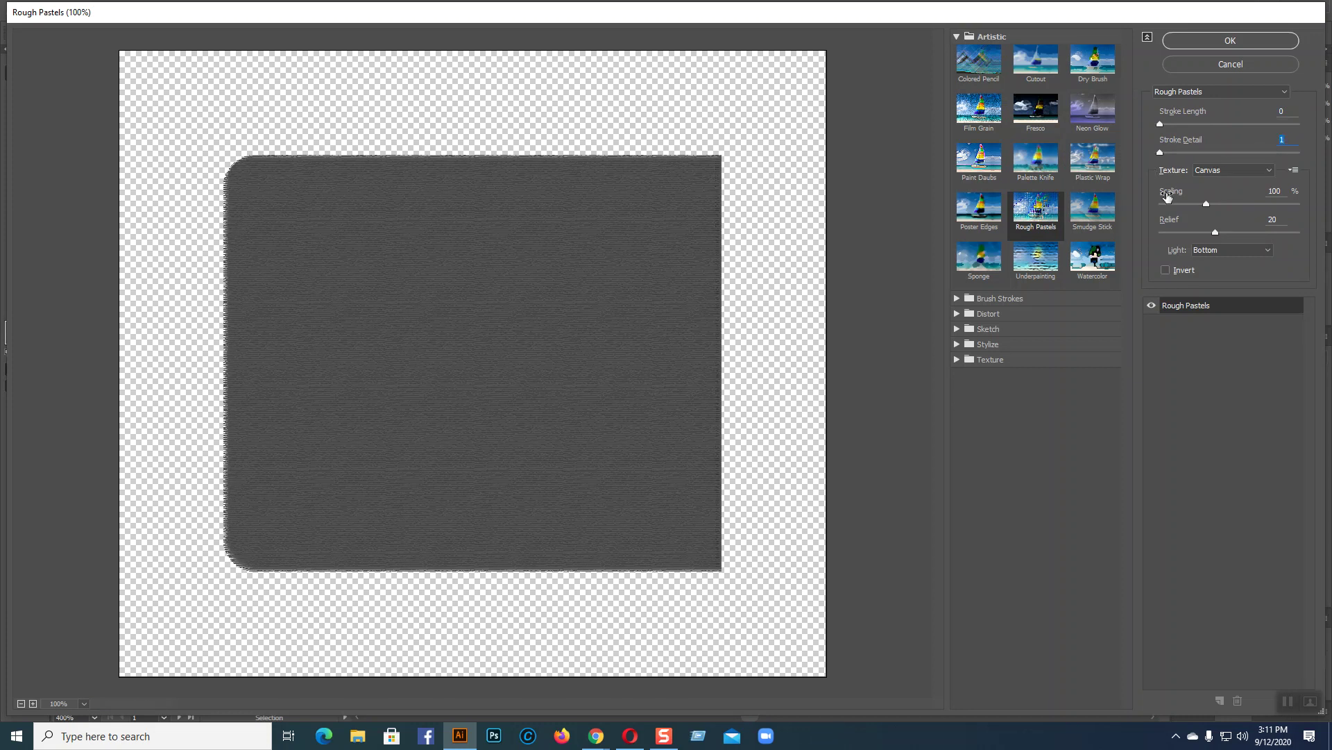
pyautogui.moveTo(1209, 208); pyautogui.dragTo(1145, 213)
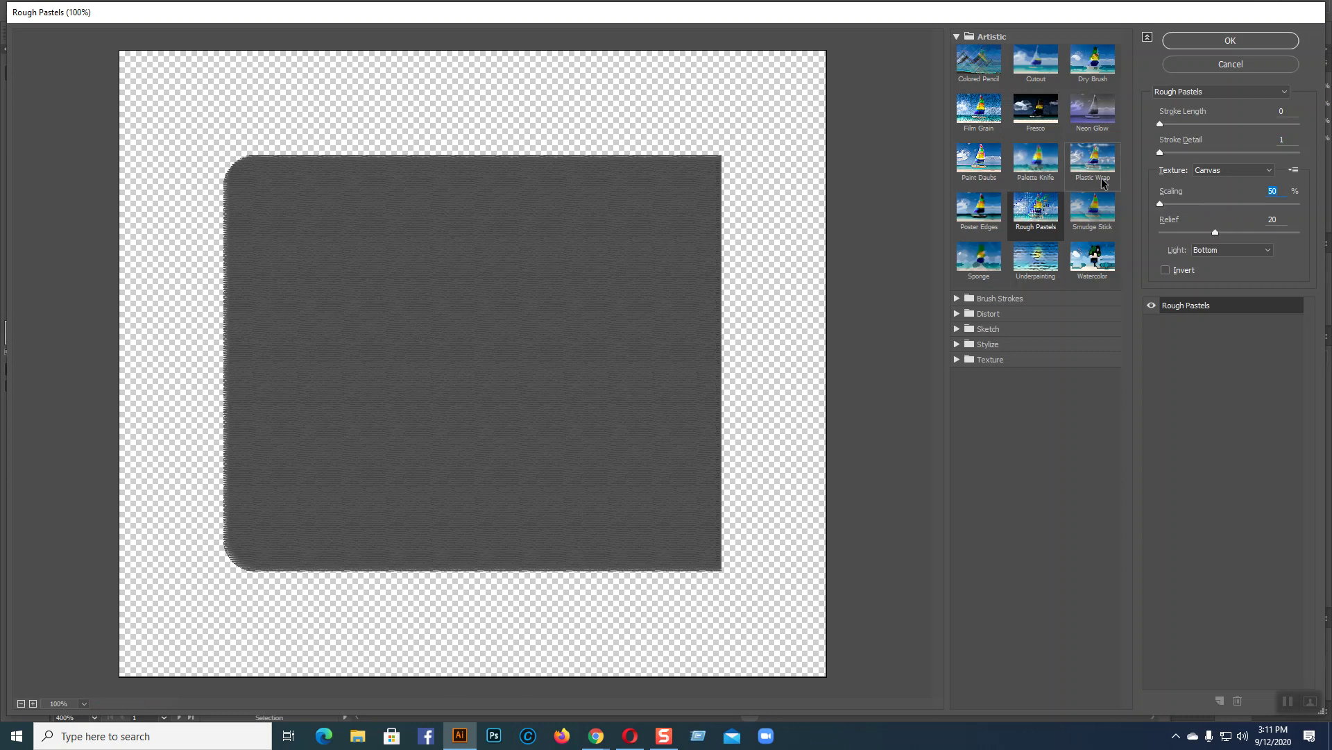
# Step: Preview the Brush Strokes filters, from Accented Edges to Spatter, then the Distort filters Diffuse Glow, Glass and Ocean Ripple
pyautogui.click(958, 37)
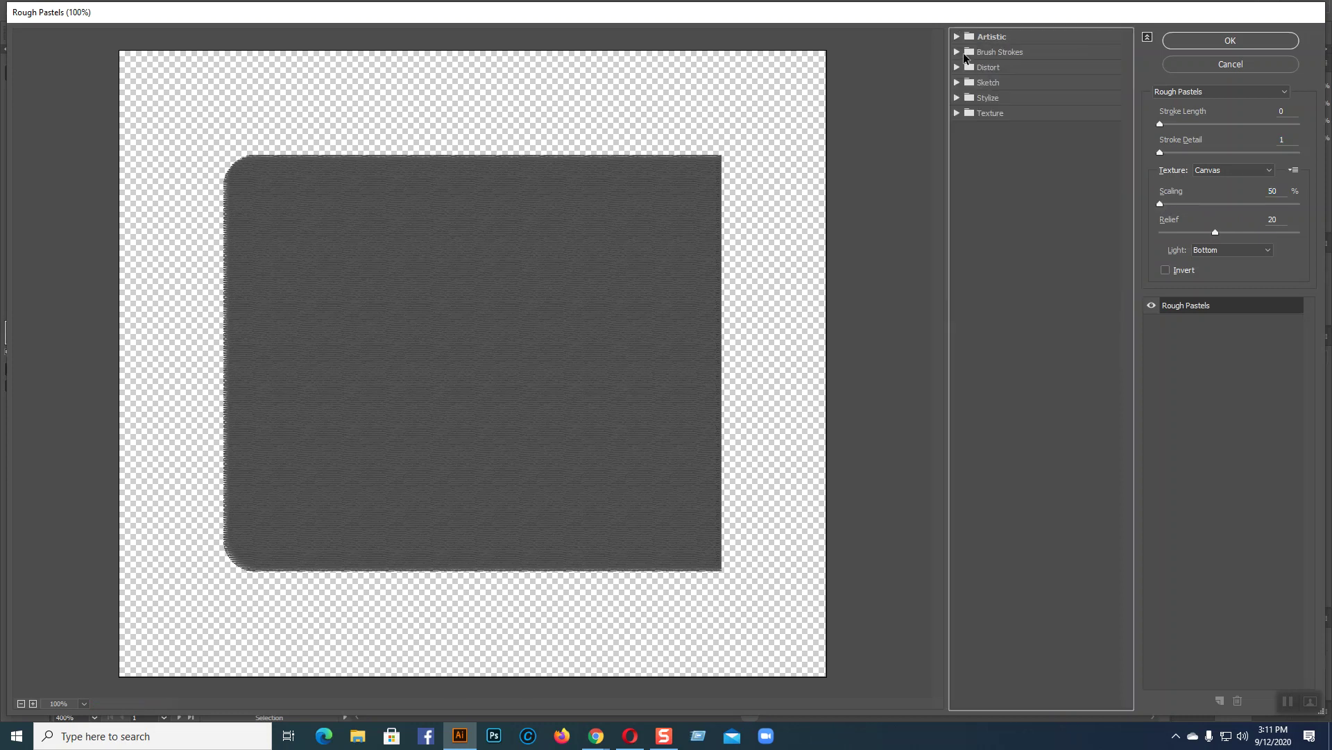
pyautogui.click(964, 55)
pyautogui.click(982, 79)
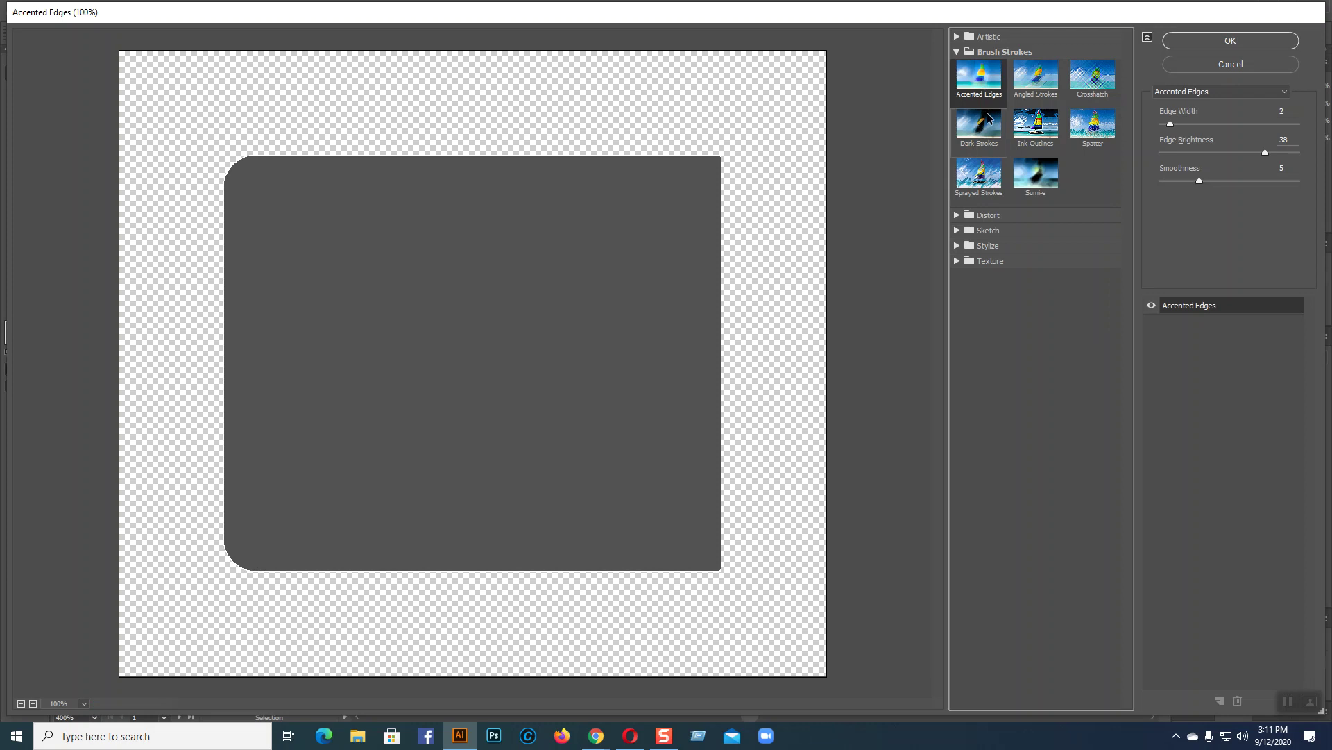
pyautogui.click(991, 119)
pyautogui.click(979, 174)
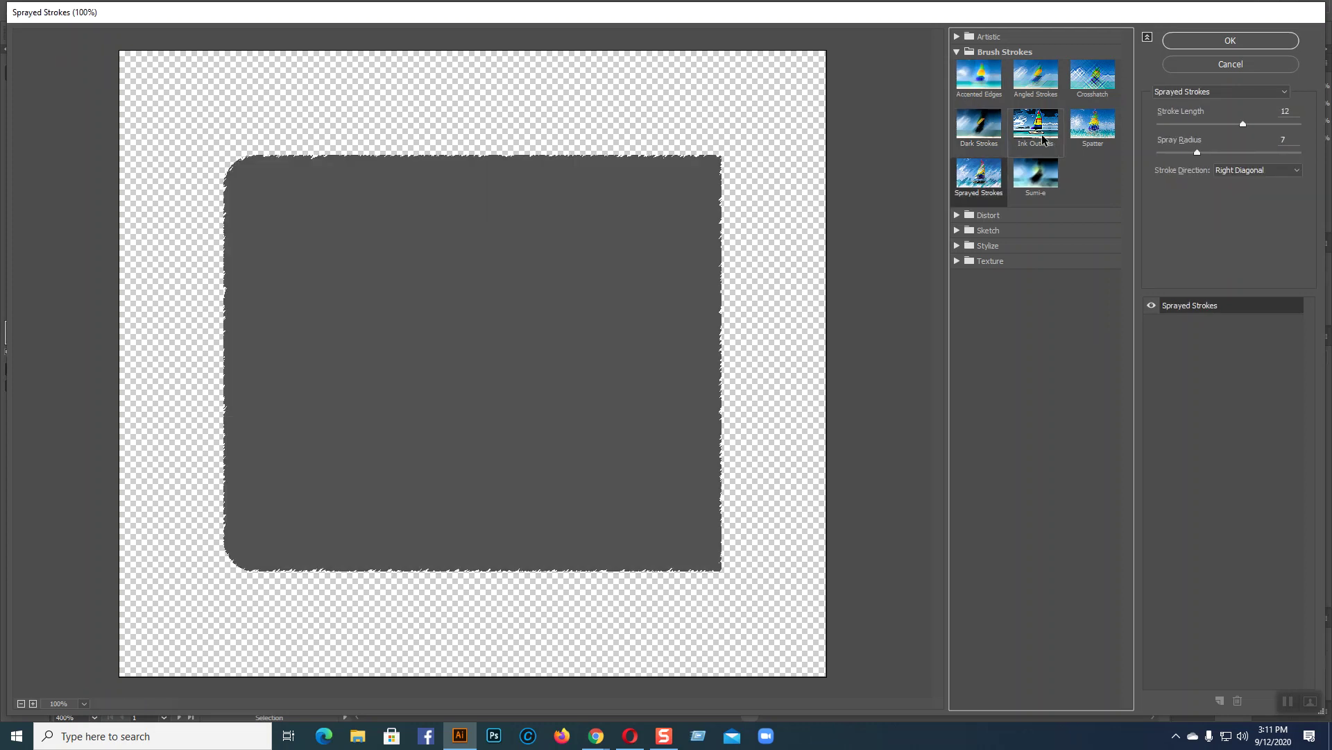
pyautogui.click(1043, 139)
pyautogui.click(1035, 75)
pyautogui.click(1093, 123)
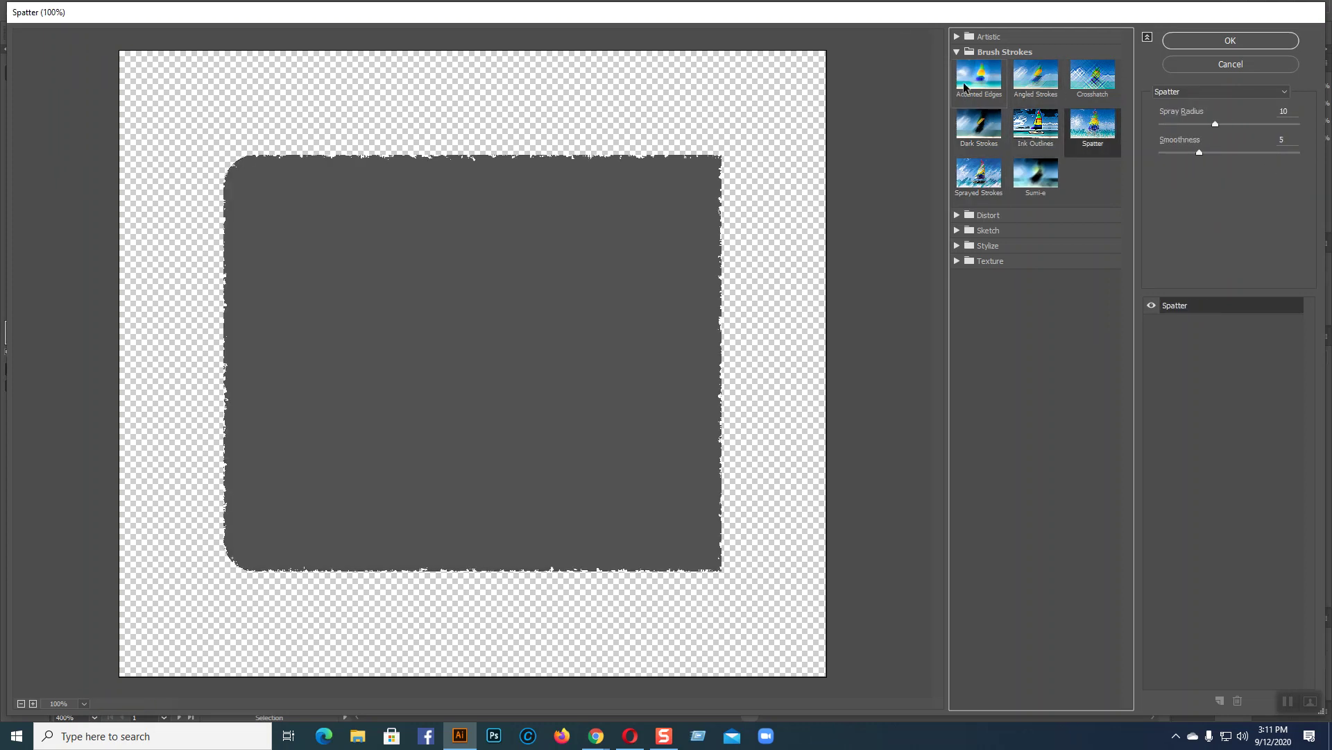
pyautogui.click(959, 54)
pyautogui.click(957, 67)
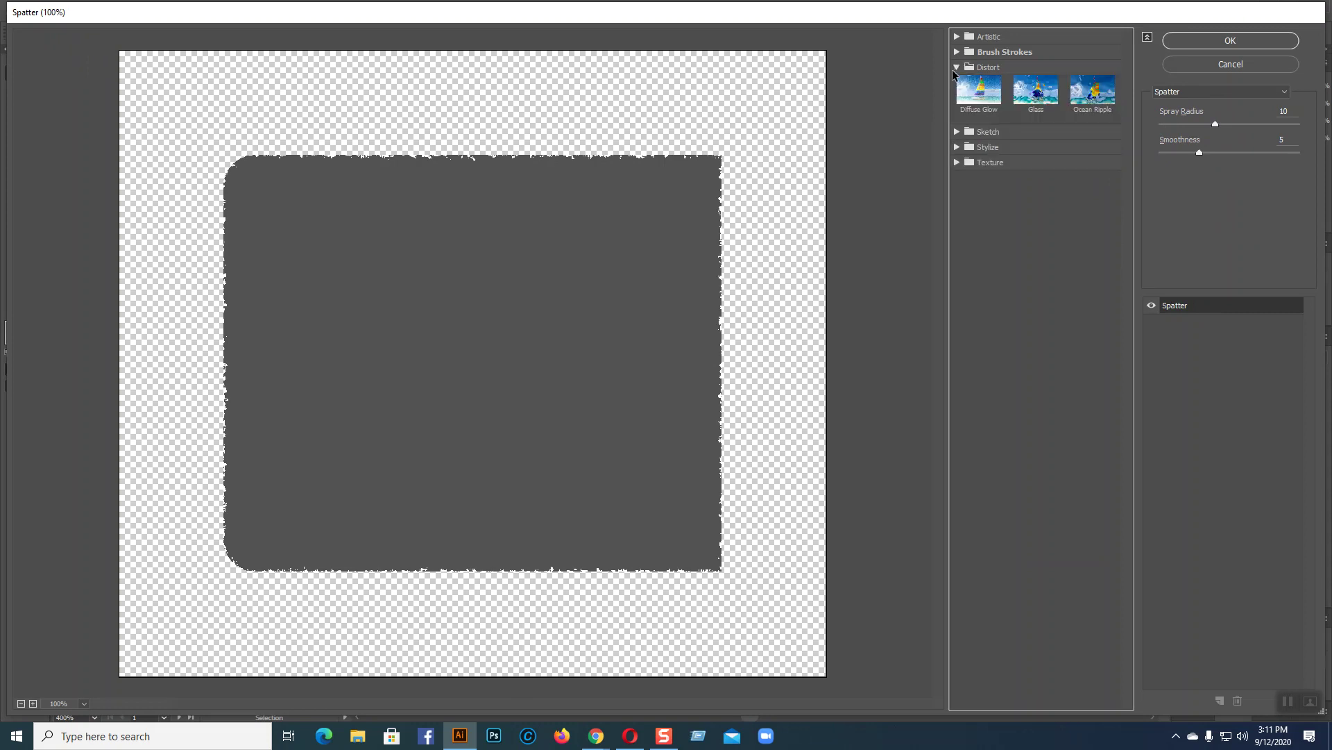
pyautogui.click(979, 90)
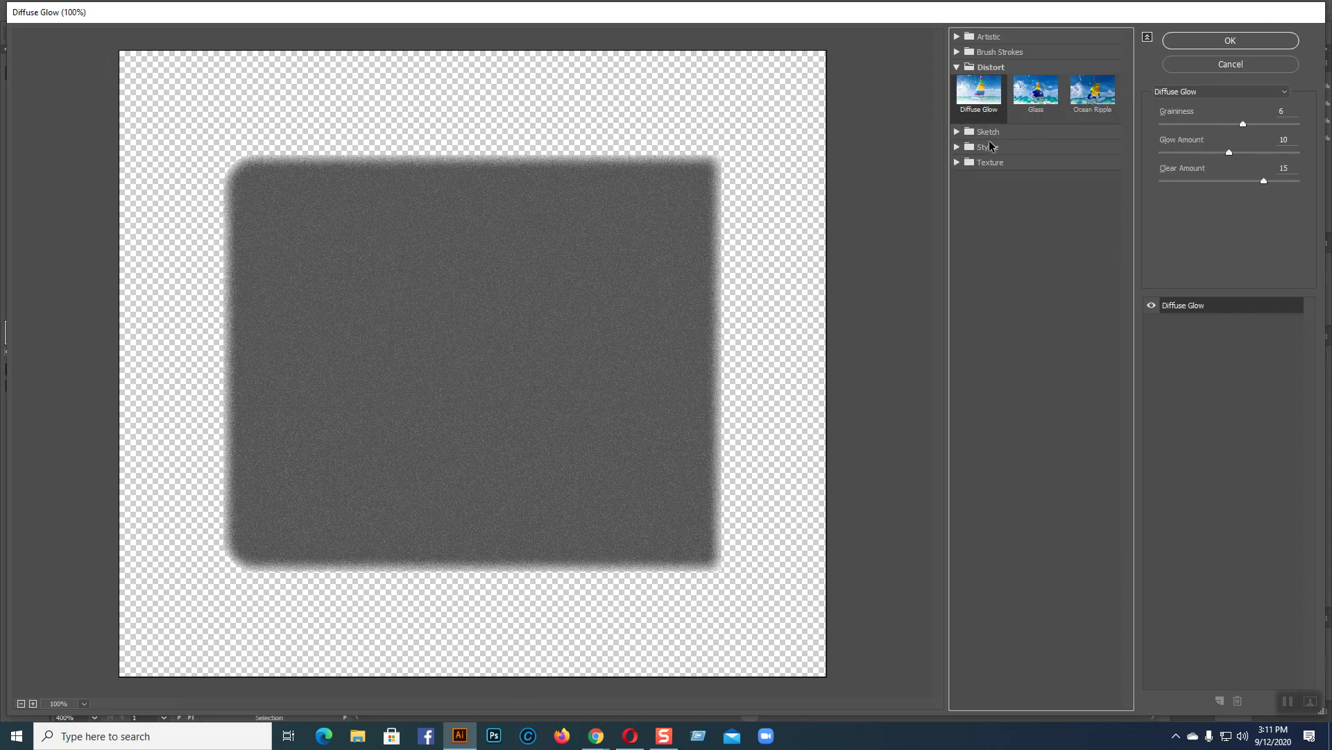
pyautogui.click(1036, 90)
pyautogui.click(1093, 101)
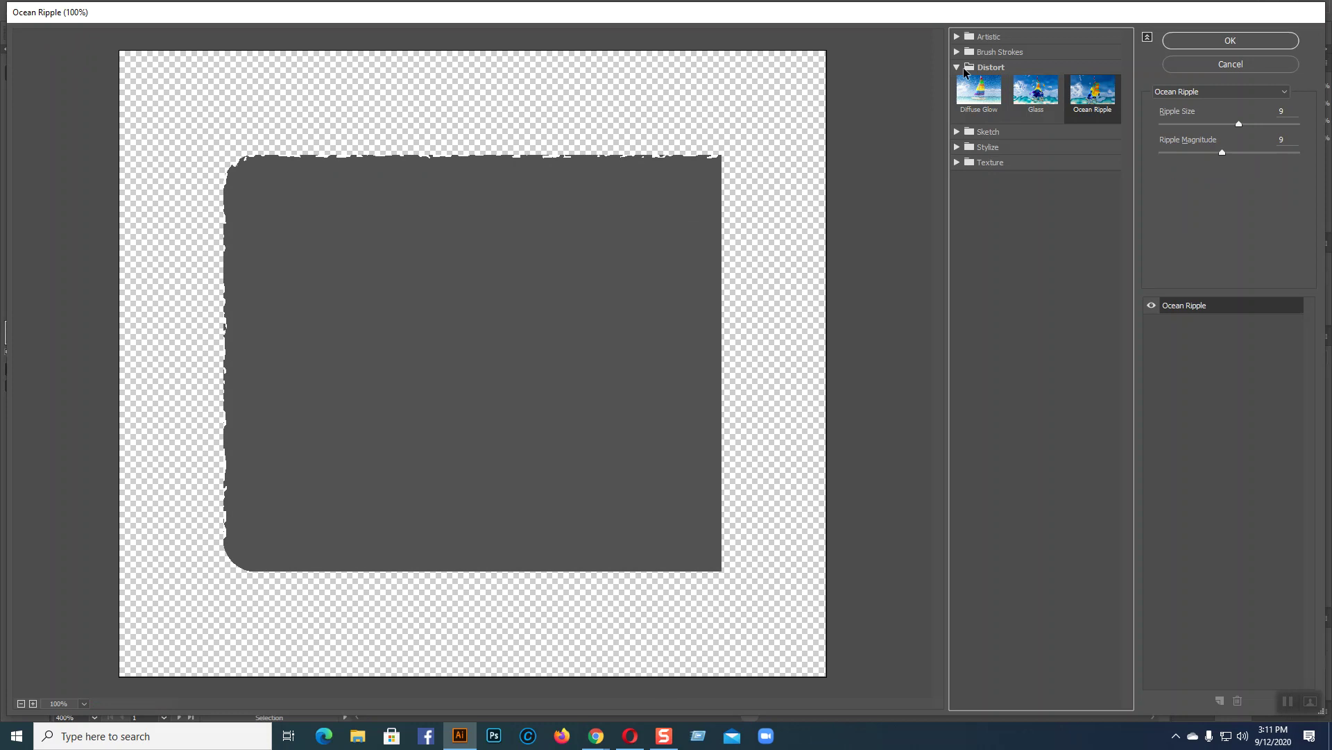
pyautogui.click(957, 68)
# Step: Try the Sketch filters, setting Conté Crayon to background level 7 and texture scaling 85
pyautogui.click(957, 82)
pyautogui.click(979, 104)
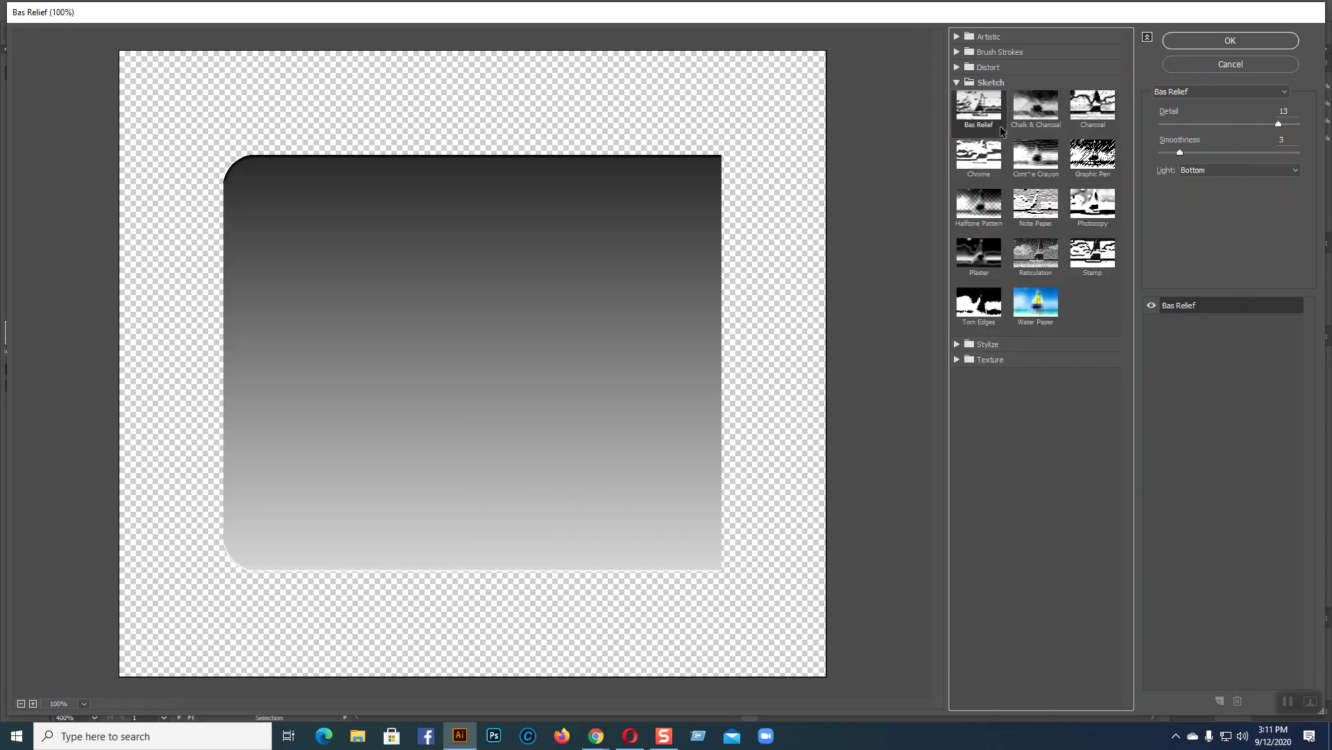
pyautogui.click(1037, 154)
pyautogui.click(1087, 163)
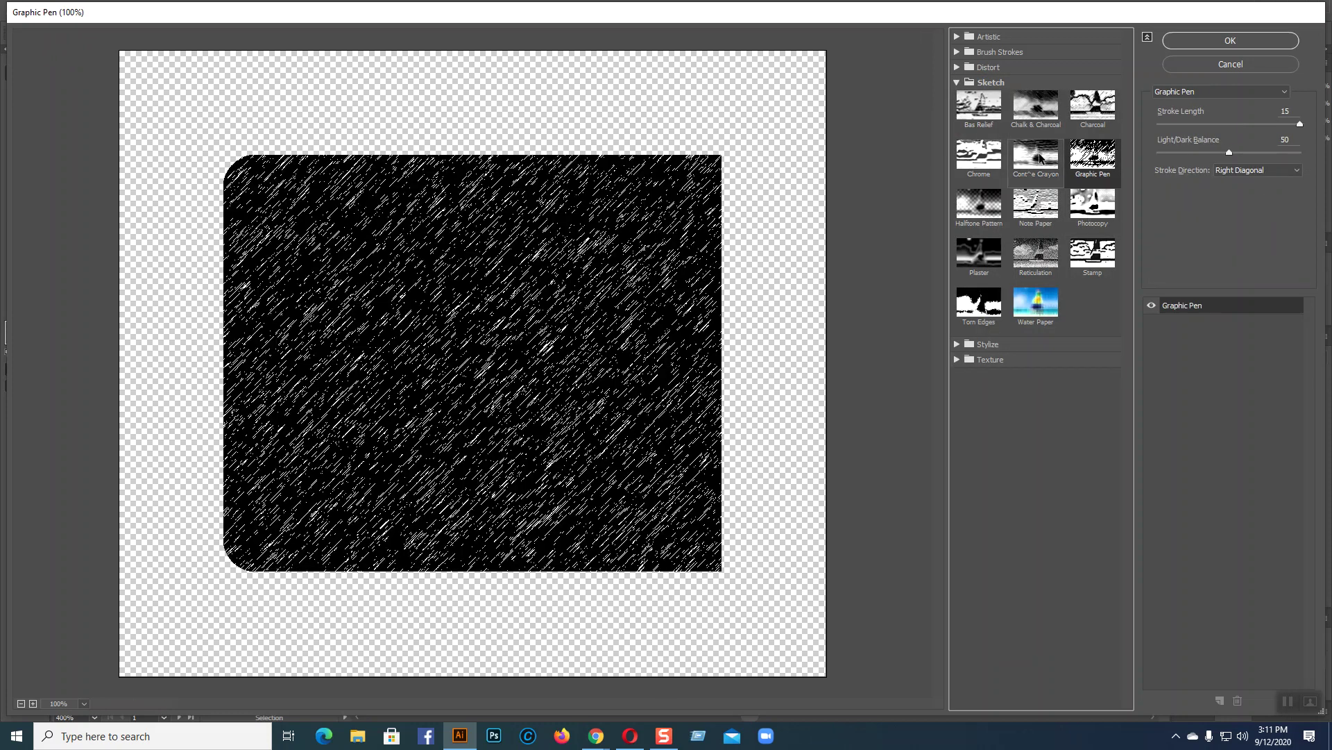
pyautogui.click(1036, 154)
pyautogui.moveTo(1239, 151); pyautogui.dragTo(1158, 169)
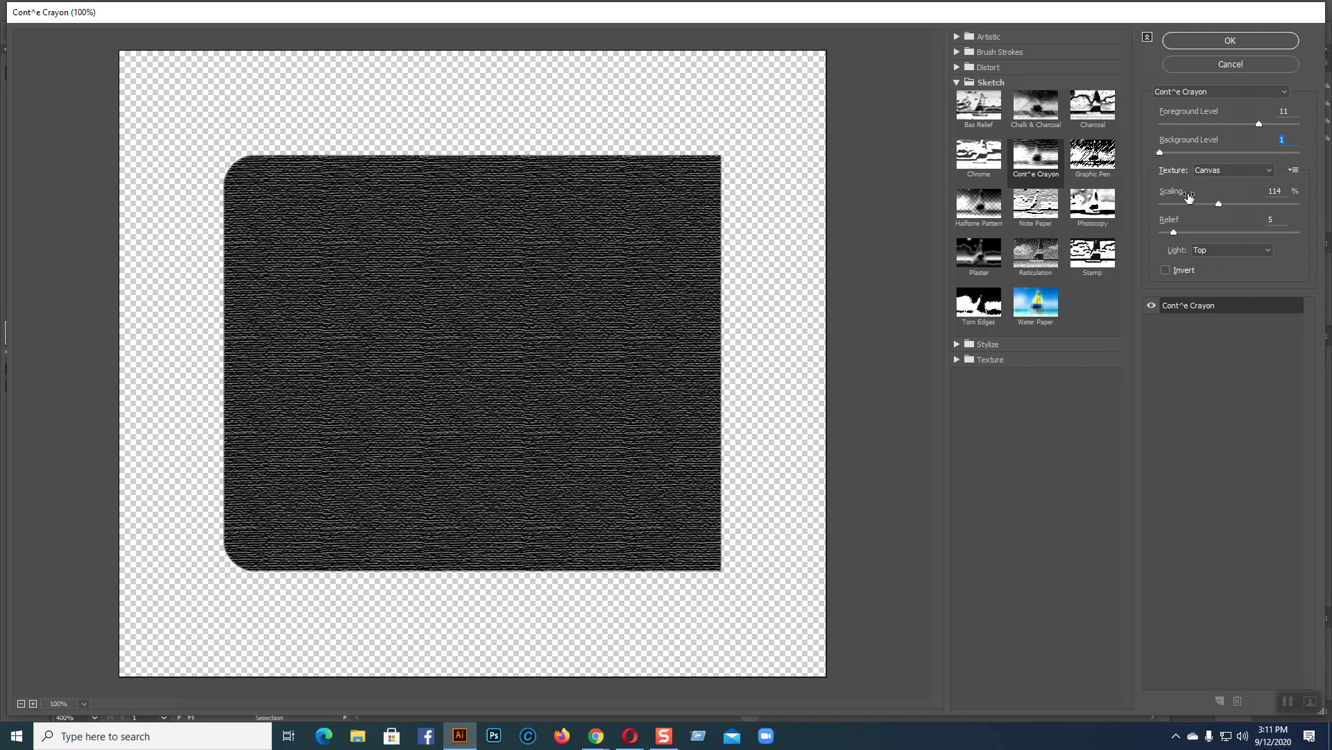
pyautogui.moveTo(1217, 206)
pyautogui.mouseDown()
pyautogui.moveTo(1249, 204)
pyautogui.moveTo(1159, 213)
pyautogui.moveTo(1220, 211)
pyautogui.mouseUp()
# Step: Preview Note Paper, Reticulation, Plaster, Halftone Pattern, Torn Edges, Stamp and Photocopy, ending on Graphic Pen
pyautogui.click(1035, 205)
pyautogui.click(1034, 243)
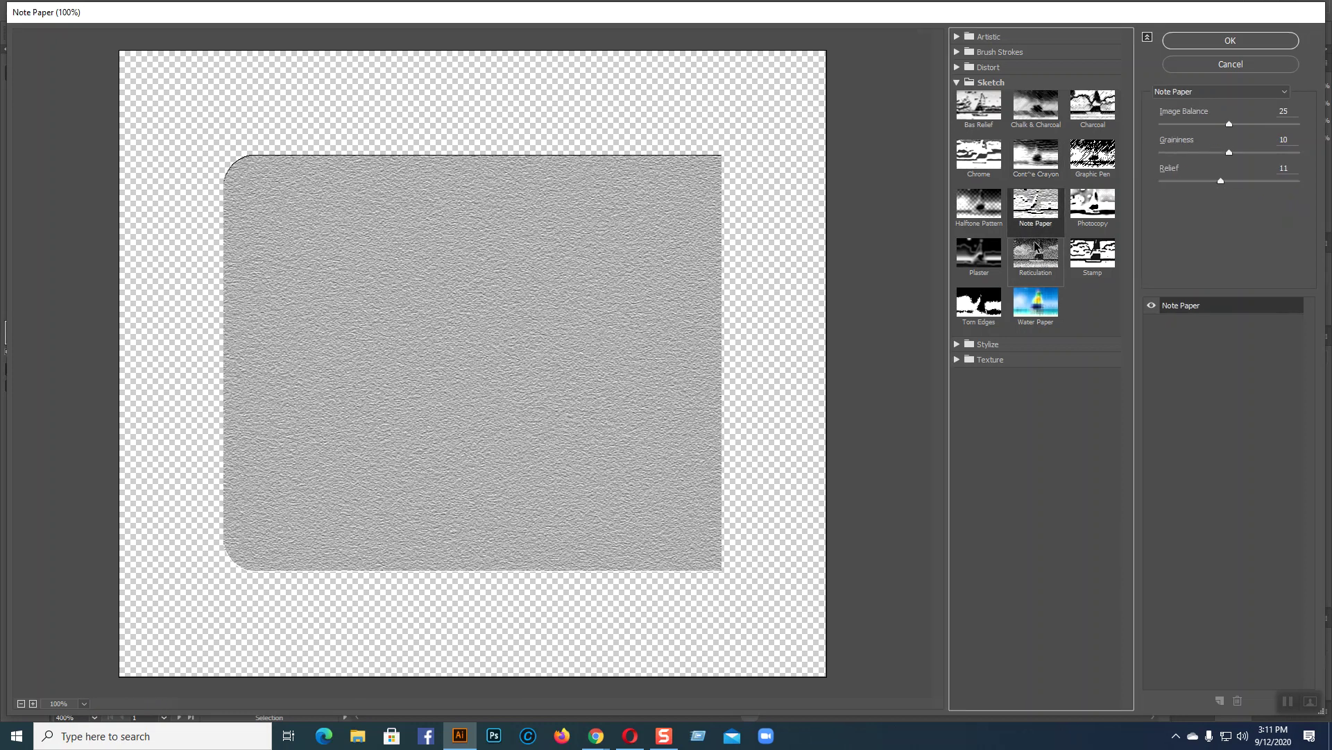
pyautogui.click(991, 244)
pyautogui.click(980, 203)
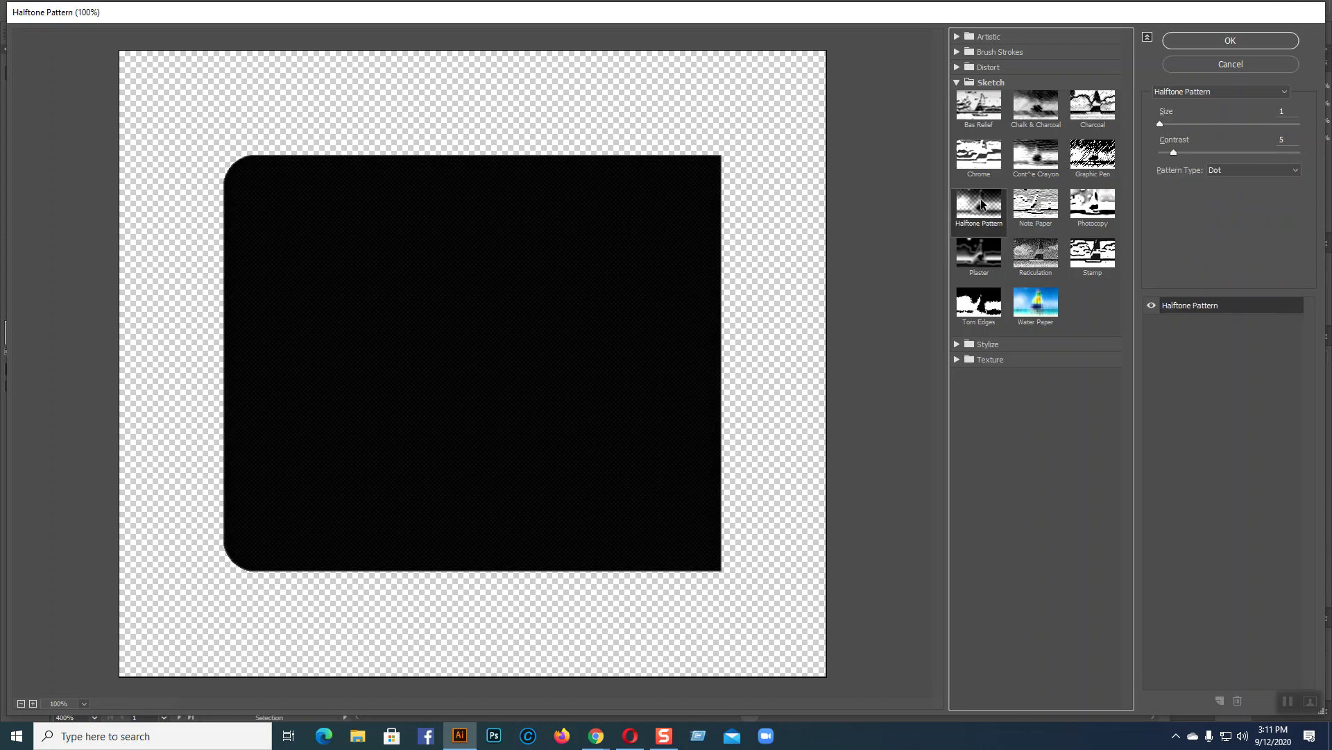
pyautogui.click(980, 303)
pyautogui.click(1094, 254)
pyautogui.click(1101, 200)
pyautogui.click(1096, 153)
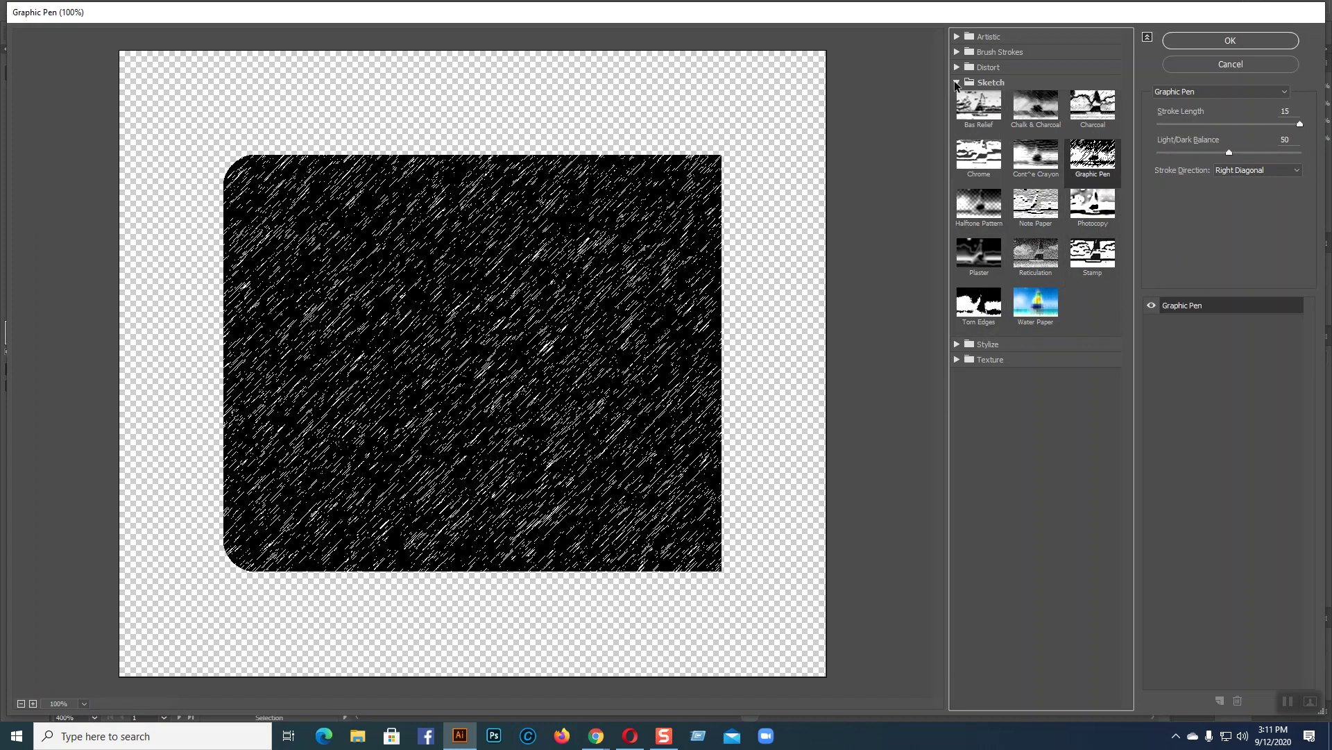
# Step: Collapse the Sketch group, briefly check Stylize, and expand the Texture filter group
pyautogui.click(956, 84)
pyautogui.click(961, 100)
pyautogui.click(959, 102)
pyautogui.click(957, 115)
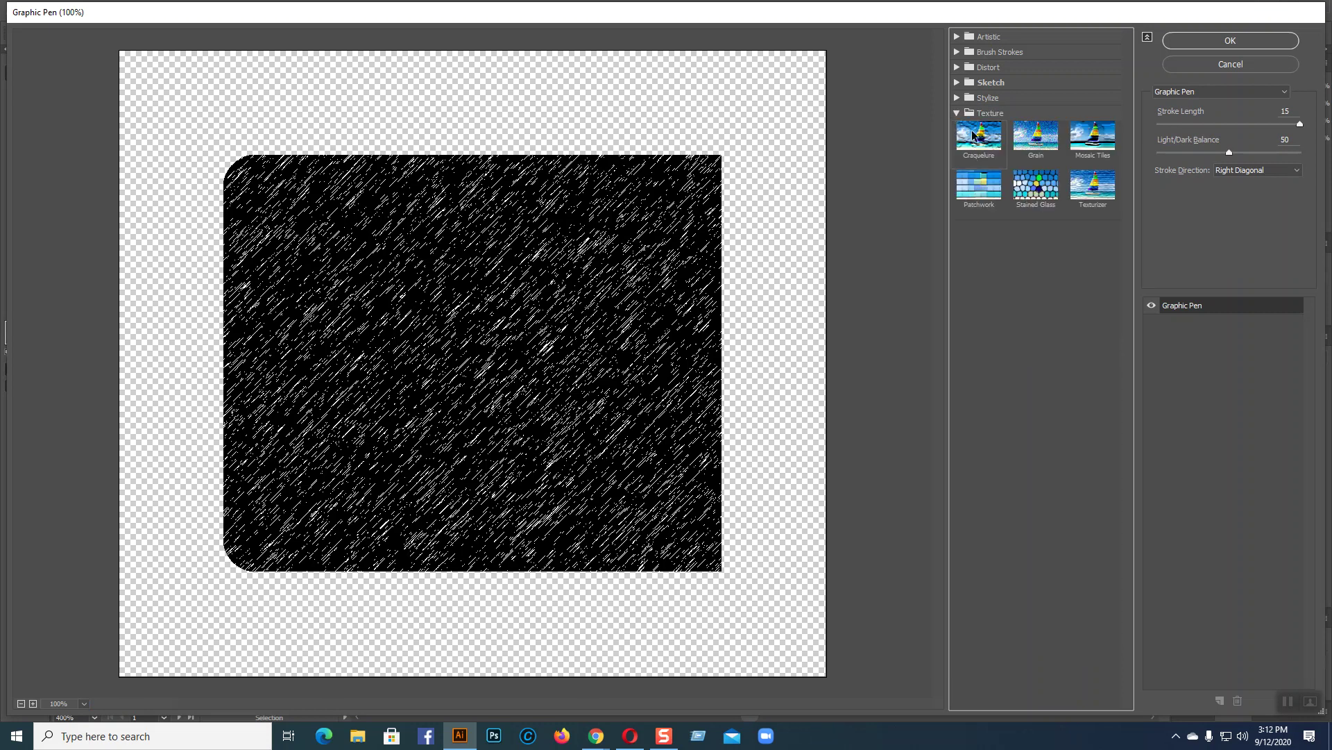
# Step: Preview Craquelure on the panel with crack depth 5, brightness 10 and adjusted crack spacing
pyautogui.click(973, 135)
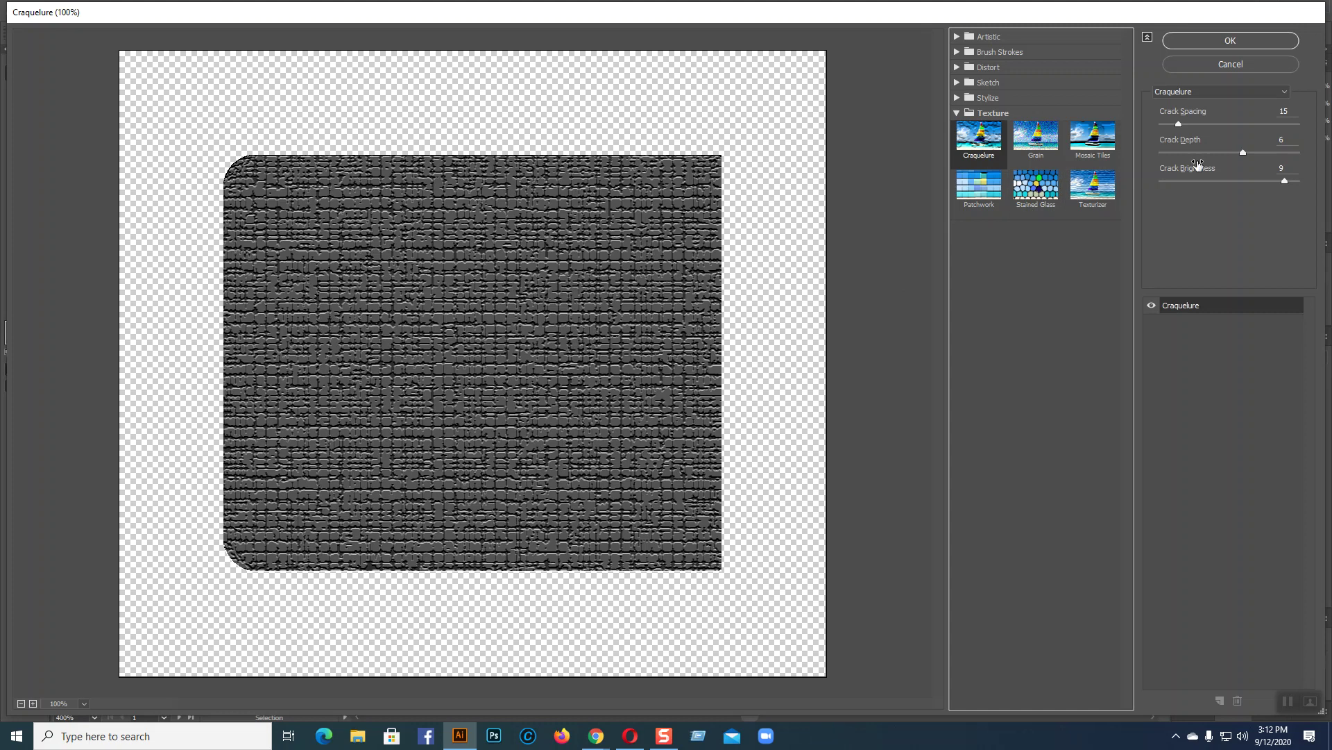
pyautogui.moveTo(1243, 152); pyautogui.dragTo(1187, 153)
pyautogui.click(1234, 152)
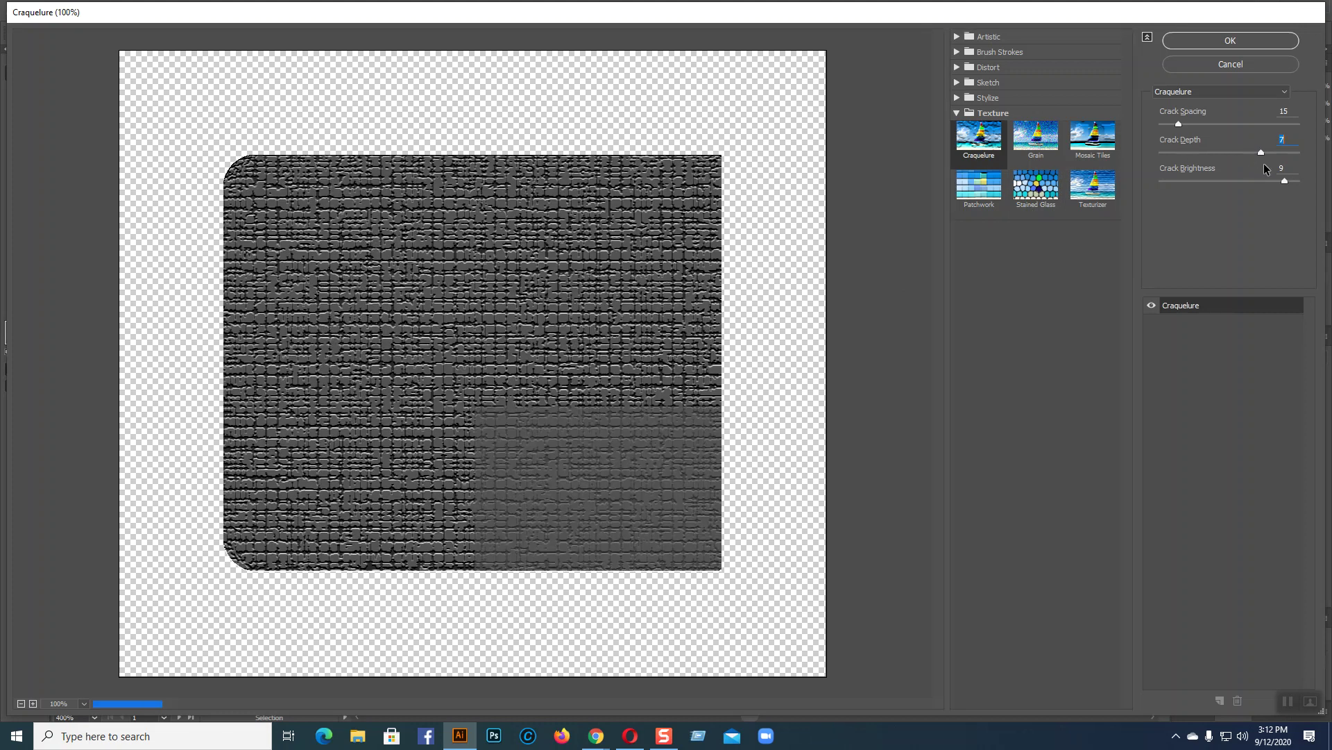
pyautogui.click(1297, 181)
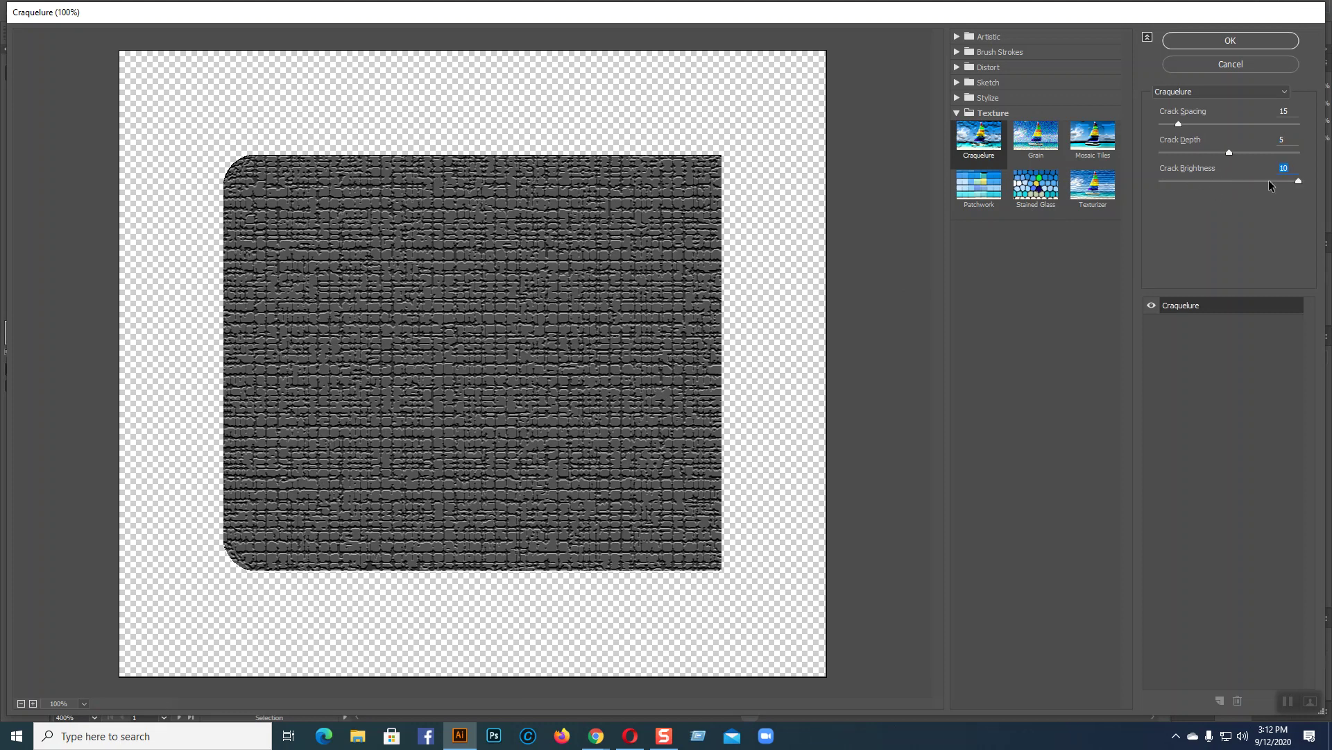
pyautogui.moveTo(1180, 122)
pyautogui.mouseDown()
pyautogui.moveTo(1239, 123)
pyautogui.moveTo(1127, 136)
pyautogui.moveTo(1168, 136)
pyautogui.mouseUp()
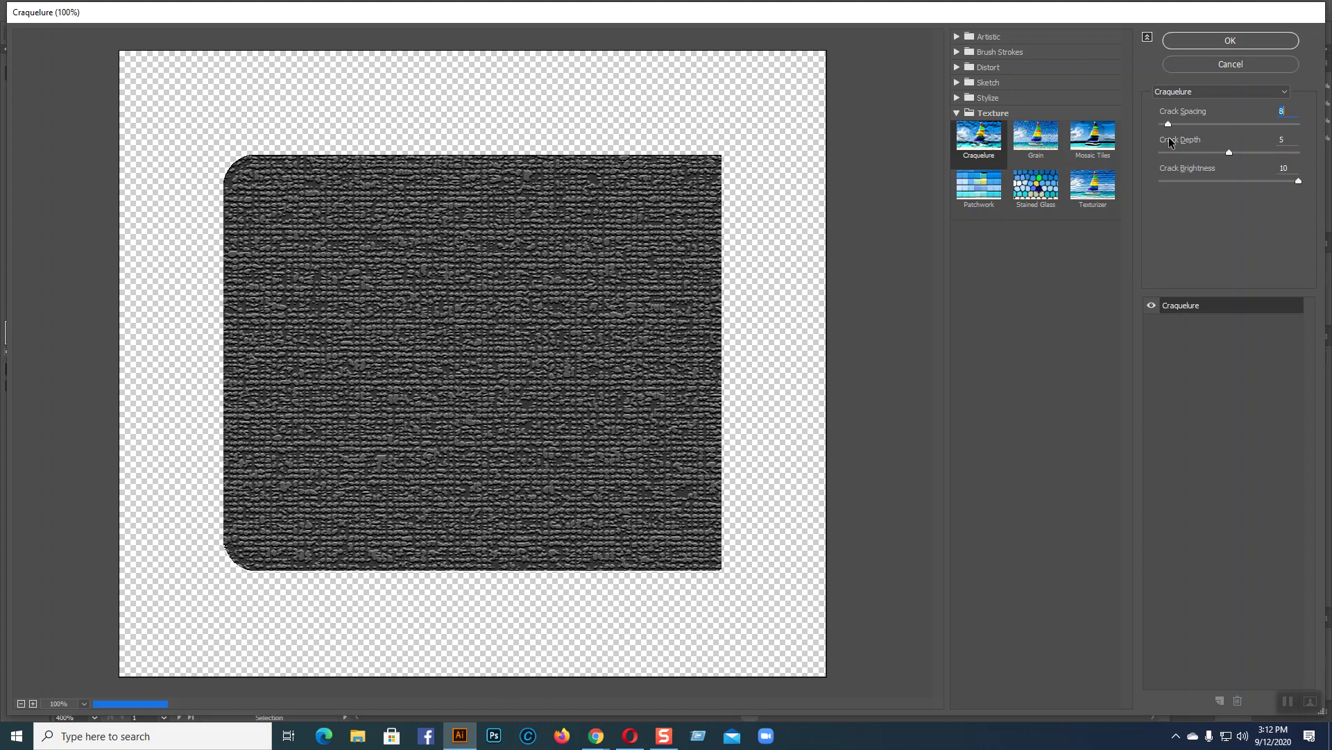
# Step: Compare Grain, Mosaic Tiles, Stained Glass and Patchwork, then apply Texturizer with the Canvas texture
pyautogui.click(1041, 139)
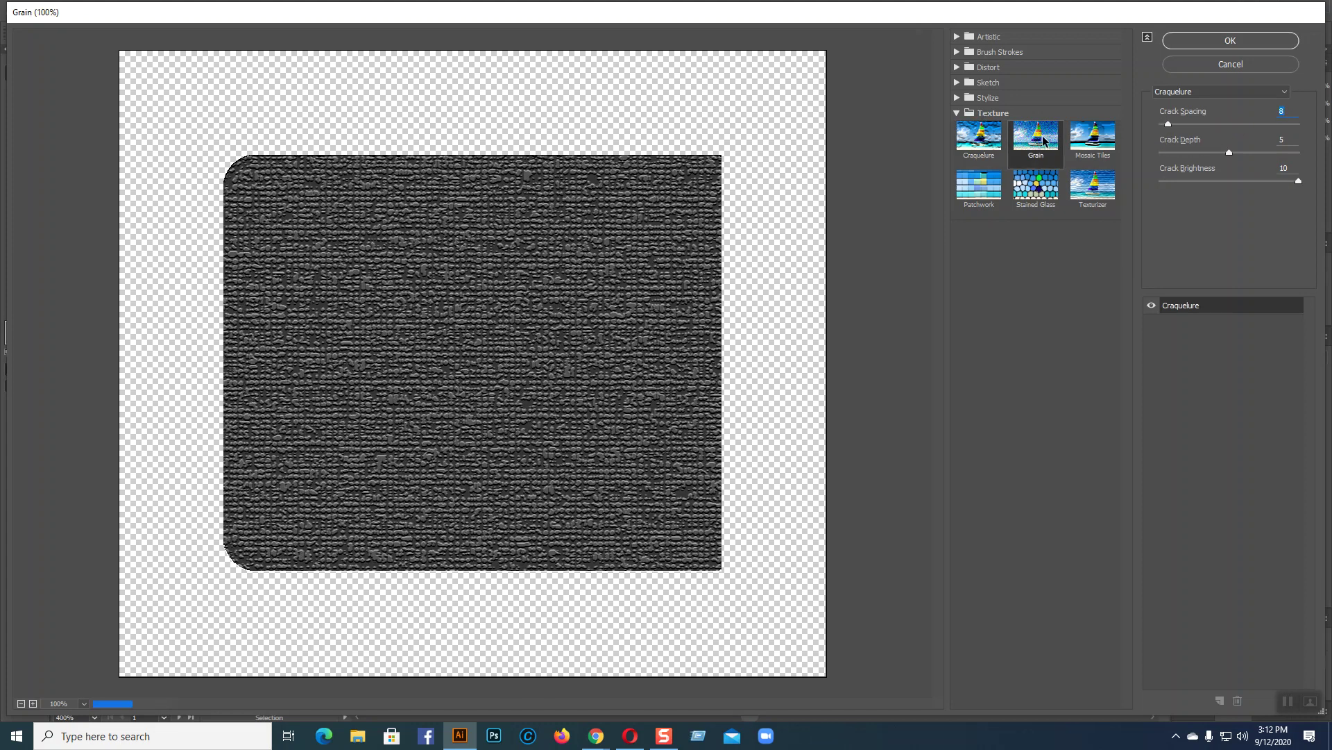
pyautogui.click(1093, 136)
pyautogui.click(1100, 194)
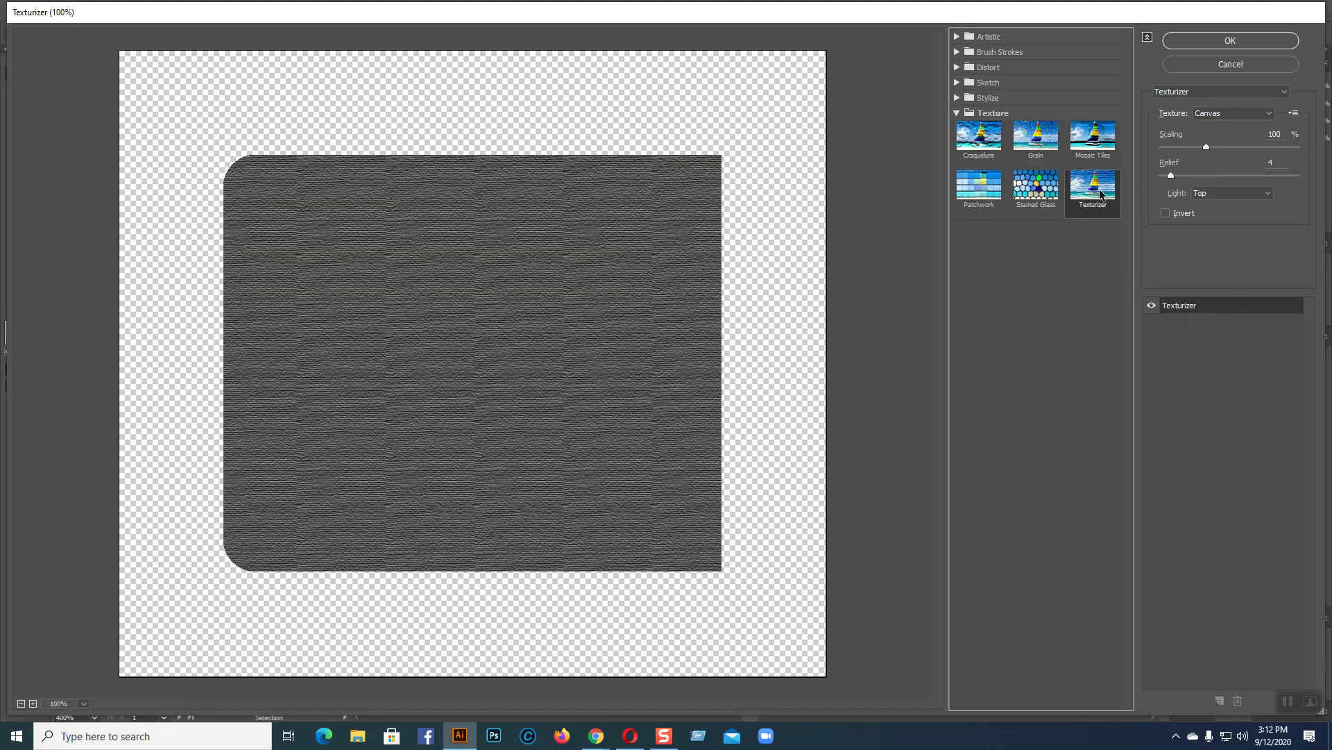
pyautogui.click(1042, 195)
pyautogui.click(986, 187)
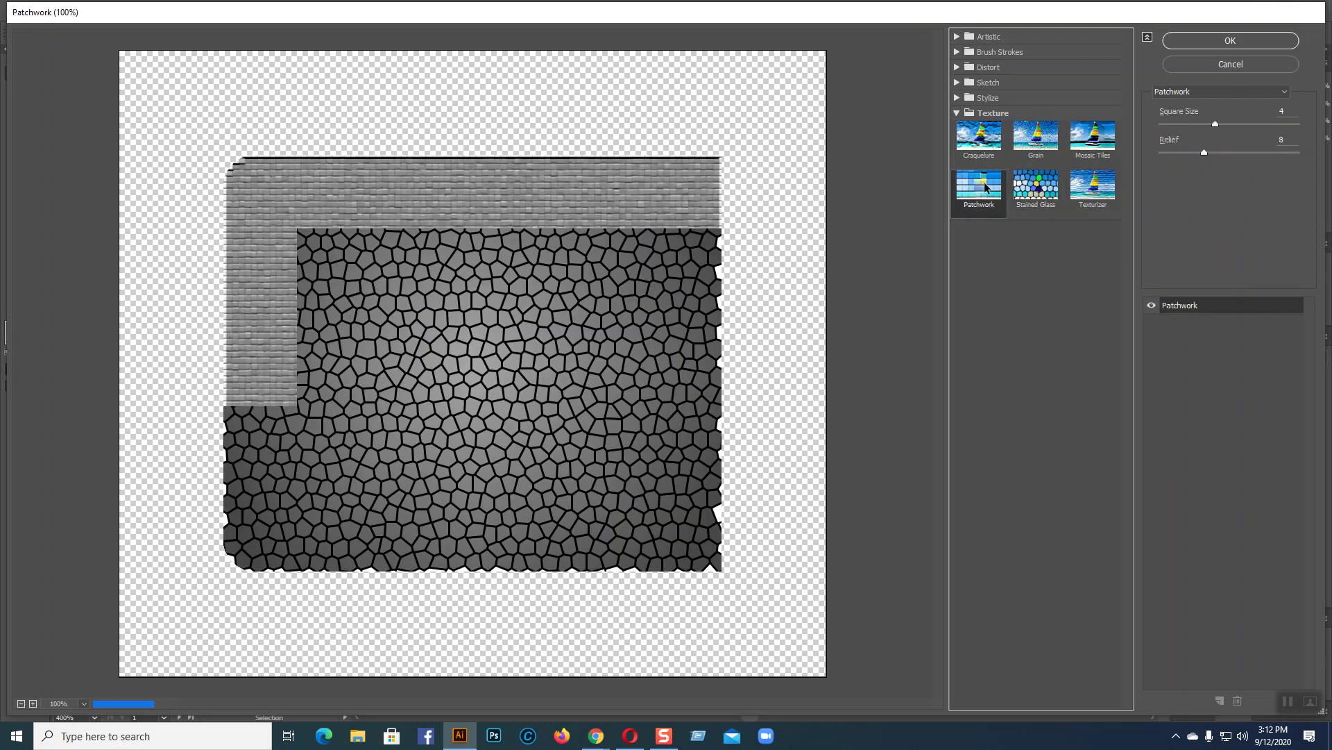
pyautogui.click(1097, 191)
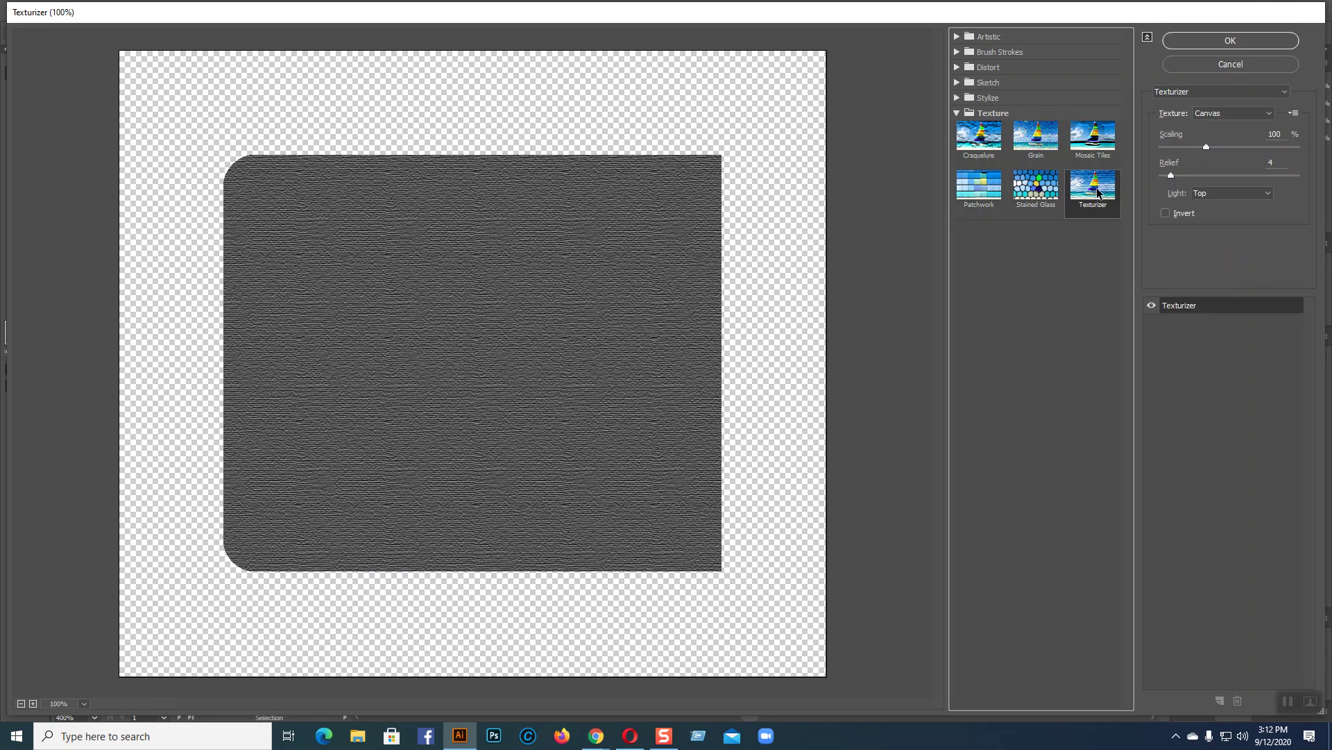
pyautogui.click(1214, 42)
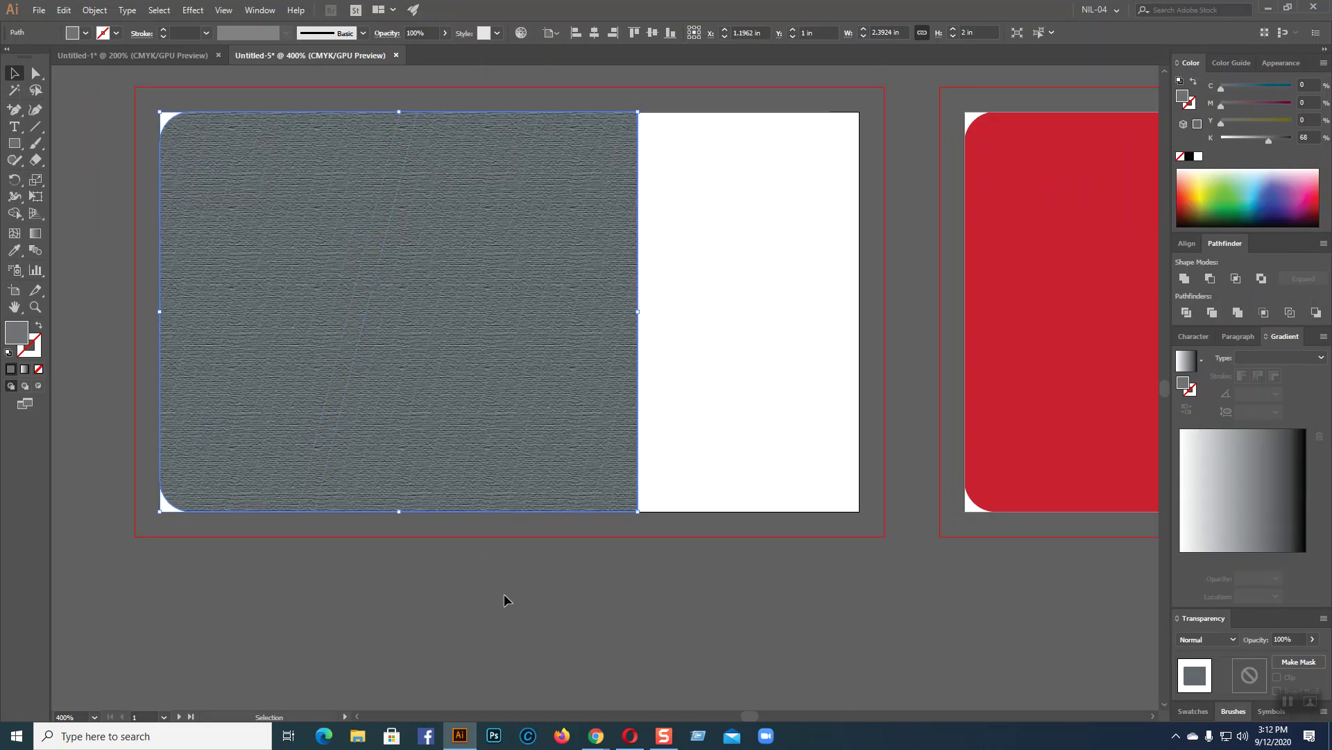
# Step: Undo the Texturizer canvas texture so the left panel is plain gray, and deselect
pyautogui.hotkey('ctrl', 'z')
pyautogui.click(548, 616)
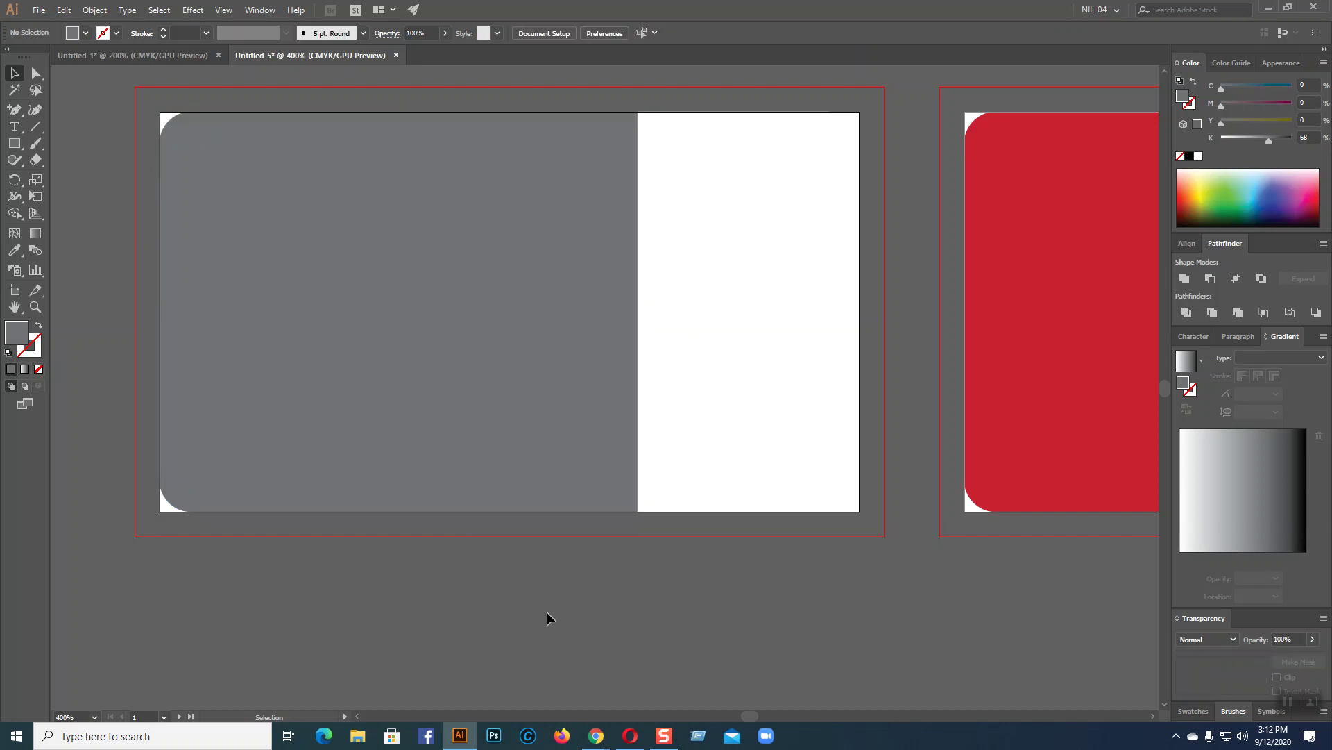
pyautogui.scroll(2, 353, 555)
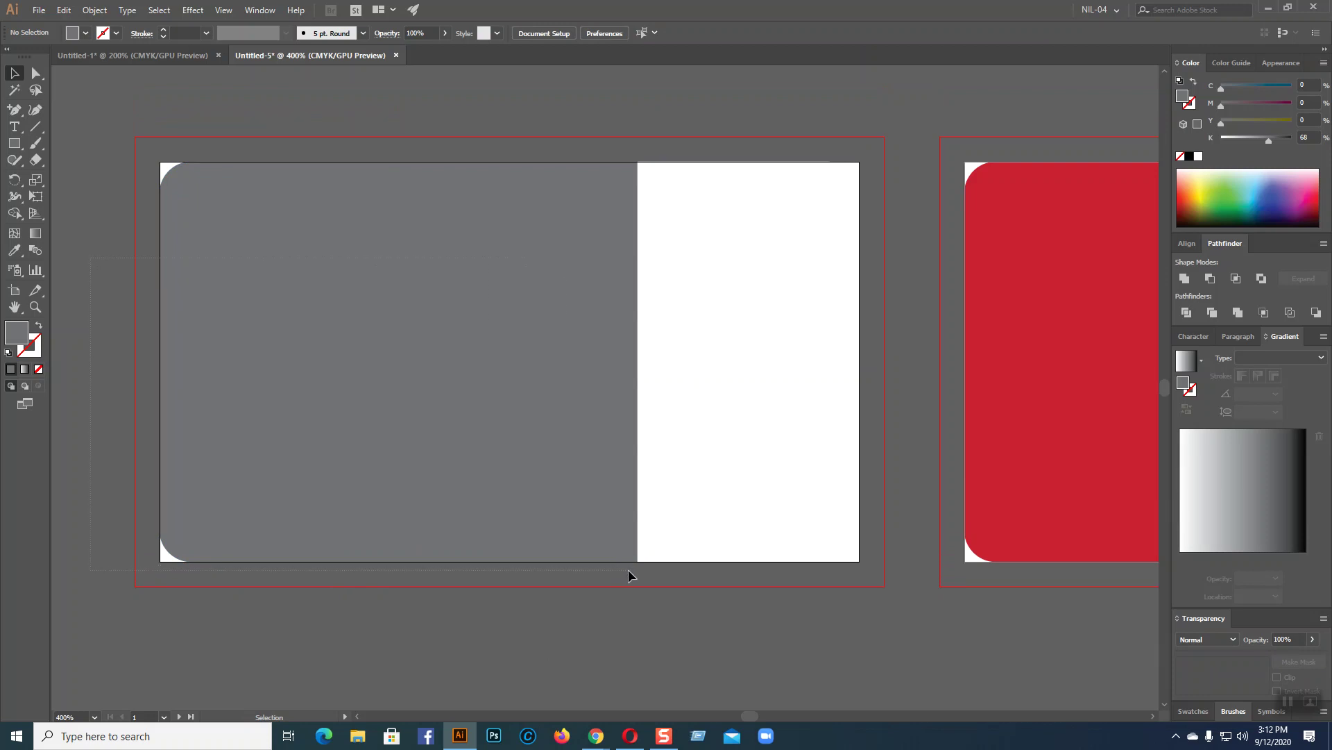
pyautogui.hotkey('ctrl', 'z')
pyautogui.click(620, 644)
# Step: Draw a test vertical line down from the card's top edge, nudge it, then delete it
pyautogui.click(14, 143)
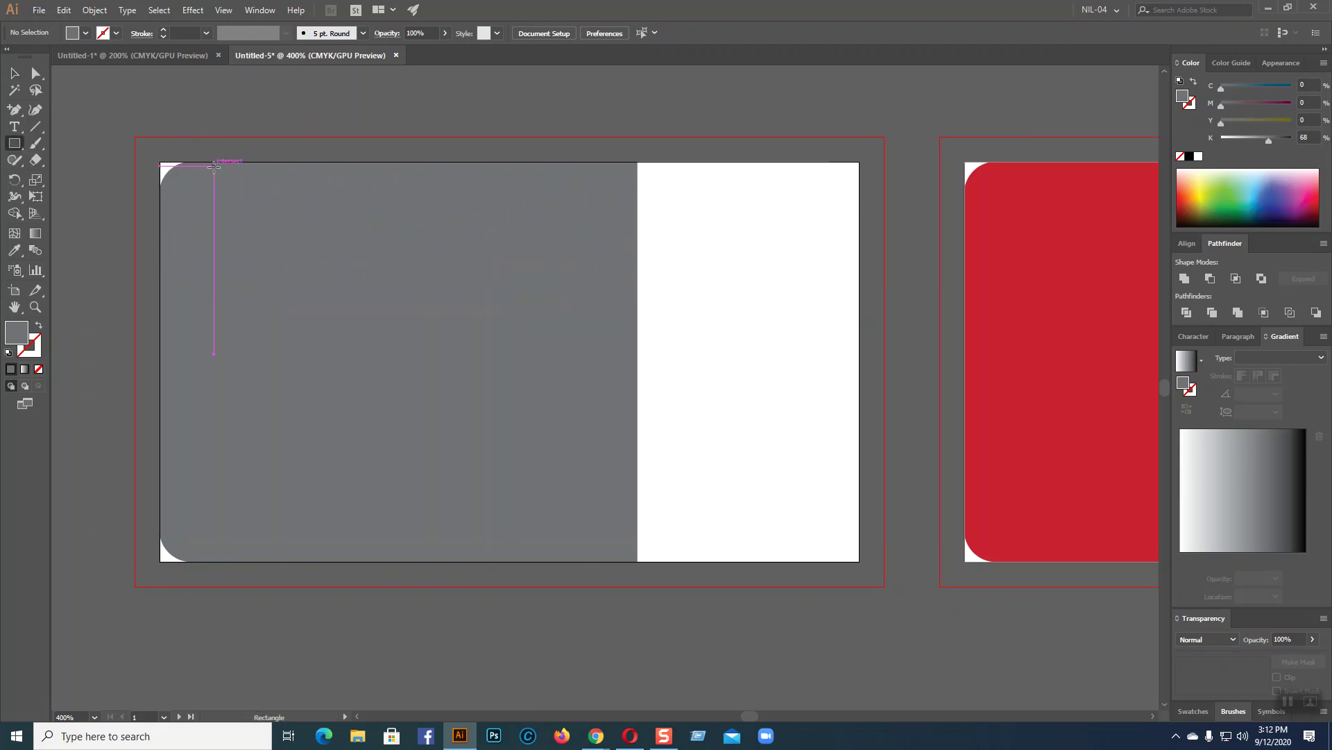
pyautogui.click(34, 127)
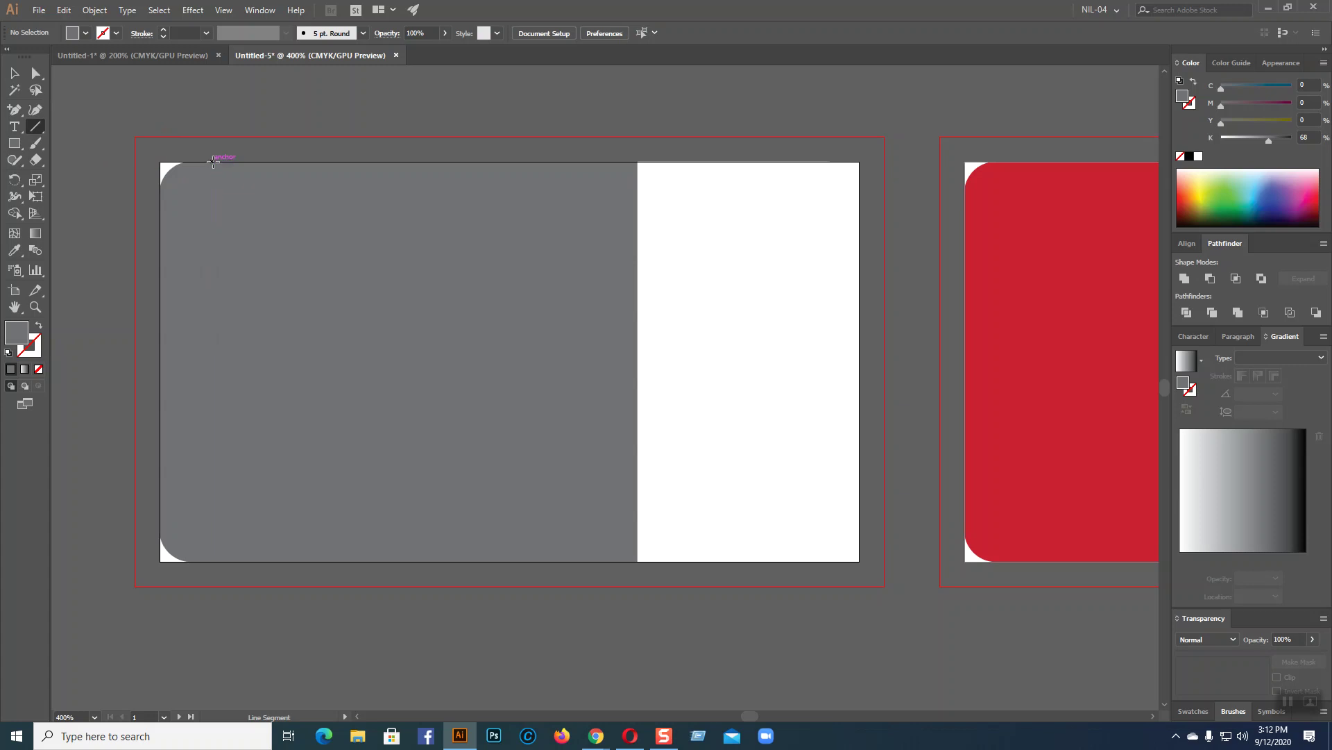
pyautogui.moveTo(214, 161); pyautogui.dragTo(205, 211)
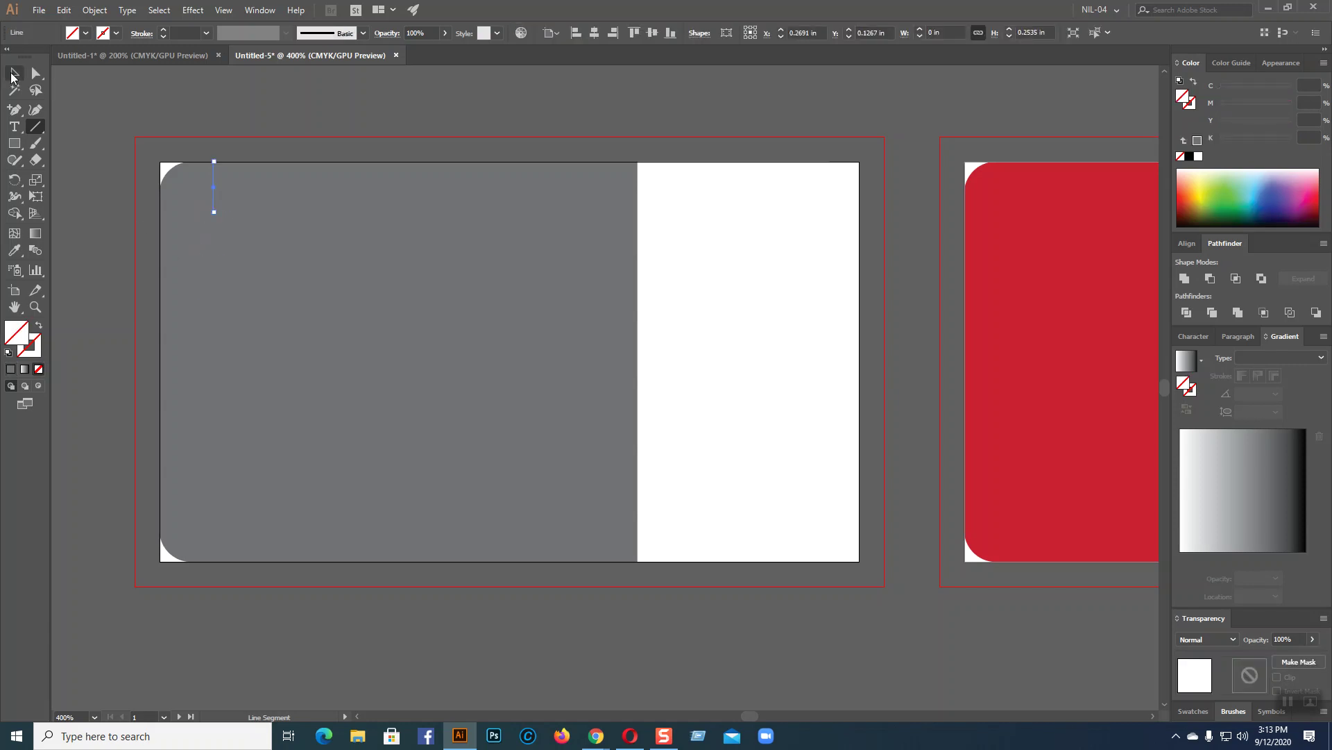
pyautogui.click(12, 74)
pyautogui.press('Left')
pyautogui.press('Left')
pyautogui.press('Left')
pyautogui.press('Left')
pyautogui.press('Left')
pyautogui.press('Left')
pyautogui.press('Left')
pyautogui.press('Left')
pyautogui.press('Left')
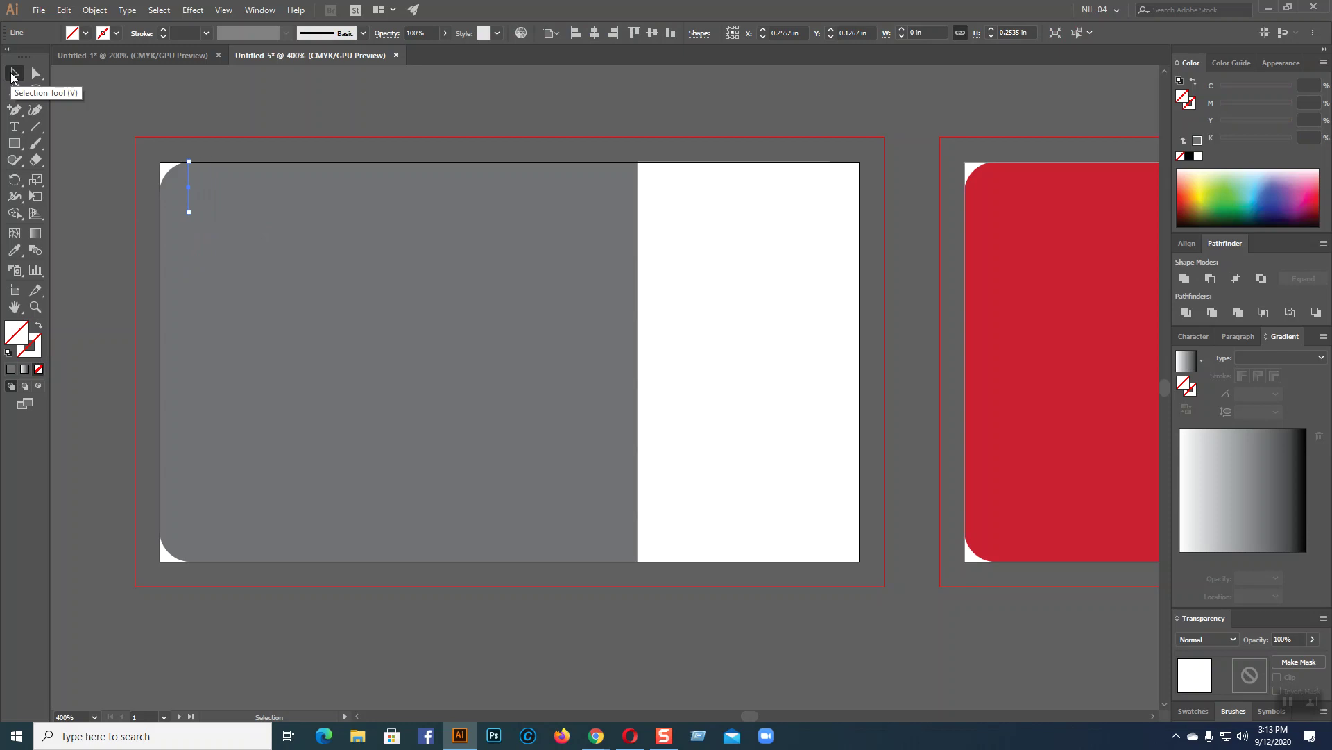
pyautogui.press('Right')
pyautogui.press('Right')
pyautogui.click(241, 131)
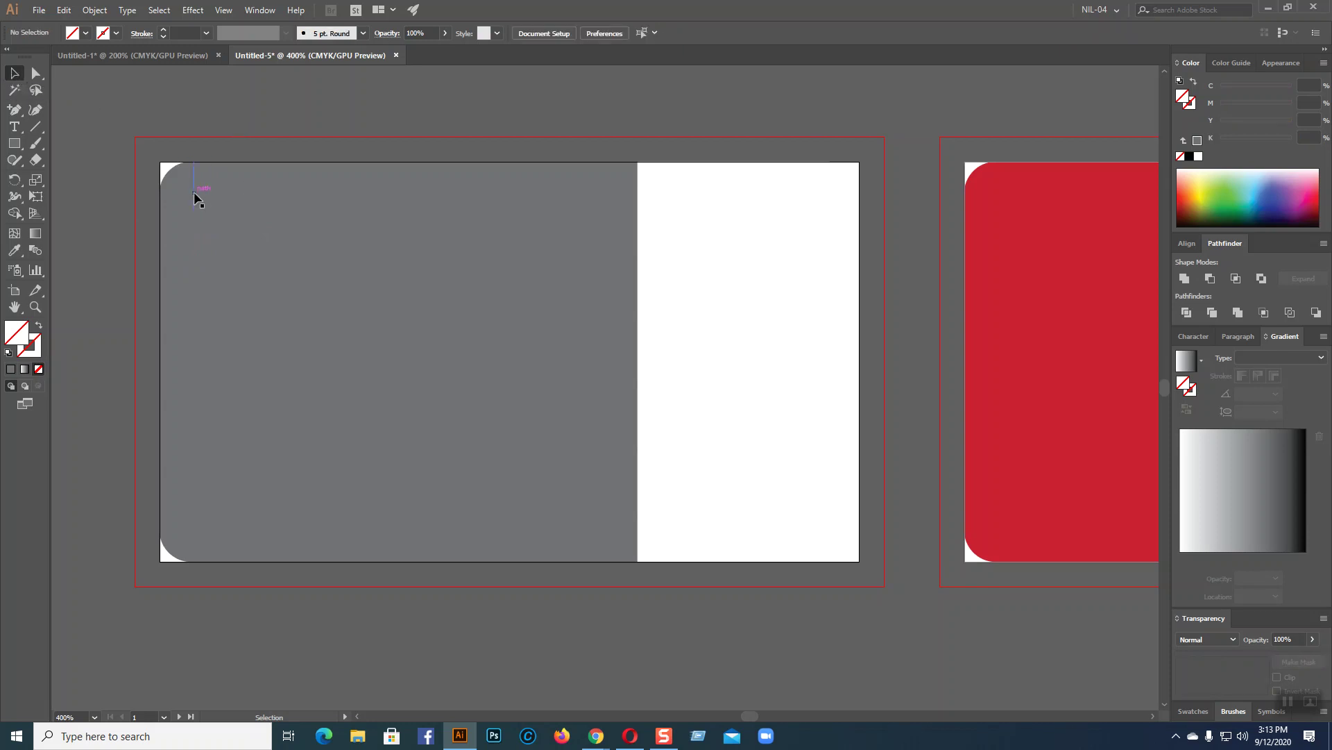
pyautogui.click(195, 196)
pyautogui.press('Delete')
# Step: Alt-drag a copy of the red card back onto the front card and bring it to the front
pyautogui.click(1058, 357)
pyautogui.moveTo(1064, 383); pyautogui.dragTo(256, 444)
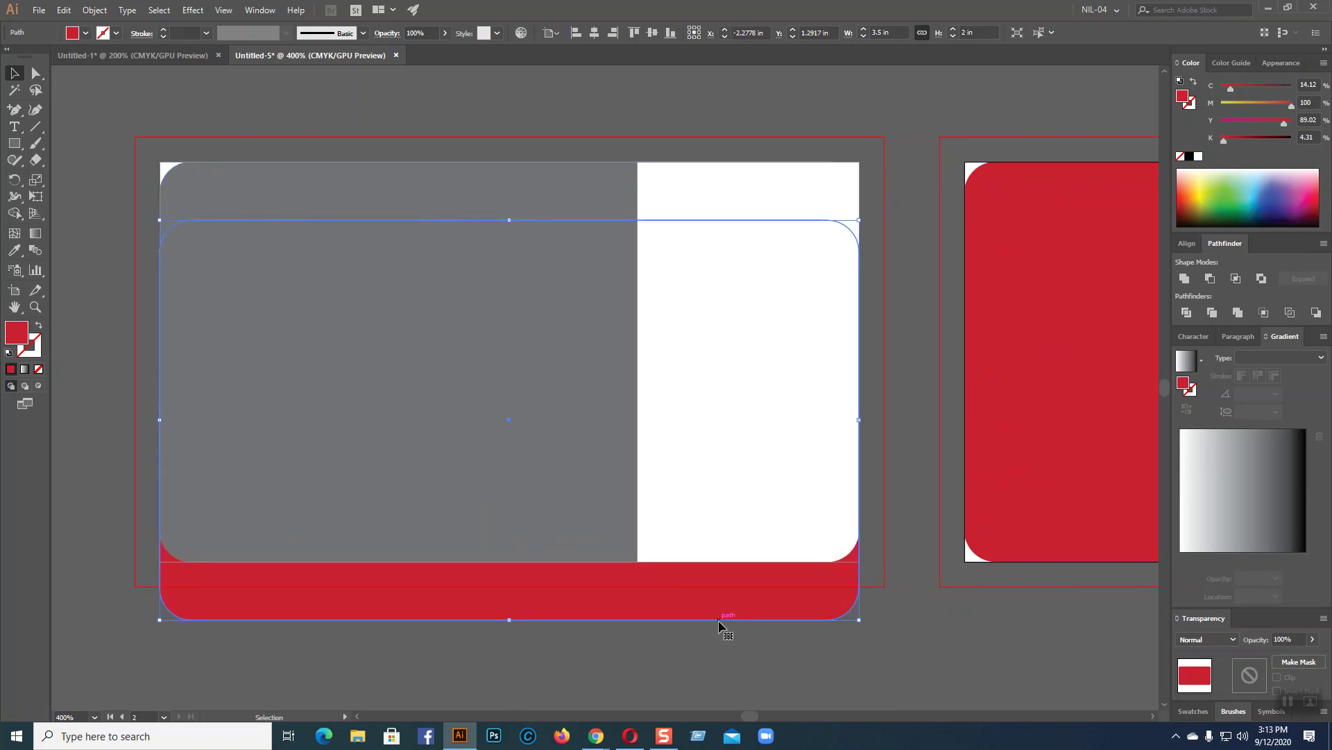
pyautogui.rightClick(740, 593)
pyautogui.moveTo(860, 522)
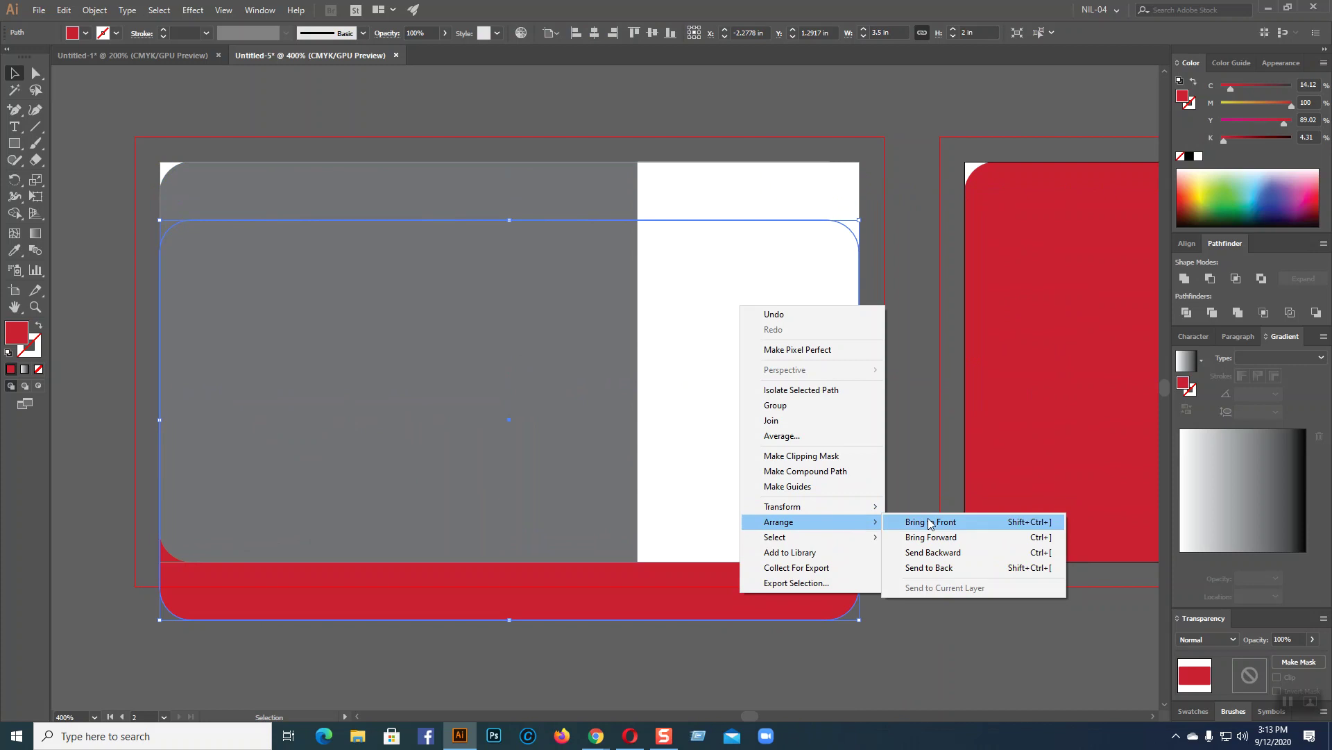
pyautogui.click(930, 523)
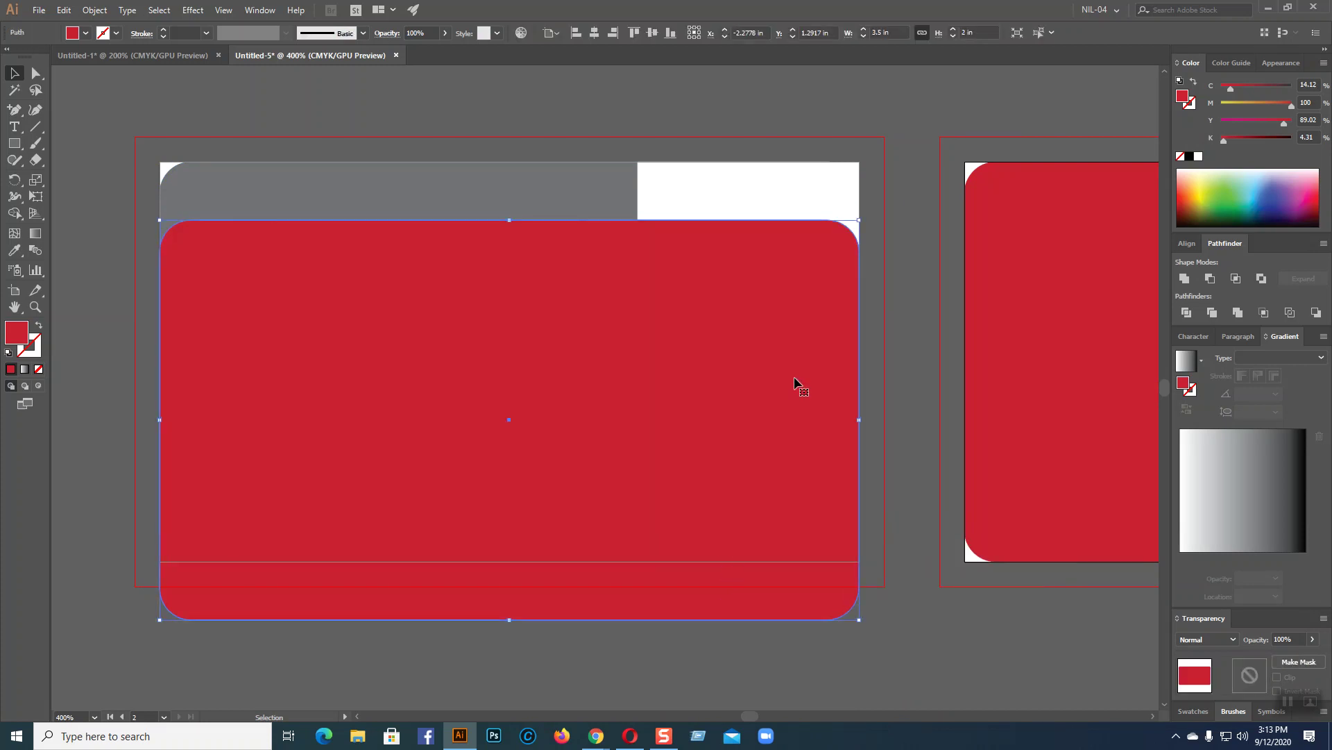
pyautogui.click(166, 170)
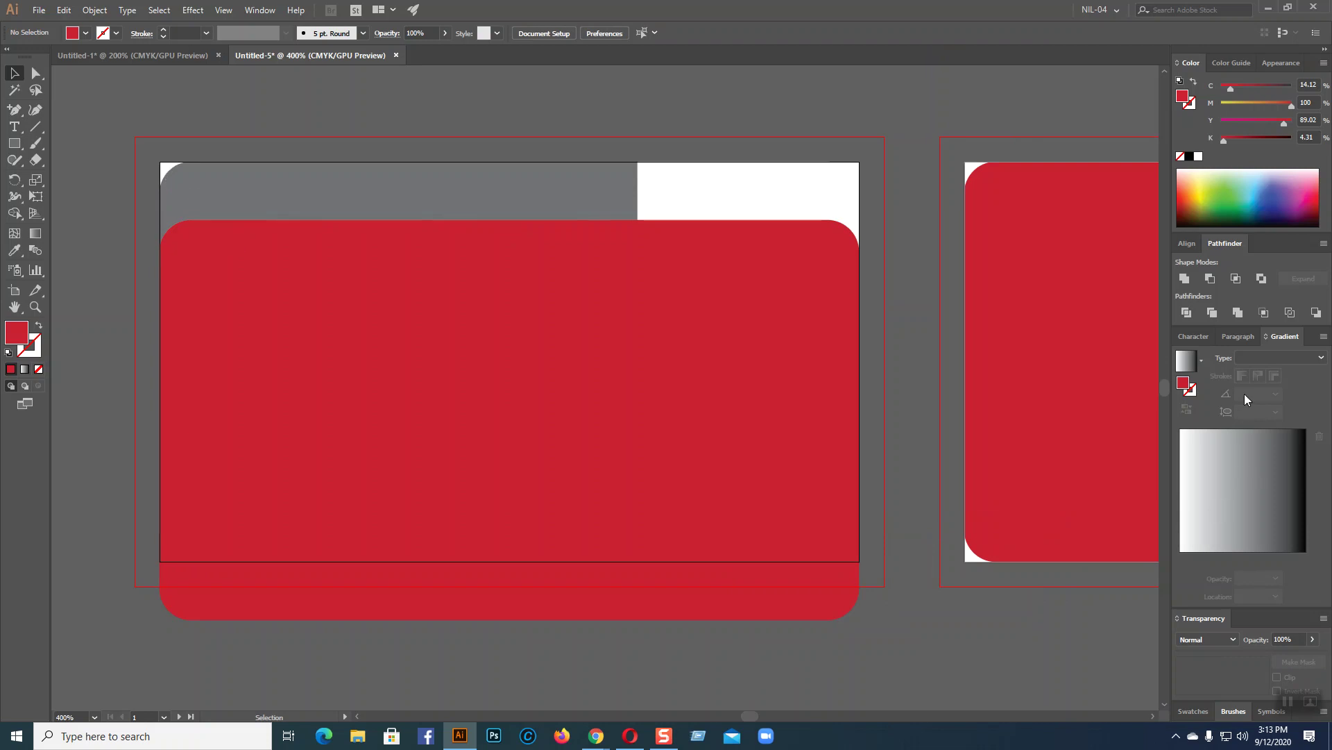
# Step: Vertically center the red copy on the front artboard using the Align options
pyautogui.click(1187, 242)
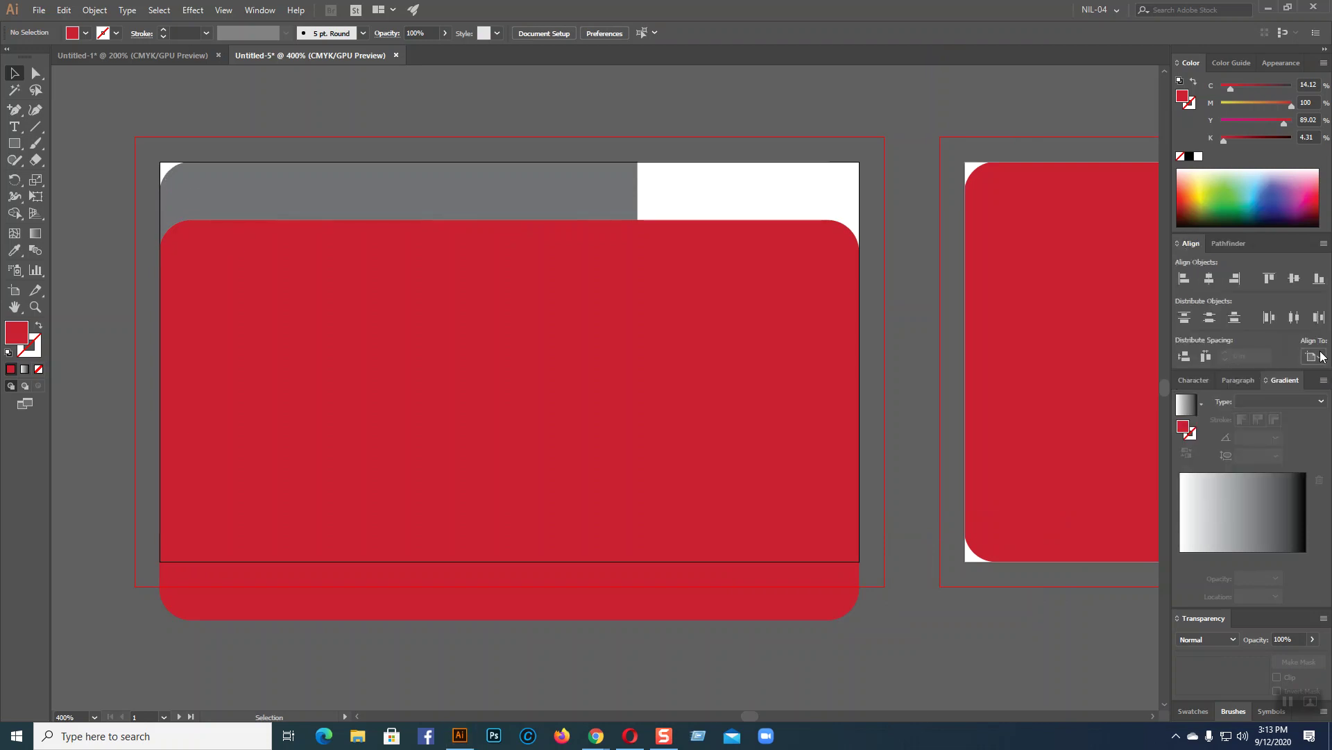
pyautogui.click(545, 376)
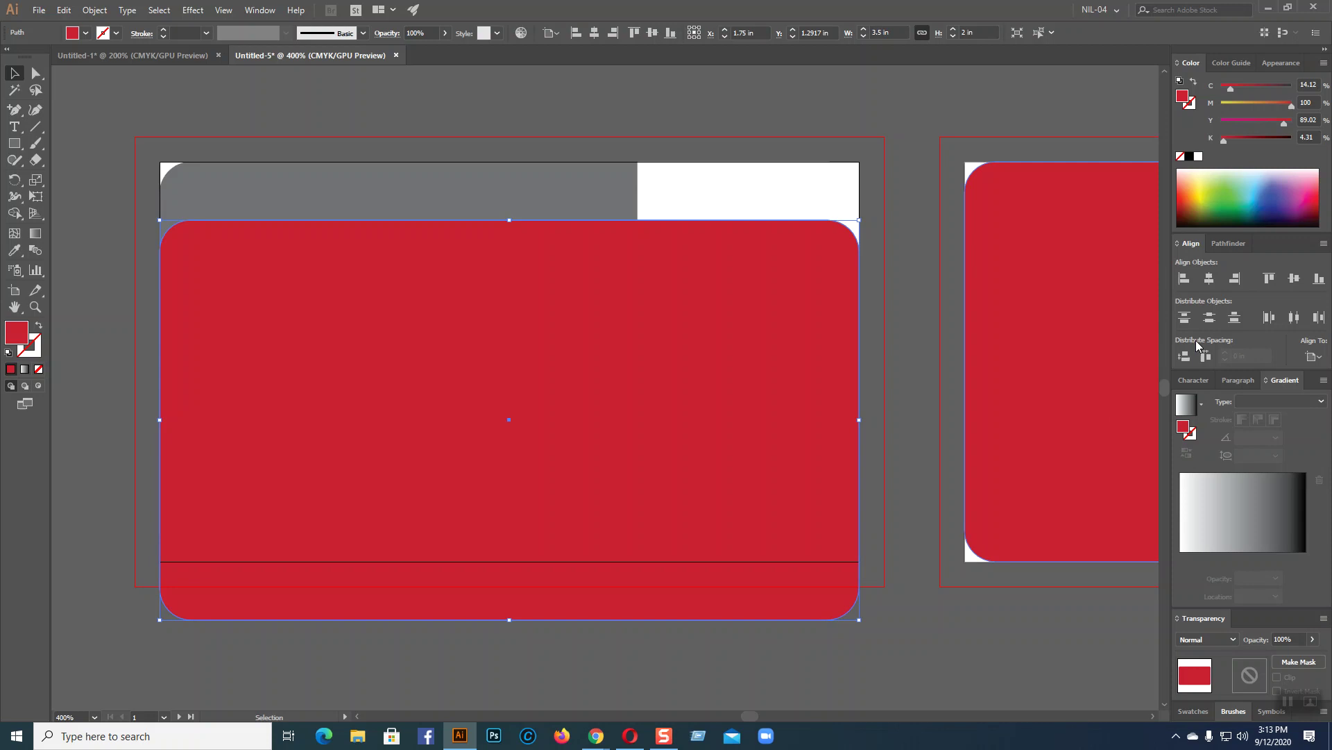
pyautogui.click(1294, 278)
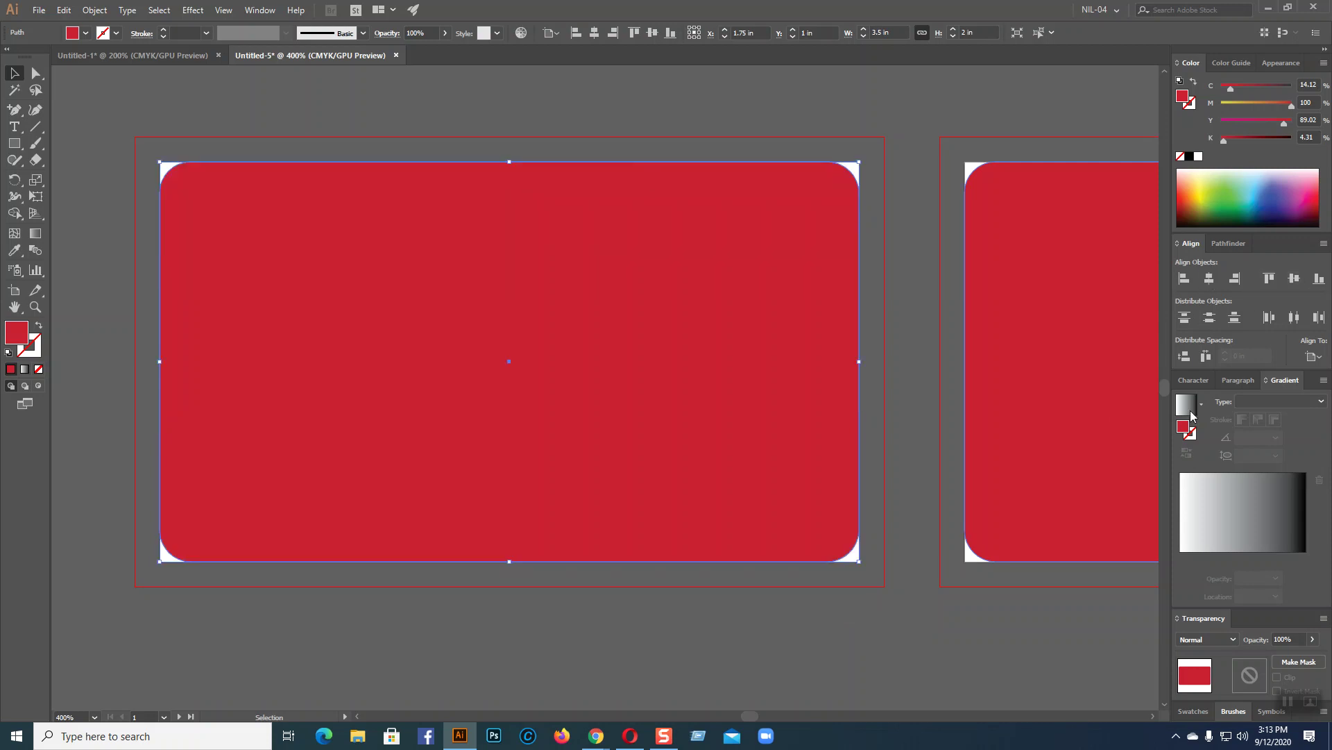
pyautogui.click(852, 644)
pyautogui.click(712, 421)
# Step: Open the black-and-blue business card reference full-size in a new Chrome tab, then return to Illustrator
pyautogui.hotkey('alt', 'Tab')
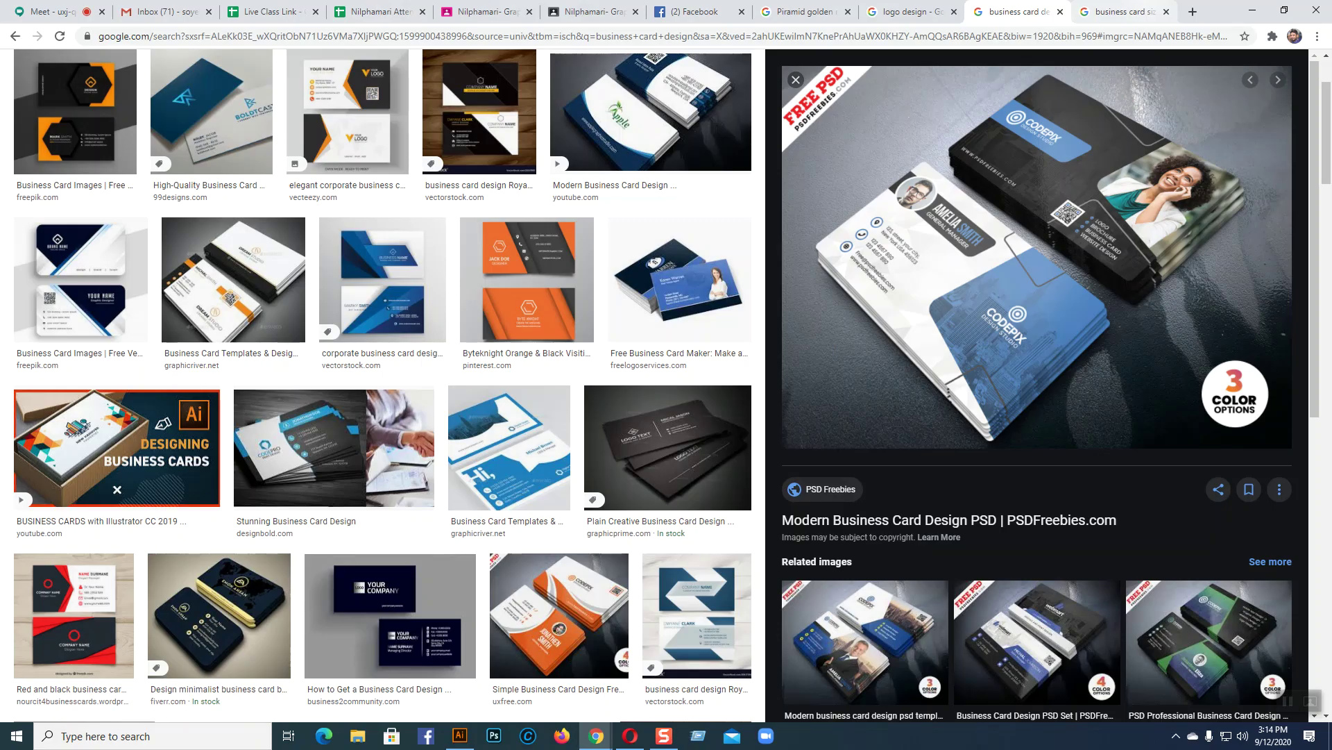
pyautogui.click(1191, 640)
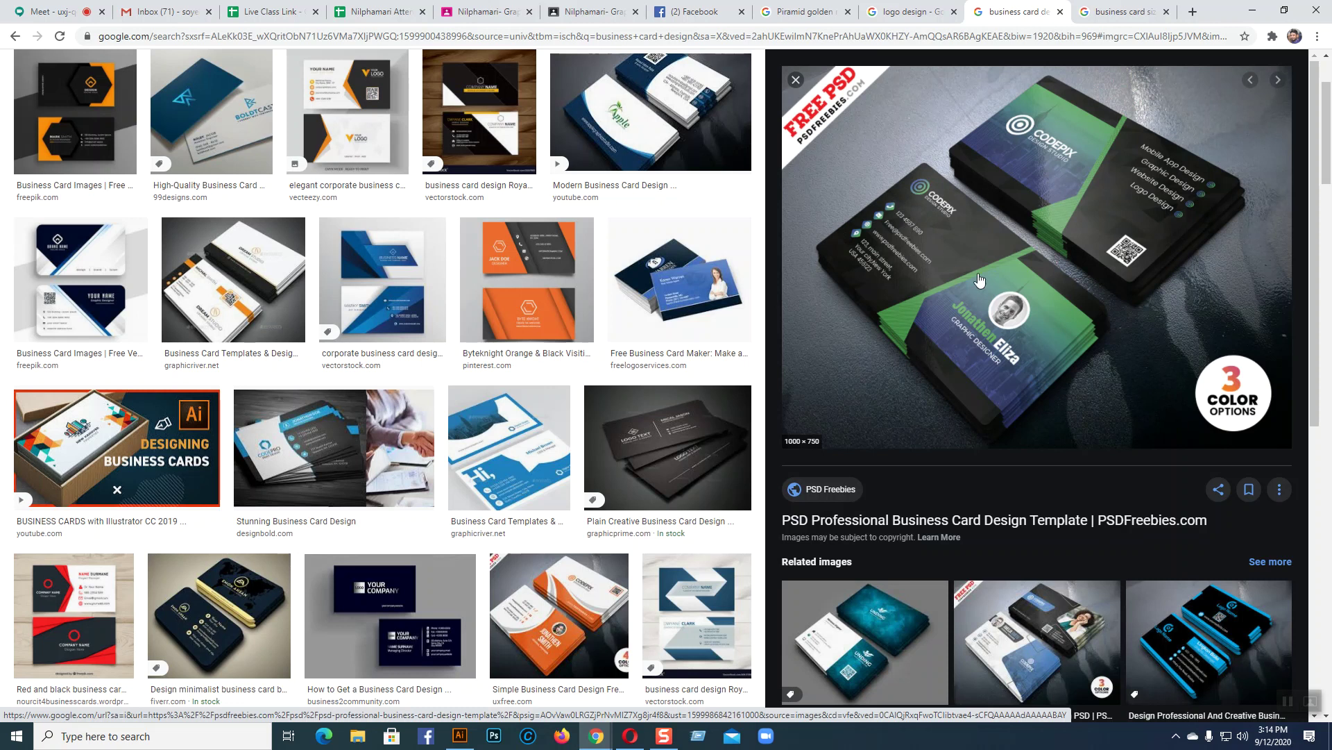
pyautogui.click(1160, 623)
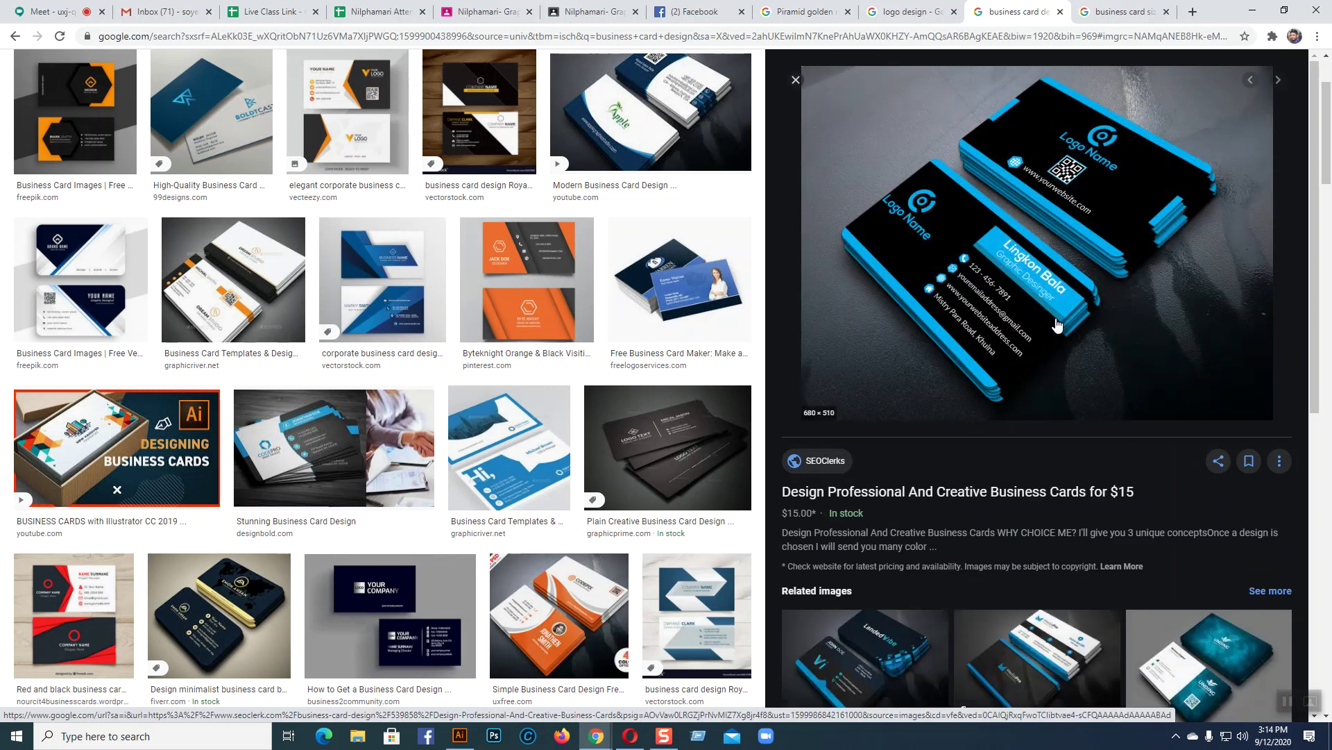
pyautogui.rightClick(912, 234)
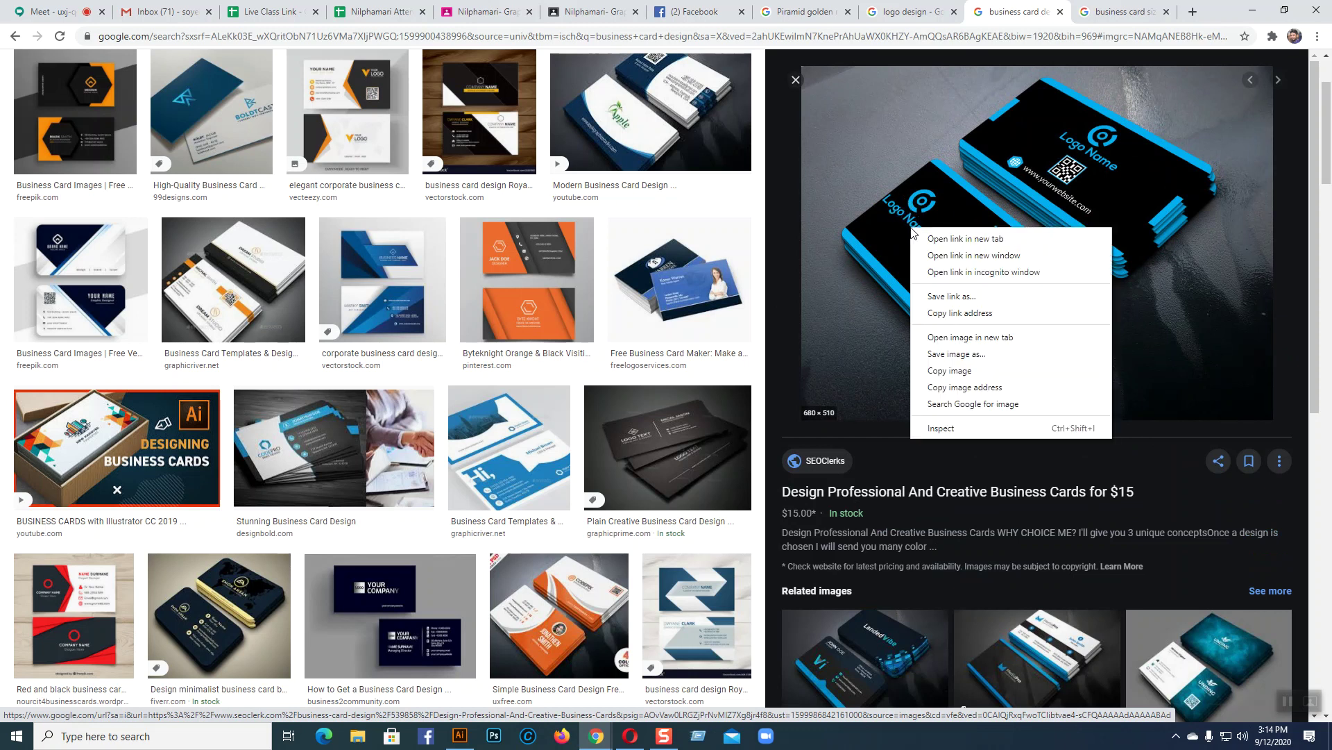
pyautogui.click(998, 337)
pyautogui.click(1003, 11)
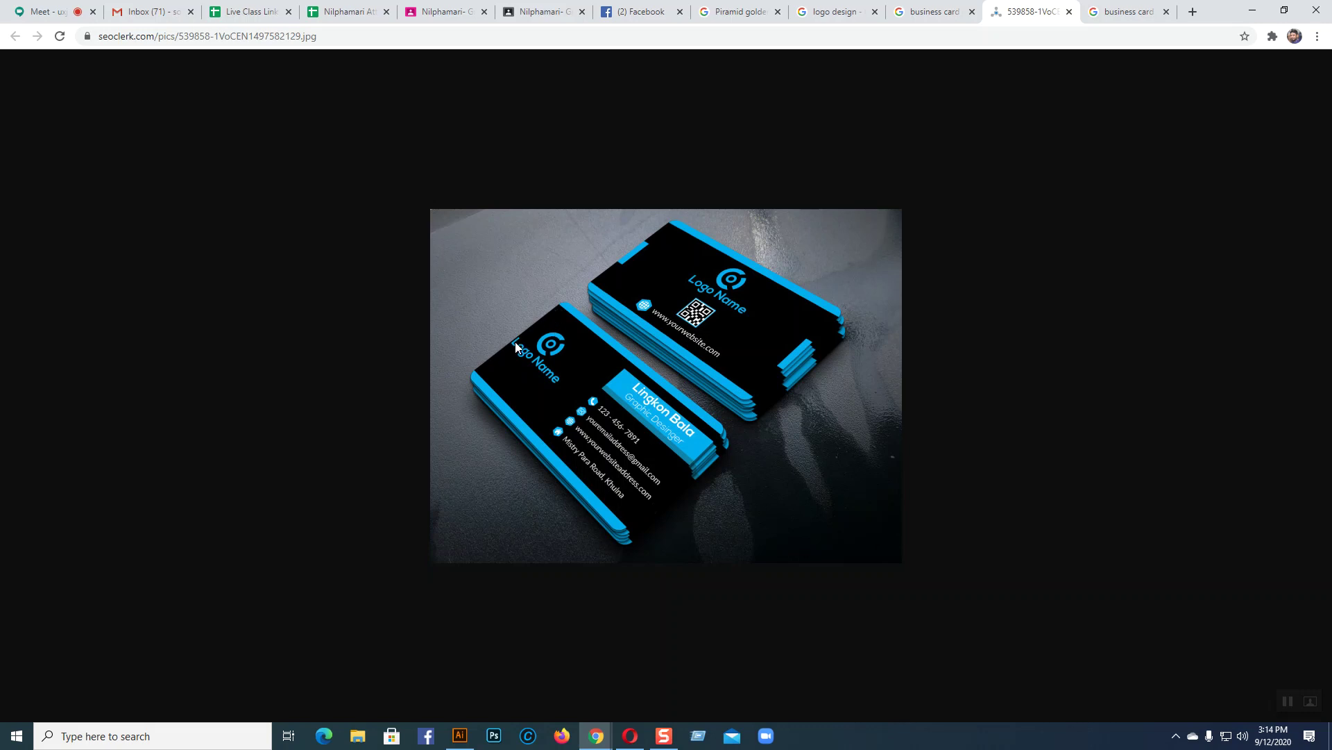
pyautogui.click(460, 736)
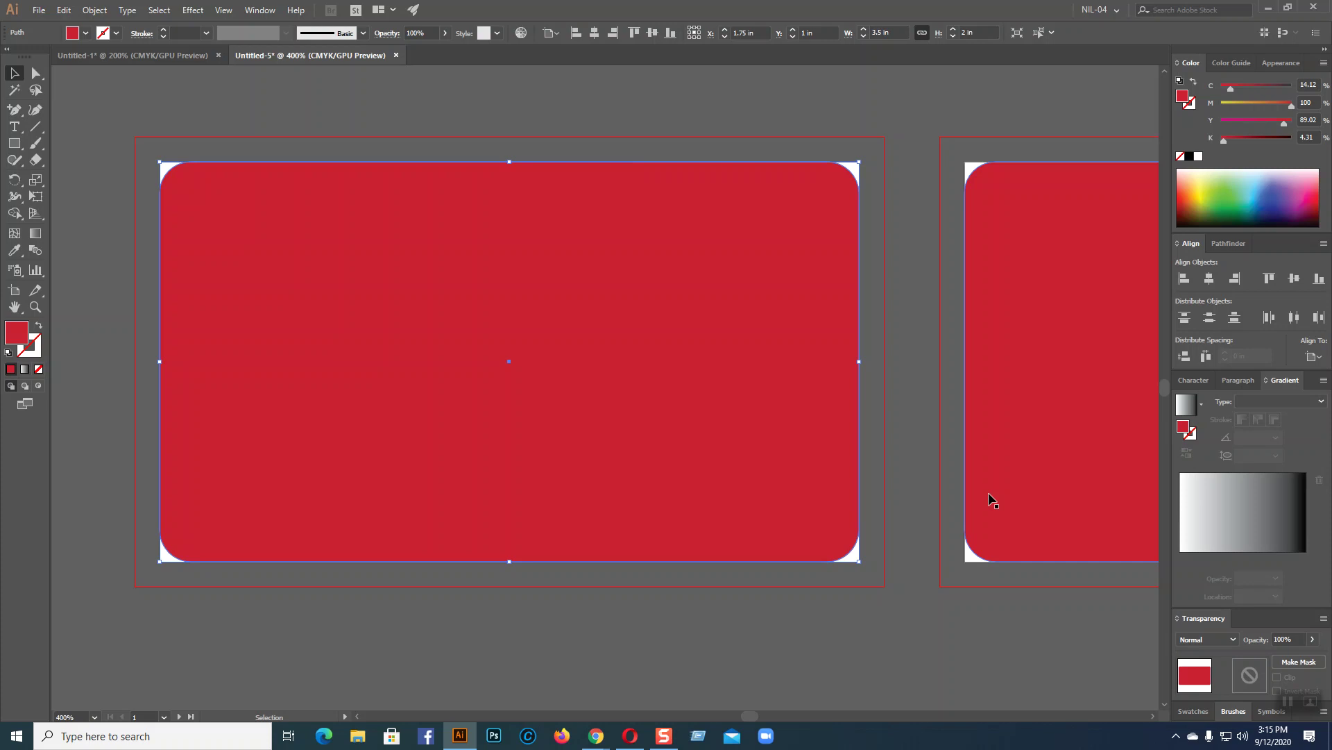
# Step: Create an inset path offset by -3 mm inside the red rounded card shape
pyautogui.click(914, 448)
pyautogui.click(707, 342)
pyautogui.click(97, 10)
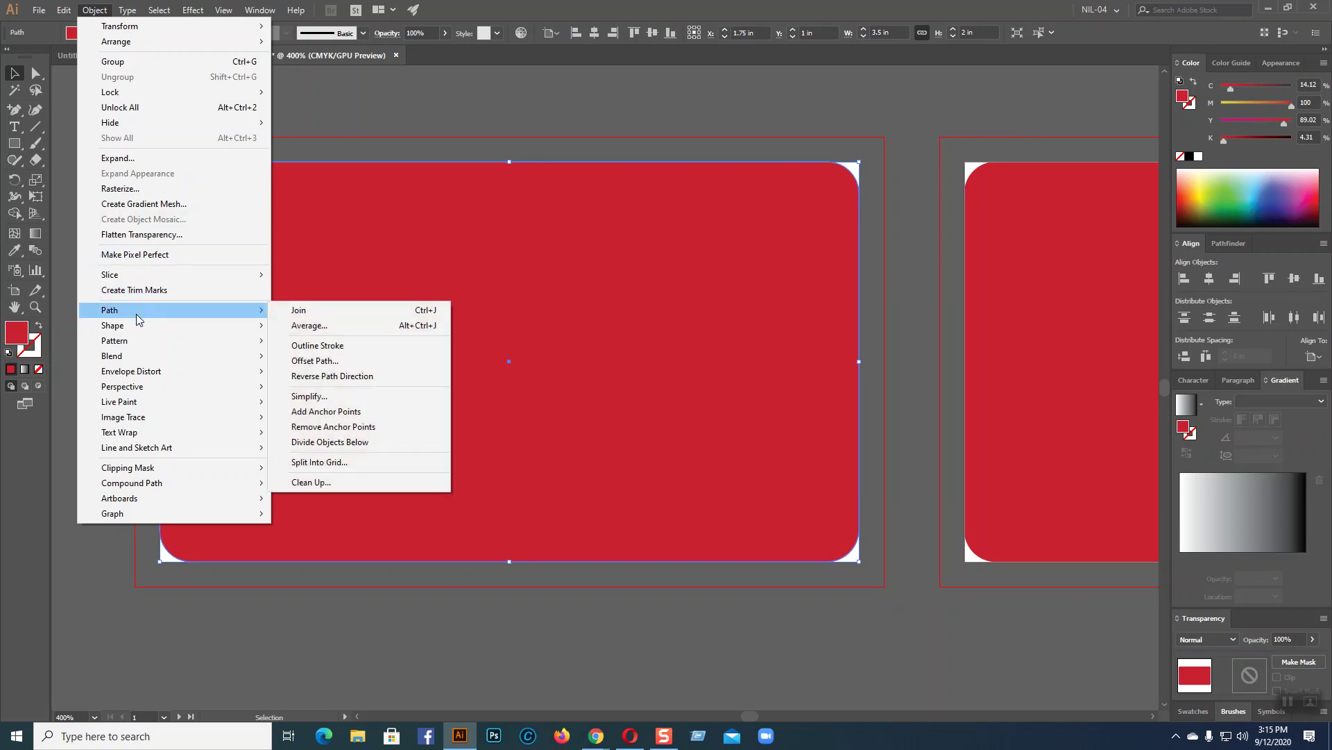
pyautogui.moveTo(257, 311)
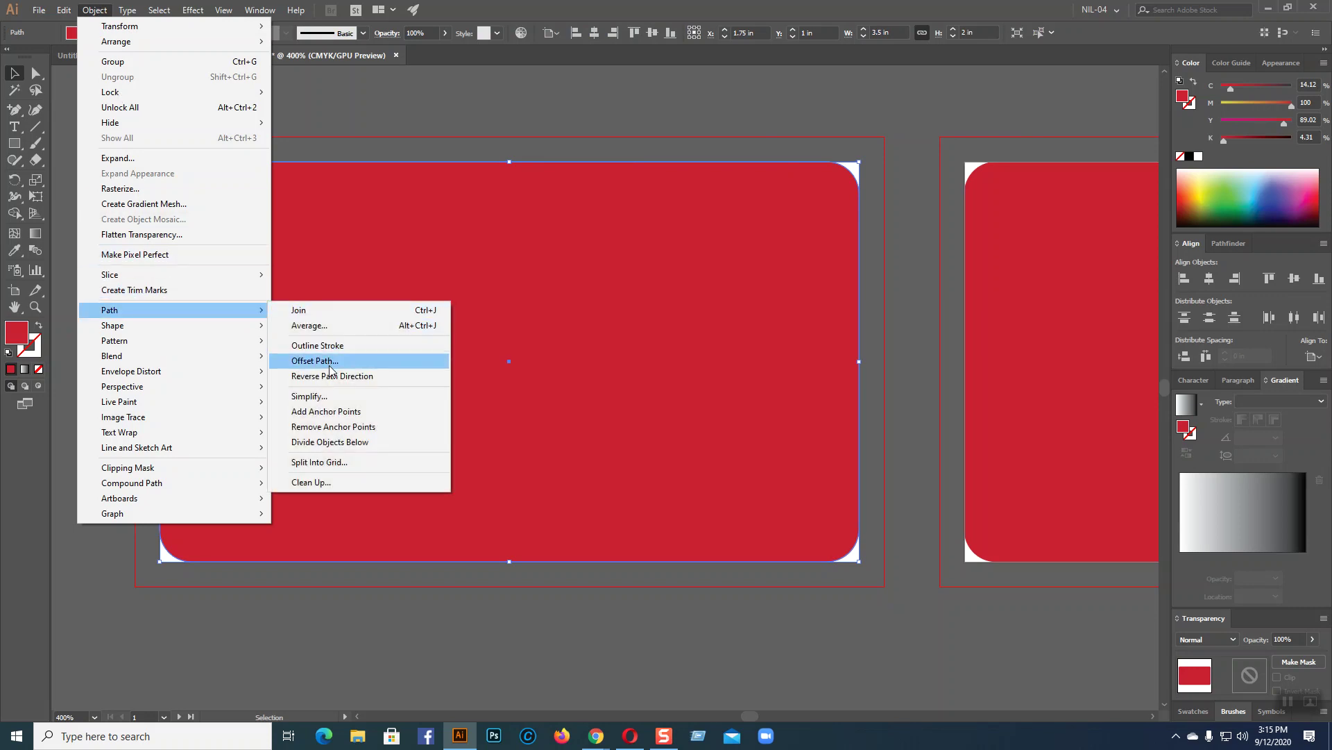
pyautogui.click(326, 355)
pyautogui.moveTo(1066, 83); pyautogui.dragTo(761, 84)
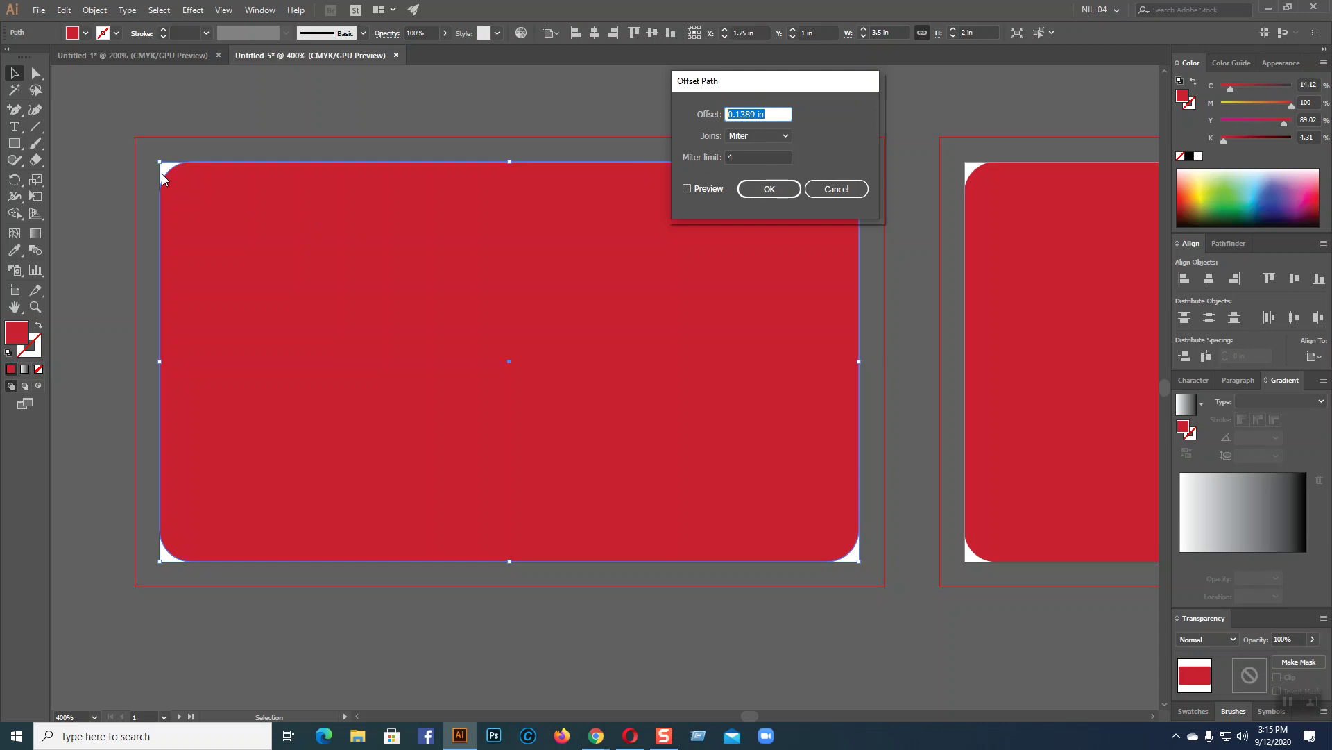
pyautogui.write('3mm')
pyautogui.write('-')
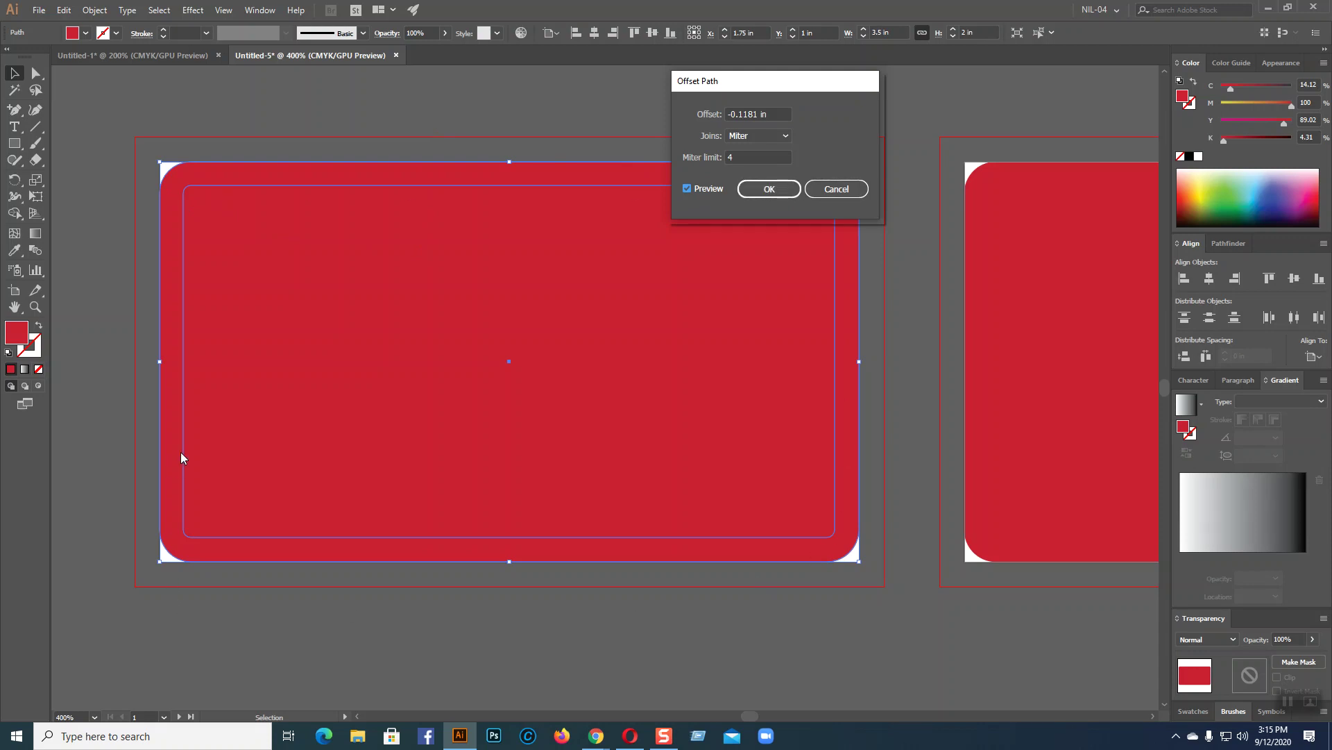
pyautogui.click(769, 189)
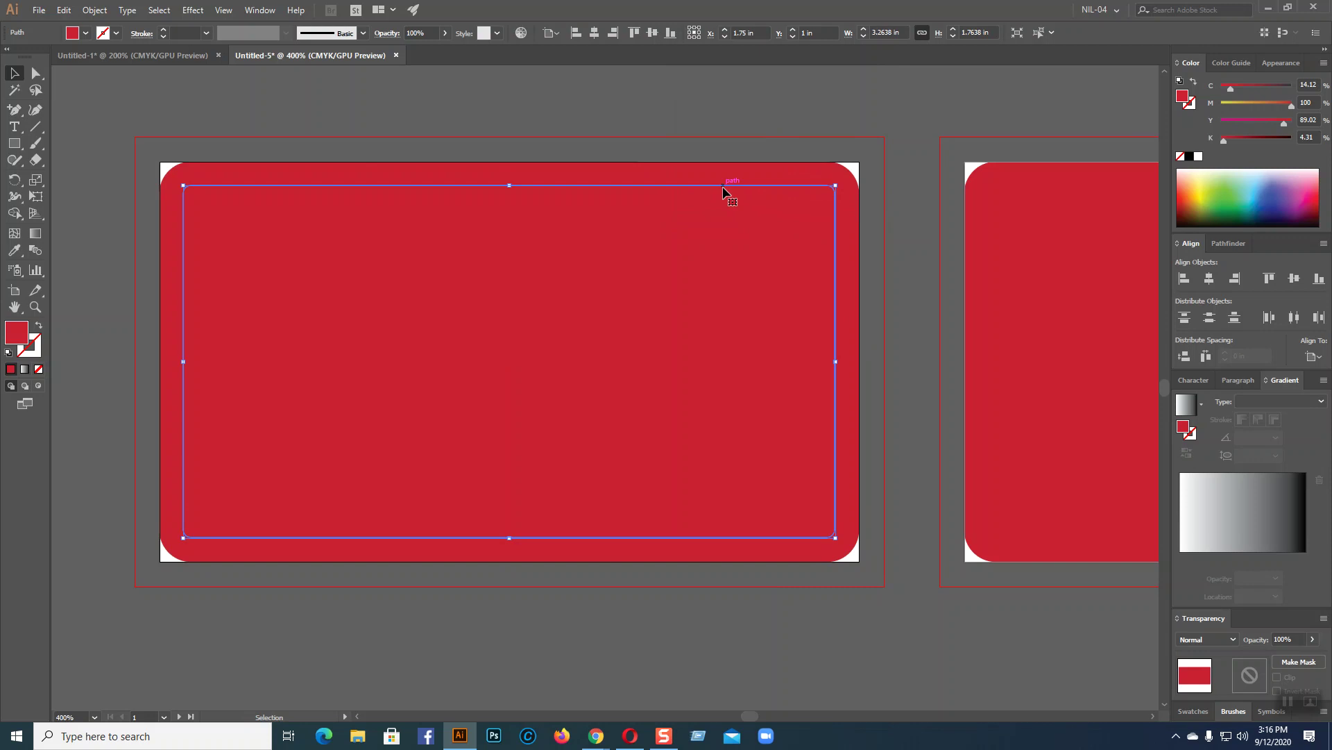
# Step: Try converting the inset path into a guide, then undo that change
pyautogui.press('a')
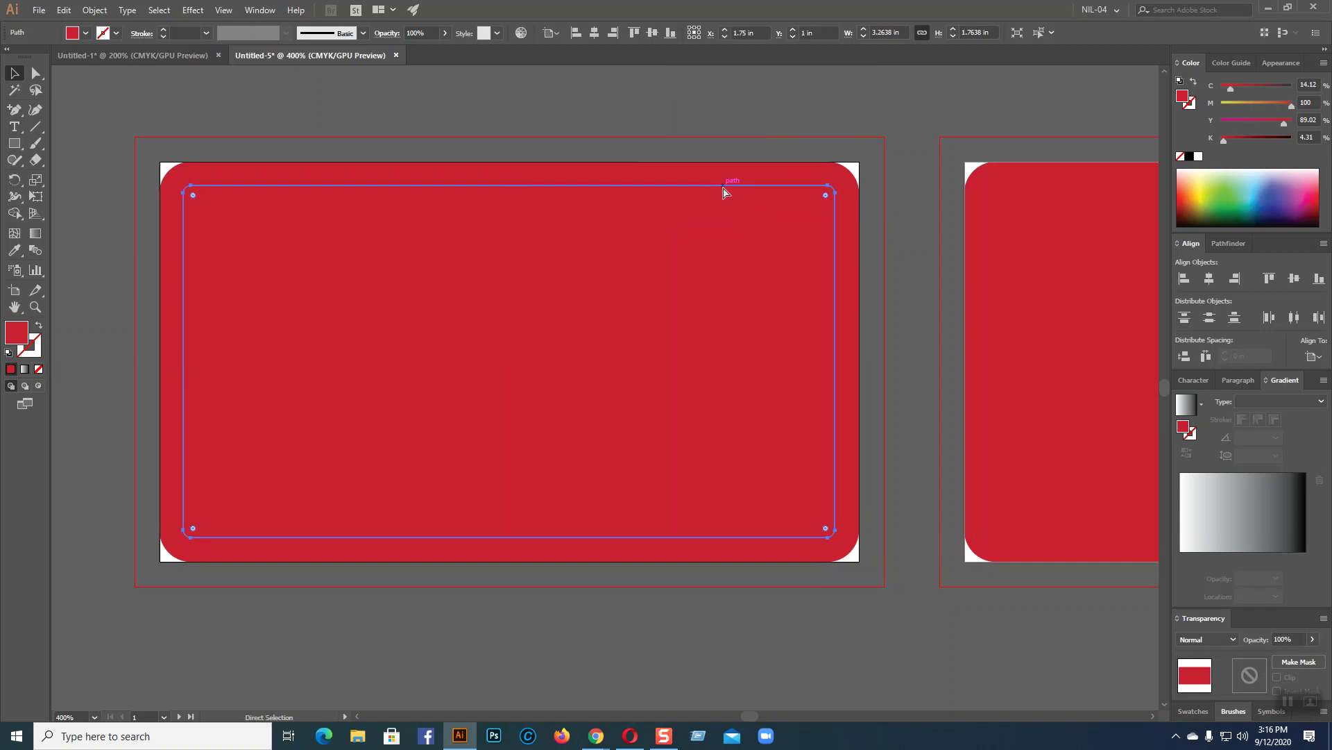
pyautogui.hotkey('ctrl', 'shift', 'a')
pyautogui.press('v')
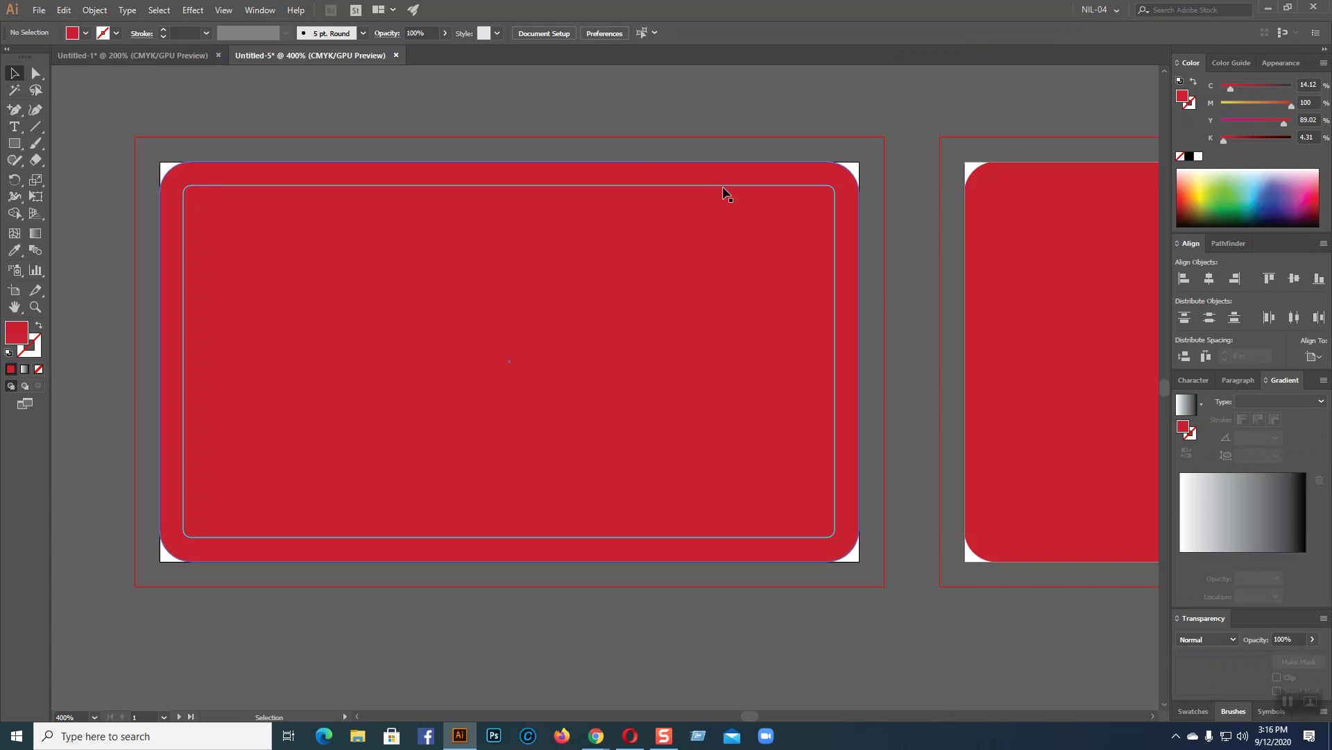
pyautogui.click(848, 227)
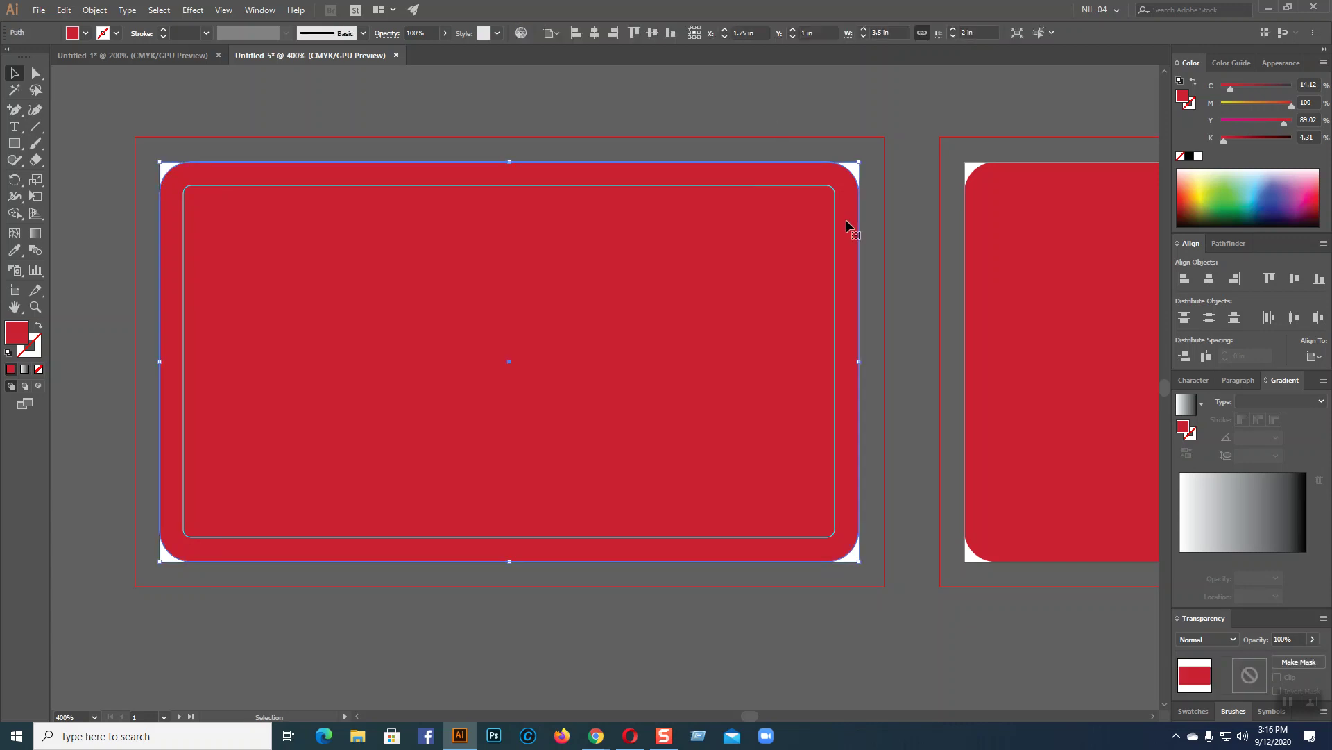
pyautogui.rightClick(929, 184)
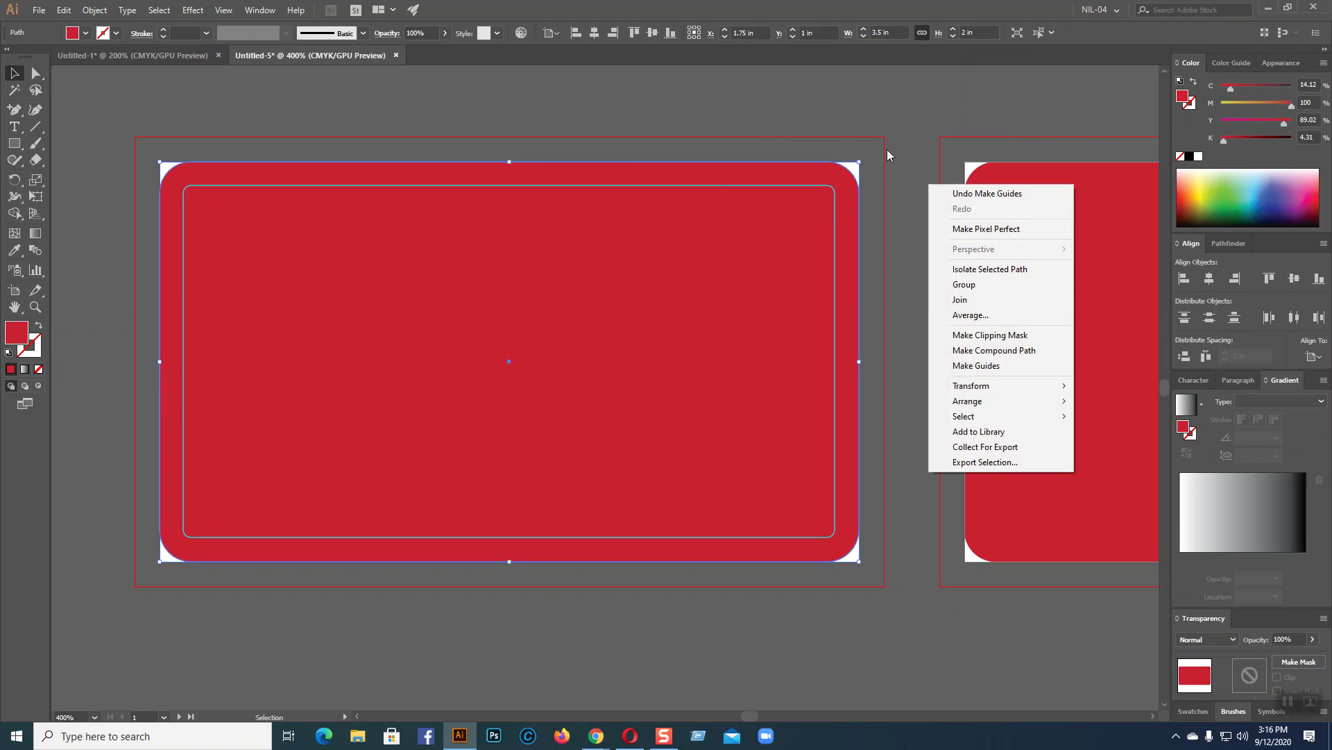
pyautogui.click(890, 152)
pyautogui.rightClick(898, 108)
pyautogui.click(917, 116)
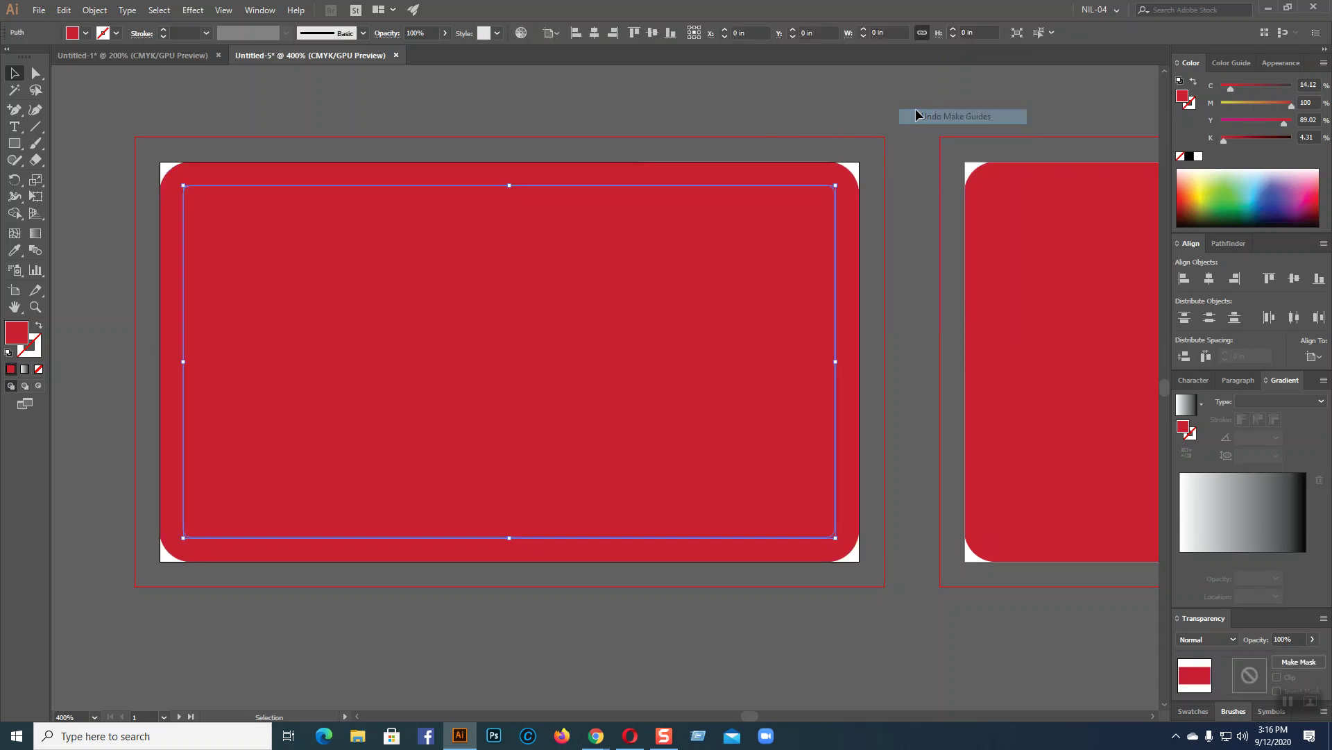
# Step: Reselect the inset path, undo an accidental move, and finish by selecting the outer red card shape
pyautogui.click(902, 147)
pyautogui.click(837, 210)
pyautogui.press('a')
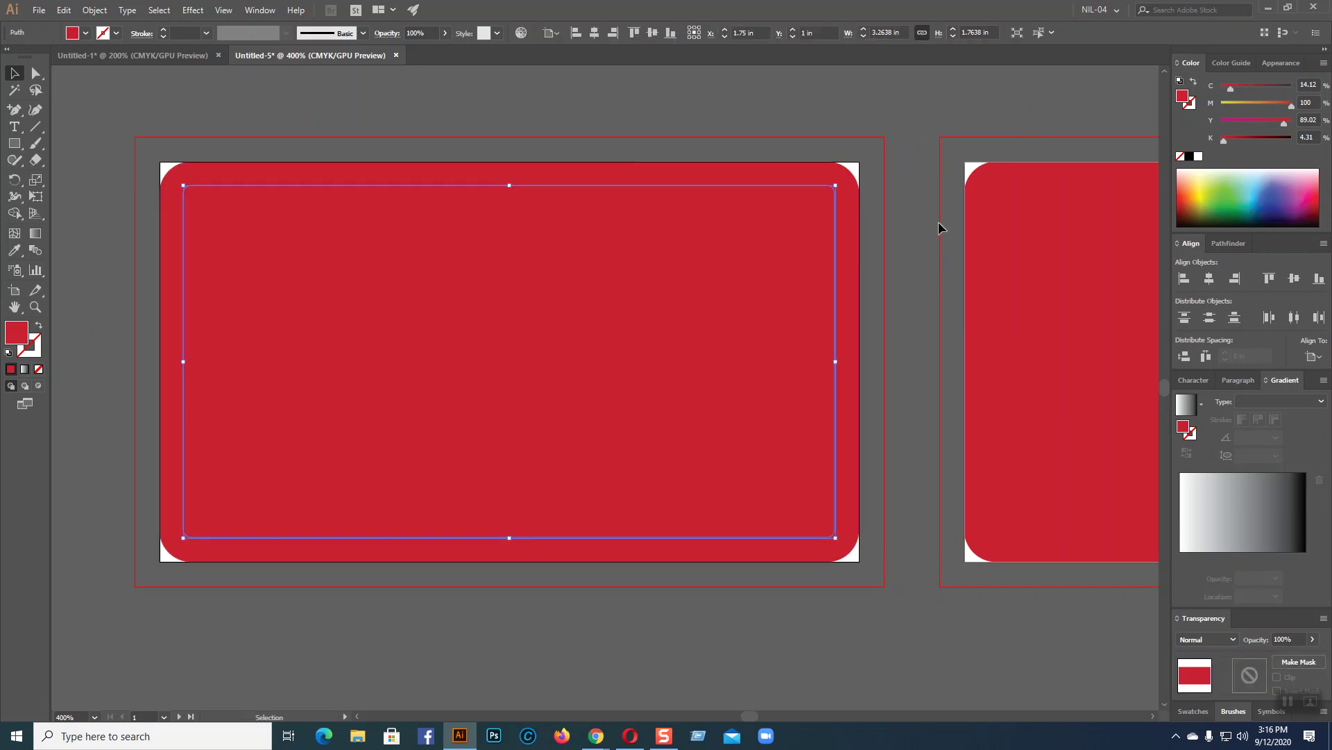
pyautogui.press('v')
pyautogui.click(905, 123)
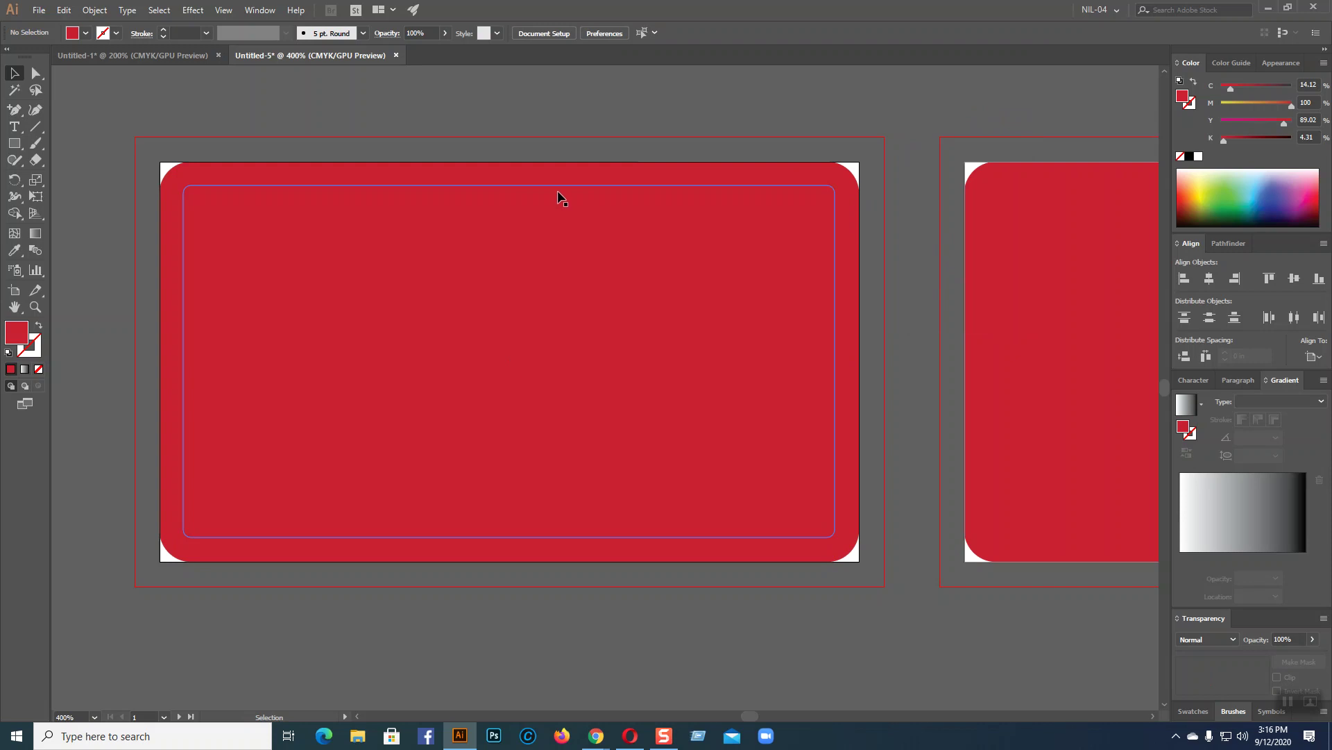
pyautogui.rightClick(927, 159)
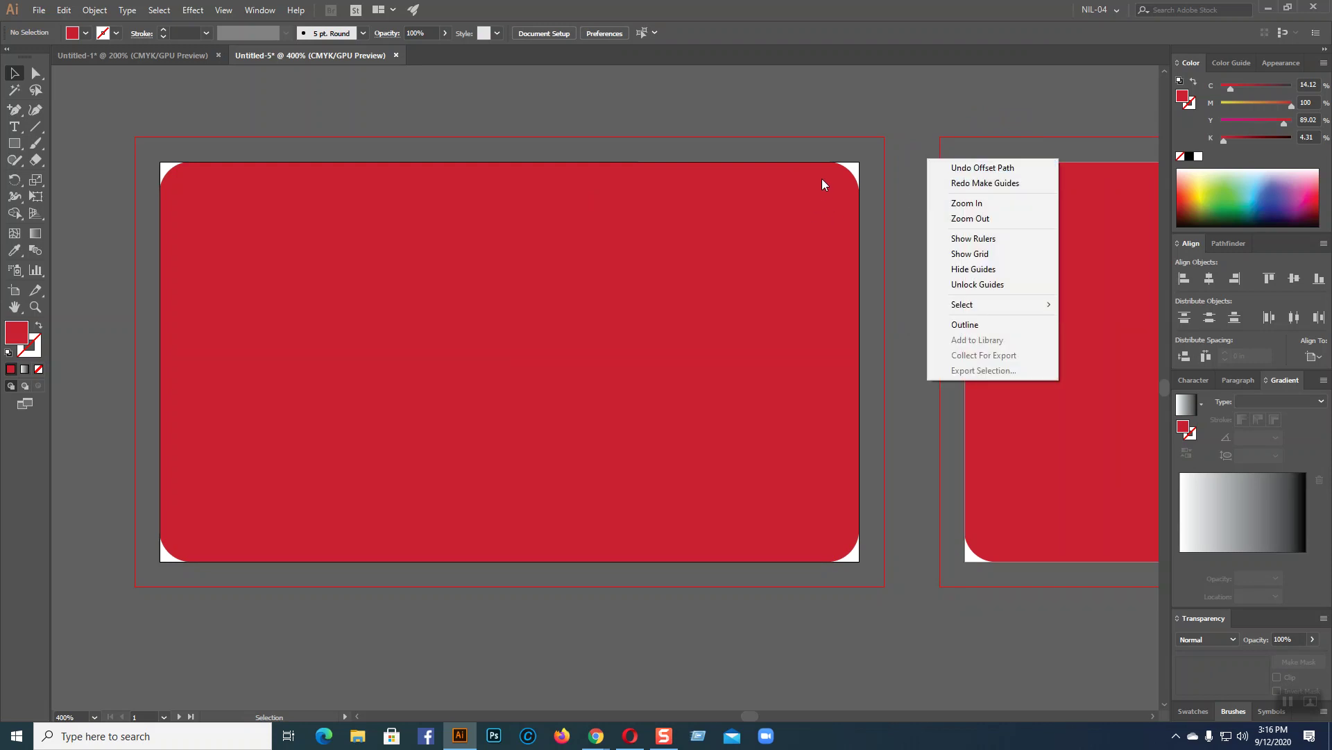
pyautogui.click(157, 107)
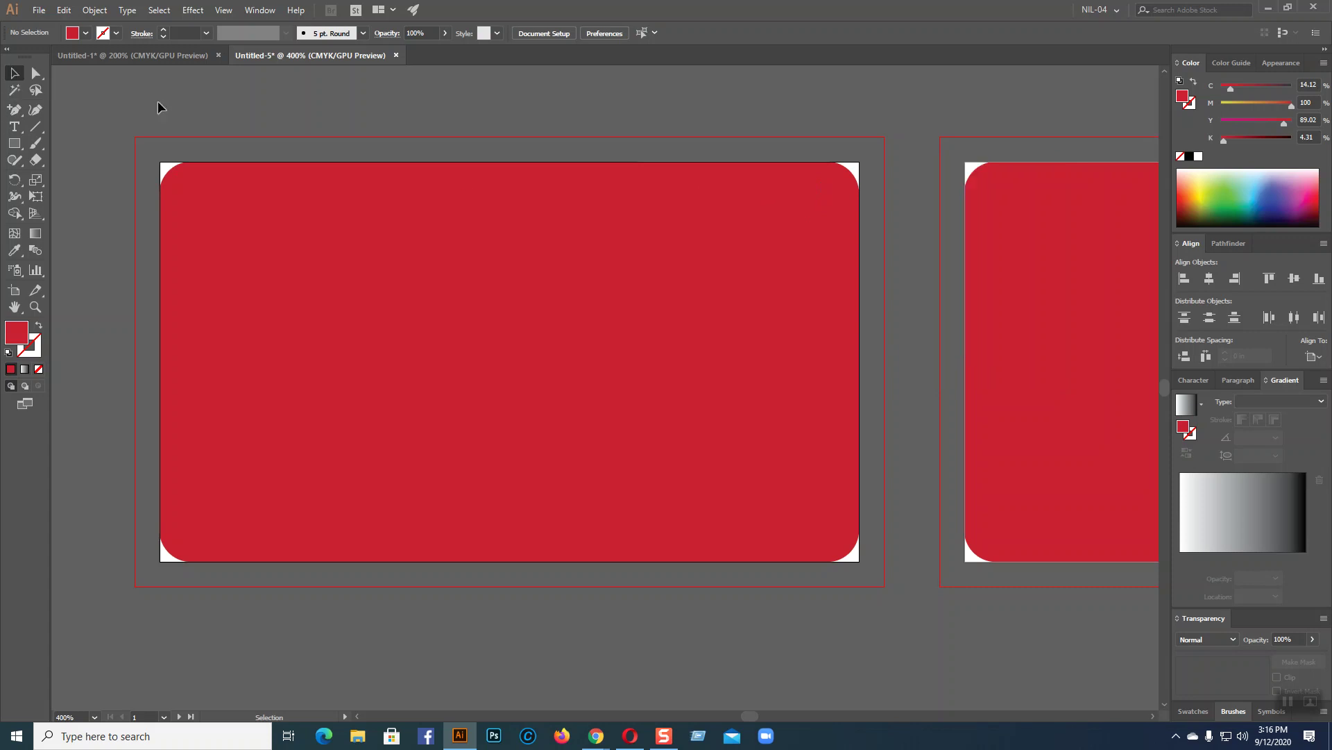
pyautogui.click(270, 189)
pyautogui.moveTo(270, 188); pyautogui.dragTo(295, 432)
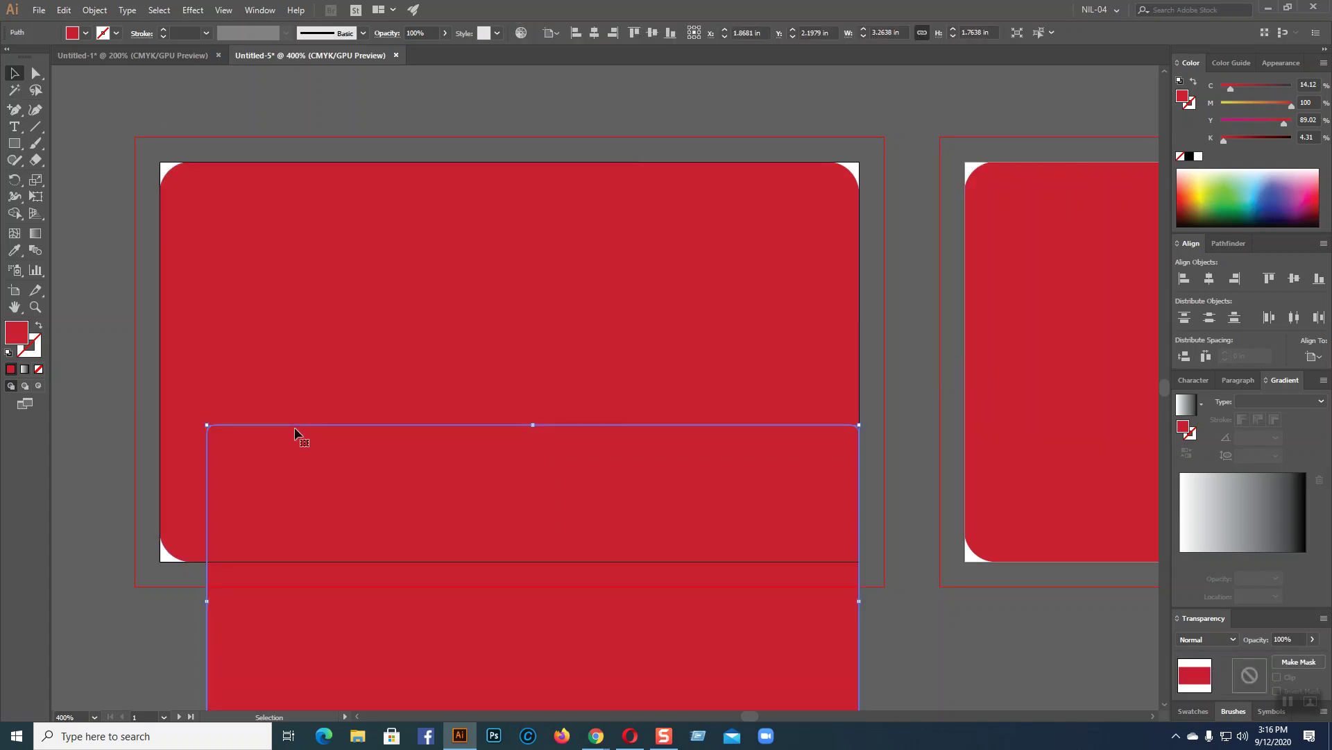
pyautogui.hotkey('ctrl', 'z')
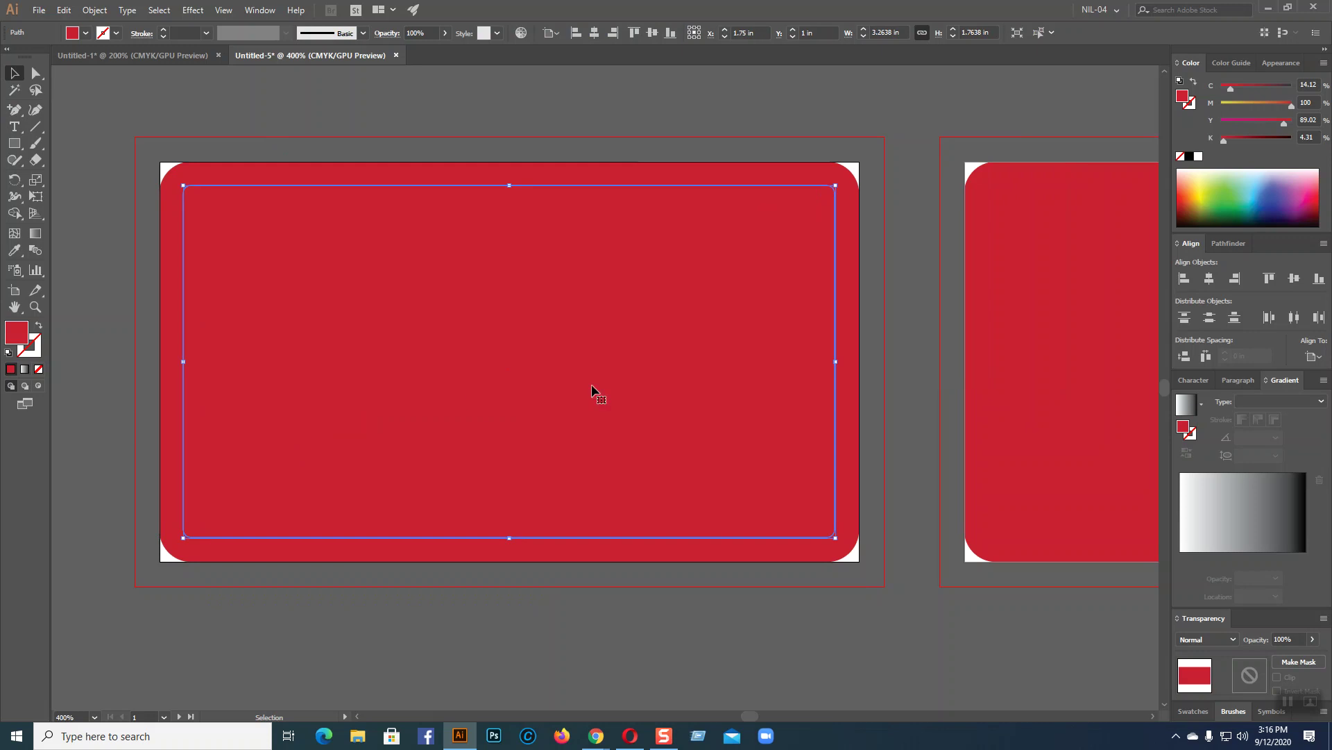
pyautogui.press('a')
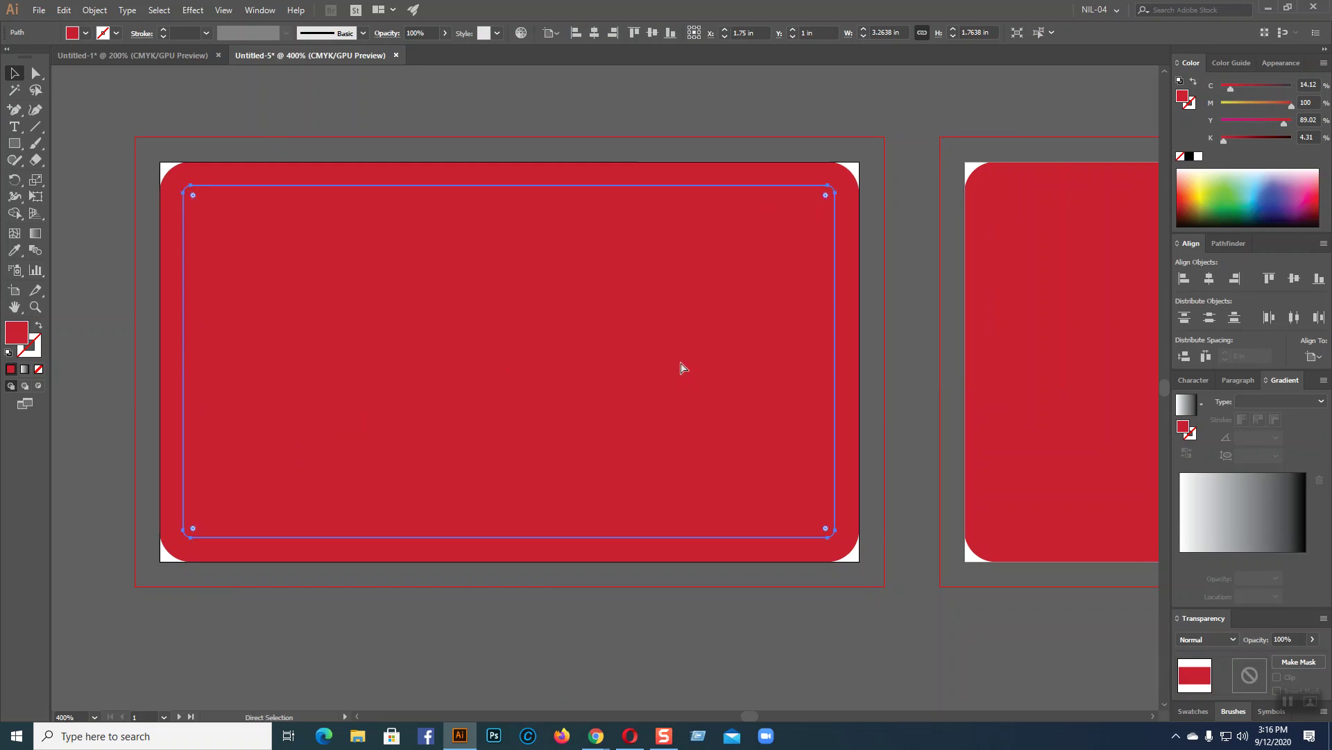
pyautogui.click(682, 368)
pyautogui.press('v')
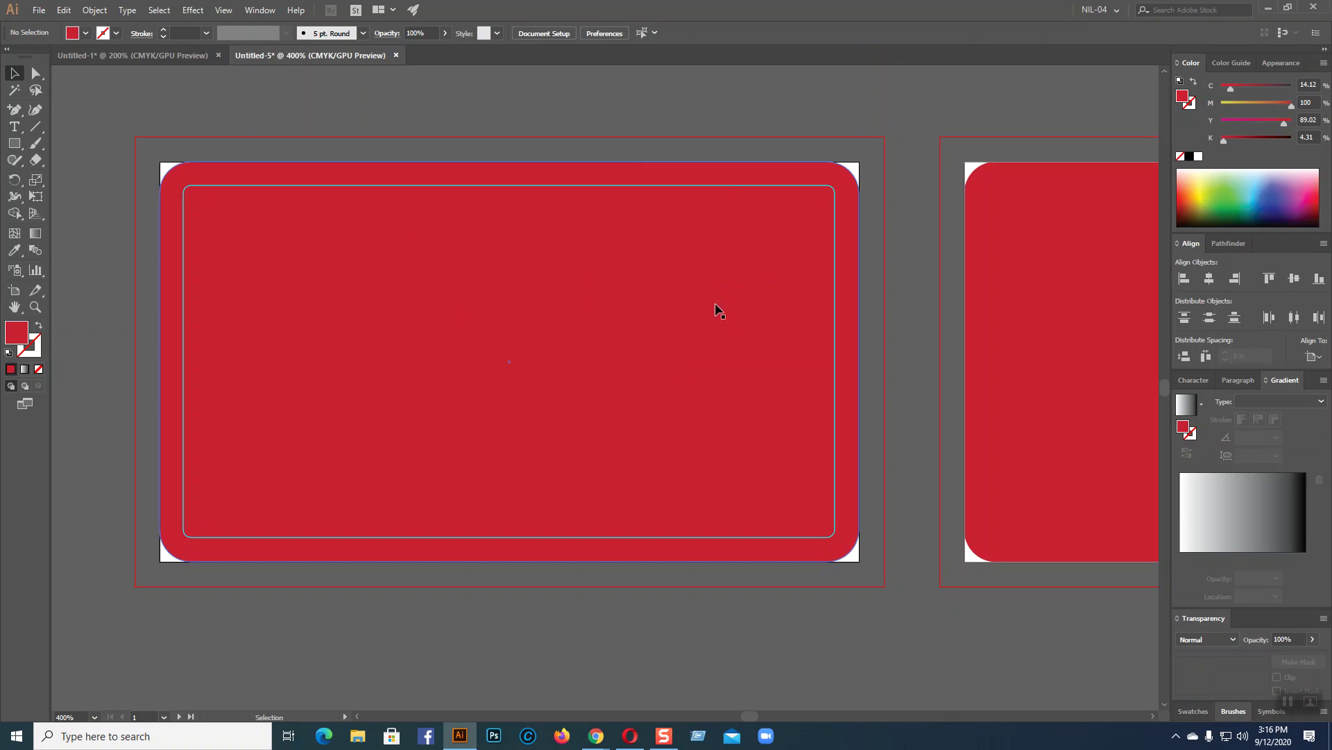
pyautogui.click(852, 281)
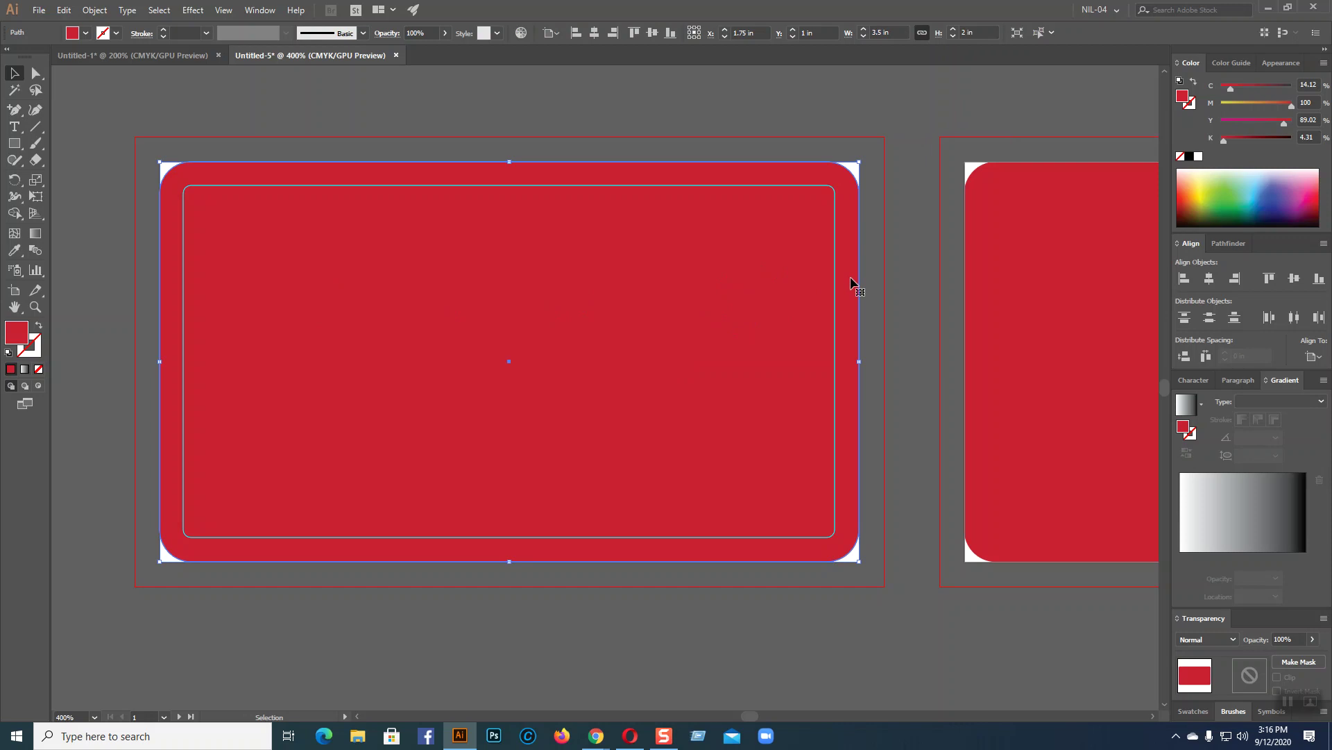
# Step: Delete the red card shape and draw a roughly 0.34 in vertical line down from the top edge
pyautogui.press('Delete')
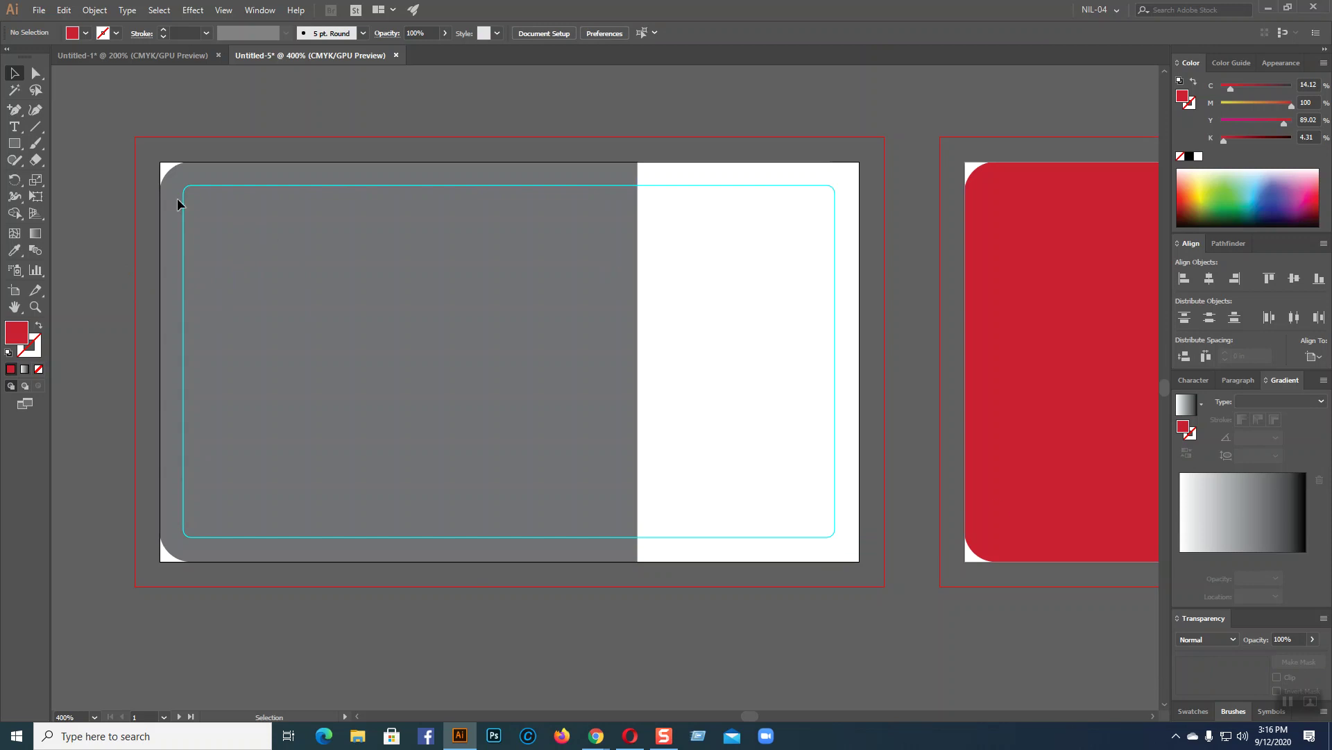
pyautogui.click(36, 126)
pyautogui.moveTo(203, 163)
pyautogui.mouseDown()
pyautogui.moveTo(203, 260)
pyautogui.moveTo(203, 229)
pyautogui.mouseUp()
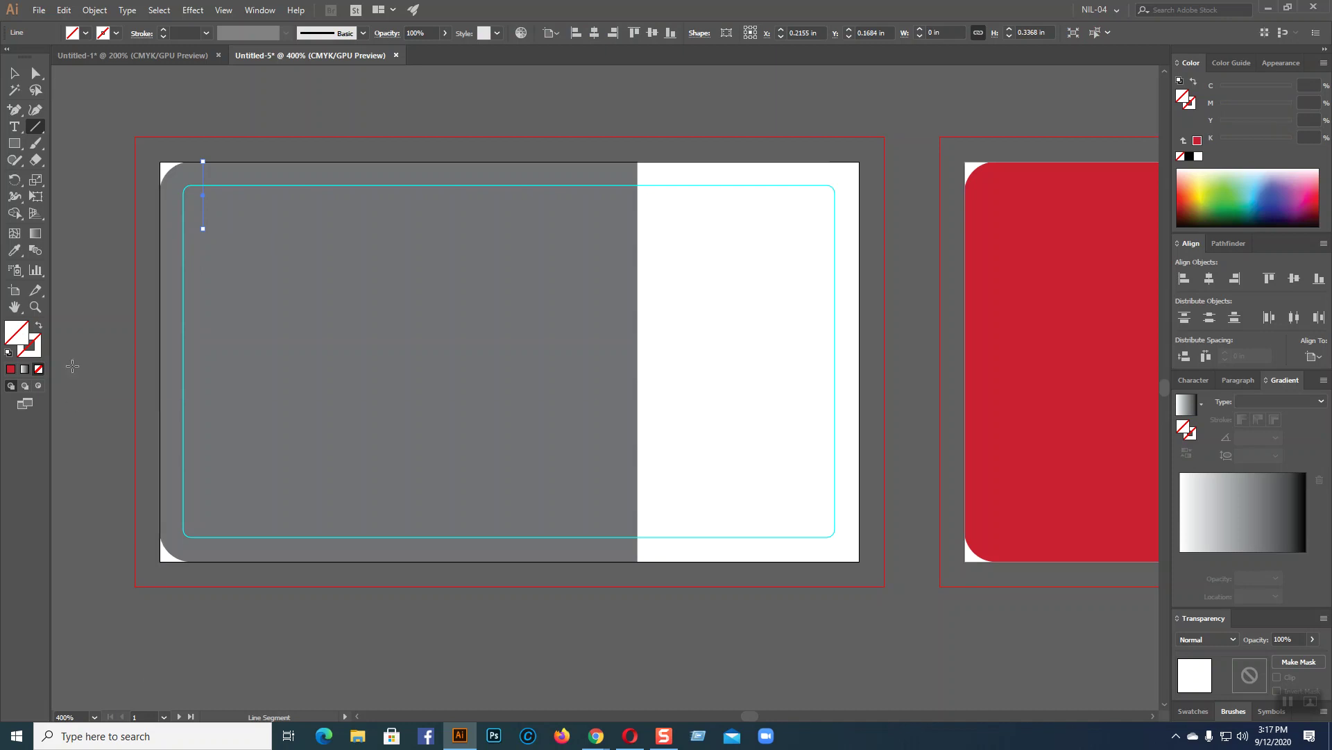
# Step: Give the new line a red 2 pt stroke
pyautogui.click(16, 72)
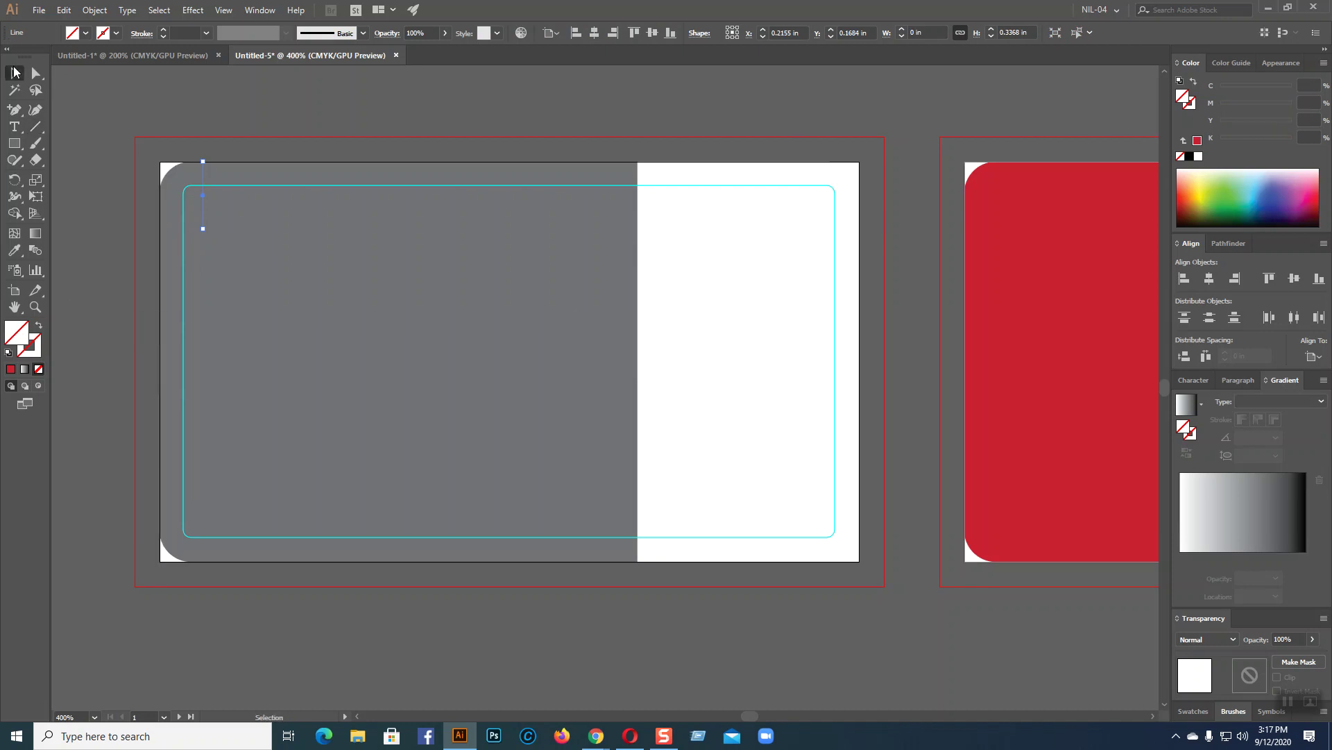
pyautogui.hotkey('ctrl', '=')
pyautogui.scroll(-3, 351, 217)
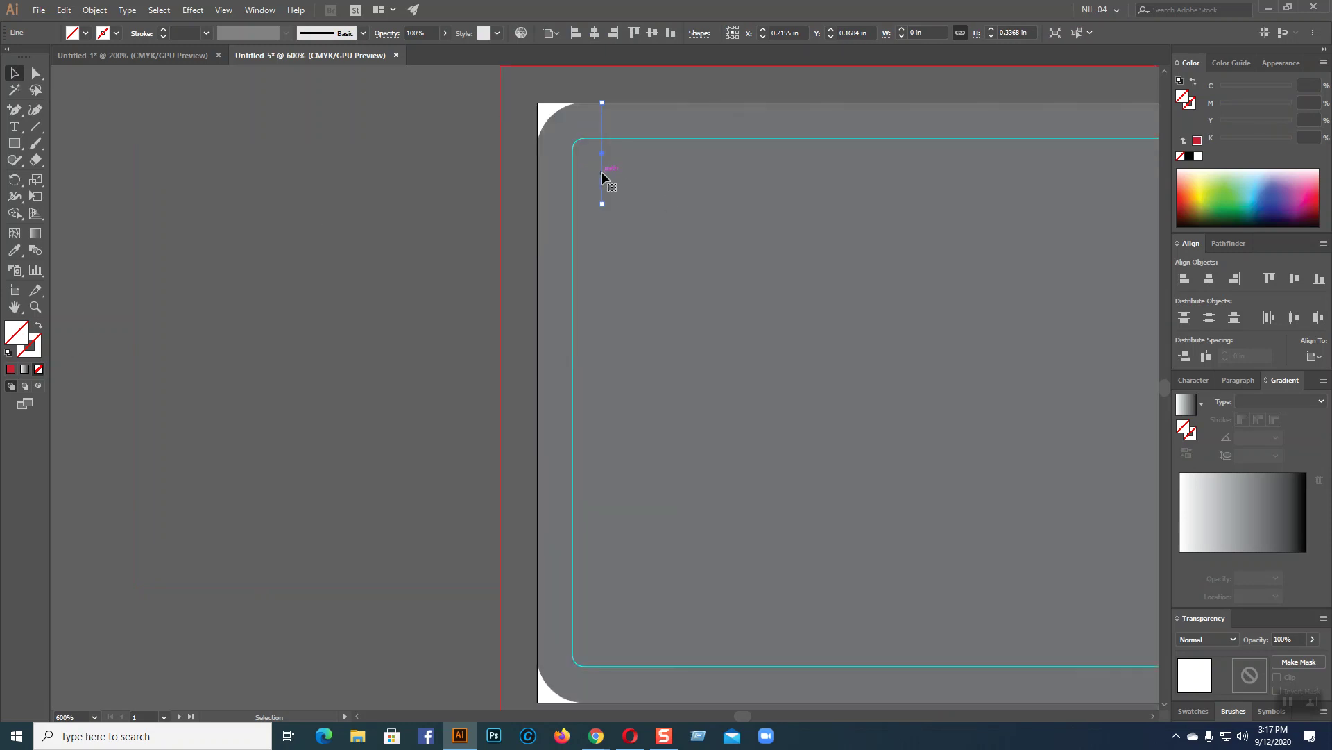
pyautogui.click(31, 347)
pyautogui.click(11, 368)
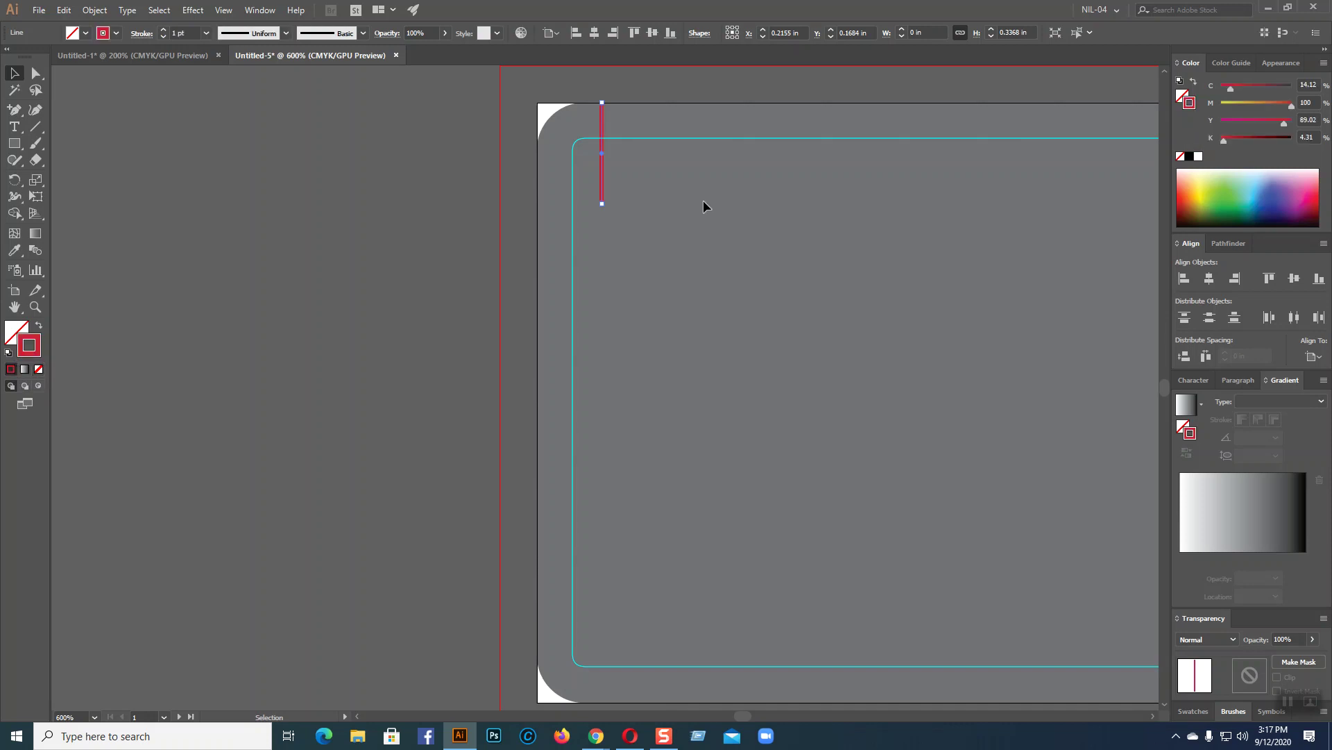
pyautogui.click(164, 30)
pyautogui.click(216, 189)
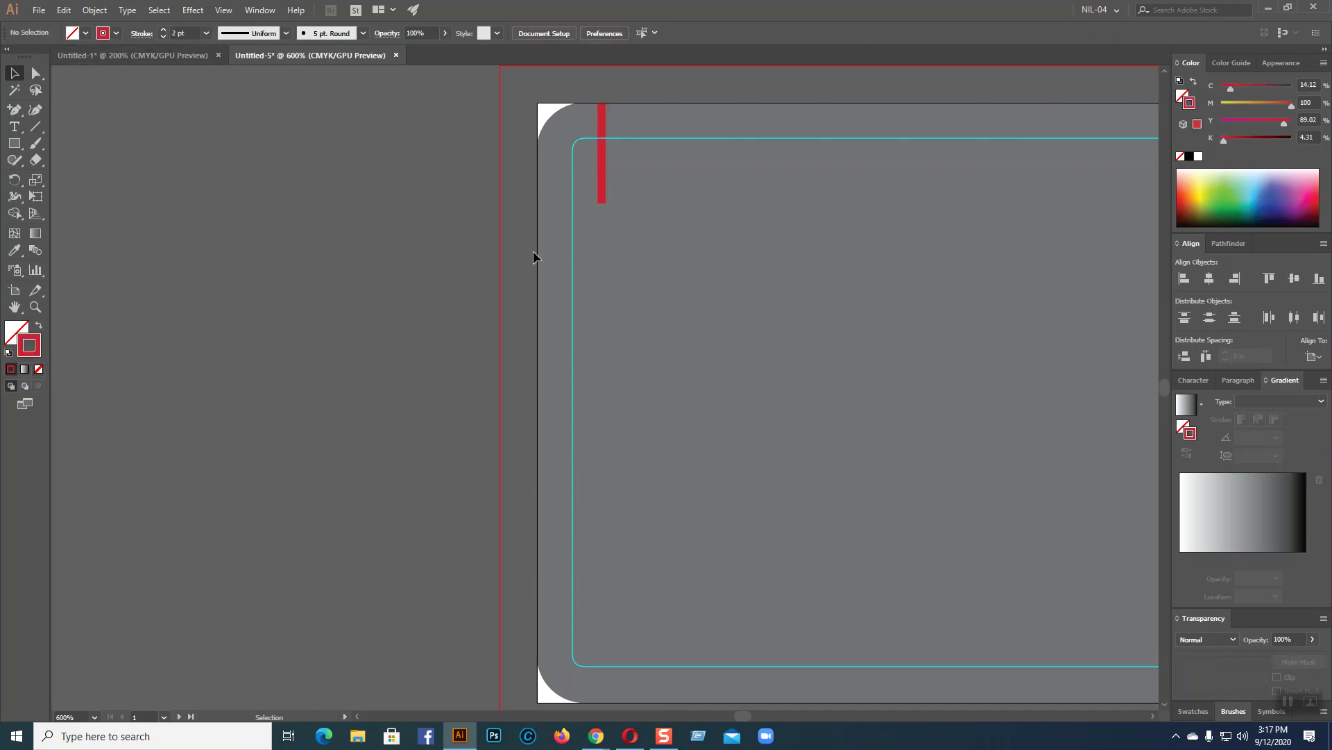
# Step: Outline the red line's stroke so it becomes a filled red bar
pyautogui.click(602, 182)
pyautogui.click(81, 10)
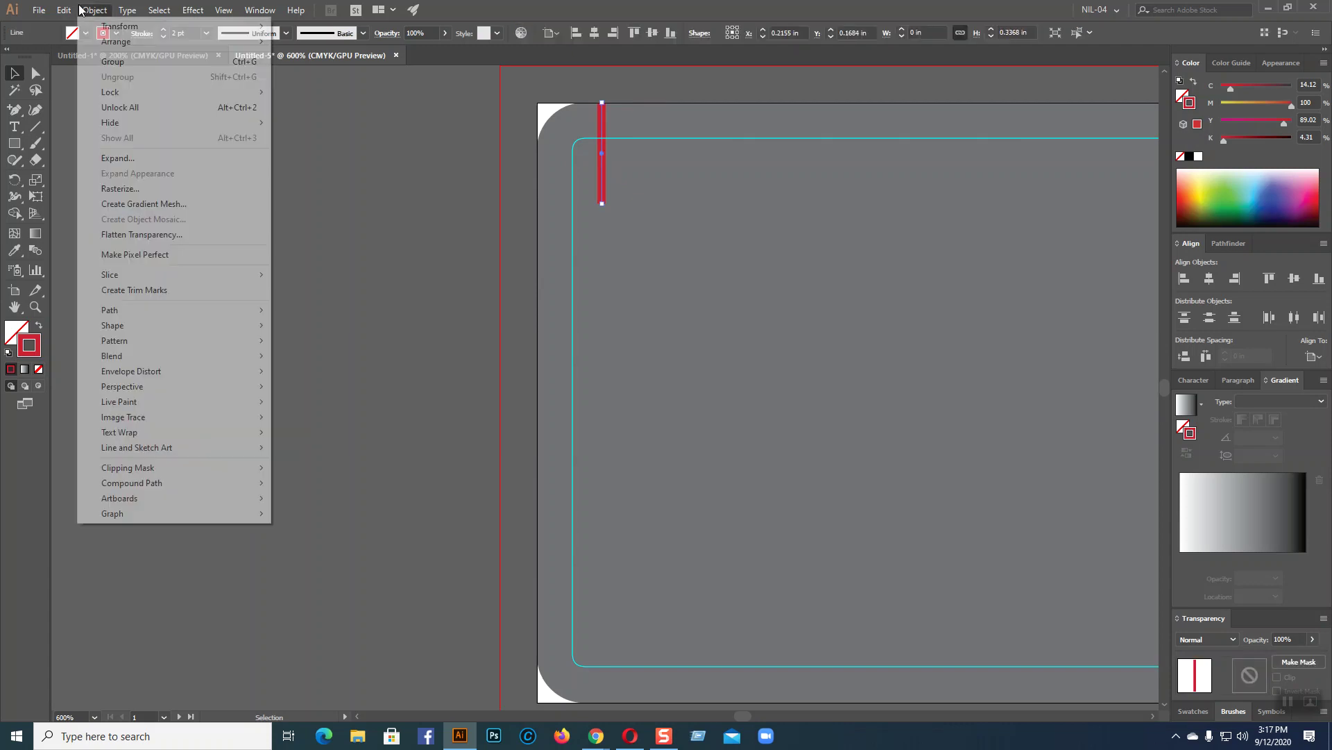
pyautogui.moveTo(133, 315)
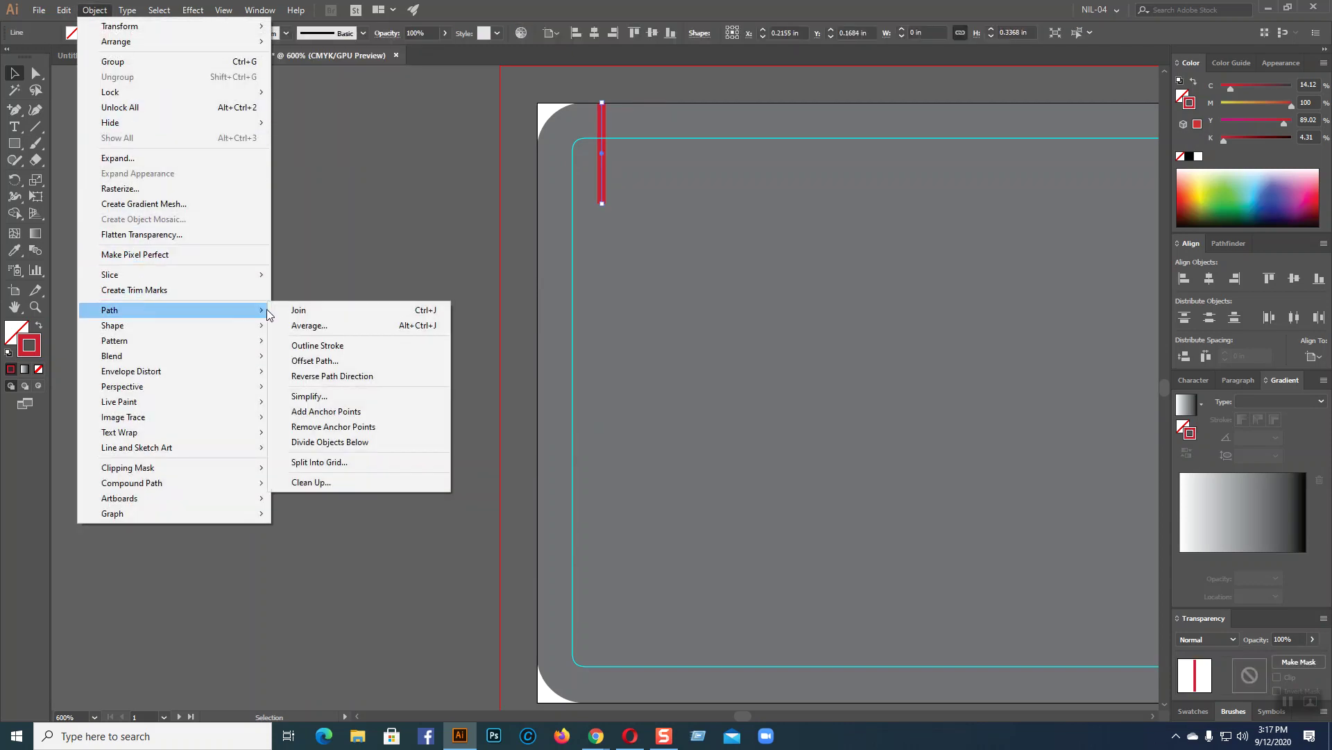
pyautogui.click(305, 345)
pyautogui.click(377, 345)
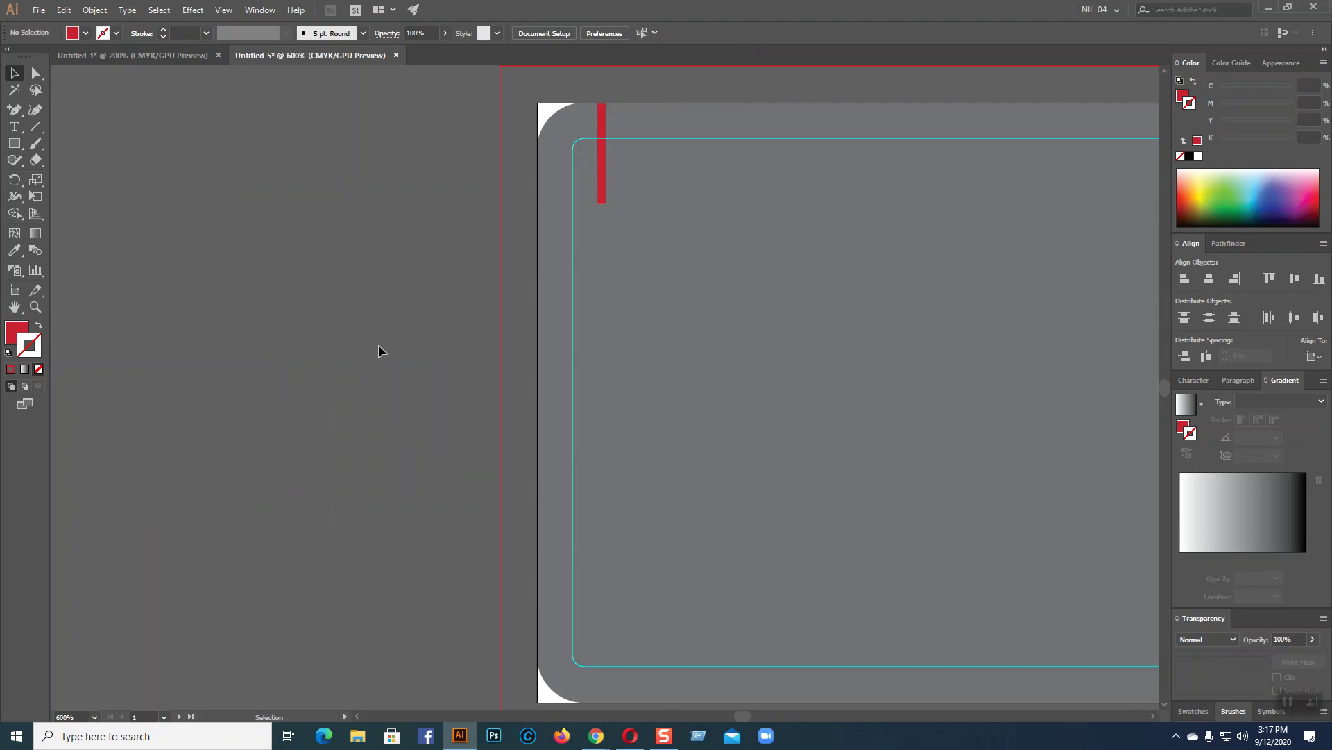
# Step: Copy the red bar straight down to the bottom of the grey panel
pyautogui.moveTo(732, 375); pyautogui.dragTo(526, 344)
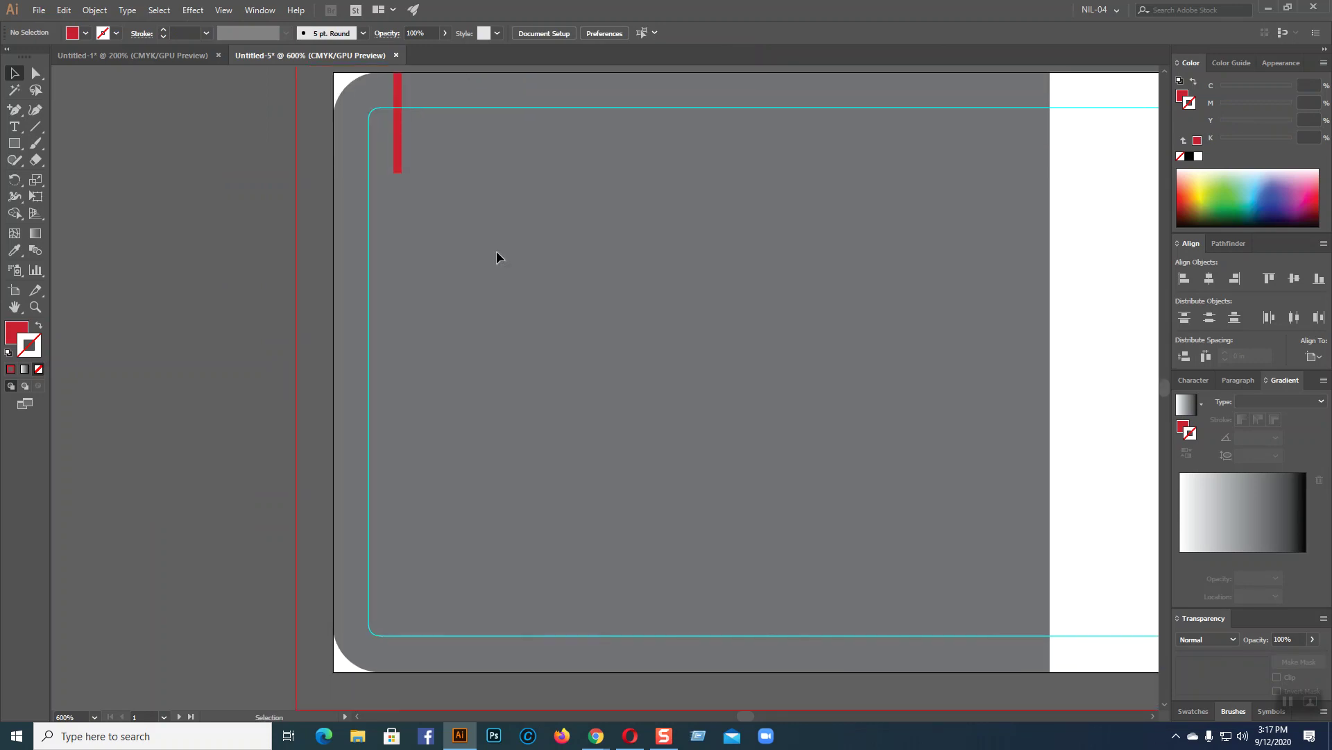
pyautogui.click(398, 145)
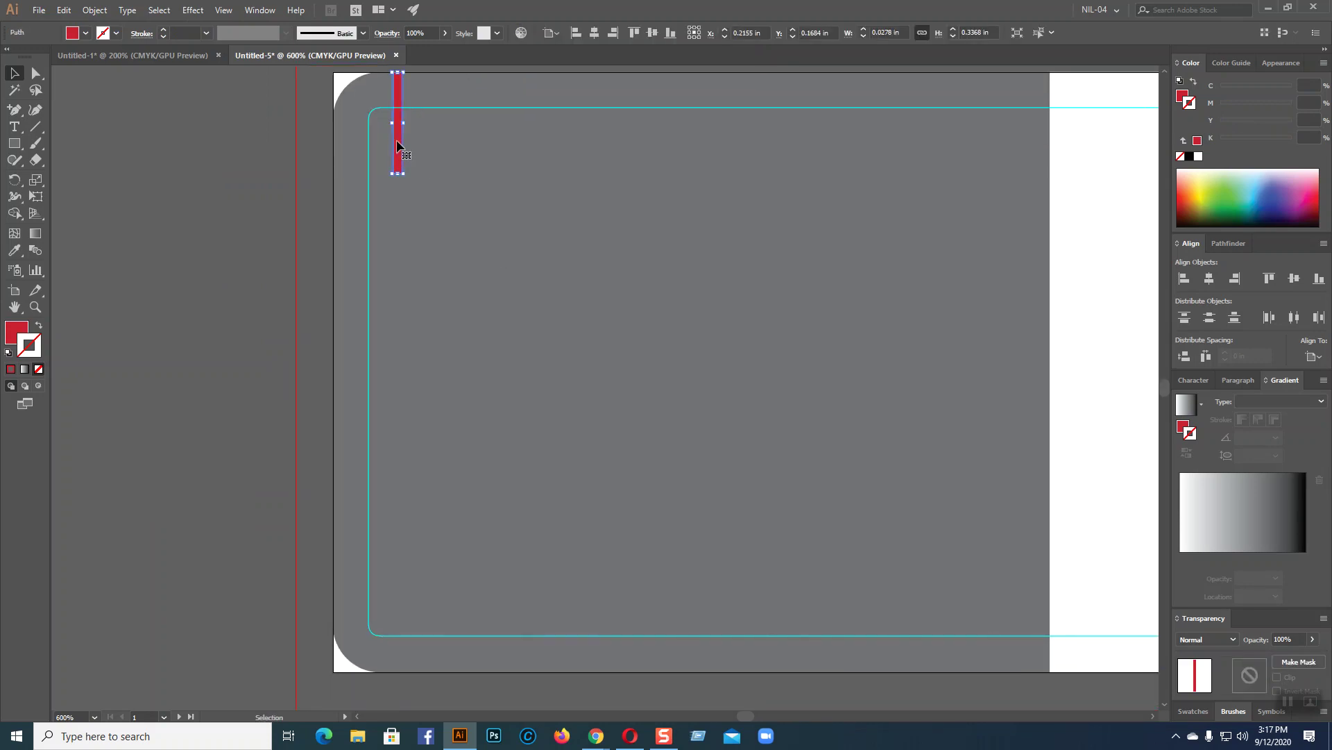
pyautogui.moveTo(397, 146); pyautogui.dragTo(401, 639)
pyautogui.click(276, 407)
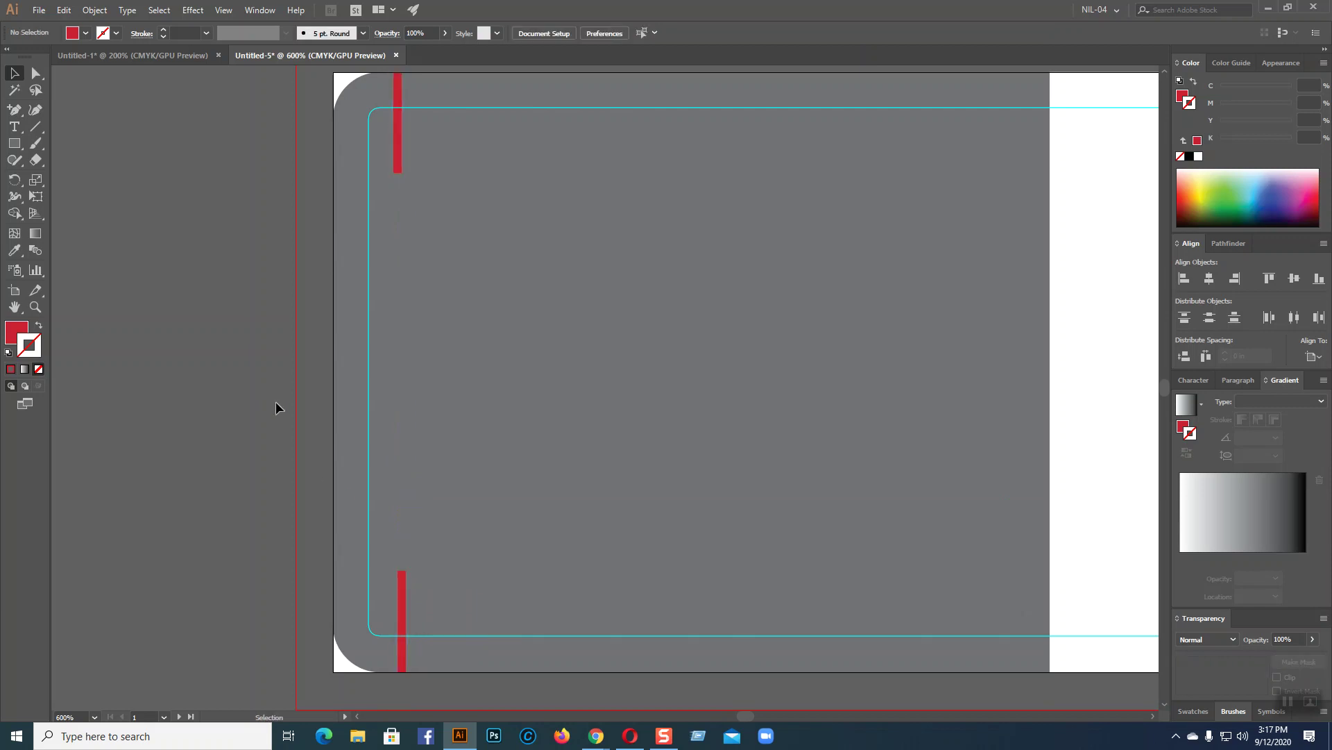
# Step: Left-align the top and bottom red bars to the selection, then nudge them slightly right
pyautogui.click(397, 97)
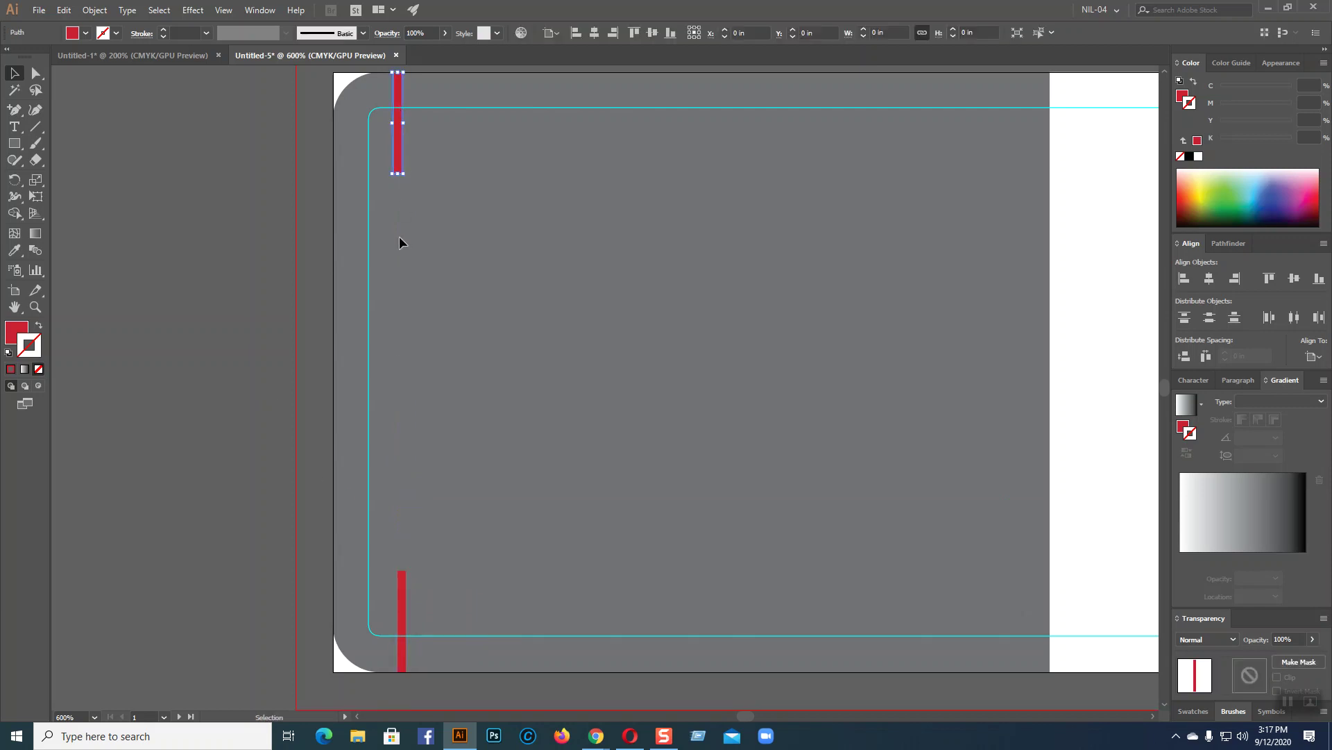
pyautogui.keyDown('shift'); pyautogui.click(402, 617); pyautogui.keyUp('shift')
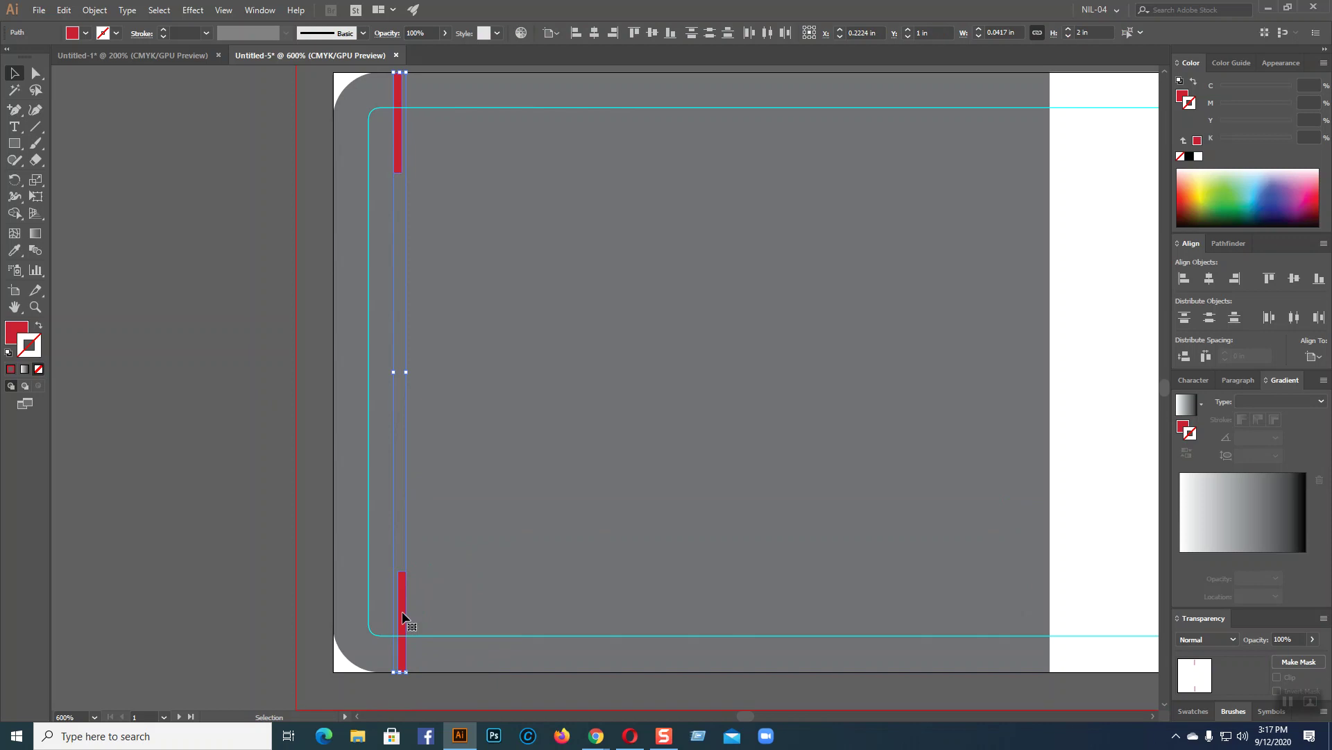
pyautogui.click(577, 33)
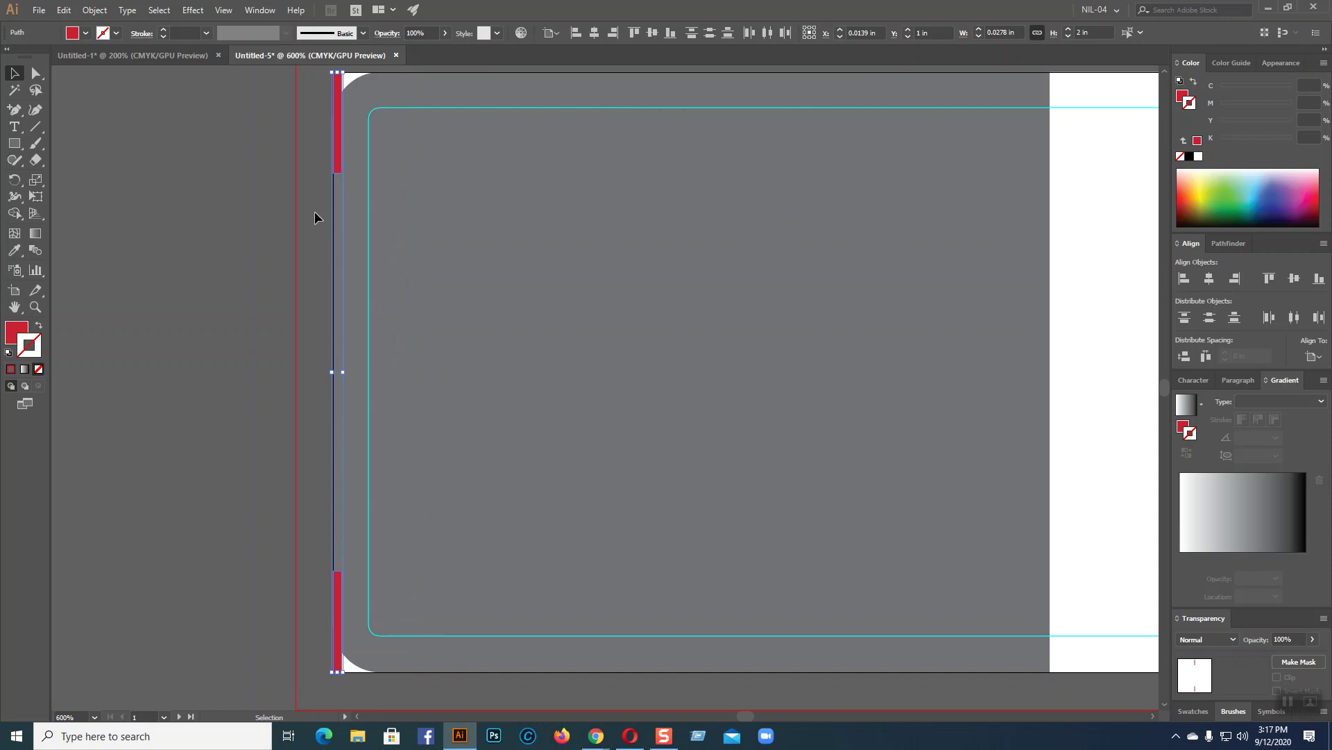
pyautogui.click(1314, 358)
pyautogui.click(1276, 374)
pyautogui.click(573, 35)
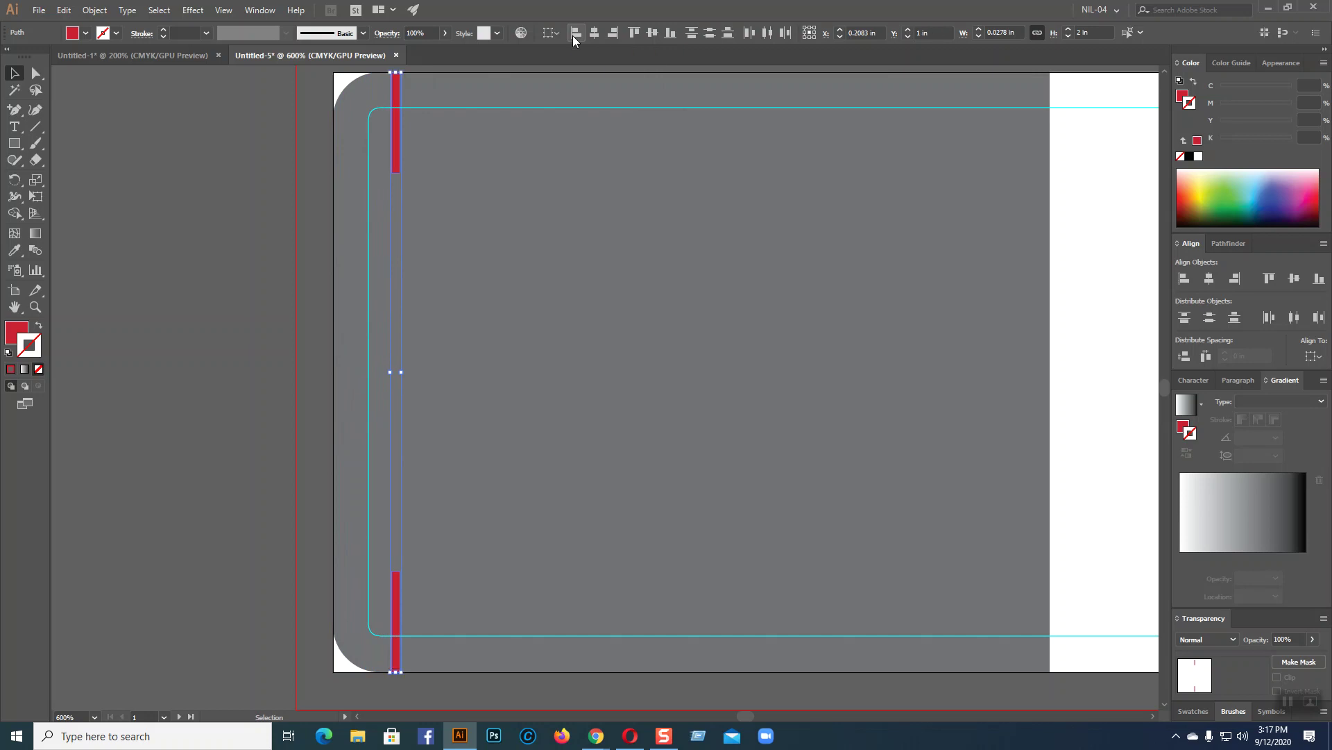
pyautogui.click(198, 237)
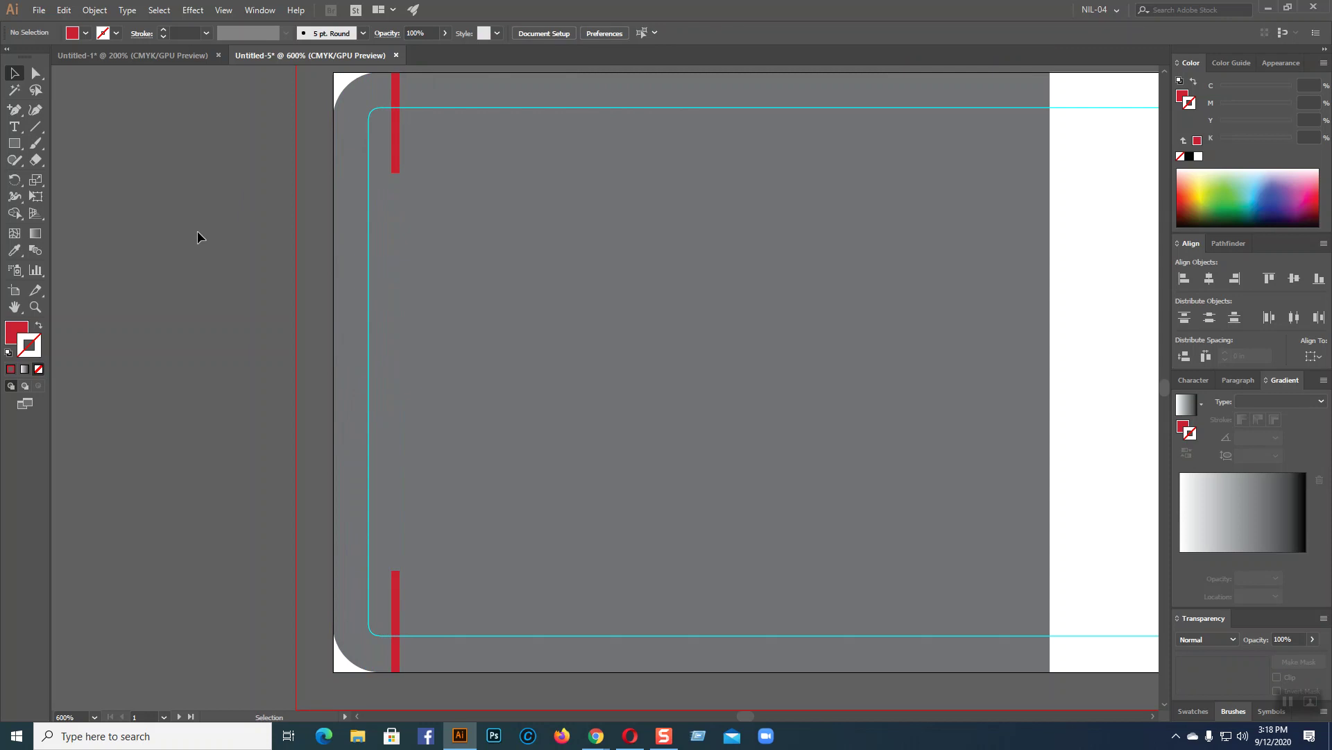
# Step: Copy the red bar to the grey/white boundary and stretch it the full 2 in card height
pyautogui.moveTo(889, 467); pyautogui.dragTo(618, 477)
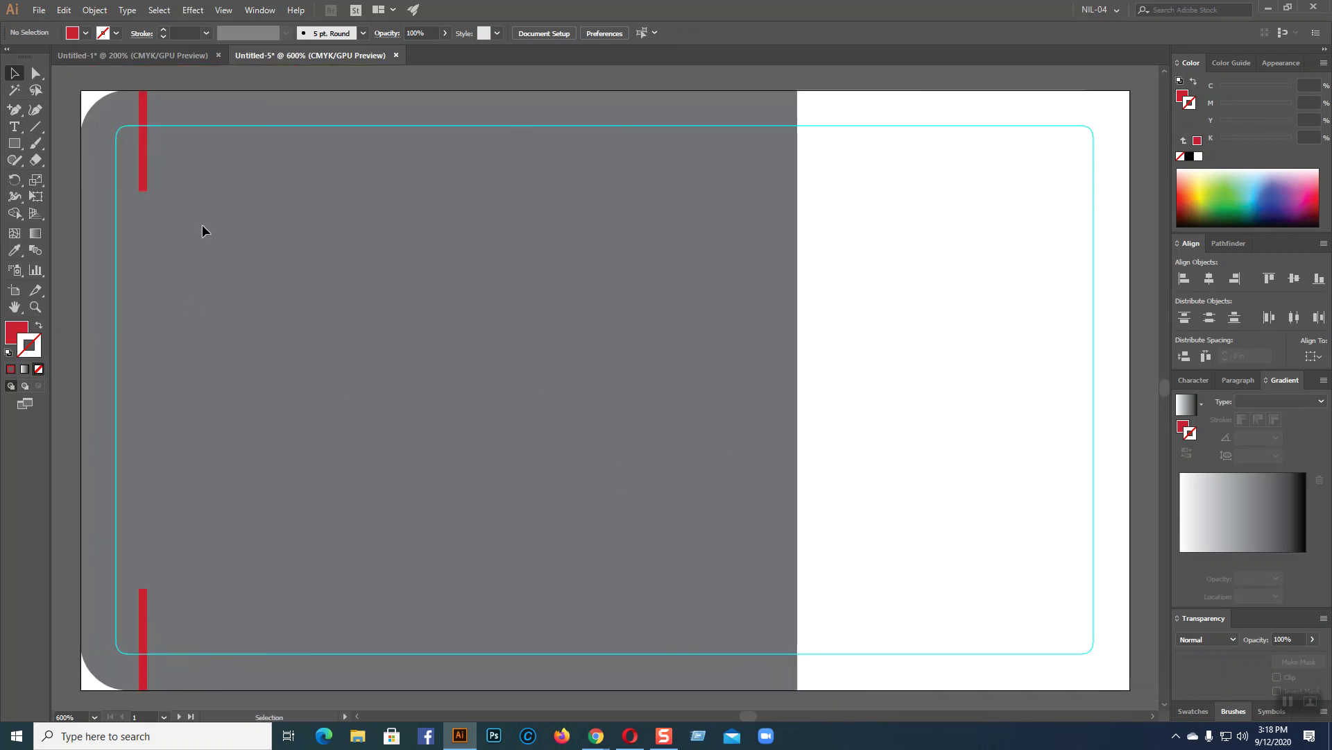
pyautogui.click(144, 173)
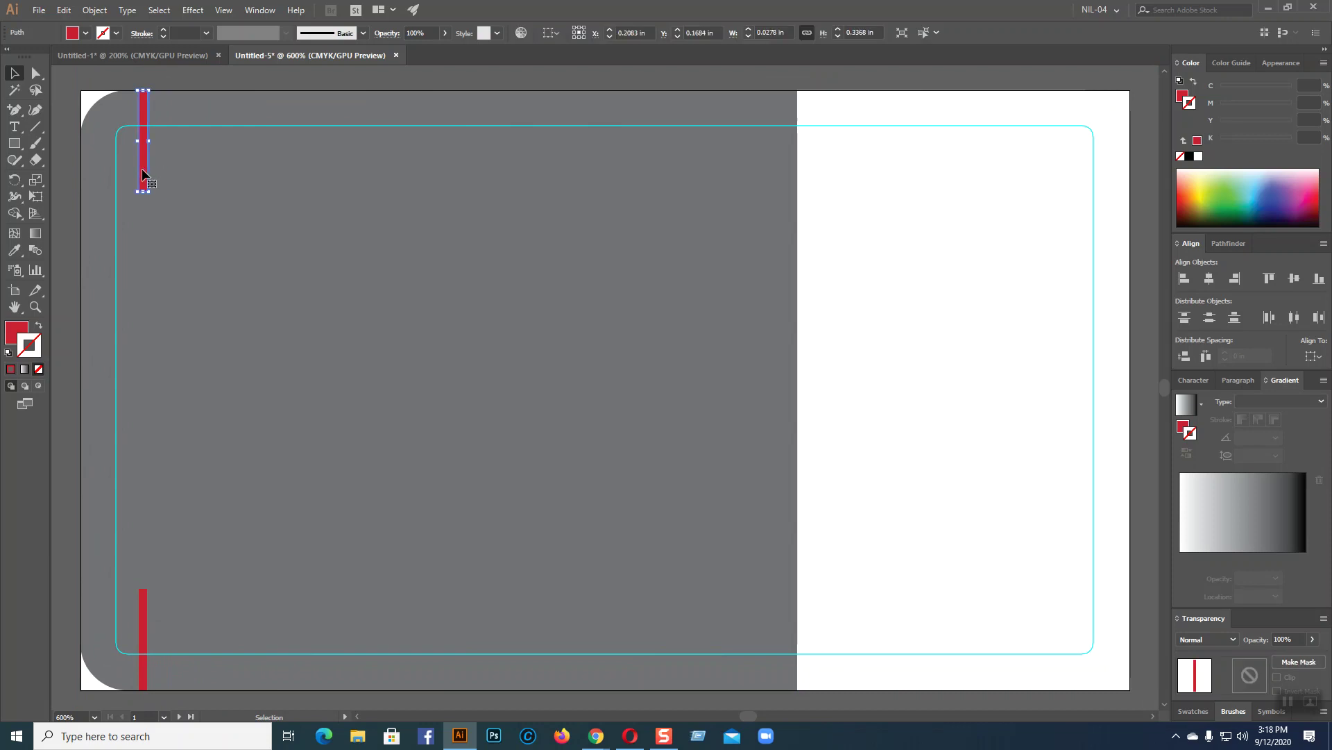
pyautogui.moveTo(144, 174); pyautogui.dragTo(804, 692)
pyautogui.click(814, 220)
pyautogui.click(798, 185)
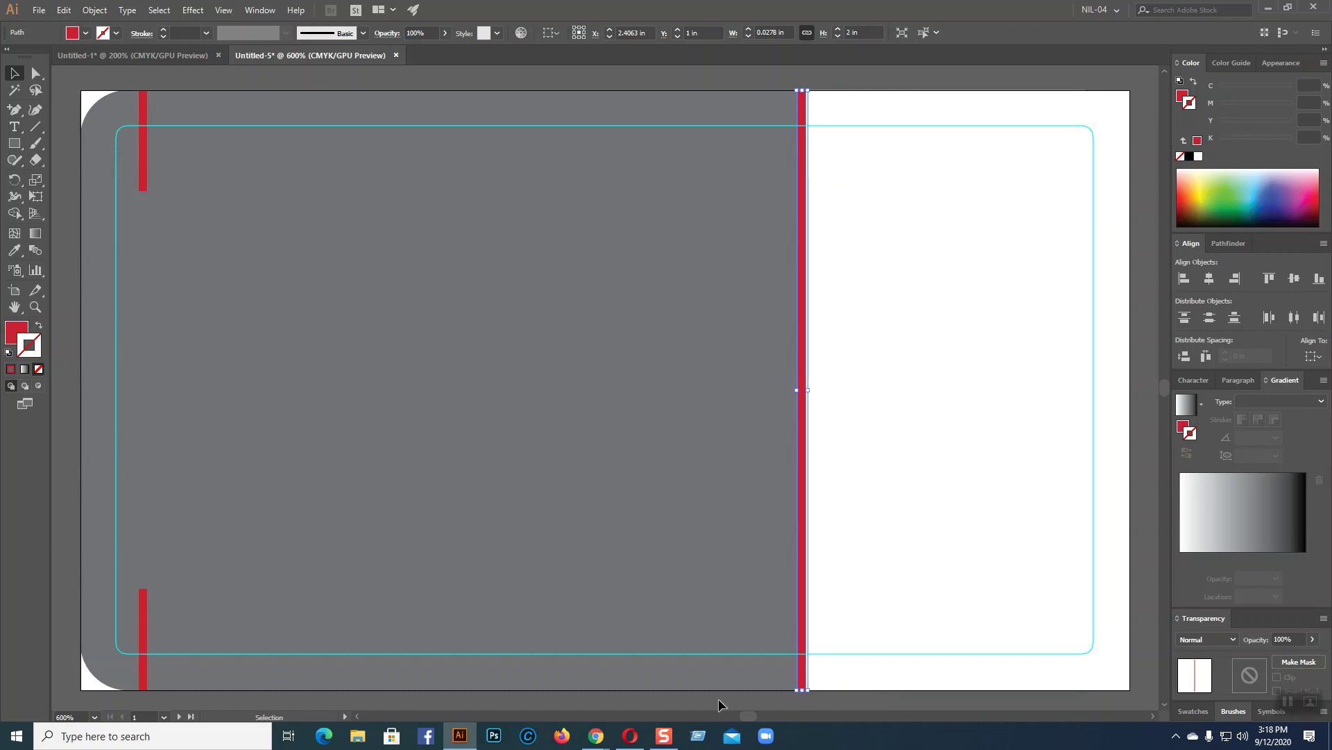
pyautogui.click(719, 701)
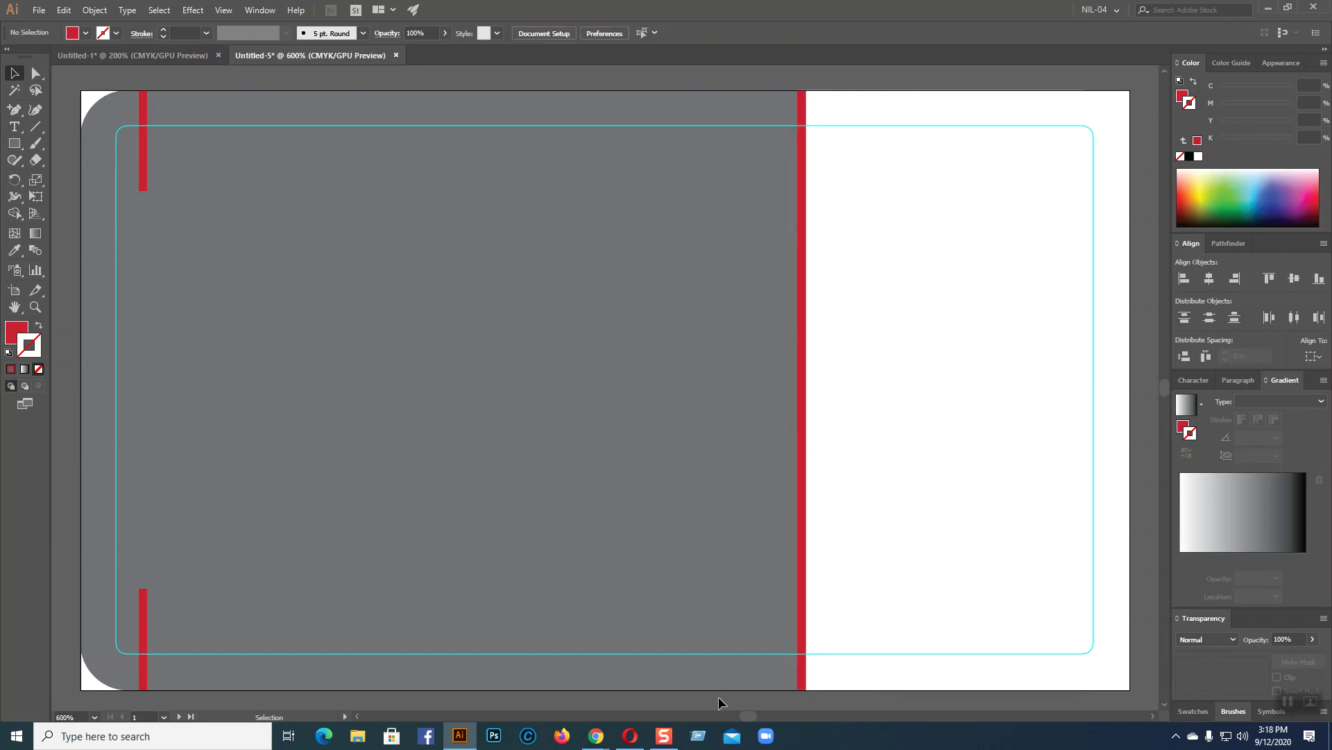
pyautogui.hotkey('ctrl', '-')
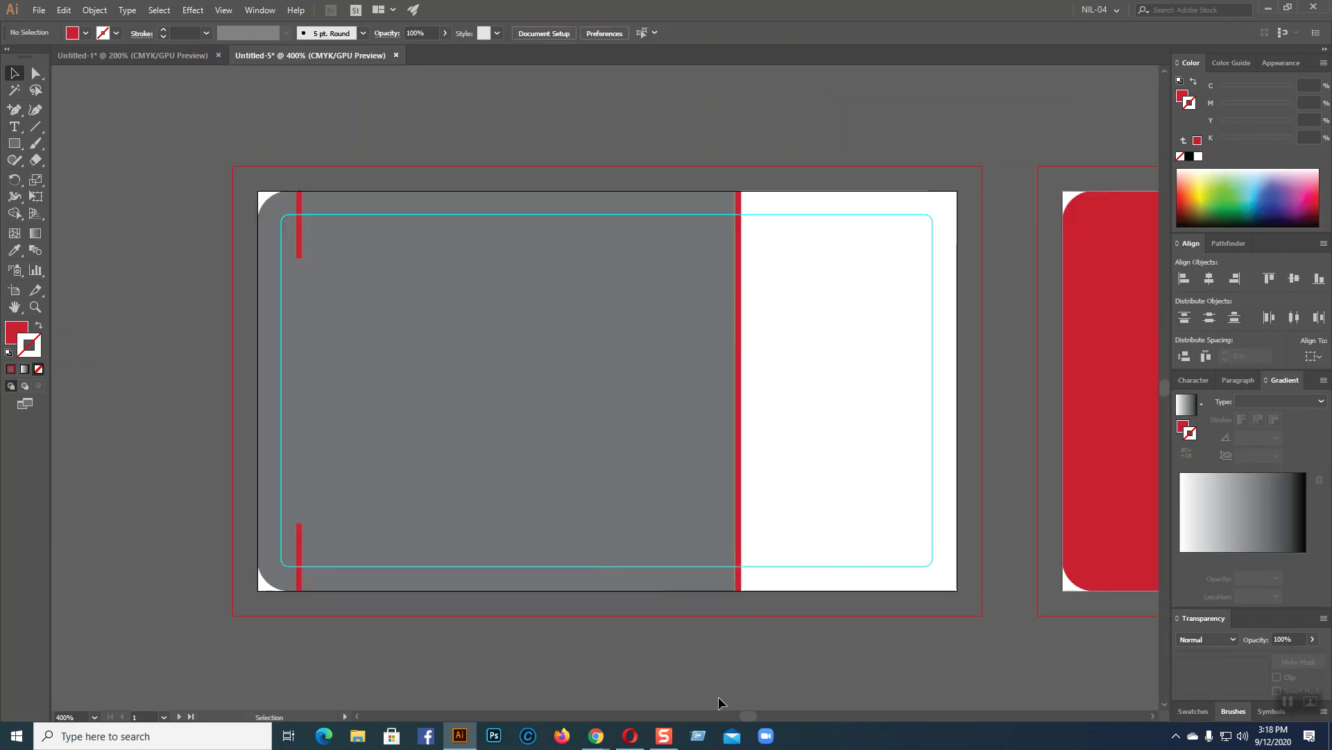
pyautogui.hotkey('ctrl', '+')
pyautogui.hotkey('ctrl', '-')
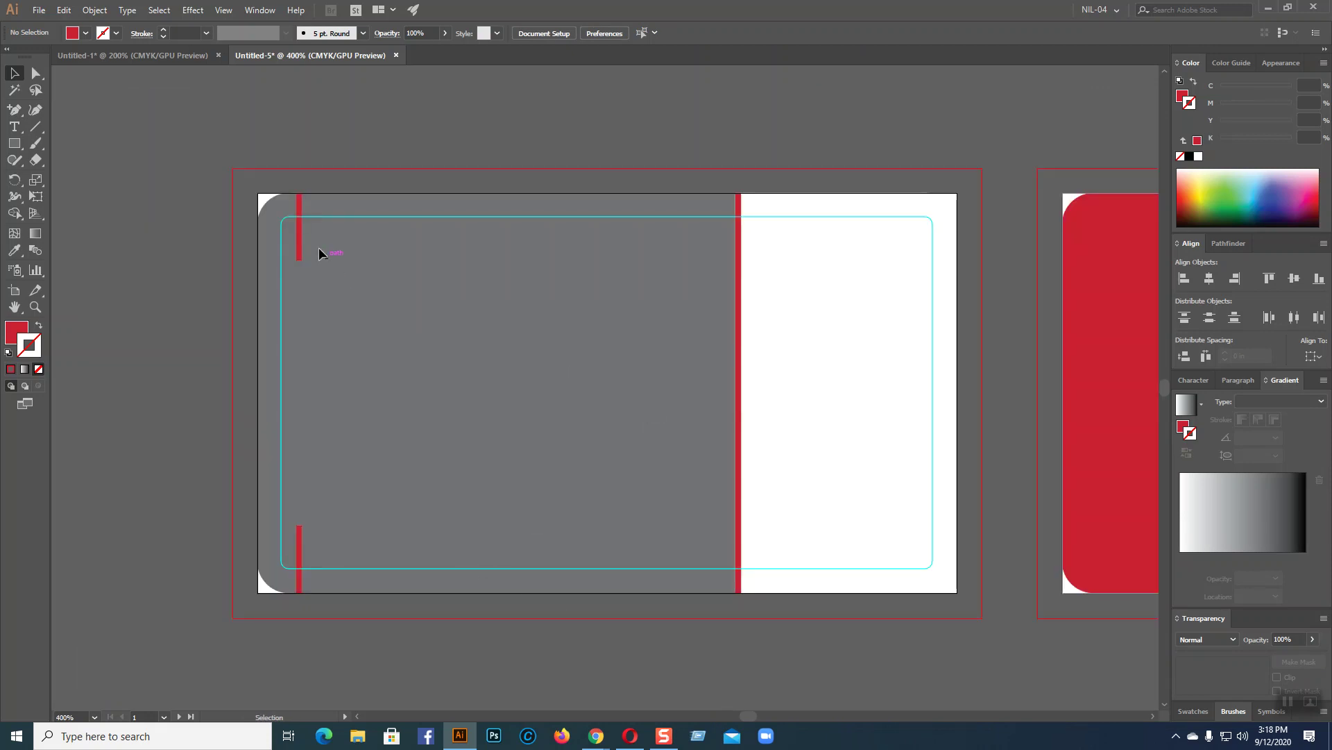
# Step: Review the business card reference tabs, including a yellow-and-black modern design, then start a new tab
pyautogui.moveTo(596, 736)
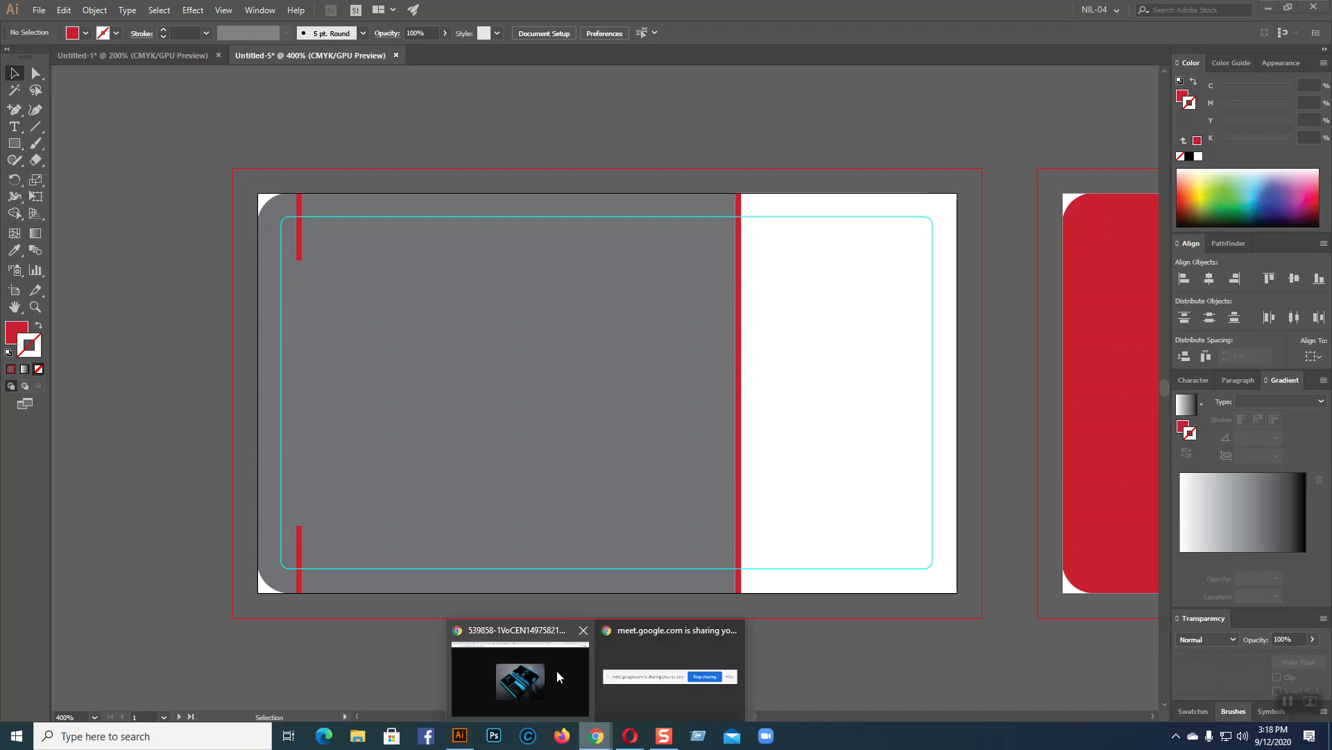
pyautogui.click(557, 680)
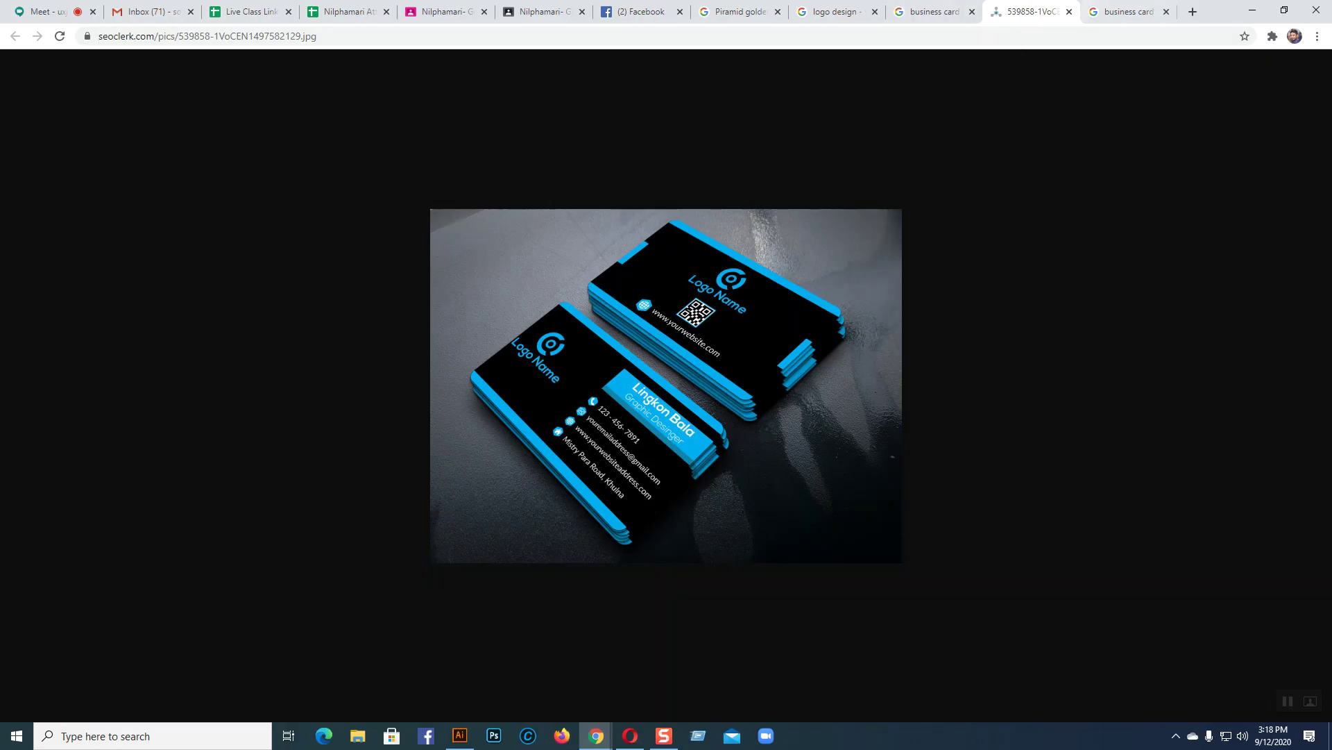
pyautogui.click(1121, 11)
pyautogui.click(933, 12)
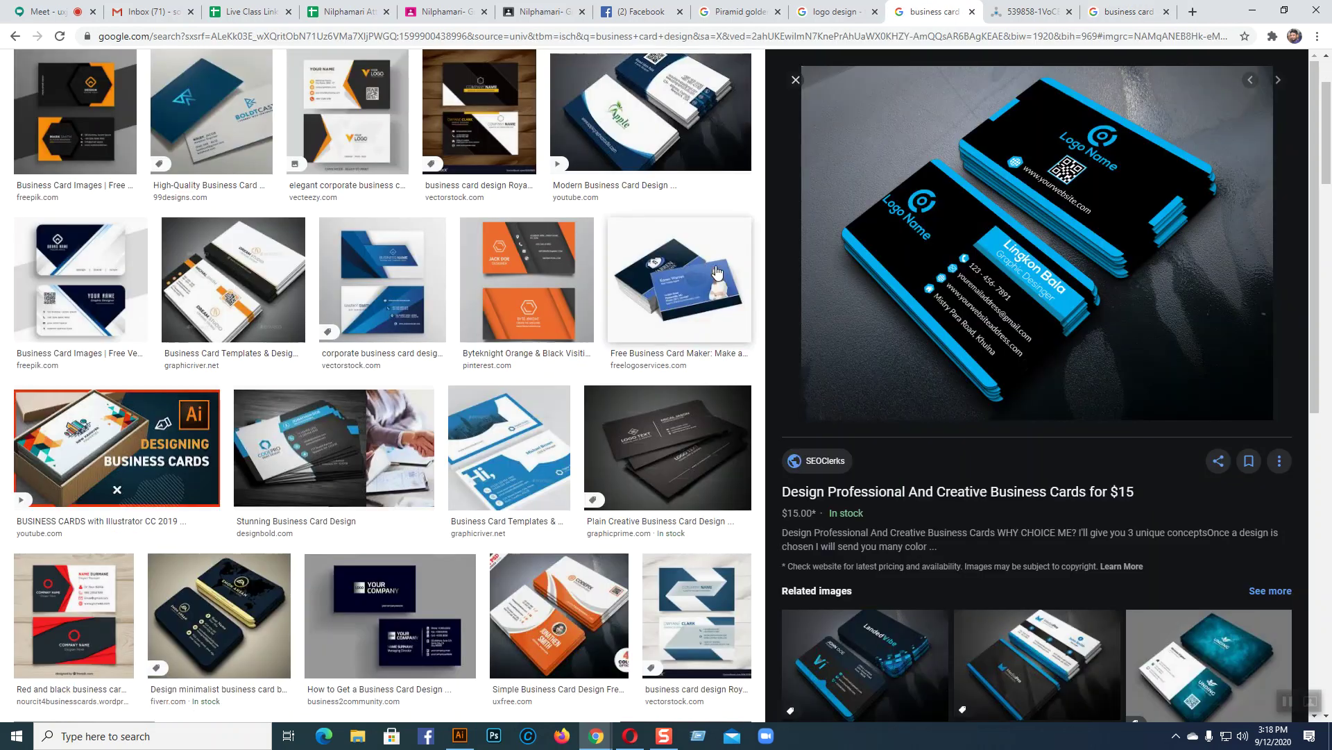
pyautogui.click(478, 125)
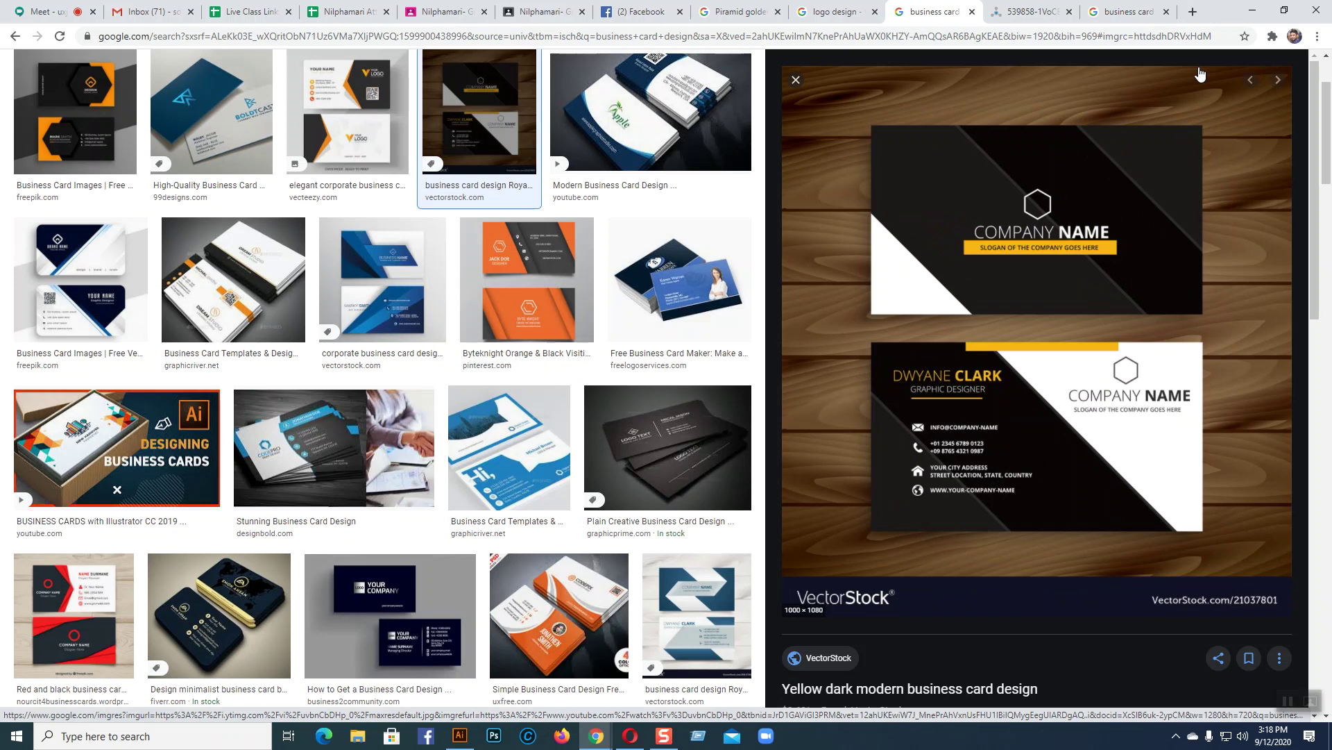
pyautogui.click(1193, 12)
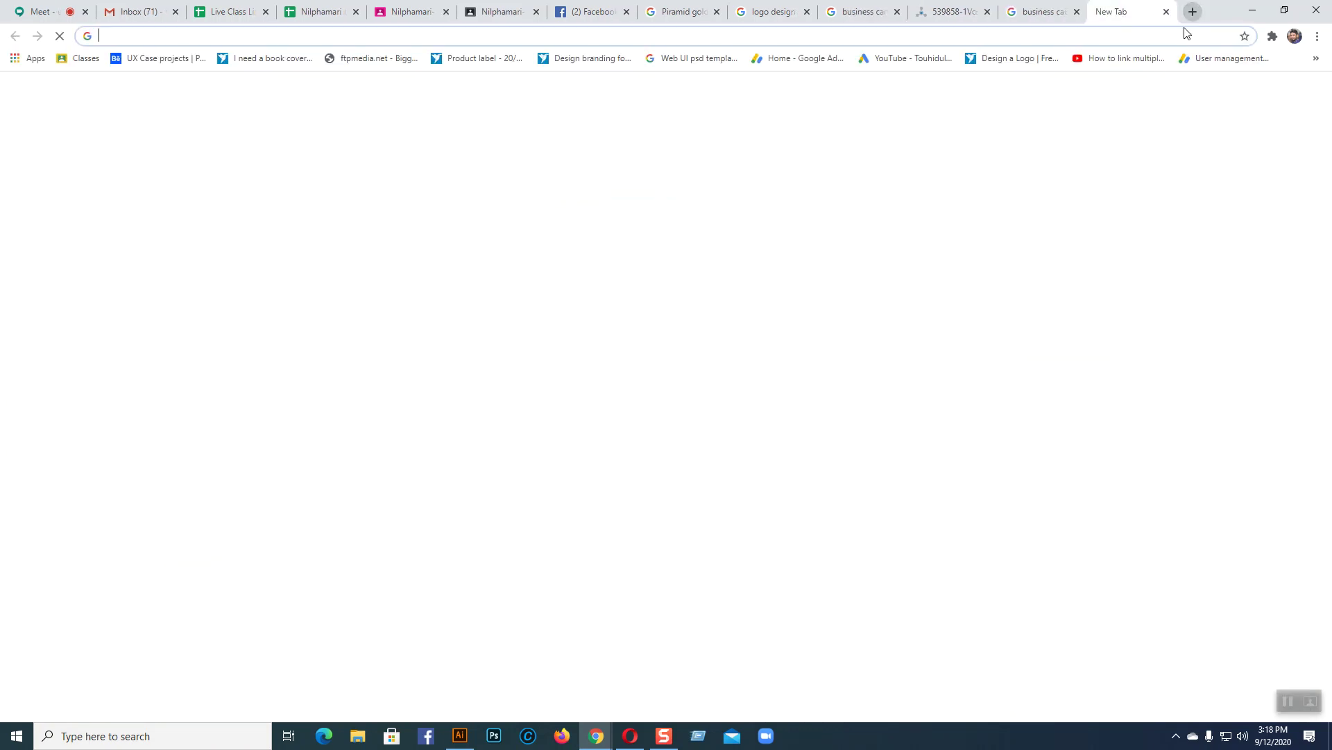
# Step: Google 'freepik' and go to the Freepik website
pyautogui.click(591, 294)
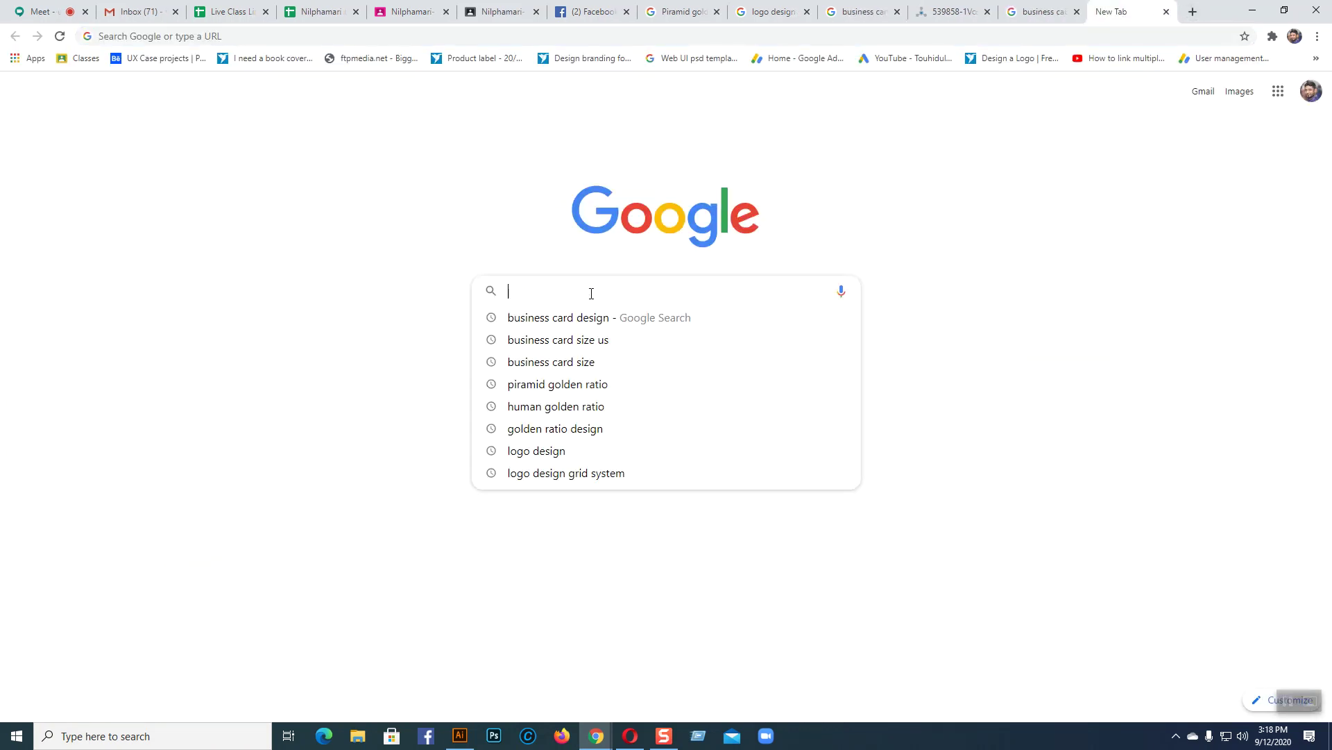
pyautogui.write('Freepik')
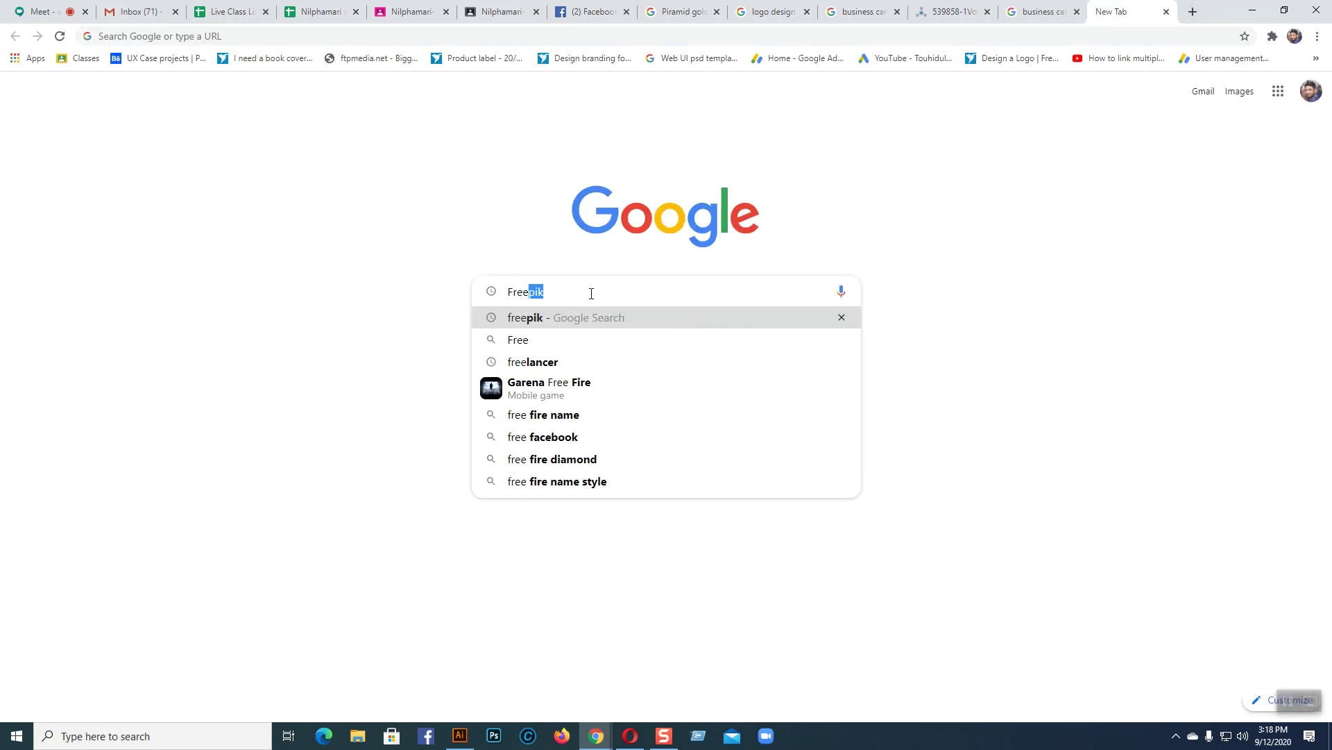
pyautogui.click(559, 318)
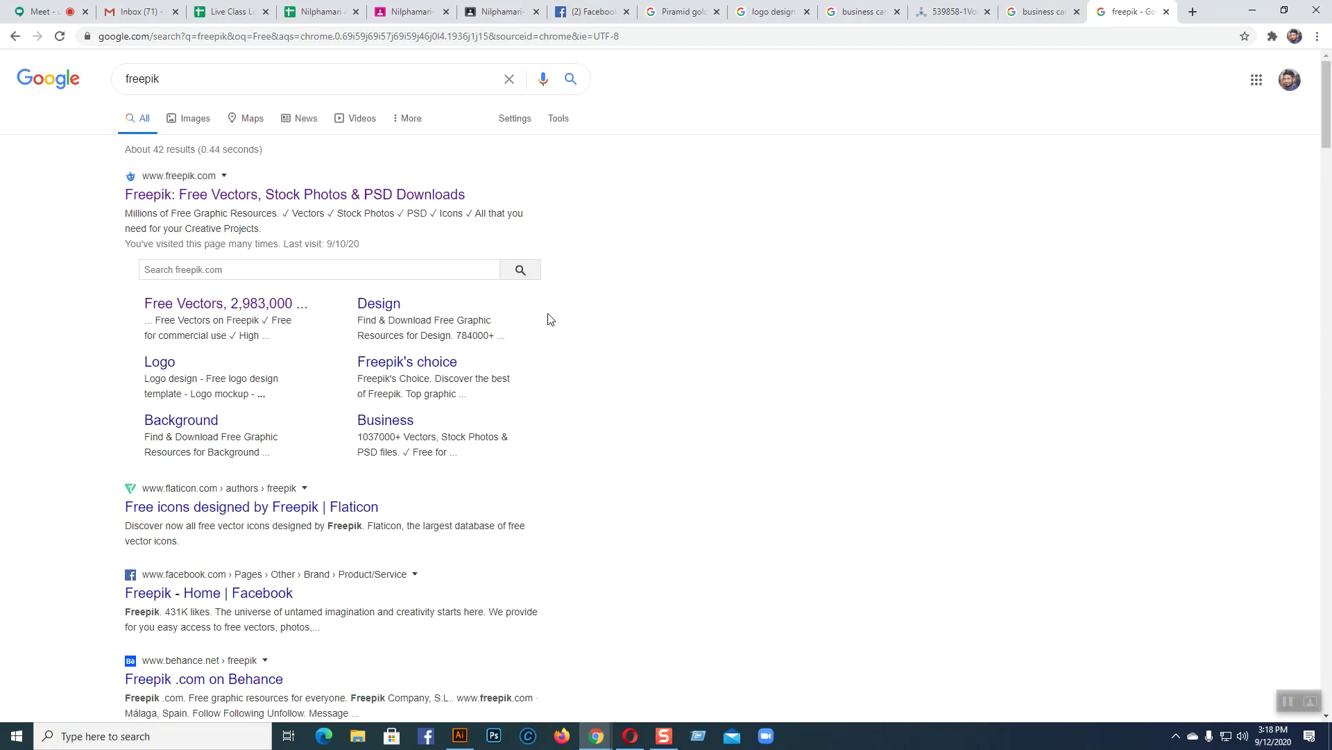
pyautogui.click(360, 197)
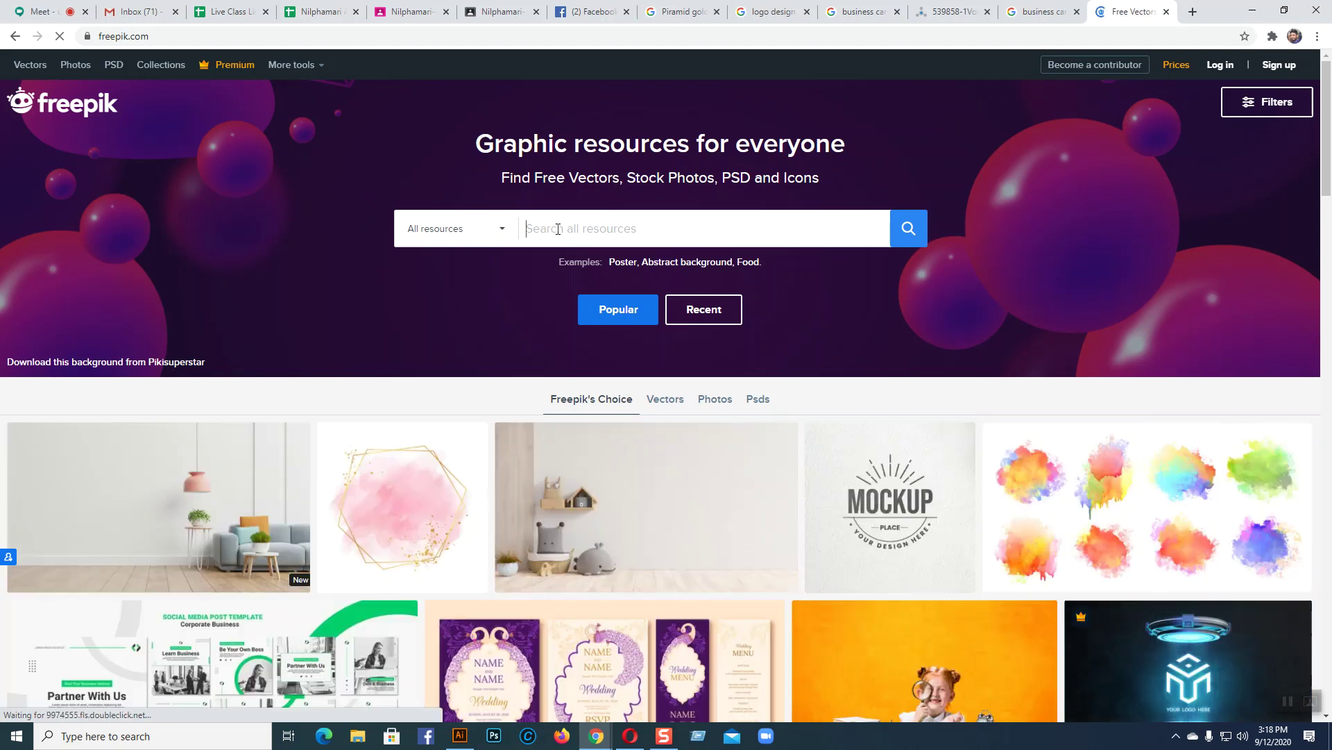
# Step: Sign in with Google and search Freepik for 'business card icons'
pyautogui.click(558, 229)
pyautogui.write('Bu')
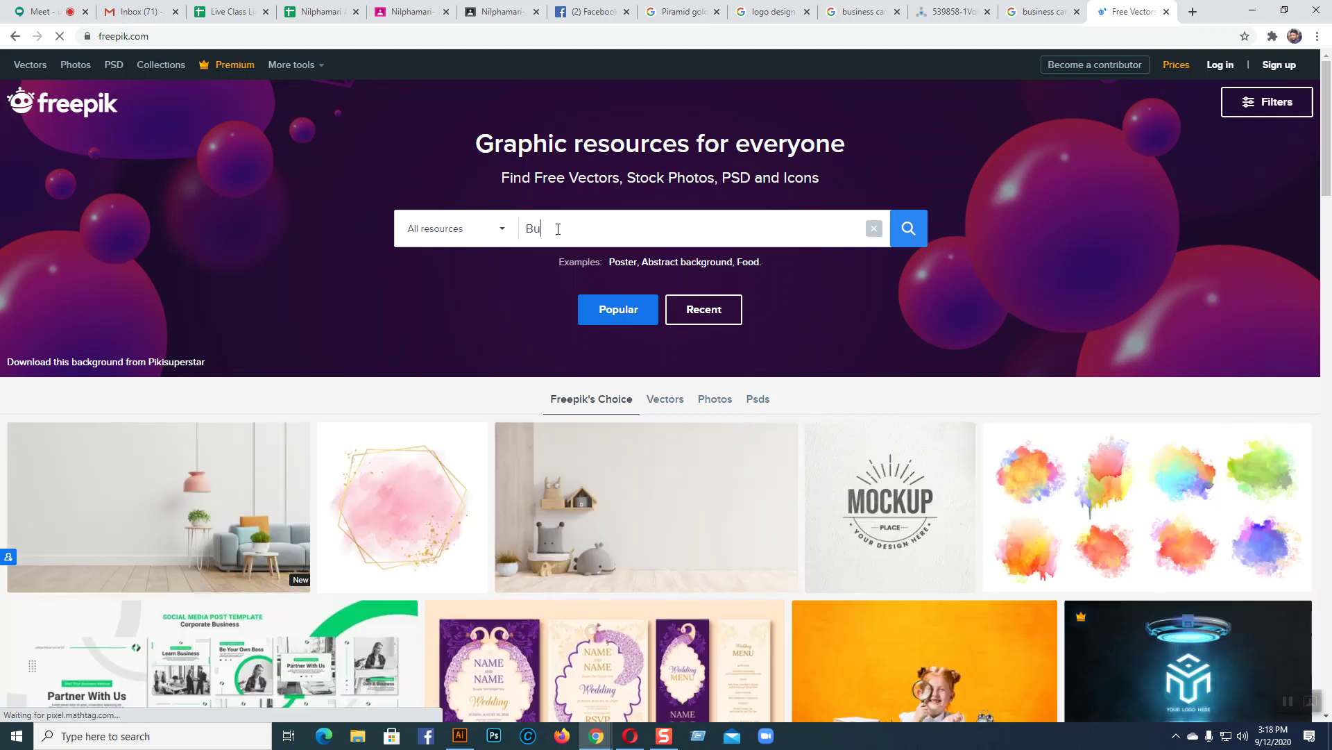
pyautogui.write('sine')
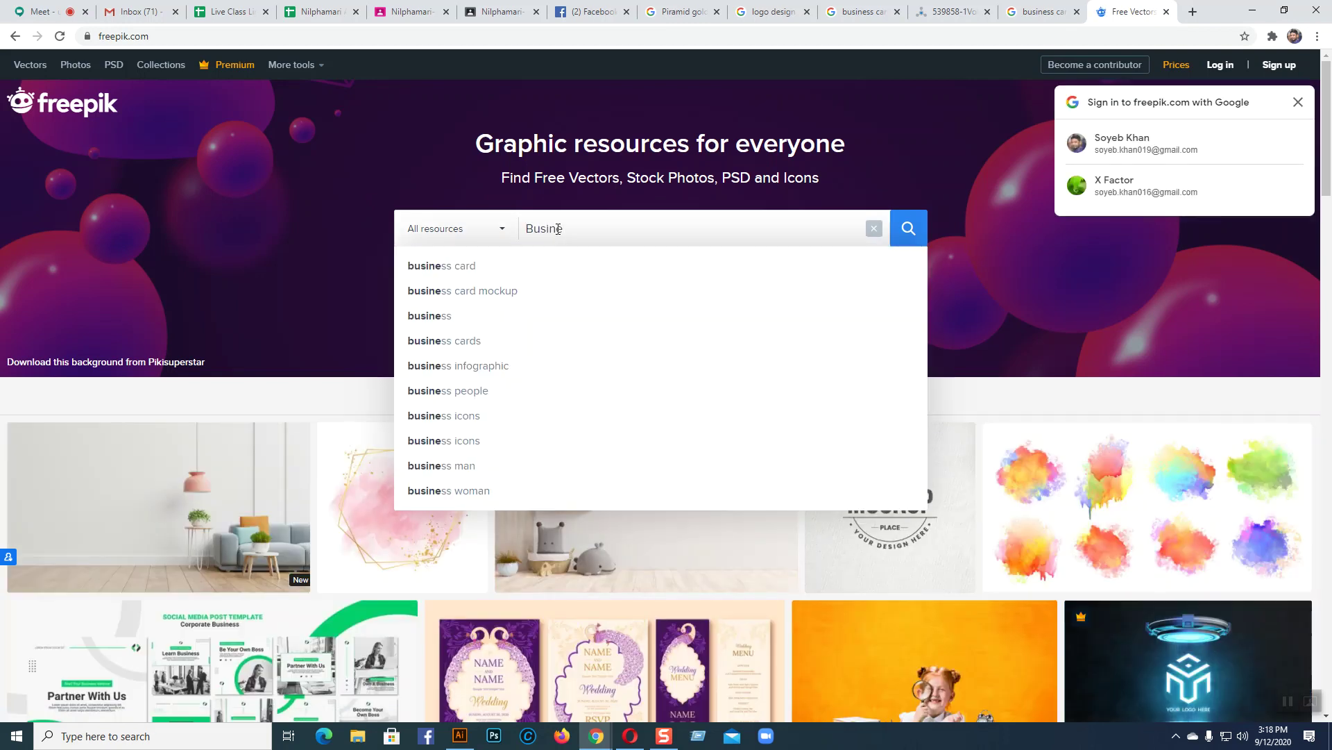
pyautogui.click(1115, 144)
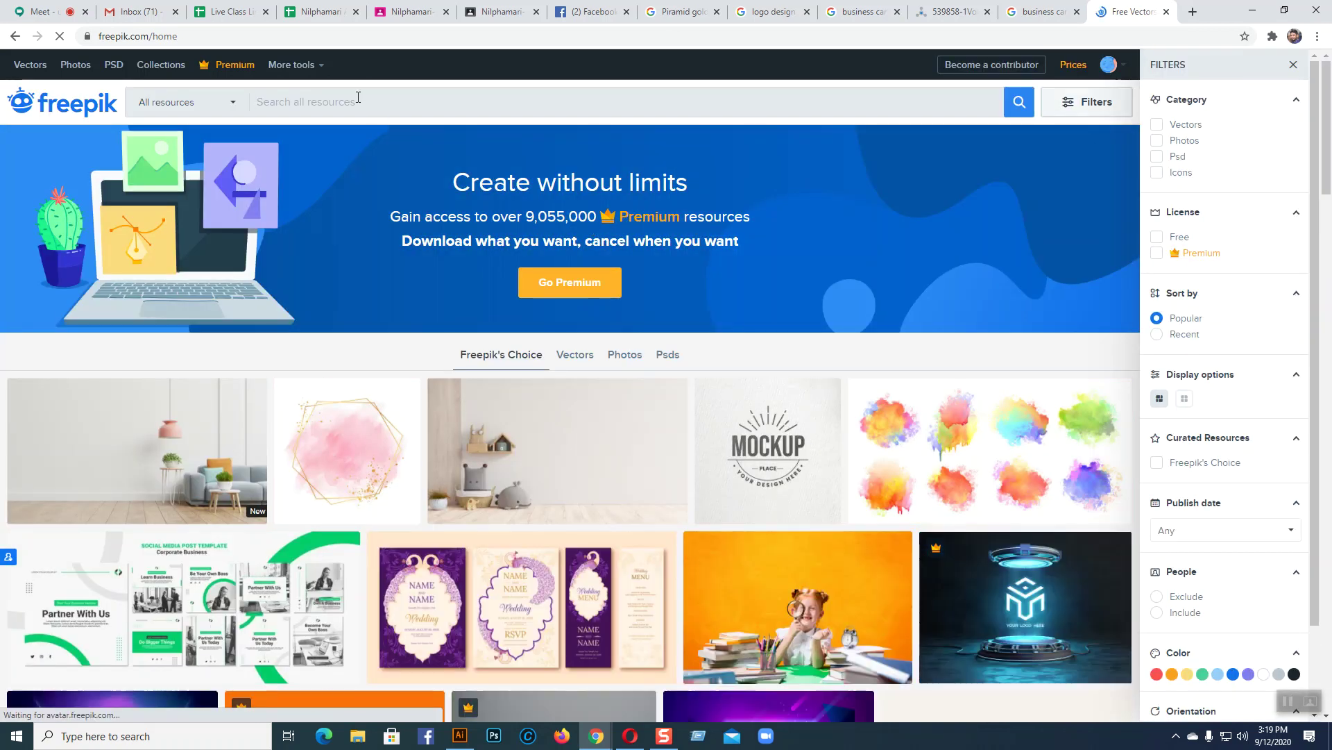
pyautogui.click(358, 97)
pyautogui.write('Business Card')
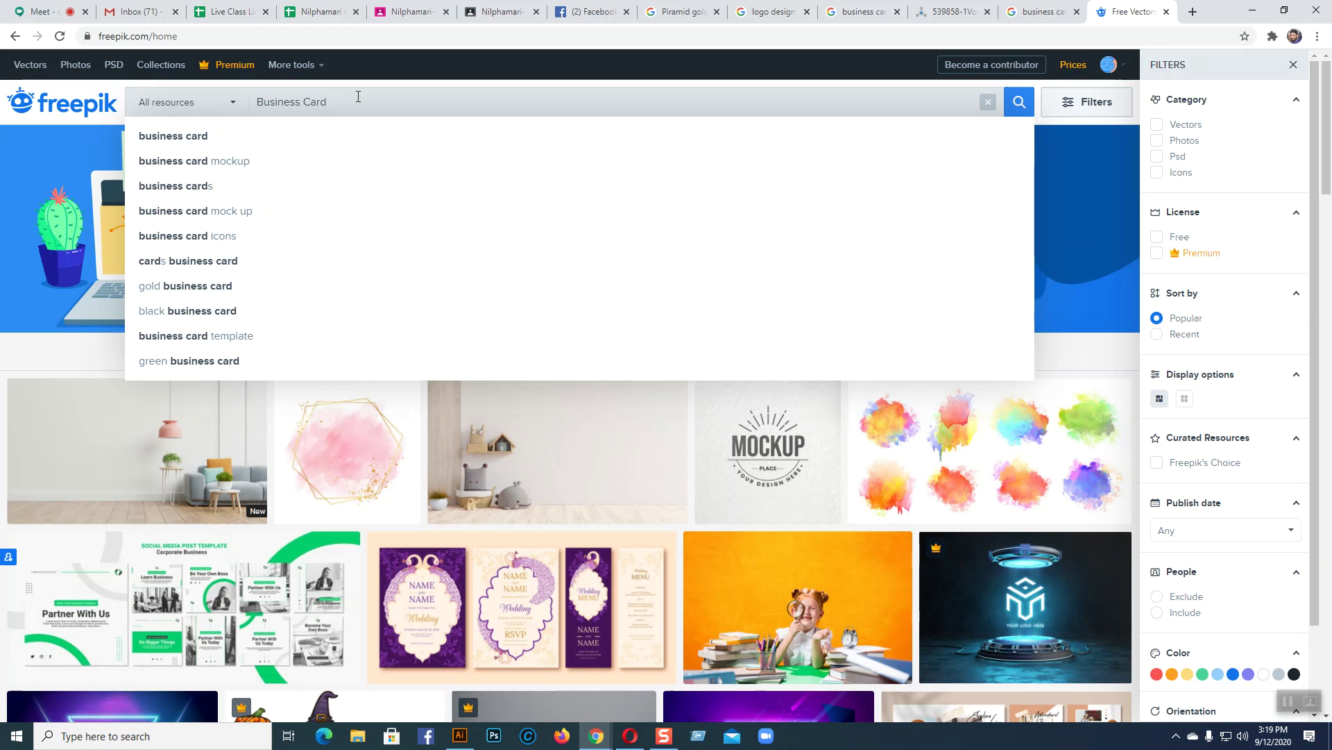
pyautogui.click(211, 237)
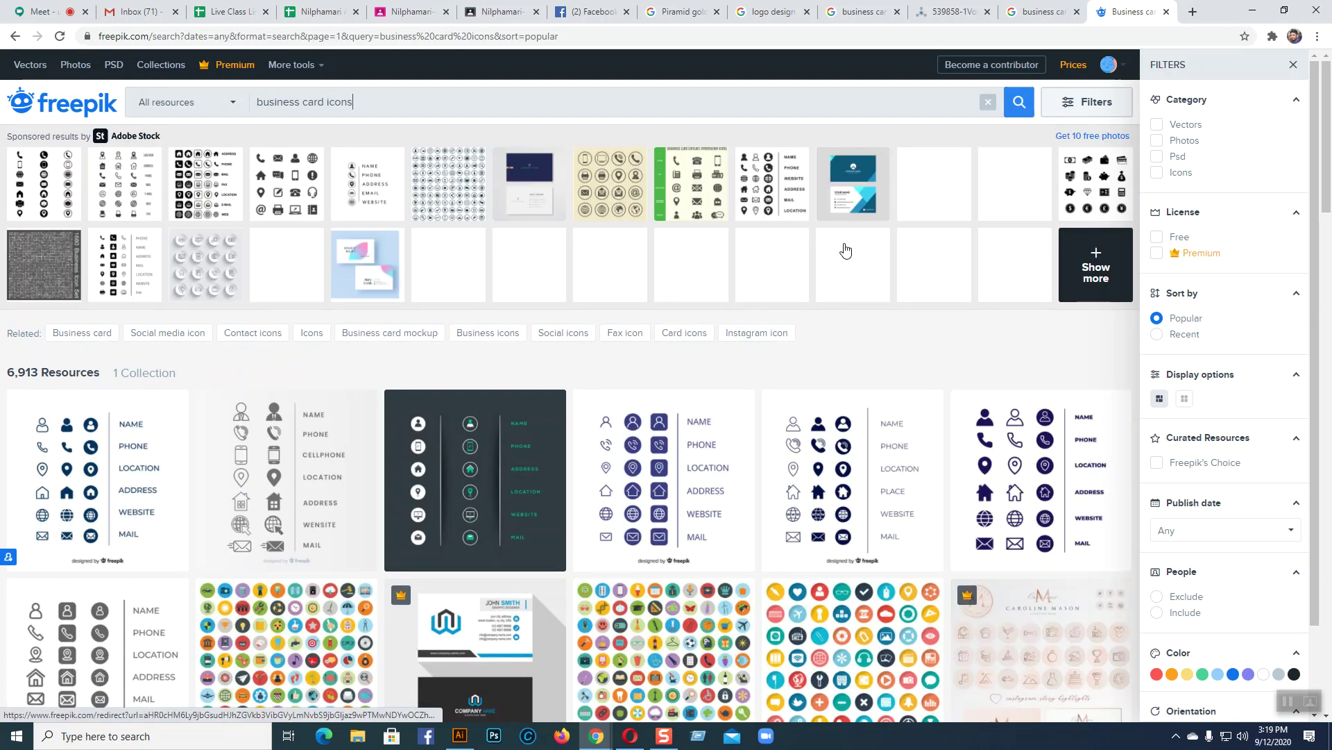
pyautogui.scroll(-2, 847, 250)
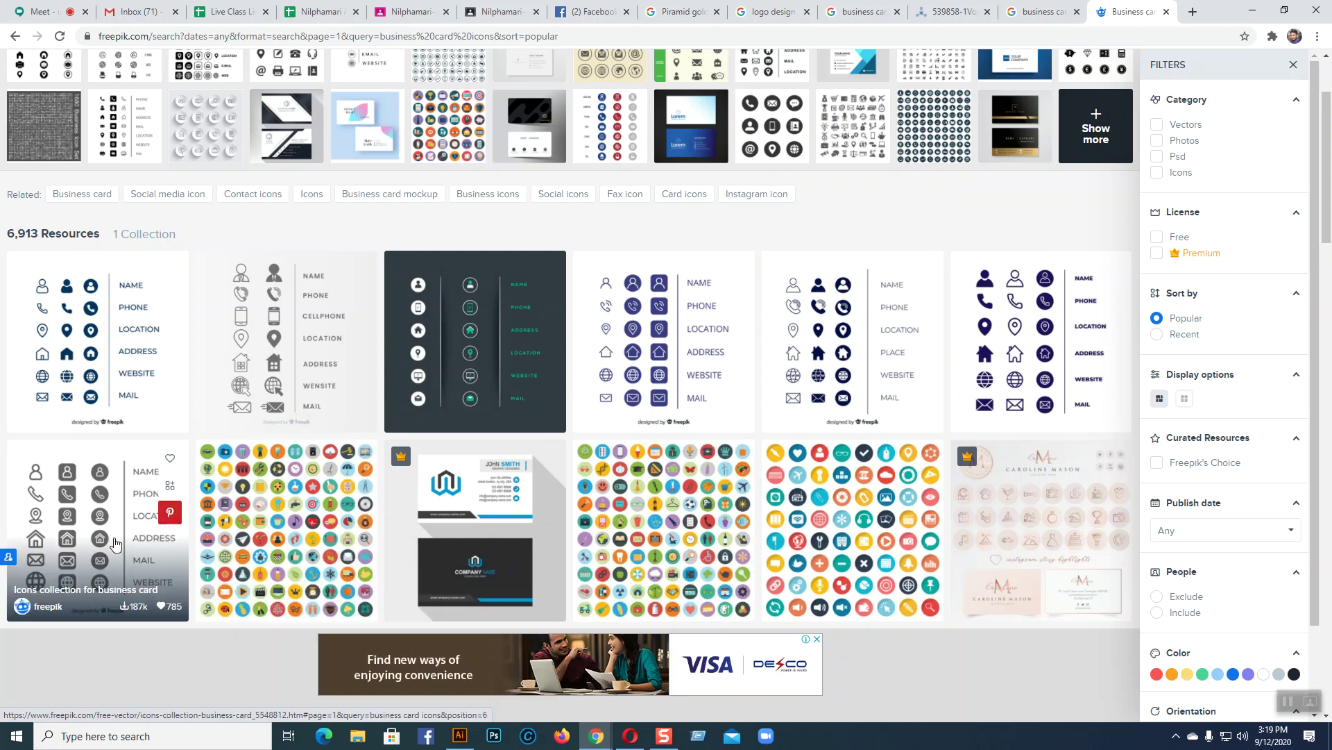
# Step: Preview several business card icon packs, then open the Business card icon information collection
pyautogui.click(1023, 350)
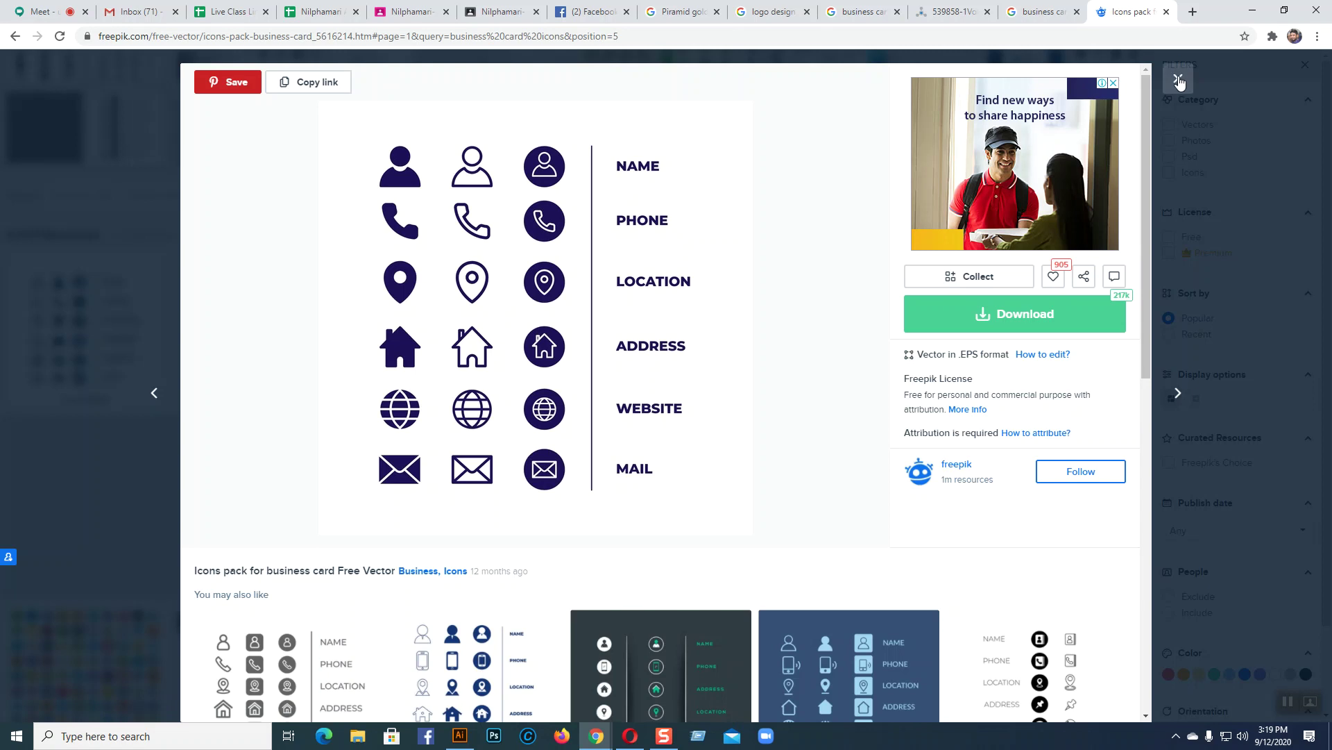
pyautogui.press('Escape')
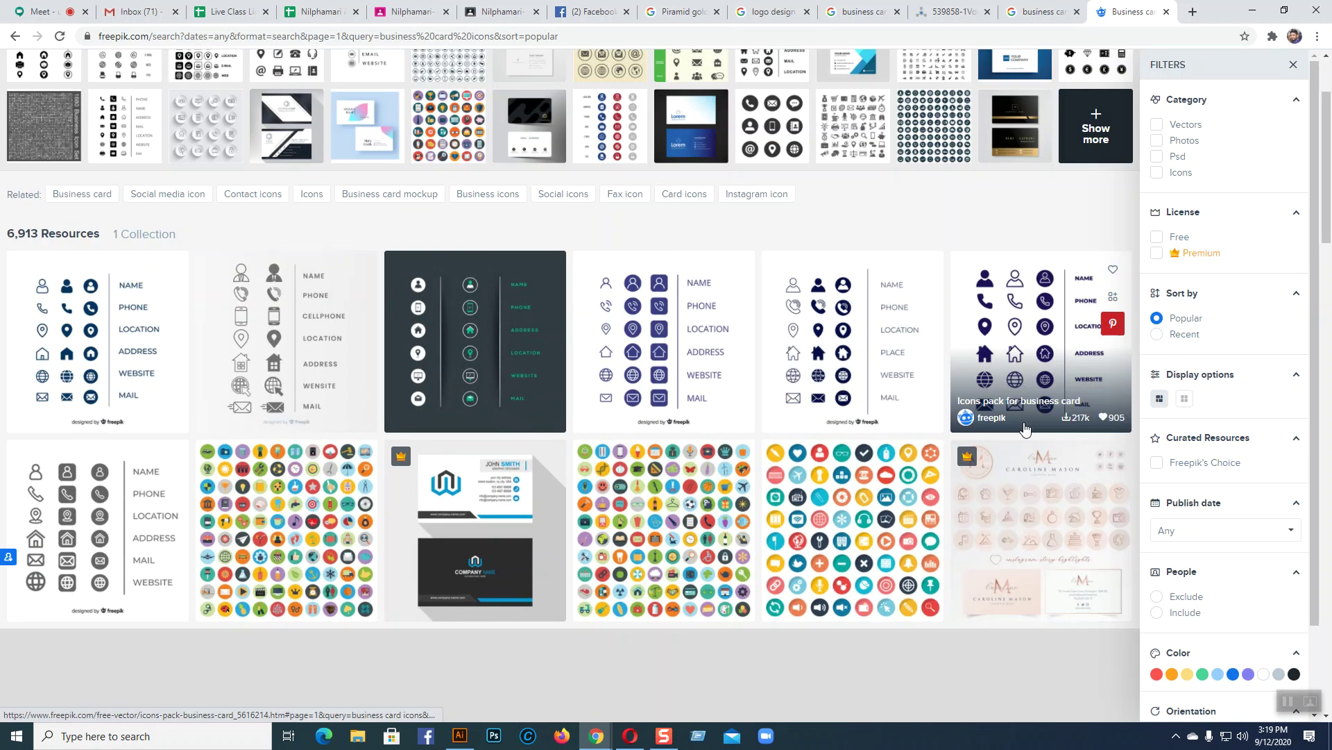
pyautogui.scroll(-1, 998, 579)
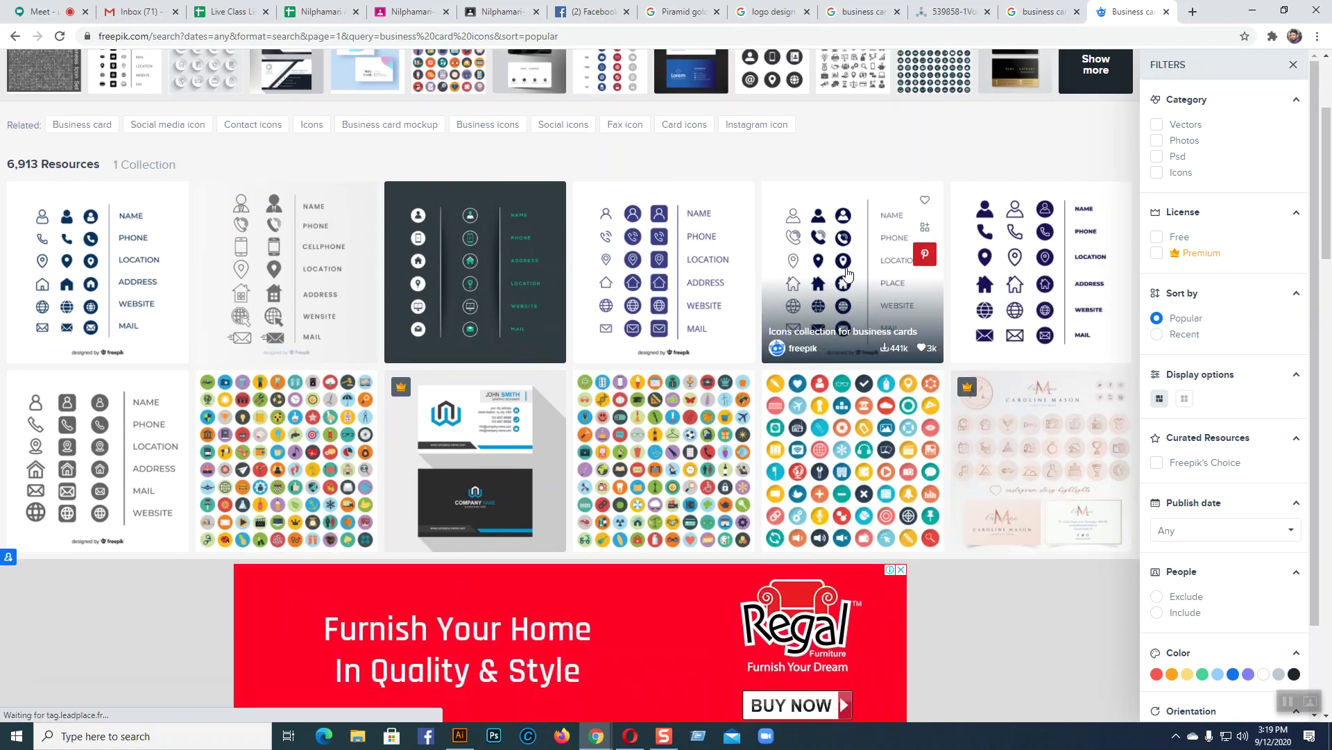
pyautogui.click(847, 272)
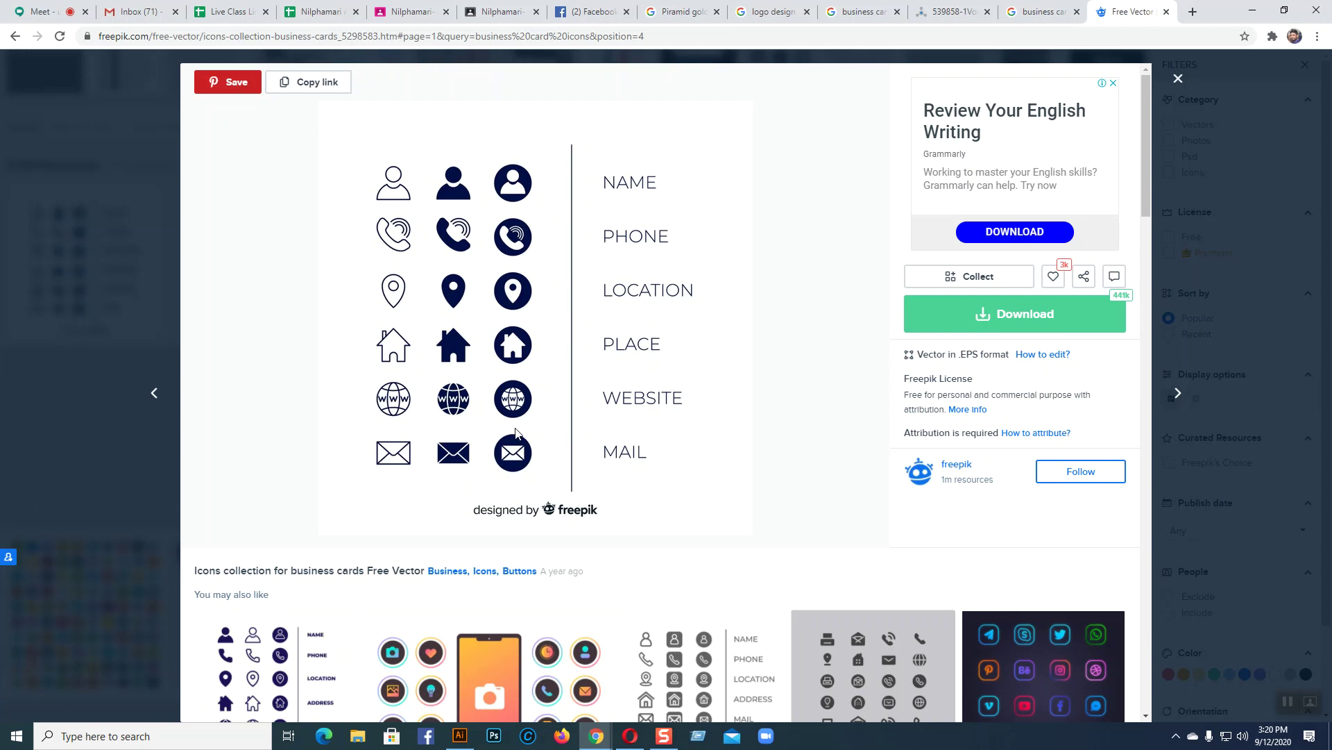
pyautogui.click(1178, 77)
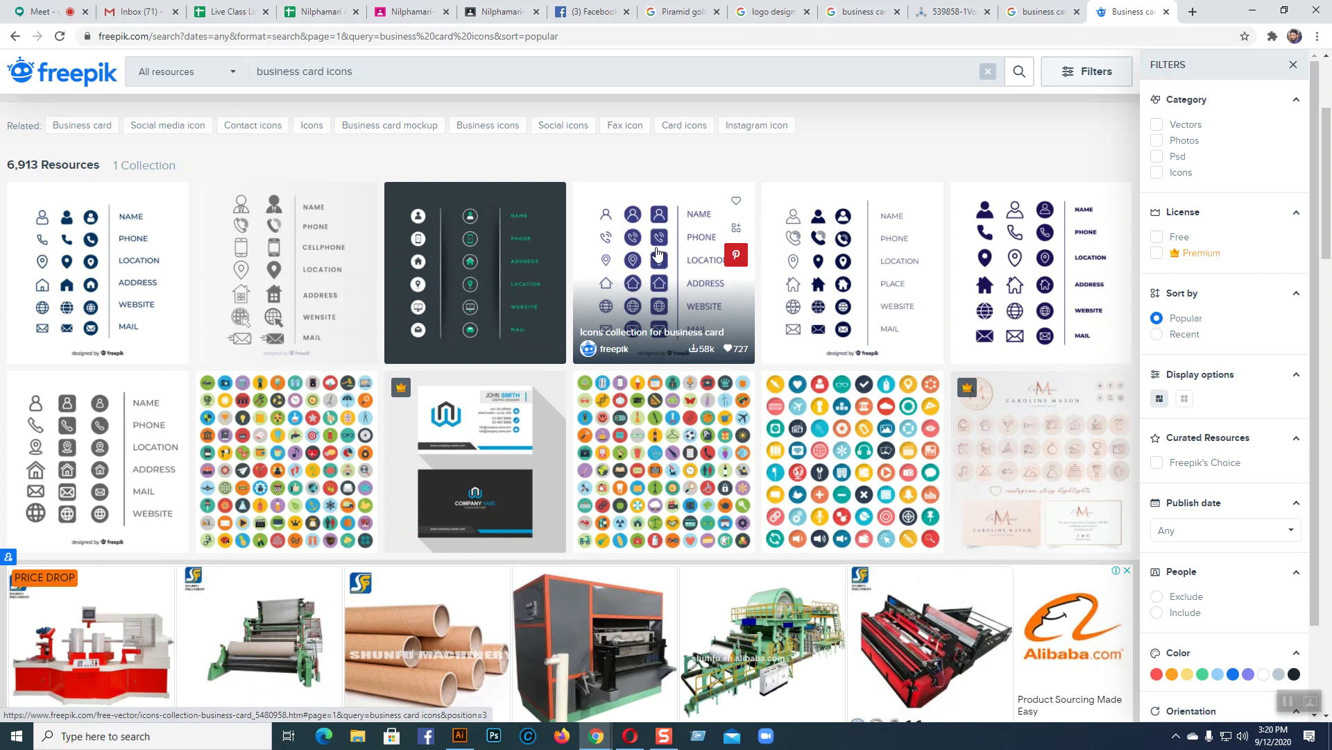
pyautogui.click(657, 254)
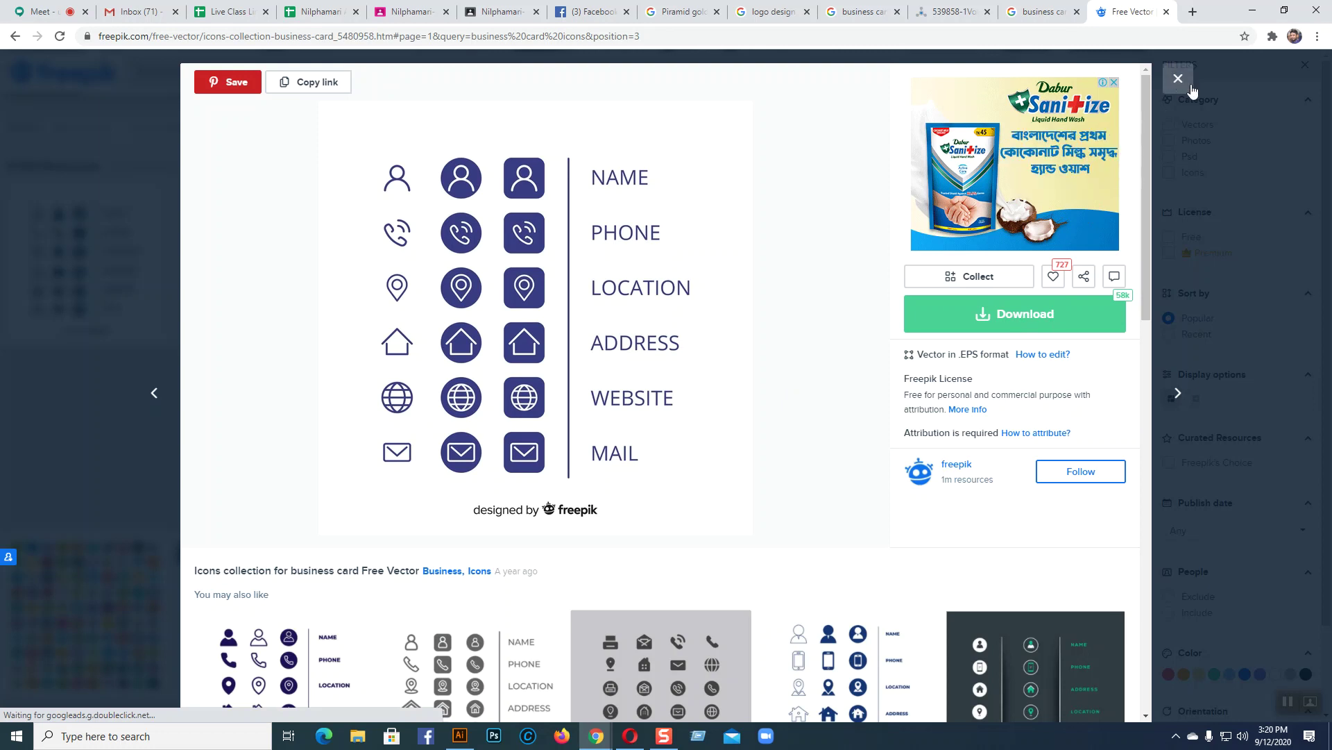
pyautogui.press('Escape')
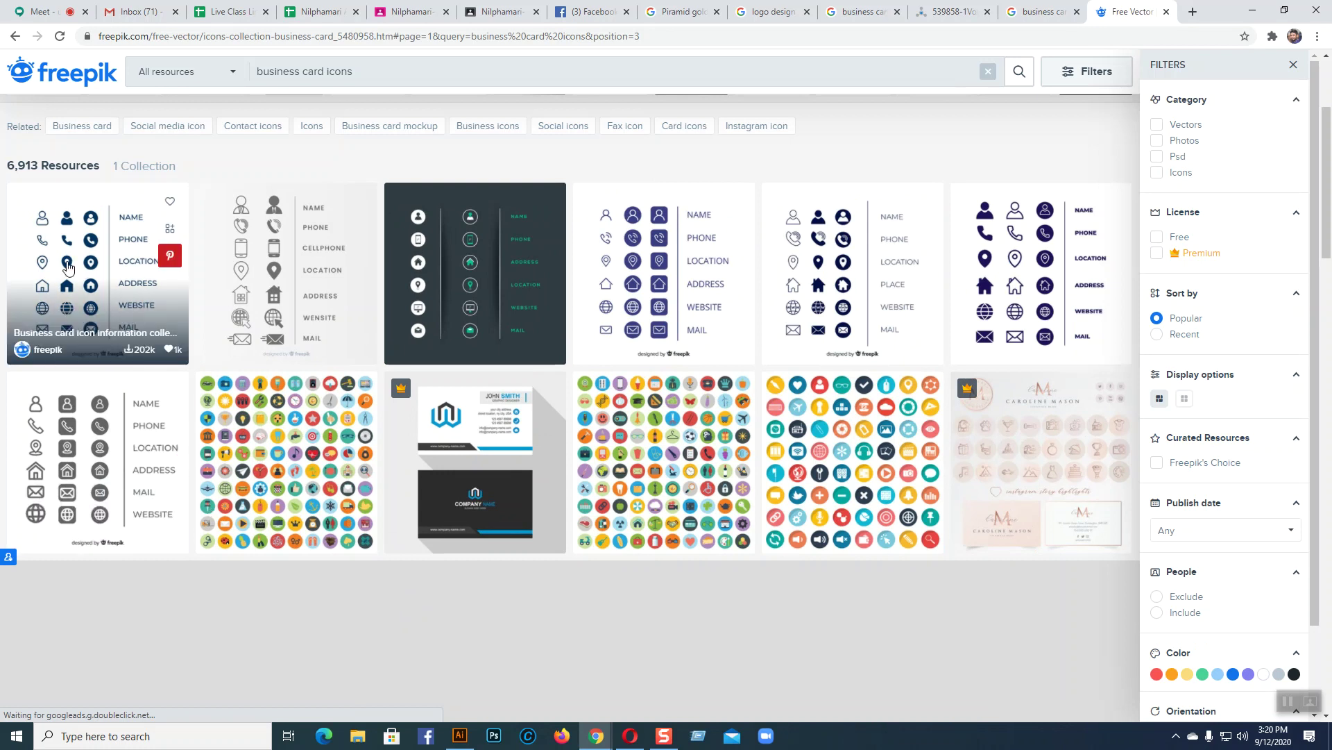
pyautogui.click(68, 268)
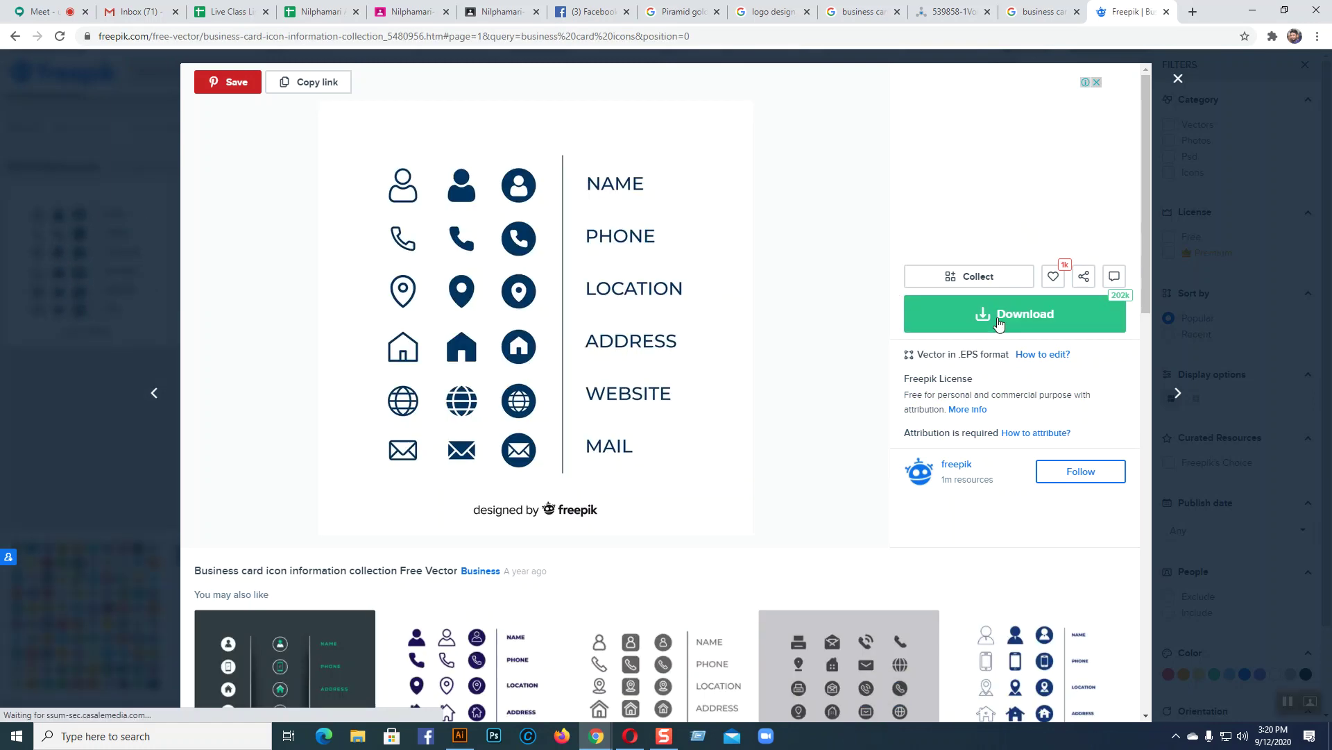
# Step: Free-download the Business card icon information collection with attribution
pyautogui.click(998, 324)
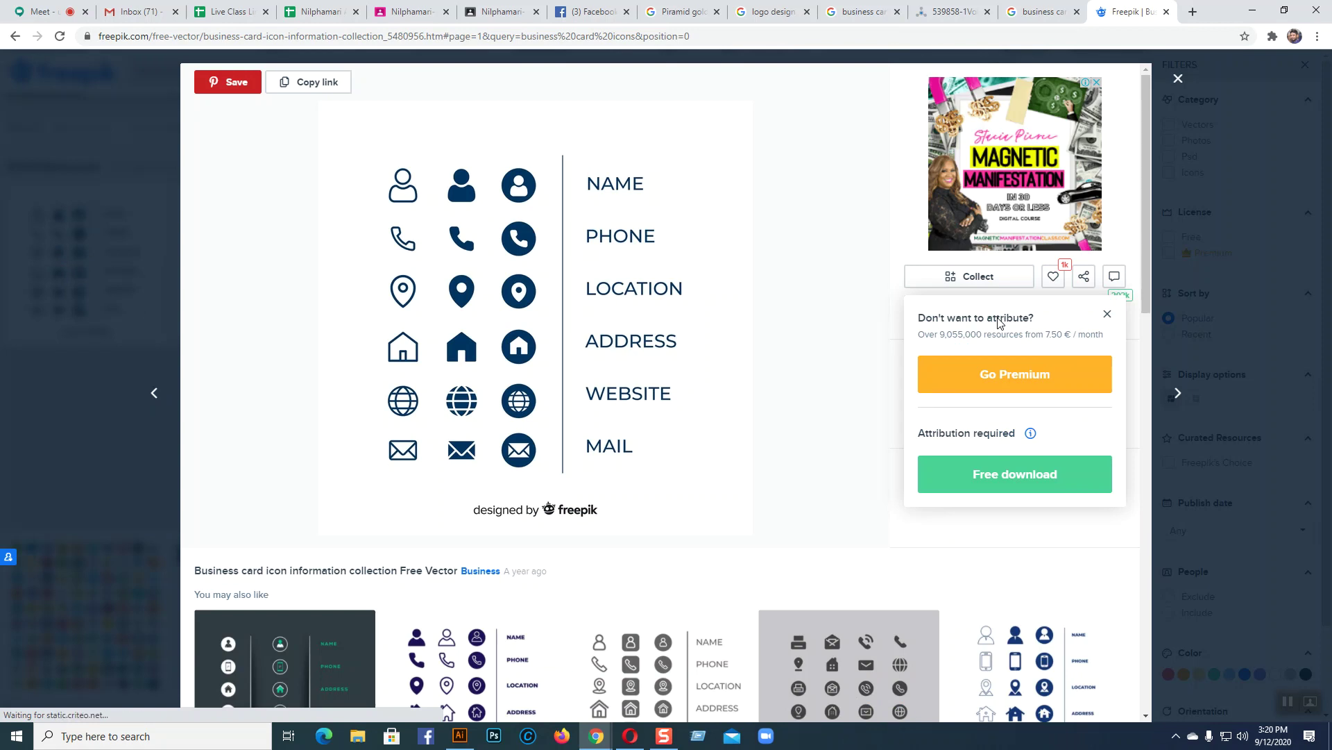
pyautogui.click(985, 471)
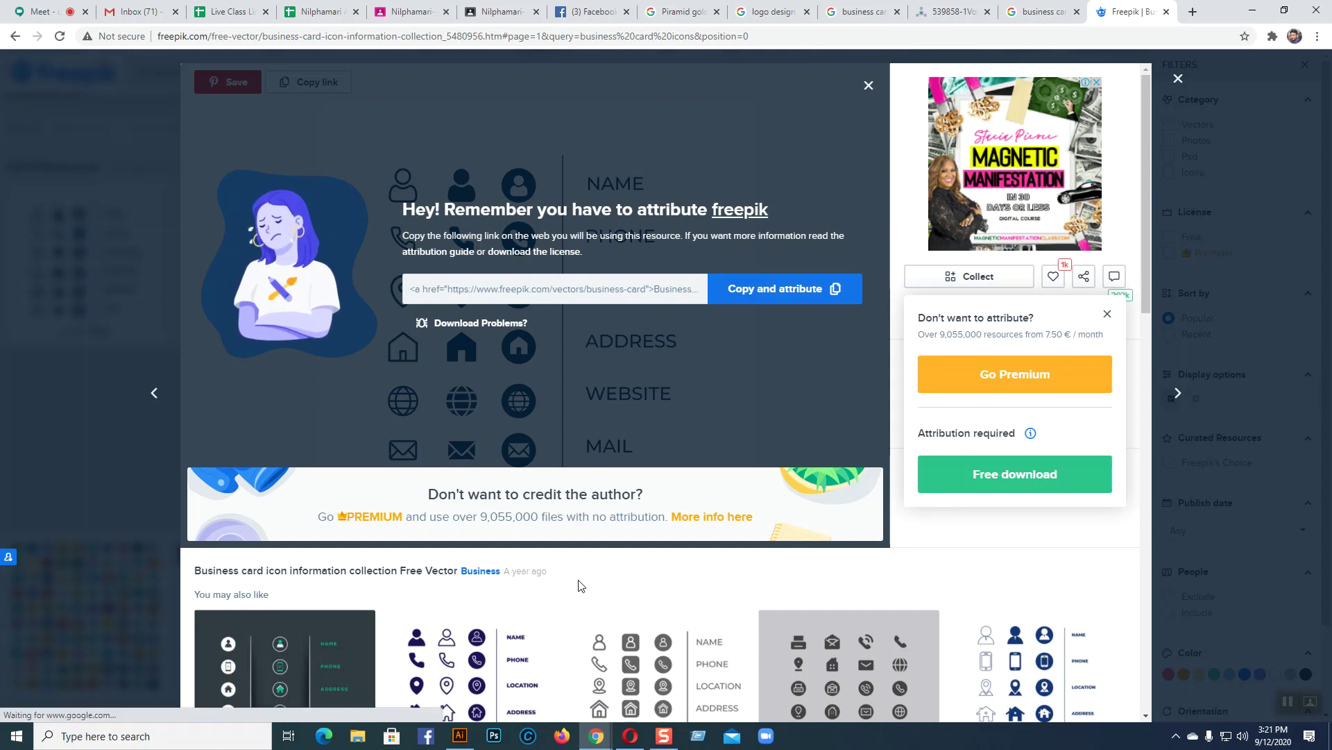
pyautogui.scroll(-2, 788, 405)
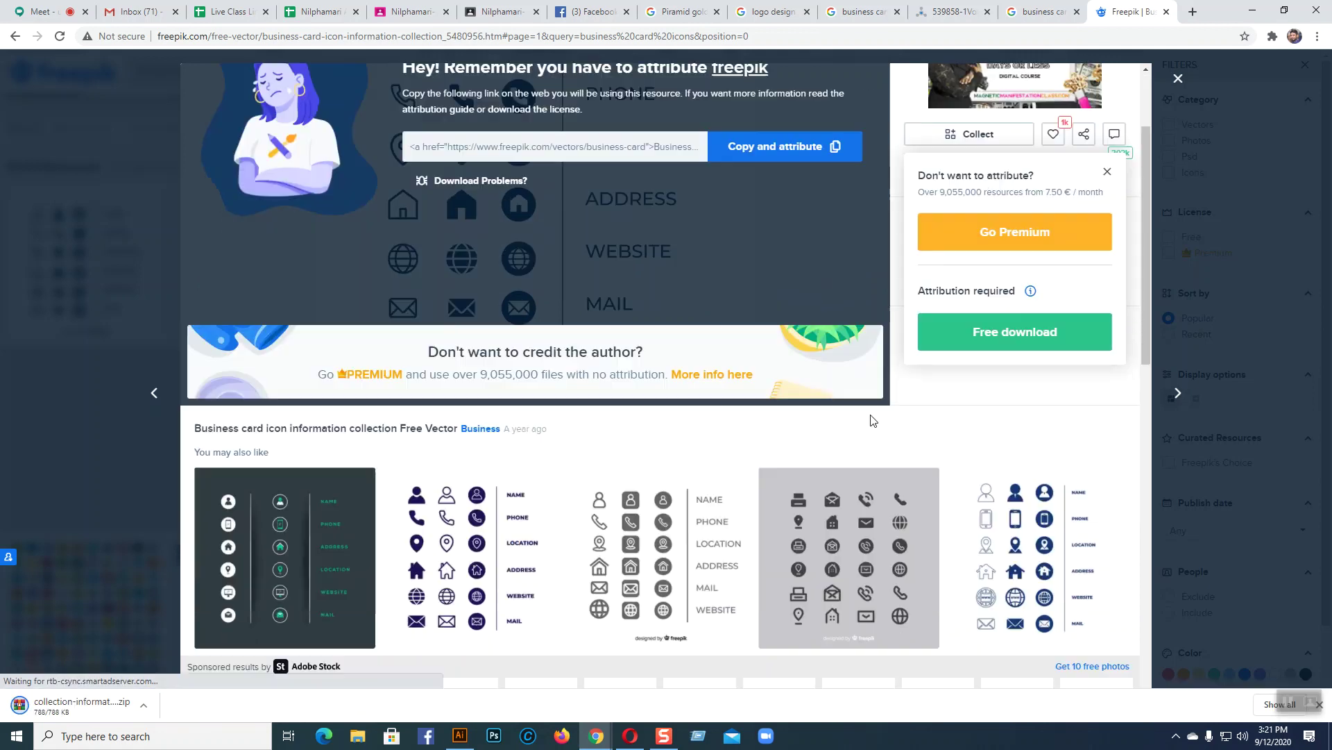
pyautogui.scroll(-2, 674, 406)
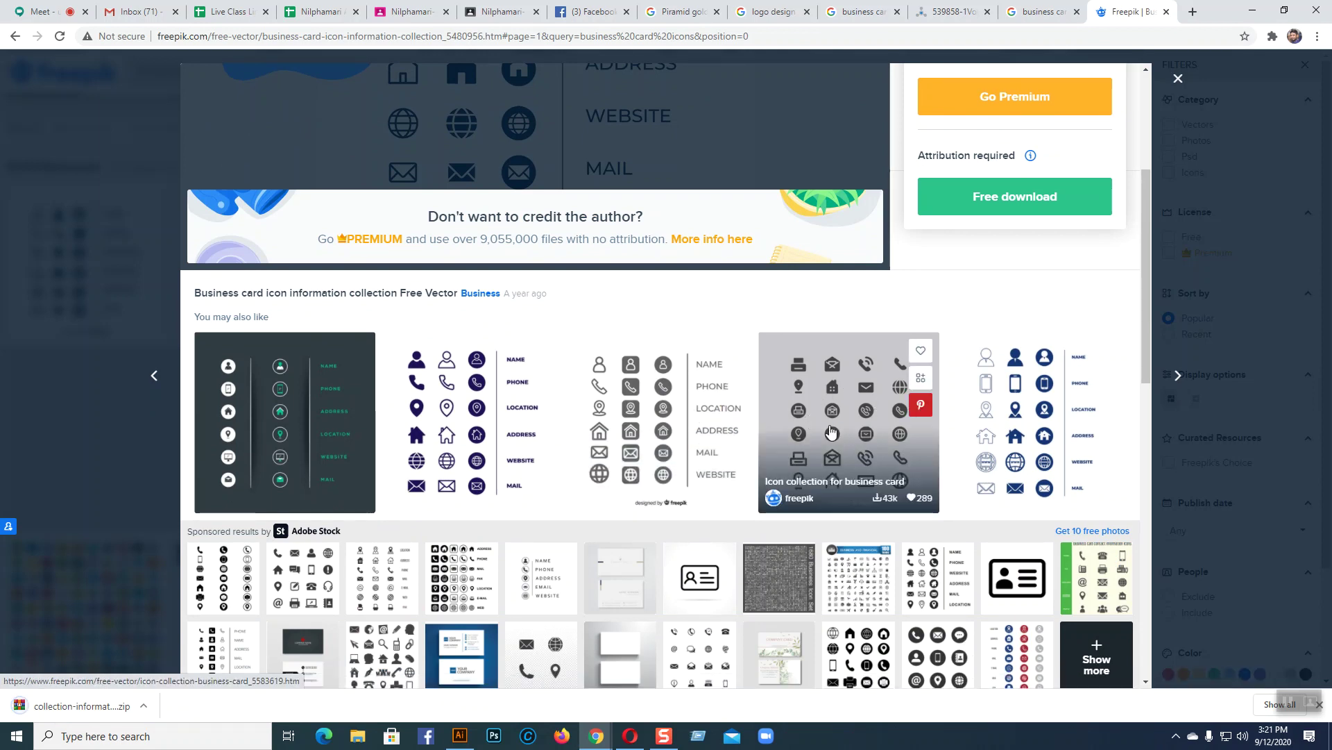
pyautogui.scroll(-5, 805, 528)
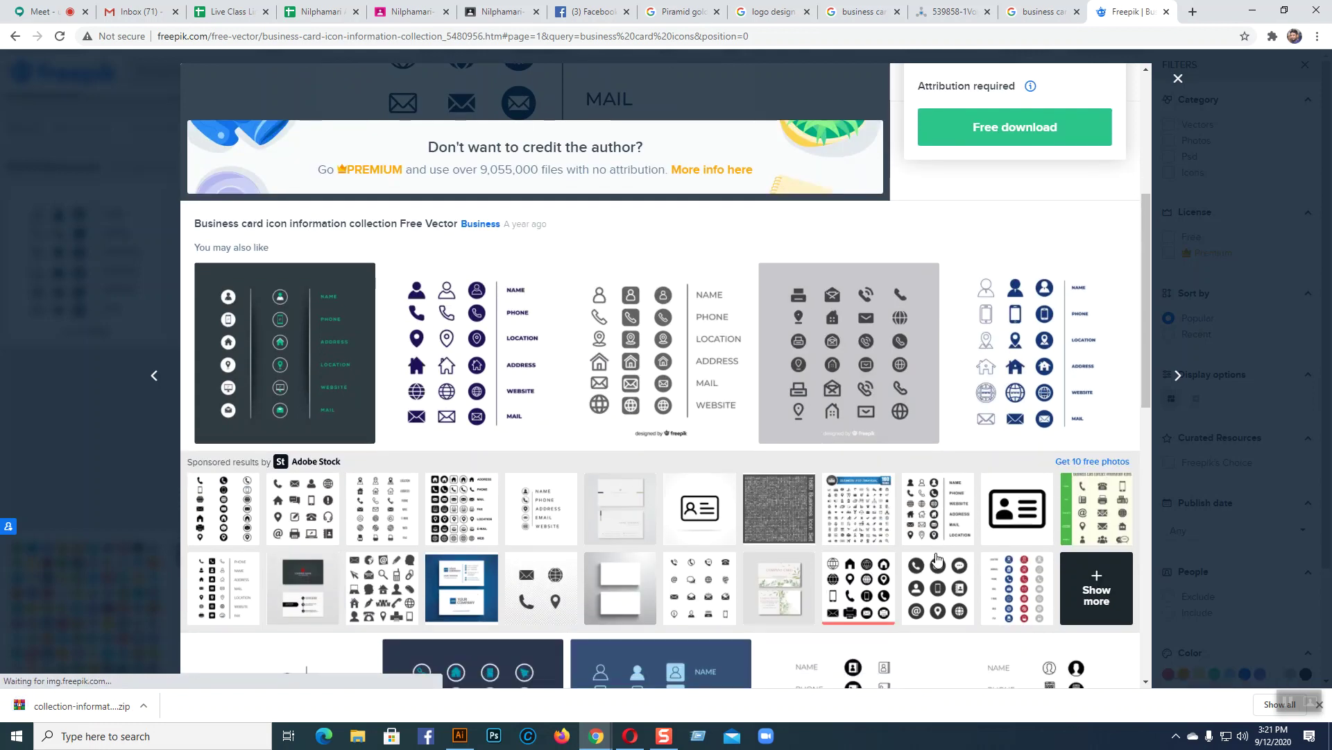
pyautogui.scroll(-4, 999, 417)
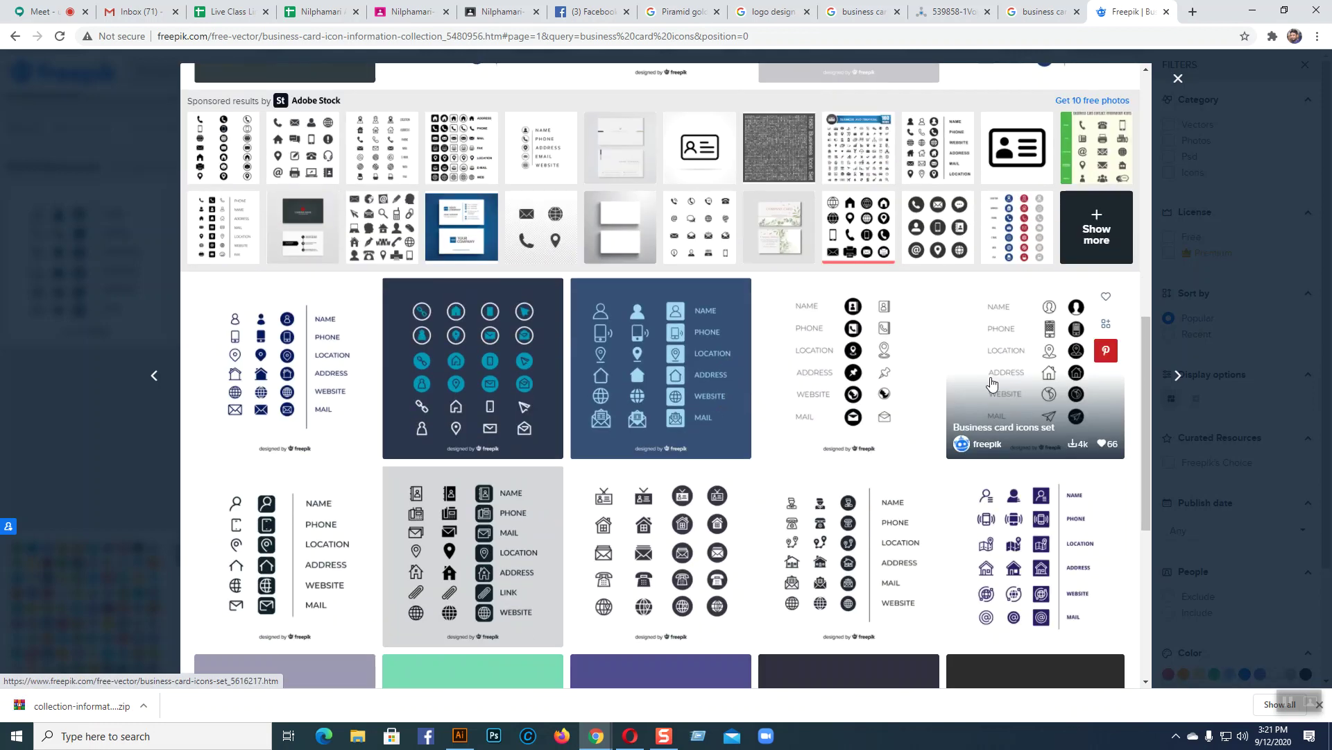
pyautogui.scroll(6, 777, 305)
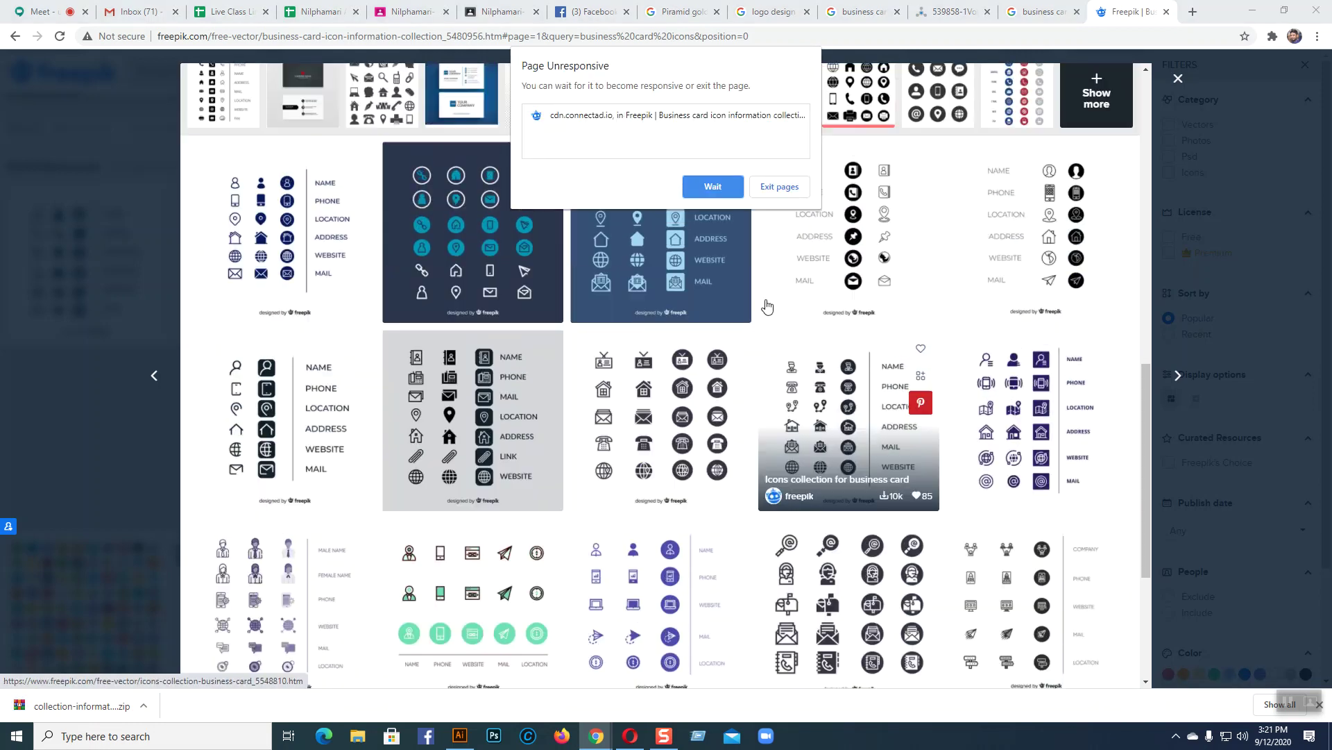
pyautogui.scroll(2, 788, 305)
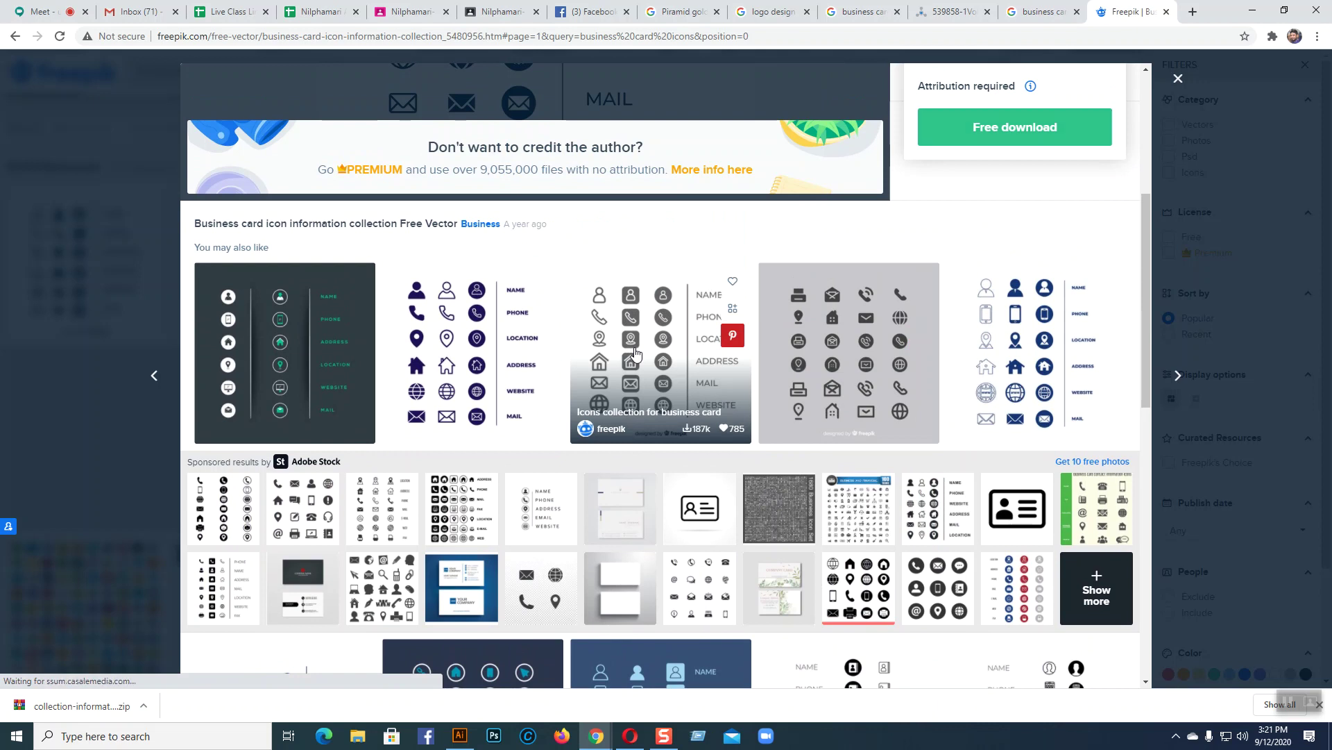
# Step: Free-download the Icons collection for business card as well
pyautogui.click(636, 354)
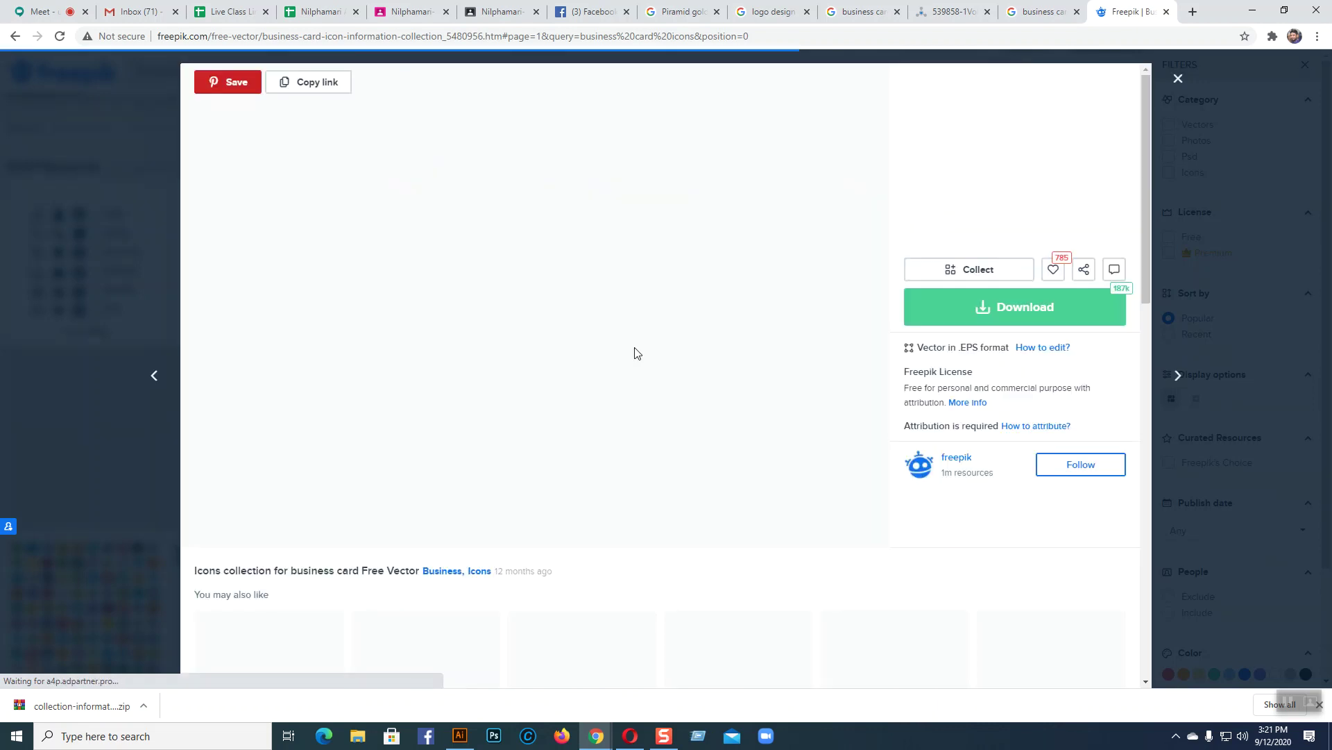
pyautogui.click(1003, 314)
pyautogui.click(996, 479)
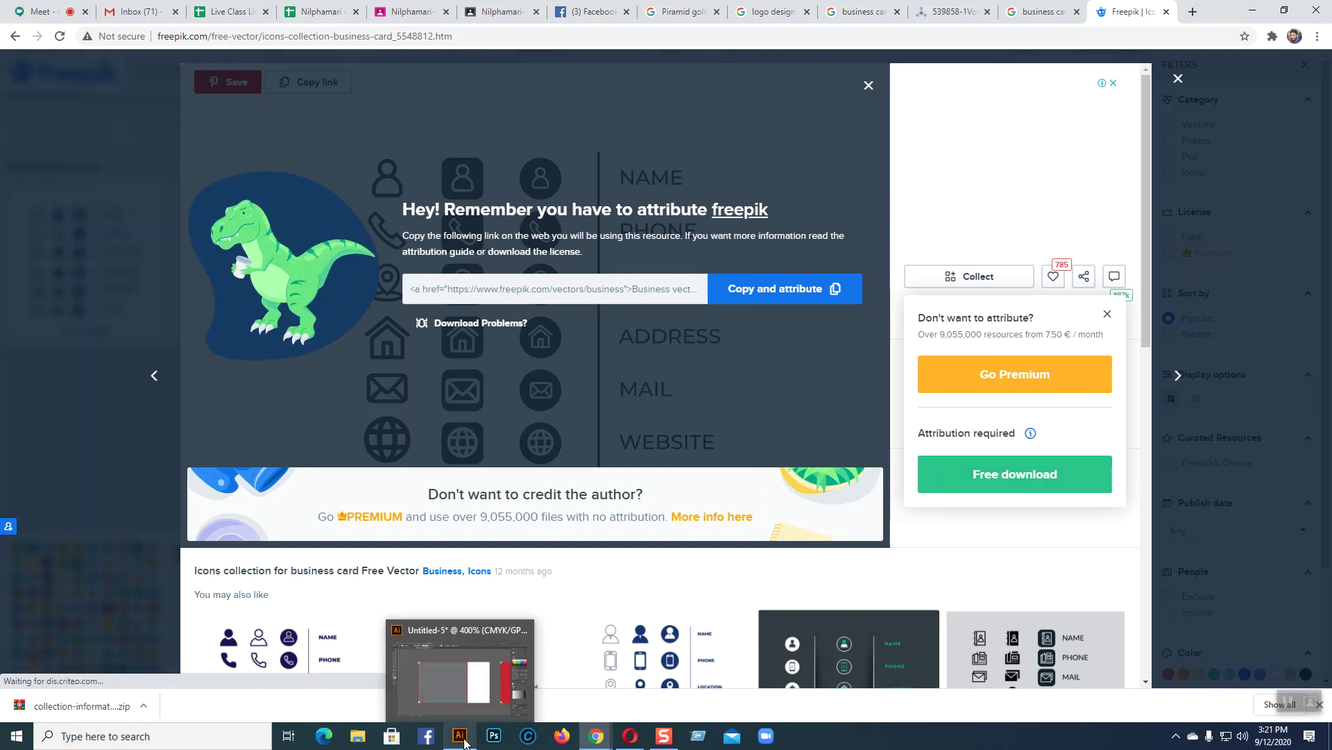
pyautogui.click(462, 737)
# Step: From Downloads, enter the extracted collection-informations-icone-carte-visite folder and open file 2855734
pyautogui.click(38, 10)
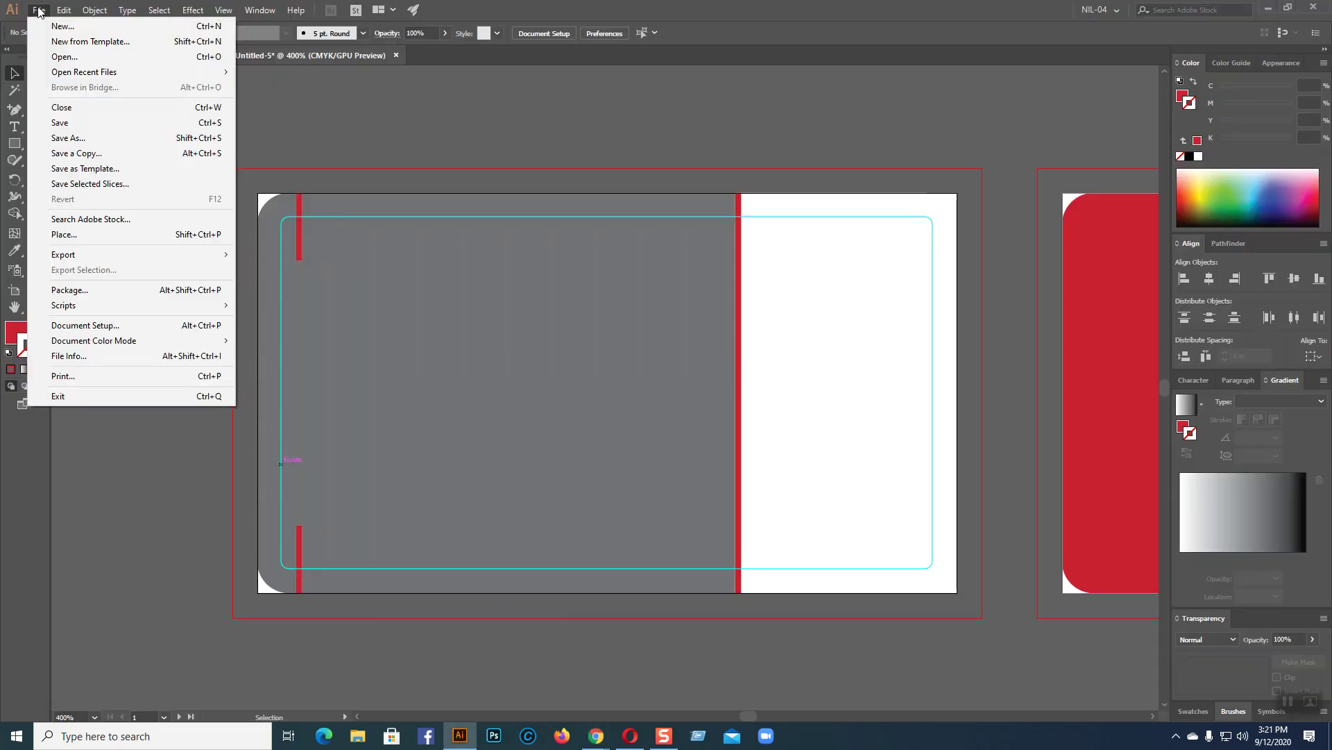
pyautogui.click(57, 54)
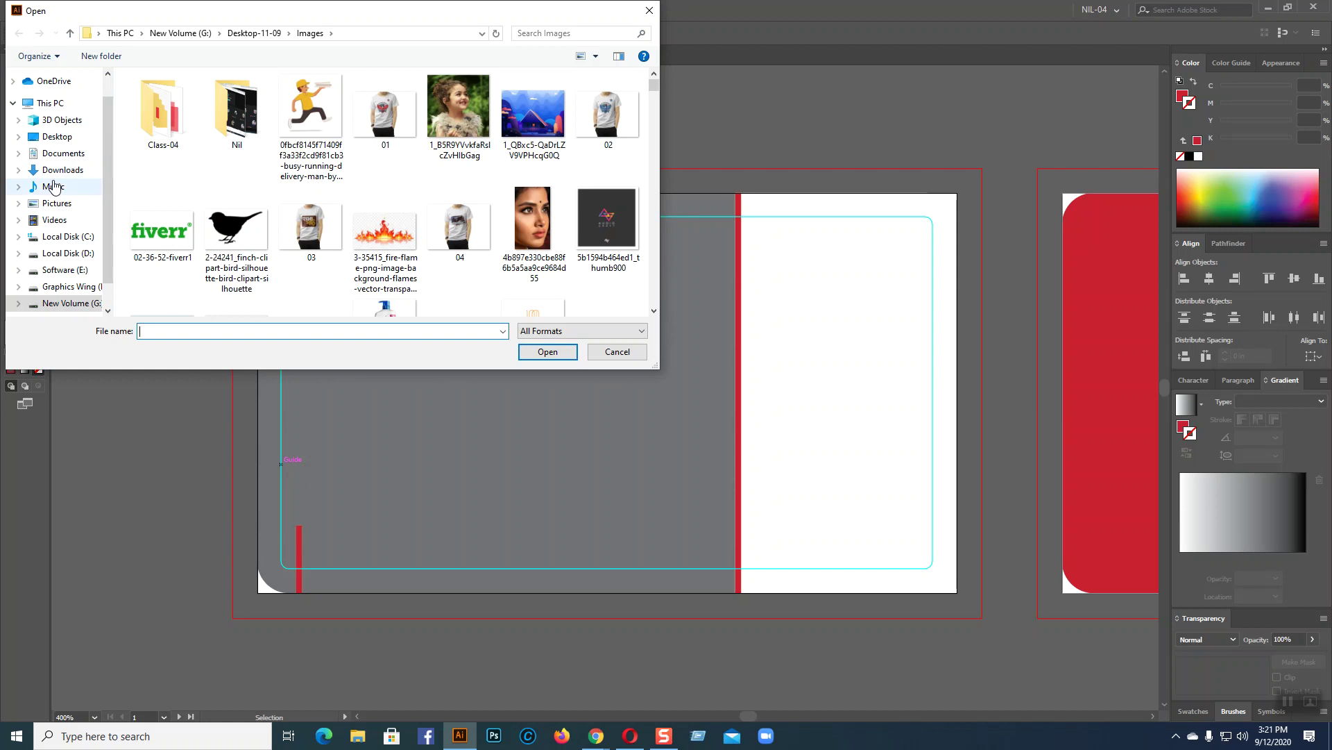
pyautogui.click(51, 175)
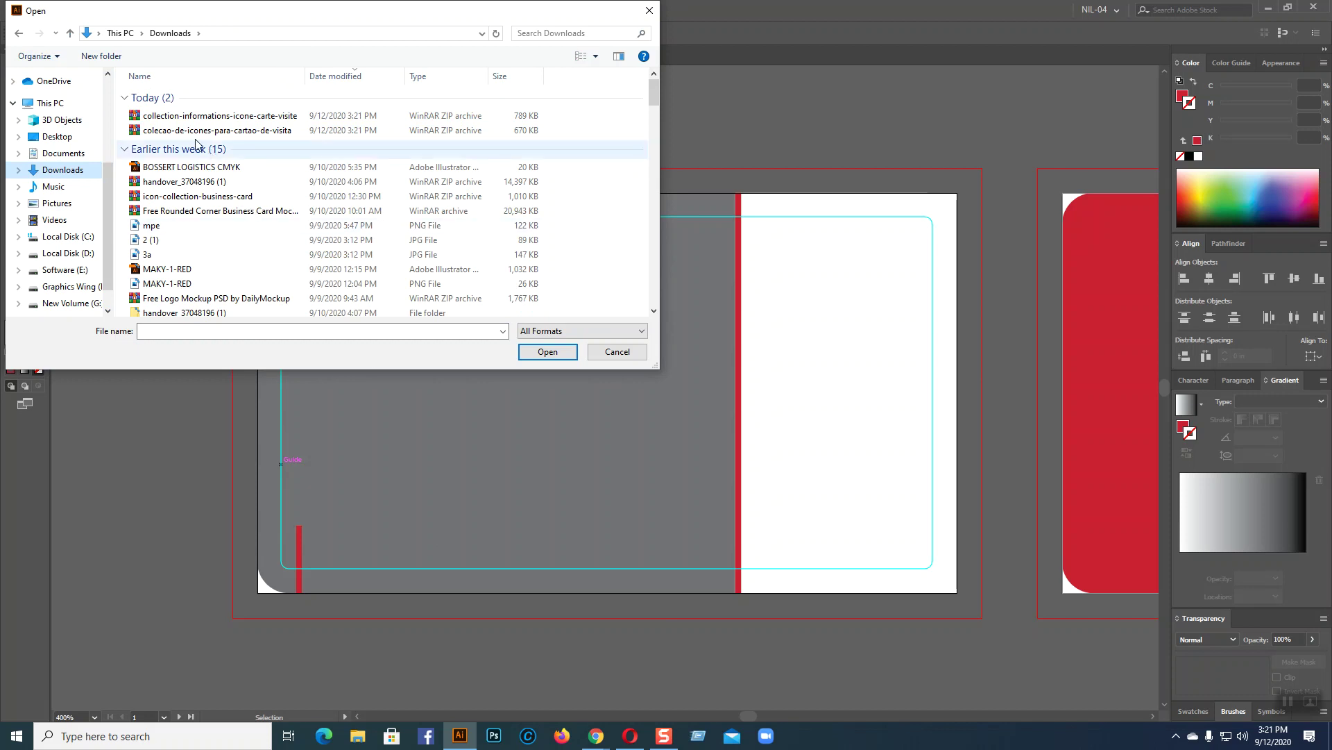
pyautogui.click(598, 734)
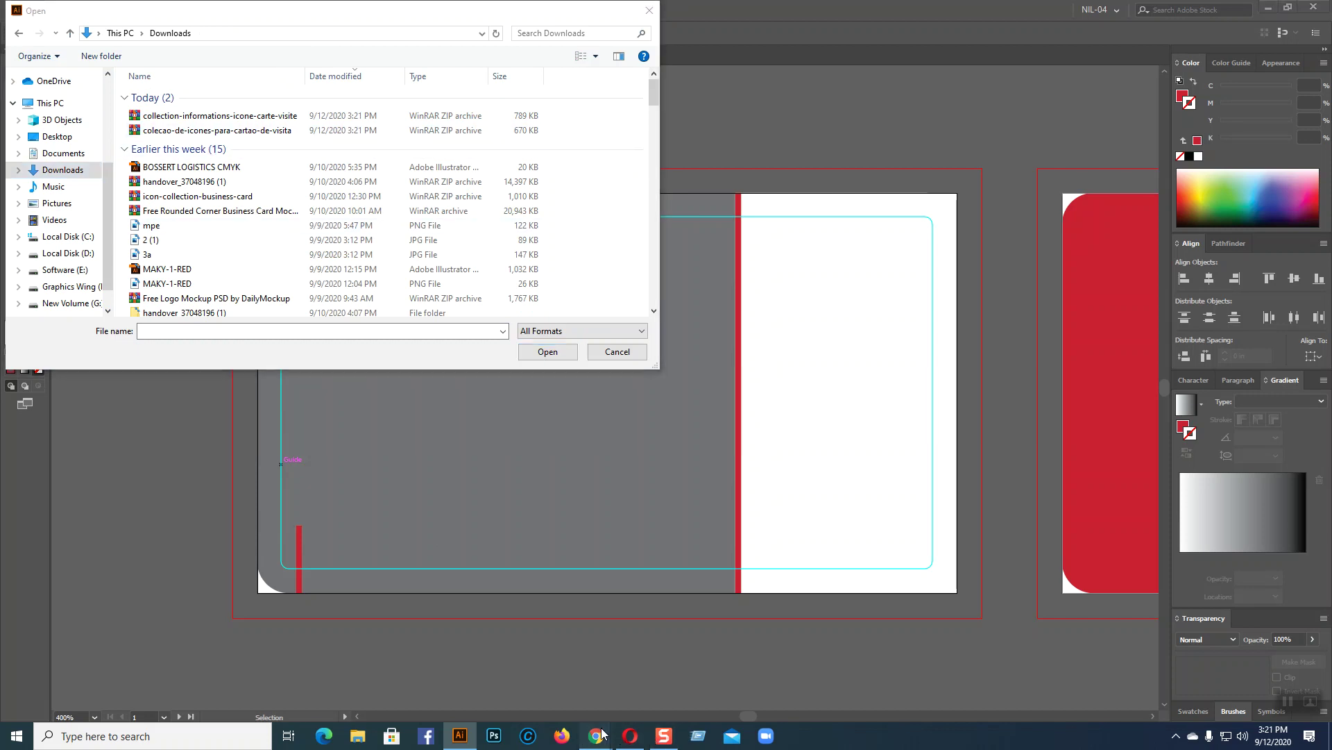
pyautogui.click(520, 669)
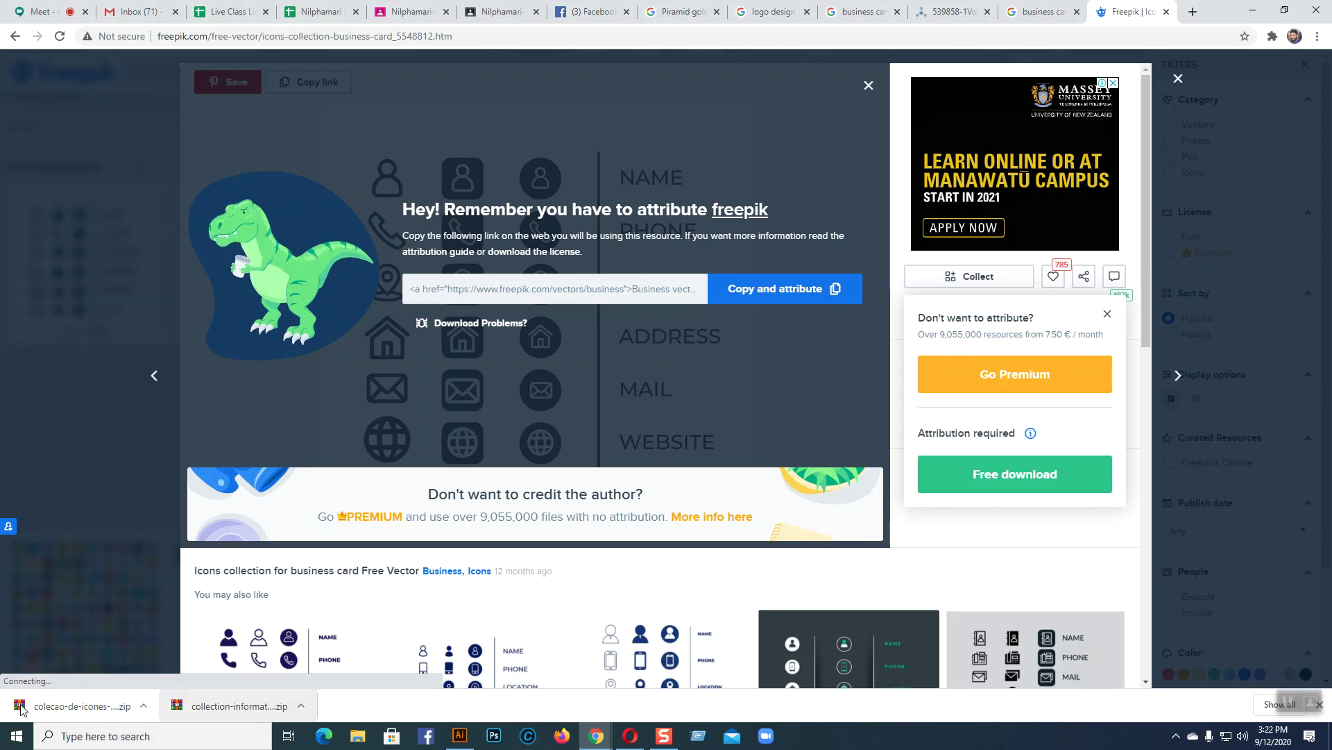
pyautogui.click(459, 732)
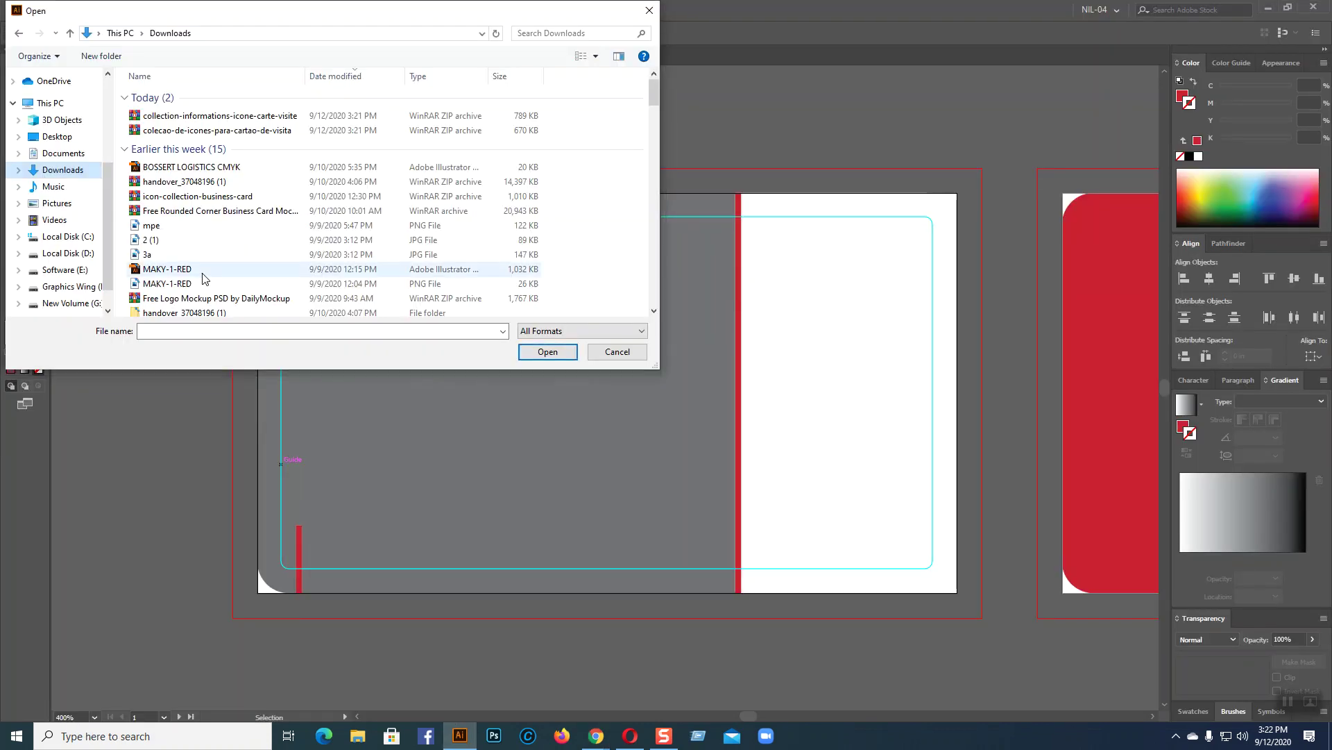
pyautogui.click(182, 117)
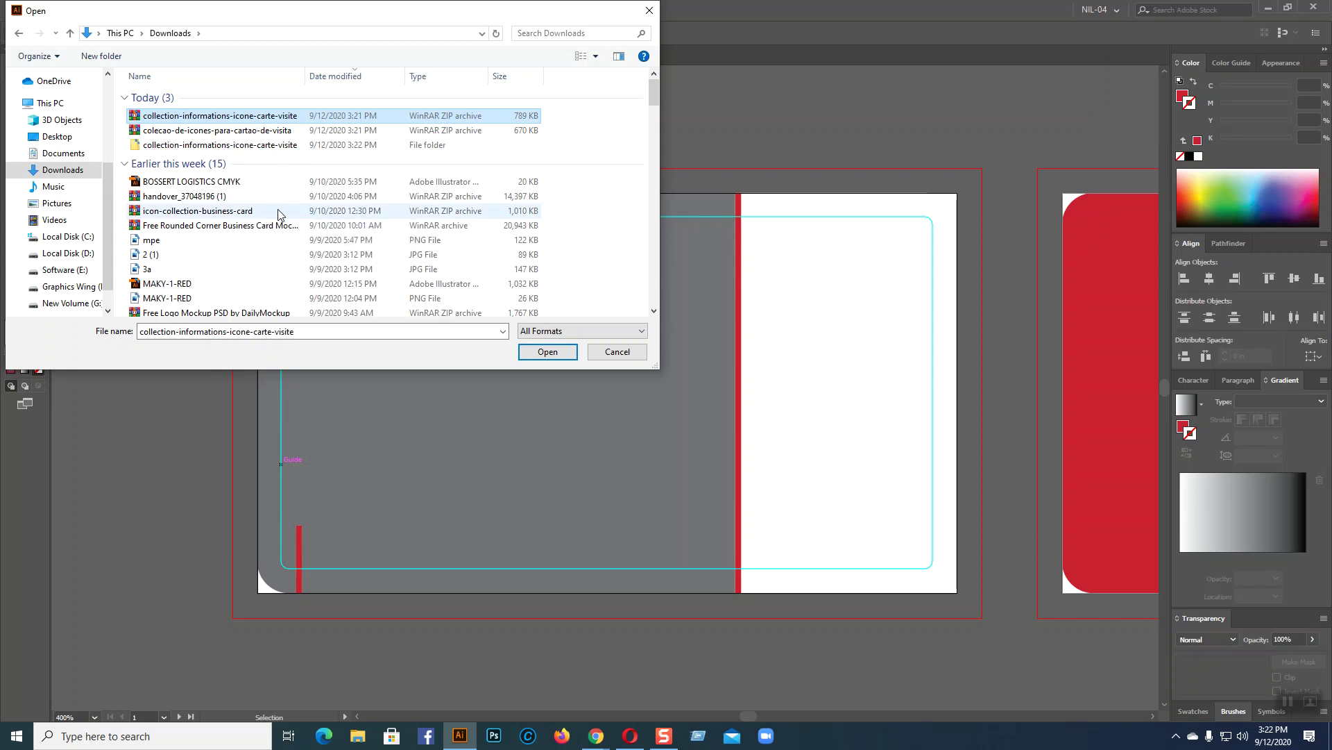
pyautogui.click(189, 147)
pyautogui.doubleClick(188, 147)
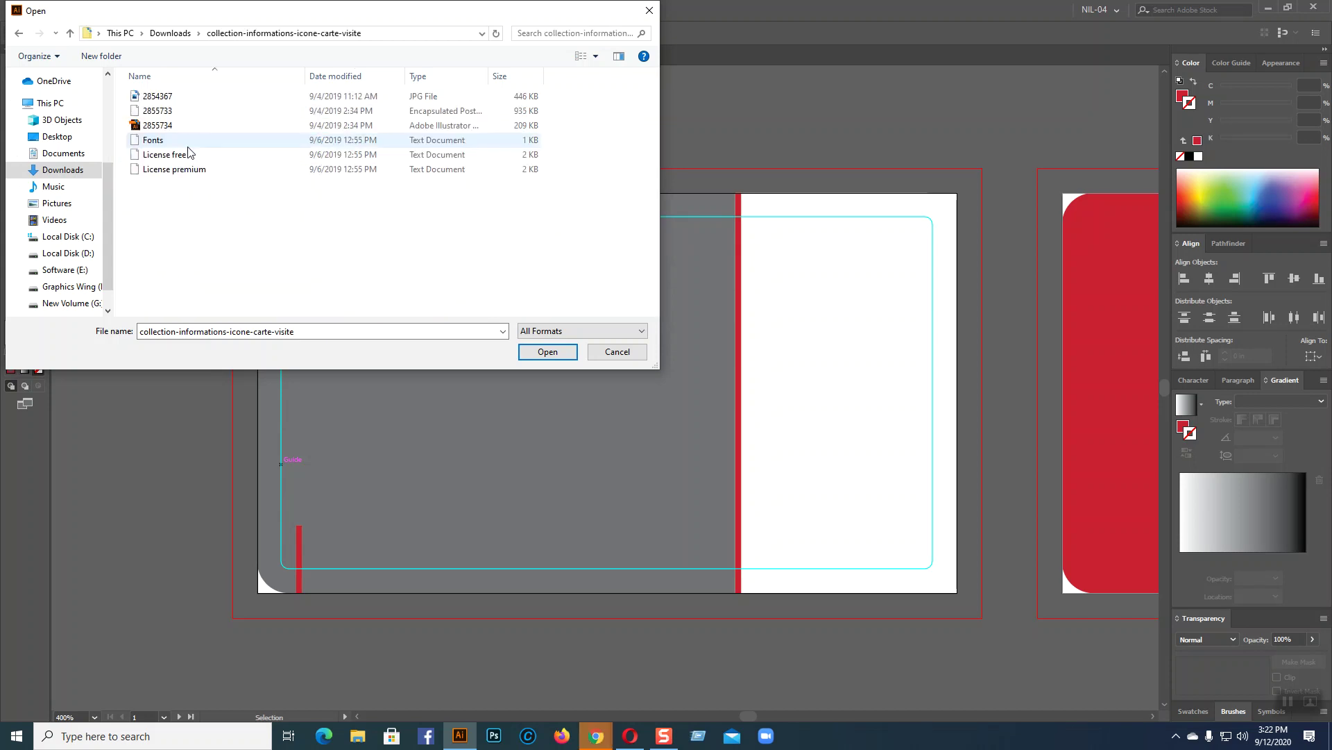
pyautogui.click(158, 129)
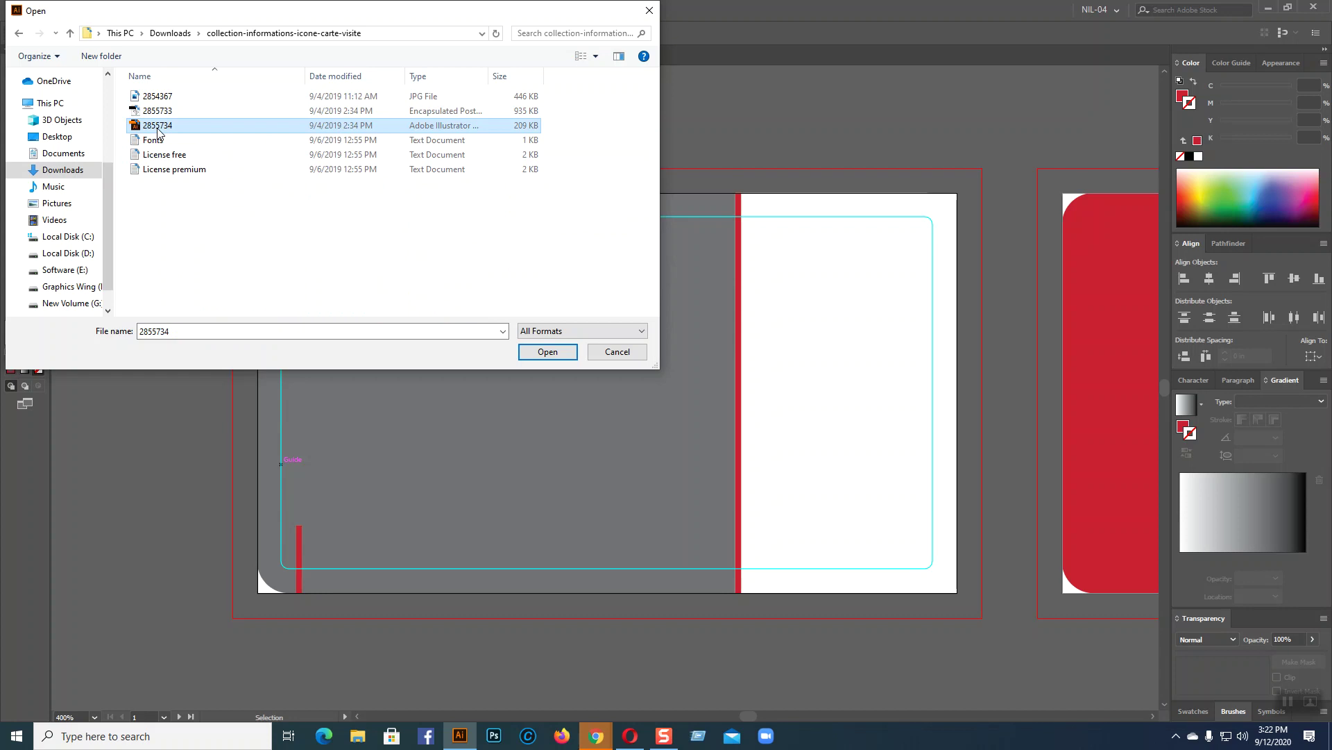
pyautogui.click(543, 354)
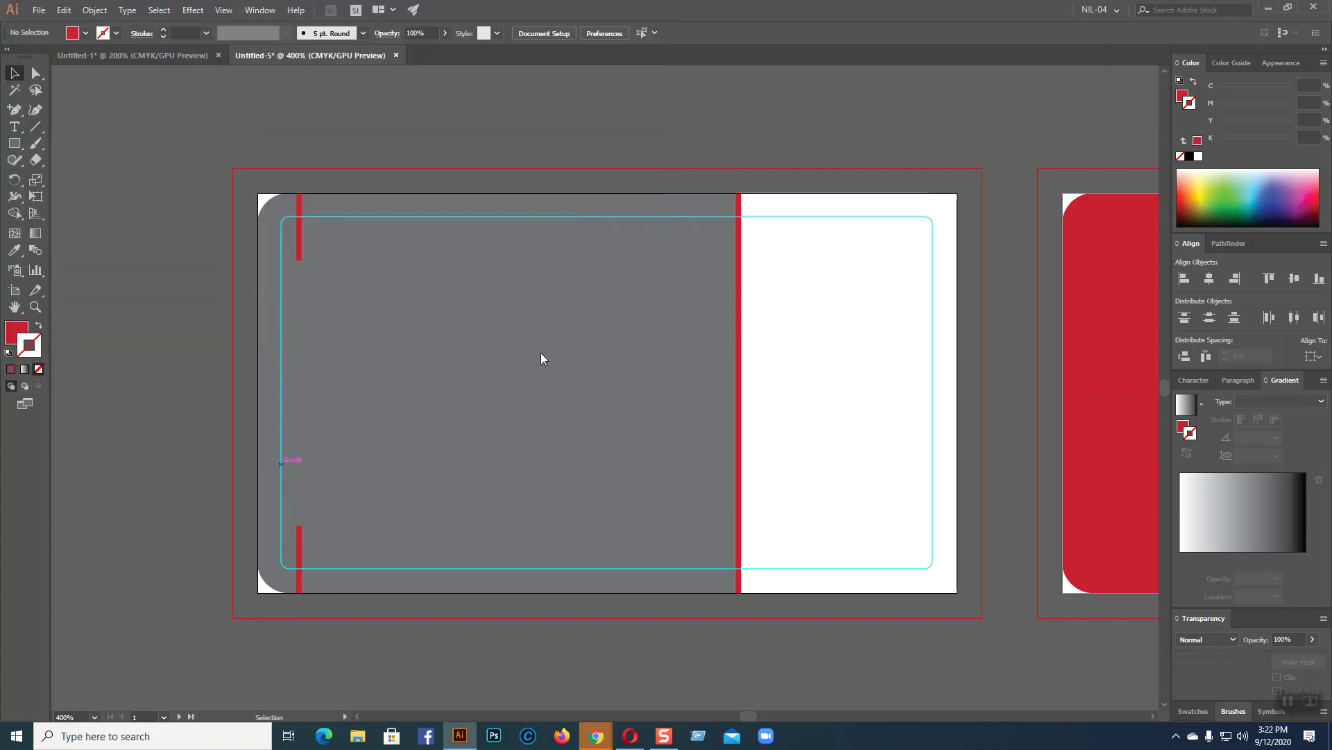
pyautogui.moveTo(593, 744)
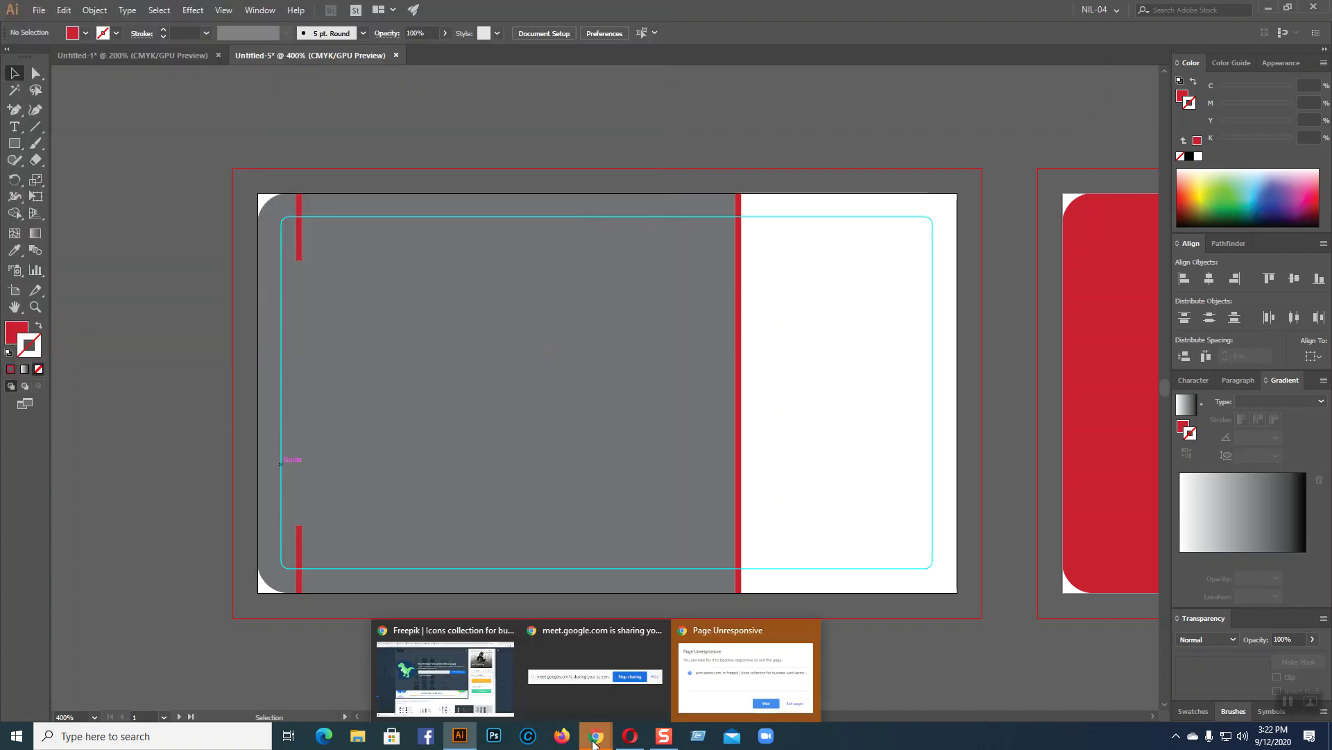
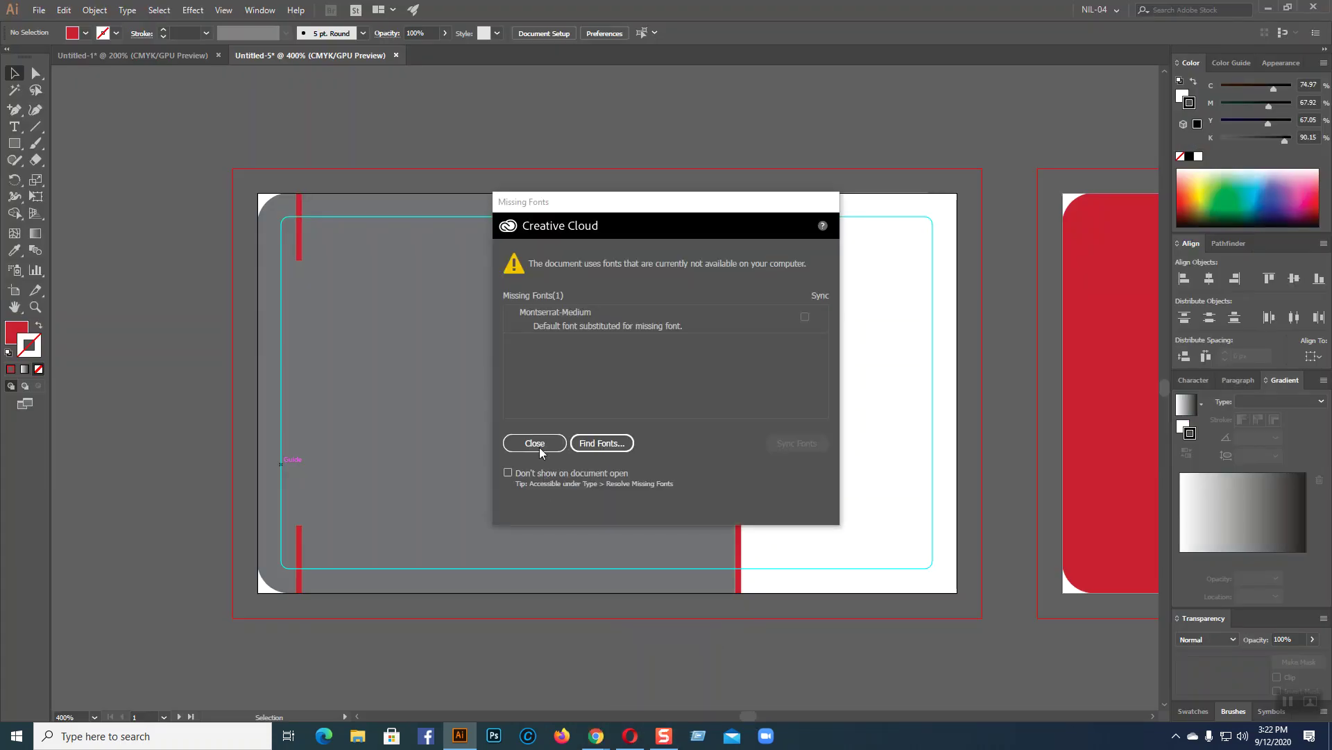
# Step: Dismiss the Missing Fonts warning and inspect the outlined and filled person, phone and pin icons
pyautogui.click(535, 441)
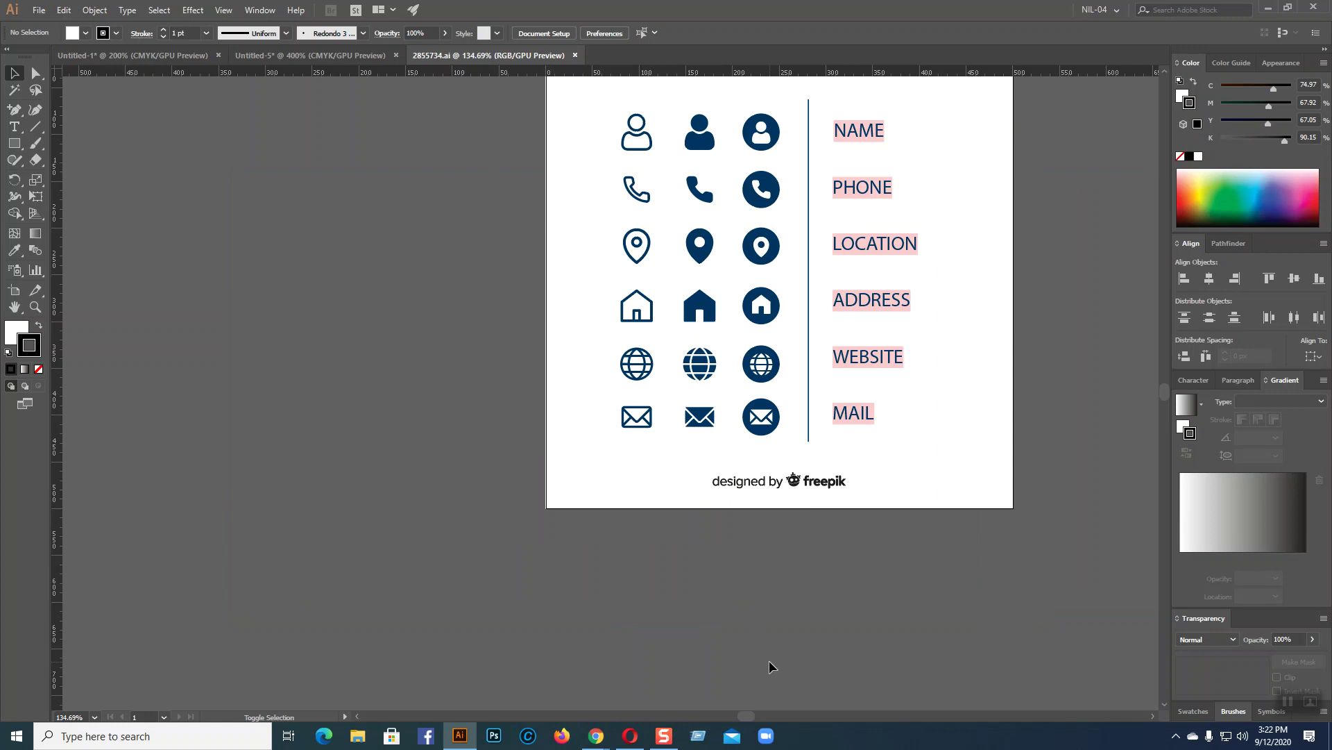
pyautogui.scroll(1, 769, 660)
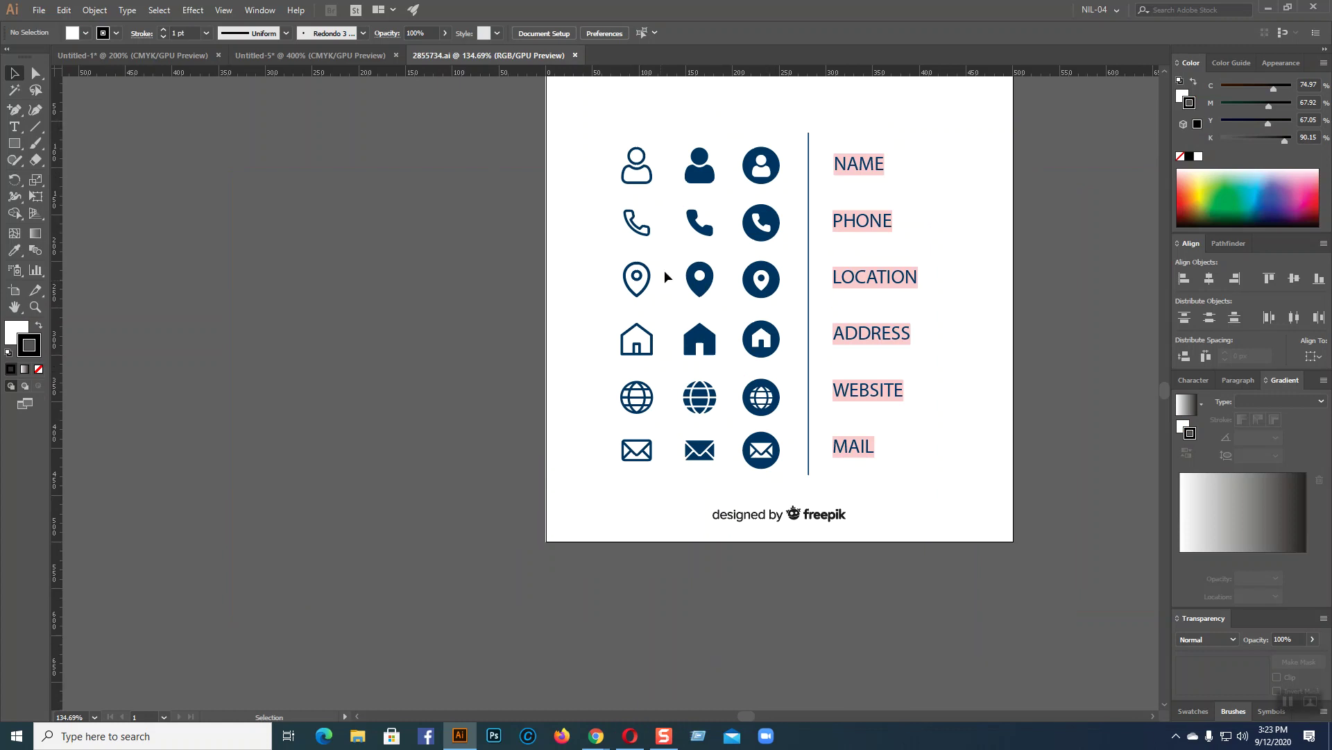
pyautogui.click(708, 182)
pyautogui.click(705, 223)
pyautogui.click(708, 278)
pyautogui.click(700, 186)
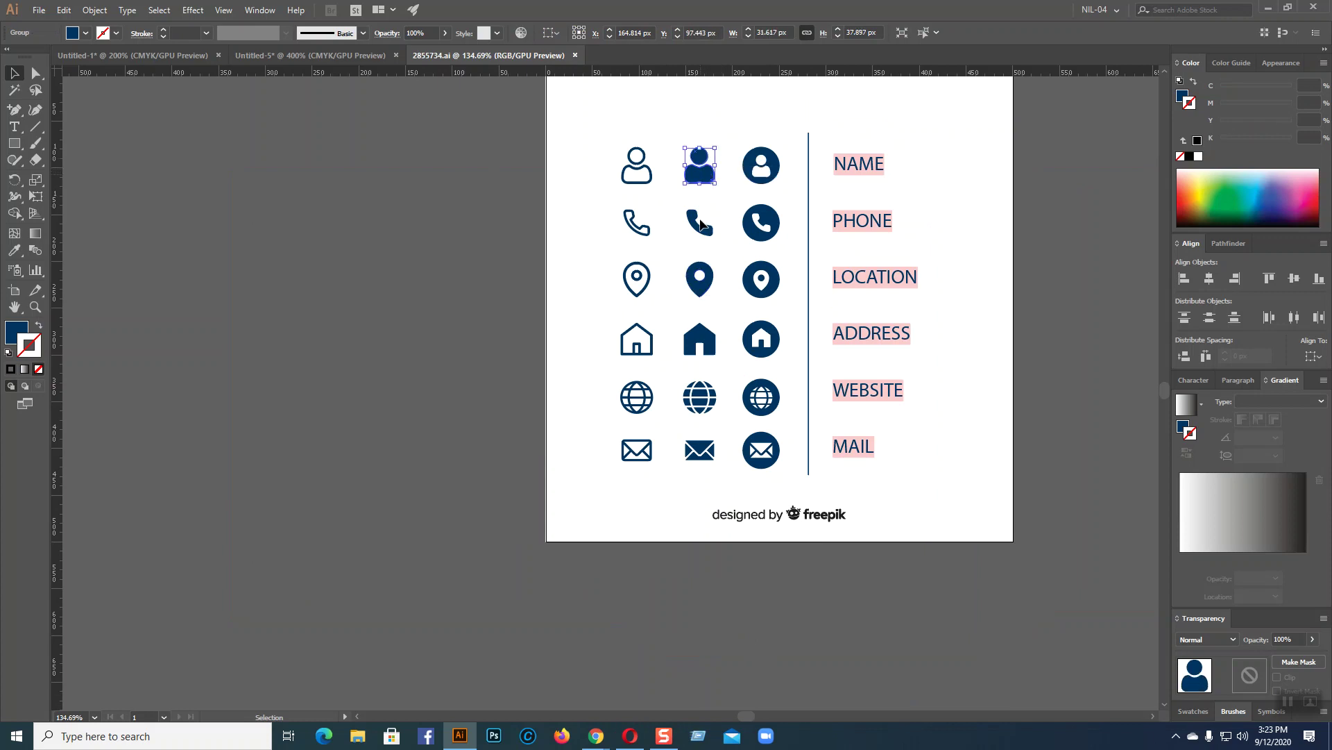
pyautogui.click(694, 229)
pyautogui.click(700, 277)
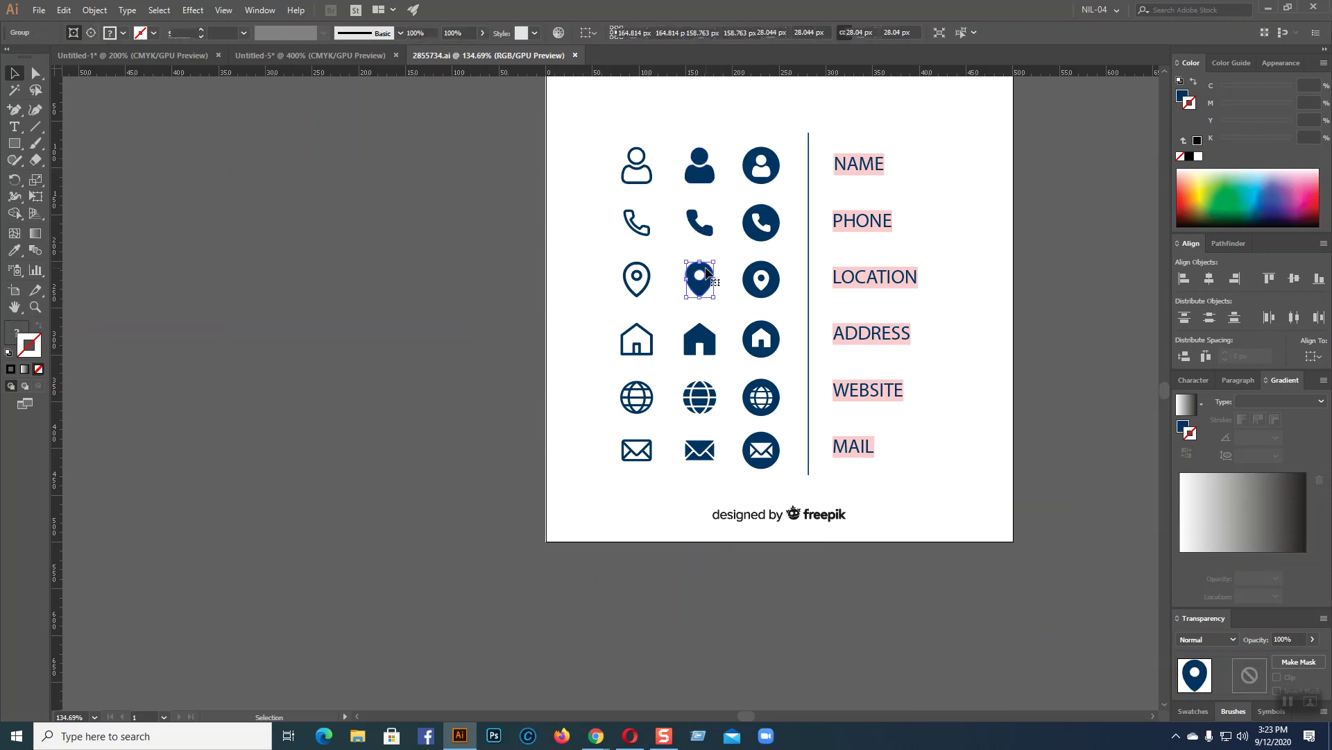
pyautogui.click(470, 315)
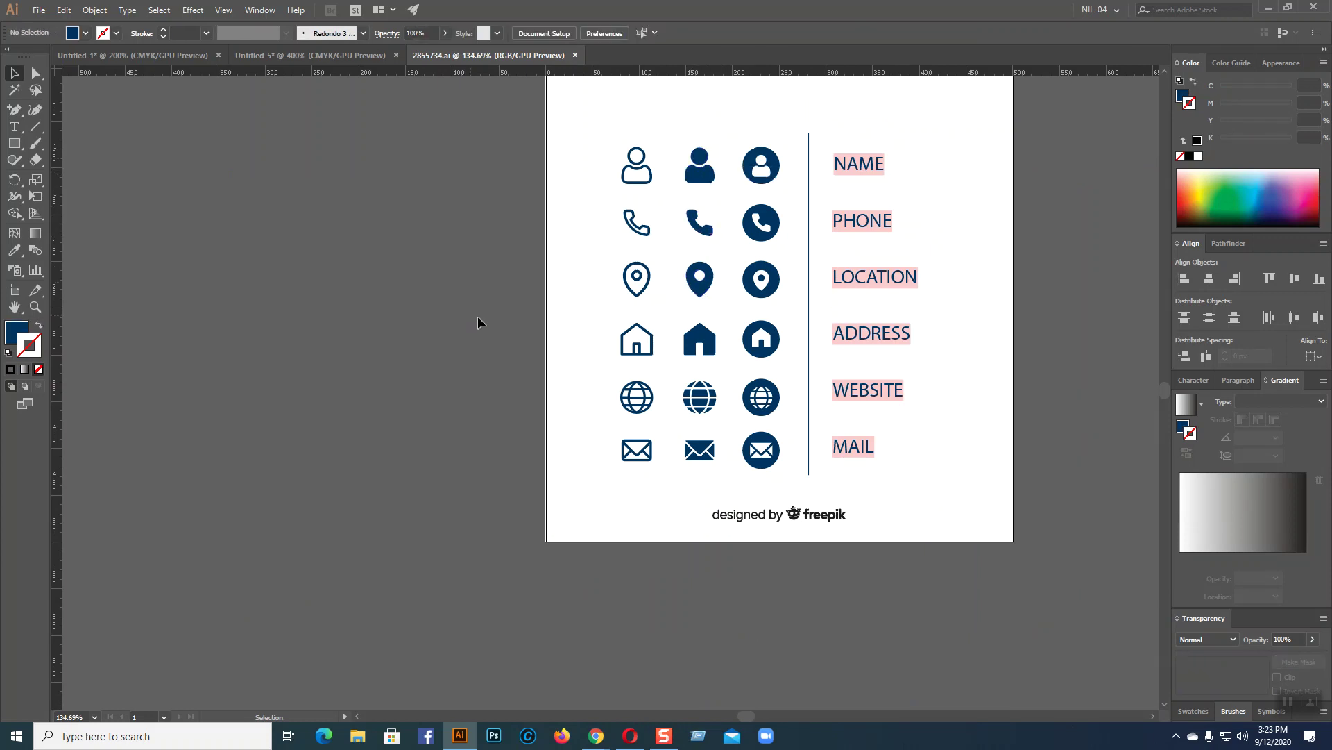
# Step: Try selecting the circled icons, including marquee-selecting the whole circled column
pyautogui.click(767, 172)
pyautogui.click(770, 227)
pyautogui.click(771, 276)
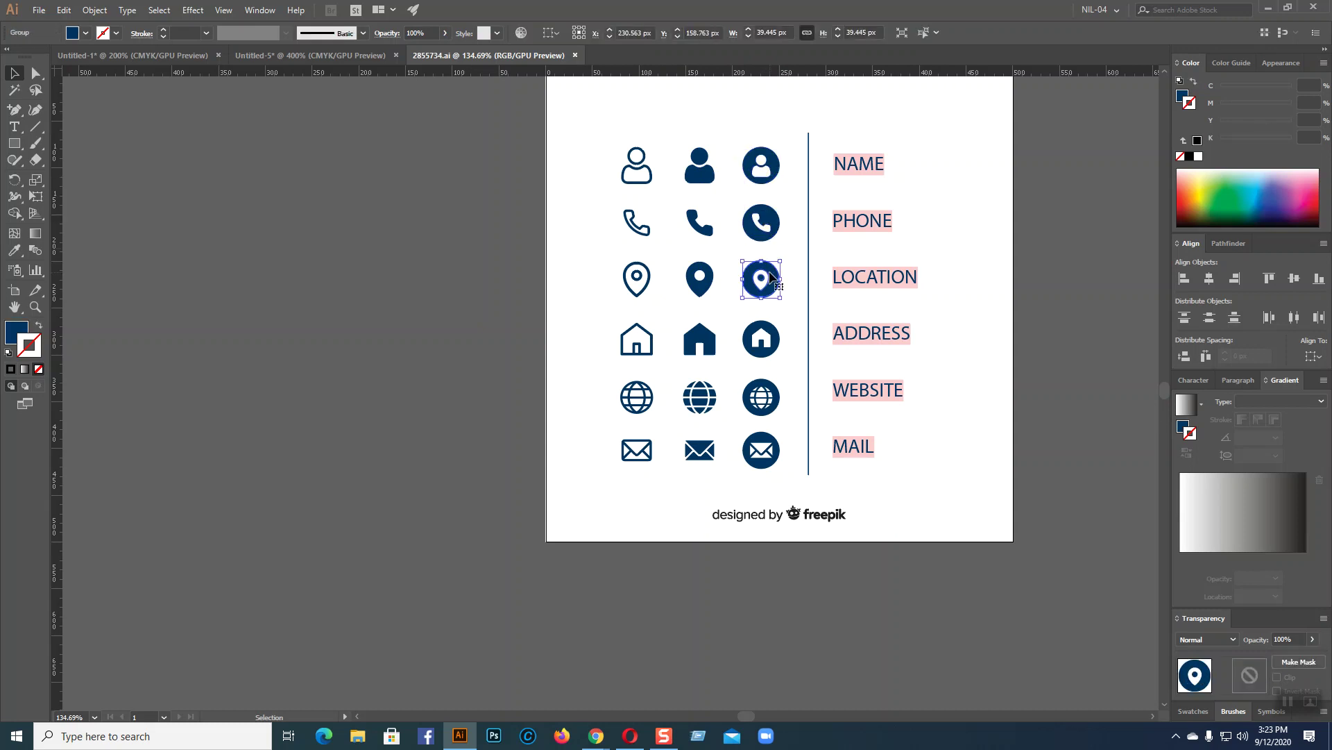
pyautogui.click(940, 294)
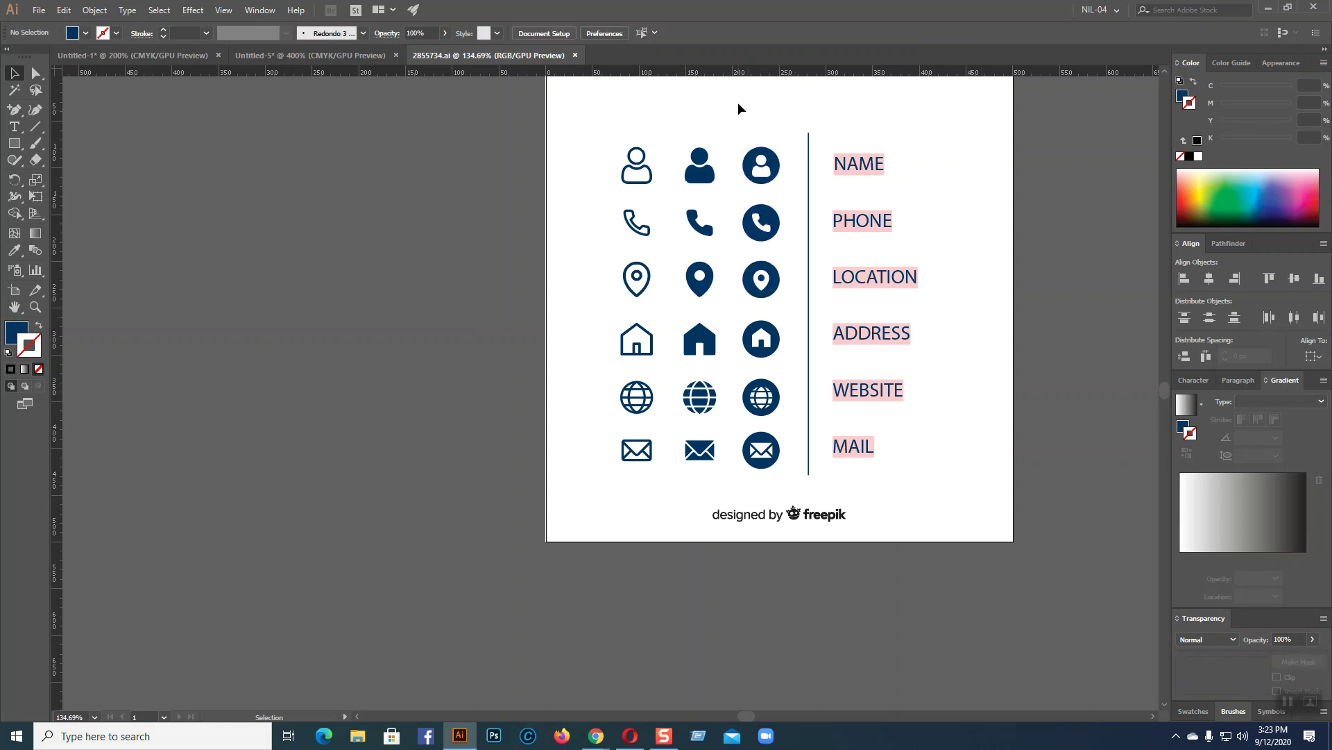
pyautogui.moveTo(739, 131); pyautogui.dragTo(790, 471)
pyautogui.click(986, 557)
# Step: Select the circled person, phone, house and mail icons, copy them, and return to Untitled-5
pyautogui.click(761, 165)
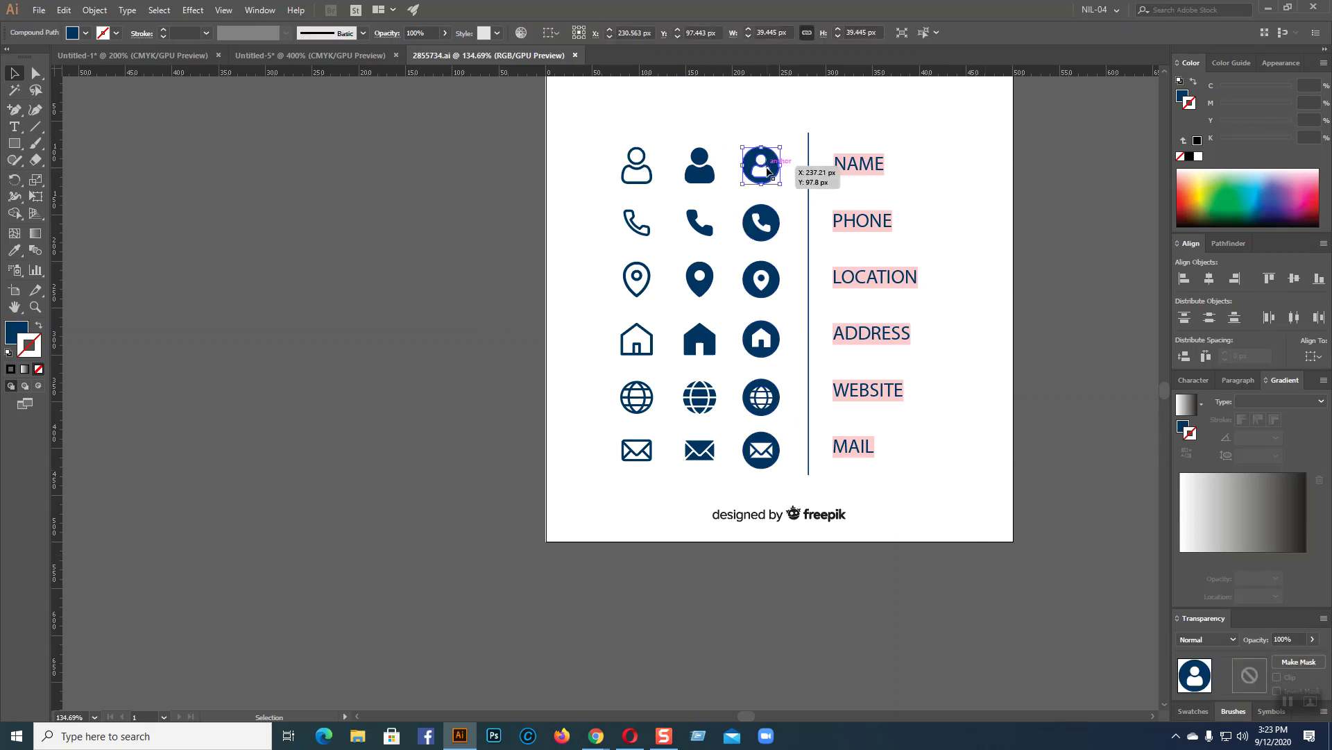
pyautogui.keyDown('shift'); pyautogui.click(776, 222); pyautogui.keyUp('shift')
pyautogui.keyDown('shift'); pyautogui.click(776, 340); pyautogui.keyUp('shift')
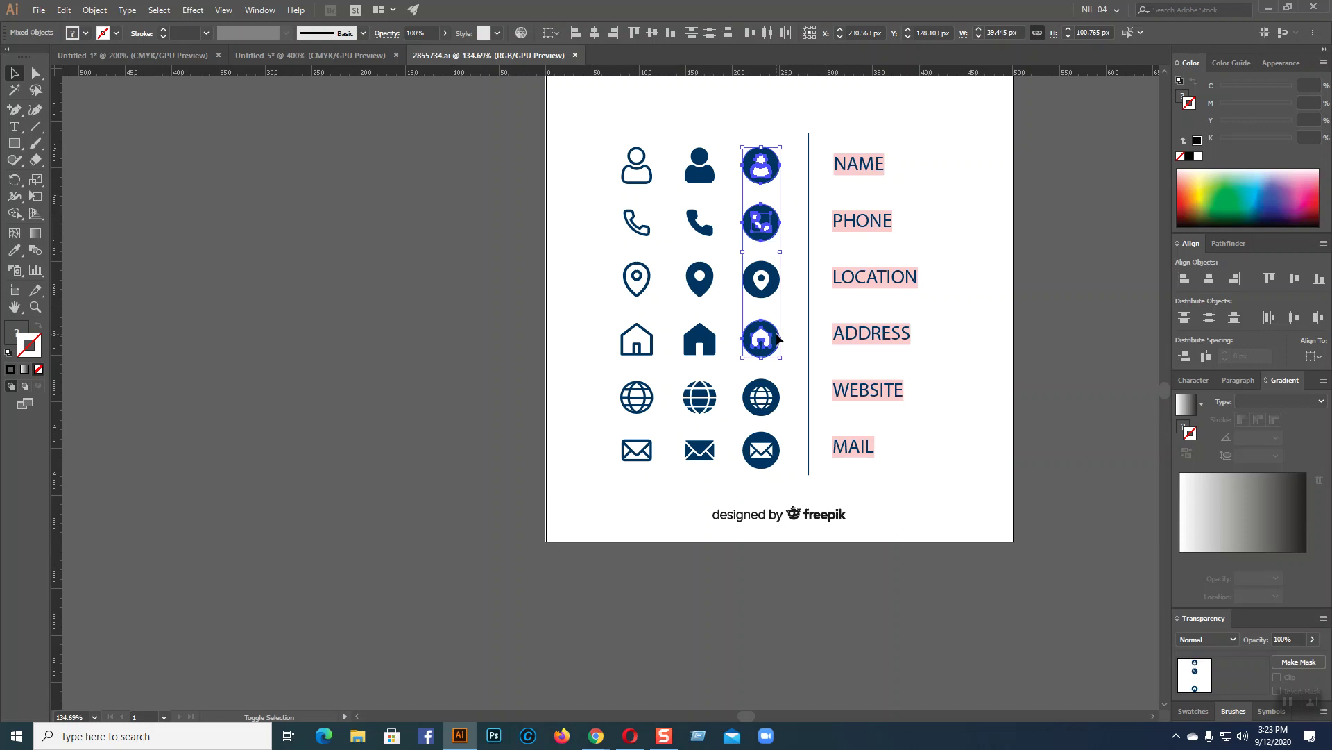
pyautogui.keyDown('shift'); pyautogui.click(767, 462); pyautogui.keyUp('shift')
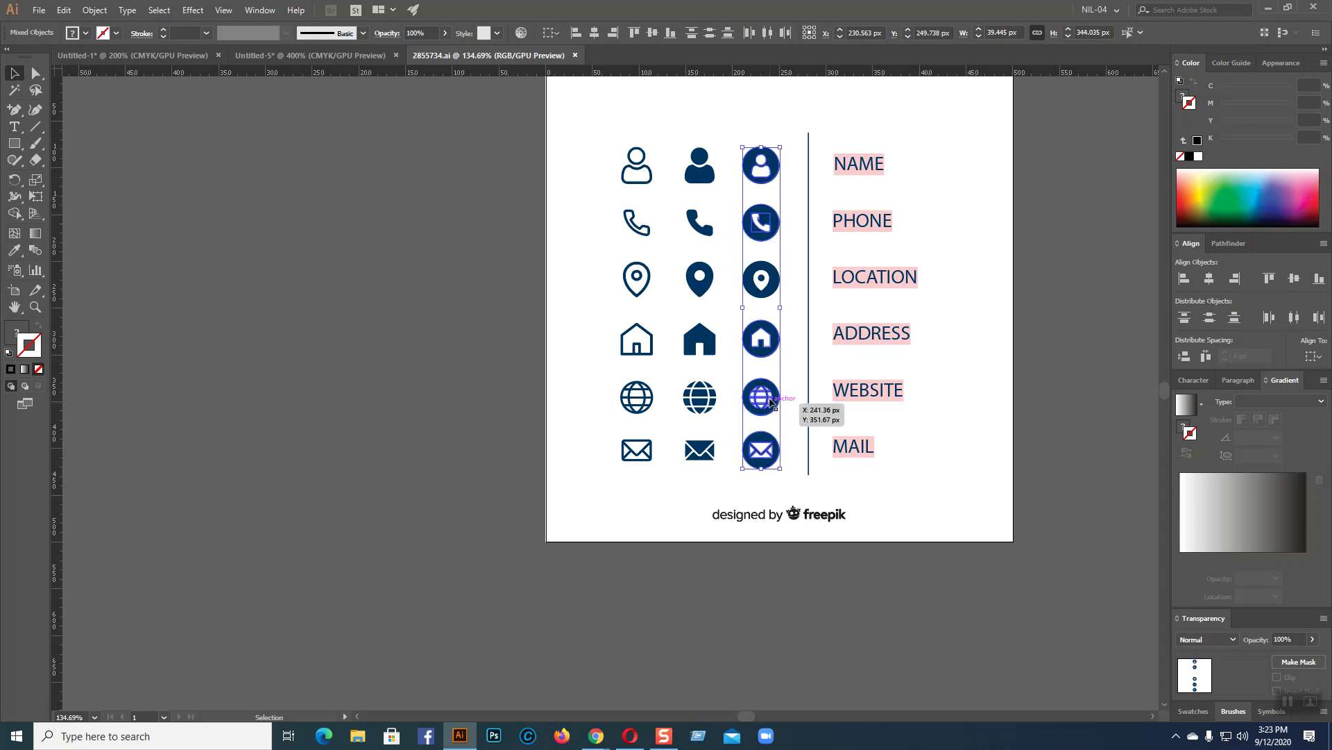
pyautogui.press('a')
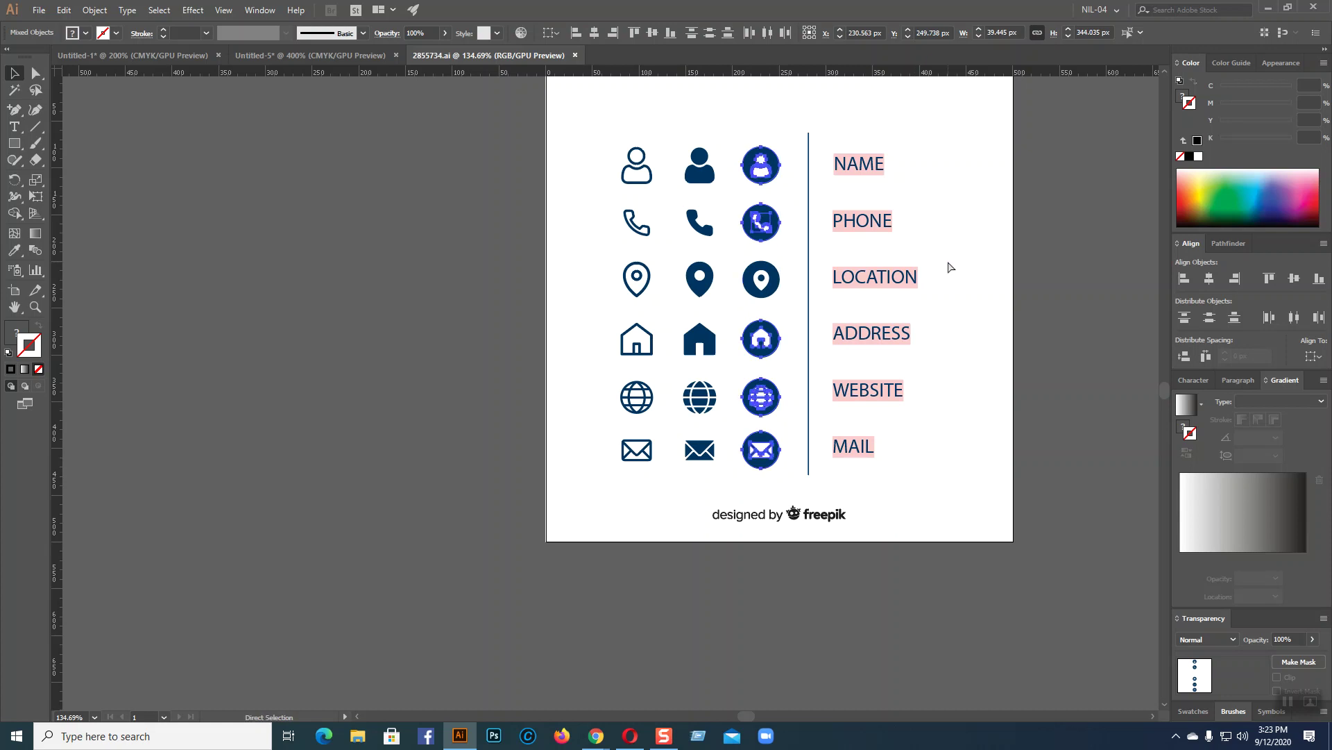
pyautogui.press('v')
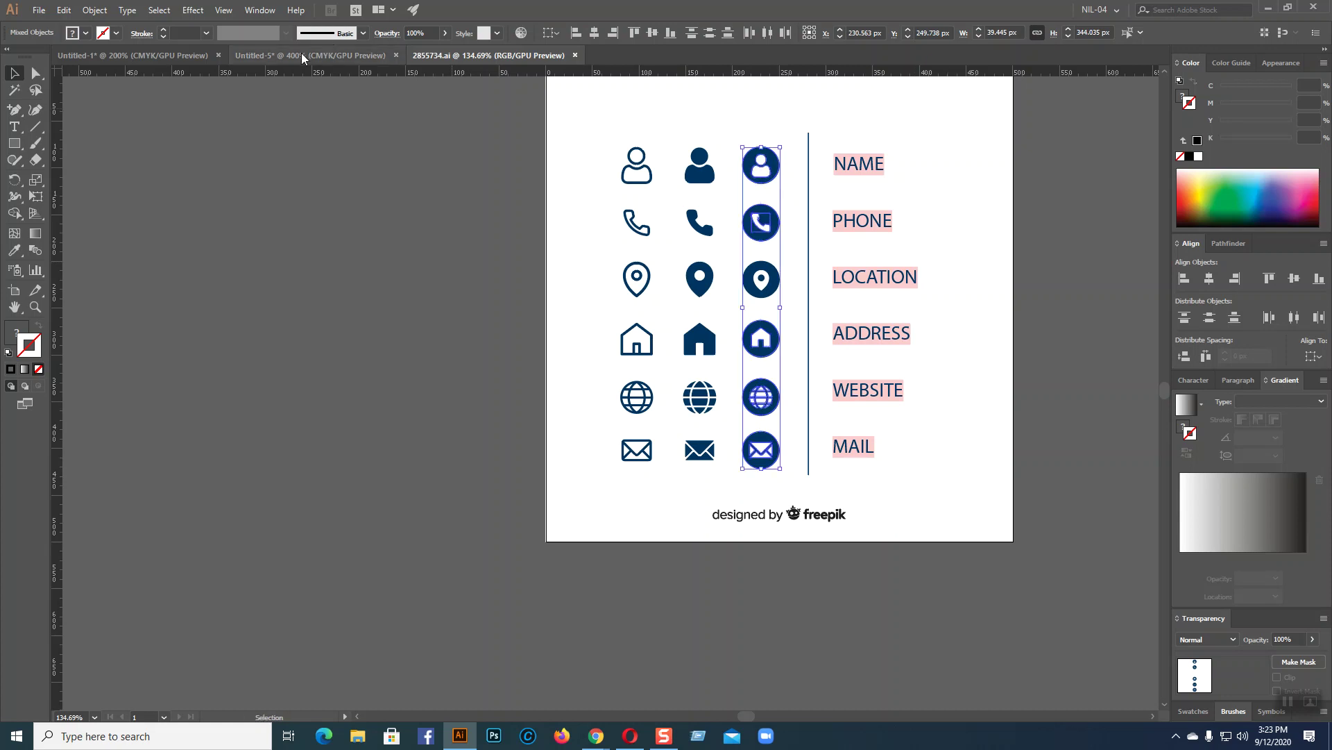
pyautogui.click(301, 53)
# Step: Paste the circled icon column and move it onto empty canvas left of the card
pyautogui.press('a')
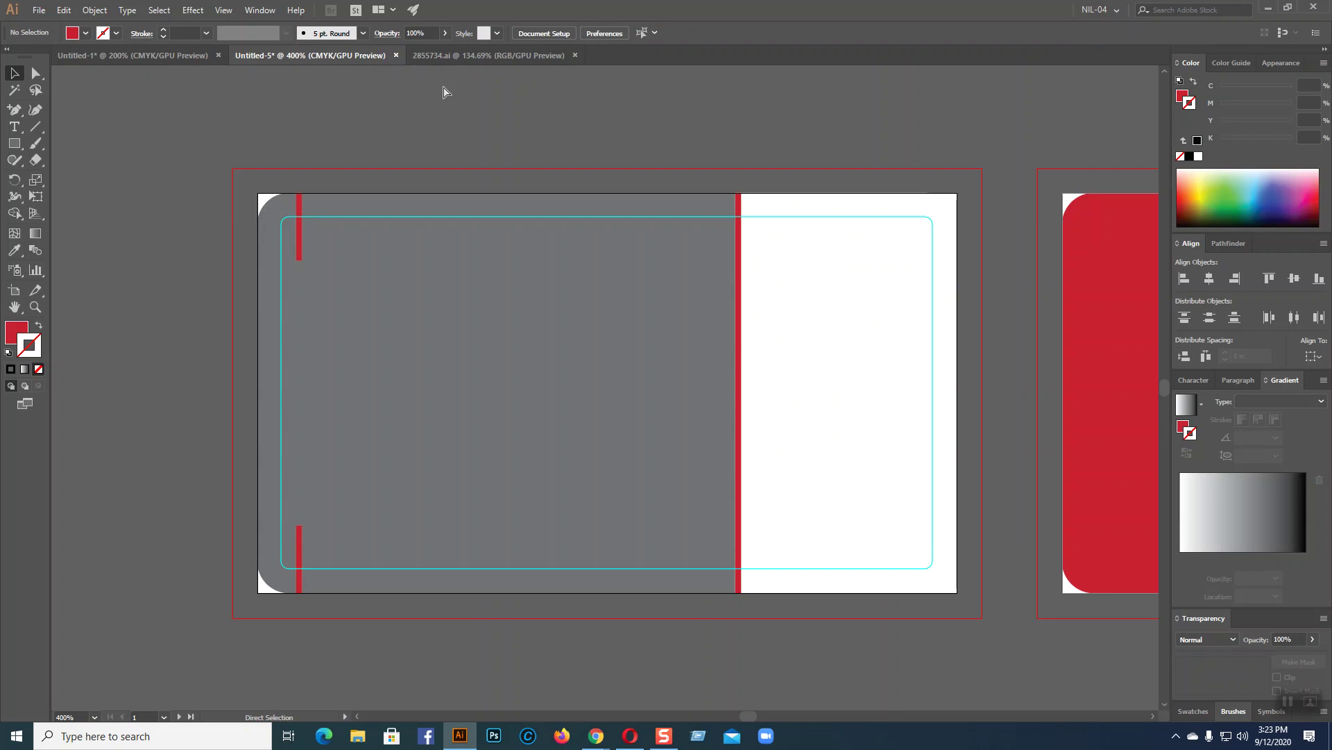
pyautogui.hotkey('ctrl', 'v')
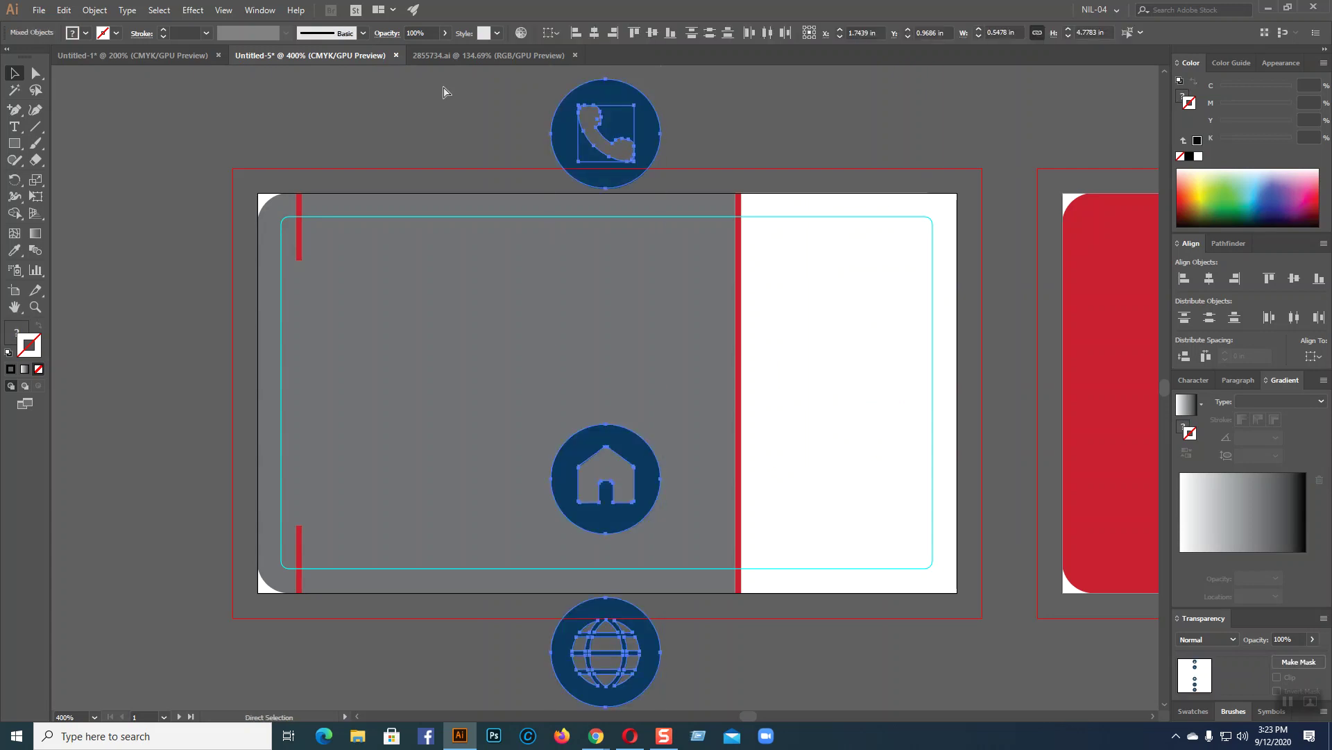
pyautogui.hotkey('ctrl', '-')
pyautogui.hotkey('ctrl', '-')
pyautogui.press('v')
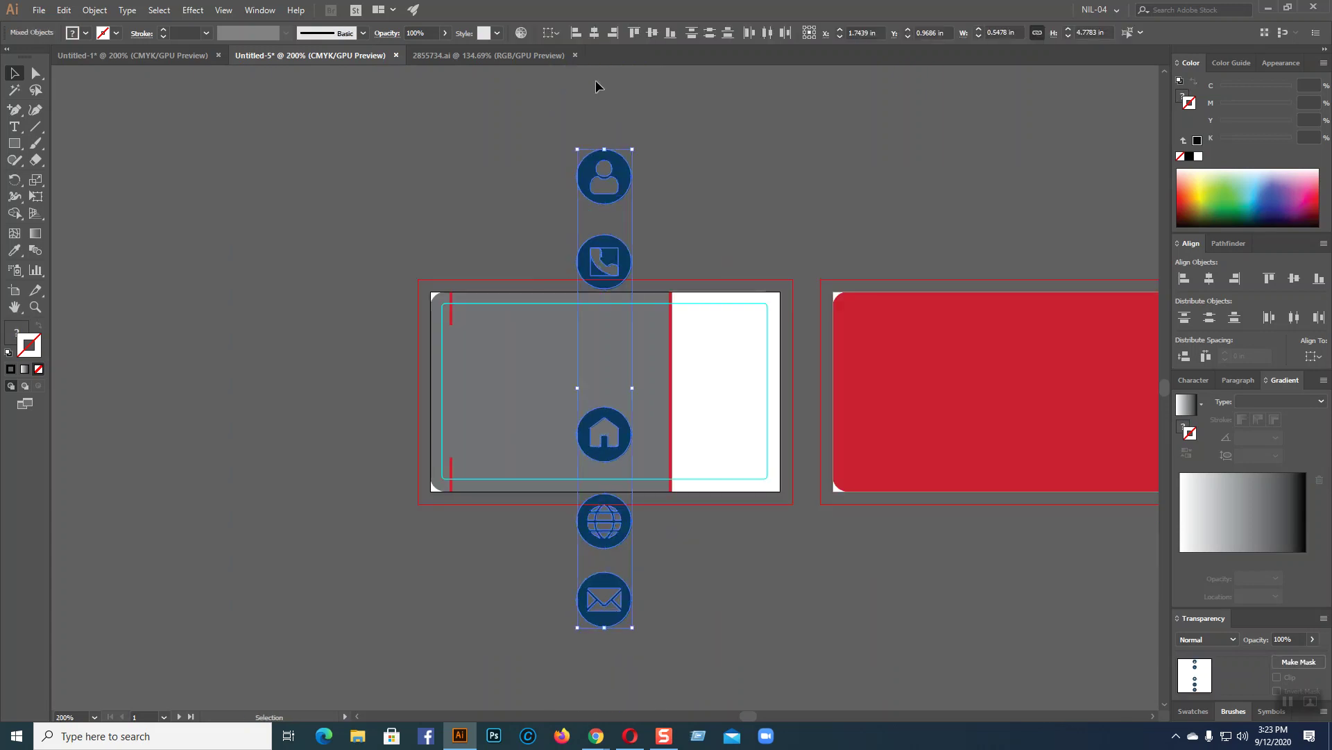
pyautogui.moveTo(628, 181); pyautogui.dragTo(319, 175)
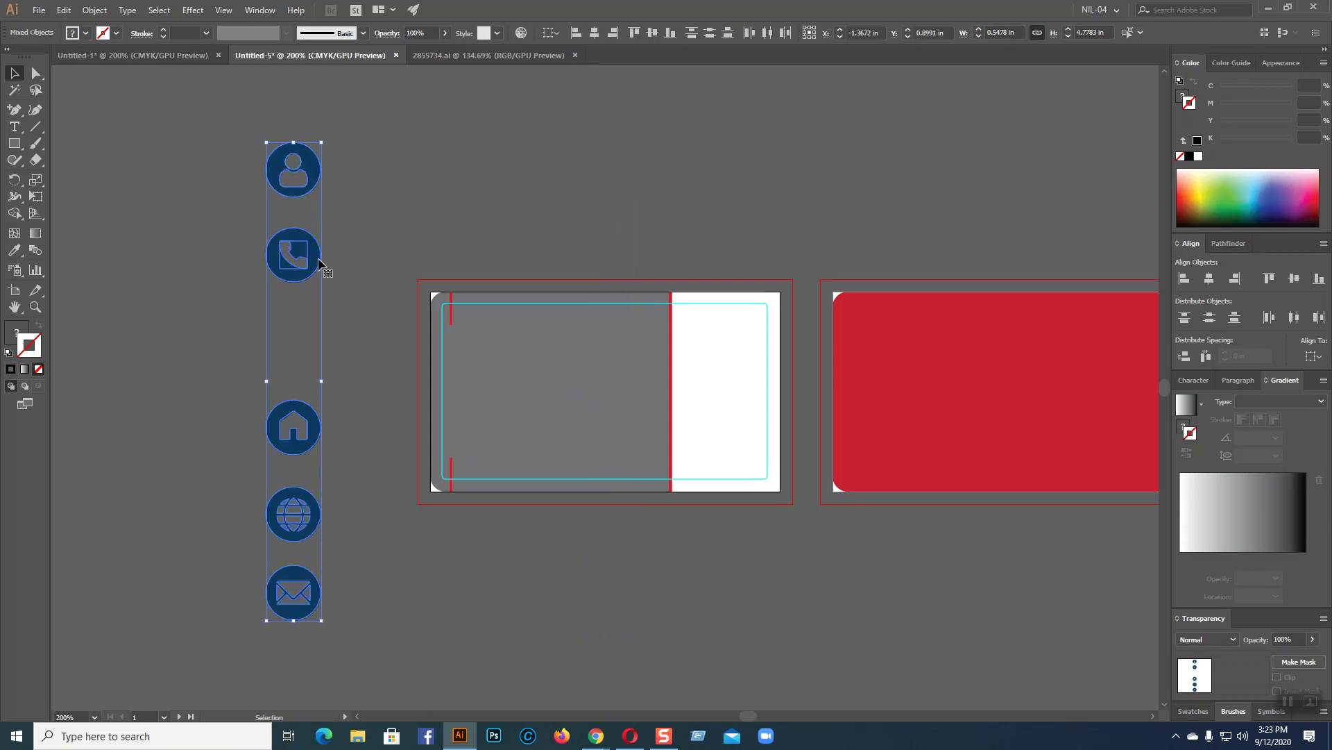
pyautogui.click(382, 235)
pyautogui.click(316, 265)
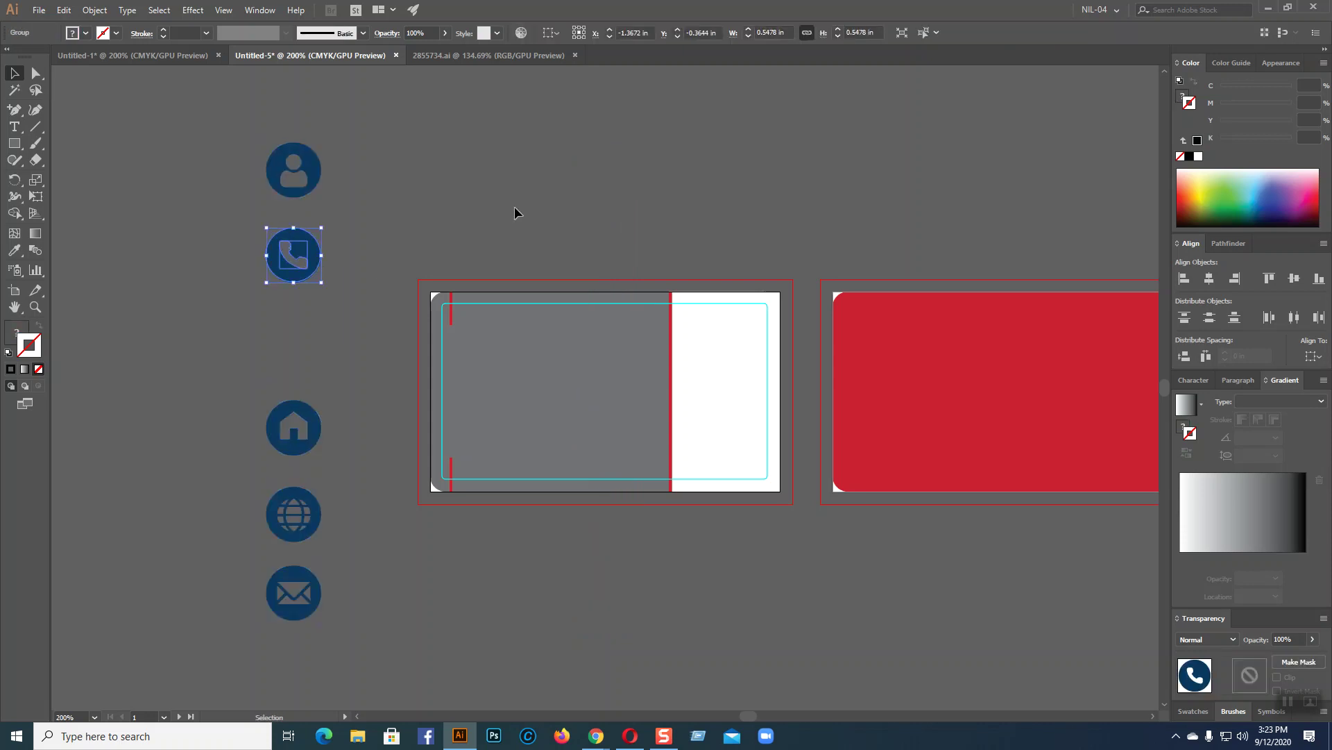
# Step: Zoom in on the pasted icons, then go back to the icon sheet
pyautogui.press('a')
pyautogui.hotkey('ctrl', '+')
pyautogui.press('v')
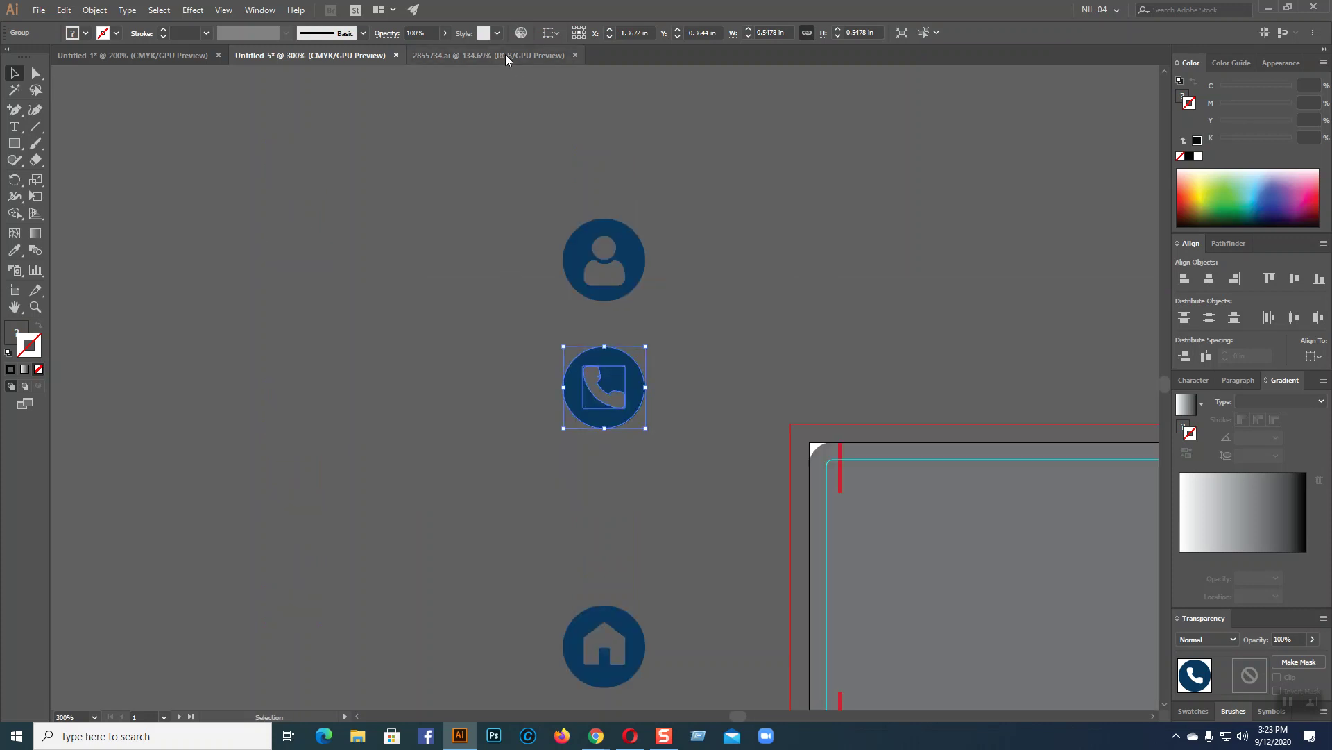
pyautogui.click(505, 55)
# Step: Open the 2894405.ai icon sheet from the Downloads folder
pyautogui.click(896, 481)
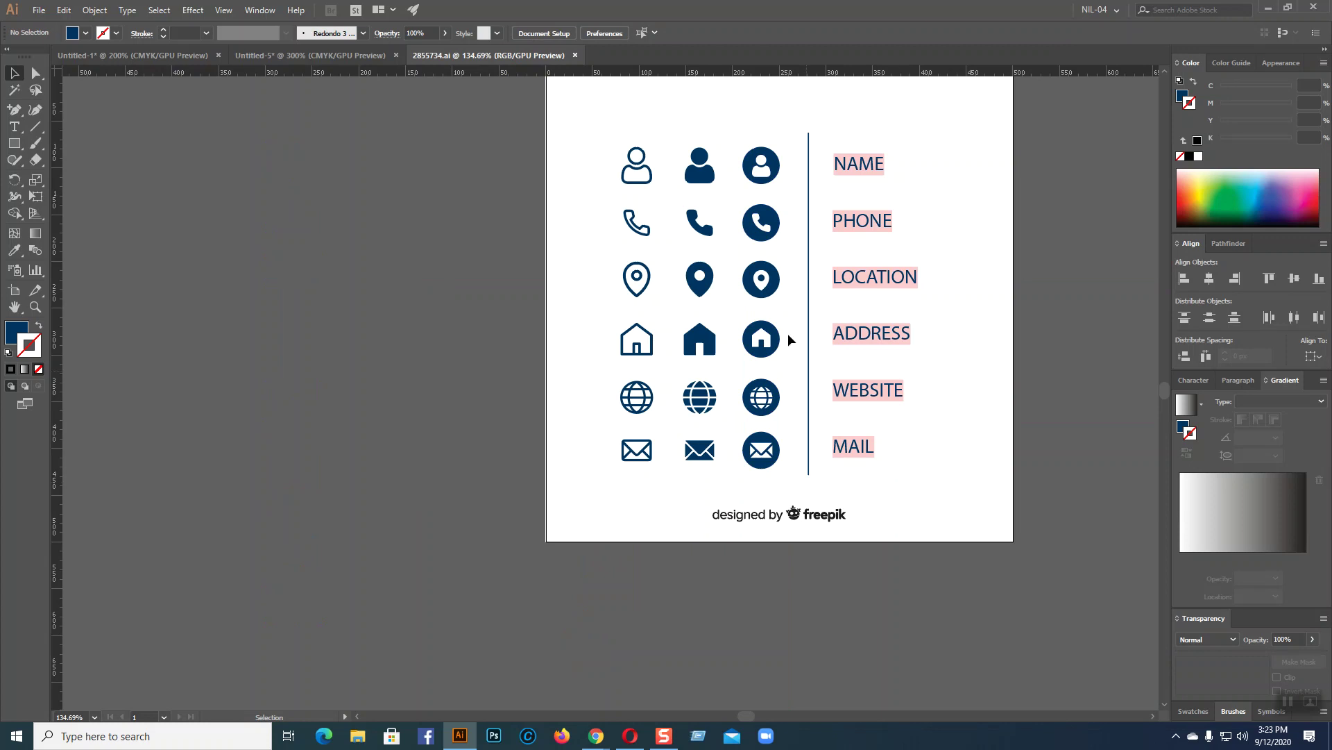
pyautogui.click(703, 185)
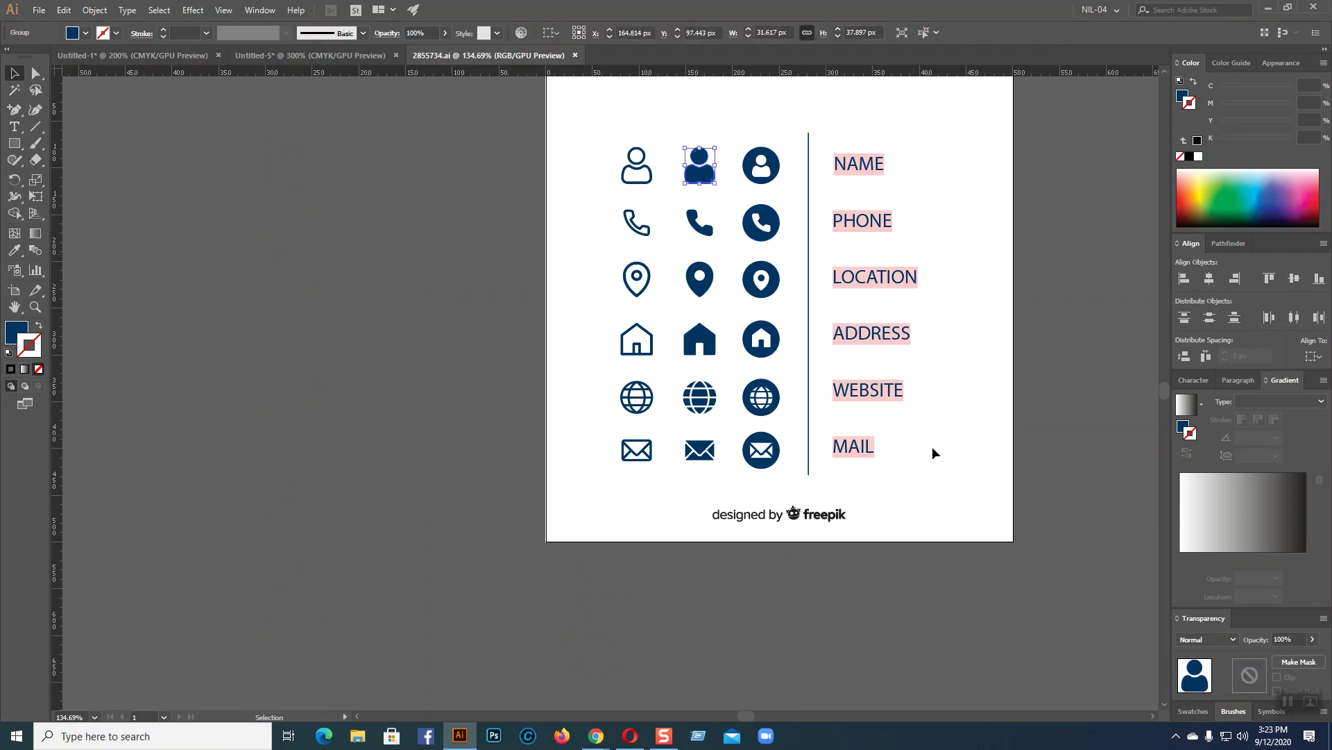
pyautogui.click(958, 483)
pyautogui.click(38, 9)
pyautogui.click(57, 56)
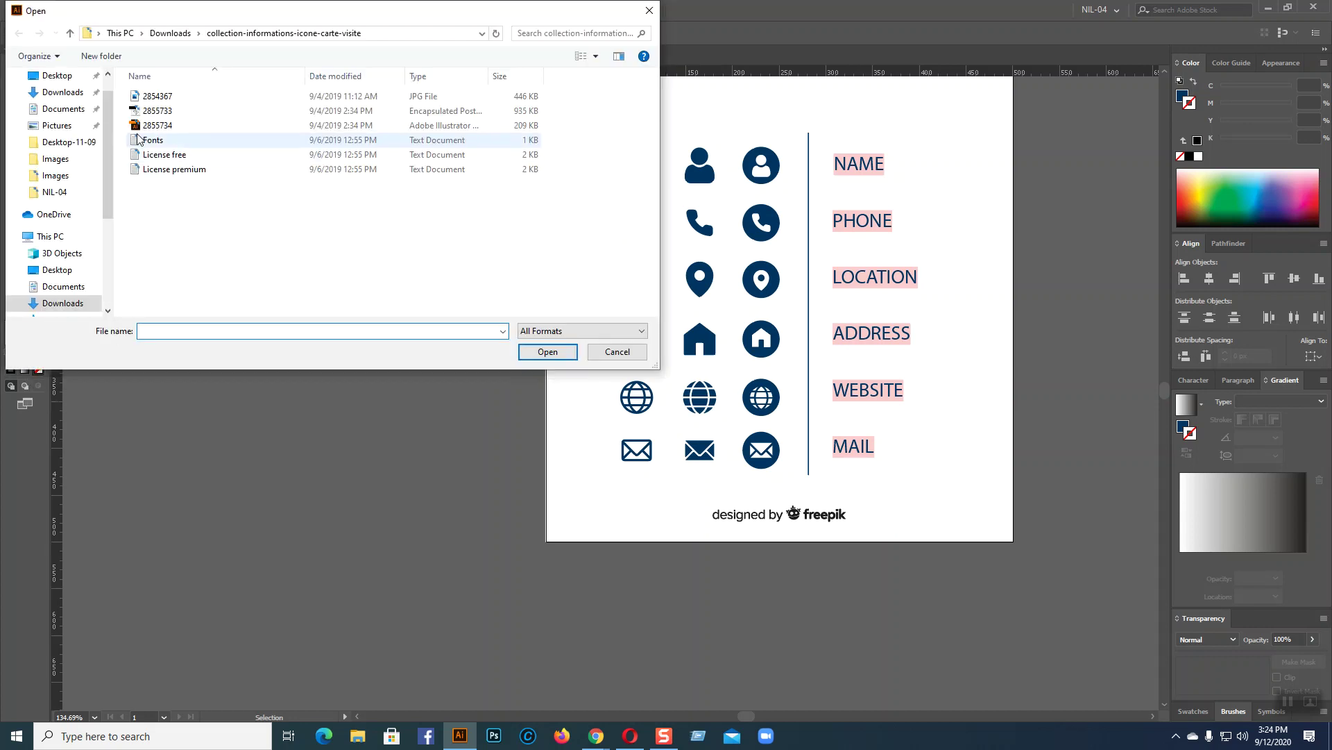
pyautogui.click(69, 33)
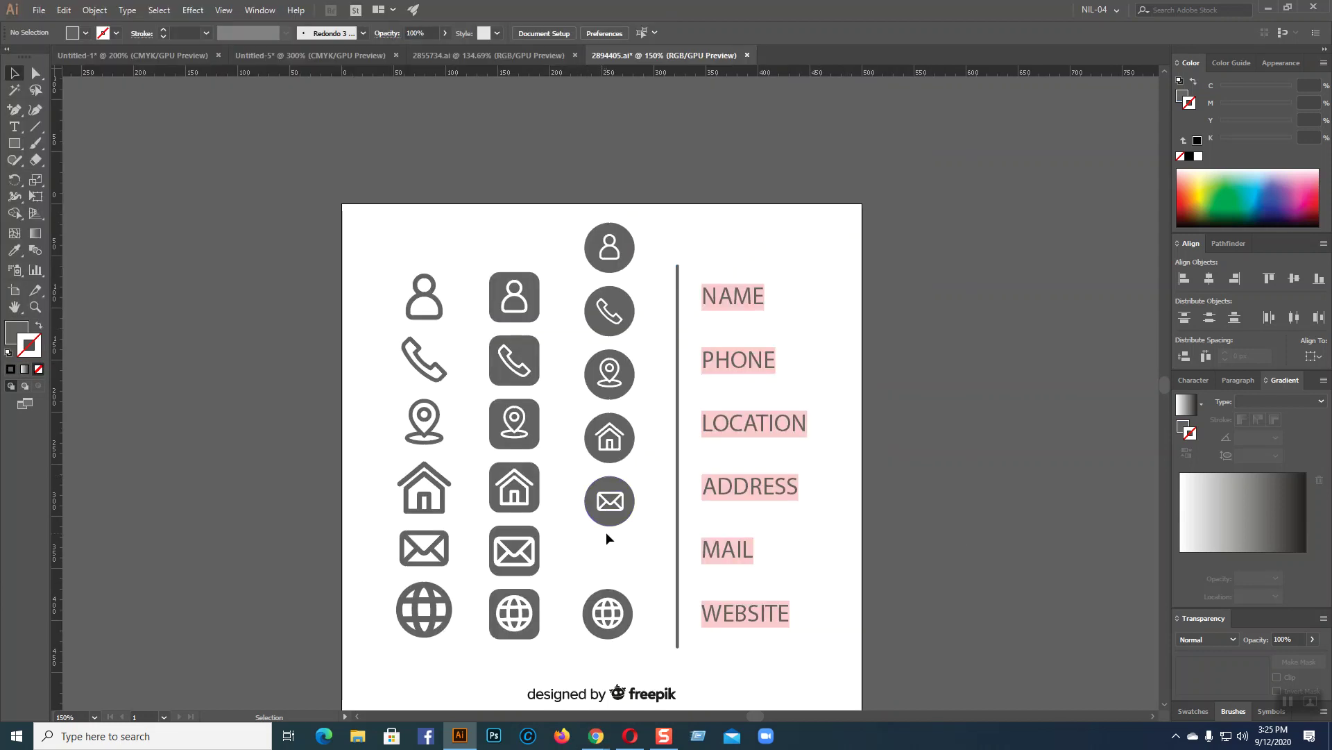
# Step: Copy its circle icon column and paste it into Untitled-5, left of the existing icons
pyautogui.moveTo(565, 195); pyautogui.dragTo(645, 526)
pyautogui.press('v')
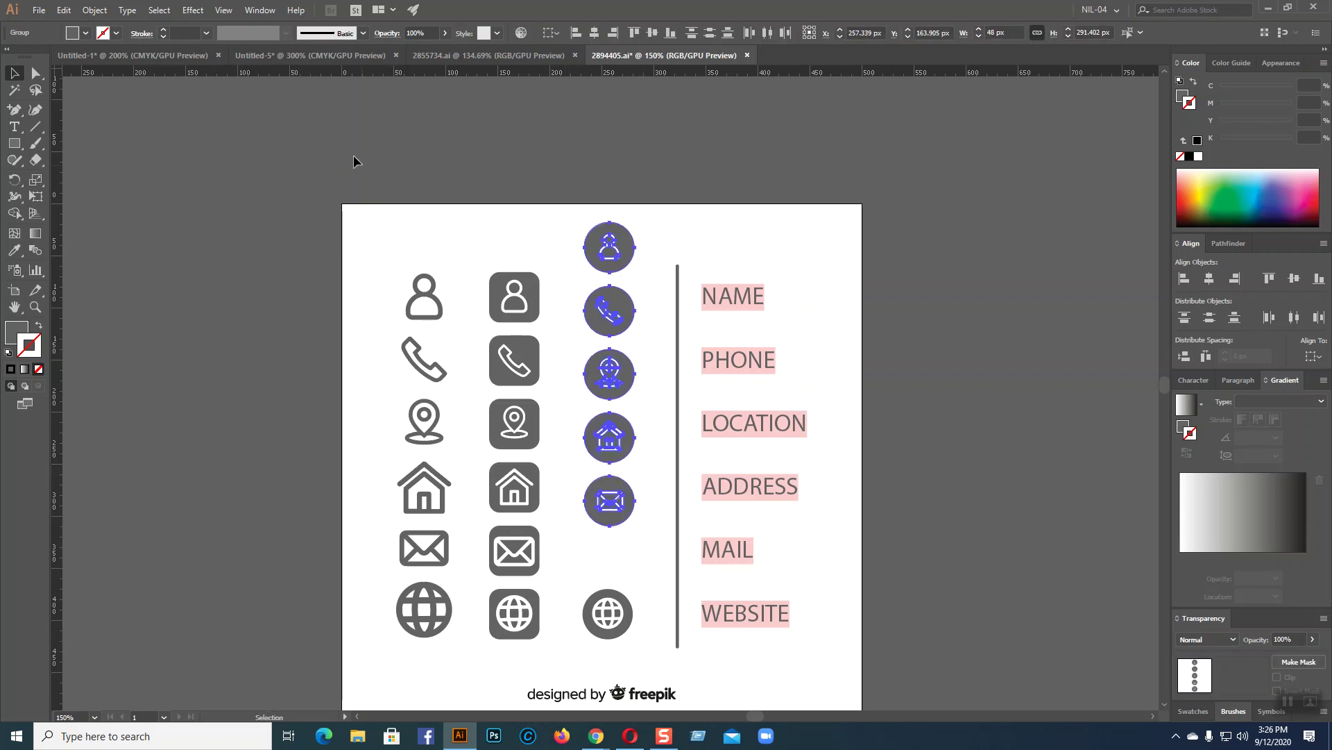
pyautogui.click(360, 55)
pyautogui.click(158, 221)
pyautogui.hotkey('ctrl', 'v')
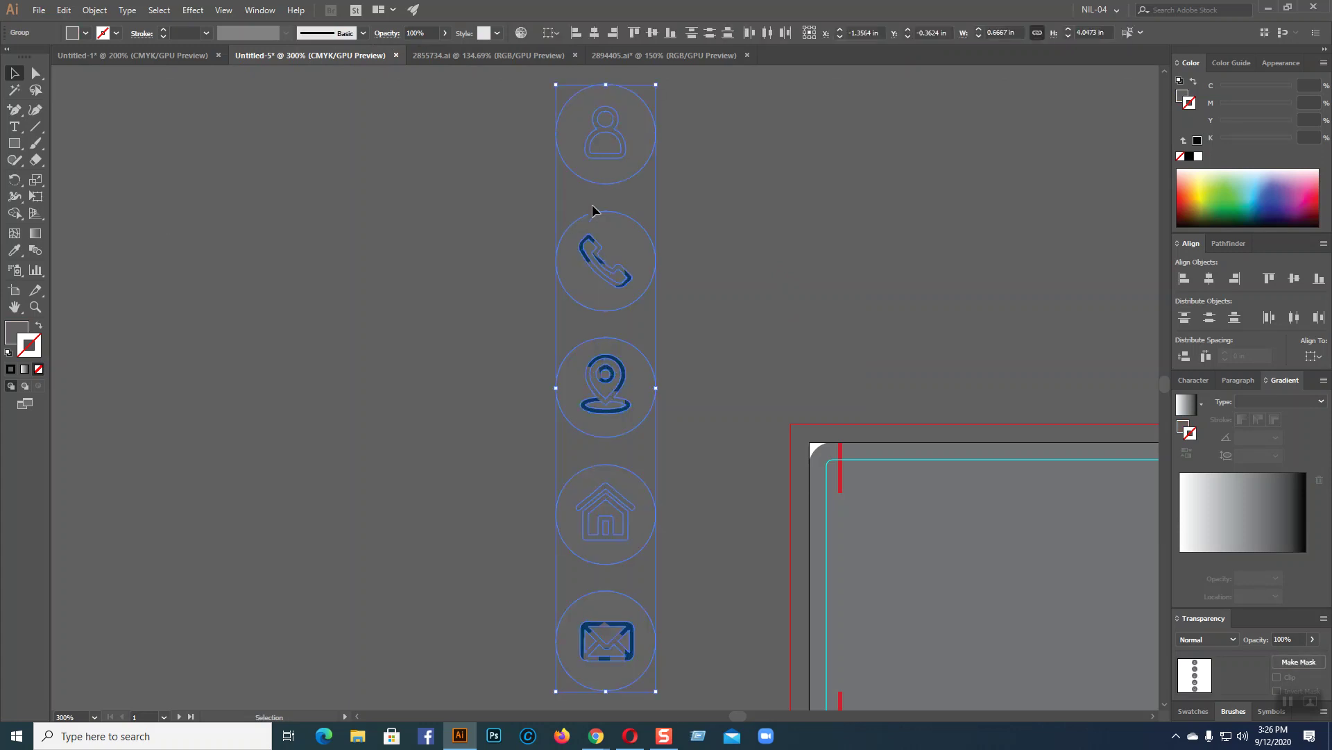
pyautogui.moveTo(628, 154); pyautogui.dragTo(323, 179)
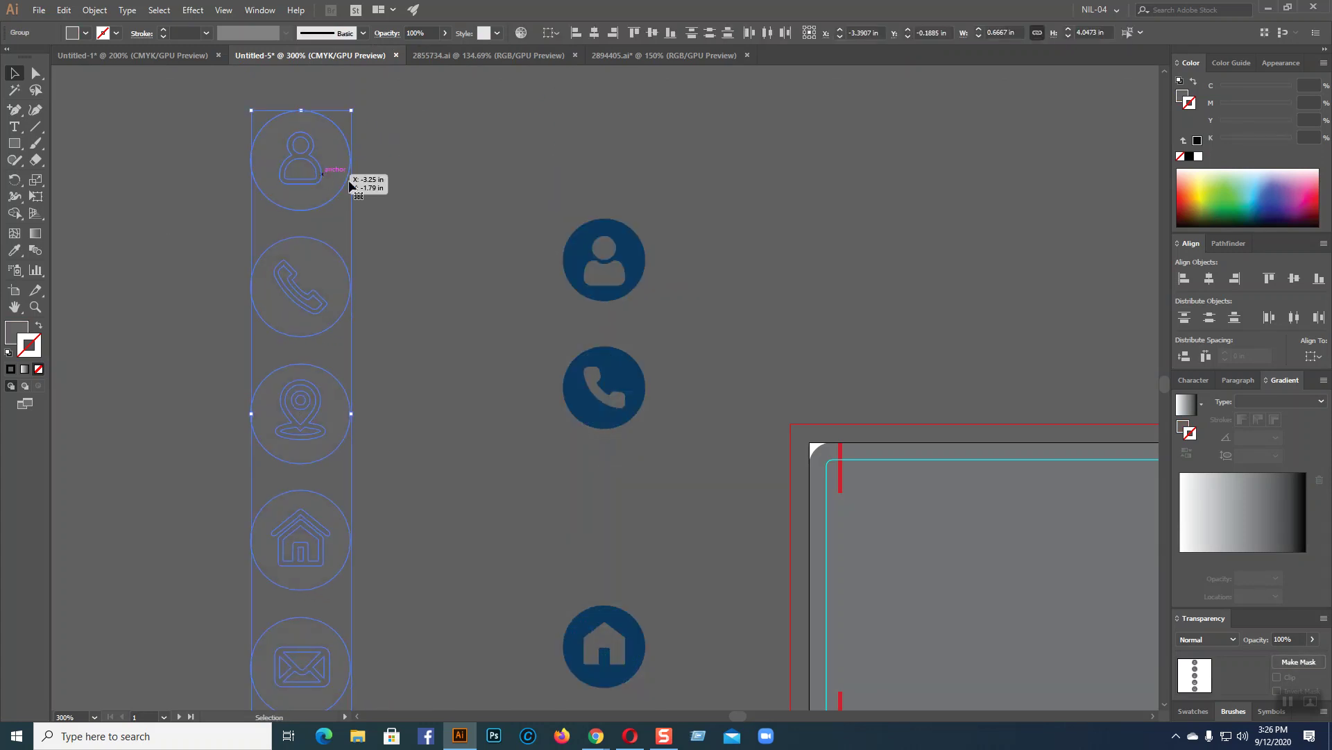
pyautogui.click(486, 233)
pyautogui.click(327, 167)
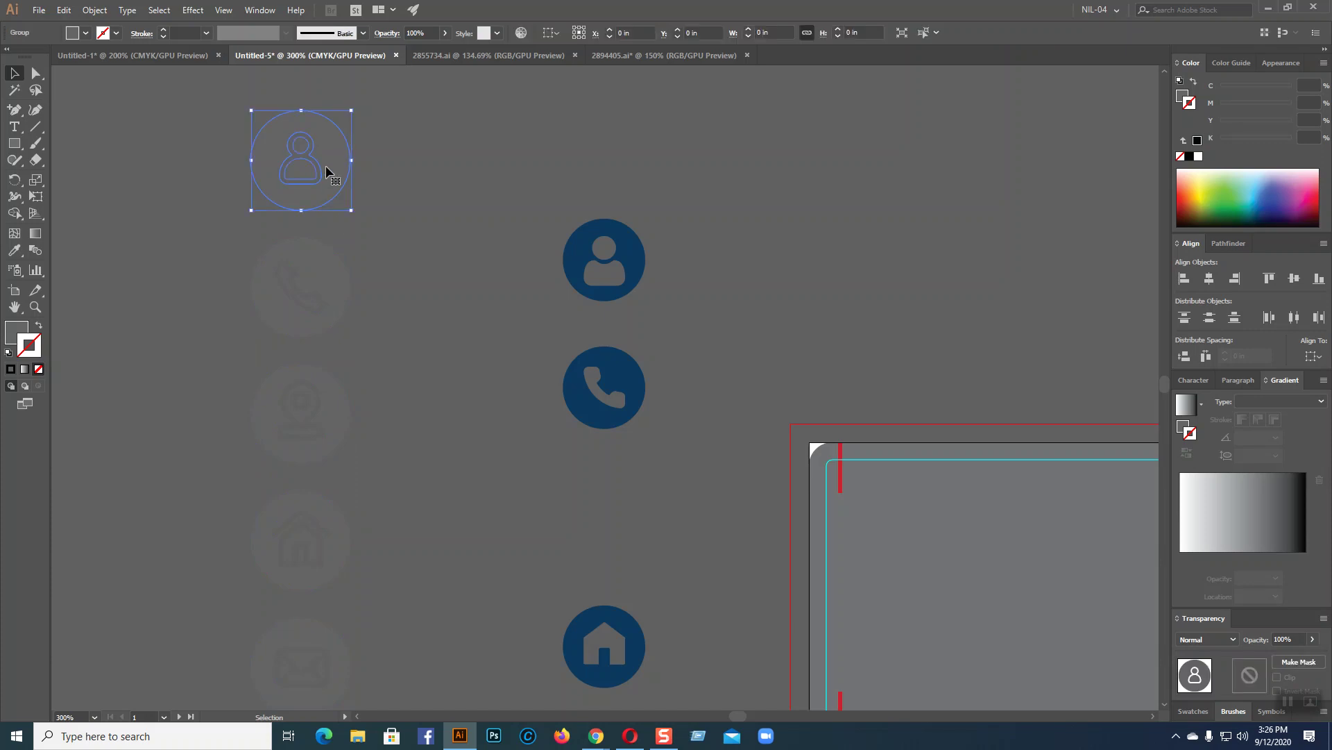
pyautogui.click(448, 206)
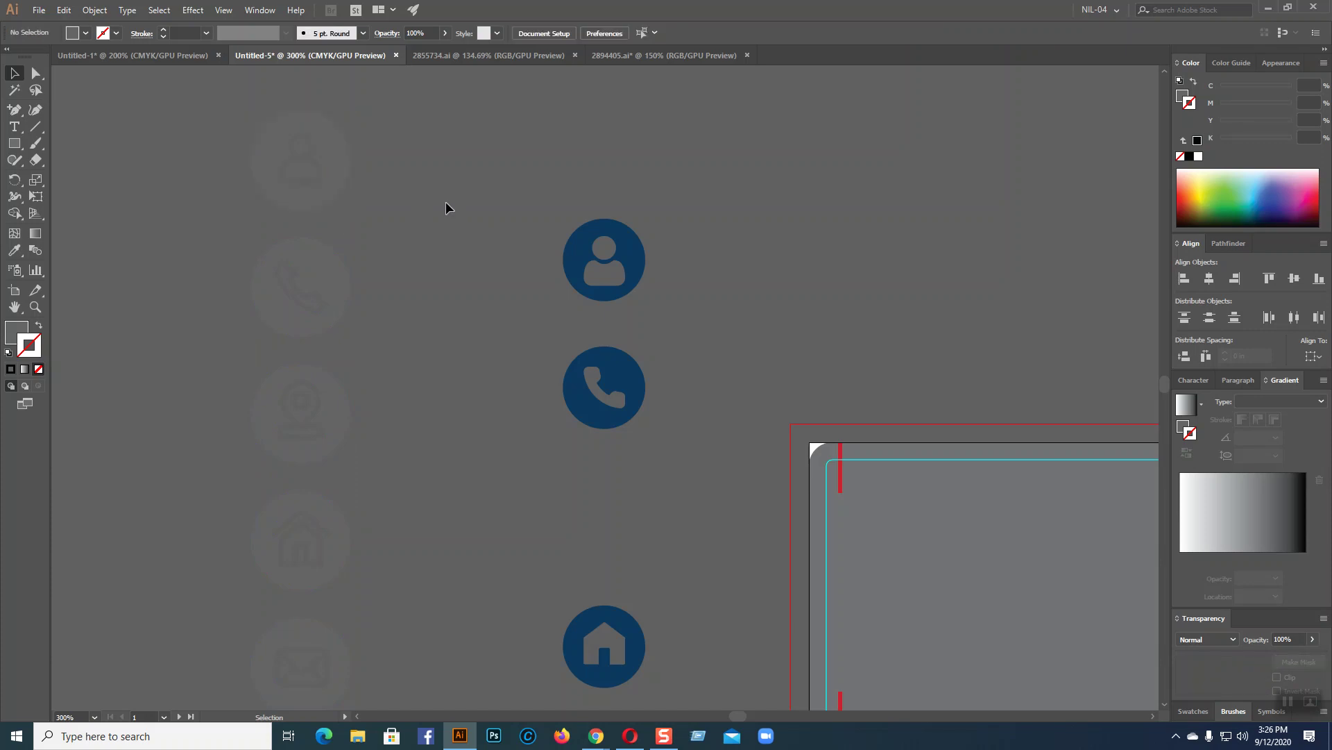
# Step: Inspect the person circle and the contact icon column through their context menus
pyautogui.moveTo(666, 336); pyautogui.dragTo(721, 439)
pyautogui.click(610, 196)
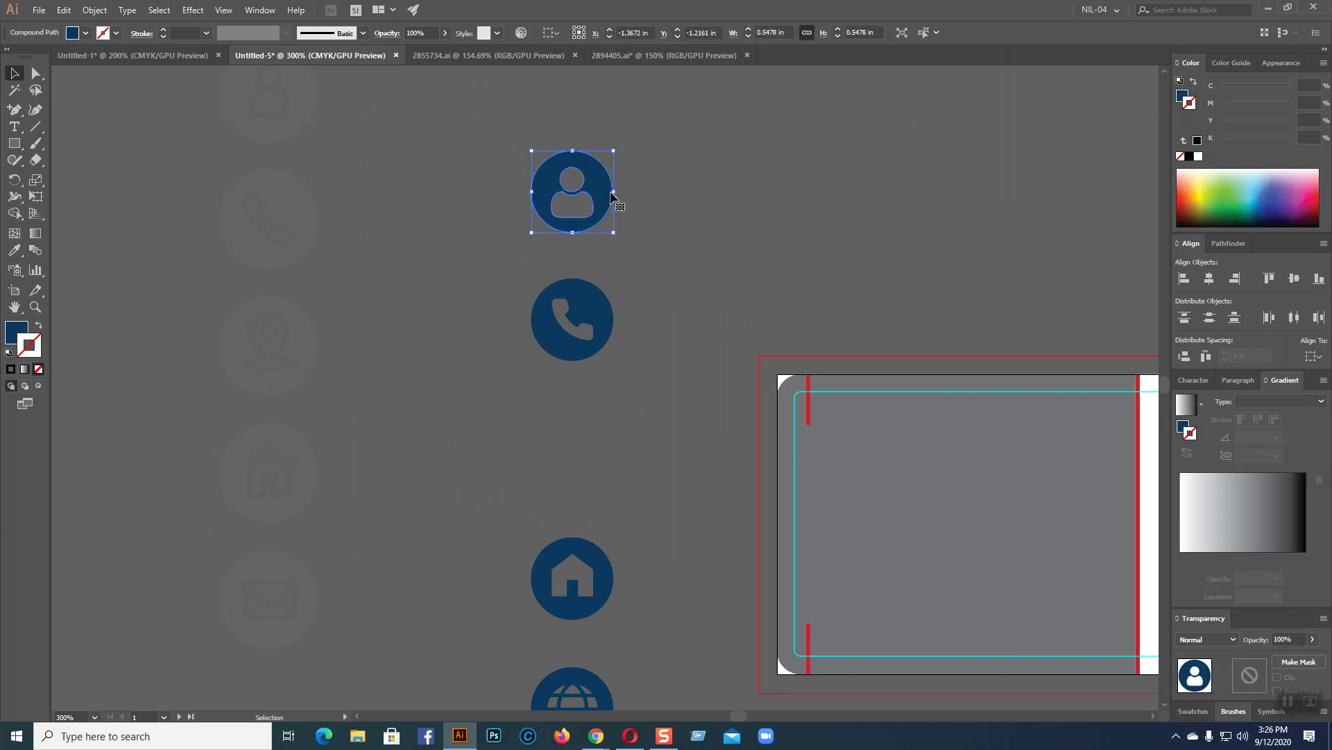
pyautogui.click(649, 228)
pyautogui.click(605, 194)
pyautogui.rightClick(604, 192)
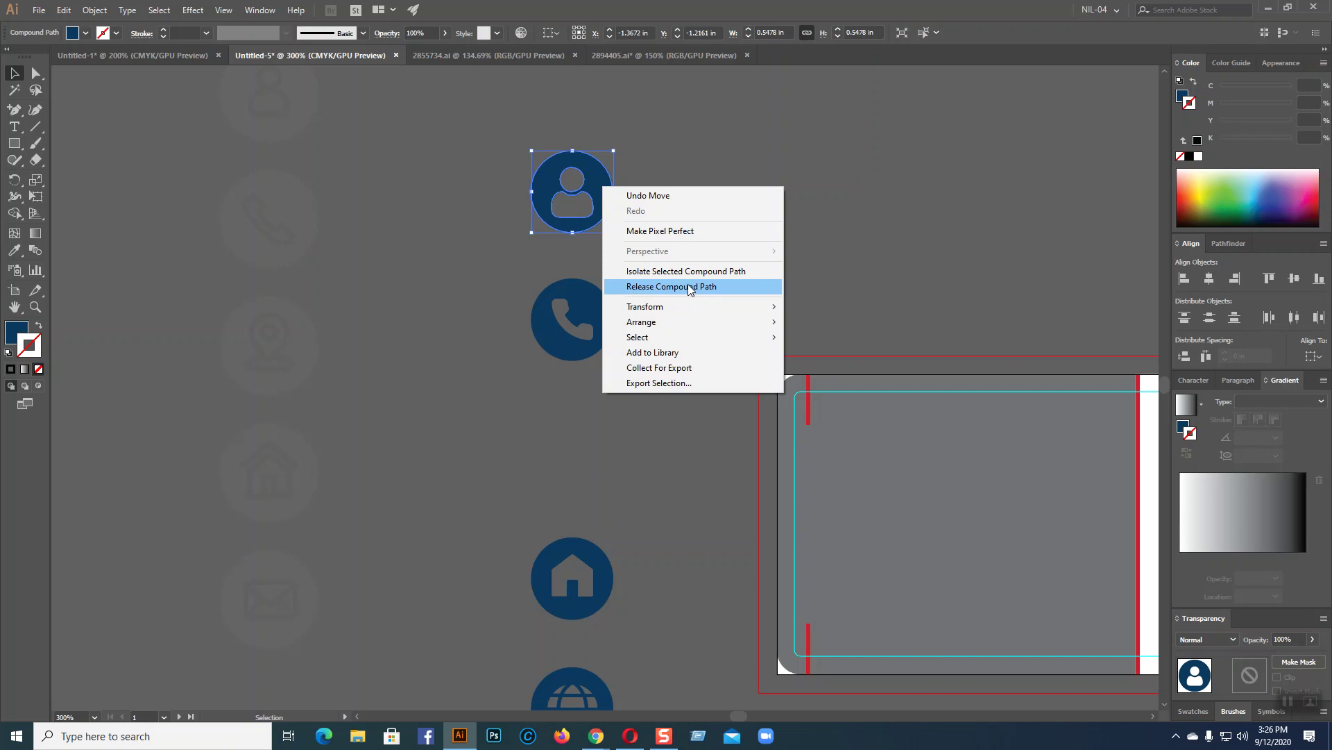
pyautogui.click(818, 244)
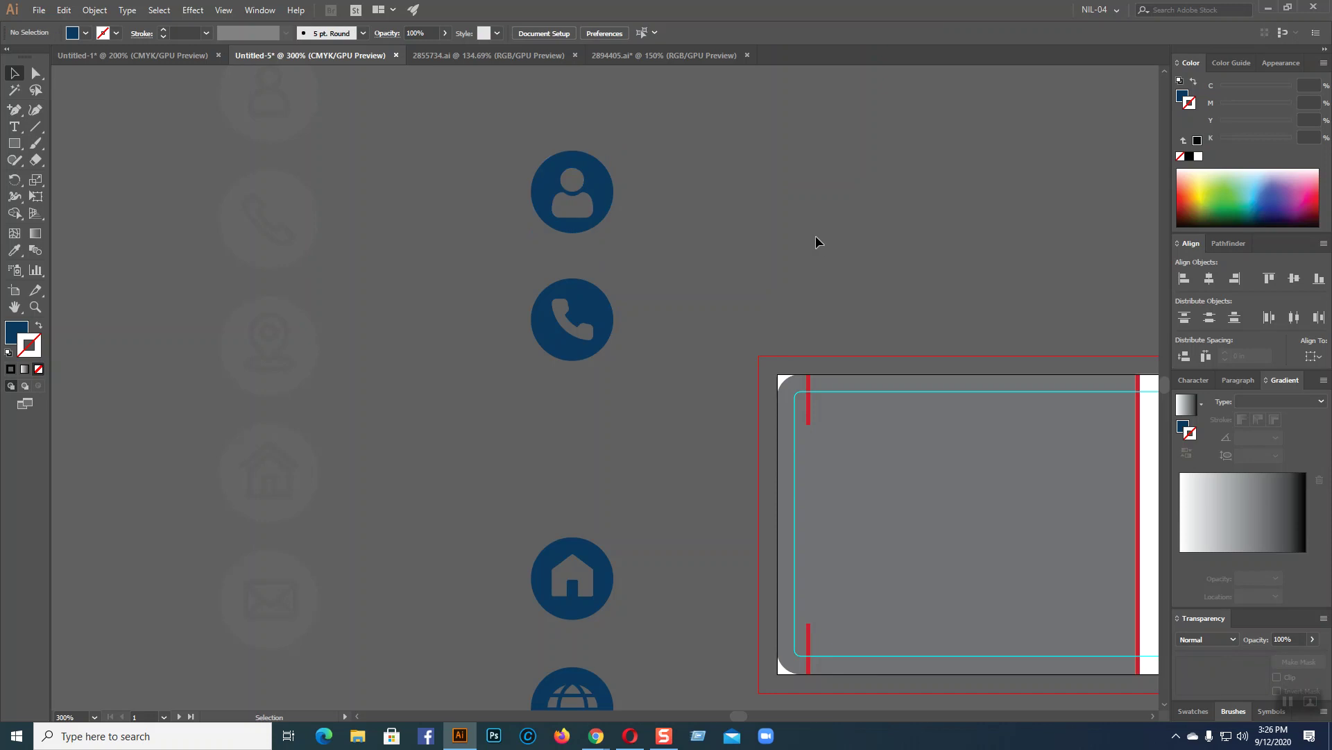
pyautogui.scroll(-2, 726, 119)
pyautogui.scroll(2, 714, 134)
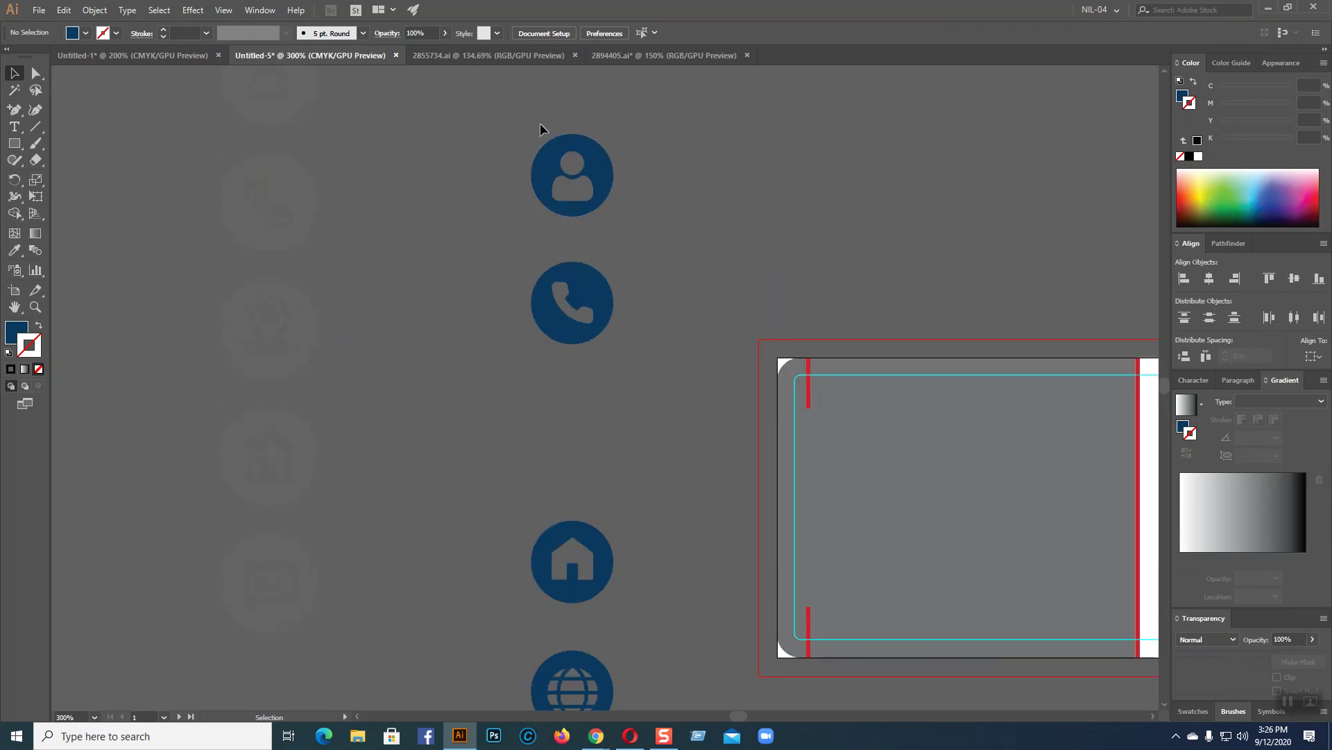
pyautogui.scroll(-3, 624, 587)
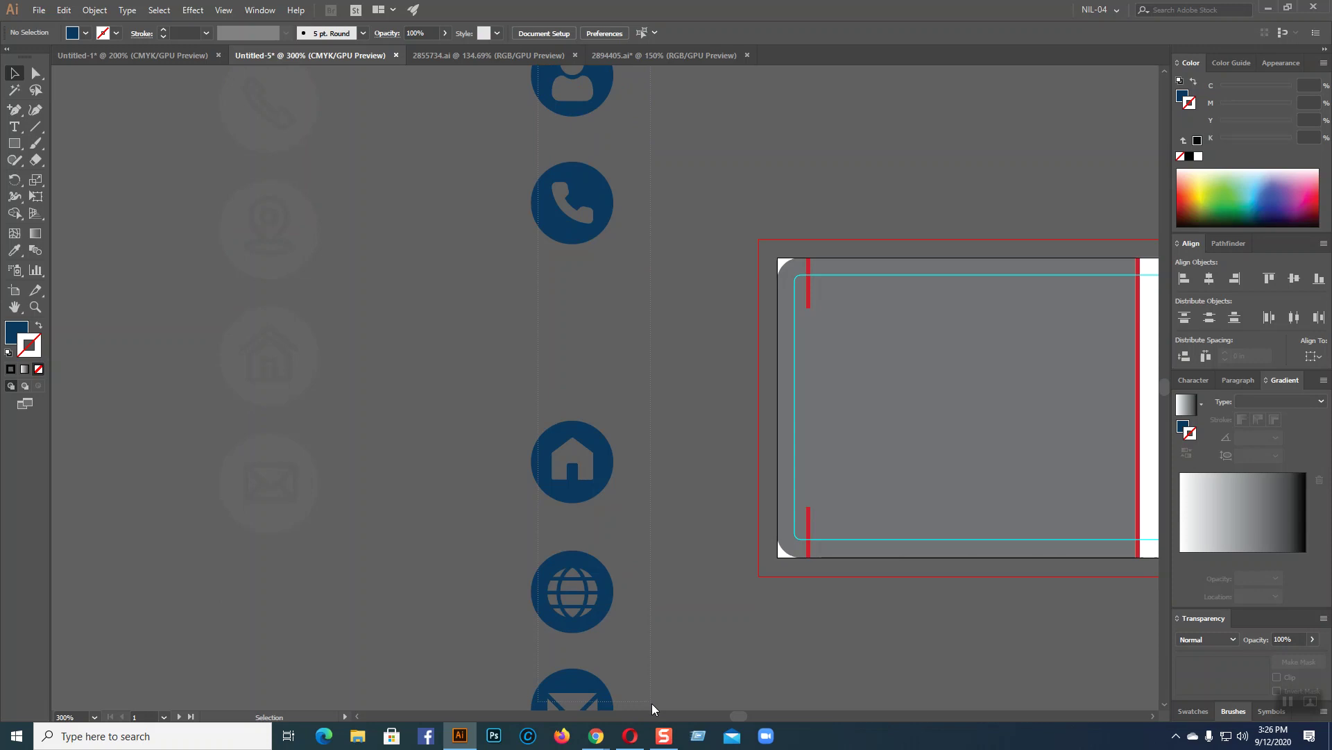
pyautogui.scroll(-2, 651, 701)
pyautogui.hotkey('ctrl', 'a')
pyautogui.scroll(3, 690, 450)
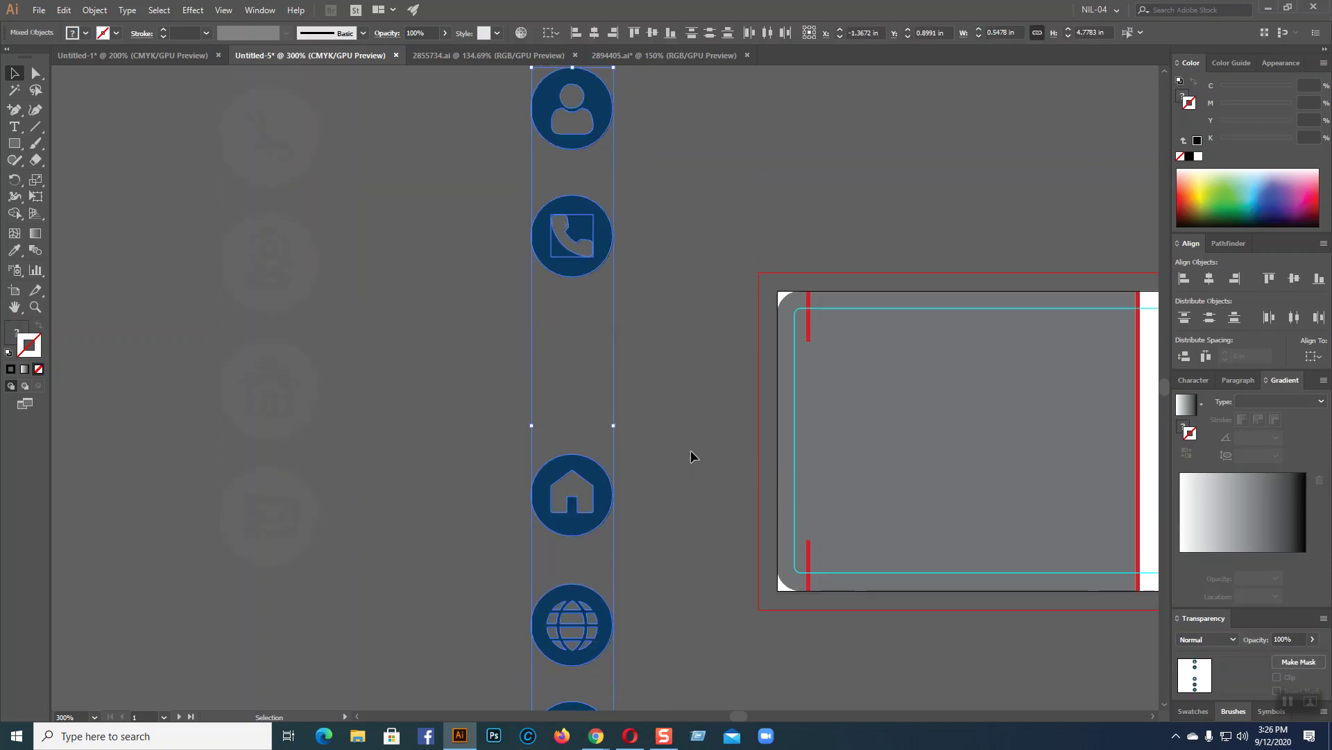
pyautogui.scroll(2, 690, 449)
pyautogui.rightClick(605, 181)
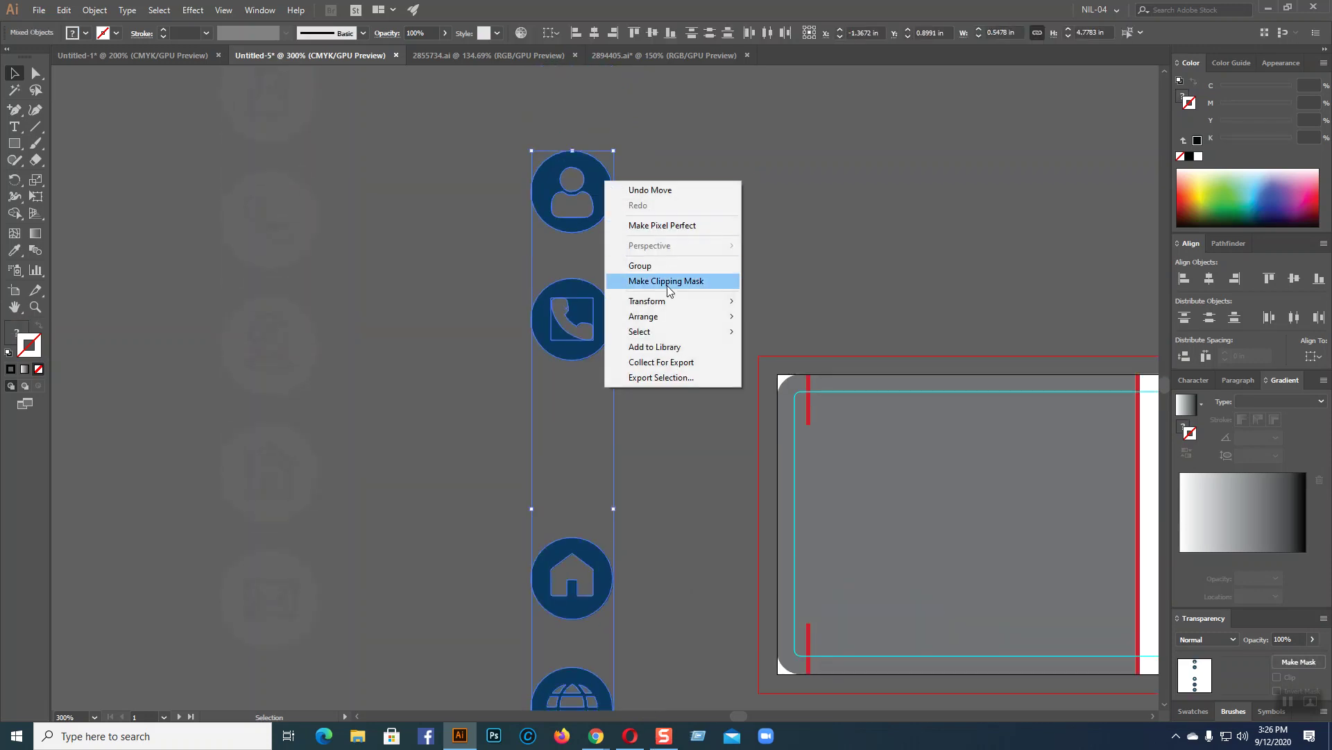
pyautogui.click(784, 197)
# Step: Release the user icon and make the figure solid white with no outline
pyautogui.click(610, 196)
pyautogui.rightClick(612, 195)
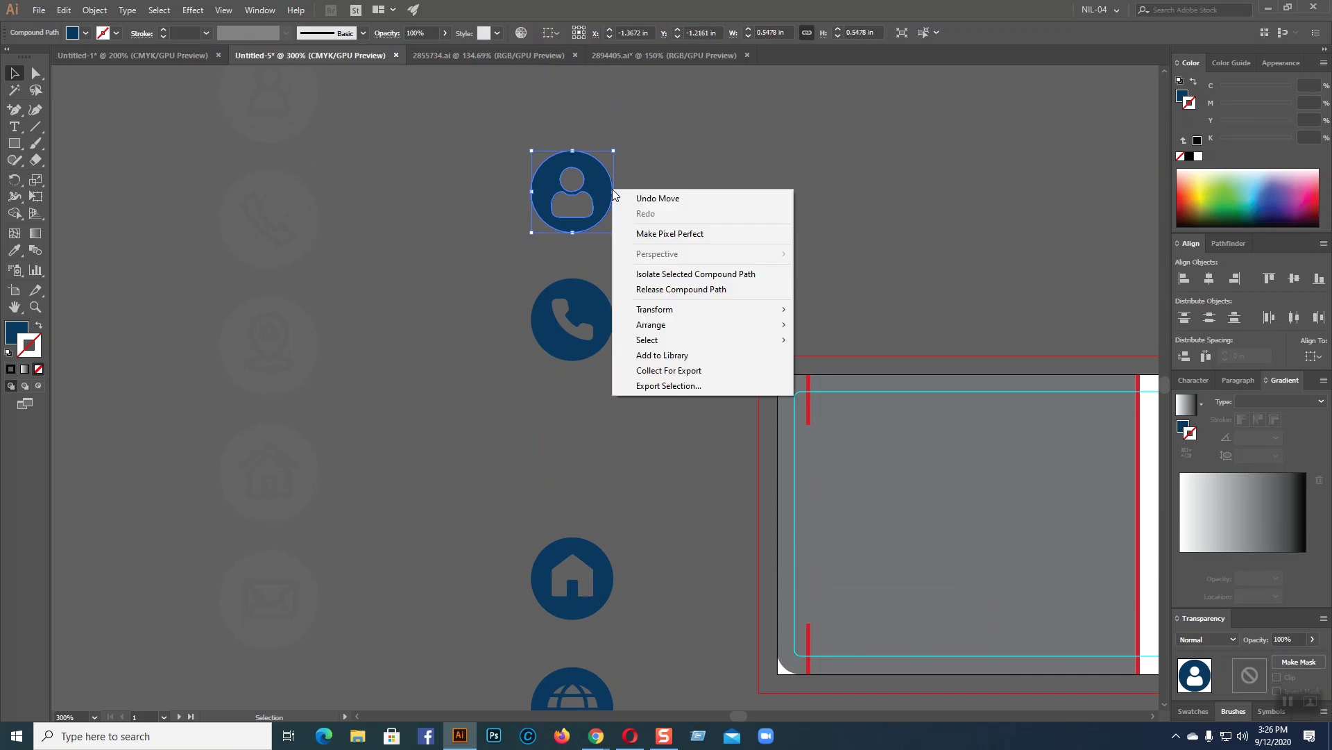
pyautogui.click(677, 290)
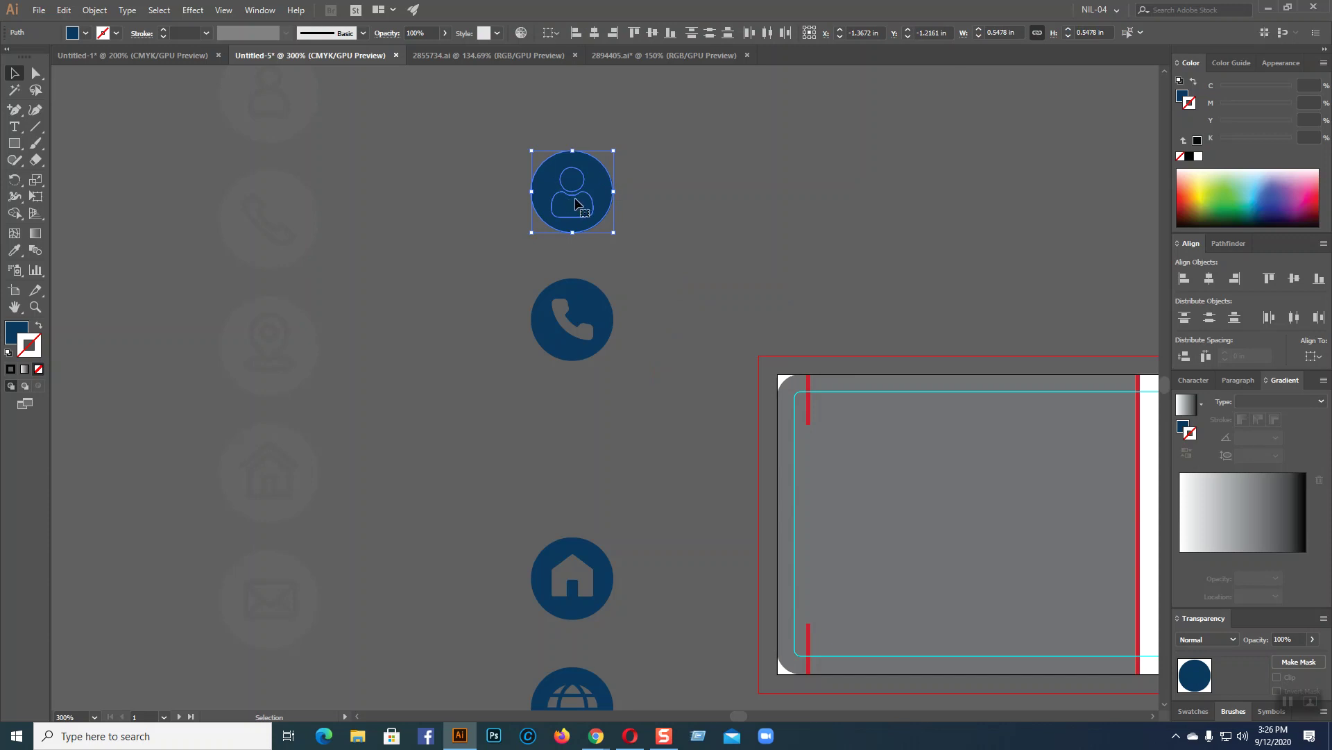
pyautogui.click(699, 229)
pyautogui.click(578, 186)
pyautogui.keyDown('shift'); pyautogui.click(578, 185); pyautogui.keyUp('shift')
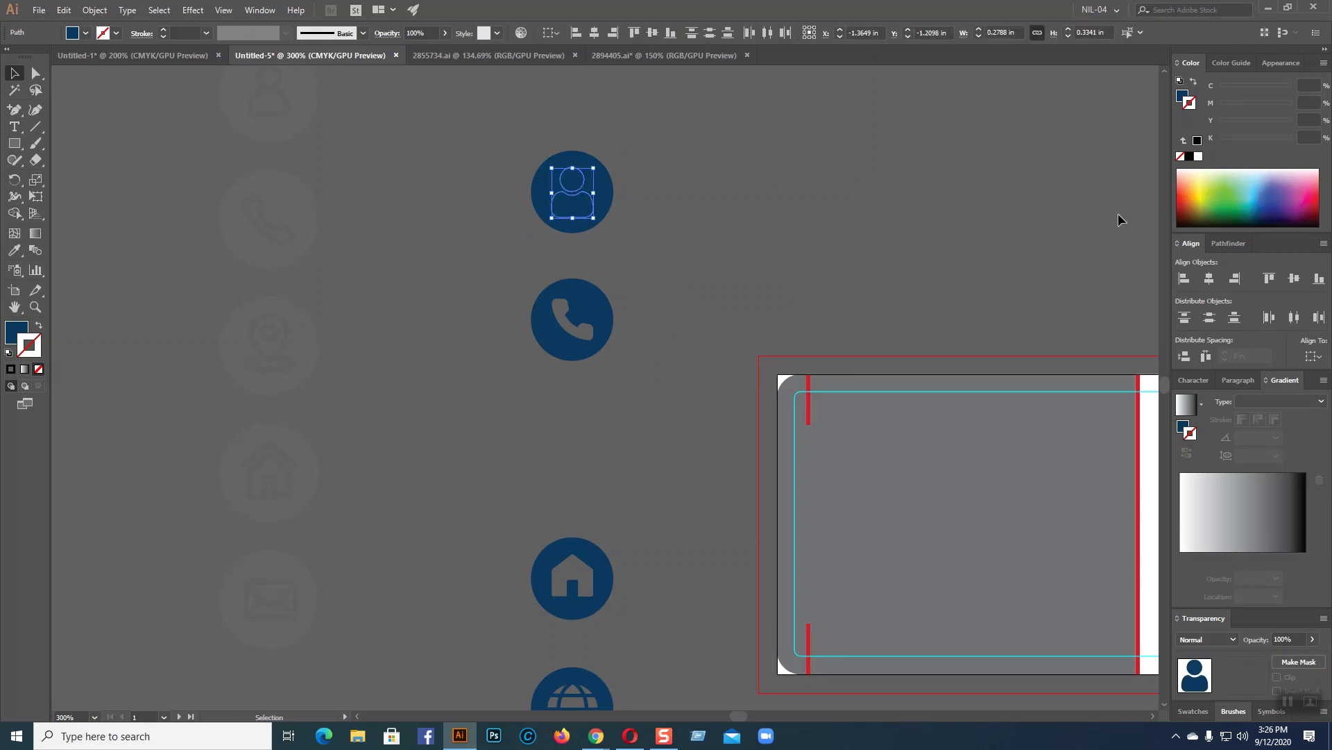
pyautogui.click(1199, 156)
pyautogui.click(751, 248)
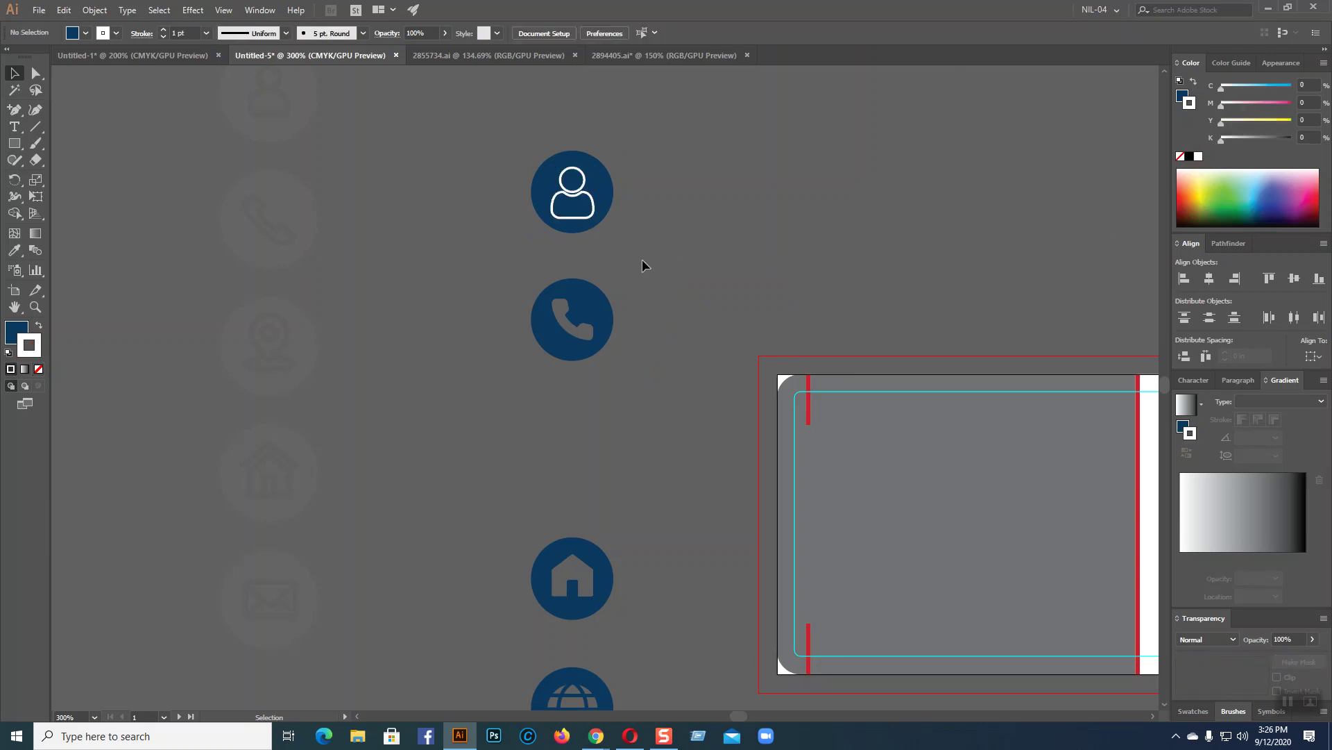
pyautogui.click(586, 202)
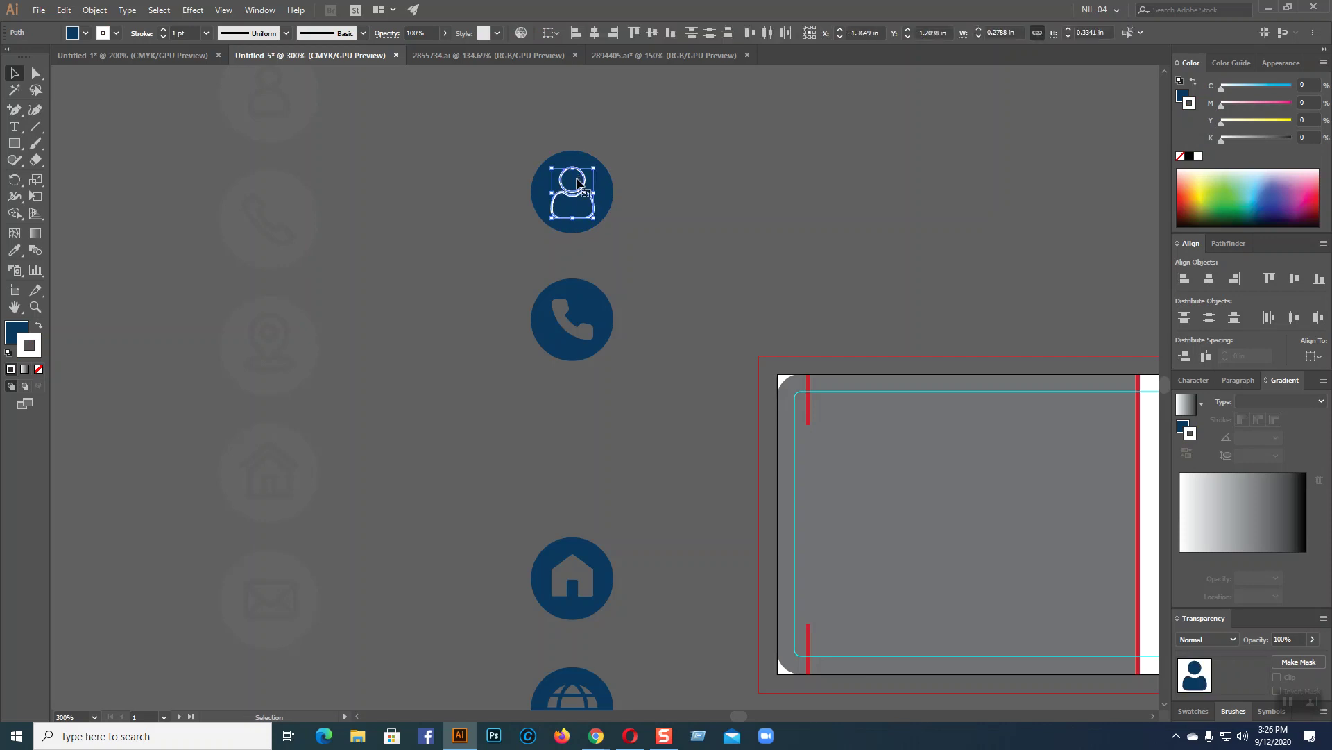
pyautogui.click(36, 326)
pyautogui.click(31, 347)
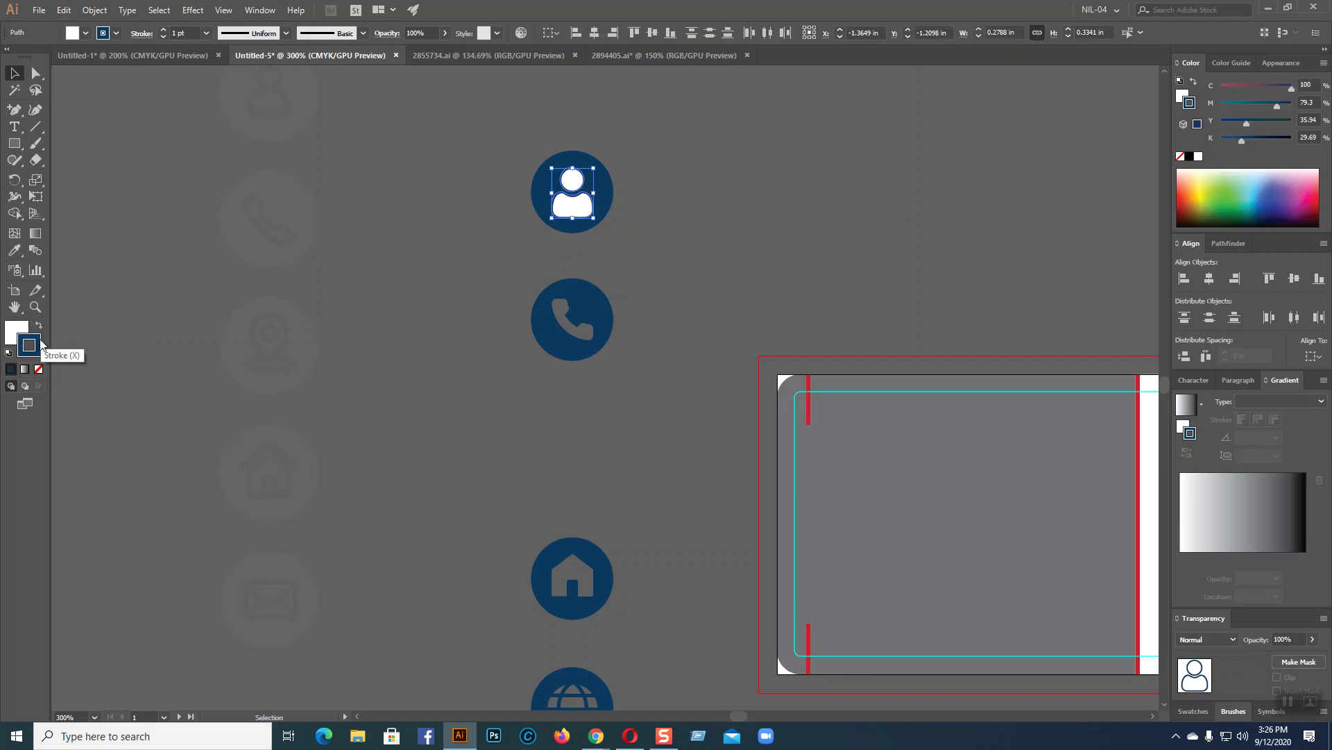
pyautogui.click(38, 369)
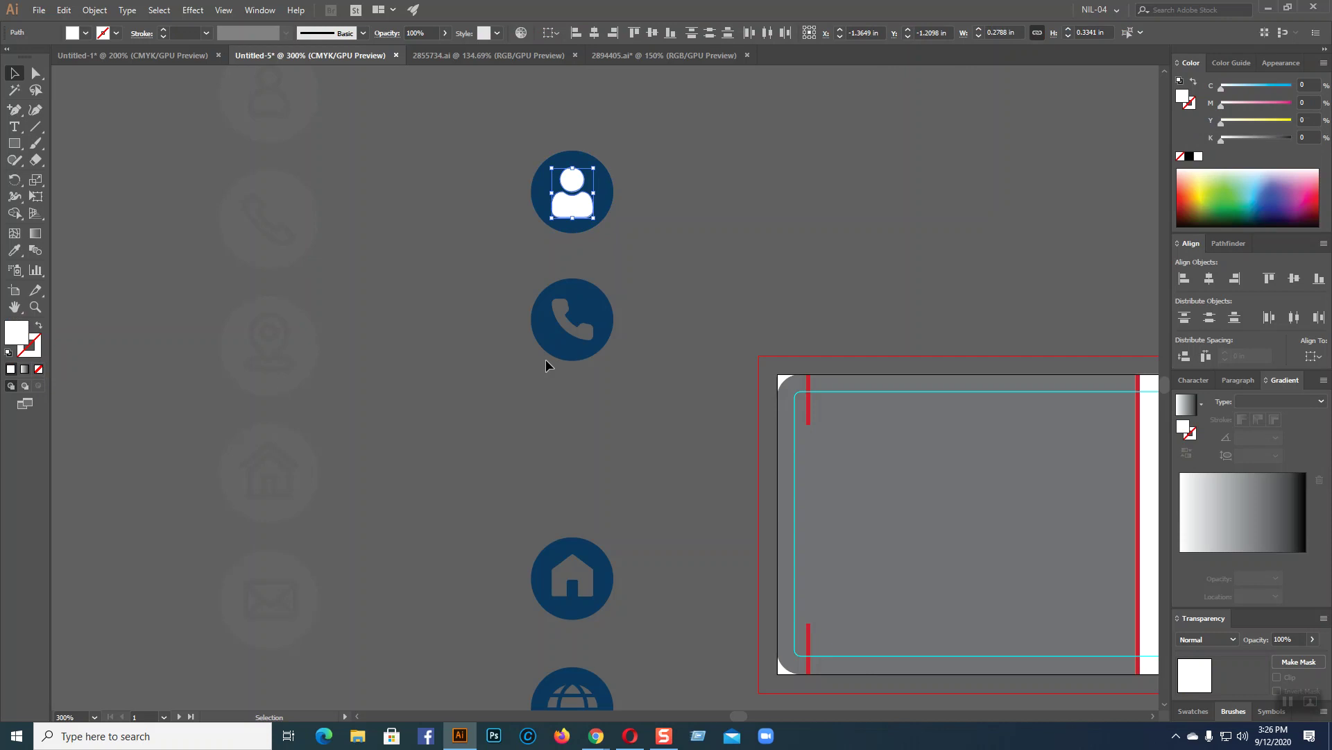
# Step: Ungroup and release the phone icon, then fill the handset white
pyautogui.click(586, 351)
pyautogui.click(510, 277)
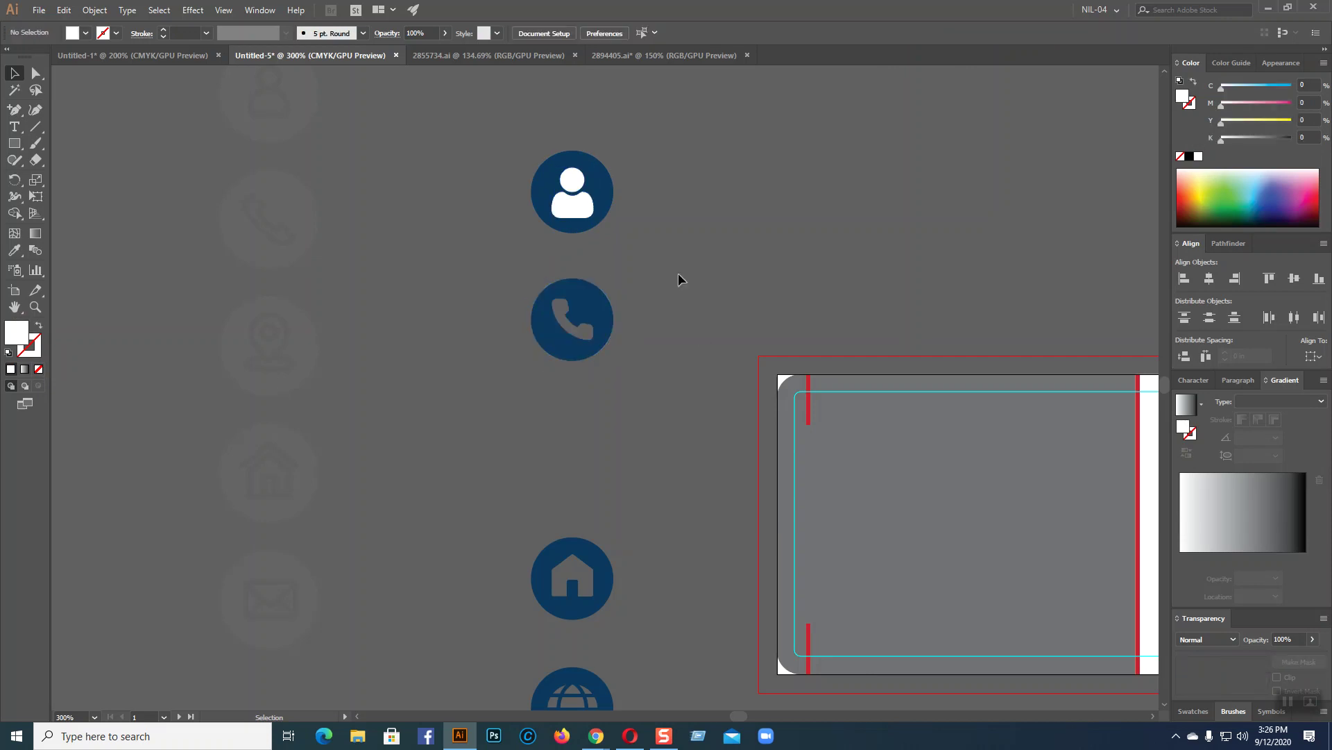
pyautogui.click(596, 298)
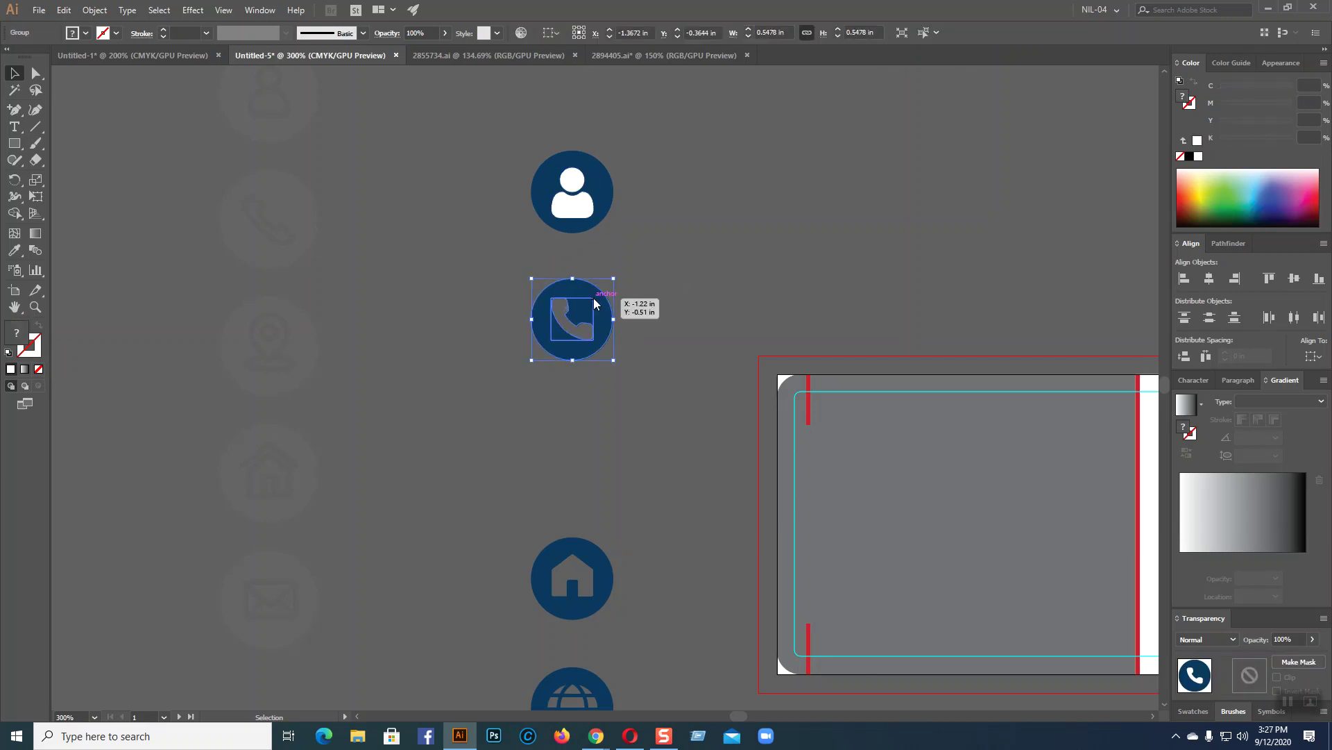
pyautogui.rightClick(595, 298)
pyautogui.click(640, 399)
pyautogui.click(670, 327)
pyautogui.click(592, 318)
pyautogui.rightClick(591, 312)
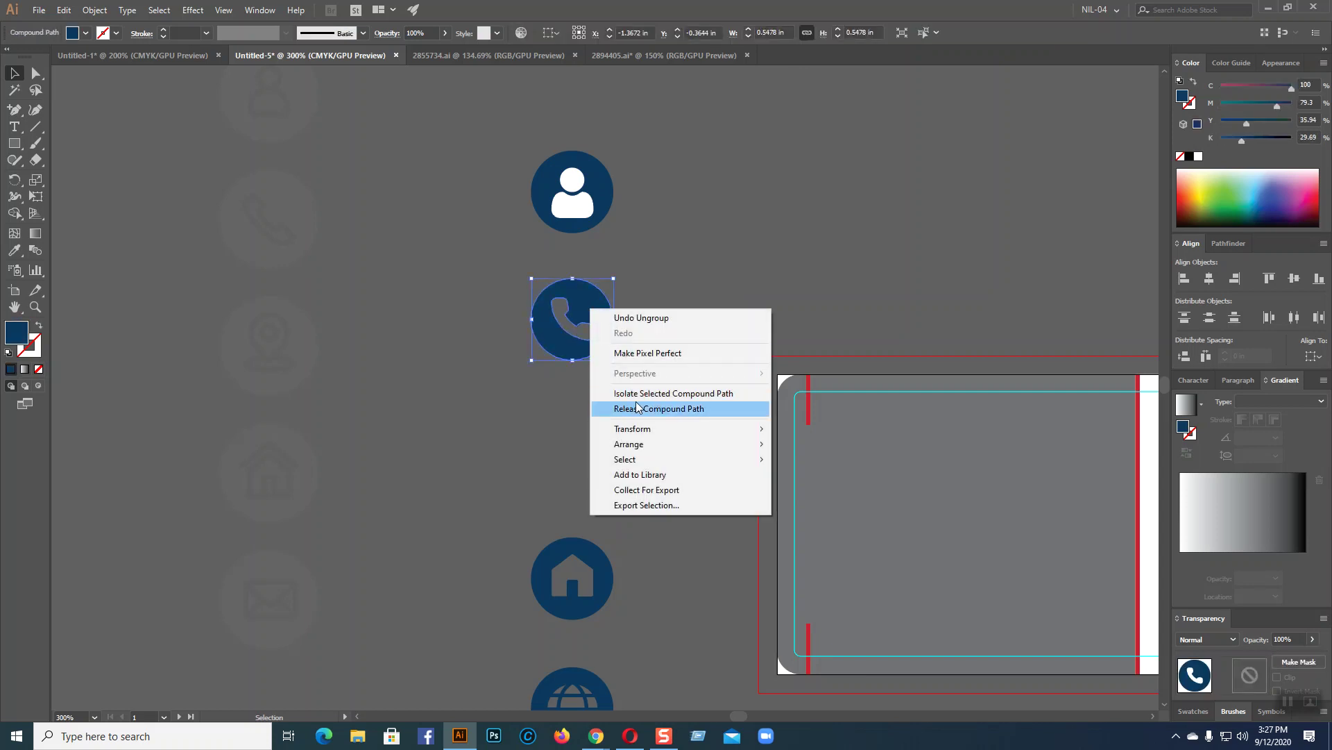
pyautogui.click(660, 408)
pyautogui.click(669, 372)
pyautogui.click(580, 333)
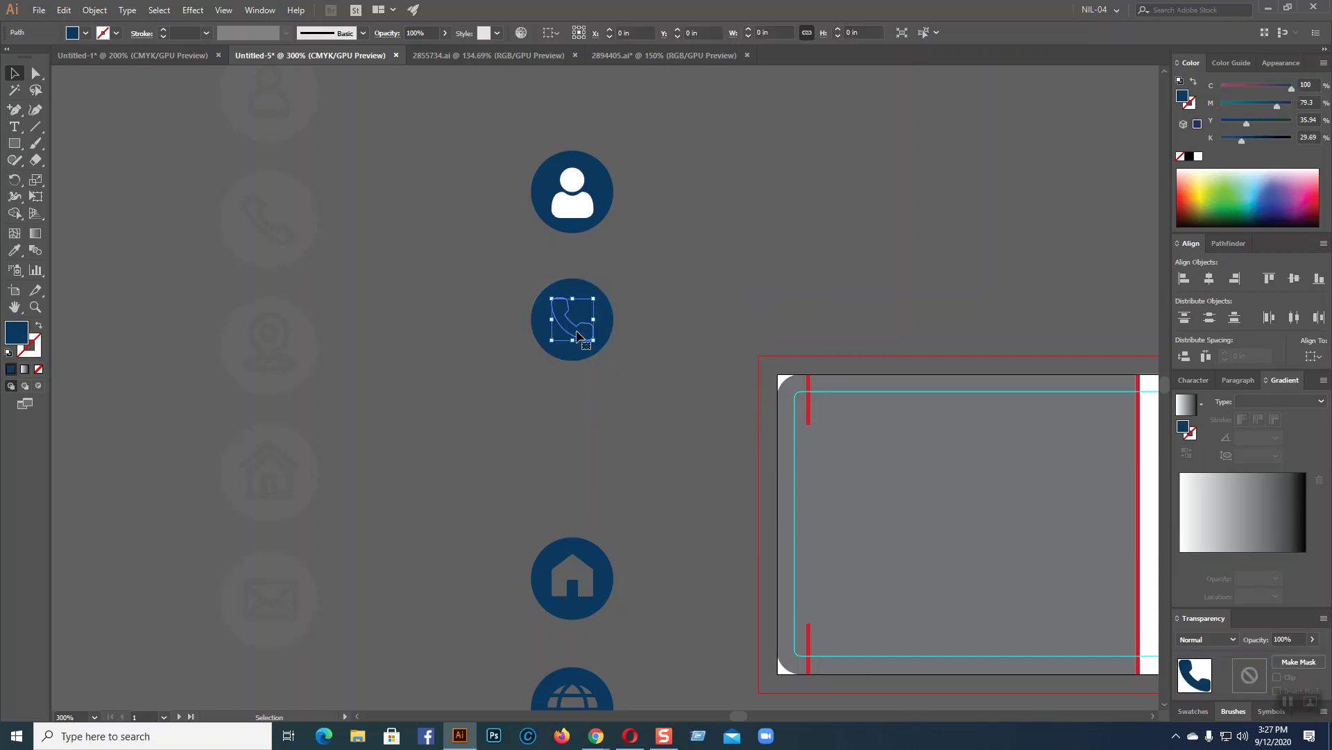
pyautogui.click(1199, 157)
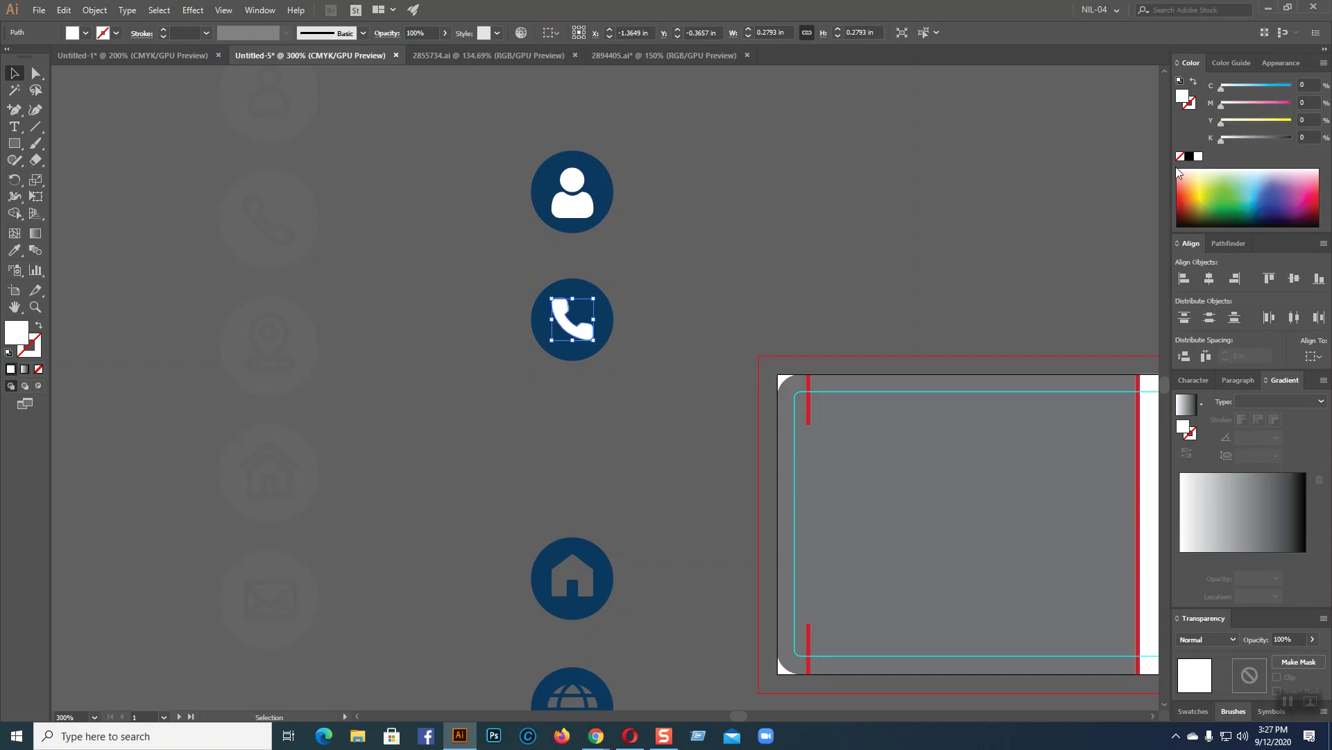
pyautogui.click(805, 362)
# Step: Release the house icon and fill the house shape white
pyautogui.scroll(-3, 679, 397)
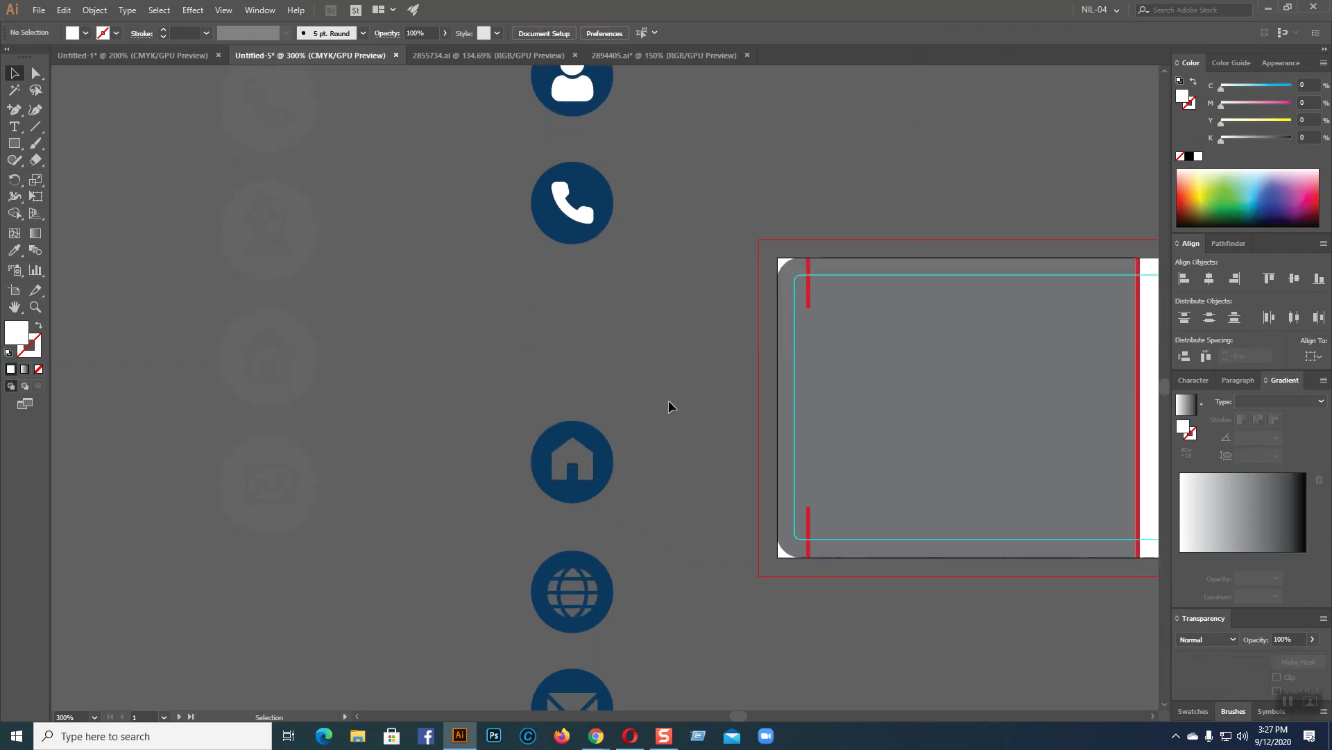
pyautogui.click(601, 455)
pyautogui.rightClick(601, 454)
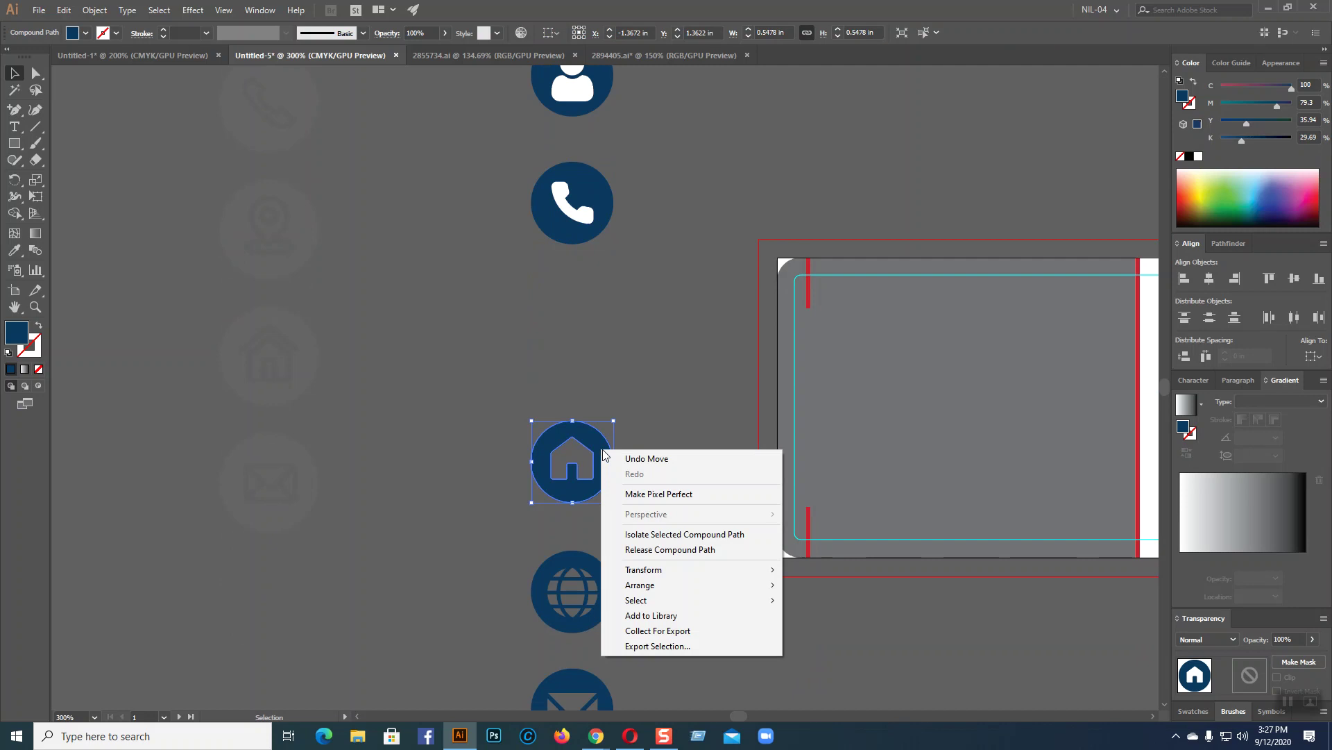
pyautogui.click(669, 548)
pyautogui.click(660, 416)
pyautogui.click(572, 458)
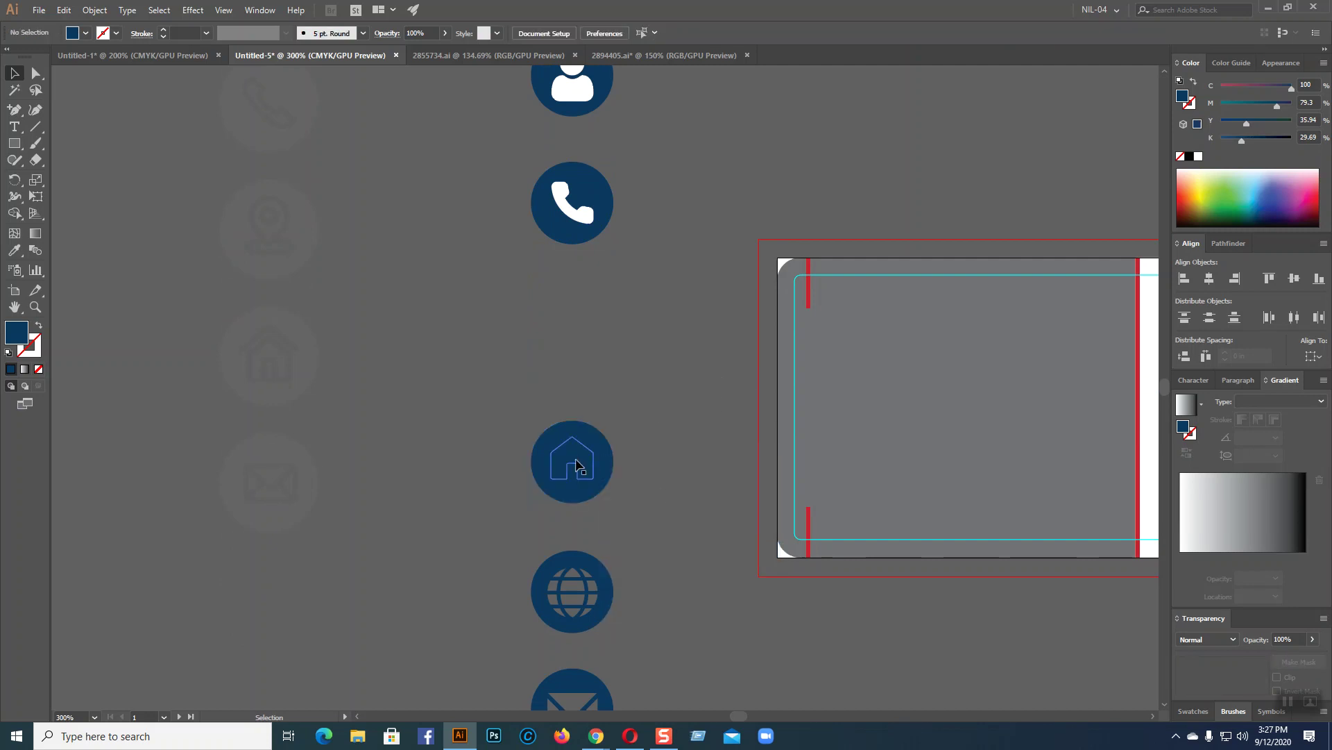
pyautogui.click(1198, 157)
pyautogui.click(714, 386)
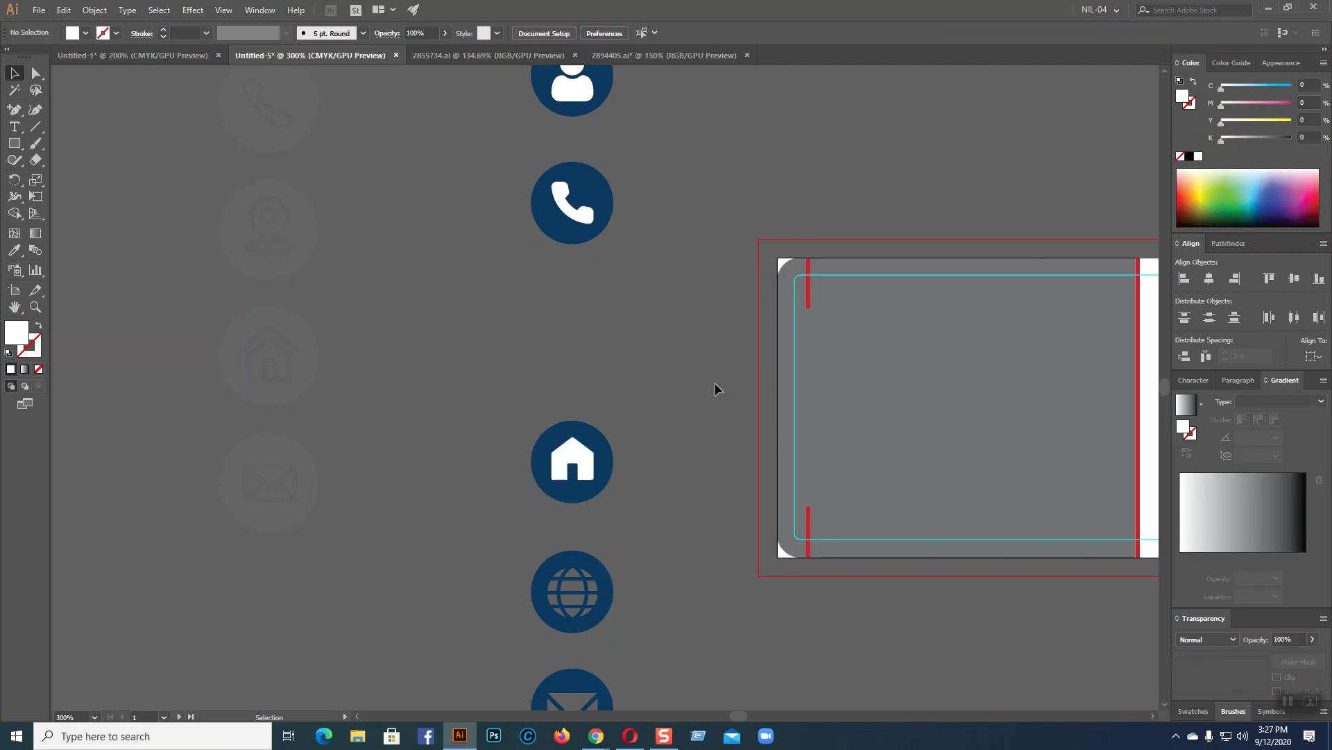
# Step: Release the globe icon, fill the globe white, and restore its blue circle behind it
pyautogui.scroll(-5, 714, 386)
pyautogui.click(582, 397)
pyautogui.rightClick(579, 391)
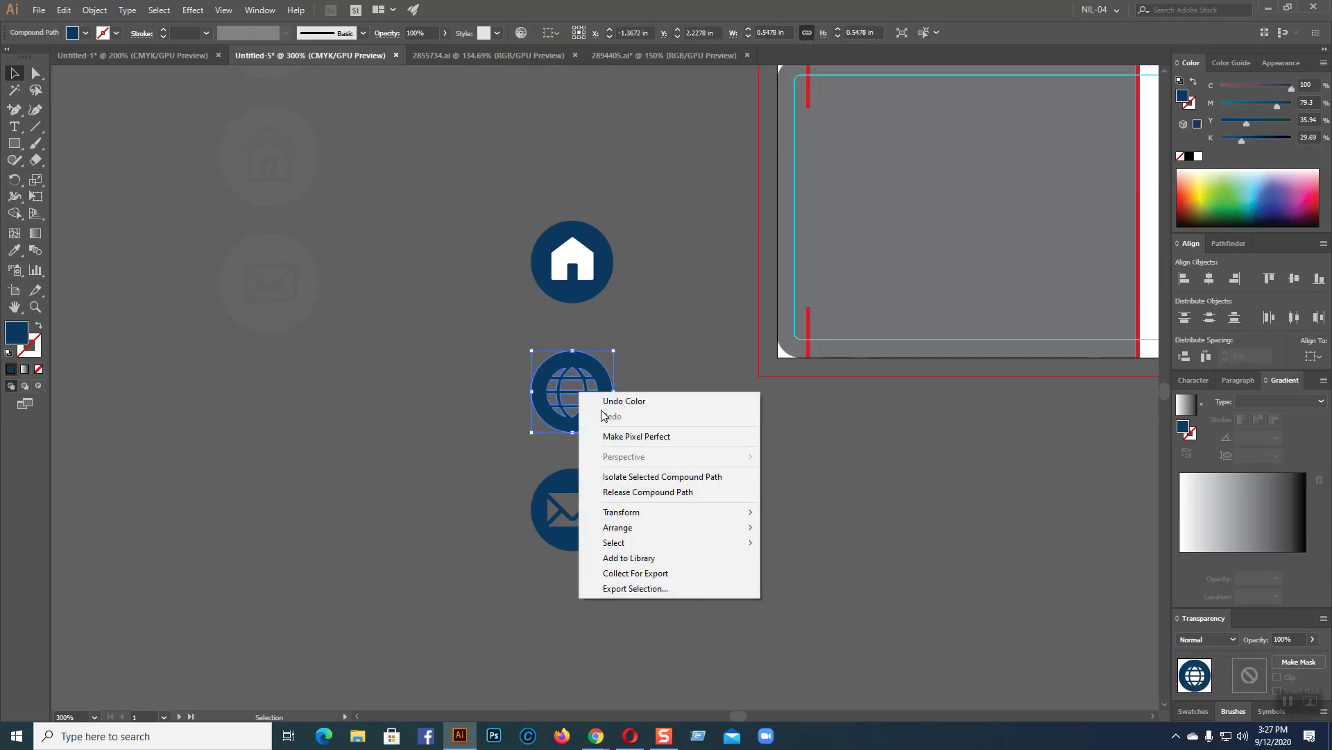
pyautogui.click(625, 491)
pyautogui.click(592, 388)
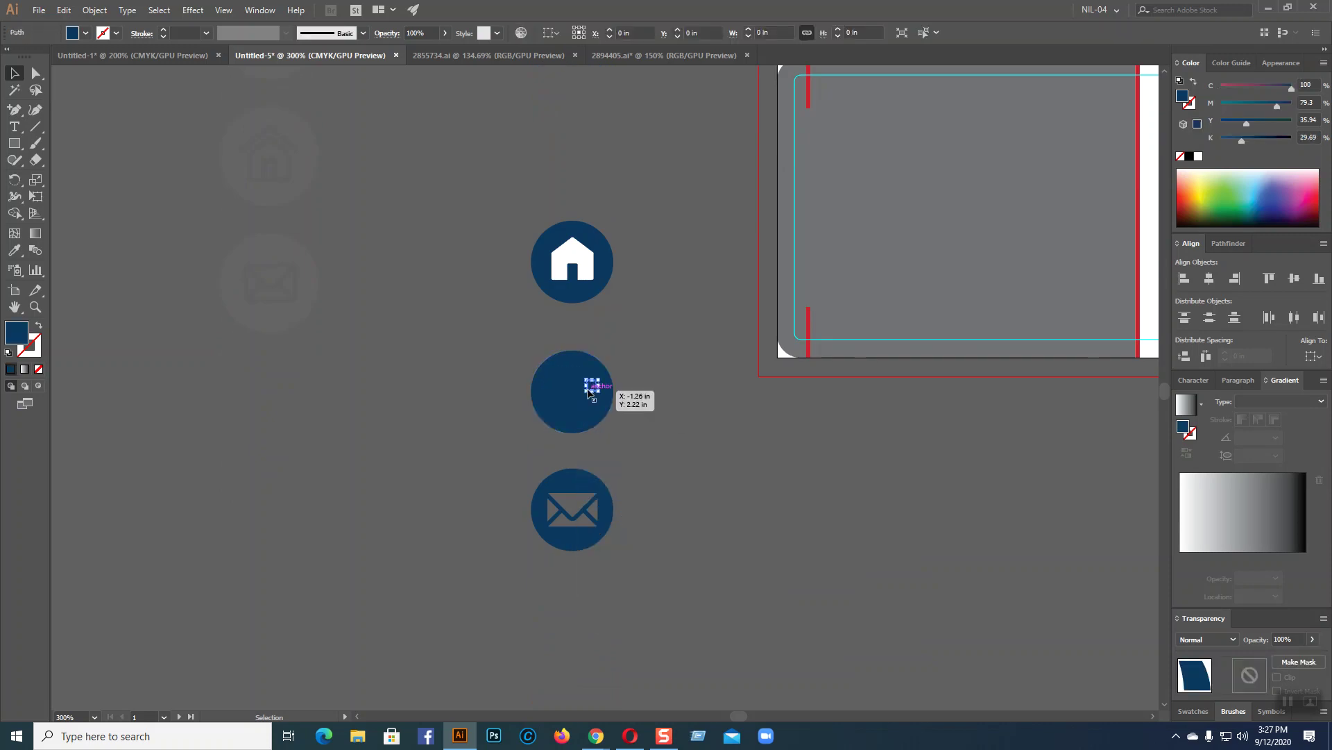
pyautogui.click(675, 455)
pyautogui.click(613, 408)
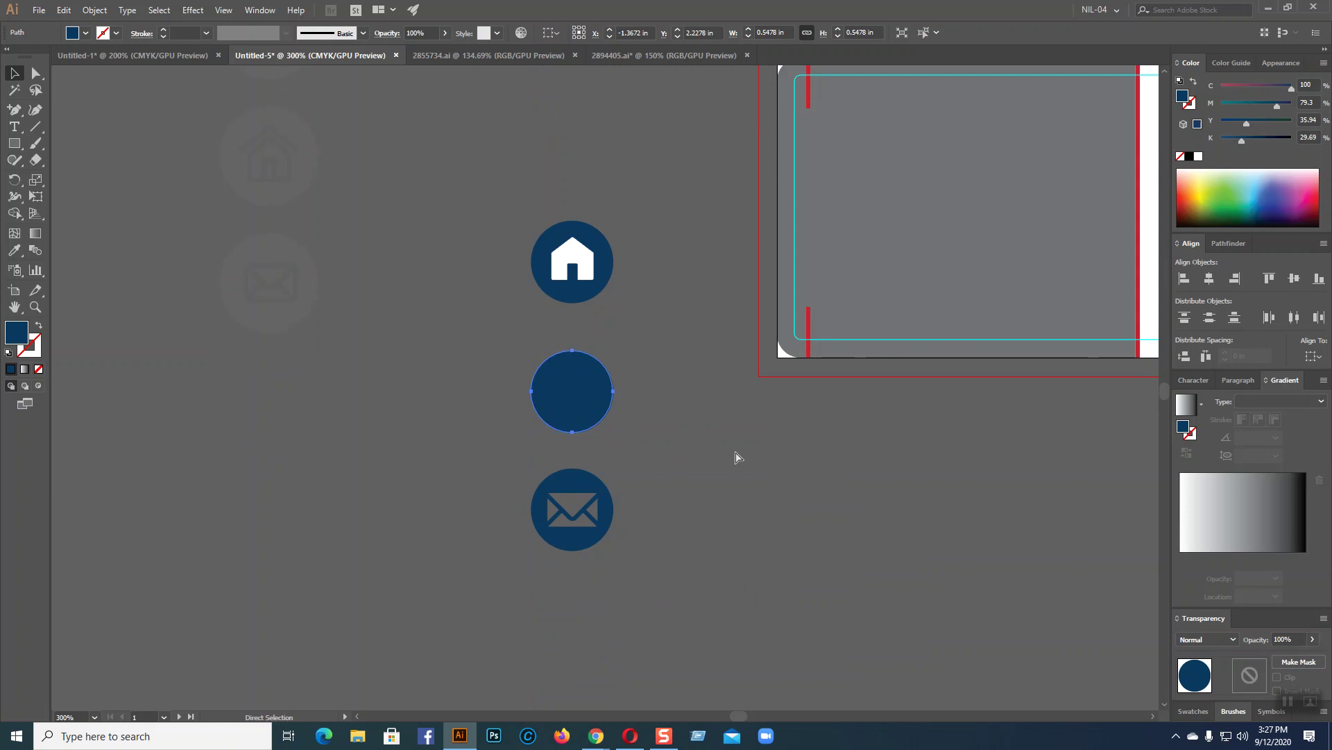
pyautogui.press('Delete')
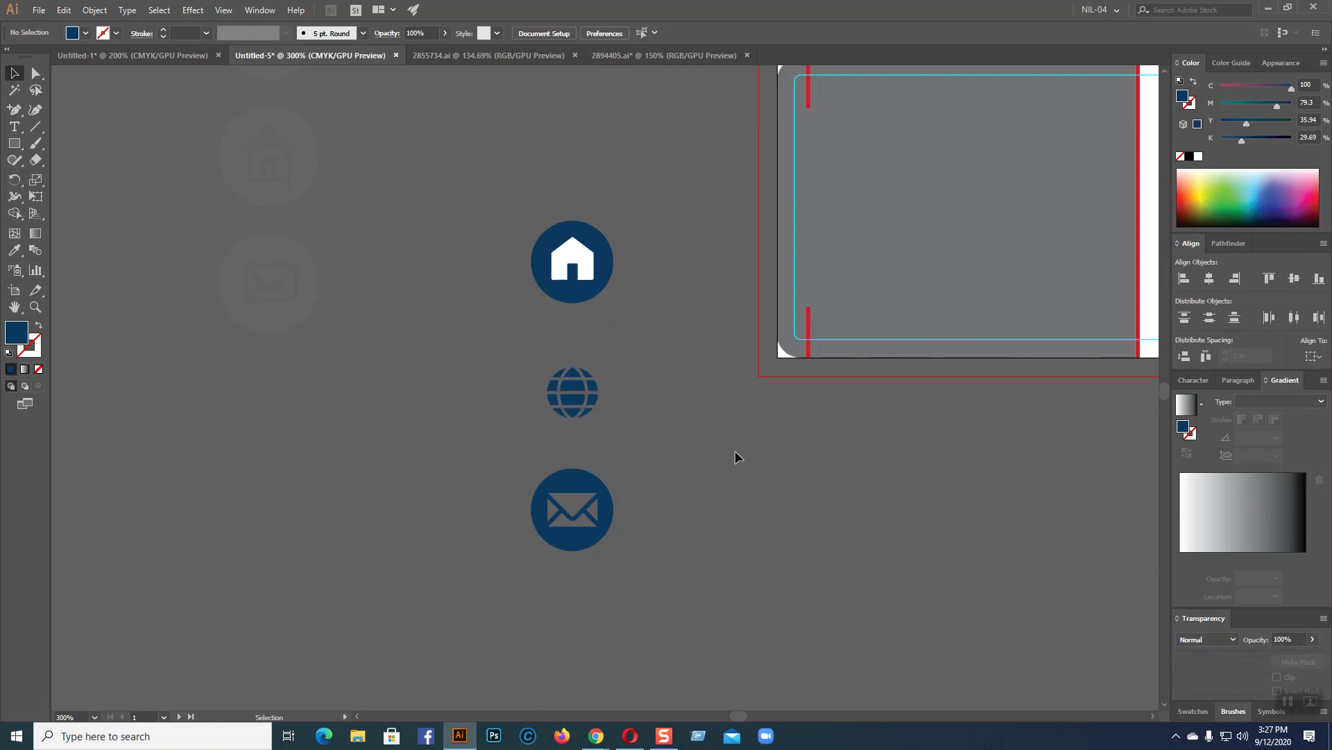
pyautogui.moveTo(653, 428); pyautogui.dragTo(656, 430)
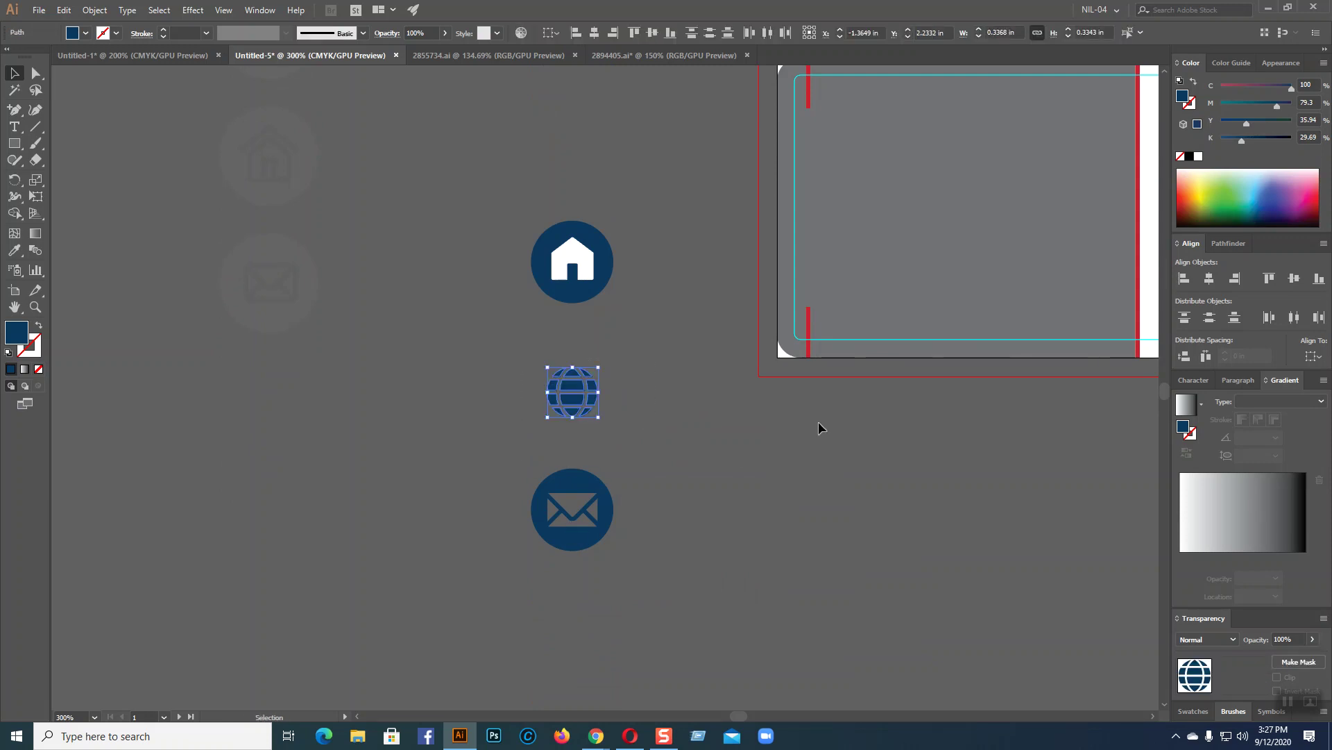
pyautogui.click(1198, 156)
pyautogui.press('a')
pyautogui.click(714, 472)
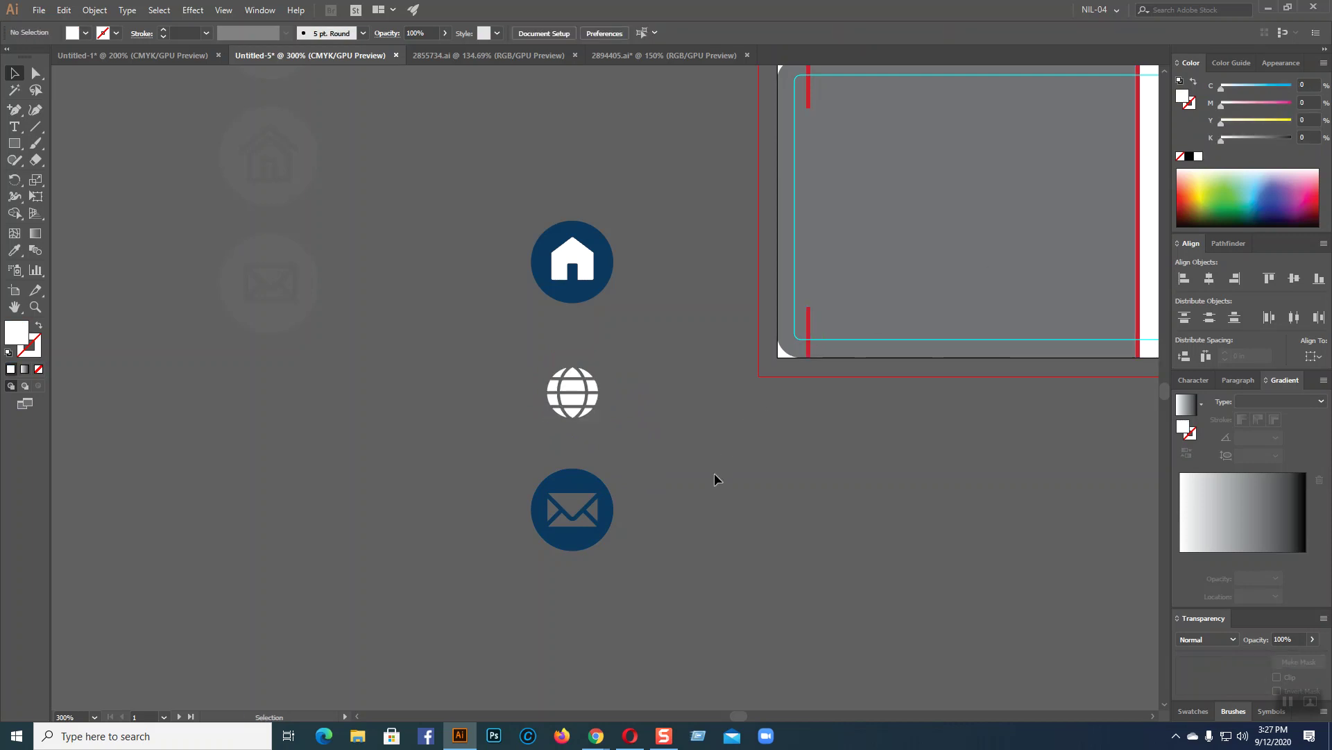
pyautogui.hotkey('ctrl', 'b')
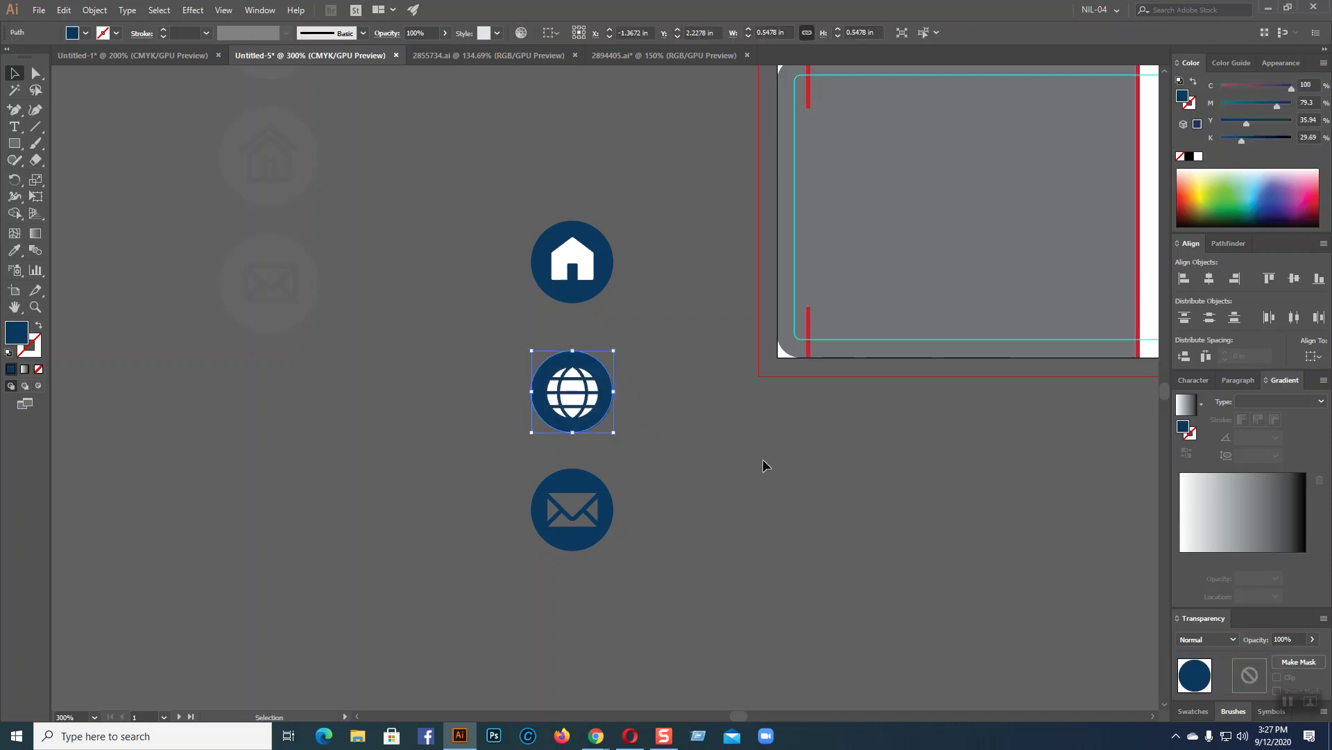
pyautogui.click(763, 459)
# Step: Release the envelope icon, fill it white with its blue circle restored, then review all icons
pyautogui.scroll(-1, 763, 459)
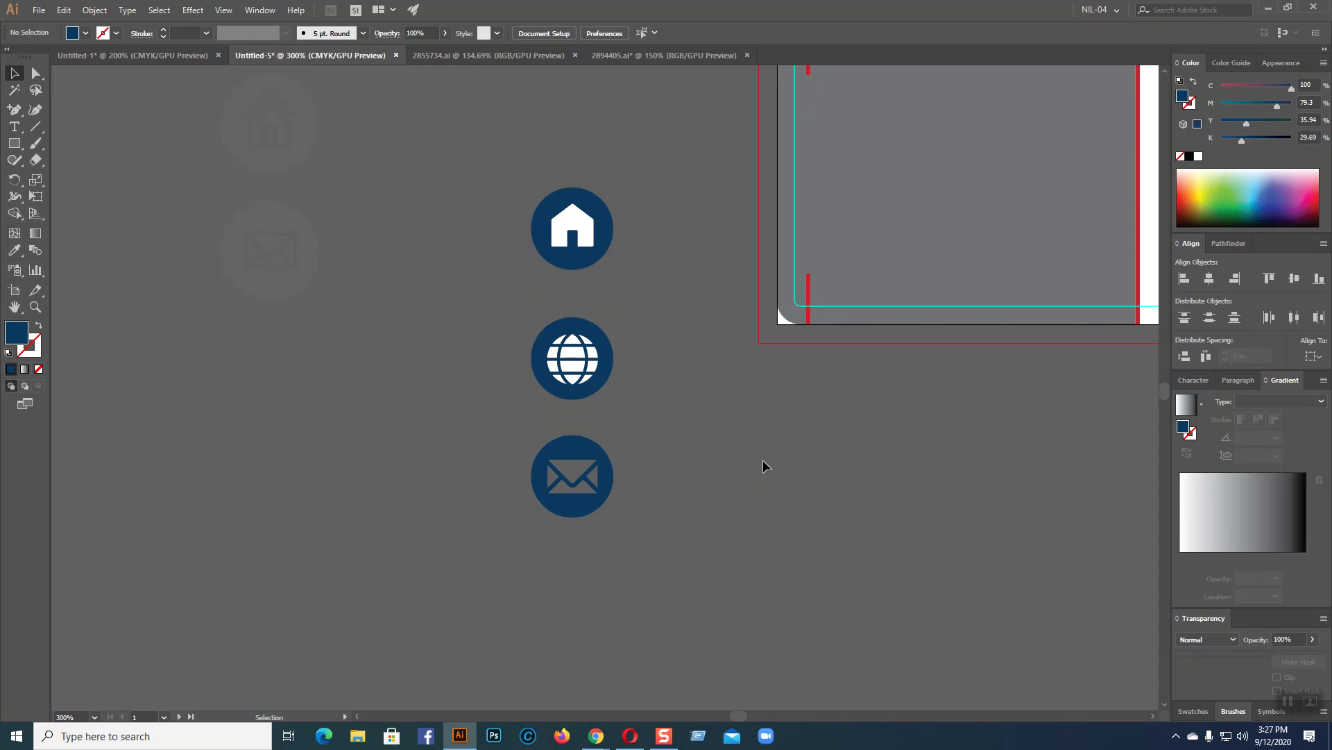
pyautogui.moveTo(526, 435); pyautogui.dragTo(701, 577)
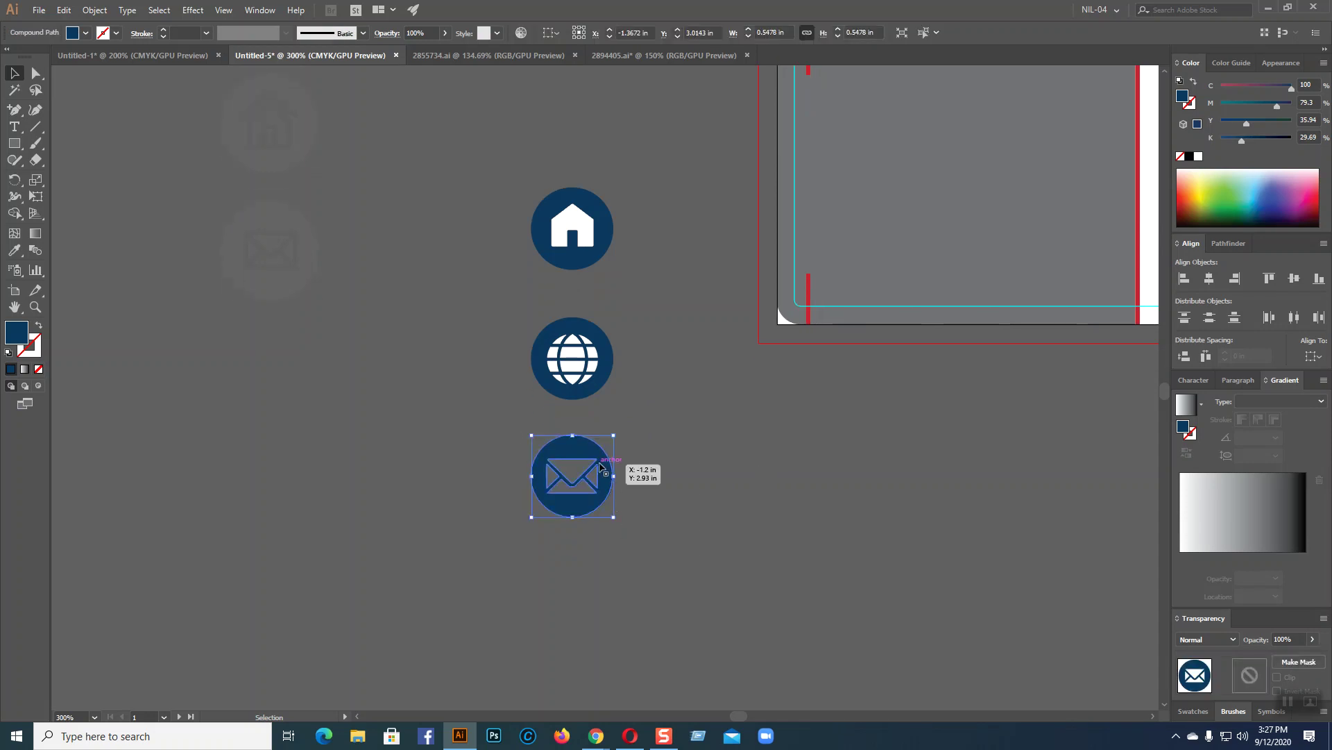
pyautogui.rightClick(601, 467)
pyautogui.click(635, 555)
pyautogui.click(657, 513)
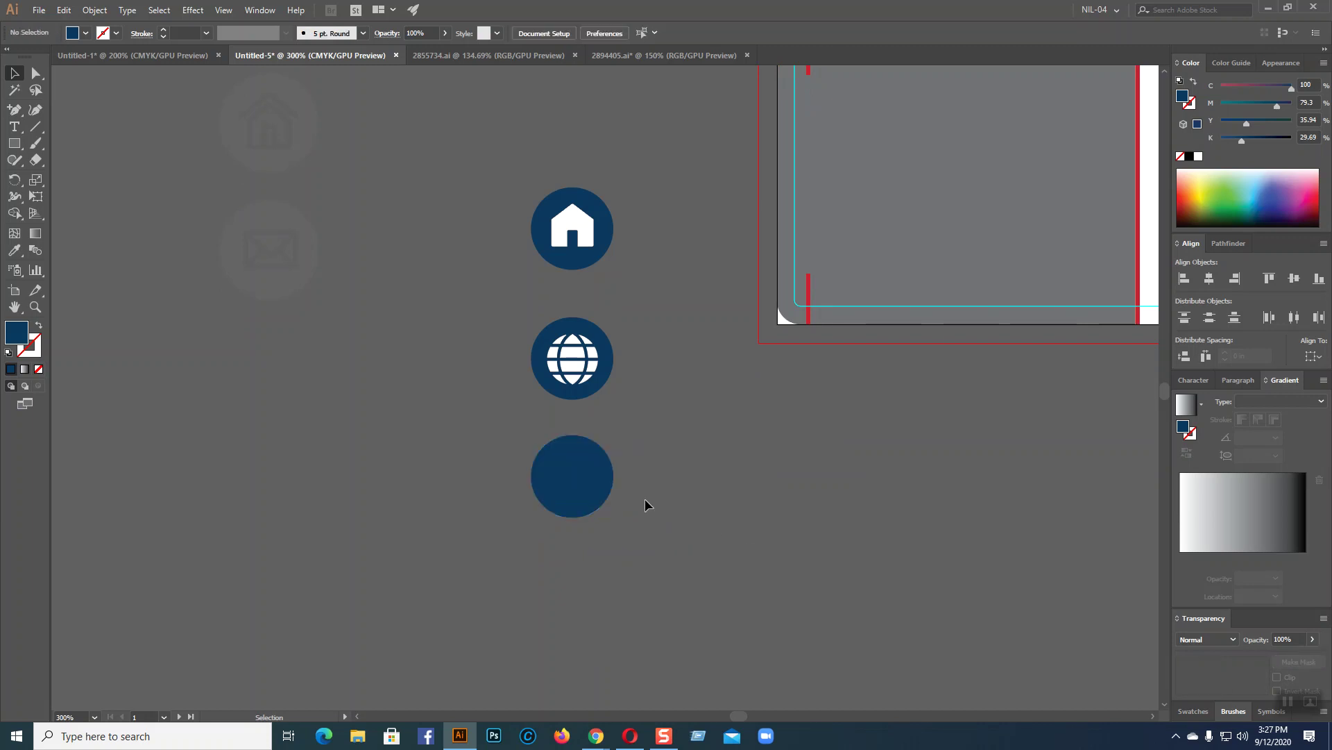
pyautogui.click(604, 469)
pyautogui.press('ctrl')
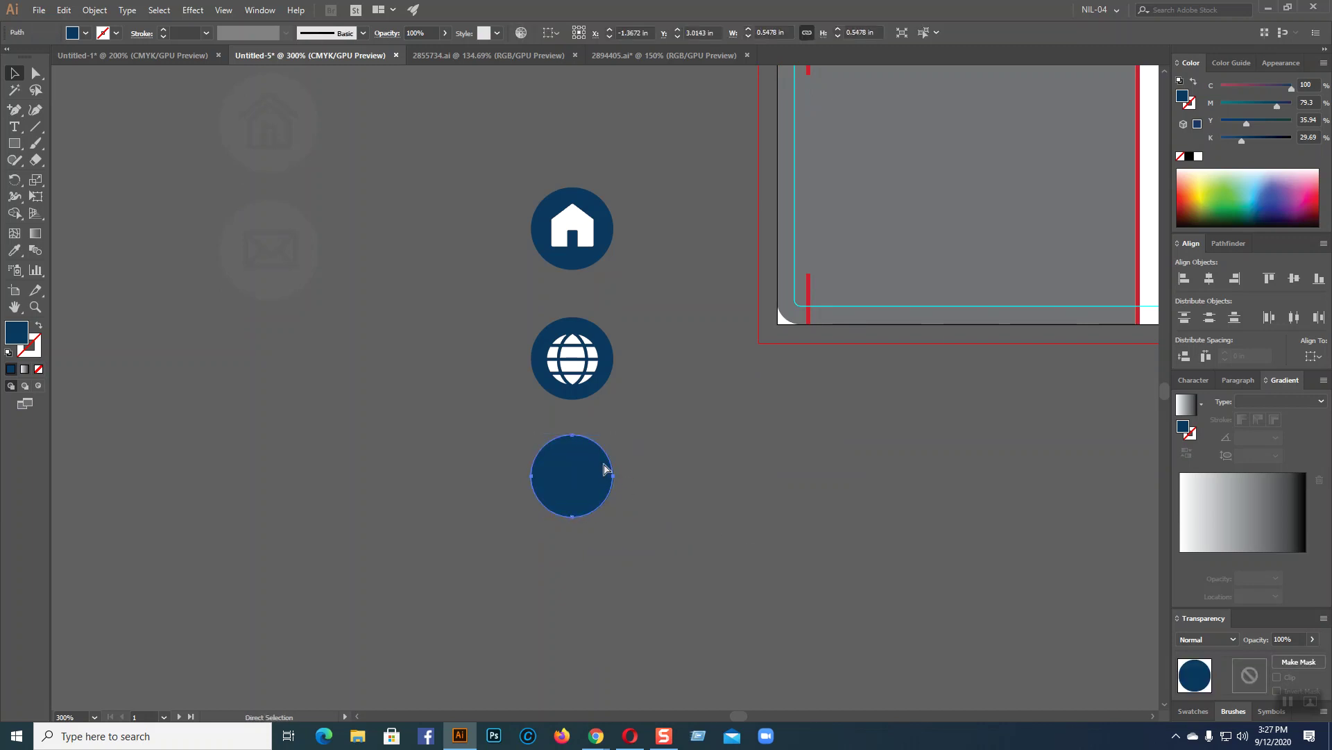
pyautogui.press('Delete')
pyautogui.moveTo(514, 431); pyautogui.dragTo(649, 531)
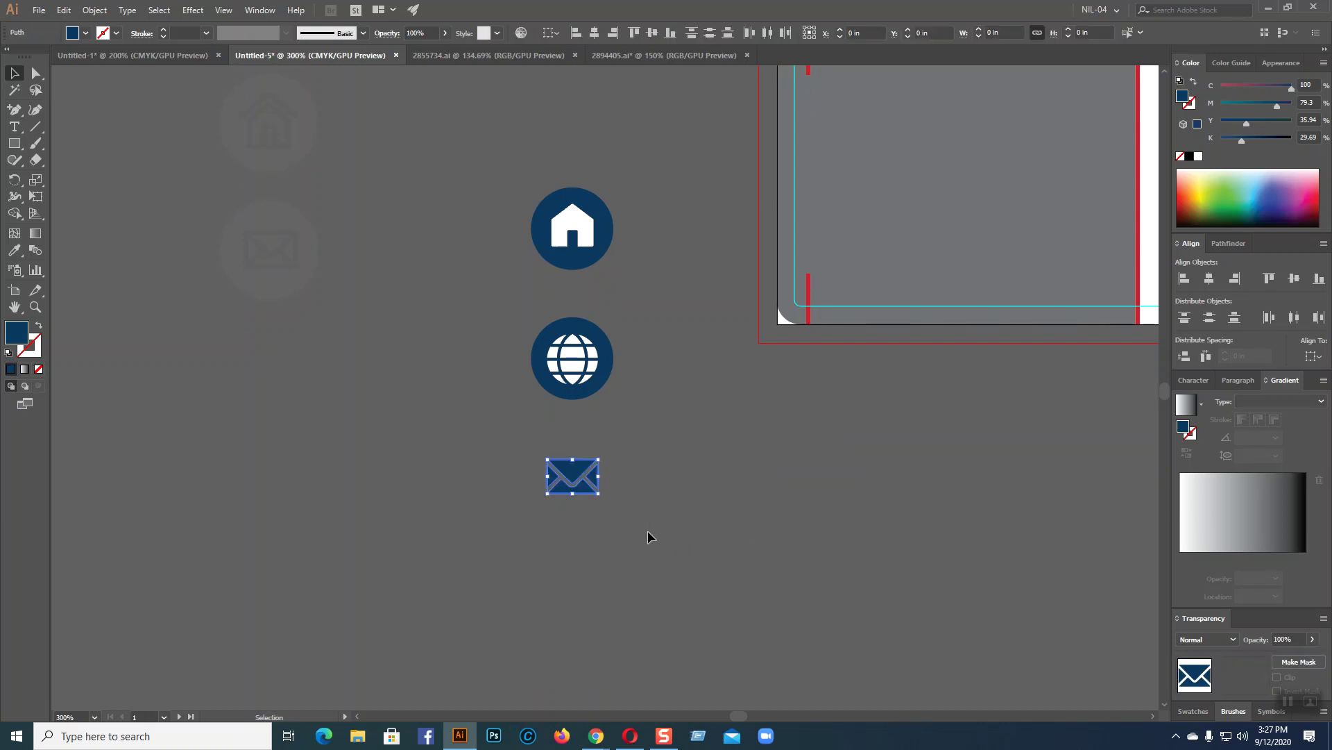
pyautogui.click(1198, 157)
pyautogui.press('ctrl')
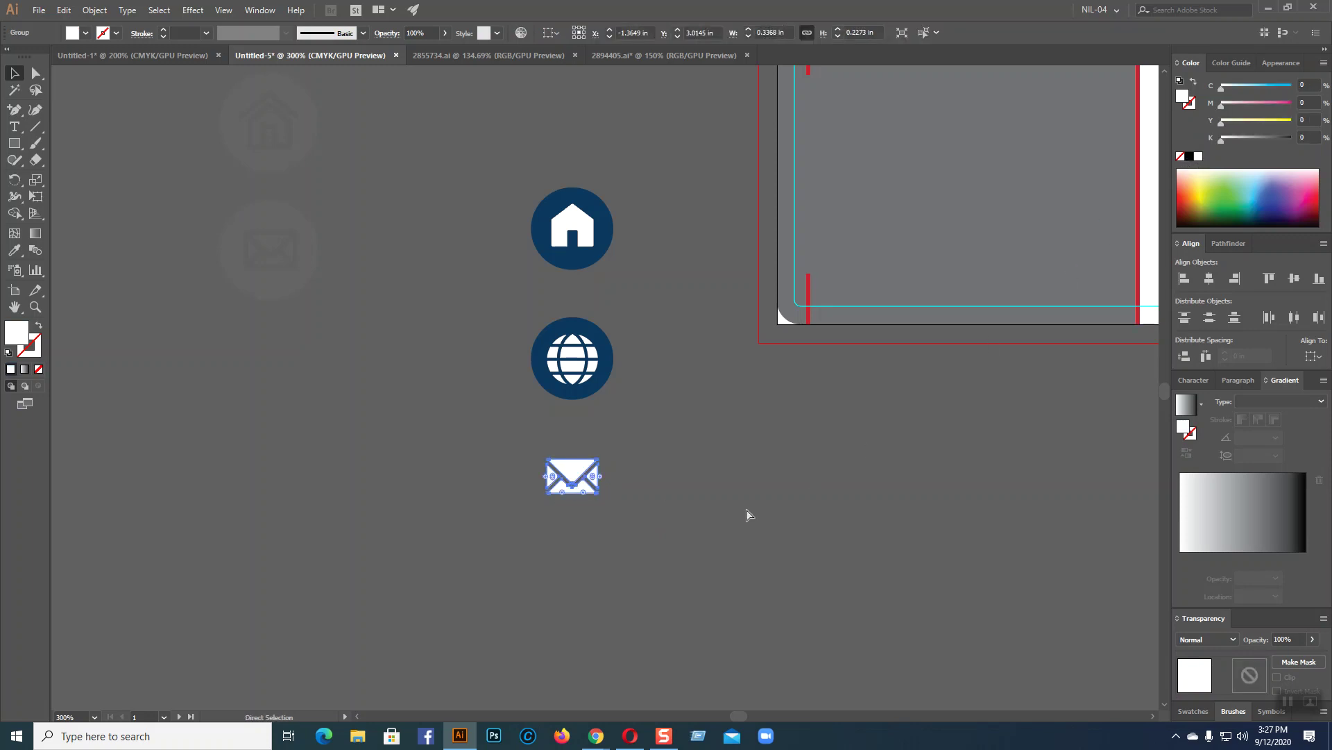
pyautogui.hotkey('ctrl', 'z')
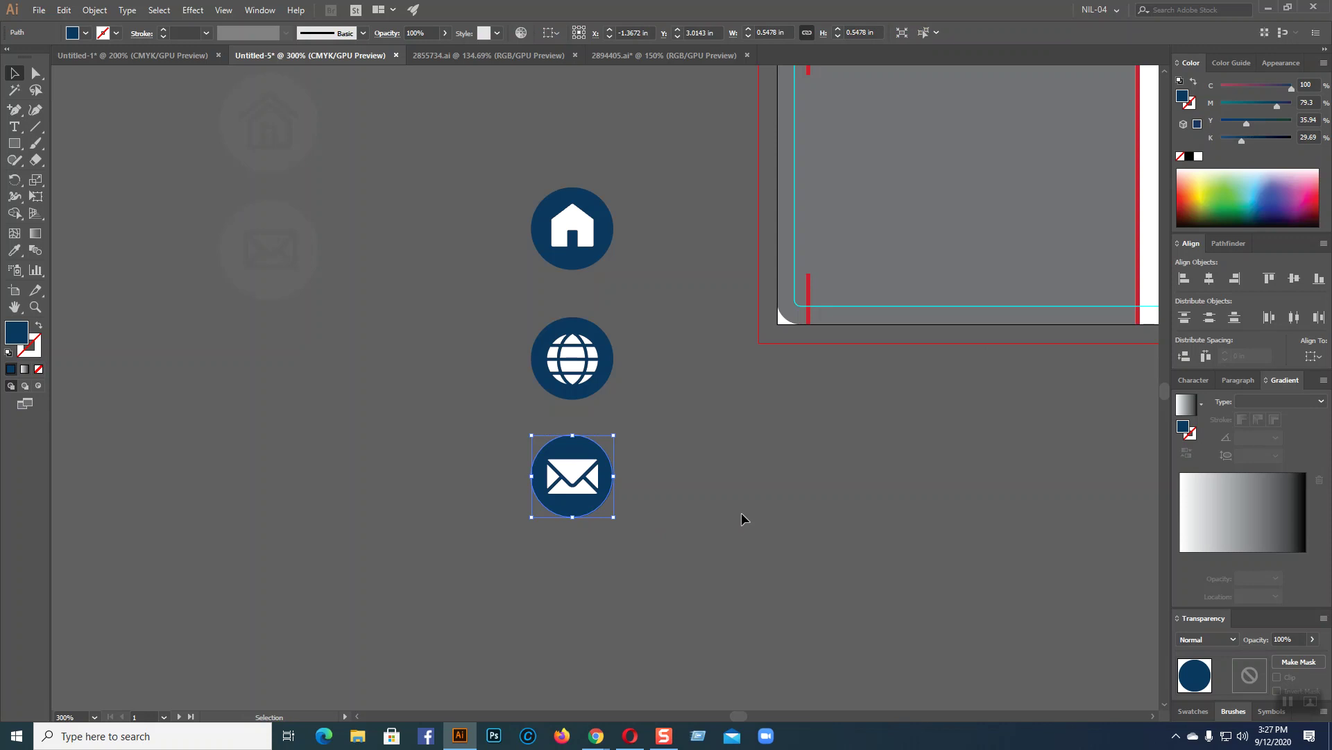
pyautogui.click(741, 515)
pyautogui.hotkey('ctrl', '-')
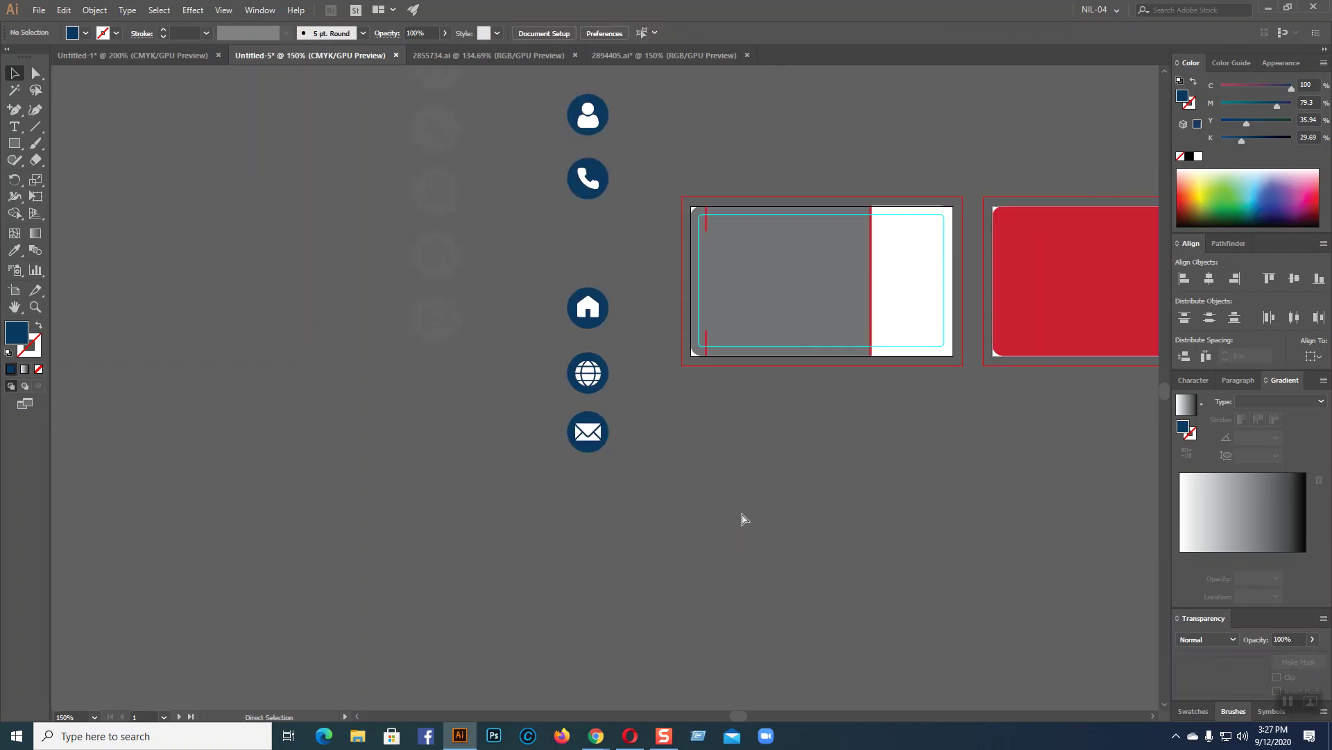
pyautogui.hotkey('ctrl', '+')
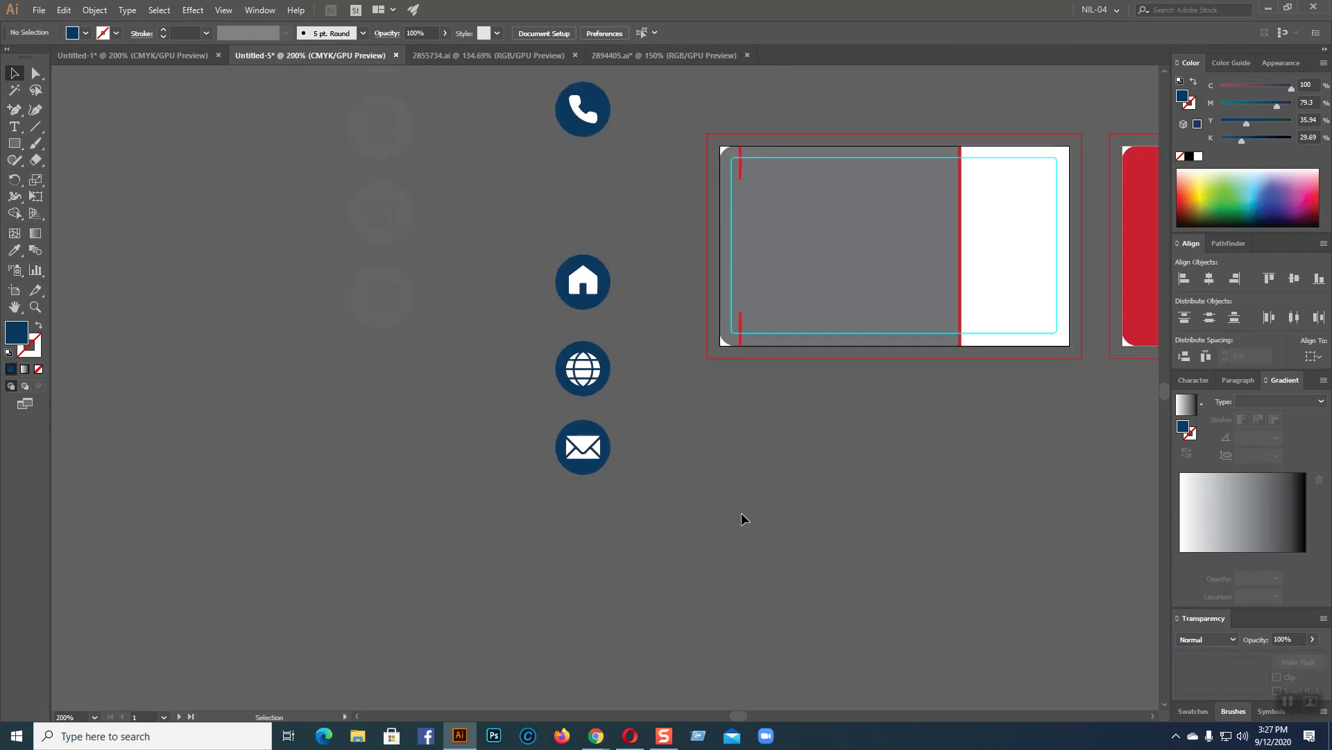
# Step: Select the faded person, phone, location, home and mail icons in the left column
pyautogui.scroll(5, 822, 514)
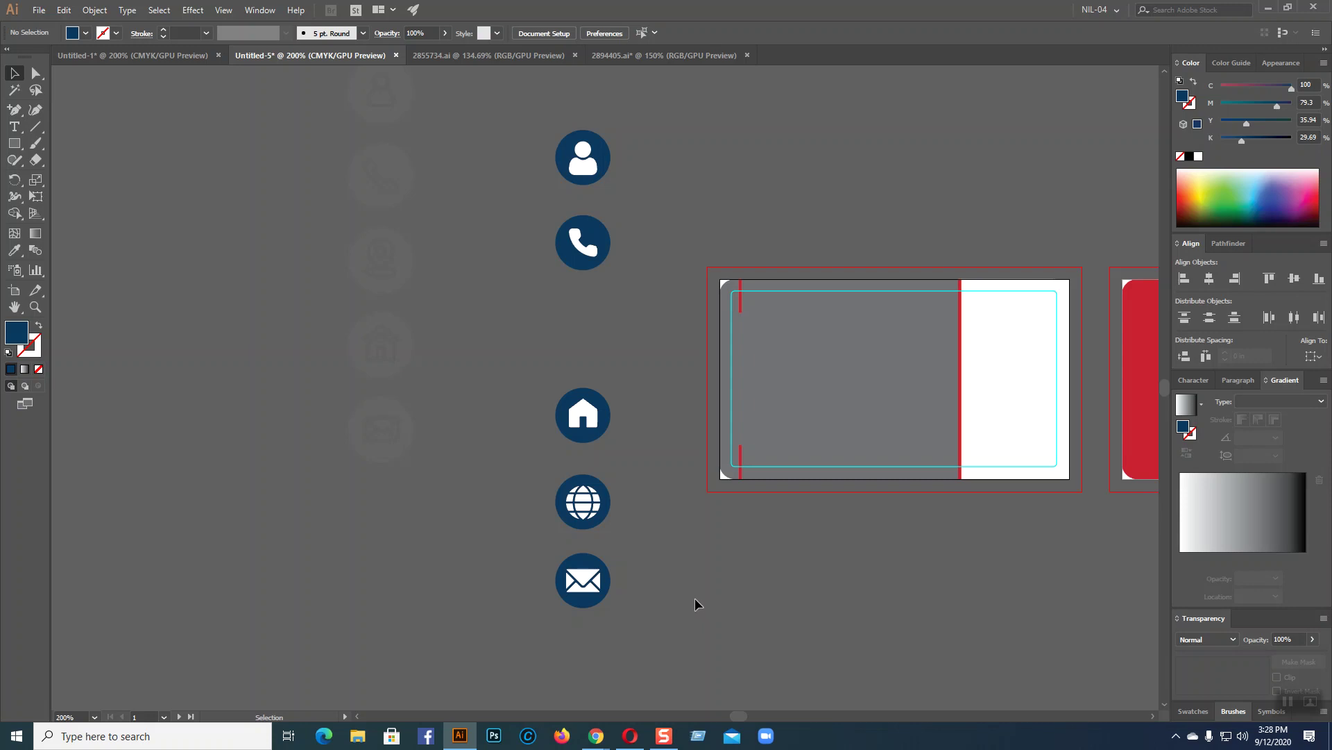
pyautogui.scroll(2, 663, 566)
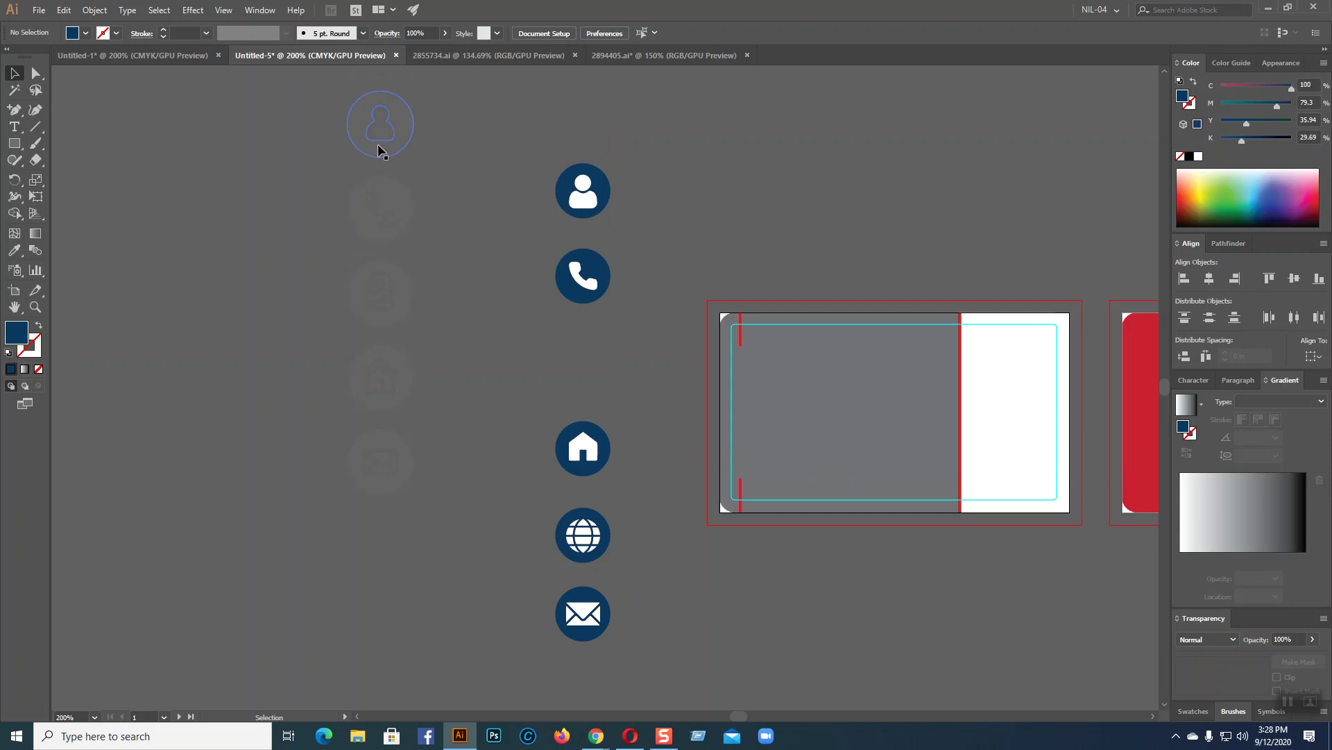
pyautogui.click(379, 122)
pyautogui.click(389, 217)
pyautogui.click(390, 281)
pyautogui.click(390, 379)
pyautogui.click(402, 456)
pyautogui.click(635, 388)
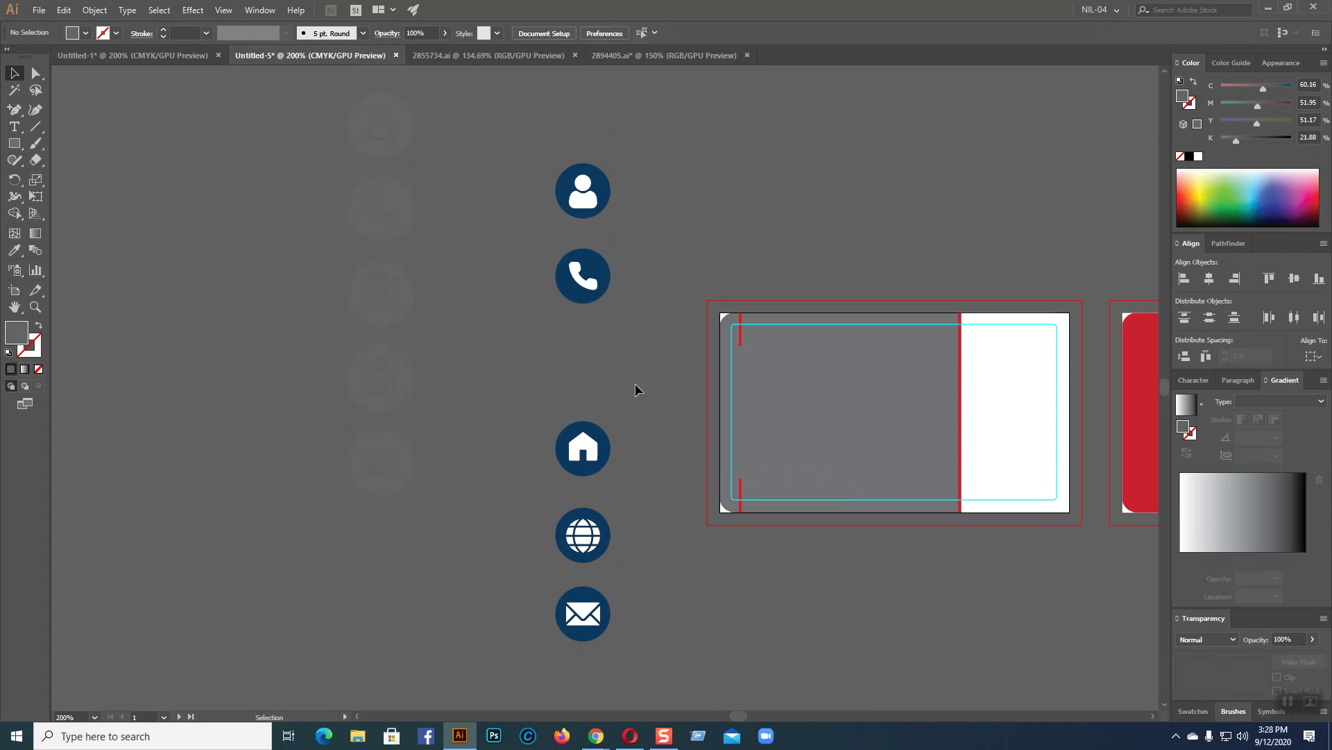
pyautogui.click(406, 479)
pyautogui.rightClick(406, 479)
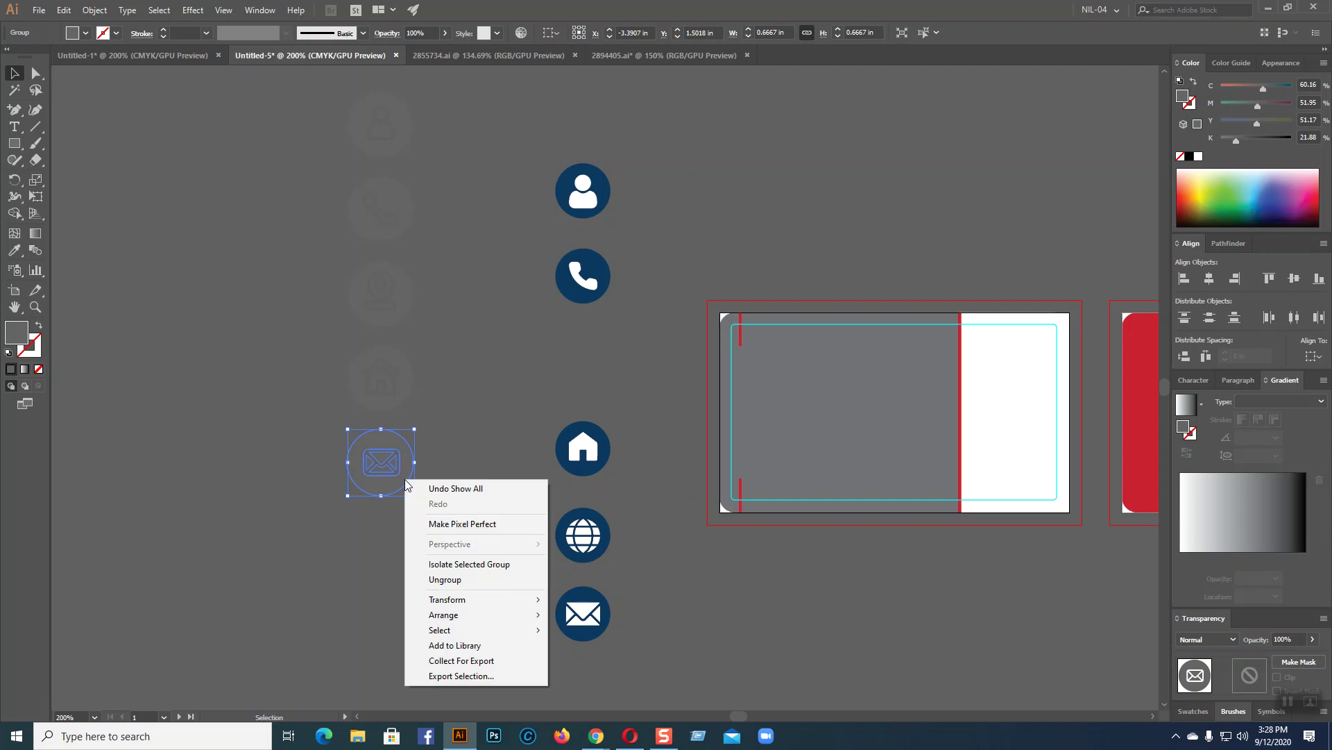
pyautogui.click(464, 428)
# Step: Fill the whole faded icon column's circles light yellow
pyautogui.click(381, 356)
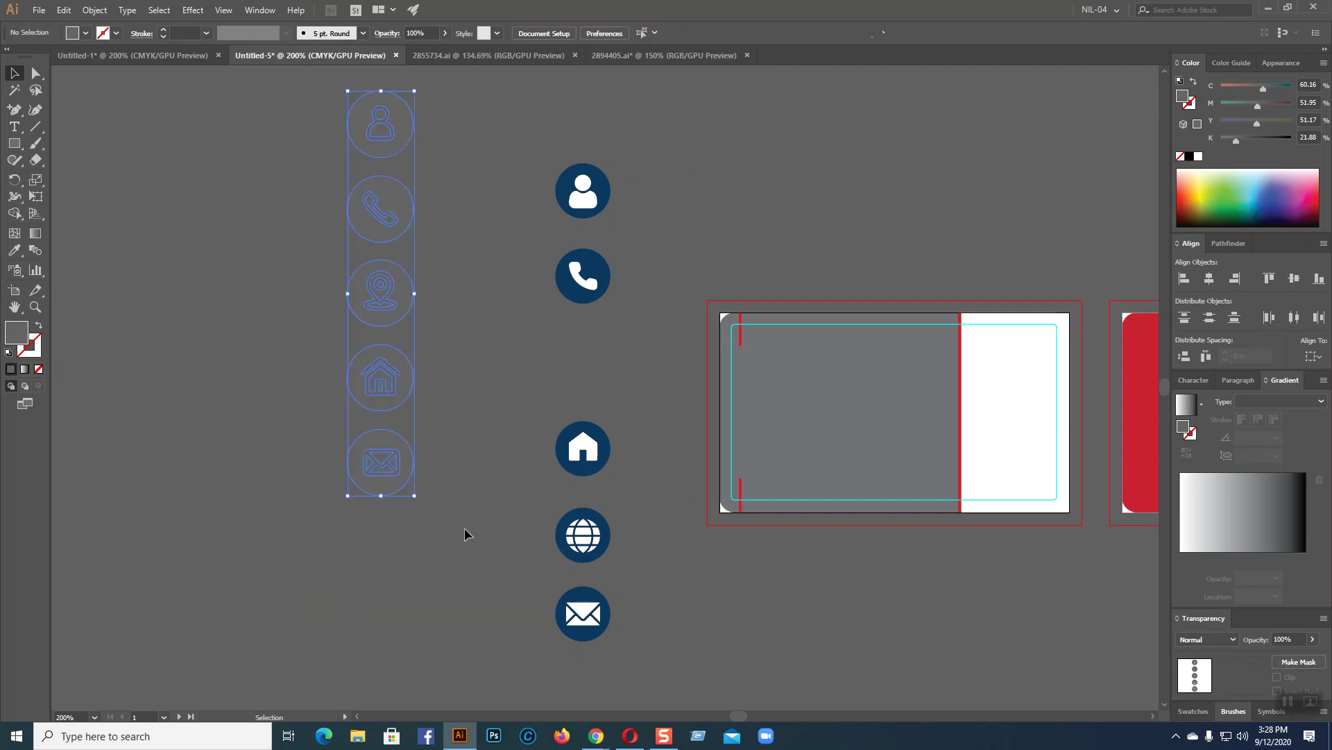
pyautogui.click(1270, 177)
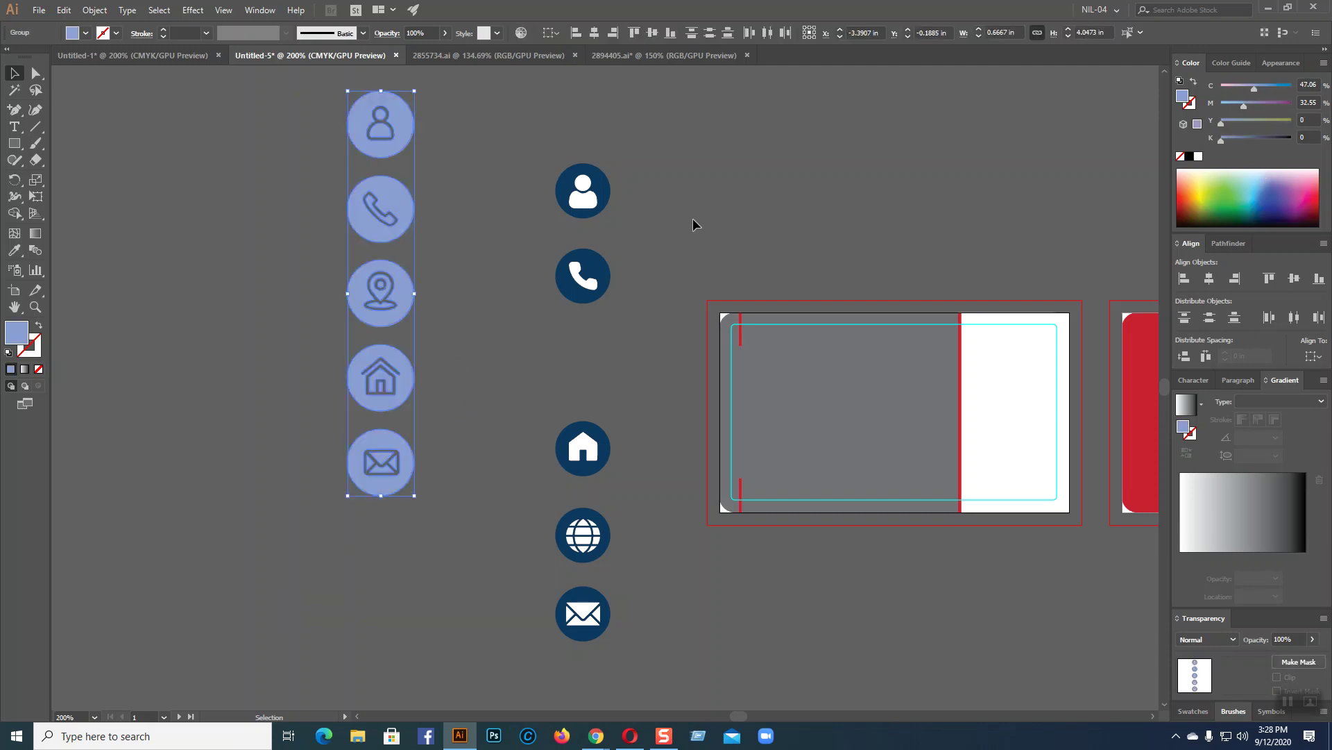
pyautogui.click(1205, 170)
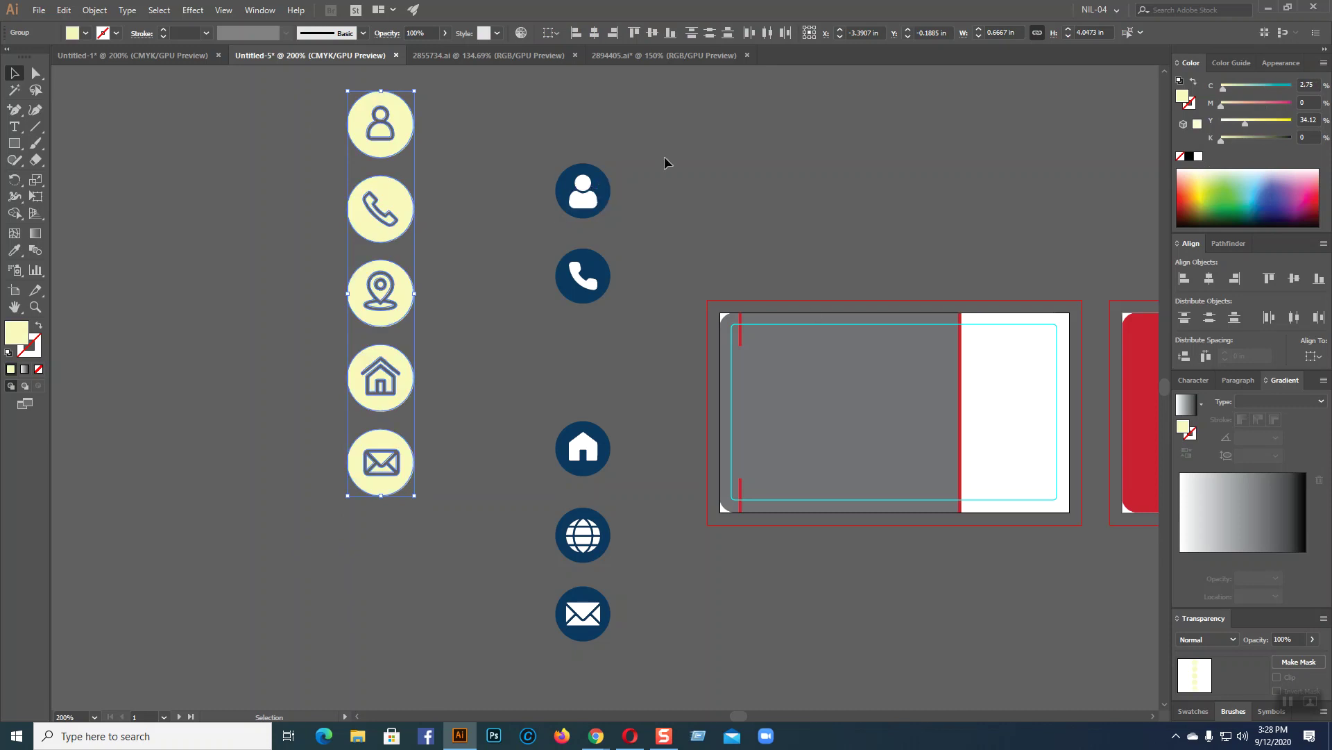
pyautogui.click(437, 169)
# Step: Ungroup the top person icon, release its compound path, and fill the person shape white
pyautogui.click(400, 128)
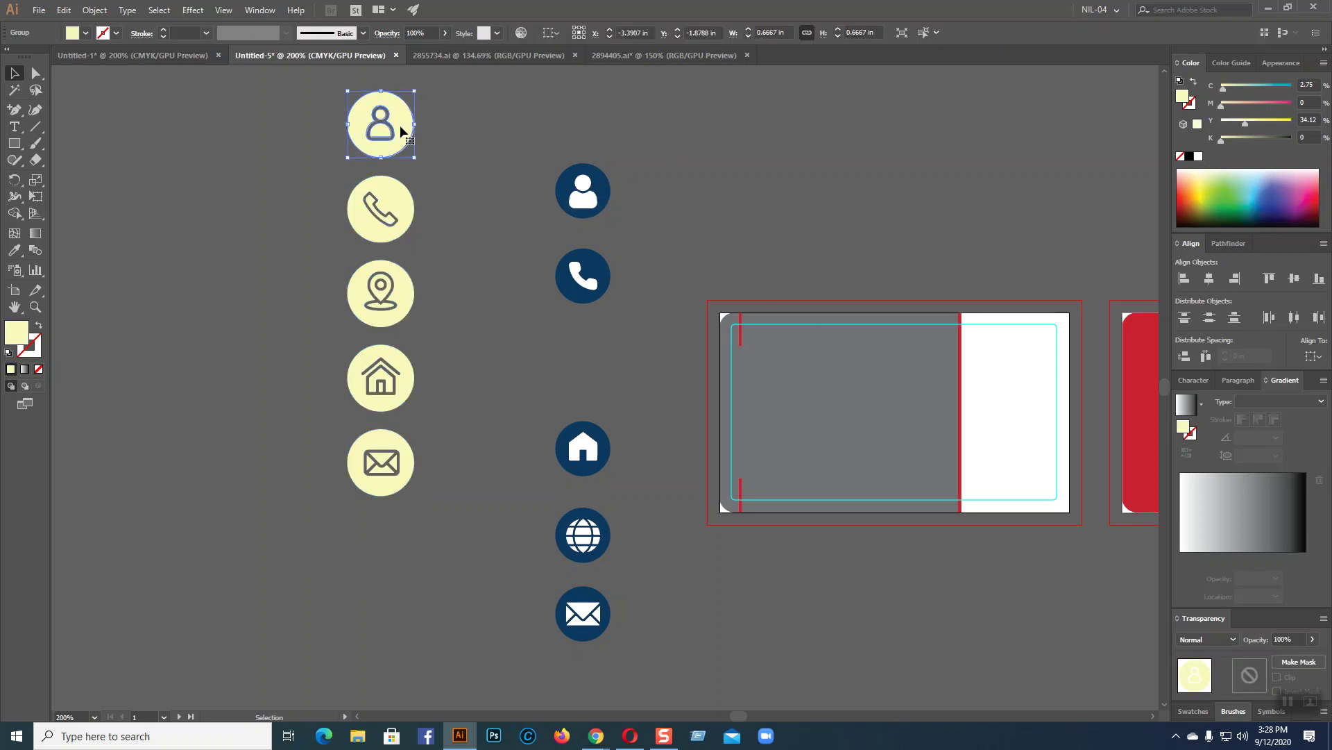
pyautogui.rightClick(401, 128)
pyautogui.click(441, 226)
pyautogui.click(462, 164)
pyautogui.click(393, 129)
pyautogui.rightClick(404, 125)
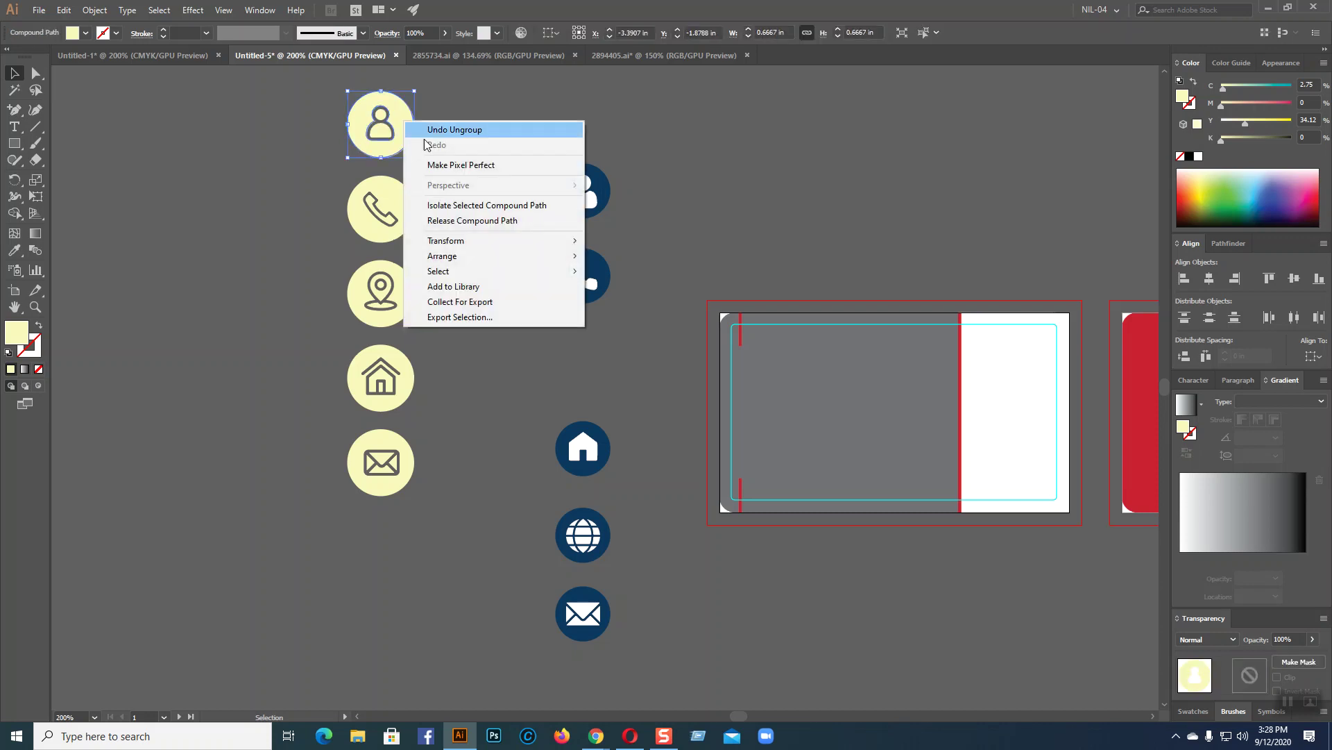
pyautogui.click(444, 220)
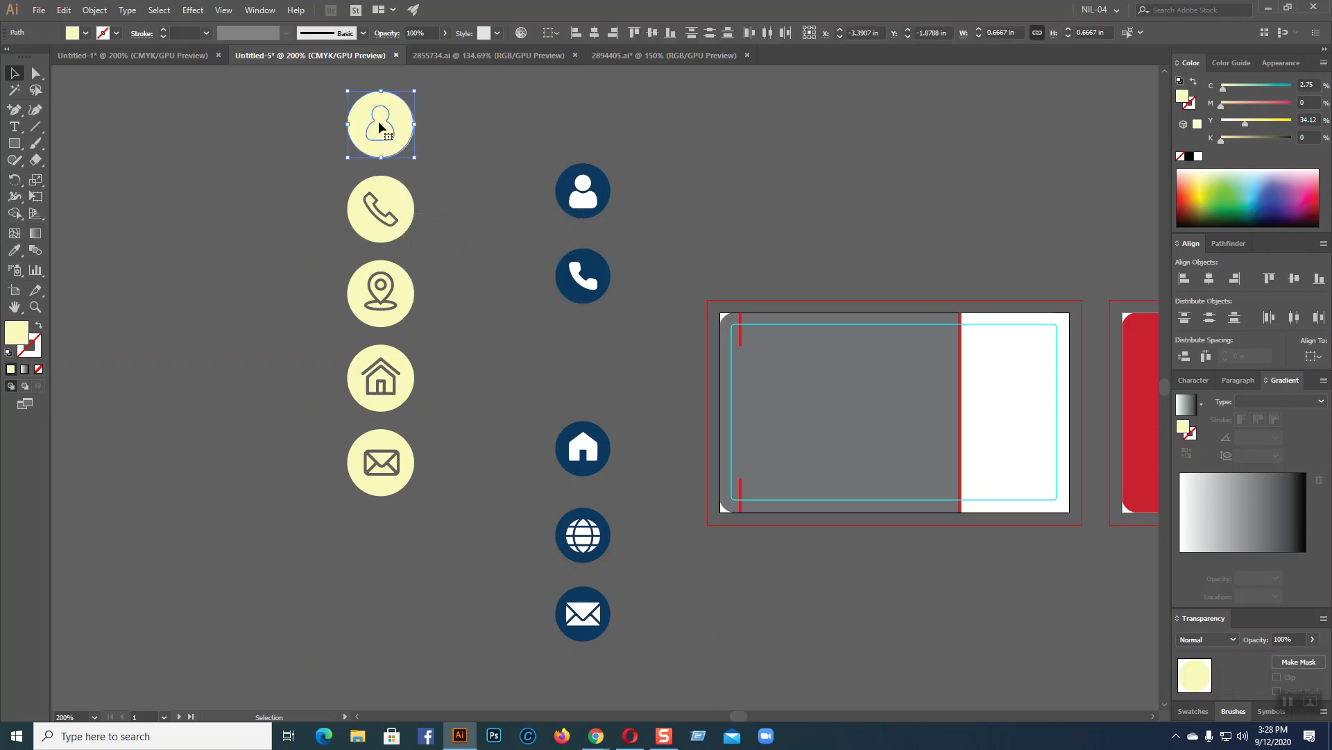
pyautogui.click(461, 167)
pyautogui.click(387, 138)
pyautogui.click(1199, 156)
pyautogui.click(490, 218)
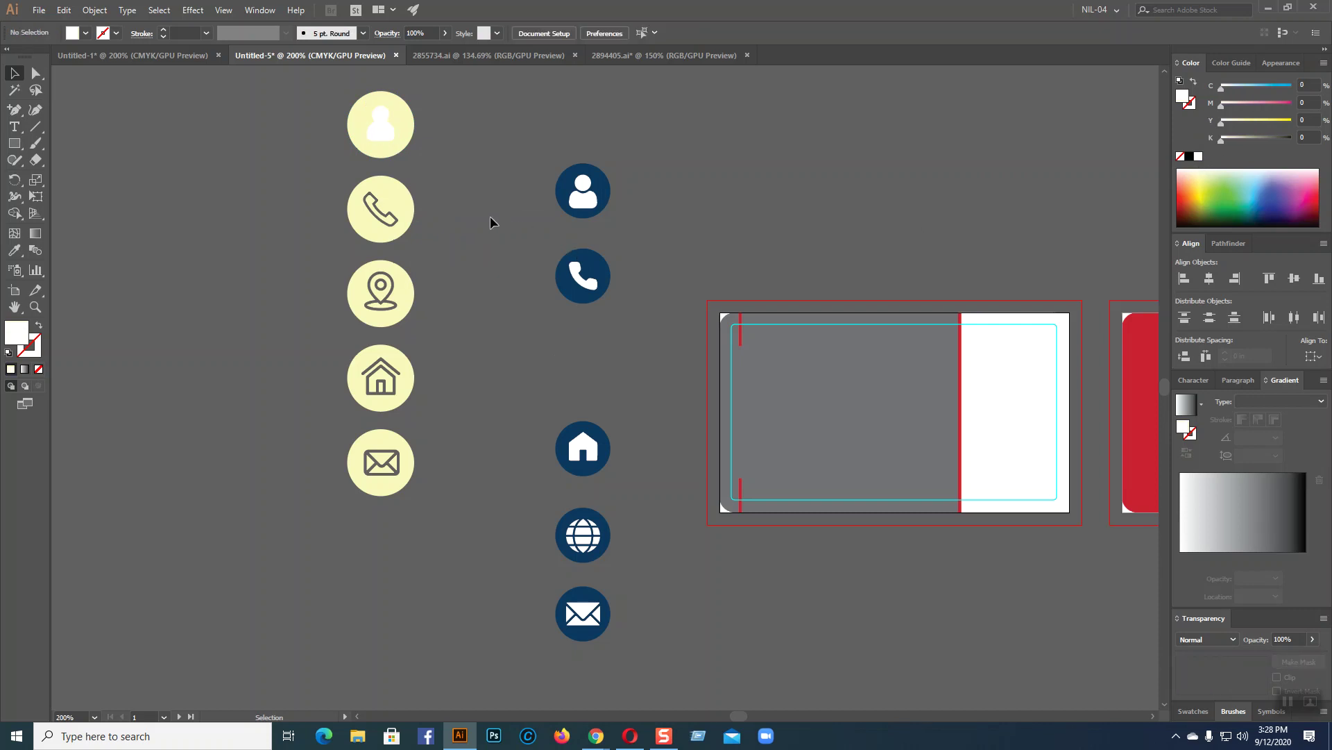
# Step: Check the yellow circles behind the person and phone icons, toggling Direct Selection and Selection
pyautogui.click(406, 139)
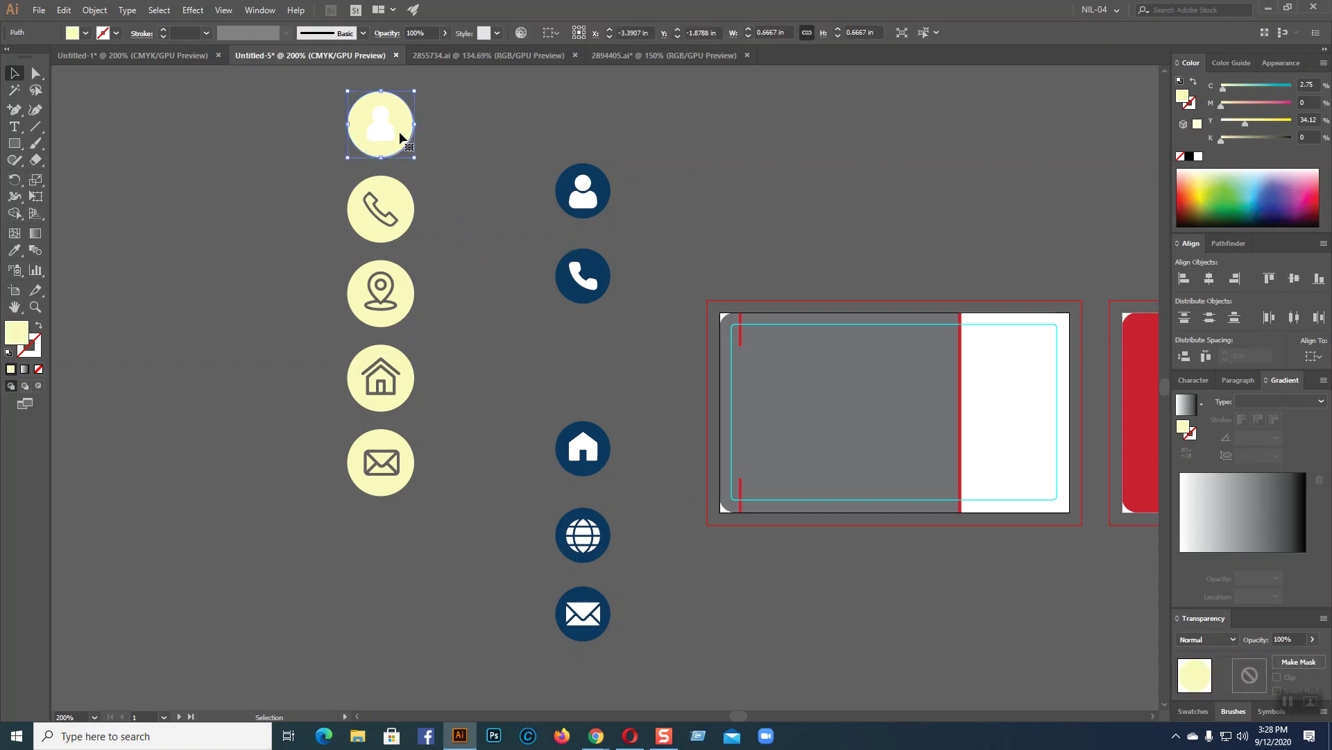
pyautogui.click(468, 176)
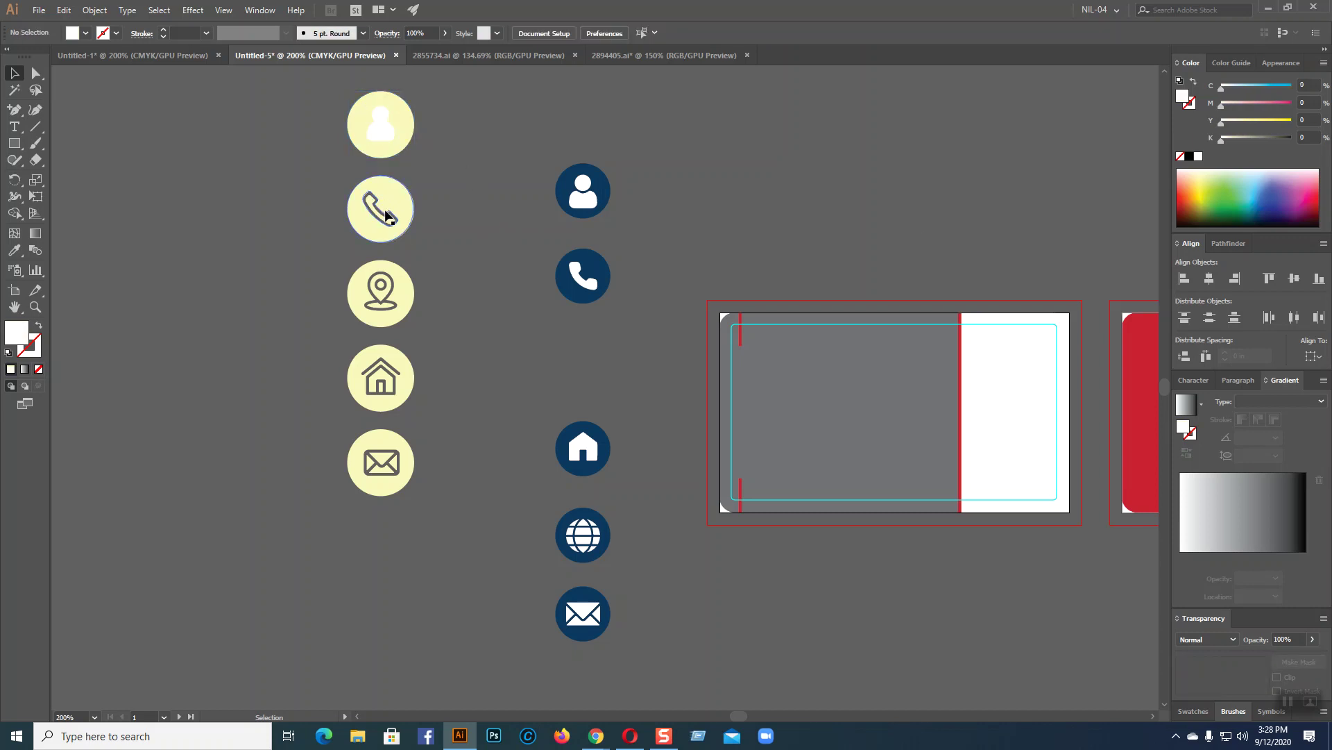
pyautogui.click(386, 214)
pyautogui.click(474, 247)
pyautogui.press('a')
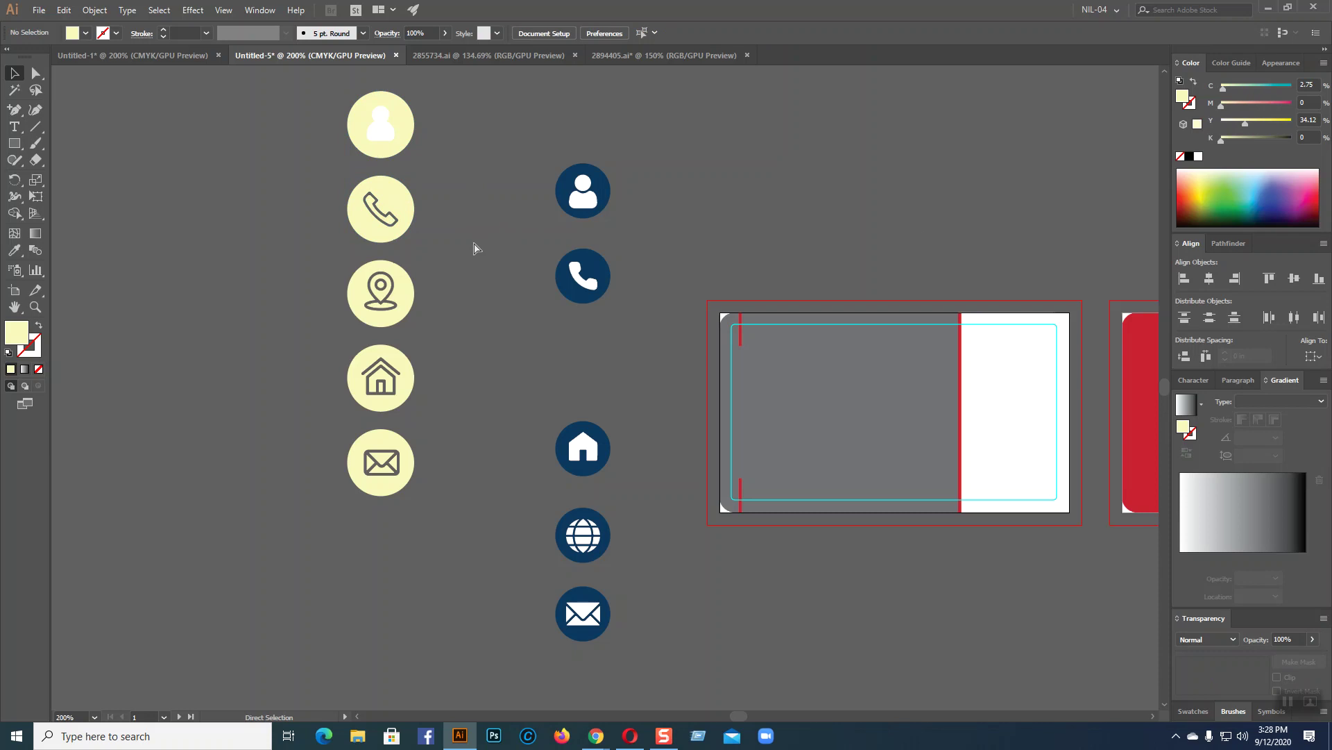
pyautogui.press('v')
# Step: Eyedrop the navy icon colour onto all five yellow circles
pyautogui.click(401, 136)
pyautogui.press('i')
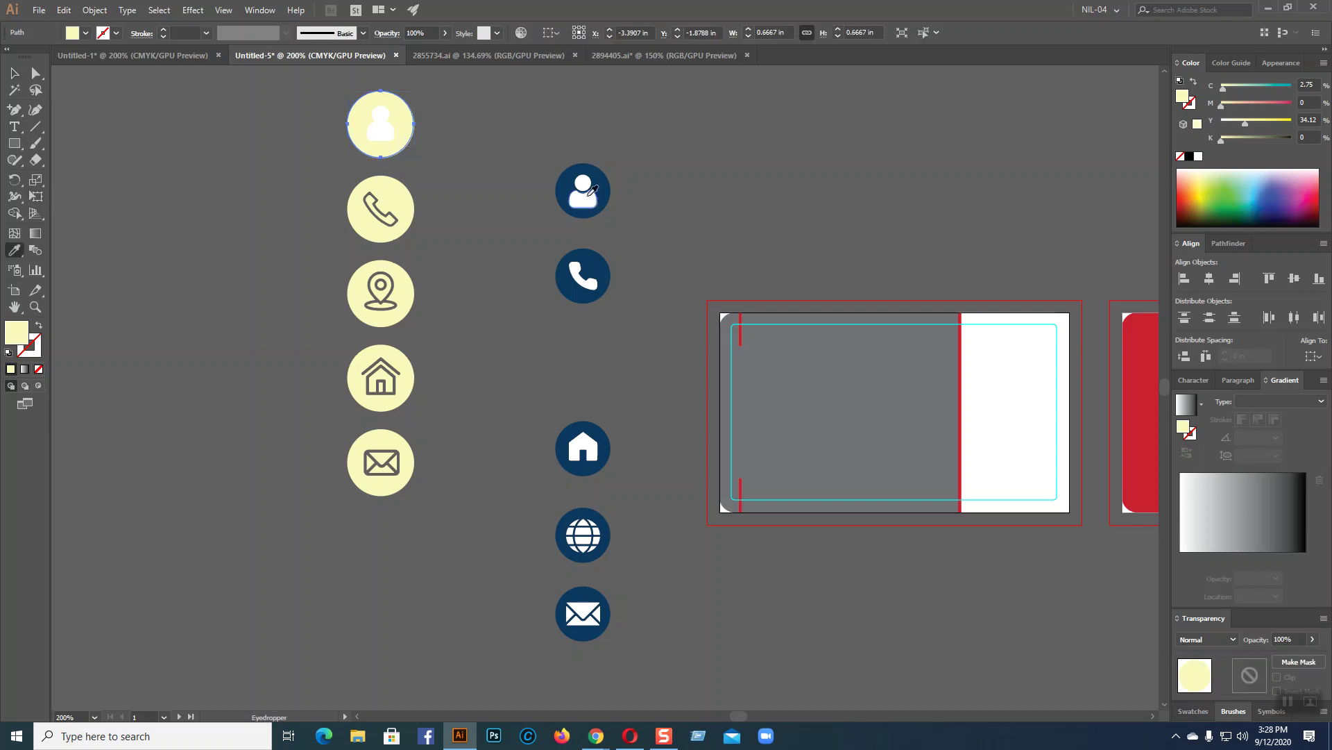
pyautogui.click(592, 191)
pyautogui.press('v')
pyautogui.moveTo(150, 185); pyautogui.dragTo(460, 515)
pyautogui.click(16, 254)
pyautogui.click(595, 177)
pyautogui.click(17, 73)
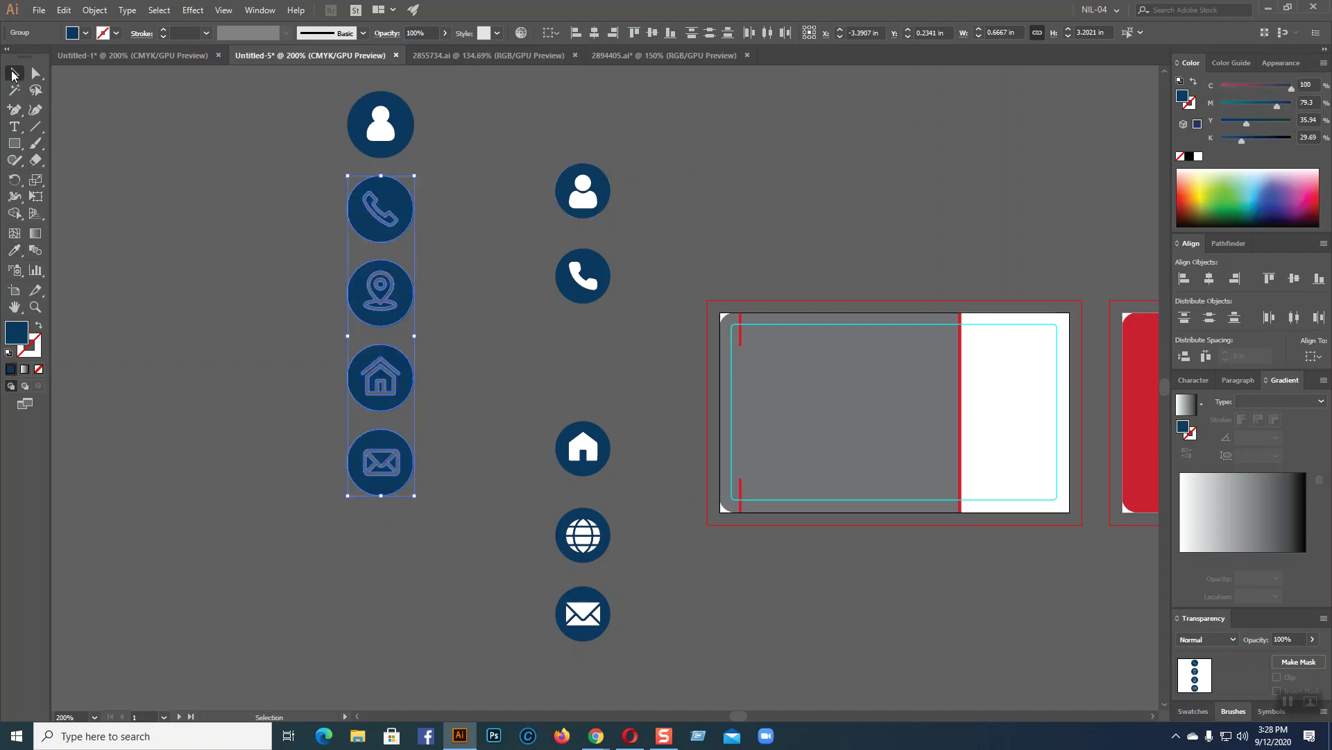
pyautogui.click(415, 213)
# Step: Ungroup the phone icon and release its compound path, keeping the handset in its circle
pyautogui.click(389, 208)
pyautogui.rightClick(401, 206)
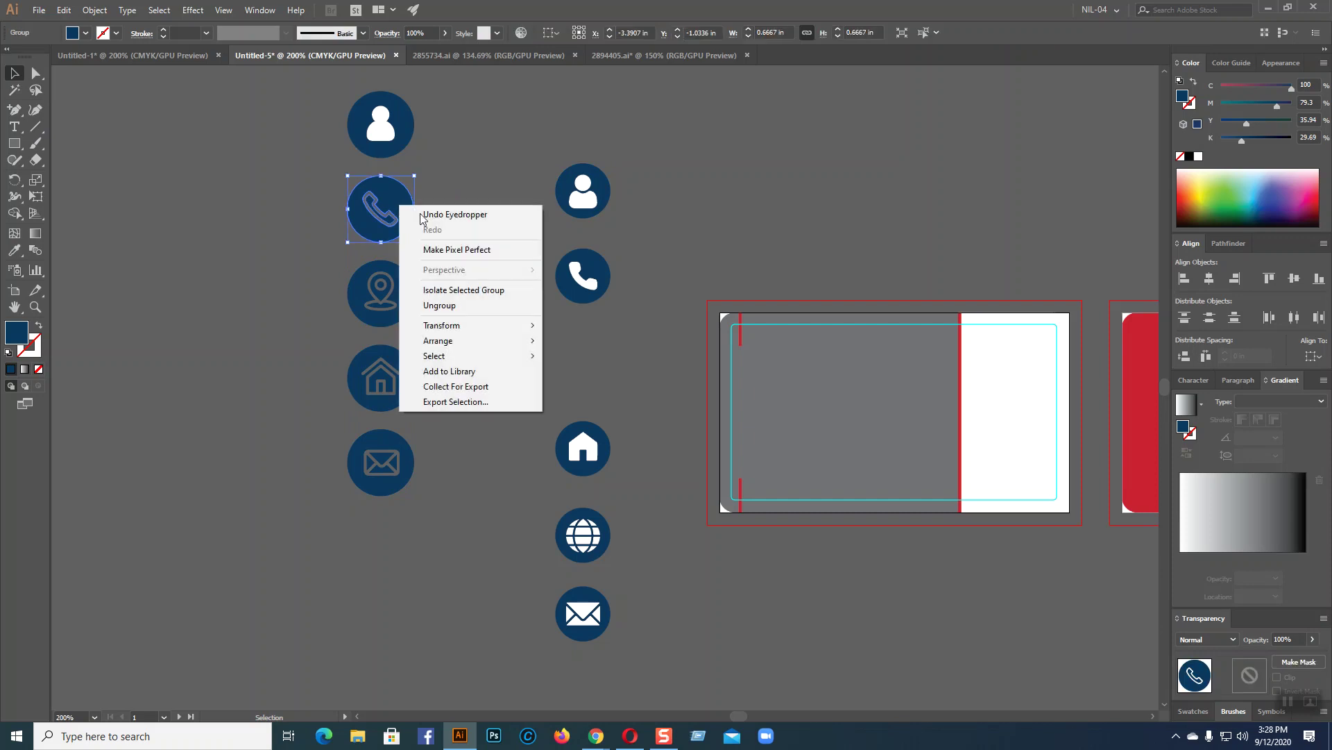
pyautogui.click(465, 305)
pyautogui.click(394, 206)
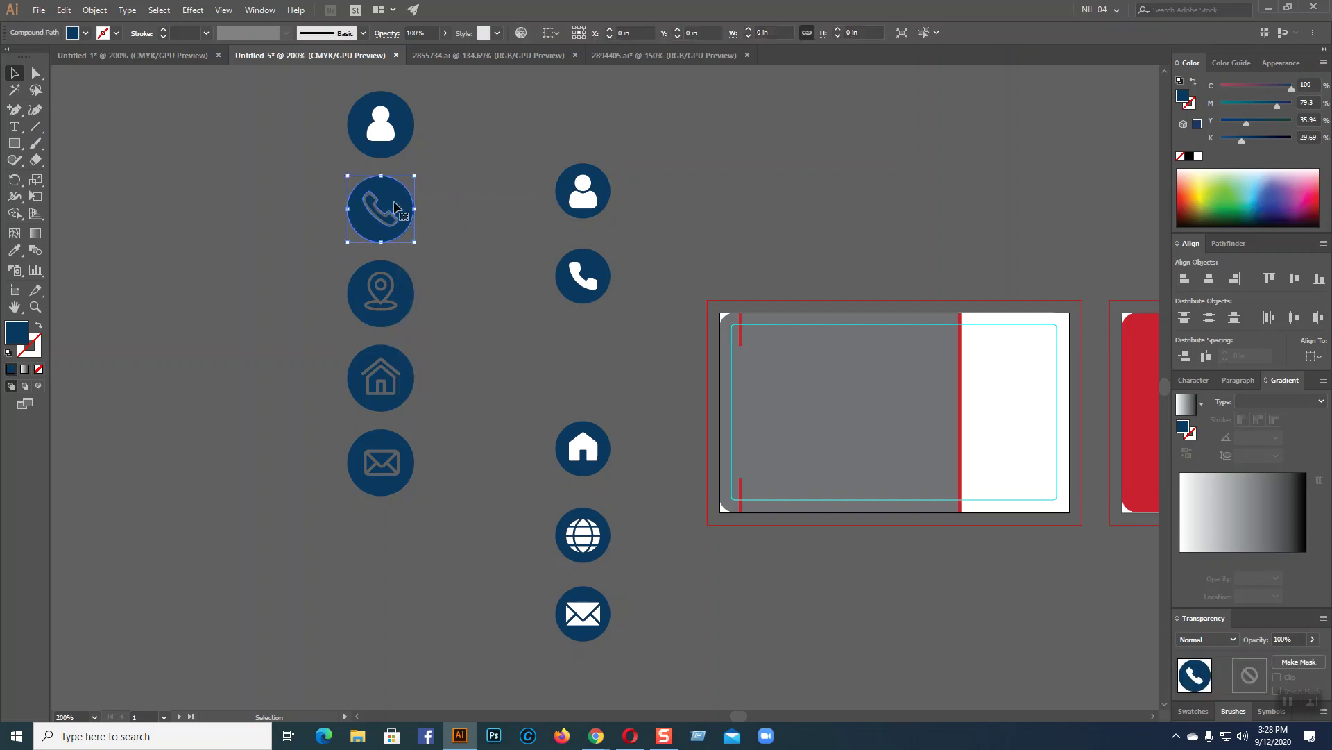
pyautogui.rightClick(393, 206)
pyautogui.click(465, 301)
pyautogui.press('Delete')
pyautogui.hotkey('ctrl', 'z')
pyautogui.moveTo(384, 212); pyautogui.dragTo(243, 272)
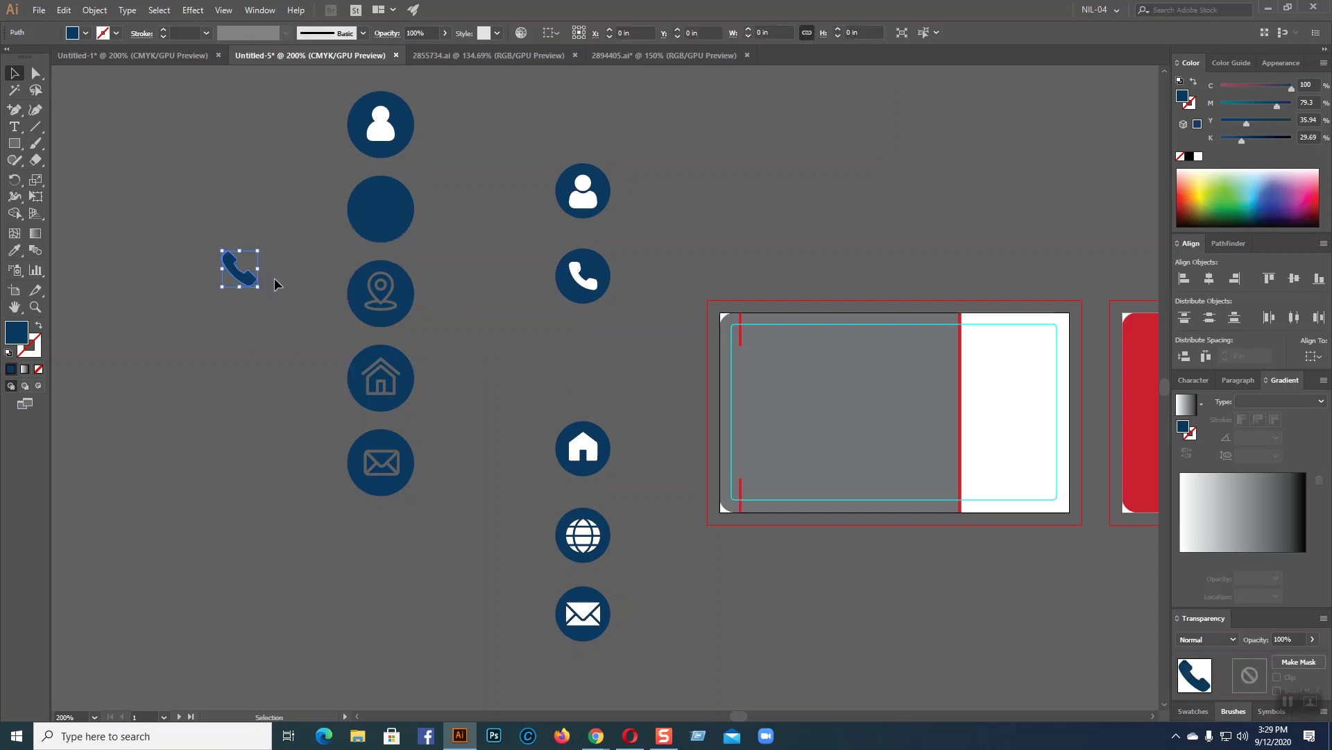
pyautogui.click(367, 213)
pyautogui.click(457, 243)
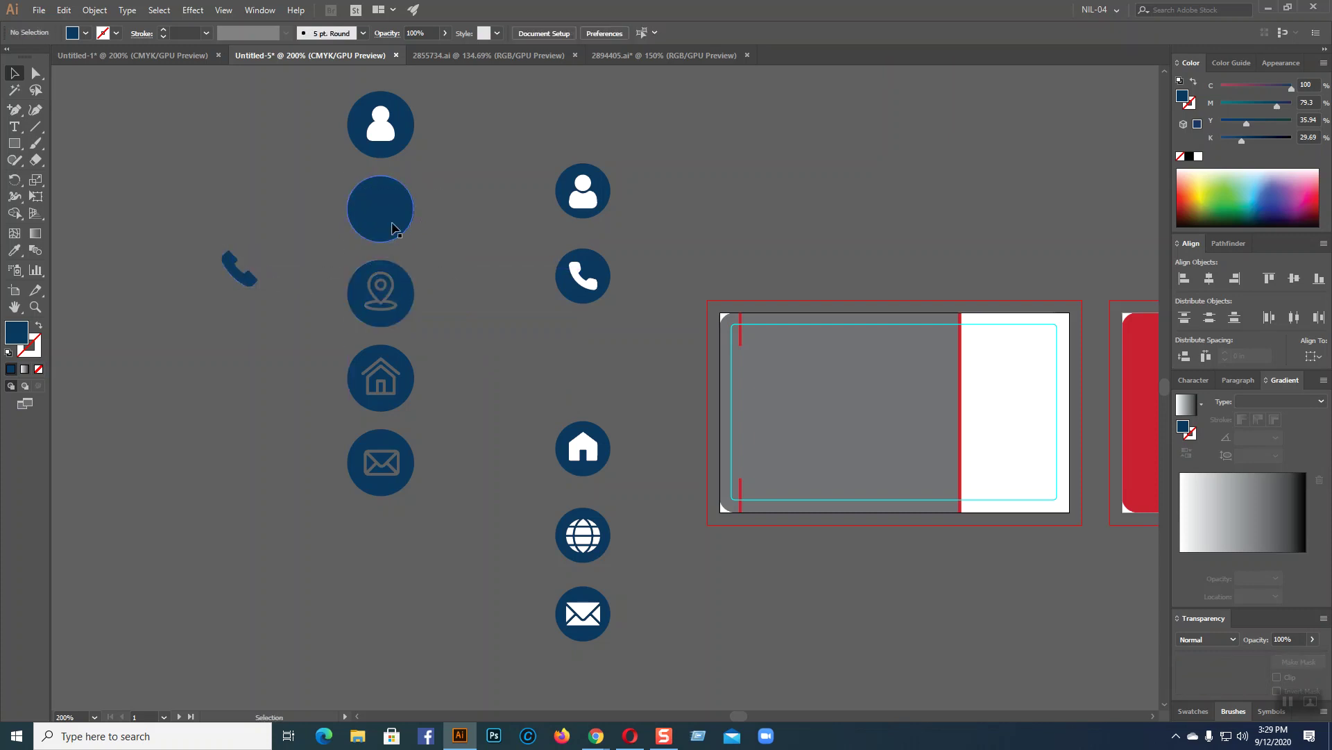
pyautogui.hotkey('ctrl', 'z')
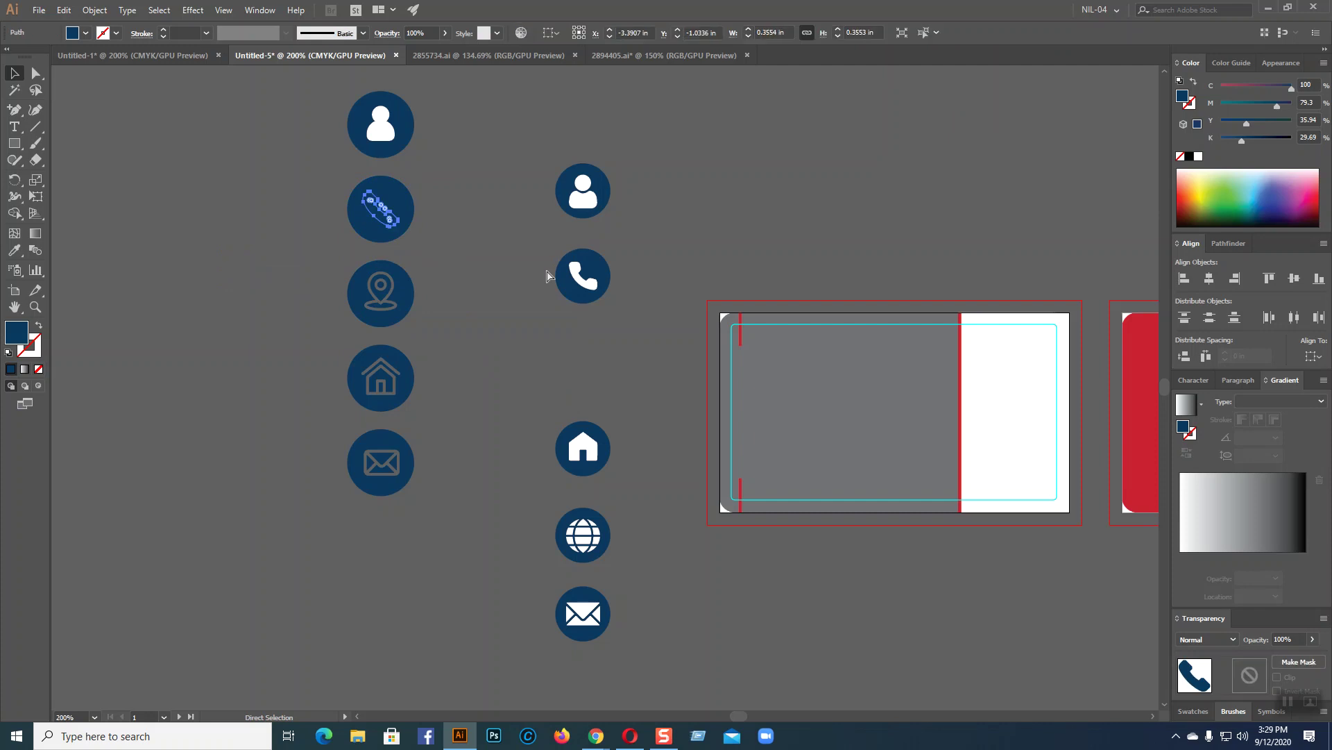
# Step: Set a copy of the phone symbol aside on the left and make the circle's handset white
pyautogui.moveTo(392, 222); pyautogui.dragTo(247, 204)
pyautogui.click(553, 348)
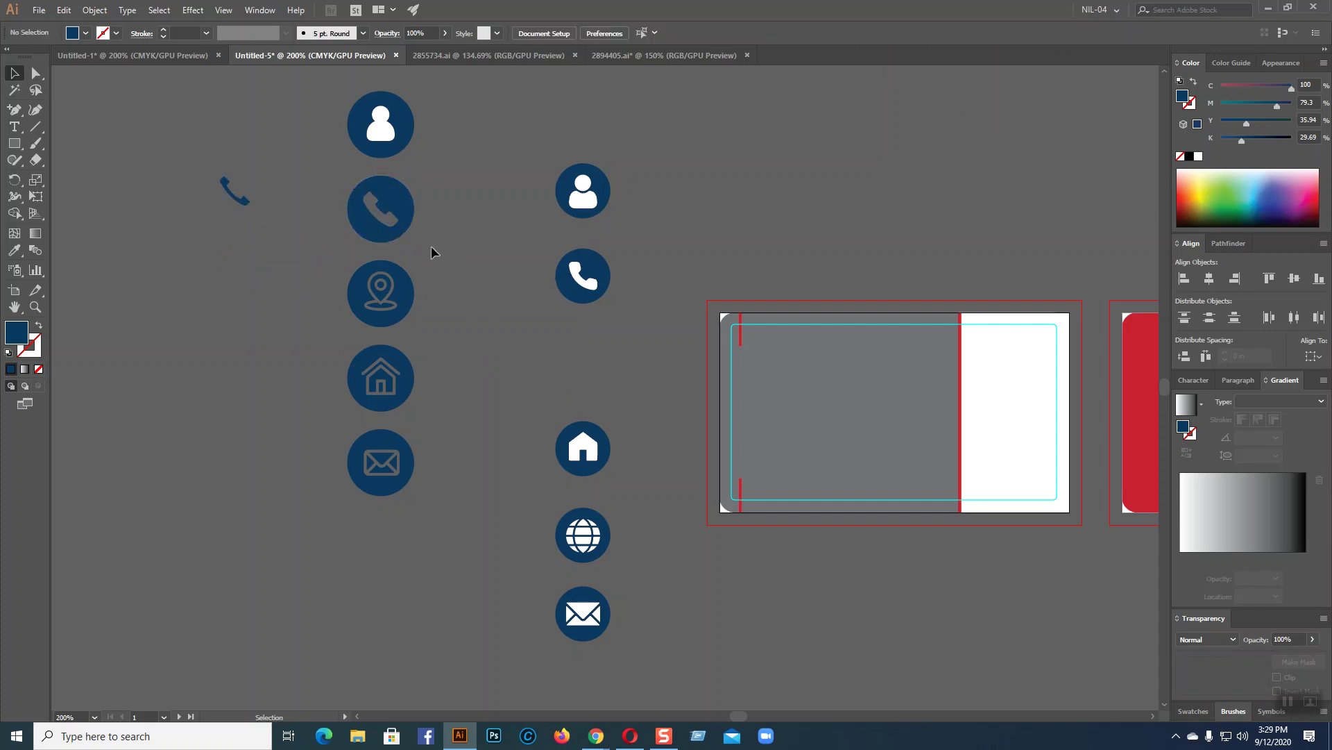
pyautogui.moveTo(399, 203); pyautogui.dragTo(444, 219)
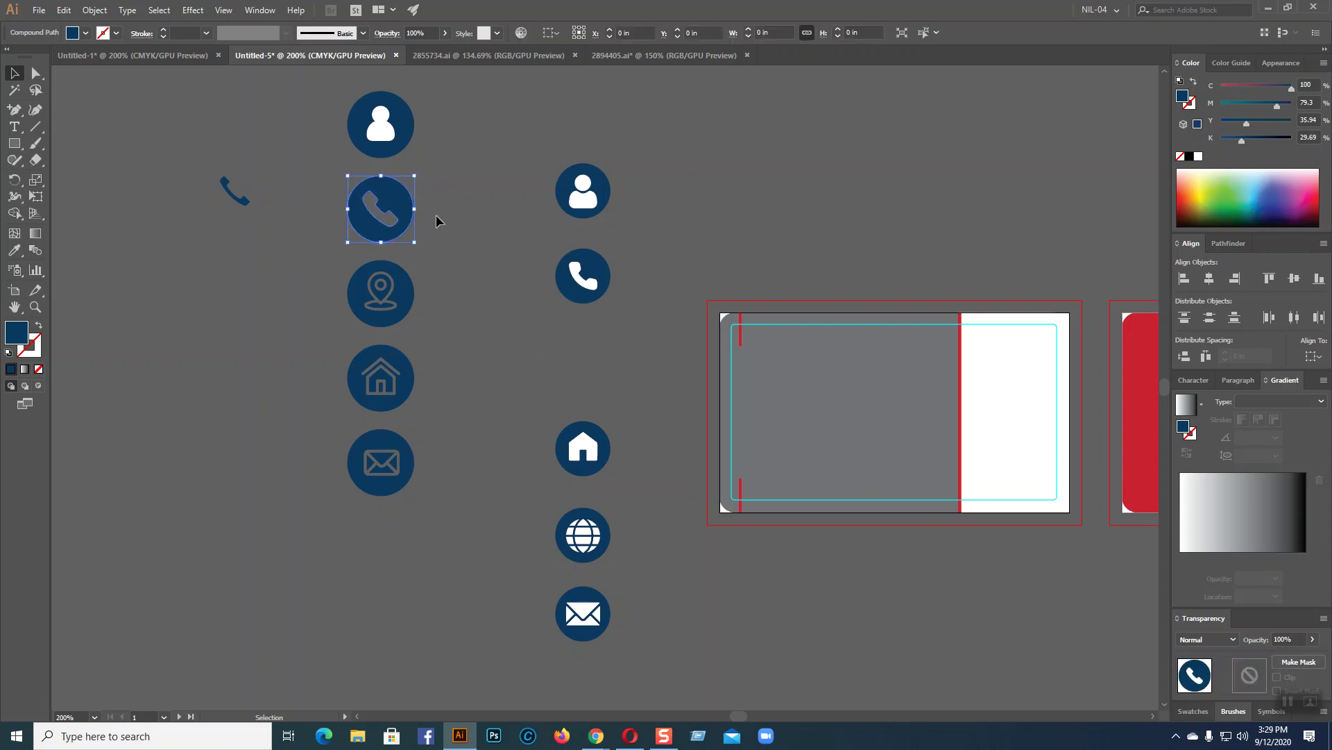
pyautogui.rightClick(399, 200)
pyautogui.click(466, 299)
pyautogui.click(425, 249)
pyautogui.click(373, 210)
pyautogui.click(1199, 156)
# Step: Ungroup the location icon and move its pin and base ellipse left of the circles
pyautogui.moveTo(326, 264); pyautogui.dragTo(455, 336)
pyautogui.rightClick(404, 292)
pyautogui.click(462, 394)
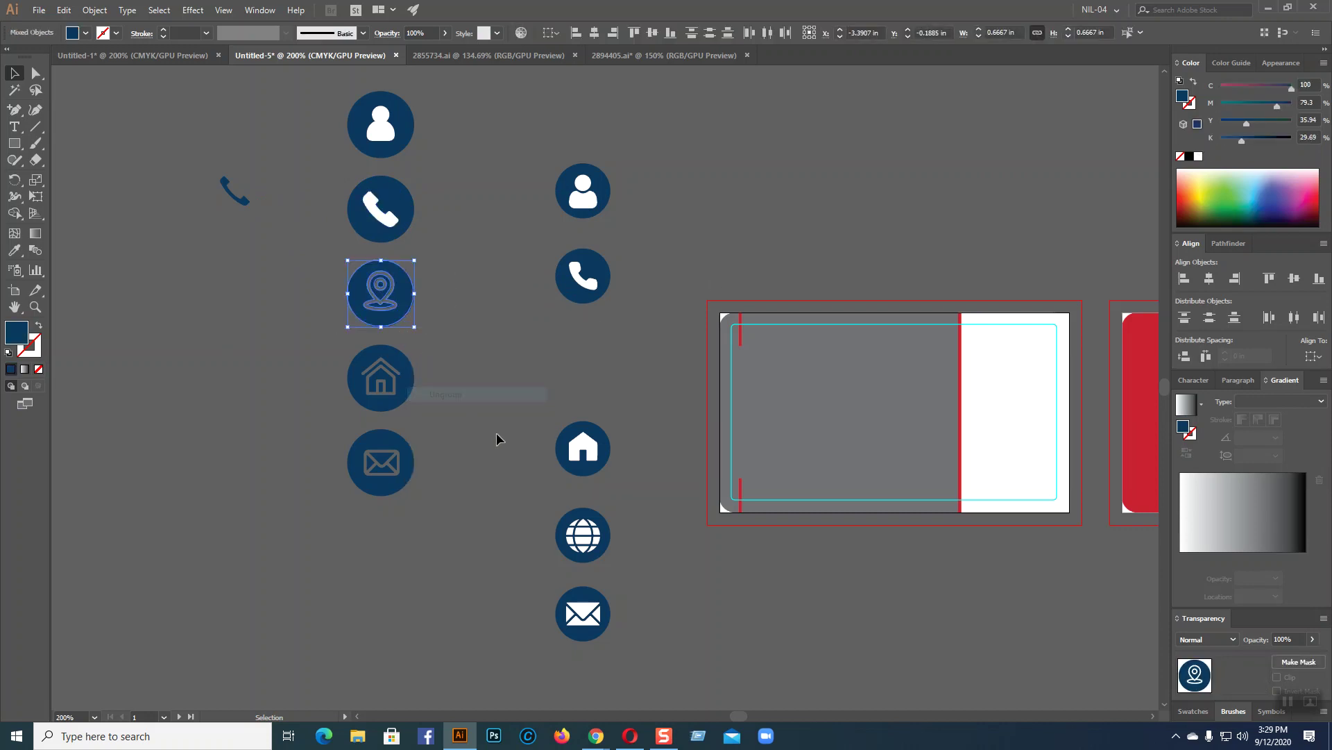
pyautogui.click(428, 327)
pyautogui.click(388, 288)
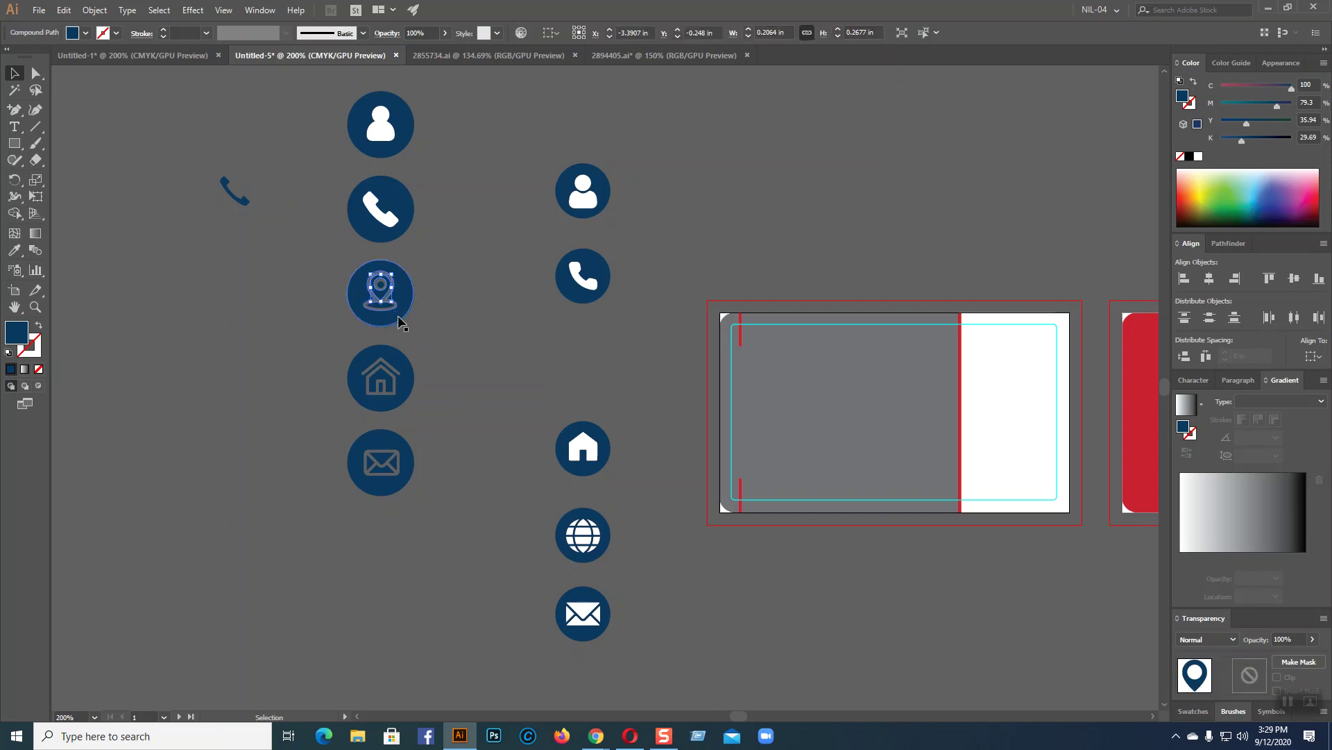
pyautogui.click(387, 294)
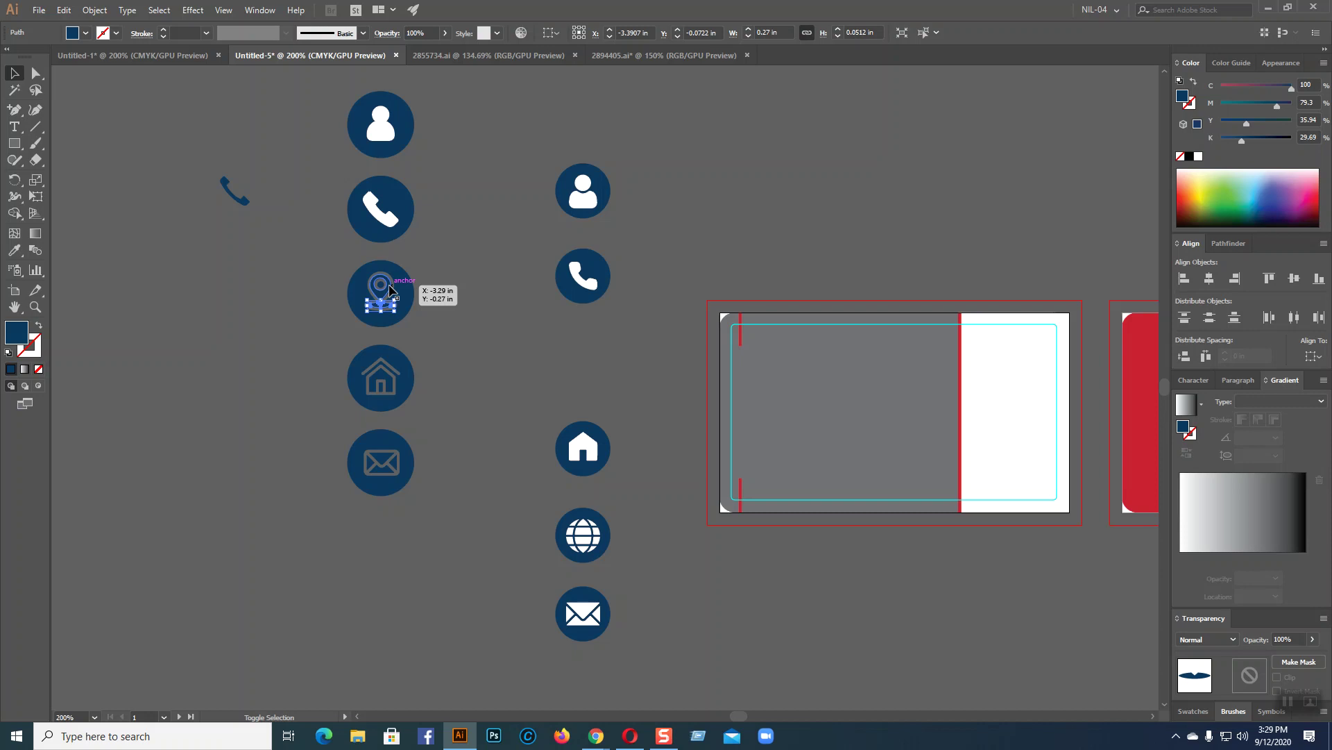
pyautogui.keyDown('shift'); pyautogui.click(390, 289); pyautogui.keyUp('shift')
pyautogui.moveTo(387, 287); pyautogui.dragTo(217, 272)
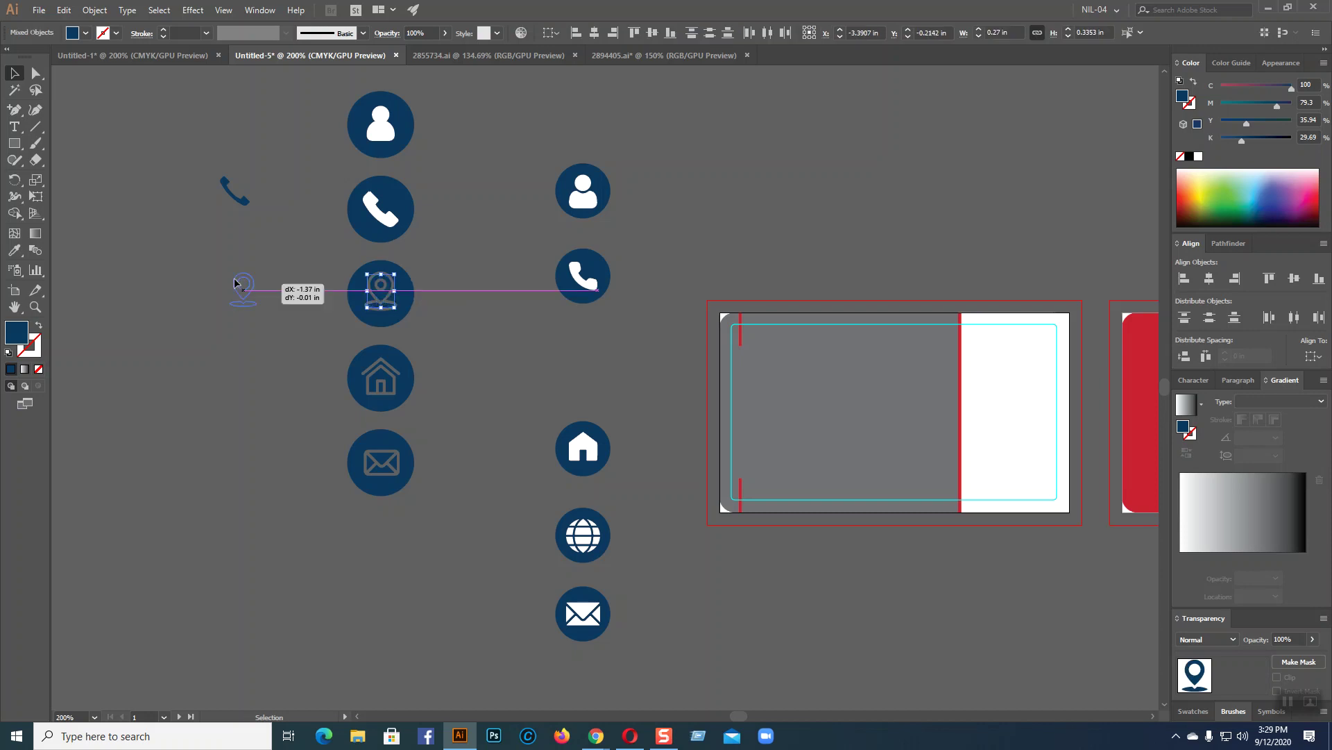
# Step: Release the third circle's compound path and fill its inner person glyph white
pyautogui.click(401, 300)
pyautogui.rightClick(401, 300)
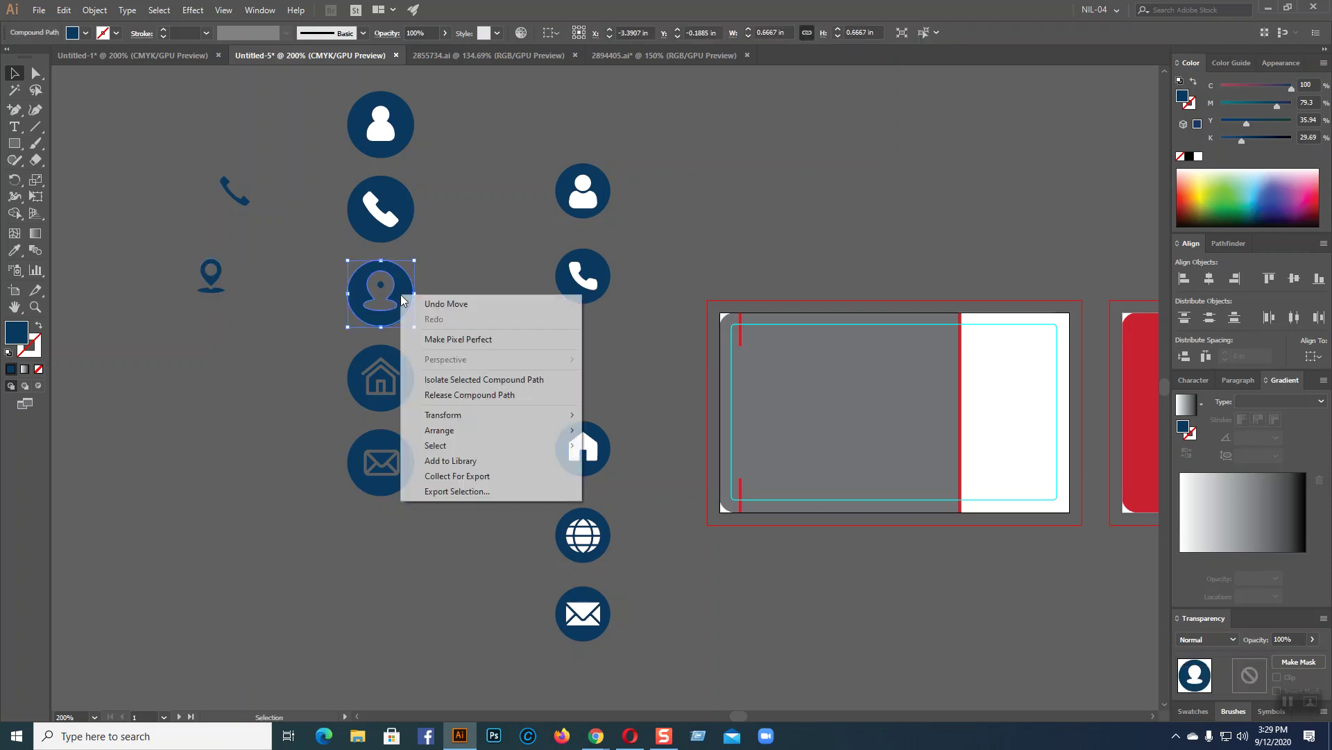
pyautogui.click(491, 394)
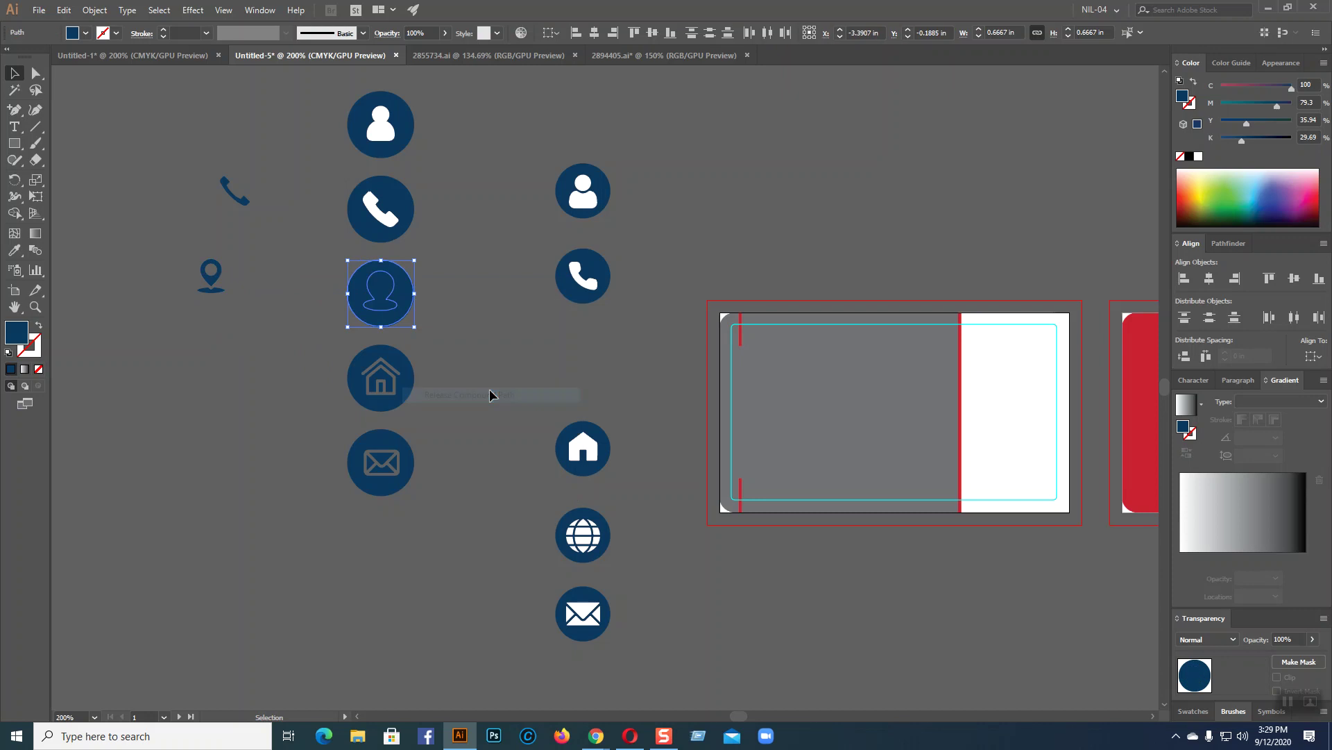
pyautogui.click(393, 300)
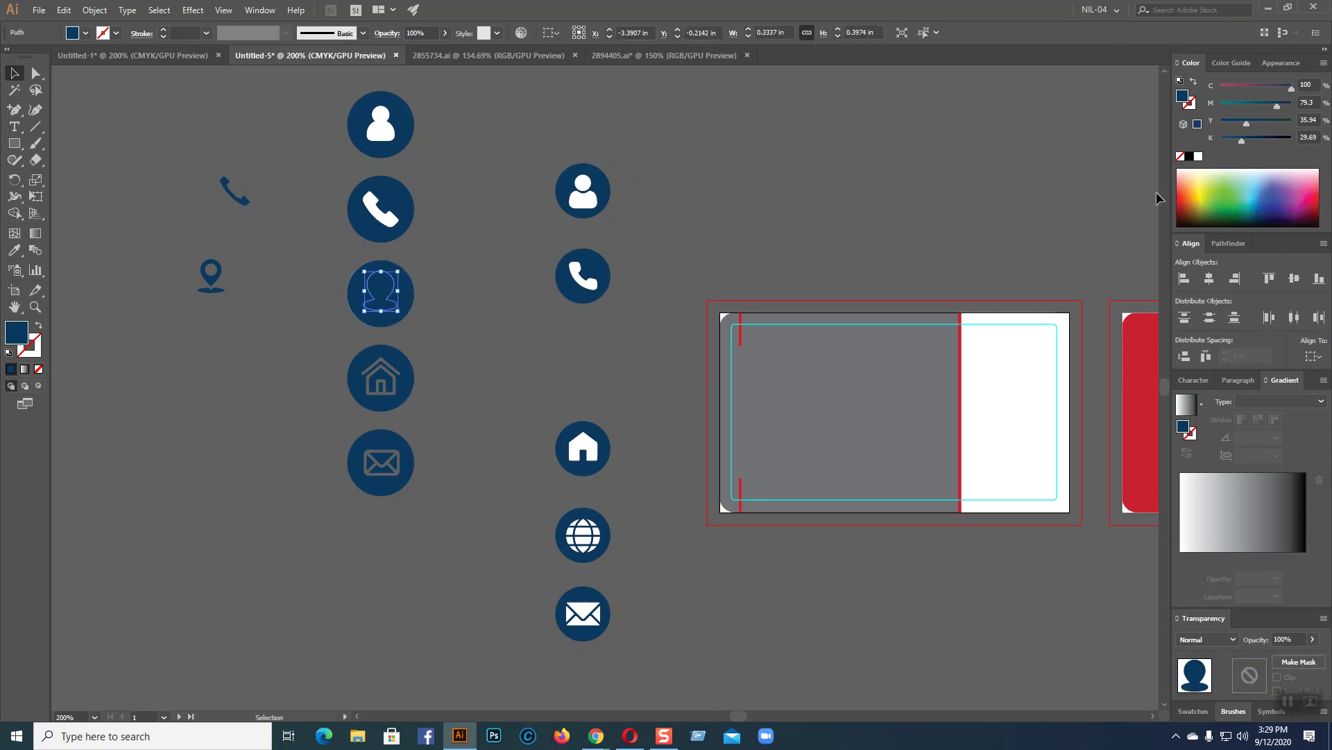
pyautogui.click(1198, 157)
pyautogui.click(527, 348)
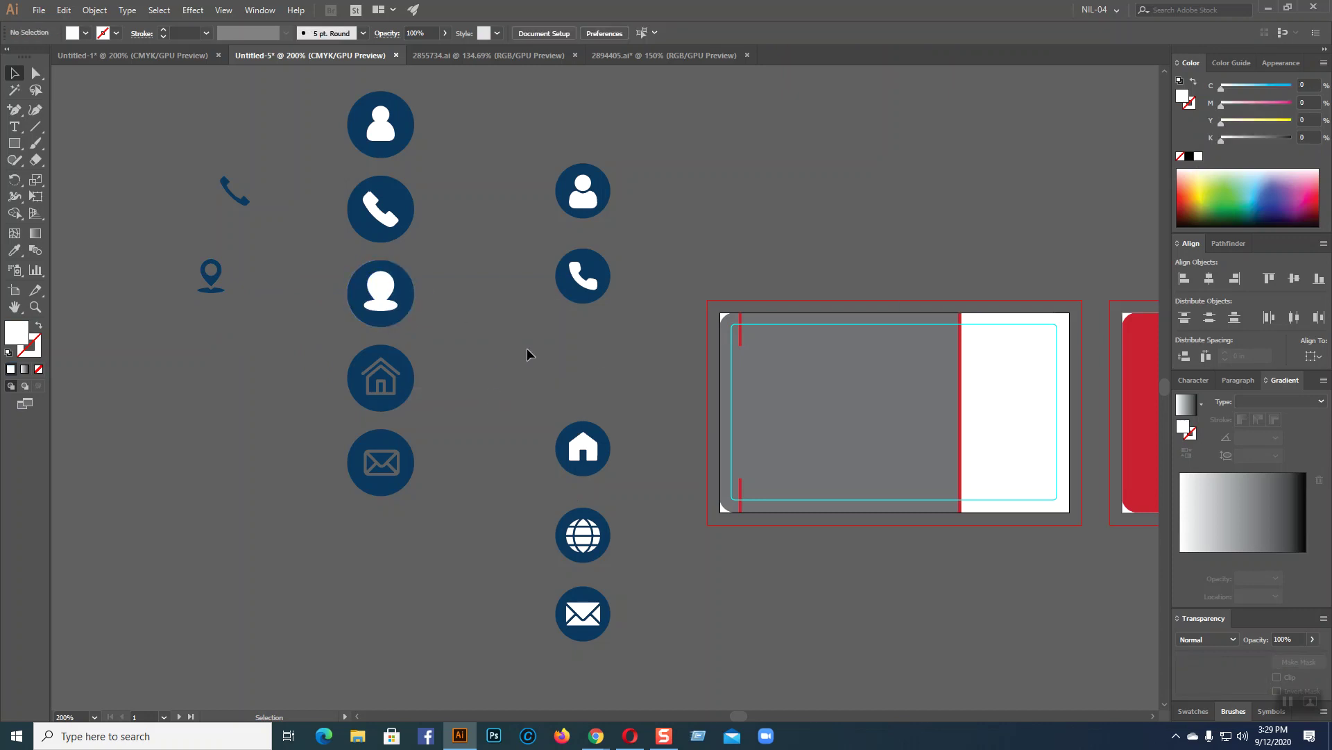
pyautogui.click(376, 285)
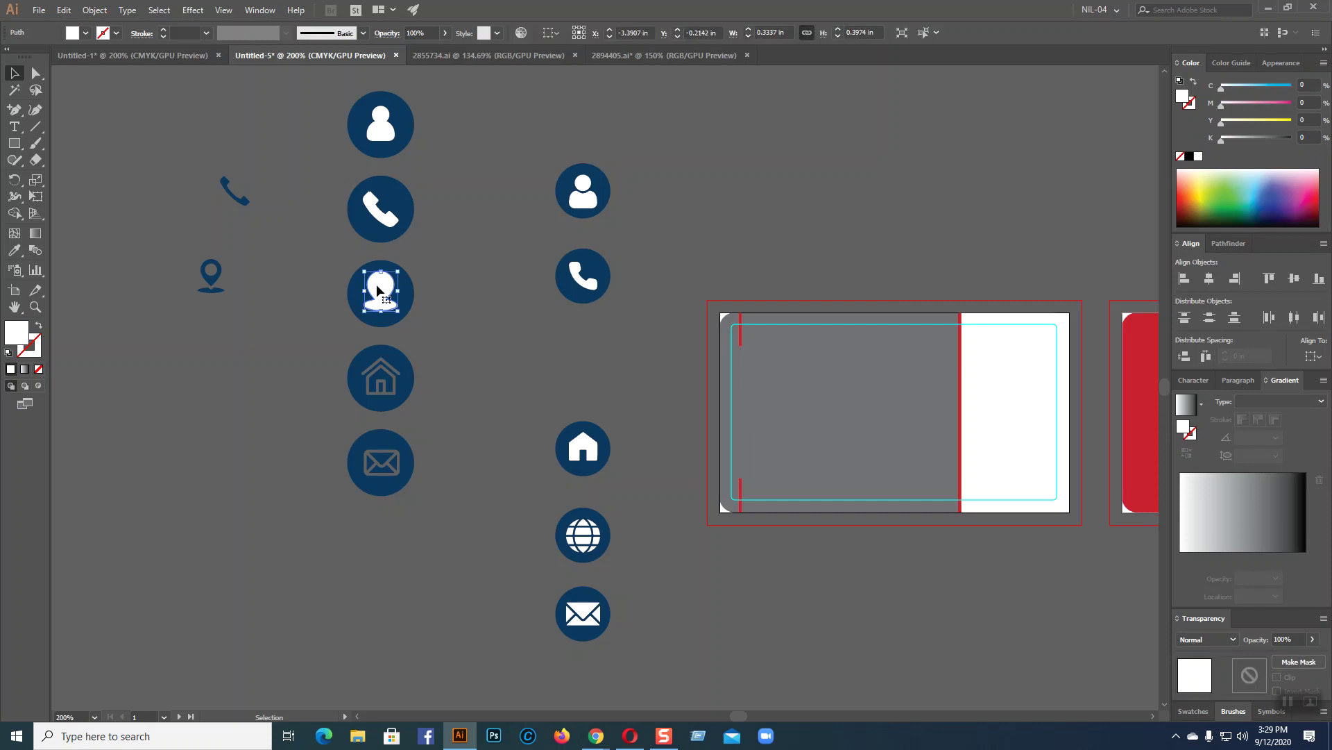
pyautogui.click(434, 313)
# Step: Send the selected icon shape to the back and put the location pin onto the third circle
pyautogui.click(405, 290)
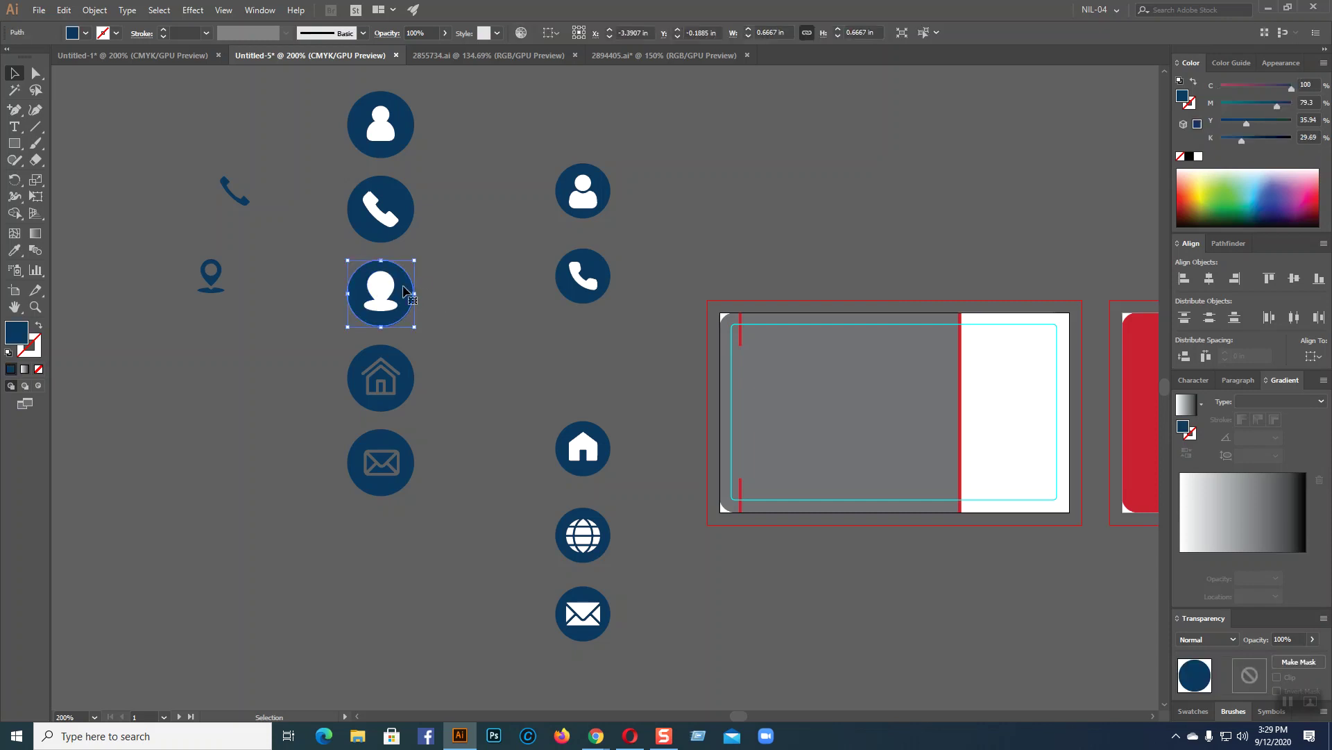
pyautogui.rightClick(405, 290)
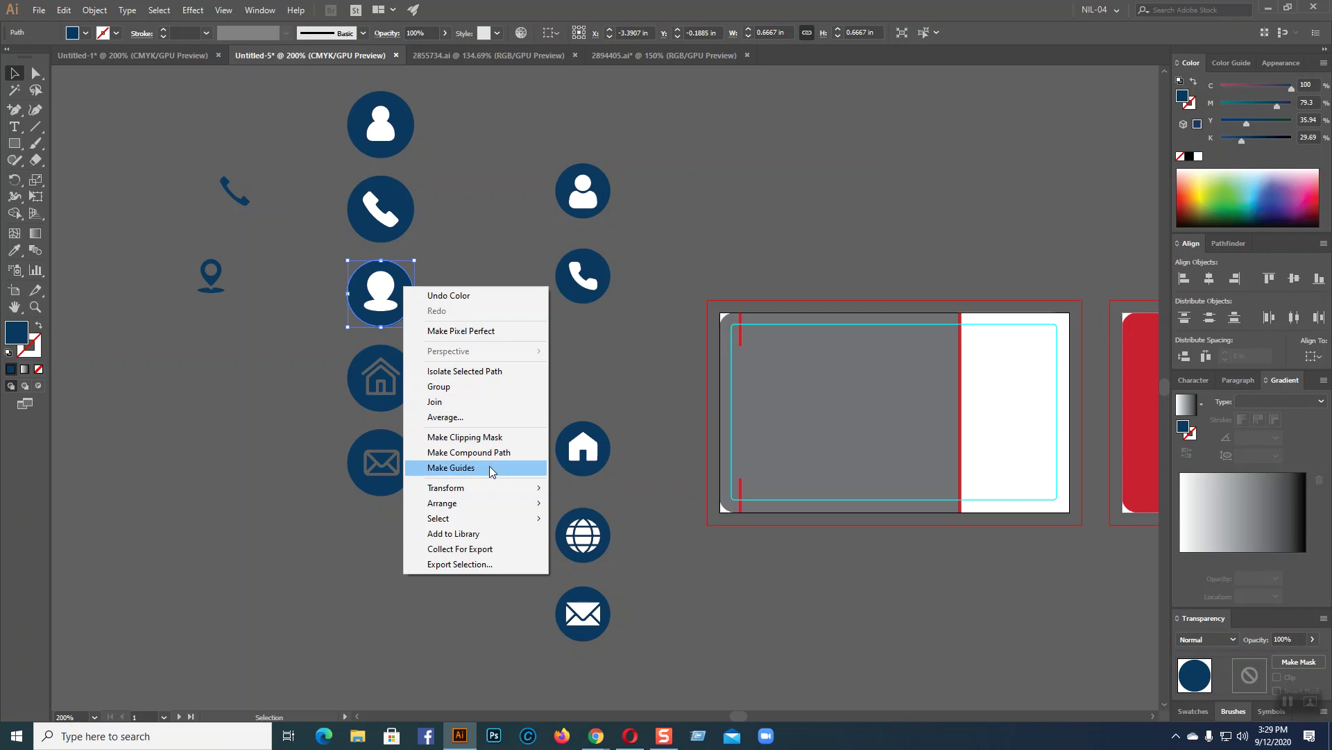
pyautogui.click(454, 255)
pyautogui.keyDown('shift'); pyautogui.click(381, 288); pyautogui.keyUp('shift')
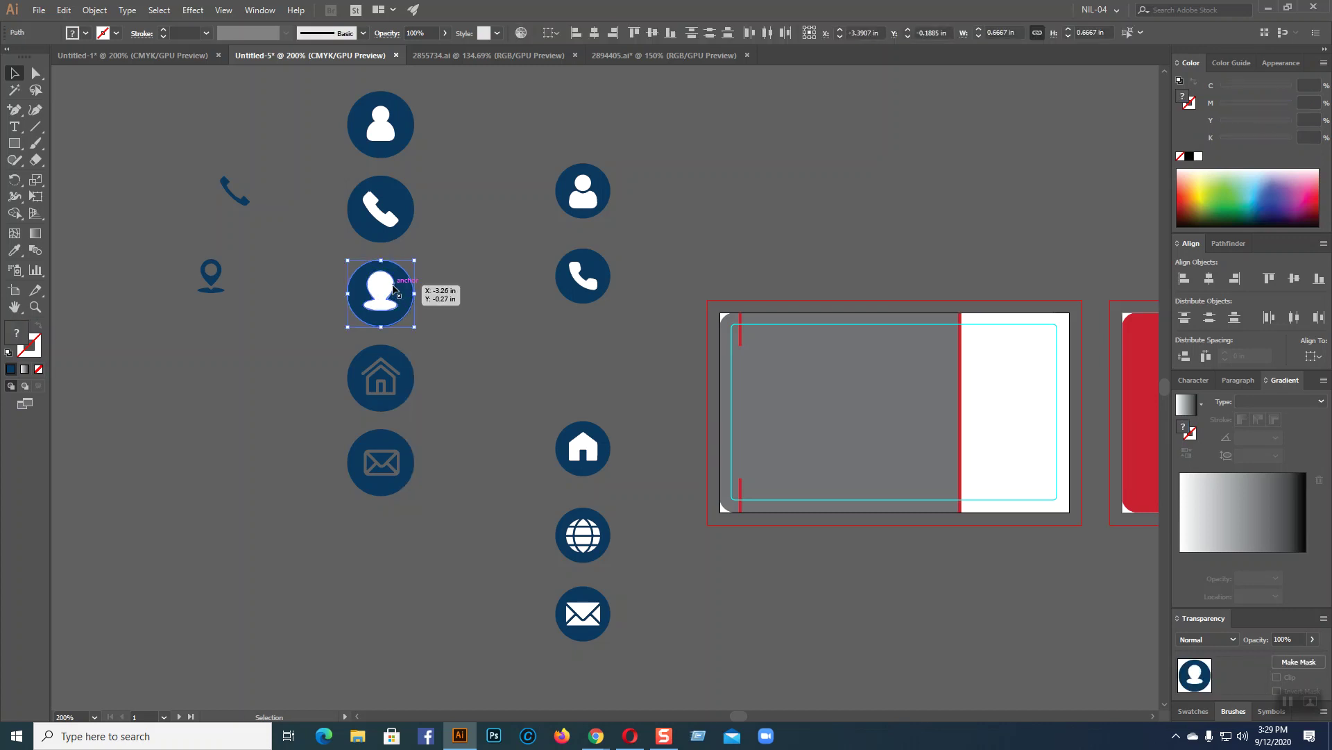
pyautogui.rightClick(392, 286)
pyautogui.moveTo(432, 486)
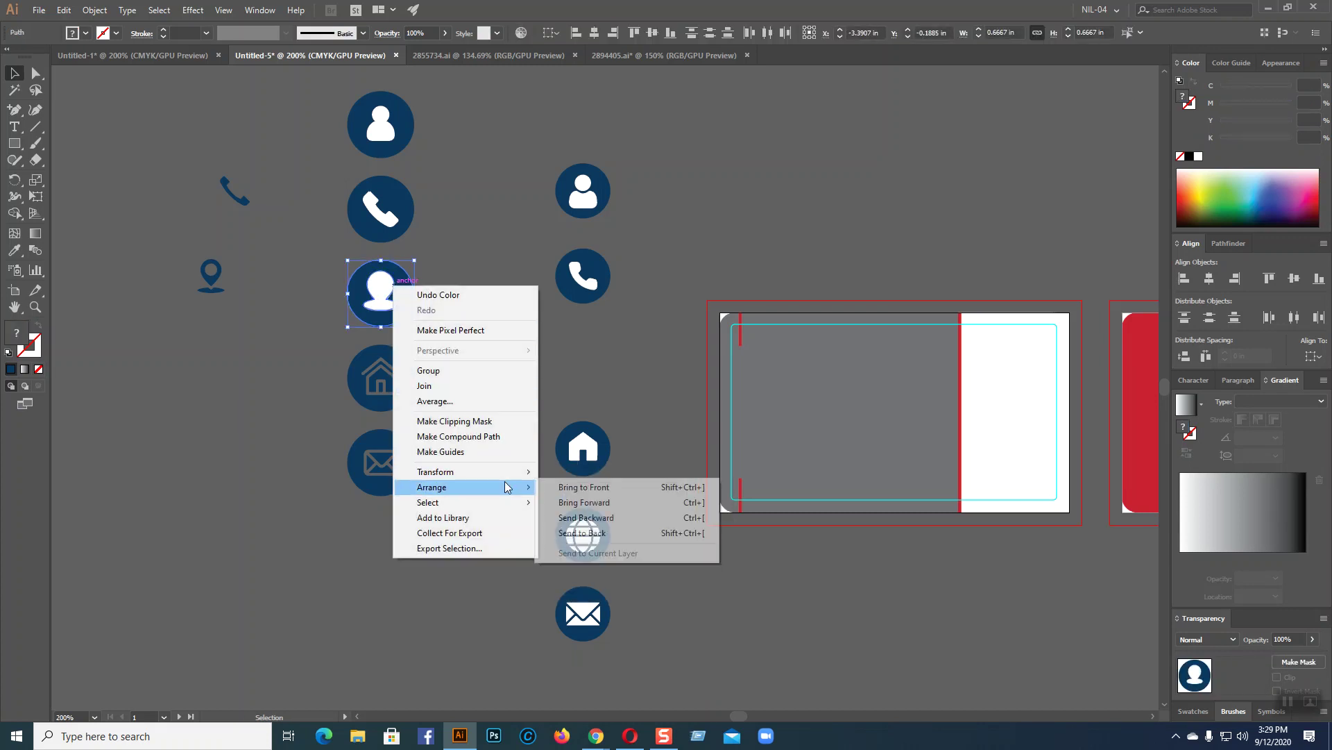
pyautogui.click(590, 535)
pyautogui.click(466, 271)
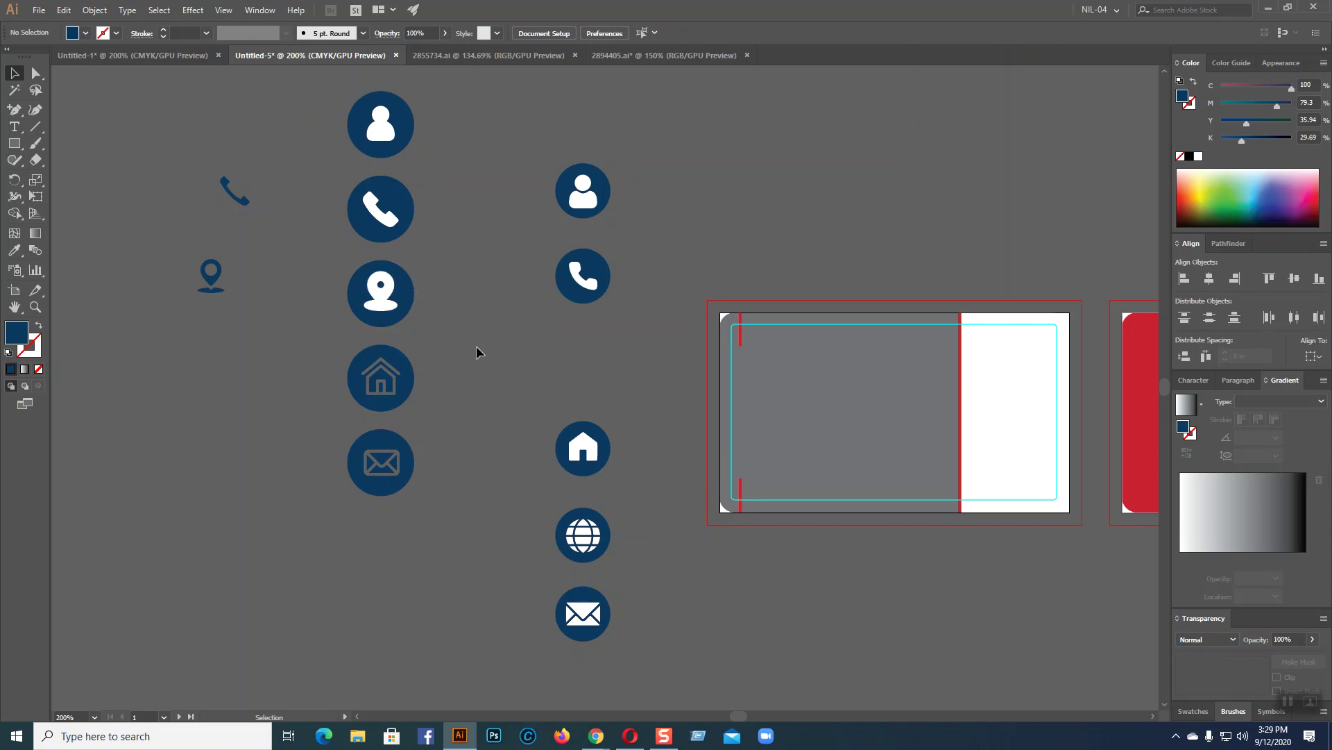
pyautogui.scroll(-2, 476, 346)
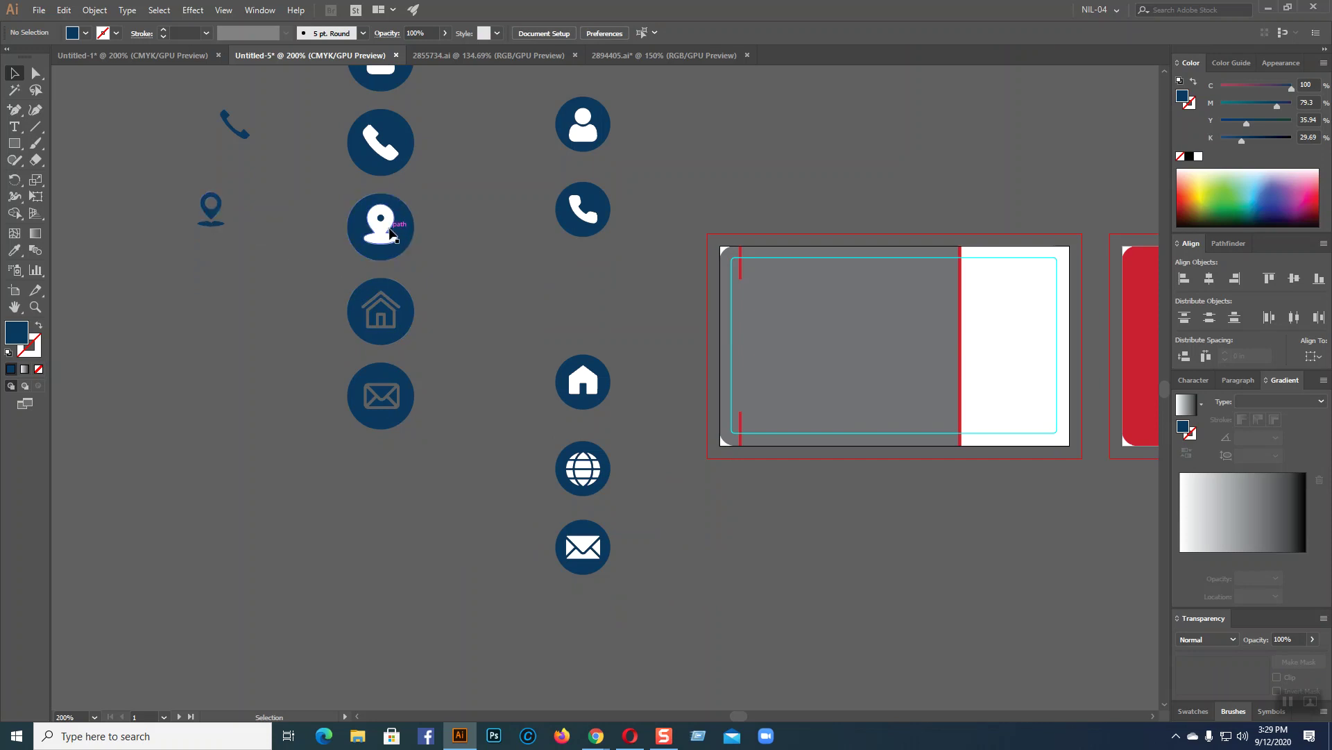
pyautogui.hotkey('ctrl', 'z')
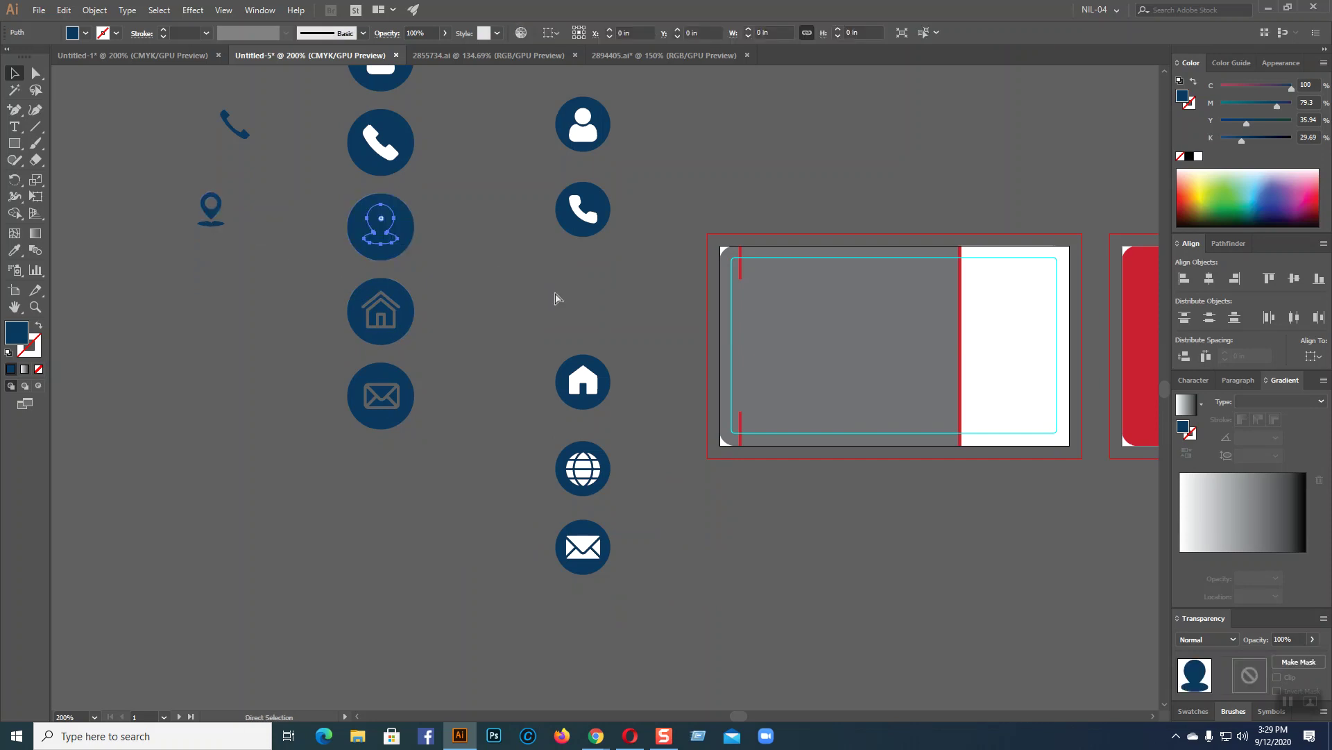
# Step: Fill the location pin white
pyautogui.press('v')
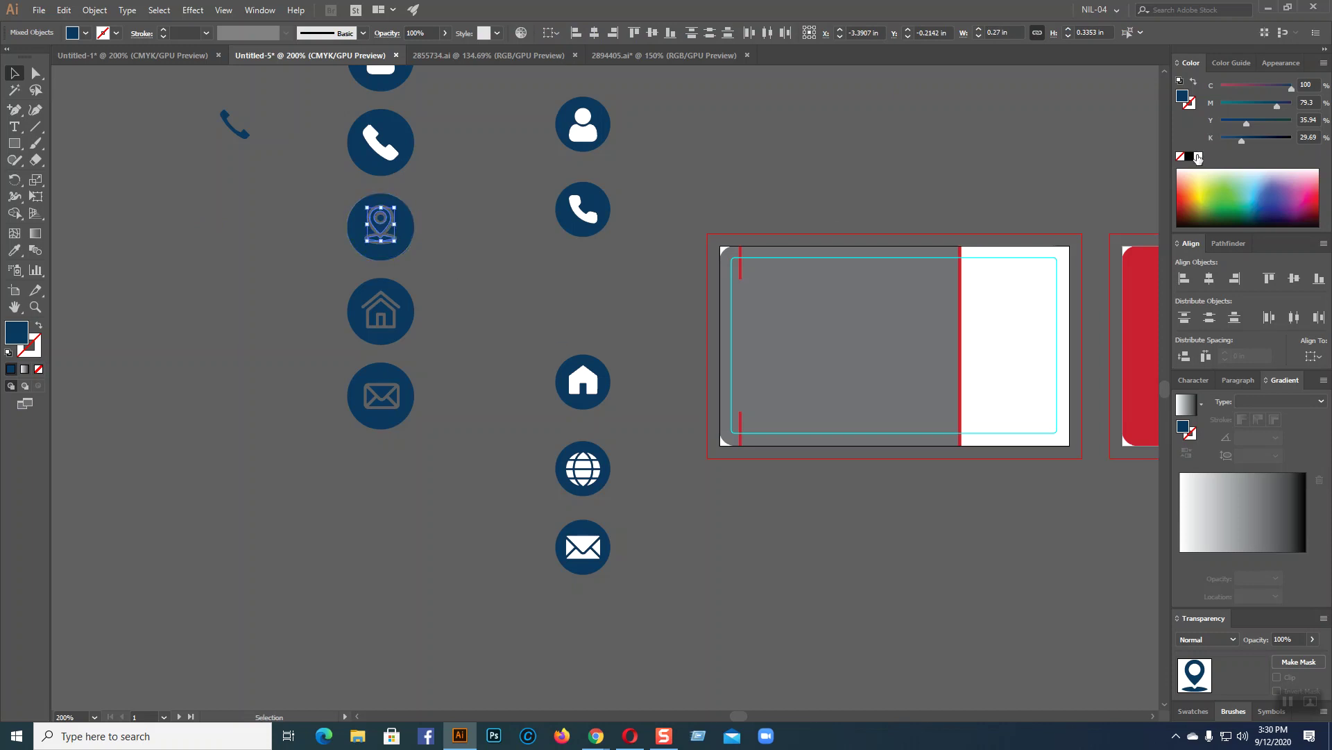
pyautogui.click(1198, 157)
pyautogui.click(514, 274)
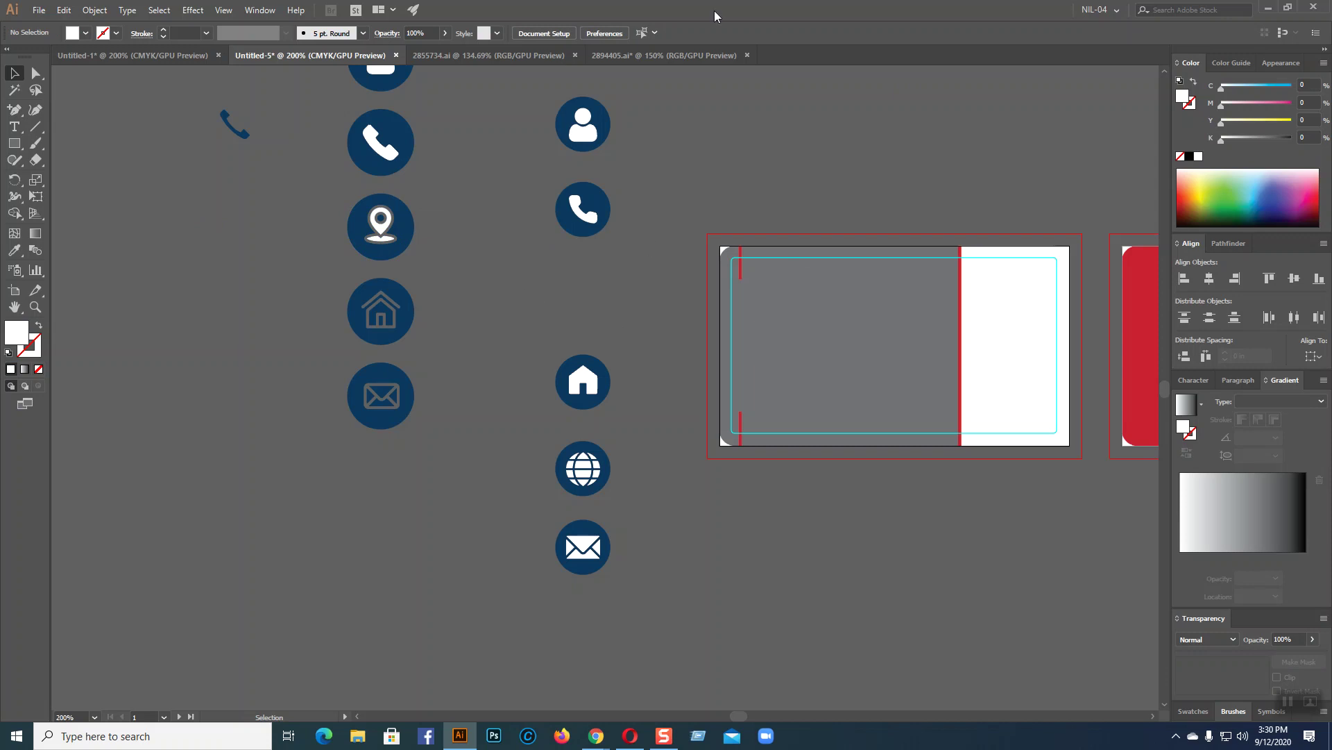
# Step: Zoom in on the navy person icon, select it whole, and shrink it to about 0.19 in
pyautogui.scroll(3, 760, 518)
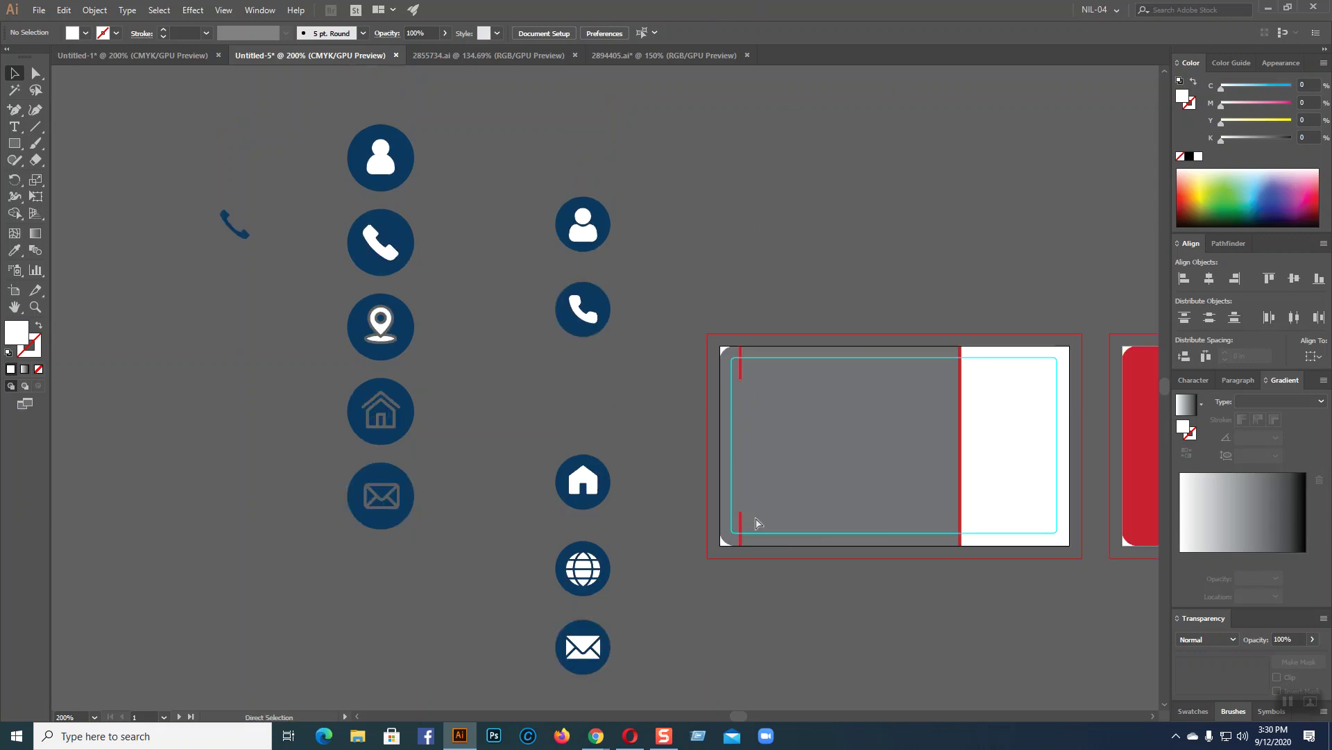
pyautogui.hotkey('ctrl', '+')
pyautogui.hotkey('ctrl', '+')
pyautogui.hotkey('ctrl', '+')
pyautogui.press('space')
pyautogui.moveTo(807, 269); pyautogui.dragTo(674, 480)
pyautogui.moveTo(410, 232); pyautogui.dragTo(631, 403)
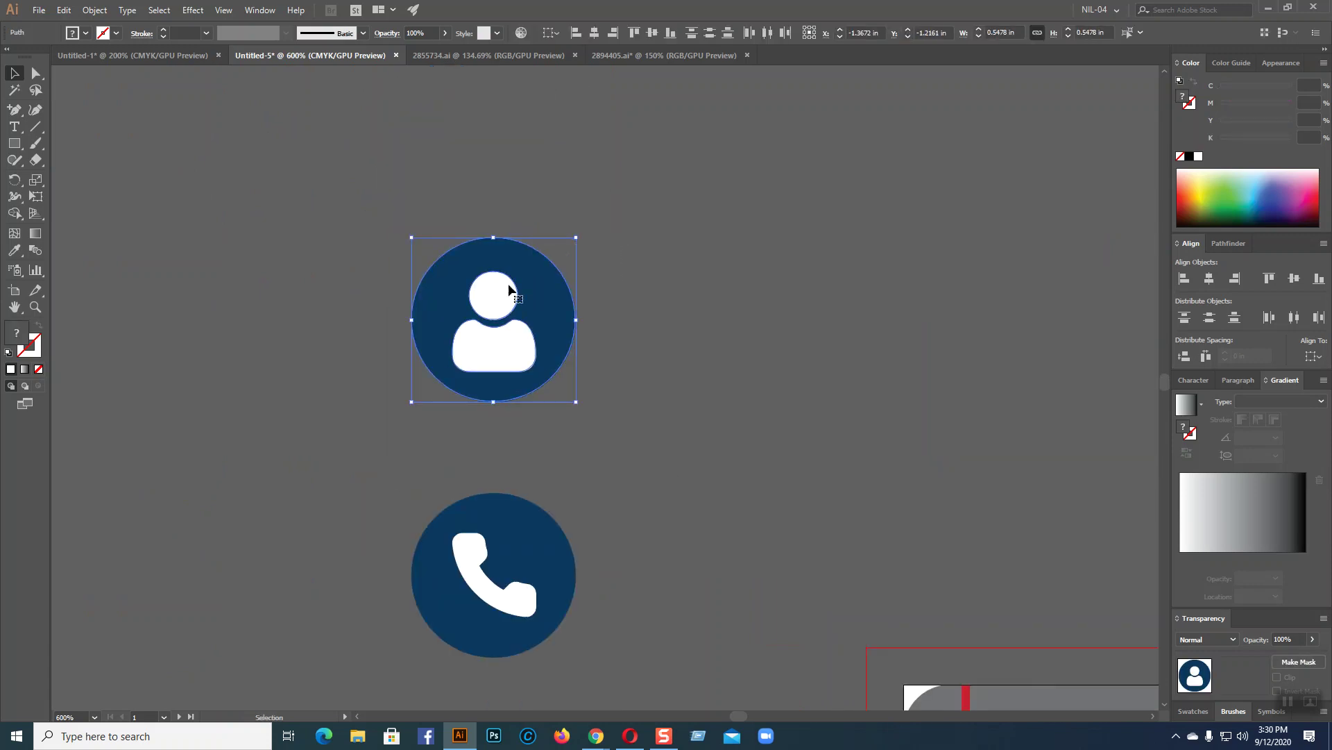
pyautogui.click(627, 317)
pyautogui.click(510, 340)
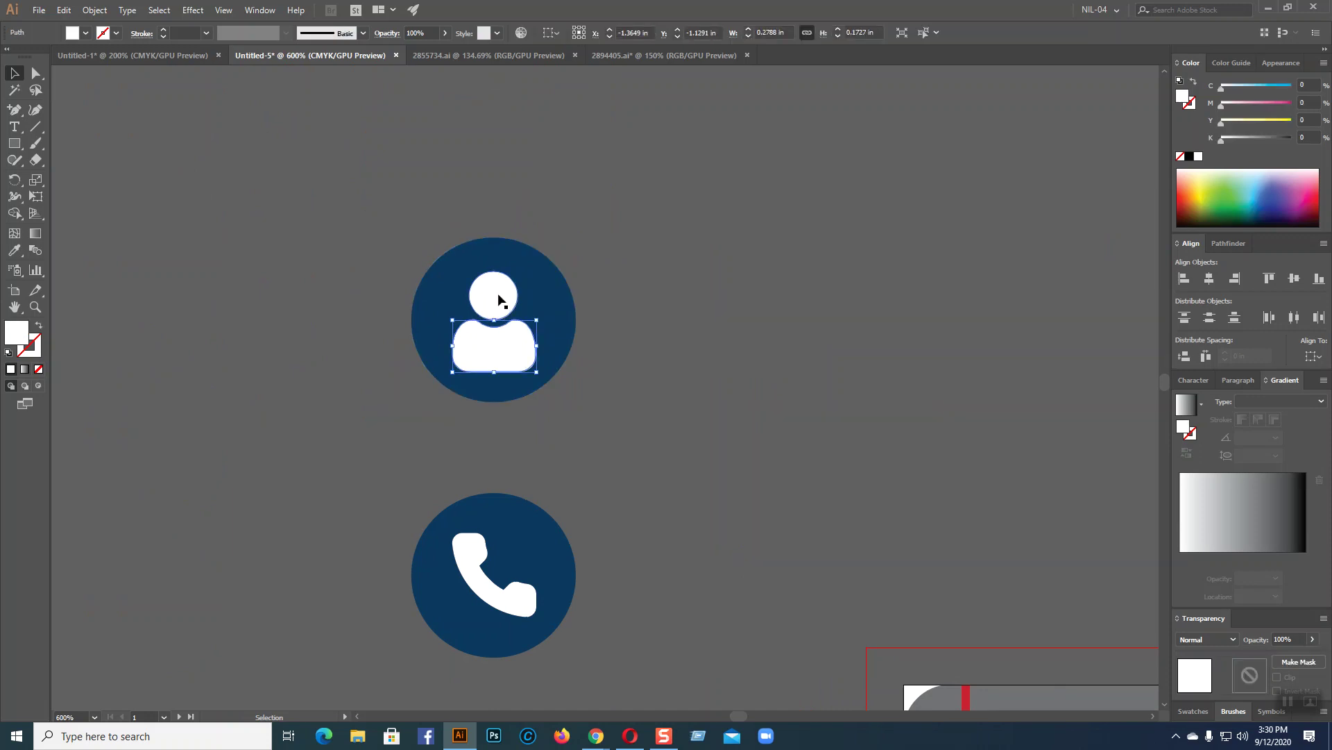
pyautogui.keyDown('shift'); pyautogui.click(499, 295); pyautogui.keyUp('shift')
pyautogui.press('v')
pyautogui.click(726, 330)
pyautogui.moveTo(372, 247); pyautogui.dragTo(482, 328)
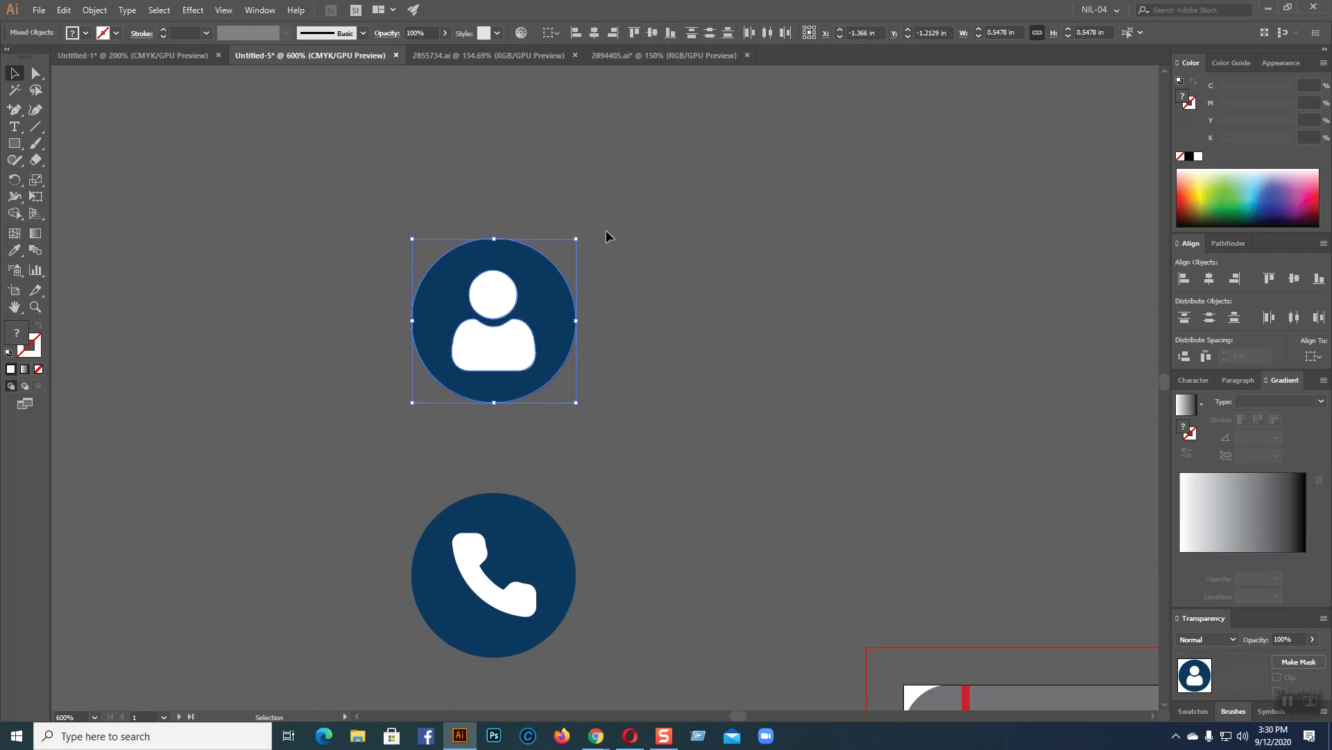
pyautogui.moveTo(576, 239); pyautogui.dragTo(937, 464)
pyautogui.moveTo(1023, 479); pyautogui.dragTo(648, 75)
# Step: Place the person icon beside the red bar at about 0.15 in, nudged slightly up
pyautogui.moveTo(550, 83); pyautogui.dragTo(580, 445)
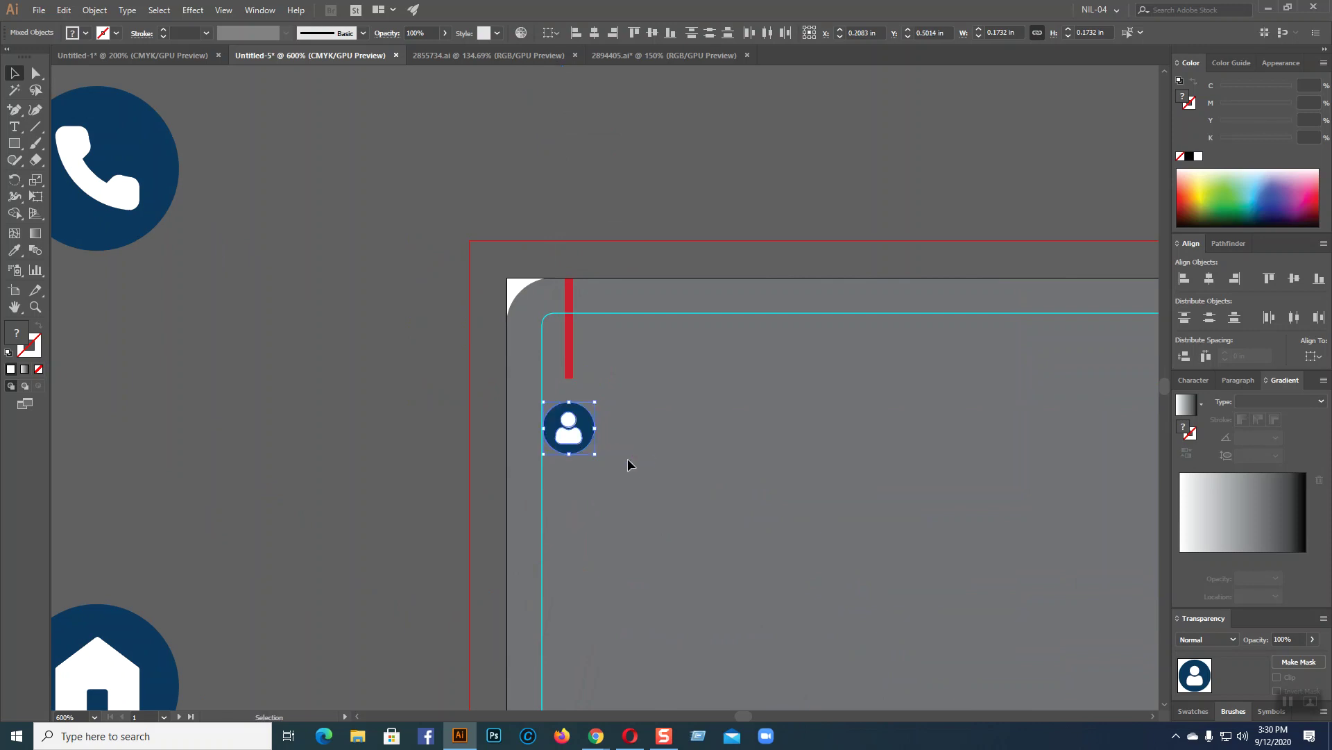
pyautogui.scroll(-3, 628, 458)
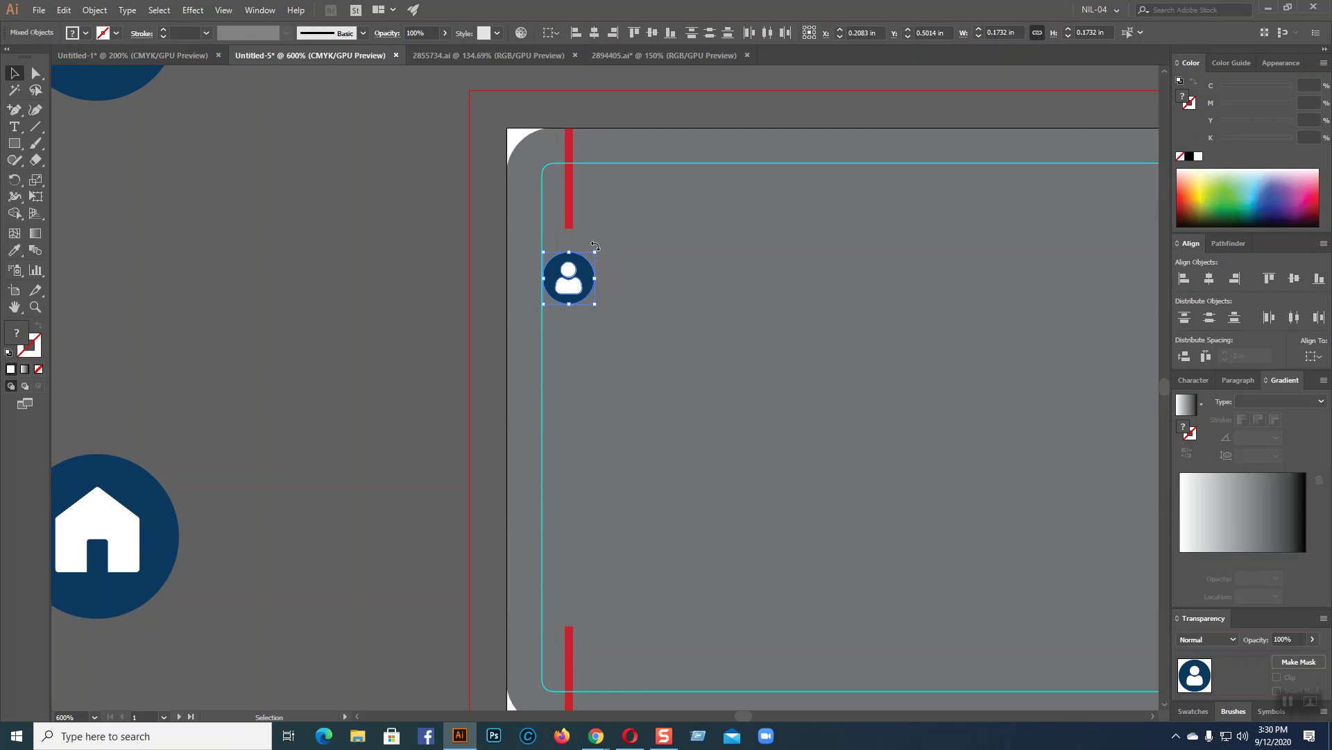
pyautogui.moveTo(597, 255); pyautogui.dragTo(591, 257)
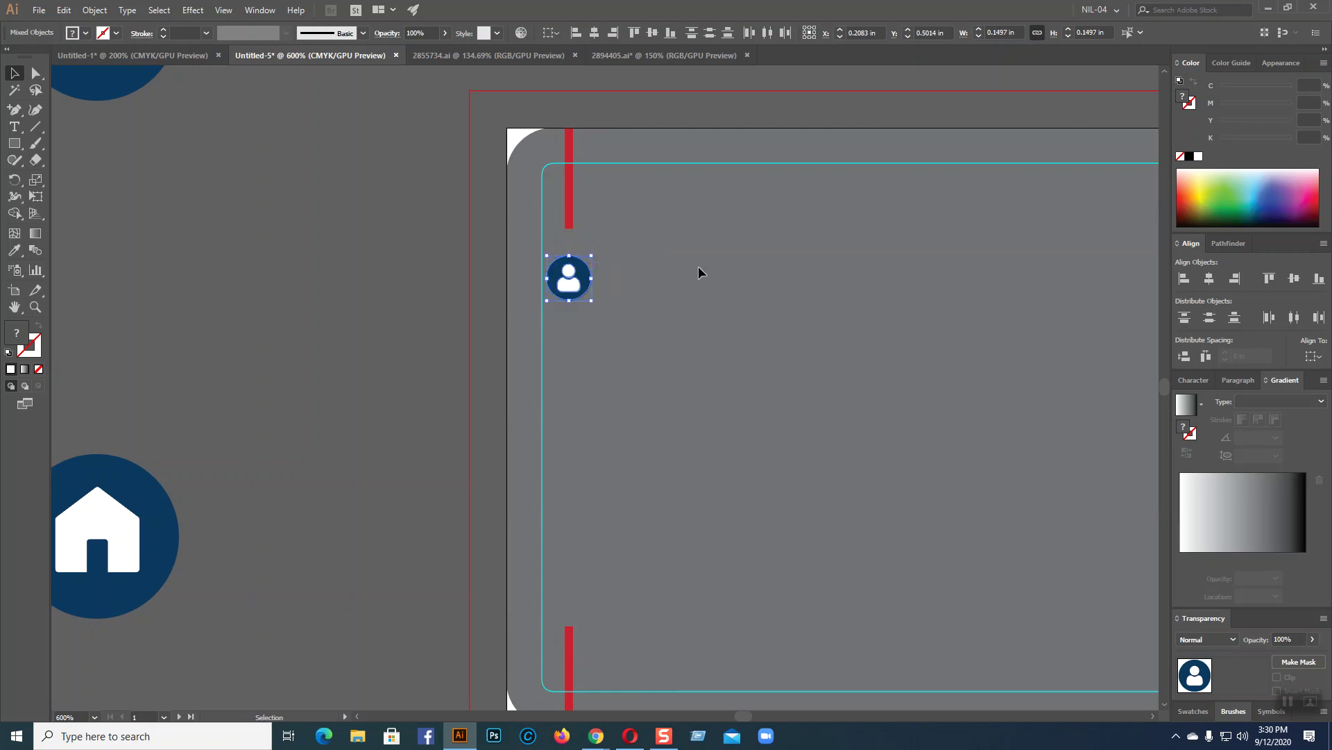
pyautogui.press('Up')
pyautogui.press('Up')
pyautogui.press('Up')
pyautogui.press('Up')
pyautogui.press('Up')
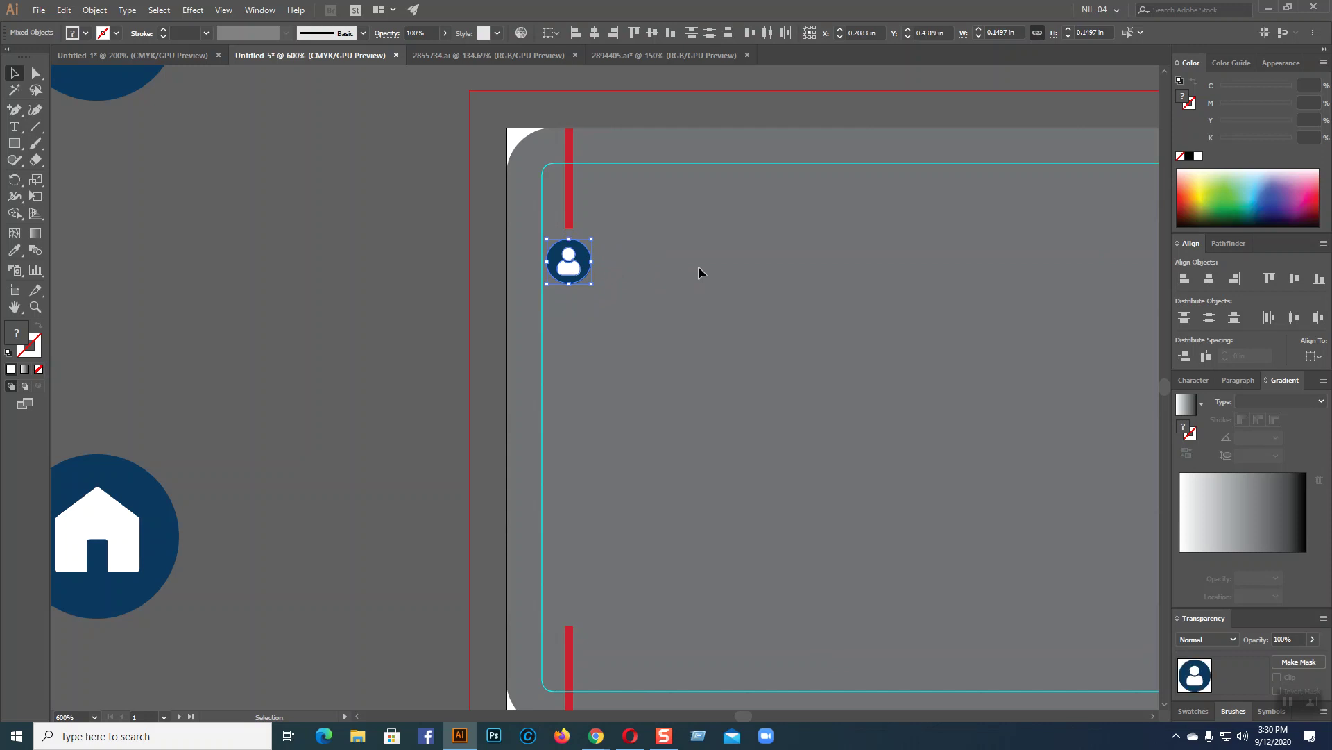
# Step: Zoom in to check the person icon's glyph and circle, then reselect the whole group
pyautogui.click(372, 226)
pyautogui.click(578, 264)
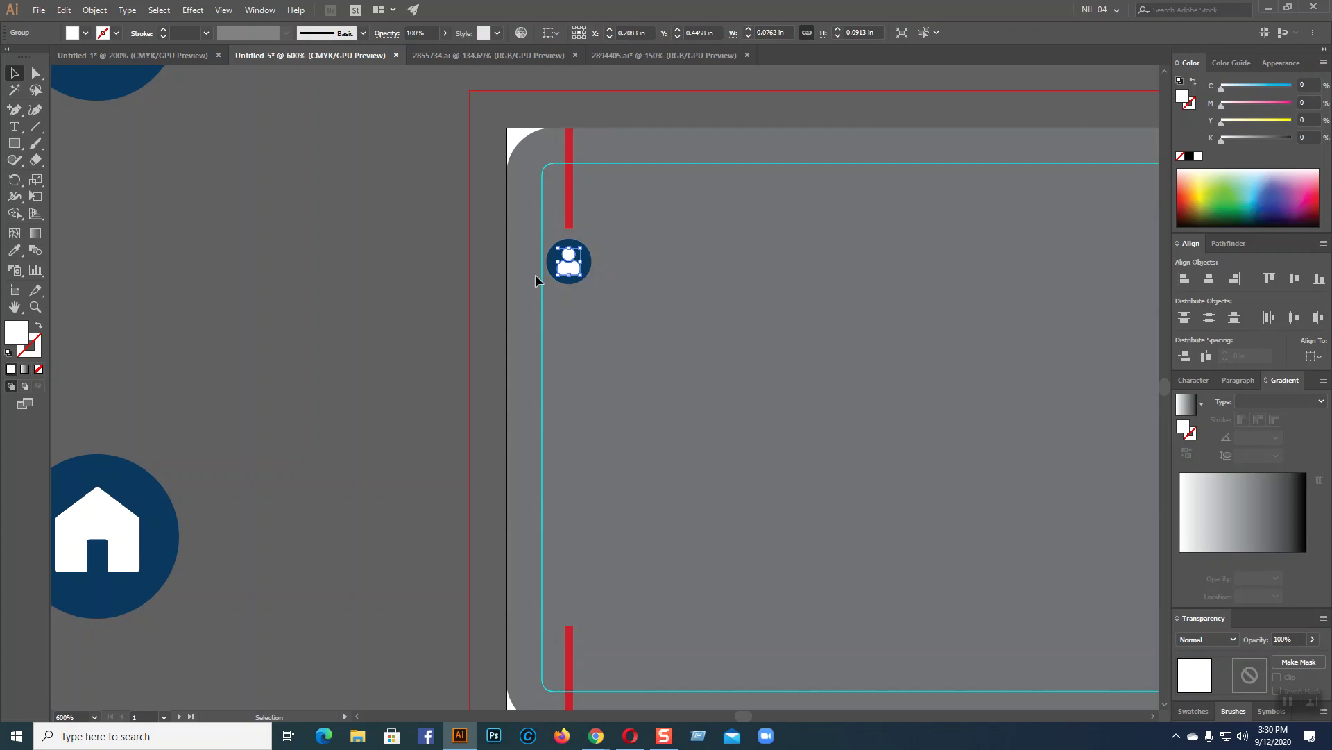
pyautogui.click(566, 304)
pyautogui.click(590, 260)
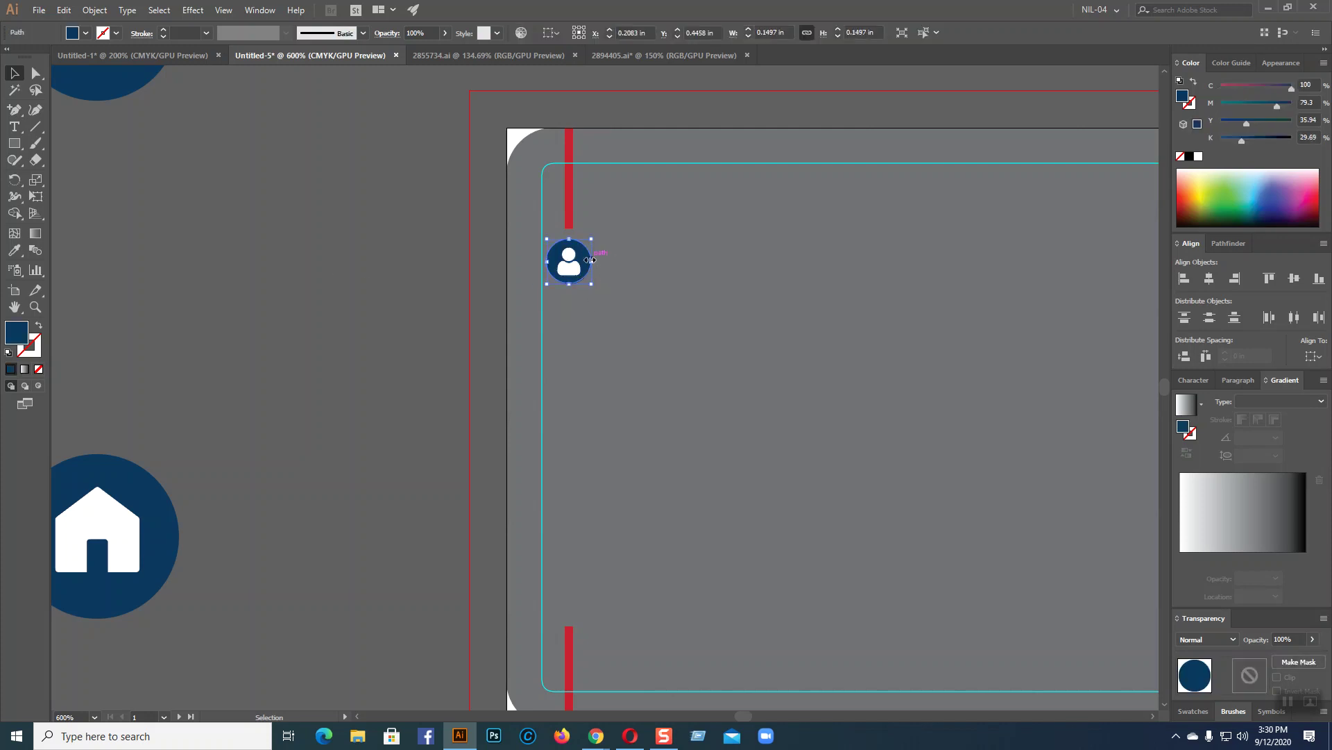
pyautogui.click(597, 263)
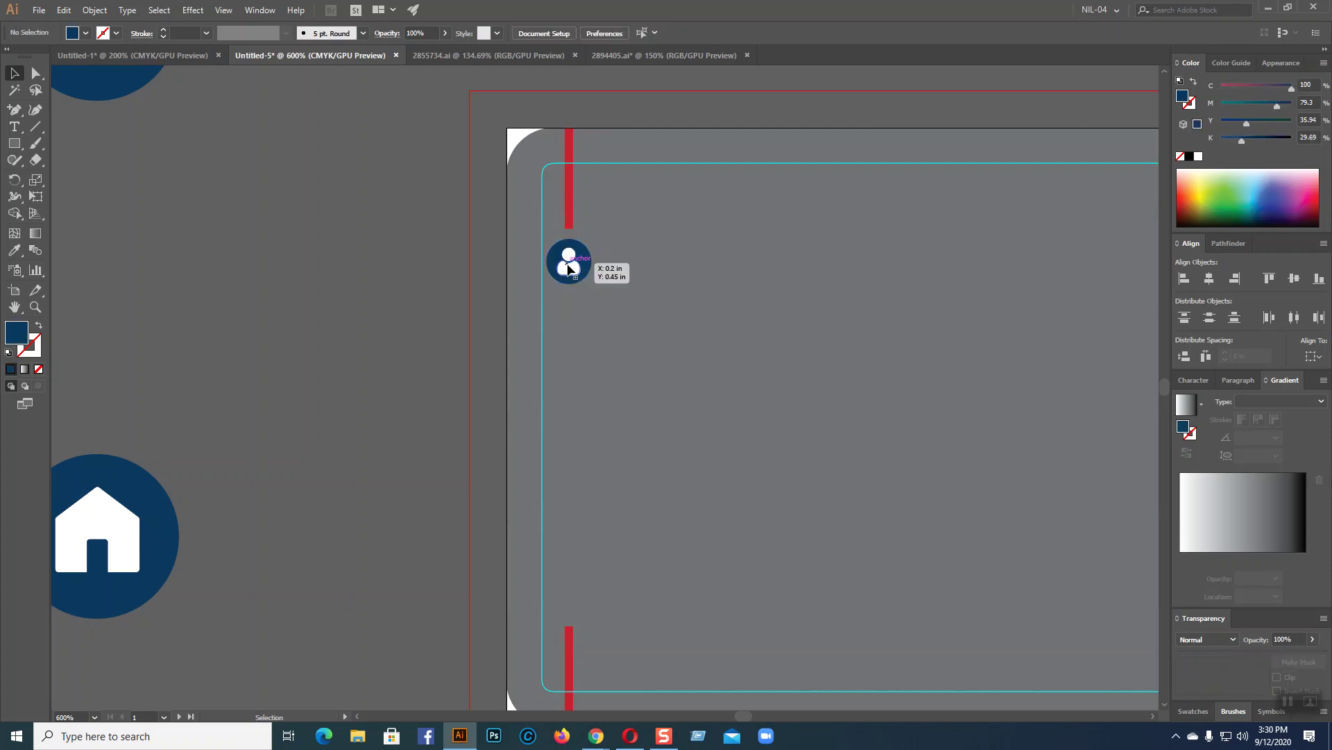
pyautogui.click(584, 261)
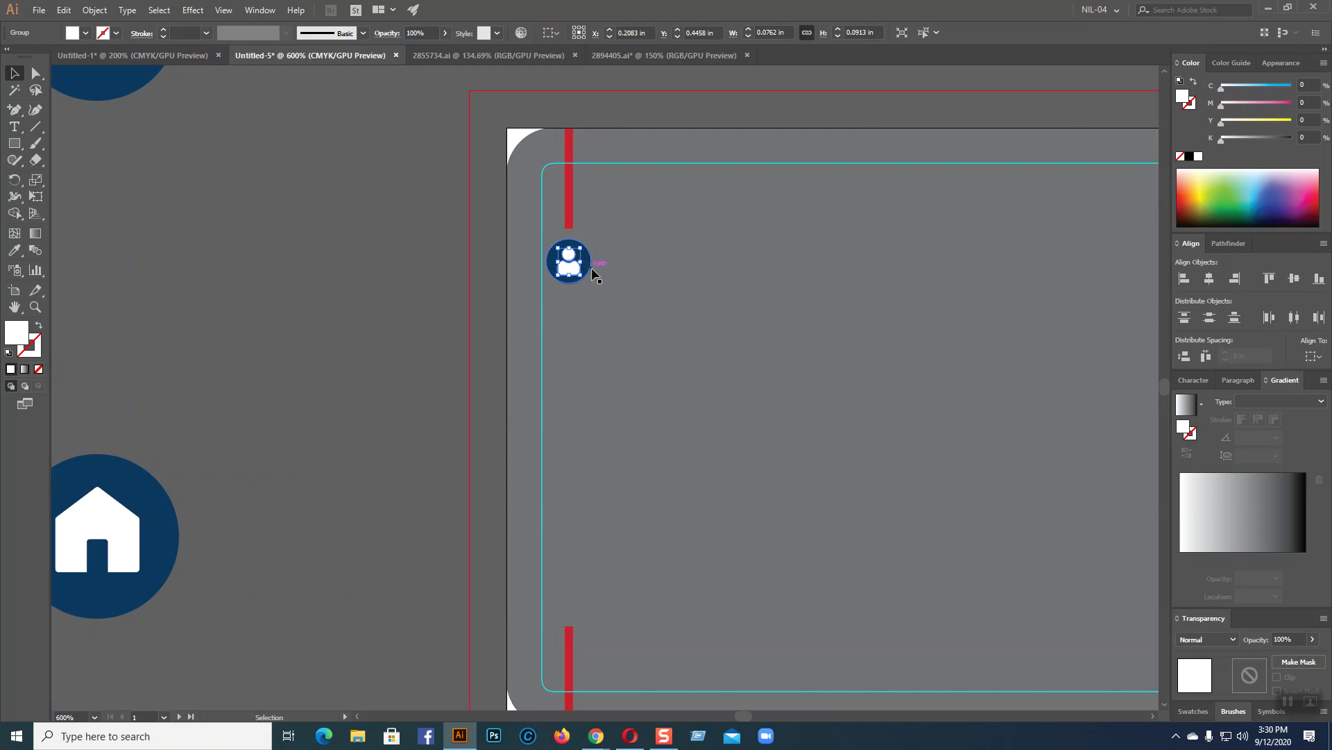
pyautogui.hotkey('ctrl', '+')
pyautogui.hotkey('ctrl', '+')
pyautogui.hotkey('ctrl', '+')
pyautogui.click(149, 209)
pyautogui.click(626, 405)
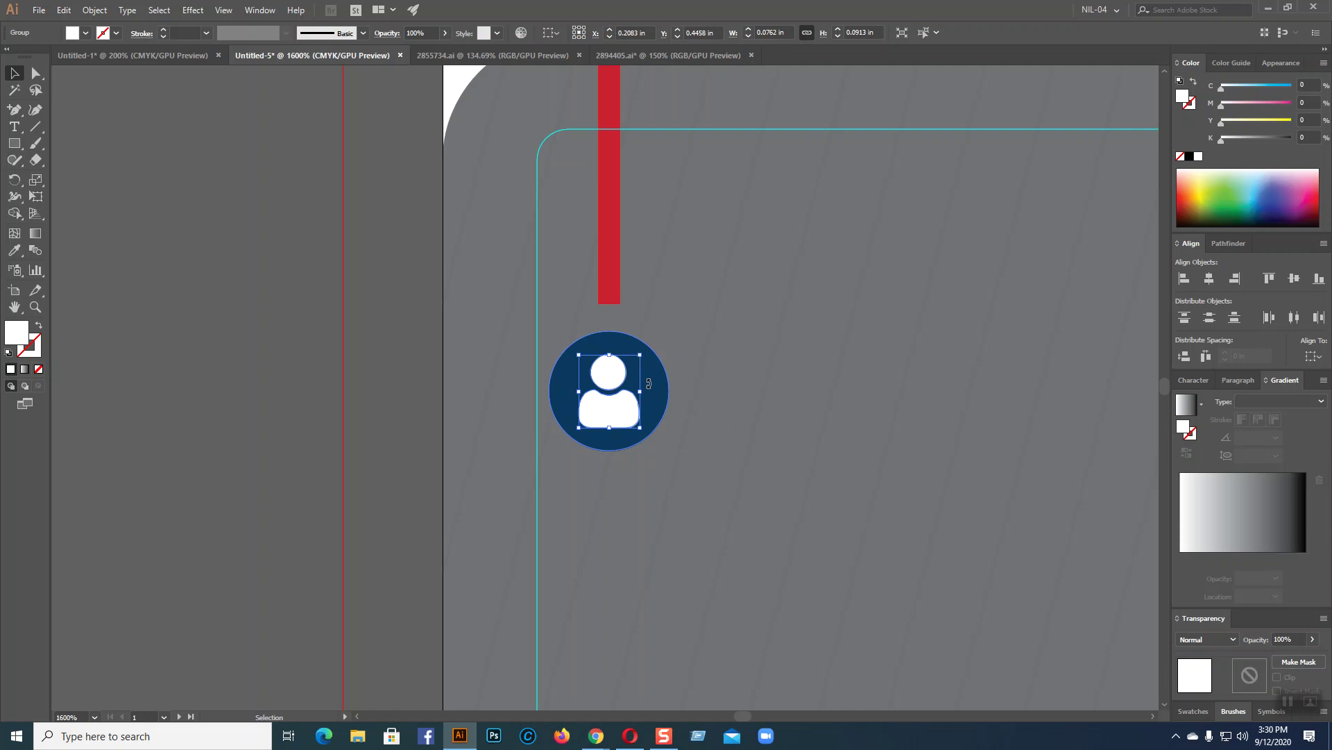
pyautogui.press('v')
pyautogui.click(304, 318)
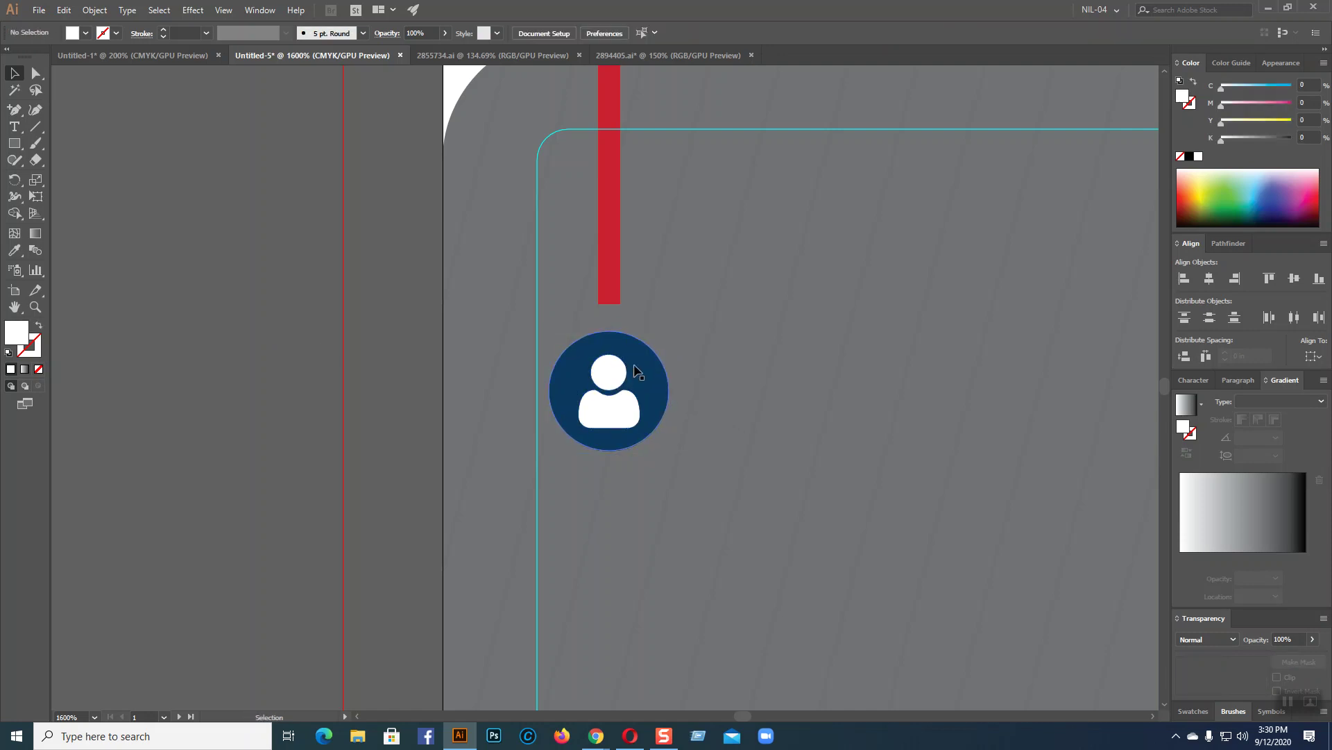
pyautogui.click(640, 396)
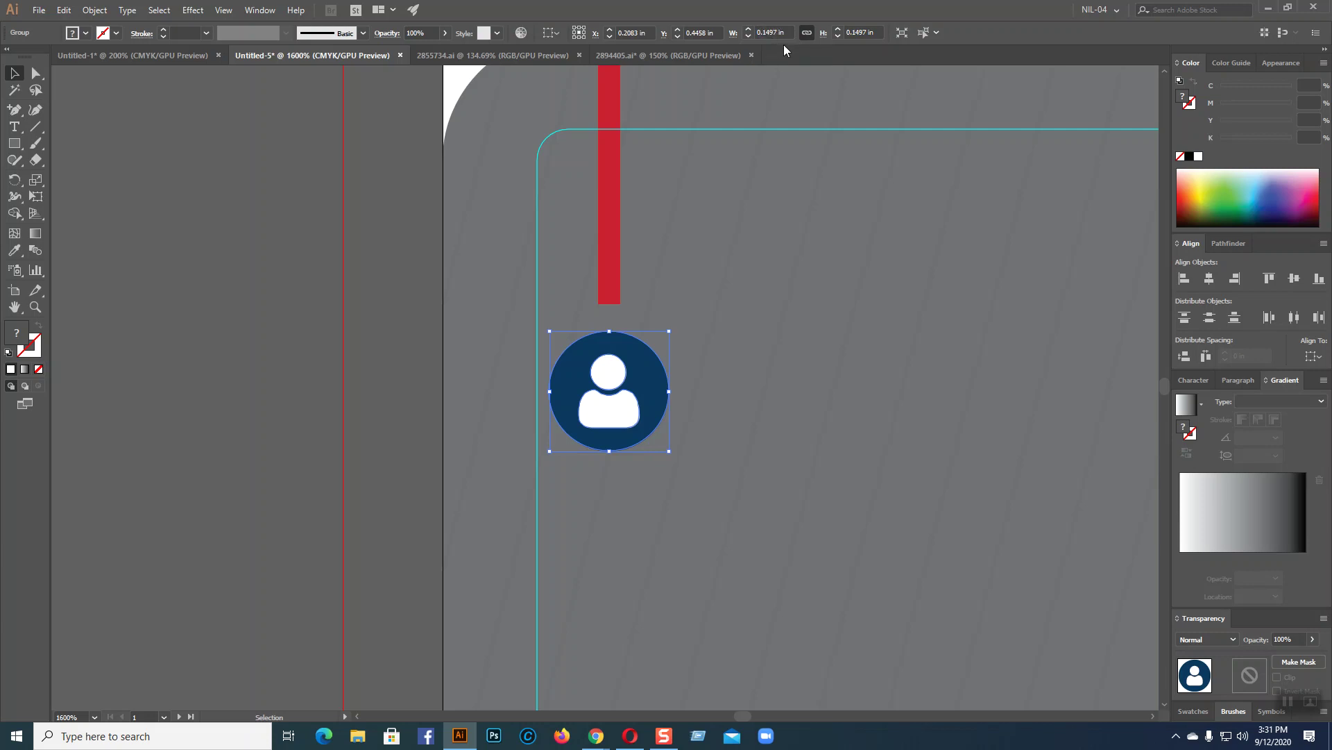
# Step: Copy the icon's 0.1497 in width value and zoom back out to the card
pyautogui.click(771, 33)
pyautogui.moveTo(790, 30); pyautogui.dragTo(755, 39)
pyautogui.hotkey('ctrl', 'c')
pyautogui.click(313, 241)
pyautogui.hotkey('ctrl', '-')
pyautogui.hotkey('ctrl', '-')
pyautogui.hotkey('ctrl', '-')
pyautogui.hotkey('ctrl', '-')
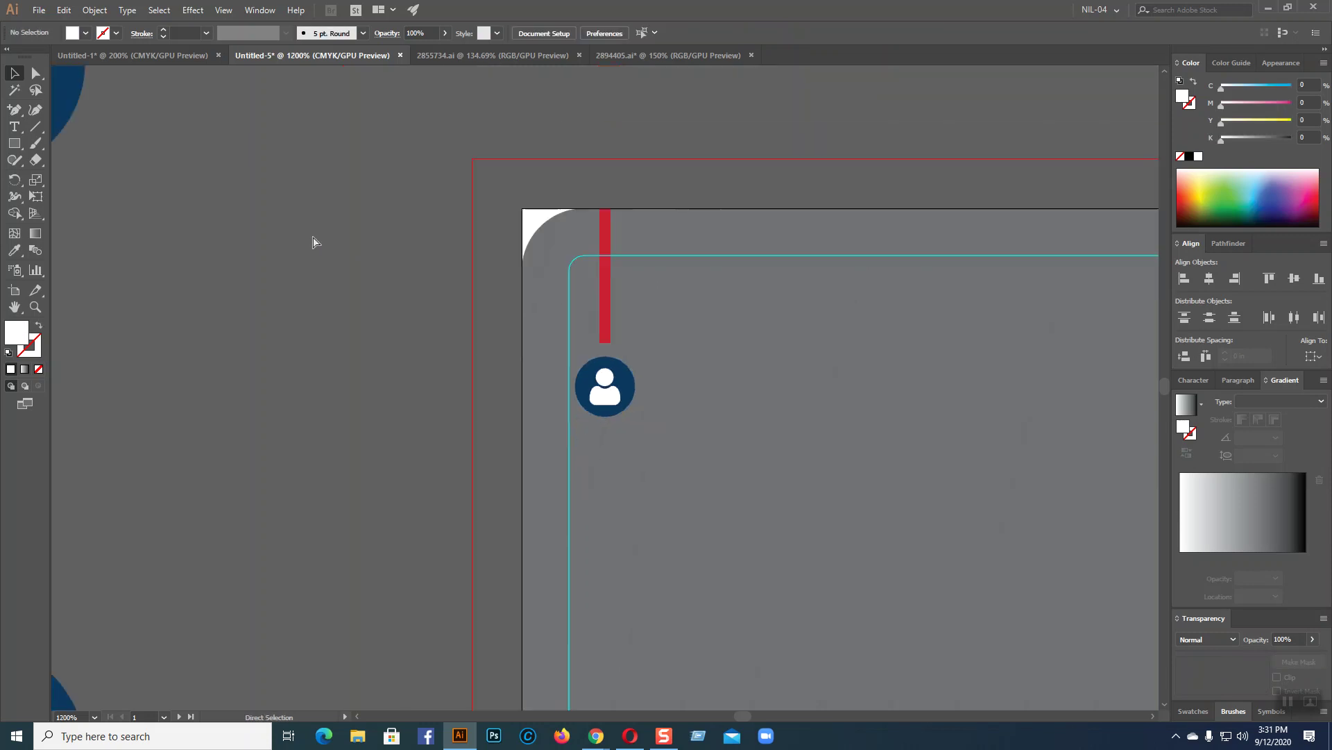
# Step: Shrink the phone icon to a width of 0.1497 in
pyautogui.press('v')
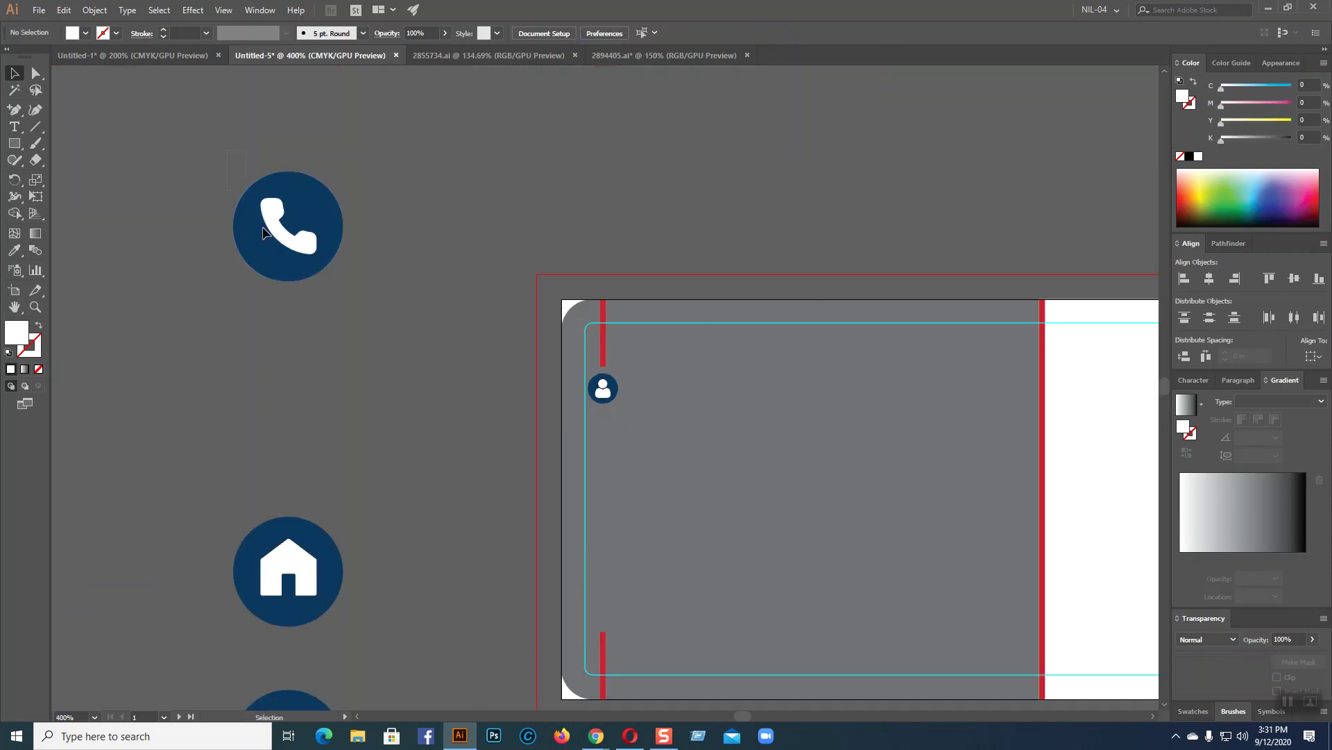
pyautogui.moveTo(227, 148); pyautogui.dragTo(435, 355)
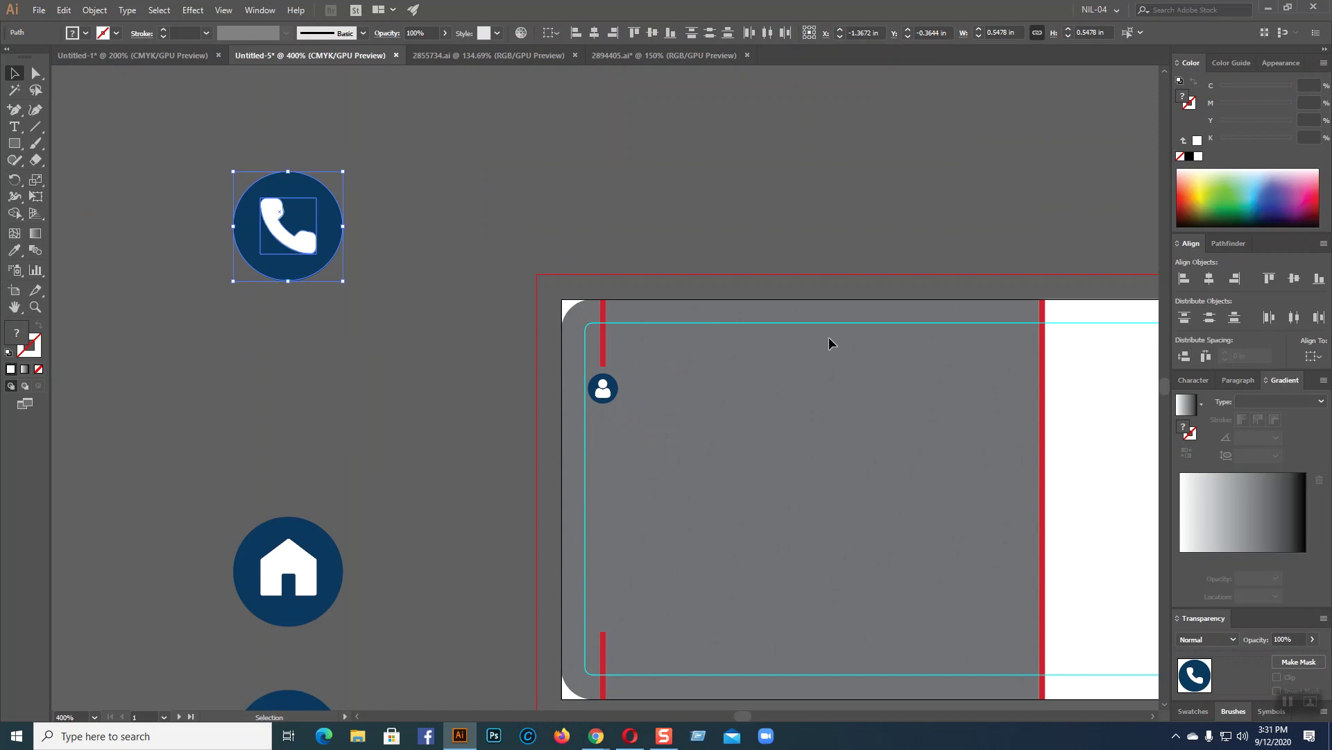
pyautogui.click(1022, 29)
pyautogui.hotkey('ctrl', 'v')
pyautogui.click(305, 216)
pyautogui.click(293, 231)
pyautogui.click(375, 306)
# Step: Set only the home icon's circle to 0.1497 in, then undo that change
pyautogui.click(309, 549)
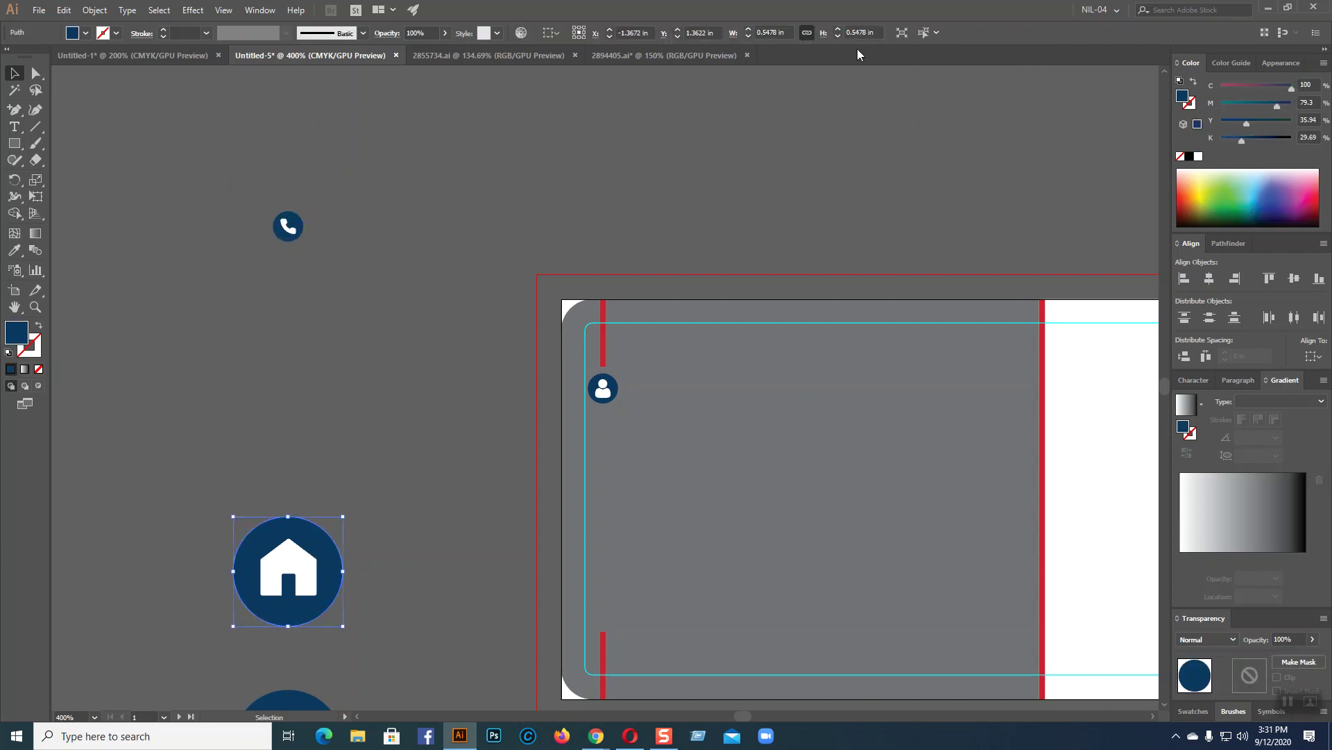
pyautogui.click(786, 32)
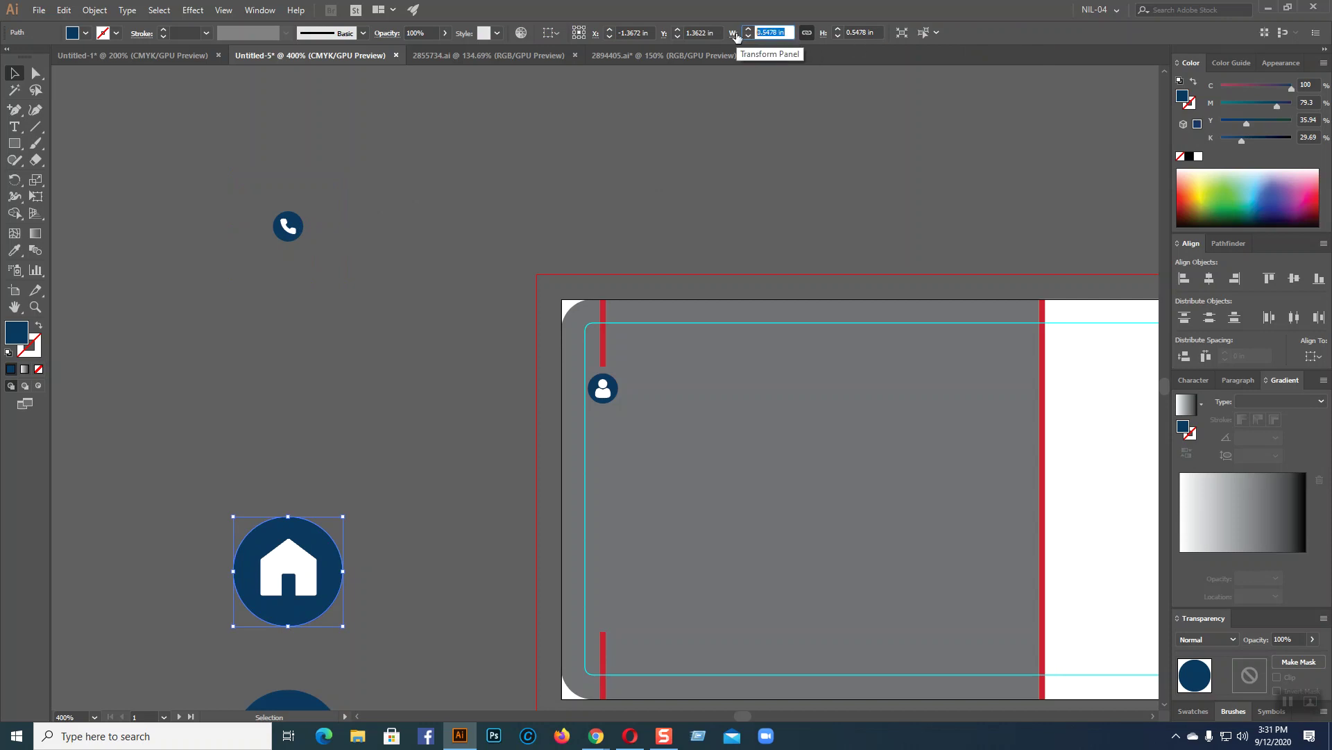
pyautogui.hotkey('ctrl', 'v')
pyautogui.press('Return')
pyautogui.click(365, 536)
pyautogui.scroll(-2, 448, 412)
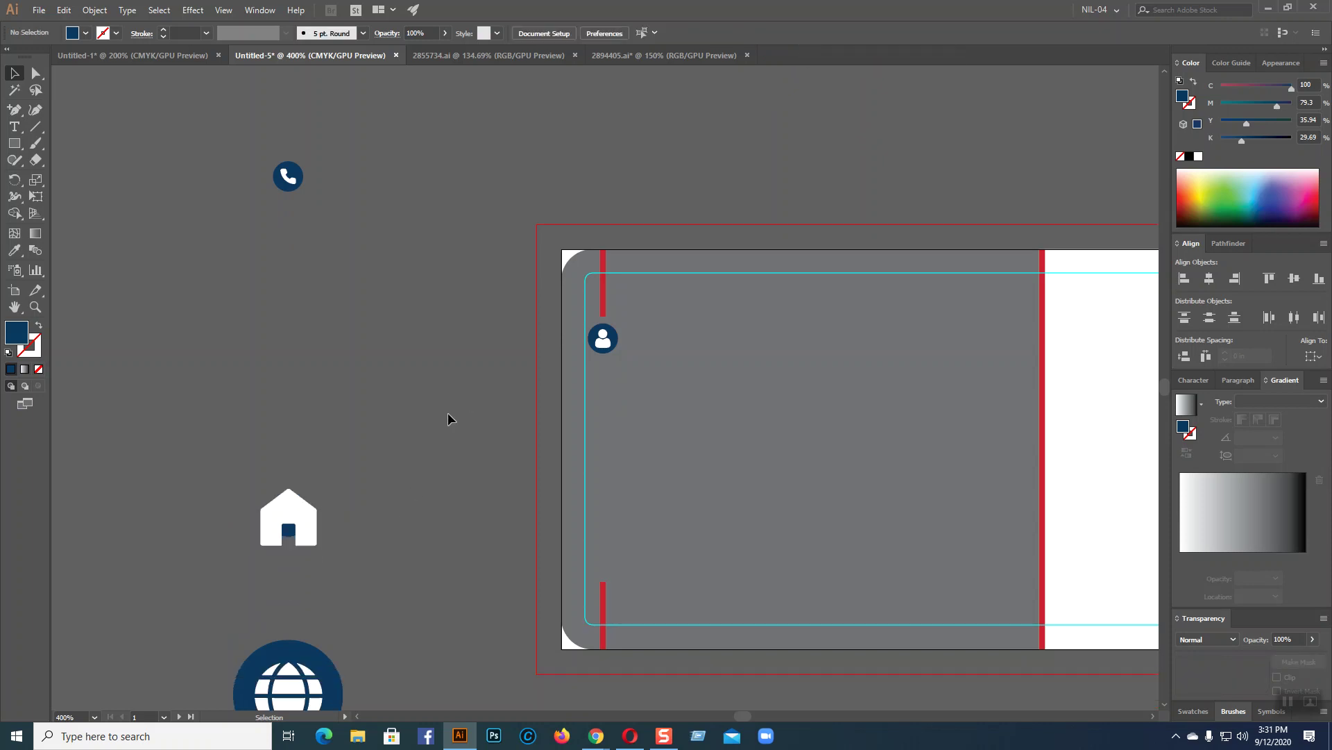
pyautogui.hotkey('ctrl', 'z')
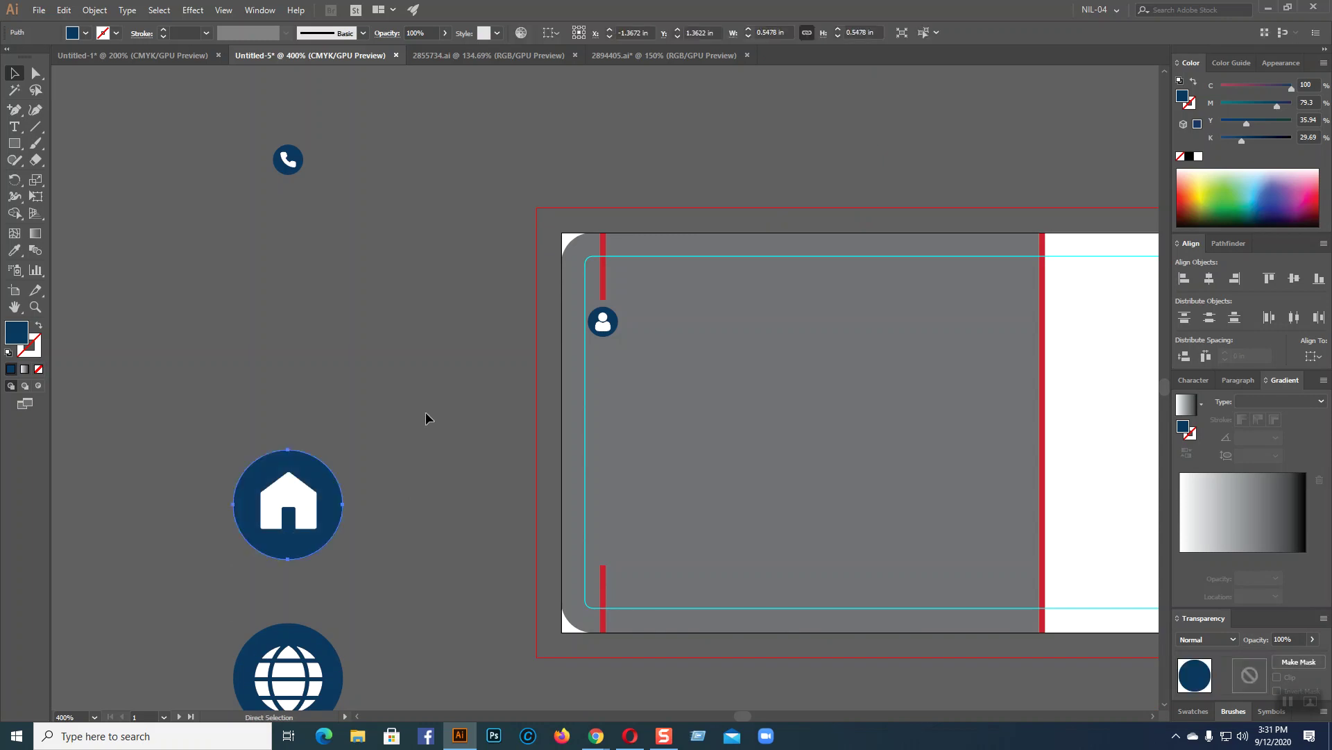
pyautogui.click(166, 454)
# Step: Resize the whole house icon to 0.1497 in wide
pyautogui.moveTo(165, 449); pyautogui.dragTo(429, 569)
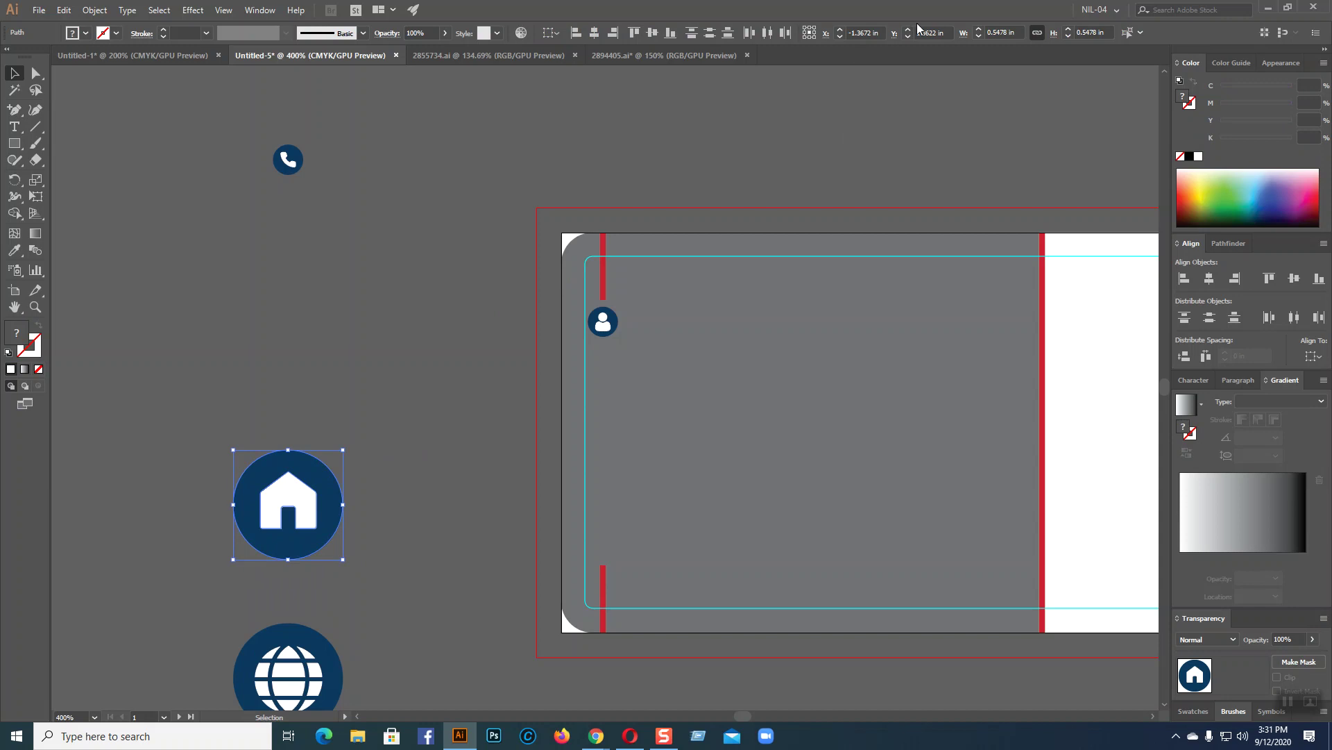
pyautogui.click(1005, 32)
pyautogui.write('0.1497 in')
pyautogui.press('Return')
pyautogui.scroll(-3, 409, 486)
pyautogui.scroll(-1, 416, 485)
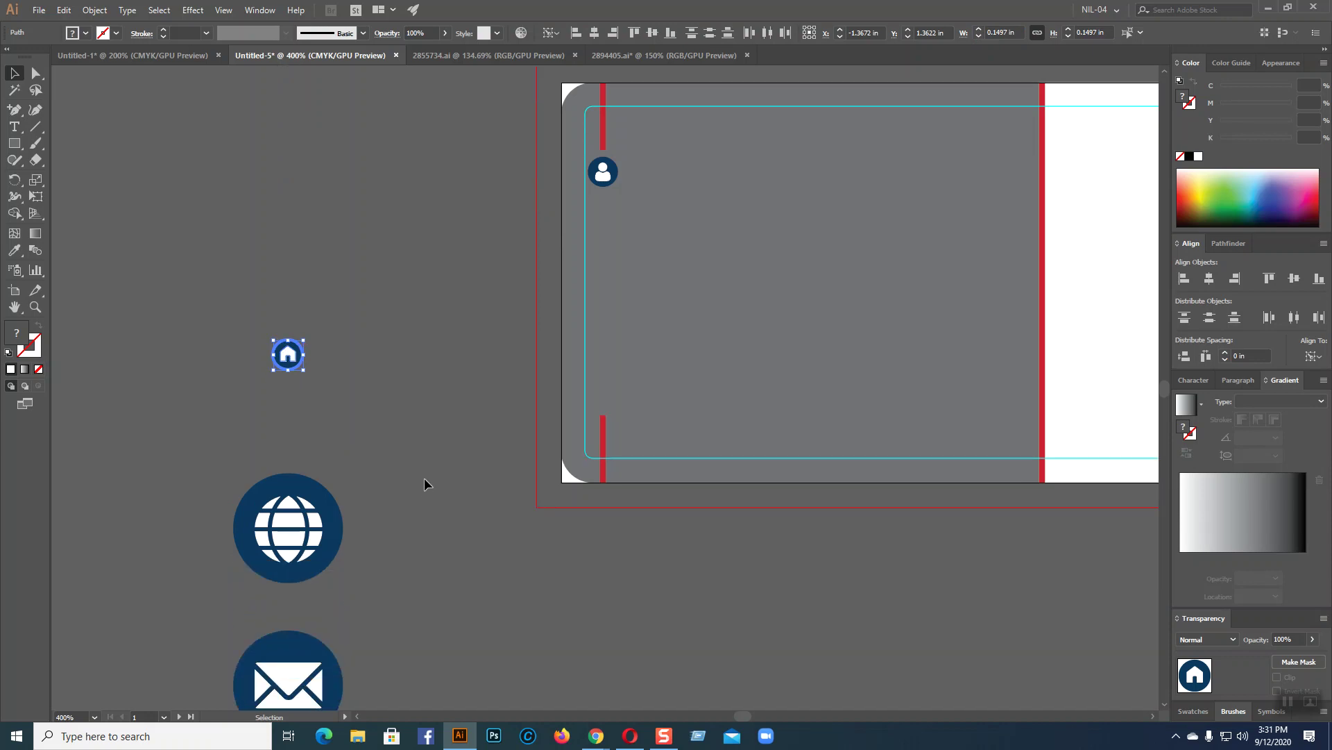
pyautogui.click(144, 492)
# Step: Shrink the globe icon to 0.1497 in wide
pyautogui.moveTo(372, 559); pyautogui.dragTo(372, 561)
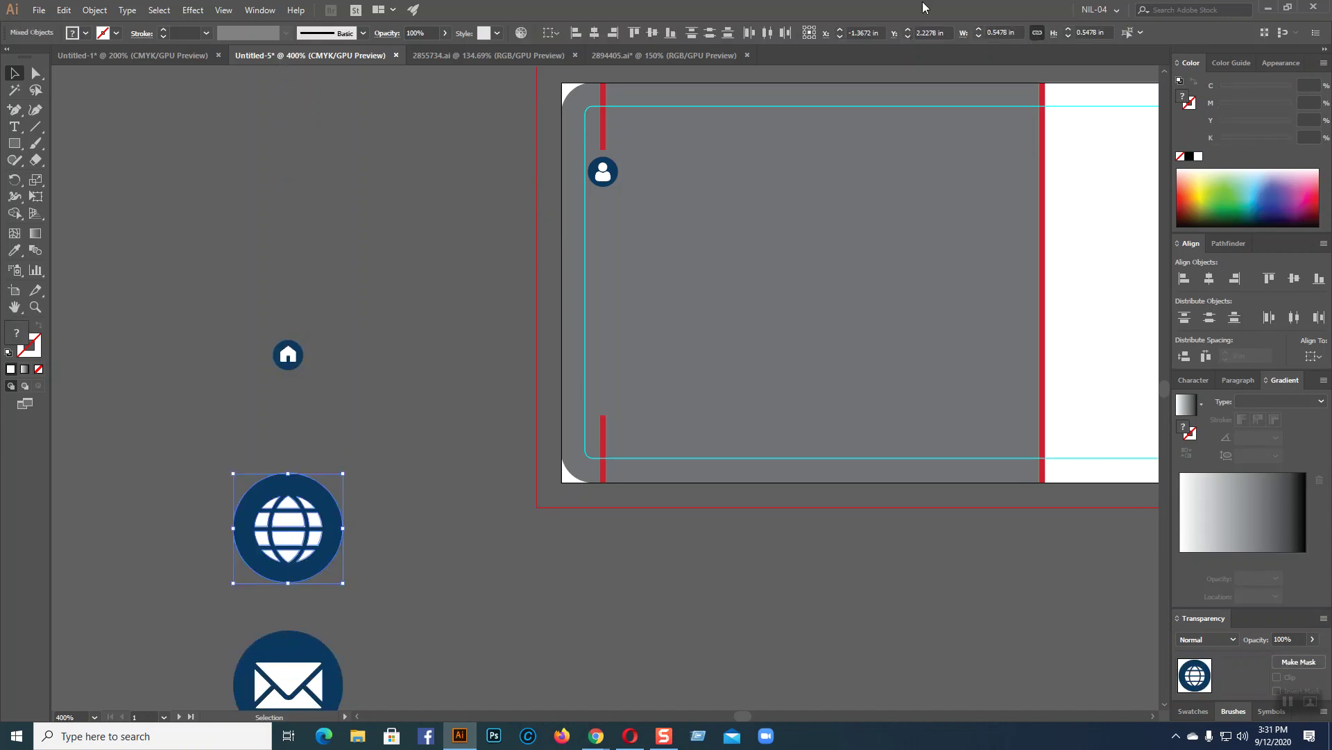
pyautogui.click(1016, 32)
pyautogui.write('0.1497')
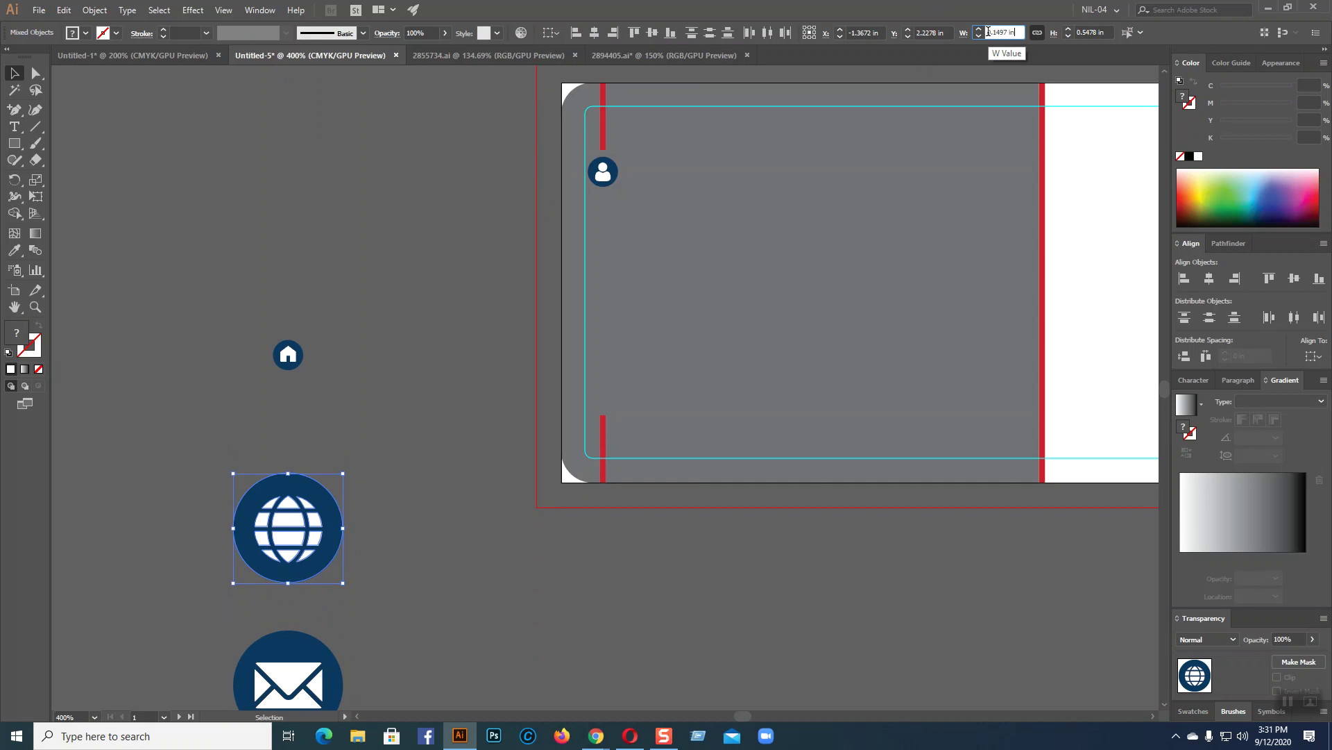
pyautogui.press('Return')
pyautogui.click(416, 498)
pyautogui.scroll(-5, 417, 497)
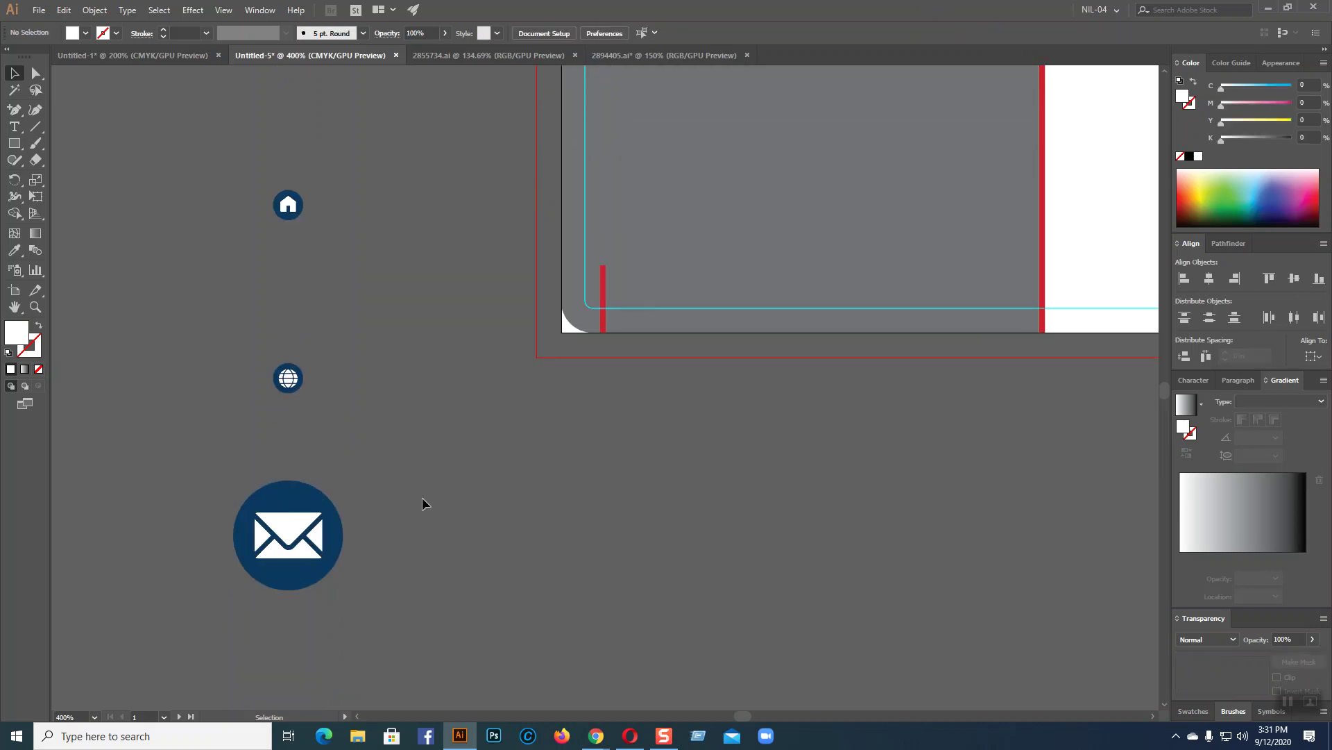
# Step: Set the envelope icon's width to 0.1497 in to match the others
pyautogui.moveTo(214, 435); pyautogui.dragTo(489, 547)
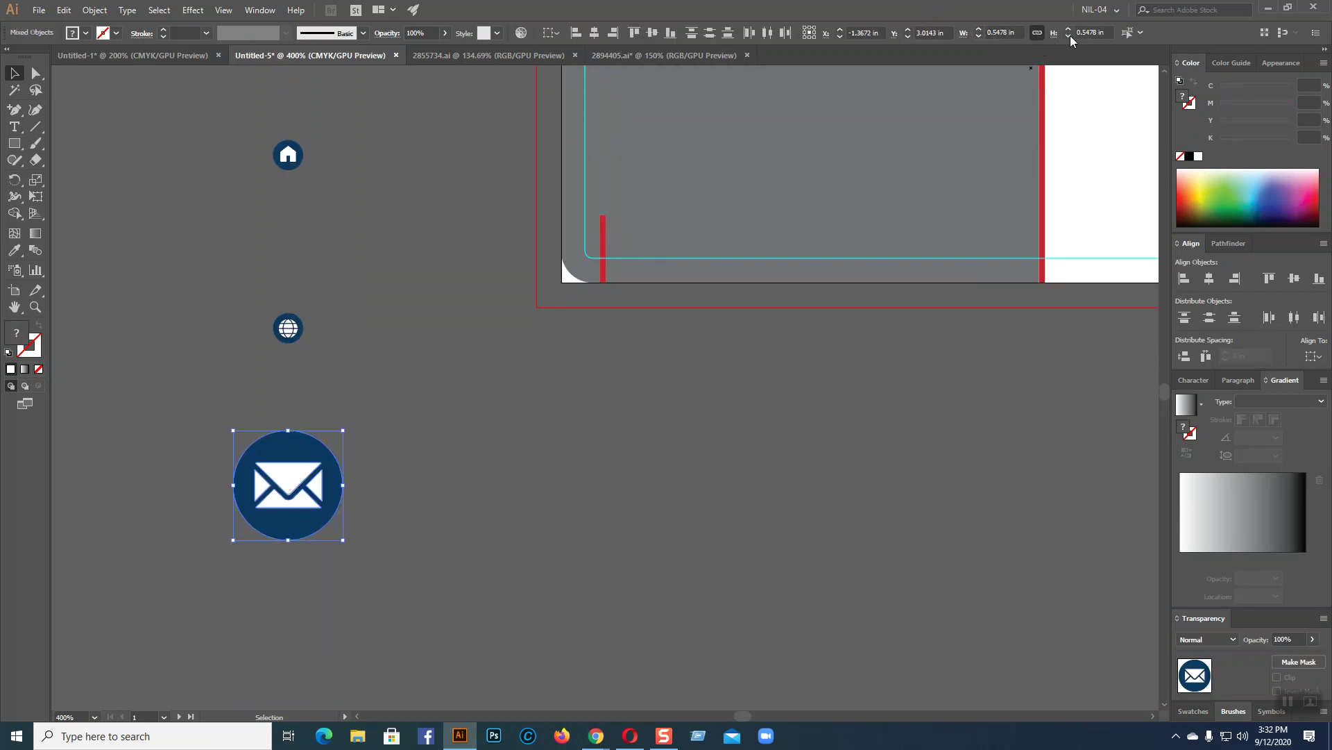
pyautogui.click(1017, 32)
pyautogui.write('0.1497 in')
pyautogui.press('Return')
pyautogui.click(400, 481)
# Step: Review the envelope, globe and house icons, undoing two accidental edits
pyautogui.scroll(3, 793, 406)
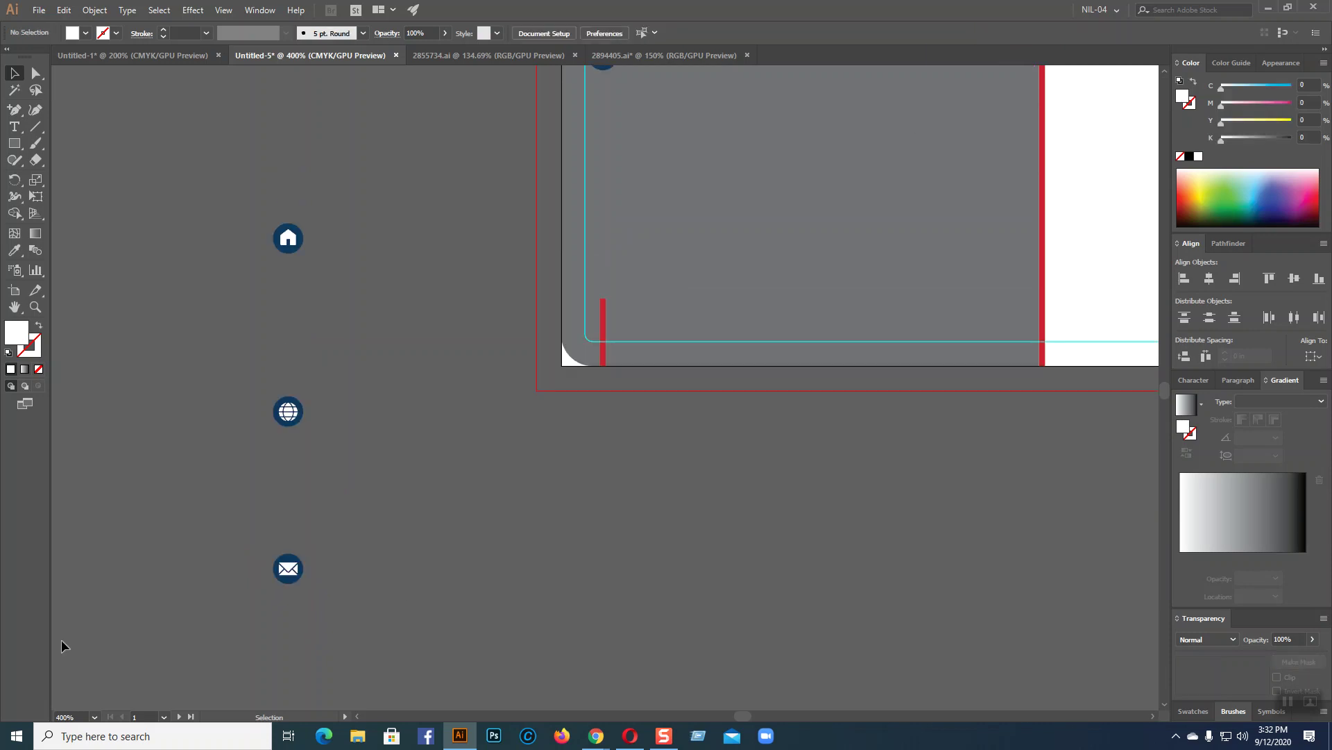
pyautogui.moveTo(214, 551); pyautogui.dragTo(371, 616)
pyautogui.click(371, 616)
pyautogui.hotkey('ctrl', 'z')
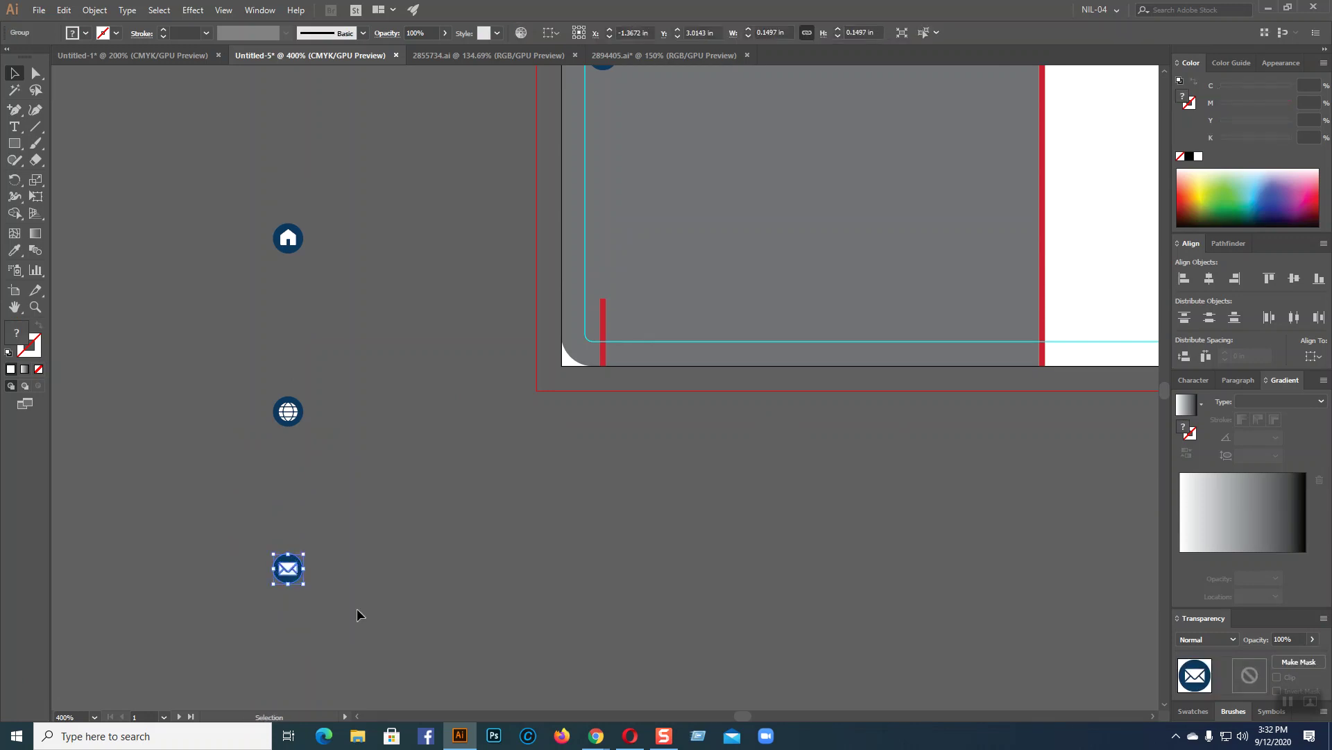
pyautogui.click(247, 393)
pyautogui.moveTo(247, 393); pyautogui.dragTo(358, 456)
pyautogui.click(358, 456)
pyautogui.hotkey('ctrl', 'z')
pyautogui.click(260, 393)
pyautogui.moveTo(260, 392); pyautogui.dragTo(389, 444)
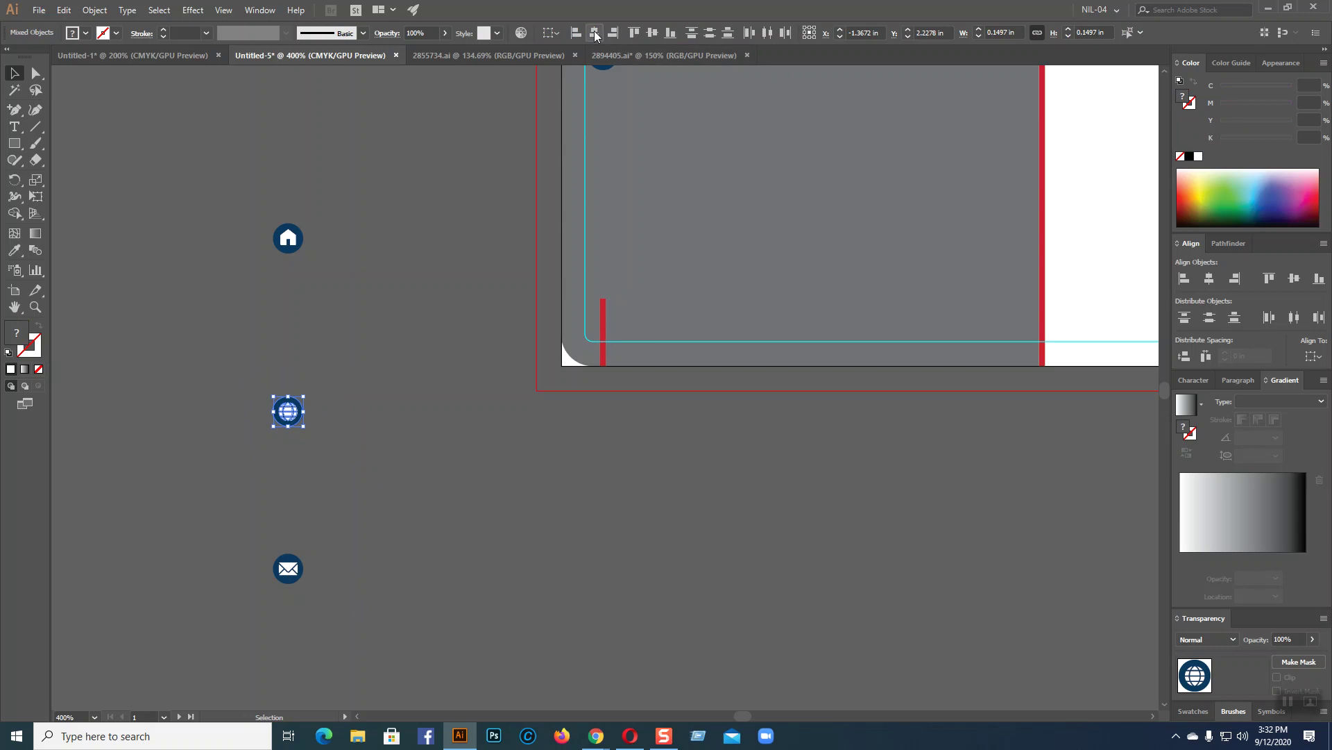
pyautogui.moveTo(264, 263); pyautogui.dragTo(543, 119)
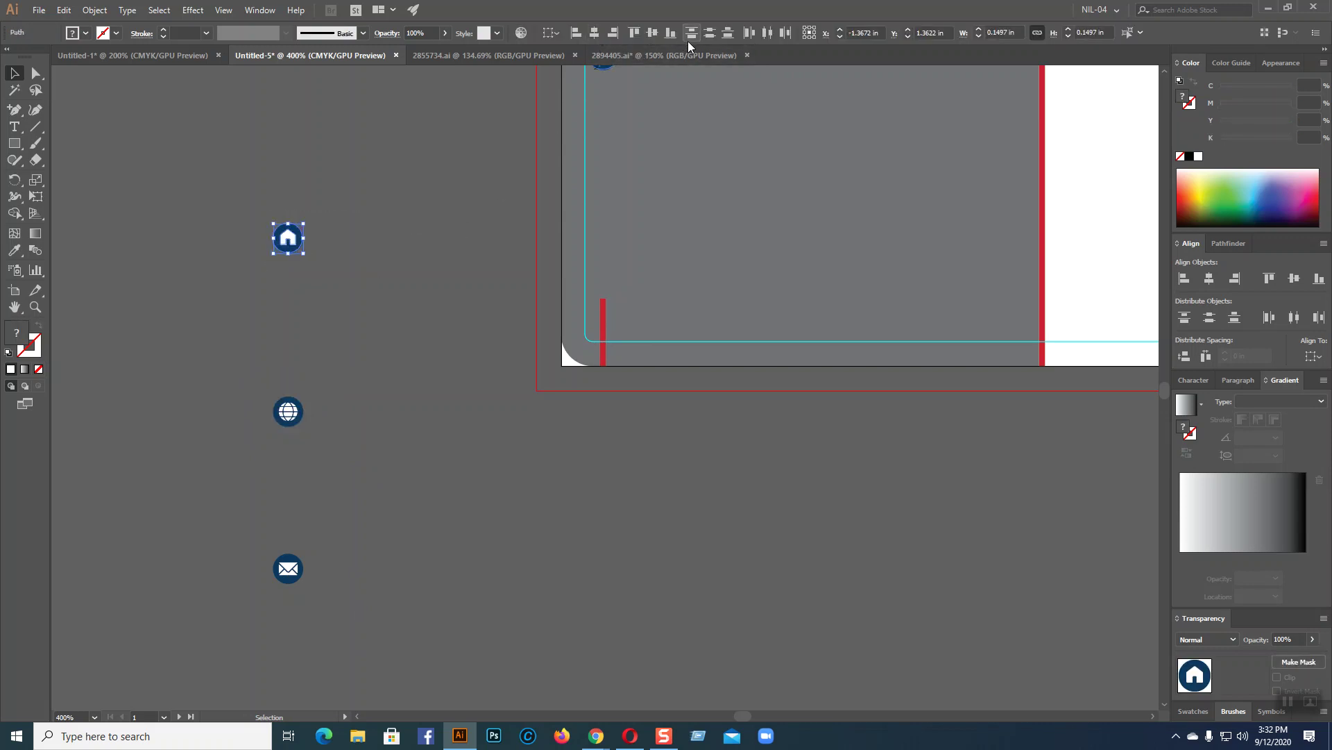
pyautogui.click(398, 334)
# Step: Shift the phone icon slightly left and check its placement
pyautogui.scroll(5, 404, 367)
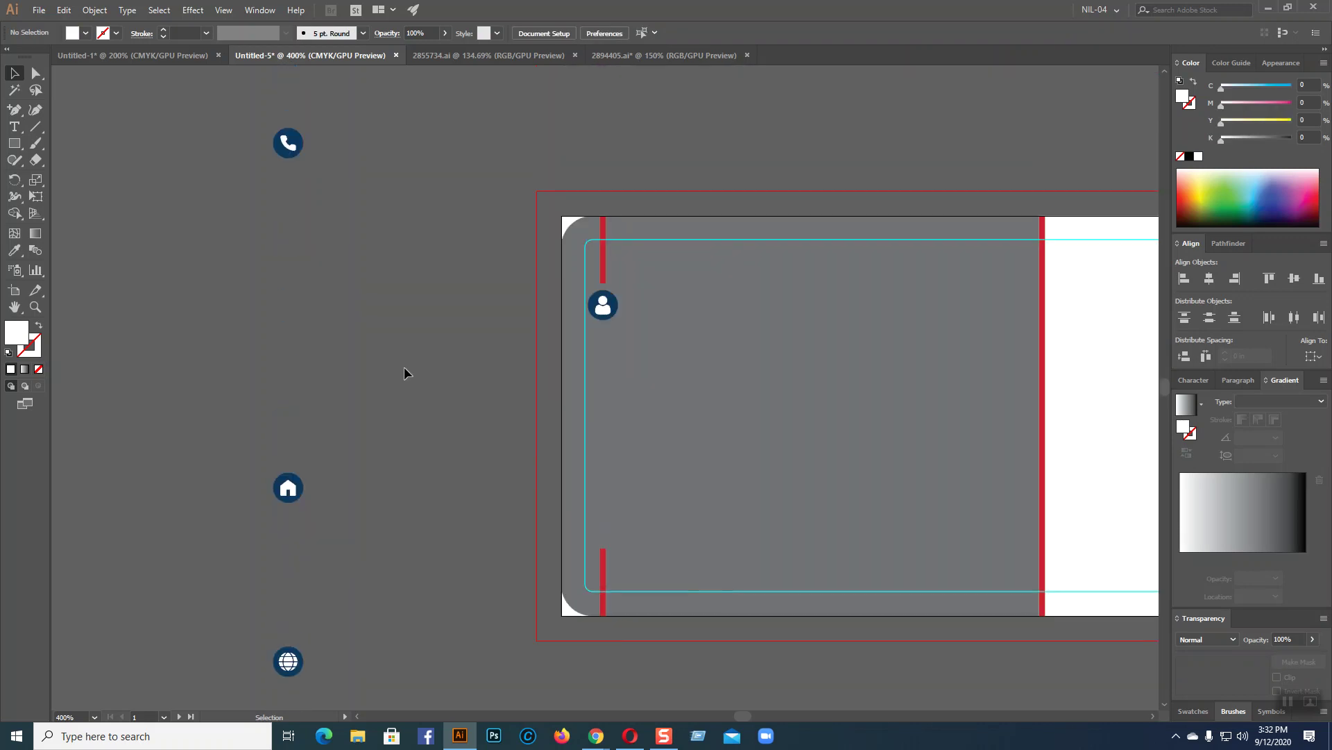
pyautogui.moveTo(257, 147); pyautogui.dragTo(529, 154)
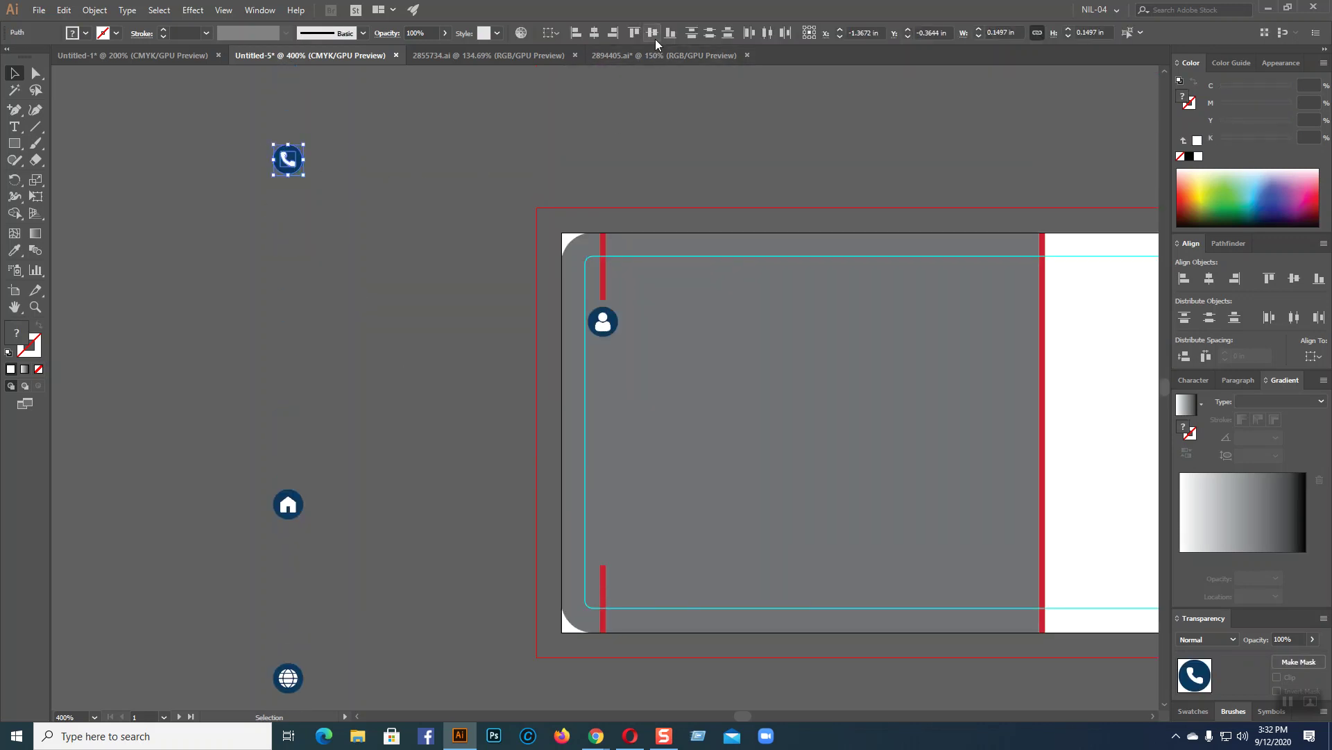
pyautogui.click(599, 32)
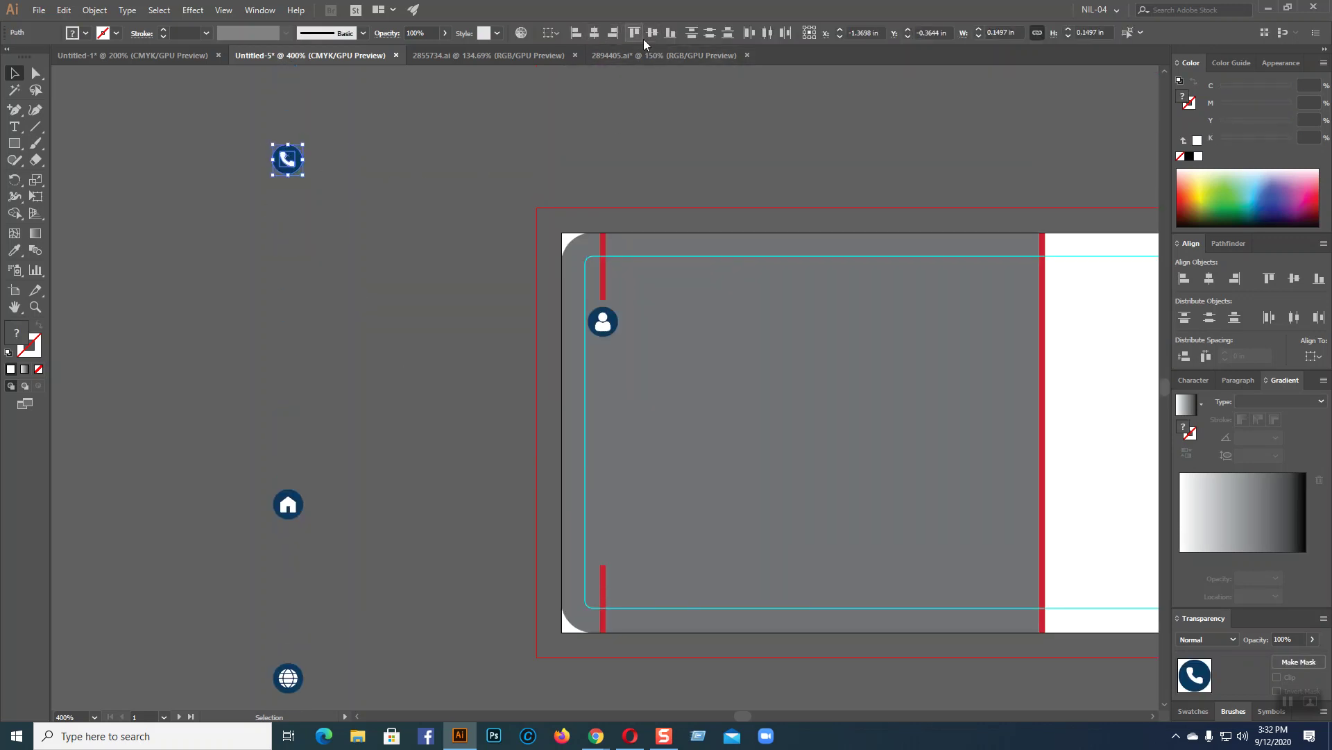
pyautogui.click(440, 182)
pyautogui.scroll(-1, 447, 201)
pyautogui.scroll(1, 355, 208)
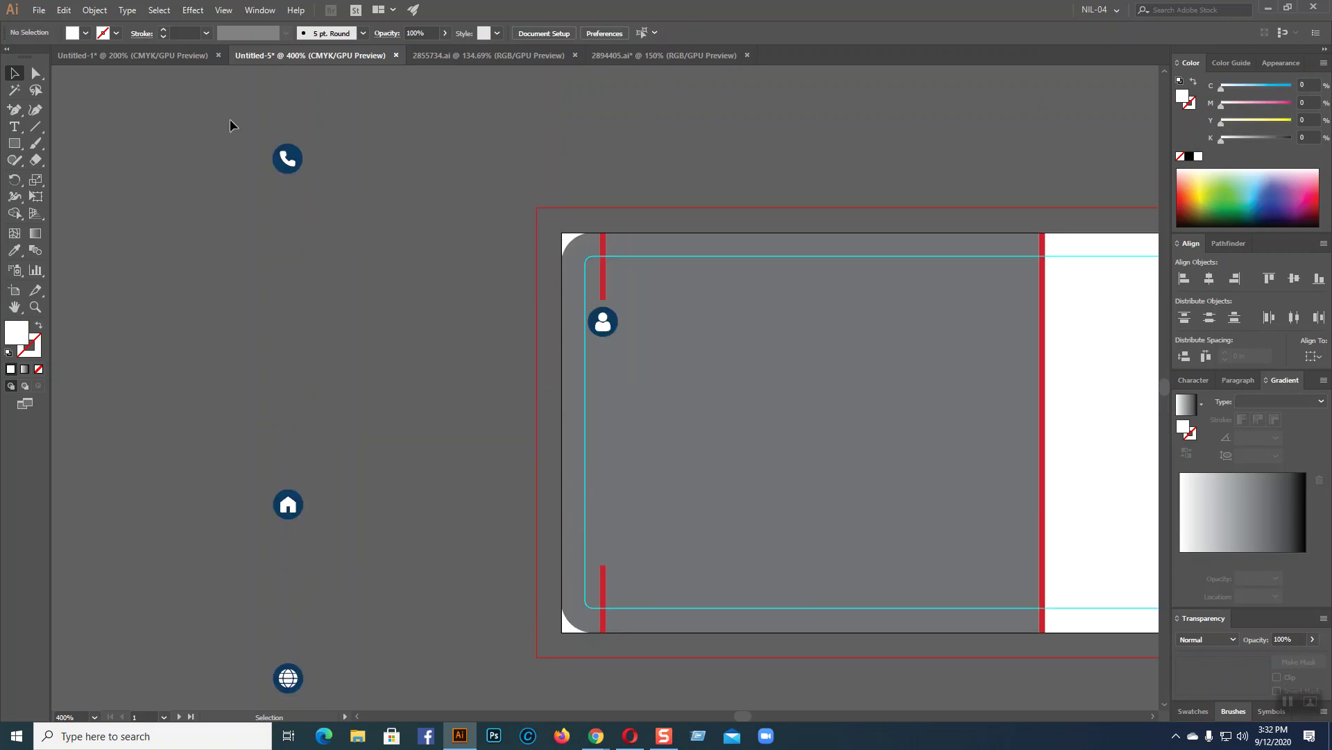
pyautogui.moveTo(232, 125); pyautogui.dragTo(335, 178)
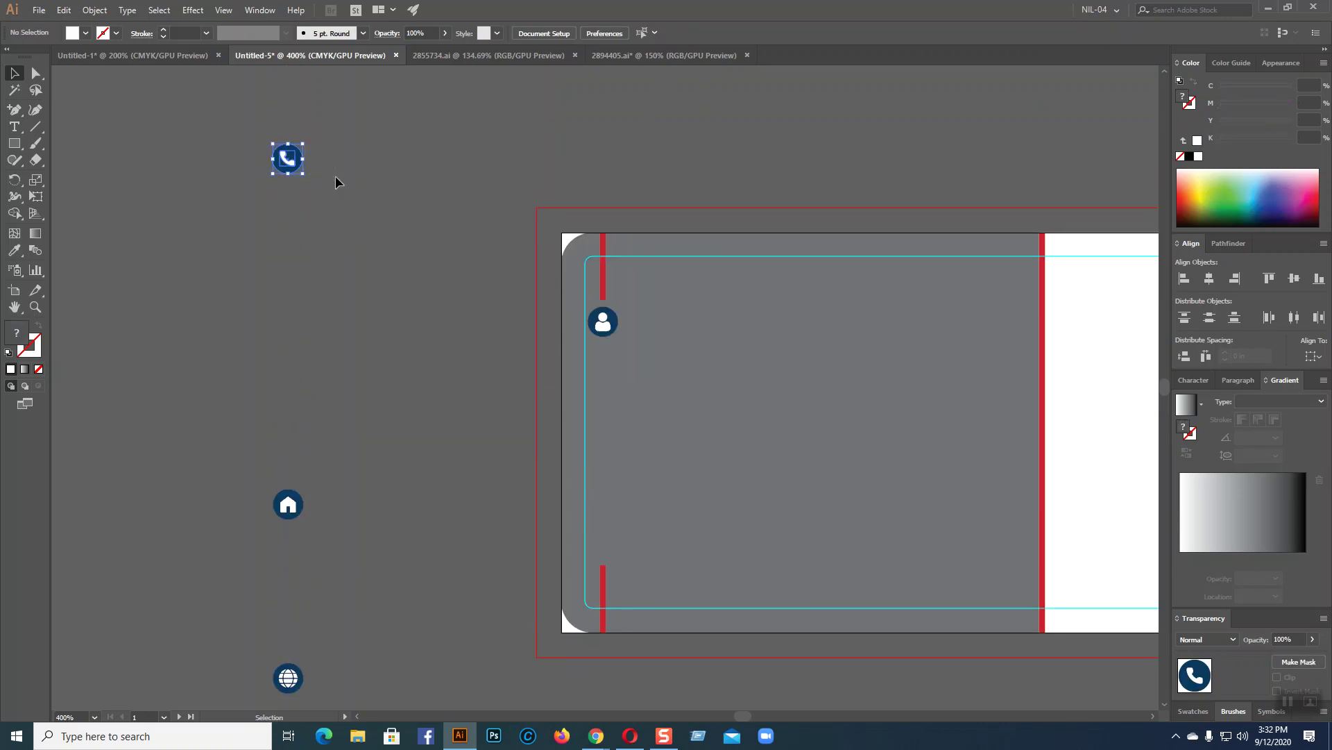
pyautogui.click(364, 303)
# Step: Check the resized house, globe and envelope icons one by one
pyautogui.moveTo(406, 560); pyautogui.dragTo(406, 561)
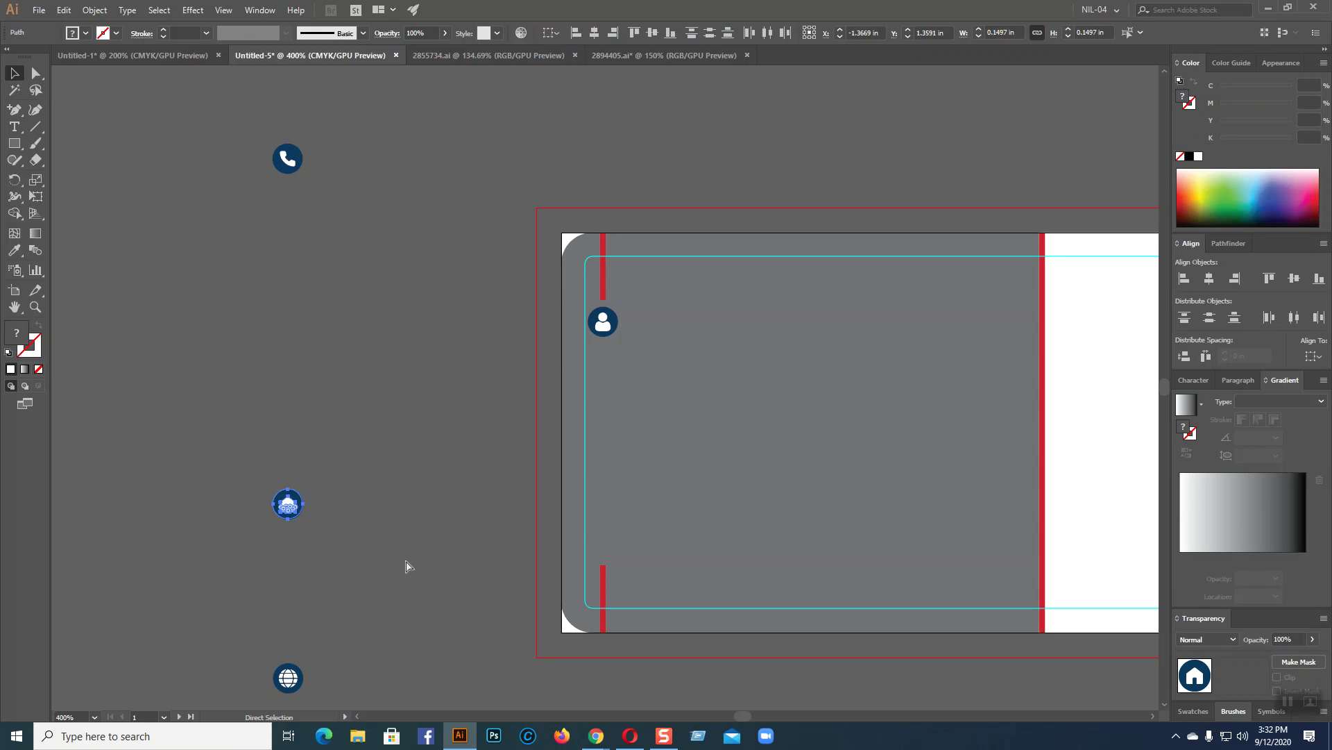
pyautogui.scroll(-3, 385, 521)
pyautogui.moveTo(275, 449); pyautogui.dragTo(382, 550)
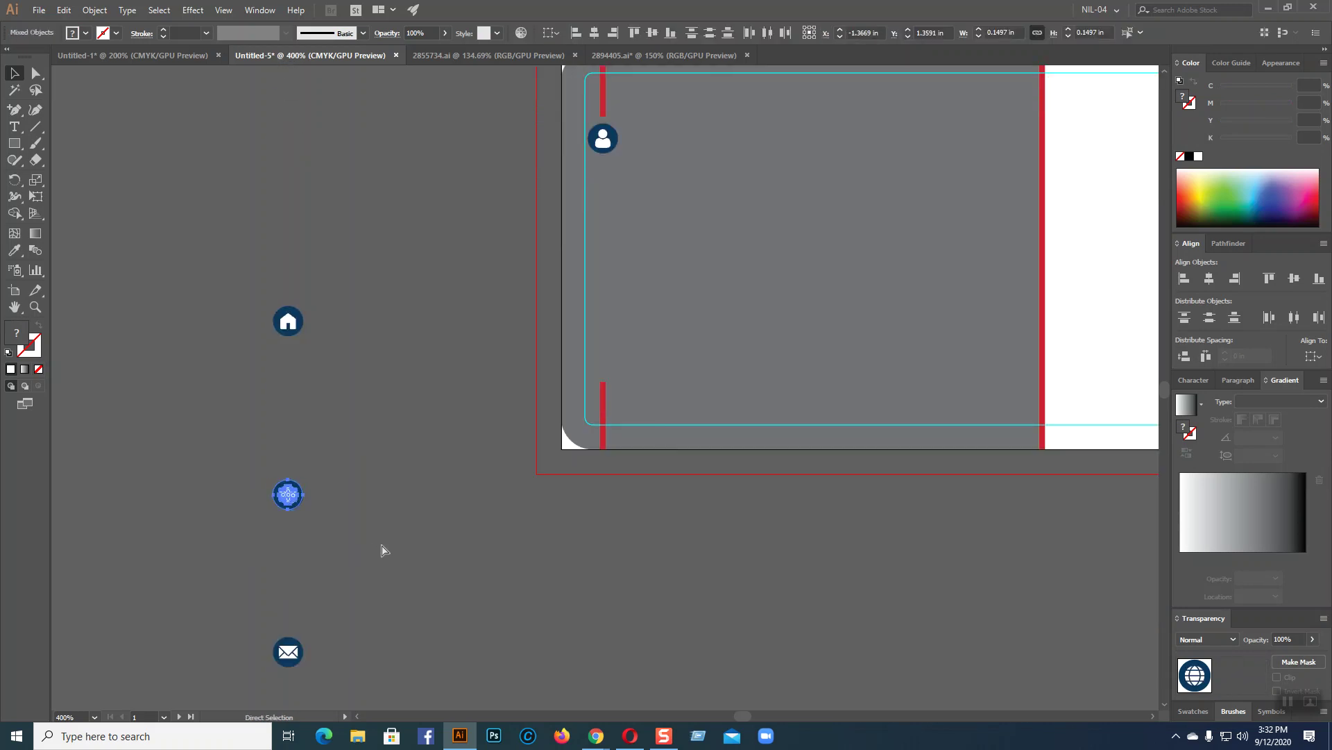
pyautogui.click(426, 561)
pyautogui.moveTo(231, 610); pyautogui.dragTo(363, 672)
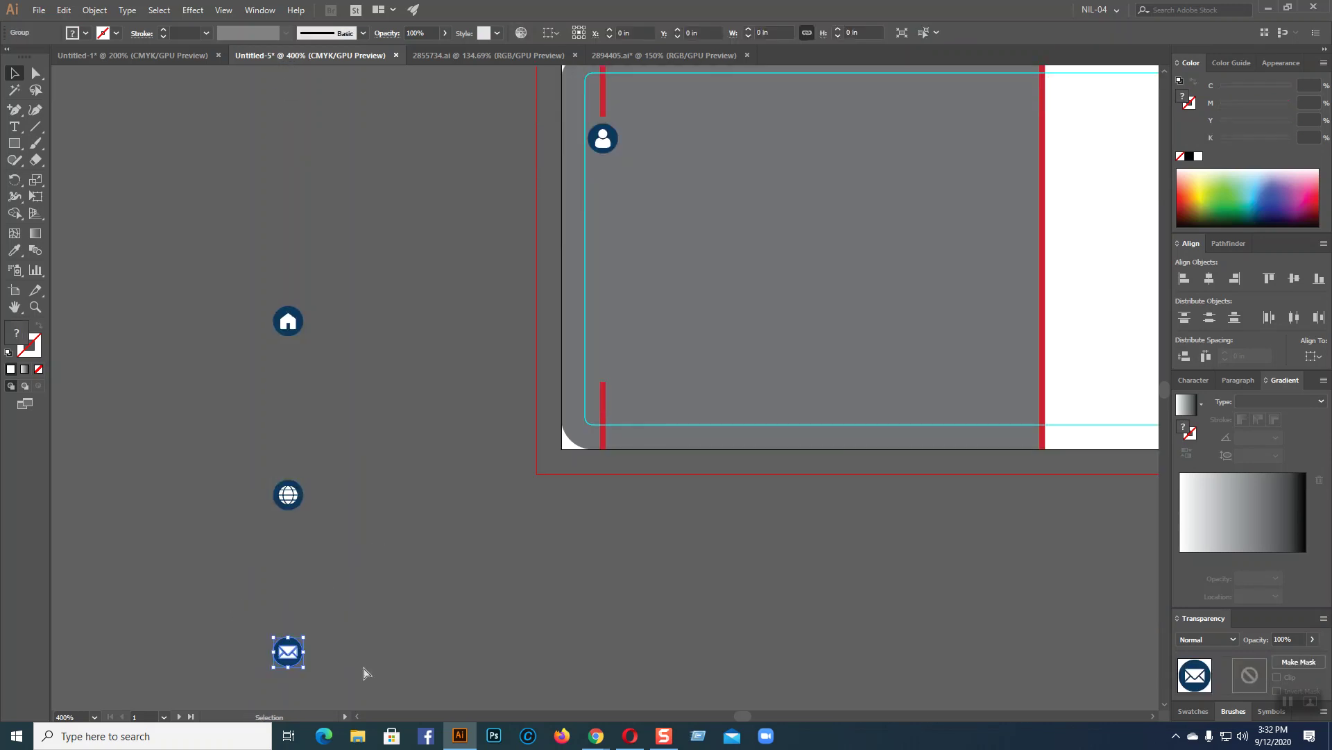
pyautogui.click(473, 593)
pyautogui.scroll(3, 466, 580)
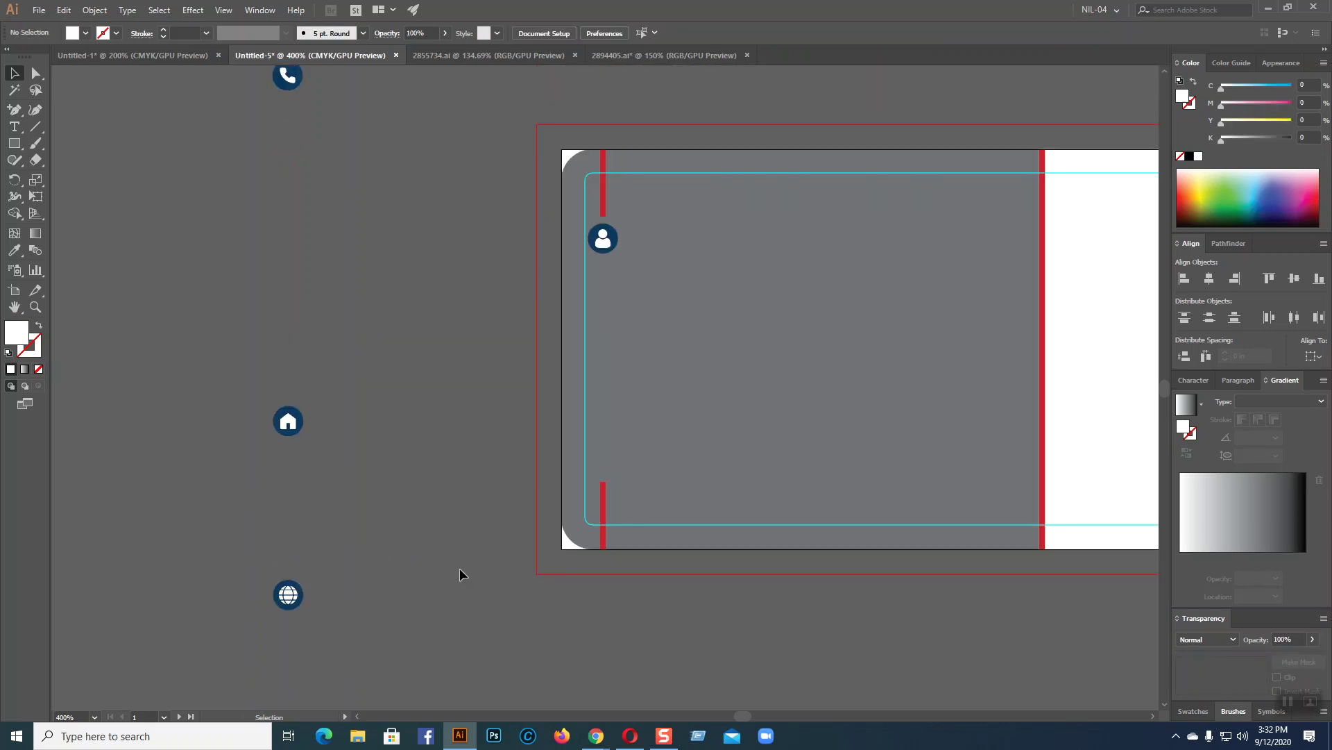
# Step: Drag the phone, house, envelope and globe icons onto the left red line below the person
pyautogui.moveTo(293, 162); pyautogui.dragTo(603, 384)
pyautogui.scroll(-3, 502, 496)
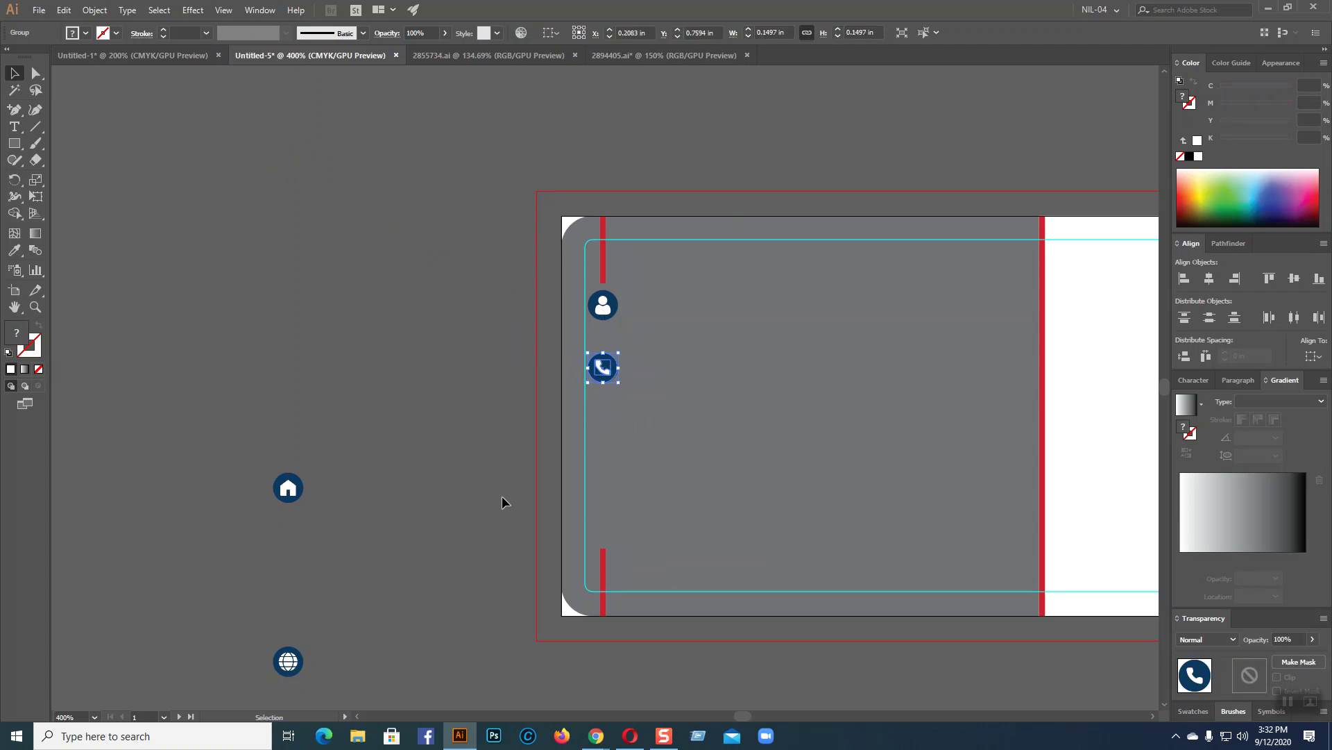
pyautogui.moveTo(299, 355); pyautogui.dragTo(613, 290)
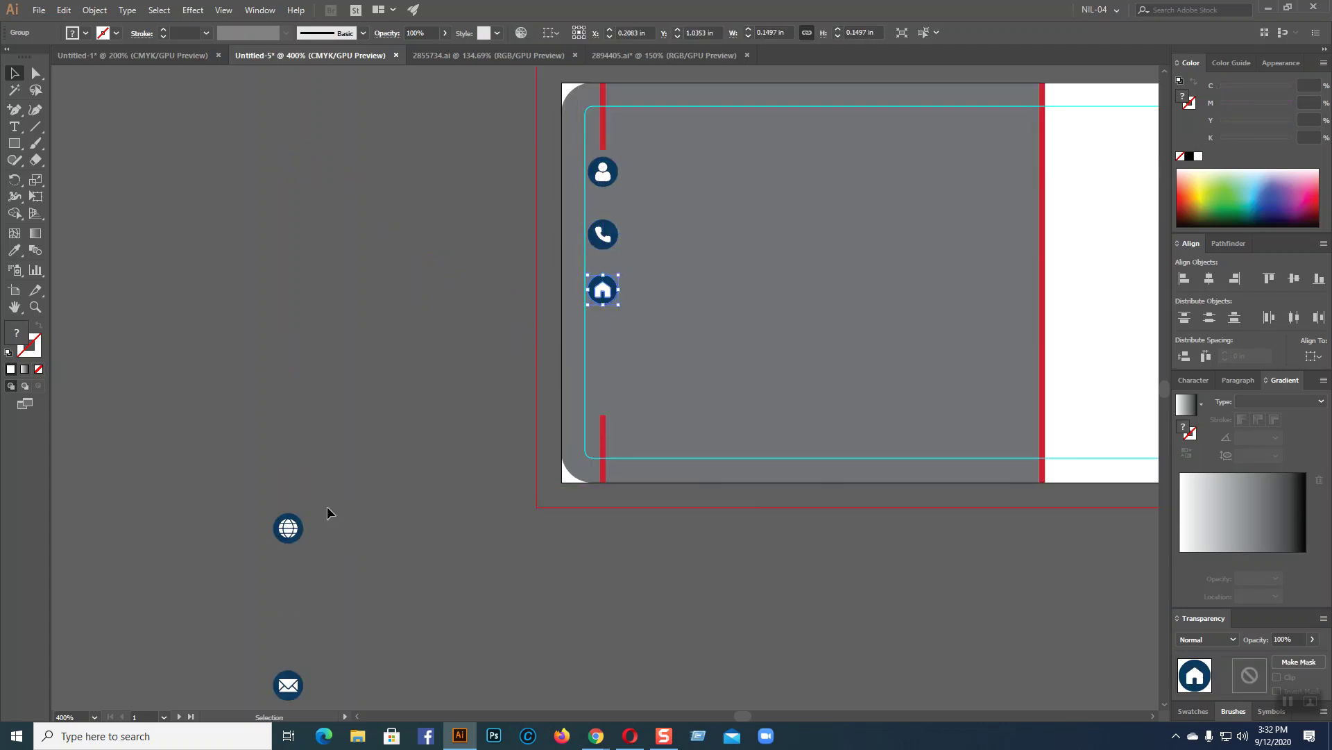
pyautogui.moveTo(293, 672); pyautogui.dragTo(606, 337)
pyautogui.moveTo(295, 531); pyautogui.dragTo(613, 395)
pyautogui.moveTo(610, 336); pyautogui.dragTo(610, 358)
pyautogui.moveTo(609, 294); pyautogui.dragTo(610, 323)
pyautogui.moveTo(654, 241); pyautogui.dragTo(608, 241)
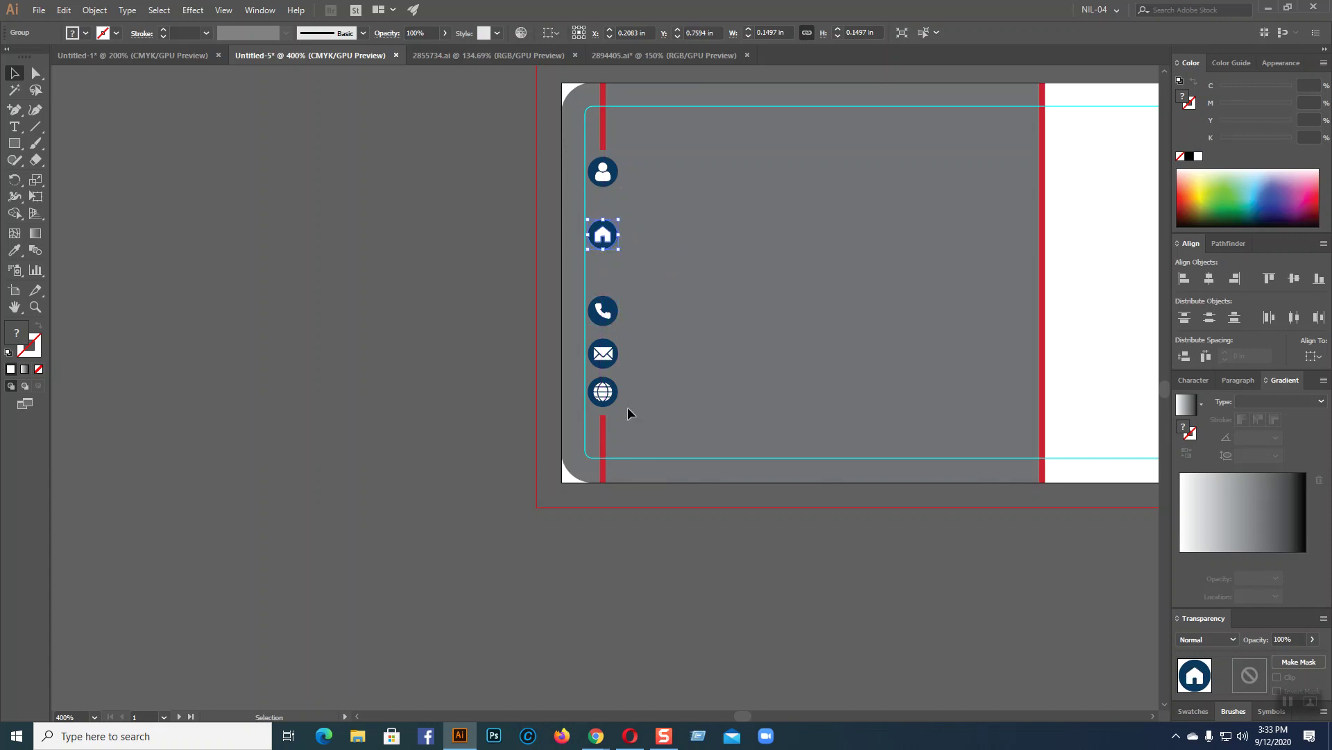
# Step: Left-align and evenly distribute the phone, envelope and globe icons, then lower the house slightly
pyautogui.click(603, 310)
pyautogui.keyDown('shift'); pyautogui.click(612, 357); pyautogui.keyUp('shift')
pyautogui.keyDown('shift'); pyautogui.click(604, 388); pyautogui.keyUp('shift')
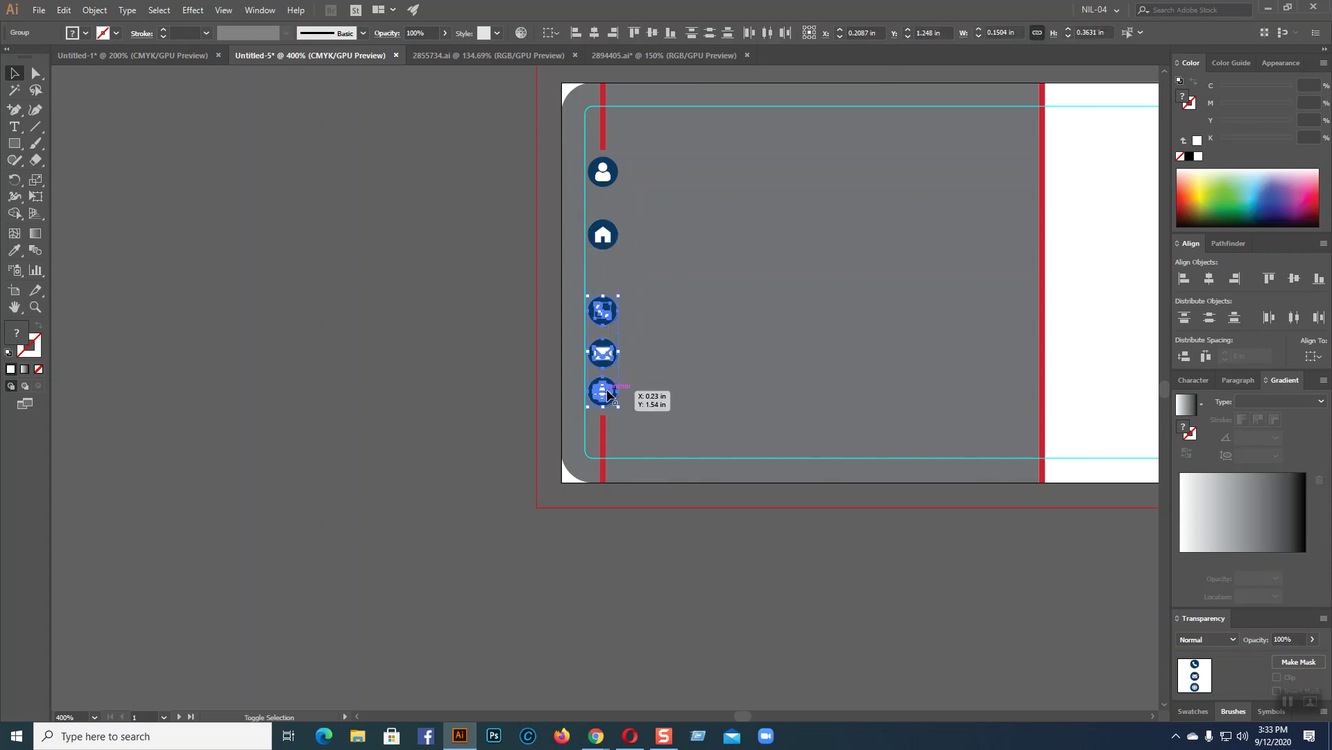
pyautogui.click(576, 32)
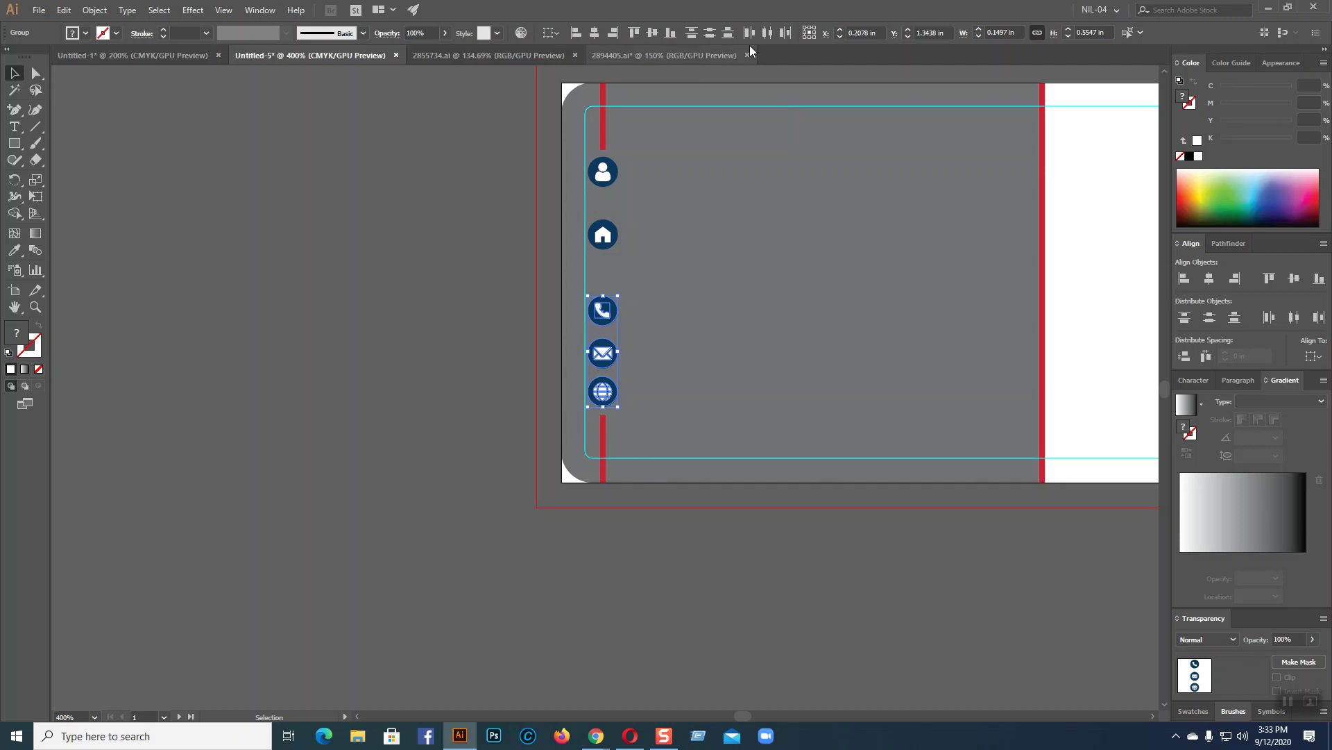
pyautogui.click(708, 32)
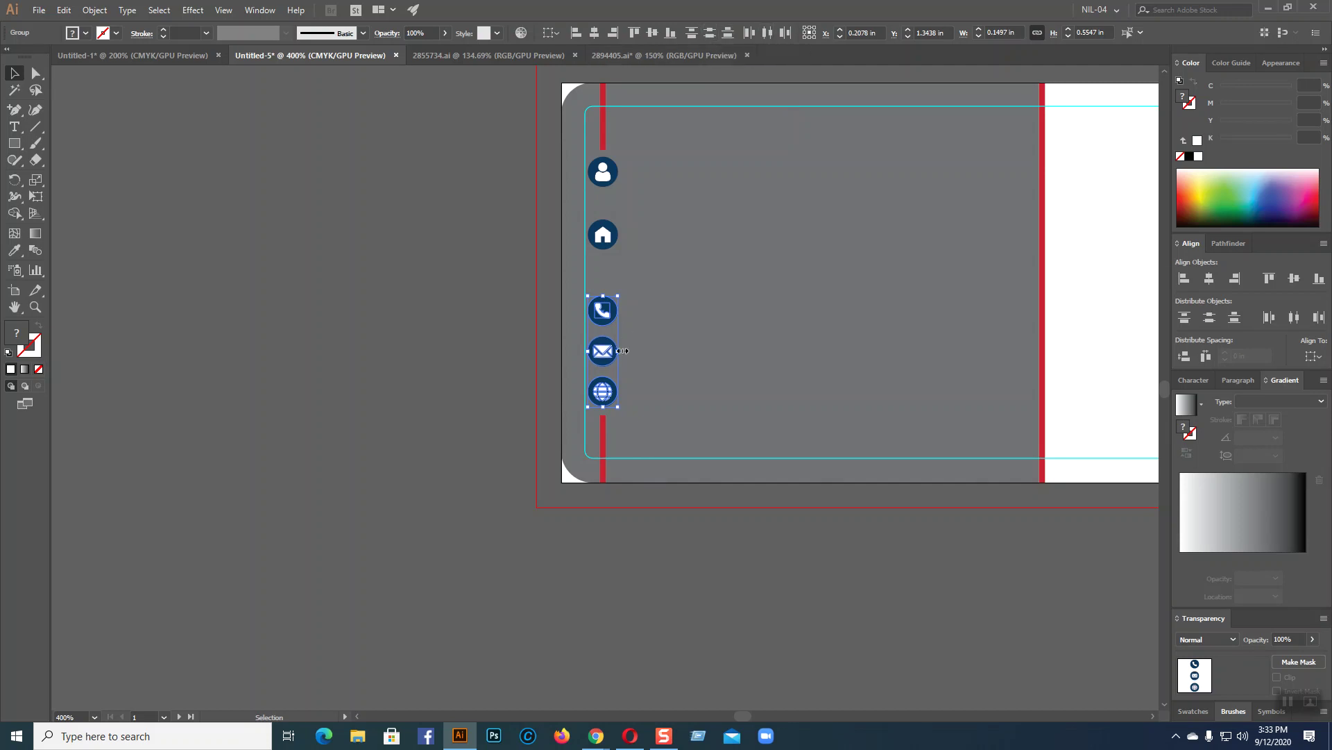
pyautogui.click(442, 354)
pyautogui.click(604, 238)
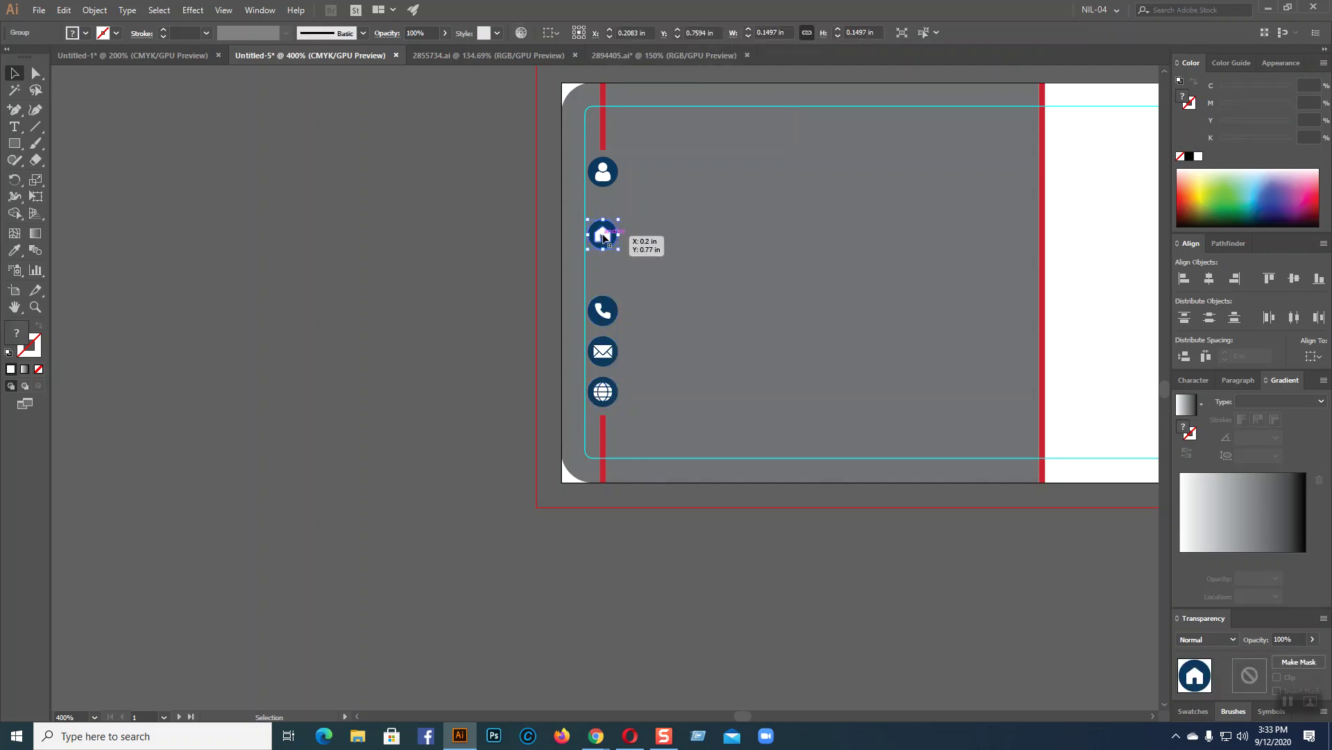
pyautogui.moveTo(605, 241); pyautogui.dragTo(606, 244)
pyautogui.click(469, 297)
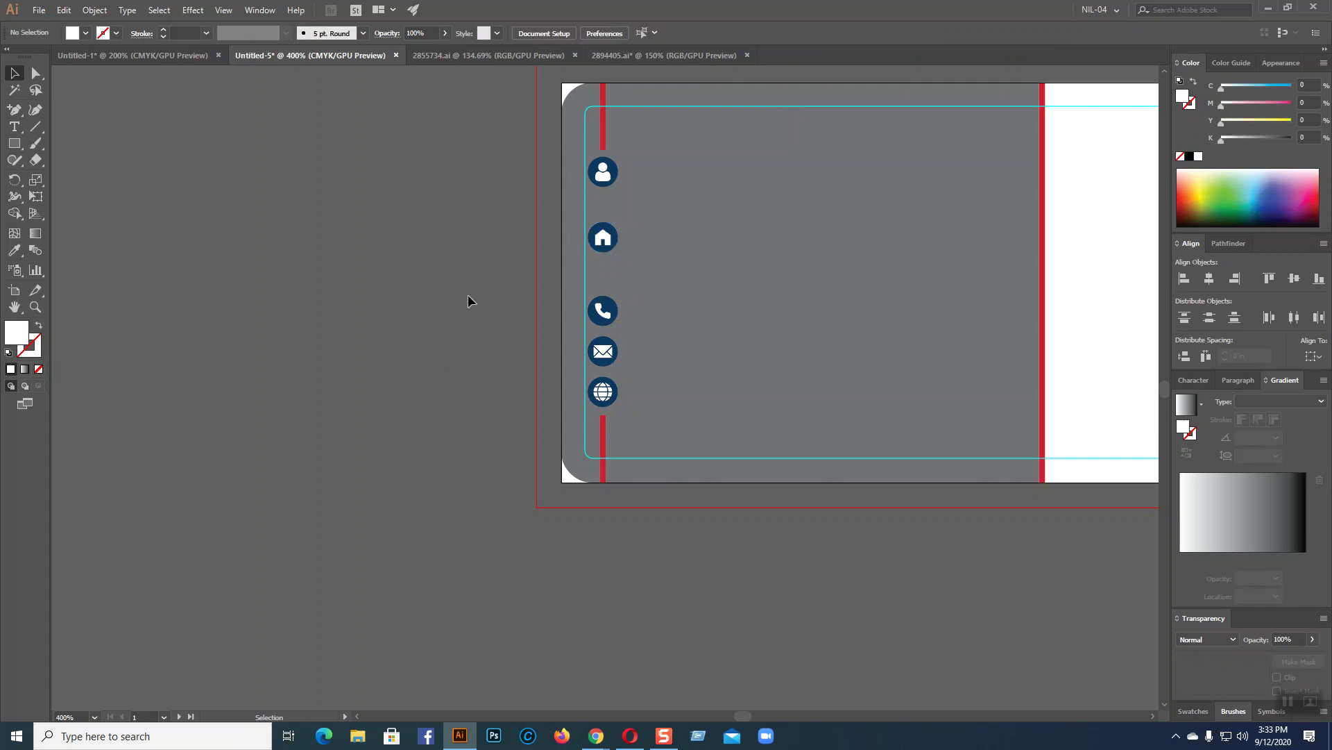
# Step: Remove the red line piece between the house and phone icons
pyautogui.click(604, 131)
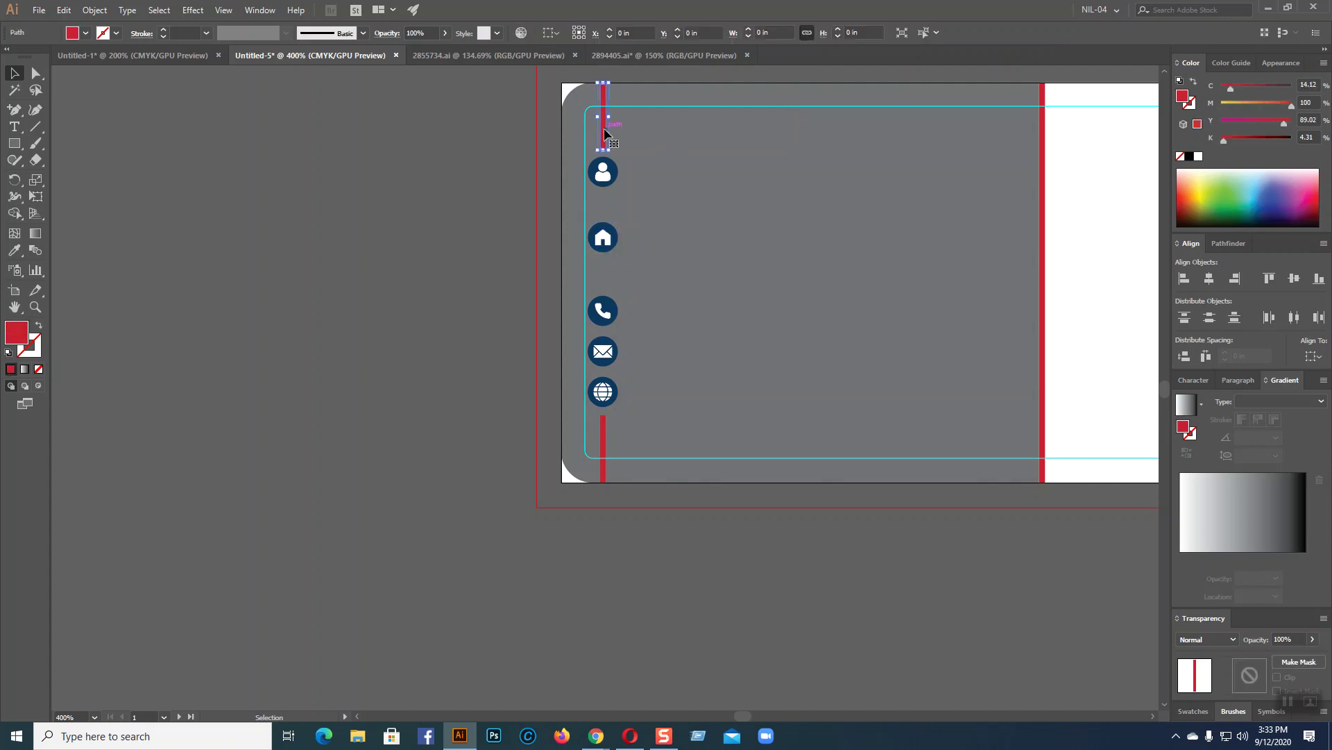
pyautogui.moveTo(604, 131); pyautogui.dragTo(606, 216)
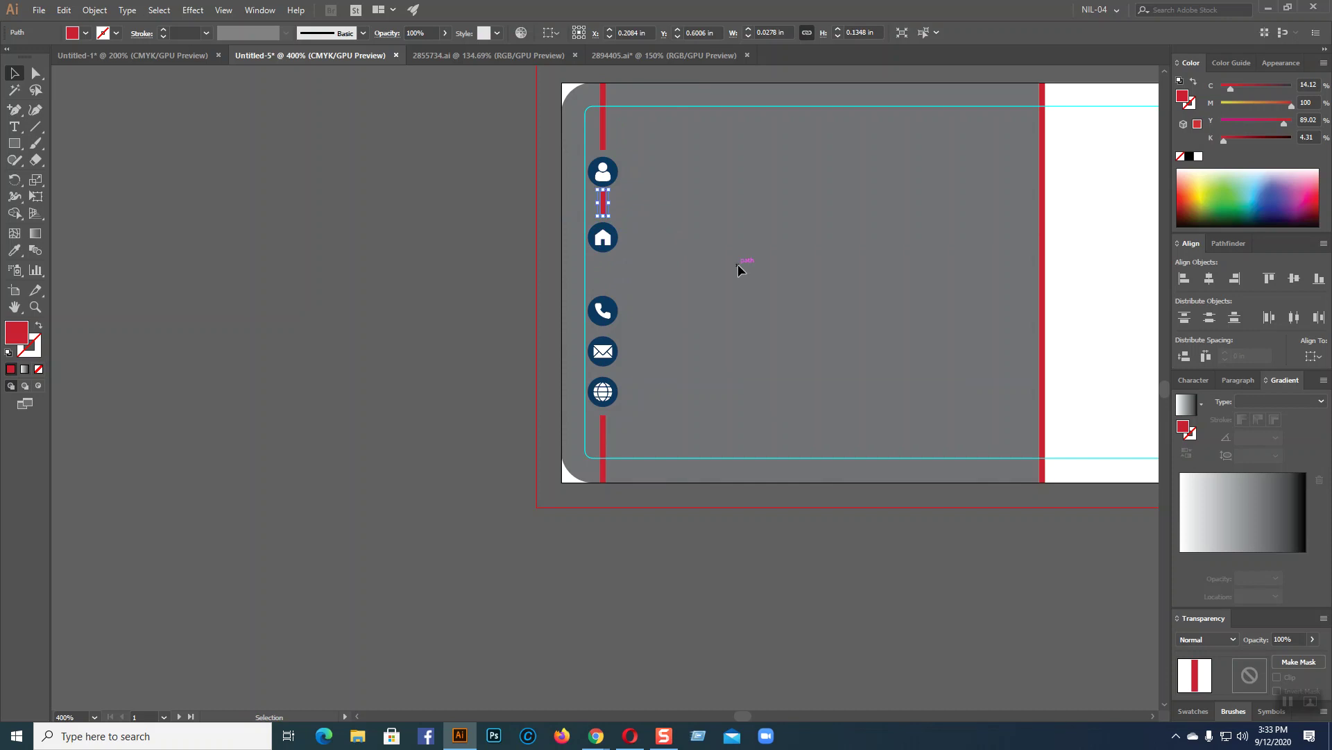
pyautogui.hotkey('ctrl', '=')
pyautogui.hotkey('ctrl', '=')
pyautogui.hotkey('ctrl', '=')
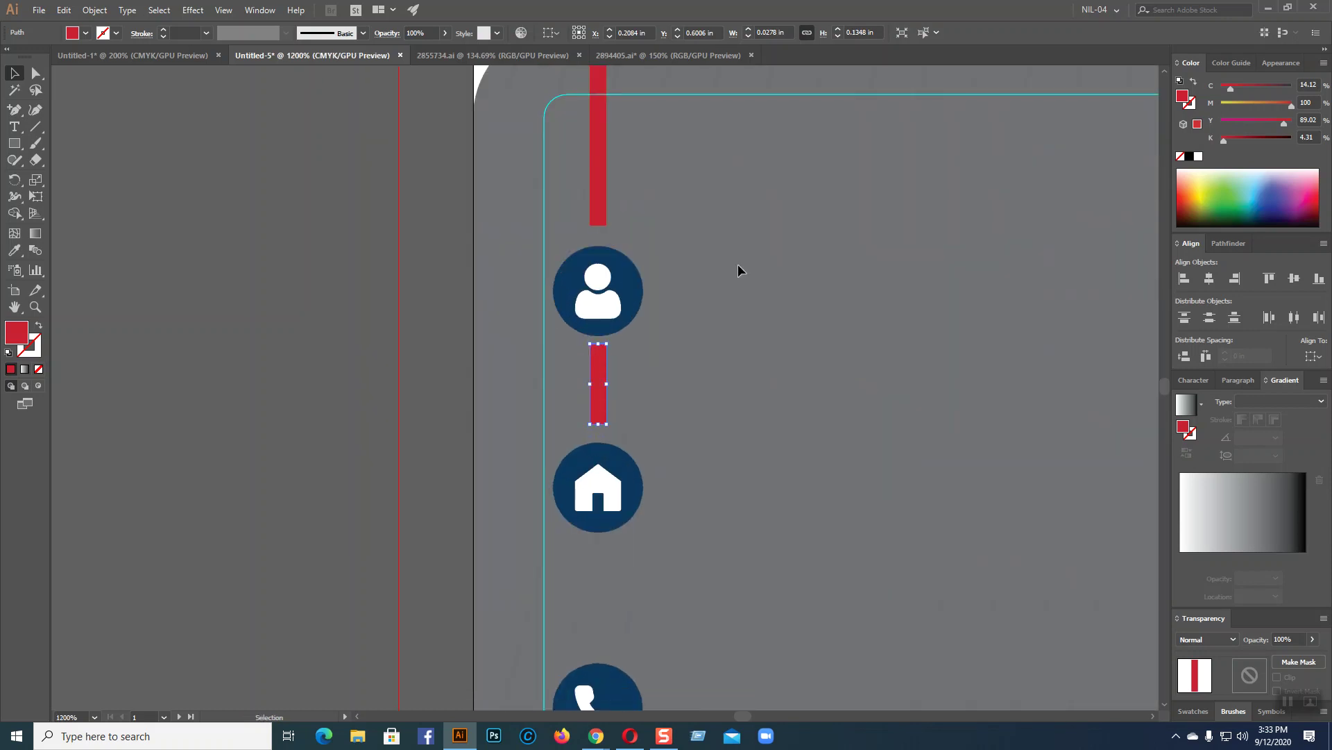
pyautogui.scroll(-2, 739, 264)
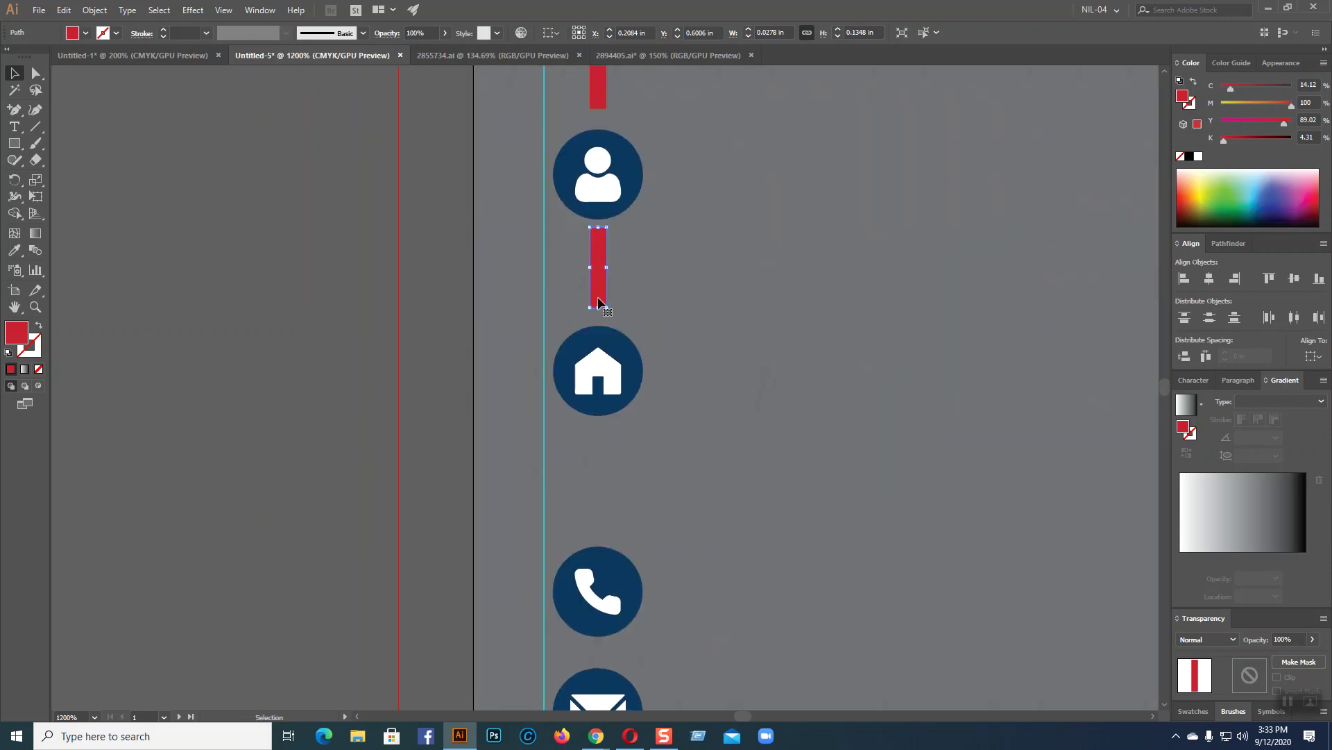
pyautogui.press('Down')
pyautogui.press('Up')
pyautogui.press('Down')
pyautogui.moveTo(596, 288); pyautogui.dragTo(599, 529)
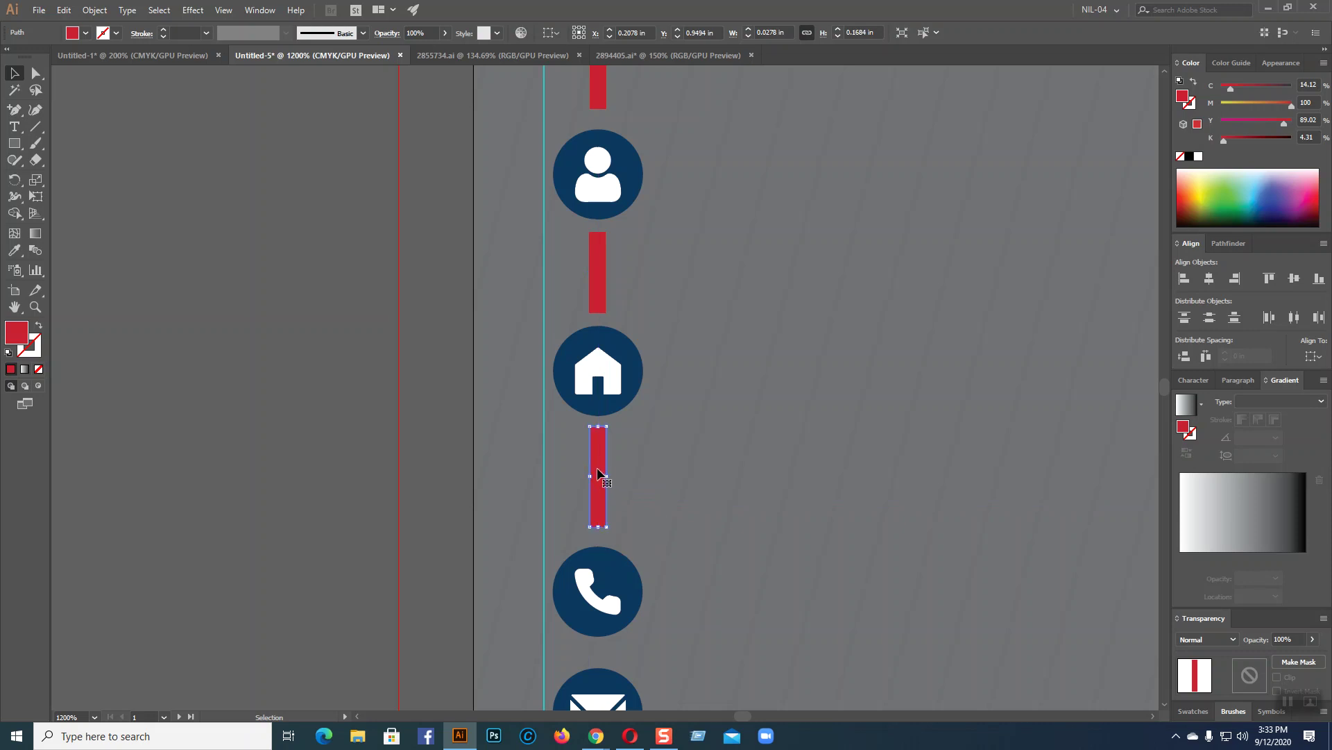
pyautogui.press('Delete')
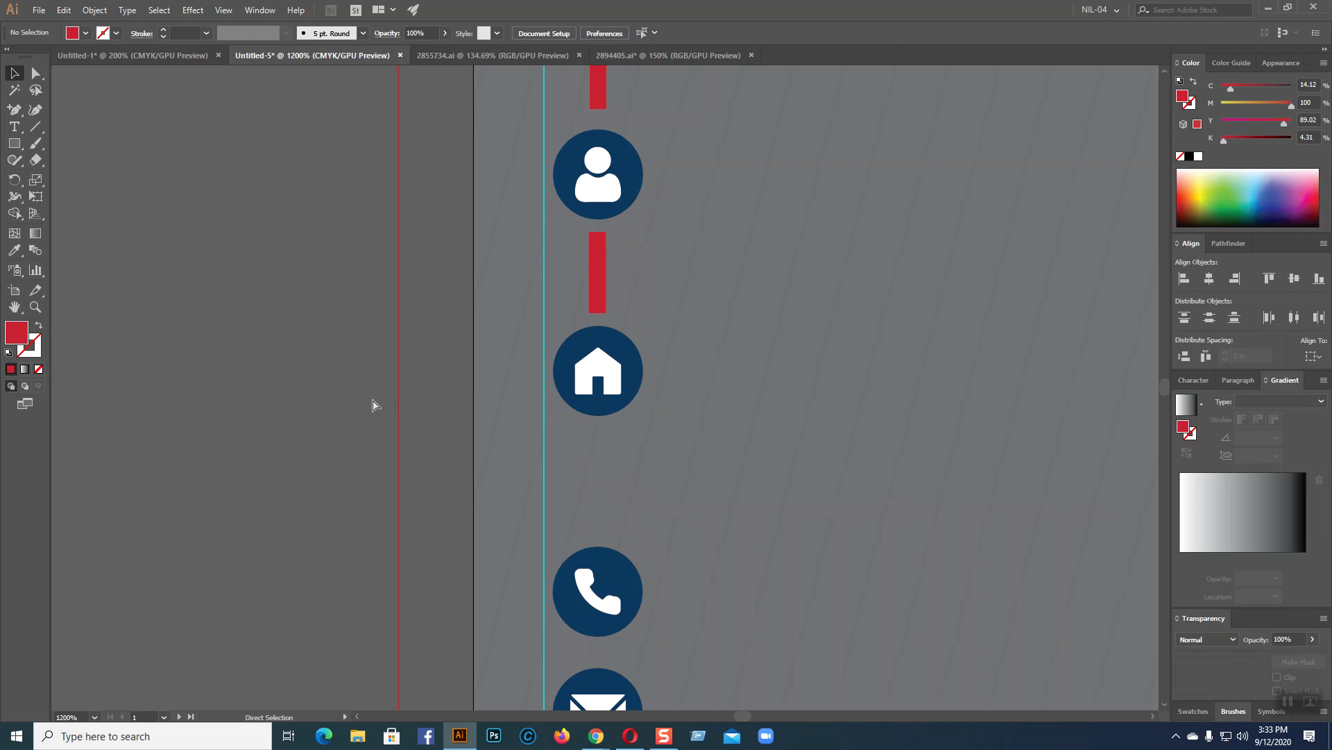
pyautogui.hotkey('ctrl', '-')
pyautogui.hotkey('ctrl', '-')
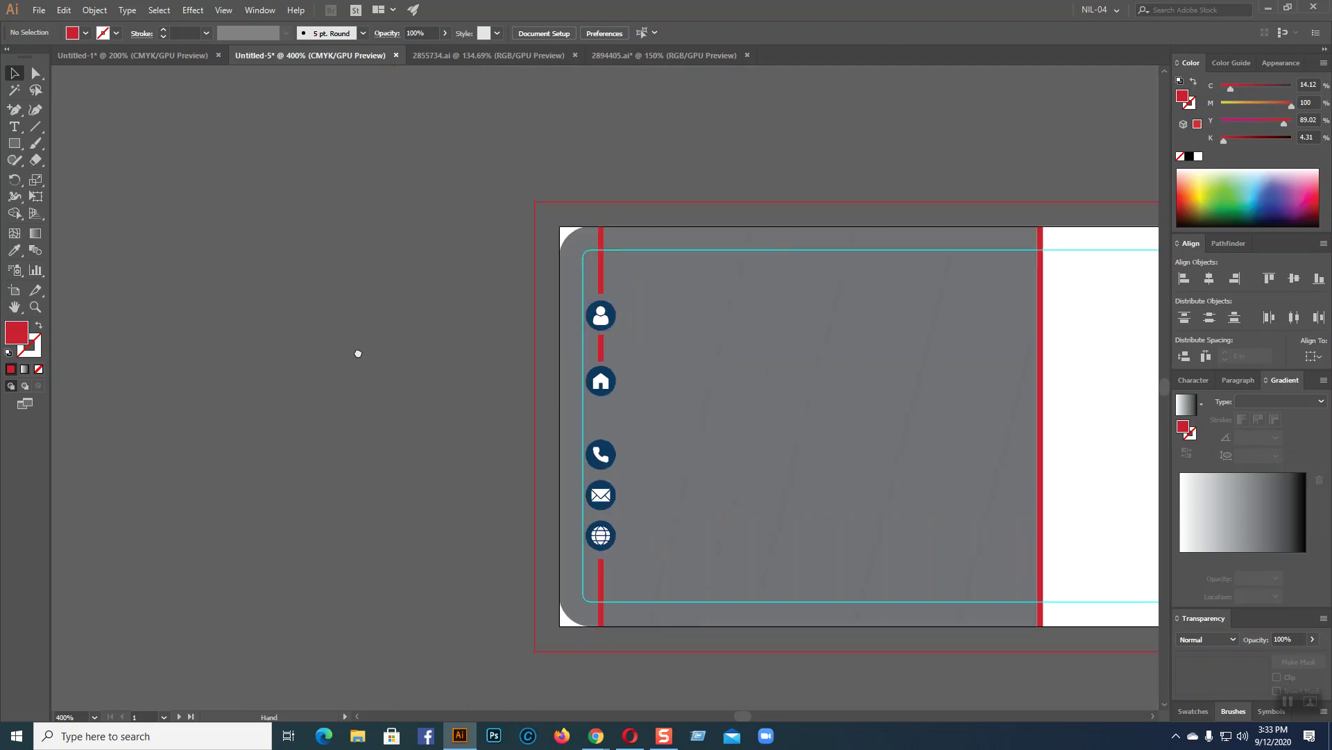
pyautogui.moveTo(357, 354); pyautogui.dragTo(235, 349)
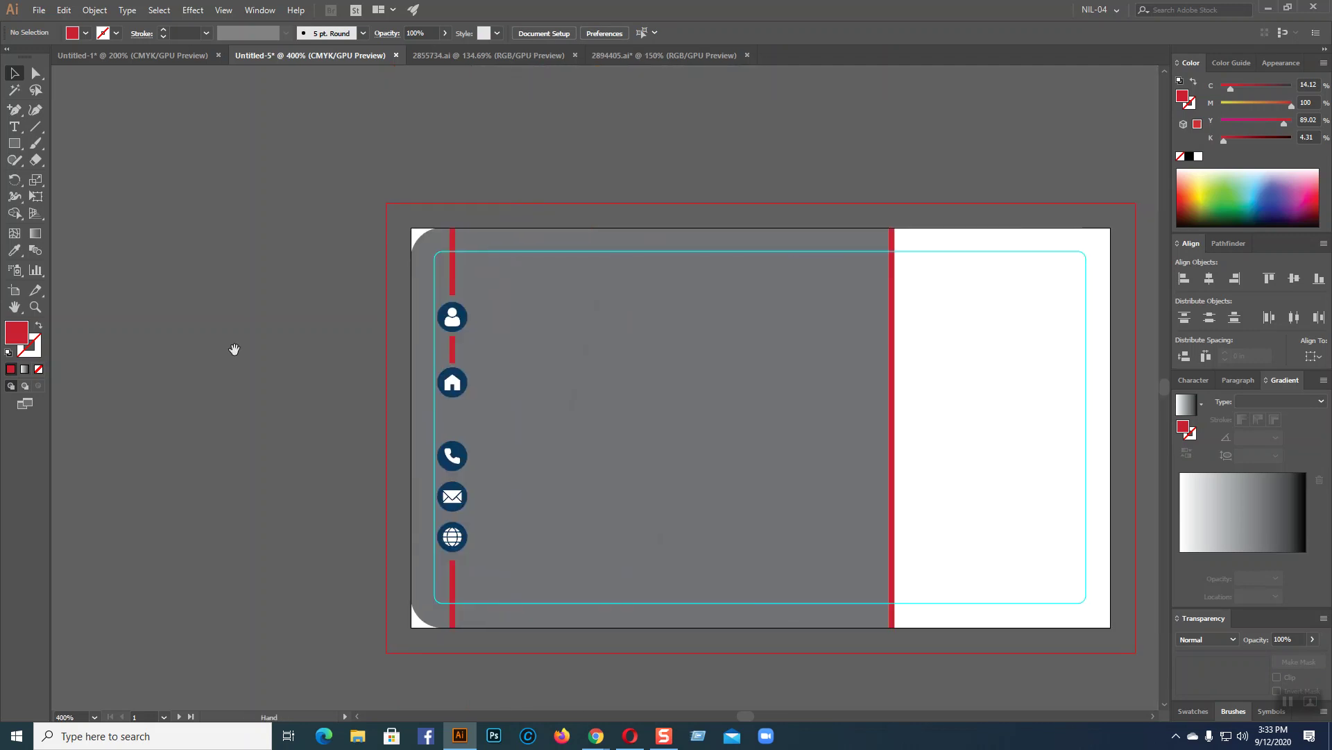
# Step: Shorten the red segment above the person icon, enlarge the person icon and nudge it up
pyautogui.click(453, 284)
pyautogui.moveTo(453, 295); pyautogui.dragTo(452, 286)
pyautogui.click(453, 317)
pyautogui.moveTo(468, 336); pyautogui.dragTo(472, 337)
pyautogui.press('Up')
pyautogui.press('Up')
pyautogui.click(320, 355)
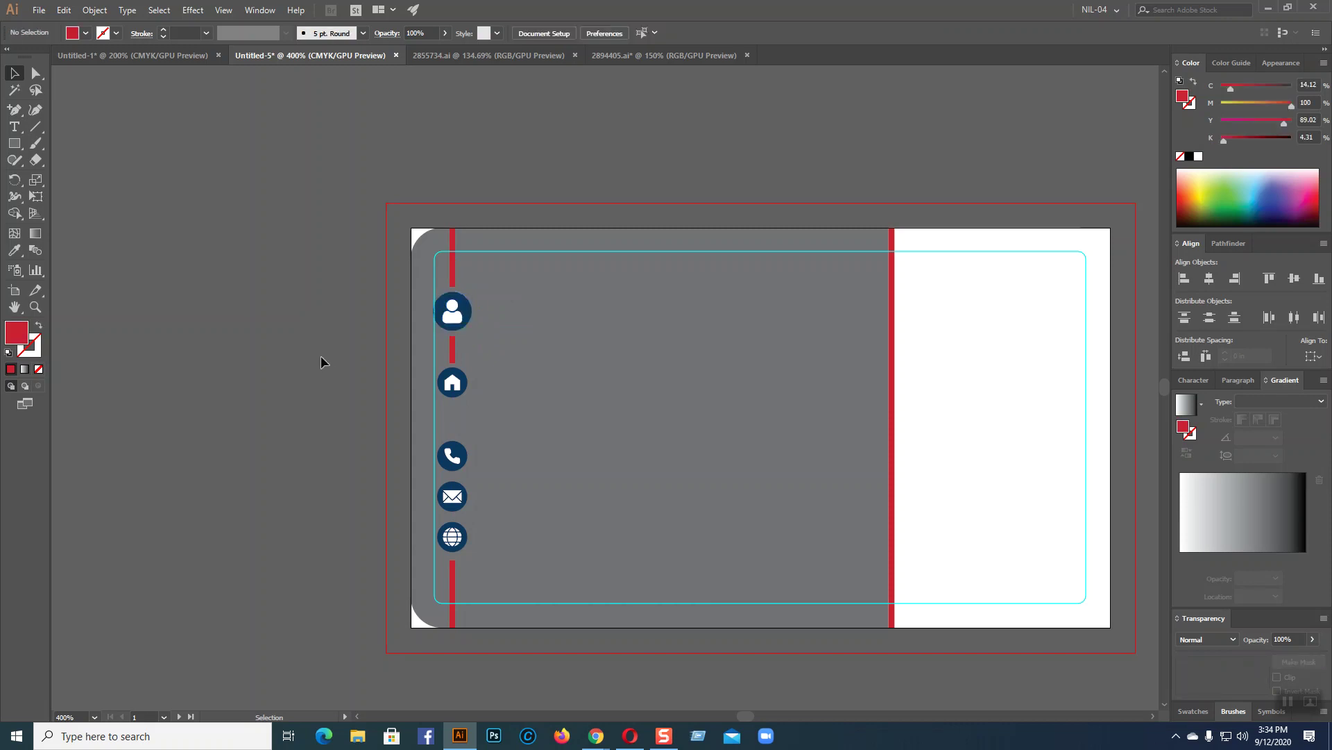
# Step: Zoom in on the icon column and switch to the Group Selection tool
pyautogui.click(465, 454)
pyautogui.click(326, 436)
pyautogui.hotkey('ctrl', '+')
pyautogui.scroll(-4, 587, 526)
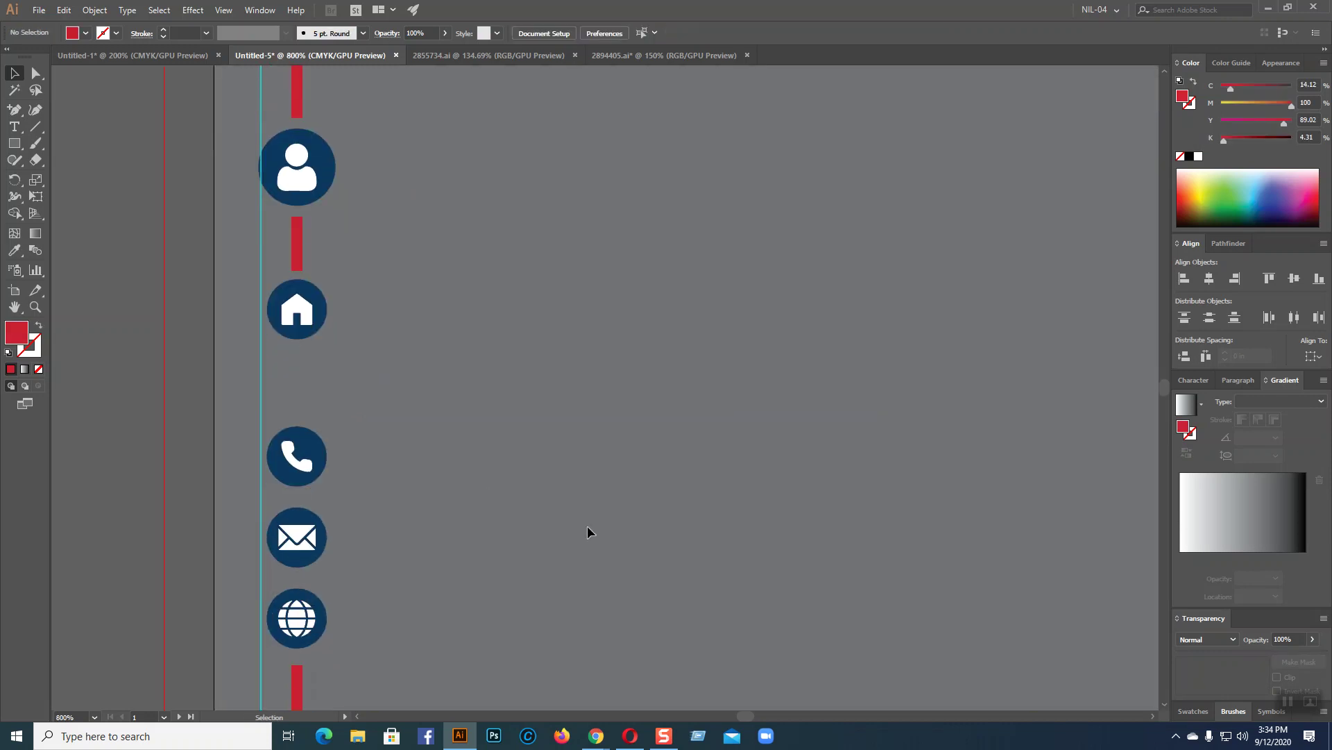
pyautogui.scroll(1, 610, 512)
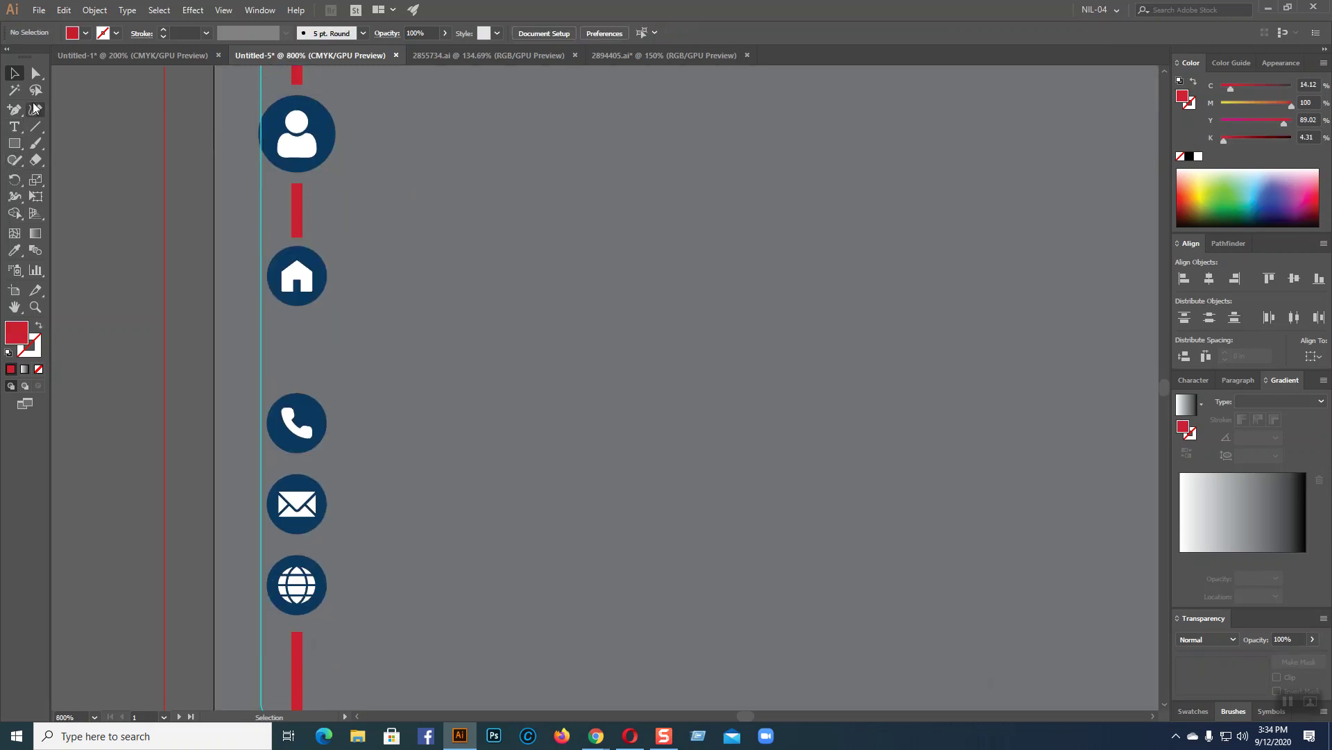
pyautogui.moveTo(36, 74); pyautogui.dragTo(75, 88)
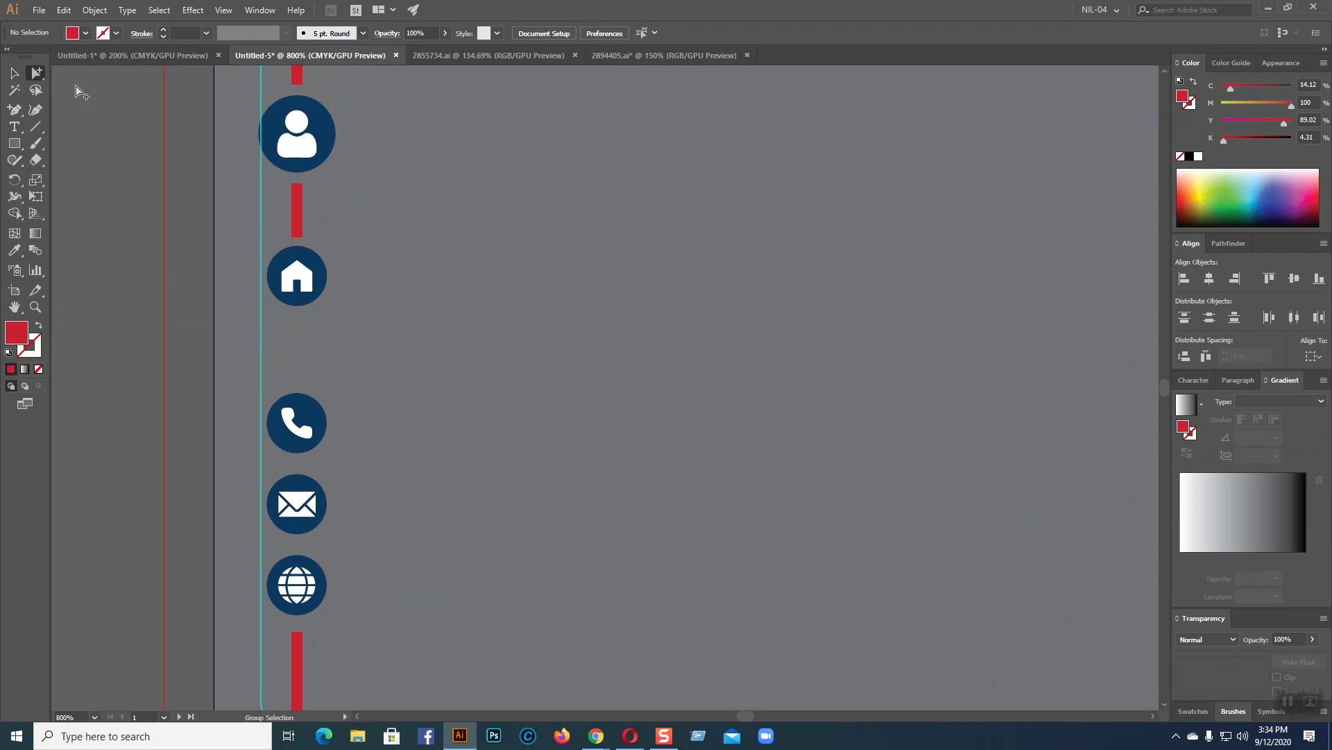
# Step: Sample the red bar's colour onto the five contact-icon circles
pyautogui.click(331, 139)
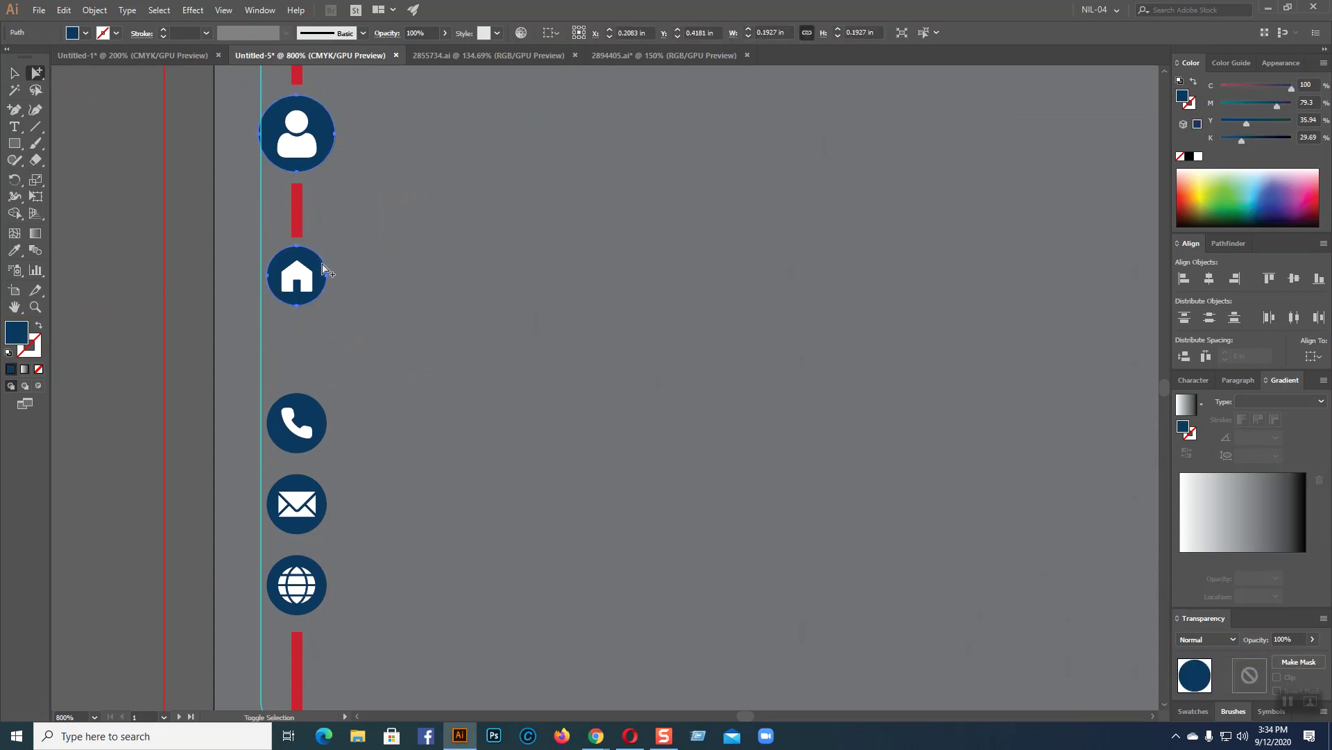
pyautogui.keyDown('shift'); pyautogui.click(323, 271); pyautogui.keyUp('shift')
pyautogui.keyDown('shift'); pyautogui.click(324, 422); pyautogui.keyUp('shift')
pyautogui.keyDown('shift'); pyautogui.click(325, 503); pyautogui.keyUp('shift')
pyautogui.keyDown('shift'); pyautogui.click(325, 588); pyautogui.keyUp('shift')
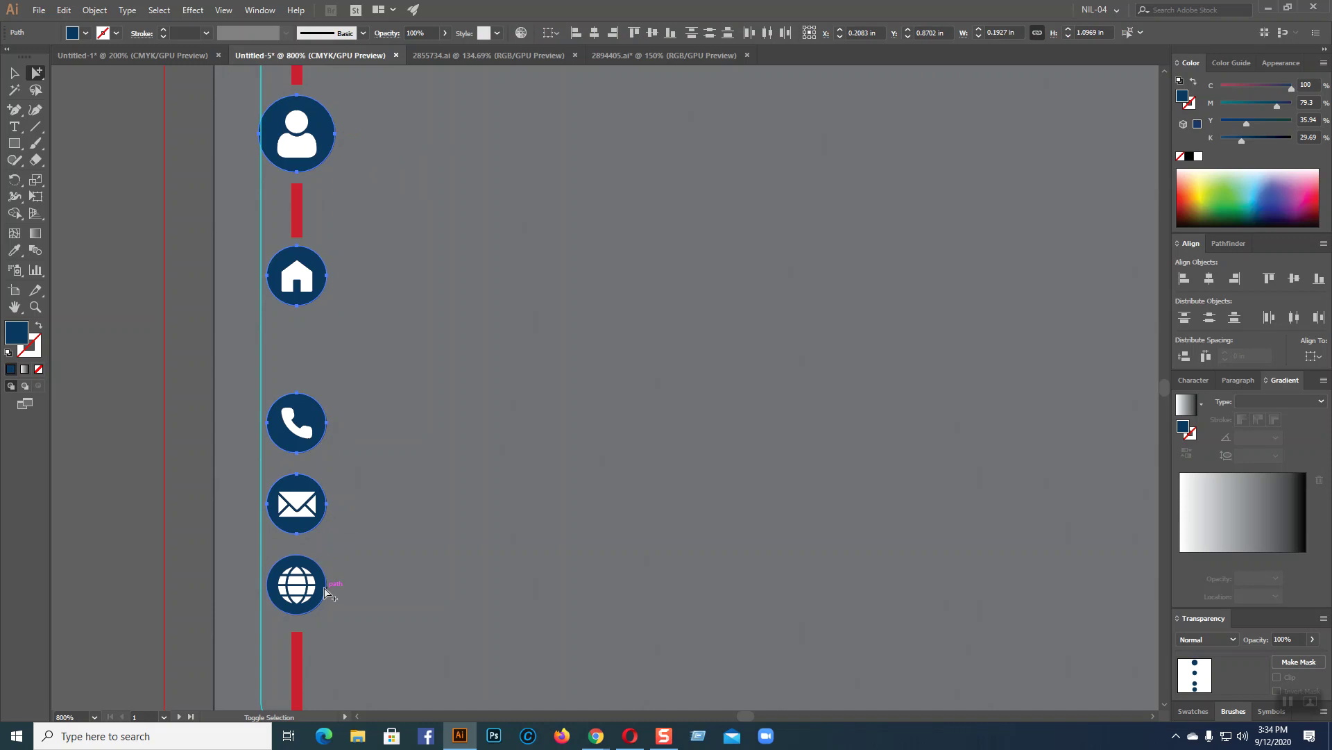
pyautogui.click(15, 251)
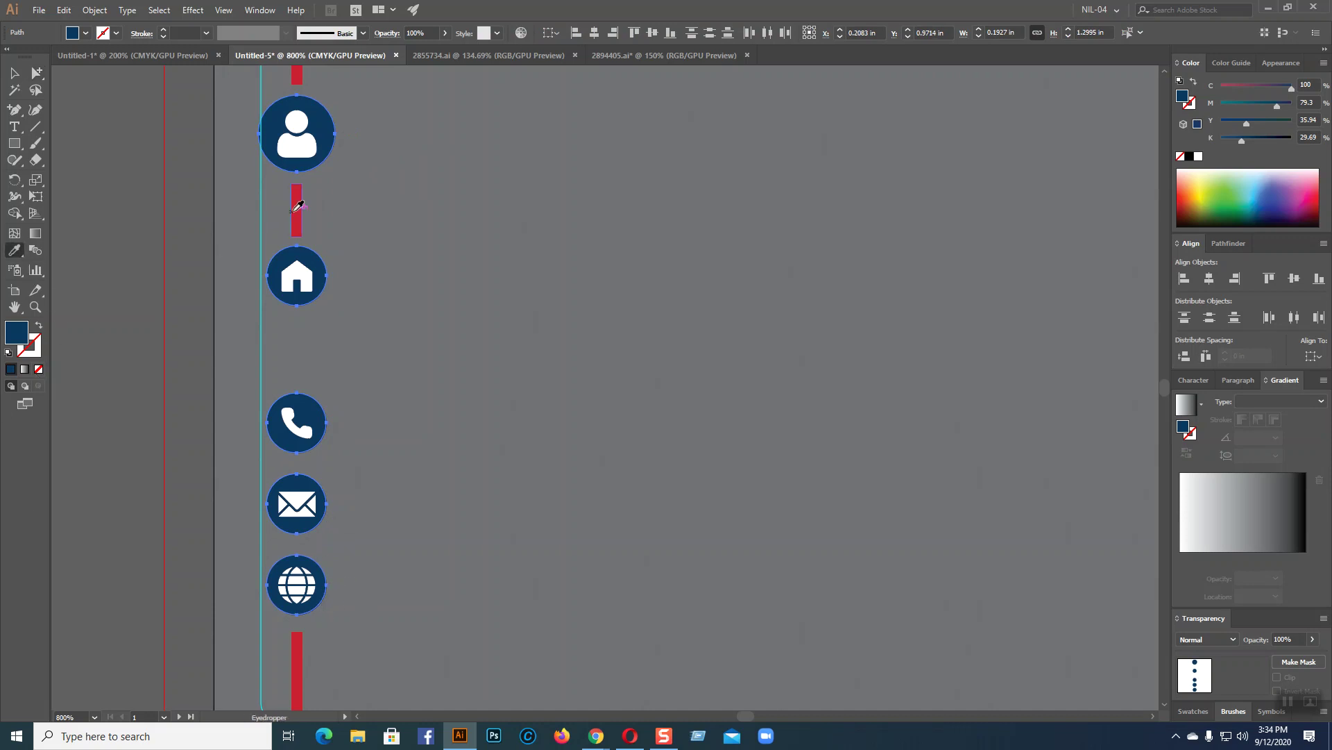
pyautogui.click(292, 211)
pyautogui.click(15, 72)
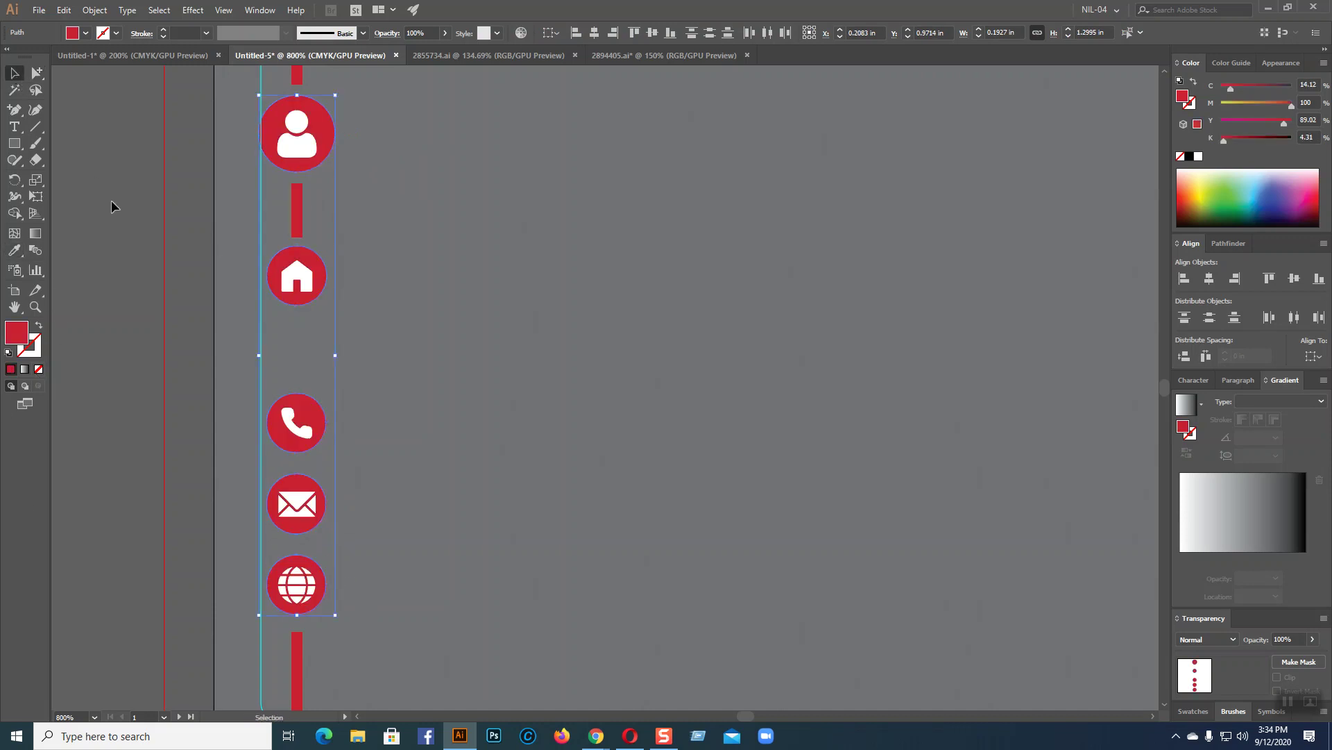
pyautogui.click(111, 201)
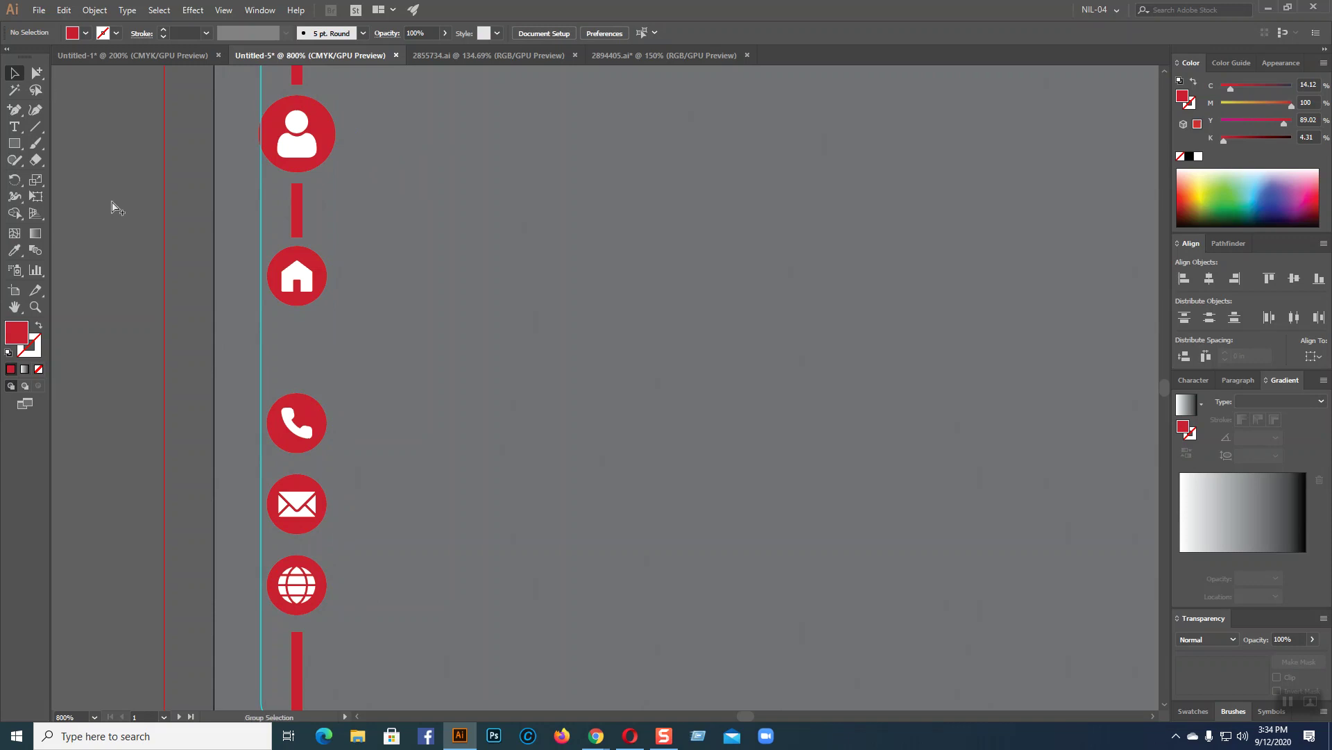
pyautogui.hotkey('ctrl', '-')
pyautogui.hotkey('ctrl', '-')
pyautogui.hotkey('ctrl', '-')
pyautogui.hotkey('ctrl', '+')
pyautogui.hotkey('ctrl', '+')
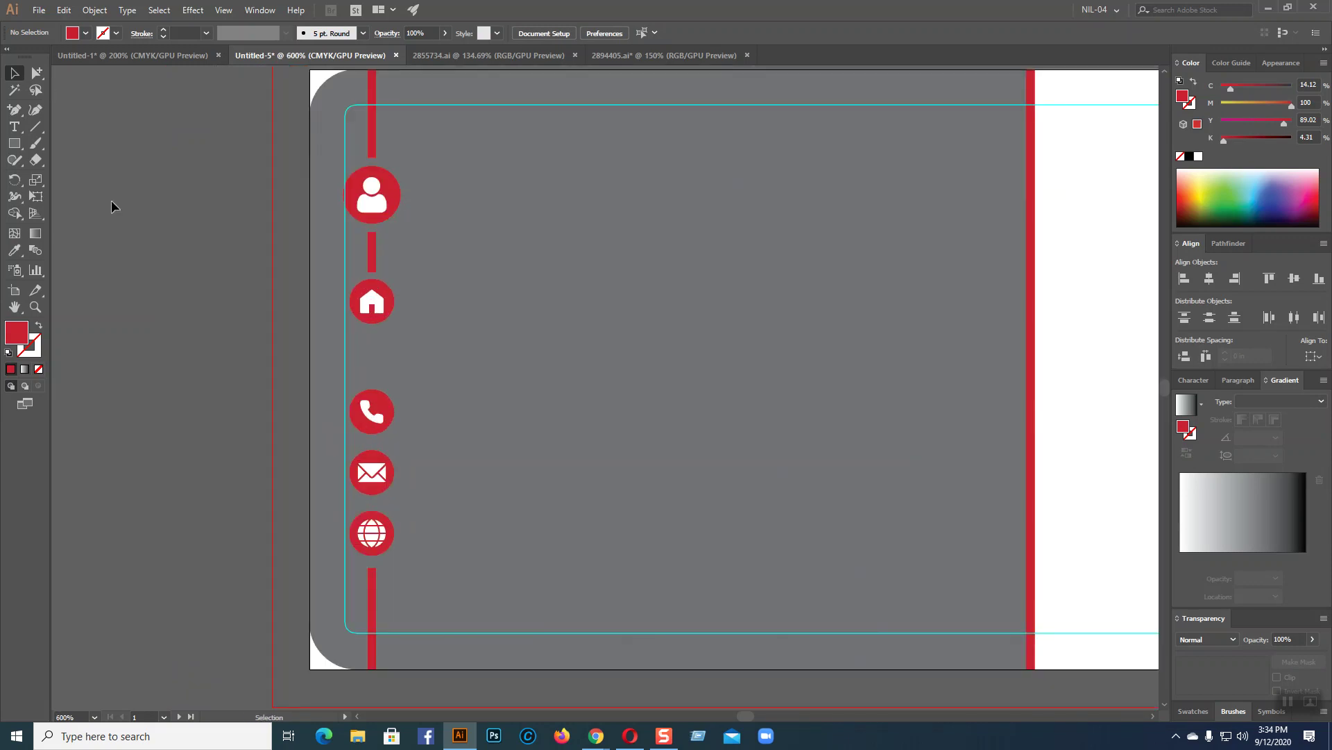
# Step: Select the five circles and three red bars inside the group and recolour them white
pyautogui.click(37, 73)
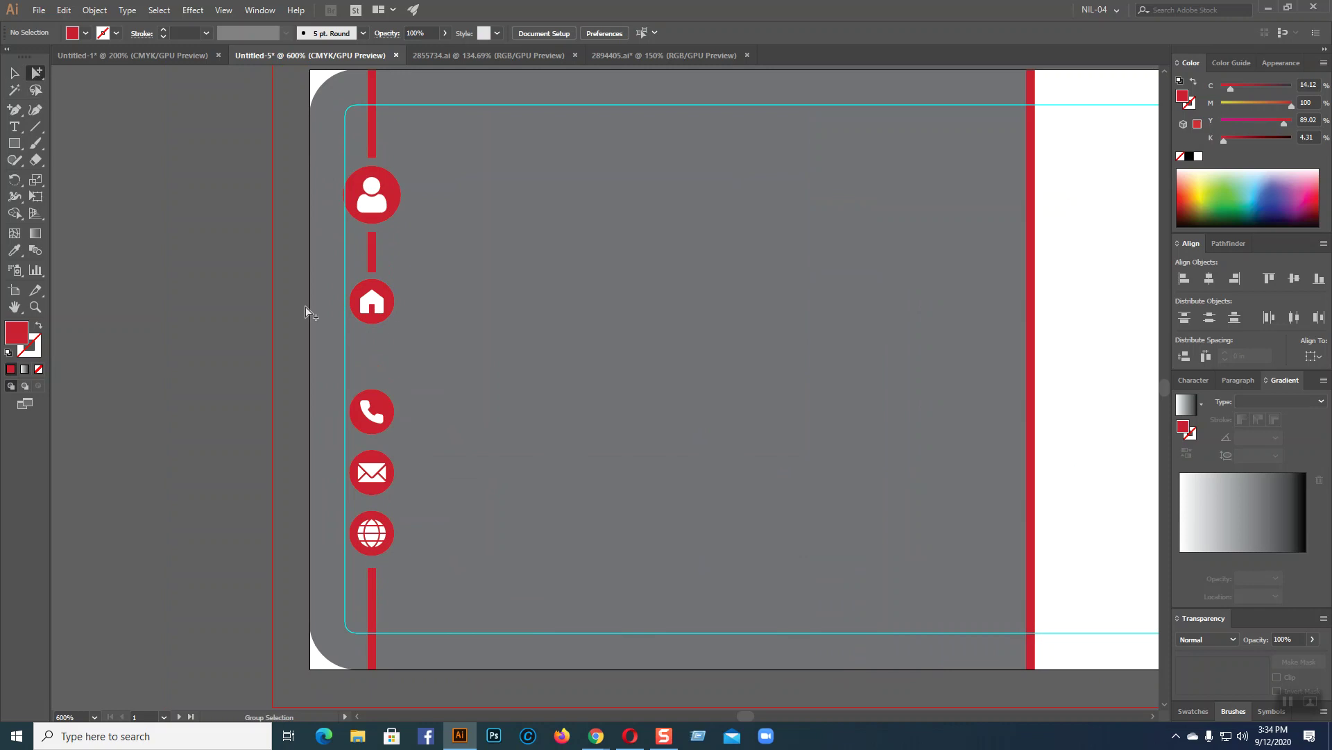
pyautogui.click(388, 294)
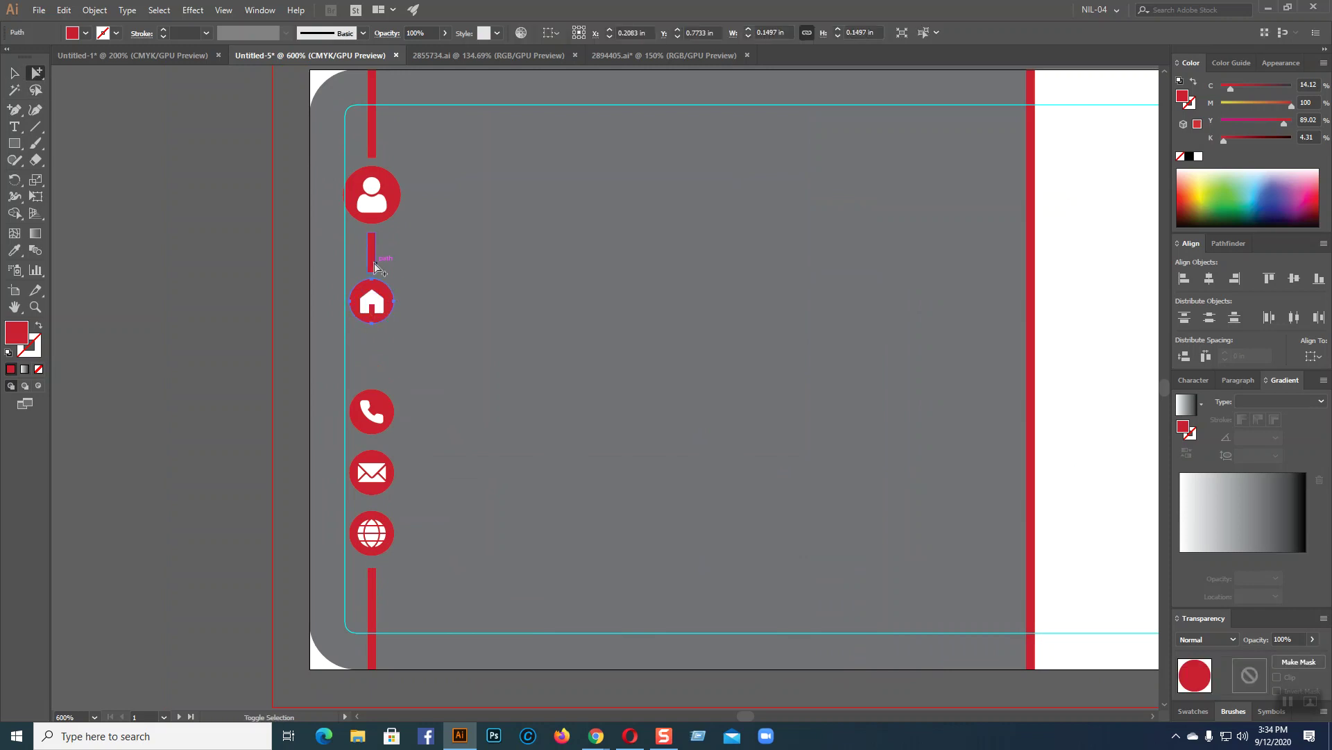
pyautogui.keyDown('shift'); pyautogui.click(396, 202); pyautogui.keyUp('shift')
pyautogui.keyDown('shift'); pyautogui.click(376, 249); pyautogui.keyUp('shift')
pyautogui.keyDown('shift'); pyautogui.click(374, 150); pyautogui.keyUp('shift')
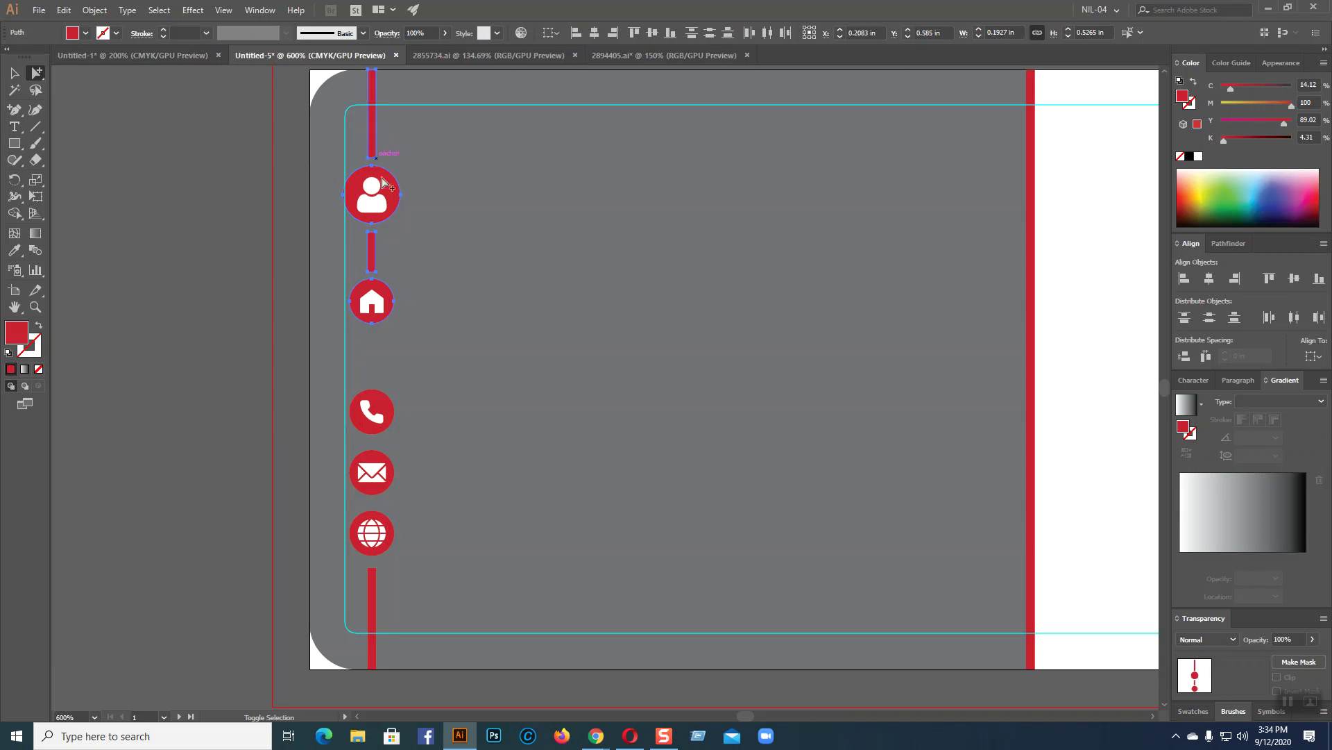
pyautogui.keyDown('shift'); pyautogui.click(392, 411); pyautogui.keyUp('shift')
pyautogui.keyDown('shift'); pyautogui.click(392, 474); pyautogui.keyUp('shift')
pyautogui.keyDown('shift'); pyautogui.click(395, 533); pyautogui.keyUp('shift')
pyautogui.keyDown('shift'); pyautogui.click(373, 591); pyautogui.keyUp('shift')
pyautogui.click(13, 250)
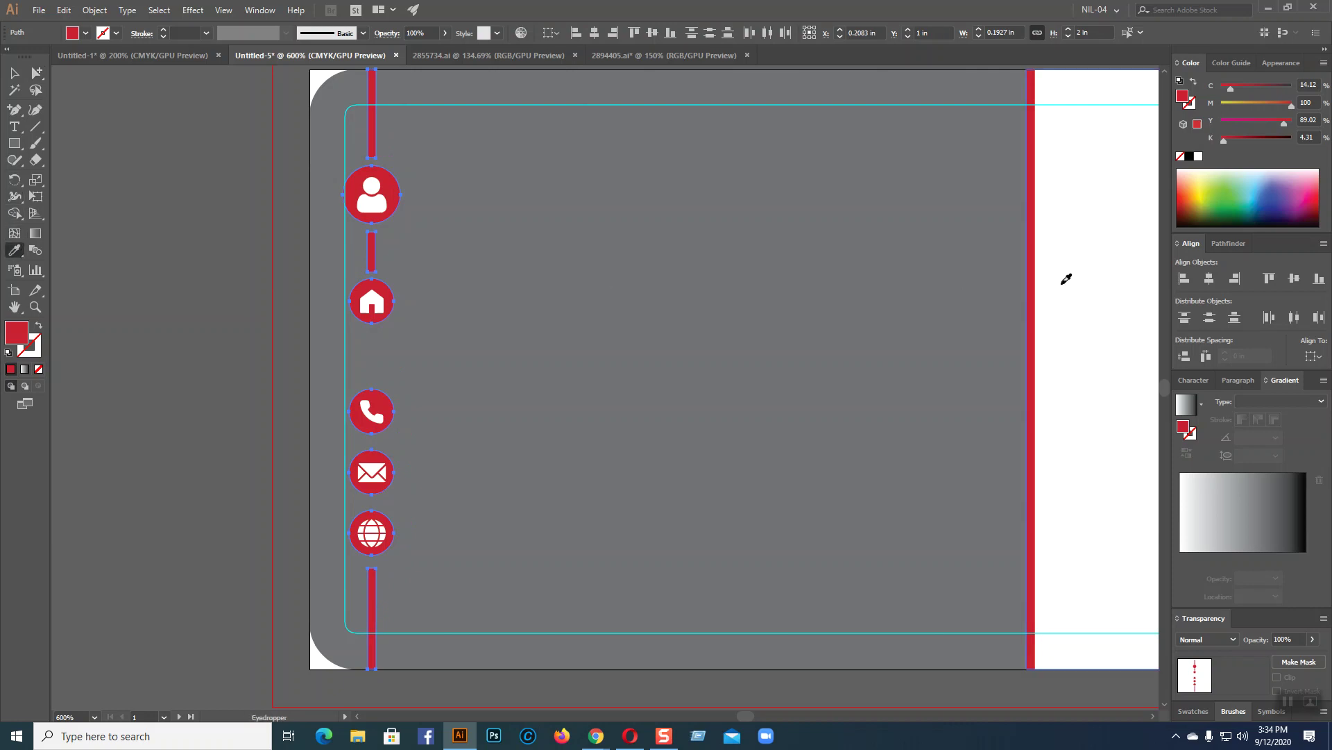
pyautogui.click(1055, 278)
pyautogui.click(15, 73)
# Step: Select the person, house, phone, envelope and globe glyphs inside the group
pyautogui.keyDown('alt'); pyautogui.click(36, 72); pyautogui.keyUp('alt')
pyautogui.click(65, 122)
pyautogui.click(375, 201)
pyautogui.click(375, 202)
pyautogui.keyDown('shift'); pyautogui.click(378, 309); pyautogui.keyUp('shift')
pyautogui.keyDown('shift'); pyautogui.click(373, 414); pyautogui.keyUp('shift')
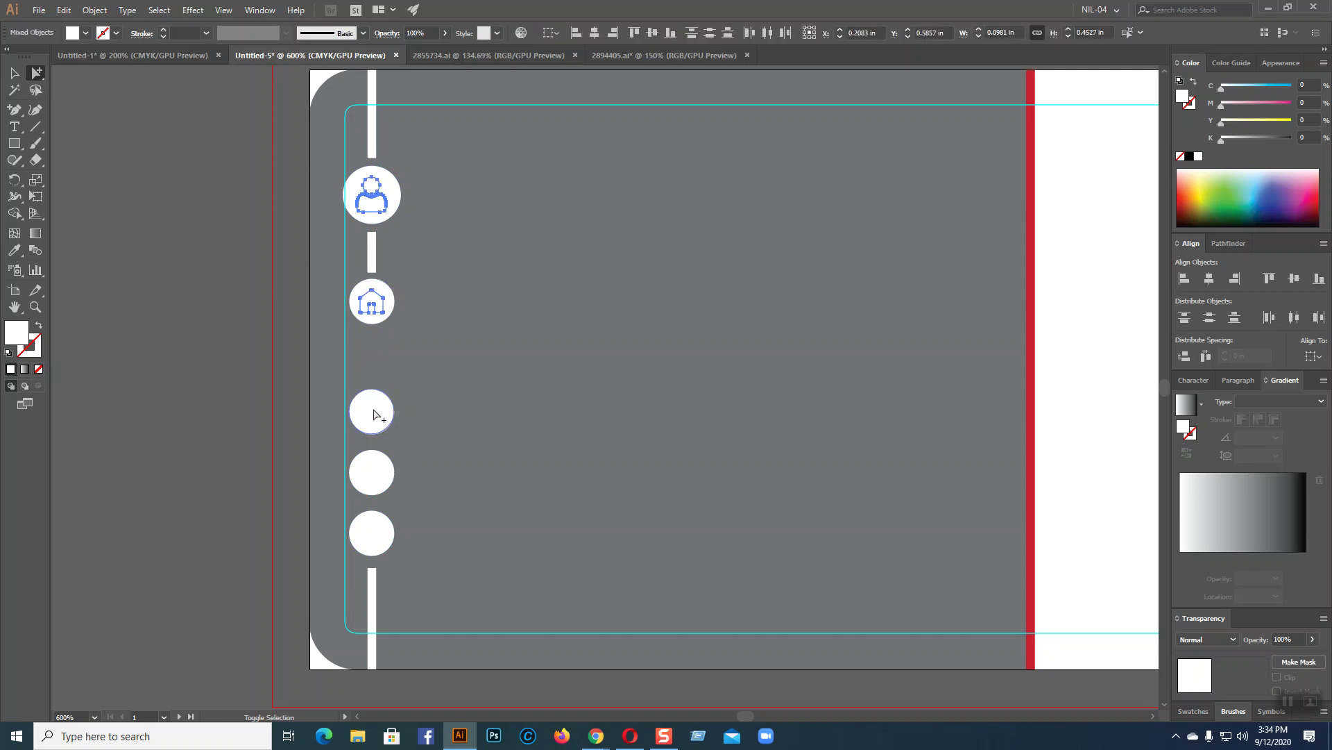
pyautogui.keyDown('shift'); pyautogui.click(374, 411); pyautogui.keyUp('shift')
pyautogui.click(371, 477)
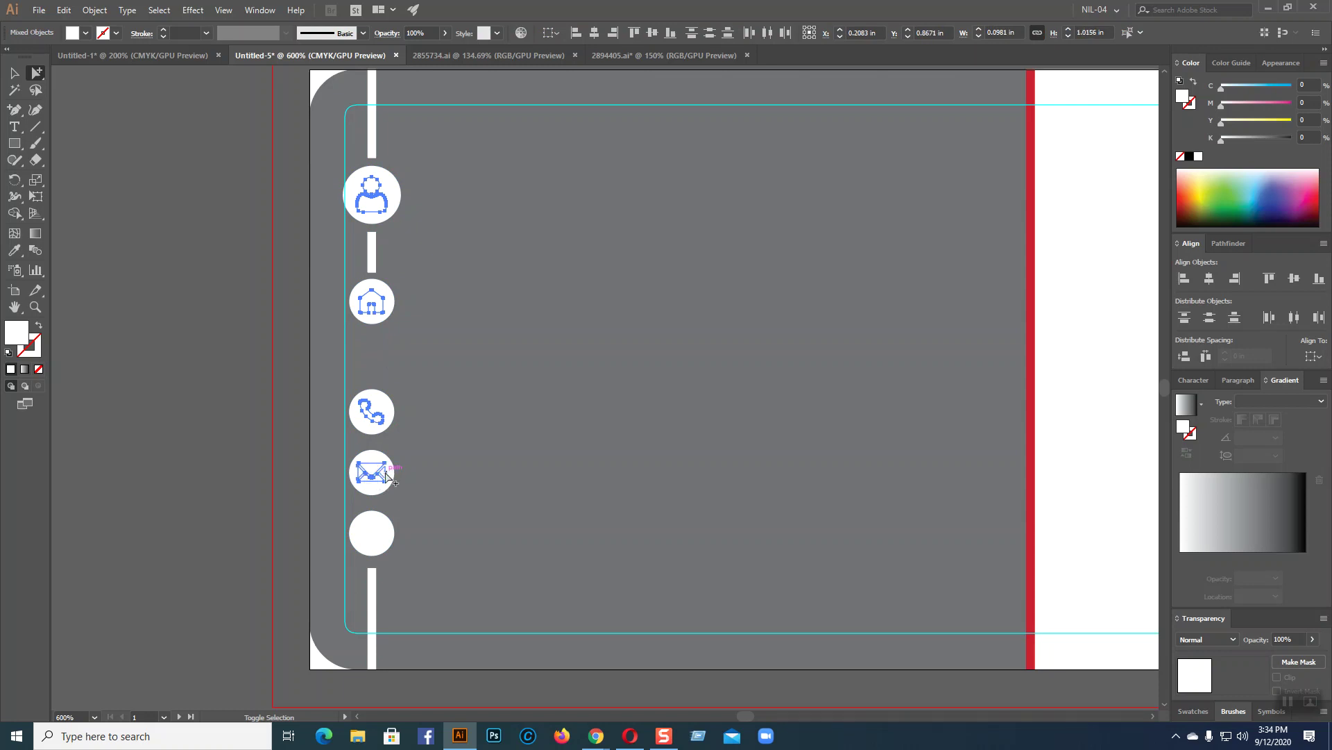
pyautogui.keyDown('shift'); pyautogui.click(383, 532); pyautogui.keyUp('shift')
pyautogui.click(14, 72)
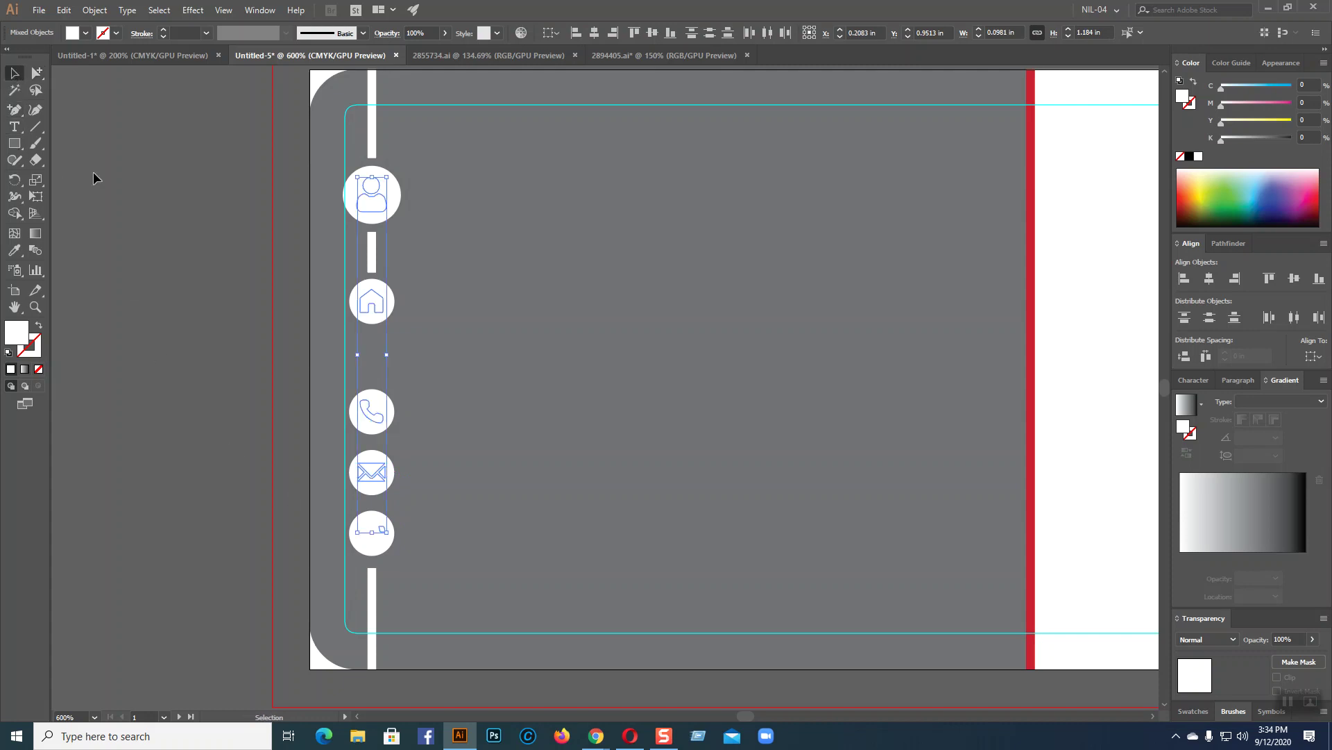
# Step: Undo the white recolouring, then delete the circles and bars, leaving only the glyphs
pyautogui.hotkey('ctrl', 'z')
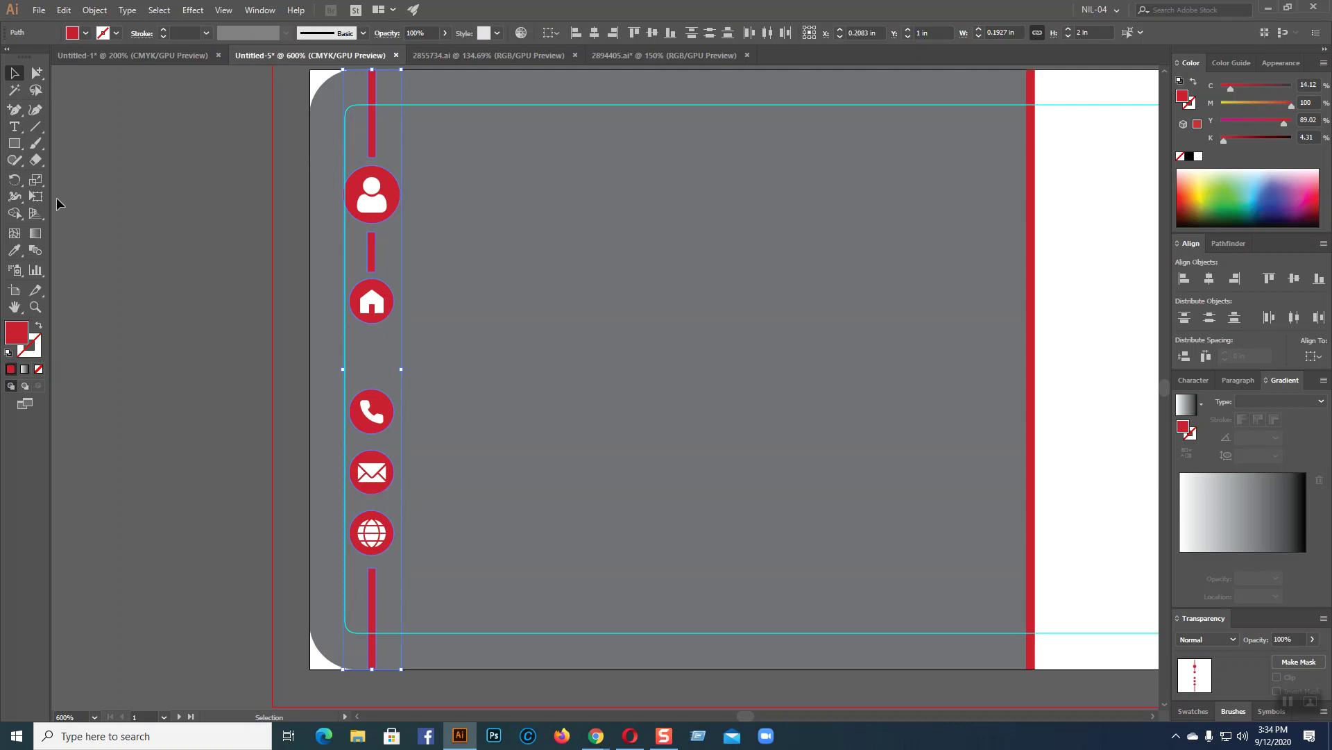
pyautogui.click(14, 250)
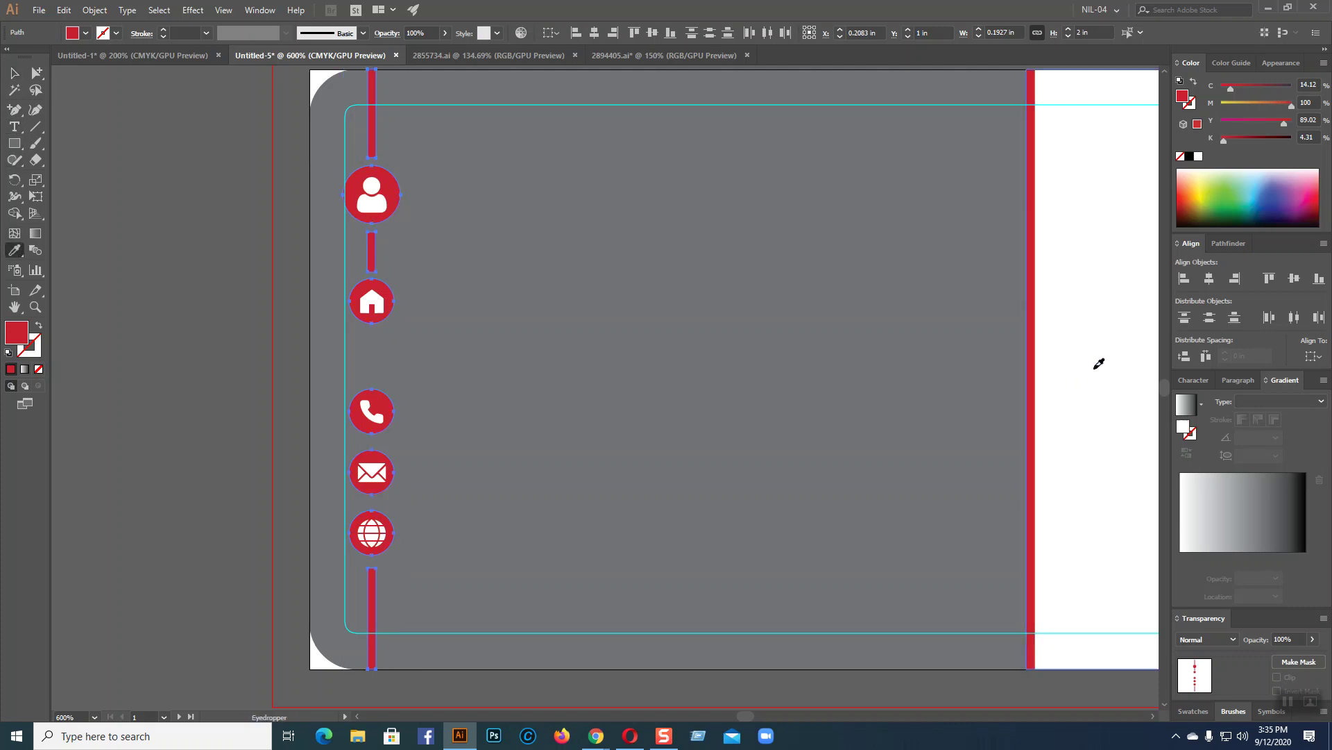
pyautogui.click(1099, 363)
pyautogui.click(14, 74)
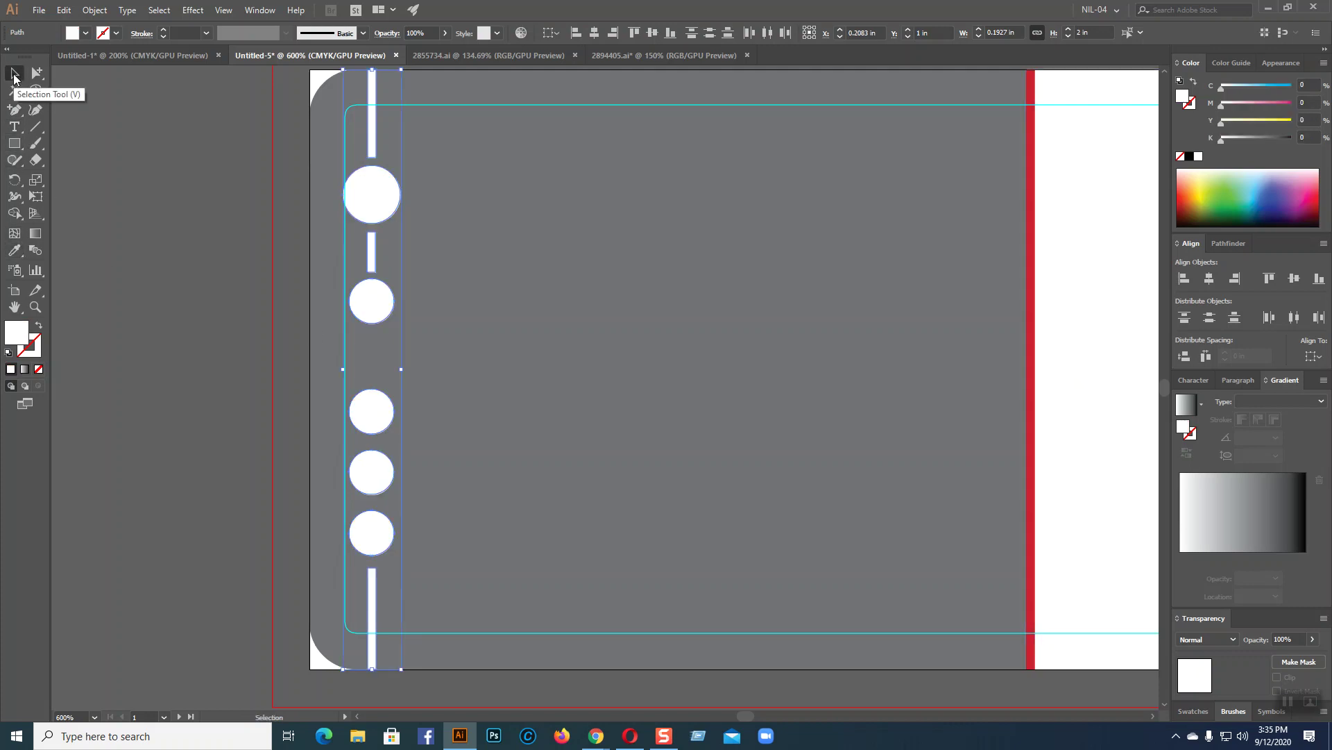
pyautogui.press('Delete')
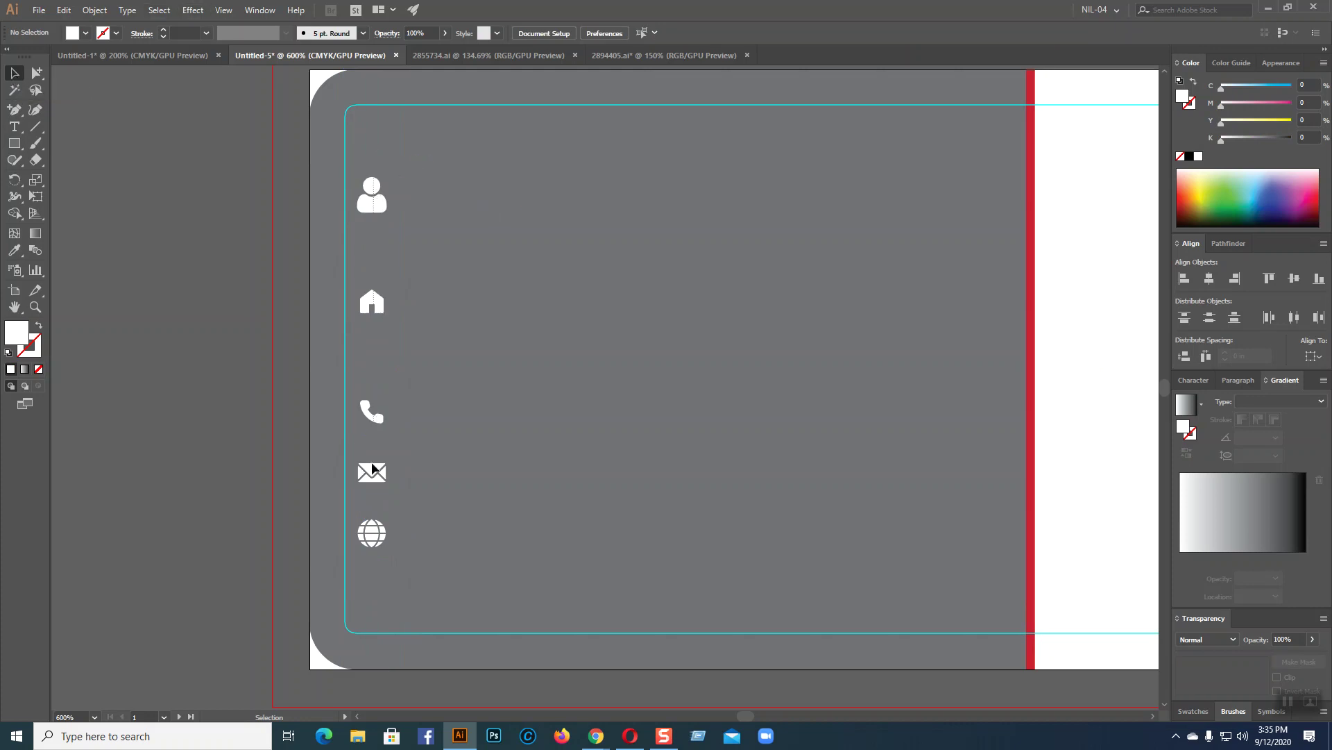
# Step: Colour the contact glyph group with the red bar's red
pyautogui.click(357, 566)
pyautogui.click(14, 250)
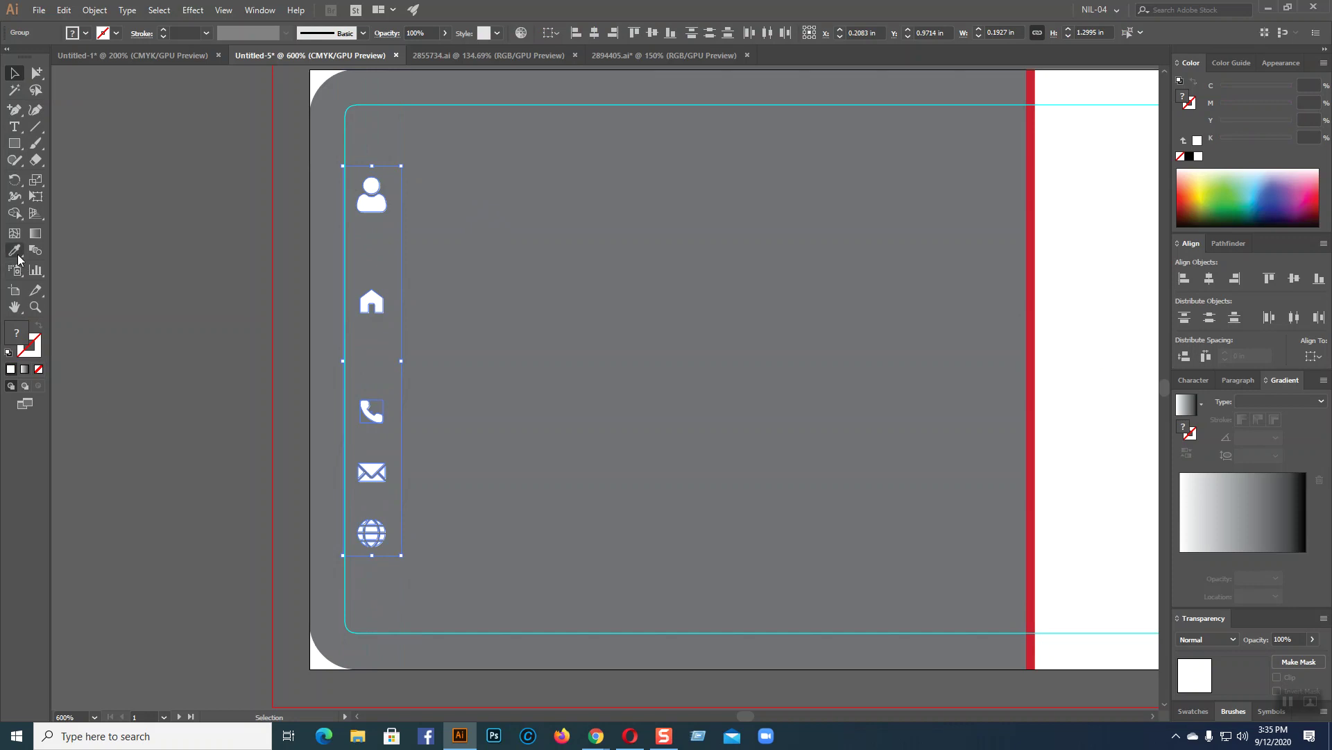
pyautogui.click(1032, 426)
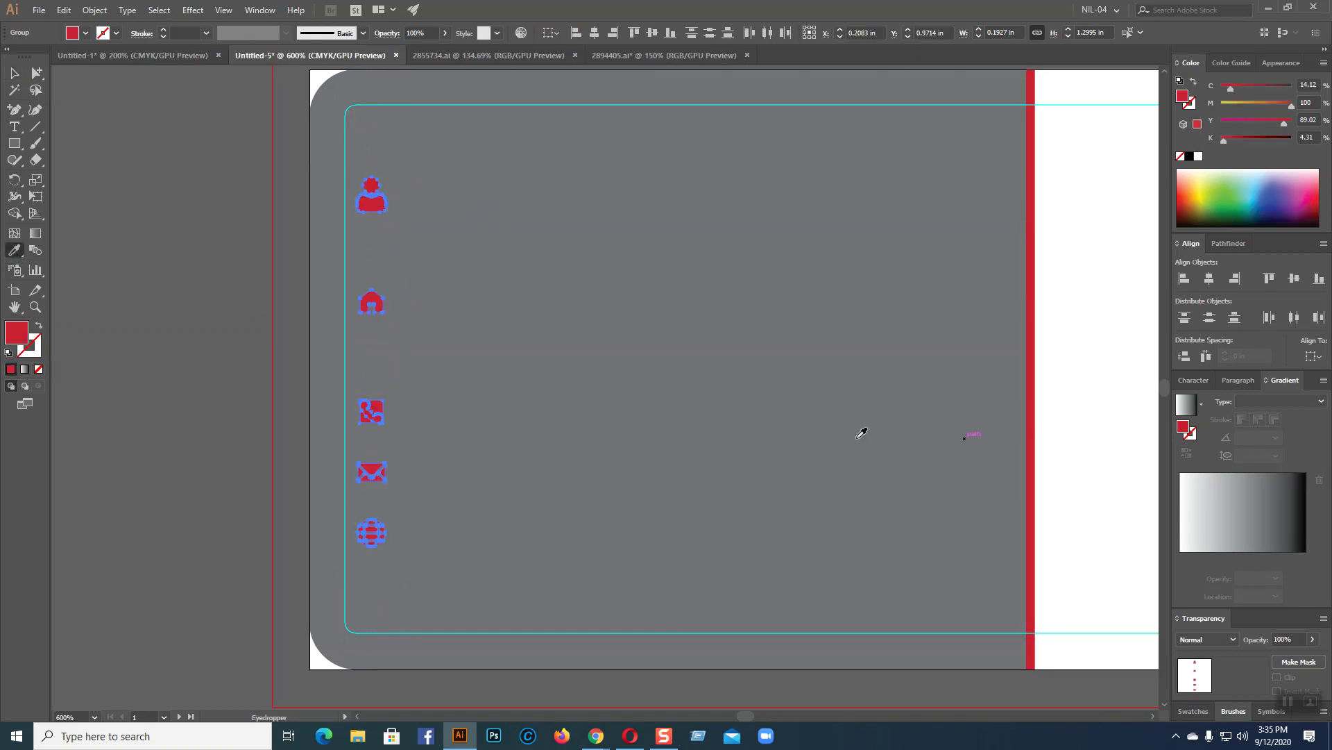
pyautogui.click(10, 82)
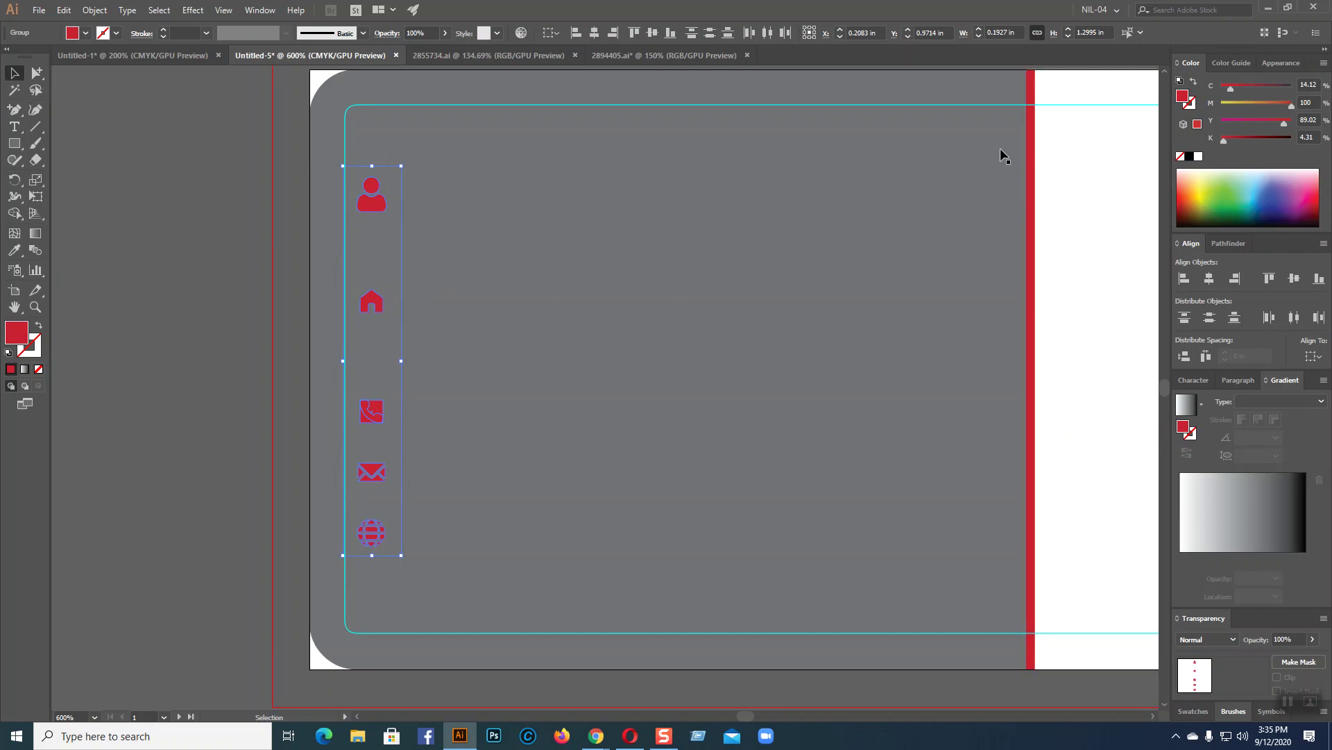
pyautogui.click(40, 11)
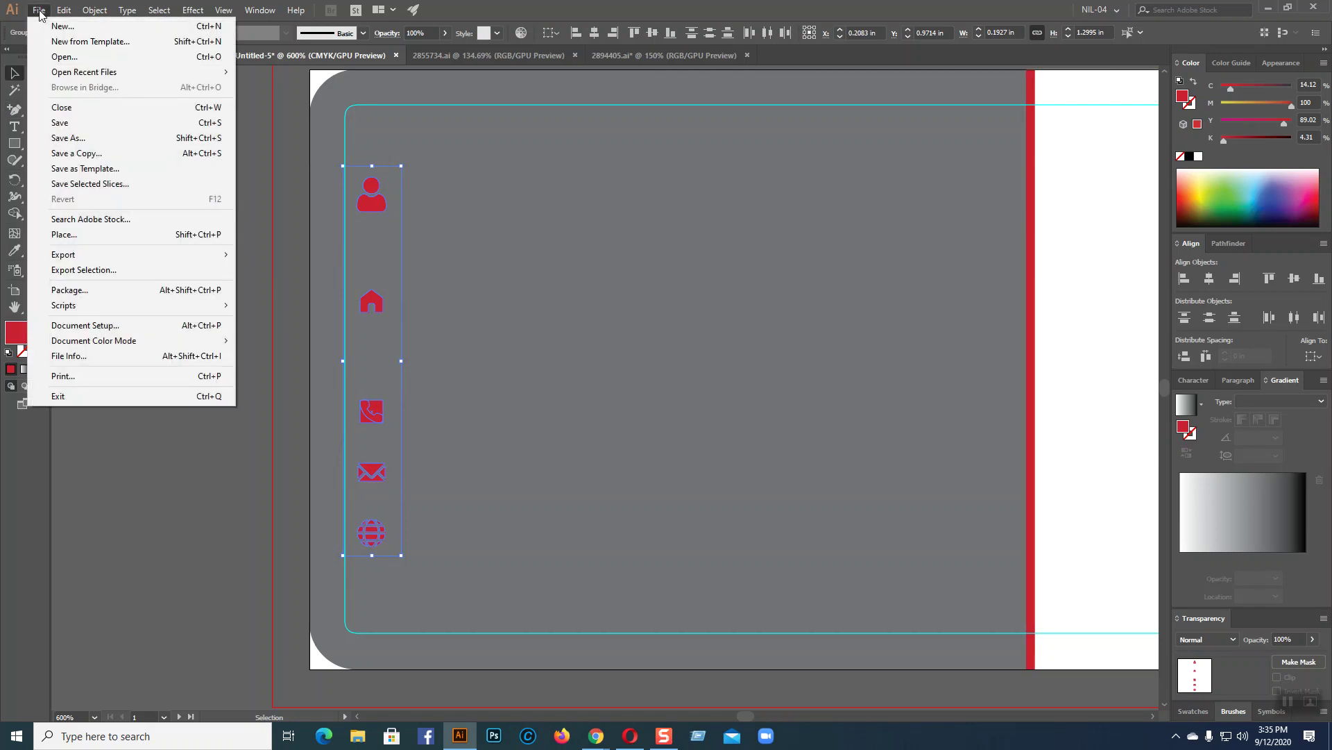
# Step: Open Digital Buz.ai from the Desktop-11-09 > Working File folder on the G: drive
pyautogui.click(56, 56)
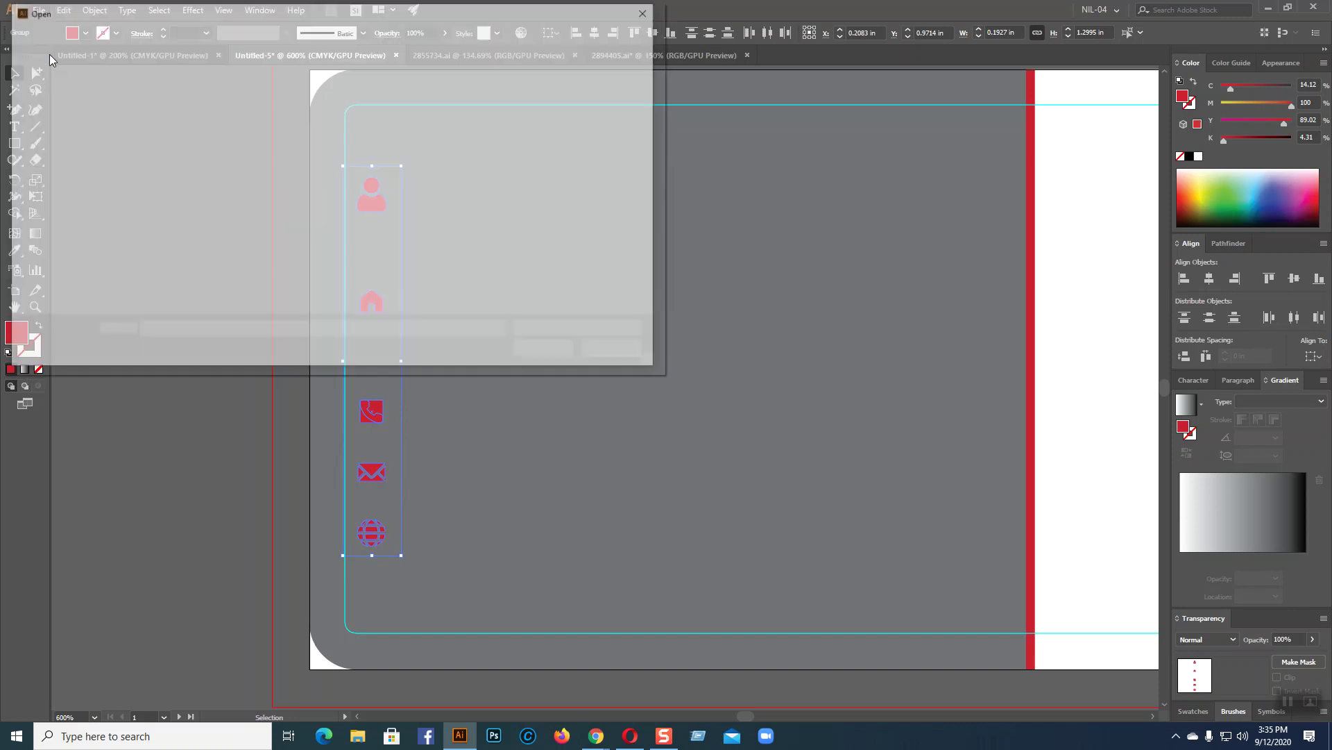
pyautogui.click(70, 34)
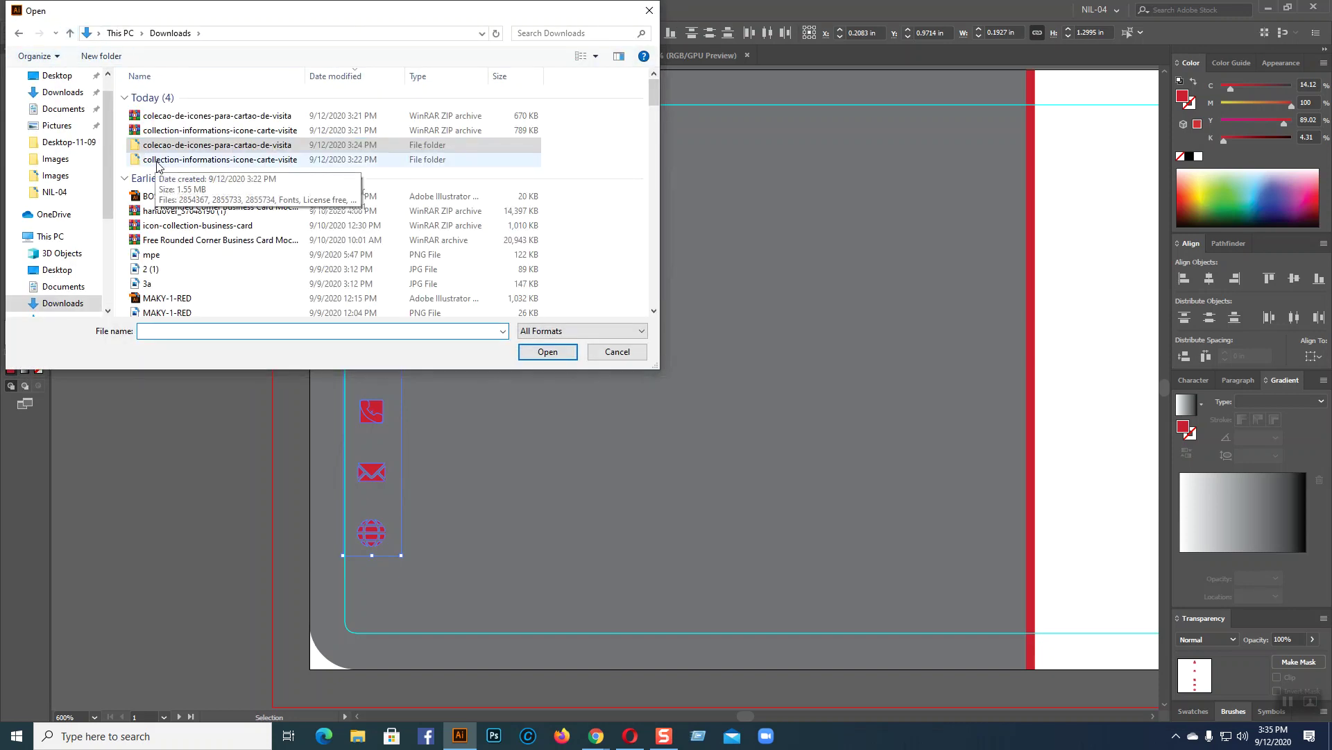
pyautogui.scroll(-2, 146, 163)
pyautogui.scroll(1, 145, 163)
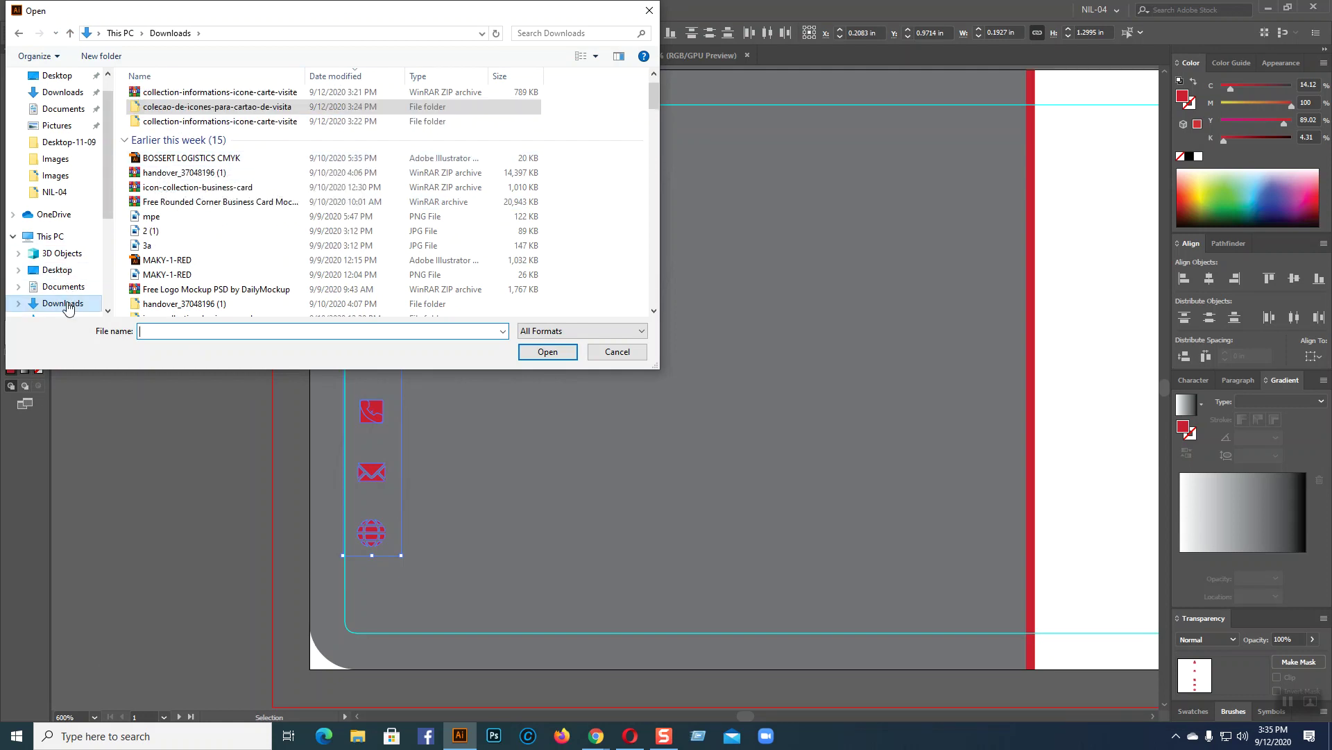
pyautogui.scroll(-4, 69, 260)
pyautogui.click(68, 260)
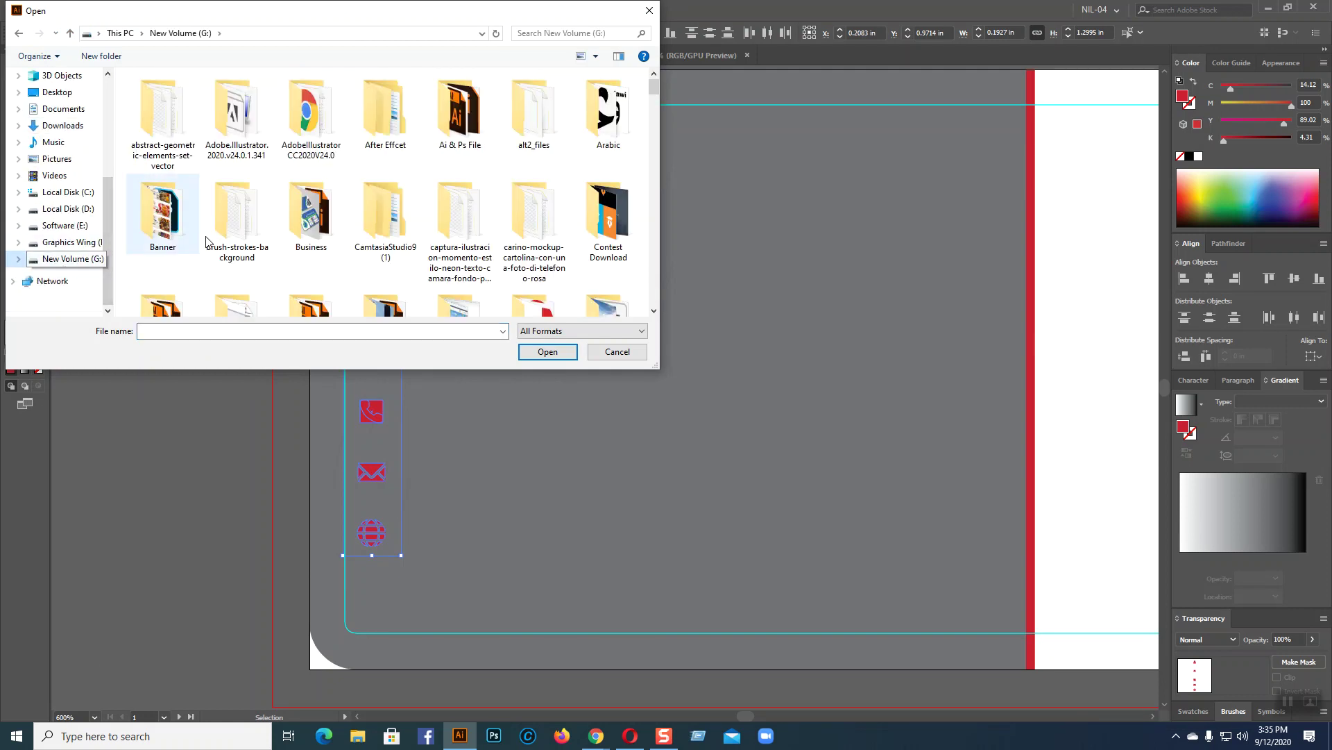
pyautogui.scroll(-2, 533, 229)
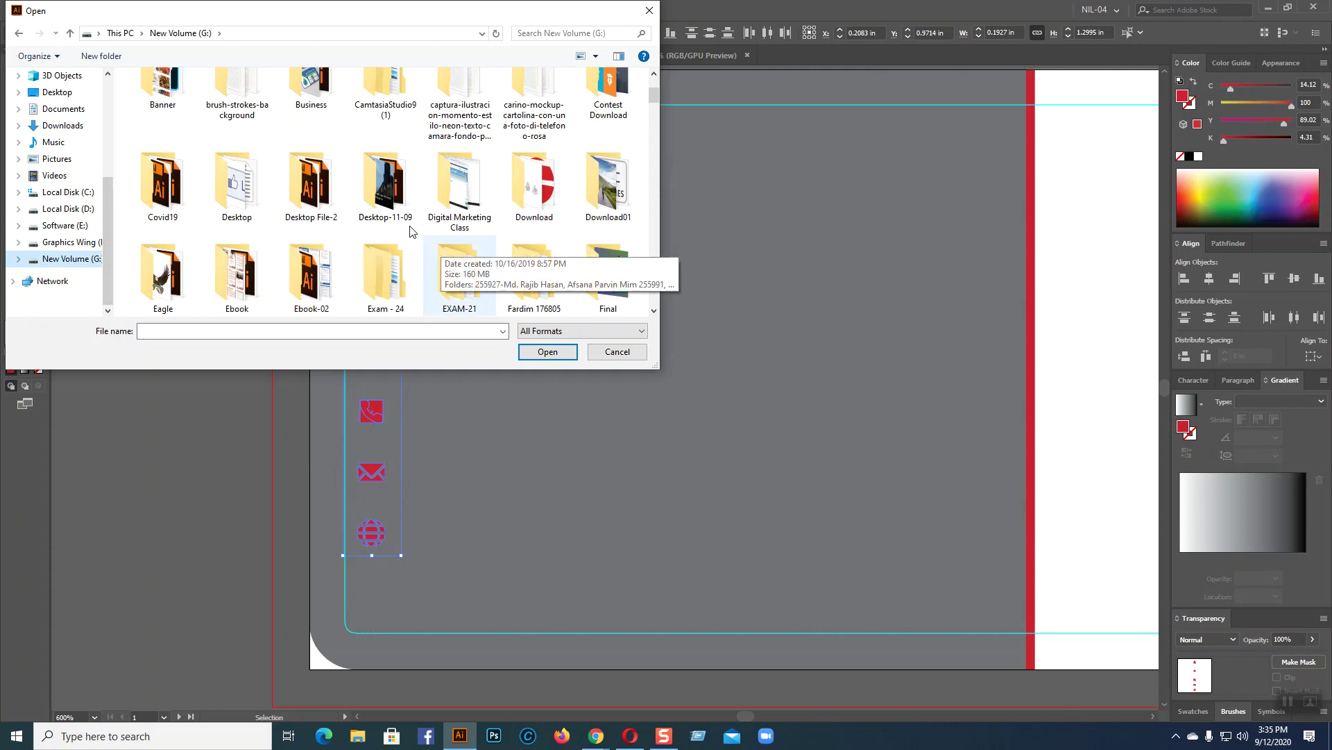
pyautogui.doubleClick(390, 201)
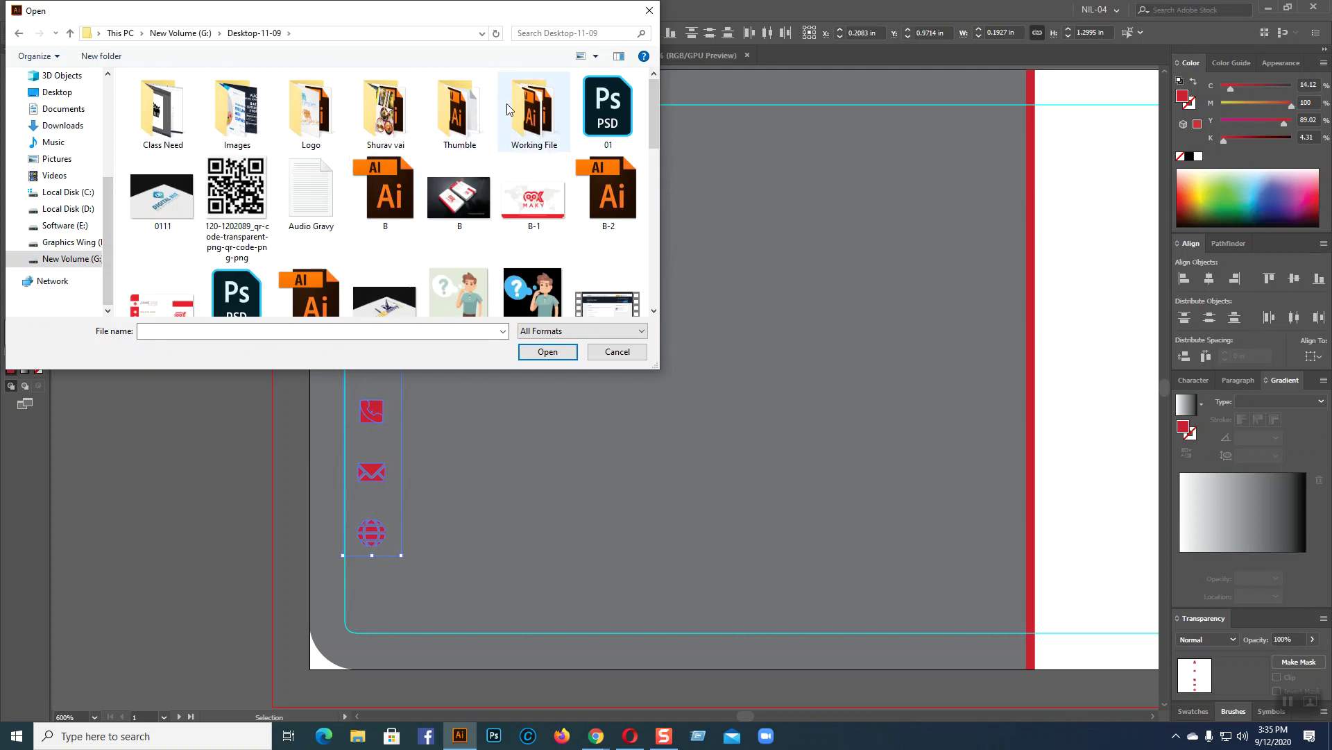
pyautogui.doubleClick(527, 107)
pyautogui.click(175, 116)
pyautogui.click(560, 353)
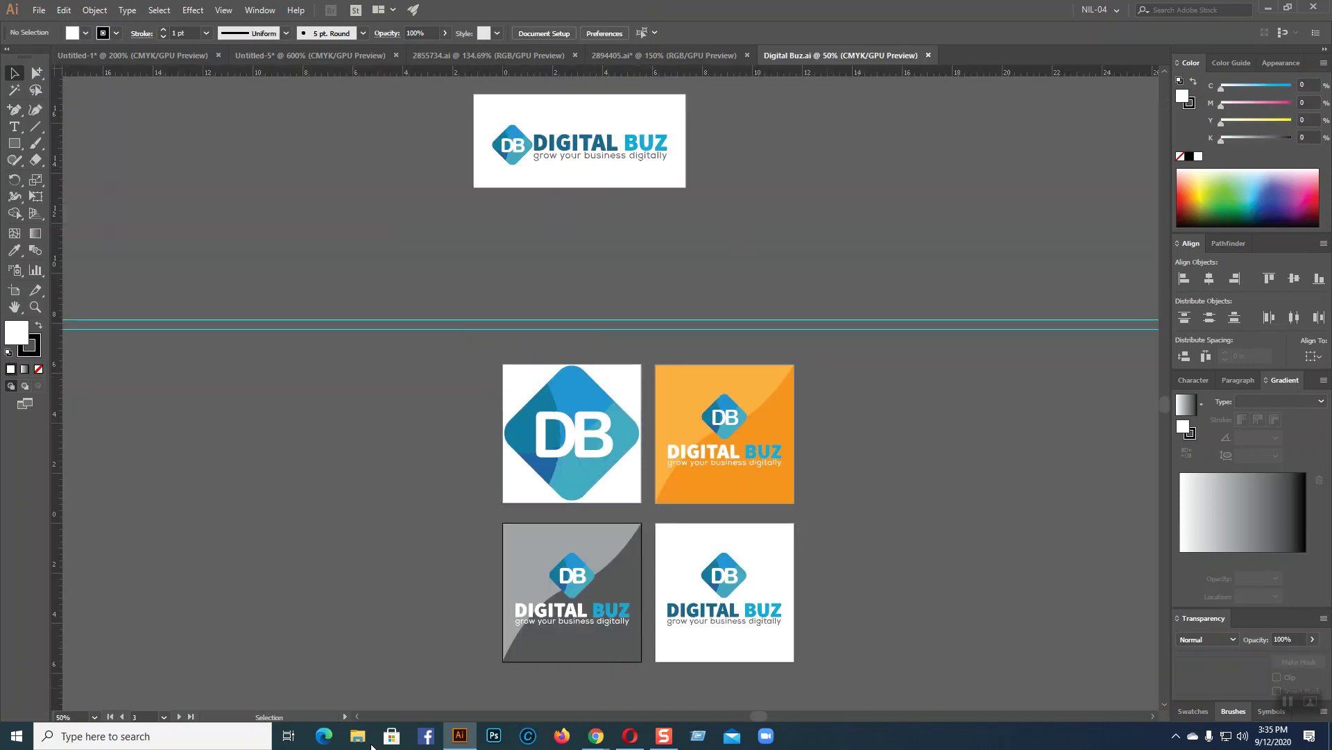
# Step: Select the top Digital Buz logo and paste it into the business card document
pyautogui.moveTo(487, 114); pyautogui.dragTo(693, 187)
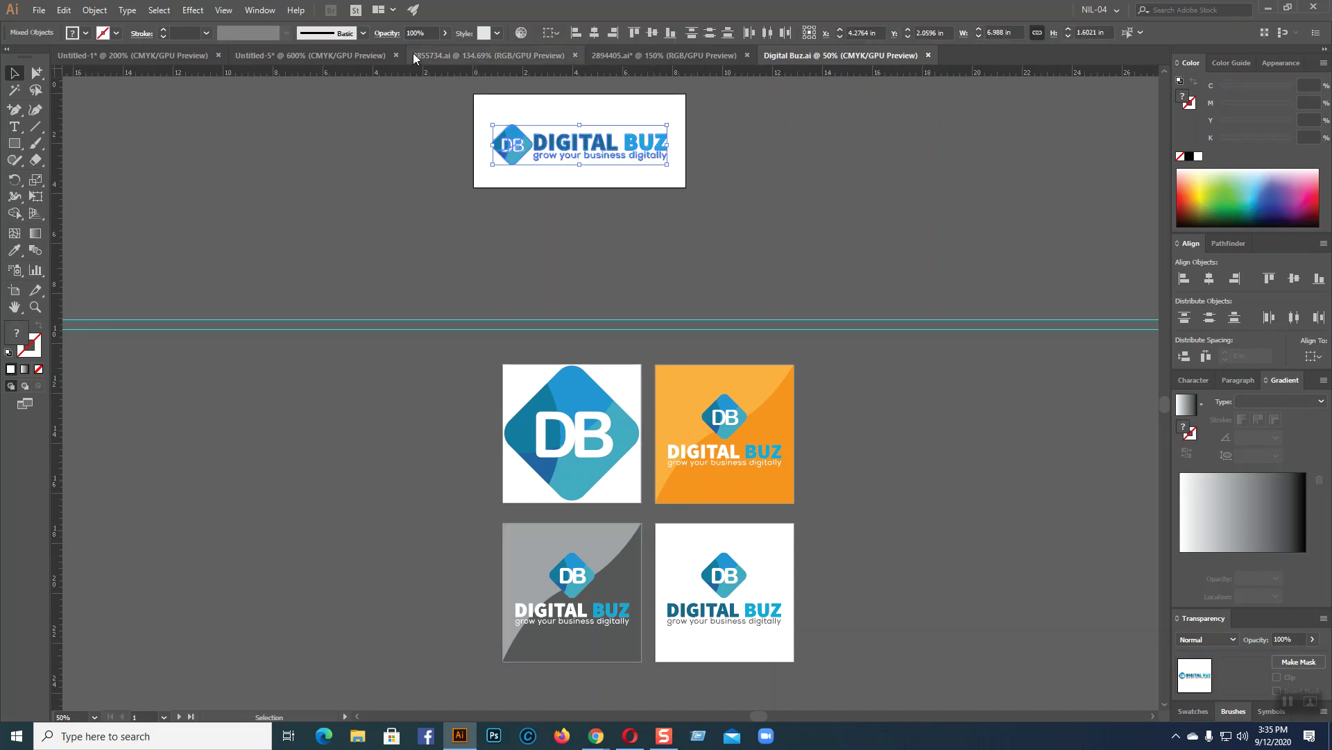
pyautogui.click(372, 55)
pyautogui.press('a')
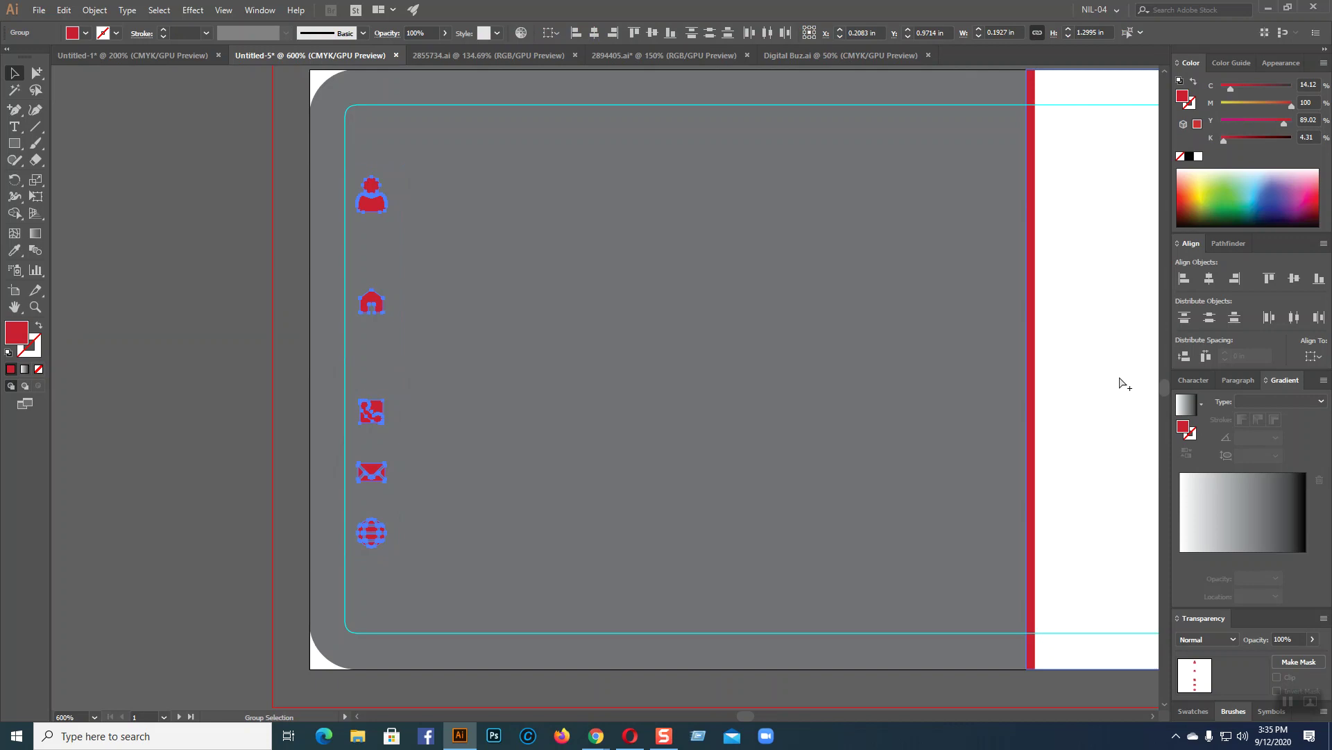
pyautogui.hotkey('ctrl', 'v')
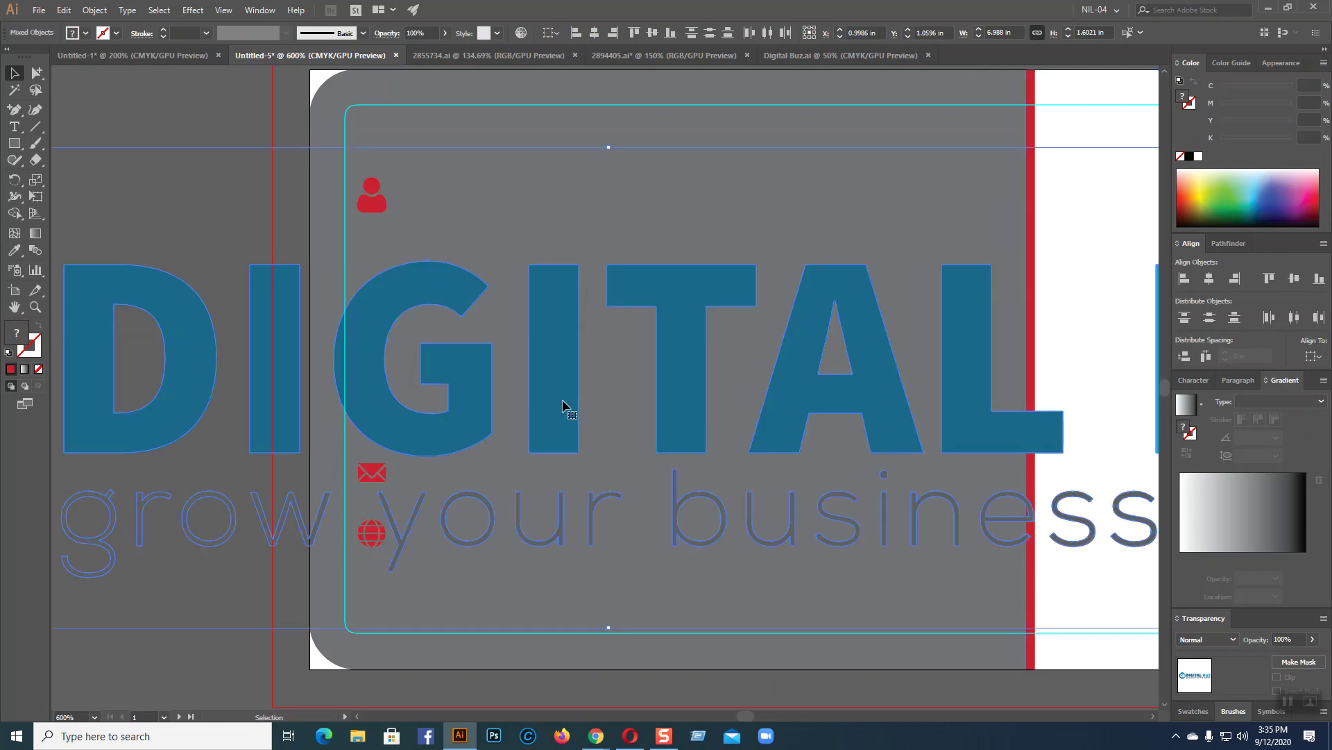
pyautogui.hotkey('ctrl', '-')
pyautogui.hotkey('ctrl', '-')
pyautogui.press('v')
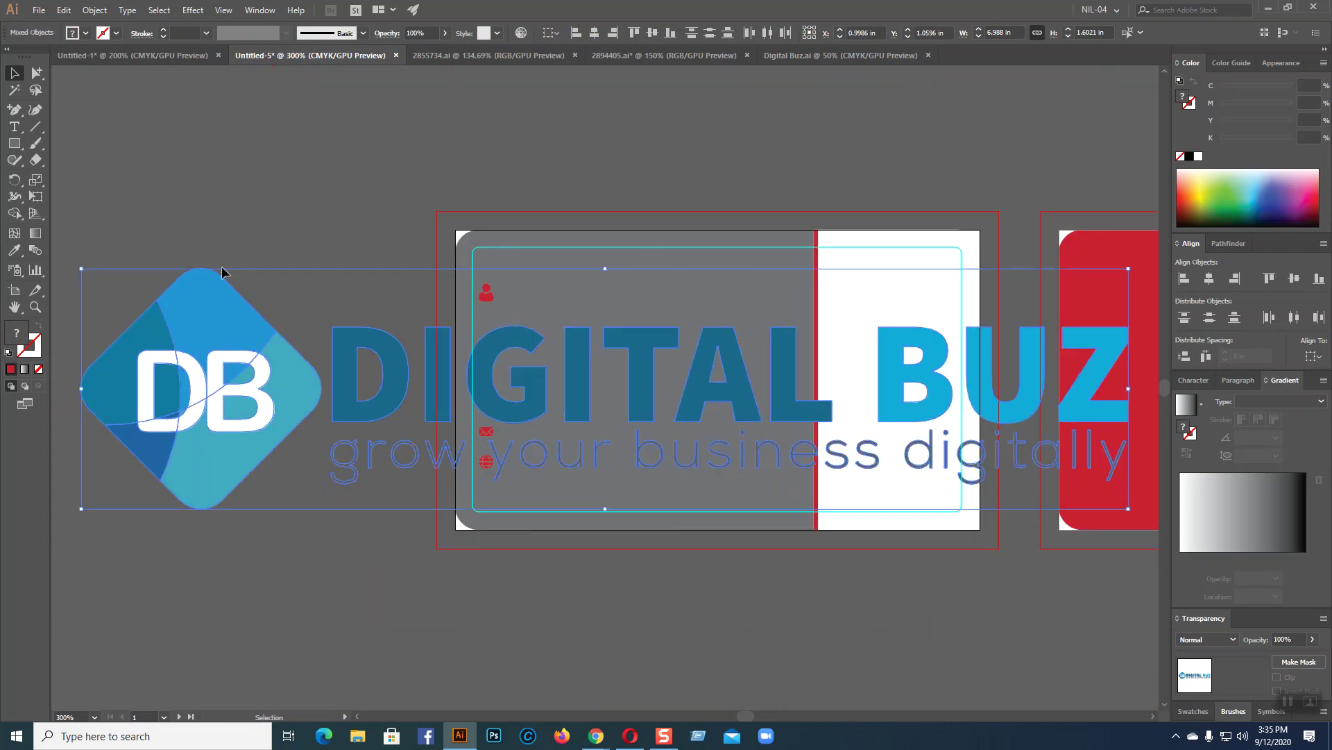
# Step: Shrink the logo, move it onto the white right panel, rotate it vertical and resize it
pyautogui.moveTo(81, 271); pyautogui.dragTo(521, 370)
pyautogui.moveTo(609, 396); pyautogui.dragTo(902, 373)
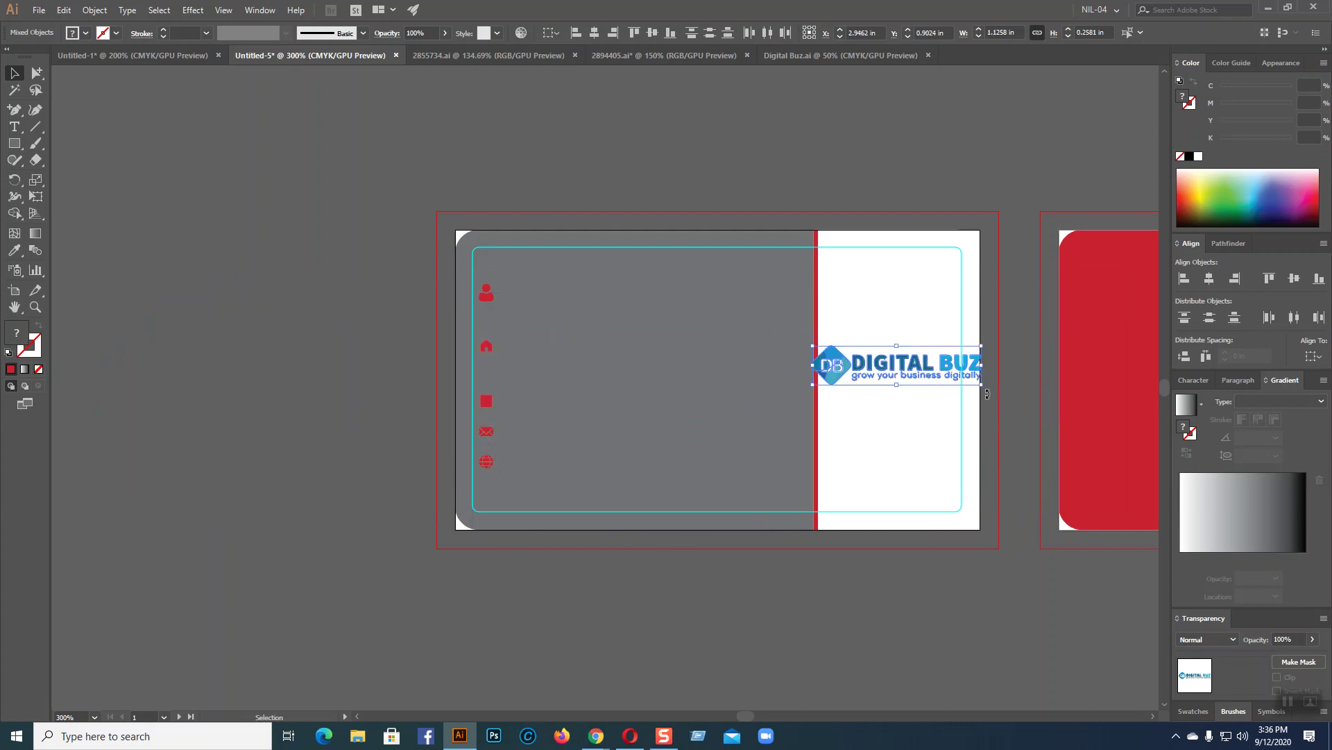
pyautogui.moveTo(986, 393); pyautogui.dragTo(958, 289)
pyautogui.moveTo(916, 449); pyautogui.dragTo(941, 475)
pyautogui.moveTo(893, 410)
pyautogui.mouseDown()
pyautogui.moveTo(764, 534)
pyautogui.moveTo(861, 416)
pyautogui.moveTo(849, 540)
pyautogui.moveTo(735, 540)
pyautogui.moveTo(897, 424)
pyautogui.mouseUp()
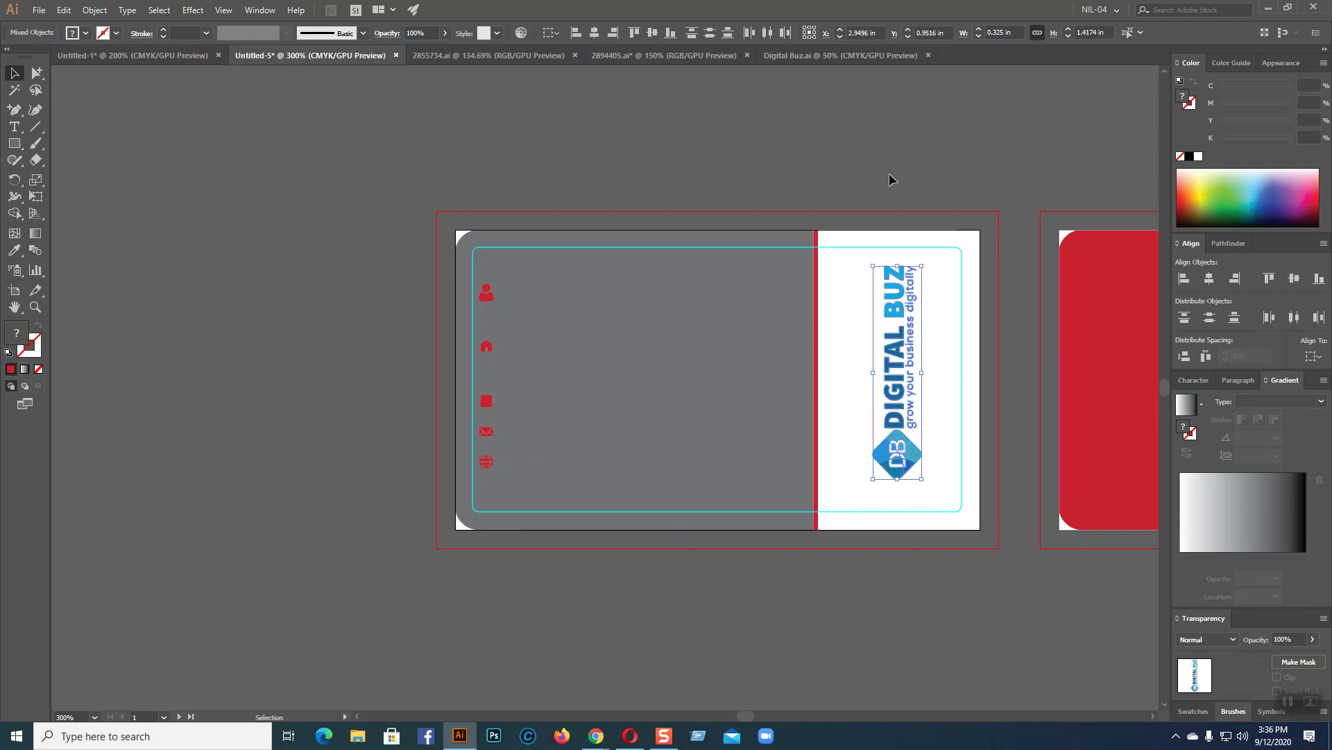
pyautogui.click(853, 197)
pyautogui.press('ctrl')
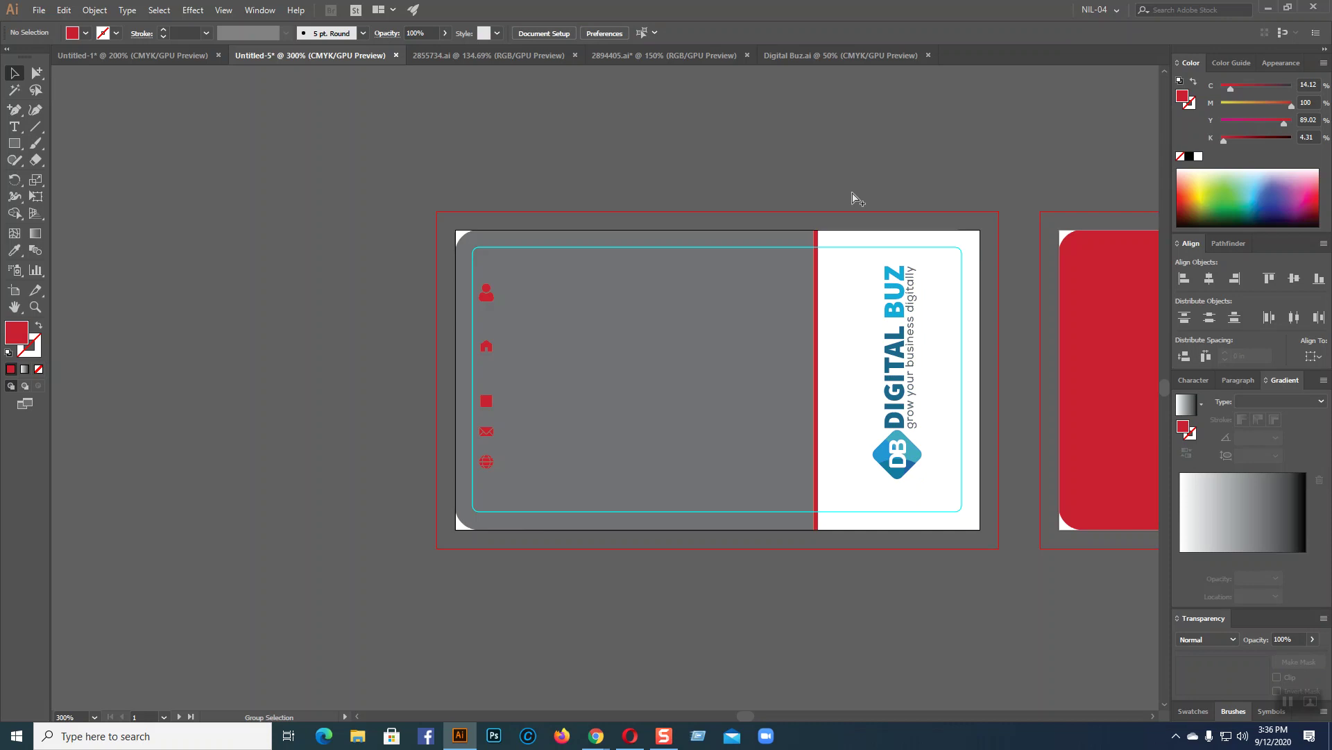
pyautogui.hotkey('ctrl', '=')
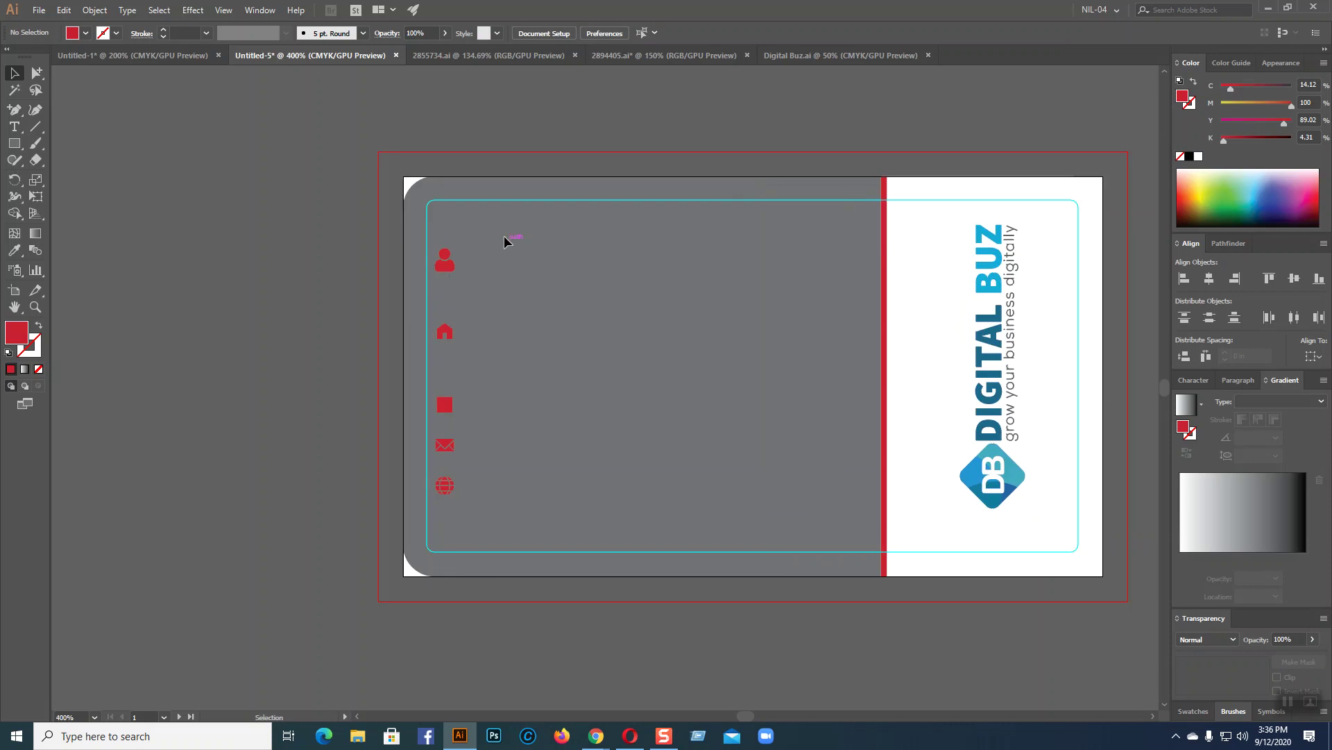
# Step: Give the contact icon group the logo's blue
pyautogui.click(432, 497)
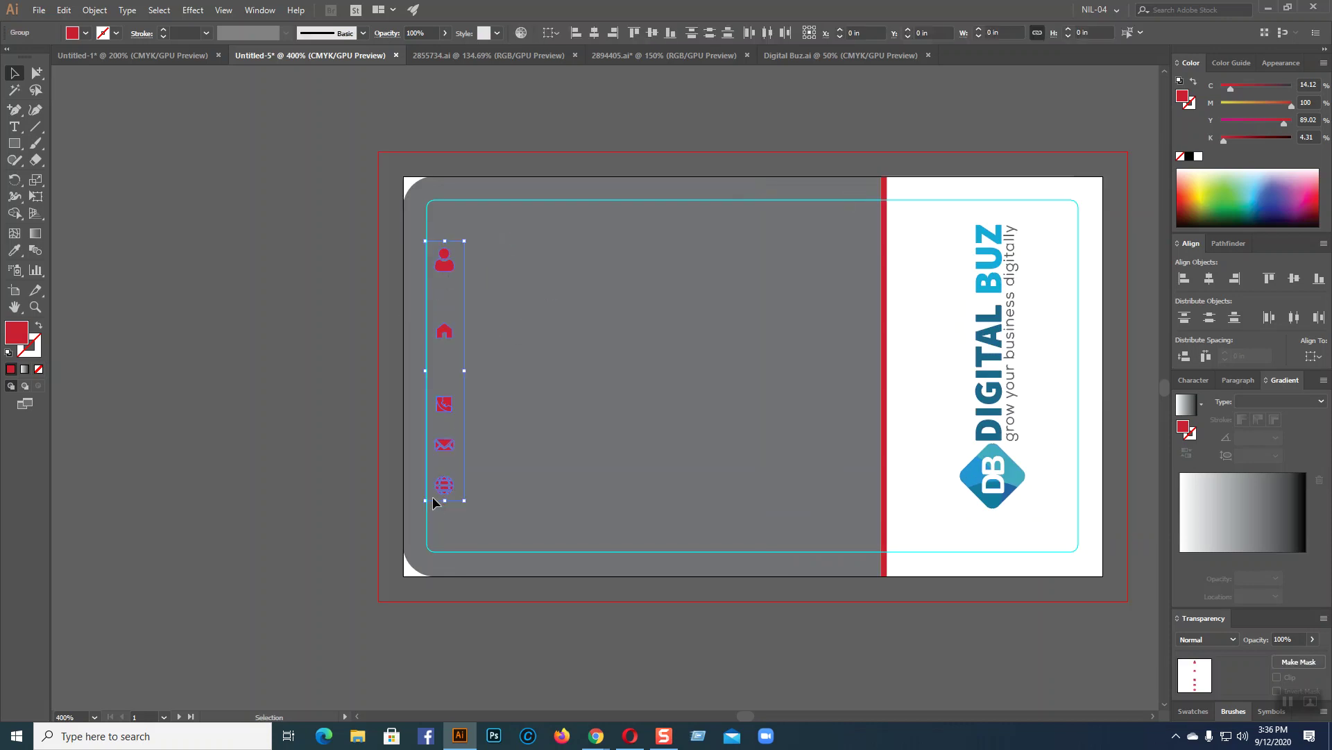
pyautogui.click(14, 250)
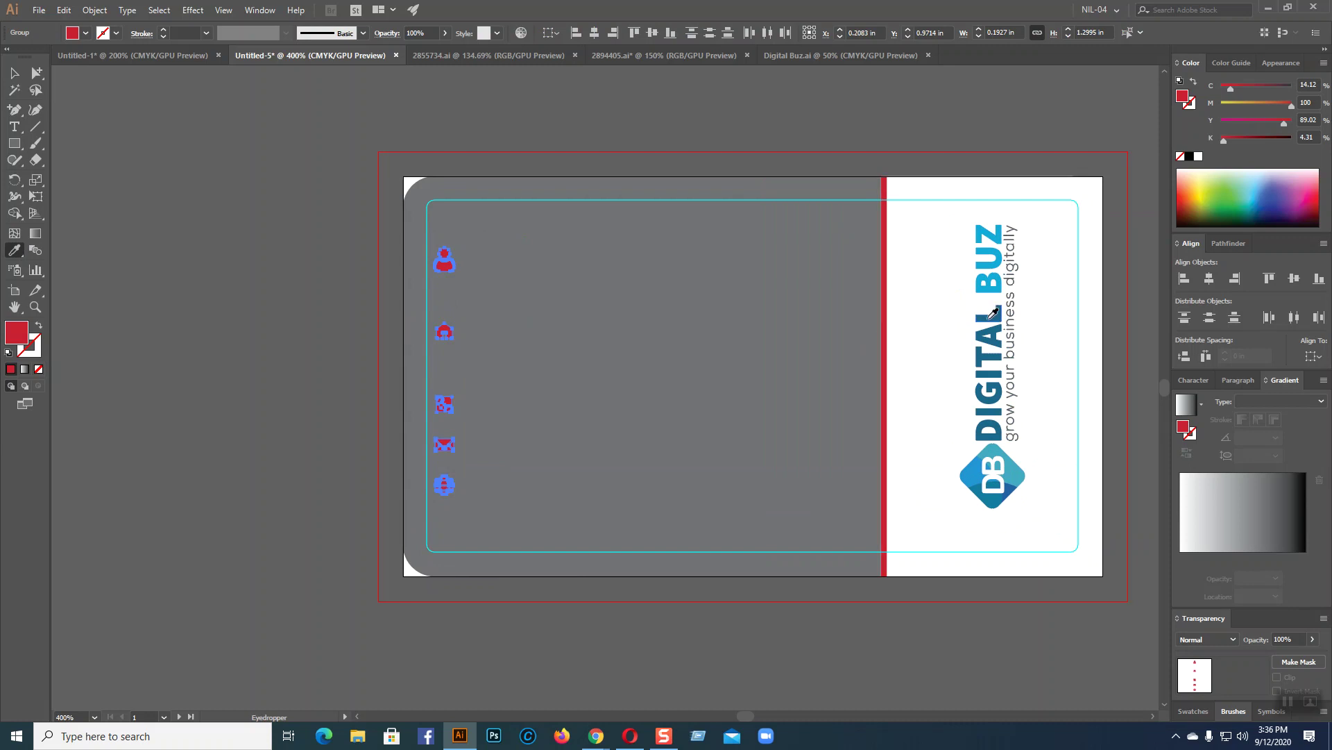
pyautogui.click(995, 236)
pyautogui.click(14, 72)
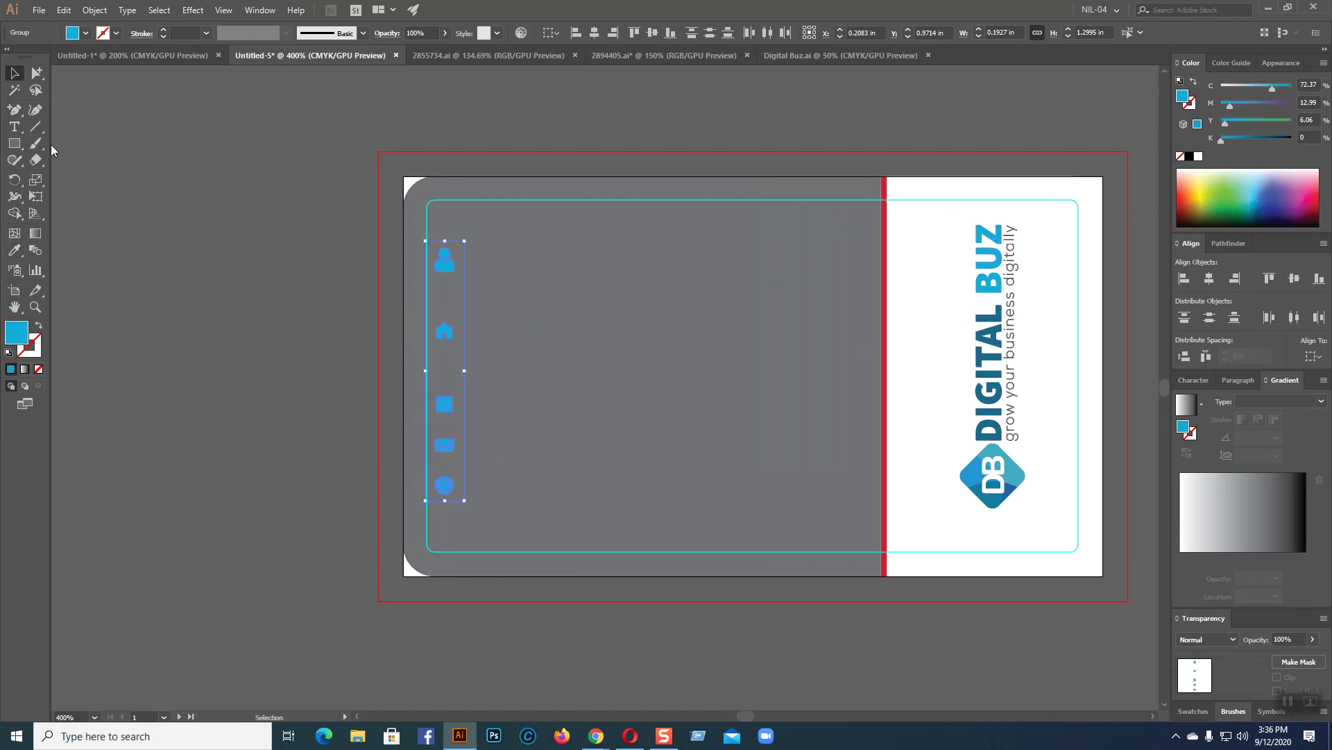
pyautogui.hotkey('ctrl', 'shift', 'a')
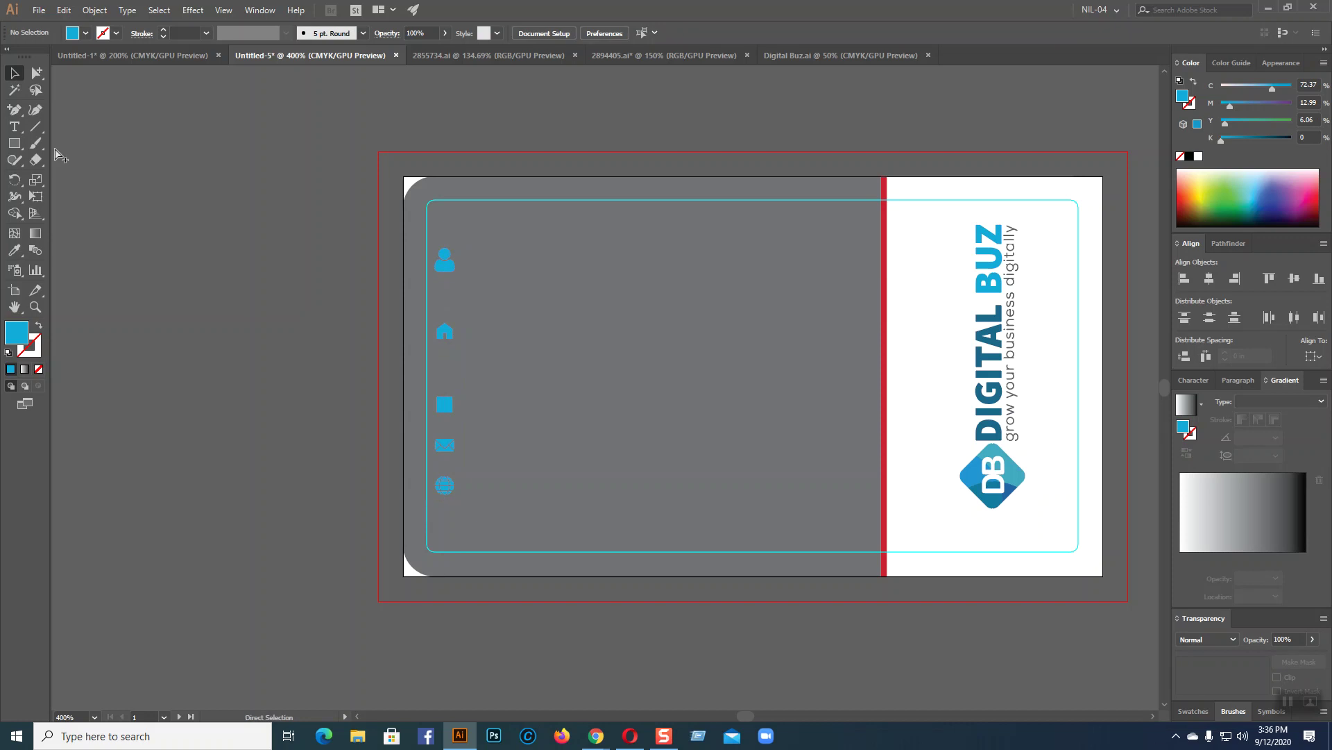
# Step: Ungroup and delete the blue square covering the phone icon
pyautogui.click(450, 404)
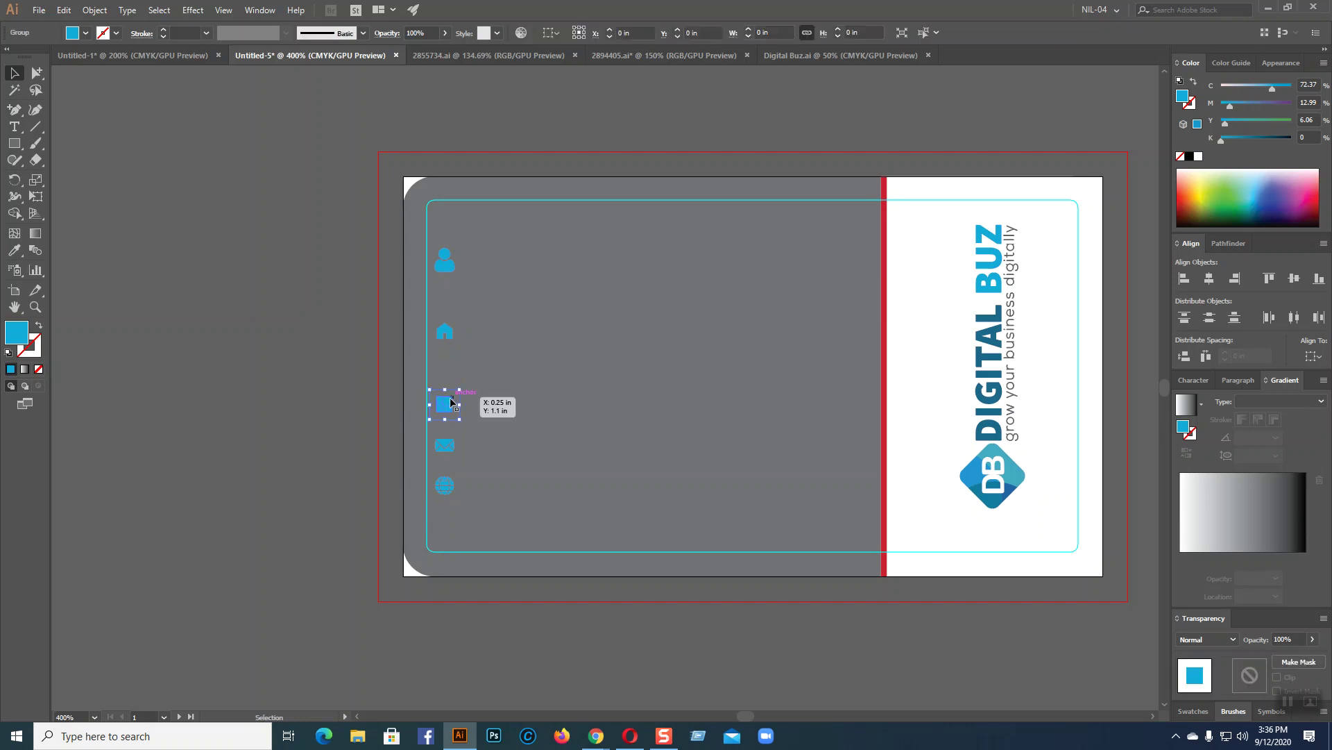
pyautogui.rightClick(445, 409)
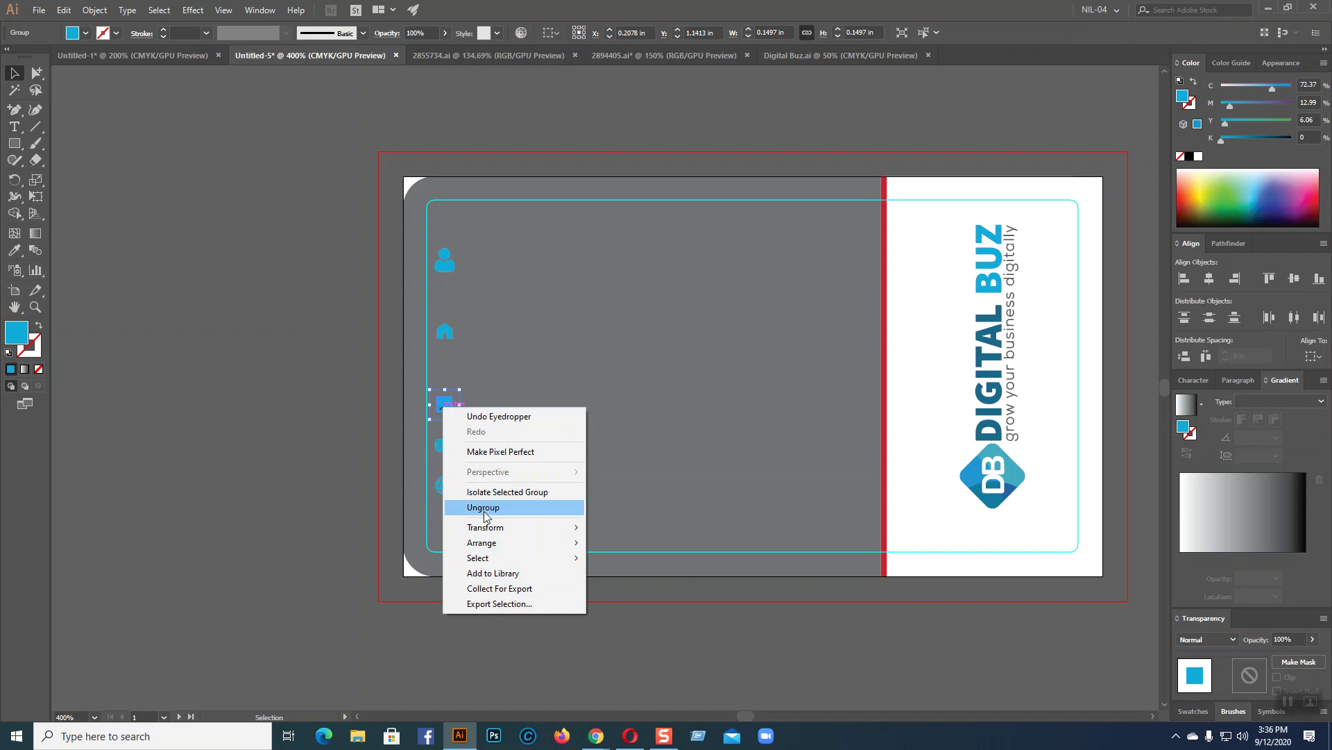
pyautogui.click(483, 507)
pyautogui.click(268, 440)
pyautogui.click(449, 404)
pyautogui.press('Delete')
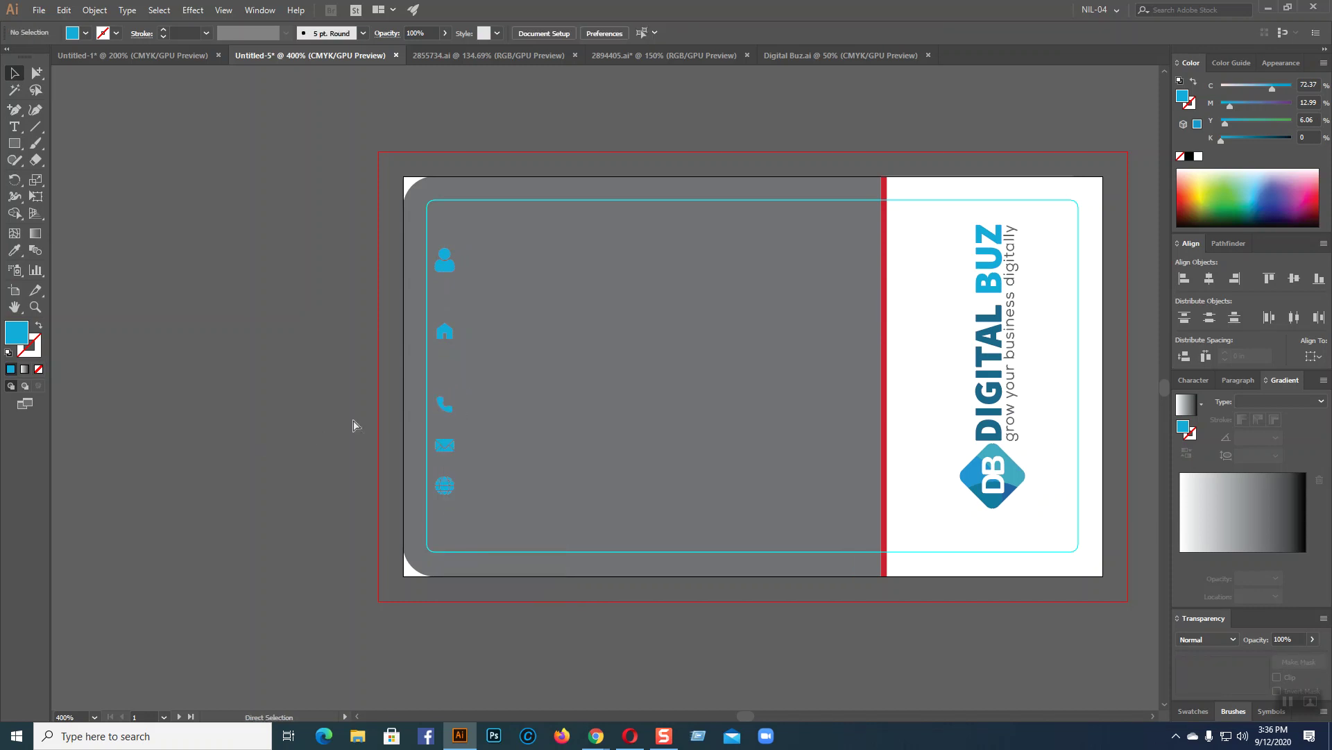
pyautogui.hotkey('ctrl', 'f')
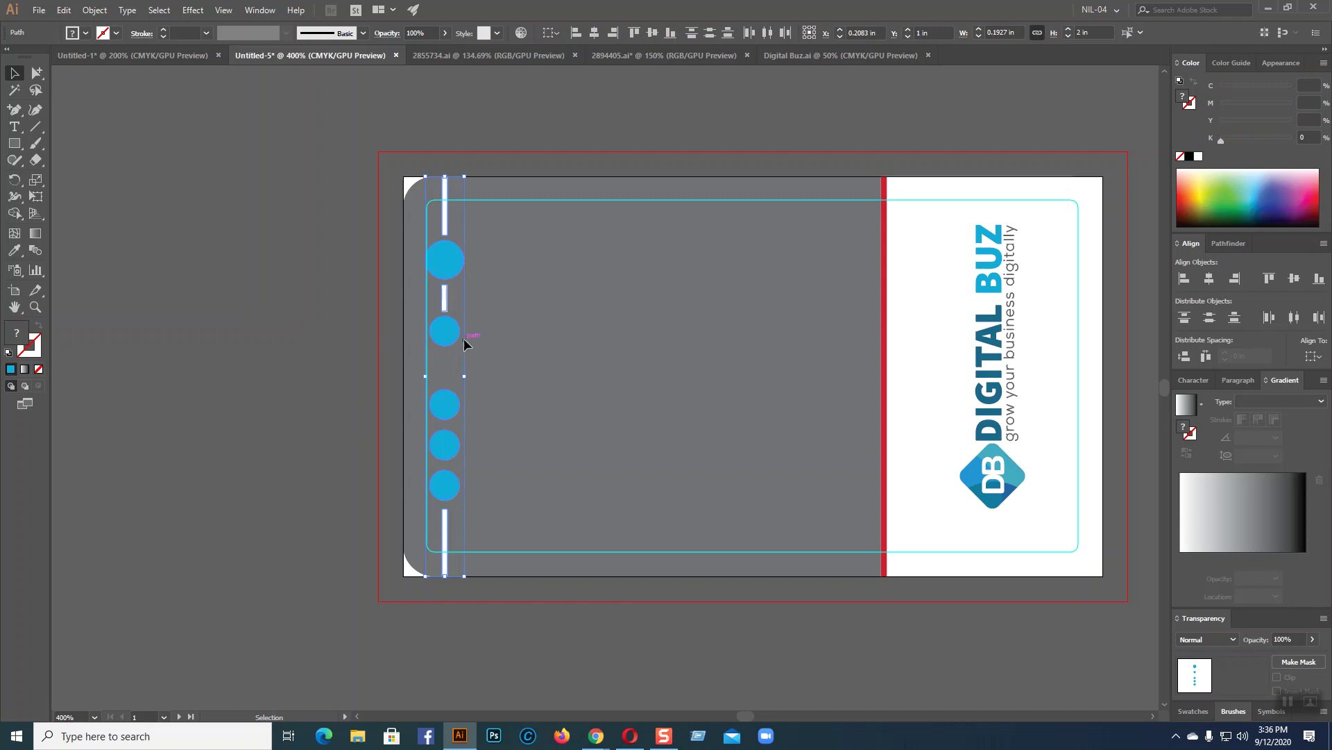
pyautogui.click(269, 356)
pyautogui.hotkey('ctrl', '=')
pyautogui.hotkey('ctrl', '=')
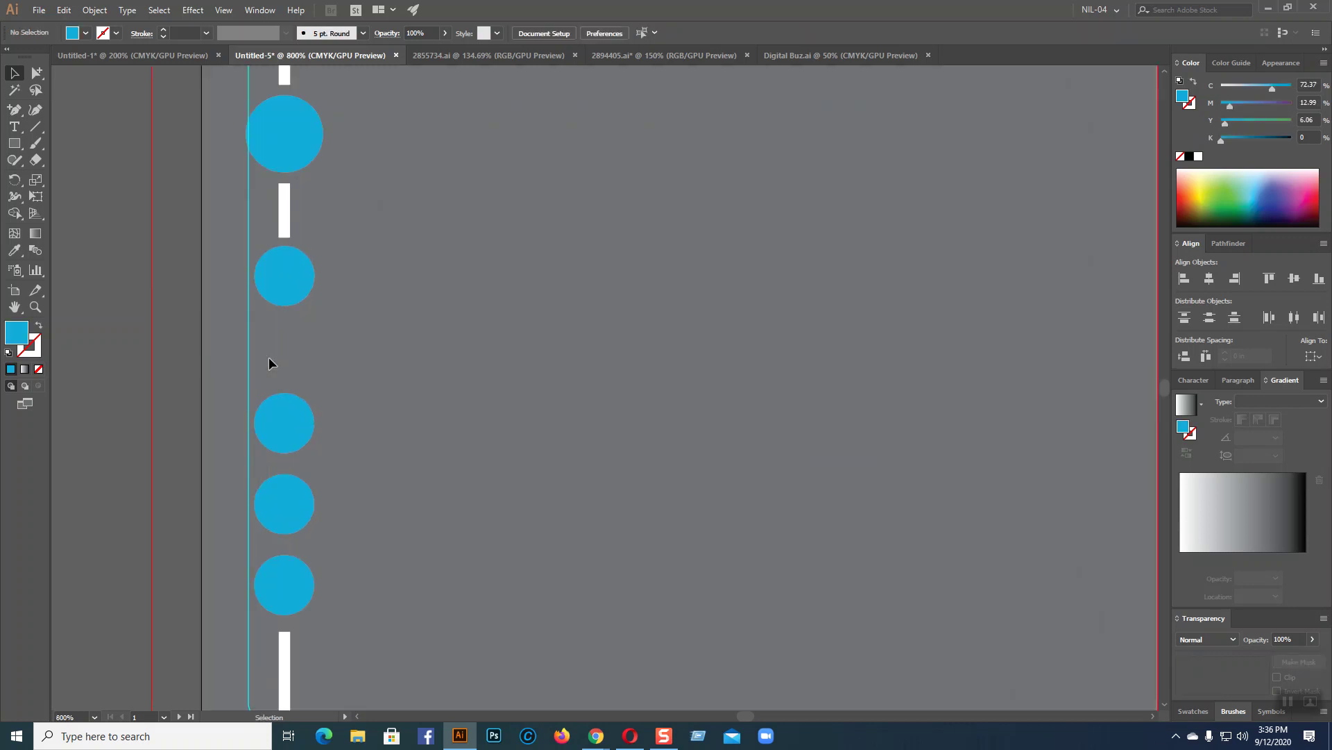
pyautogui.scroll(2, 269, 355)
# Step: Make the five icon circles white by sampling the white line
pyautogui.click(36, 72)
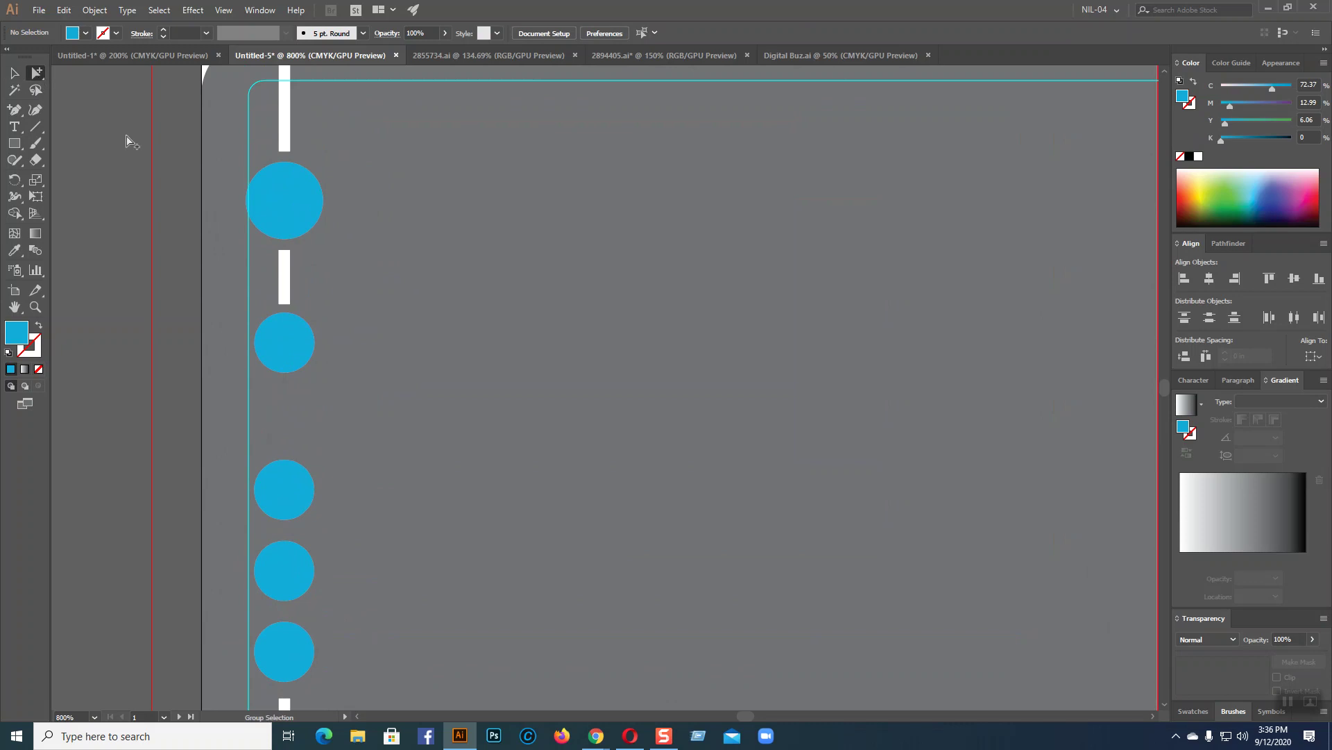
pyautogui.click(318, 195)
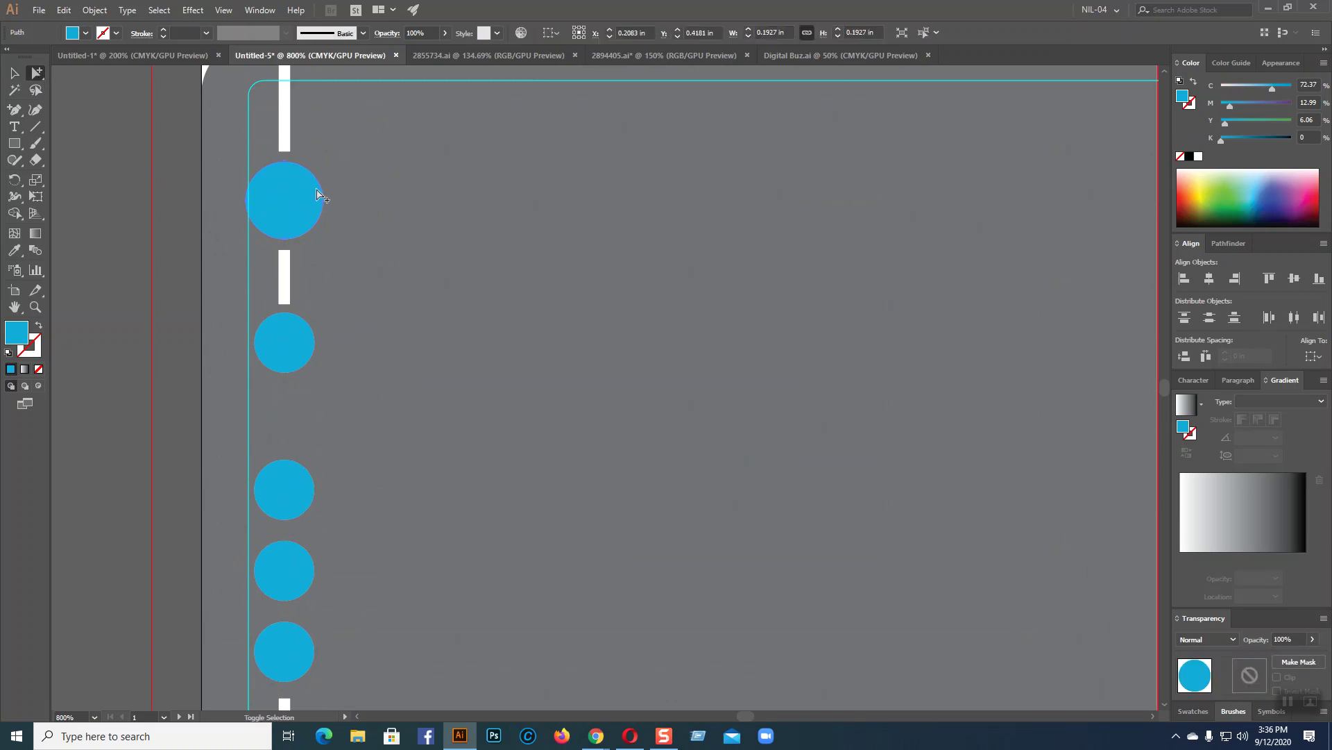
pyautogui.keyDown('shift'); pyautogui.click(310, 336); pyautogui.keyUp('shift')
pyautogui.keyDown('shift'); pyautogui.click(316, 491); pyautogui.keyUp('shift')
pyautogui.keyDown('shift'); pyautogui.click(310, 558); pyautogui.keyUp('shift')
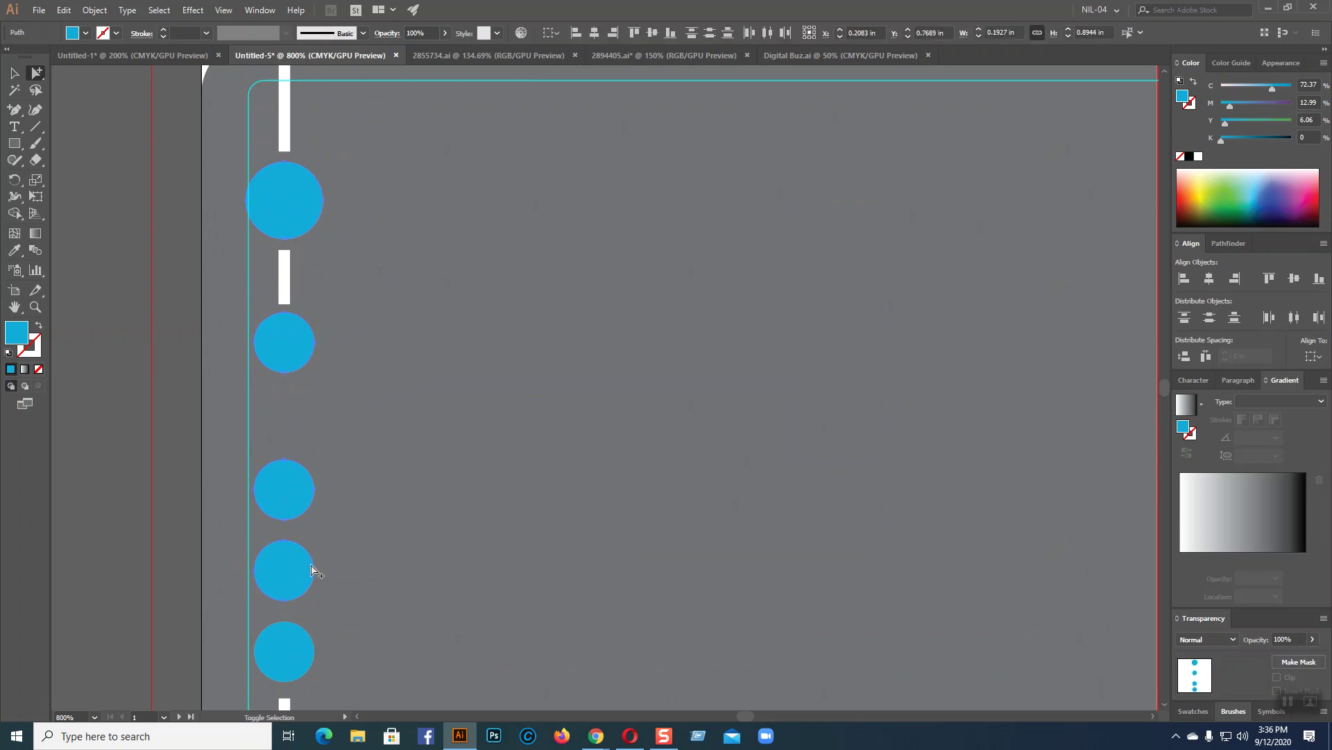
pyautogui.keyDown('shift'); pyautogui.click(314, 652); pyautogui.keyUp('shift')
pyautogui.click(14, 250)
pyautogui.click(288, 266)
pyautogui.click(14, 72)
pyautogui.click(154, 295)
pyautogui.scroll(-3, 154, 296)
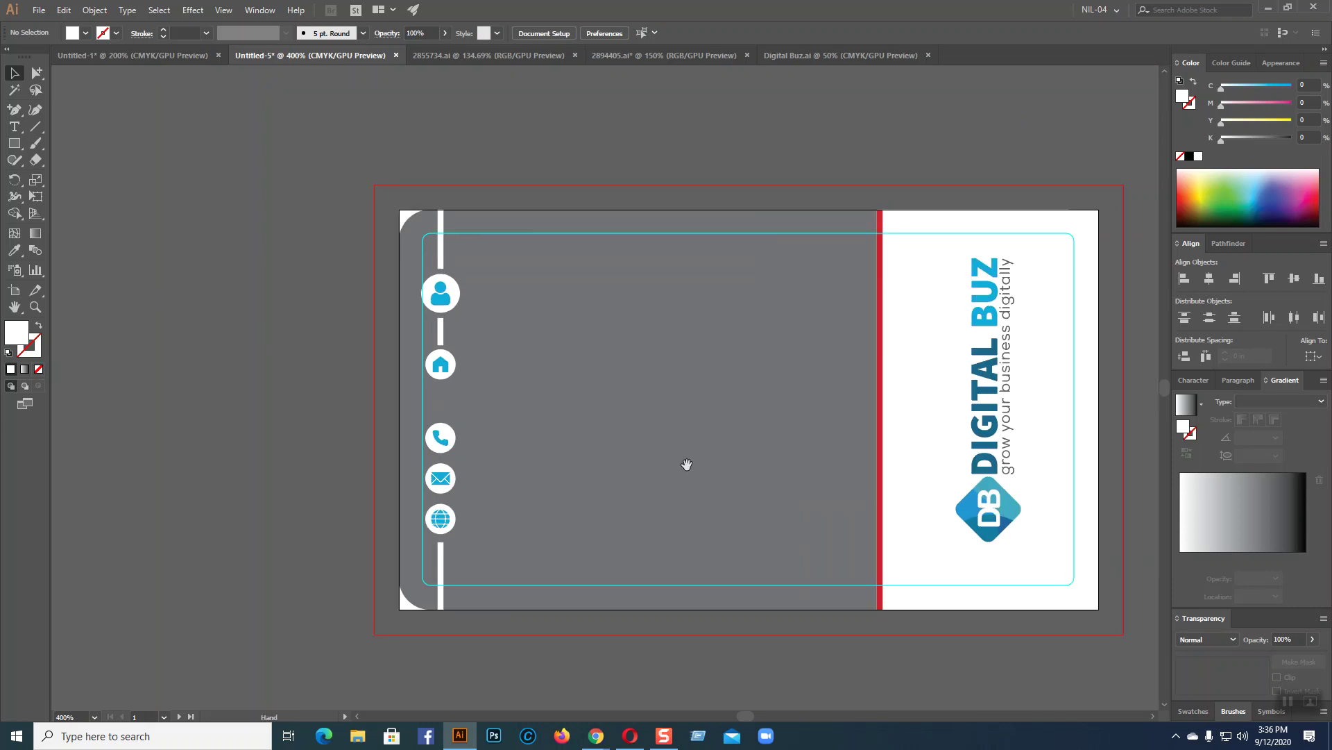
# Step: Recolour the red vertical divider with the logo's blue
pyautogui.moveTo(687, 463); pyautogui.dragTo(541, 419)
pyautogui.click(708, 438)
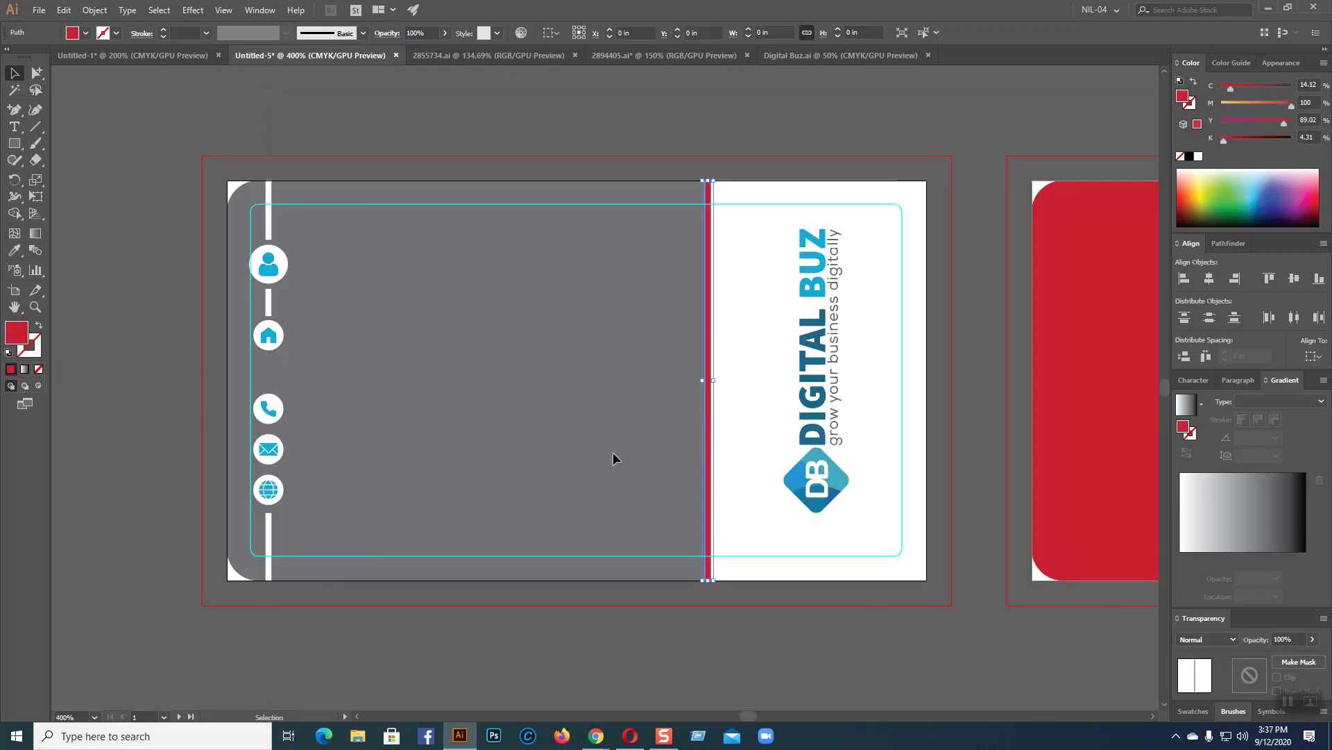
pyautogui.click(14, 251)
pyautogui.click(808, 425)
pyautogui.click(14, 73)
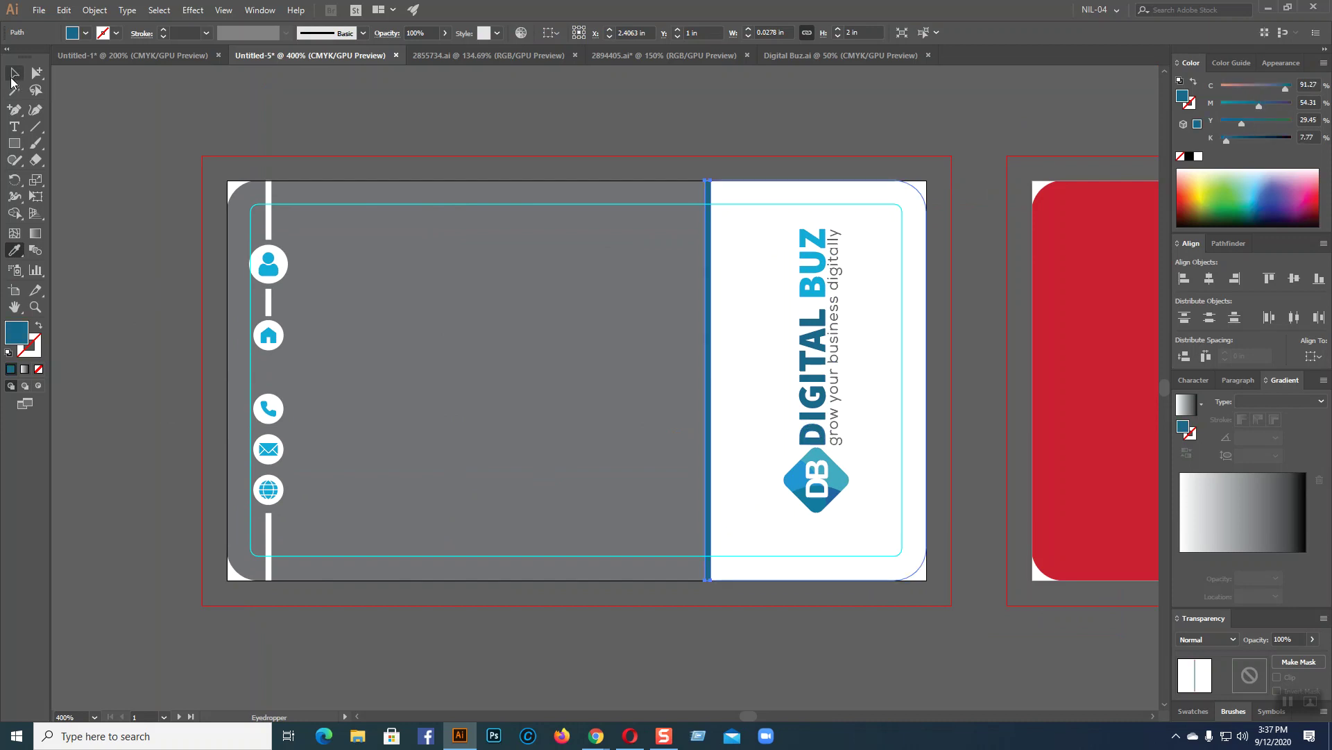
pyautogui.click(89, 179)
# Step: Type the person's name with FOUNDER on a second line above the first icon
pyautogui.click(14, 127)
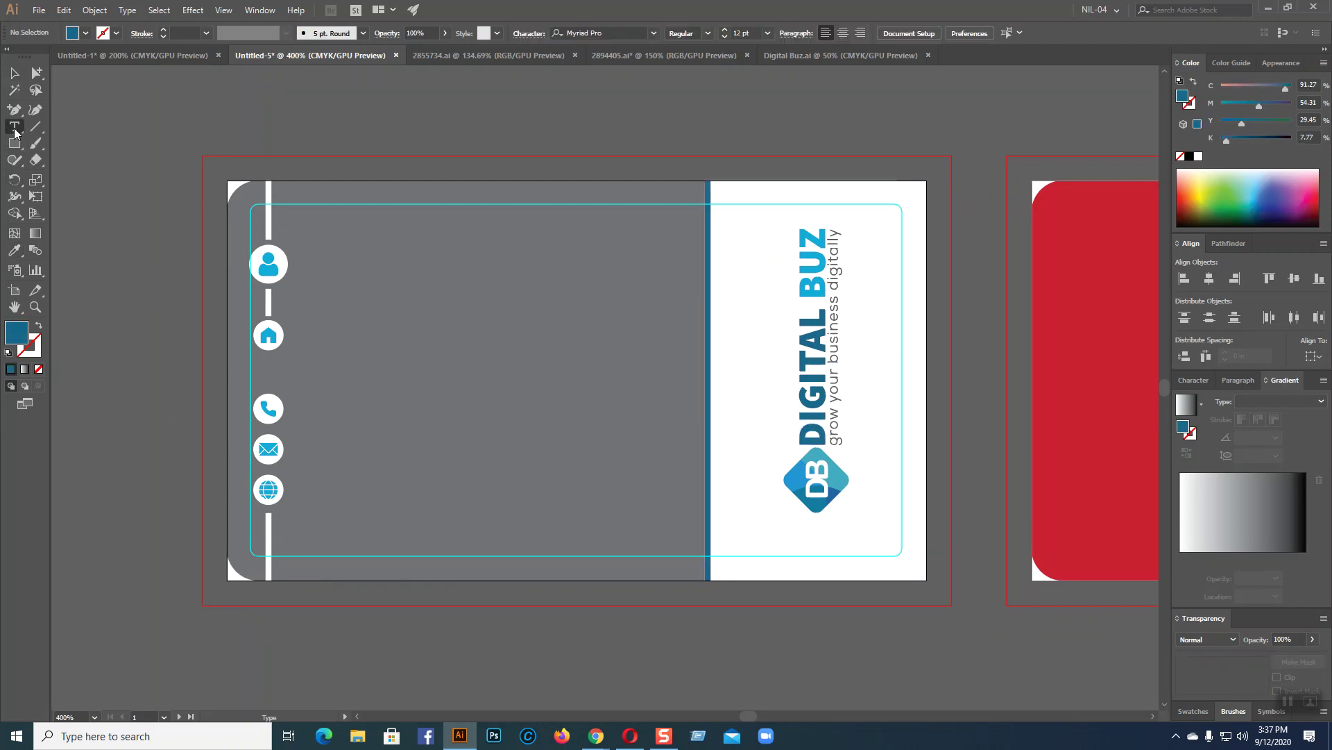
pyautogui.click(412, 339)
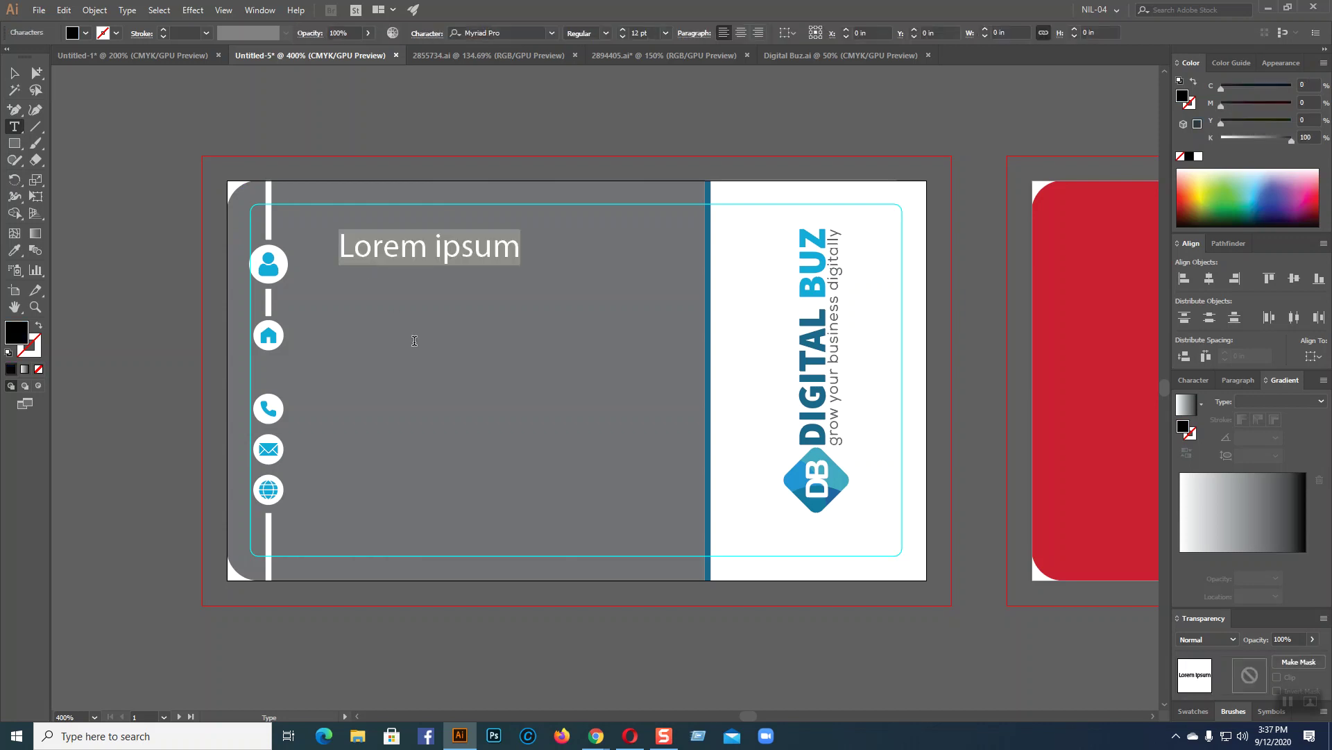
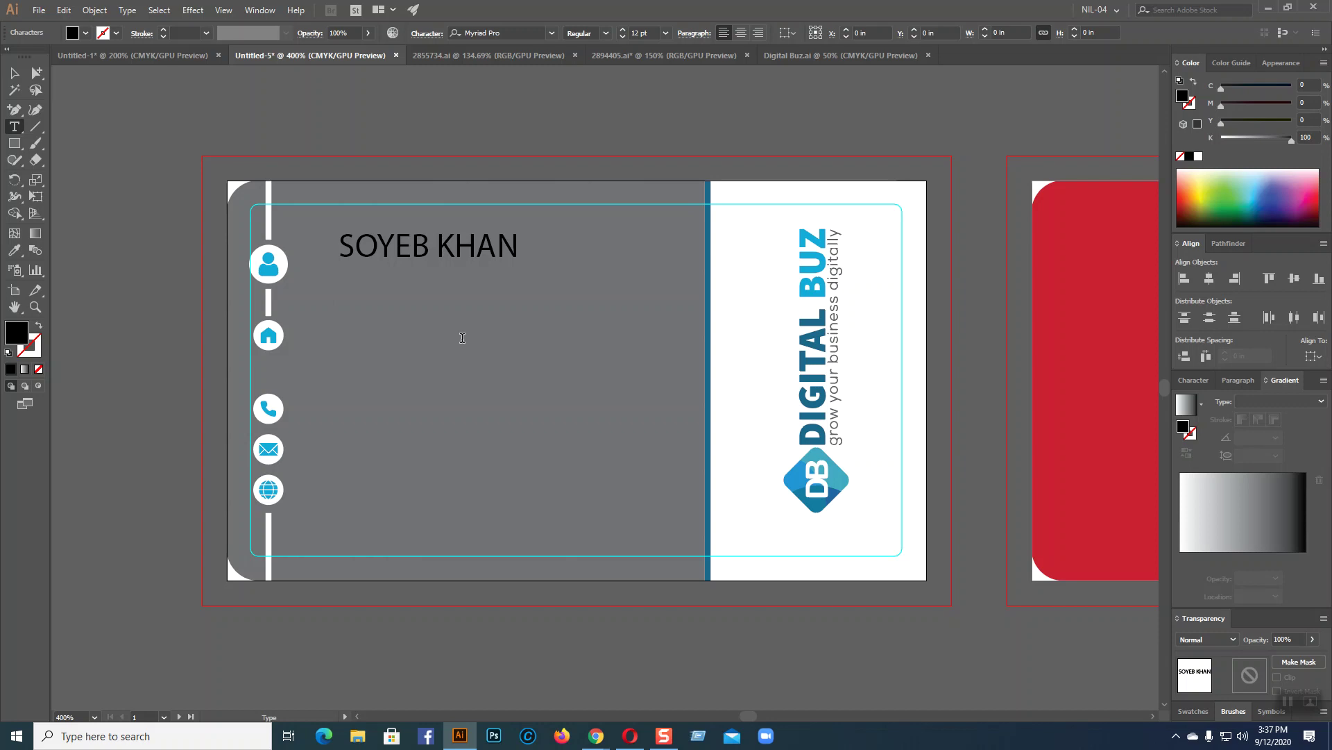
pyautogui.press('Return')
pyautogui.write('FOUNDER')
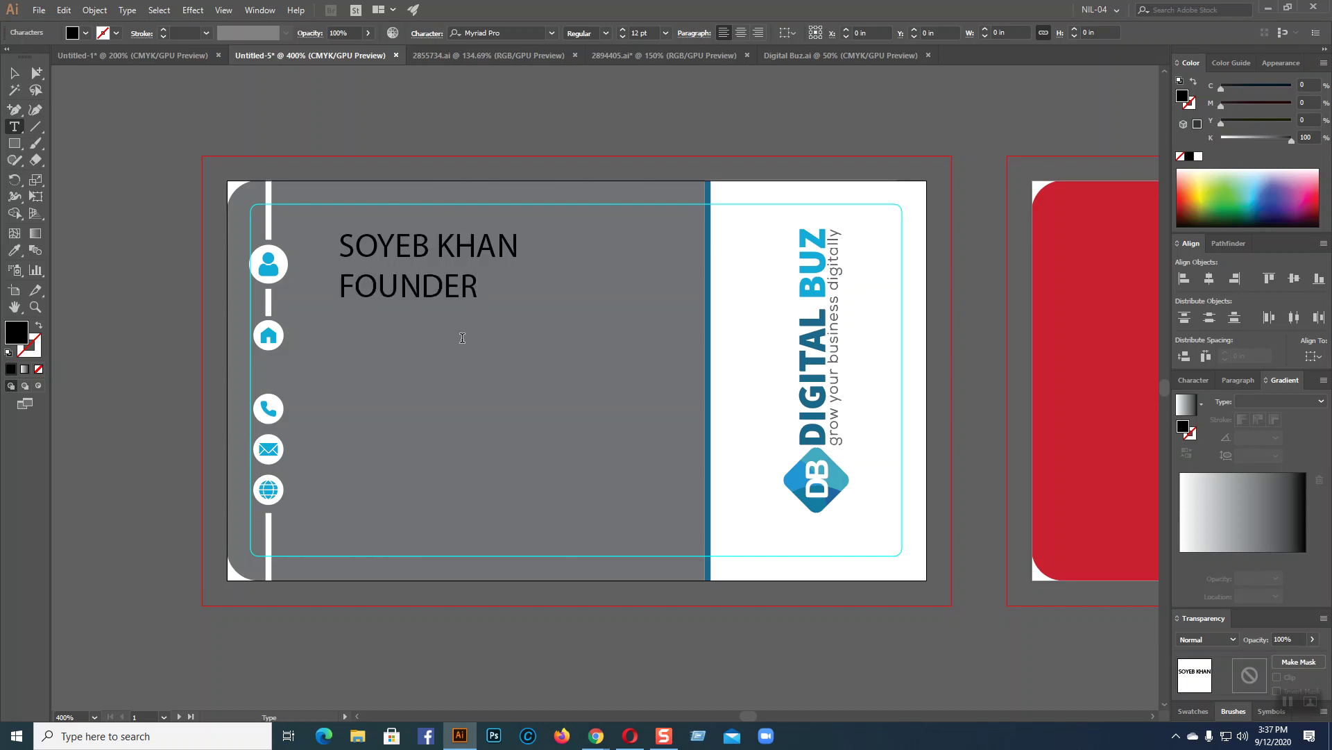
pyautogui.click(14, 73)
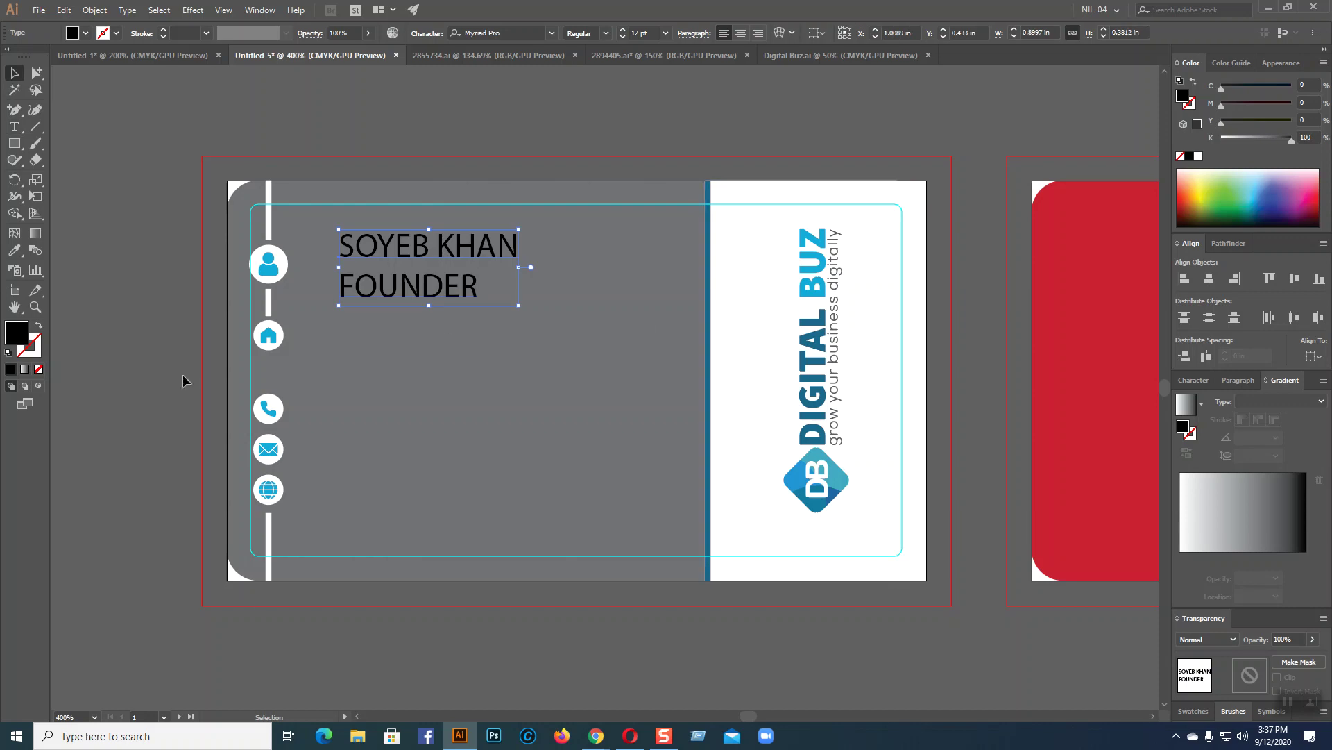
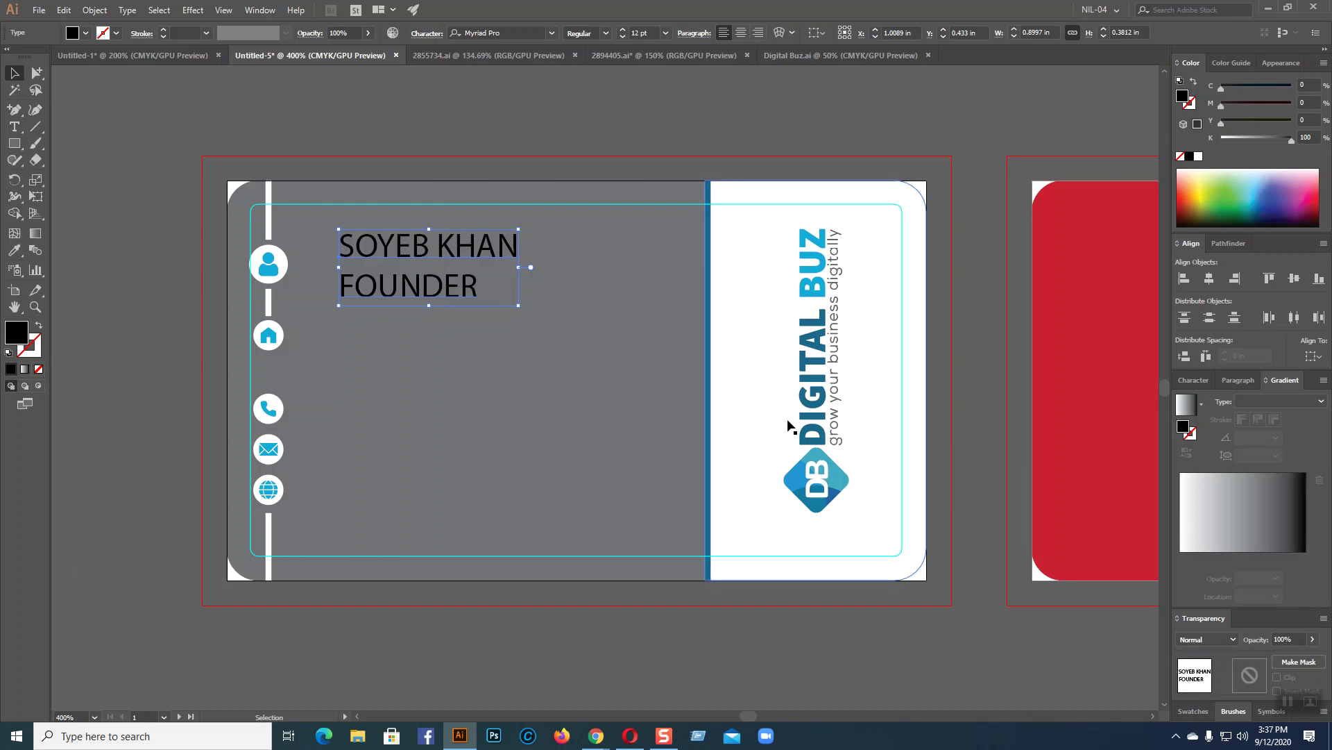
# Step: Marquee-select the DIGITAL BUZ logo and nudge it one arrow step down and one left
pyautogui.click(812, 442)
pyautogui.click(852, 450)
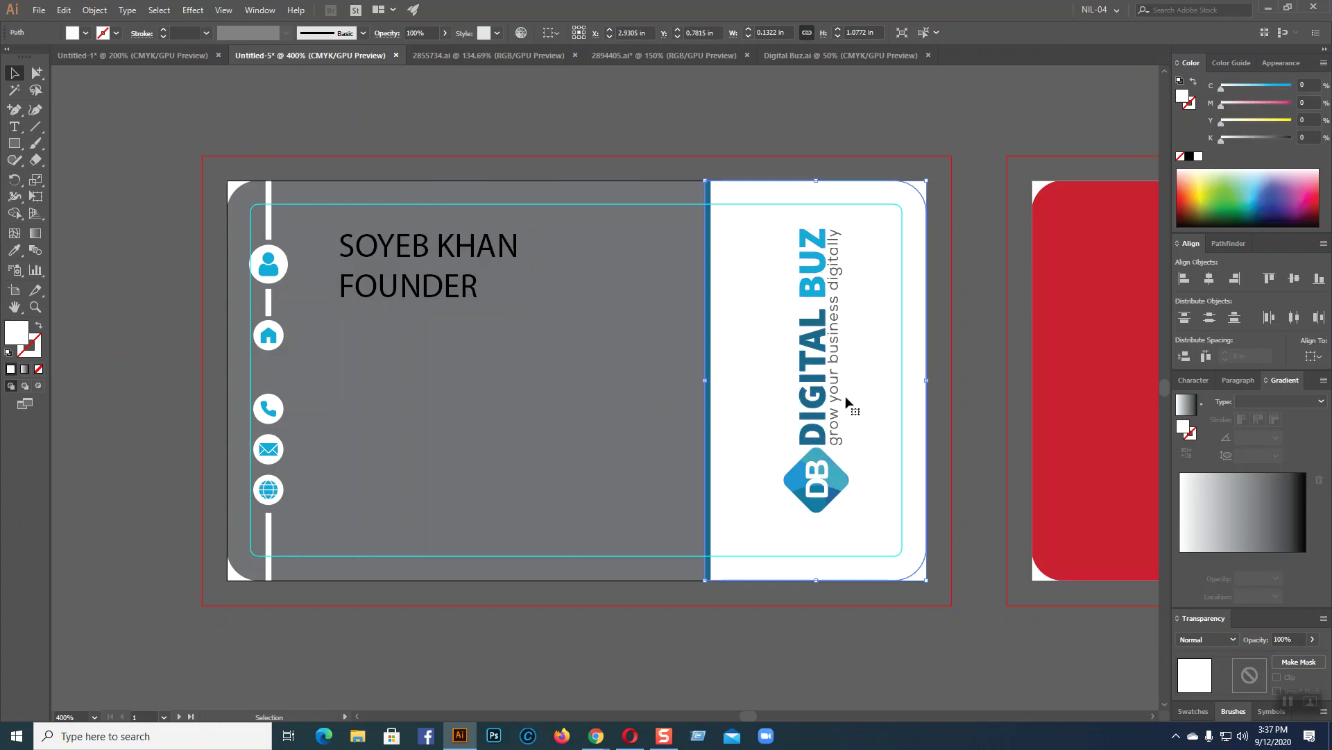
pyautogui.press('a')
pyautogui.press('v')
pyautogui.hotkey('ctrl', 'shift', 'a')
pyautogui.moveTo(805, 221); pyautogui.dragTo(883, 522)
pyautogui.press('Down')
pyautogui.press('Down')
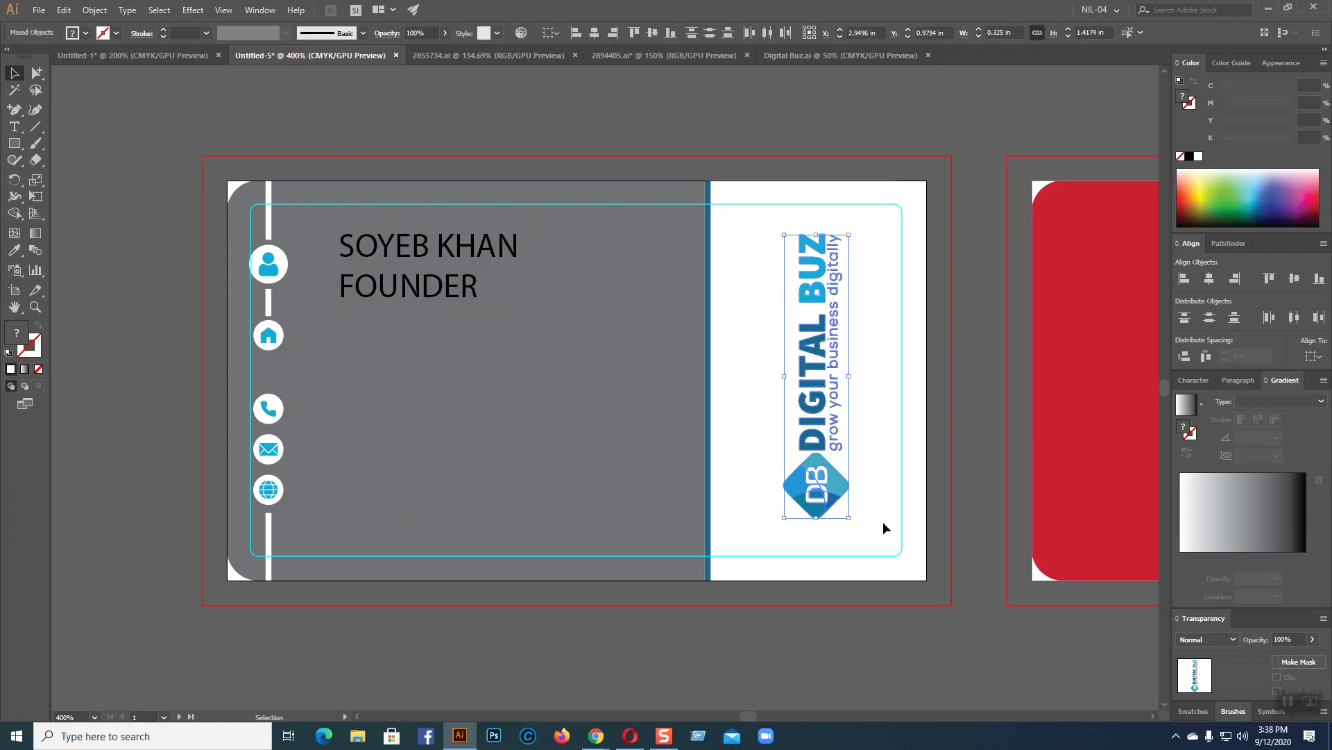
pyautogui.press('Left')
pyautogui.press('Left')
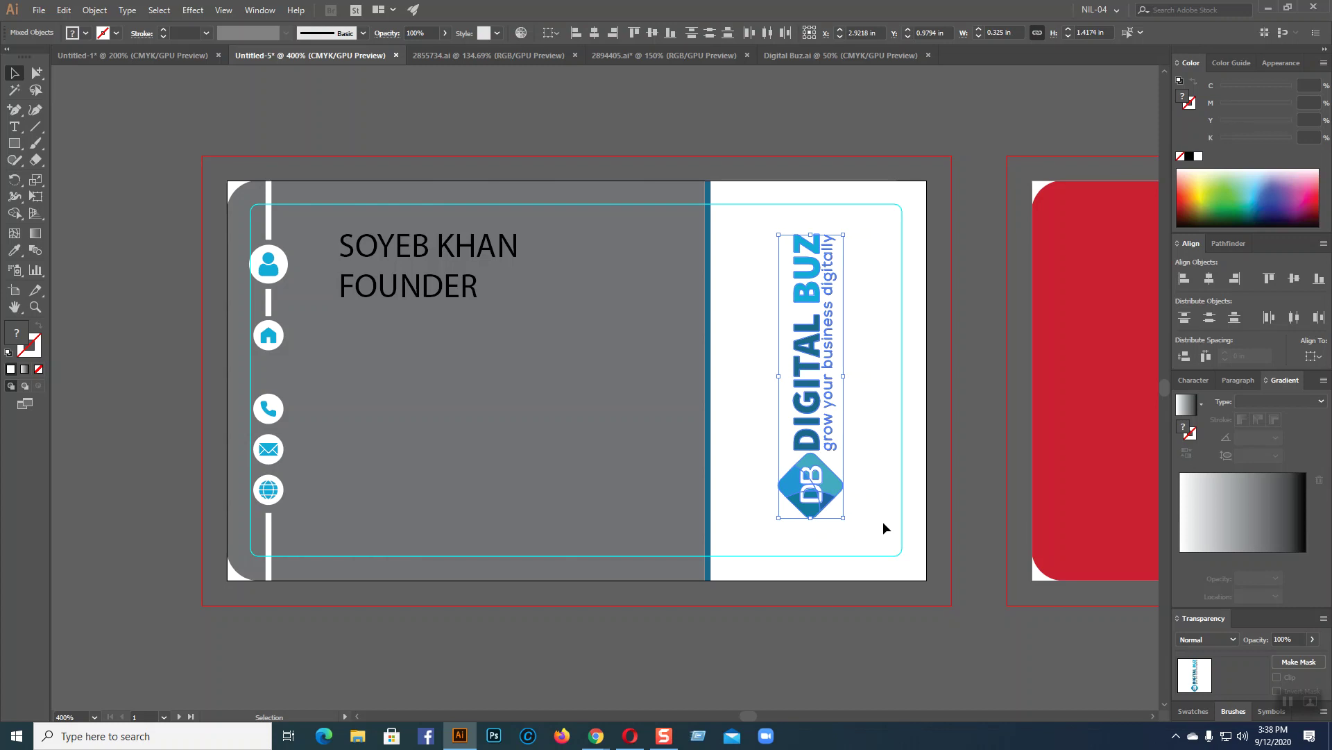
pyautogui.click(993, 370)
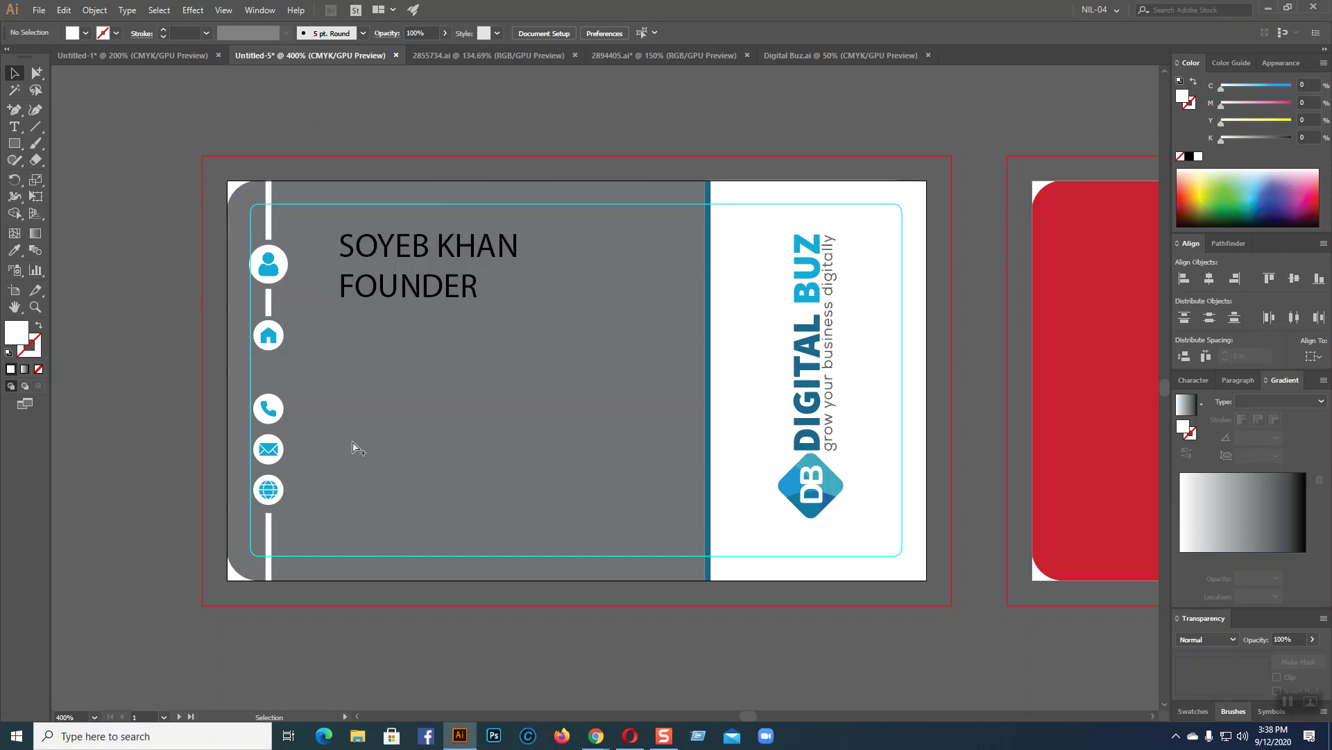
# Step: Zoom in on the contact icons and shrink the phone icon
pyautogui.hotkey('ctrl', '=')
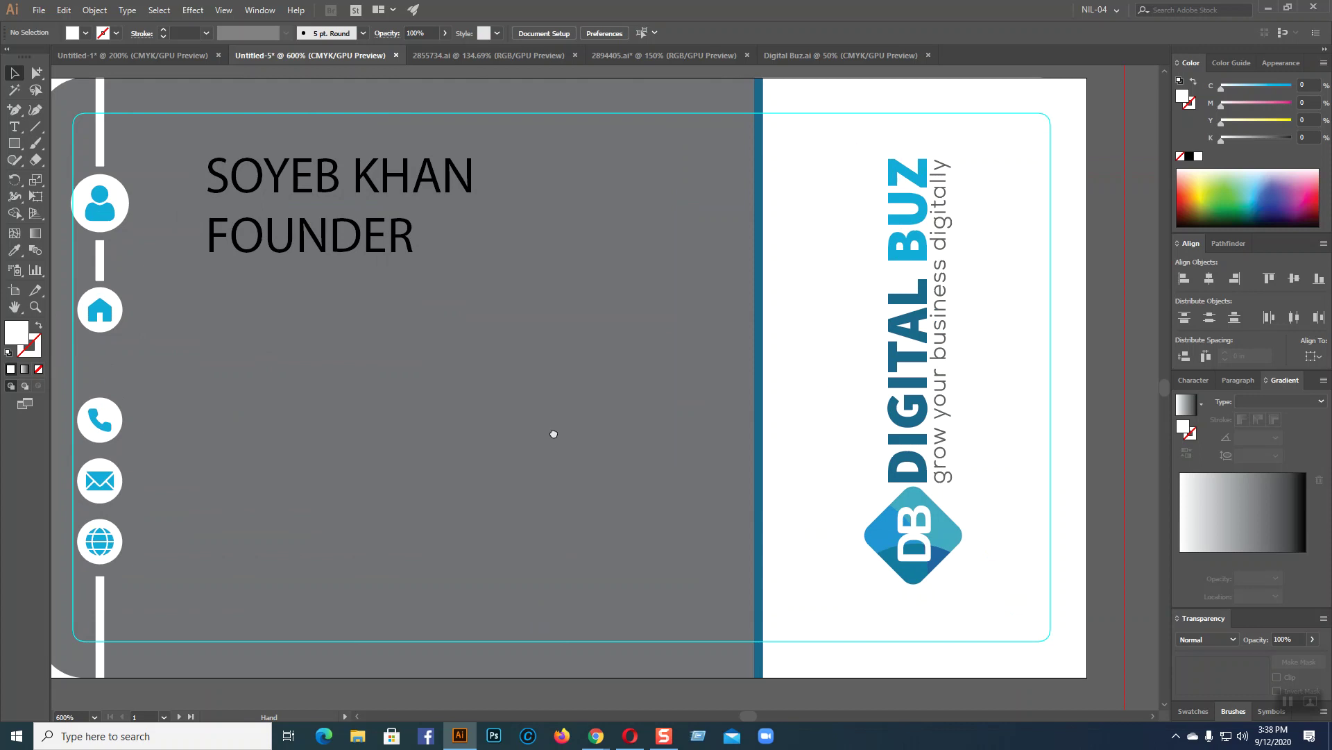
pyautogui.moveTo(554, 434); pyautogui.dragTo(648, 408)
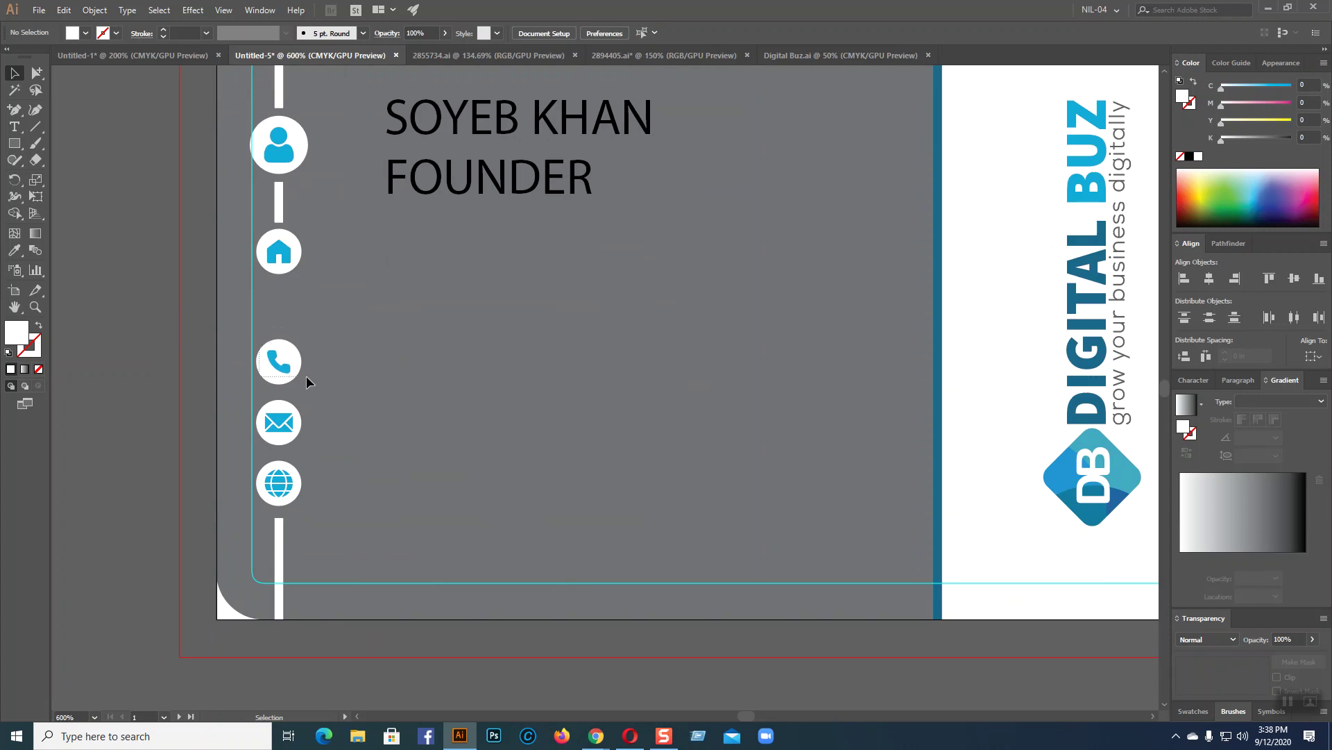
pyautogui.click(298, 356)
pyautogui.moveTo(303, 342); pyautogui.dragTo(299, 343)
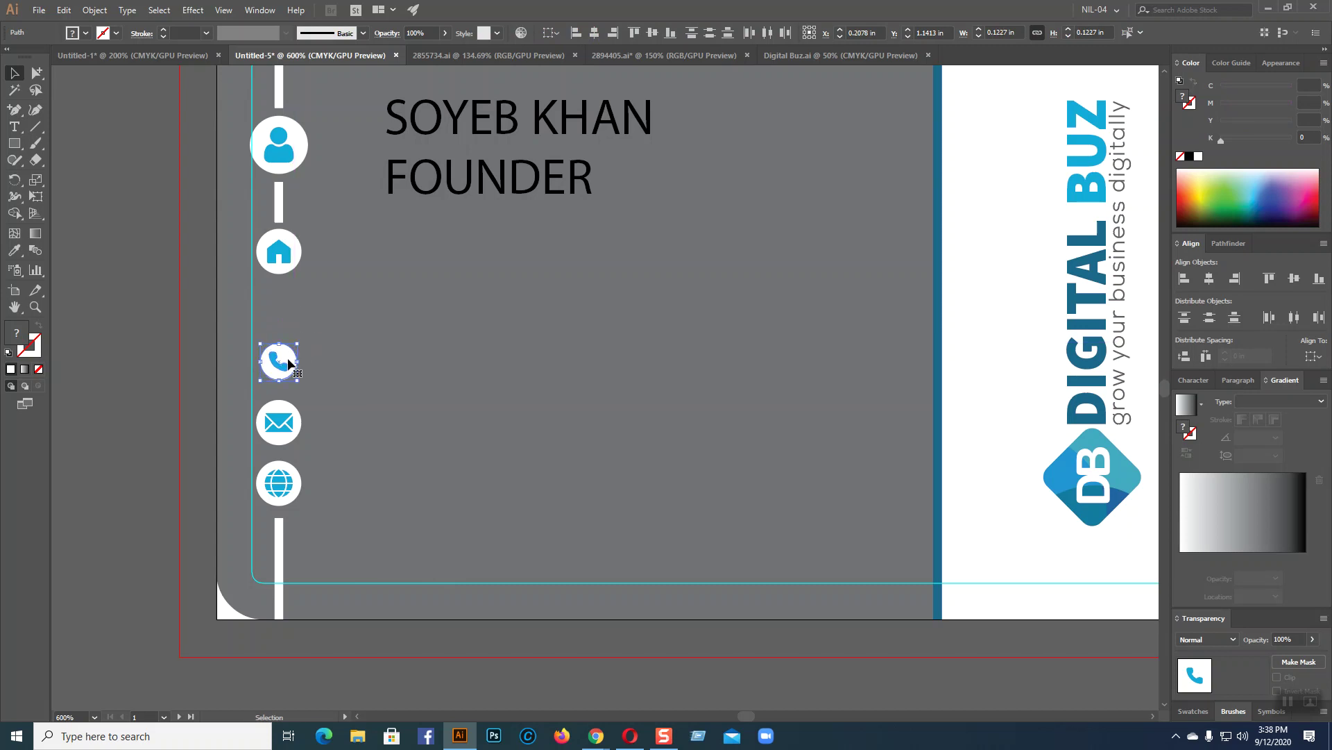
pyautogui.click(980, 33)
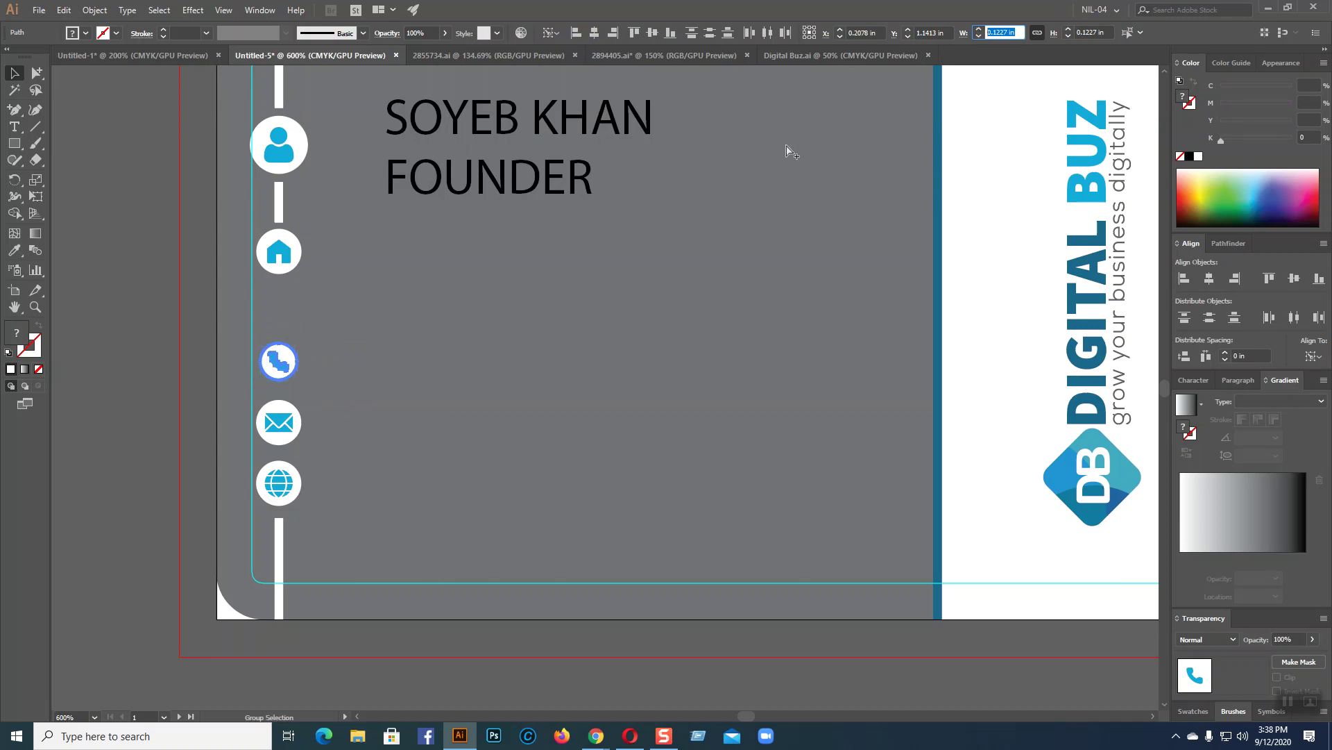
# Step: Set the envelope, globe and house icons to 0.1227 in width
pyautogui.click(290, 422)
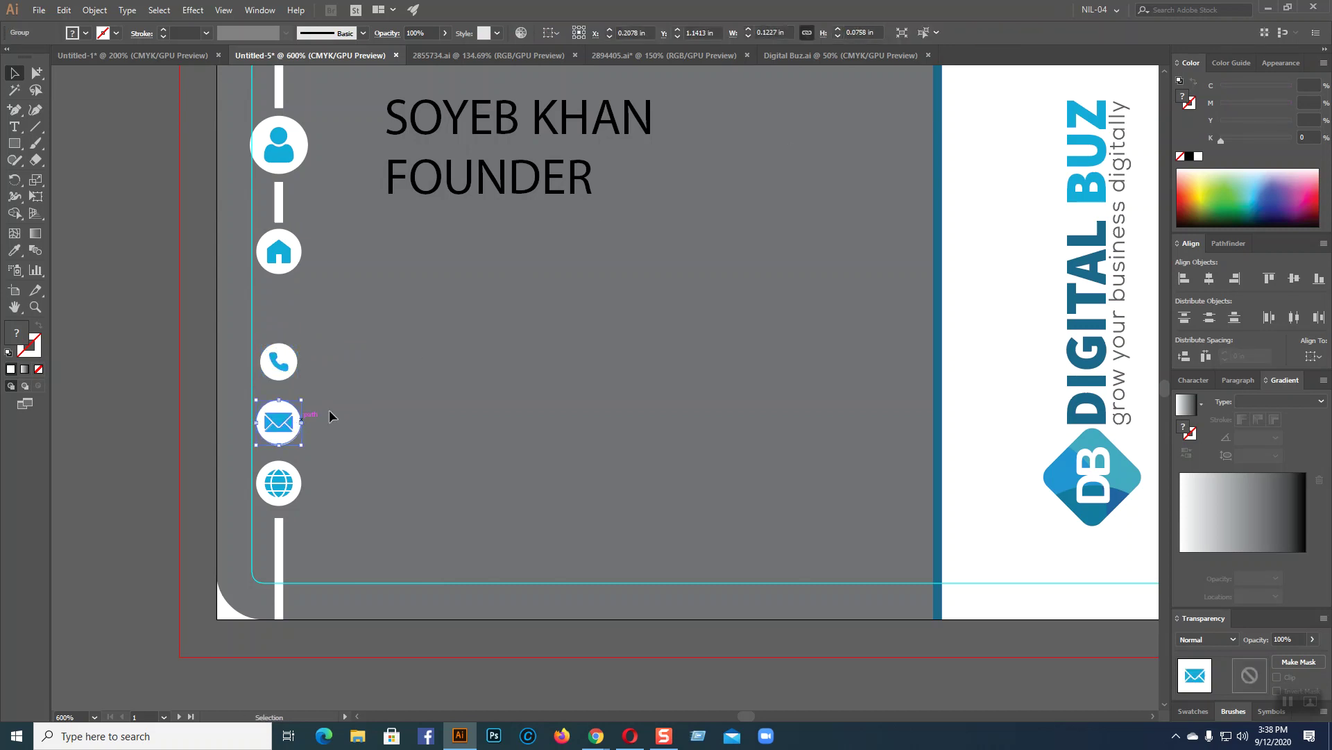
pyautogui.click(784, 32)
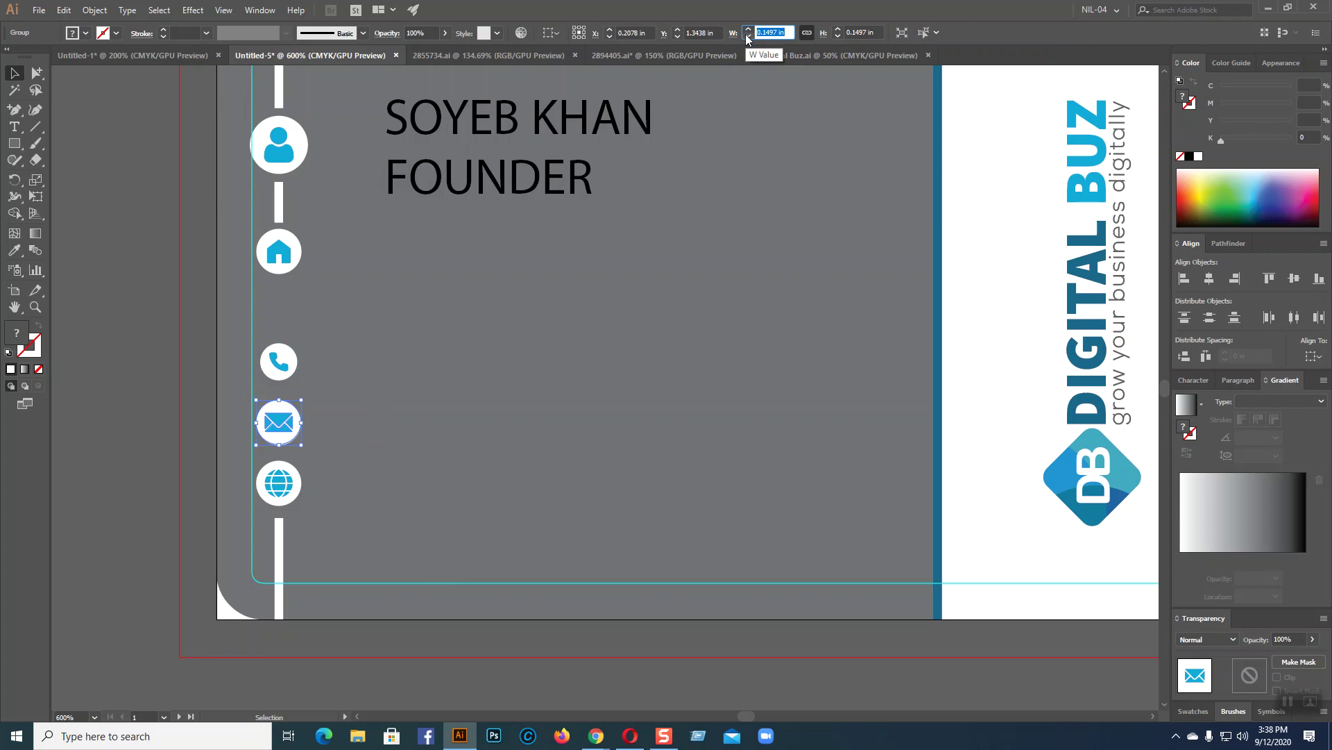
pyautogui.write('0.1227')
pyautogui.press('Return')
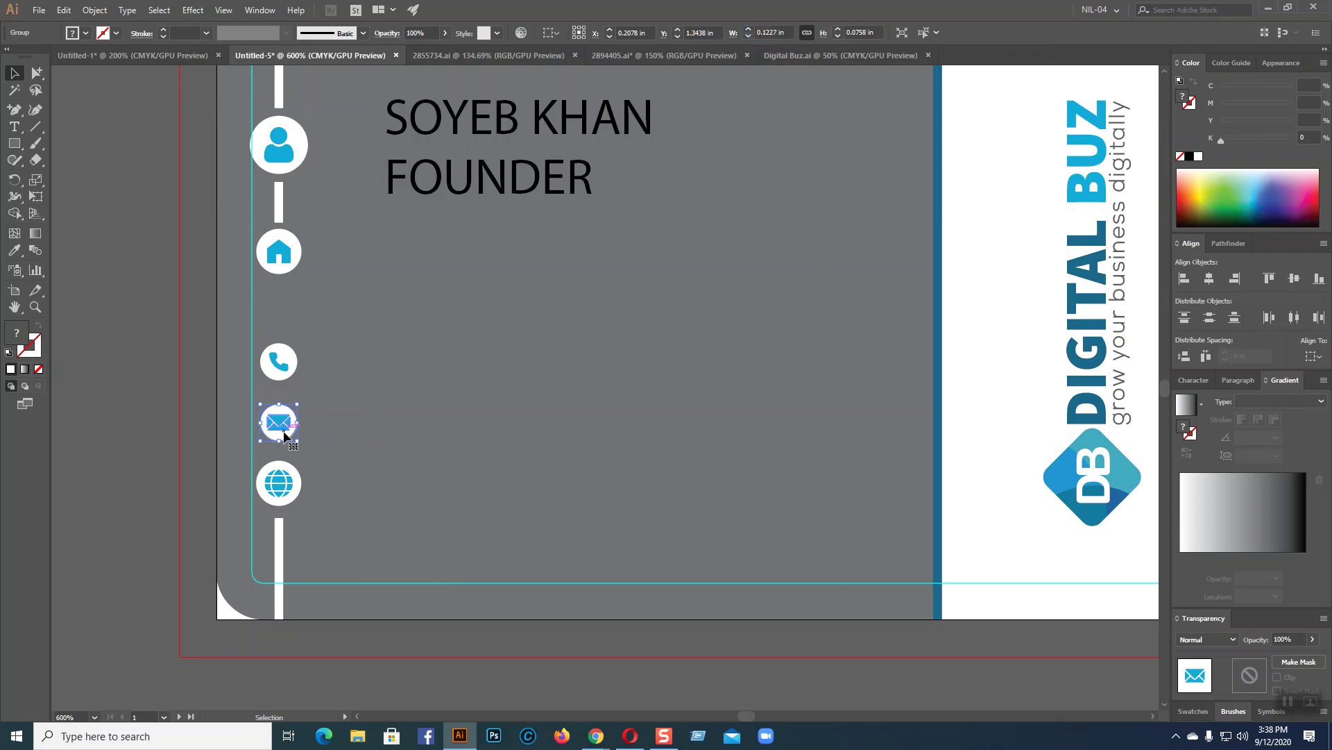
pyautogui.click(281, 494)
pyautogui.click(755, 32)
pyautogui.press('ctrl')
pyautogui.write('0.1227')
pyautogui.press('Return')
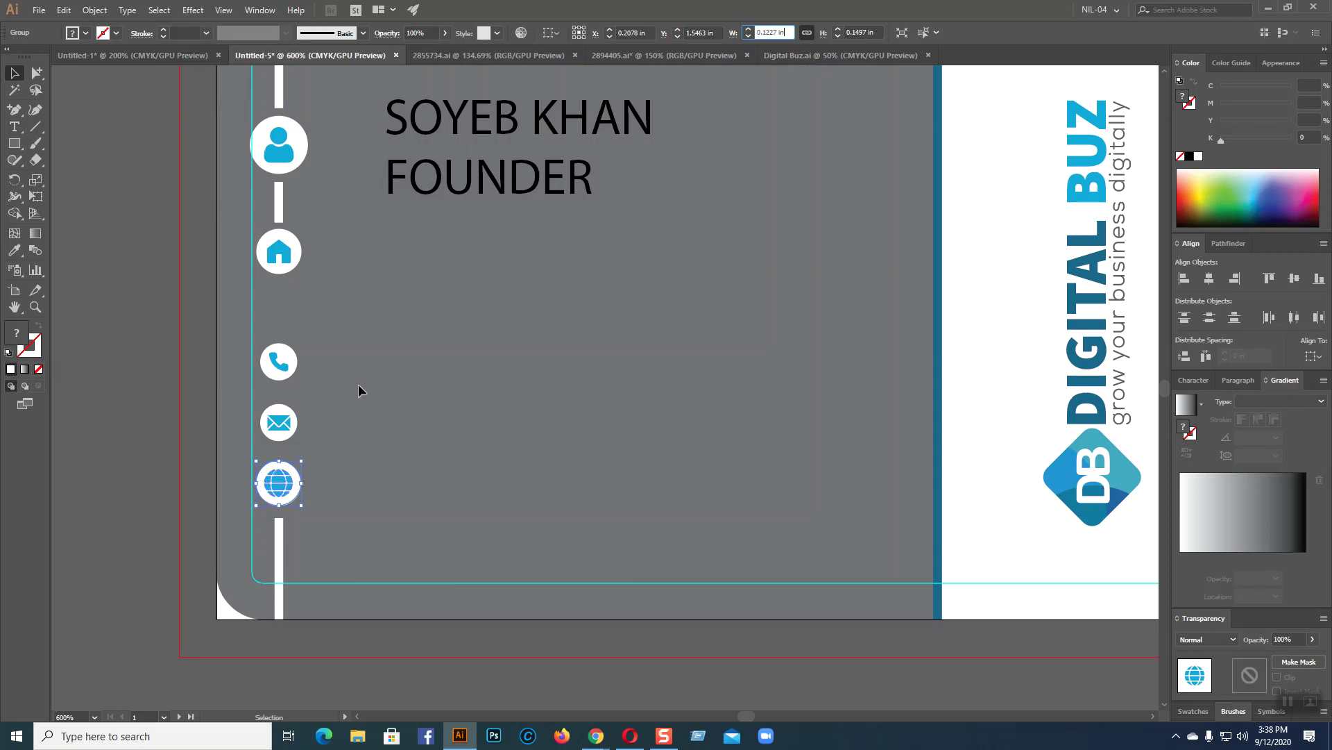
pyautogui.click(279, 252)
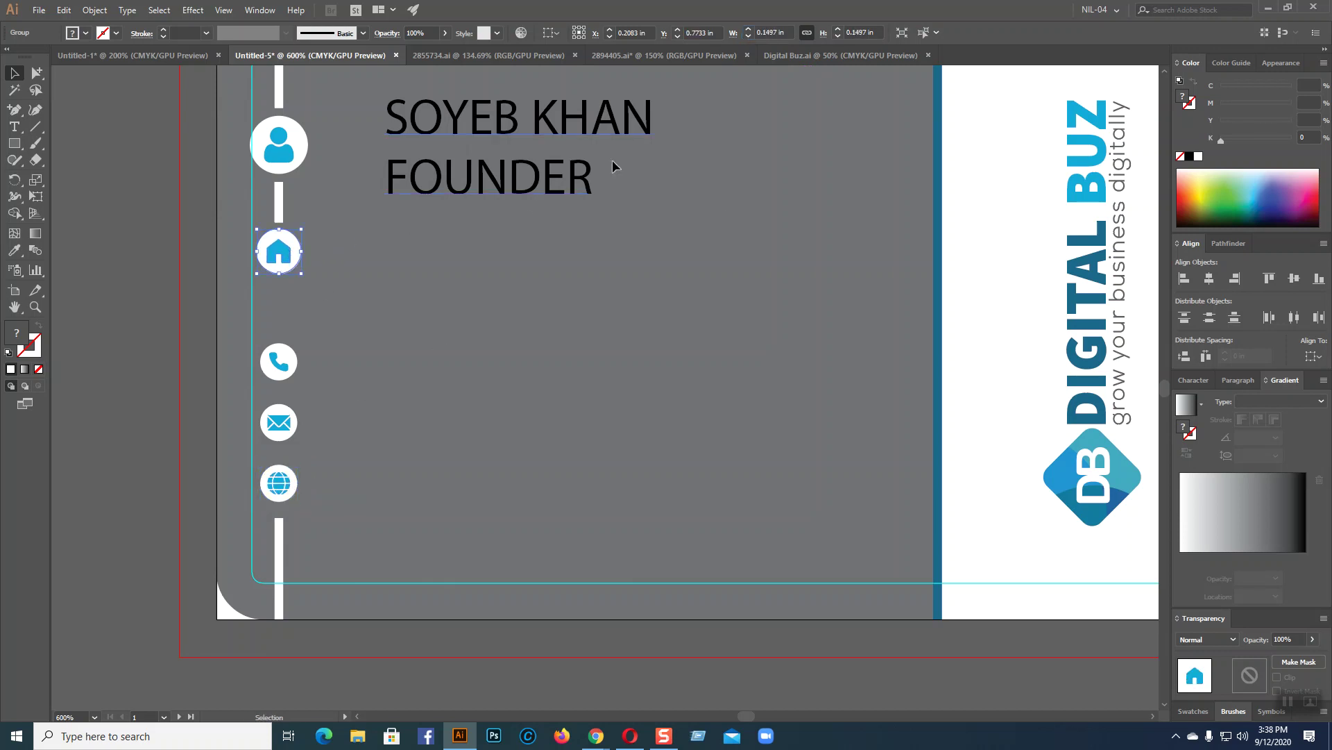
pyautogui.click(756, 33)
pyautogui.write('0.1227 in')
pyautogui.press('Return')
# Step: Scale the person icon down slightly by its corner handle
pyautogui.click(442, 295)
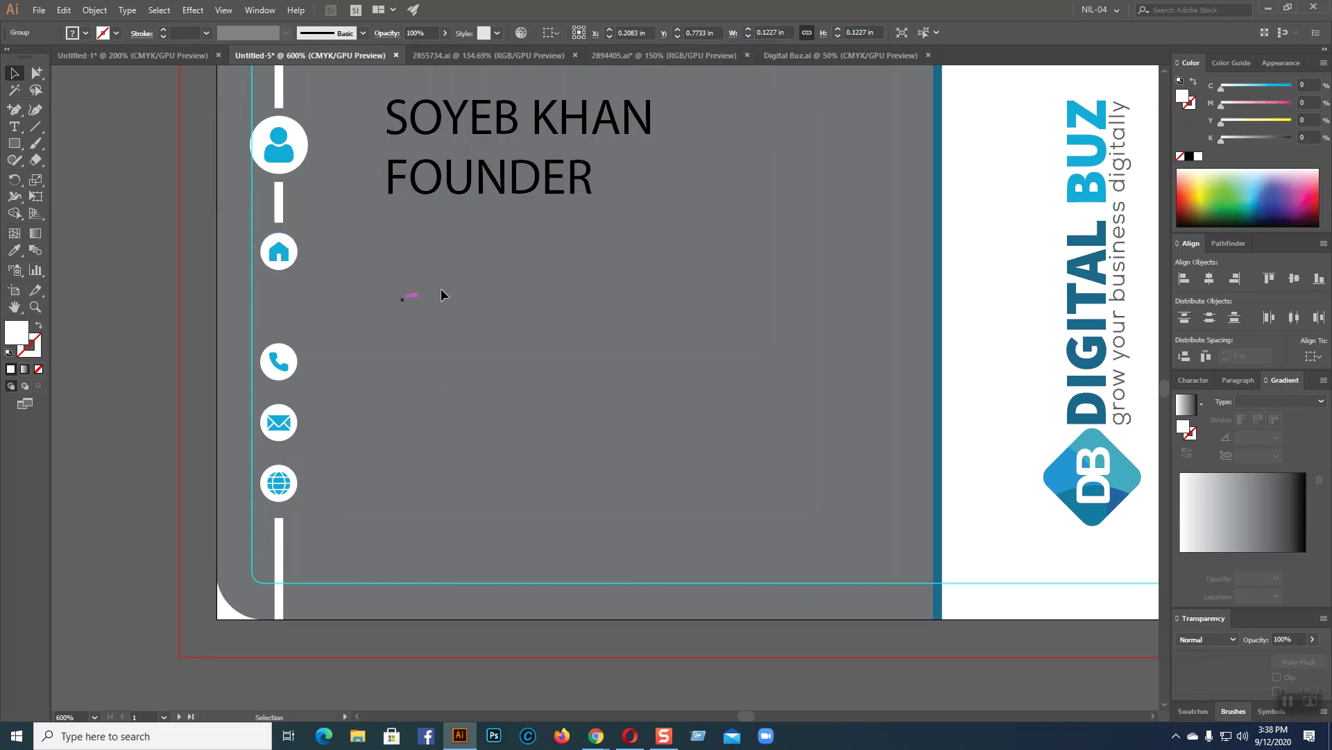
pyautogui.click(300, 139)
pyautogui.moveTo(310, 118); pyautogui.dragTo(304, 121)
pyautogui.click(370, 302)
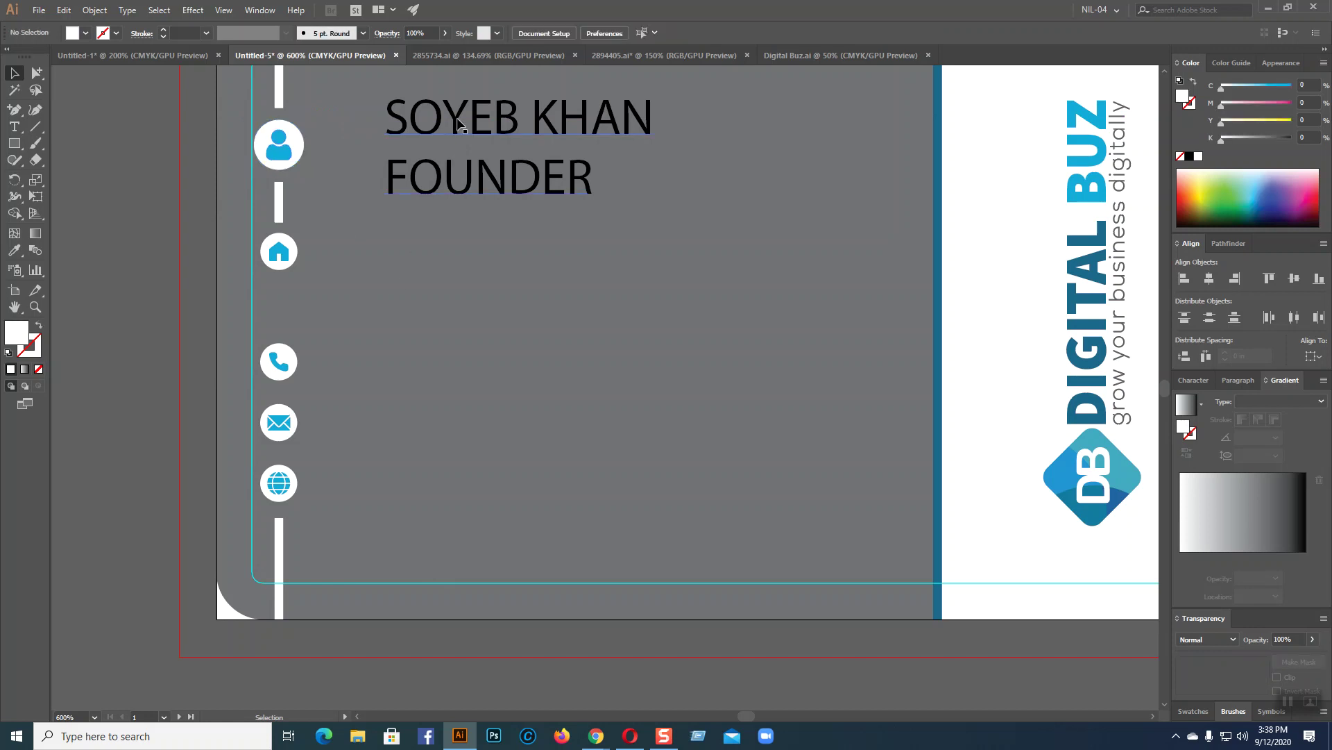
pyautogui.click(458, 125)
pyautogui.scroll(3, 524, 316)
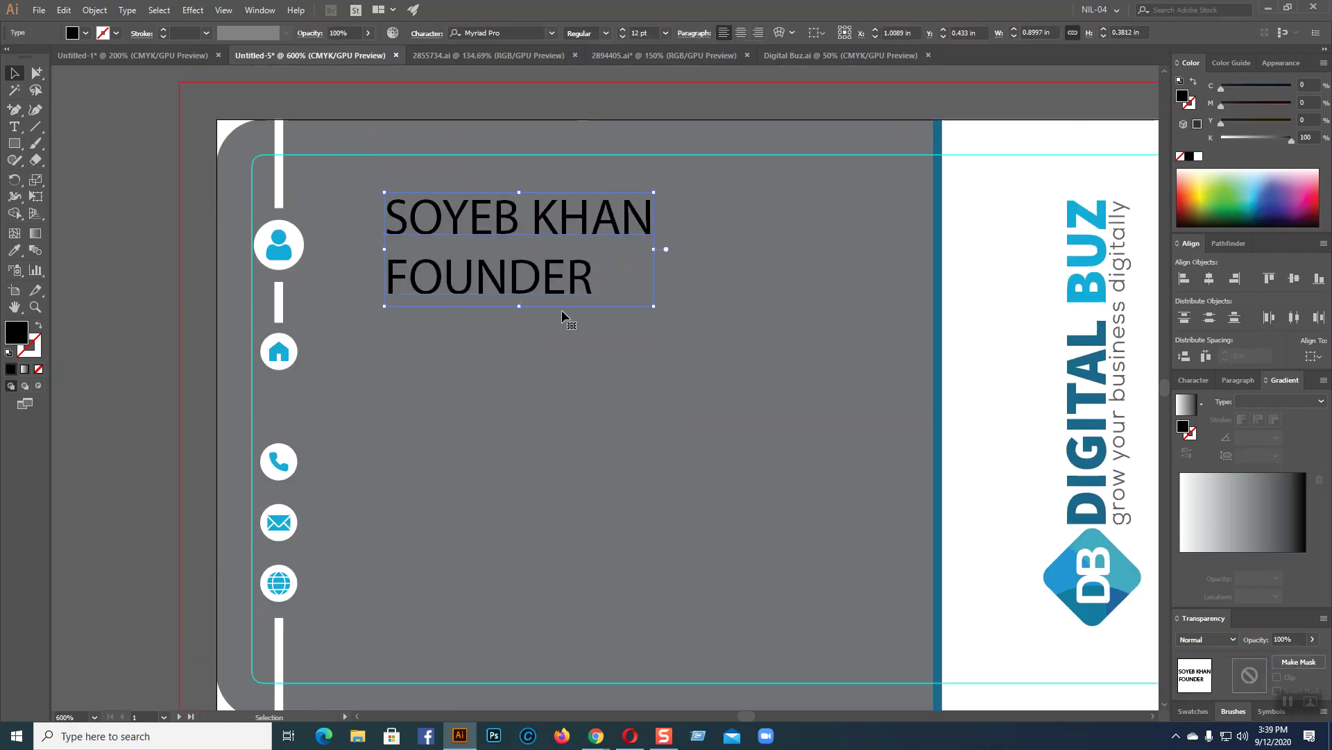
pyautogui.click(1195, 380)
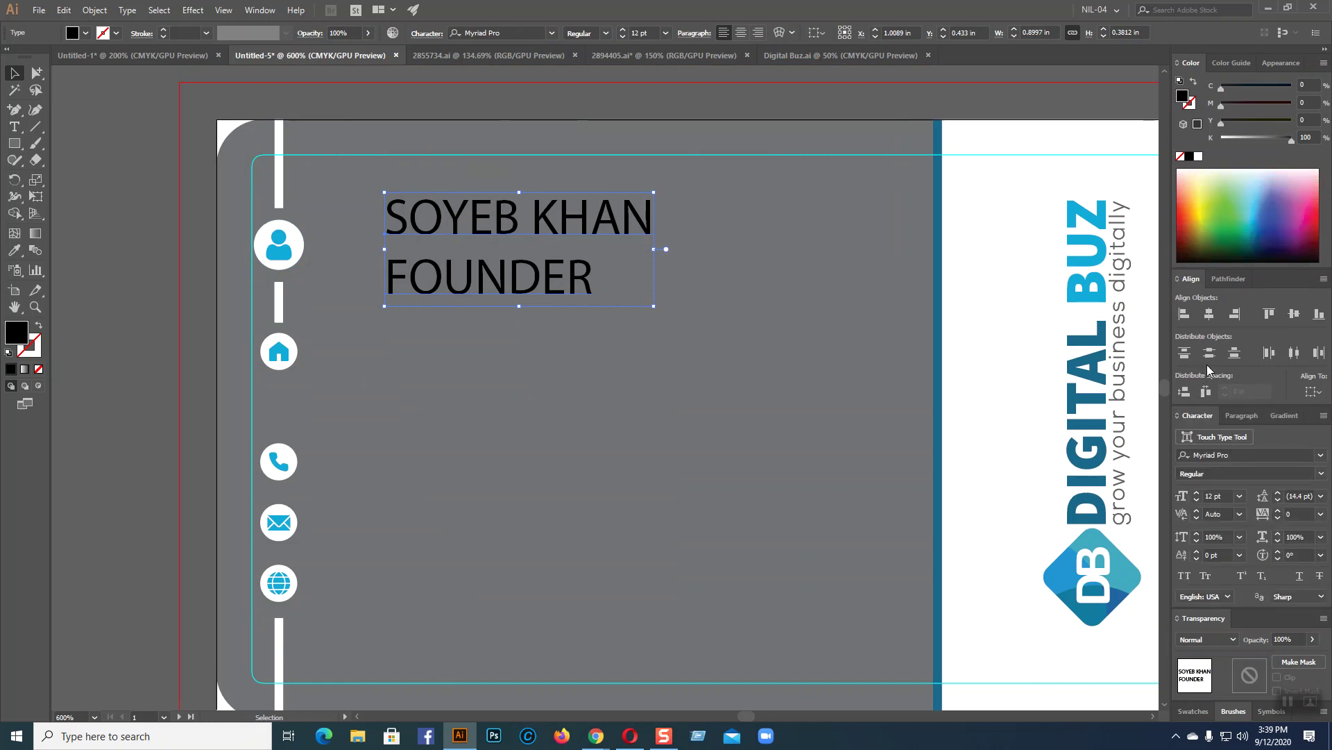
pyautogui.press('space')
pyautogui.moveTo(954, 423); pyautogui.dragTo(884, 379)
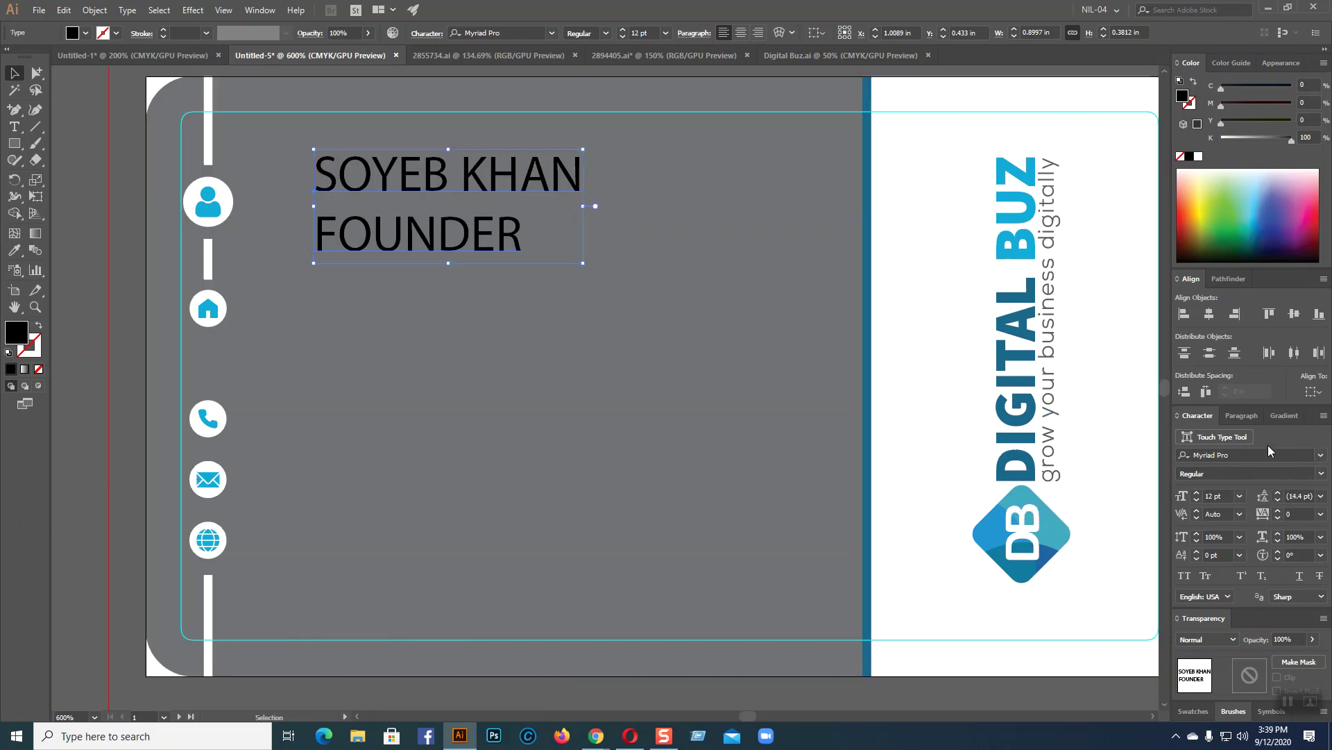
pyautogui.moveTo(1198, 415); pyautogui.dragTo(914, 181)
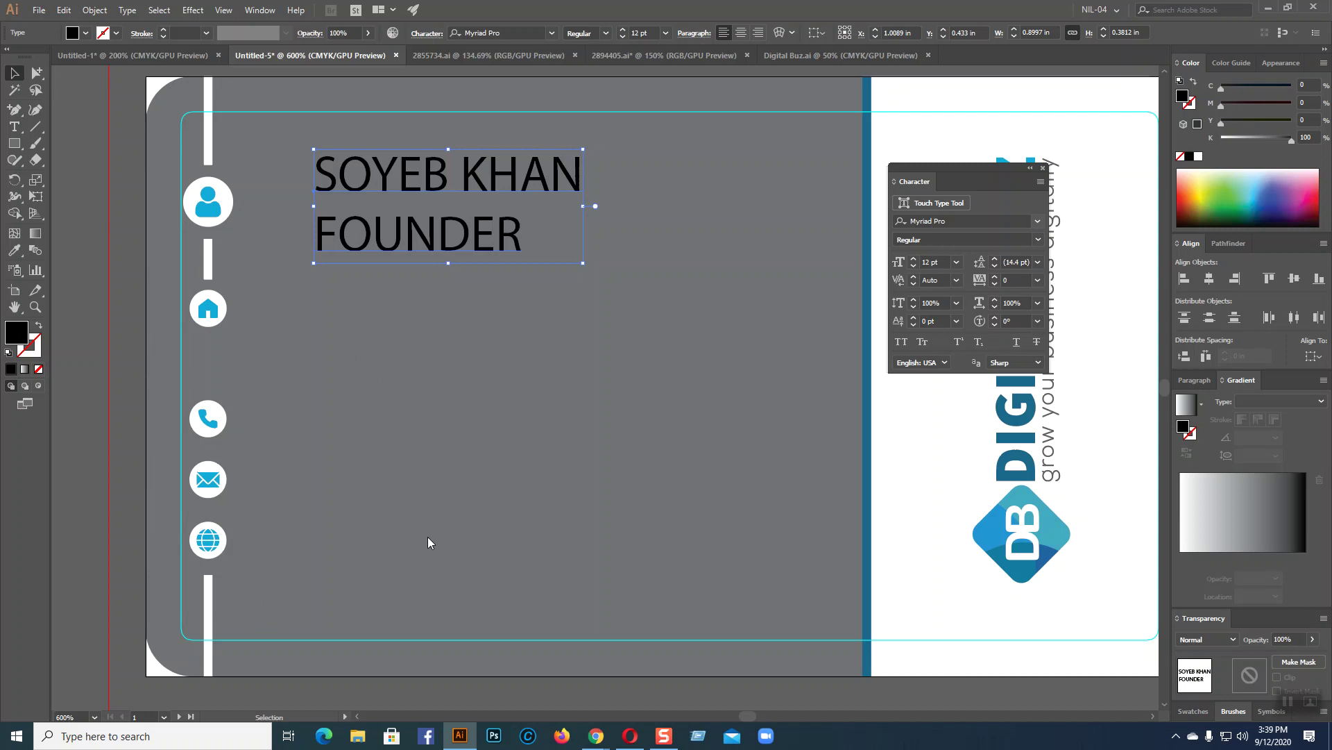
pyautogui.click(1038, 221)
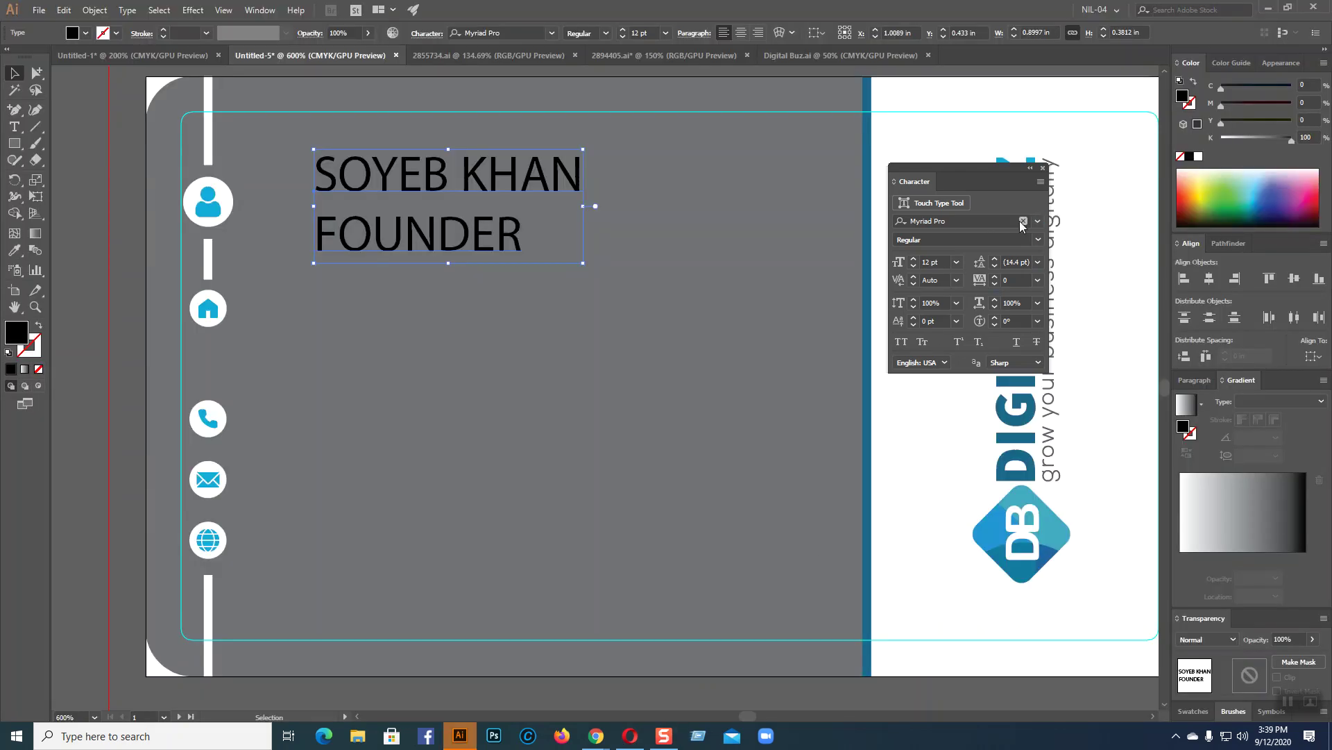
pyautogui.click(1038, 222)
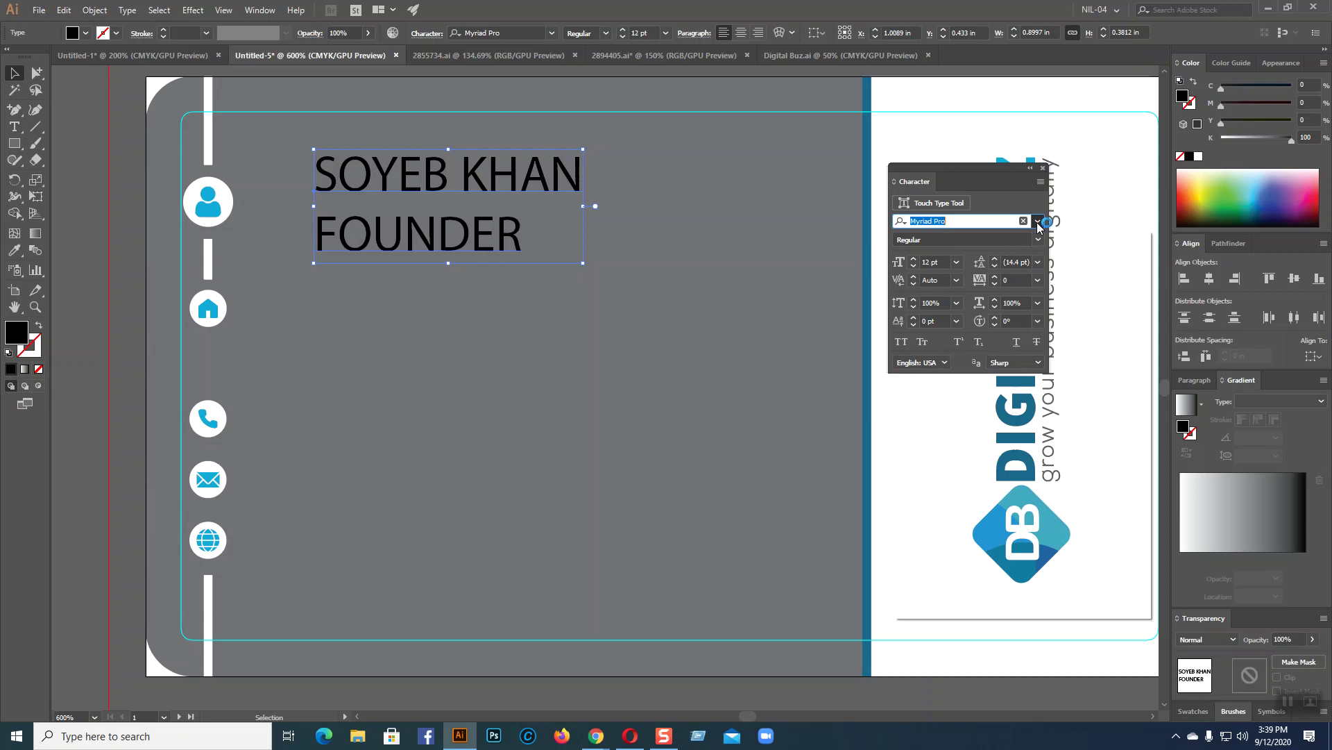
pyautogui.hotkey('alt', 'Tab')
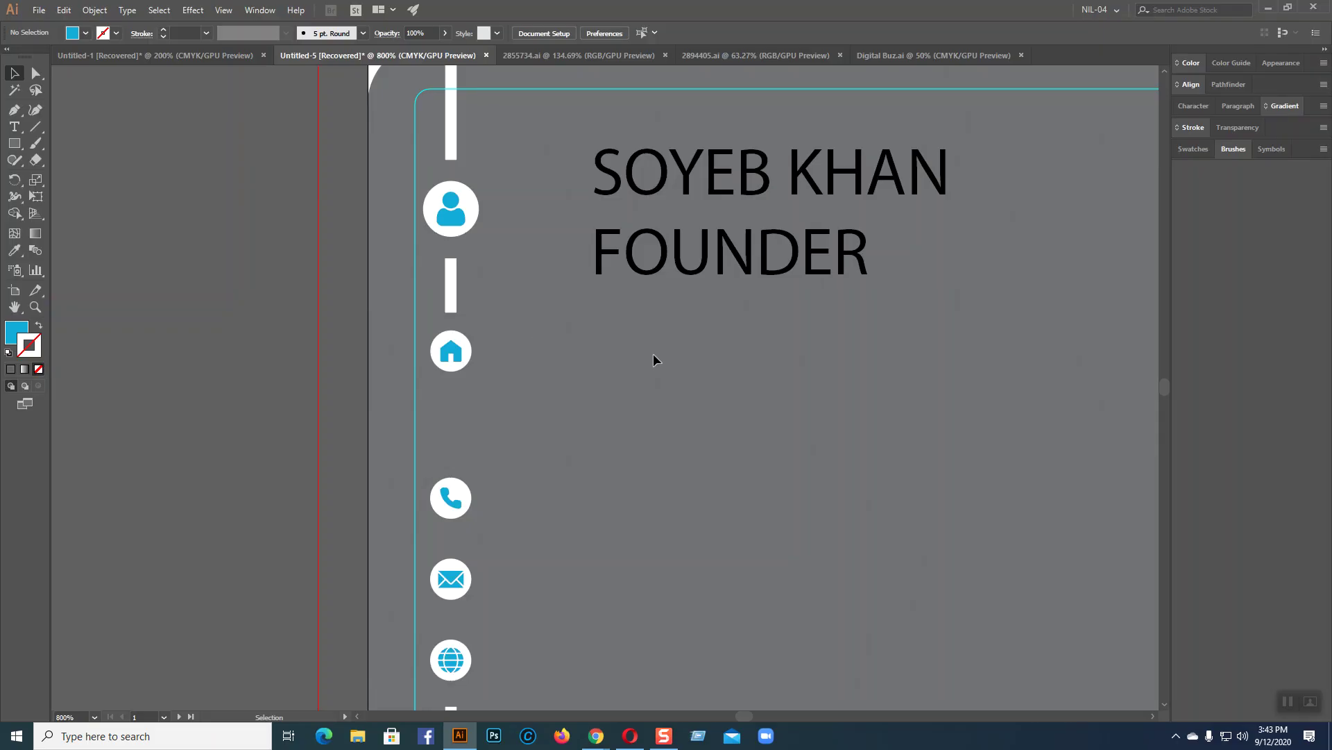
# Step: Change the name-and-title text to Nexa Light and shift it left and down beside the person icon
pyautogui.click(800, 191)
pyautogui.hotkey('ctrl', '-')
pyautogui.hotkey('ctrl', '-')
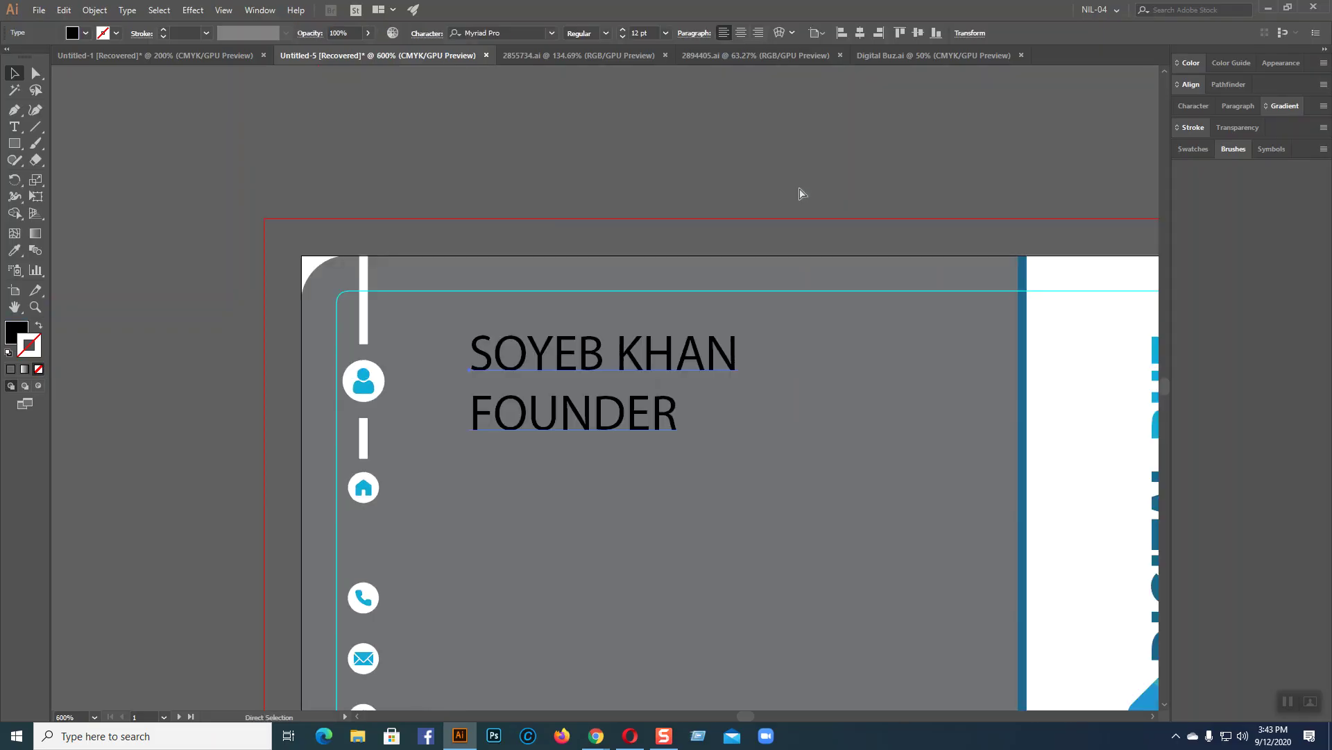
pyautogui.moveTo(716, 427); pyautogui.dragTo(589, 302)
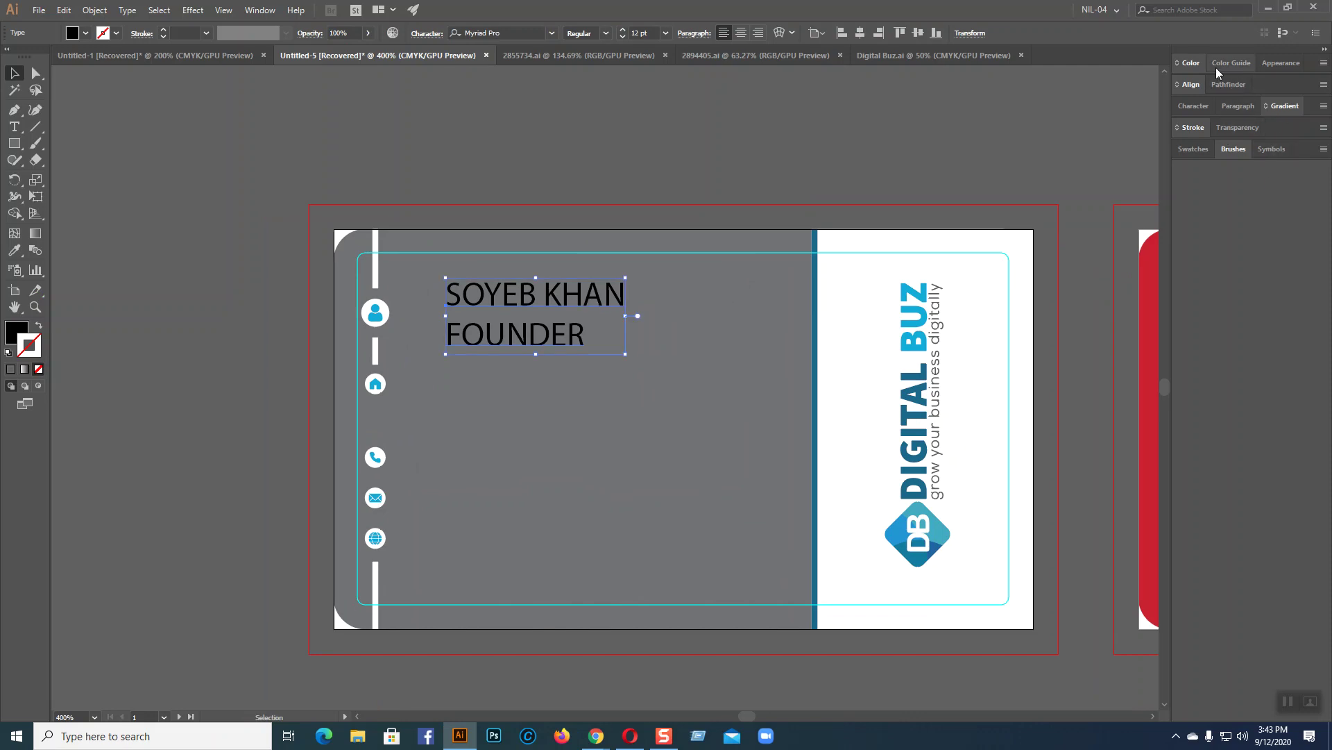
pyautogui.click(1198, 106)
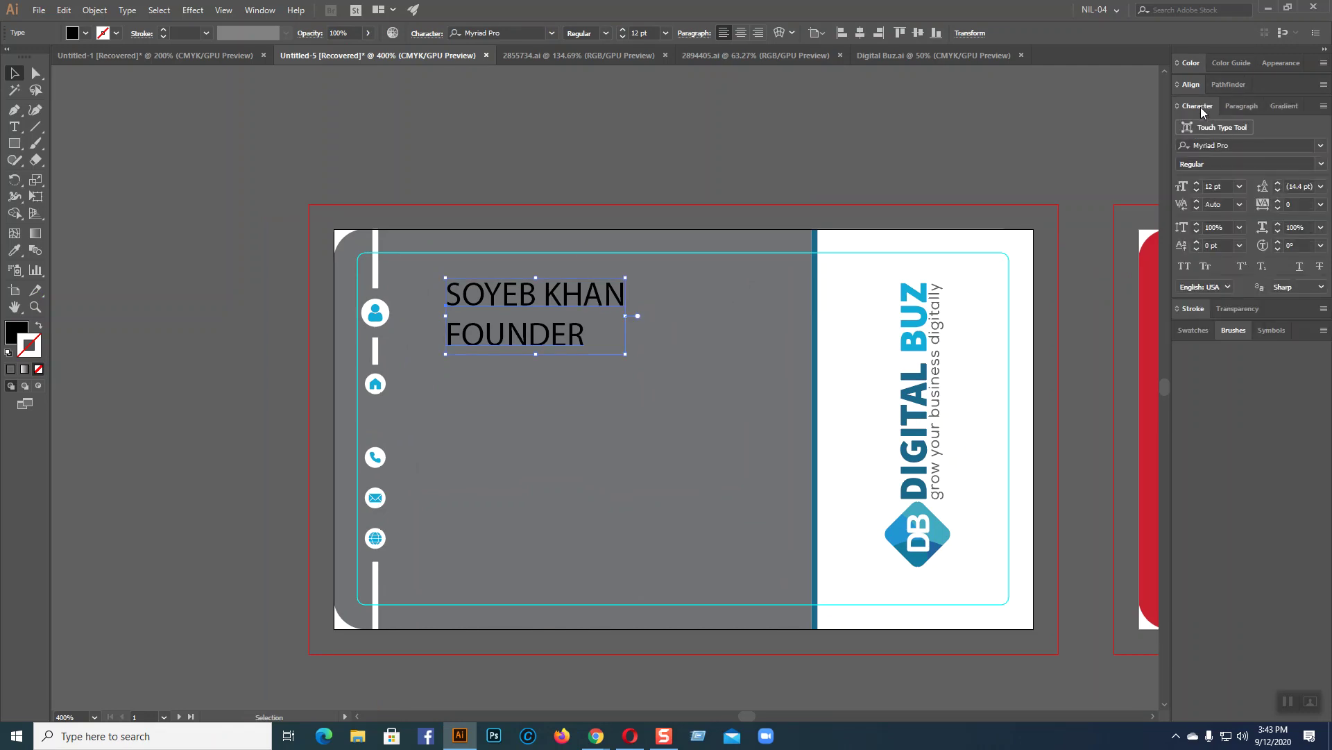
pyautogui.click(1321, 147)
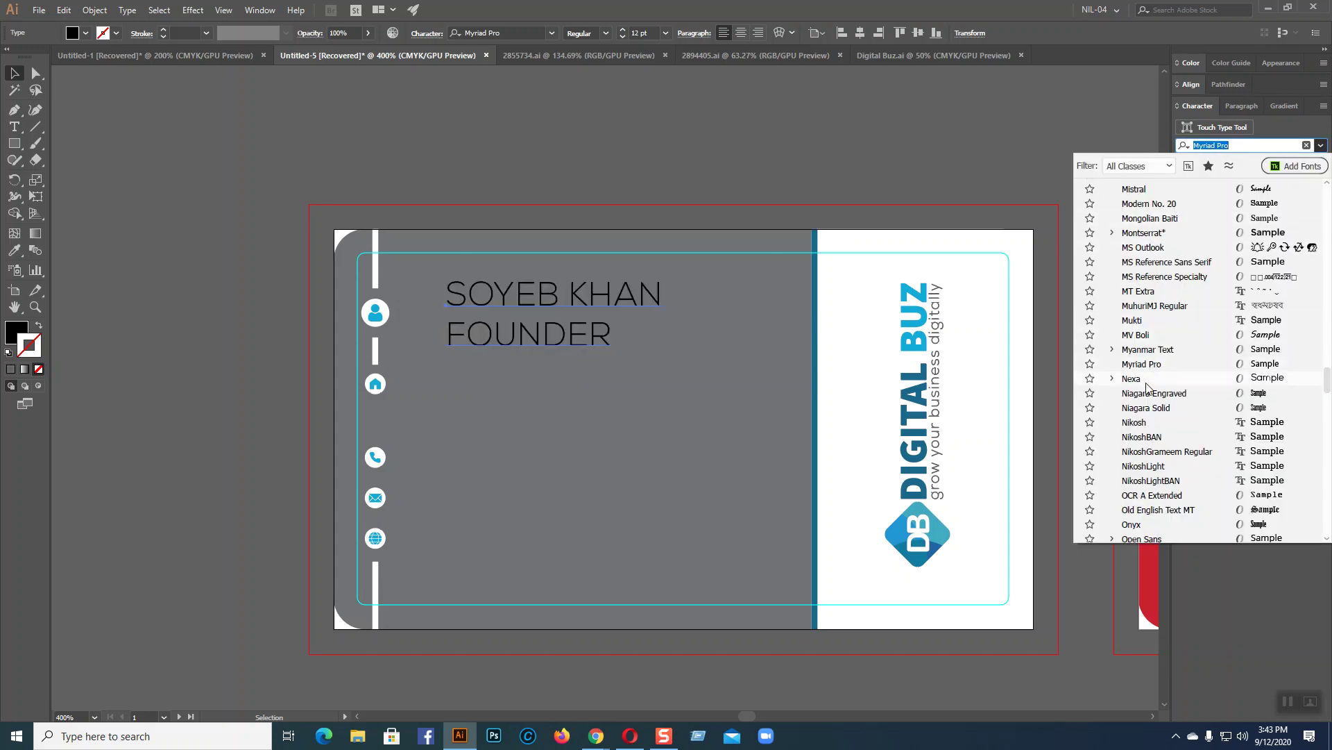
pyautogui.click(1146, 386)
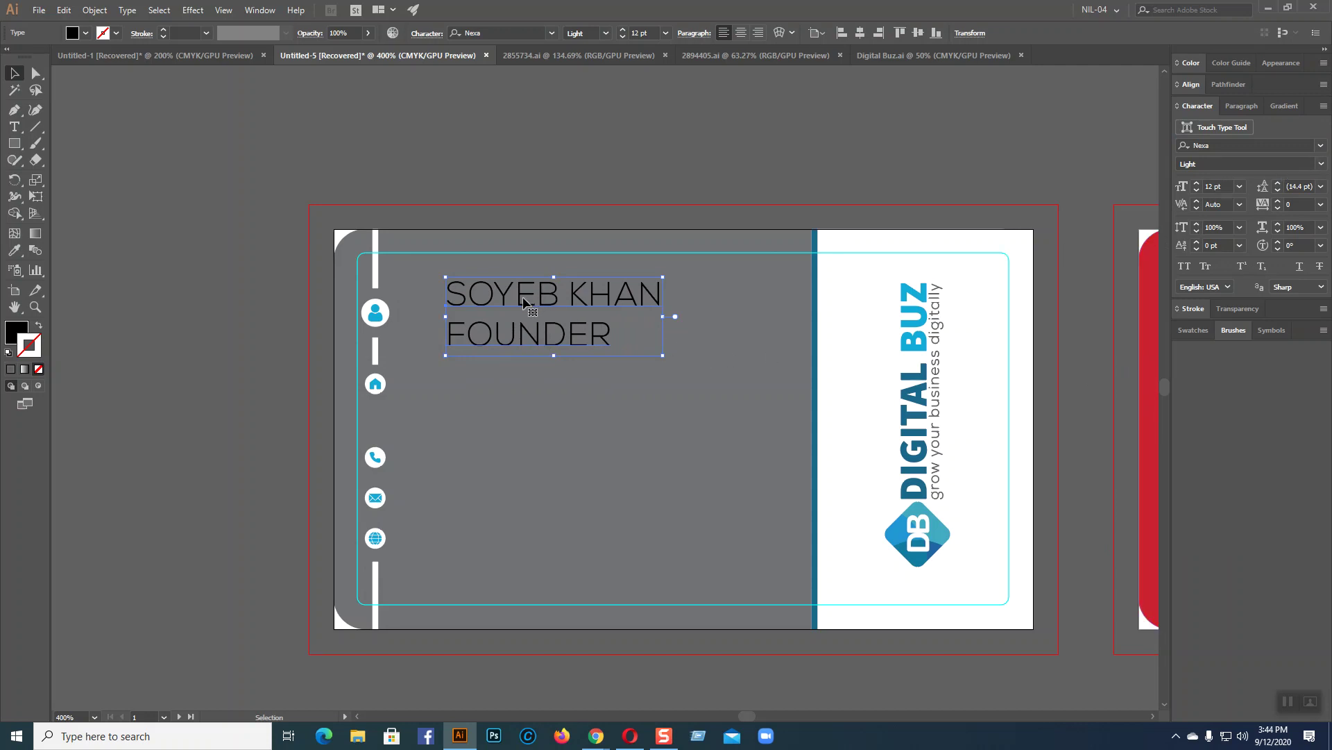
pyautogui.moveTo(517, 304); pyautogui.dragTo(484, 322)
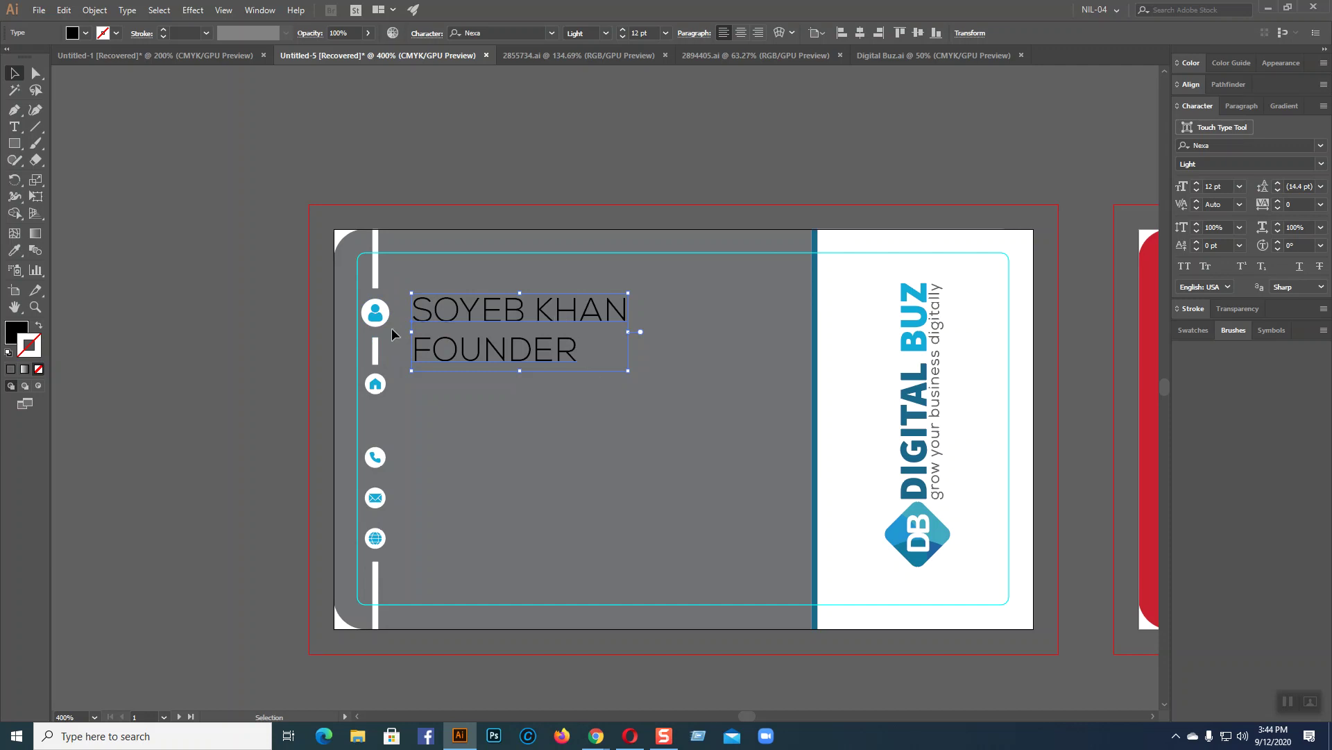
# Step: Make the first name bold and colour it white, sampled from the card
pyautogui.click(14, 127)
pyautogui.moveTo(526, 308); pyautogui.dragTo(406, 307)
pyautogui.click(1321, 164)
pyautogui.click(1221, 198)
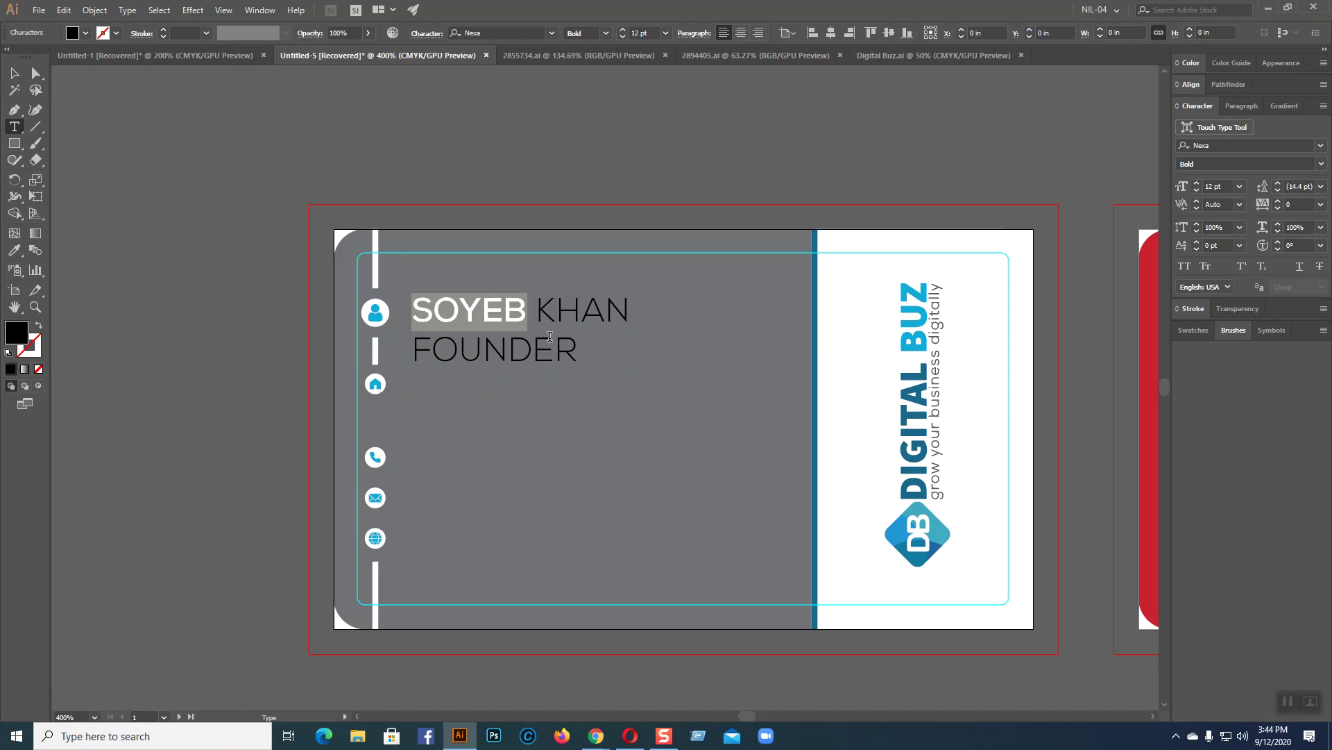
pyautogui.click(539, 314)
pyautogui.moveTo(528, 309); pyautogui.dragTo(410, 304)
pyautogui.press('i')
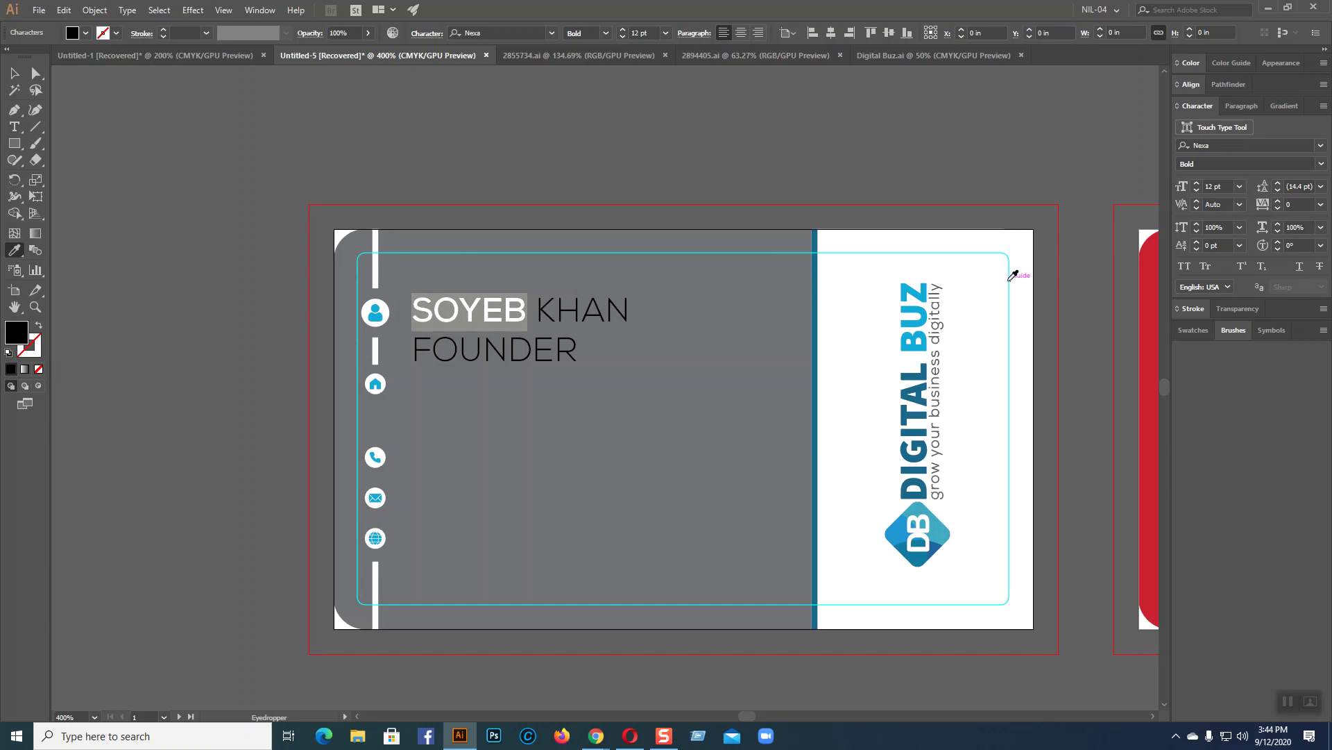
pyautogui.click(1011, 278)
# Step: Colour the surname with the logo's blue using the Eyedropper
pyautogui.click(14, 126)
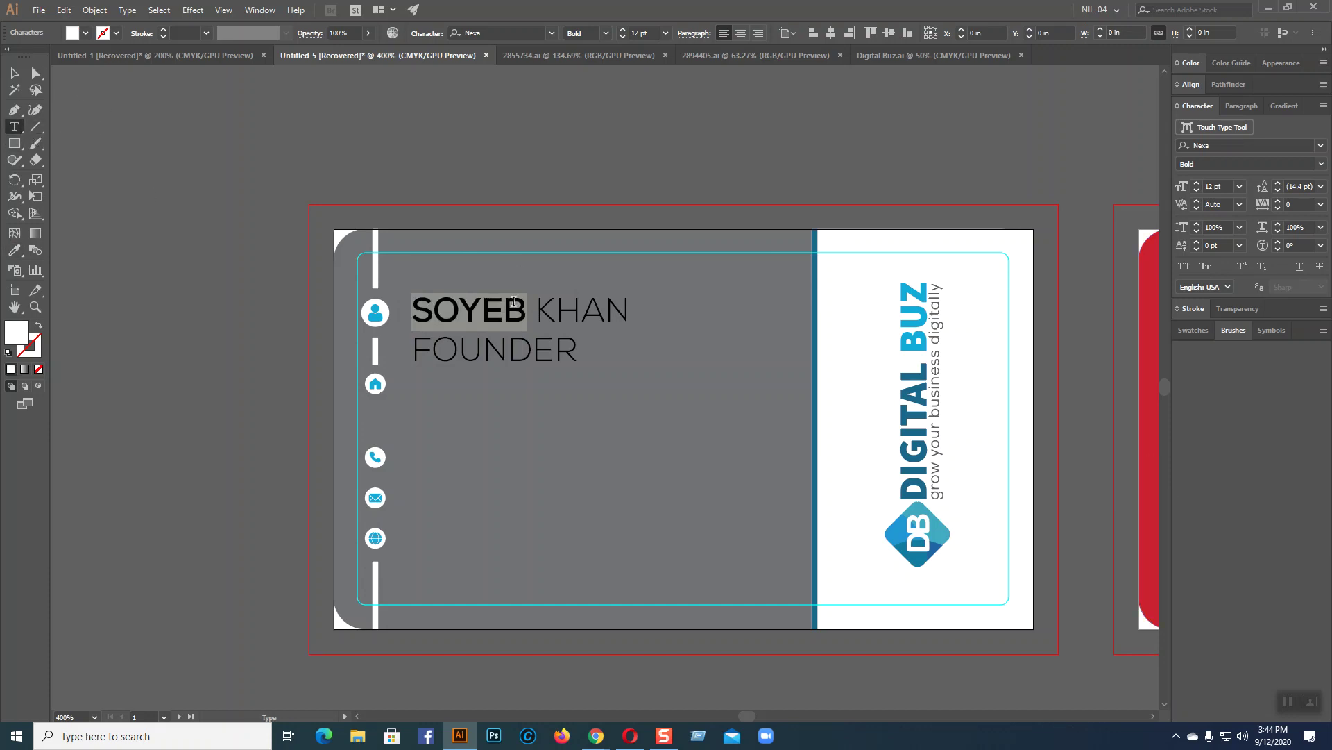
pyautogui.moveTo(534, 306); pyautogui.dragTo(644, 305)
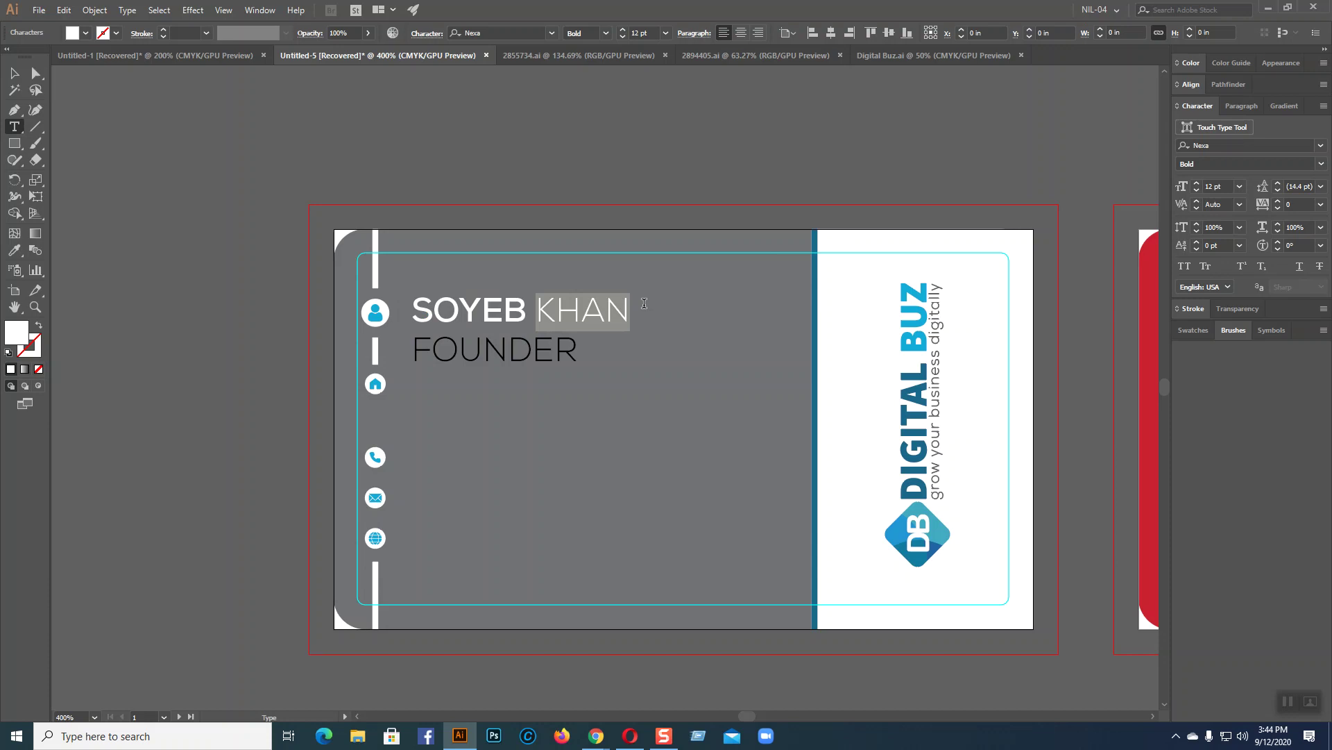
pyautogui.click(15, 251)
pyautogui.click(924, 290)
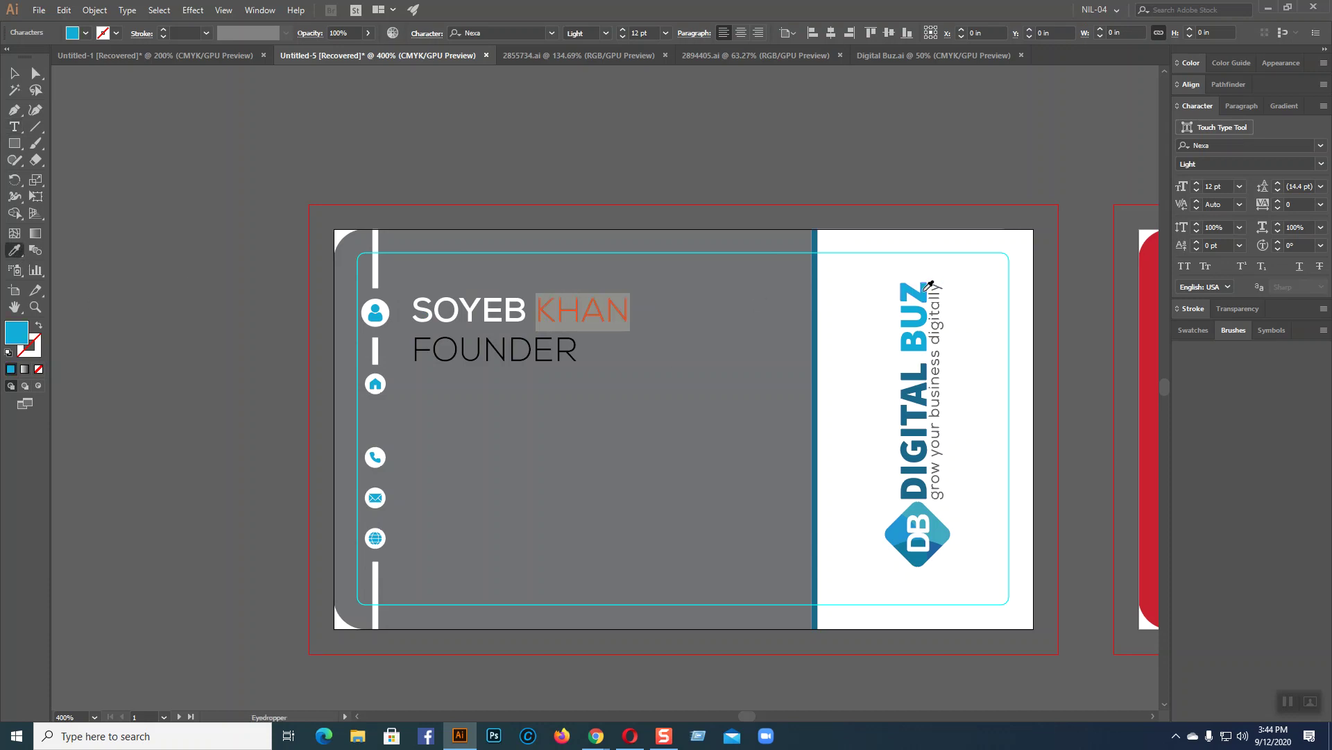
pyautogui.click(18, 127)
pyautogui.press('Escape')
pyautogui.click(105, 234)
# Step: Reduce the FOUNDER title to 6 pt
pyautogui.click(14, 127)
pyautogui.moveTo(414, 347); pyautogui.dragTo(833, 340)
pyautogui.click(1196, 192)
pyautogui.click(1195, 192)
pyautogui.click(1195, 191)
pyautogui.click(1196, 192)
pyautogui.click(1195, 192)
pyautogui.click(1195, 191)
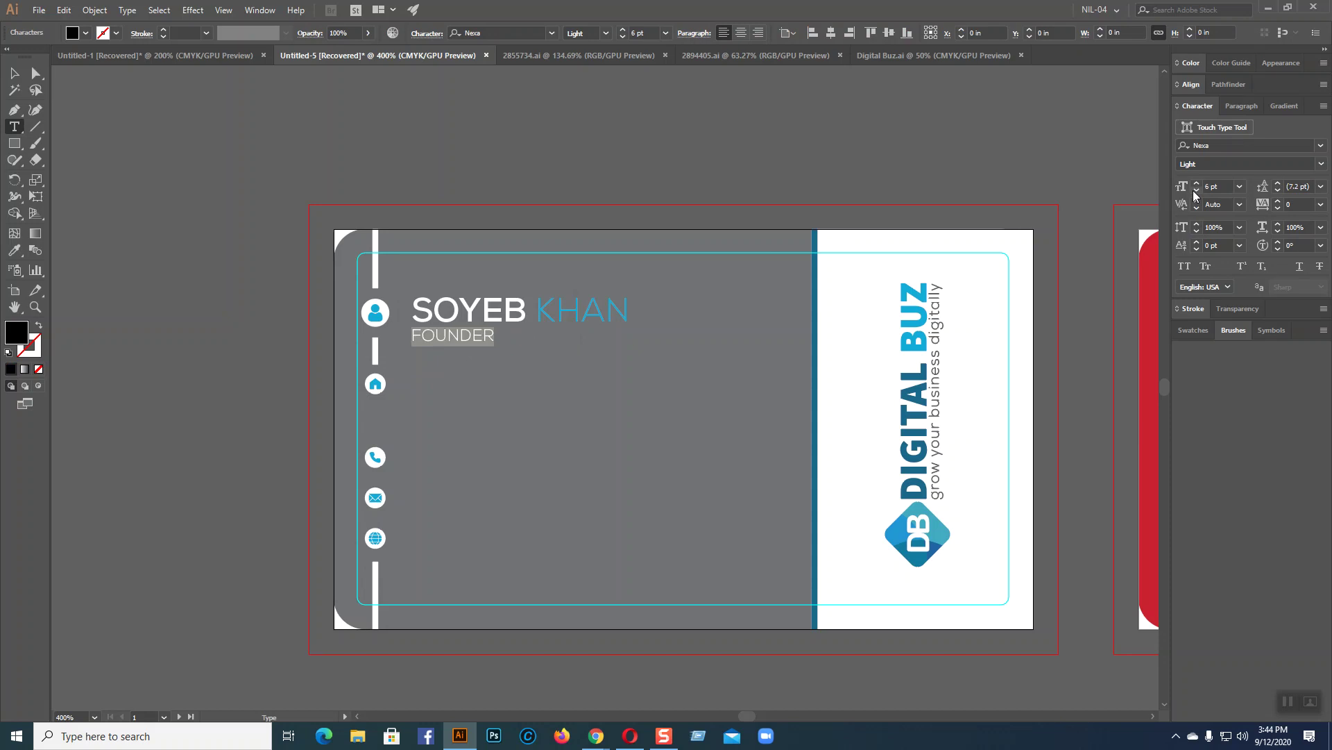
# Step: Select the word FOUNDER and colour it white, sampled from the card
pyautogui.click(413, 336)
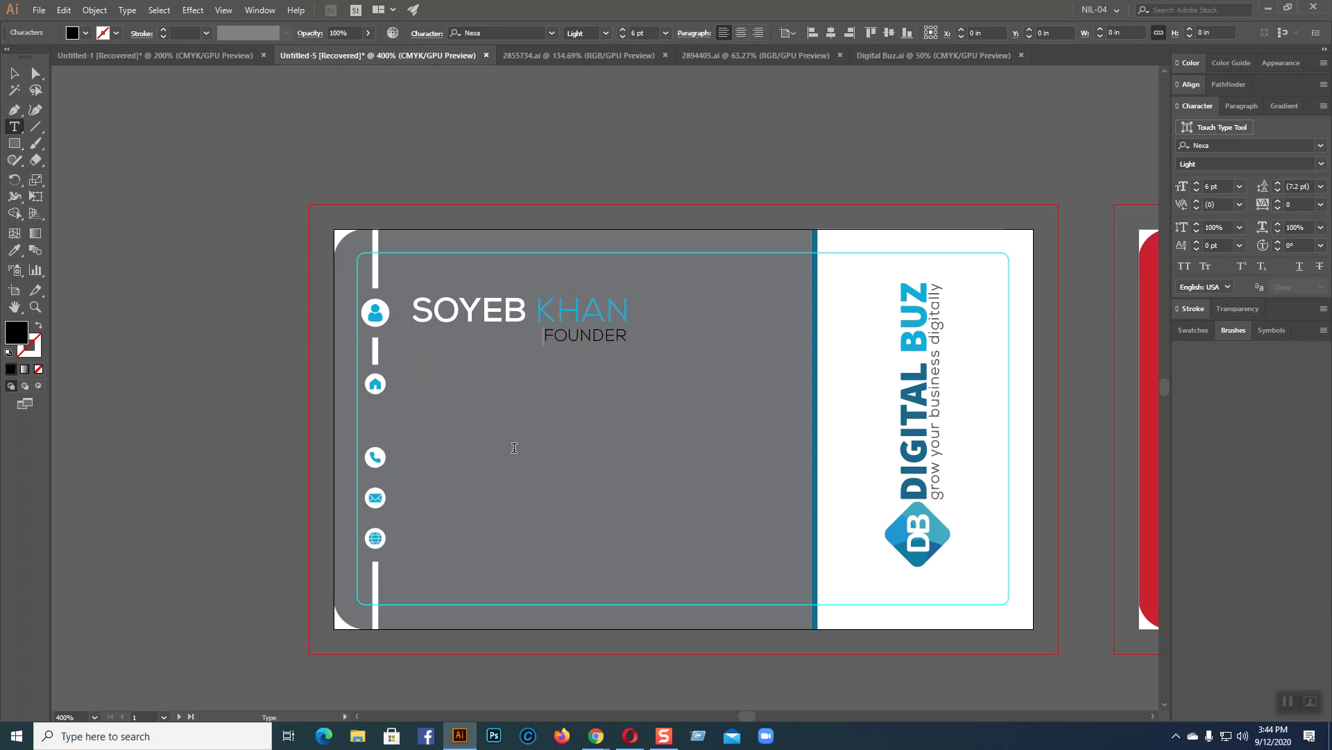
pyautogui.moveTo(626, 337); pyautogui.dragTo(539, 337)
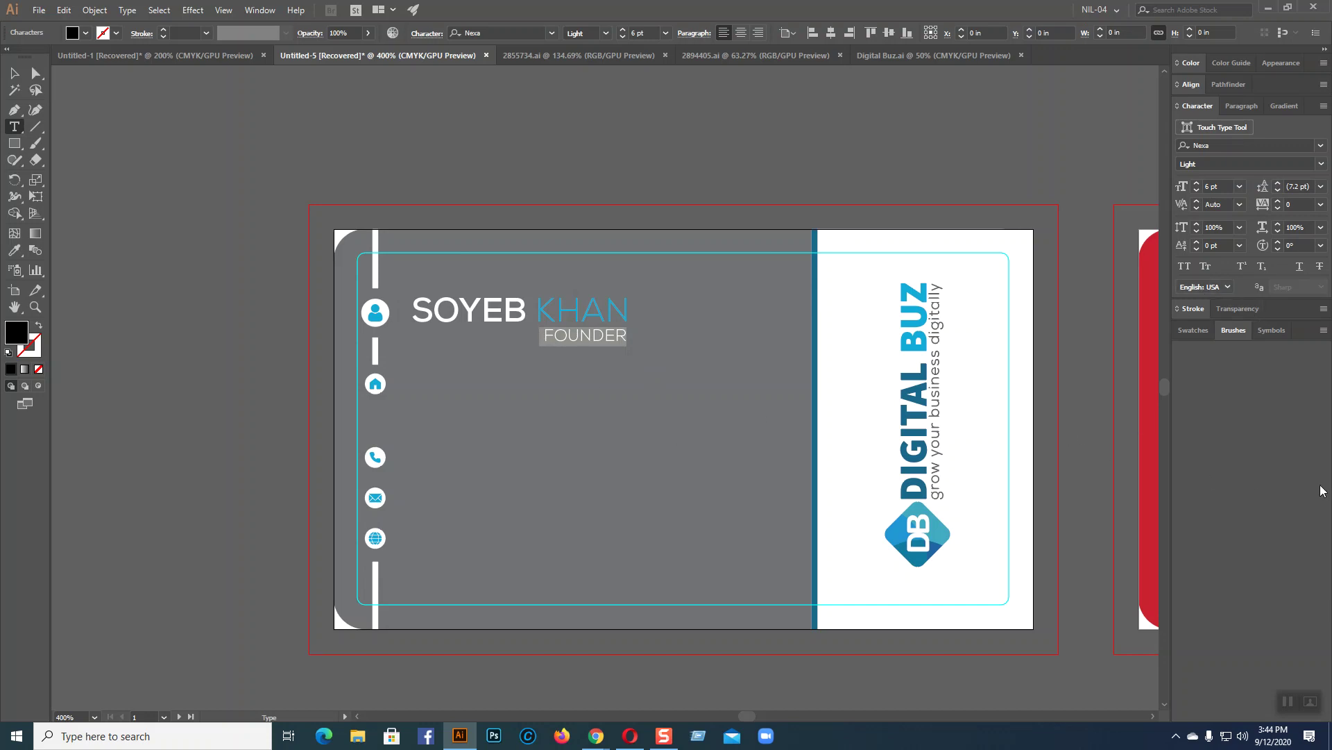
pyautogui.moveTo(546, 337); pyautogui.dragTo(628, 337)
pyautogui.click(15, 250)
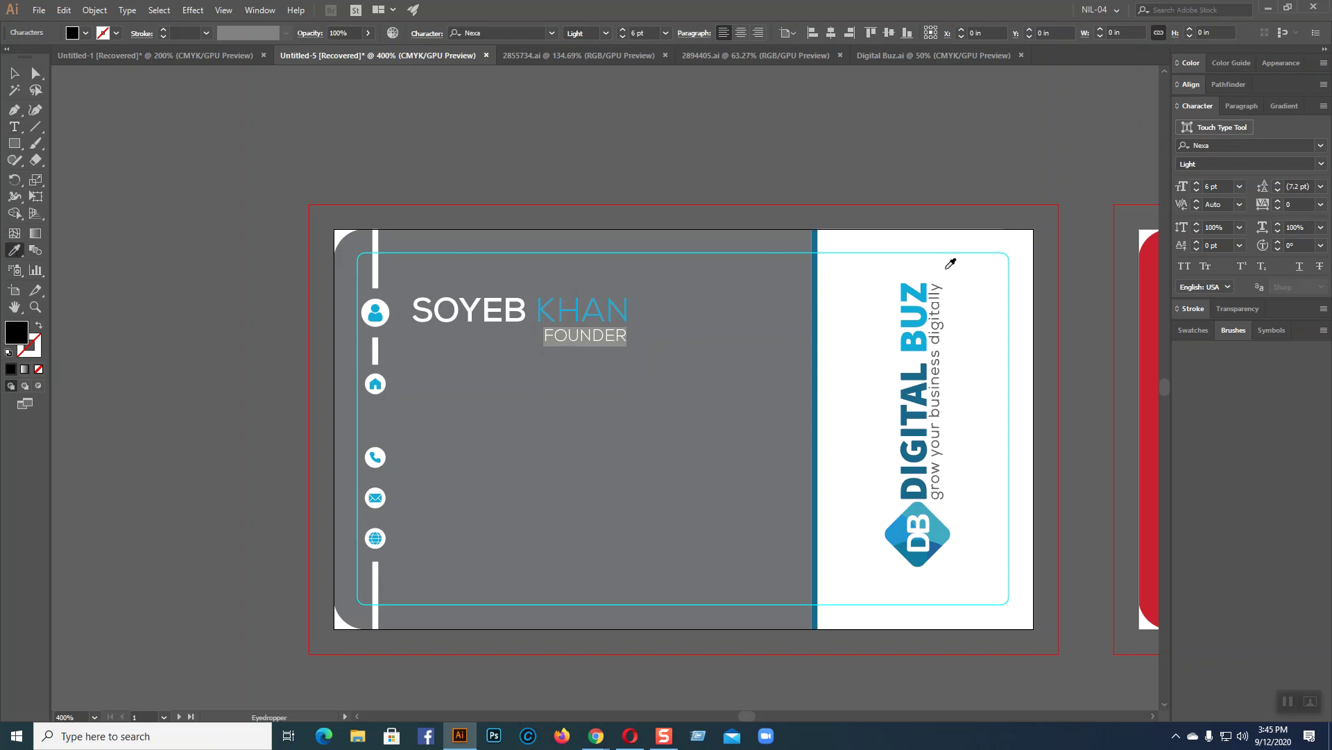
pyautogui.click(958, 262)
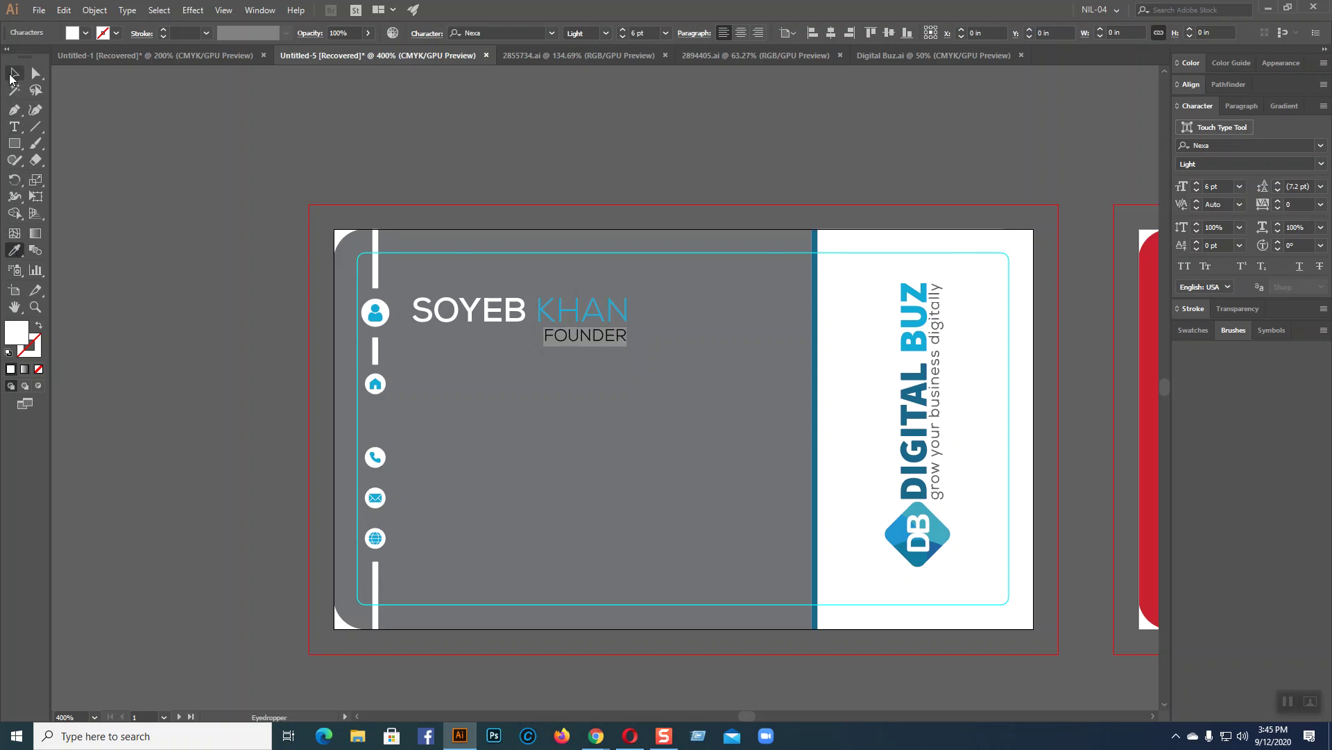
pyautogui.click(15, 72)
pyautogui.click(105, 114)
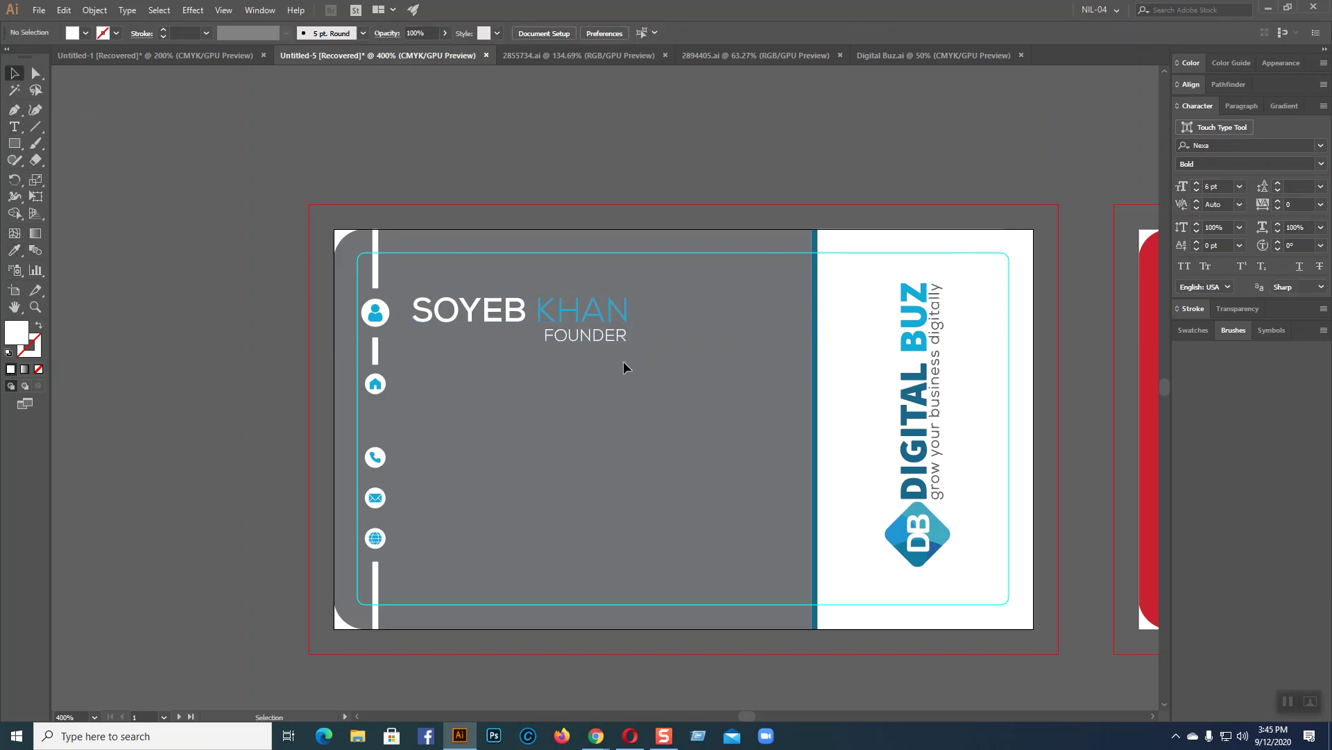
# Step: Increase FOUNDER's tracking in the Character panel
pyautogui.press('t')
pyautogui.moveTo(624, 335); pyautogui.dragTo(539, 336)
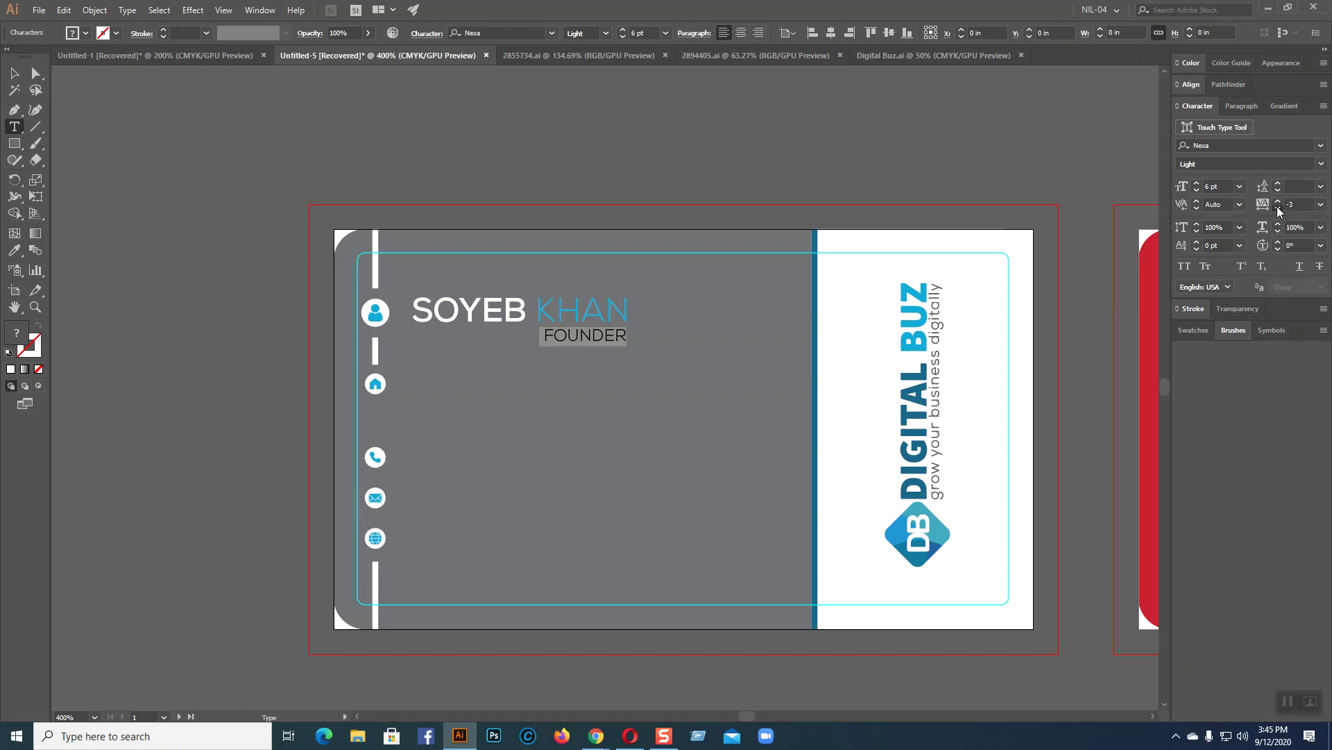
pyautogui.click(1279, 208)
pyautogui.click(1279, 202)
pyautogui.click(1279, 202)
pyautogui.click(1279, 202)
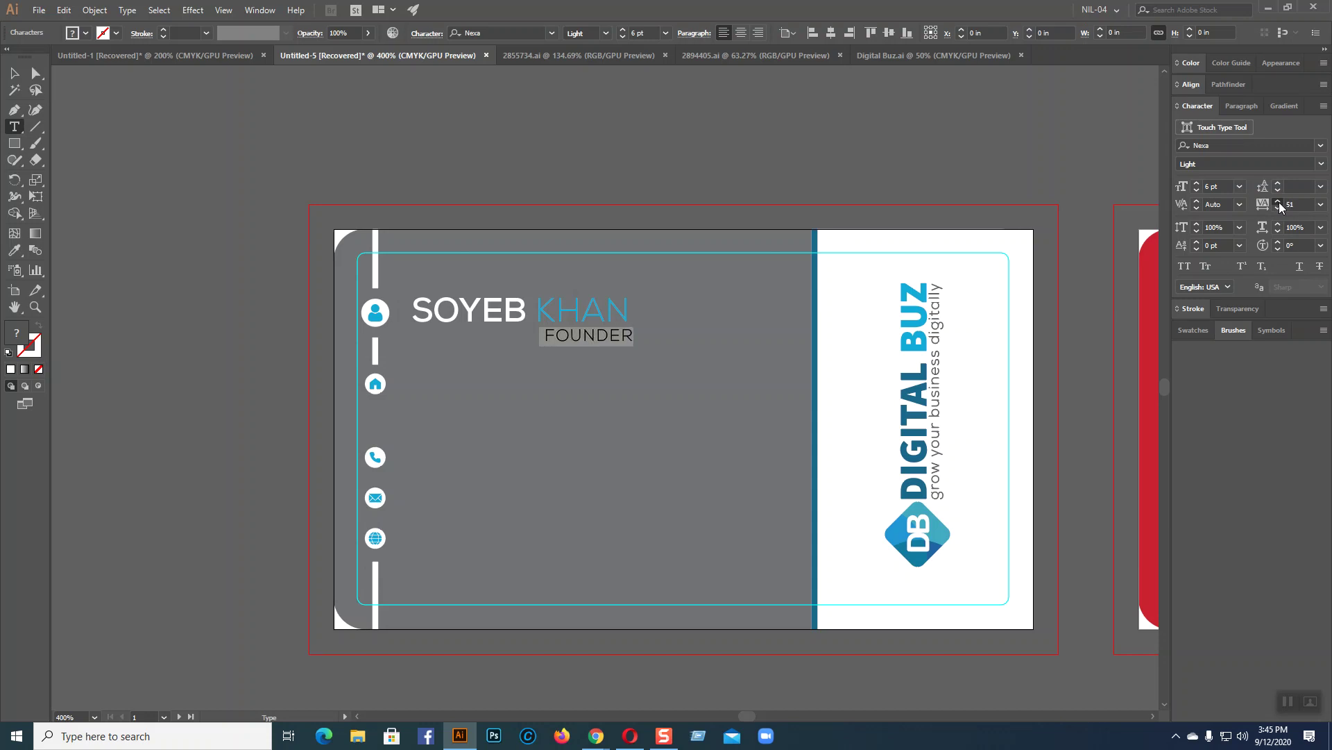
# Step: Delete the leading space before FOUNDER
pyautogui.click(550, 337)
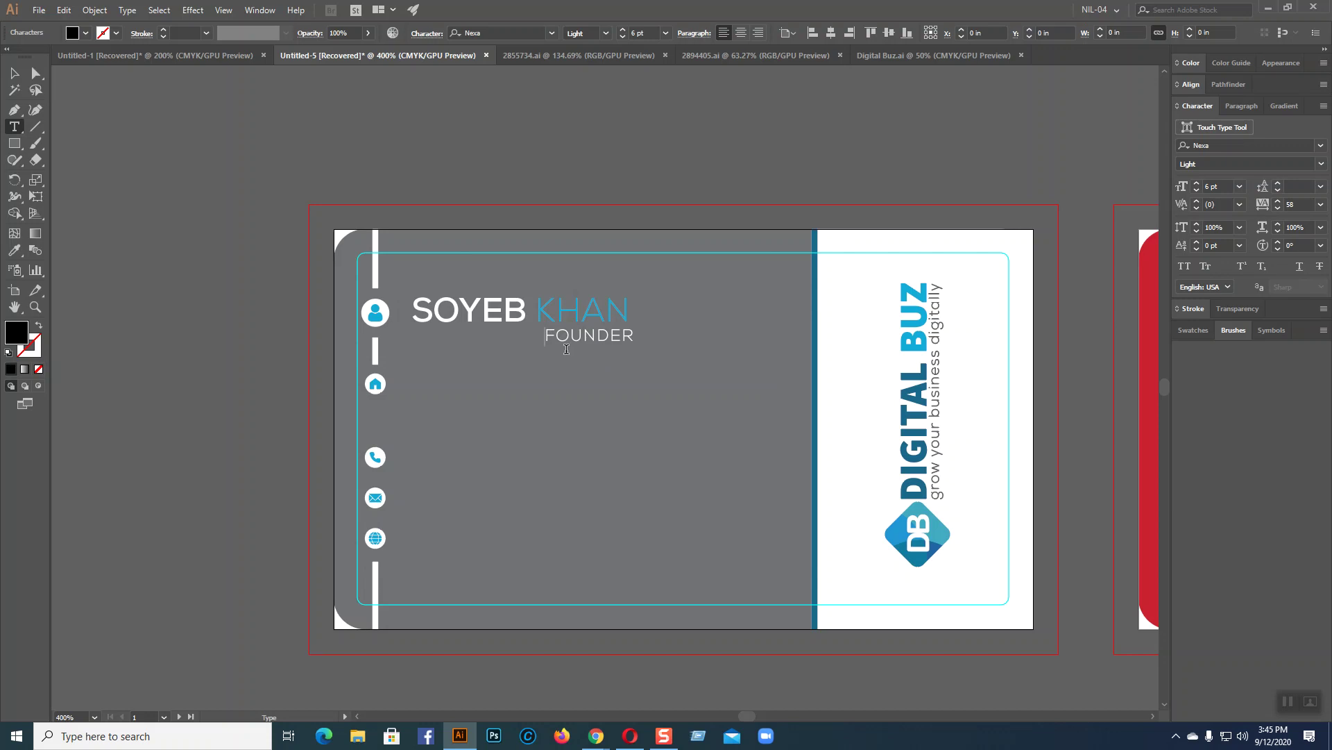
pyautogui.press('BackSpace')
pyautogui.press('Right')
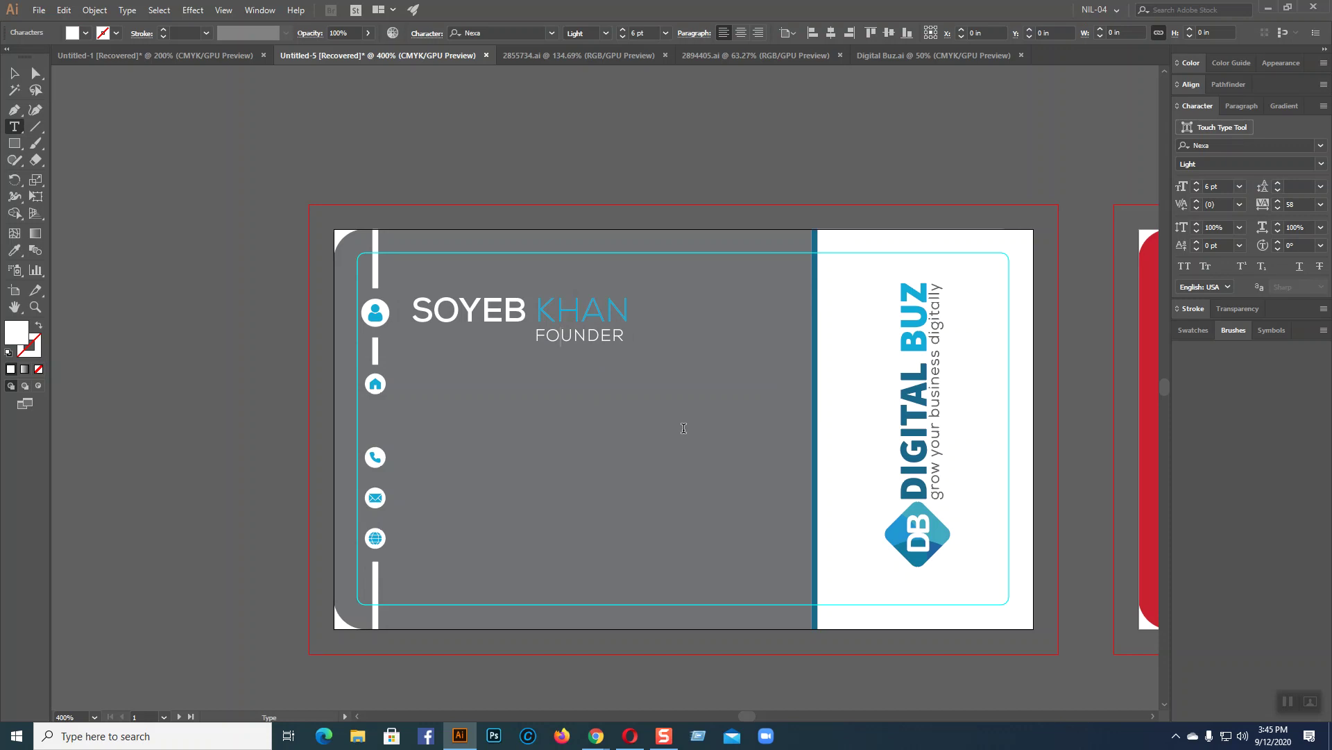
pyautogui.press('Left')
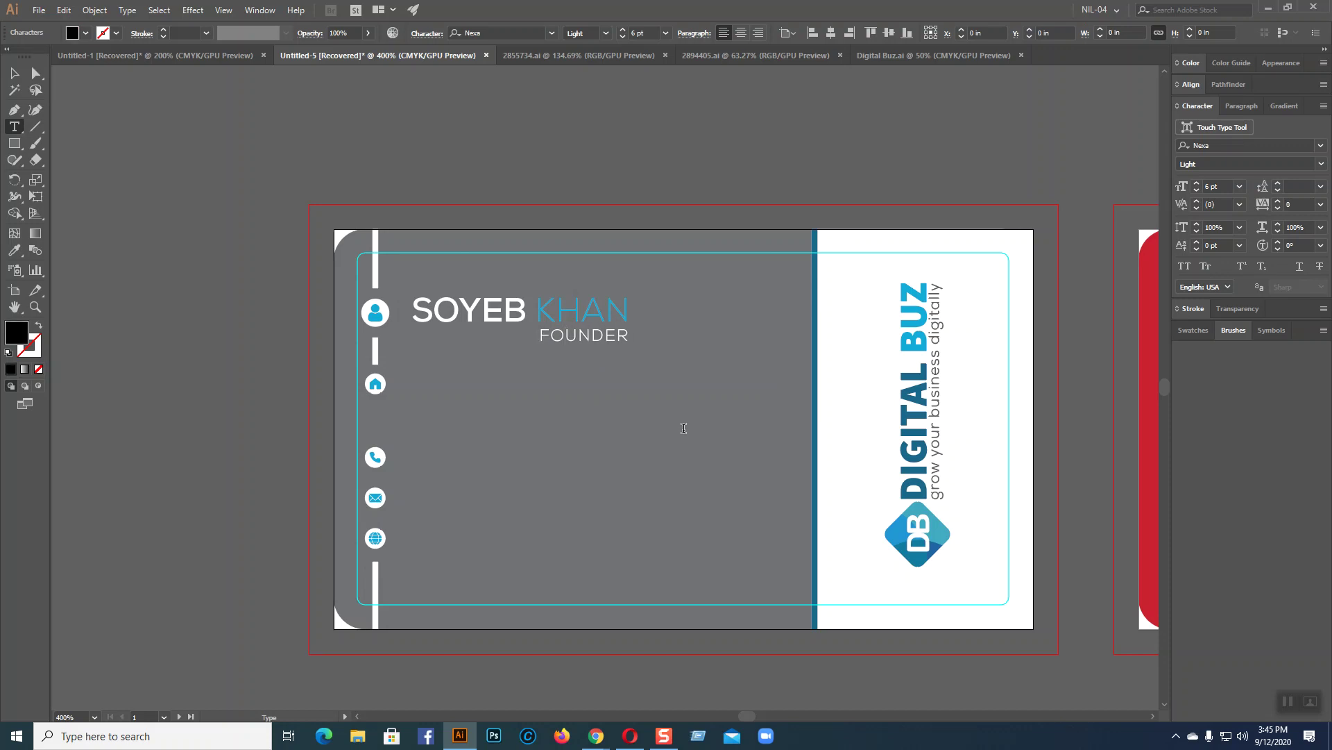
# Step: Fine-tune FOUNDER's tracking to 63 so it spans the surname's width
pyautogui.moveTo(542, 335); pyautogui.dragTo(651, 337)
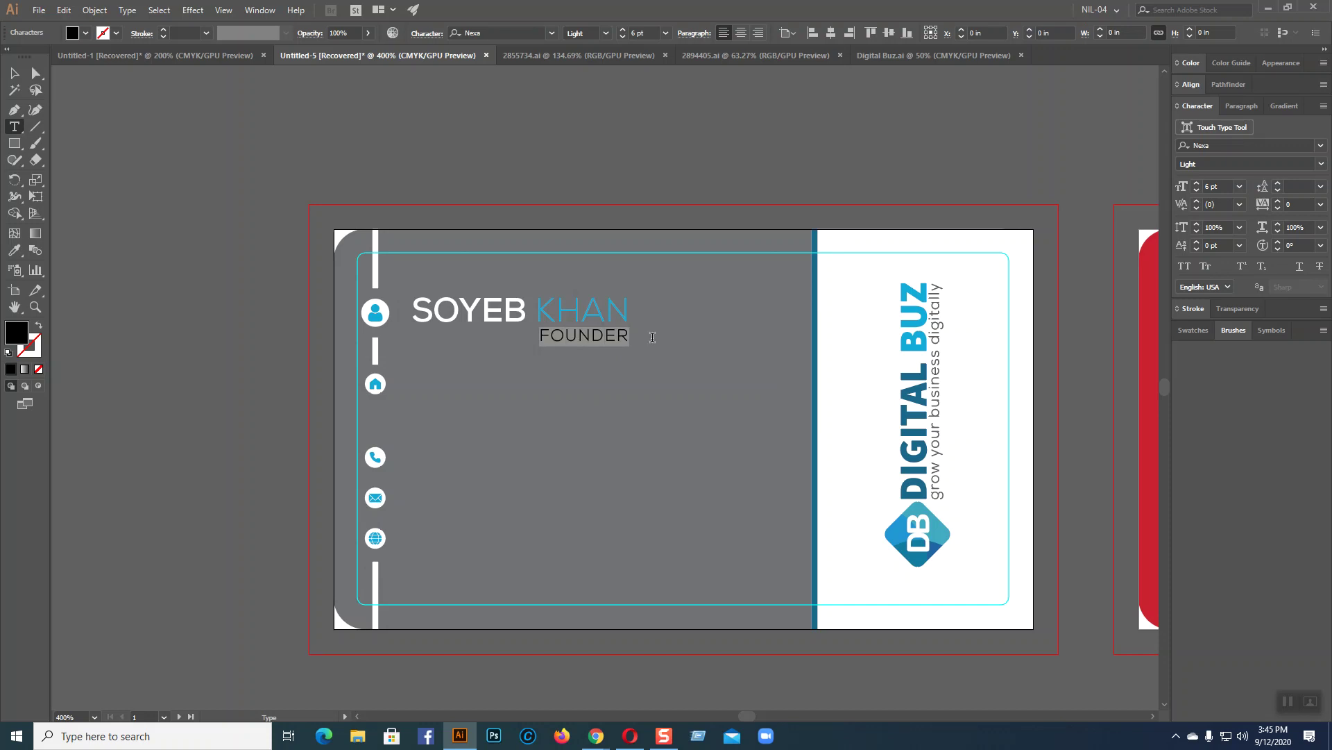
pyautogui.click(1278, 201)
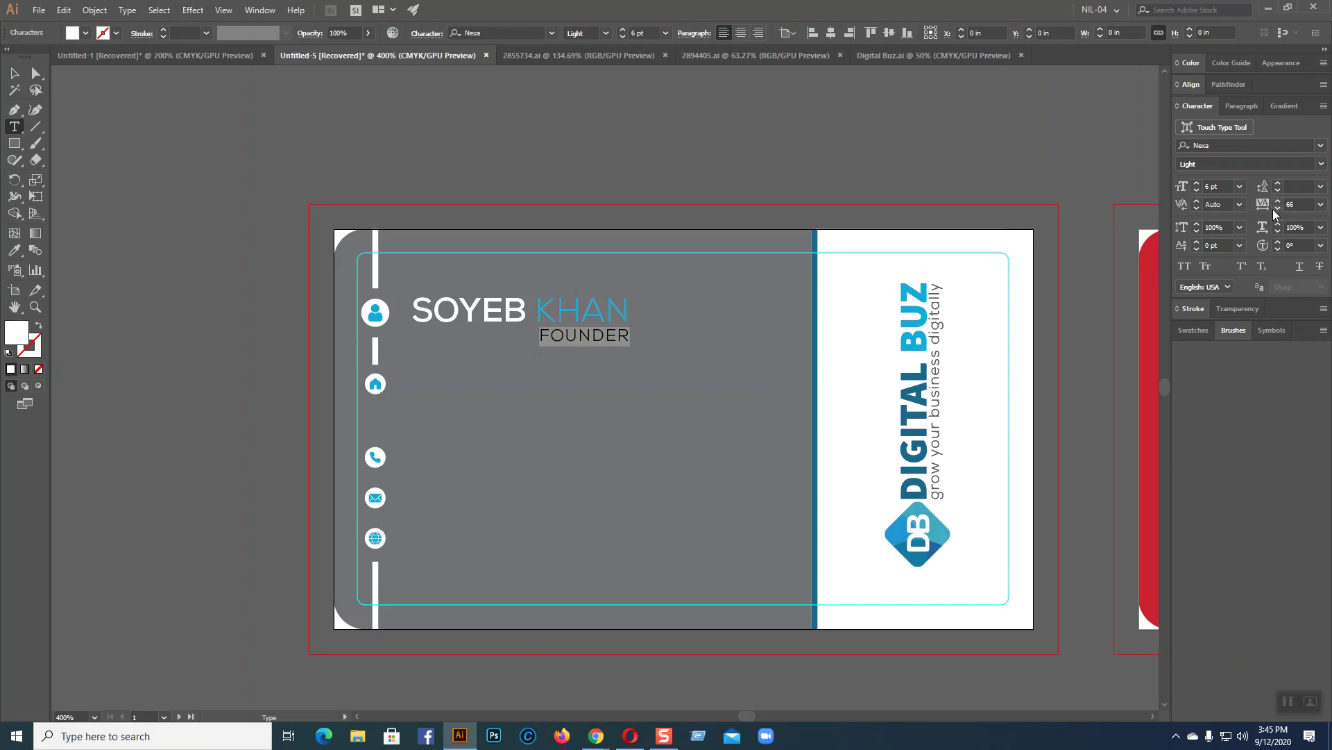
pyautogui.click(1279, 209)
pyautogui.click(1279, 208)
pyautogui.press('Escape')
pyautogui.click(298, 147)
pyautogui.scroll(-3, 312, 155)
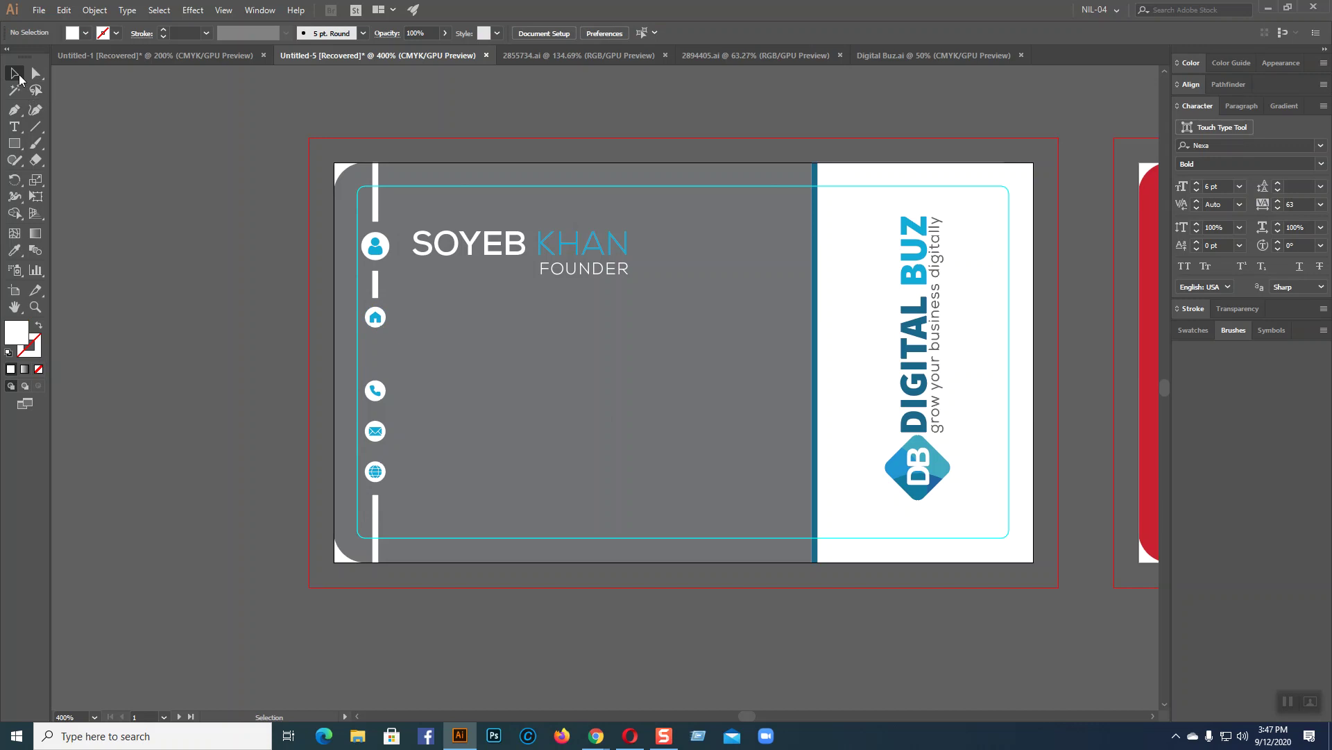
pyautogui.click(490, 253)
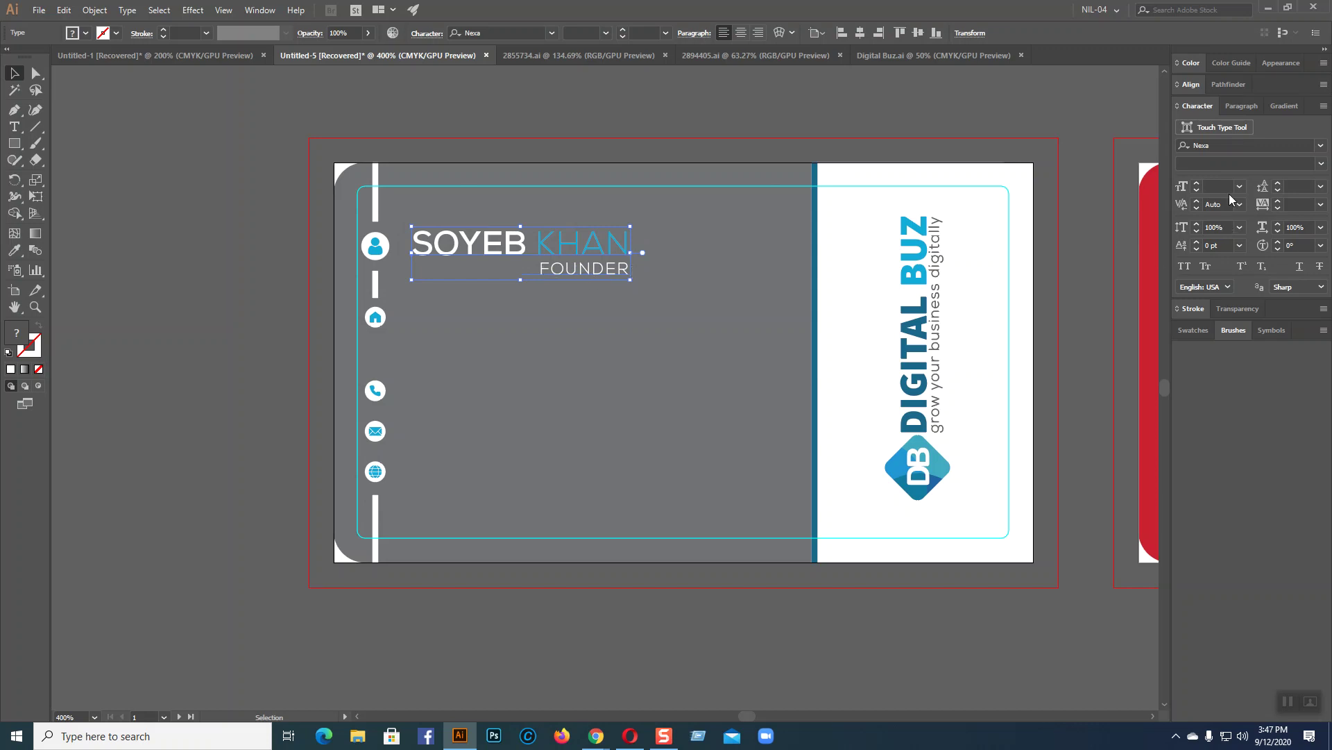
pyautogui.click(684, 310)
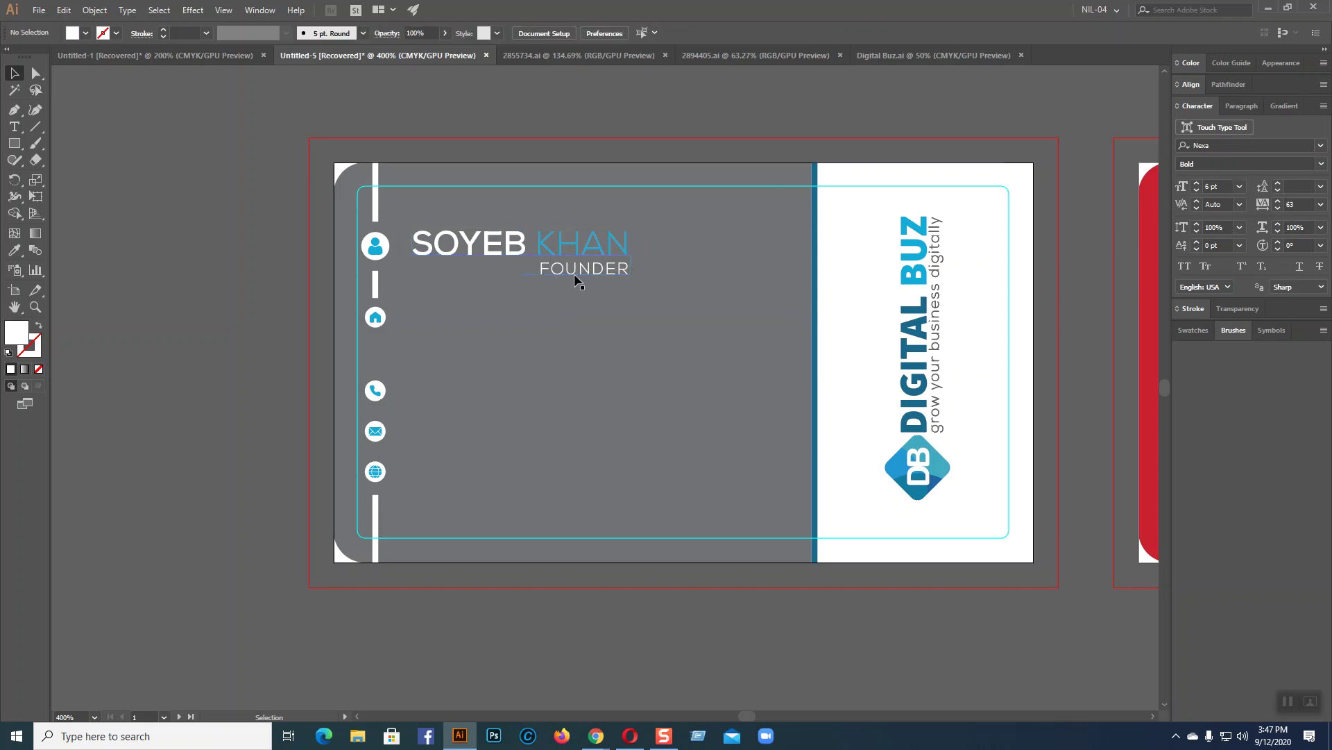
# Step: Inspect the FOUNDER and first-name styles in the name block
pyautogui.click(575, 280)
pyautogui.click(13, 133)
pyautogui.moveTo(539, 268); pyautogui.dragTo(630, 269)
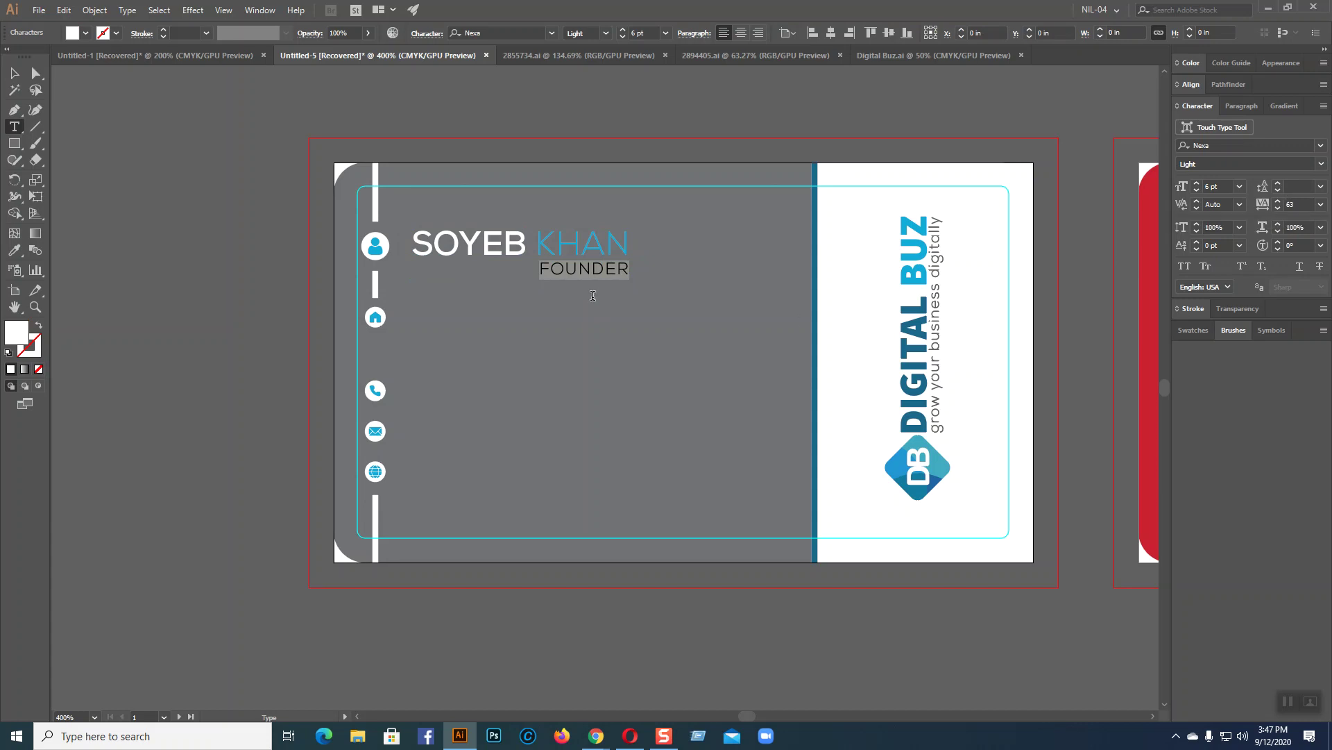
pyautogui.moveTo(413, 241); pyautogui.dragTo(523, 242)
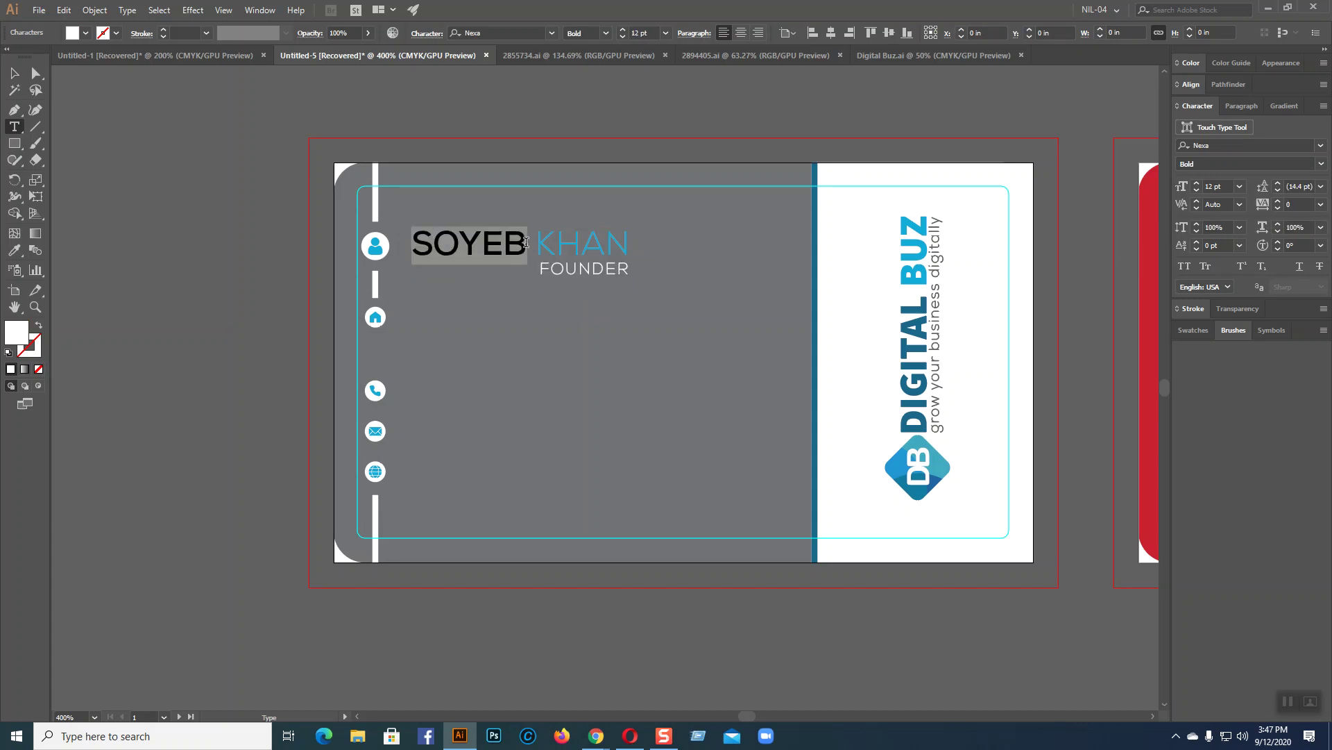
pyautogui.press('Escape')
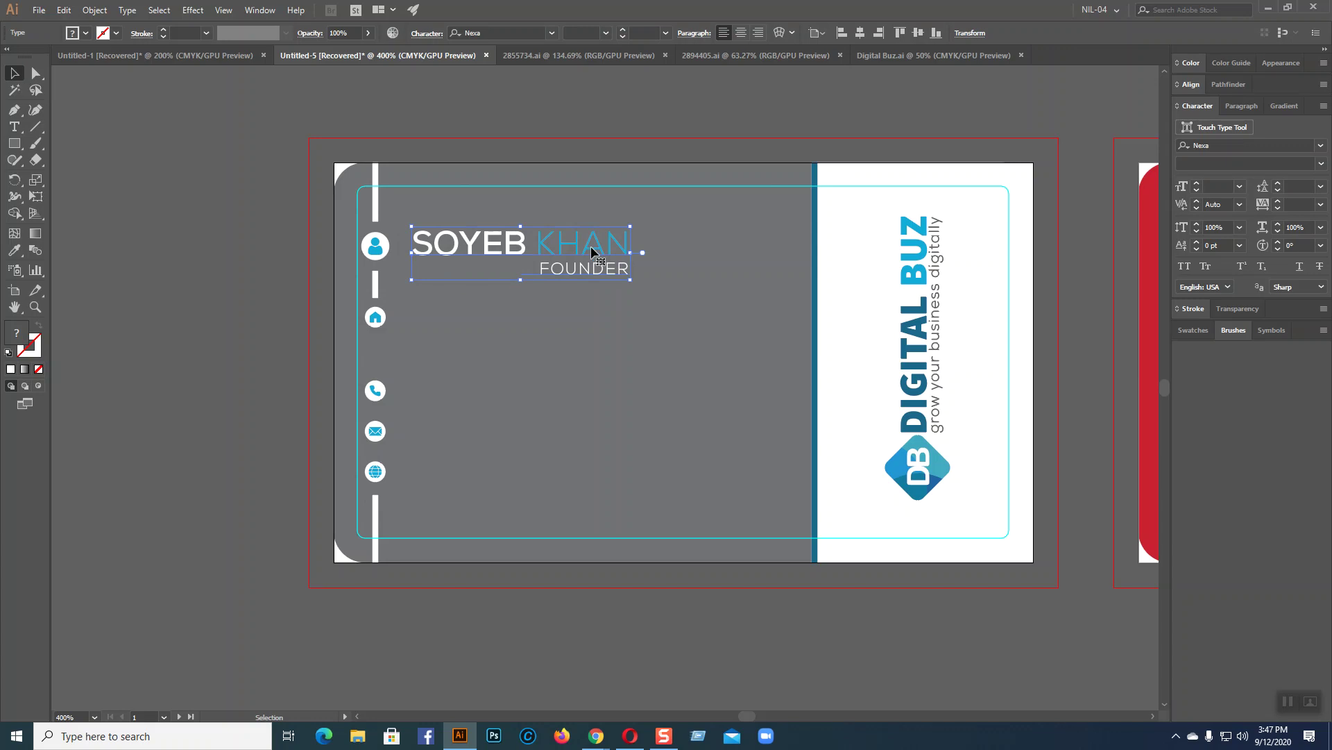
# Step: Start a new text block beside the home icon
pyautogui.click(528, 312)
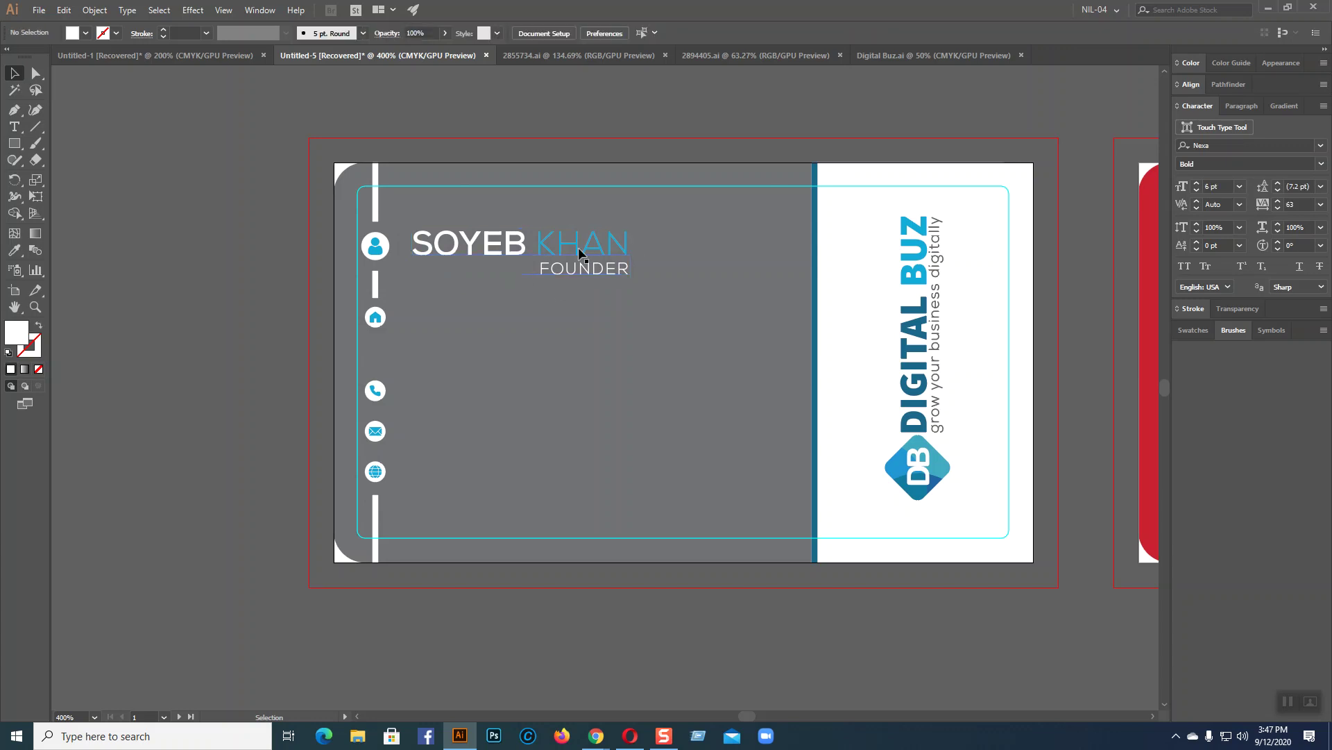
pyautogui.click(14, 126)
pyautogui.click(410, 317)
# Step: Paste the address into the text block and set it to the Light weight
pyautogui.press('Escape')
pyautogui.write('Northwest Bouleavard Washington, DC 20025')
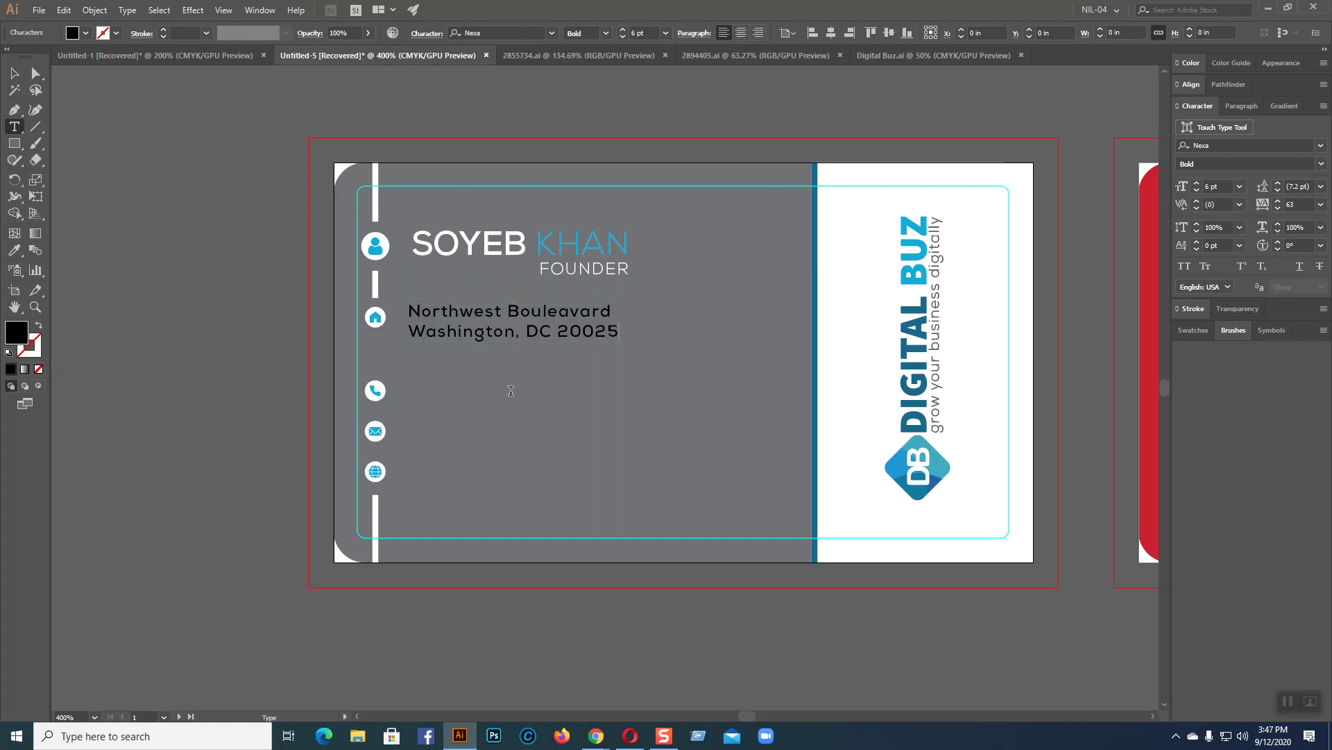
pyautogui.click(14, 73)
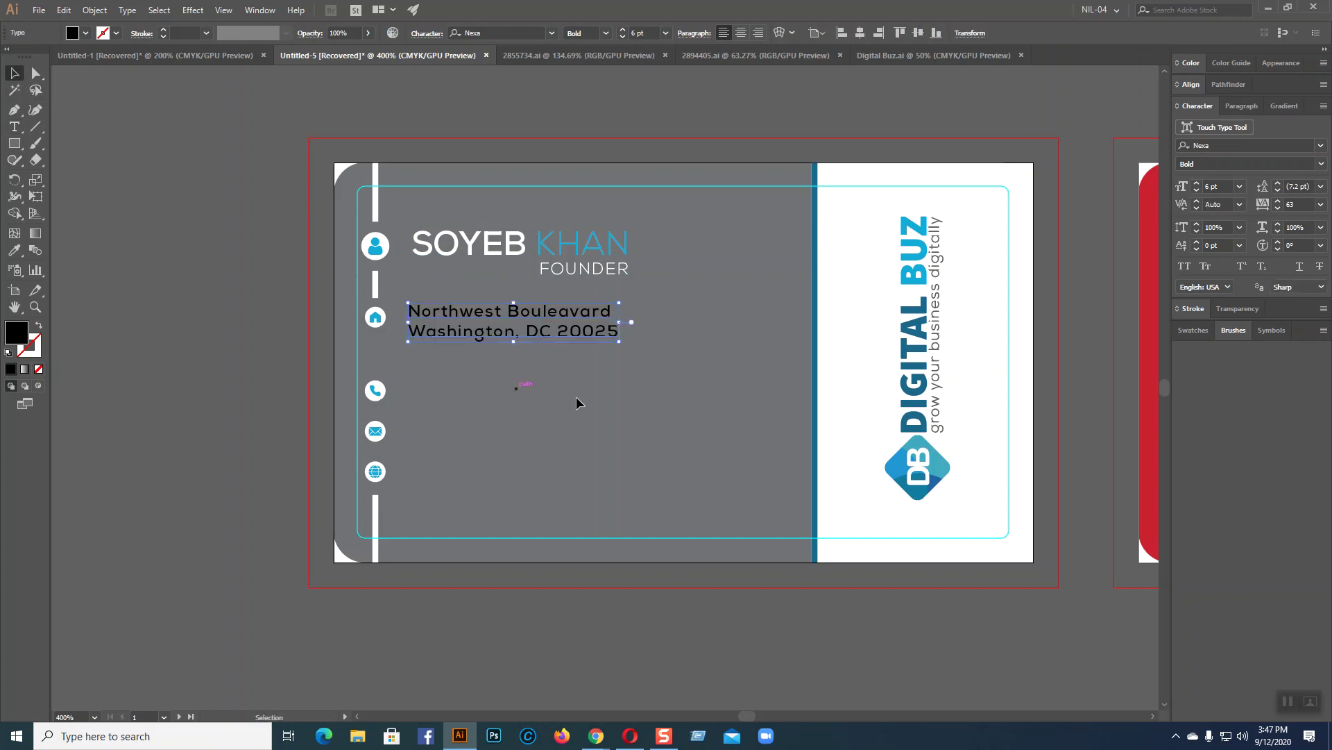
pyautogui.click(1321, 163)
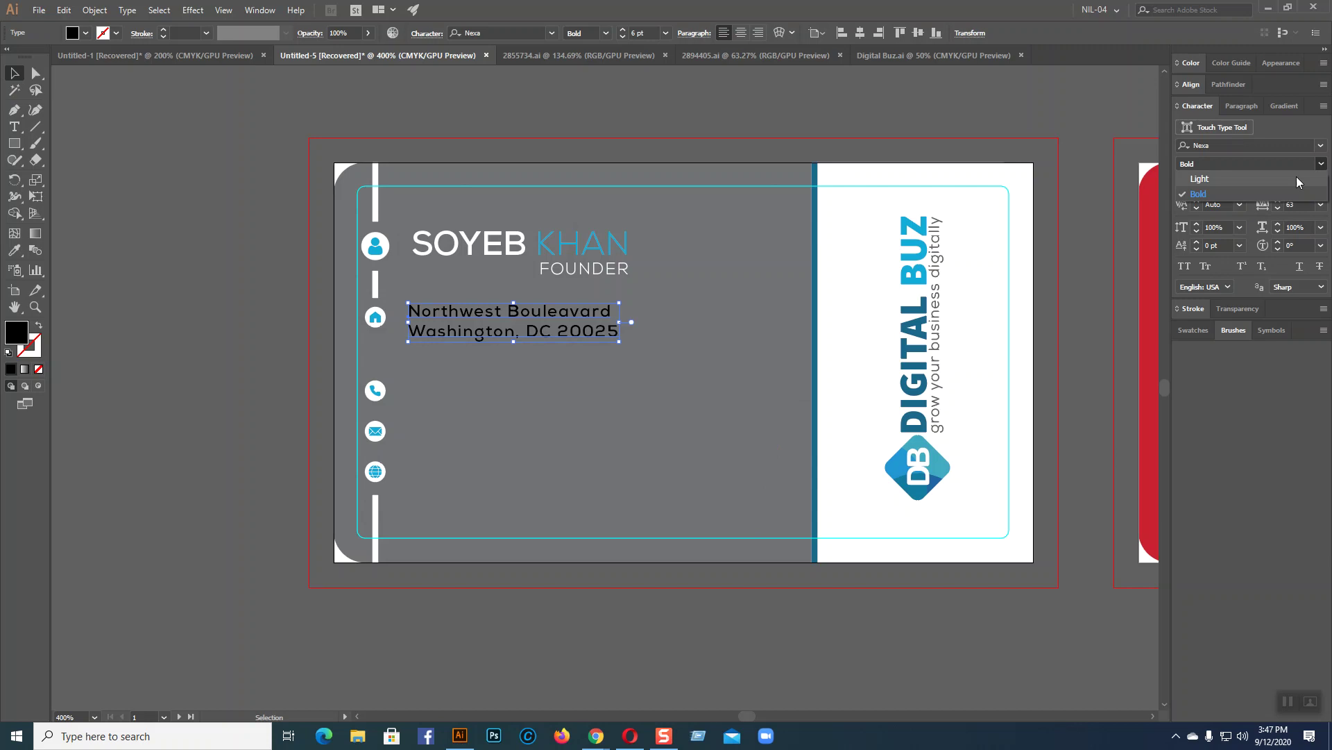
pyautogui.click(1228, 182)
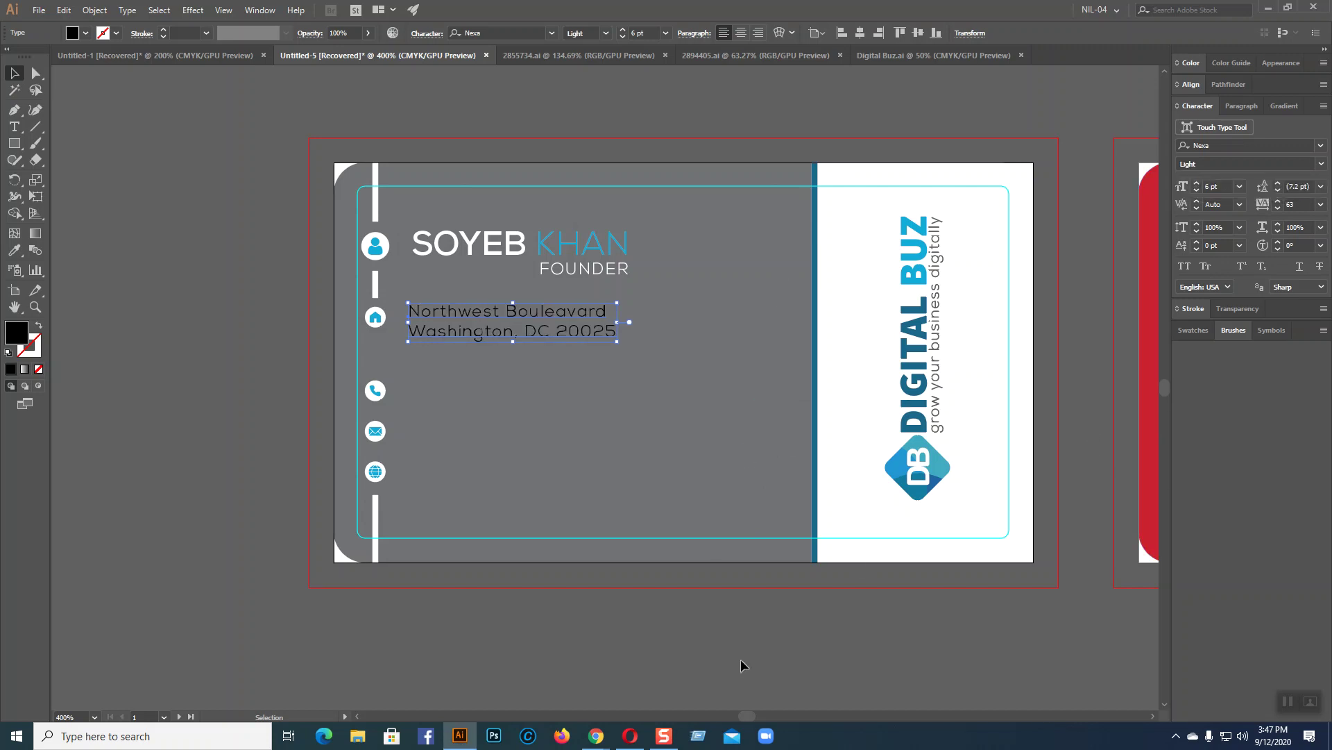
# Step: Nudge the address down and move the zip code onto its own line after 'Washington,'
pyautogui.press('Down')
pyautogui.press('Down')
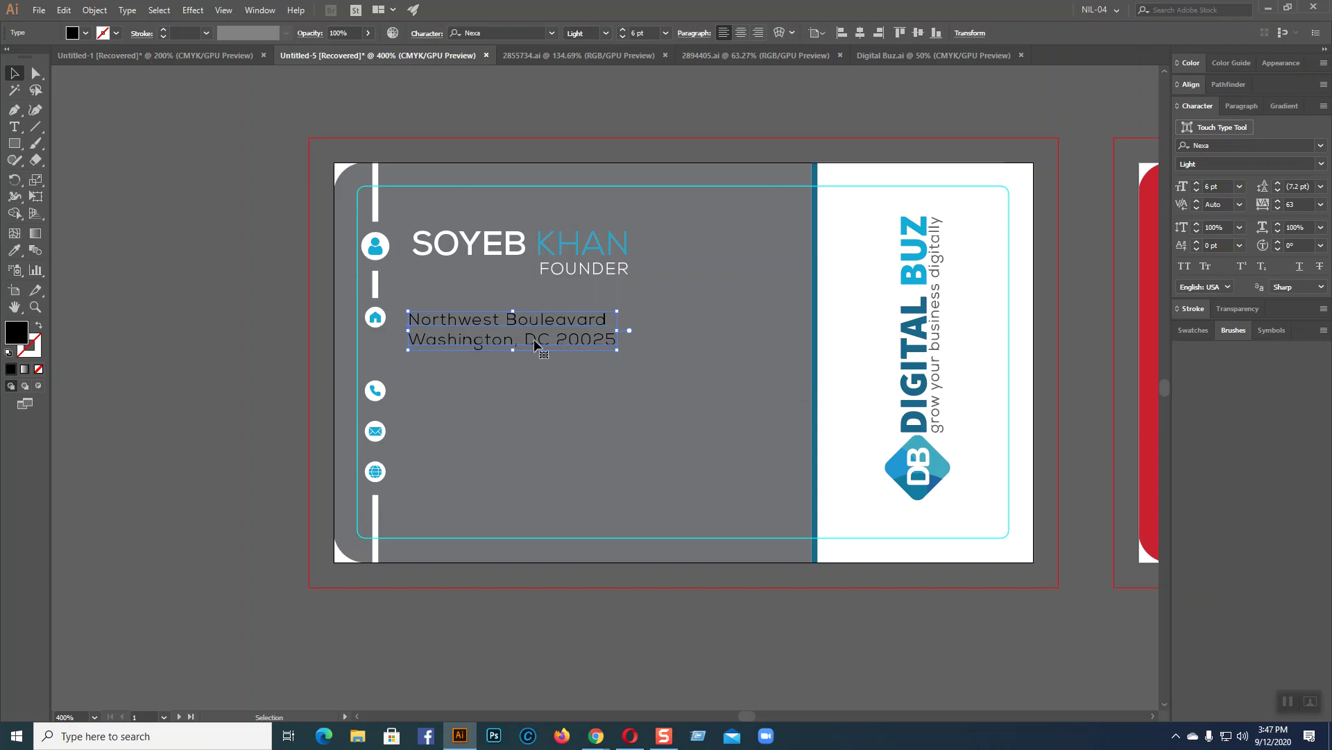
pyautogui.click(14, 127)
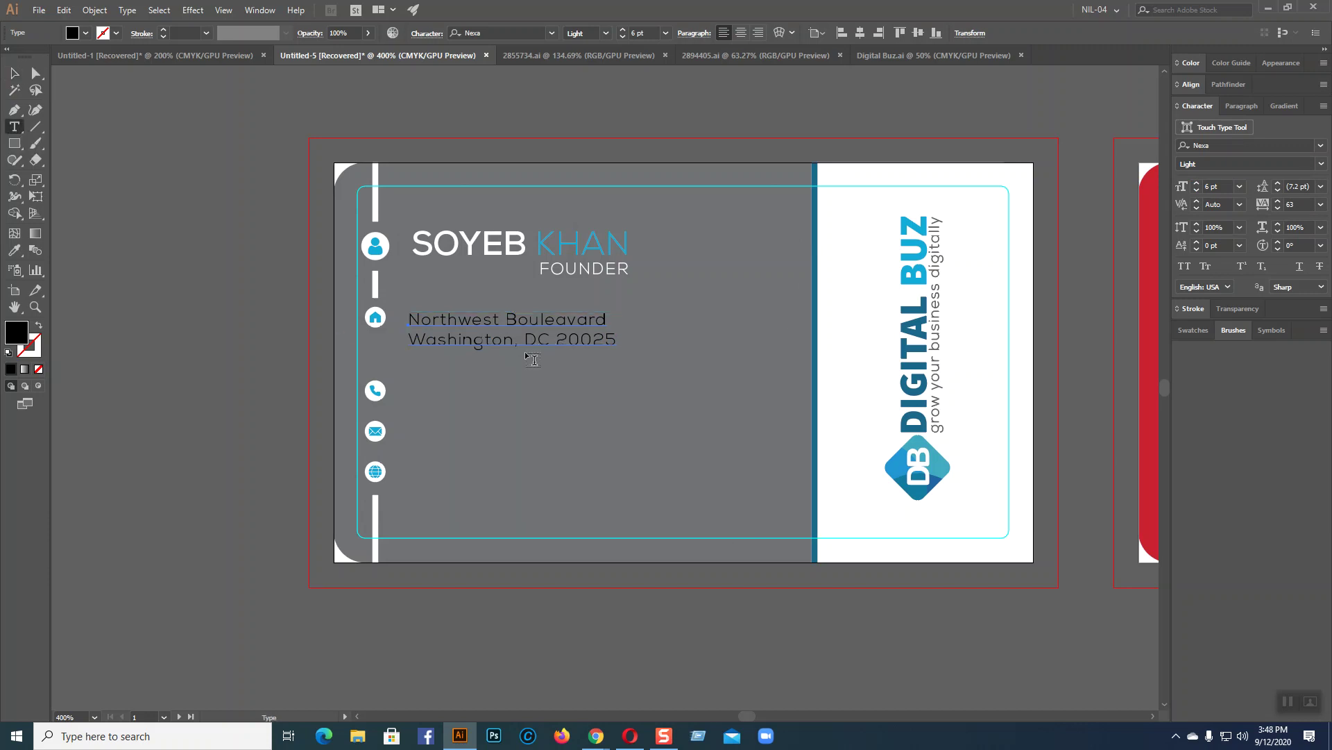
pyautogui.click(610, 400)
pyautogui.press('Return')
pyautogui.click(14, 73)
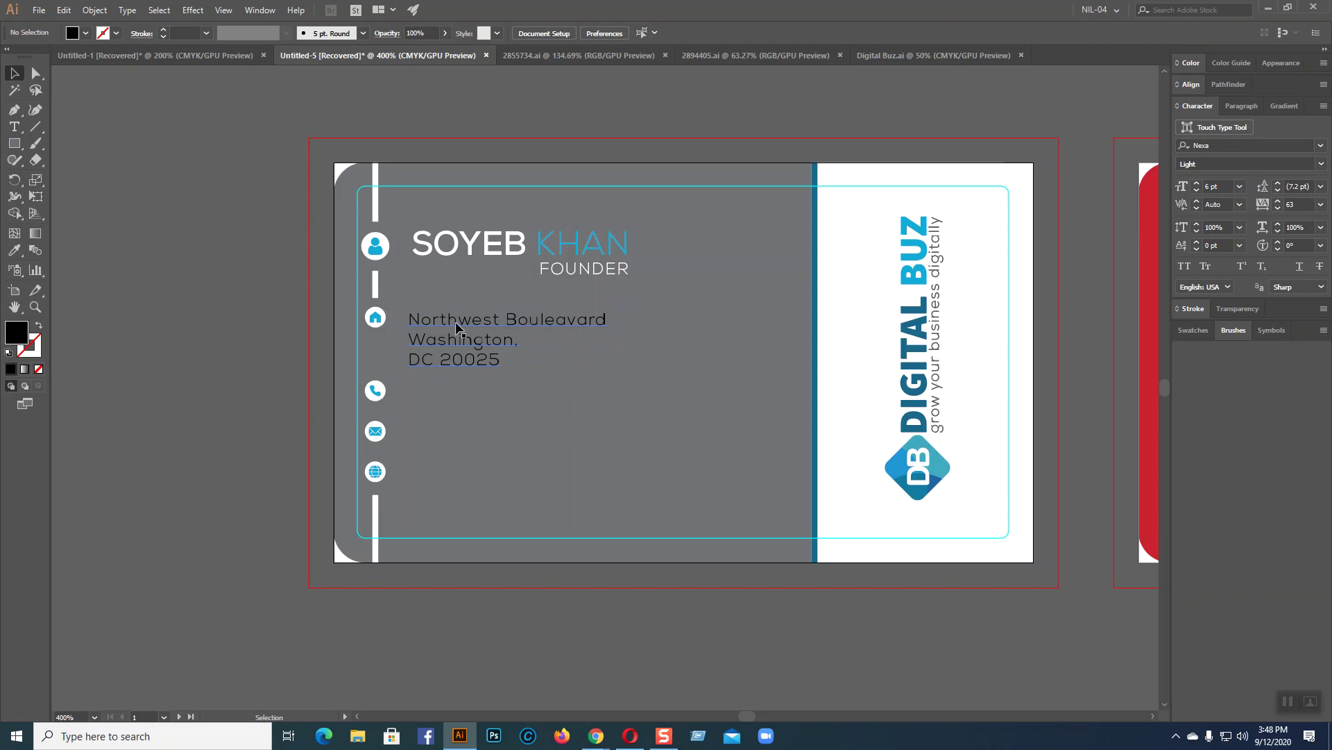
# Step: Align the address beside the home icon and colour it white like the name
pyautogui.click(458, 326)
pyautogui.press('Up')
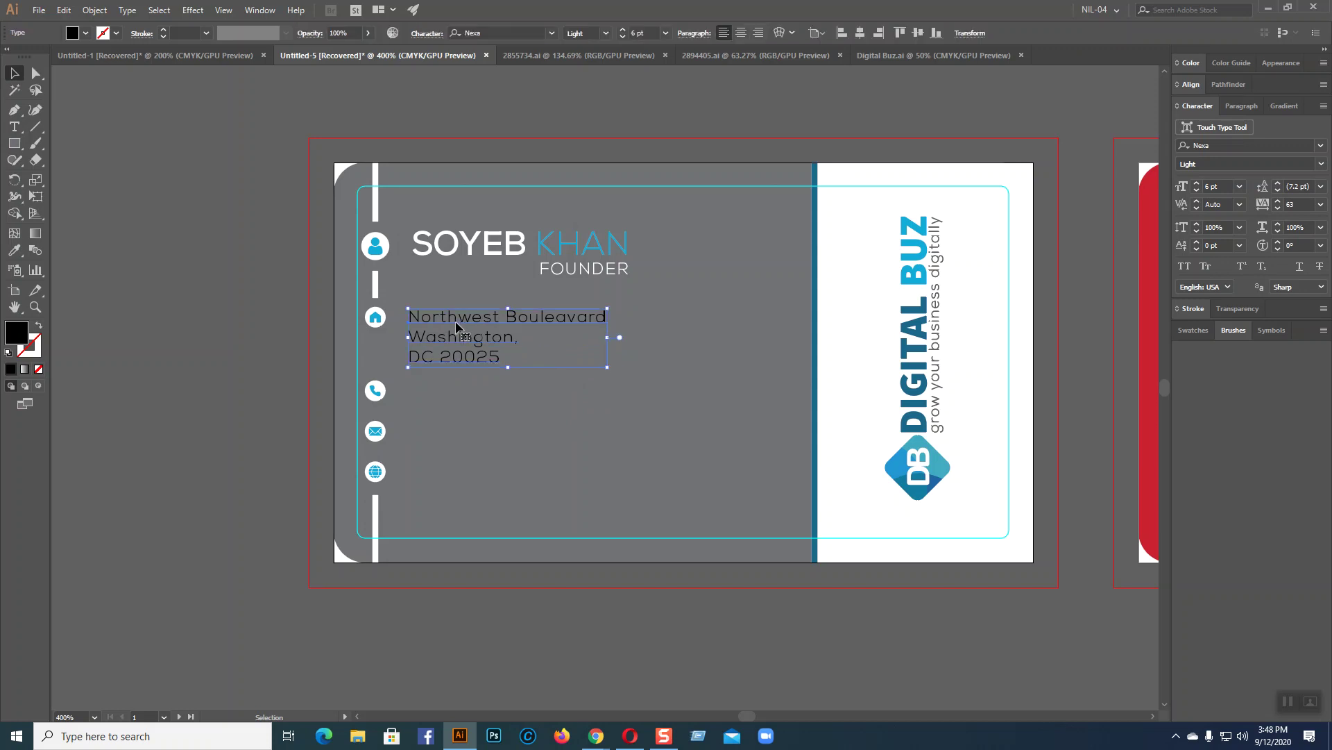
pyautogui.press('Up')
pyautogui.press('Right')
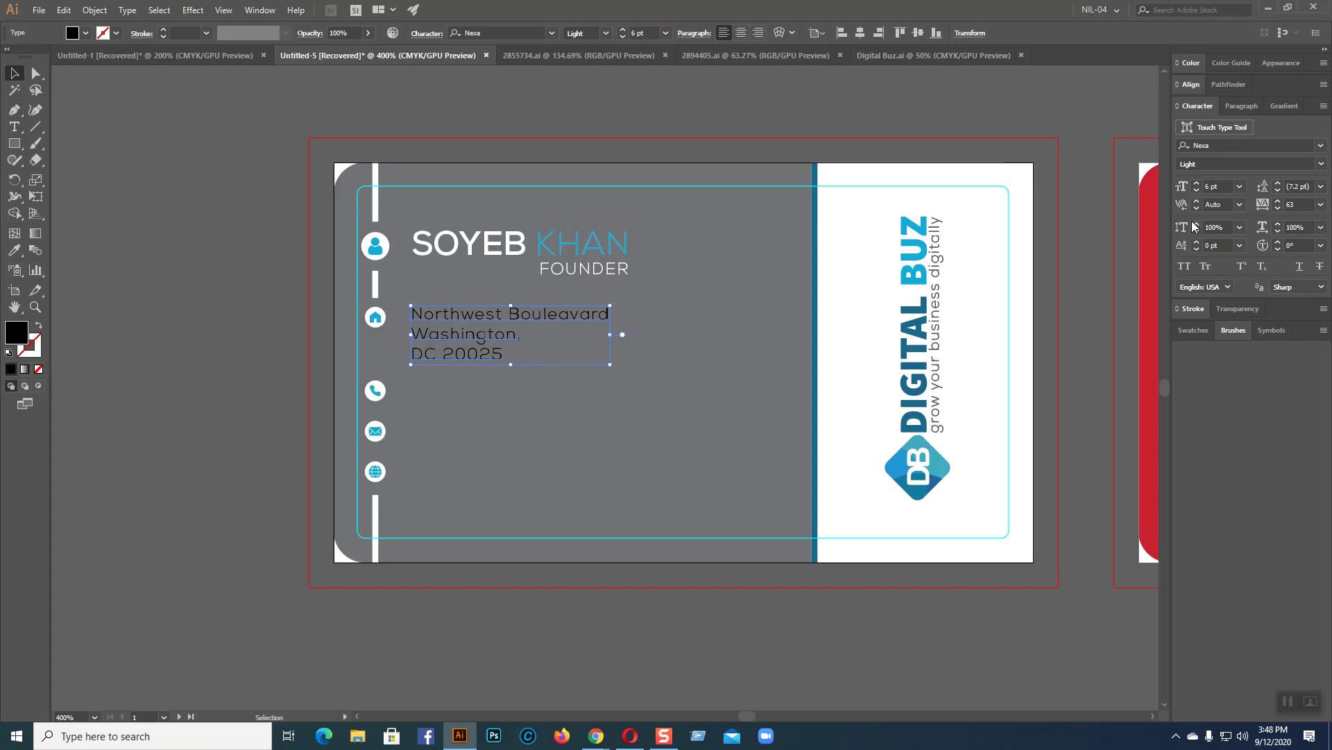
pyautogui.click(15, 251)
pyautogui.click(468, 244)
pyautogui.click(15, 75)
pyautogui.click(173, 226)
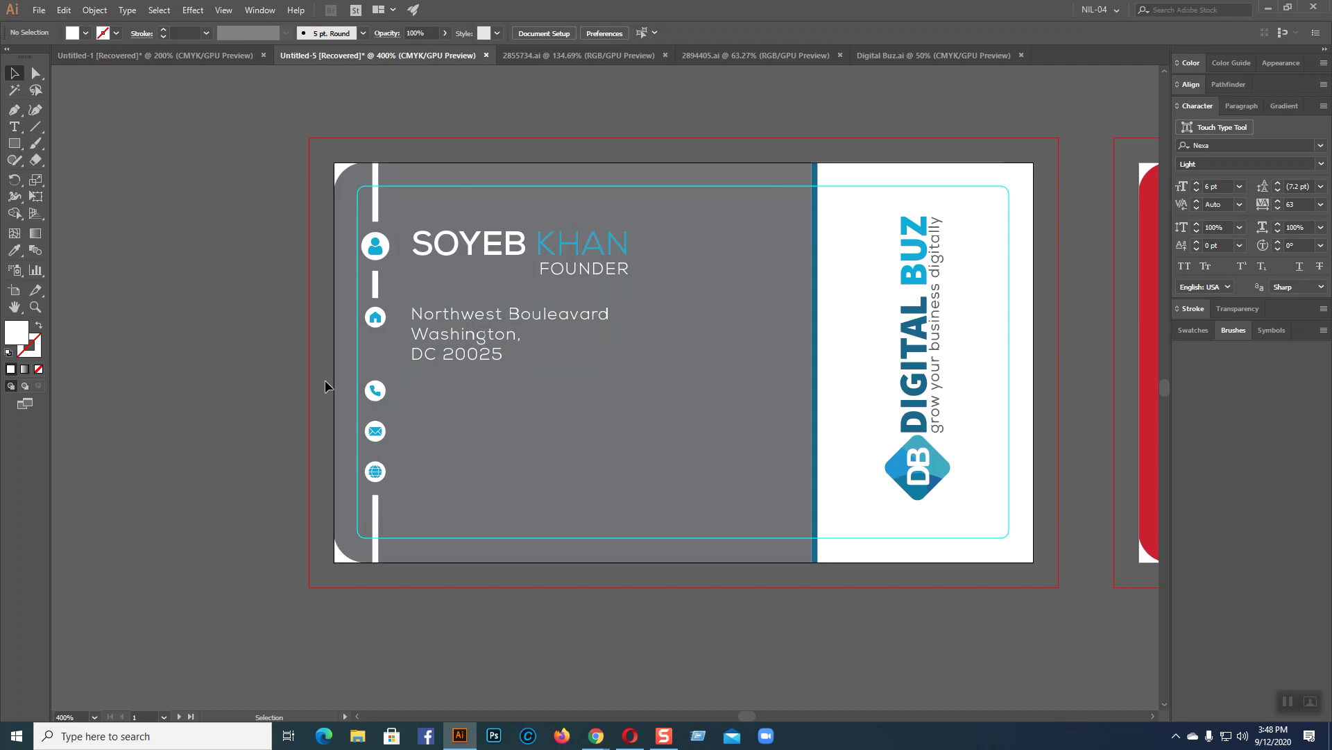
# Step: Draw a horizontal line under the address with a white 0.25 pt stroke
pyautogui.click(35, 127)
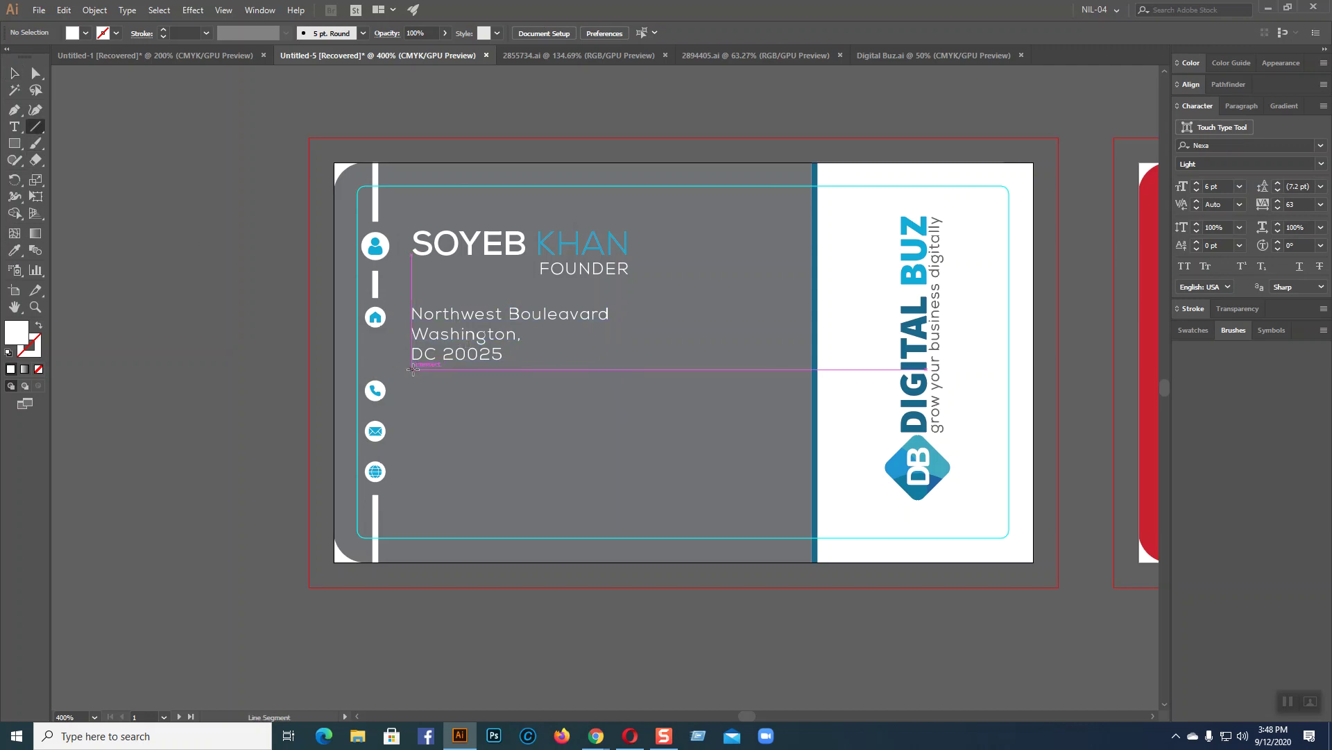
pyautogui.moveTo(412, 369)
pyautogui.mouseDown()
pyautogui.moveTo(642, 368)
pyautogui.moveTo(628, 369)
pyautogui.mouseUp()
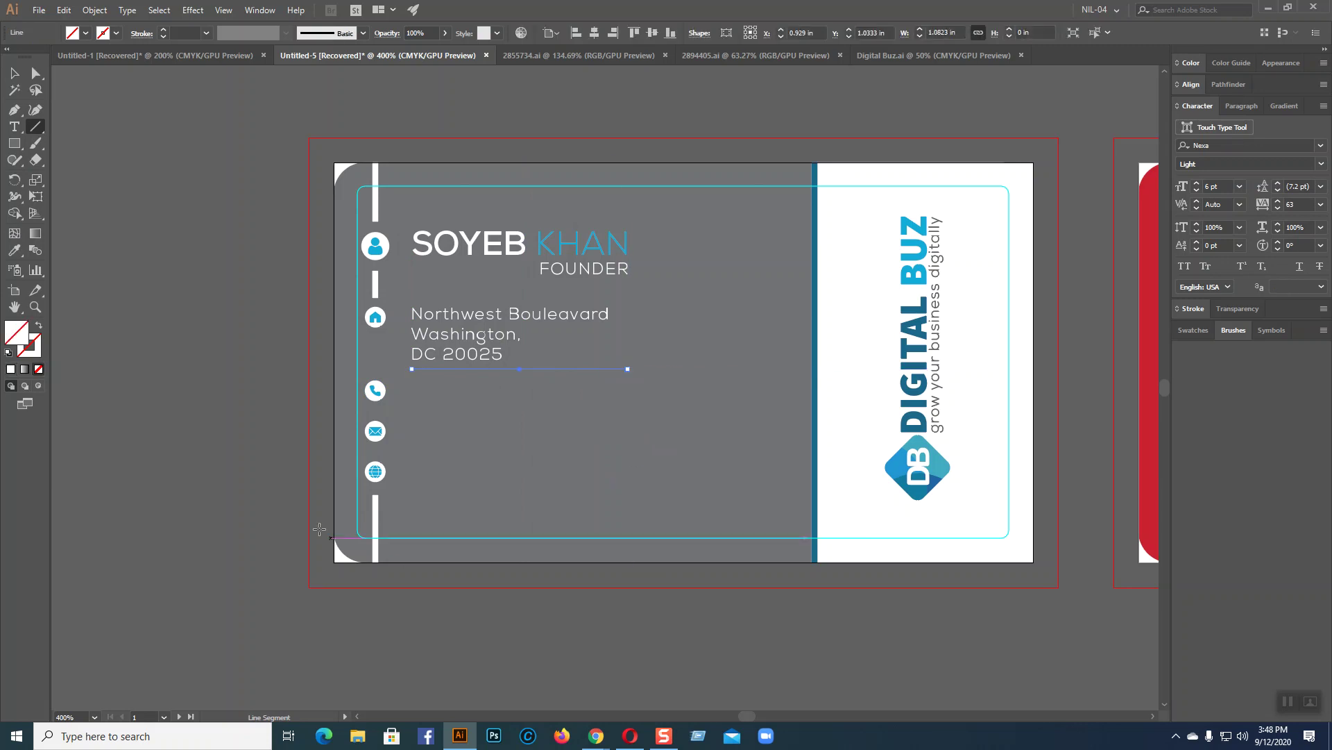
pyautogui.click(32, 343)
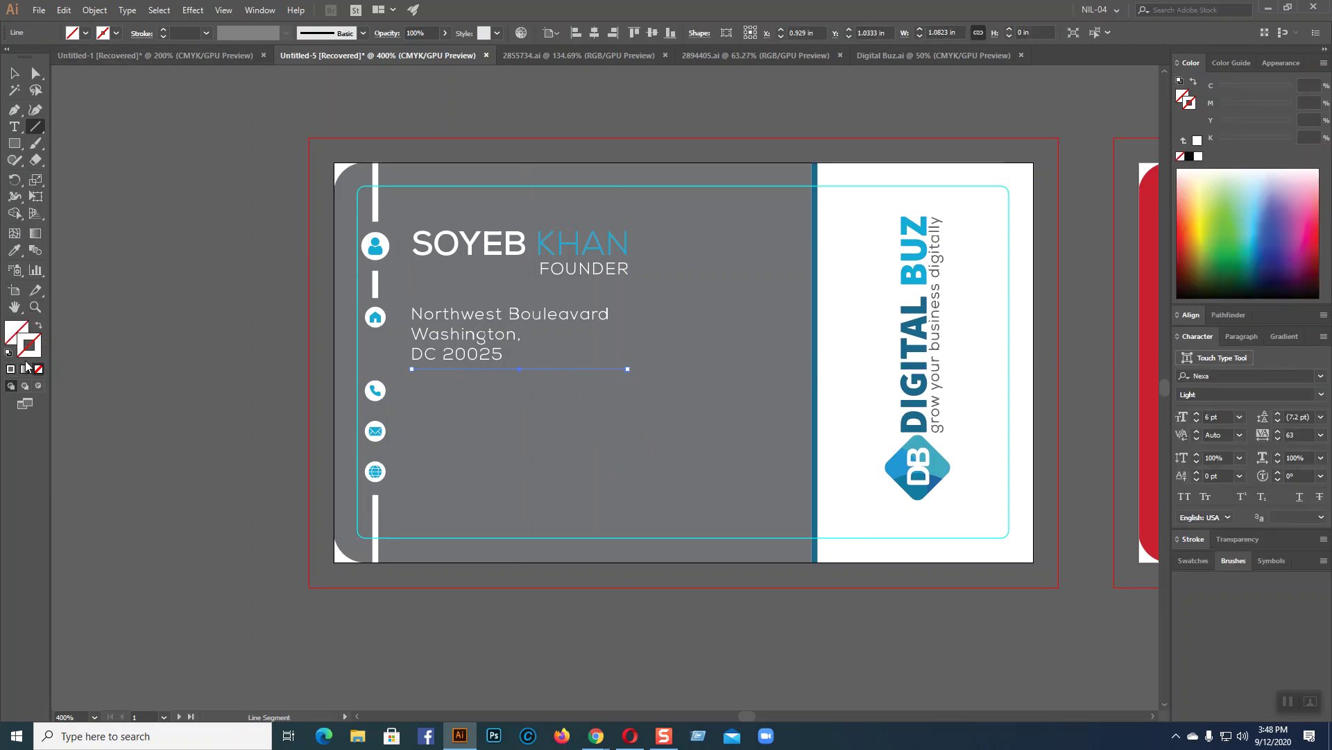
pyautogui.click(11, 369)
pyautogui.click(206, 32)
pyautogui.click(207, 46)
pyautogui.click(15, 71)
pyautogui.click(182, 202)
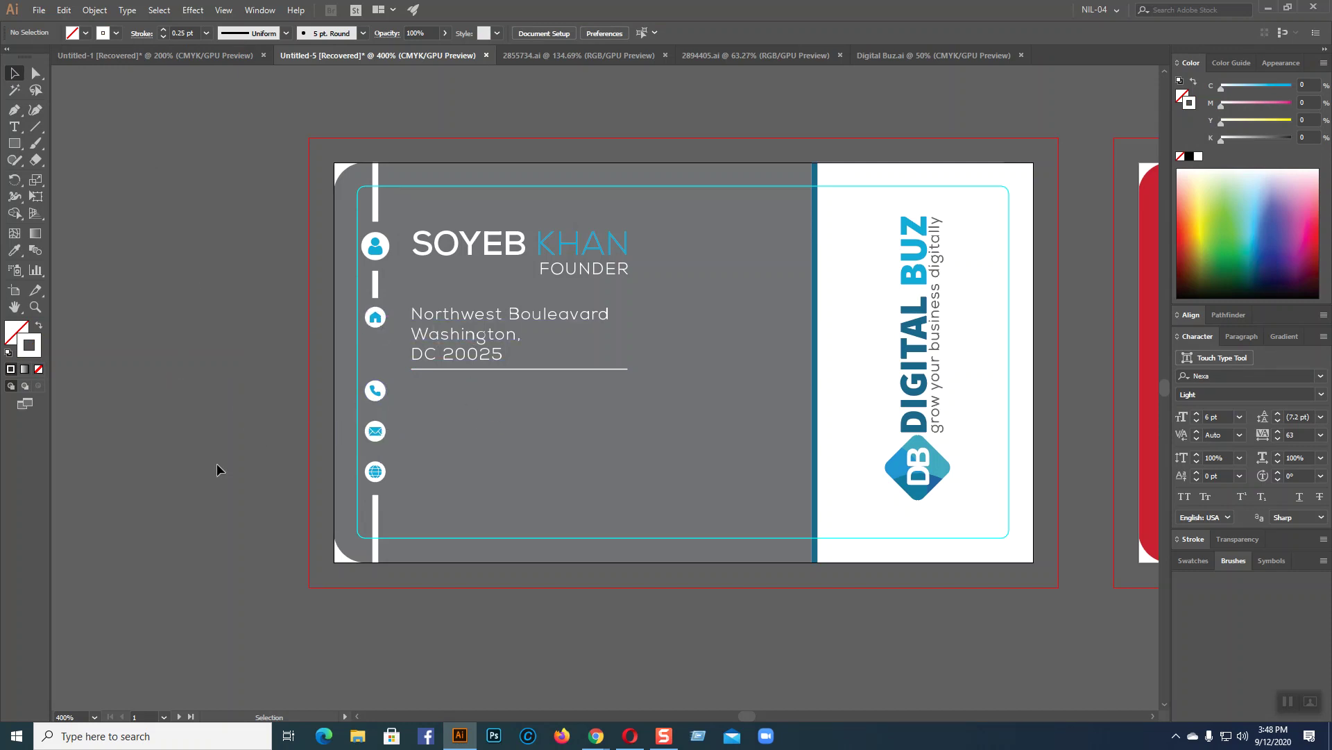
pyautogui.press('shift')
# Step: Paste the phone number into a new text line near the phone icon
pyautogui.click(14, 127)
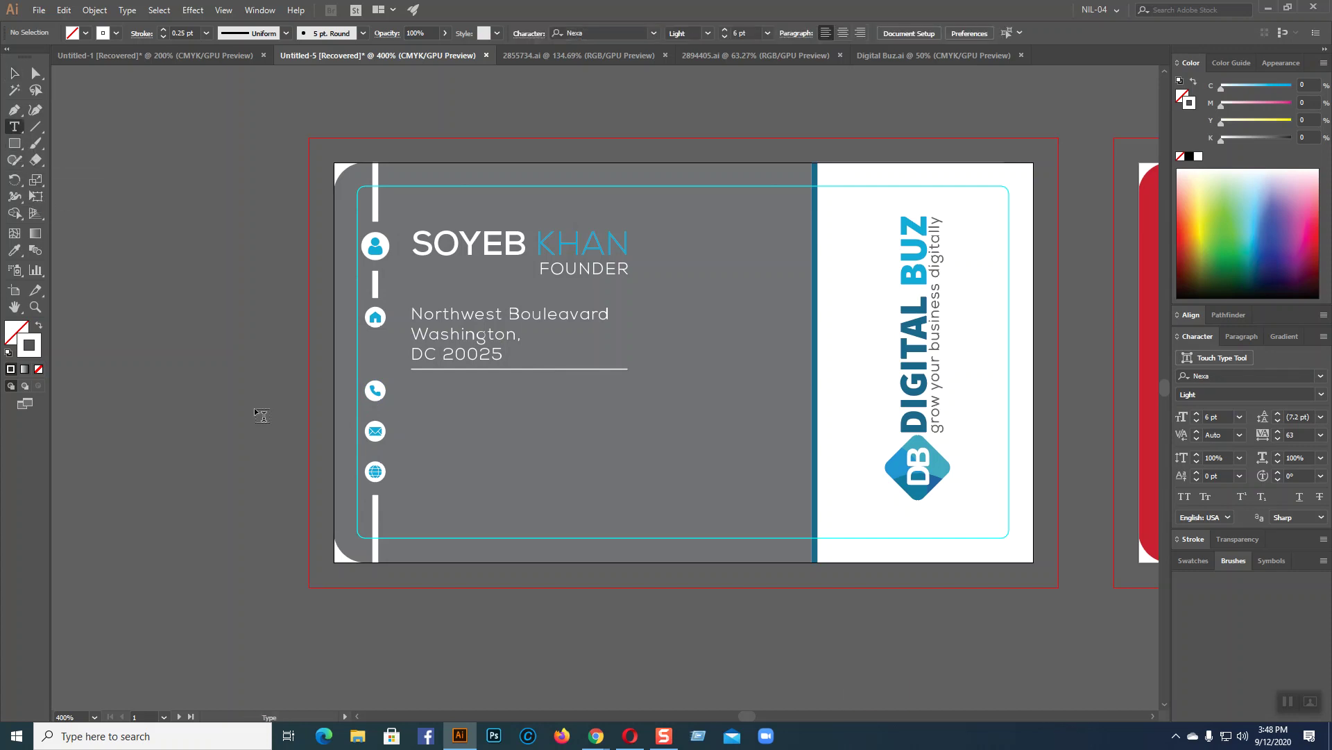
pyautogui.click(451, 410)
pyautogui.write('+000 1234 5XXX 678')
pyautogui.keyDown('ctrl'); pyautogui.click(420, 480); pyautogui.keyUp('ctrl')
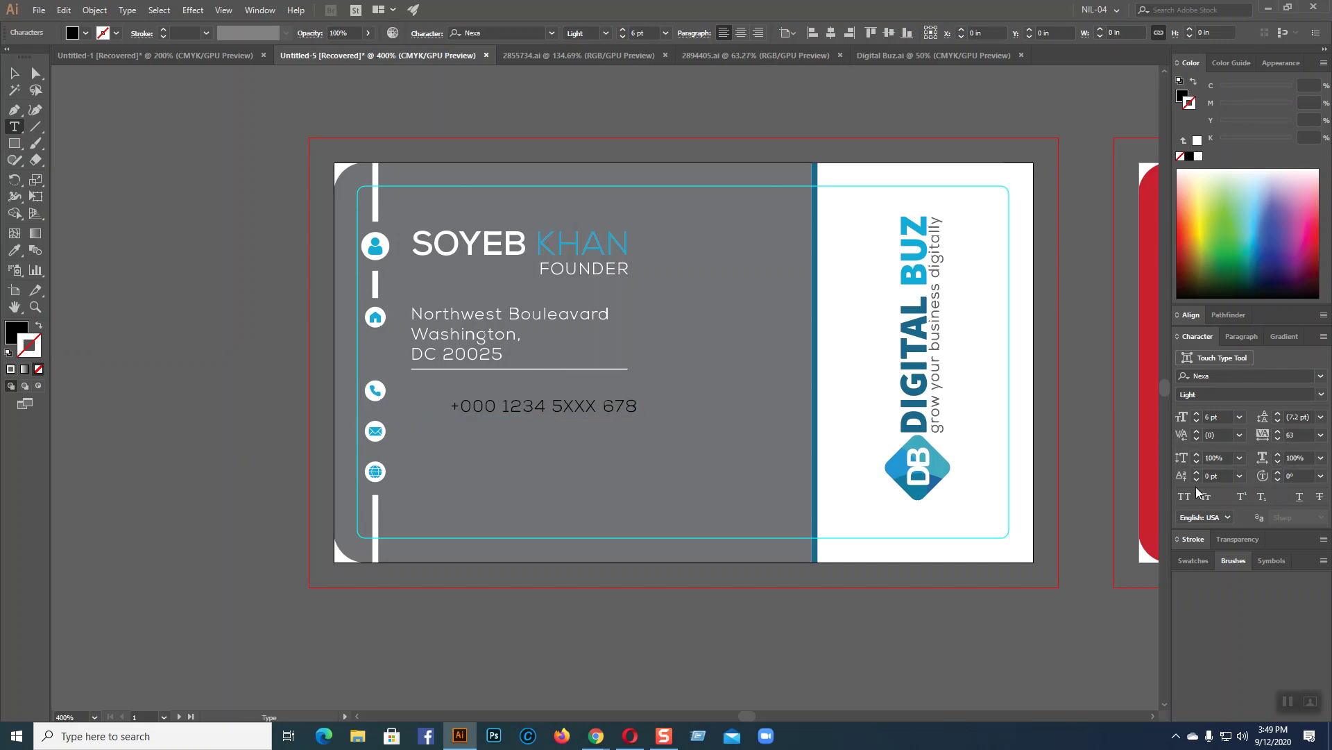
# Step: Zoom in and move the phone number up under the address divider
pyautogui.click(11, 72)
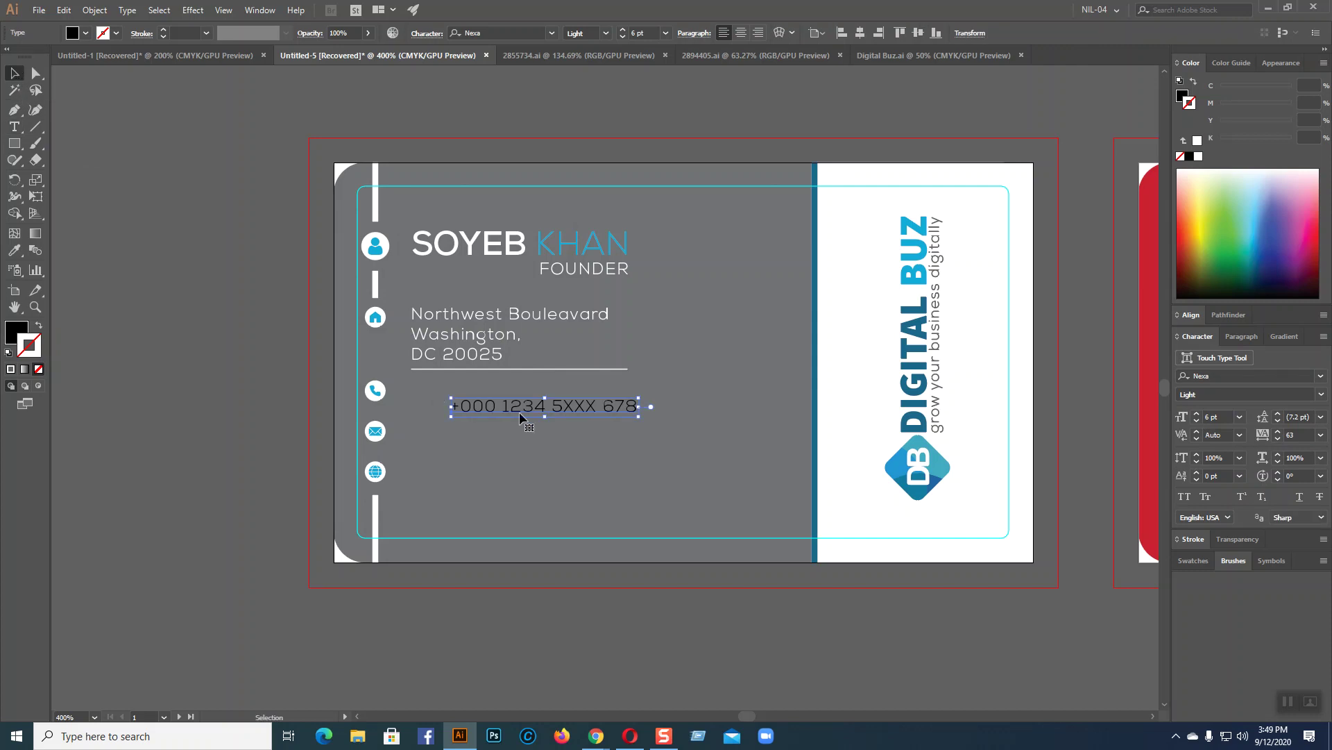
pyautogui.press('a')
pyautogui.hotkey('ctrl', '=')
pyautogui.press('v')
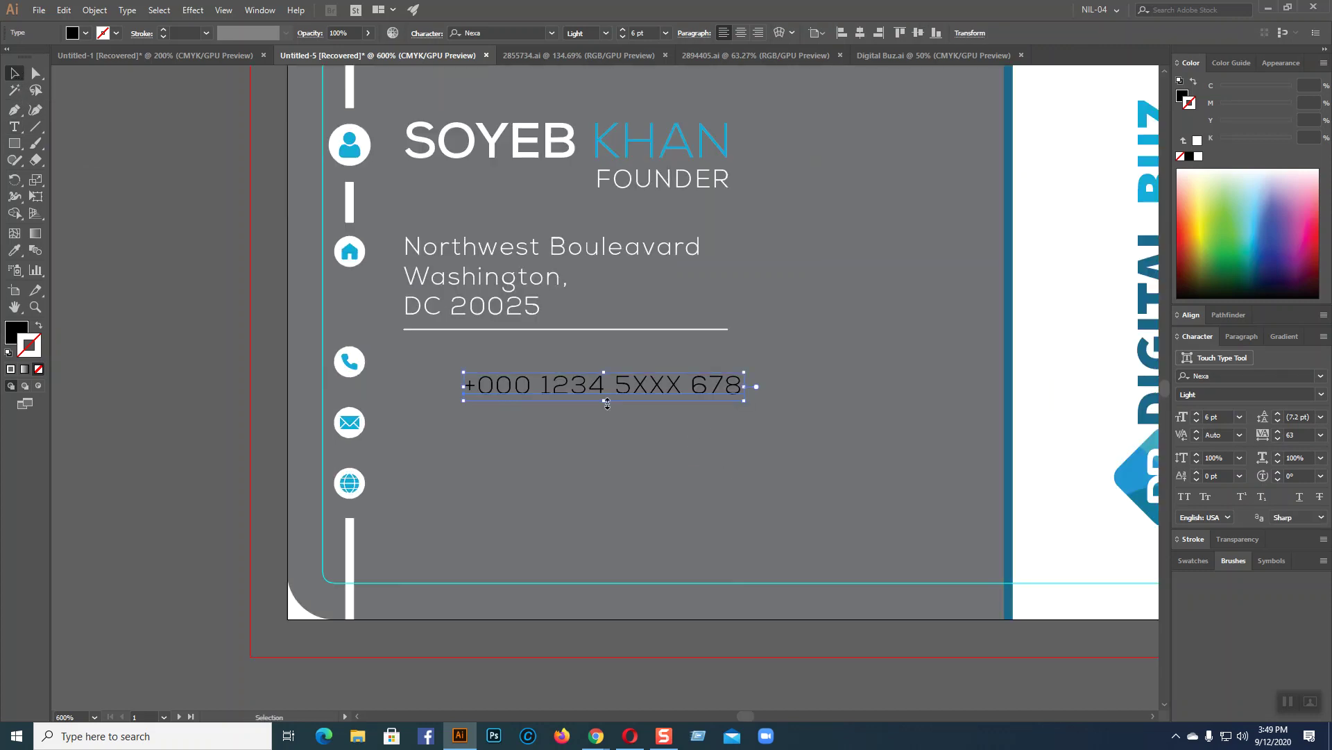
pyautogui.moveTo(582, 390); pyautogui.dragTo(519, 367)
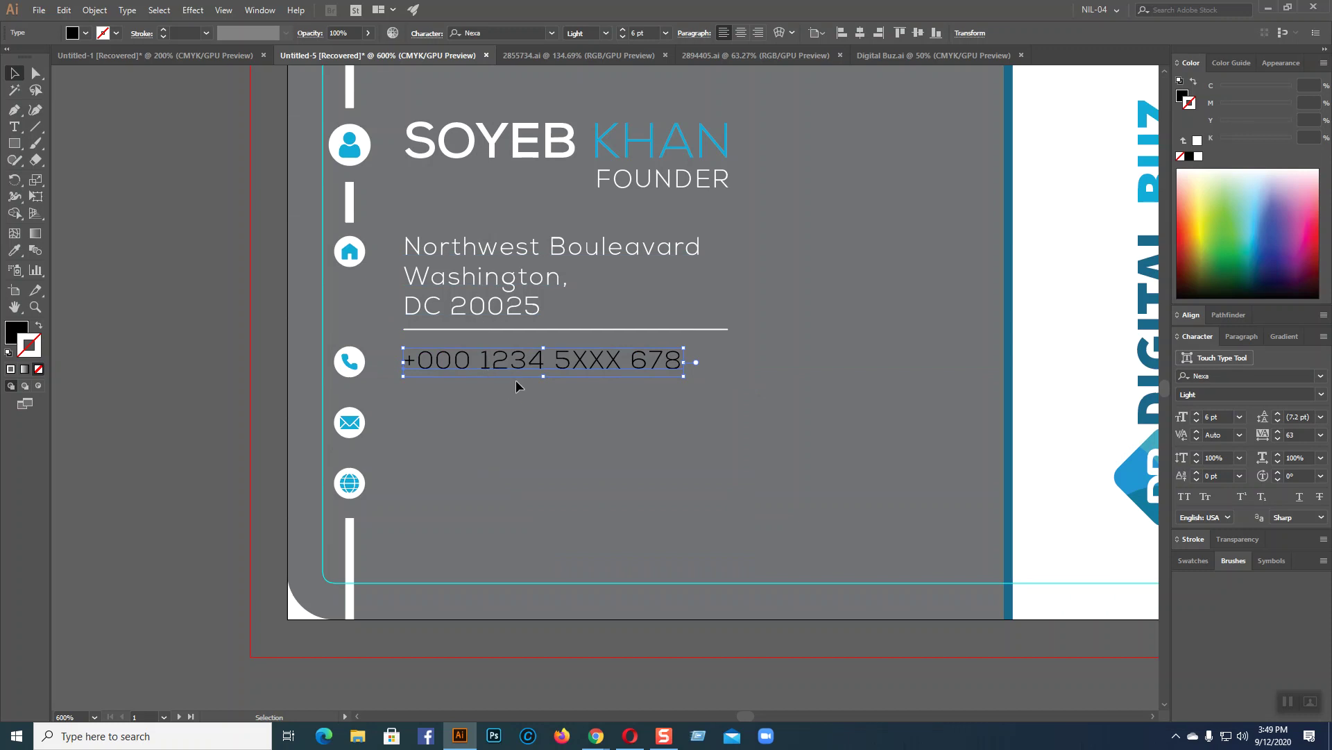
# Step: Check the phone number's alignment against the phone and envelope icons
pyautogui.keyDown('shift'); pyautogui.click(353, 361); pyautogui.keyUp('shift')
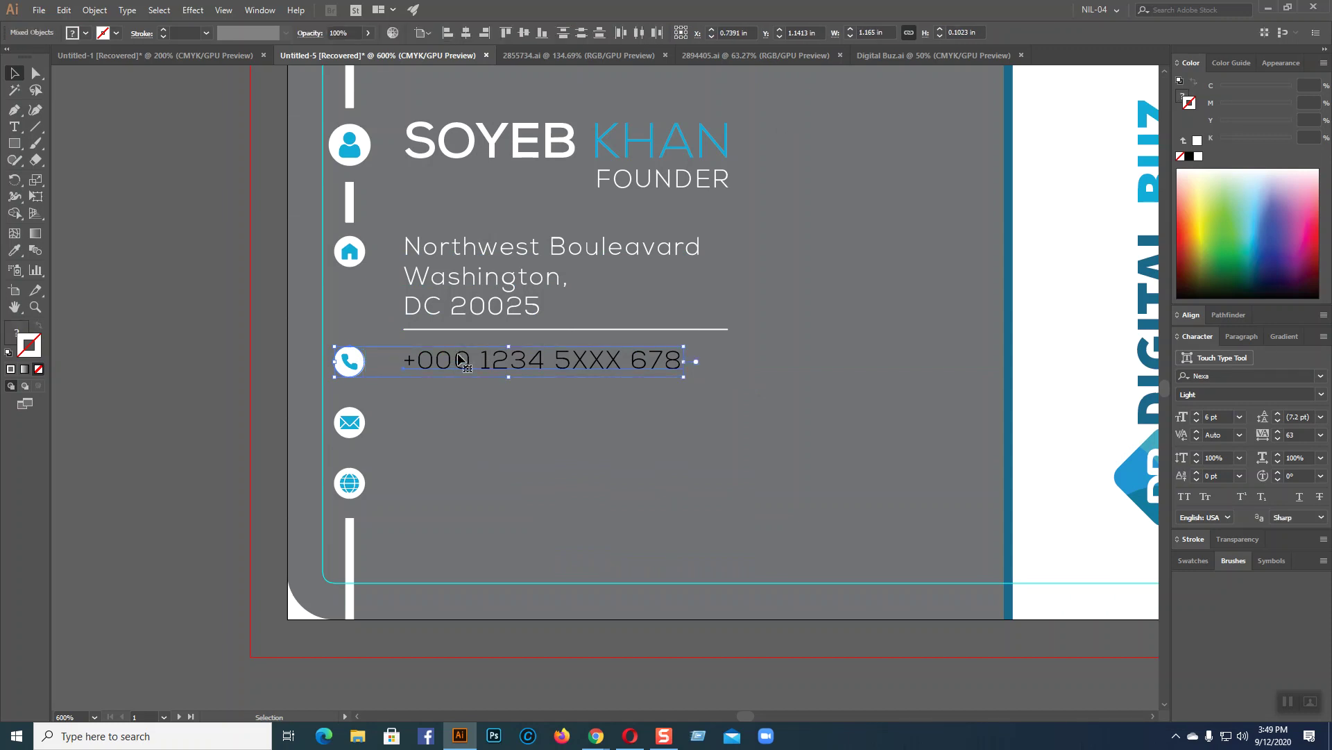
pyautogui.click(482, 420)
pyautogui.click(495, 373)
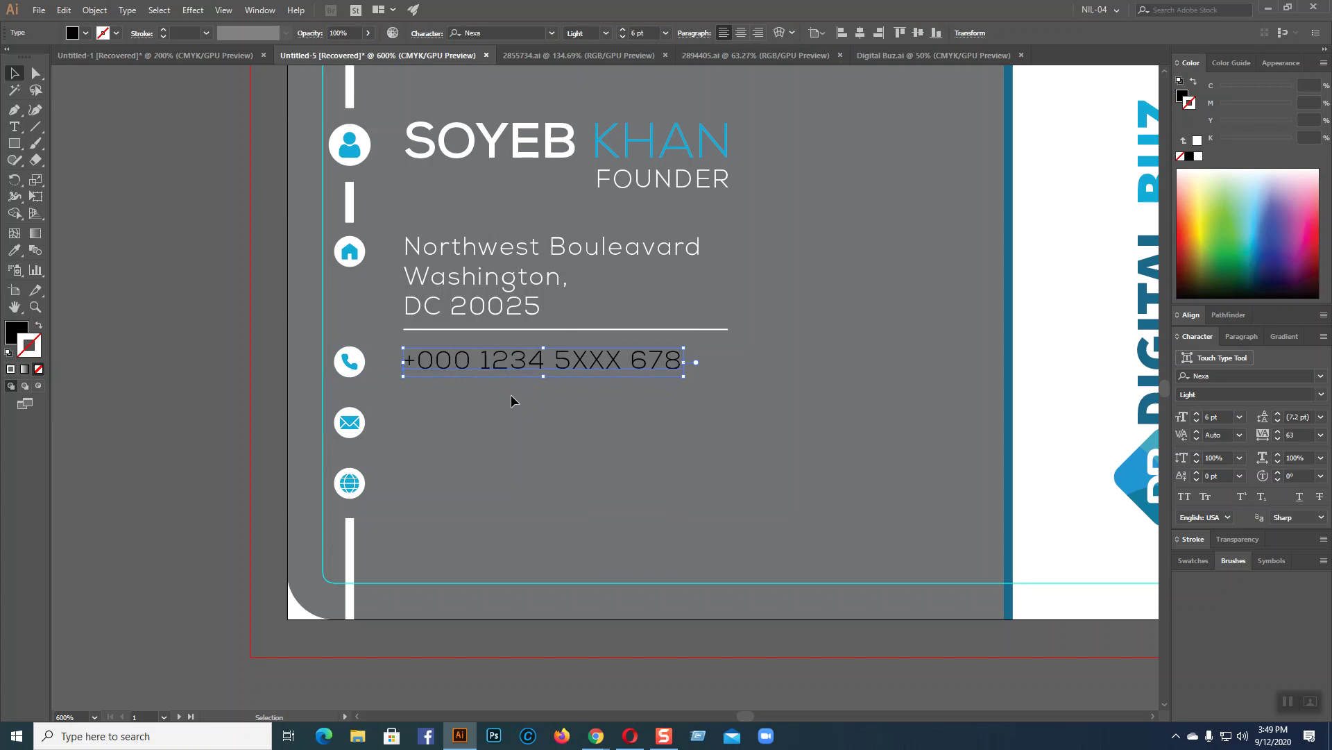
pyautogui.click(378, 380)
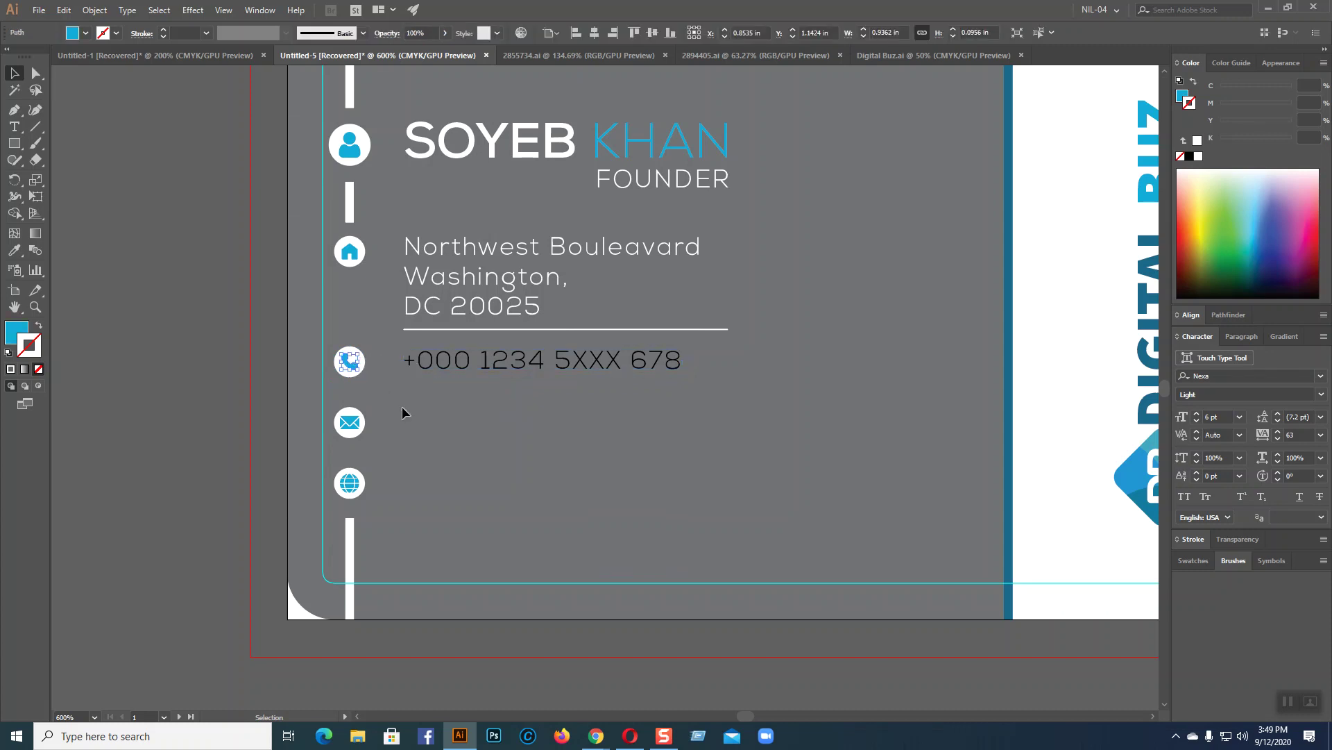
pyautogui.click(569, 373)
pyautogui.click(485, 446)
pyautogui.click(350, 423)
pyautogui.click(447, 449)
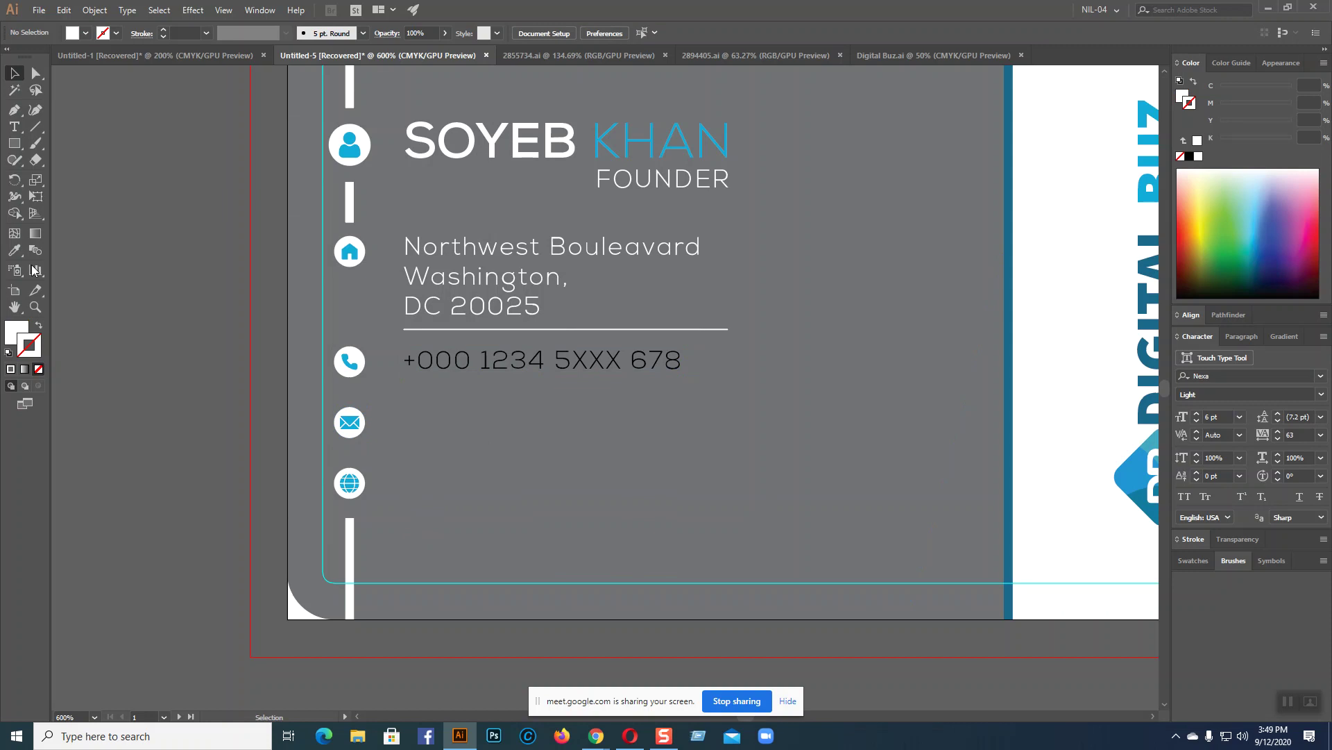
# Step: Paste the e-mail address as a new text line and move it beside the envelope icon
pyautogui.click(15, 127)
pyautogui.click(461, 494)
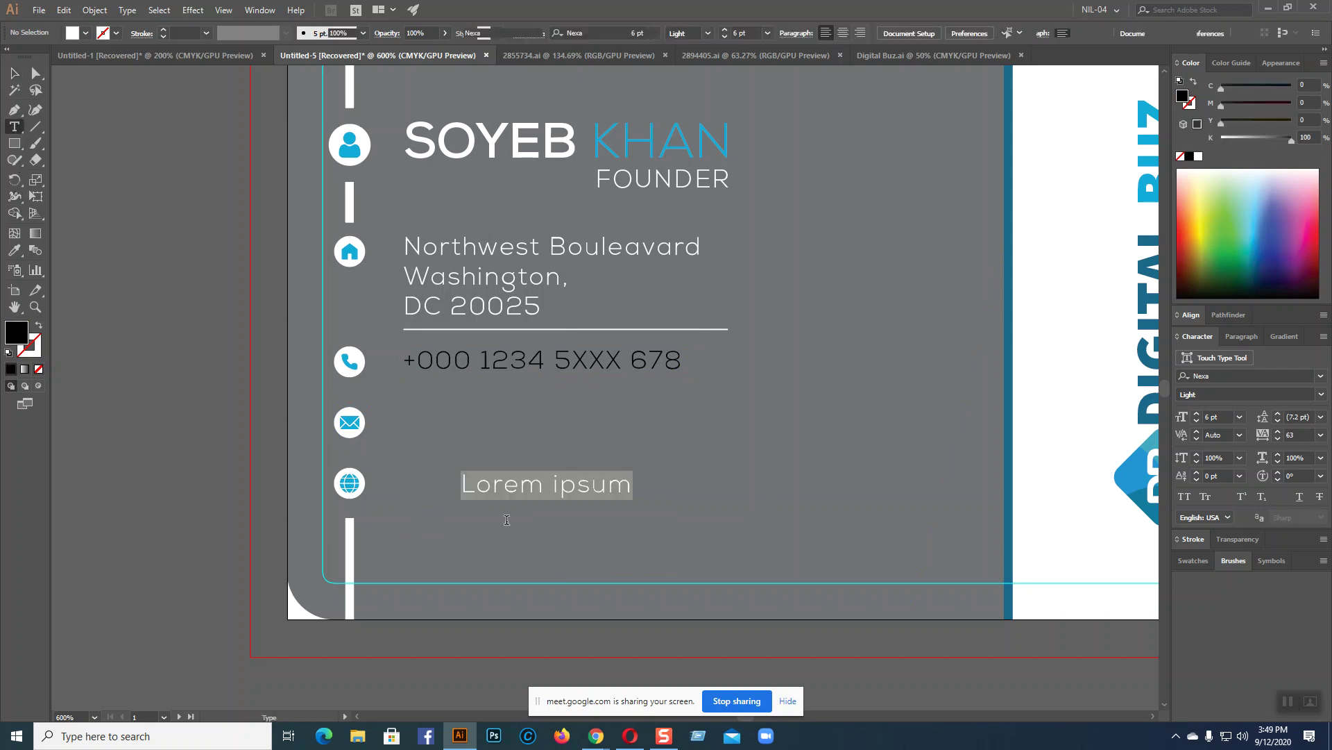
pyautogui.hotkey('ctrl', 'v')
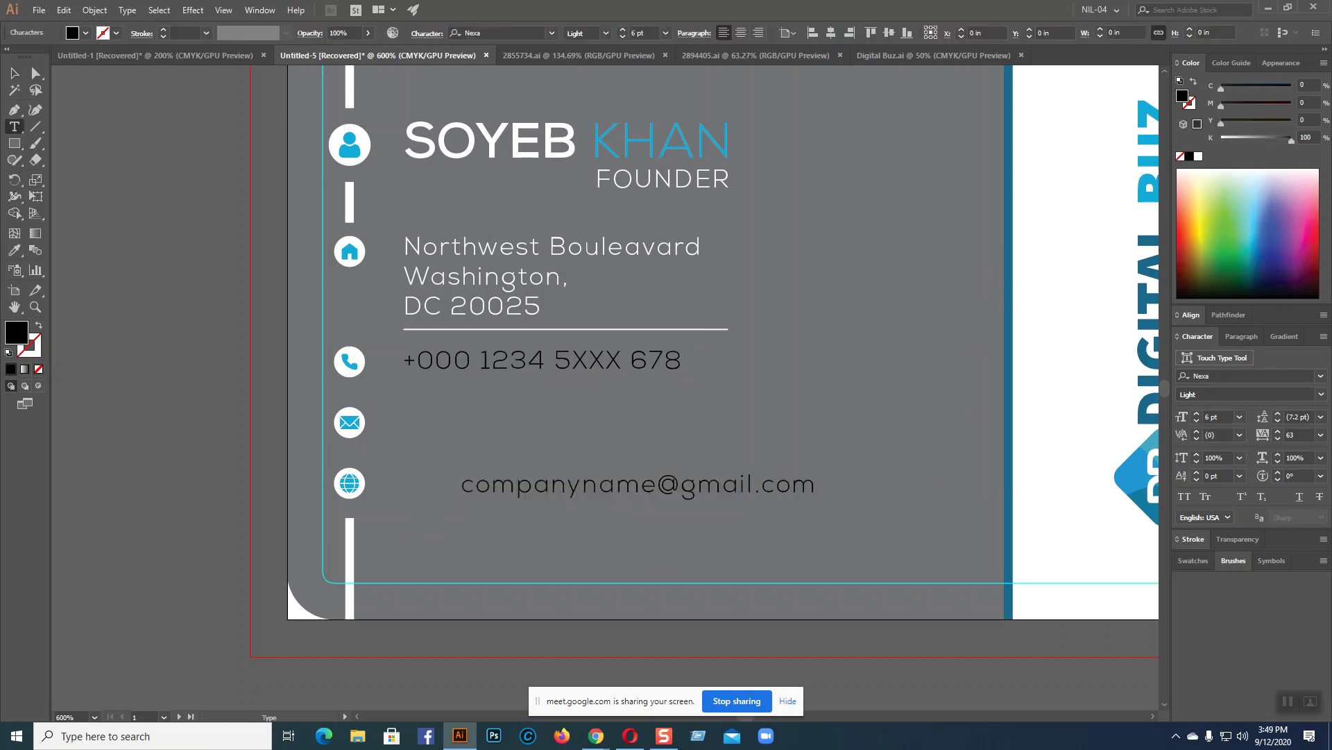
pyautogui.click(15, 73)
pyautogui.moveTo(560, 483); pyautogui.dragTo(504, 430)
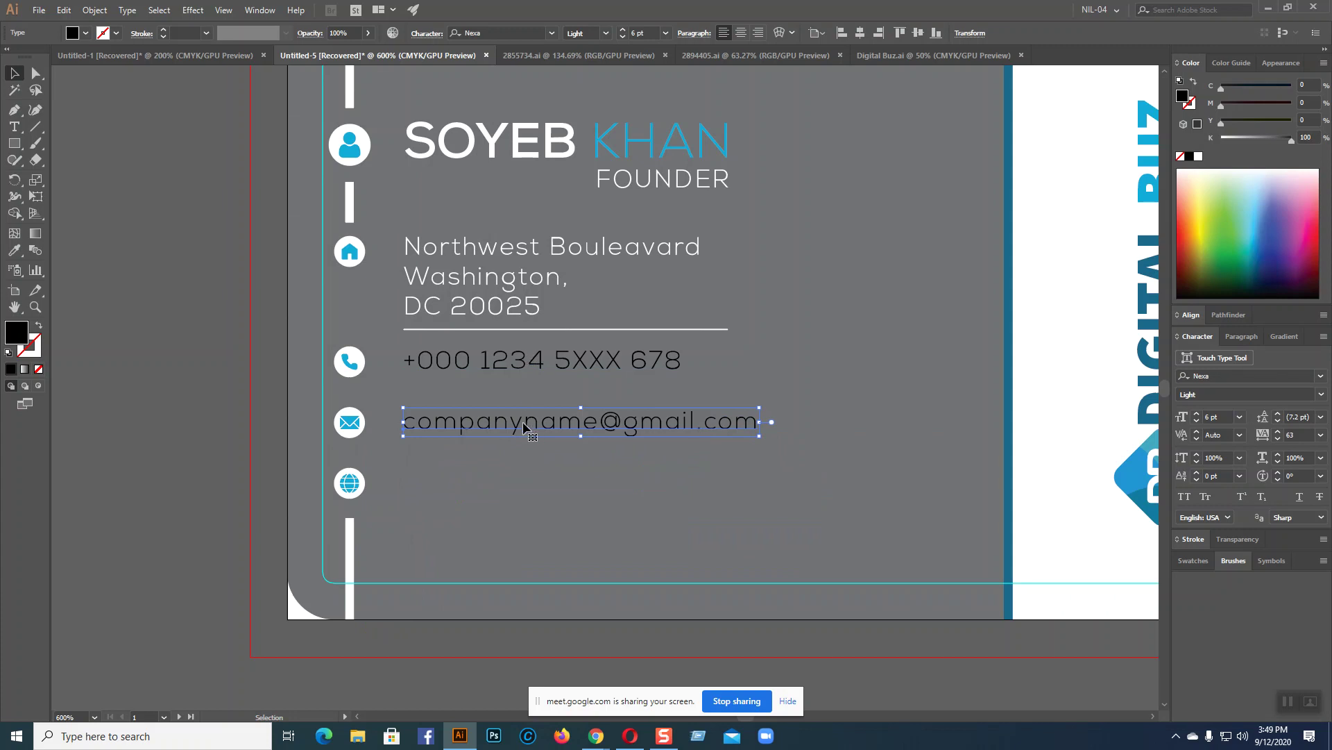
pyautogui.press('shift')
pyautogui.click(14, 127)
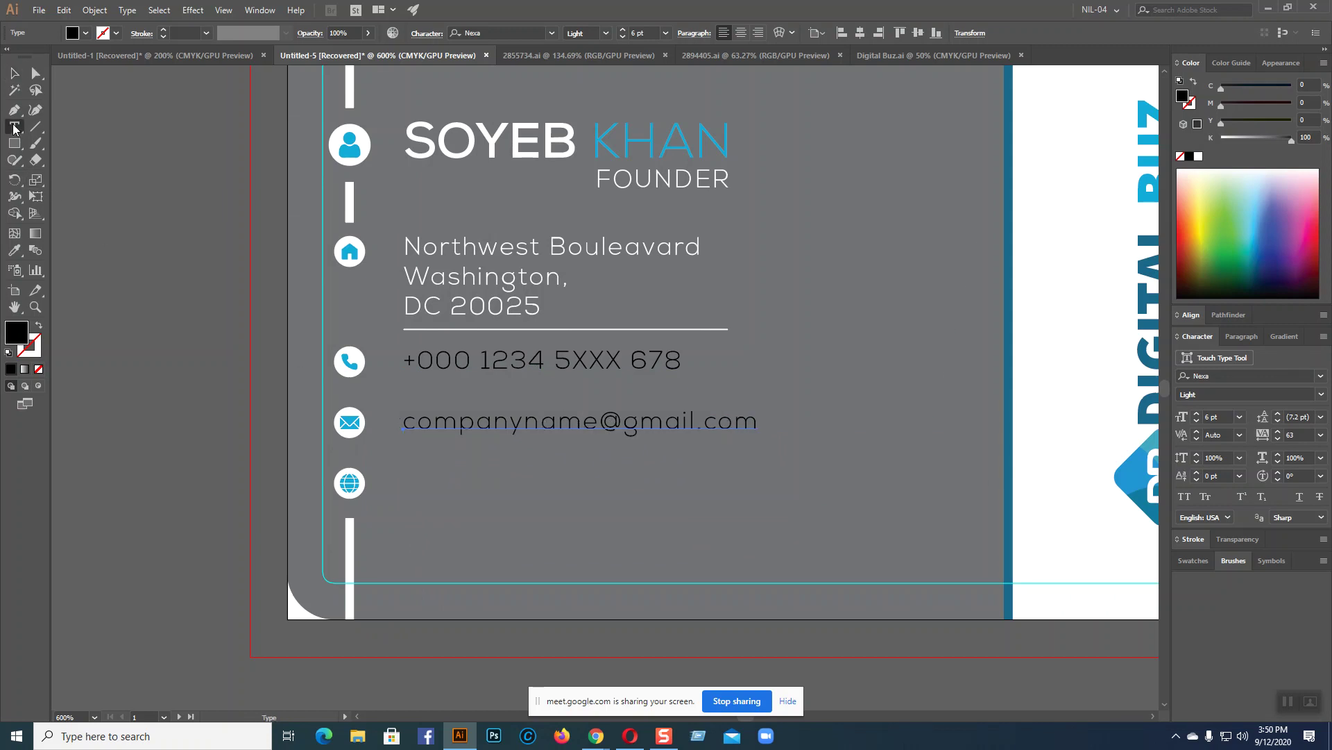
pyautogui.click(410, 473)
pyautogui.hotkey('ctrl', 'v')
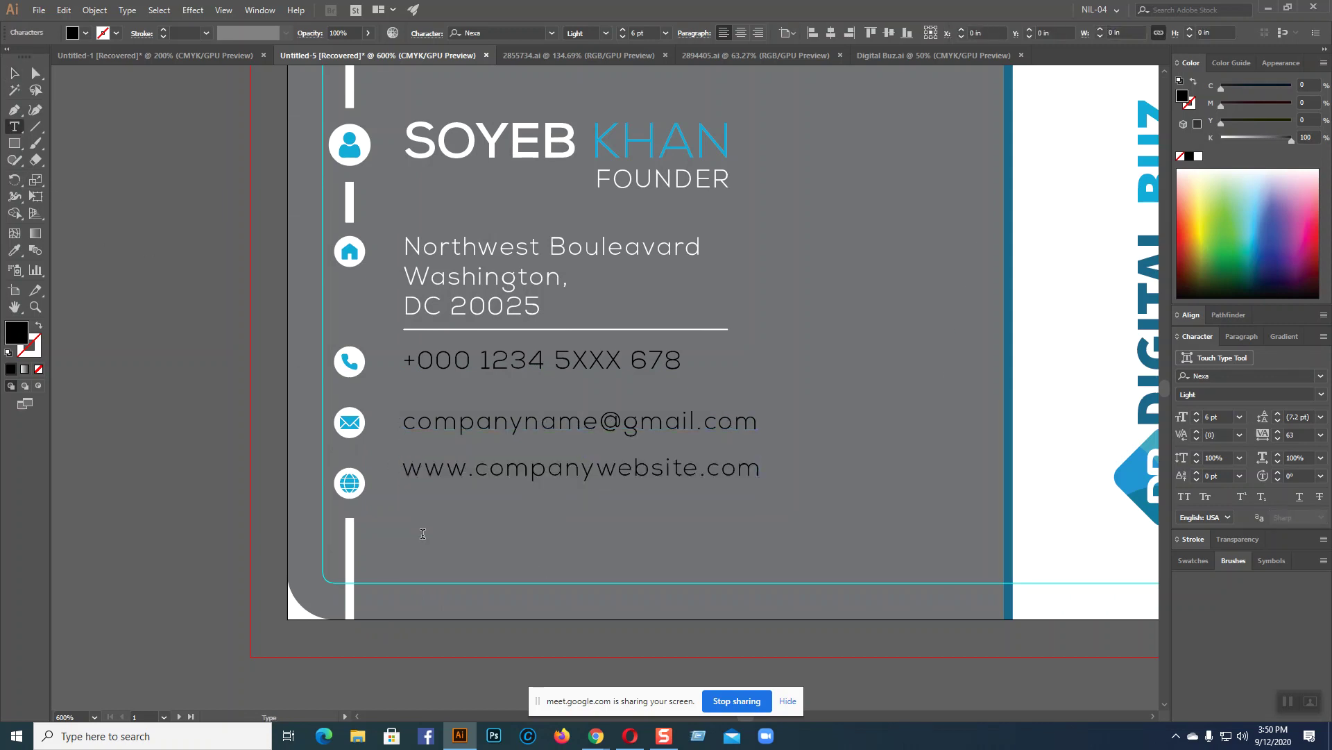
pyautogui.press('Escape')
pyautogui.moveTo(476, 474); pyautogui.dragTo(480, 491)
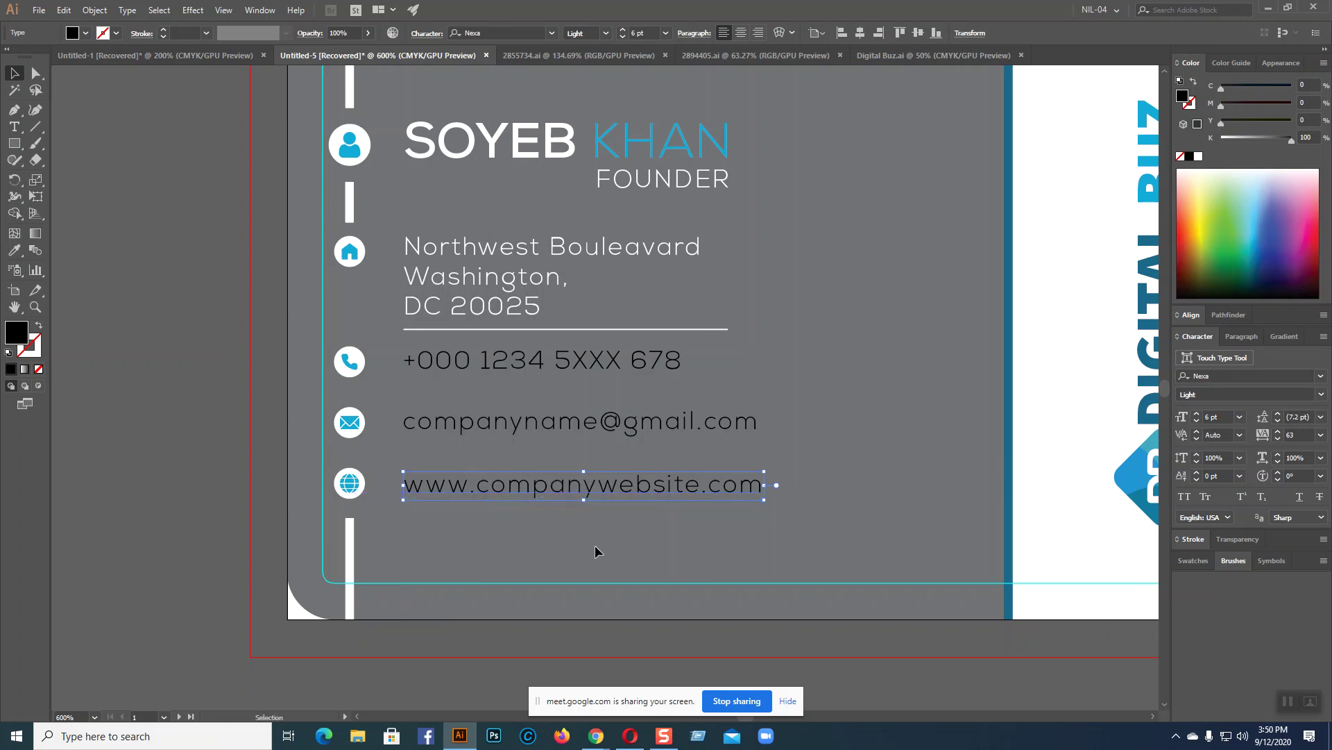
pyautogui.click(595, 547)
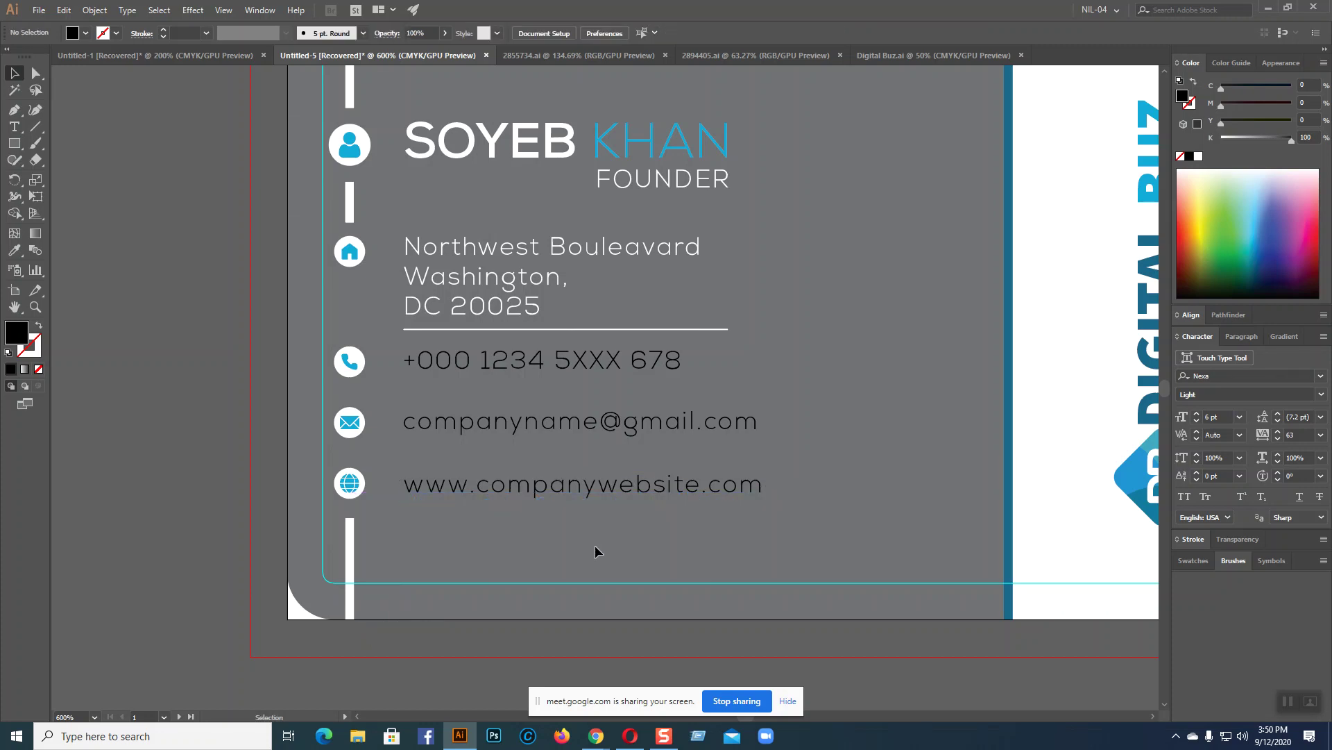
pyautogui.click(553, 487)
# Step: Left-align the three contact lines to the selection, nudge them beside the icons, and space them evenly
pyautogui.keyDown('shift'); pyautogui.click(530, 429); pyautogui.keyUp('shift')
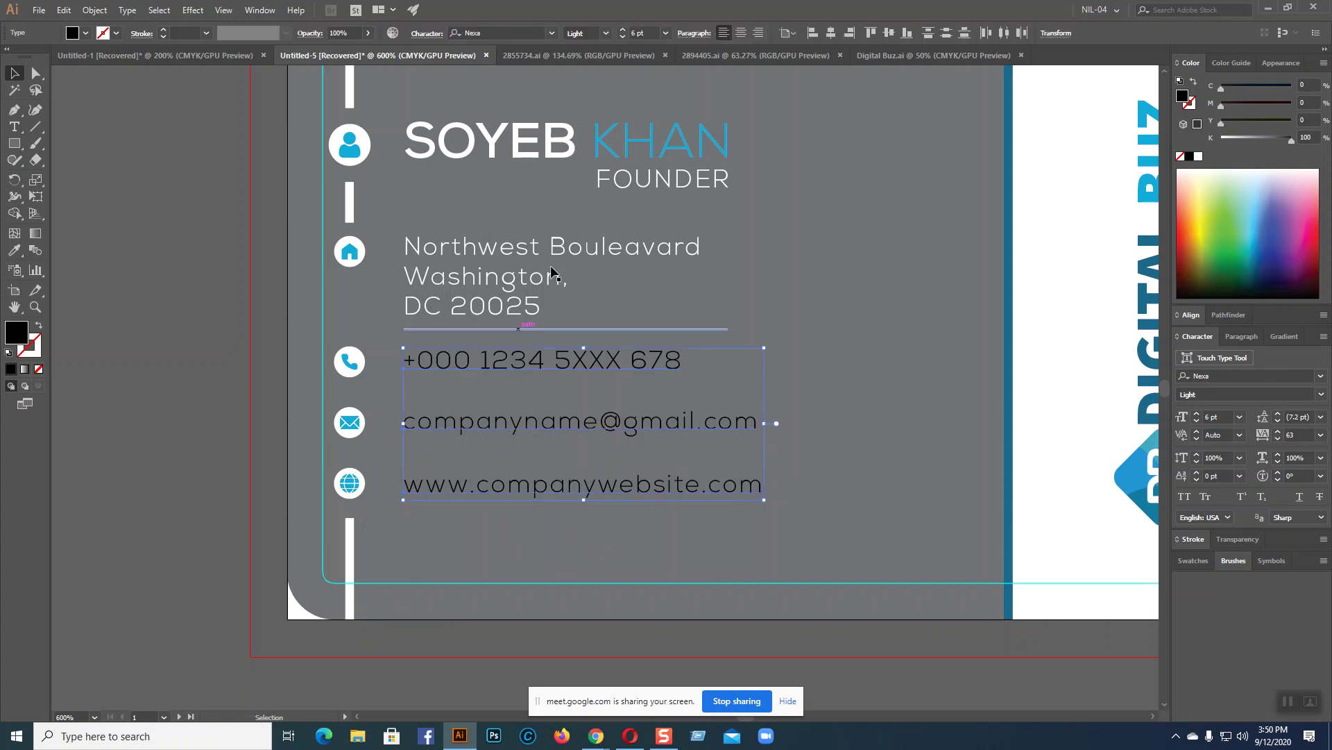
pyautogui.click(809, 37)
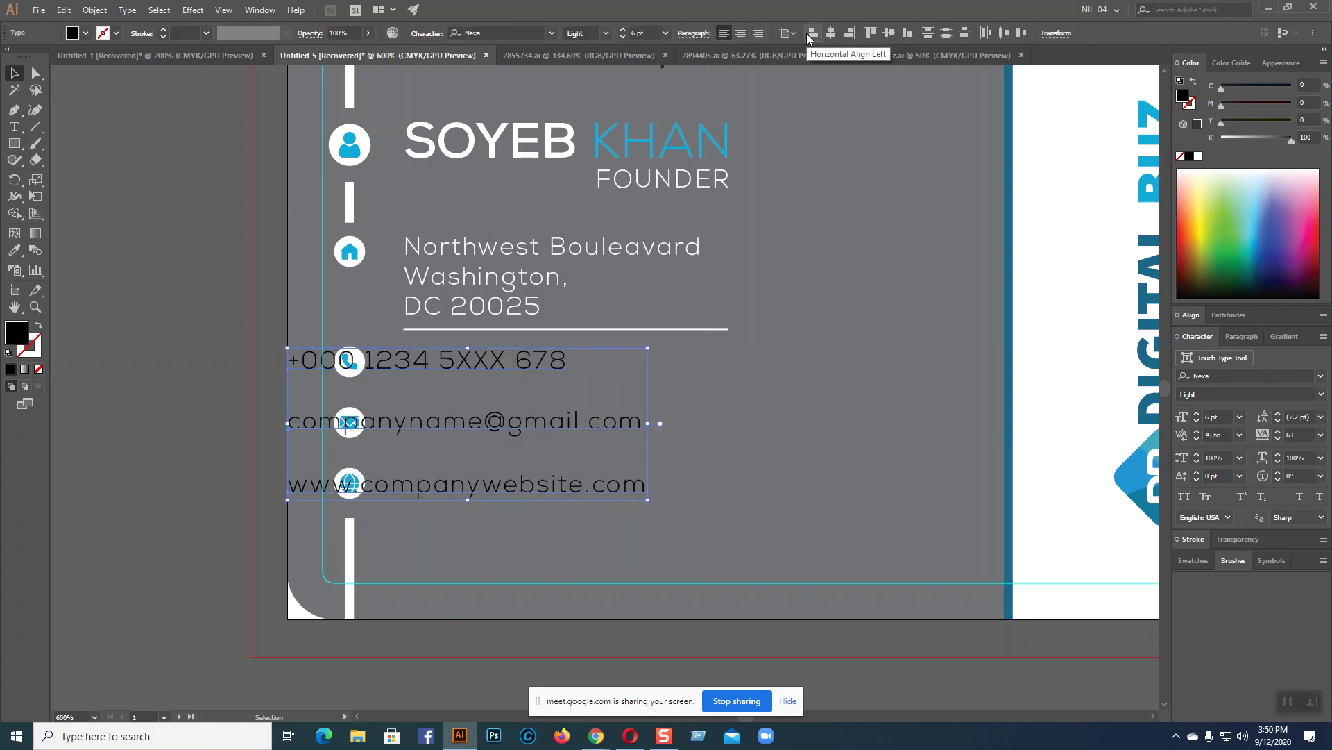
pyautogui.click(1194, 317)
pyautogui.click(1319, 429)
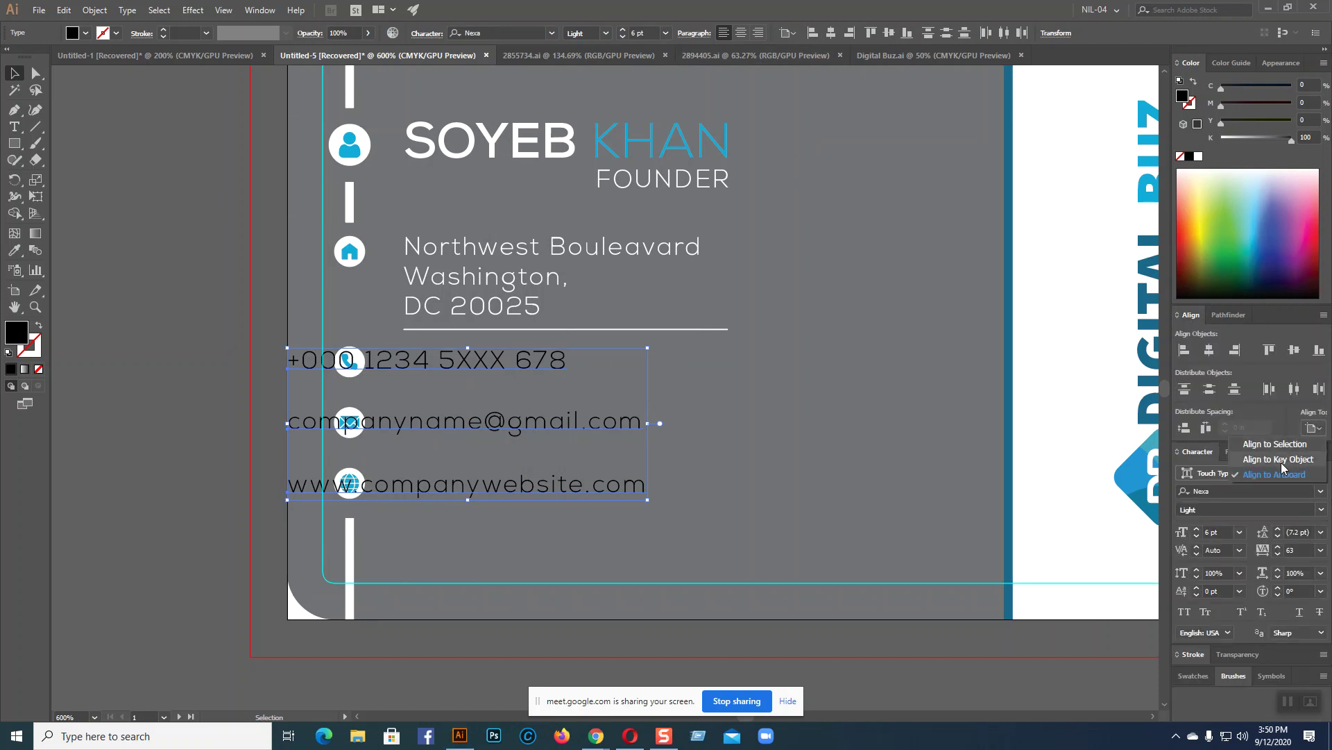
pyautogui.click(1271, 440)
pyautogui.press('Right')
pyautogui.press('Right')
pyautogui.press('Right')
pyautogui.press('Right')
pyautogui.press('Right')
pyautogui.press('Right')
pyautogui.press('Right')
pyautogui.press('Right')
pyautogui.press('Right')
pyautogui.press('Right')
pyautogui.press('Right')
pyautogui.press('Right')
pyautogui.press('Right')
pyautogui.press('Right')
pyautogui.press('Right')
pyautogui.press('Right')
pyautogui.press('Right')
pyautogui.press('Right')
pyautogui.press('Right')
pyautogui.press('Right')
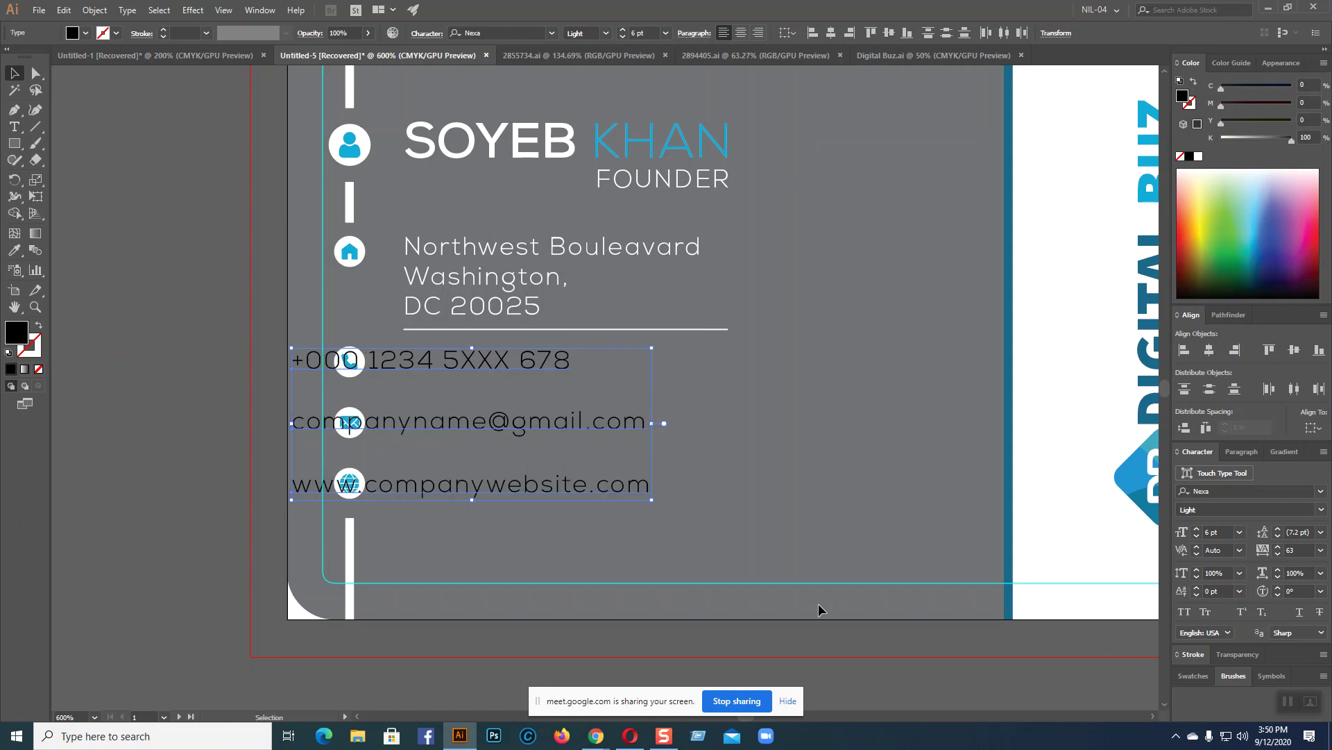
pyautogui.press('Right')
pyautogui.press('Right')
pyautogui.press('Right')
pyautogui.press('Right')
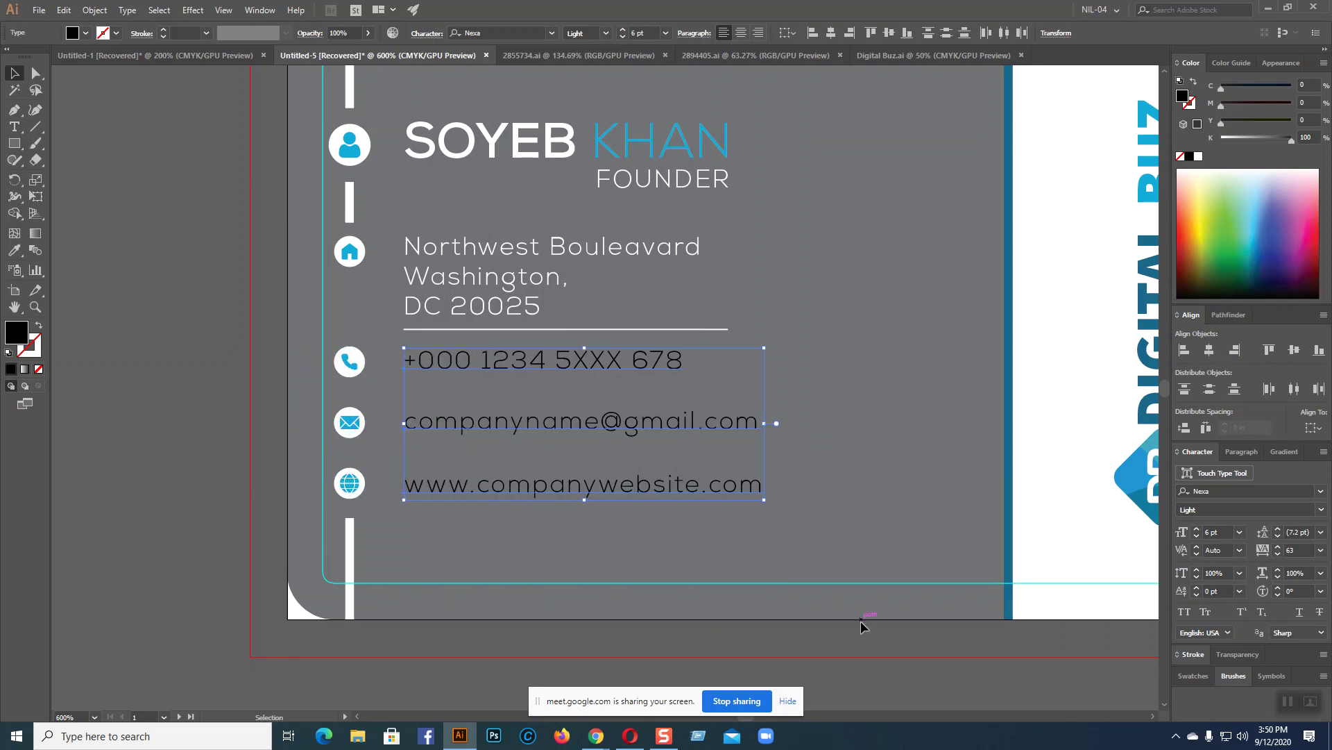
pyautogui.click(947, 38)
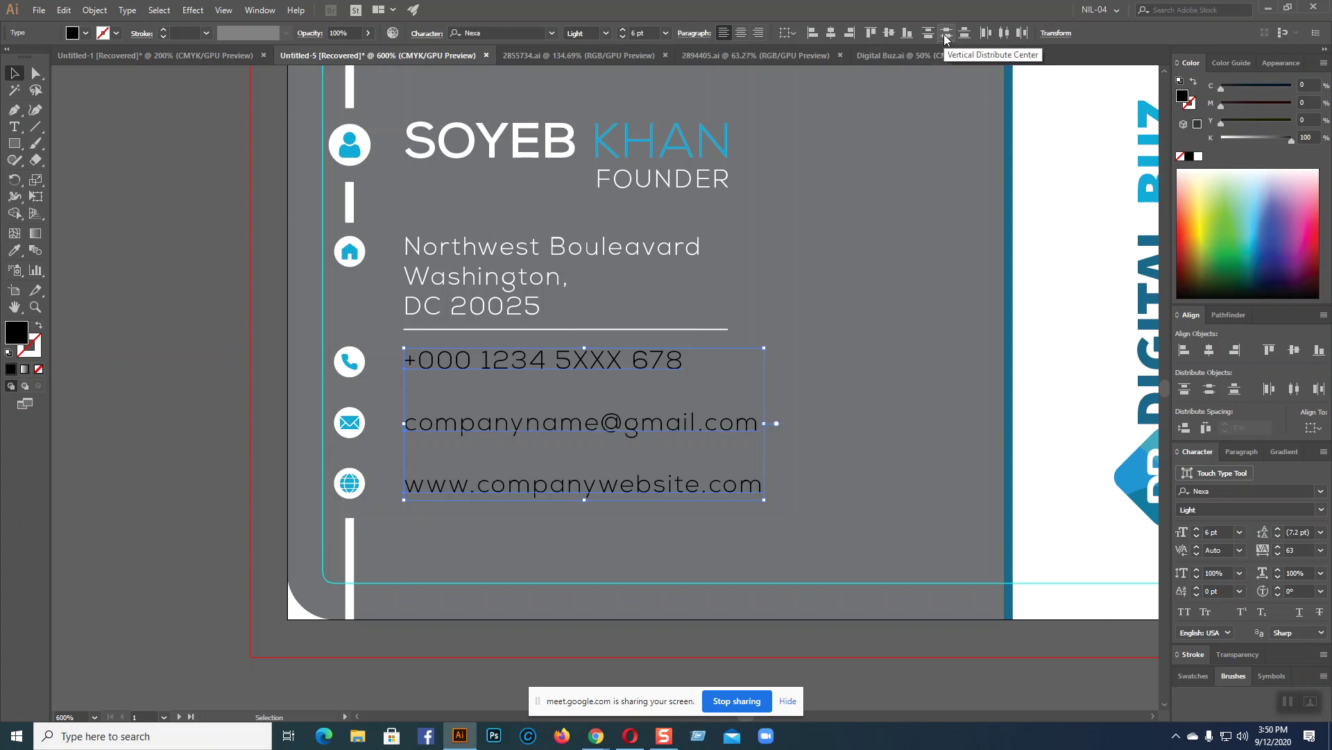
# Step: Make the contact lines white with the Eyedropper, then review the whole card
pyautogui.press('i')
pyautogui.click(1078, 351)
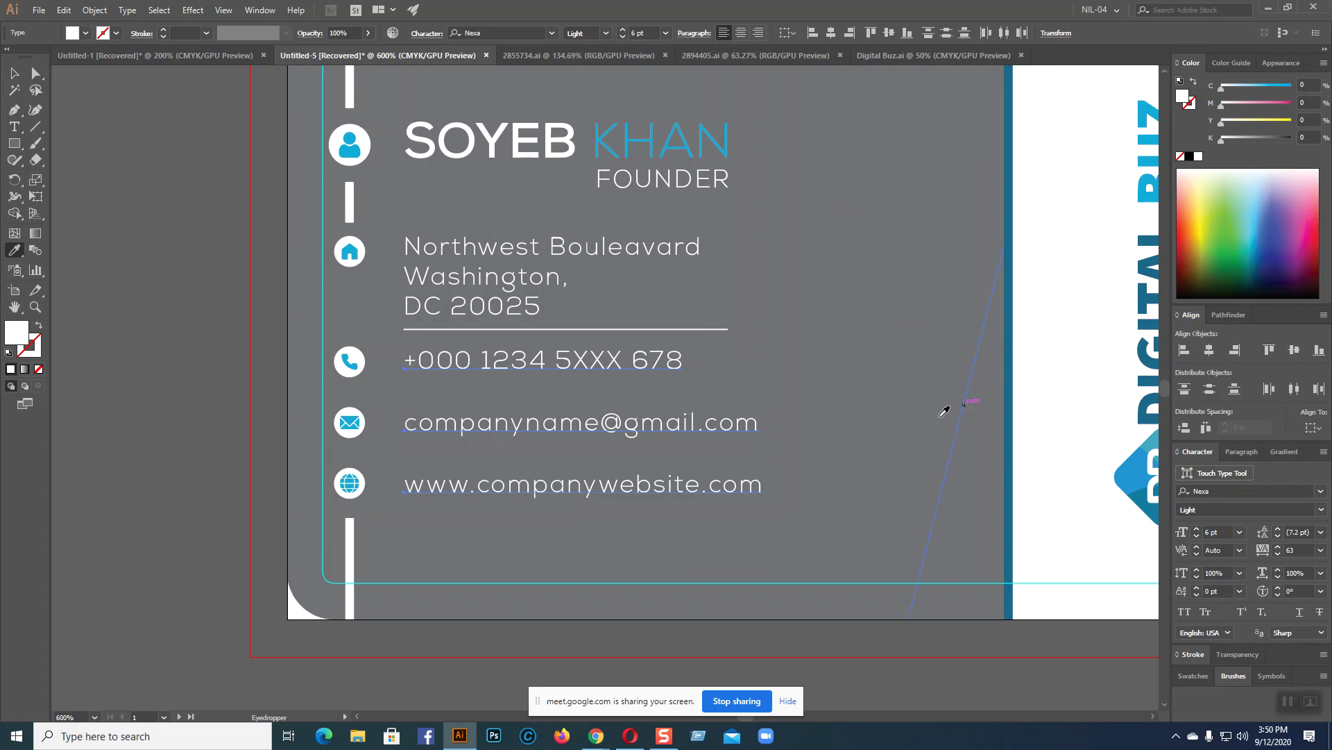
pyautogui.click(14, 73)
pyautogui.click(114, 172)
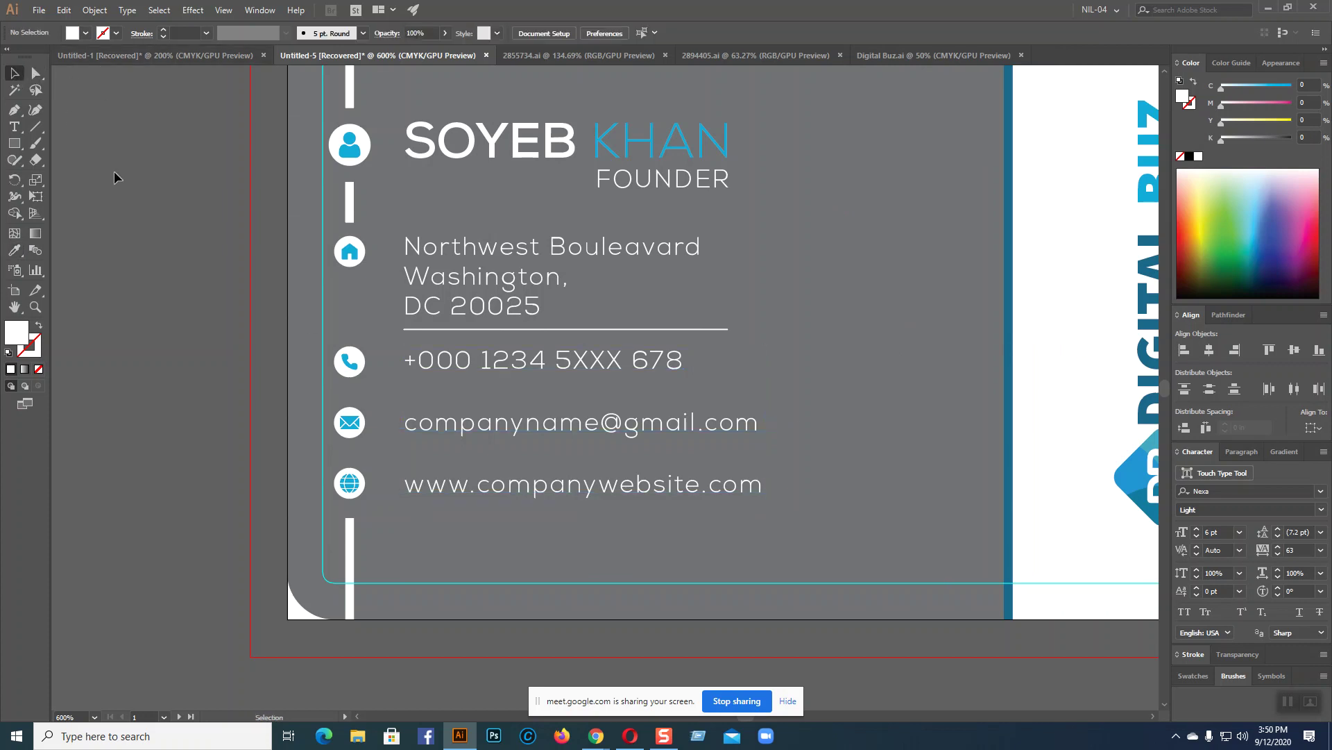
pyautogui.hotkey('ctrl', '-')
pyautogui.hotkey('ctrl', '+')
pyautogui.hotkey('ctrl', '-')
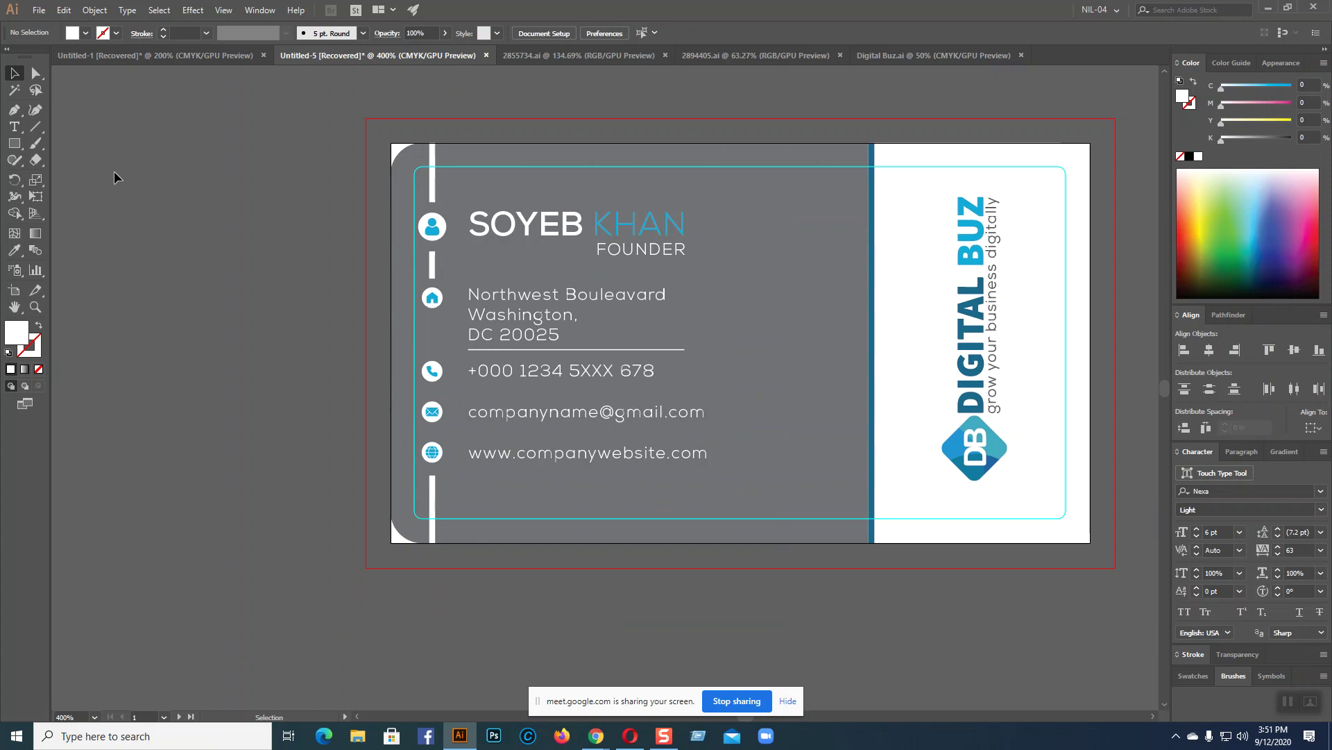
# Step: Fill the back card's red rounded rectangle with the front card's grey using the Eyedropper
pyautogui.press('space')
pyautogui.moveTo(745, 449); pyautogui.dragTo(688, 468)
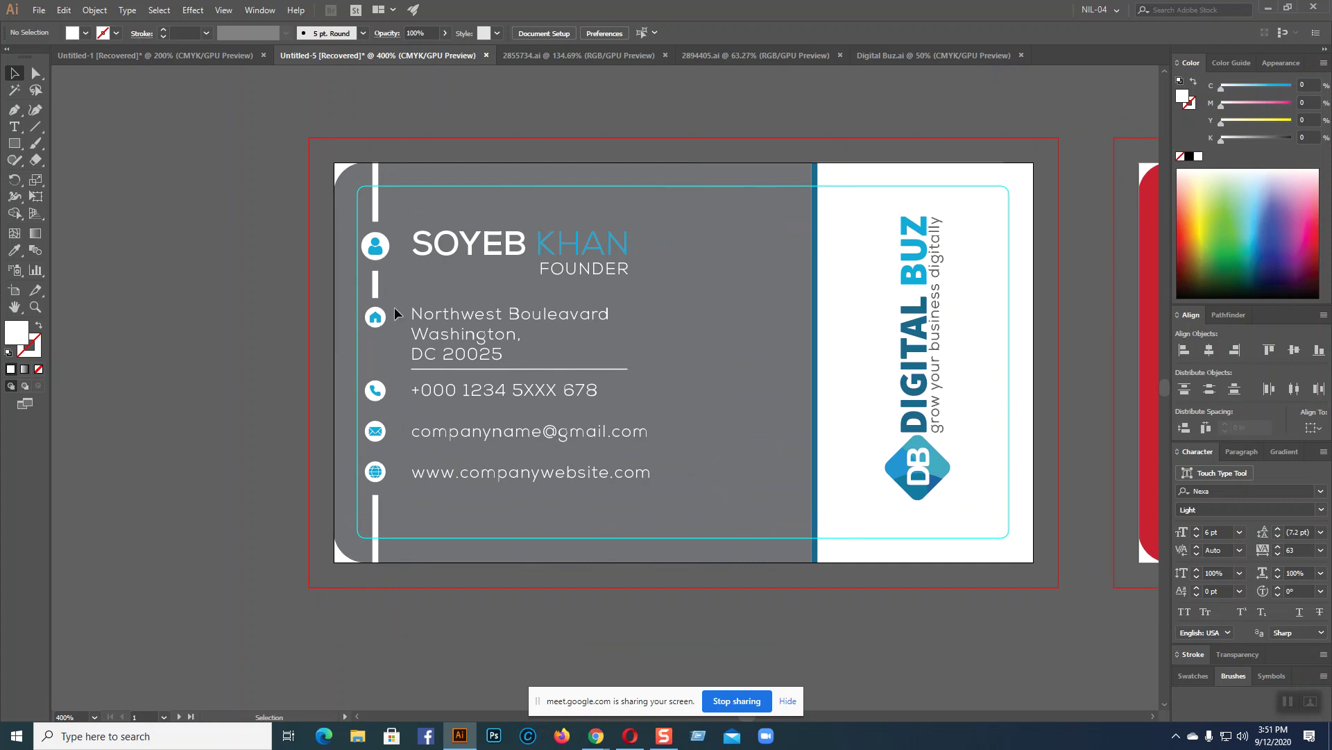
pyautogui.press('space')
pyautogui.moveTo(996, 451); pyautogui.dragTo(816, 409)
pyautogui.click(995, 416)
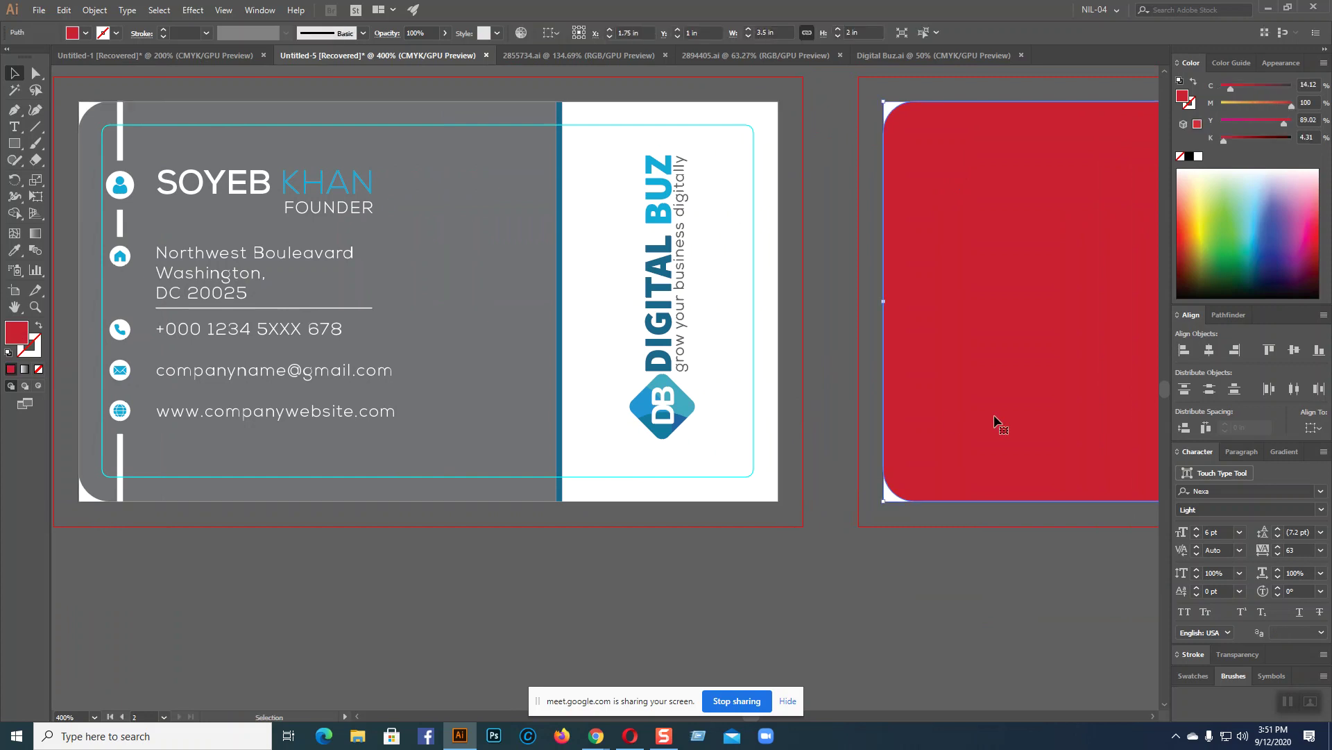
pyautogui.press('i')
pyautogui.click(417, 105)
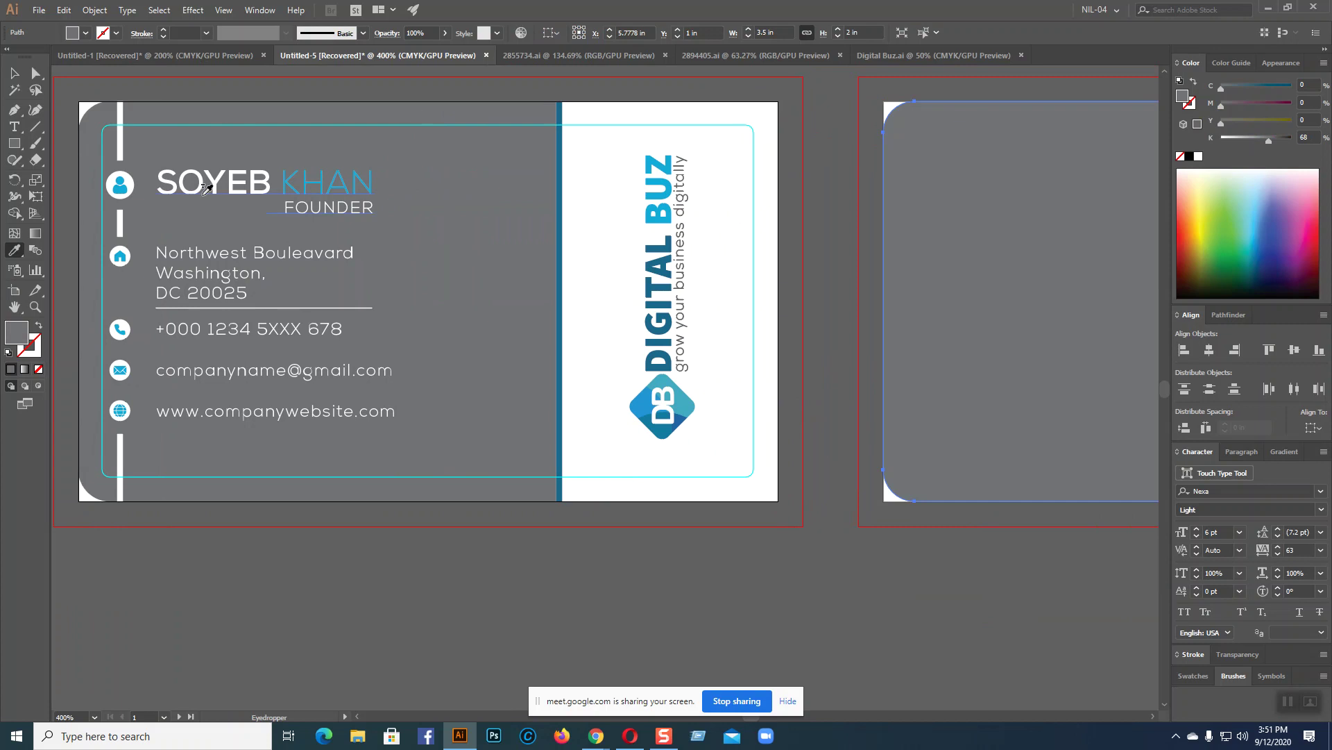
pyautogui.press('v')
pyautogui.click(520, 525)
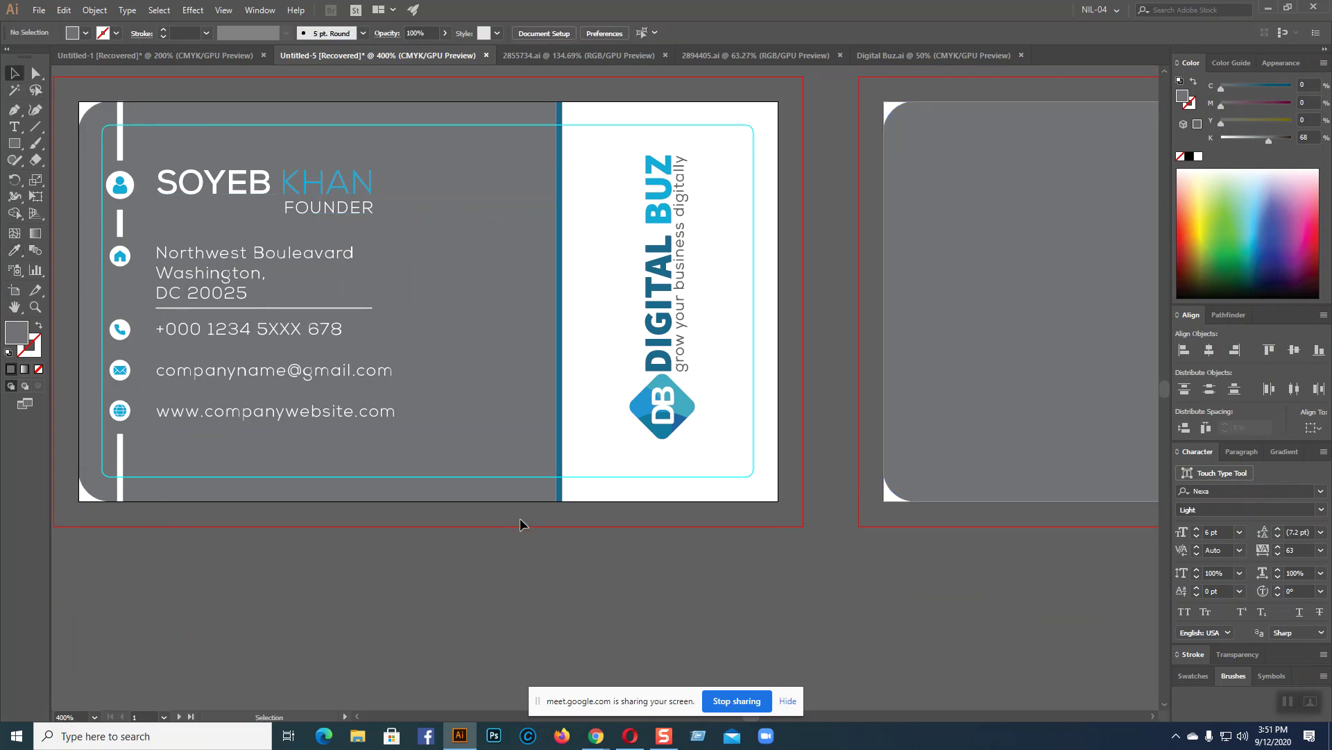
# Step: Zoom out and centre both cards in the view
pyautogui.click(508, 461)
pyautogui.click(568, 628)
pyautogui.moveTo(774, 601); pyautogui.dragTo(354, 628)
pyautogui.moveTo(597, 596); pyautogui.dragTo(910, 583)
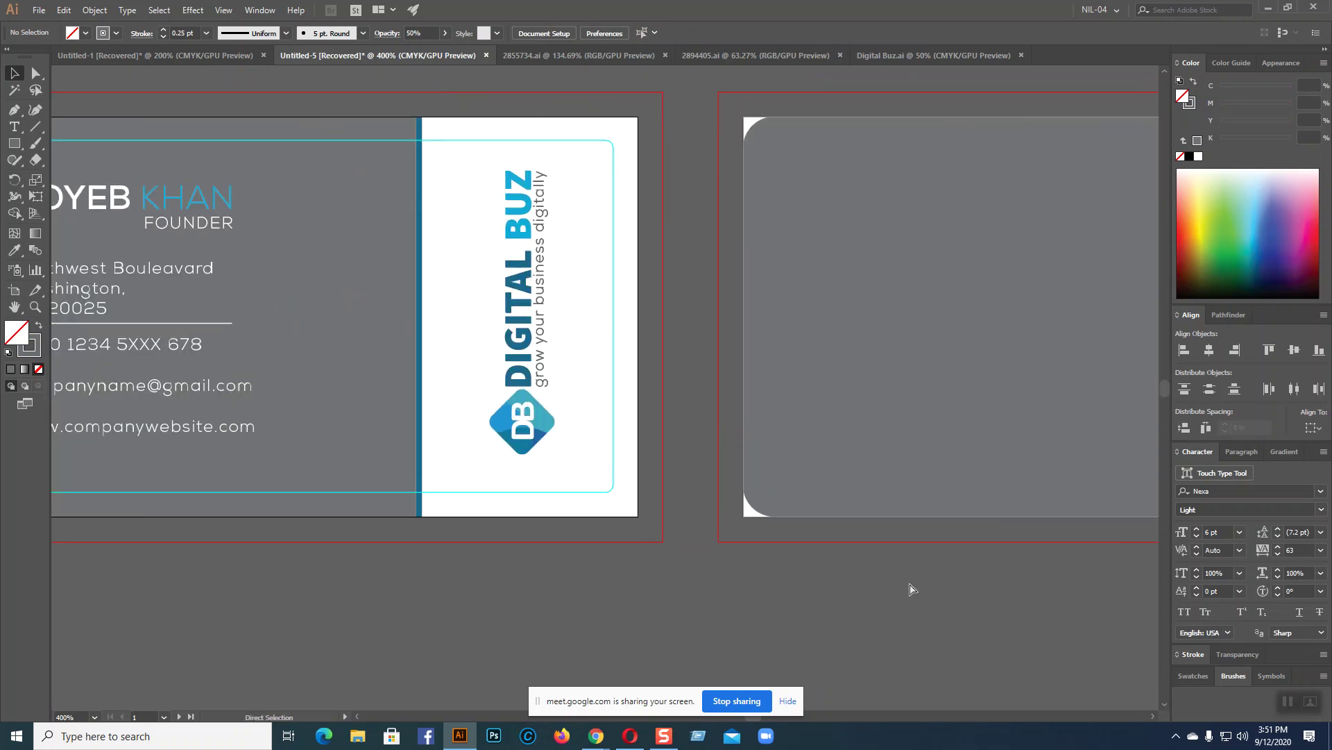
pyautogui.hotkey('ctrl', '-')
pyautogui.hotkey('ctrl', '-')
pyautogui.moveTo(855, 549); pyautogui.dragTo(742, 536)
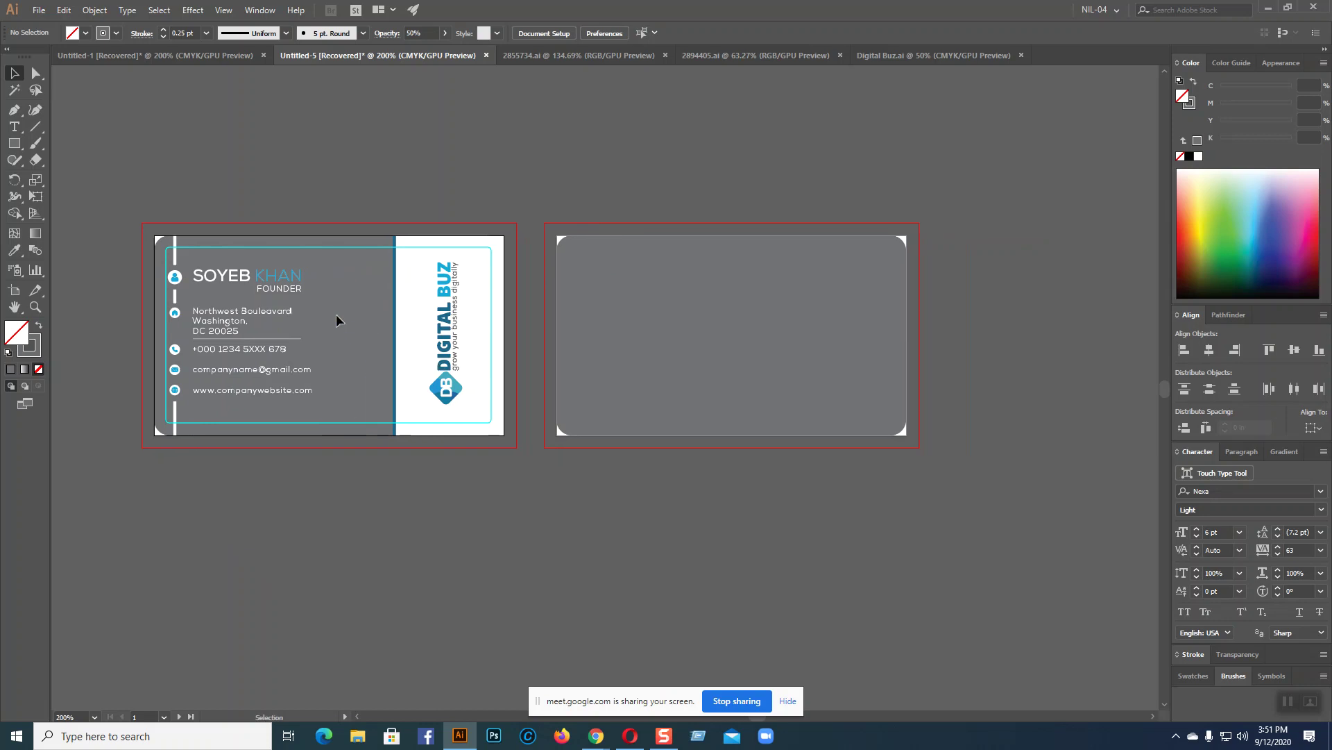
# Step: Alt-drag two copies of the front card's diagonal line onto the back card's top-left
pyautogui.click(377, 319)
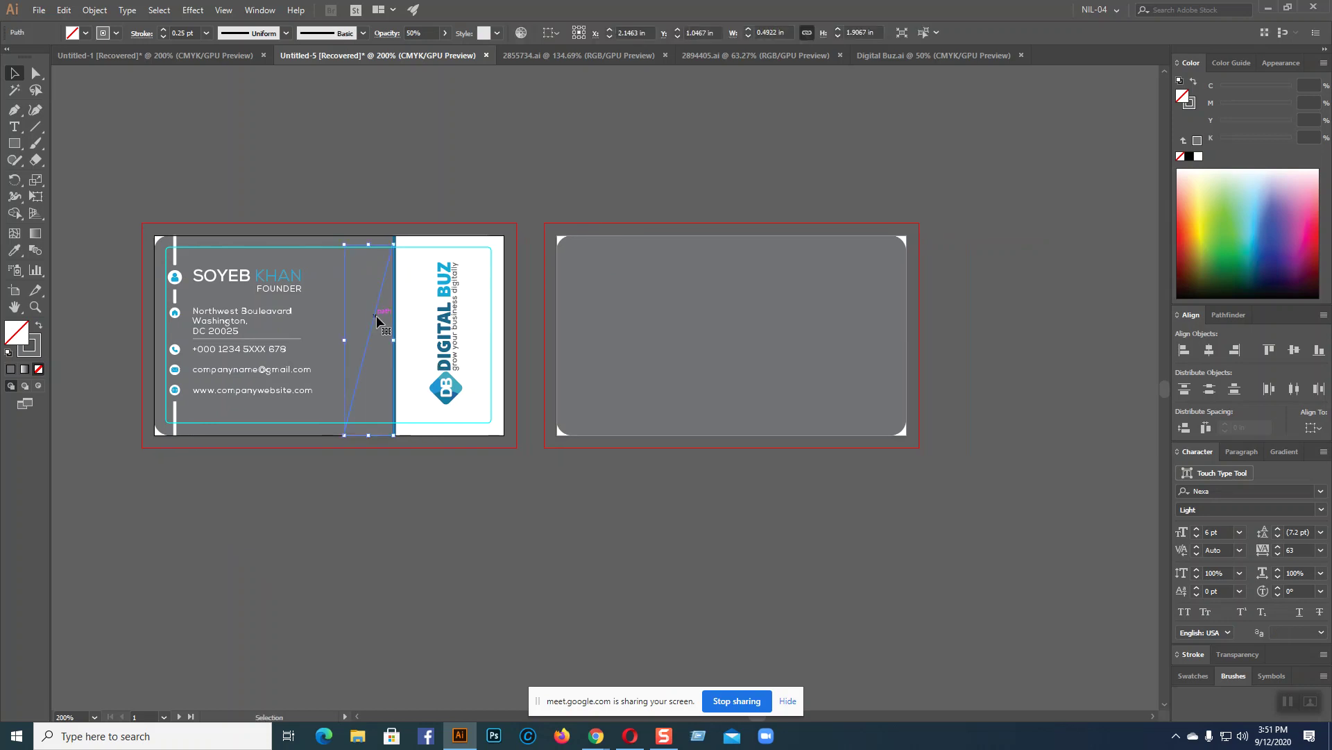
pyautogui.moveTo(377, 319); pyautogui.dragTo(567, 251)
pyautogui.click(616, 482)
pyautogui.hotkey('ctrl', '=')
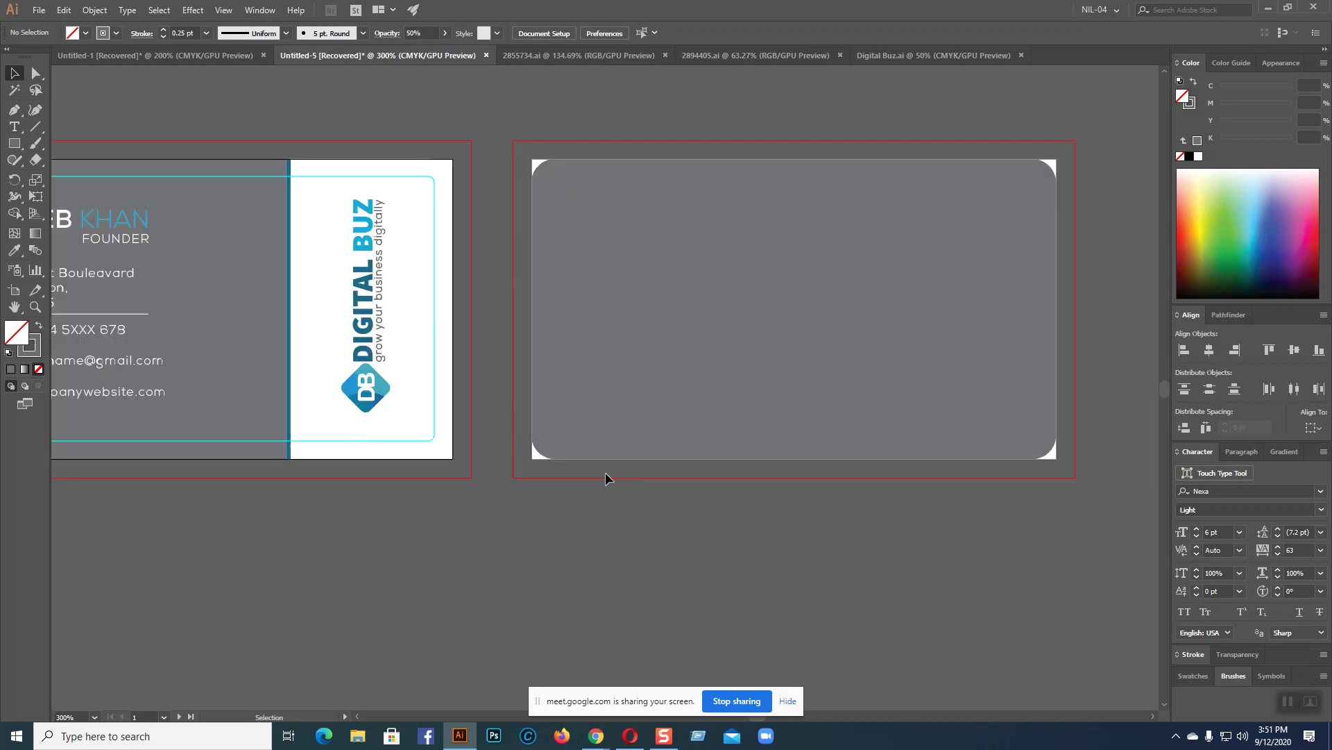
pyautogui.click(263, 386)
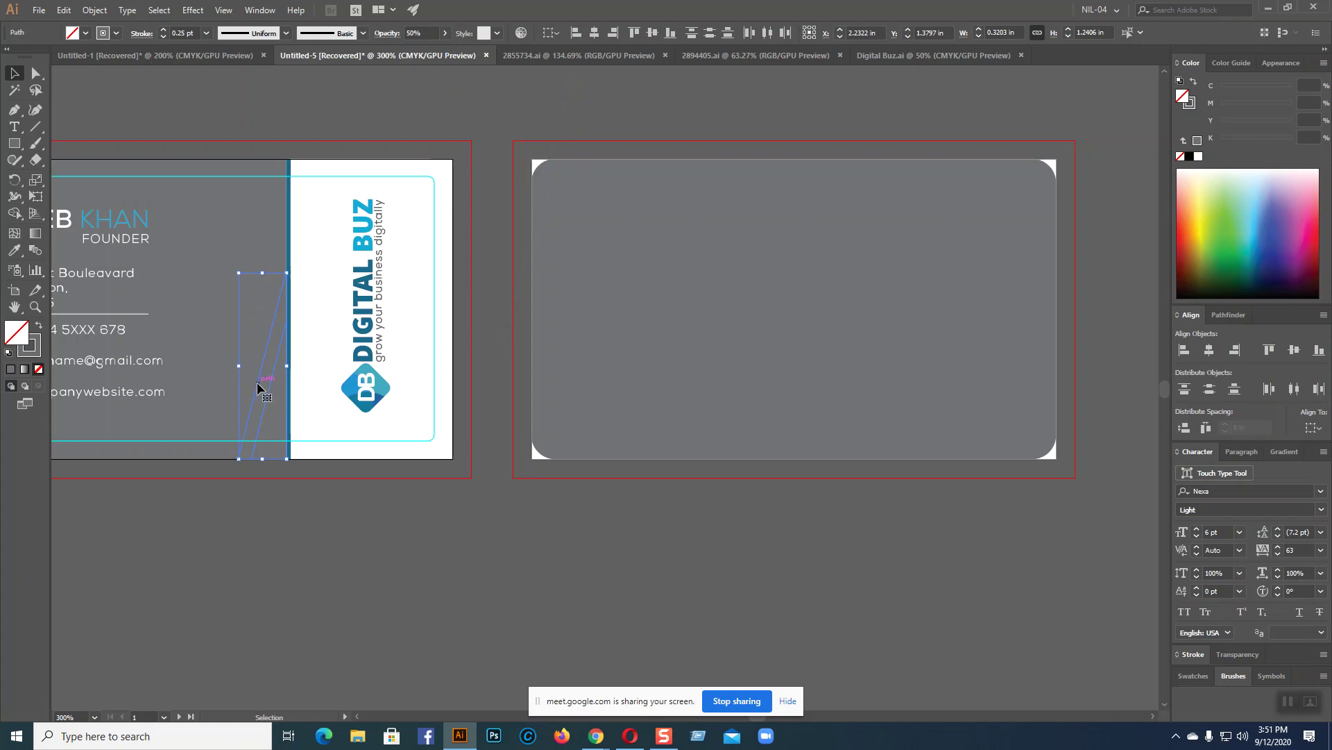
pyautogui.moveTo(262, 386); pyautogui.dragTo(604, 208)
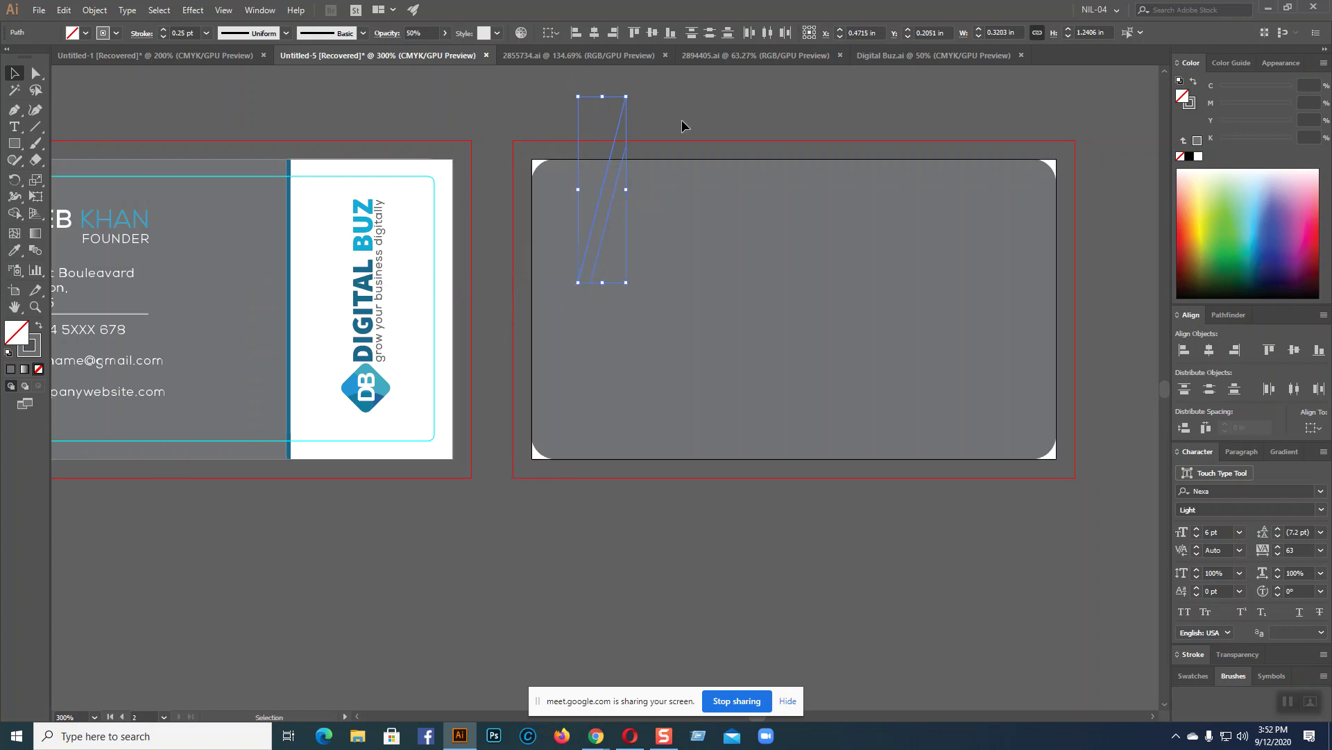
pyautogui.click(576, 131)
# Step: Delete the stray line group above the card and switch to Outline view with Ctrl+Y
pyautogui.moveTo(619, 144); pyautogui.dragTo(663, 156)
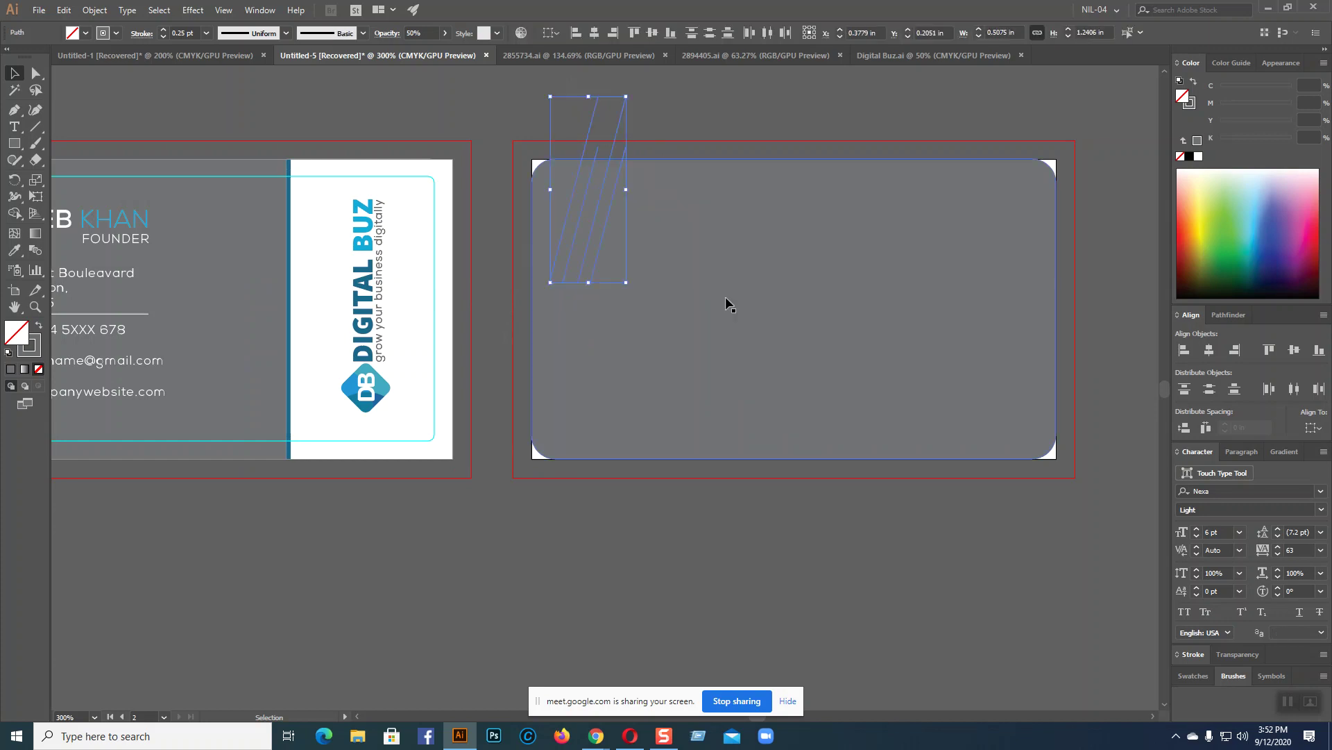
pyautogui.press('Delete')
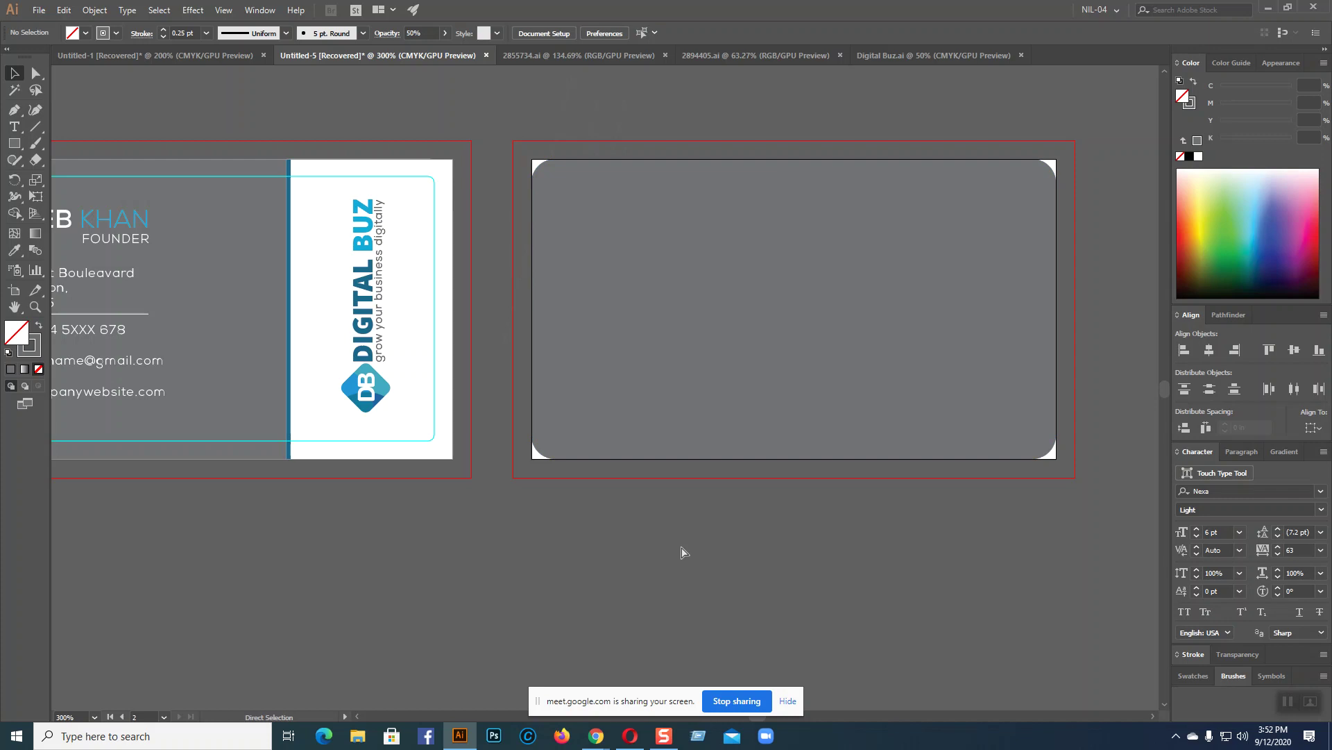
pyautogui.click(608, 169)
pyautogui.press('a')
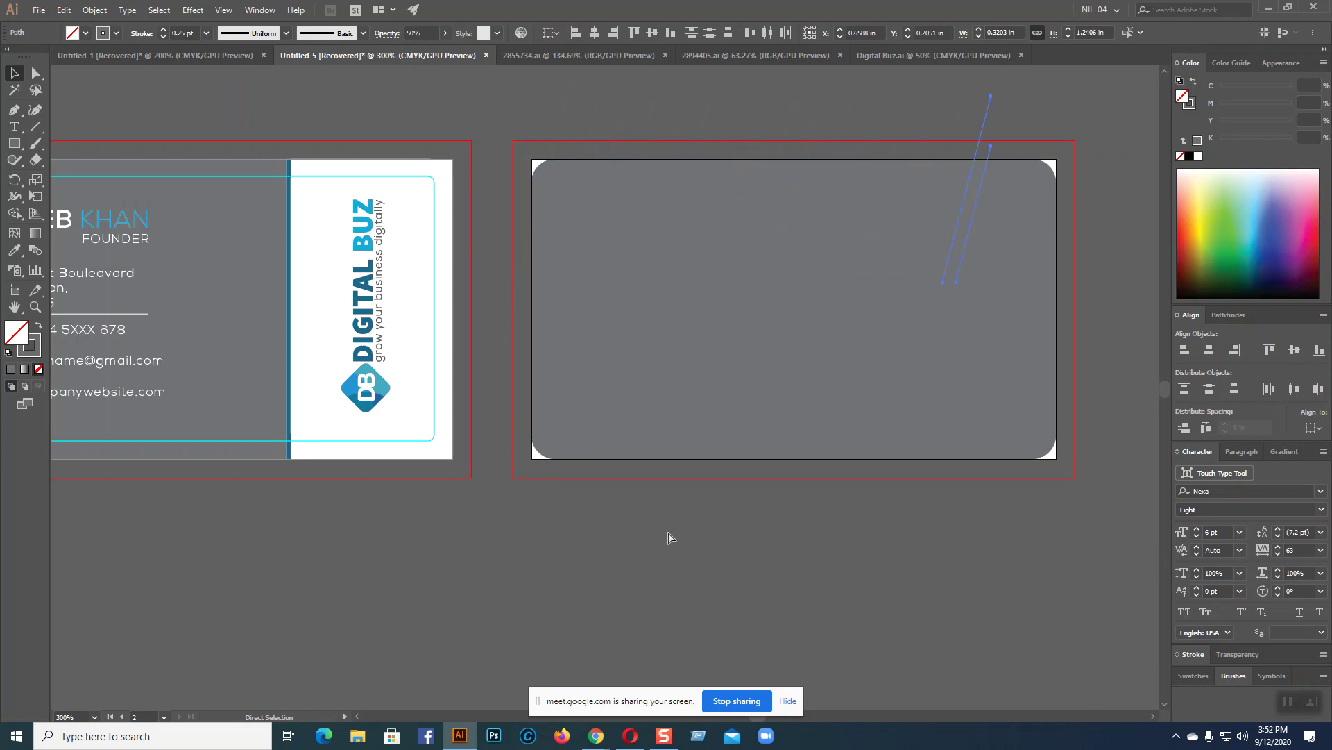
pyautogui.press('v')
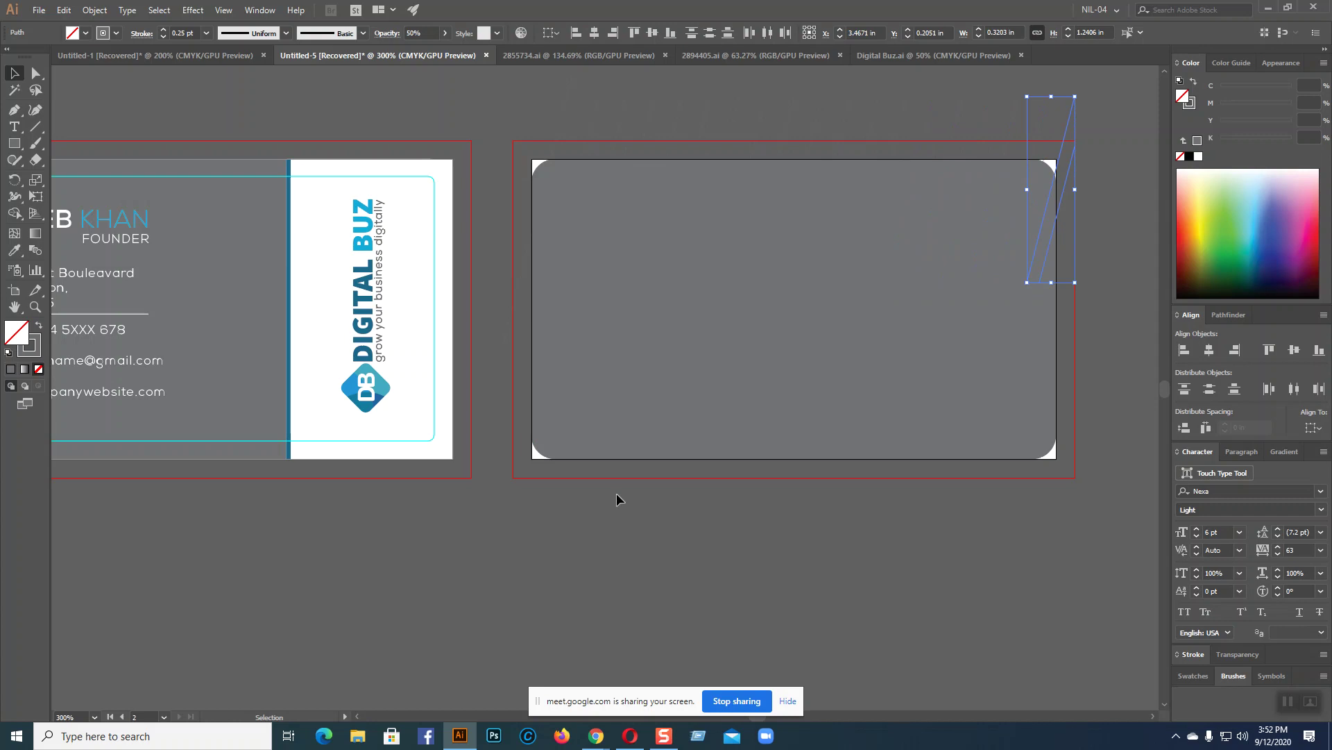
pyautogui.click(674, 509)
pyautogui.press('a')
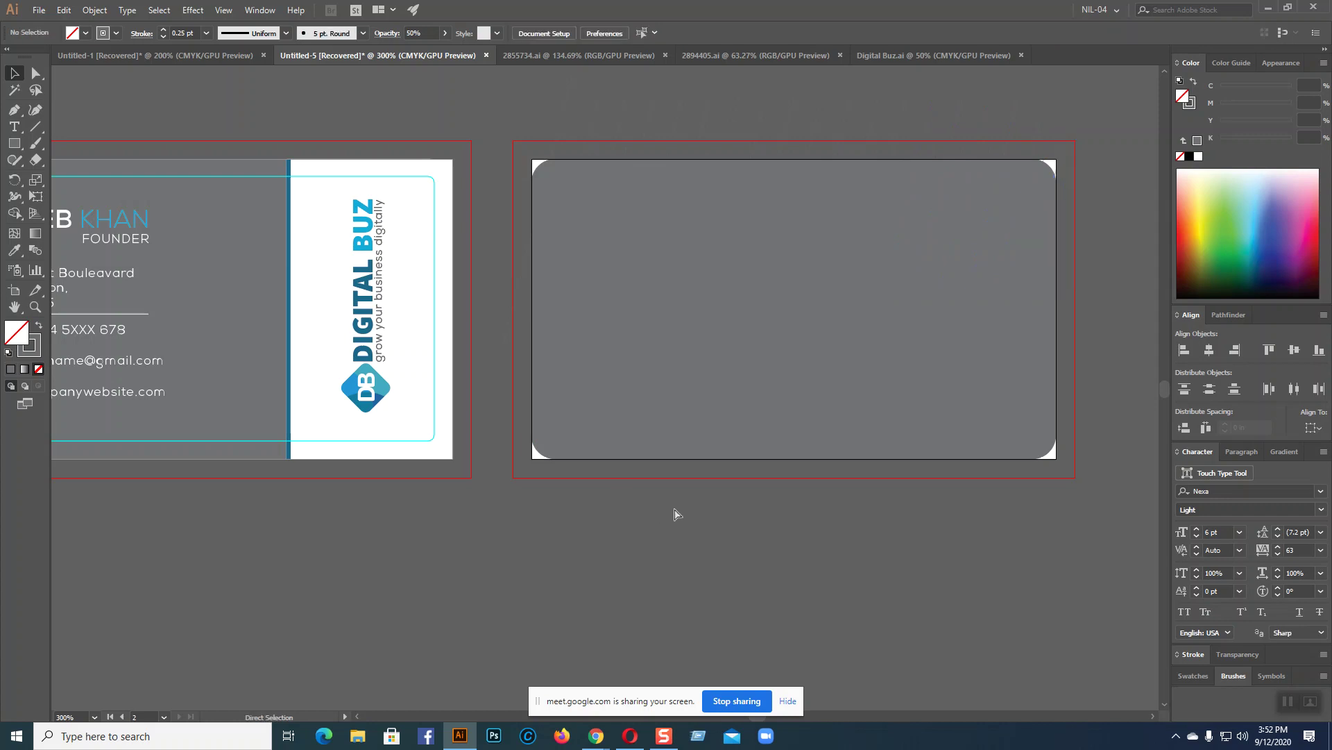
pyautogui.hotkey('ctrl', 'y')
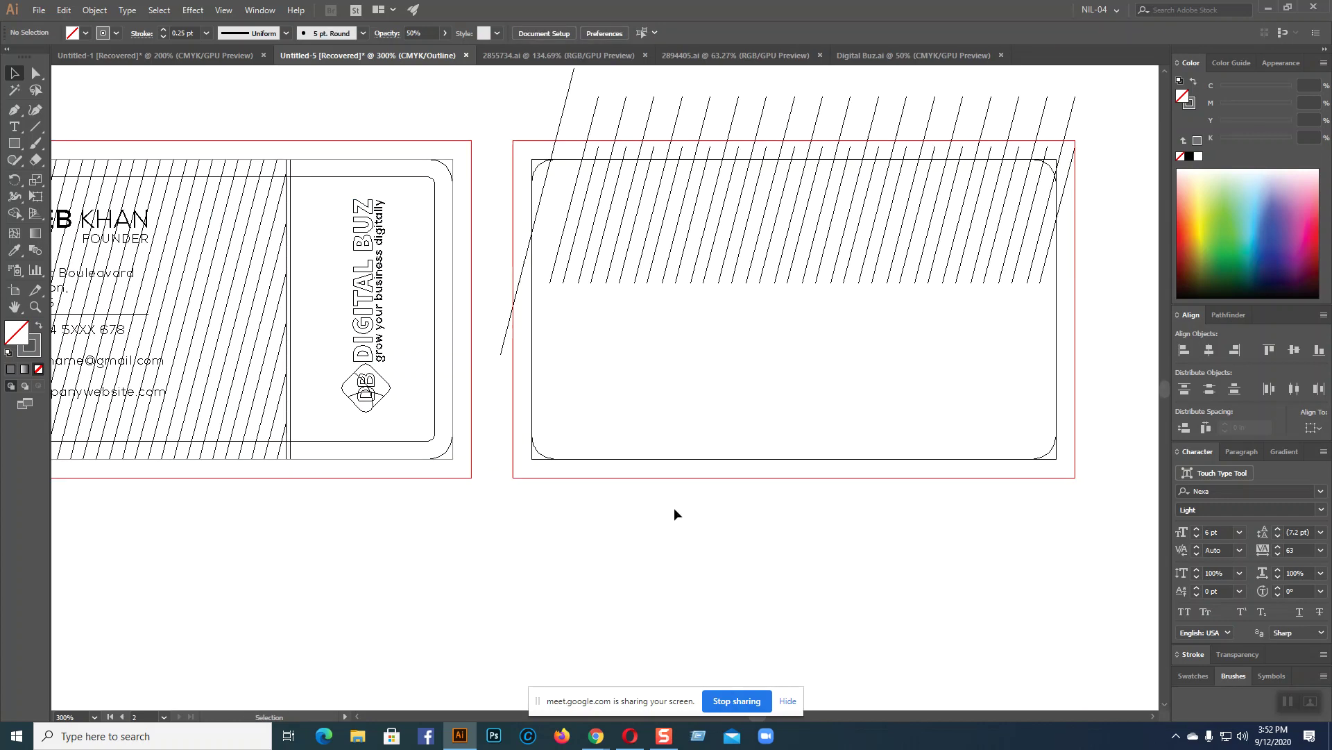
# Step: Delete the stray long line left of the back card and add three leftward hatch-line copies
pyautogui.click(502, 304)
pyautogui.press('Delete')
pyautogui.moveTo(532, 252); pyautogui.dragTo(557, 269)
pyautogui.hotkey('ctrl', 'z')
pyautogui.click(560, 517)
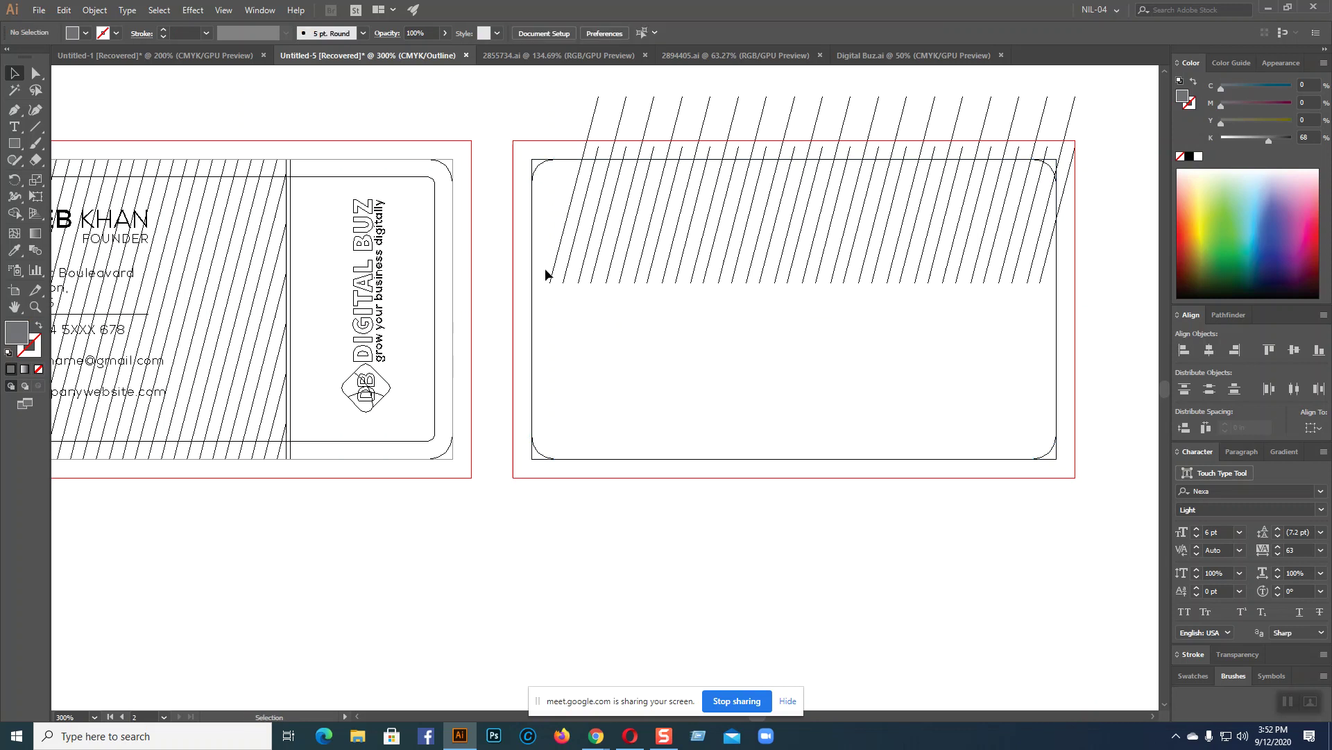
pyautogui.click(561, 243)
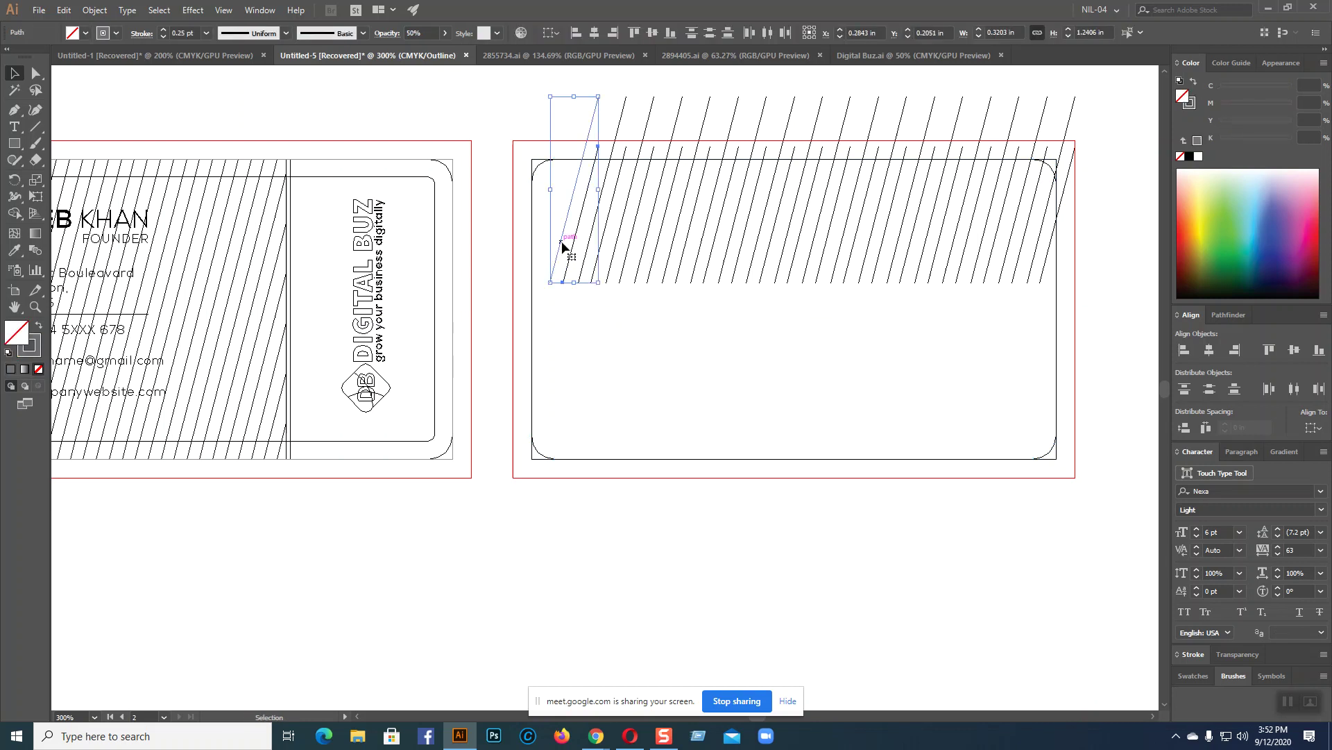
pyautogui.moveTo(562, 242); pyautogui.dragTo(539, 240)
pyautogui.hotkey('ctrl', 'd')
pyautogui.hotkey('ctrl', 'd')
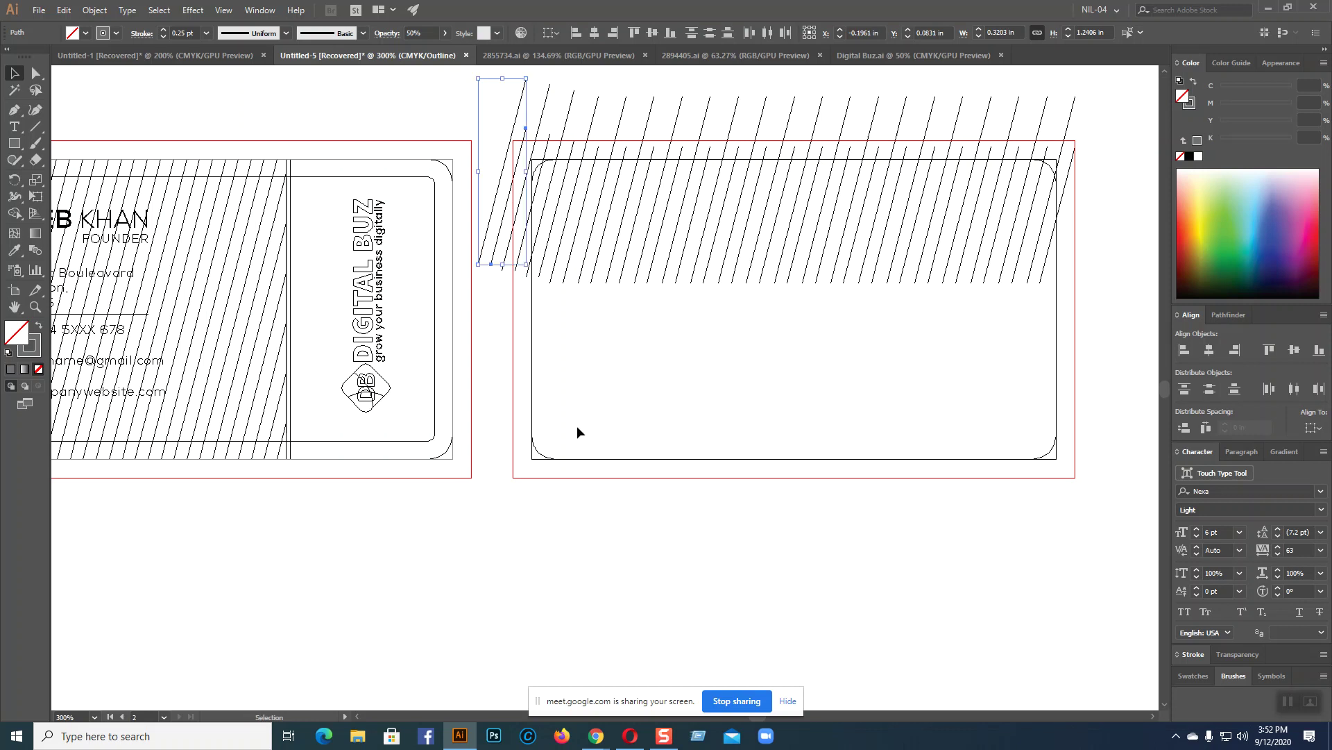
pyautogui.click(577, 426)
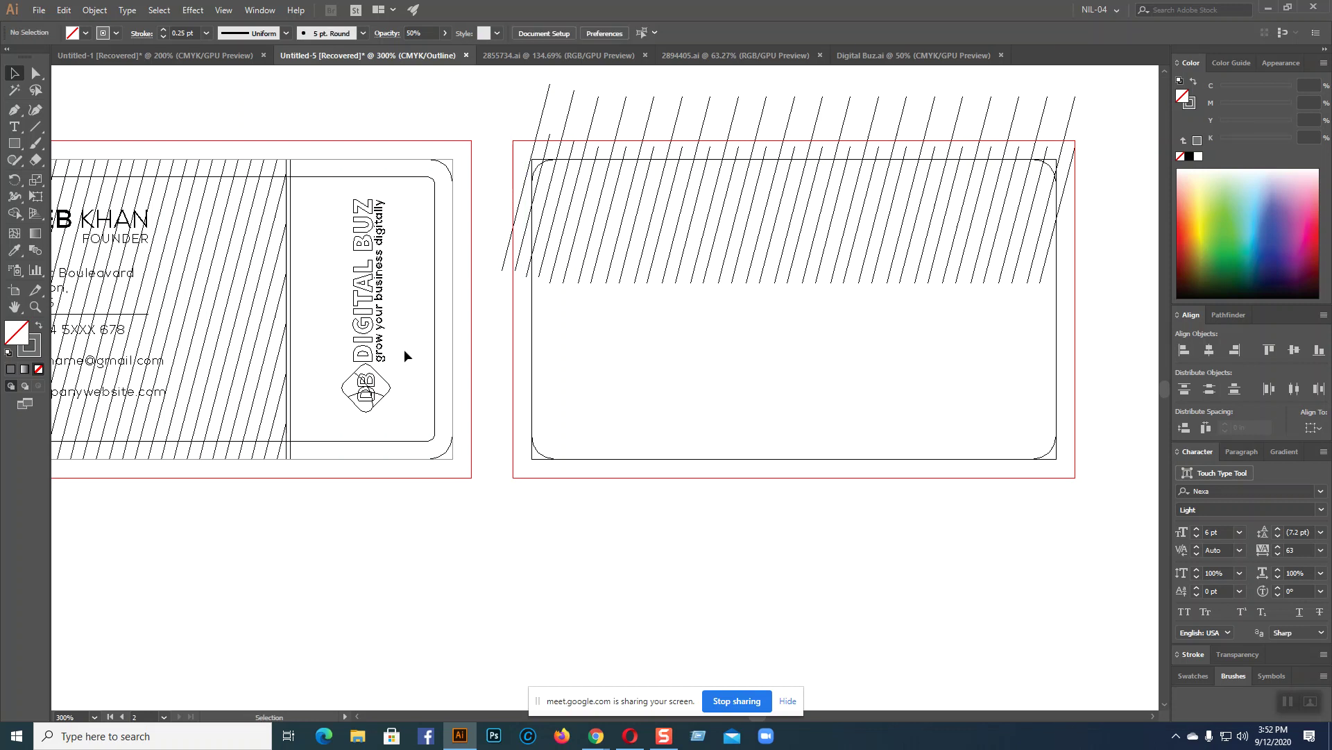
# Step: Stretch the rightmost hatch line down past the card, then delete the short hatch lines
pyautogui.click(36, 72)
pyautogui.moveTo(1045, 284)
pyautogui.mouseDown()
pyautogui.moveTo(986, 498)
pyautogui.moveTo(1024, 298)
pyautogui.moveTo(951, 541)
pyautogui.moveTo(959, 551)
pyautogui.moveTo(1018, 277)
pyautogui.moveTo(938, 569)
pyautogui.mouseUp()
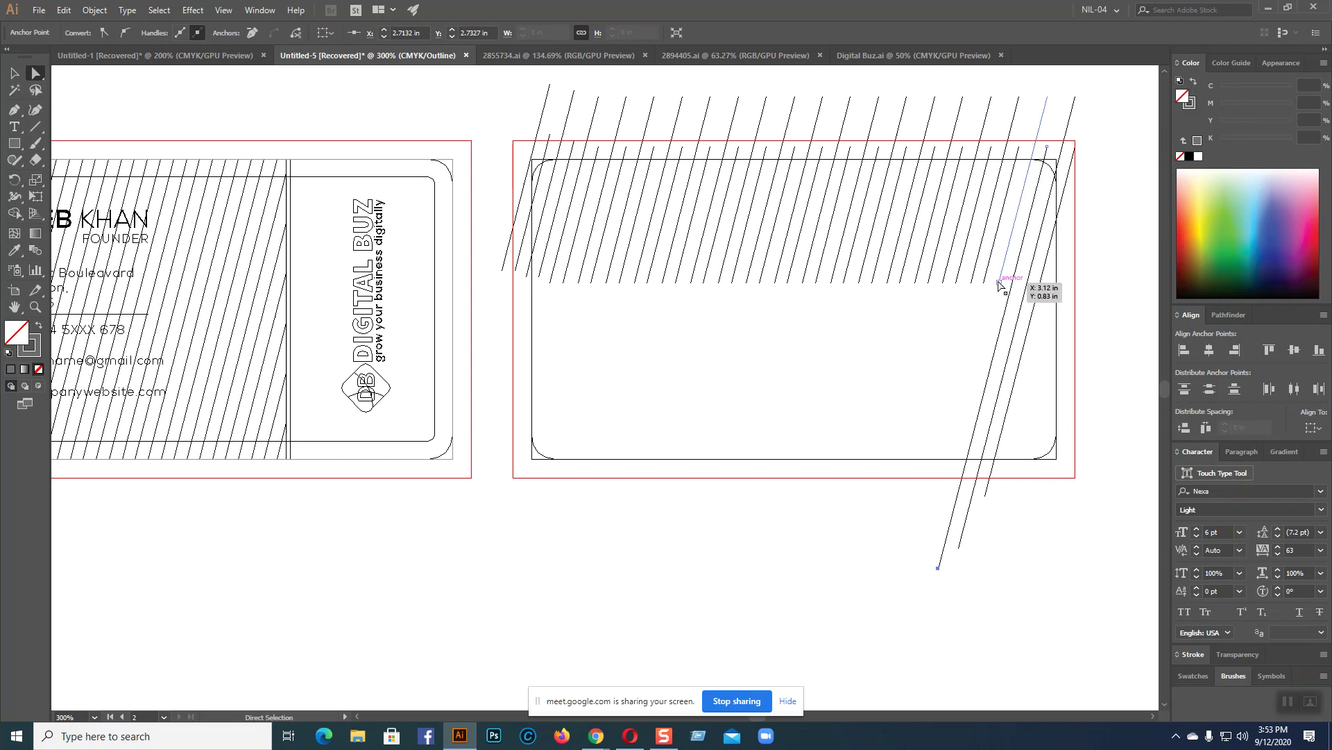
pyautogui.press('v')
pyautogui.moveTo(485, 107)
pyautogui.mouseDown()
pyautogui.moveTo(716, 195)
pyautogui.moveTo(925, 199)
pyautogui.moveTo(994, 179)
pyautogui.moveTo(1030, 195)
pyautogui.mouseUp()
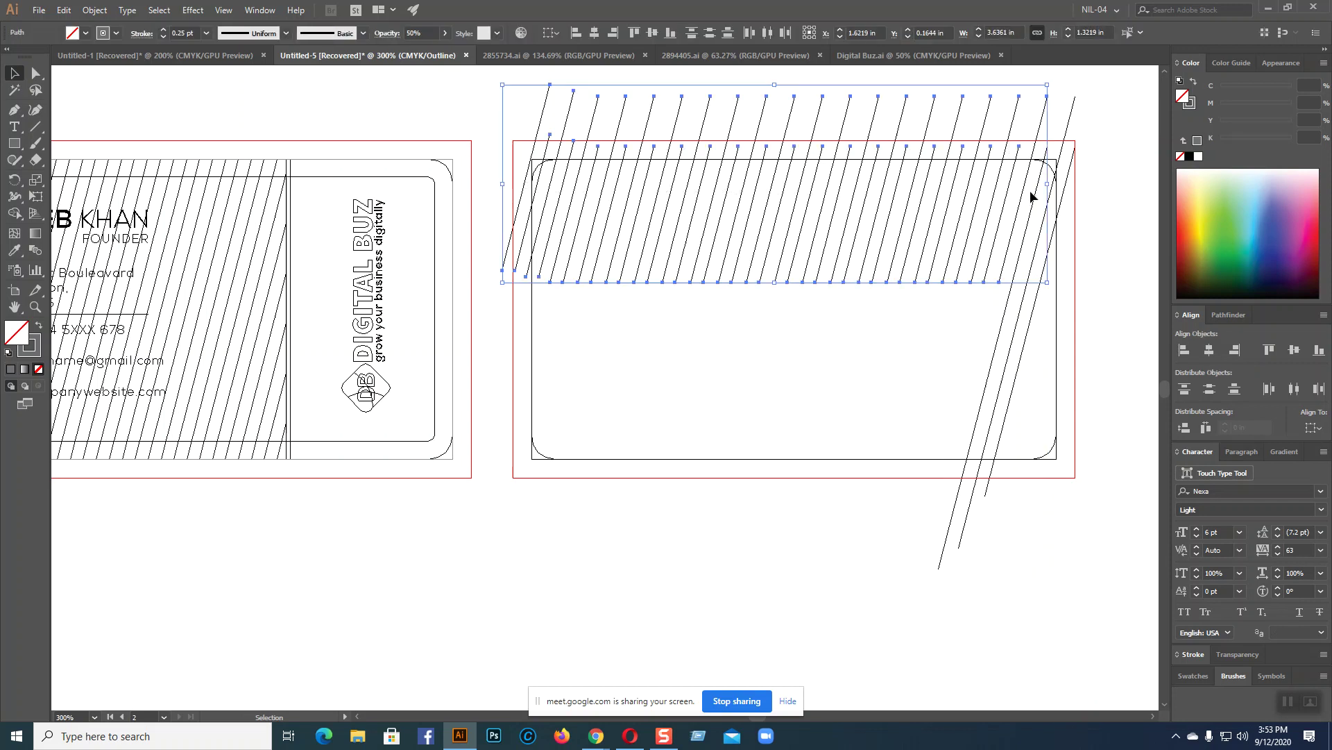
pyautogui.press('Delete')
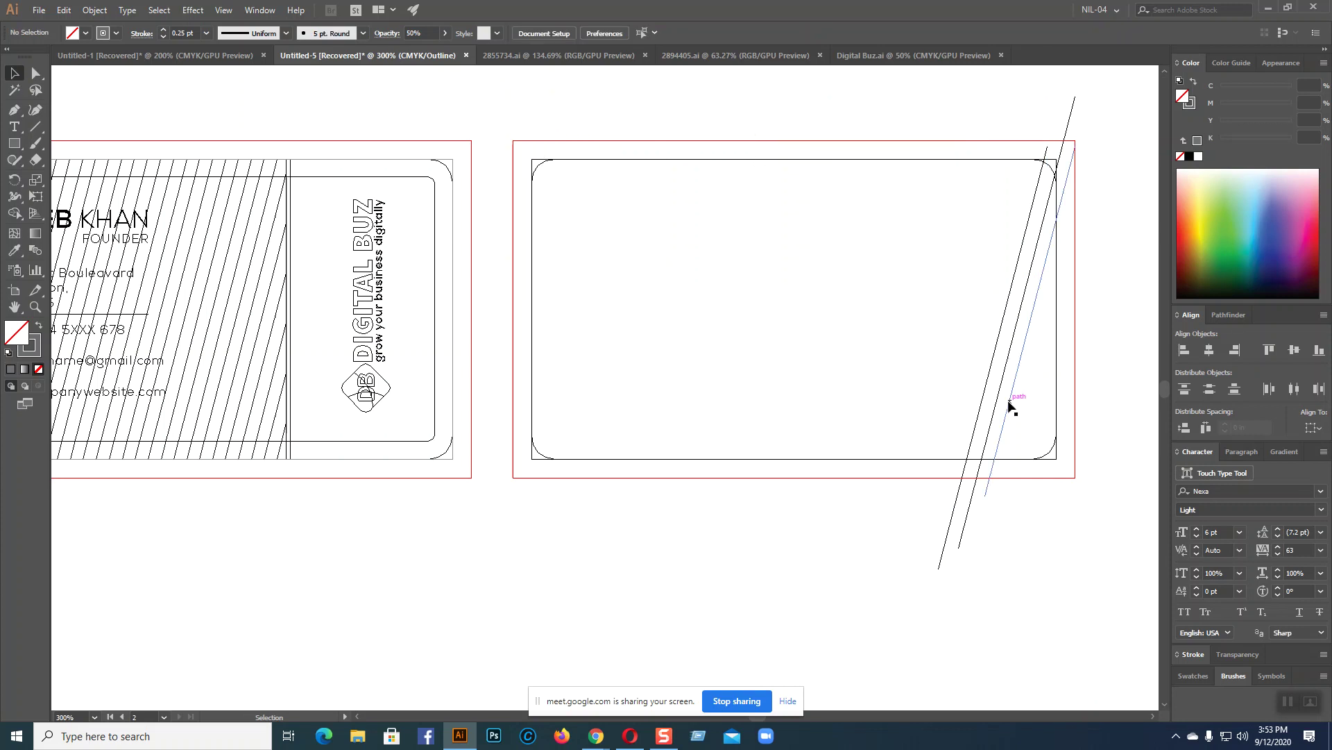
# Step: Repeat evenly spaced copies of the long slanted line leftward across the back card
pyautogui.moveTo(984, 393); pyautogui.dragTo(972, 393)
pyautogui.hotkey('ctrl', 'd')
pyautogui.hotkey('ctrl', 'd')
pyautogui.hotkey('ctrl', 'd')
pyautogui.hotkey('ctrl', 'd')
pyautogui.hotkey('ctrl', 'd')
pyautogui.hotkey('ctrl', 'd')
pyautogui.hotkey('ctrl', 'd')
pyautogui.hotkey('ctrl', 'd')
pyautogui.hotkey('ctrl', 'd')
pyautogui.hotkey('ctrl', 'd')
pyautogui.hotkey('ctrl', 'd')
pyautogui.hotkey('ctrl', 'd')
pyautogui.hotkey('ctrl', 'd')
pyautogui.hotkey('ctrl', 'd')
pyautogui.hotkey('ctrl', 'd')
pyautogui.hotkey('ctrl', 'd')
pyautogui.hotkey('ctrl', 'd')
pyautogui.hotkey('ctrl', 'd')
pyautogui.hotkey('ctrl', 'd')
pyautogui.hotkey('ctrl', 'd')
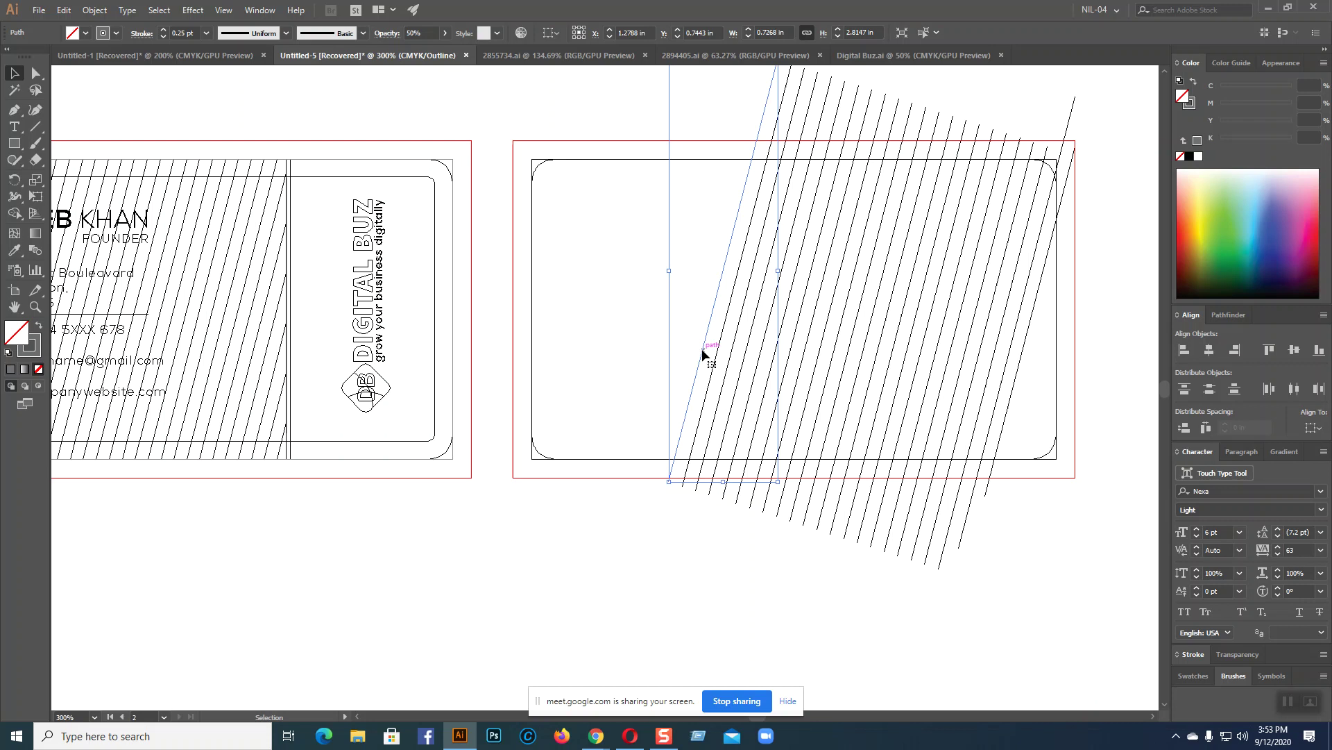
pyautogui.moveTo(702, 354); pyautogui.dragTo(682, 380)
pyautogui.hotkey('ctrl', 'd')
pyautogui.hotkey('ctrl', 'd')
pyautogui.hotkey('ctrl', 'd')
pyautogui.hotkey('ctrl', 'd')
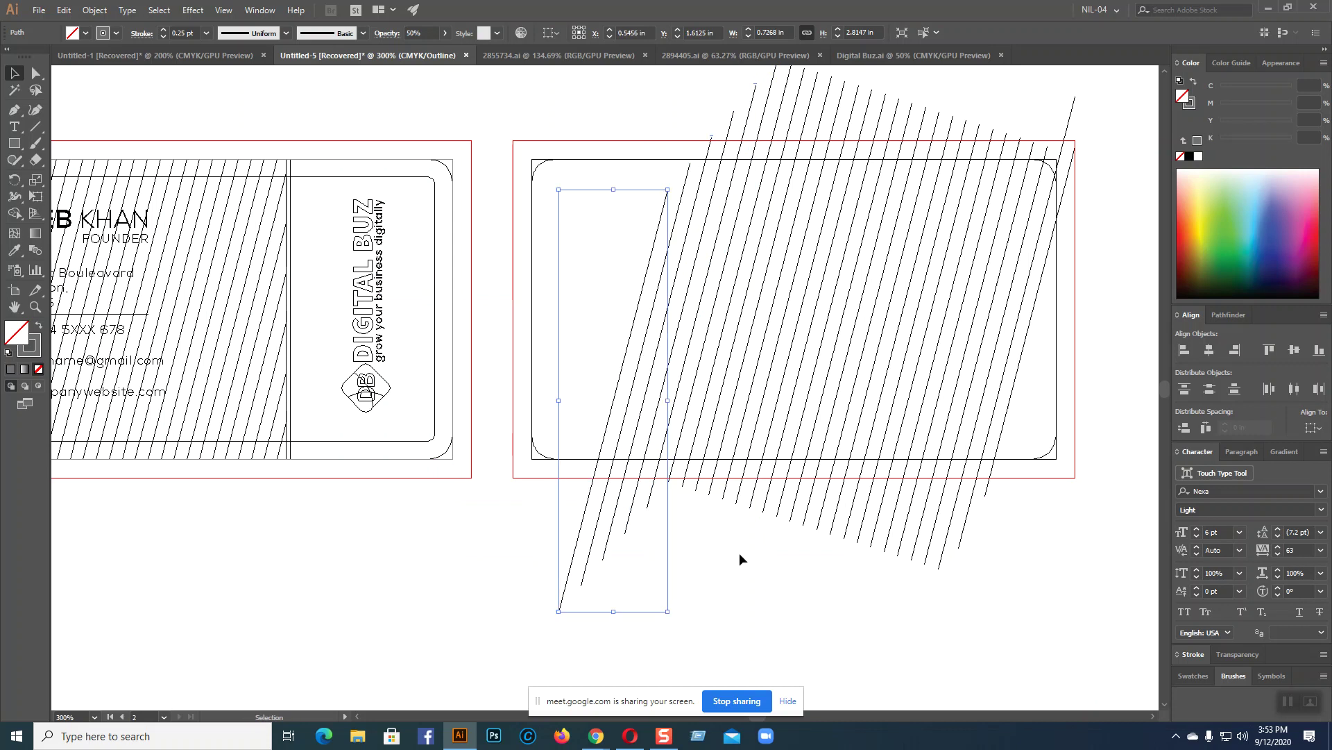
pyautogui.hotkey('ctrl', 'z')
pyautogui.hotkey('ctrl', 'z')
pyautogui.hotkey('ctrl', 'z')
pyautogui.hotkey('ctrl', 'z')
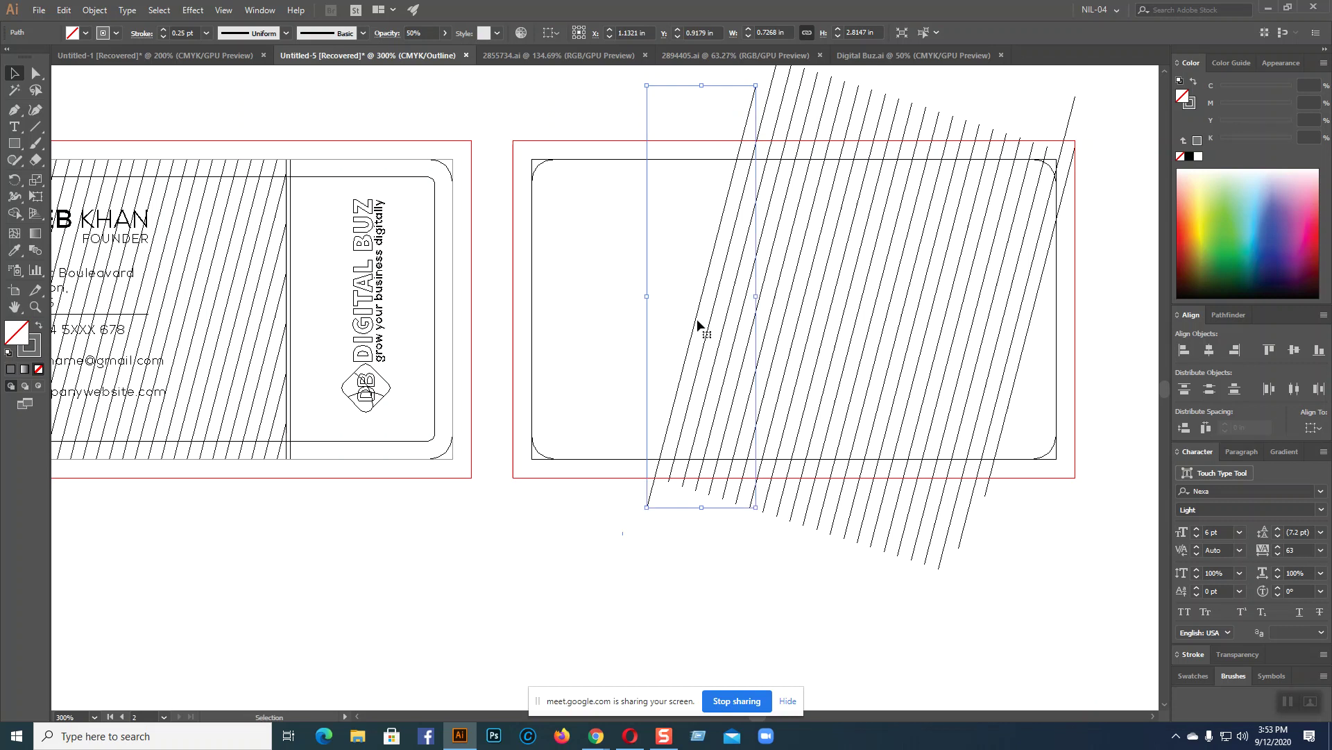
pyautogui.moveTo(697, 321)
pyautogui.mouseDown()
pyautogui.moveTo(679, 318)
pyautogui.moveTo(698, 334)
pyautogui.mouseUp()
pyautogui.hotkey('ctrl', 'd')
pyautogui.hotkey('ctrl', 'd')
pyautogui.hotkey('ctrl', 'd')
pyautogui.hotkey('ctrl', 'd')
pyautogui.hotkey('ctrl', 'd')
pyautogui.hotkey('ctrl', 'd')
pyautogui.hotkey('ctrl', 'd')
pyautogui.hotkey('ctrl', 'd')
pyautogui.hotkey('ctrl', 'd')
pyautogui.hotkey('ctrl', 'd')
pyautogui.hotkey('ctrl', 'd')
pyautogui.hotkey('ctrl', 'd')
pyautogui.hotkey('ctrl', 'd')
pyautogui.hotkey('ctrl', 'd')
pyautogui.hotkey('ctrl', 'd')
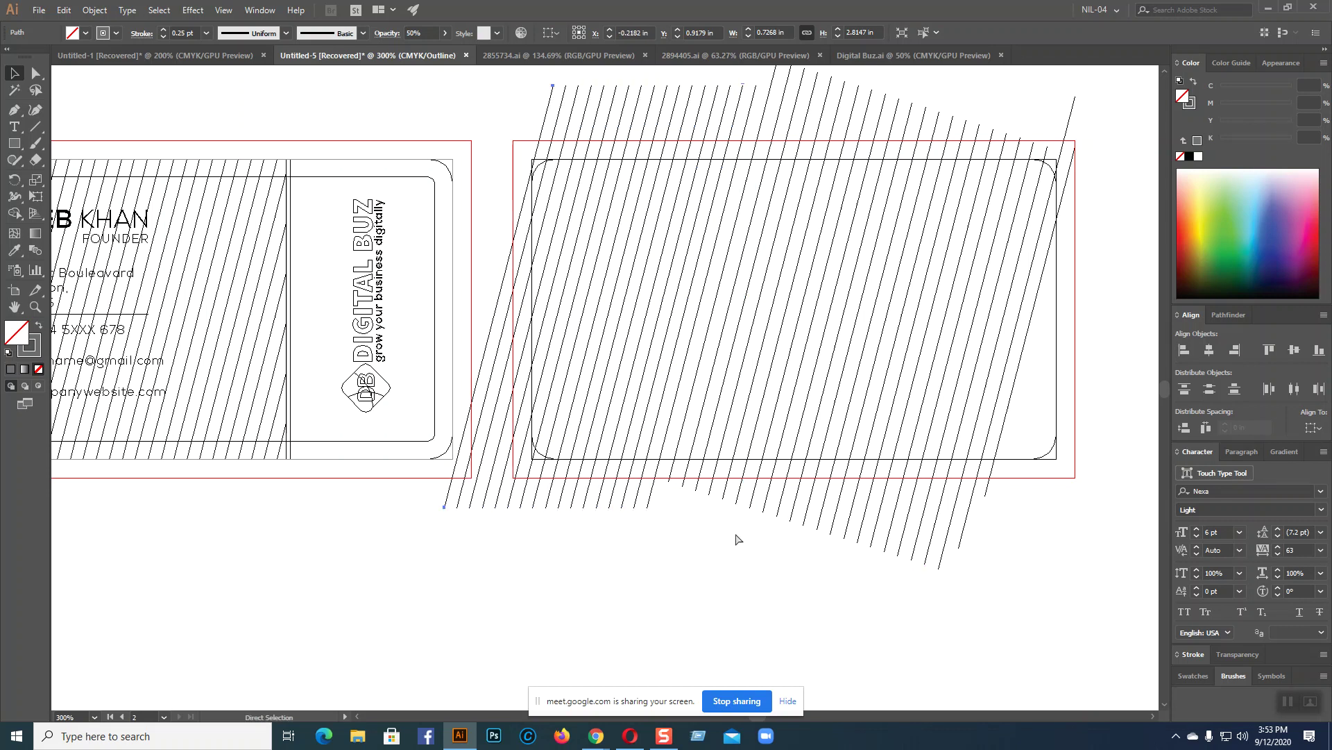
pyautogui.click(1012, 472)
# Step: Add one more slanted line copy on the right and select all the lines
pyautogui.click(1004, 432)
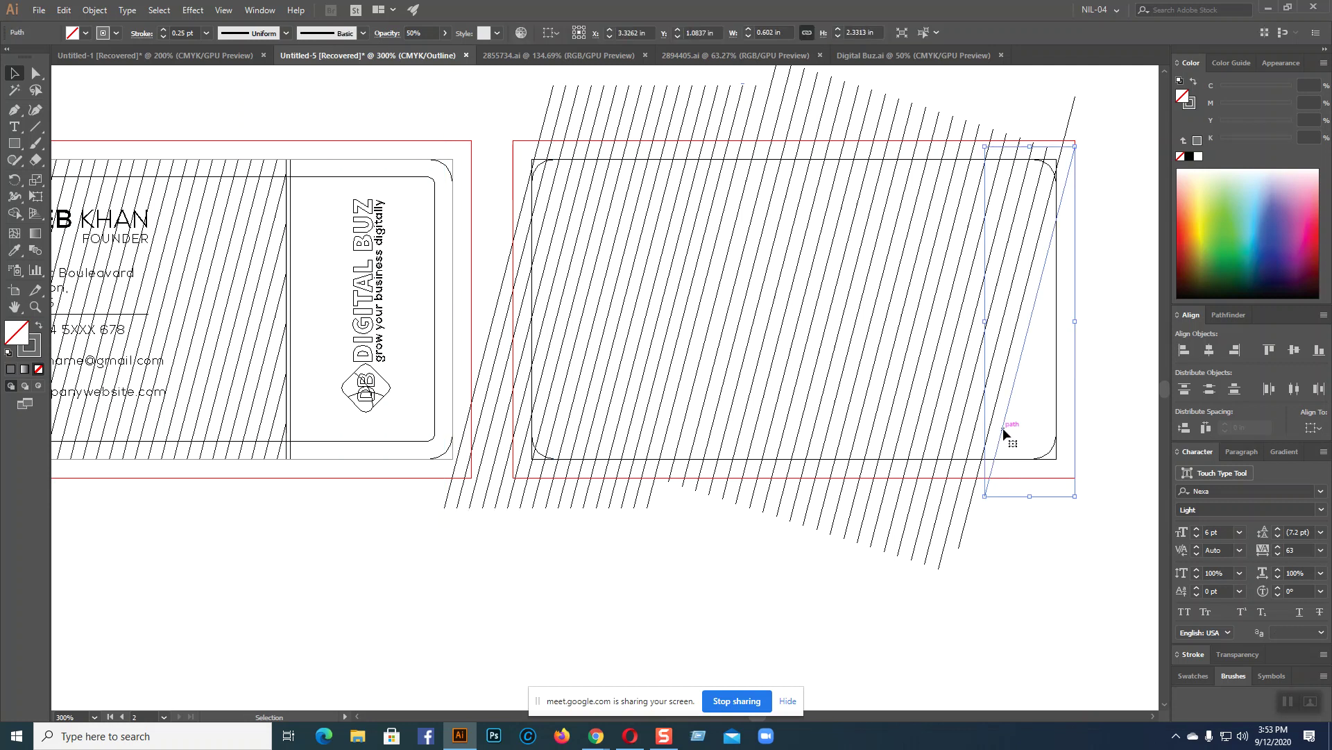
pyautogui.moveTo(1004, 431); pyautogui.dragTo(1034, 607)
pyautogui.hotkey('ctrl', 'd')
pyautogui.click(1068, 568)
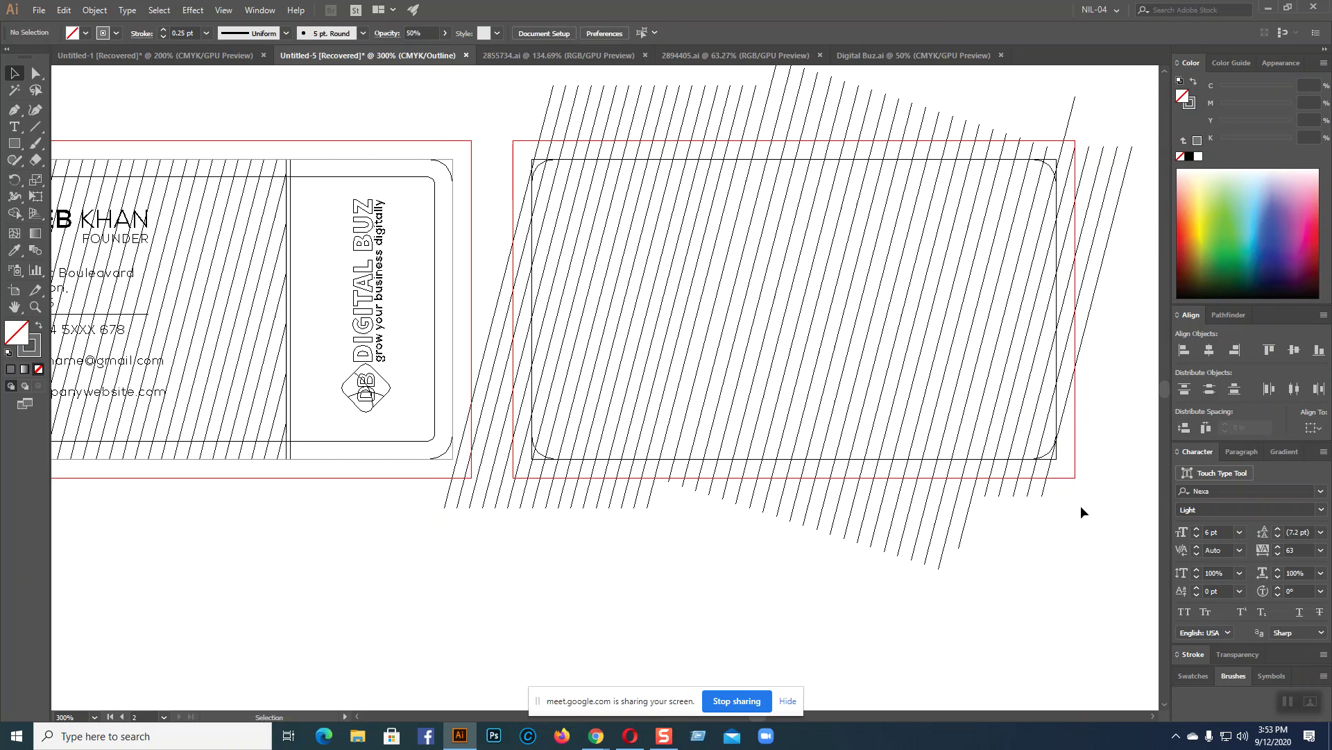
pyautogui.hotkey('ctrl', 'z')
pyautogui.moveTo(507, 101); pyautogui.dragTo(1146, 604)
# Step: Attempt trimming the hatch ends above the card with Shape Builder, undoing the accidental deletions
pyautogui.click(16, 214)
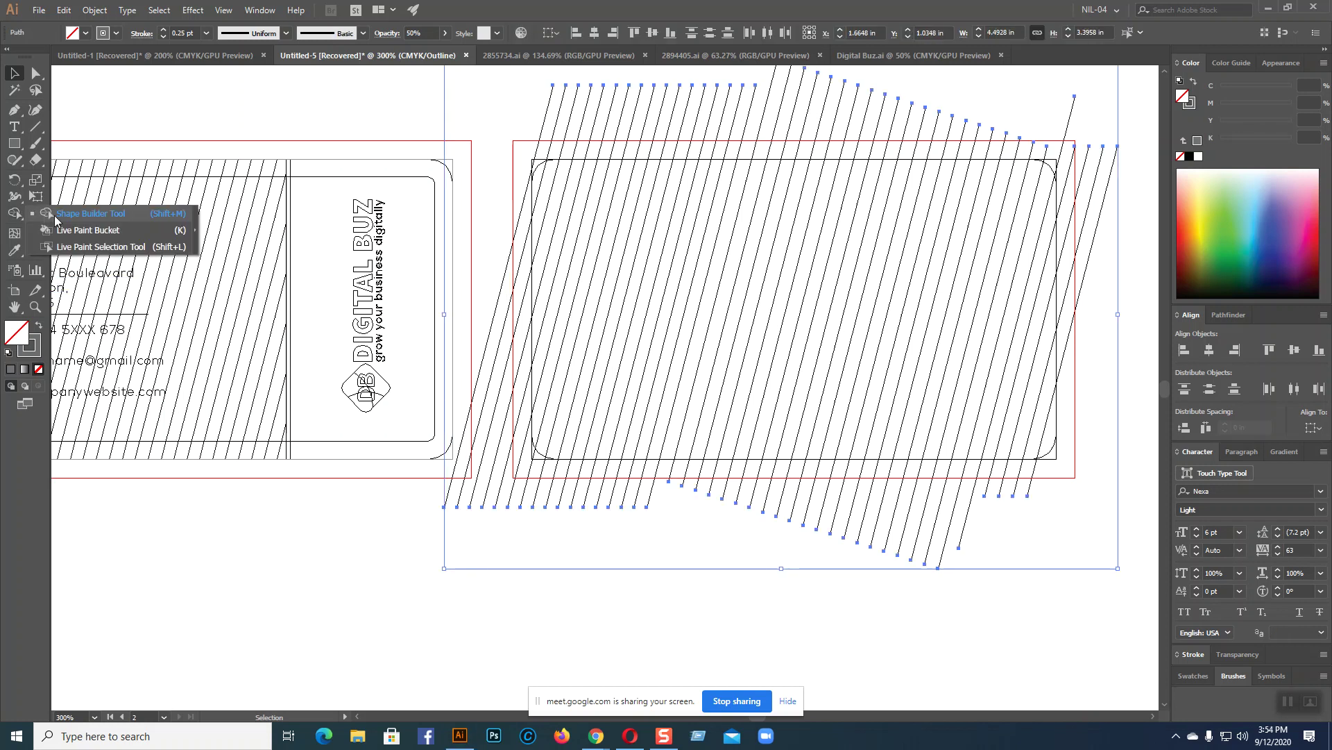
pyautogui.moveTo(508, 115)
pyautogui.mouseDown()
pyautogui.moveTo(678, 138)
pyautogui.moveTo(1034, 125)
pyautogui.moveTo(1083, 136)
pyautogui.mouseUp()
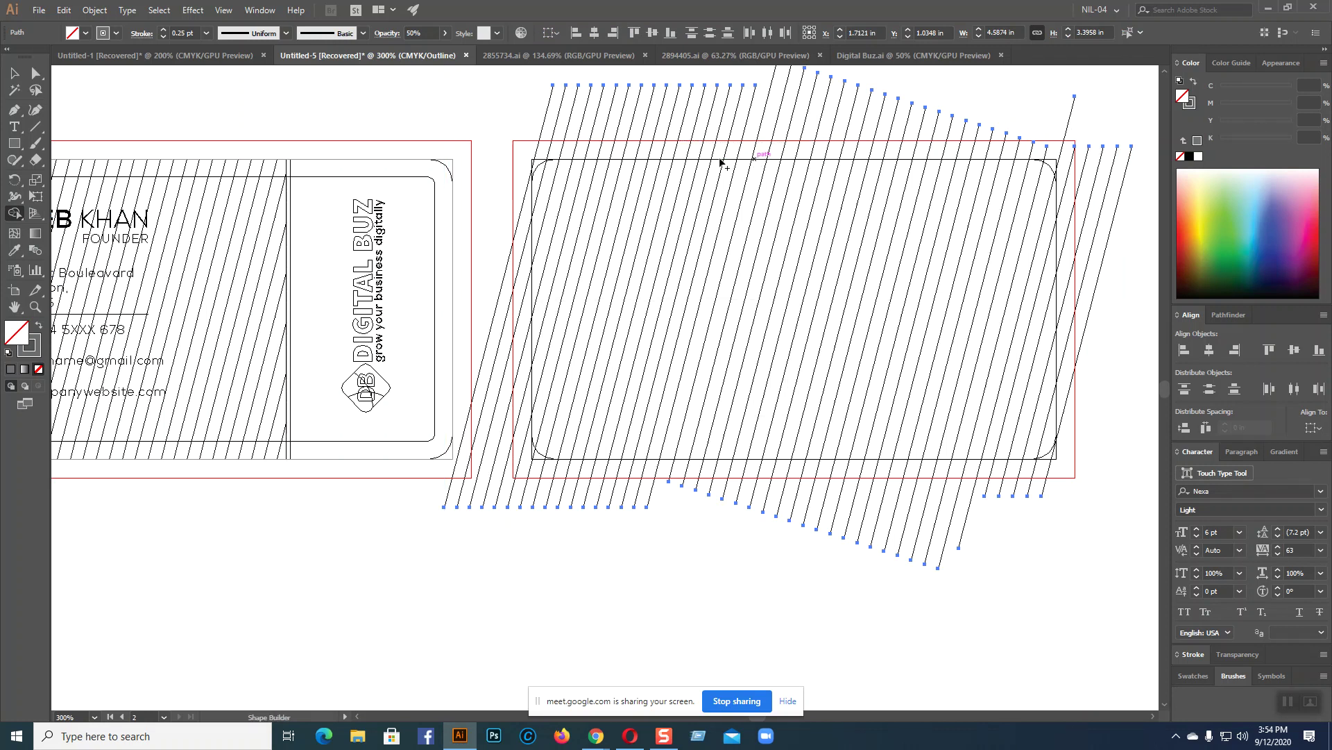
pyautogui.moveTo(502, 99)
pyautogui.mouseDown()
pyautogui.moveTo(733, 127)
pyautogui.moveTo(1118, 131)
pyautogui.mouseUp()
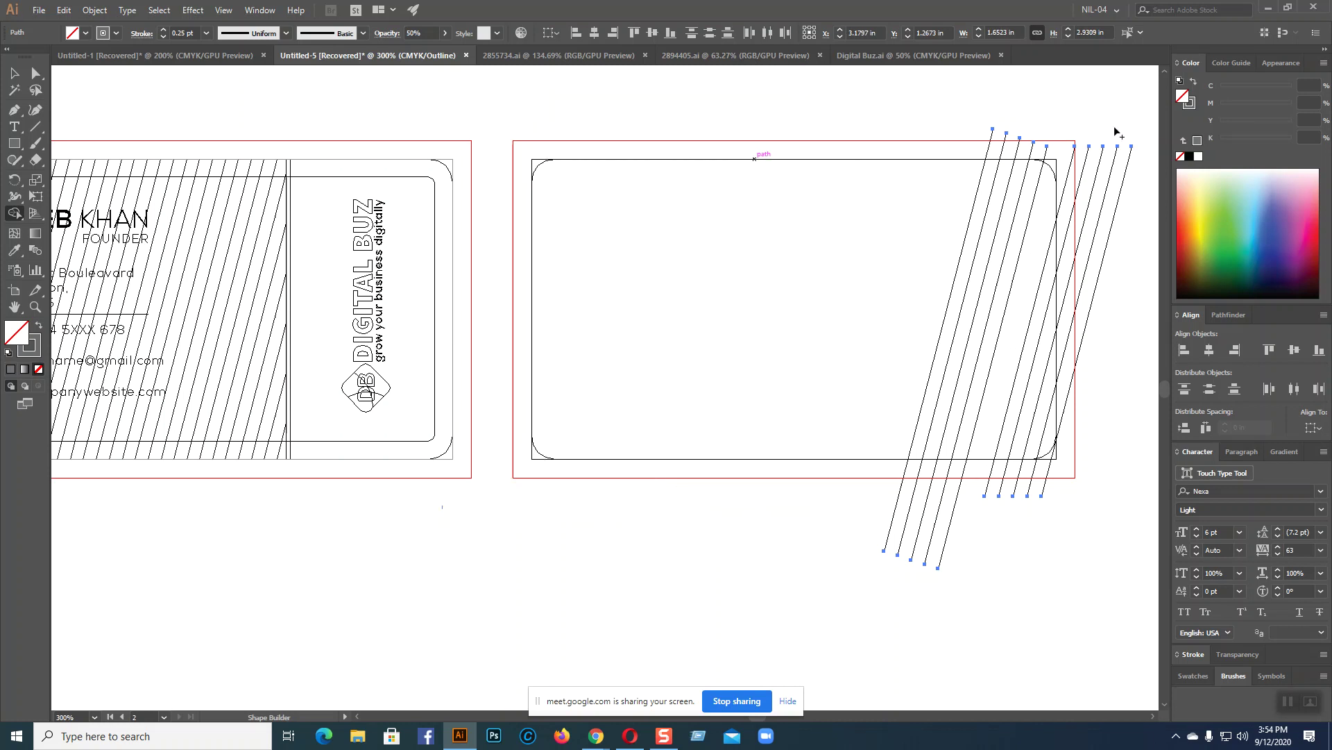
pyautogui.hotkey('ctrl', 'z')
pyautogui.press('v')
pyautogui.click(380, 104)
pyautogui.keyDown('alt'); pyautogui.click(1077, 370); pyautogui.keyUp('alt')
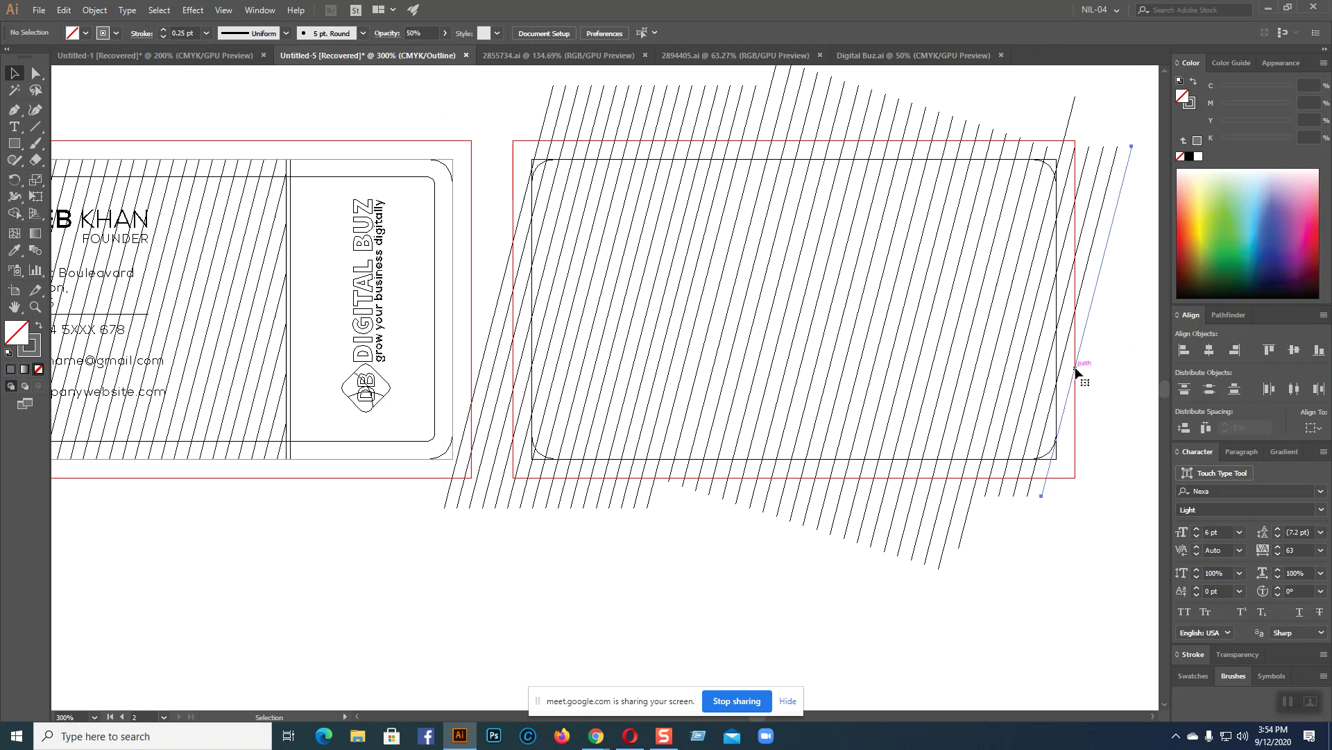
pyautogui.moveTo(508, 109)
pyautogui.mouseDown()
pyautogui.moveTo(1114, 569)
pyautogui.moveTo(1093, 568)
pyautogui.mouseUp()
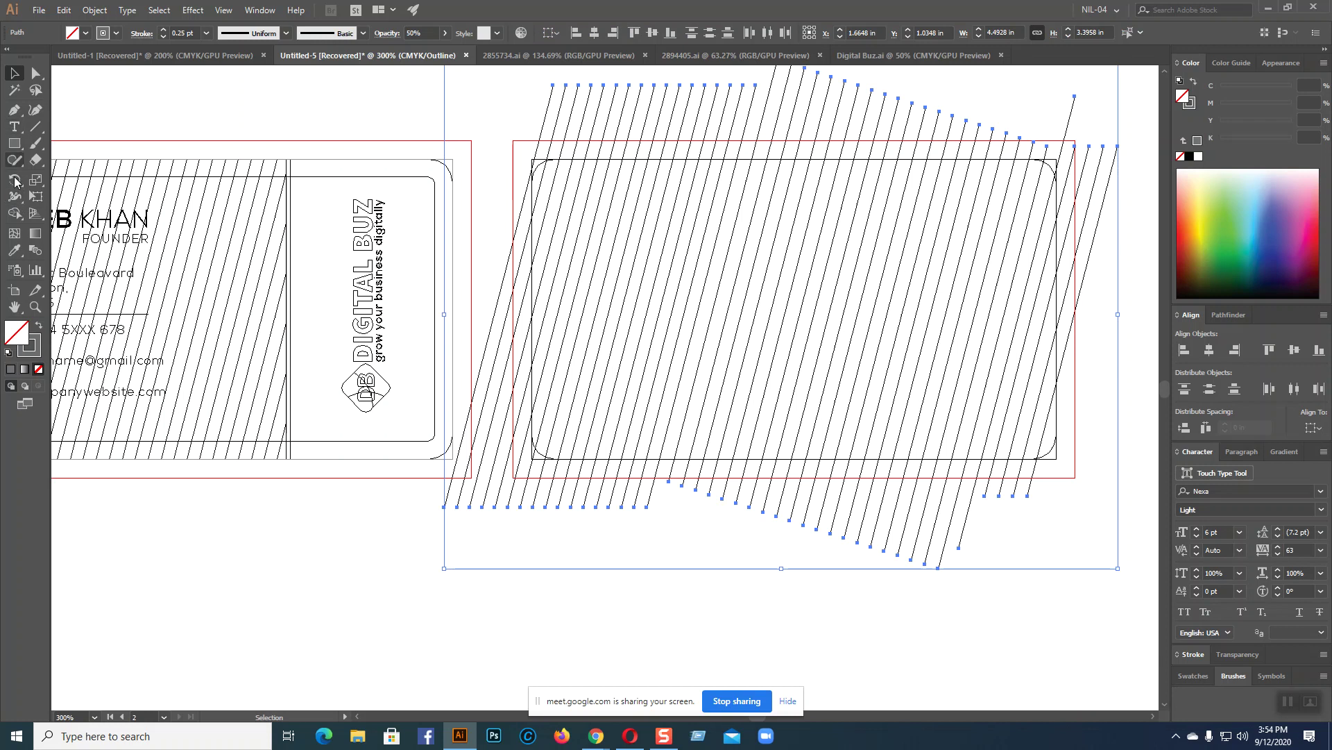
pyautogui.click(14, 213)
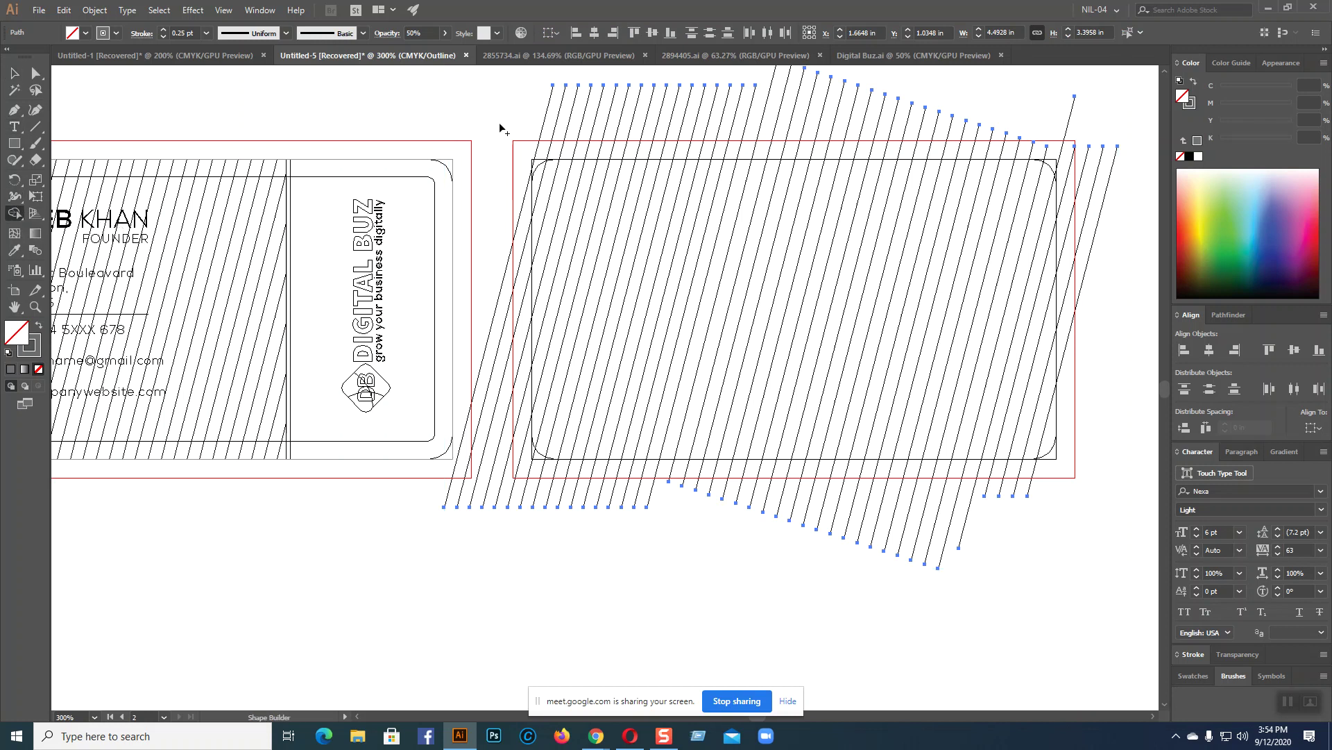
pyautogui.moveTo(1006, 133); pyautogui.dragTo(1103, 143)
pyautogui.press('v')
pyautogui.hotkey('ctrl', 'z')
pyautogui.hotkey('ctrl', 'z')
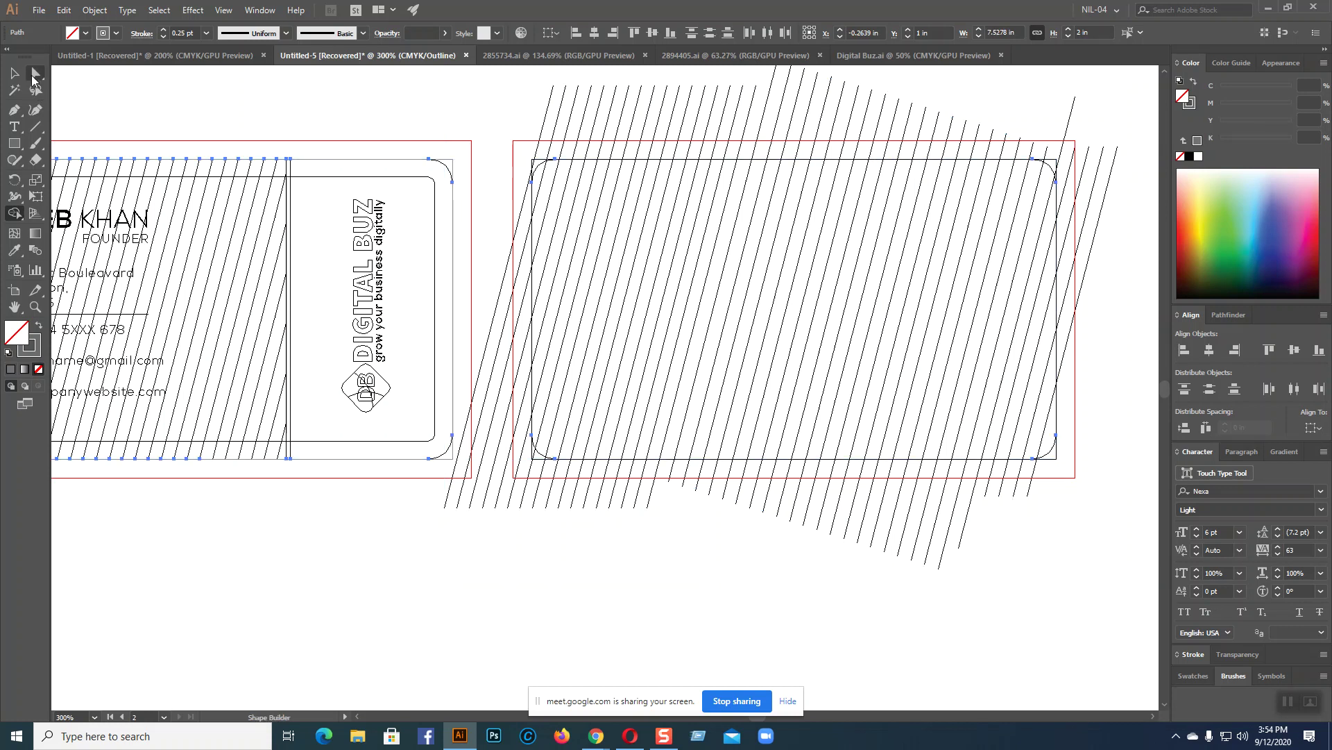
# Step: Select the hatch lines with the card outline and erase every end outside the rounded rectangle
pyautogui.click(14, 73)
pyautogui.click(534, 100)
pyautogui.moveTo(584, 174); pyautogui.dragTo(1127, 534)
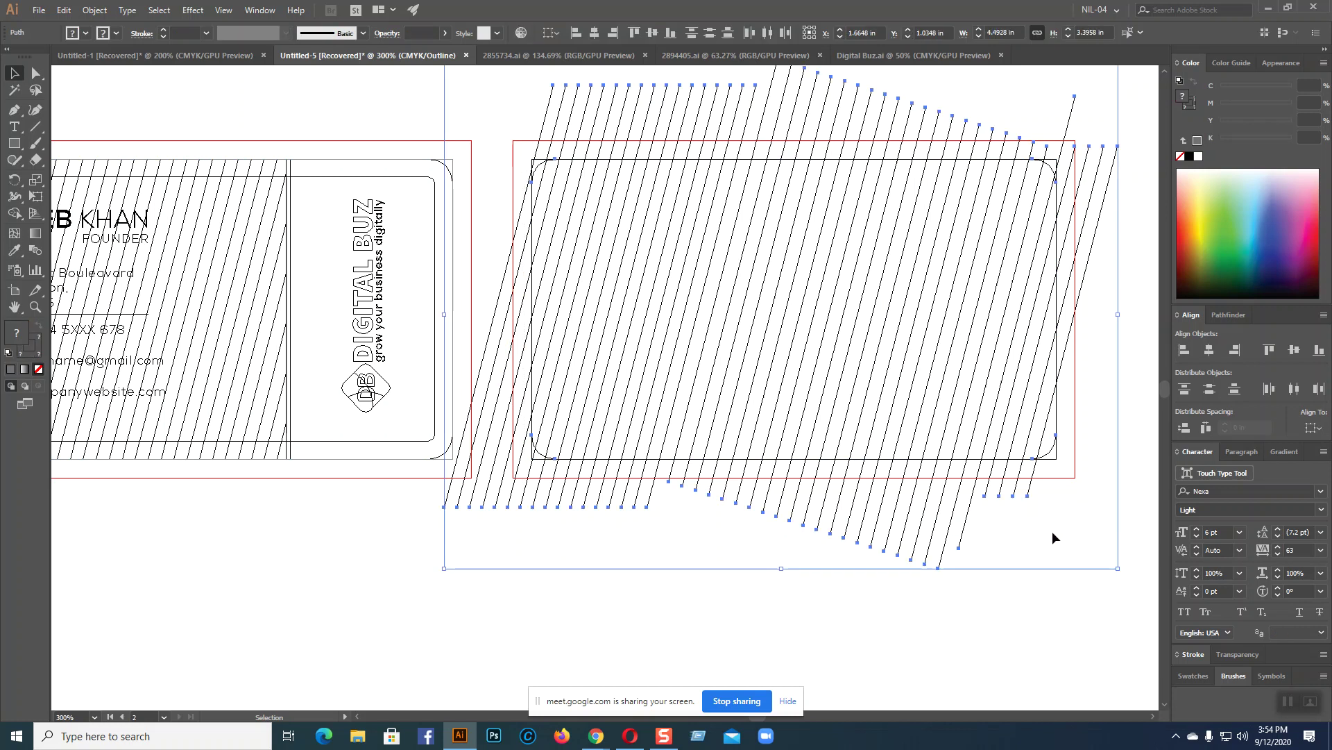
pyautogui.click(14, 213)
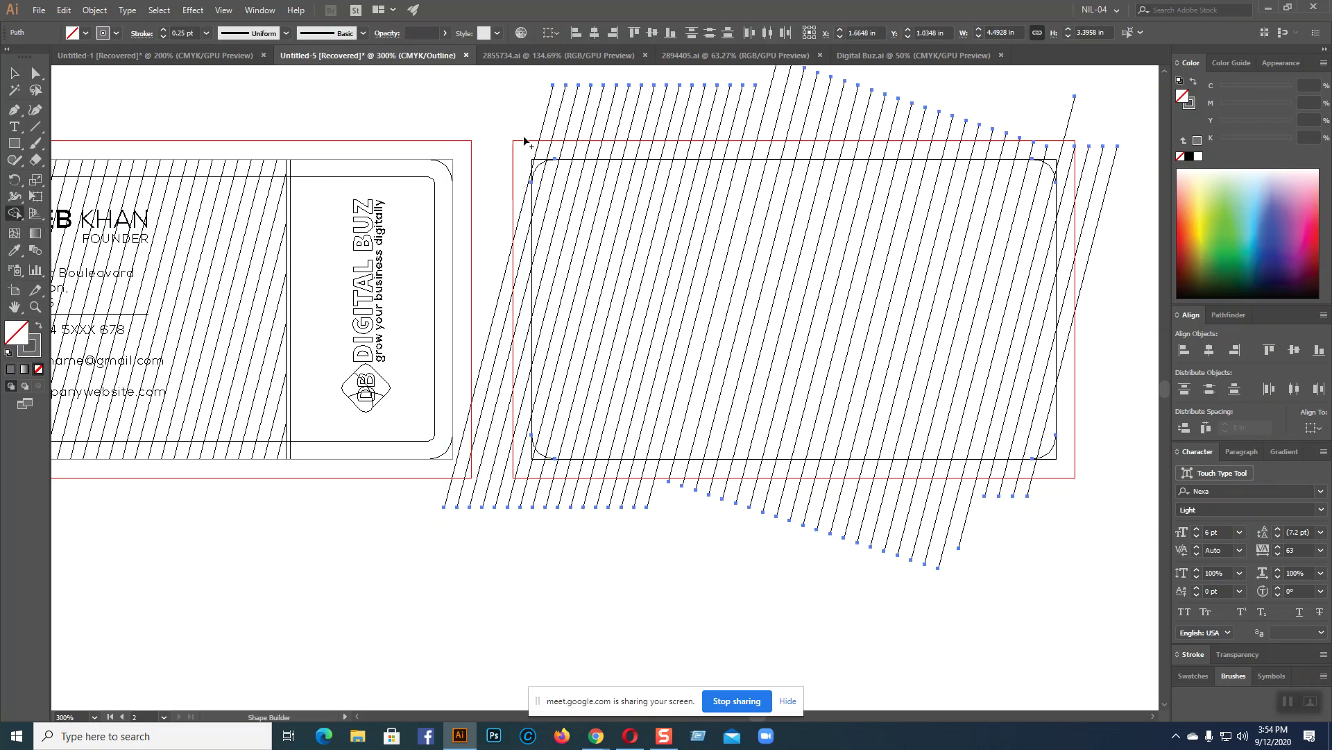
pyautogui.moveTo(526, 125)
pyautogui.mouseDown()
pyautogui.moveTo(955, 107)
pyautogui.moveTo(1023, 135)
pyautogui.mouseUp()
pyautogui.moveTo(894, 132); pyautogui.dragTo(1121, 152)
pyautogui.moveTo(507, 255)
pyautogui.mouseDown()
pyautogui.moveTo(527, 513)
pyautogui.moveTo(903, 483)
pyautogui.moveTo(1051, 494)
pyautogui.mouseUp()
pyautogui.moveTo(770, 481); pyautogui.dragTo(643, 485)
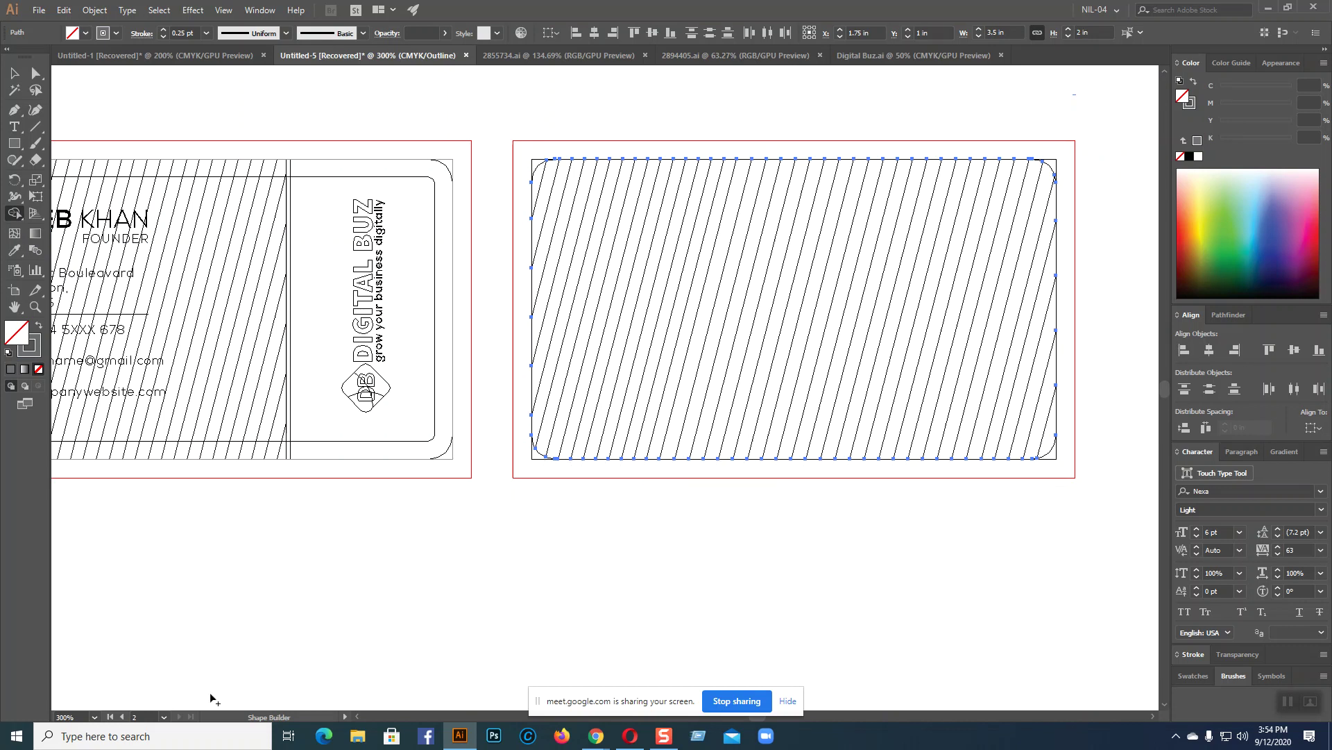
pyautogui.click(13, 73)
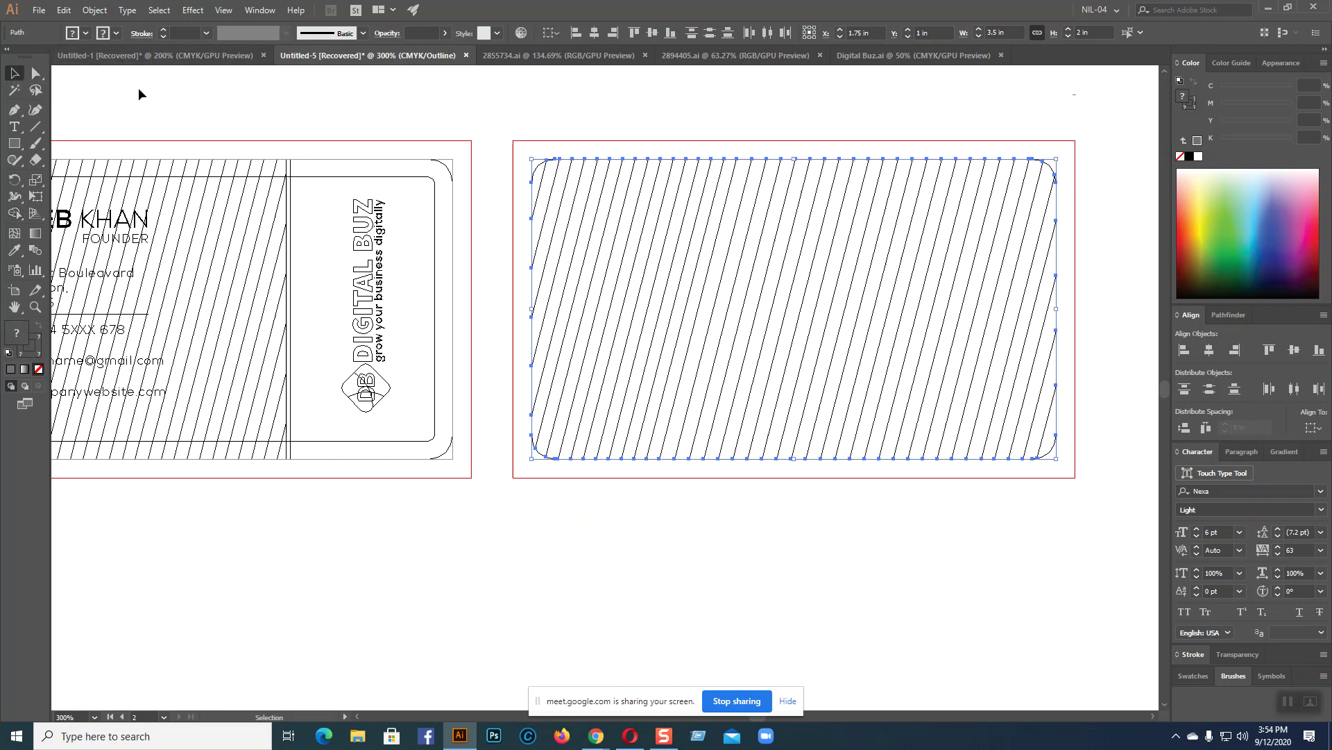
pyautogui.click(277, 101)
pyautogui.press('ctrl')
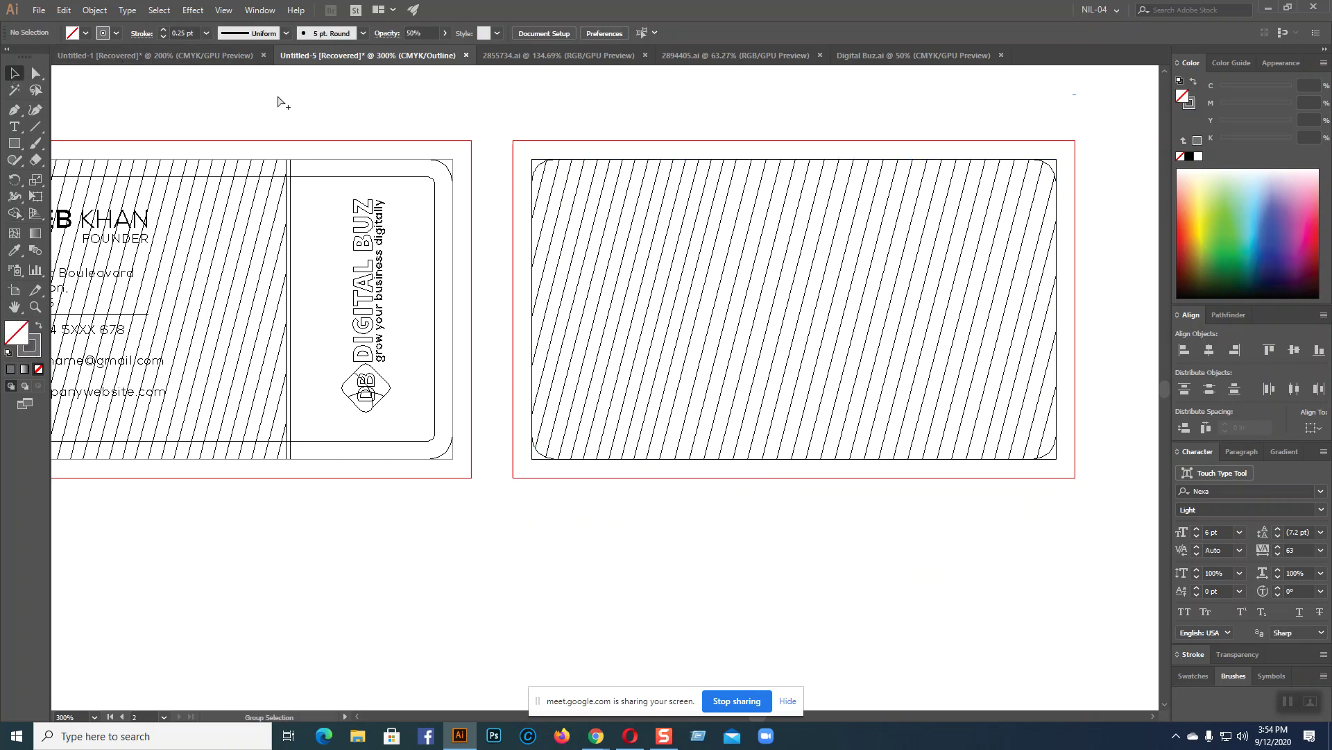
# Step: Return to colour preview and send the back card's rounded rectangle to the back
pyautogui.hotkey('ctrl', 'y')
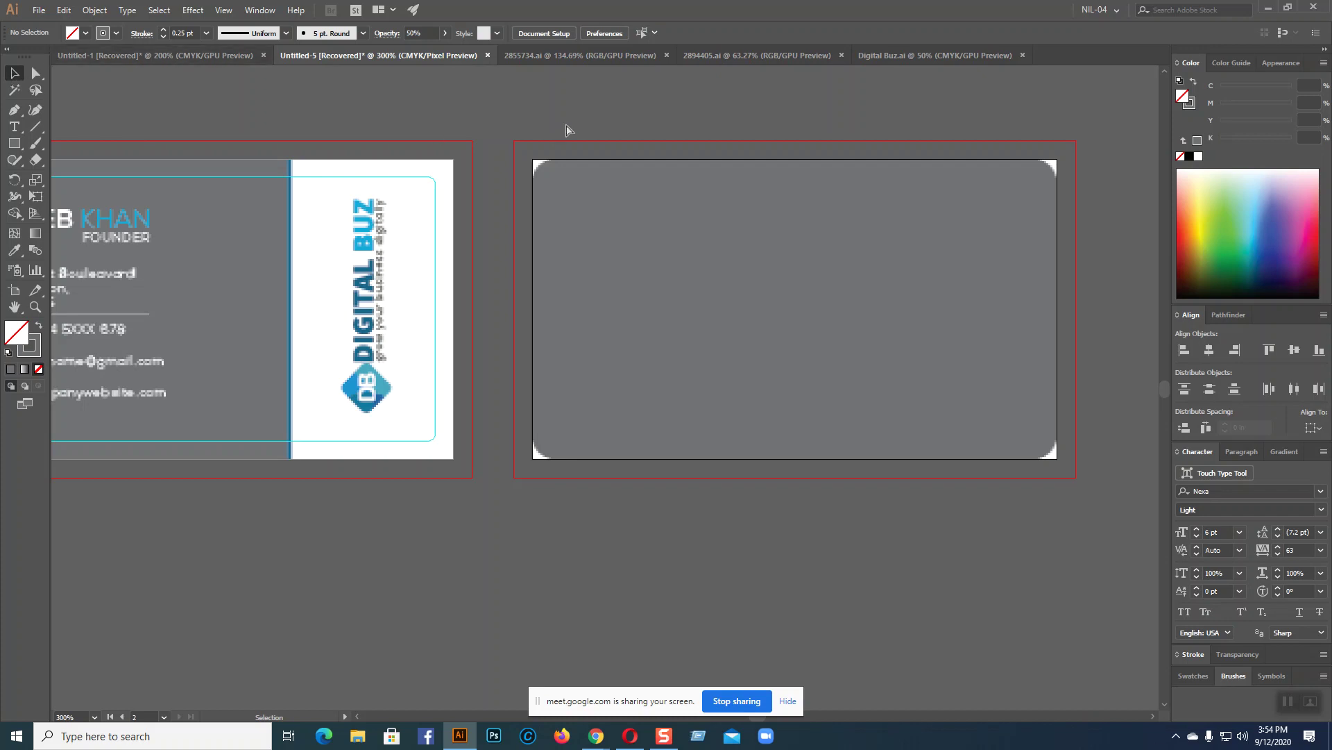
pyautogui.hotkey('ctrl', '=')
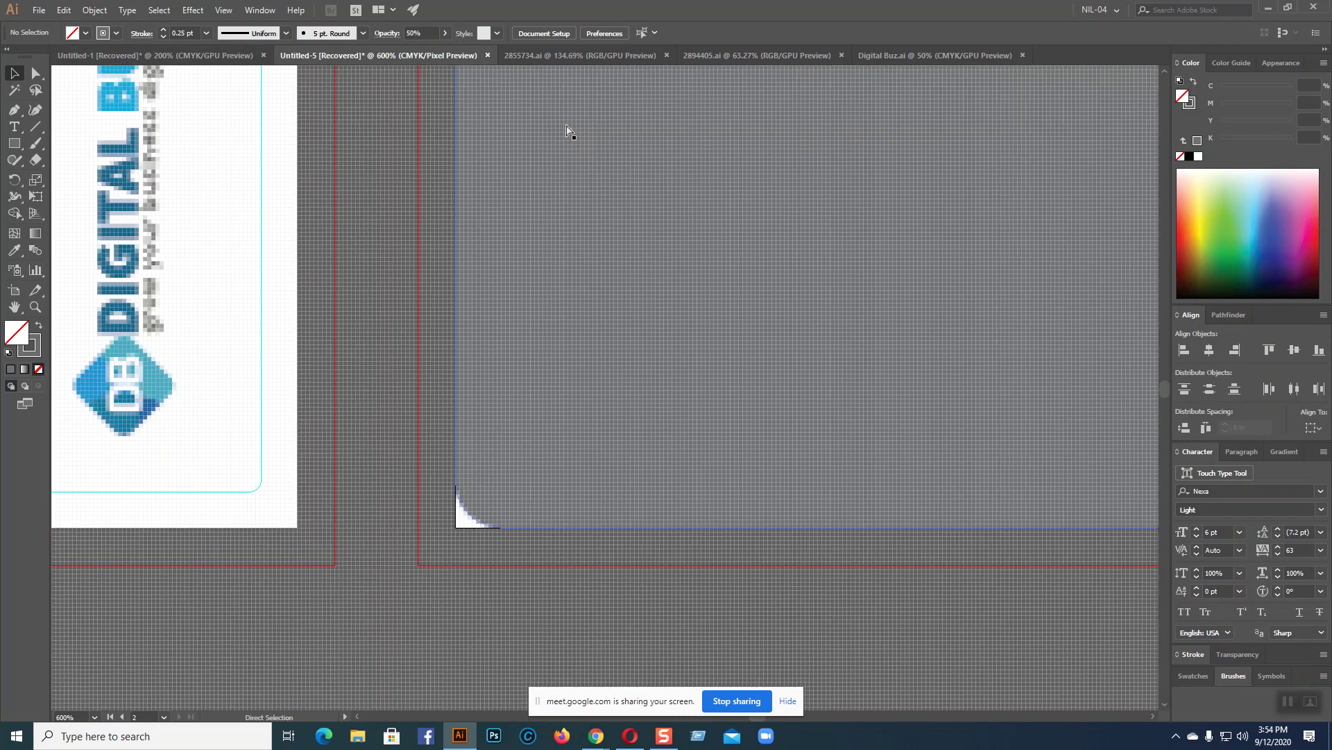
pyautogui.hotkey('ctrl', '-')
pyautogui.hotkey('ctrl', '-')
pyautogui.hotkey('ctrl', '-')
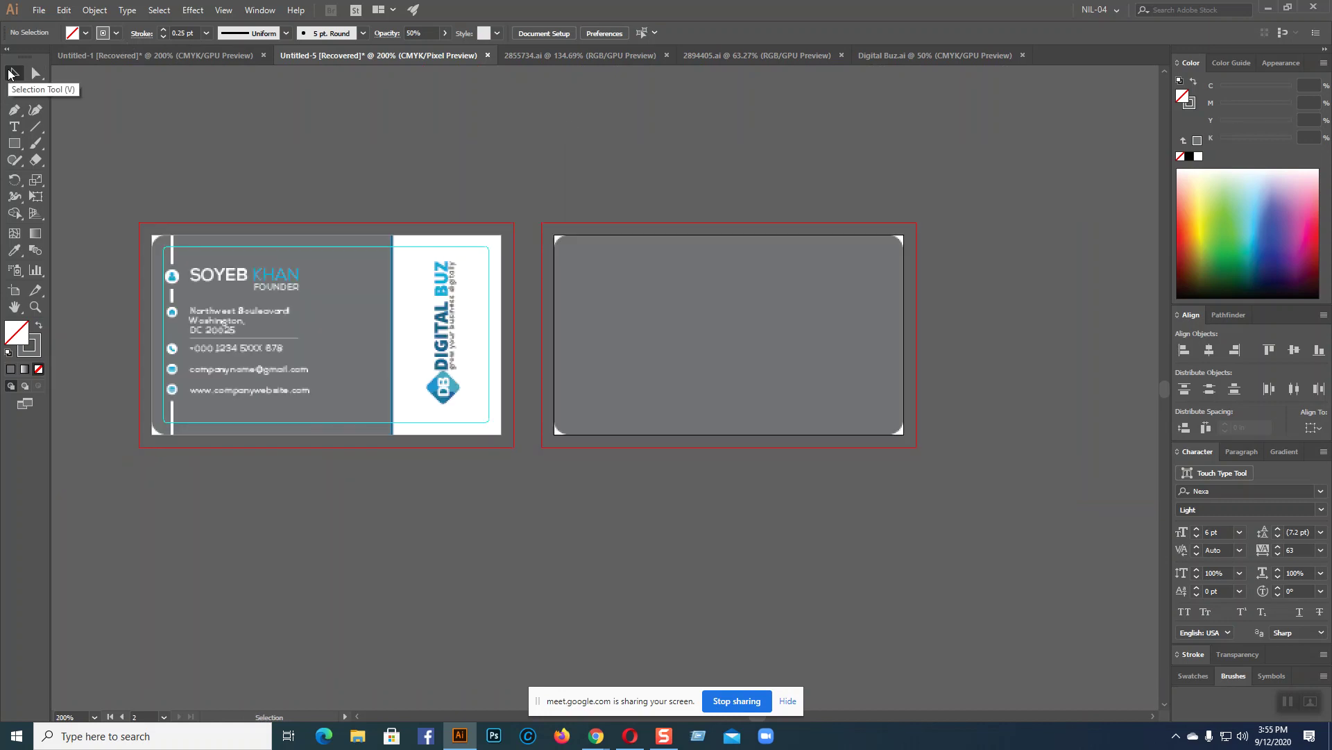
pyautogui.hotkey('ctrl', '0')
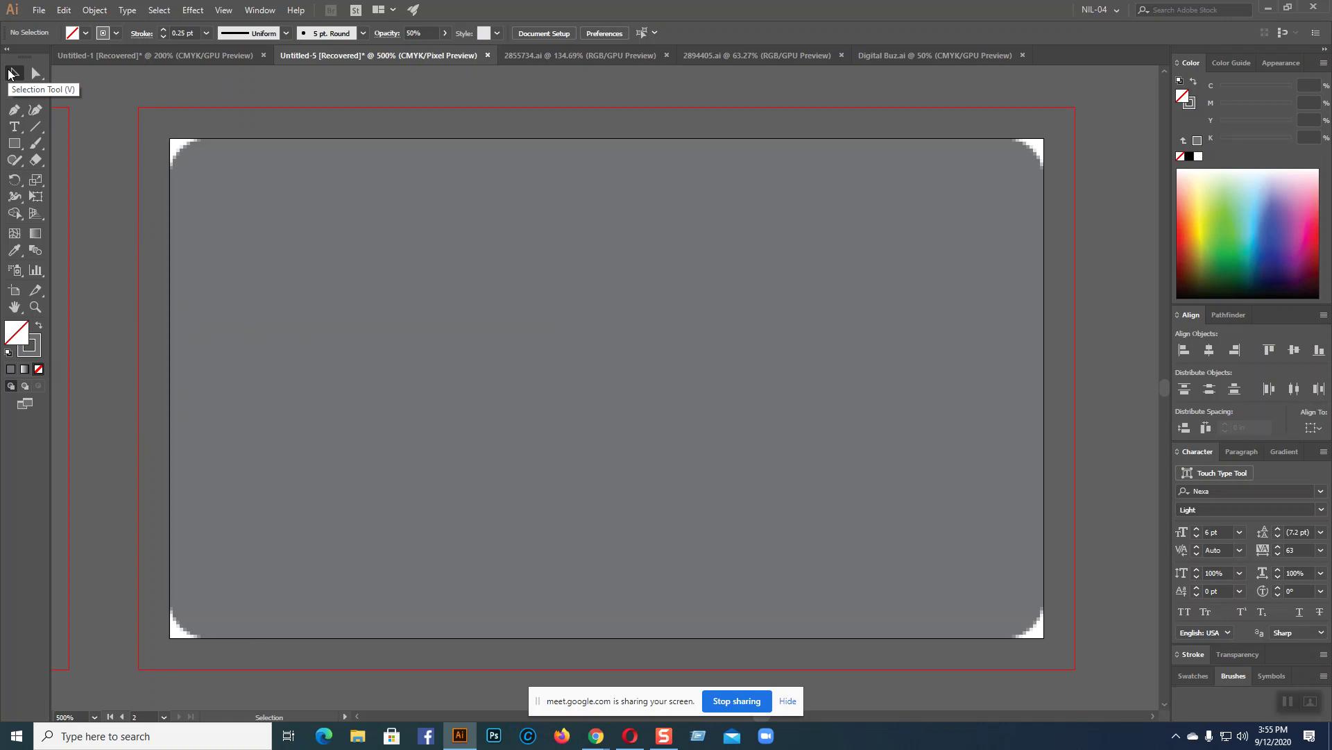
pyautogui.click(361, 186)
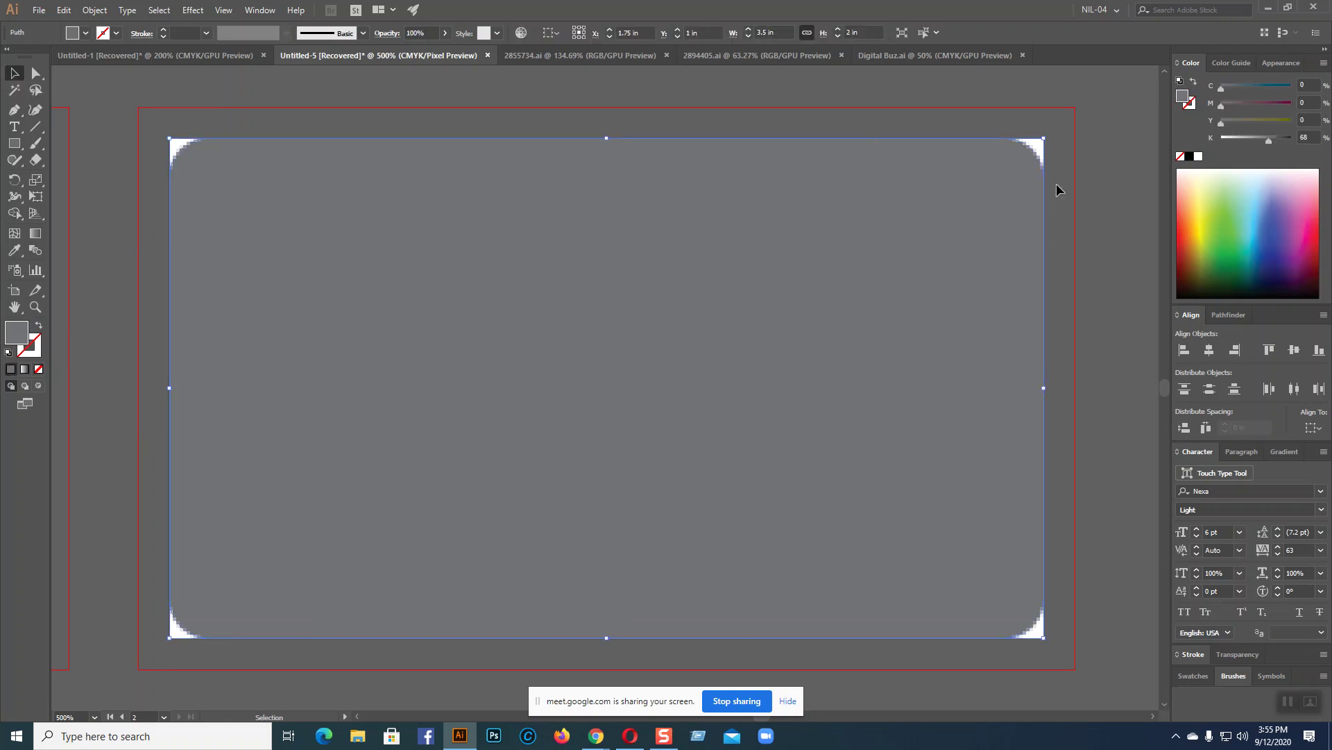
pyautogui.rightClick(1033, 173)
pyautogui.moveTo(1095, 390)
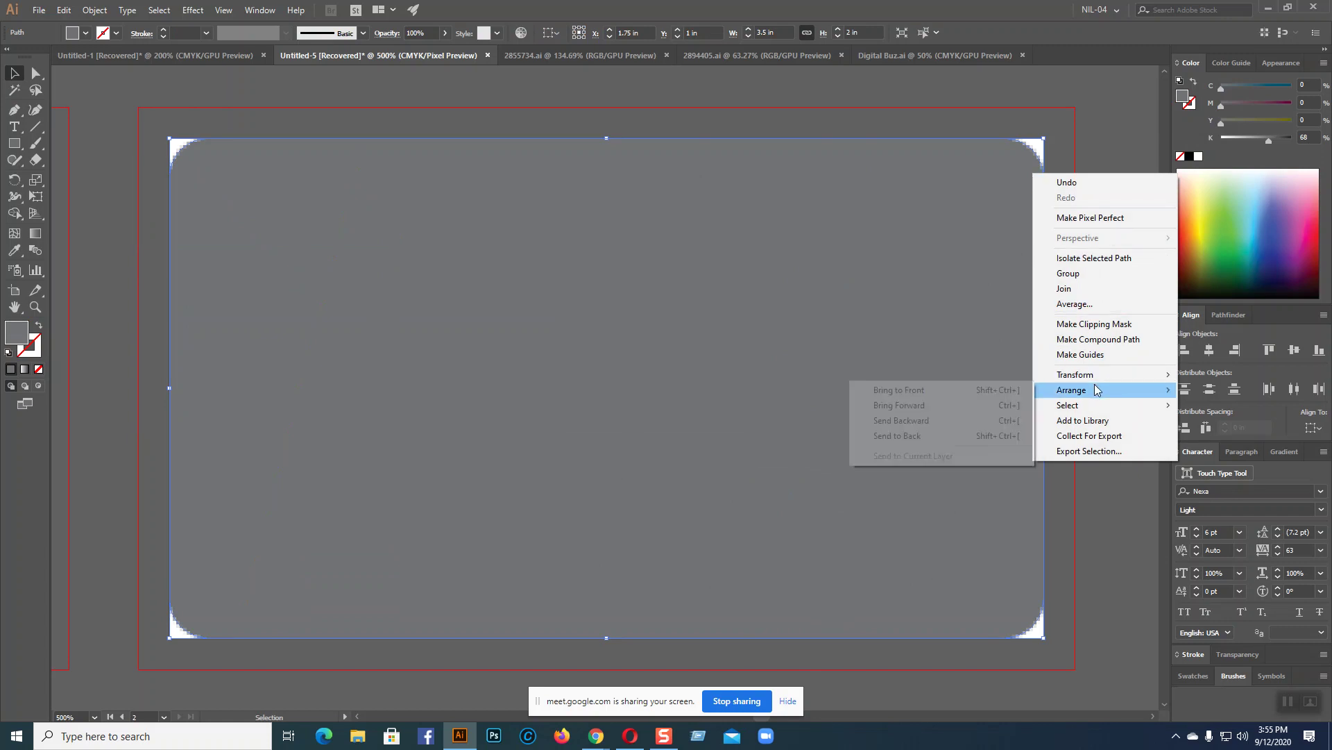
pyautogui.click(914, 436)
# Step: Select the thin sliver near the right edge, activate its stroke, and inspect both cards' corners
pyautogui.click(1076, 323)
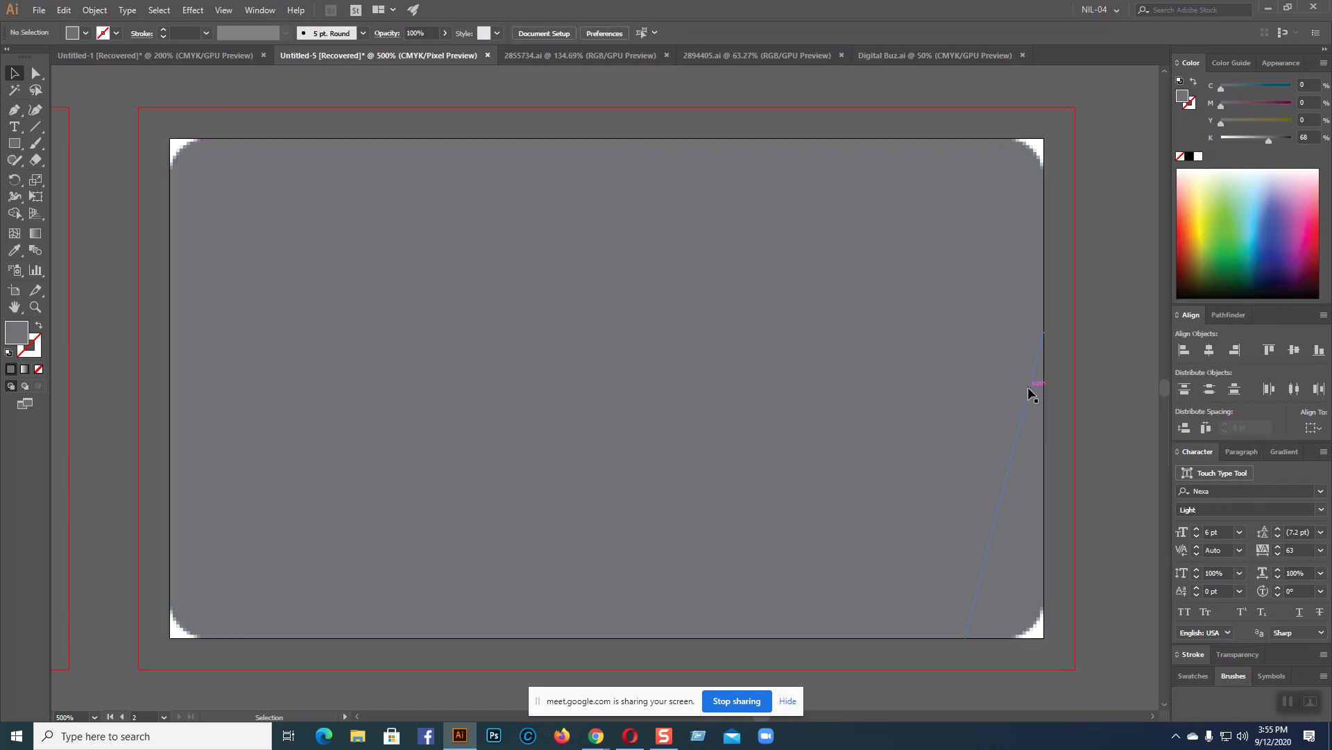
pyautogui.click(1032, 392)
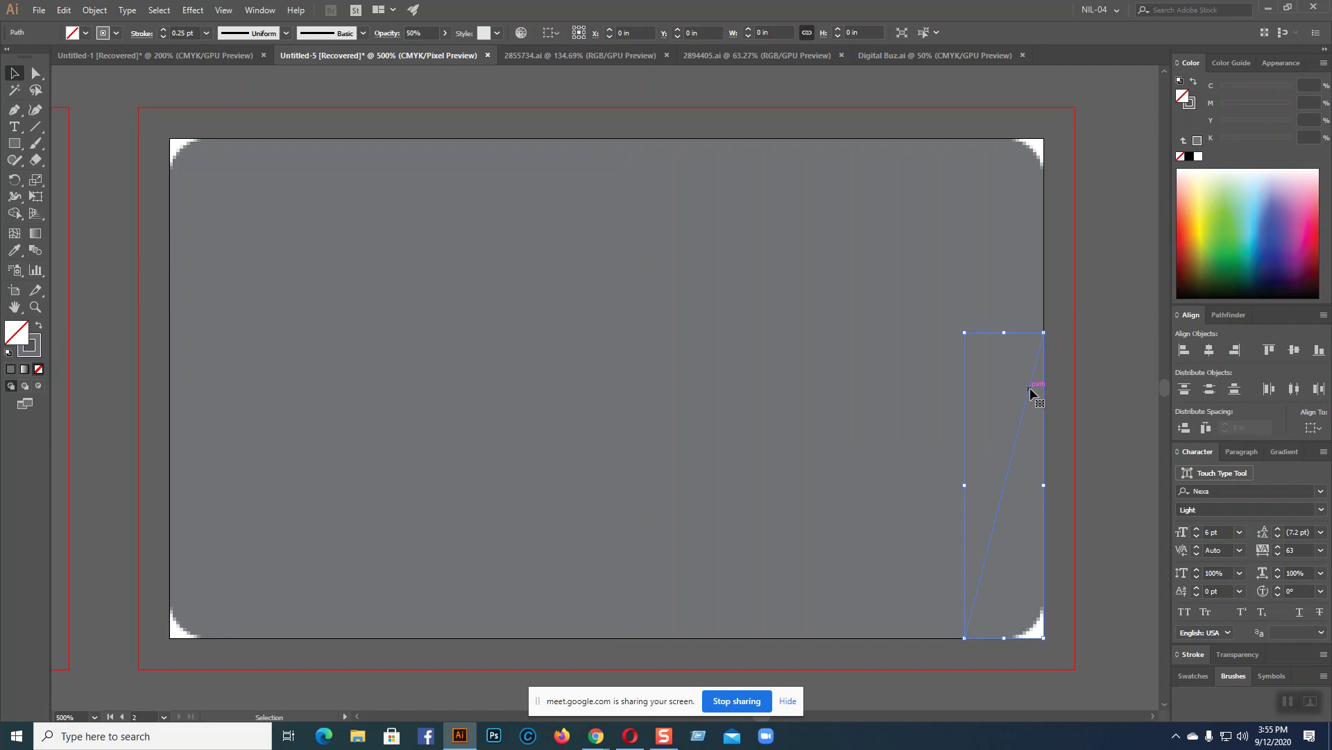
pyautogui.click(31, 349)
pyautogui.press('a')
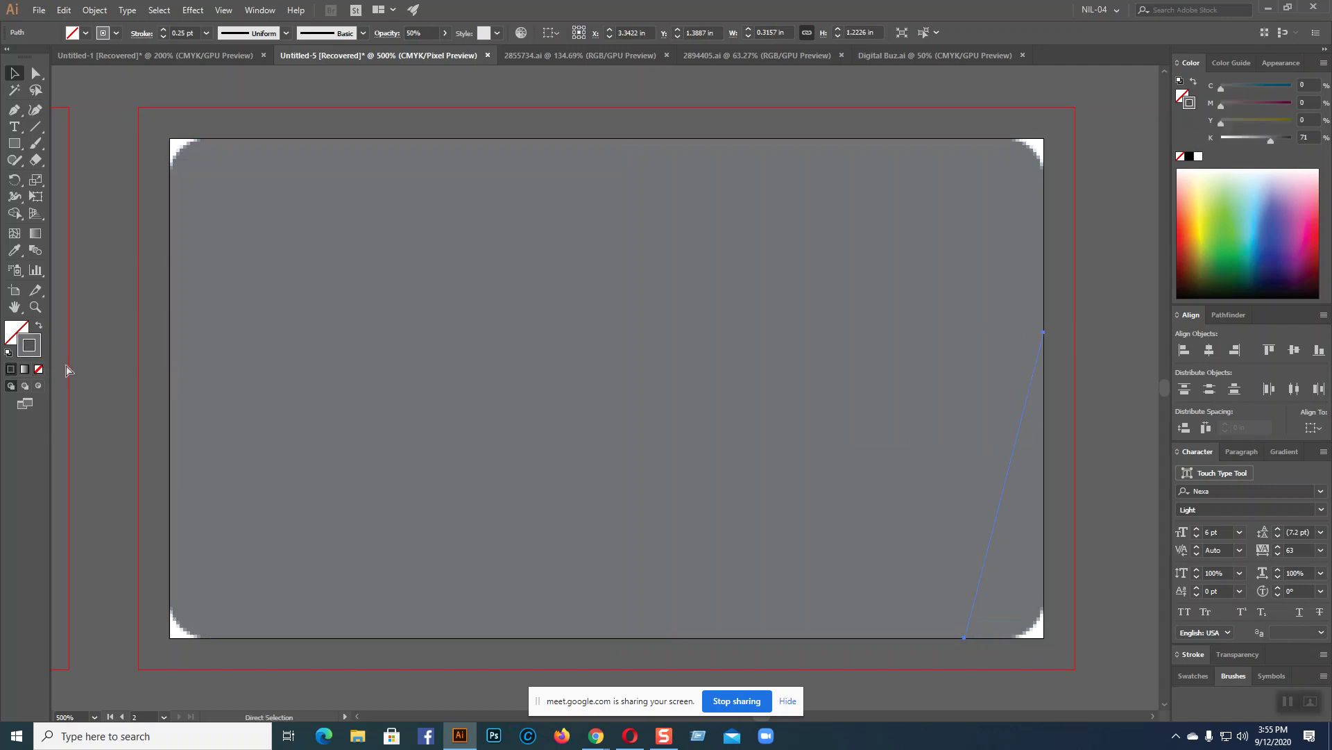
pyautogui.hotkey('ctrl', '-')
pyautogui.hotkey('ctrl', '-')
pyautogui.hotkey('ctrl', '-')
pyautogui.press('space')
pyautogui.moveTo(344, 258); pyautogui.dragTo(610, 194)
pyautogui.click(378, 478)
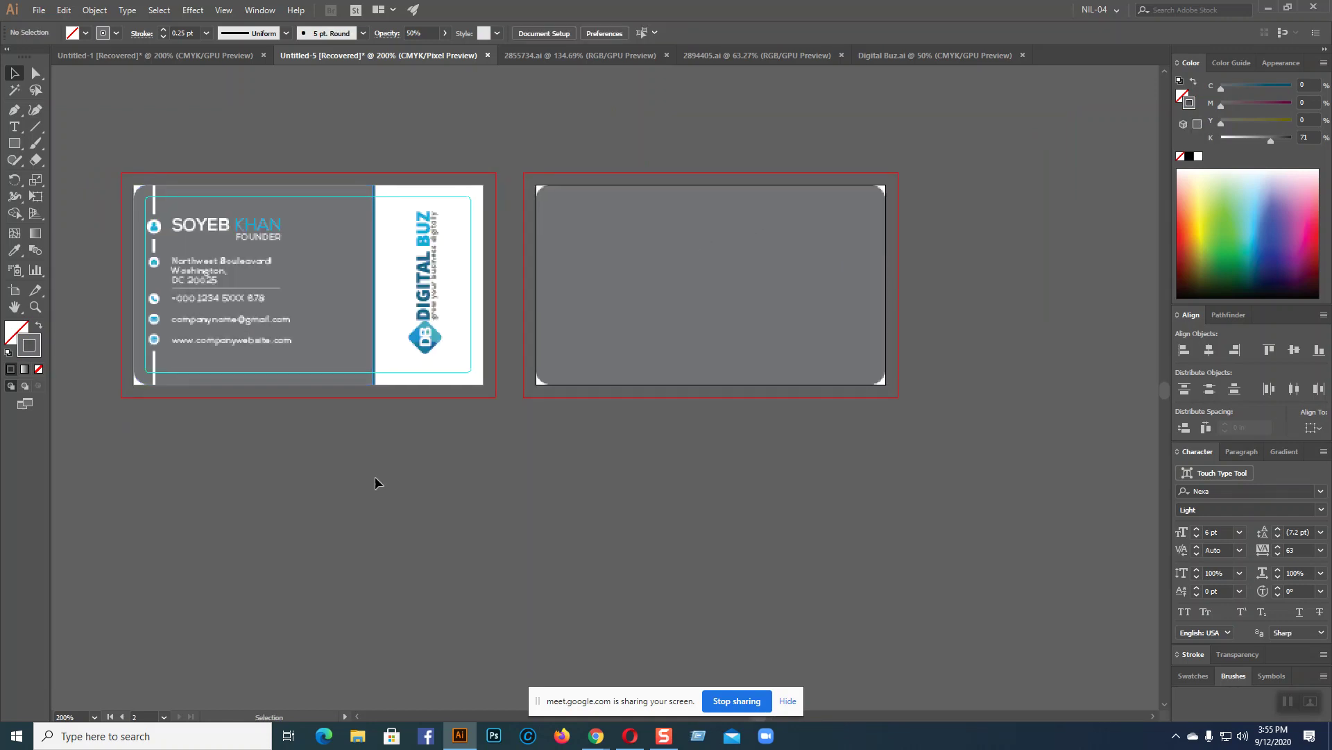
pyautogui.hotkey('ctrl', '+')
pyautogui.hotkey('ctrl', '+')
pyautogui.hotkey('ctrl', '+')
pyautogui.hotkey('ctrl', '+')
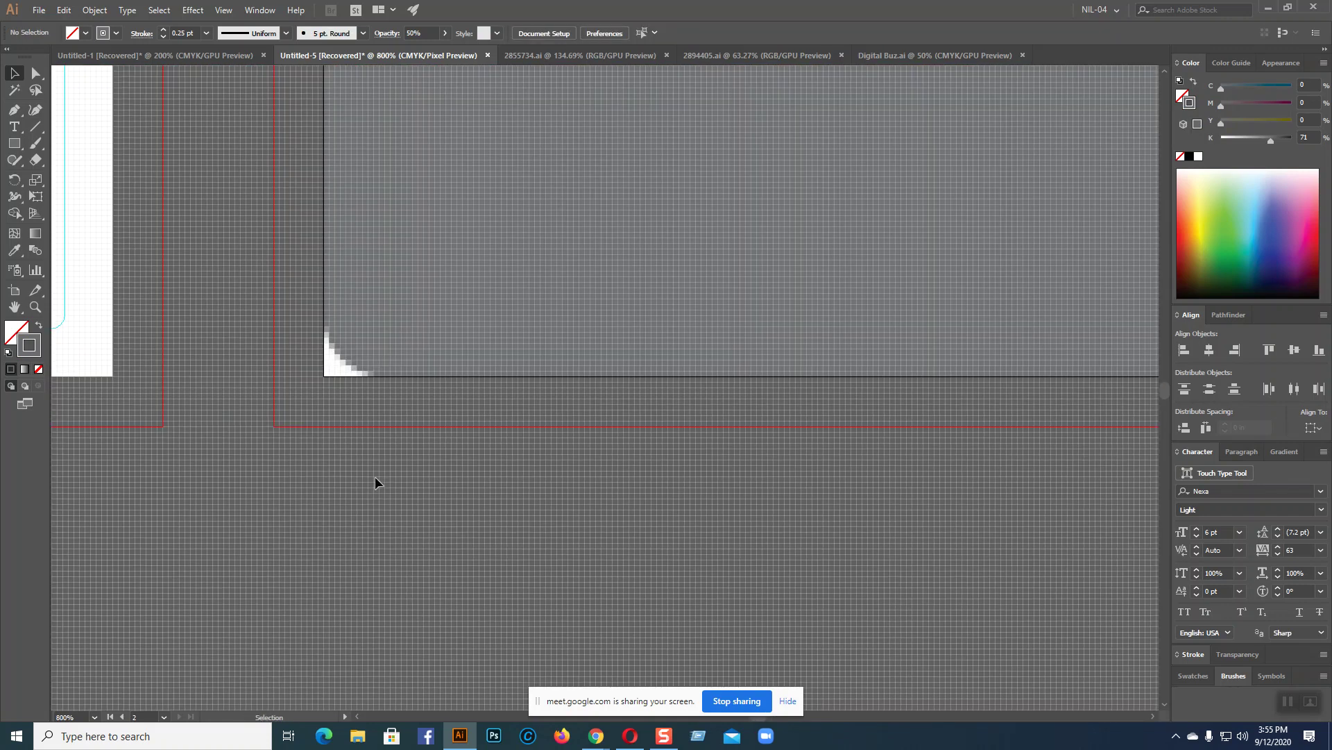
pyautogui.press('a')
pyautogui.hotkey('ctrl', '-')
pyautogui.hotkey('ctrl', '-')
pyautogui.hotkey('ctrl', '-')
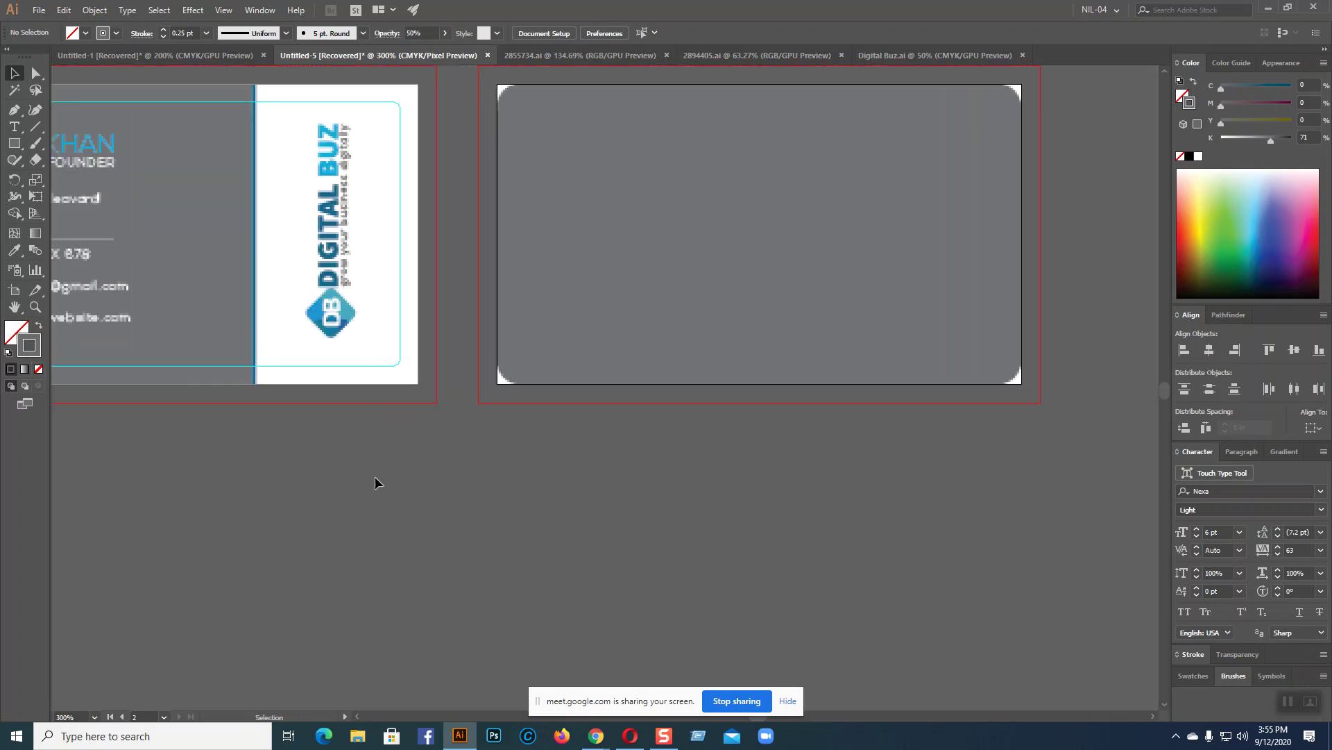
pyautogui.press('shift')
# Step: Apply the Rasterize effect to the back card at High (300 ppi) with a transparent background
pyautogui.hotkey('ctrl', '-')
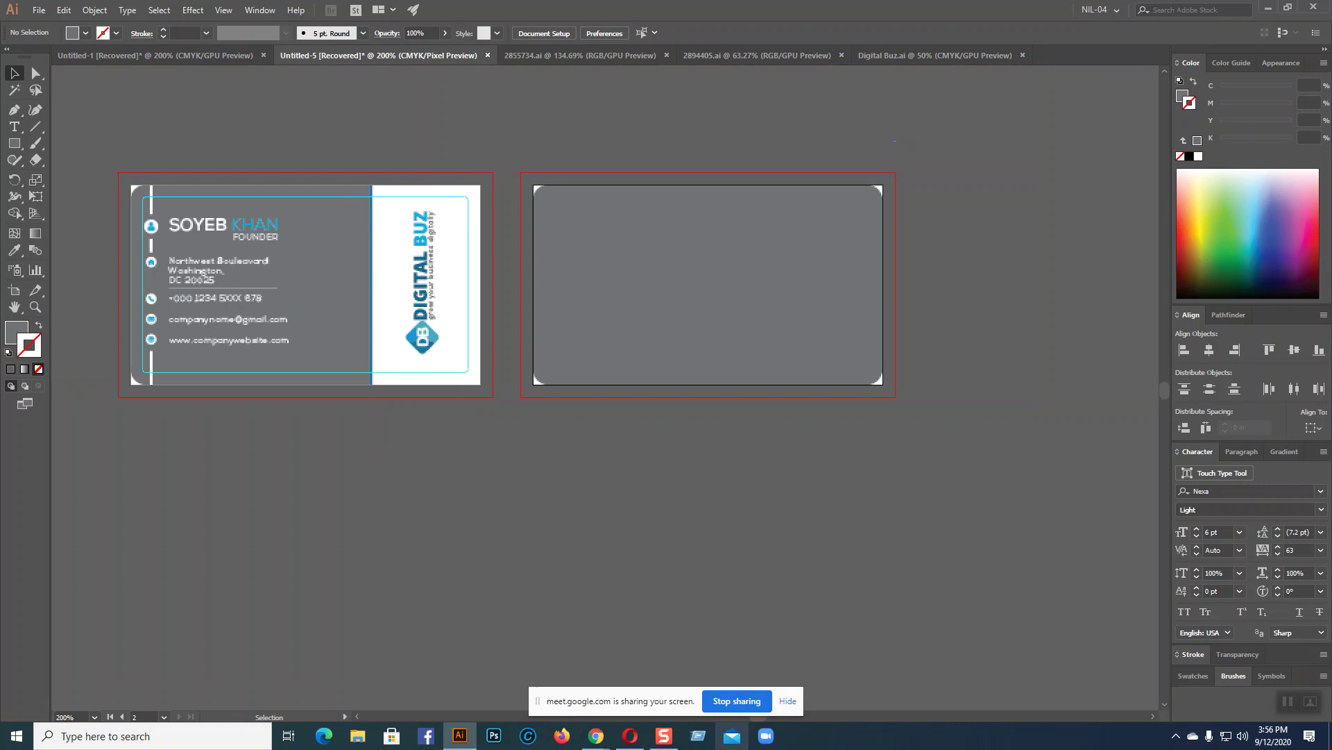
pyautogui.click(781, 702)
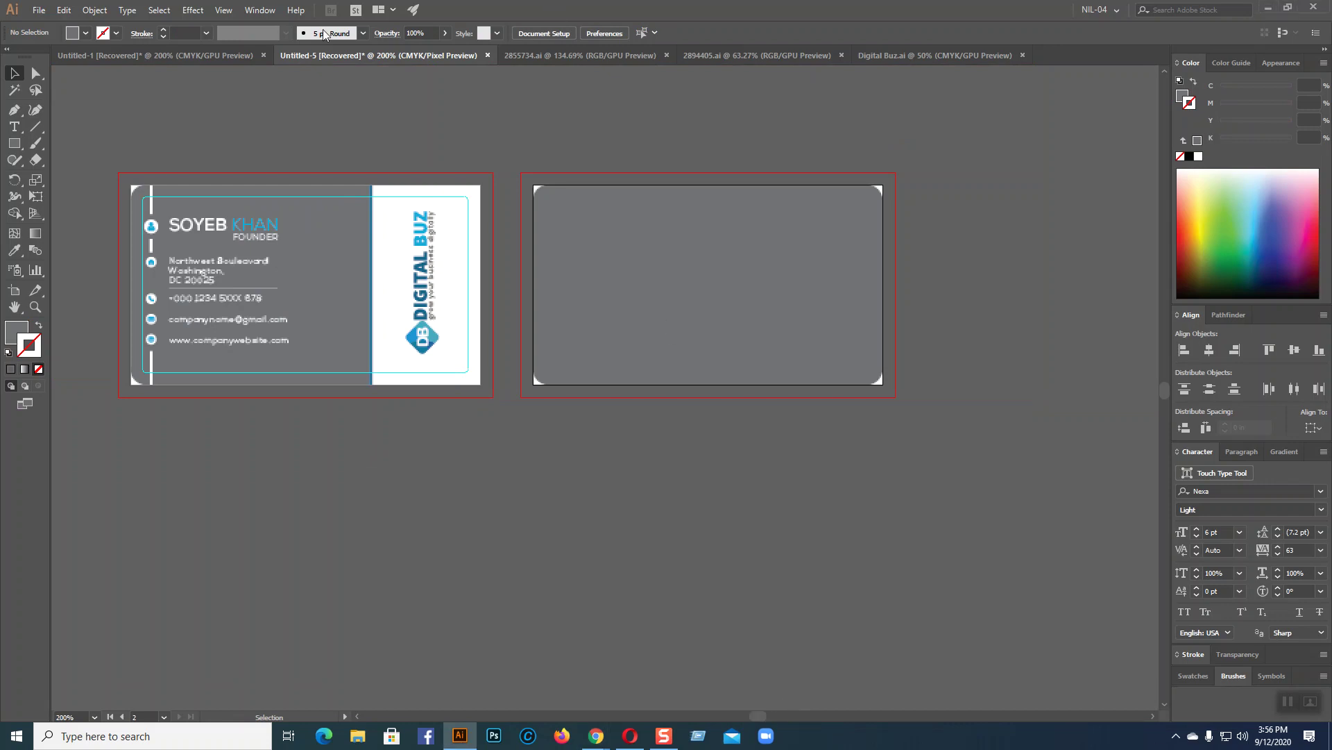
pyautogui.click(193, 10)
pyautogui.moveTo(206, 168)
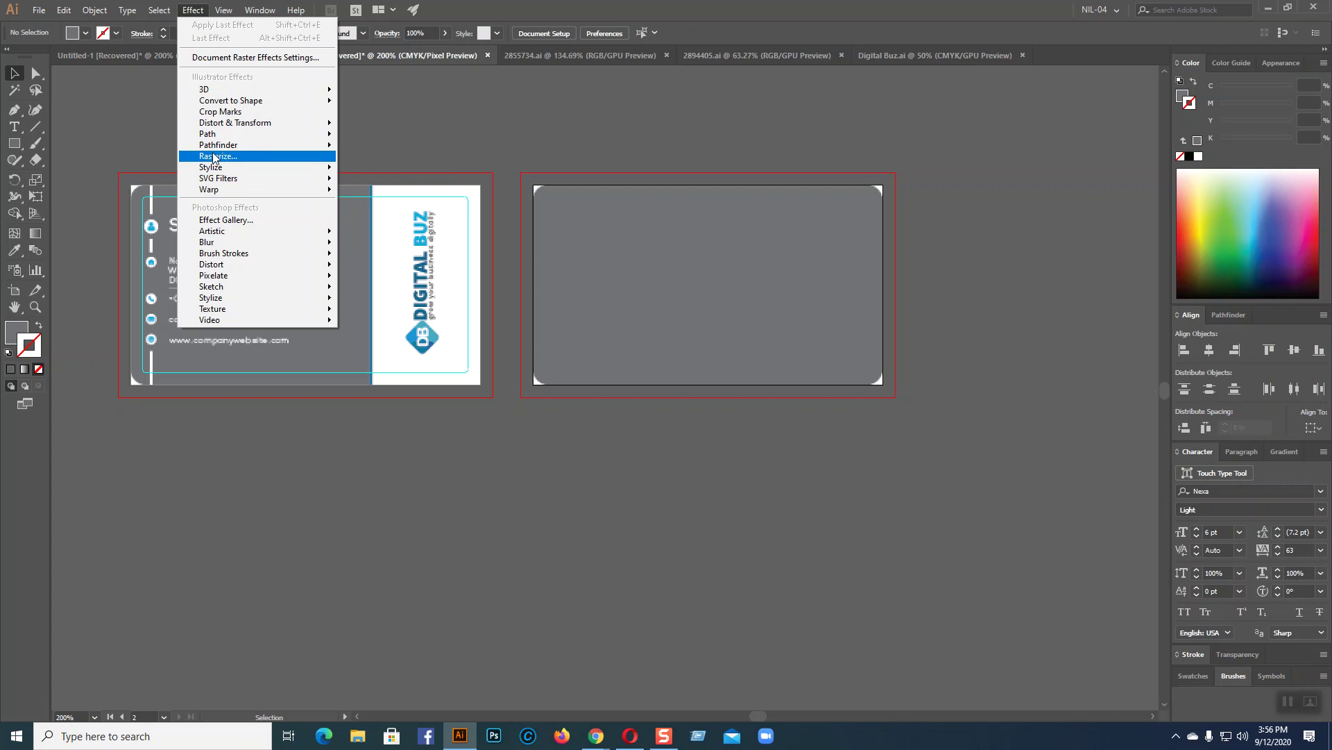
pyautogui.click(213, 156)
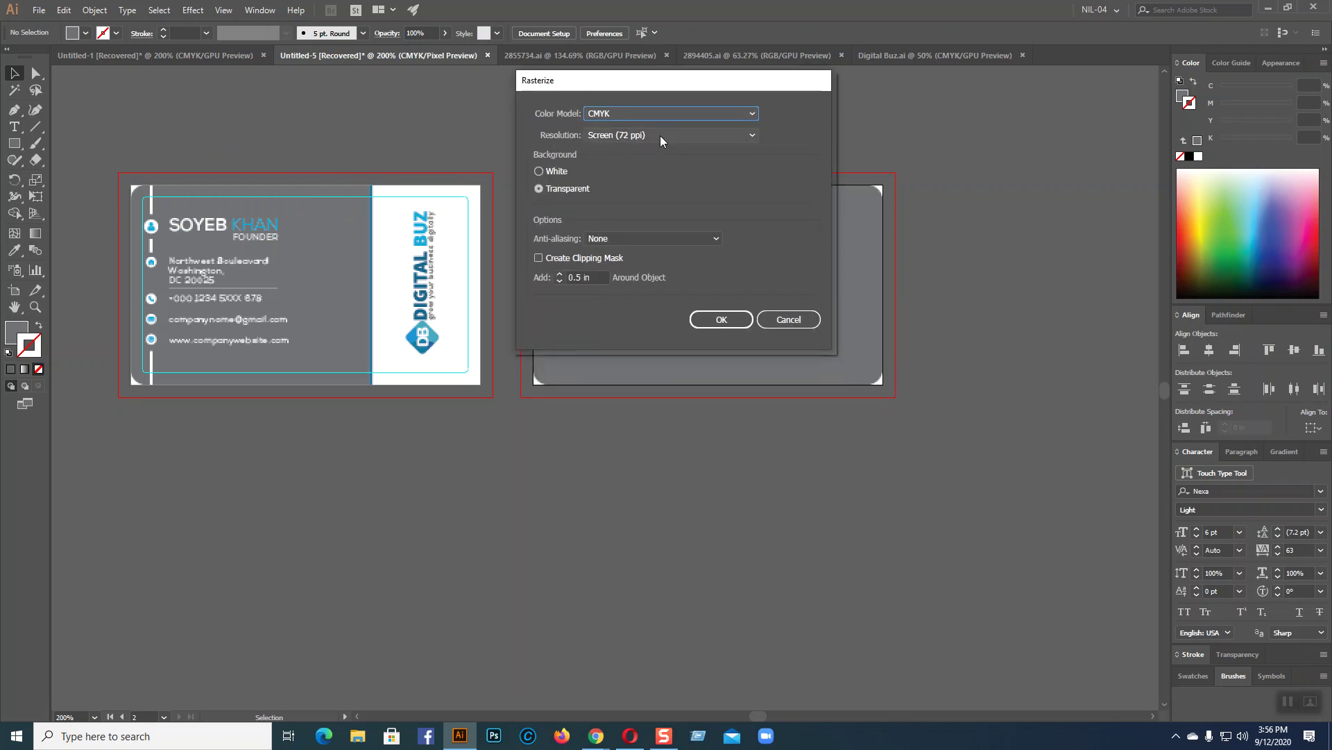
pyautogui.click(750, 137)
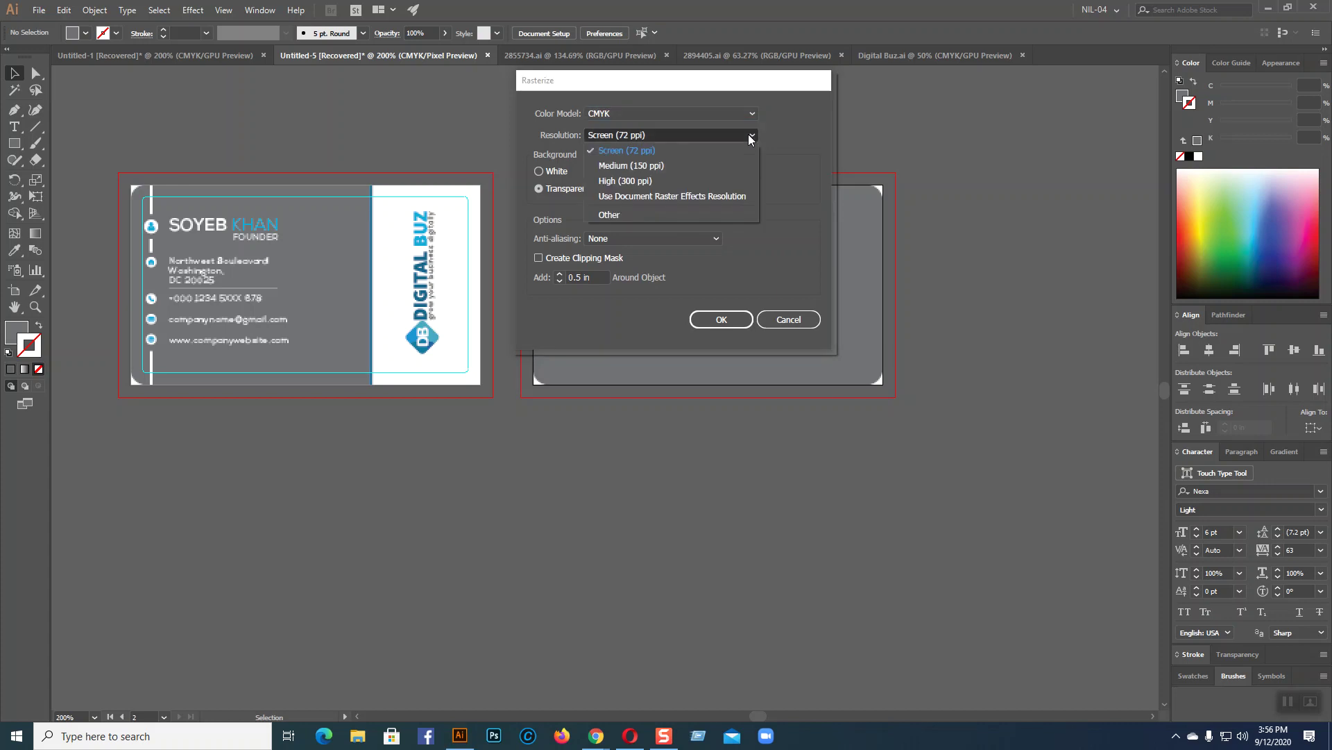
pyautogui.click(620, 183)
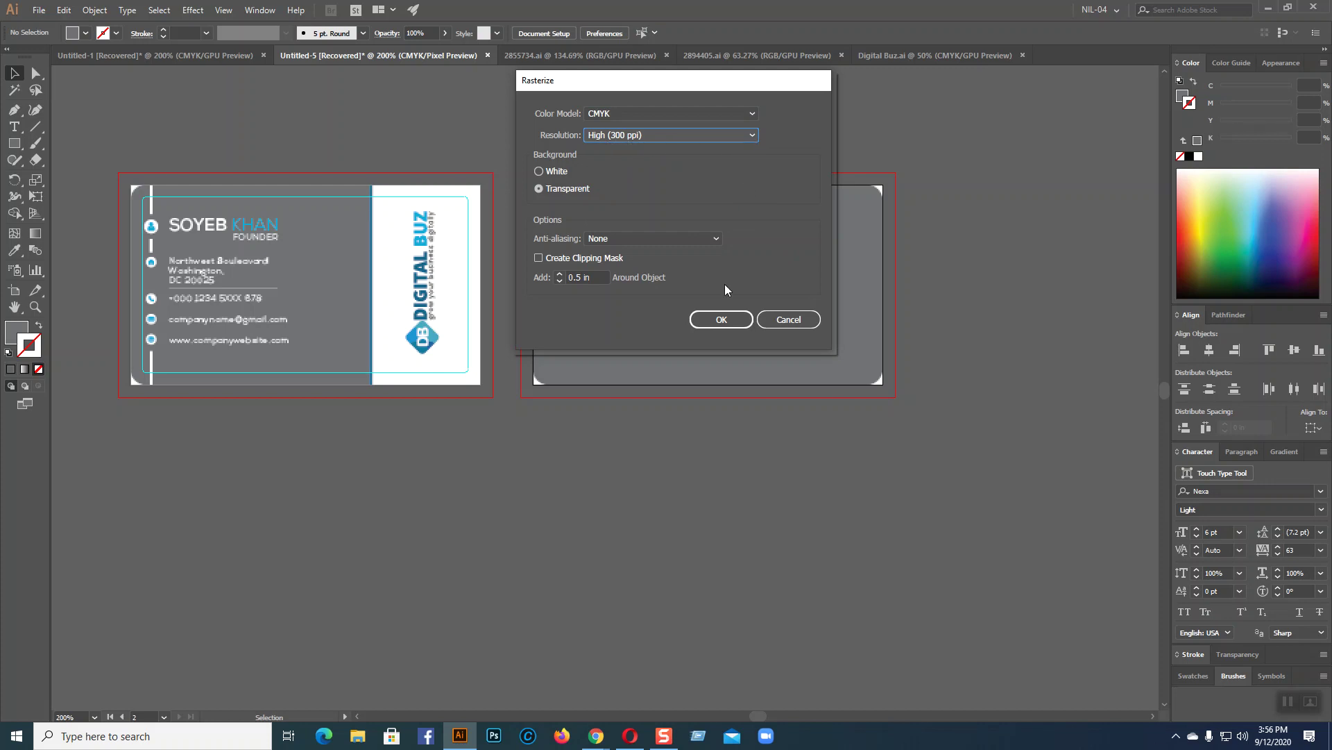
pyautogui.click(726, 316)
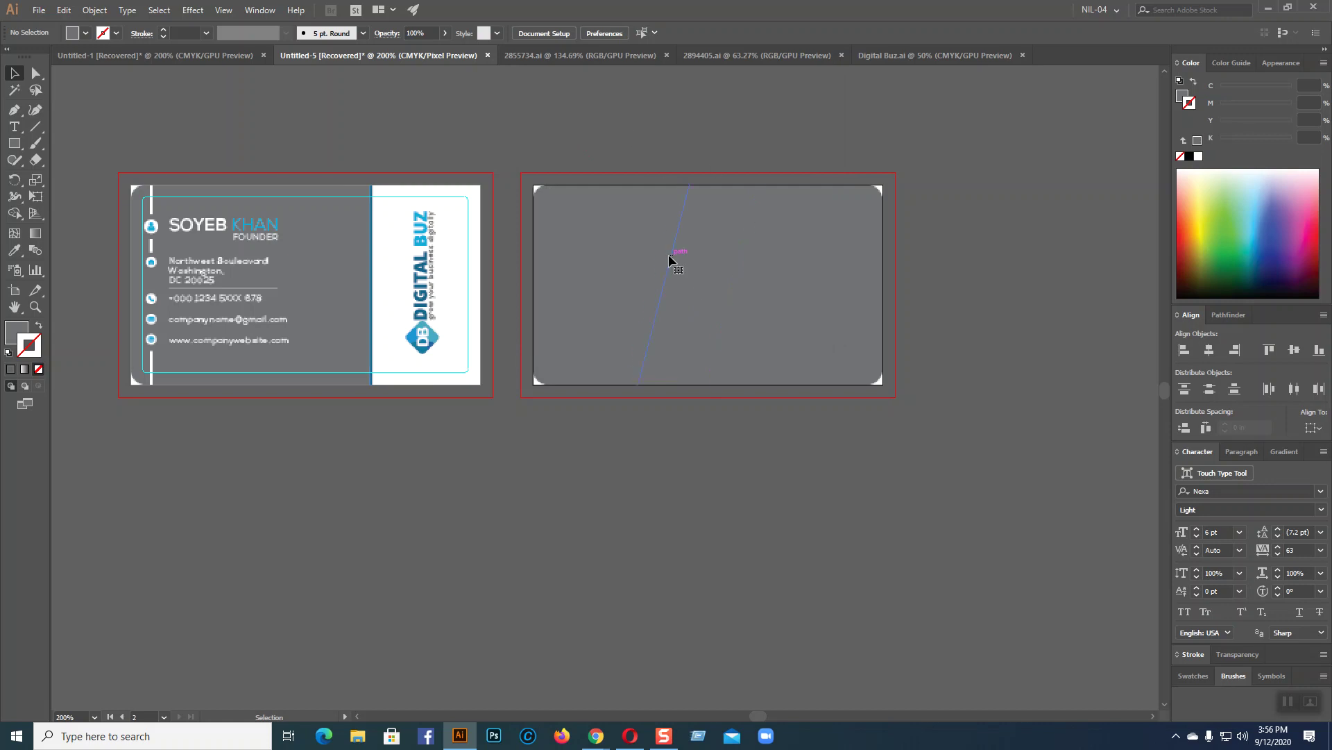
pyautogui.click(670, 258)
pyautogui.click(712, 419)
pyautogui.click(562, 217)
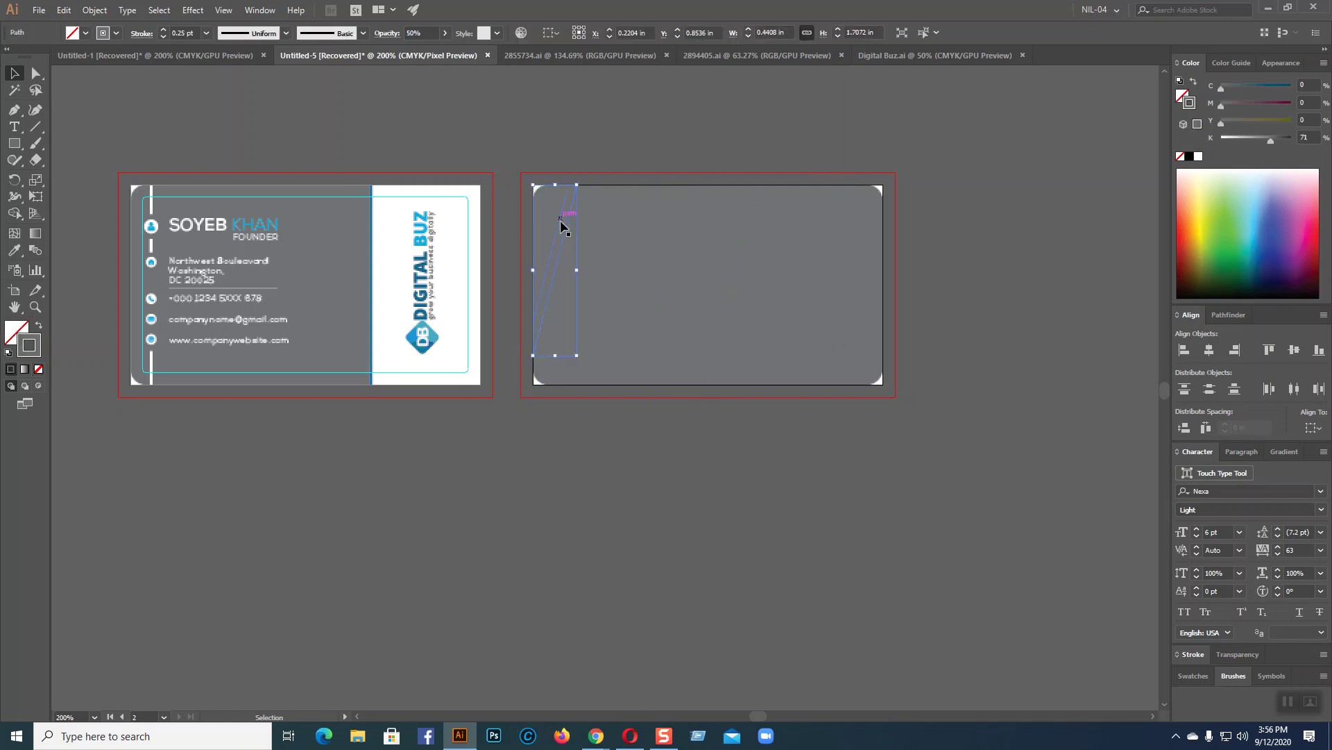
pyautogui.click(614, 442)
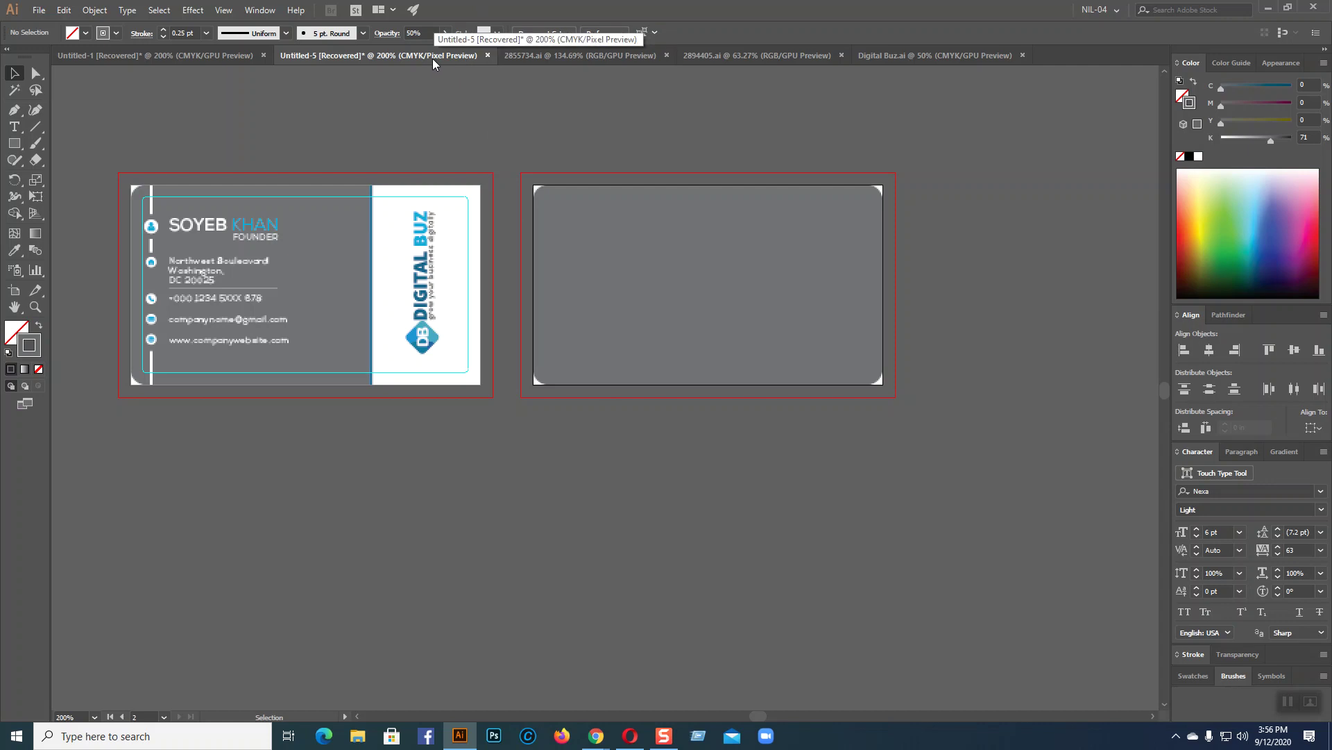
pyautogui.press('ctrl')
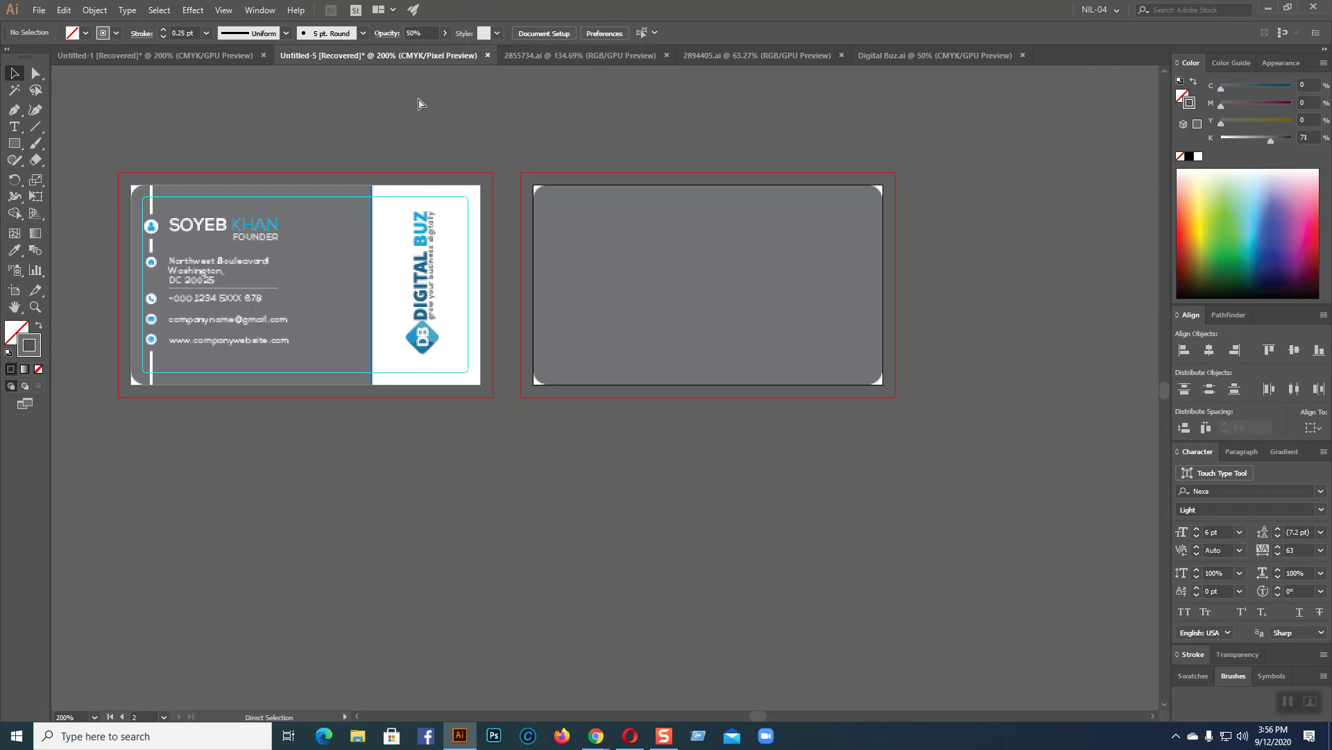
pyautogui.hotkey('ctrl', 'alt', 'y')
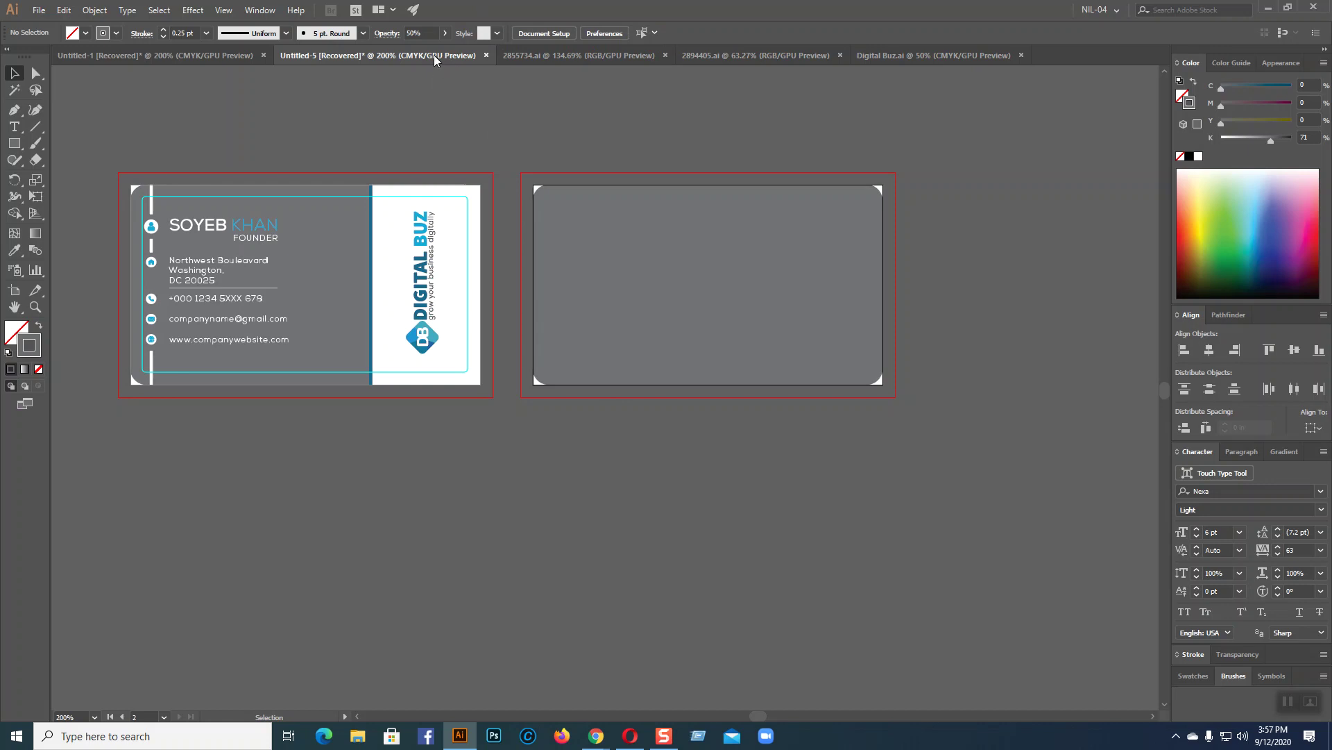
pyautogui.click(568, 220)
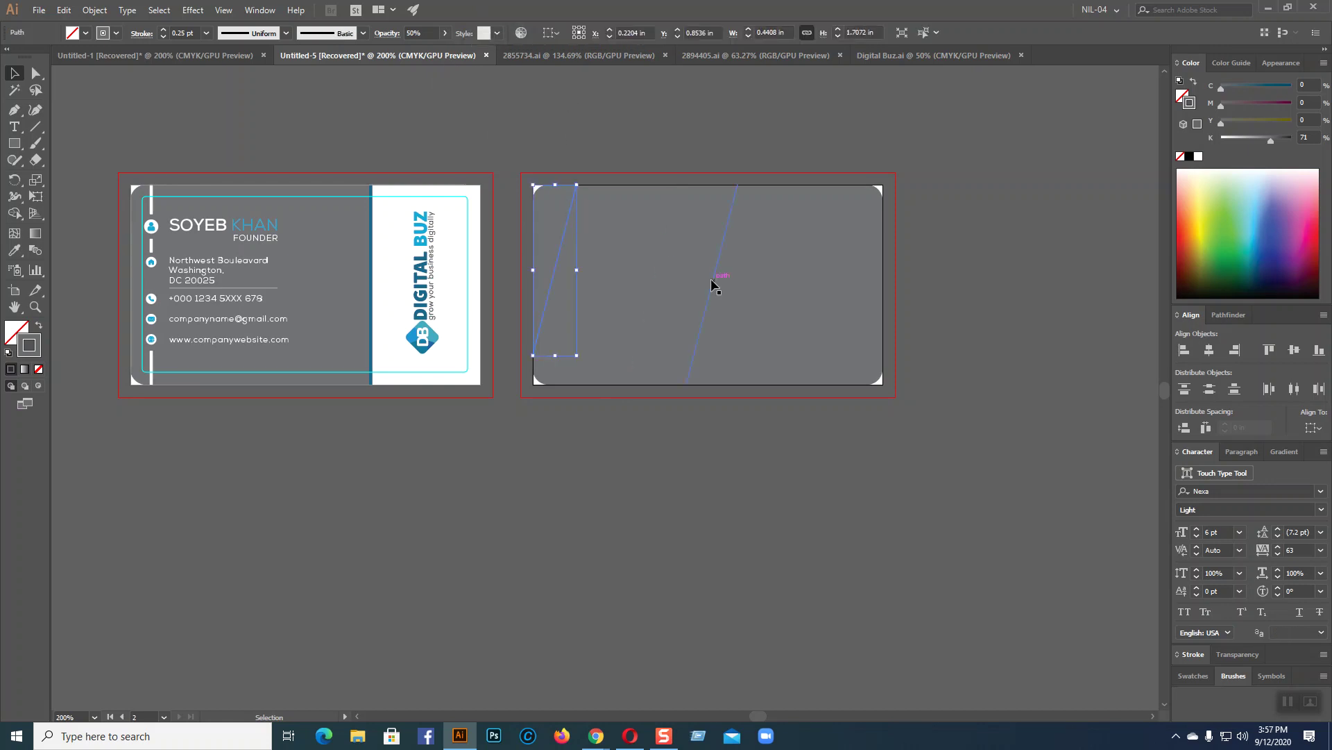
pyautogui.hotkey('ctrl', '+')
pyautogui.hotkey('ctrl', '+')
pyautogui.hotkey('ctrl', '+')
pyautogui.hotkey('ctrl', '+')
pyautogui.hotkey('ctrl', '-')
pyautogui.hotkey('ctrl', '-')
pyautogui.hotkey('ctrl', '-')
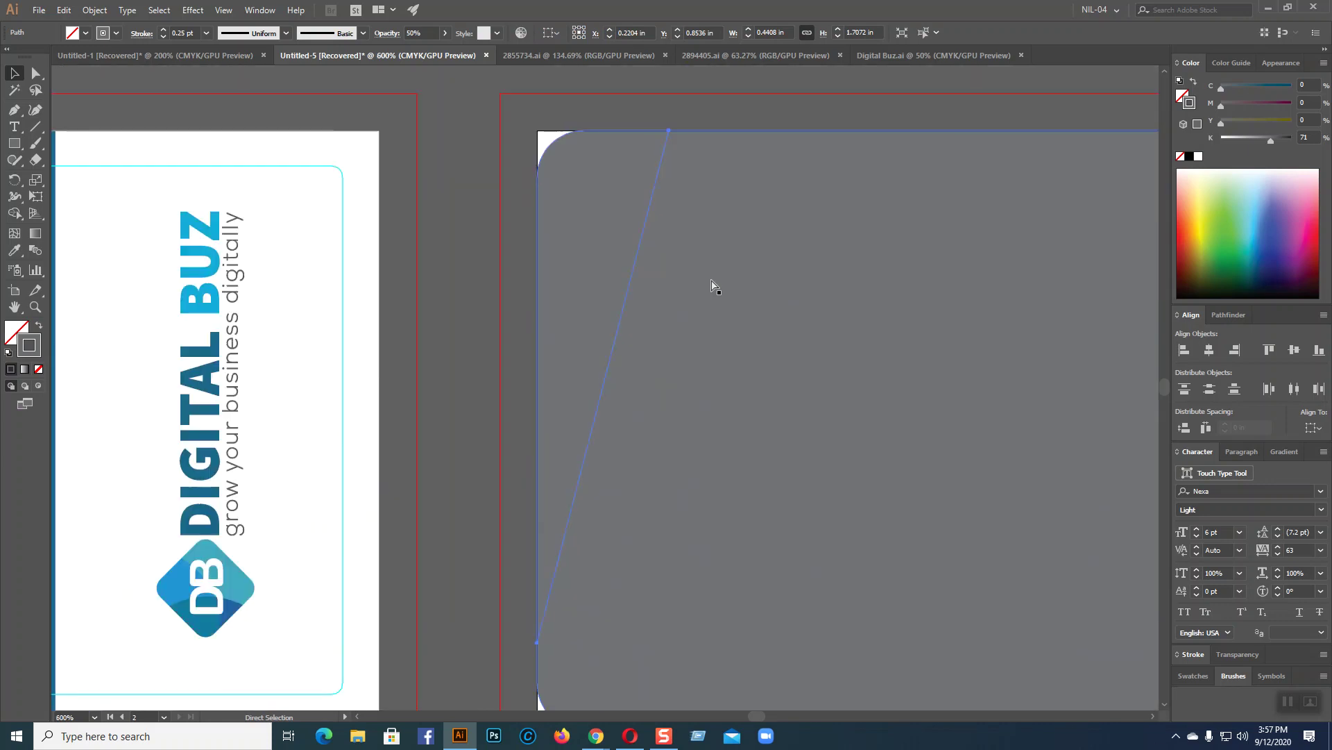
pyautogui.hotkey('ctrl', '-')
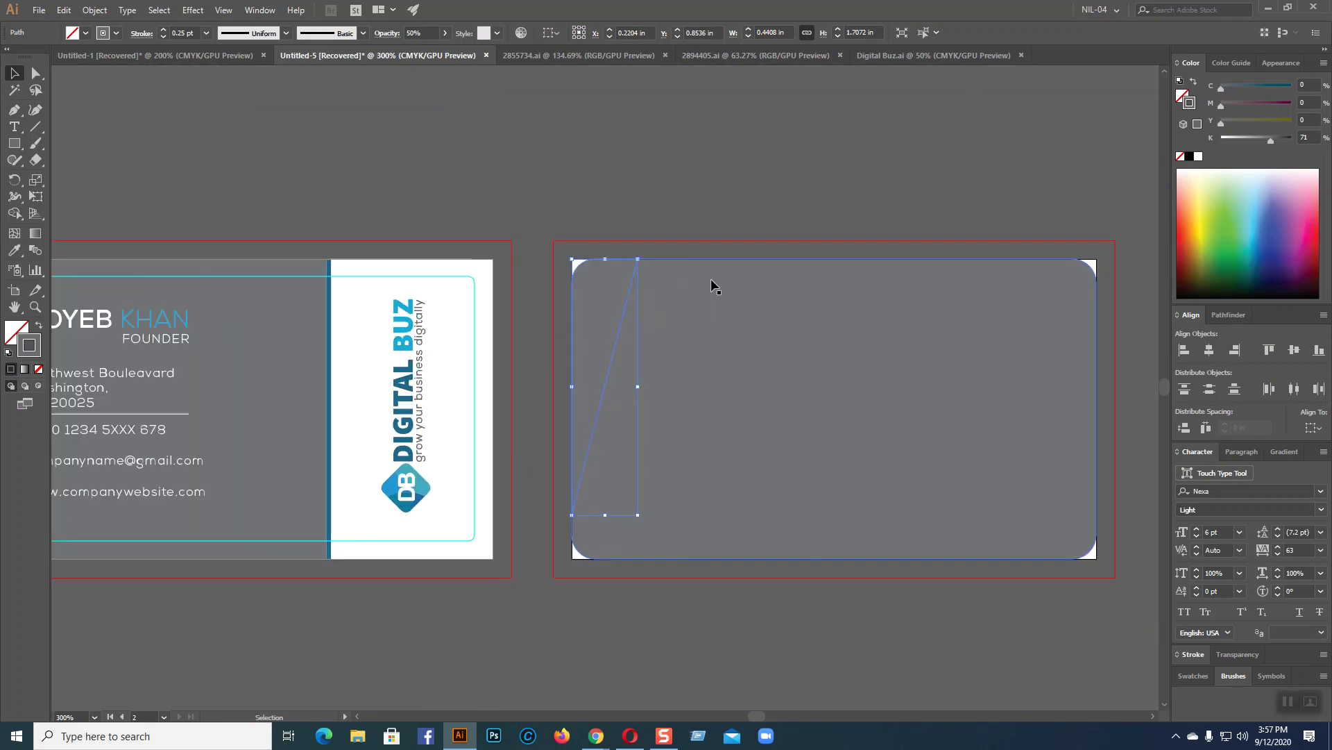
pyautogui.scroll(-1, 629, 664)
pyautogui.click(629, 664)
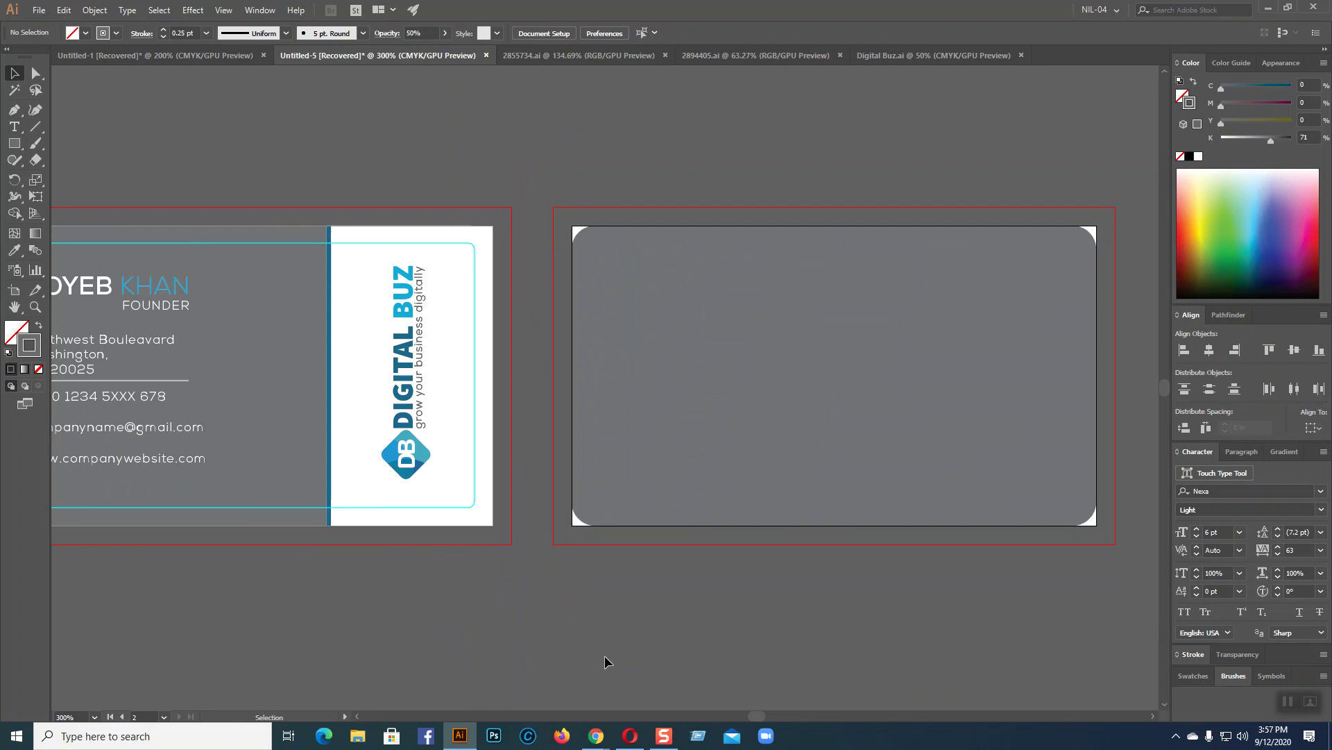
pyautogui.press('ctrl')
pyautogui.hotkey('ctrl', 'alt', 'y')
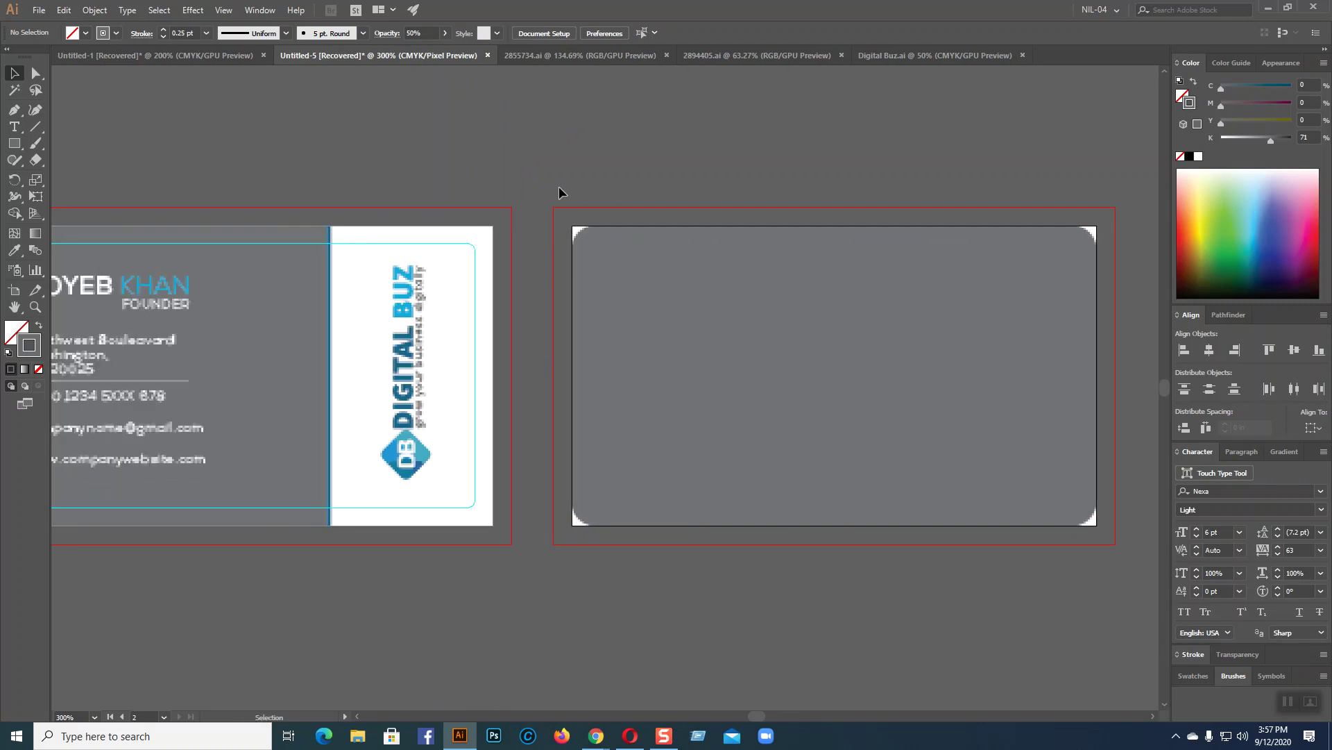
pyautogui.hotkey('ctrl', 'alt', 'y')
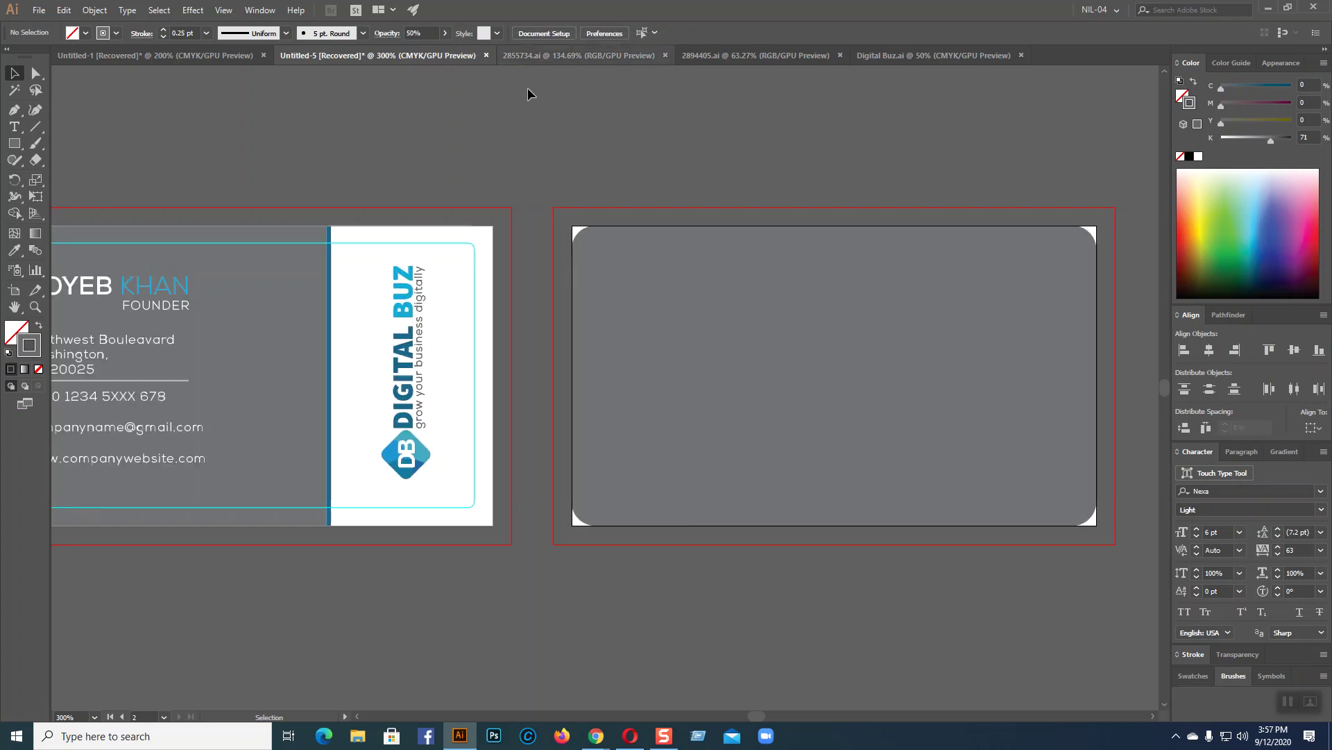
pyautogui.press('ctrl')
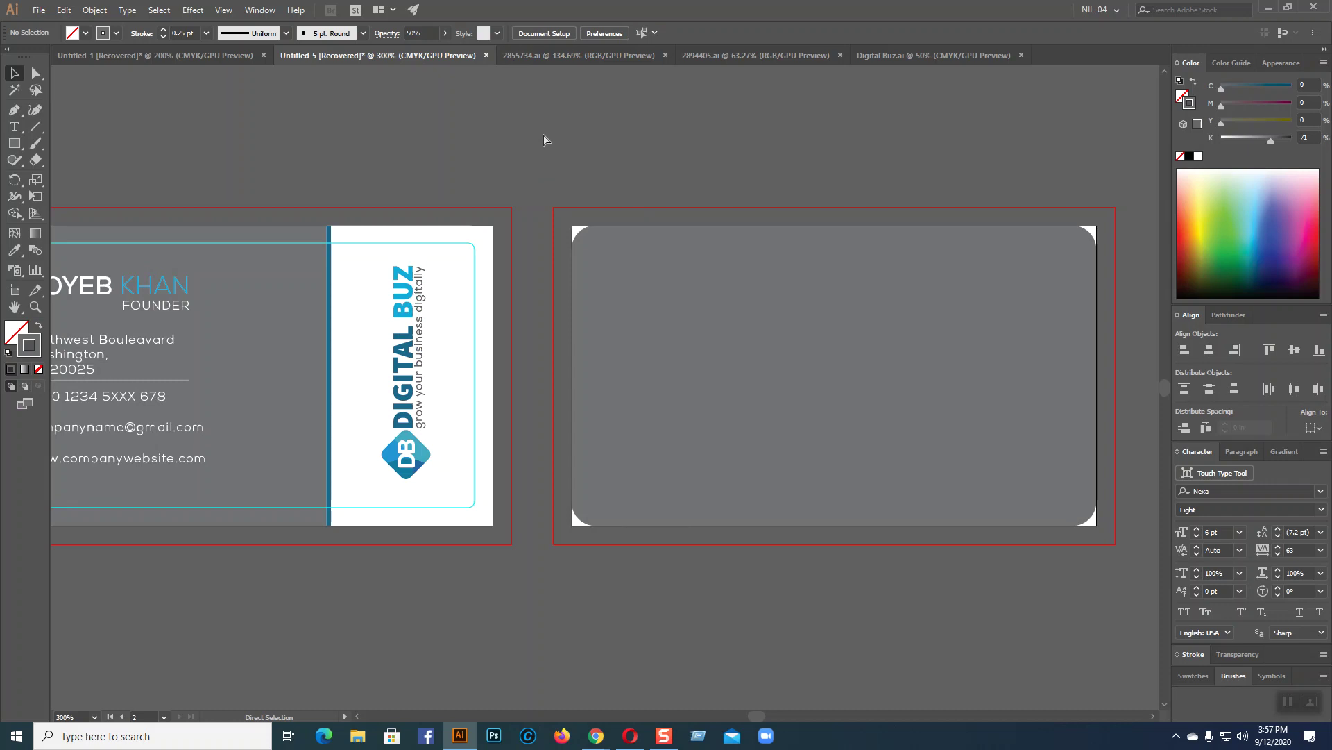
pyautogui.hotkey('ctrl', '=')
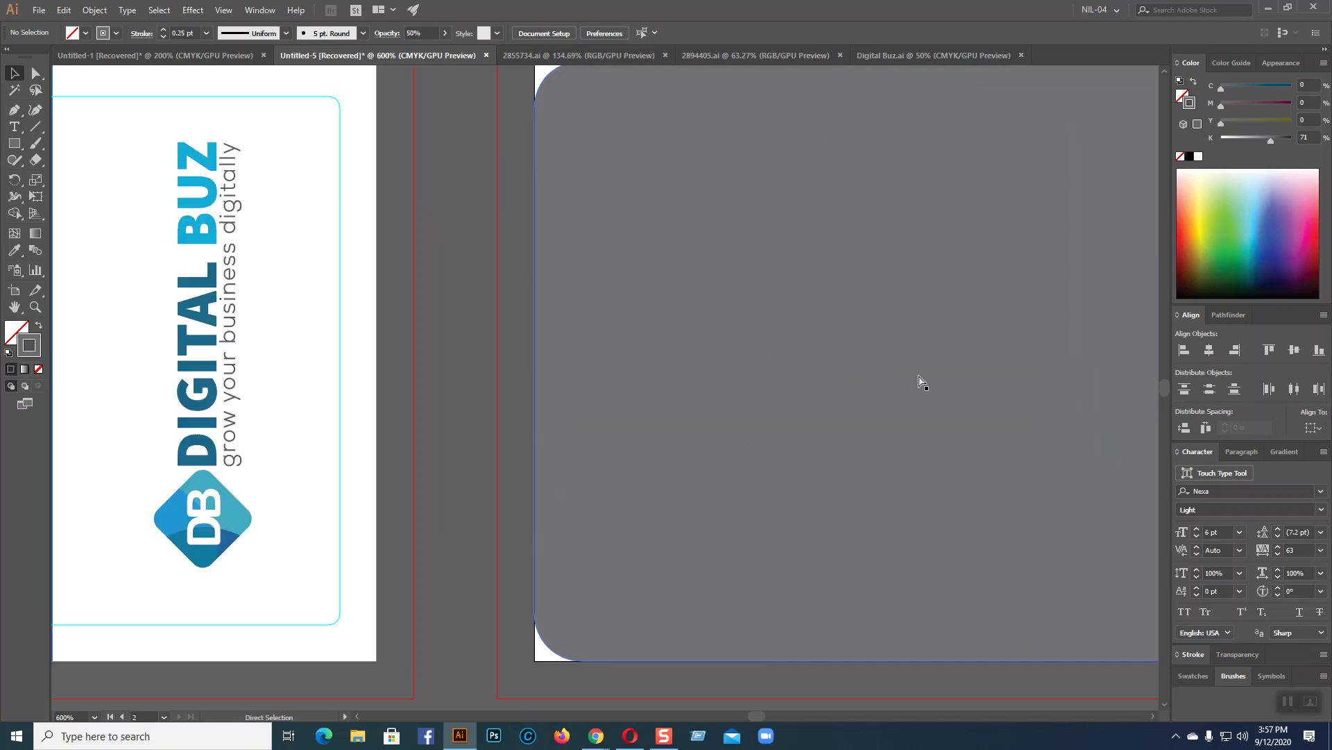
pyautogui.hotkey('ctrl', '-')
pyautogui.hotkey('ctrl', '-')
pyautogui.hotkey('ctrl', '=')
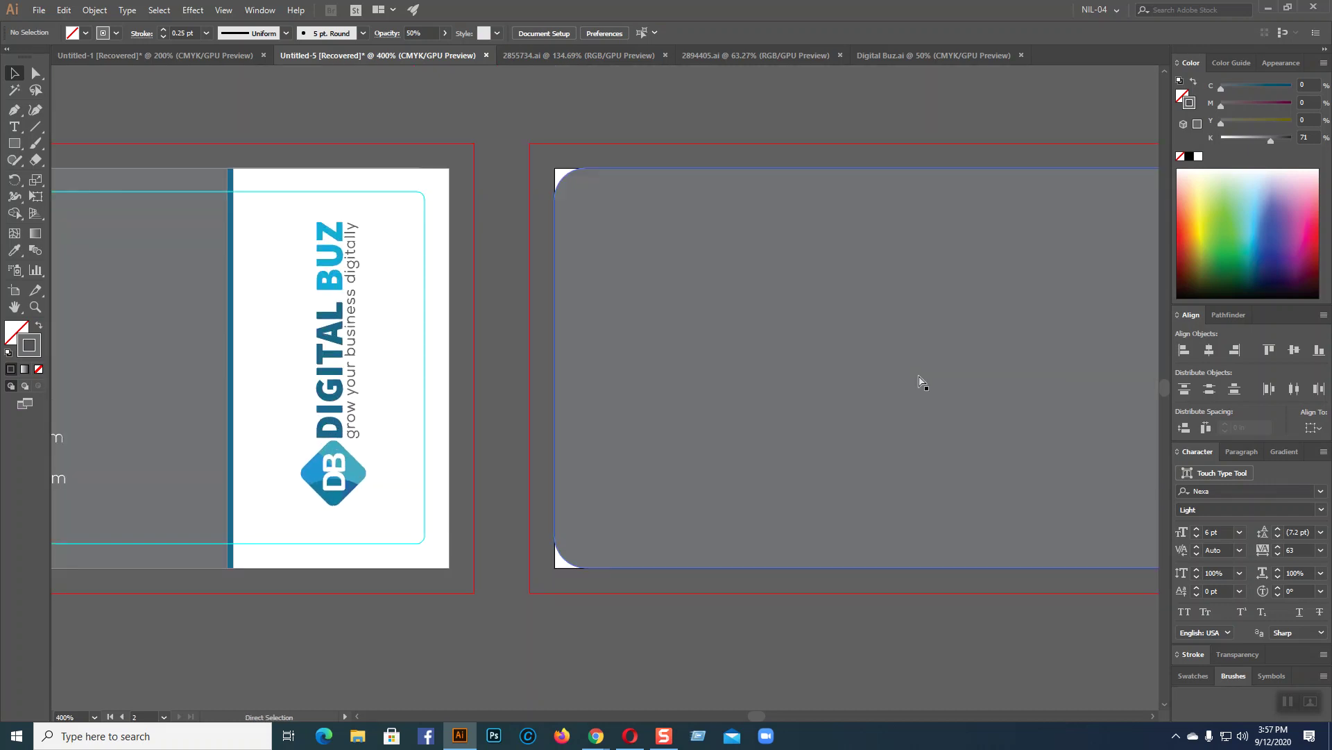
pyautogui.hotkey('ctrl', '-')
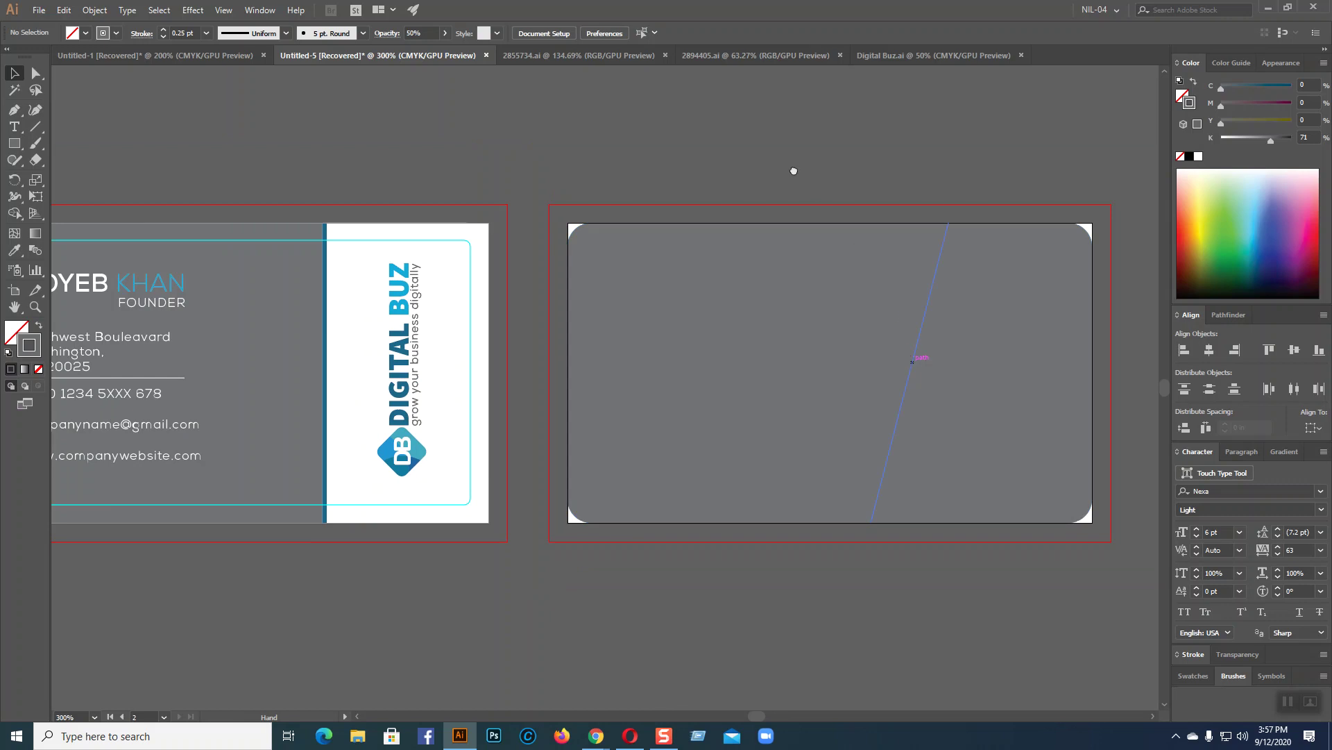
pyautogui.moveTo(795, 169); pyautogui.dragTo(625, 154)
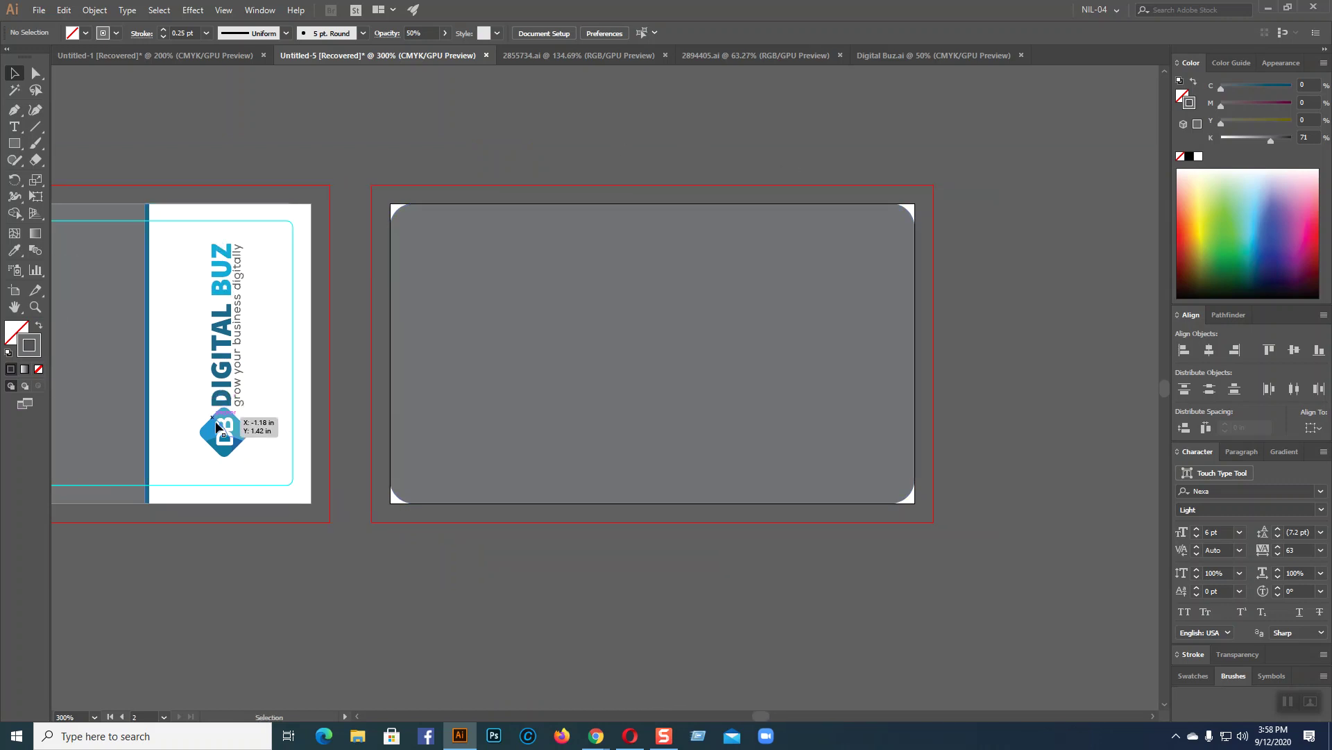
# Step: Select and copy the Digital Buz logo in the Digital Buz.ai document
pyautogui.click(905, 58)
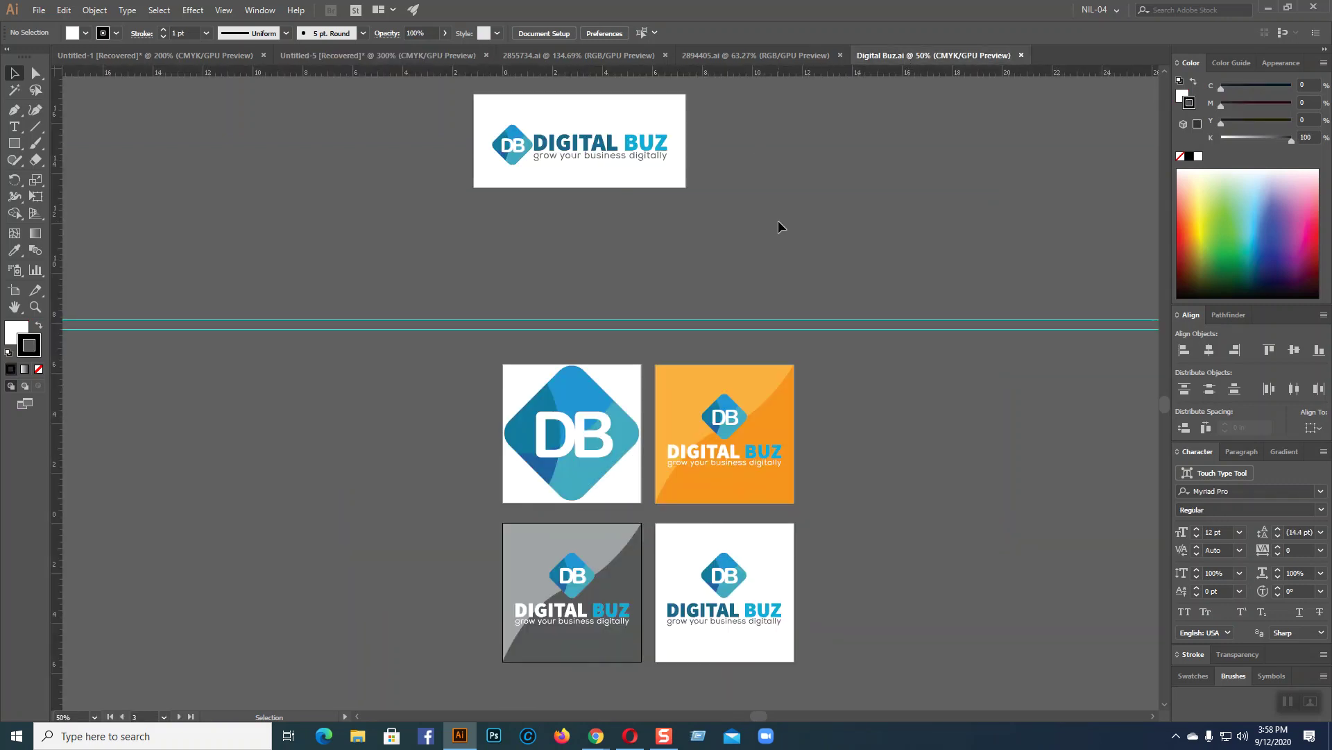
pyautogui.press('a')
pyautogui.moveTo(663, 548); pyautogui.dragTo(785, 639)
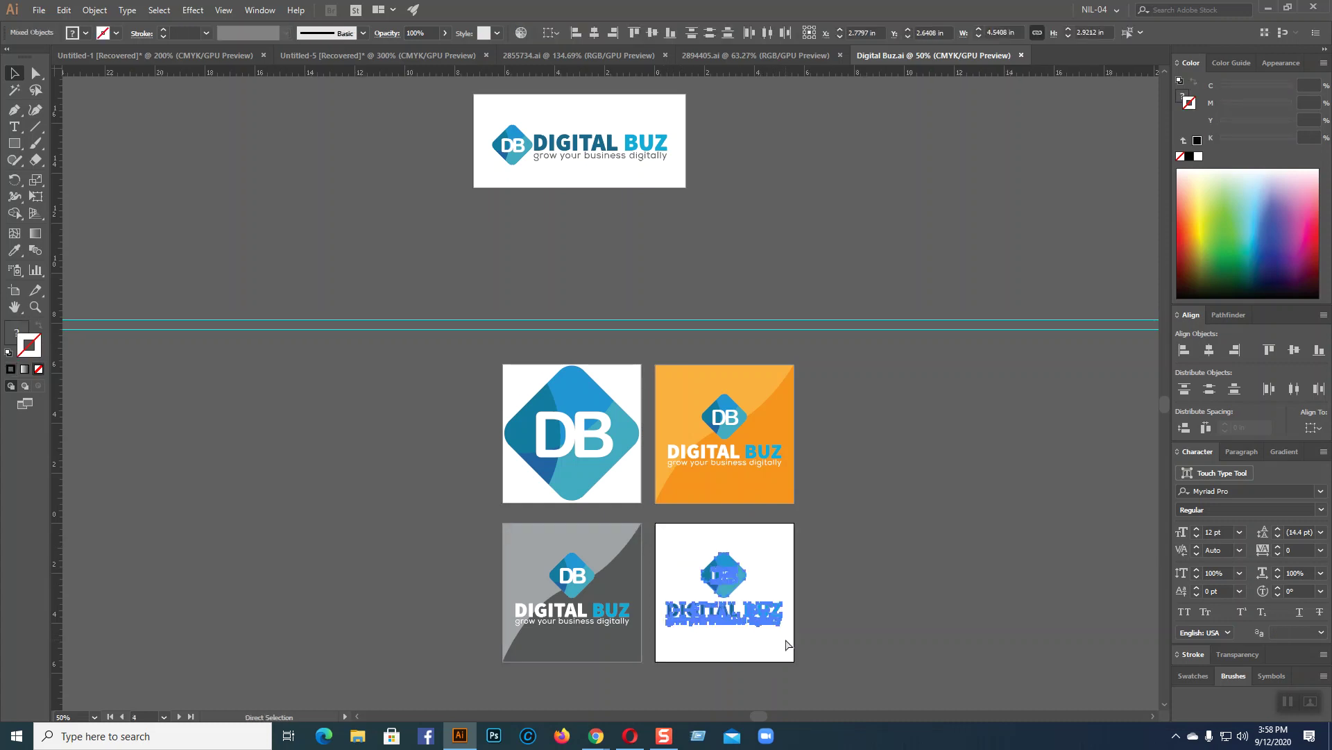
pyautogui.press('v')
# Step: Paste the logo into Untitled-5, shrink it, and centre it on the grey back card
pyautogui.click(434, 60)
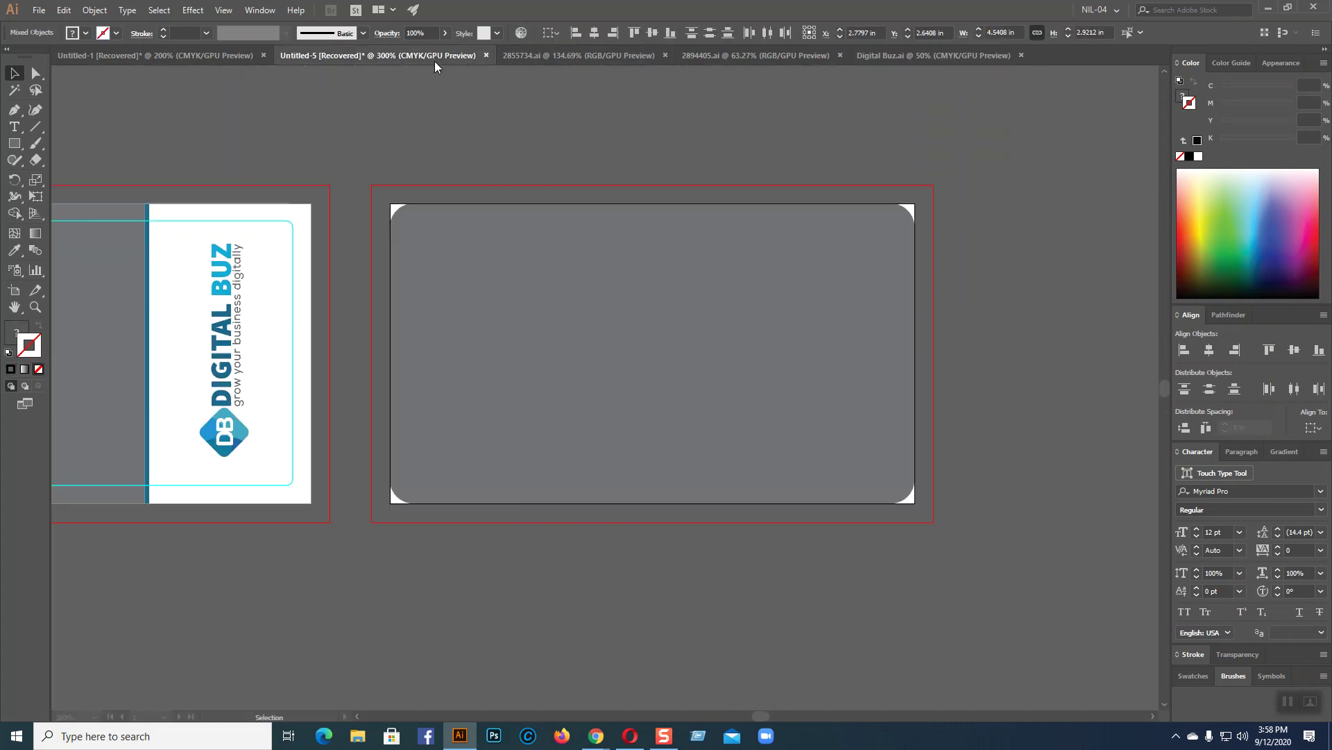
pyautogui.hotkey('ctrl', 'v')
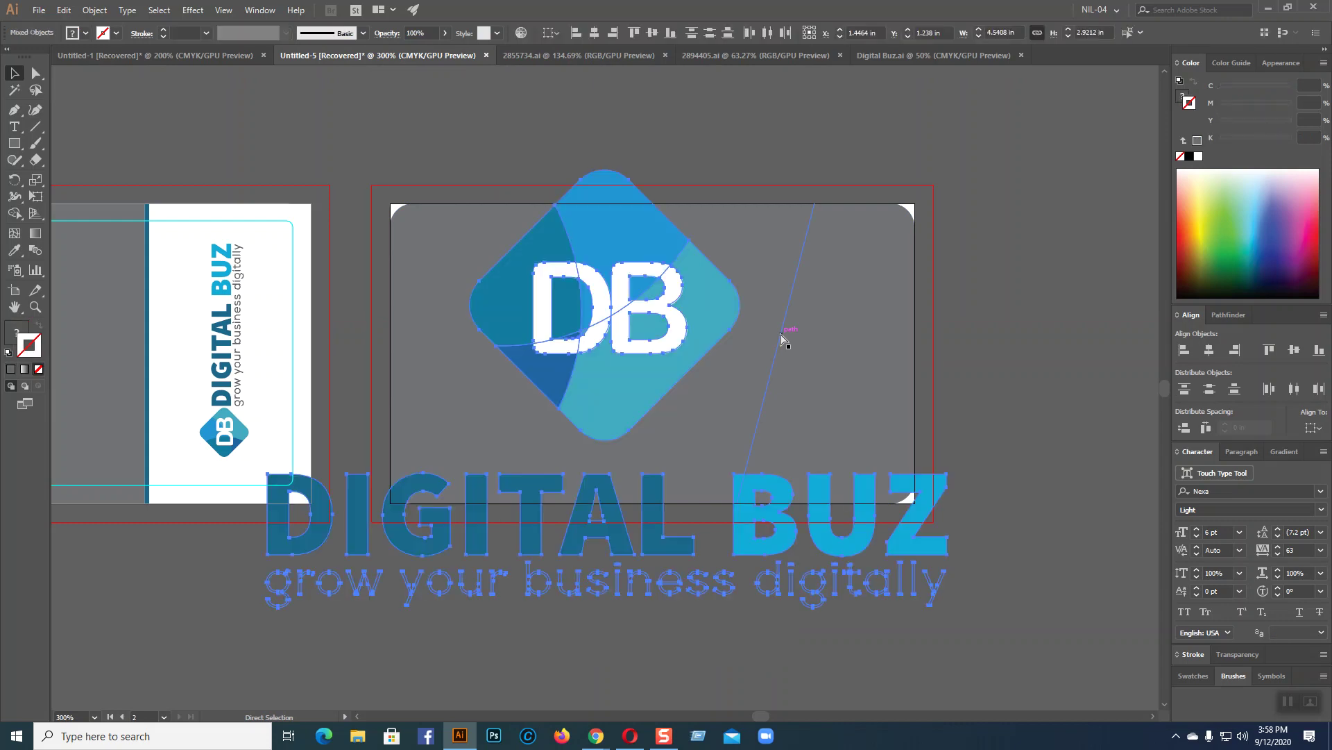
pyautogui.moveTo(949, 171); pyautogui.dragTo(802, 327)
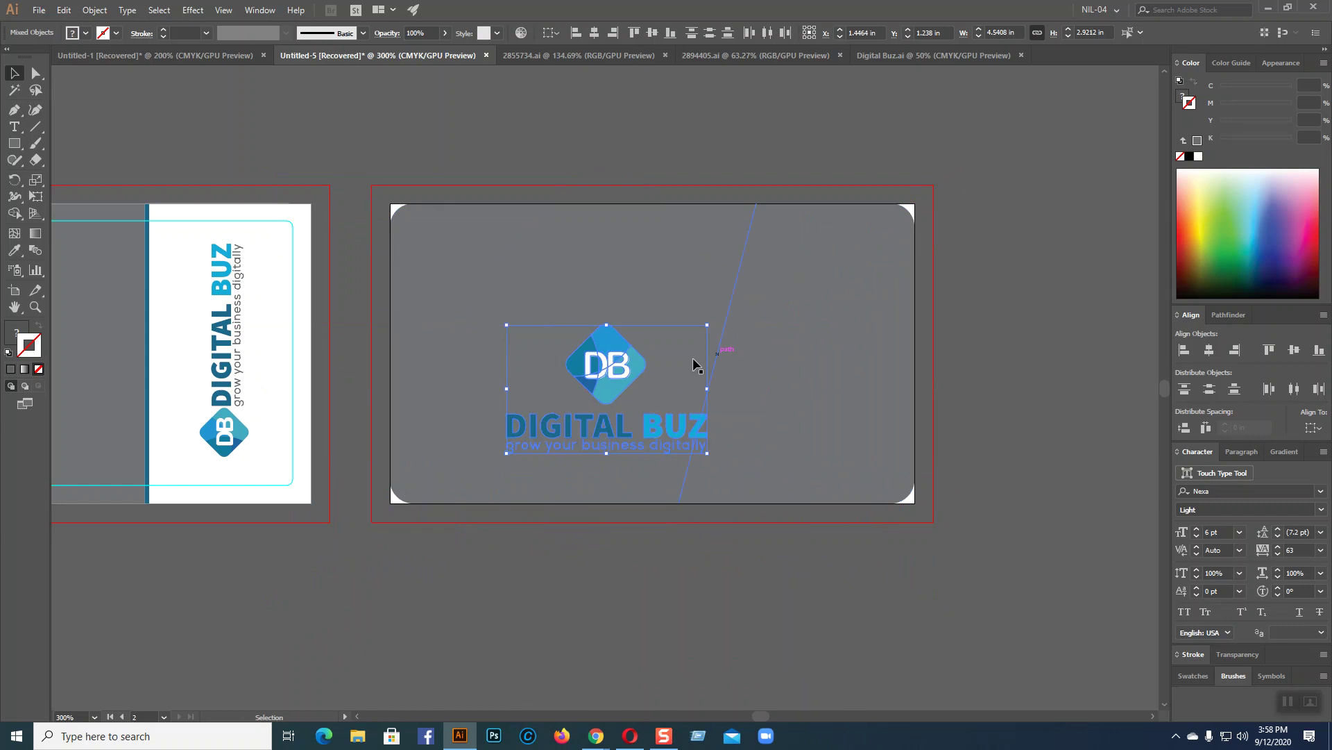
pyautogui.moveTo(615, 374); pyautogui.dragTo(657, 319)
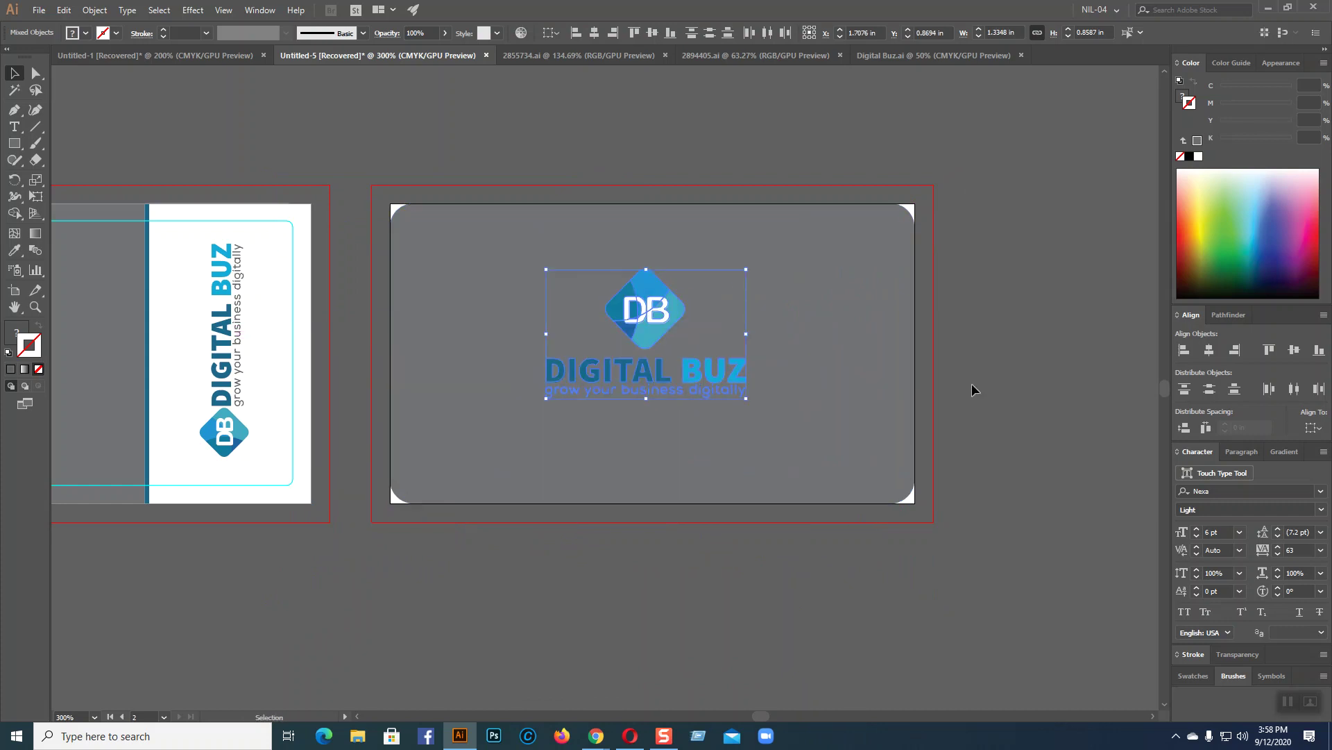
pyautogui.click(972, 384)
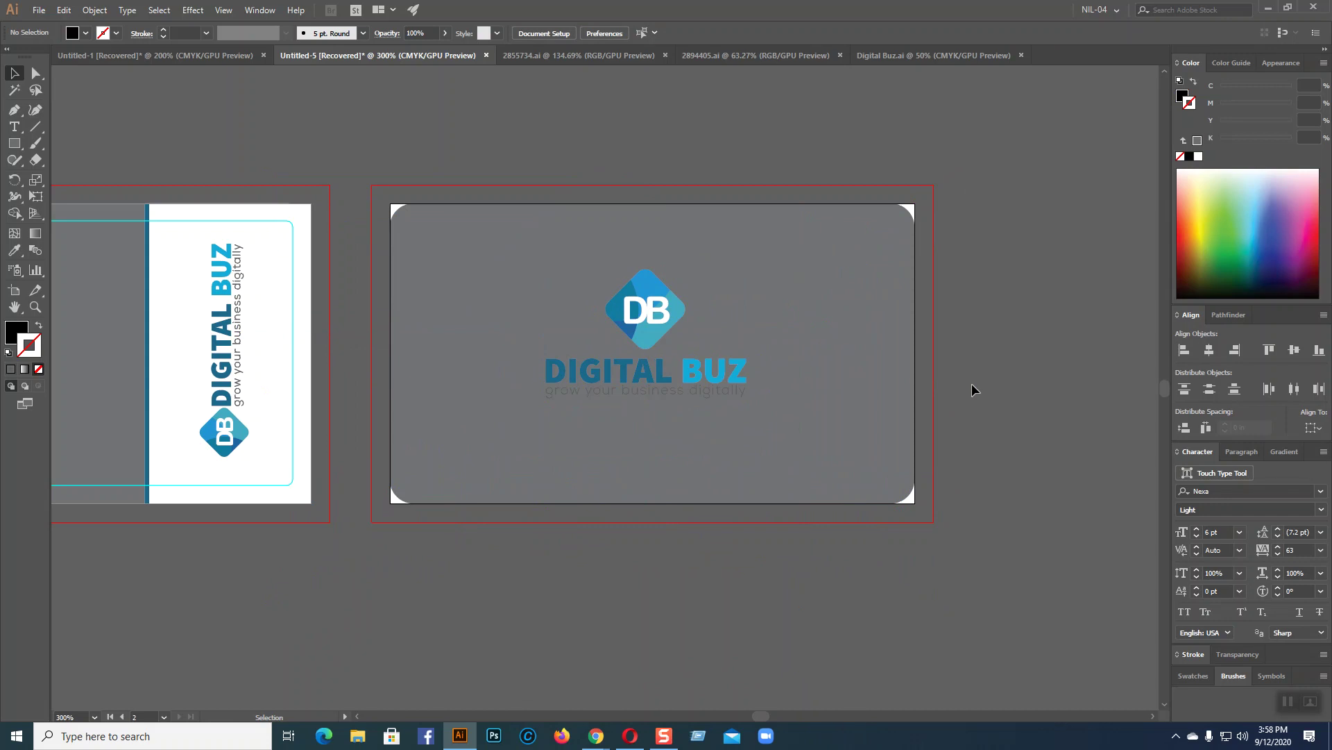
# Step: Make the tagline under the logo white with no outline
pyautogui.hotkey('ctrl', '=')
pyautogui.hotkey('ctrl', '-')
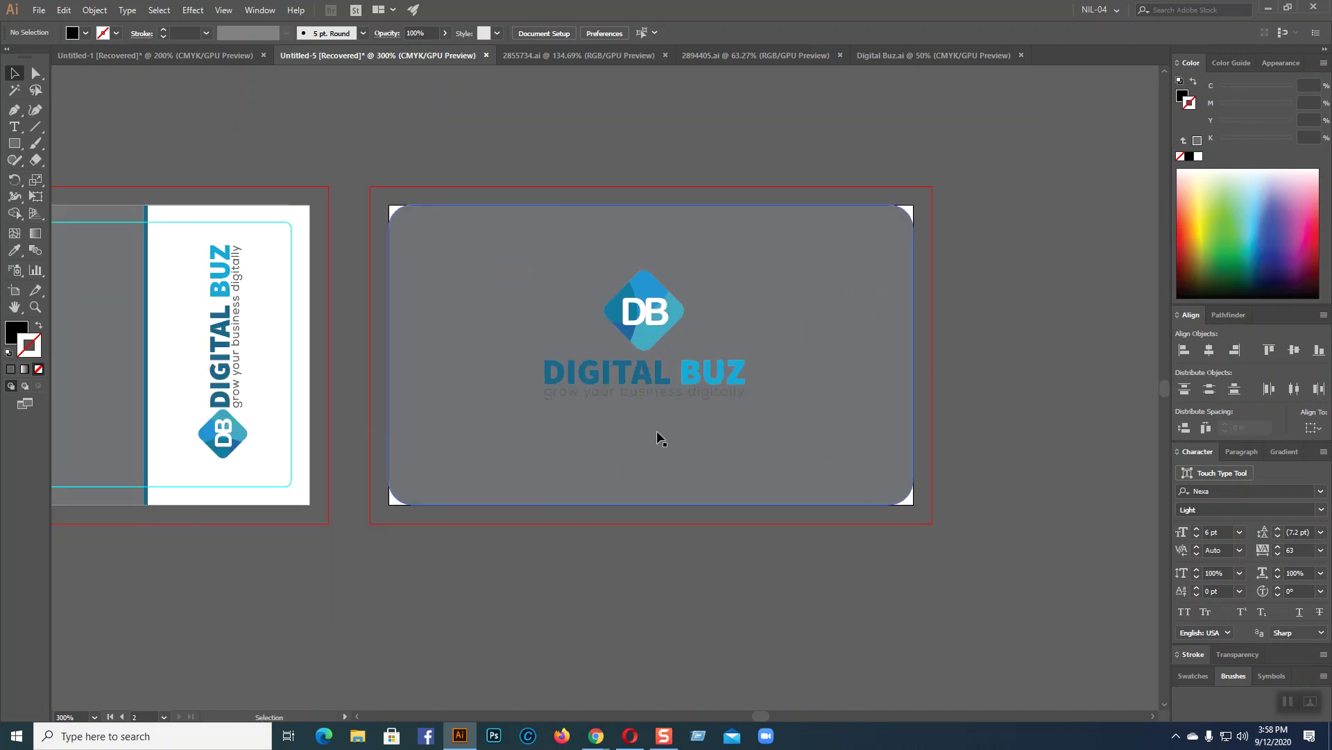
pyautogui.click(613, 395)
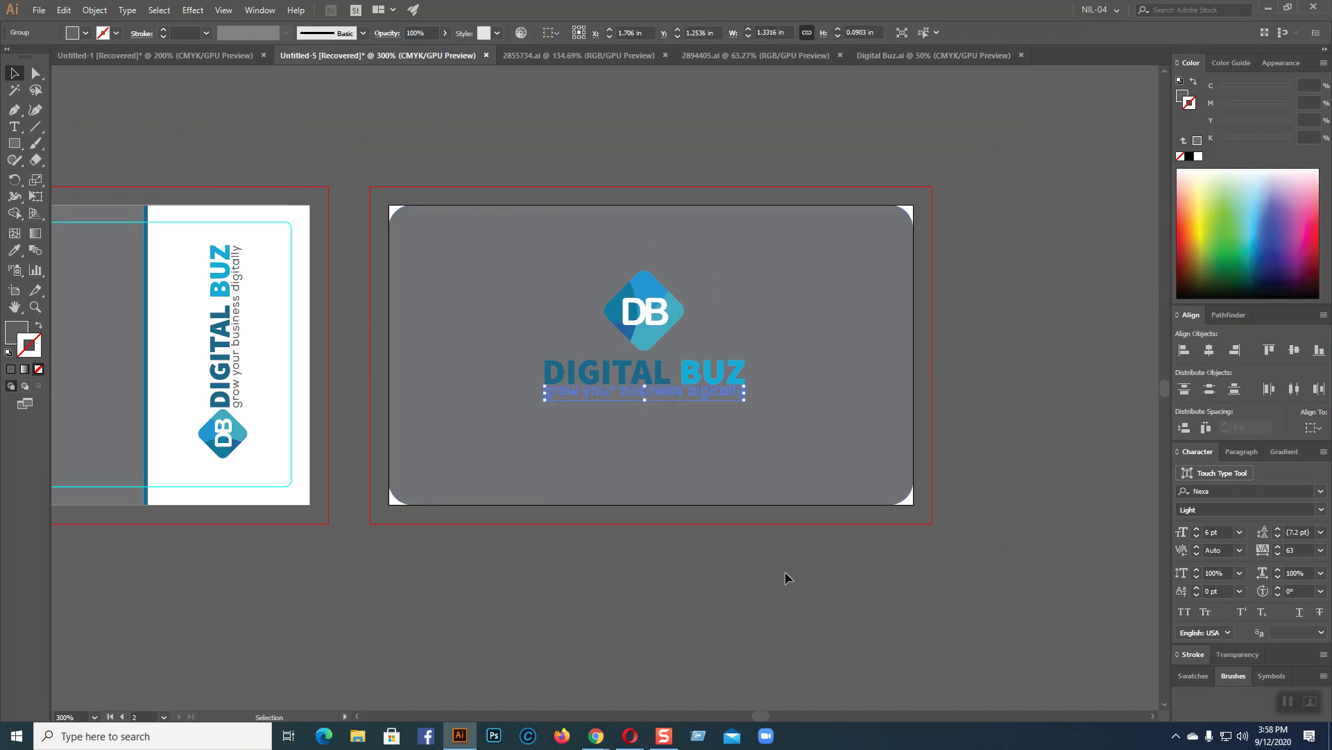
pyautogui.click(1010, 344)
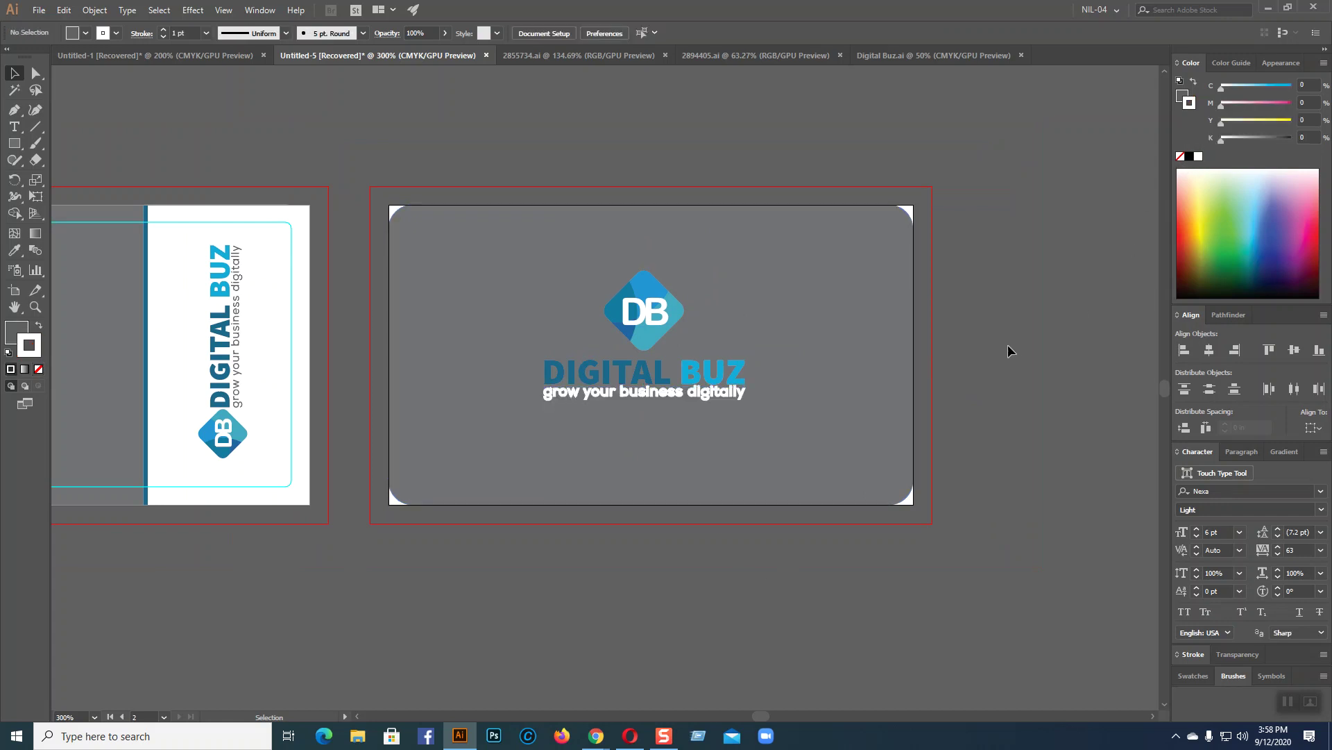
pyautogui.click(722, 394)
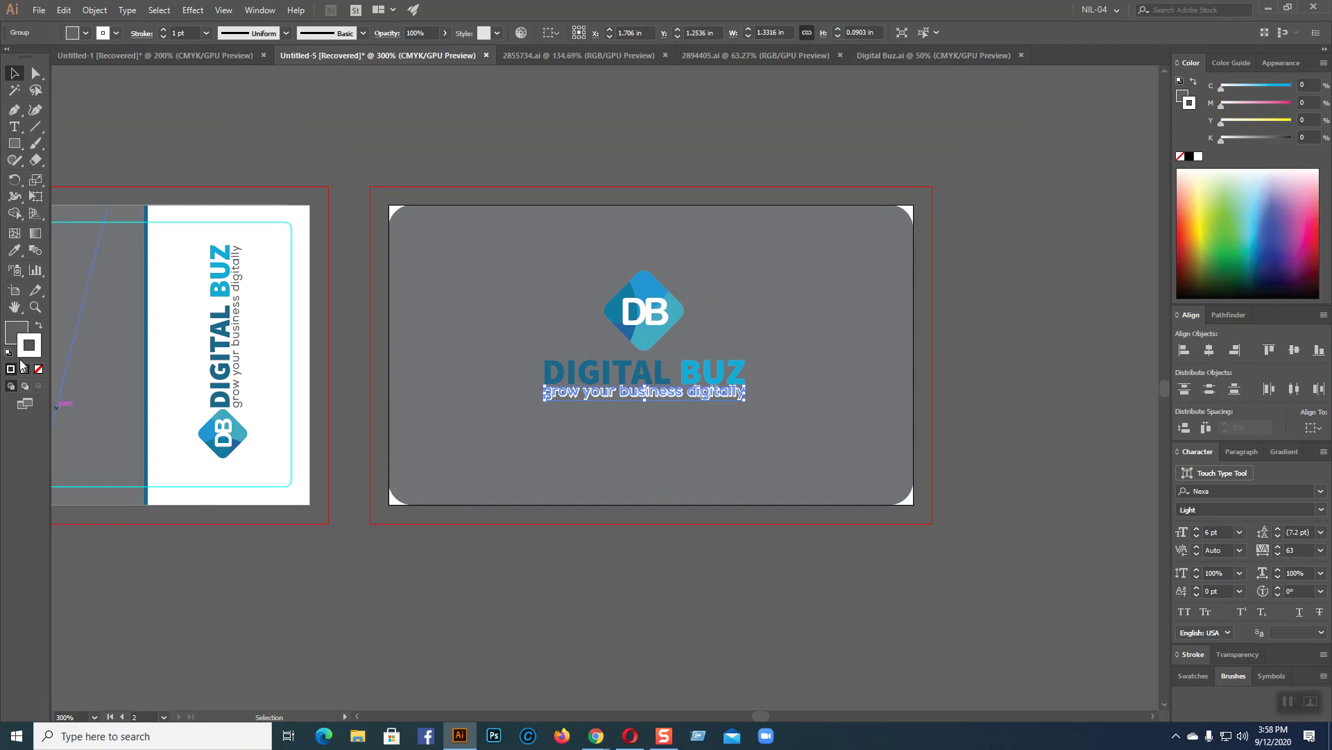
pyautogui.click(37, 326)
pyautogui.click(39, 369)
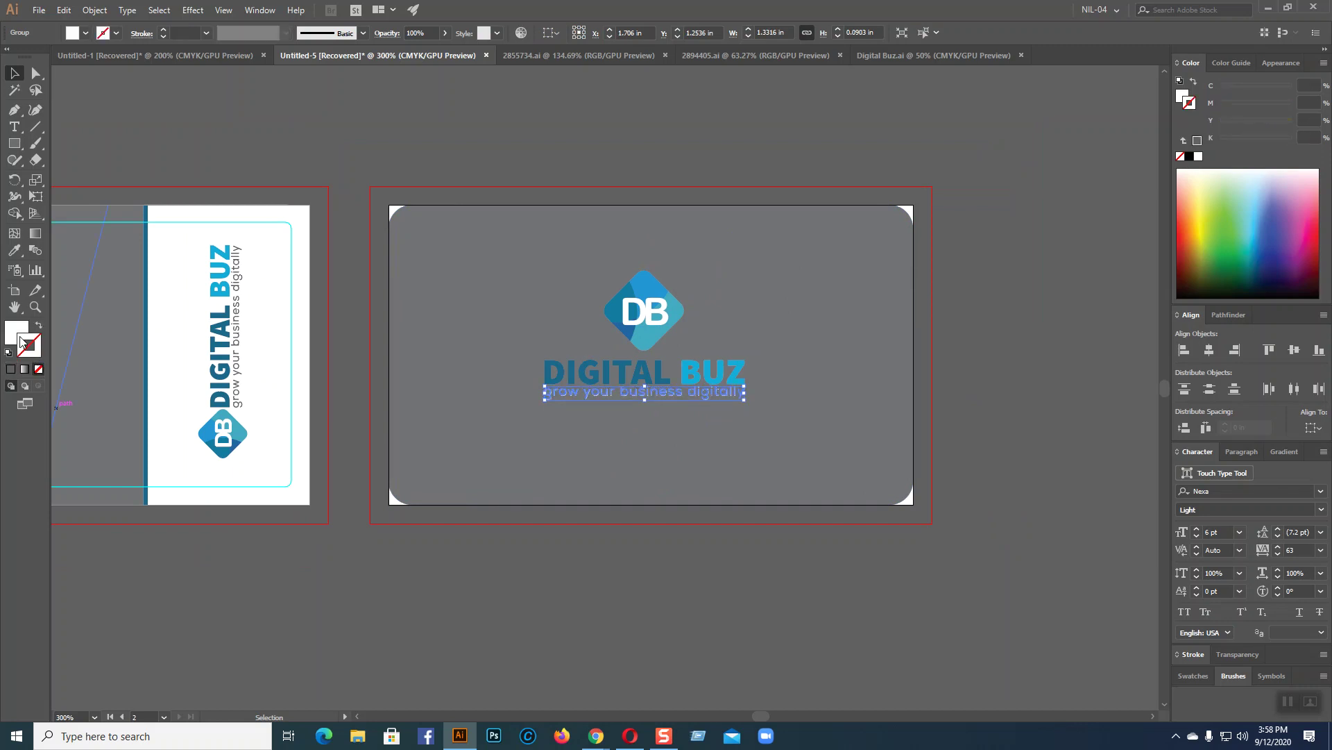
pyautogui.click(587, 618)
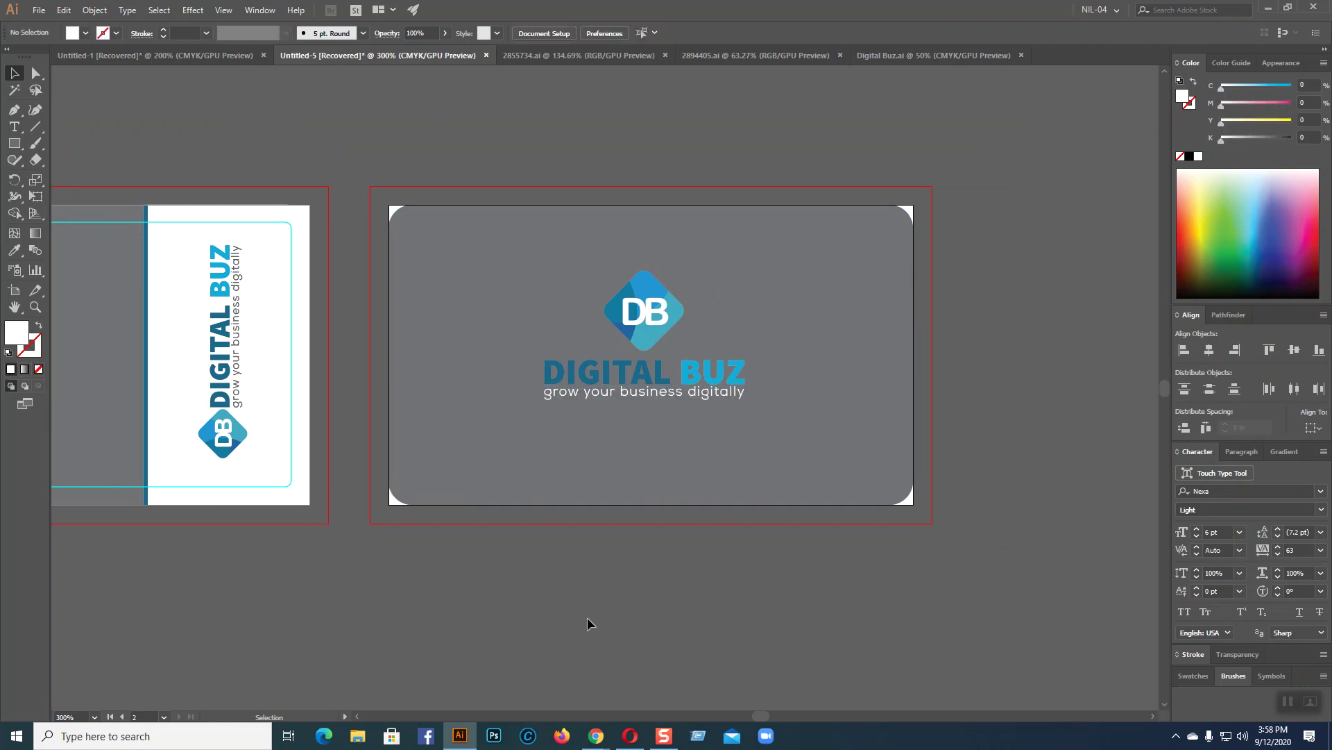
# Step: Ungroup the DIGITAL BUZ text group into individual letters
pyautogui.hotkey('ctrl', '+')
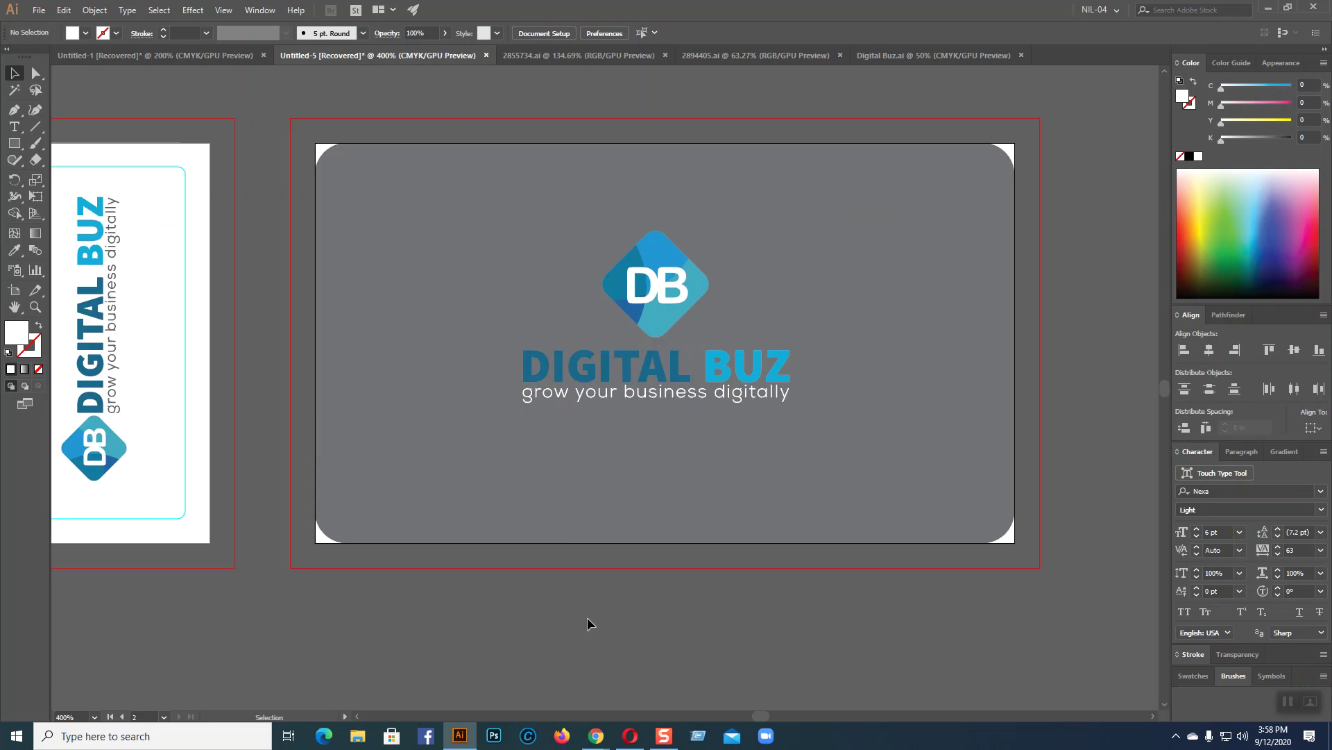
pyautogui.hotkey('ctrl', 'z')
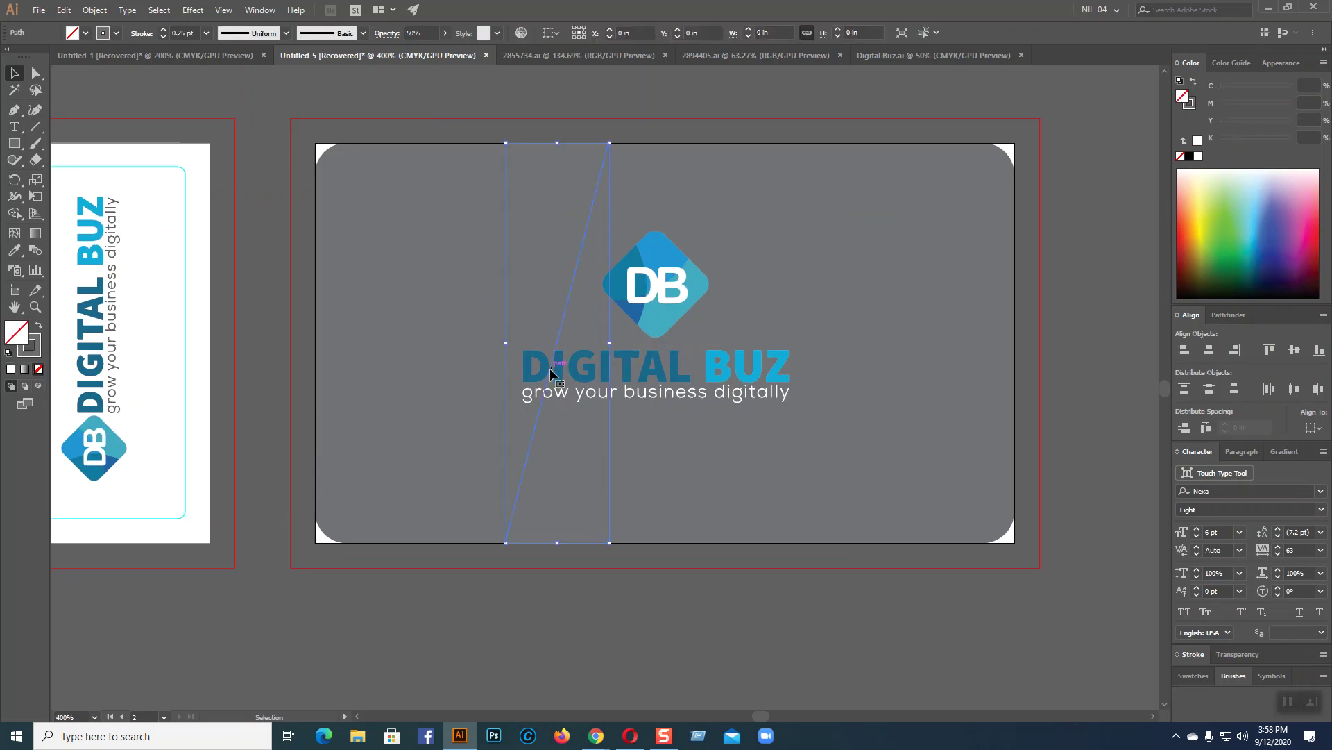
pyautogui.click(611, 622)
pyautogui.click(706, 375)
pyautogui.rightClick(719, 375)
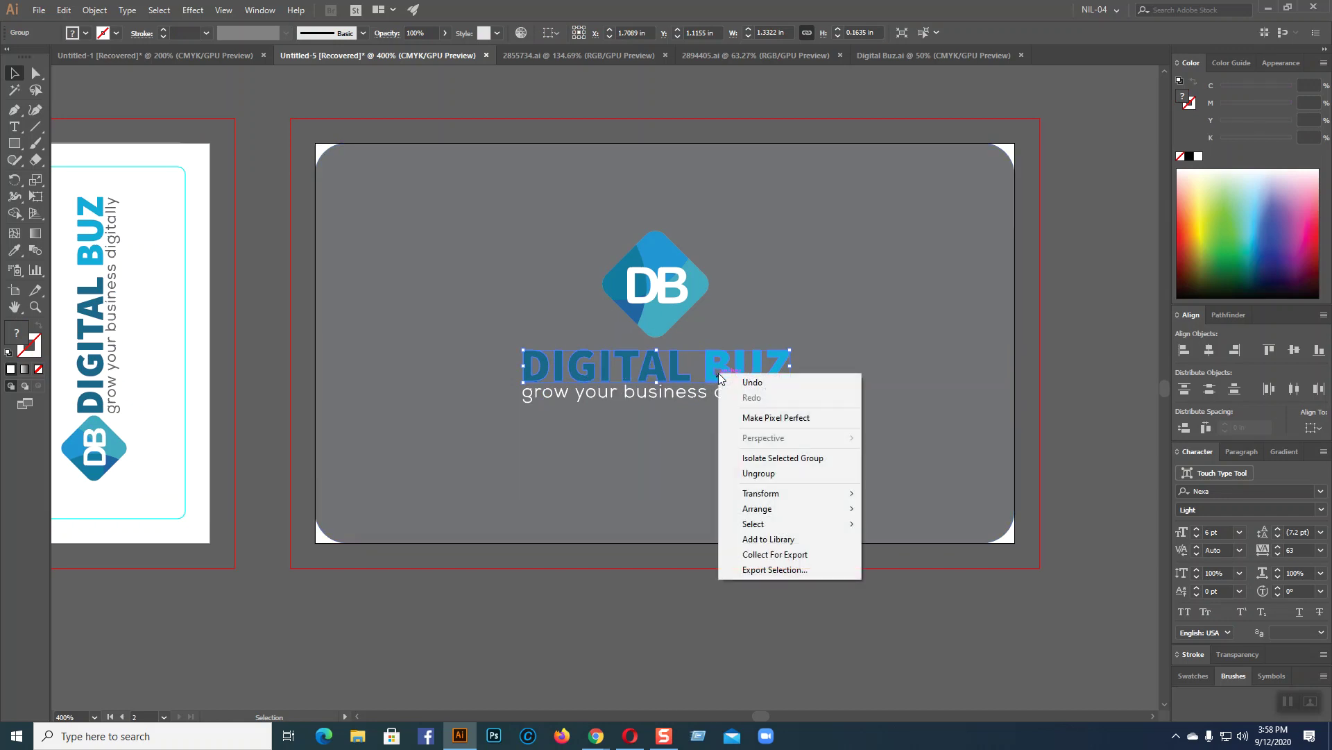
pyautogui.click(762, 473)
# Step: Select the letters of DIGITAL and fill them white, leaving BUZ blue
pyautogui.click(759, 486)
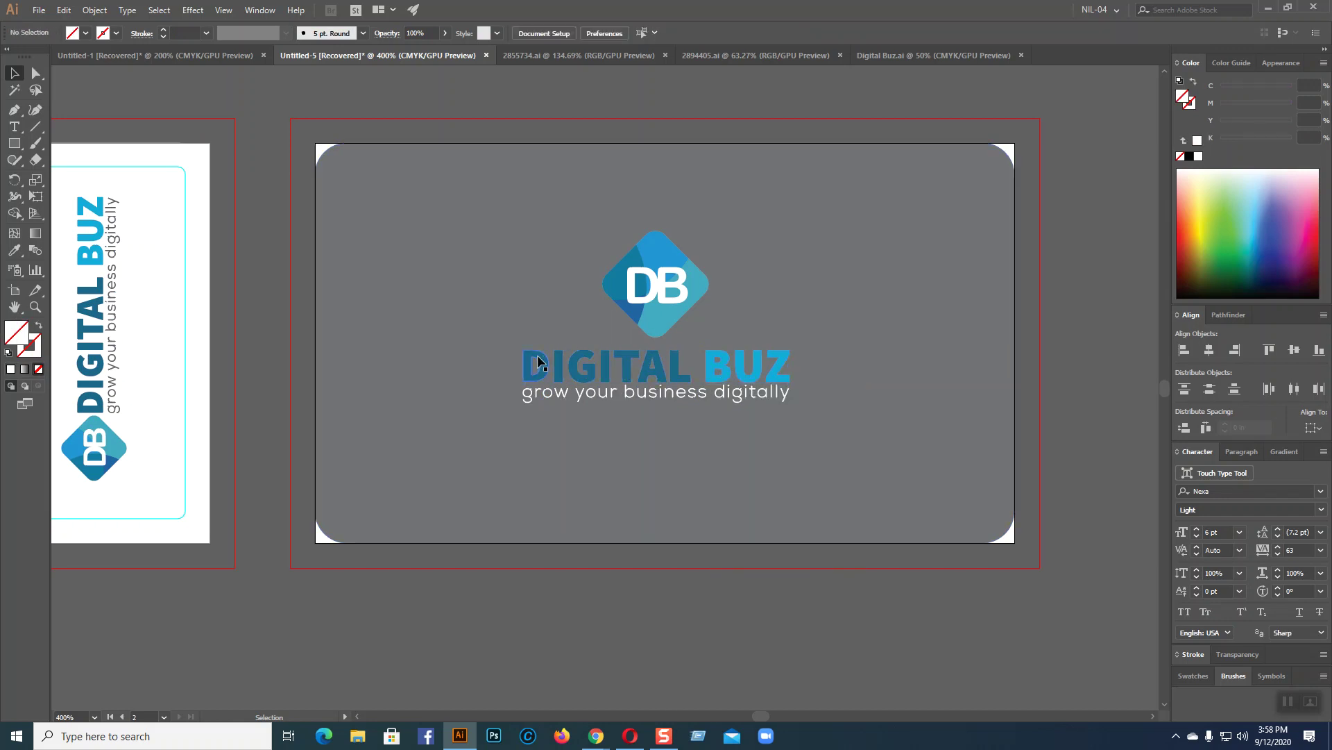
pyautogui.click(559, 373)
pyautogui.keyDown('shift'); pyautogui.click(563, 368); pyautogui.keyUp('shift')
pyautogui.keyDown('shift'); pyautogui.click(586, 368); pyautogui.keyUp('shift')
pyautogui.keyDown('shift'); pyautogui.click(607, 368); pyautogui.keyUp('shift')
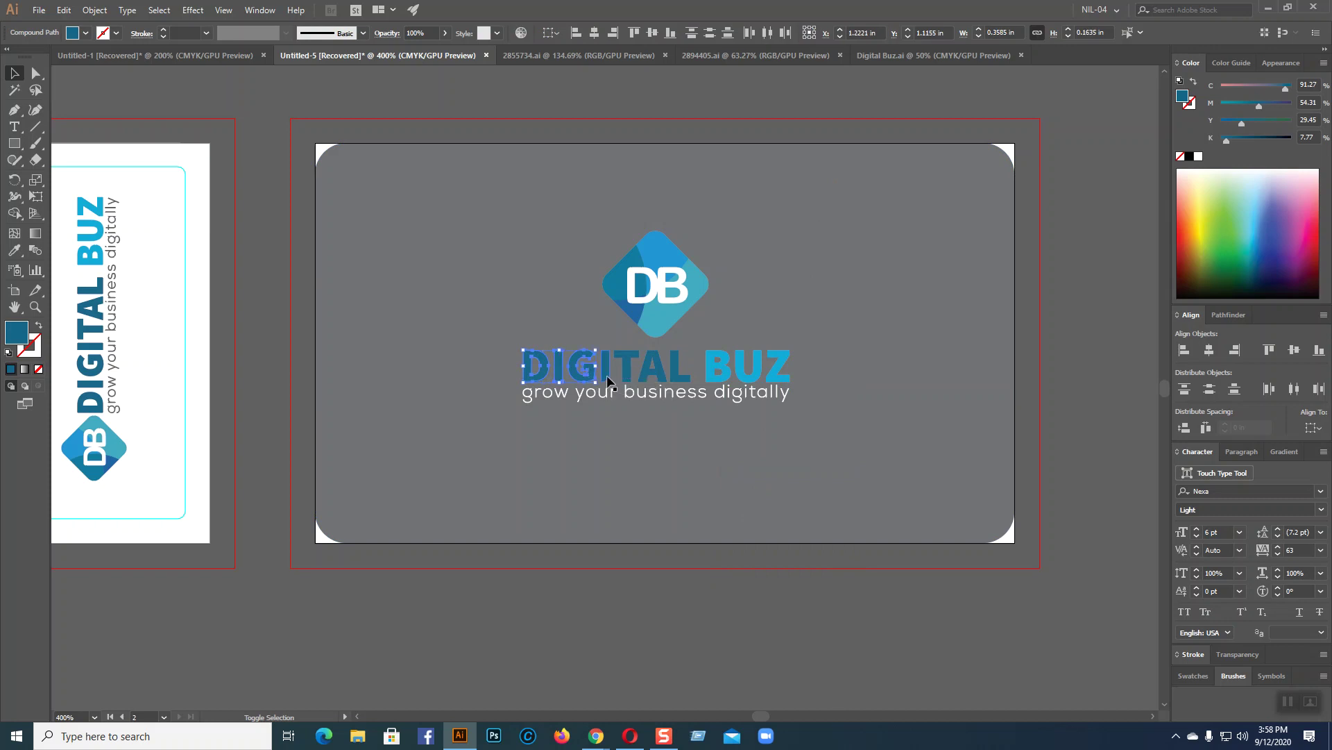
pyautogui.keyDown('shift'); pyautogui.click(633, 368); pyautogui.keyUp('shift')
pyautogui.keyDown('shift'); pyautogui.click(656, 367); pyautogui.keyUp('shift')
pyautogui.keyDown('shift'); pyautogui.click(680, 368); pyautogui.keyUp('shift')
pyautogui.click(1198, 156)
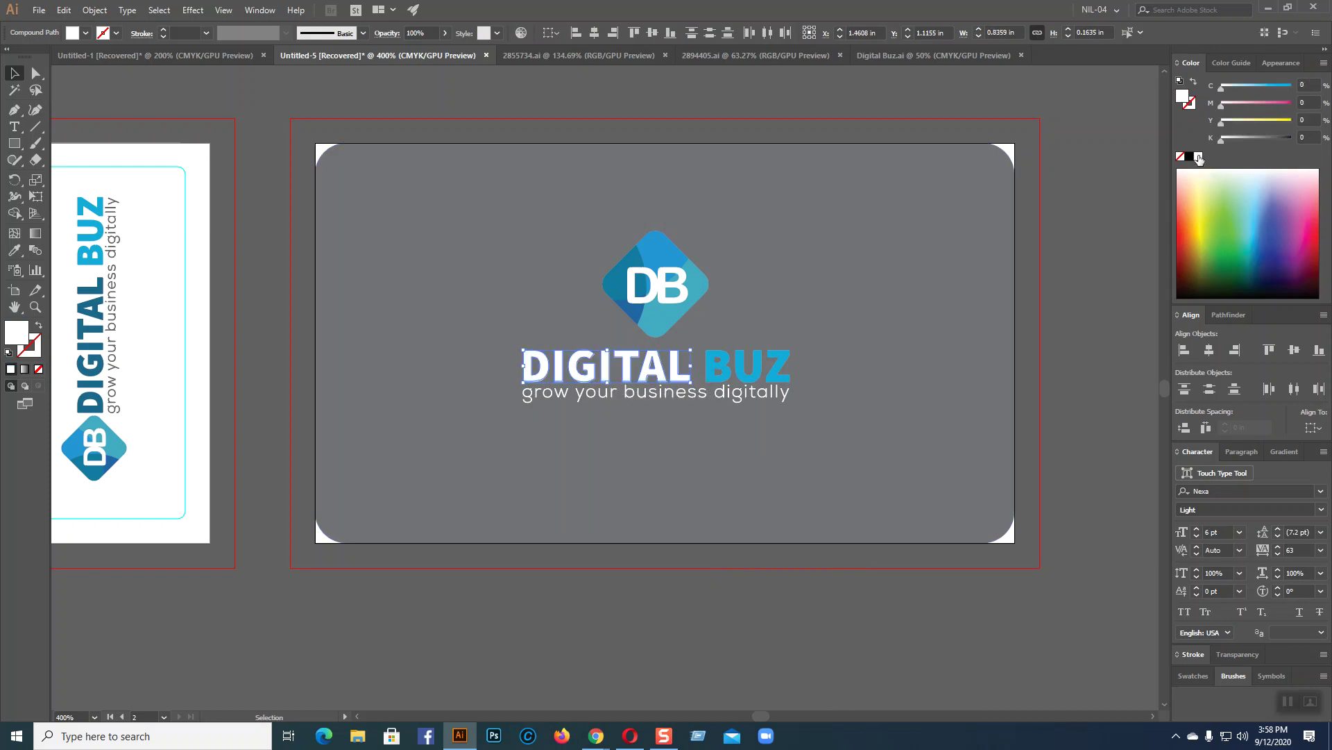
pyautogui.click(1098, 329)
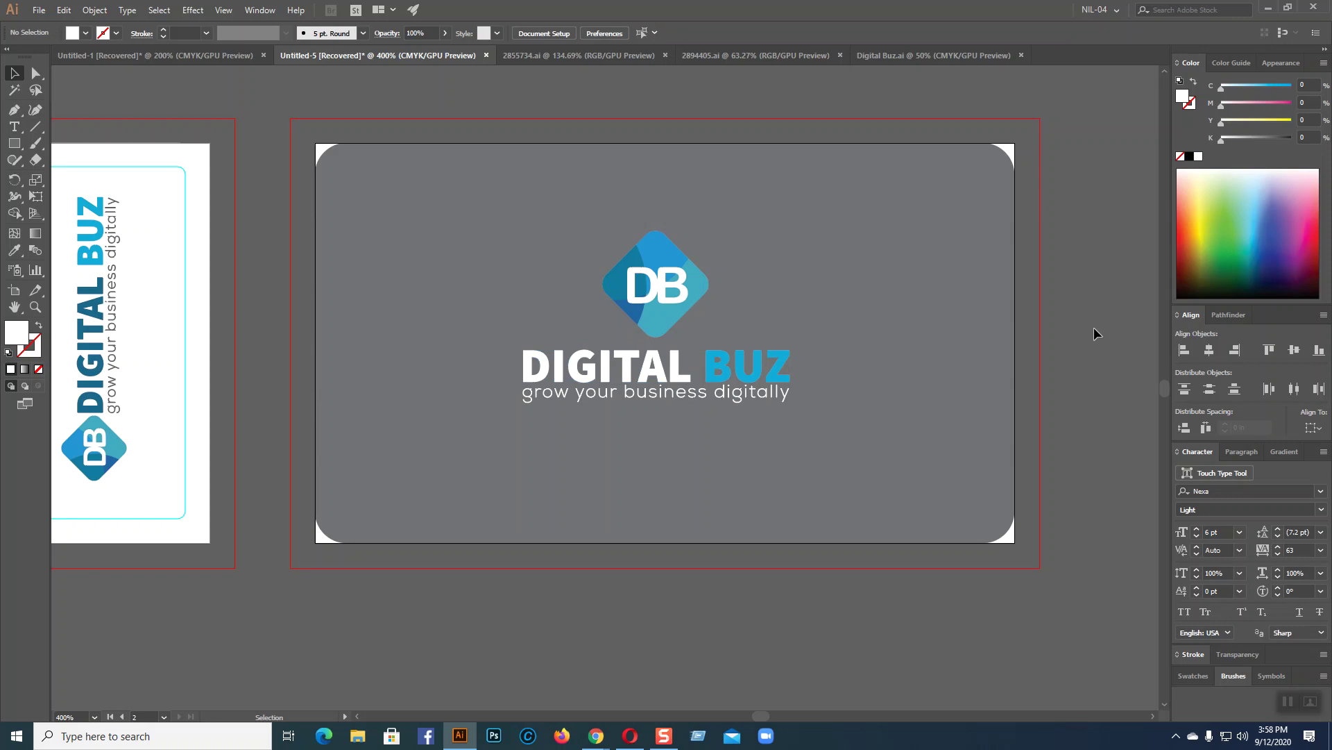
# Step: Draw an outlined square over the DB logo and rotate it 45° into a diamond
pyautogui.click(675, 263)
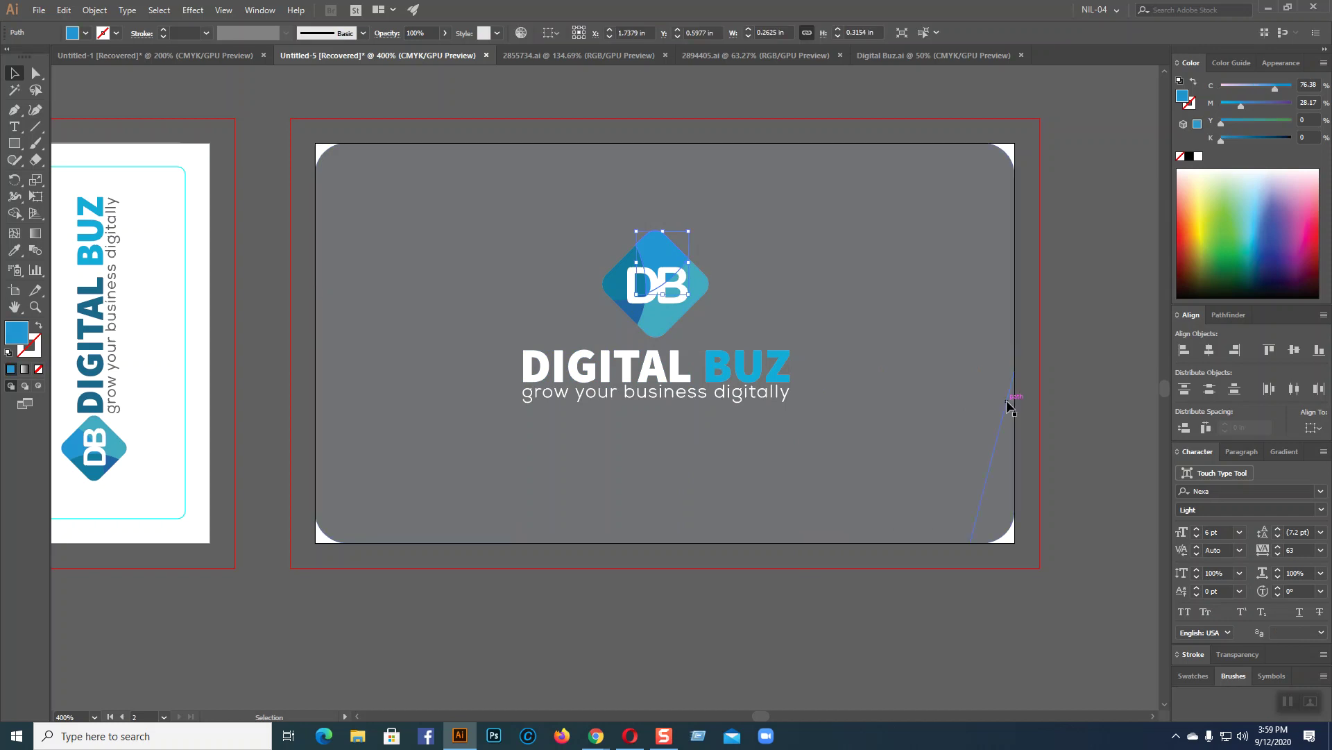
pyautogui.click(1089, 407)
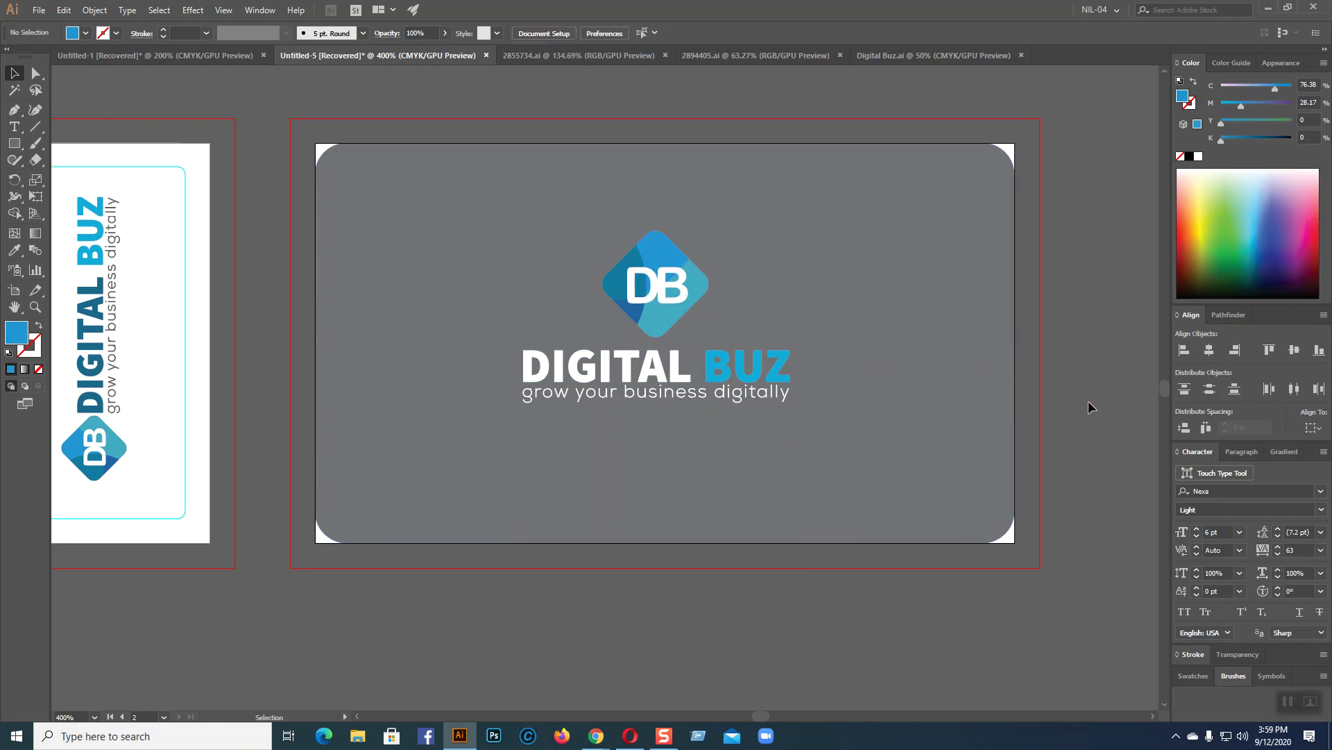
pyautogui.click(680, 300)
pyautogui.click(1085, 357)
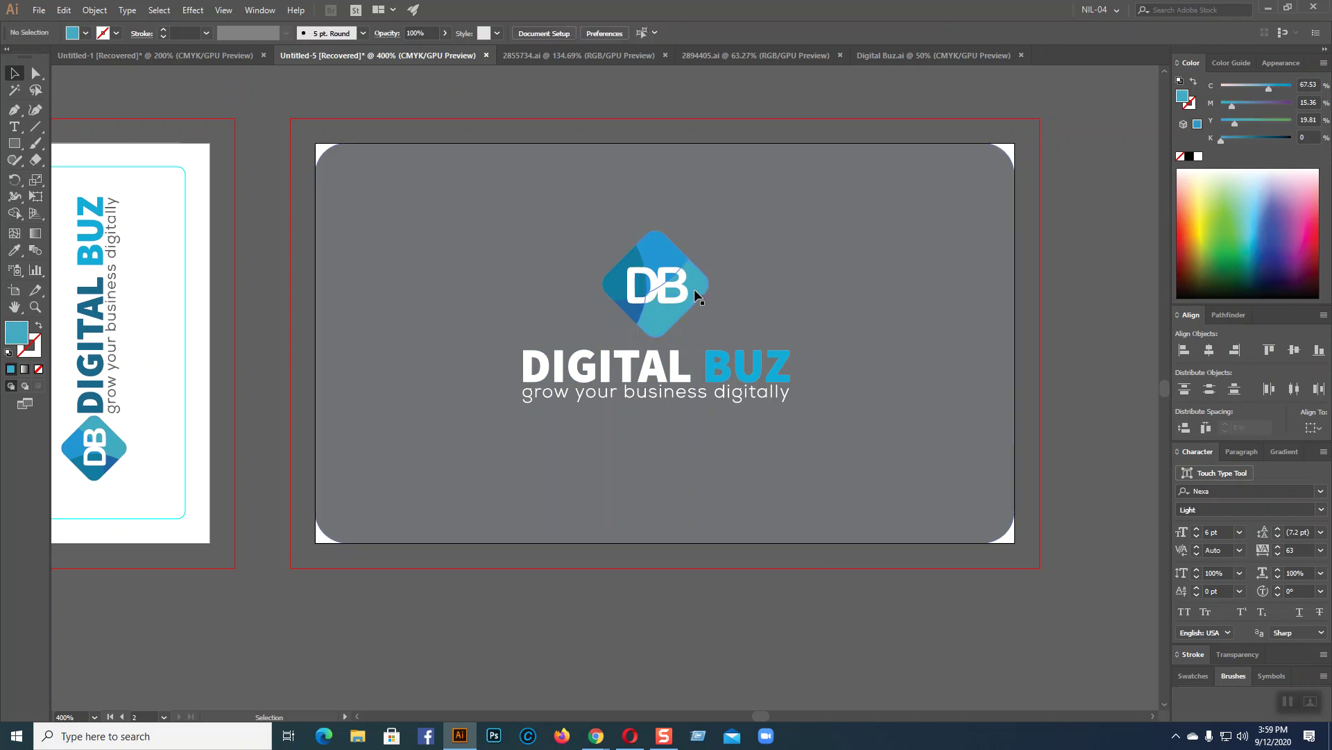
pyautogui.hotkey('ctrl', '=')
pyautogui.hotkey('ctrl', '=')
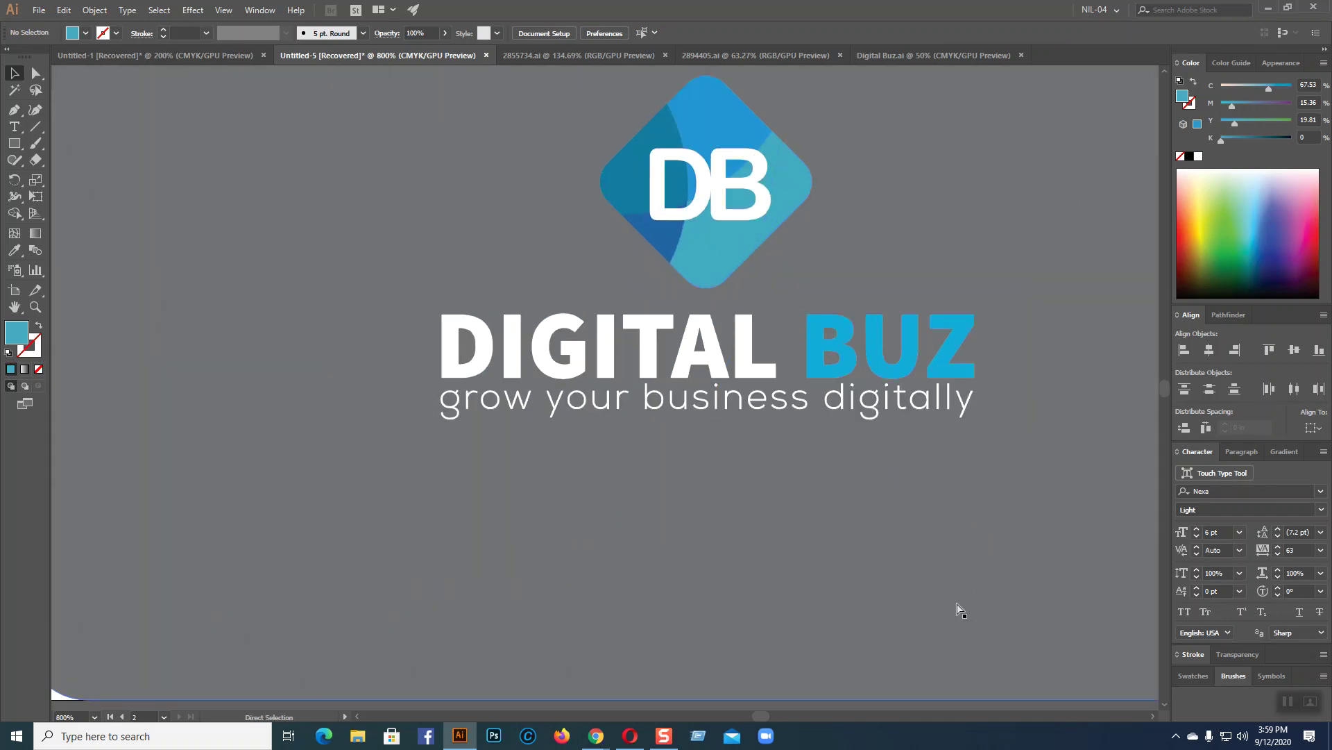
pyautogui.hotkey('ctrl', '-')
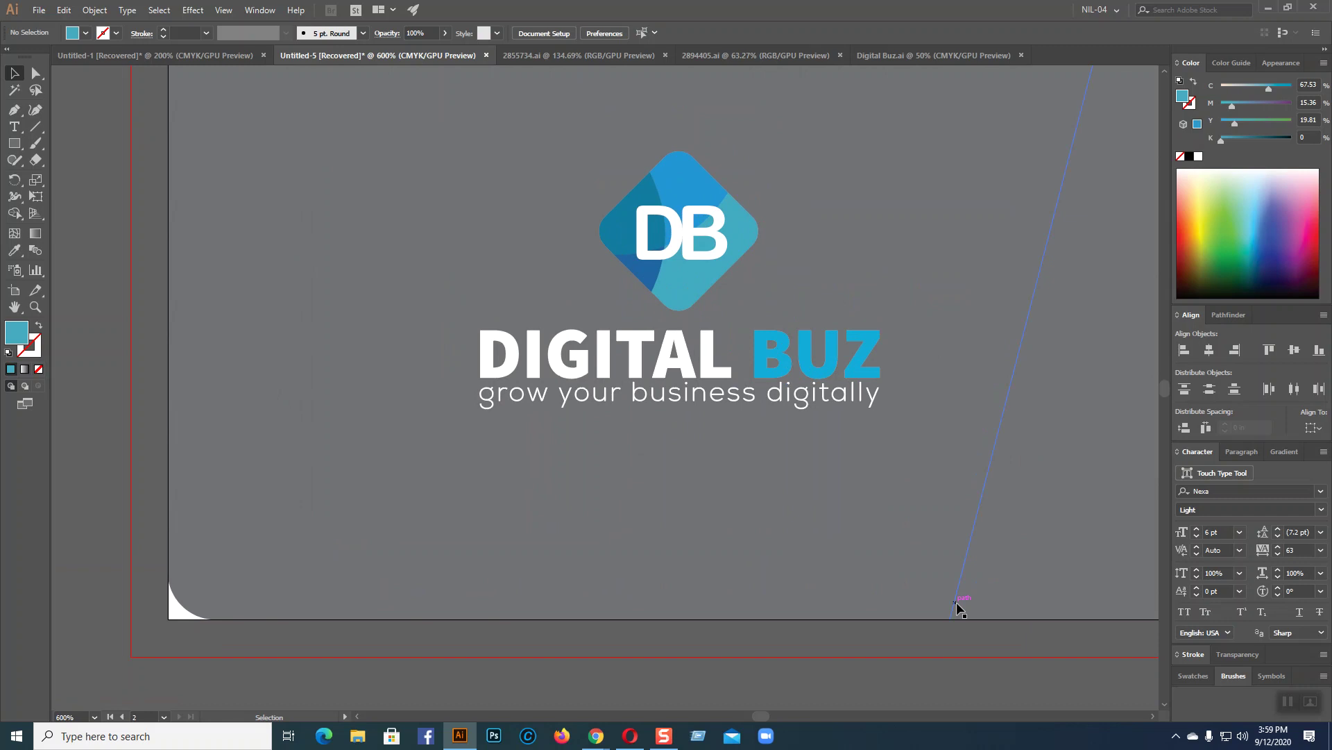
pyautogui.click(14, 146)
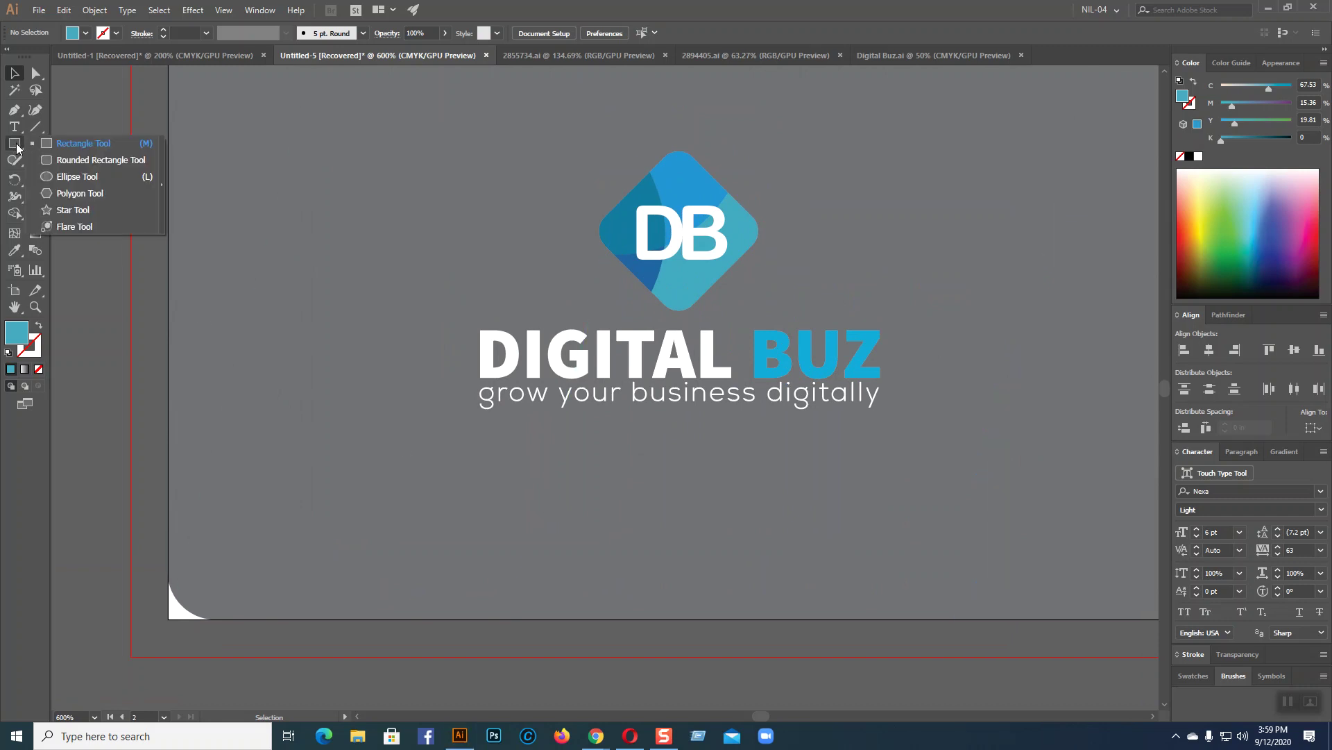
pyautogui.click(89, 144)
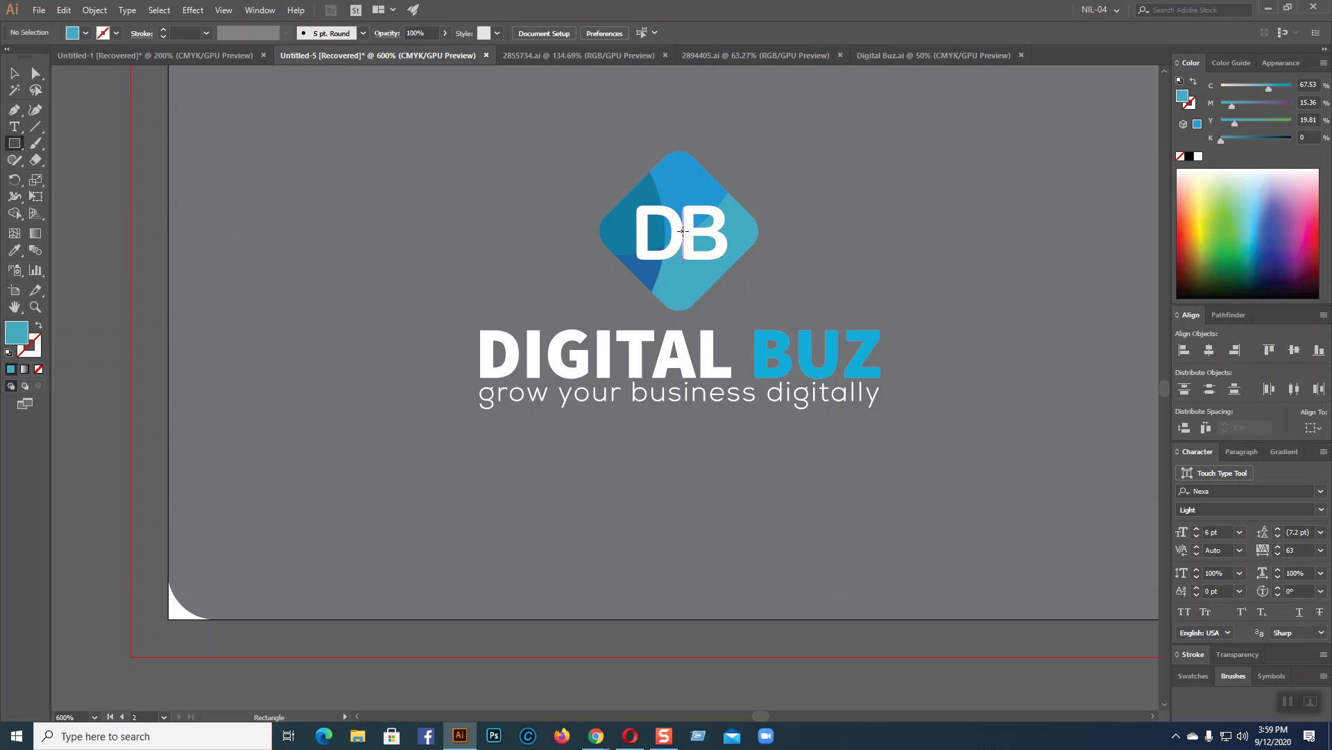
pyautogui.moveTo(682, 231); pyautogui.dragTo(755, 302)
pyautogui.click(16, 76)
pyautogui.click(39, 325)
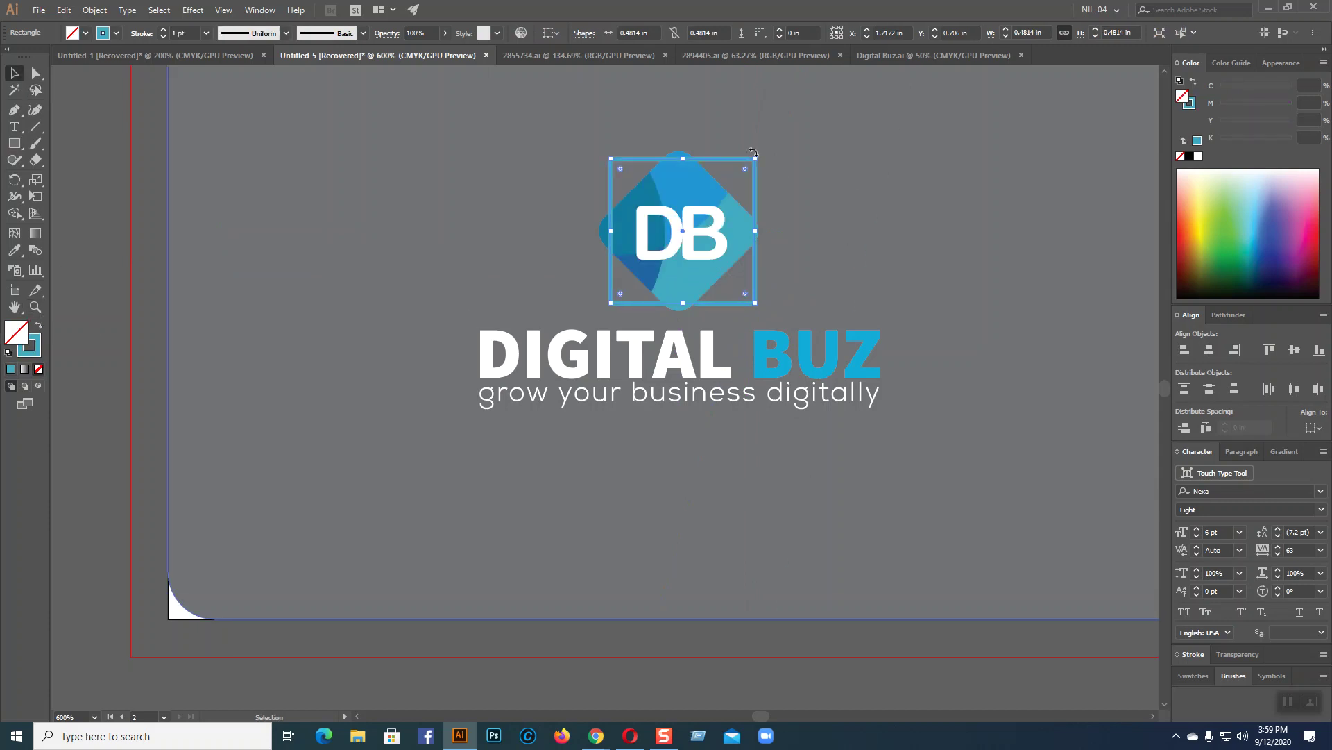
pyautogui.moveTo(761, 154); pyautogui.dragTo(779, 231)
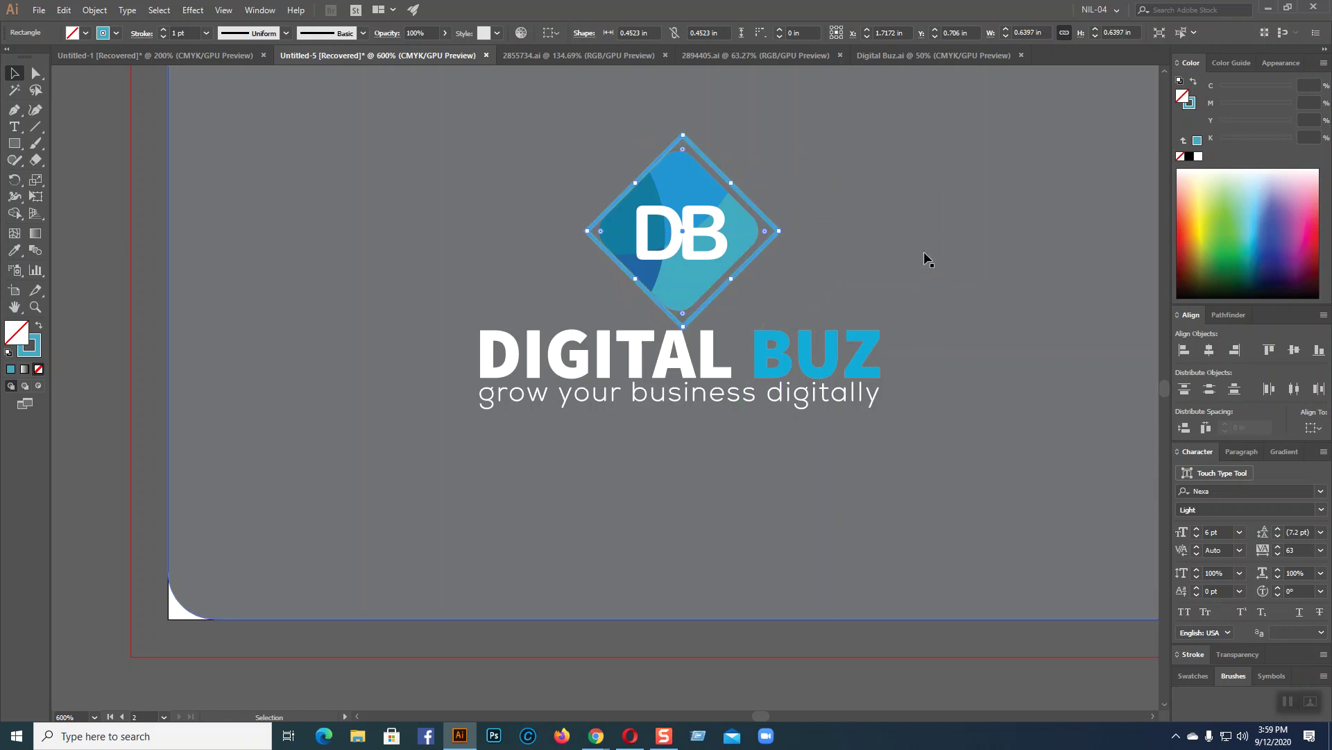
# Step: Round the diamond's corners and adjust its position over the logo
pyautogui.press('Left')
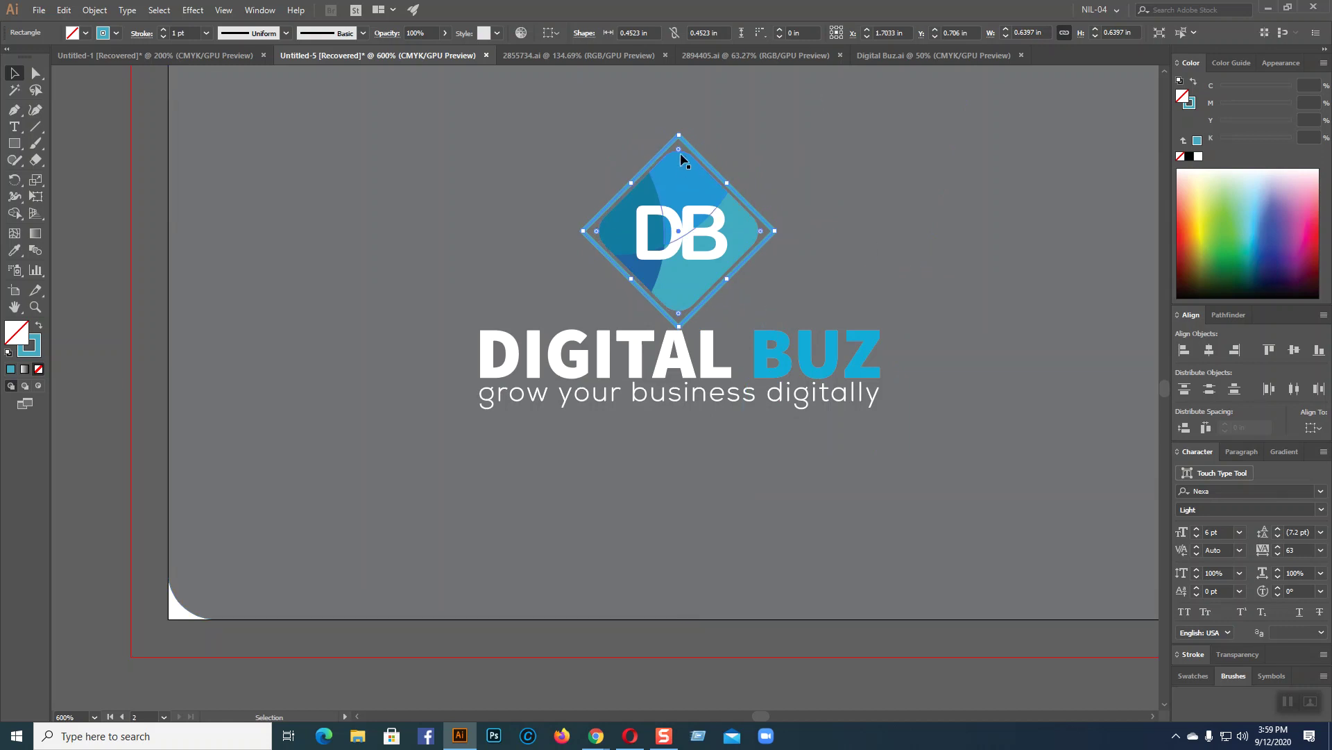
pyautogui.moveTo(678, 156); pyautogui.dragTo(679, 170)
pyautogui.hotkey('ctrl', '=')
pyautogui.hotkey('ctrl', '=')
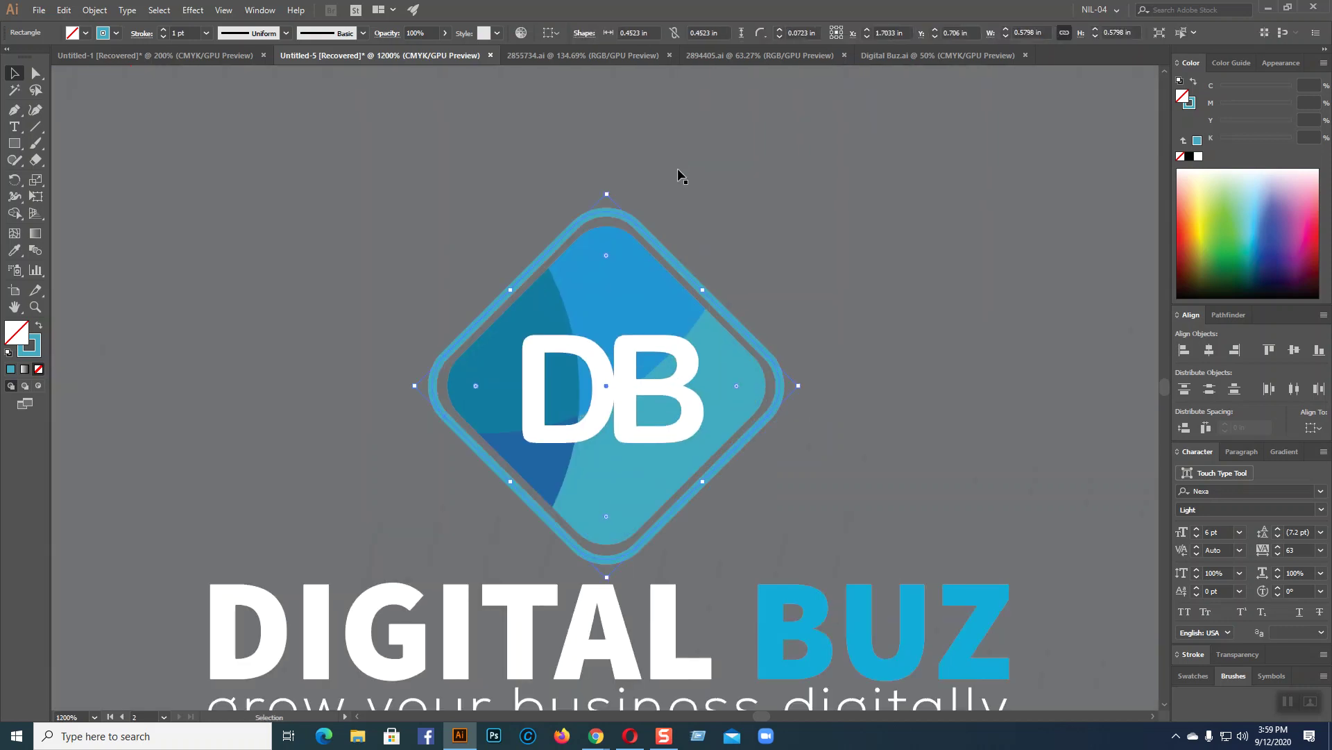
pyautogui.moveTo(687, 275); pyautogui.dragTo(693, 279)
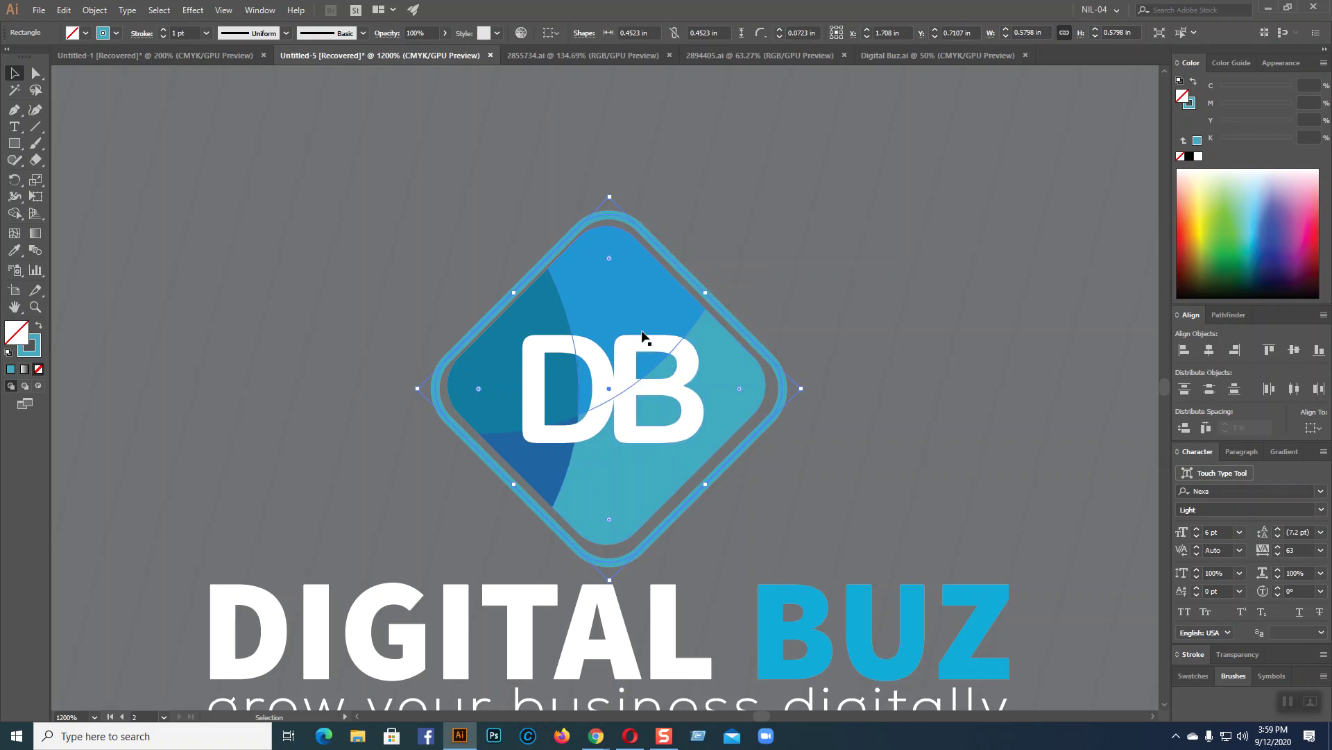
# Step: Group the DB logo pieces, including the B and D letters
pyautogui.press('a')
pyautogui.press('Delete')
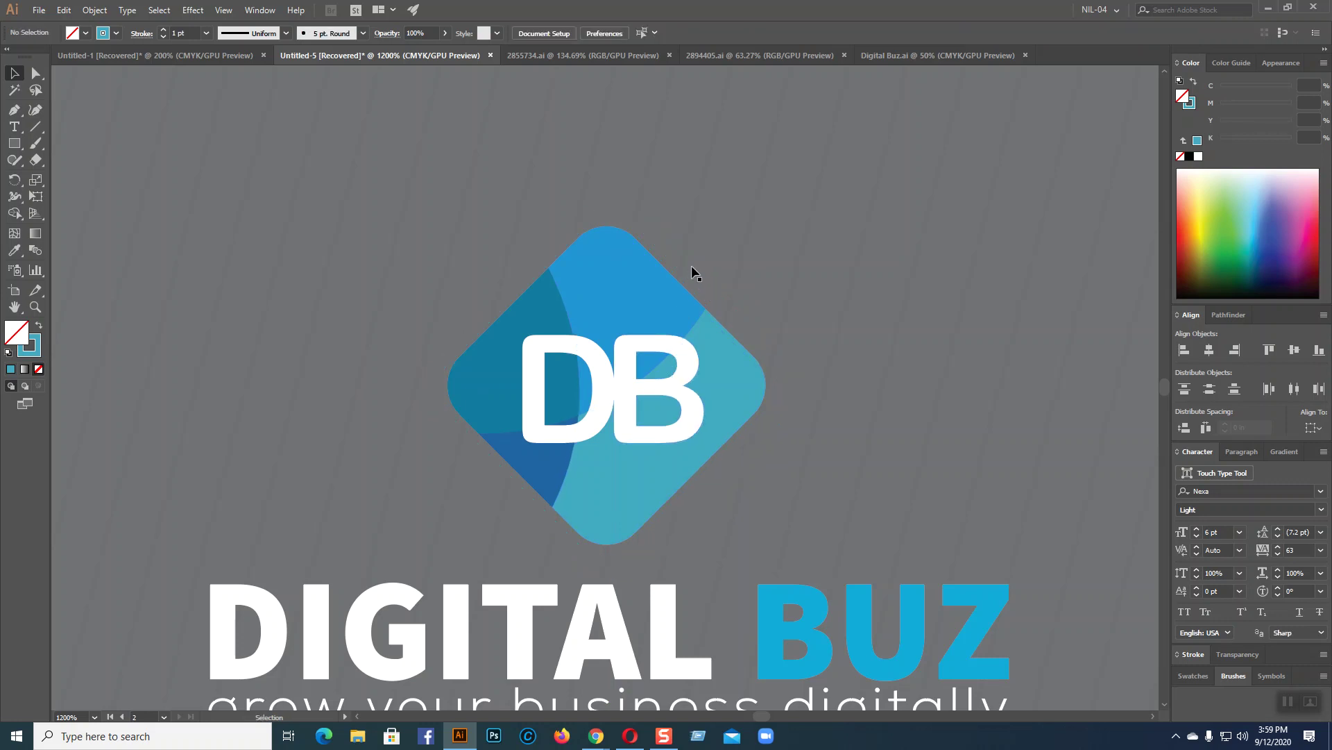
pyautogui.click(526, 326)
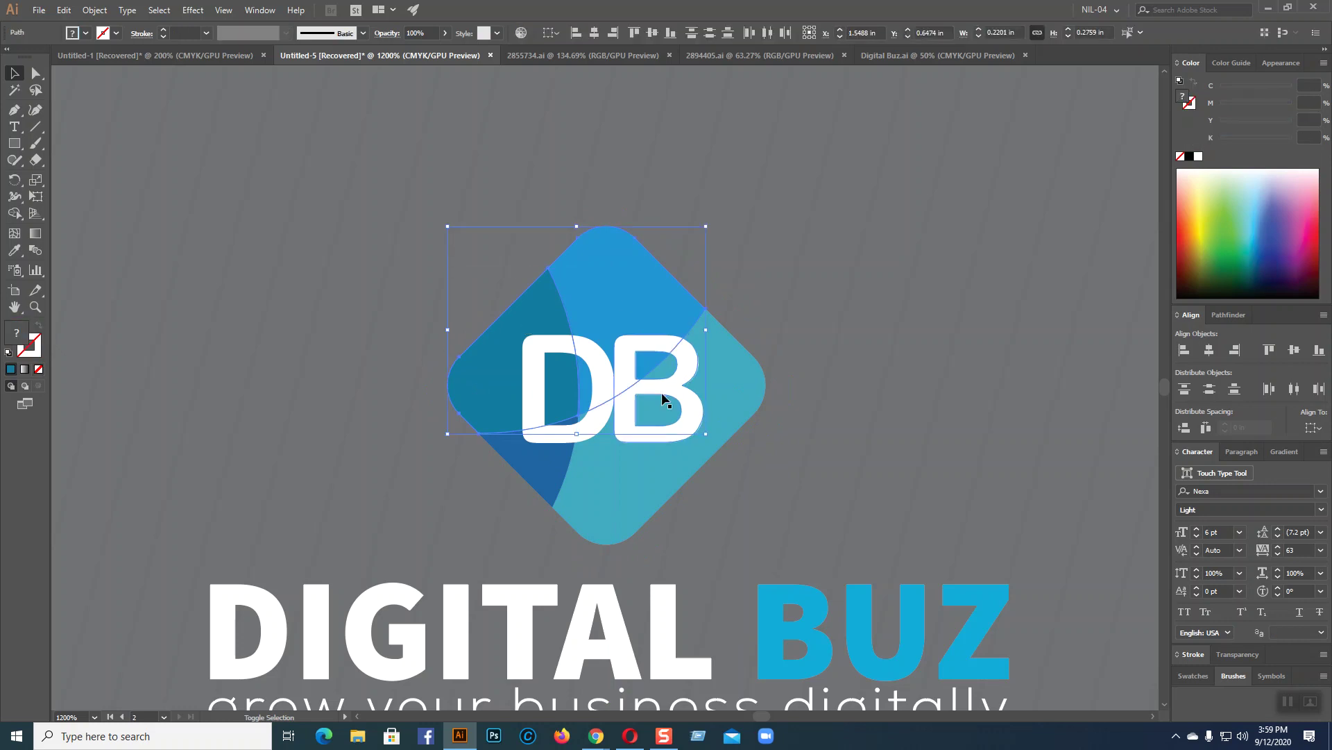
pyautogui.keyDown('shift'); pyautogui.click(543, 469); pyautogui.keyUp('shift')
pyautogui.keyDown('shift'); pyautogui.click(663, 416); pyautogui.keyUp('shift')
pyautogui.keyDown('shift'); pyautogui.click(603, 410); pyautogui.keyUp('shift')
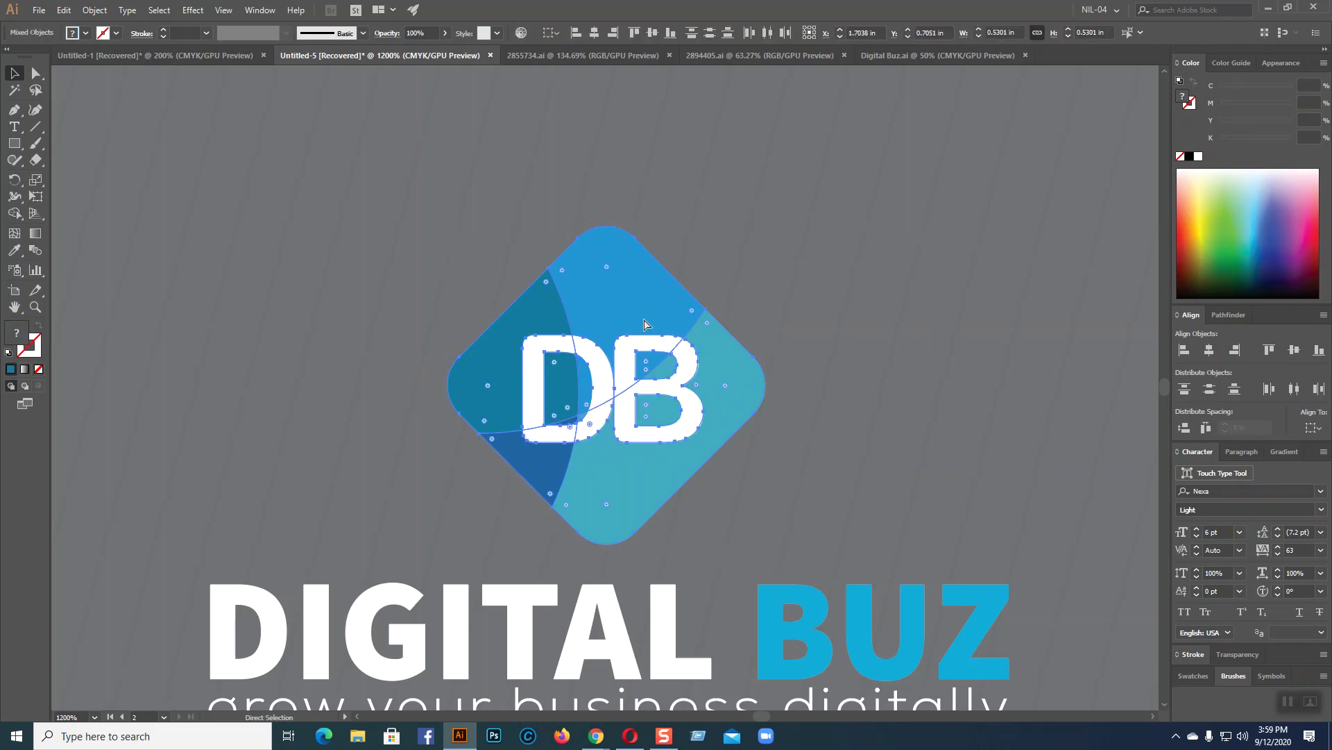
pyautogui.hotkey('ctrl', 'g')
# Step: Centre the diamond ring and logo on each other horizontally and vertically
pyautogui.press('a')
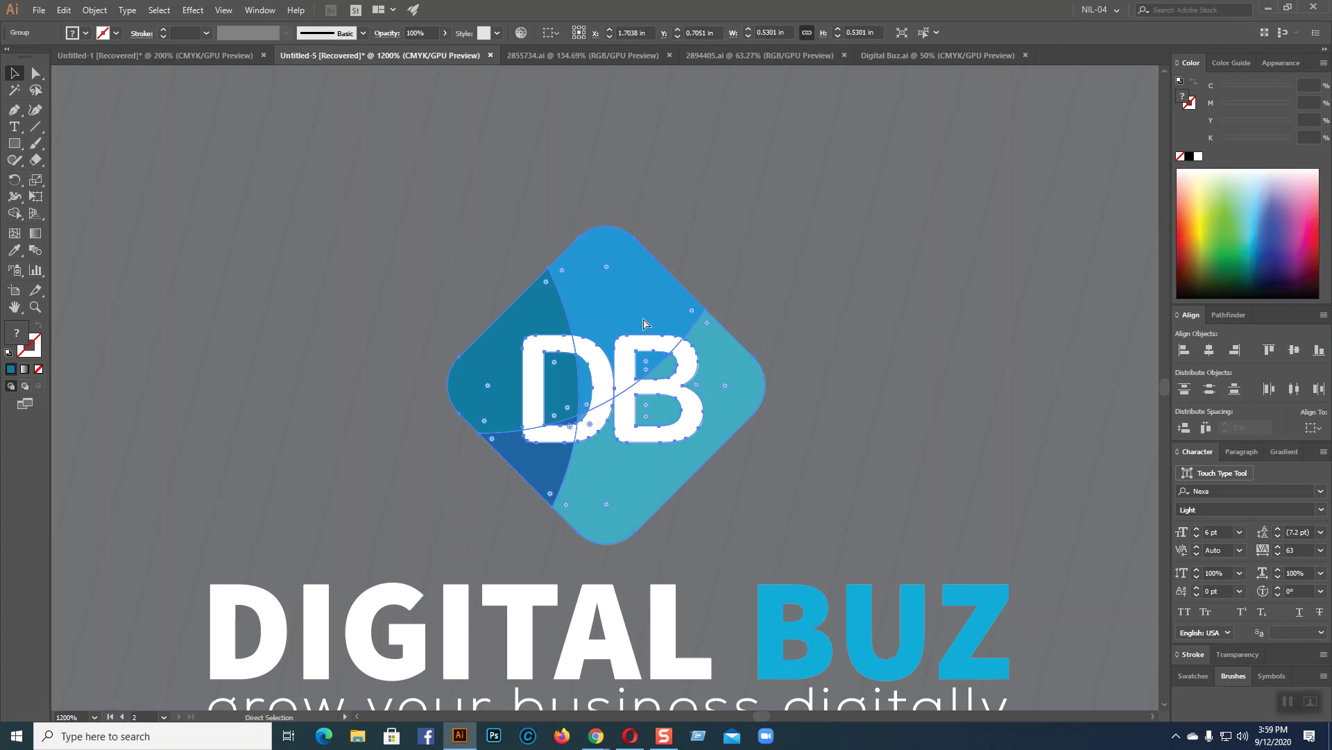
pyautogui.hotkey('ctrl', 'alt', '3')
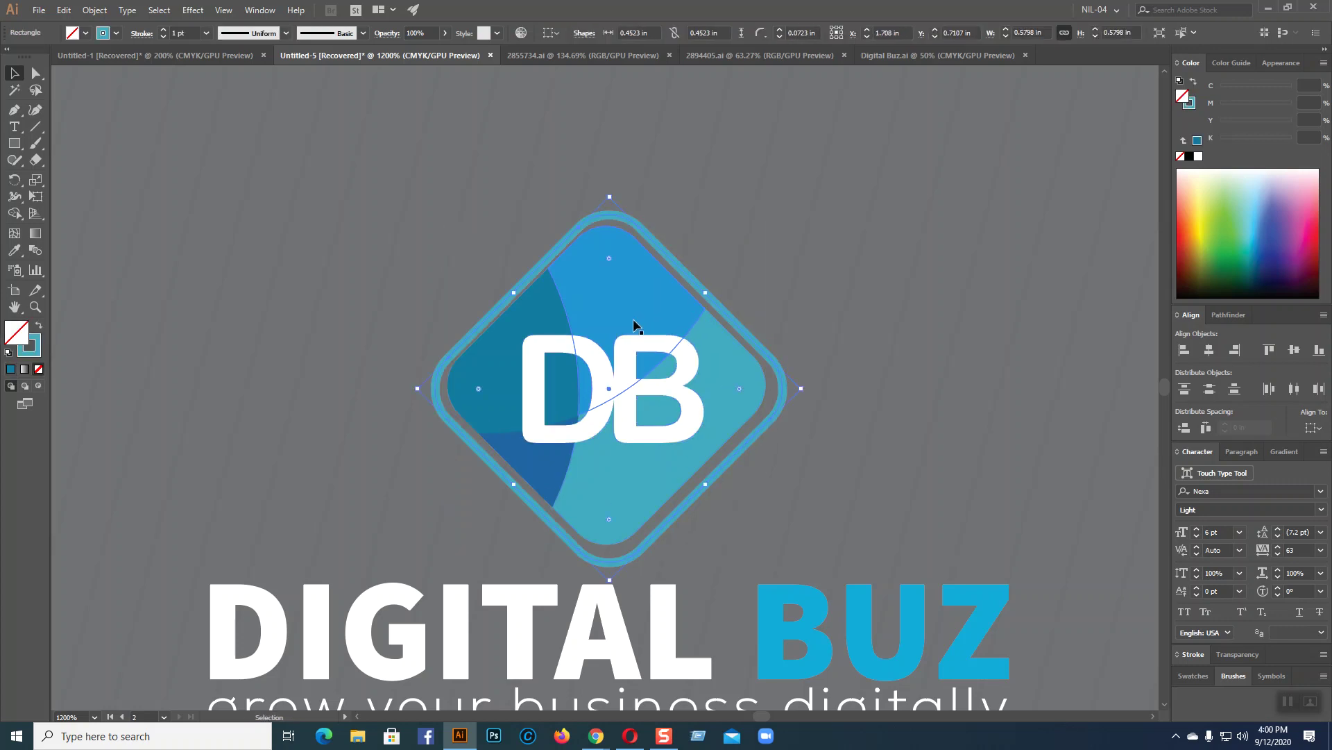
pyautogui.keyDown('shift'); pyautogui.click(674, 305); pyautogui.keyUp('shift')
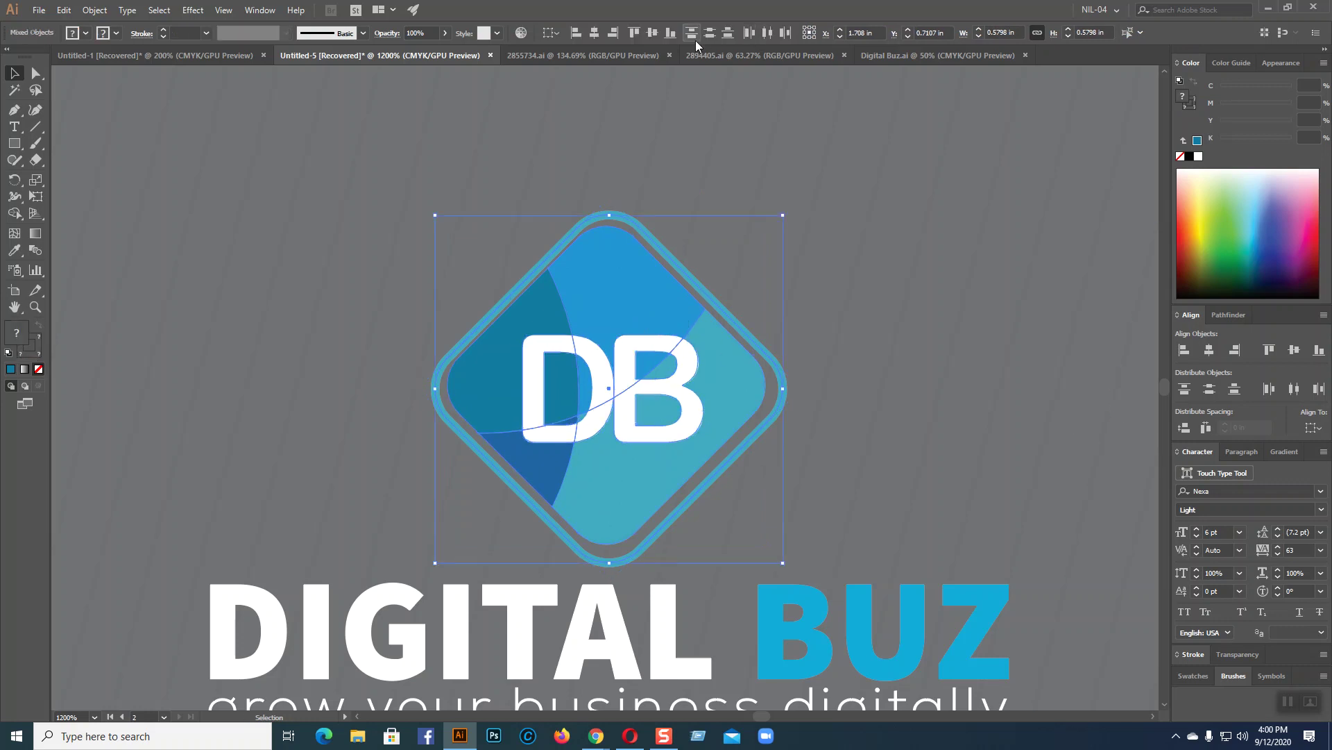
pyautogui.click(597, 34)
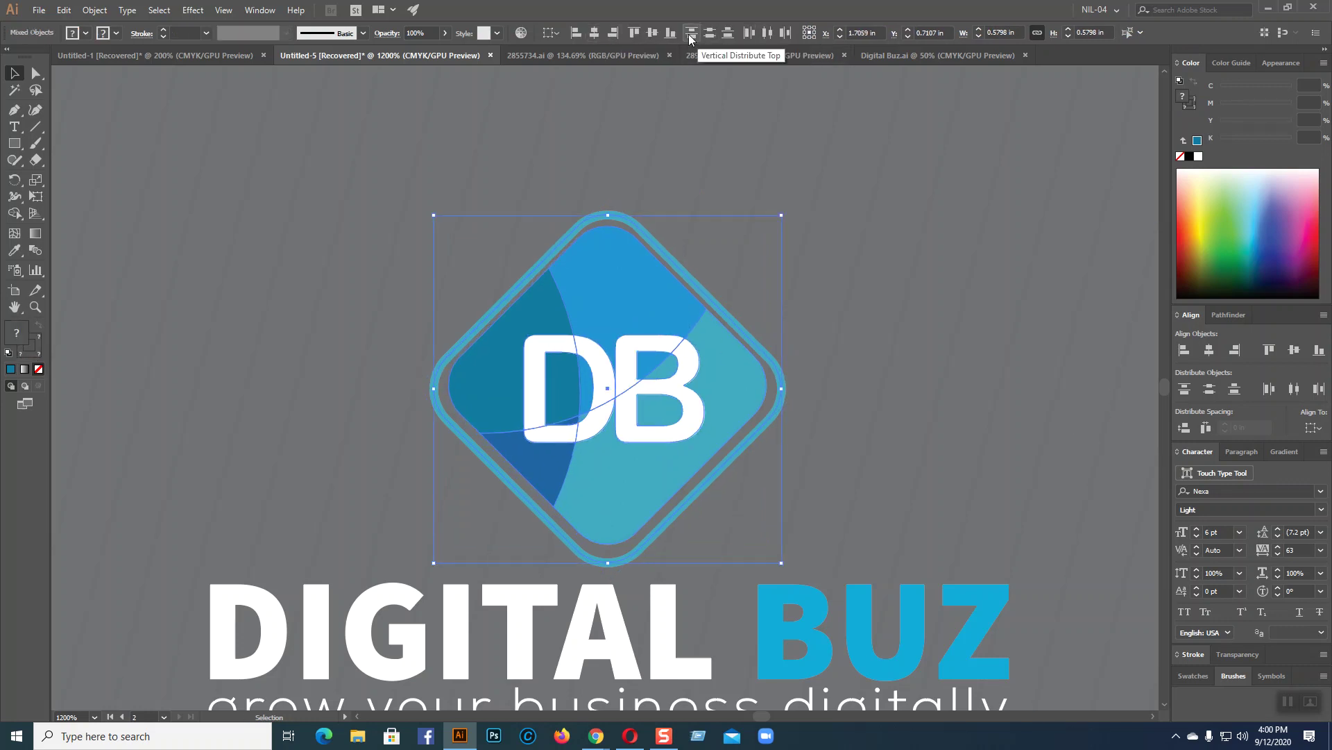
pyautogui.click(653, 33)
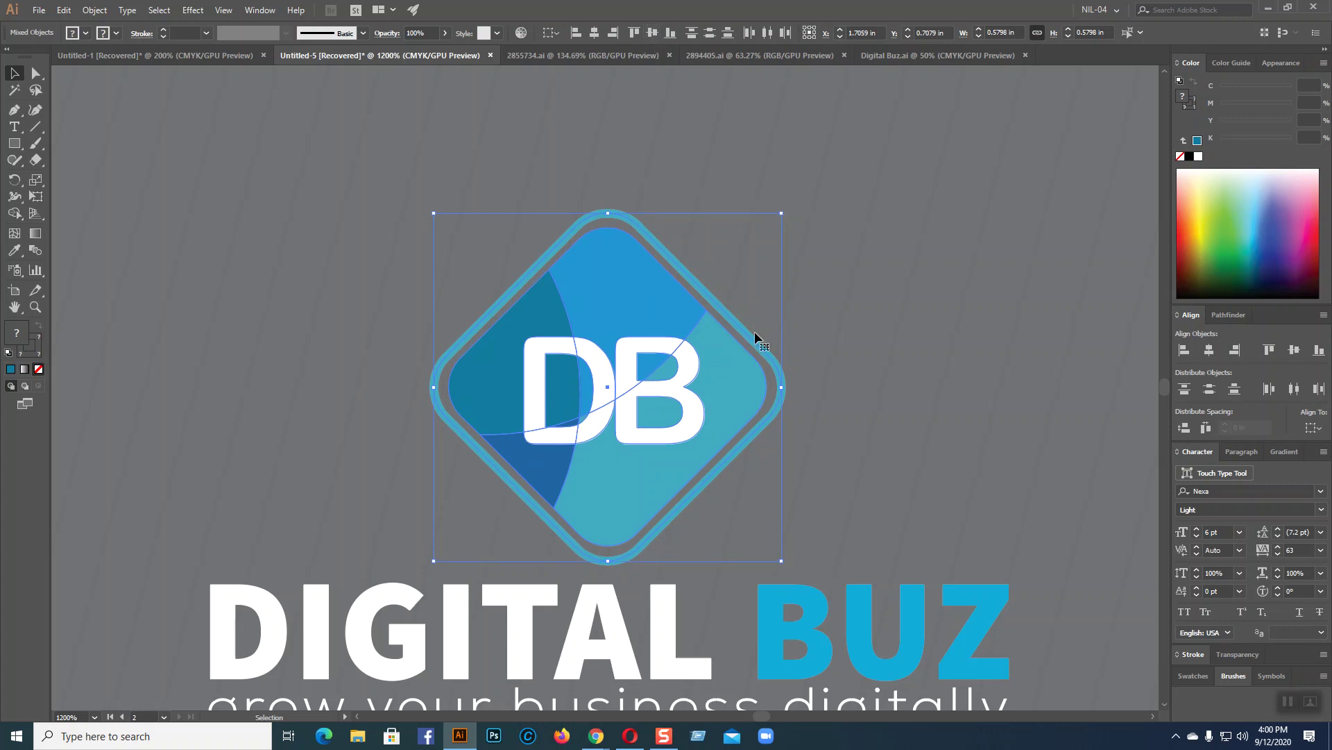
# Step: Fill the rounded diamond white and remove its blue outline
pyautogui.click(843, 305)
pyautogui.click(721, 306)
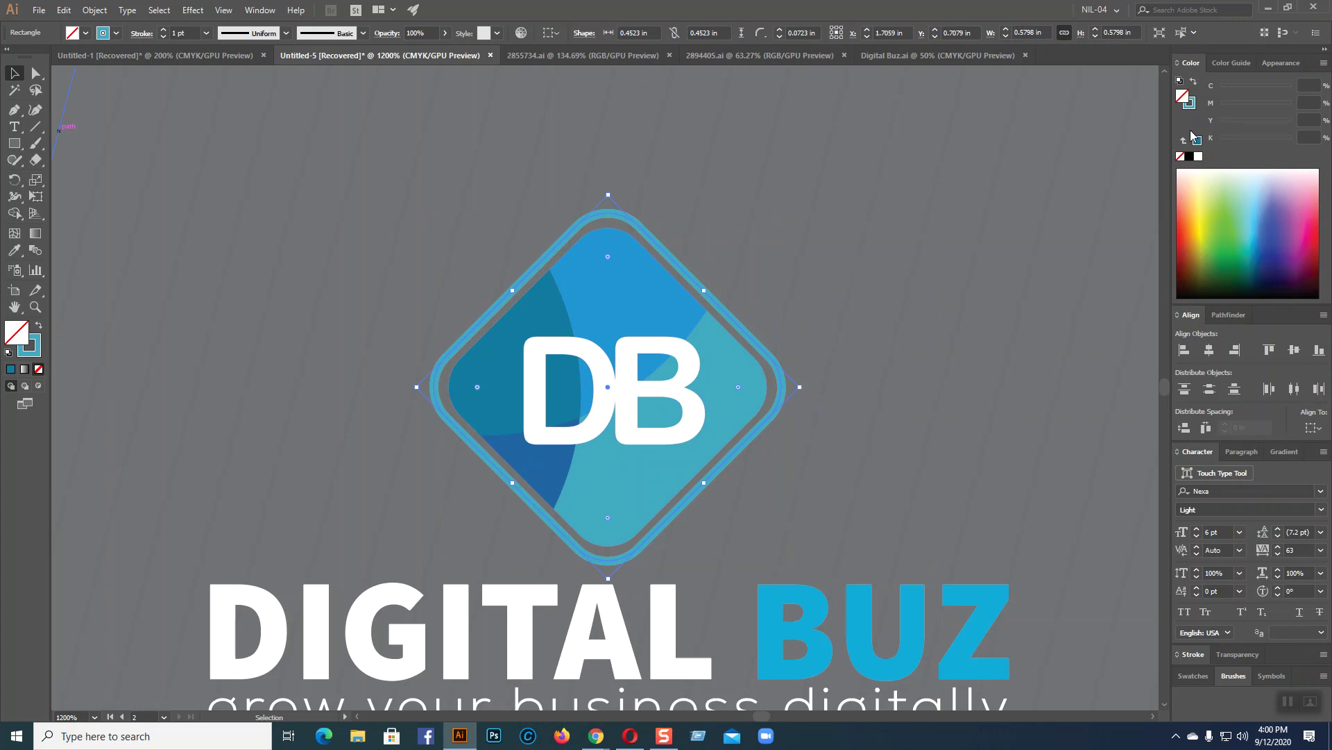
pyautogui.click(1198, 157)
pyautogui.click(34, 348)
pyautogui.click(39, 368)
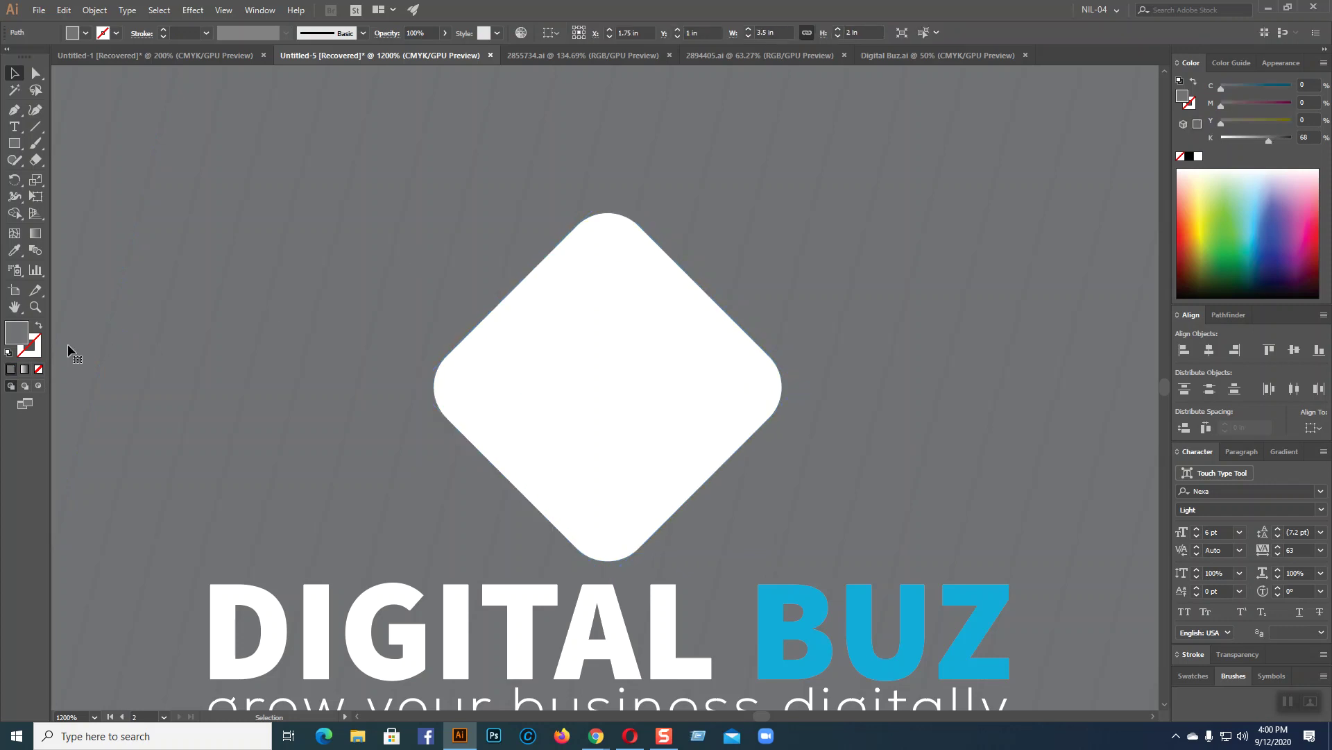
# Step: Send the white diamond back and bring the DB logo group to the front
pyautogui.hotkey('ctrl', 'shift', '[')
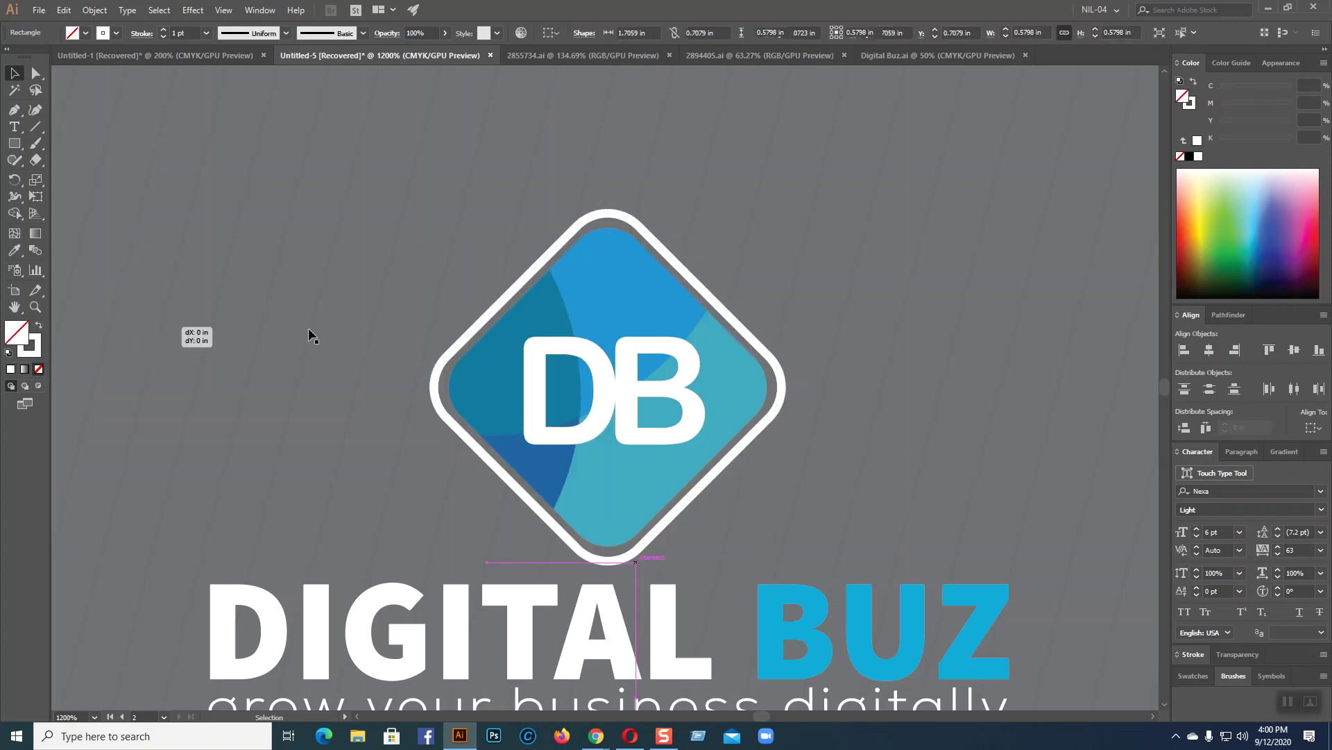
pyautogui.click(618, 268)
pyautogui.rightClick(617, 267)
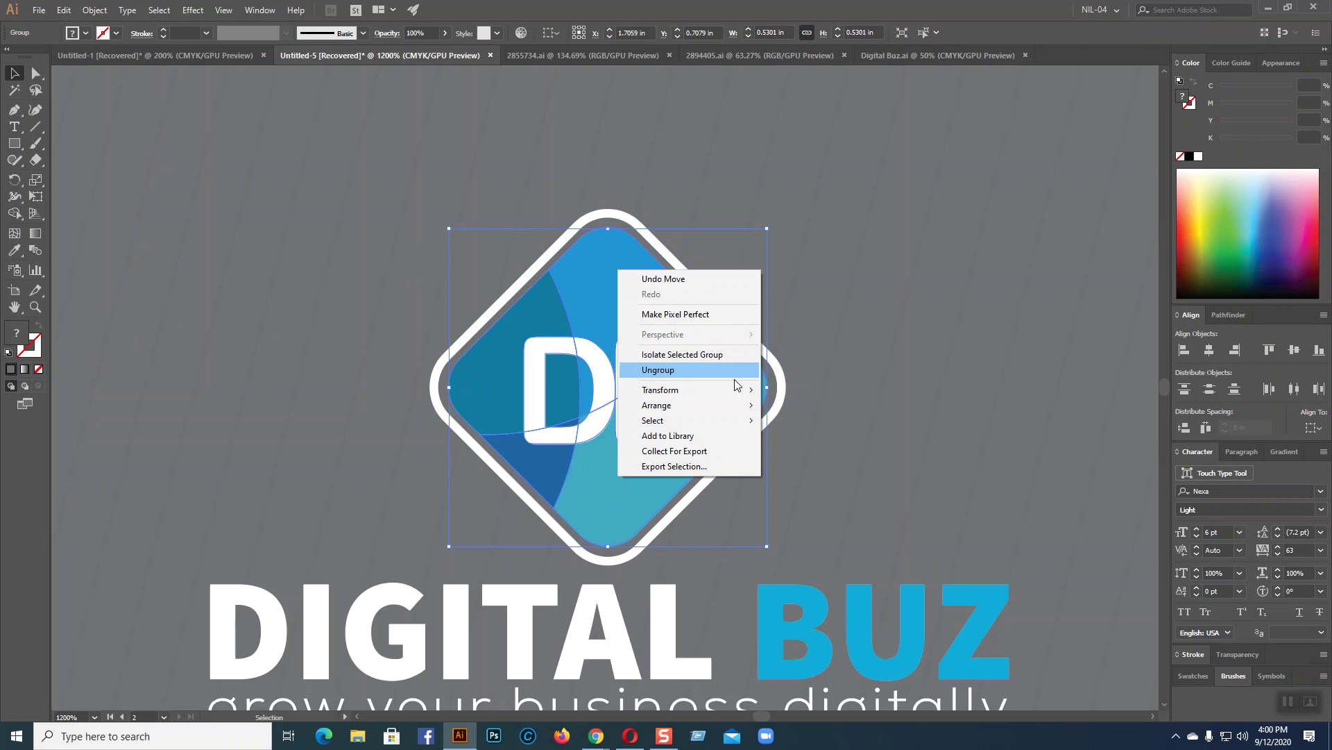
pyautogui.moveTo(712, 405)
pyautogui.click(799, 406)
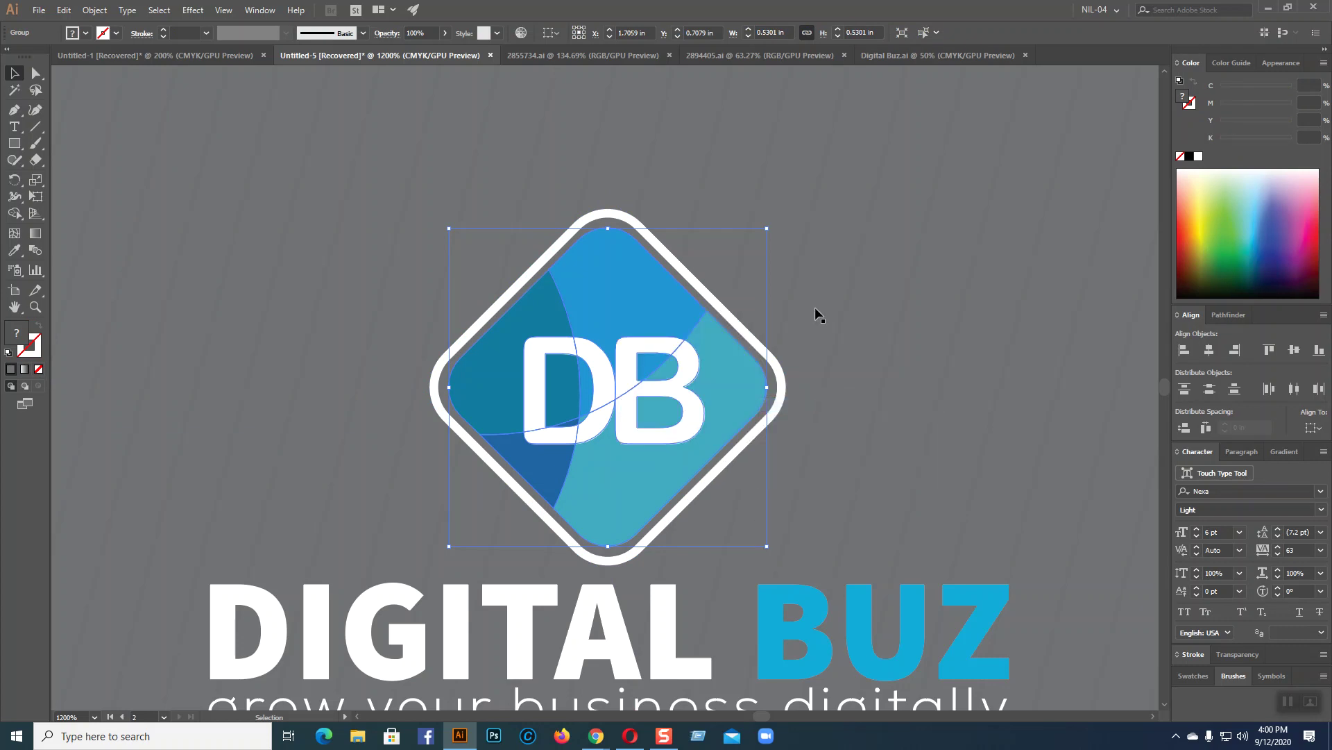
# Step: Swap the frame's fill and stroke to make it a solid white shape, then view both cards
pyautogui.click(724, 308)
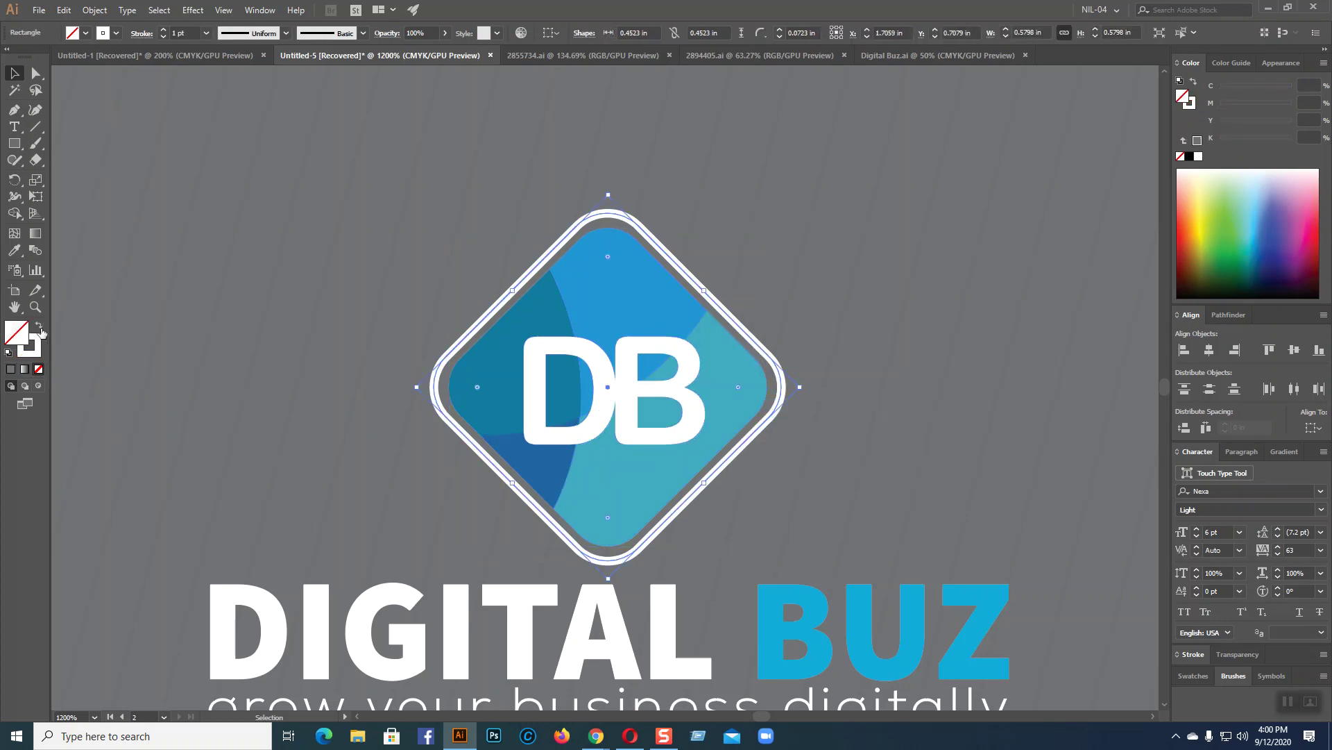
pyautogui.click(39, 325)
pyautogui.click(238, 302)
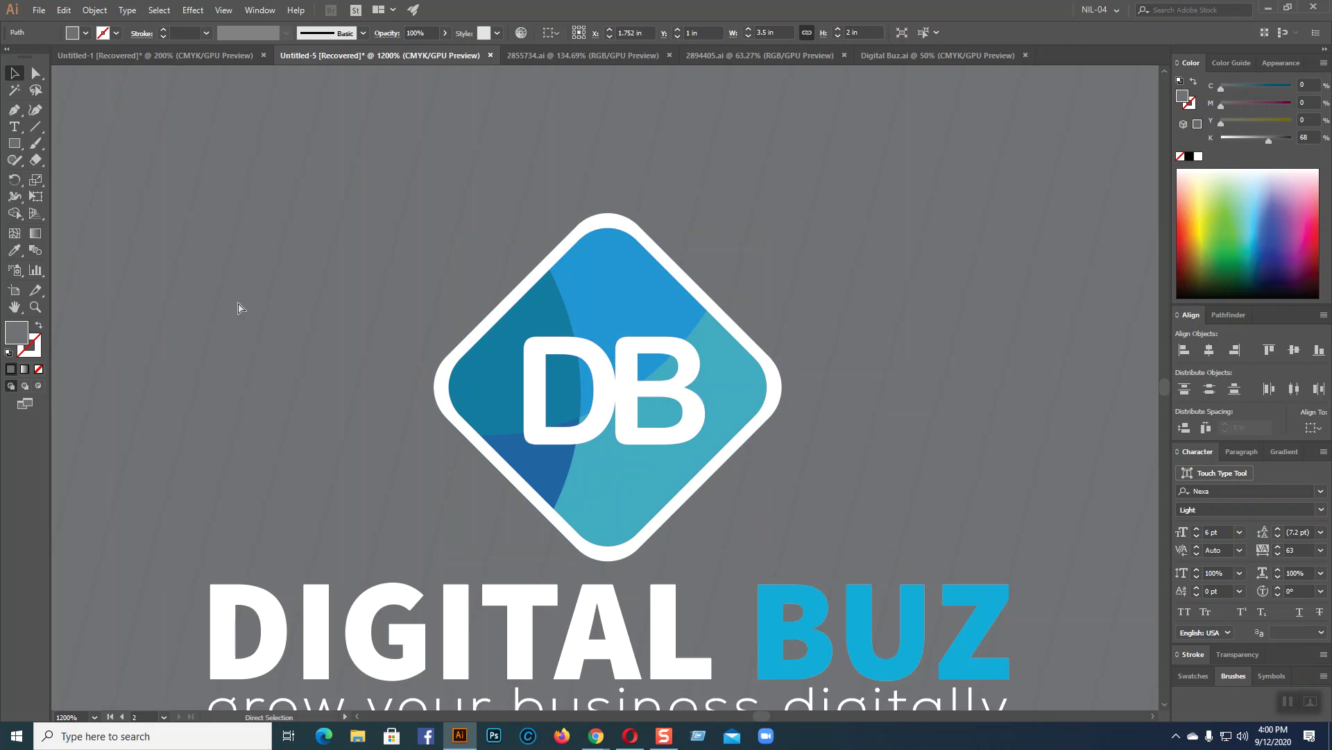
pyautogui.hotkey('ctrl', '-')
pyautogui.hotkey('ctrl', '-')
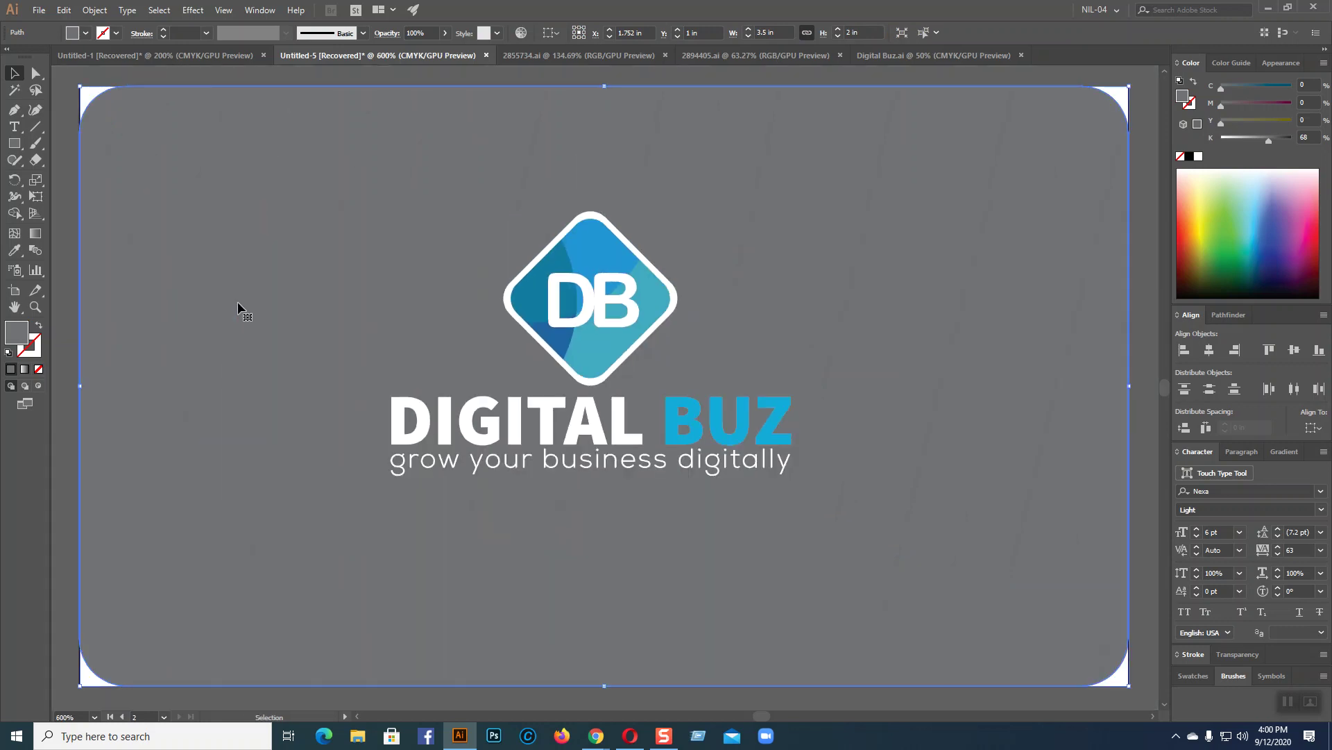
pyautogui.hotkey('ctrl', '-')
pyautogui.hotkey('ctrl', '-')
pyautogui.hotkey('ctrl', '-')
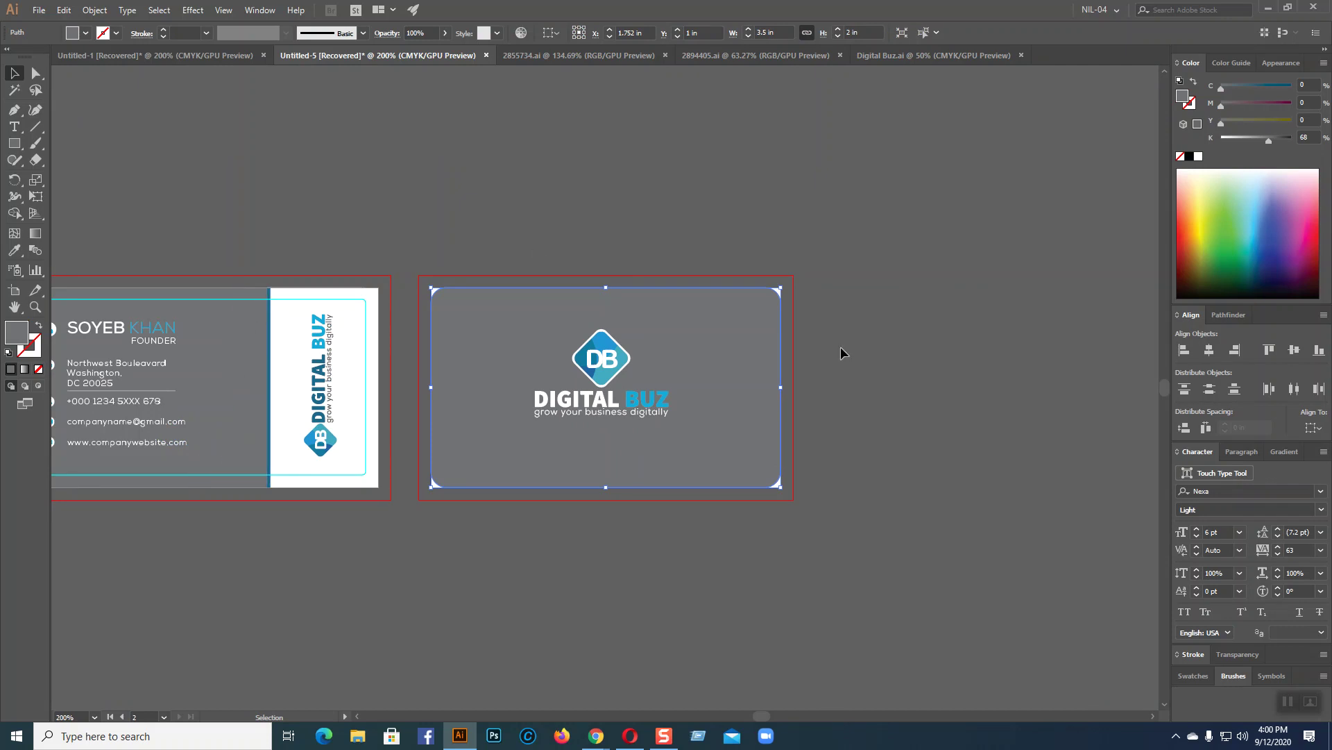
pyautogui.click(911, 380)
# Step: Draw a white rectangle band across the bottom of the back card
pyautogui.hscroll(-4, 896, 538)
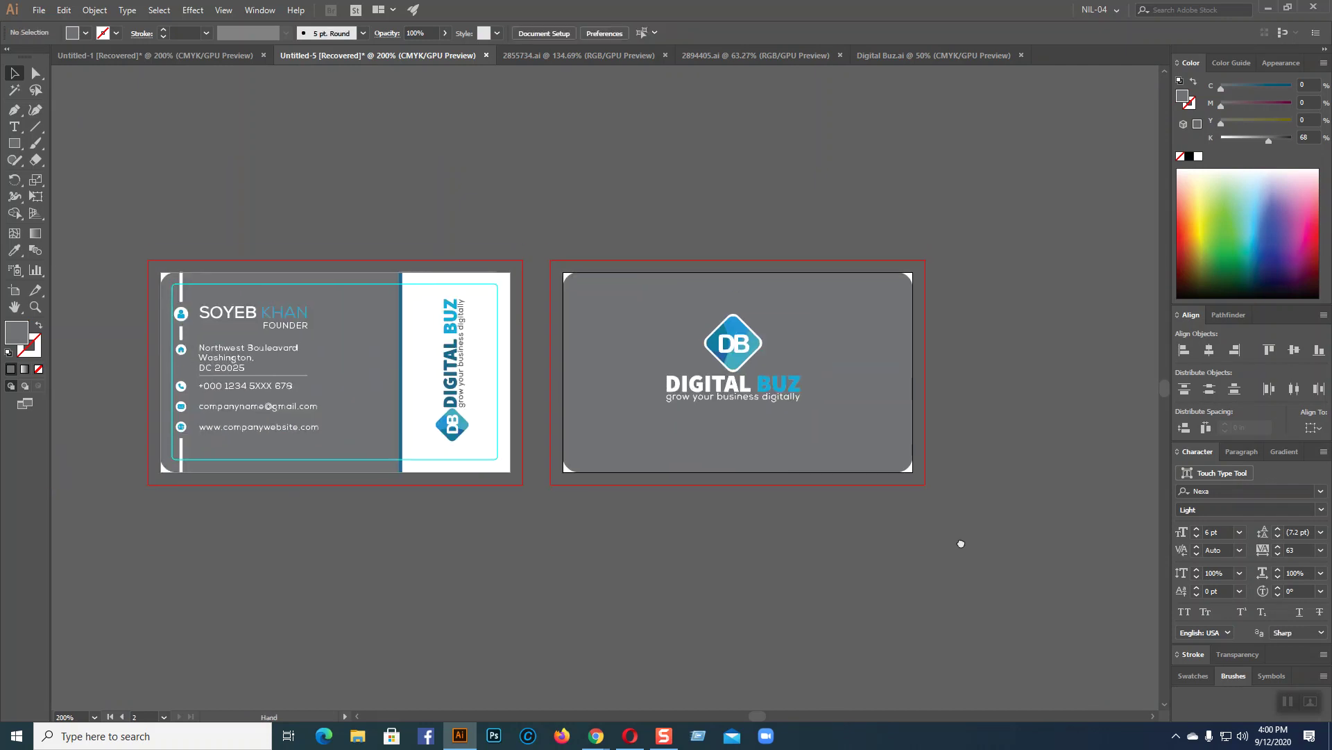
pyautogui.click(14, 143)
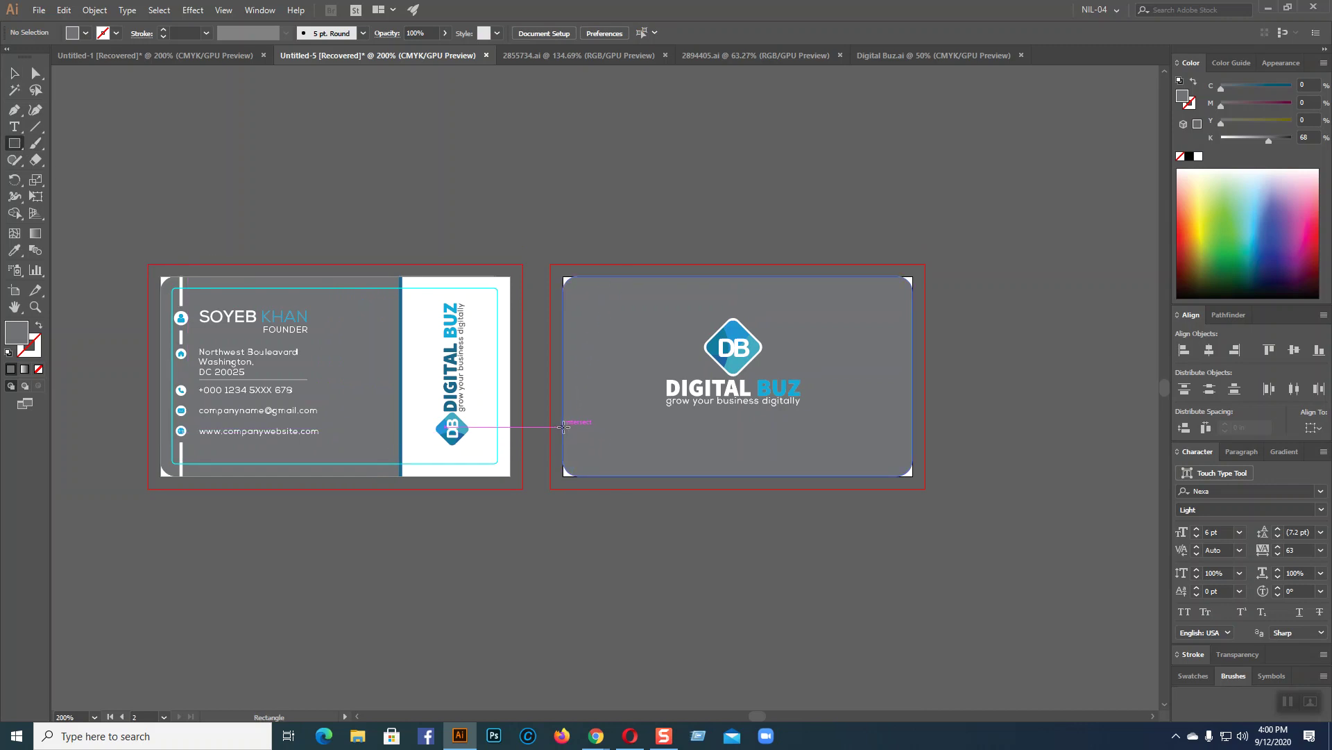
pyautogui.click(35, 127)
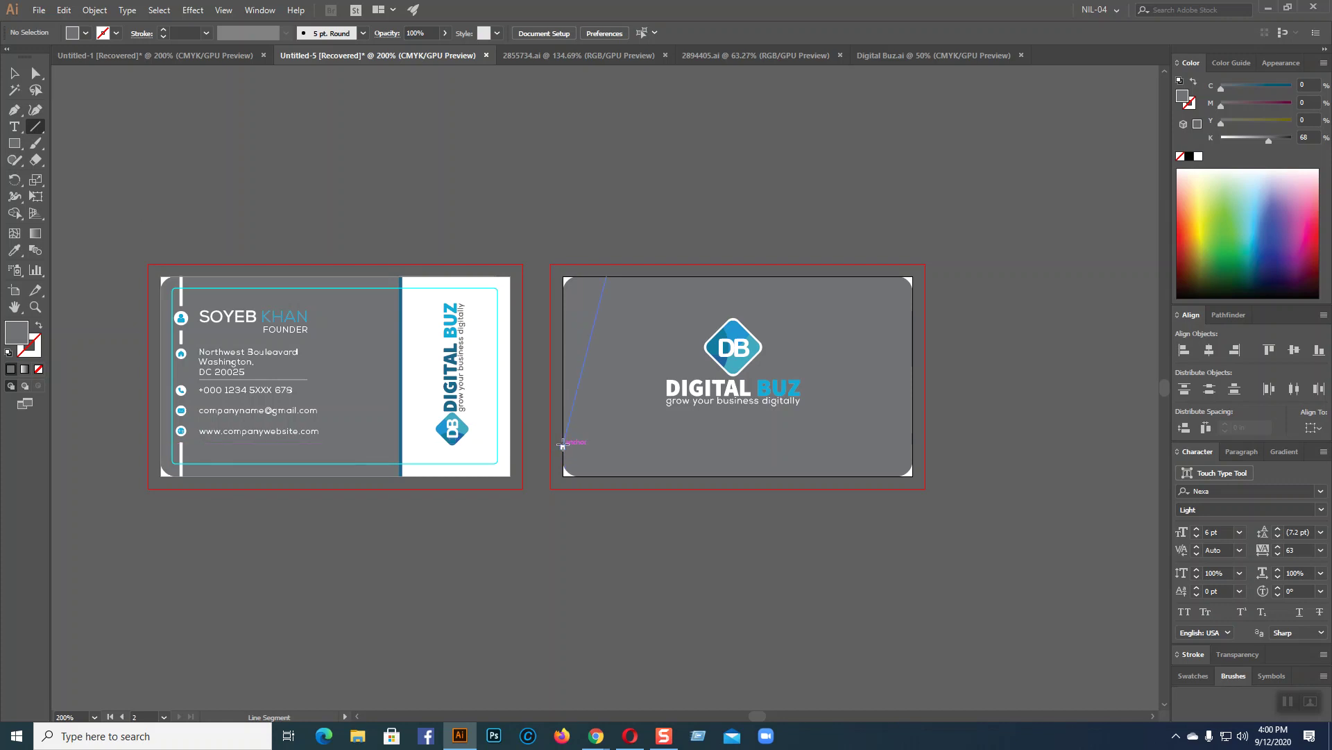
pyautogui.press('m')
pyautogui.moveTo(563, 447); pyautogui.dragTo(917, 476)
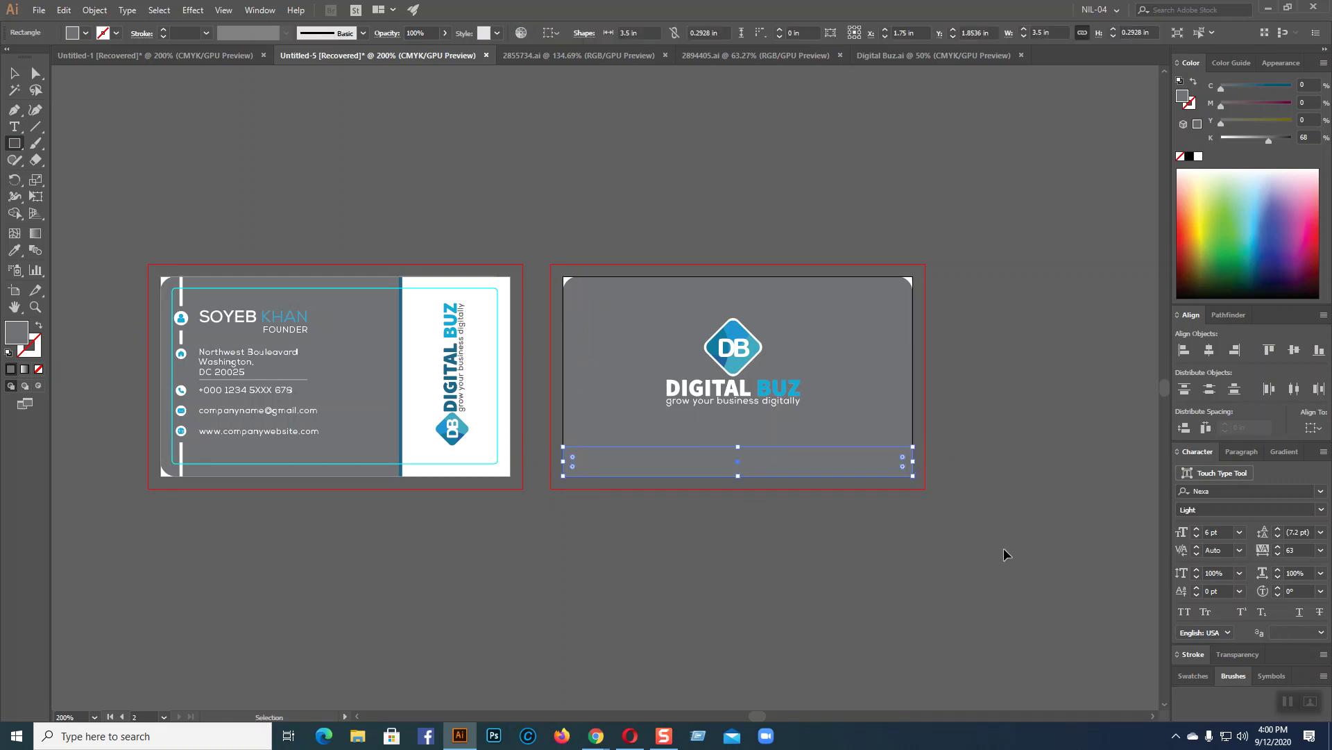
pyautogui.hotkey('ctrl', '+')
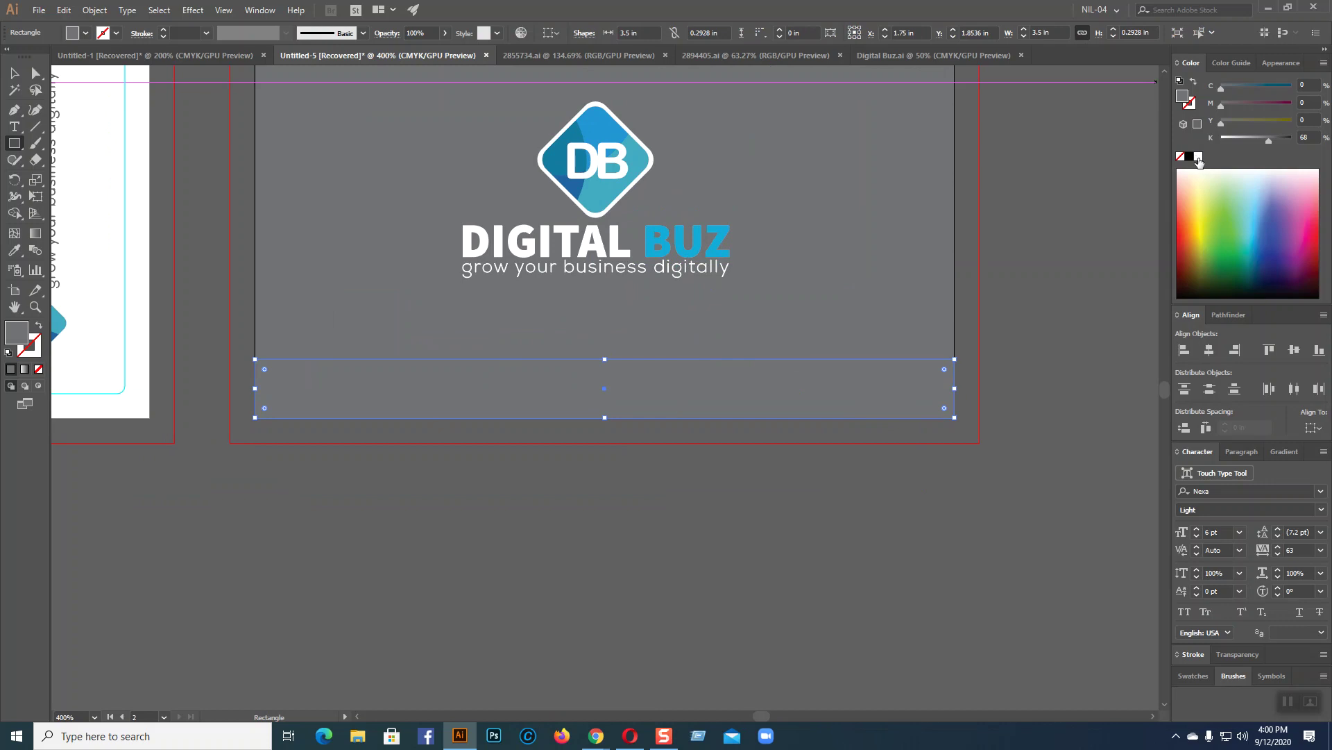
pyautogui.click(1199, 158)
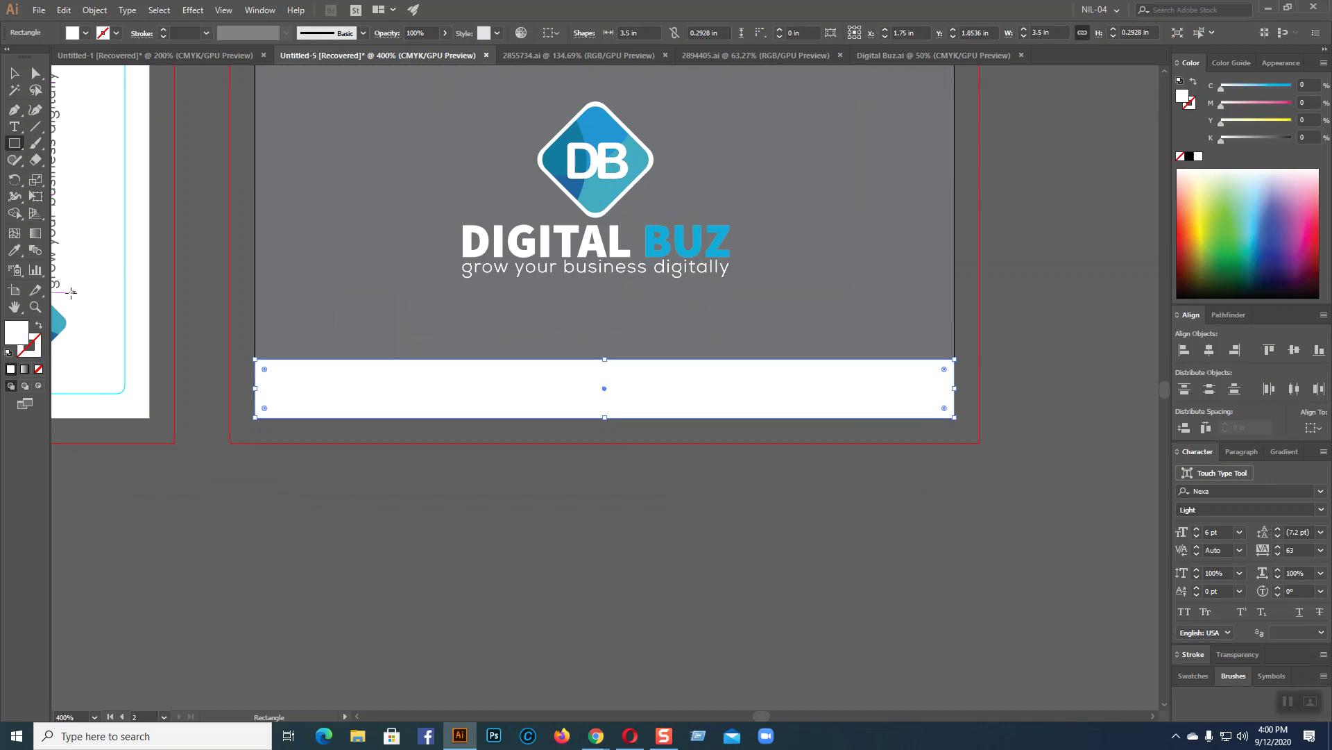
pyautogui.click(443, 33)
pyautogui.moveTo(442, 50); pyautogui.dragTo(424, 51)
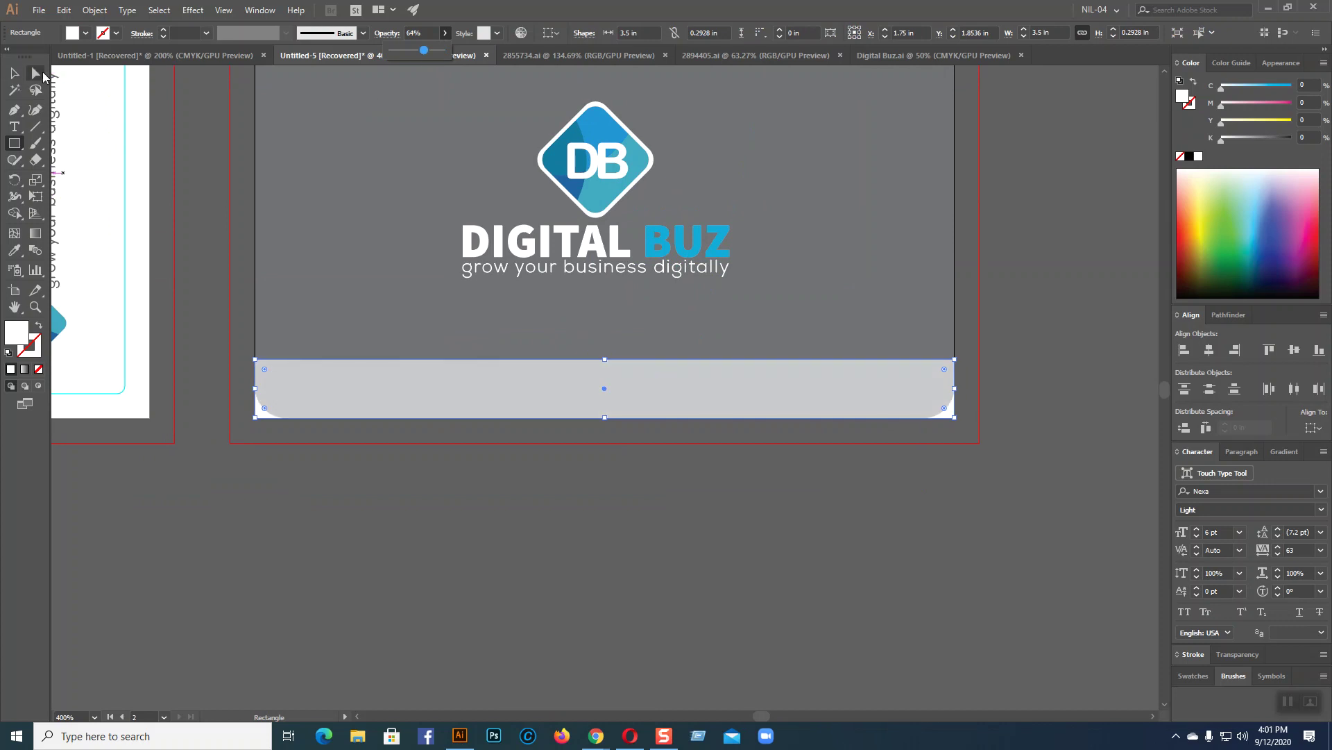
# Step: Round the band's two bottom corners with live corners
pyautogui.click(39, 73)
pyautogui.click(264, 438)
pyautogui.click(255, 417)
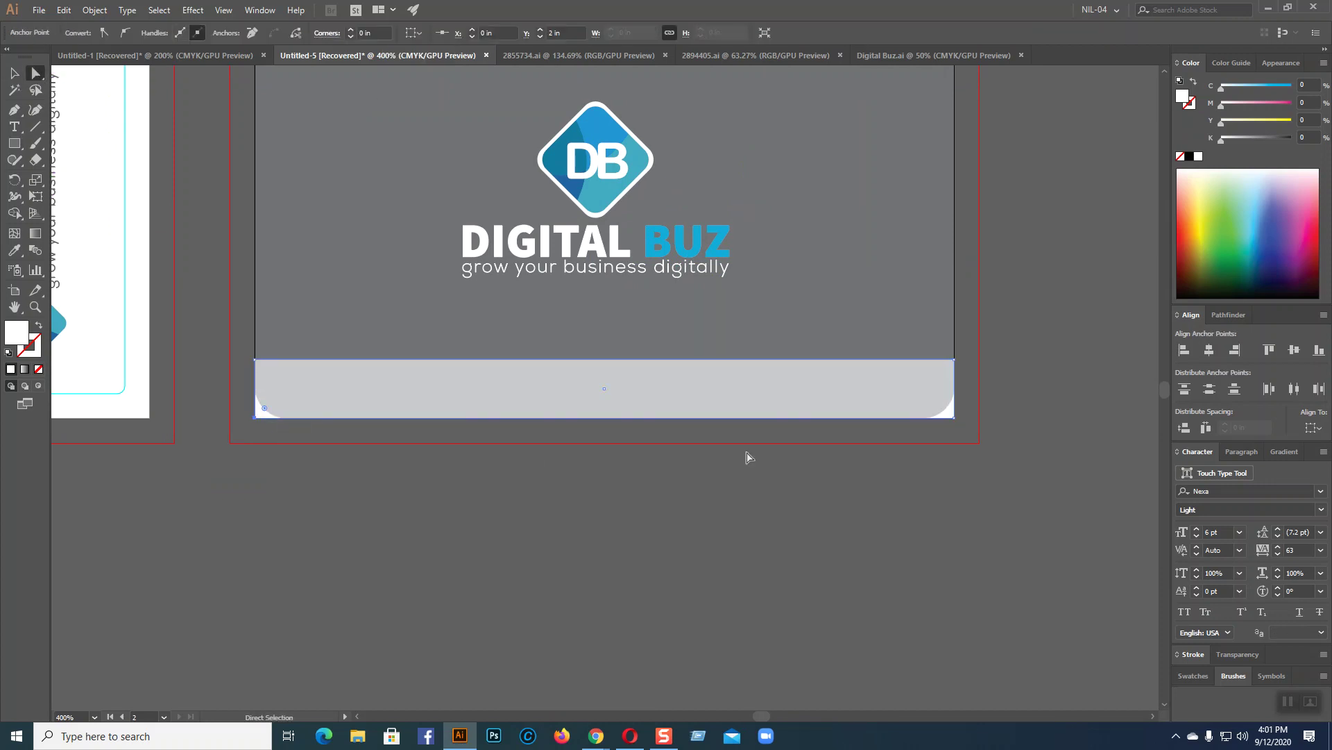
pyautogui.keyDown('shift'); pyautogui.click(954, 417); pyautogui.keyUp('shift')
pyautogui.moveTo(940, 414)
pyautogui.mouseDown()
pyautogui.moveTo(922, 396)
pyautogui.moveTo(917, 406)
pyautogui.mouseUp()
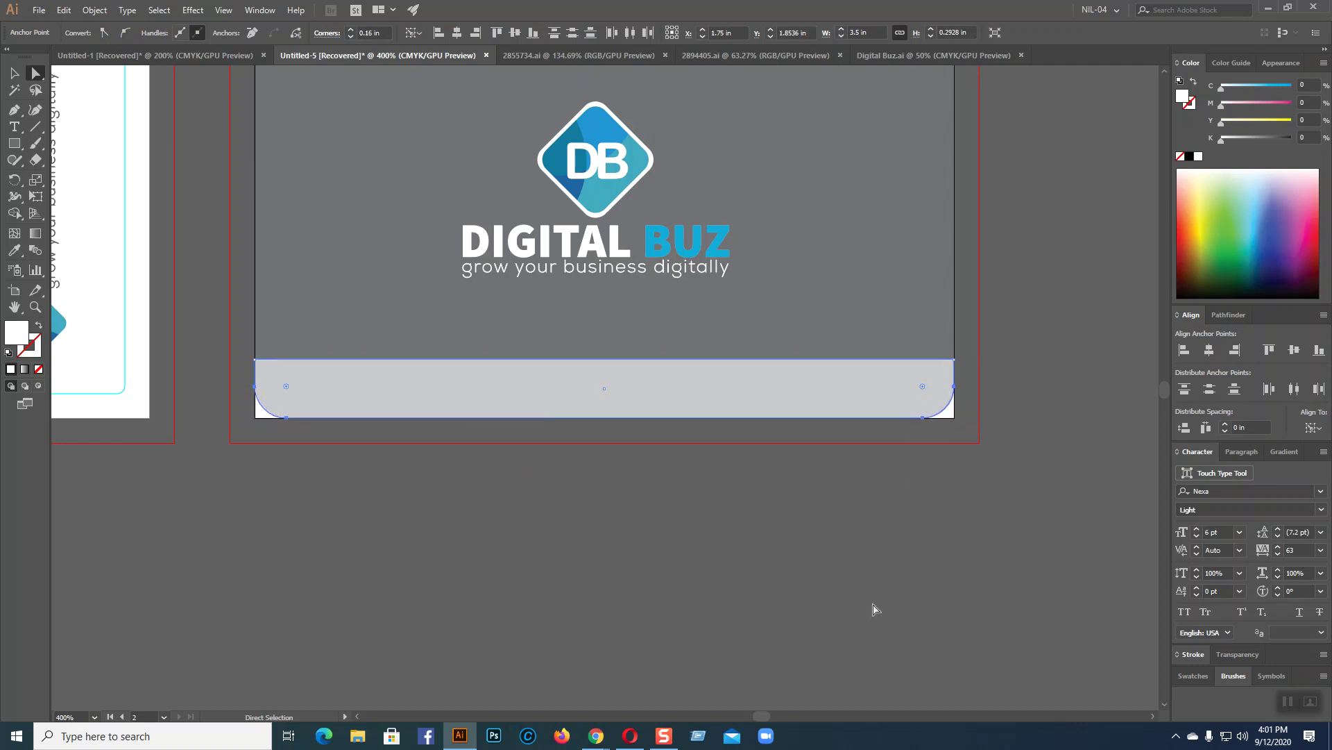
pyautogui.click(859, 604)
# Step: Set the bottom band's opacity to 100%
pyautogui.scroll(3, 858, 604)
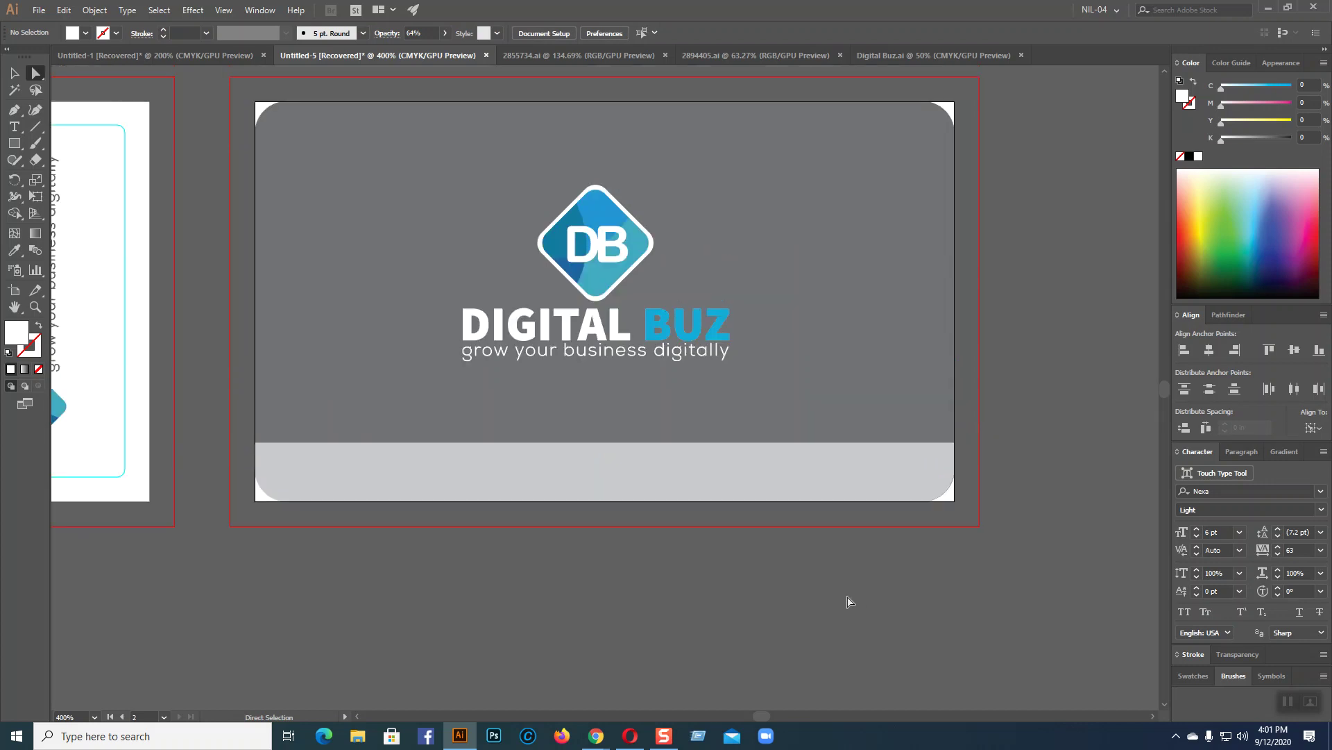
pyautogui.press('v')
pyautogui.click(429, 458)
pyautogui.click(429, 458)
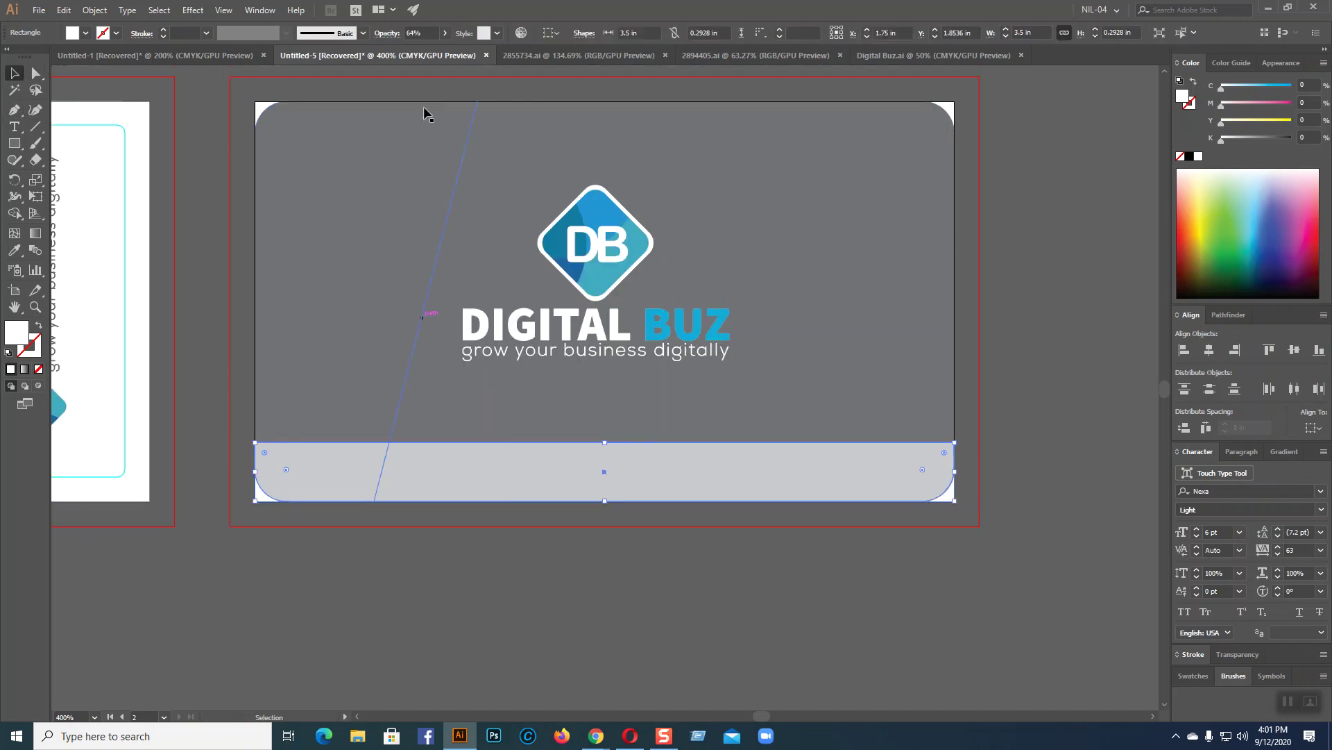
pyautogui.click(444, 33)
pyautogui.moveTo(425, 51); pyautogui.dragTo(1069, 358)
pyautogui.click(1031, 350)
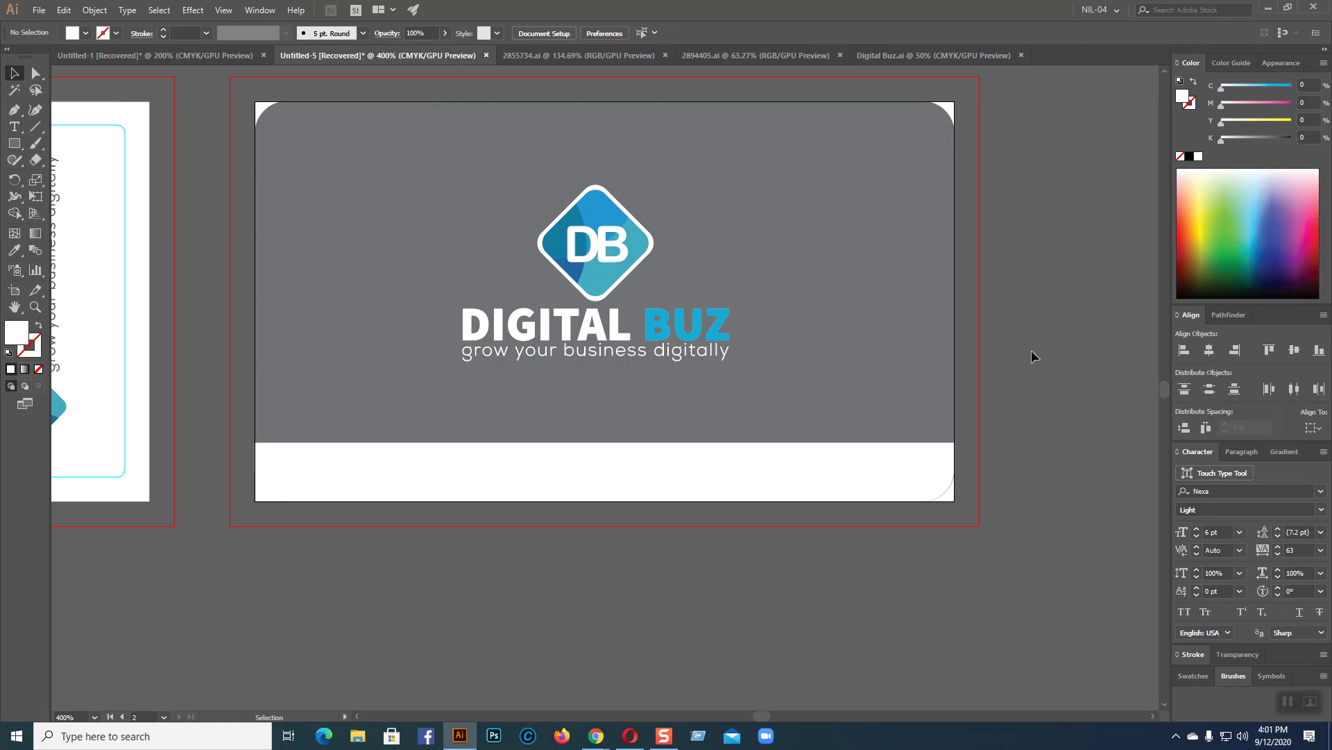
pyautogui.click(535, 460)
pyautogui.click(1056, 495)
pyautogui.moveTo(695, 562); pyautogui.dragTo(641, 564)
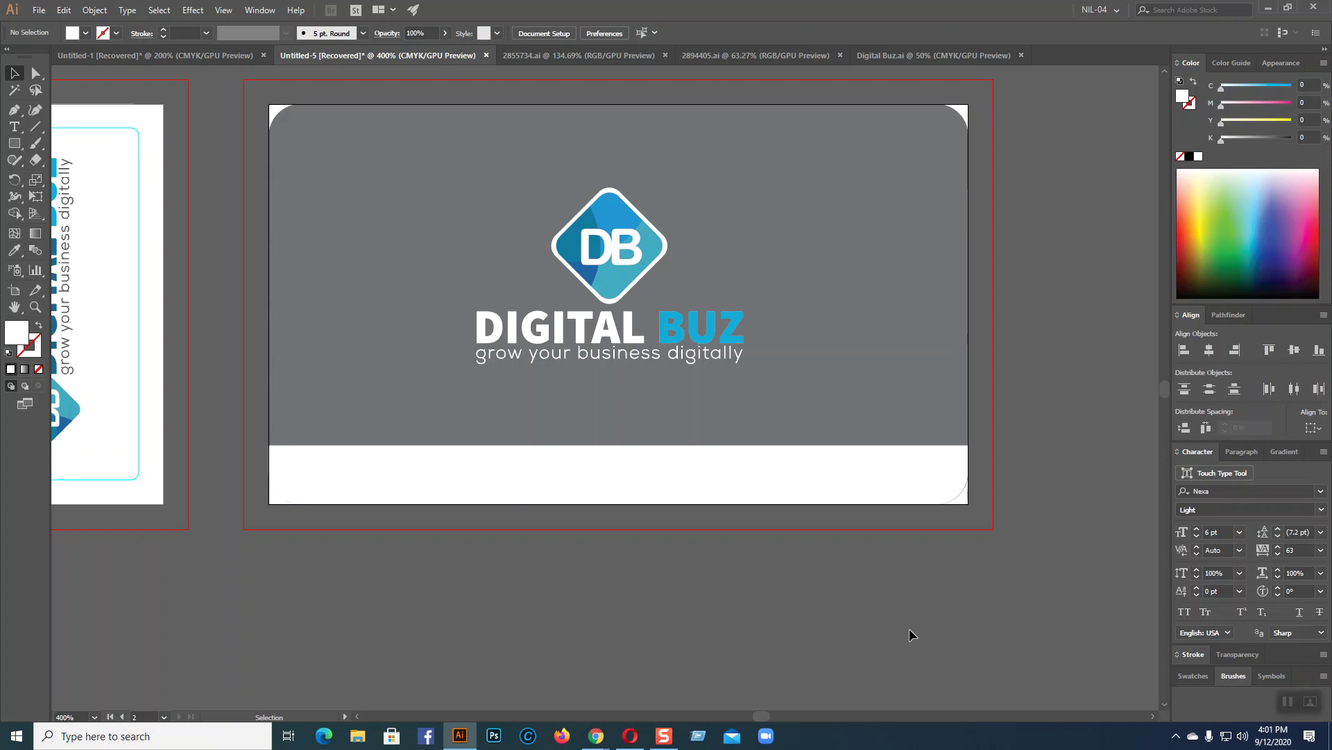
pyautogui.hotkey('ctrl', '-')
pyautogui.hotkey('ctrl', '-')
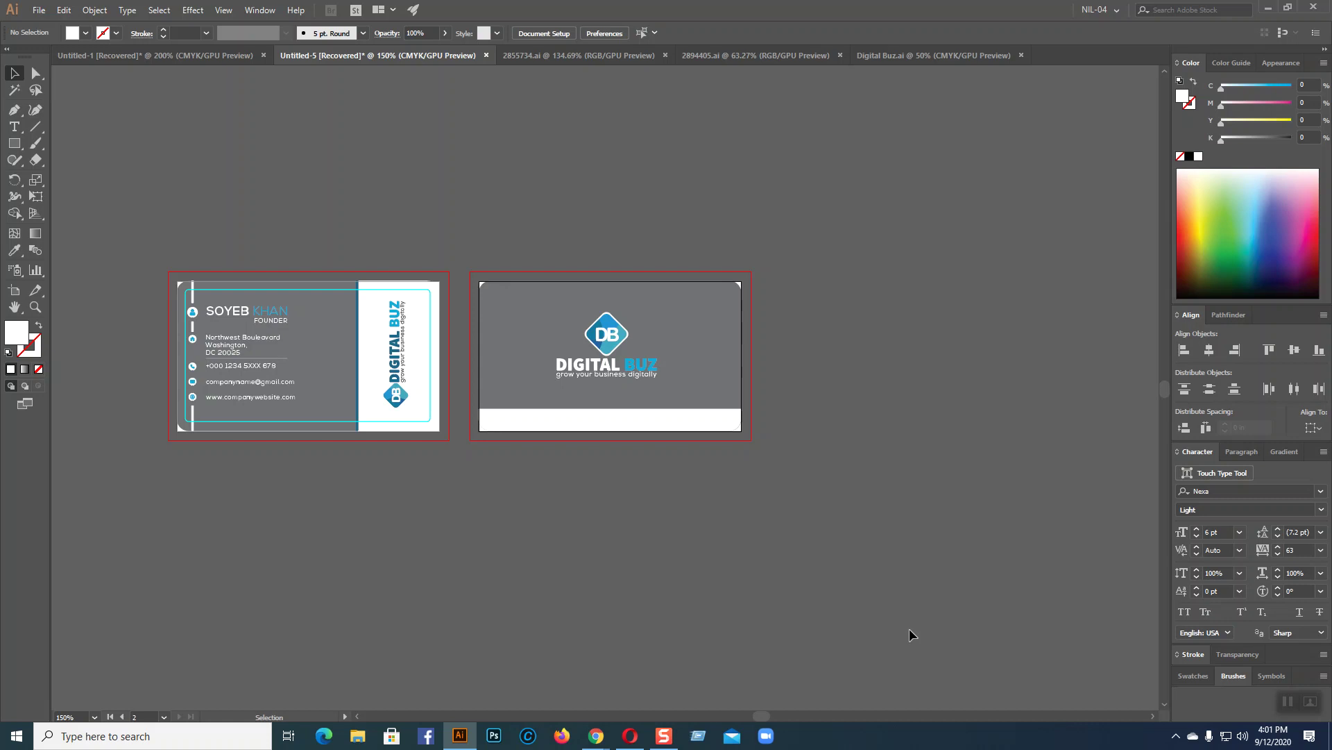
pyautogui.hotkey('ctrl', '=')
pyautogui.moveTo(597, 586); pyautogui.dragTo(809, 550)
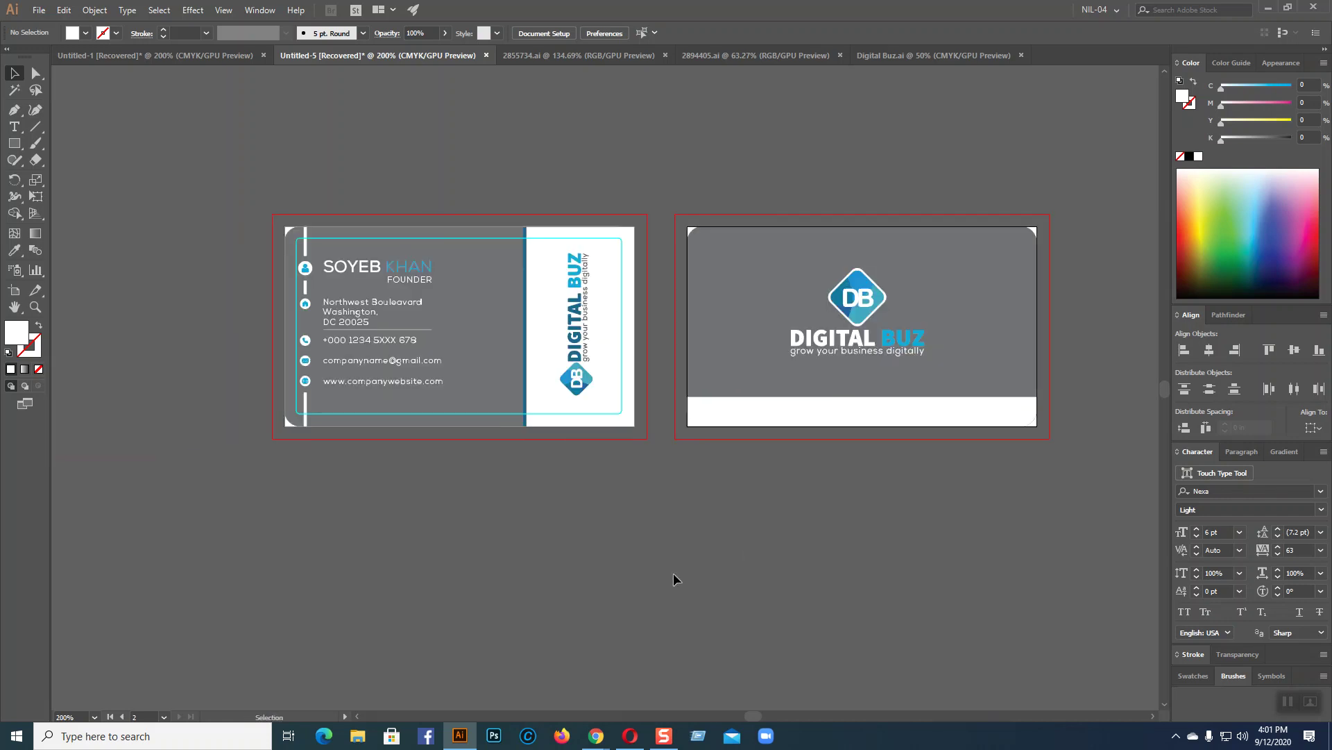
pyautogui.hotkey('ctrl', 'a')
pyautogui.click(723, 514)
pyautogui.hotkey('ctrl', 'alt', 'a')
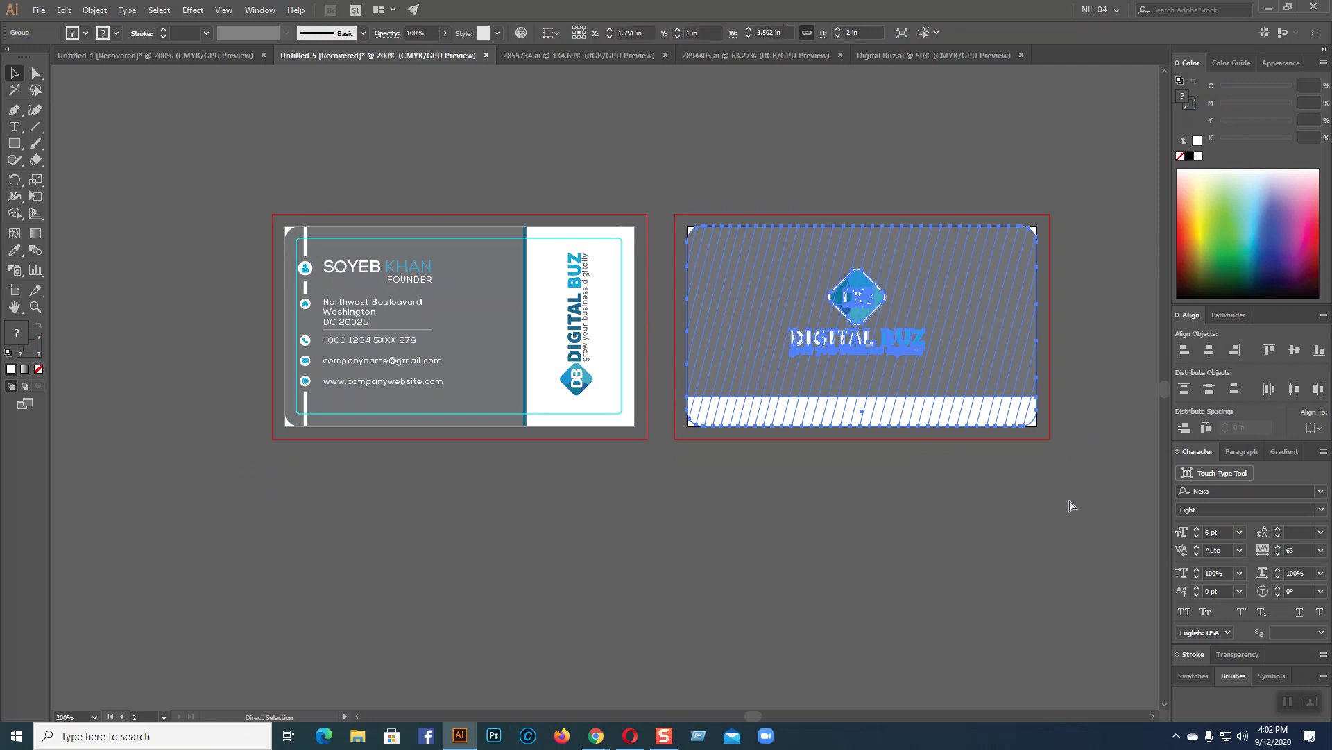
pyautogui.click(787, 560)
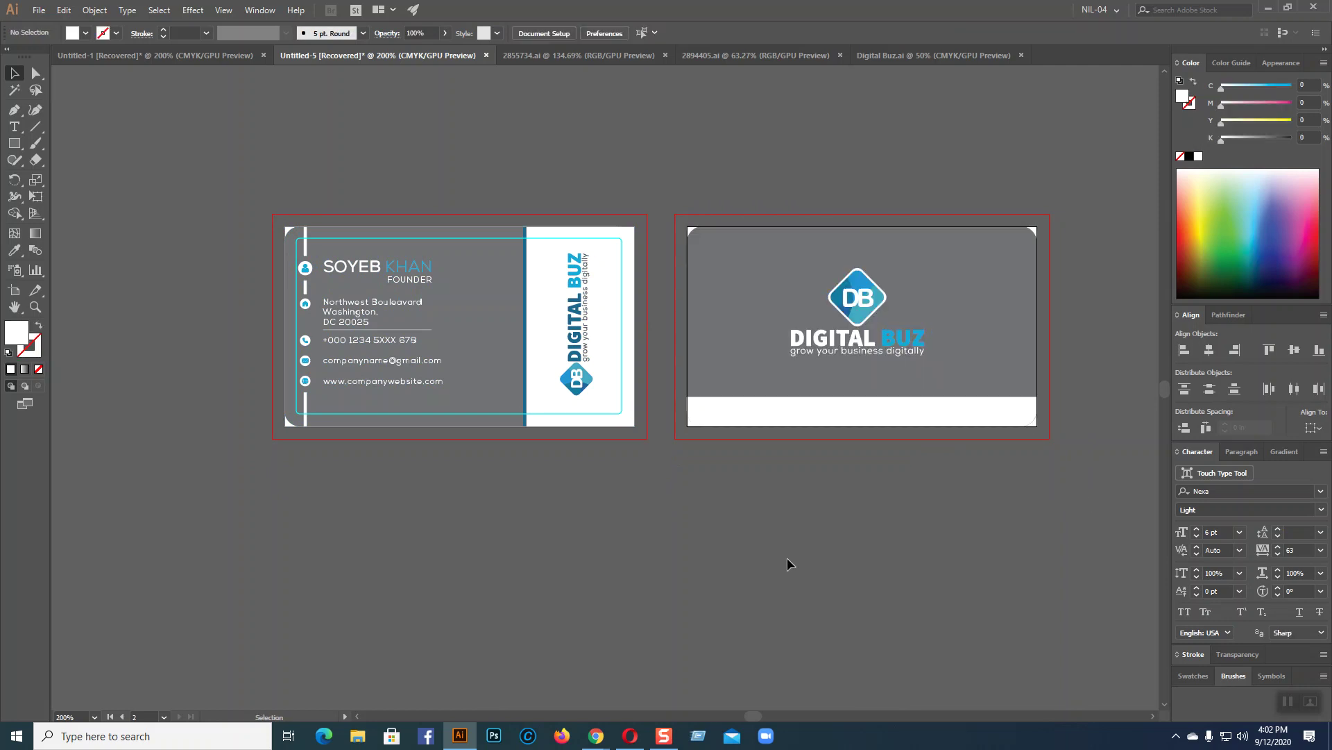
pyautogui.click(39, 10)
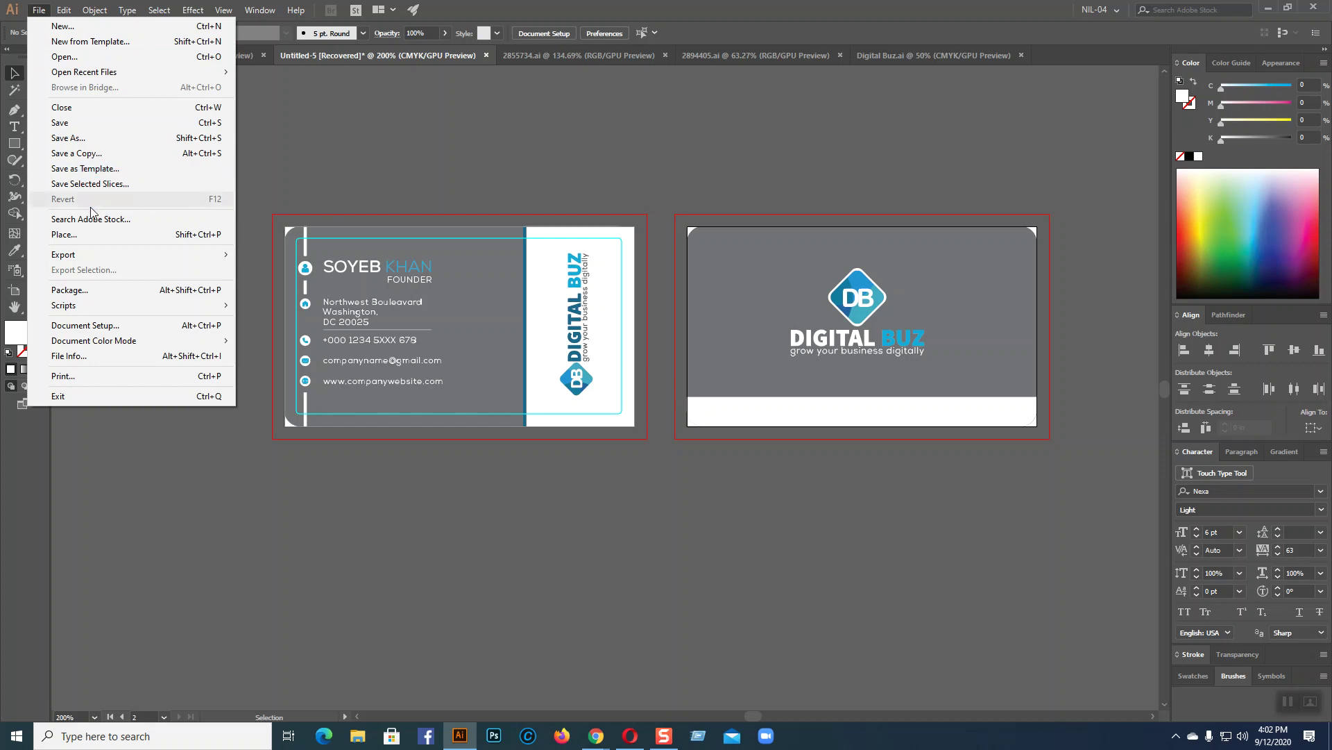
# Step: Open Save for Web as PNG-24 and set the export width to 1000 px (1000 × 571)
pyautogui.moveTo(99, 254)
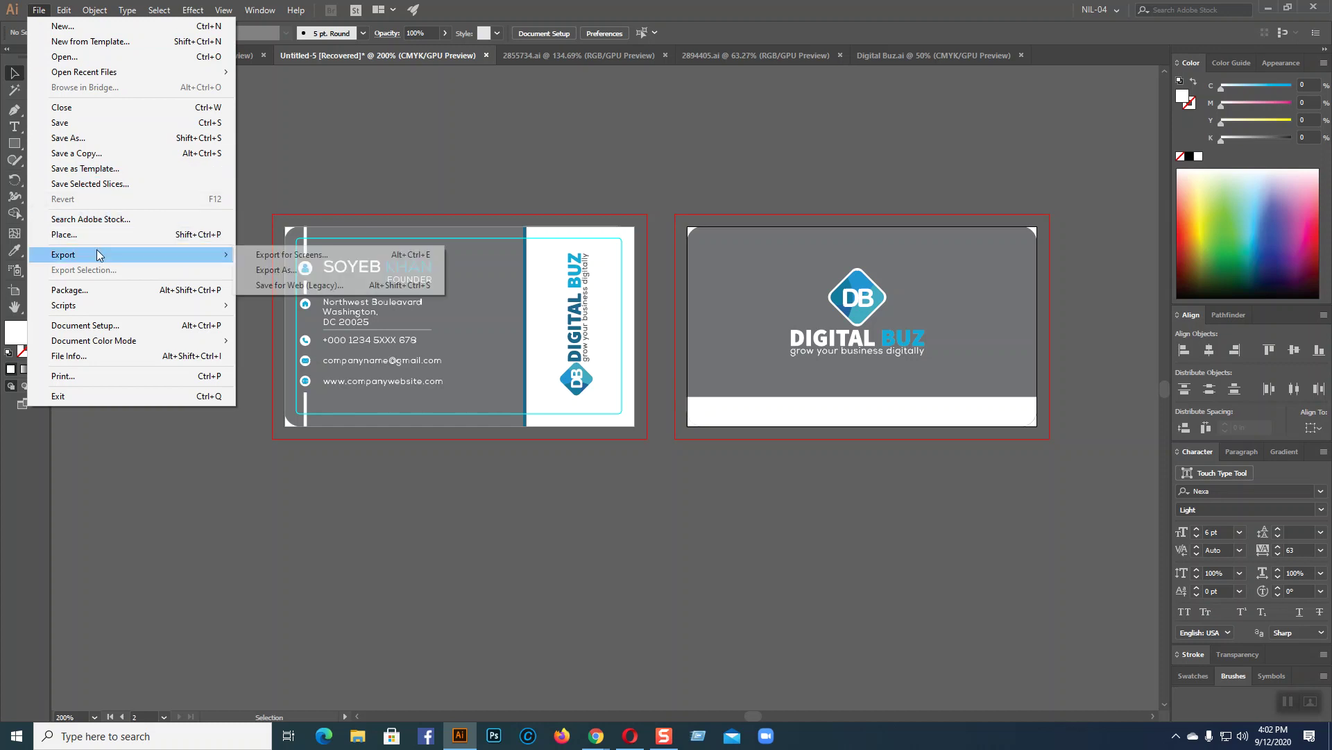
pyautogui.click(287, 287)
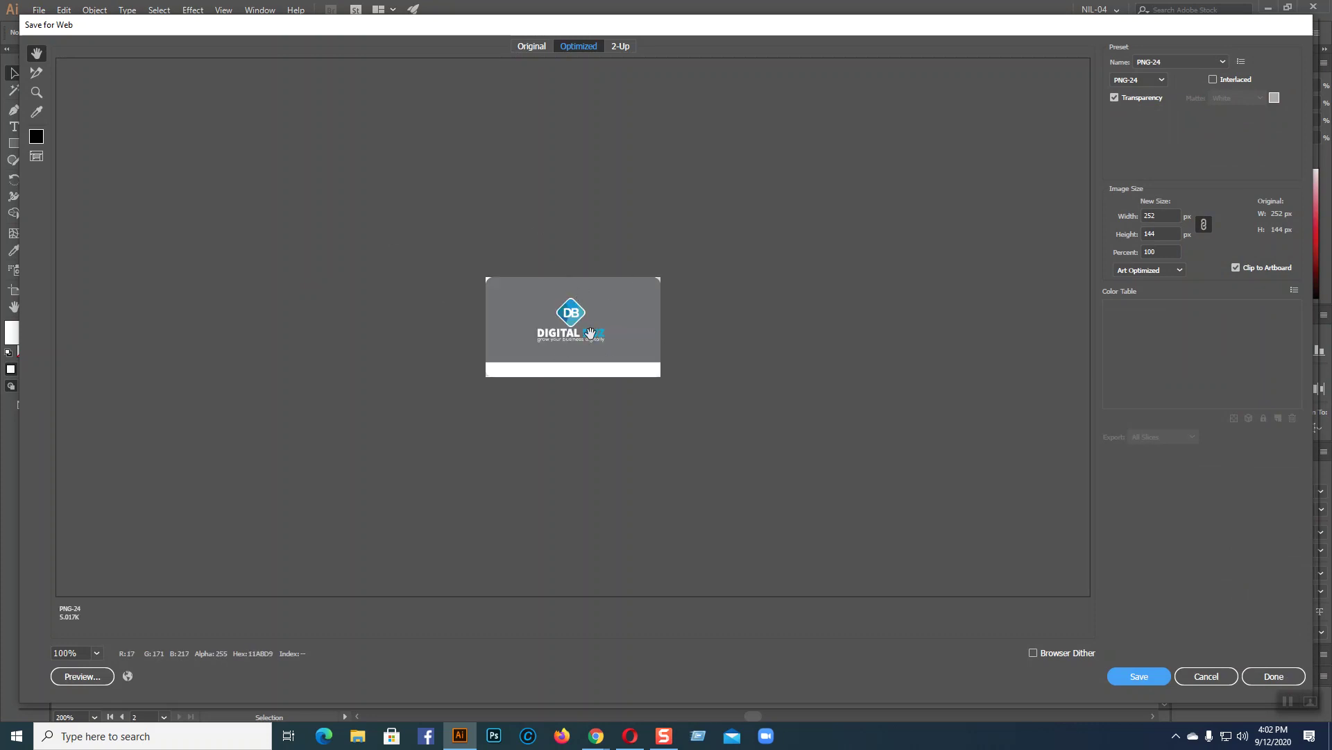
pyautogui.click(1159, 216)
pyautogui.doubleClick(1159, 216)
pyautogui.write('1')
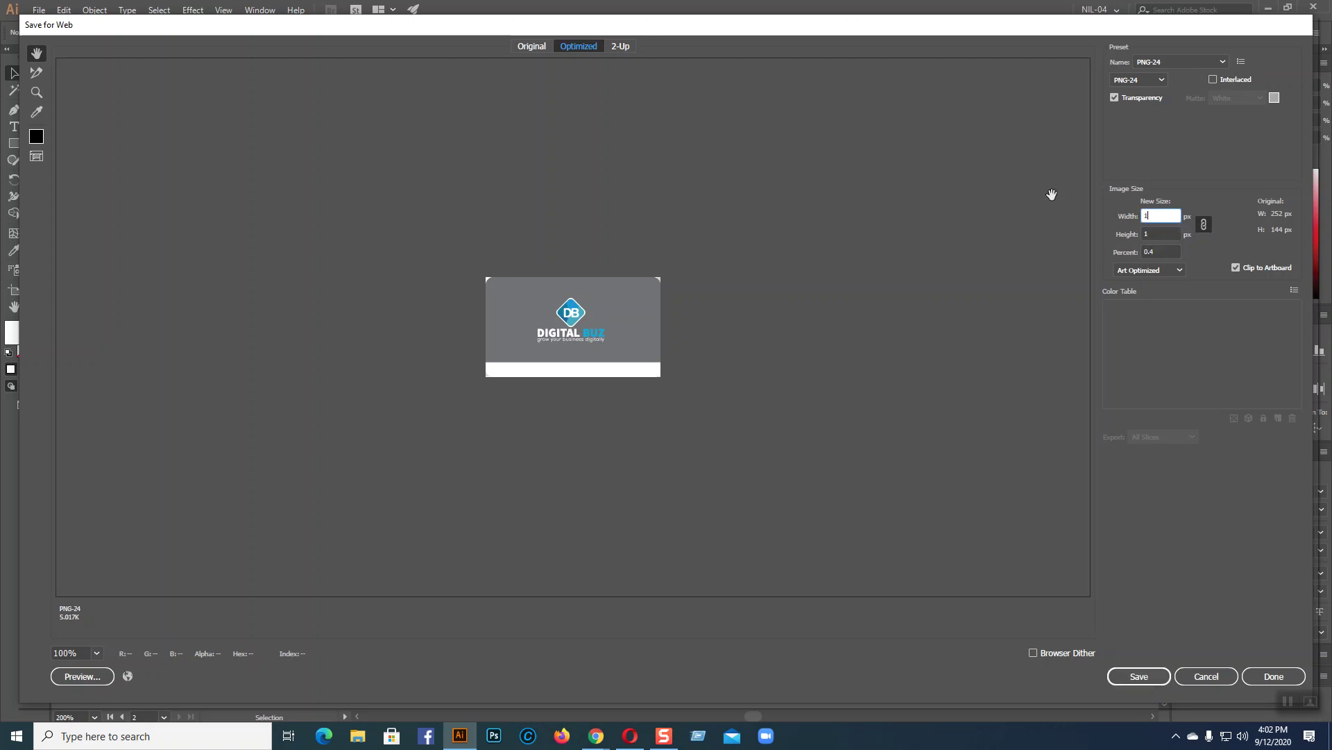
pyautogui.write('000')
pyautogui.press('Return')
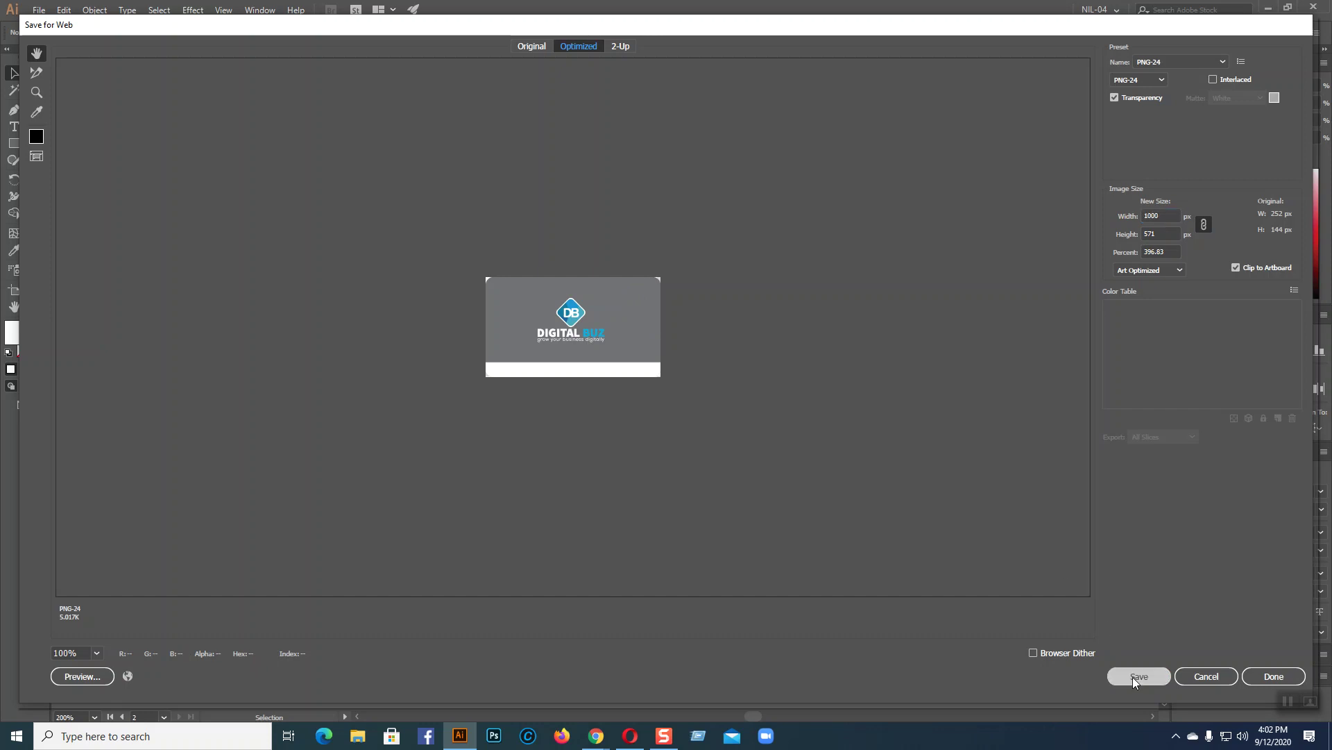
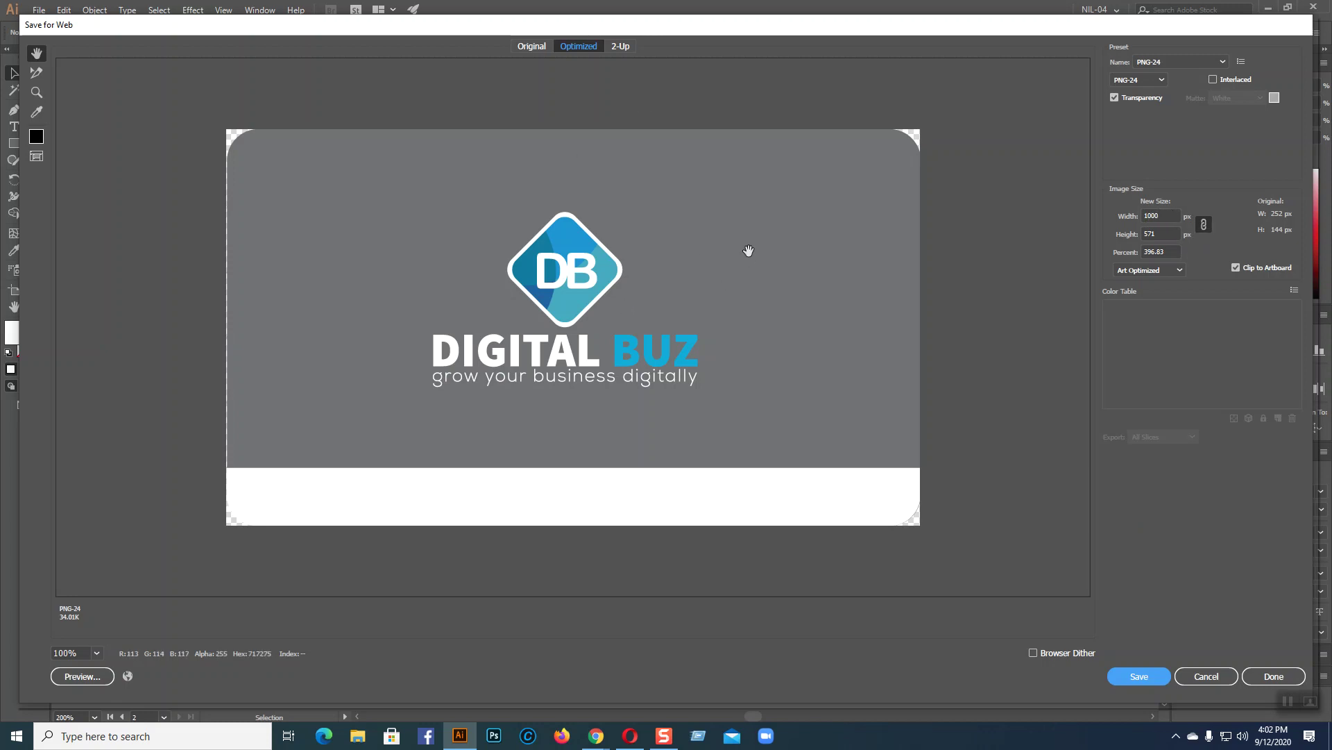
# Step: Save the logo-side web export to the Desktop as B-01
pyautogui.click(1142, 677)
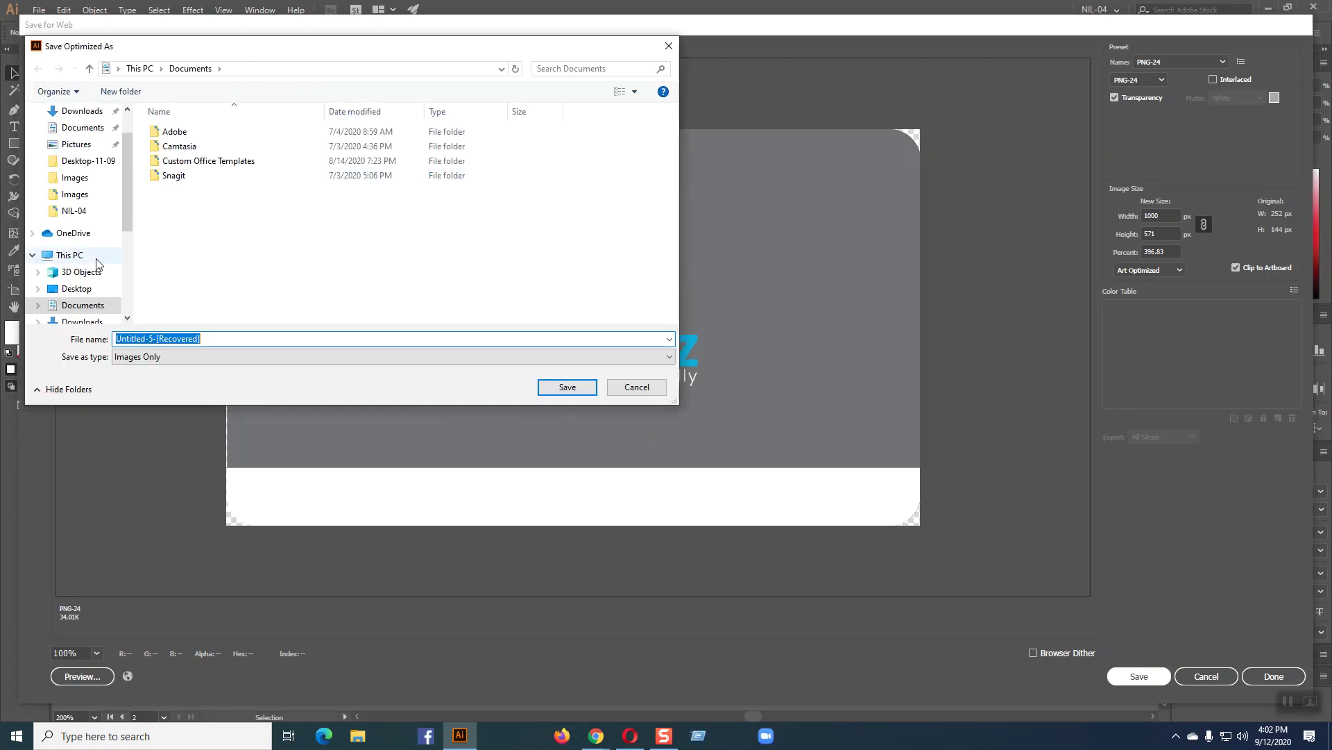
pyautogui.click(84, 290)
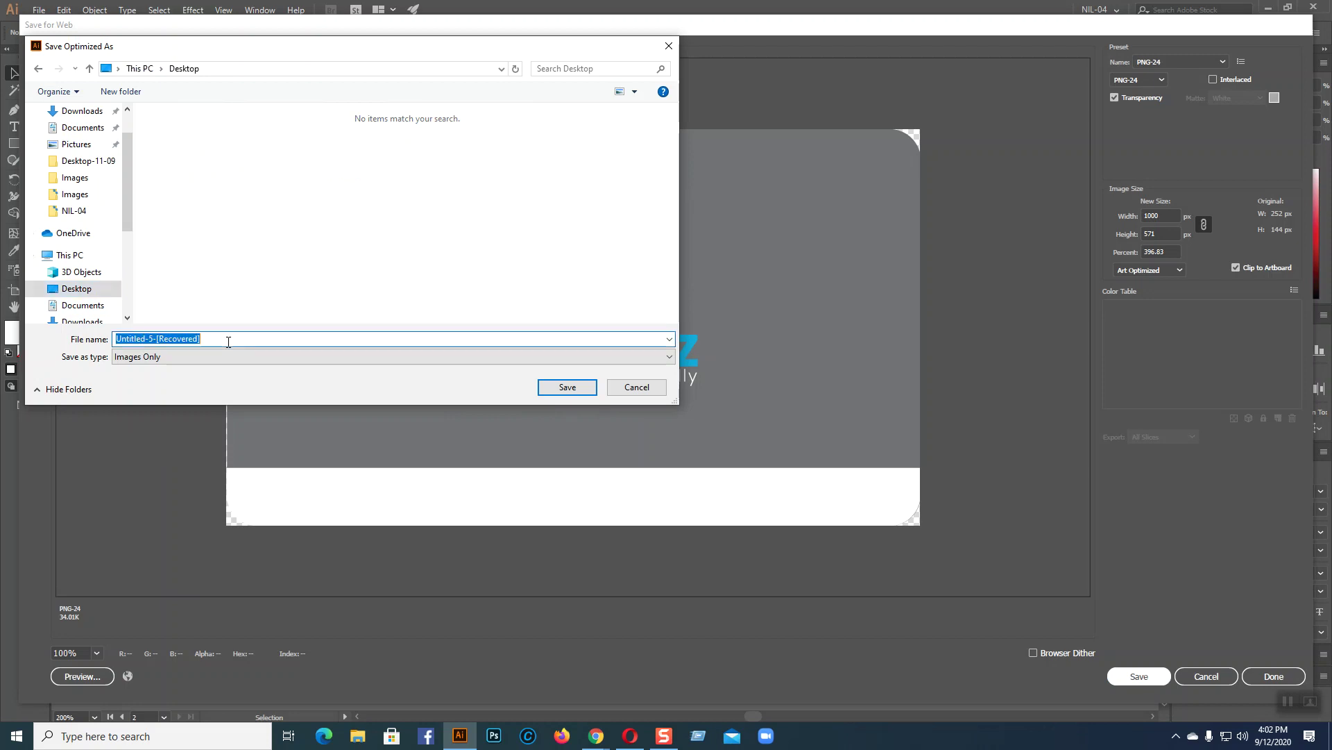
pyautogui.write('B-01')
pyautogui.click(567, 387)
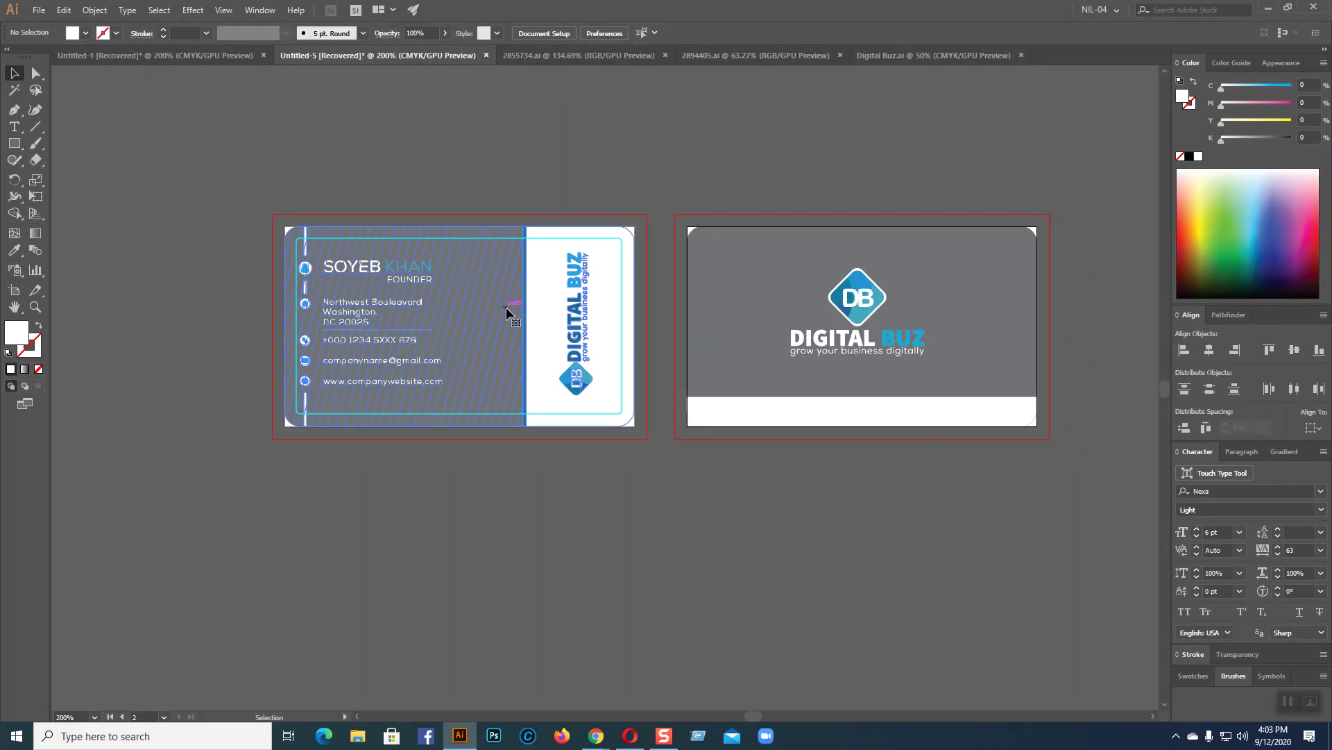
# Step: Select the contact-details card and set its Save for Web (Legacy) export width to 1000 px
pyautogui.click(512, 310)
pyautogui.click(39, 10)
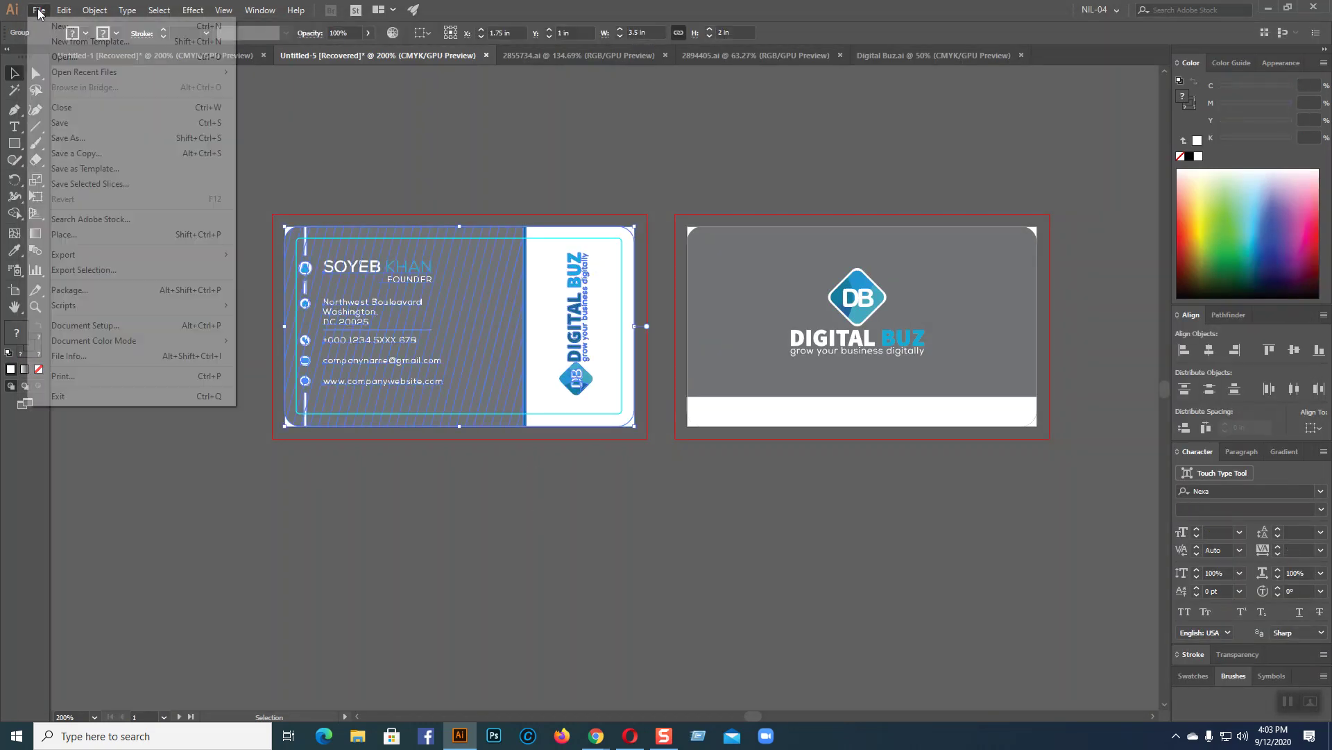
pyautogui.moveTo(199, 262)
pyautogui.click(298, 286)
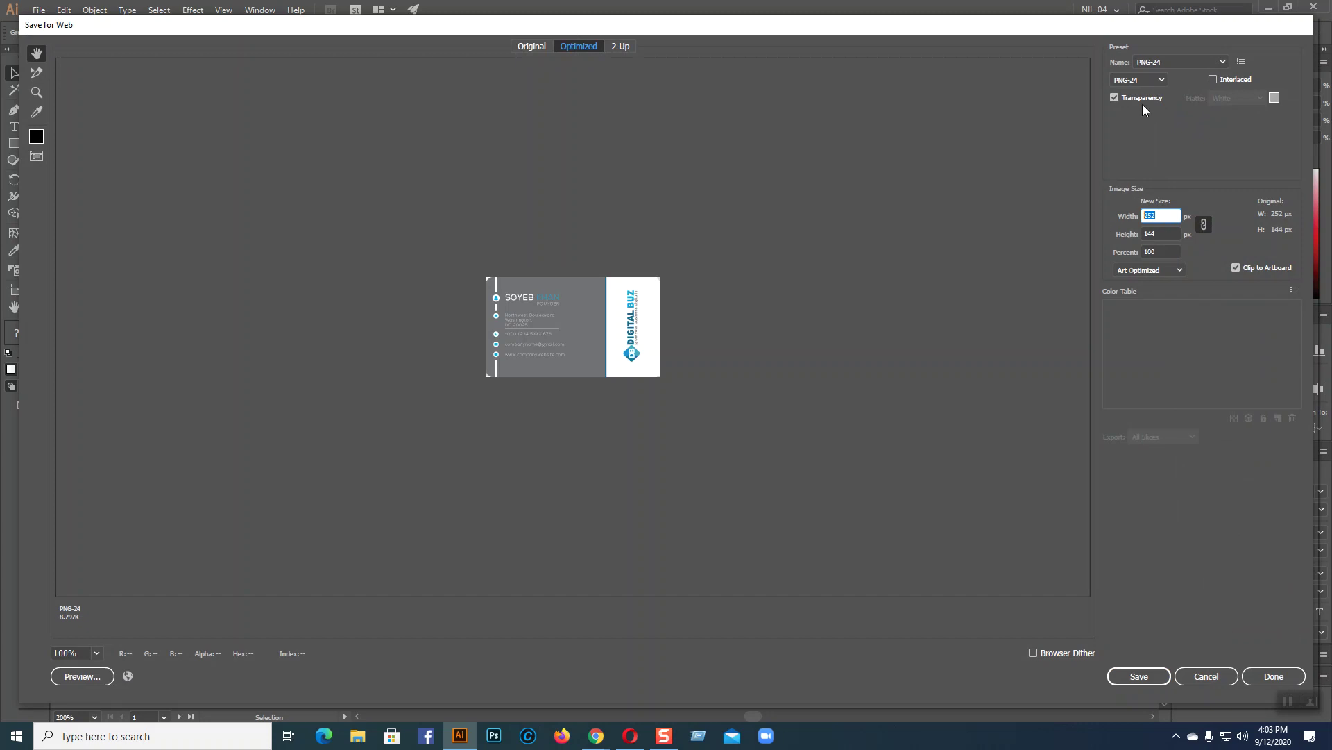
pyautogui.write('1000')
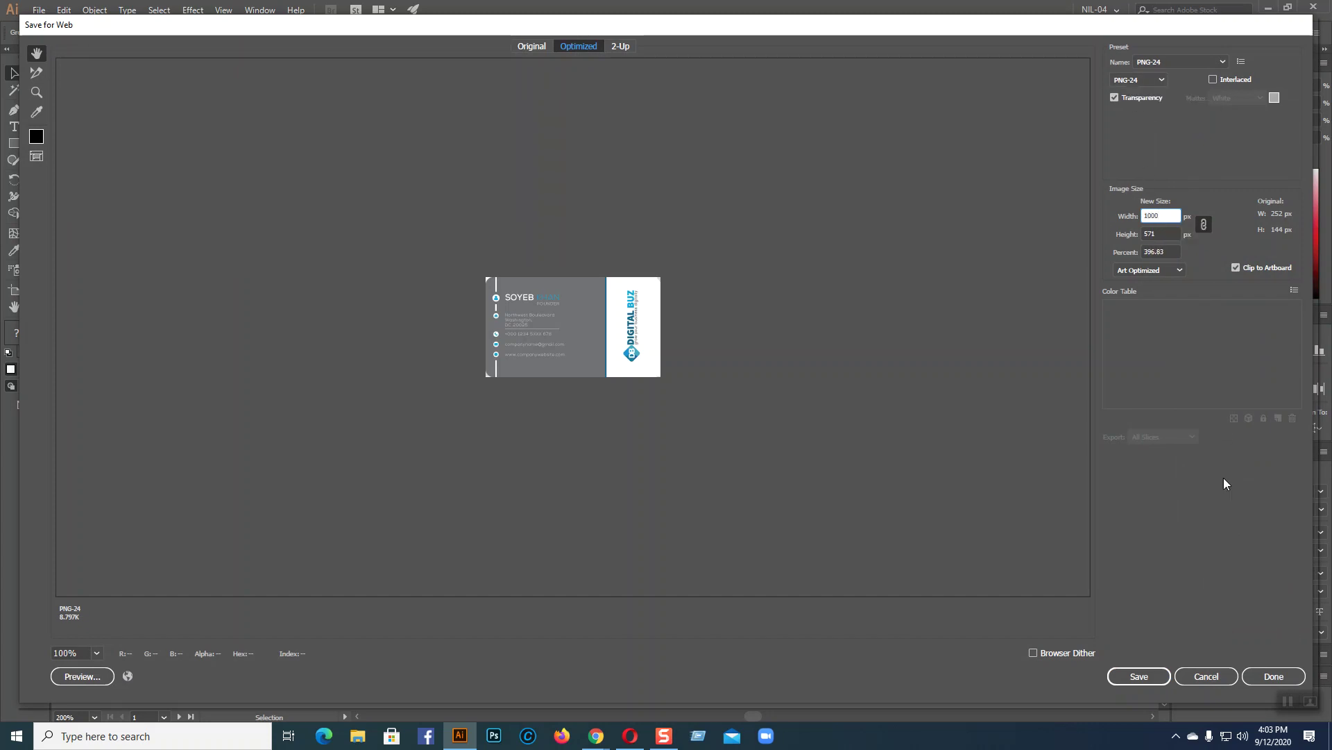
pyautogui.click(1144, 680)
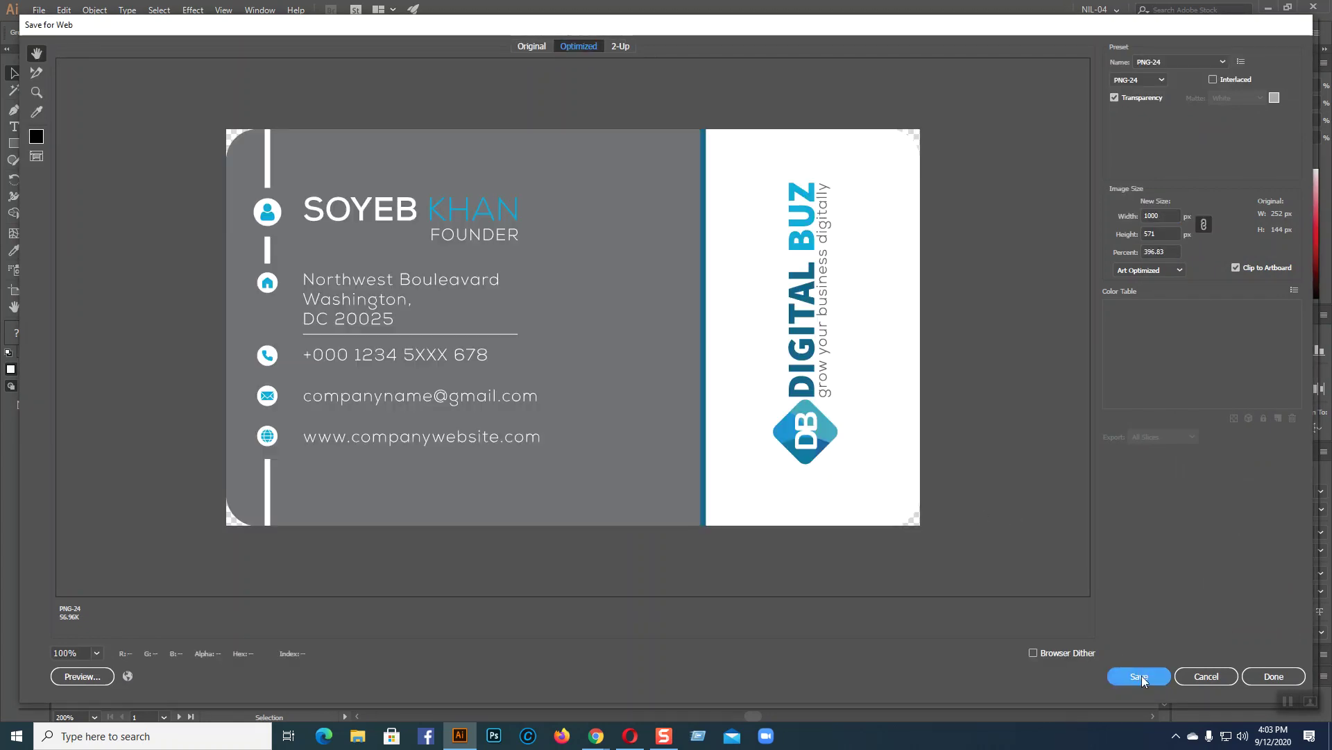
# Step: Save the export to the Desktop as B-02, renamed from B-01, then deselect the artwork
pyautogui.click(1137, 678)
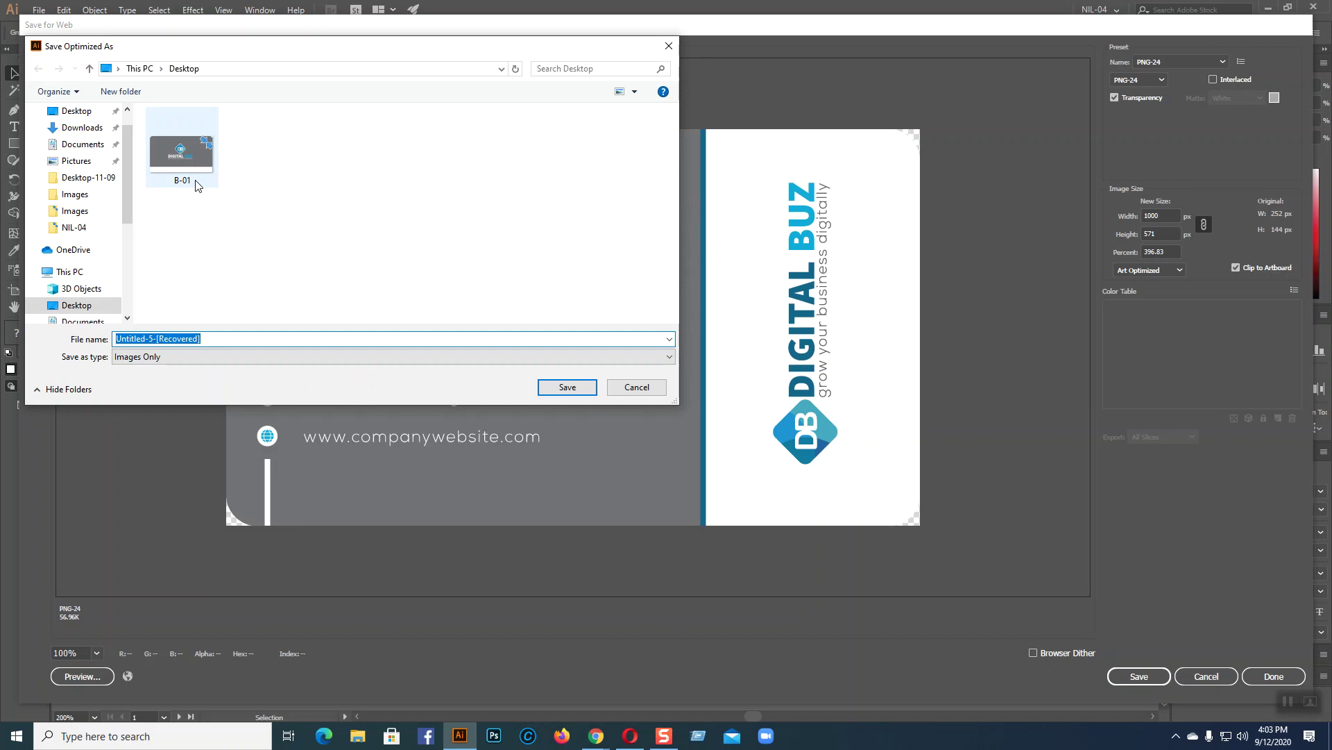
pyautogui.click(182, 145)
pyautogui.click(162, 342)
pyautogui.click(157, 338)
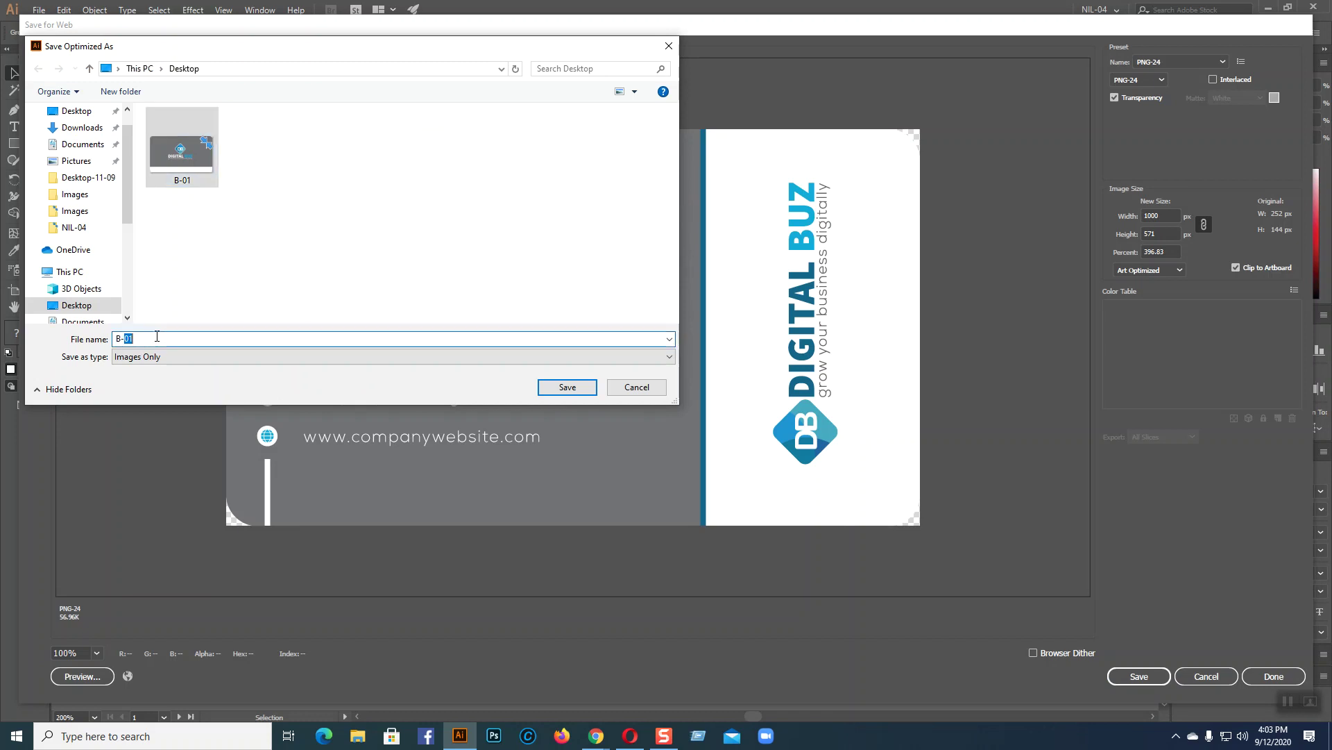
pyautogui.press('BackSpace')
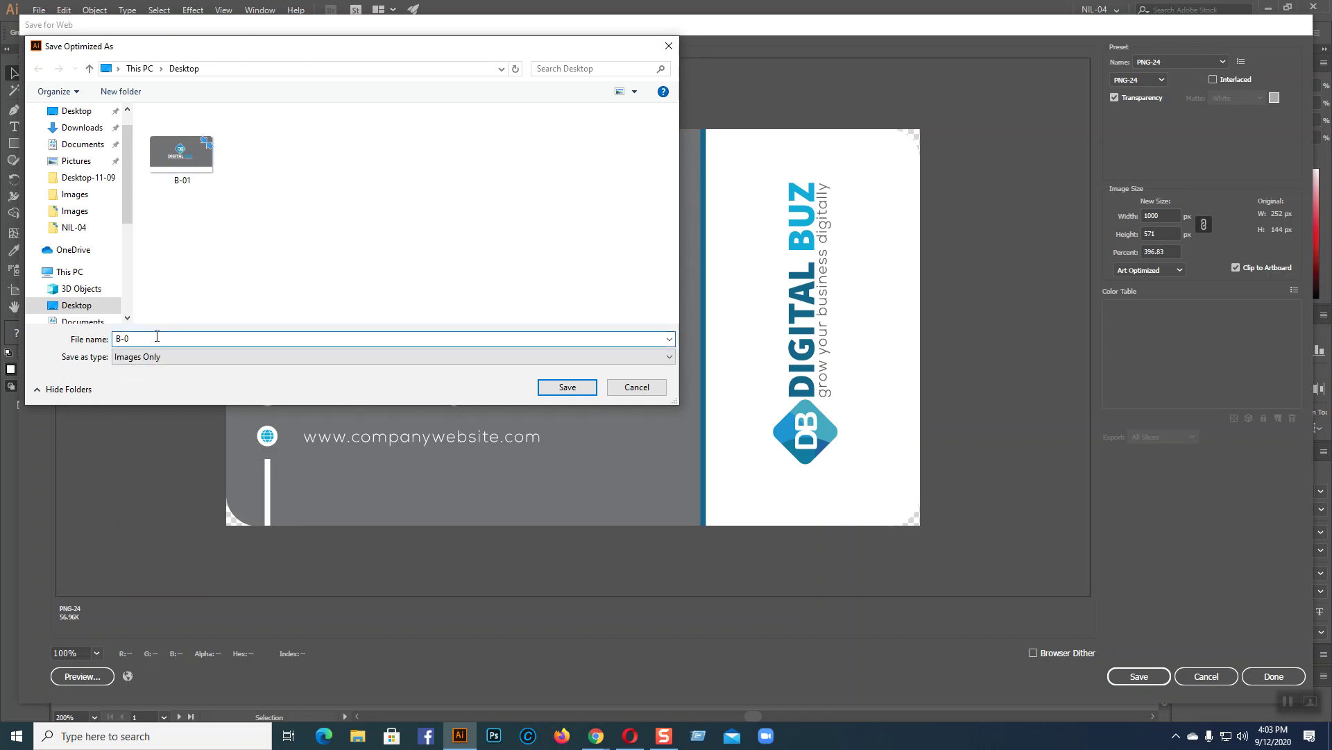
pyautogui.click(586, 387)
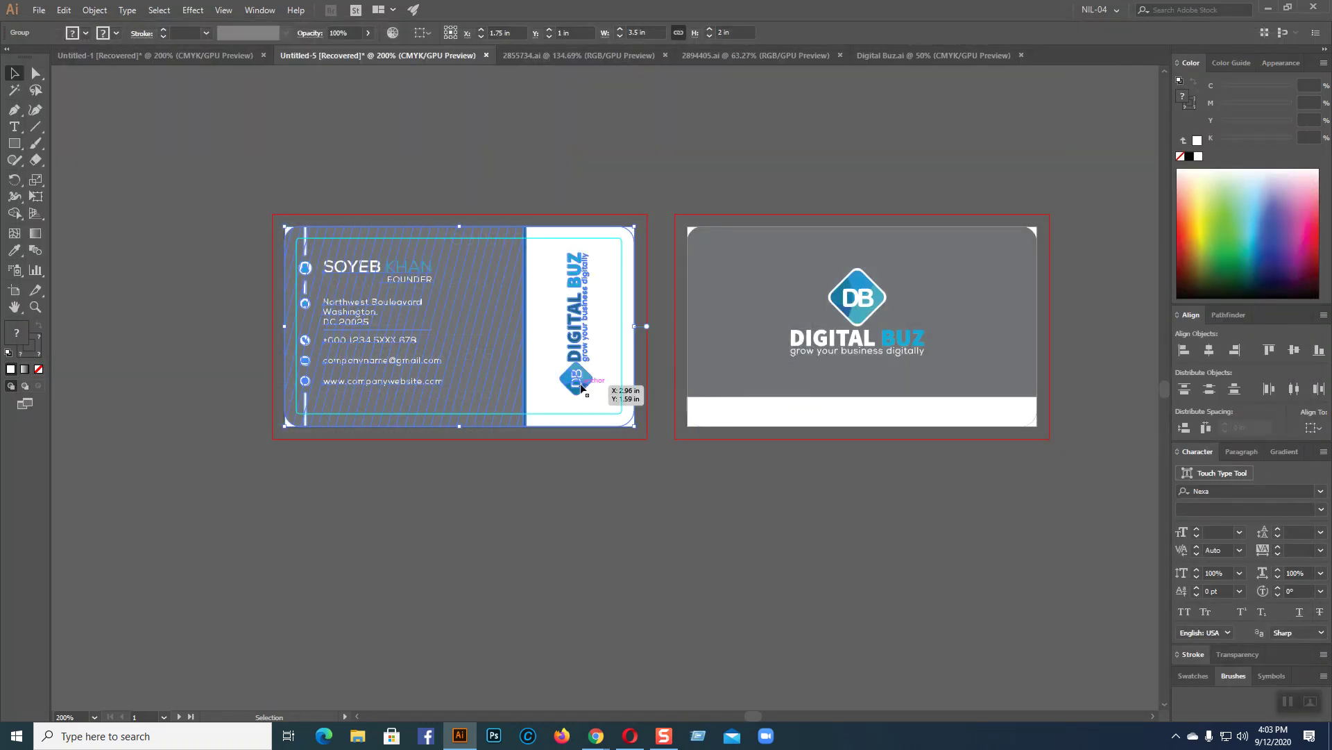
pyautogui.click(665, 556)
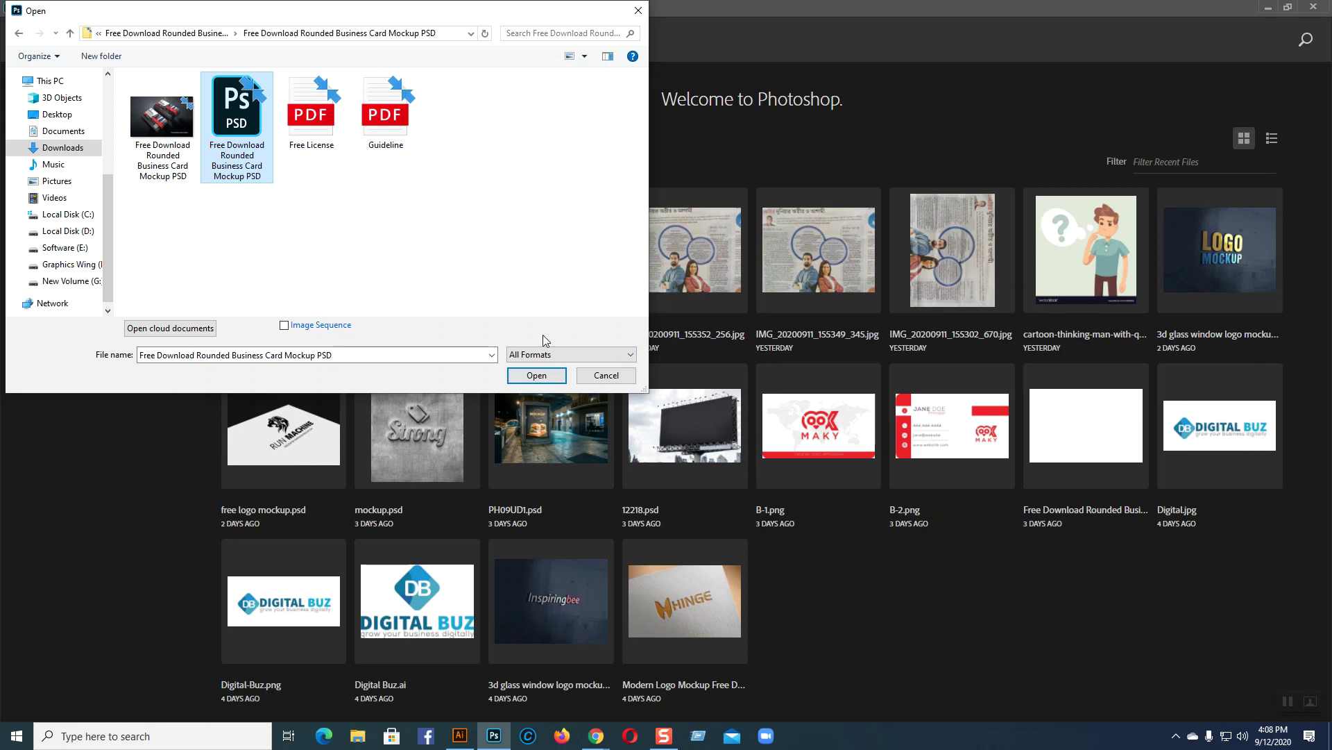
# Step: Open the Free Download Rounded Business Card Mockup PSD and expand its Mockup group to list the Front and Back layers
pyautogui.click(536, 375)
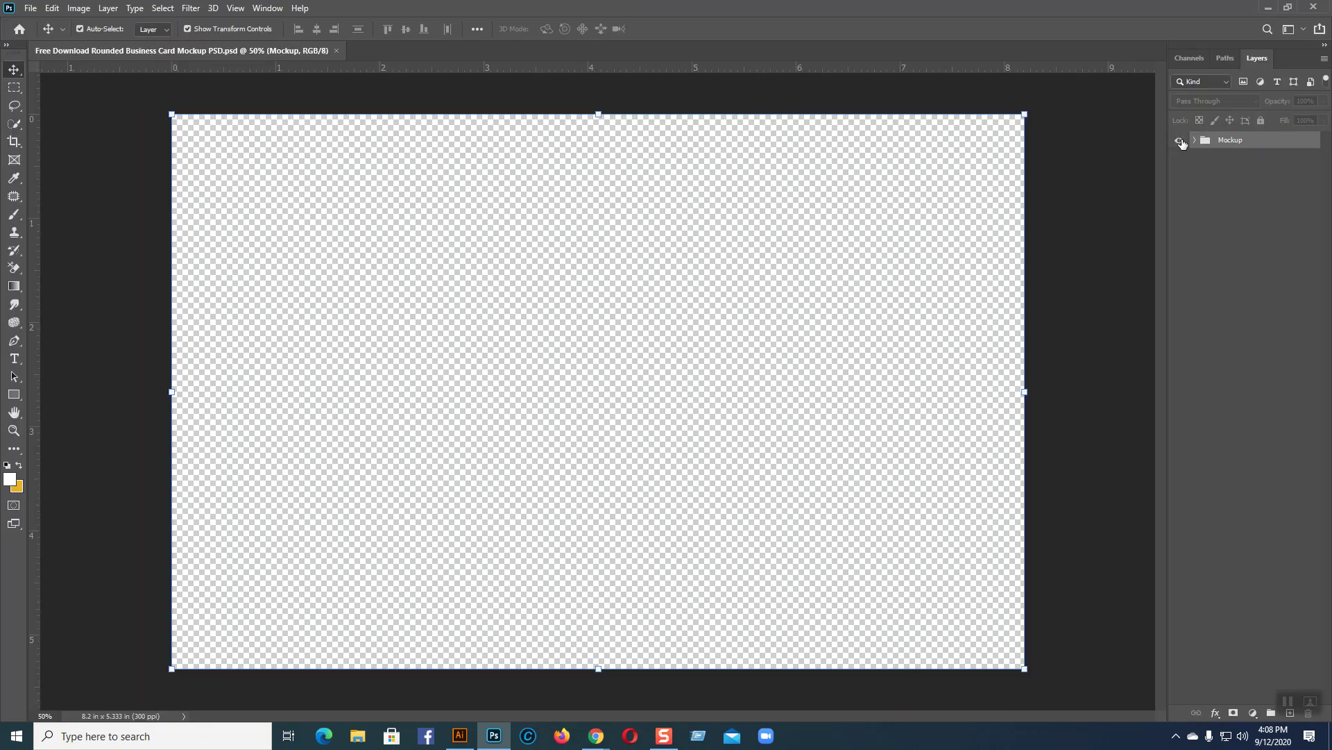
pyautogui.click(1180, 141)
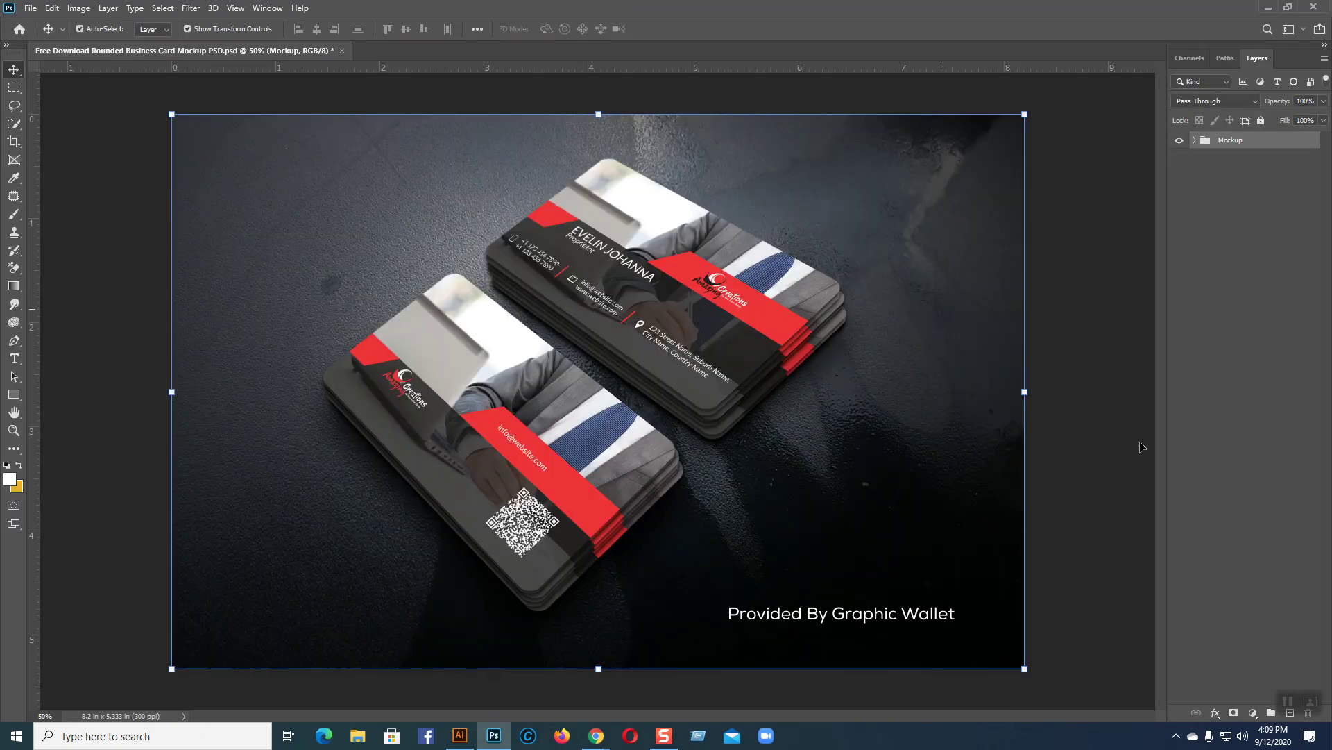
pyautogui.click(1141, 446)
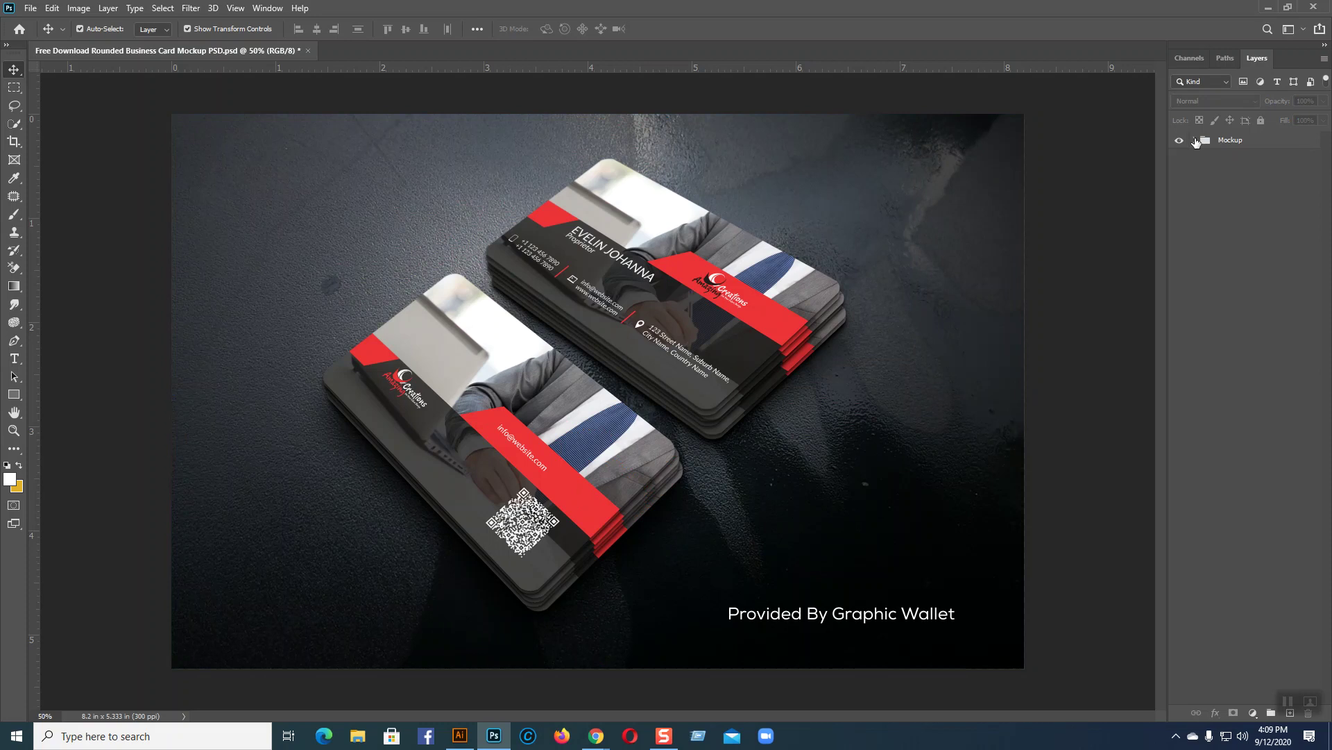
pyautogui.click(1195, 141)
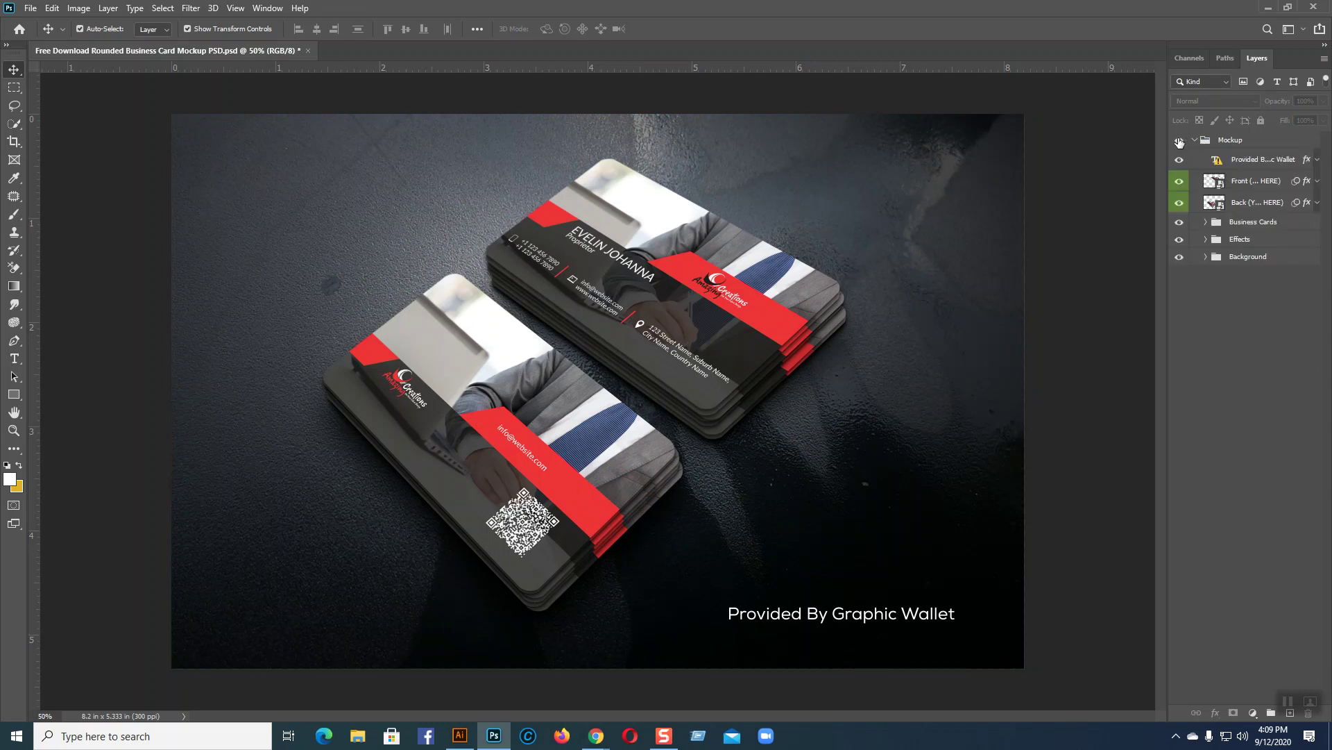
pyautogui.click(1193, 140)
pyautogui.click(1179, 141)
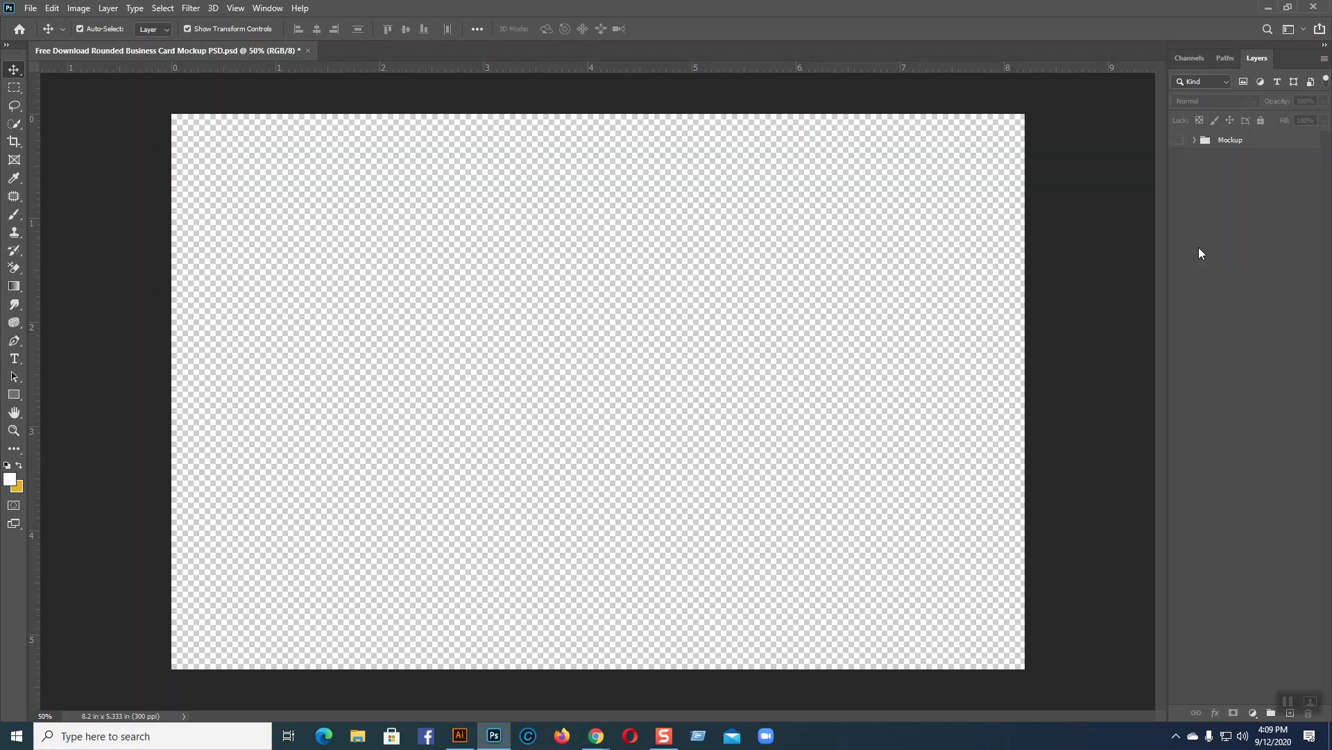
pyautogui.click(1179, 141)
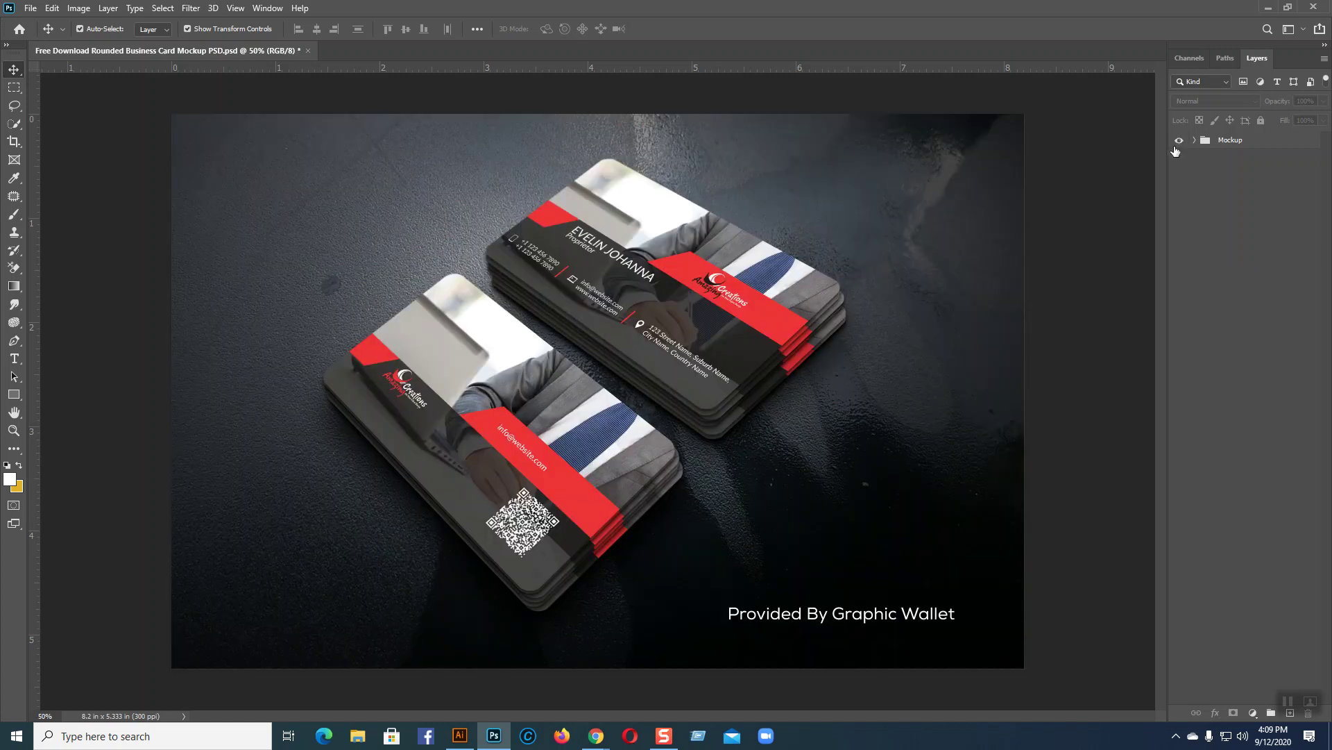
pyautogui.click(1194, 140)
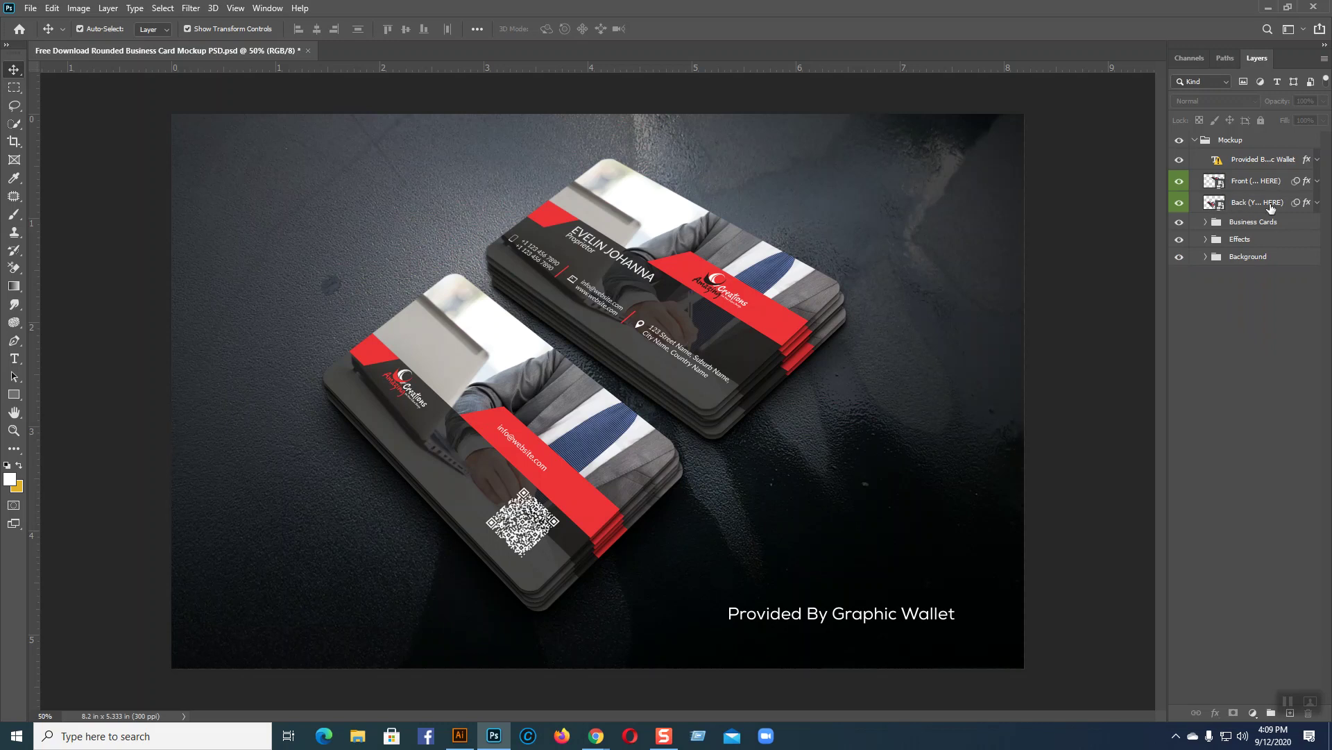
# Step: Open the Front smart object, then open B-02.png from the Desktop and select all of it
pyautogui.doubleClick(1221, 183)
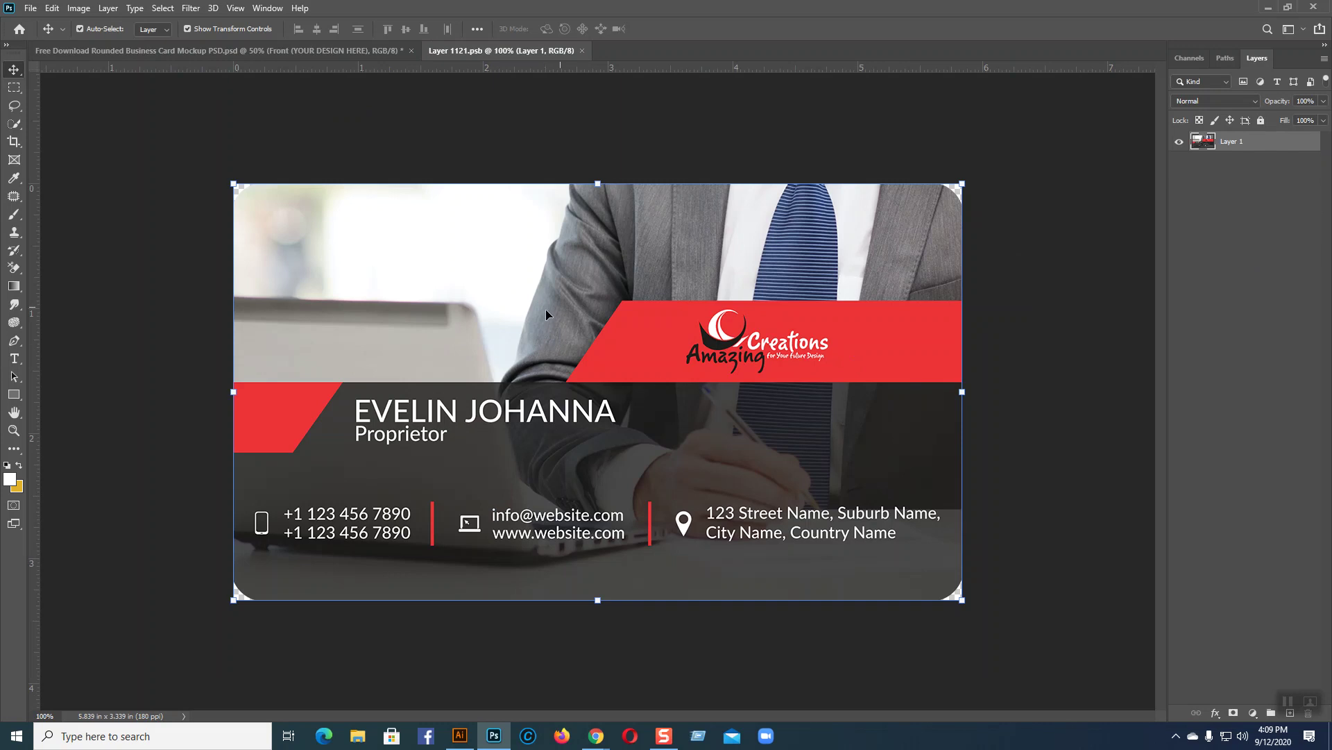
pyautogui.click(30, 7)
pyautogui.click(42, 35)
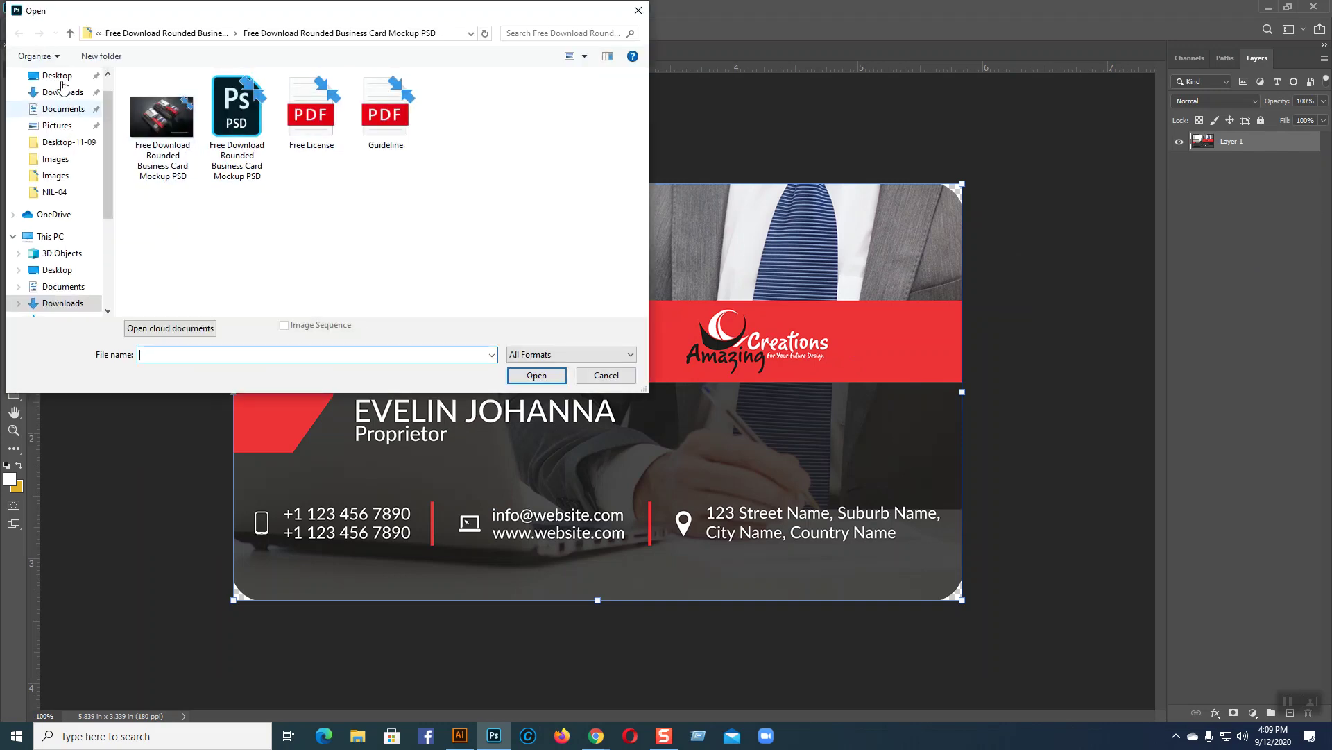
pyautogui.click(58, 76)
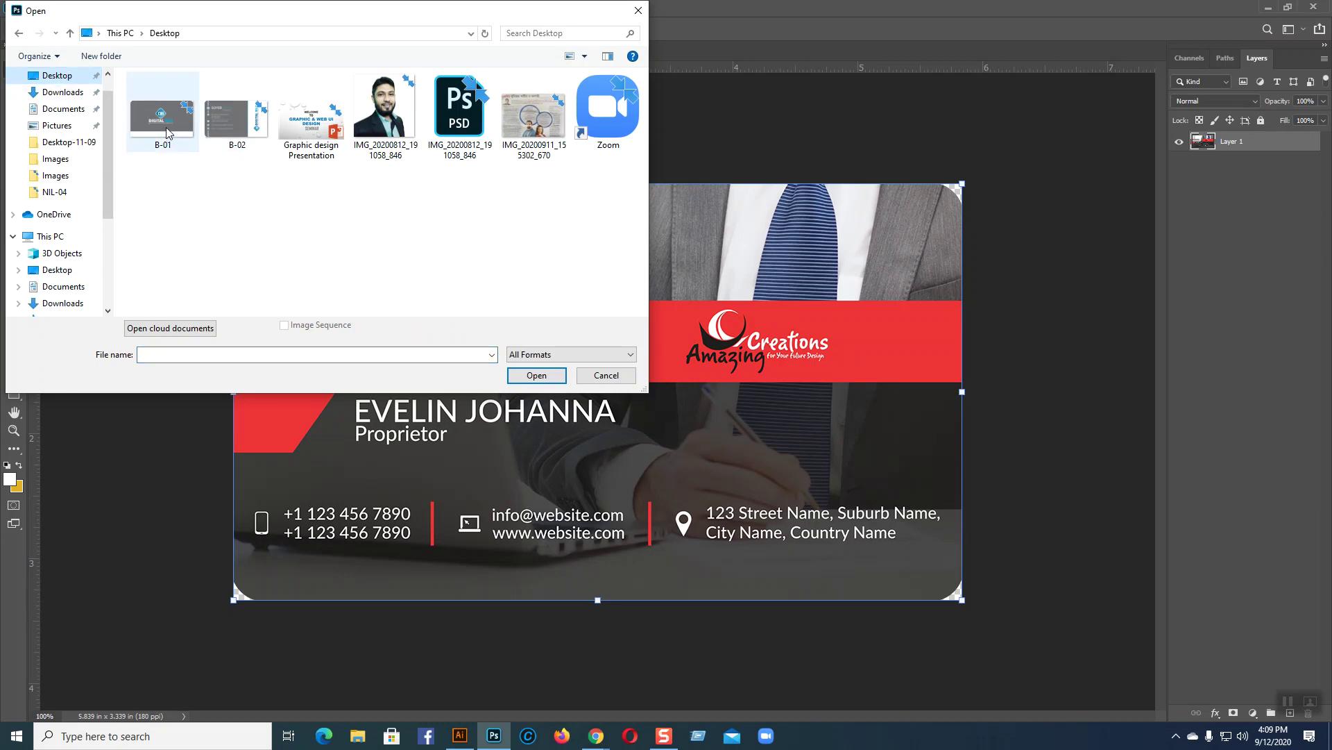
pyautogui.click(247, 144)
pyautogui.click(522, 375)
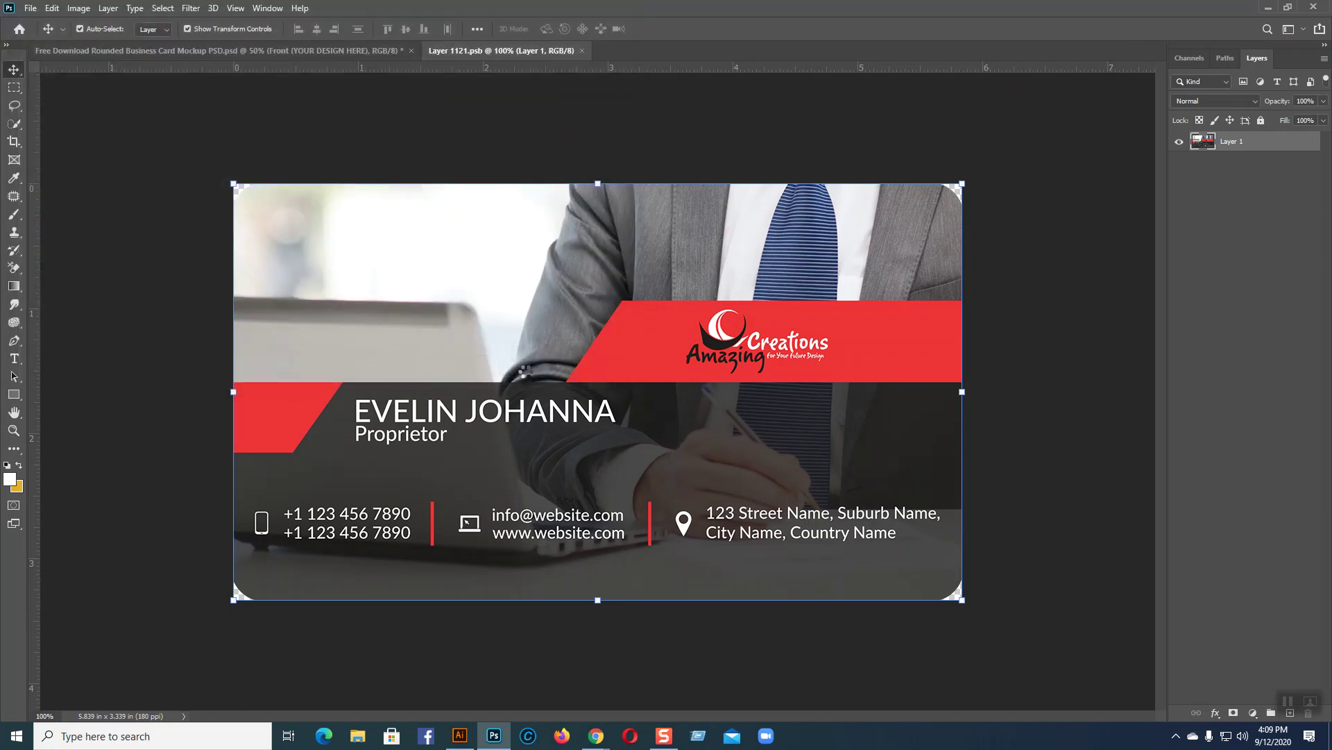
pyautogui.press('ctrl')
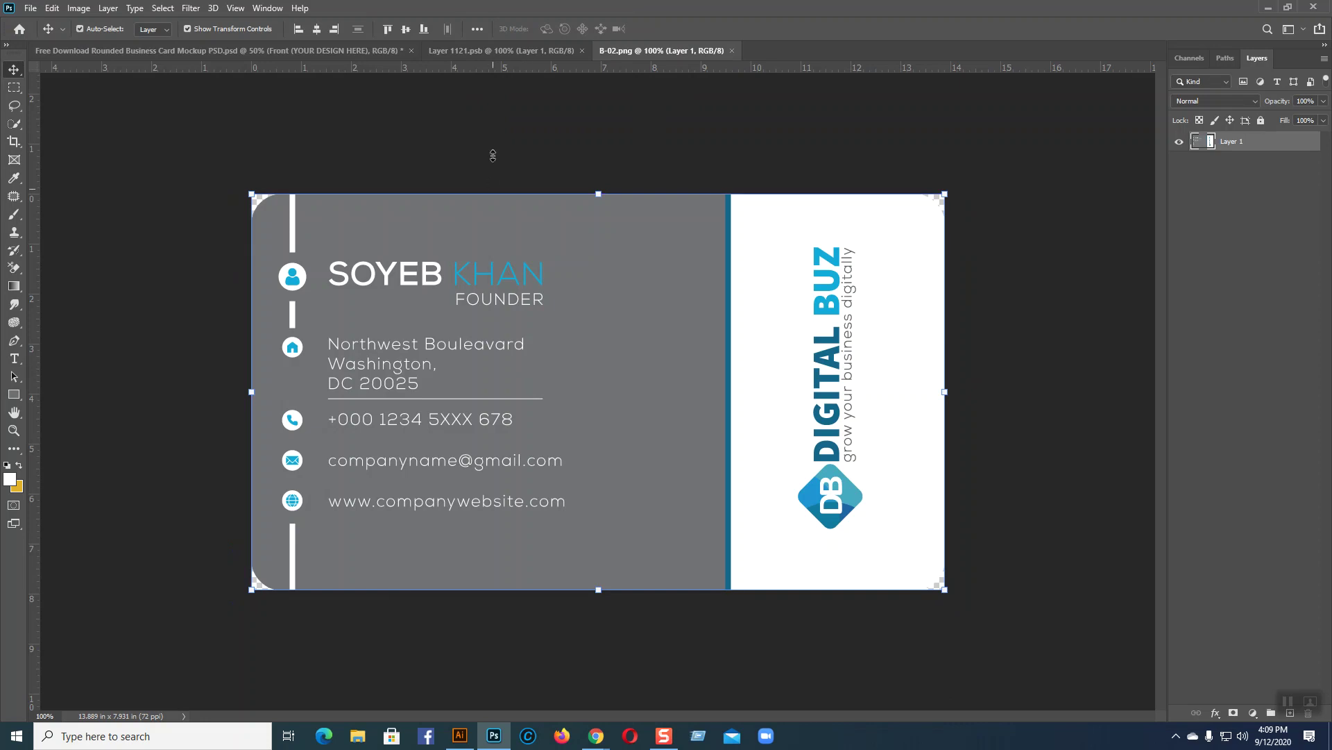
pyautogui.hotkey('ctrl', 'a')
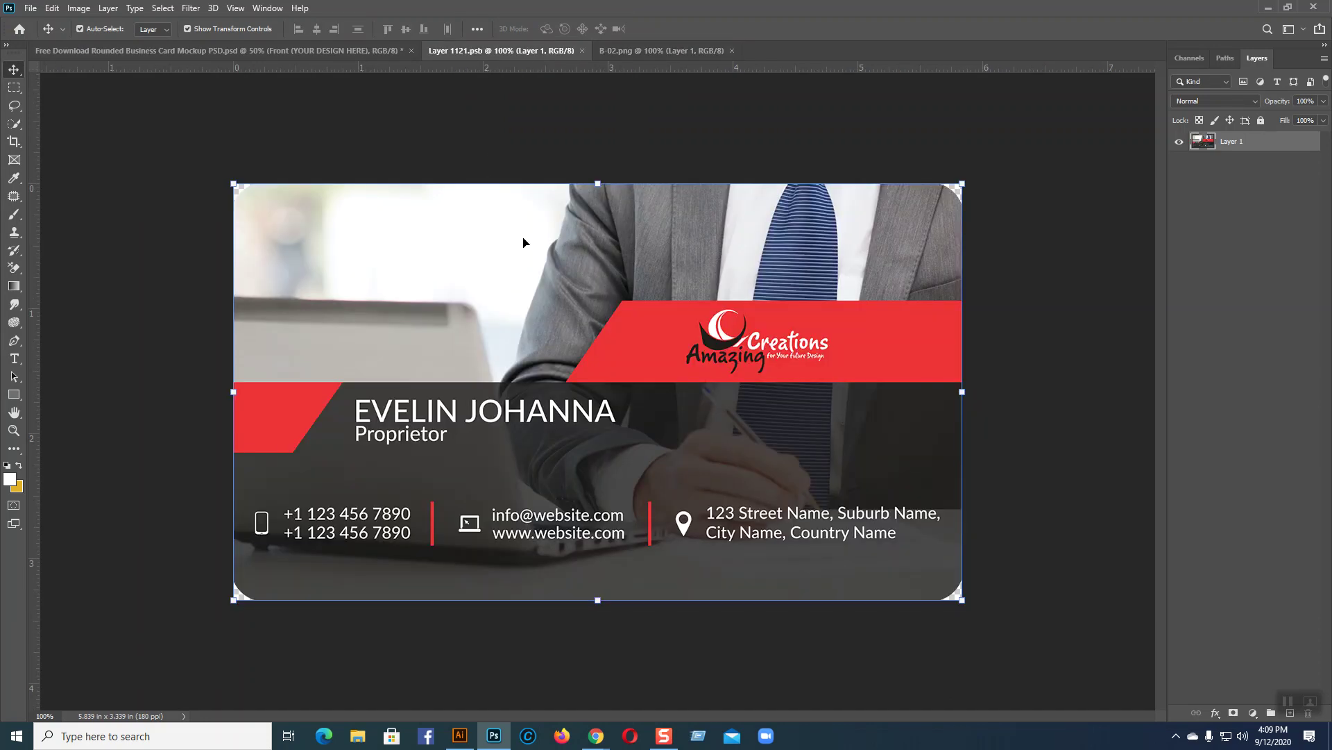
# Step: Paste the design into Layer 1121.psb, stretch it to all four card edges, commit, and save
pyautogui.press('ctrl')
pyautogui.hotkey('ctrl', 'v')
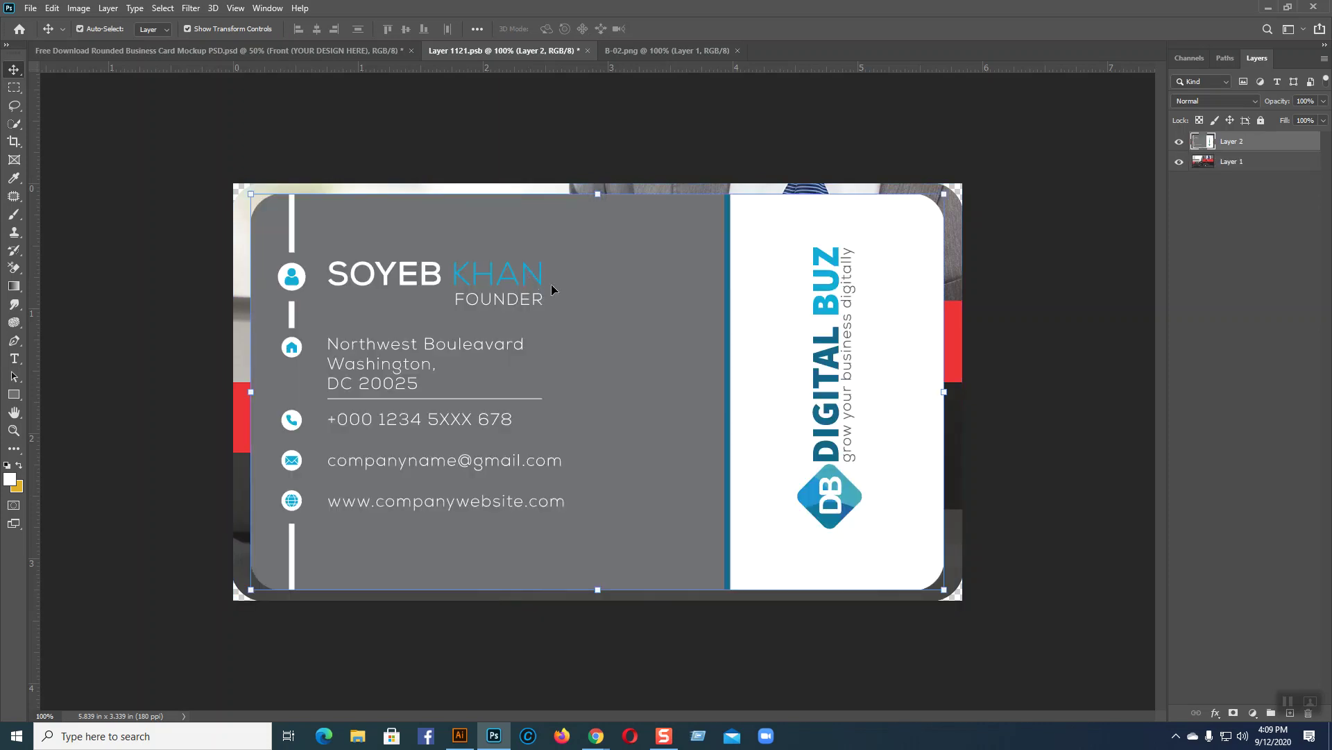
pyautogui.moveTo(955, 391); pyautogui.dragTo(960, 393)
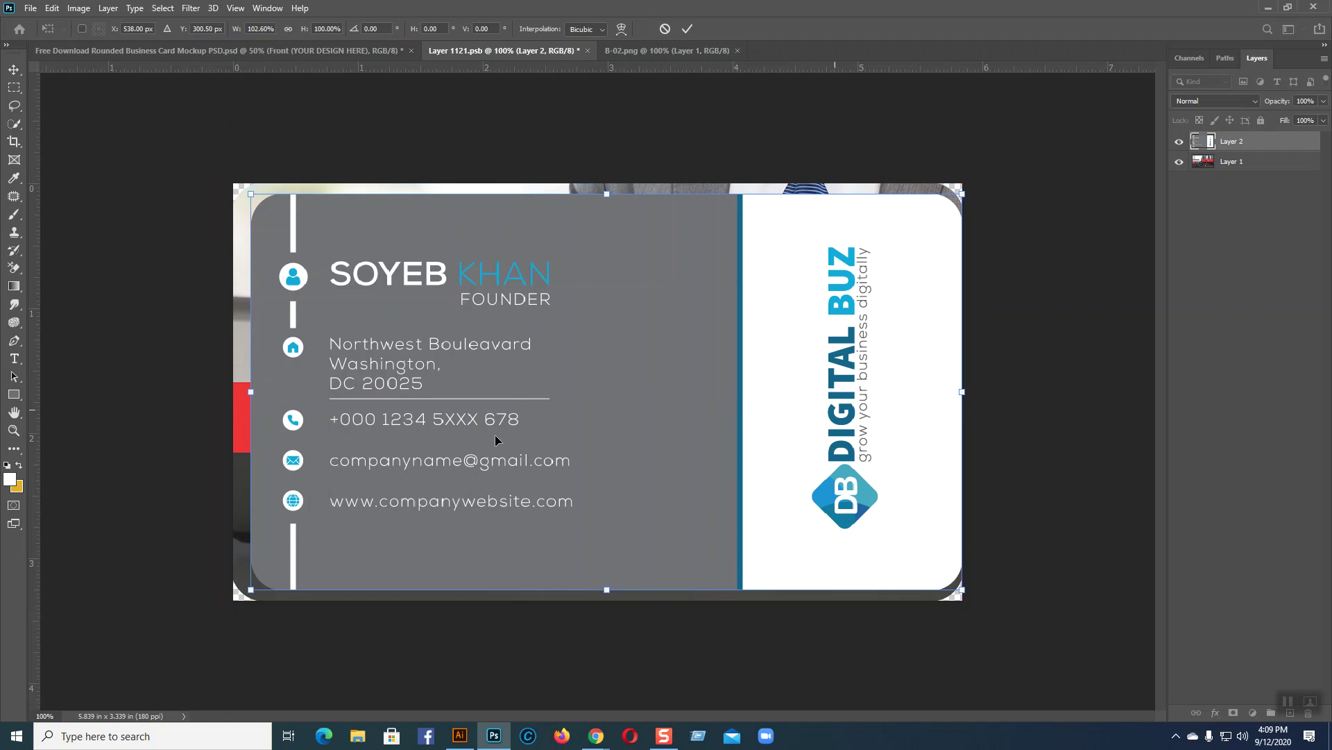
pyautogui.moveTo(244, 391); pyautogui.dragTo(235, 391)
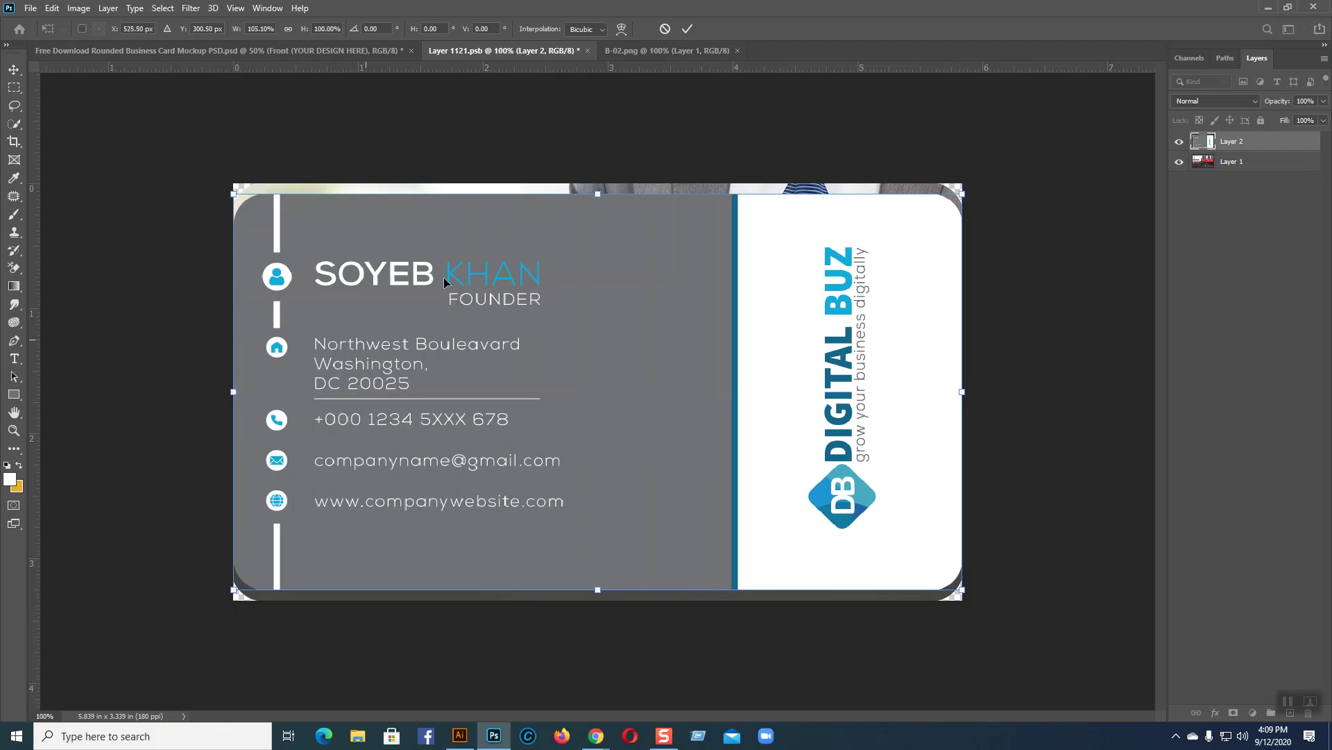
pyautogui.moveTo(596, 194); pyautogui.dragTo(598, 185)
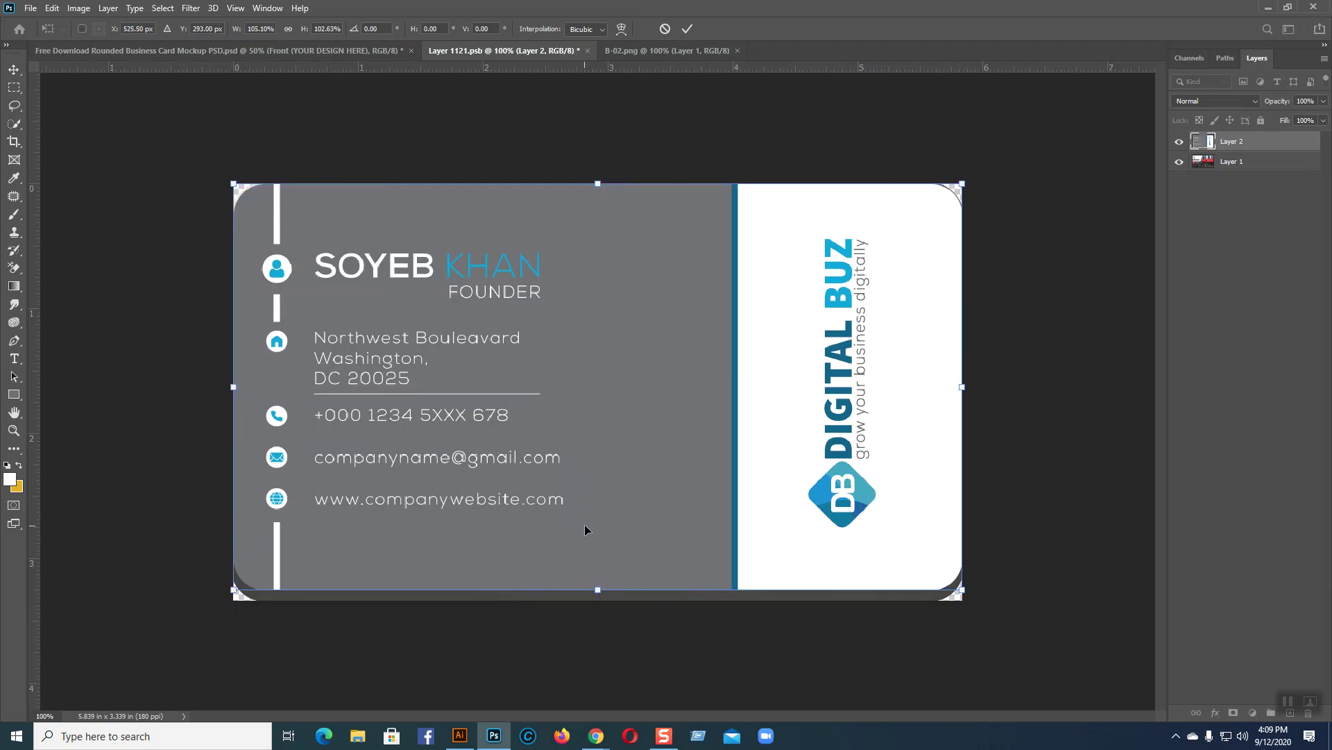
pyautogui.moveTo(598, 591); pyautogui.dragTo(601, 602)
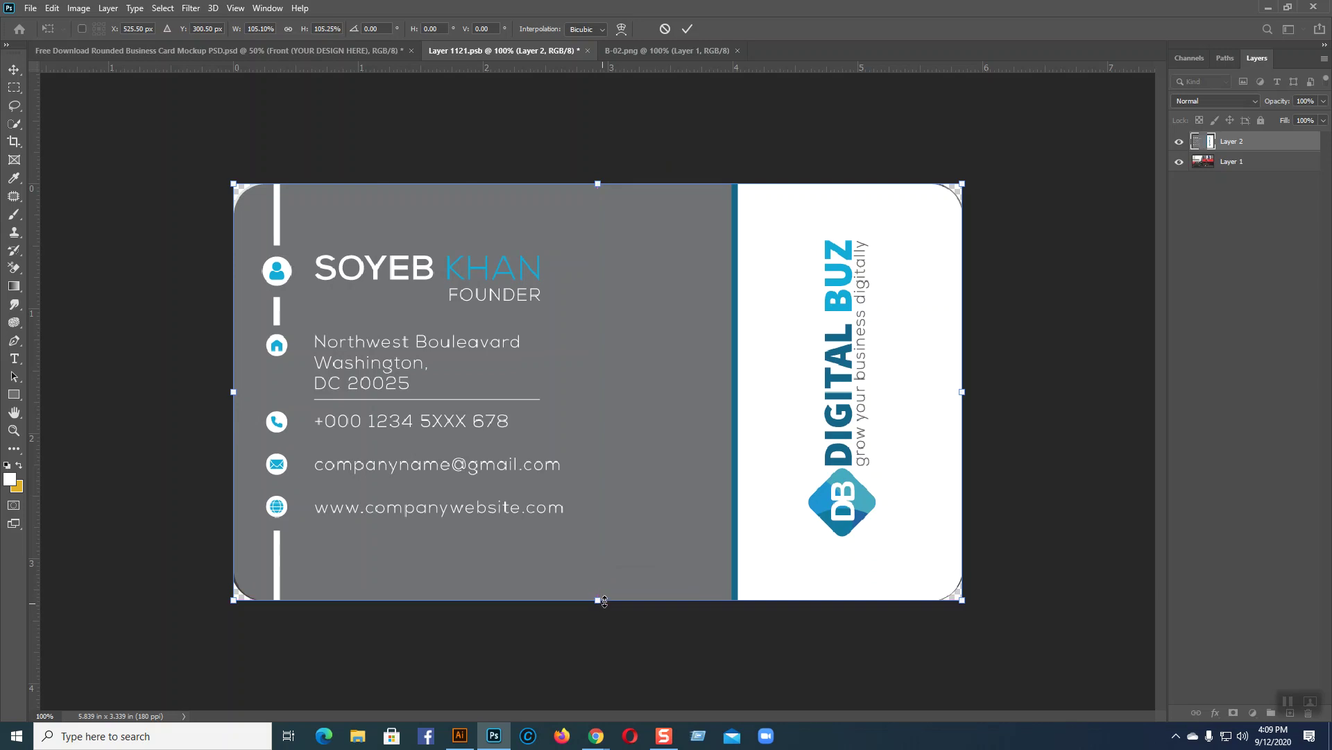
pyautogui.press('Return')
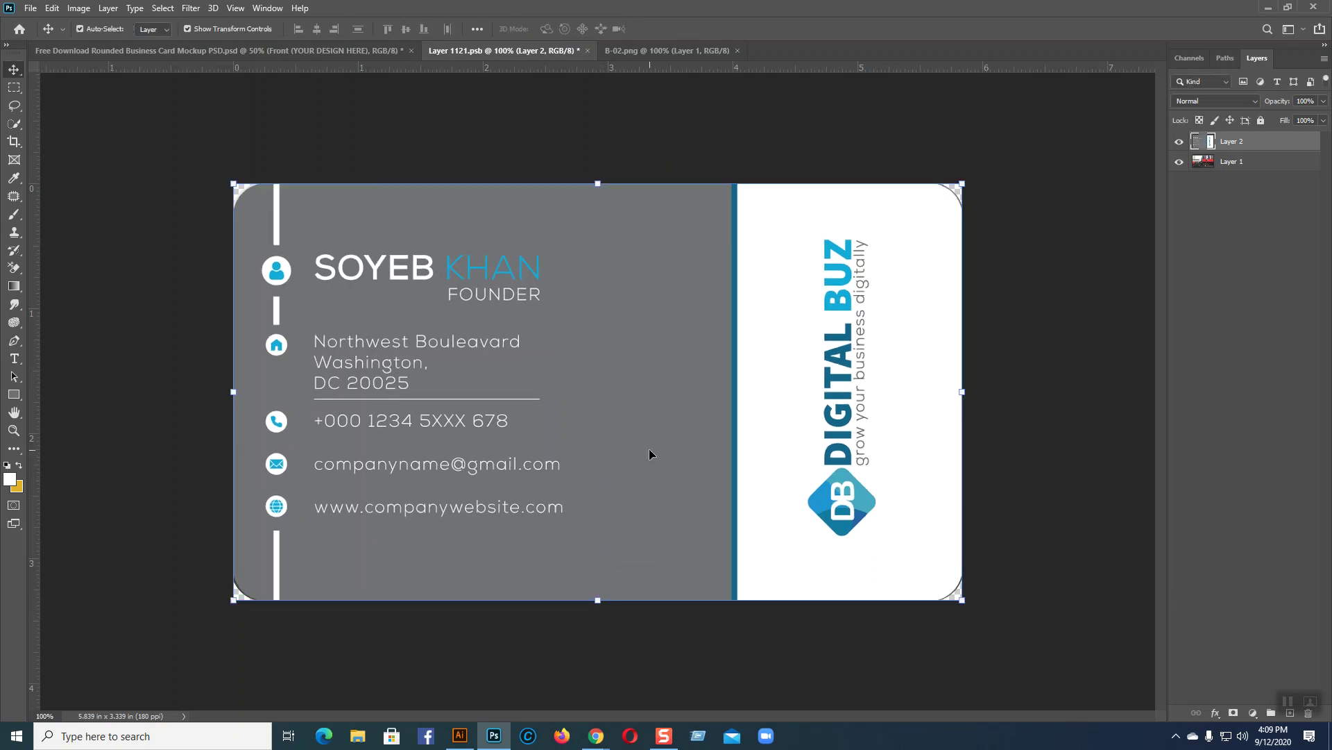
pyautogui.press('ctrl')
pyautogui.hotkey('ctrl', 's')
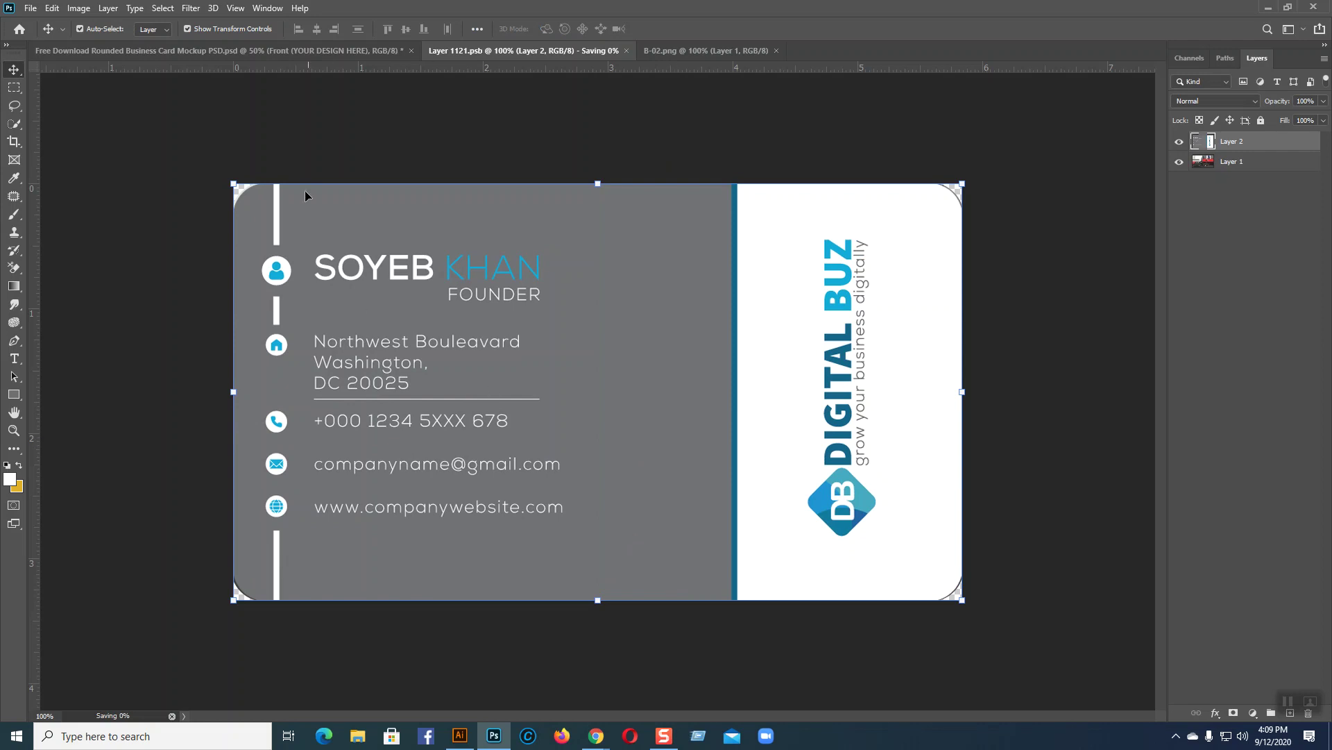
# Step: Check the updated rear card in the mockup, then go back to the Layer 1121.psb smart object
pyautogui.click(274, 49)
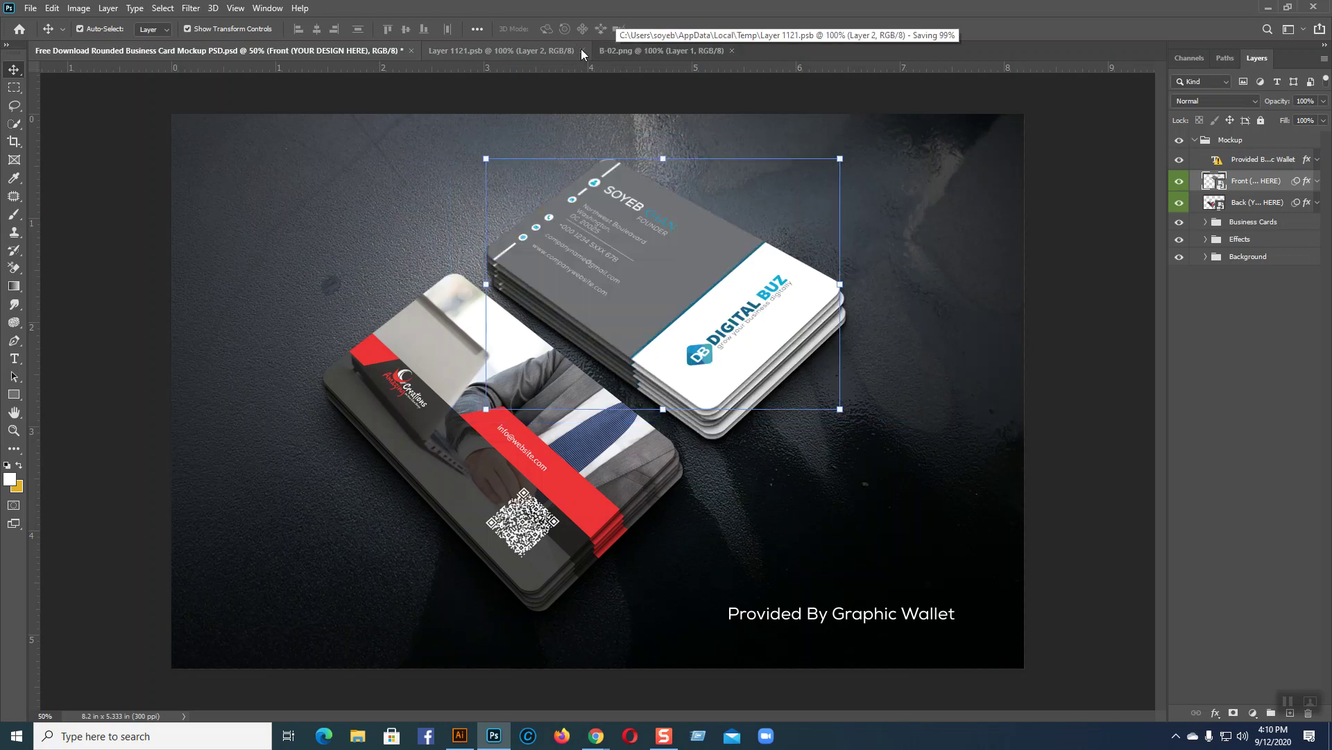
pyautogui.click(1083, 470)
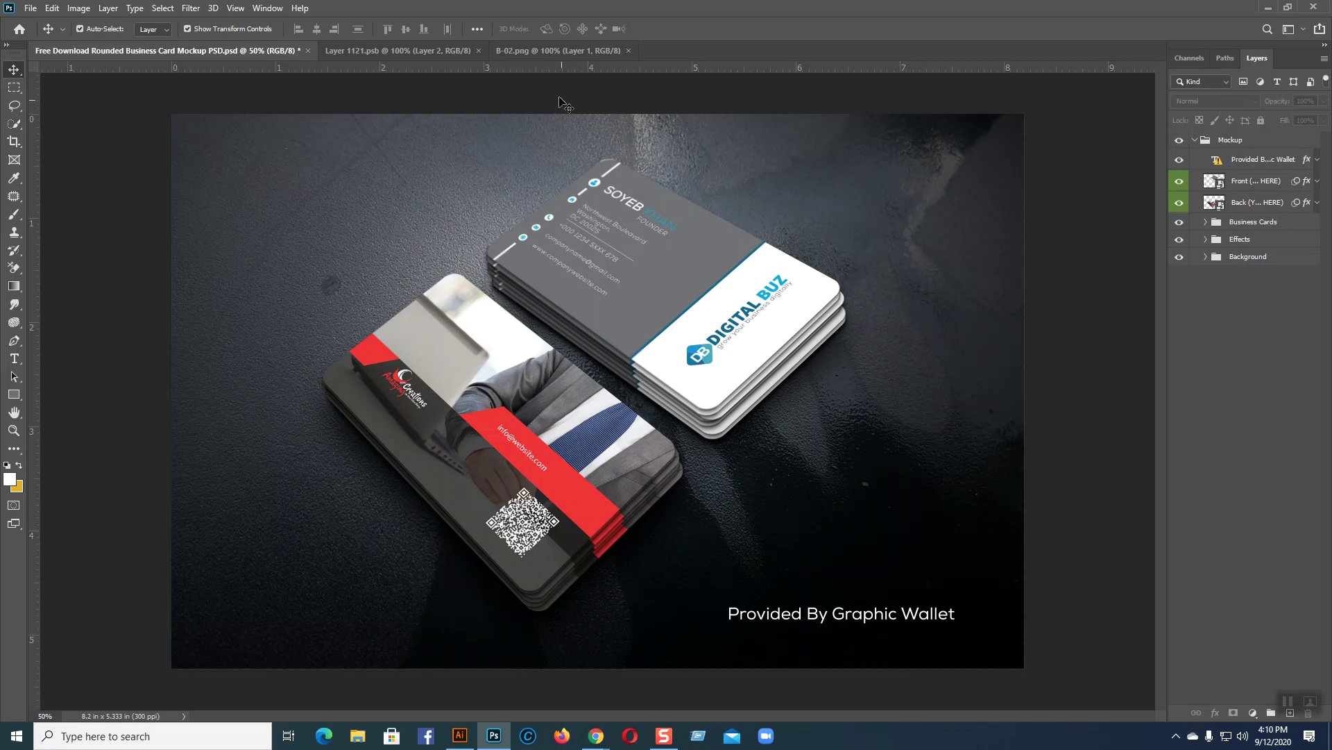
pyautogui.click(435, 53)
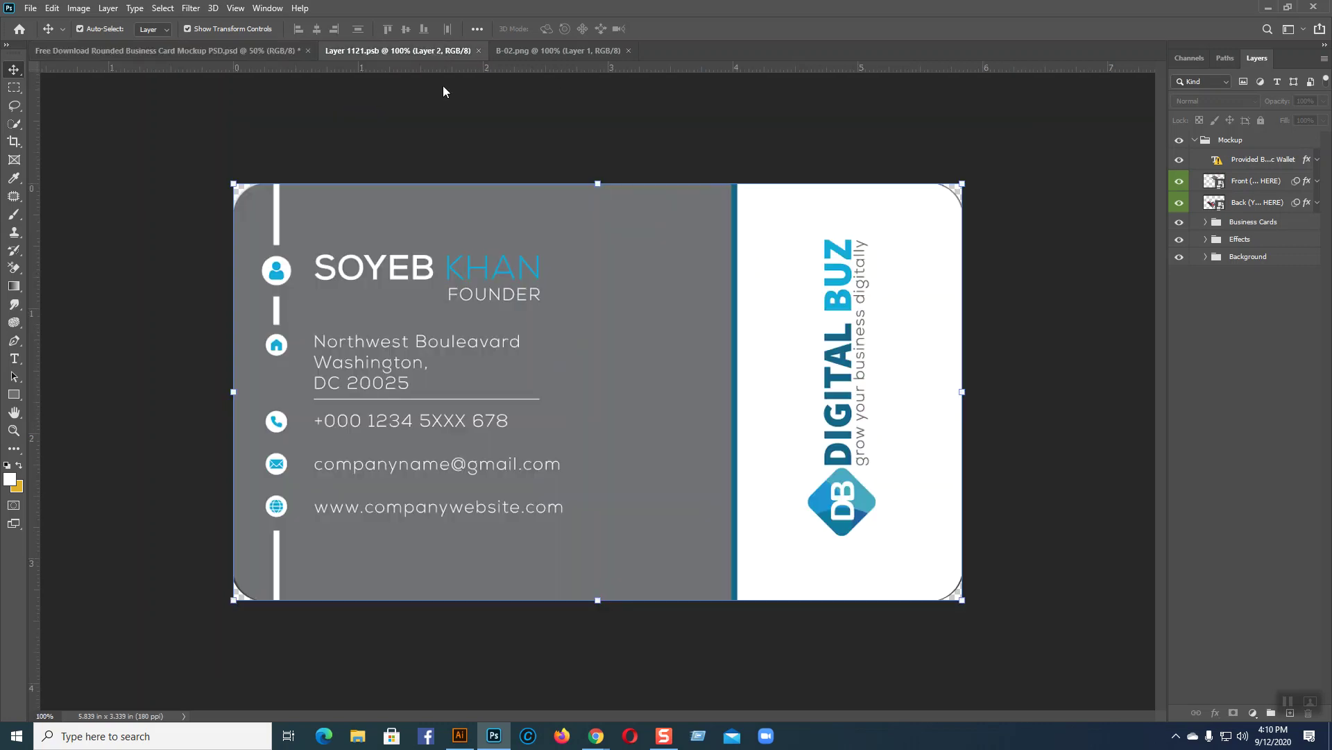
# Step: Resize the design's left side at higher zoom, undoing an accidental tilt and stretch
pyautogui.click(233, 393)
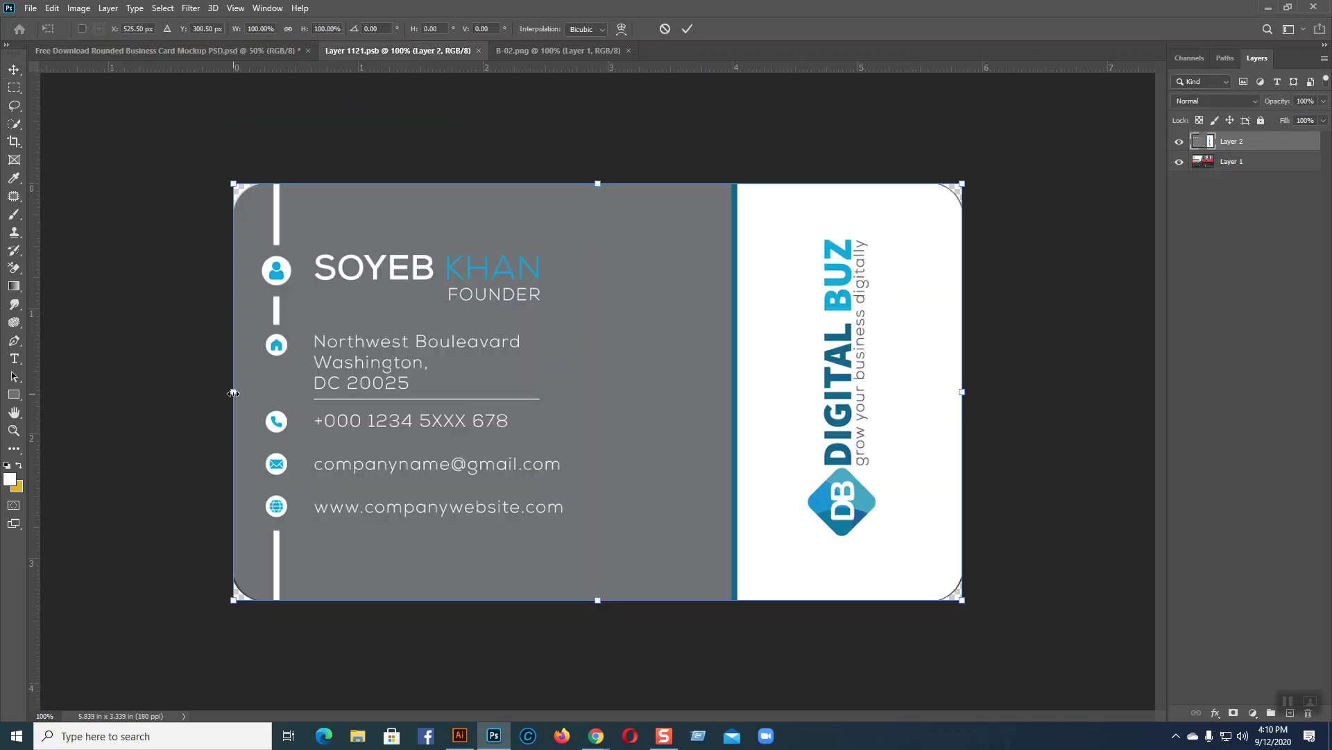
pyautogui.moveTo(227, 395); pyautogui.dragTo(227, 397)
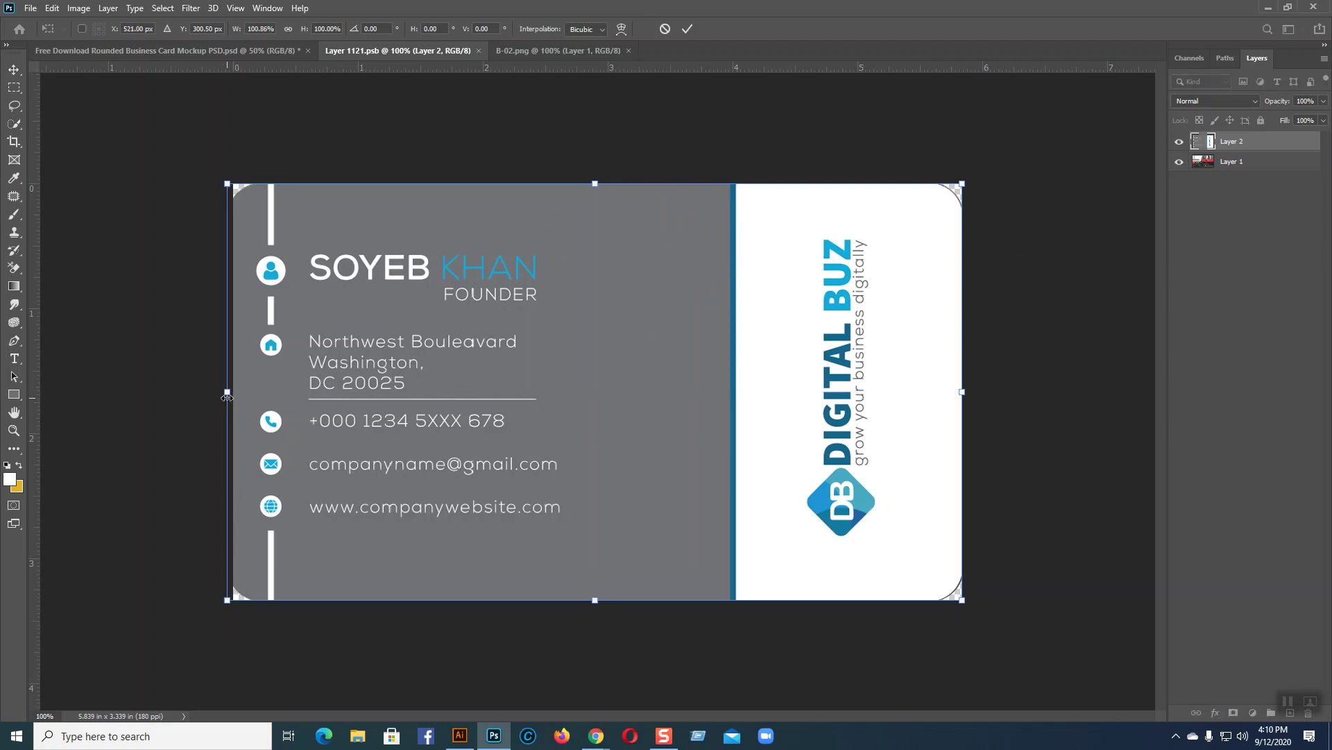
pyautogui.hotkey('ctrl', '+')
pyautogui.hotkey('ctrl', '+')
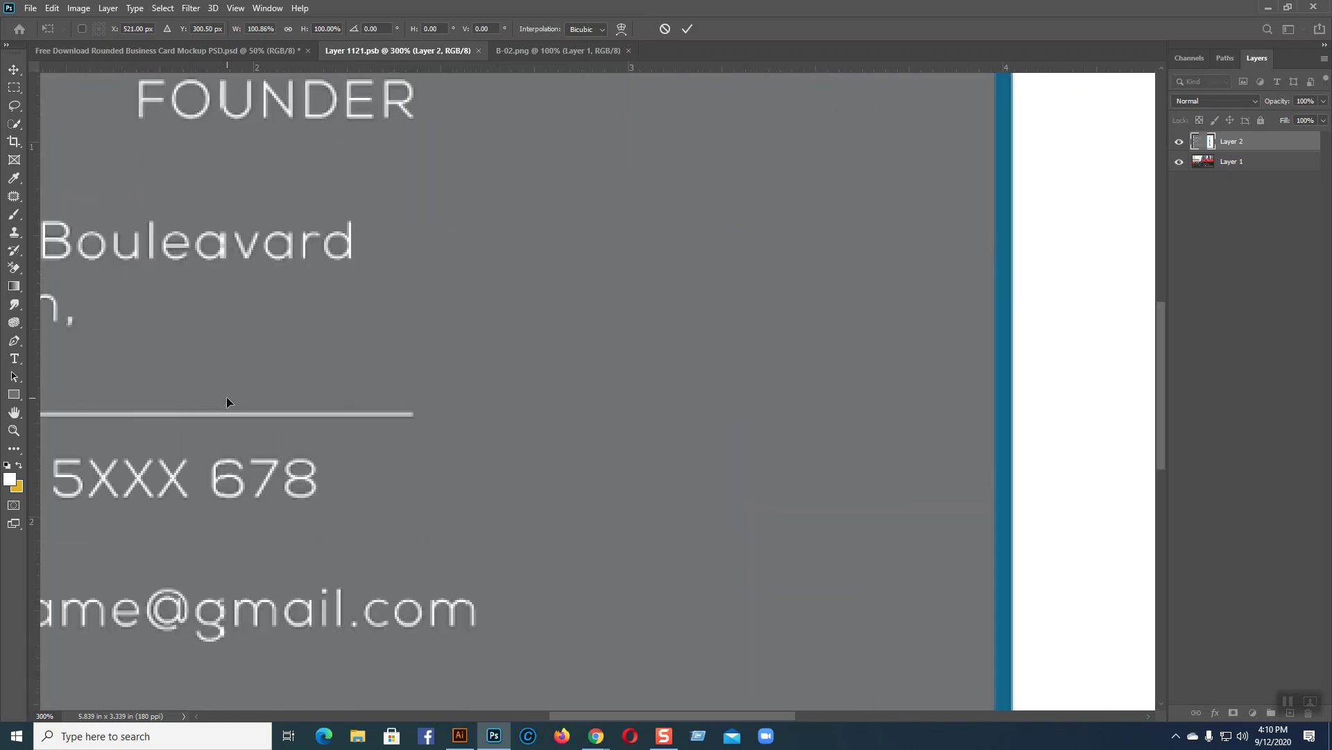
pyautogui.moveTo(392, 387); pyautogui.dragTo(684, 365)
pyautogui.moveTo(342, 444); pyautogui.dragTo(89, 443)
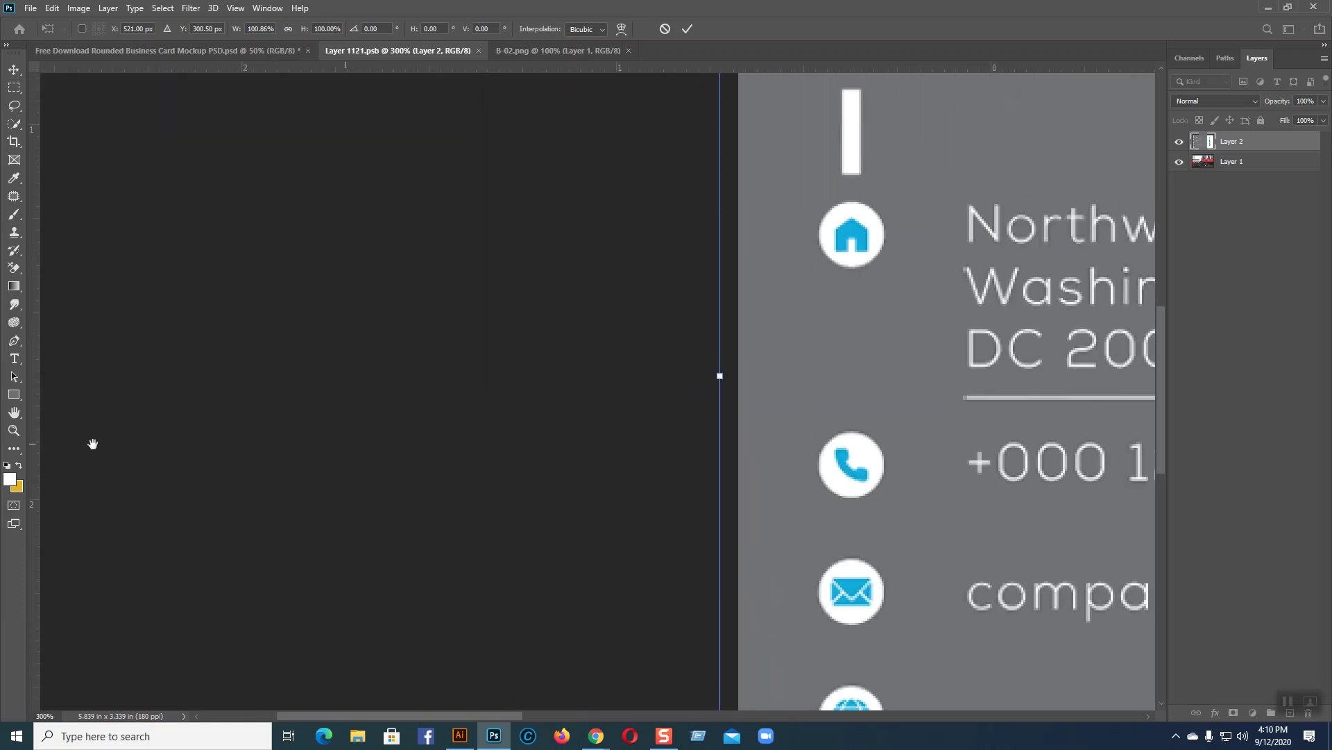
pyautogui.moveTo(717, 381); pyautogui.dragTo(734, 384)
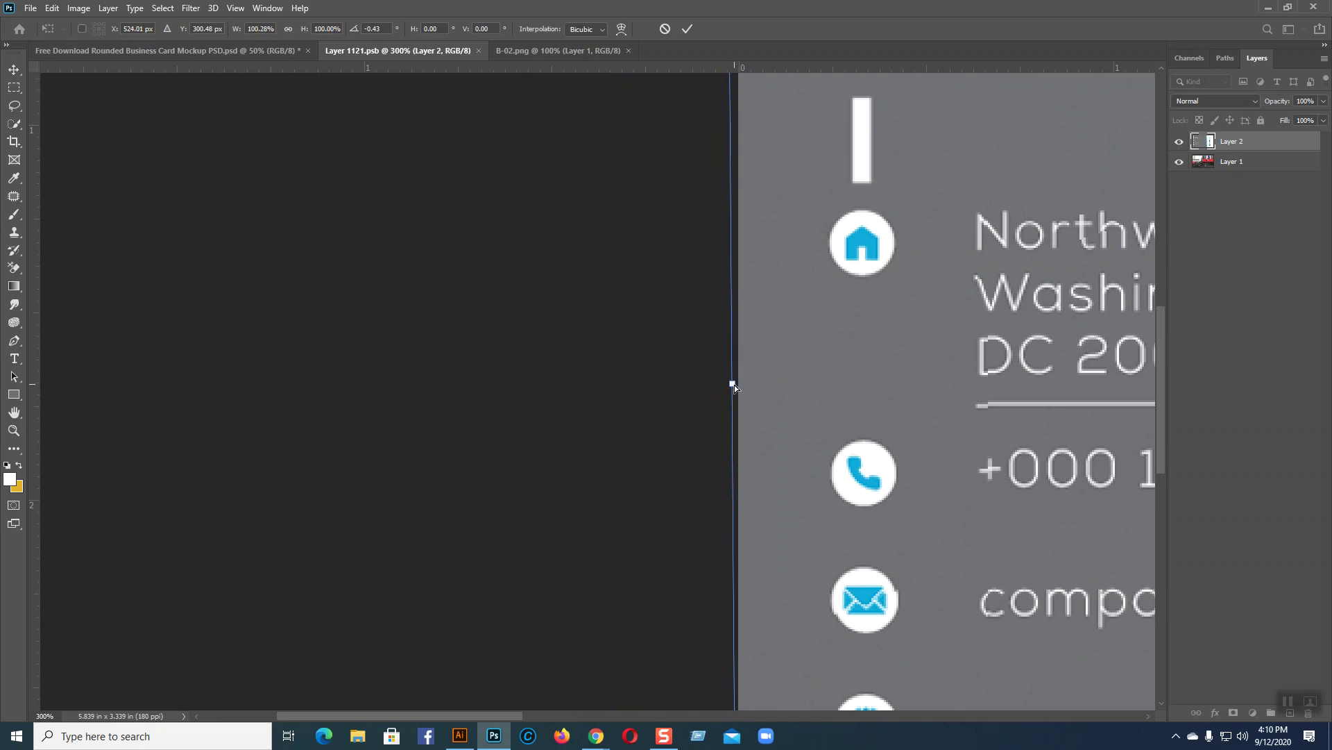
pyautogui.hotkey('ctrl', '0')
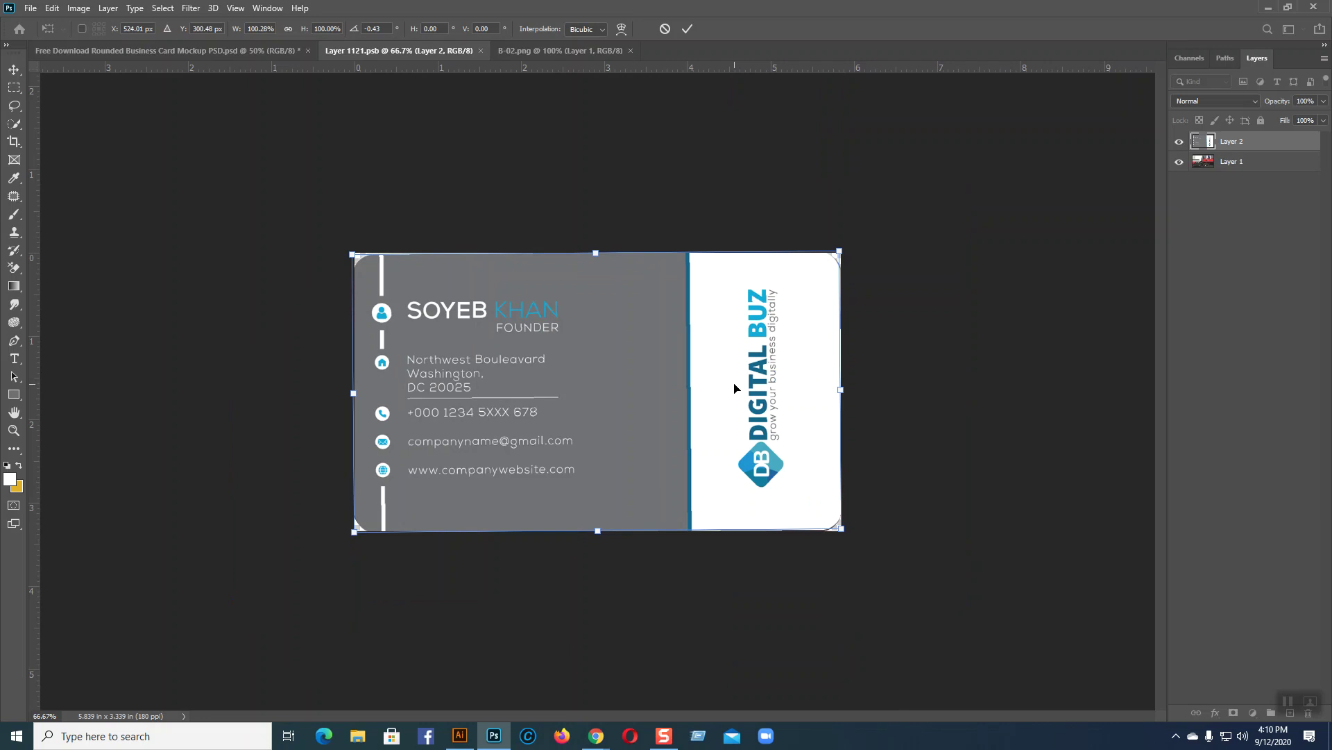
pyautogui.hotkey('ctrl', '+')
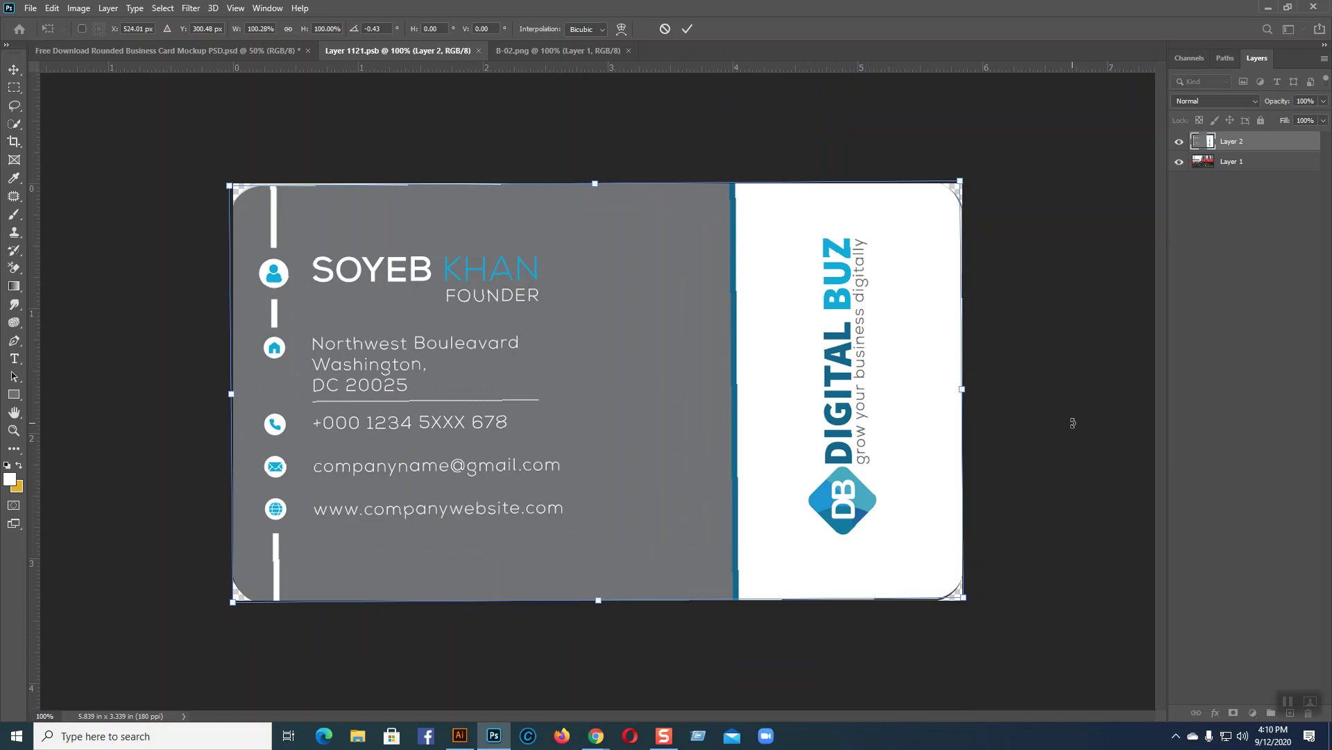
pyautogui.hotkey('ctrl', 'z')
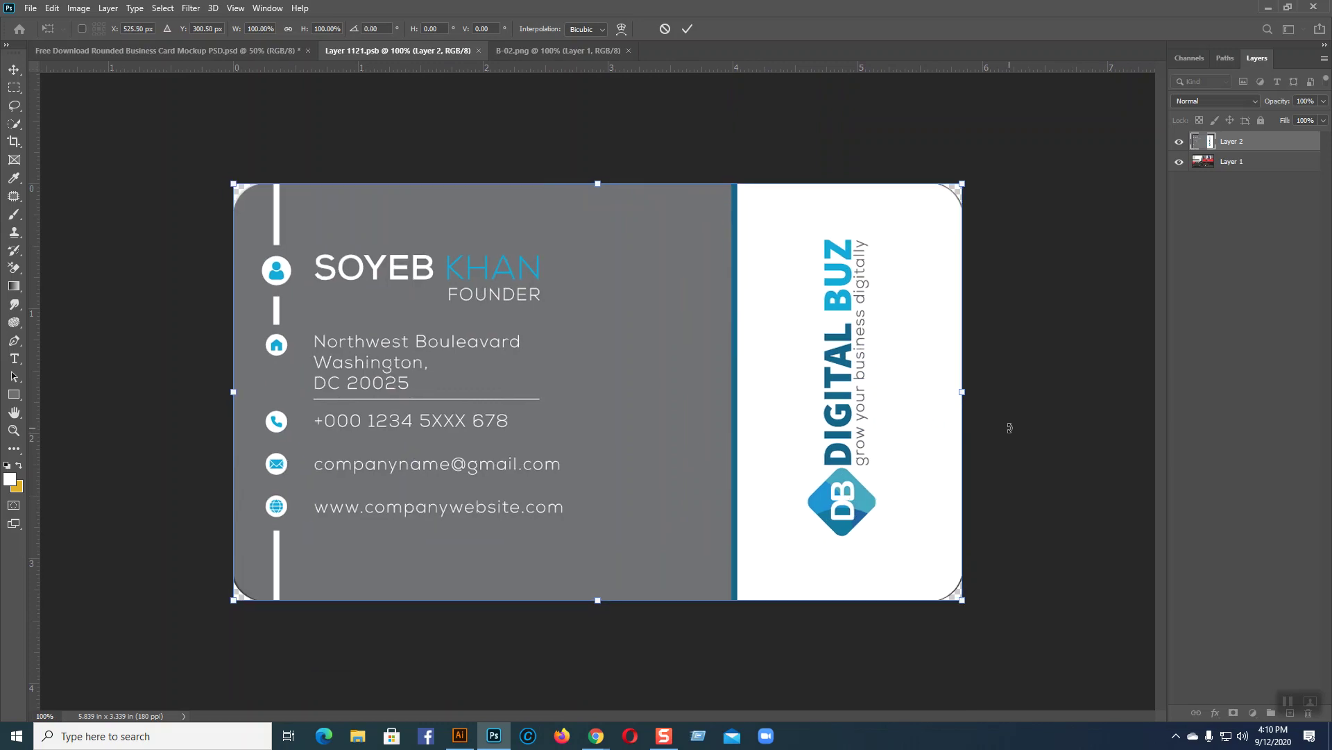
# Step: Stretch the design to the card's left and right edges, commit it, and save the smart object
pyautogui.hotkey('ctrl', '+')
pyautogui.hotkey('ctrl', '+')
pyautogui.hotkey('ctrl', '+')
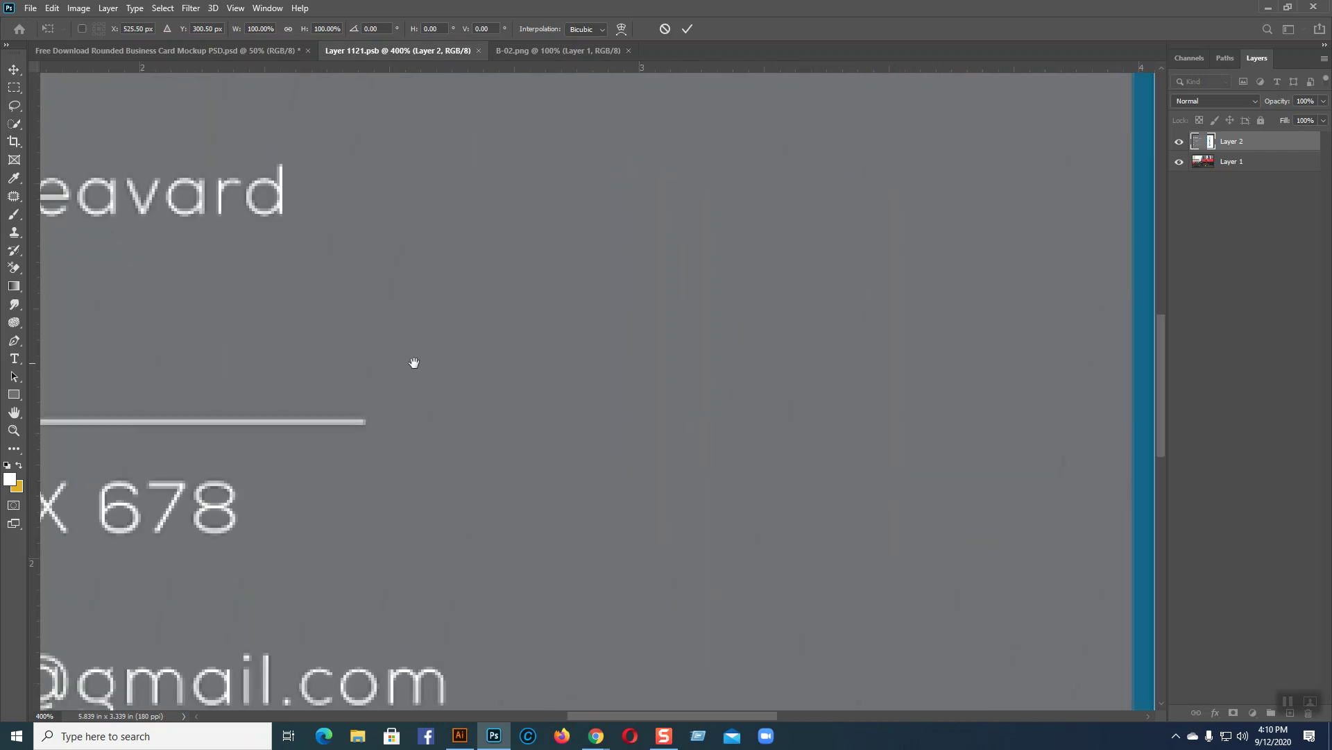
pyautogui.hscroll(-15, 751, 432)
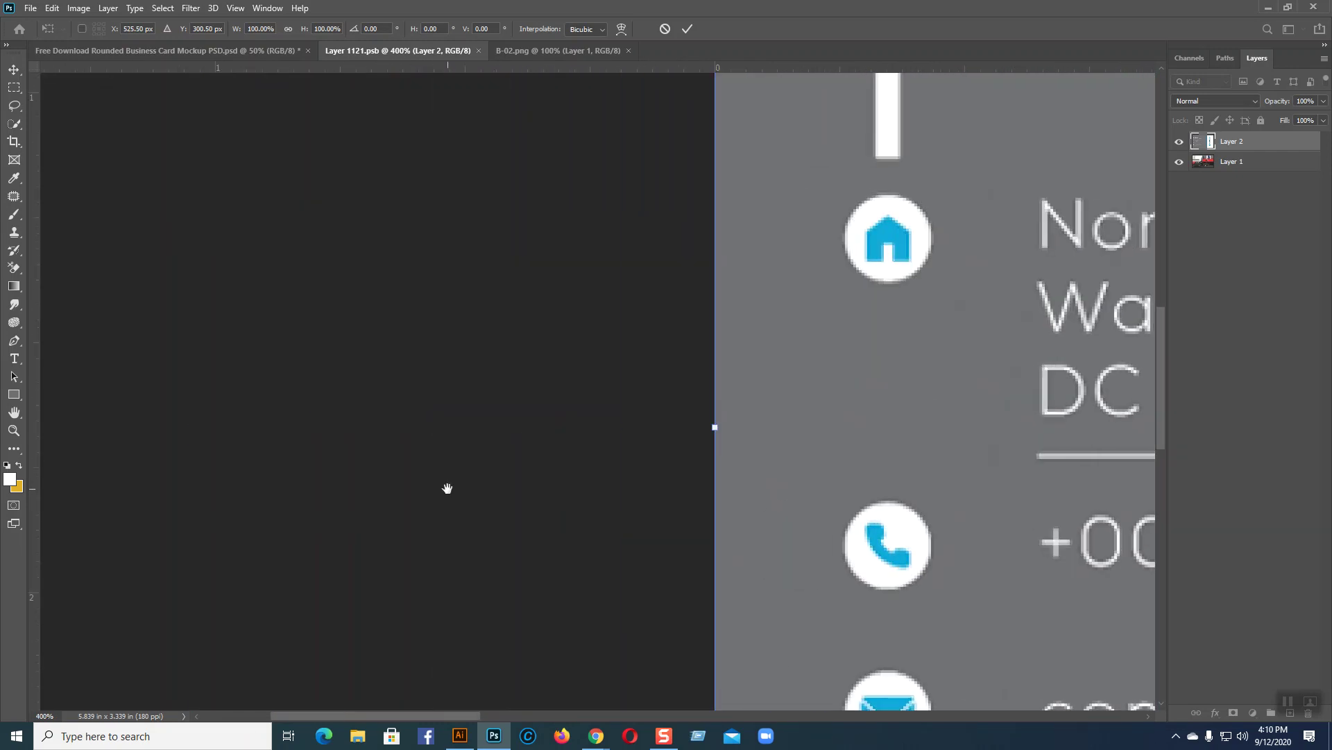
pyautogui.hscroll(1, 447, 488)
pyautogui.moveTo(712, 426); pyautogui.dragTo(704, 427)
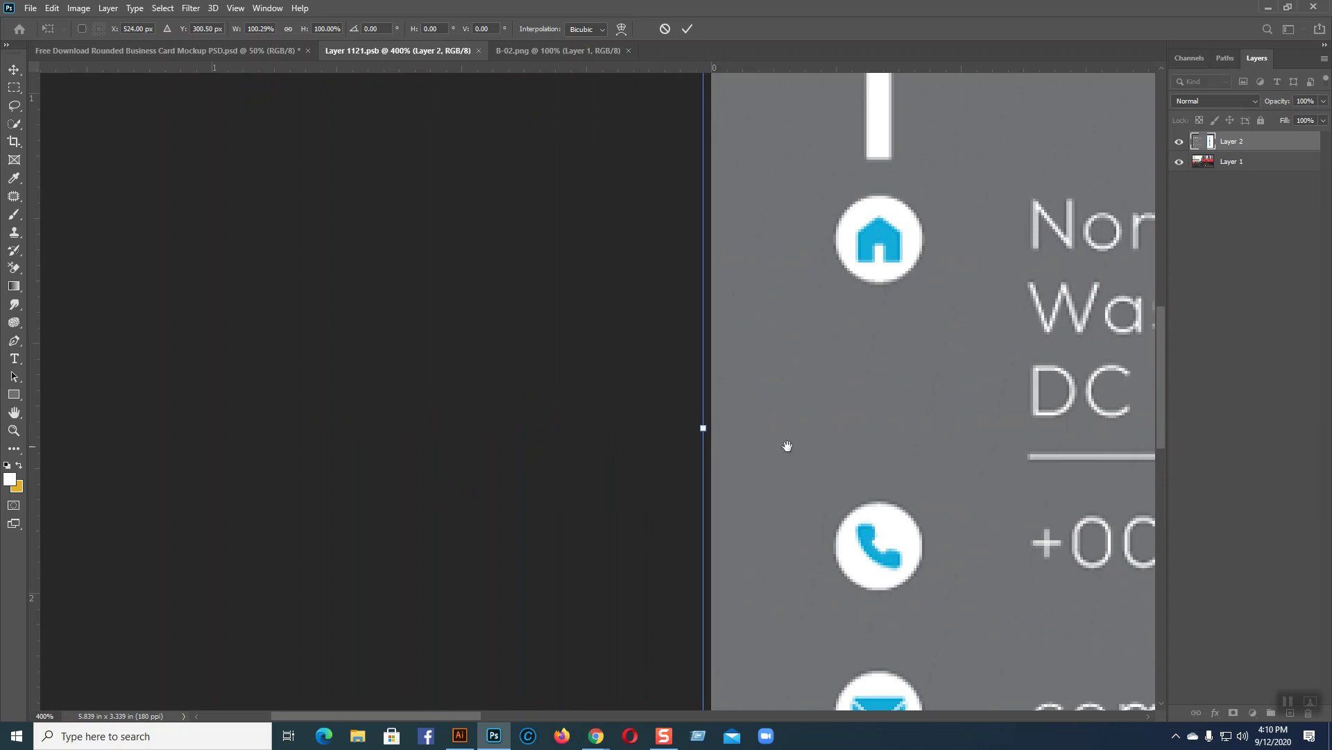
pyautogui.hscroll(15, 723, 442)
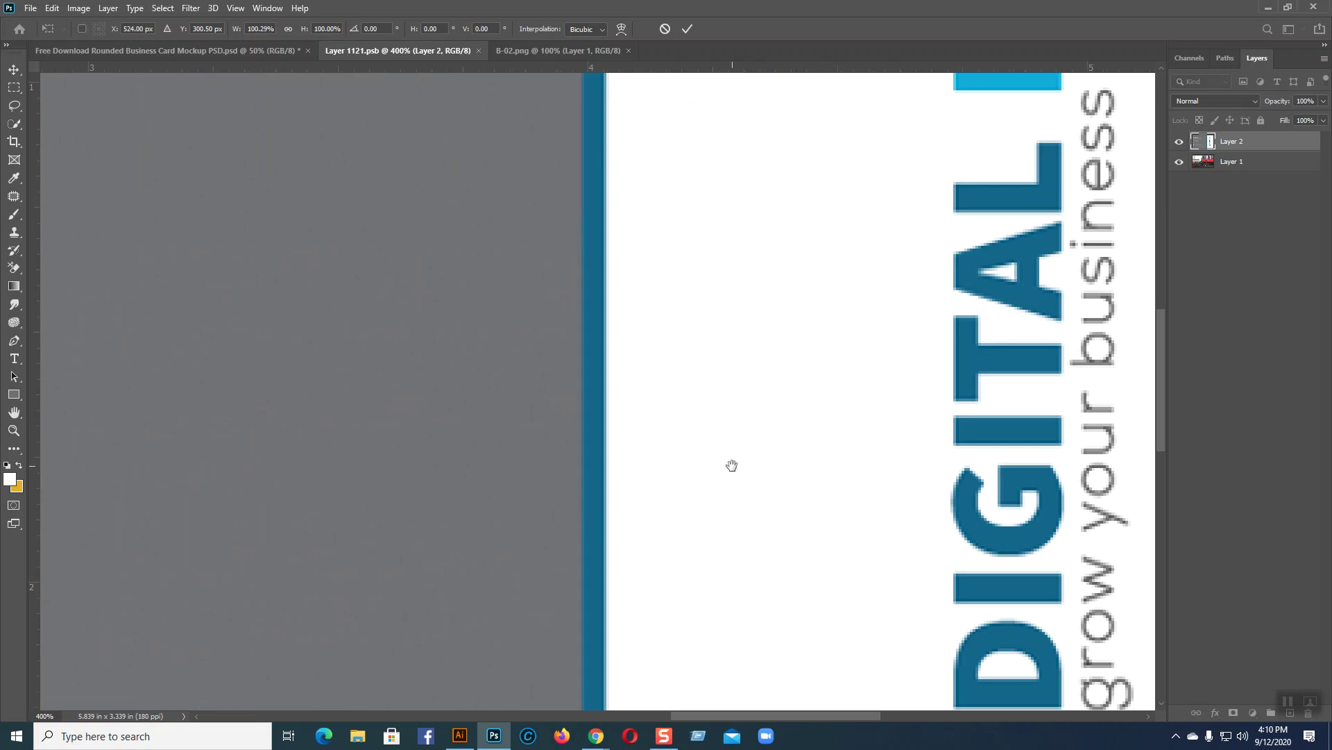
pyautogui.hscroll(10, 673, 465)
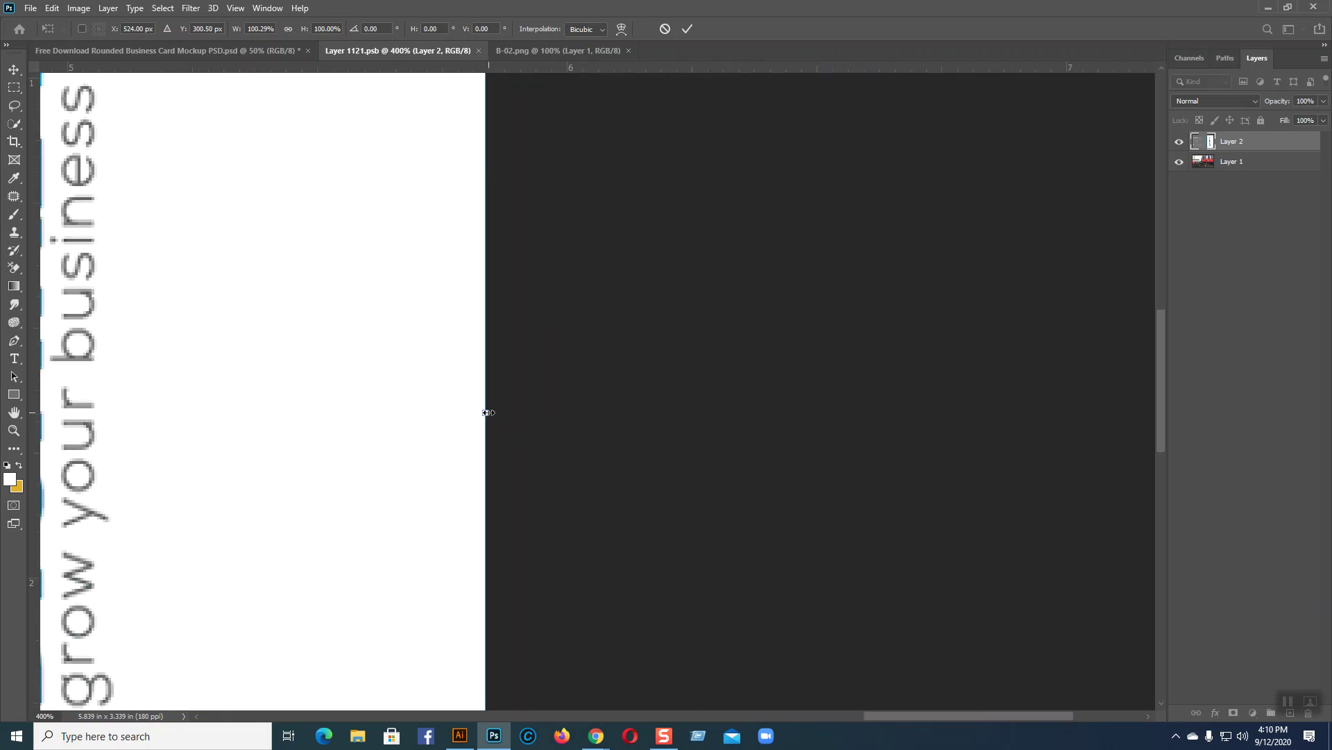
pyautogui.moveTo(489, 412); pyautogui.dragTo(492, 415)
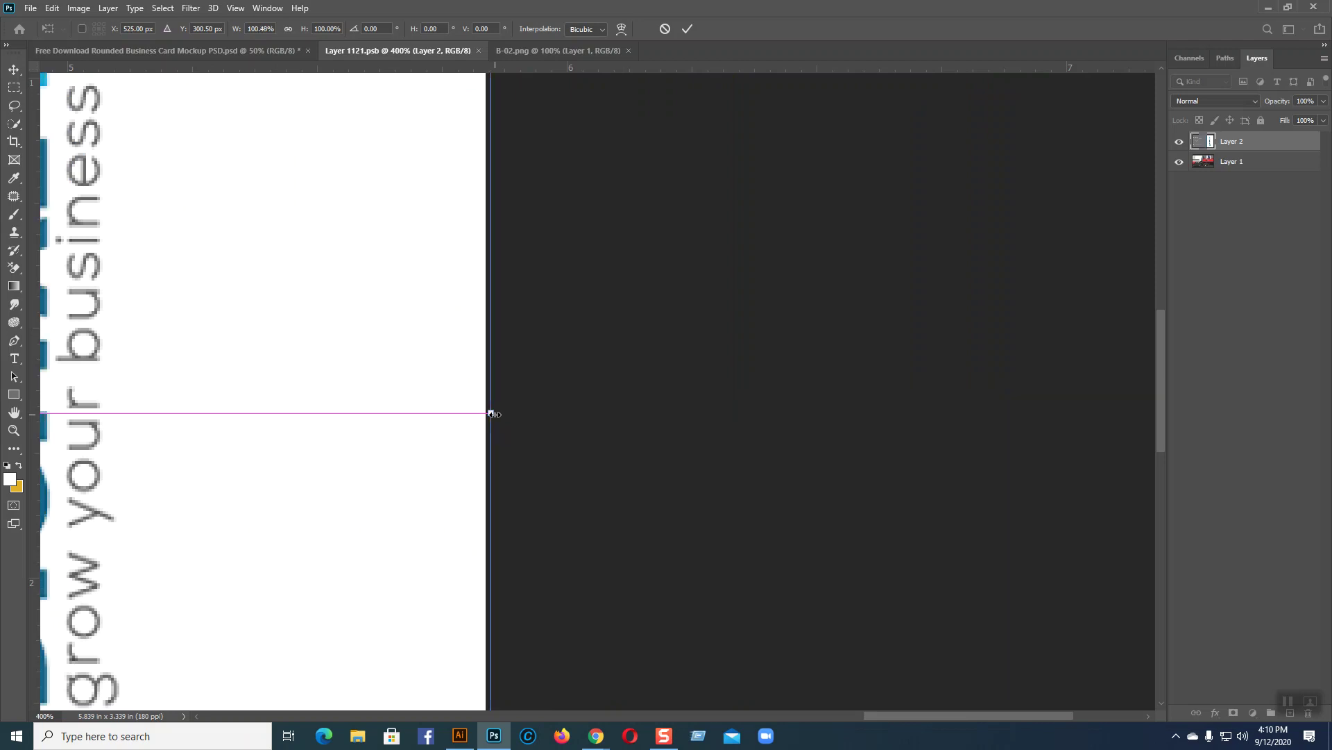
pyautogui.press('Return')
pyautogui.scroll(-5, 497, 414)
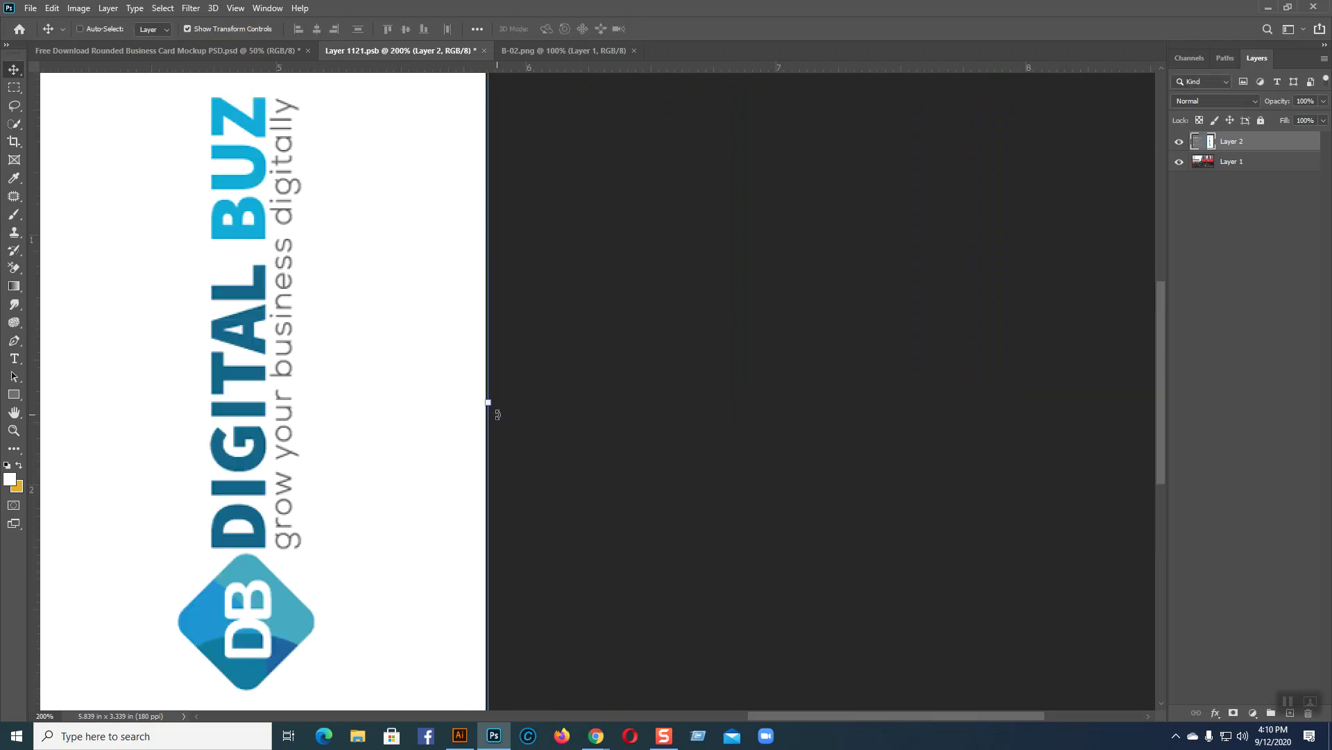
pyautogui.hotkey('ctrl', 's')
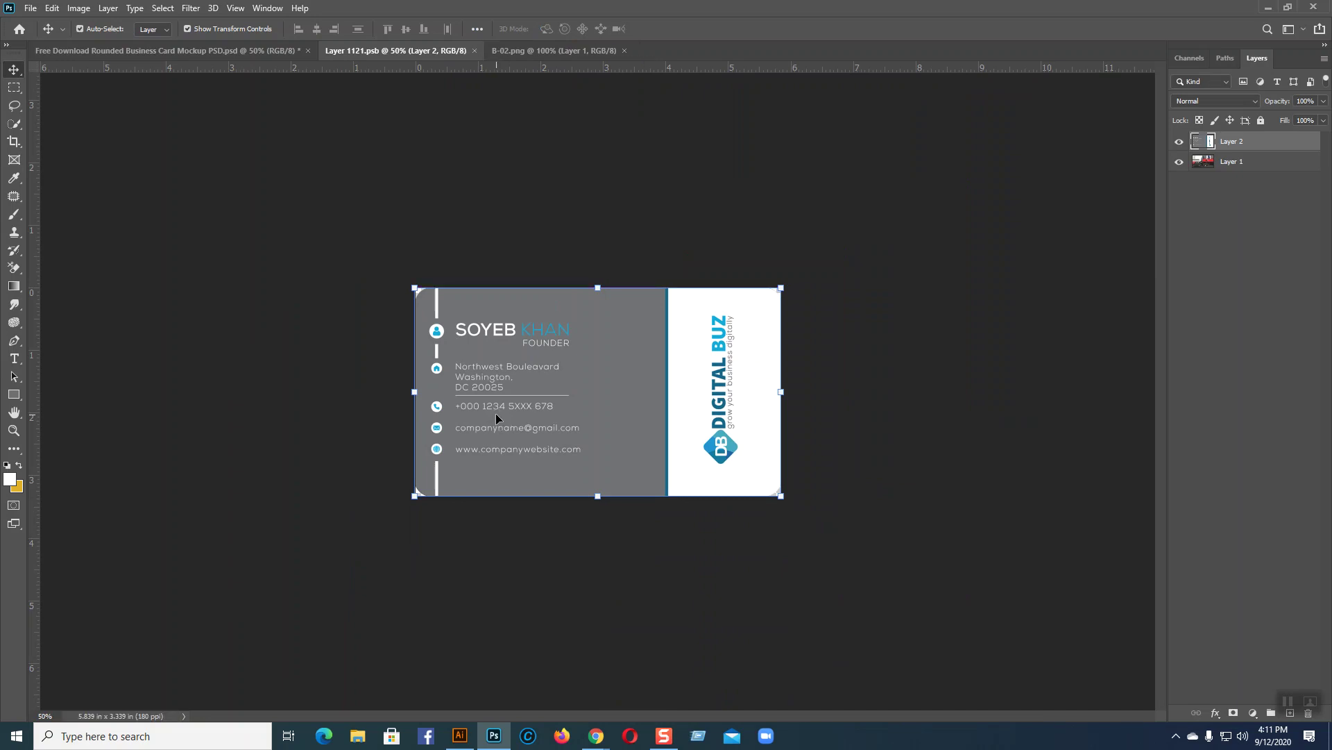
# Step: Open the mockup's Back smart object, then open the B-01 back design image
pyautogui.click(203, 50)
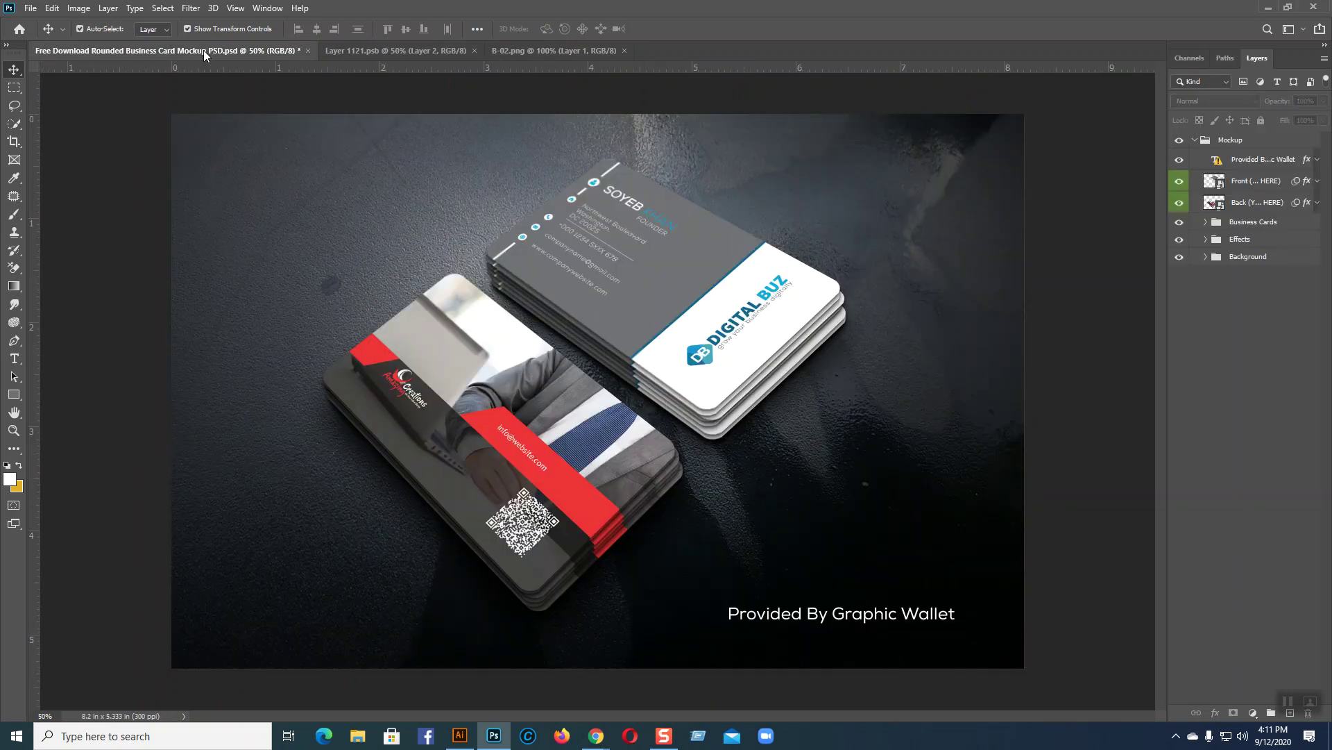
pyautogui.doubleClick(1216, 202)
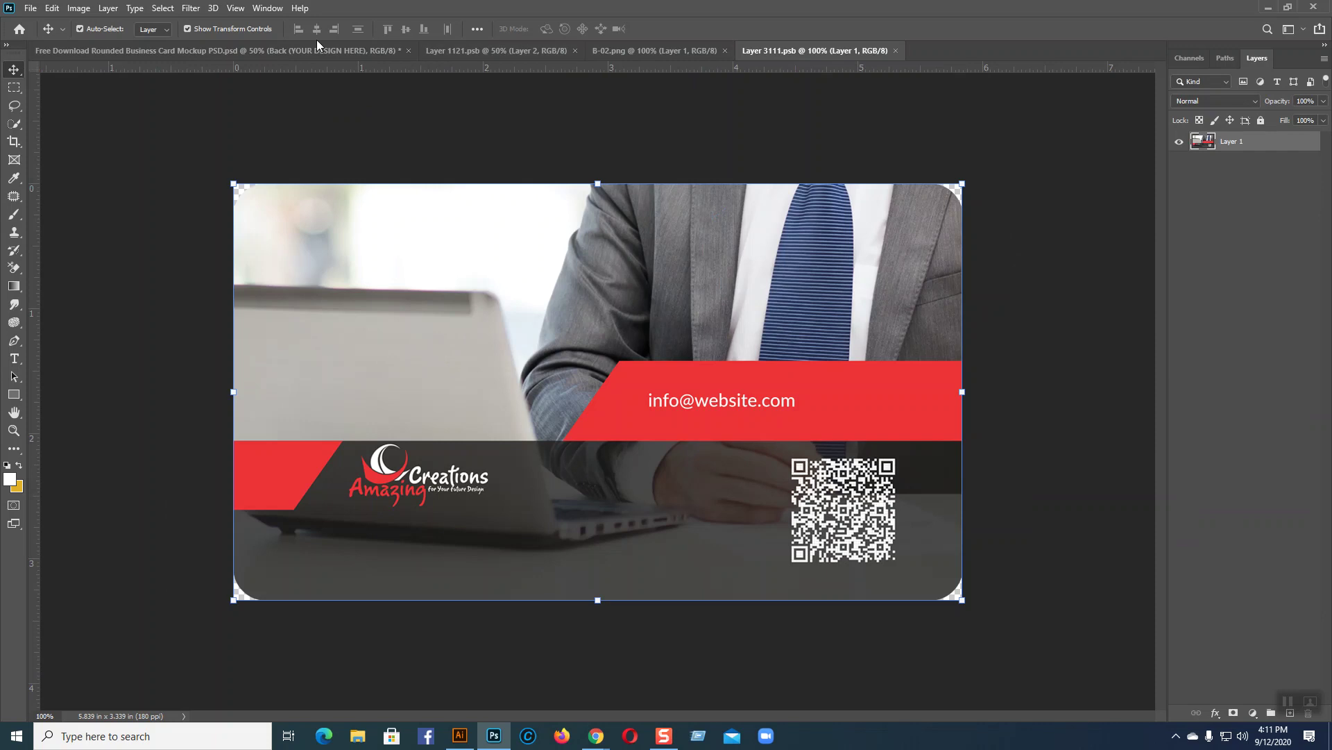
pyautogui.click(31, 7)
pyautogui.click(49, 40)
pyautogui.click(163, 121)
pyautogui.click(538, 376)
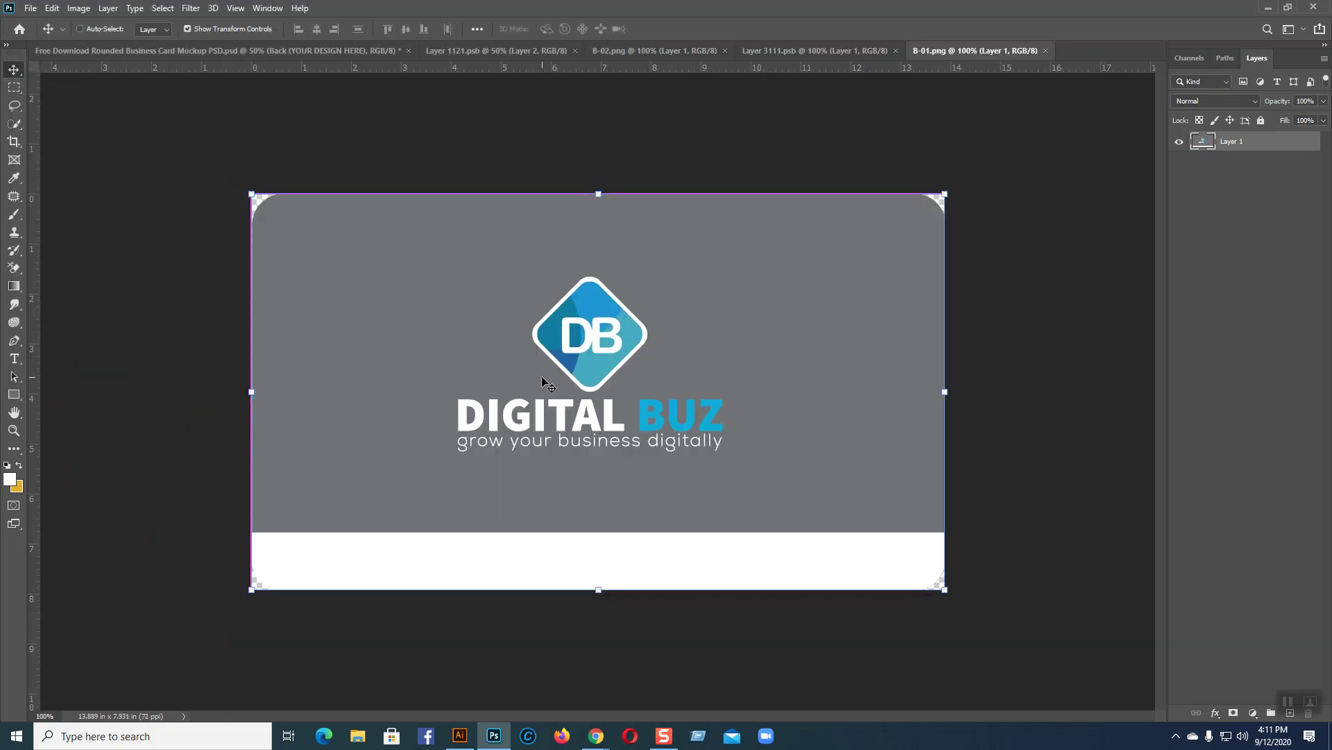
pyautogui.press('ctrl')
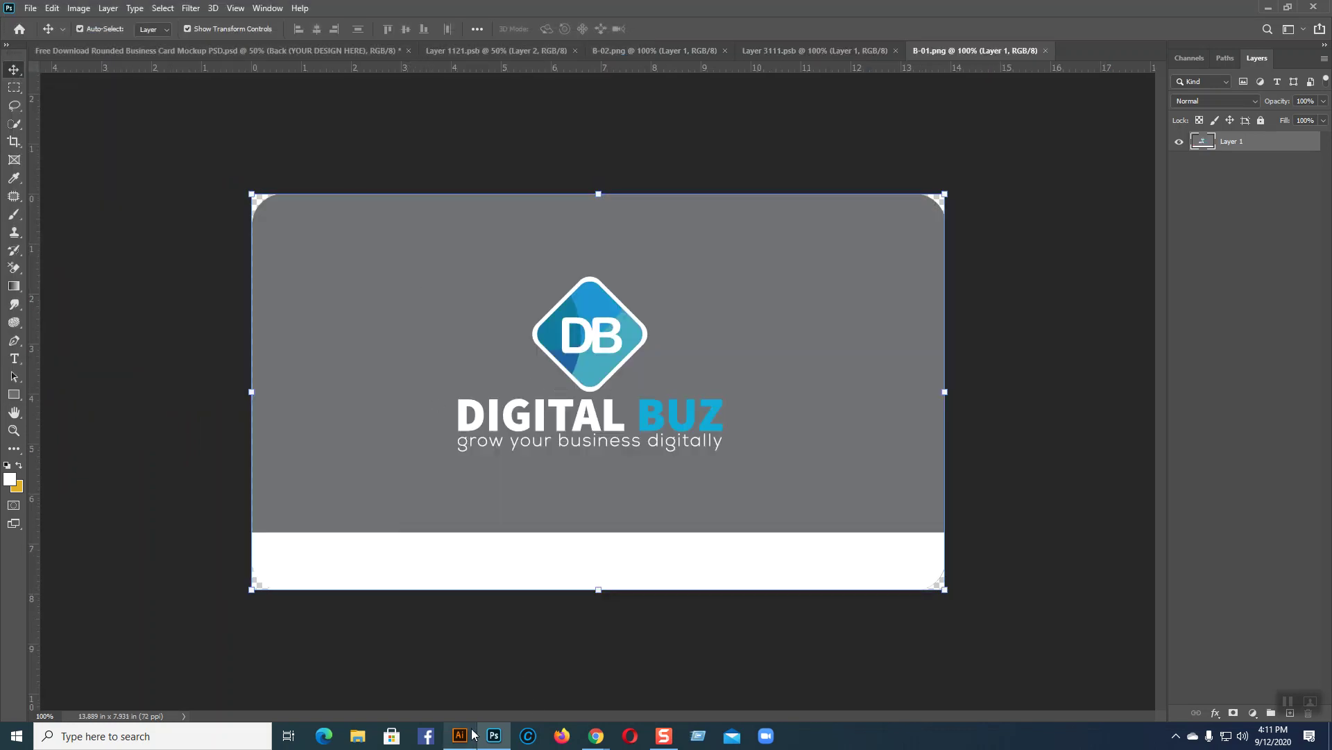
# Step: Check the back card artwork on Illustrator's second artboard, then return to Photoshop
pyautogui.click(459, 735)
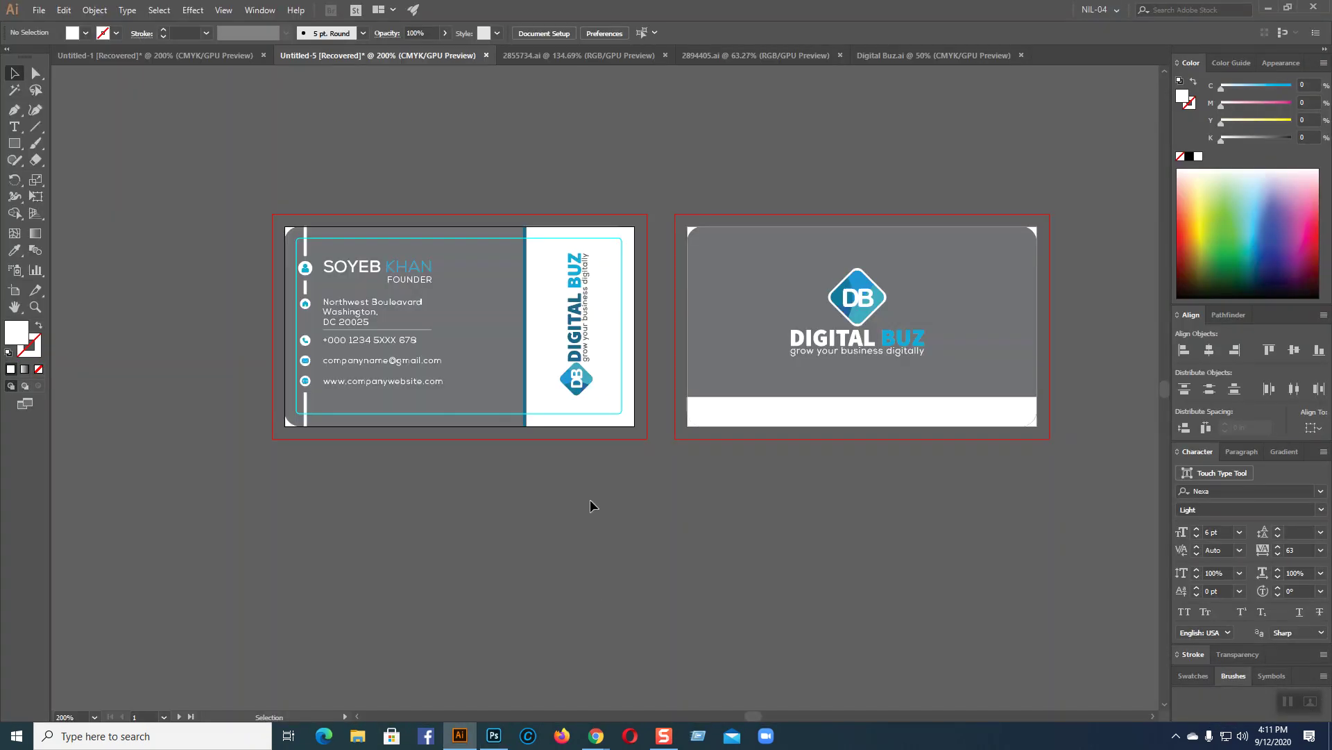
pyautogui.click(773, 410)
pyautogui.click(819, 524)
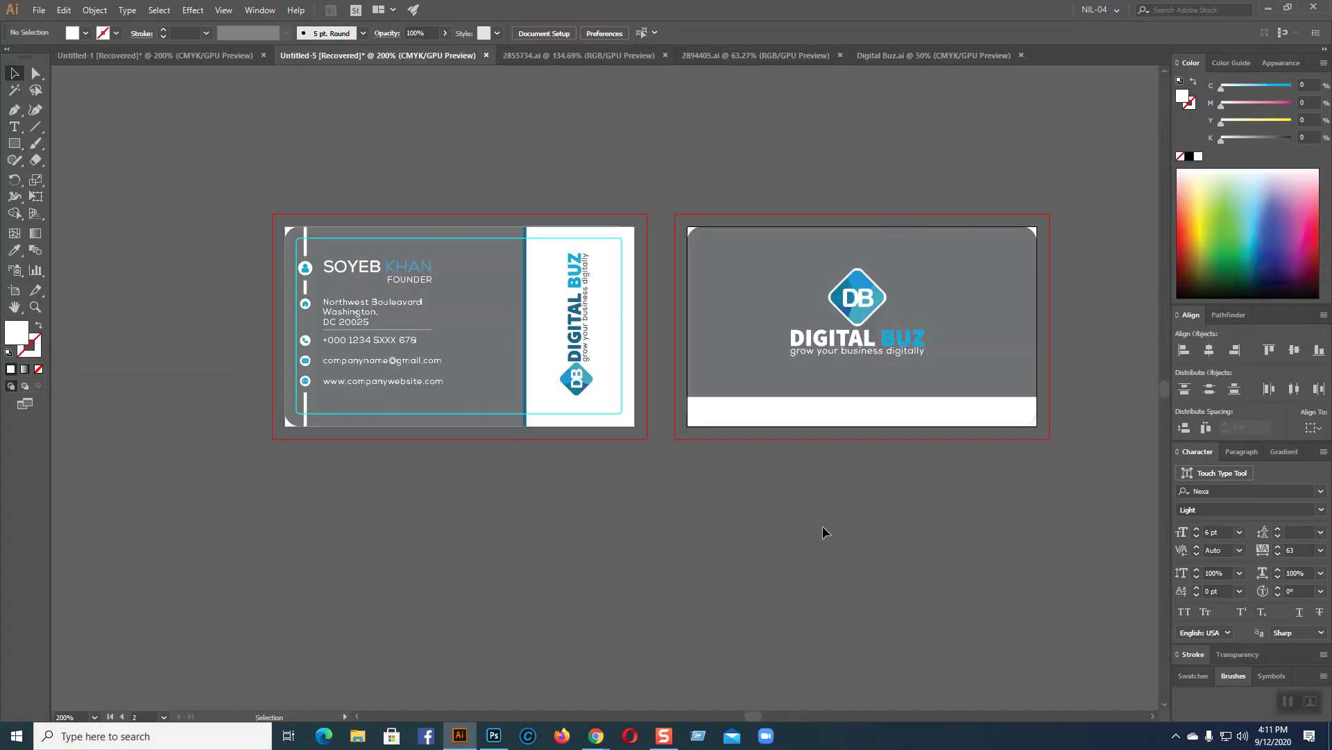
pyautogui.click(493, 735)
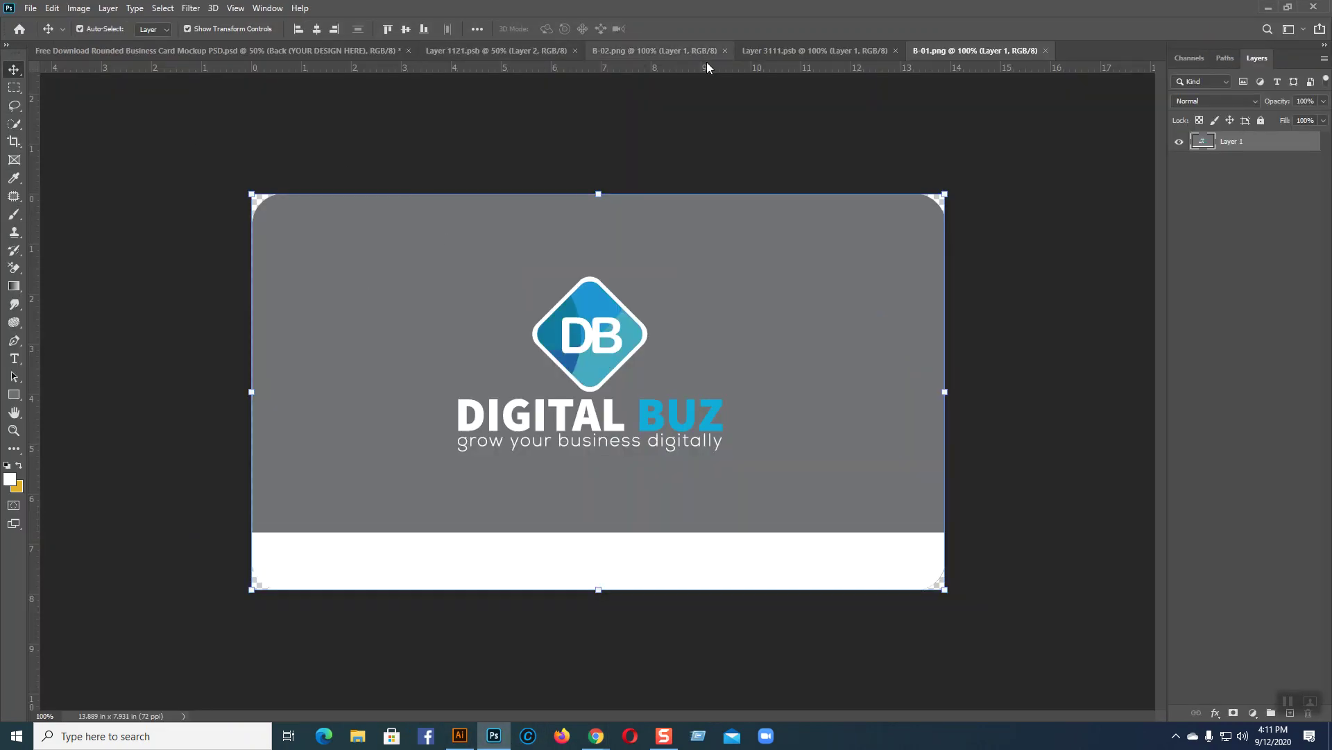
# Step: Paste the B-01 design into Layer 3111.psb and stretch it to all four card edges
pyautogui.click(794, 58)
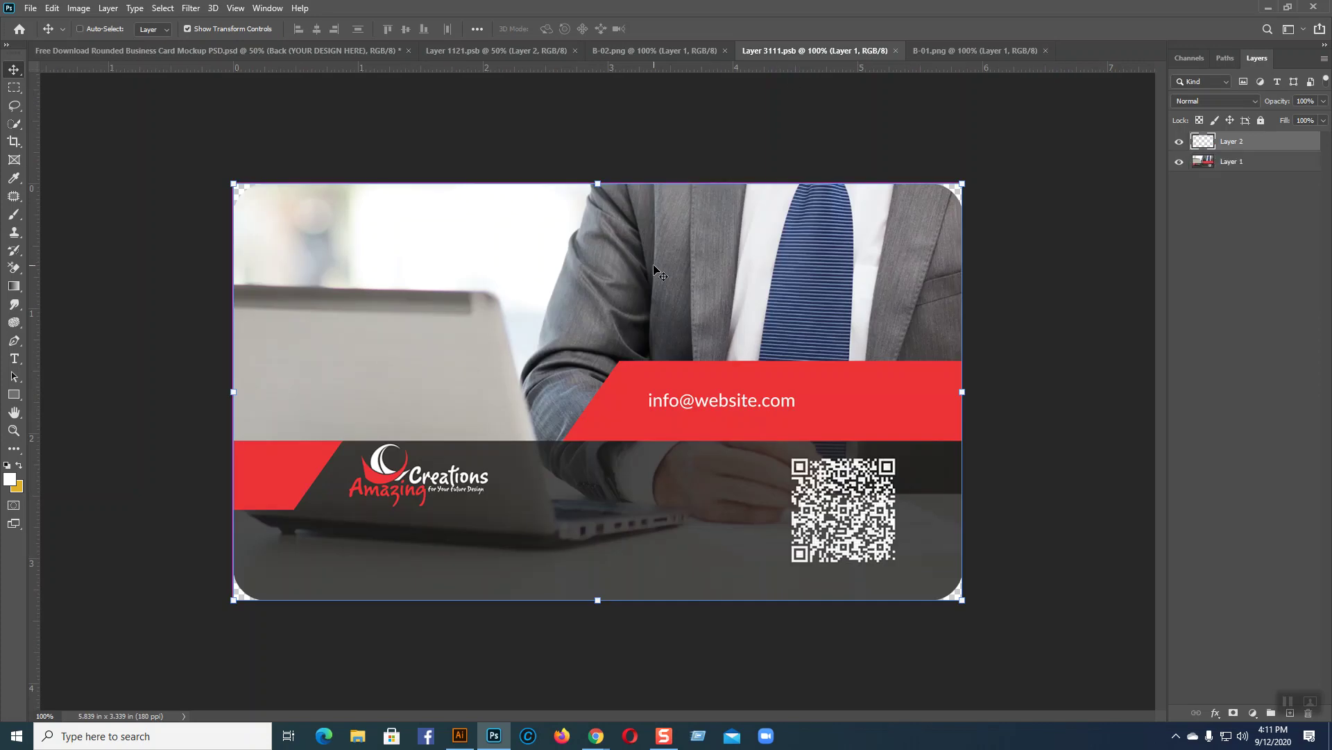
pyautogui.hotkey('ctrl', 'v')
pyautogui.moveTo(948, 396); pyautogui.dragTo(963, 391)
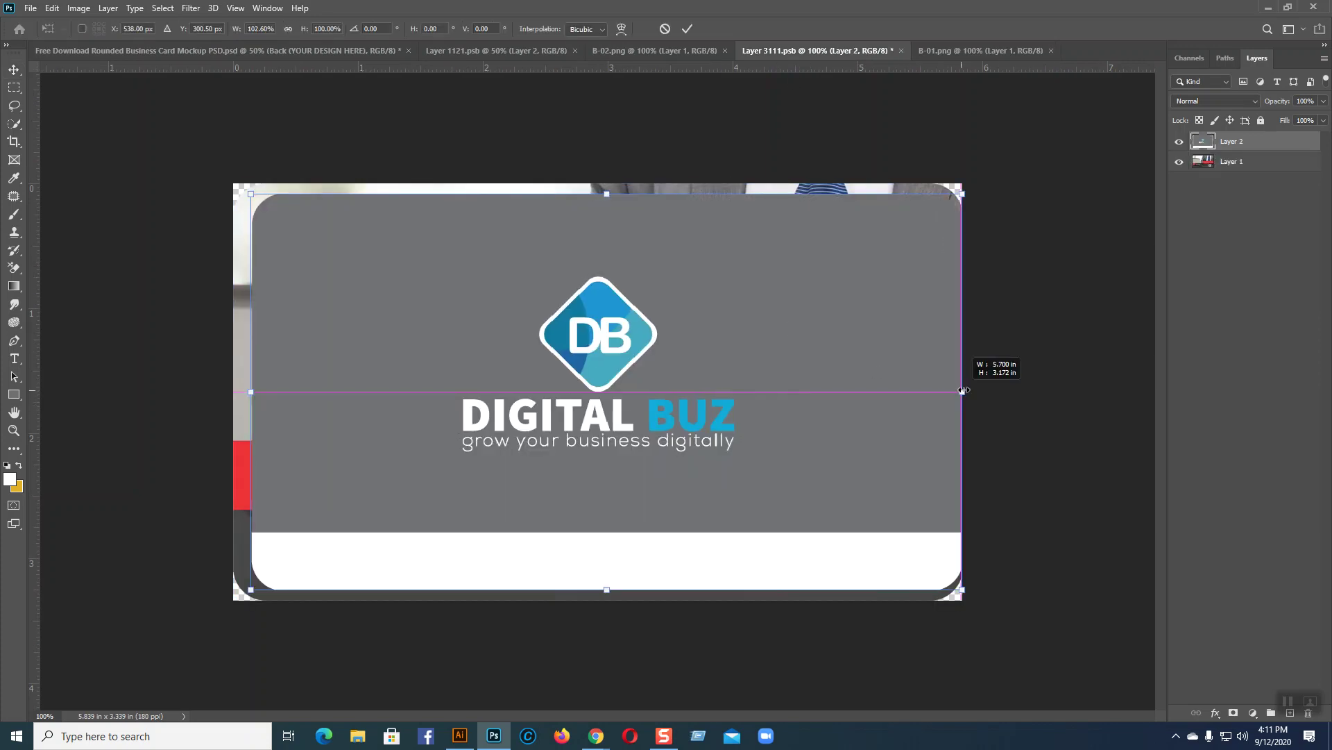
pyautogui.moveTo(253, 393); pyautogui.dragTo(234, 393)
pyautogui.moveTo(601, 194); pyautogui.dragTo(597, 183)
pyautogui.moveTo(597, 592); pyautogui.dragTo(597, 600)
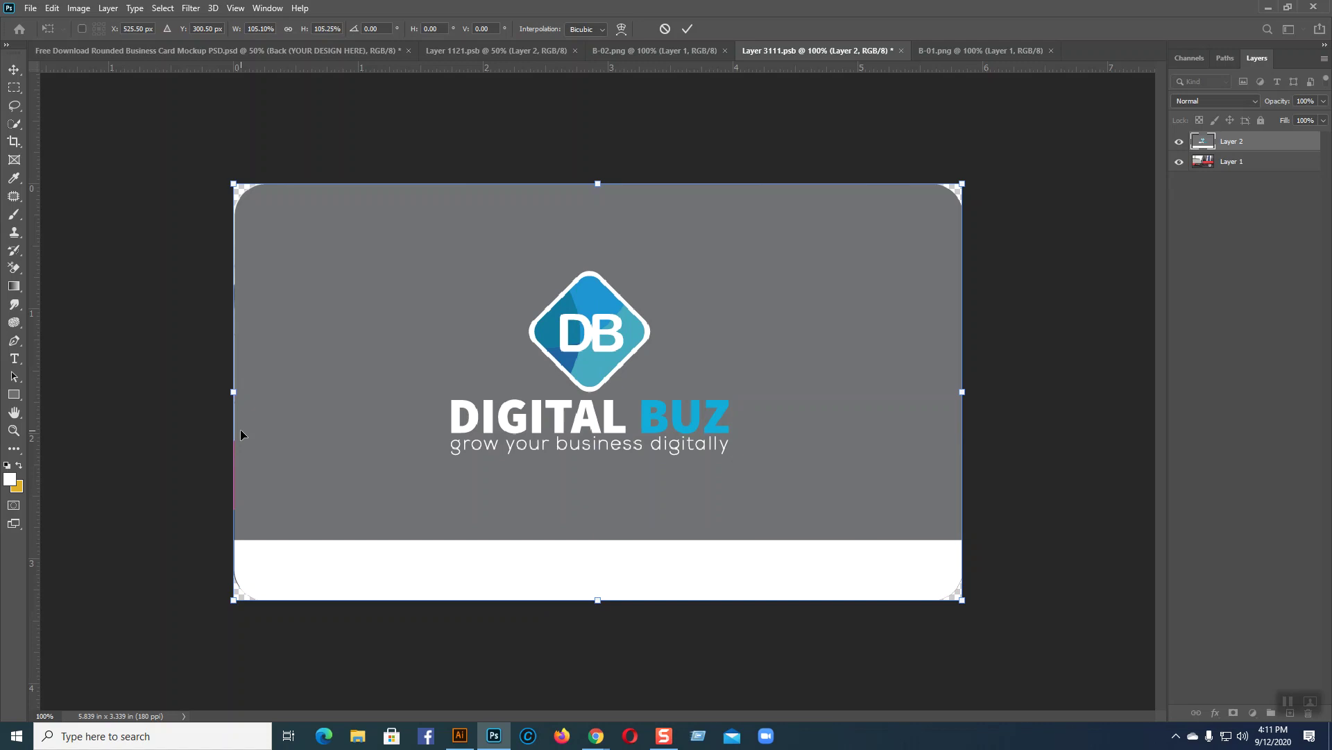
pyautogui.hotkey('ctrl', '+')
pyautogui.hotkey('ctrl', '+')
pyautogui.hscroll(-10, 420, 389)
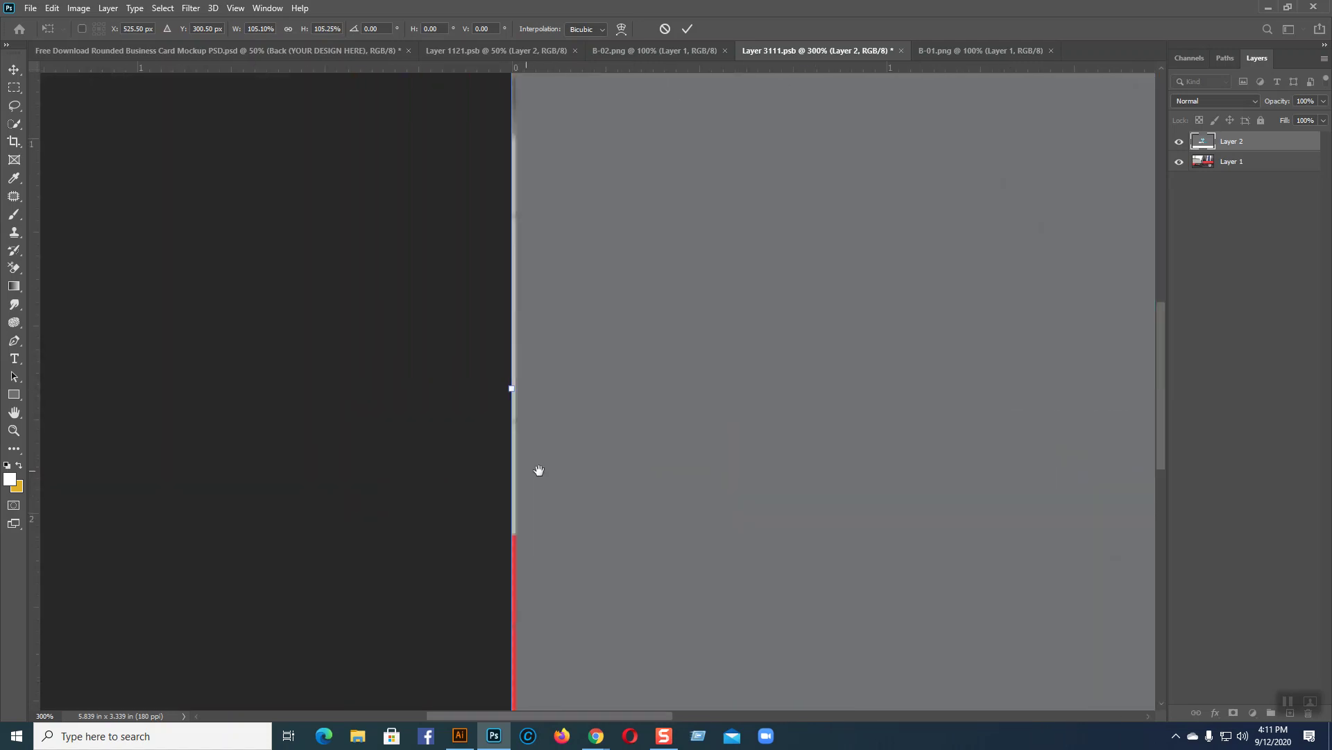
pyautogui.moveTo(550, 383); pyautogui.dragTo(547, 384)
pyautogui.press('Return')
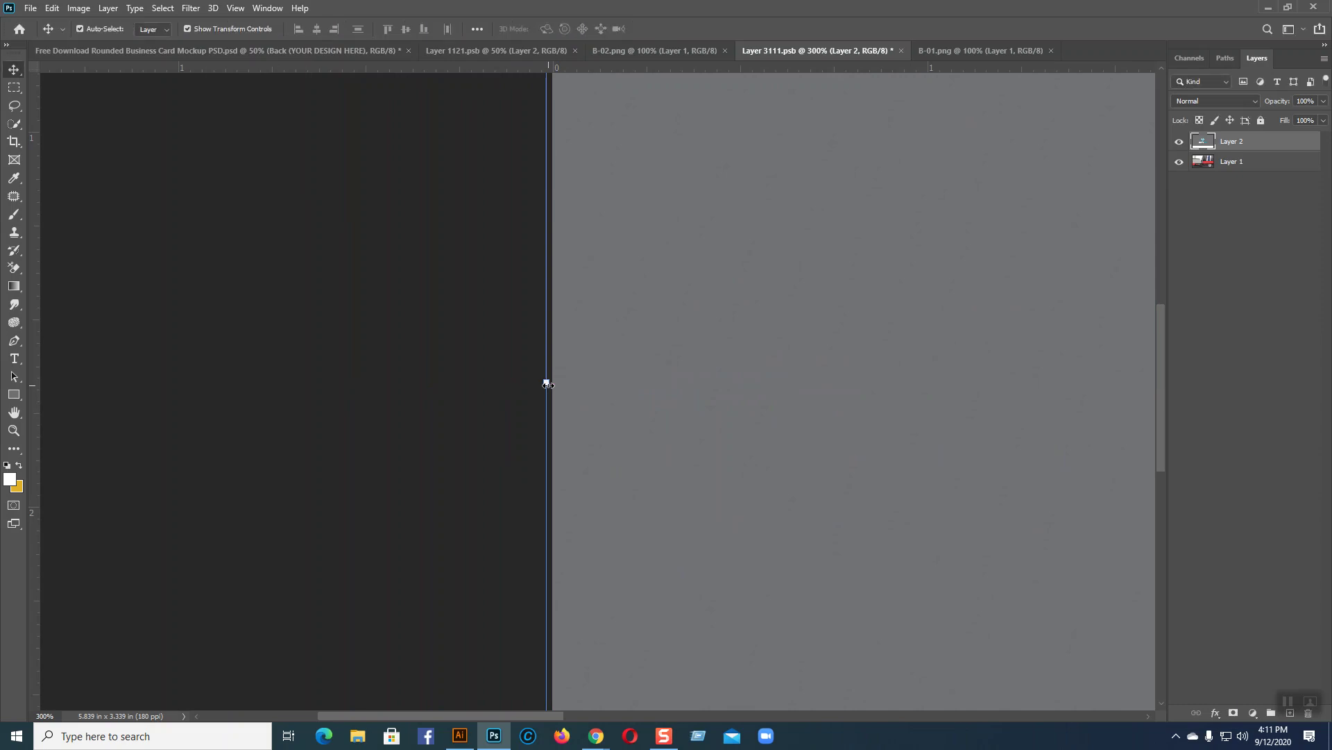
# Step: Save the back smart object and view the updated back card in the mockup
pyautogui.moveTo(882, 409); pyautogui.dragTo(797, 470)
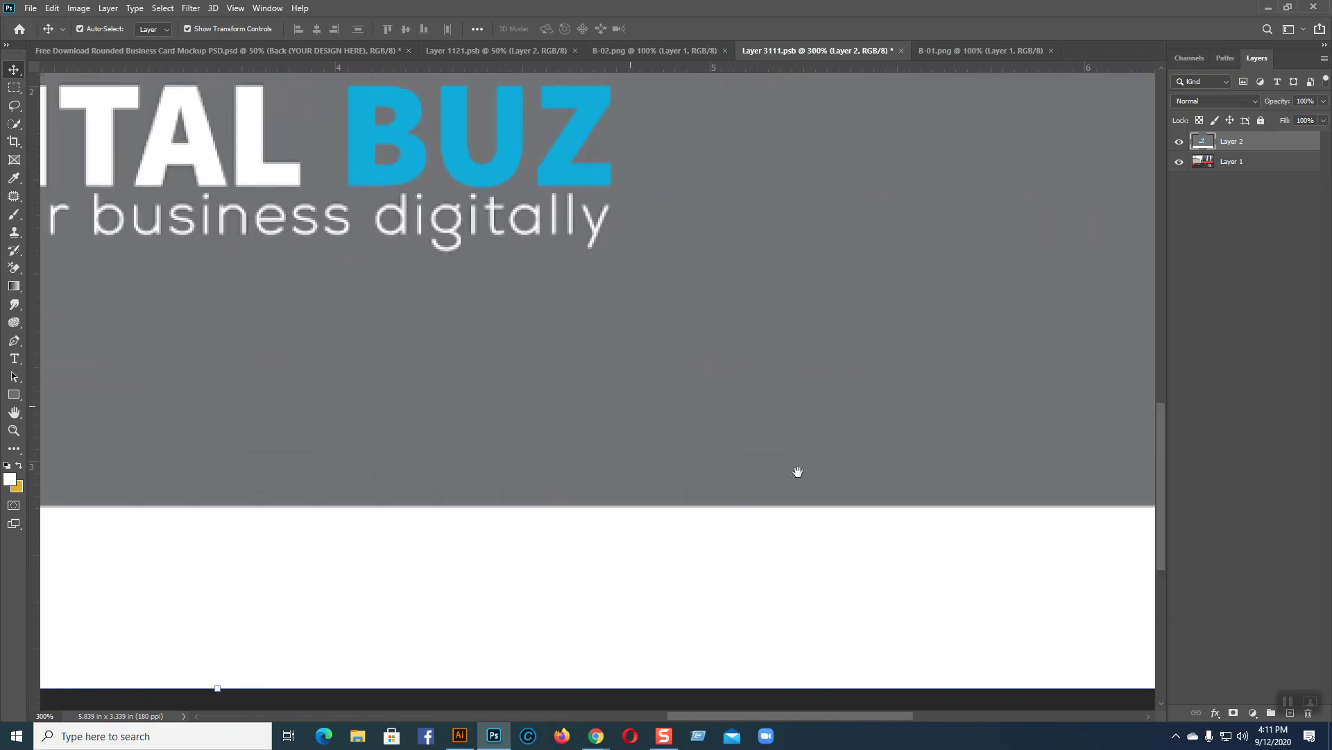
pyautogui.hotkey('ctrl', '0')
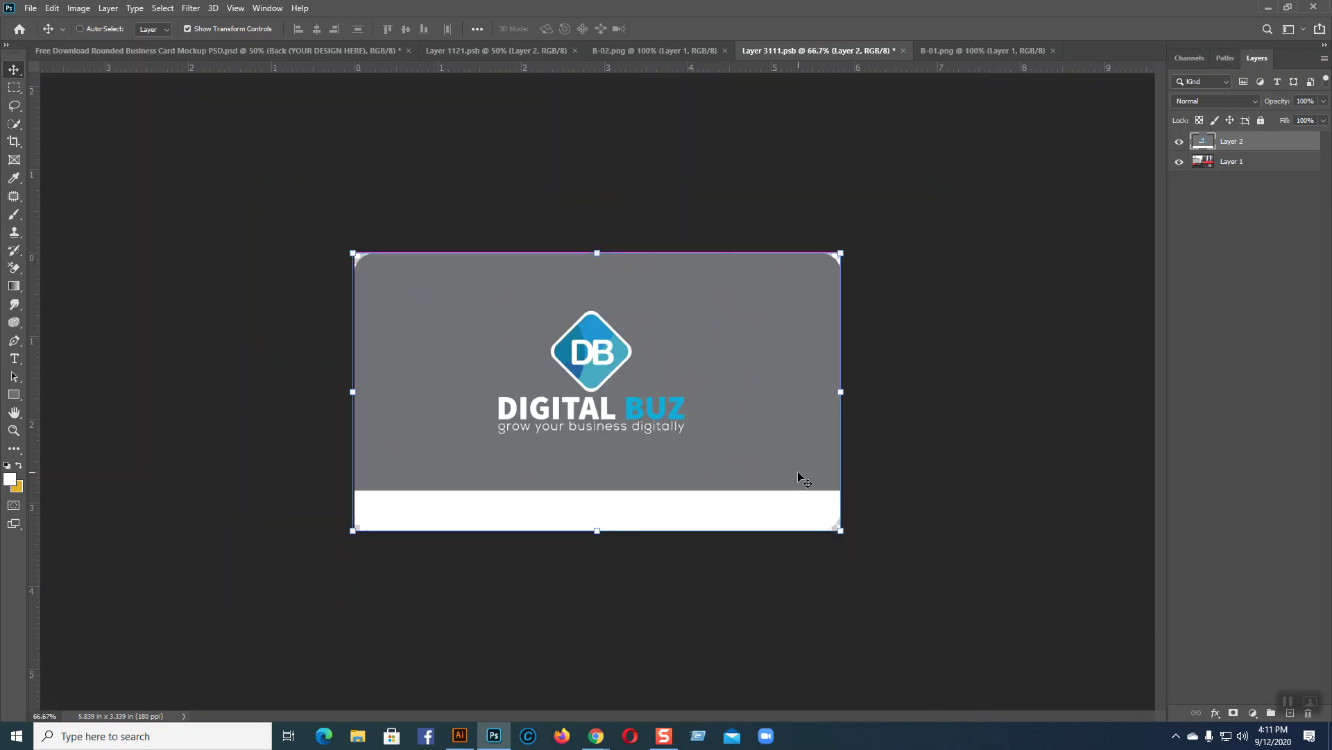
pyautogui.hotkey('ctrl', 's')
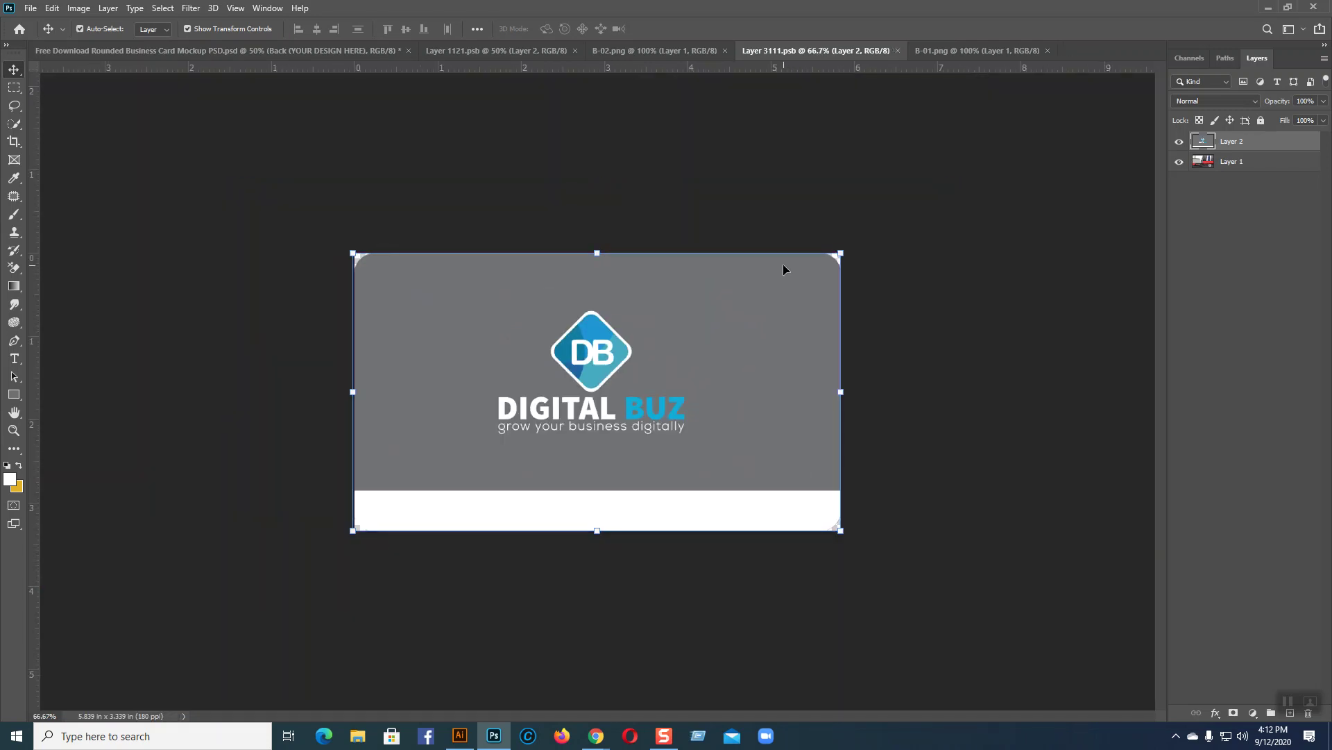
pyautogui.click(236, 52)
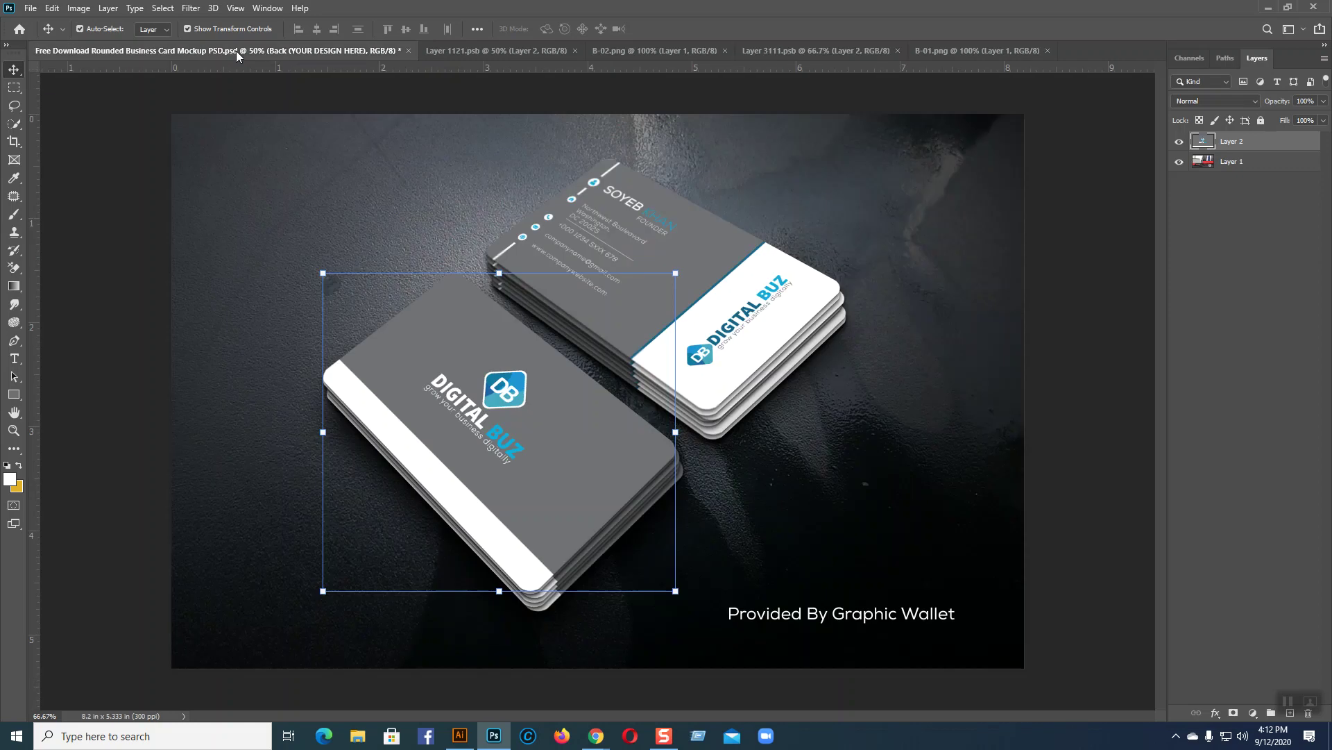
pyautogui.click(1072, 381)
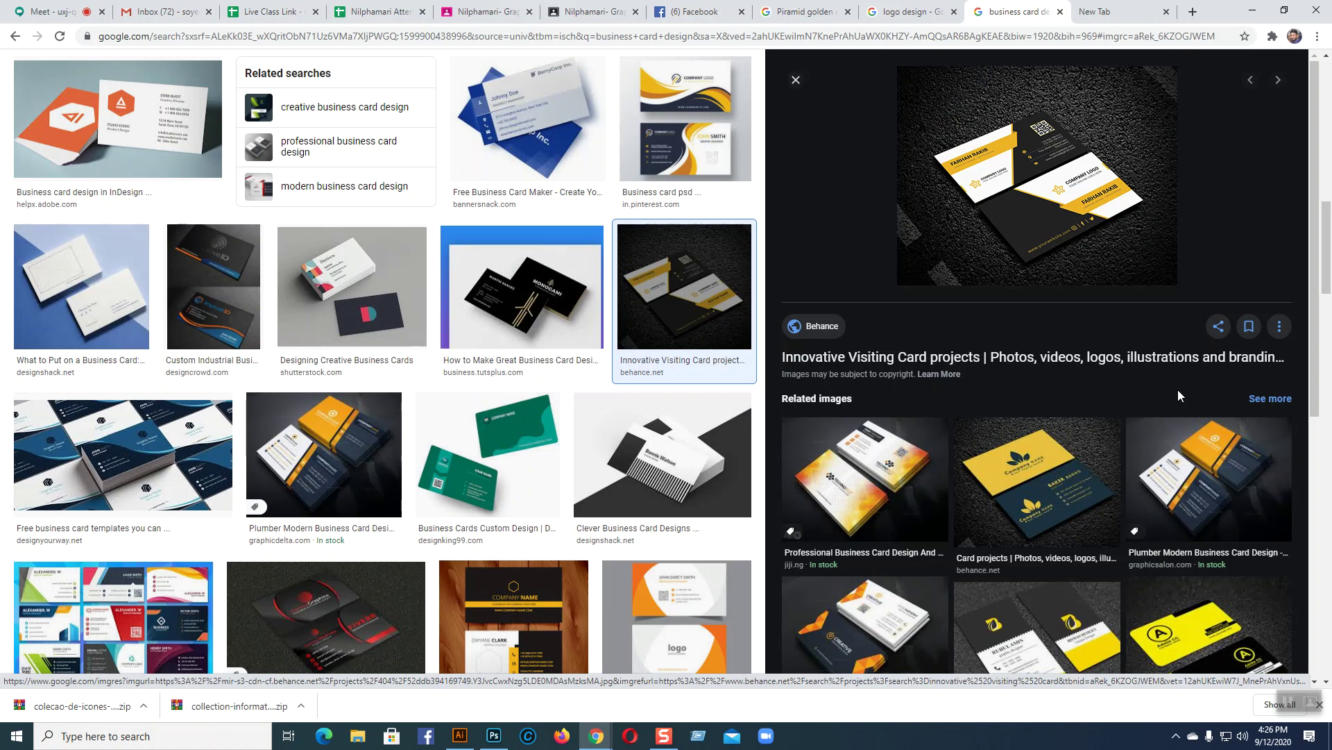
# Step: Open the Behance business card design from the image results in a new tab
pyautogui.click(1073, 204)
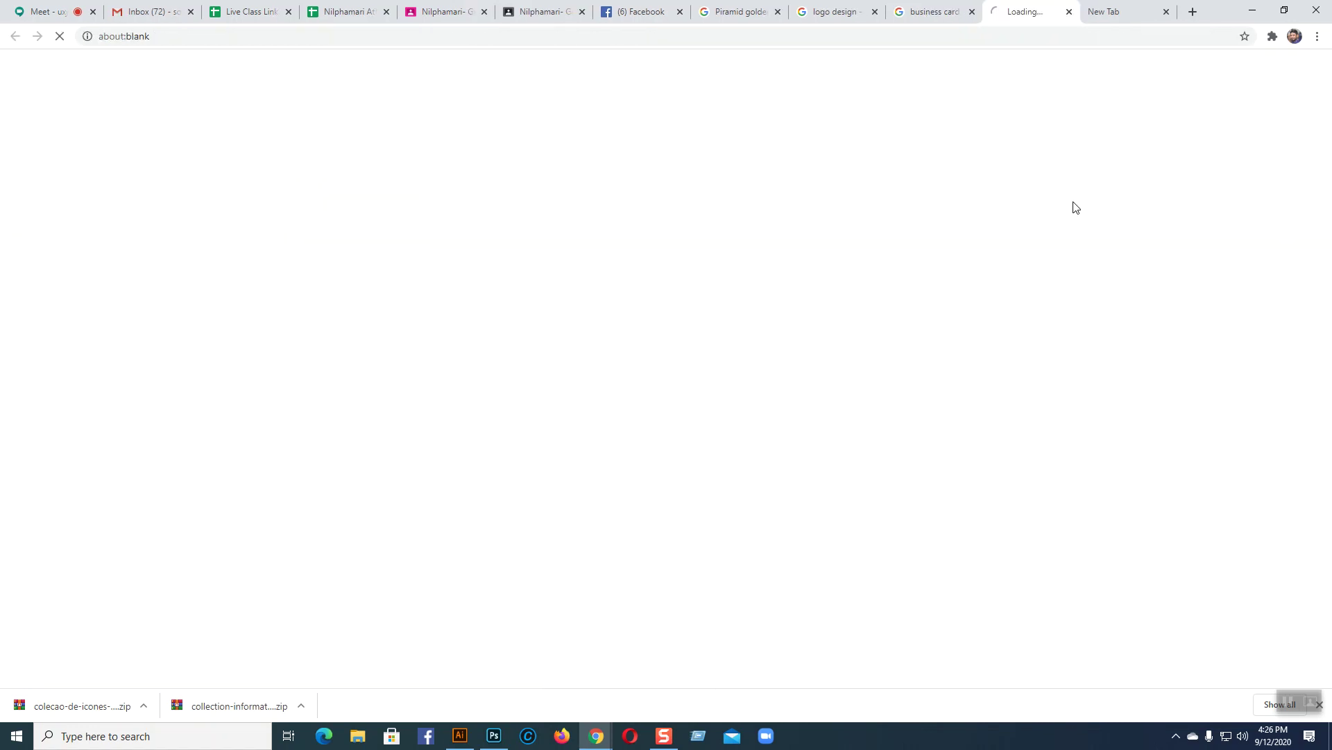
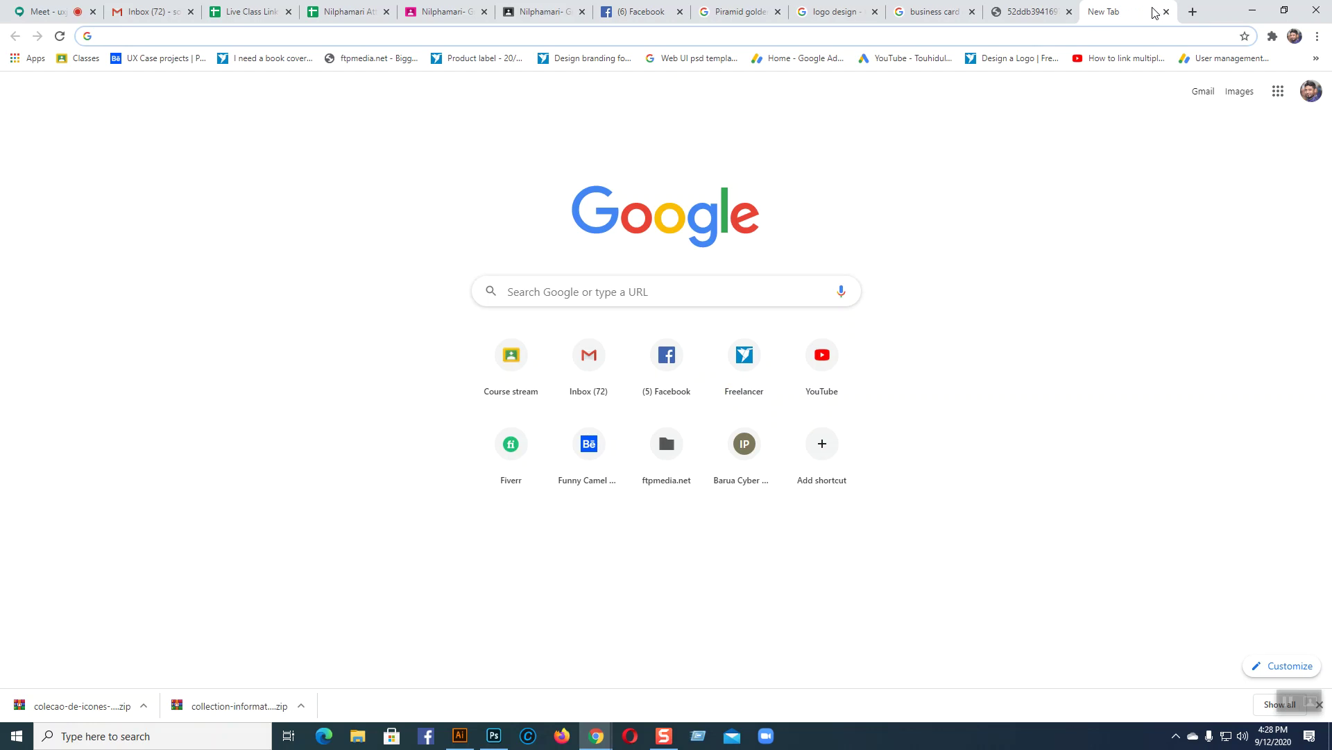
# Step: Search Google for 'Bar code', switching to the corrected 'Barcode' spelling
pyautogui.click(1077, 14)
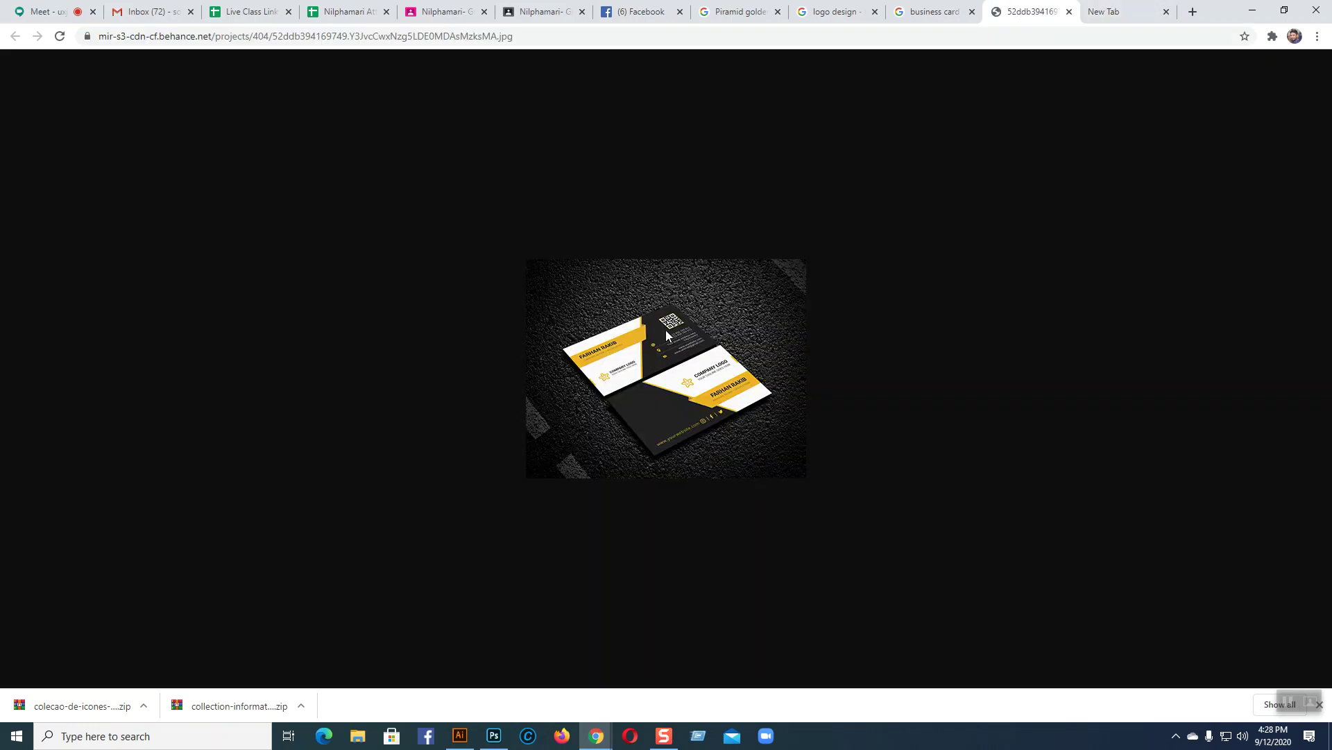
pyautogui.click(1119, 19)
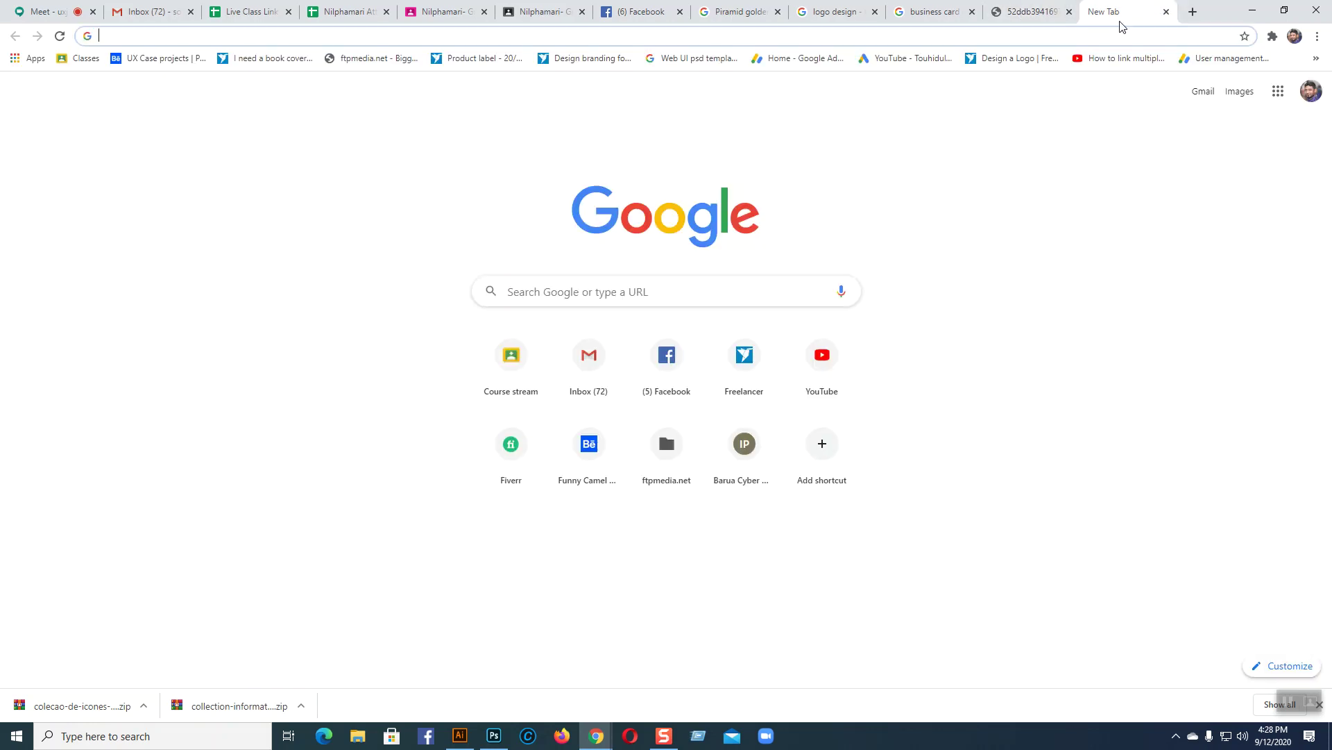
pyautogui.click(533, 290)
pyautogui.write('B')
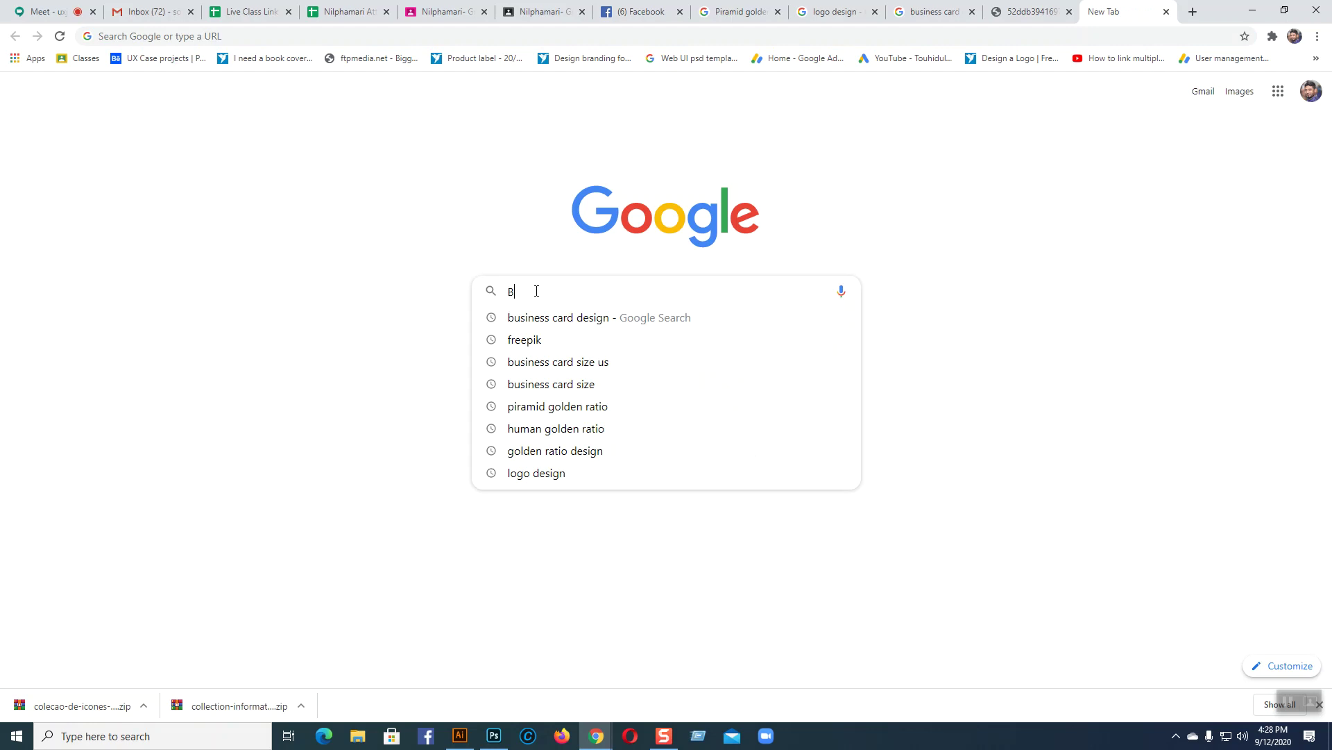
pyautogui.write('ar code')
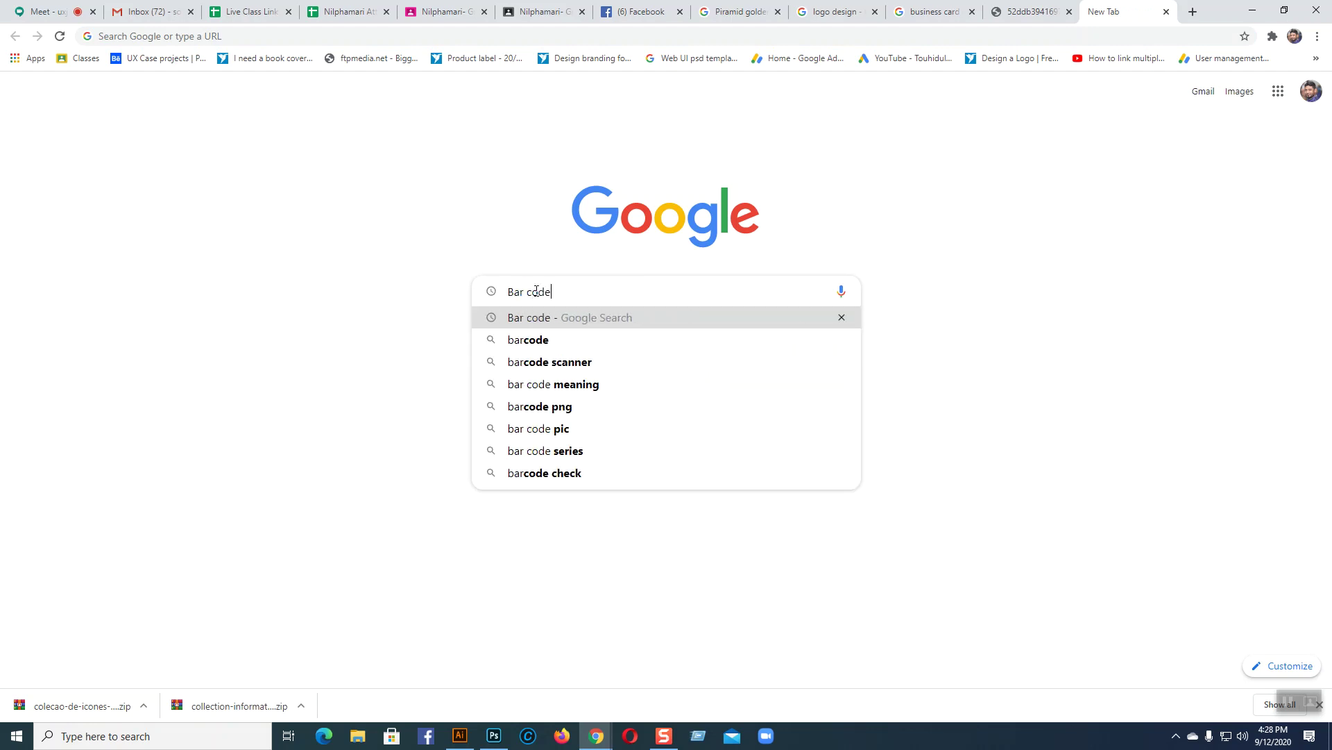
pyautogui.press('Return')
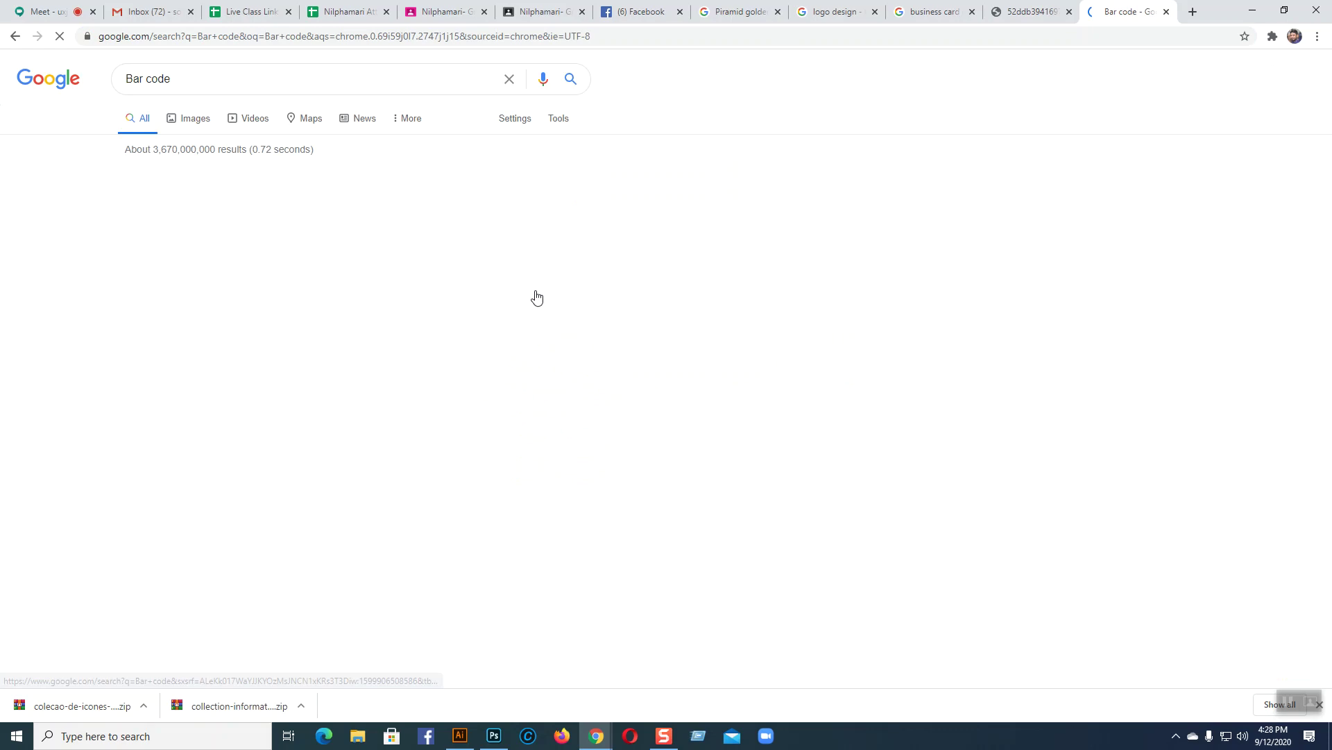
pyautogui.click(234, 176)
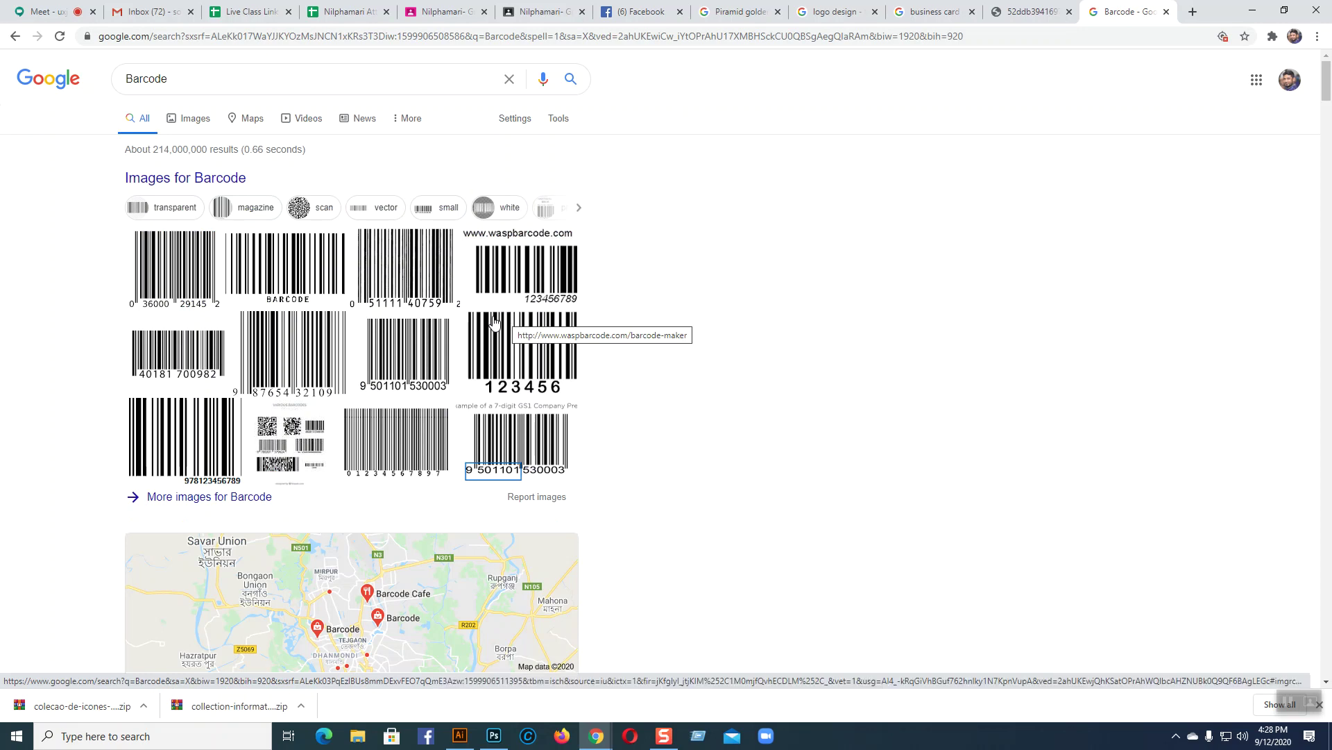
pyautogui.click(1028, 12)
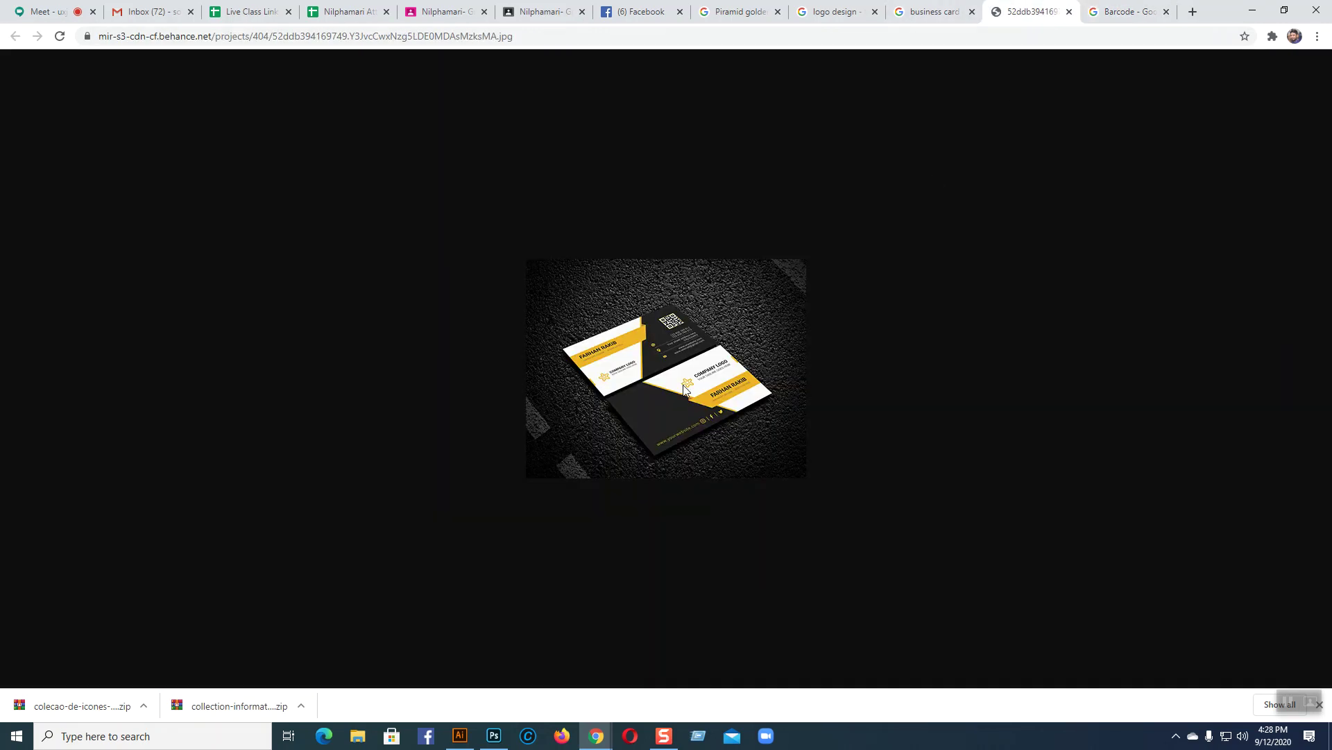
pyautogui.click(1128, 11)
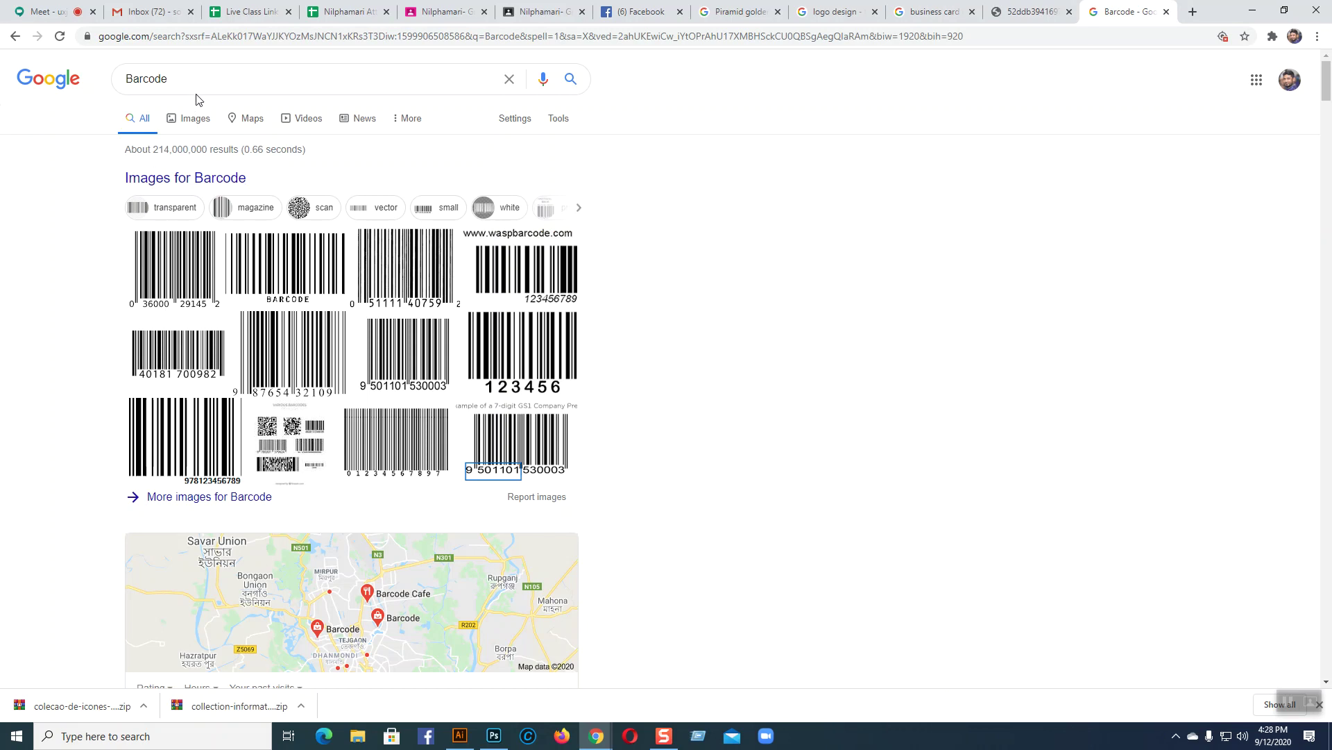
# Step: Search 'qr code generator' and open qr-code-generator.com, the-qrcode-generator.com and goqr.me in tabs
pyautogui.click(1193, 11)
pyautogui.click(536, 288)
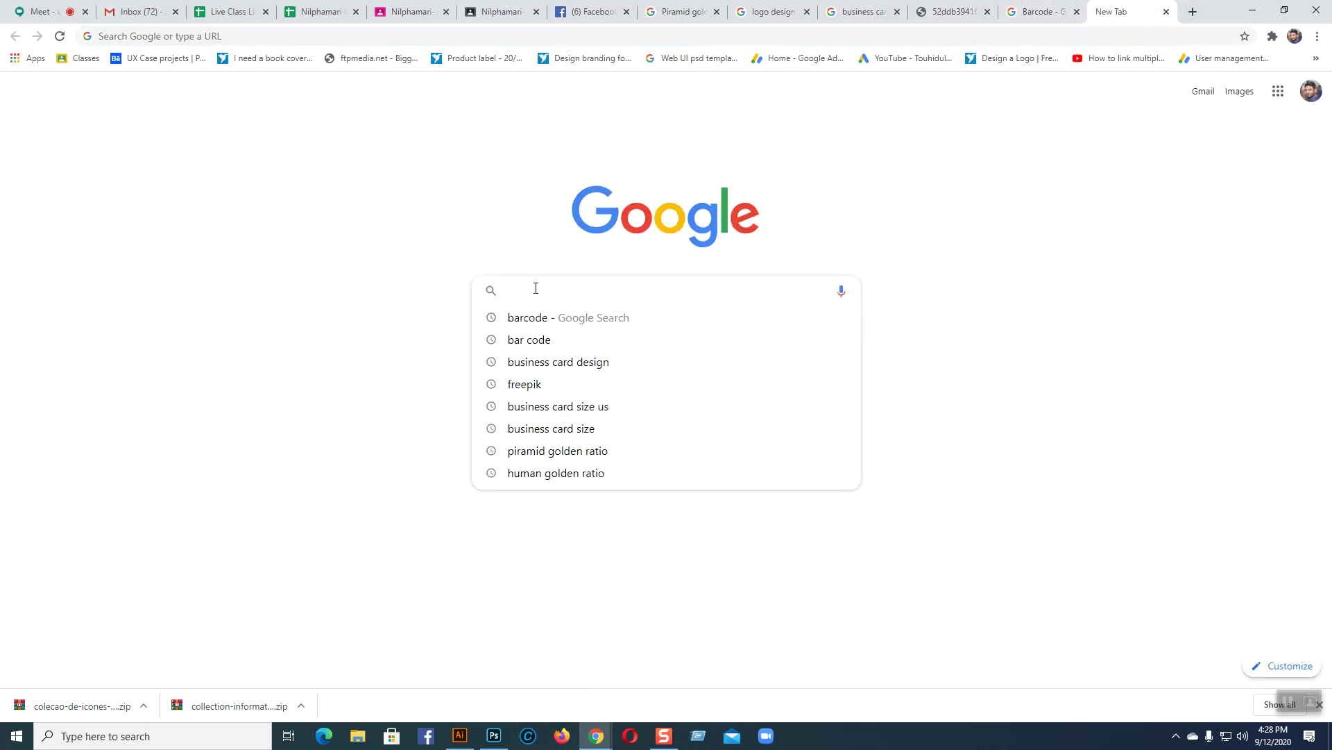
pyautogui.write('Qr')
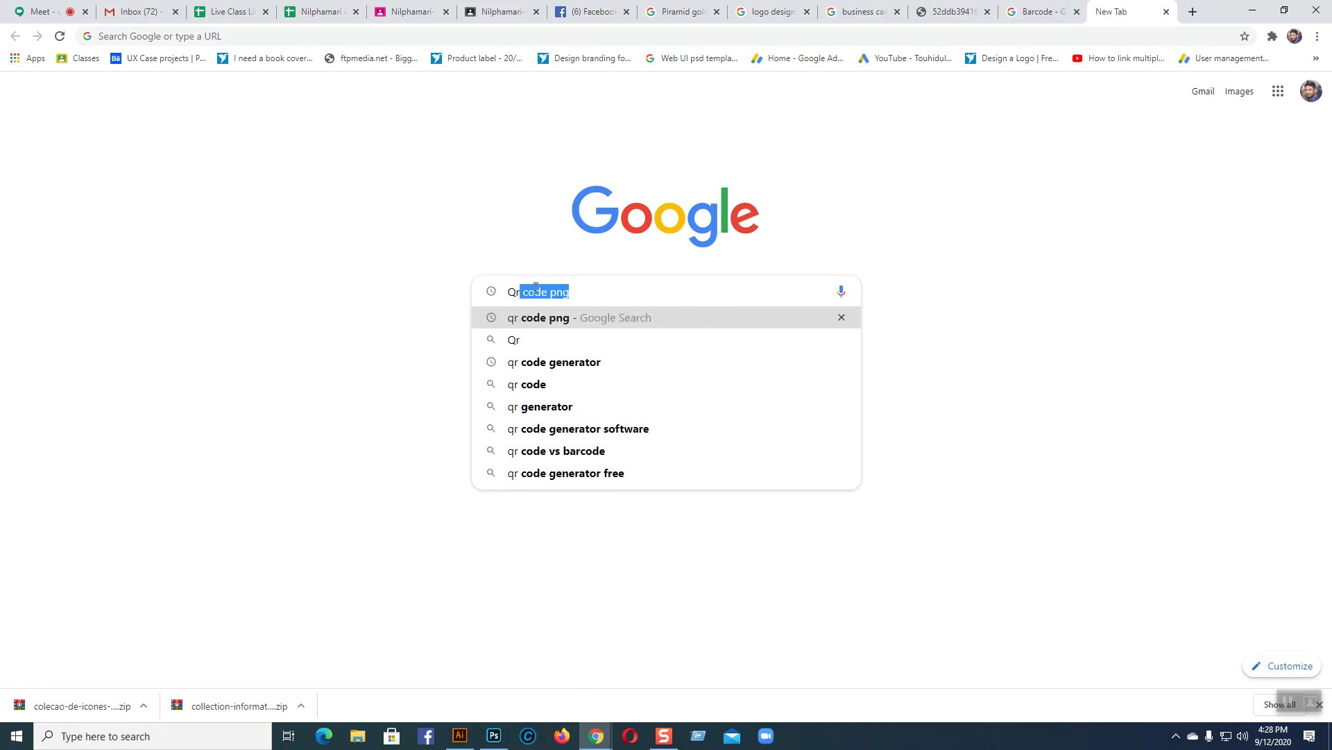
pyautogui.click(580, 371)
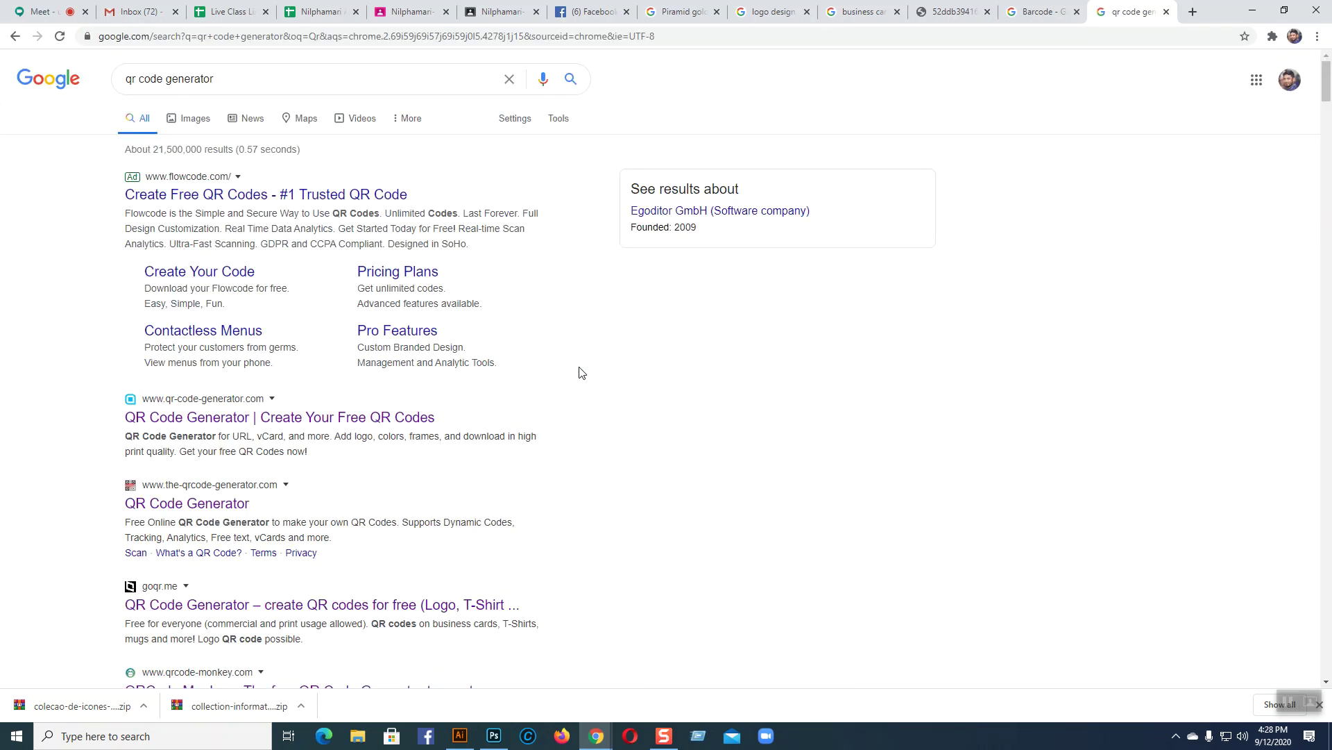
pyautogui.middleClick(276, 422)
pyautogui.middleClick(199, 505)
pyautogui.middleClick(246, 606)
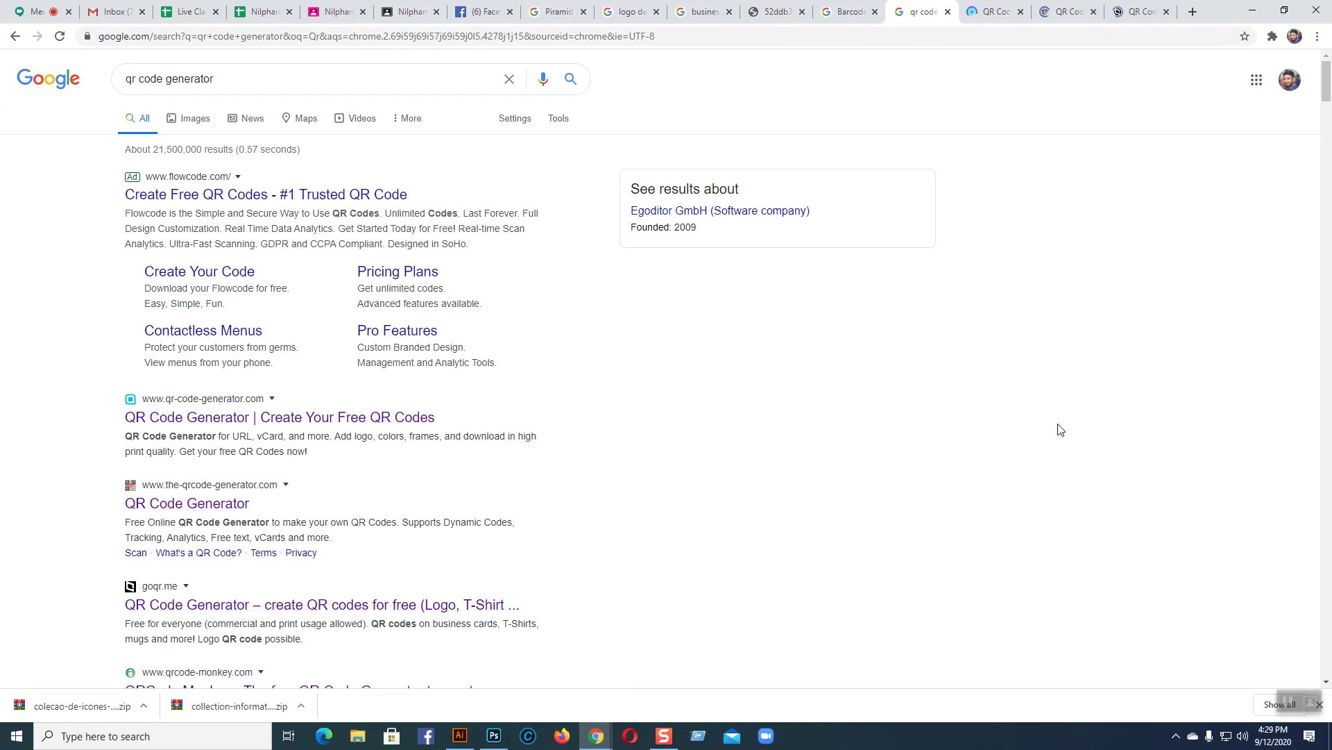
pyautogui.click(987, 14)
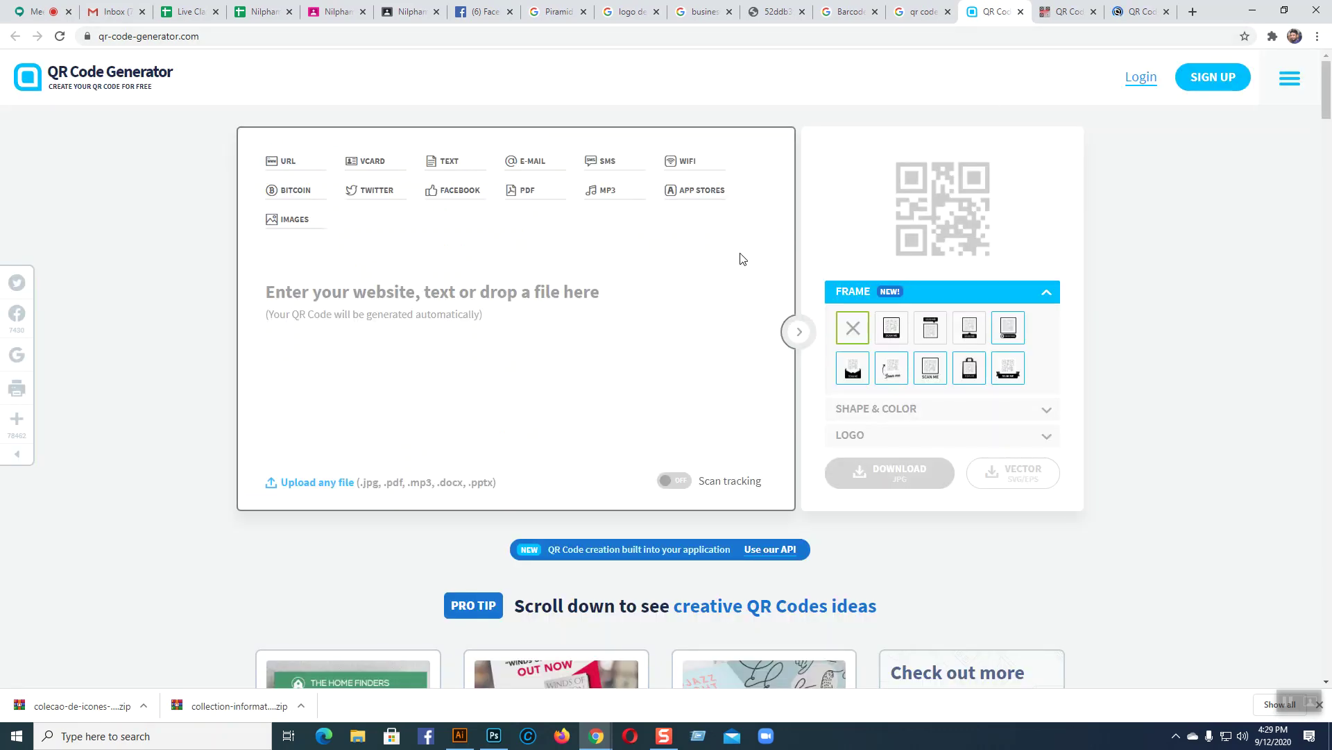
# Step: Step through the Website, vCard, Text, E-mail, SMS and WiFi QR types, ending on Bitcoin
pyautogui.click(288, 168)
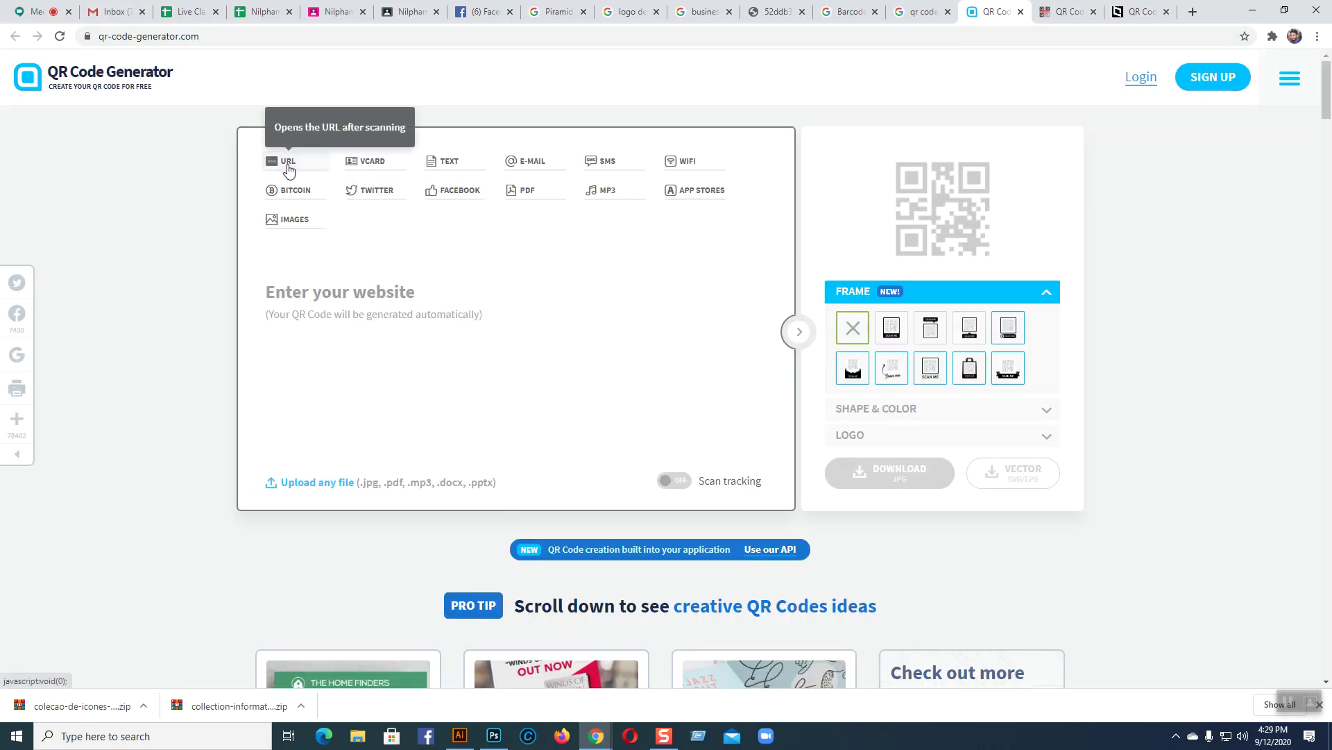
pyautogui.click(363, 167)
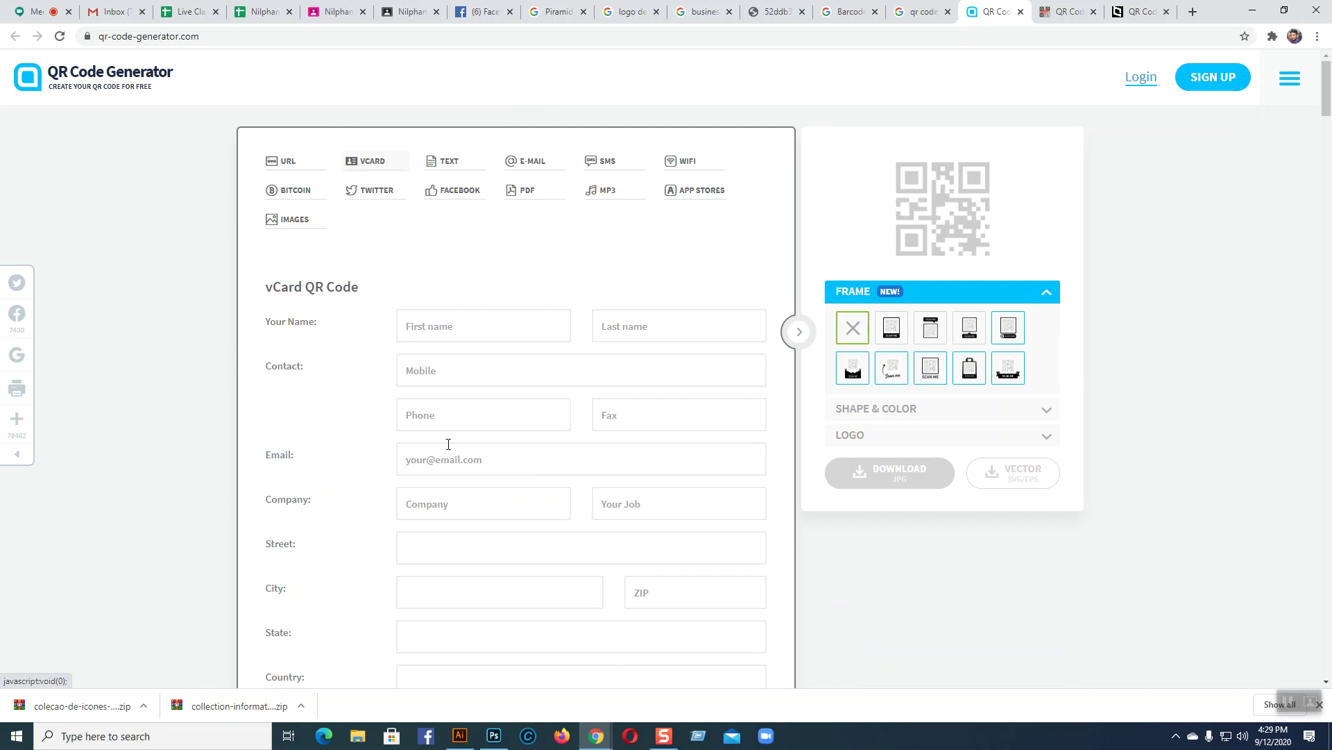
pyautogui.click(450, 160)
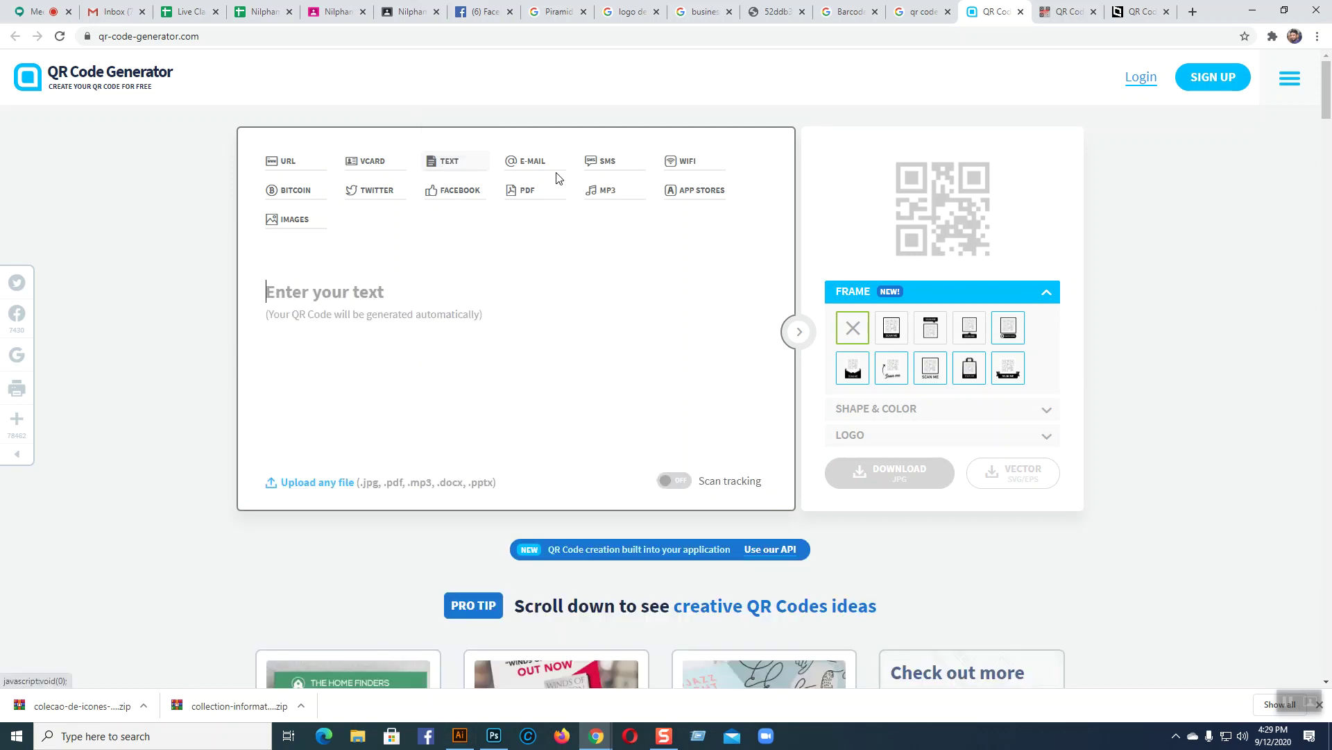
pyautogui.click(544, 165)
pyautogui.click(615, 165)
pyautogui.click(678, 163)
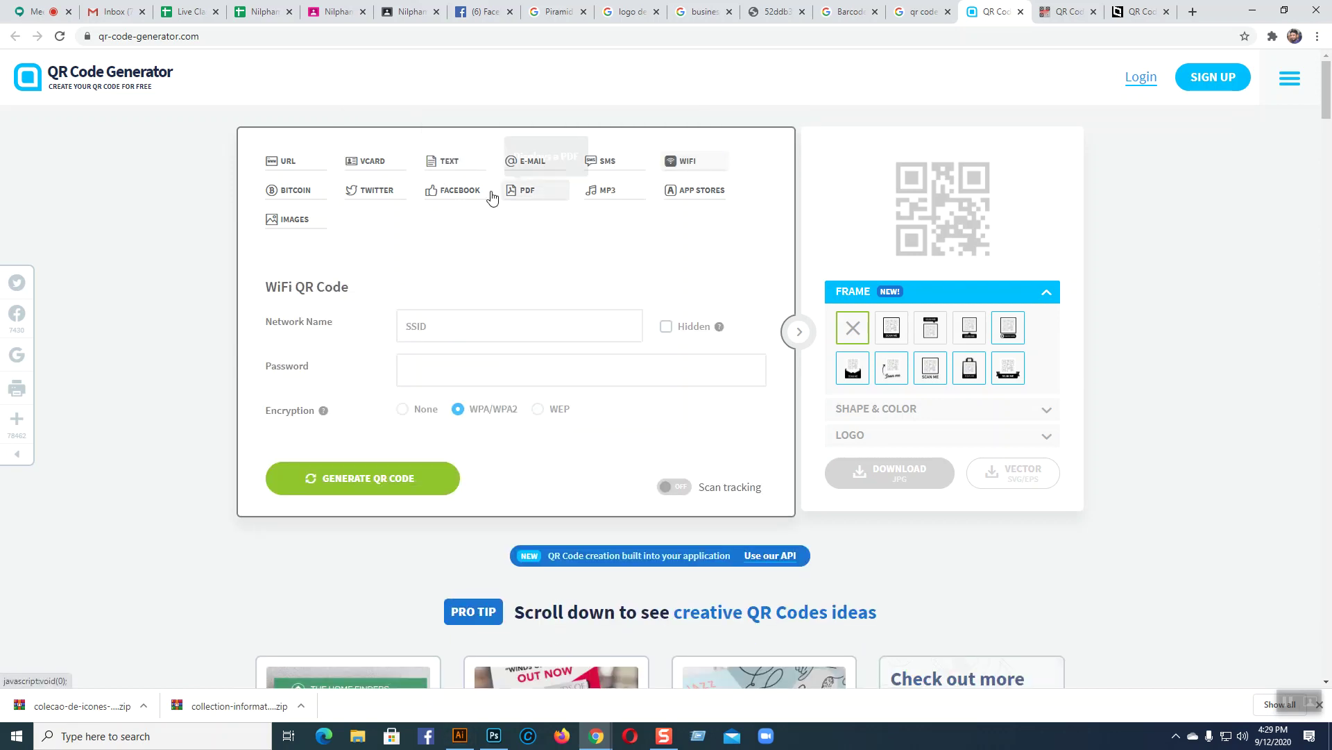
pyautogui.click(297, 198)
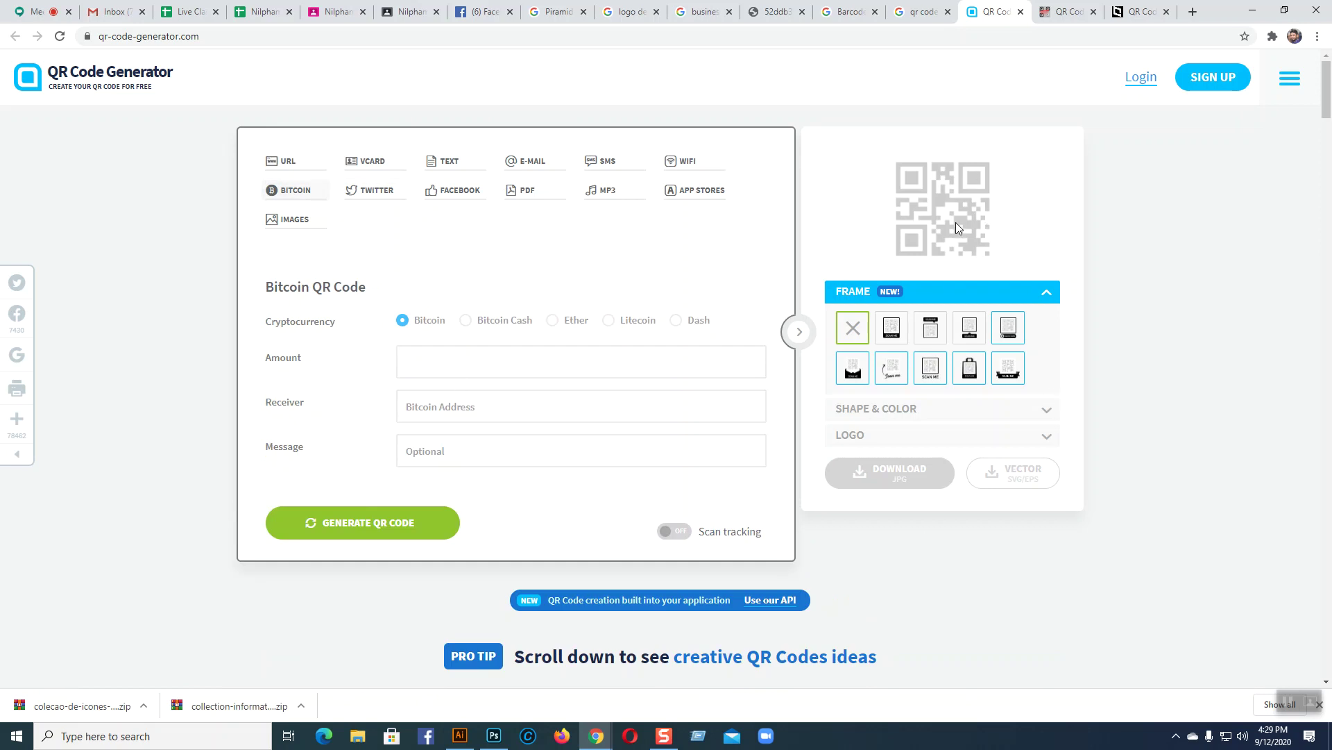
# Step: Give the Bitcoin code a SCAN ME frame with no logo, dismissing the sign-up prompt
pyautogui.click(894, 325)
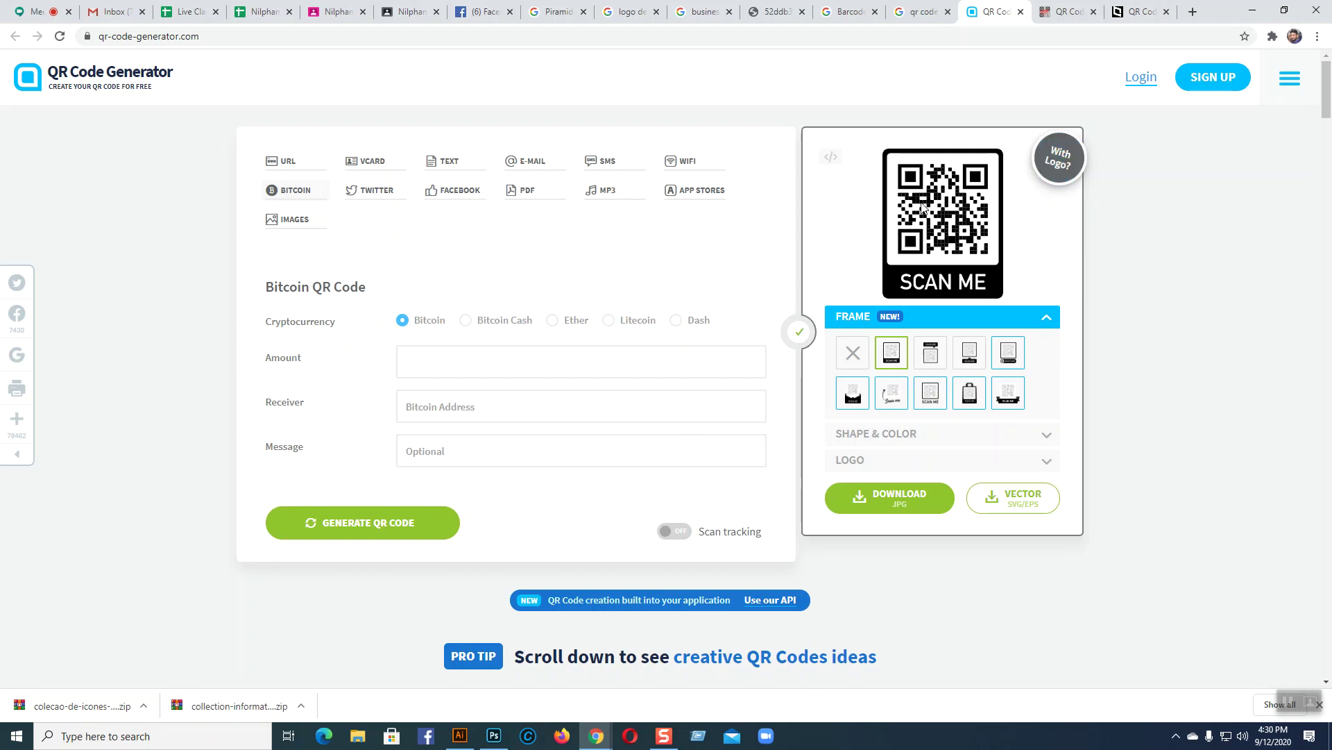
pyautogui.click(1050, 439)
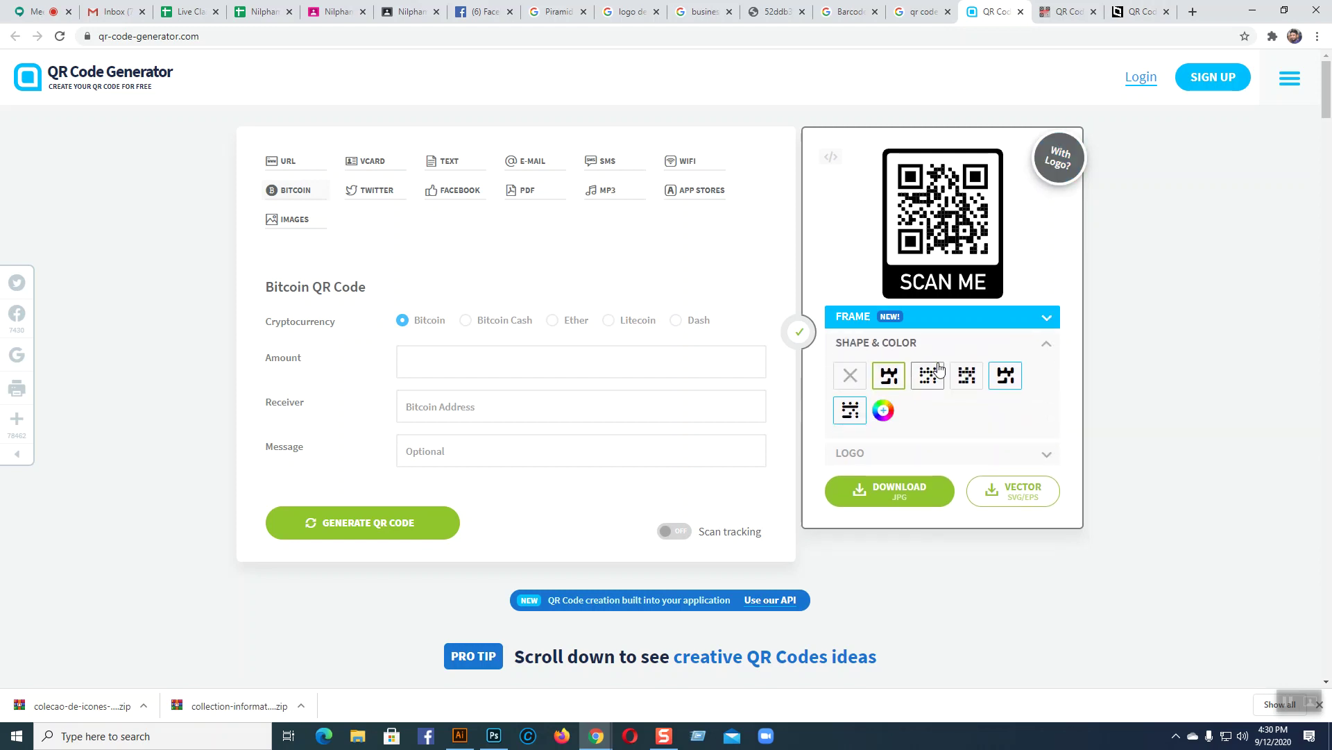
pyautogui.click(1045, 455)
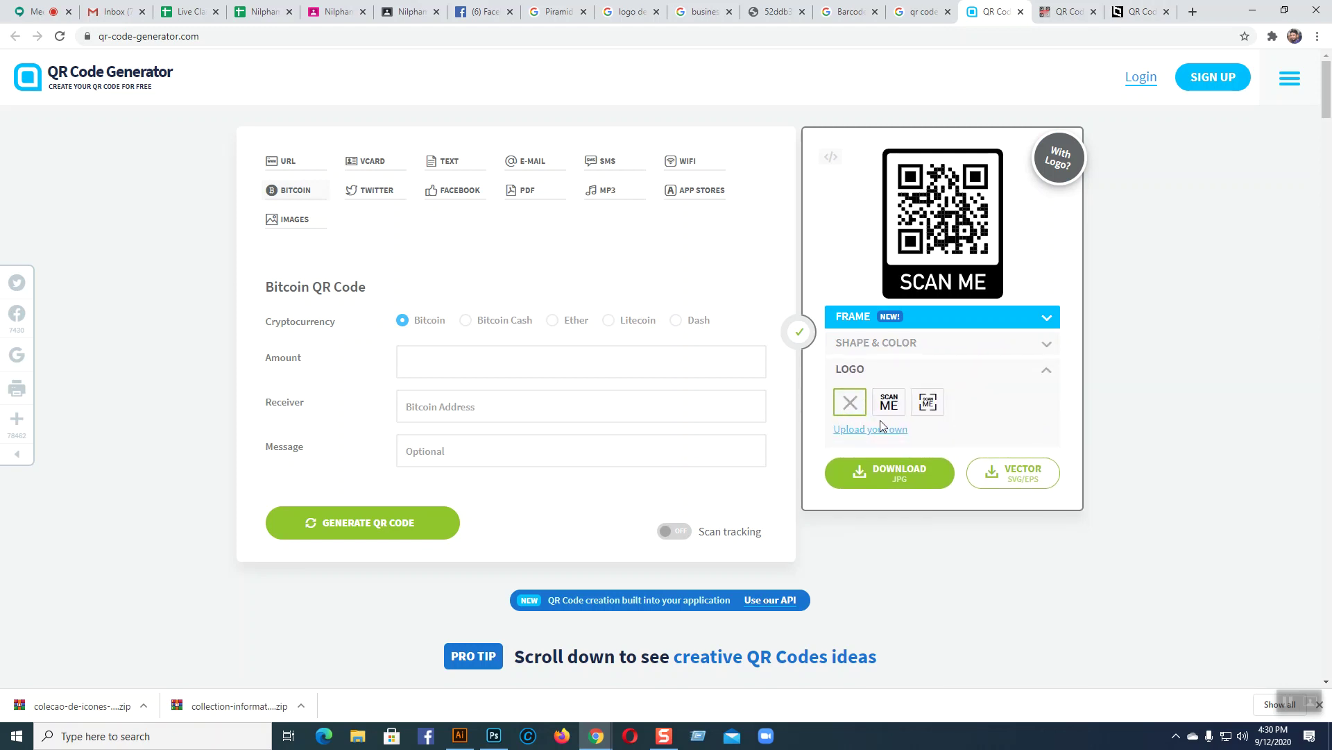
pyautogui.click(854, 404)
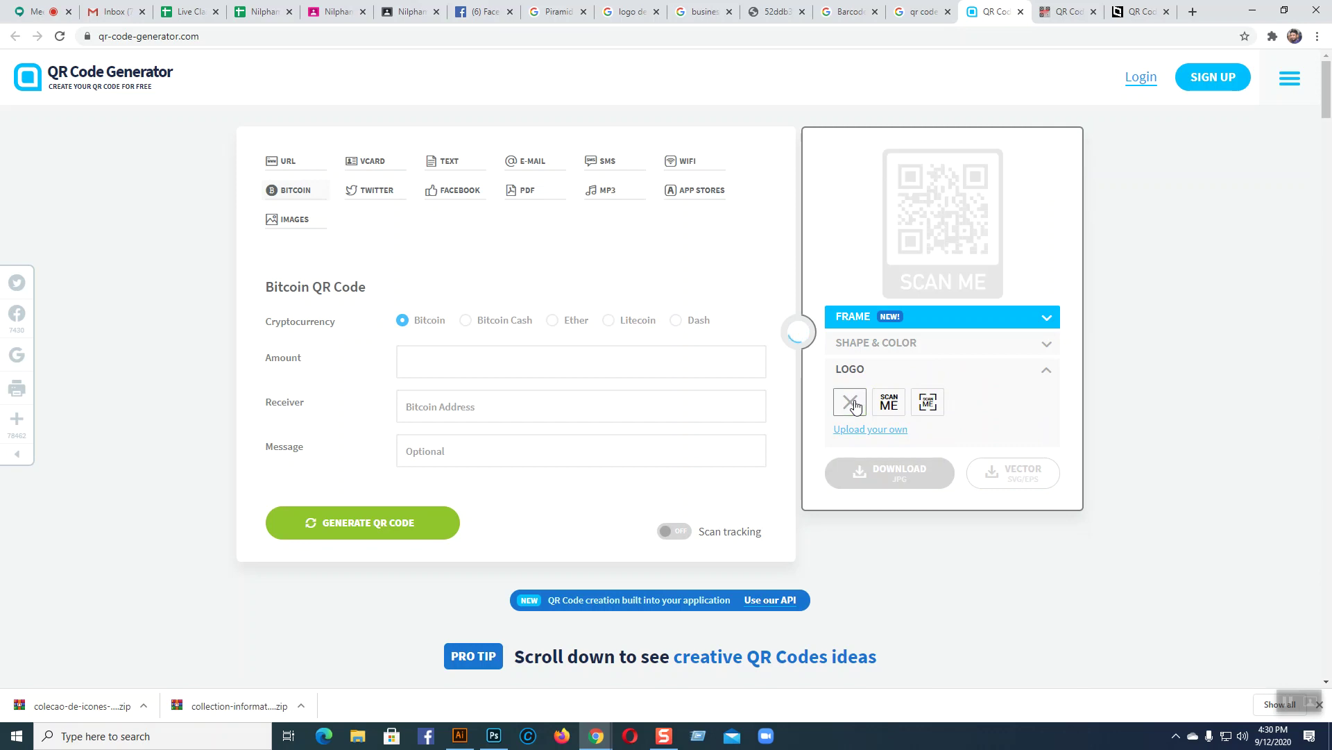
pyautogui.click(857, 430)
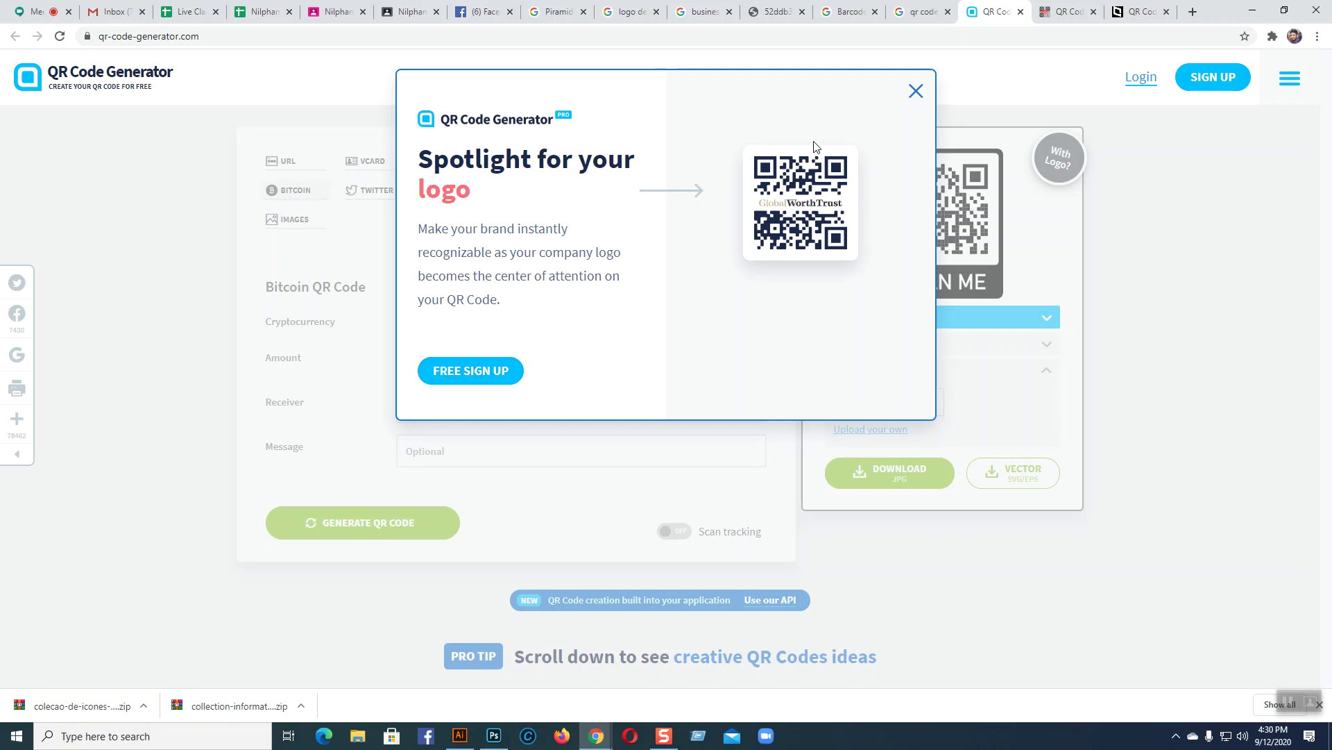
pyautogui.click(916, 94)
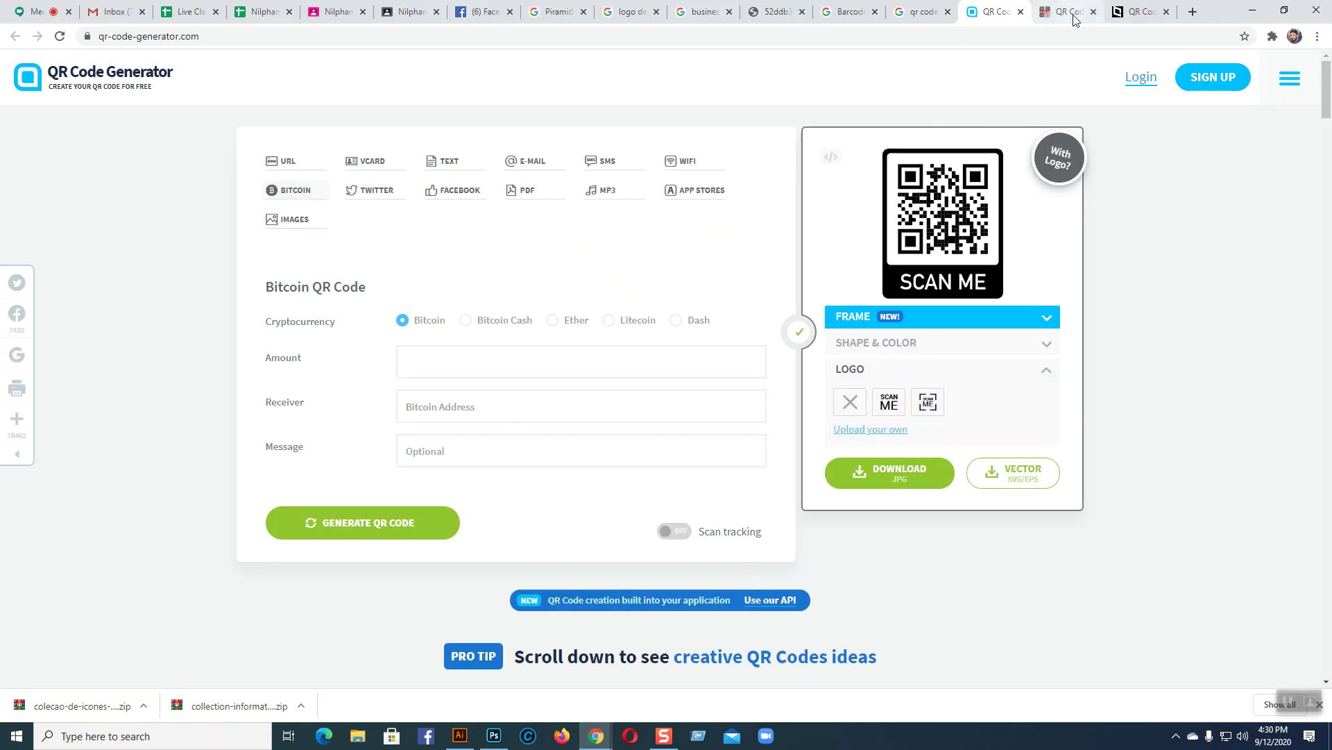
pyautogui.click(1048, 12)
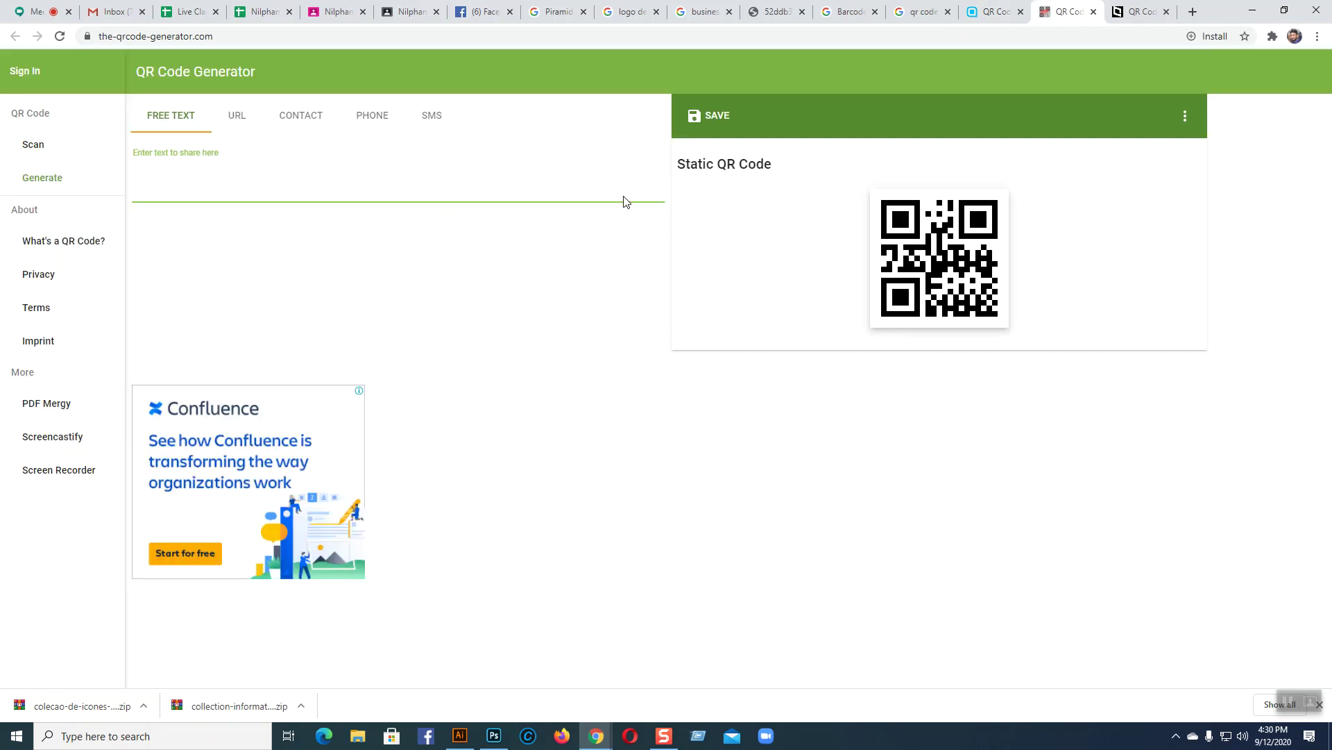
# Step: On the-qrcode-generator.com, try the link, contact, phone and SMS types and save a PNG
pyautogui.click(237, 118)
pyautogui.click(300, 126)
pyautogui.click(396, 119)
pyautogui.click(431, 119)
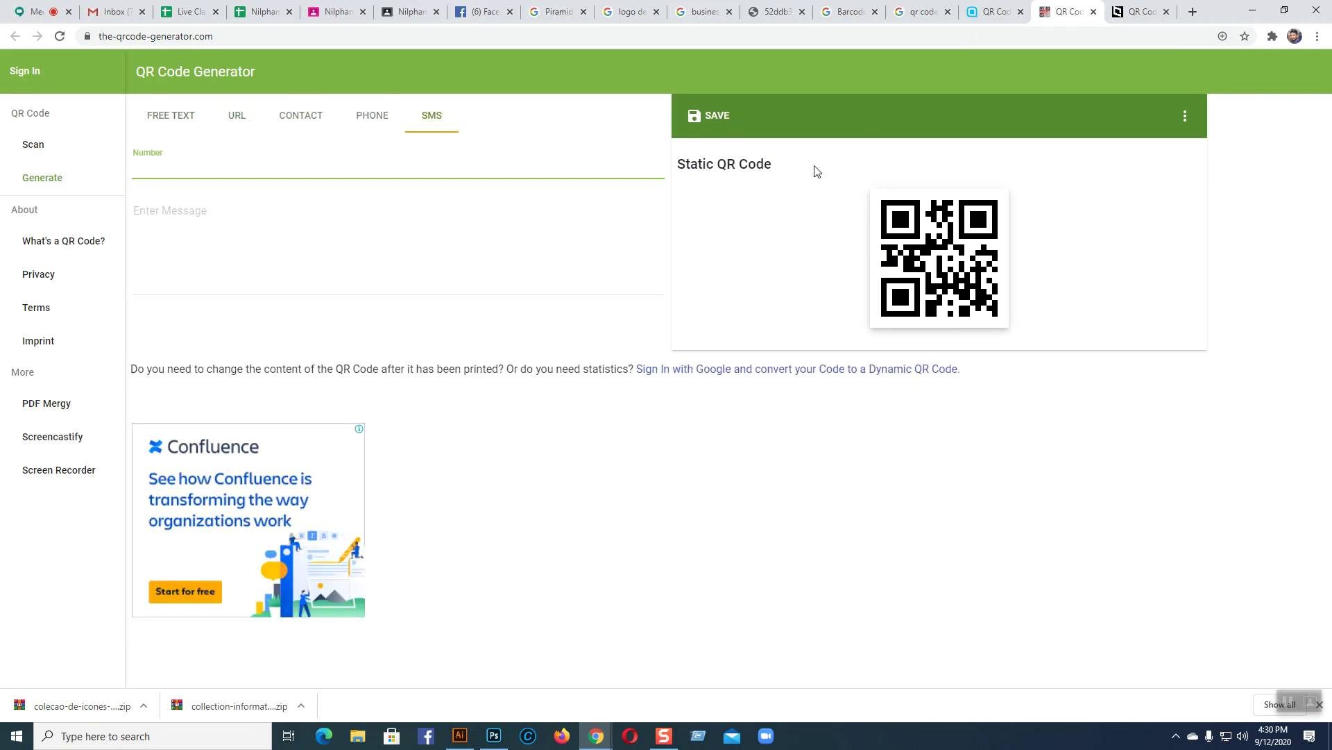
pyautogui.click(716, 115)
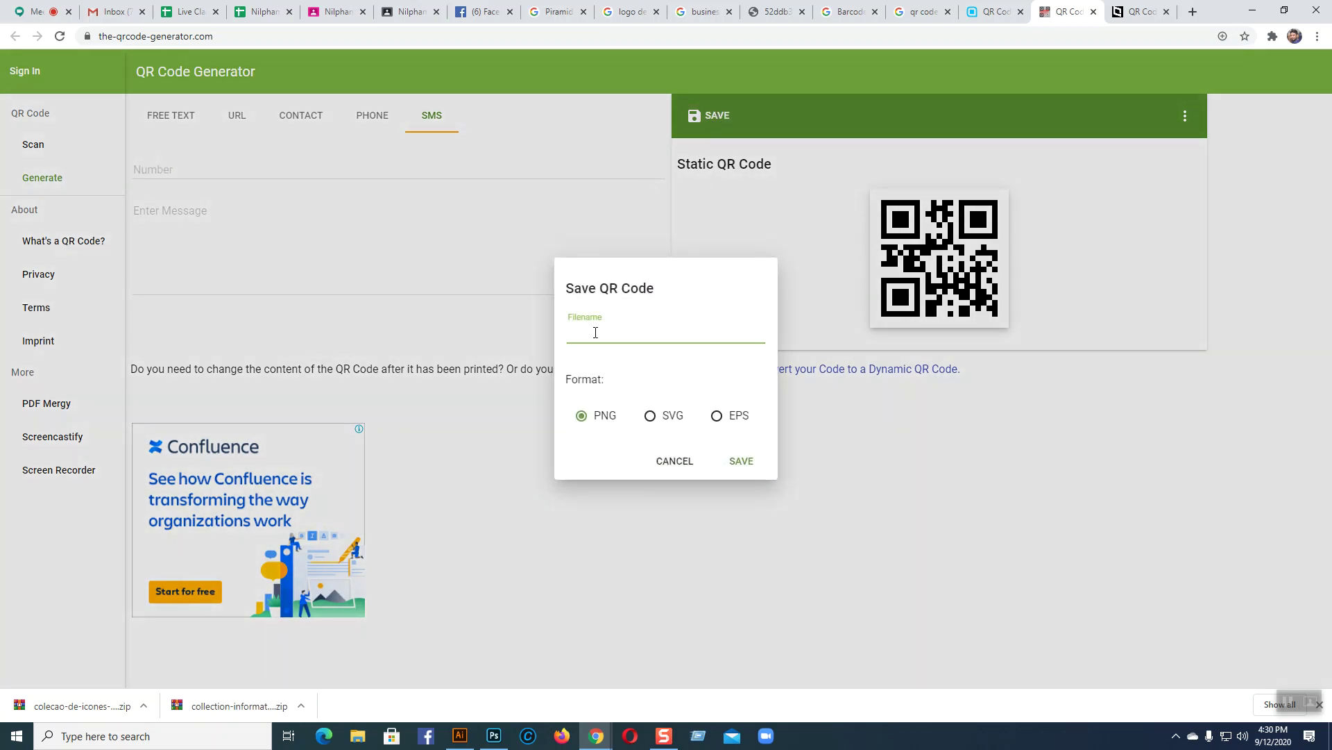
pyautogui.click(750, 468)
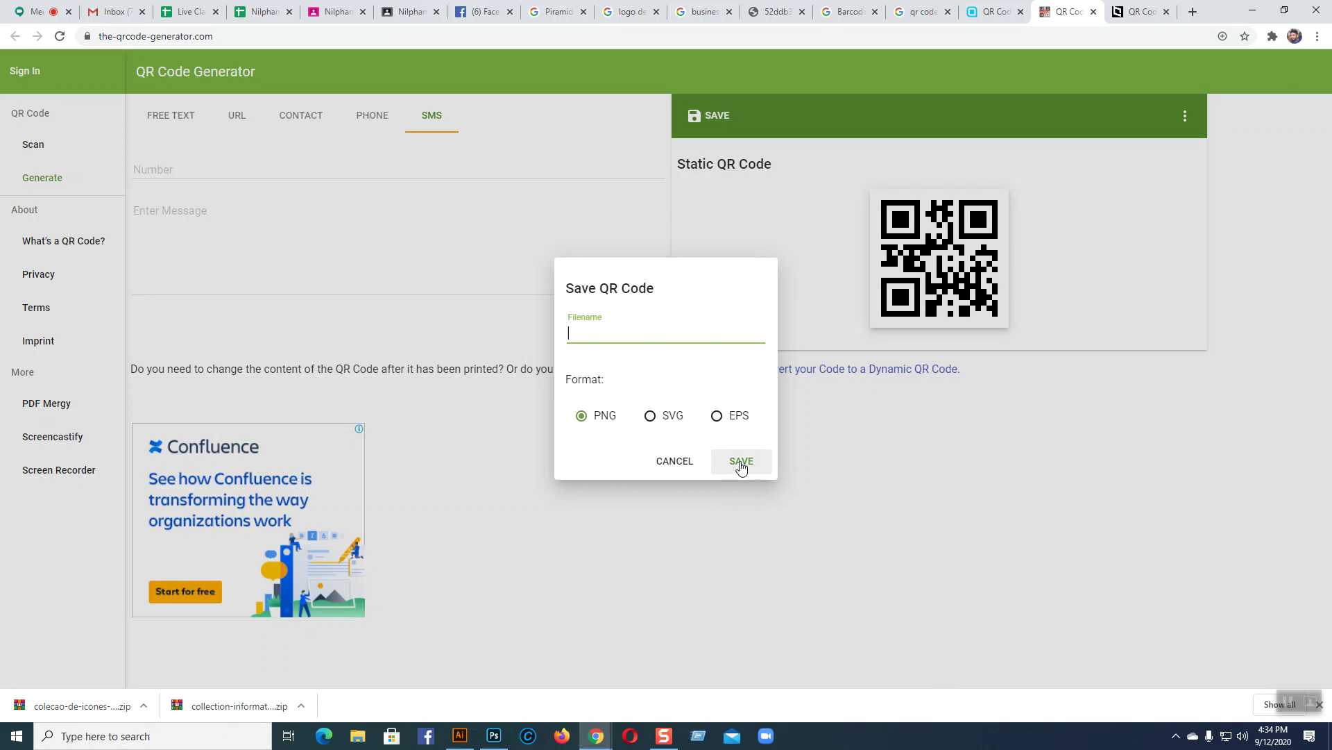
# Step: Close the QR generator tabs to return to the Google 'qr code generator' results
pyautogui.click(1148, 20)
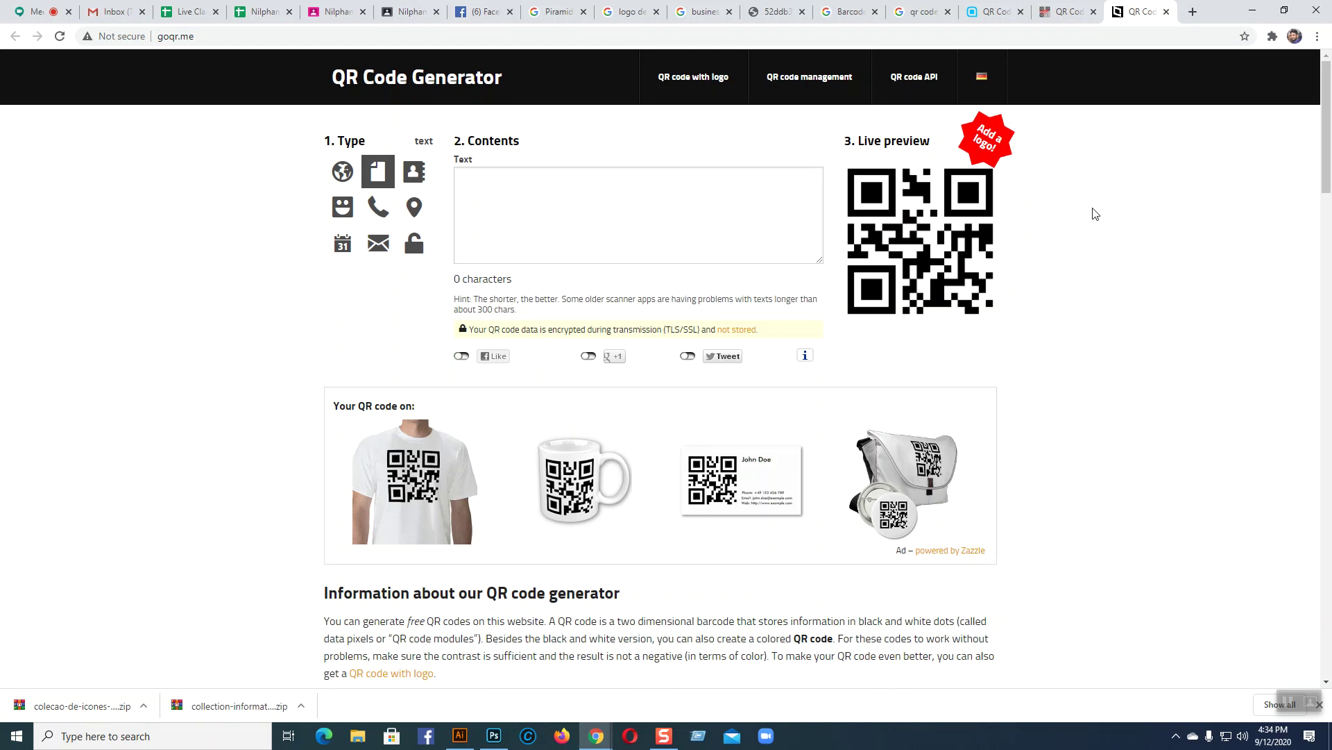
pyautogui.click(1166, 12)
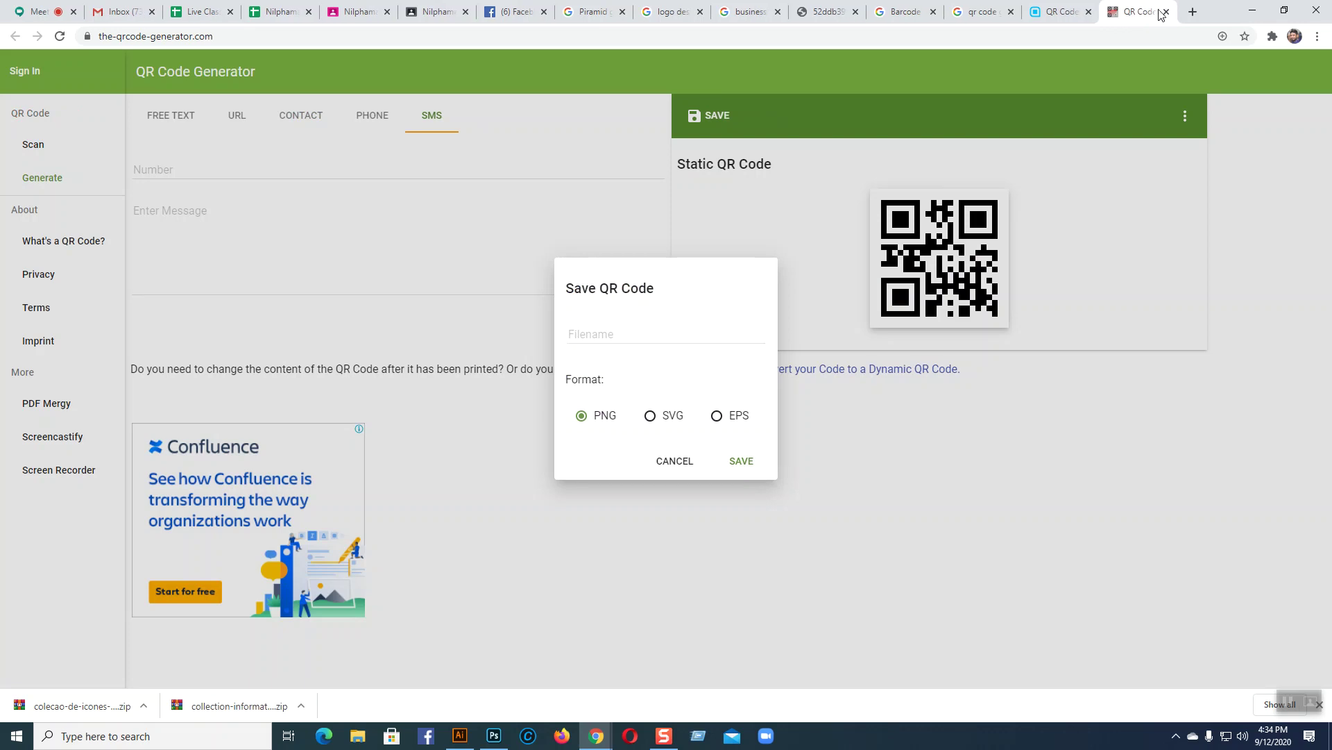
pyautogui.click(1164, 12)
pyautogui.click(1166, 12)
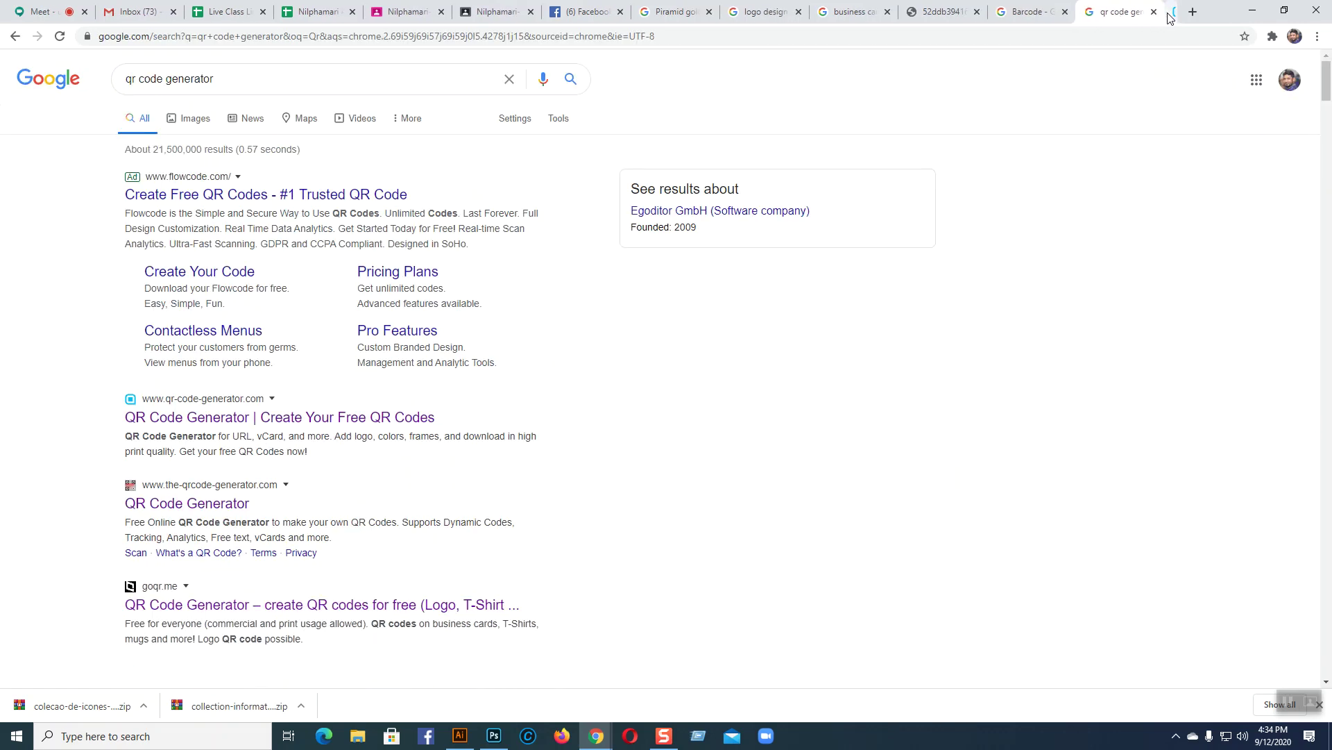
# Step: Change the search to 'qr code png' and preview the blue QR code in Images
pyautogui.click(253, 78)
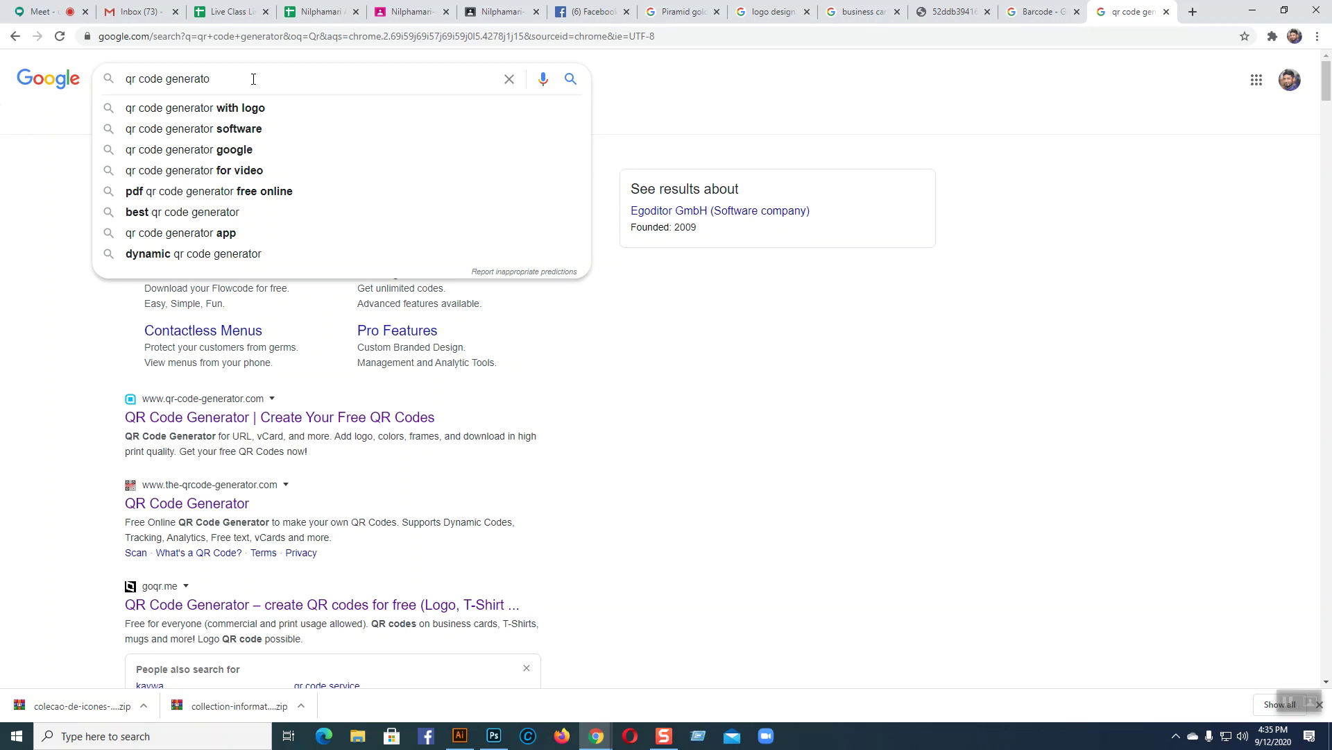
pyautogui.press('BackSpace')
pyautogui.press('BackSpace')
pyautogui.press('BackSpace')
pyautogui.press('BackSpace')
pyautogui.press('BackSpace')
pyautogui.press('BackSpace')
pyautogui.press('BackSpace')
pyautogui.press('BackSpace')
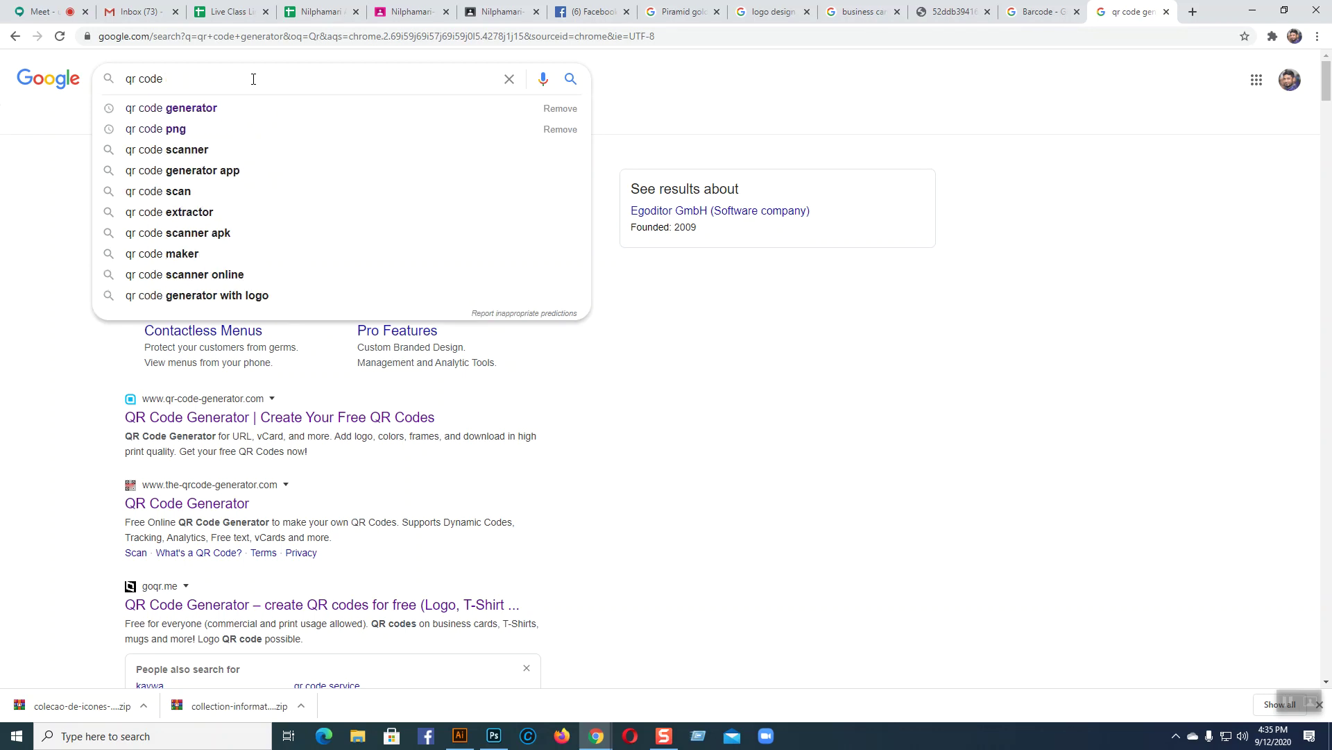
pyautogui.click(176, 129)
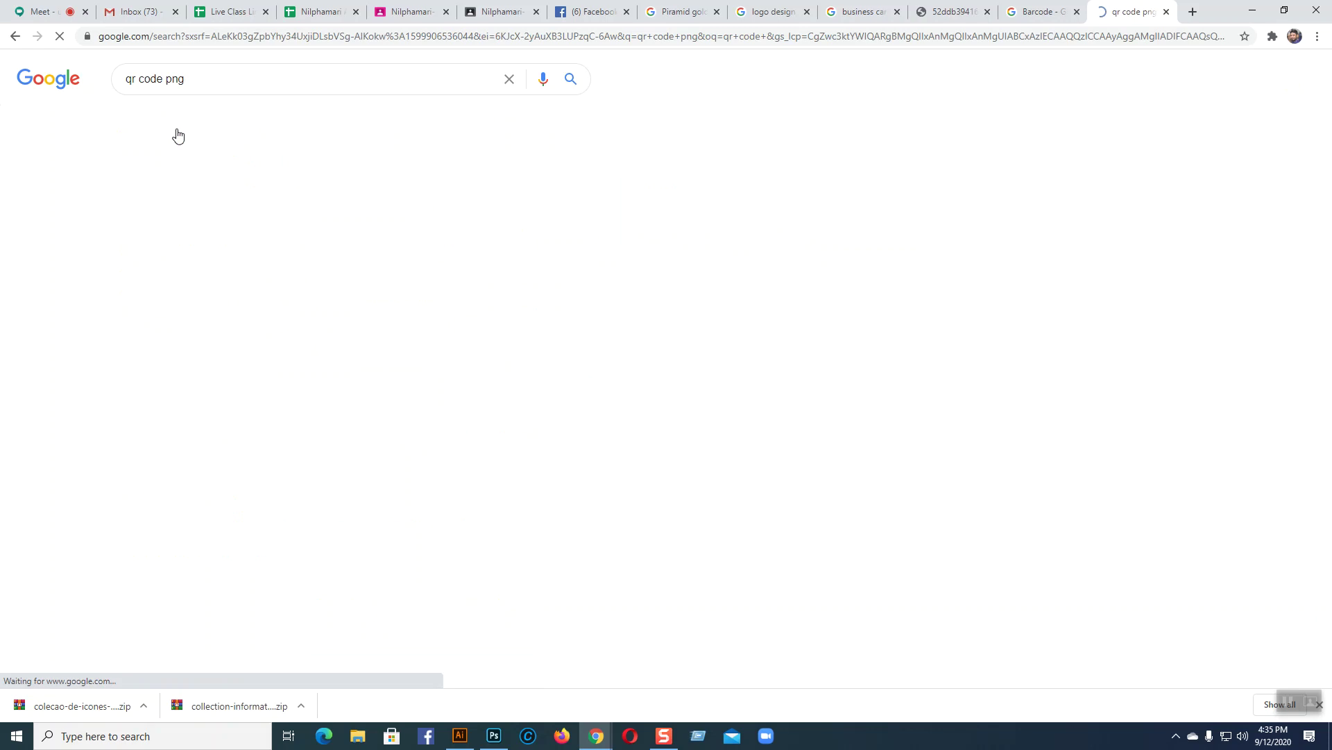
pyautogui.click(197, 121)
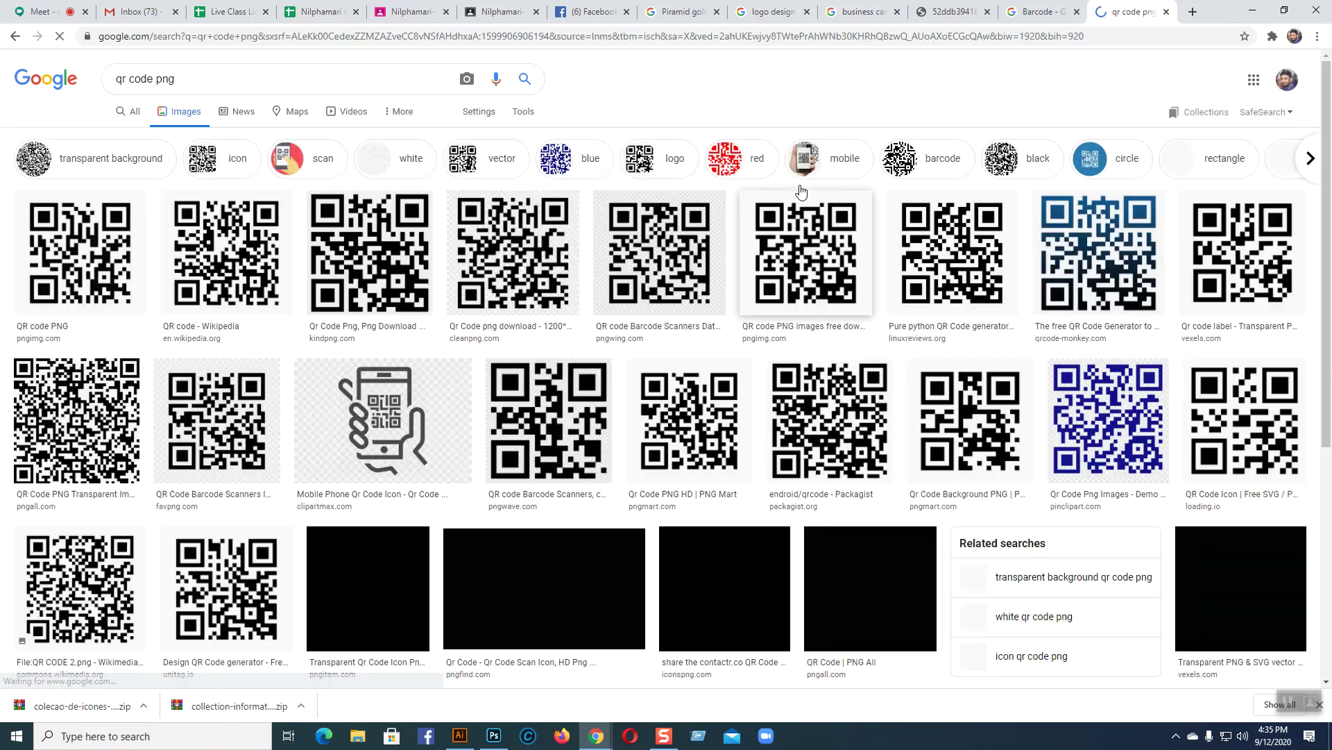
pyautogui.click(1114, 220)
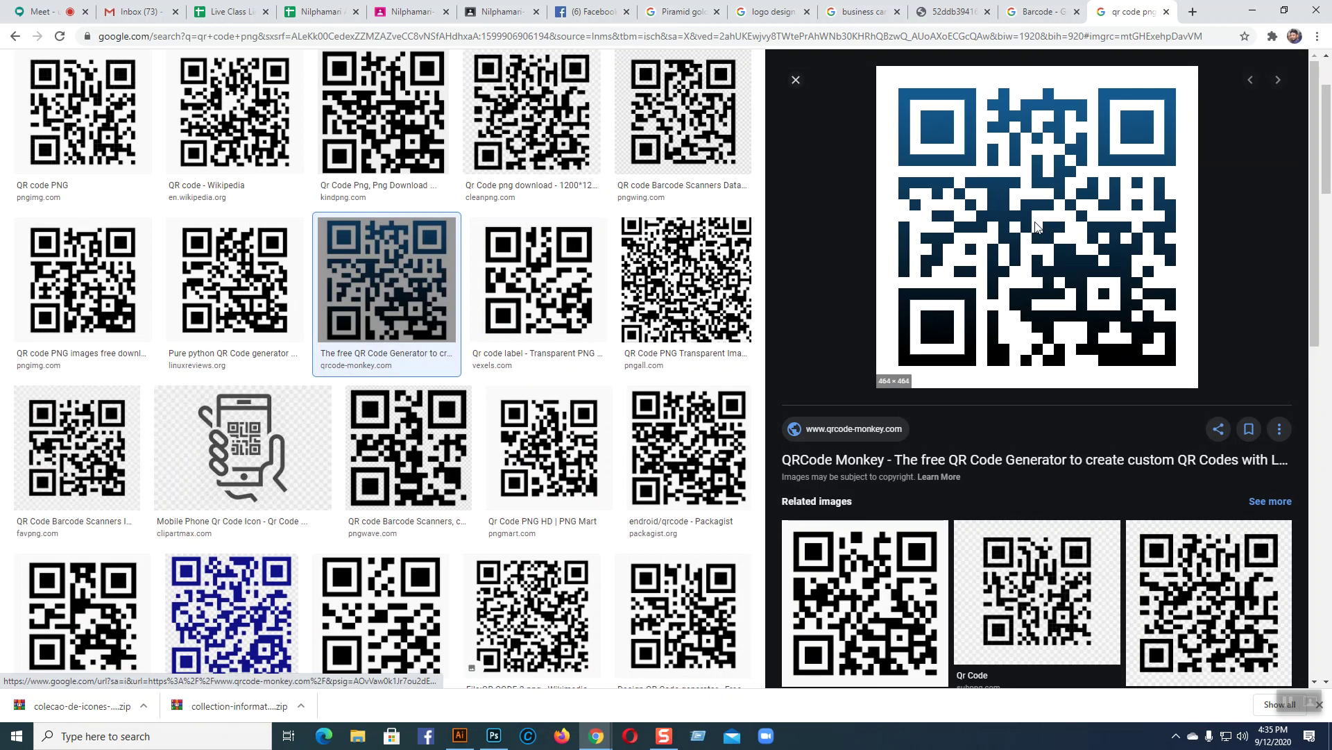
# Step: Save the previewed blue QR image to the computer as default-preview-qr.svg
pyautogui.rightClick(1036, 223)
pyautogui.click(1082, 331)
pyautogui.click(1139, 11)
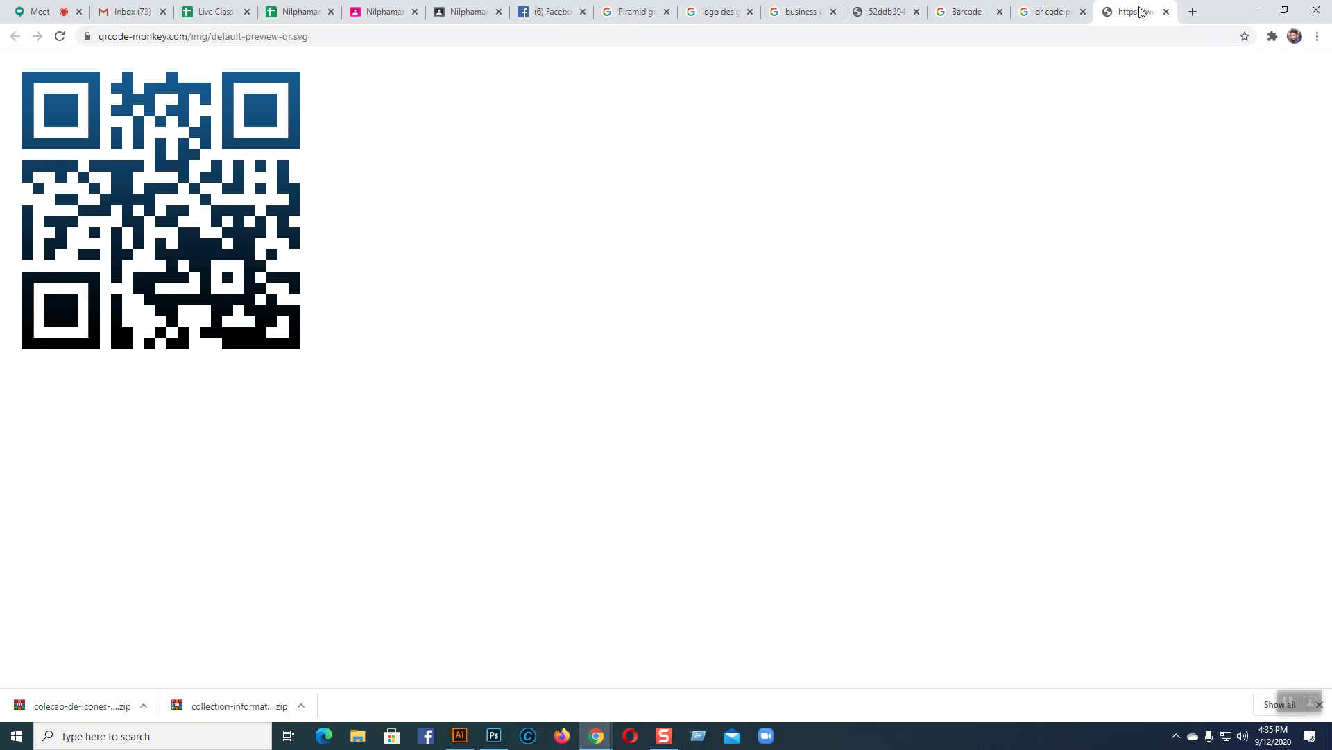
pyautogui.rightClick(240, 222)
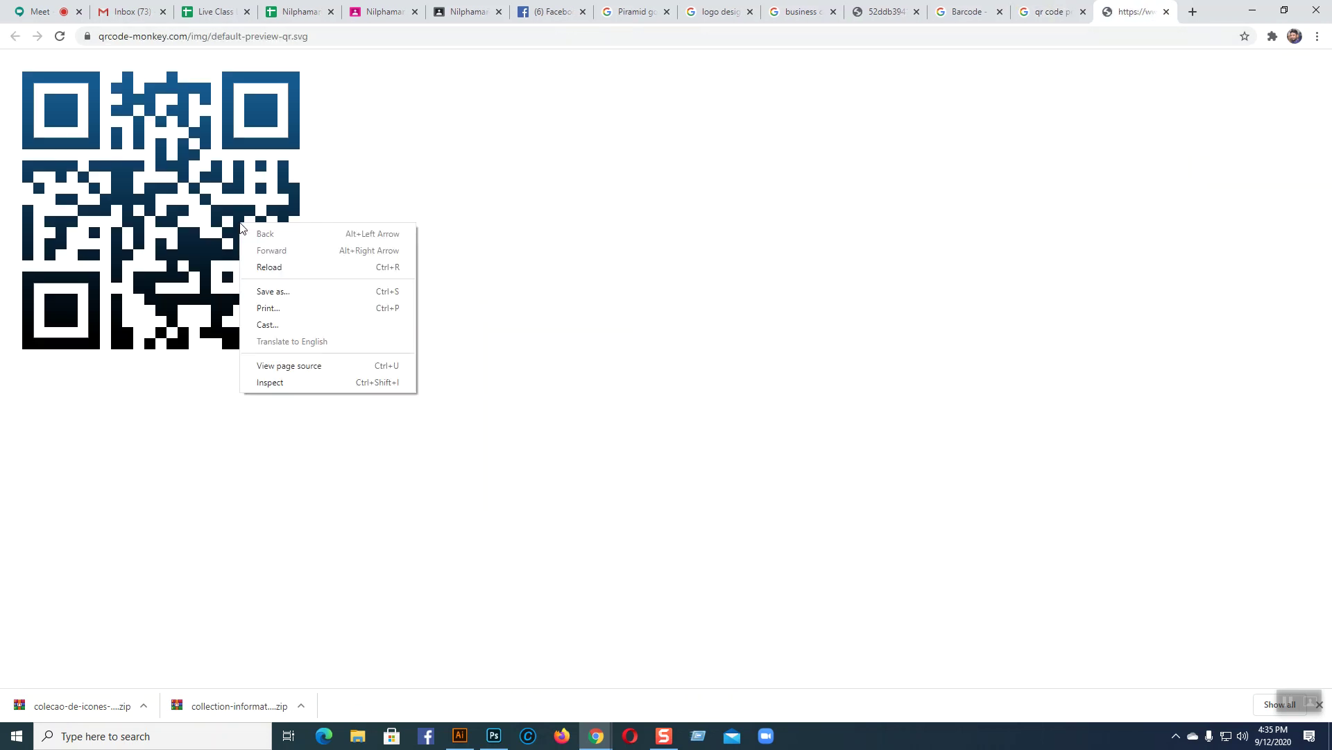
pyautogui.click(607, 159)
pyautogui.click(1167, 11)
pyautogui.rightClick(1069, 165)
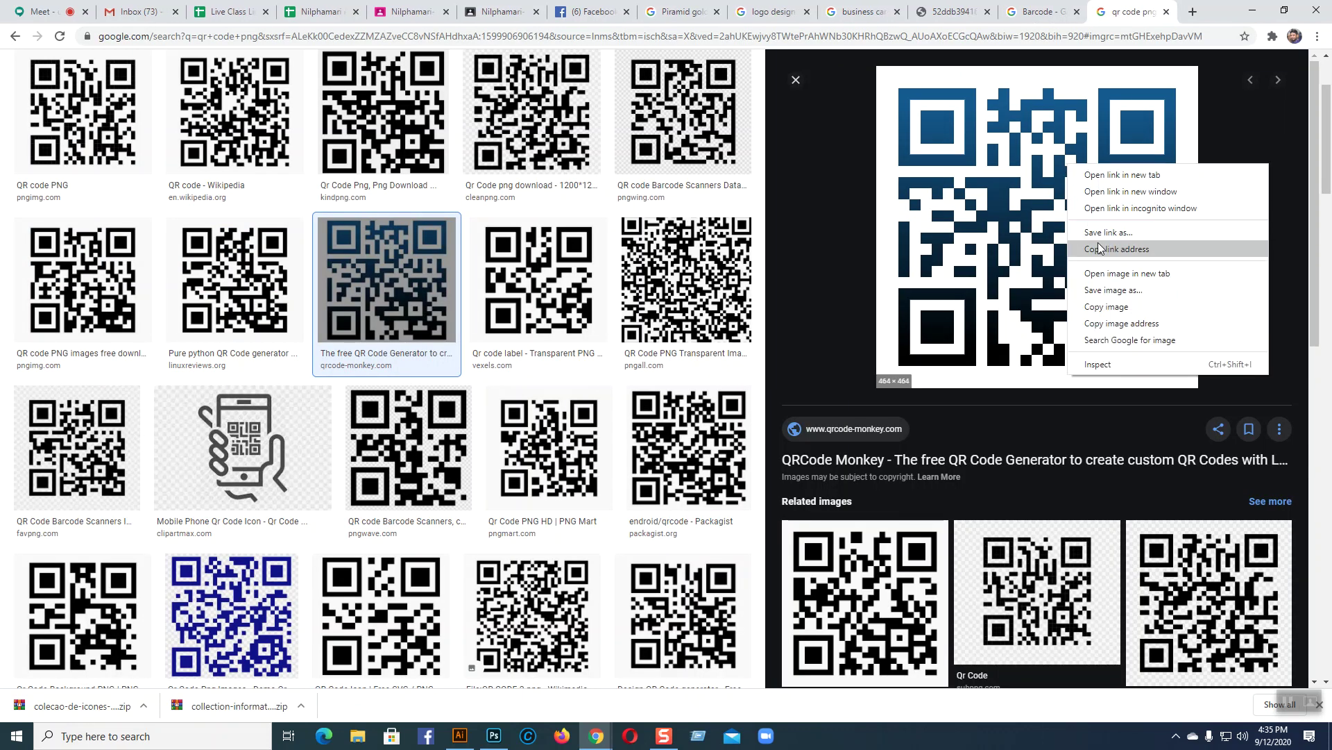
pyautogui.click(1101, 291)
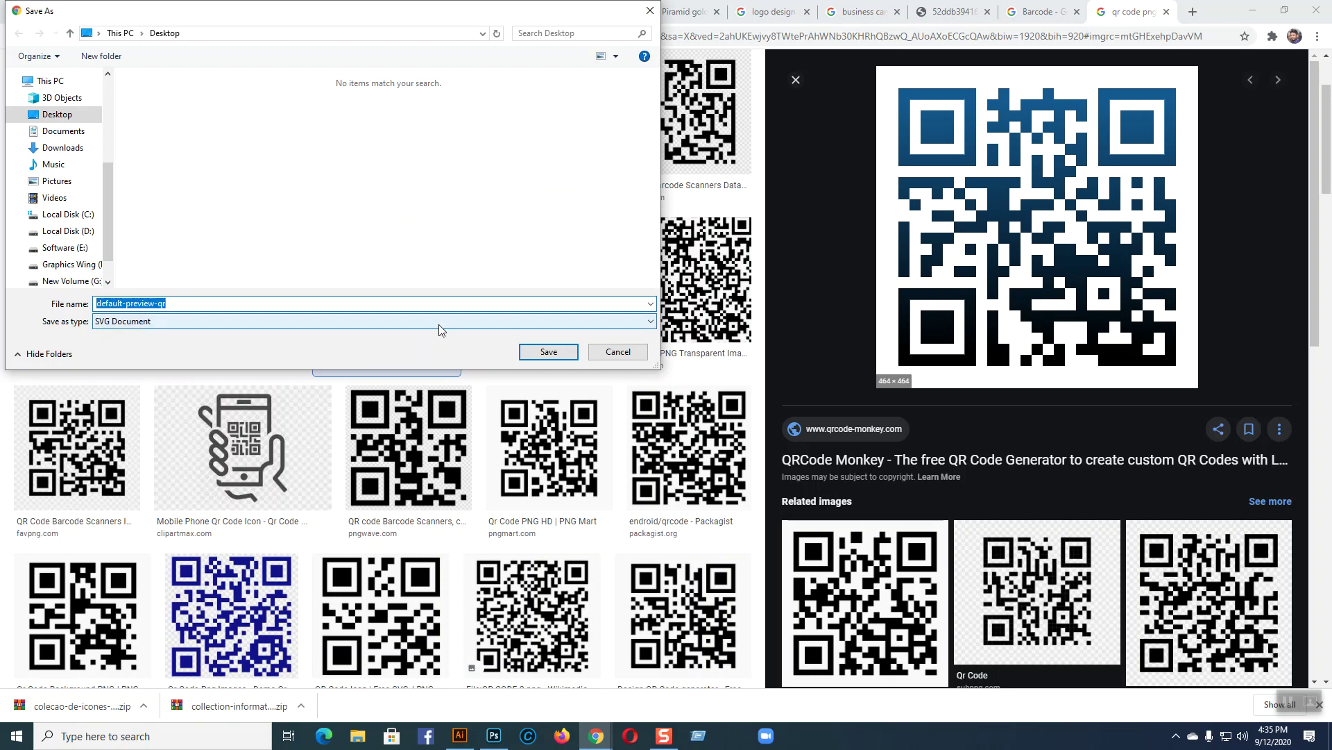
pyautogui.click(603, 351)
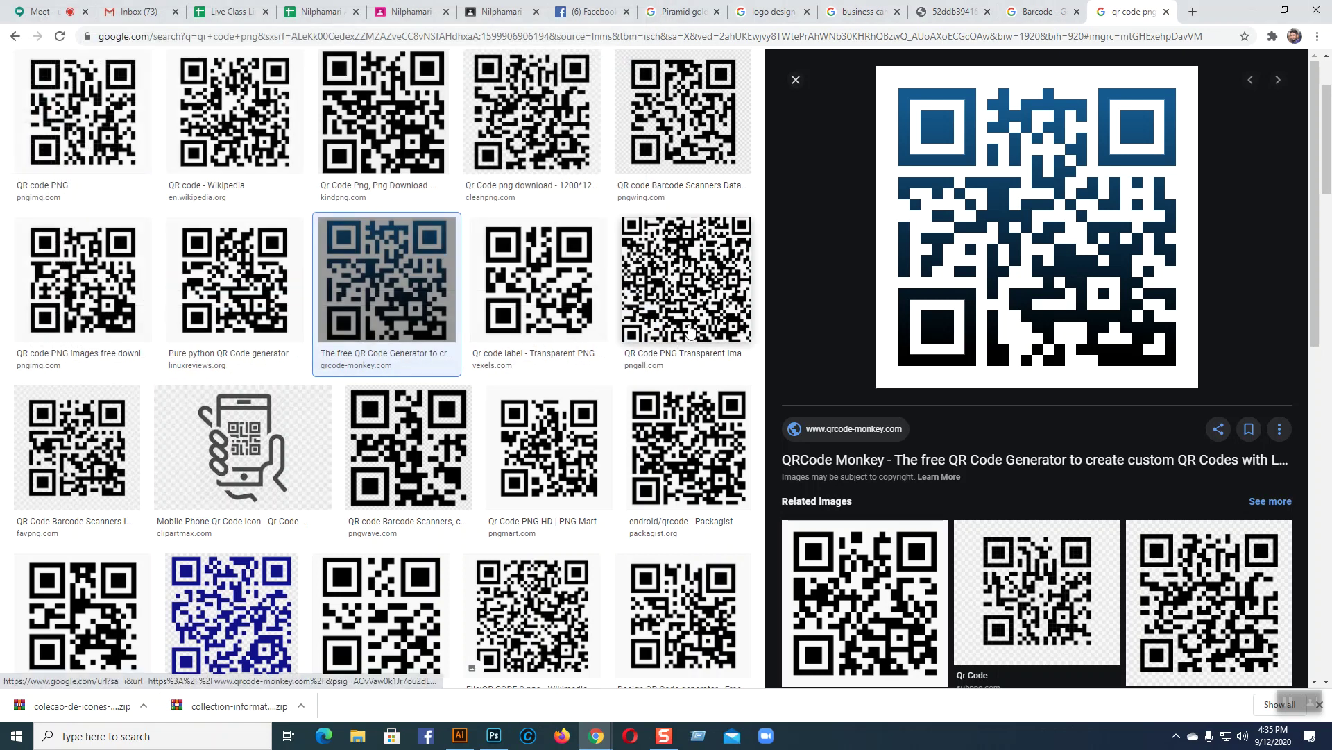
pyautogui.rightClick(1052, 247)
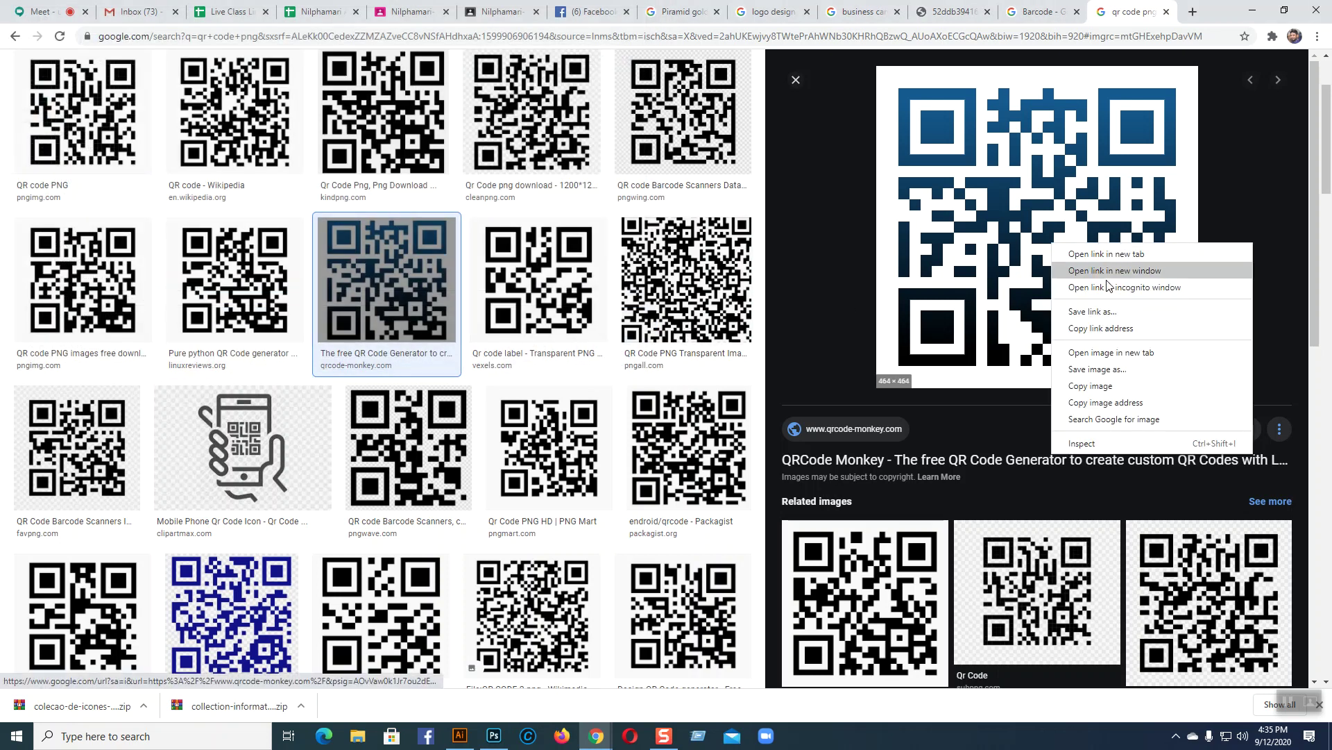
pyautogui.click(1100, 373)
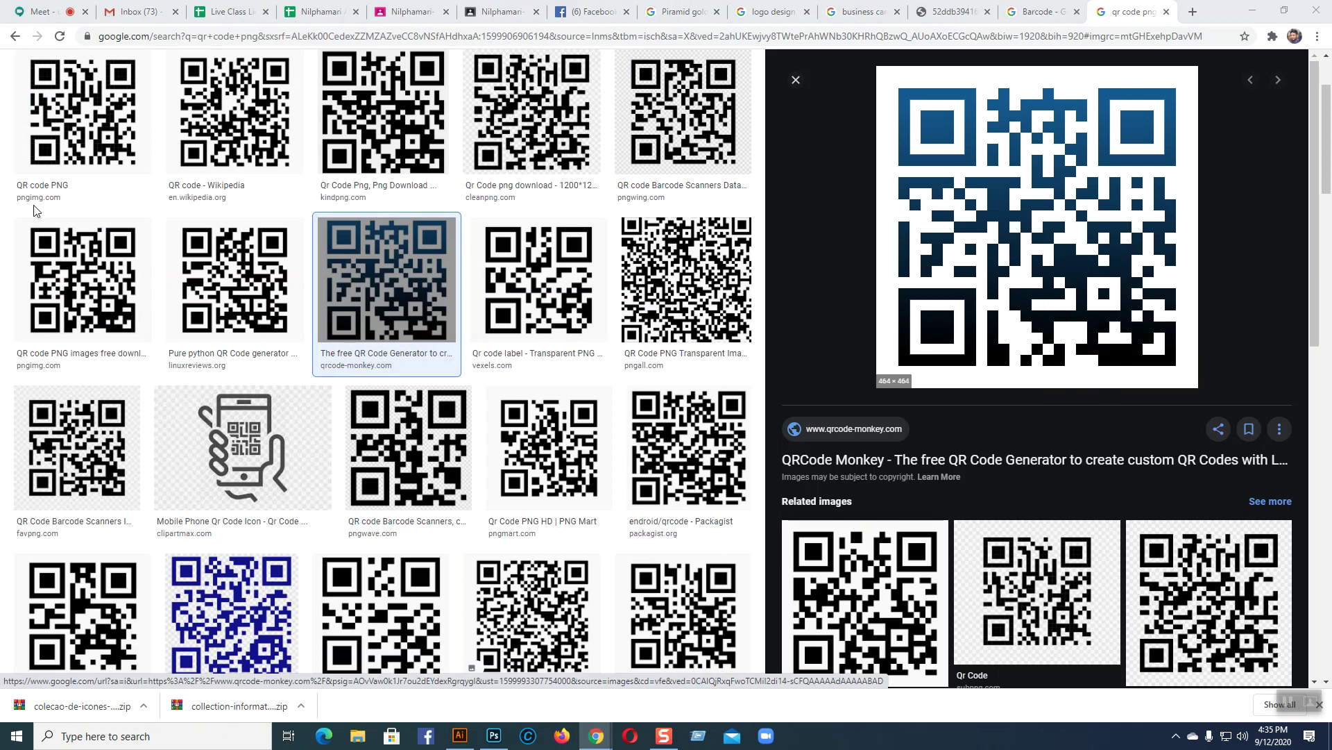
pyautogui.click(529, 352)
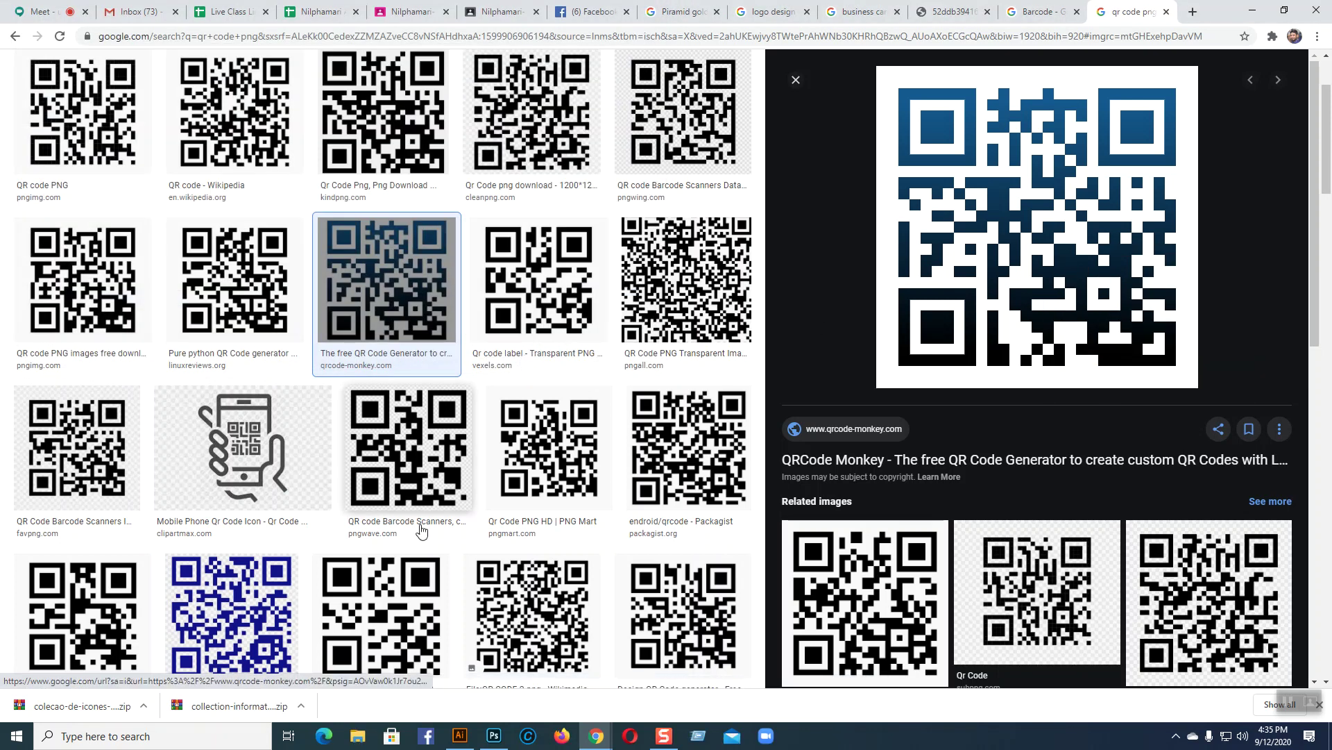
# Step: Open default-preview-qr.svg from the Desktop in Illustrator with File > Open
pyautogui.click(461, 737)
pyautogui.click(35, 11)
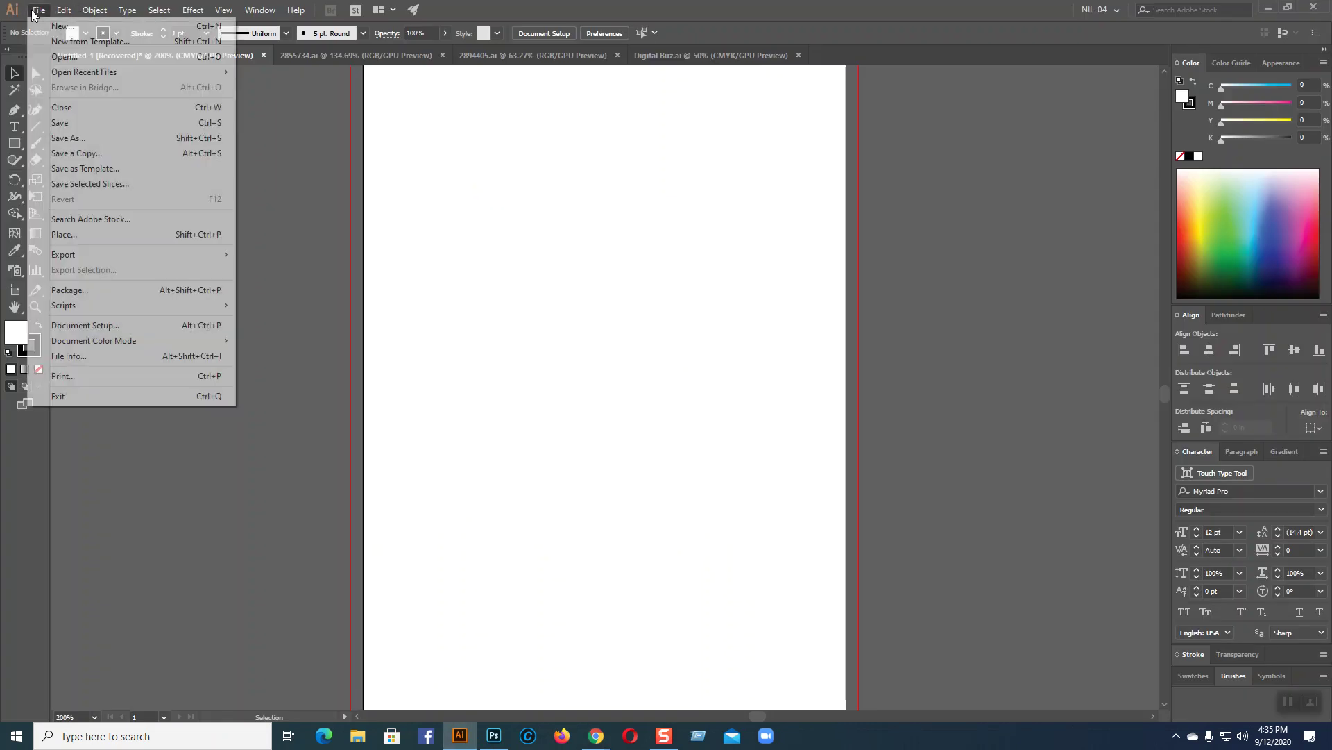
pyautogui.click(45, 58)
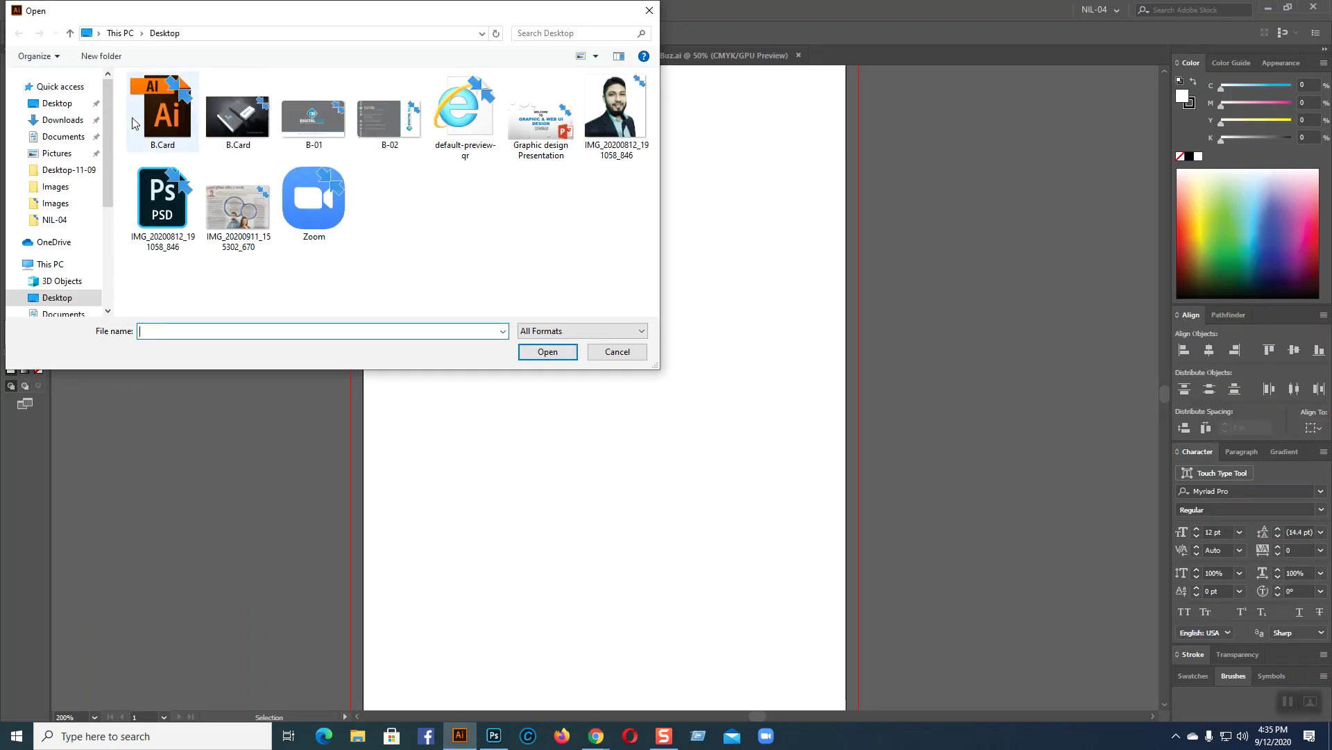
pyautogui.click(62, 120)
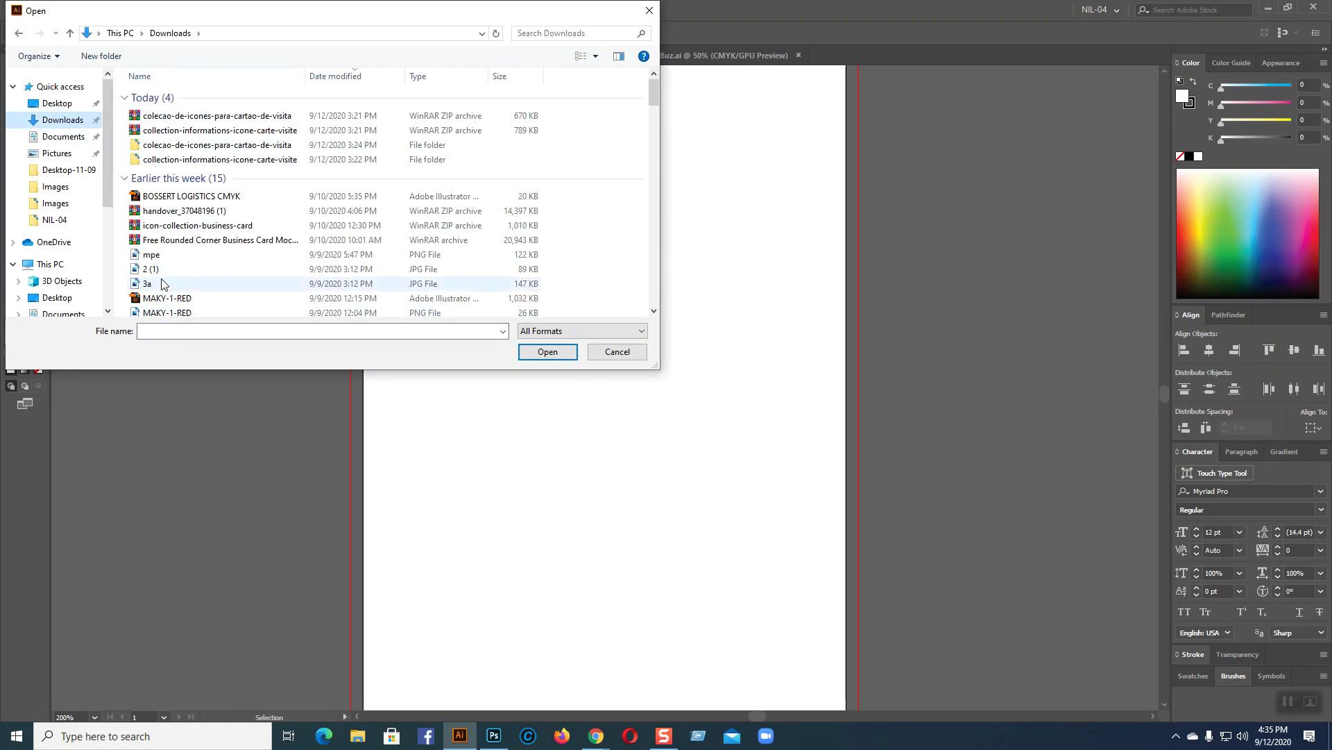
pyautogui.click(57, 107)
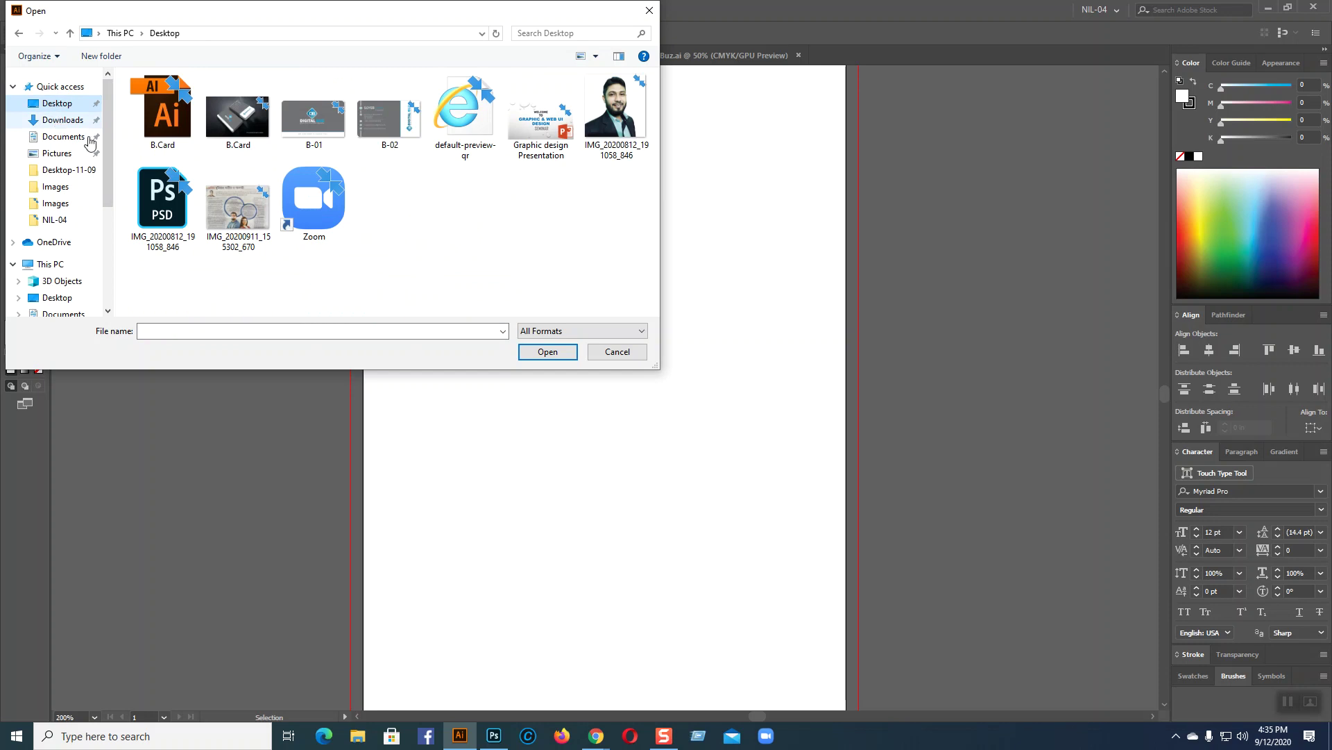
pyautogui.click(448, 117)
pyautogui.click(533, 356)
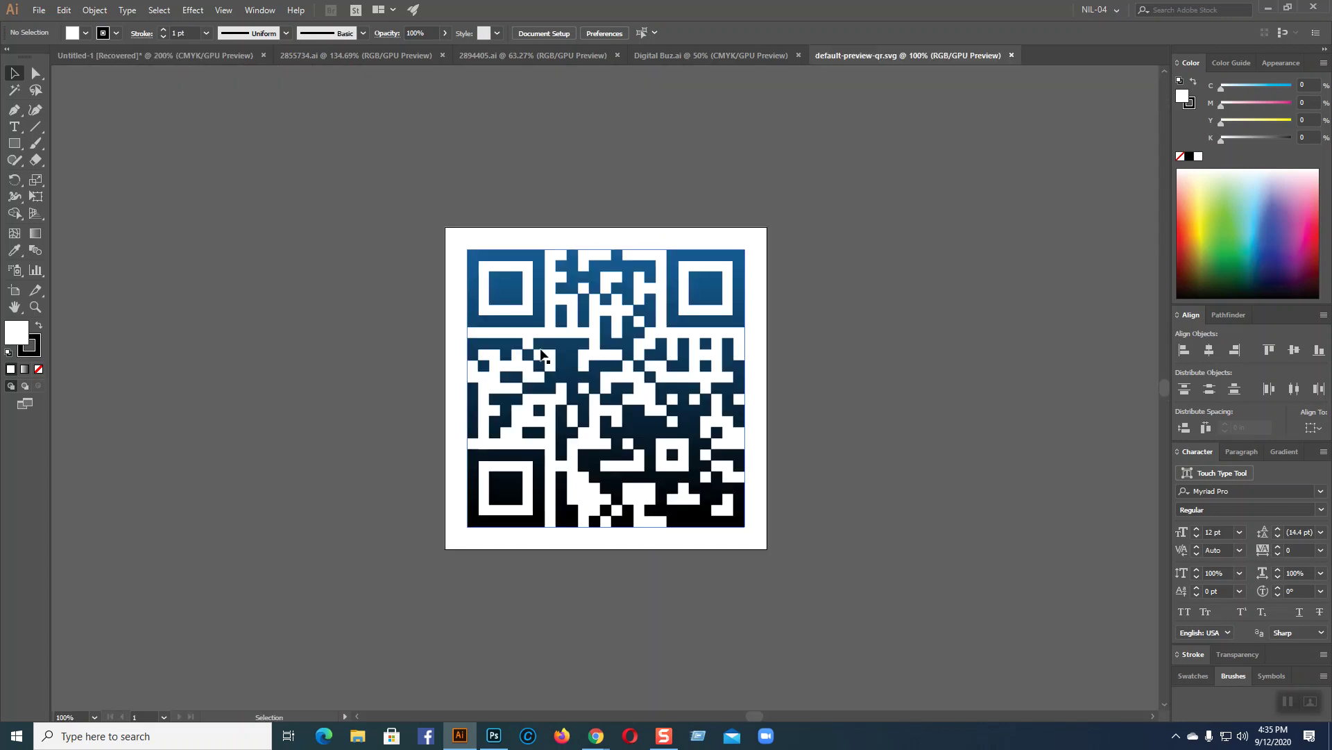
# Step: Move the QR code group beside the artboard, scale it to about 1.33 in, then return to Untitled-1
pyautogui.click(627, 353)
pyautogui.moveTo(640, 350); pyautogui.dragTo(752, 216)
pyautogui.moveTo(702, 236); pyautogui.dragTo(248, 270)
pyautogui.moveTo(392, 149); pyautogui.dragTo(286, 240)
pyautogui.click(400, 260)
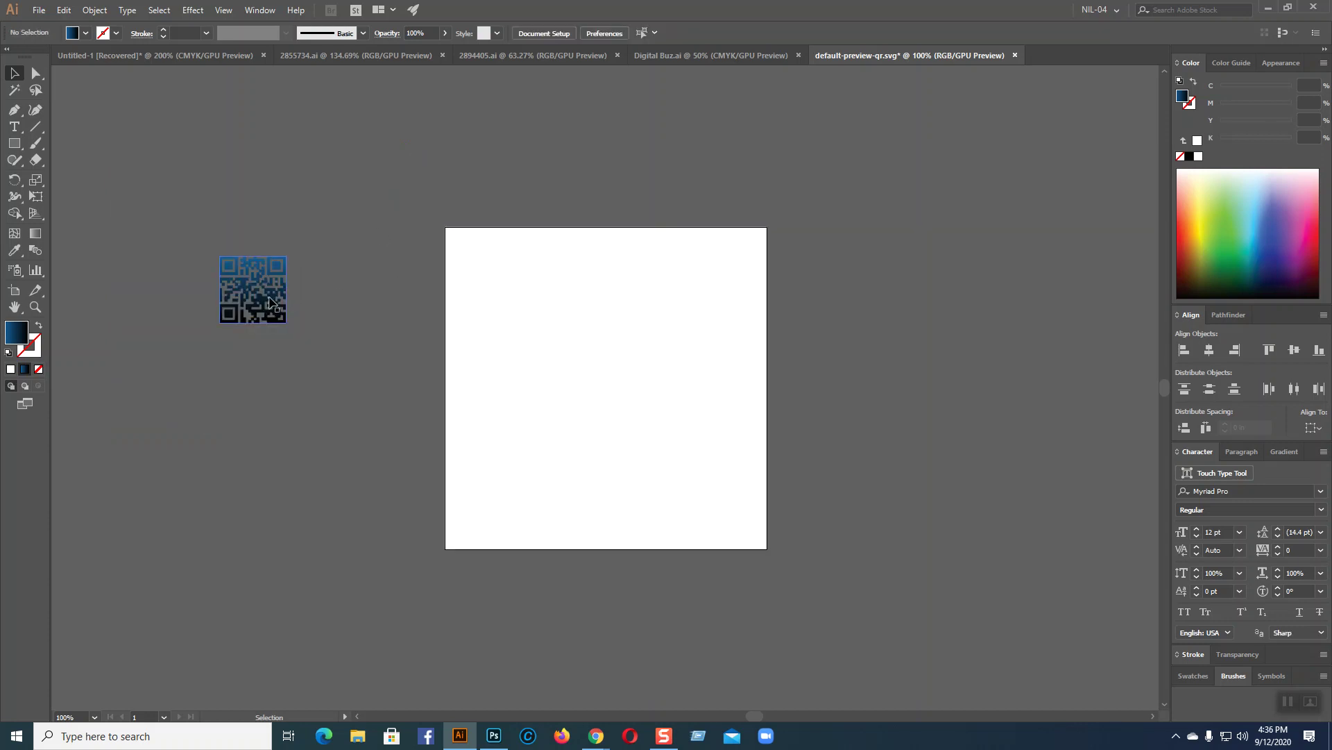
pyautogui.click(211, 56)
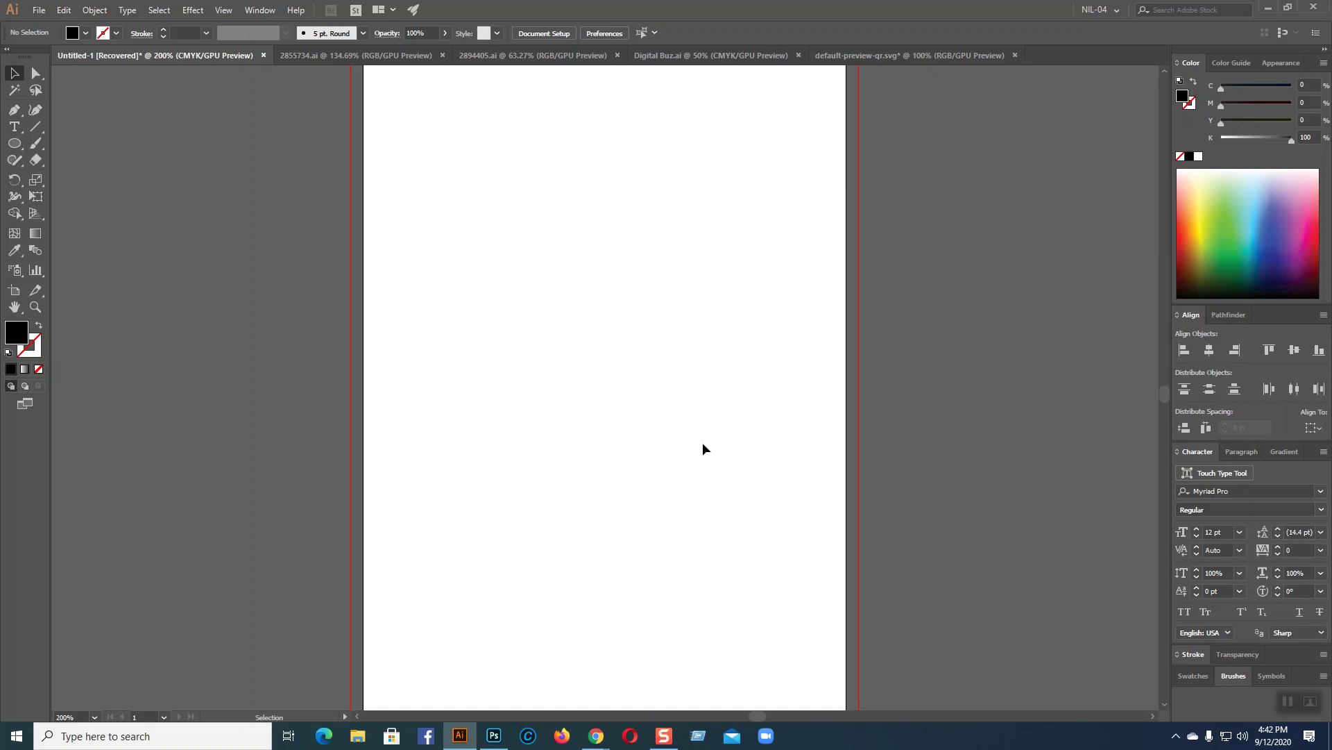
# Step: Draw a square with the Rectangle tool and turn it into a black outline
pyautogui.click(14, 143)
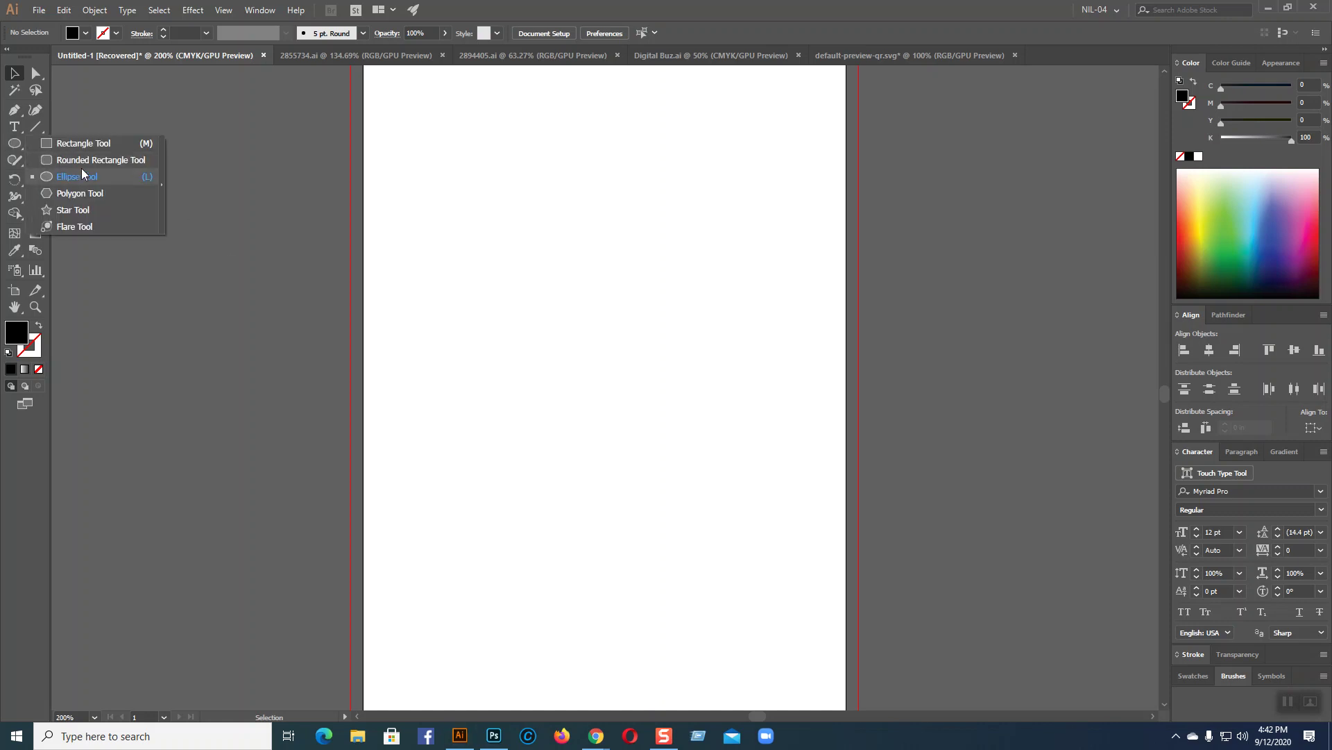
pyautogui.click(89, 161)
pyautogui.click(15, 144)
pyautogui.click(75, 145)
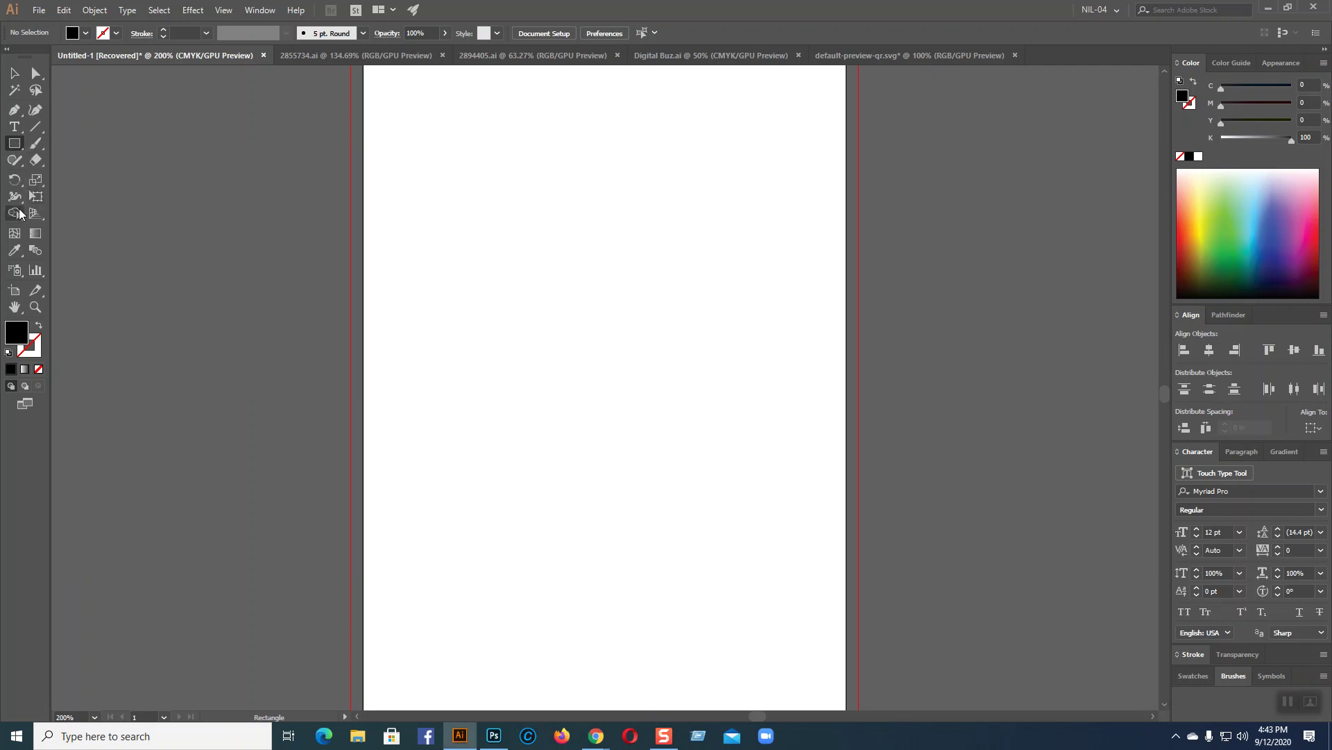
pyautogui.moveTo(598, 261); pyautogui.dragTo(694, 357)
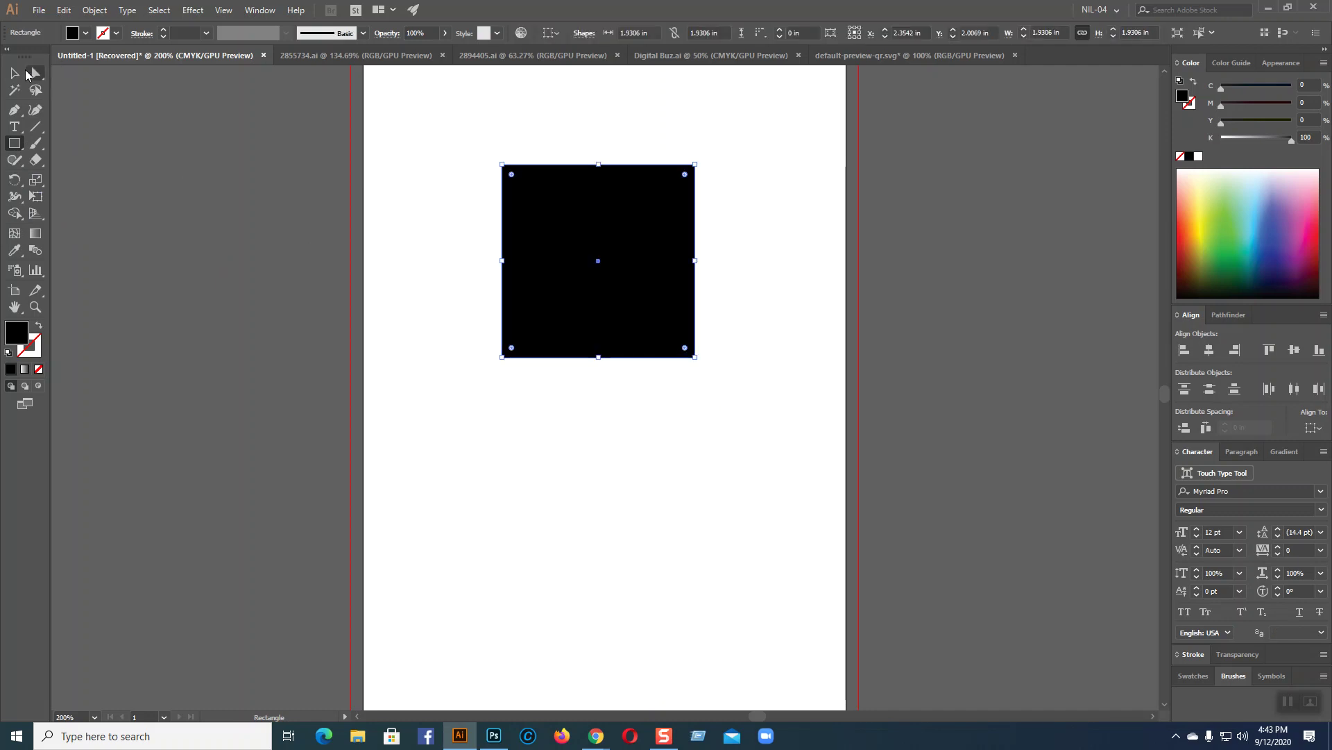
pyautogui.click(17, 73)
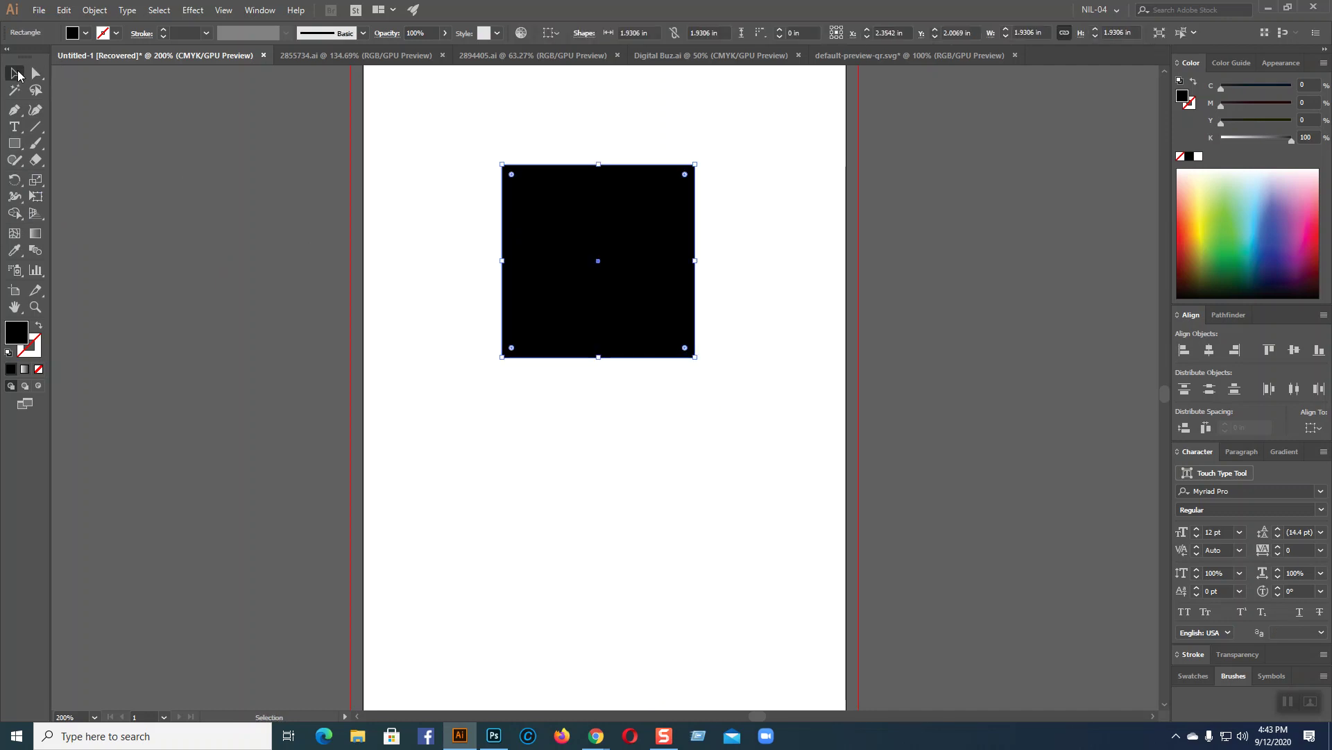
pyautogui.click(39, 324)
pyautogui.click(248, 363)
# Step: Add small squares on the big square's corners, including a copy at the bottom-right
pyautogui.click(15, 148)
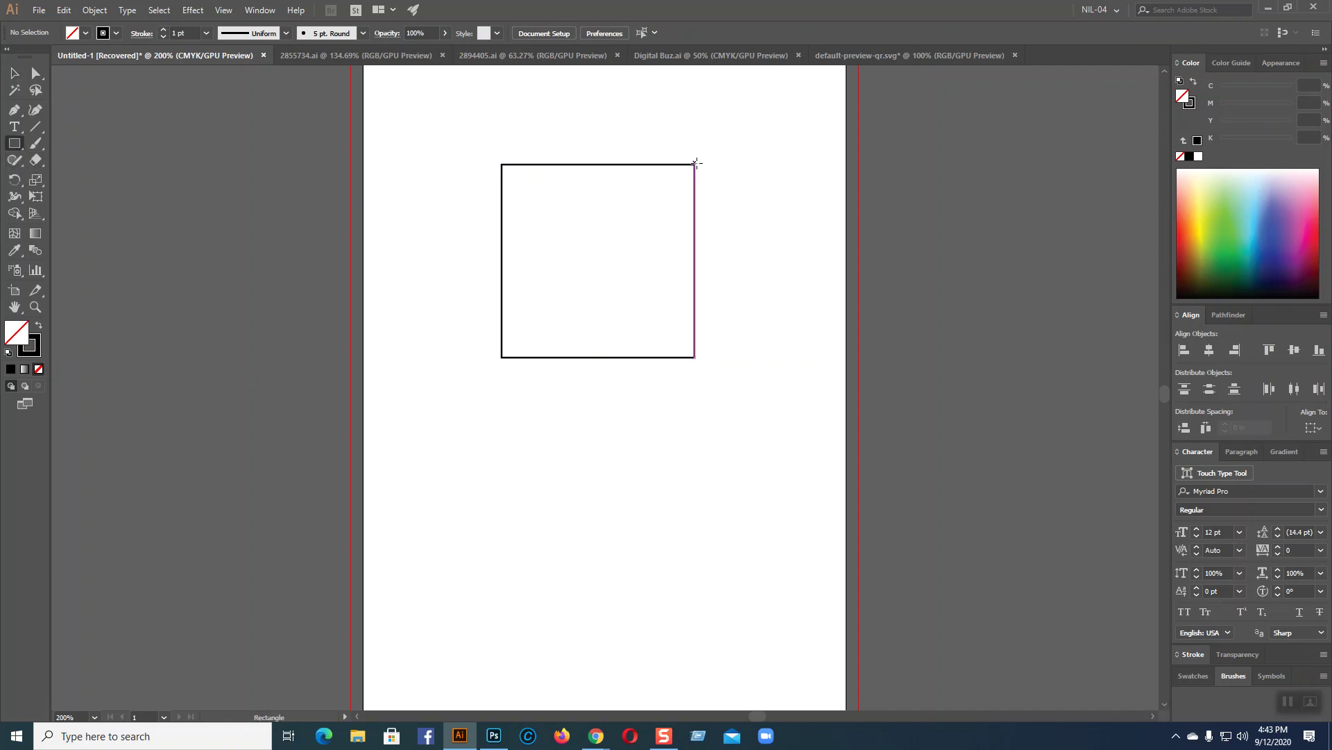
pyautogui.moveTo(695, 164); pyautogui.dragTo(714, 200)
pyautogui.click(14, 73)
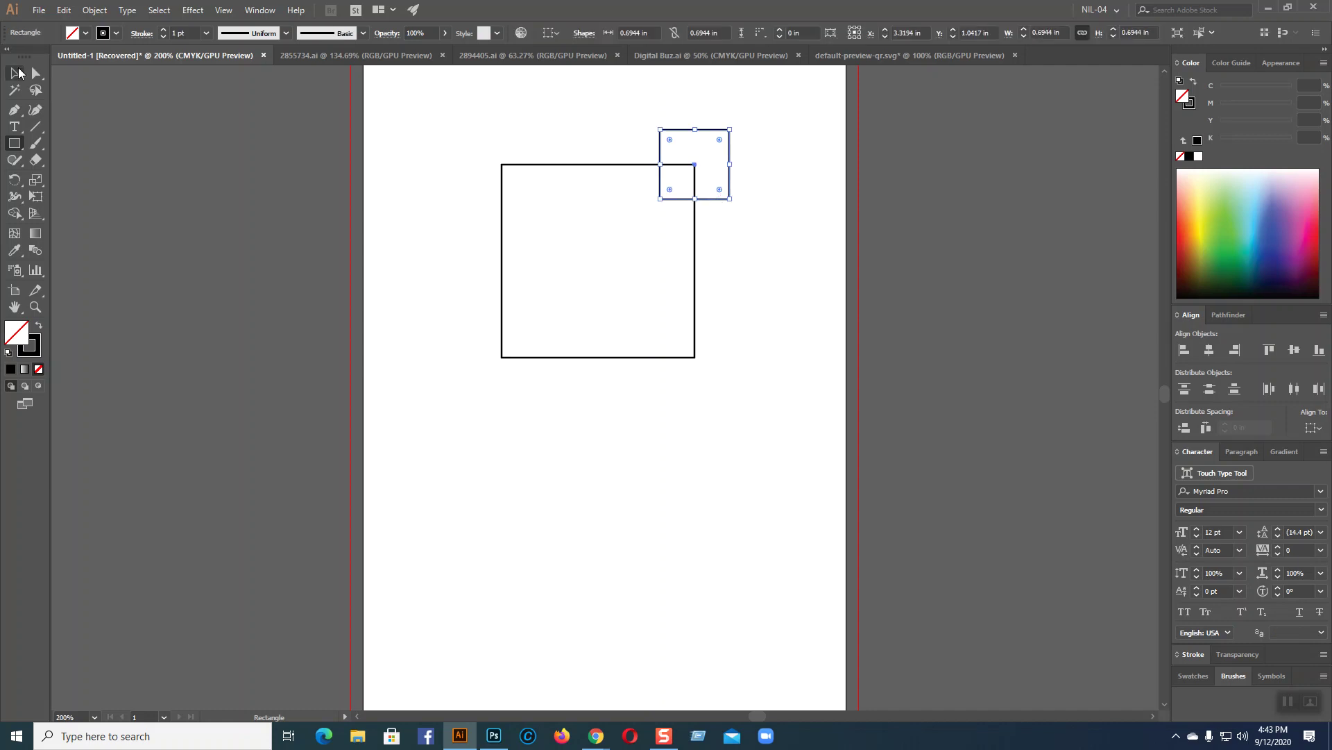
pyautogui.click(247, 173)
pyautogui.click(694, 200)
pyautogui.moveTo(680, 199); pyautogui.dragTo(665, 219)
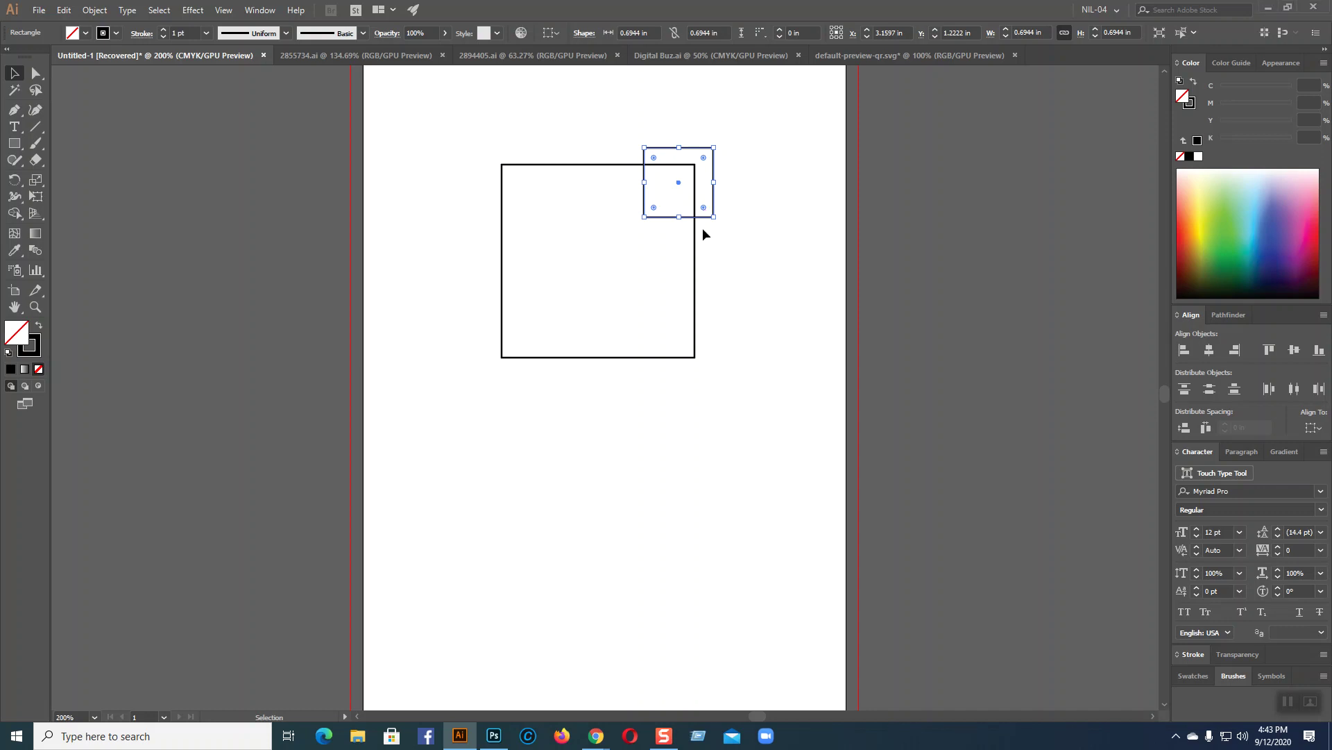
pyautogui.moveTo(693, 215); pyautogui.dragTo(540, 220)
pyautogui.click(593, 425)
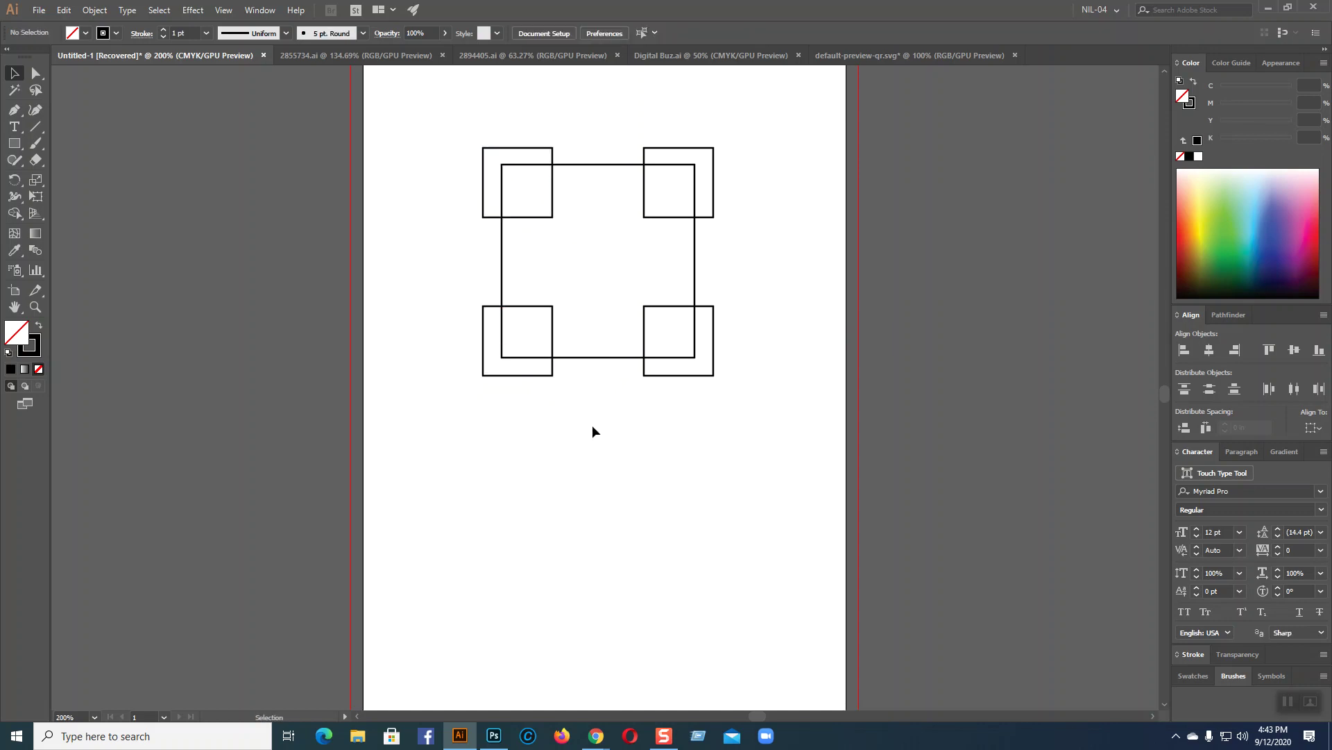
# Step: Alt-drag a copy of all five squares below the original design
pyautogui.moveTo(456, 122); pyautogui.dragTo(817, 444)
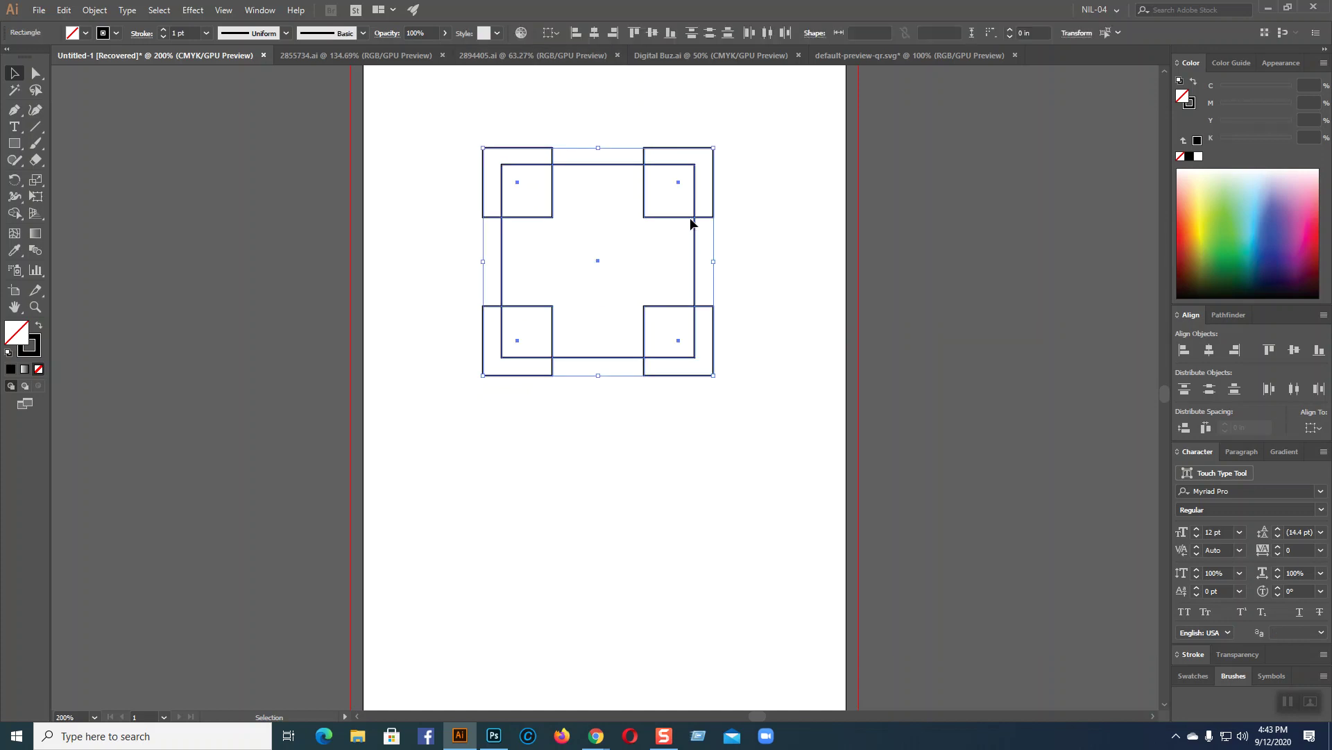
pyautogui.moveTo(696, 219); pyautogui.dragTo(662, 501)
pyautogui.scroll(-2, 831, 443)
pyautogui.scroll(2, 831, 428)
pyautogui.click(763, 340)
pyautogui.moveTo(470, 119); pyautogui.dragTo(779, 354)
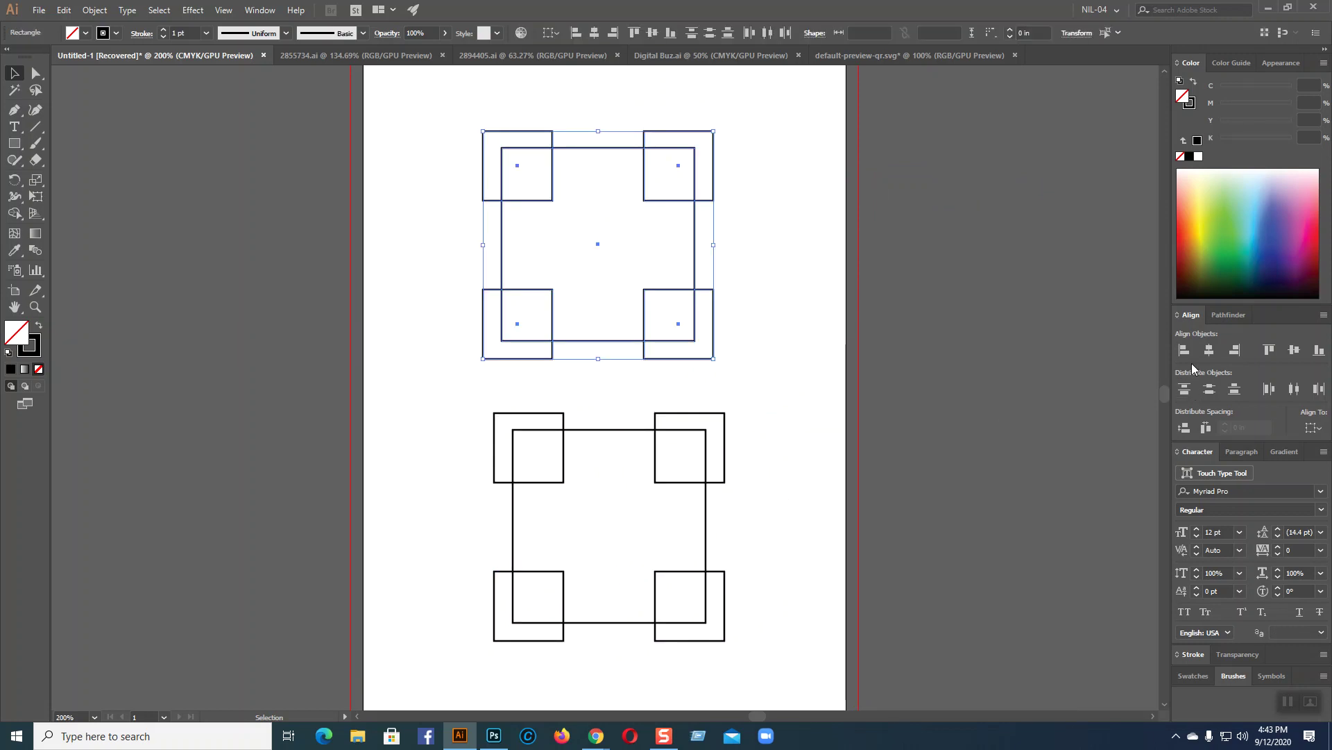
# Step: Divide the top design with Pathfinder and ungroup the resulting pieces
pyautogui.click(1227, 315)
pyautogui.click(1192, 385)
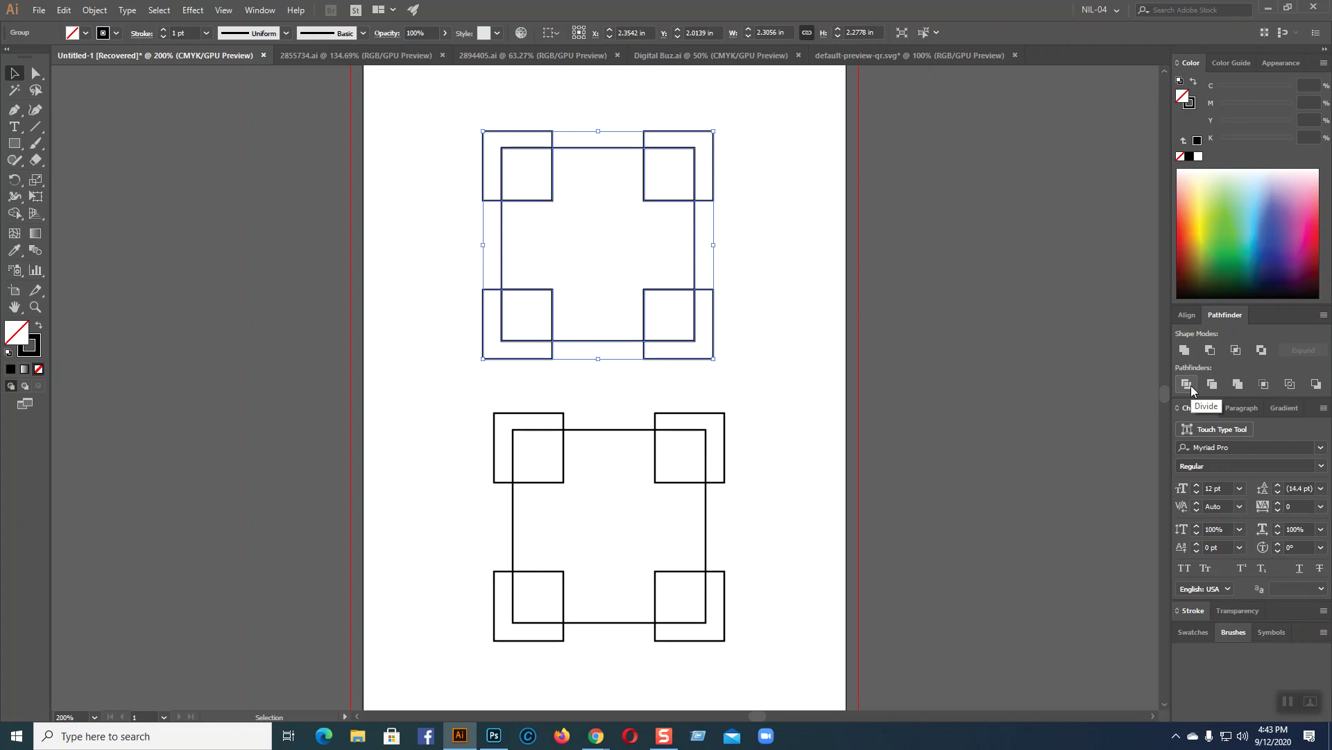
pyautogui.rightClick(619, 263)
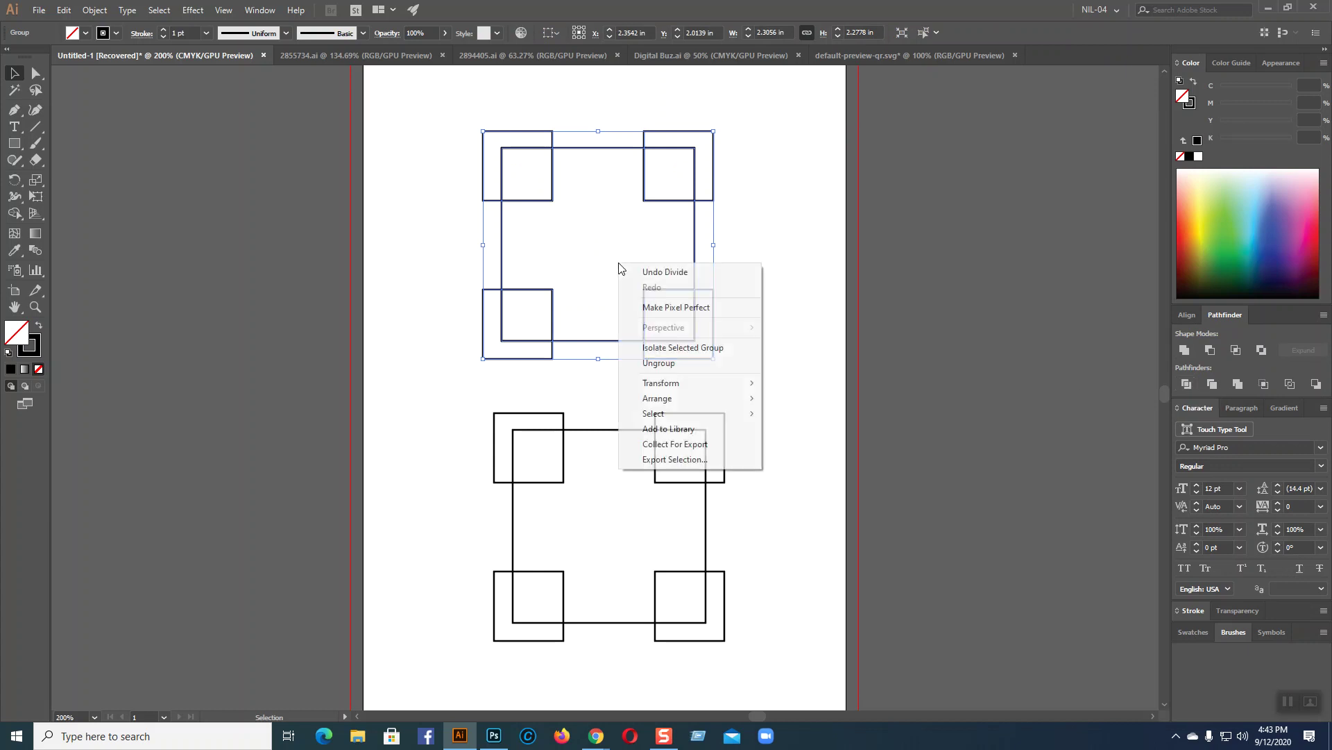
pyautogui.click(677, 364)
pyautogui.click(797, 337)
pyautogui.moveTo(692, 161); pyautogui.dragTo(801, 162)
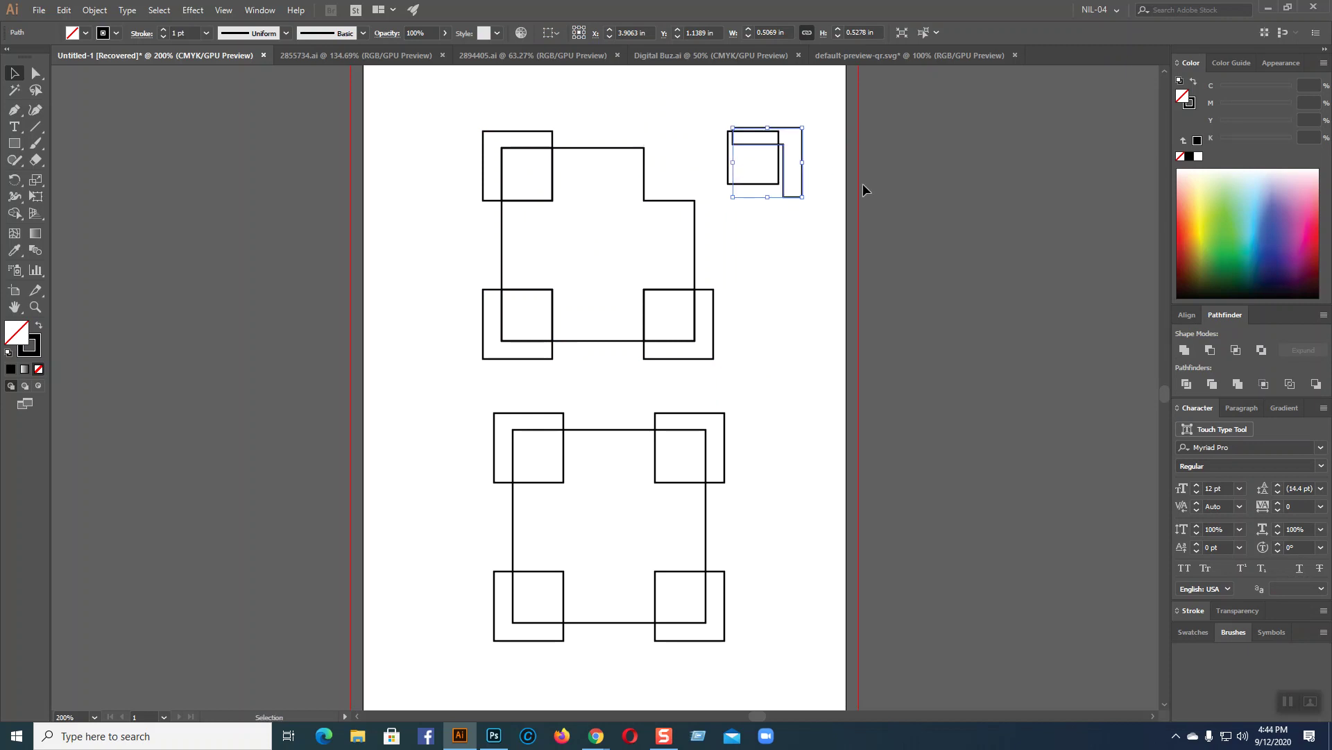
pyautogui.hotkey('ctrl', 'z')
pyautogui.hotkey('ctrl', 'z')
pyautogui.hotkey('ctrl', 'z')
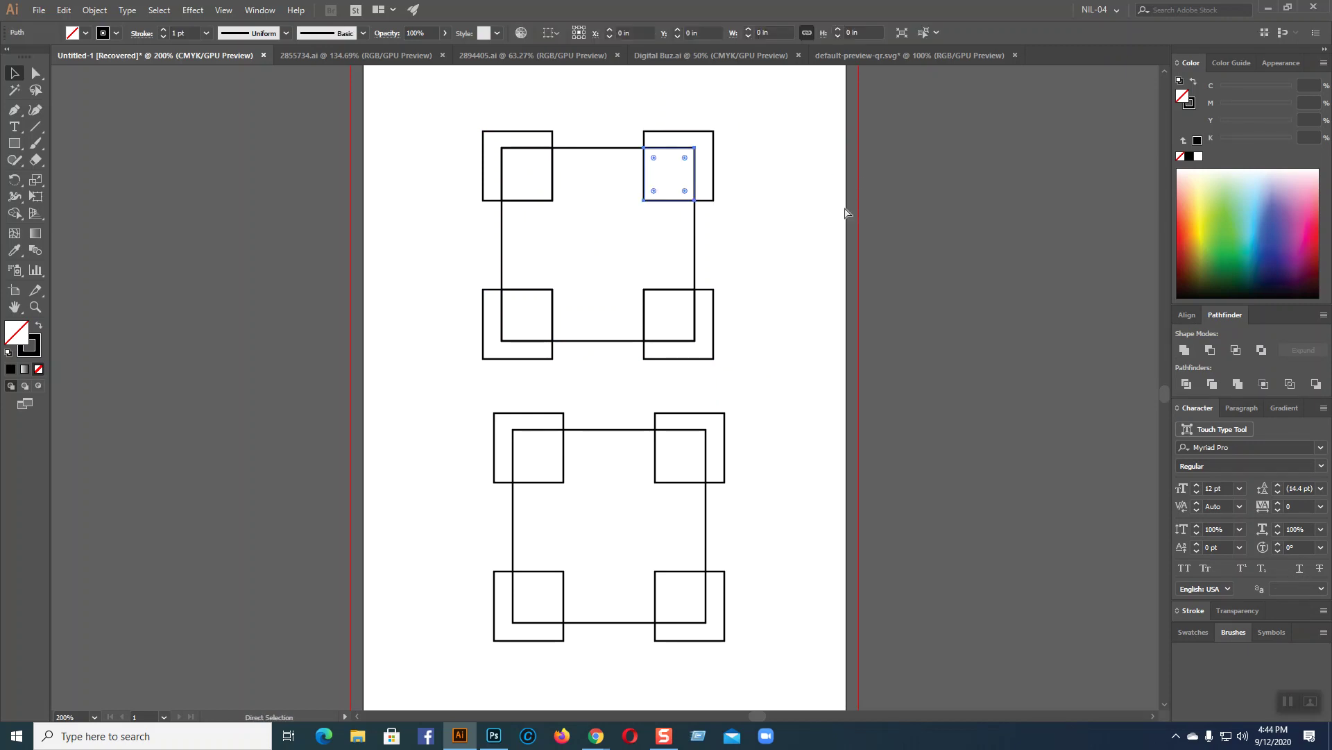
# Step: Unite each corner square's pieces back into four single squares
pyautogui.moveTo(758, 147); pyautogui.dragTo(667, 168)
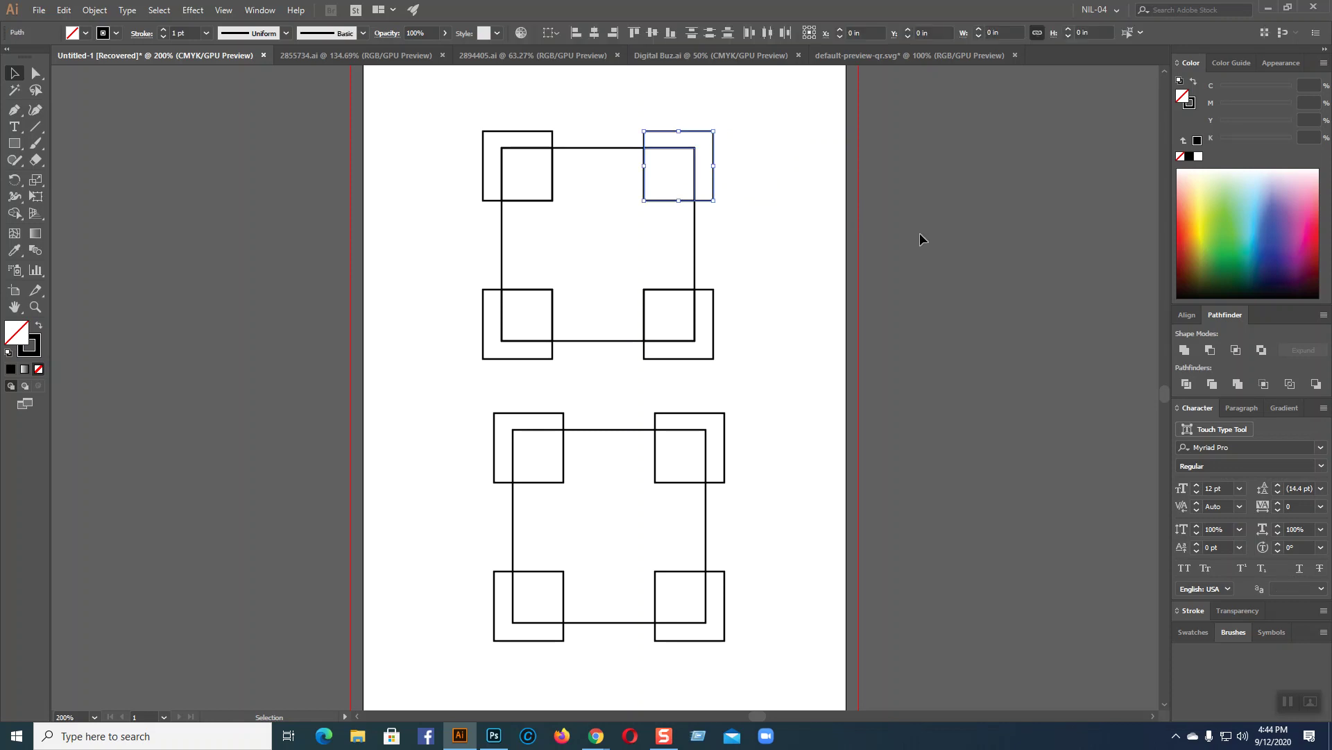
pyautogui.click(1184, 349)
pyautogui.click(391, 132)
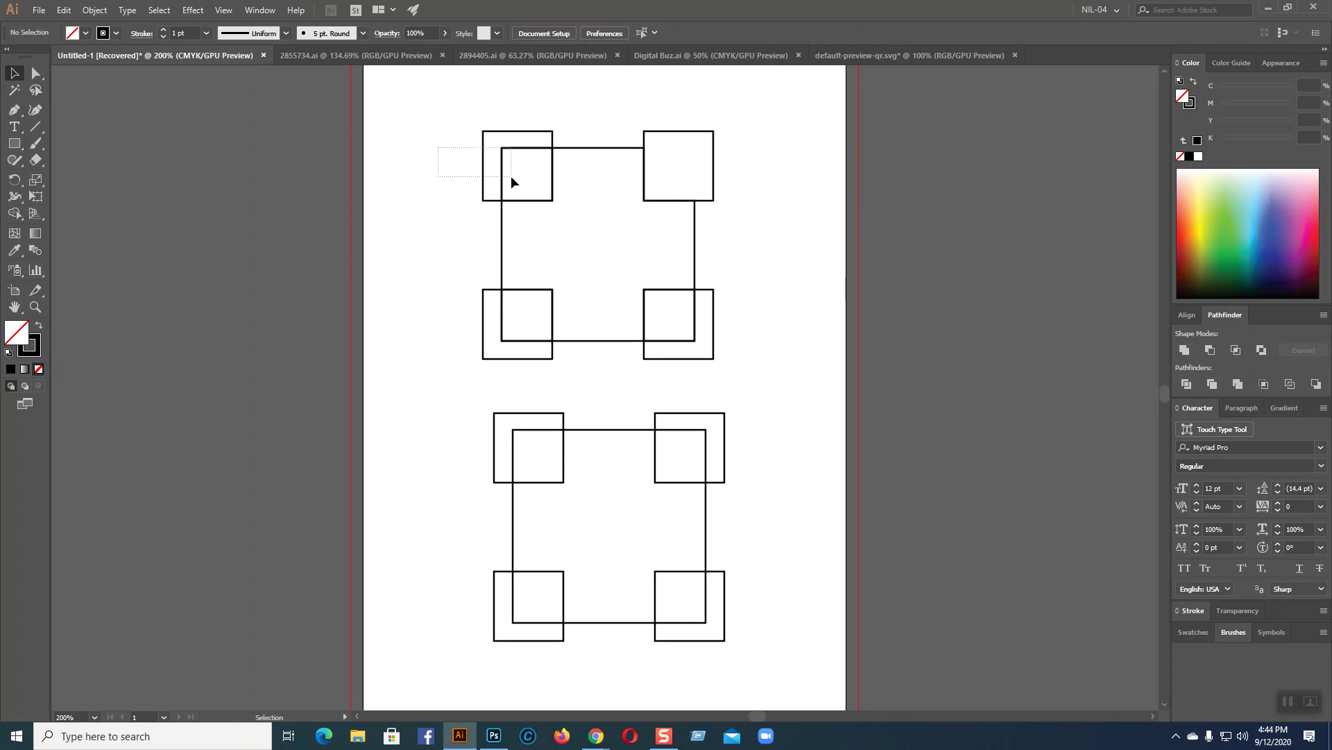
pyautogui.moveTo(511, 177); pyautogui.dragTo(514, 177)
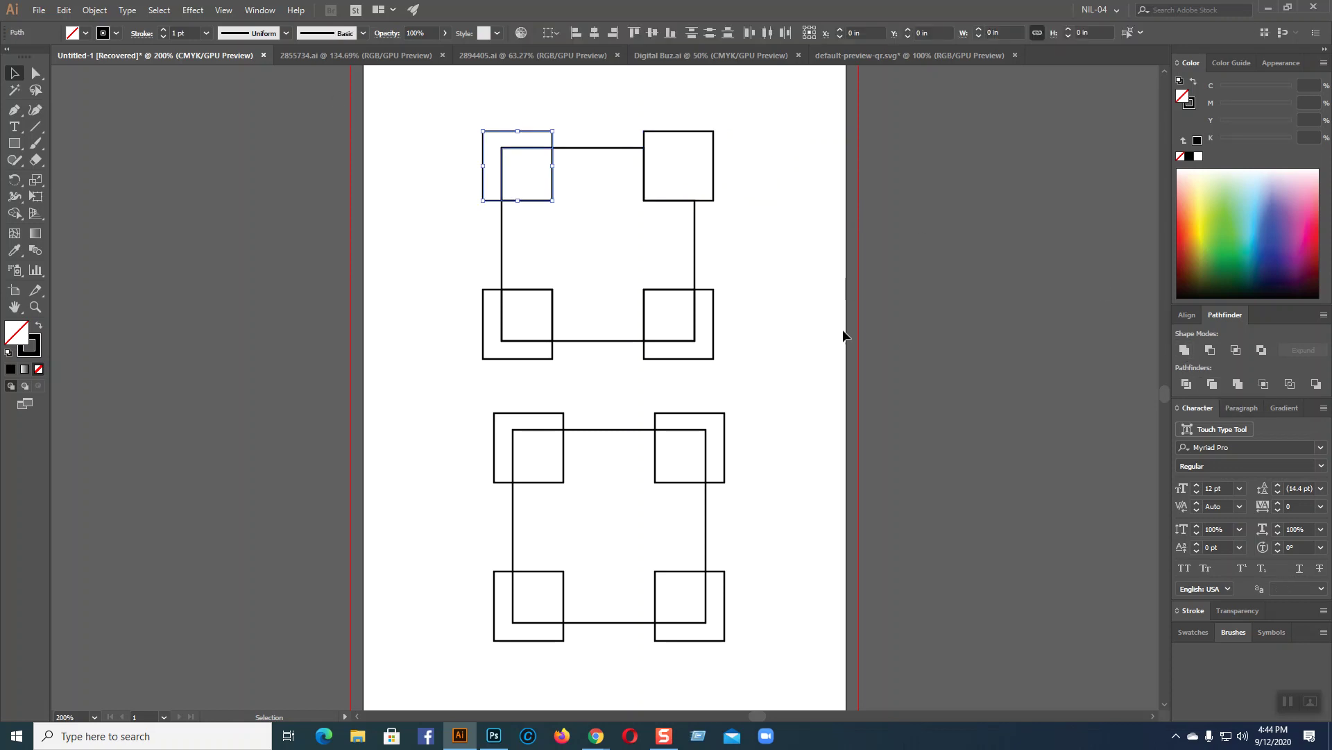
pyautogui.click(1184, 351)
pyautogui.click(667, 360)
pyautogui.moveTo(443, 330); pyautogui.dragTo(520, 351)
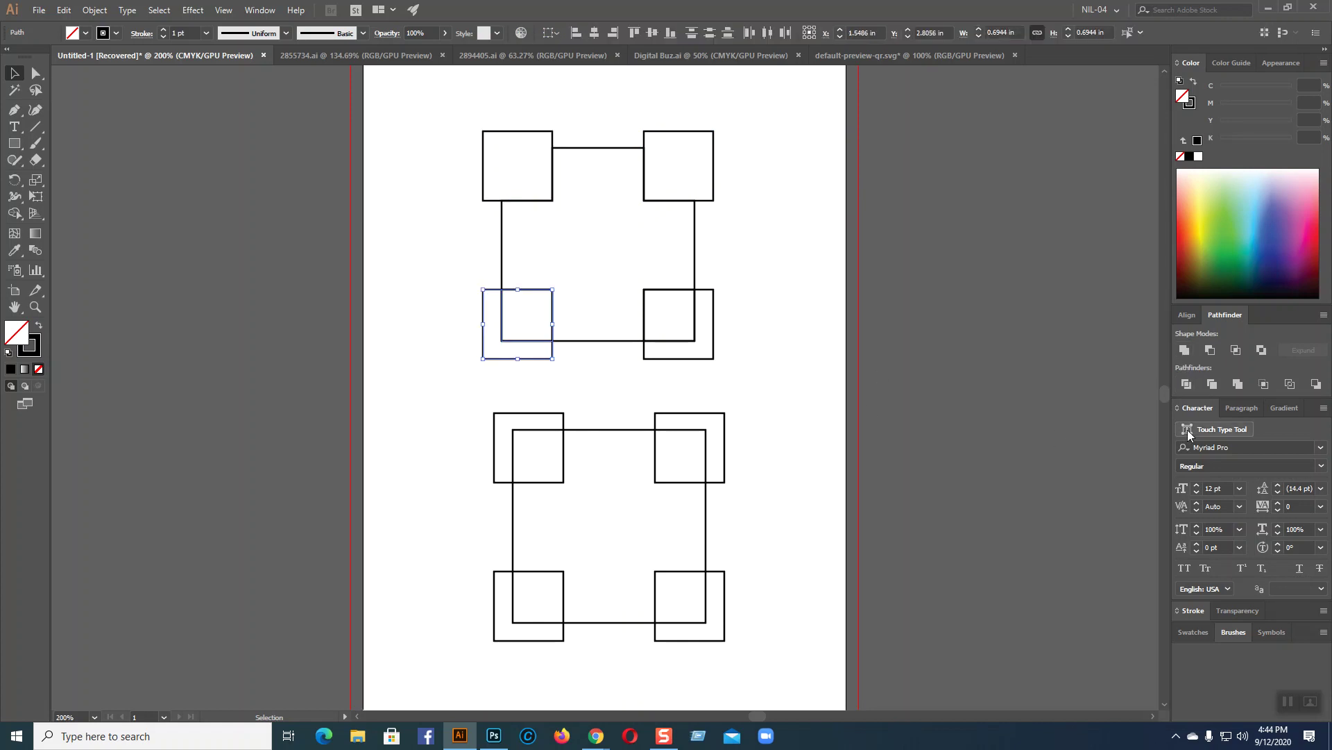
pyautogui.click(1184, 351)
pyautogui.moveTo(735, 388); pyautogui.dragTo(679, 320)
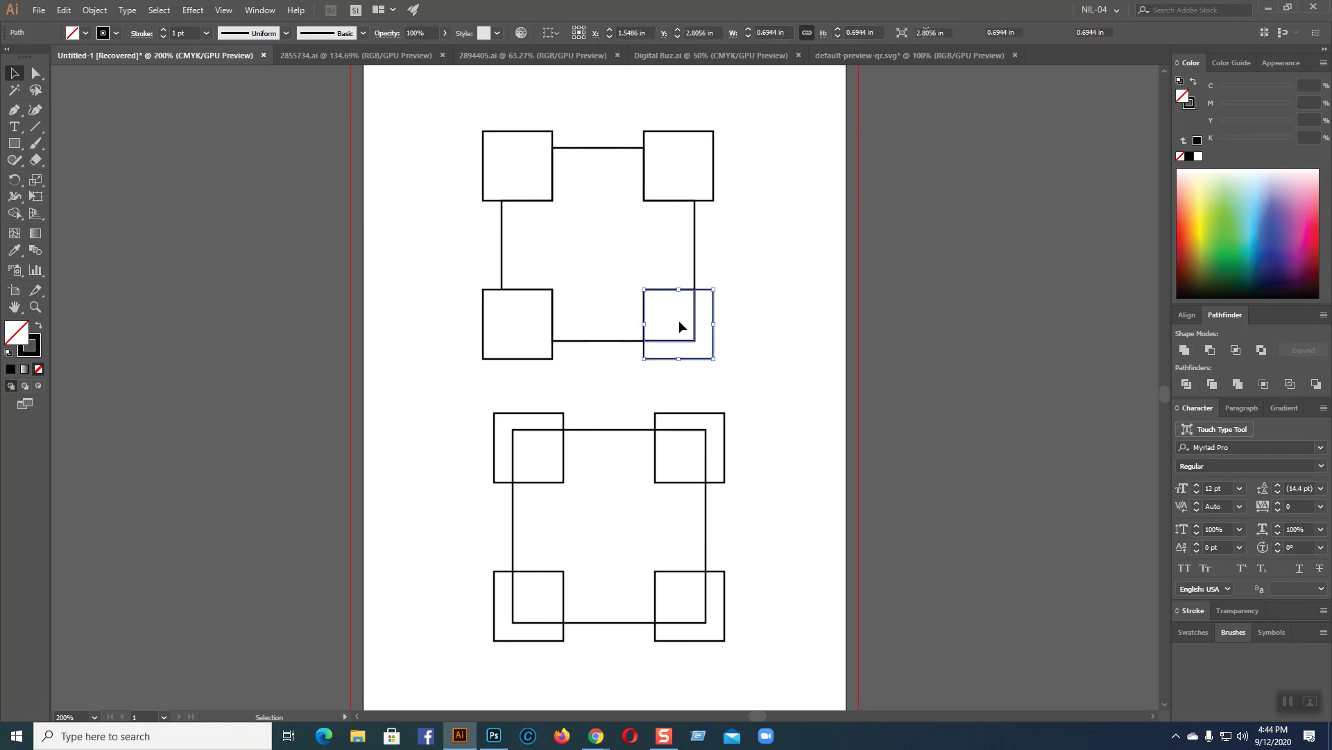
pyautogui.click(1184, 348)
pyautogui.click(794, 403)
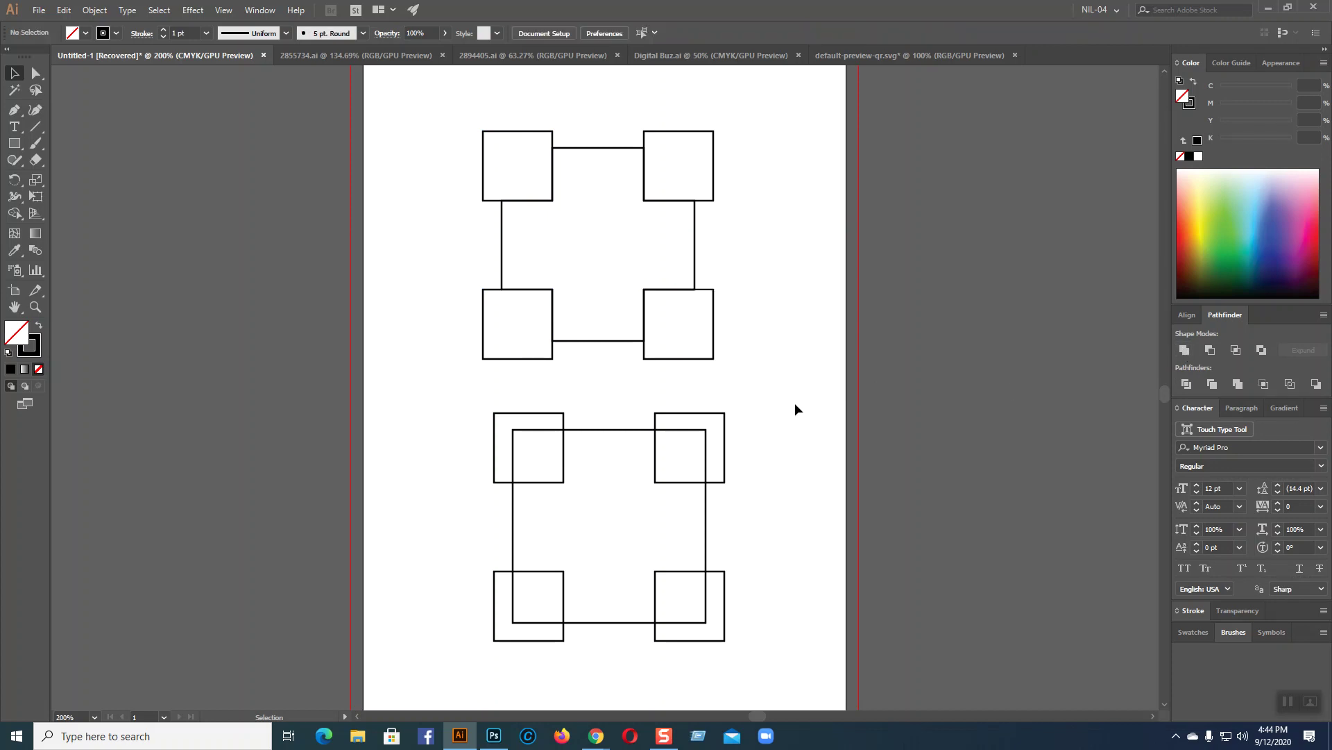
# Step: Drag the four corner squares out around the artboard, leaving the cross-shaped outline
pyautogui.moveTo(713, 351); pyautogui.dragTo(1028, 353)
pyautogui.click(702, 165)
pyautogui.moveTo(714, 178); pyautogui.dragTo(904, 160)
pyautogui.moveTo(552, 136); pyautogui.dragTo(439, 116)
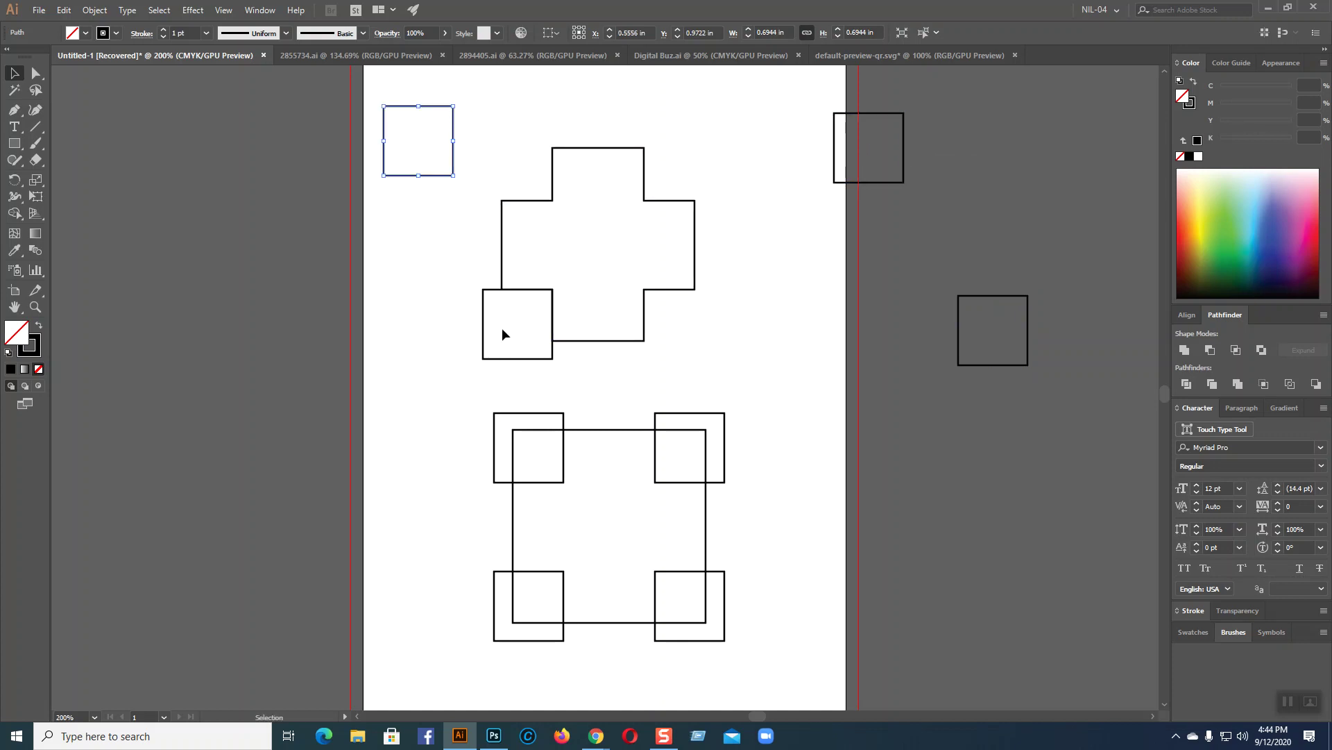
pyautogui.moveTo(486, 345); pyautogui.dragTo(343, 361)
pyautogui.click(620, 413)
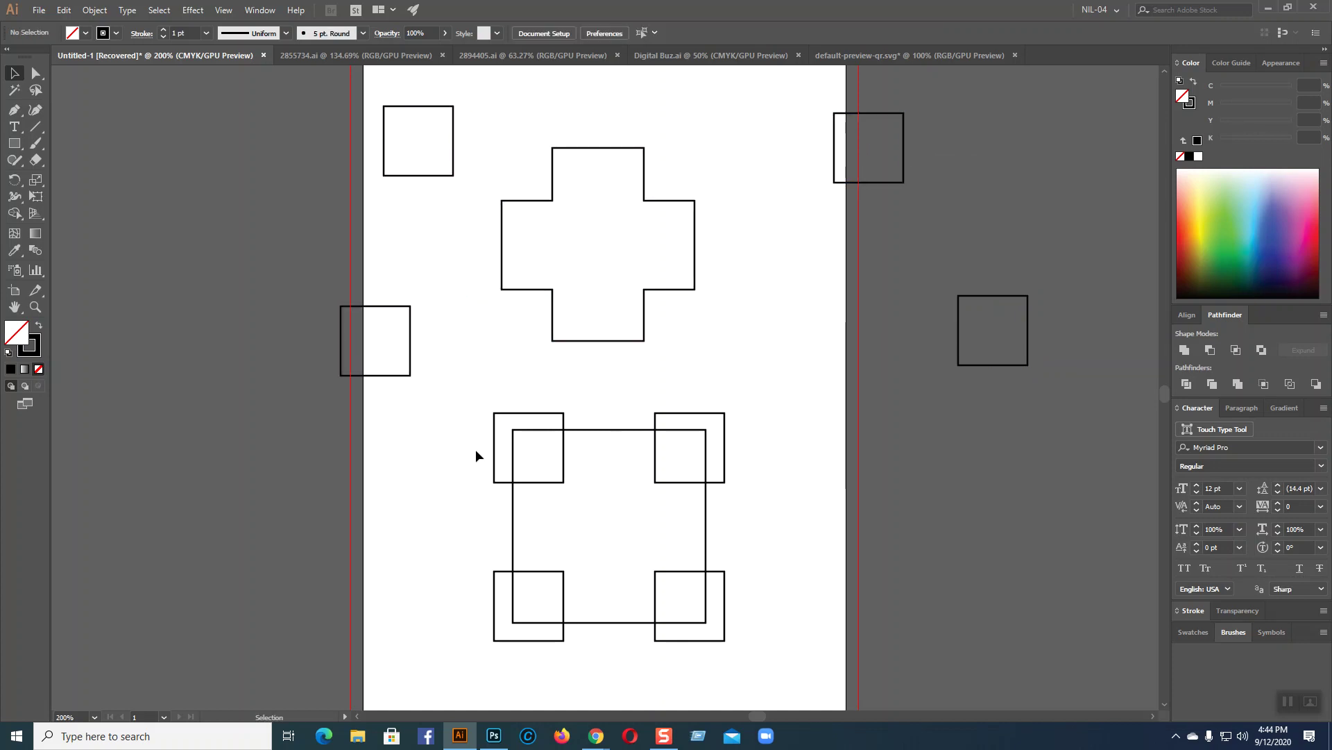
pyautogui.moveTo(476, 411); pyautogui.dragTo(821, 643)
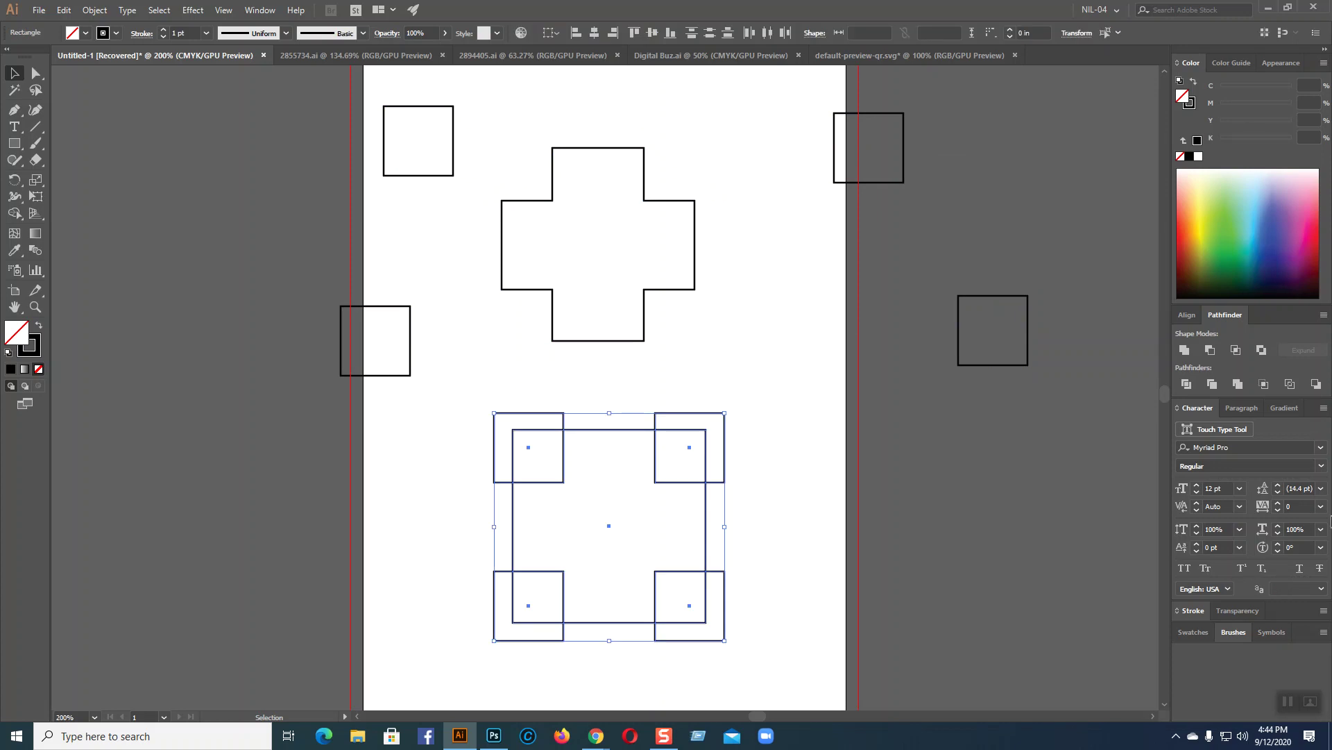
# Step: With the Shape Builder, delete the corner overlap regions of the lower design
pyautogui.click(10, 202)
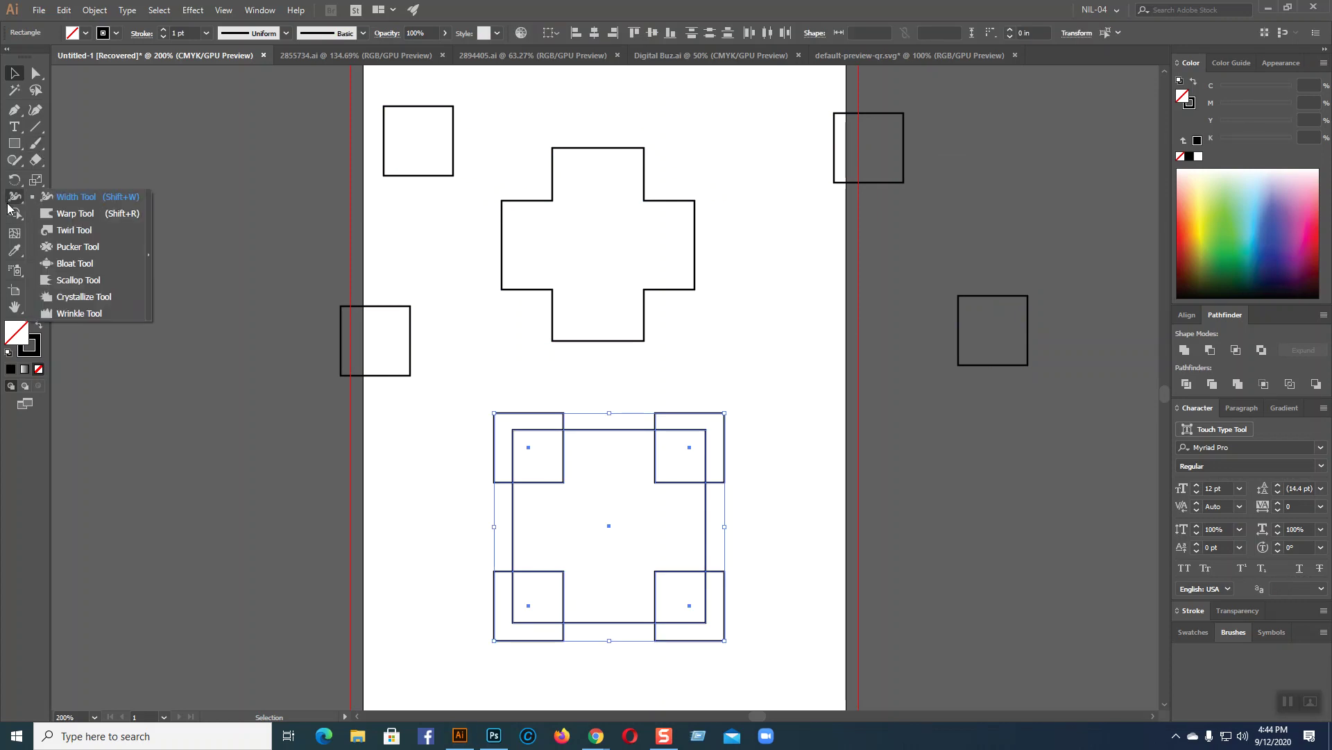
pyautogui.click(14, 213)
pyautogui.click(70, 214)
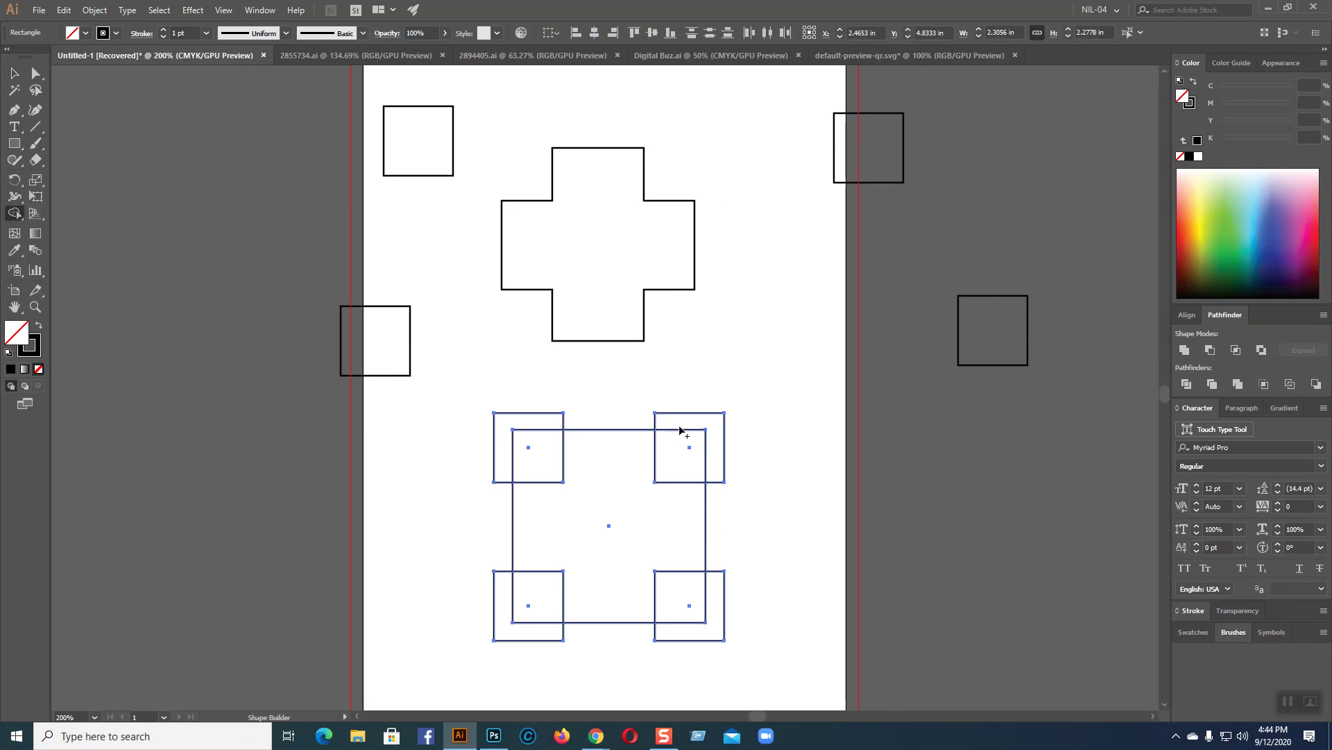
pyautogui.keyDown('alt'); pyautogui.click(719, 447); pyautogui.keyUp('alt')
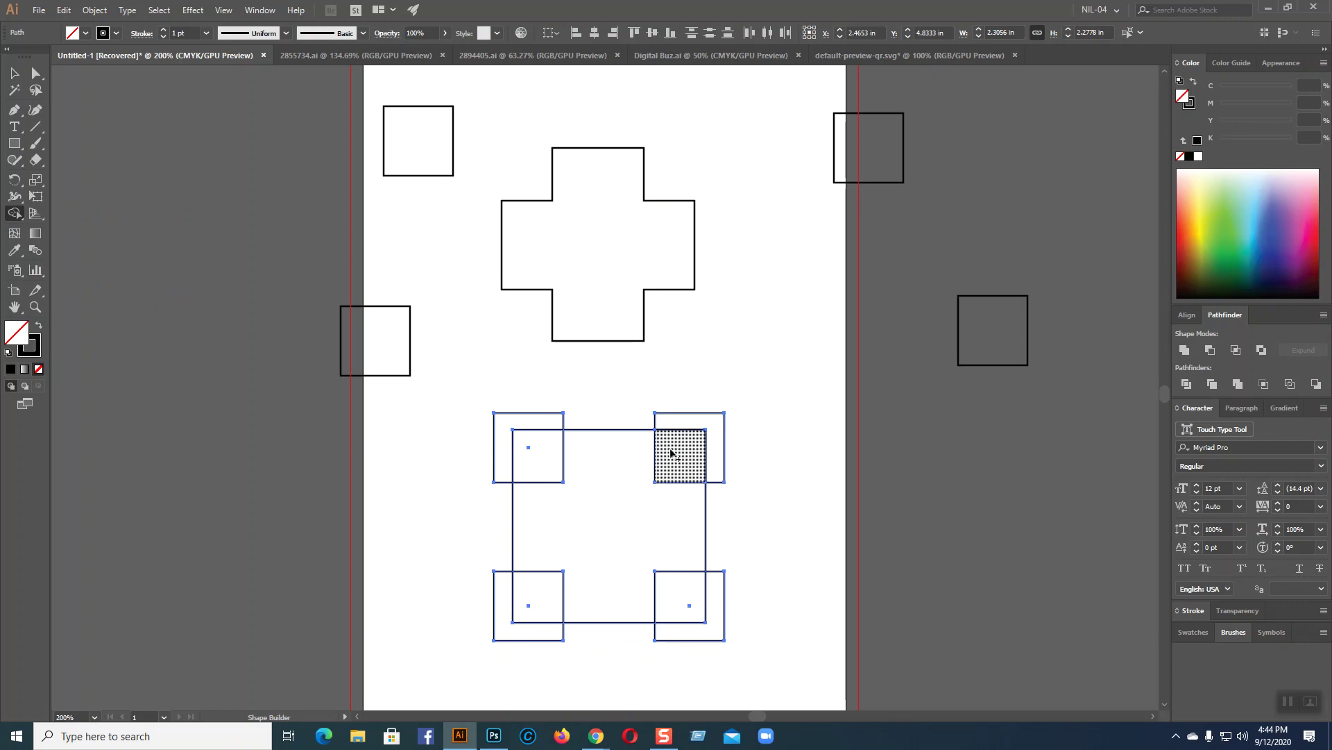
pyautogui.keyDown('alt'); pyautogui.click(692, 467); pyautogui.keyUp('alt')
pyautogui.keyDown('alt'); pyautogui.click(505, 430); pyautogui.keyUp('alt')
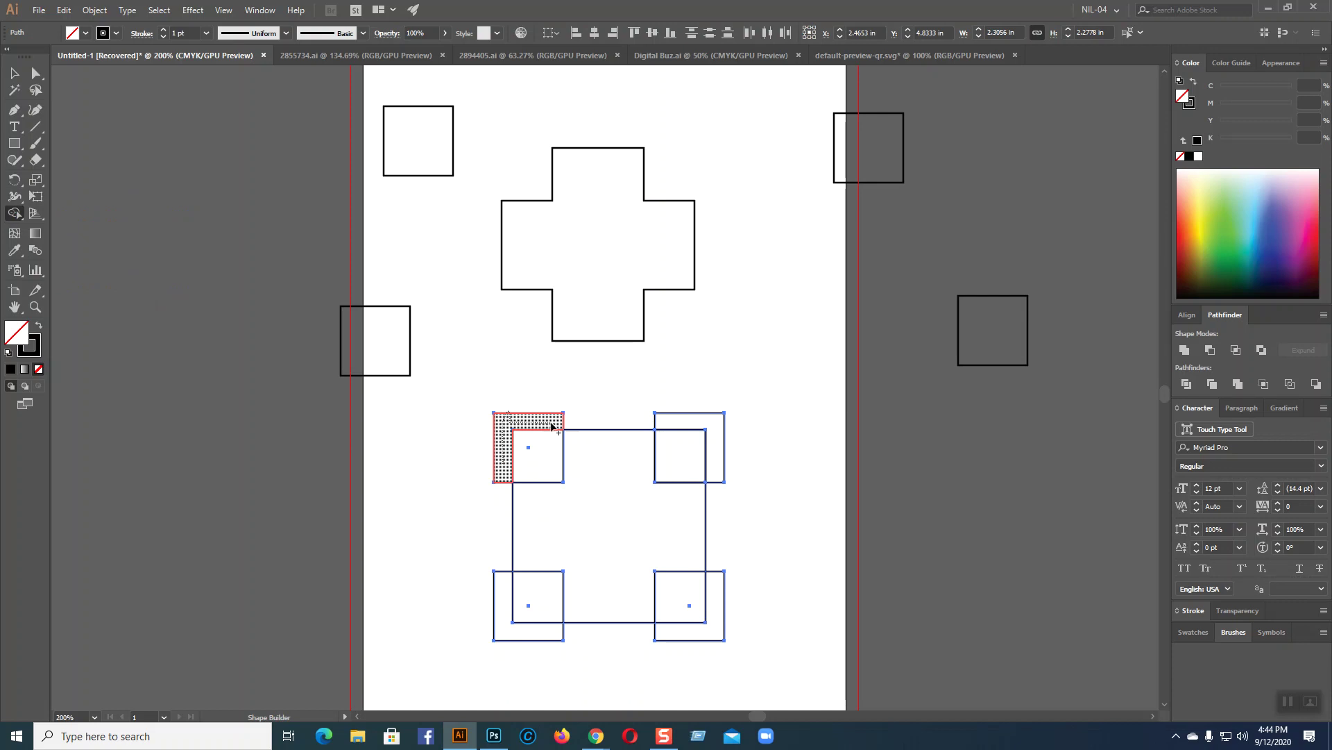
pyautogui.keyDown('alt'); pyautogui.click(540, 464); pyautogui.keyUp('alt')
pyautogui.keyDown('alt'); pyautogui.click(533, 601); pyautogui.keyUp('alt')
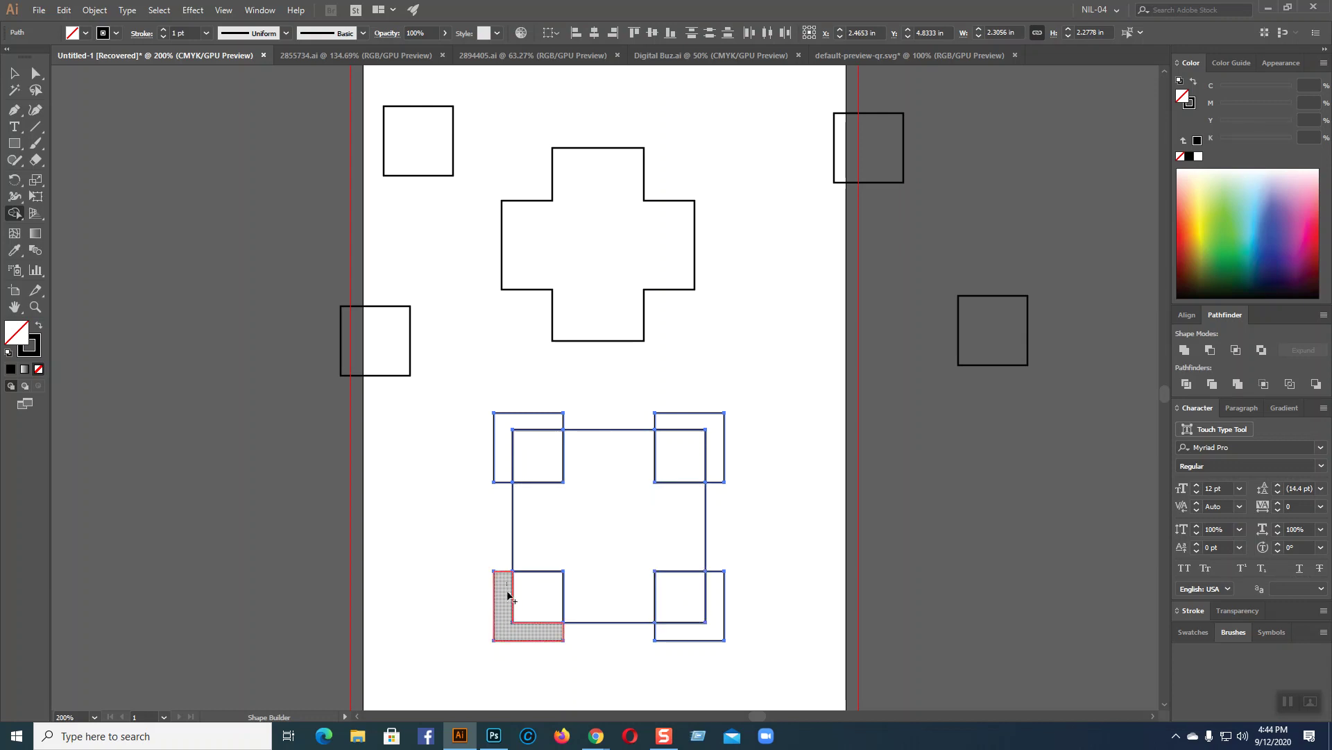
# Step: Drag the corner L pieces and small inner squares out of the lower shape
pyautogui.click(13, 74)
pyautogui.click(826, 496)
pyautogui.moveTo(726, 443); pyautogui.dragTo(871, 351)
pyautogui.moveTo(707, 451); pyautogui.dragTo(805, 434)
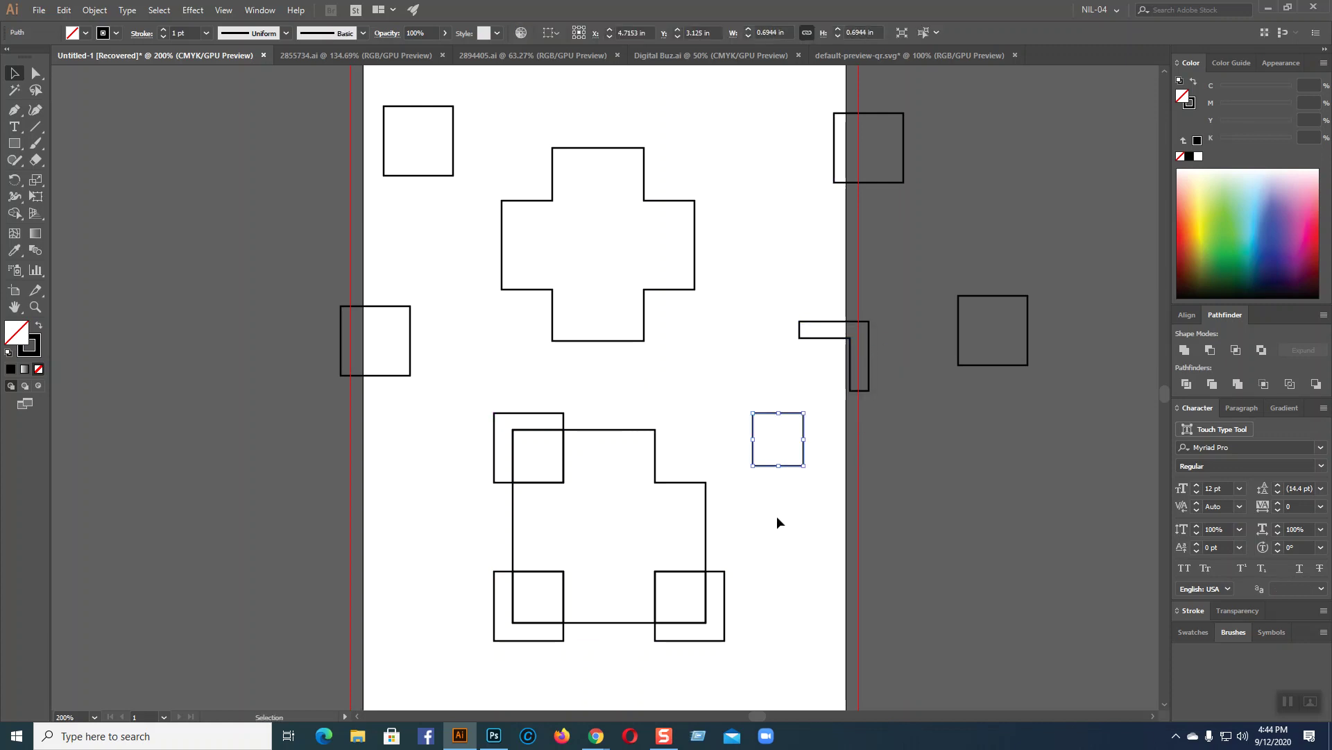
pyautogui.moveTo(726, 622); pyautogui.dragTo(951, 626)
pyautogui.moveTo(708, 613); pyautogui.dragTo(781, 639)
pyautogui.moveTo(507, 637); pyautogui.dragTo(437, 683)
pyautogui.click(494, 446)
pyautogui.moveTo(497, 449); pyautogui.dragTo(383, 431)
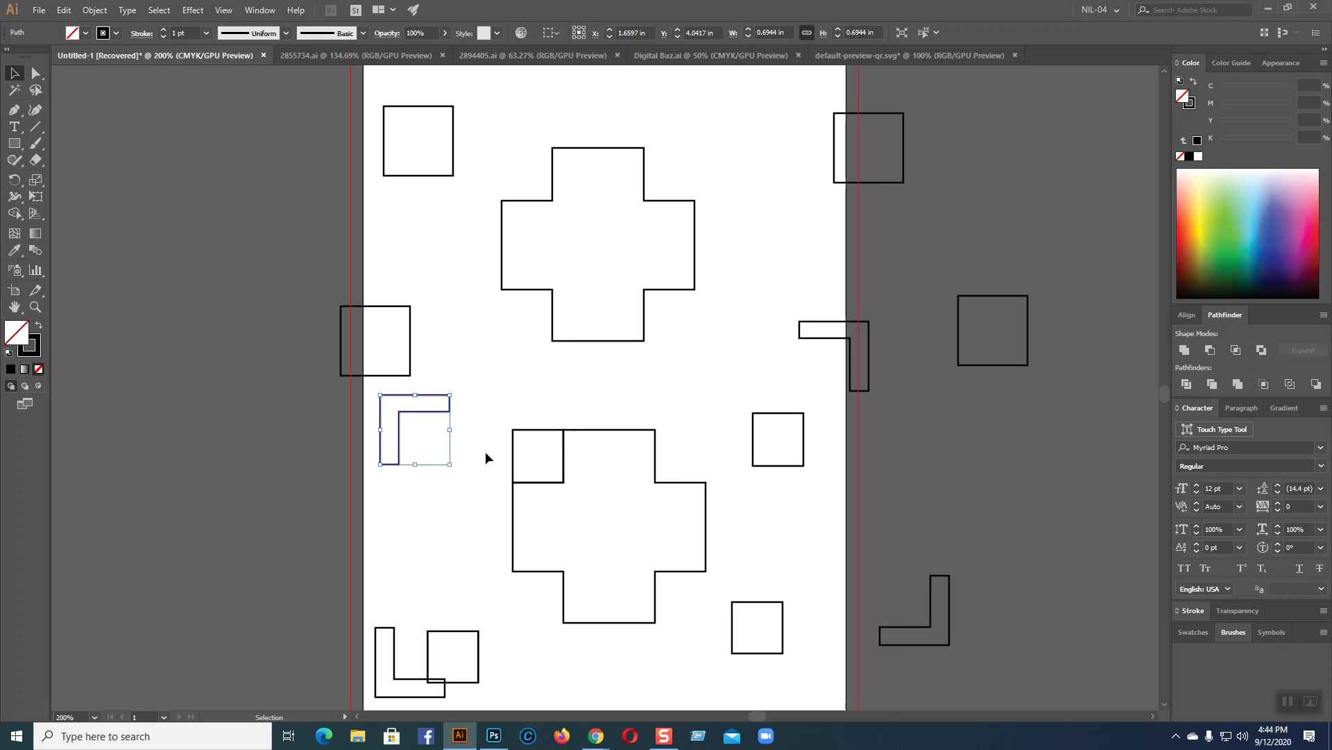
pyautogui.moveTo(517, 459); pyautogui.dragTo(474, 378)
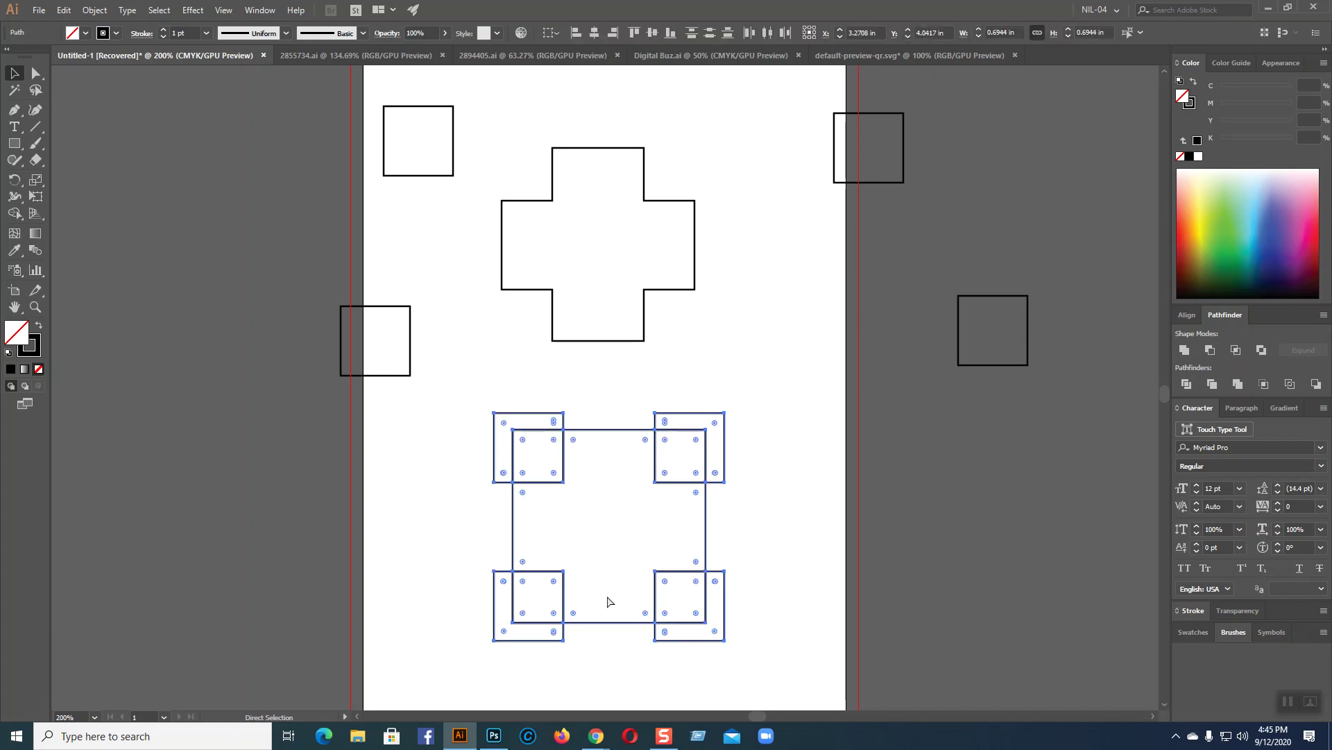
# Step: Reselect the lower design and merge each corner square's pieces with the Shape Builder
pyautogui.click(760, 530)
pyautogui.moveTo(469, 397); pyautogui.dragTo(798, 689)
pyautogui.click(14, 213)
pyautogui.moveTo(521, 438); pyautogui.dragTo(539, 458)
pyautogui.moveTo(717, 425); pyautogui.dragTo(680, 458)
pyautogui.moveTo(699, 633); pyautogui.dragTo(689, 606)
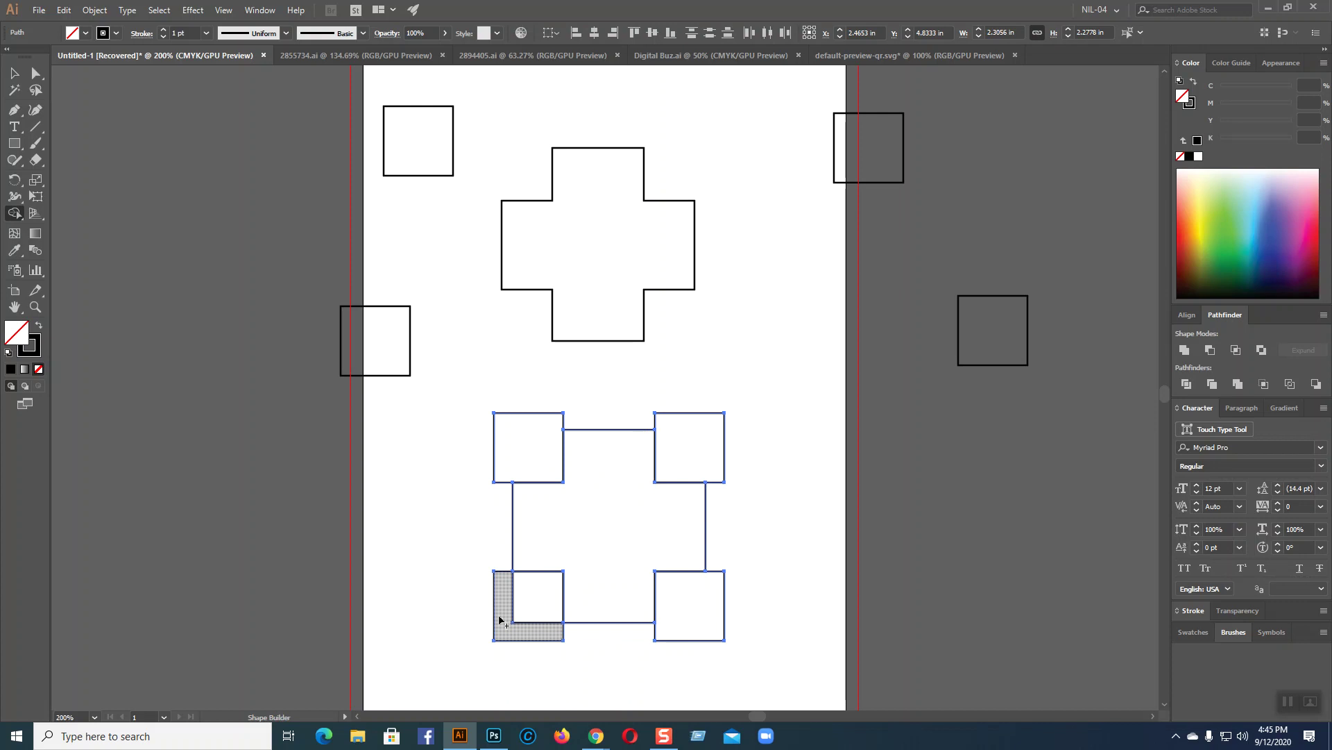
pyautogui.moveTo(506, 615); pyautogui.dragTo(567, 605)
# Step: Move the top-right, top-left and bottom-right corner squares outward around the cross
pyautogui.press('v')
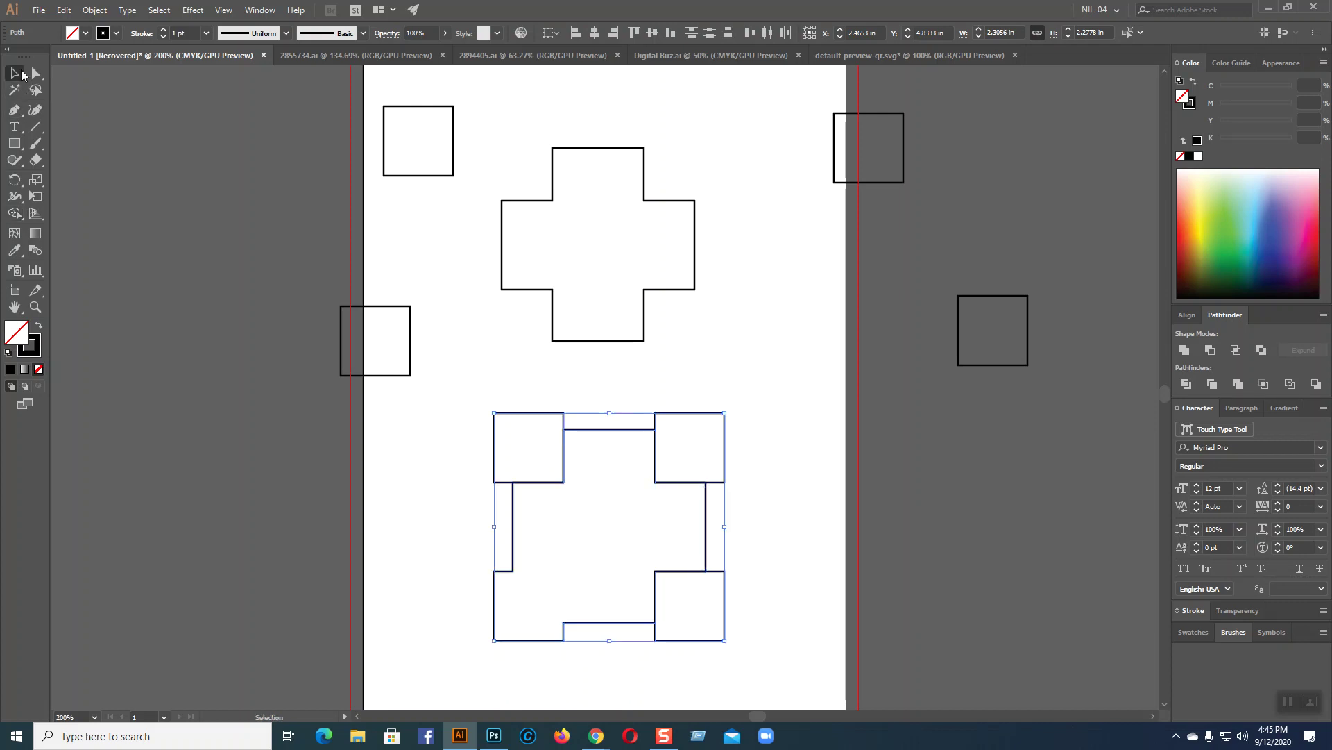
pyautogui.click(722, 437)
pyautogui.moveTo(726, 438); pyautogui.dragTo(910, 447)
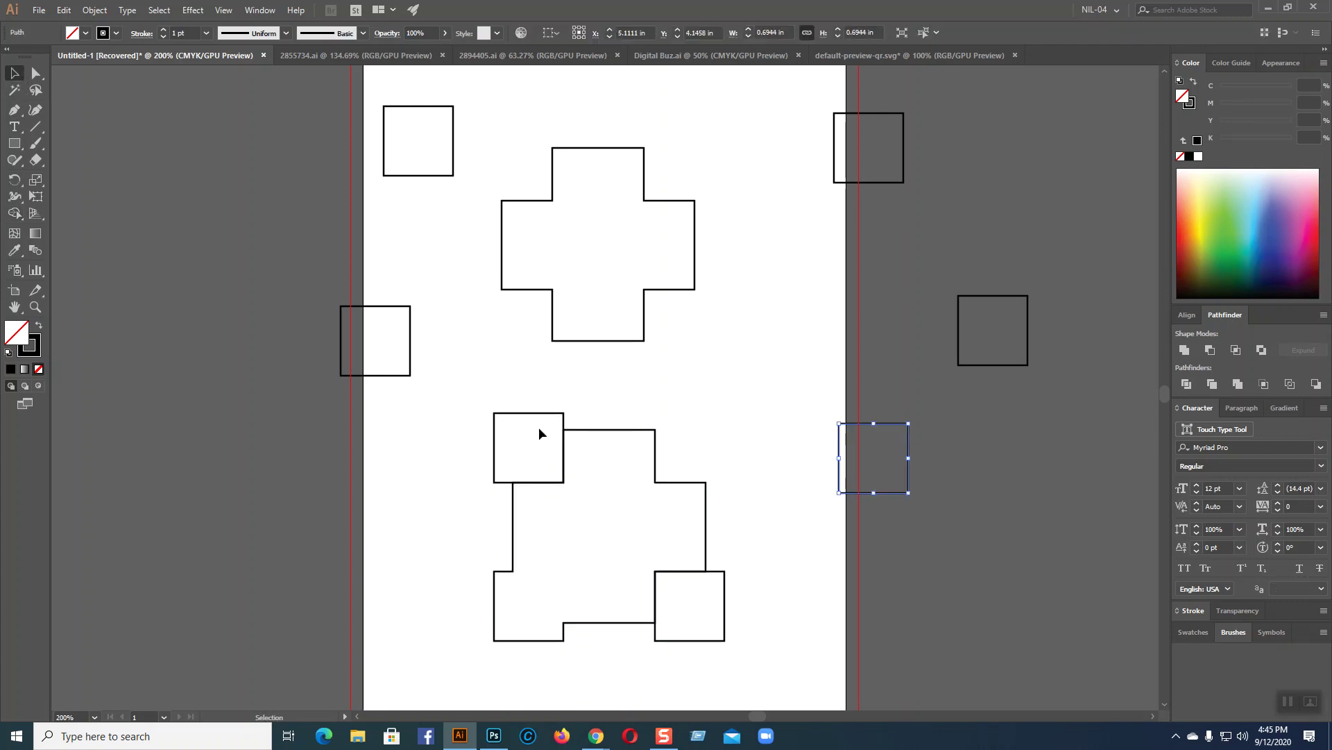
pyautogui.moveTo(545, 419); pyautogui.dragTo(475, 365)
pyautogui.moveTo(725, 628); pyautogui.dragTo(873, 664)
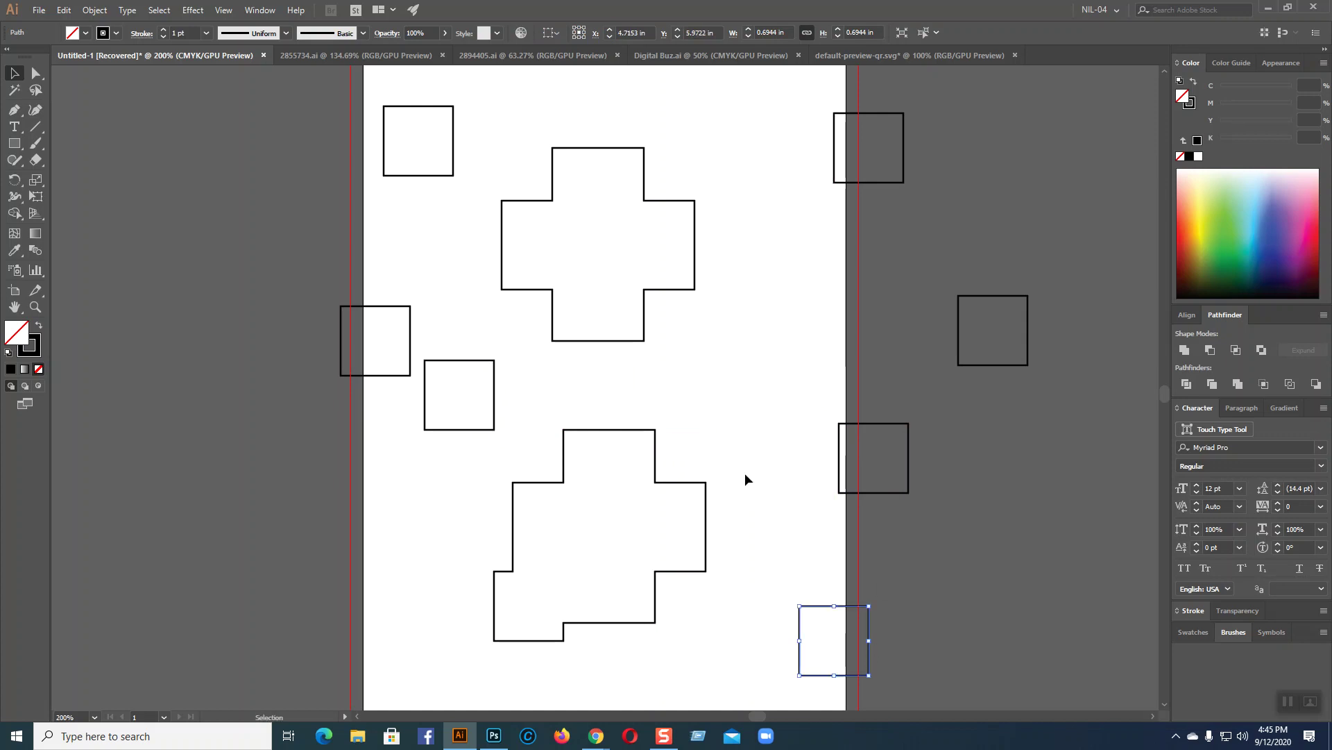
pyautogui.click(212, 383)
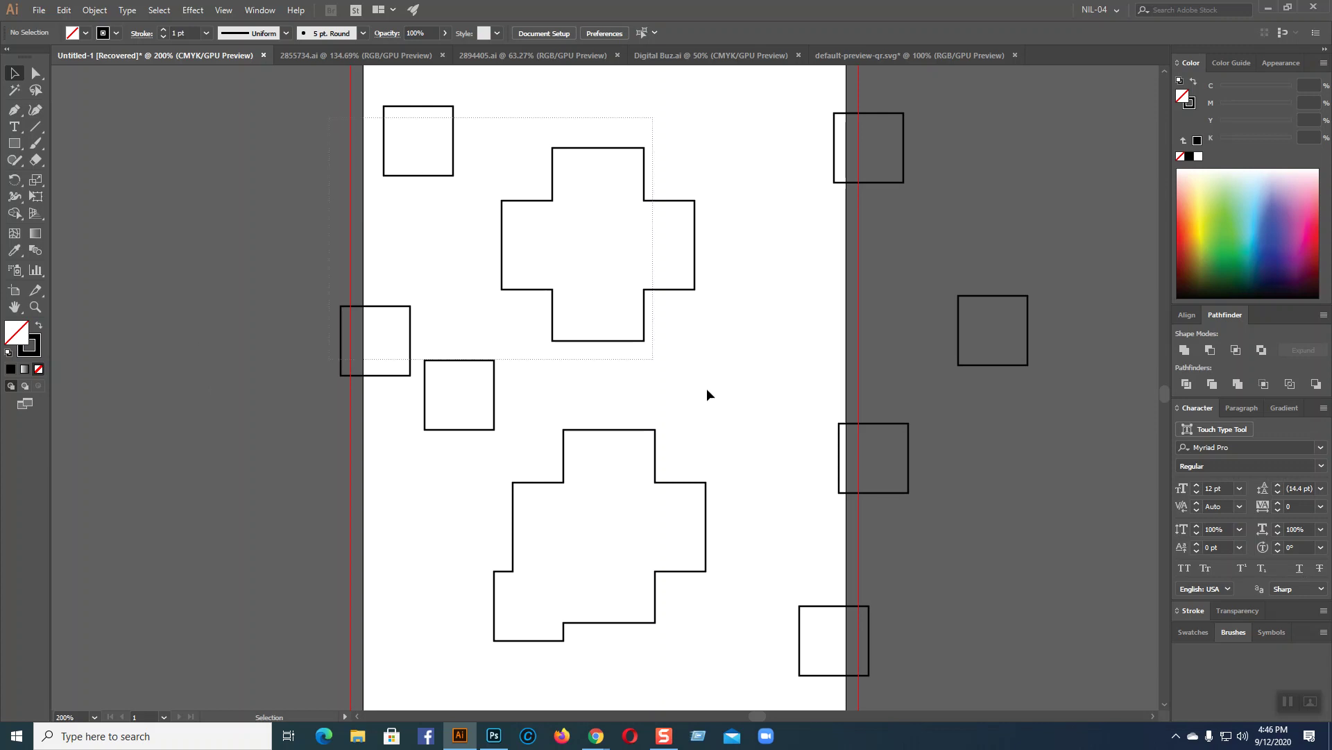
pyautogui.scroll(-2, 976, 645)
pyautogui.scroll(-3, 1104, 571)
pyautogui.hotkey('ctrl', 'a')
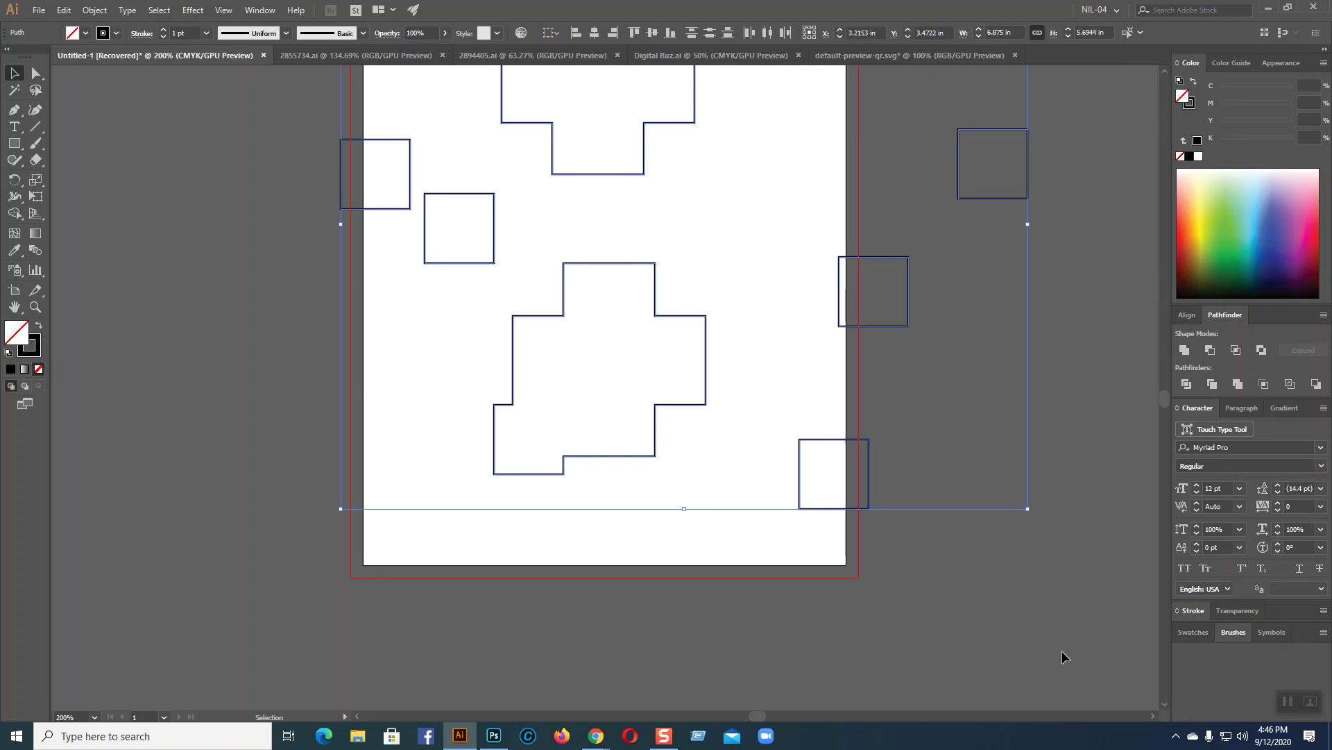
pyautogui.scroll(7, 1059, 657)
pyautogui.press('Delete')
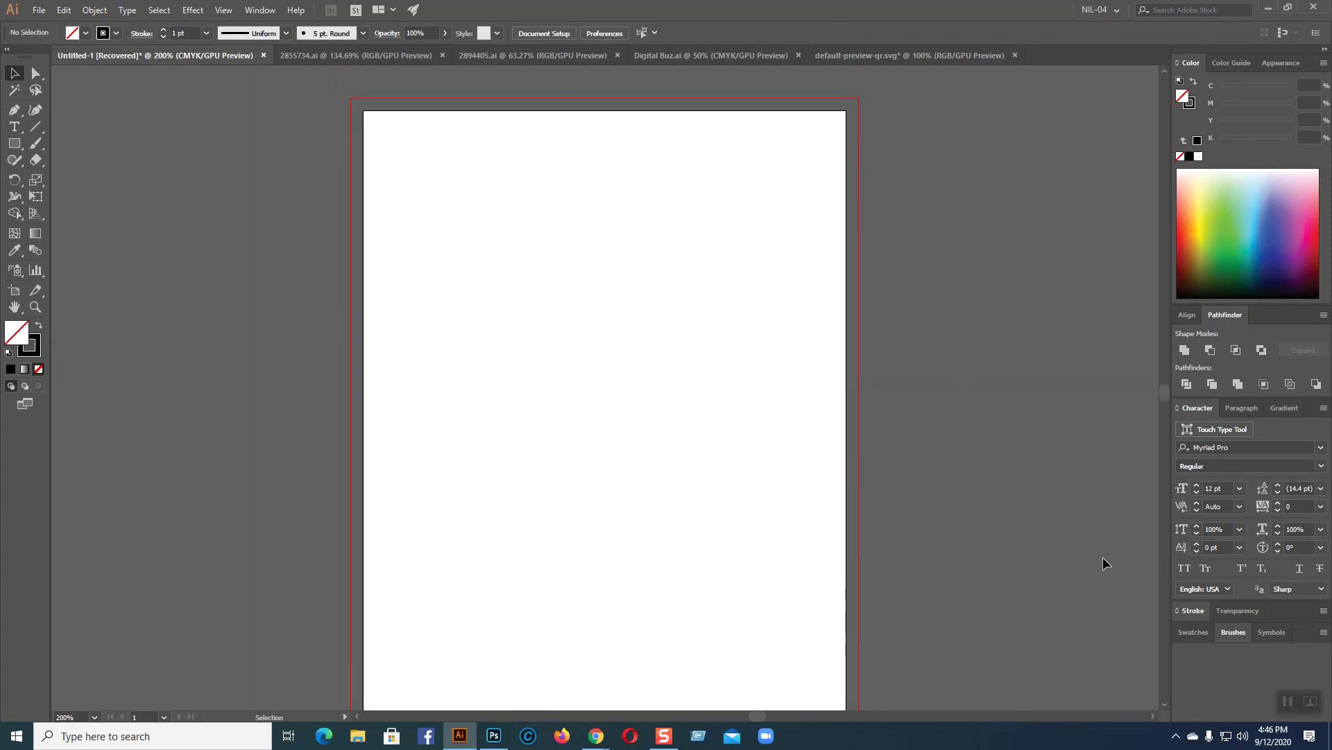
pyautogui.press('a')
pyautogui.hotkey('ctrl', '0')
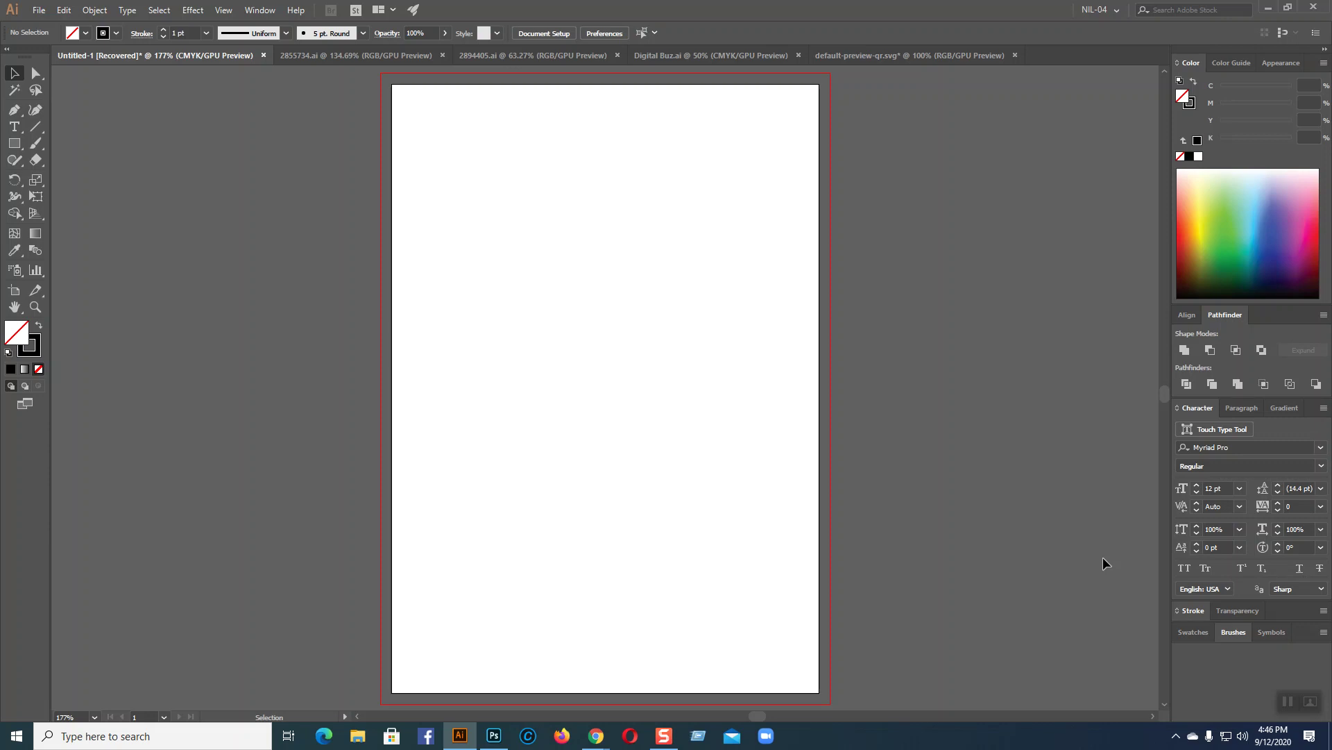
# Step: Close the Digital Buz logo document and the QR document without saving
pyautogui.click(686, 55)
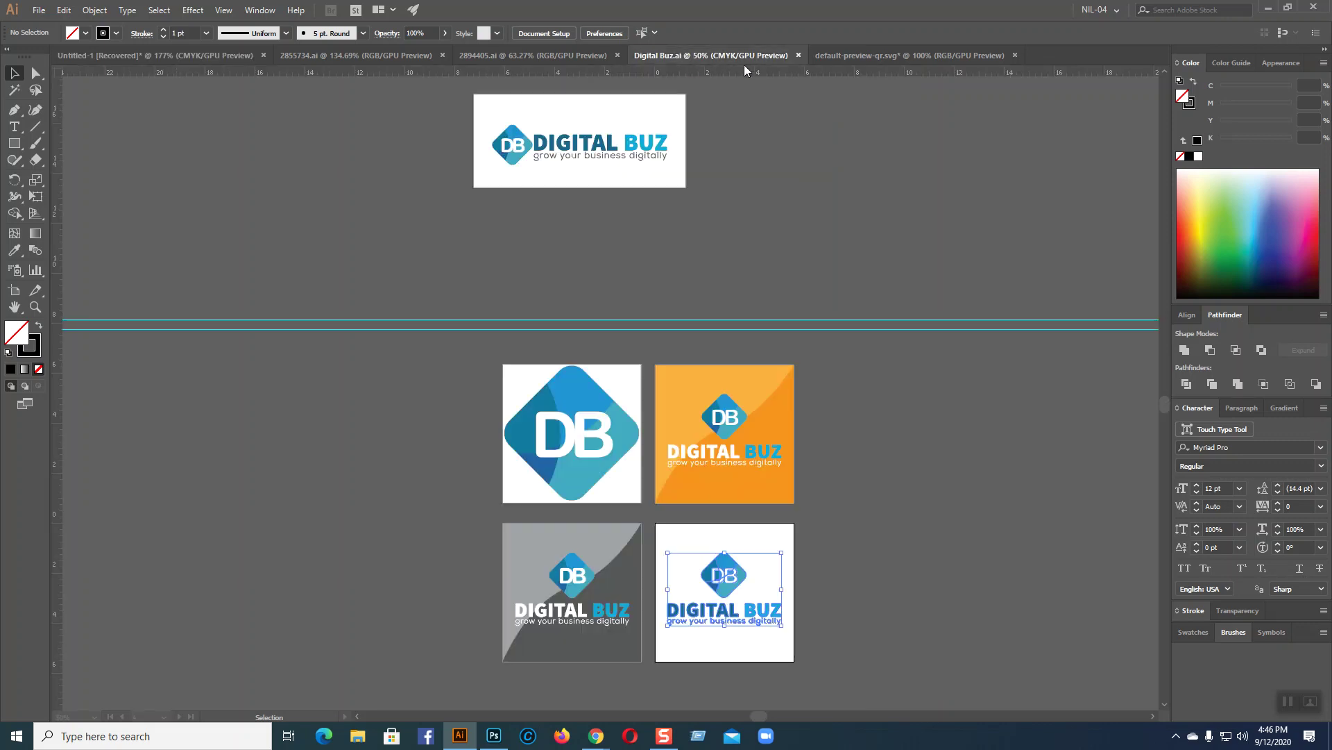
pyautogui.click(799, 56)
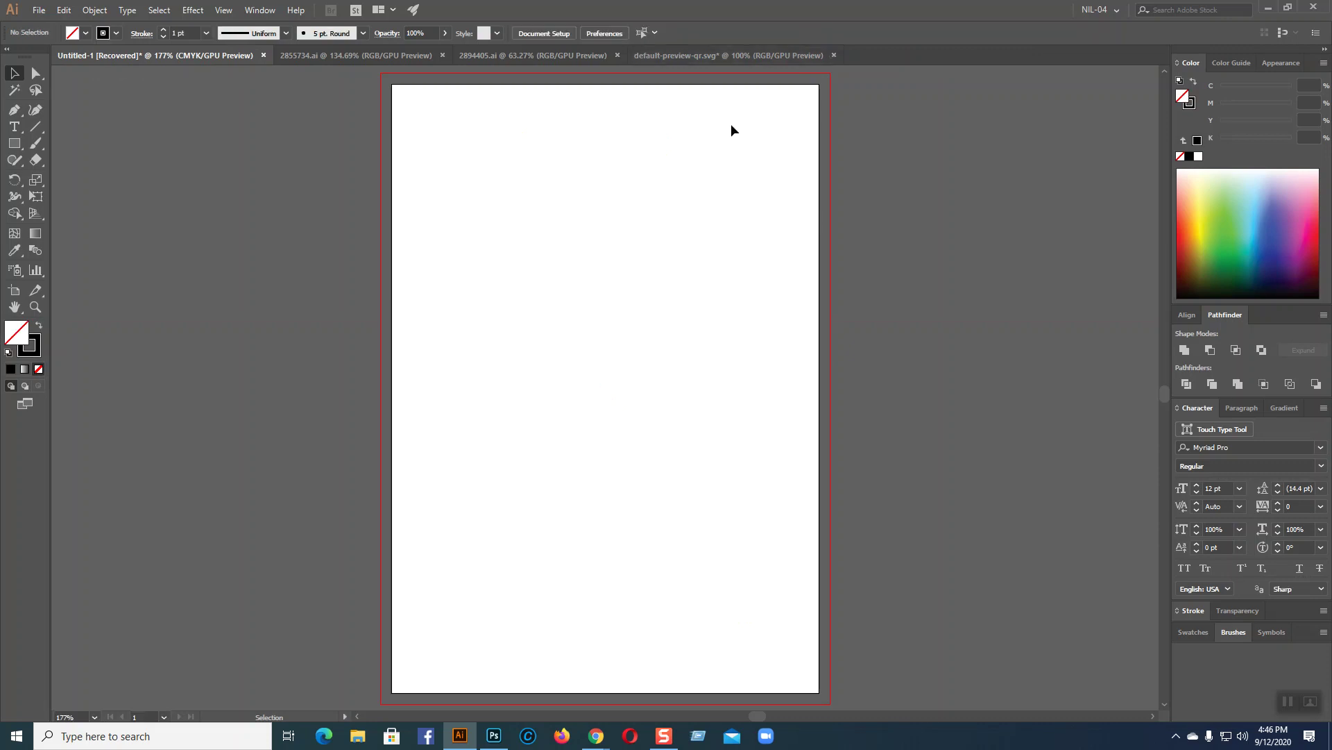
pyautogui.click(687, 55)
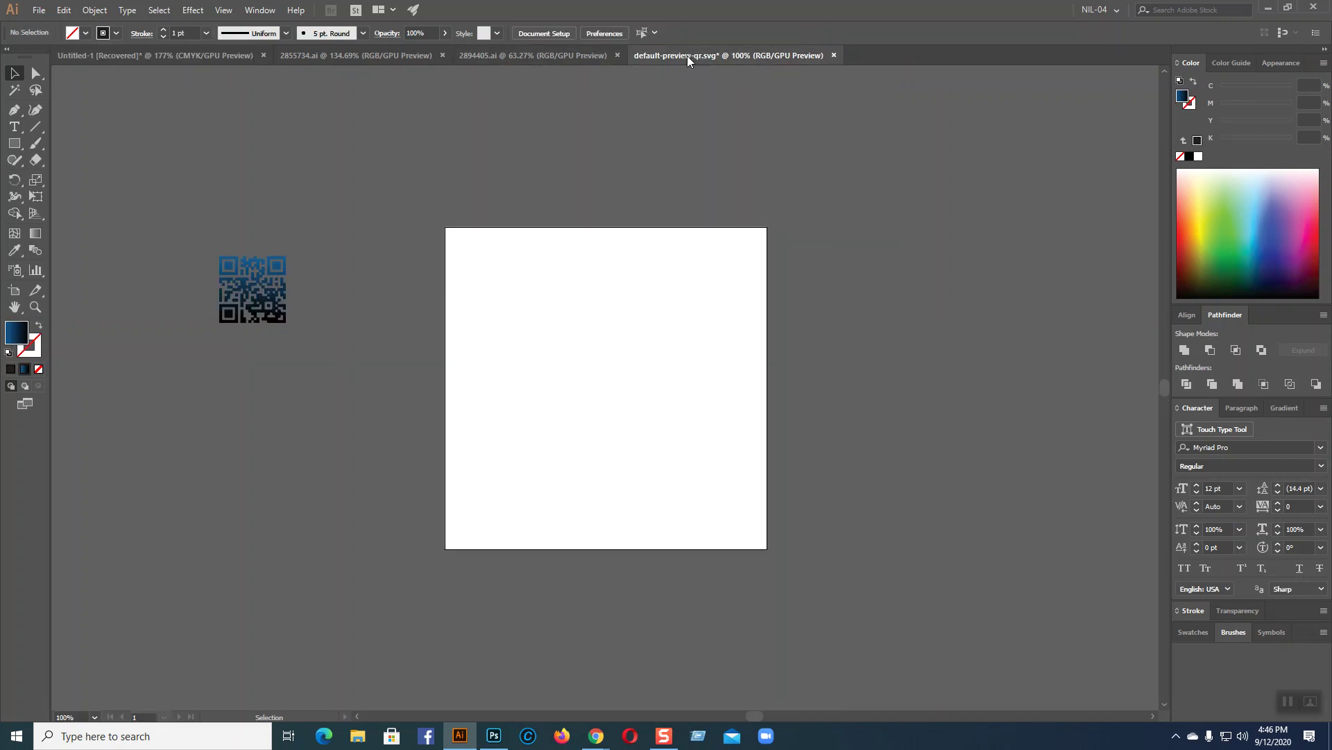
pyautogui.click(834, 55)
pyautogui.click(719, 390)
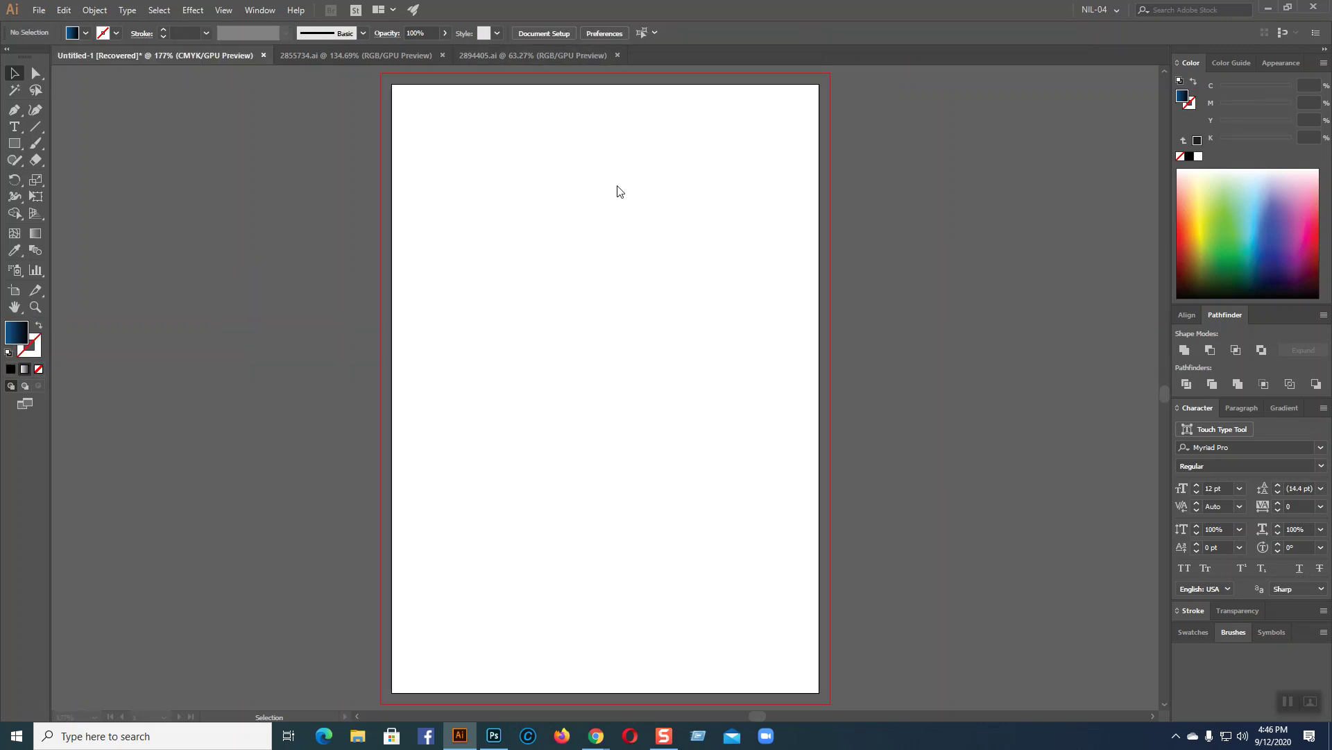
# Step: Close 2894405.ai and 2855734.ai, dismissing Missing Fonts warnings, then switch to Photoshop
pyautogui.click(581, 53)
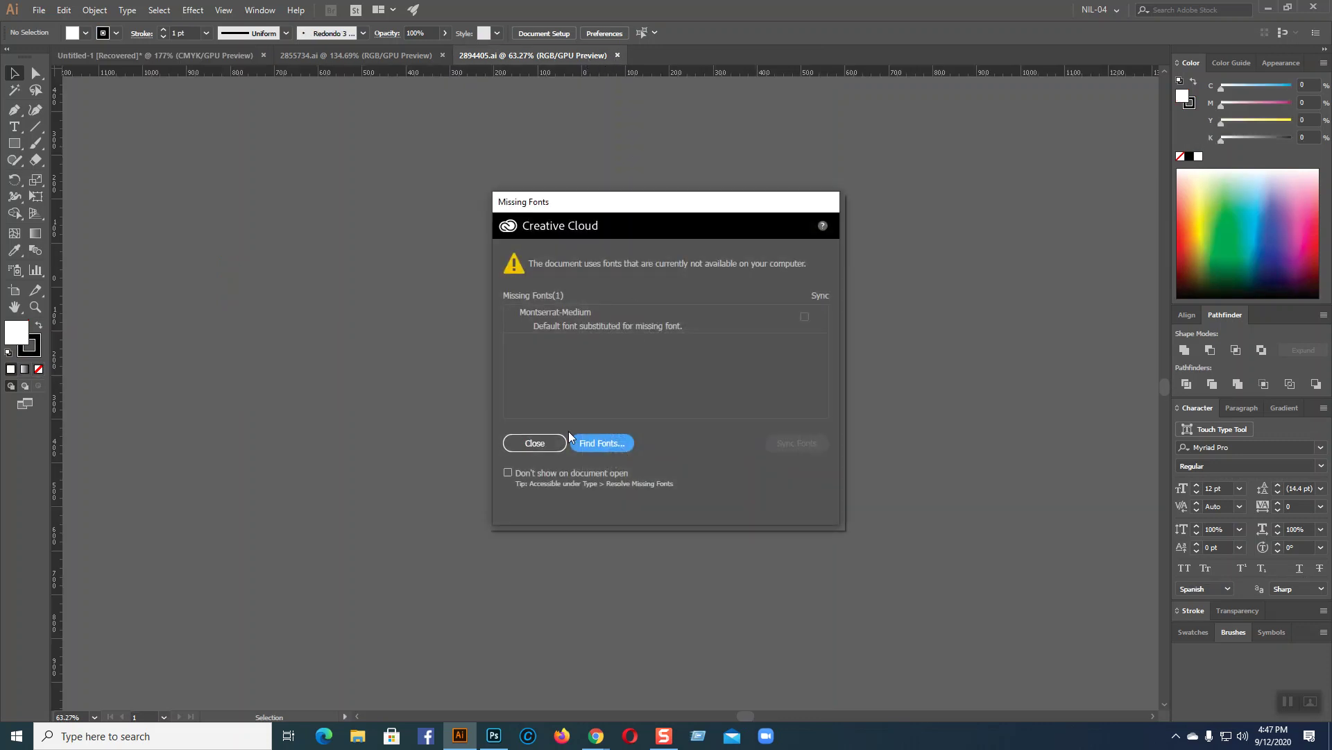
pyautogui.click(534, 442)
pyautogui.click(620, 55)
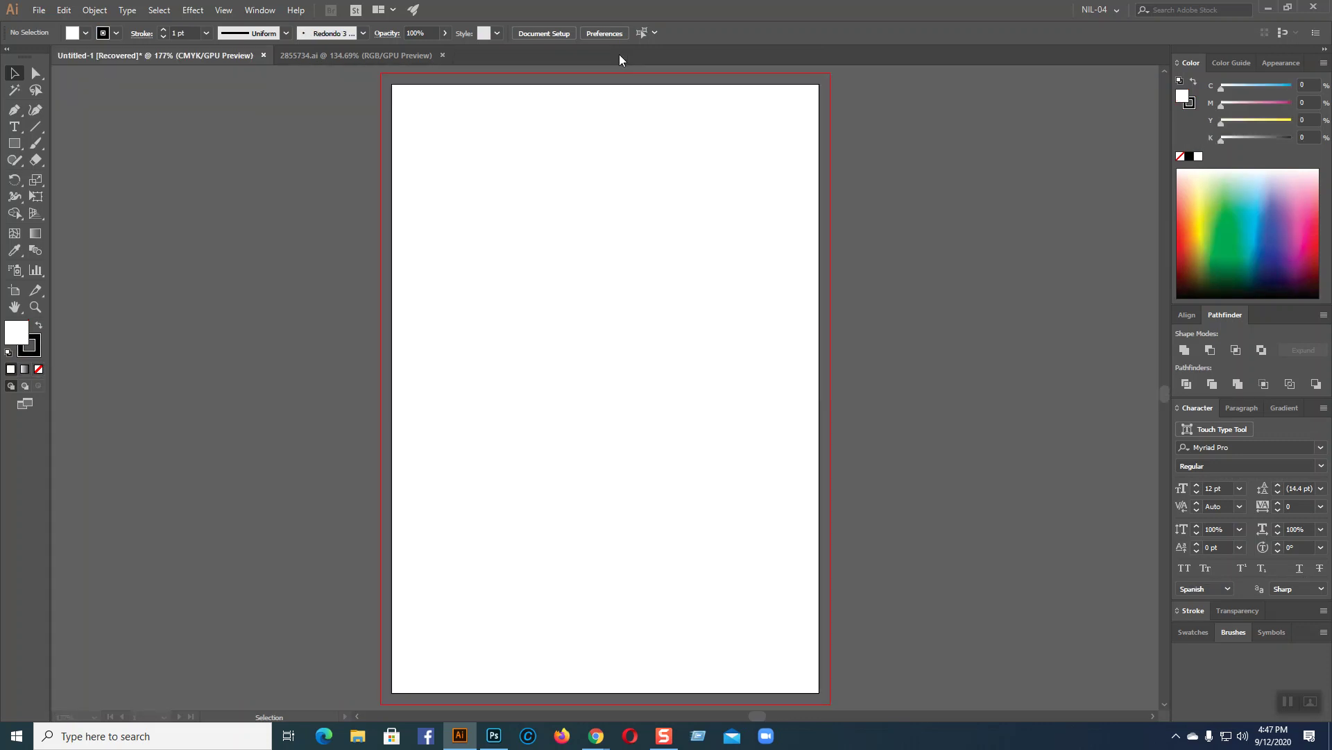
pyautogui.click(376, 54)
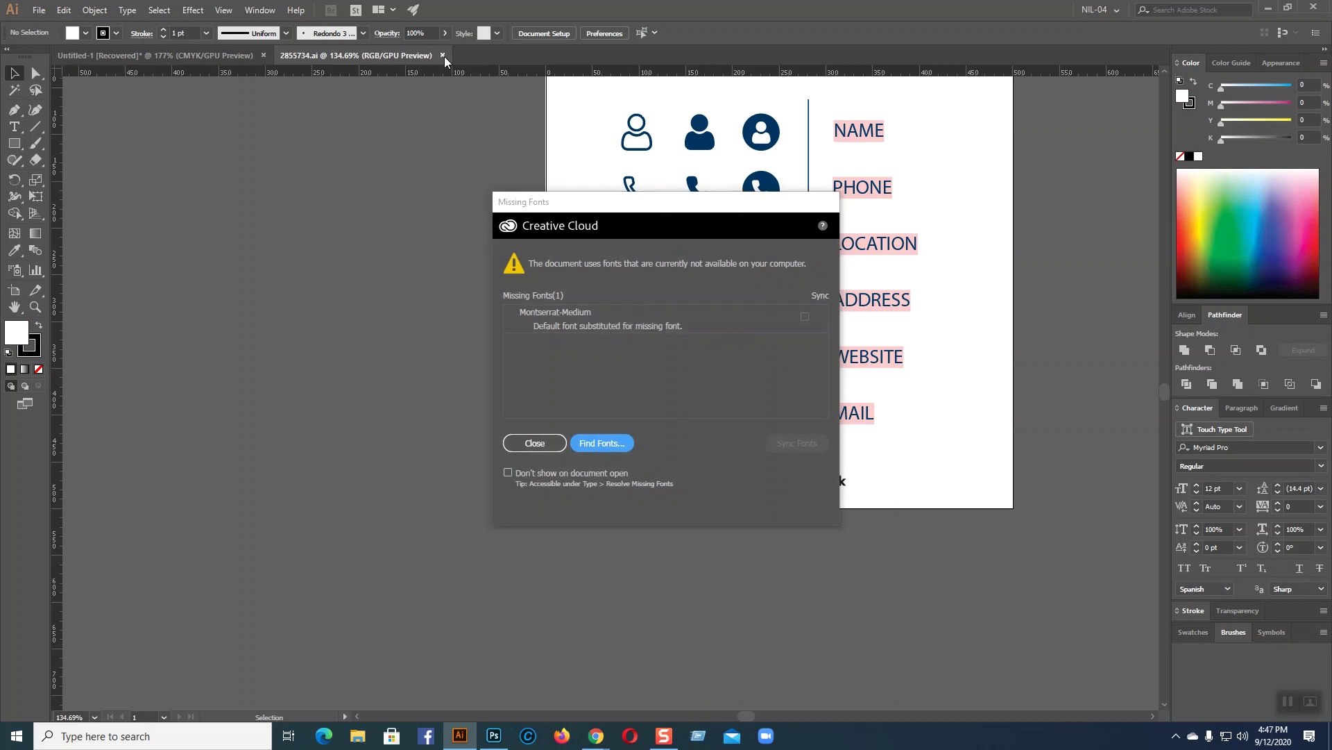
pyautogui.click(539, 440)
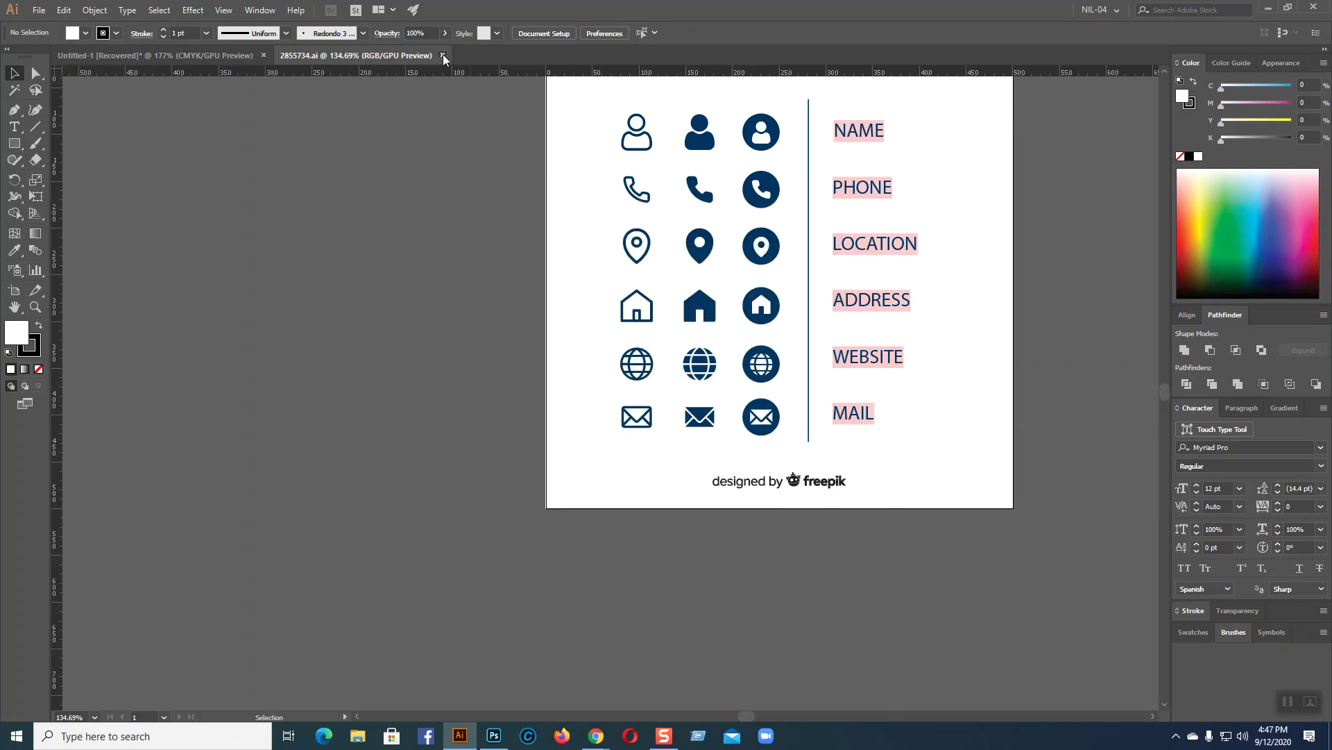
pyautogui.click(443, 55)
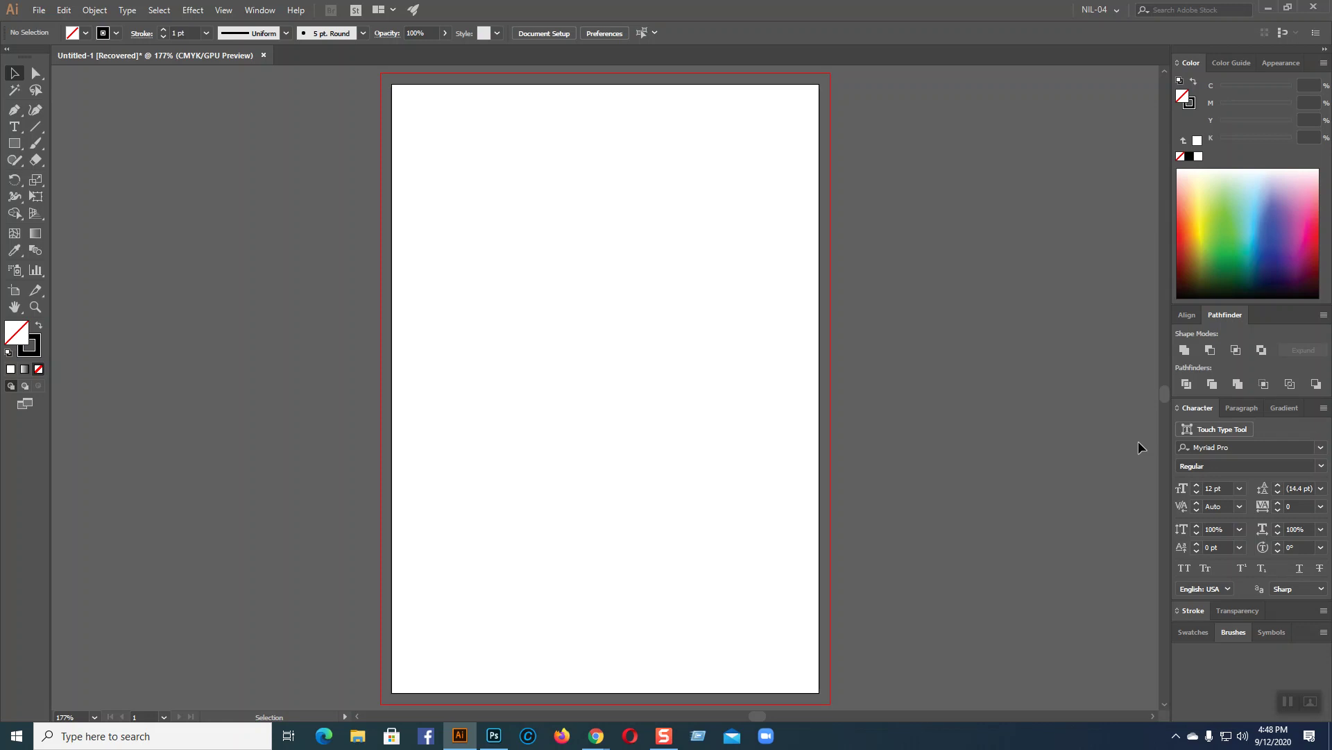
pyautogui.click(495, 735)
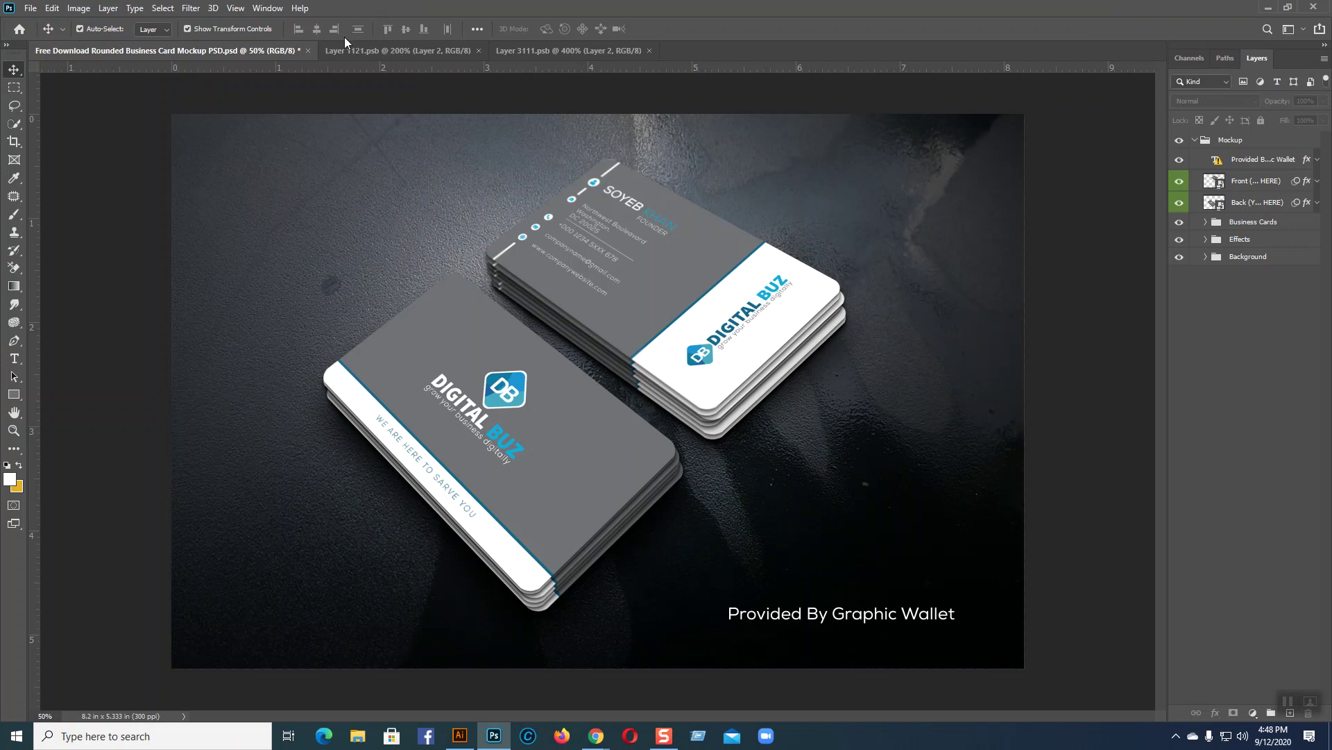
# Step: Keep the mockup open and delete its 'Provided By Graphic Wallet' text layer
pyautogui.click(308, 52)
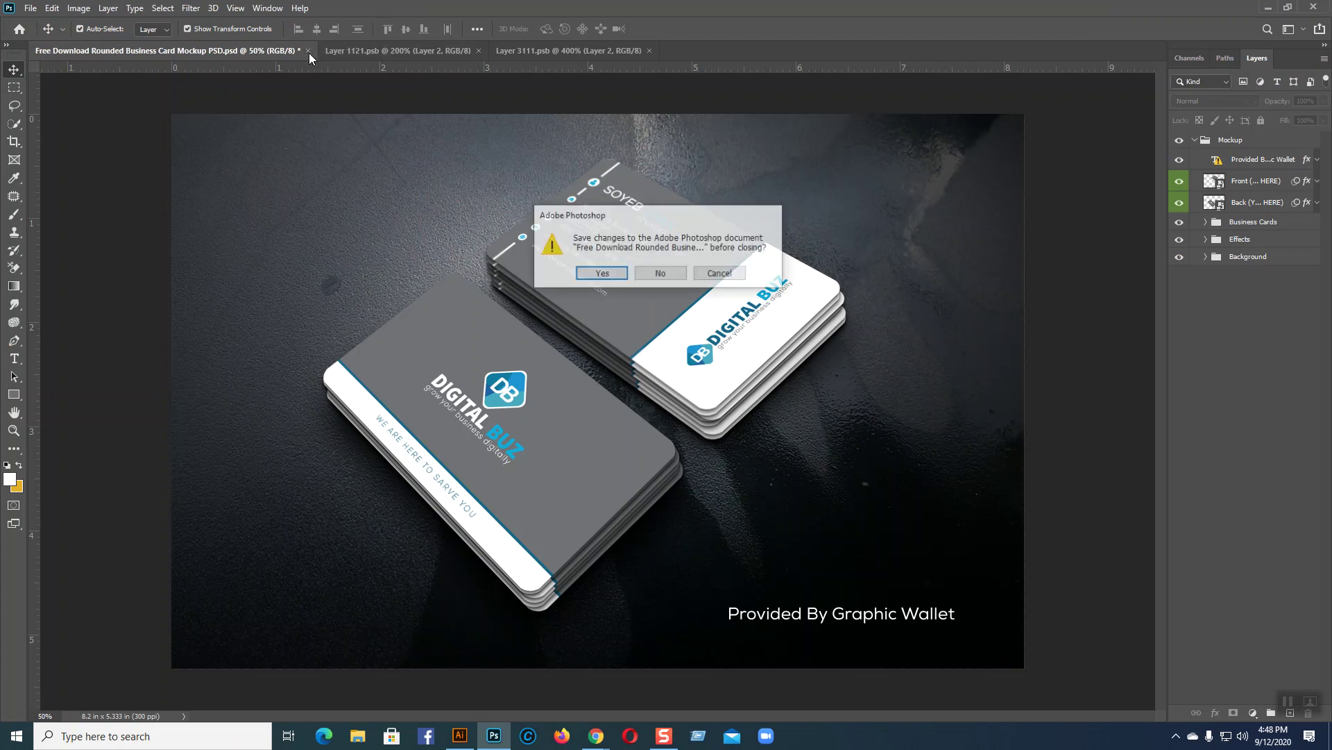
pyautogui.click(721, 272)
pyautogui.click(835, 617)
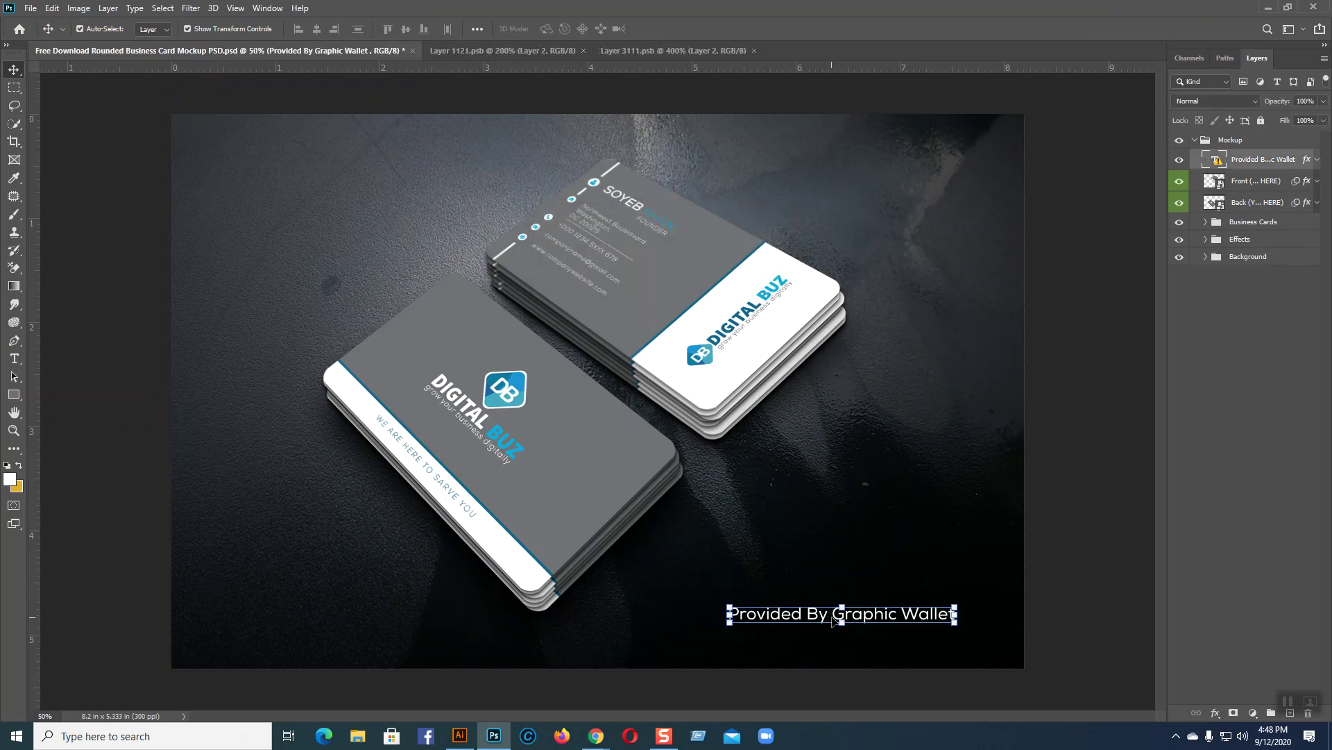
pyautogui.press('Delete')
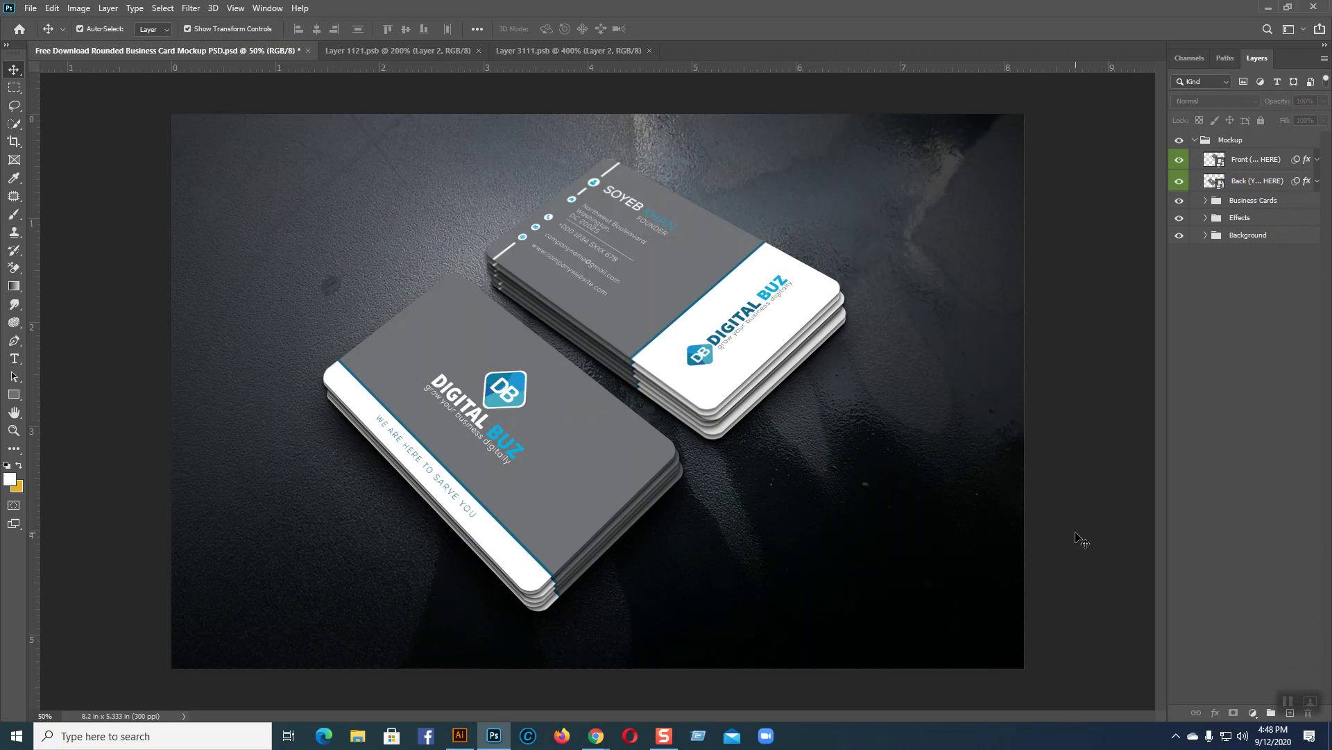
pyautogui.click(29, 8)
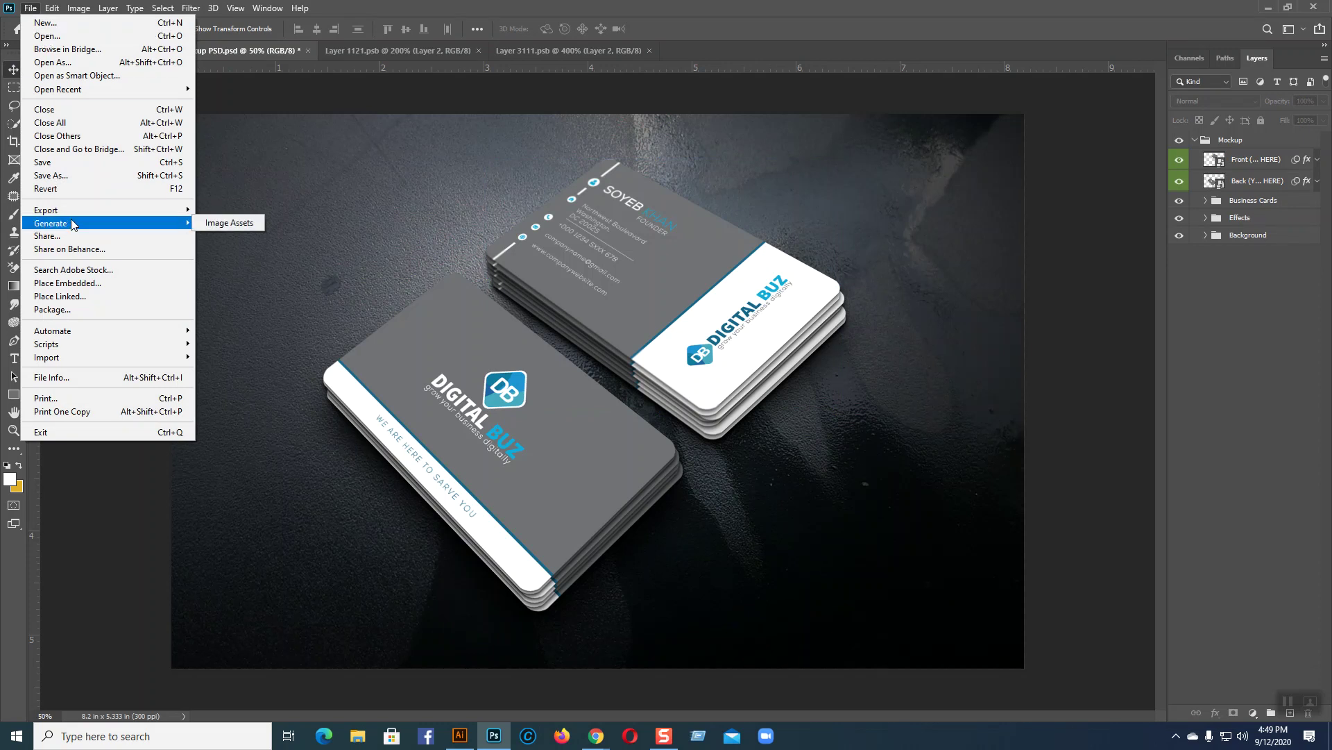
# Step: Save for Web as maximum-quality JPEG, replacing B.Card.jpg on the Desktop
pyautogui.moveTo(138, 212)
pyautogui.click(268, 261)
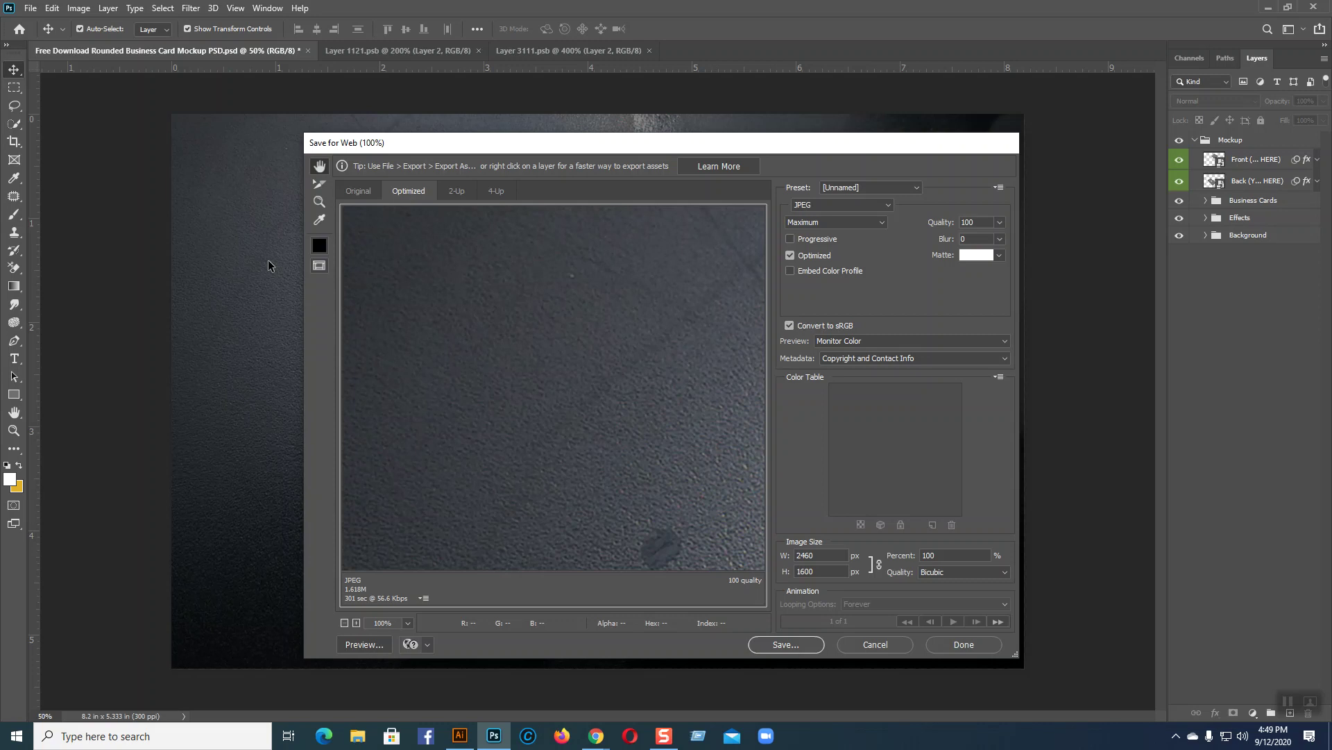
pyautogui.click(798, 645)
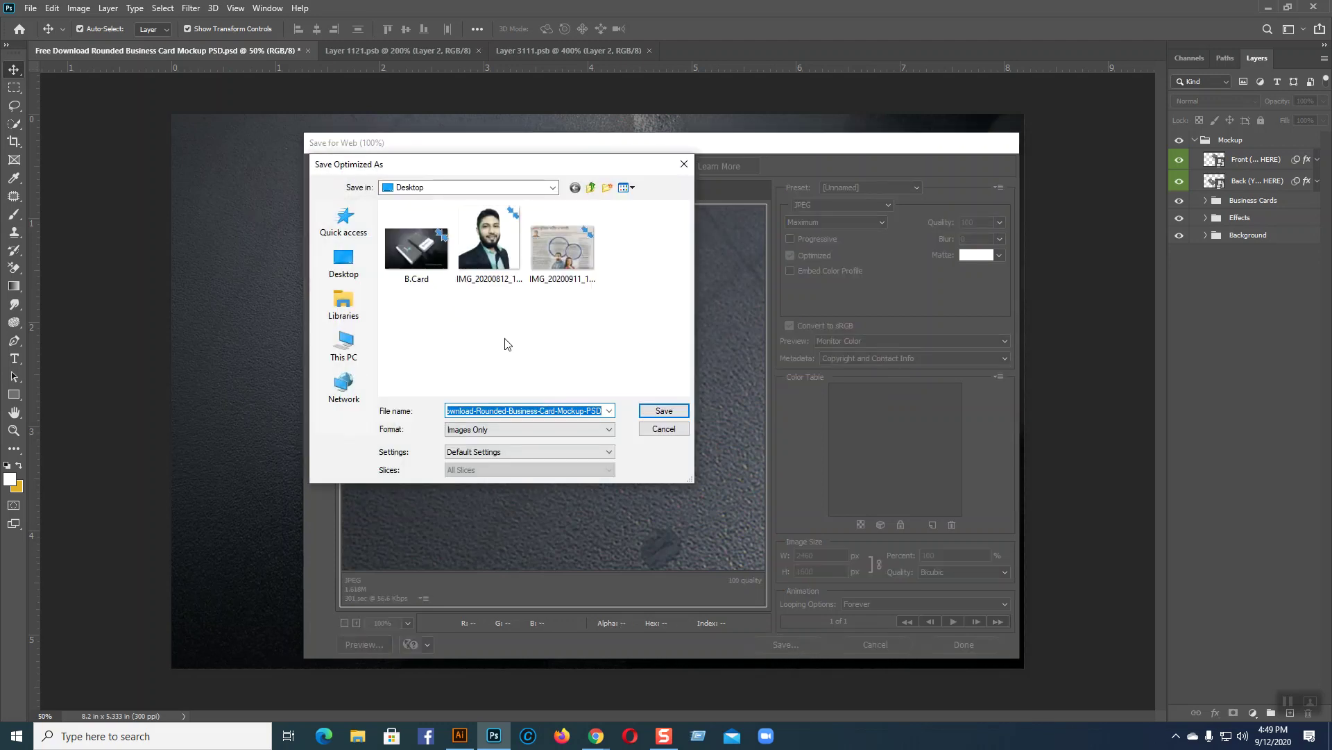
pyautogui.click(428, 264)
pyautogui.click(657, 408)
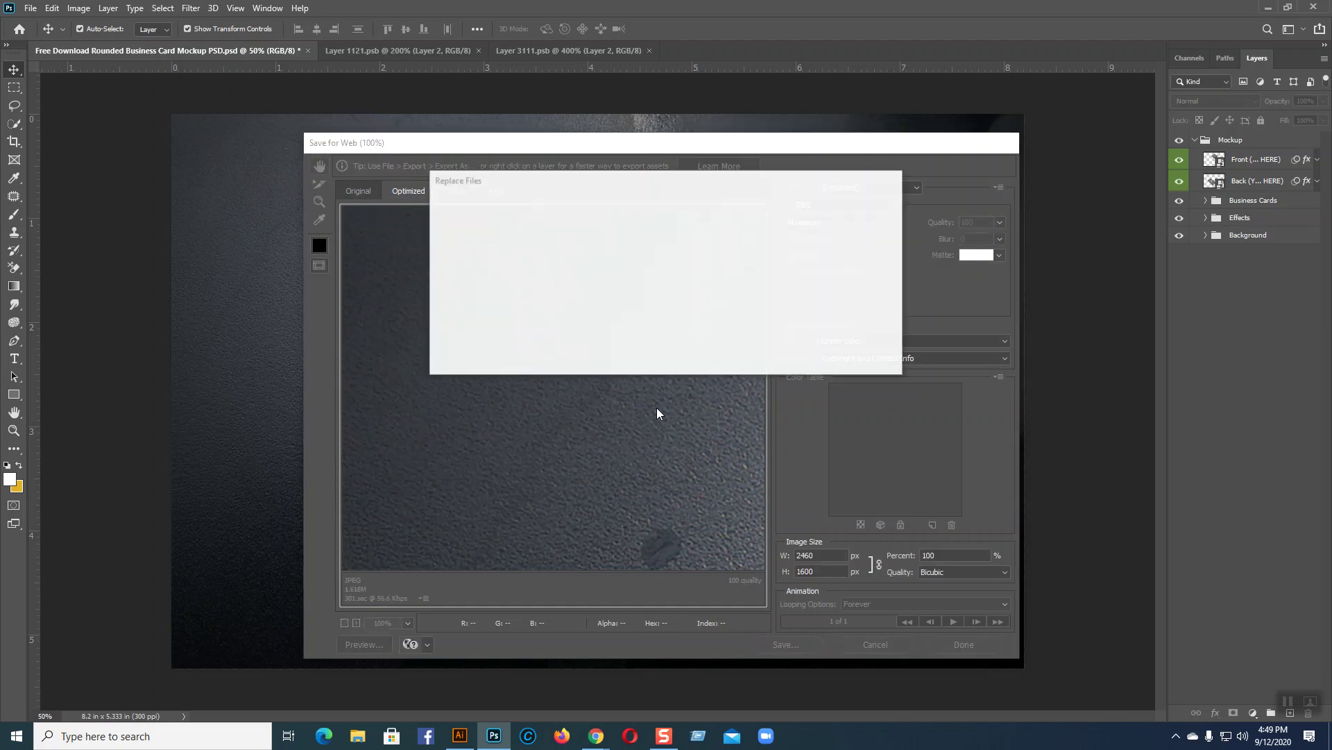
pyautogui.click(754, 358)
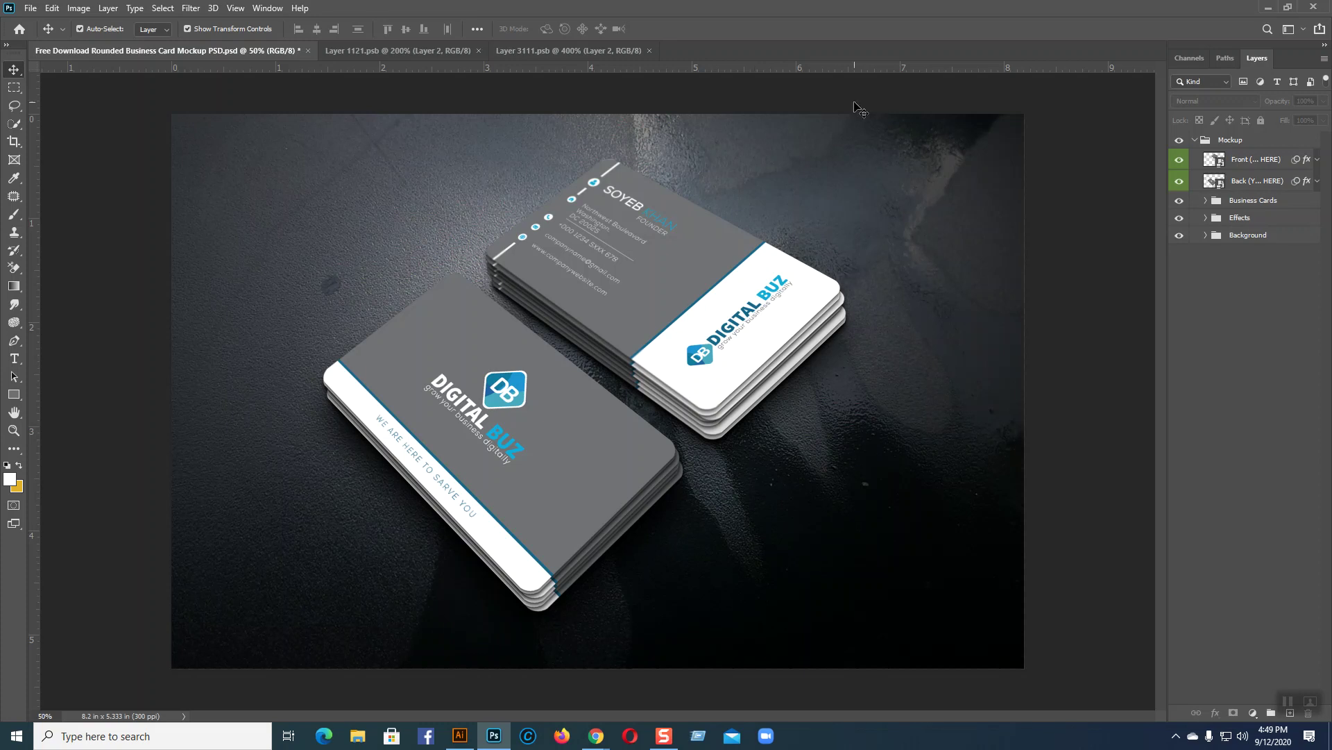
# Step: Stop presenting the screen in the Google Meet call
pyautogui.moveTo(596, 736)
pyautogui.moveTo(543, 677)
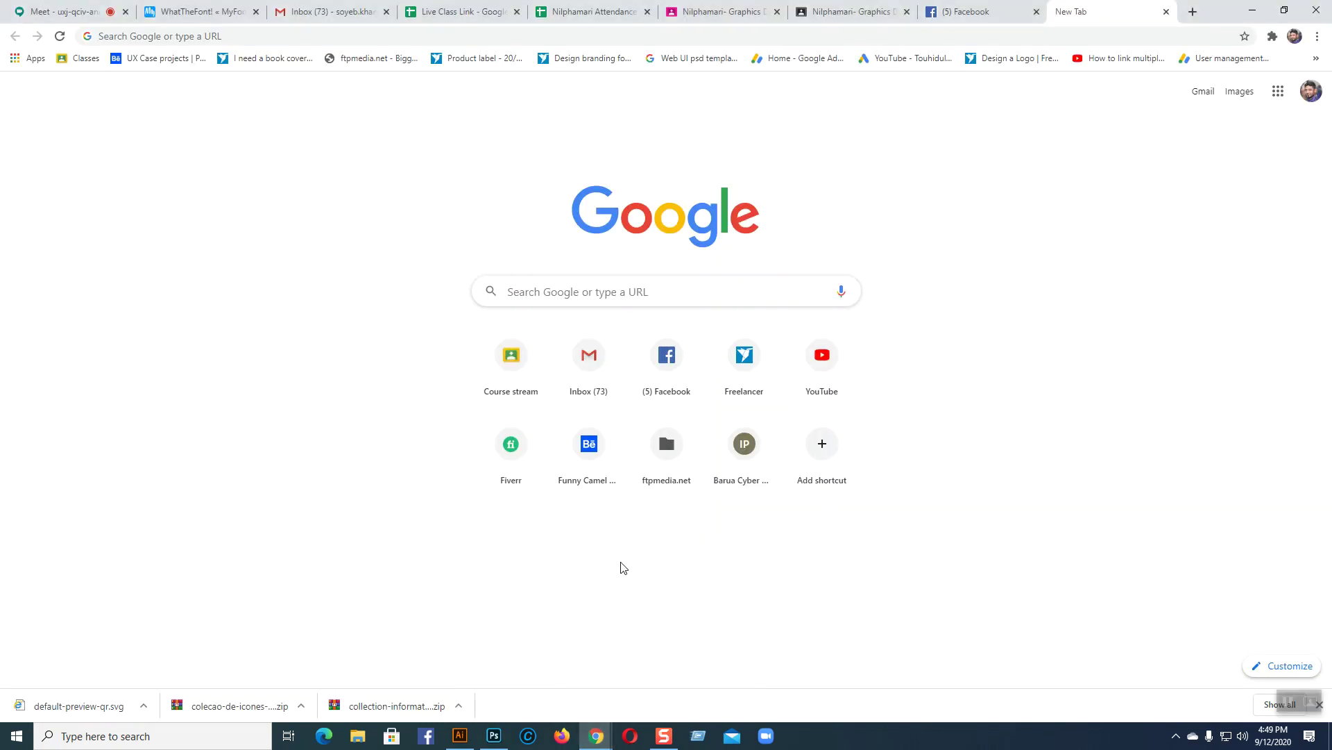
pyautogui.click(70, 12)
pyautogui.click(517, 417)
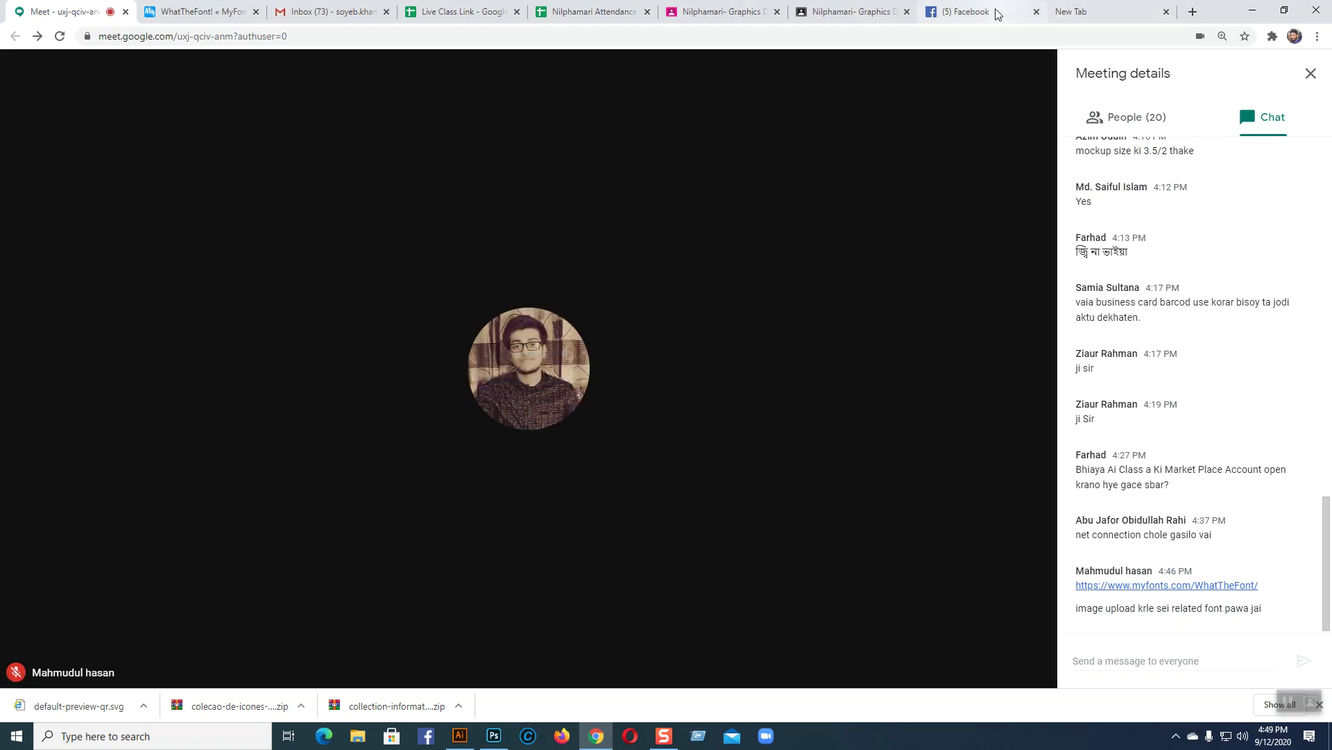
# Step: Attach the B.Card image in a Facebook Messenger chat with a contact and send it
pyautogui.click(972, 12)
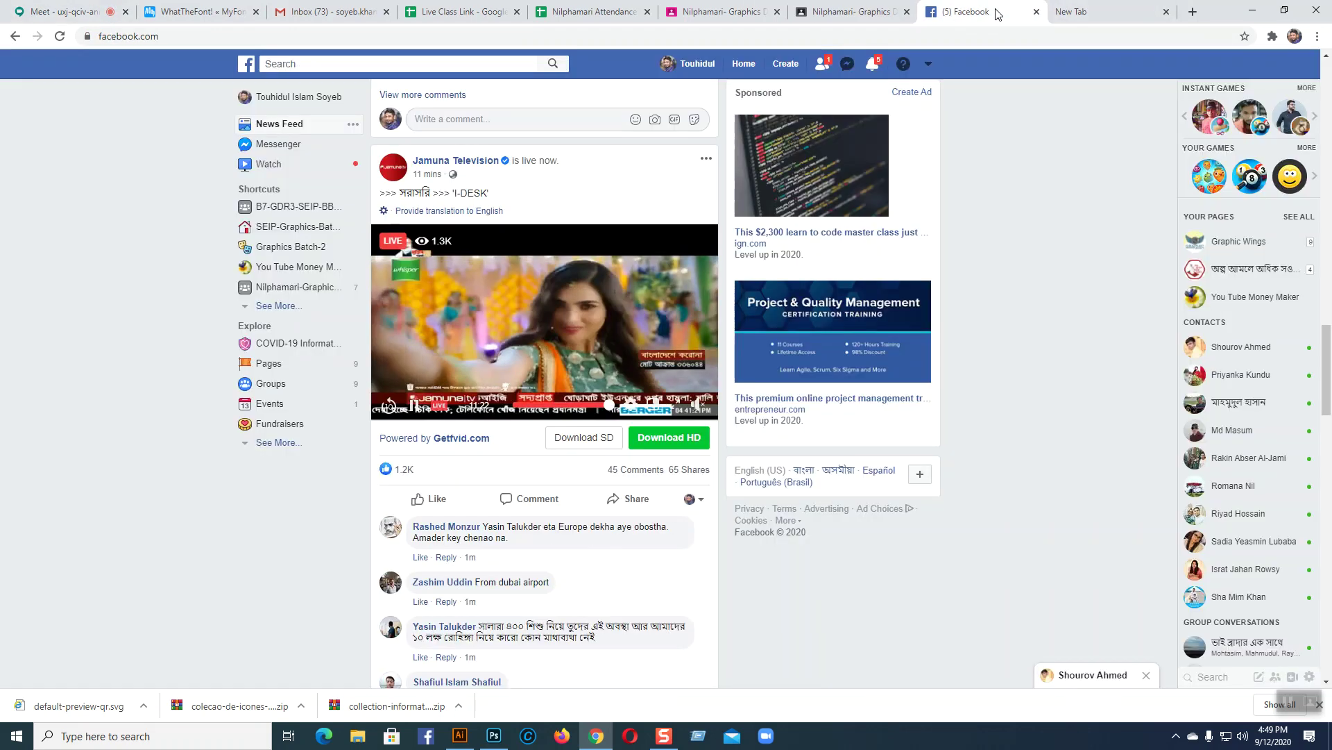
pyautogui.click(1097, 672)
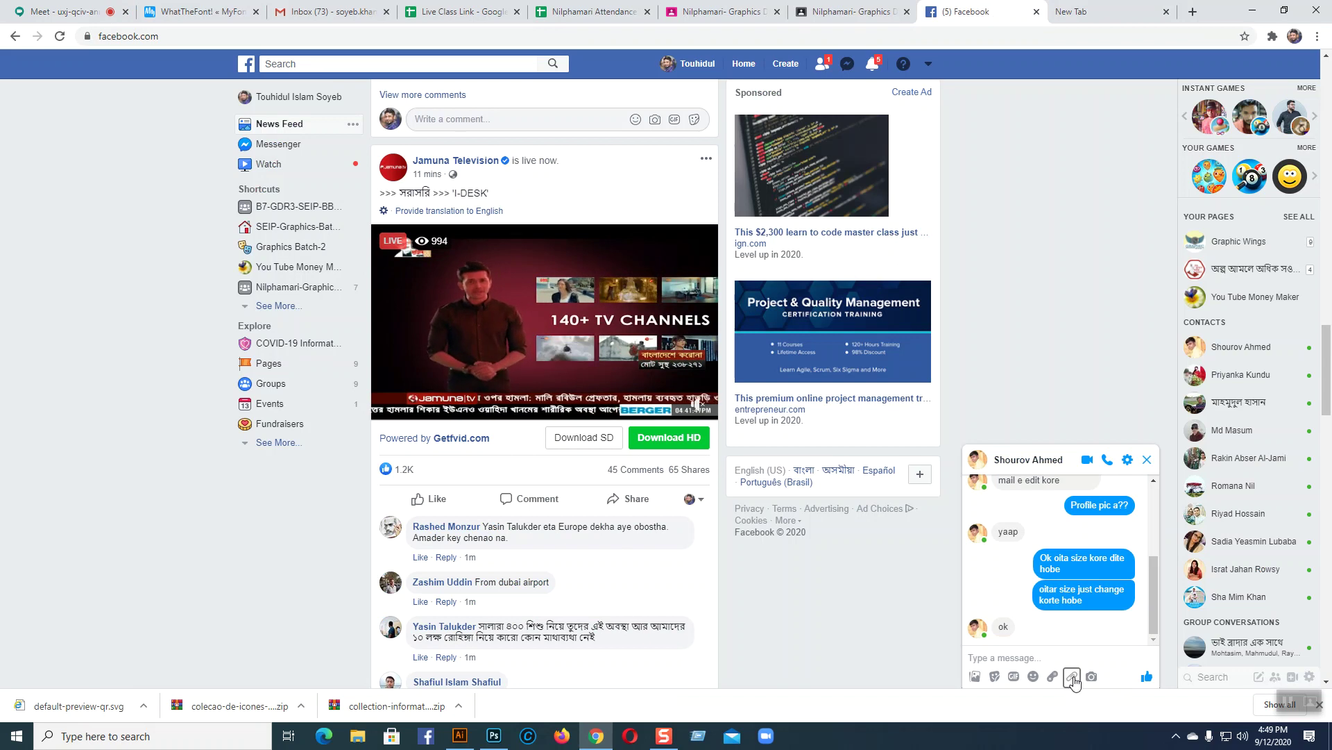
pyautogui.click(1092, 677)
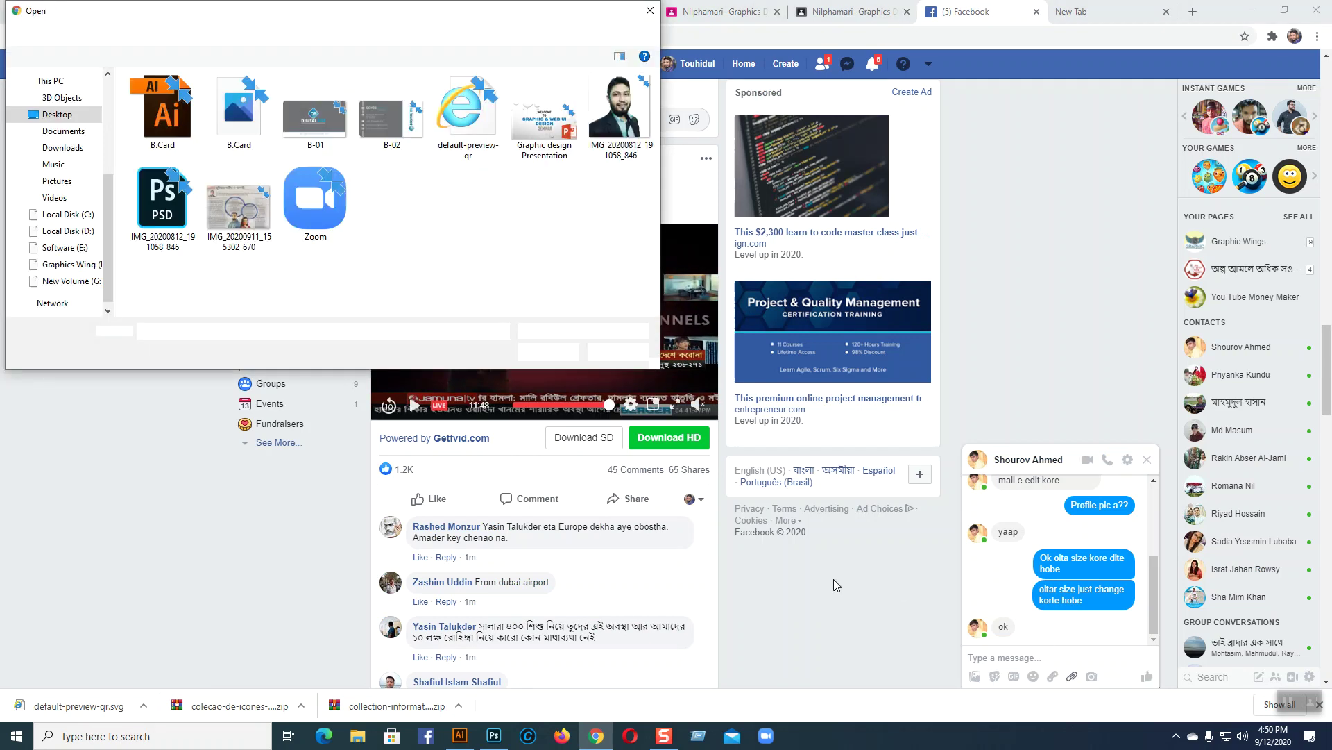
pyautogui.click(267, 114)
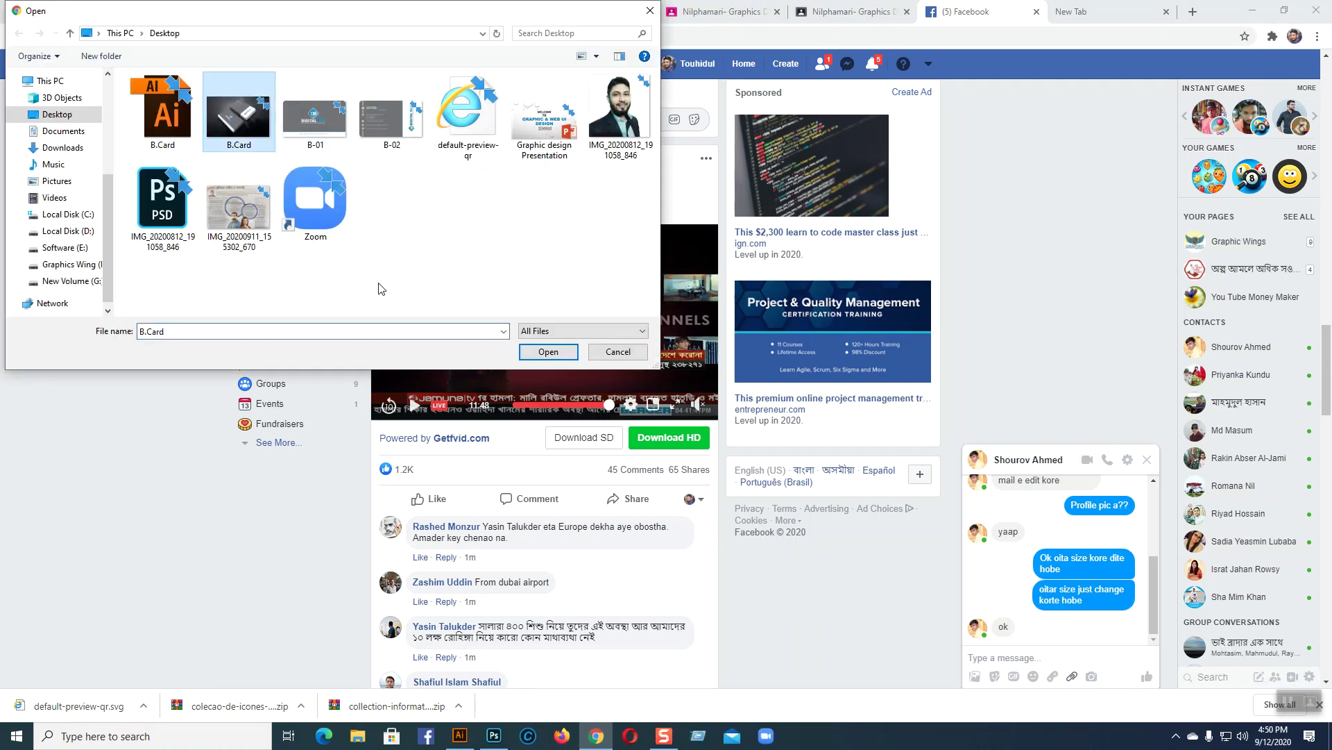
pyautogui.click(548, 351)
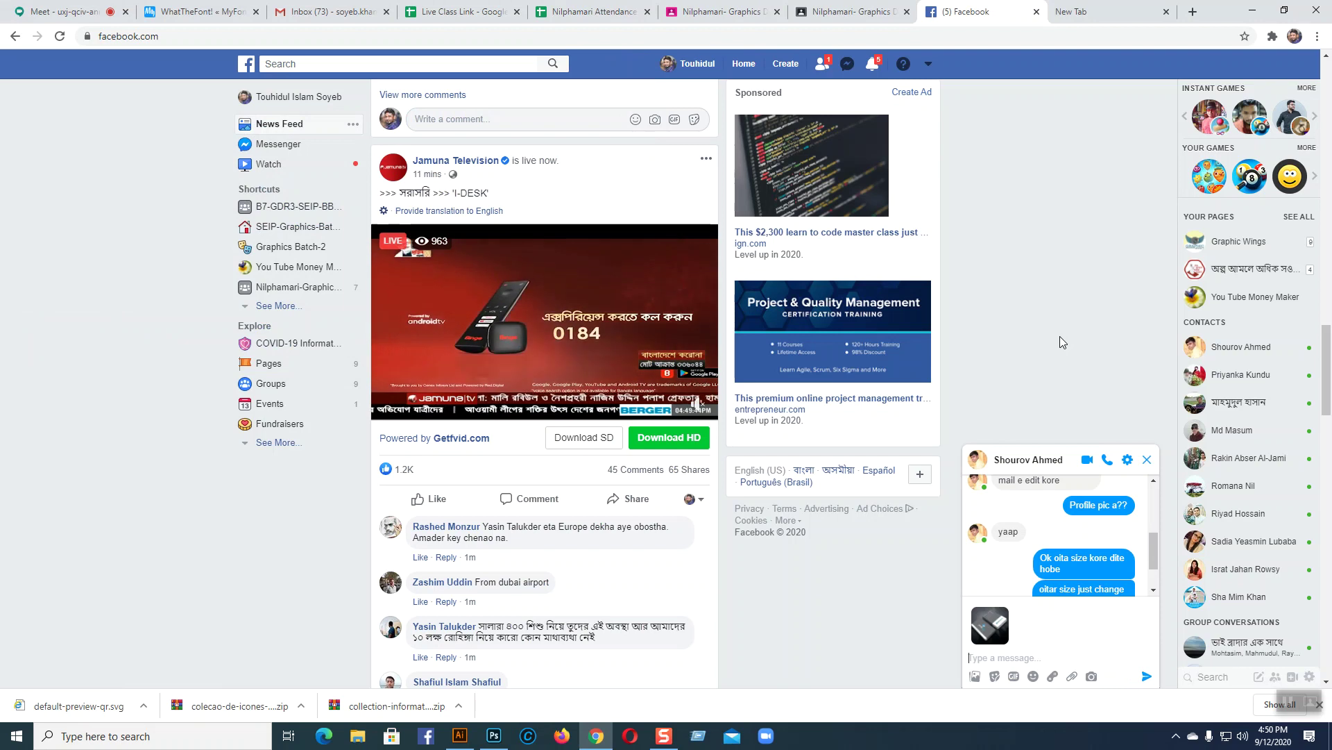
pyautogui.press('Return')
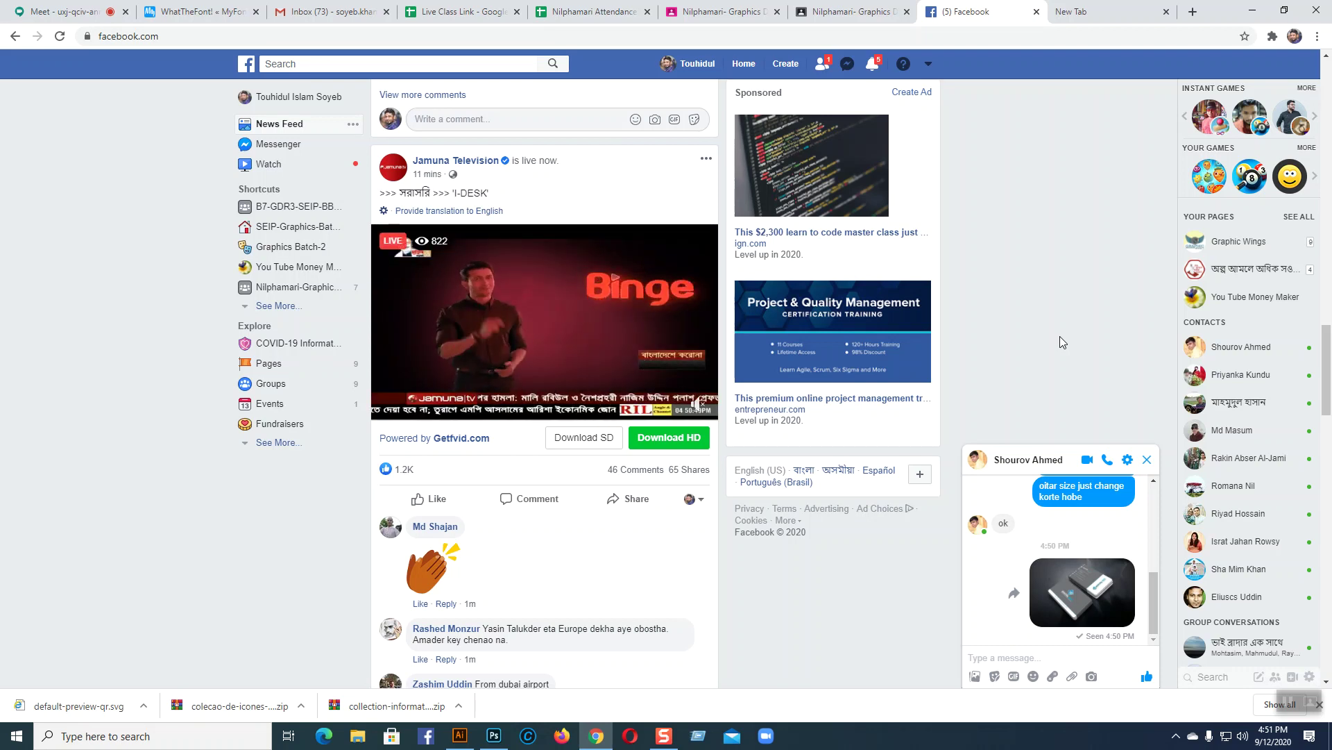
# Step: View the sent B.Card mockup image full-screen from the Messenger chat
pyautogui.click(1084, 596)
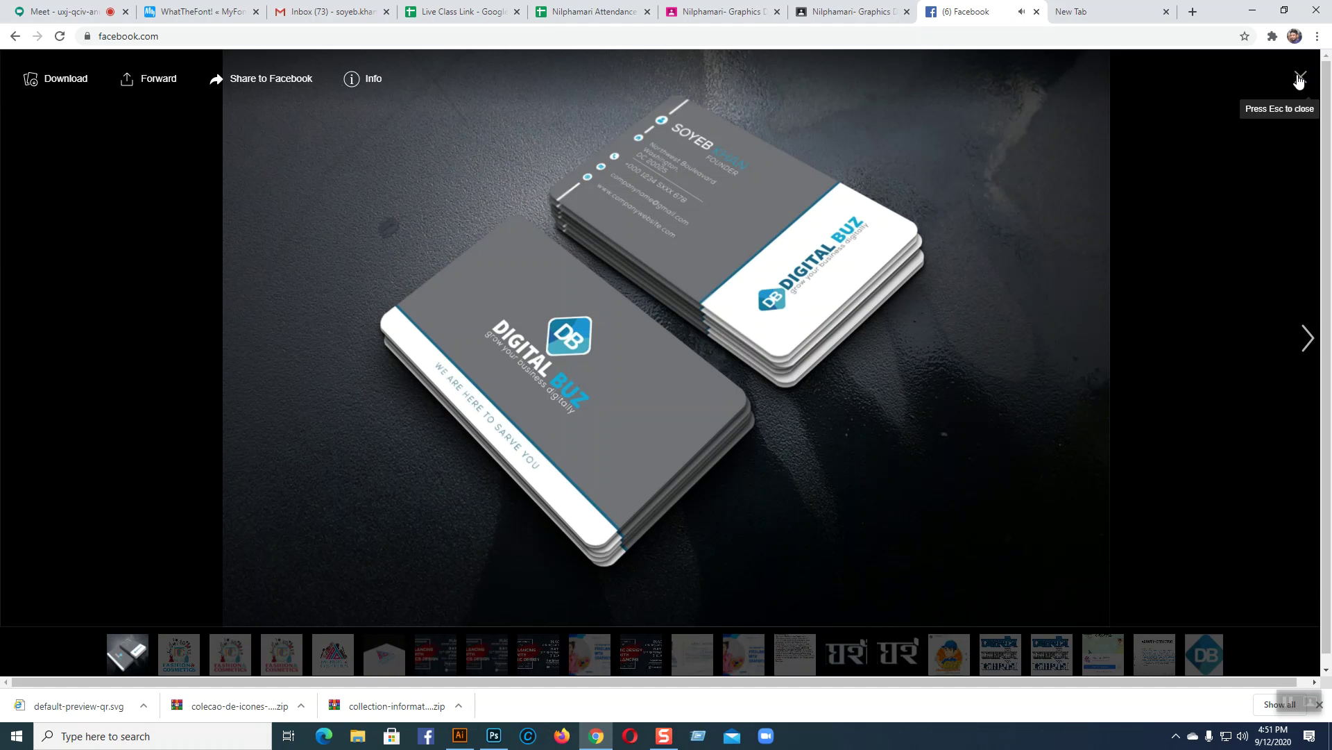
# Step: Send the replies 'Hmm eta to vai amr moto korlam' and 'just design', then return to Meet
pyautogui.click(1300, 79)
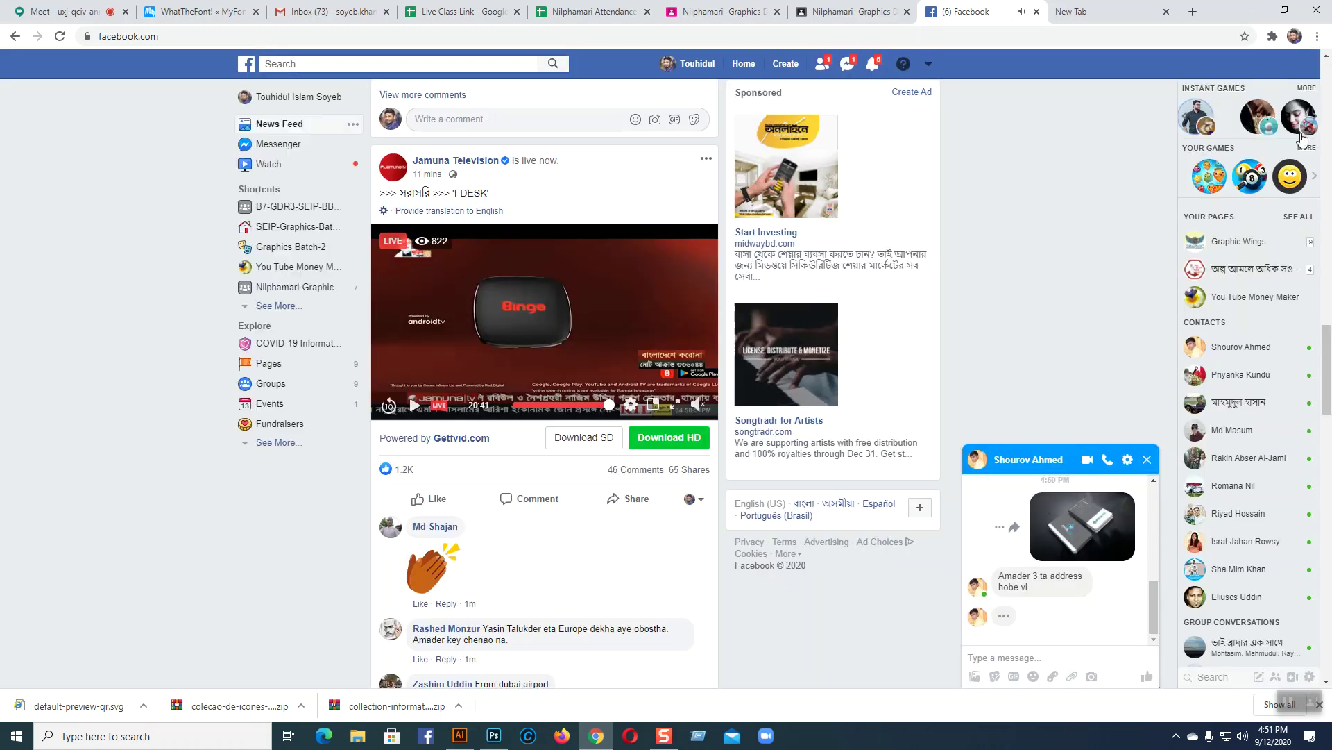
pyautogui.click(1007, 659)
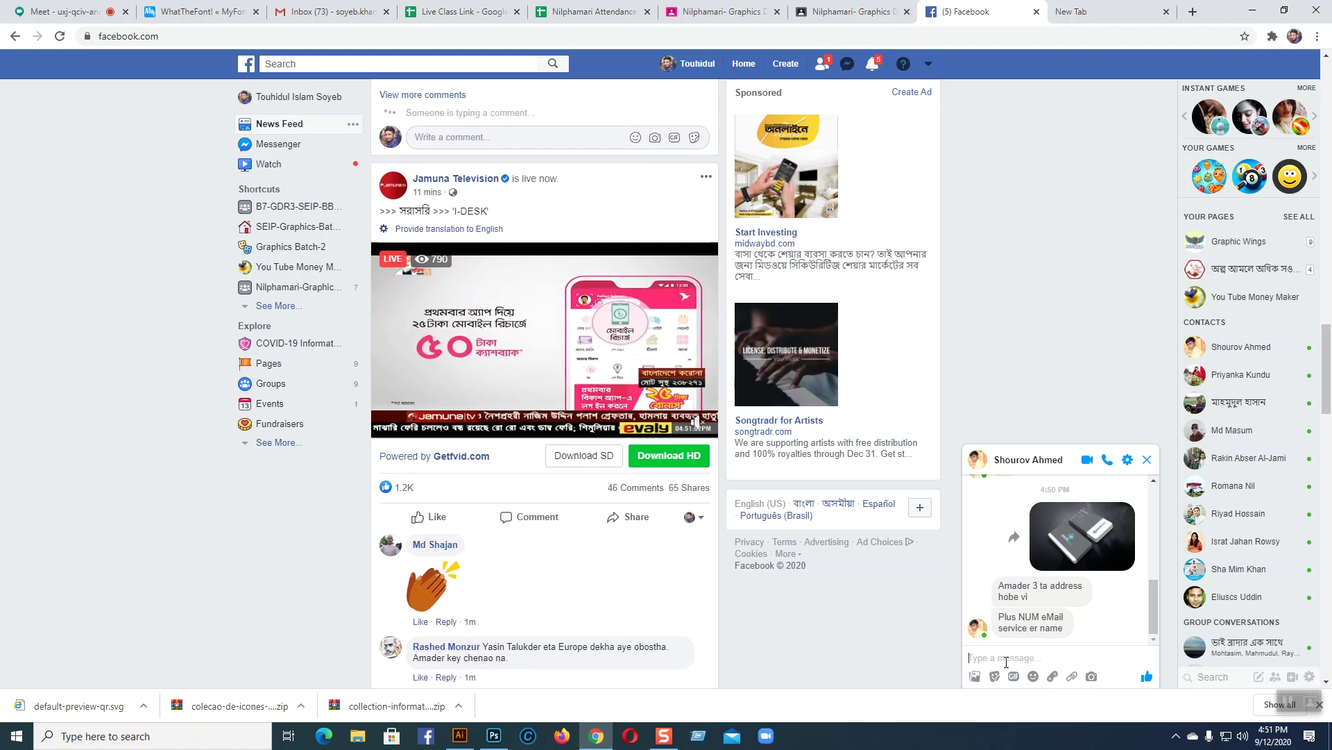
pyautogui.write('Hmm e')
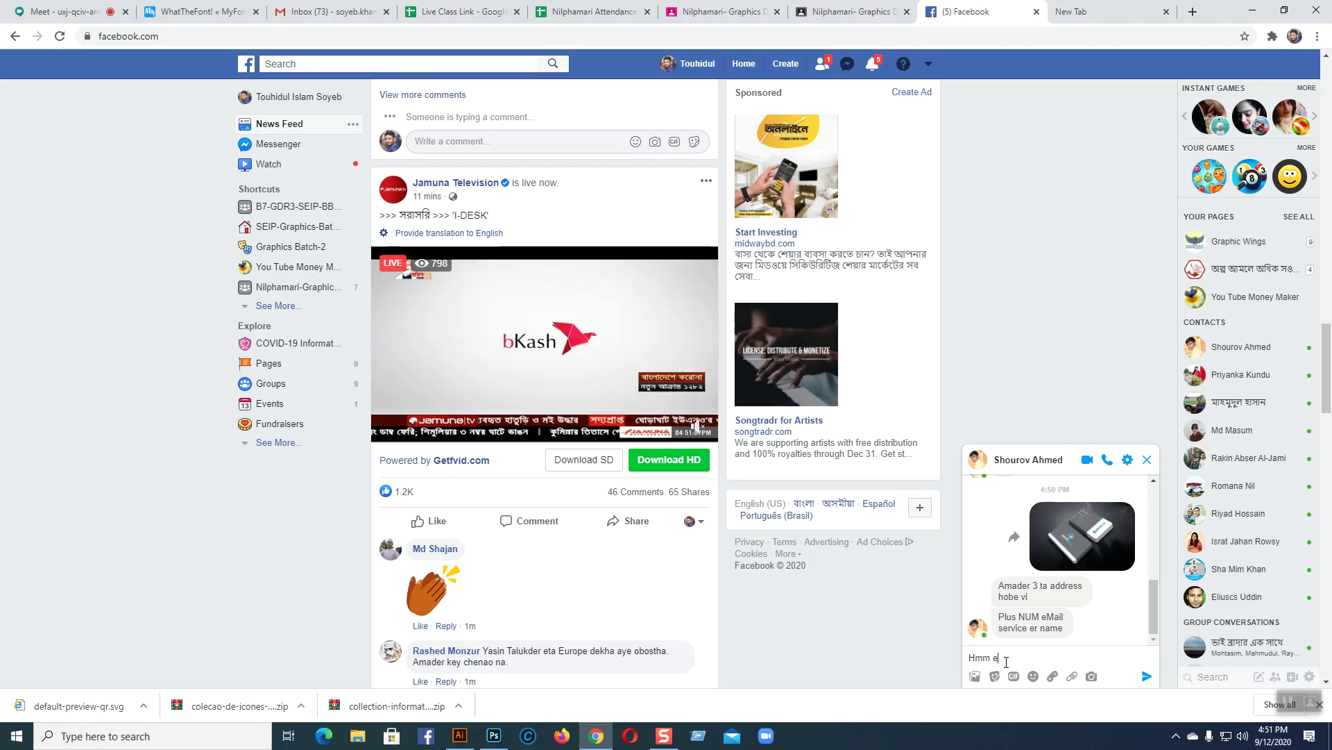
pyautogui.write('ta to va')
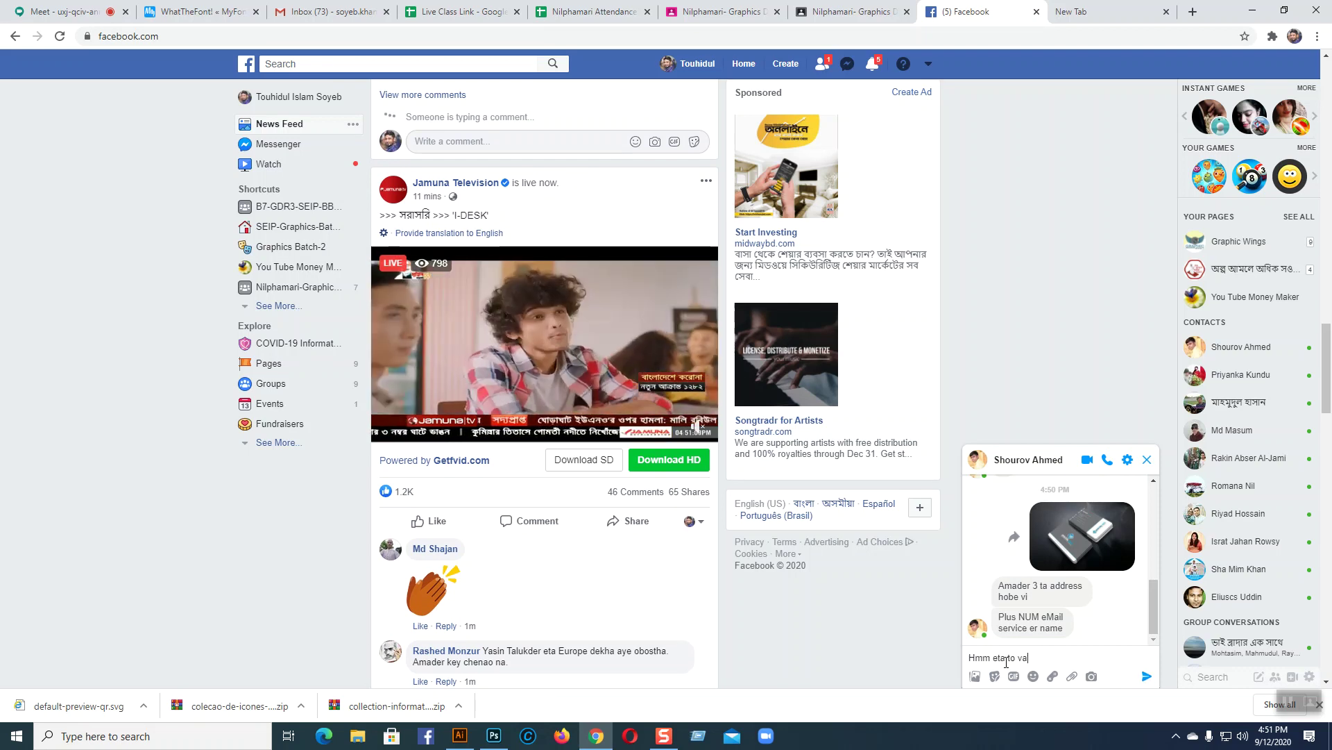
pyautogui.write('i amr mo')
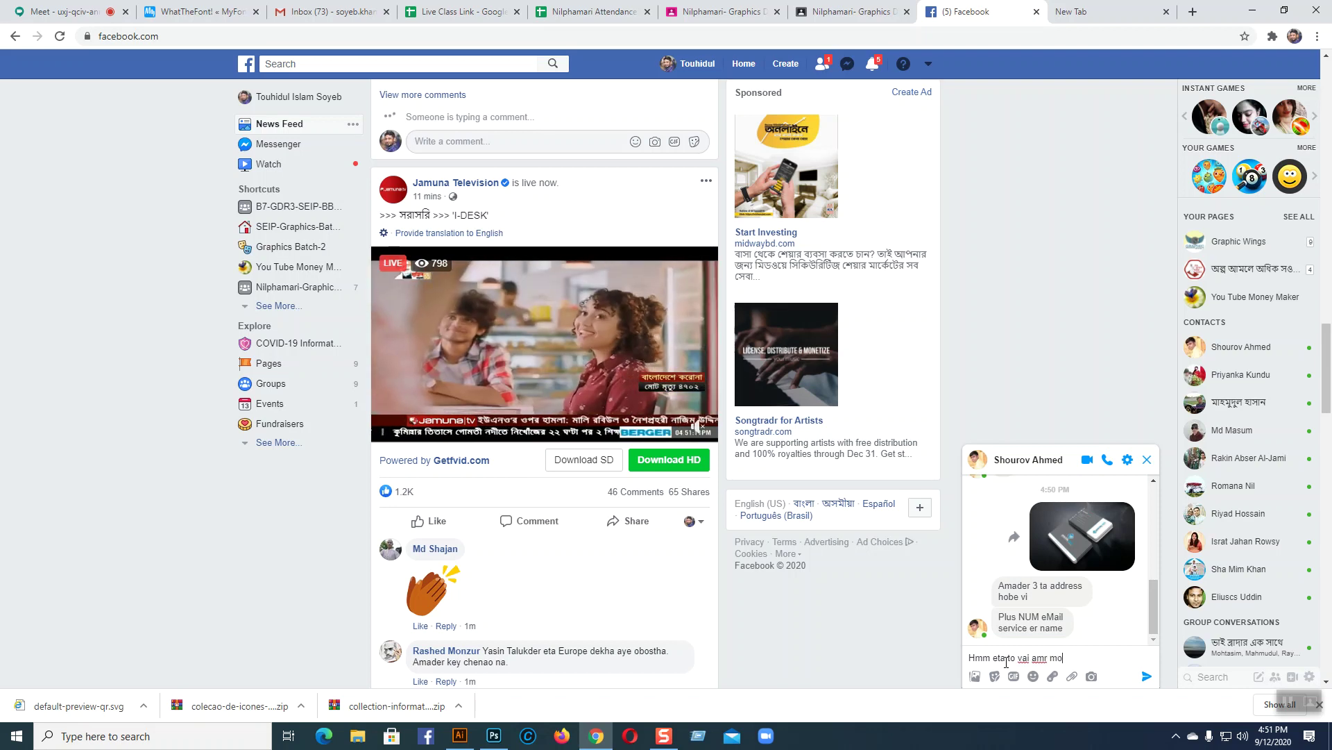
pyautogui.write('to korlam')
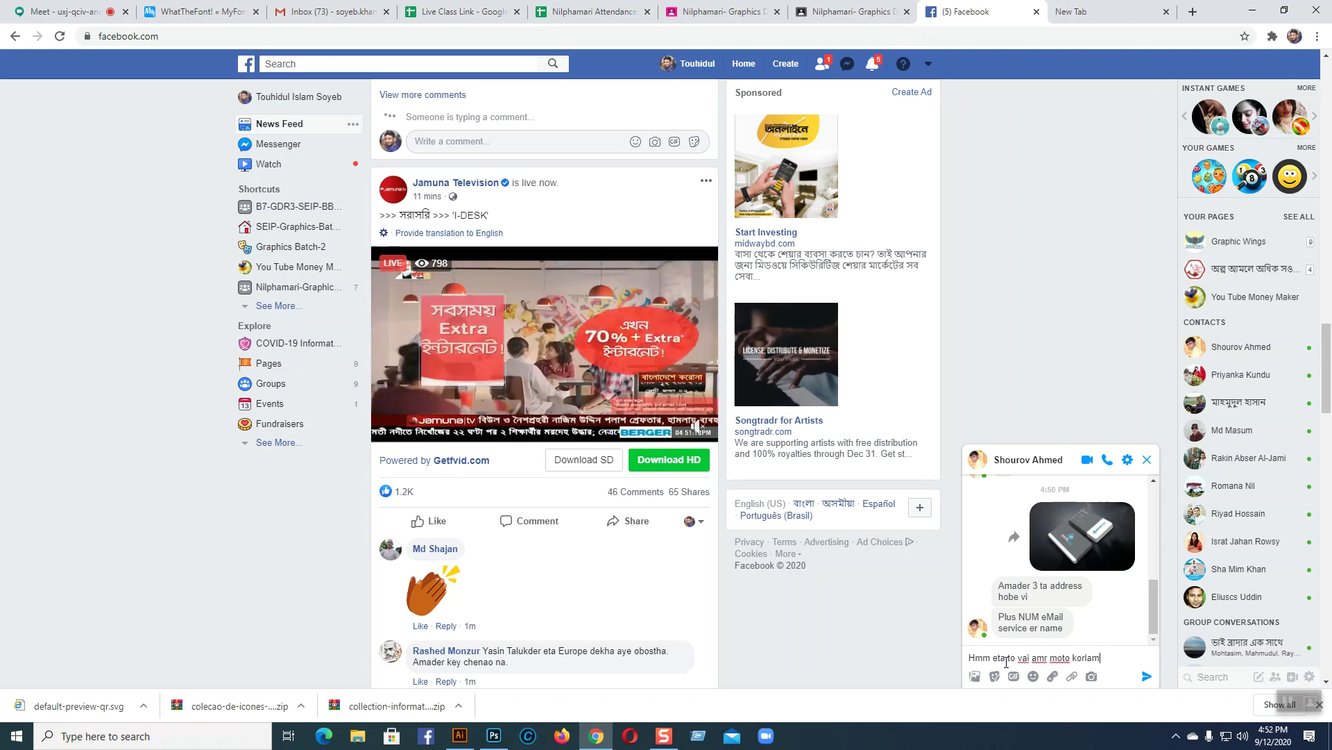
pyautogui.press('Return')
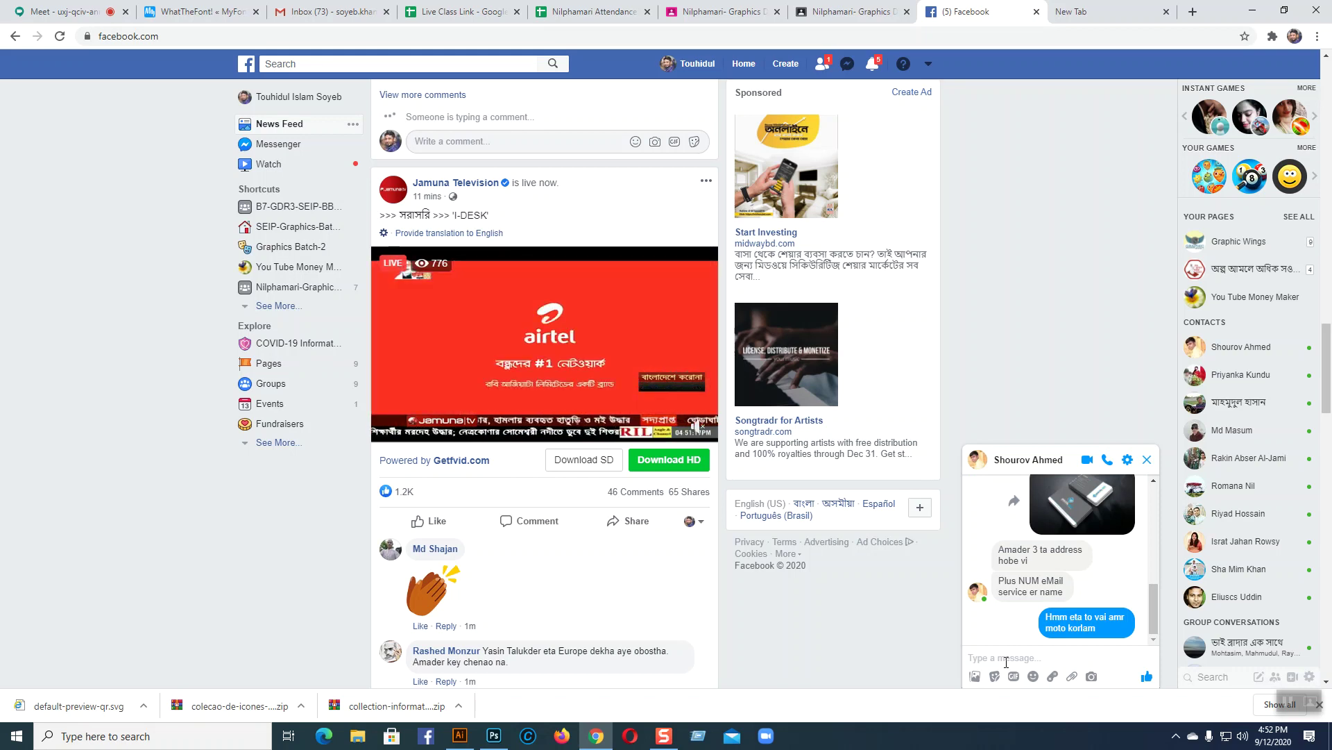
pyautogui.write('just')
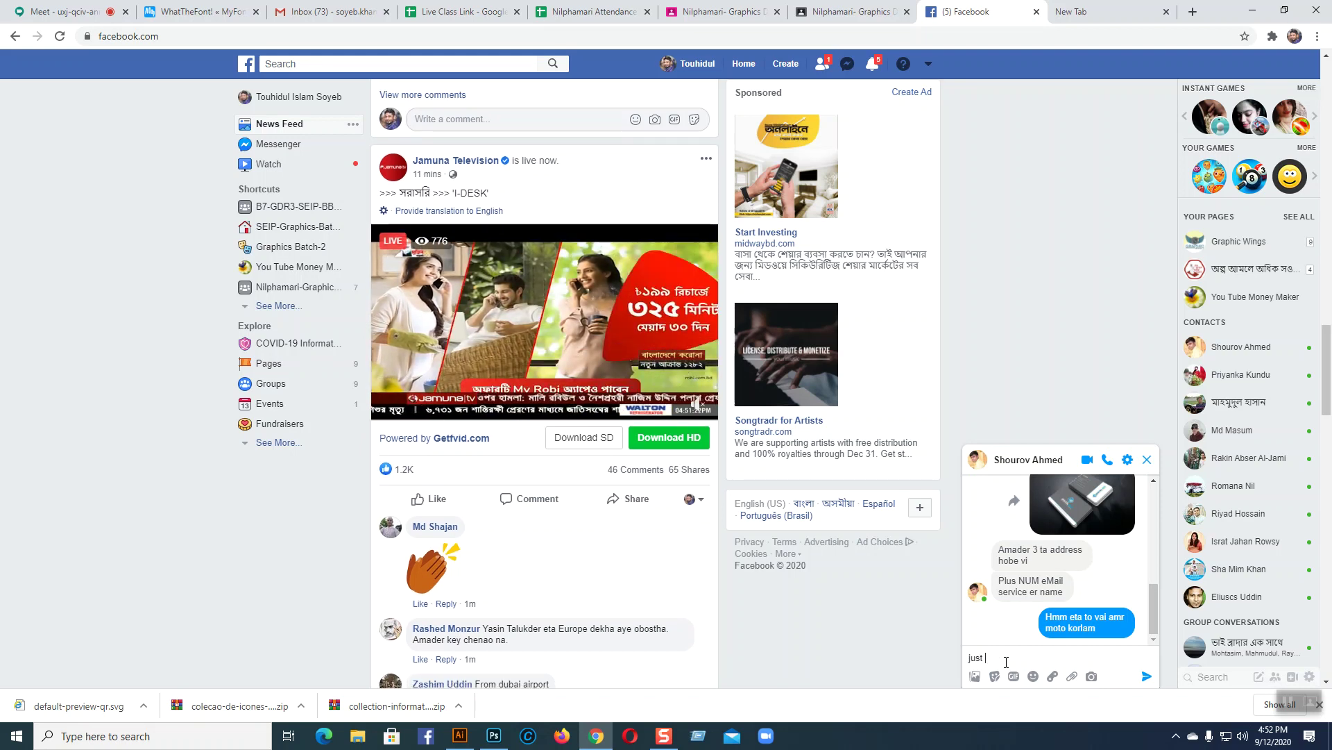
pyautogui.write(' desig')
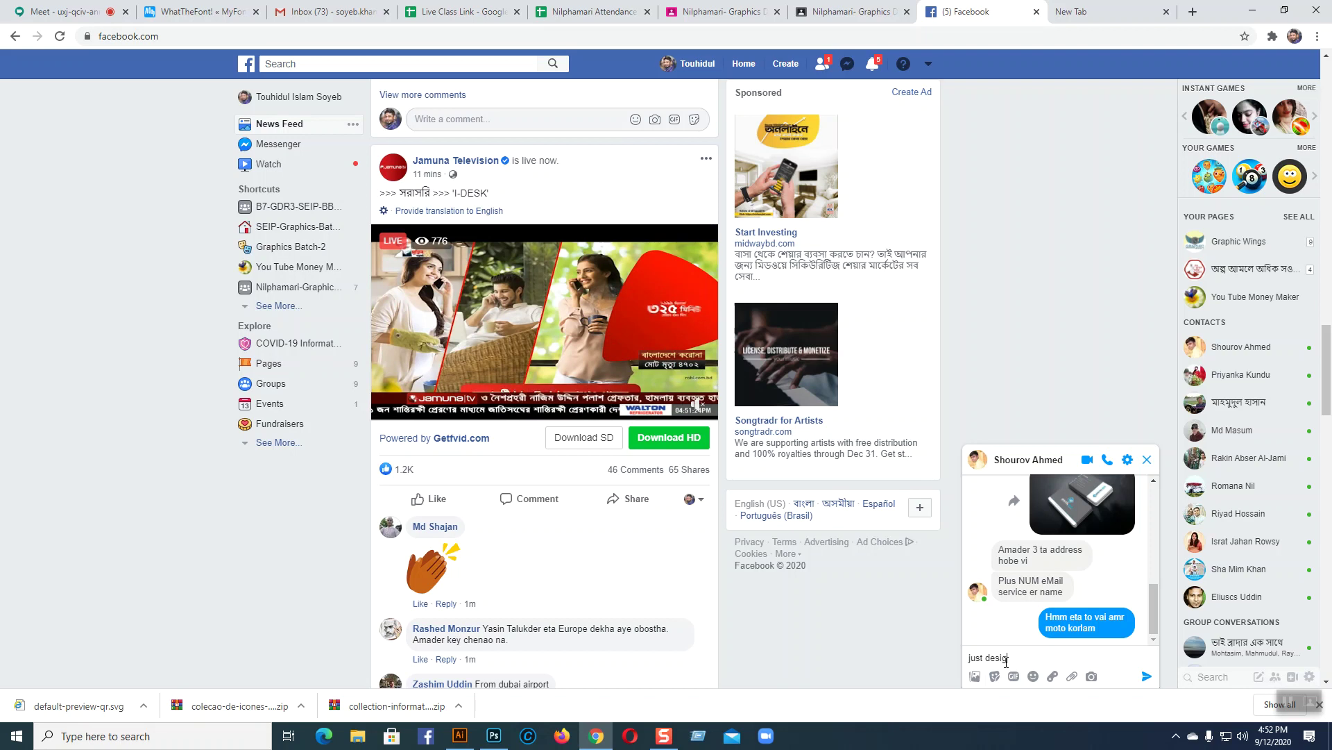
pyautogui.write('n')
pyautogui.press('Return')
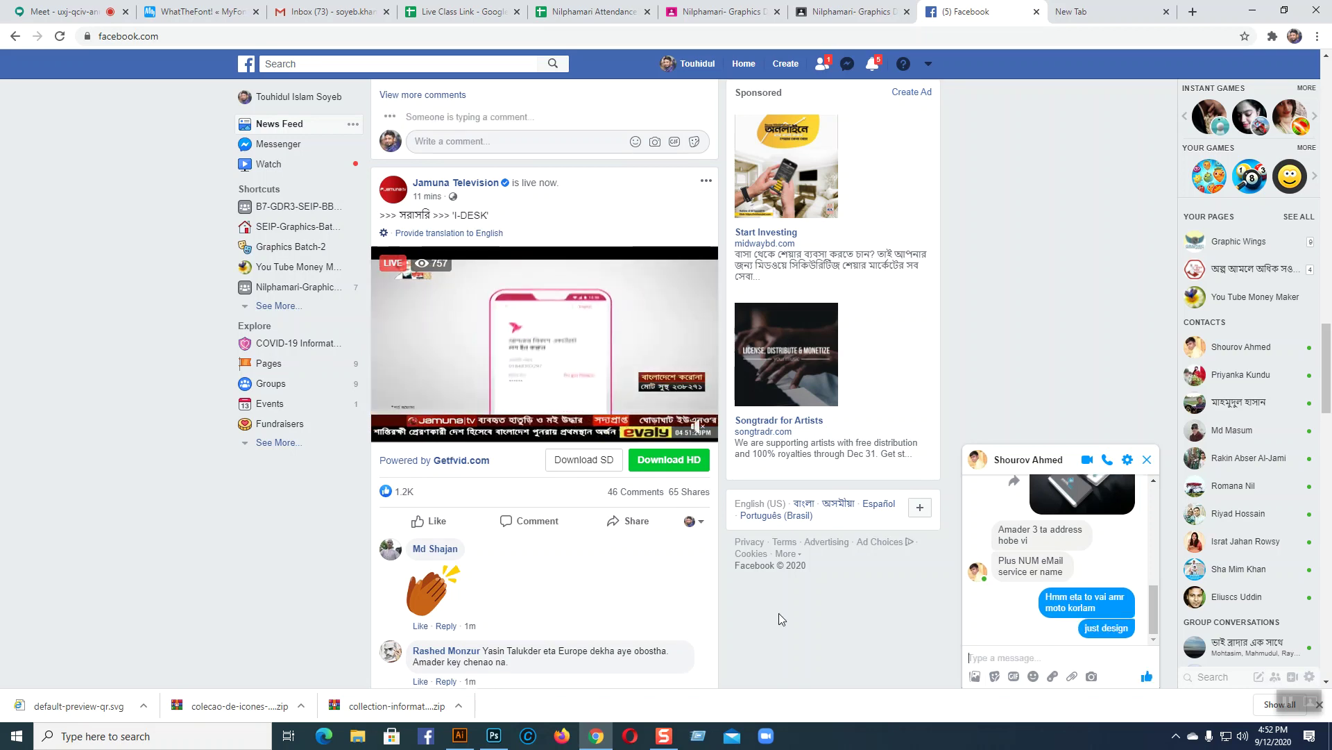
pyautogui.hotkey('ctrl', '1')
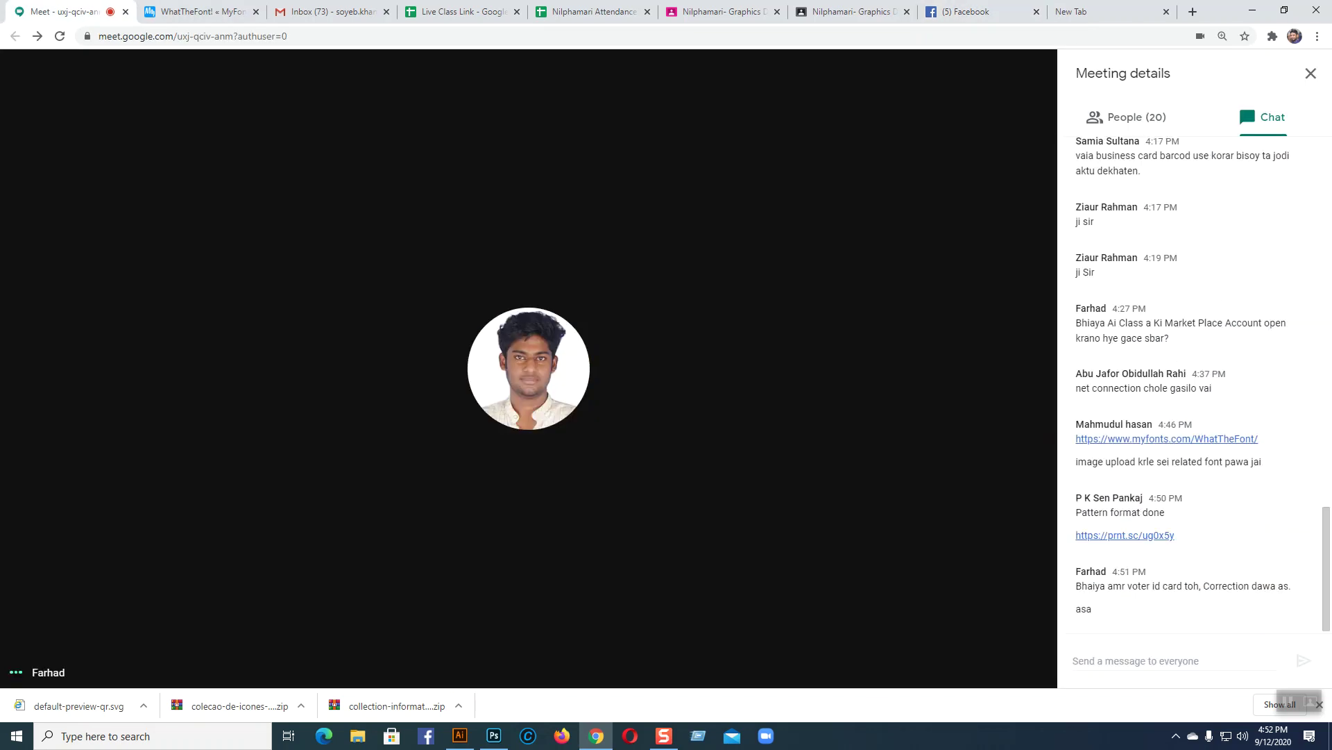
# Step: Return to the Meet call and scroll through the list of 14 participants
pyautogui.click(972, 11)
pyautogui.click(1083, 11)
pyautogui.hotkey('ctrl', '7')
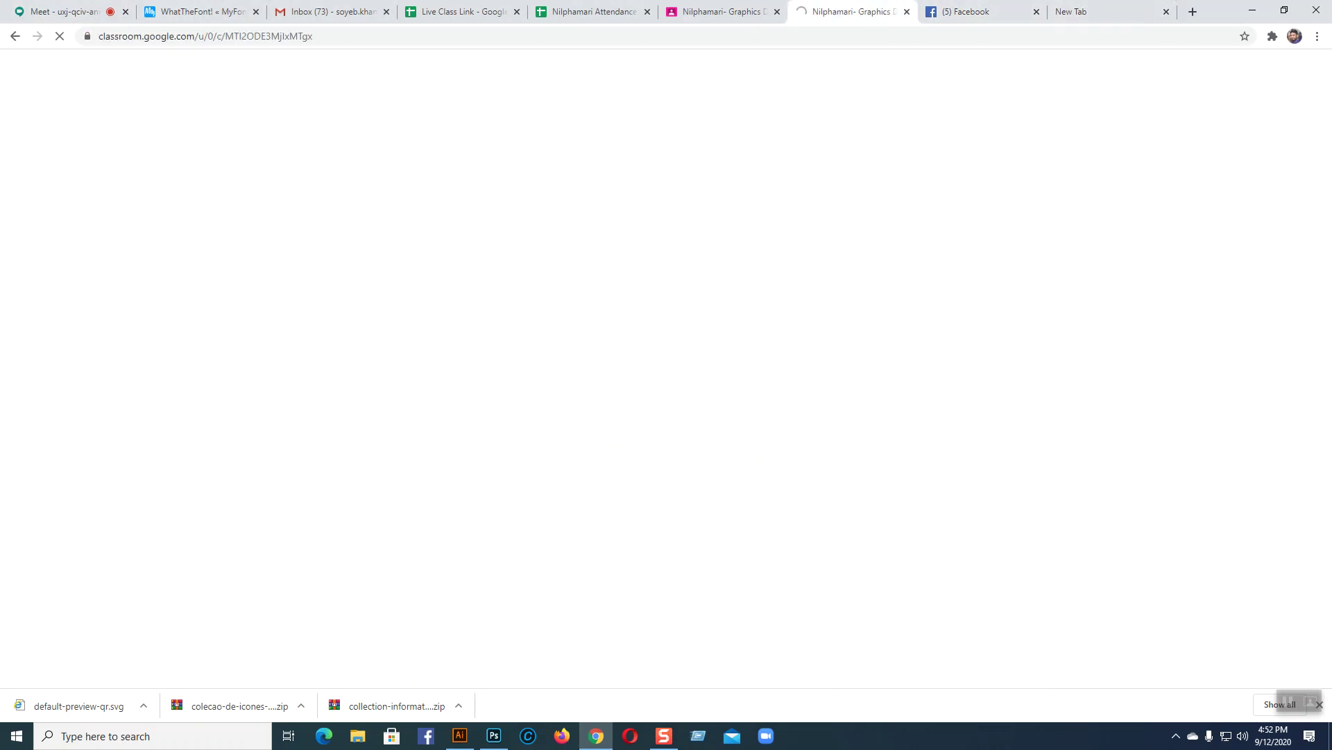
pyautogui.hotkey('ctrl', '1')
pyautogui.moveTo(915, 417)
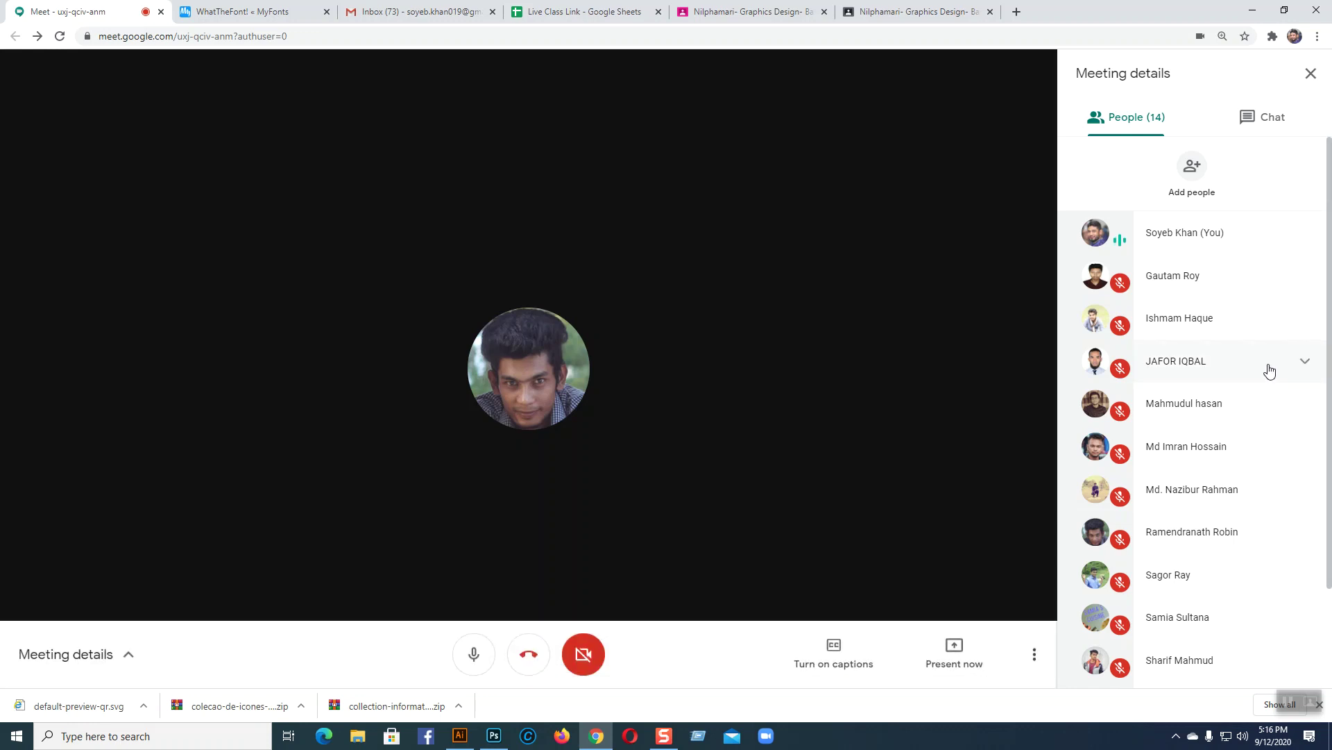
pyautogui.scroll(-2, 1145, 523)
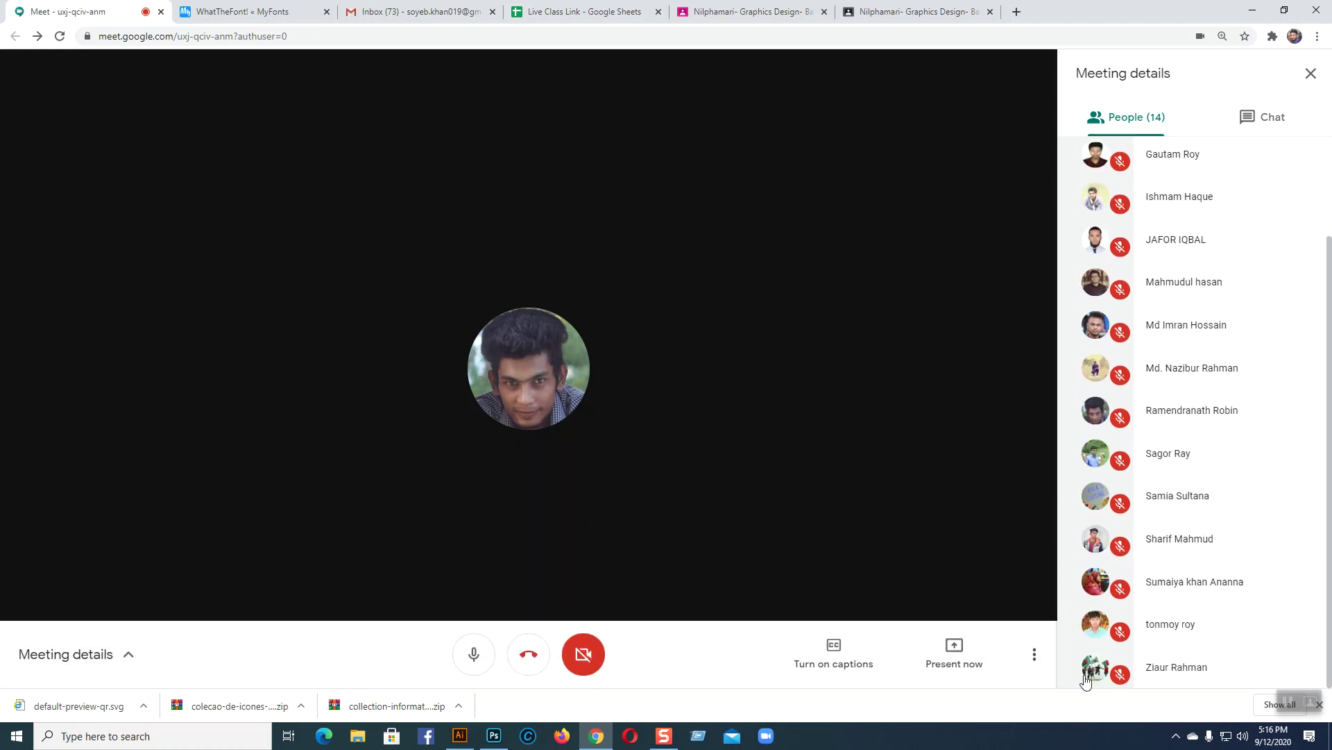
pyautogui.scroll(2, 1181, 623)
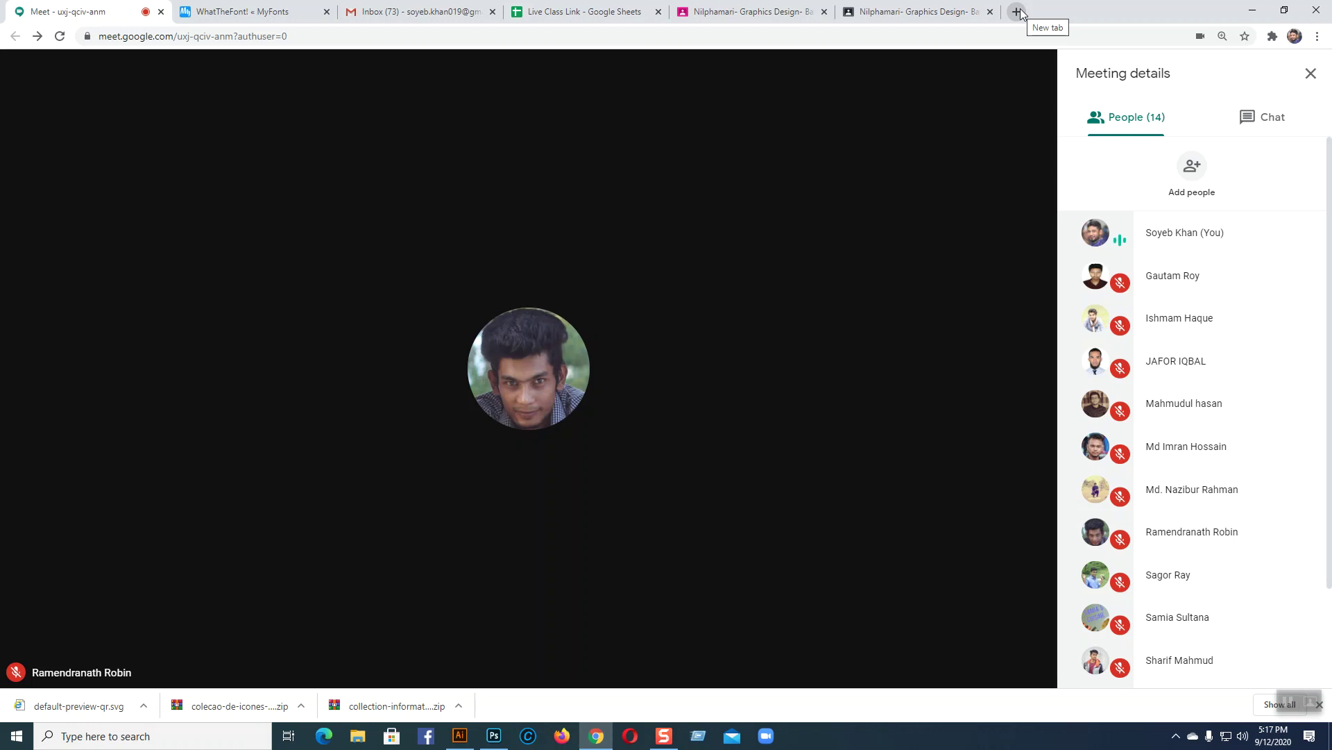
# Step: Trash the FreeMovies and WindowsPromos emails from the Gmail Primary inbox
pyautogui.click(416, 12)
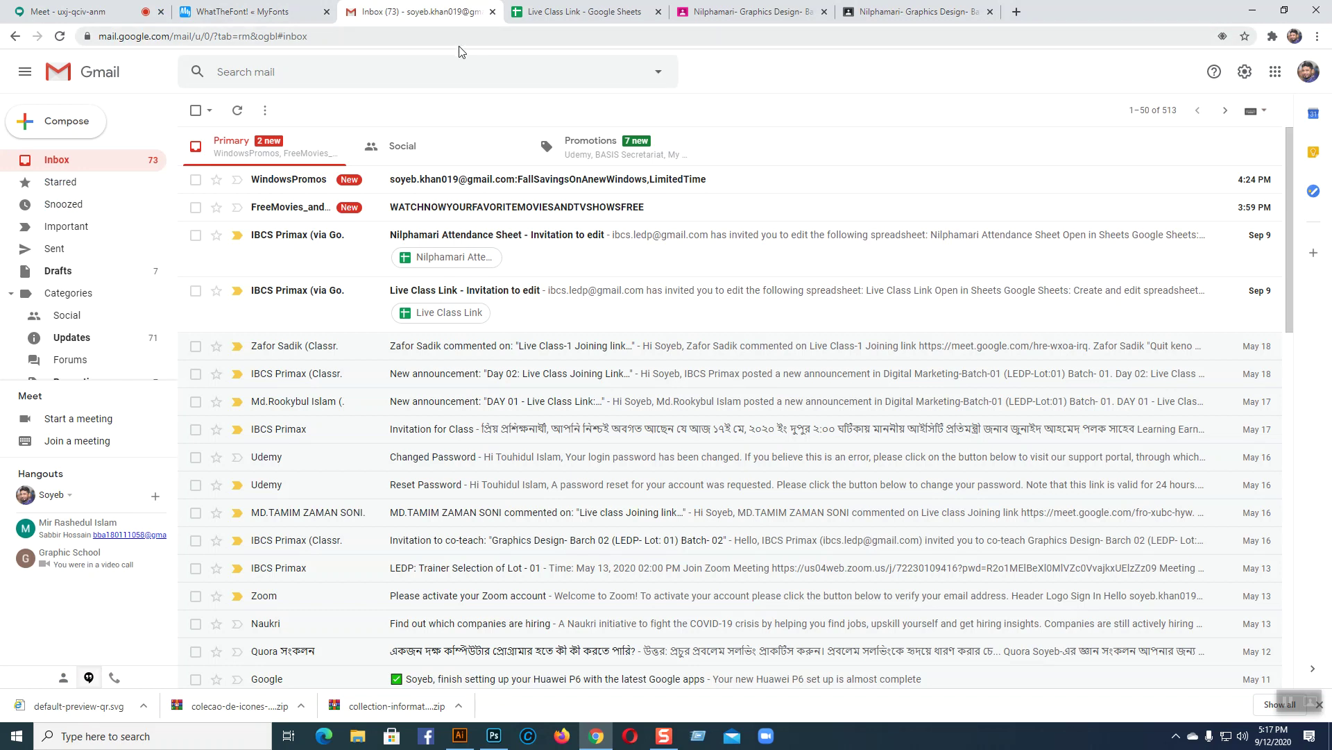
pyautogui.click(195, 207)
pyautogui.click(196, 179)
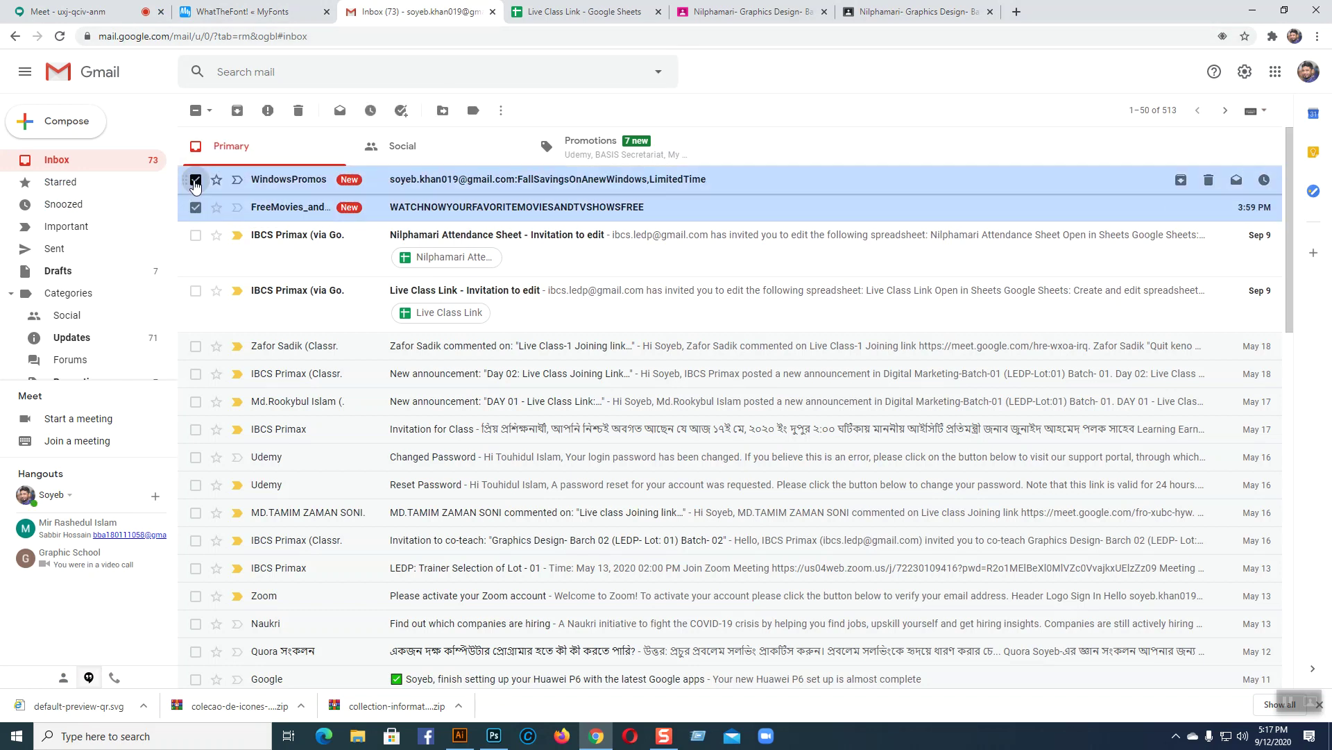
pyautogui.click(299, 110)
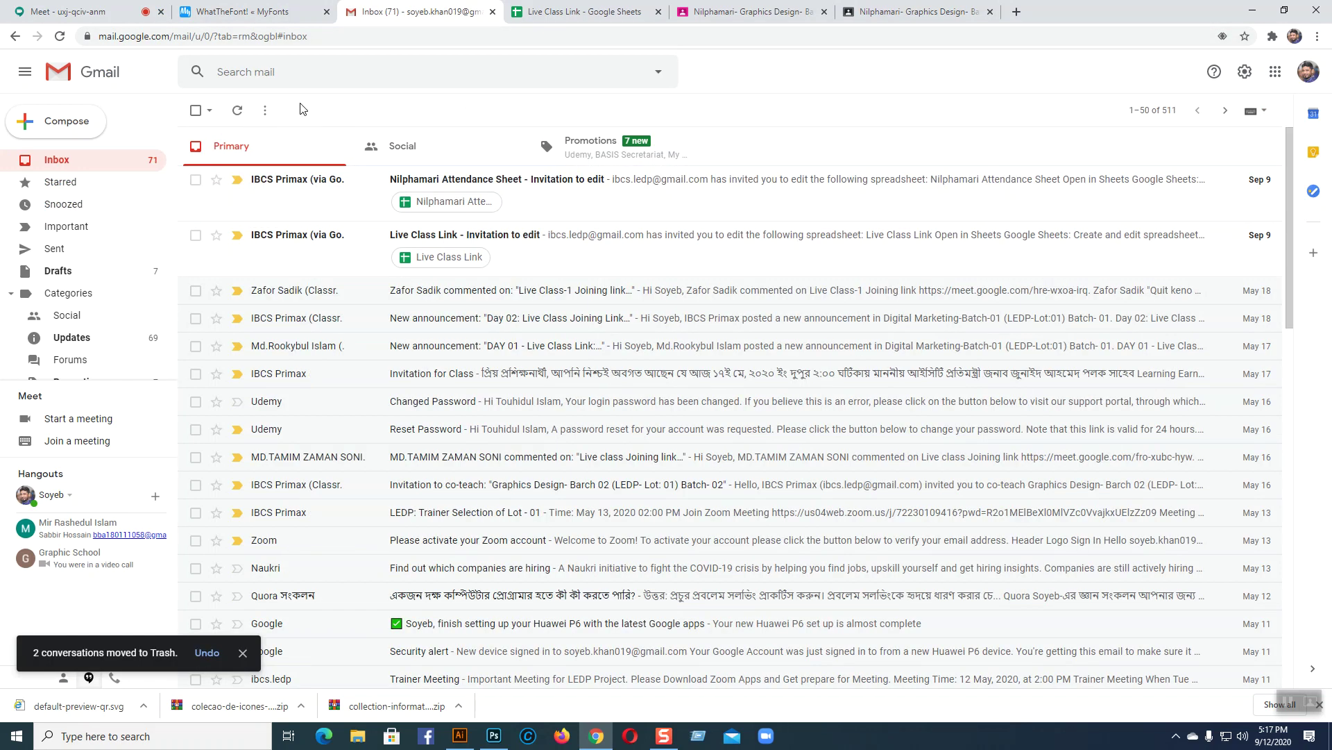
# Step: Trash all seven Promotions emails, then switch to the Batch 03 class tab
pyautogui.click(576, 143)
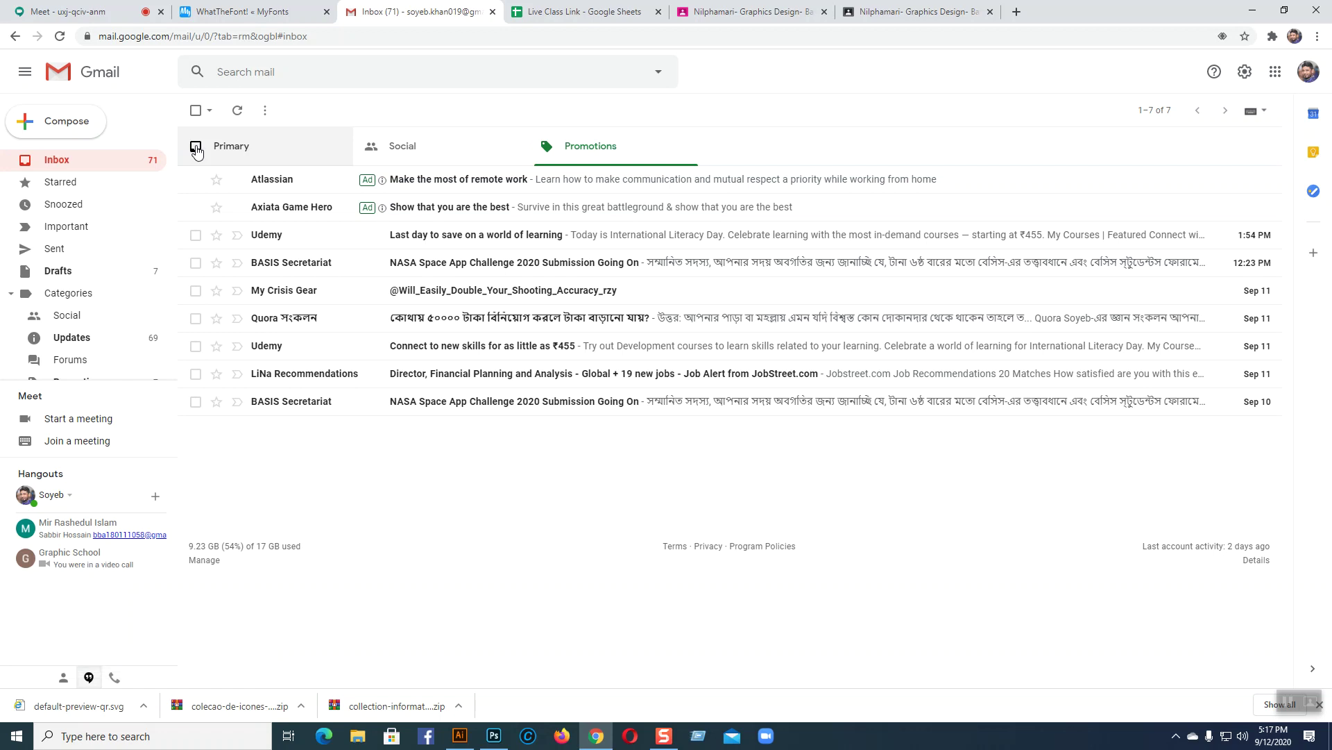
pyautogui.click(197, 151)
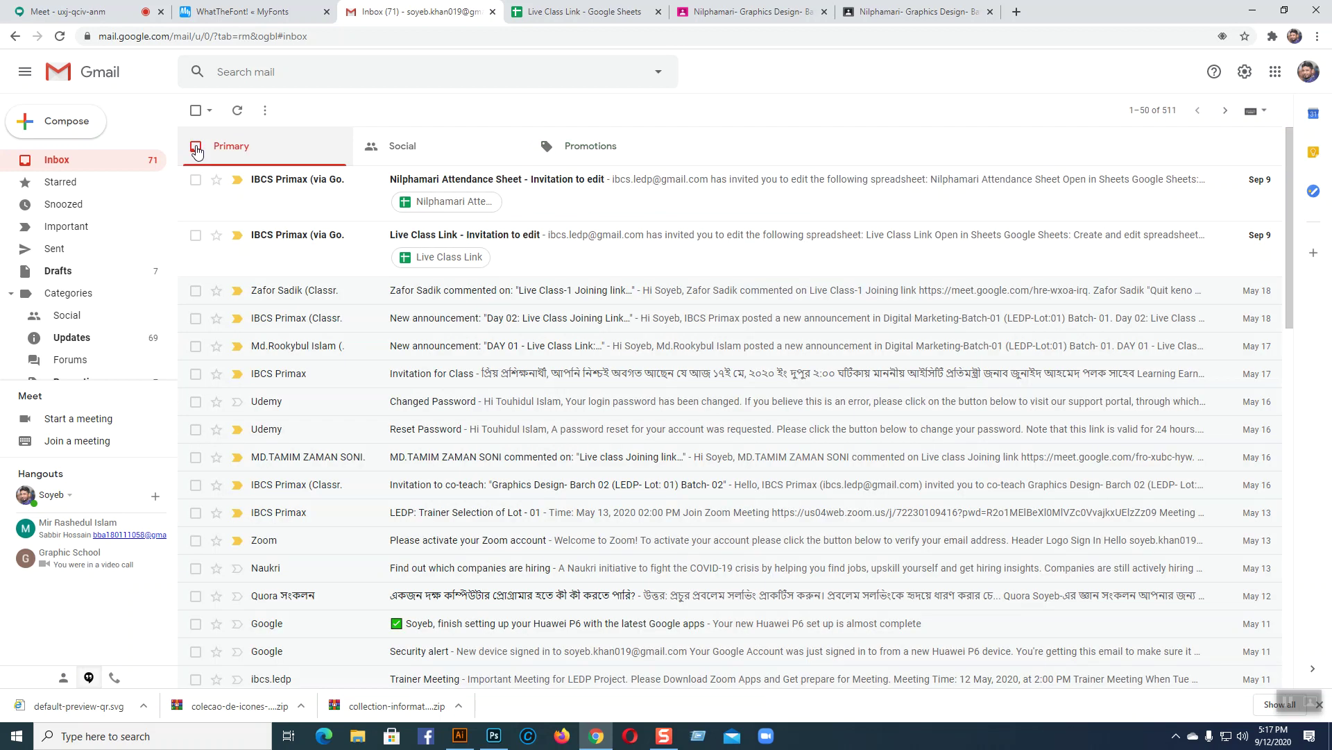
pyautogui.click(580, 144)
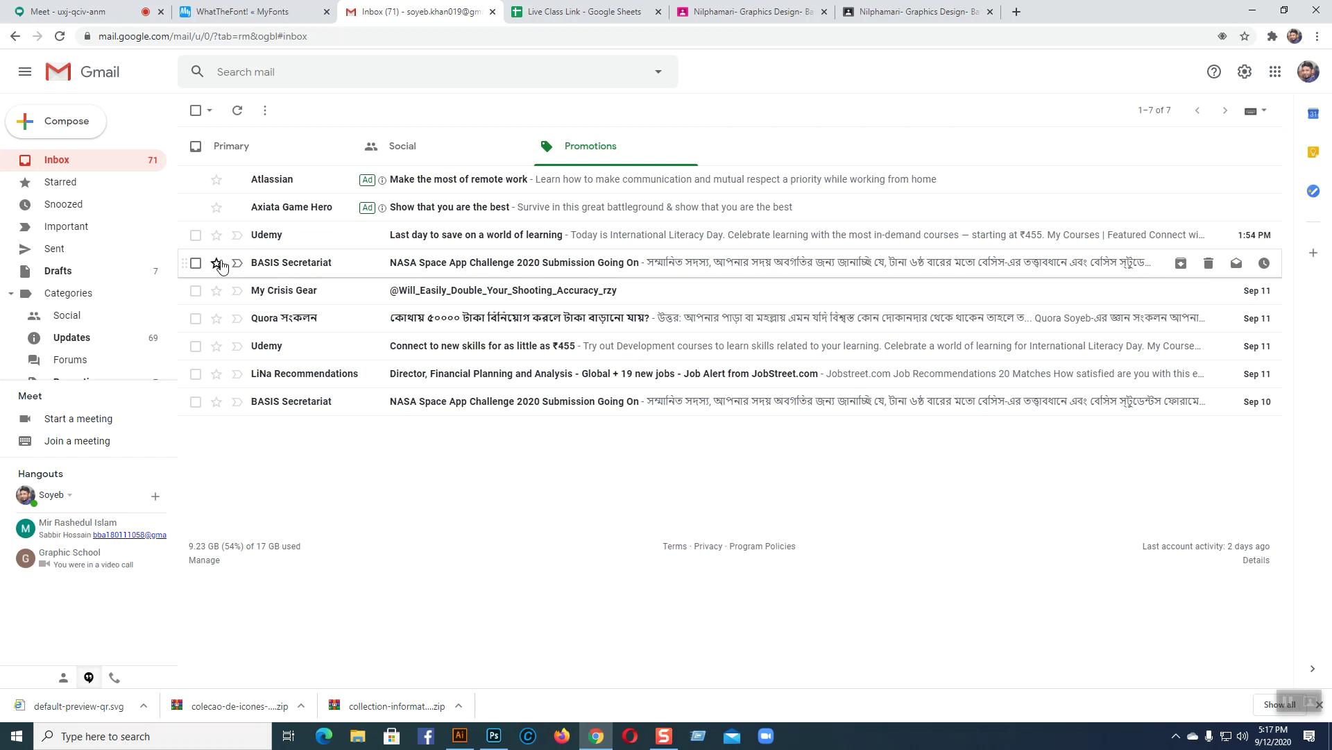
pyautogui.click(196, 235)
pyautogui.click(196, 262)
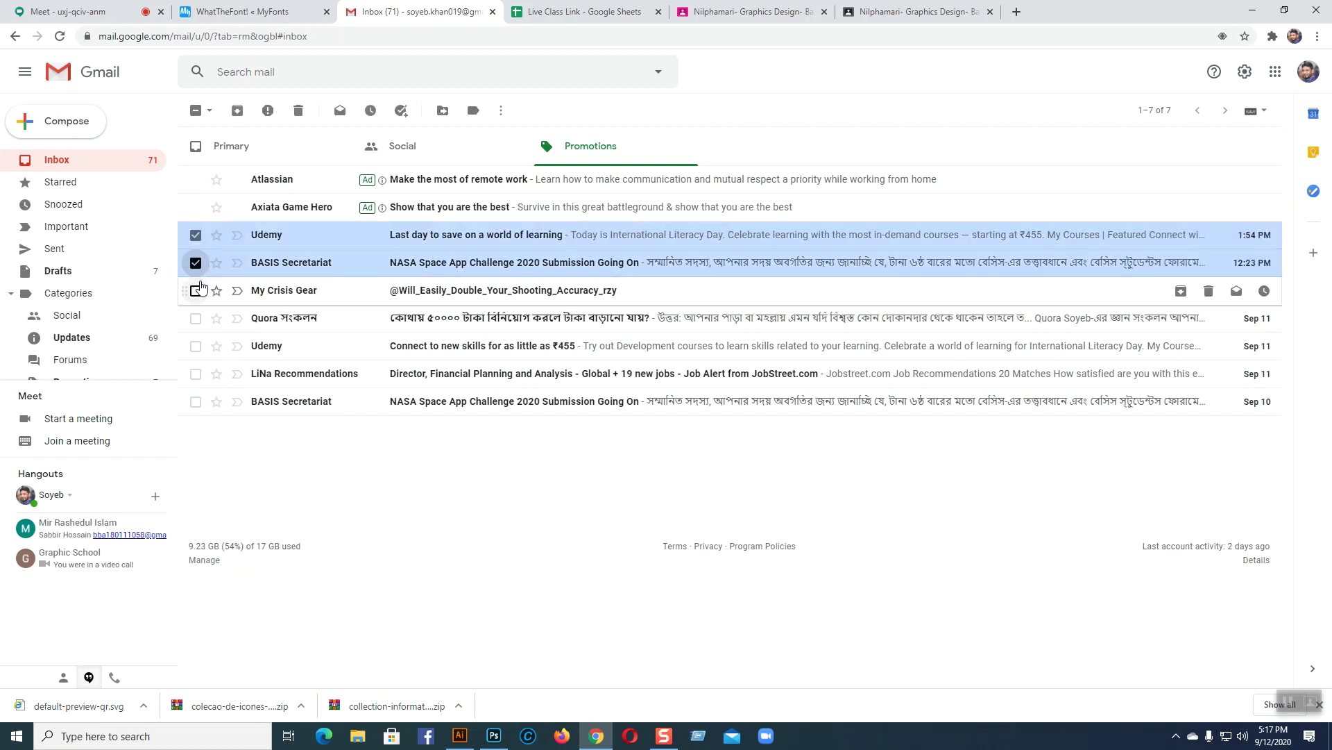
pyautogui.click(195, 290)
pyautogui.click(195, 318)
pyautogui.click(196, 346)
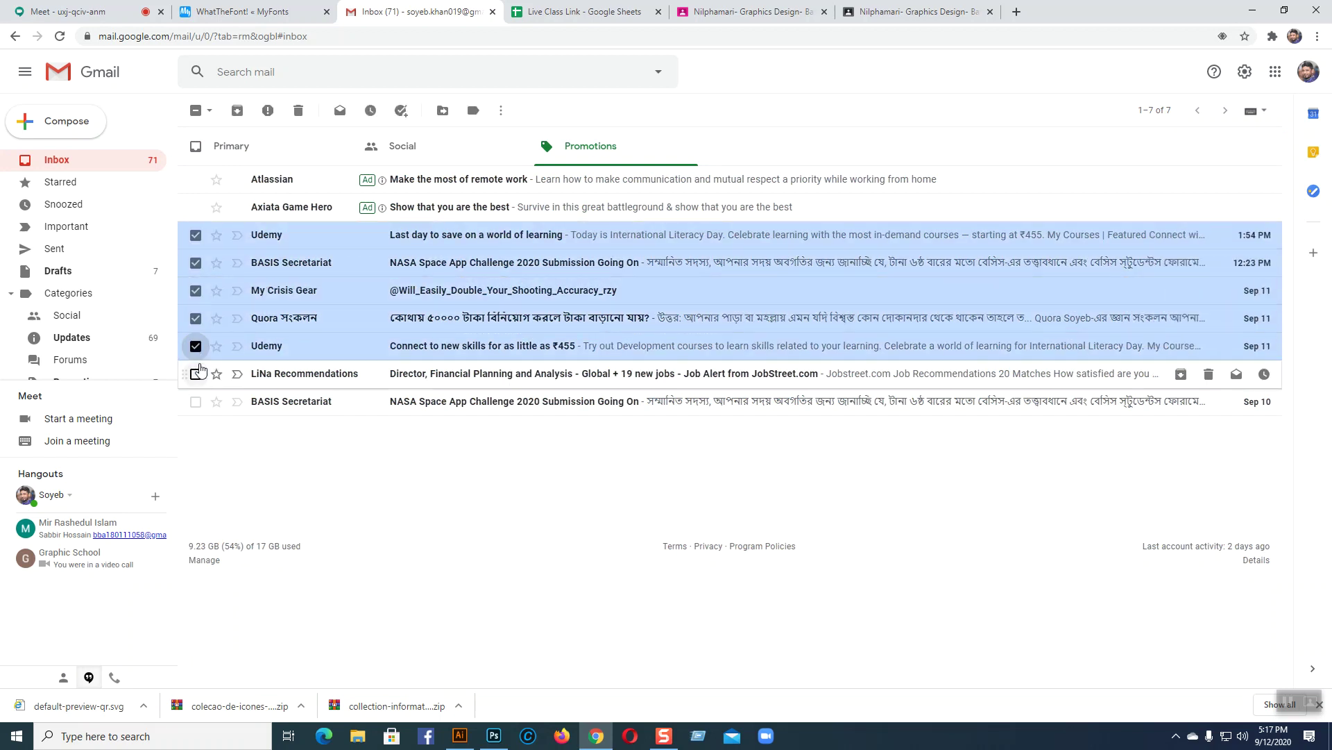
pyautogui.click(196, 373)
pyautogui.click(196, 401)
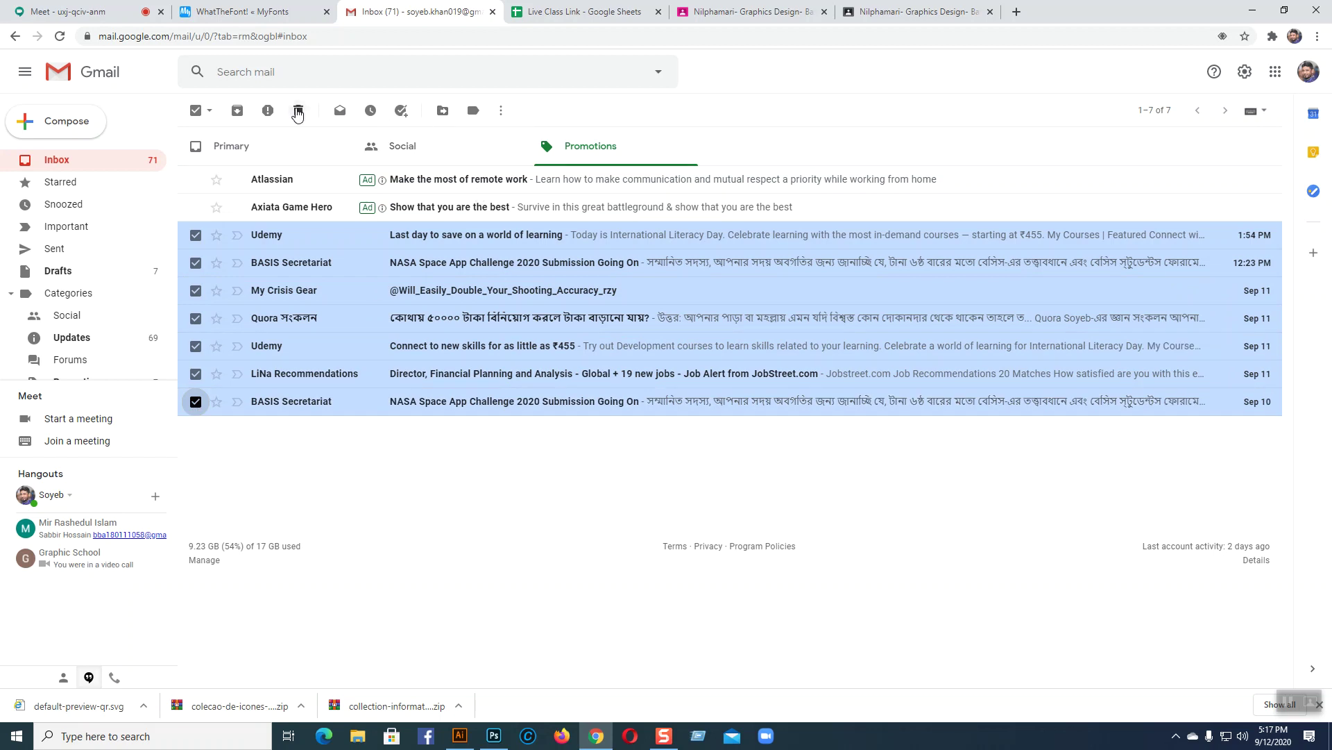
pyautogui.click(298, 111)
pyautogui.click(888, 14)
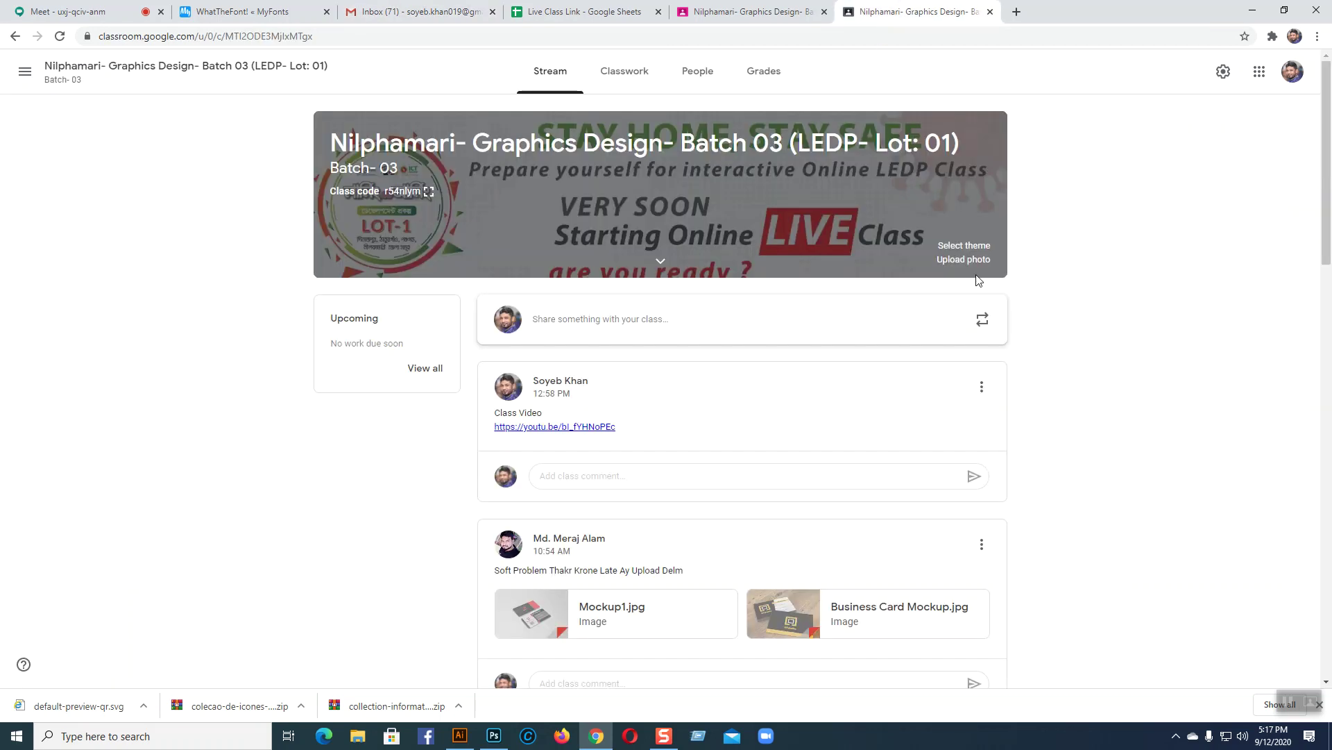
# Step: Close the Batch 03 tab, check Meet's sharing options, and preview VG card-01.ai in Batch 04
pyautogui.scroll(-2, 979, 281)
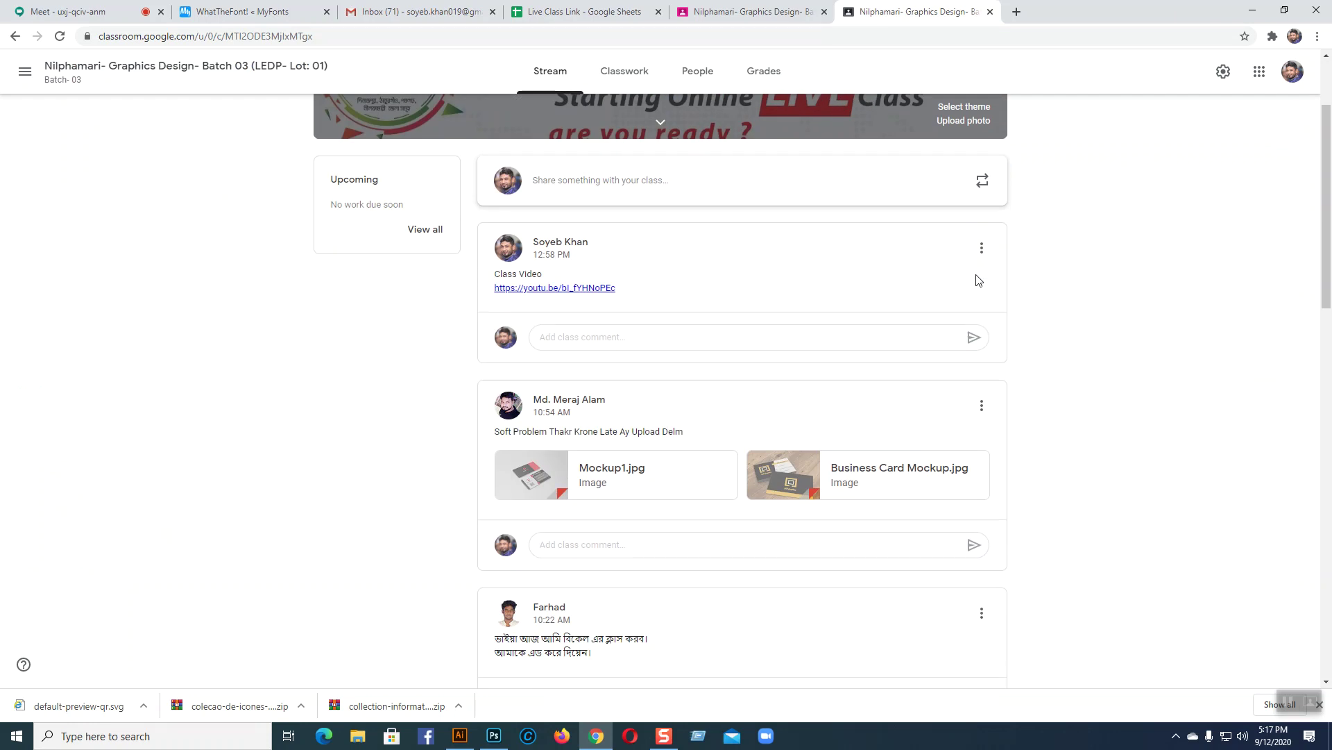
pyautogui.scroll(2, 979, 280)
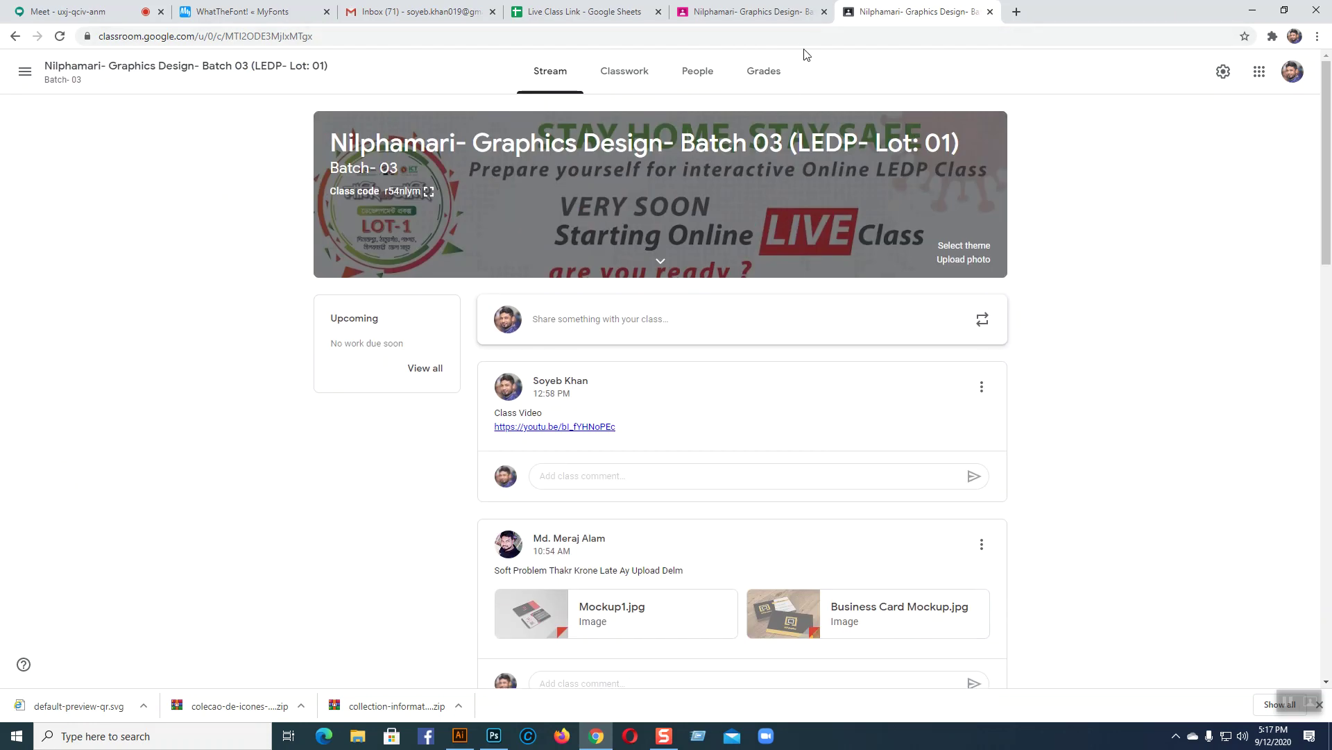
pyautogui.click(990, 12)
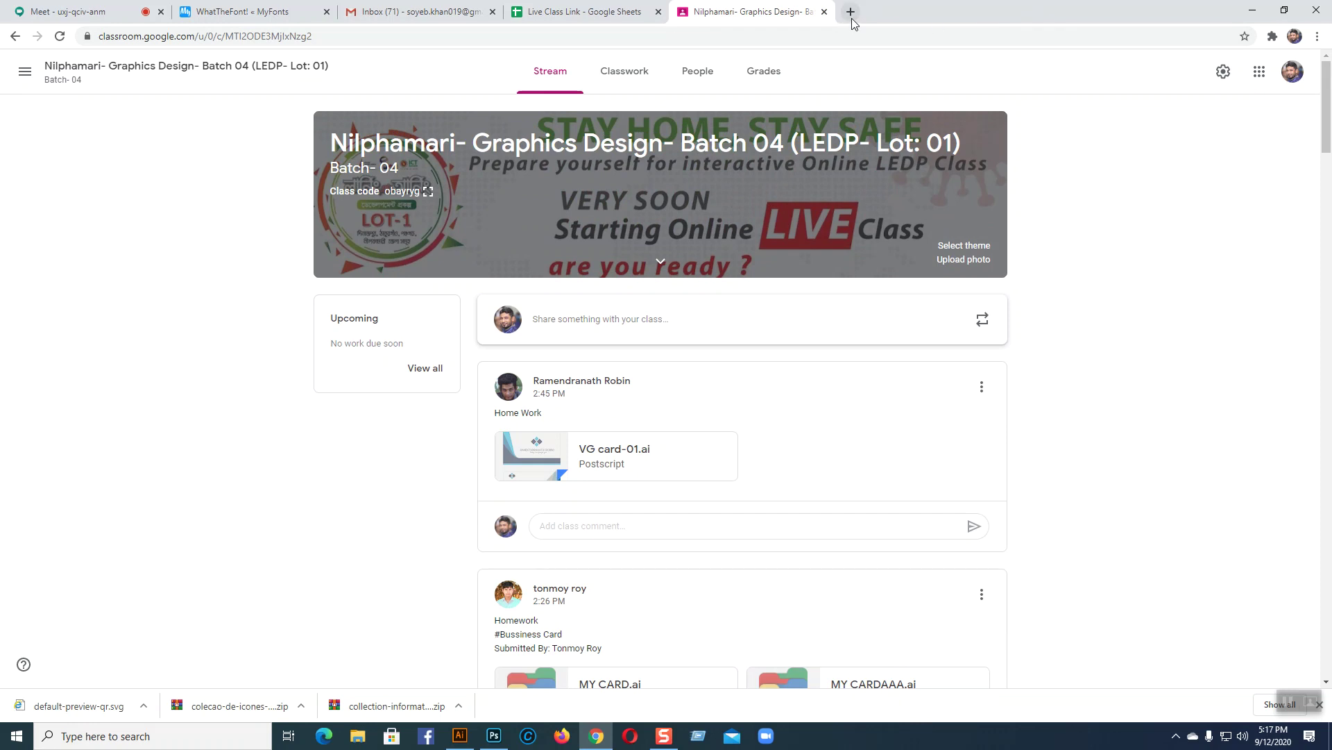
pyautogui.click(847, 14)
pyautogui.click(70, 12)
pyautogui.click(952, 651)
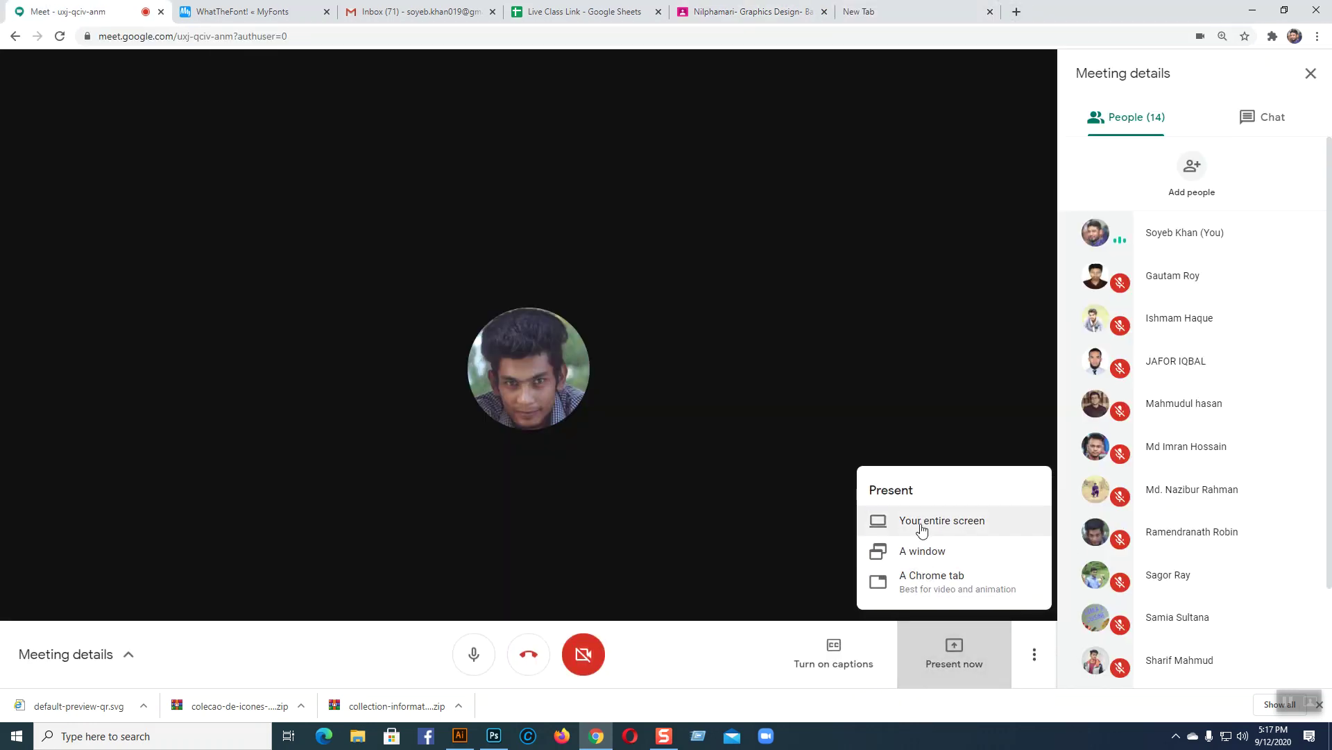
pyautogui.click(889, 384)
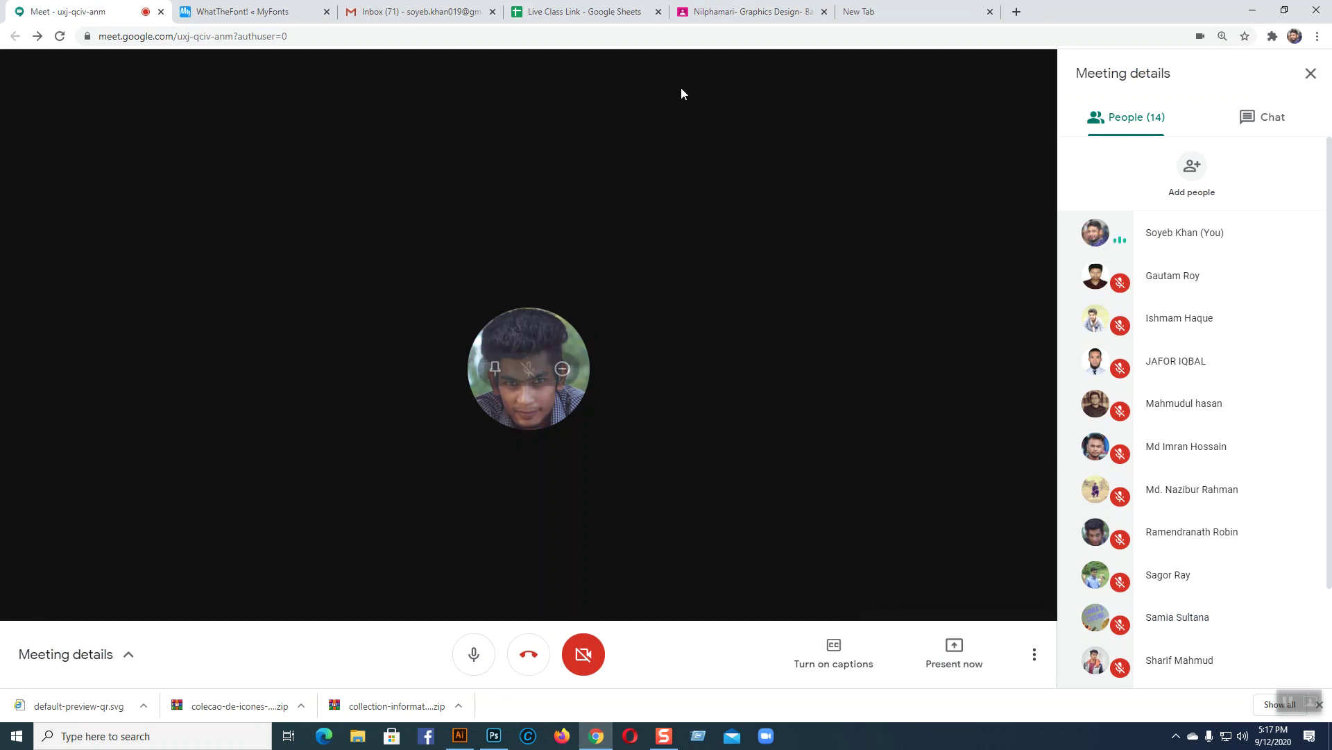
pyautogui.click(746, 12)
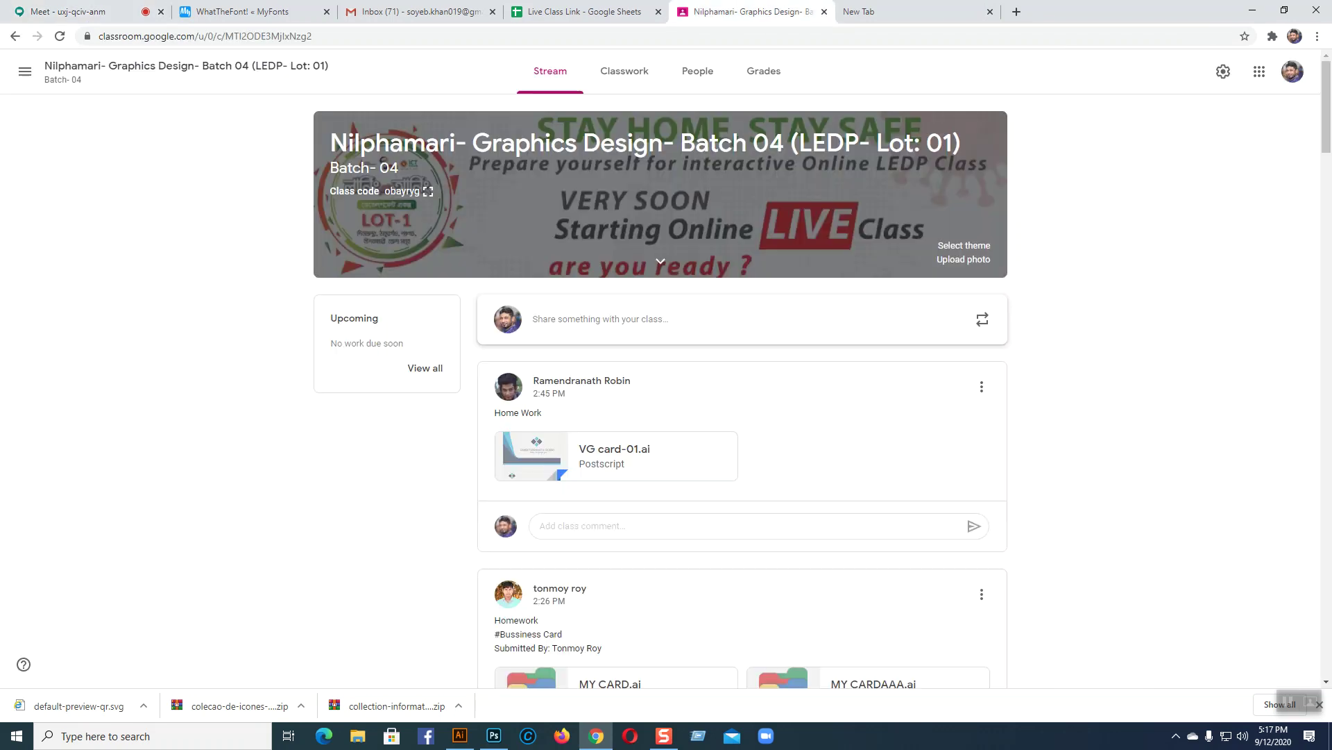
pyautogui.click(600, 454)
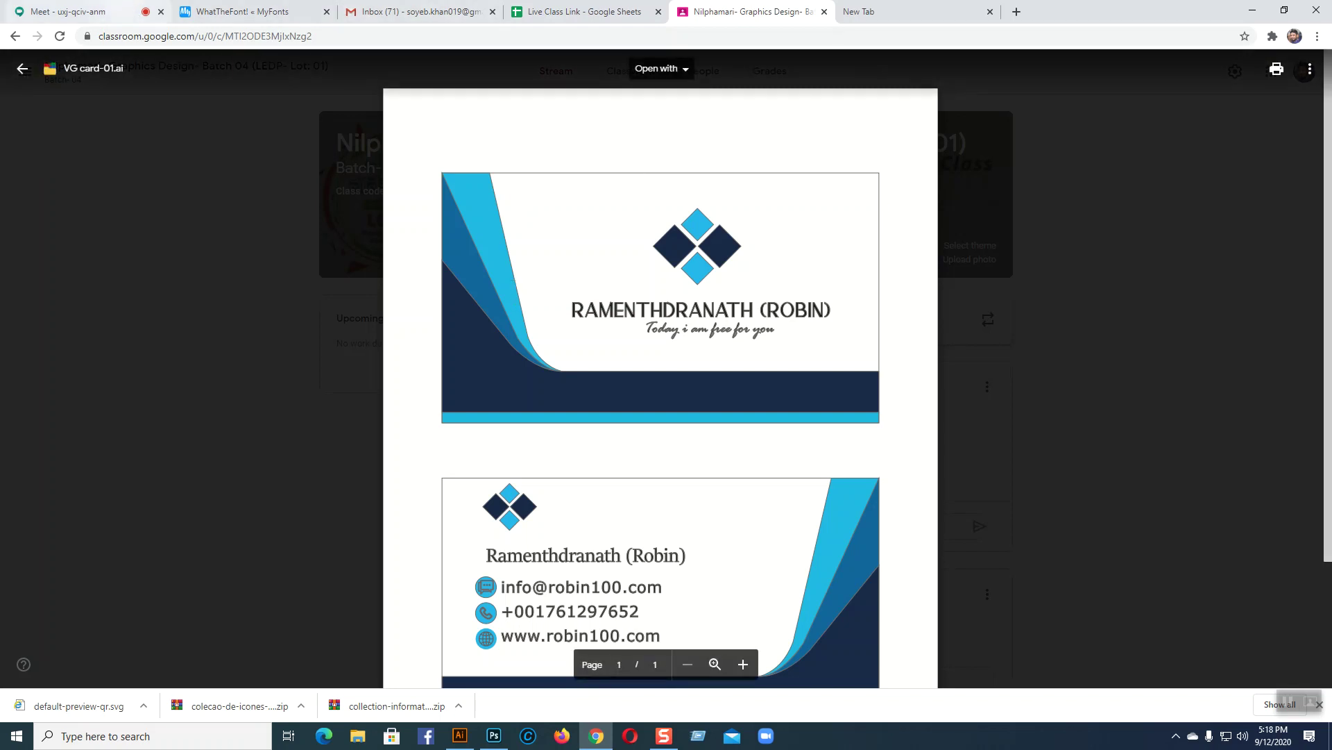
# Step: Present the entire screen in the Meet call and hide the sharing notification bar
pyautogui.hotkey('ctrl', '1')
pyautogui.click(954, 656)
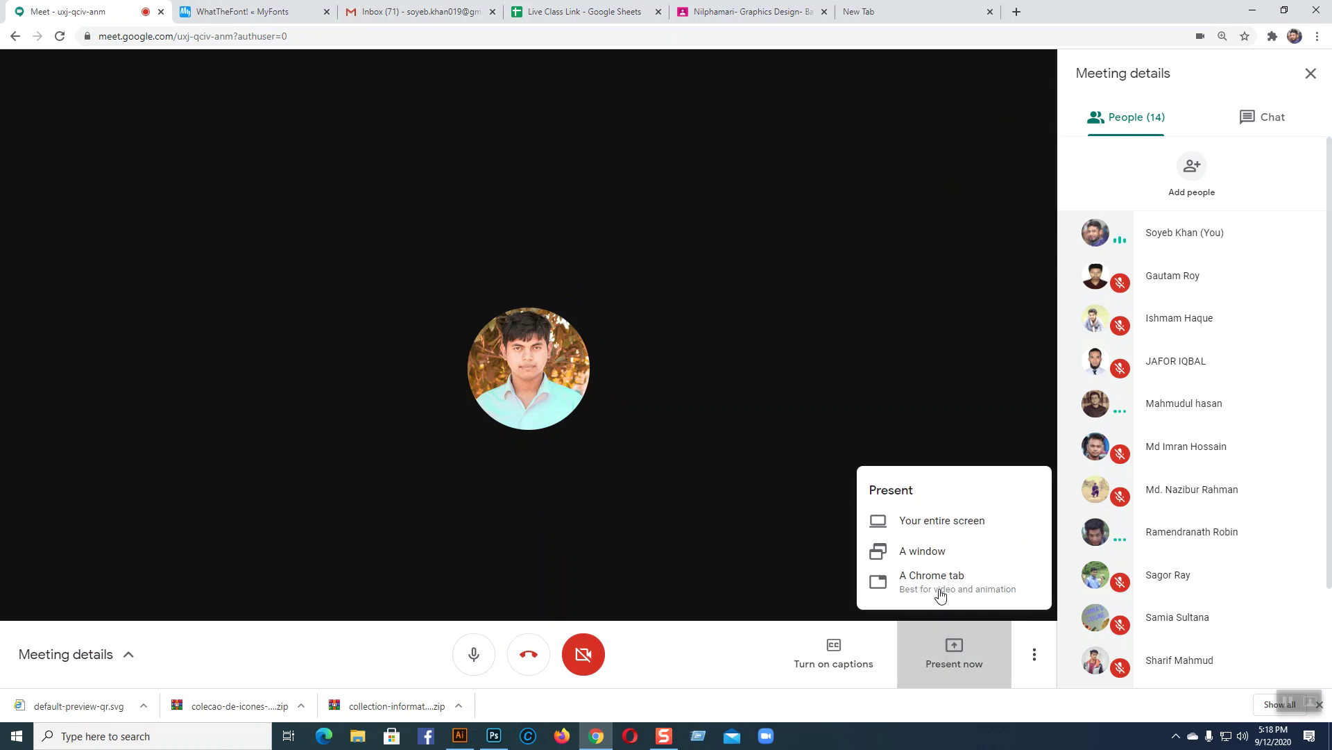
pyautogui.click(928, 526)
pyautogui.click(786, 333)
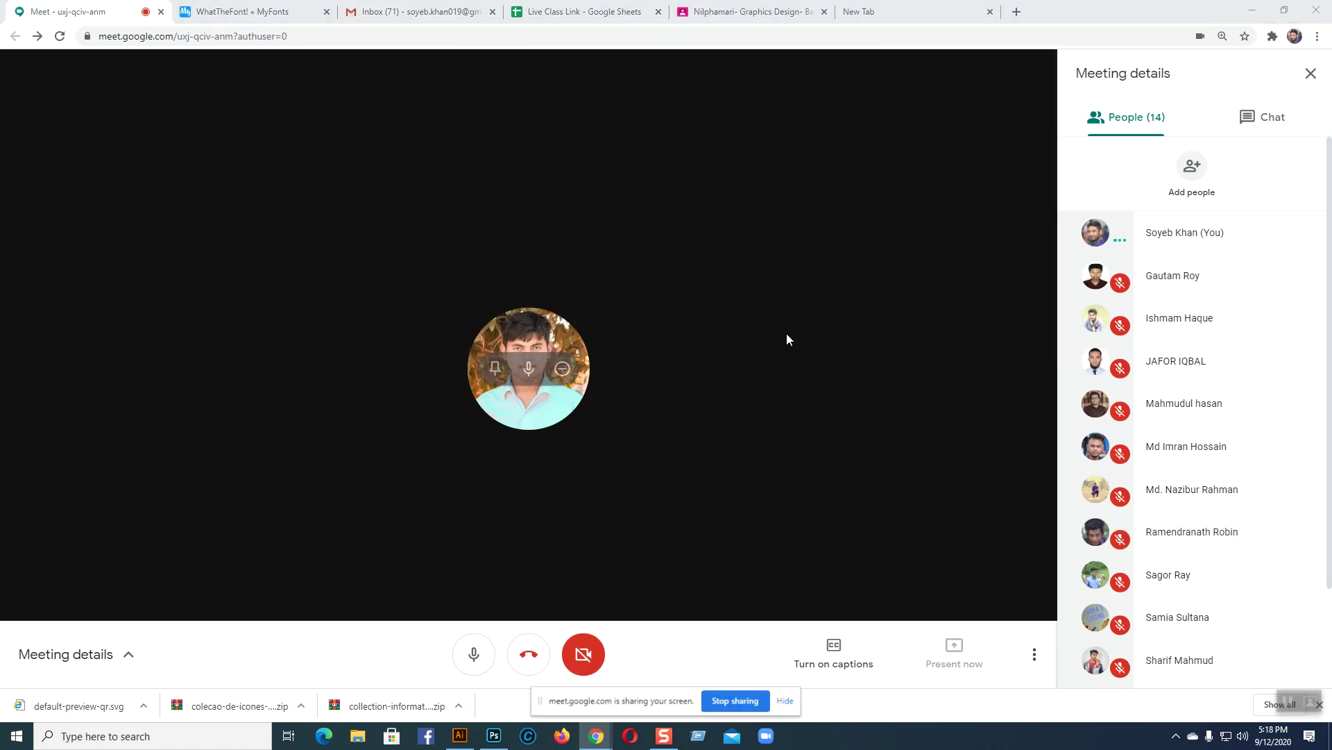
pyautogui.click(746, 12)
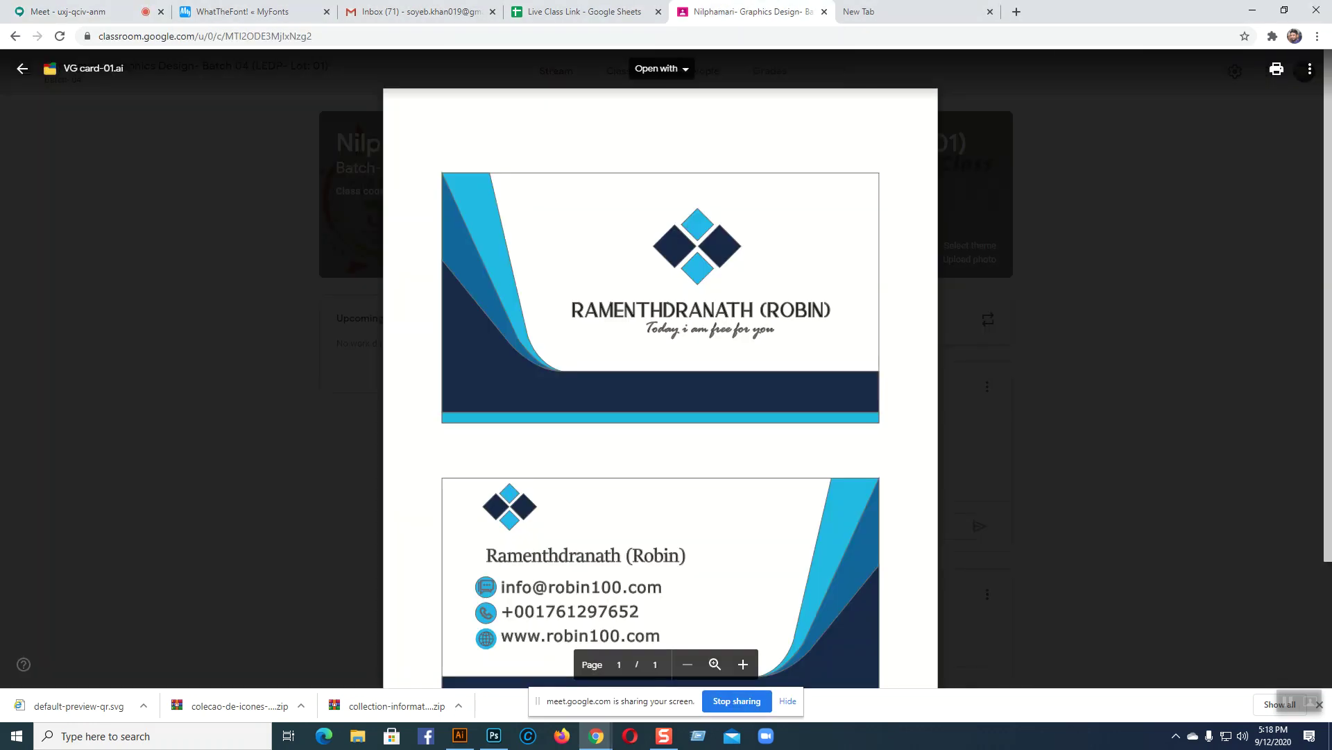
pyautogui.click(789, 702)
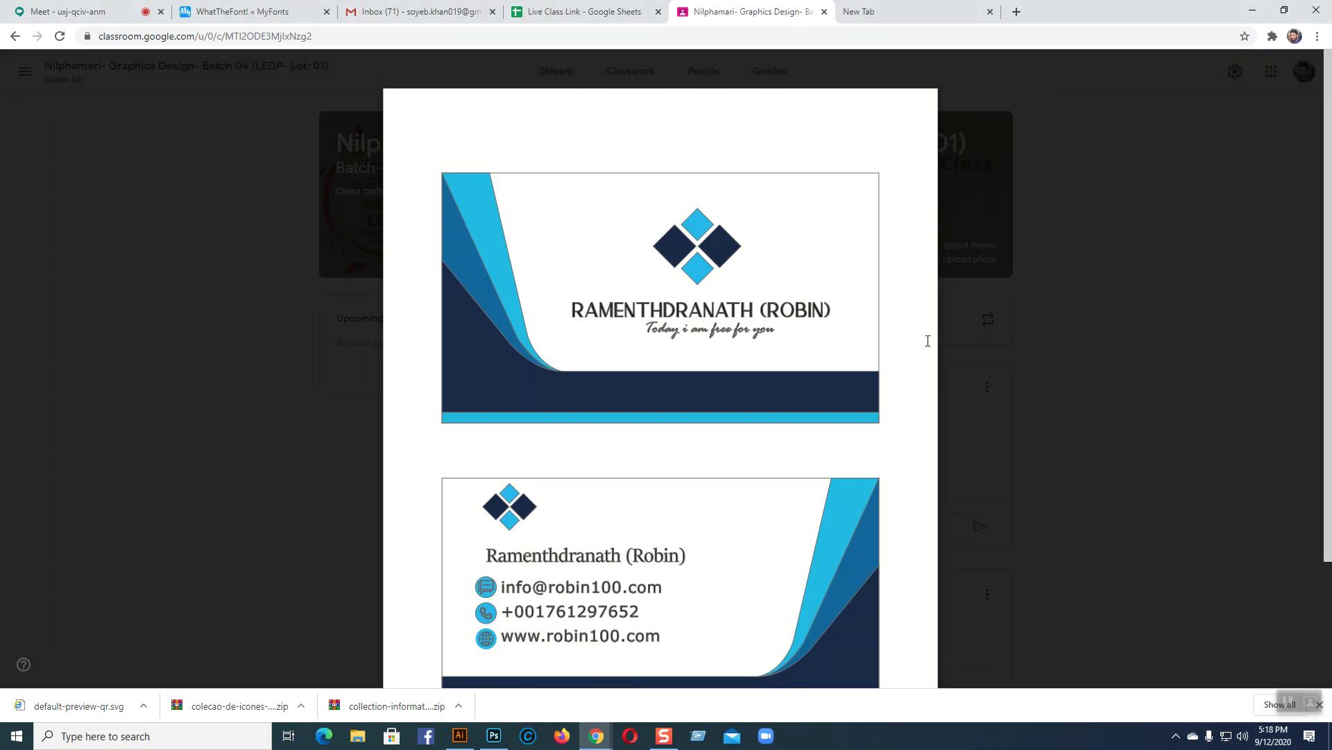
pyautogui.scroll(-2, 928, 340)
pyautogui.scroll(1, 928, 340)
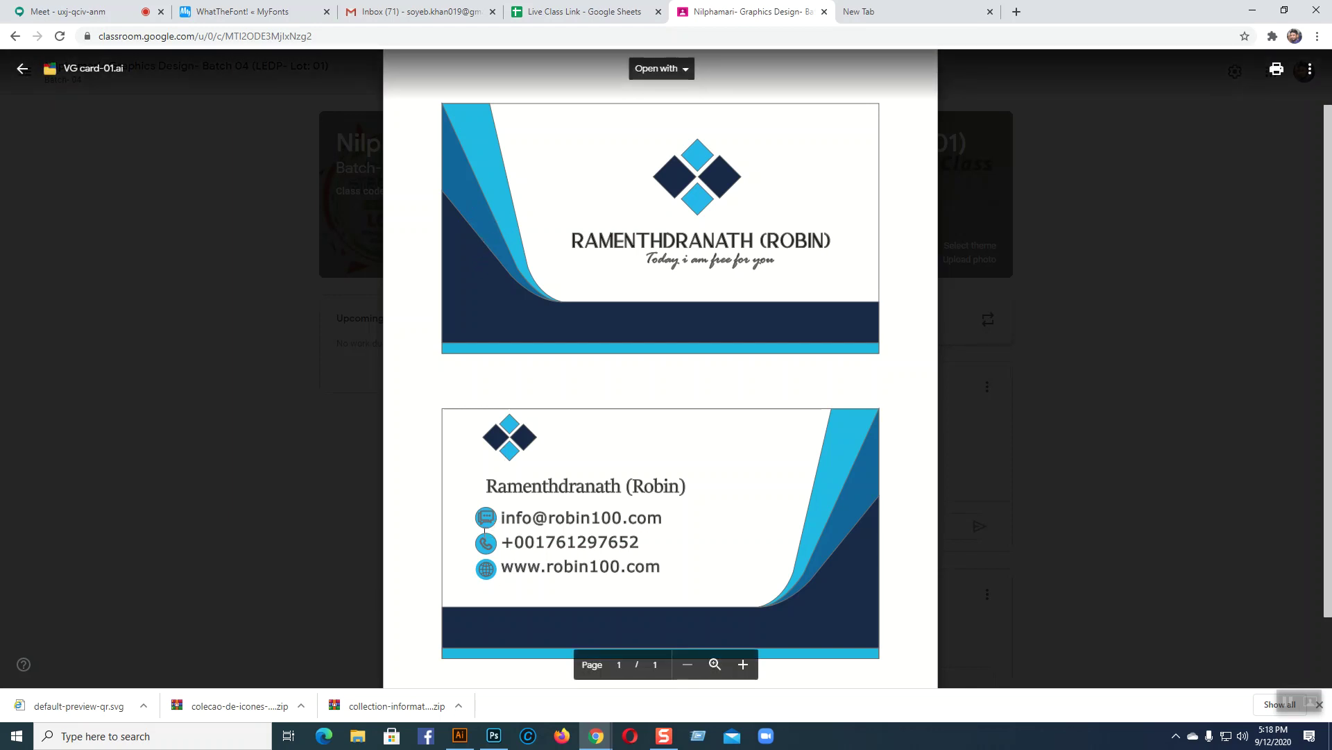
pyautogui.scroll(-1, 605, 442)
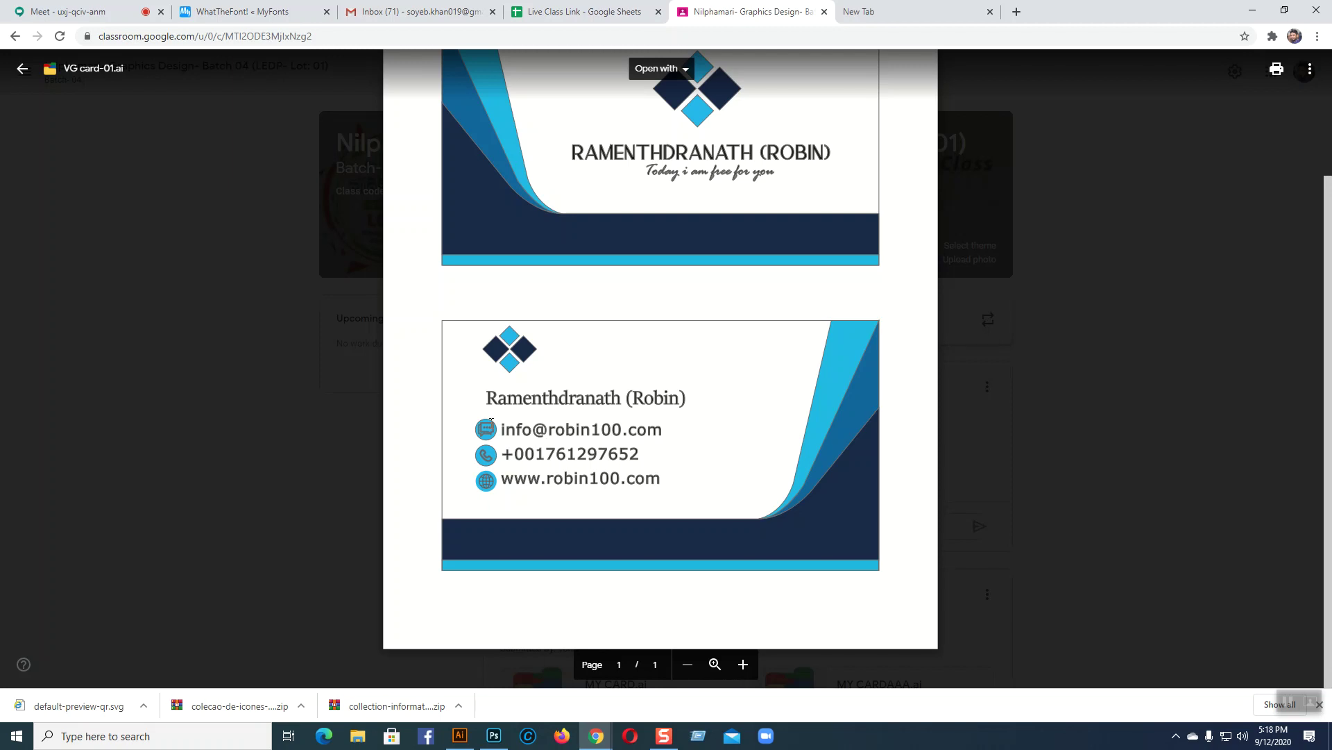
# Step: Mute one participant for everyone in Meet, then go back to the Classroom card preview
pyautogui.hotkey('ctrl', '1')
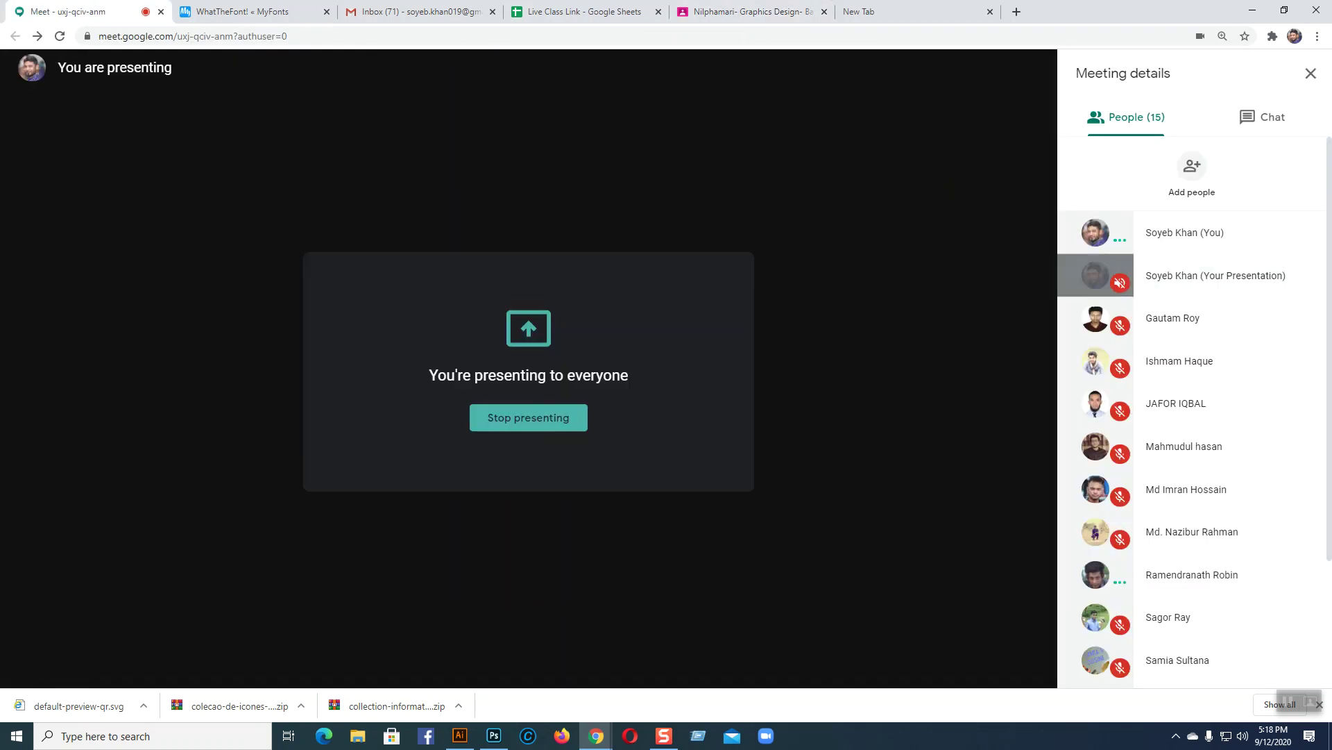
pyautogui.click(1304, 575)
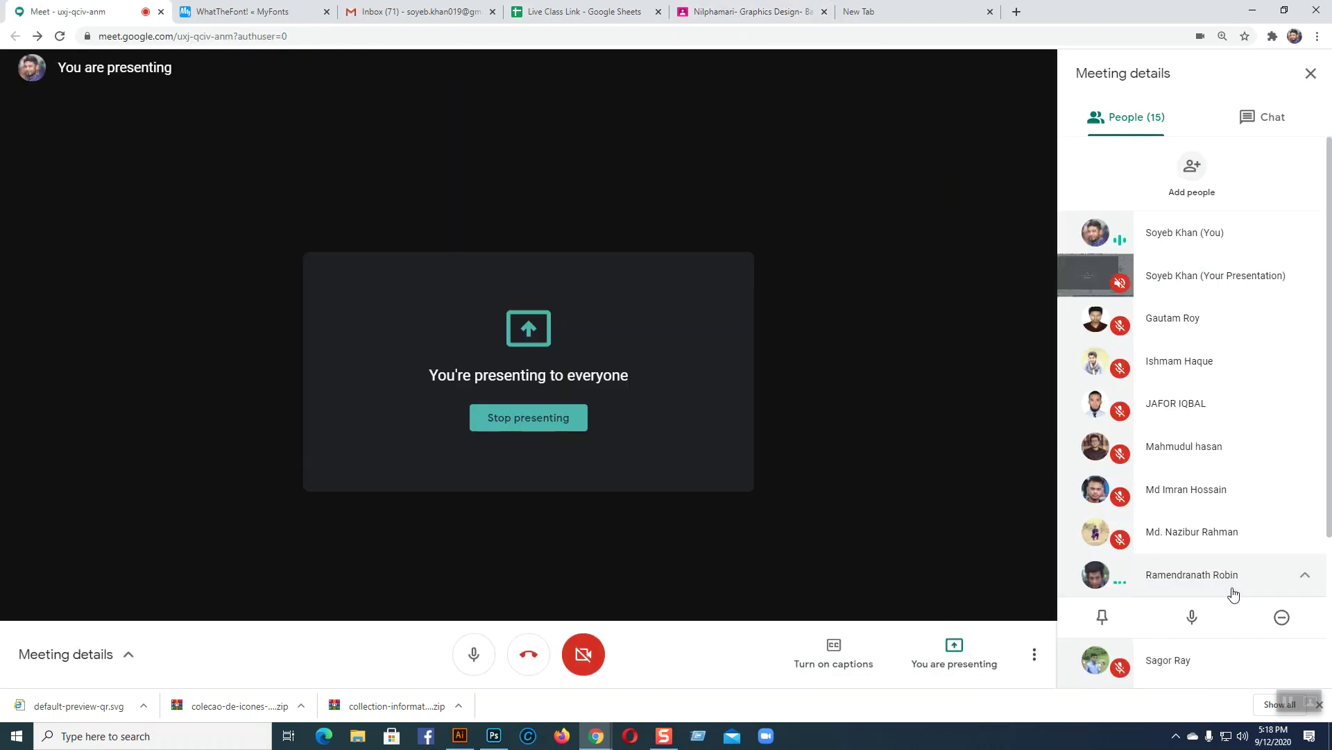
pyautogui.click(1185, 617)
pyautogui.click(756, 405)
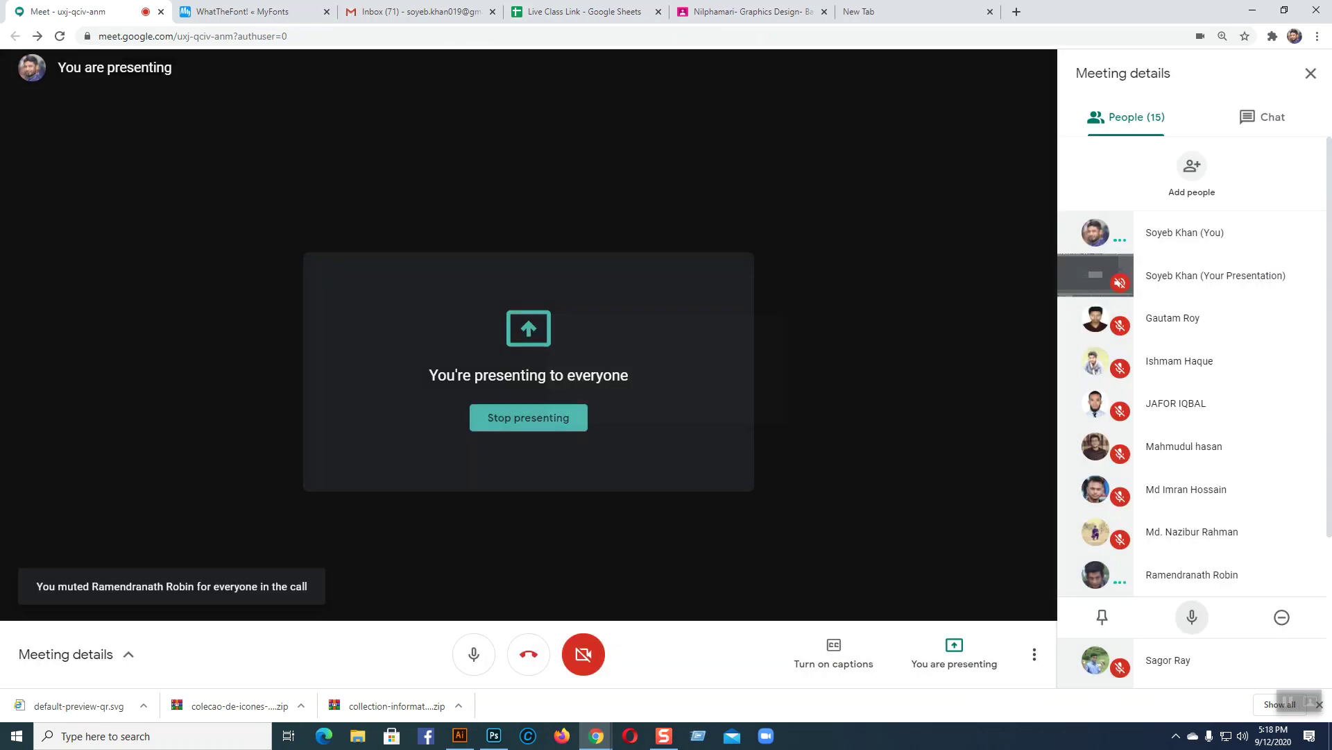
pyautogui.click(714, 11)
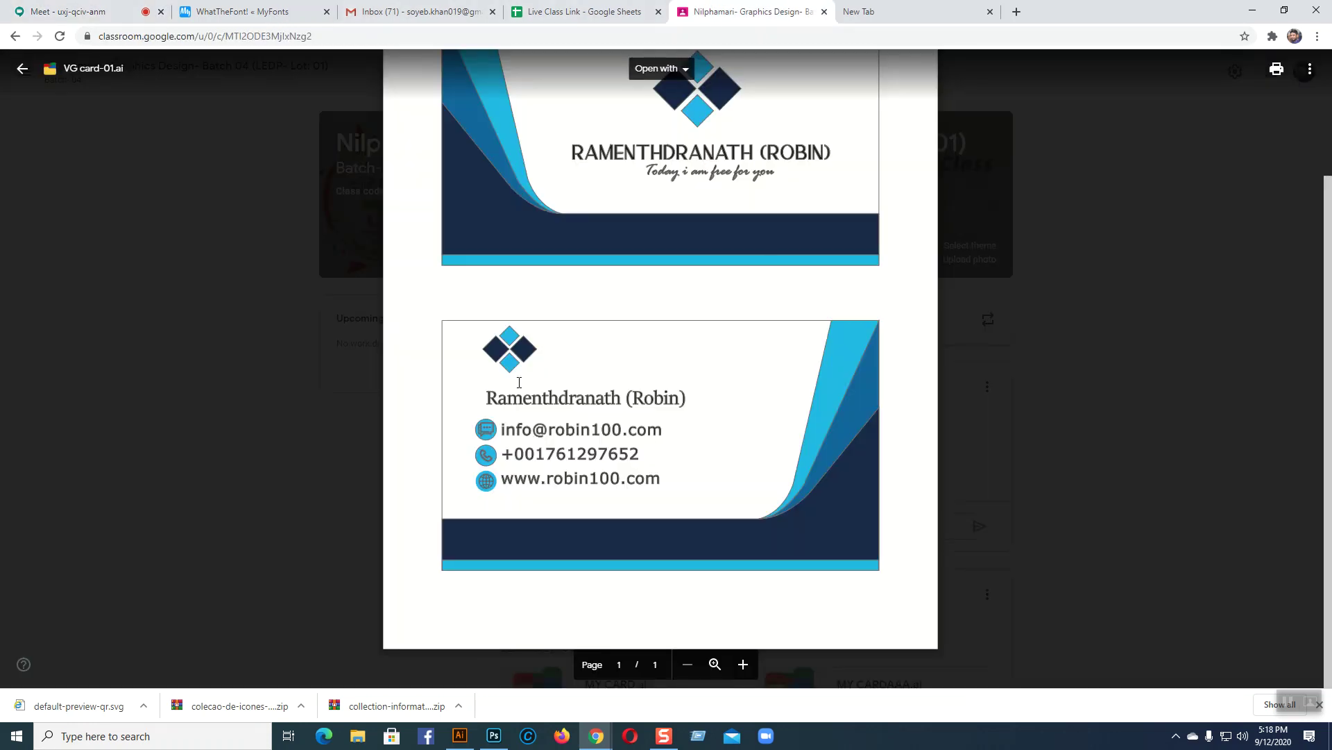
# Step: Scroll through the front and back of the VG card-01.ai preview, then close it
pyautogui.scroll(2, 525, 416)
pyautogui.scroll(-2, 764, 441)
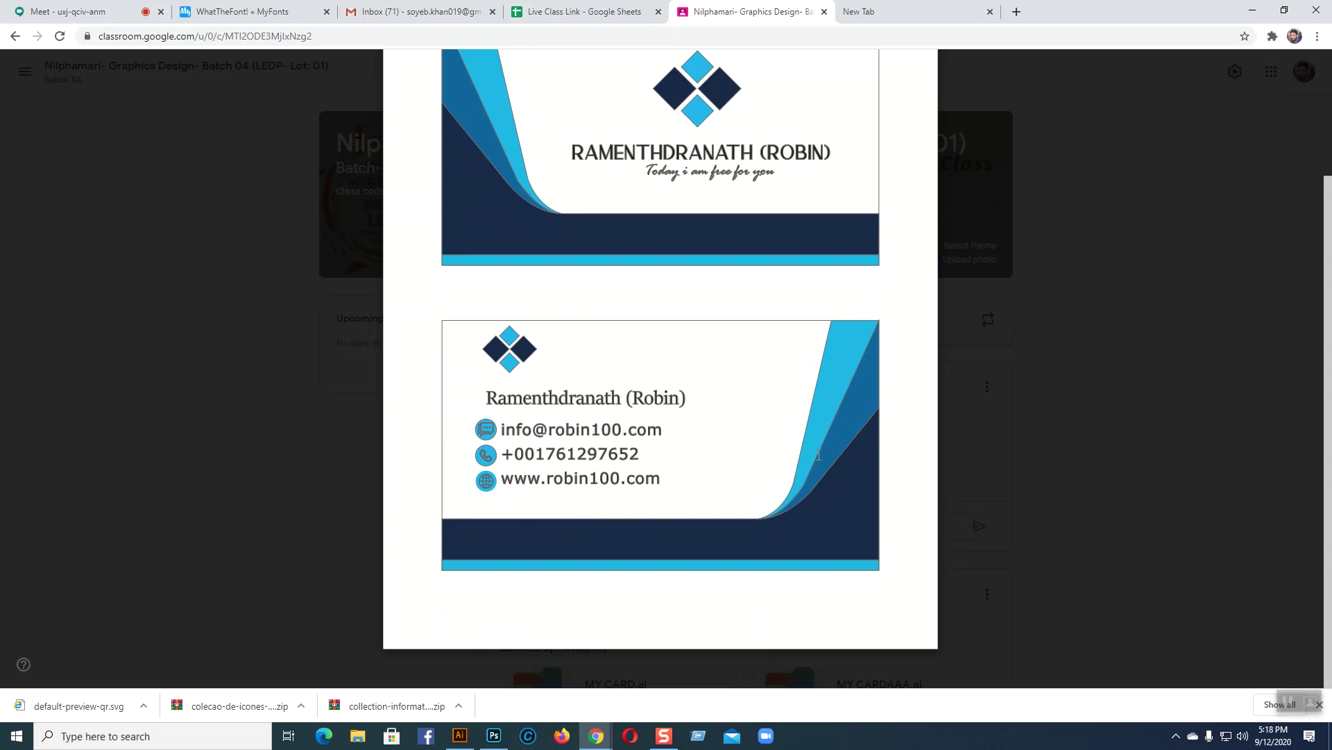
pyautogui.scroll(2, 809, 452)
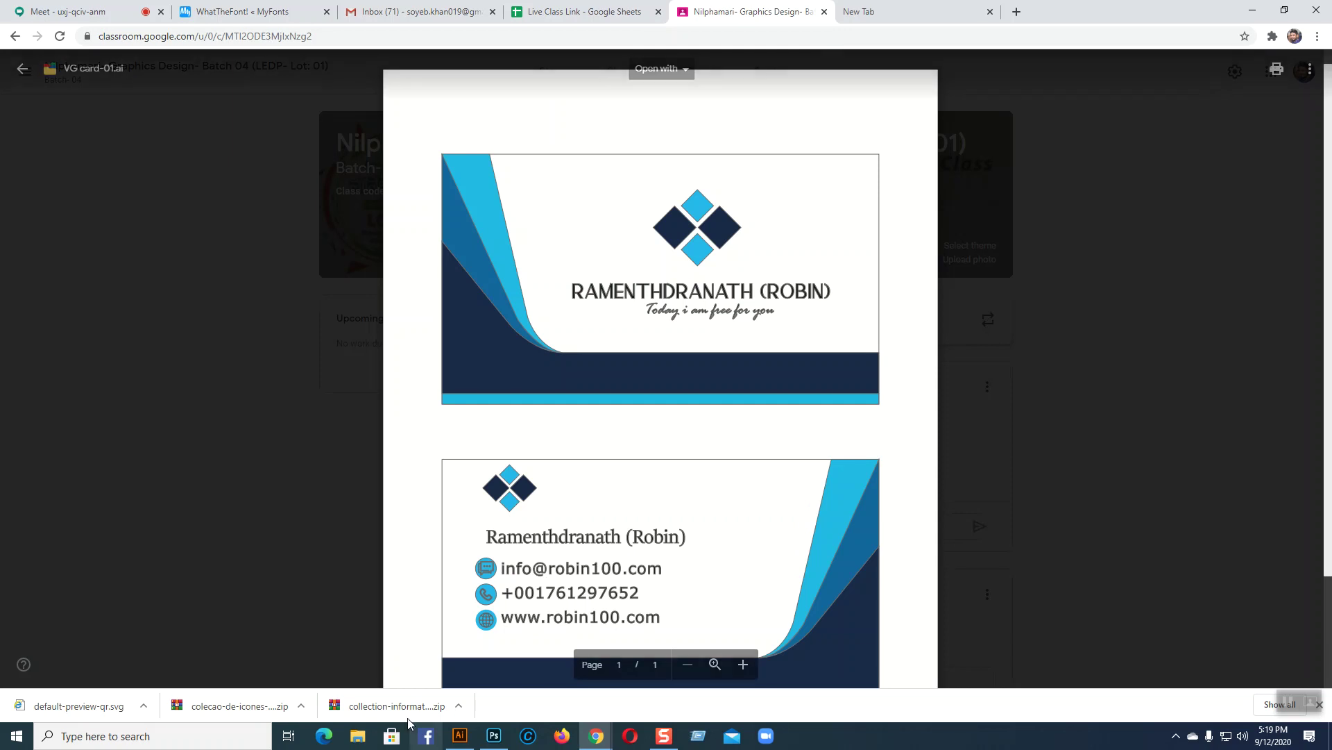
pyautogui.scroll(-2, 779, 379)
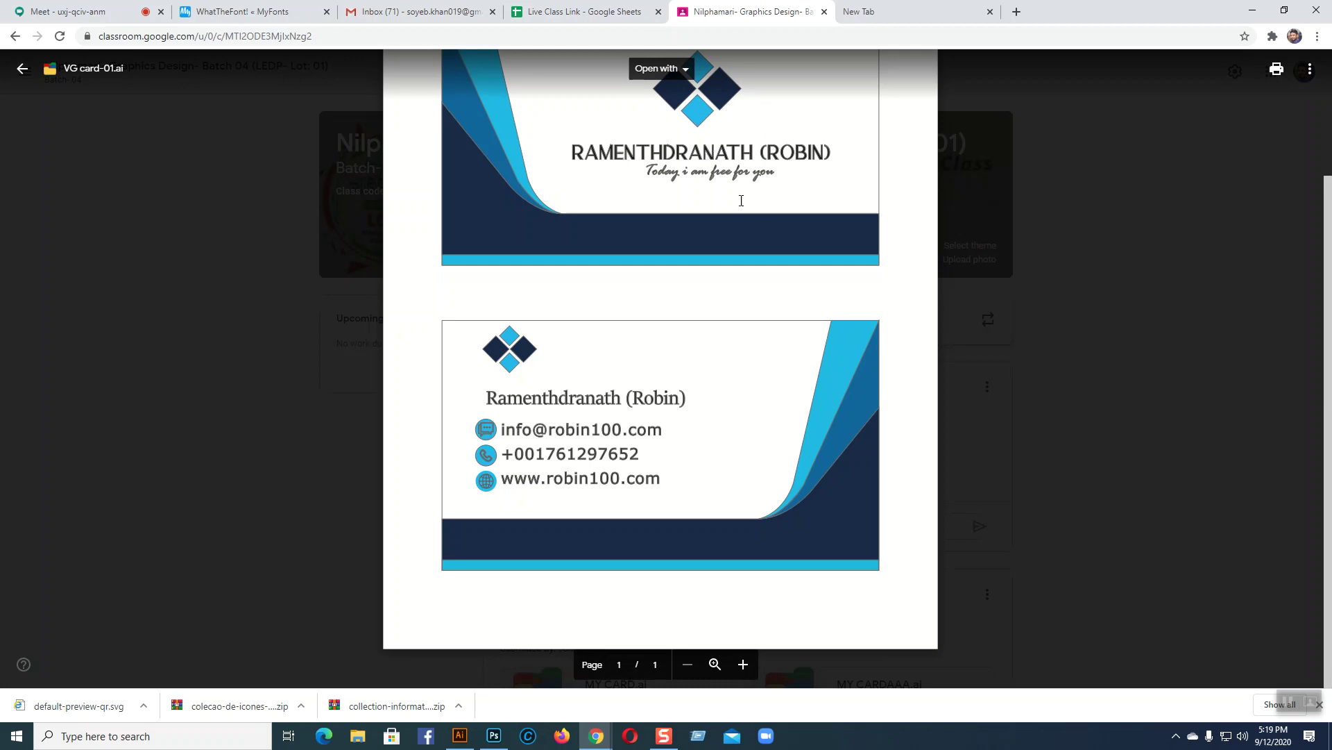
pyautogui.scroll(2, 718, 293)
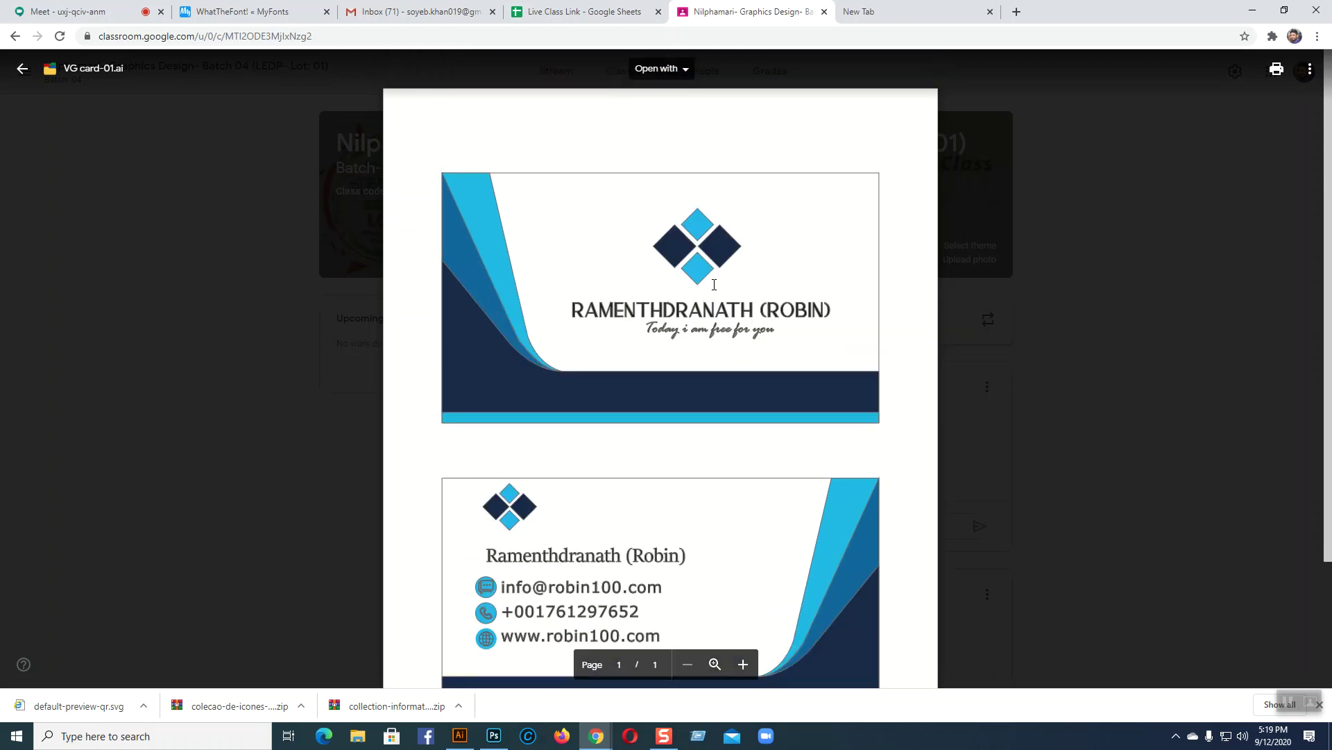
pyautogui.click(22, 68)
# Step: Preview the 3.jpg mockup and the Modern Business Card.ai file, closing each
pyautogui.scroll(-1, 968, 361)
pyautogui.scroll(-2, 968, 361)
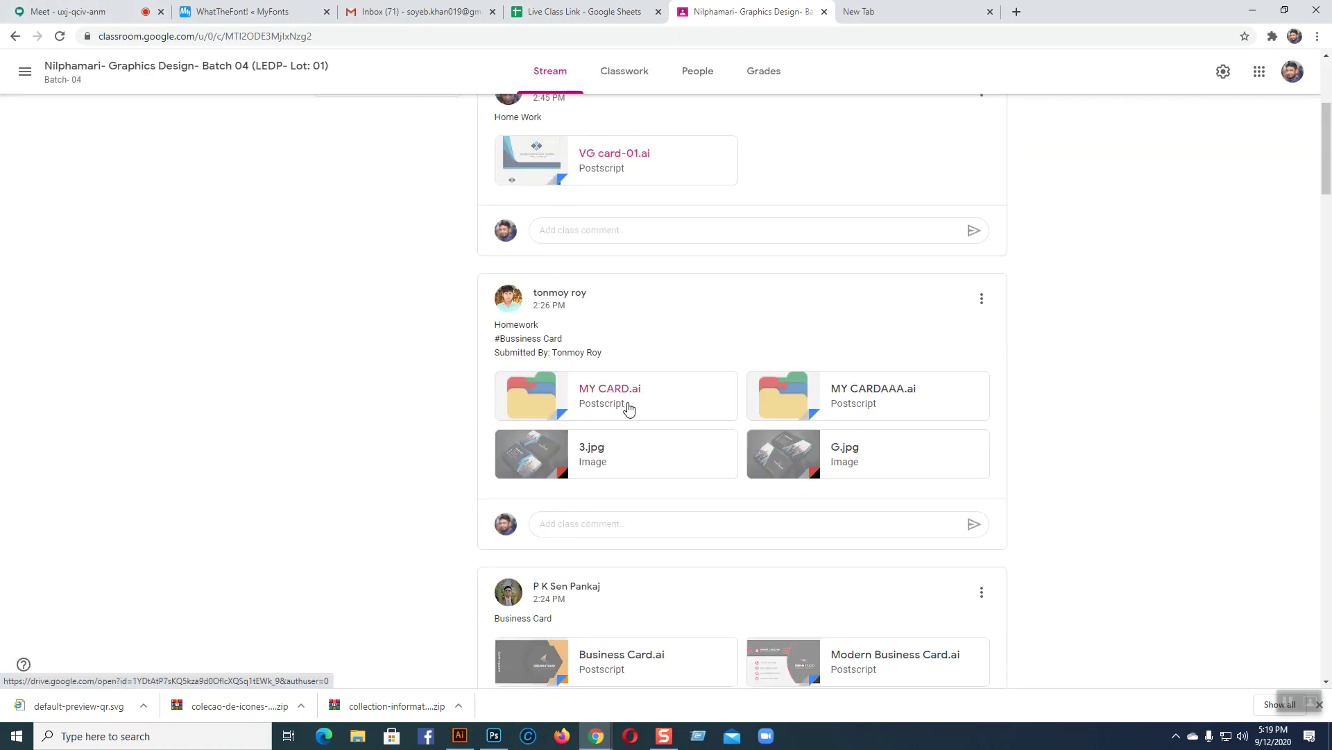
pyautogui.click(594, 450)
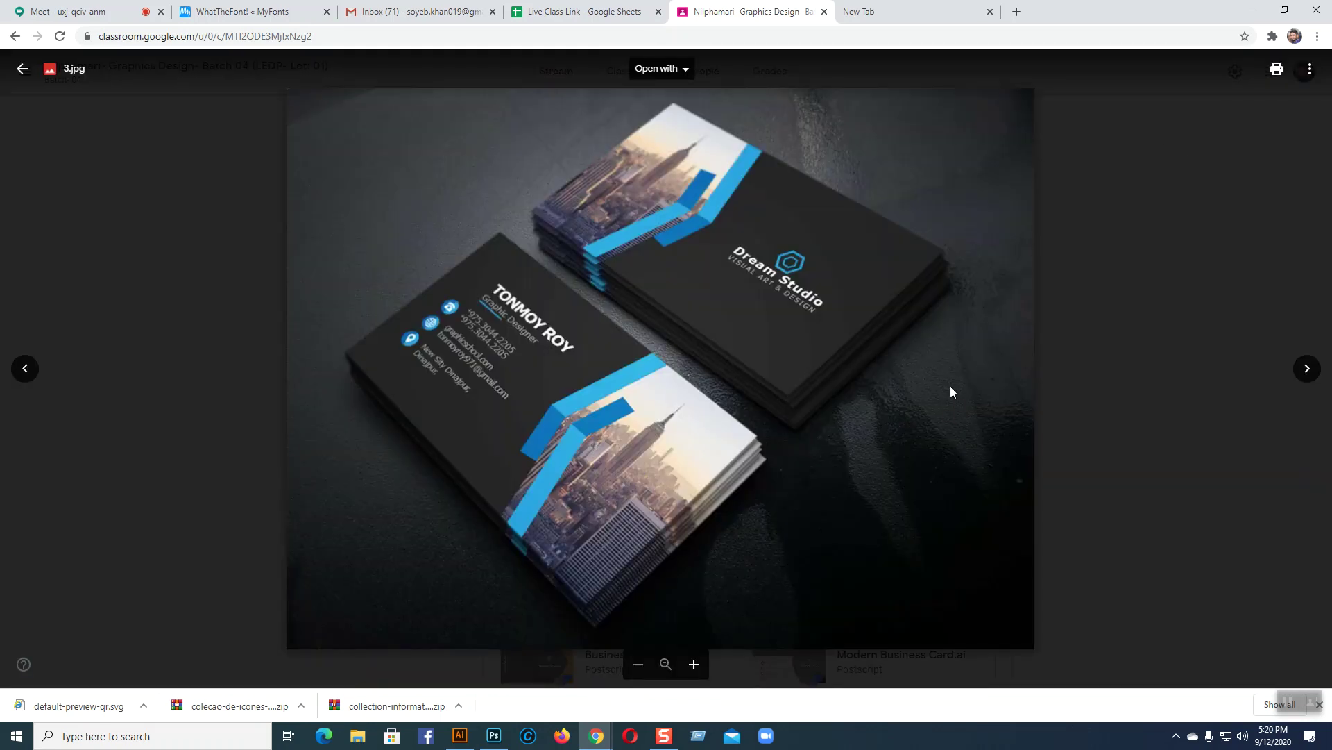
pyautogui.click(23, 68)
pyautogui.click(866, 406)
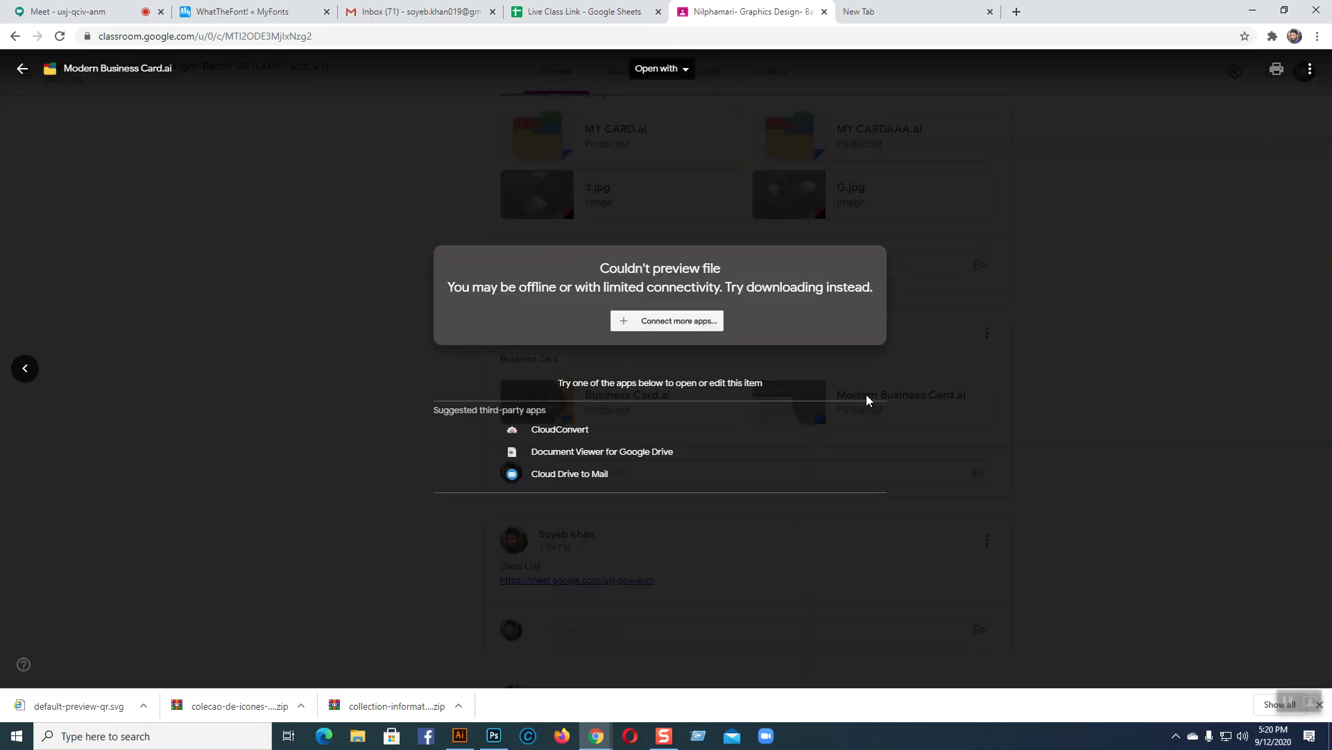
pyautogui.click(22, 68)
# Step: Preview G.jpg, then open the Business Card.ai submission in the next post
pyautogui.click(846, 192)
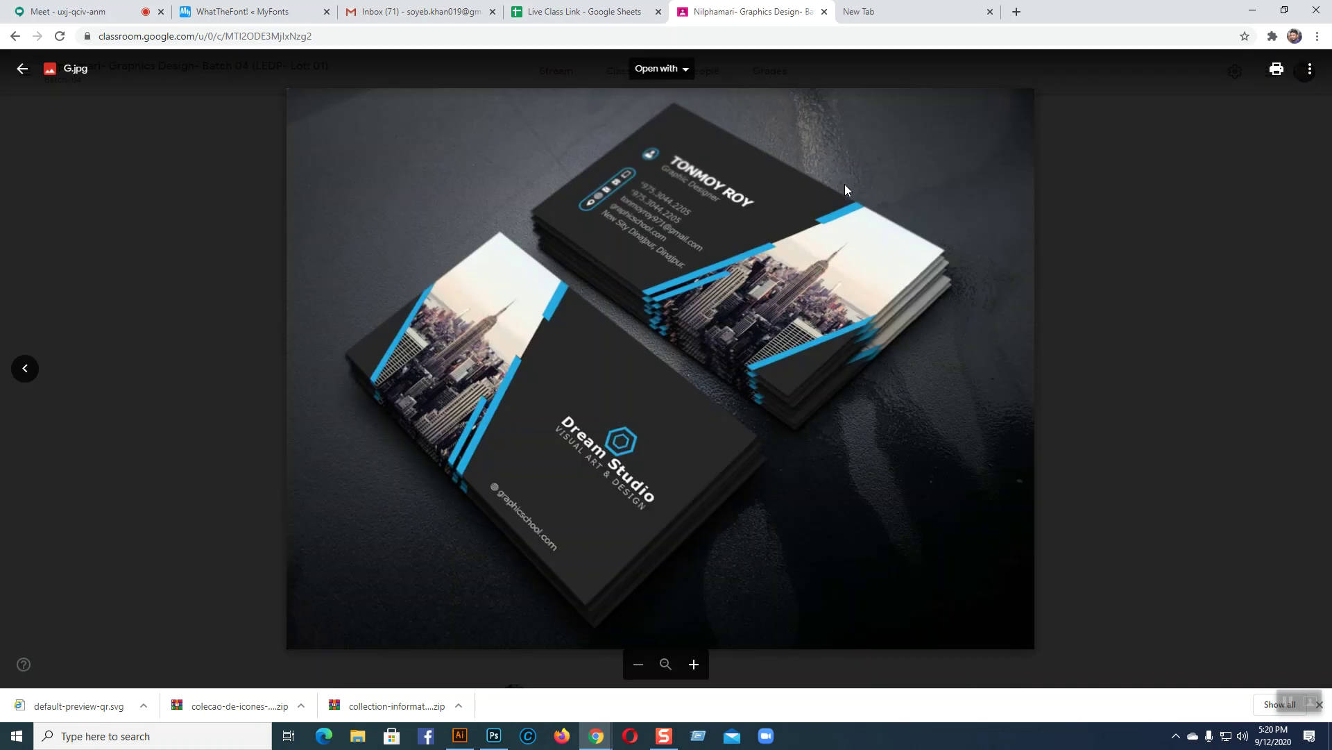
pyautogui.click(20, 72)
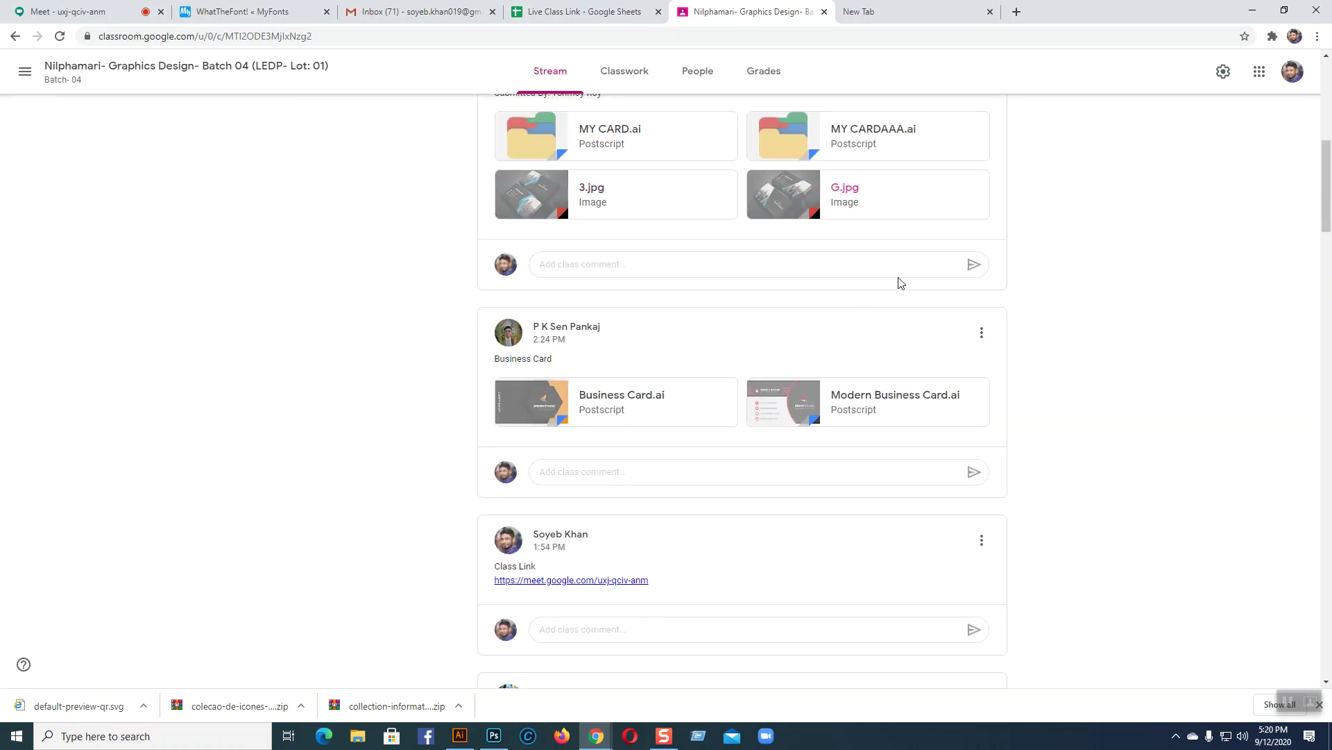
pyautogui.click(602, 401)
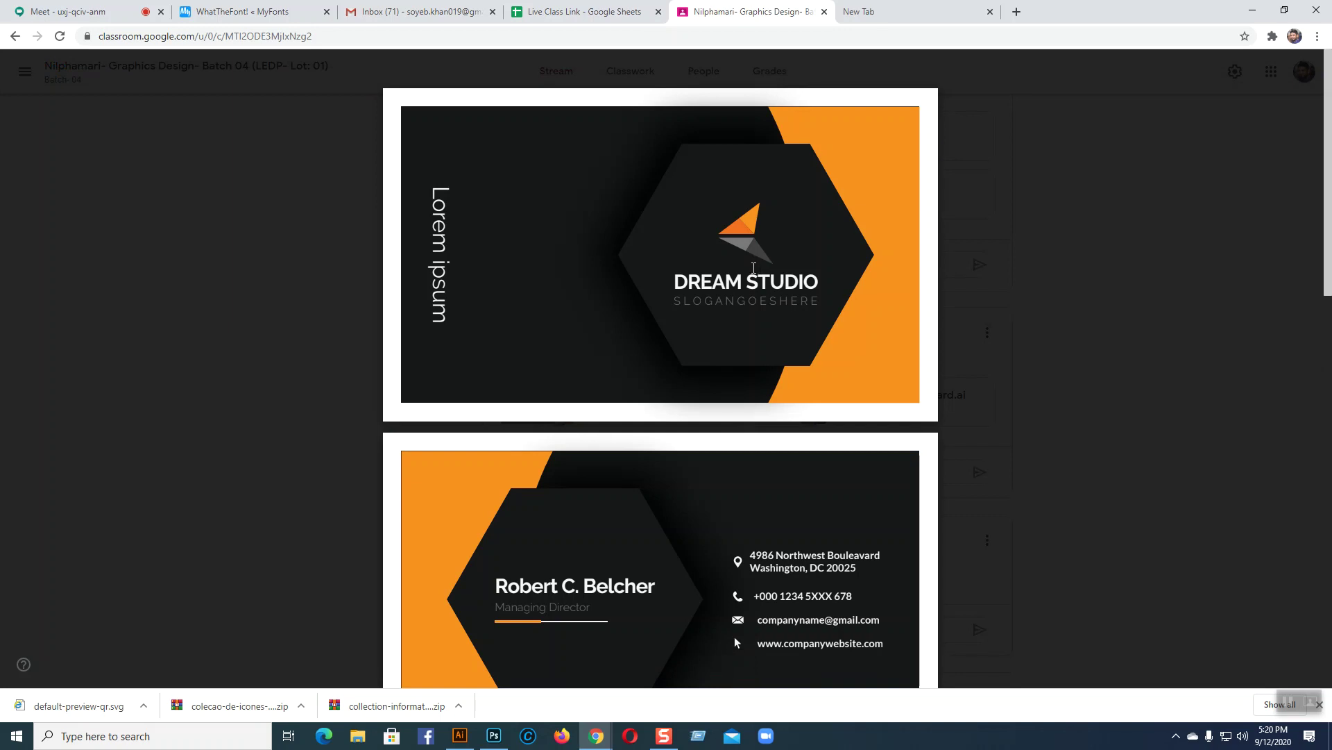
# Step: Scroll through the DREAM STUDIO front, contact-details back and mockup pages of Business Card.ai, then close it
pyautogui.scroll(-3, 756, 278)
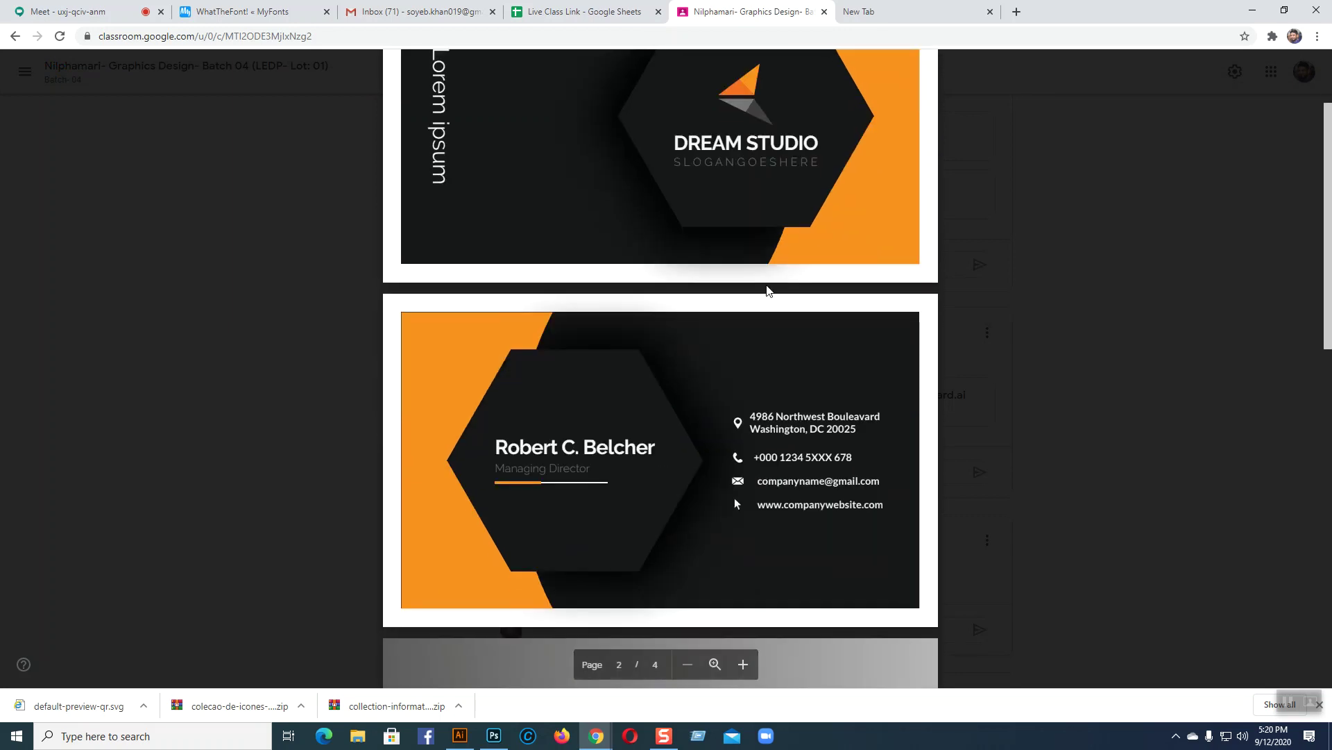
pyautogui.scroll(-10, 761, 300)
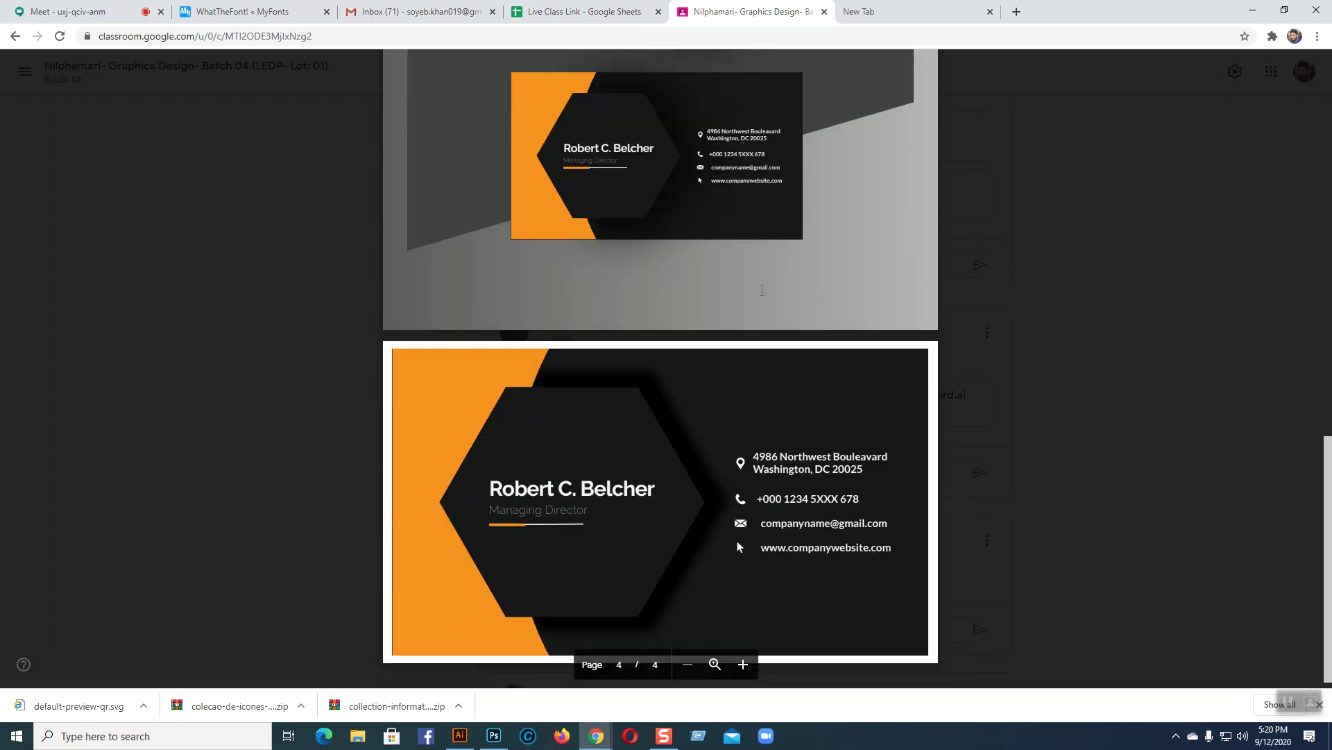
pyautogui.scroll(15, 761, 290)
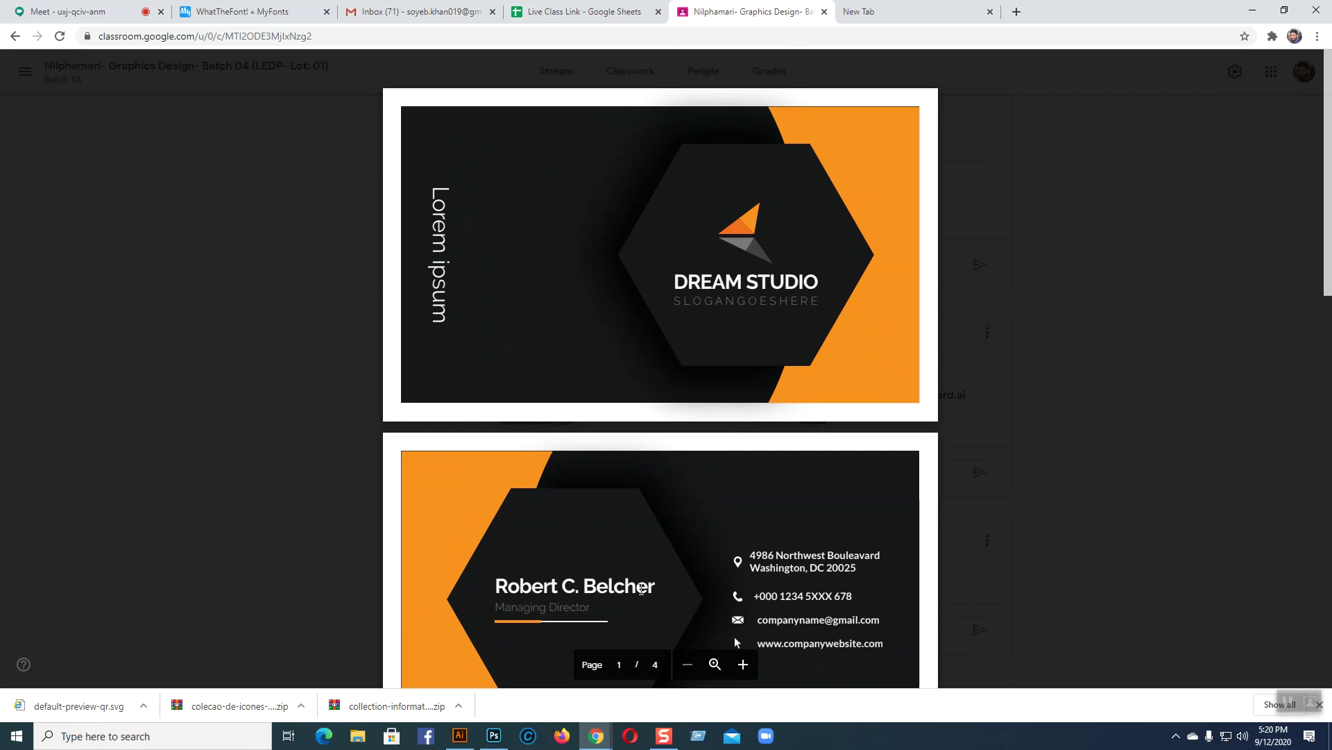
pyautogui.scroll(-3, 640, 587)
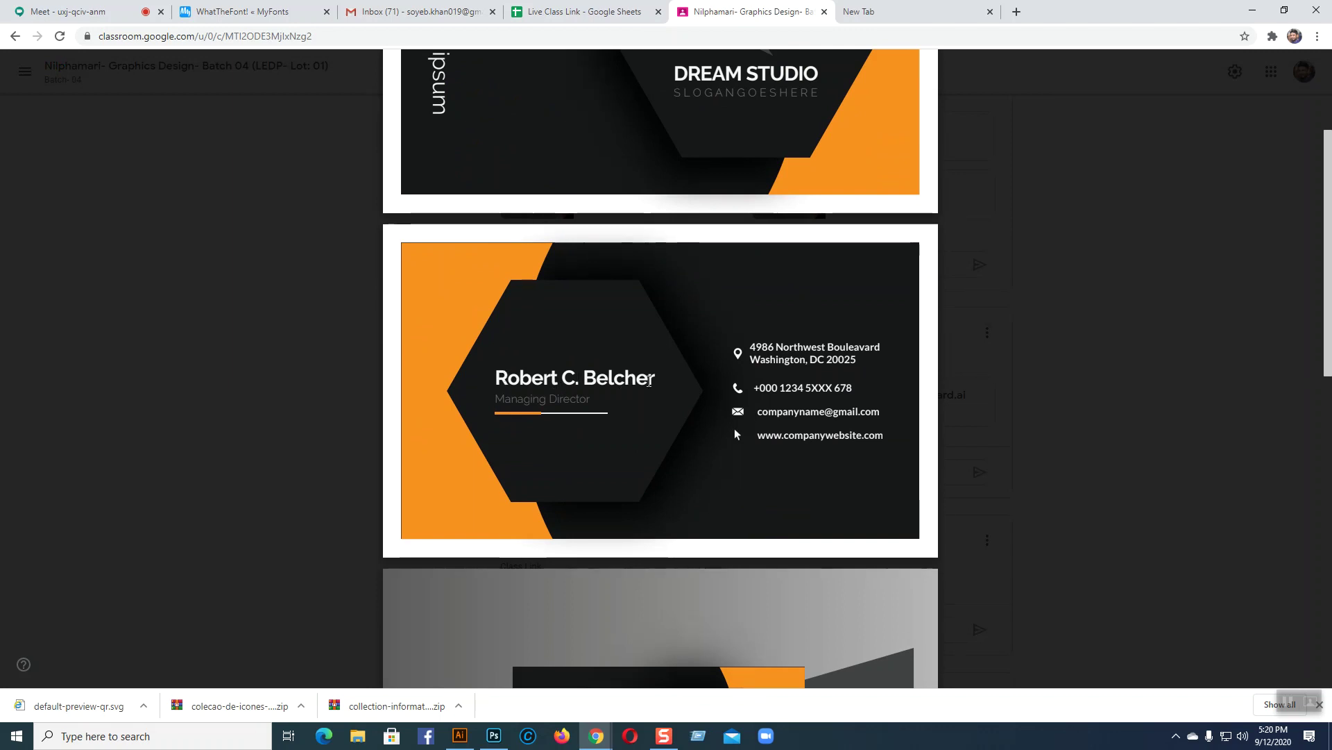
pyautogui.scroll(-5, 664, 384)
pyautogui.scroll(-5, 664, 384)
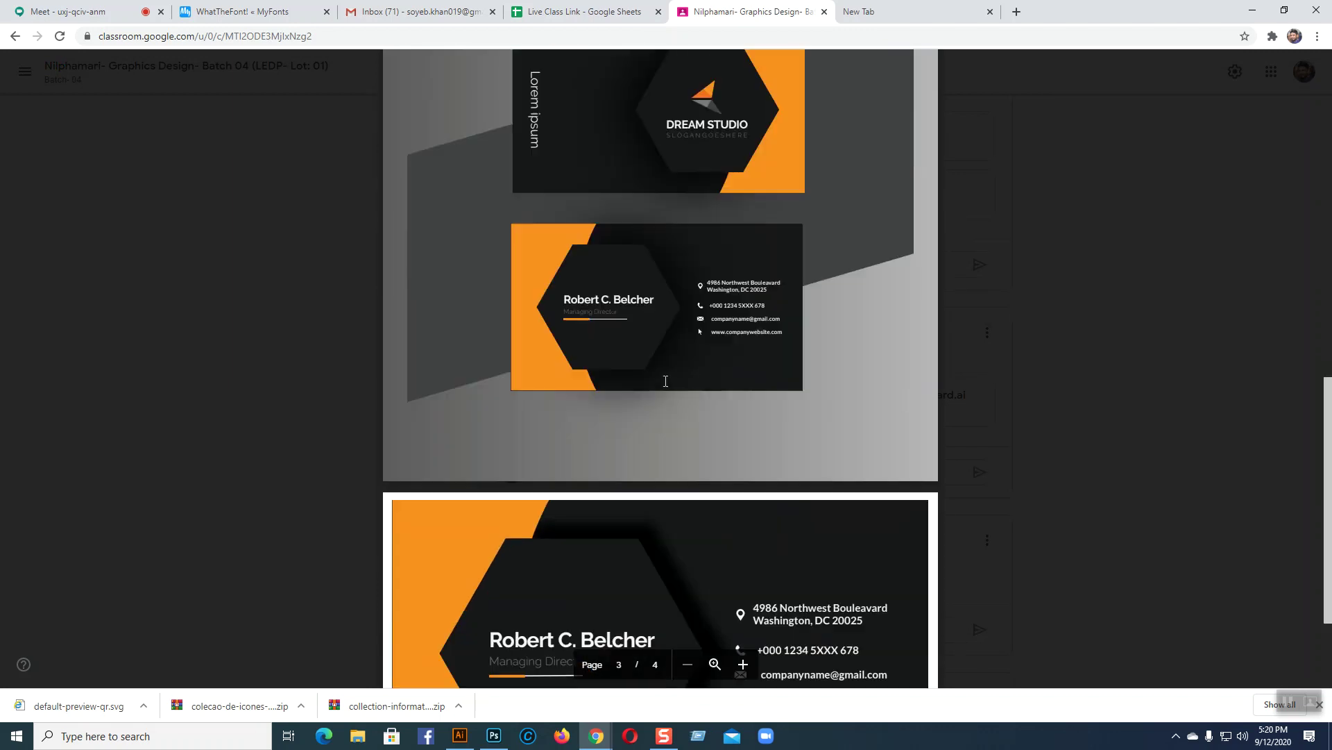
pyautogui.scroll(2, 665, 381)
pyautogui.scroll(-4, 665, 378)
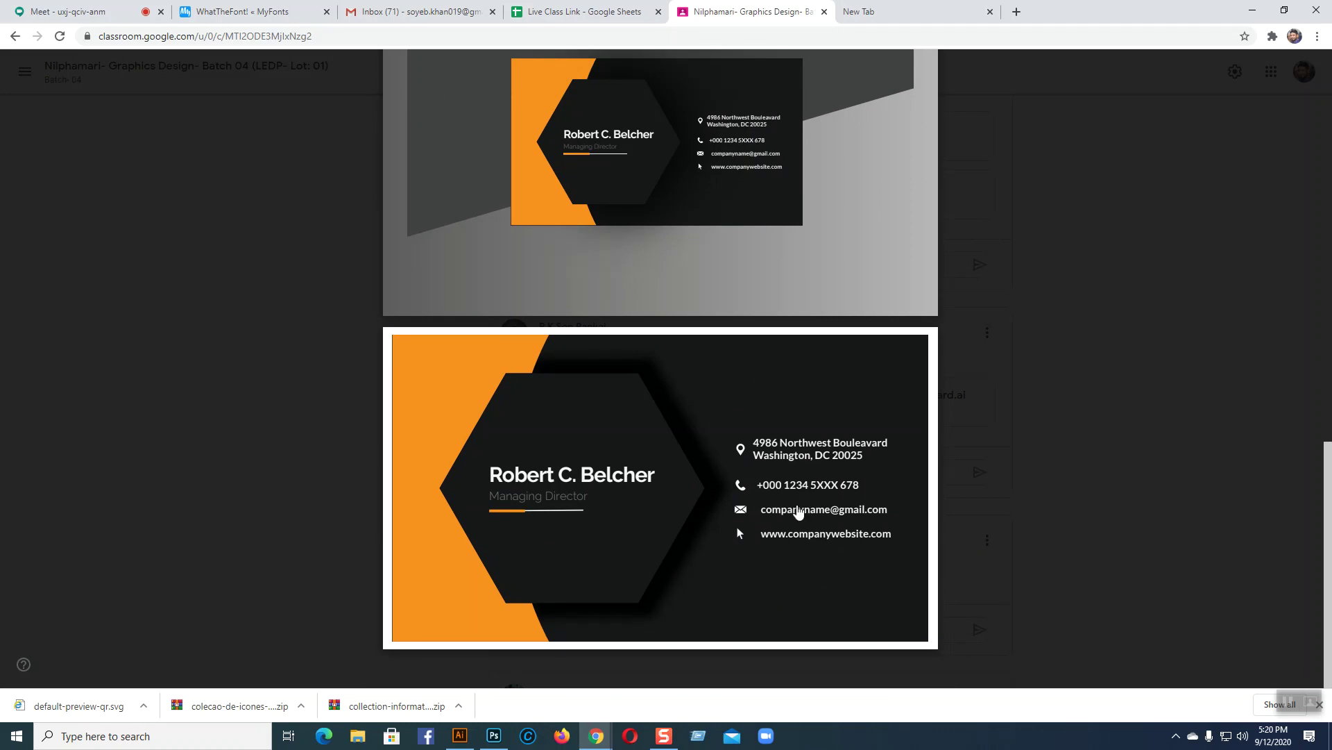
pyautogui.scroll(12, 625, 468)
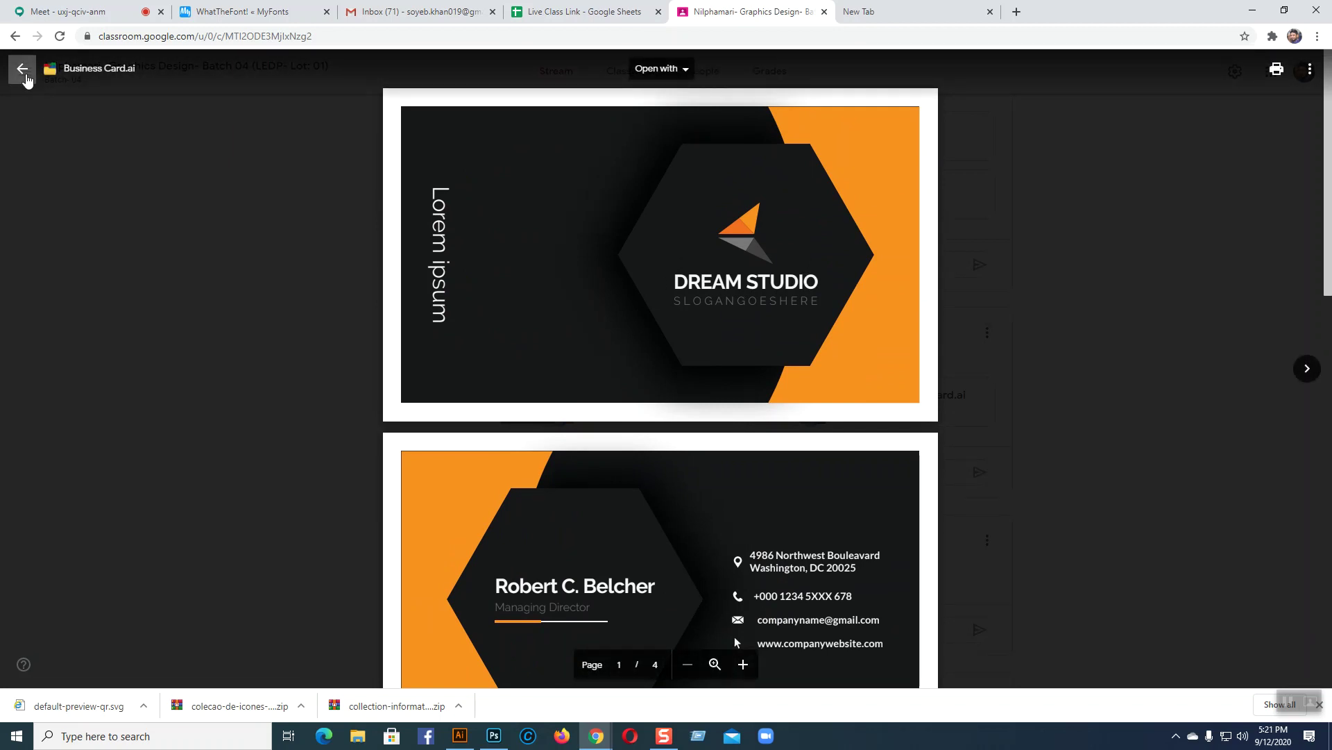
pyautogui.click(22, 70)
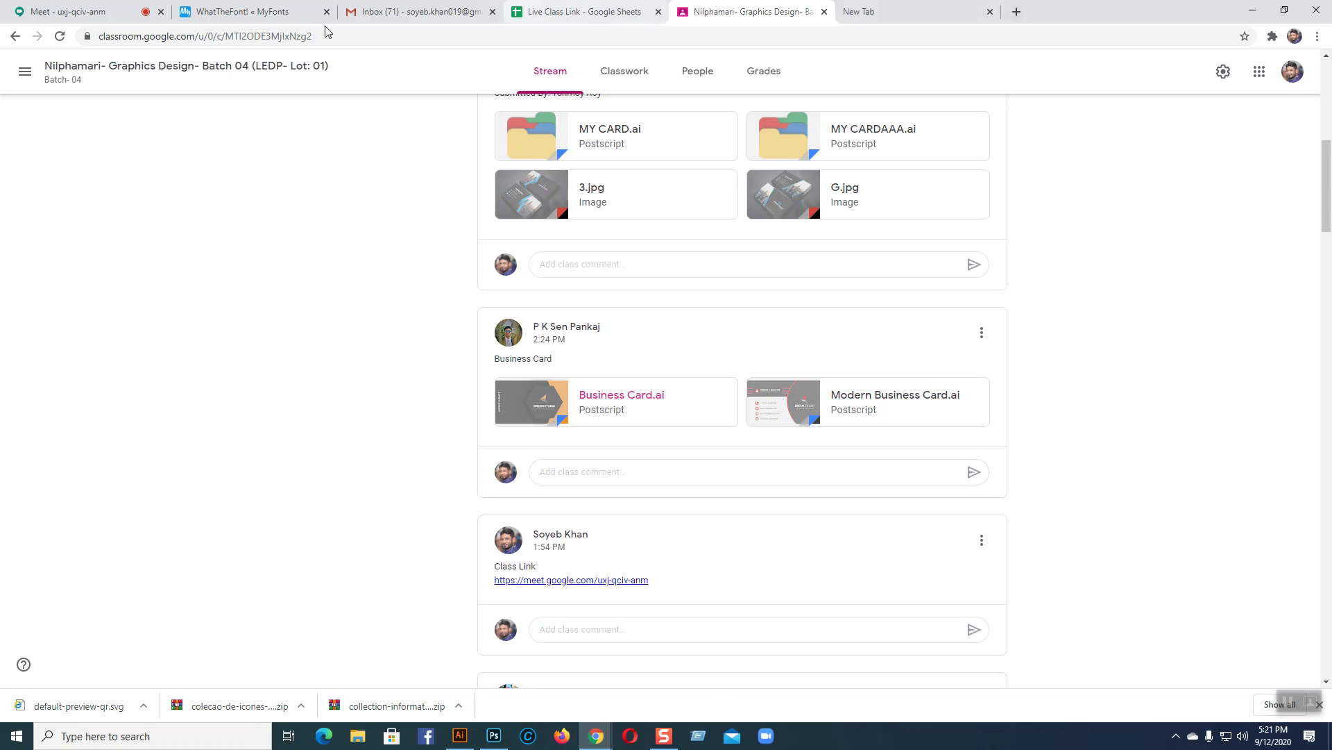
# Step: Open Google image results for 'business card design' in a new tab and scroll them
pyautogui.click(892, 21)
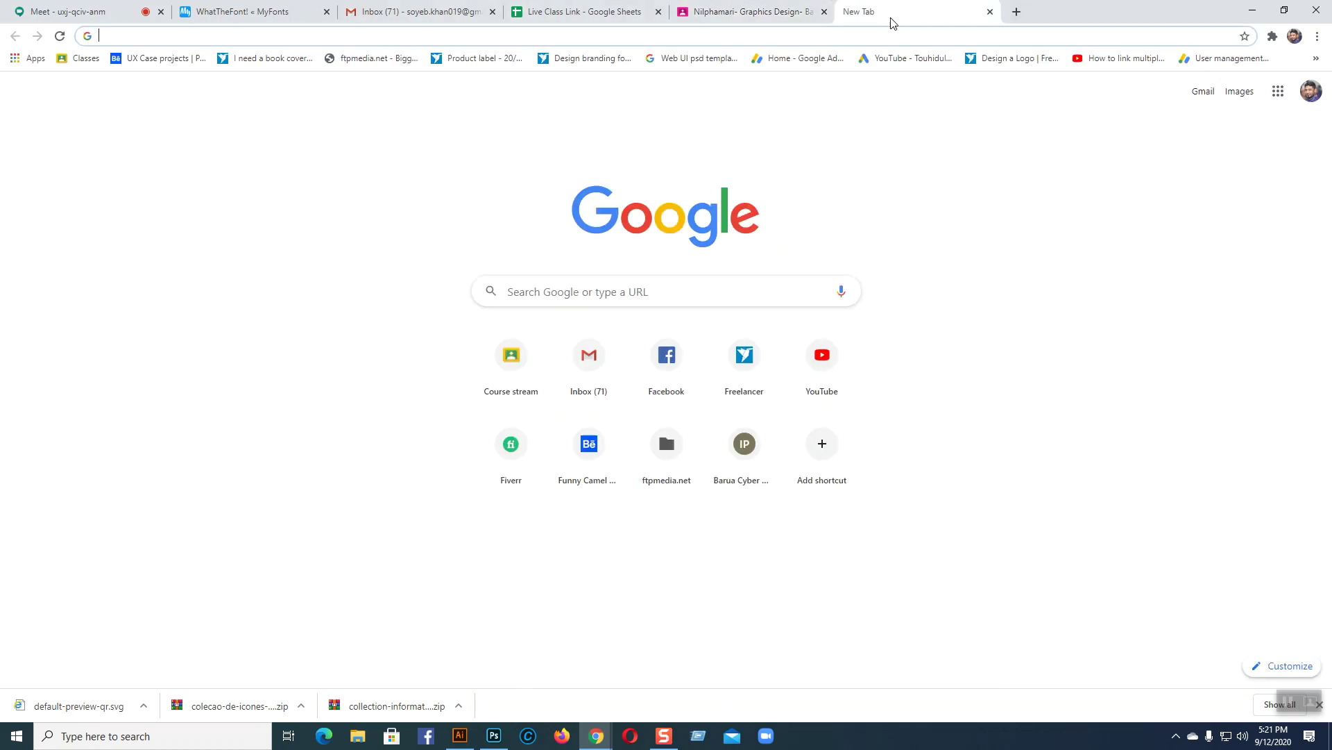
pyautogui.click(668, 291)
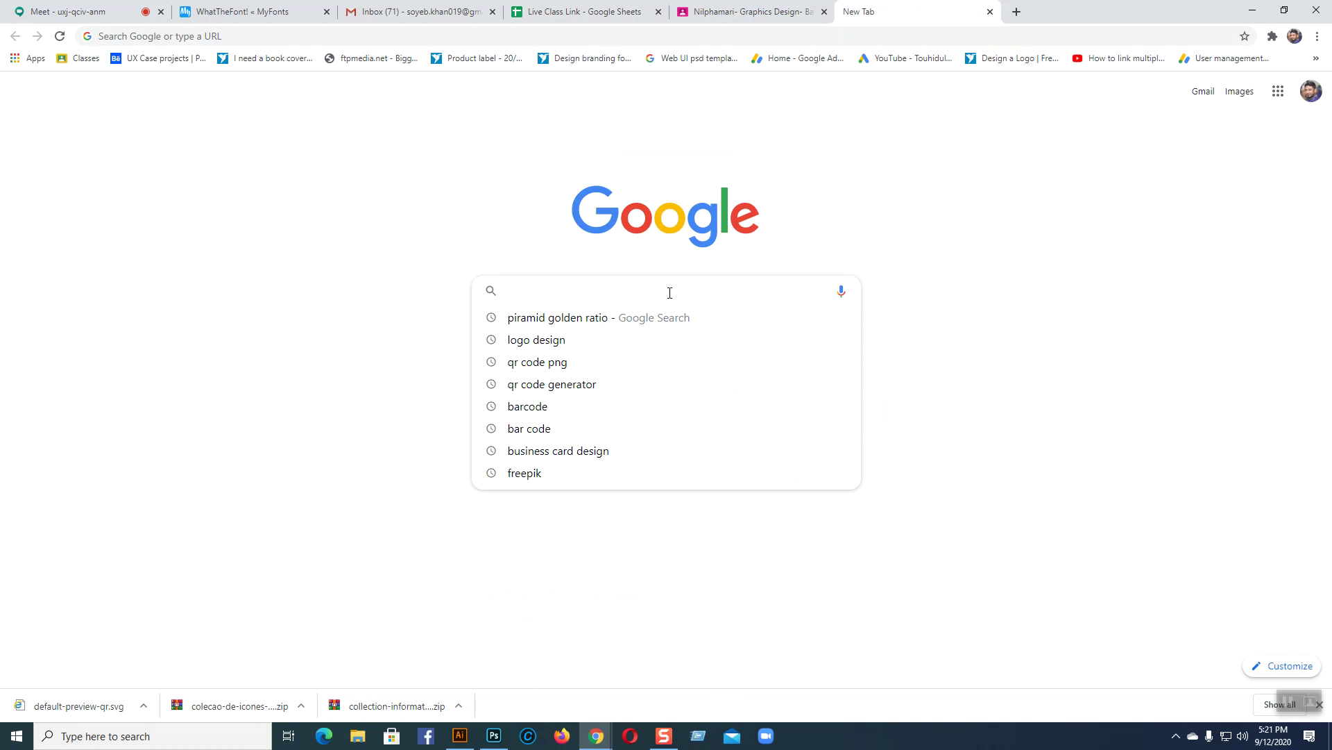
pyautogui.click(609, 453)
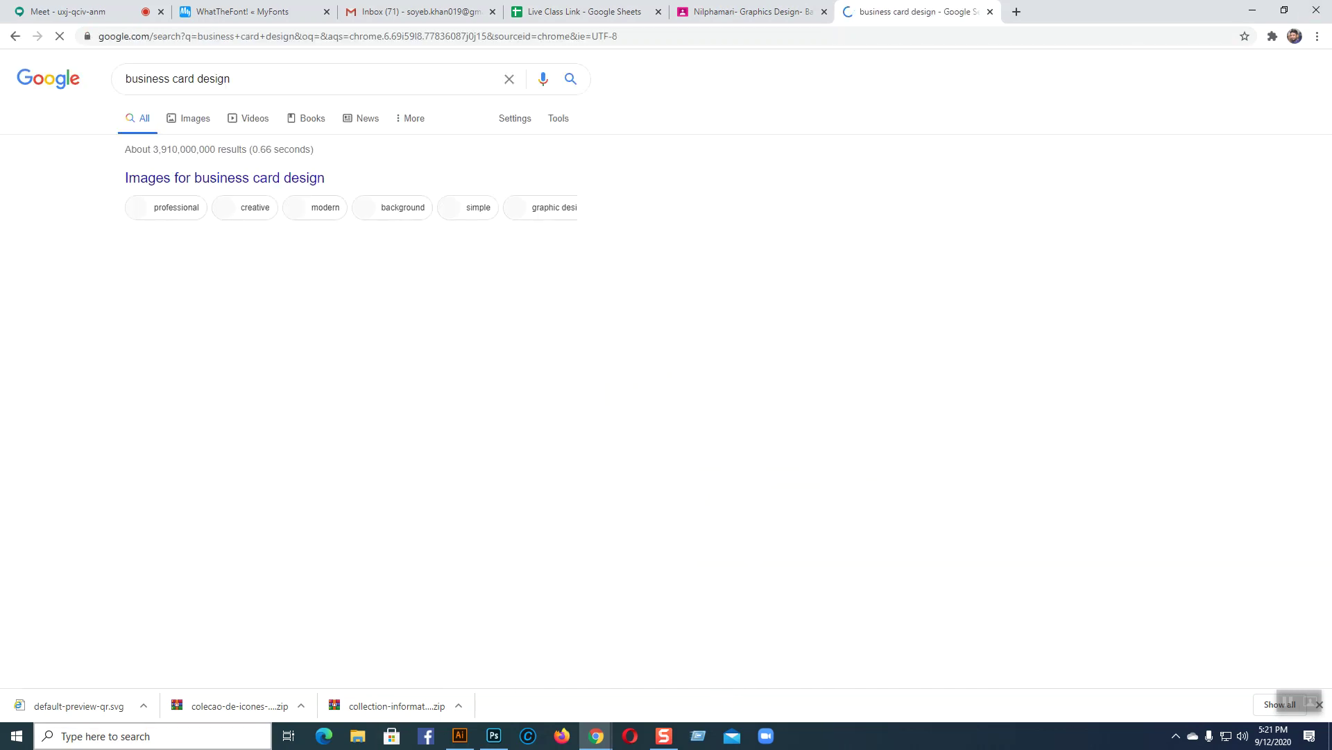
pyautogui.click(219, 183)
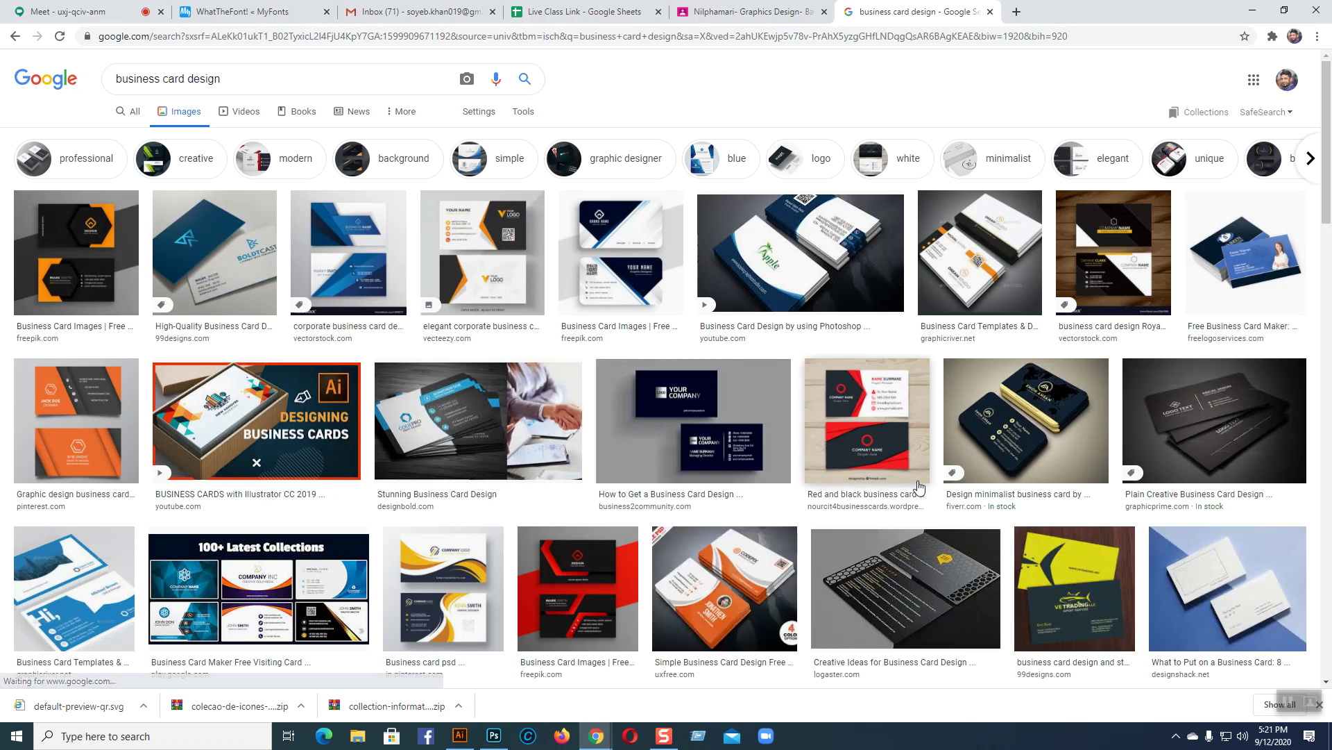
pyautogui.scroll(-10, 930, 458)
pyautogui.scroll(-7, 932, 477)
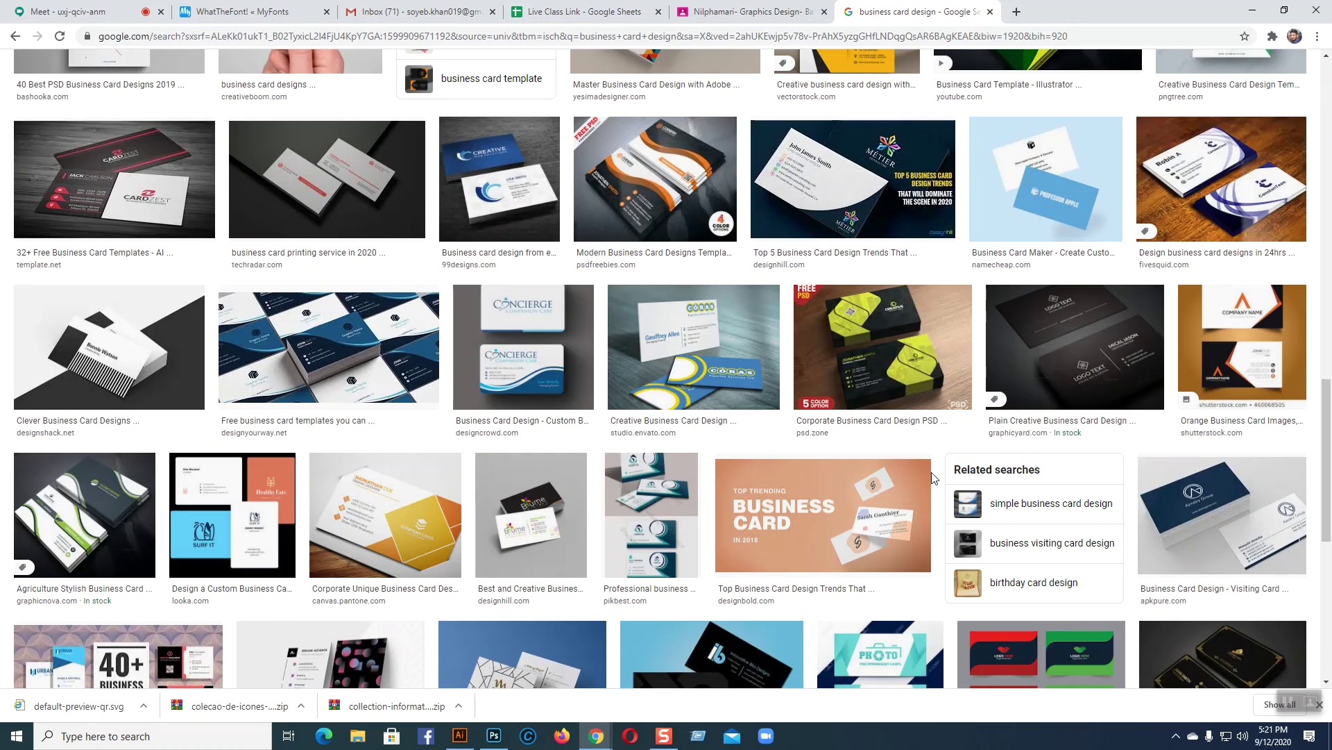
pyautogui.scroll(-10, 933, 477)
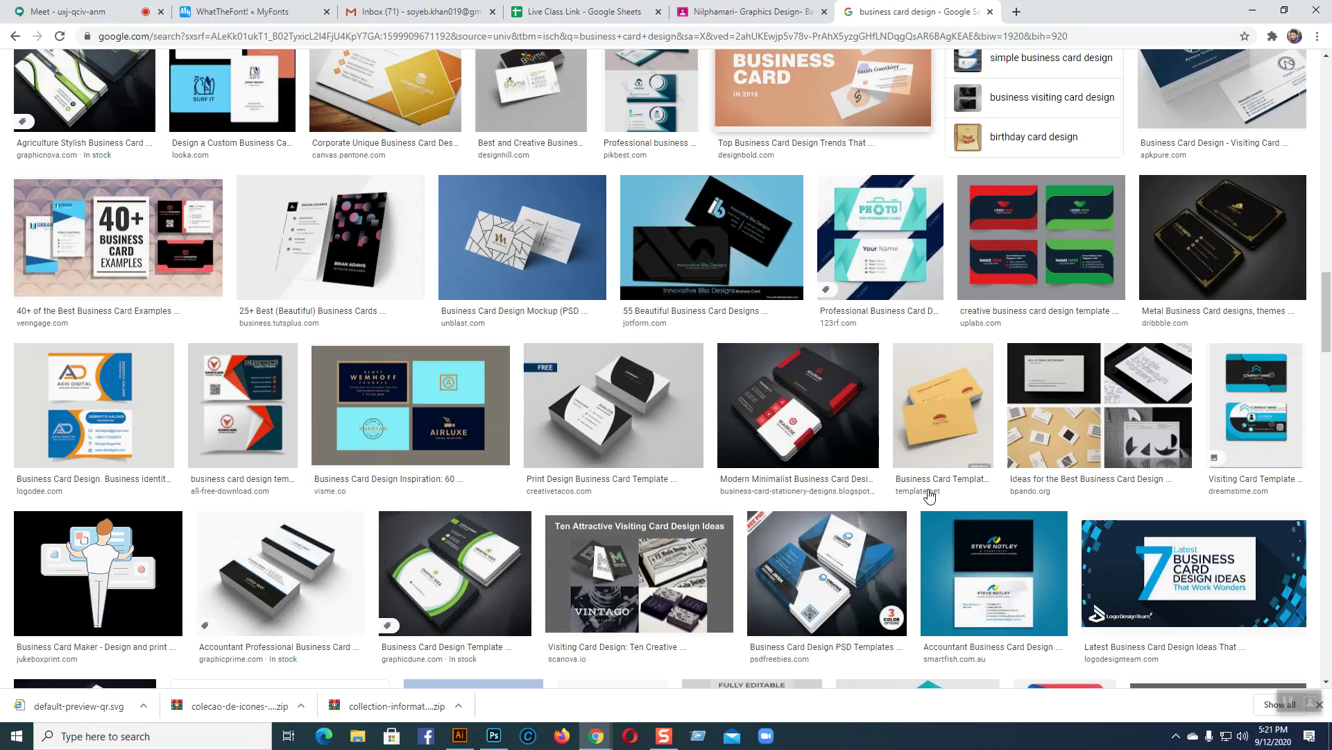
pyautogui.scroll(-5, 926, 488)
pyautogui.scroll(5, 926, 489)
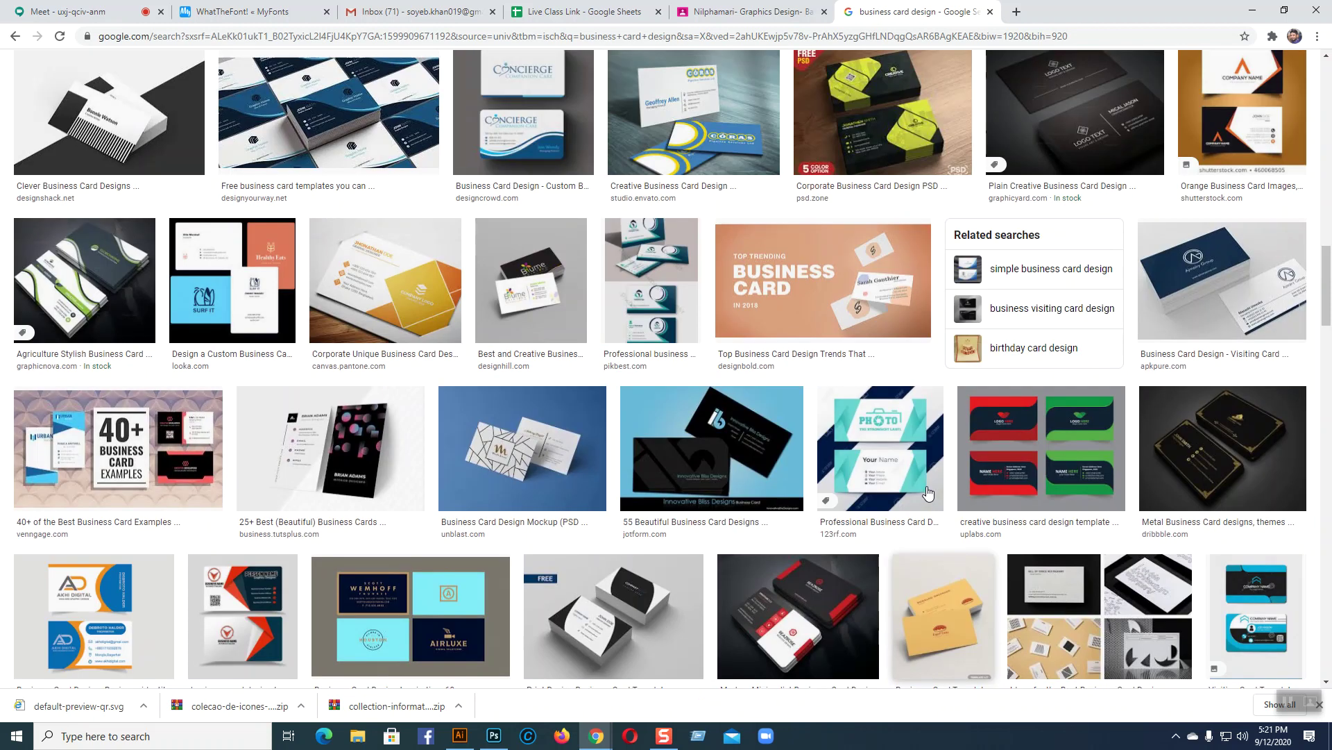
# Step: Preview a professional business card result and the Metal Business Card design
pyautogui.click(832, 355)
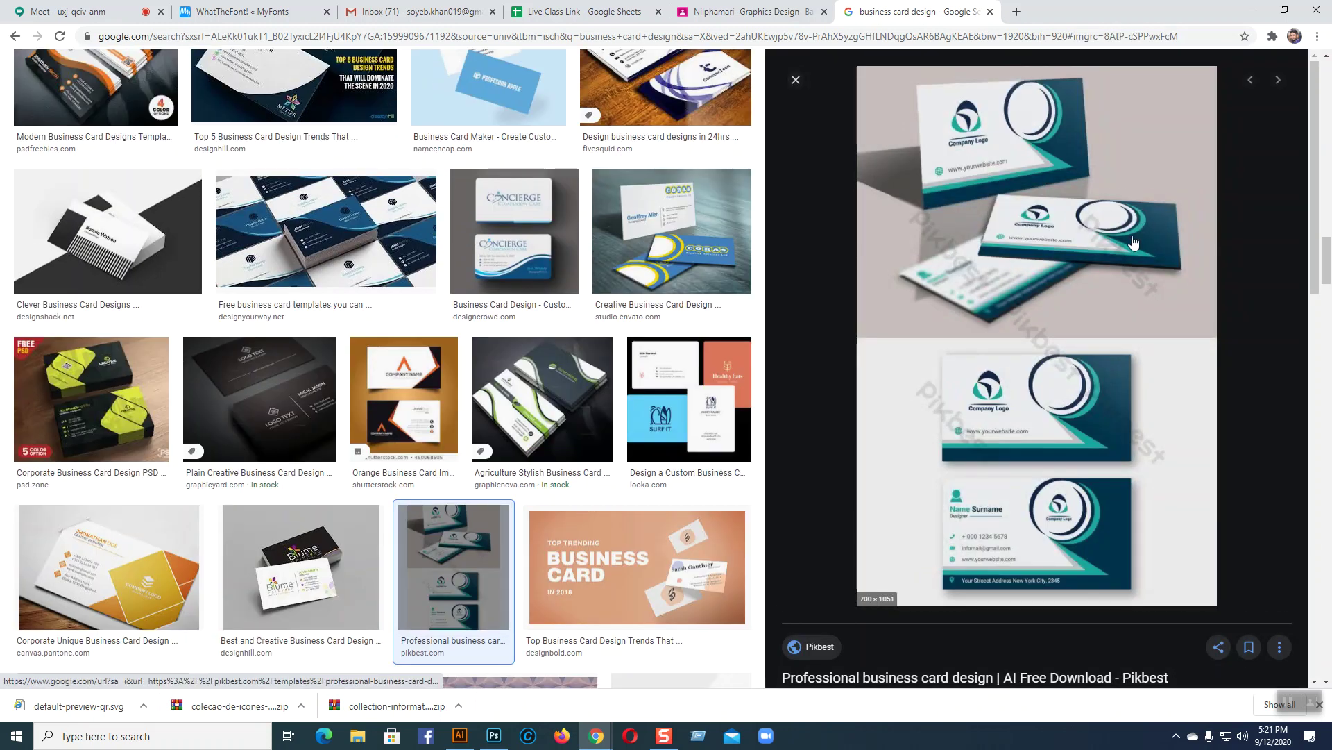
pyautogui.scroll(-7, 647, 455)
pyautogui.click(647, 456)
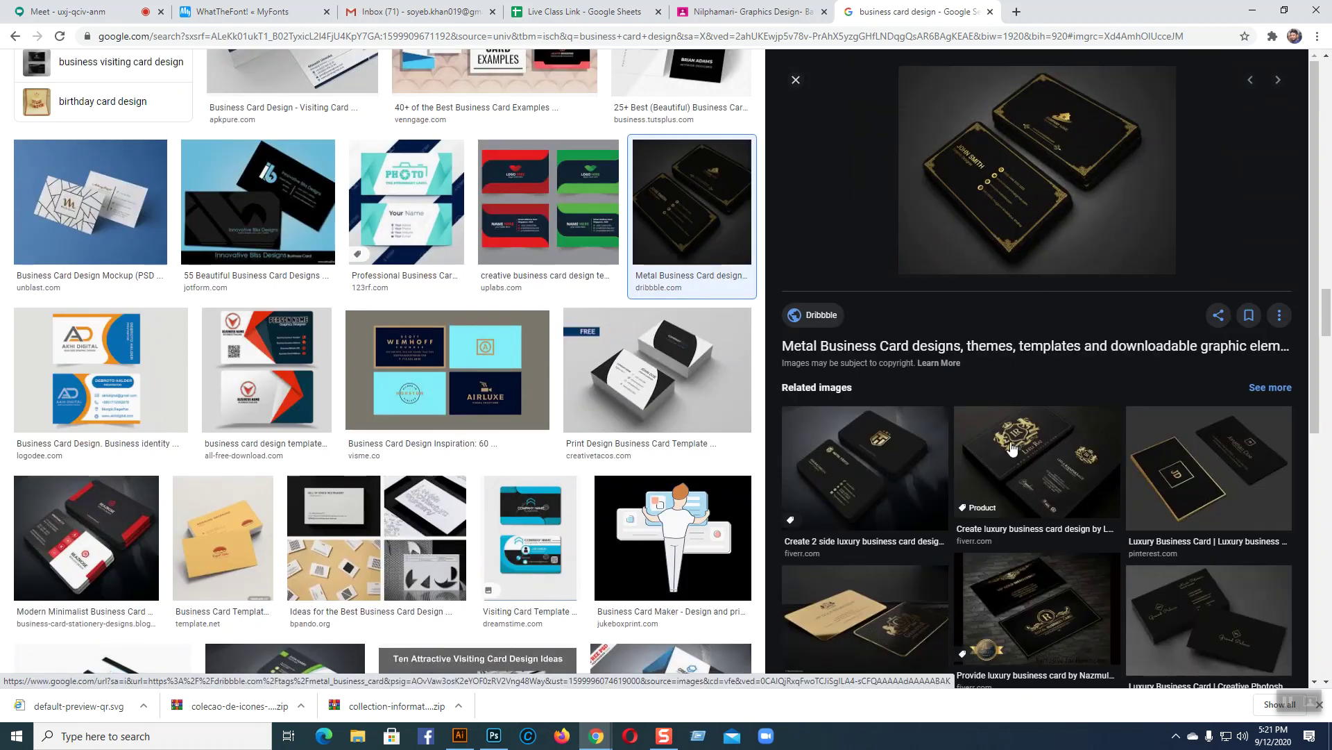
pyautogui.scroll(-1, 1016, 460)
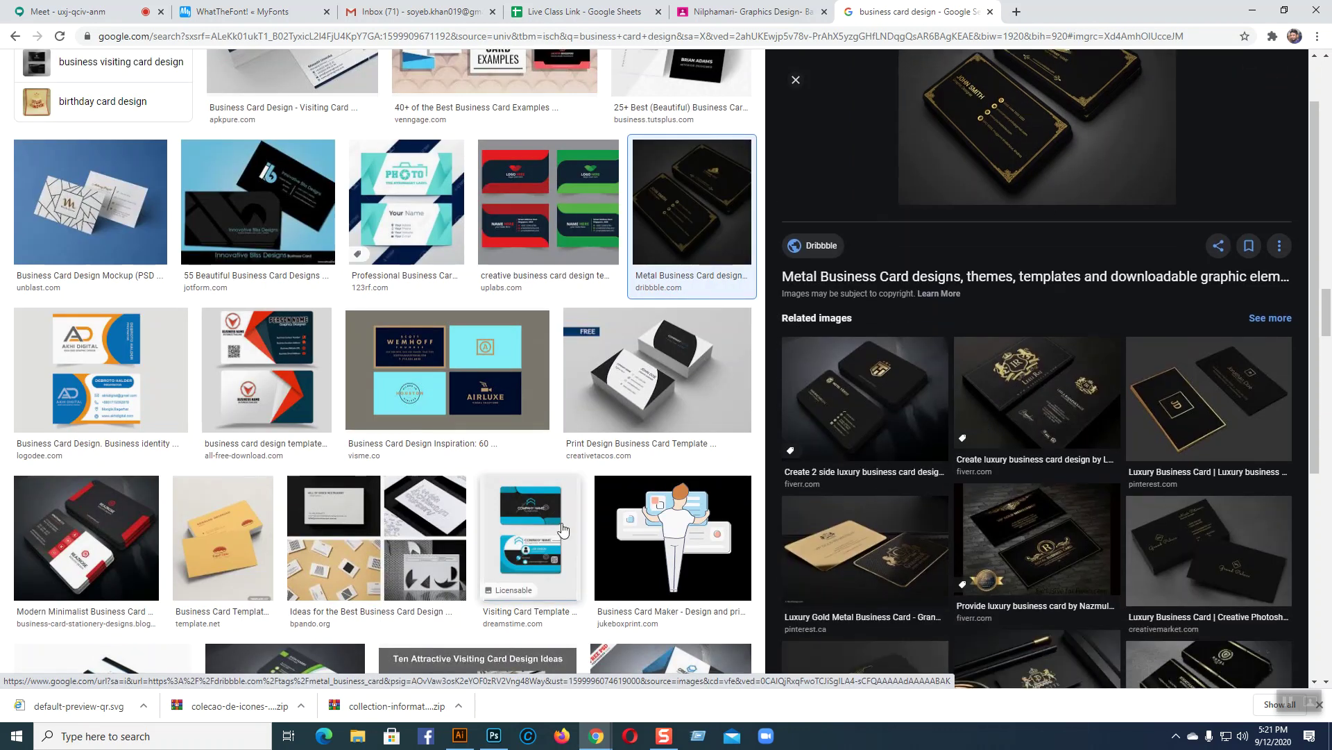
pyautogui.scroll(-5, 562, 531)
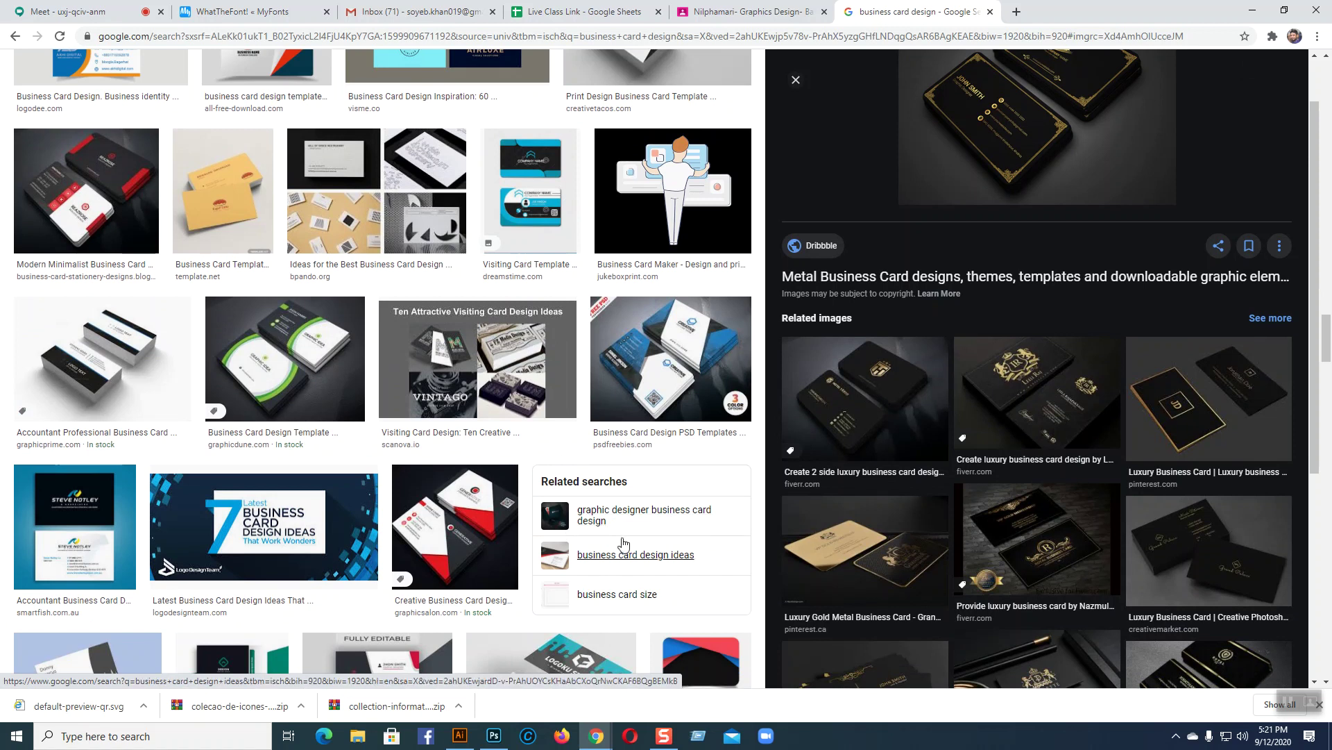
pyautogui.scroll(-6, 686, 531)
pyautogui.scroll(-3, 689, 533)
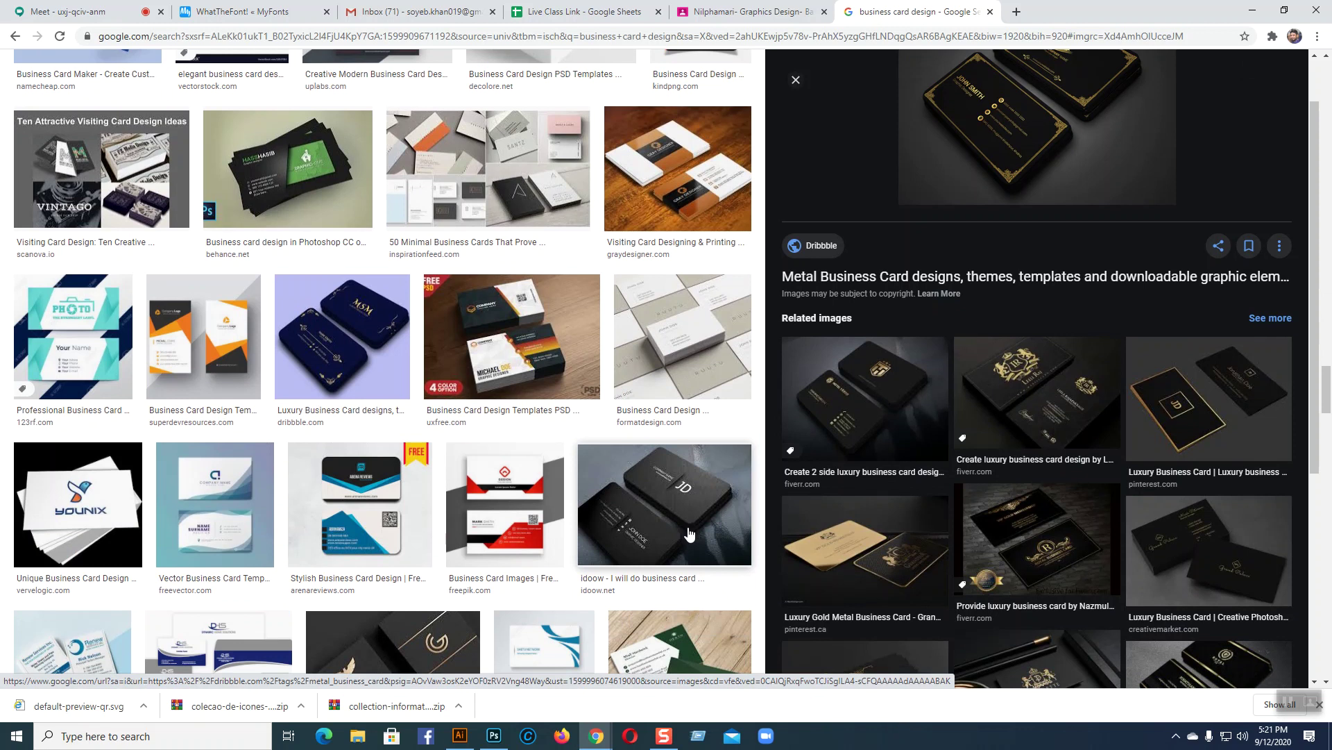
pyautogui.scroll(-10, 689, 533)
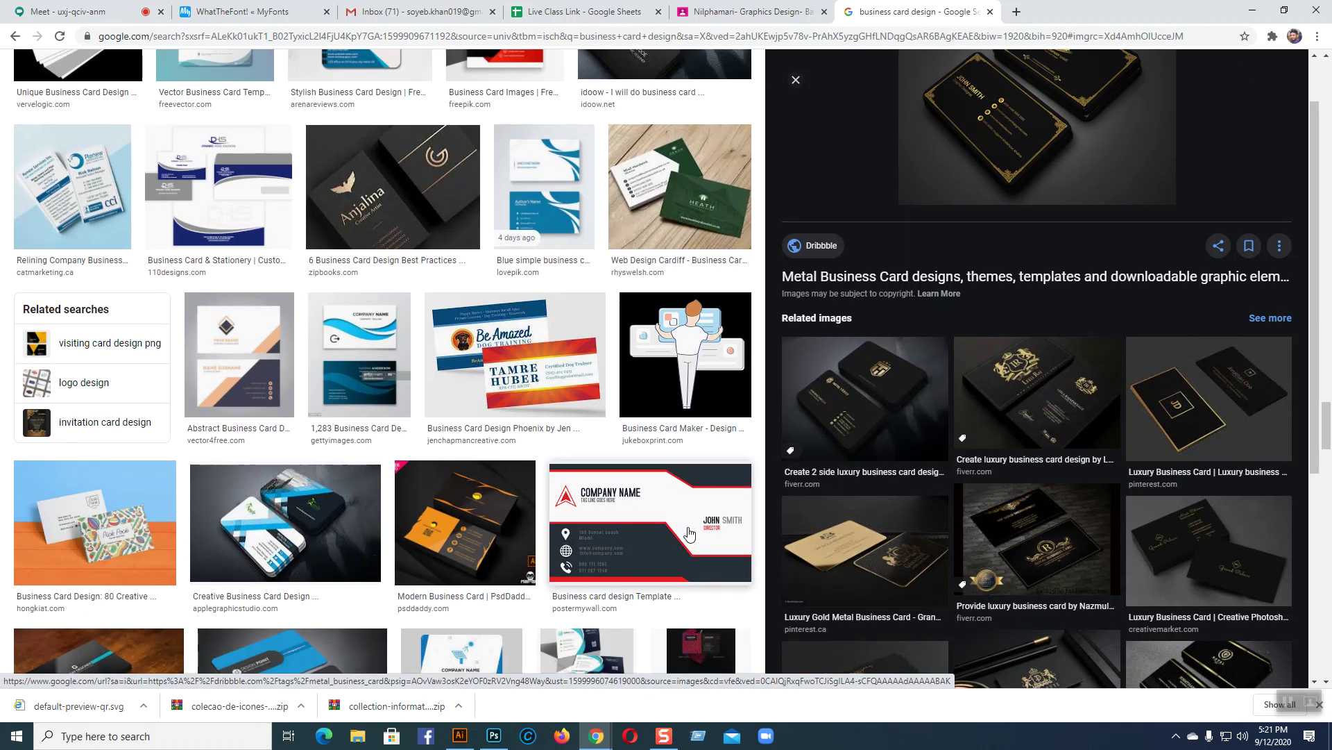
pyautogui.scroll(-6, 689, 533)
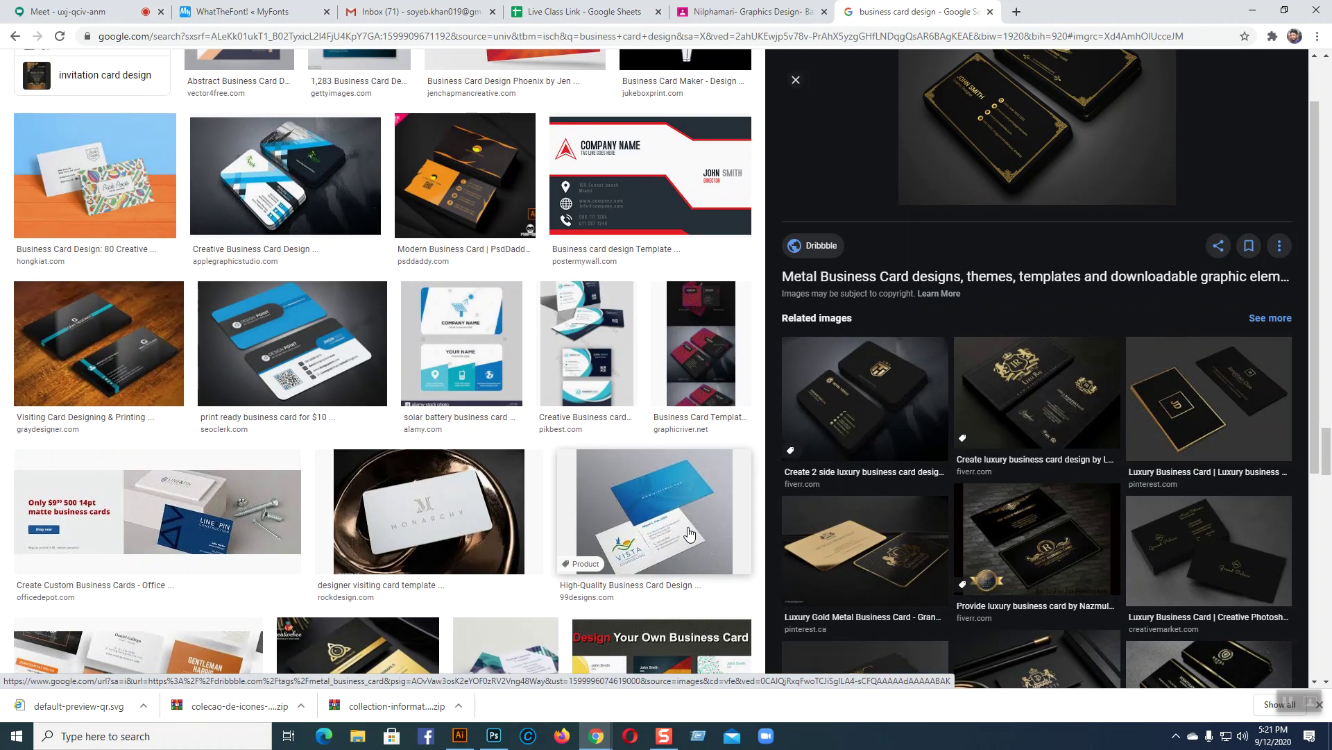
pyautogui.scroll(-7, 689, 533)
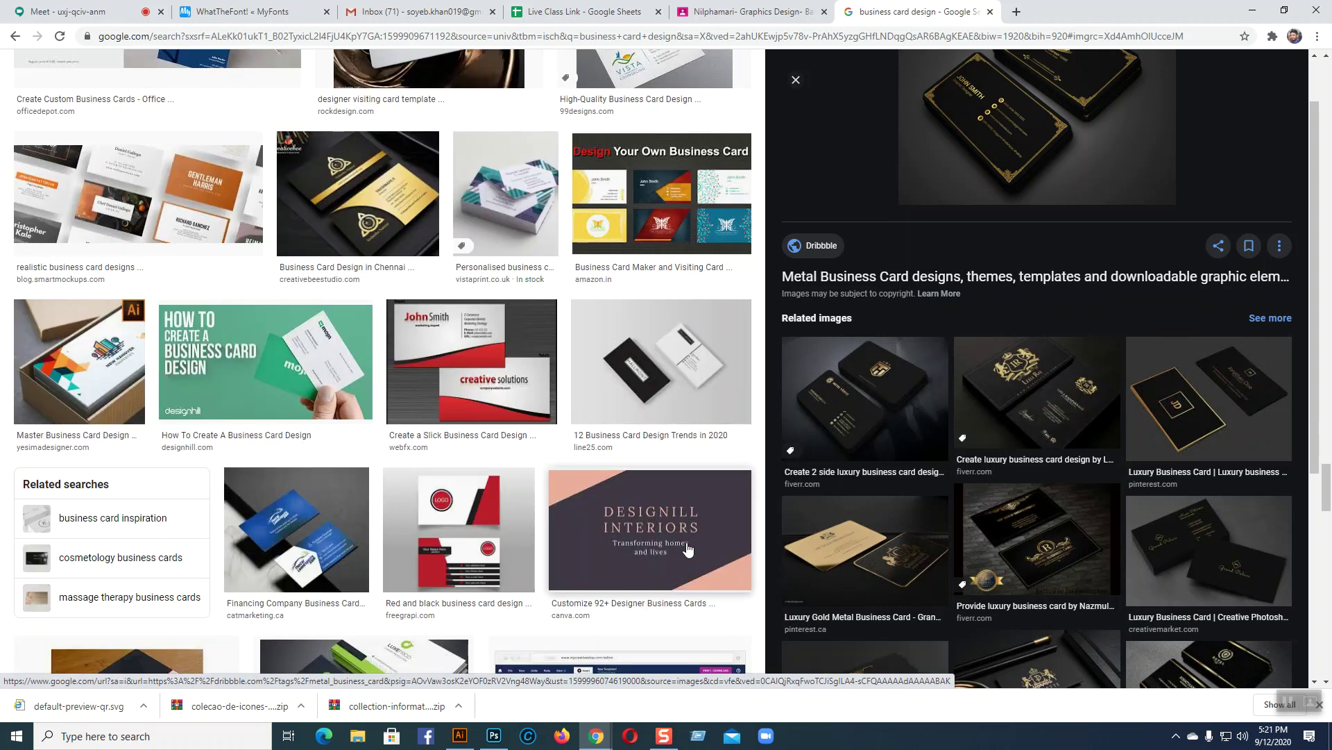
pyautogui.scroll(-4, 690, 533)
pyautogui.scroll(-6, 687, 549)
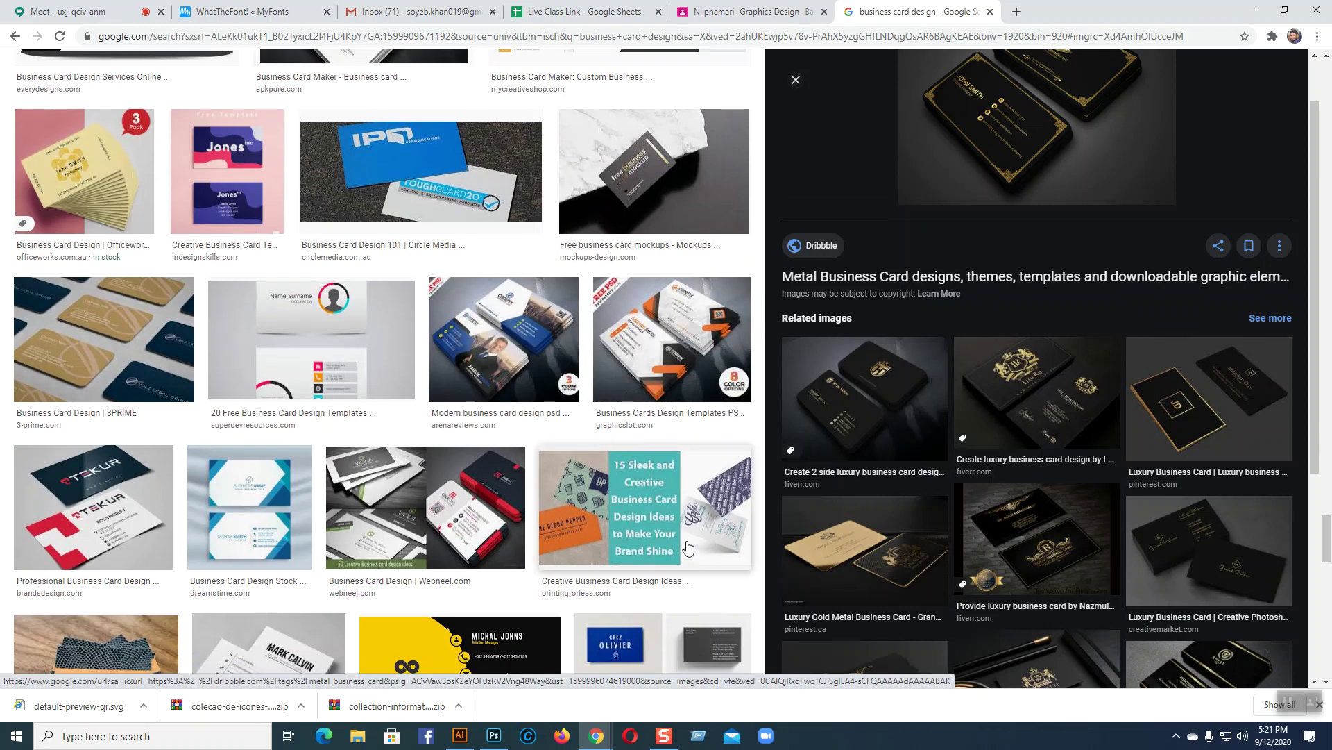
# Step: Preview the Webneel business card design, then return to the Classroom stream
pyautogui.click(444, 510)
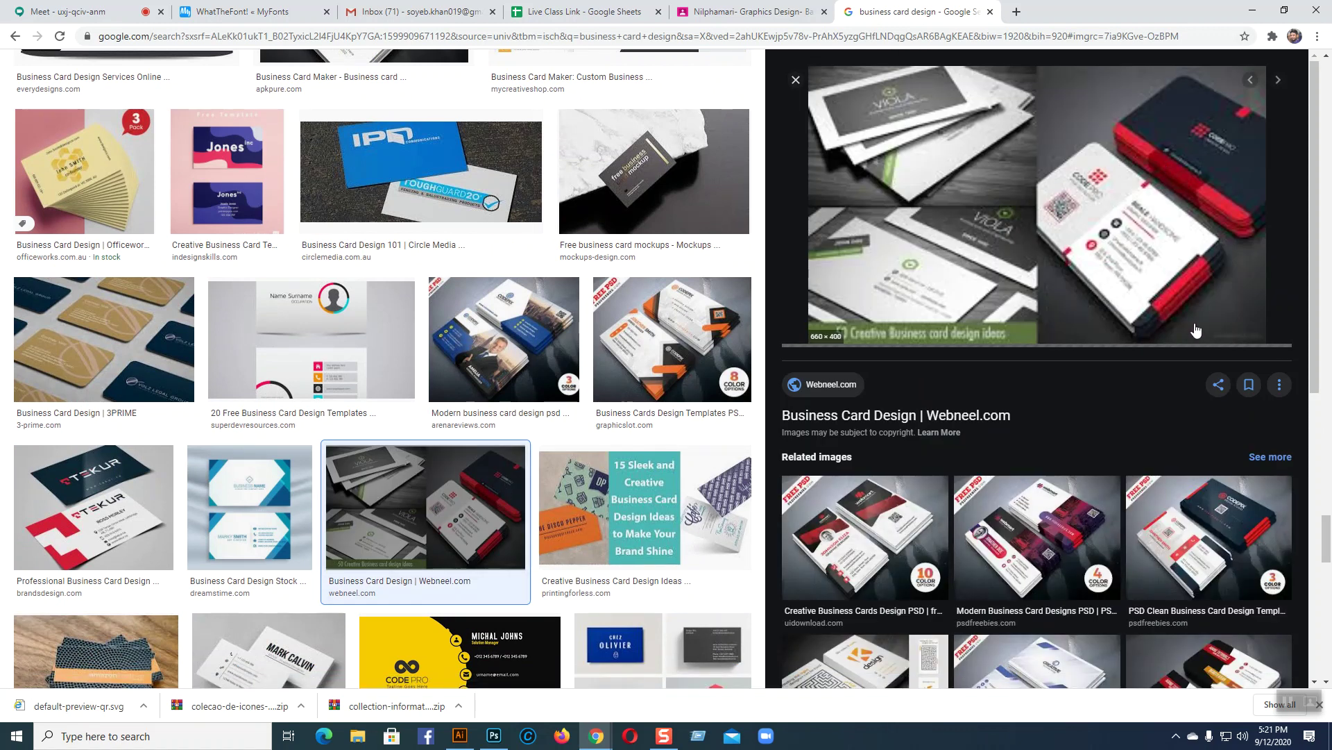
pyautogui.scroll(-4, 1195, 331)
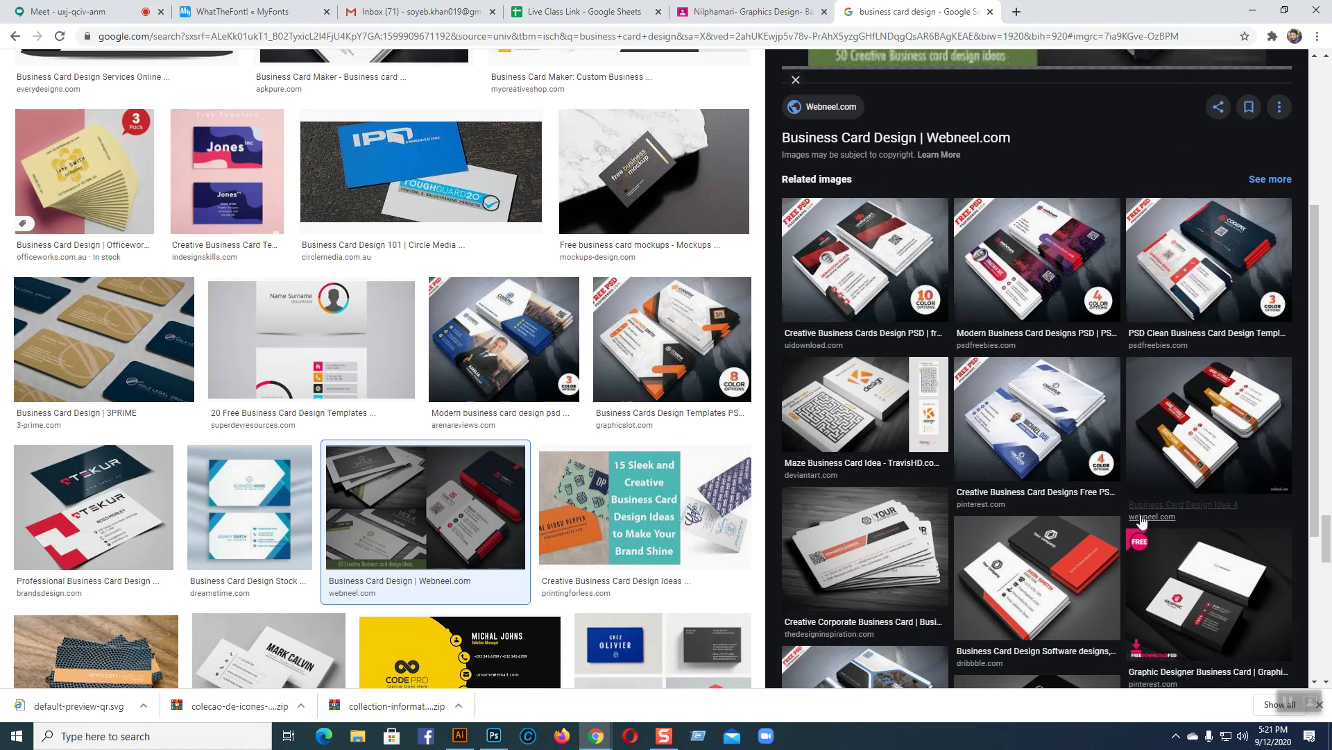
pyautogui.scroll(-4, 1132, 473)
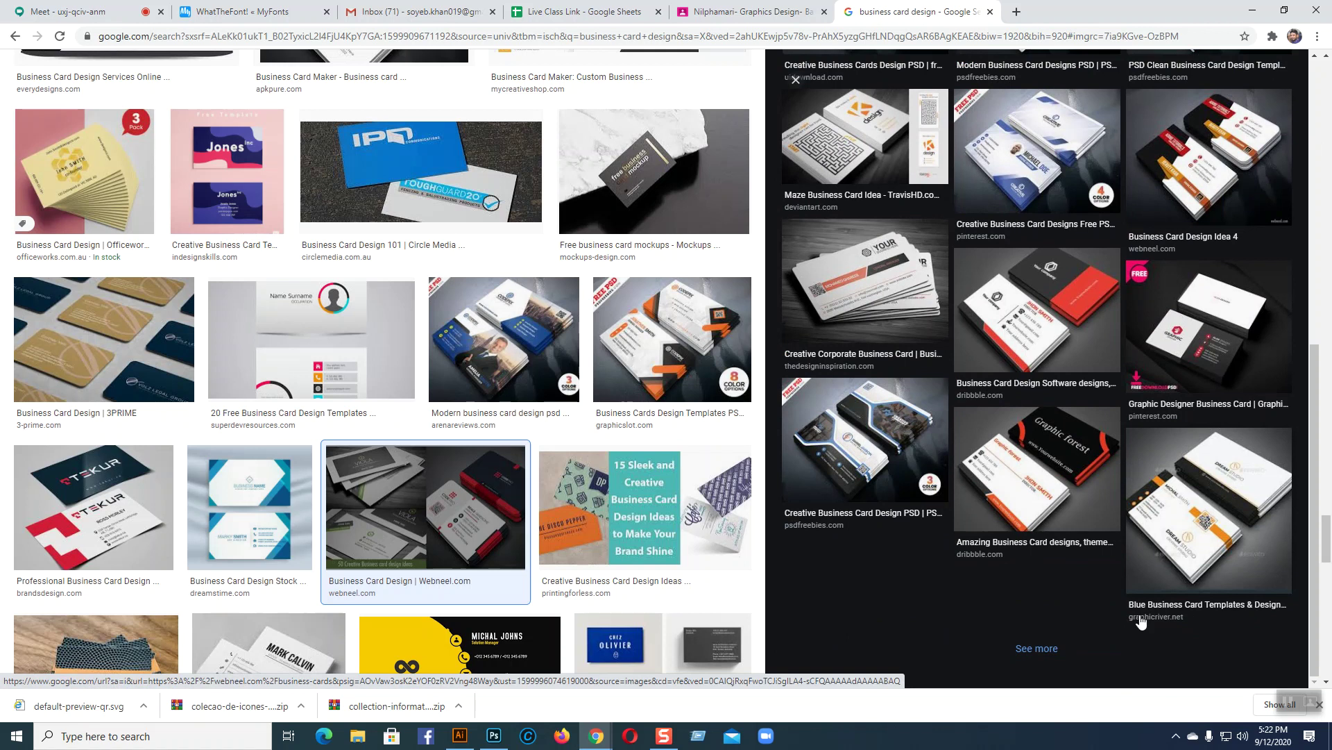
pyautogui.scroll(-2, 673, 340)
pyautogui.scroll(-2, 814, 320)
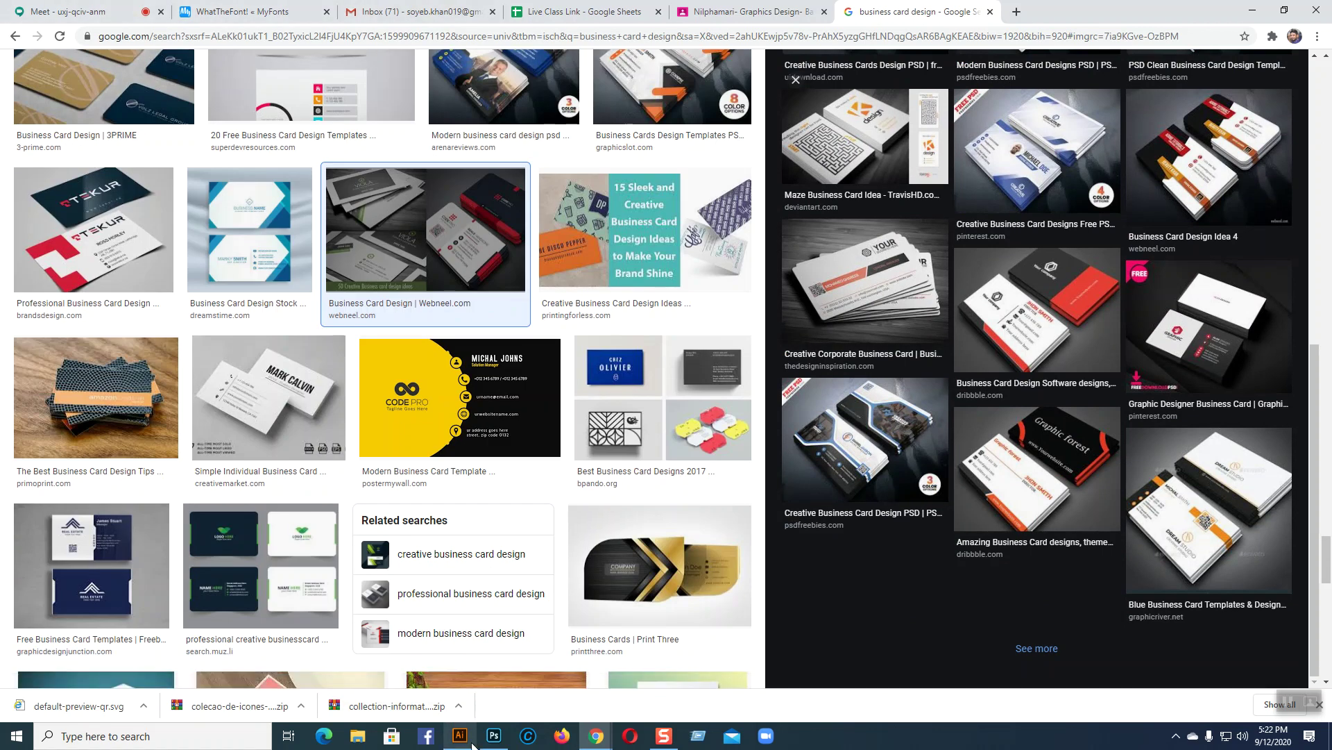
pyautogui.moveTo(461, 737)
pyautogui.click(749, 11)
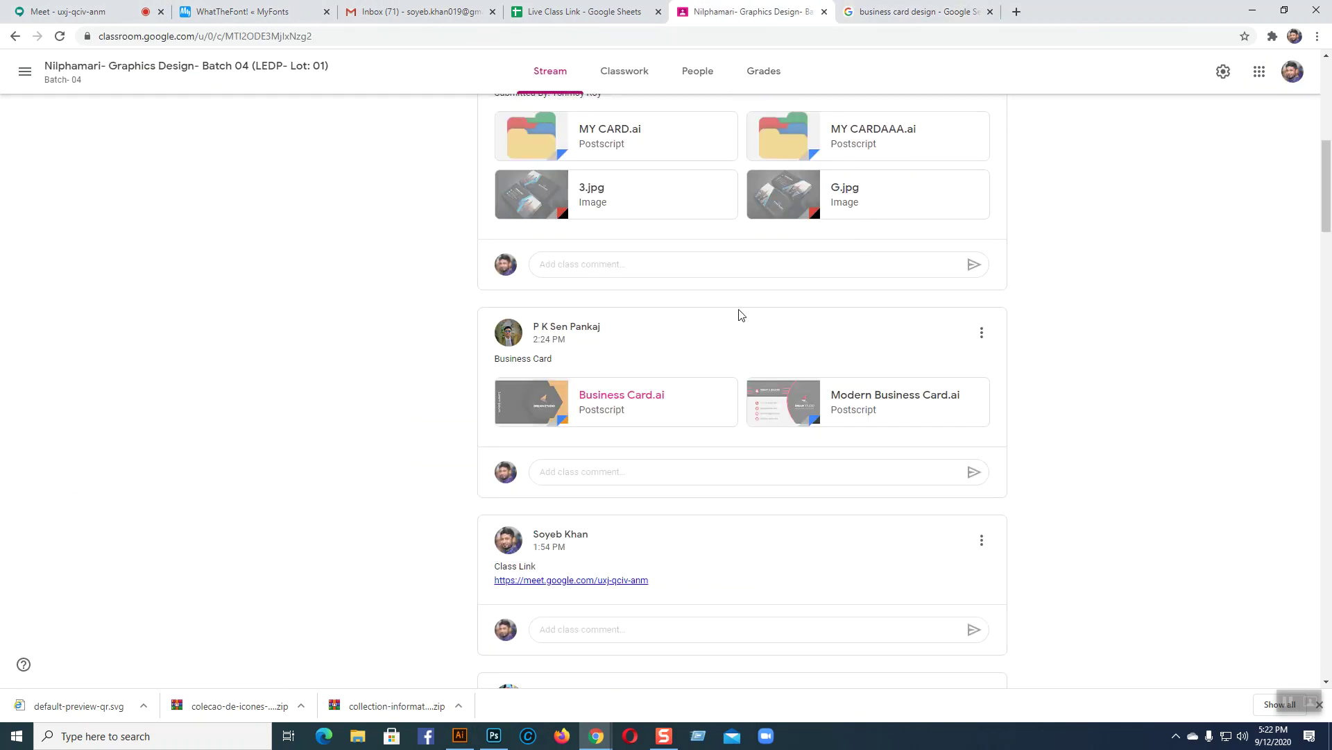
# Step: Scroll through the pages of the submitted Modern Business Card.ai, then close it
pyautogui.scroll(-2, 738, 389)
pyautogui.click(898, 261)
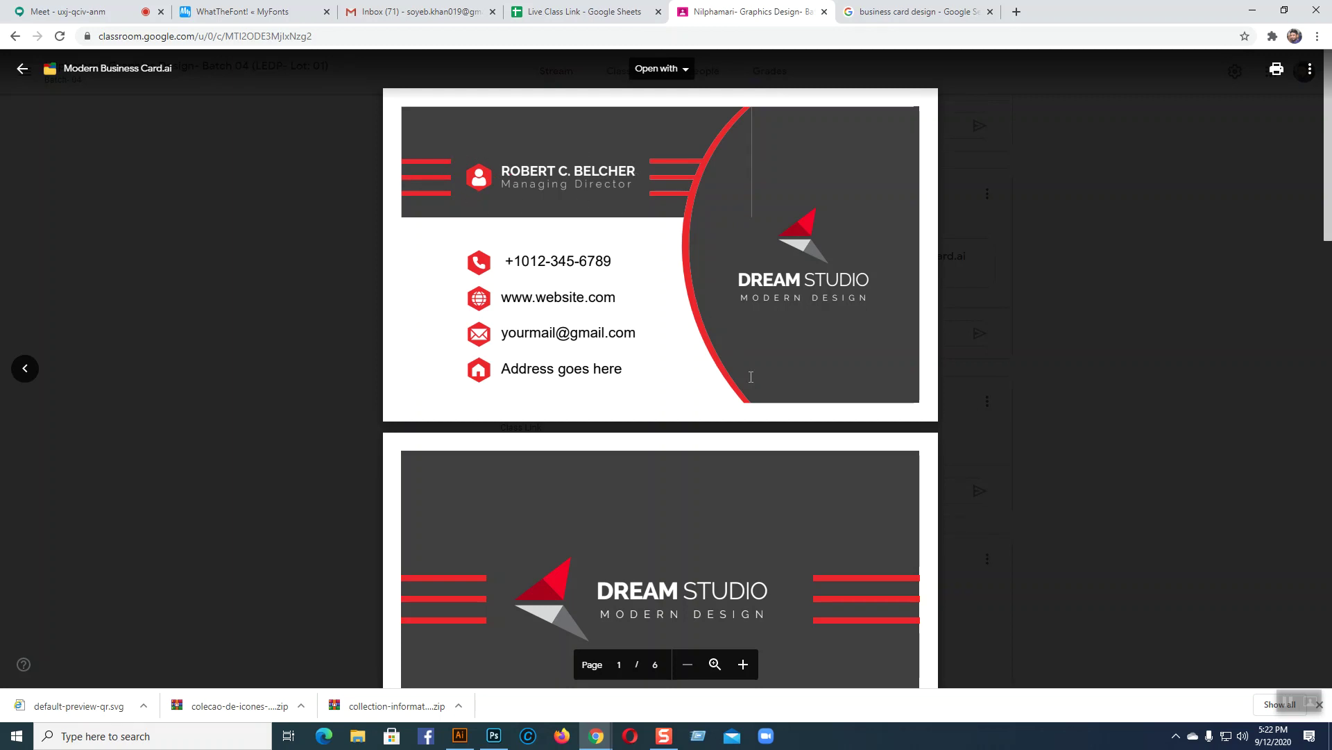
pyautogui.scroll(-15, 746, 375)
pyautogui.scroll(-6, 753, 385)
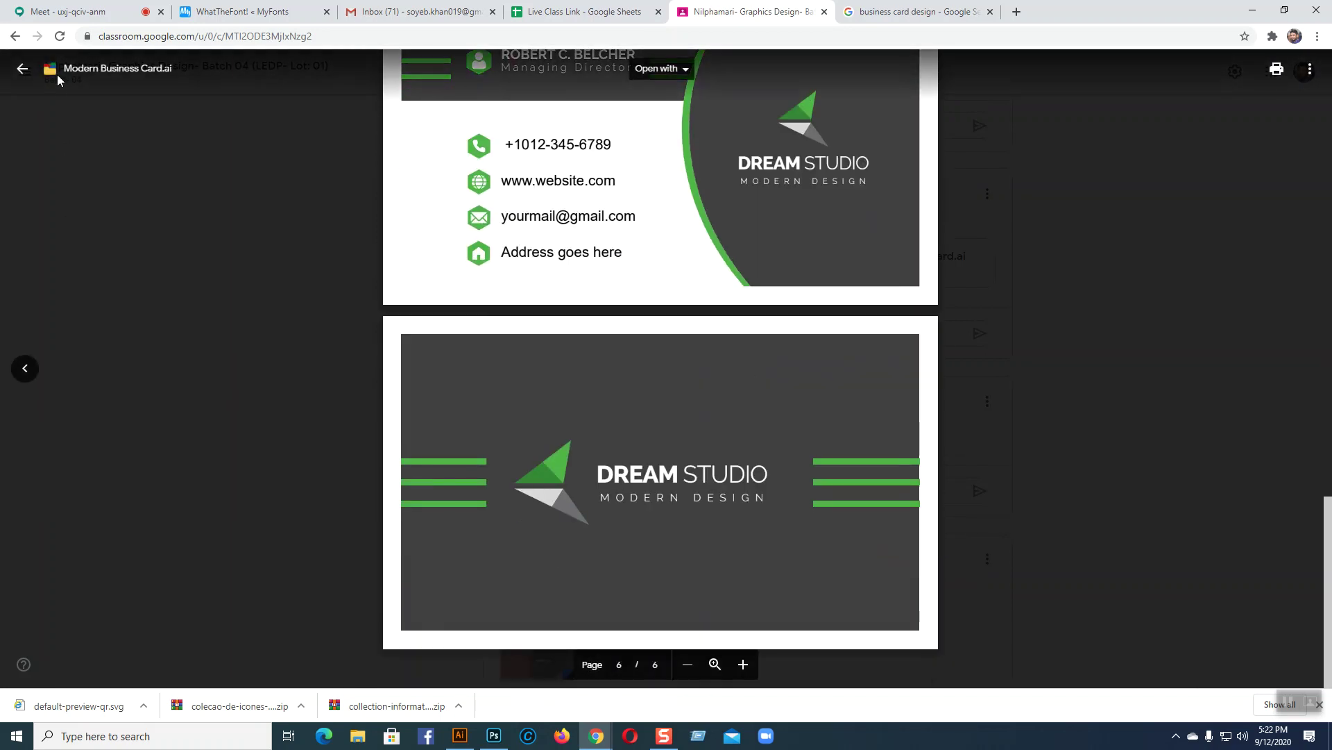
pyautogui.click(21, 69)
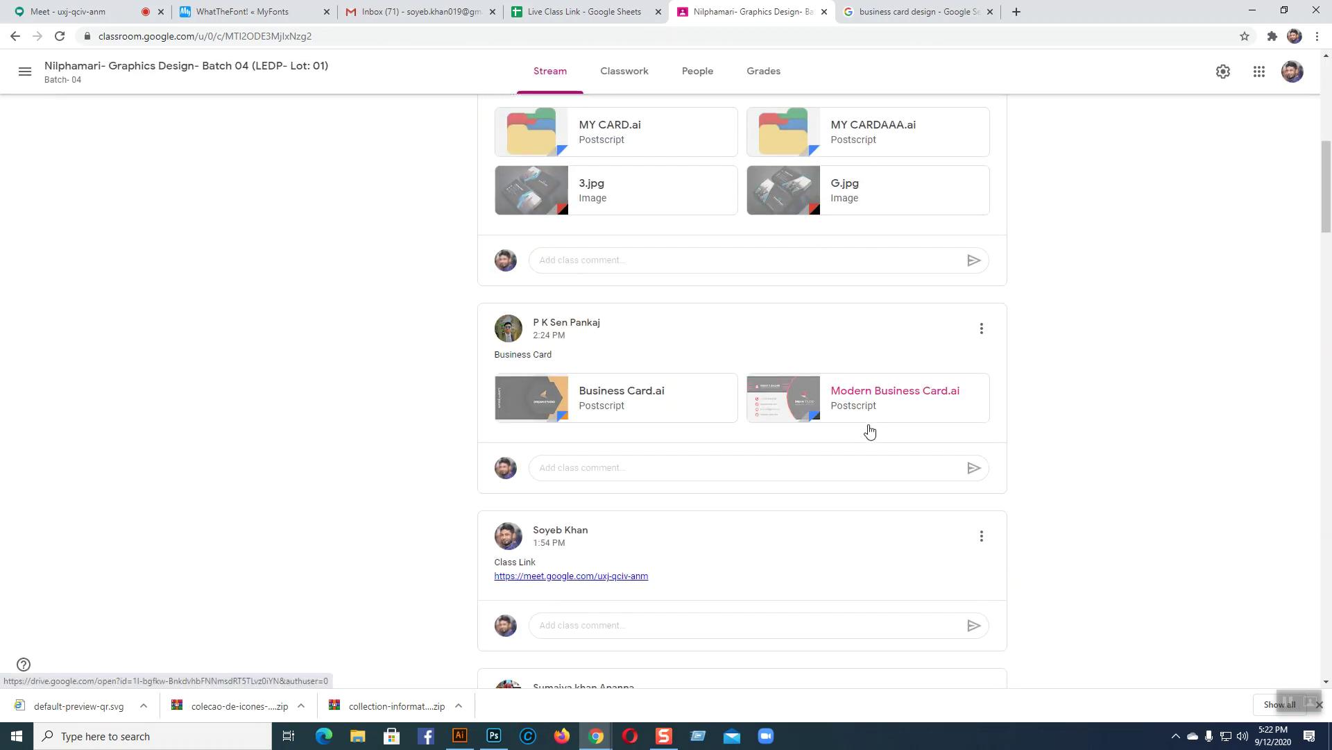
# Step: Open the submitted Bussiness card.ai file, then switch to the Meet call
pyautogui.scroll(-5, 870, 431)
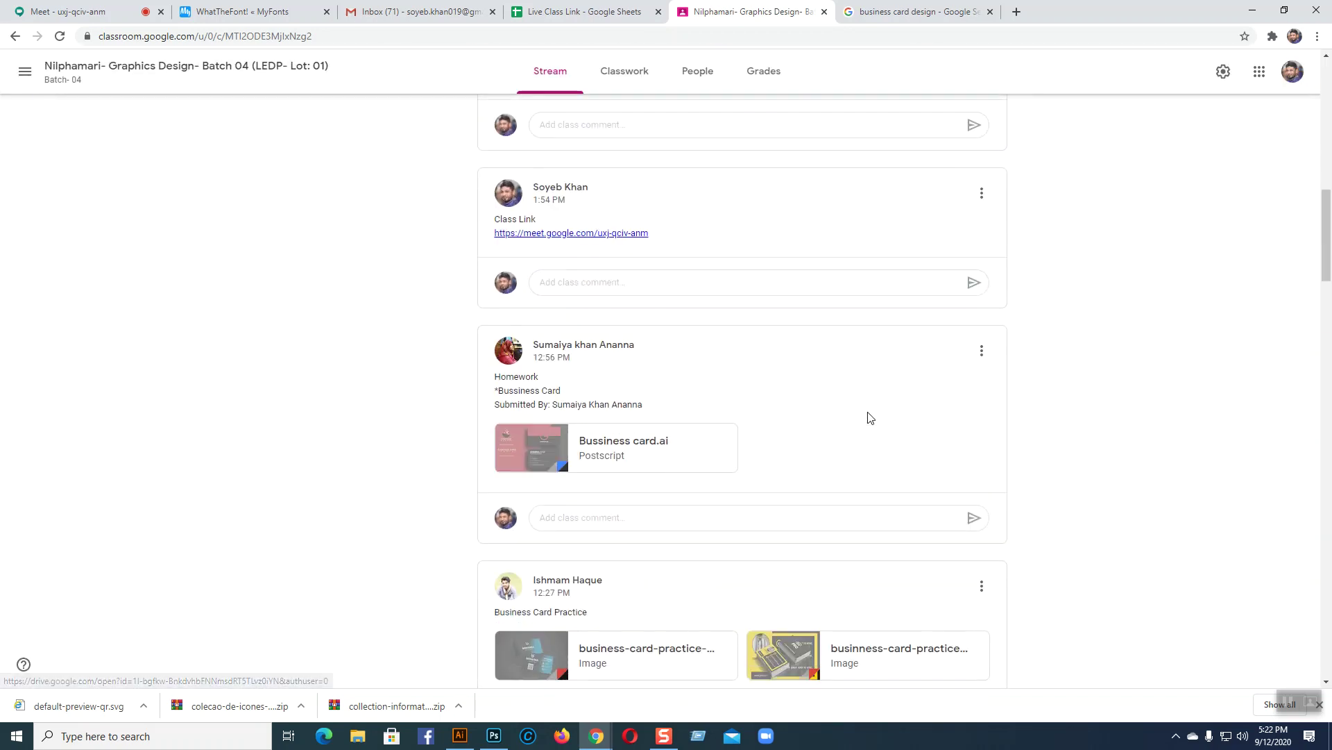
pyautogui.click(605, 447)
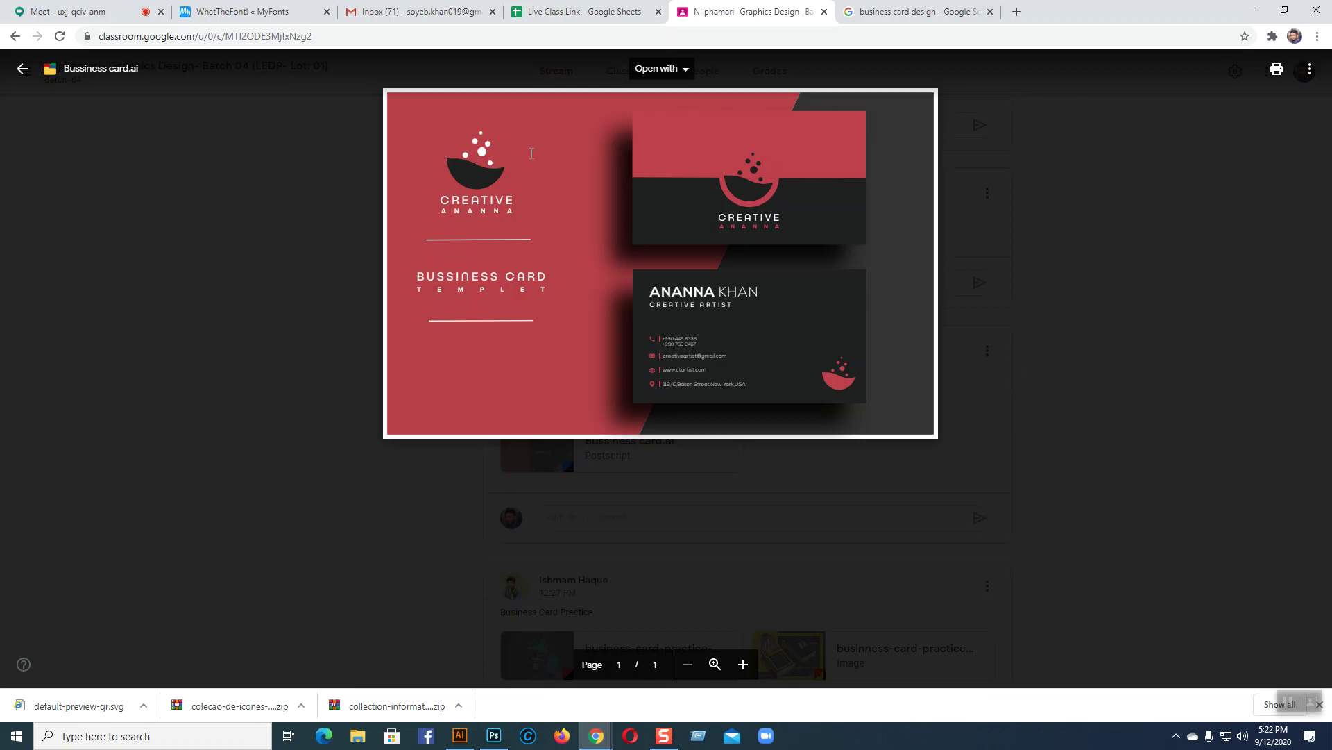
pyautogui.click(69, 11)
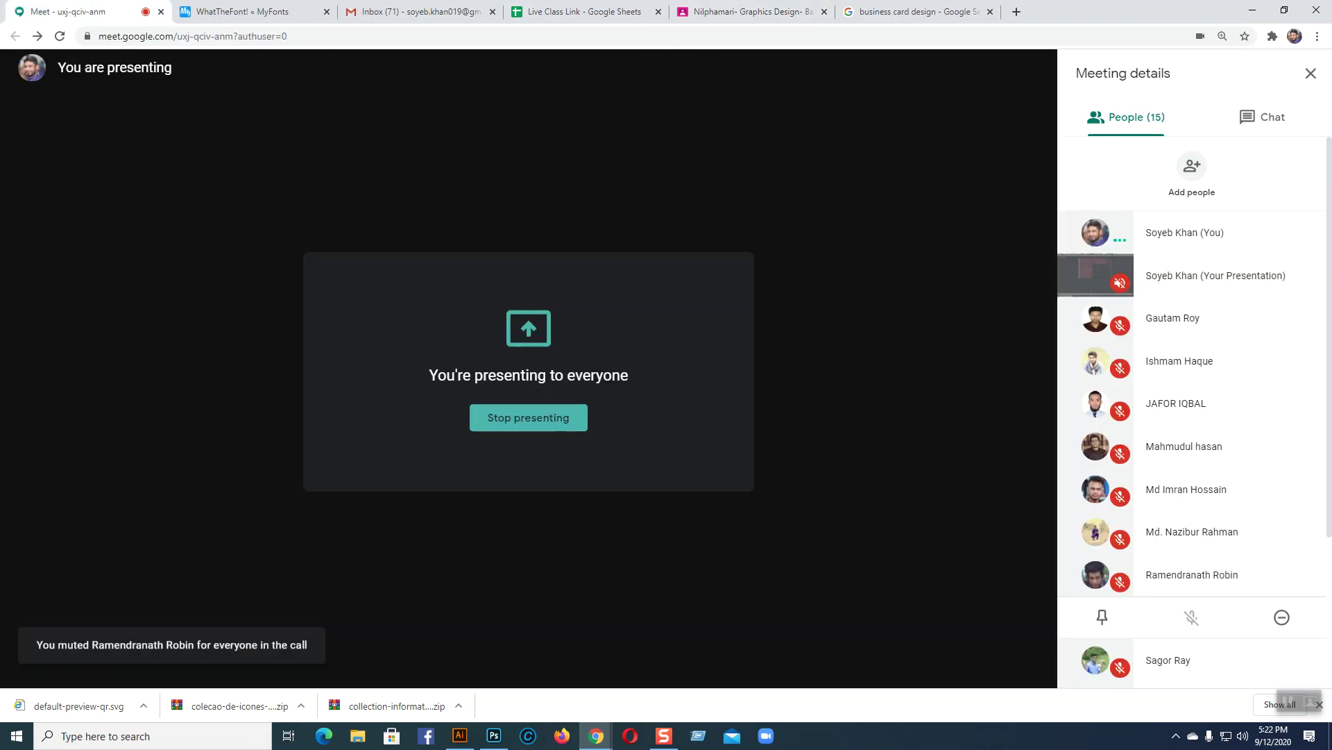
# Step: Scroll the Meet participant list and collapse a participant's options before returning to Classroom
pyautogui.scroll(-5, 1180, 437)
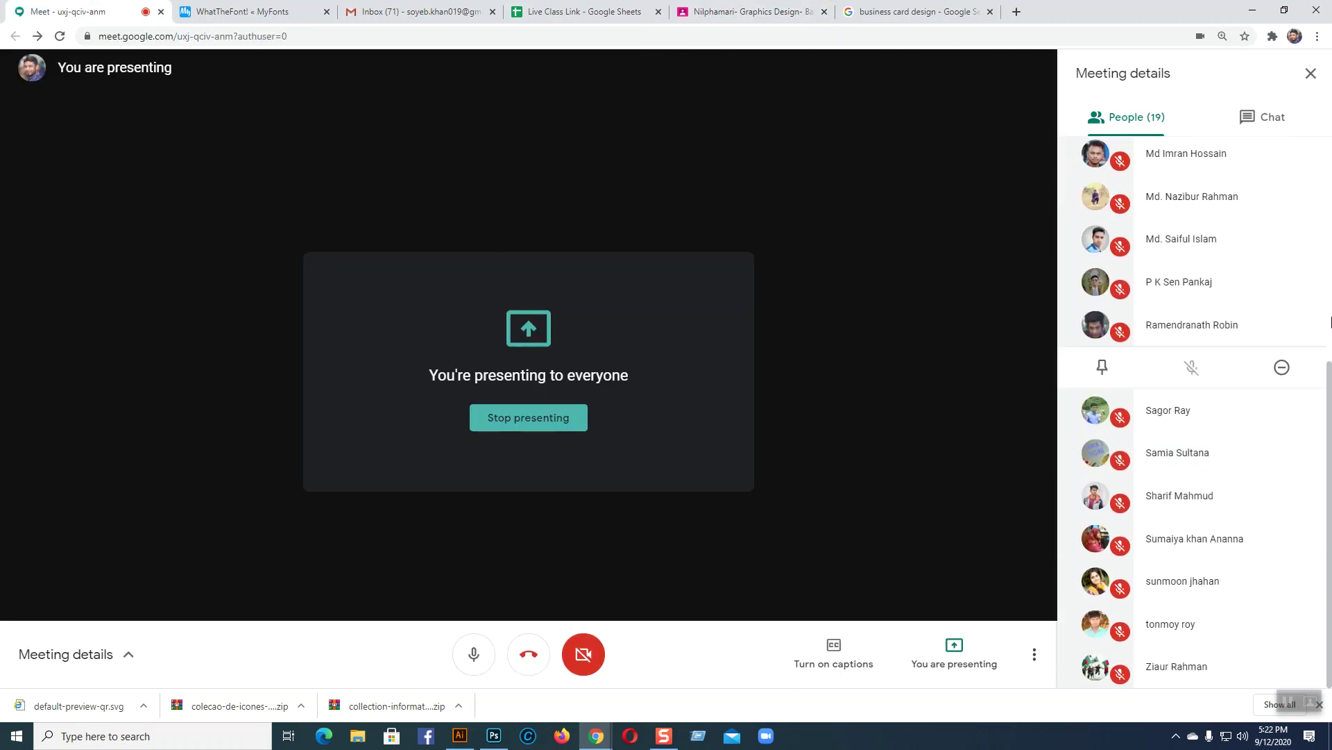
pyautogui.click(1303, 324)
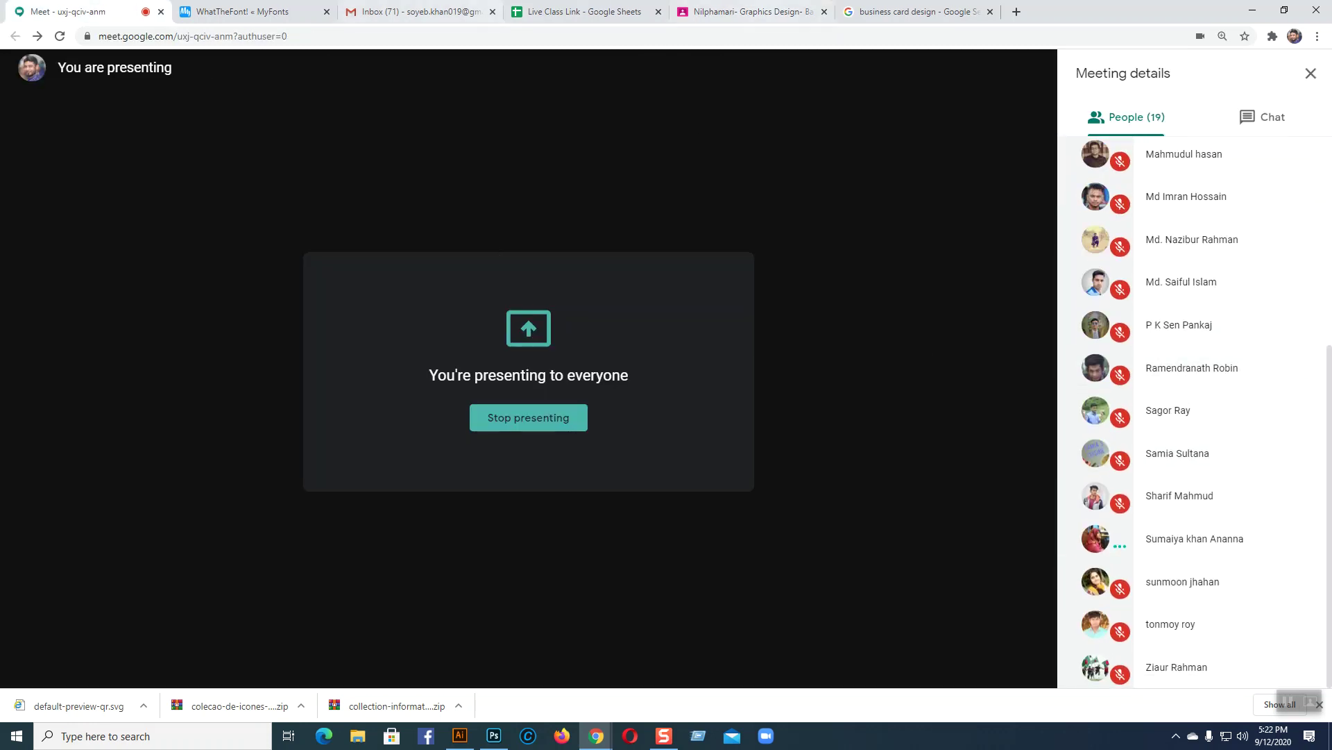
pyautogui.click(740, 12)
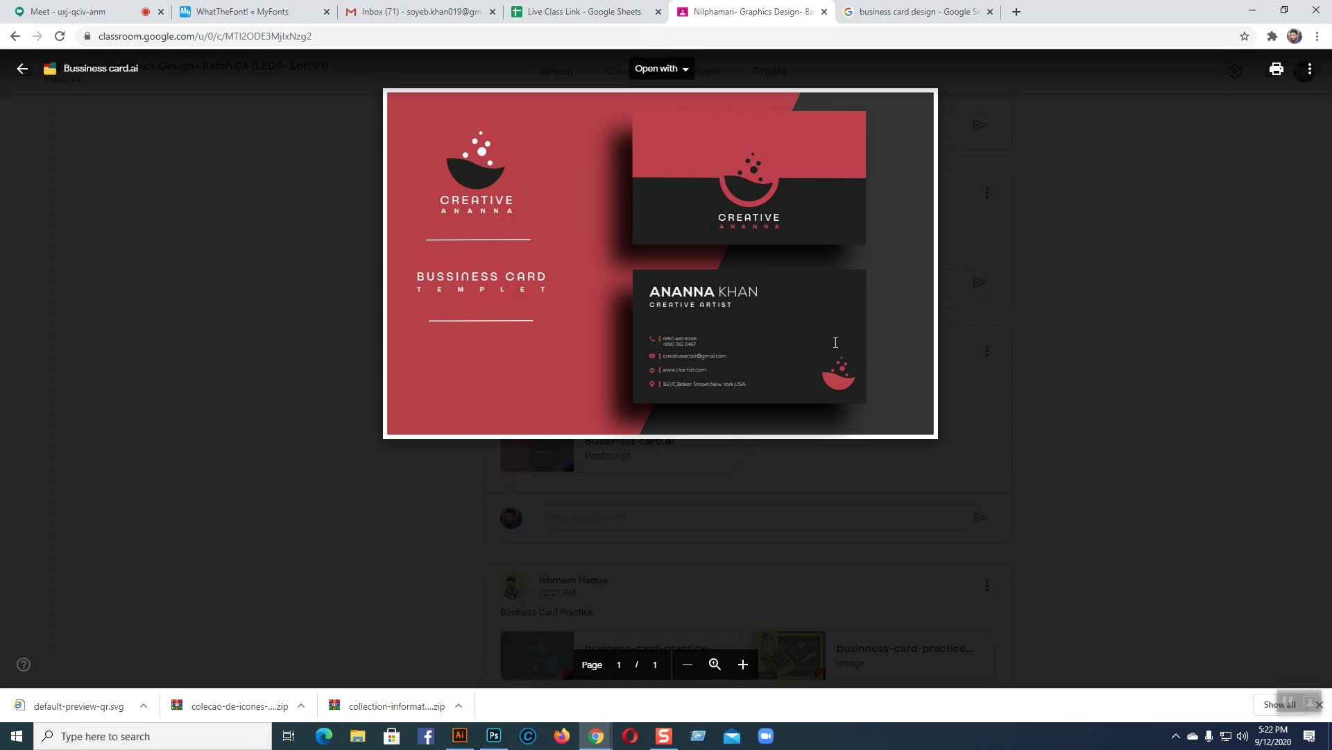
# Step: Close Bussiness card.ai and preview both business card practice mock-up images in turn
pyautogui.click(22, 68)
pyautogui.scroll(-2, 753, 420)
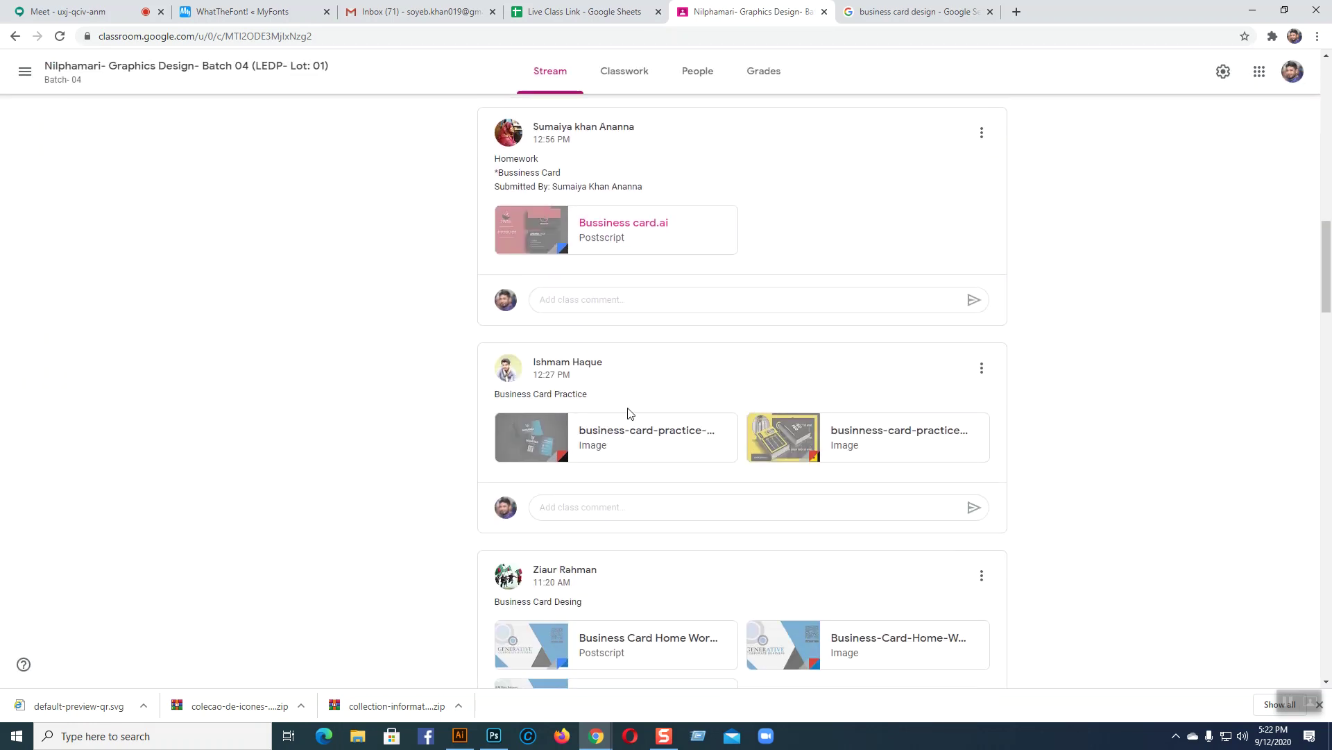
pyautogui.click(610, 436)
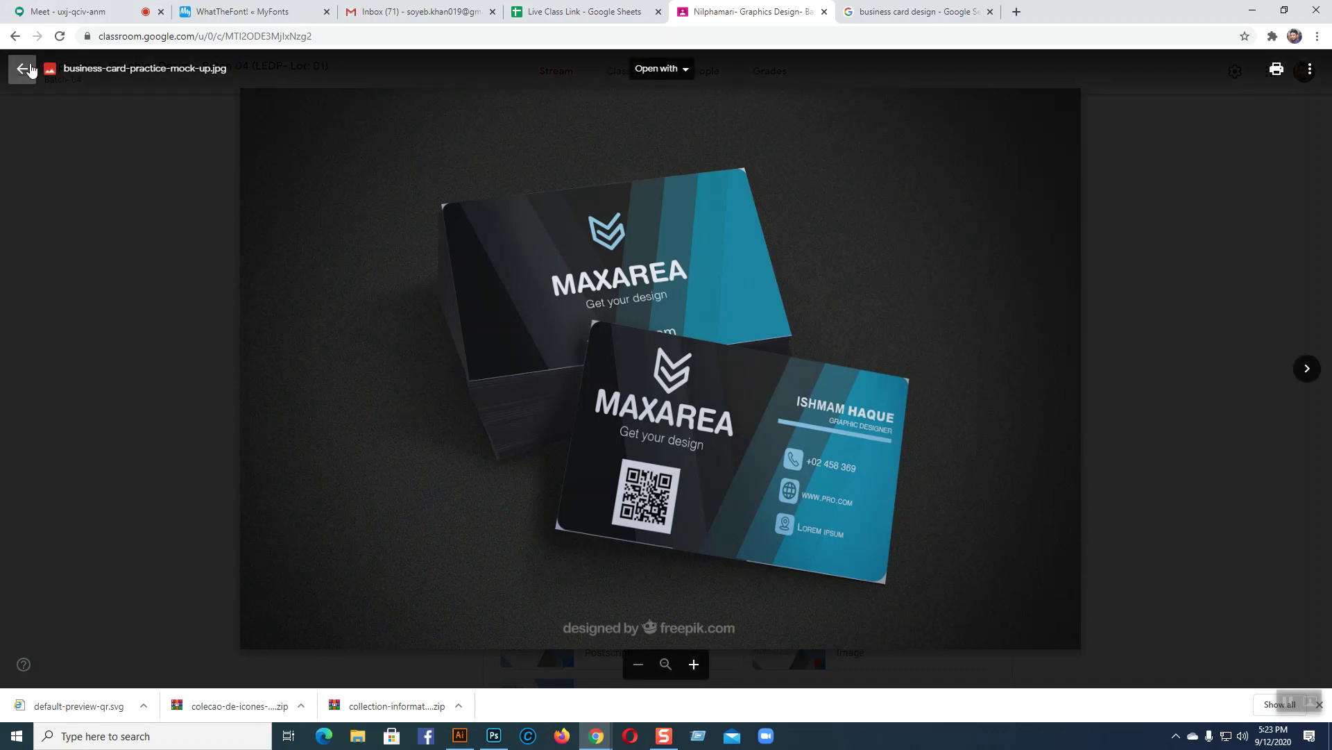
pyautogui.click(23, 65)
pyautogui.click(850, 367)
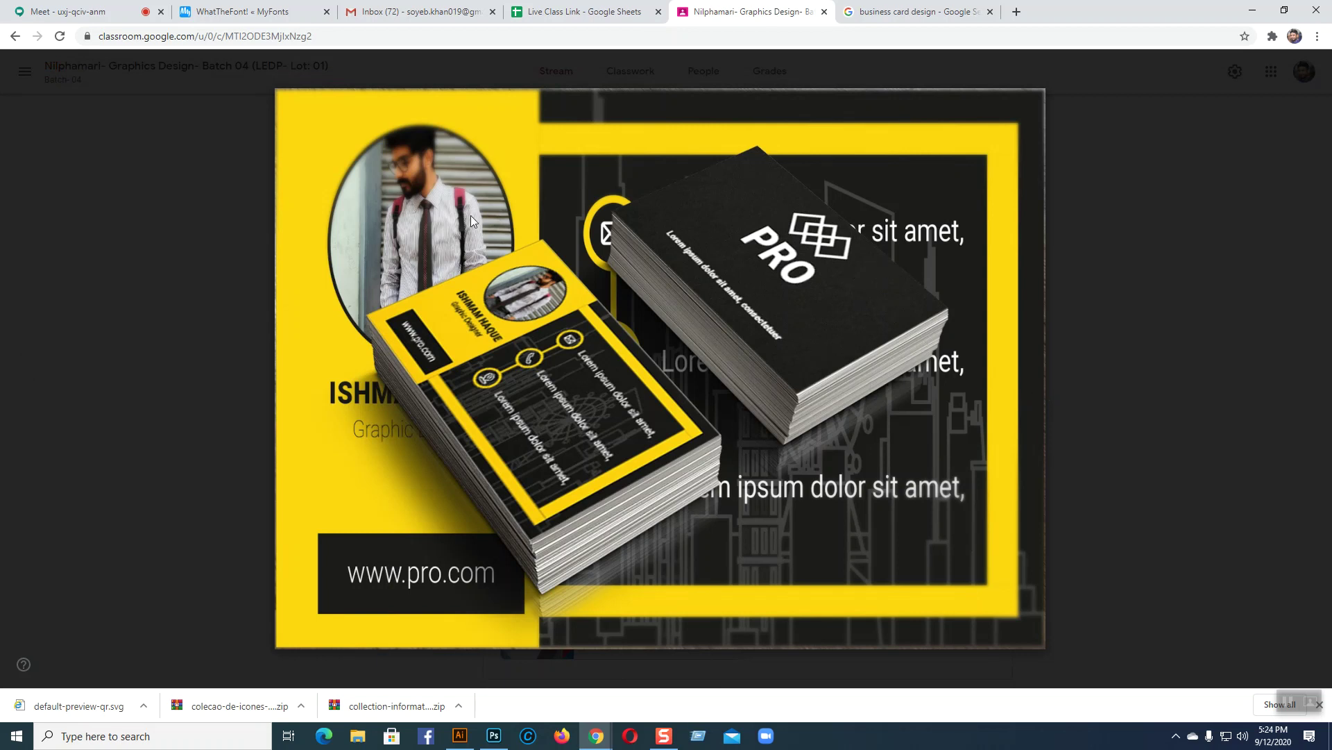
pyautogui.click(21, 70)
pyautogui.scroll(-3, 743, 425)
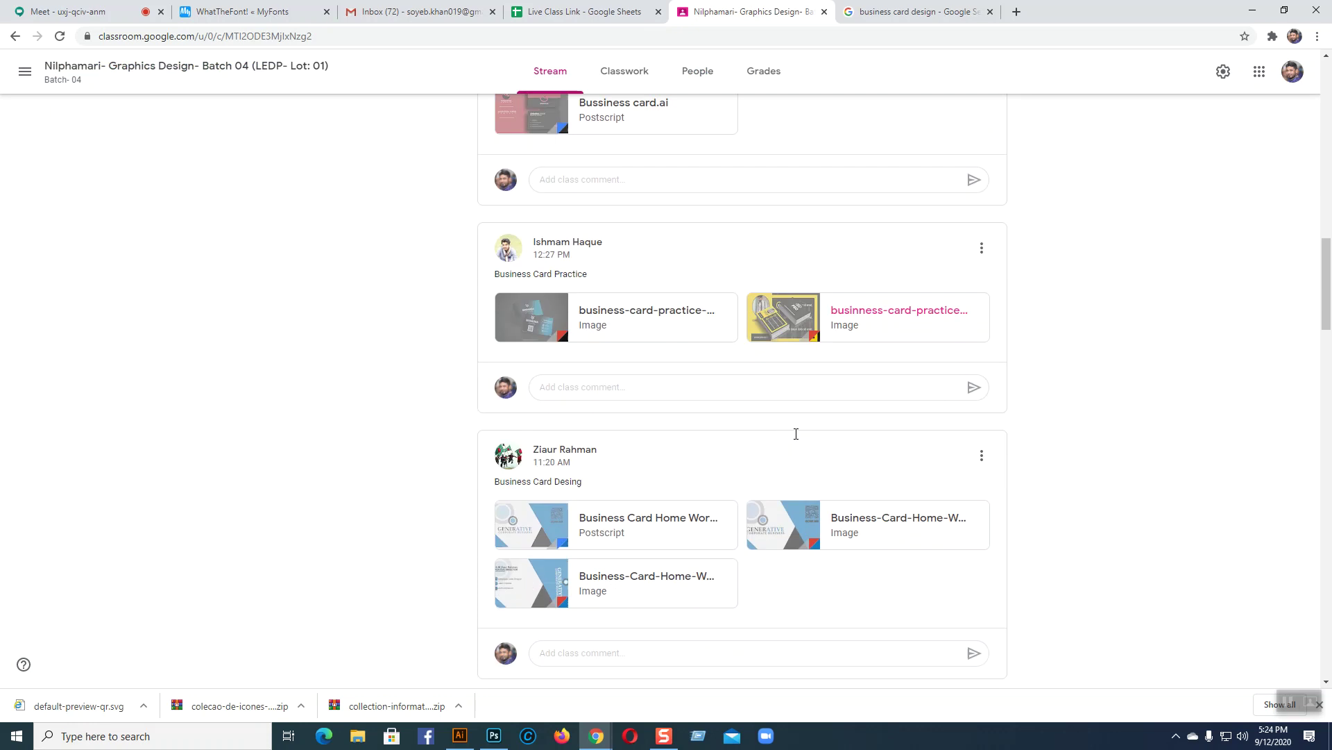
pyautogui.click(646, 359)
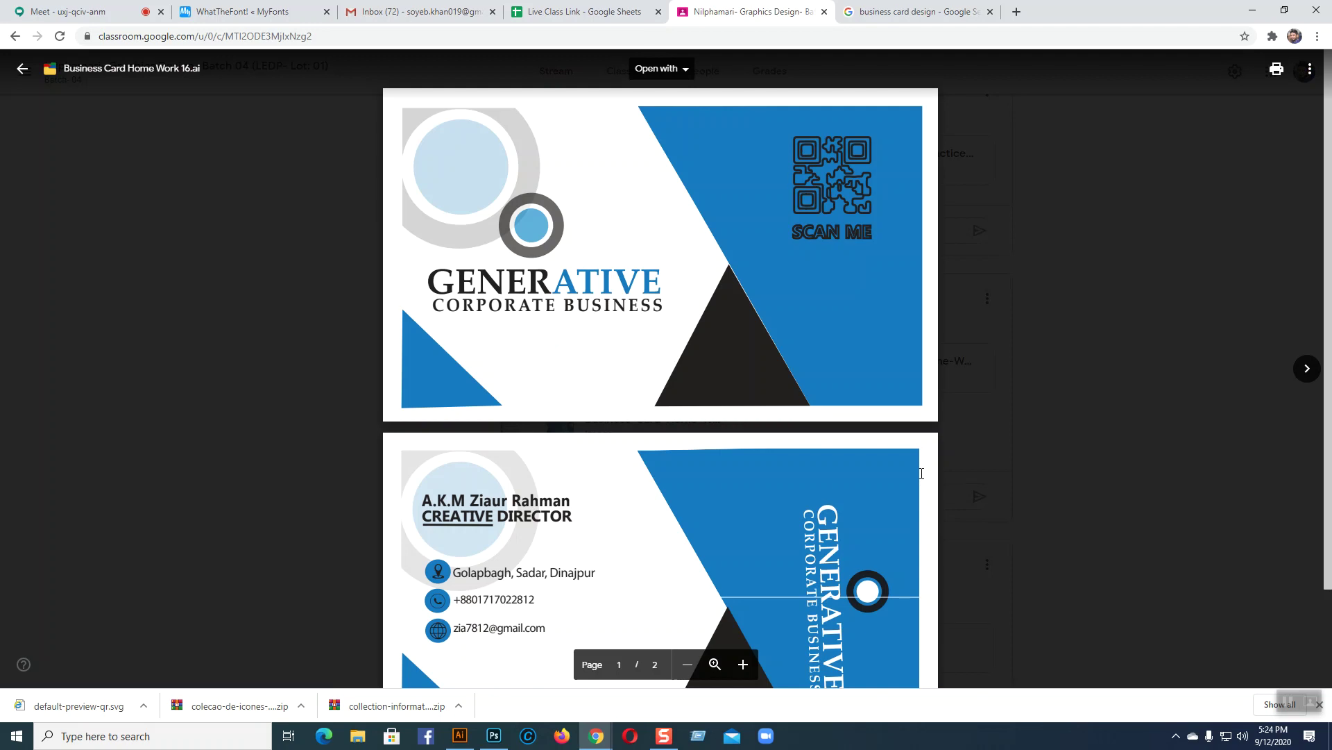
pyautogui.scroll(-2, 789, 481)
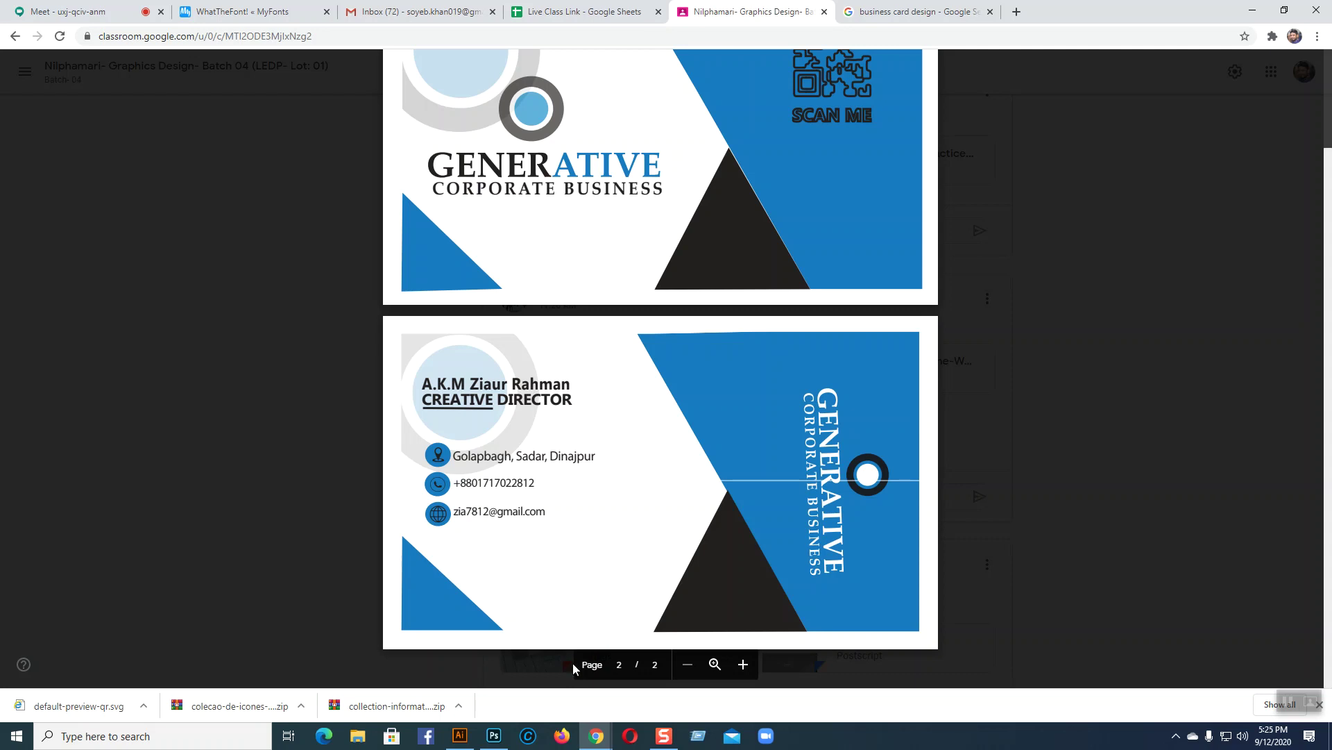
pyautogui.scroll(2, 640, 232)
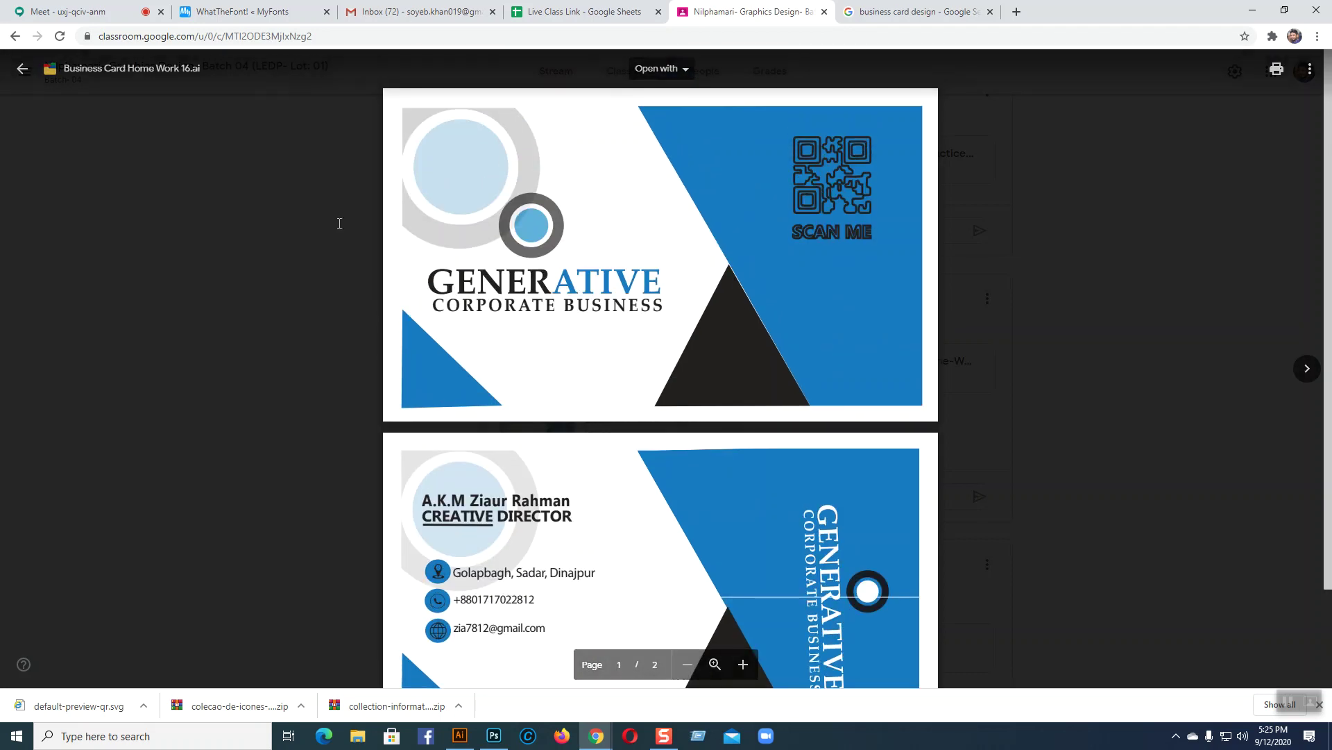
pyautogui.click(22, 68)
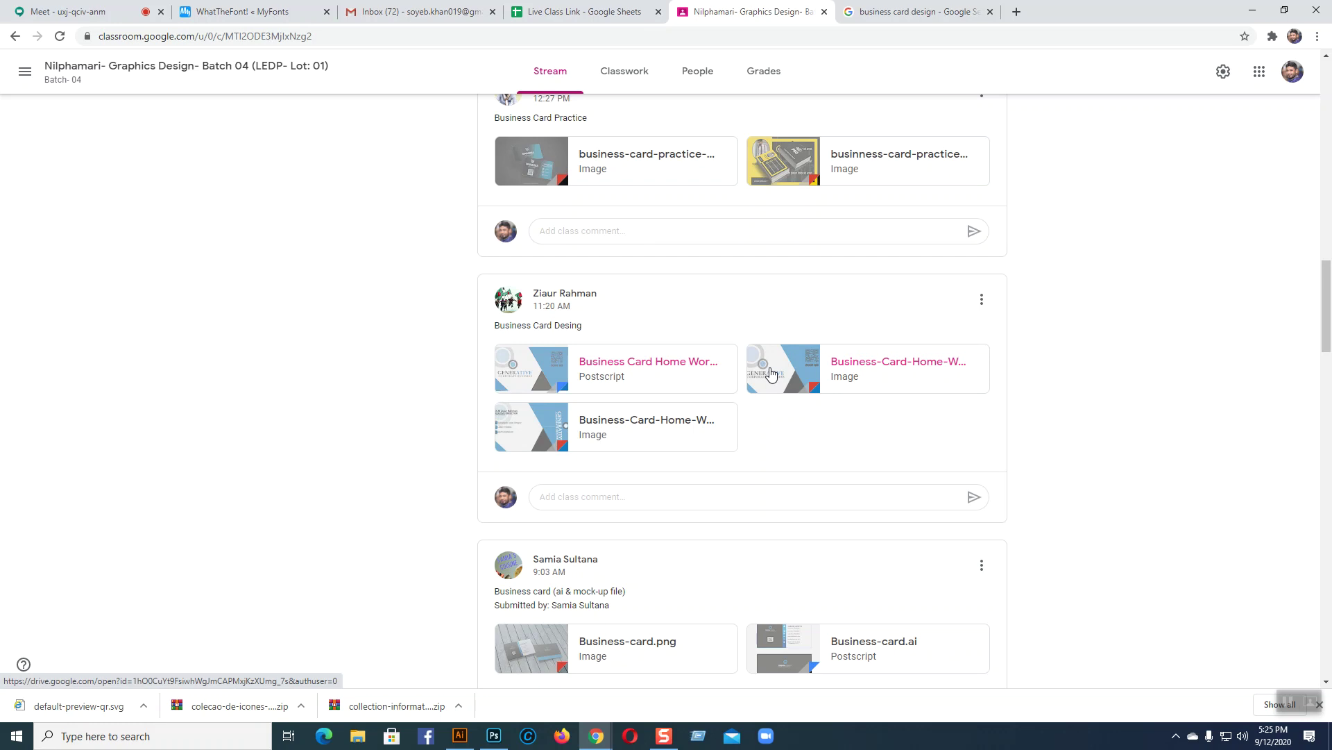
pyautogui.click(867, 365)
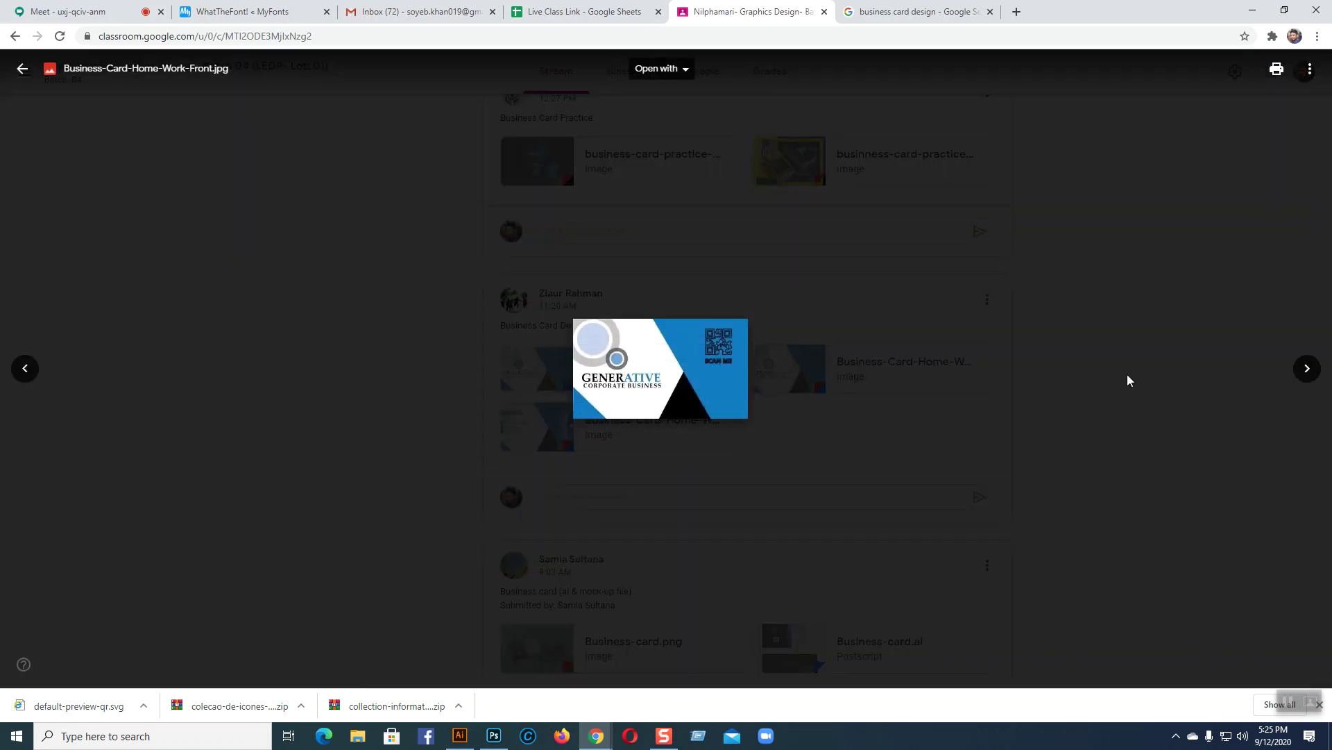
pyautogui.click(1309, 368)
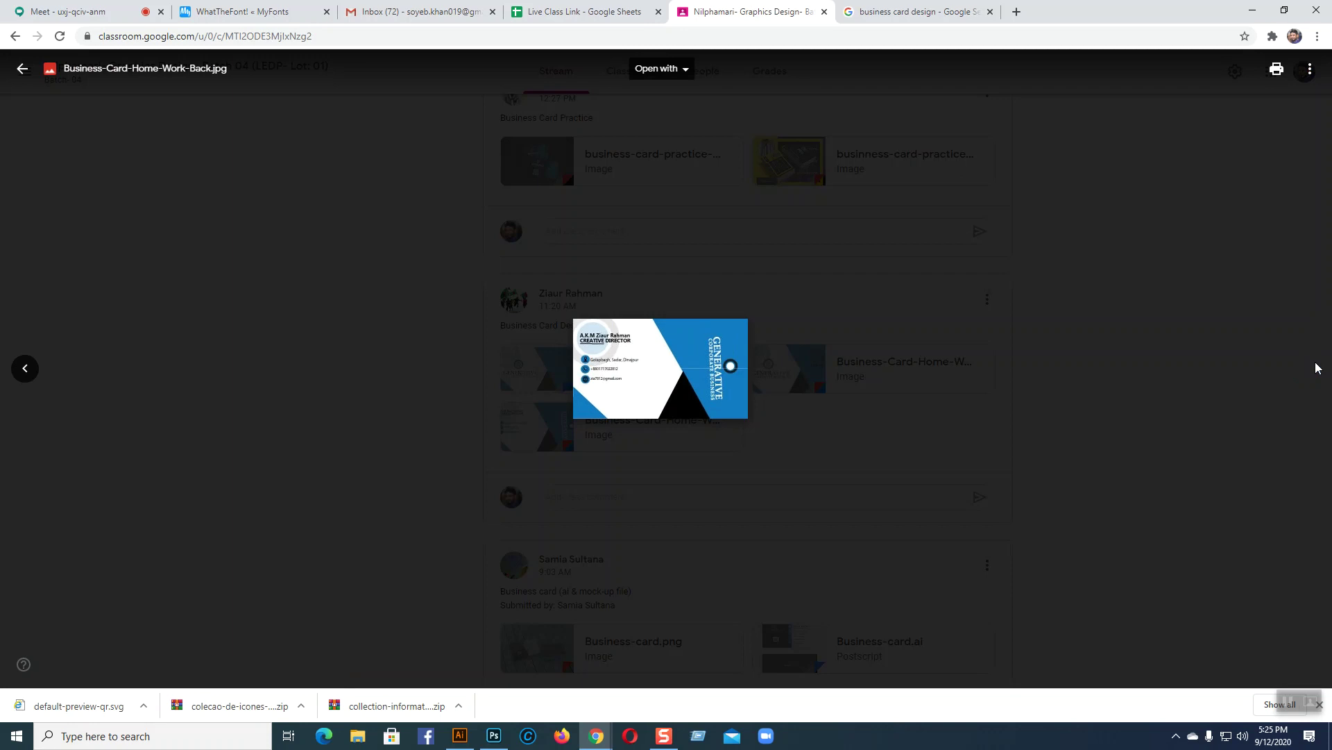
pyautogui.click(22, 68)
pyautogui.scroll(-3, 710, 444)
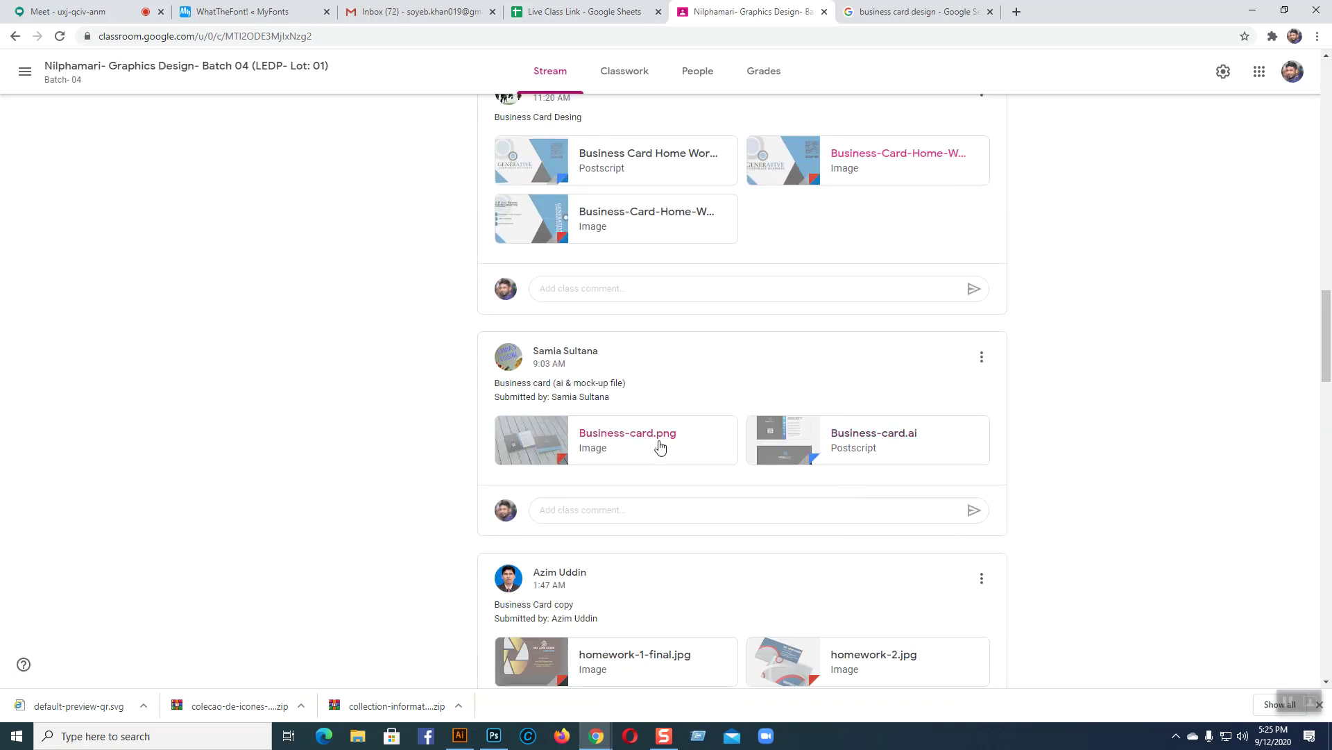
pyautogui.click(639, 435)
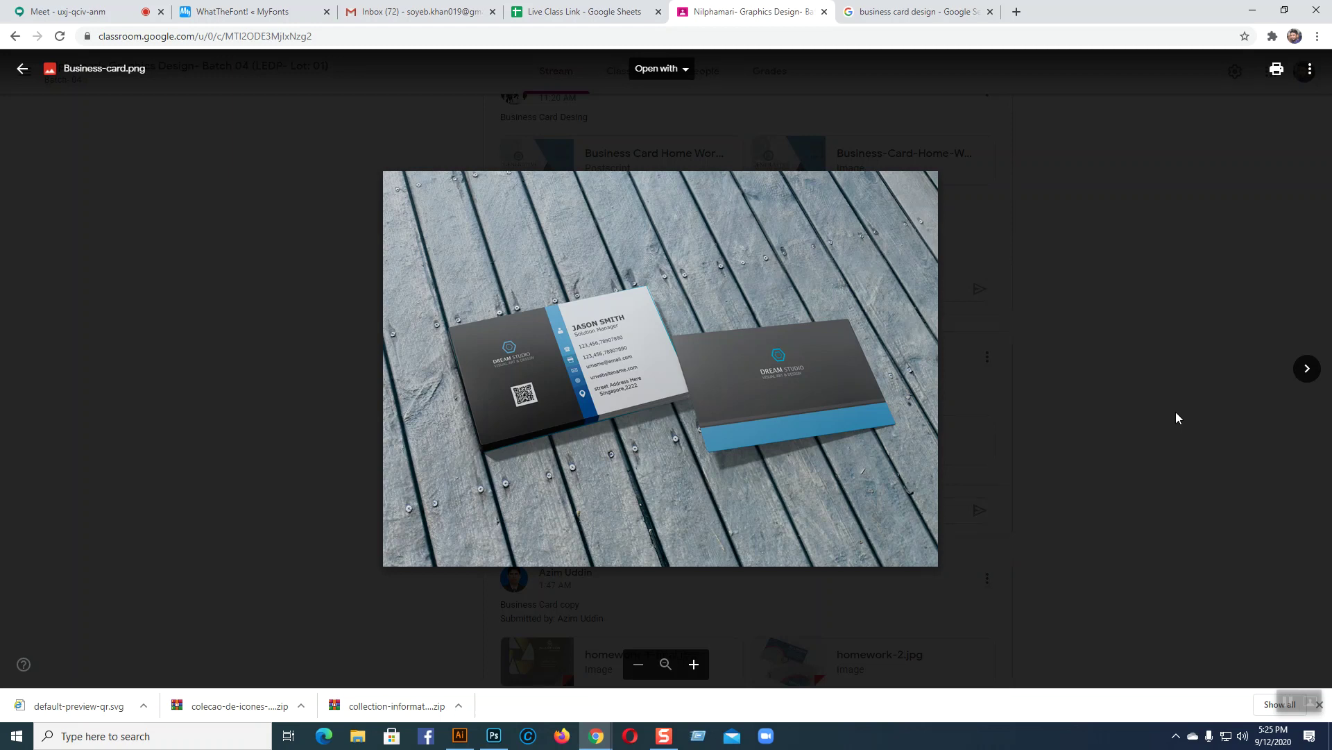
pyautogui.click(1307, 368)
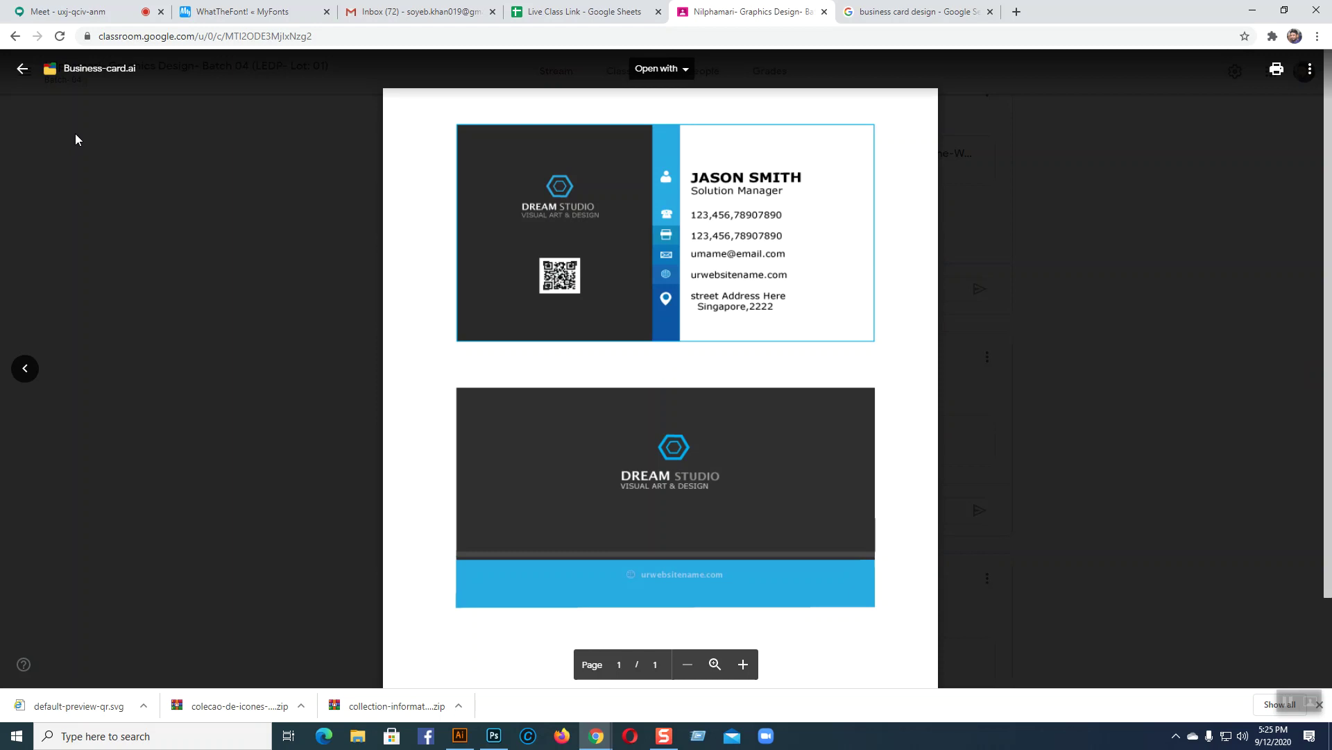
pyautogui.click(22, 68)
pyautogui.click(24, 73)
pyautogui.click(344, 211)
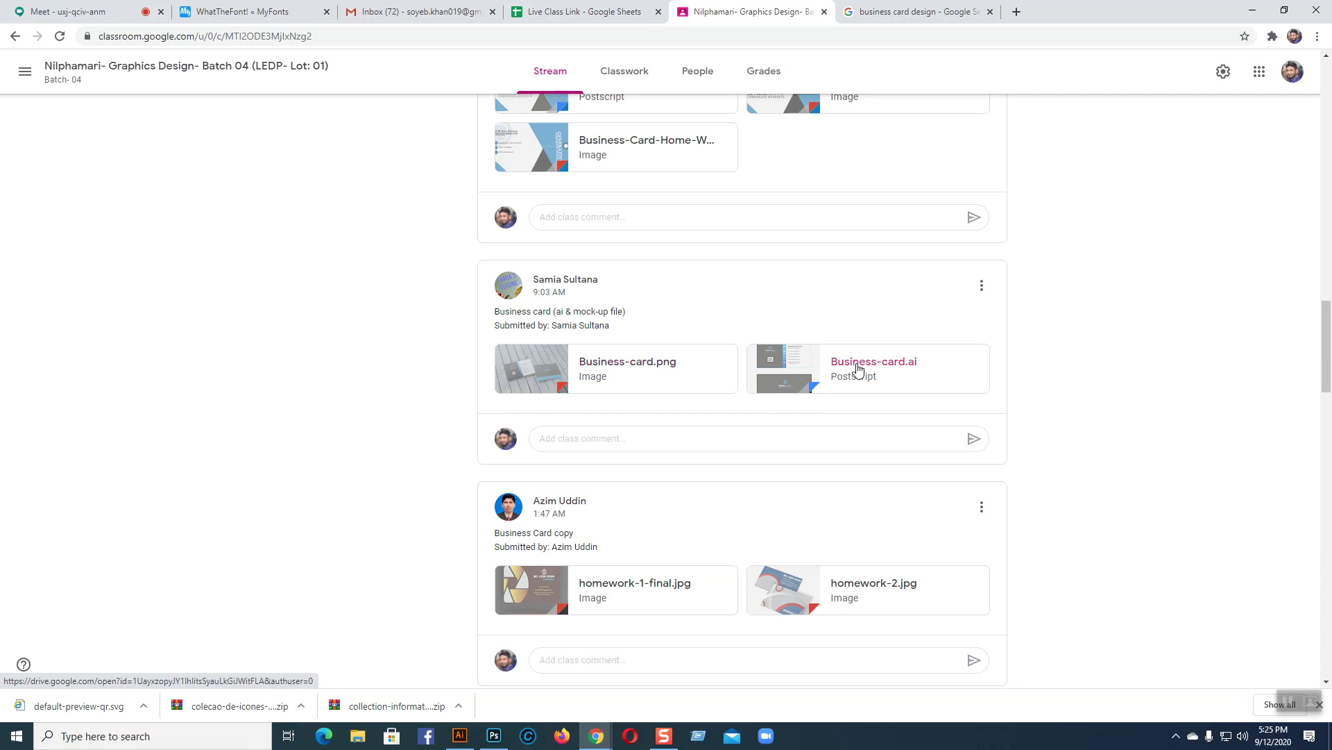
pyautogui.click(616, 367)
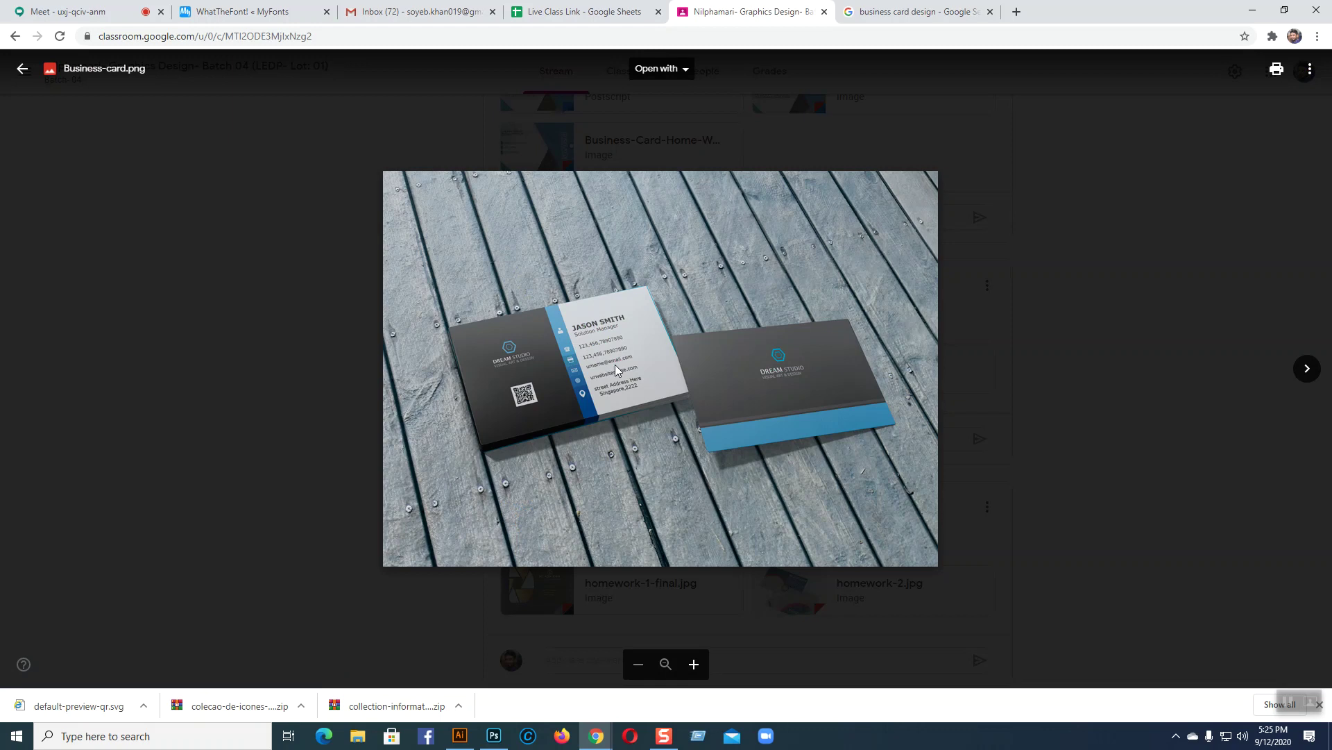
pyautogui.click(21, 69)
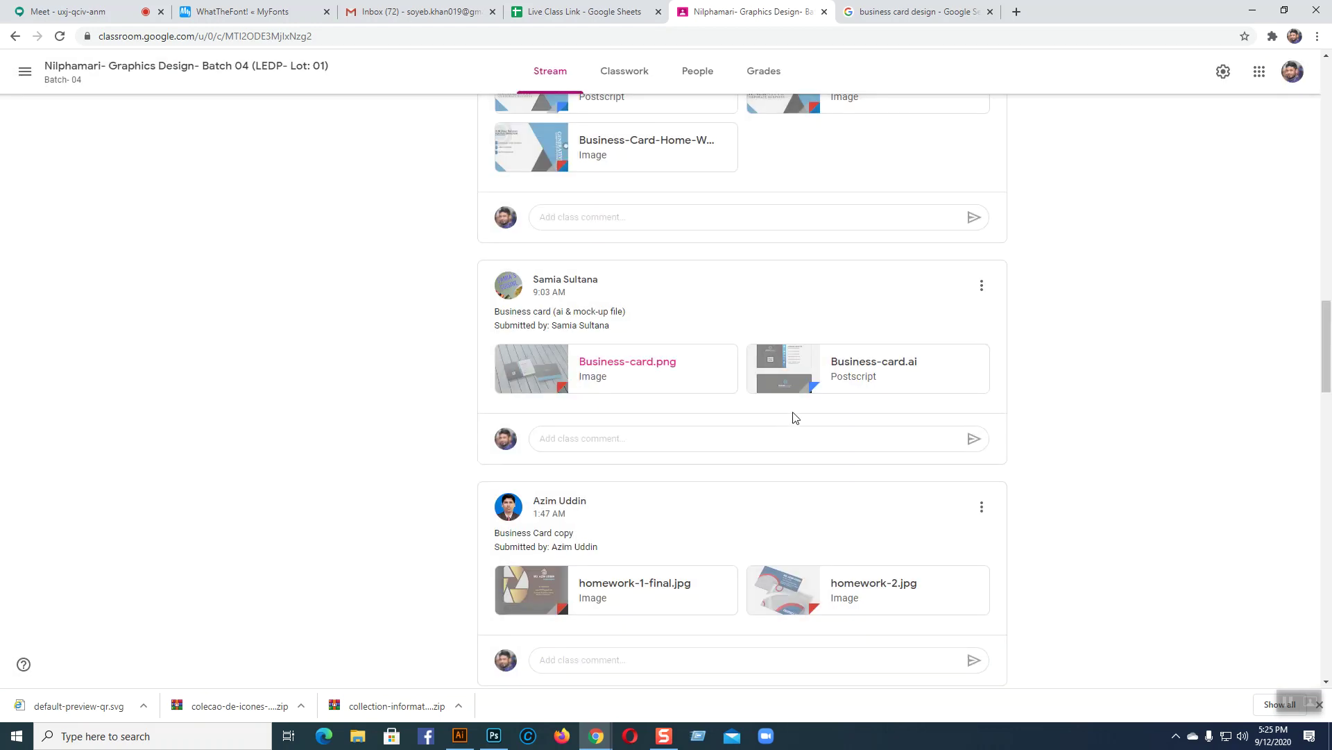
pyautogui.click(848, 363)
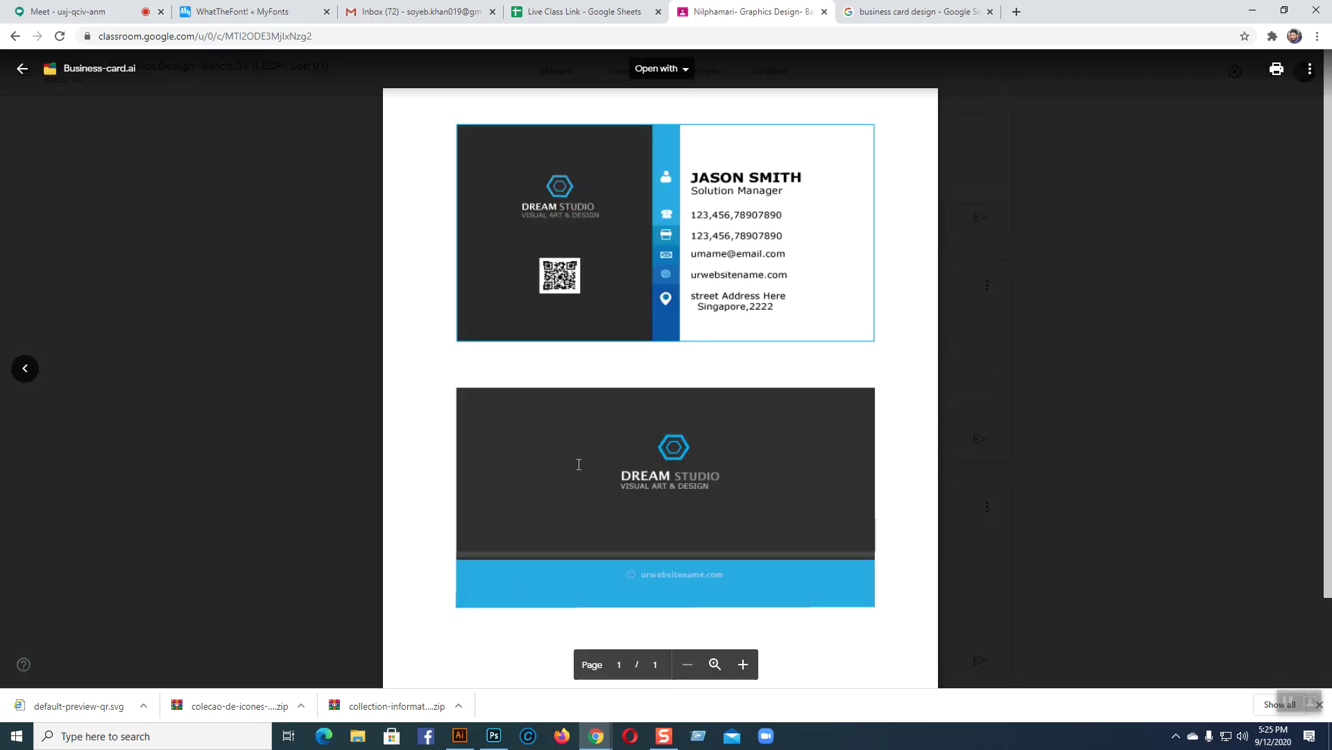
pyautogui.click(22, 69)
pyautogui.click(568, 387)
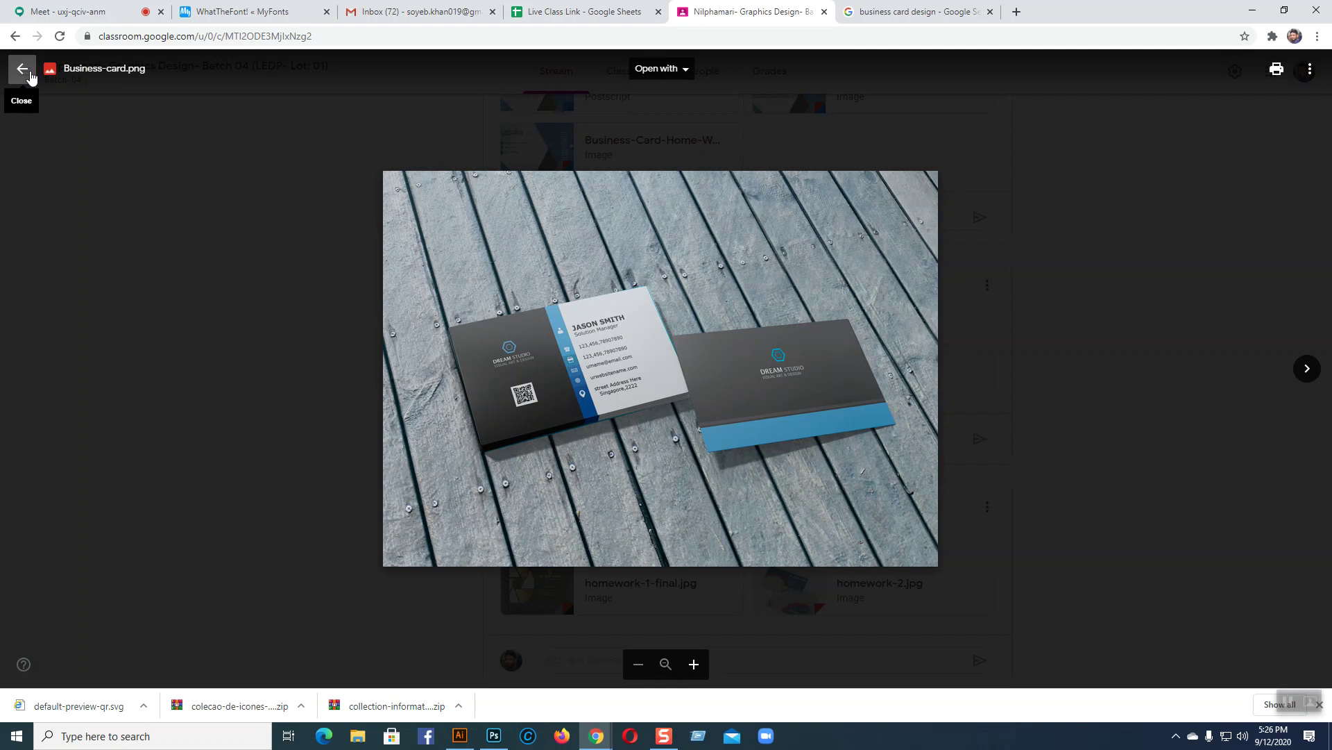
pyautogui.click(23, 69)
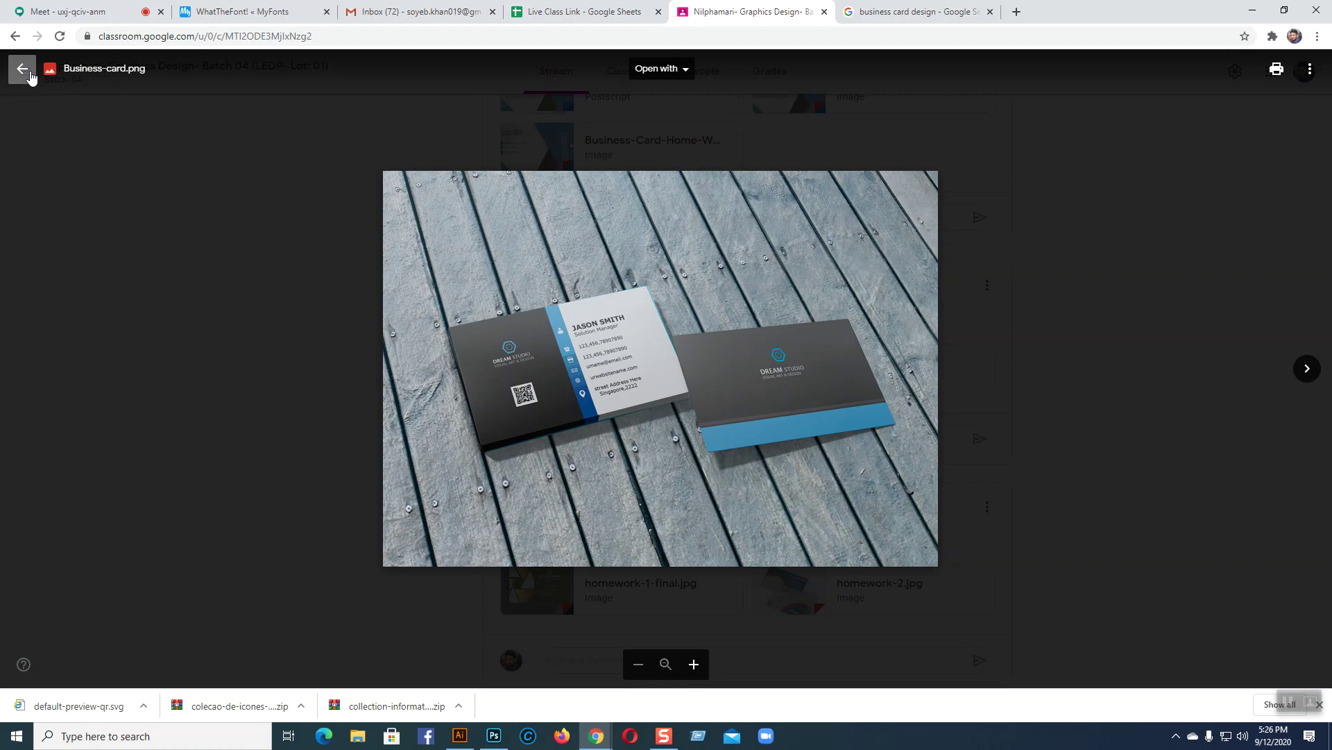
pyautogui.scroll(-3, 1074, 374)
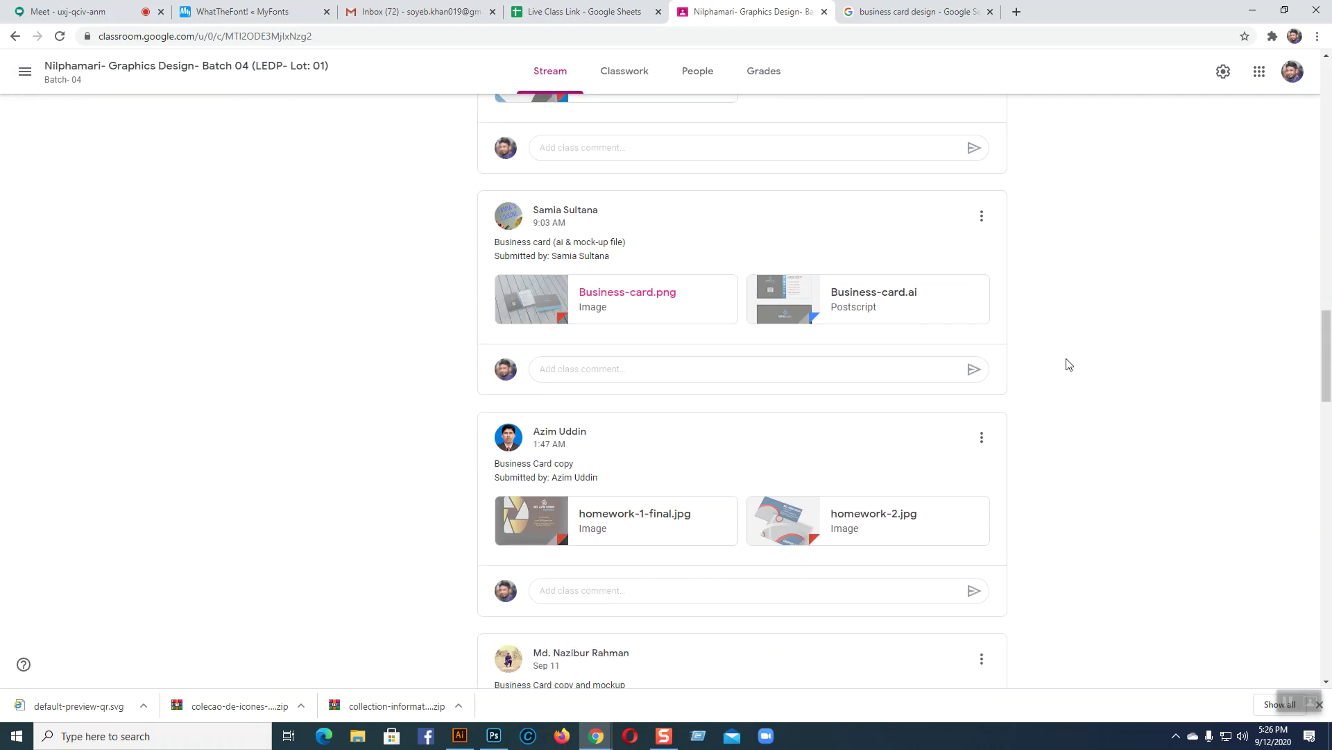
# Step: Preview homework-1-final.jpg and homework-2.jpg, then open the business-card.jpg mockup
pyautogui.click(631, 375)
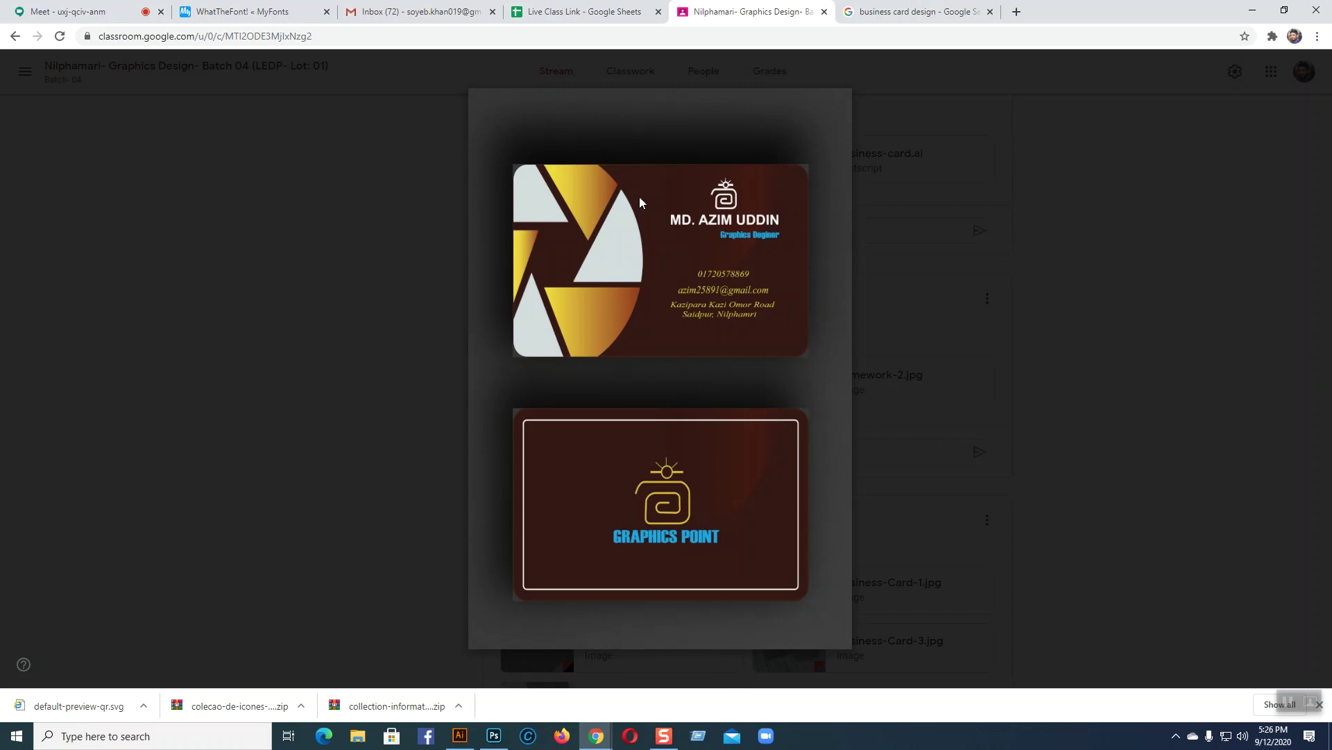
pyautogui.click(21, 69)
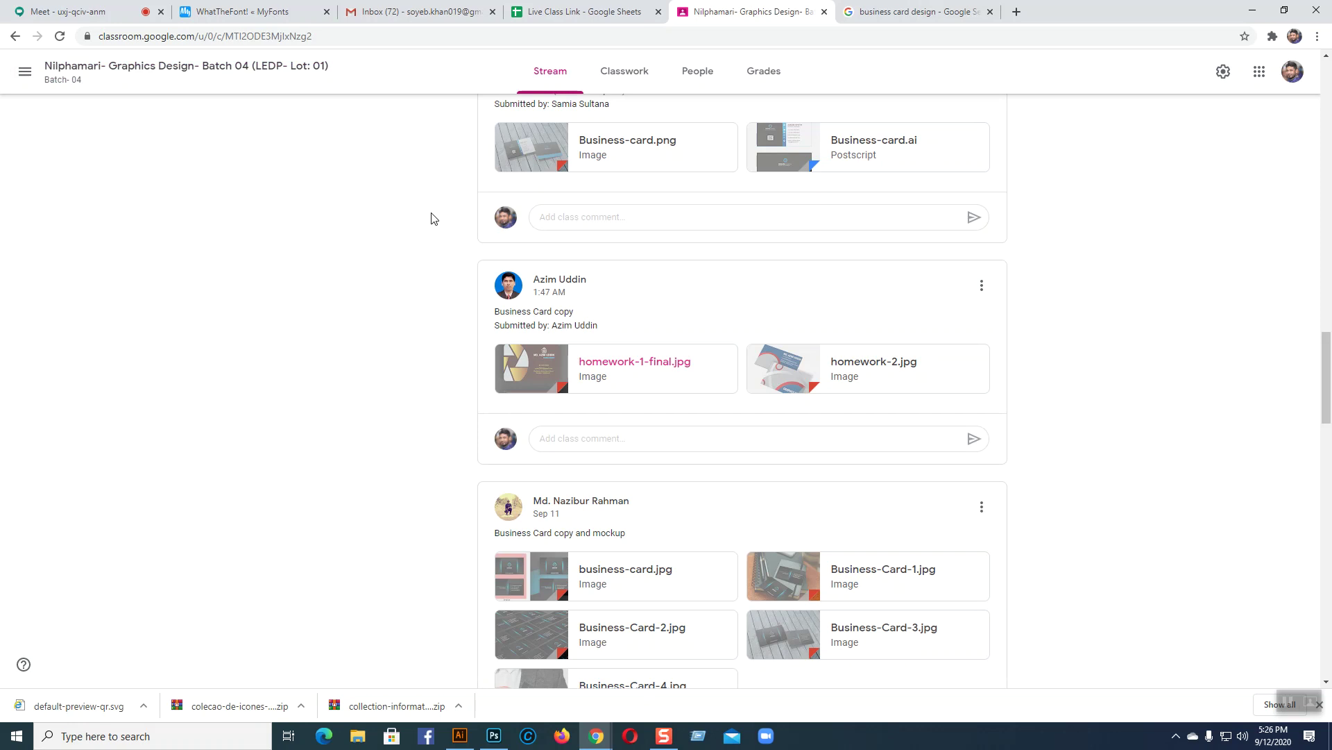
pyautogui.click(861, 372)
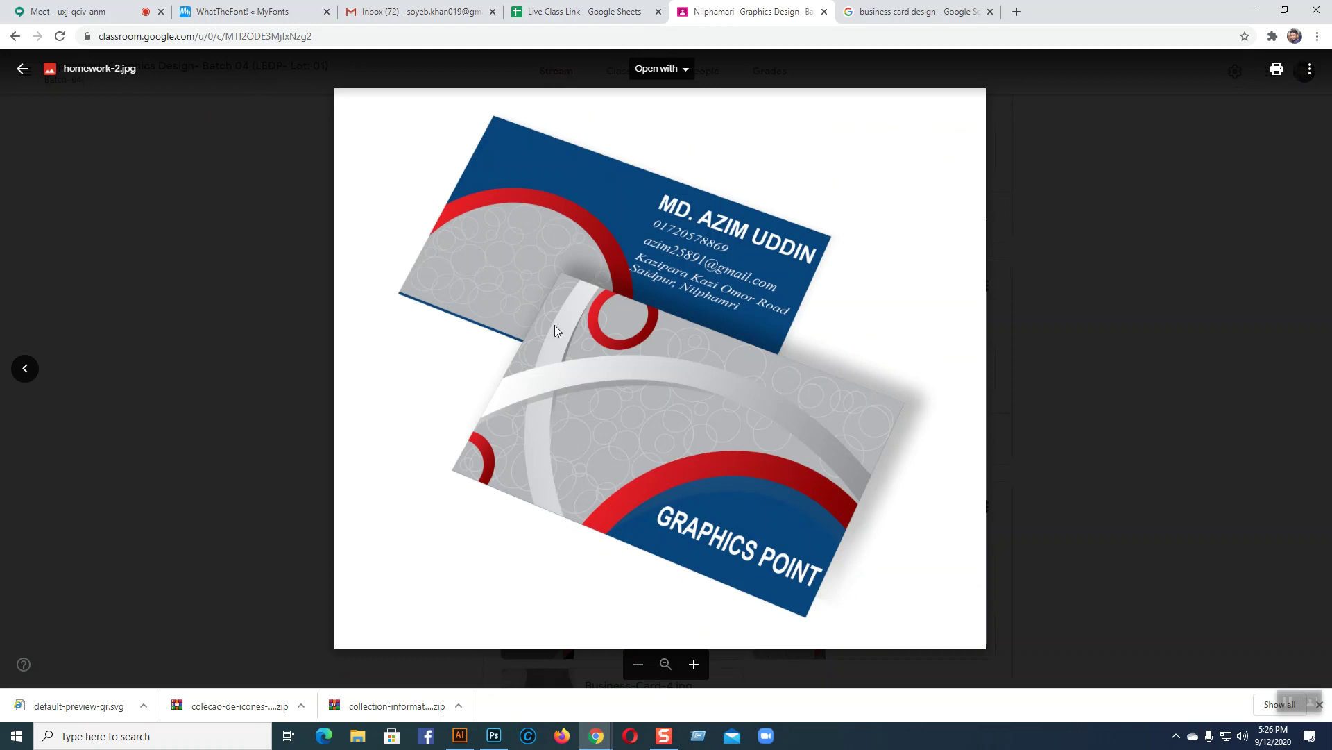
pyautogui.click(23, 68)
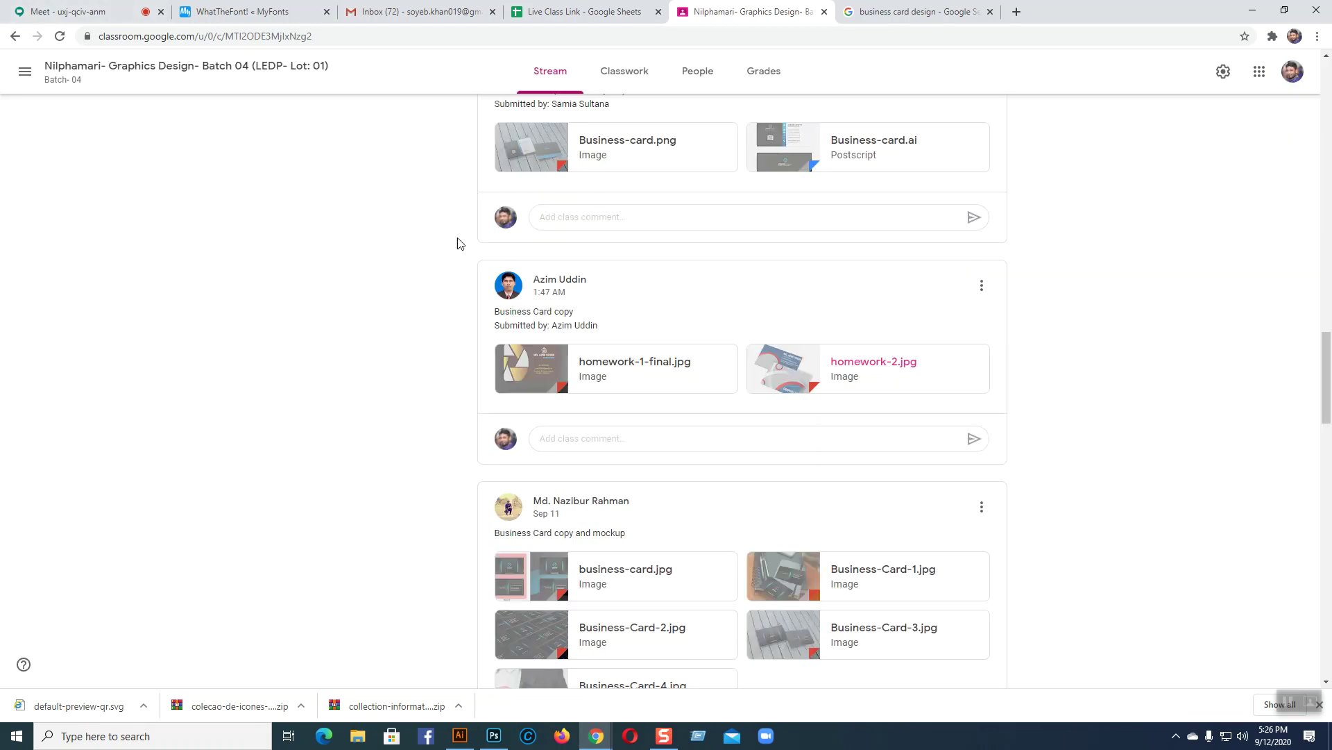
pyautogui.scroll(-3, 944, 345)
pyautogui.click(633, 362)
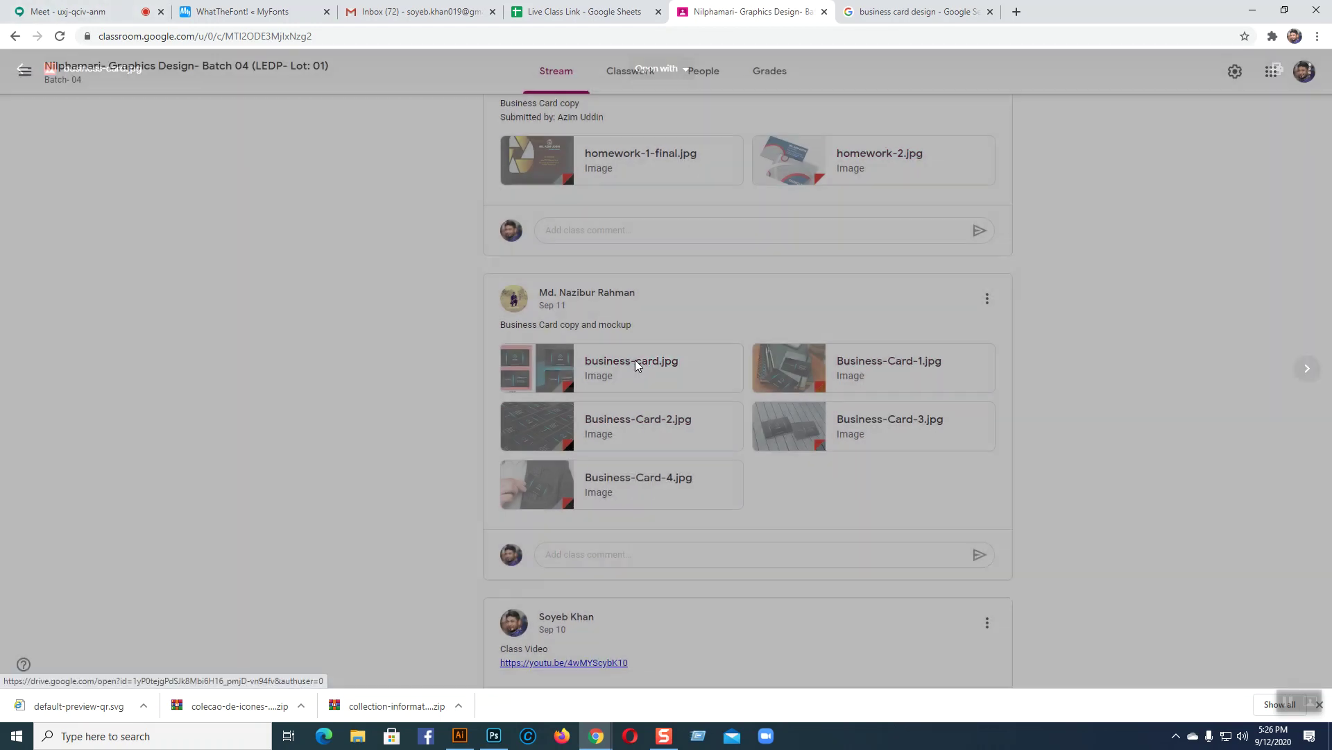
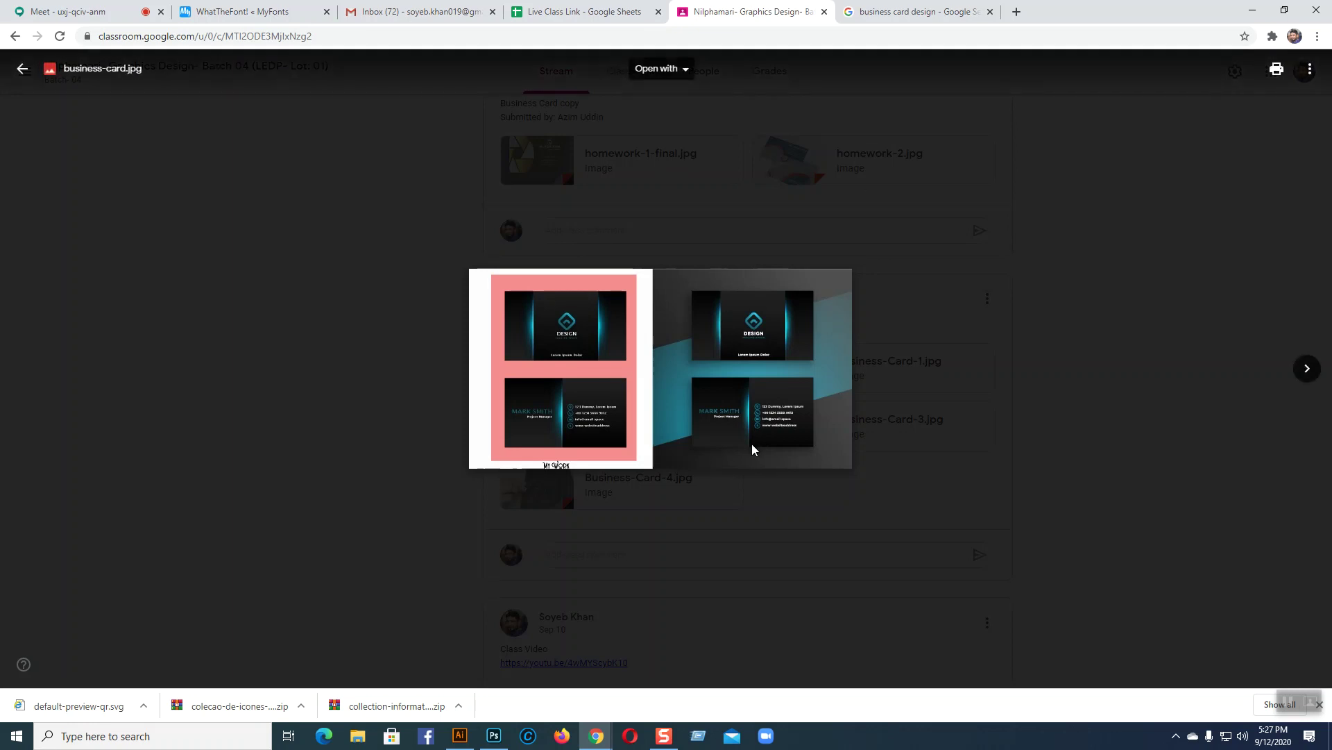
# Step: Open Business-Card-1.jpg and page through the mockups to Business-Card-4.jpg
pyautogui.click(31, 77)
pyautogui.click(857, 379)
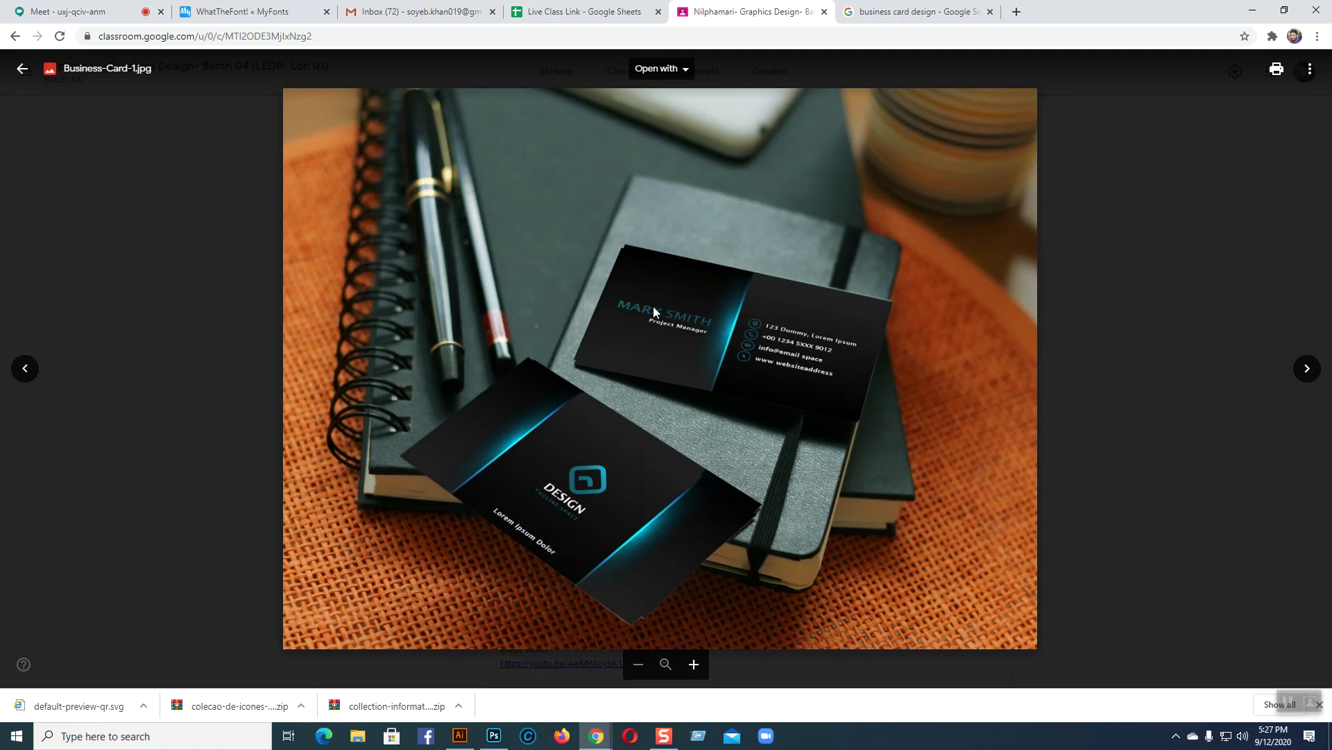
pyautogui.click(1309, 369)
pyautogui.click(1309, 369)
pyautogui.click(1309, 369)
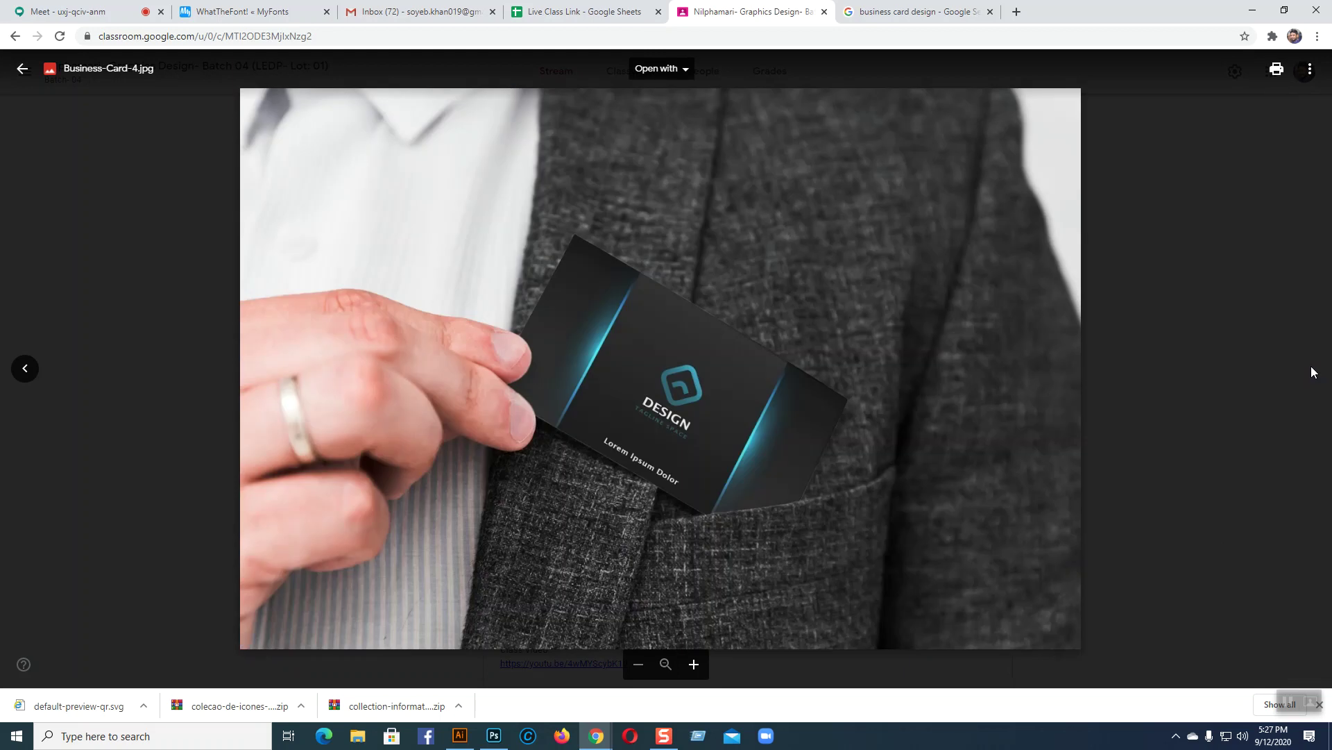
# Step: Close the image viewer and scroll the class stream back to the top
pyautogui.click(19, 70)
pyautogui.scroll(-5, 941, 366)
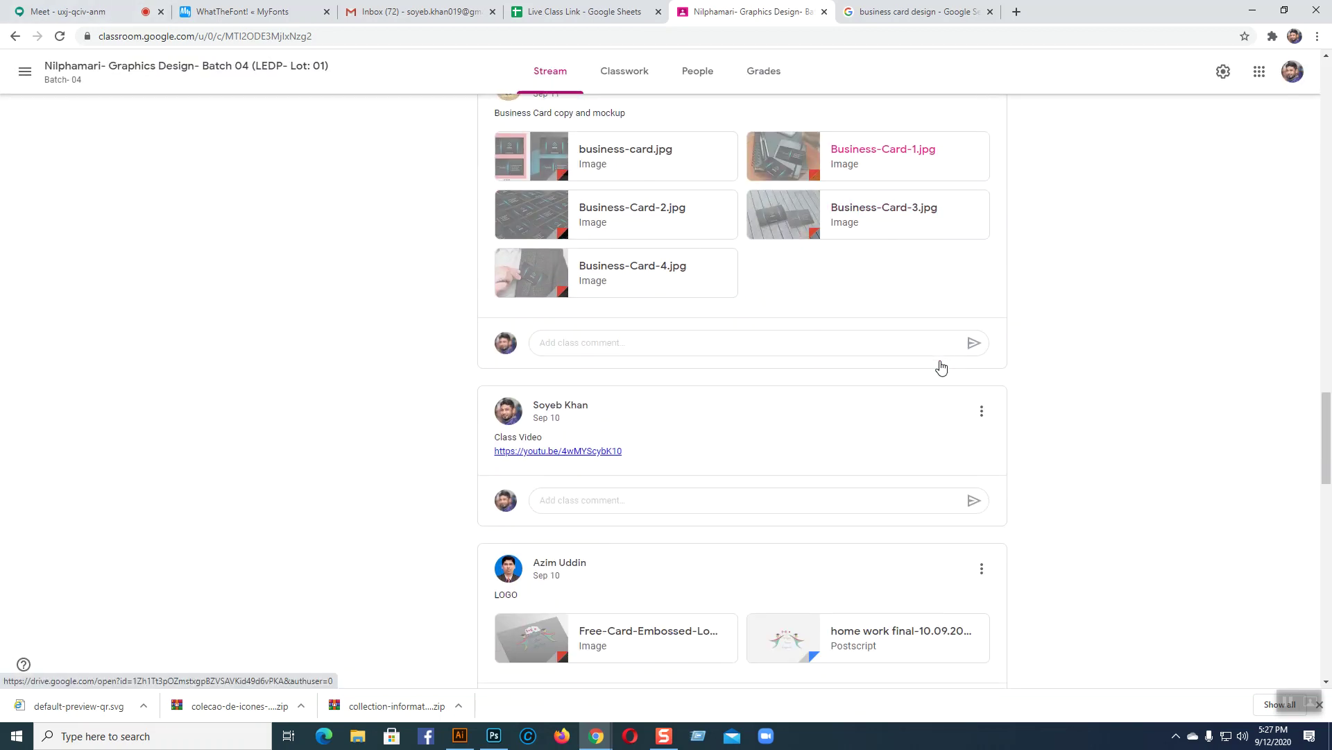
pyautogui.scroll(10, 1164, 410)
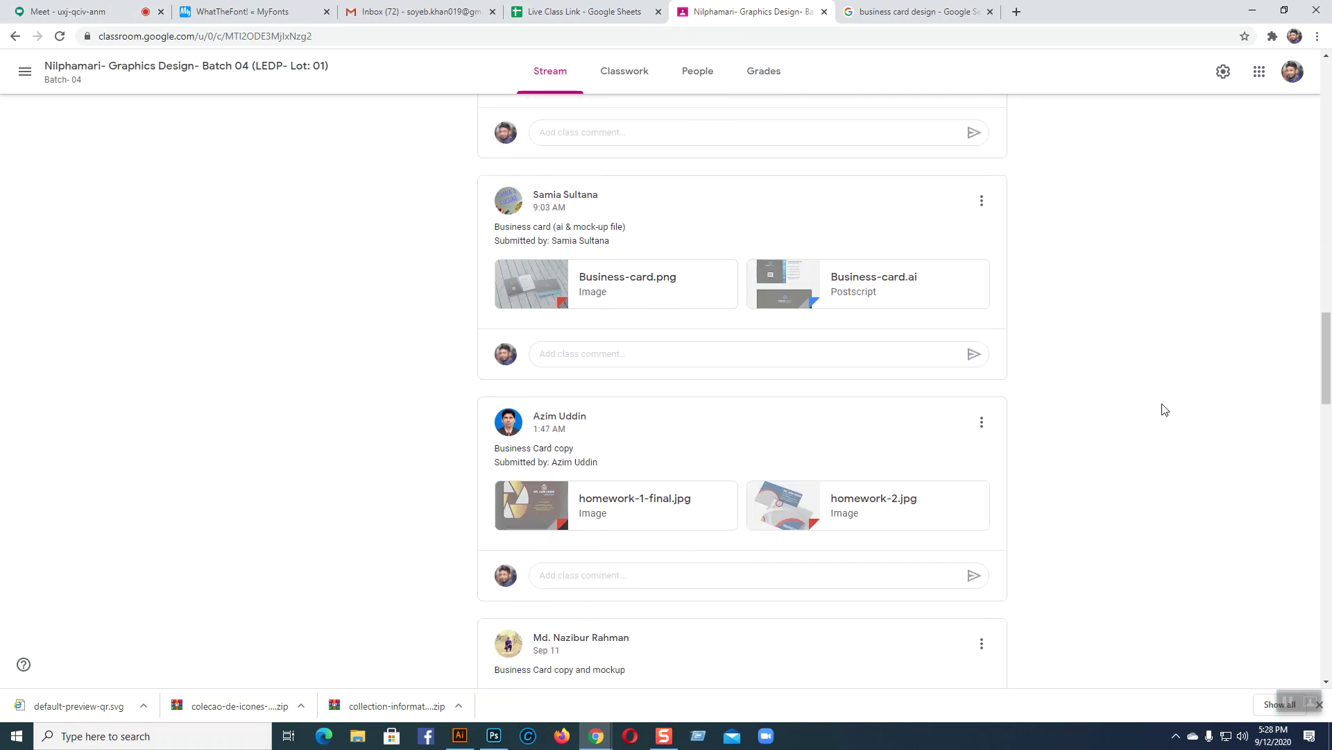
pyautogui.scroll(-6, 1165, 410)
pyautogui.scroll(5, 1165, 410)
pyautogui.scroll(8, 1165, 410)
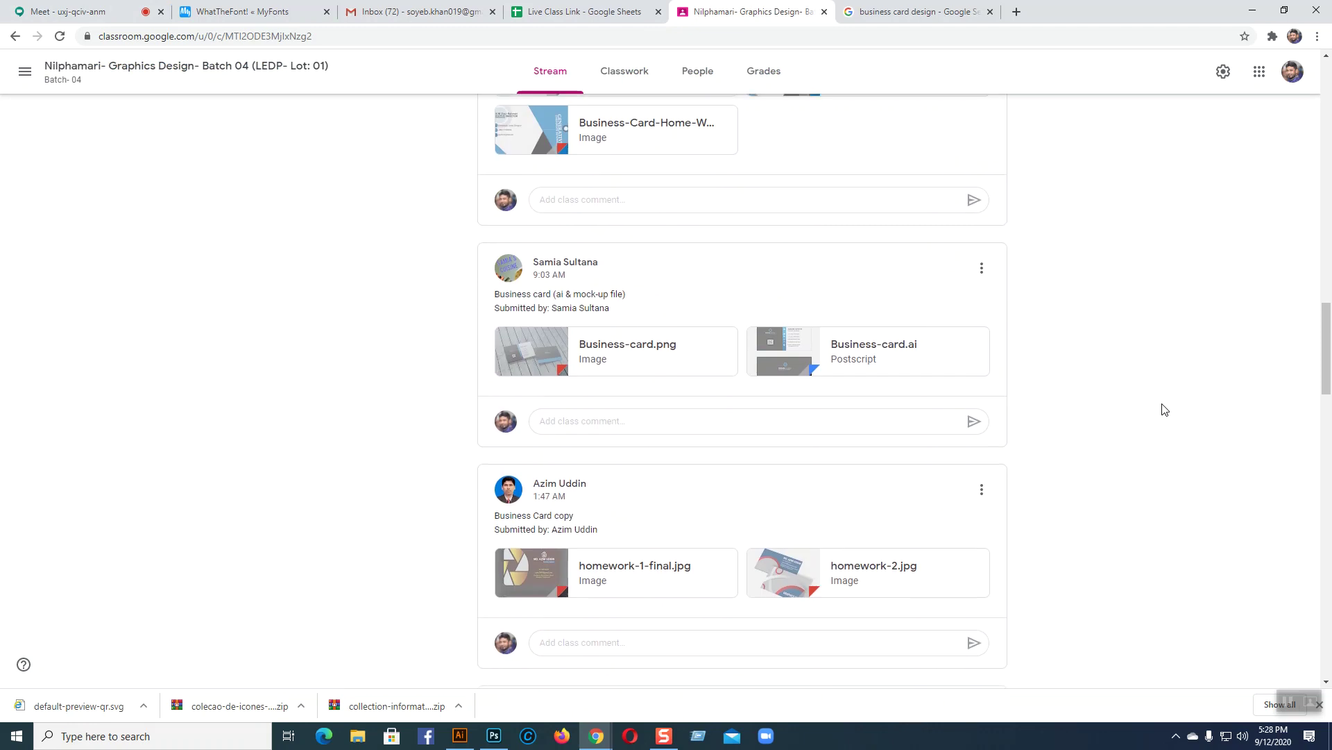
pyautogui.scroll(8, 1164, 410)
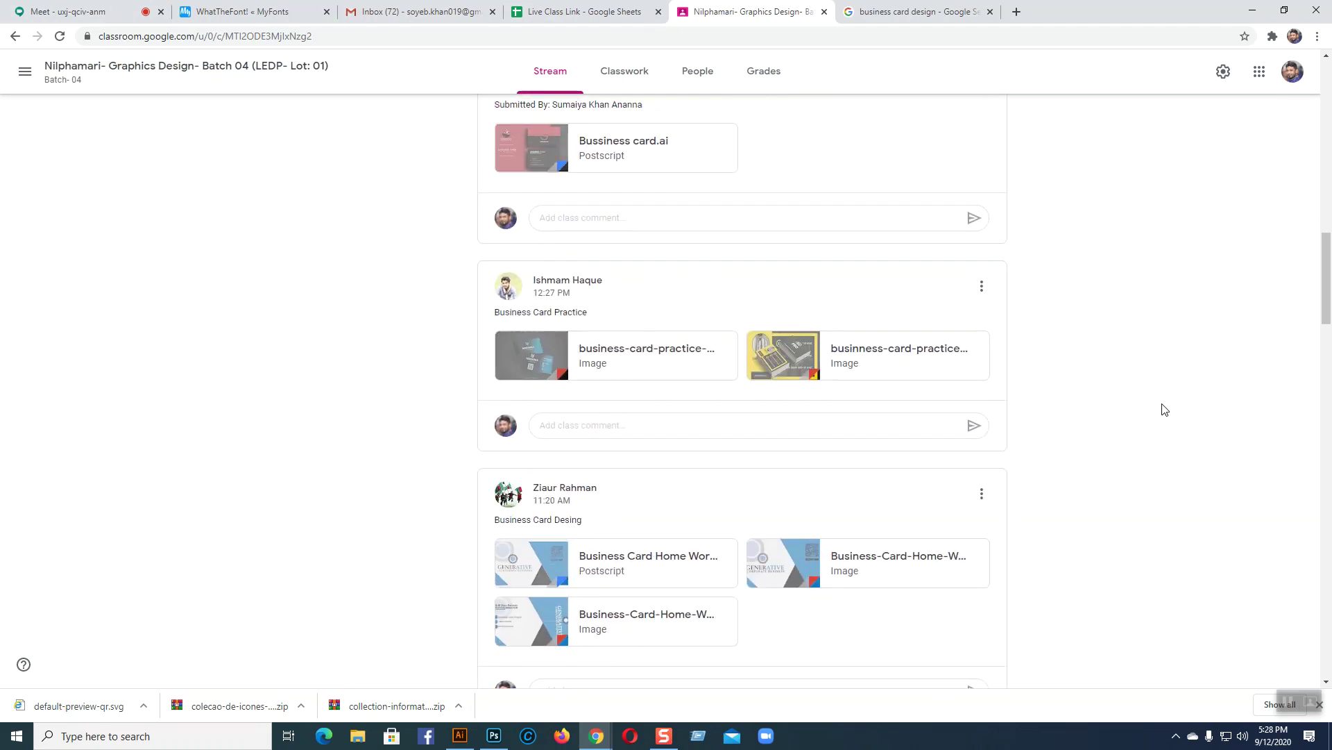
pyautogui.scroll(9, 1165, 409)
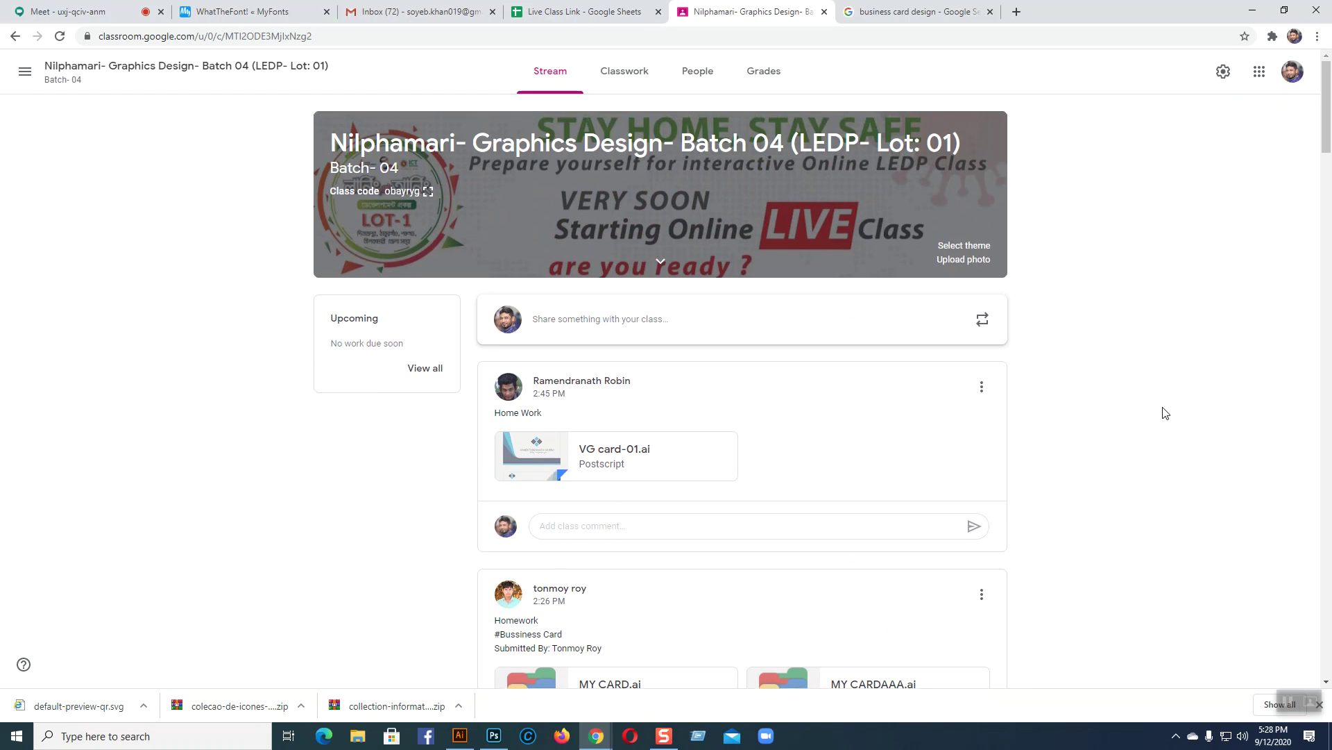
# Step: Switch to the Google Meet call and scroll through the People list of 20 participants
pyautogui.click(69, 11)
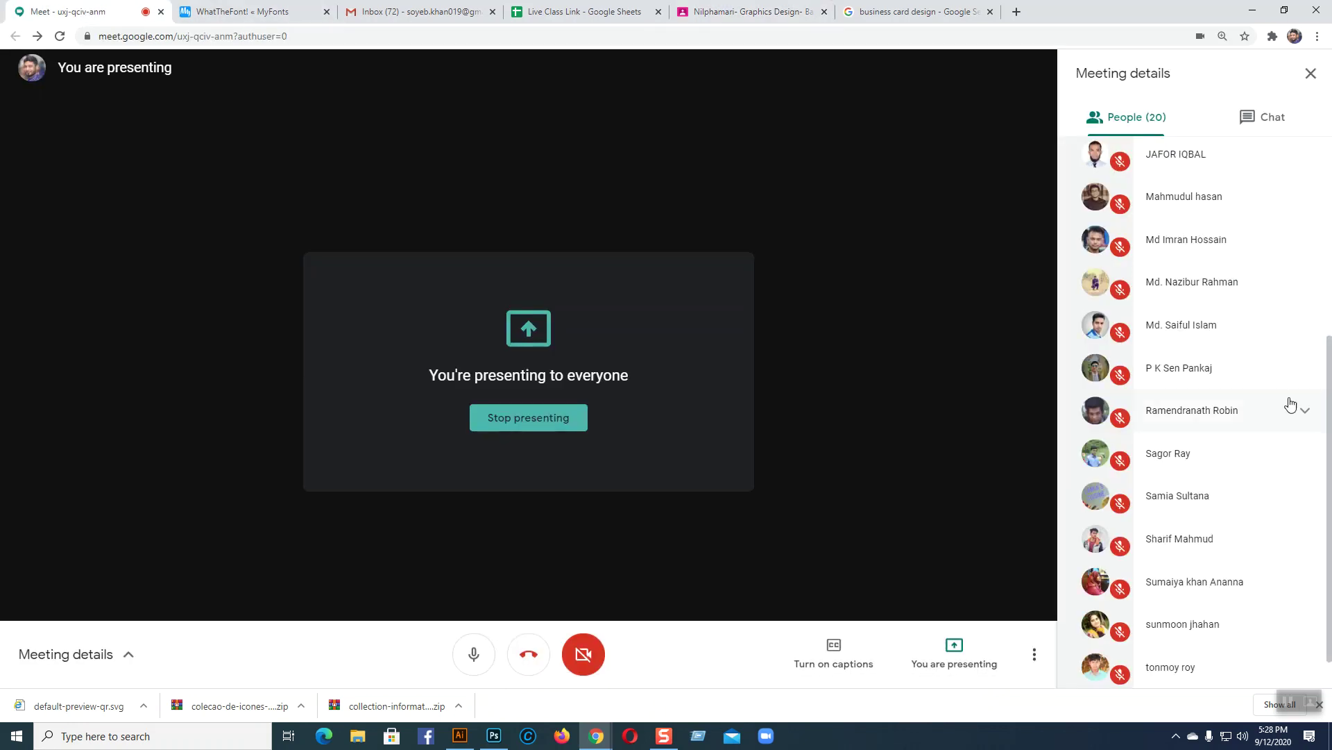
pyautogui.scroll(5, 1292, 403)
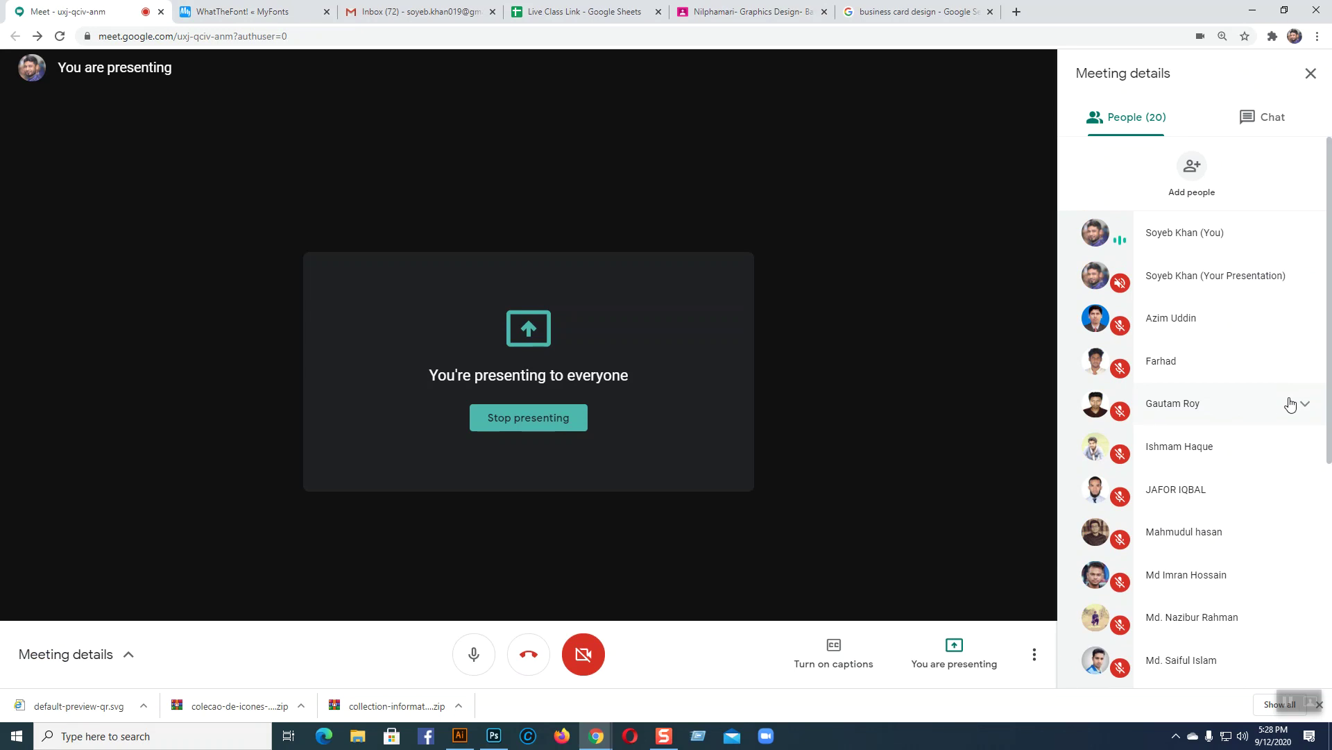
pyautogui.scroll(-5, 1285, 411)
pyautogui.scroll(5, 1280, 417)
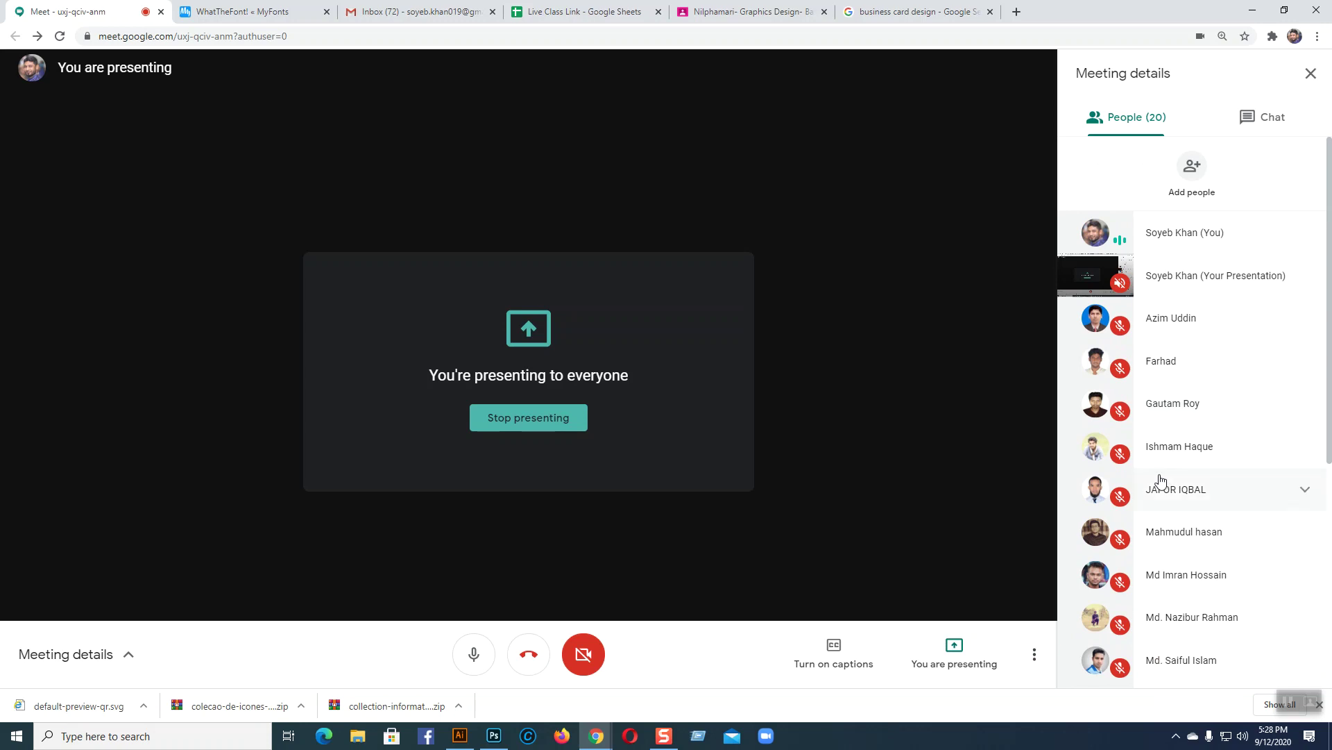
# Step: Scroll through the business card homework posts in the Graphics Design Batch 04 stream
pyautogui.click(725, 7)
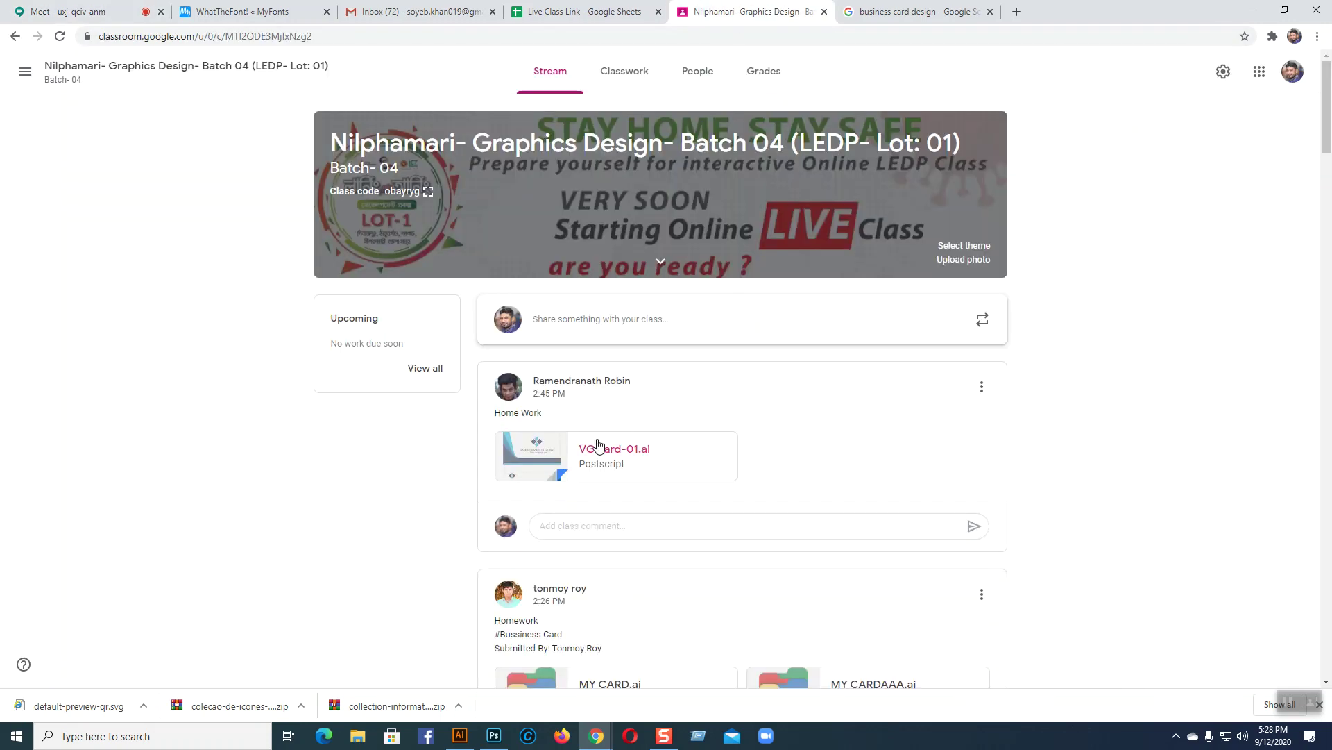
pyautogui.scroll(-9, 717, 420)
pyautogui.scroll(-5, 719, 416)
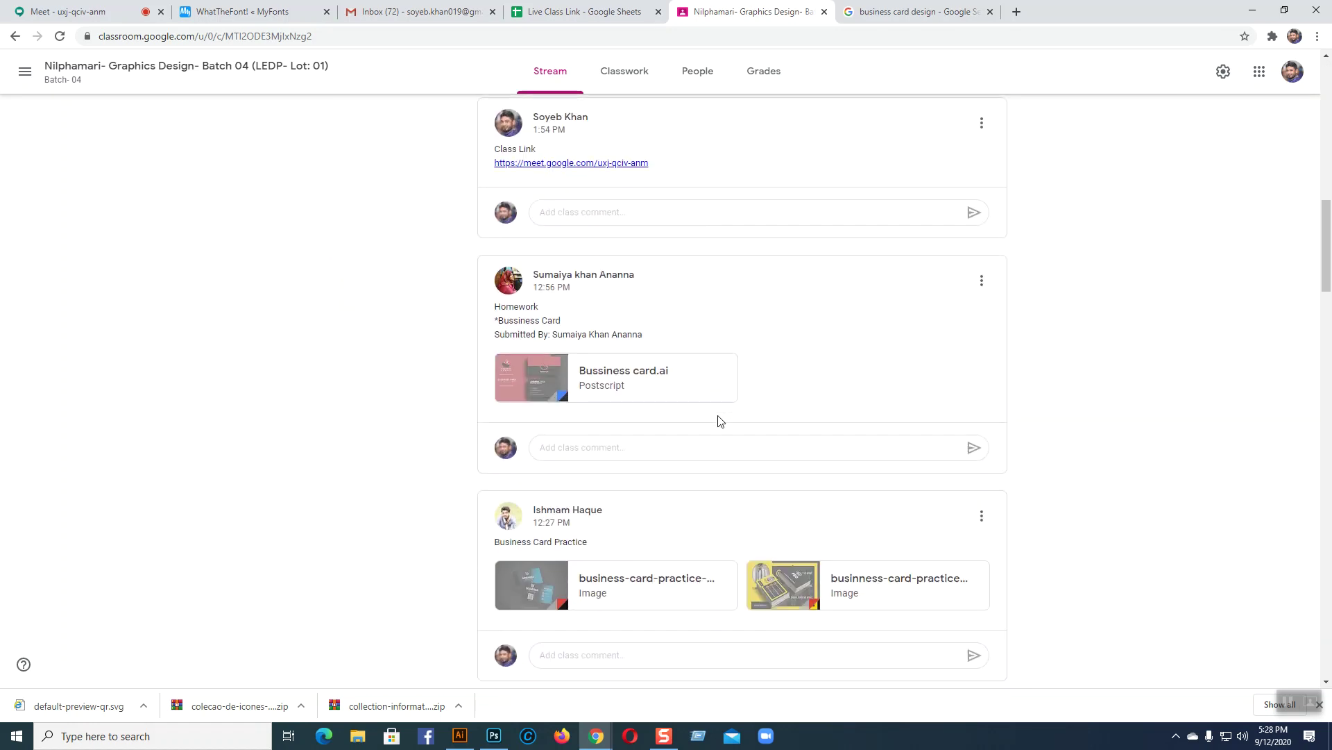
pyautogui.scroll(-15, 718, 420)
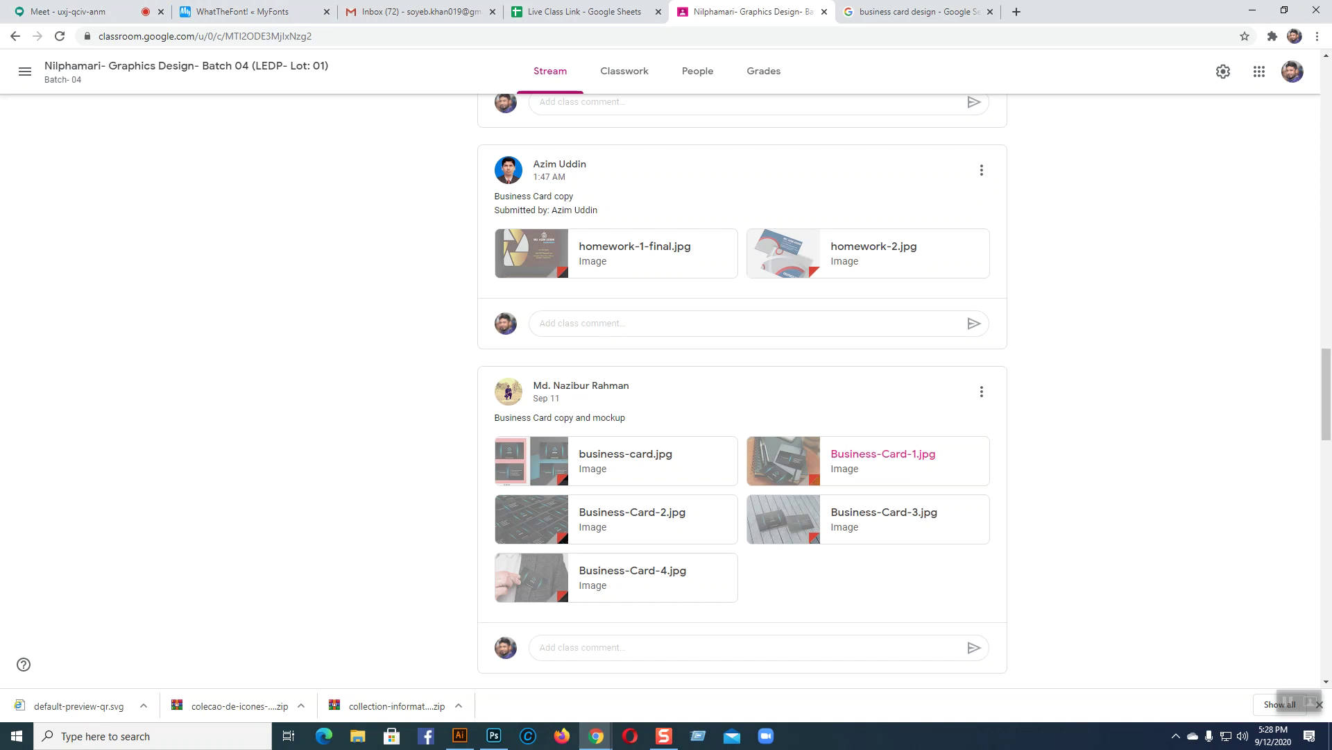
pyautogui.scroll(20, 1156, 494)
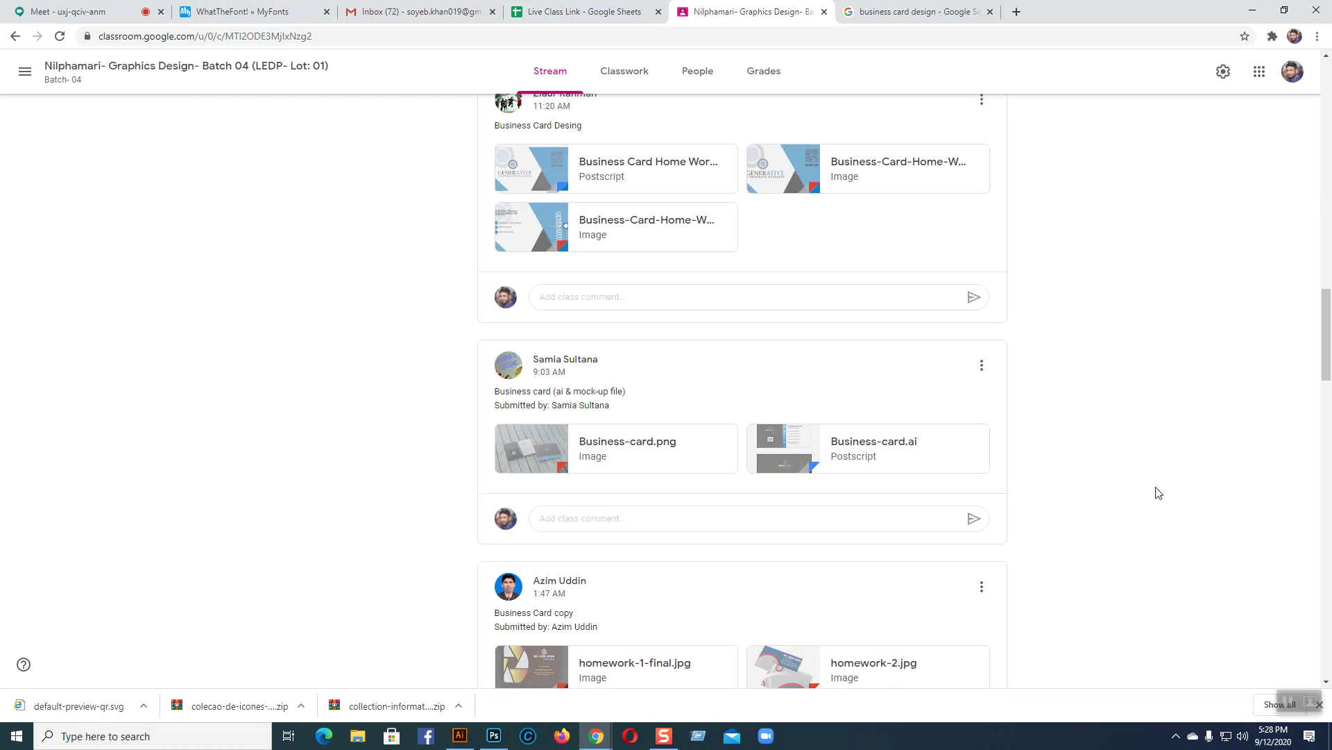
pyautogui.scroll(2, 1160, 491)
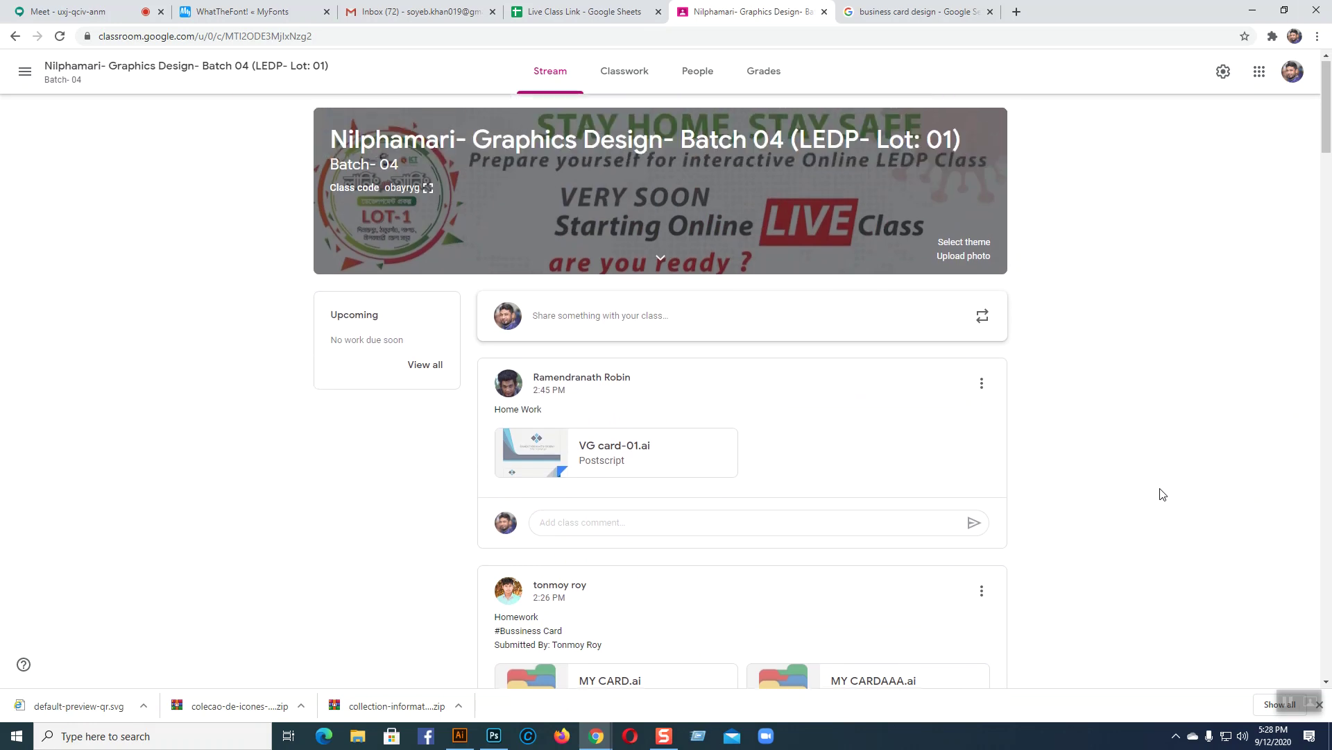
pyautogui.scroll(-1, 1172, 501)
pyautogui.scroll(1, 1179, 505)
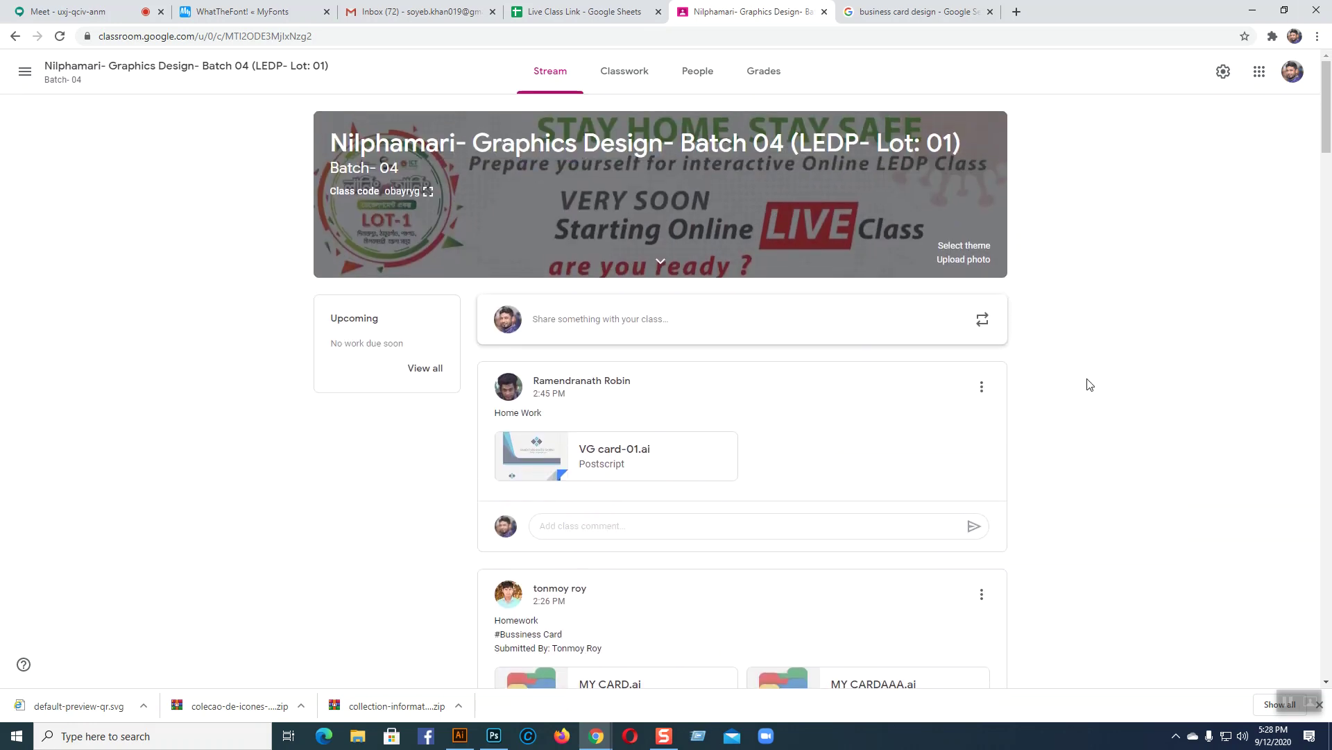
pyautogui.hotkey('ctrl', 'Tab')
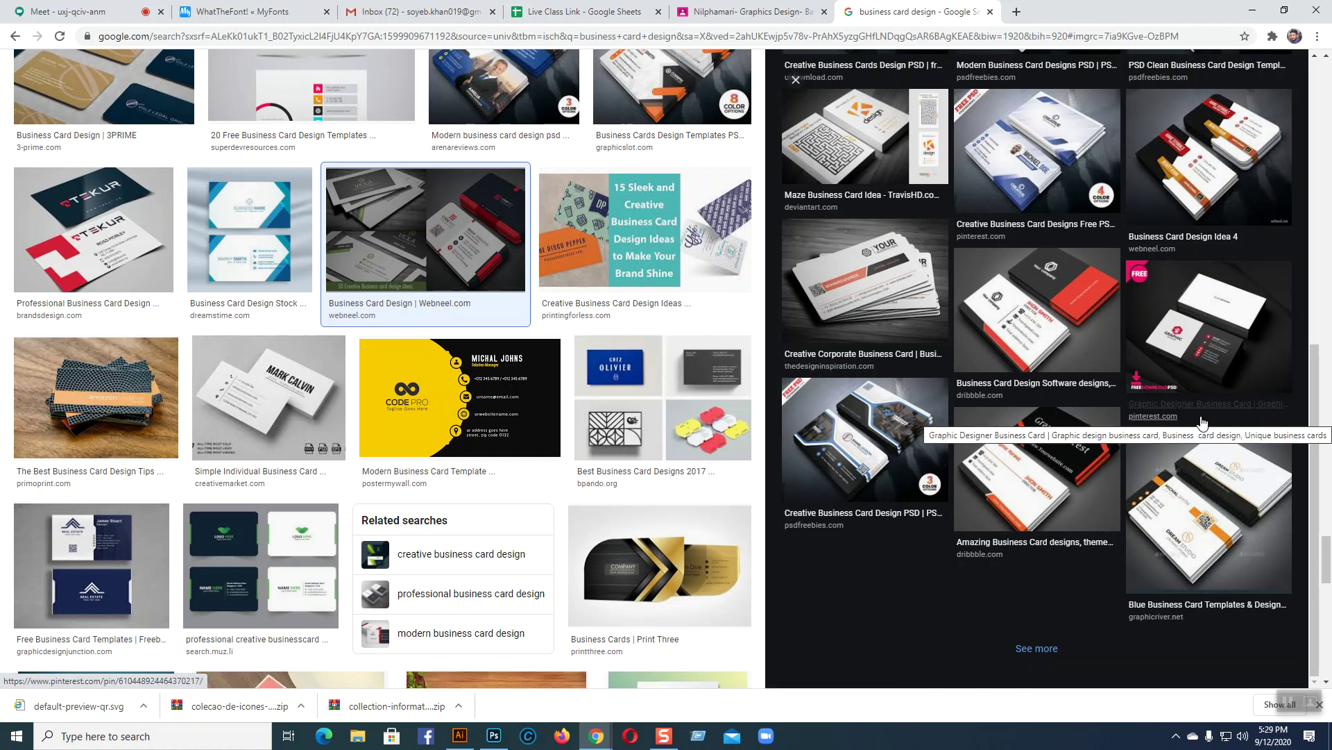
# Step: Scroll the business card design results and load a full page of related images
pyautogui.scroll(-6, 1121, 400)
pyautogui.scroll(-5, 1122, 403)
pyautogui.scroll(-3, 1126, 406)
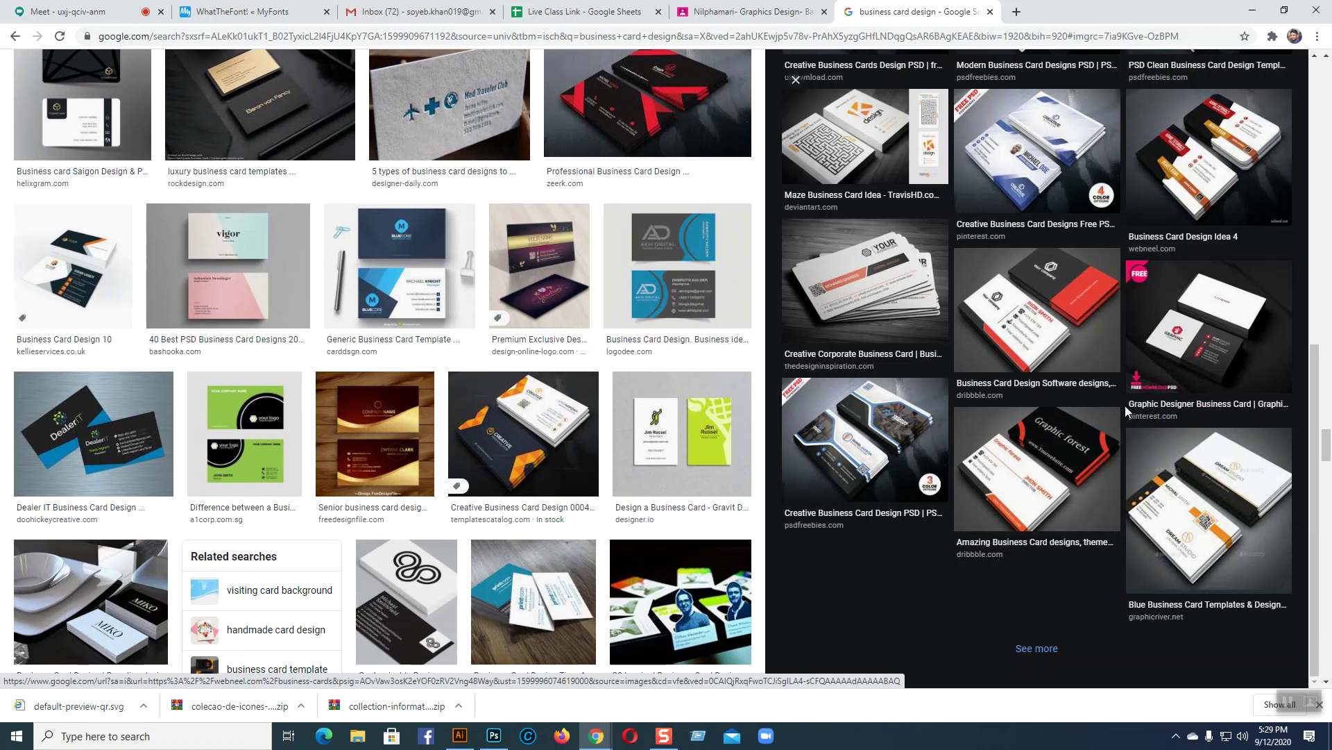
pyautogui.scroll(4, 1126, 405)
pyautogui.scroll(-1, 1123, 327)
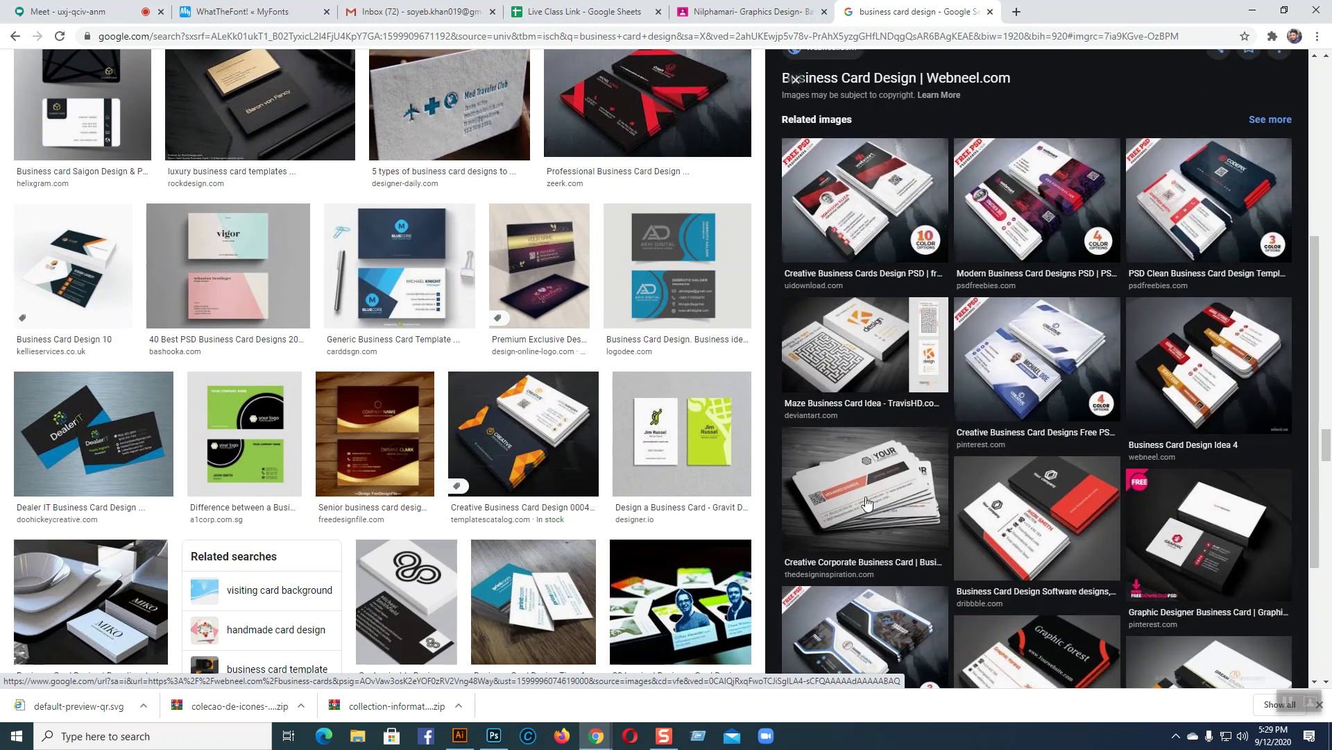
pyautogui.scroll(-3, 1111, 562)
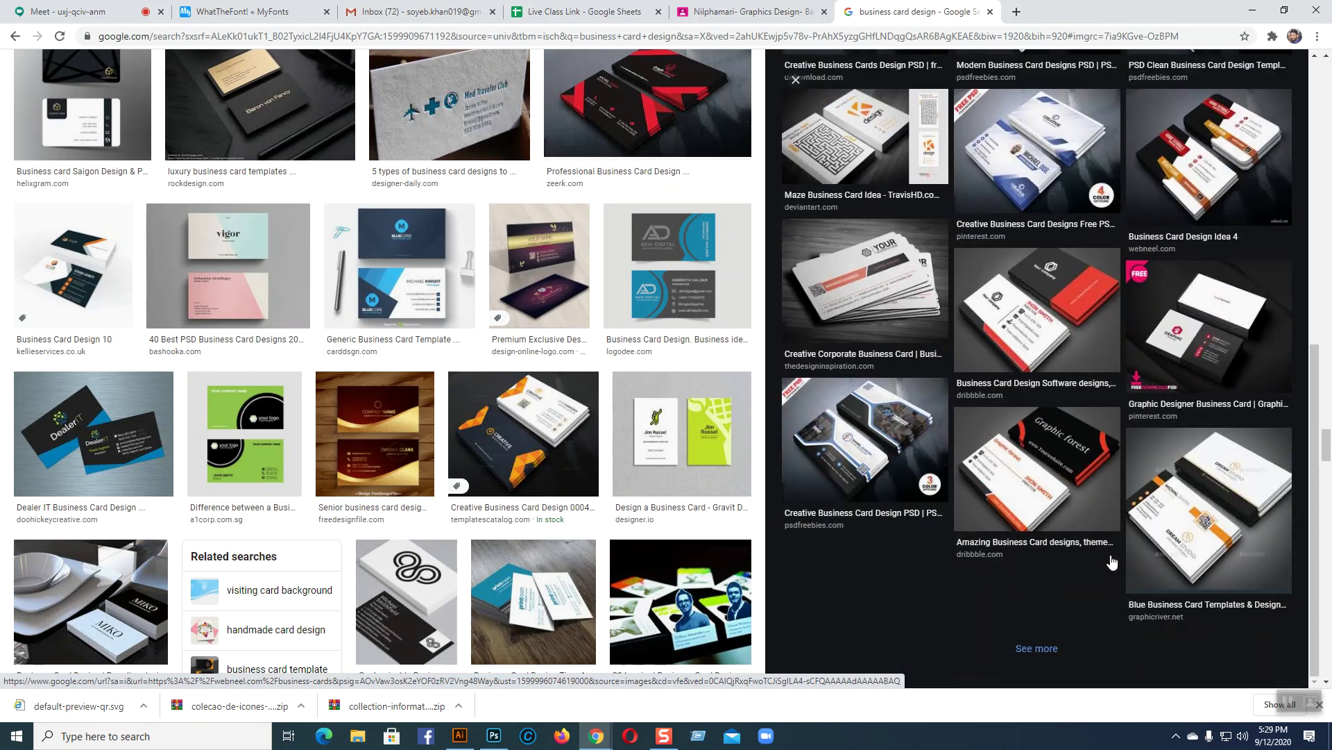
pyautogui.click(1037, 650)
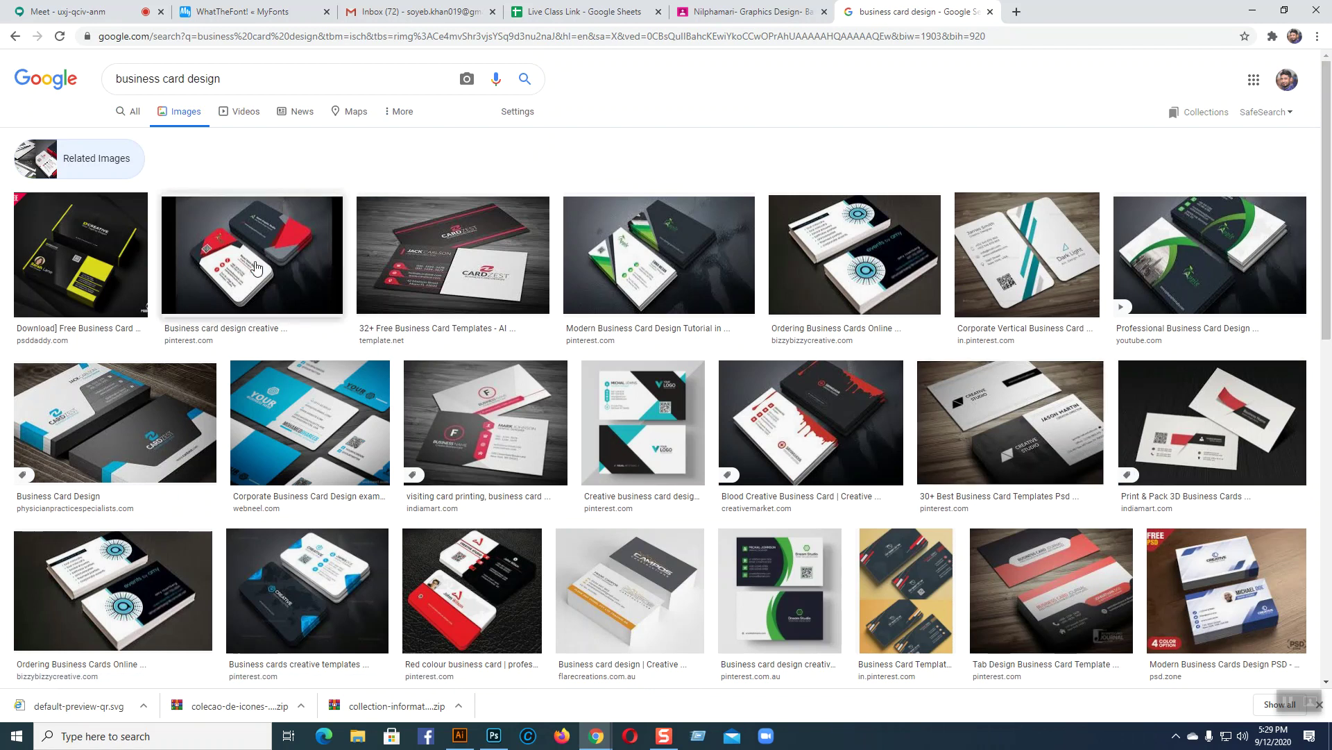
# Step: Preview the Business Card Design image, then the Blood Creative Business Card
pyautogui.click(202, 411)
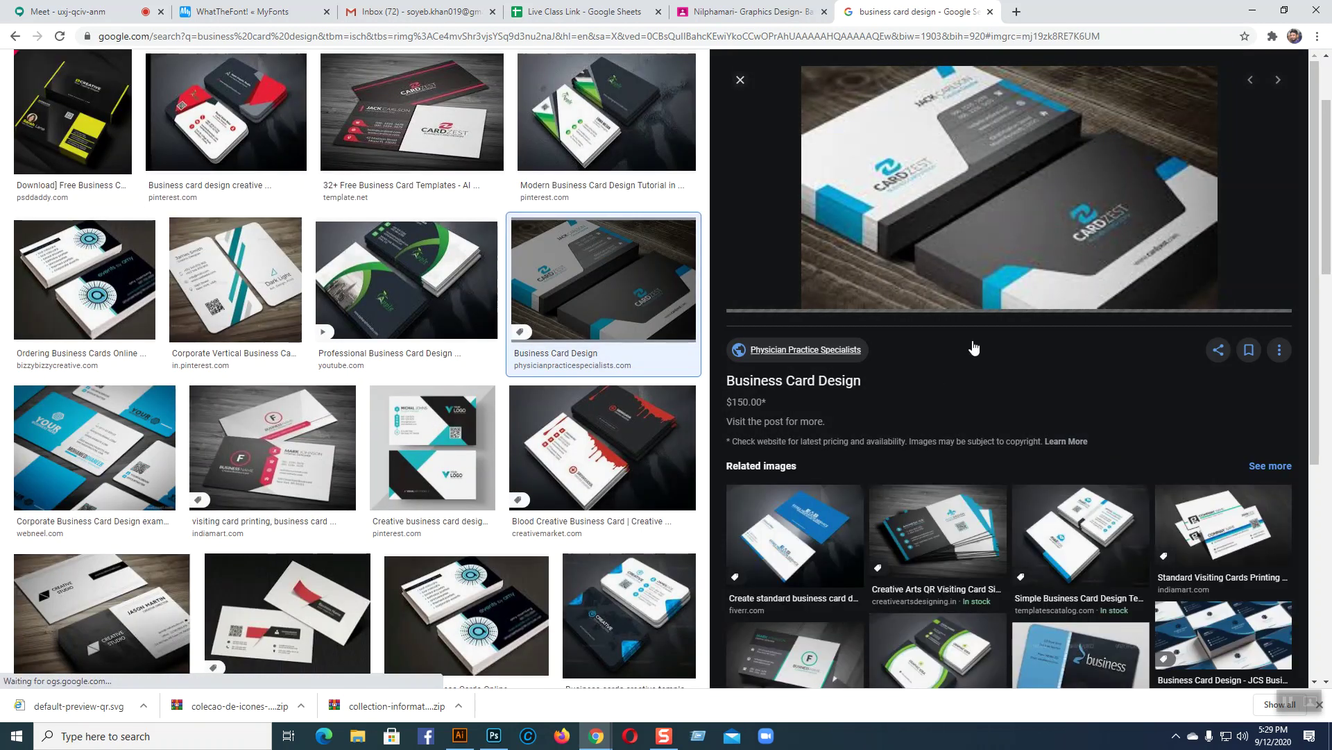
pyautogui.scroll(-5, 973, 347)
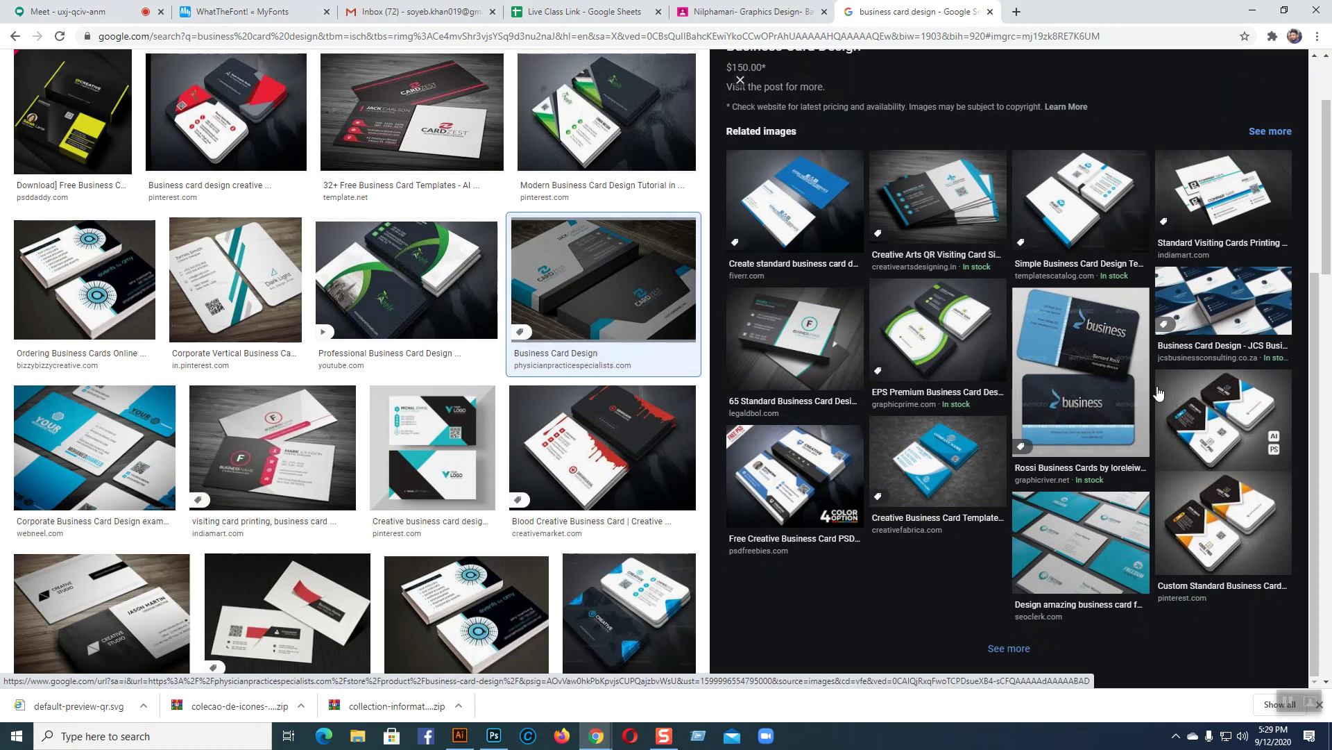
pyautogui.click(630, 447)
pyautogui.scroll(-4, 1300, 501)
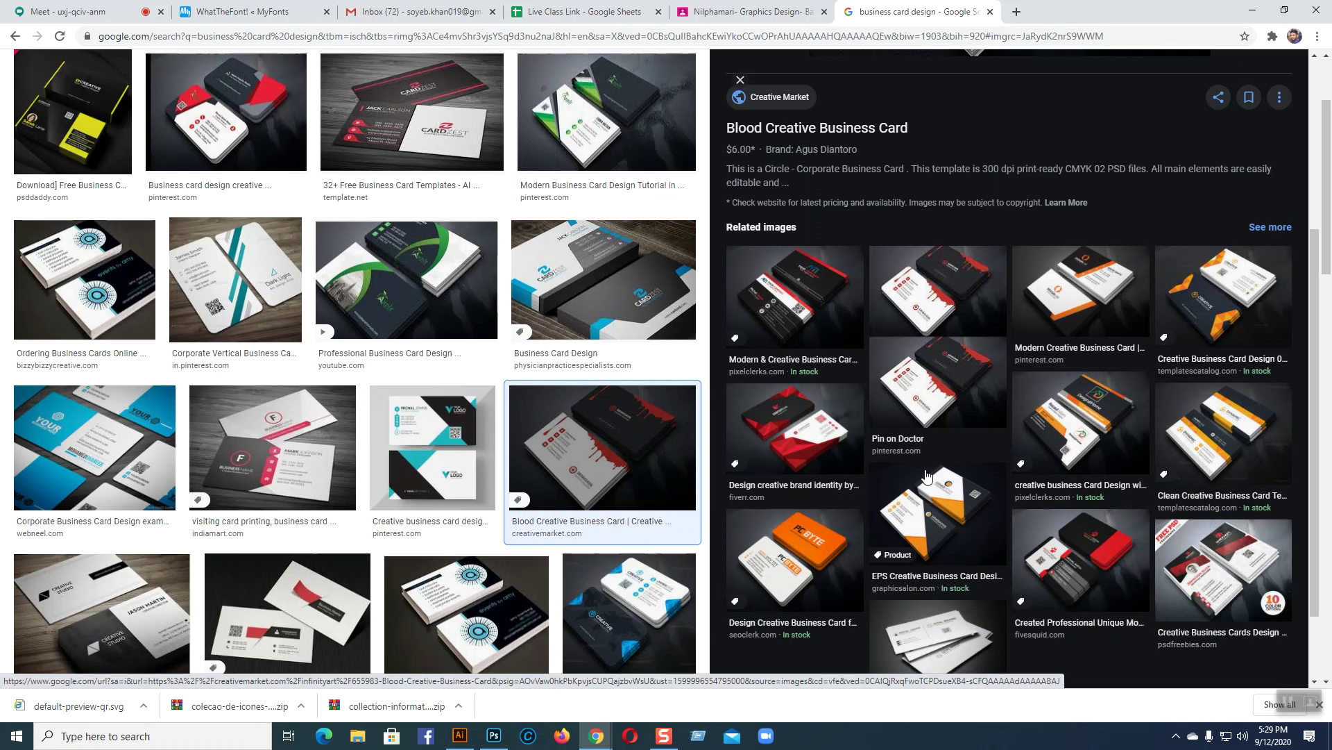
pyautogui.scroll(-1, 925, 474)
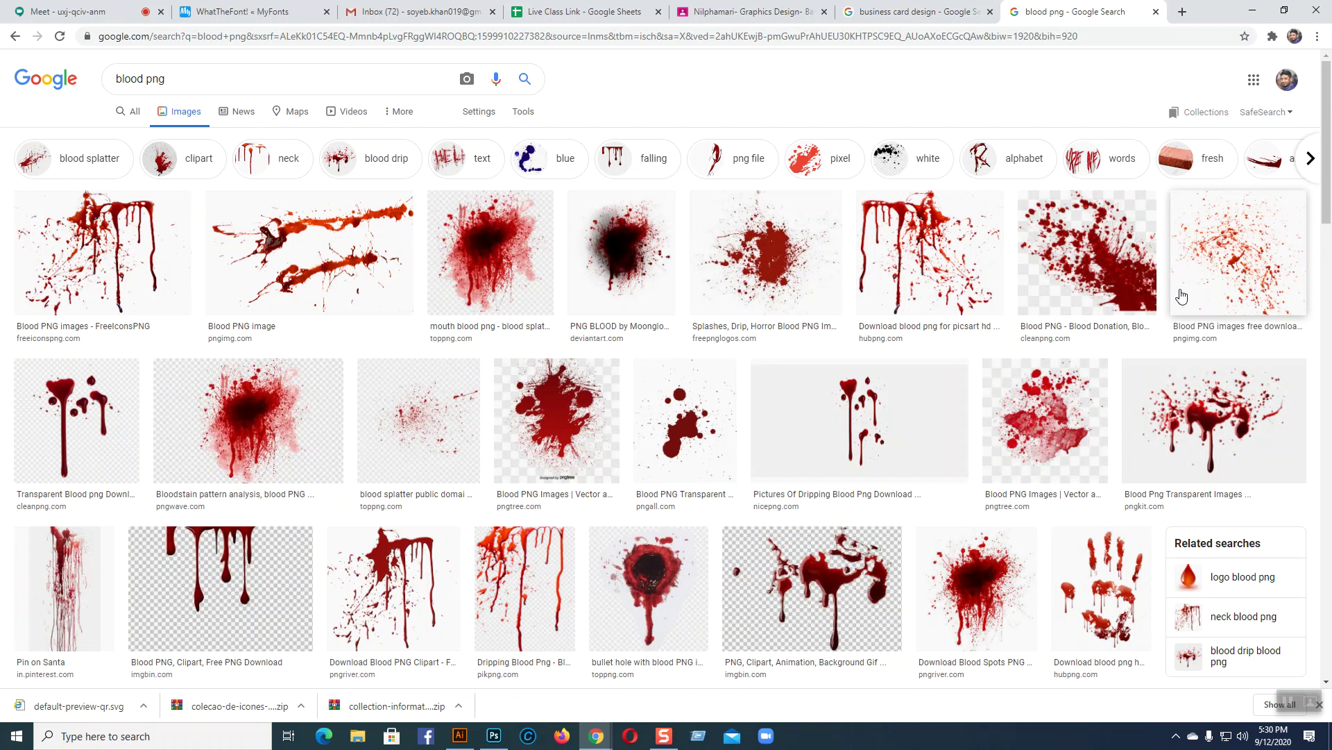
pyautogui.scroll(-10, 841, 411)
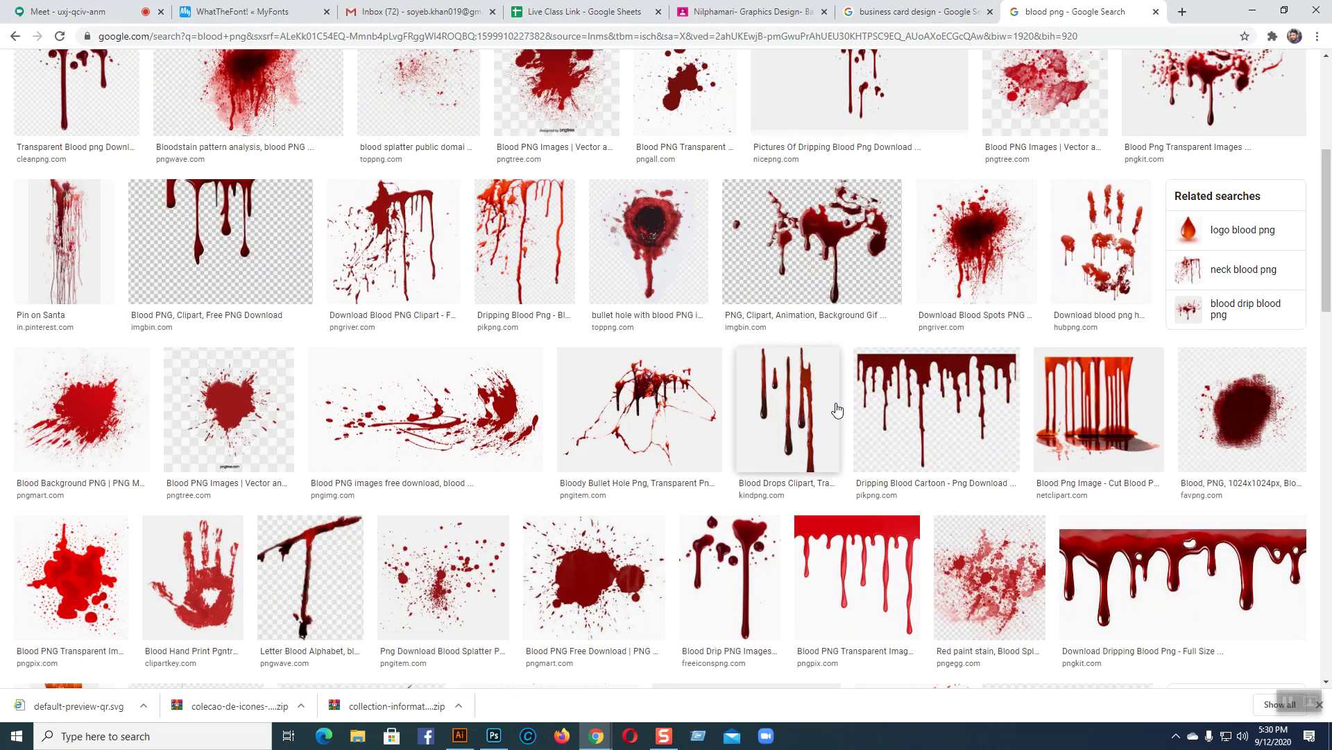
pyautogui.scroll(3, 842, 411)
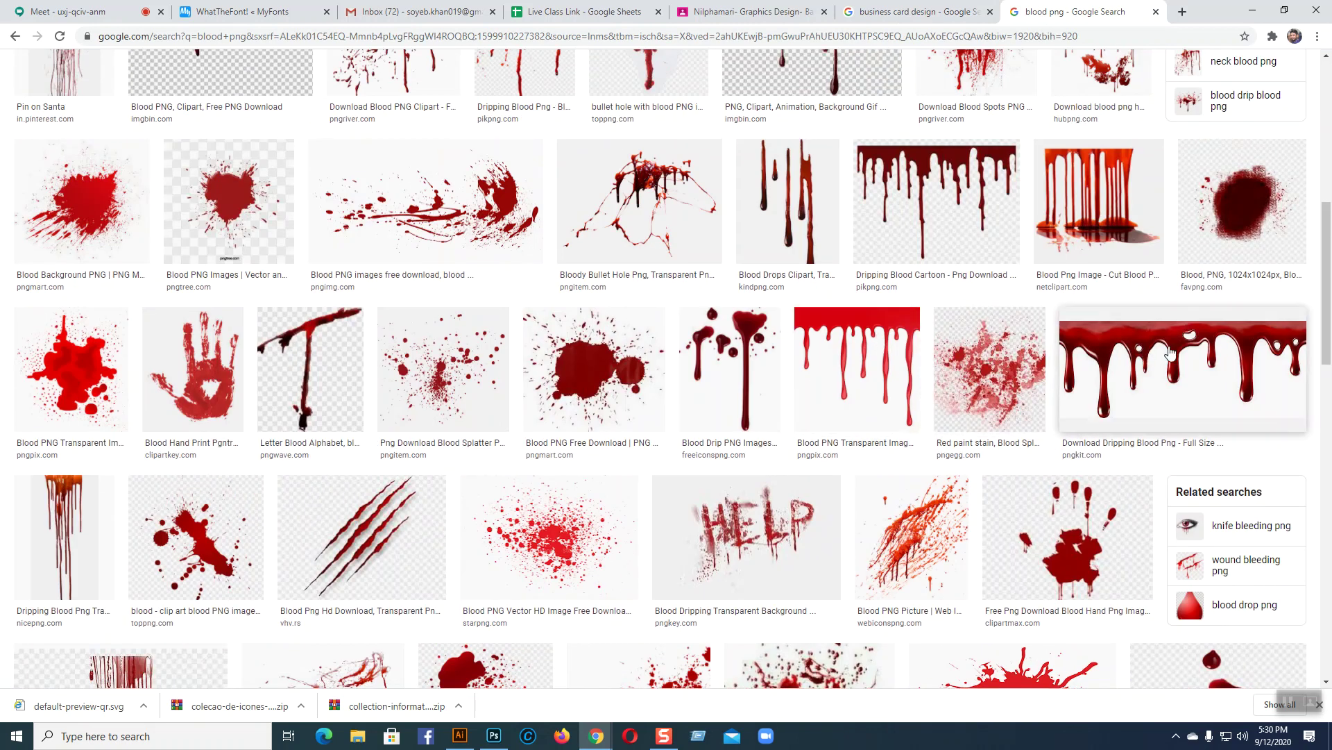
pyautogui.scroll(-10, 718, 406)
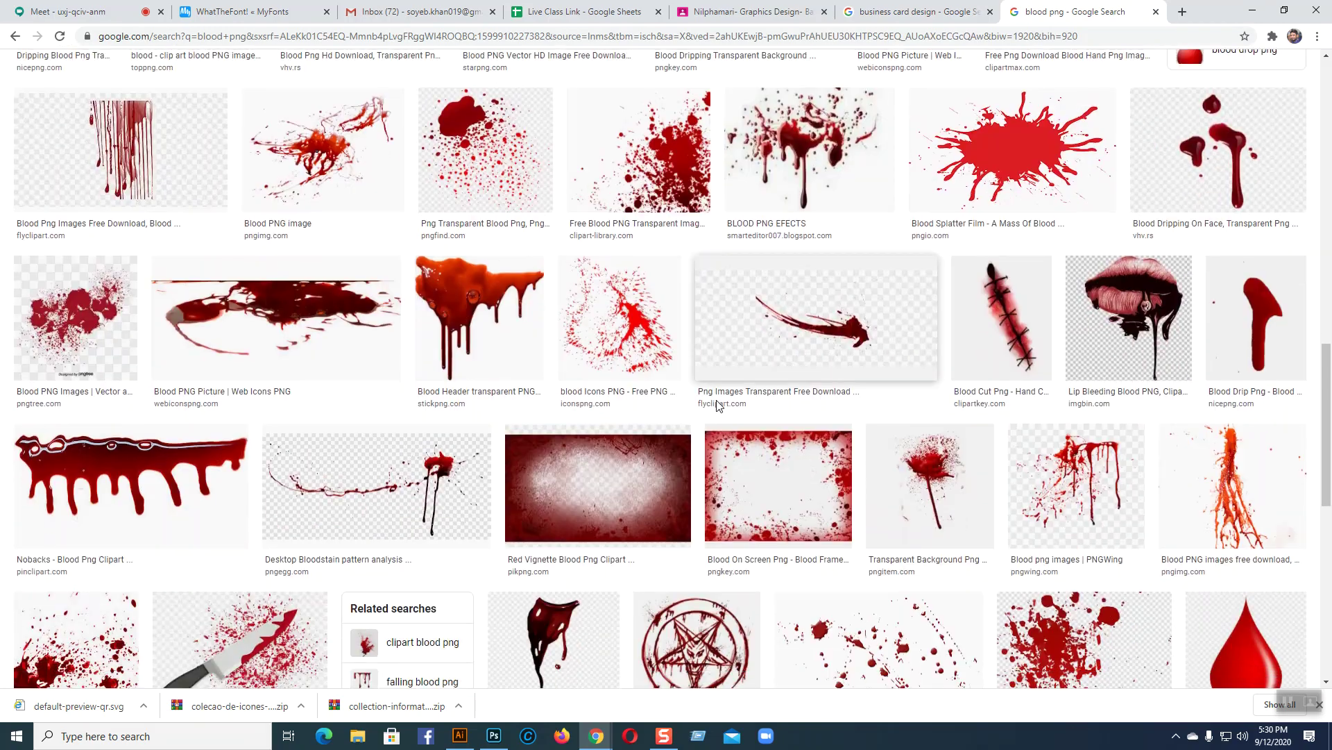
pyautogui.scroll(-6, 719, 406)
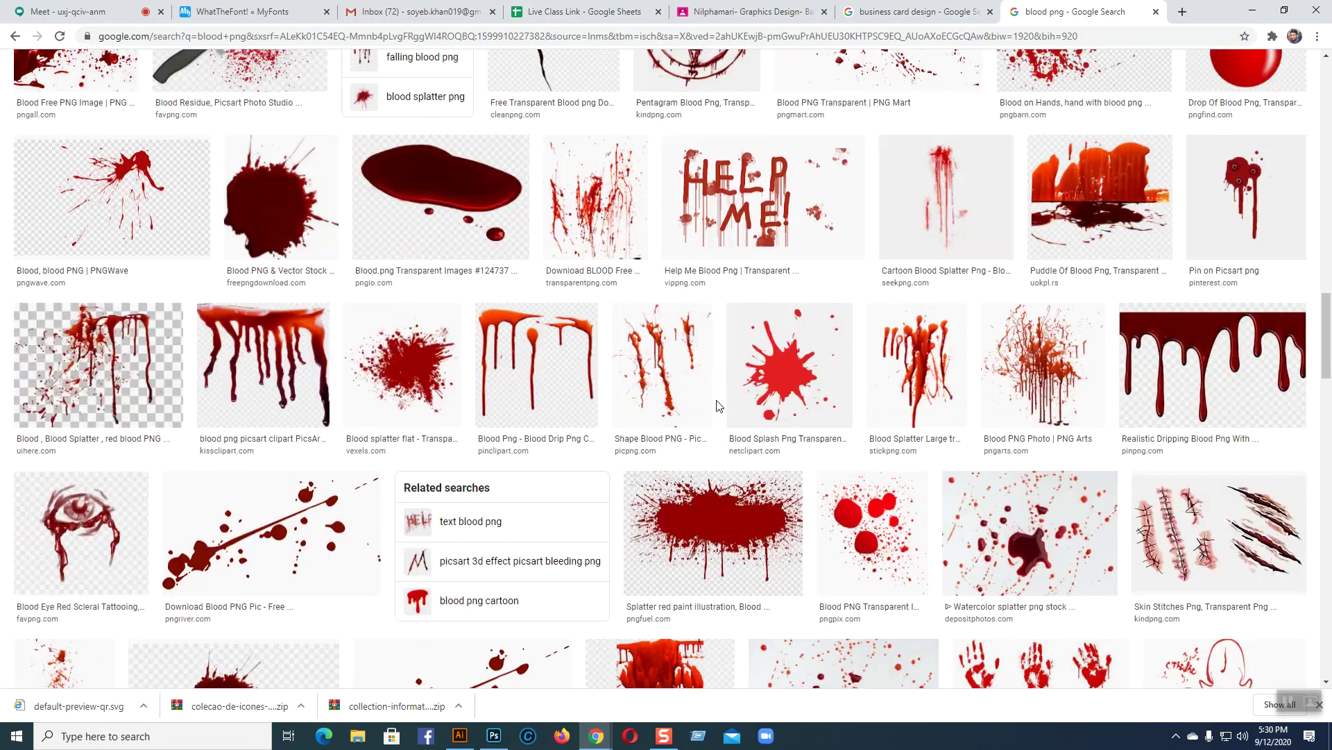
pyautogui.scroll(-6, 718, 406)
pyautogui.scroll(4, 718, 406)
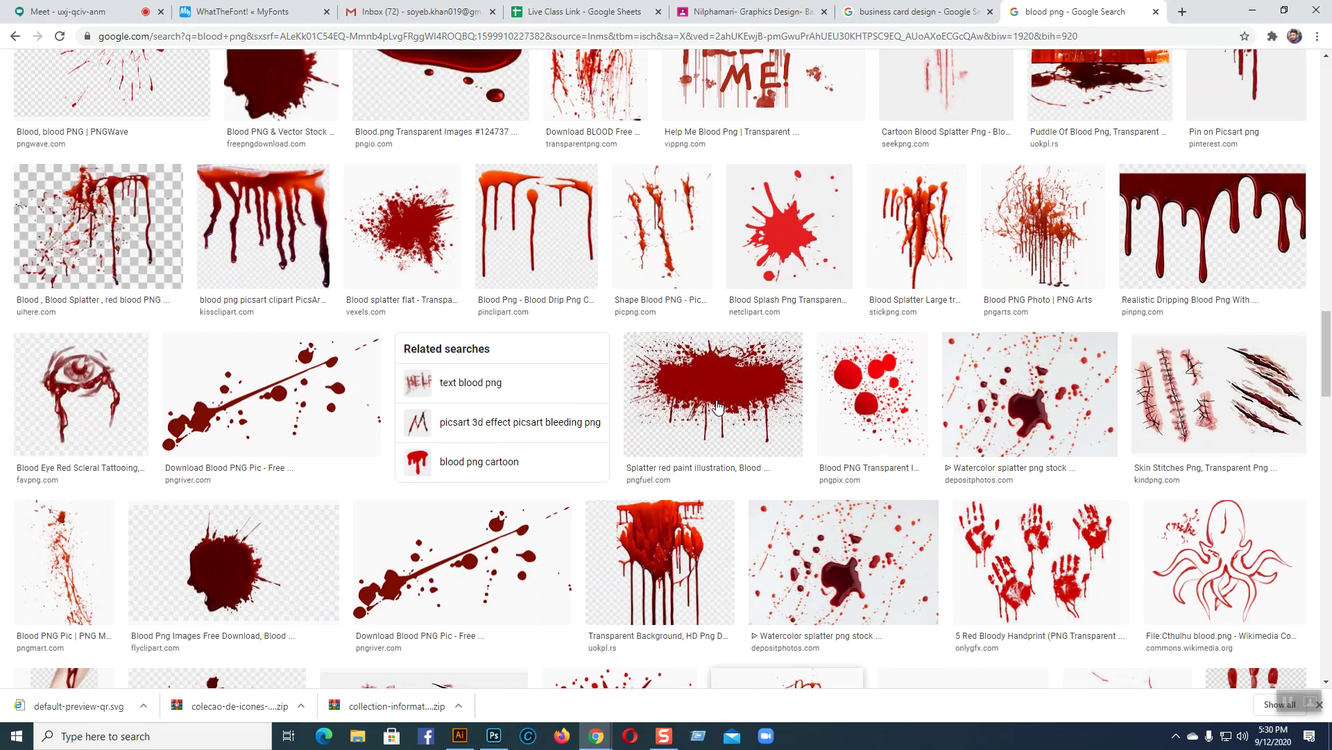
pyautogui.scroll(-15, 718, 406)
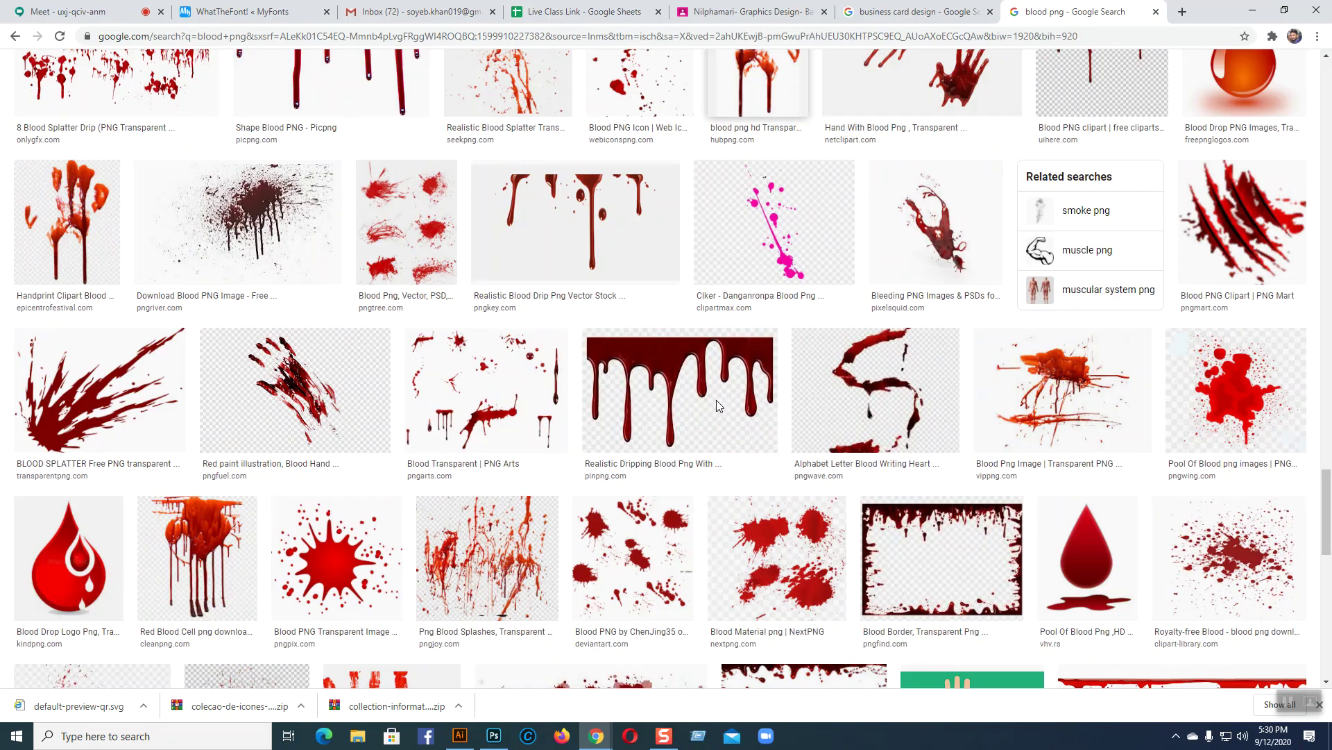
pyautogui.scroll(-12, 718, 406)
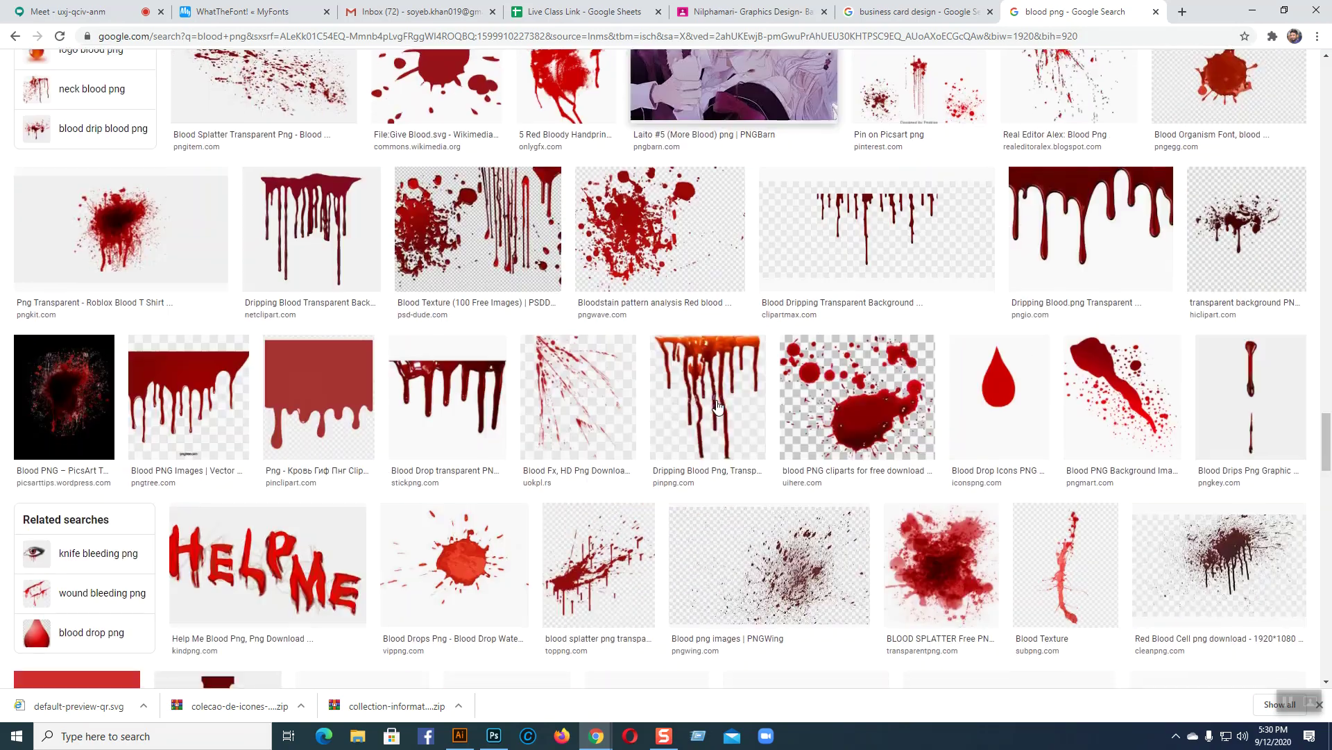
pyautogui.scroll(10, 718, 406)
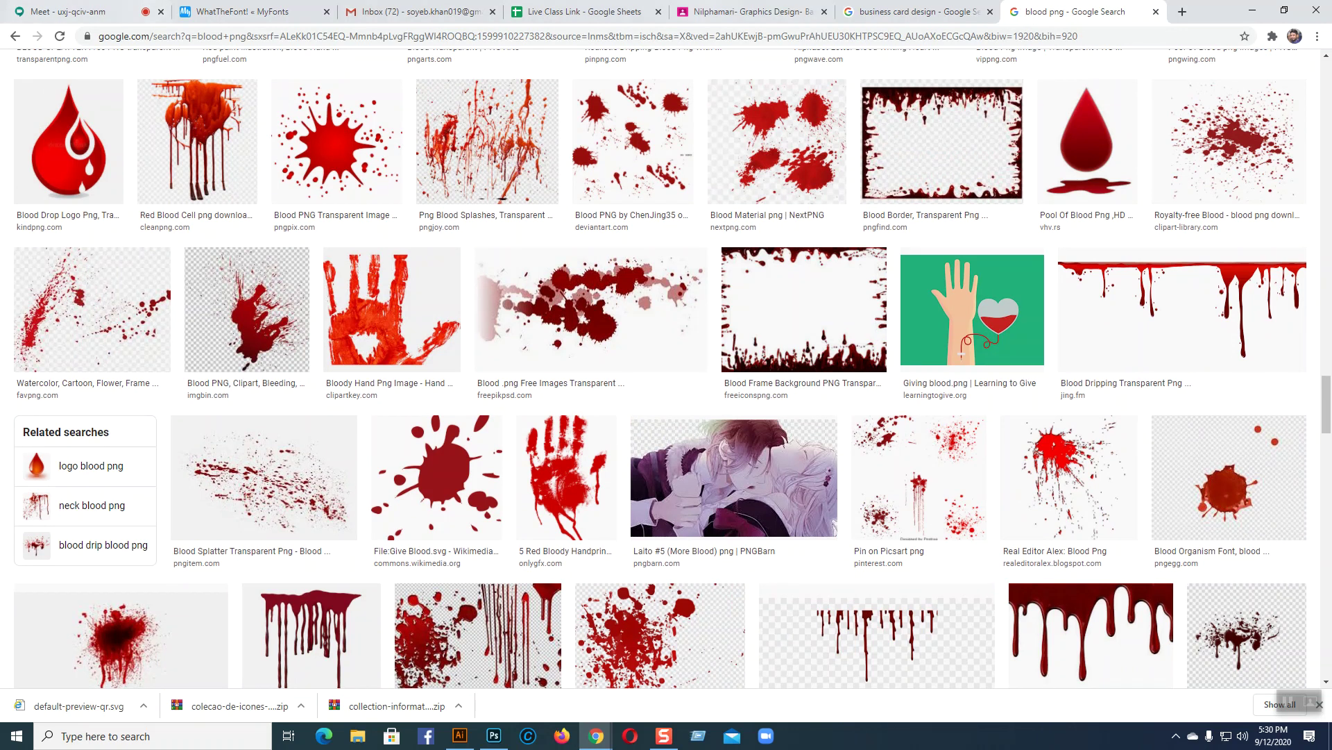
pyautogui.click(755, 11)
# Step: Return to the business card design results and preview the tall blue and red card
pyautogui.click(916, 11)
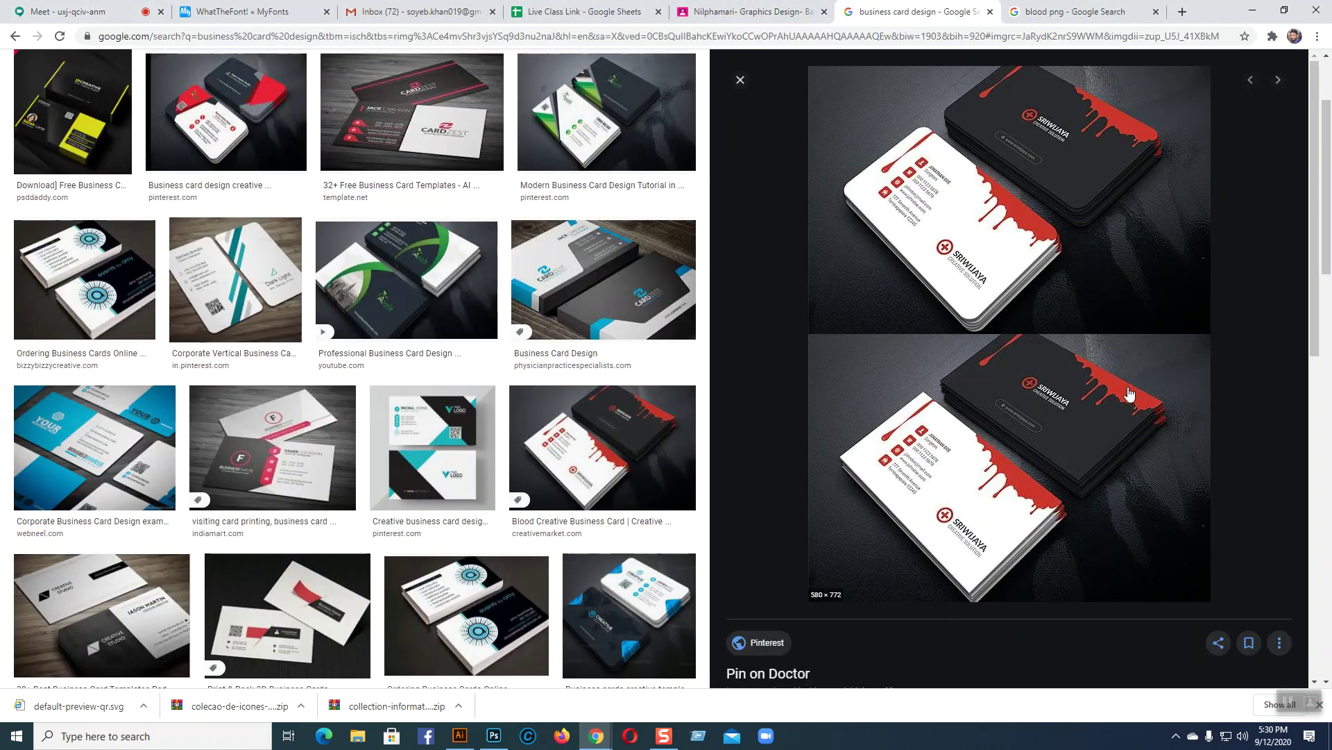
pyautogui.scroll(-5, 1129, 393)
pyautogui.scroll(-4, 1130, 393)
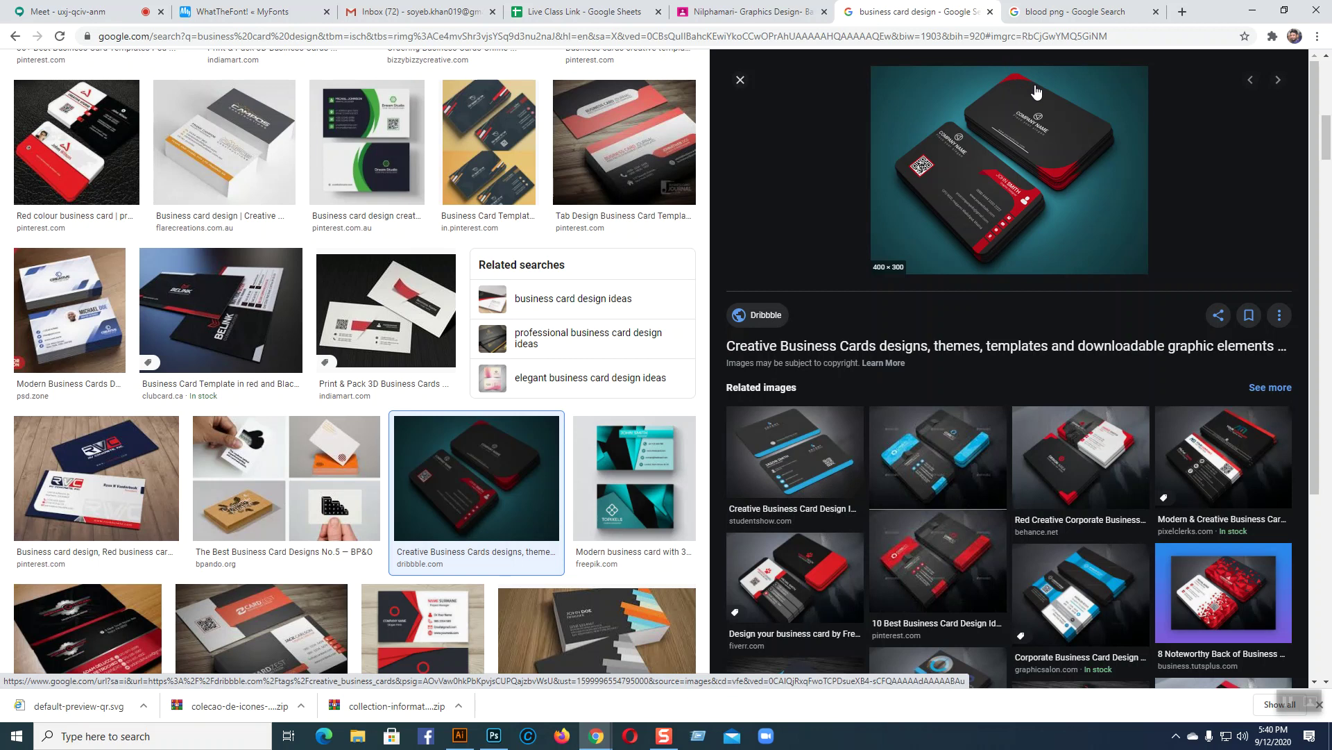
pyautogui.click(968, 548)
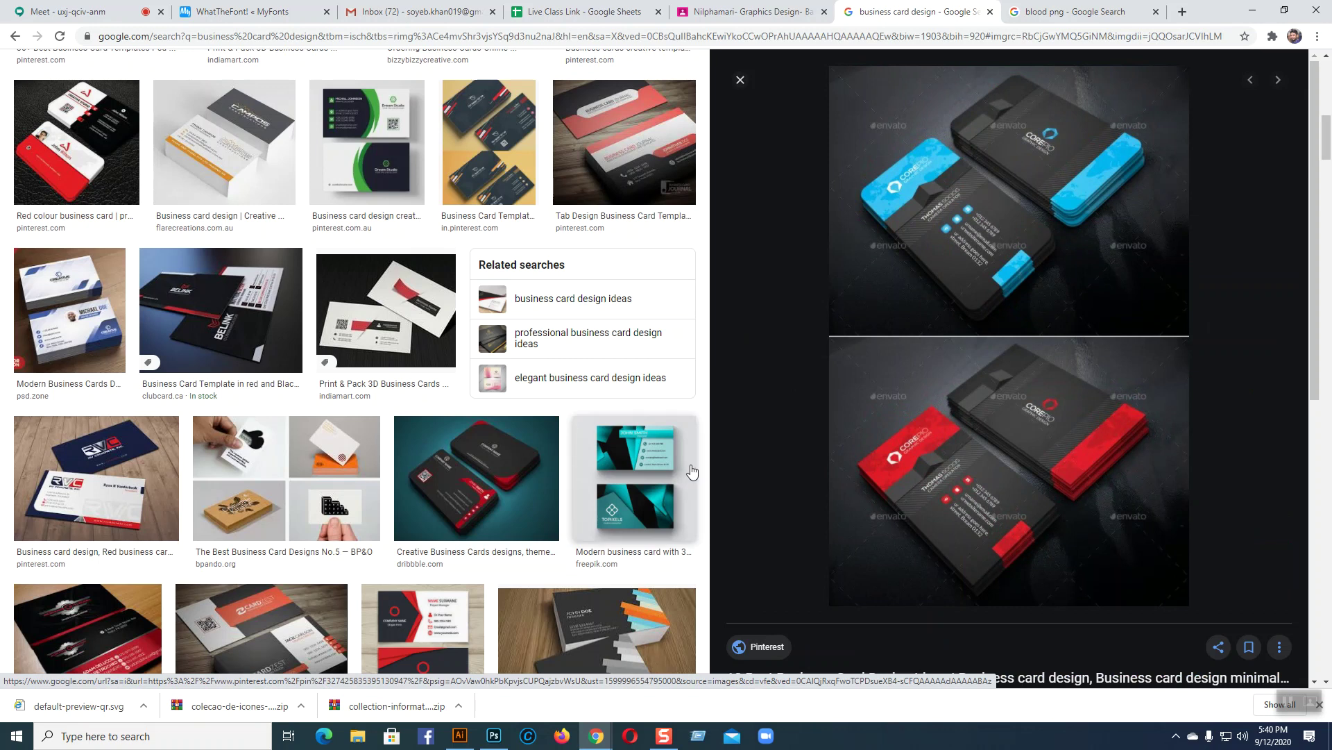
pyautogui.scroll(-5, 692, 472)
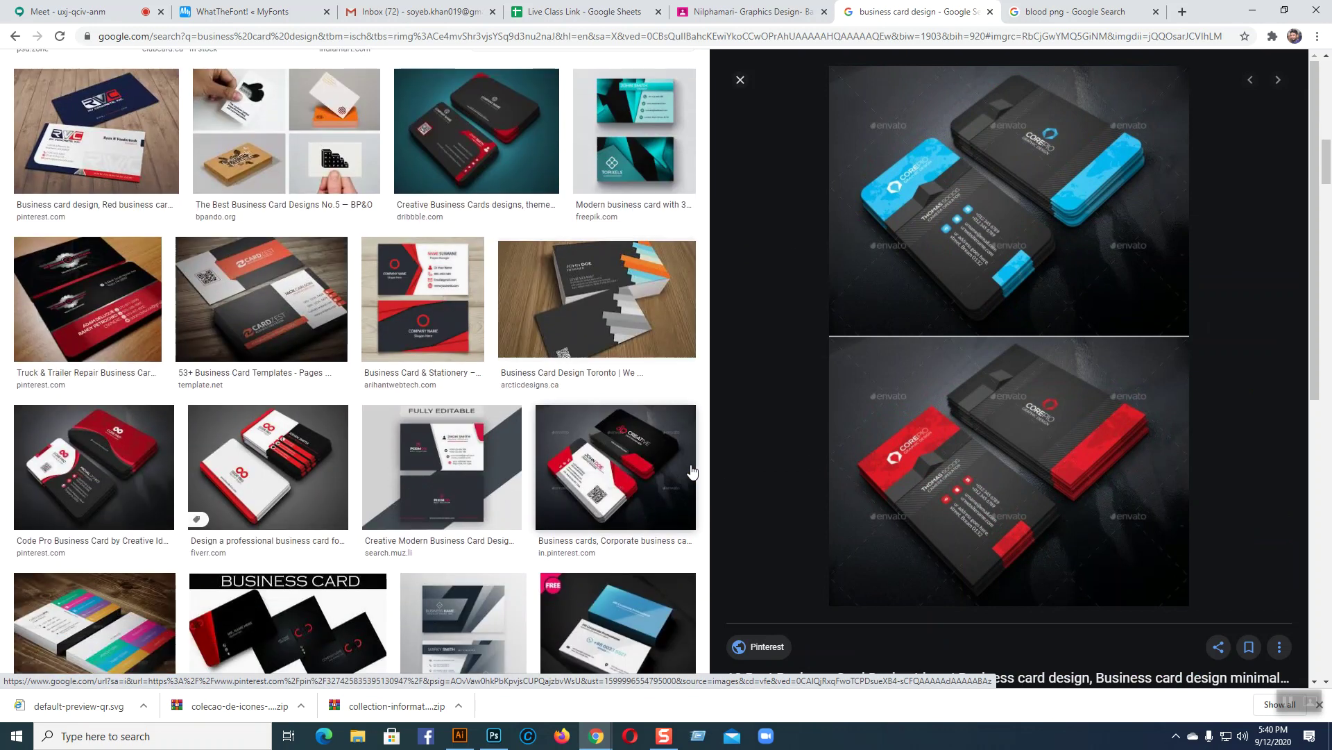
# Step: Preview the red, black and white Fiverr card design and scroll through its related images
pyautogui.click(249, 458)
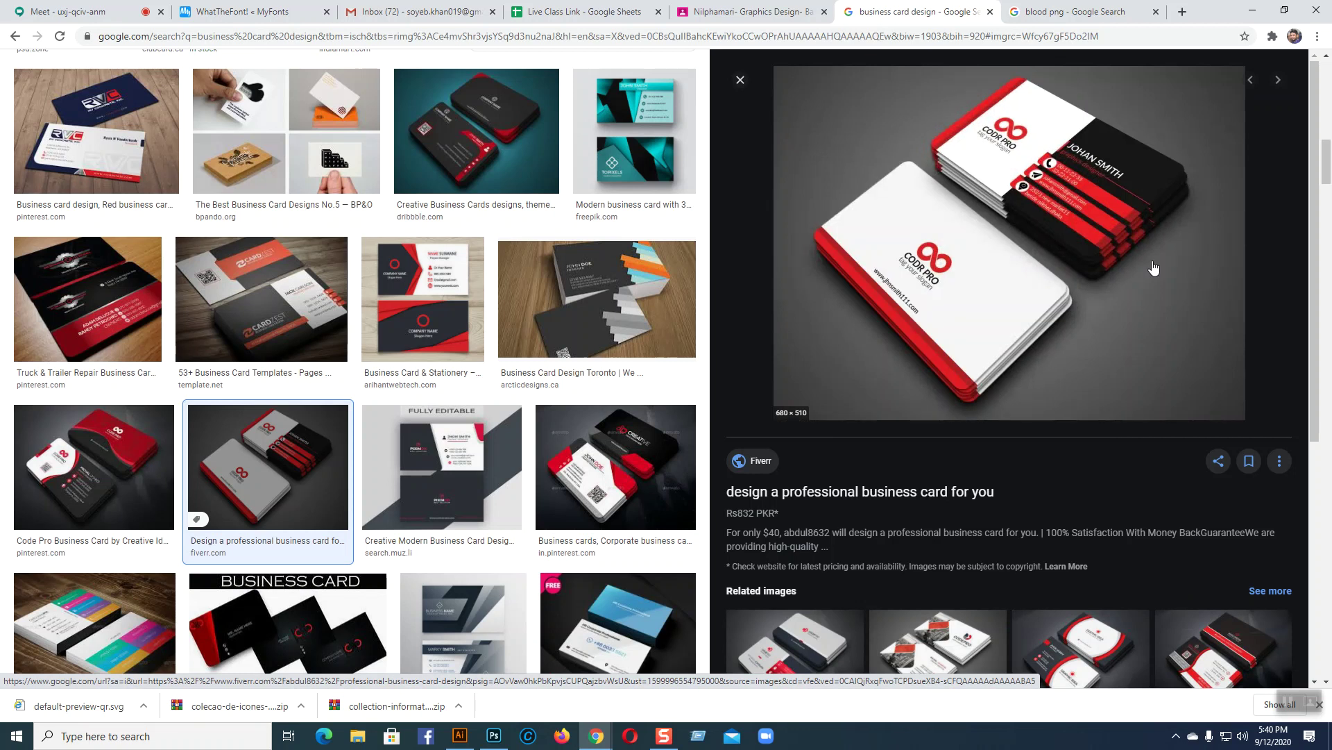
pyautogui.scroll(-2, 1156, 268)
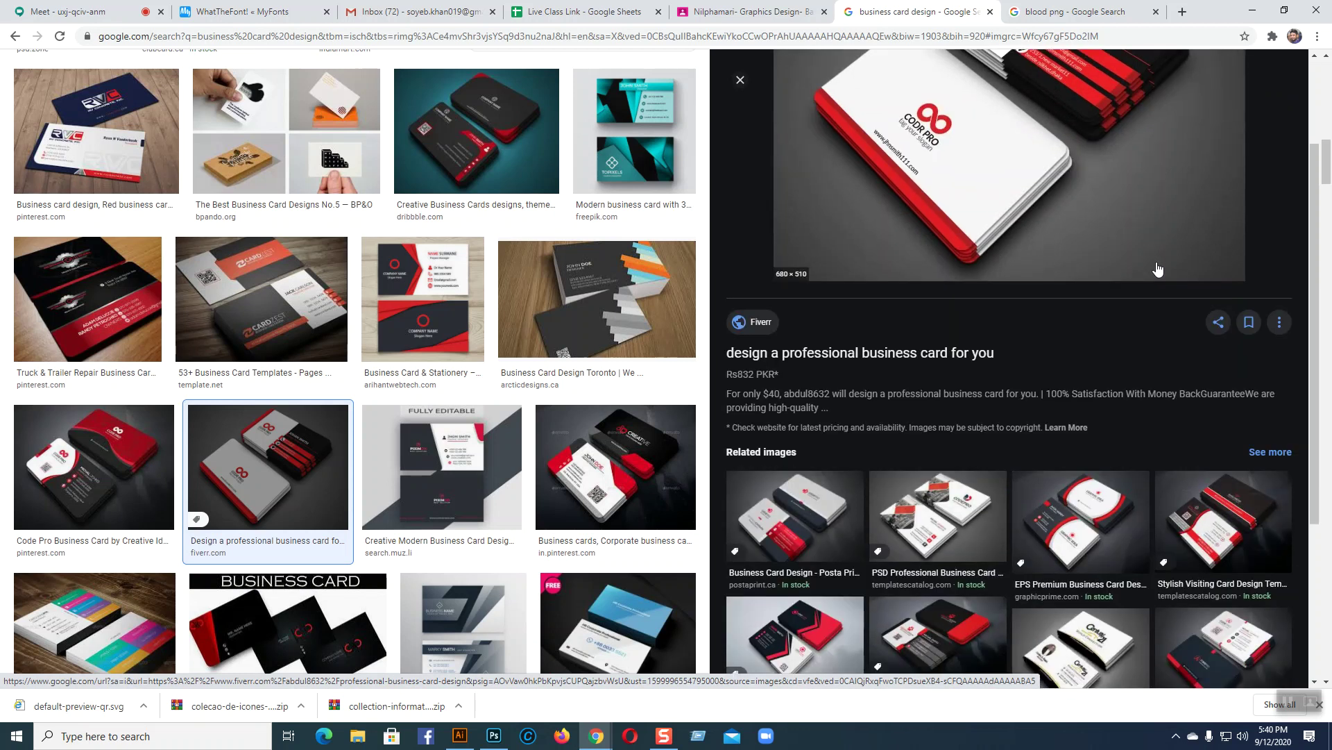
pyautogui.scroll(-4, 1157, 268)
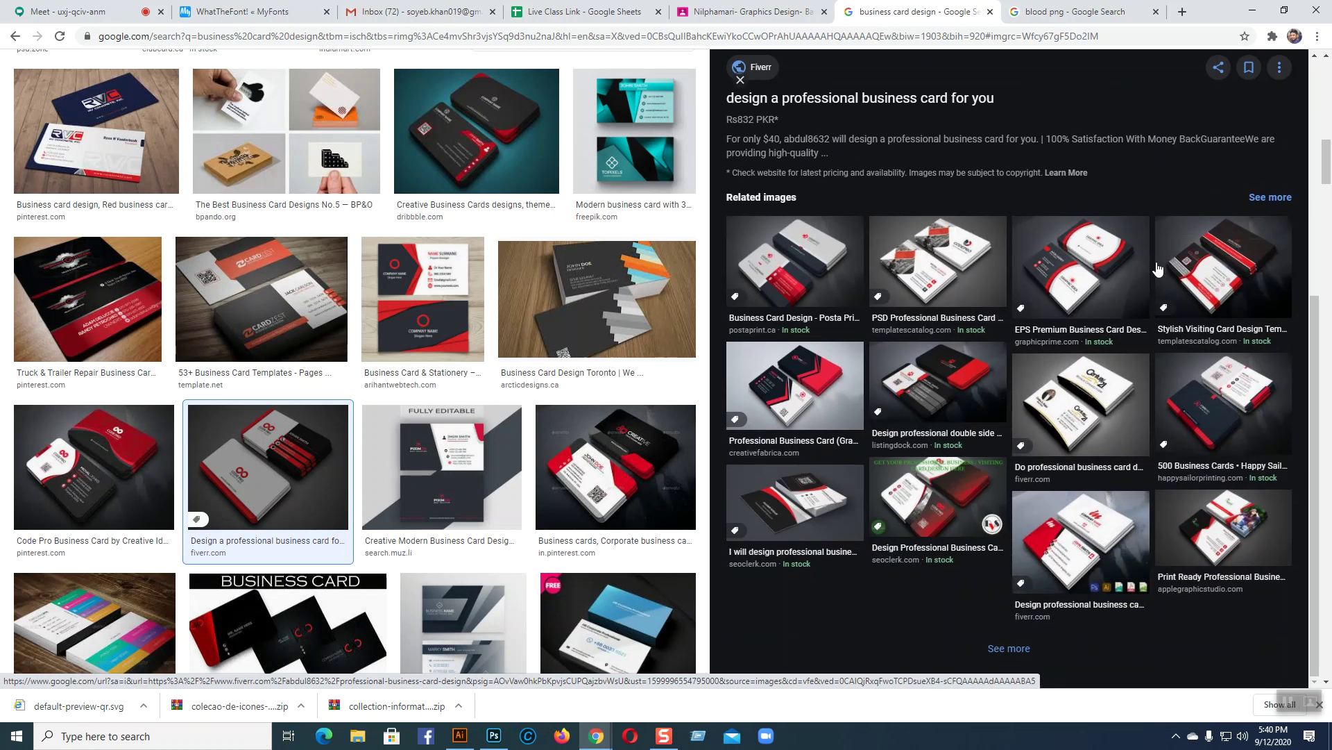
pyautogui.scroll(-1, 1159, 269)
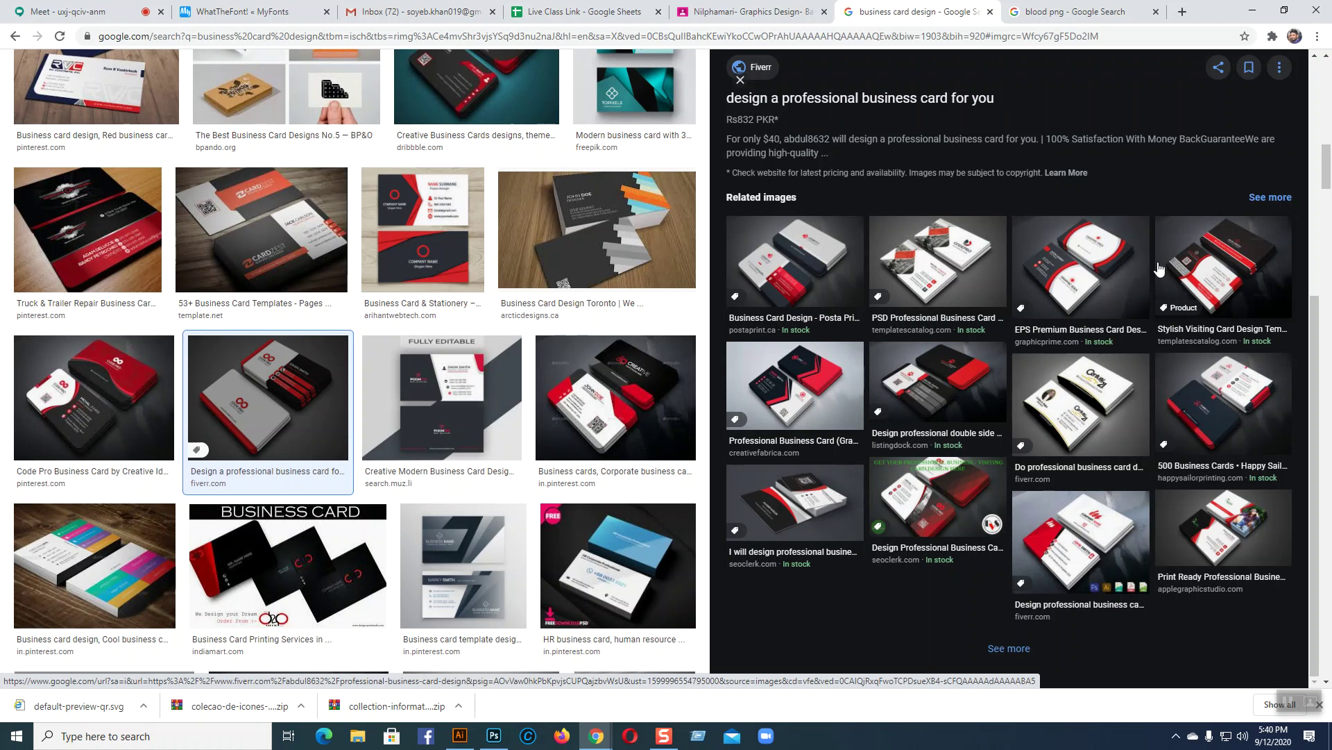
pyautogui.scroll(5, 1158, 268)
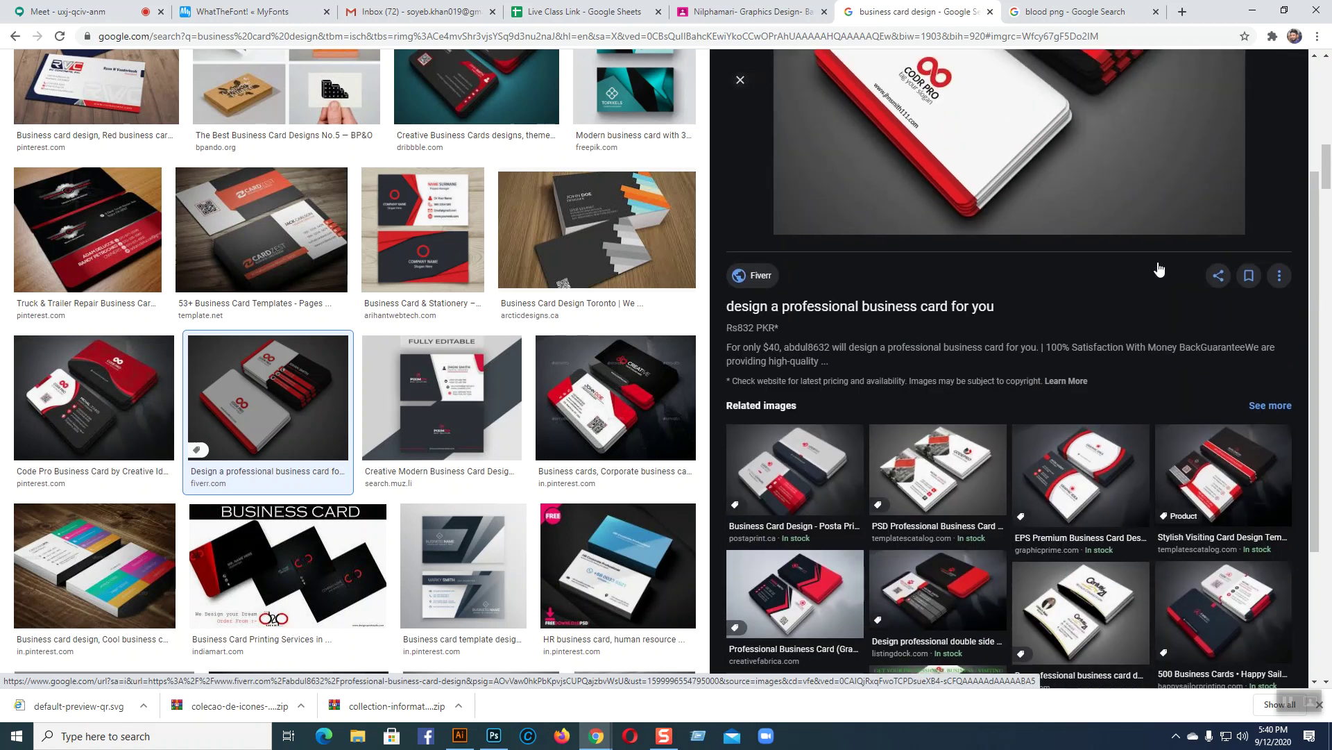
pyautogui.scroll(4, 1159, 268)
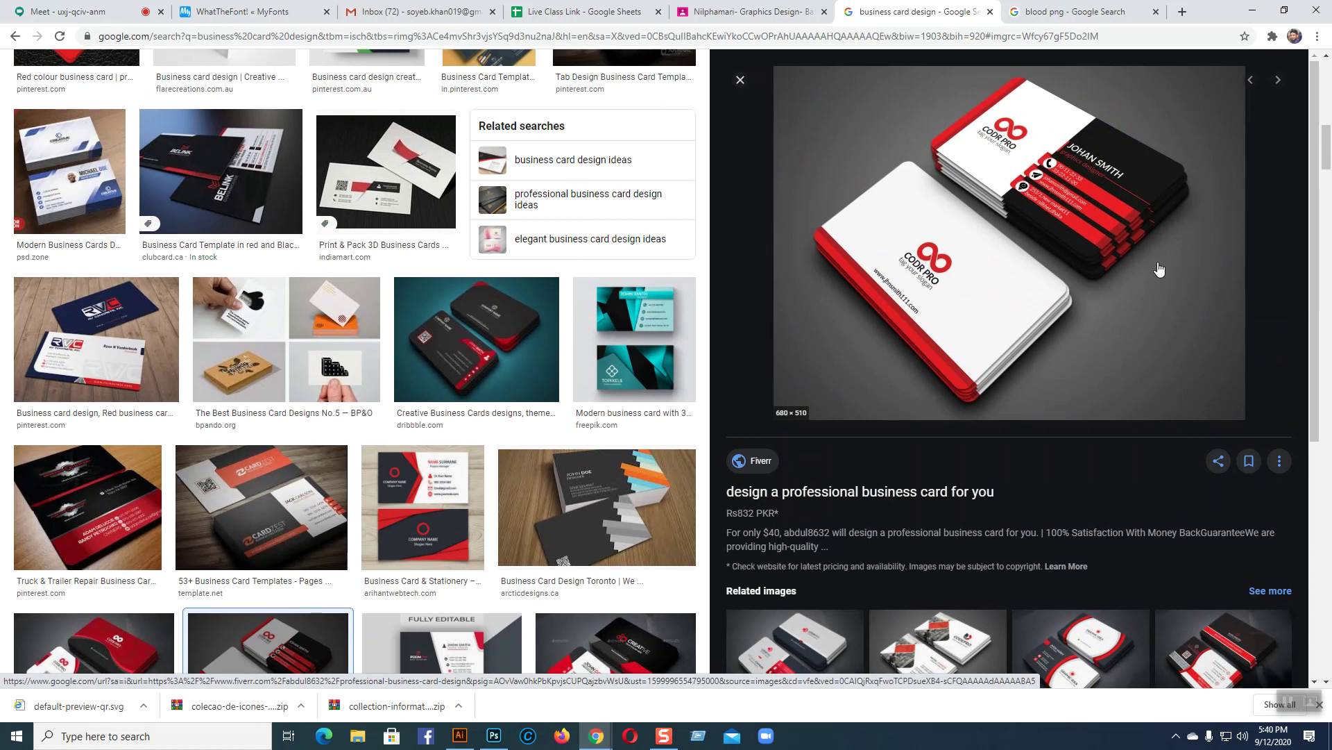
pyautogui.scroll(-3, 1109, 253)
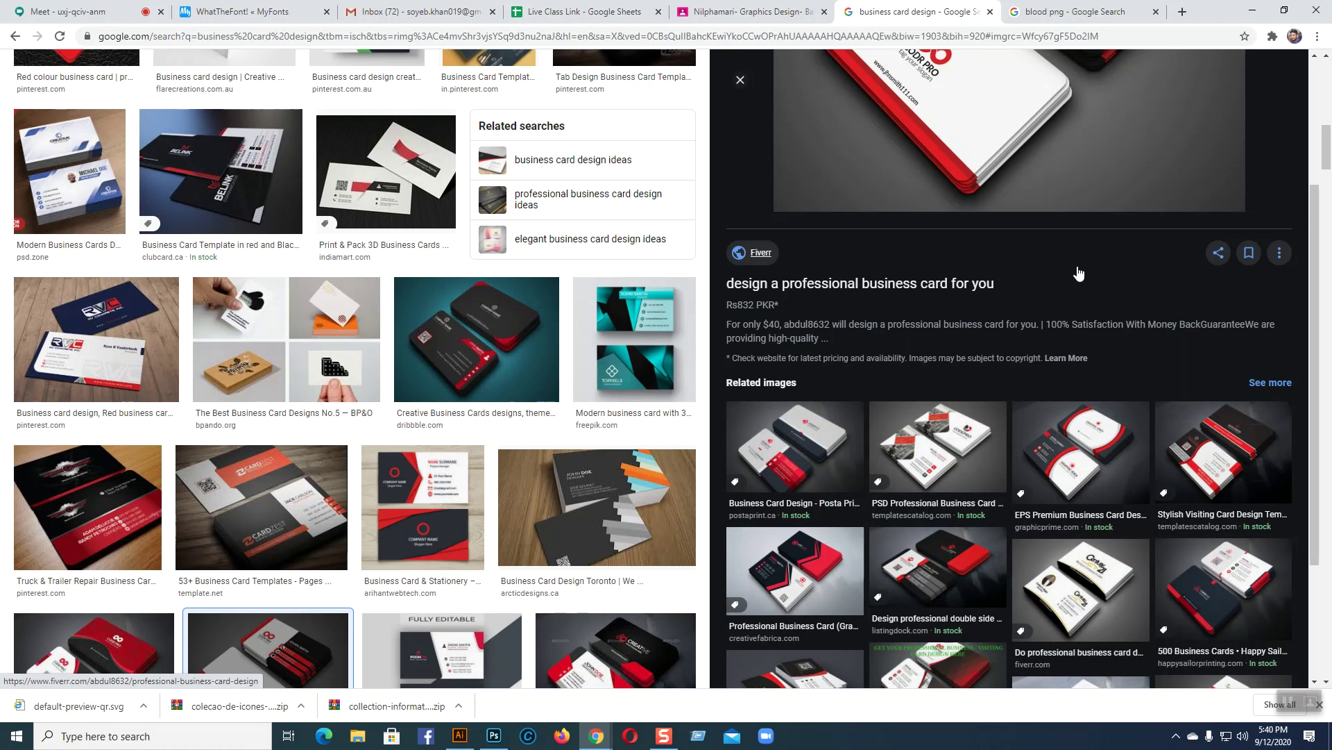
pyautogui.scroll(-6, 1079, 273)
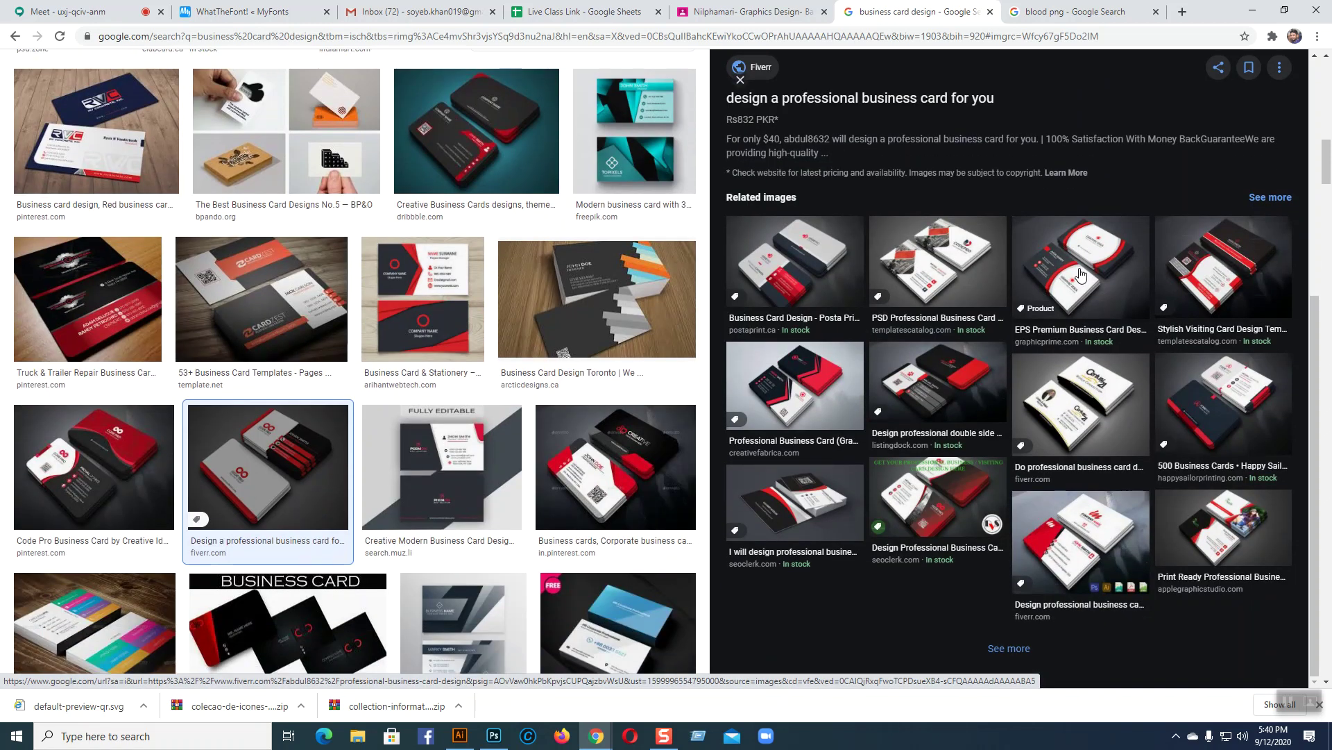
pyautogui.scroll(-4, 1080, 272)
pyautogui.scroll(-2, 637, 393)
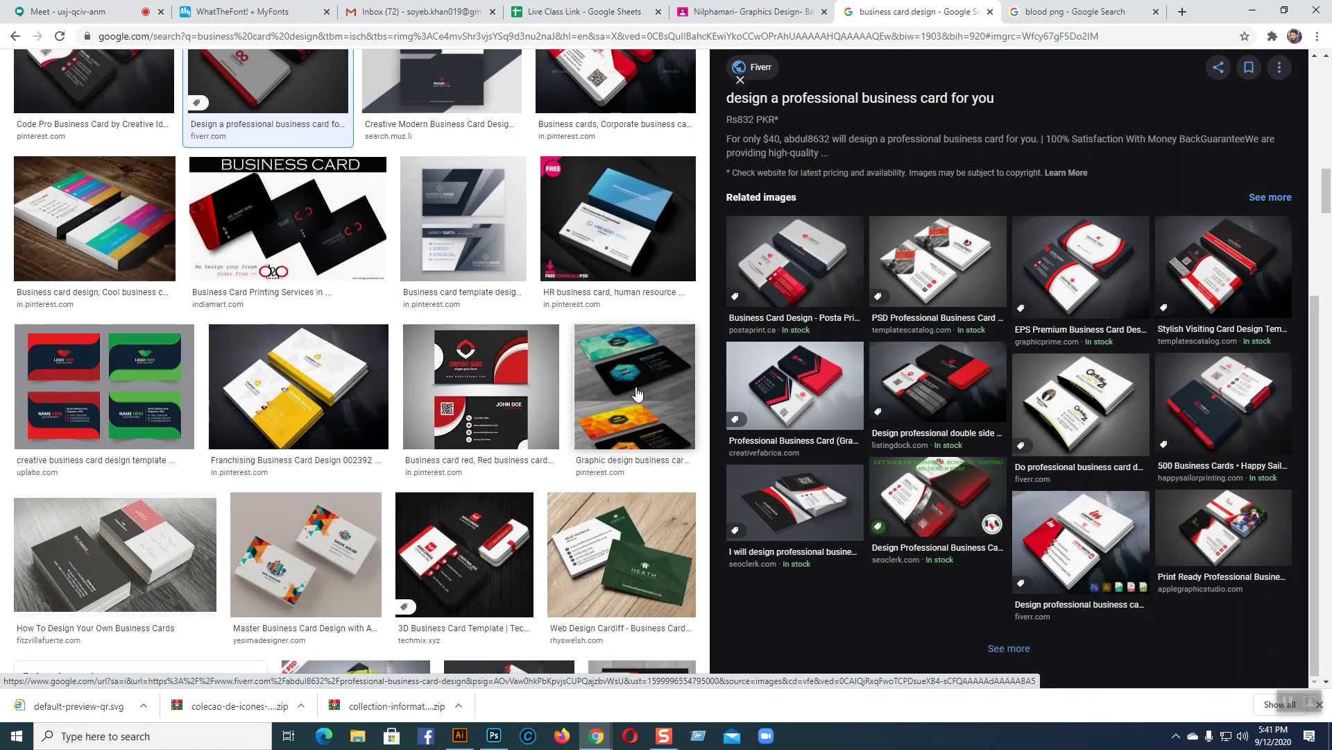
pyautogui.scroll(-3, 950, 358)
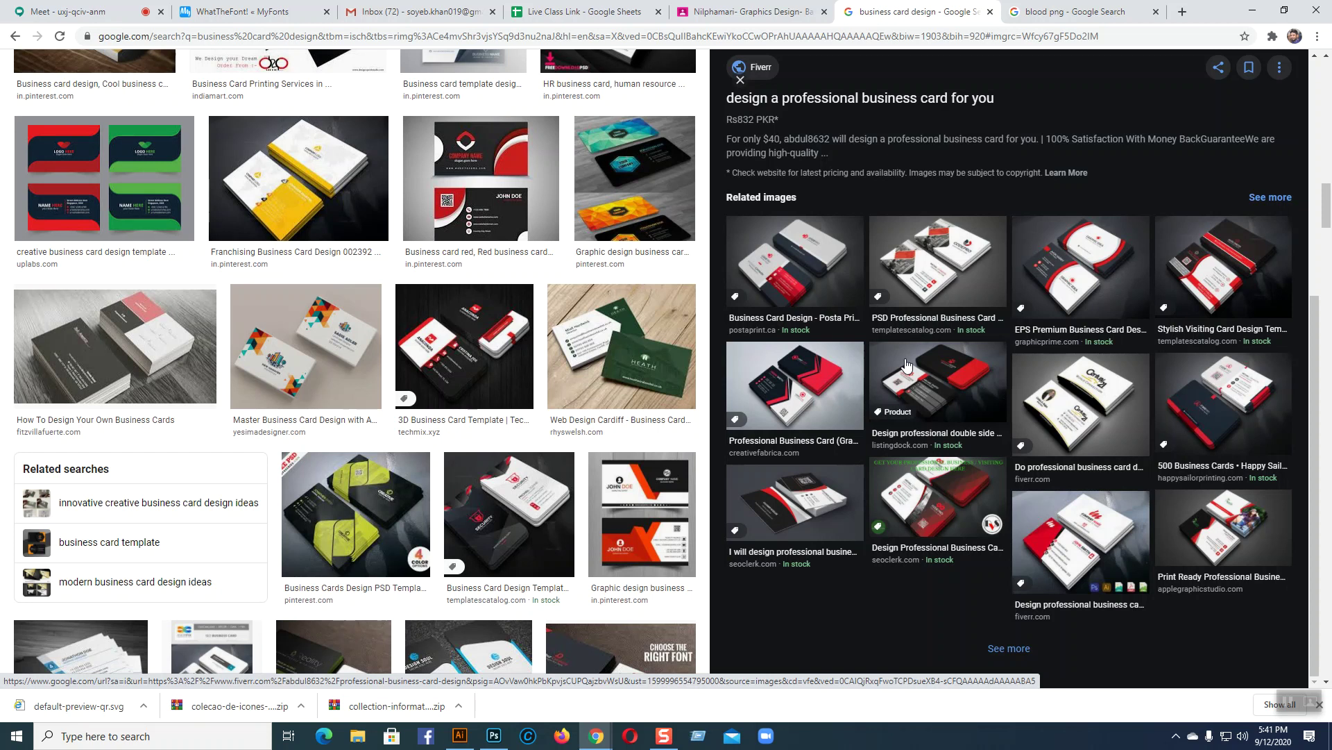
pyautogui.scroll(-5, 906, 364)
pyautogui.scroll(5, 841, 433)
pyautogui.scroll(-3, 842, 434)
pyautogui.scroll(5, 976, 391)
pyautogui.scroll(1, 976, 391)
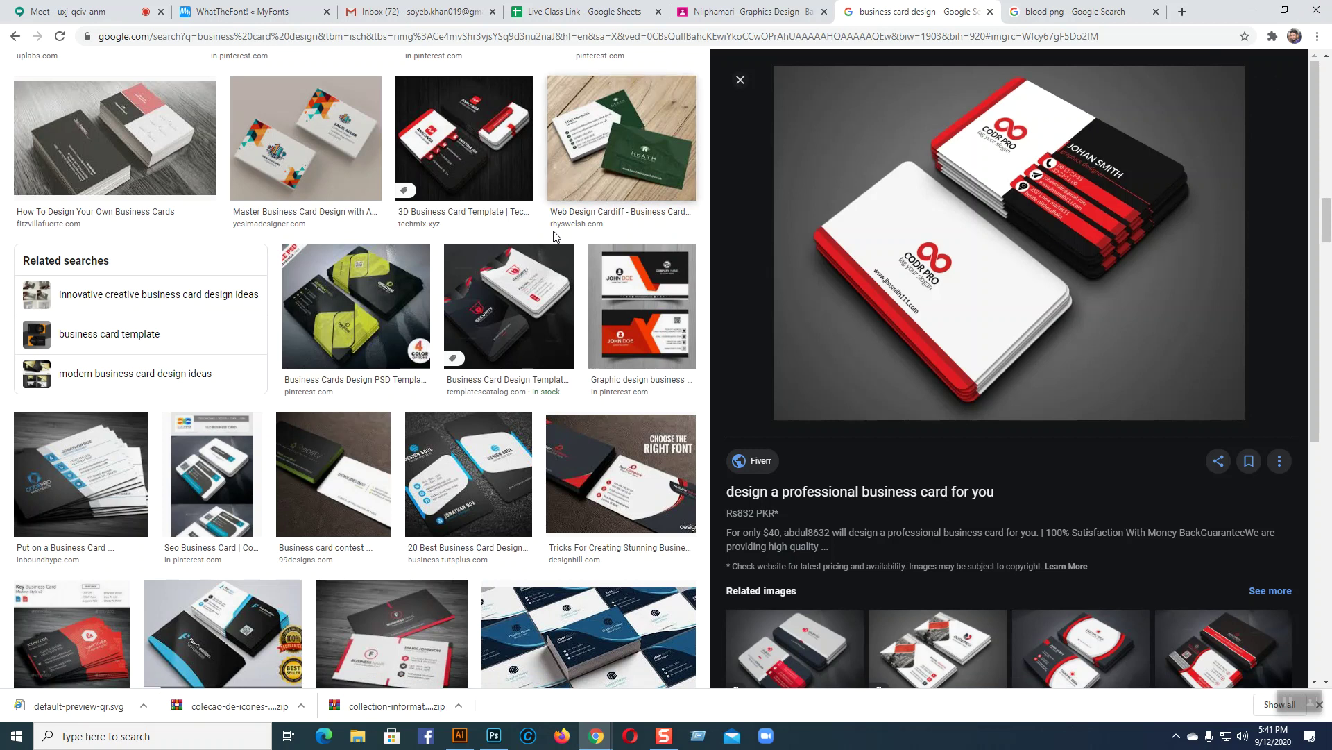
# Step: Preview the Seo Business Card design from Pinterest and scroll through its related images
pyautogui.click(203, 488)
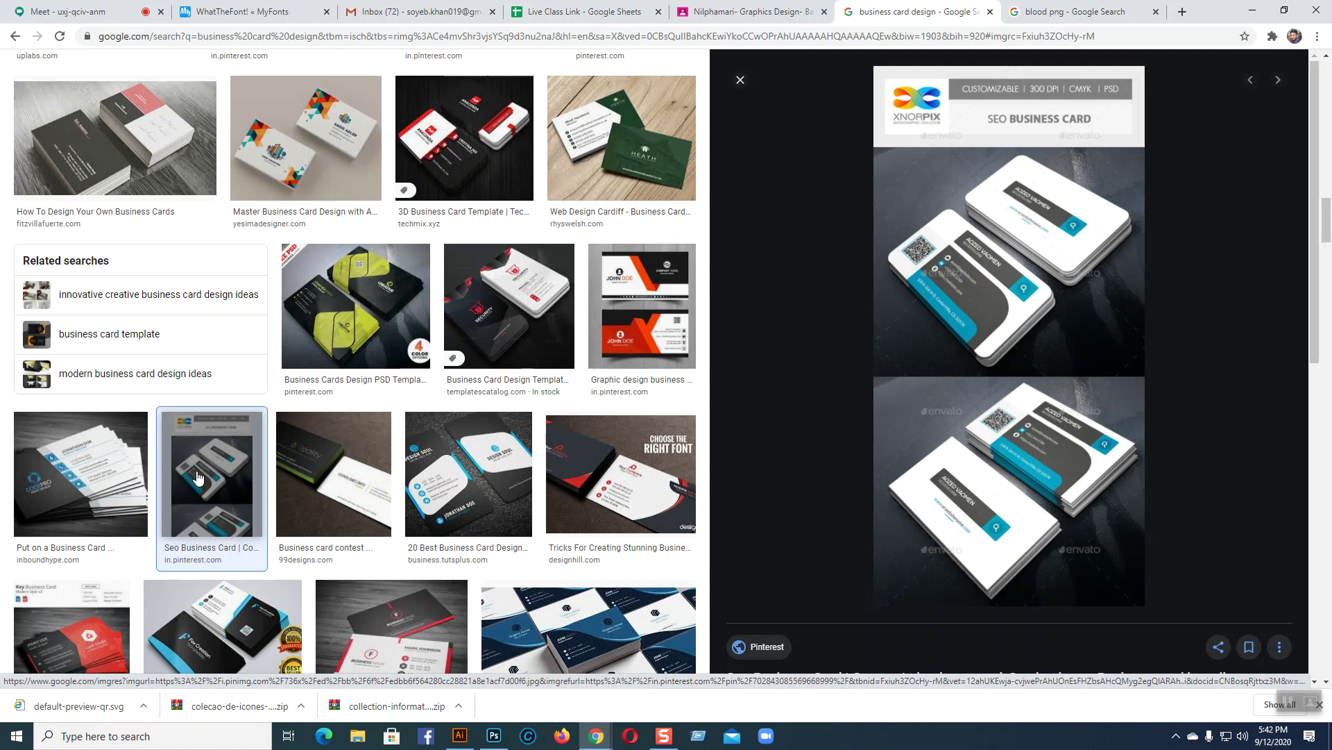
pyautogui.scroll(-5, 565, 390)
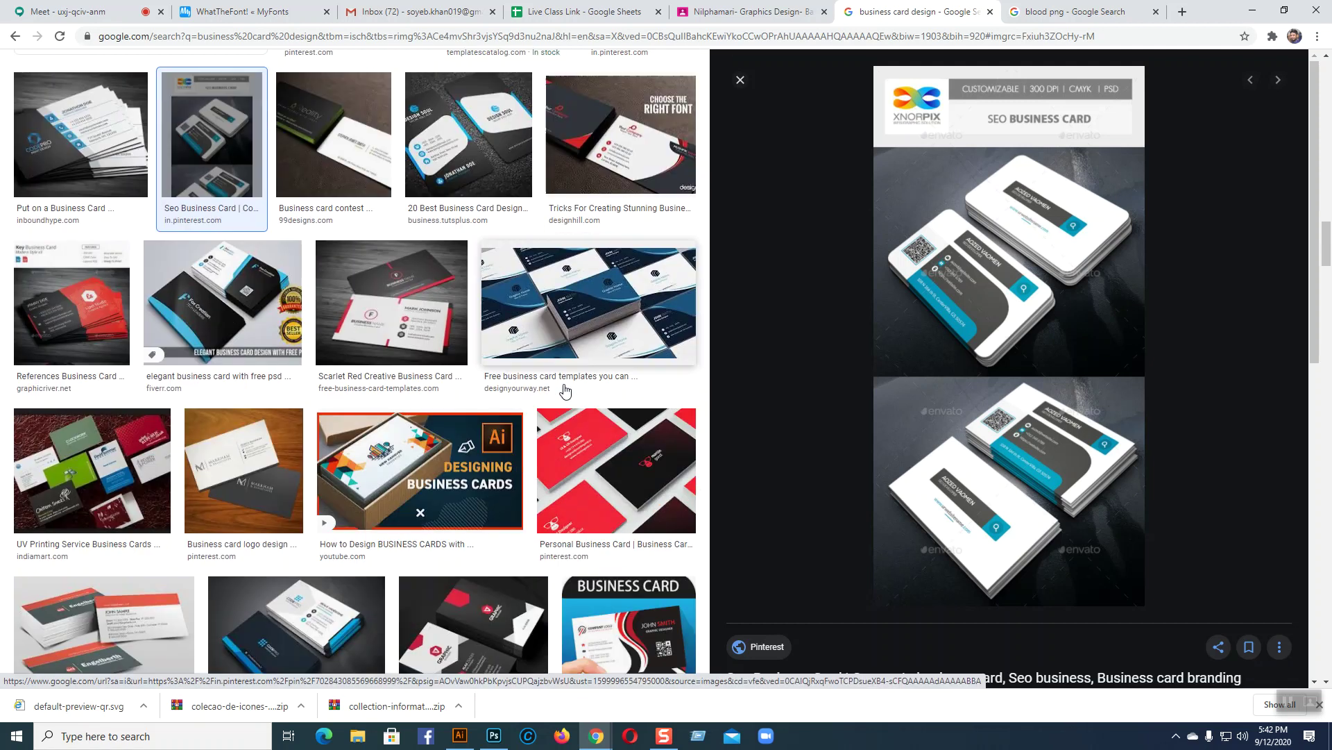
pyautogui.scroll(-2, 565, 391)
pyautogui.scroll(-8, 565, 386)
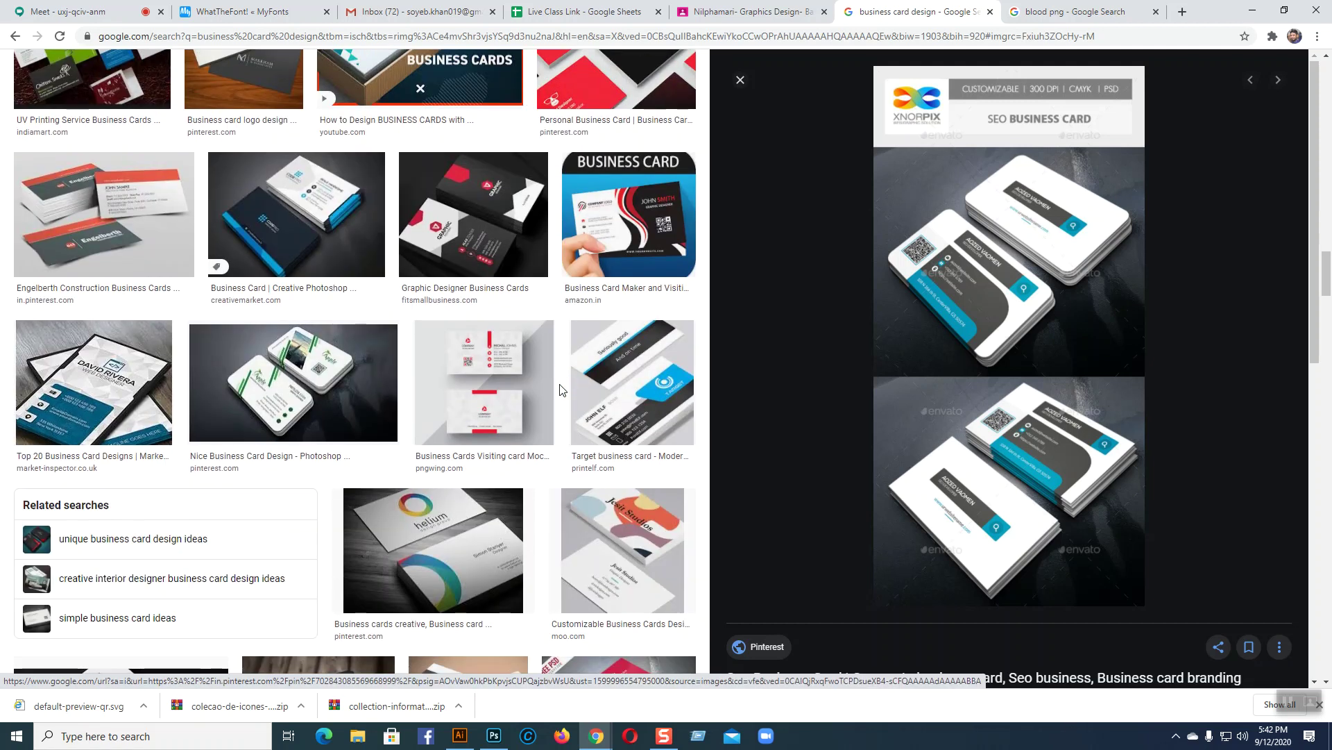
pyautogui.scroll(-3, 930, 394)
pyautogui.scroll(-2, 933, 392)
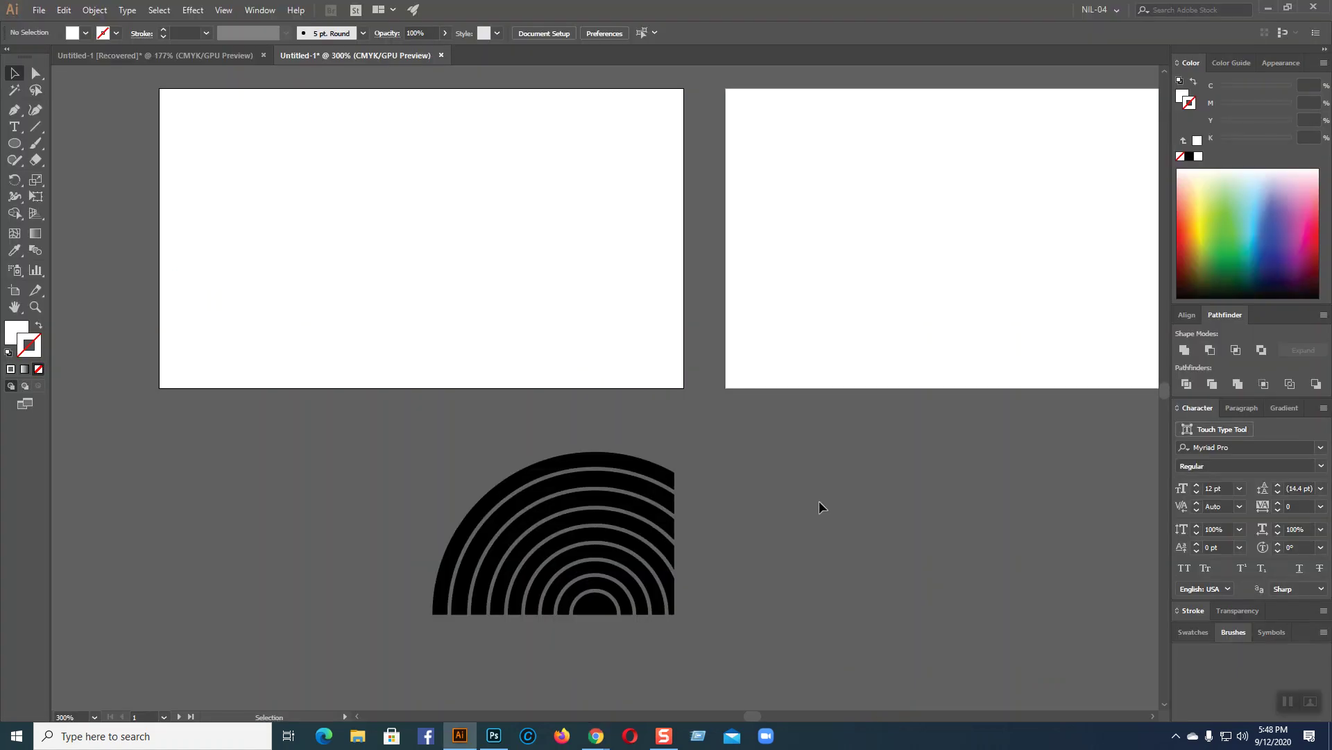
# Step: Draw a 1.3426 in circle on the left business card artboard with the Ellipse tool
pyautogui.scroll(6, 735, 493)
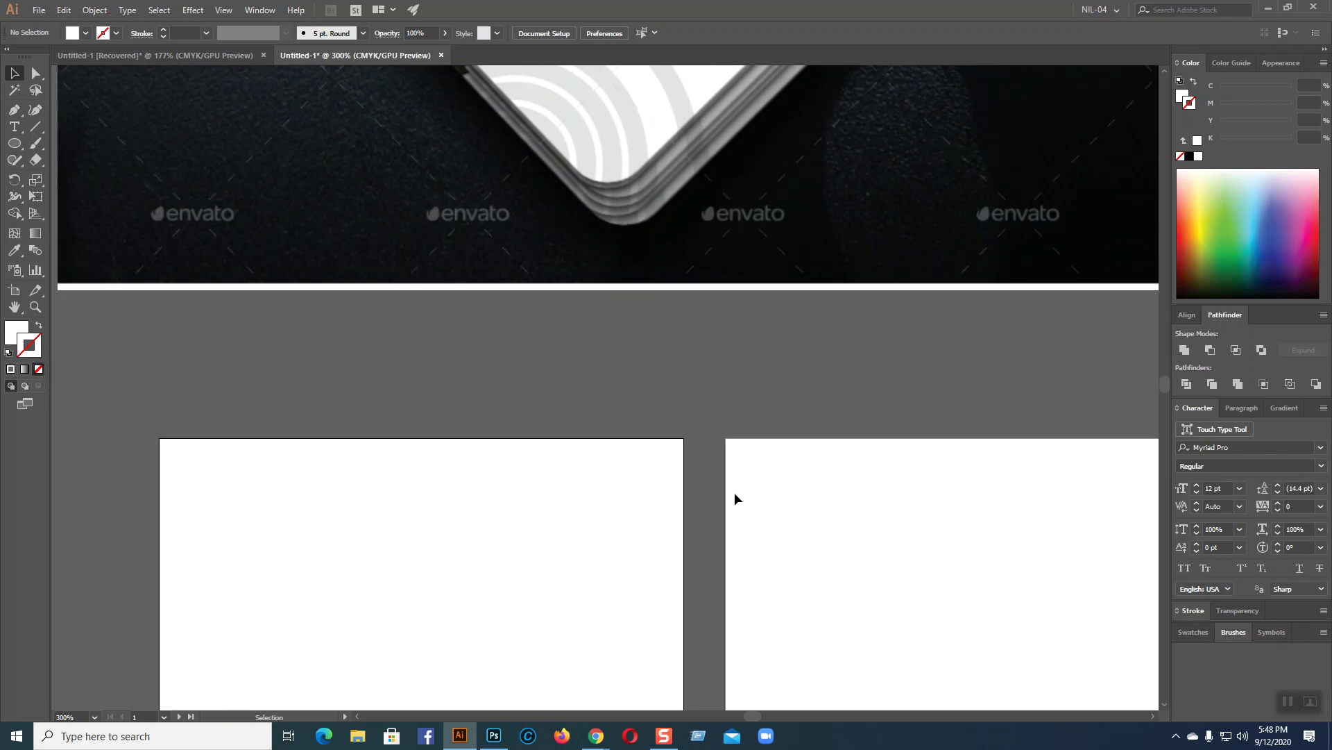
pyautogui.scroll(2, 734, 493)
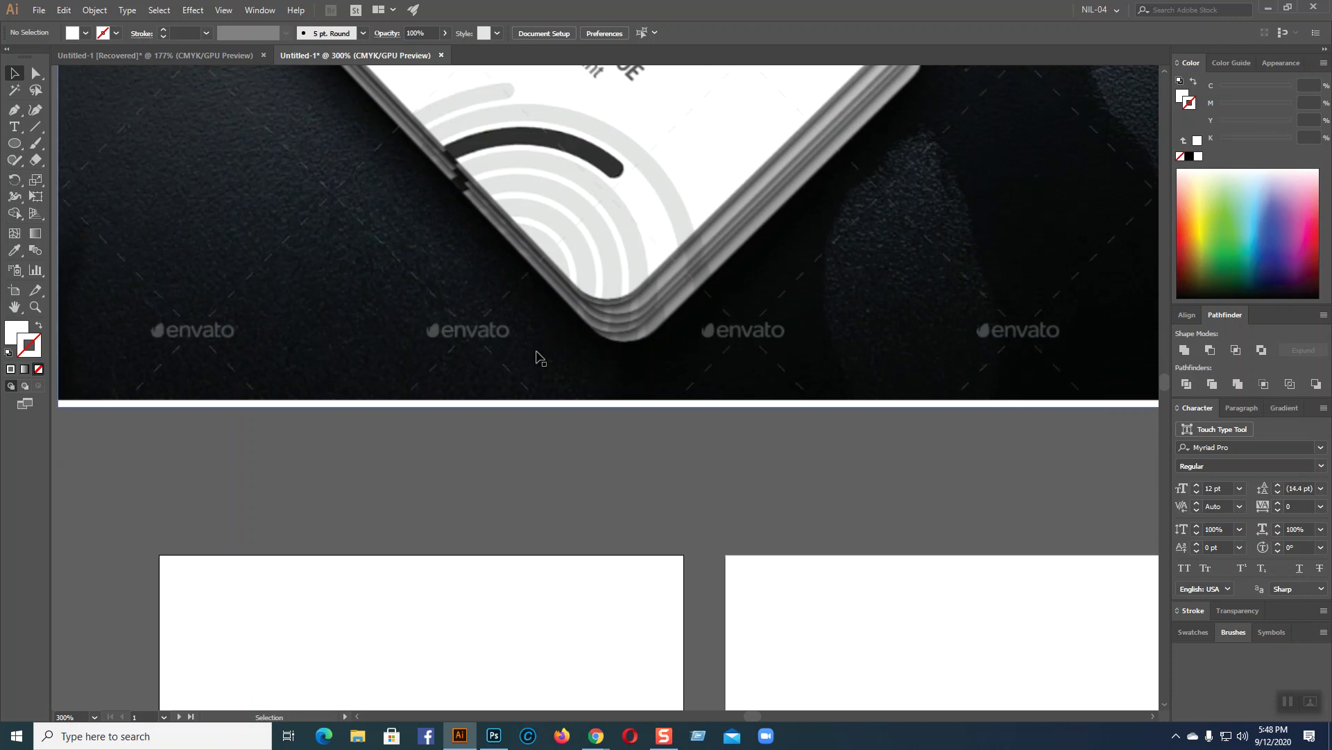
pyautogui.scroll(-5, 541, 357)
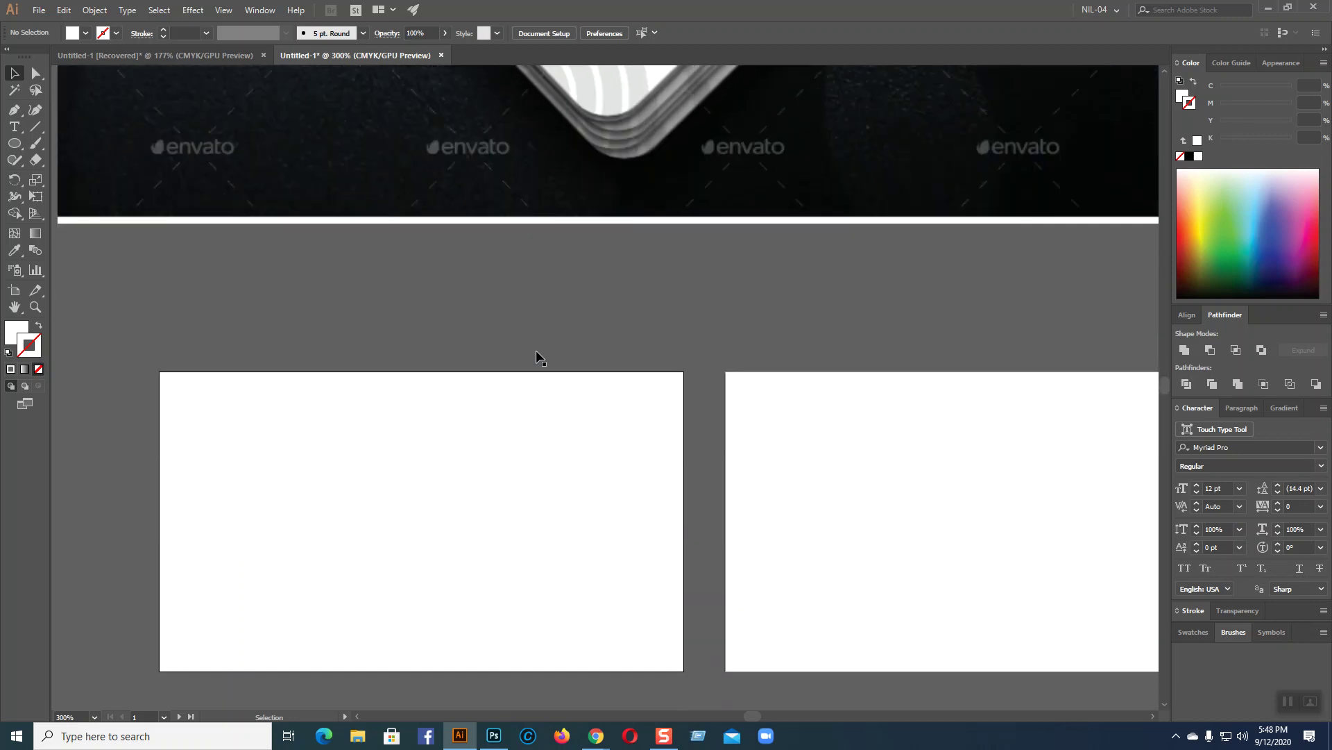
pyautogui.click(15, 143)
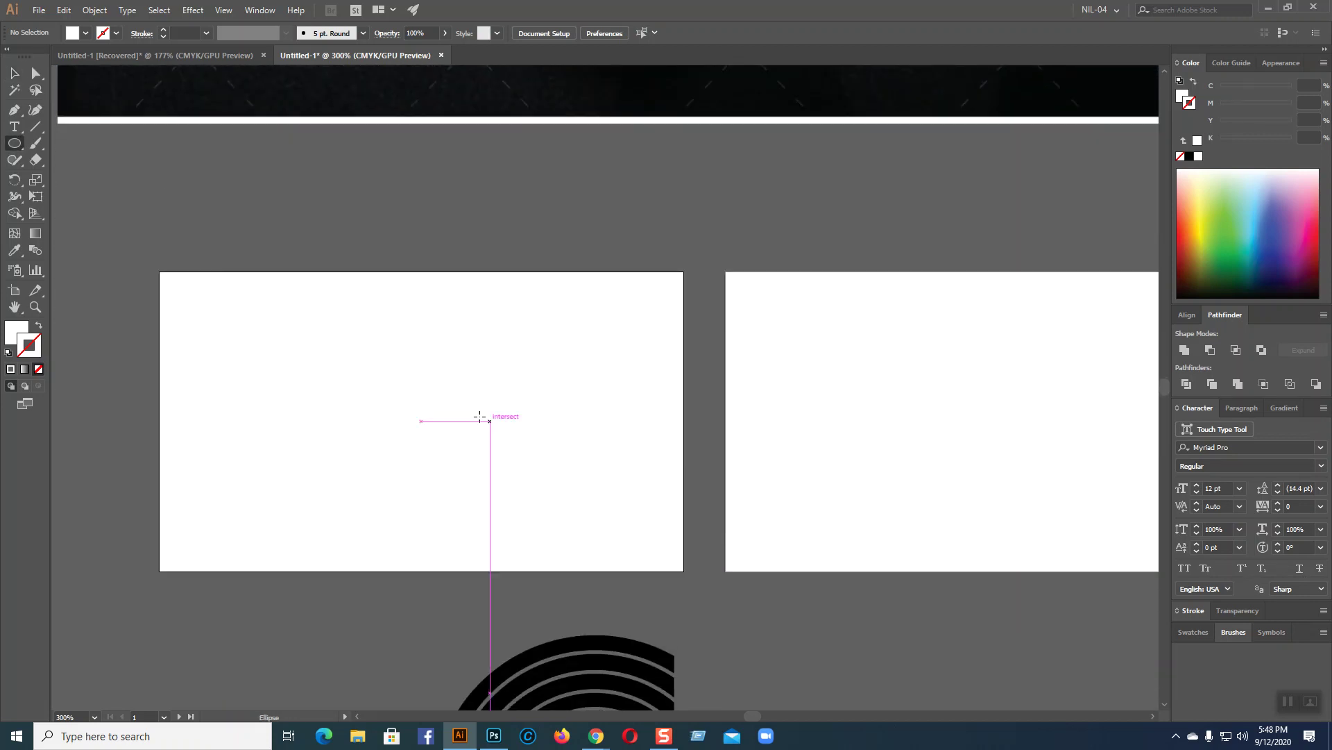
pyautogui.moveTo(438, 391); pyautogui.dragTo(538, 461)
pyautogui.press('v')
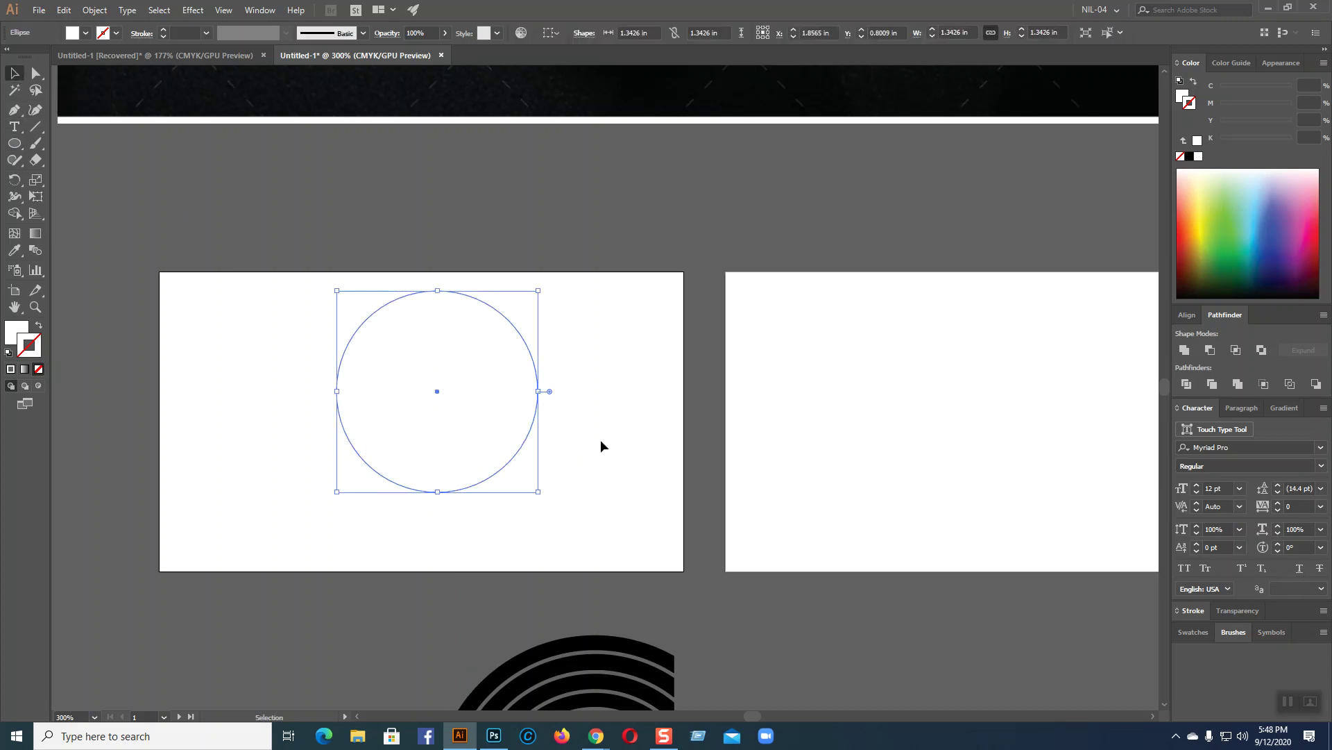
pyautogui.click(548, 393)
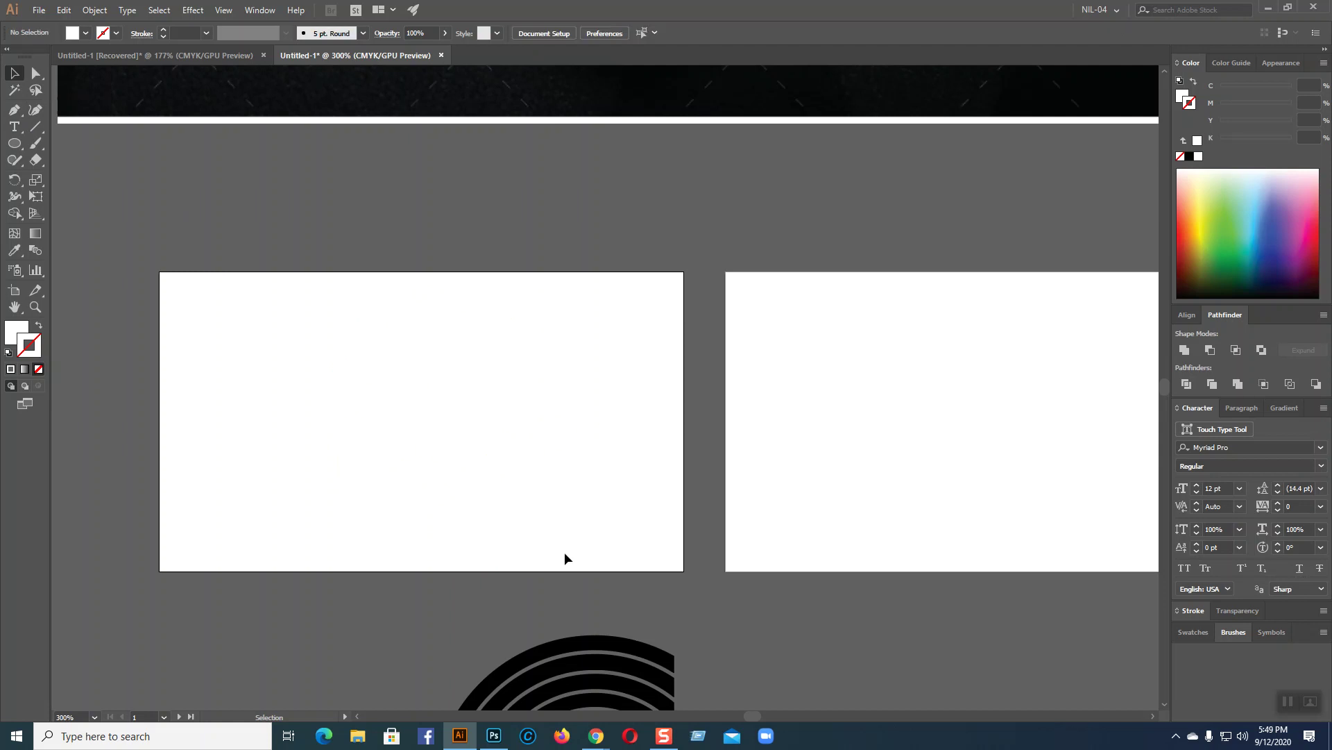
pyautogui.scroll(-5, 563, 543)
pyautogui.scroll(10, 687, 533)
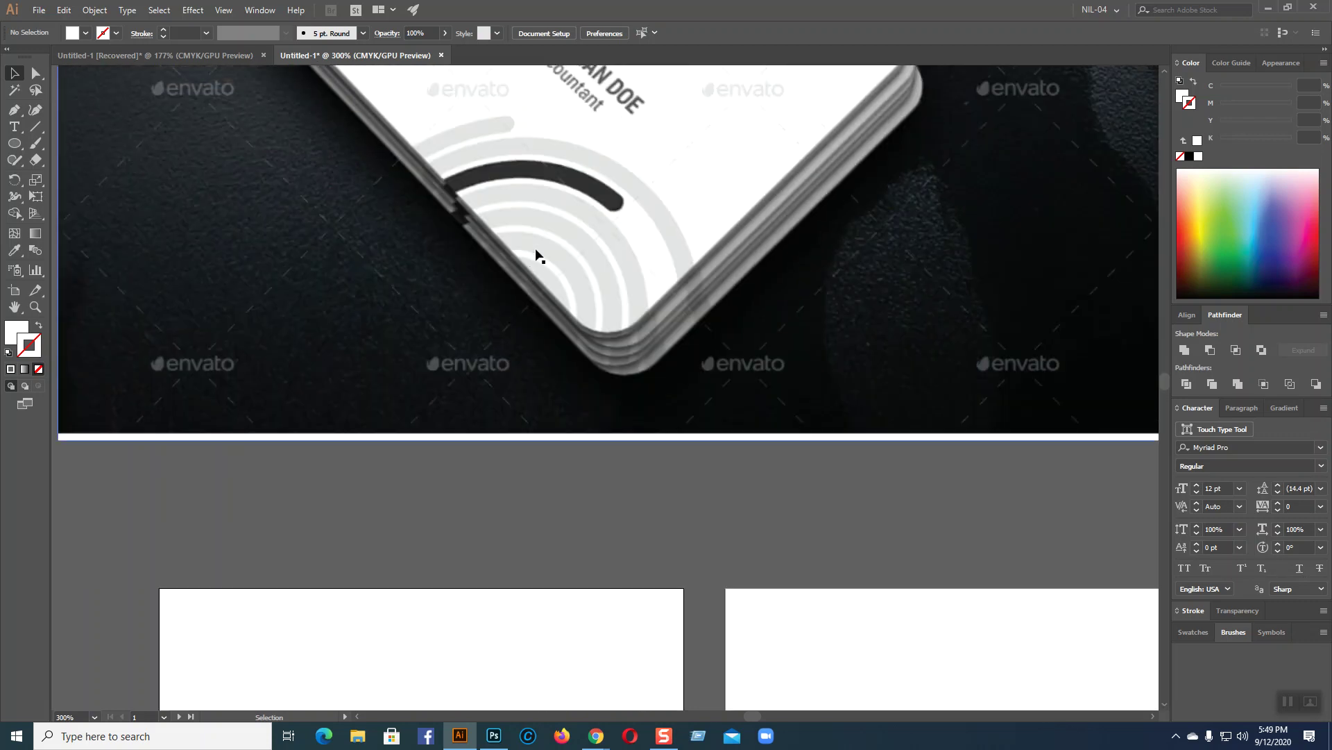
pyautogui.scroll(-2, 710, 458)
pyautogui.scroll(-8, 710, 458)
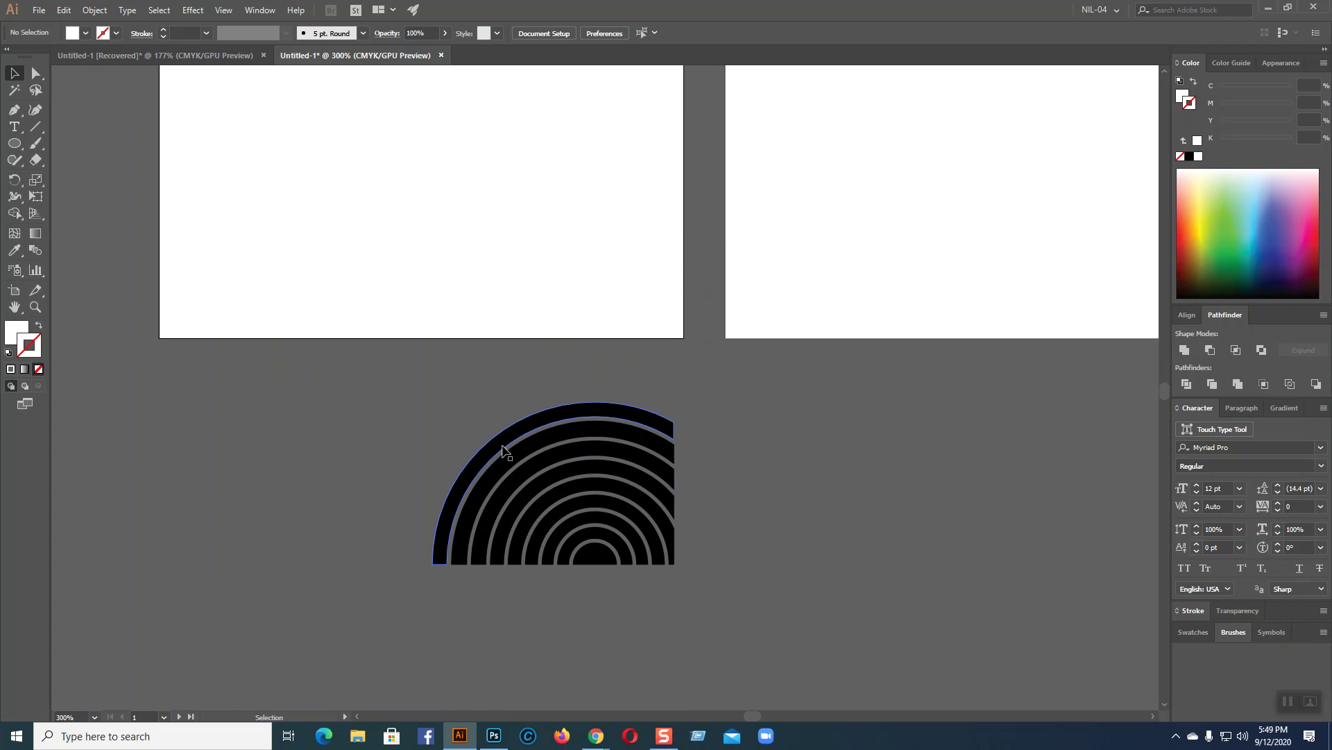
# Step: Zoom in and draw three short cut lines across the upper-left, upper-middle and lower-right arcs
pyautogui.hotkey('ctrl', '+')
pyautogui.hotkey('ctrl', '+')
pyautogui.scroll(-2, 505, 450)
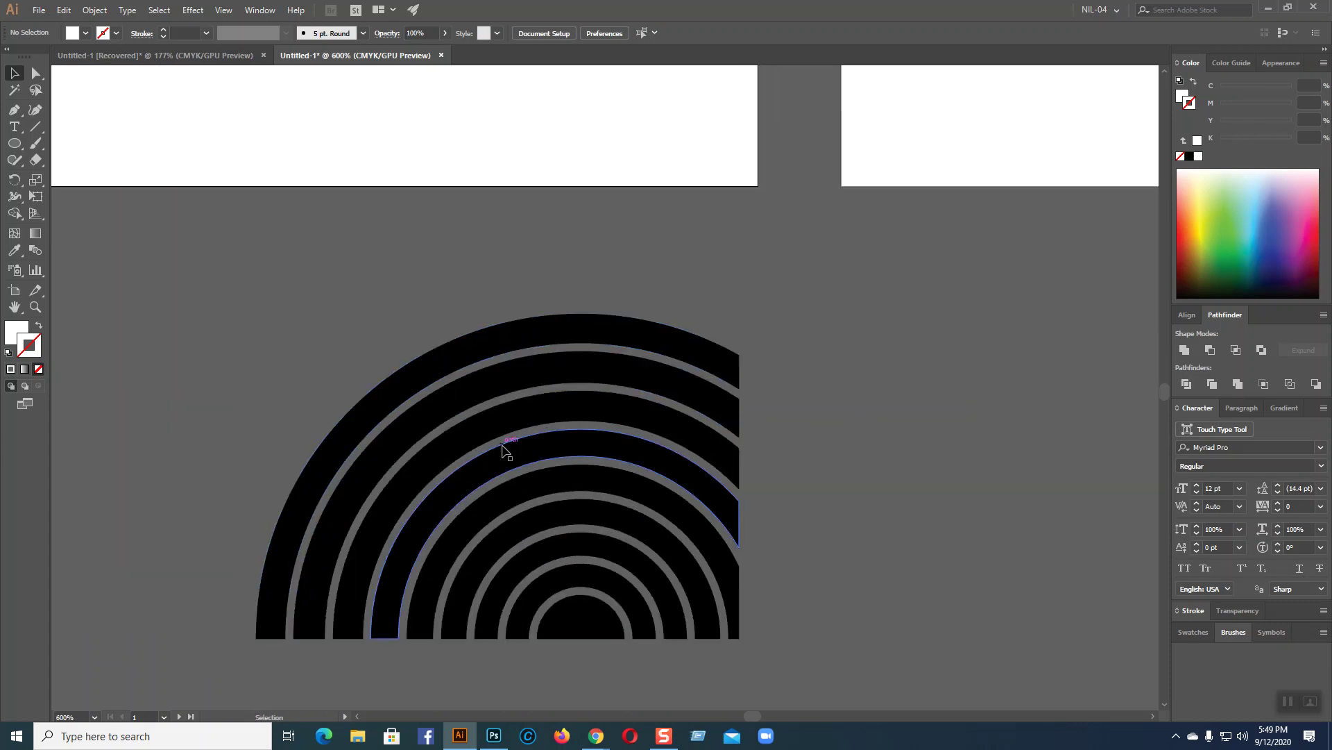
pyautogui.click(35, 126)
pyautogui.moveTo(335, 405); pyautogui.dragTo(372, 433)
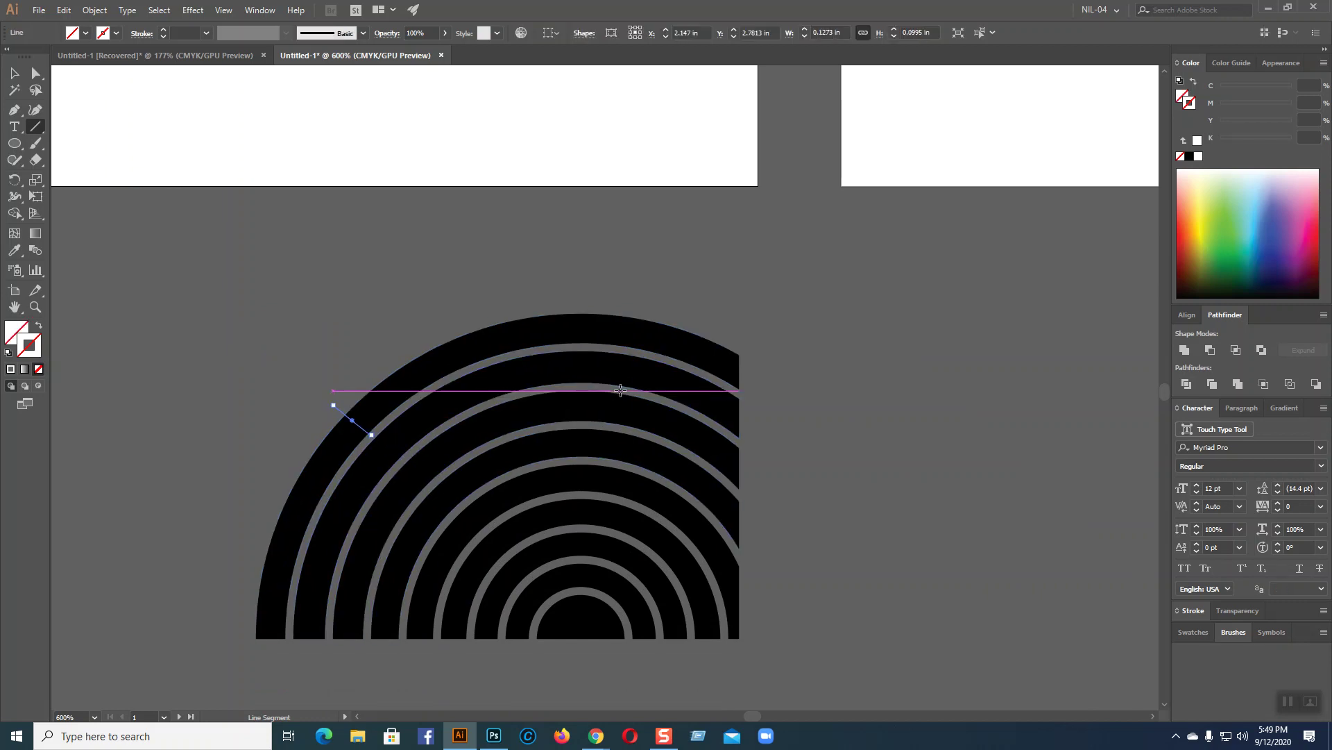
pyautogui.moveTo(620, 392); pyautogui.dragTo(618, 428)
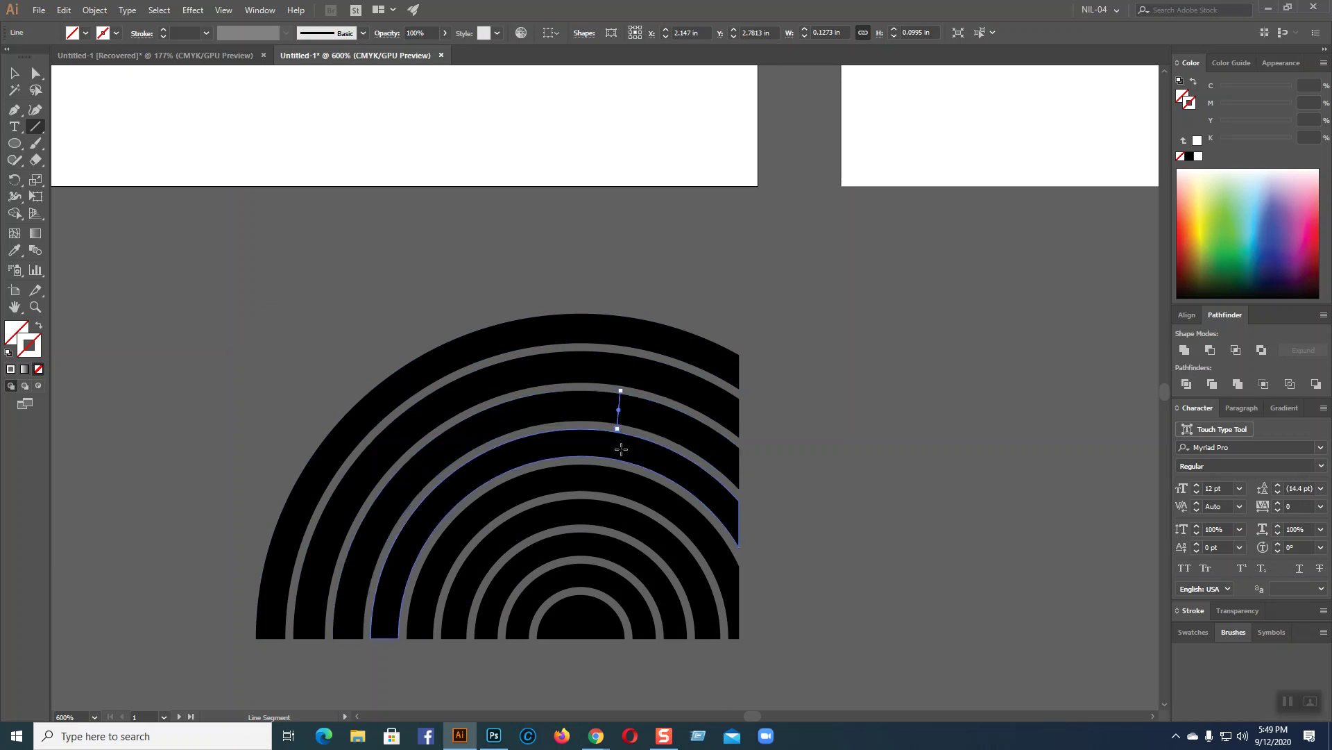
pyautogui.moveTo(687, 539); pyautogui.dragTo(724, 532)
pyautogui.press('v')
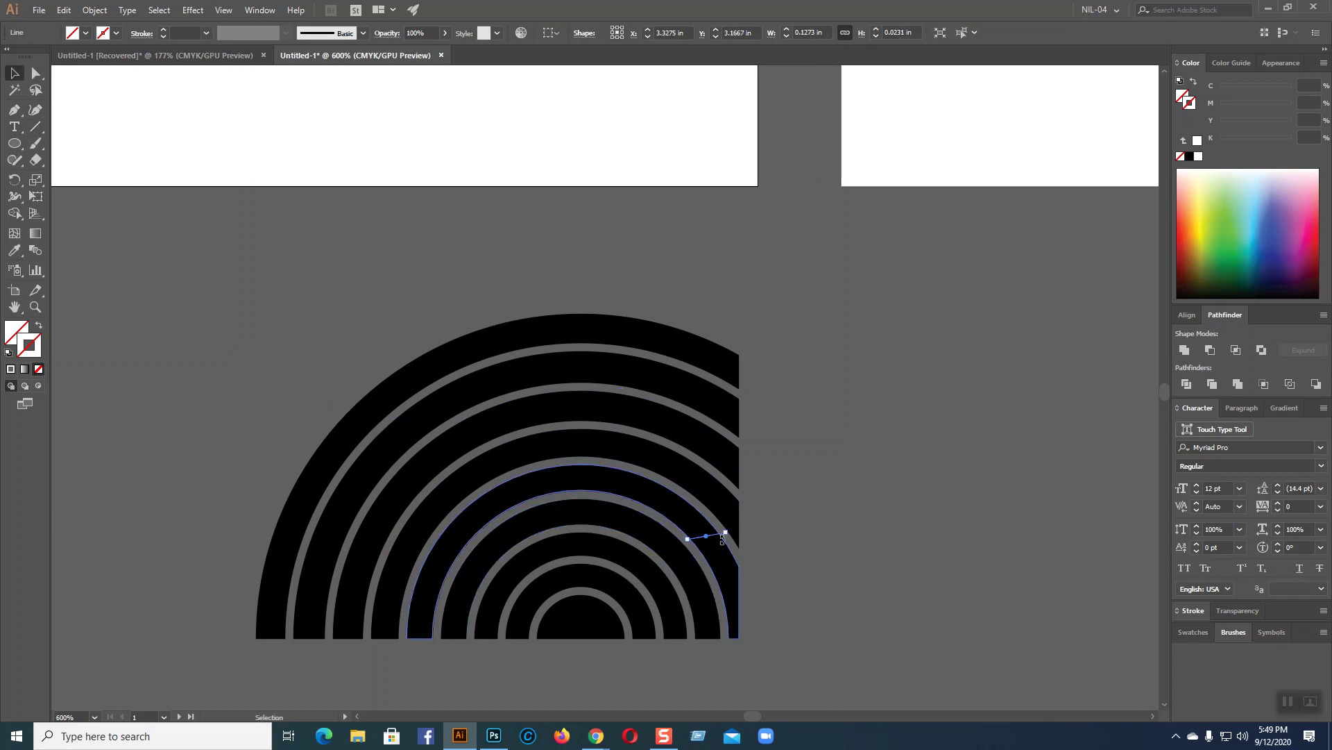
# Step: Select the arcs together with the cut lines and split them with Pathfinder Divide
pyautogui.keyDown('shift'); pyautogui.click(722, 545); pyautogui.keyUp('shift')
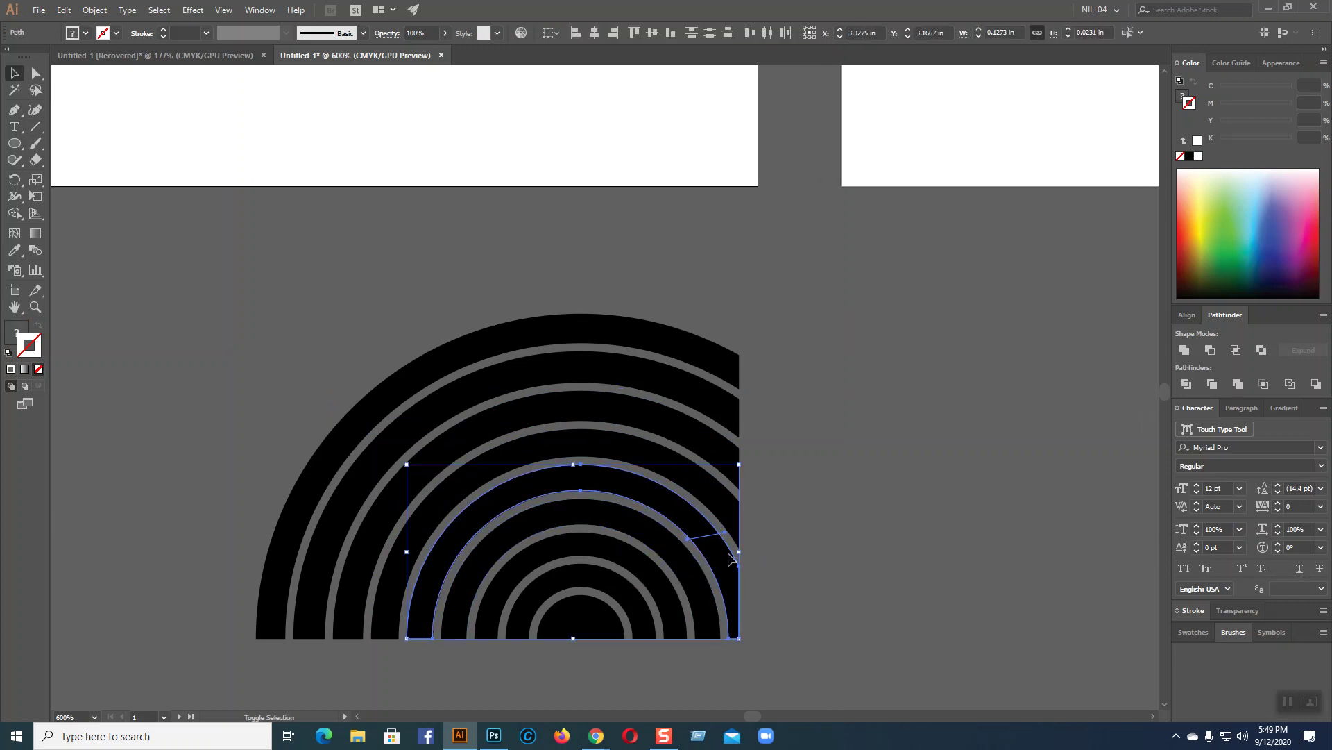
pyautogui.keyDown('shift'); pyautogui.click(619, 408); pyautogui.keyUp('shift')
pyautogui.keyDown('shift'); pyautogui.click(567, 411); pyautogui.keyUp('shift')
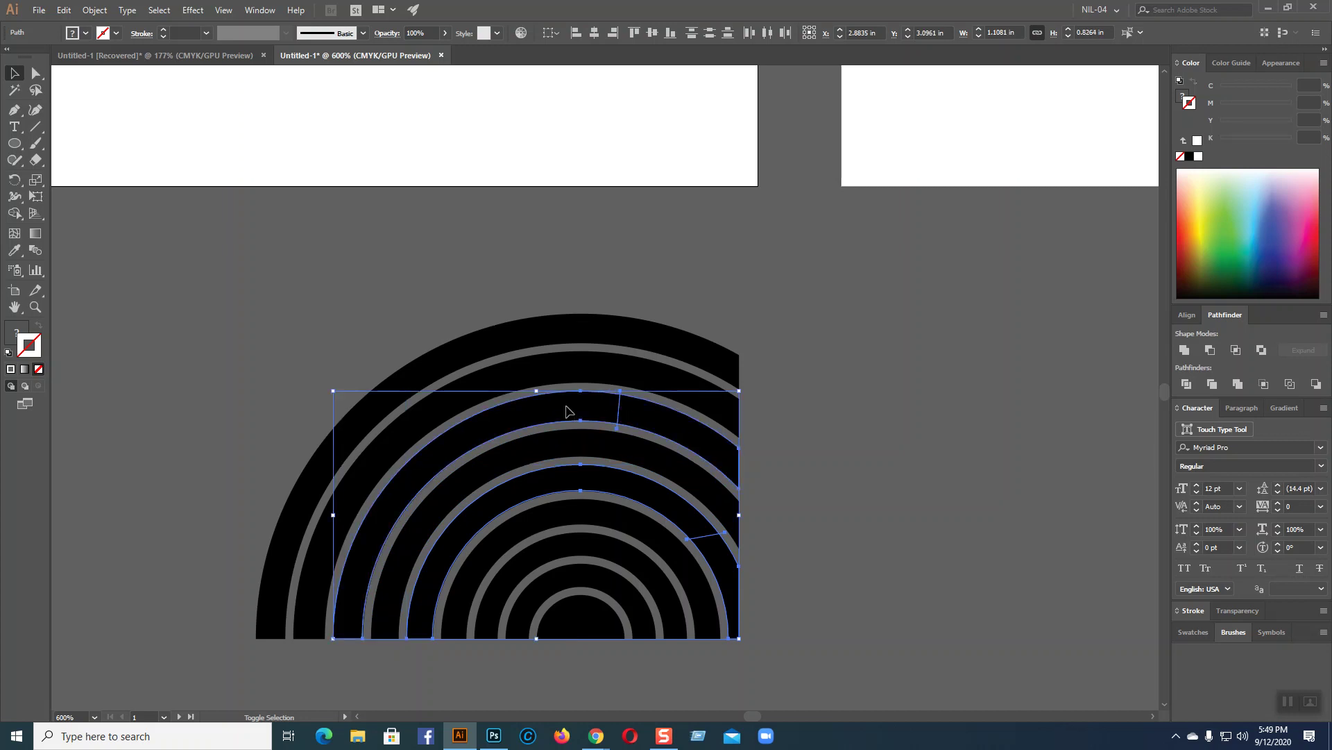
pyautogui.keyDown('shift'); pyautogui.click(357, 424); pyautogui.keyUp('shift')
pyautogui.keyDown('shift'); pyautogui.click(324, 464); pyautogui.keyUp('shift')
pyautogui.click(1186, 383)
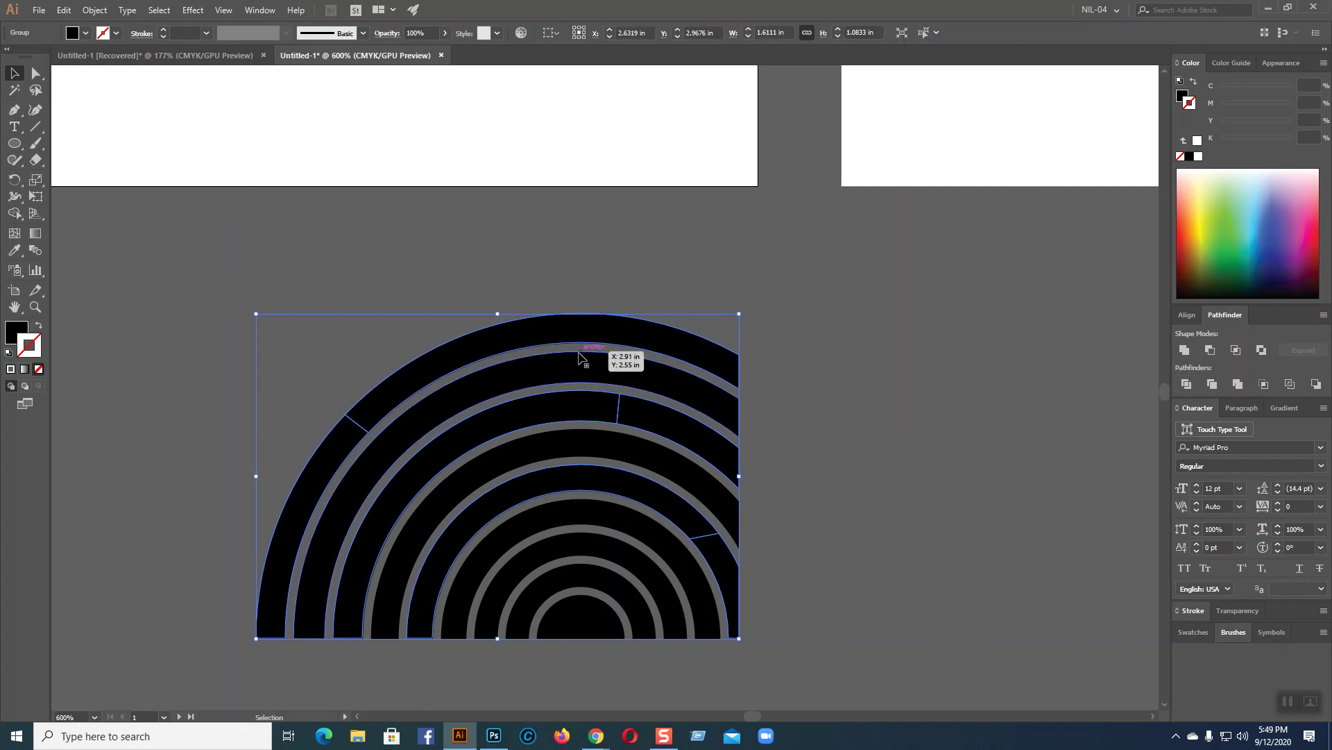
# Step: Ungroup the divided pieces and delete the unwanted outer, third-ring and lower-right arc pieces
pyautogui.rightClick(583, 358)
pyautogui.click(635, 440)
pyautogui.hotkey('ctrl', 'shift', 'a')
pyautogui.click(691, 356)
pyautogui.press('Delete')
pyautogui.click(678, 418)
pyautogui.press('Delete')
pyautogui.click(732, 565)
pyautogui.press('Delete')
# Step: Round the top cut end of the left outer arc piece using its live-corner widget
pyautogui.click(351, 445)
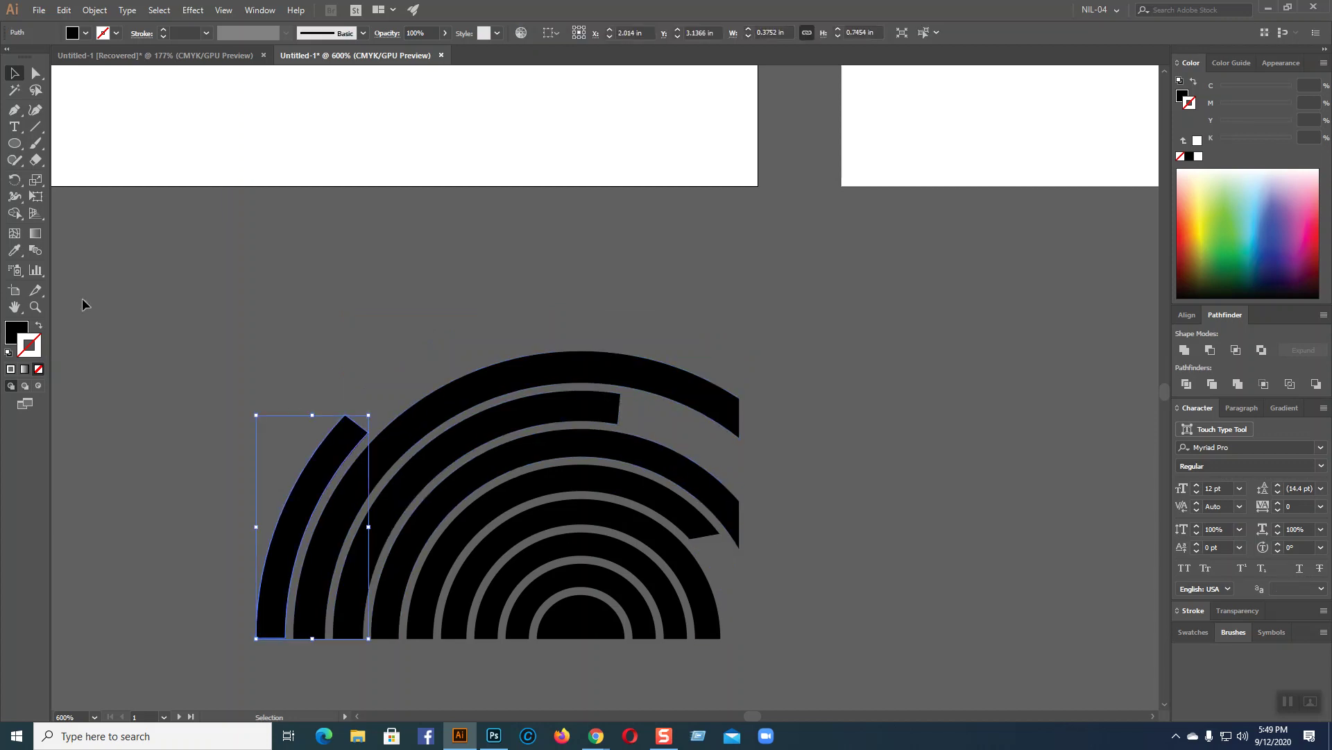
pyautogui.click(35, 73)
pyautogui.click(312, 351)
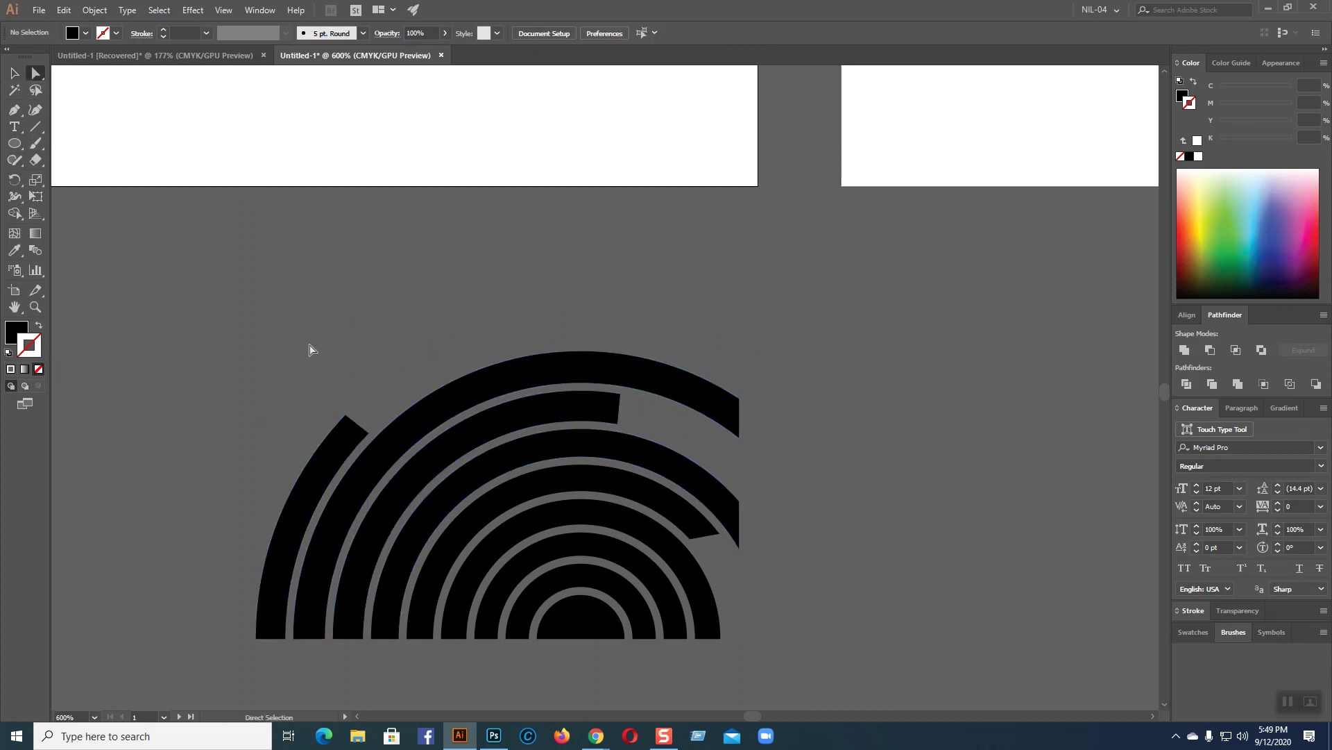
pyautogui.click(346, 416)
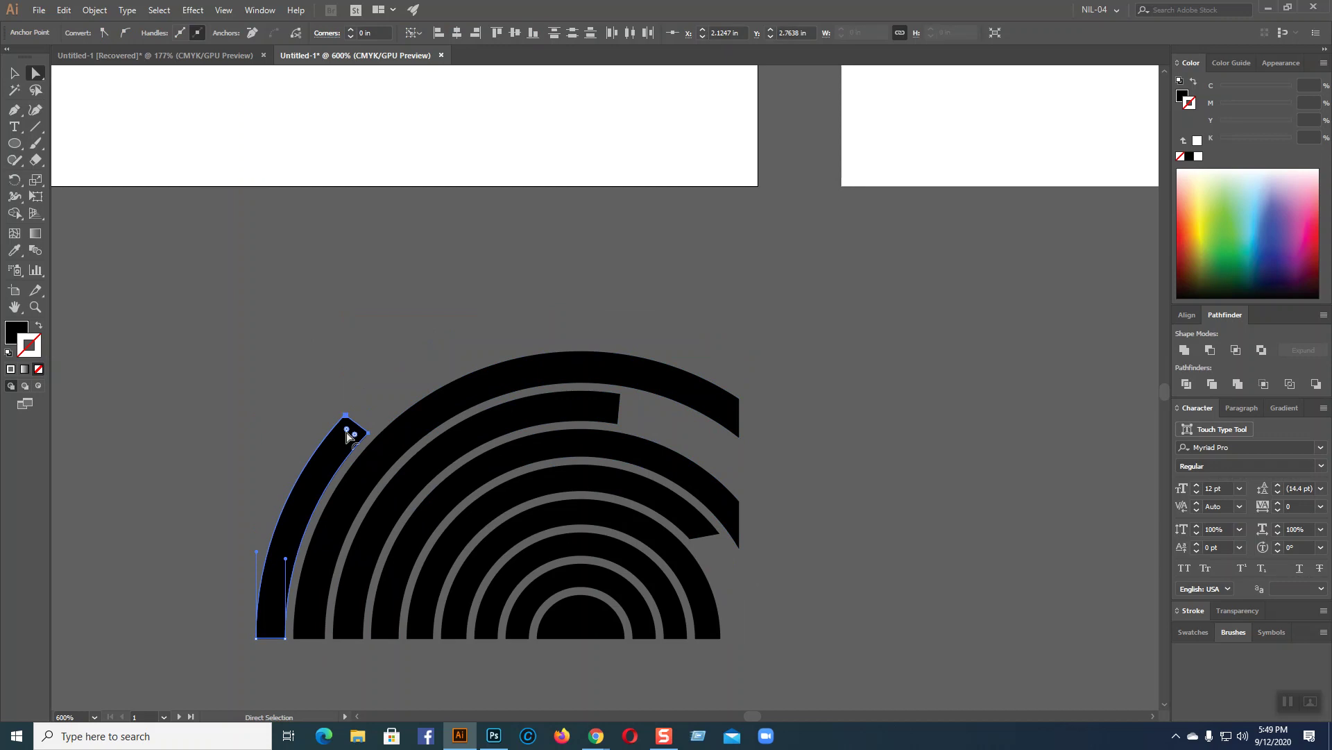
pyautogui.moveTo(347, 436); pyautogui.dragTo(323, 457)
pyautogui.click(423, 354)
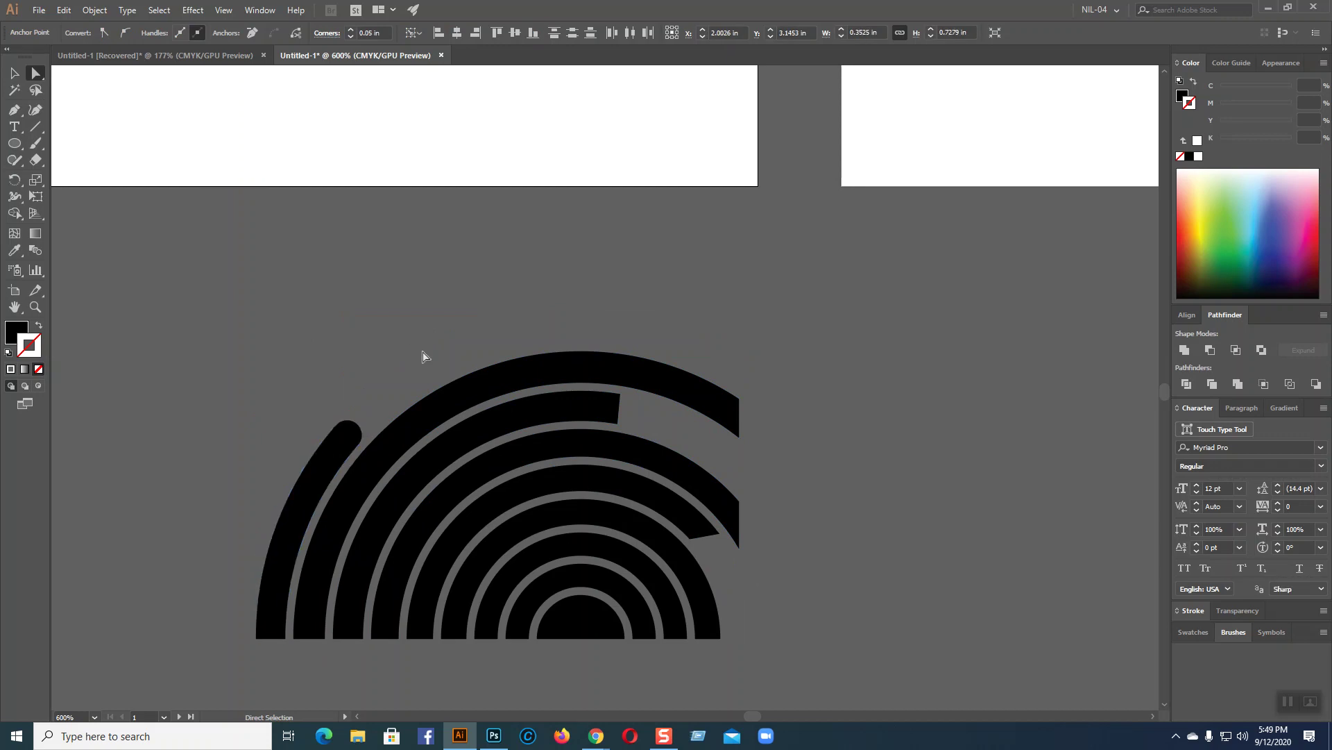
# Step: Round the cut ends of the upper middle and lower-right arcs into capsule tips
pyautogui.click(620, 395)
pyautogui.moveTo(611, 411); pyautogui.dragTo(606, 423)
pyautogui.click(792, 488)
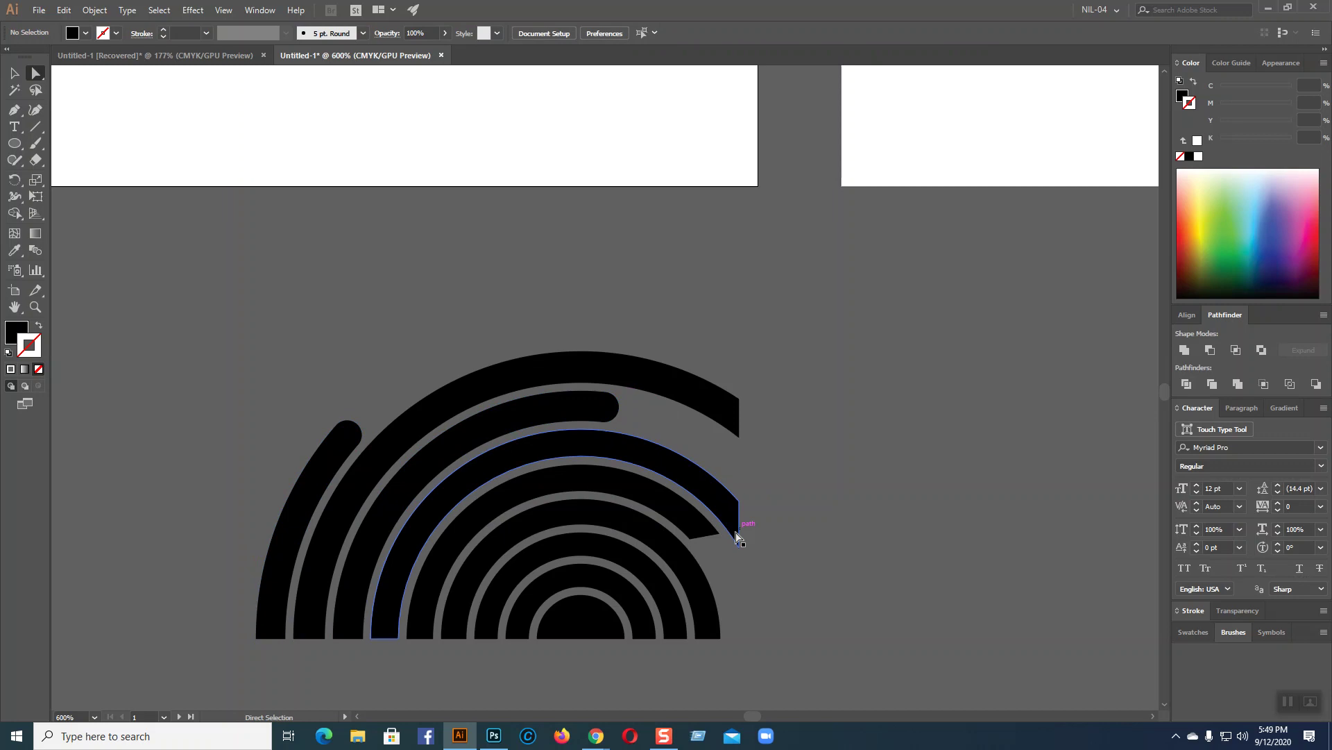
pyautogui.click(691, 539)
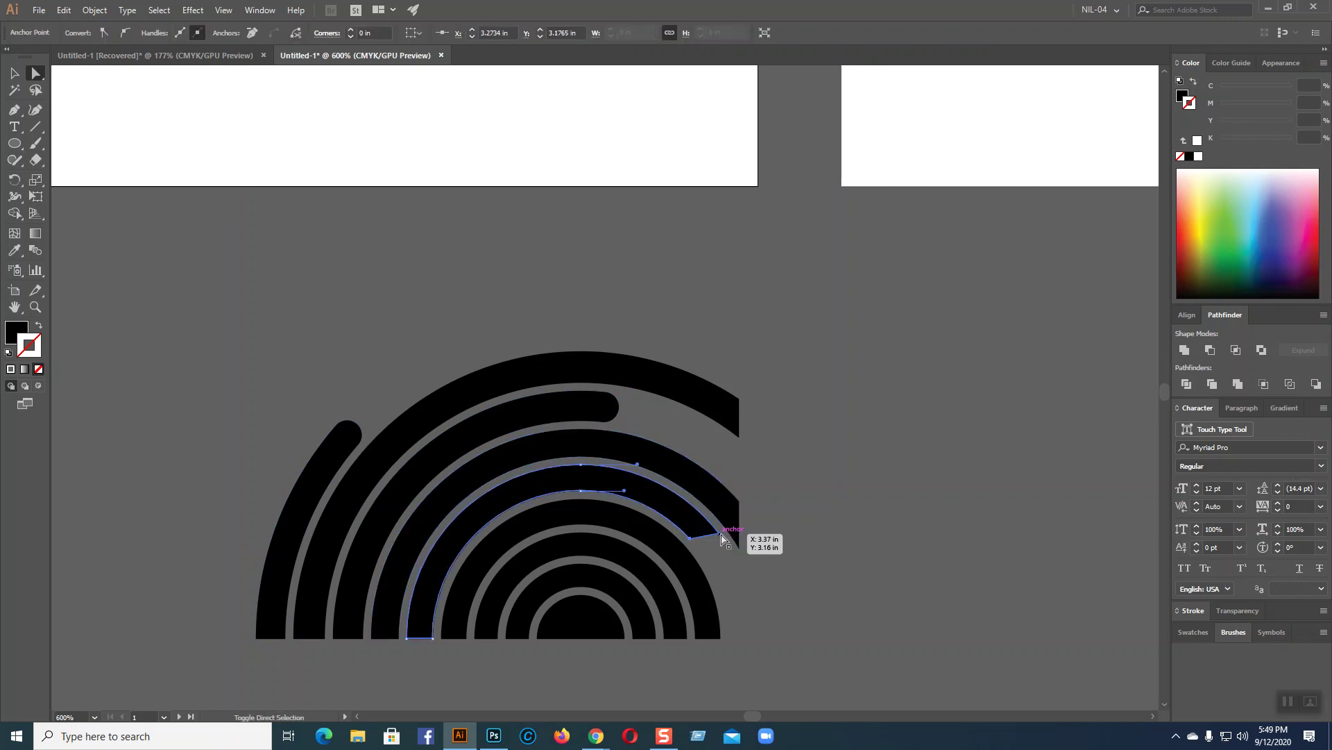
pyautogui.moveTo(721, 537); pyautogui.dragTo(699, 526)
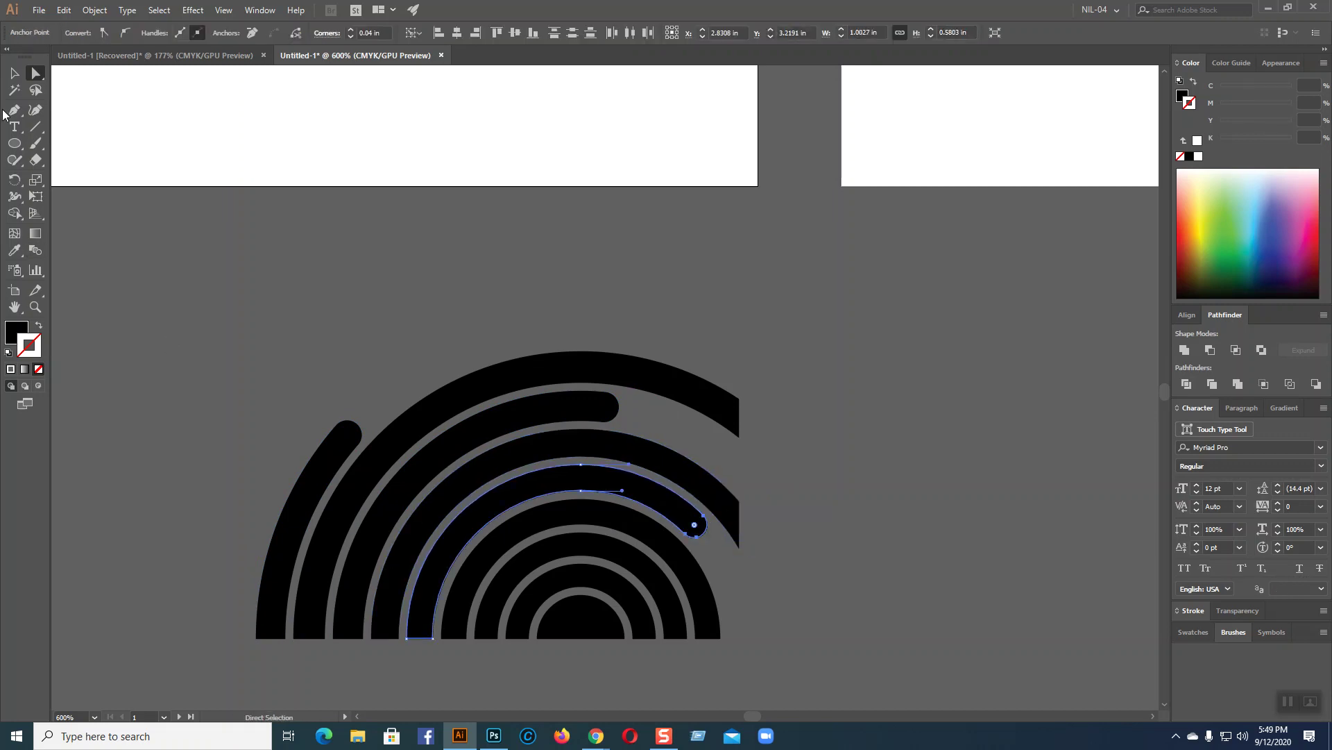
pyautogui.press('v')
pyautogui.click(329, 285)
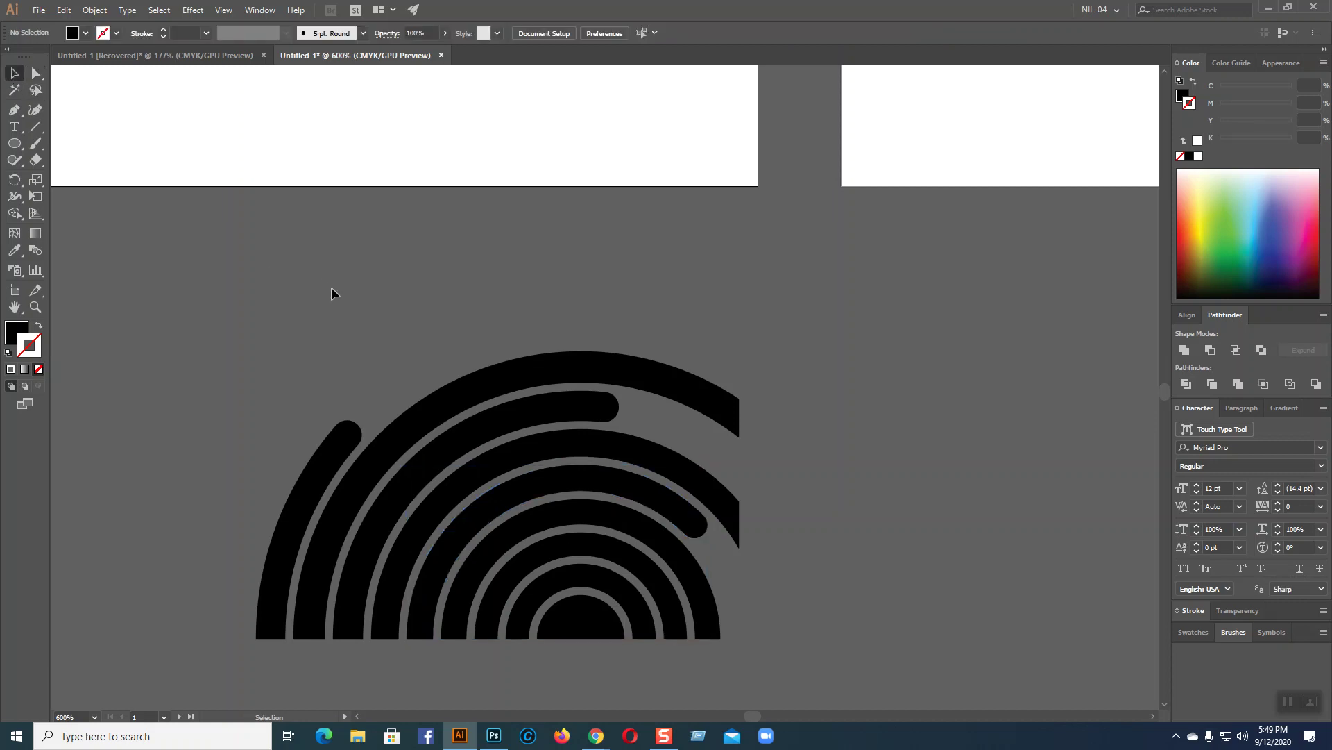